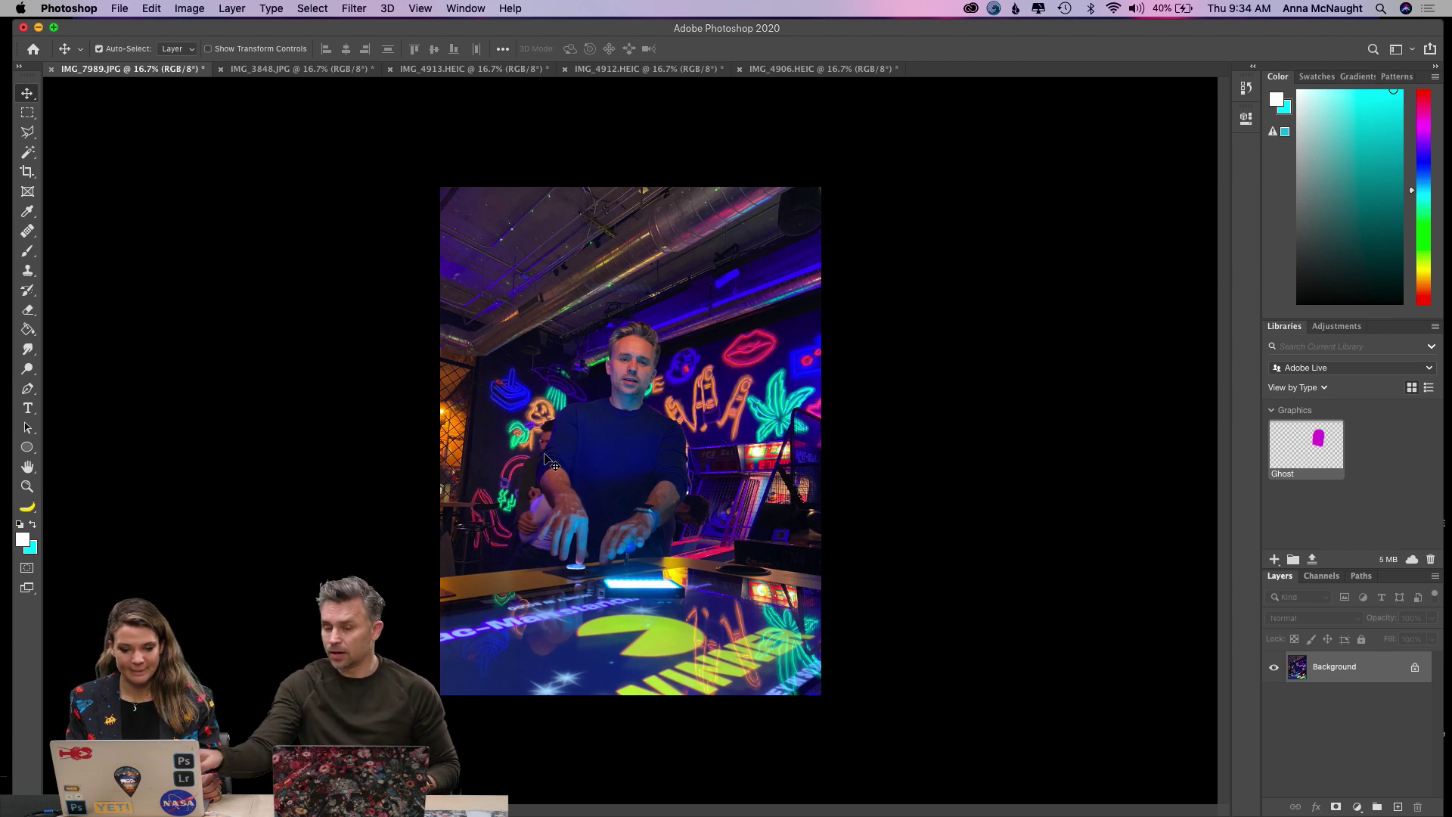
# Look through the five open arcade photos, examining how the coloured light falls on the people and surroundings.
pyautogui.scroll(5, 601, 586)
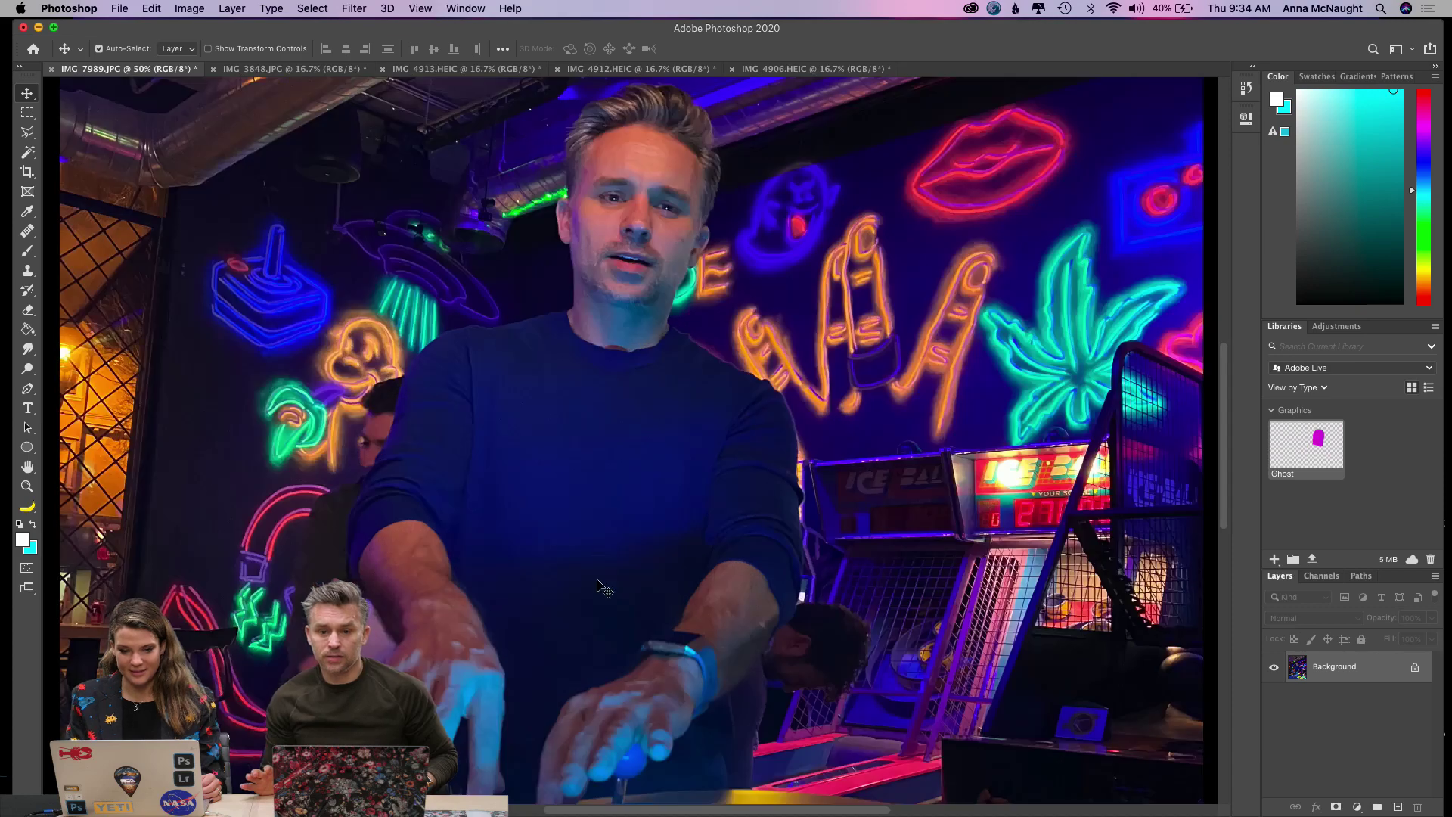
pyautogui.scroll(-1, 597, 586)
pyautogui.hscroll(1, 598, 586)
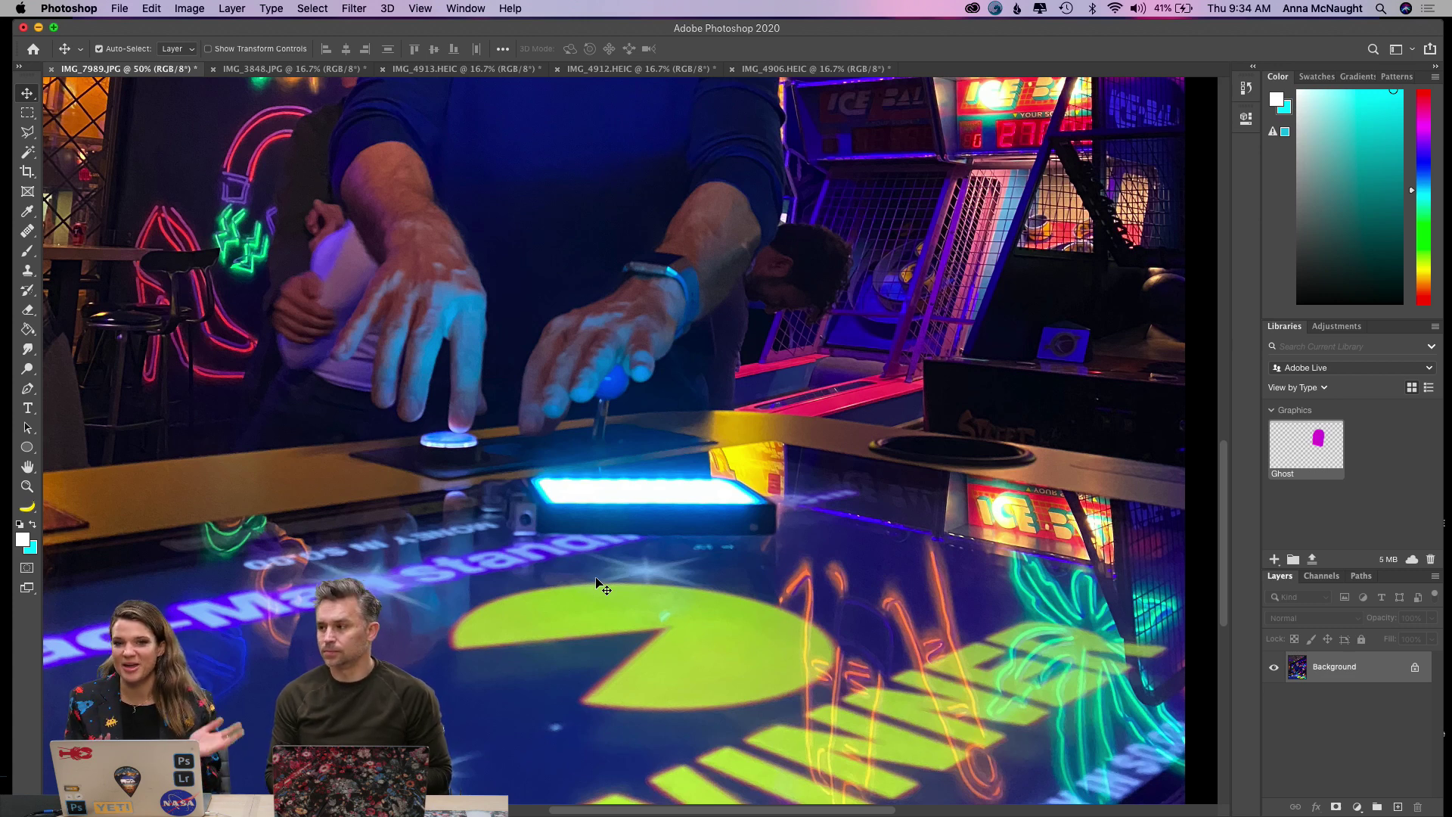
pyautogui.click(307, 71)
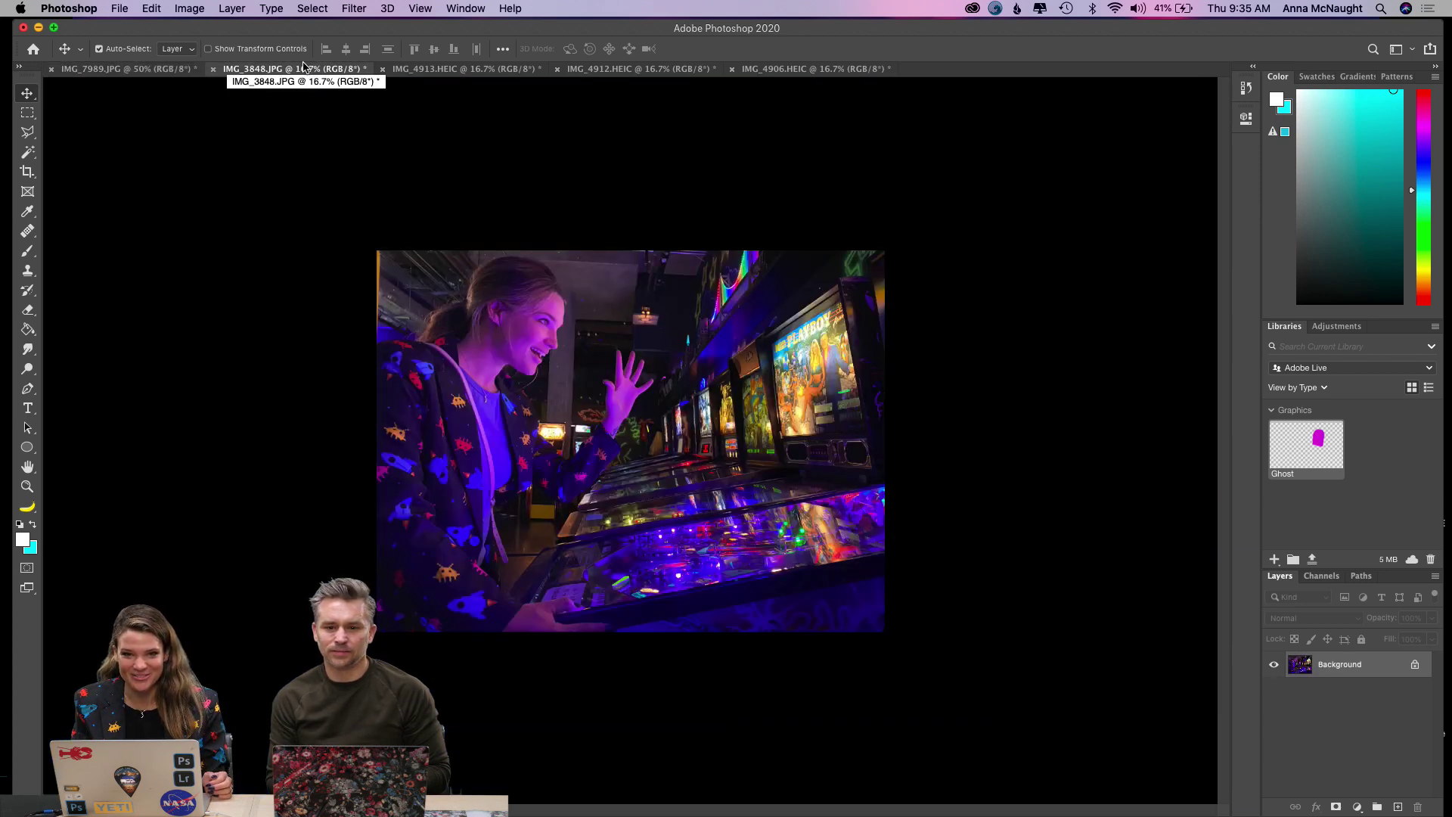
pyautogui.click(452, 68)
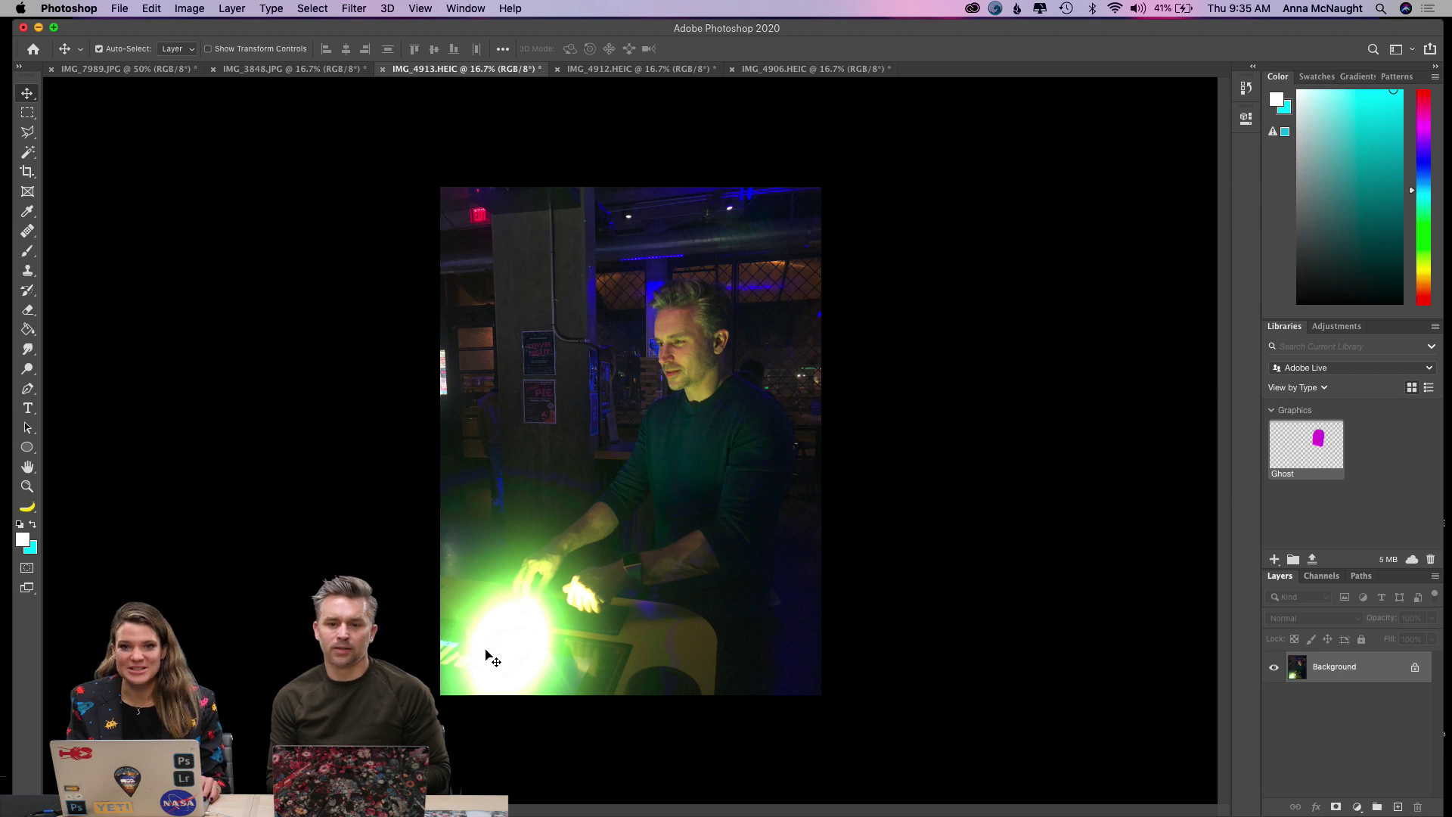
pyautogui.click(621, 70)
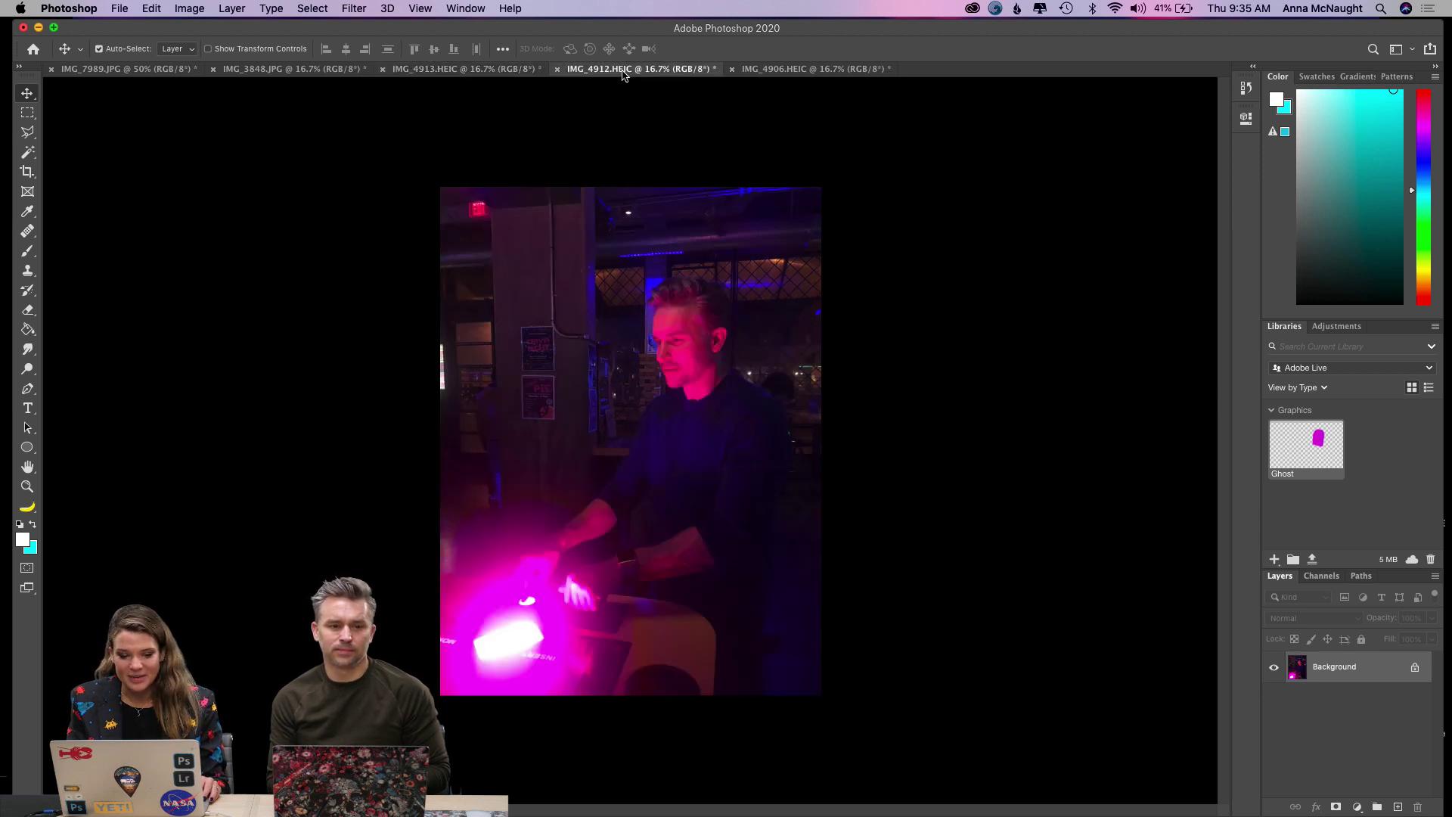
pyautogui.click(787, 69)
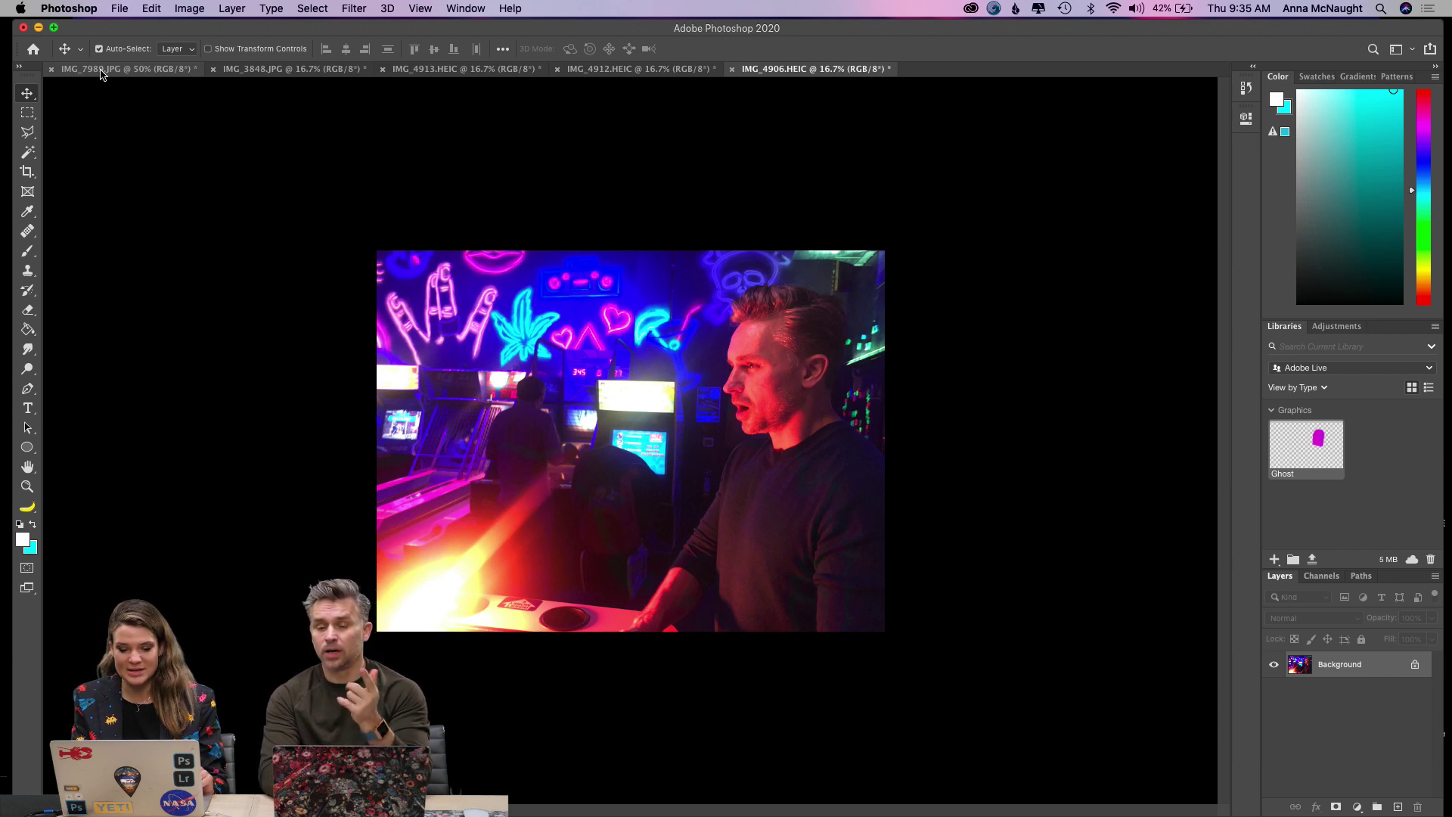
pyautogui.press('super+equal')
pyautogui.press('super+equal')
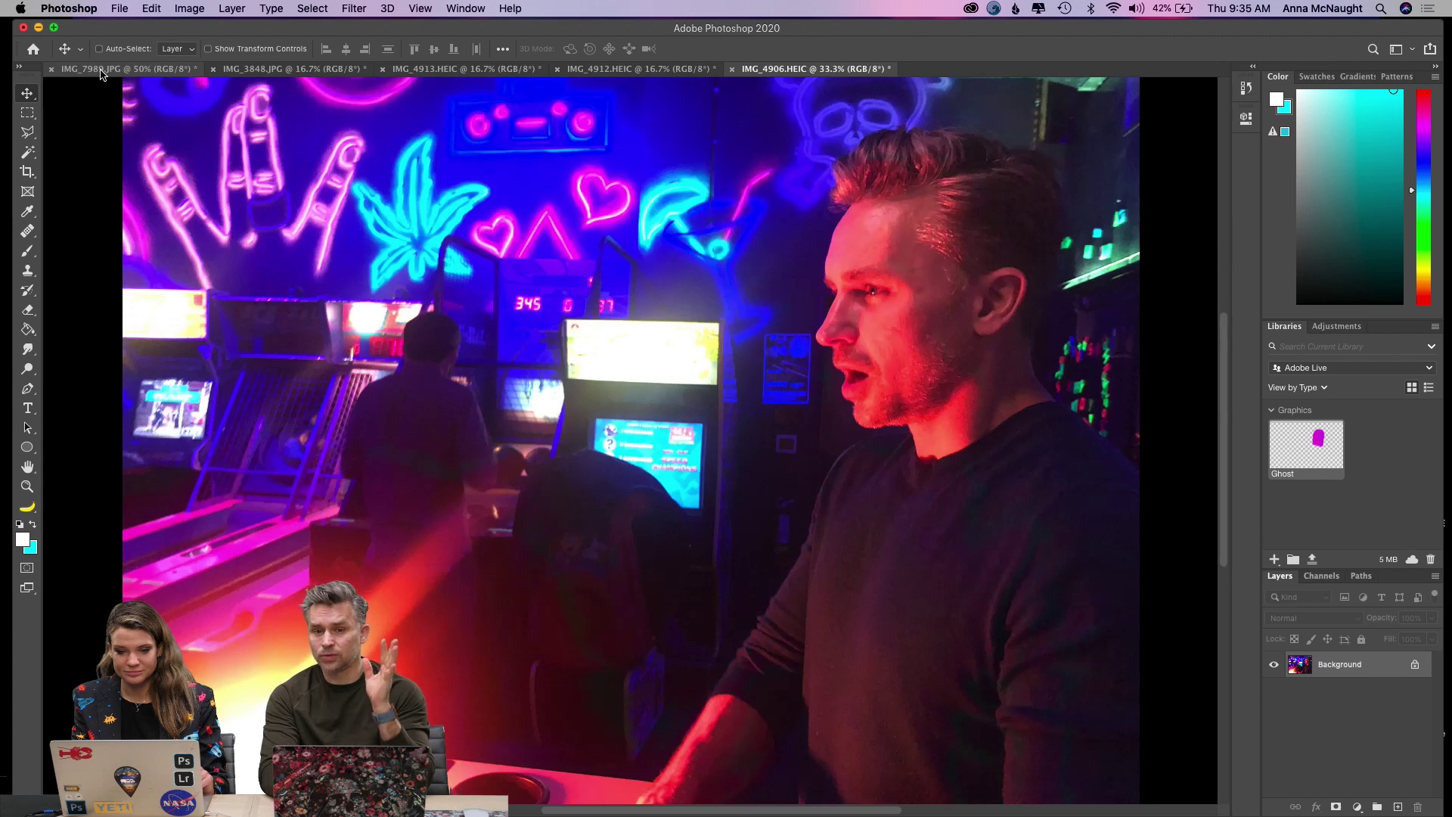
pyautogui.press('super+minus')
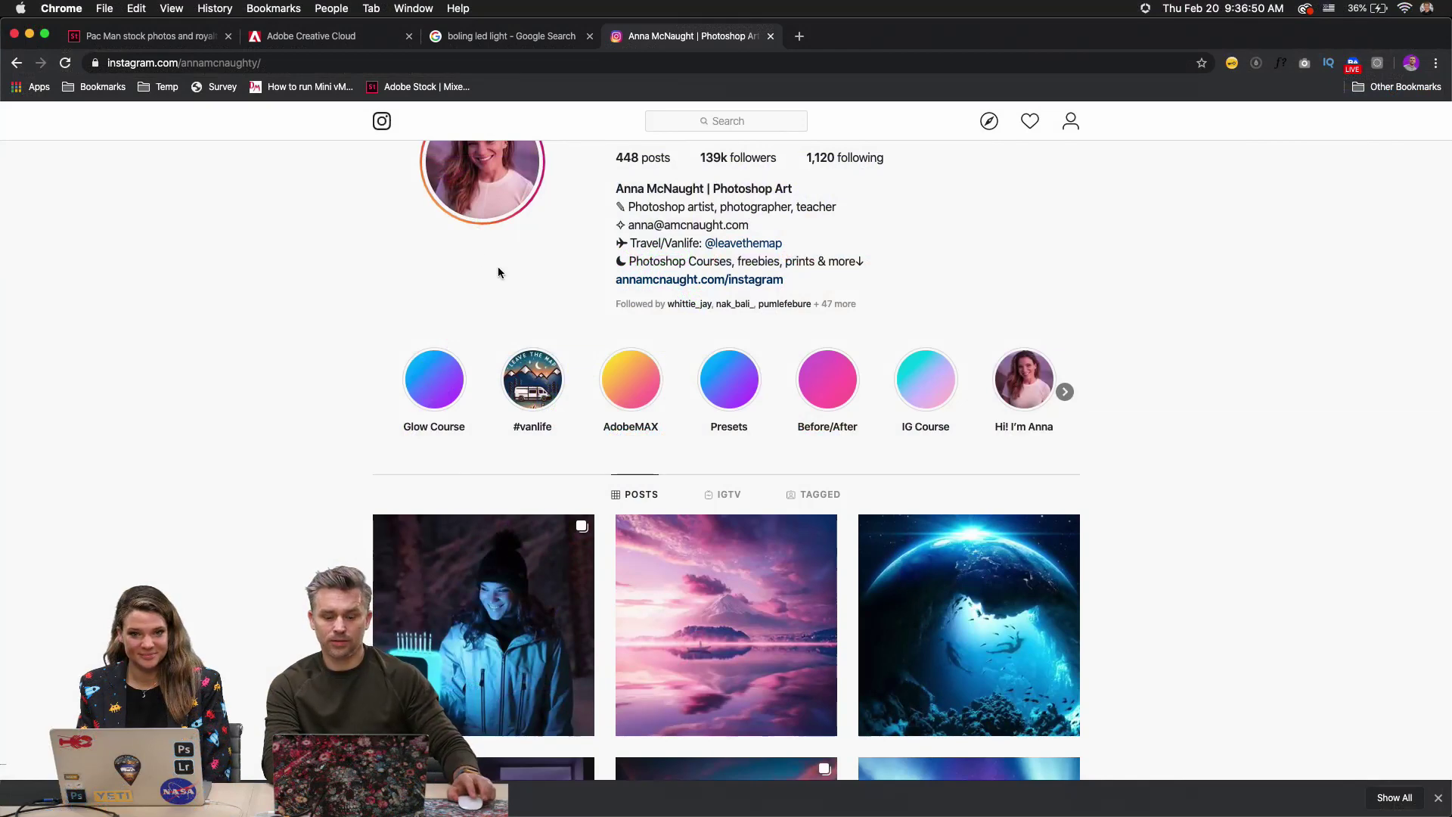
# Switch to Chrome and browse the artist's Instagram posts, viewing the glowing Ps birthday cake image enlarged.
pyautogui.scroll(2, 497, 267)
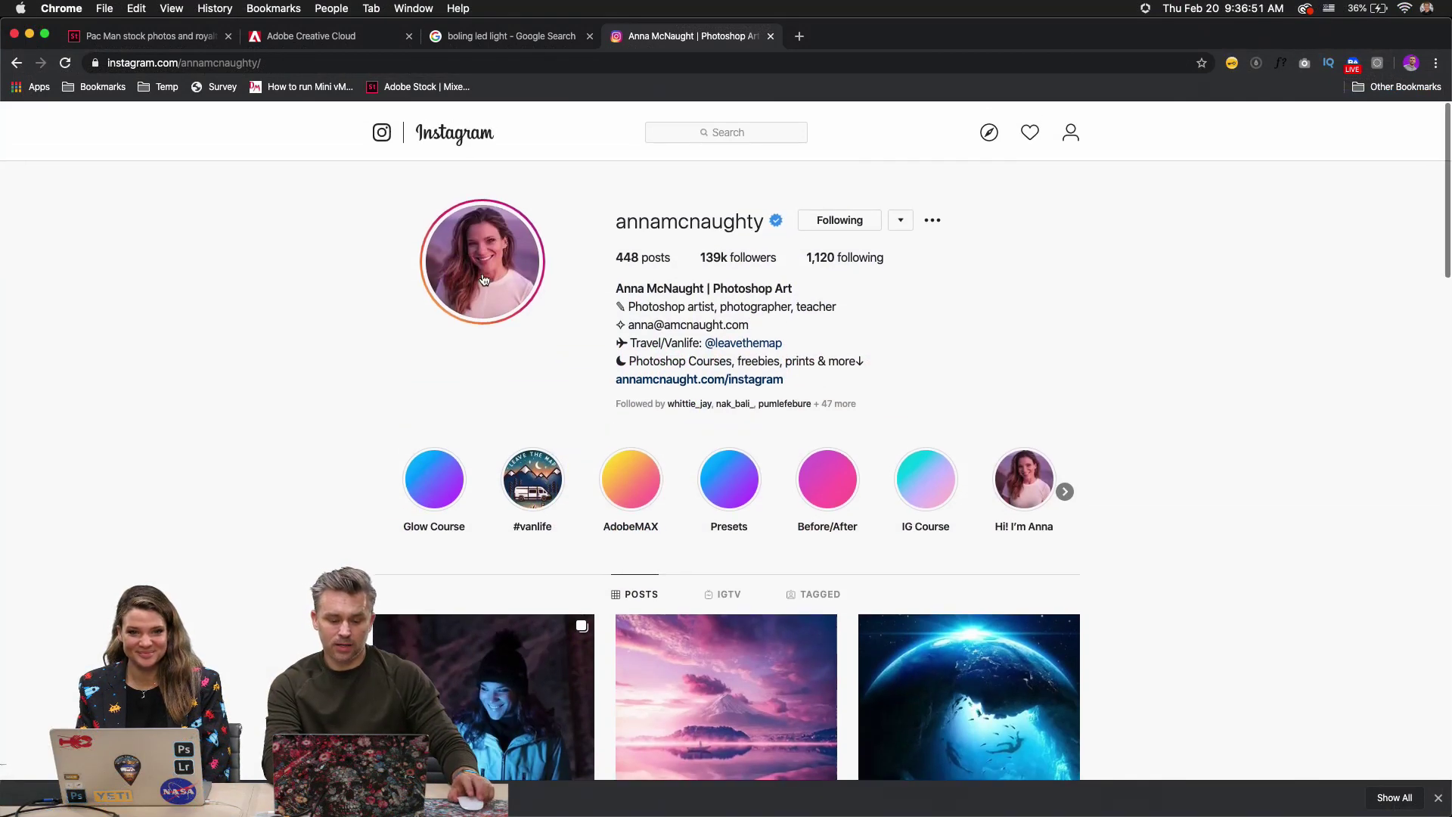
pyautogui.scroll(-2, 672, 261)
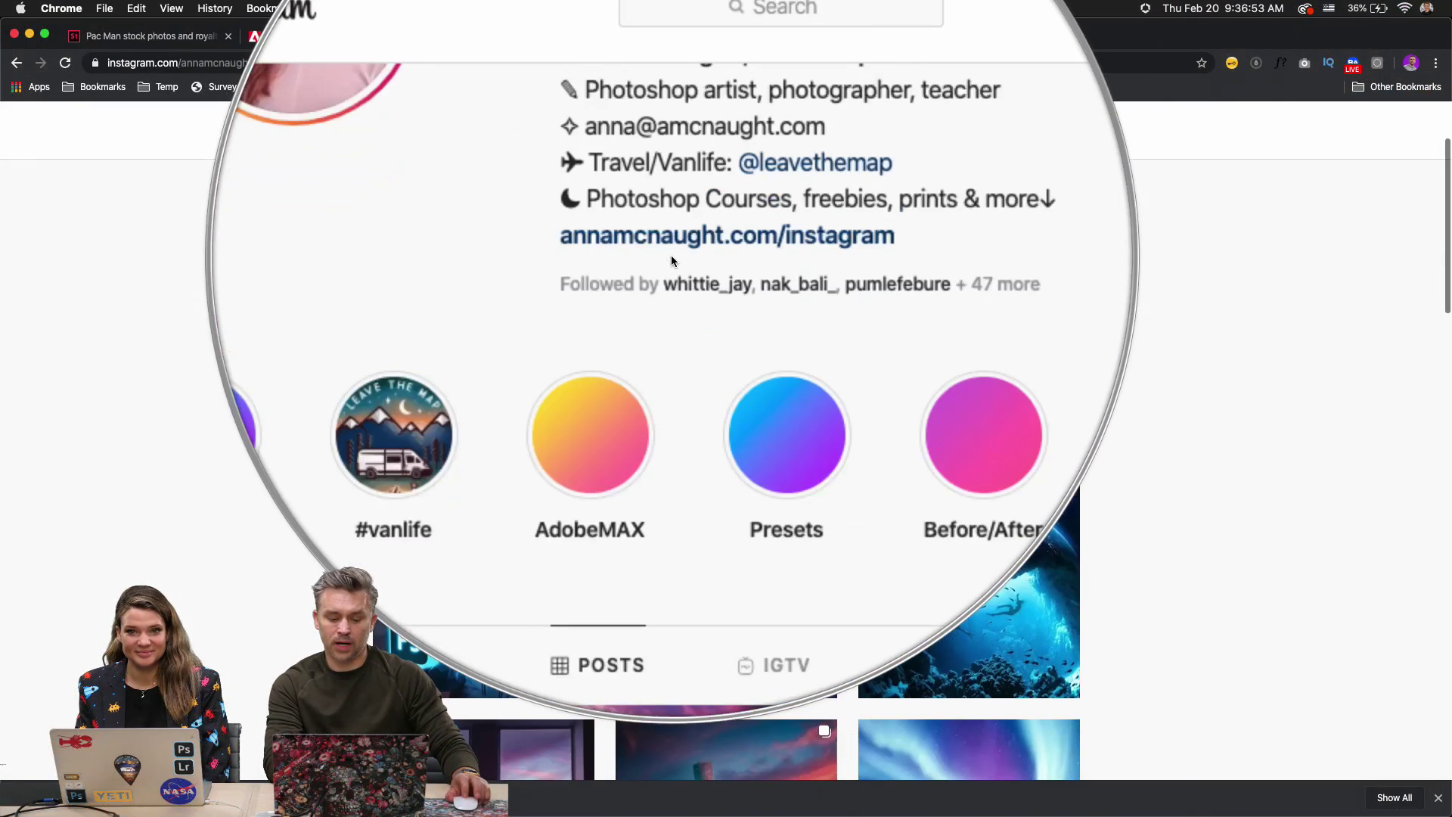
pyautogui.scroll(-1, 529, 454)
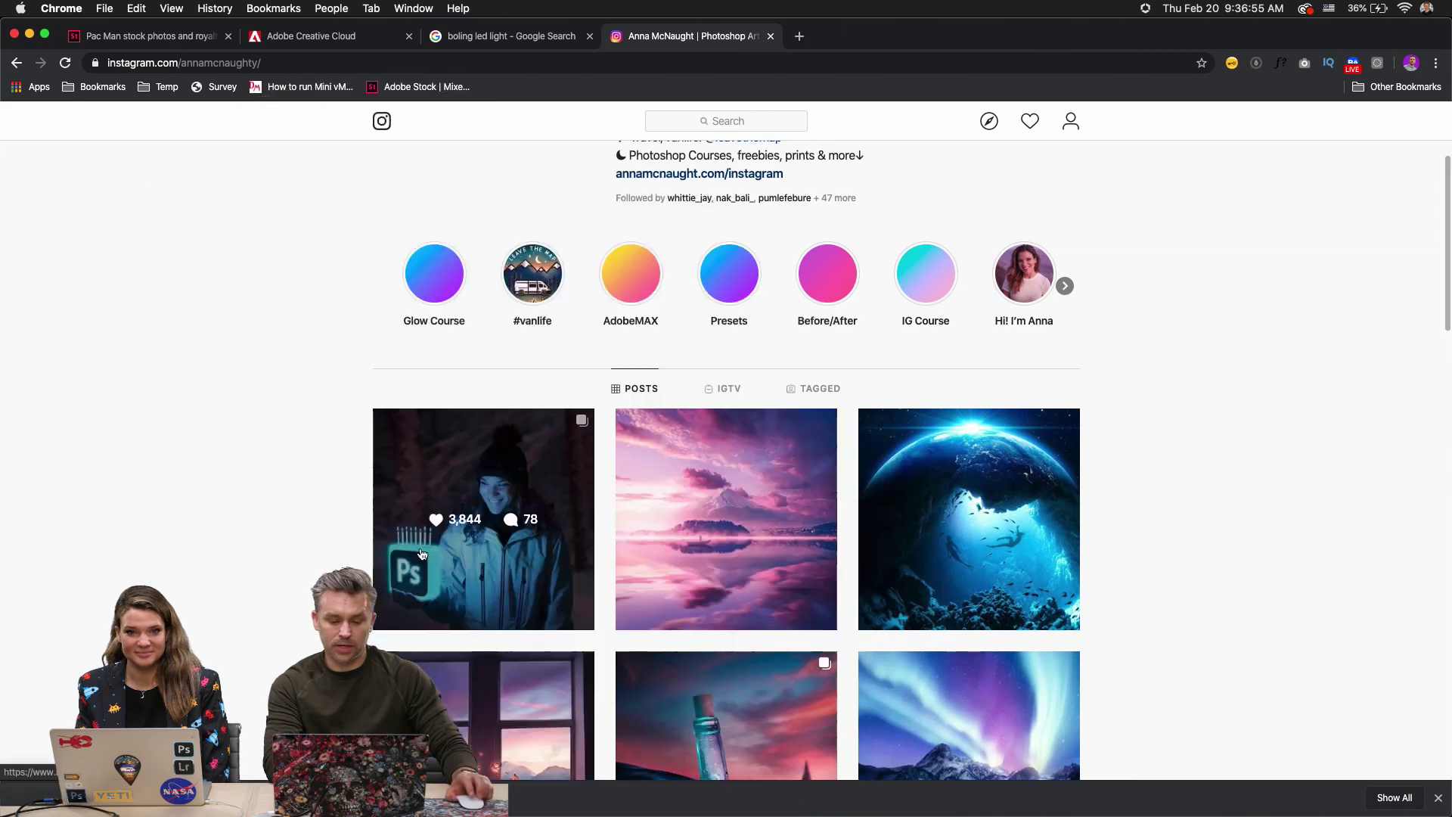
pyautogui.scroll(-1, 422, 555)
pyautogui.click(423, 552)
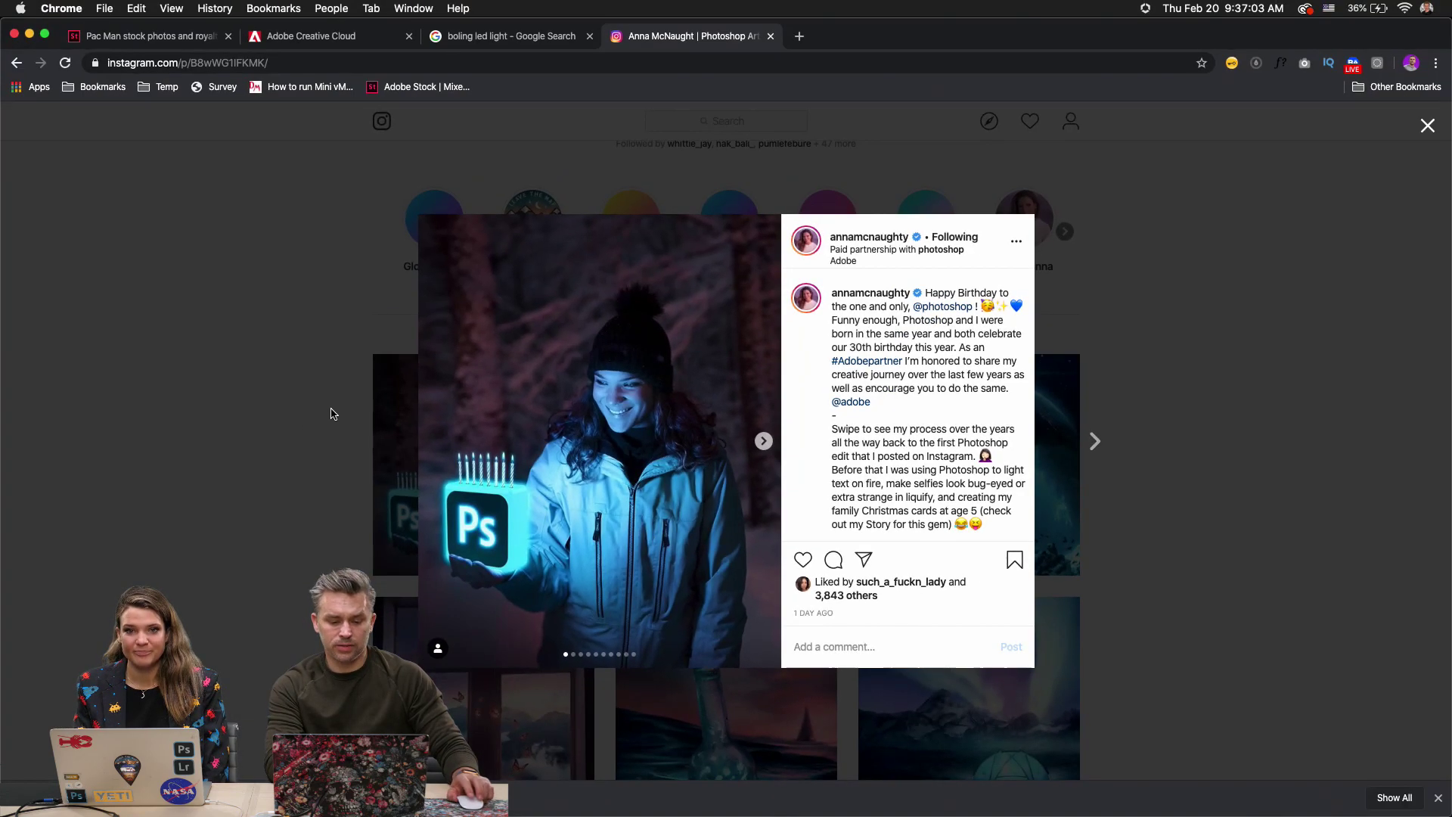
pyautogui.click(333, 426)
pyautogui.scroll(-1, 333, 426)
pyautogui.scroll(-1, 333, 431)
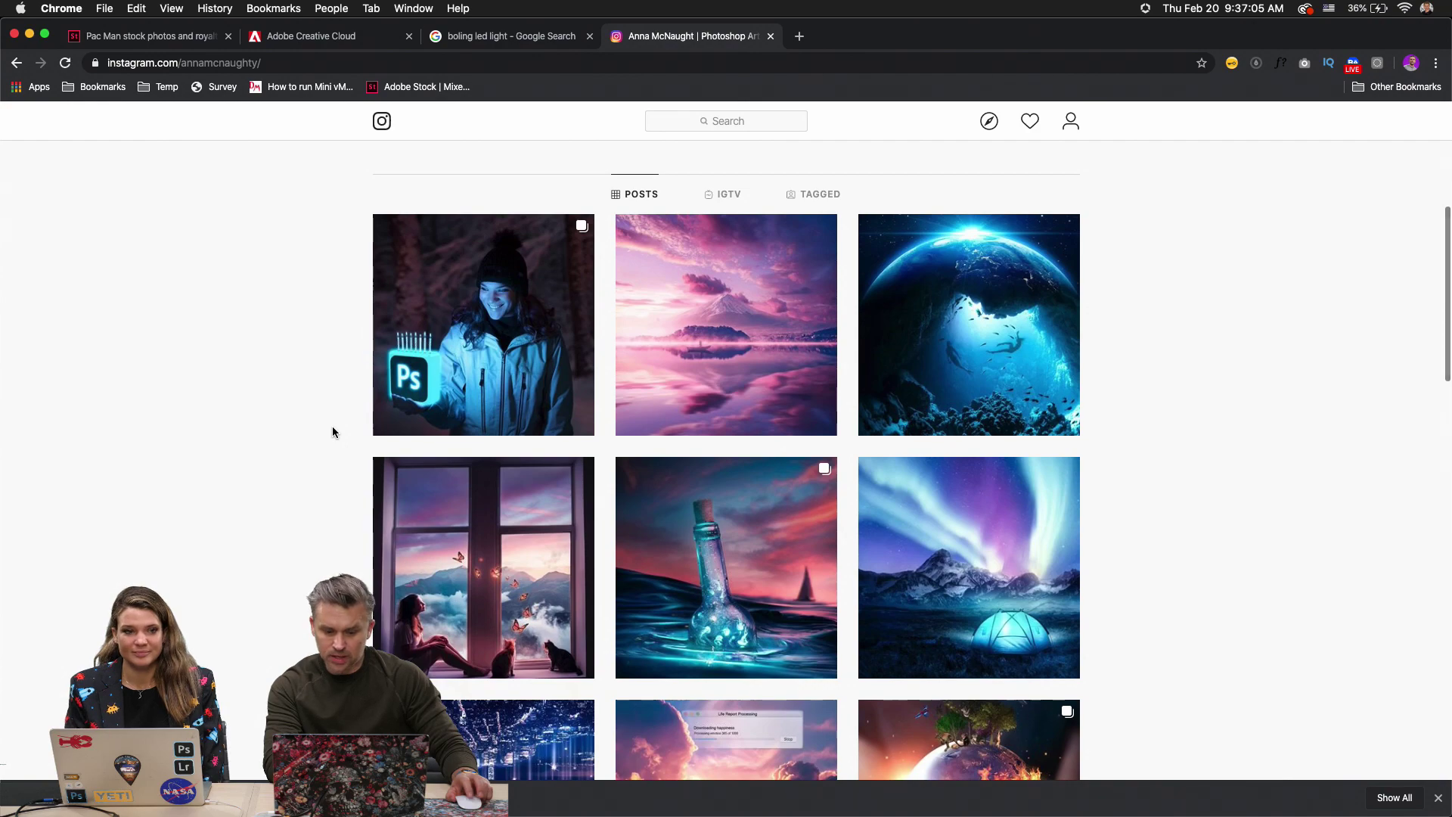
pyautogui.scroll(-4, 333, 431)
pyautogui.scroll(-7, 333, 432)
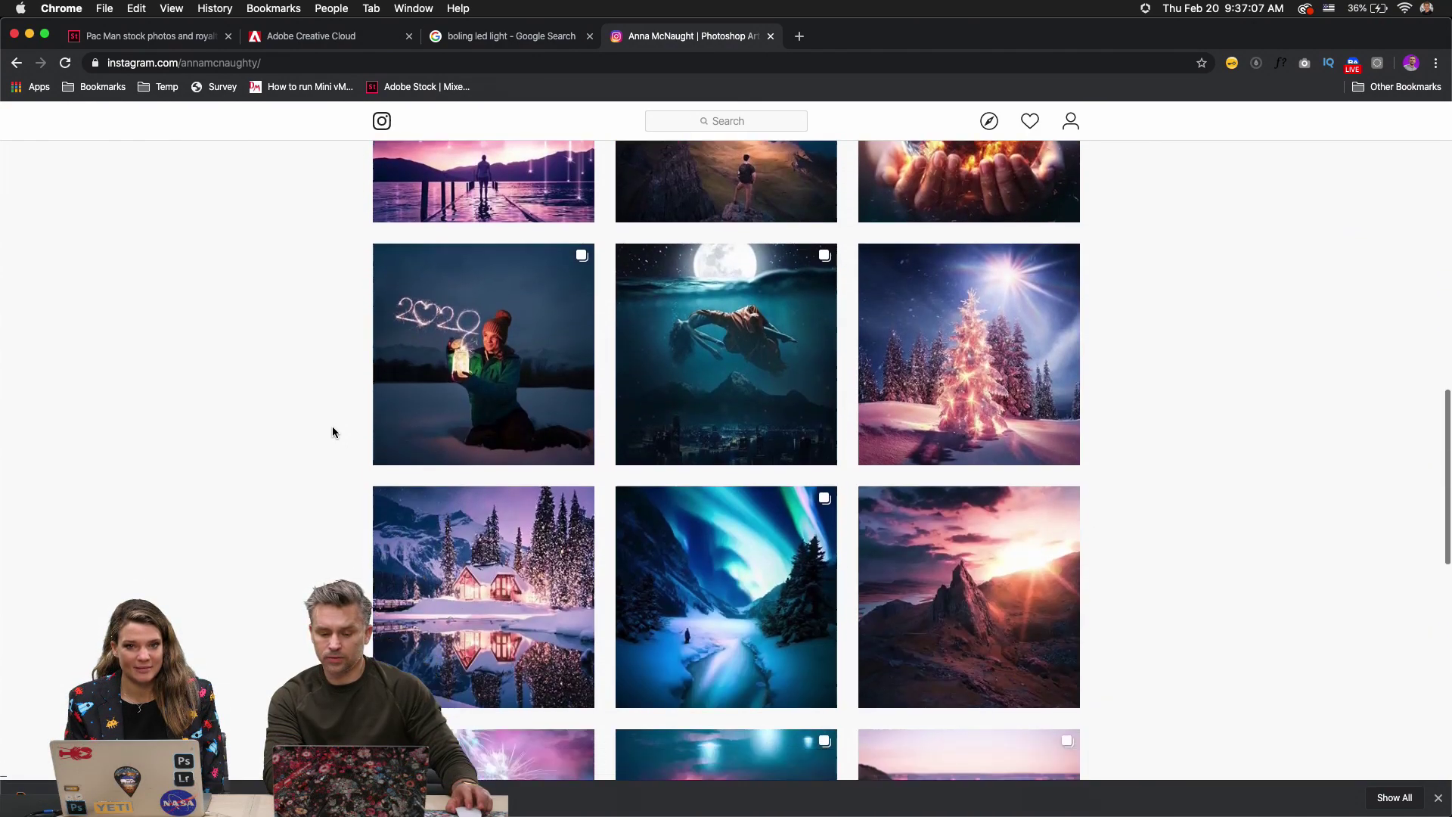
pyautogui.scroll(12, 332, 432)
pyautogui.scroll(5, 333, 432)
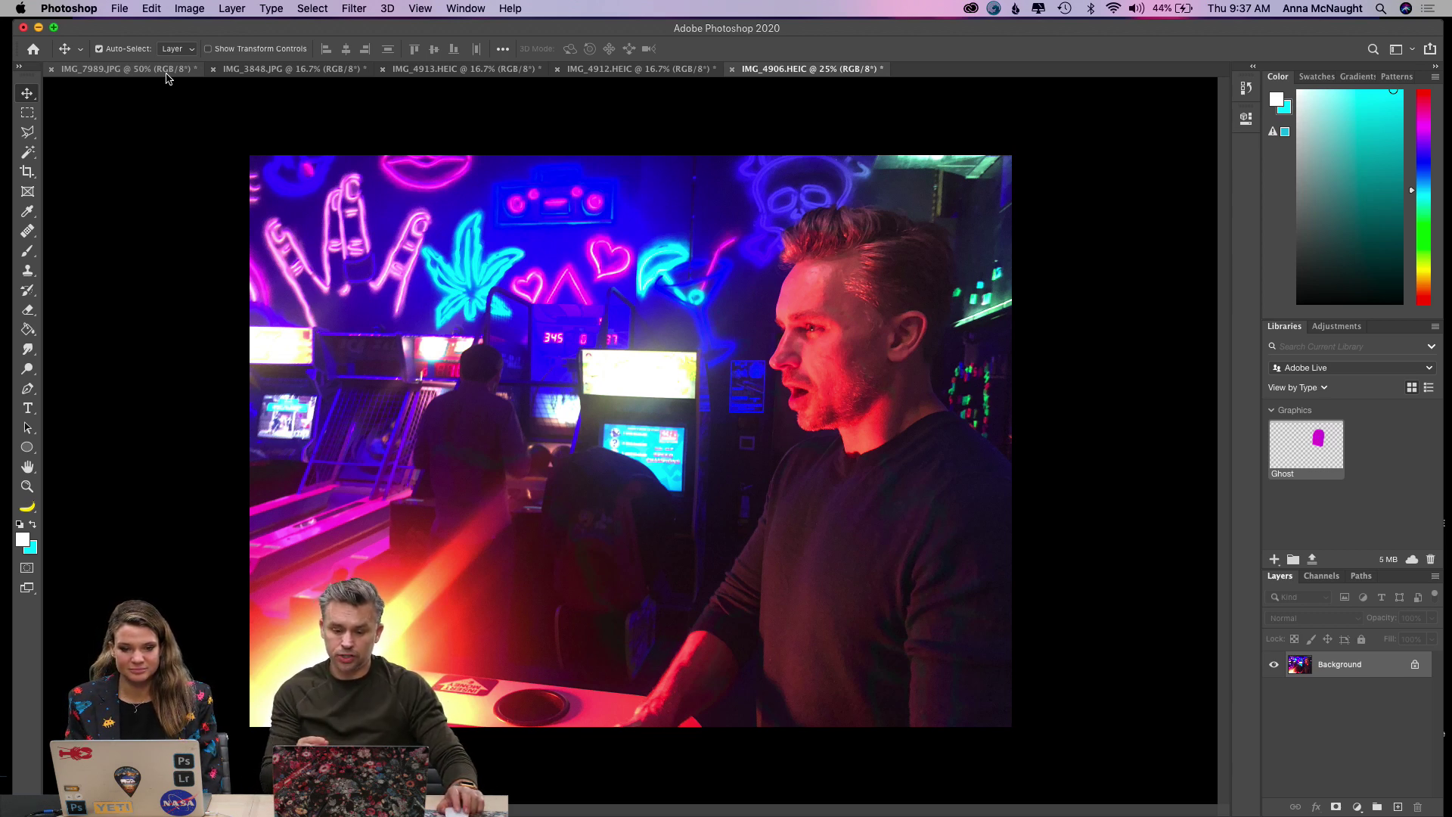
# Switch to Photoshop and hide the Libraries panel from the workspace.
pyautogui.click(418, 7)
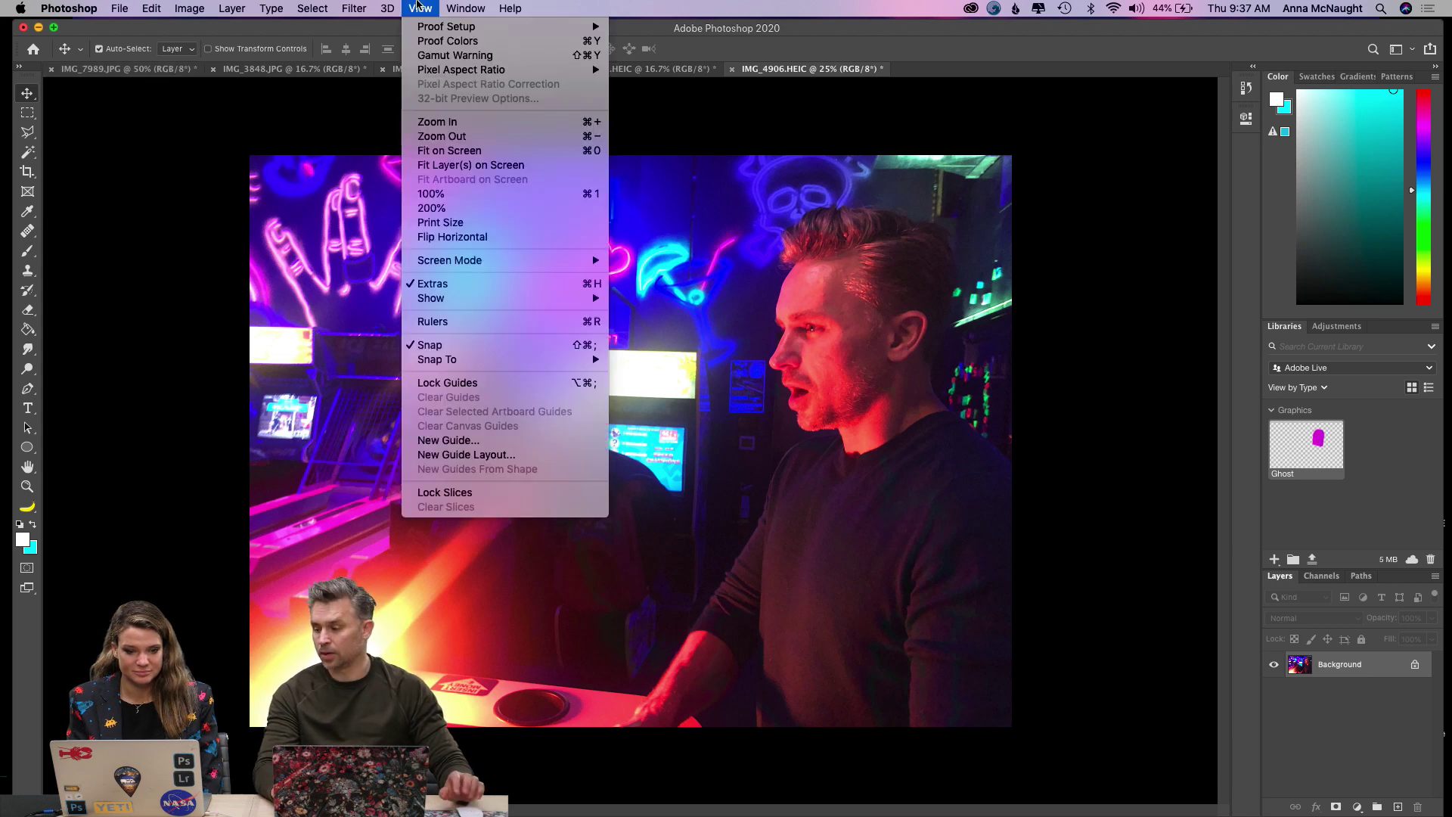
pyautogui.moveTo(463, 8)
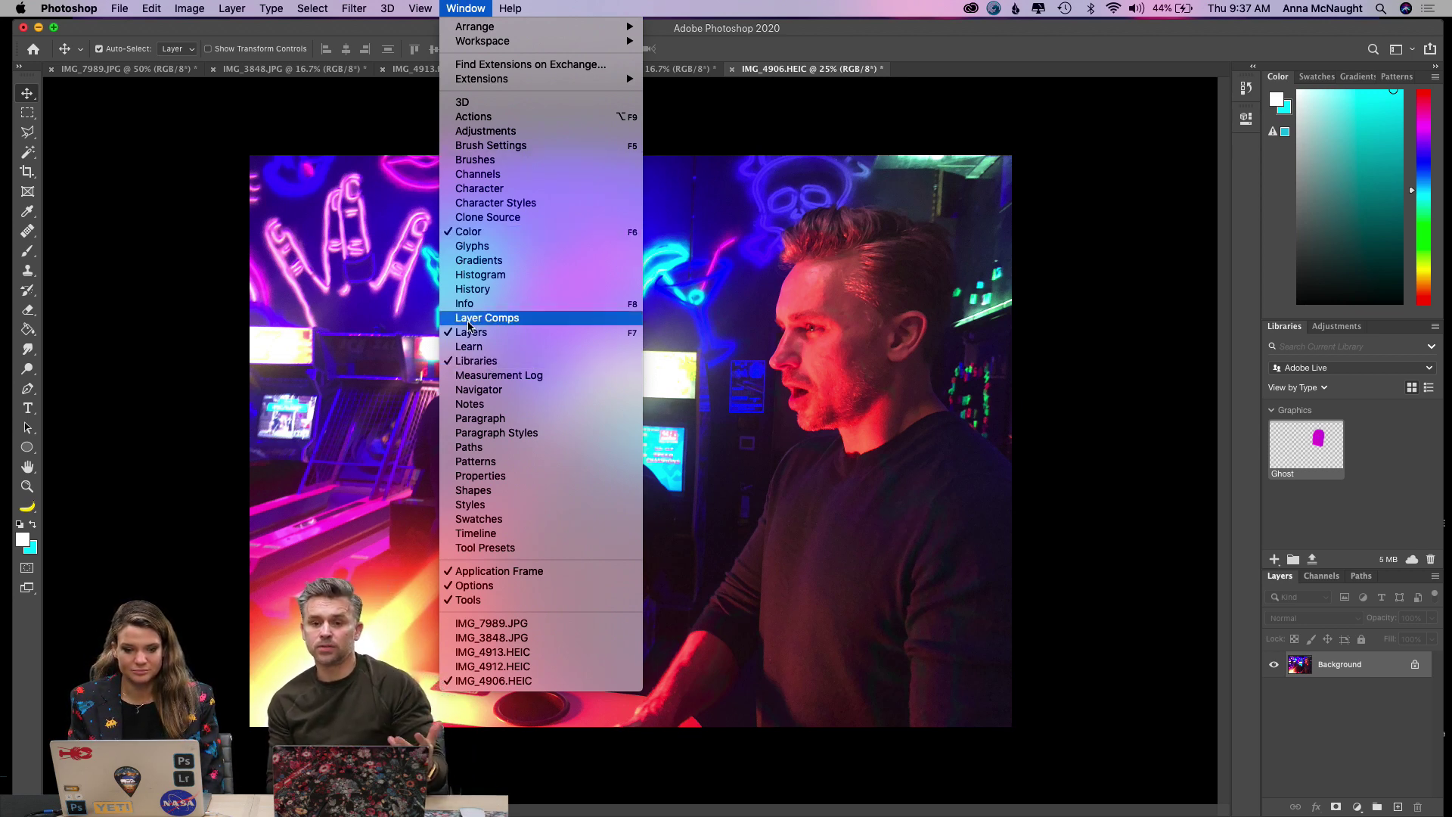
pyautogui.click(473, 360)
pyautogui.click(482, 6)
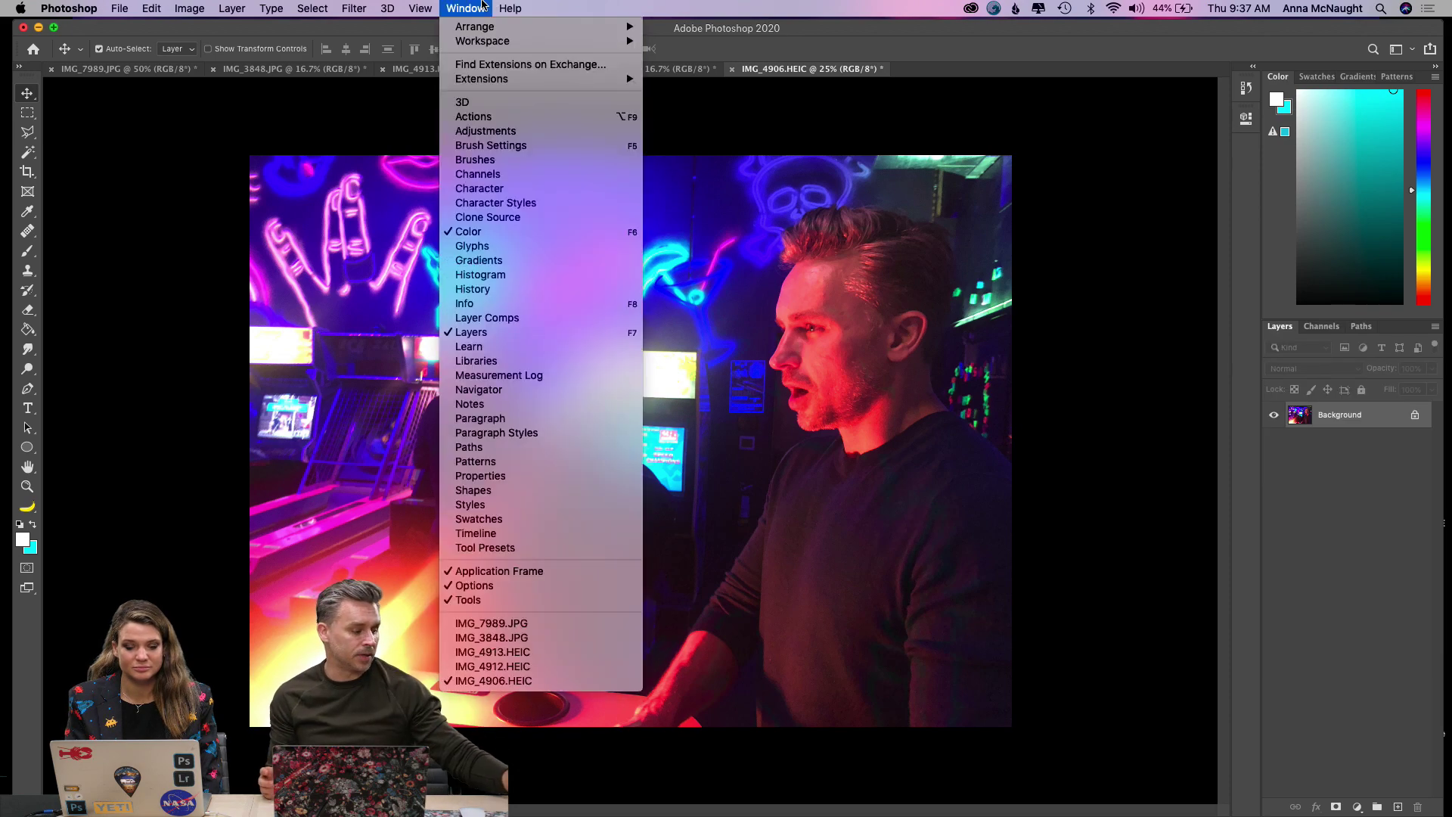
pyautogui.click(482, 6)
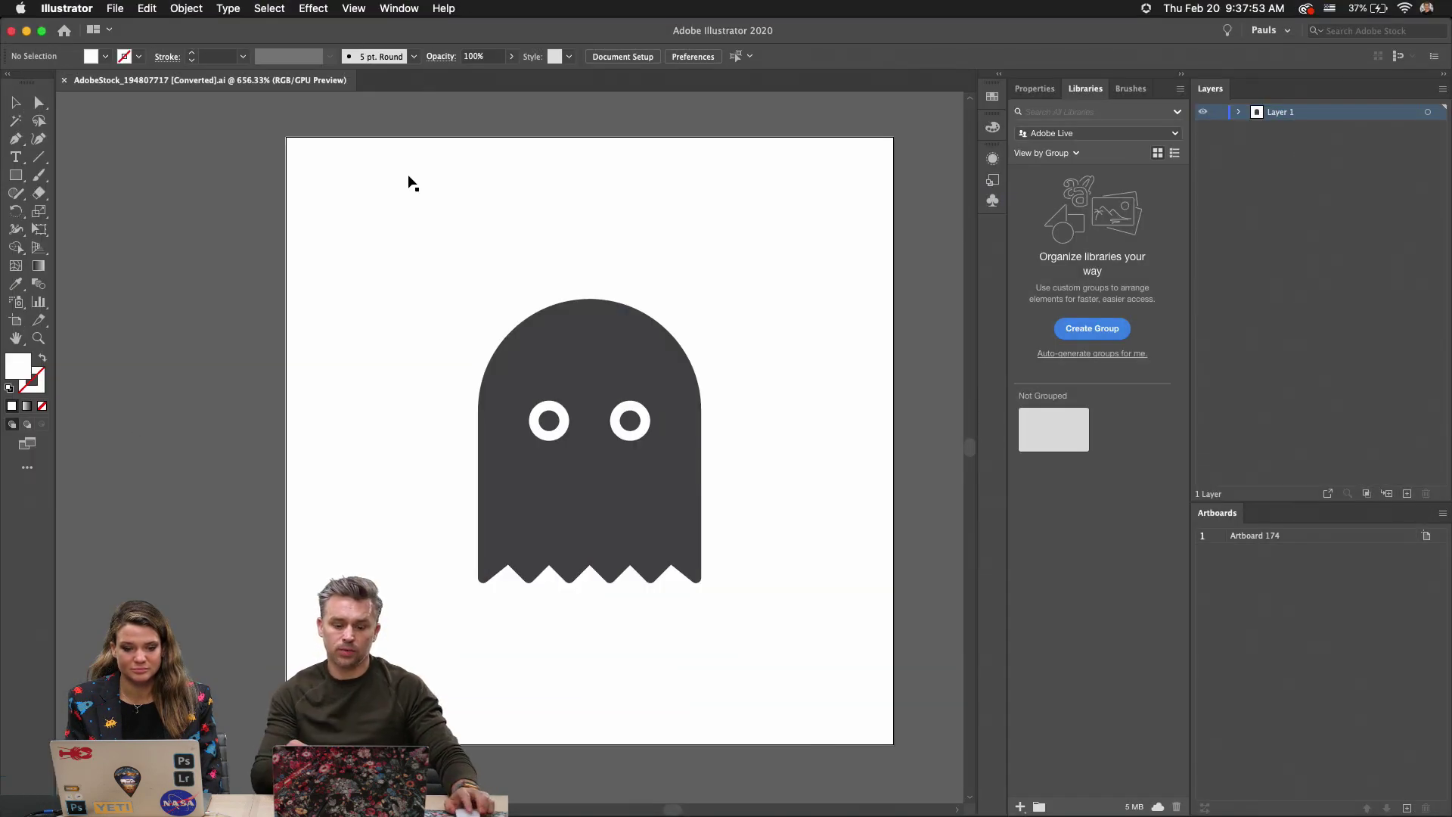
# Switch to Illustrator and copy the complete ghost artwork, including the eyes.
pyautogui.click(497, 389)
pyautogui.press('a')
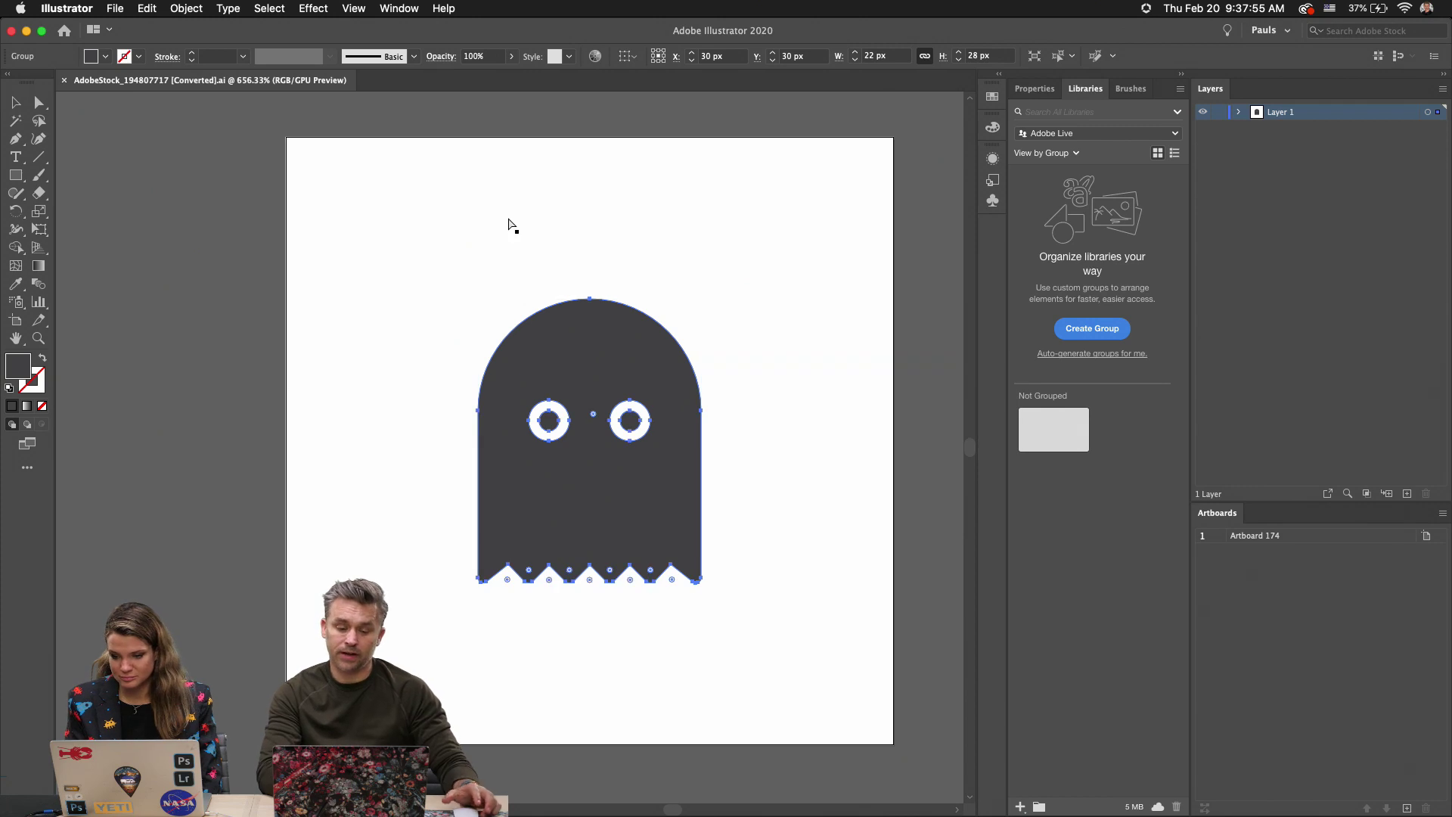
pyautogui.press('v')
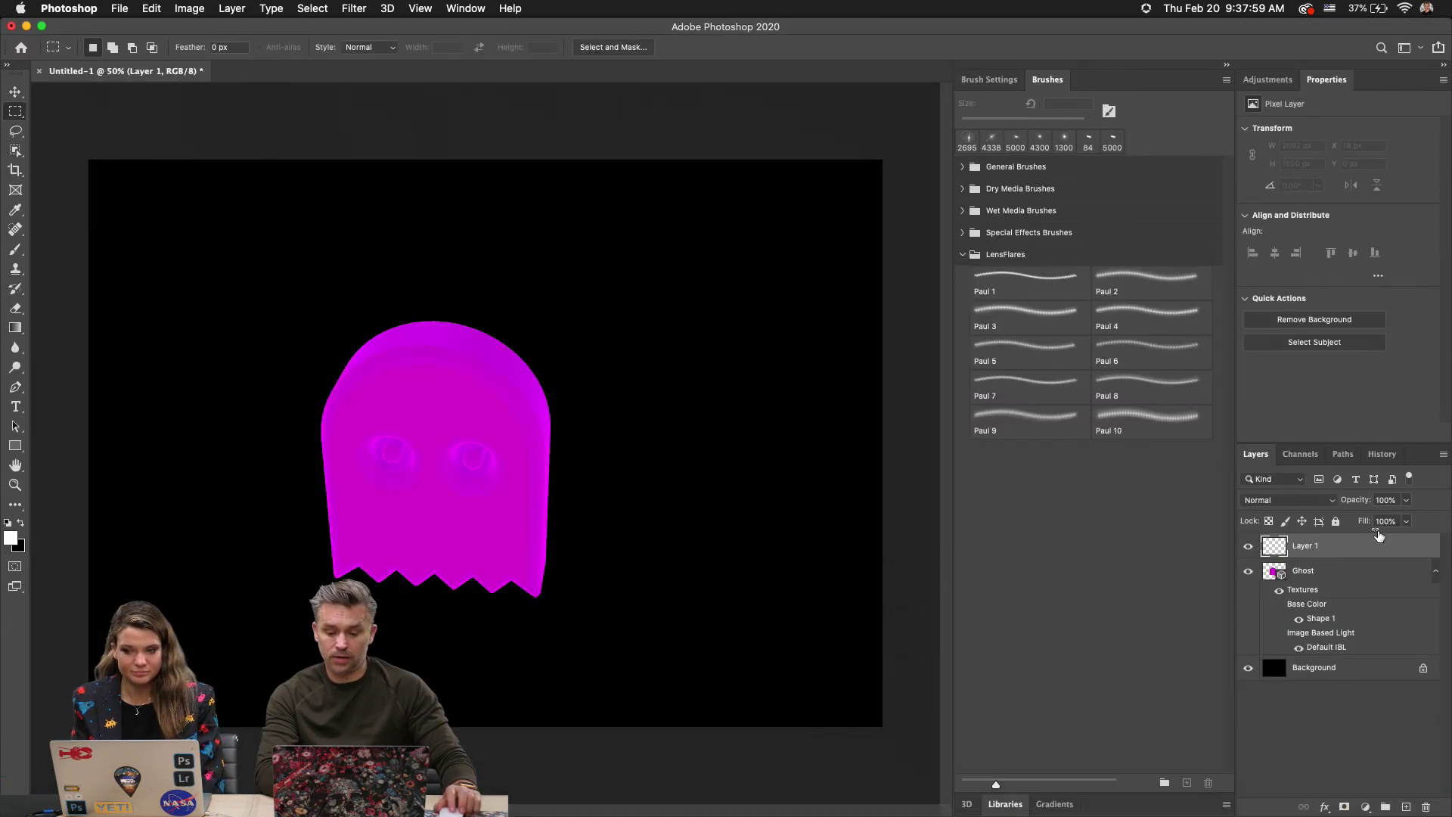
# Switch to the Untitled-1 document in Photoshop, hide the Ghost layer and fill the Background layer with white.
pyautogui.click(1249, 570)
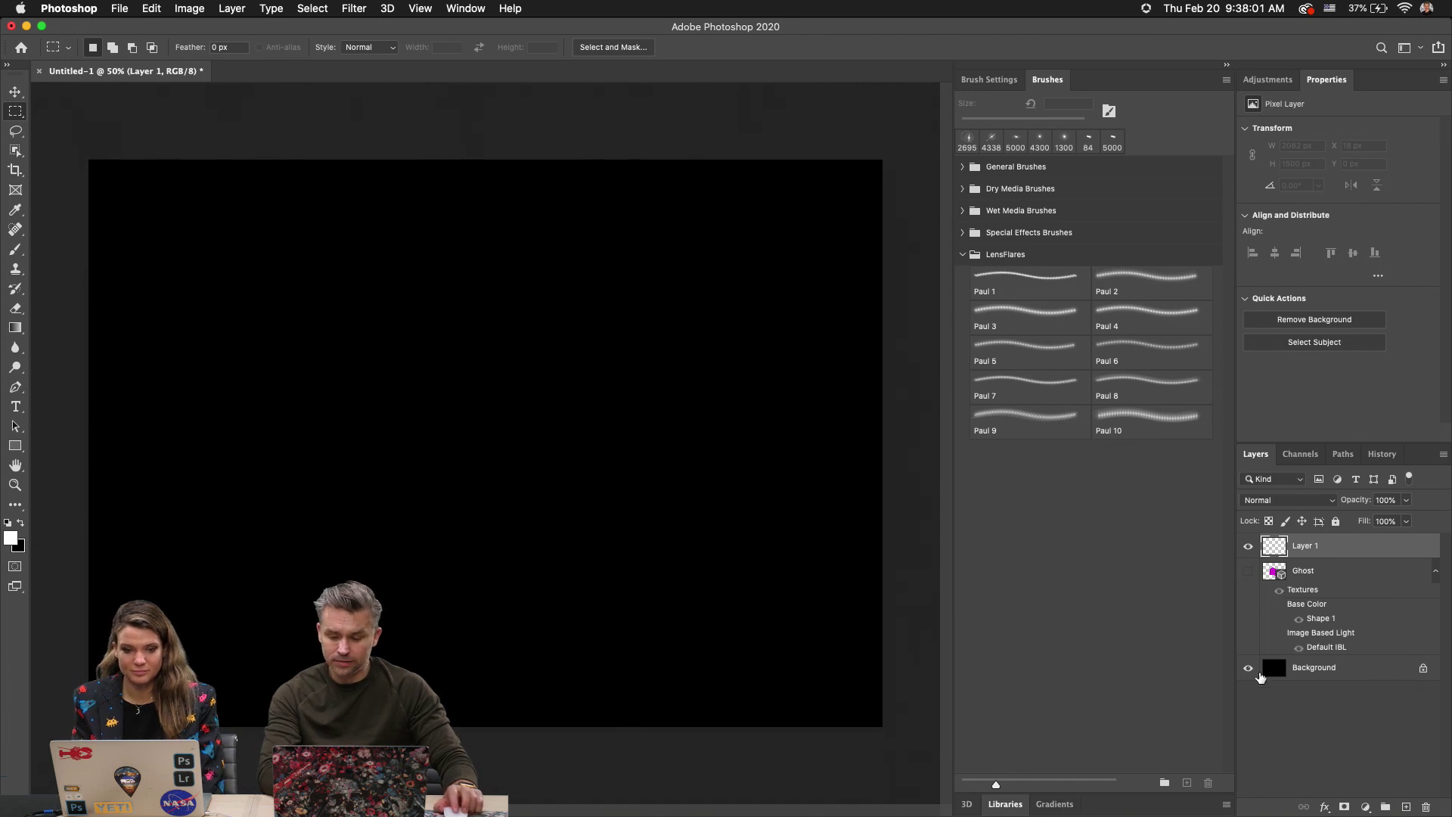
pyautogui.click(1280, 669)
pyautogui.hotkey('alt', 'BackSpace')
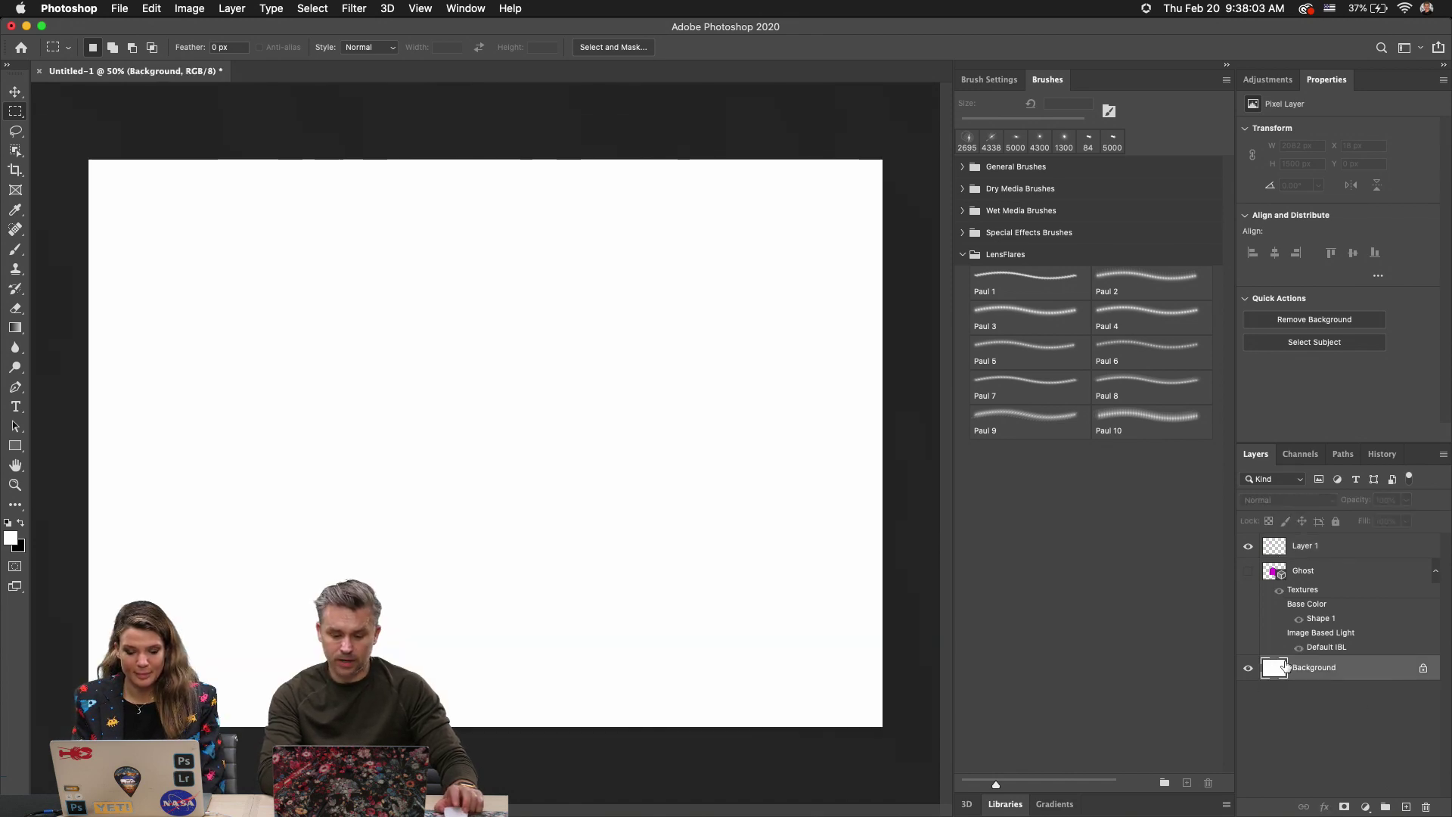
# Paste the ghost above Layer 1 as a Smart Object added to the library, scaled to about 526 × 668 px and centred on the canvas.
pyautogui.click(1323, 552)
pyautogui.press('super+v')
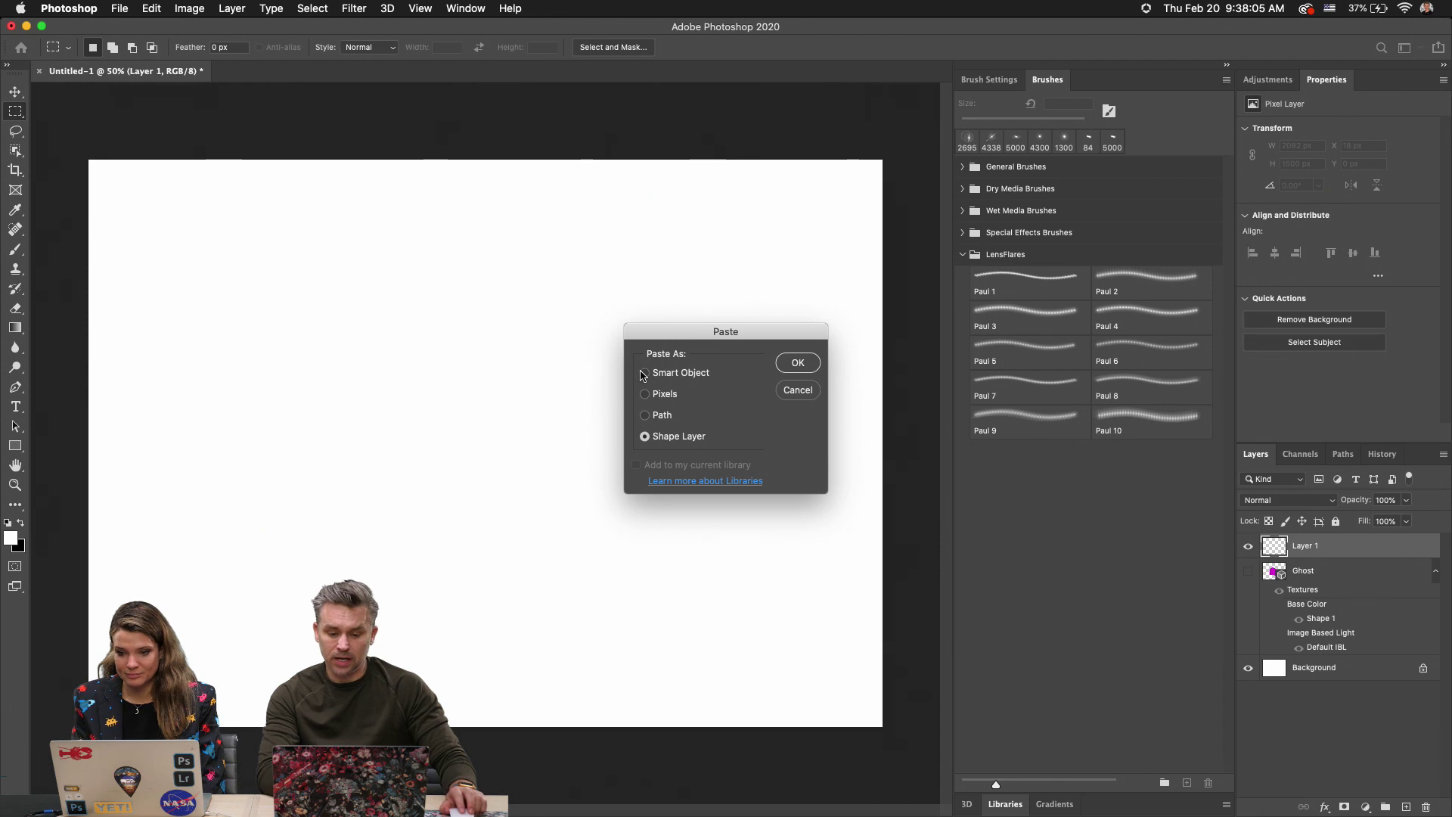
pyautogui.click(794, 363)
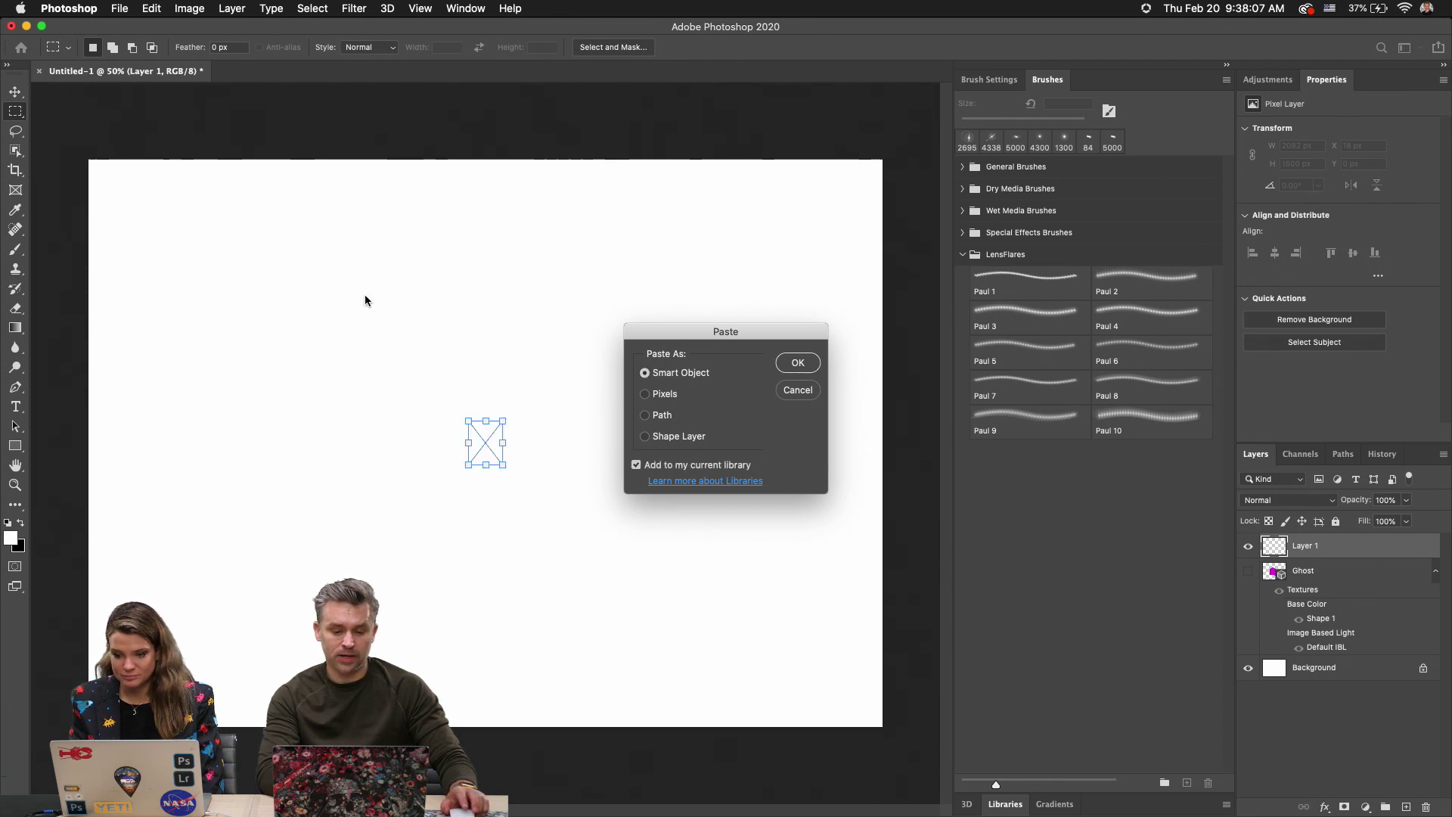
pyautogui.moveTo(468, 421); pyautogui.dragTo(316, 200)
pyautogui.moveTo(367, 307); pyautogui.dragTo(449, 400)
pyautogui.press('Return')
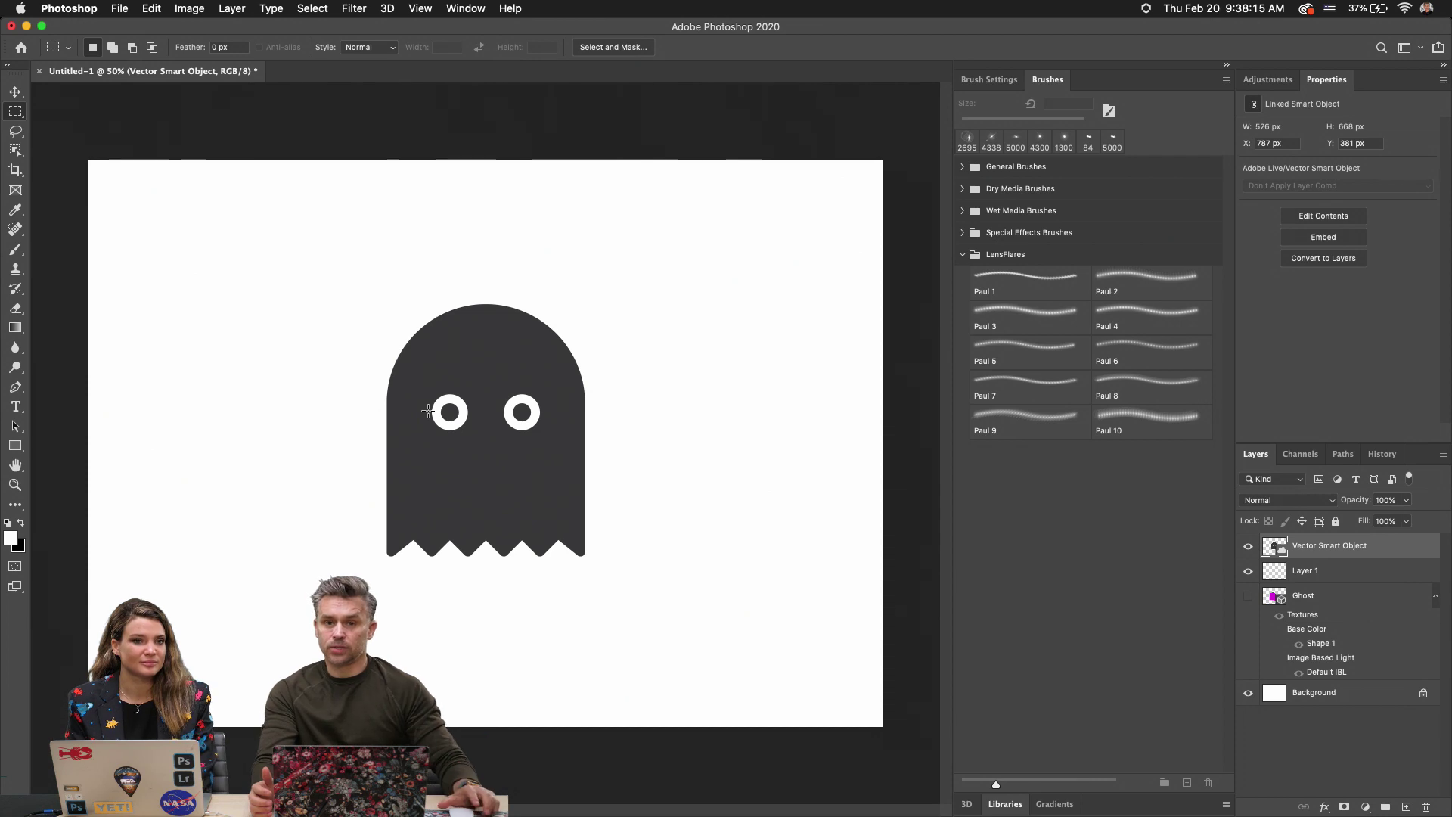
# Collapse the Brushes panel group, then show the 3D panel and float it over the canvas beside the ghost.
pyautogui.click(1227, 64)
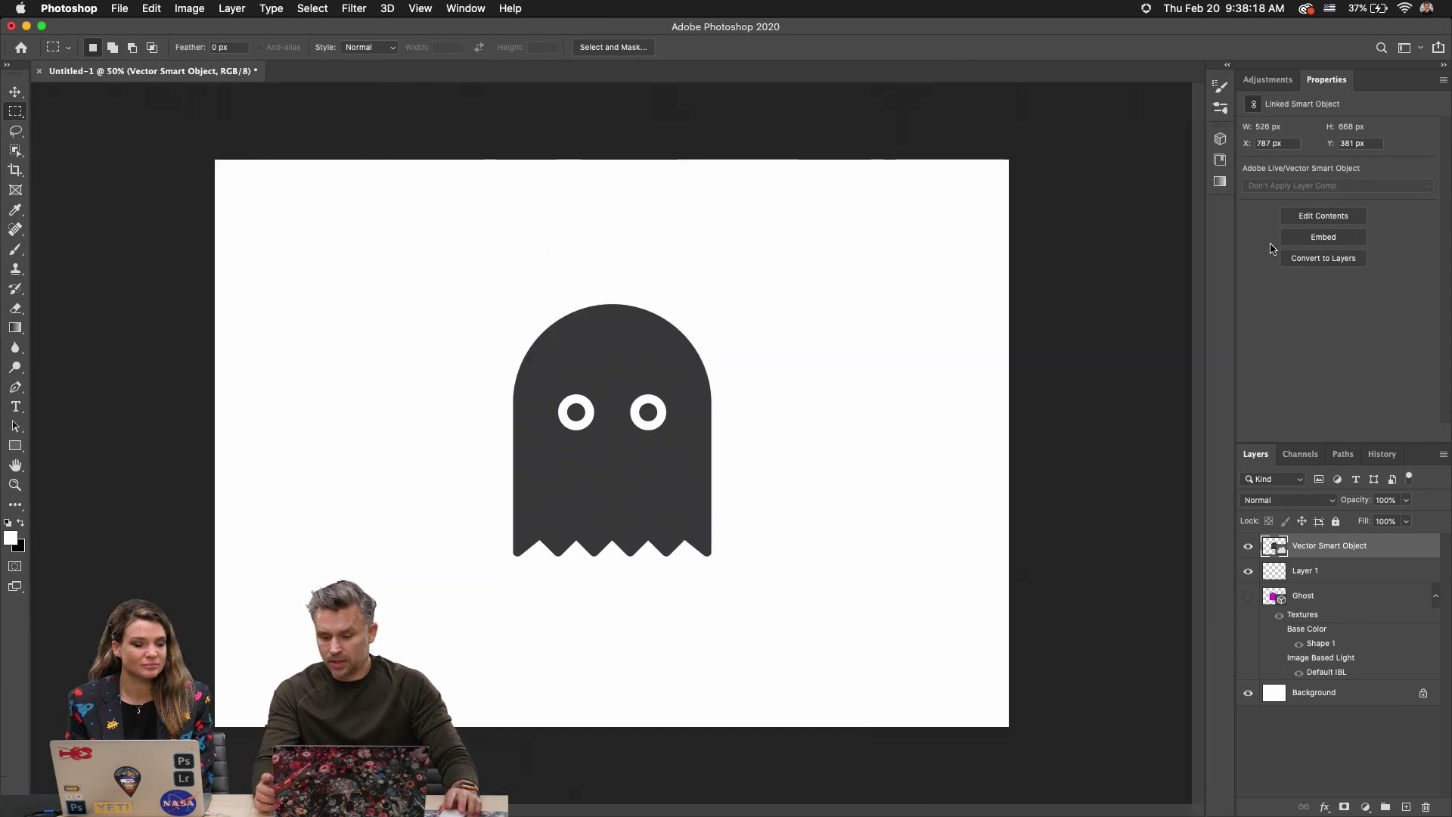
pyautogui.click(397, 9)
pyautogui.moveTo(465, 9)
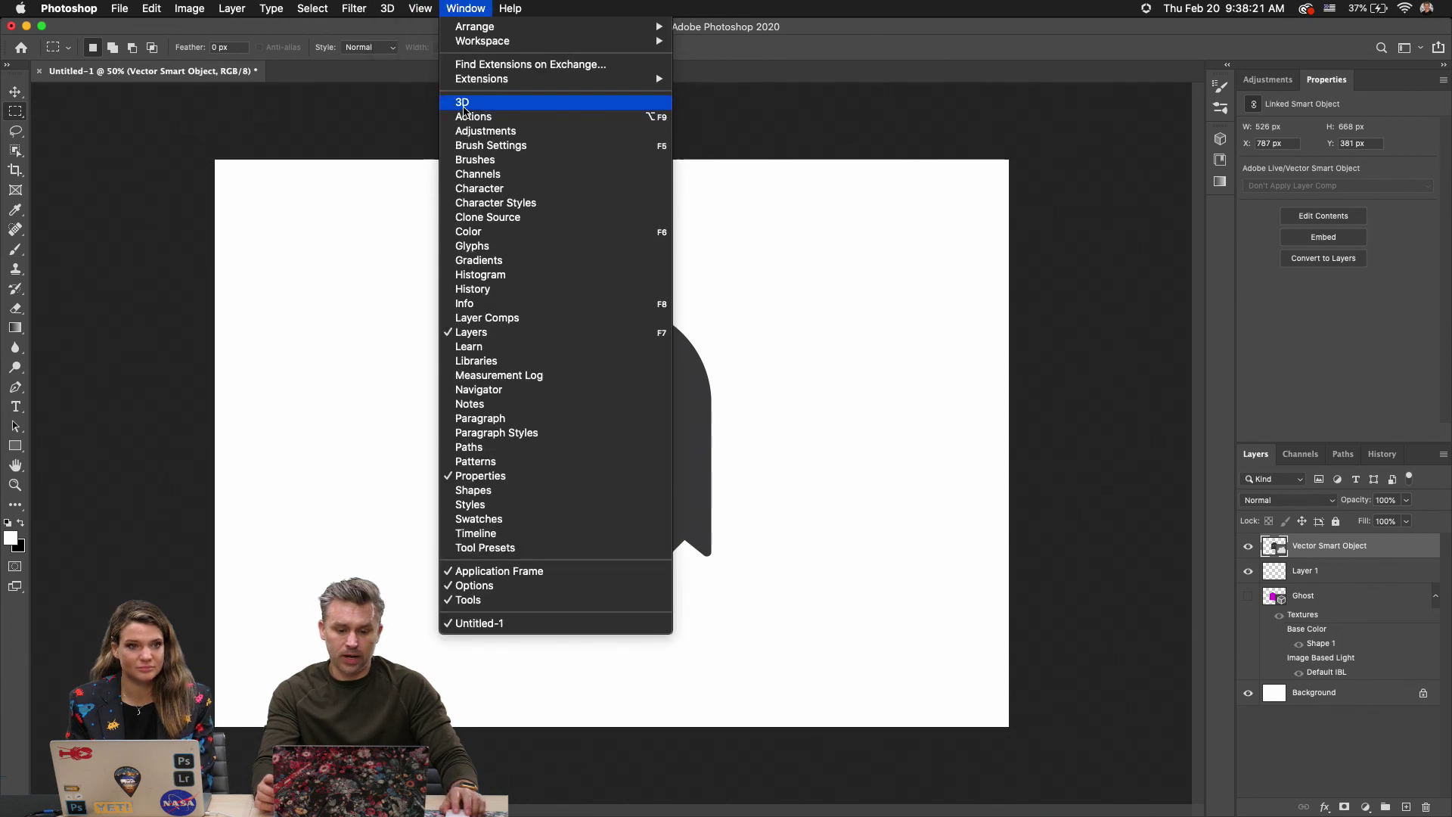
pyautogui.click(533, 102)
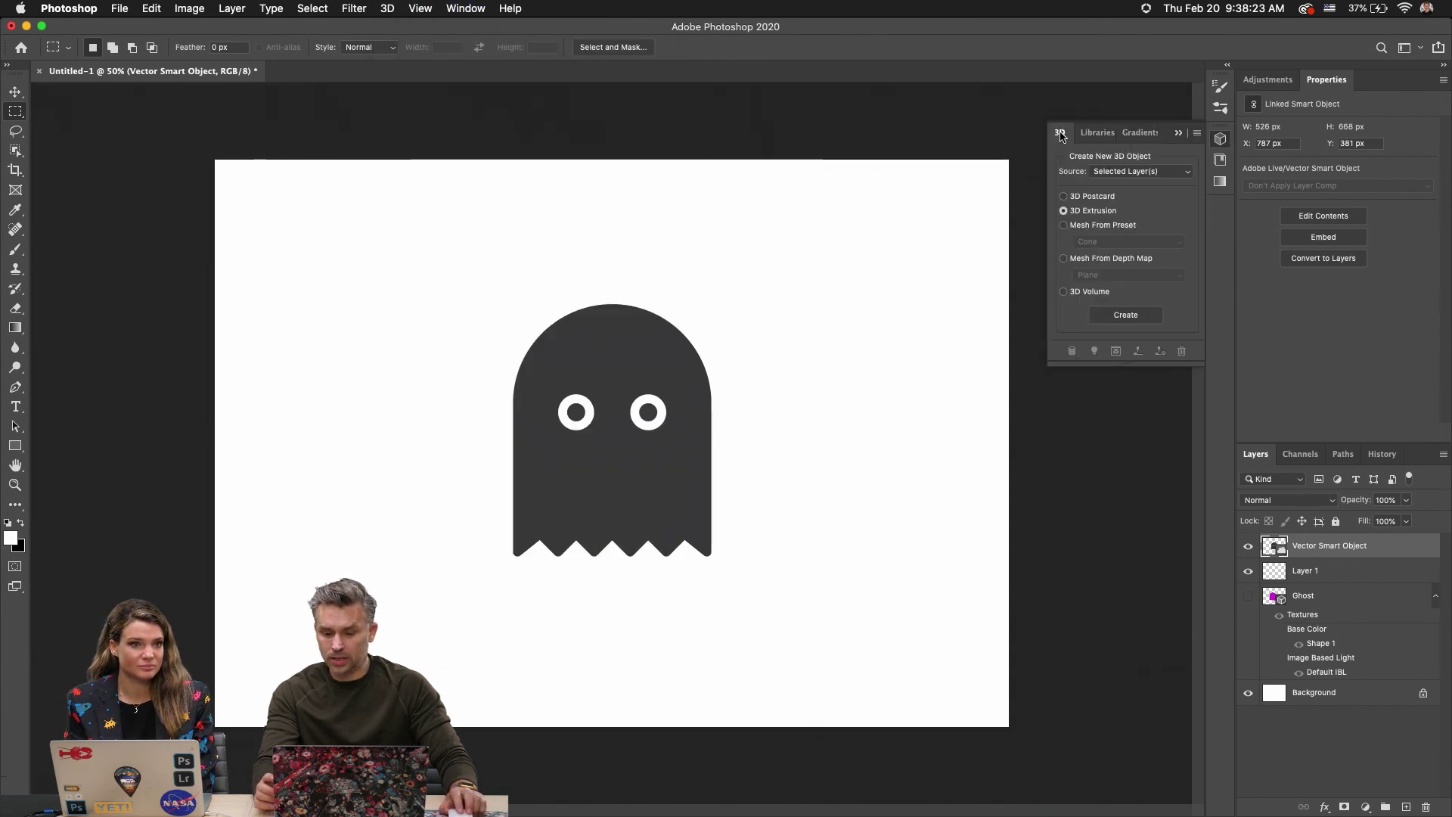
pyautogui.moveTo(1060, 133); pyautogui.dragTo(776, 253)
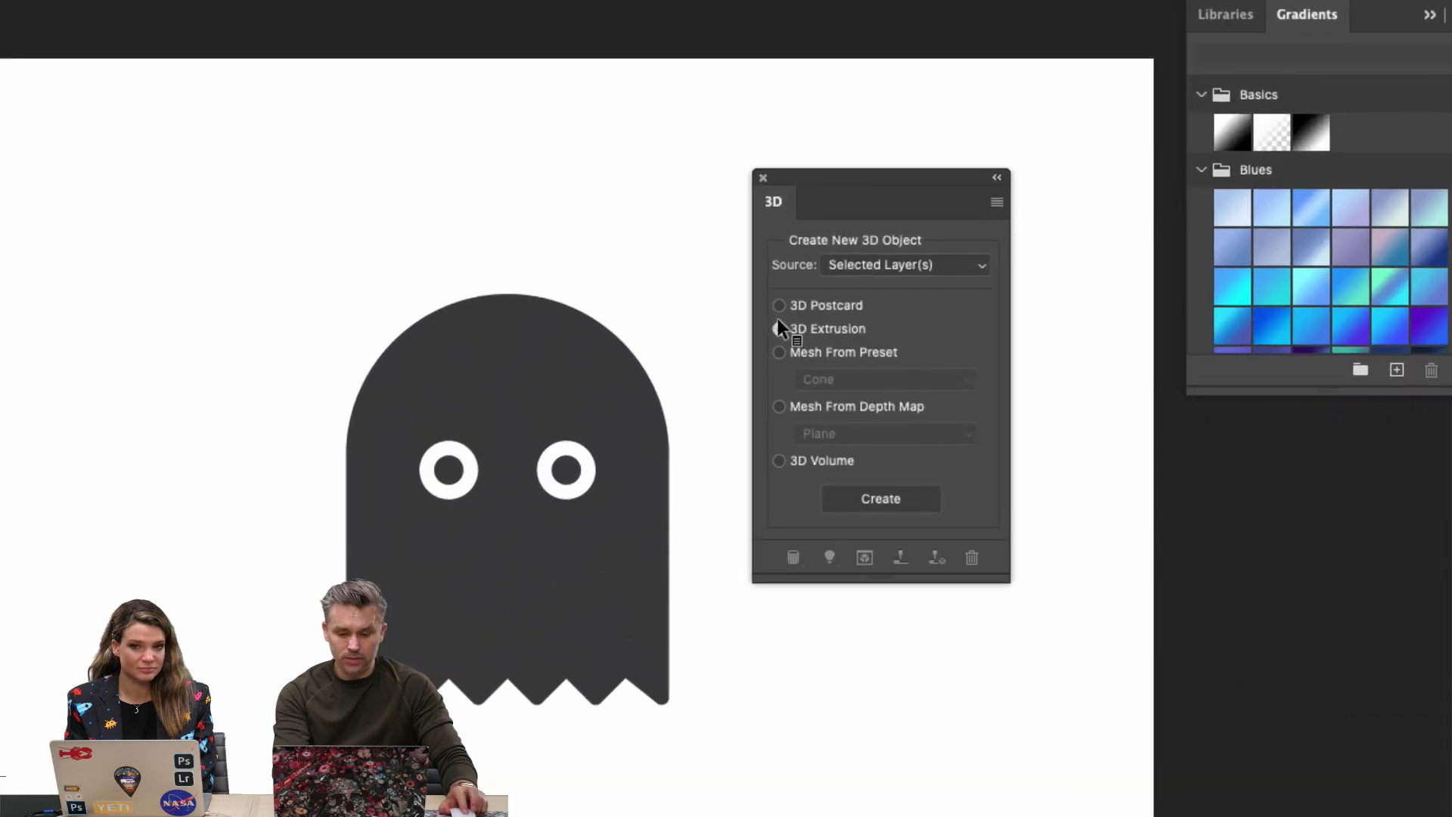
# Create a 3D Extrusion from the selected ghost layer, using Selected Layer(s) as the source.
pyautogui.click(891, 257)
pyautogui.click(883, 265)
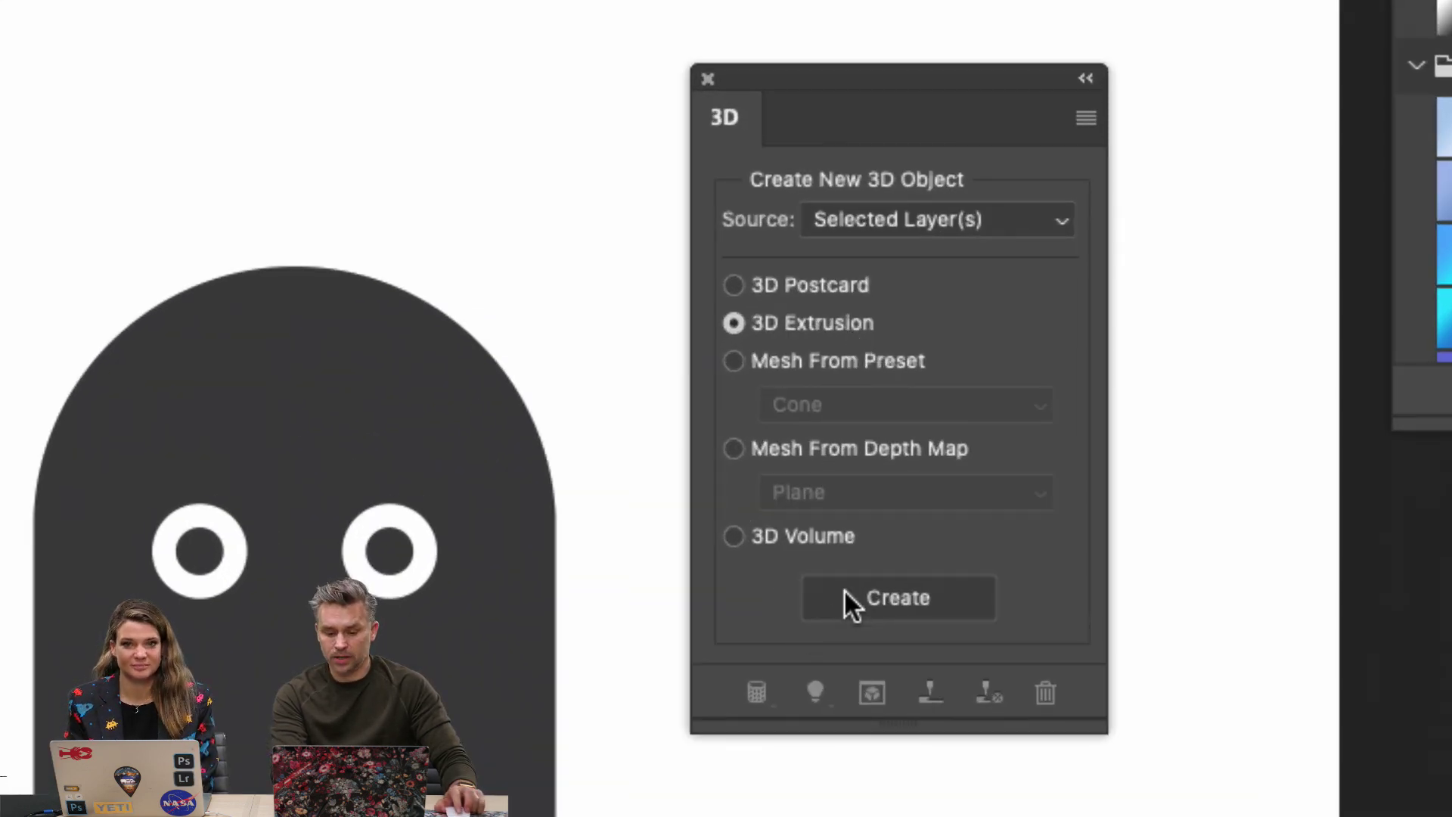
pyautogui.click(849, 497)
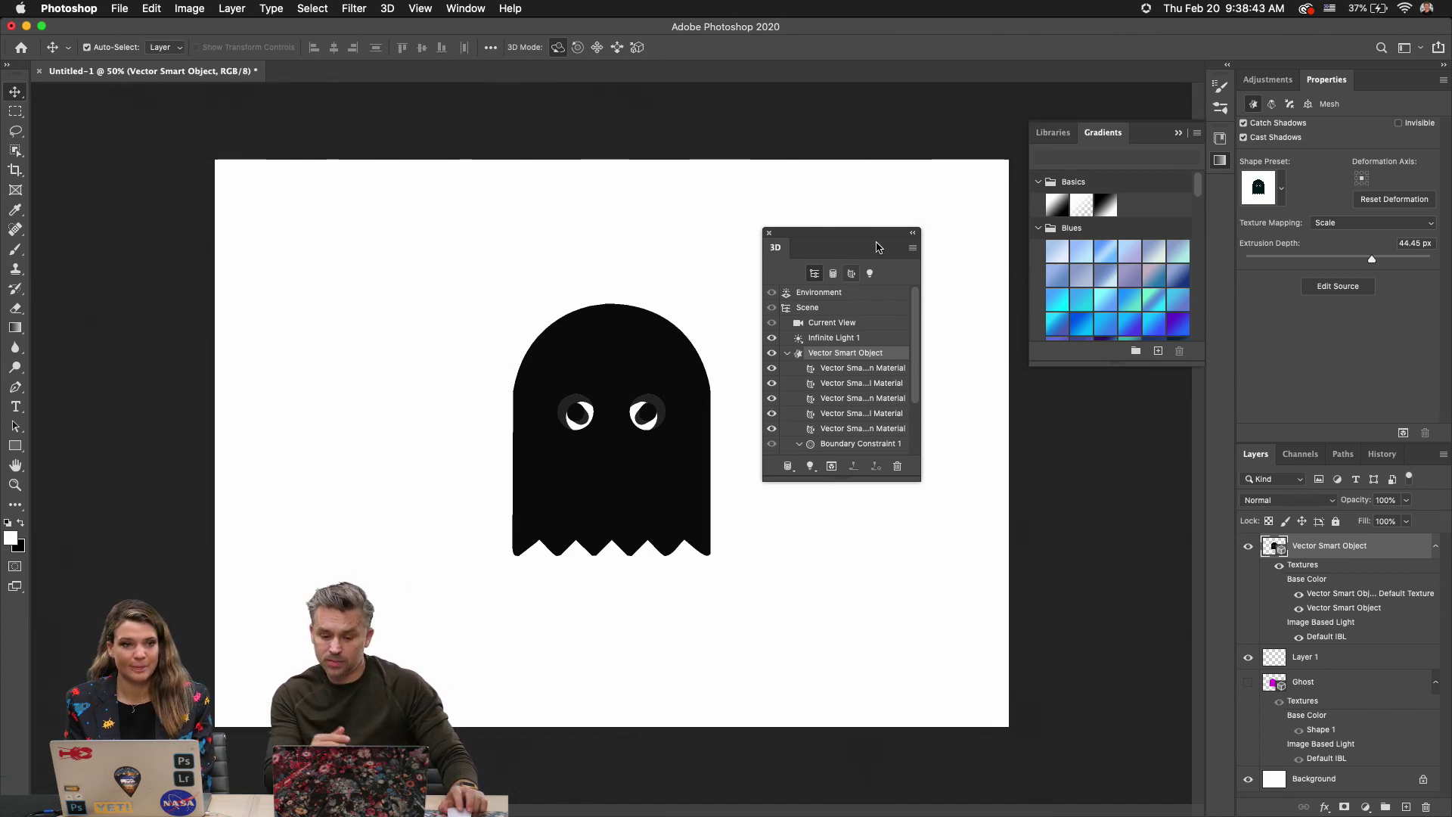
# Collapse the Gradients panel group and lengthen the 3D panel to fit the whole scene list.
pyautogui.click(1178, 135)
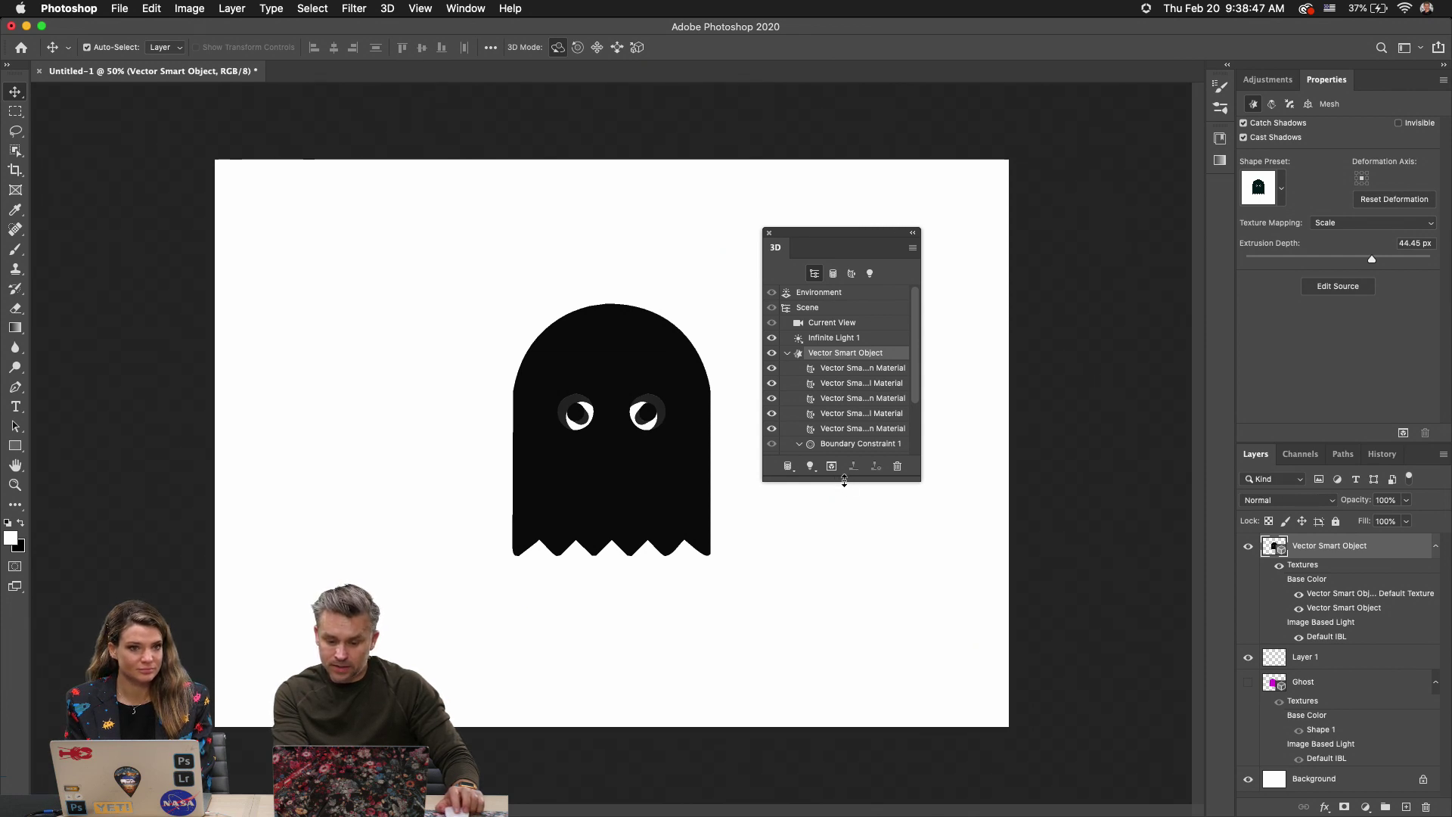
pyautogui.moveTo(845, 480); pyautogui.dragTo(845, 669)
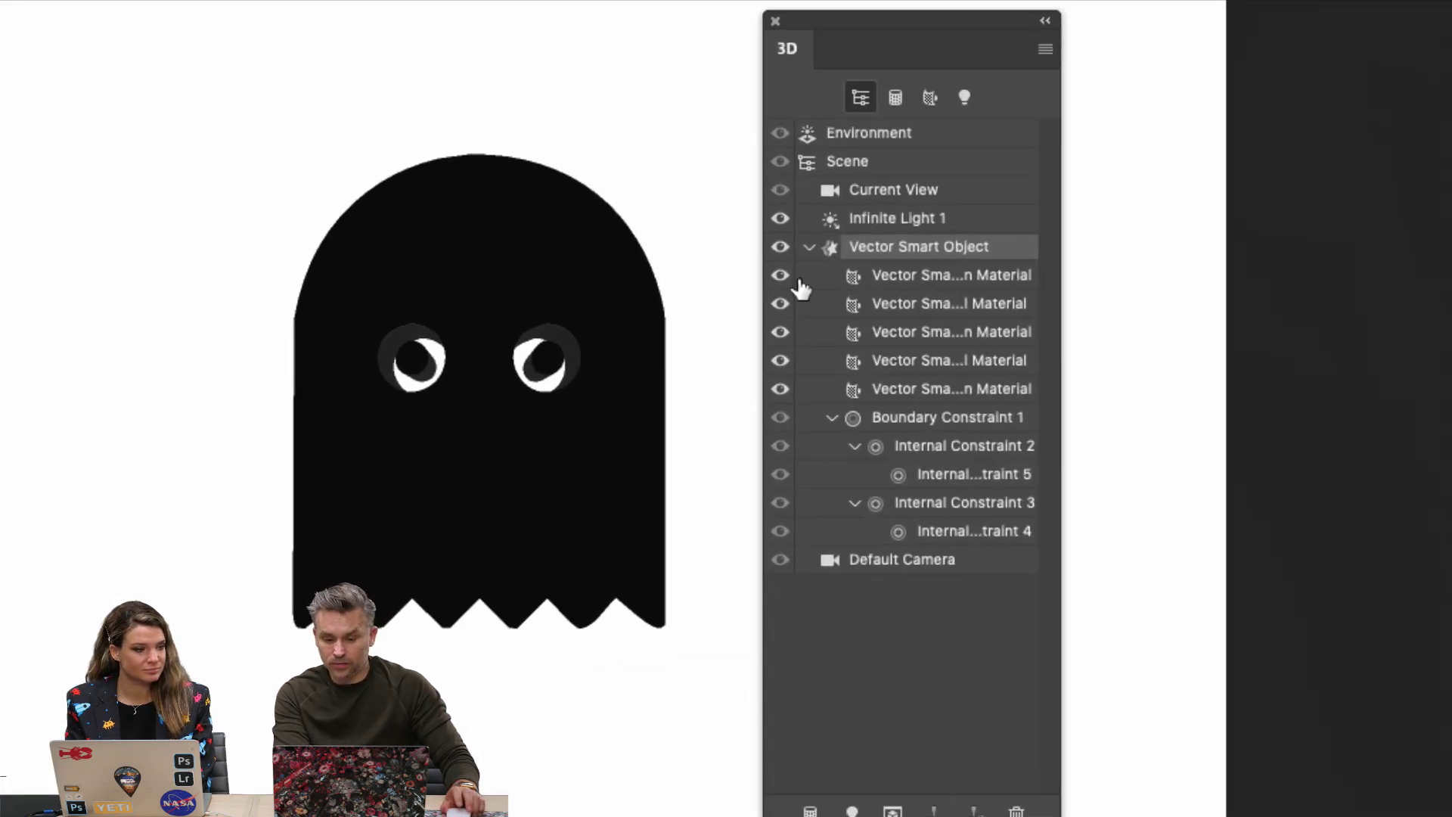
# Collapse the extruded mesh's sub-items in the 3D scene list and rename the mesh "Ghost".
pyautogui.click(788, 352)
pyautogui.doubleClick(880, 248)
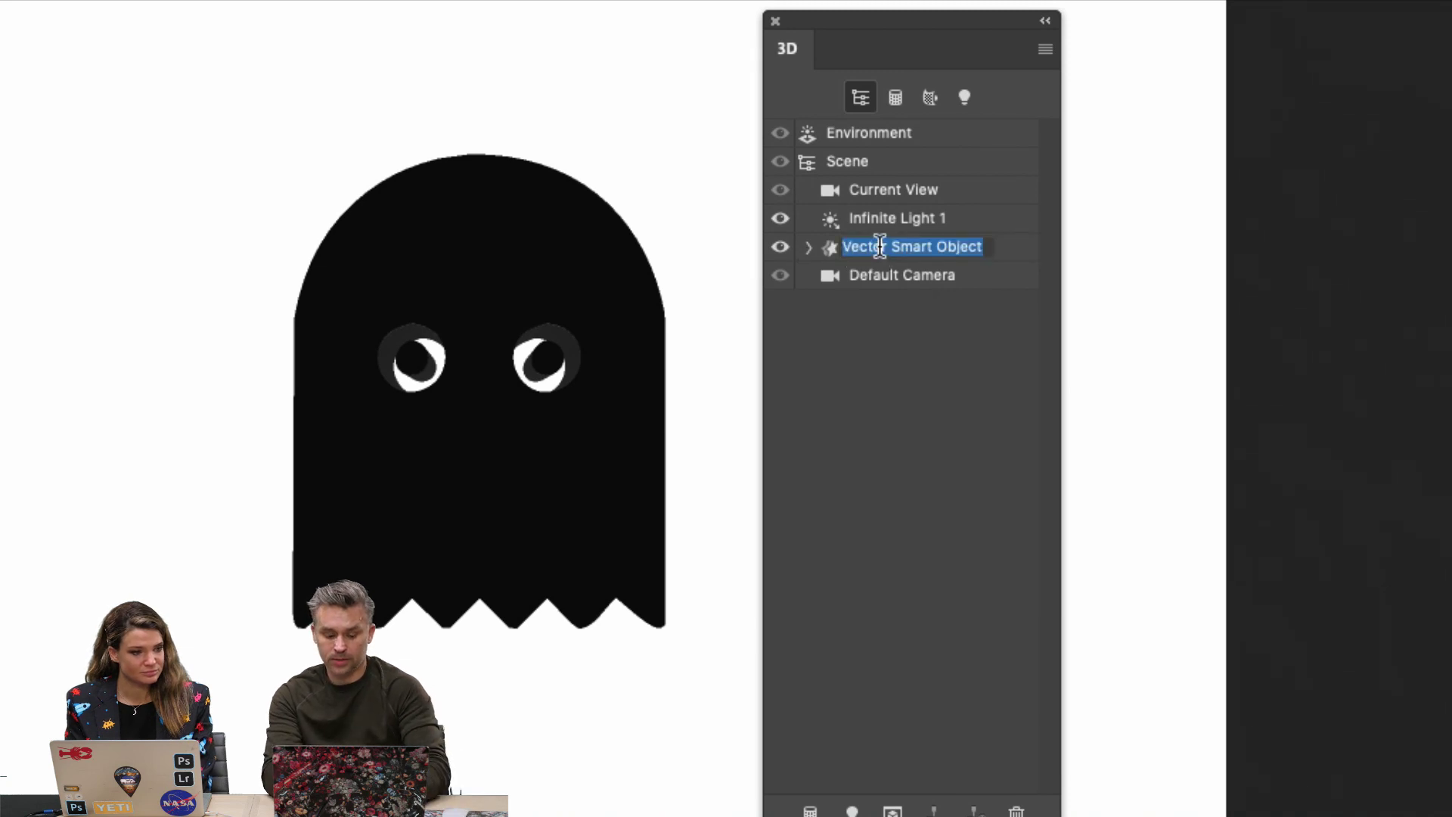
pyautogui.write('SGHho')
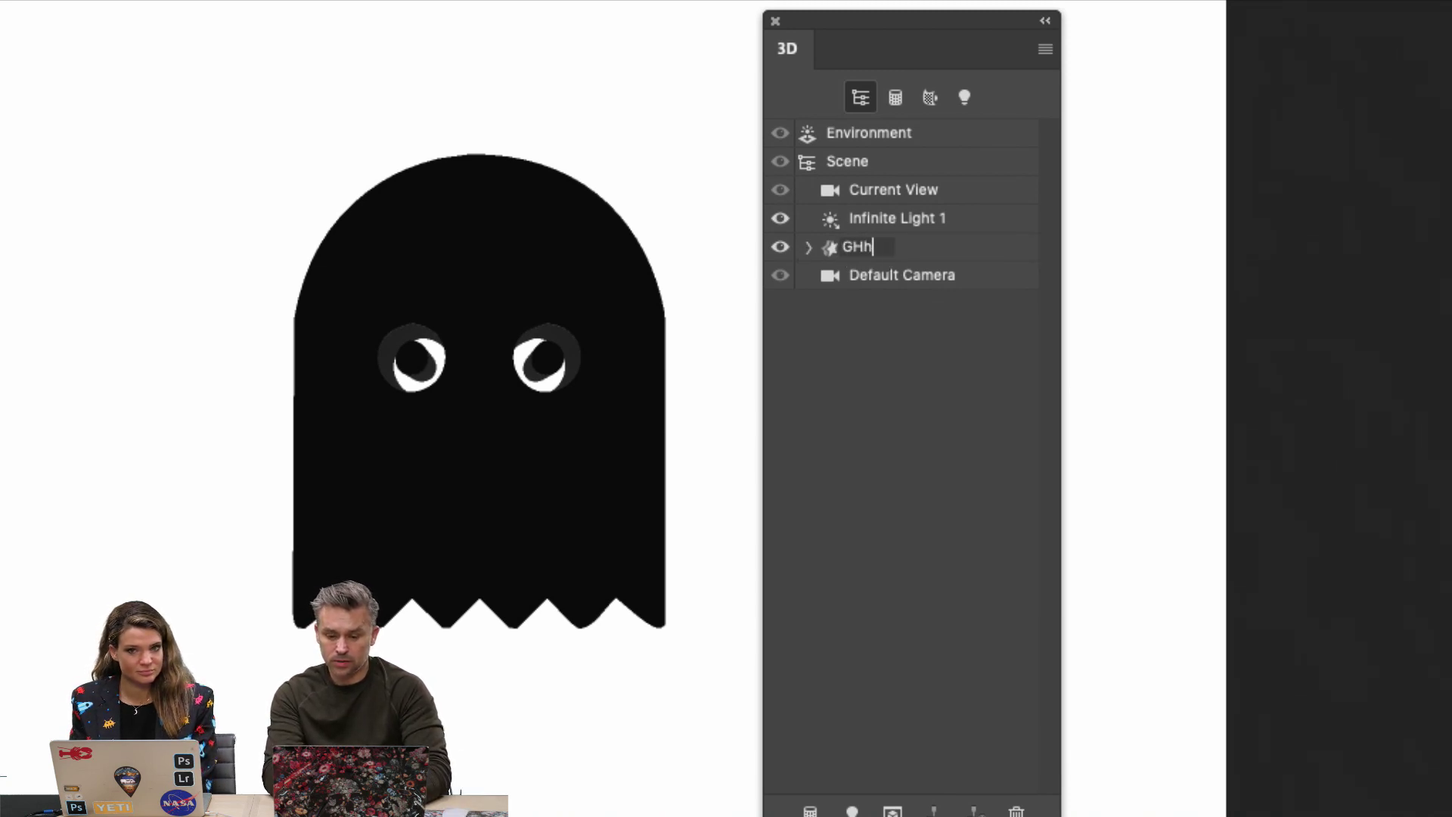
pyautogui.press('BackSpace')
pyautogui.press('BackSpace')
pyautogui.write('host')
pyautogui.press('Return')
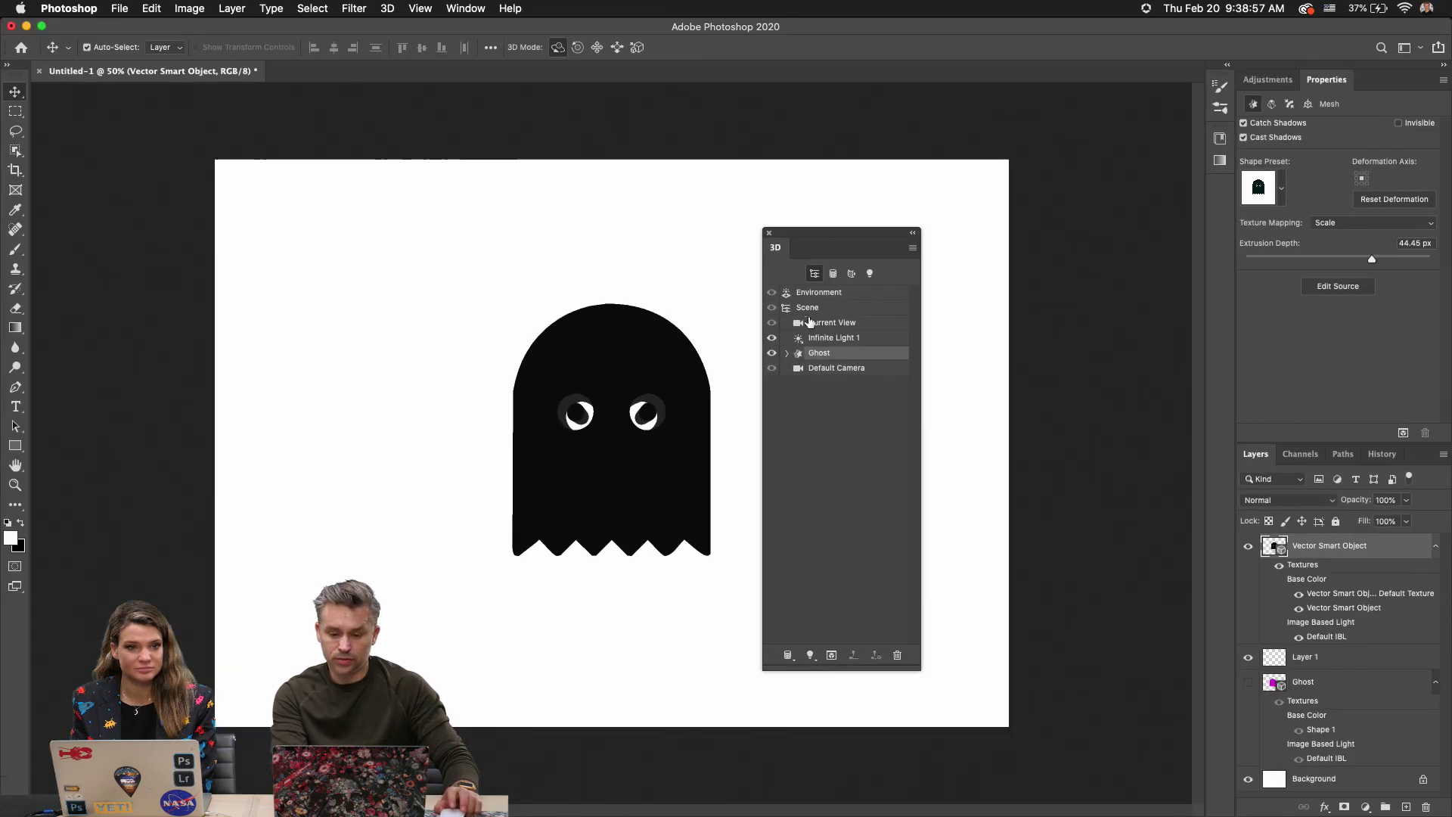
# Orbit the current camera view to a three-quarter angle that shows the ghost's extruded side.
pyautogui.click(889, 166)
pyautogui.click(830, 294)
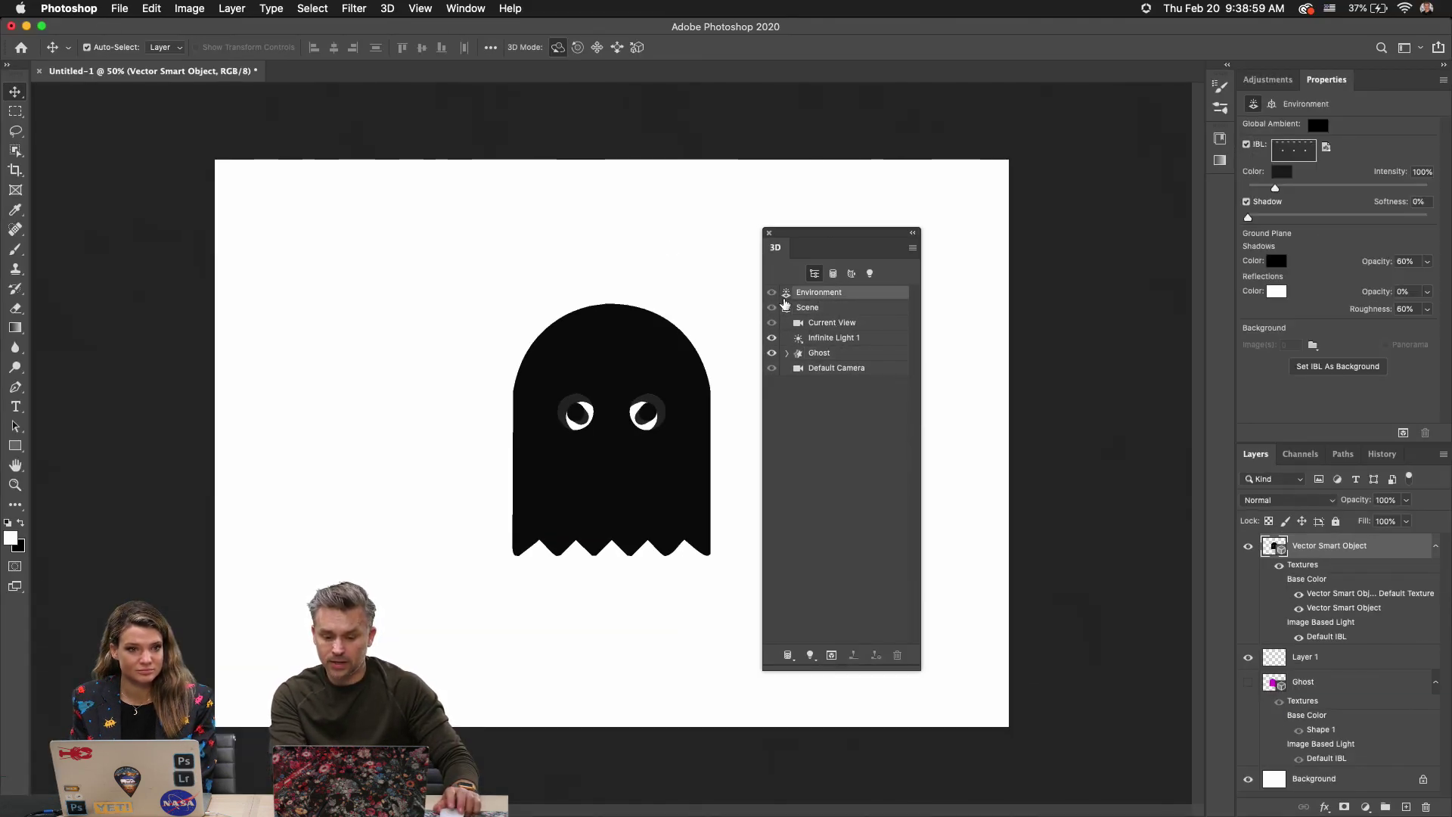
pyautogui.click(808, 308)
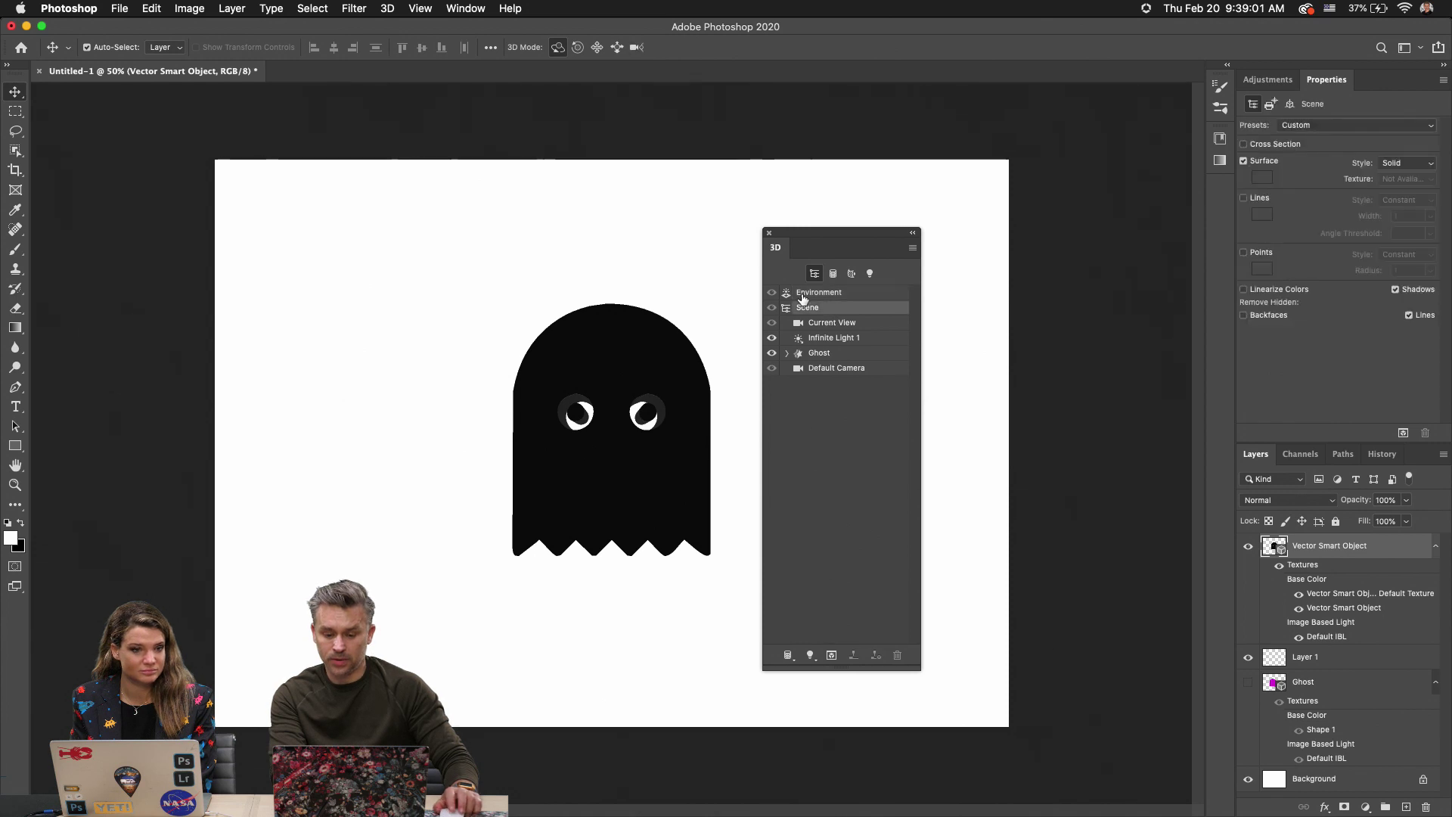
pyautogui.click(831, 323)
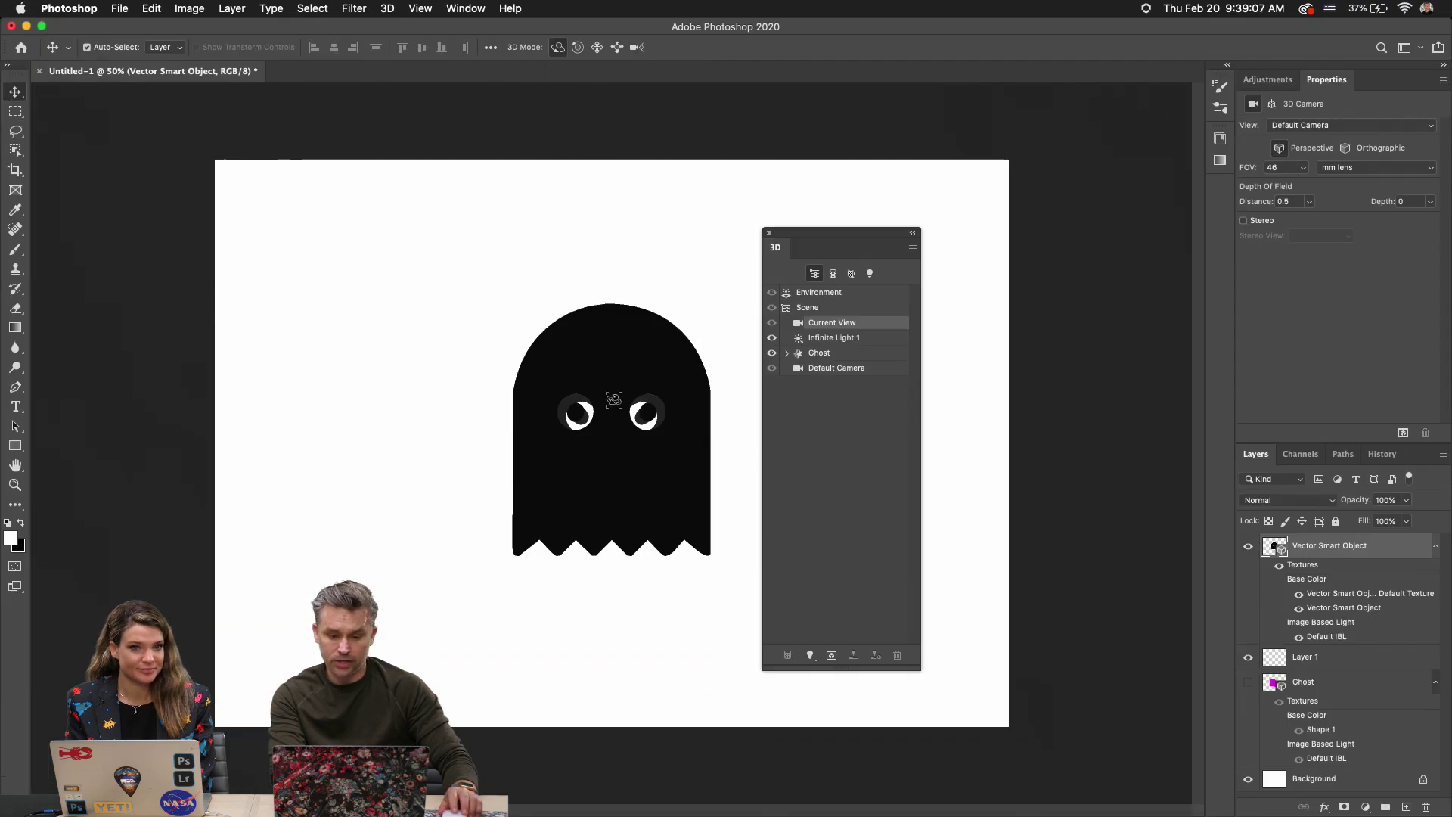
pyautogui.moveTo(984, 590); pyautogui.dragTo(884, 586)
pyautogui.moveTo(552, 399); pyautogui.dragTo(524, 479)
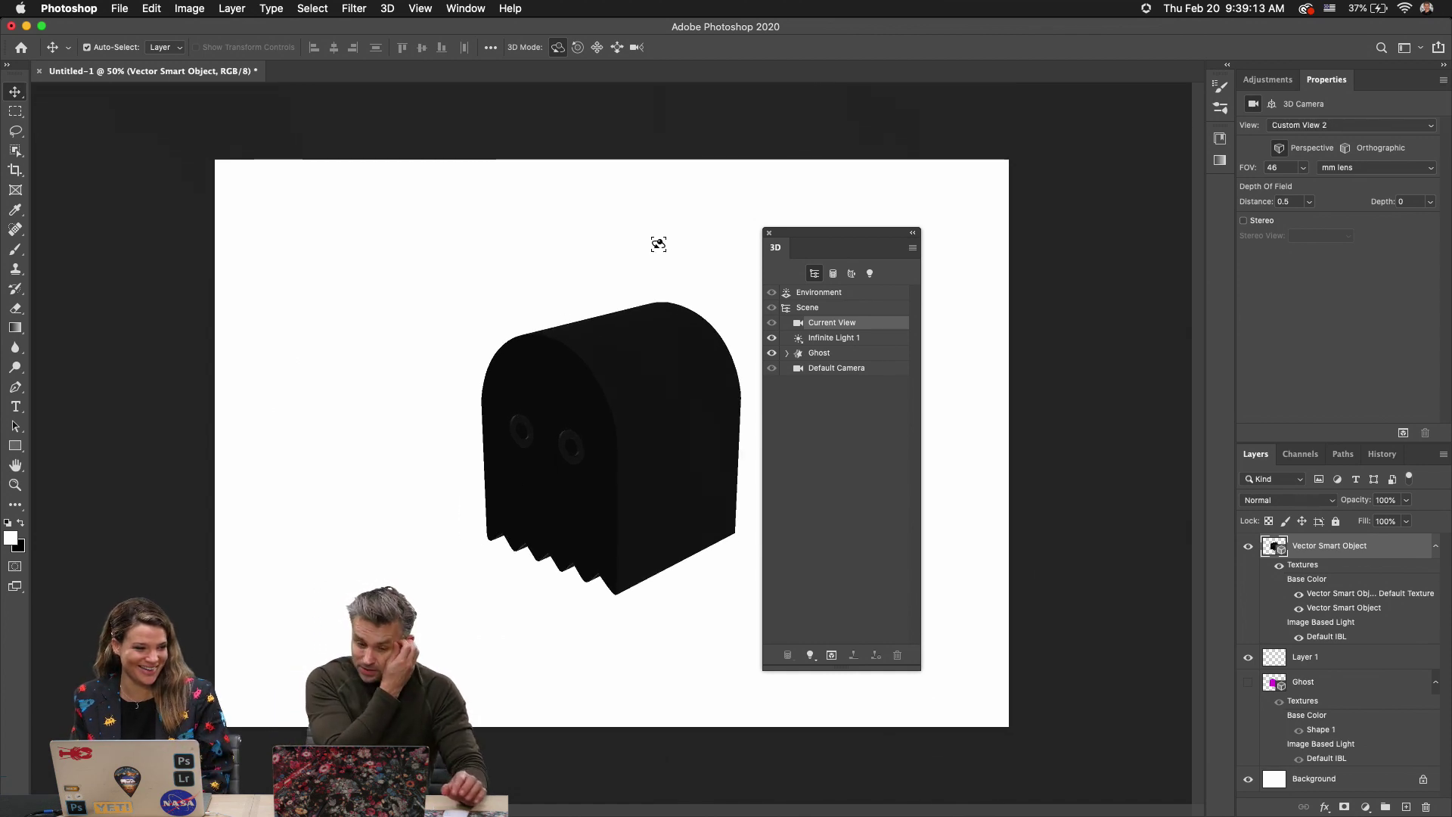
# Move the 3D panel beside the mesh properties and reduce the Ghost mesh's extrusion depth to about 13.75 px.
pyautogui.click(832, 353)
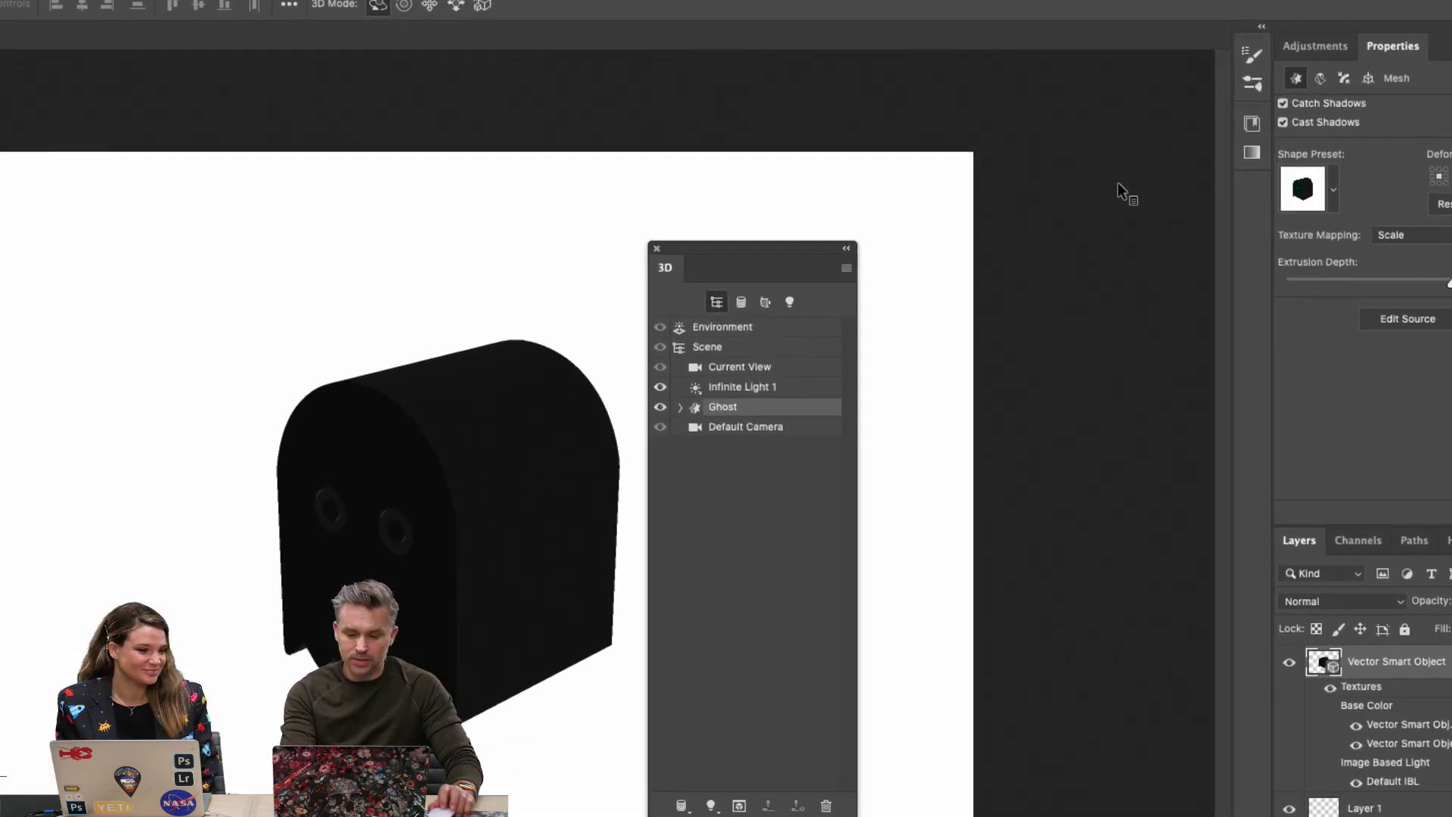
pyautogui.moveTo(720, 277); pyautogui.dragTo(1072, 130)
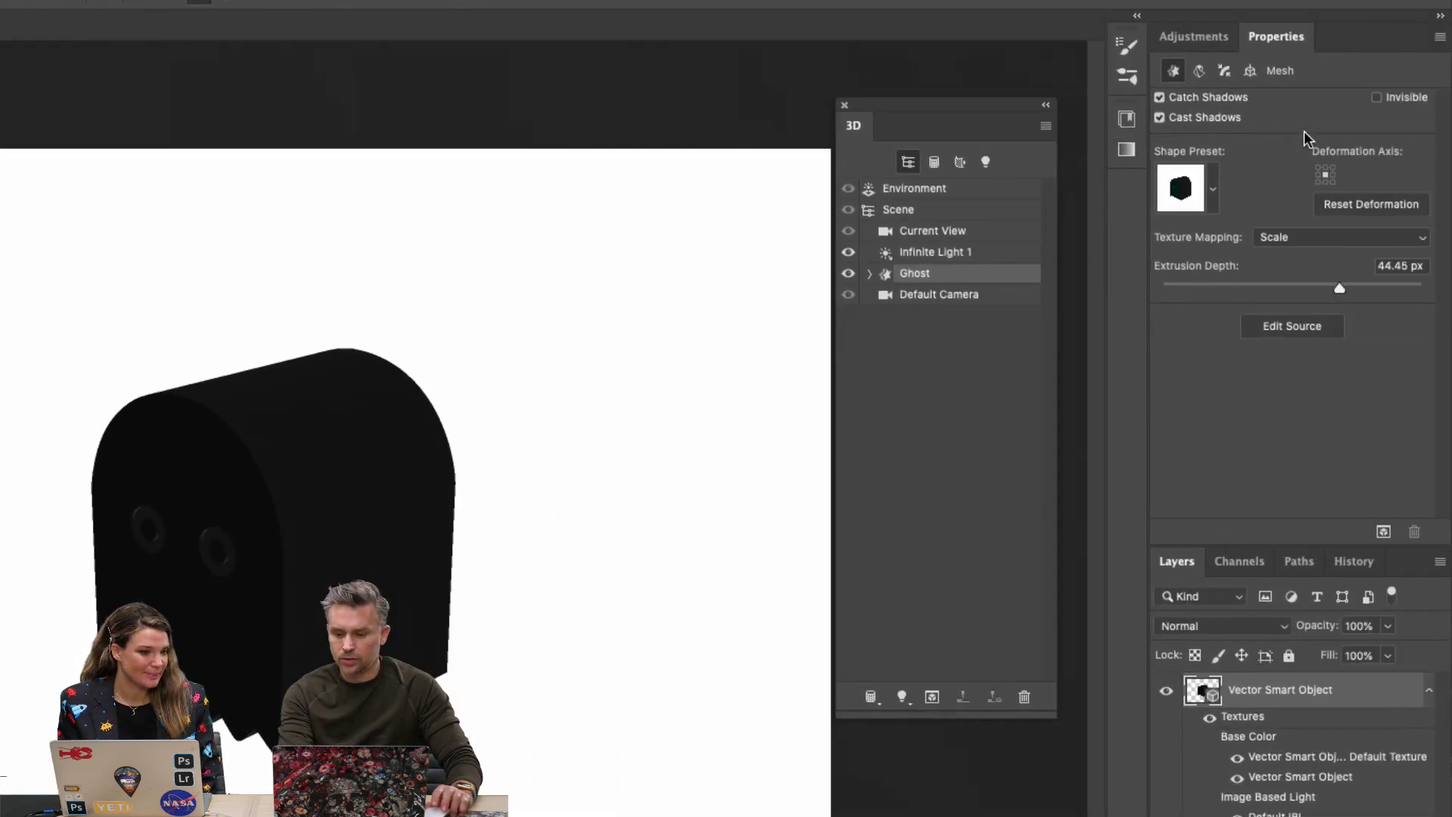
pyautogui.click(1199, 71)
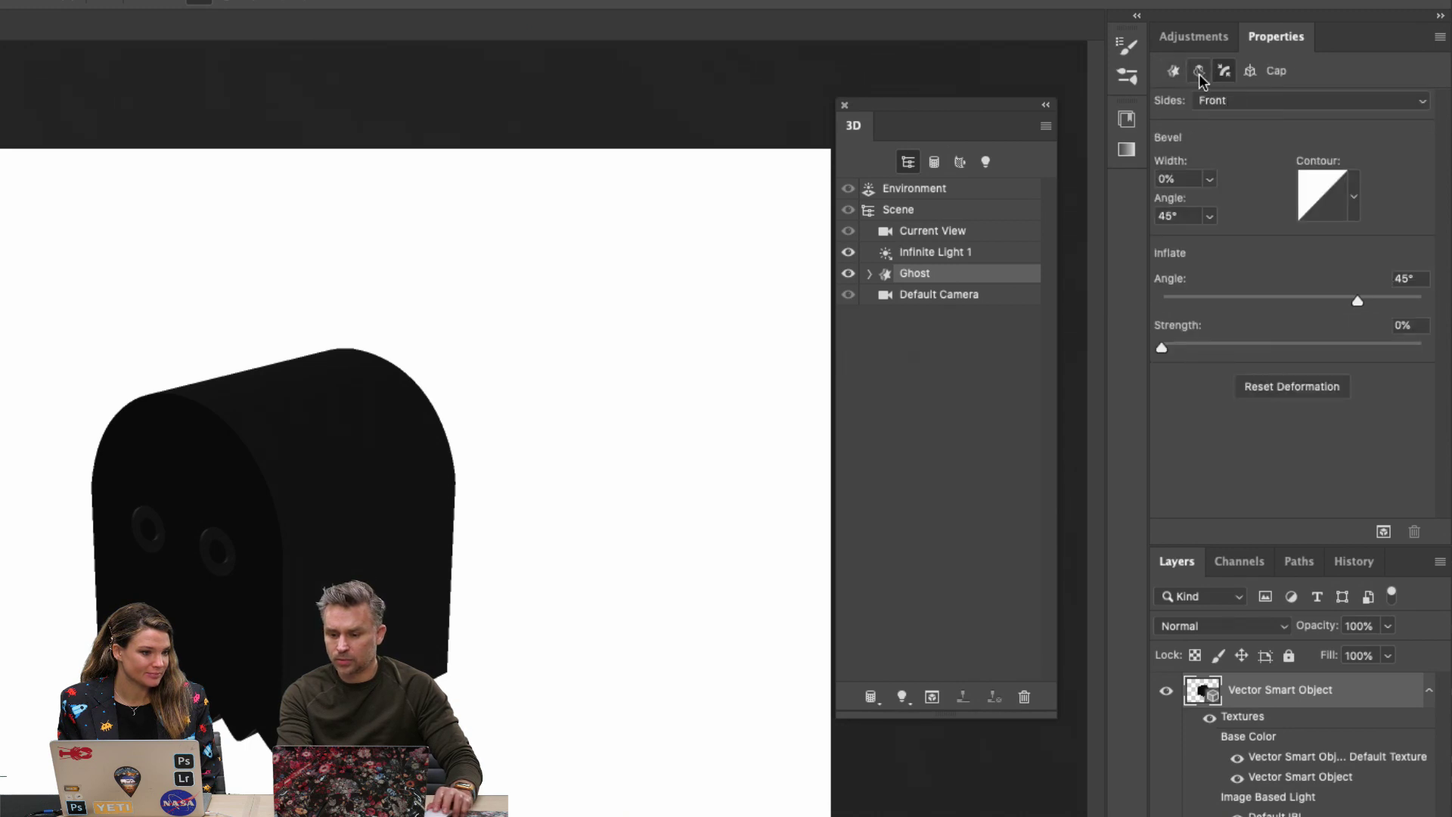
pyautogui.click(1173, 70)
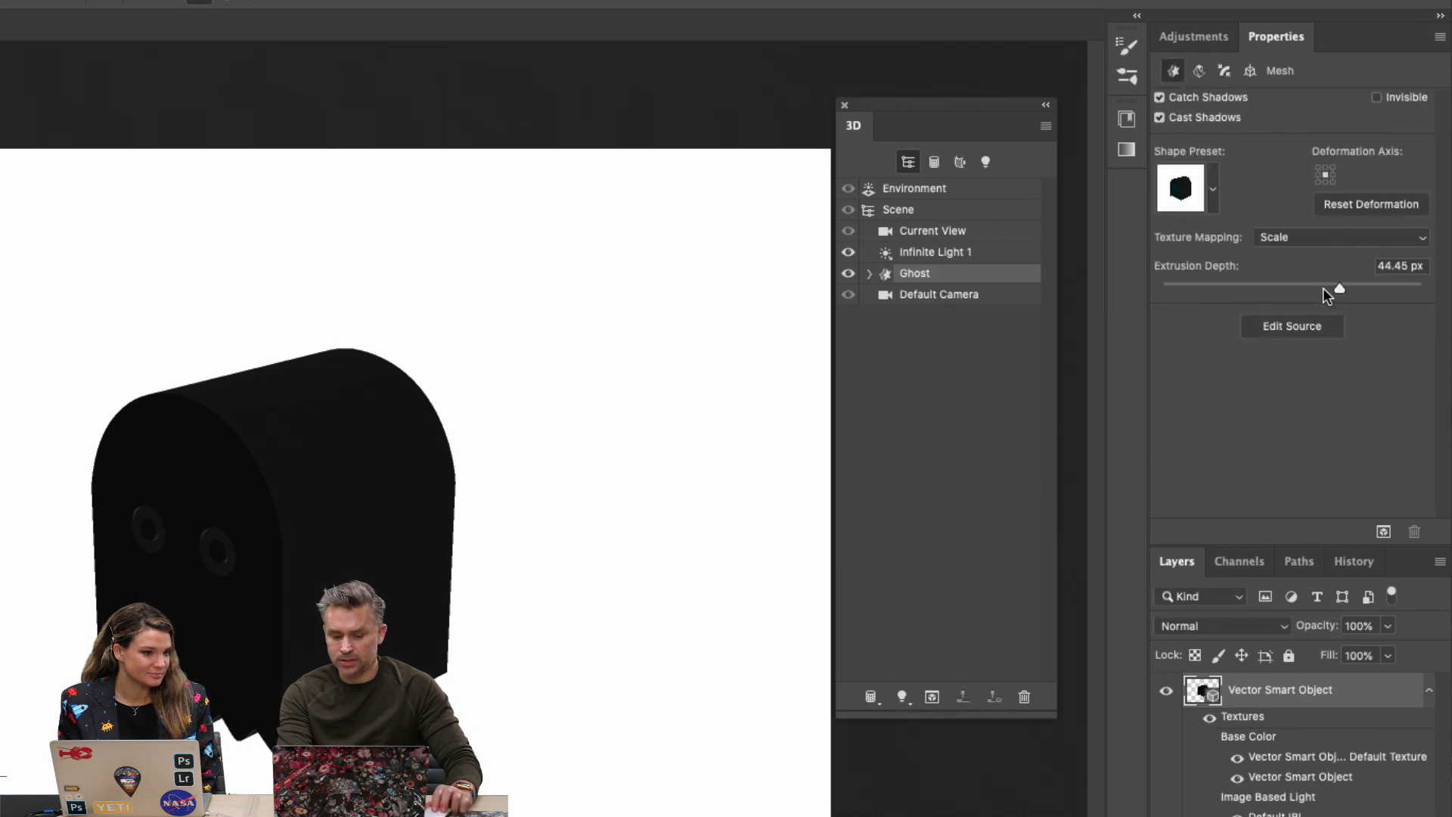
pyautogui.moveTo(1325, 287); pyautogui.dragTo(1307, 284)
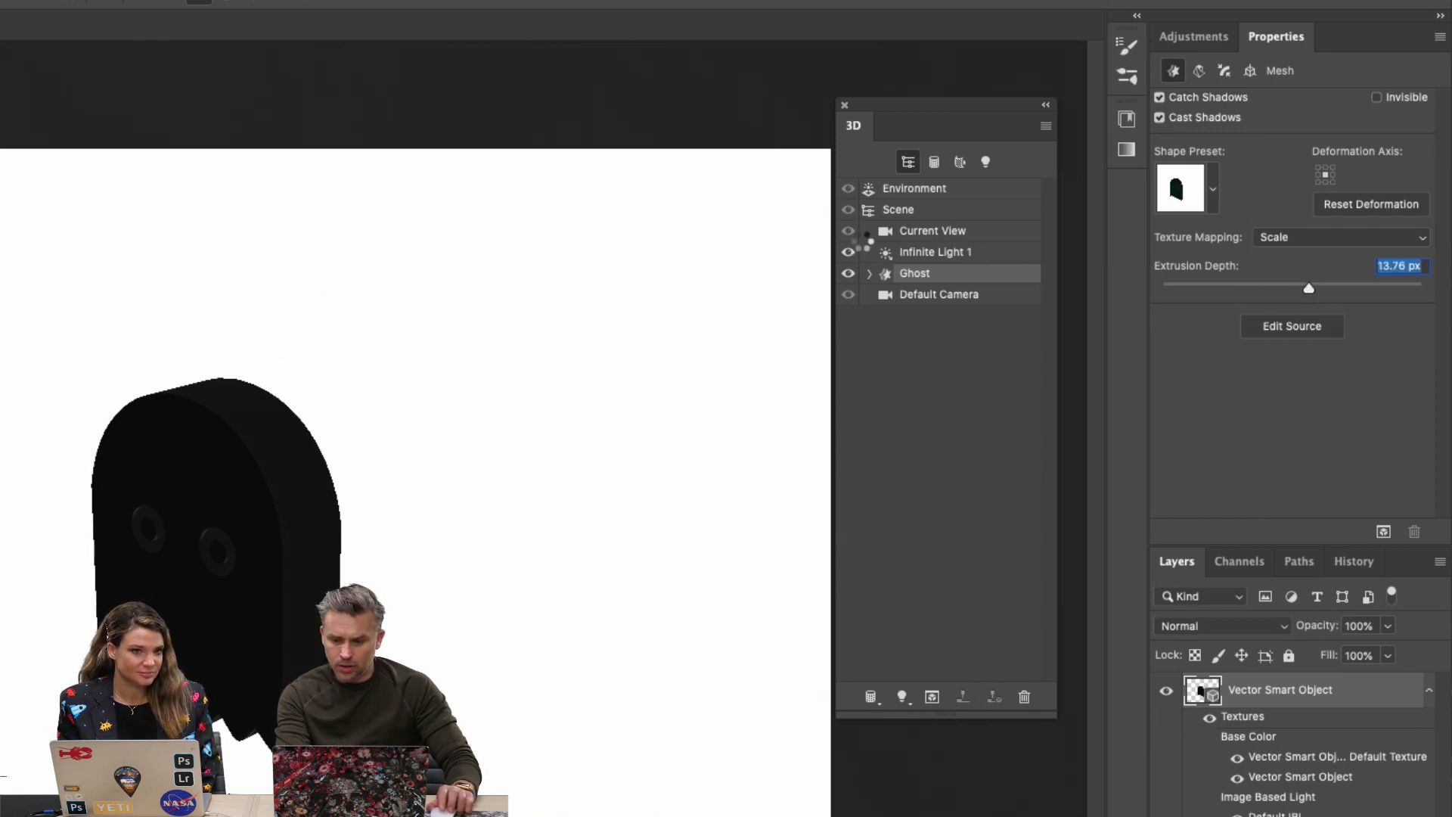
# Lighten the environment's image-based light color to mid grey, RGB 148, 148, 148.
pyautogui.click(913, 194)
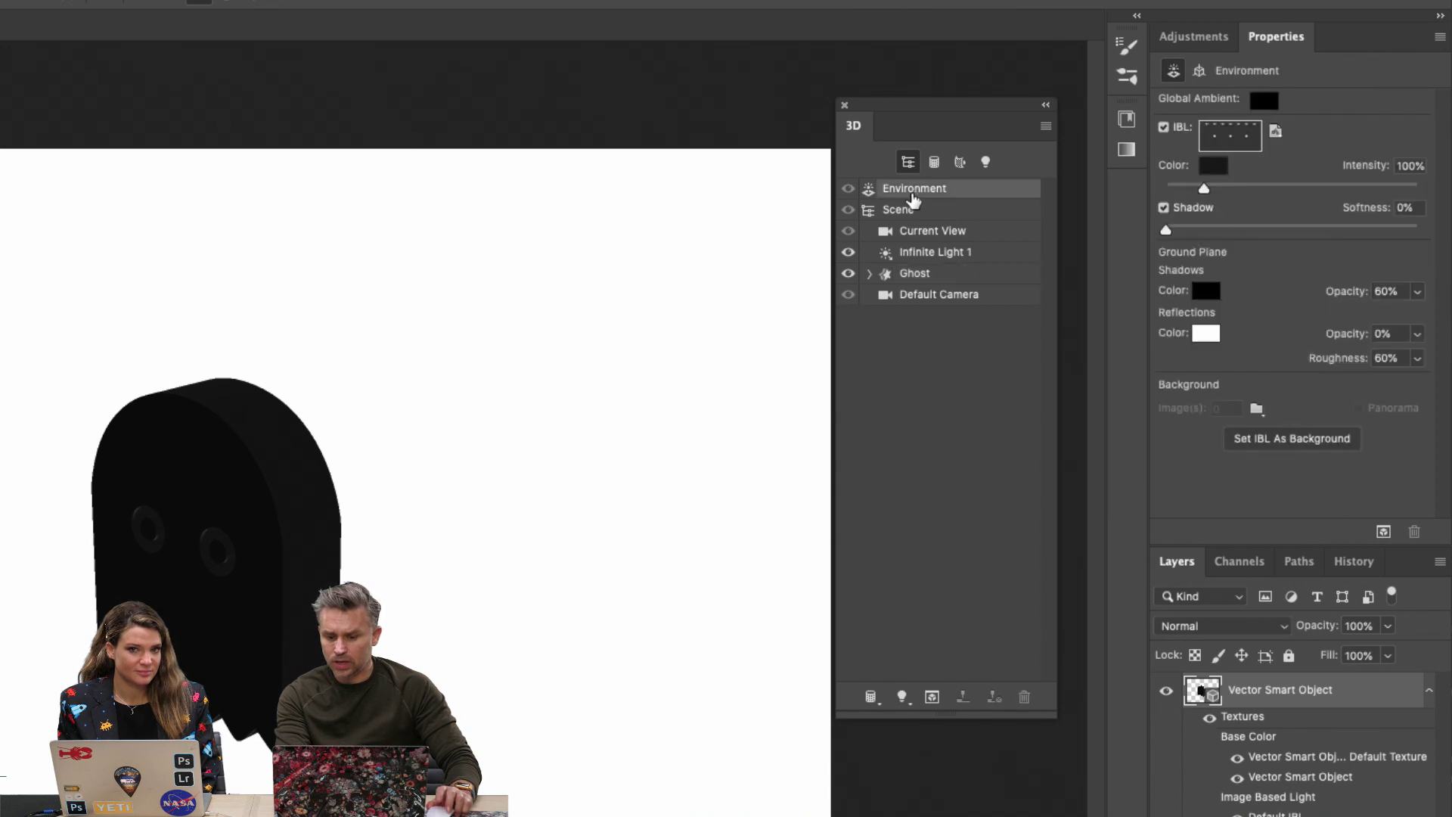
pyautogui.click(1210, 165)
pyautogui.moveTo(181, 641); pyautogui.dragTo(169, 622)
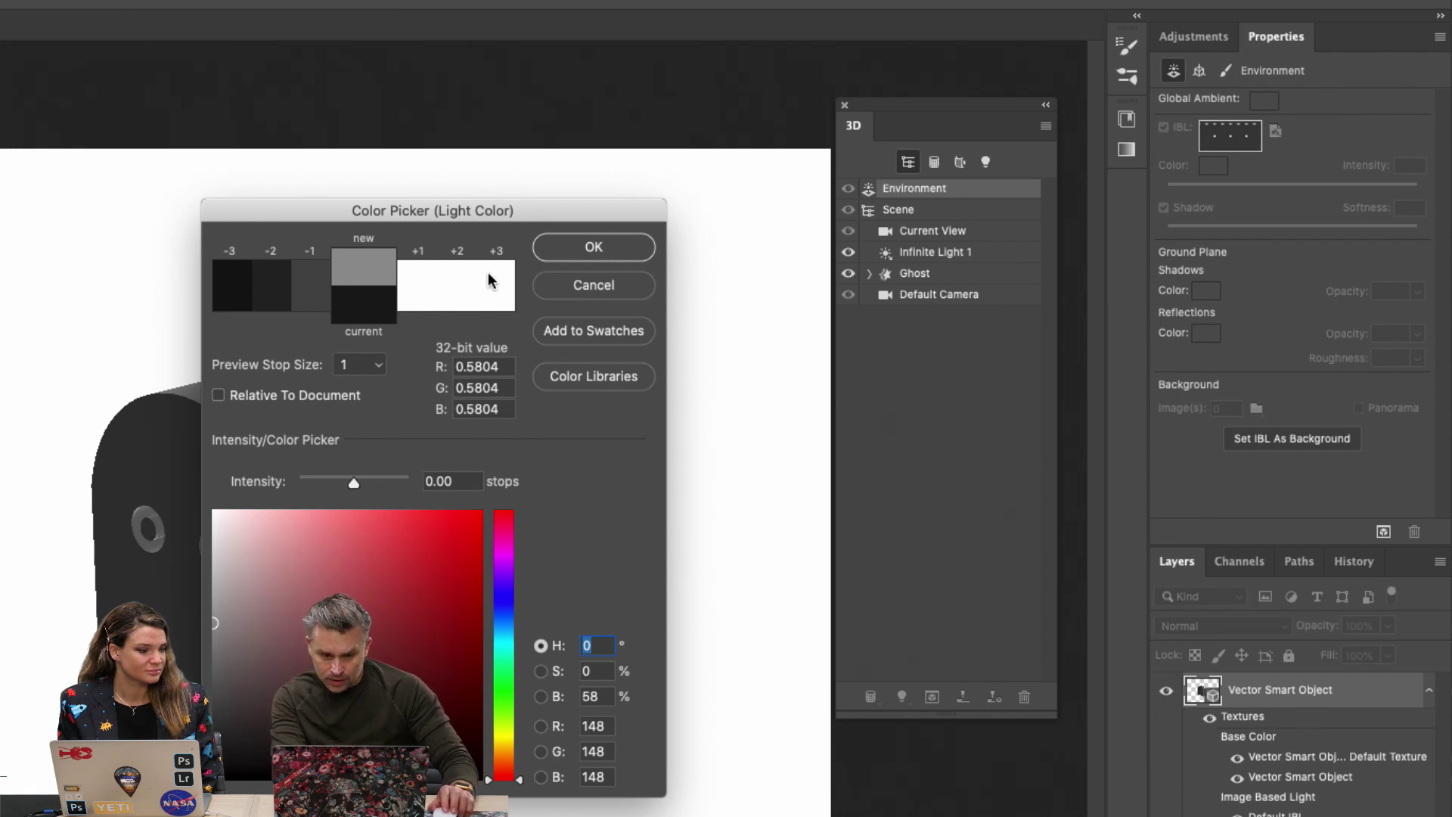
pyautogui.click(564, 247)
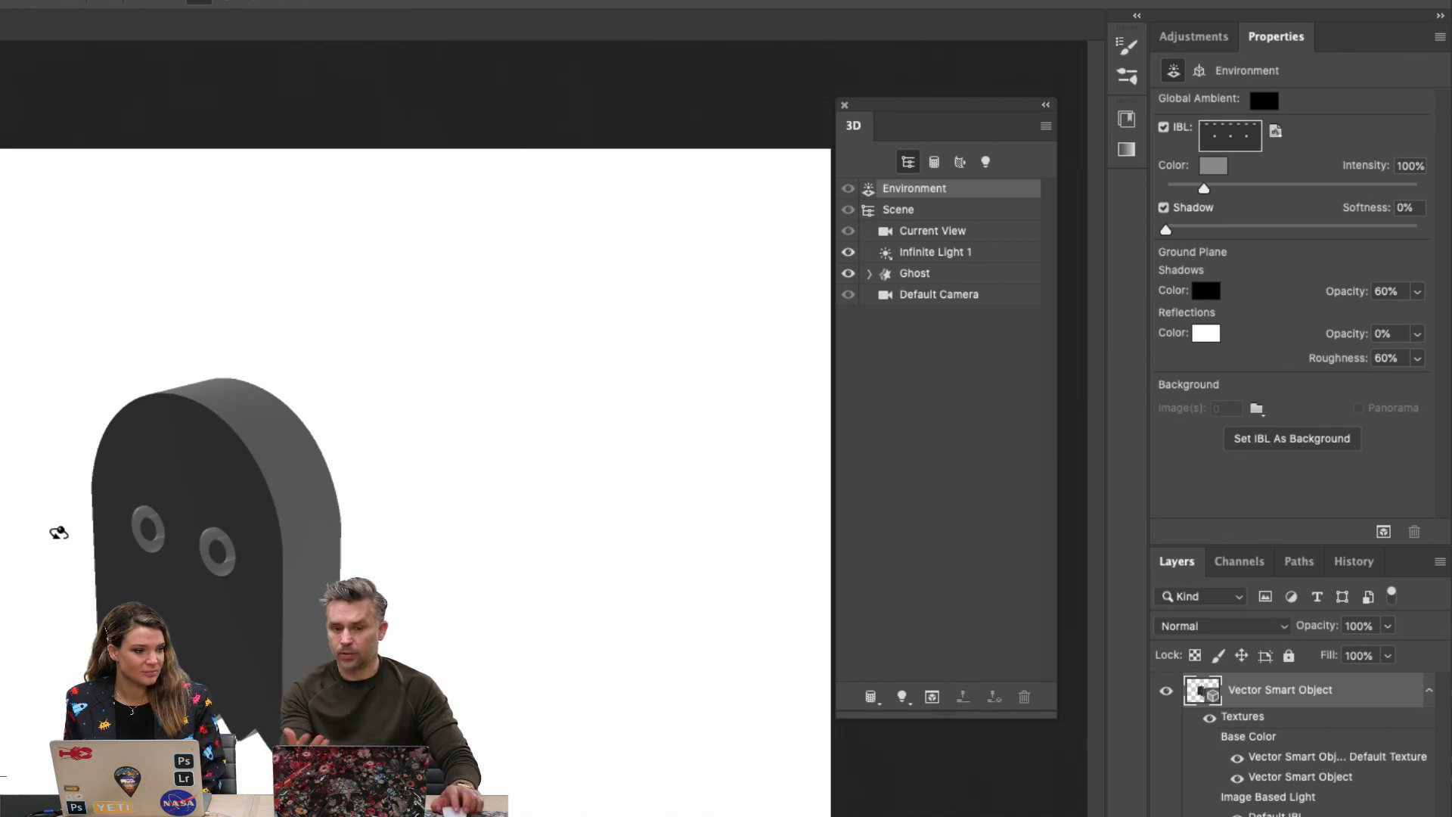
# Select the Ghost mesh and rotate the view slightly so its front face turns more toward the viewer.
pyautogui.click(924, 280)
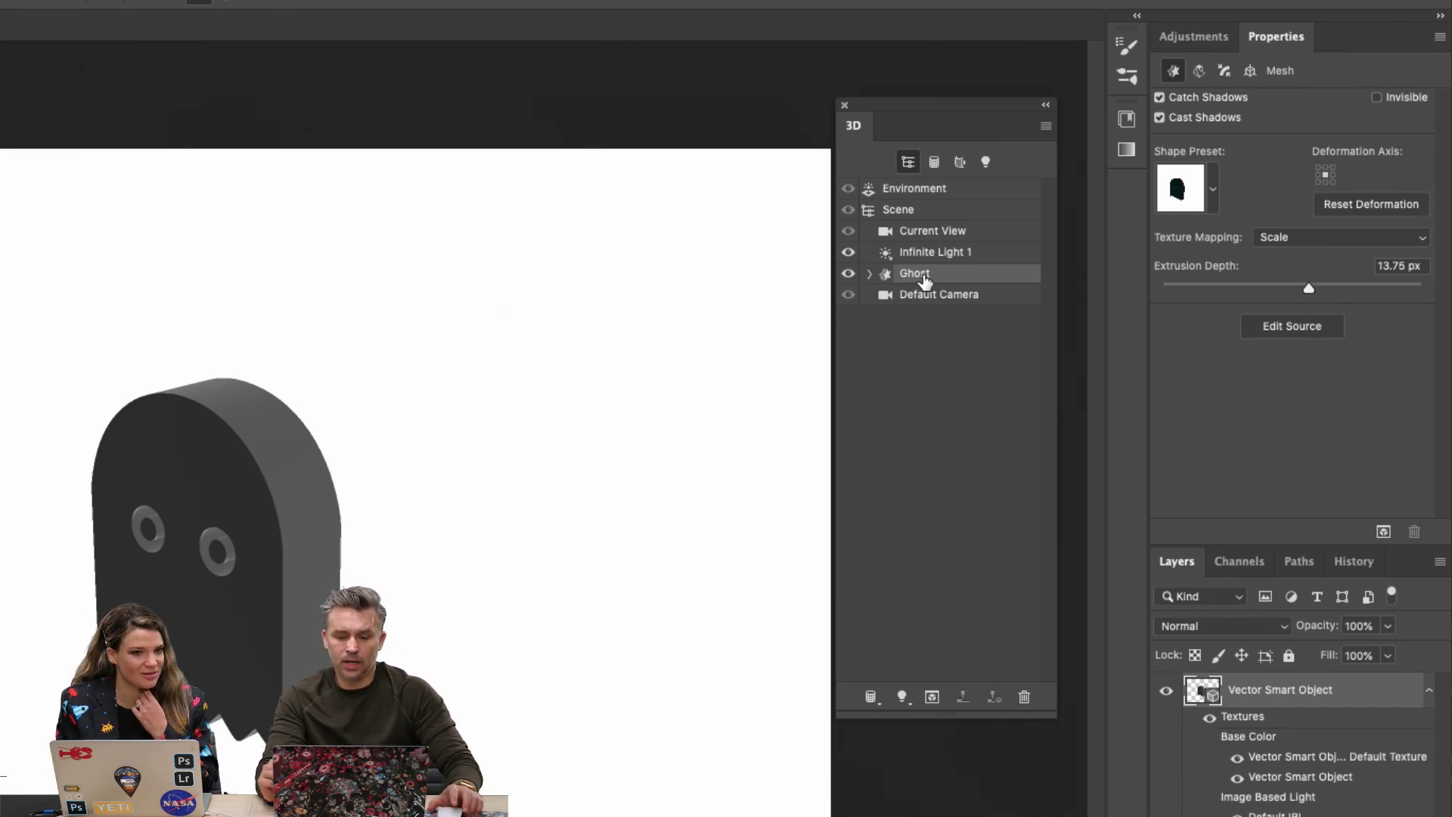
pyautogui.click(928, 198)
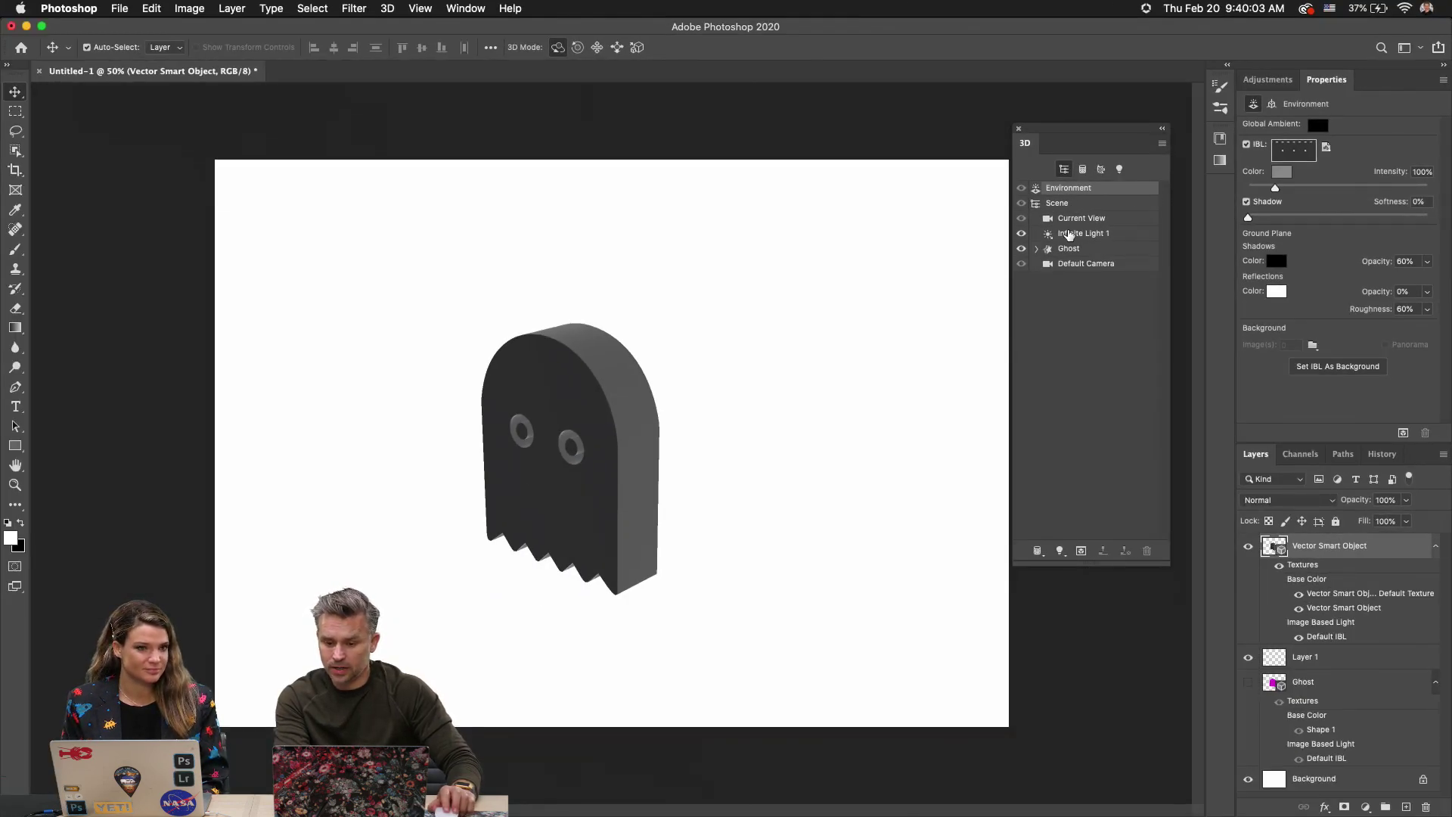
pyautogui.click(1074, 249)
pyautogui.moveTo(568, 434); pyautogui.dragTo(660, 361)
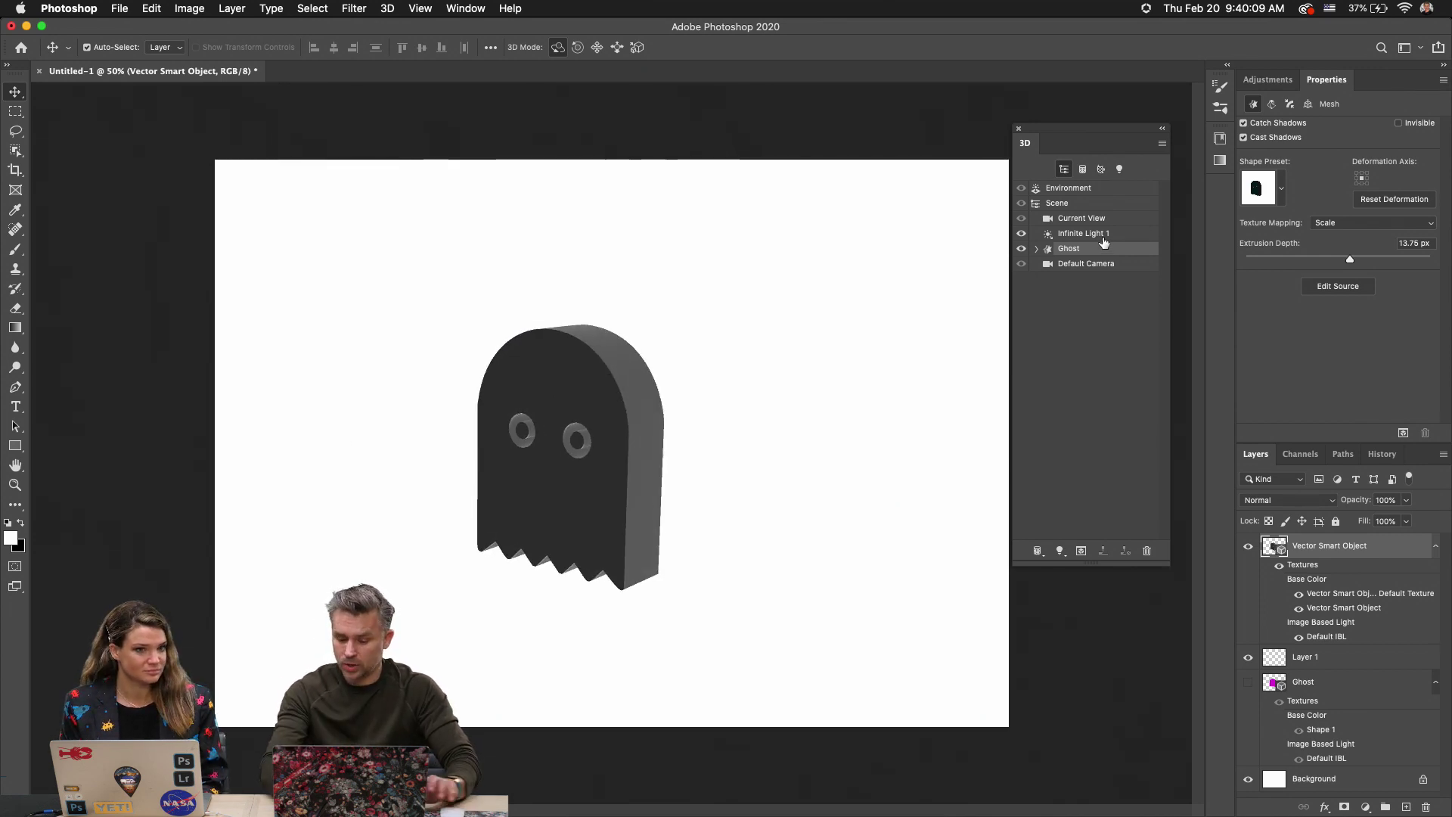
# Set the bevel contour of the Ghost mesh's front cap to the convex, rounded curve preset.
pyautogui.press('super+equal')
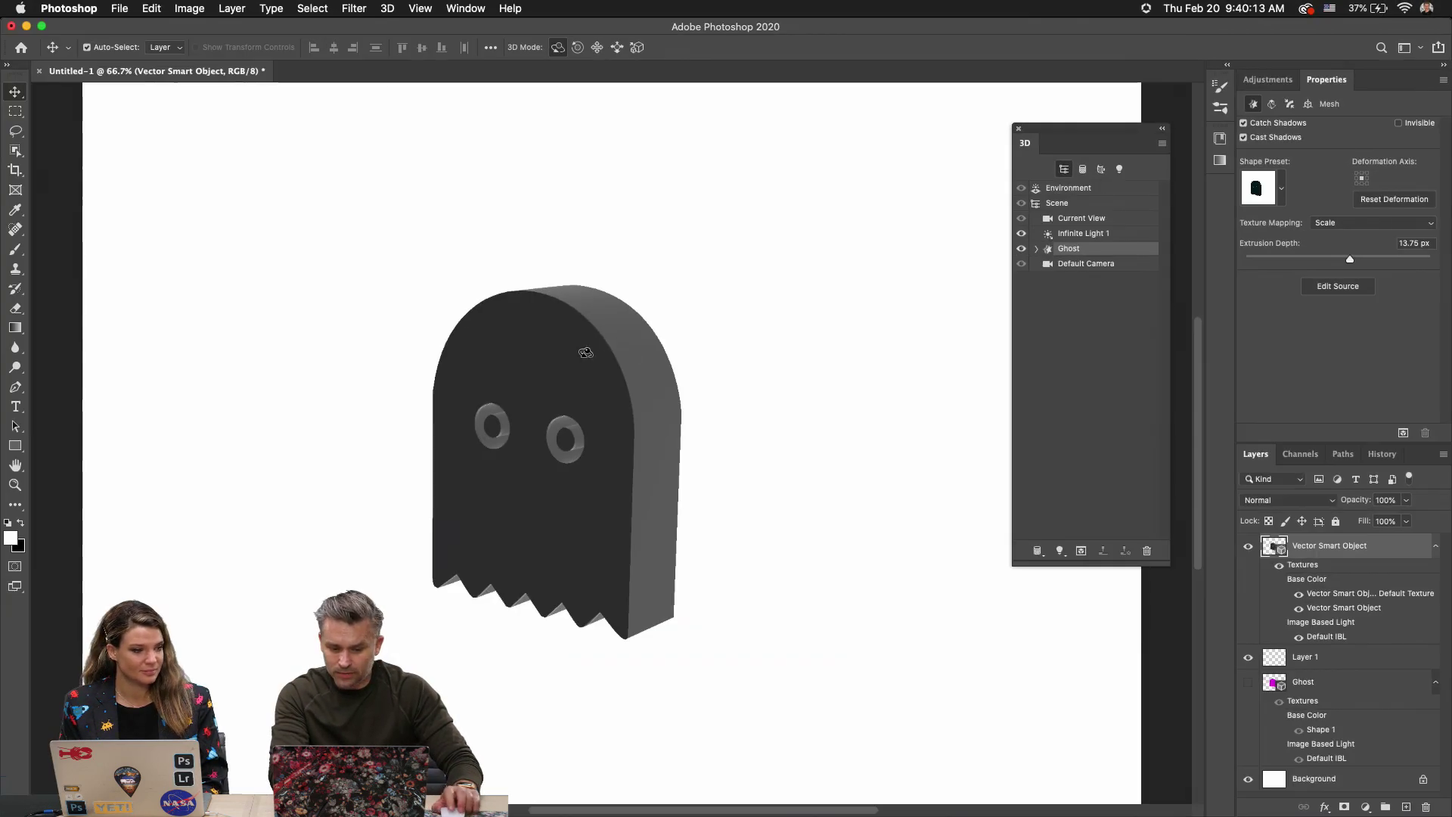
pyautogui.press('super+equal')
pyautogui.press('super+equal')
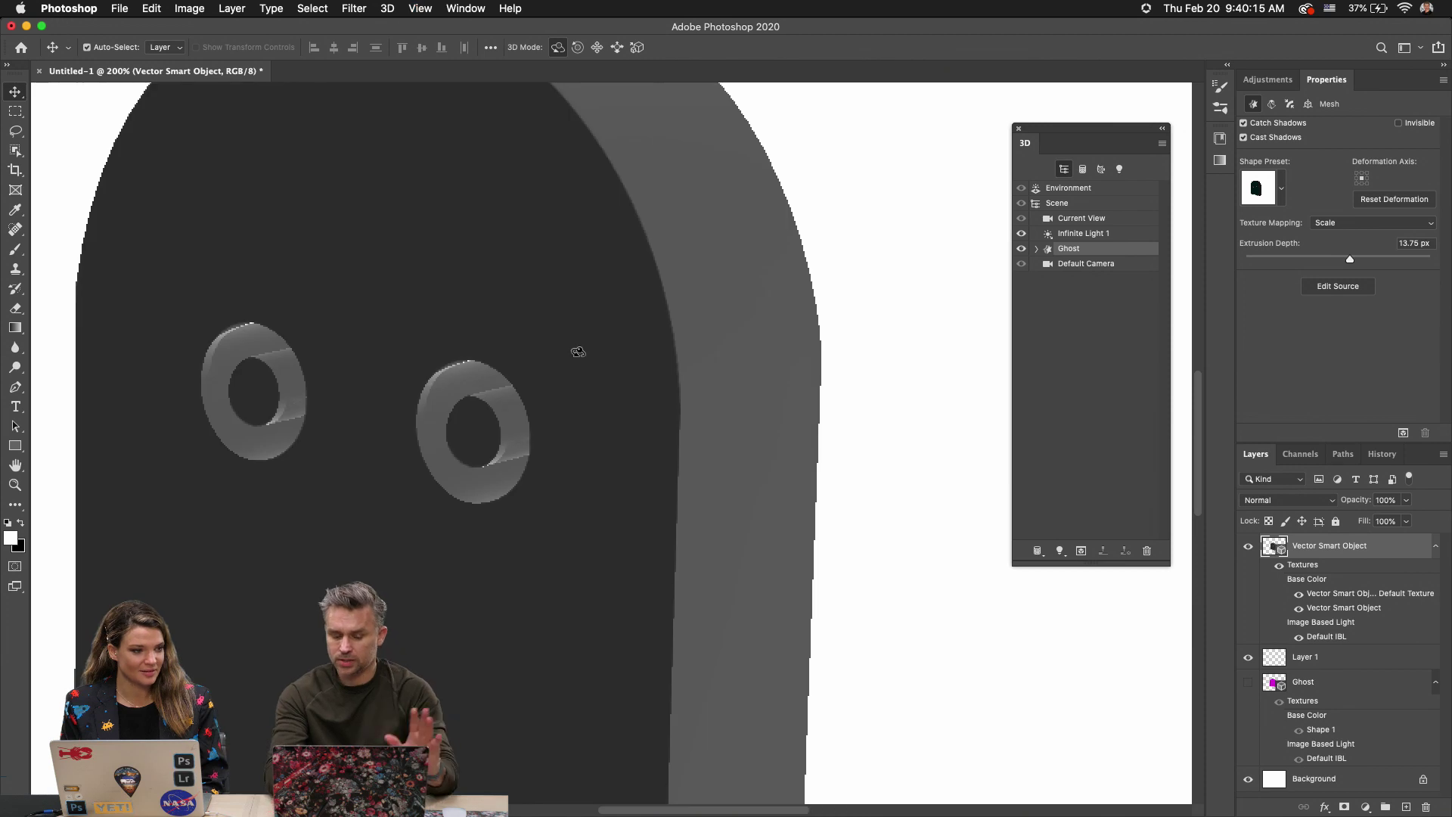
pyautogui.press('super+minus')
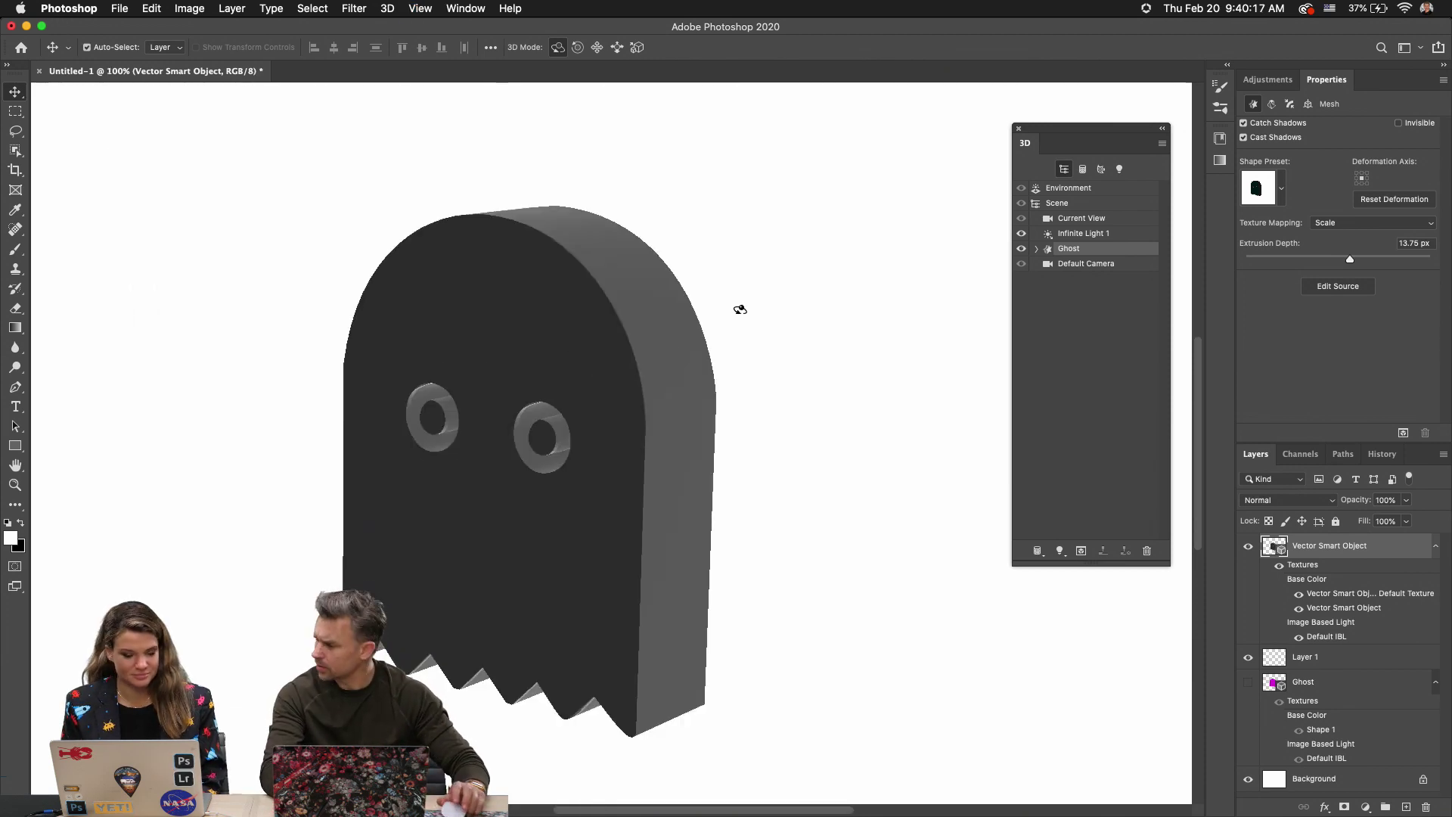
pyautogui.click(1290, 105)
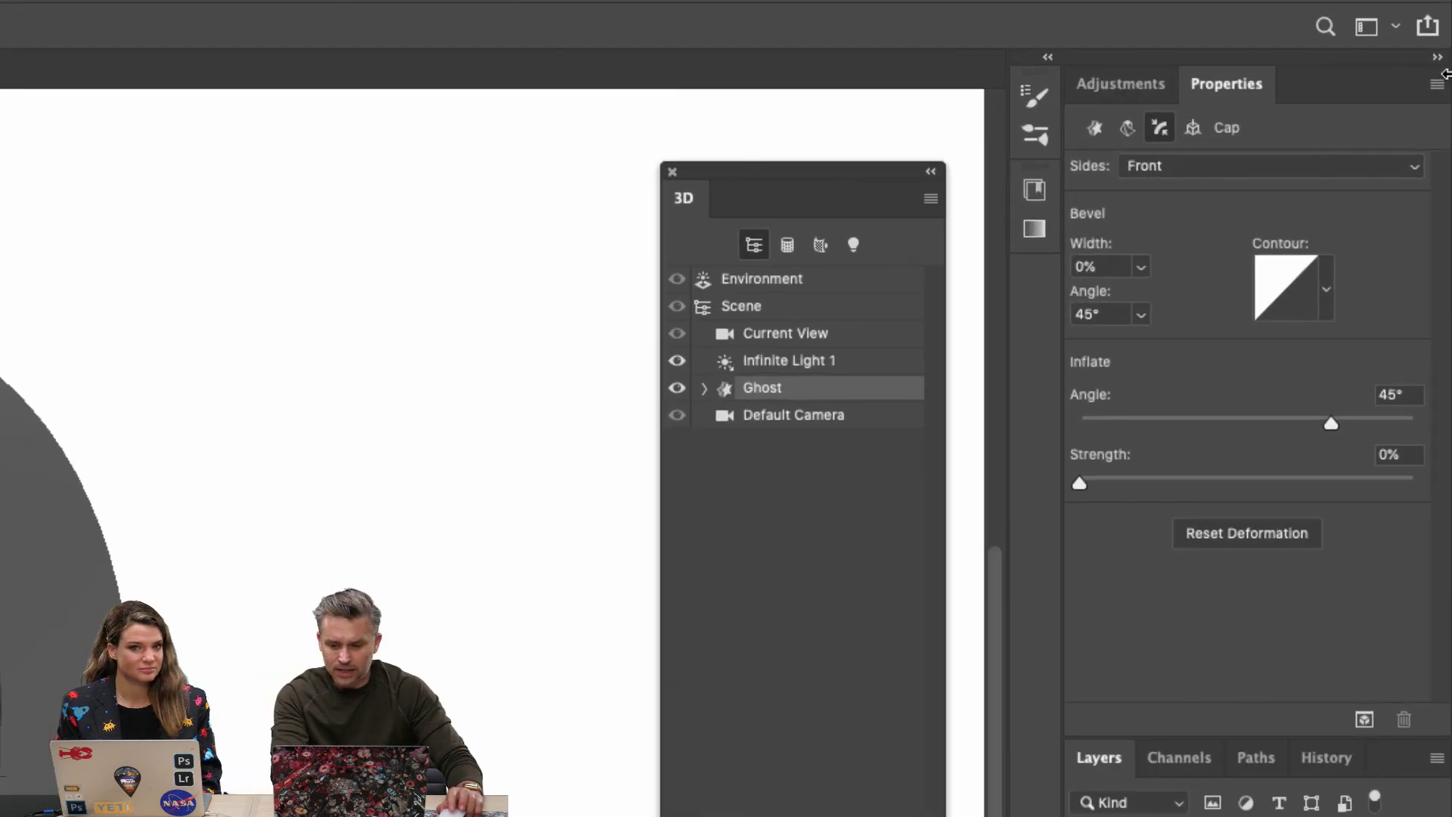
pyautogui.click(1140, 266)
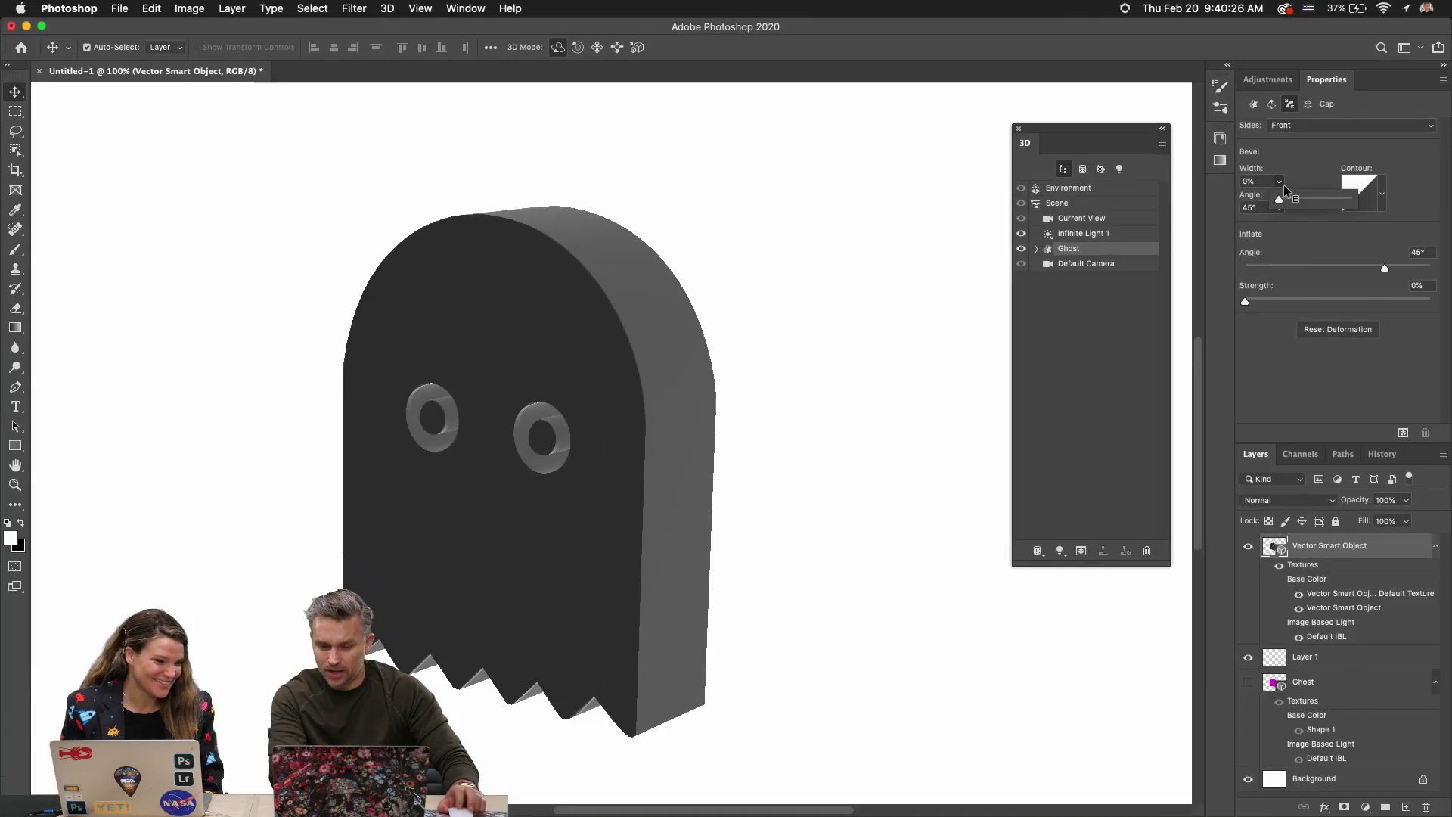
pyautogui.click(1382, 193)
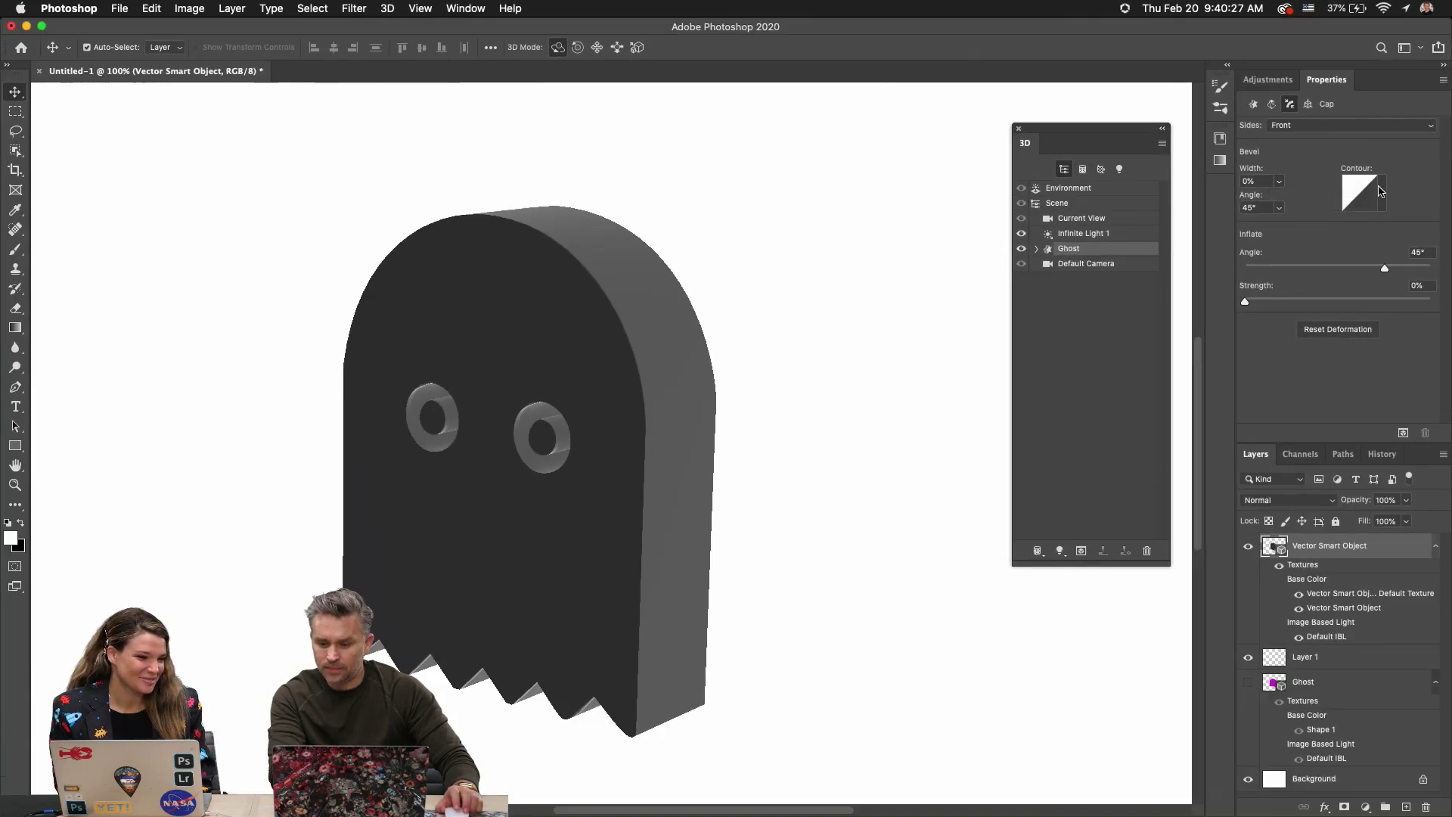
pyautogui.click(1382, 194)
pyautogui.click(1272, 261)
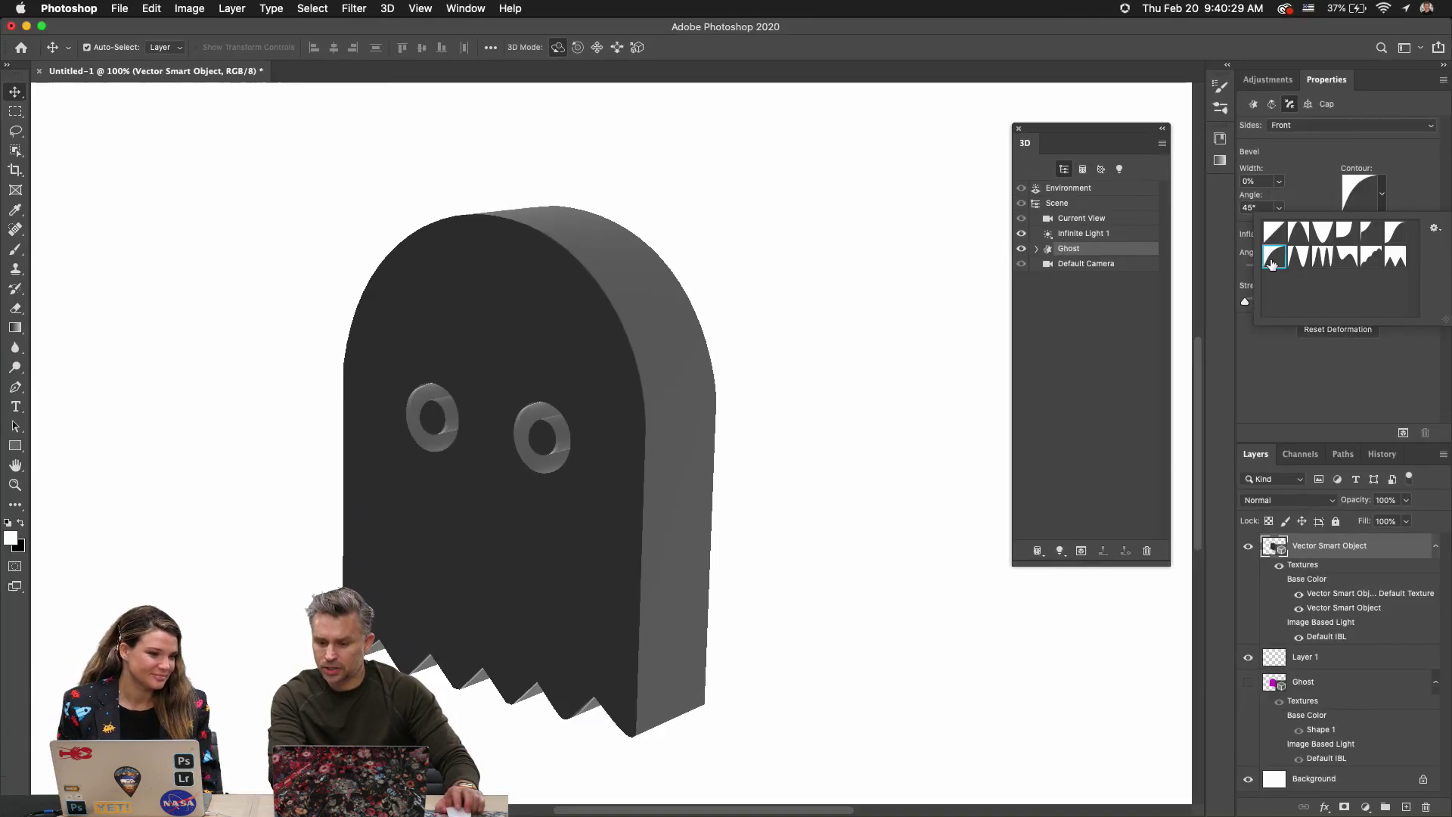
# Set the front cap's bevel width to 46%.
pyautogui.click(1290, 171)
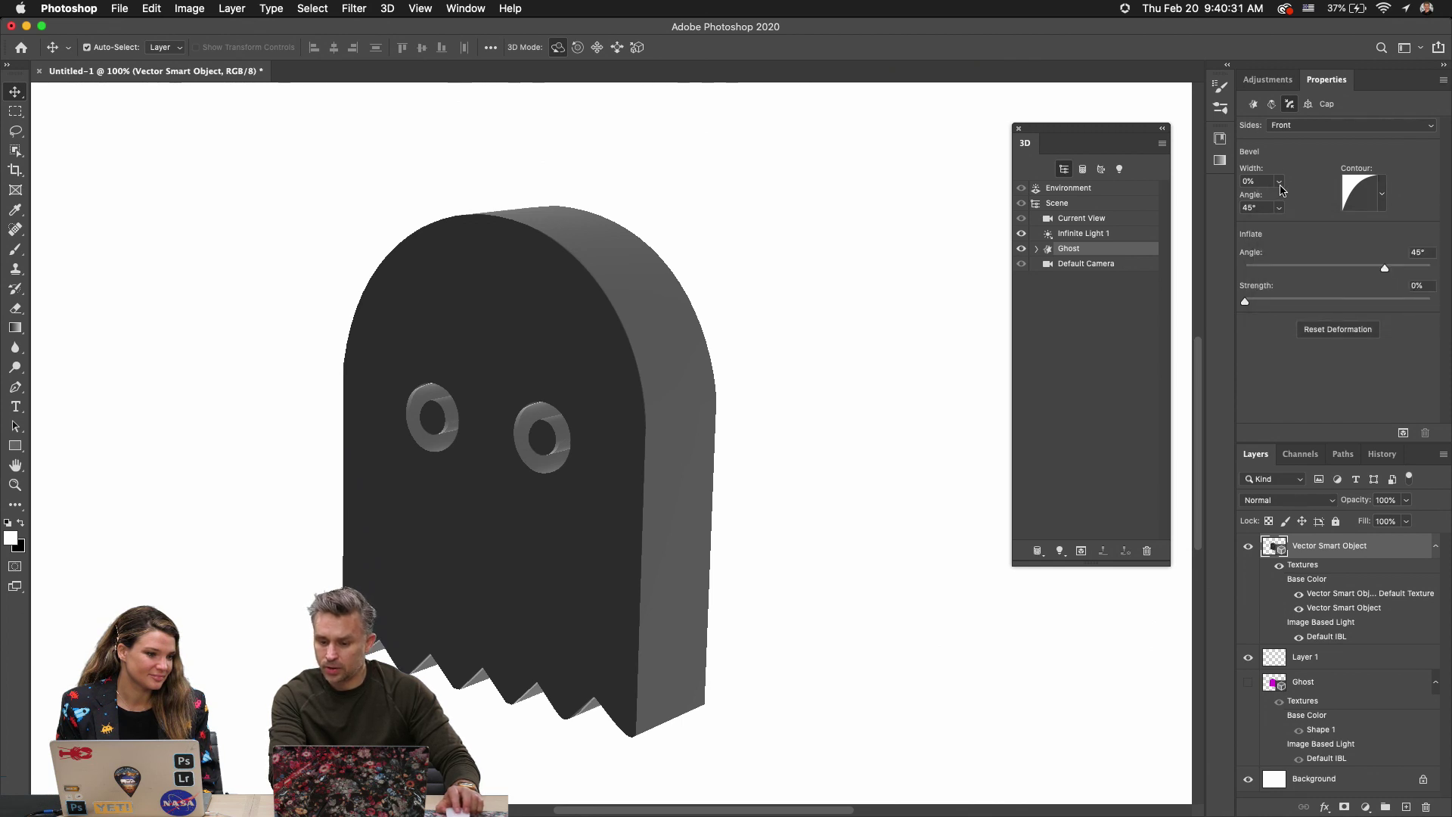
pyautogui.click(1262, 209)
pyautogui.moveTo(1301, 205)
pyautogui.mouseDown()
pyautogui.moveTo(1320, 201)
pyautogui.moveTo(1308, 199)
pyautogui.mouseUp()
# Orbit the current camera view around the ghost to examine the front bevel from frontal and three-quarter angles.
pyautogui.click(1072, 204)
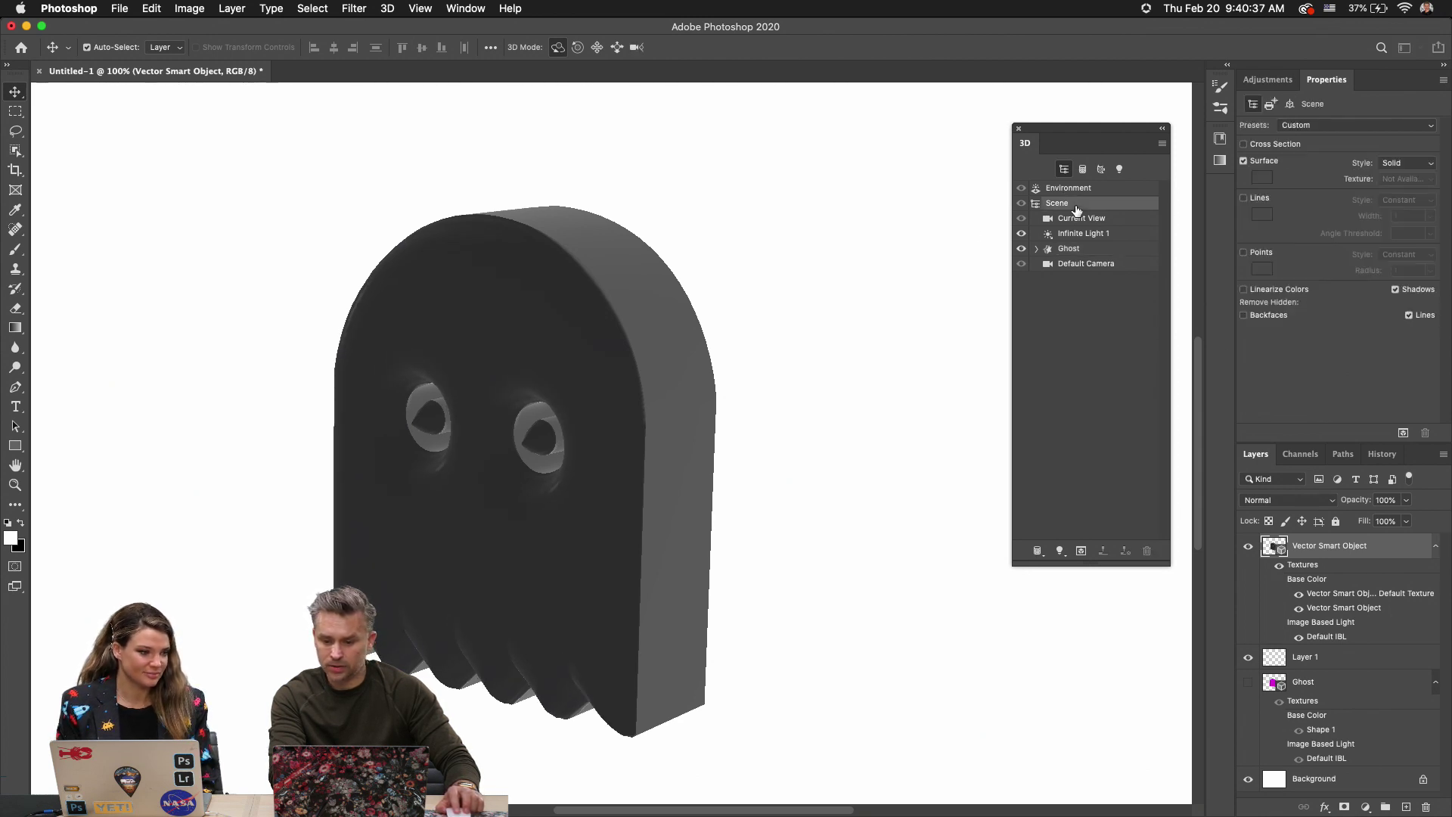
pyautogui.click(1081, 218)
pyautogui.moveTo(661, 325); pyautogui.dragTo(726, 322)
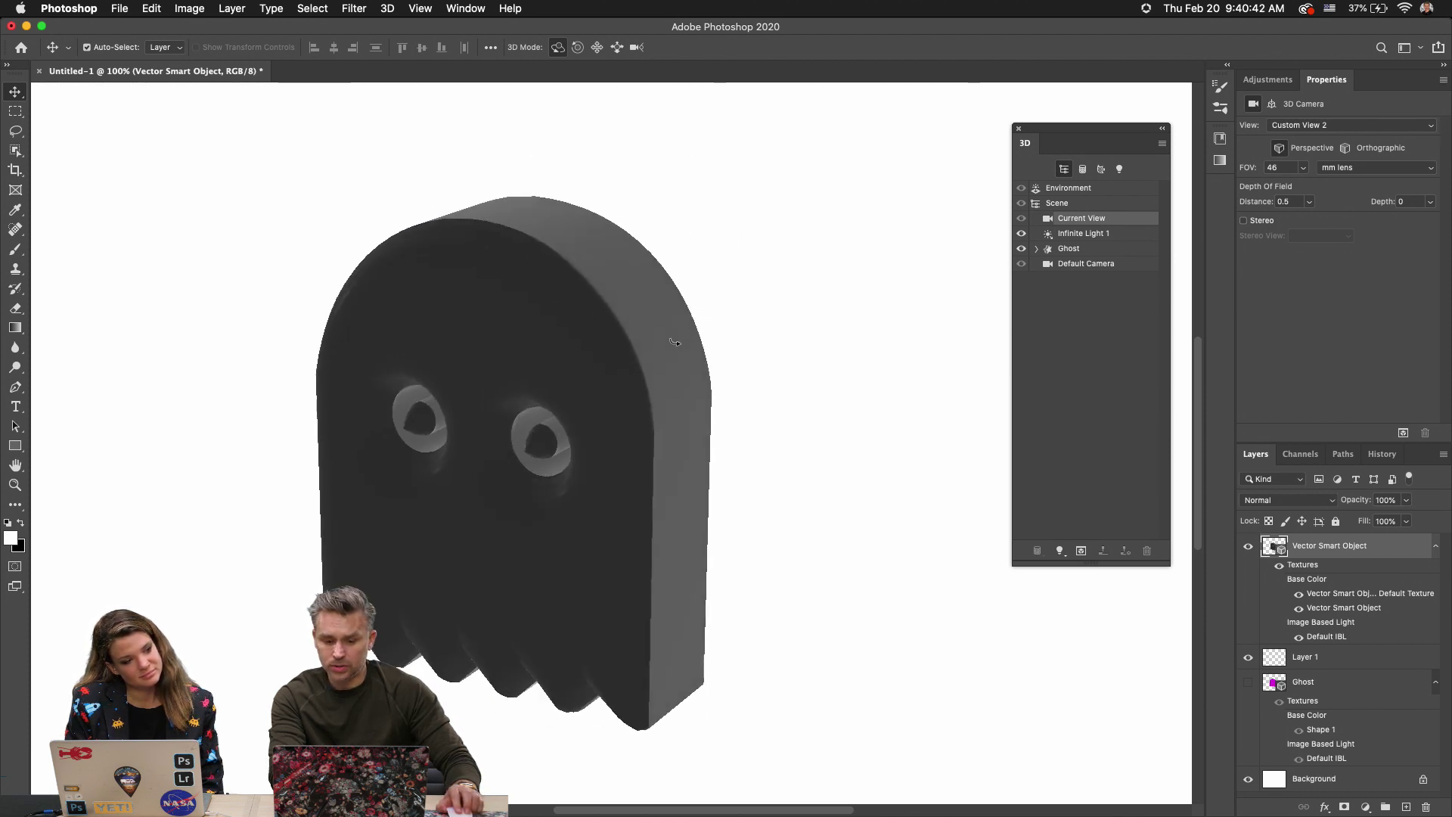
pyautogui.click(1092, 250)
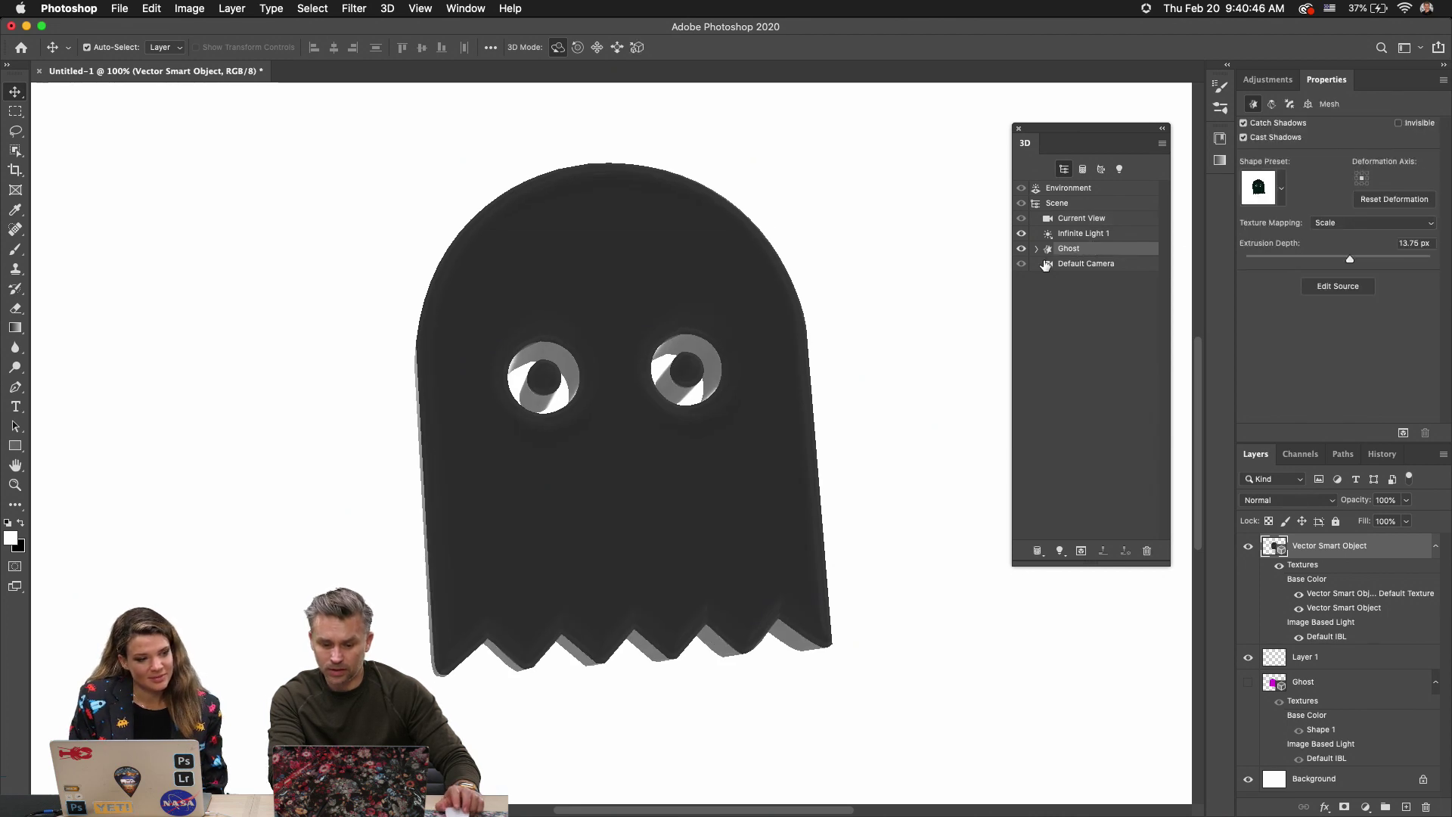
pyautogui.click(1089, 217)
pyautogui.moveTo(674, 372)
pyautogui.mouseDown()
pyautogui.moveTo(625, 318)
pyautogui.moveTo(669, 367)
pyautogui.mouseUp()
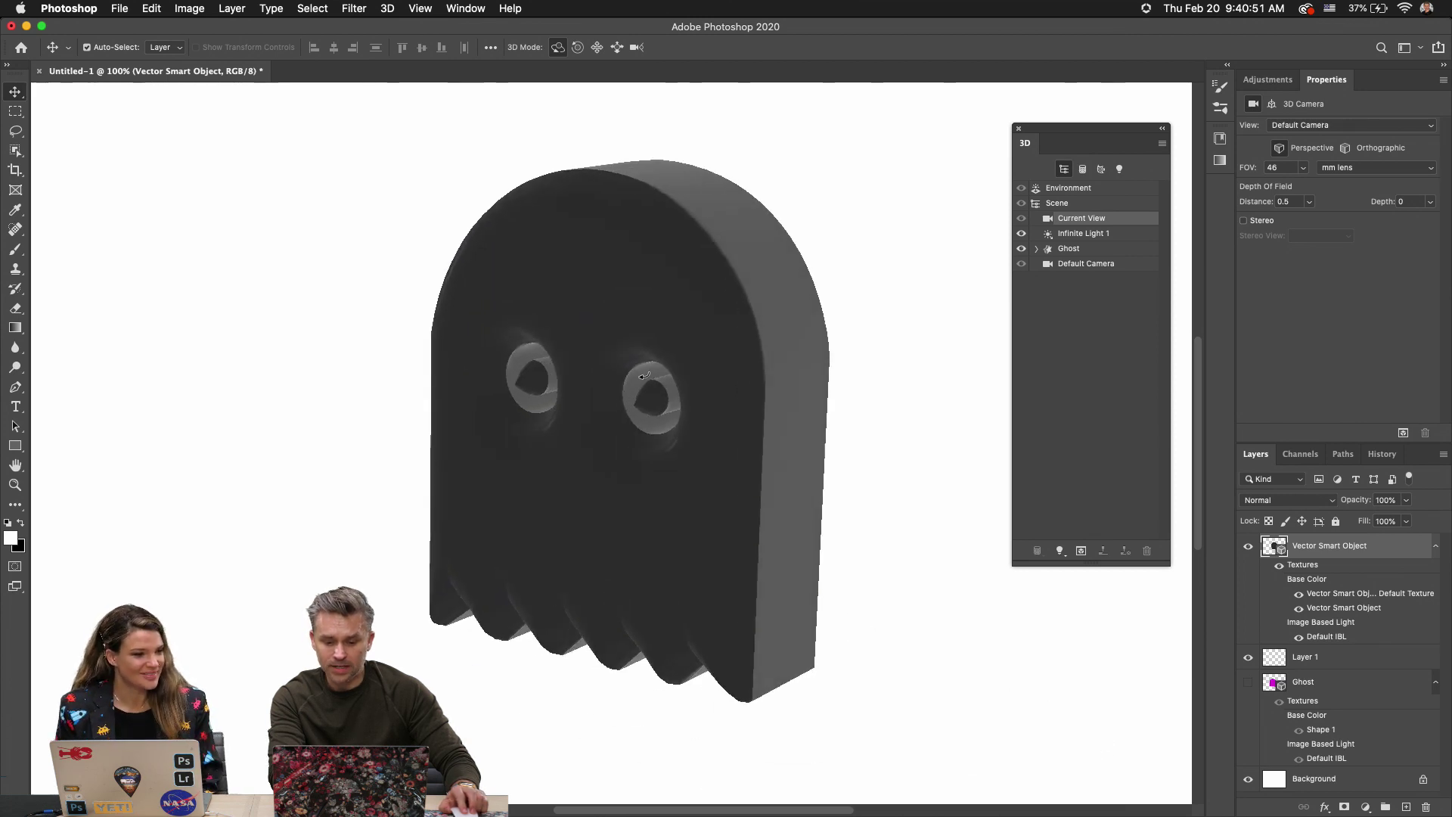
# Apply the Ghost mesh's cap settings to the Front and Back sides, and make the current camera view active.
pyautogui.click(1092, 251)
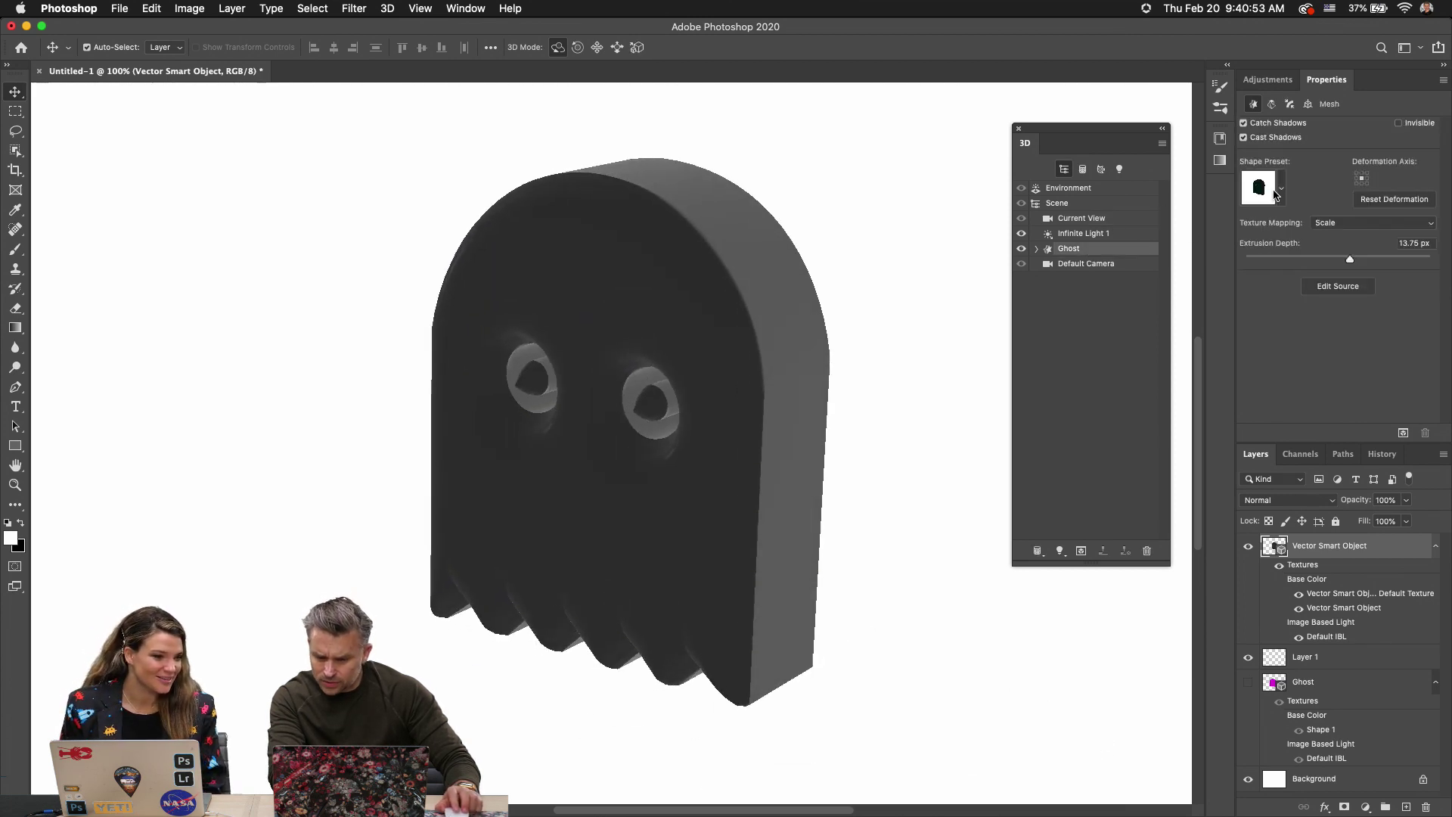
pyautogui.click(1290, 106)
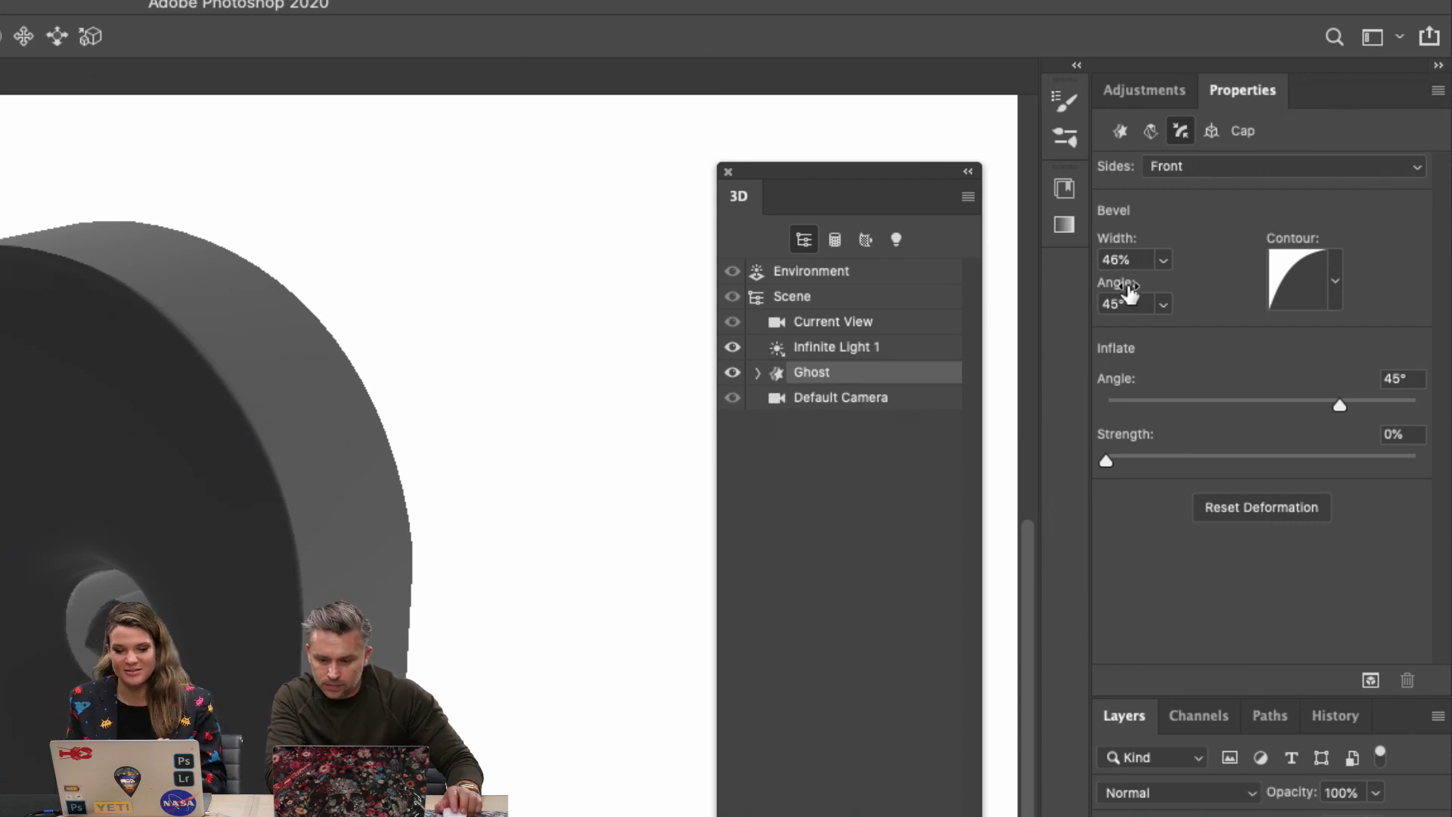
pyautogui.click(1210, 167)
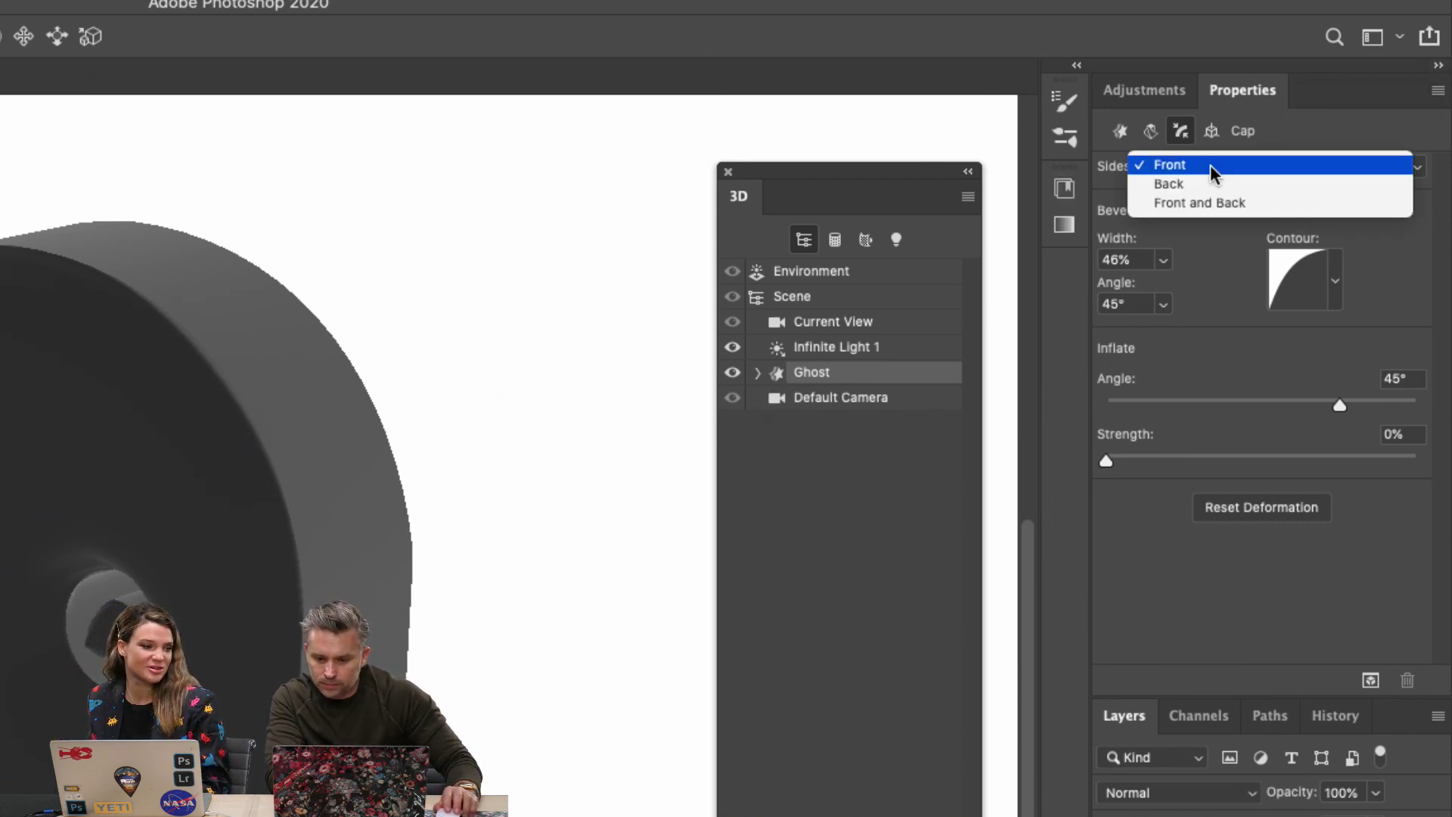
pyautogui.click(1241, 202)
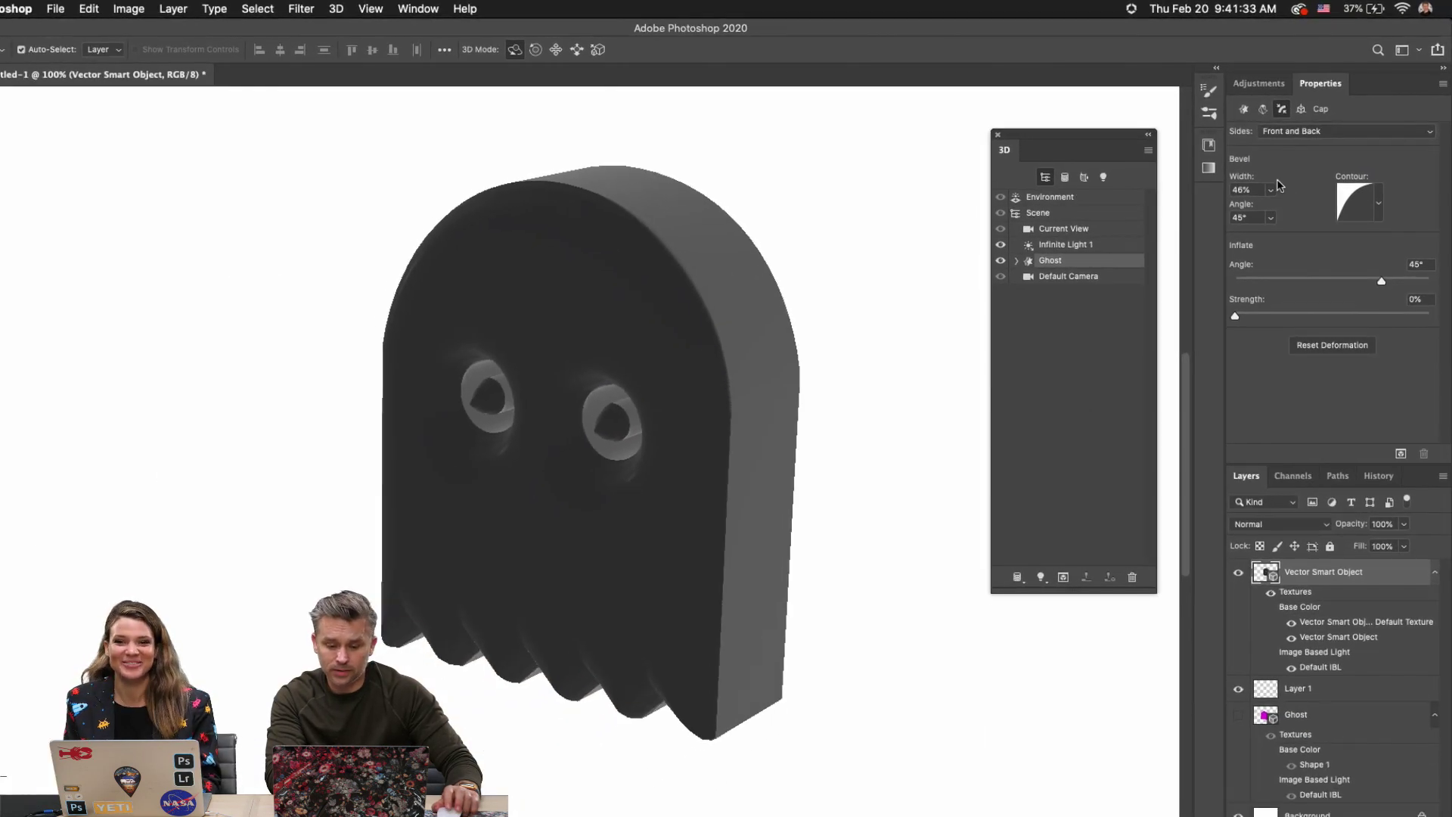
pyautogui.click(1065, 229)
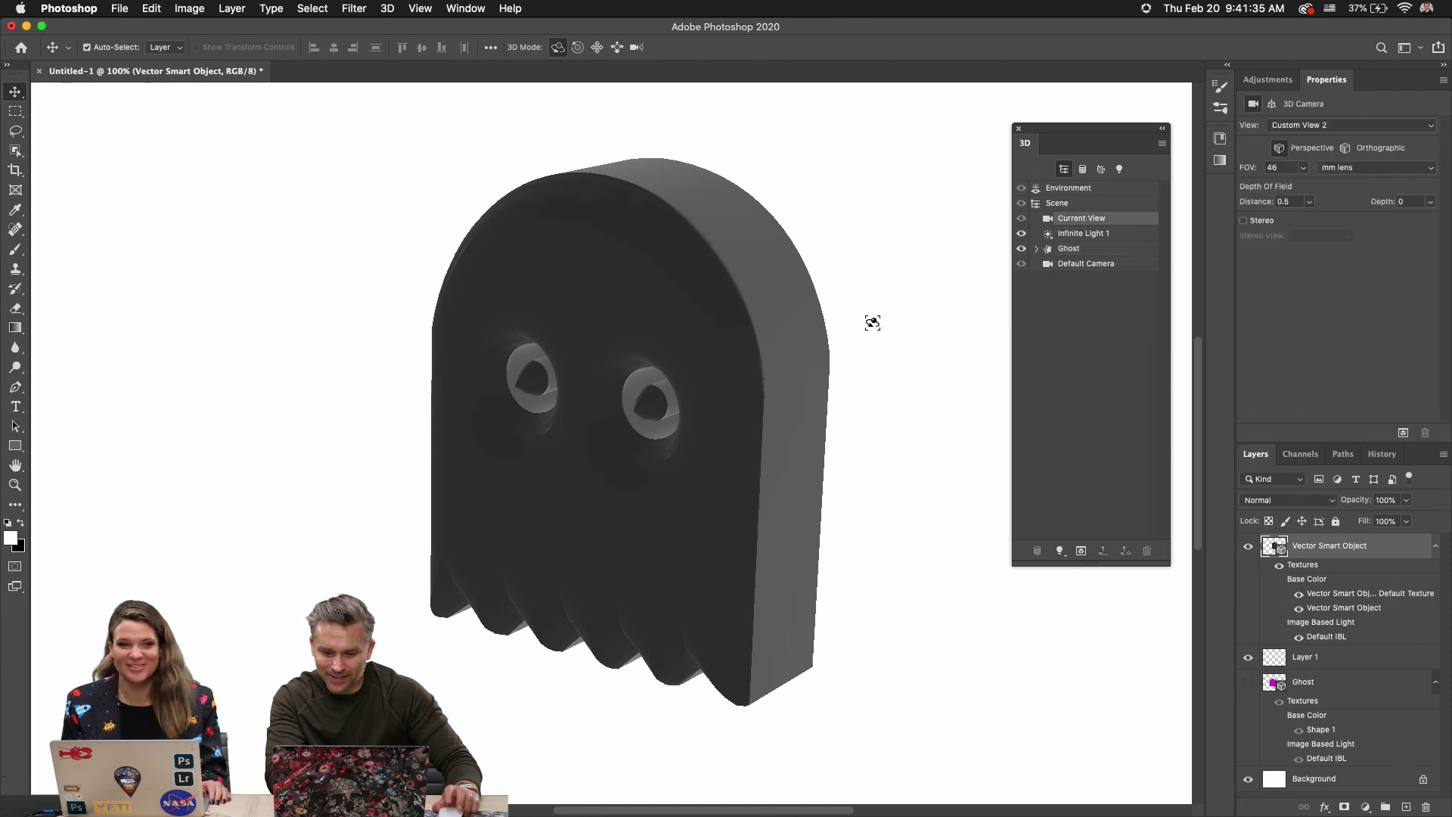
# Set the bevel width on the Ghost mesh's front and back caps to 43%.
pyautogui.moveTo(747, 354)
pyautogui.mouseDown()
pyautogui.moveTo(626, 388)
pyautogui.moveTo(744, 331)
pyautogui.mouseUp()
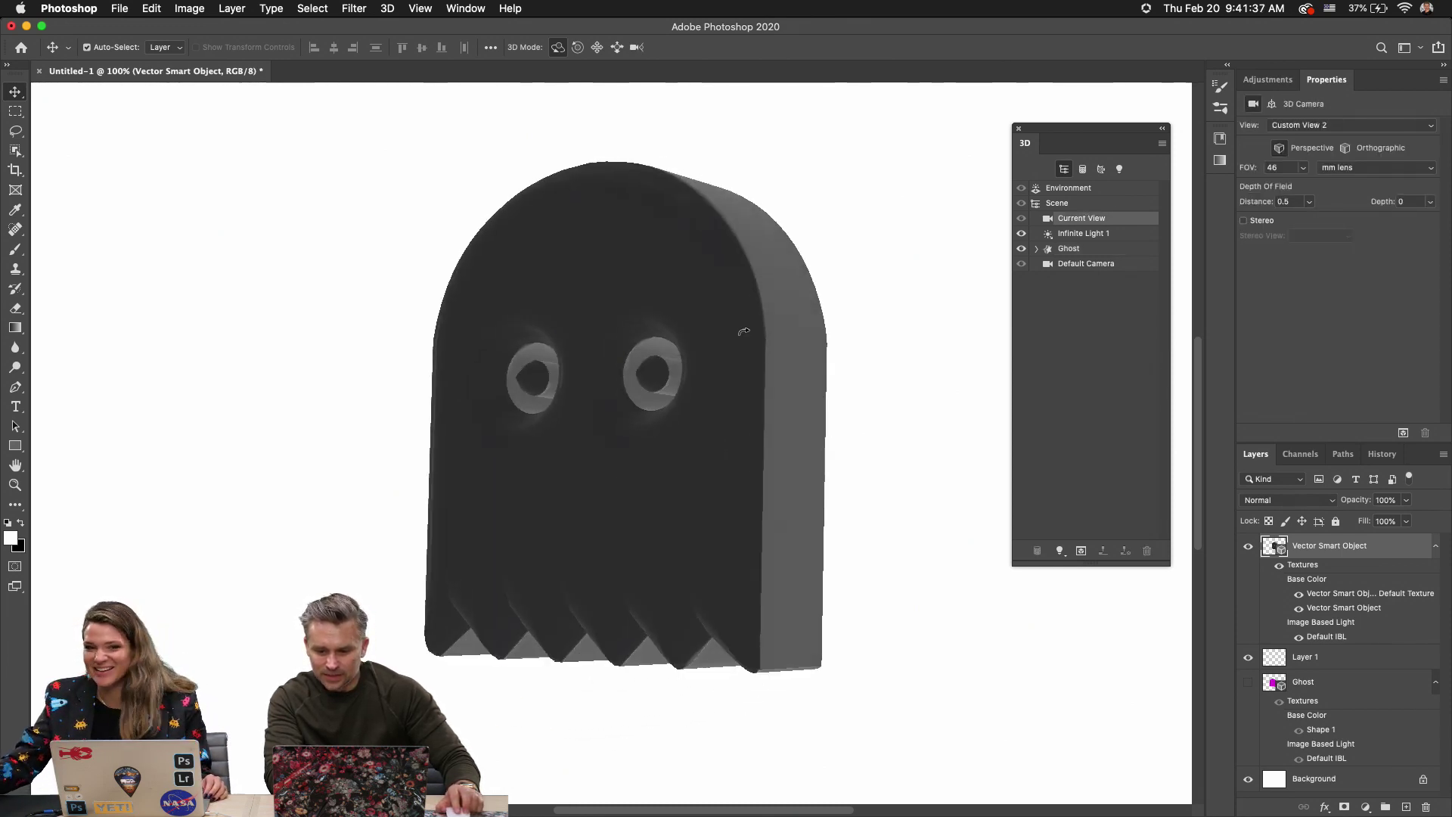
pyautogui.click(1063, 251)
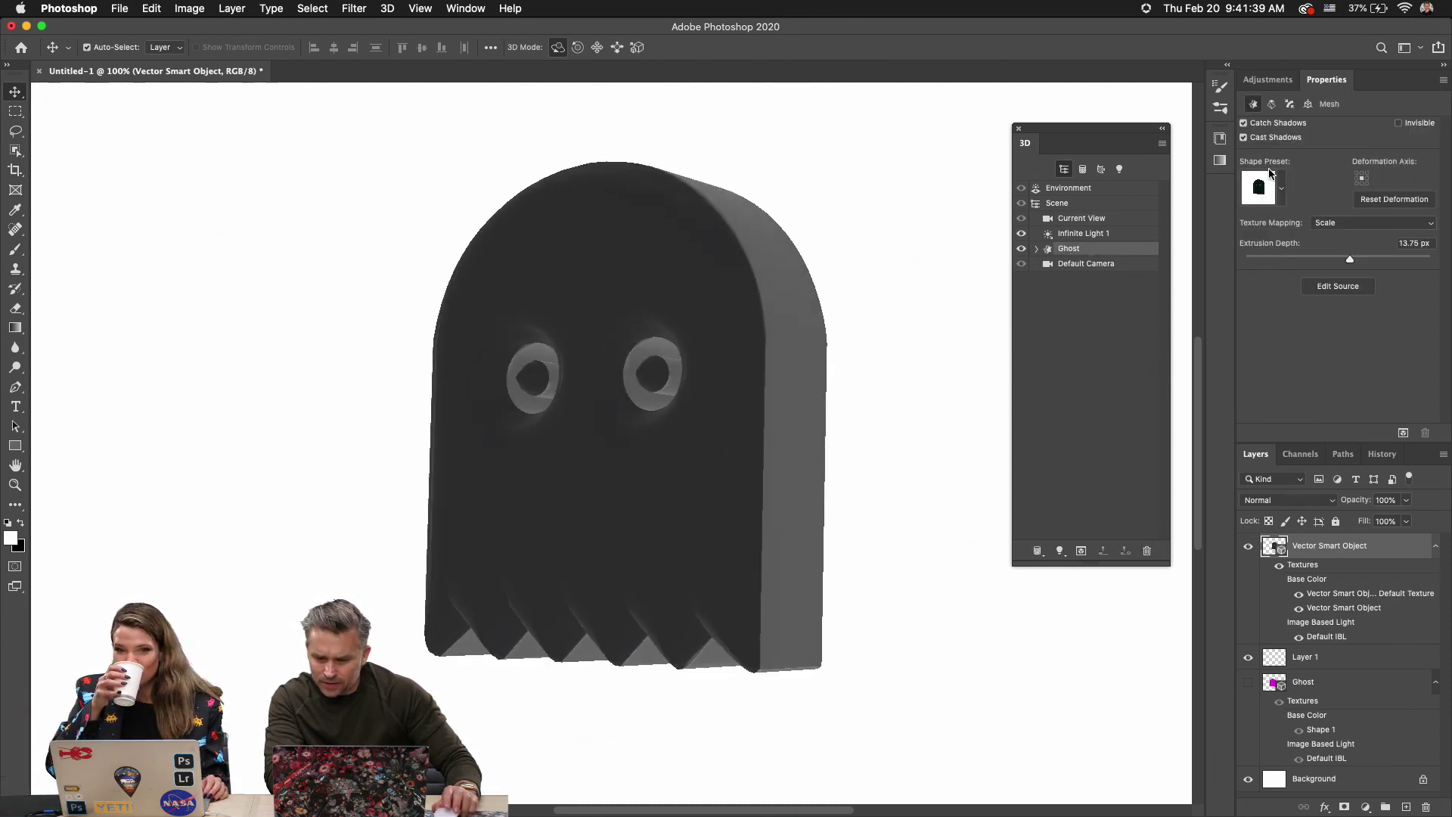
pyautogui.click(1291, 105)
pyautogui.click(1280, 181)
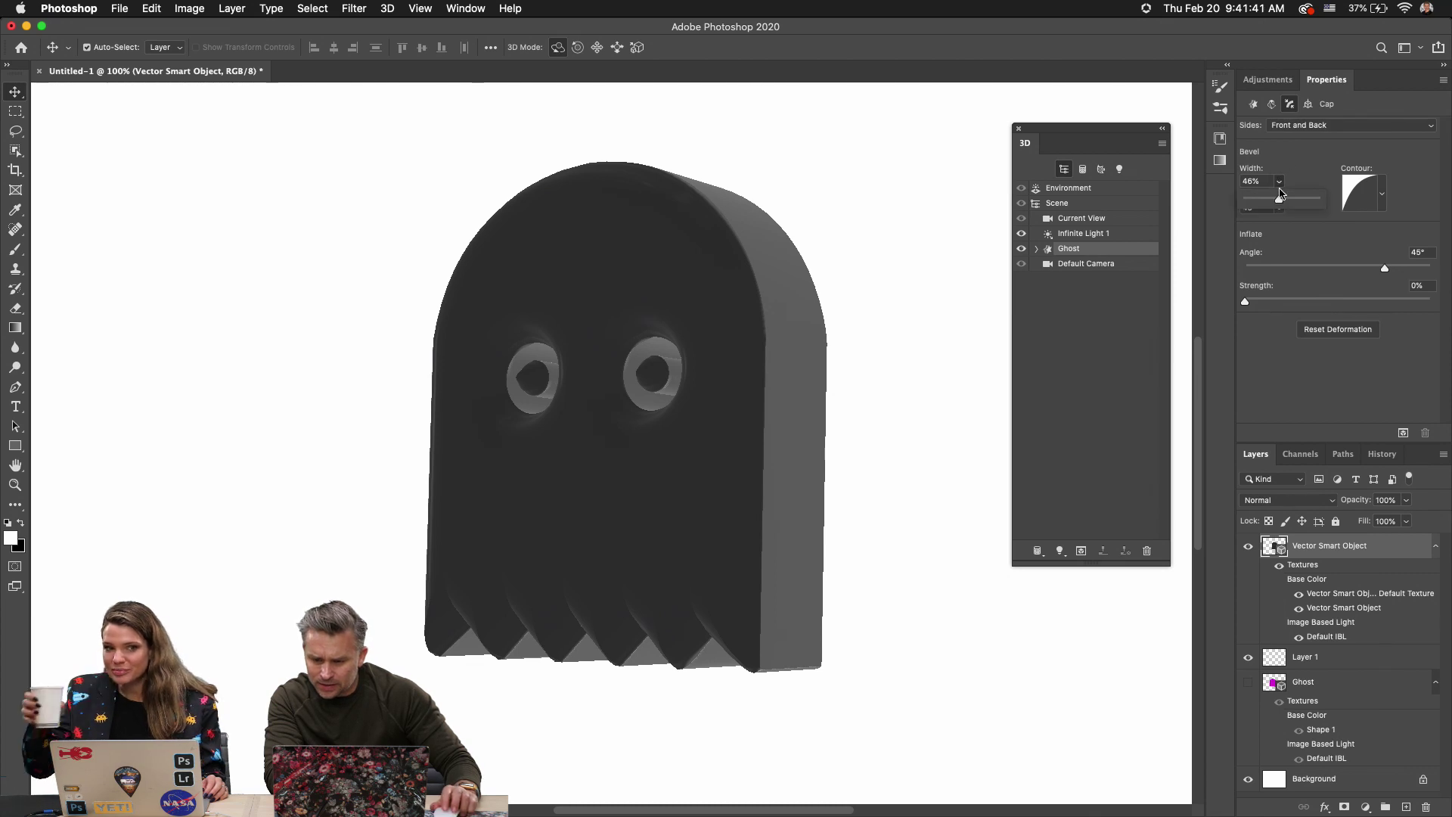
pyautogui.moveTo(1279, 198); pyautogui.dragTo(1277, 201)
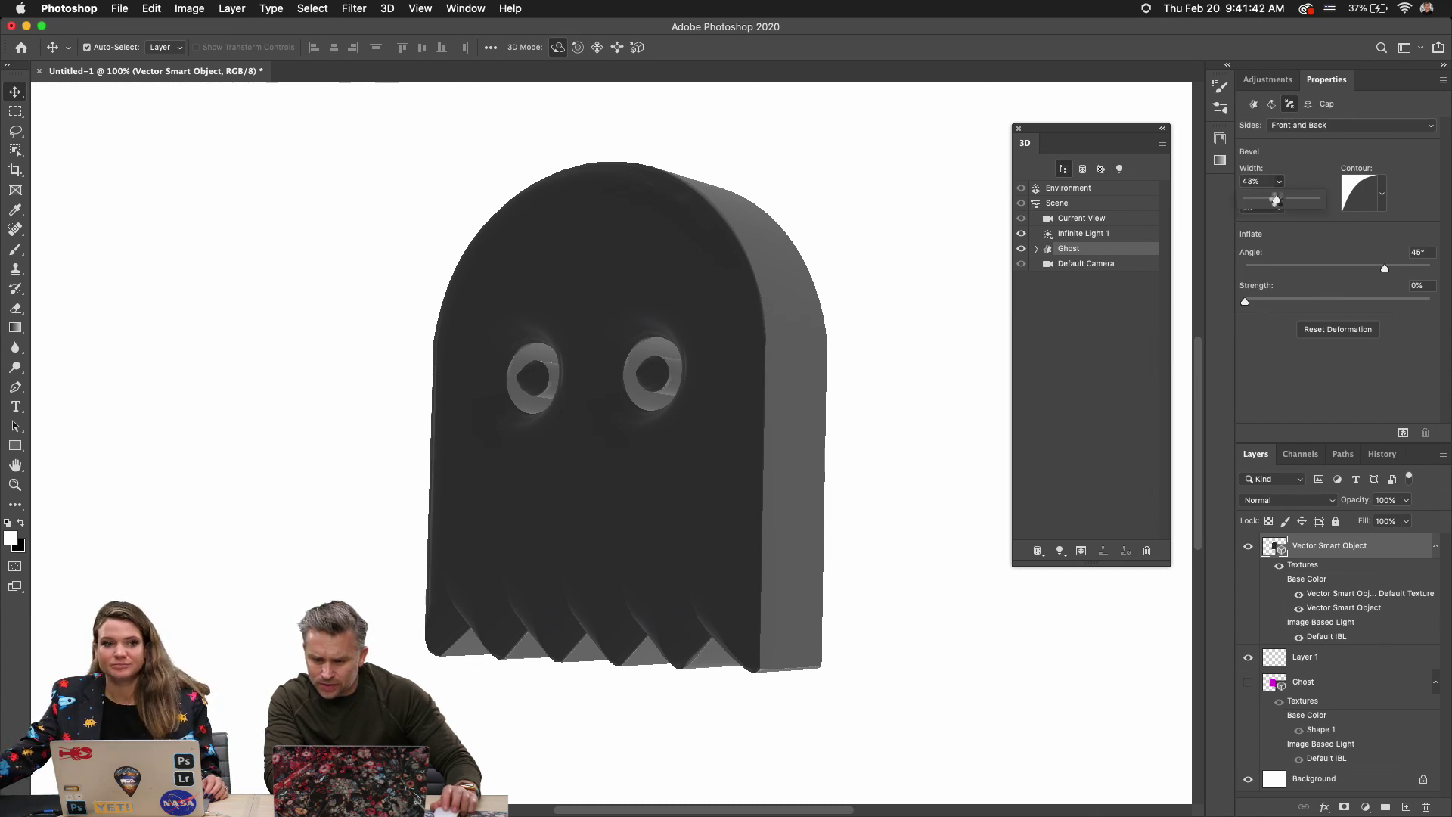
pyautogui.click(1296, 127)
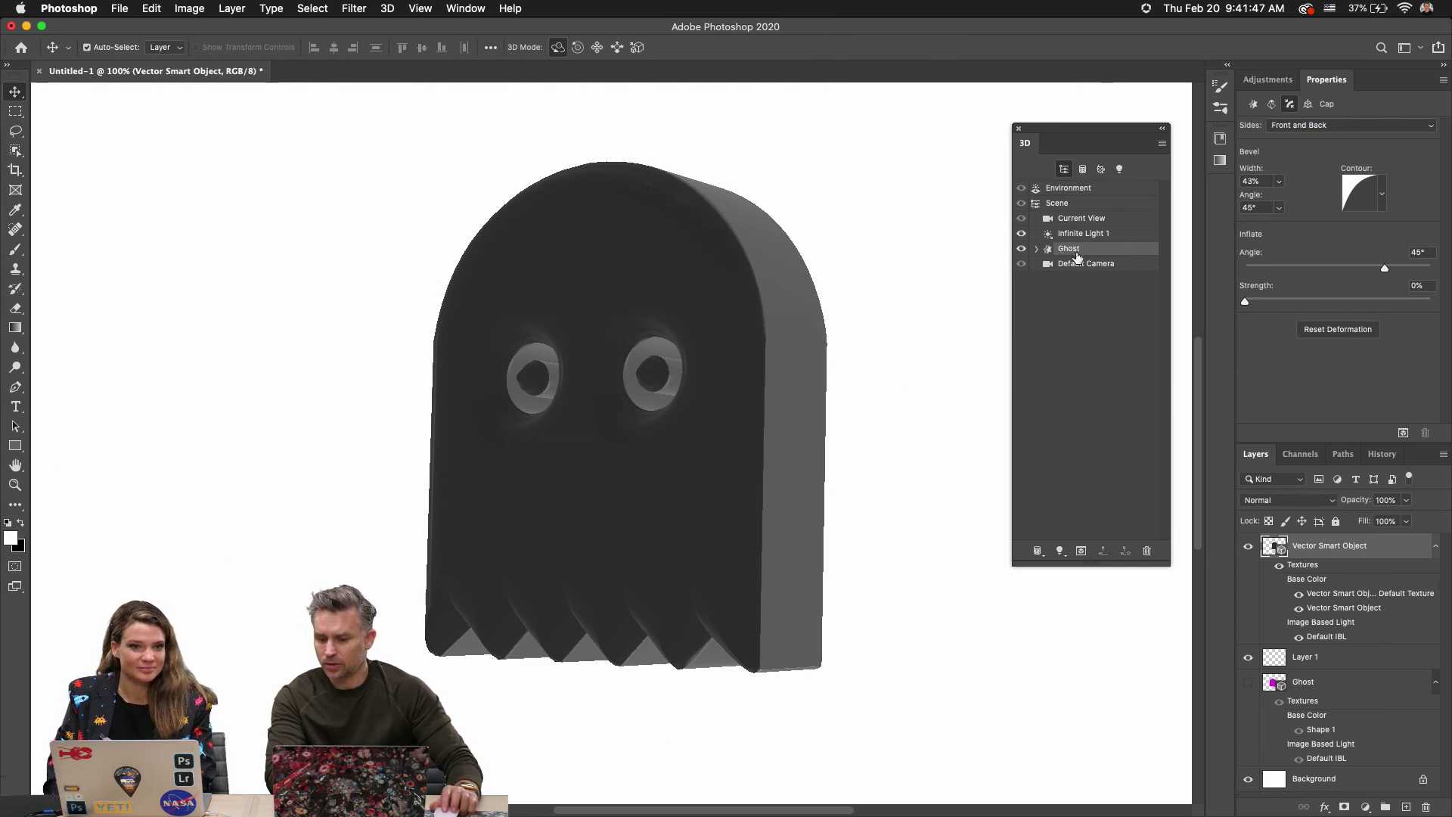
# Expand the Ghost mesh, select its Front Inflation Material, and widen the 3D panel to fit the full material names.
pyautogui.click(1037, 250)
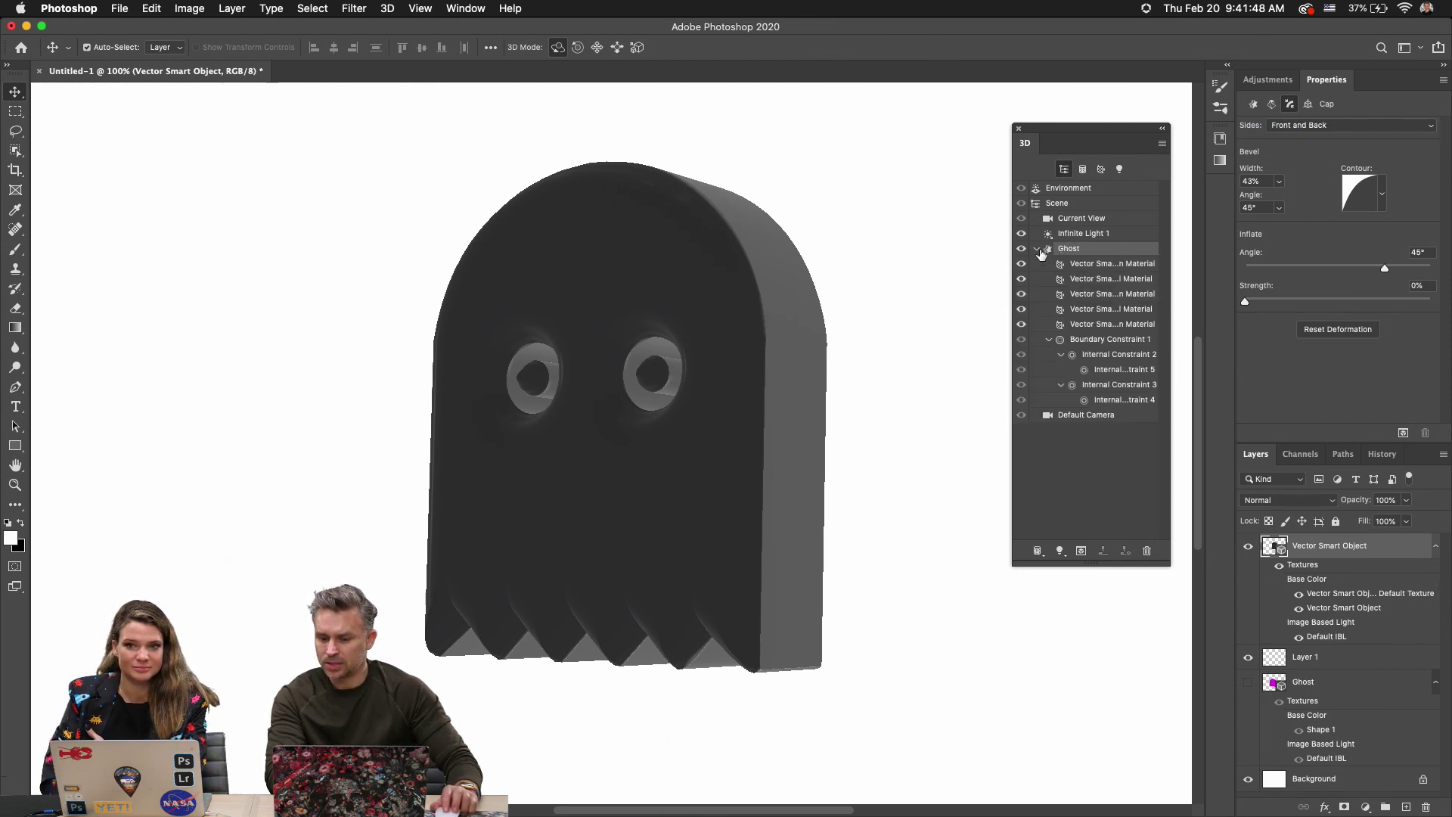
pyautogui.click(1086, 265)
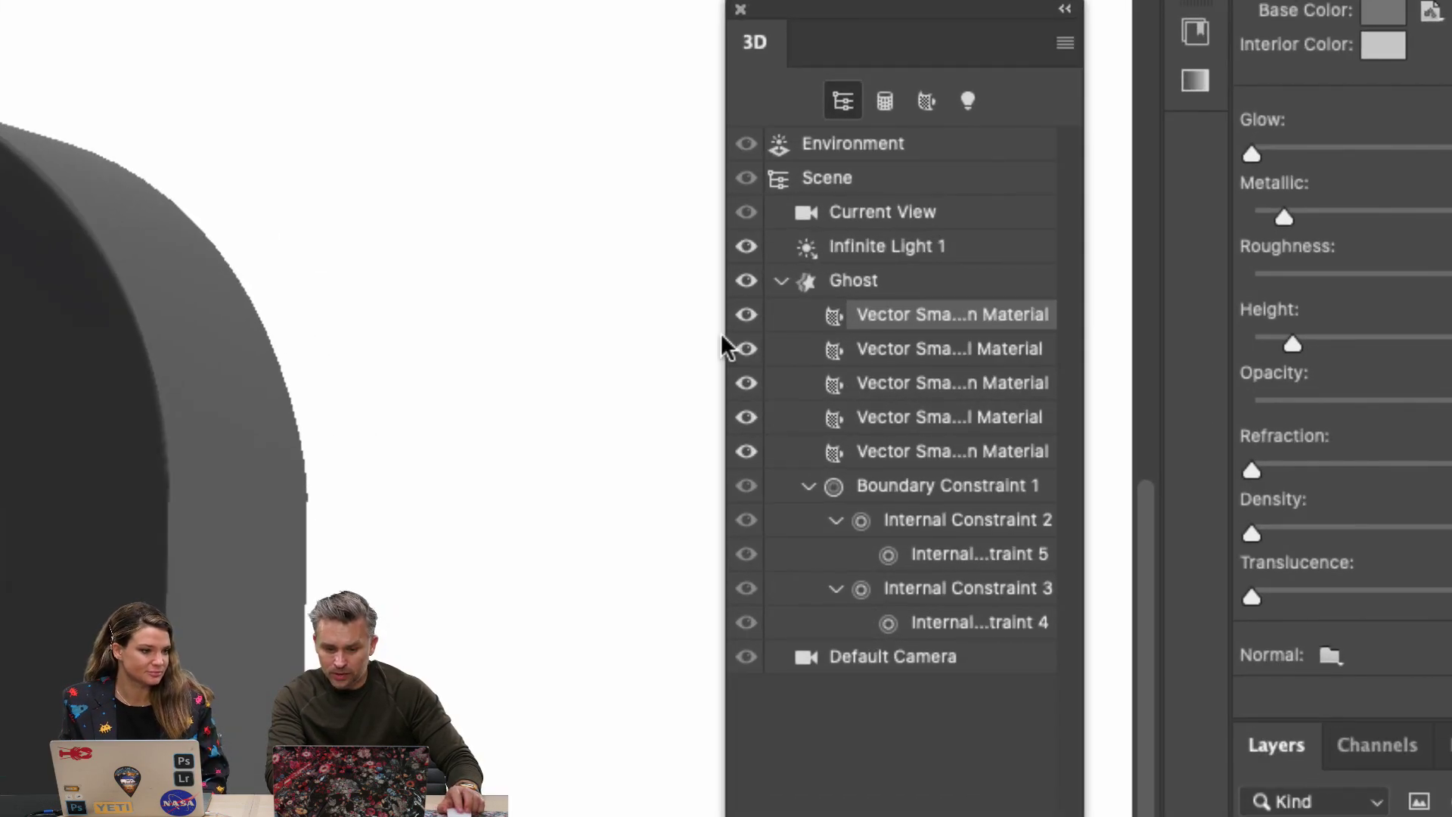
pyautogui.moveTo(723, 333); pyautogui.dragTo(505, 335)
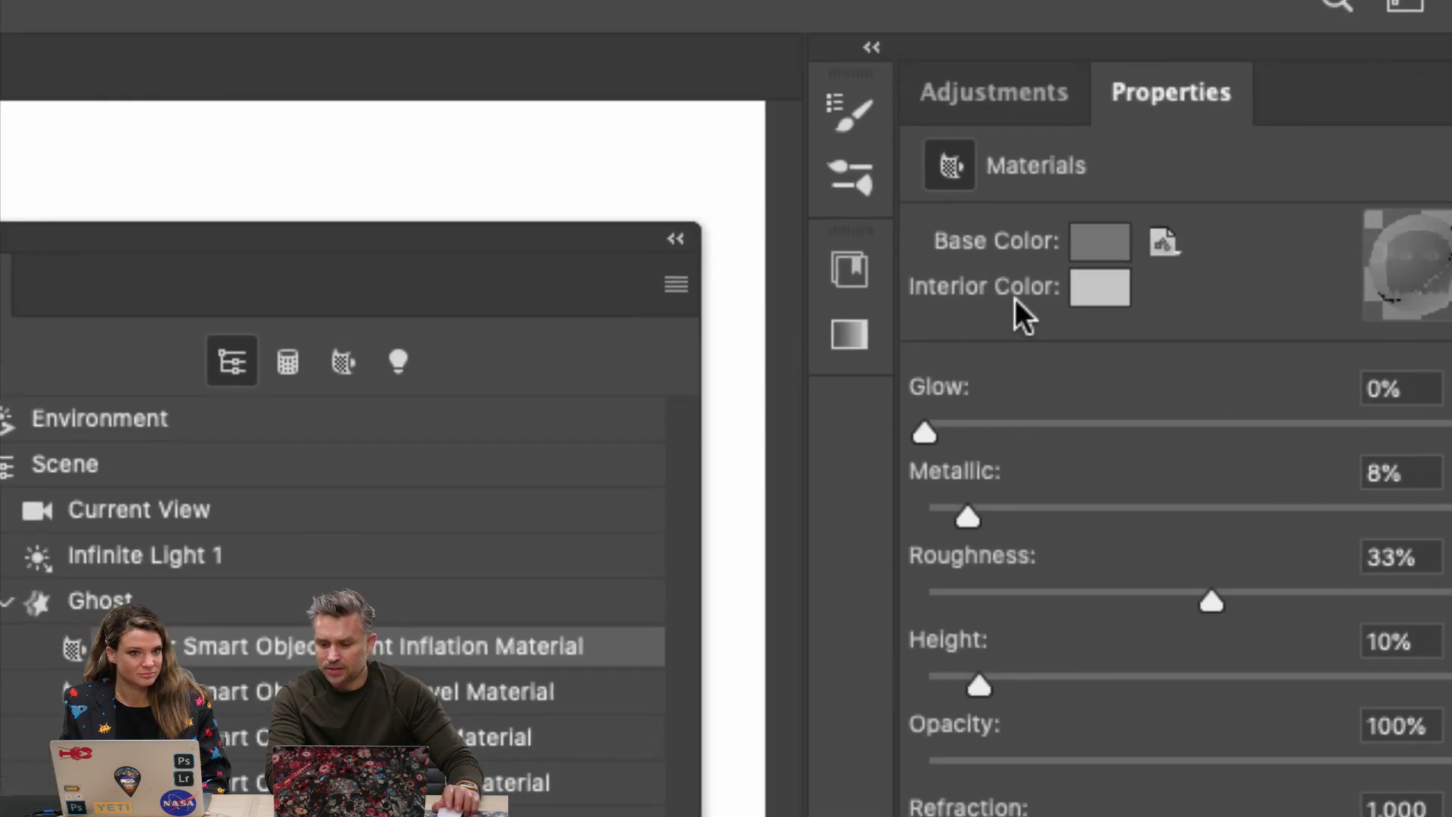
# Open the Front Inflation Material's base color texture for editing, accepting the shared-texture warning with Don't show again enabled.
pyautogui.click(1153, 249)
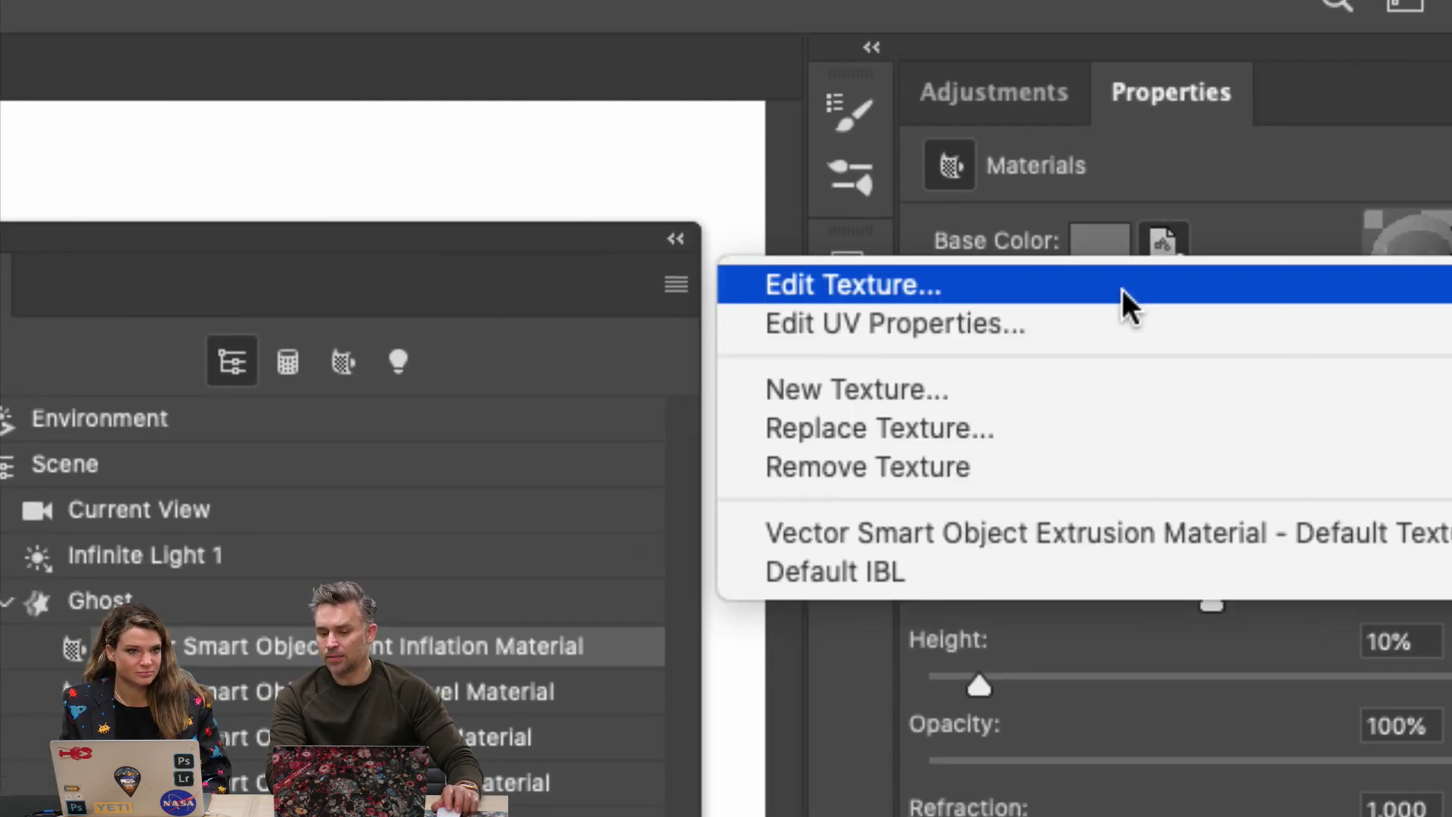
pyautogui.click(1231, 210)
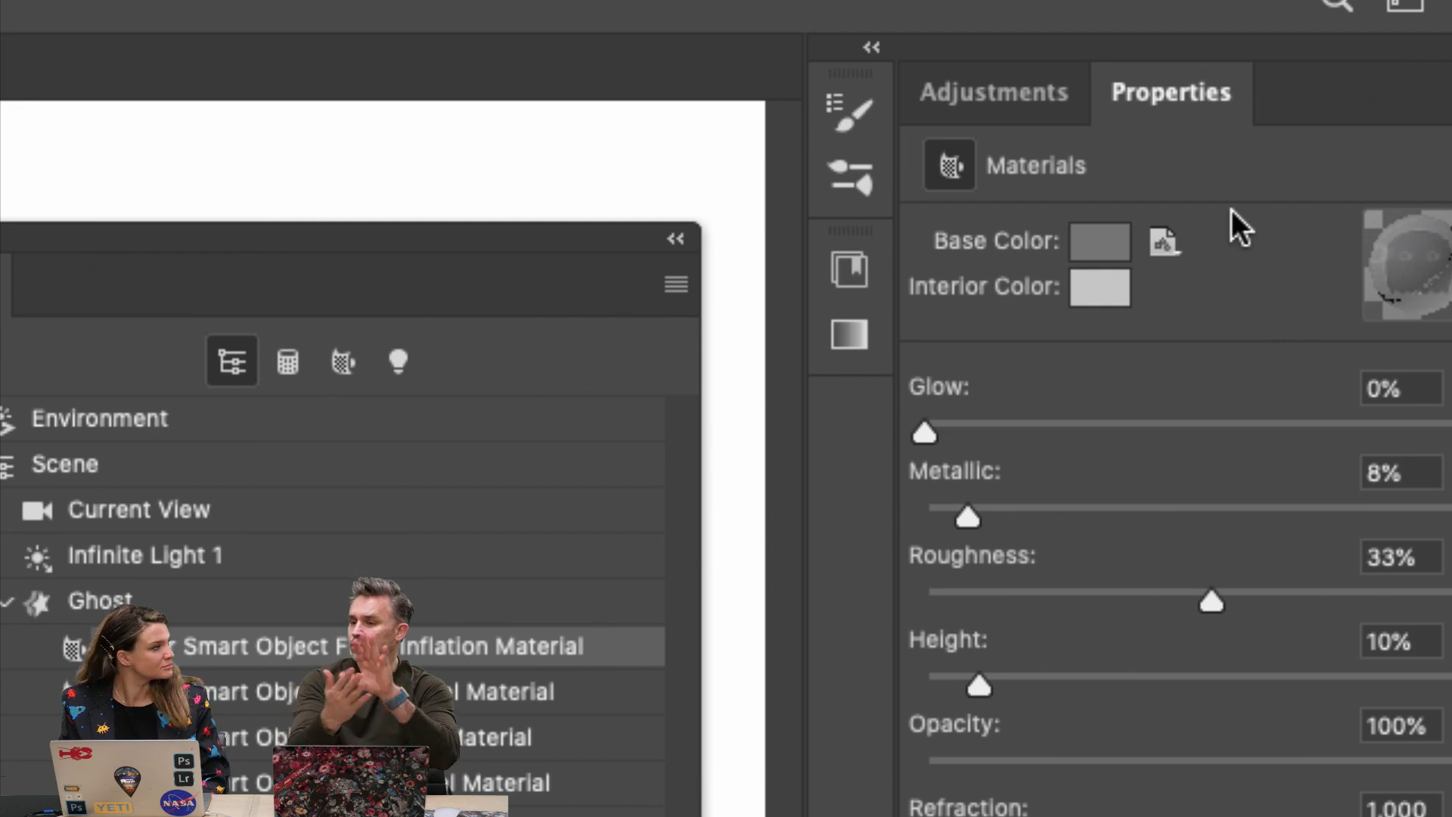
pyautogui.click(1159, 242)
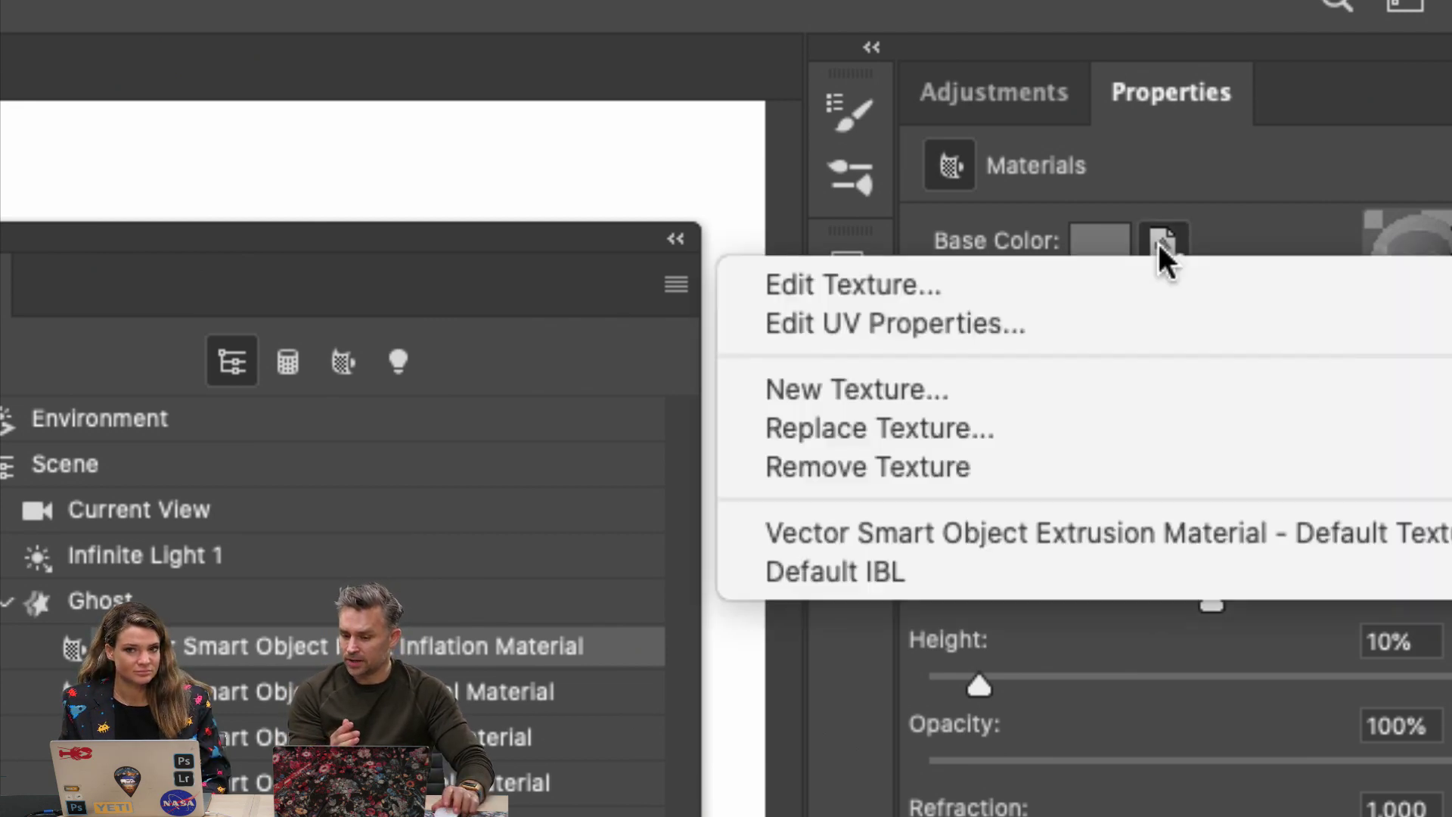
pyautogui.click(1227, 212)
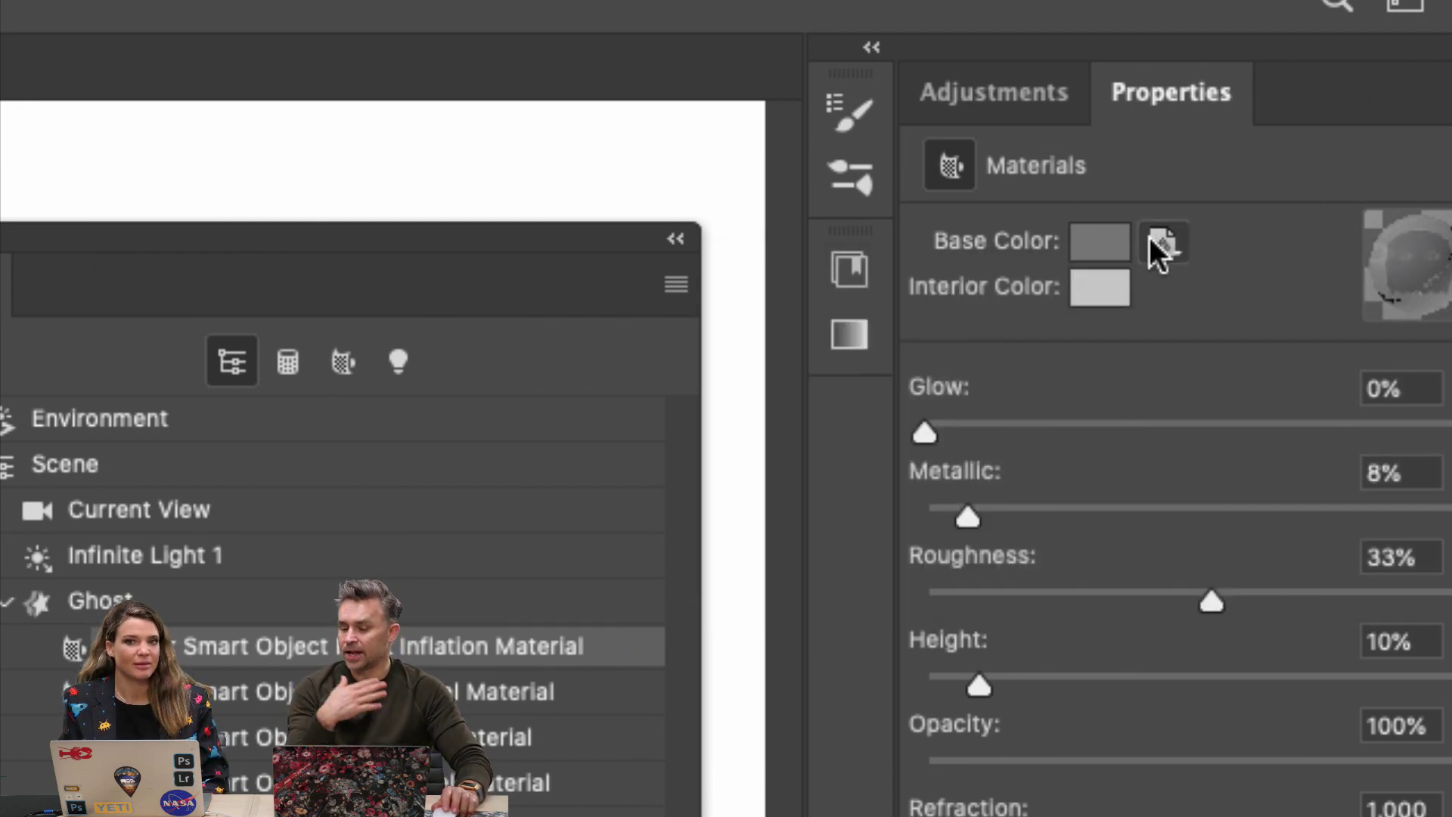
pyautogui.click(1150, 239)
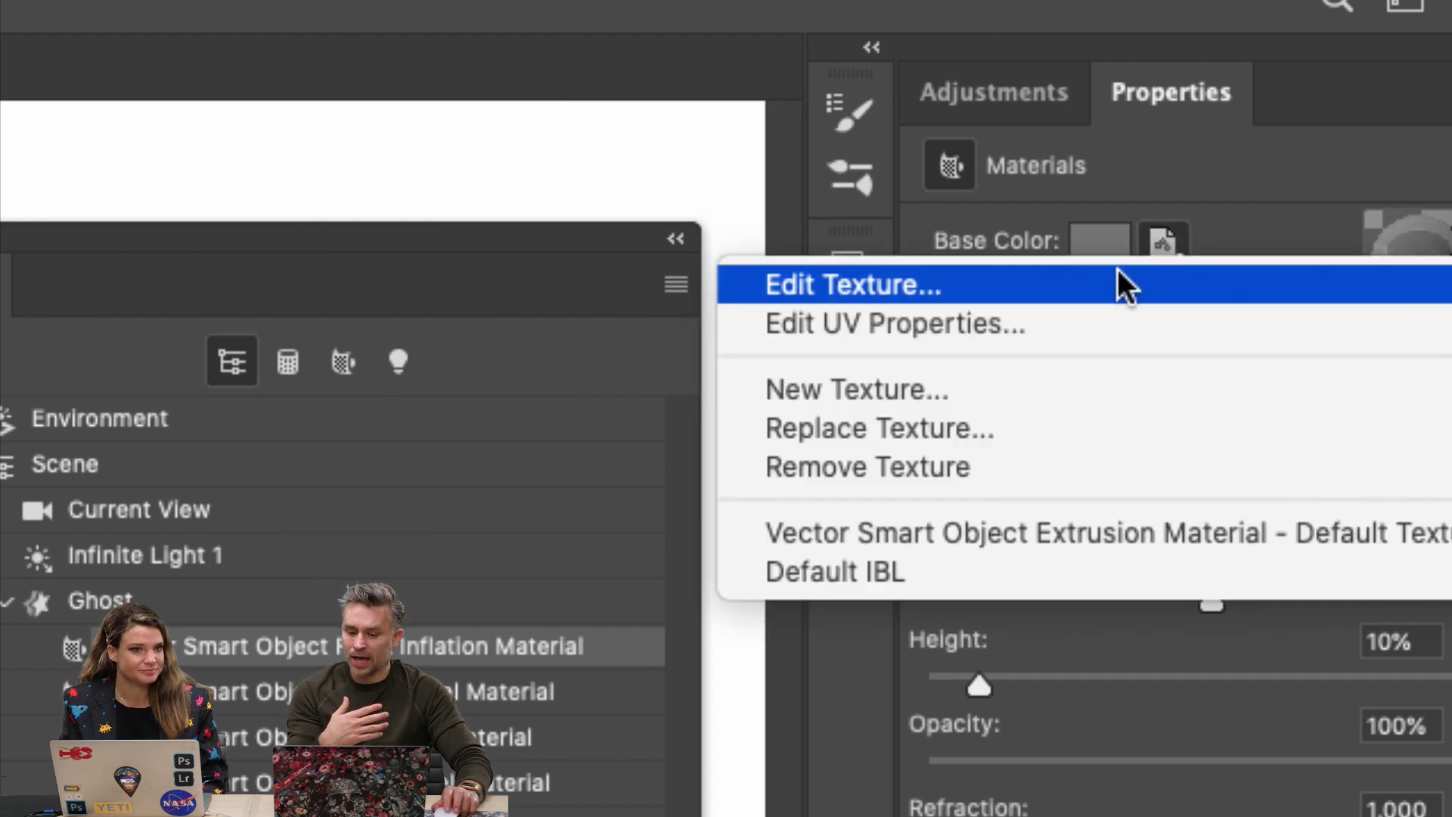
pyautogui.click(1118, 276)
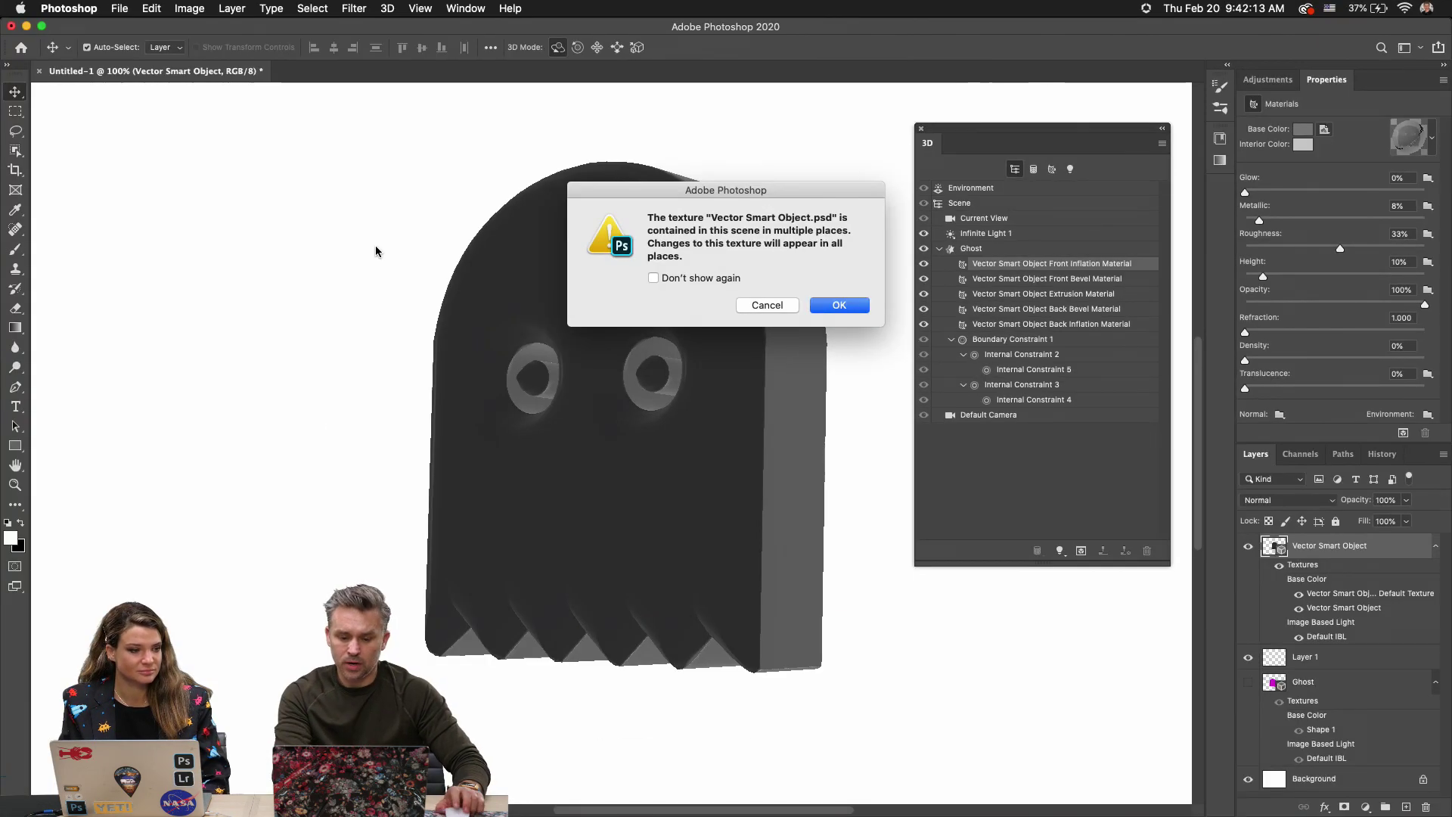
pyautogui.click(680, 278)
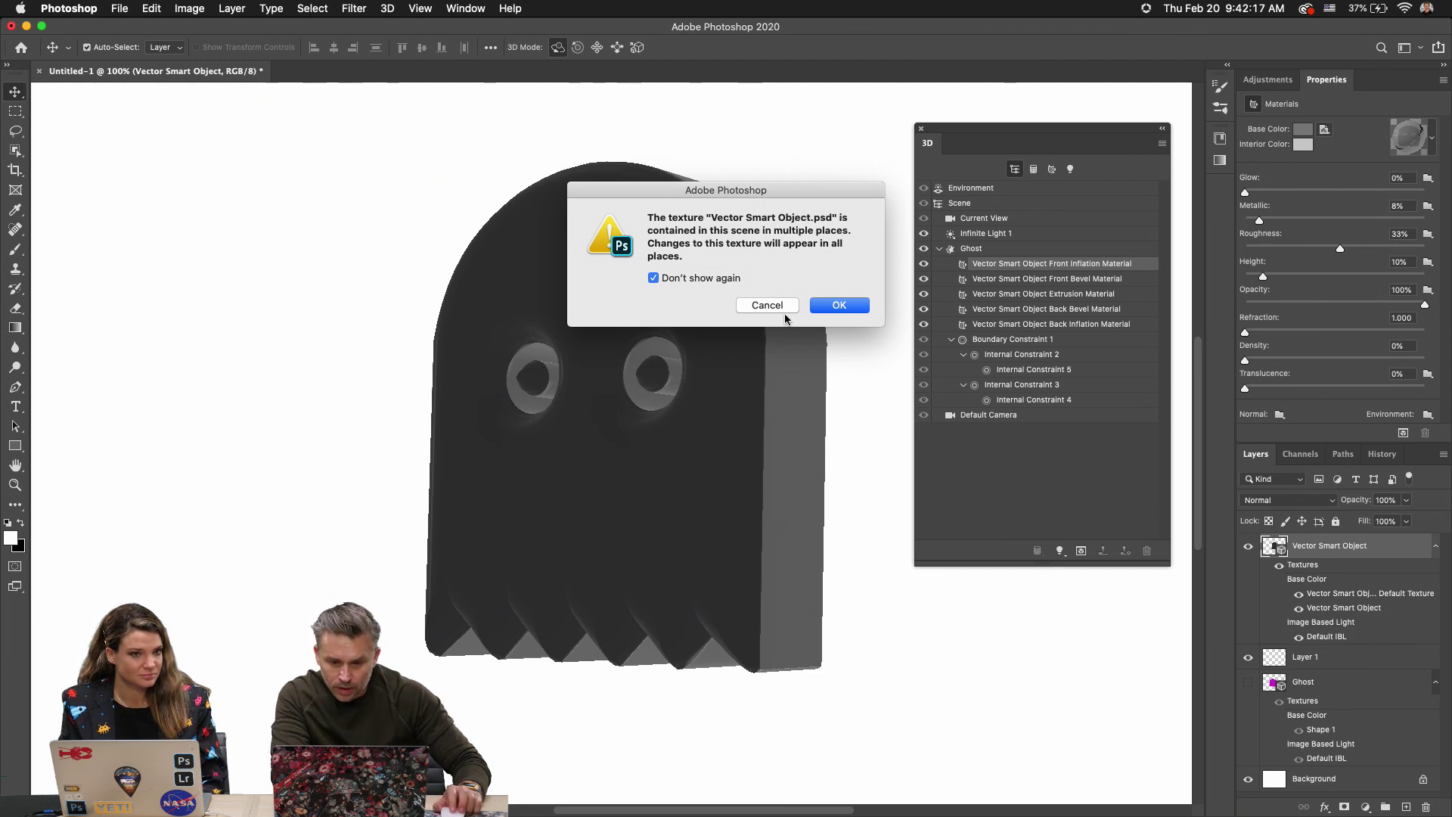
pyautogui.click(830, 306)
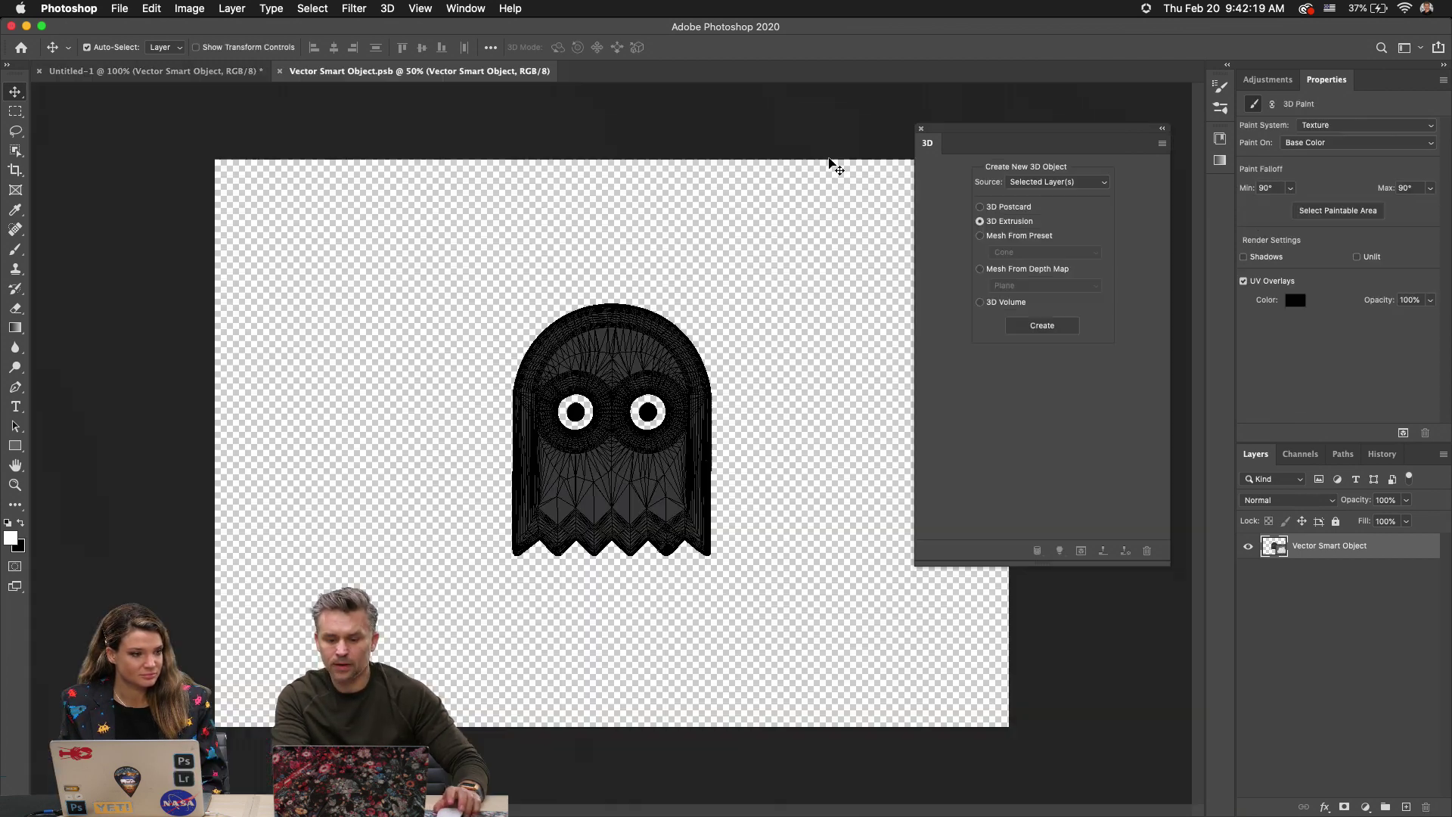
# Fill a new layer above the ghost artwork with a blue gradient from the Blues presets, and save and close the texture document.
pyautogui.scroll(5, 568, 320)
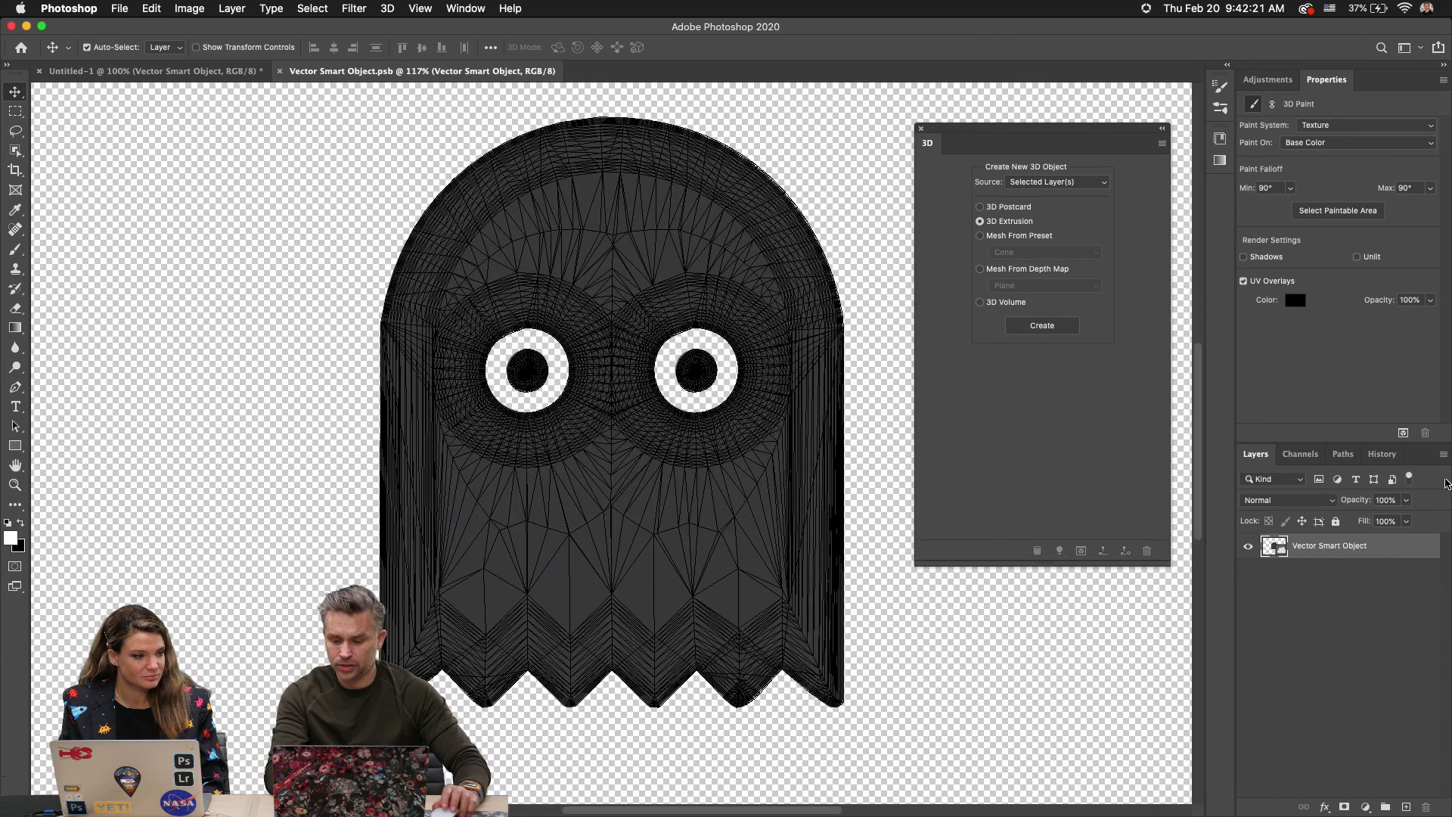
pyautogui.click(1405, 808)
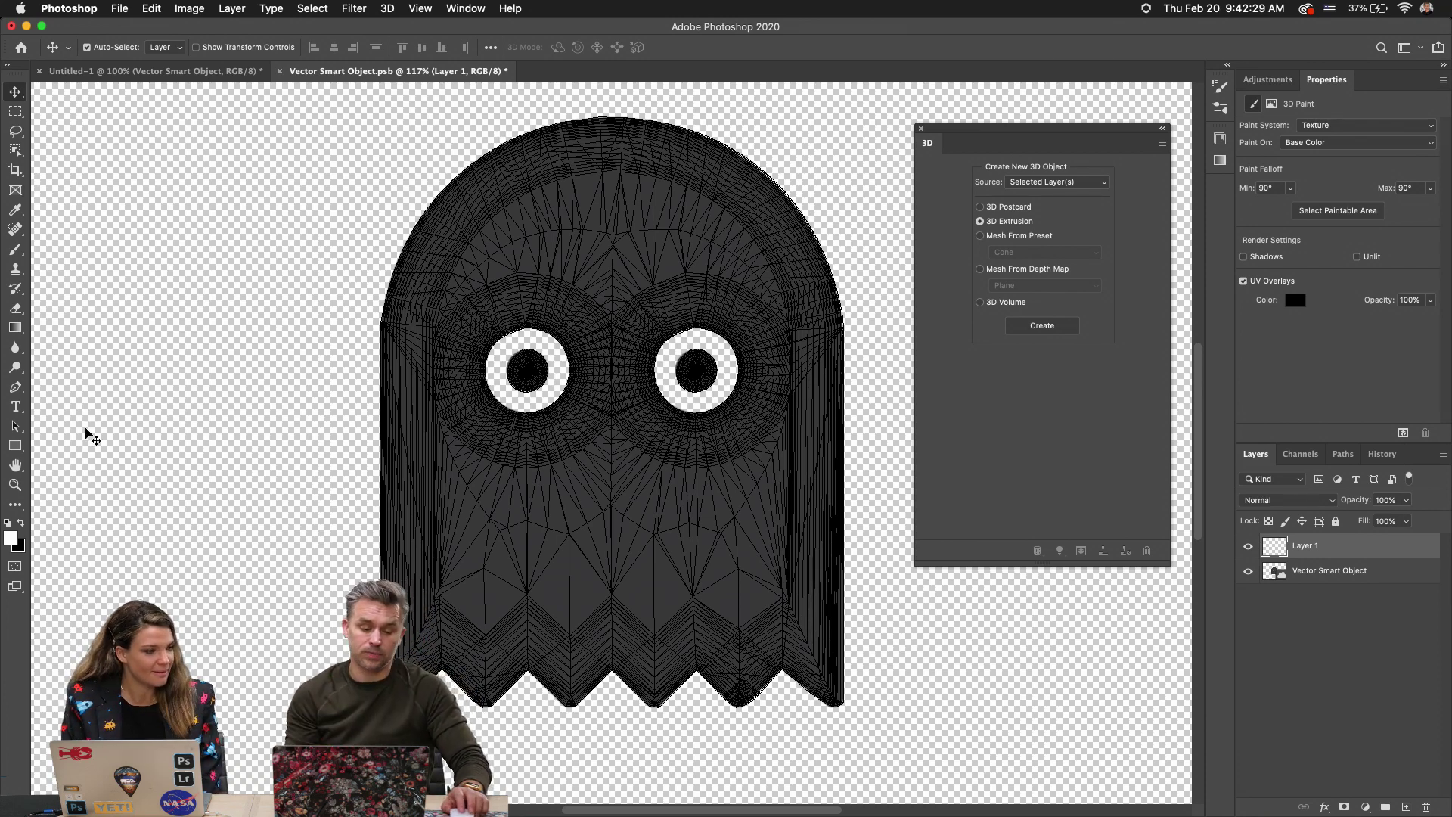
pyautogui.click(1220, 161)
pyautogui.moveTo(1085, 318); pyautogui.dragTo(1342, 545)
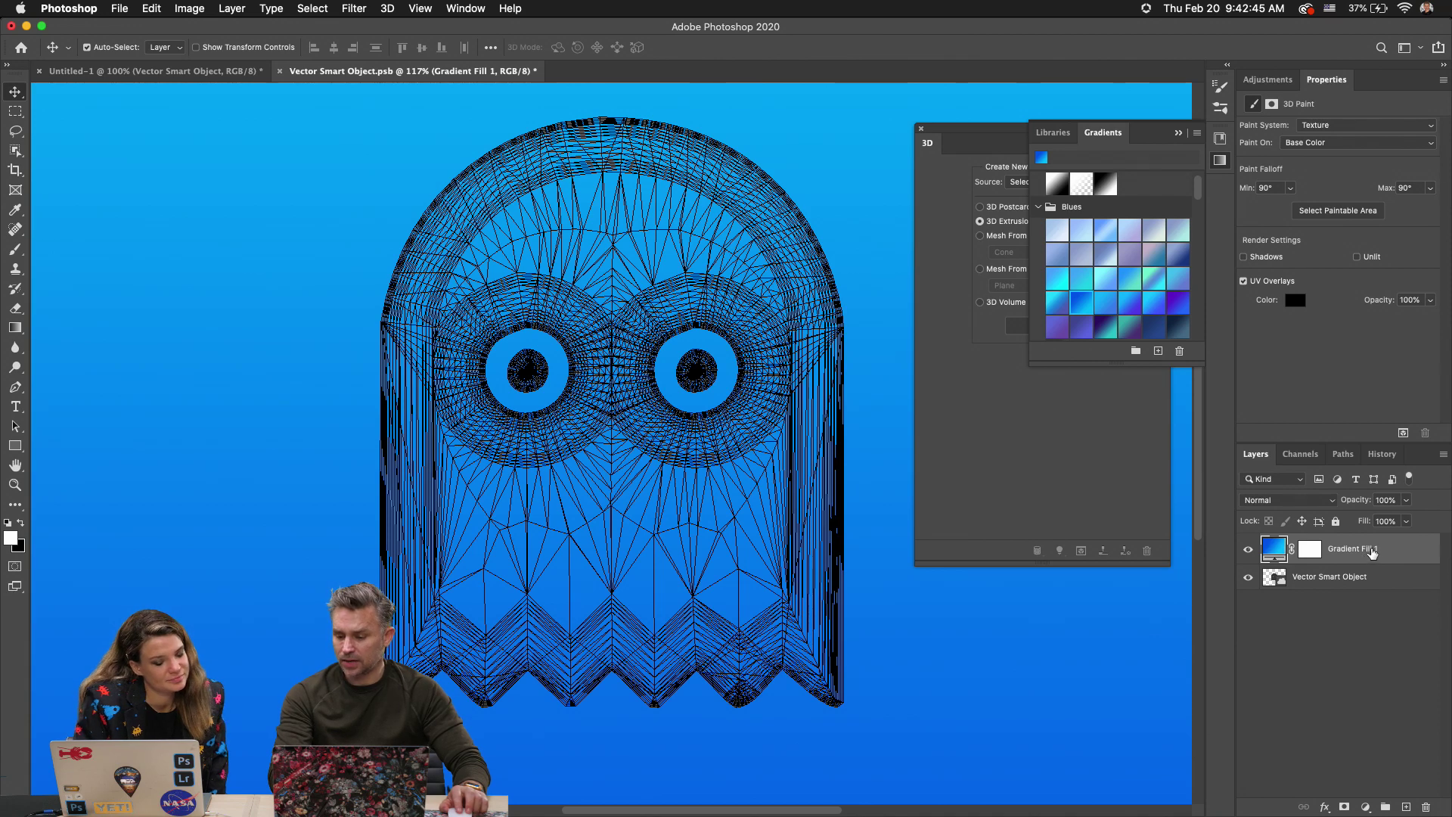
pyautogui.moveTo(1383, 553)
pyautogui.mouseDown()
pyautogui.moveTo(1388, 783)
pyautogui.moveTo(1381, 553)
pyautogui.mouseUp()
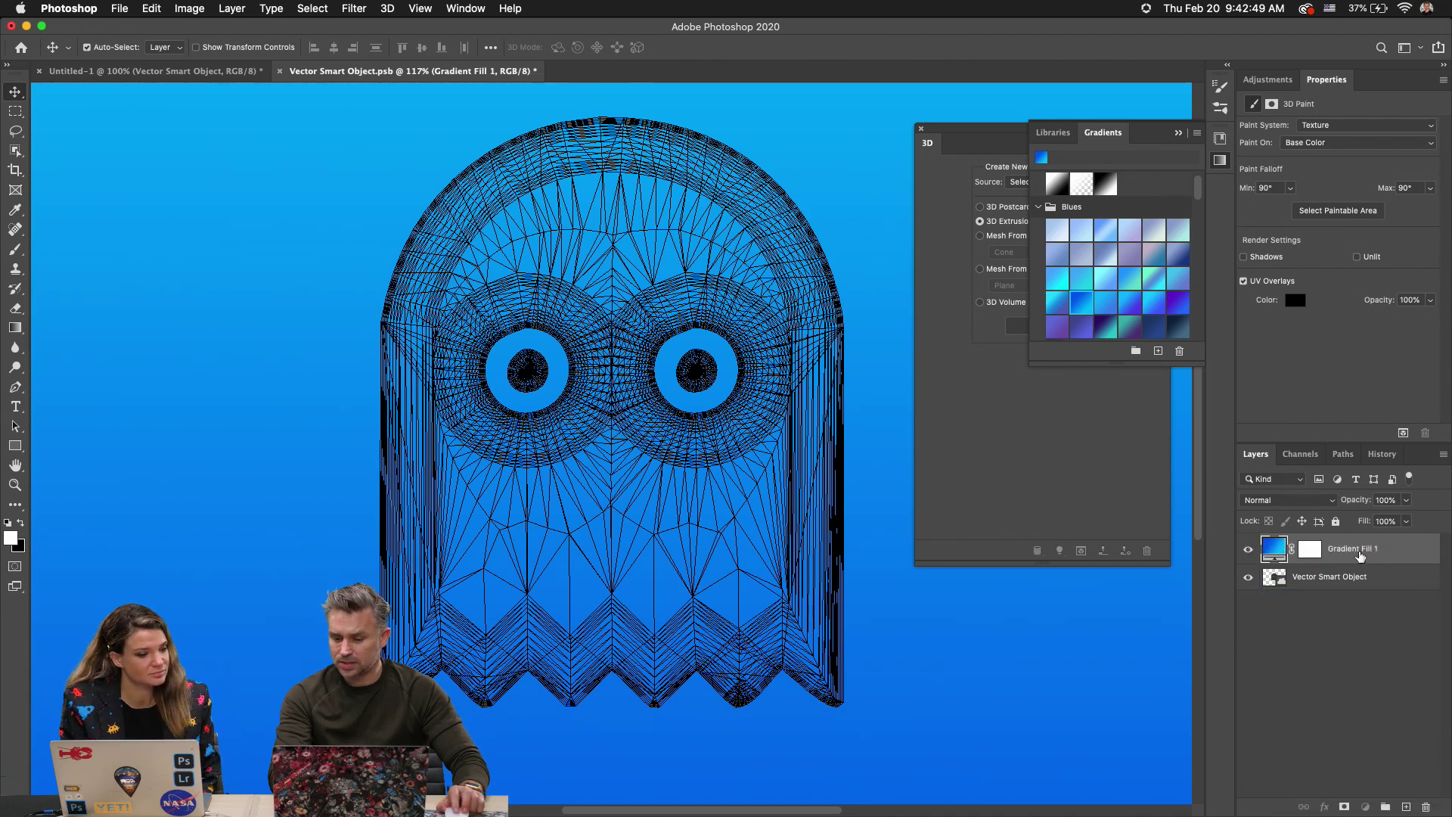
pyautogui.click(279, 73)
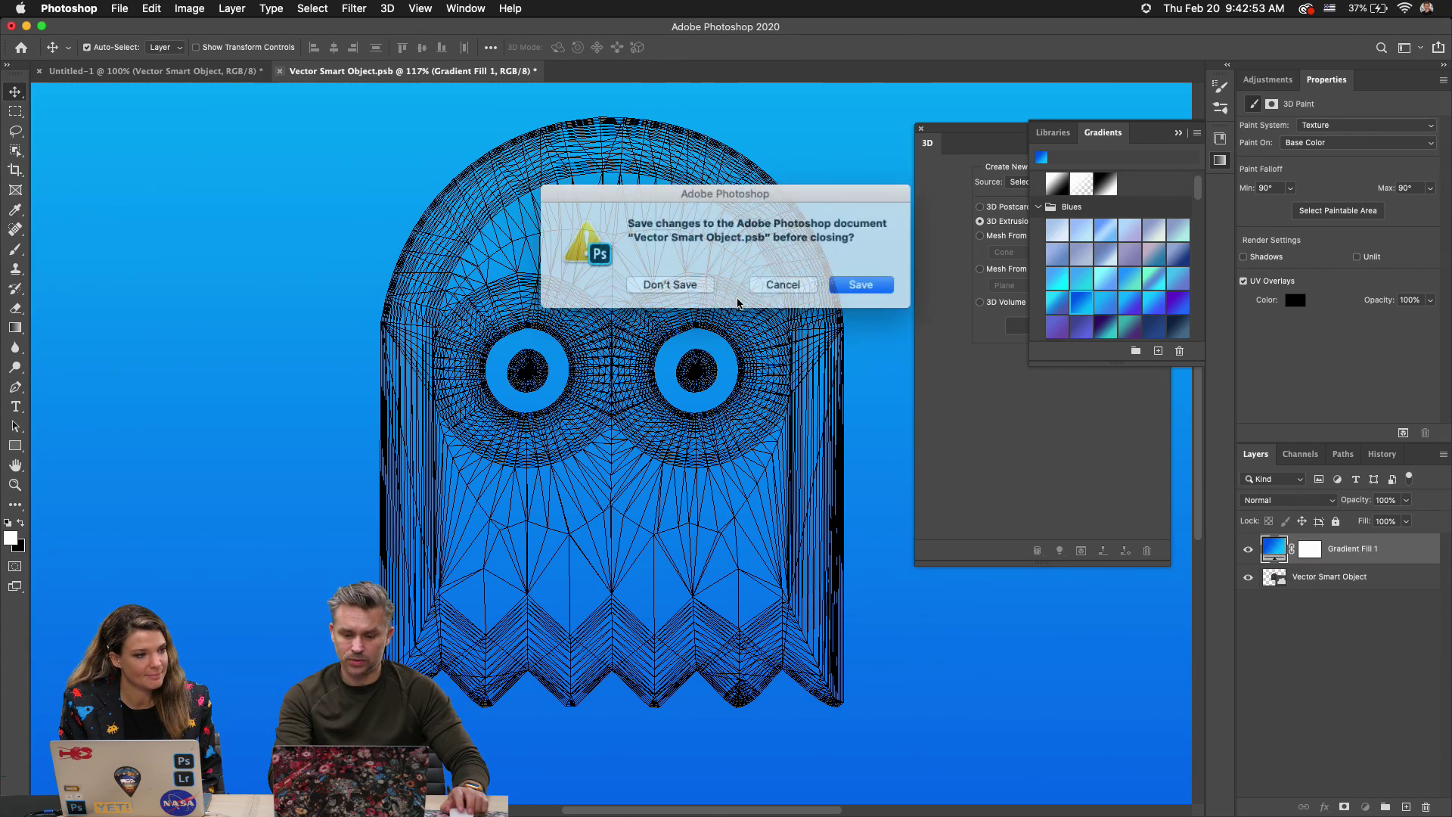
pyautogui.click(842, 285)
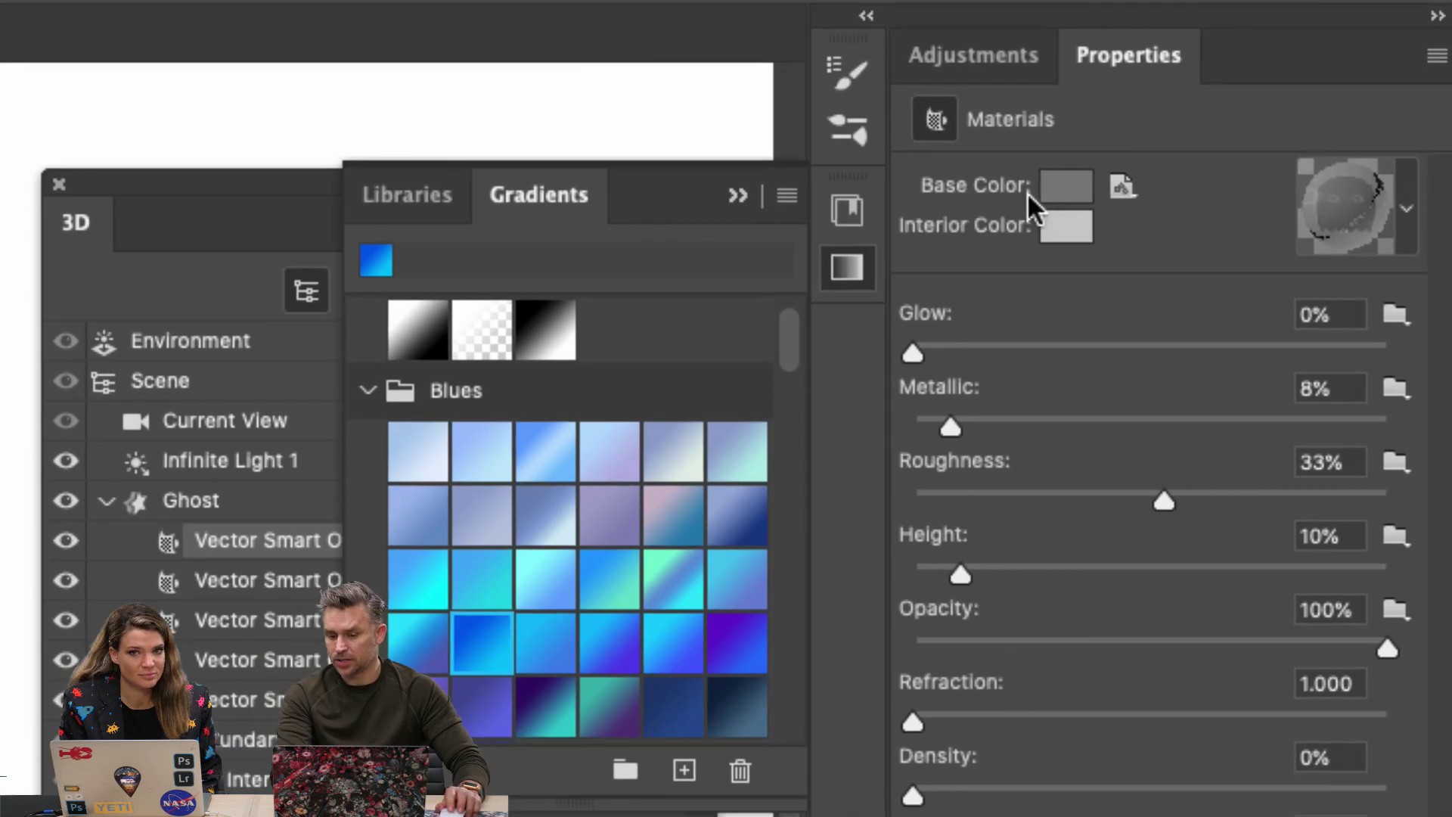
# Remove the Front Inflation Material's base color texture and pick a fully saturated magenta-purple base color.
pyautogui.click(1122, 186)
pyautogui.click(851, 383)
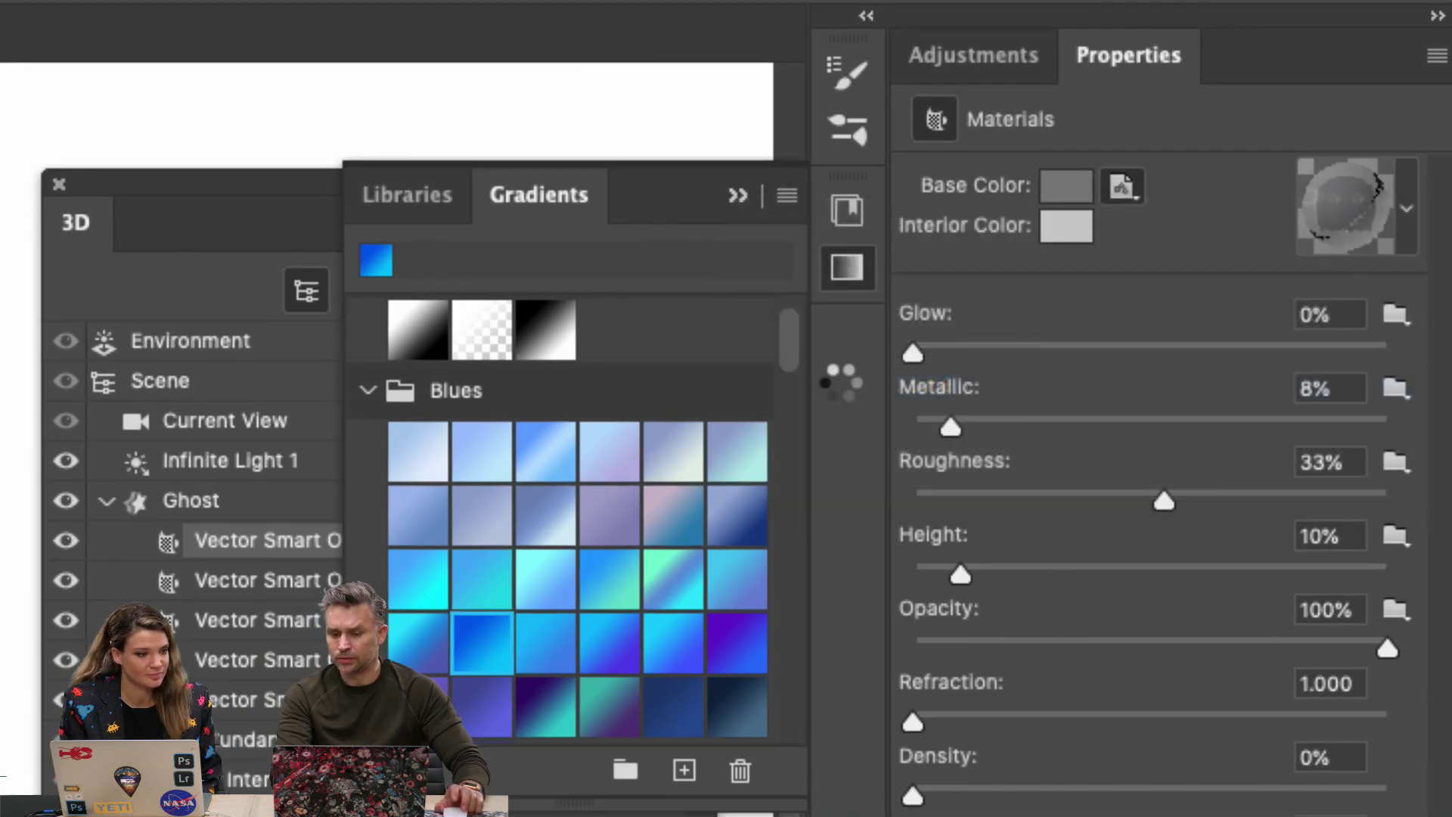
pyautogui.click(1075, 195)
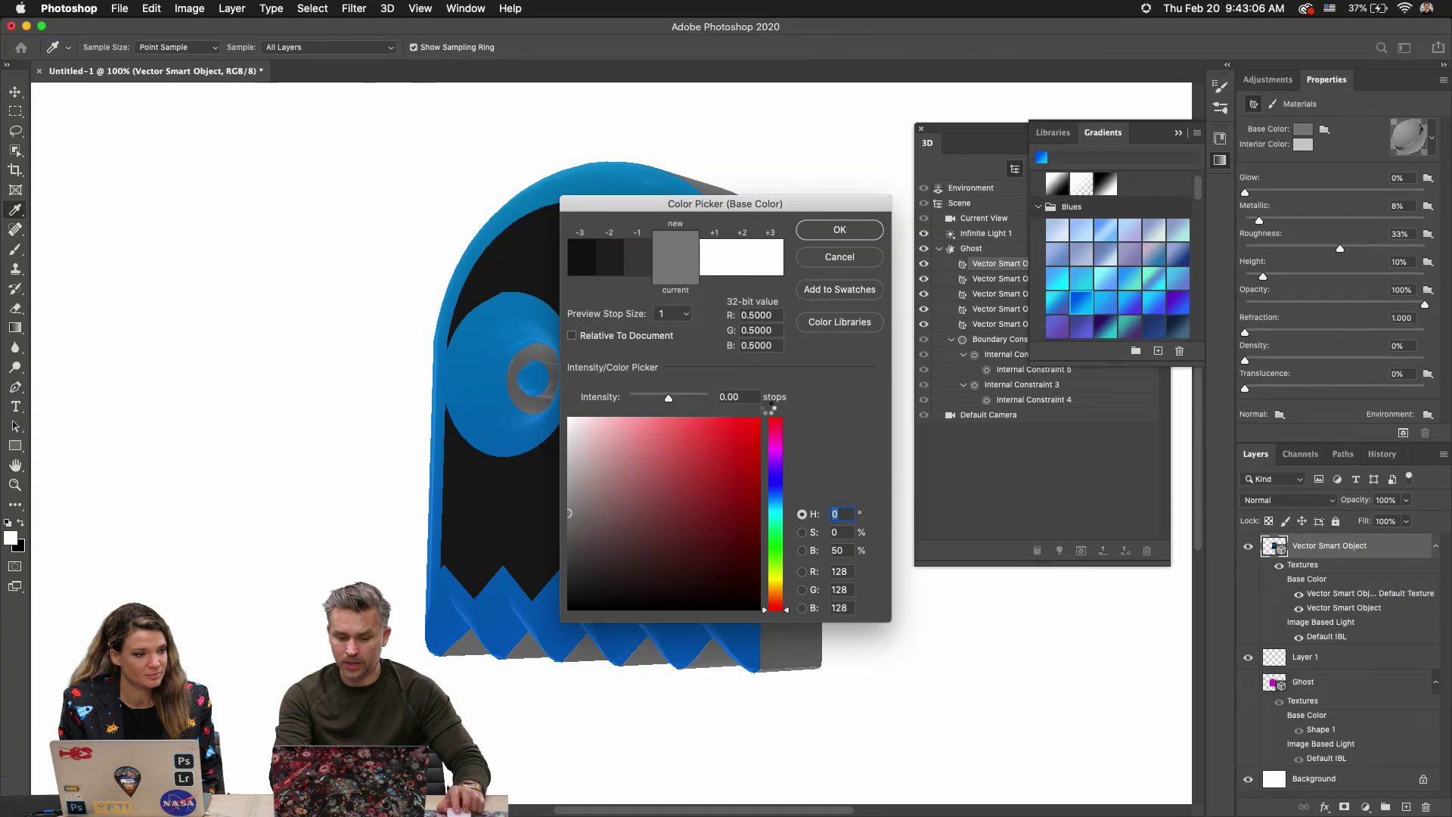
pyautogui.click(759, 418)
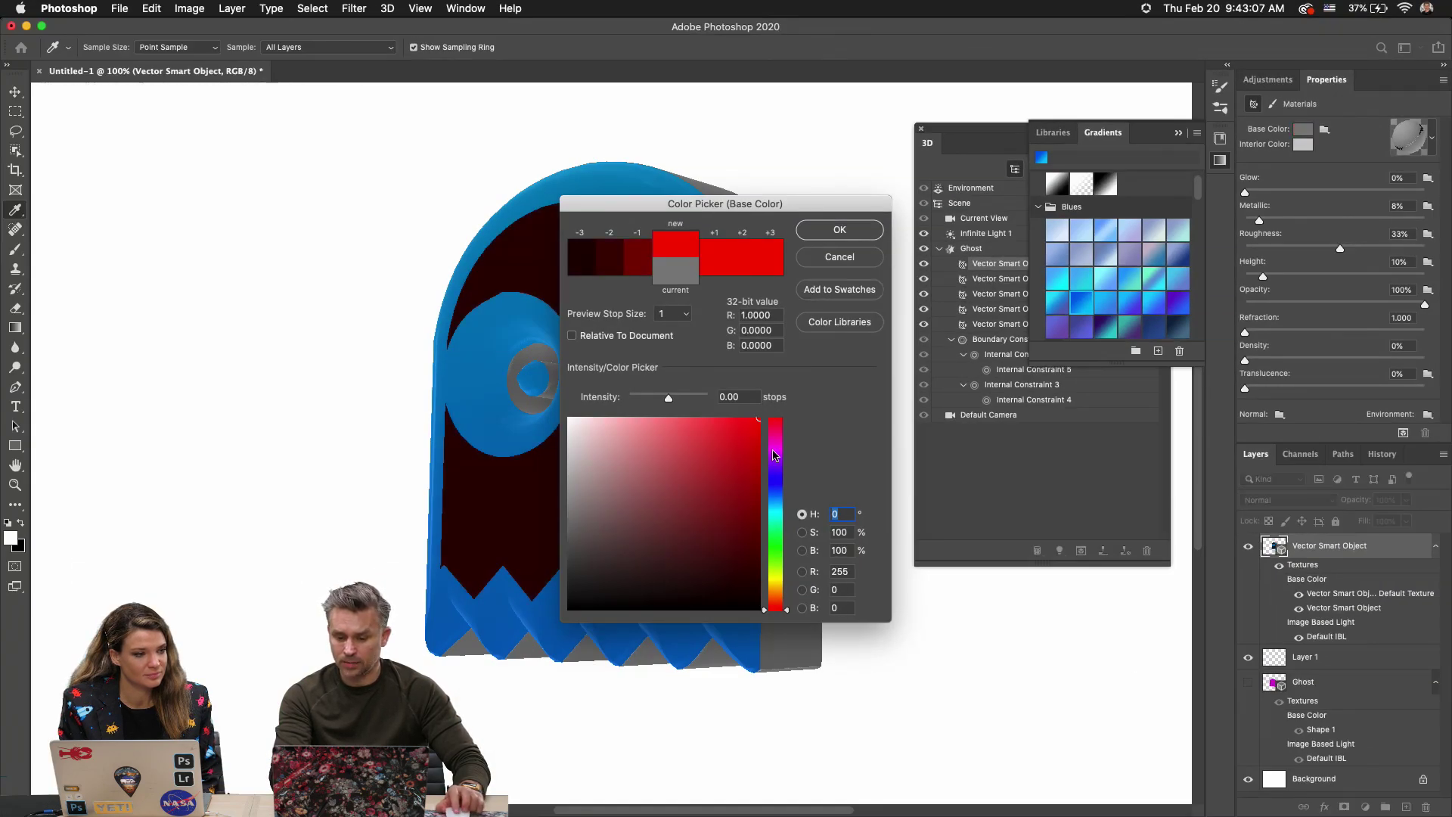
pyautogui.click(775, 454)
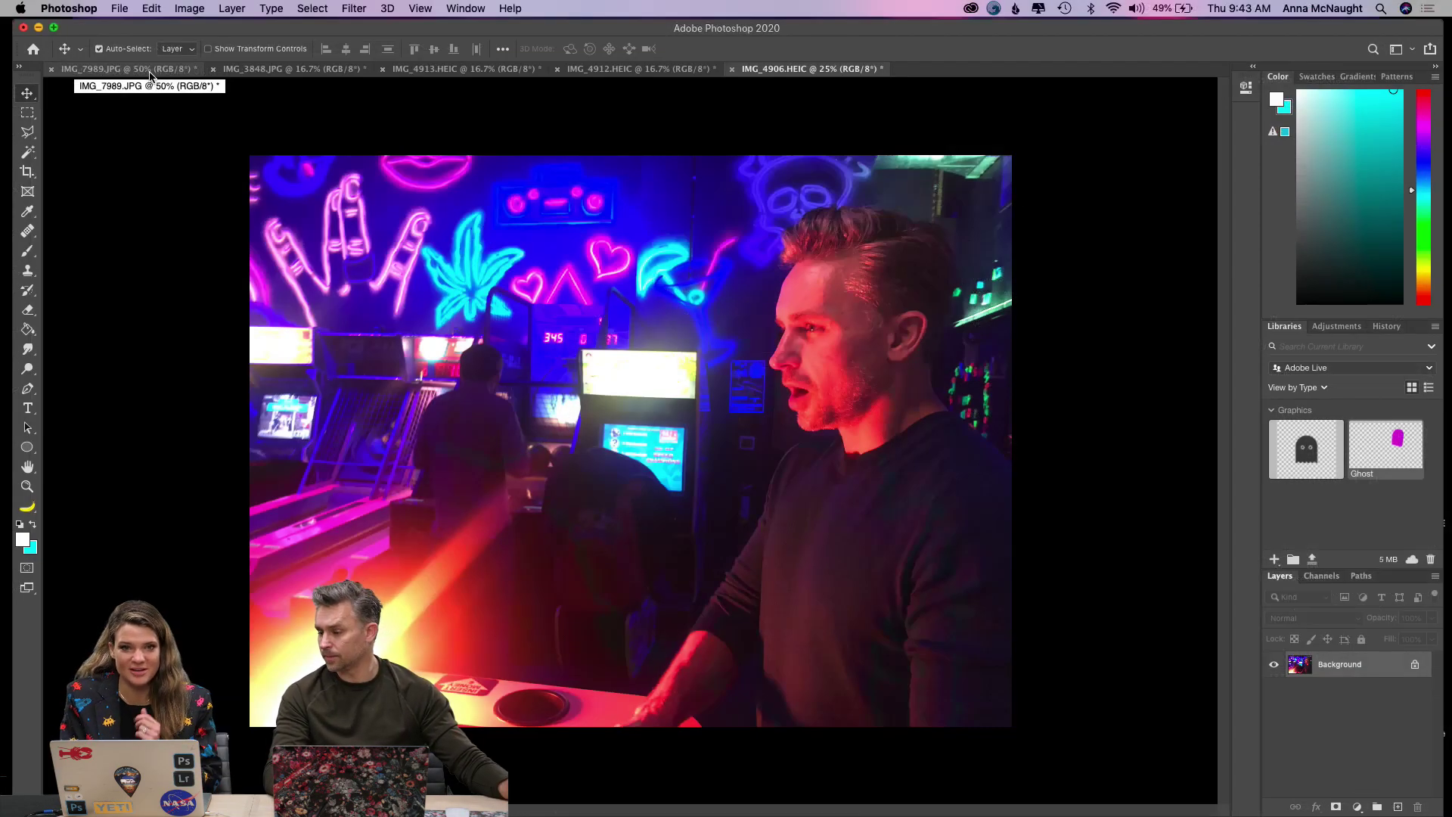
# Switch to the IMG_7989.JPG arcade photo and bring the whole image into view at 16.7% zoom.
pyautogui.click(150, 75)
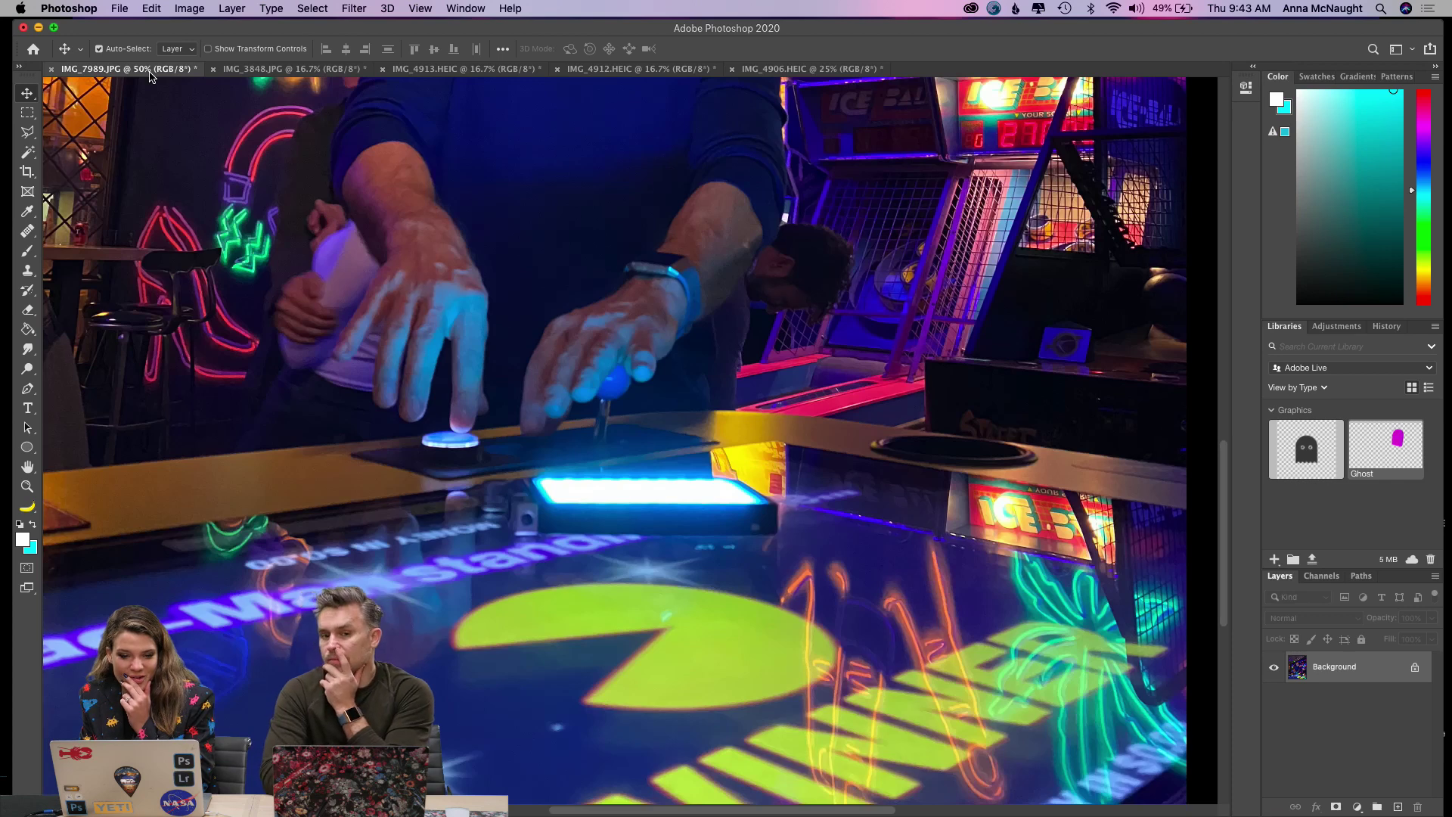
pyautogui.press('super+minus')
pyautogui.press('super+minus')
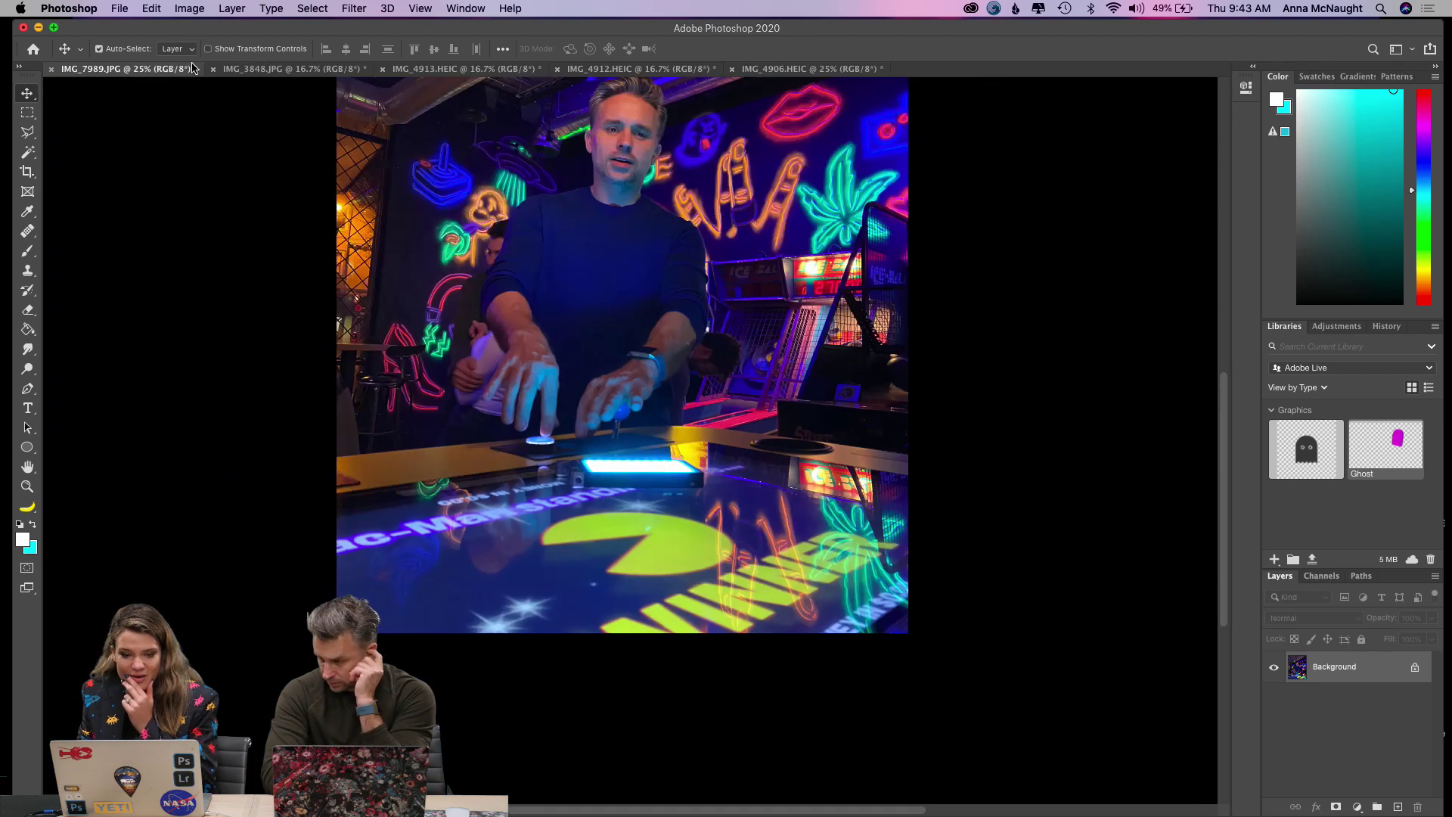
pyautogui.scroll(2, 676, 257)
pyautogui.scroll(4, 675, 258)
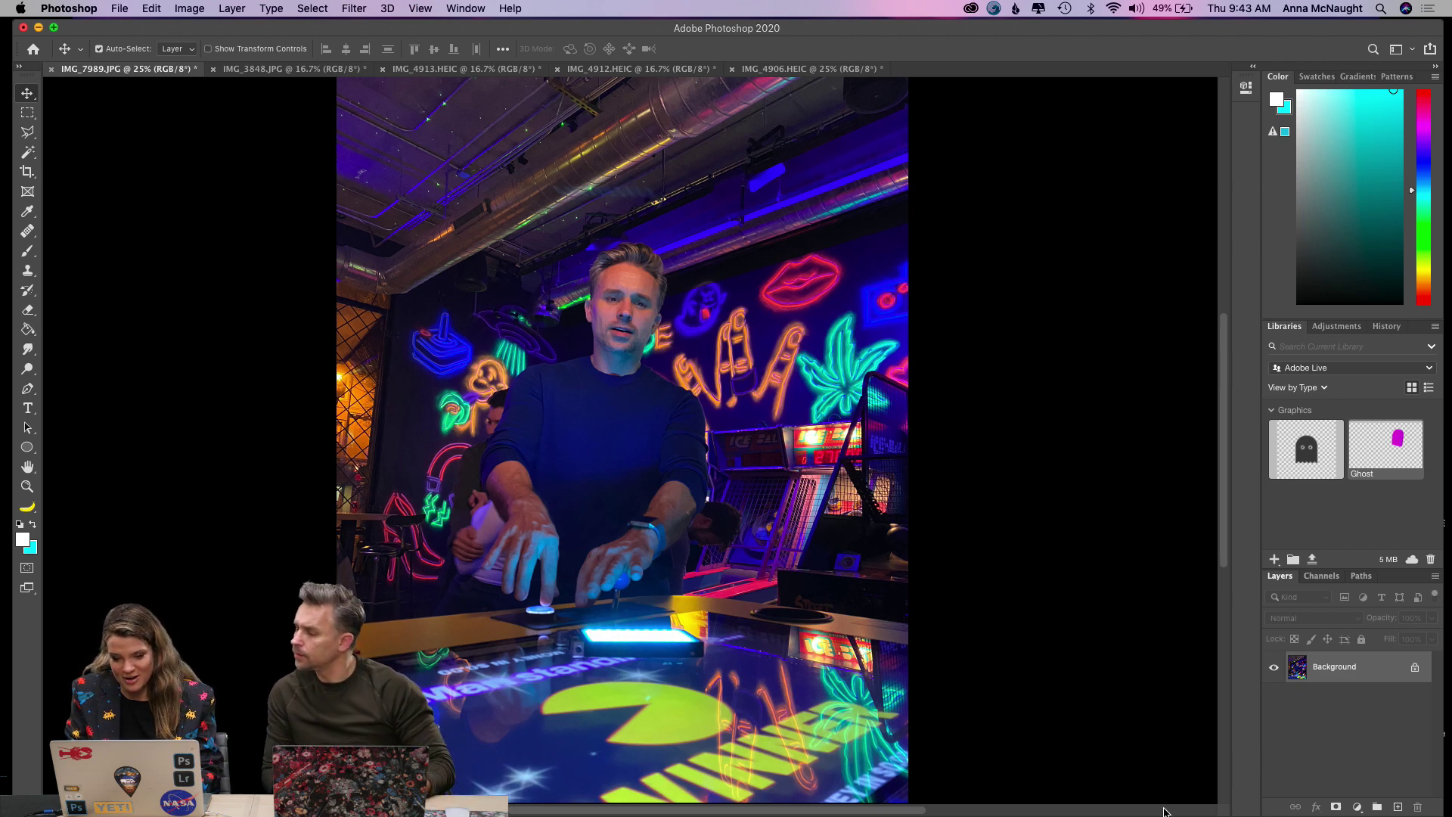
pyautogui.press('super+minus')
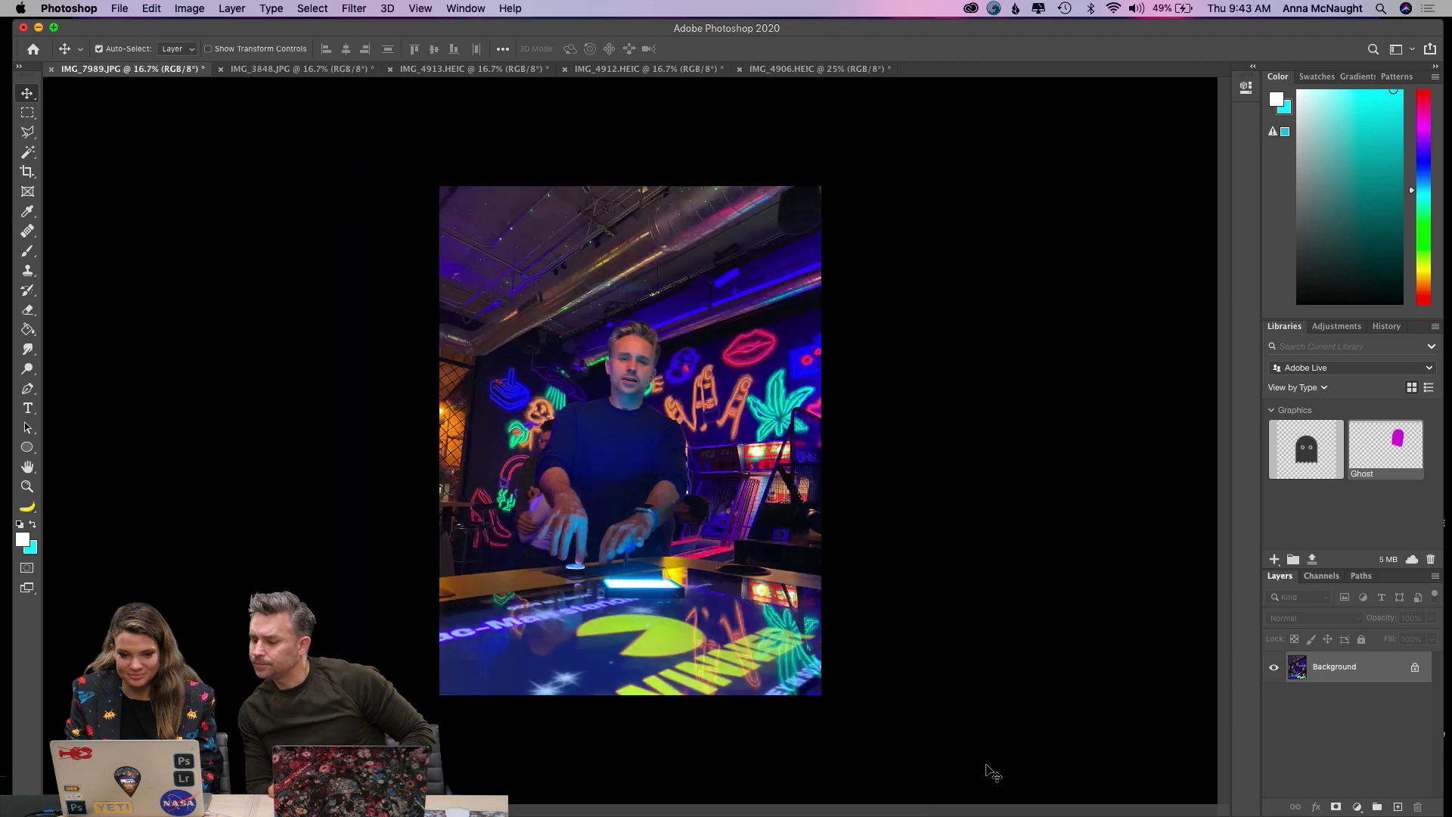
# Paint a diagonal white stroke from the man's face with a 175 px soft brush on a new layer, and delete that layer.
pyautogui.click(27, 251)
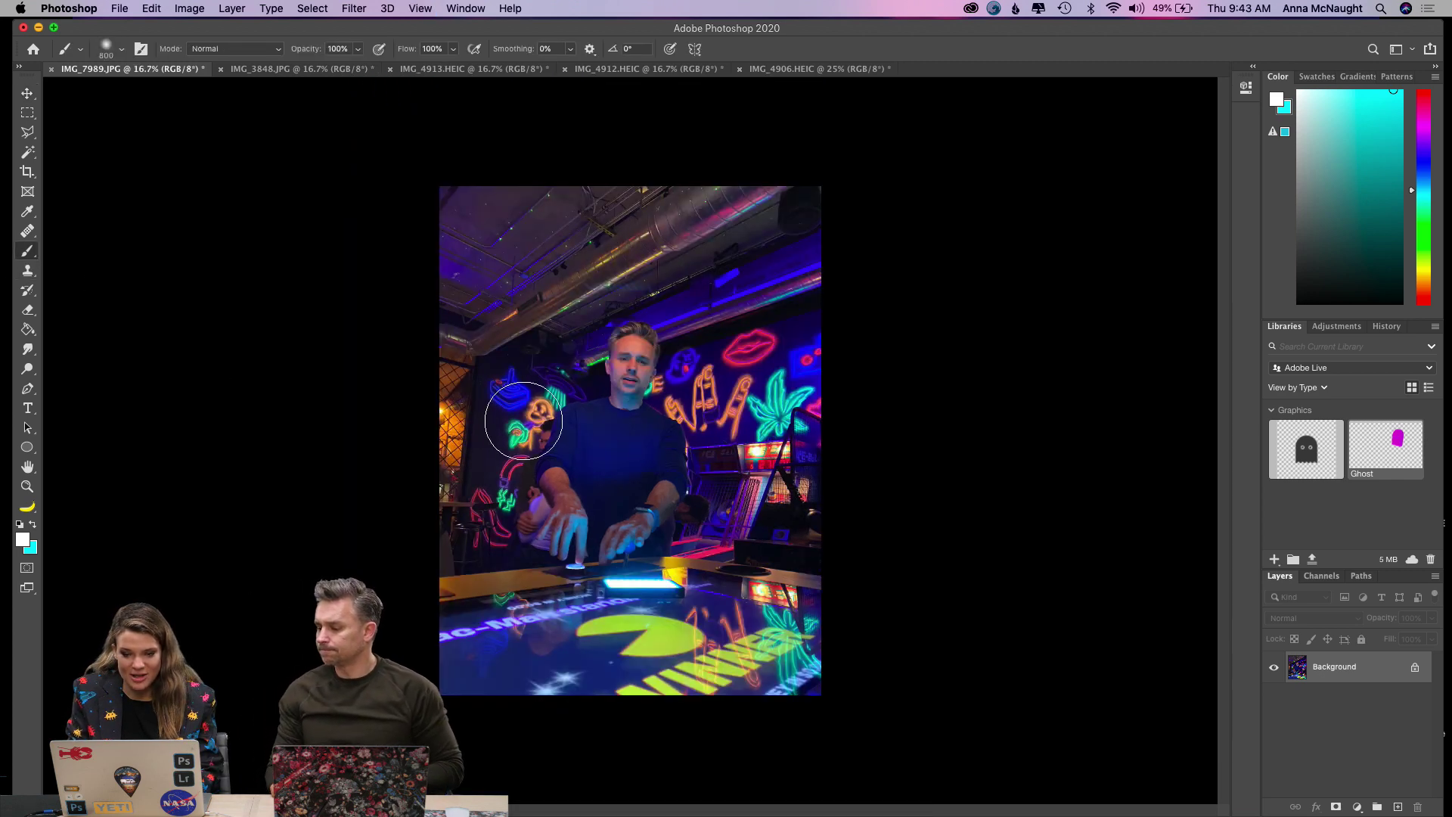
pyautogui.click(1403, 807)
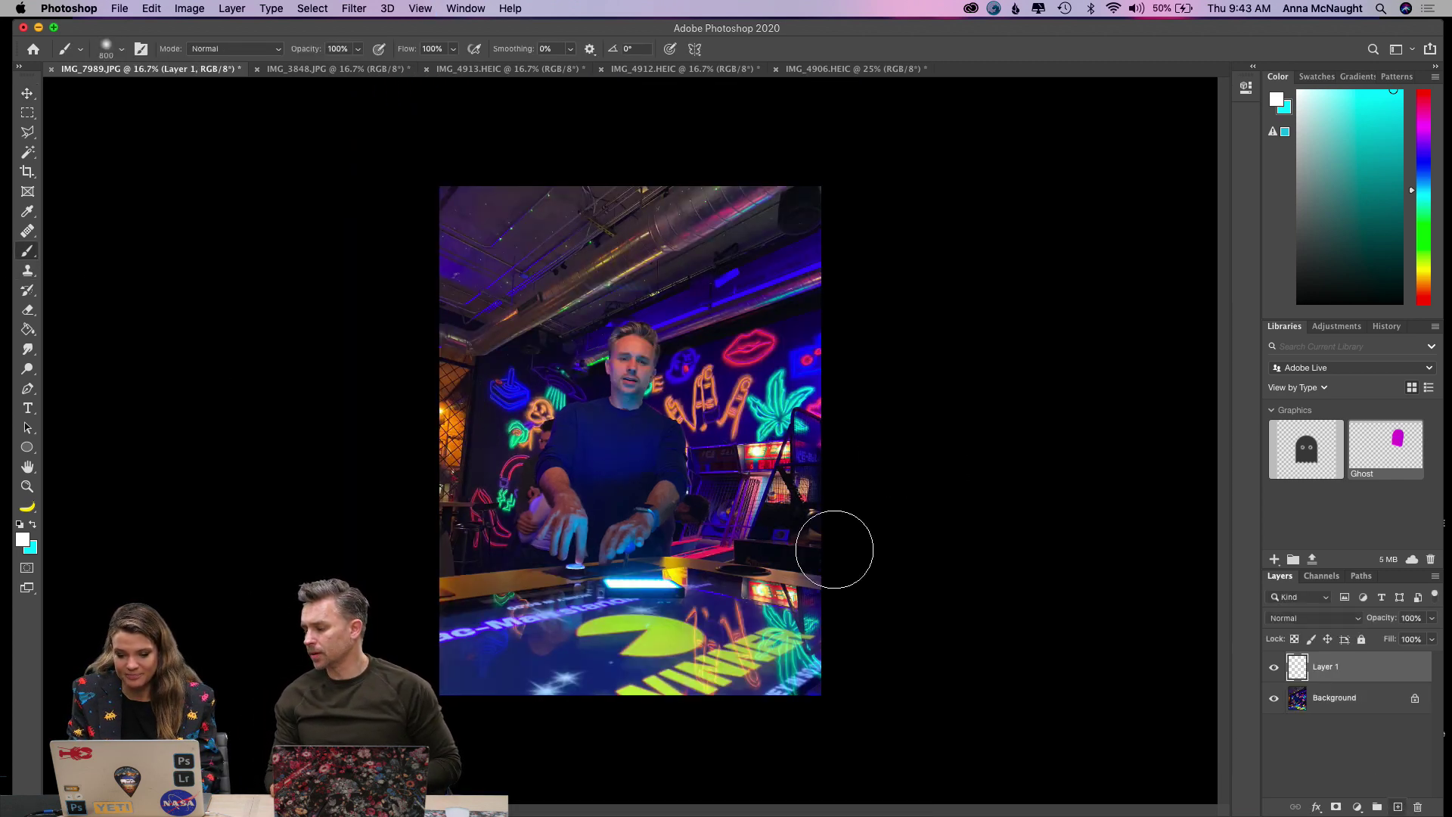
pyautogui.press('[')
pyautogui.press('[')
pyautogui.press('[')
pyautogui.press('[')
pyautogui.press('[')
pyautogui.press('[')
pyautogui.press('[')
pyautogui.press('[')
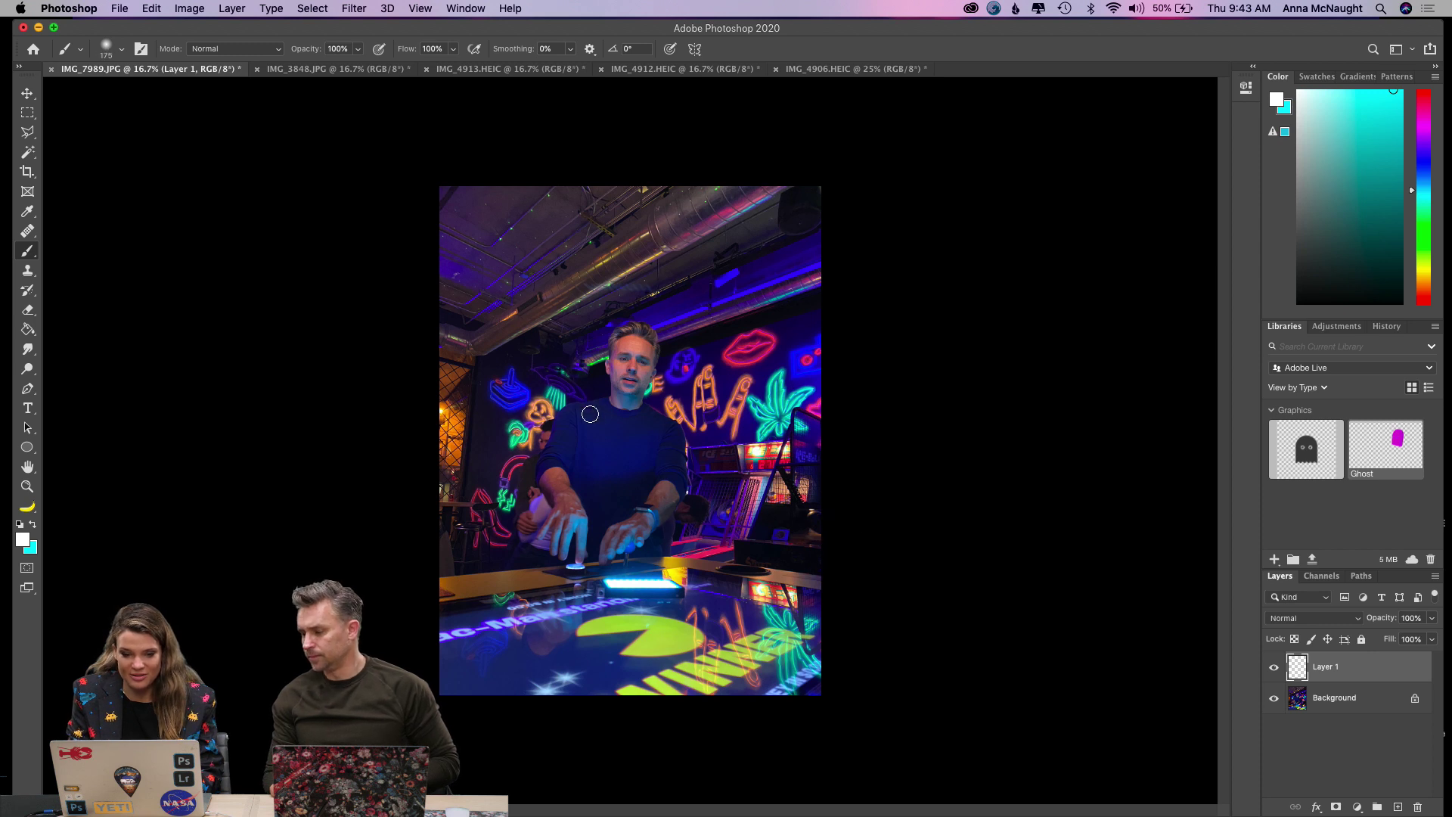
pyautogui.moveTo(619, 363); pyautogui.dragTo(895, 625)
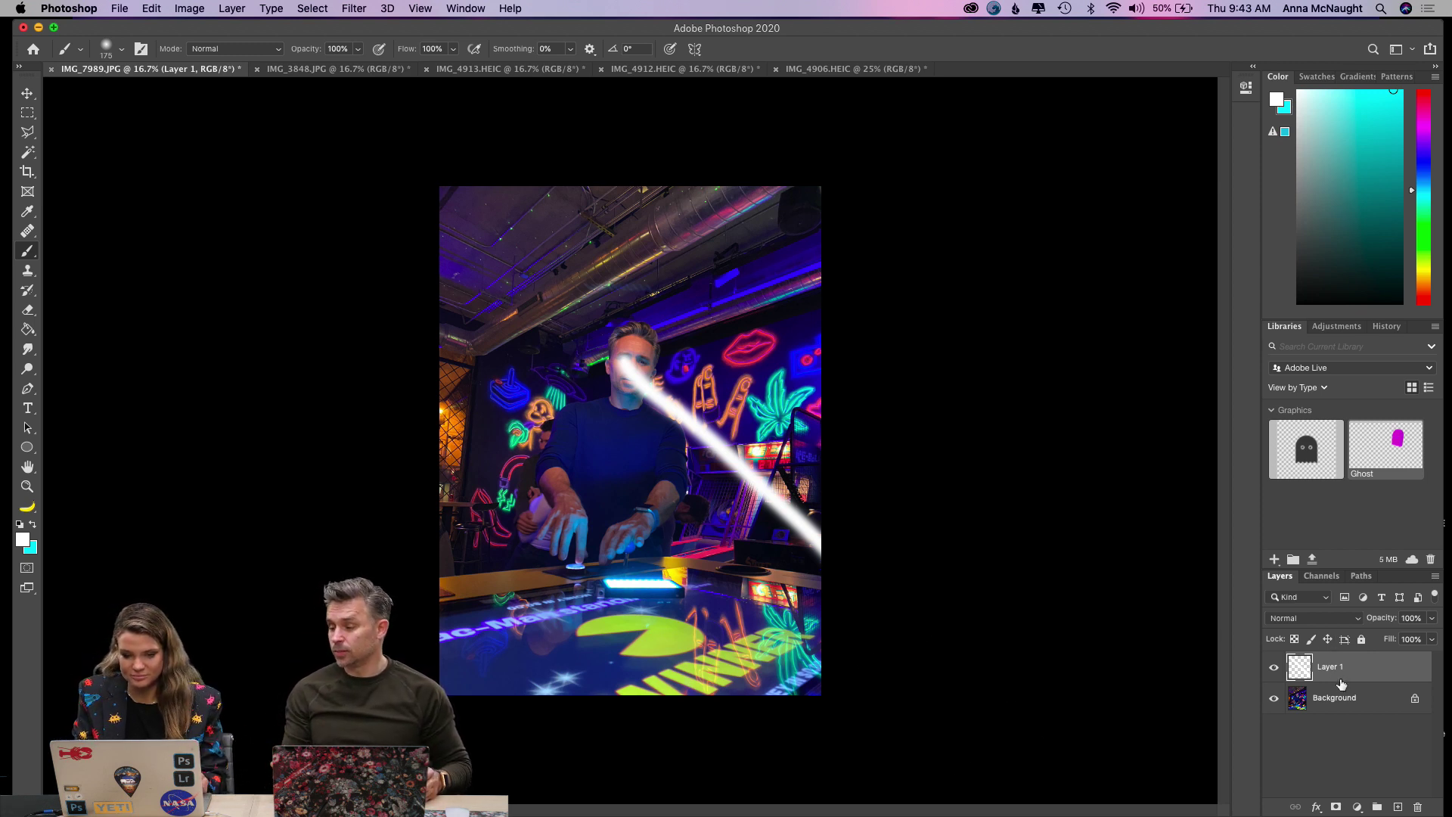
pyautogui.moveTo(1341, 684)
pyautogui.mouseDown()
pyautogui.moveTo(1385, 779)
pyautogui.moveTo(1417, 807)
pyautogui.mouseUp()
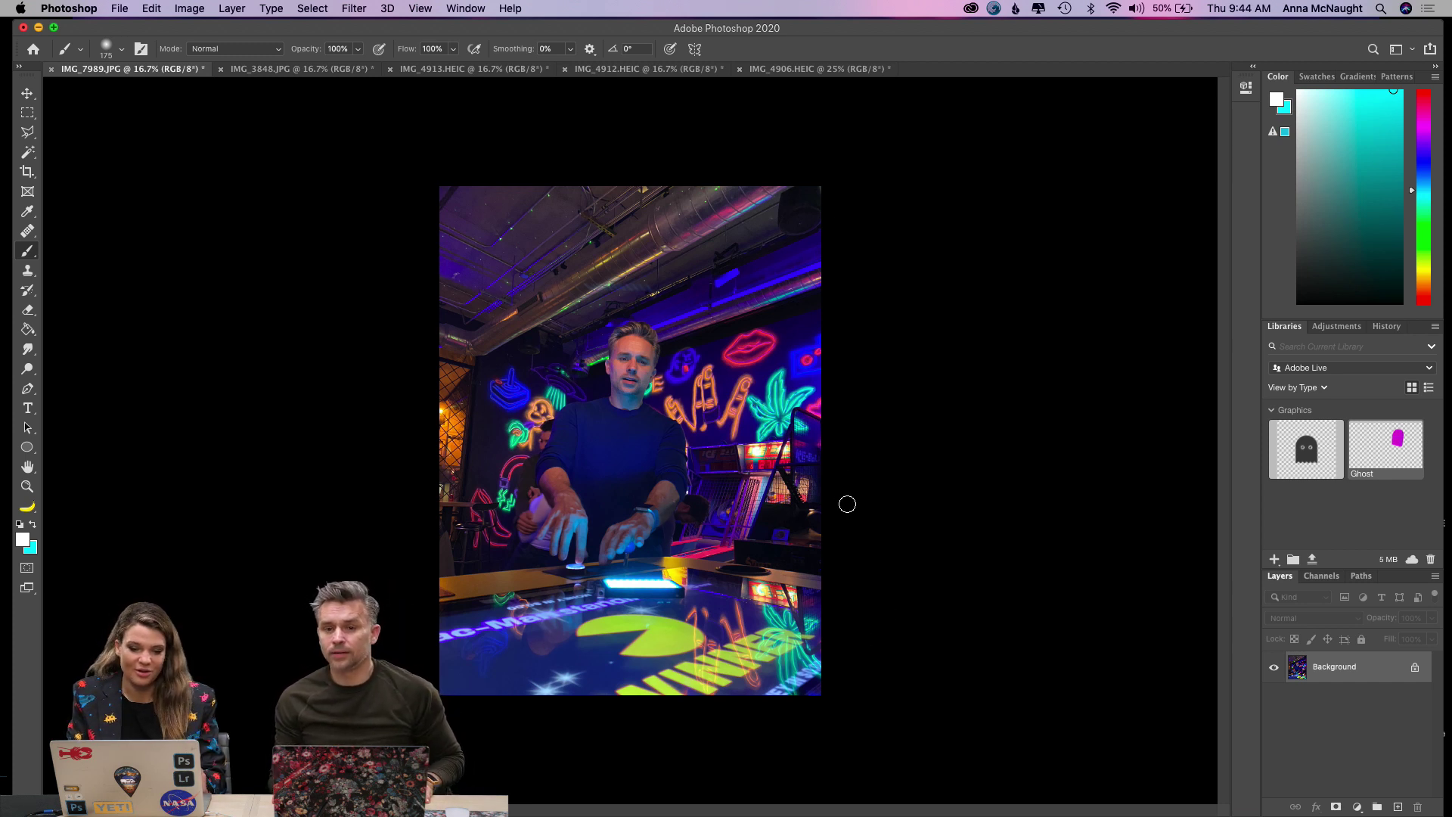
# Sketch white loops above the pinball machines in IMG_3848.JPG and over the green glow in IMG_4913.HEIC, undoing each one.
pyautogui.click(318, 73)
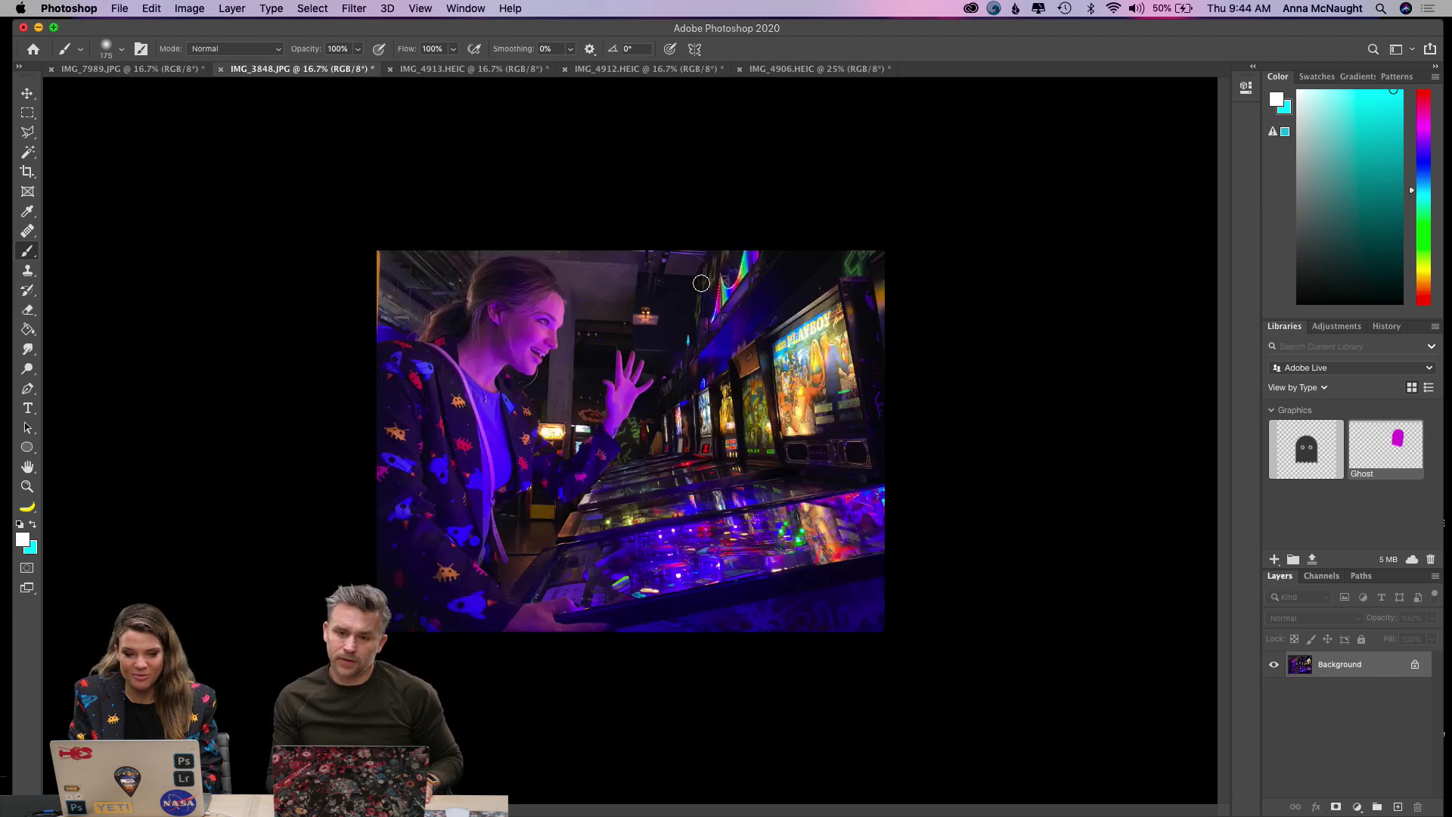
pyautogui.moveTo(692, 332)
pyautogui.mouseDown()
pyautogui.moveTo(783, 362)
pyautogui.moveTo(651, 399)
pyautogui.moveTo(764, 304)
pyautogui.moveTo(696, 466)
pyautogui.moveTo(727, 270)
pyautogui.moveTo(742, 459)
pyautogui.mouseUp()
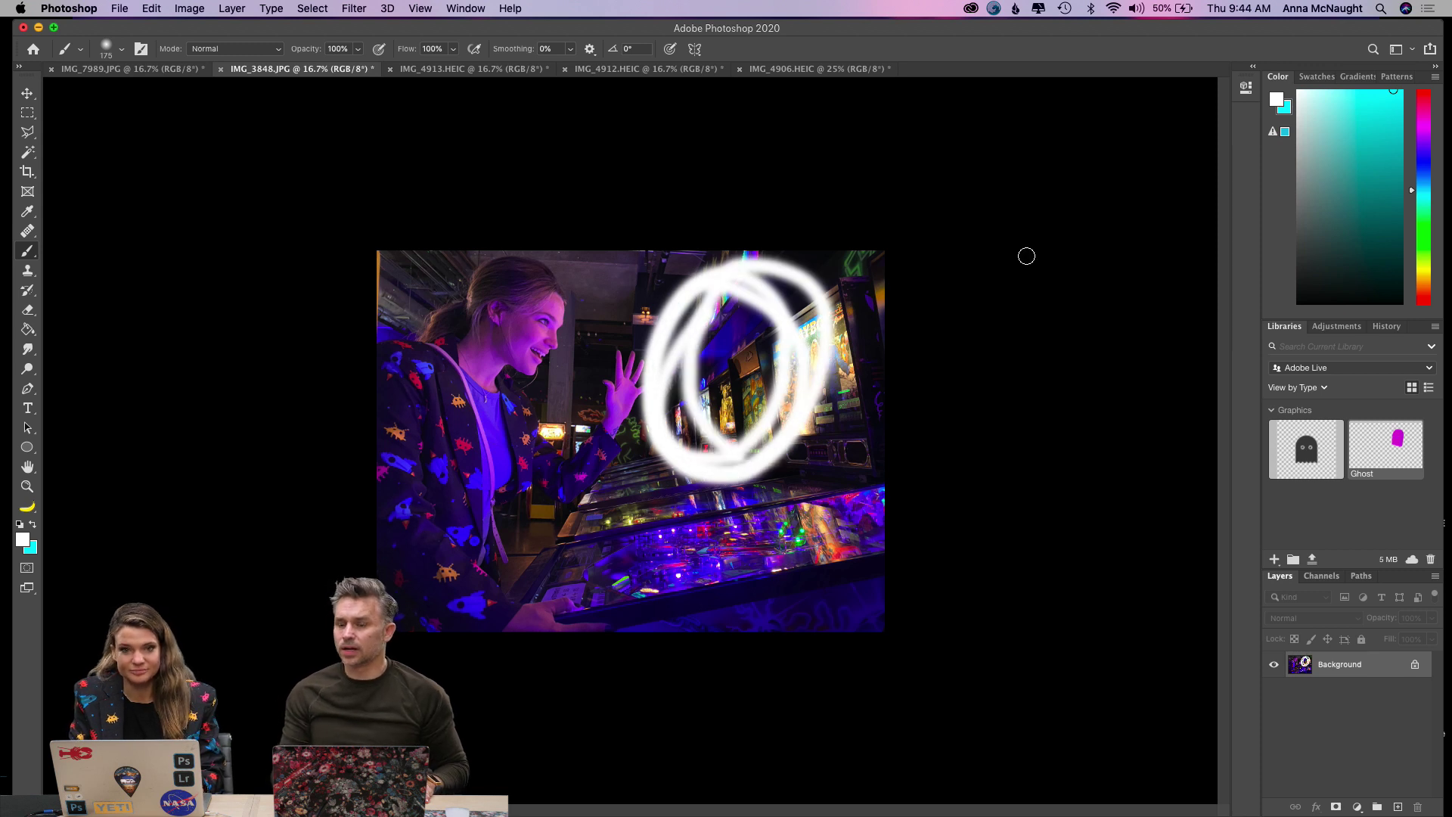
pyautogui.press('super+z')
pyautogui.click(473, 69)
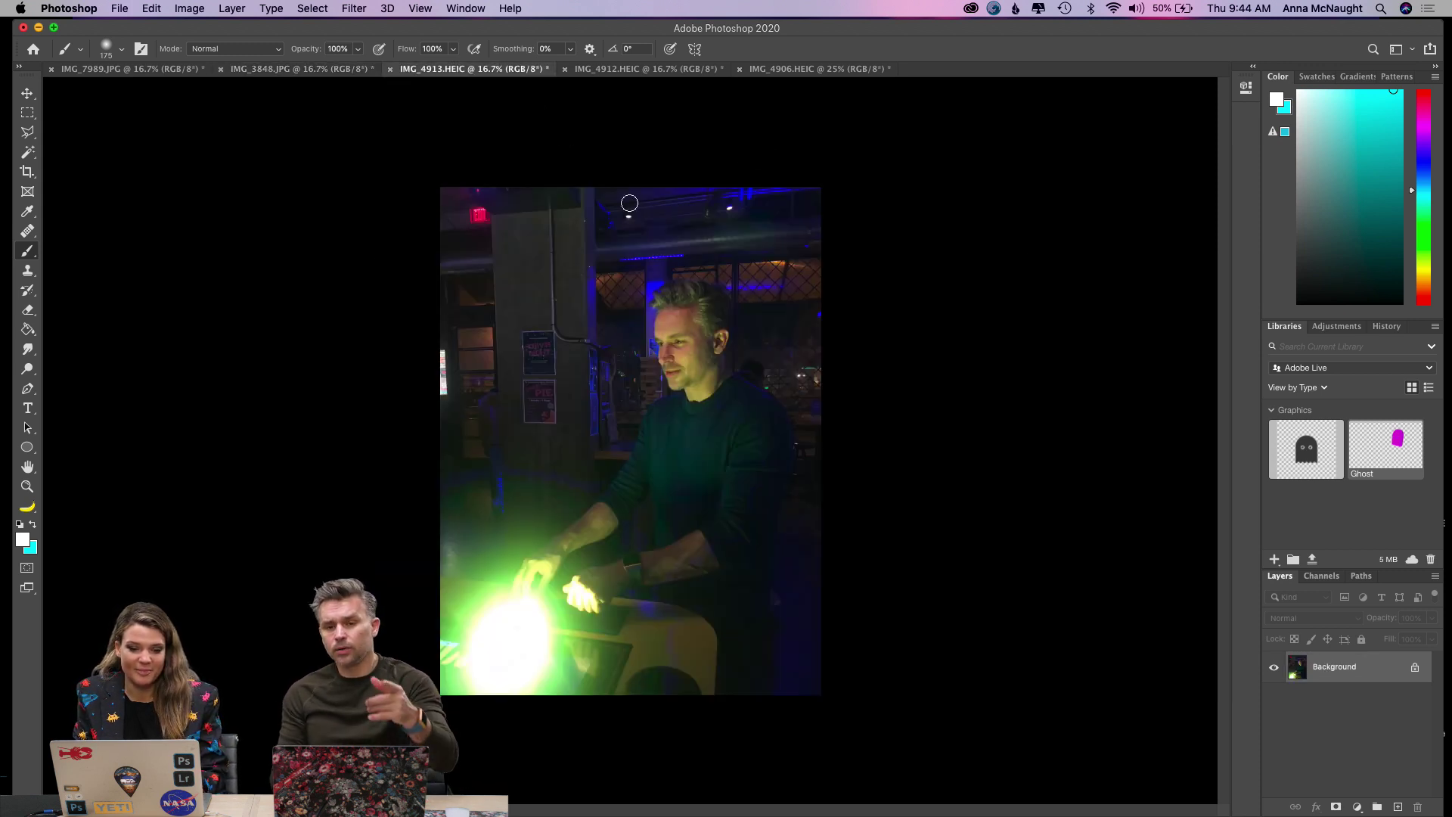
pyautogui.moveTo(484, 443)
pyautogui.mouseDown()
pyautogui.moveTo(483, 558)
pyautogui.moveTo(560, 441)
pyautogui.moveTo(454, 552)
pyautogui.moveTo(578, 418)
pyautogui.moveTo(475, 532)
pyautogui.moveTo(545, 410)
pyautogui.moveTo(540, 474)
pyautogui.mouseUp()
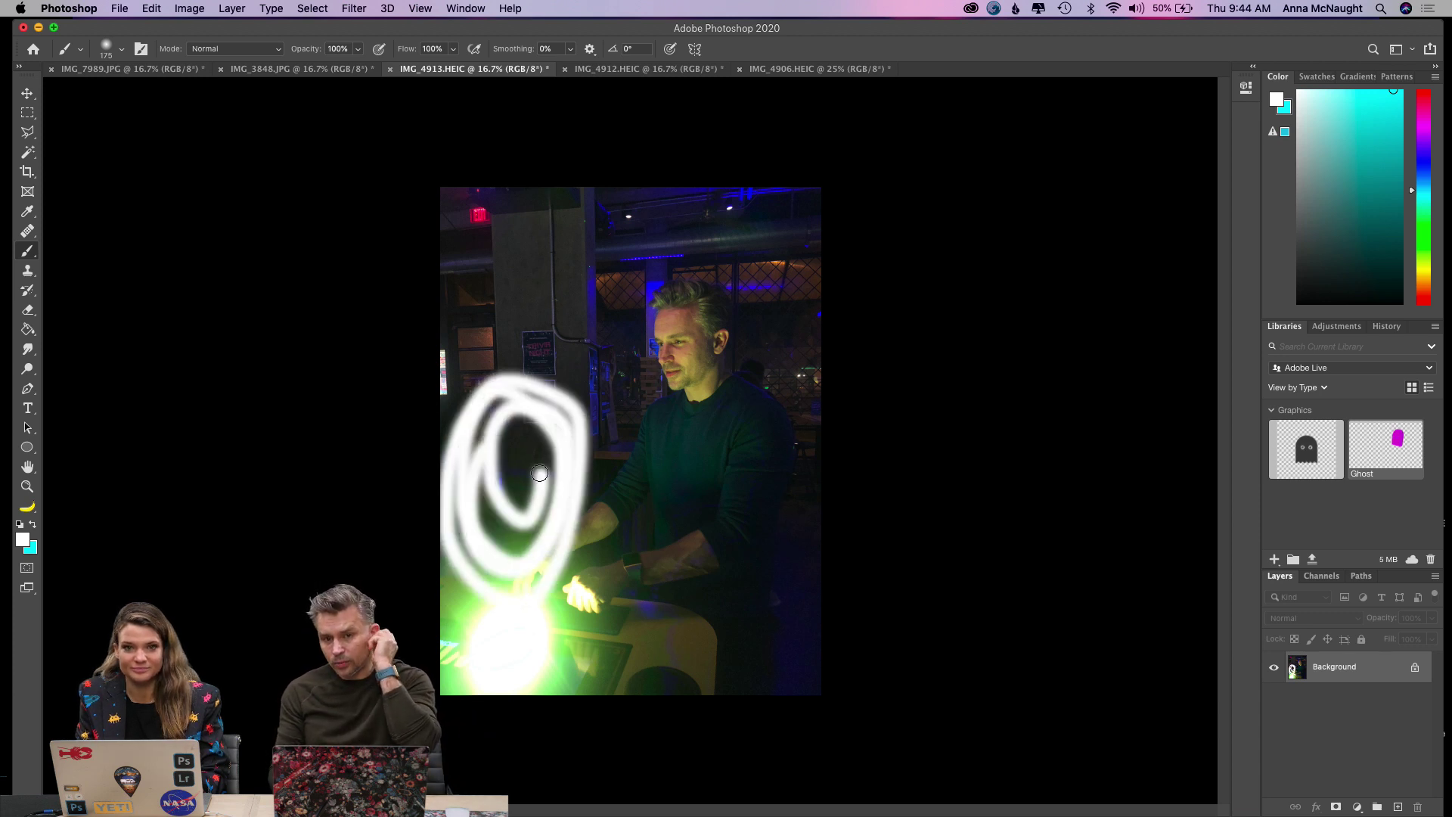
pyautogui.press('super+z')
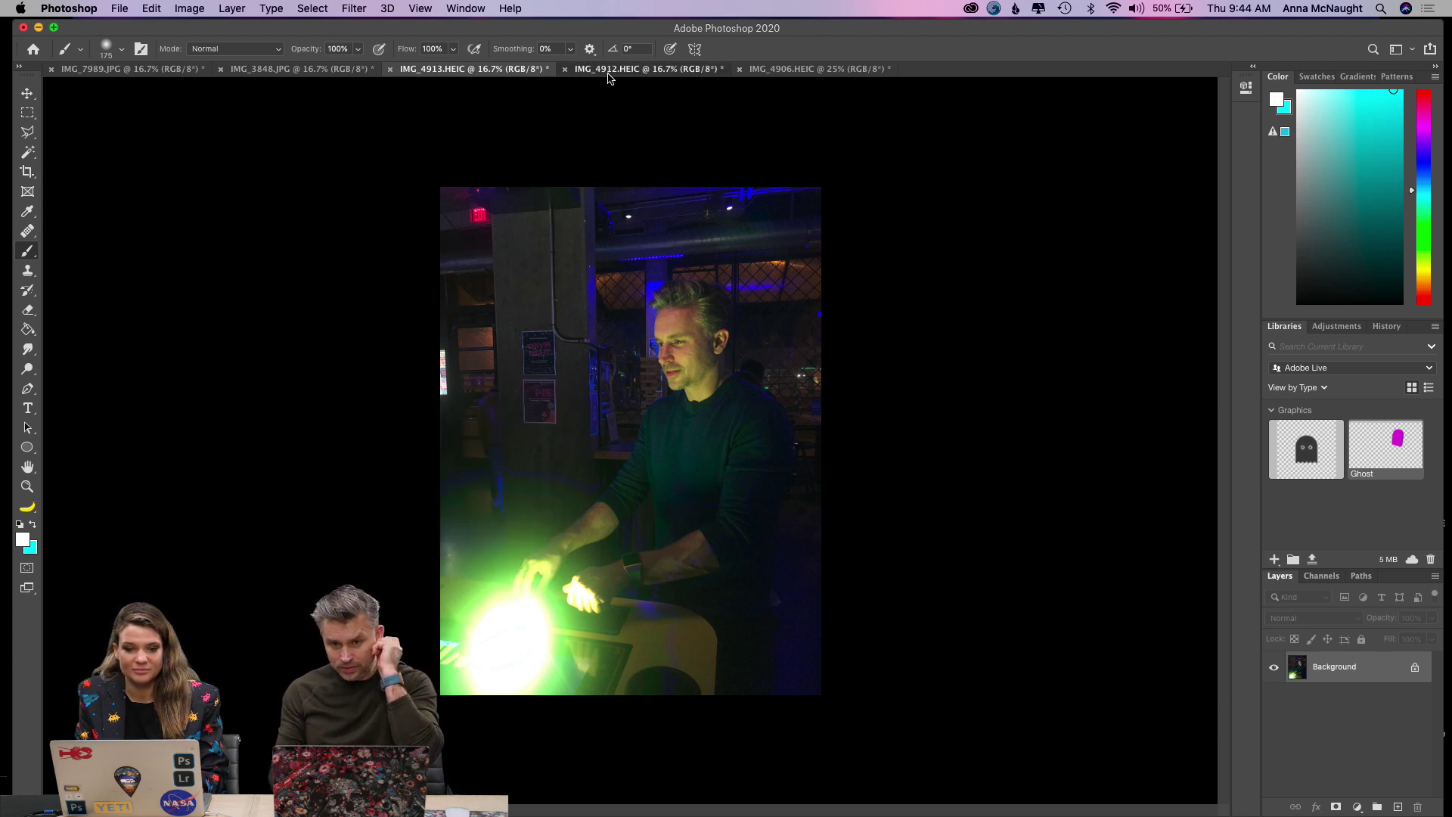
# Sketch white loops beside the man in IMG_4912.HEIC and over the arcade machines in IMG_4906.HEIC, undoing each one.
pyautogui.click(607, 70)
pyautogui.moveTo(488, 336)
pyautogui.mouseDown()
pyautogui.moveTo(552, 447)
pyautogui.moveTo(519, 333)
pyautogui.mouseUp()
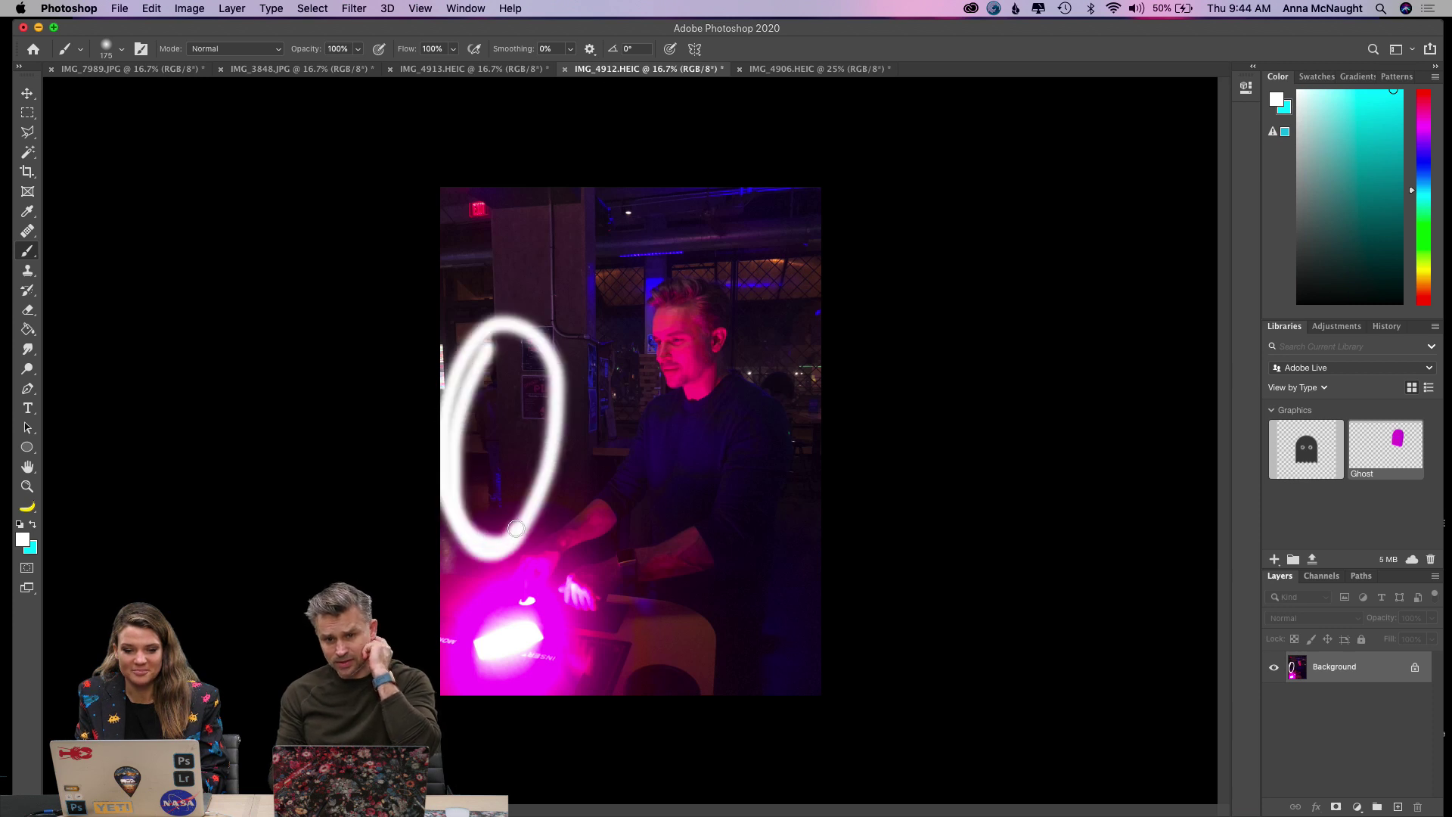
pyautogui.press('super+z')
pyautogui.click(802, 69)
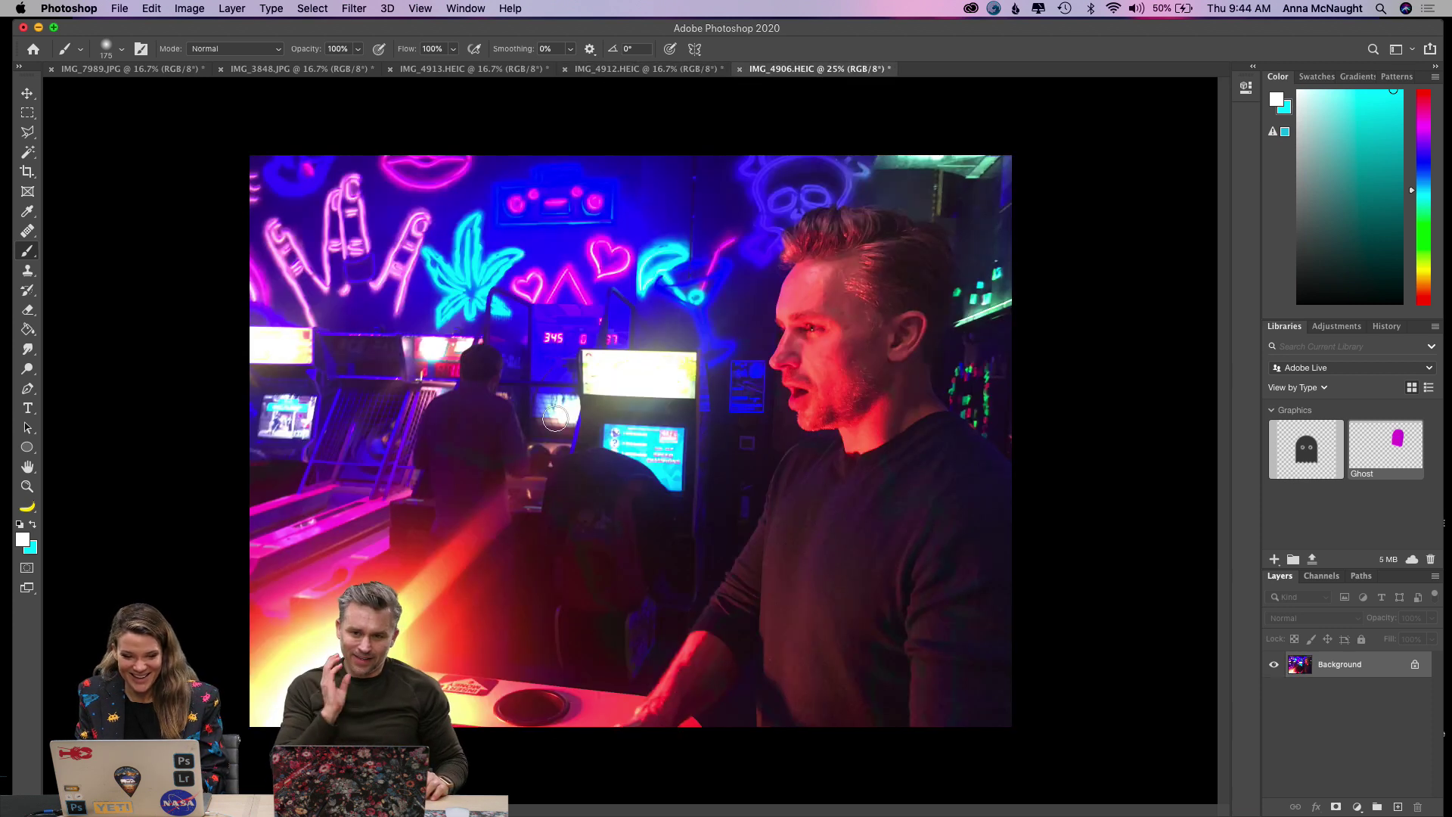
pyautogui.moveTo(428, 258)
pyautogui.mouseDown()
pyautogui.moveTo(390, 515)
pyautogui.moveTo(511, 466)
pyautogui.moveTo(376, 258)
pyautogui.moveTo(416, 520)
pyautogui.moveTo(452, 240)
pyautogui.moveTo(451, 461)
pyautogui.mouseUp()
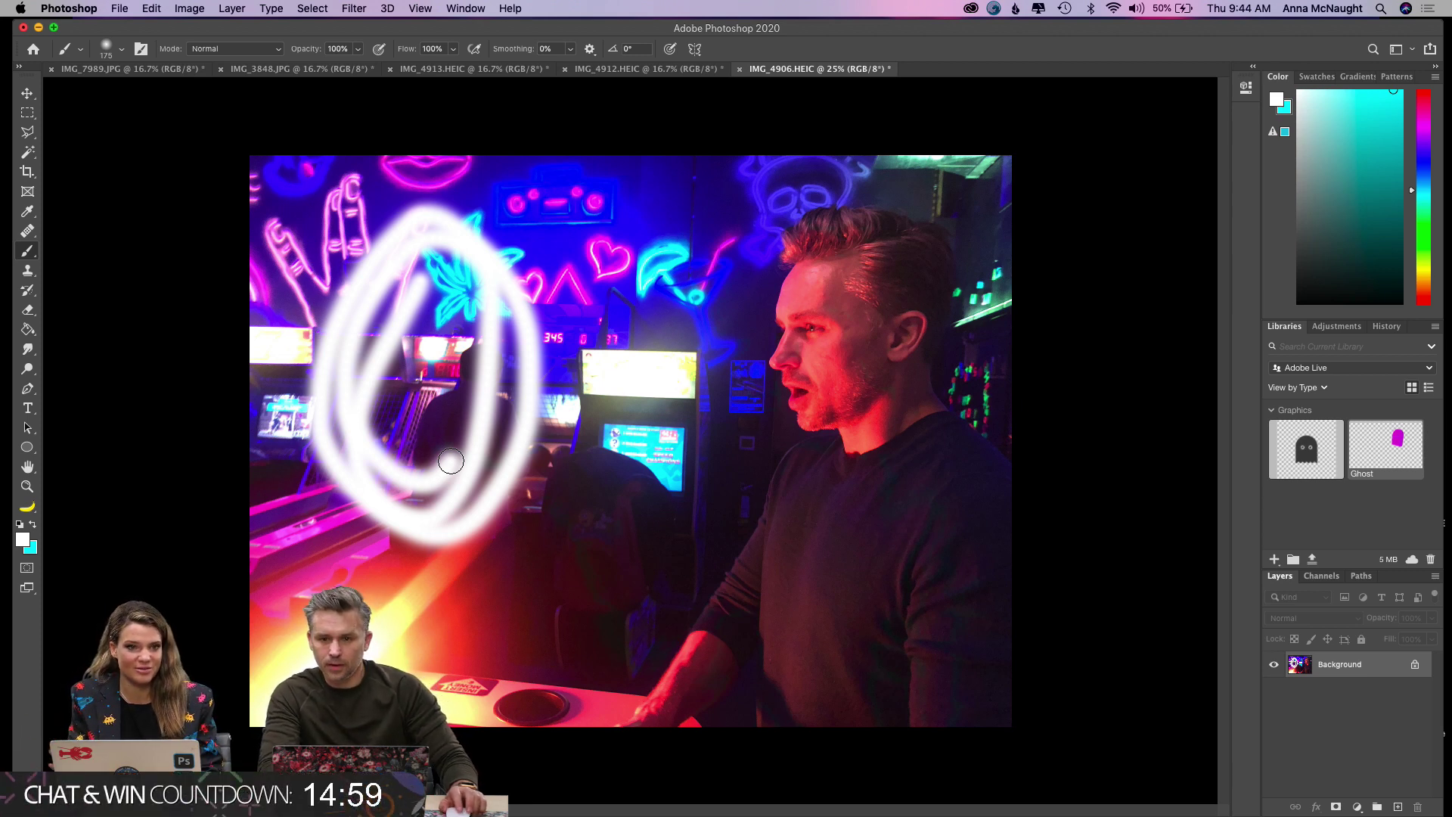
pyautogui.press('super+z')
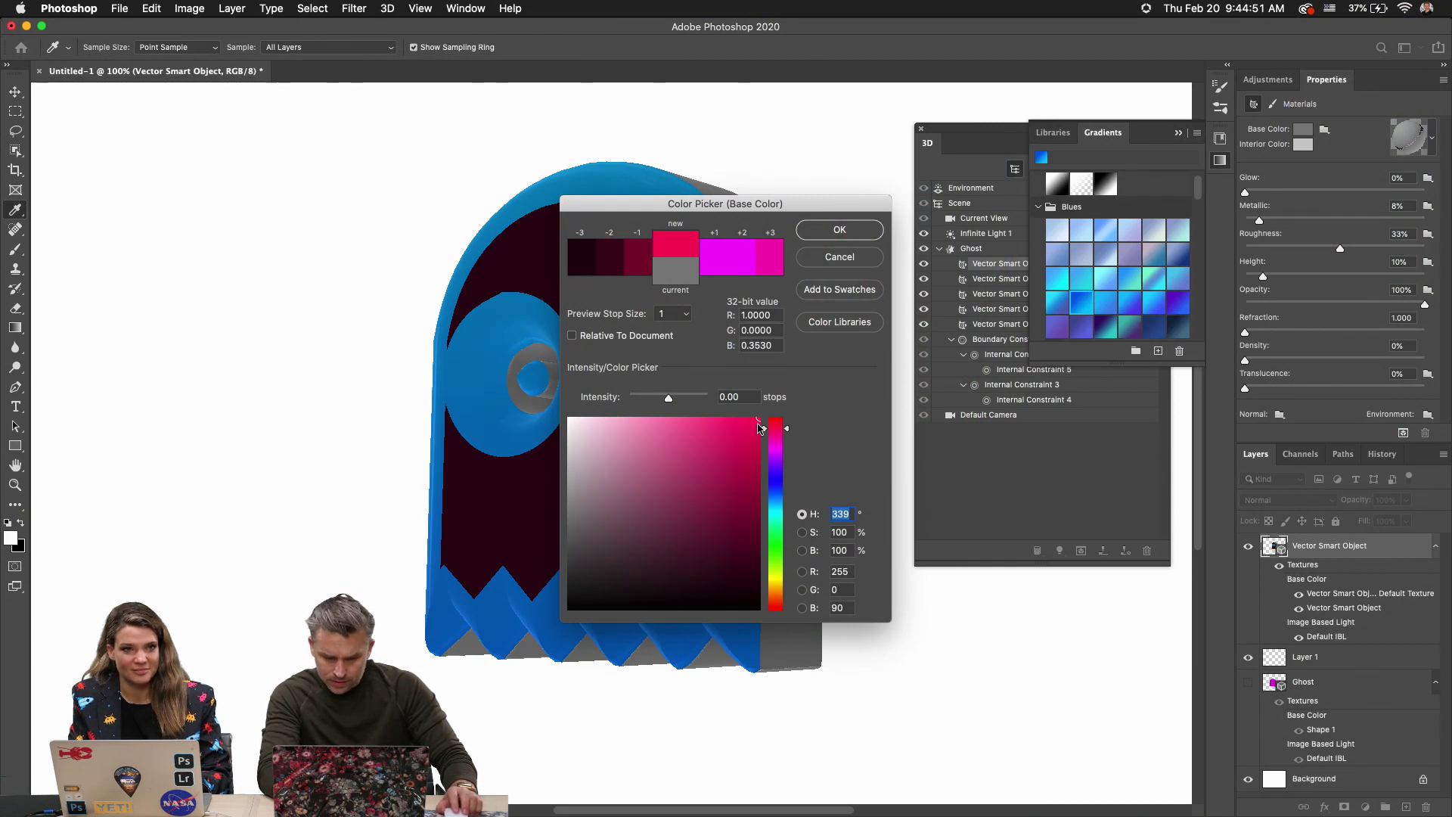
# Set the ghost's Front Inflation Material base color to a fully saturated orange-red with hue 14° (RGB 255, 60, 0).
pyautogui.moveTo(757, 618); pyautogui.dragTo(763, 601)
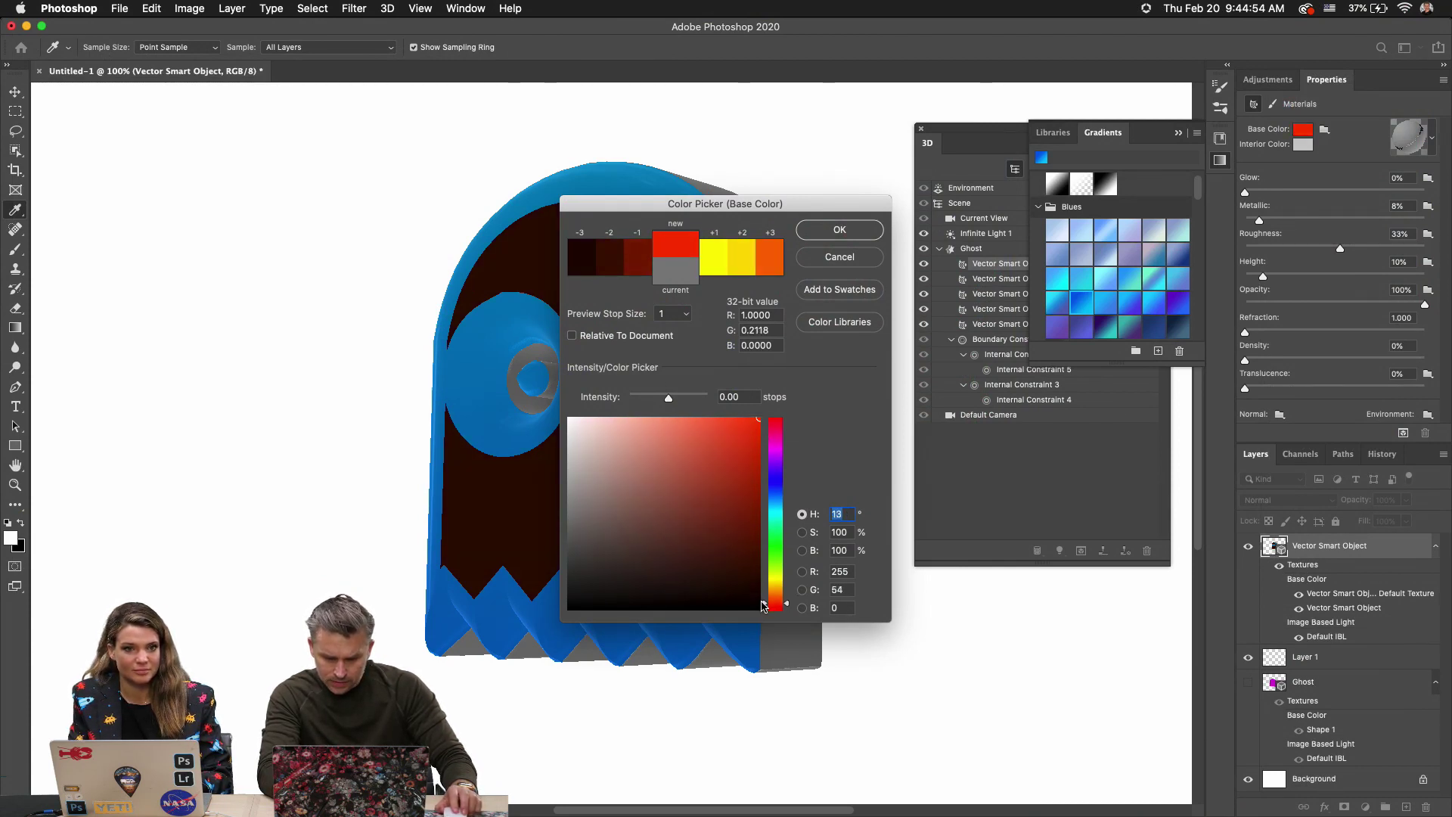
pyautogui.click(849, 228)
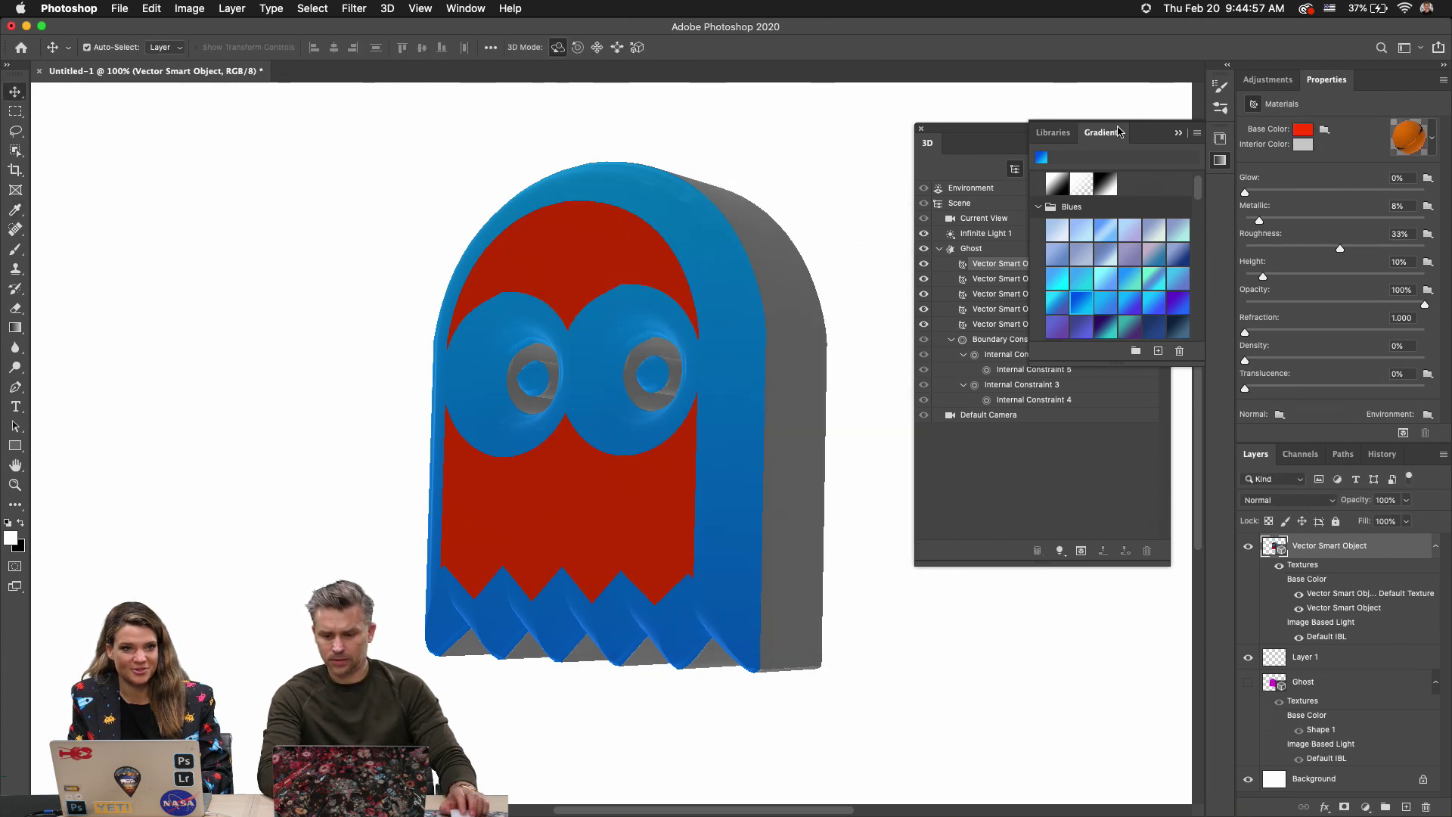
pyautogui.click(1301, 132)
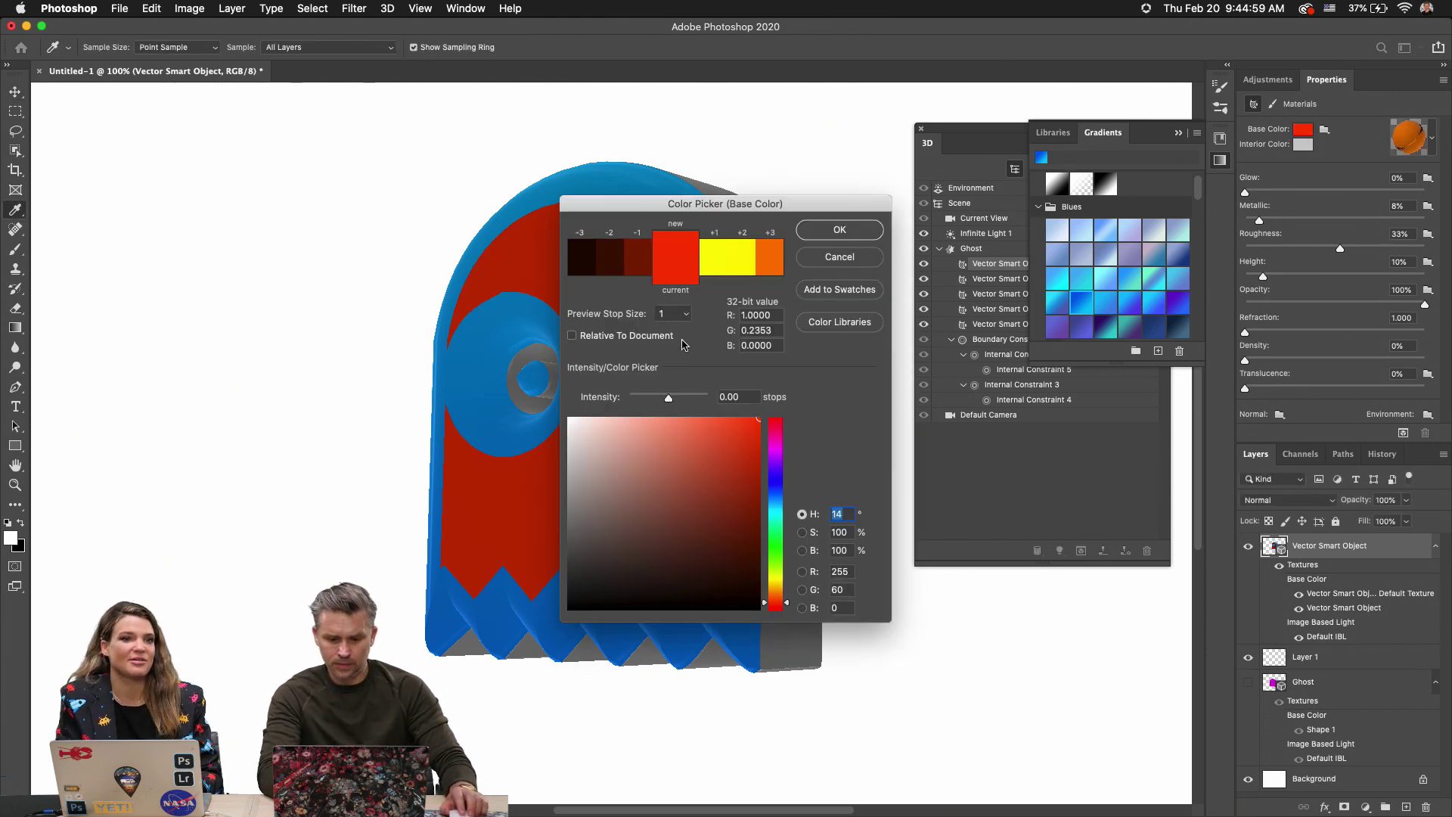
pyautogui.click(819, 259)
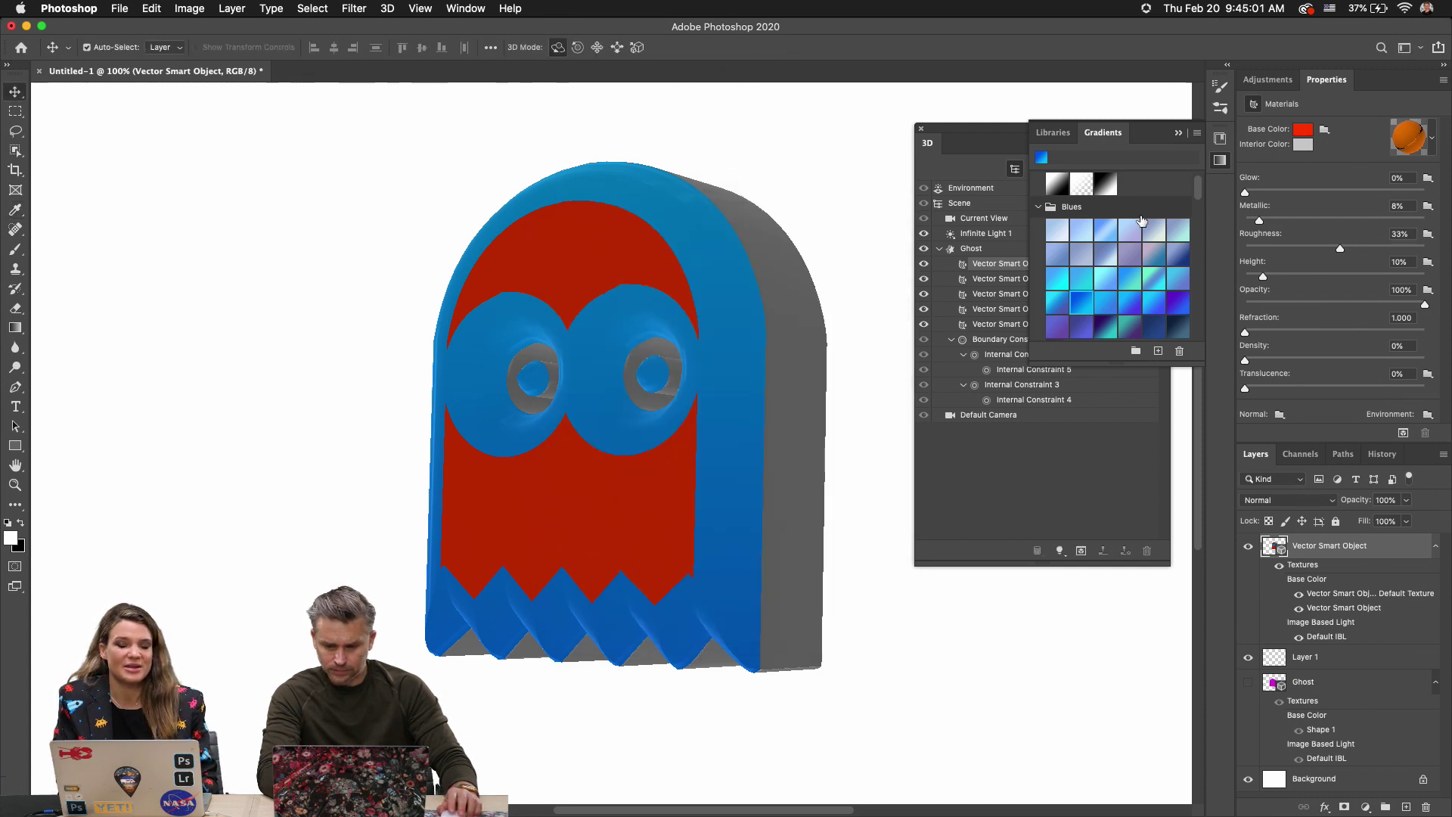
# Remove the Front Bevel Material's base color texture and set its base color to orange-red with hue 17° (RGB 255, 72, 0).
pyautogui.moveTo(957, 148); pyautogui.dragTo(856, 152)
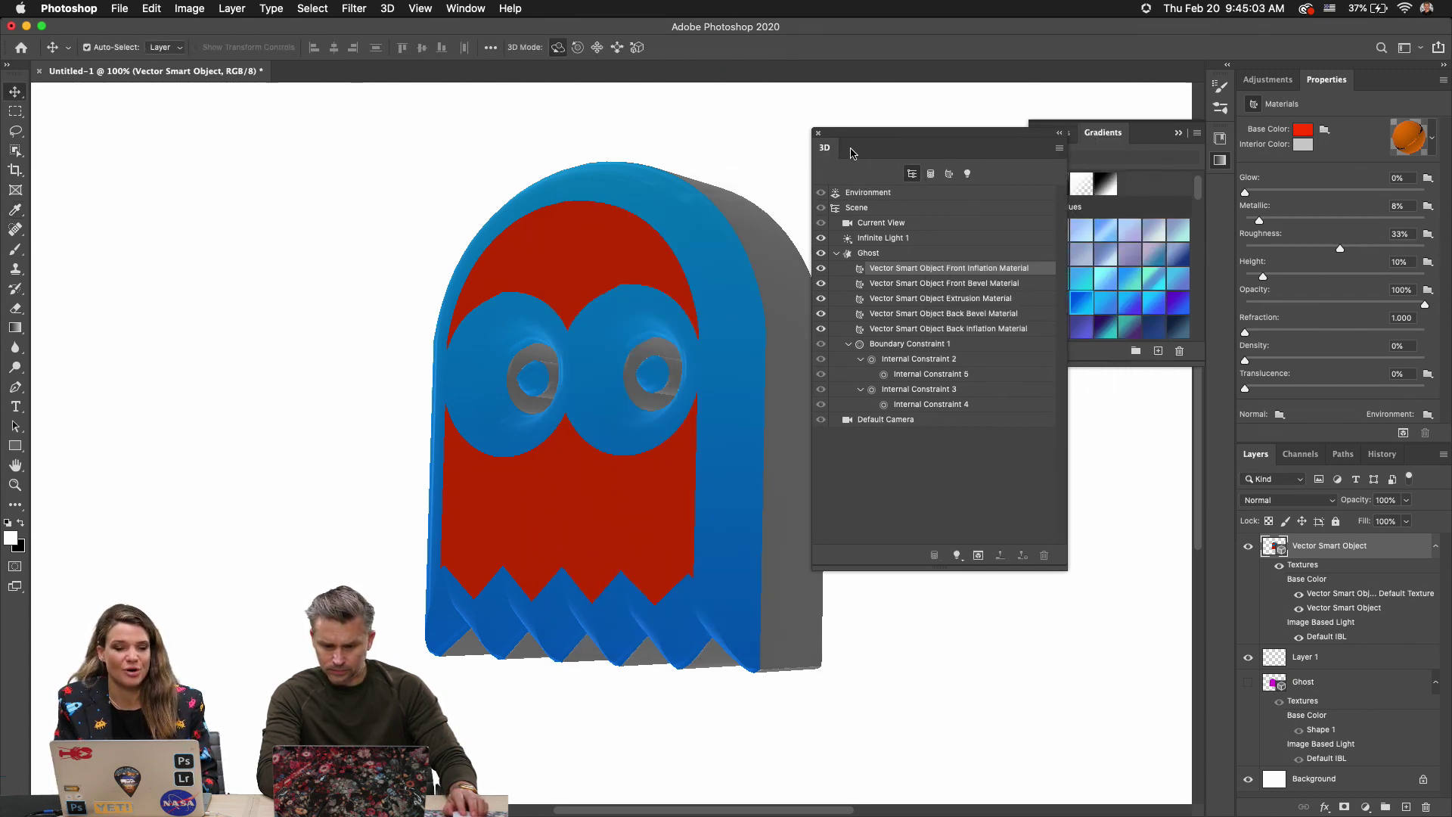
pyautogui.click(939, 286)
pyautogui.click(1325, 130)
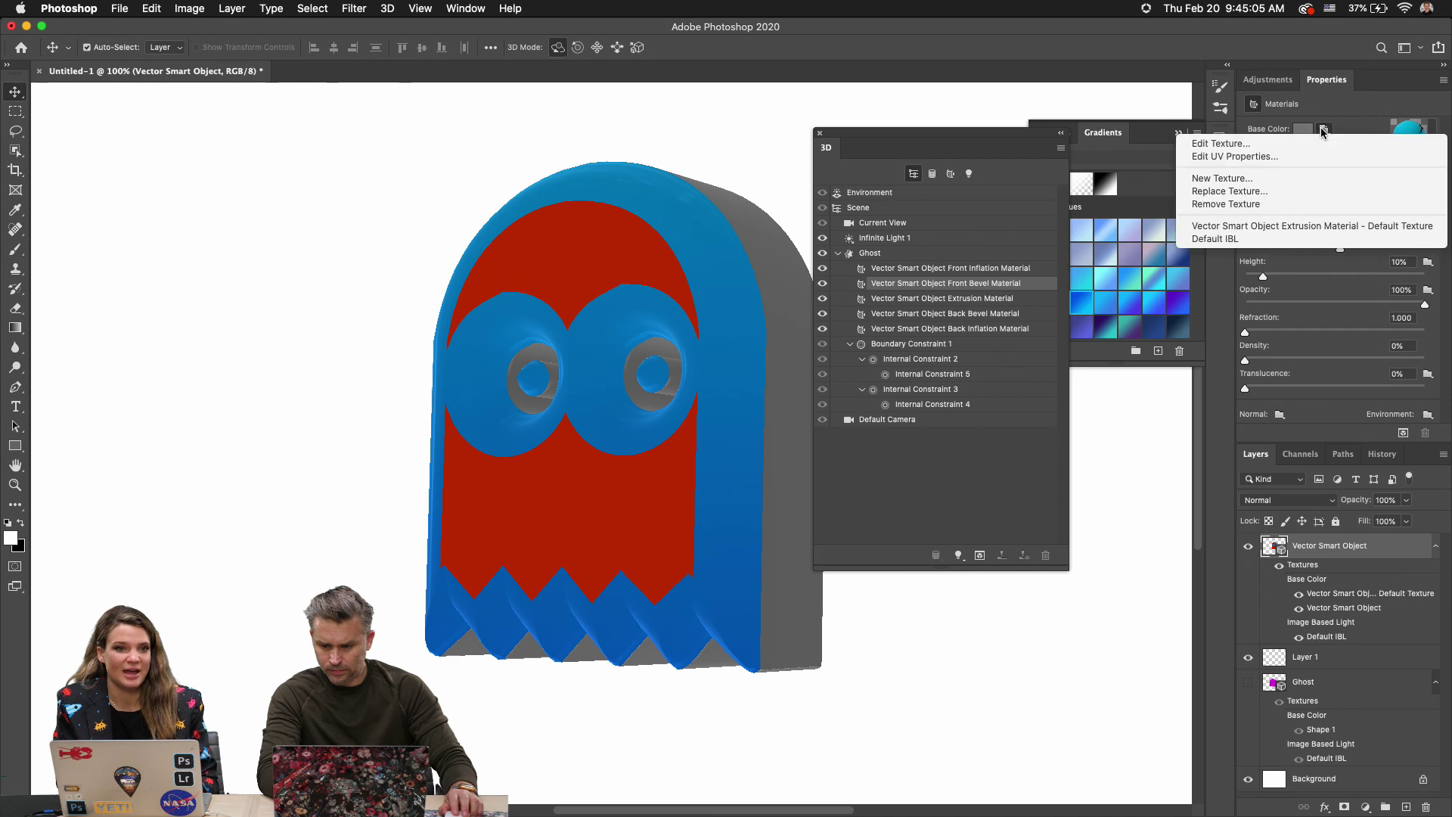
pyautogui.click(1286, 199)
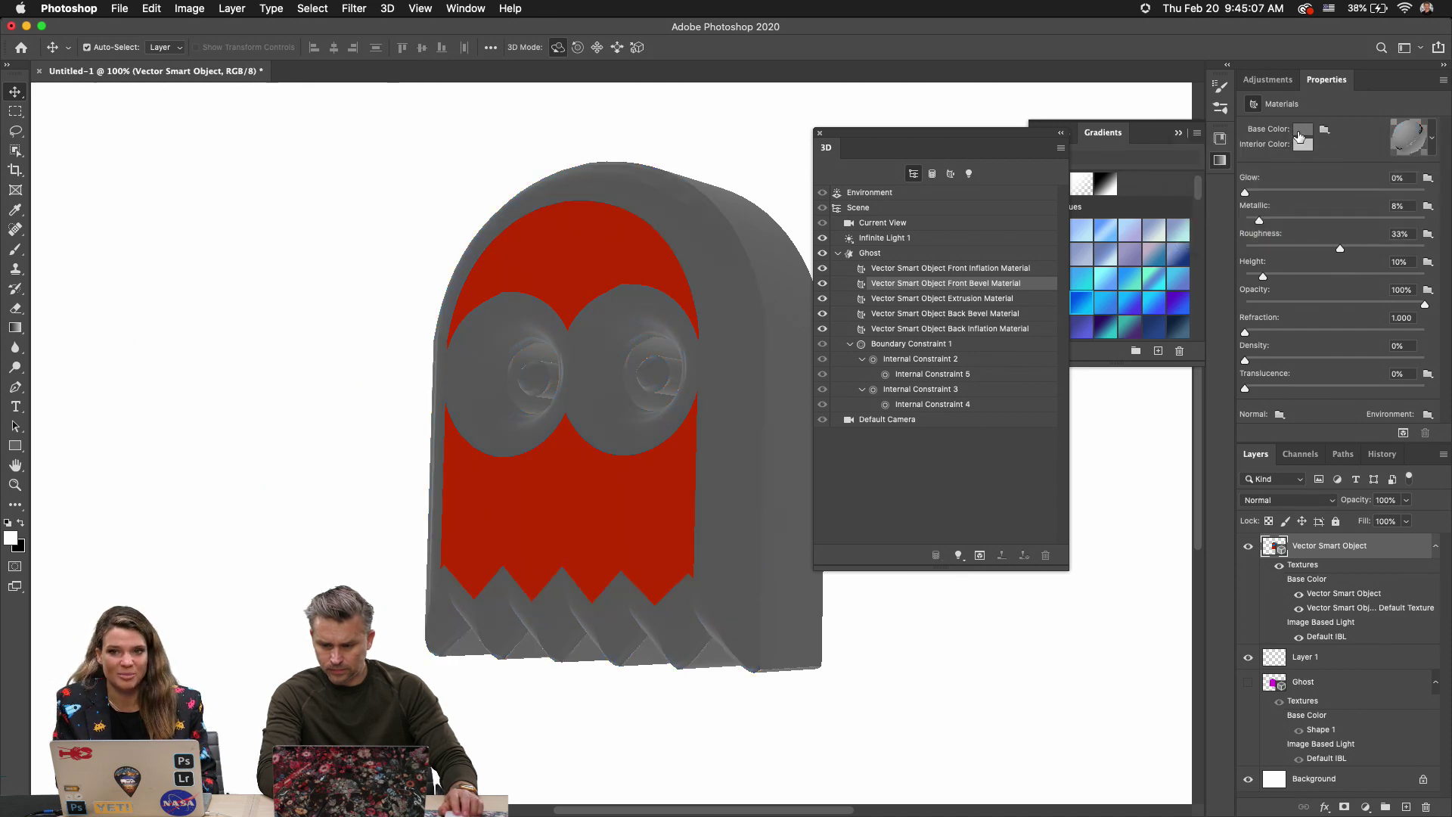
pyautogui.click(1303, 129)
pyautogui.moveTo(756, 440); pyautogui.dragTo(761, 416)
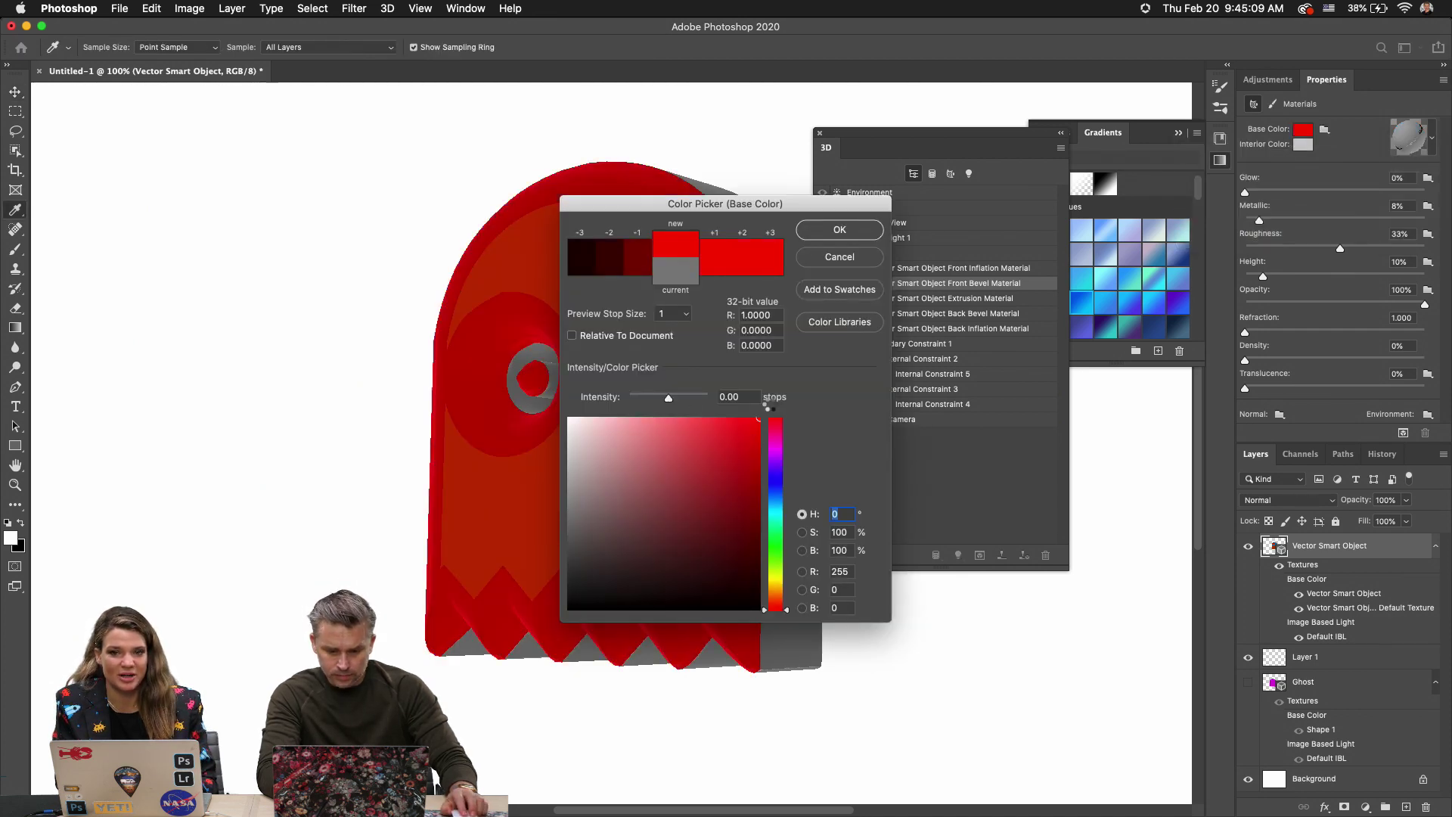
pyautogui.moveTo(777, 602); pyautogui.dragTo(776, 600)
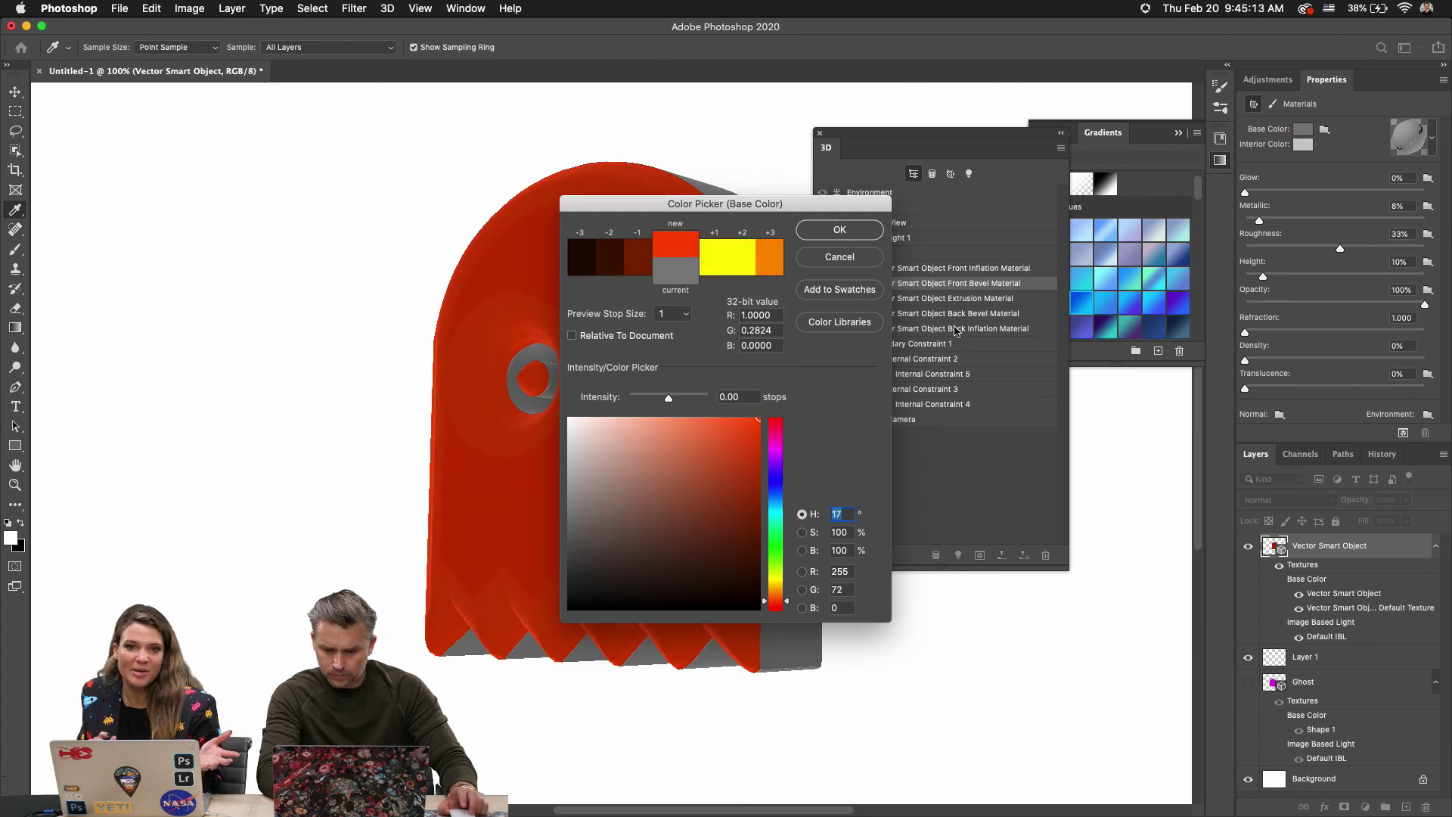
pyautogui.press('Return')
# Remove the Extrusion Material's base color texture and set its base color to orange-red with hue 16° (RGB 255, 66, 0).
pyautogui.click(1000, 298)
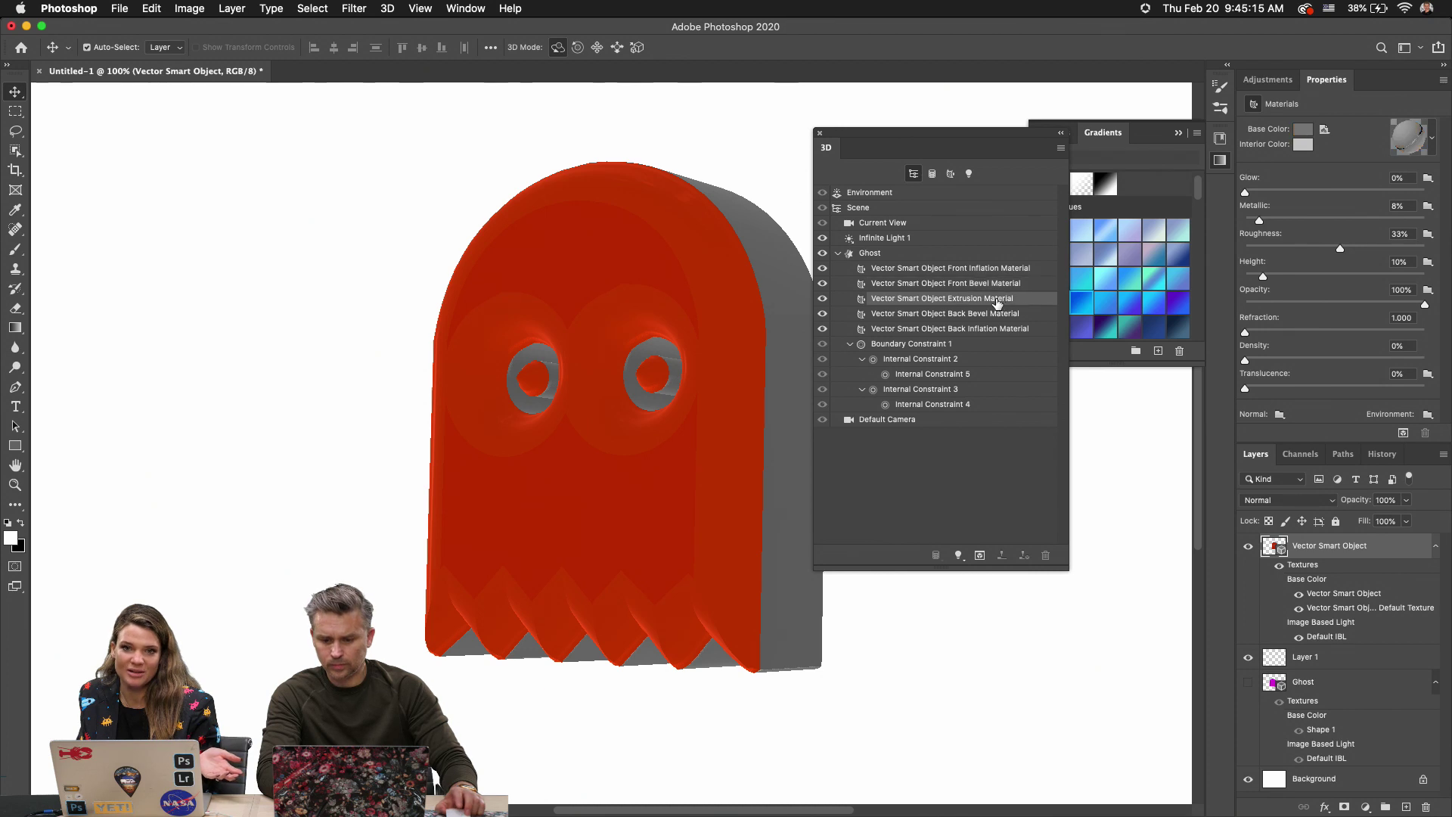
pyautogui.click(1326, 130)
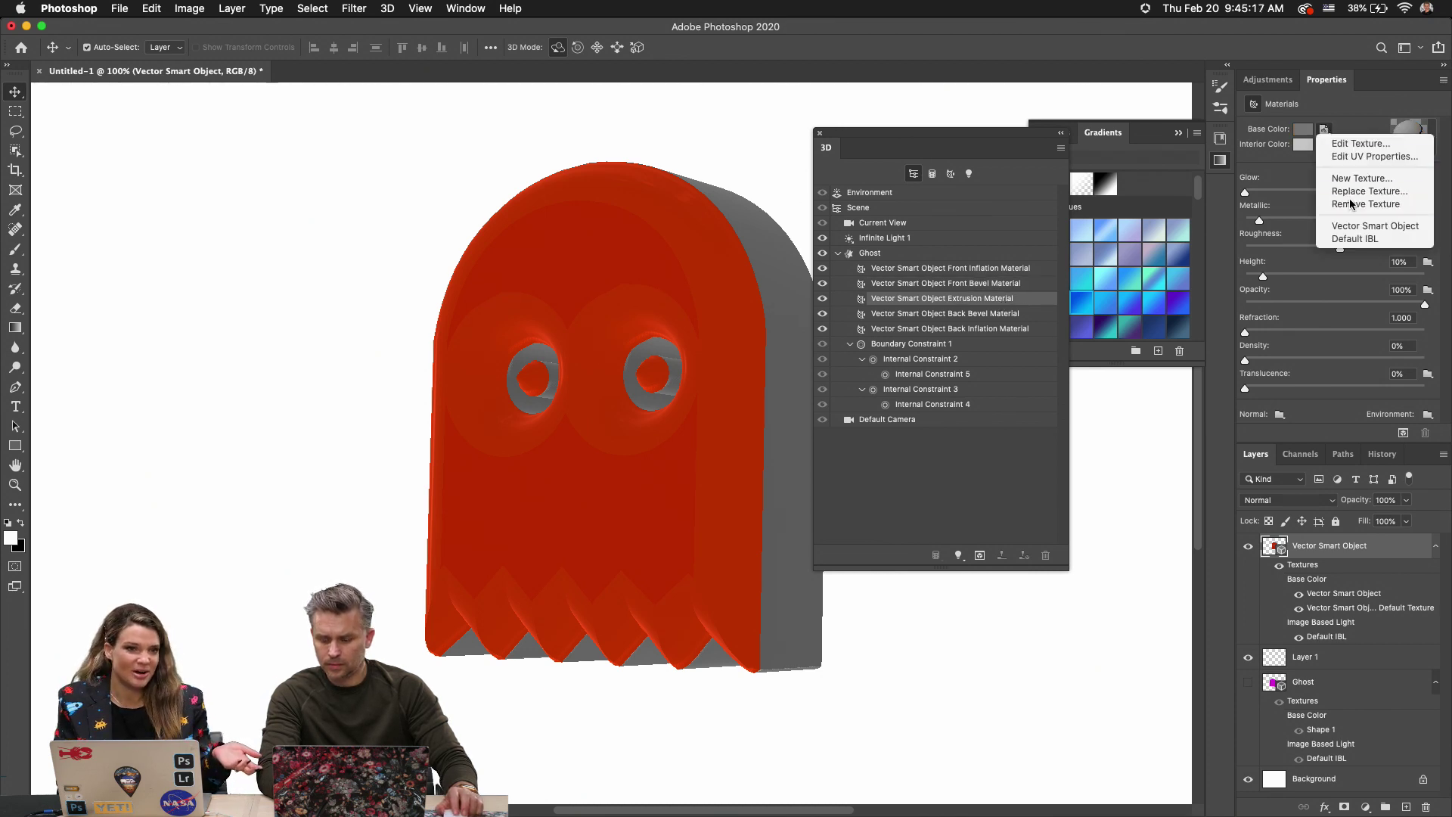
pyautogui.click(1358, 203)
pyautogui.click(1303, 132)
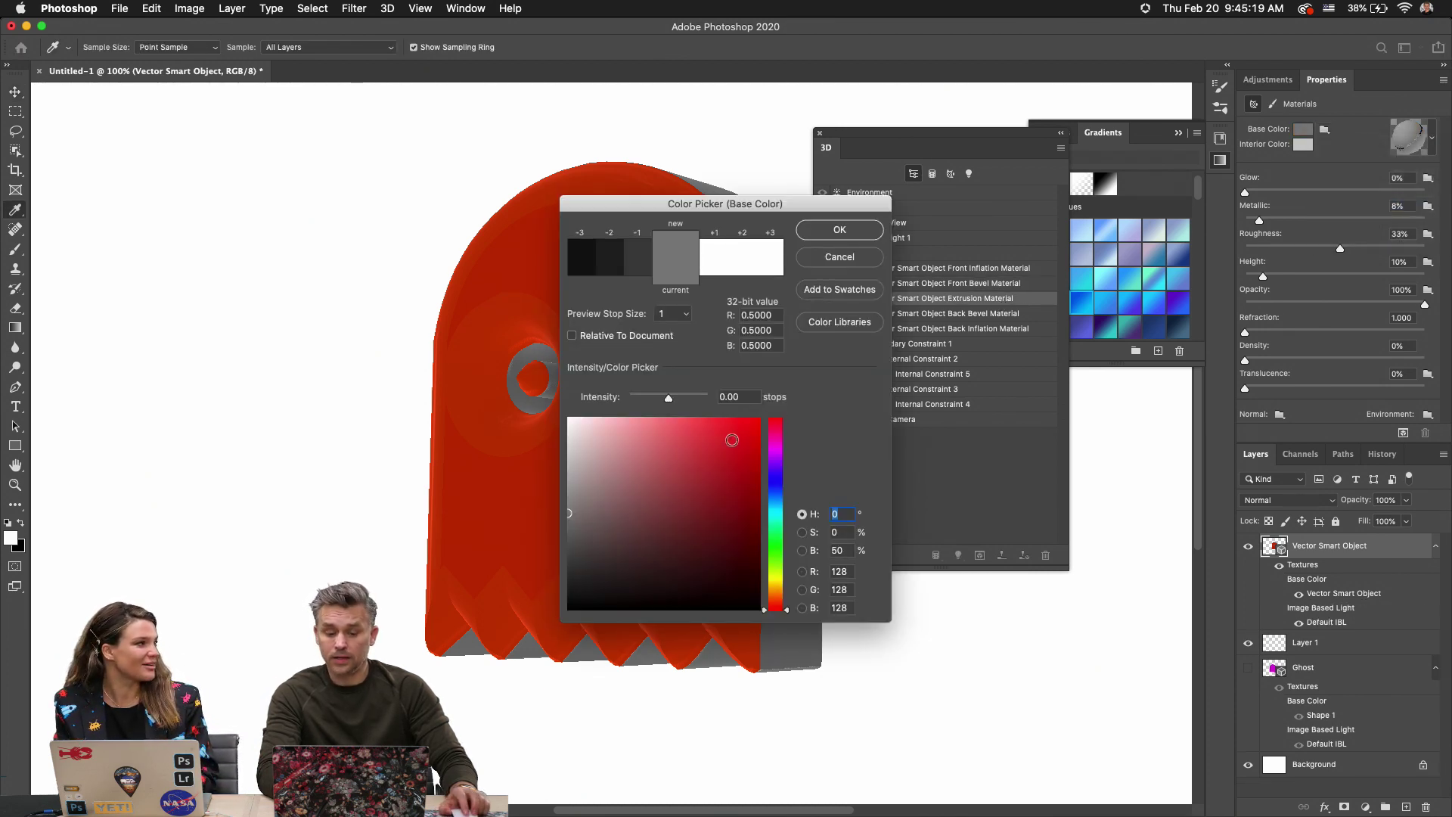
pyautogui.click(759, 418)
pyautogui.moveTo(776, 598); pyautogui.dragTo(777, 602)
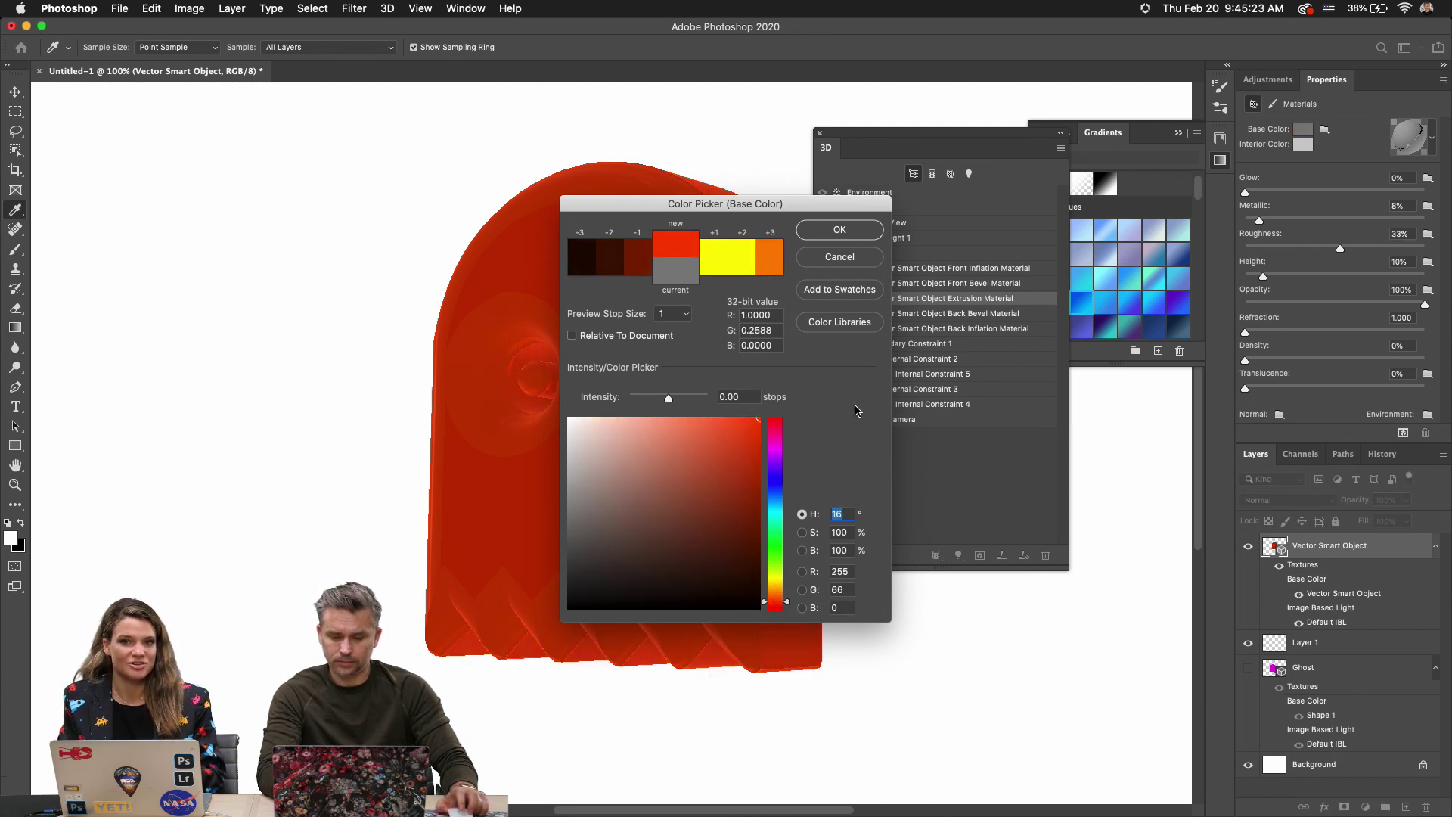
pyautogui.click(830, 231)
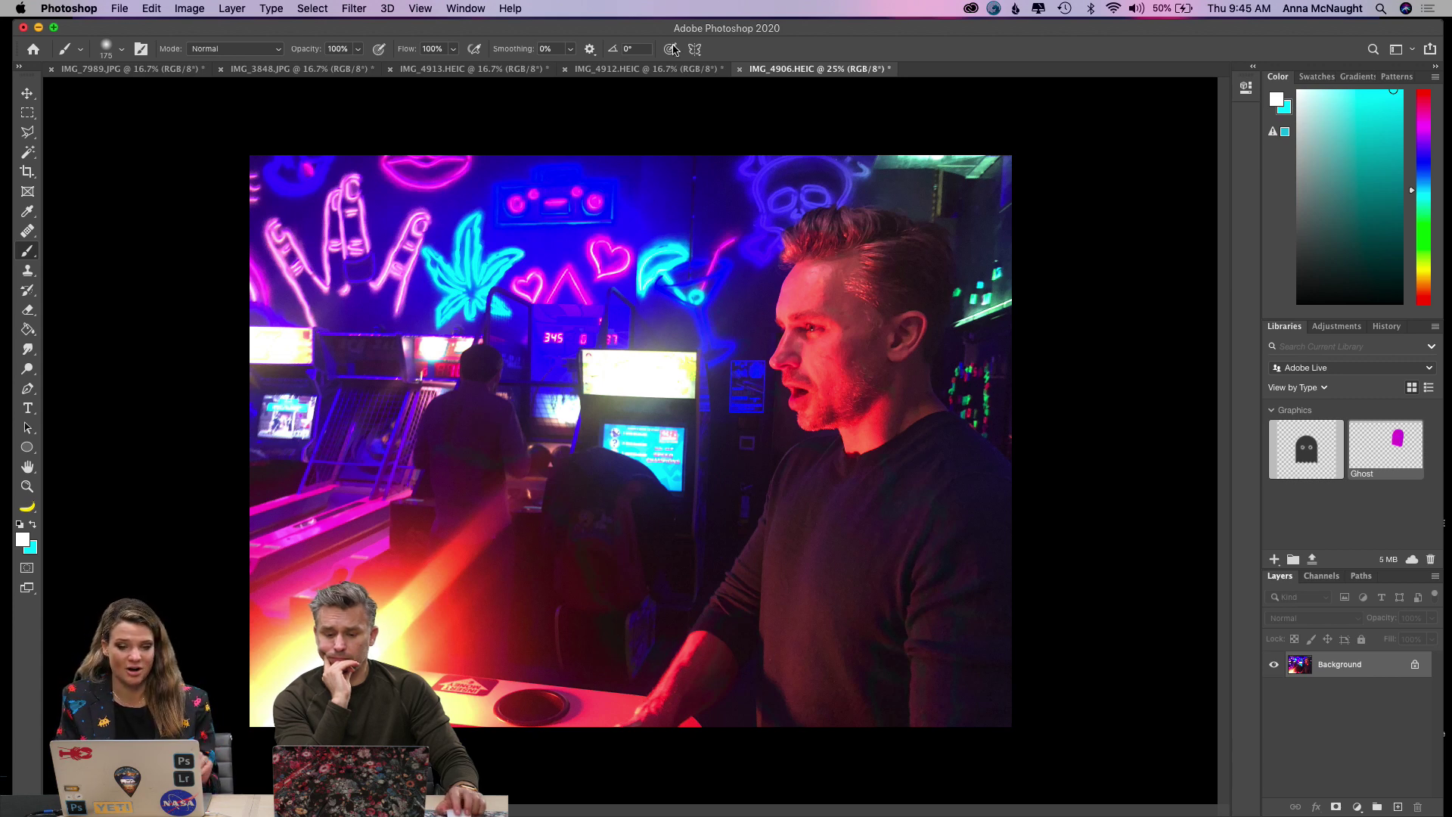
# Examine the IMG_3848.JPG arcade photo at 50% zoom, and return to the IMG_4906.HEIC photo.
pyautogui.click(322, 71)
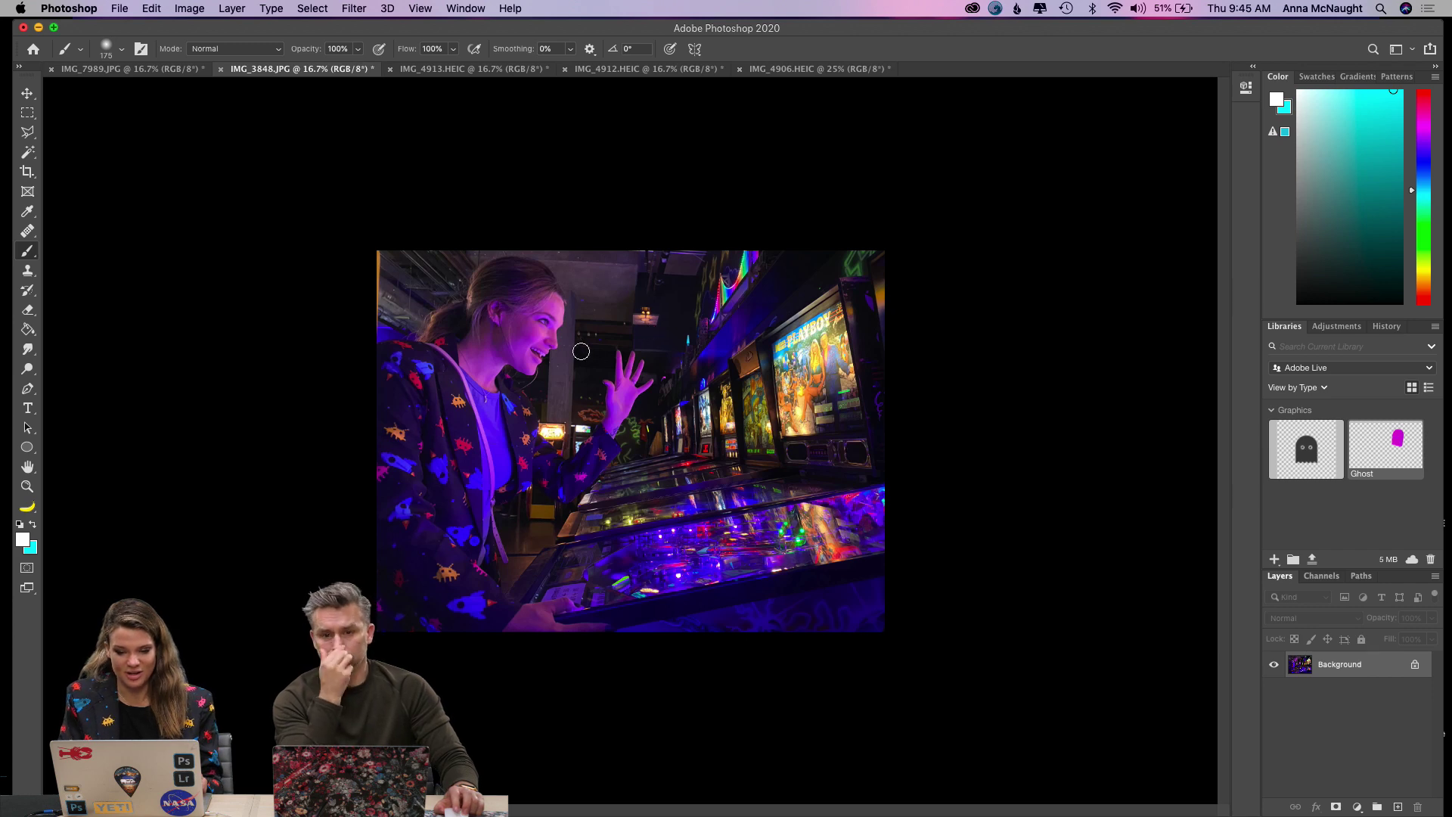
pyautogui.press('super+equal')
pyautogui.press('super+equal')
pyautogui.press('super+equal')
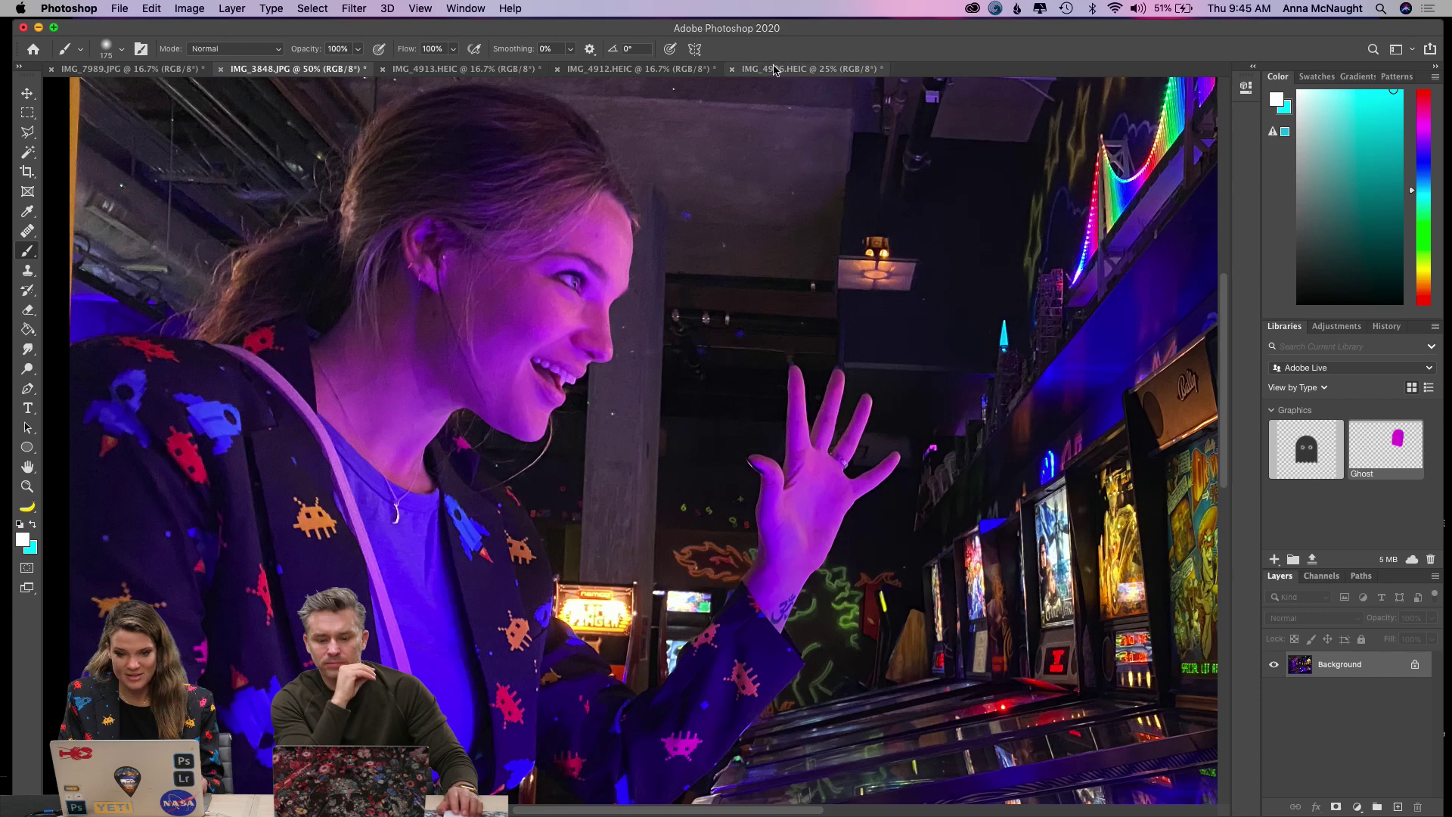
pyautogui.click(783, 69)
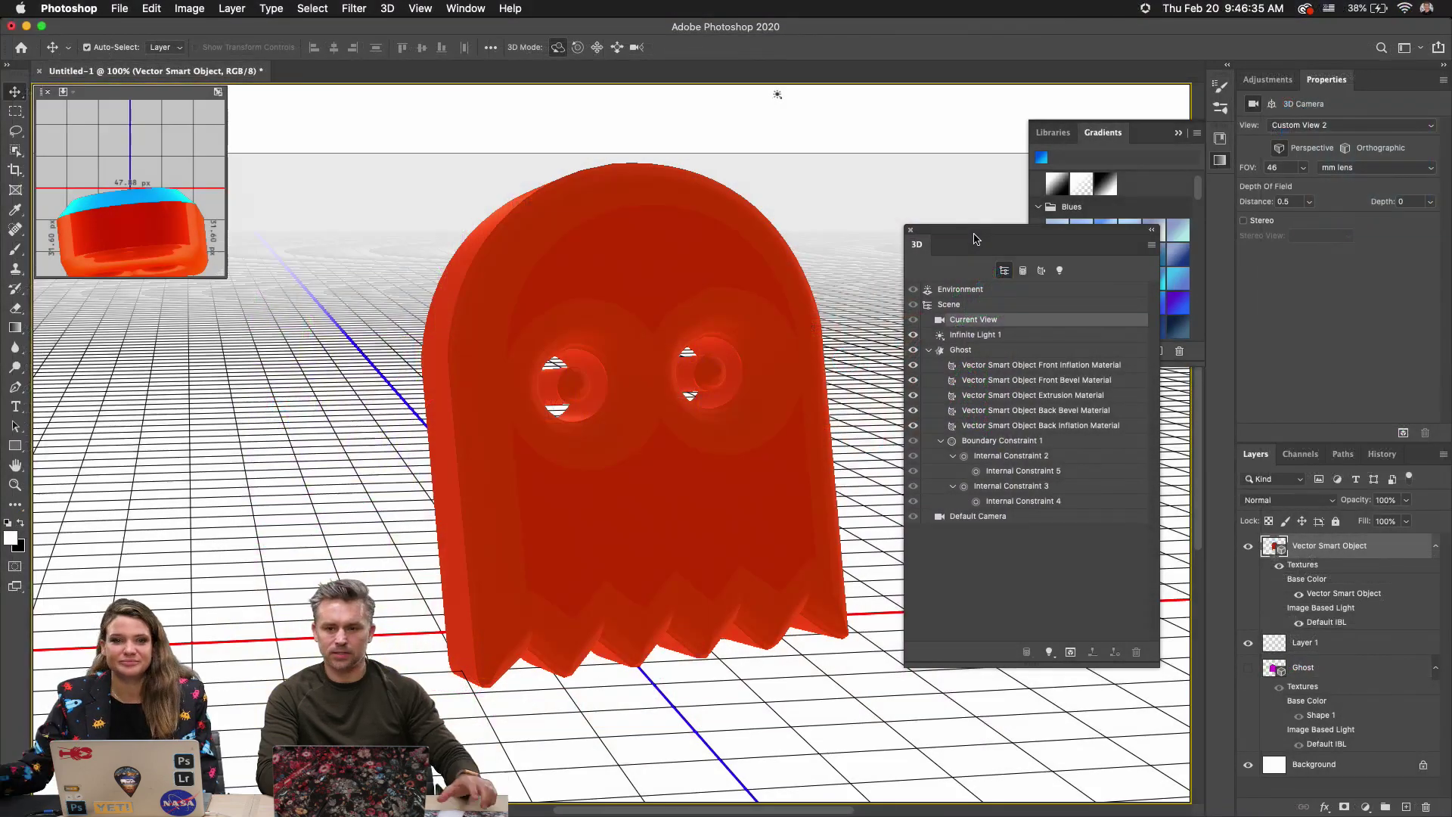
# Orbit to a higher view of the ghost, set the Front Inflation Material's metallic value to 15%, and reselect Current View.
pyautogui.moveTo(670, 323); pyautogui.dragTo(726, 298)
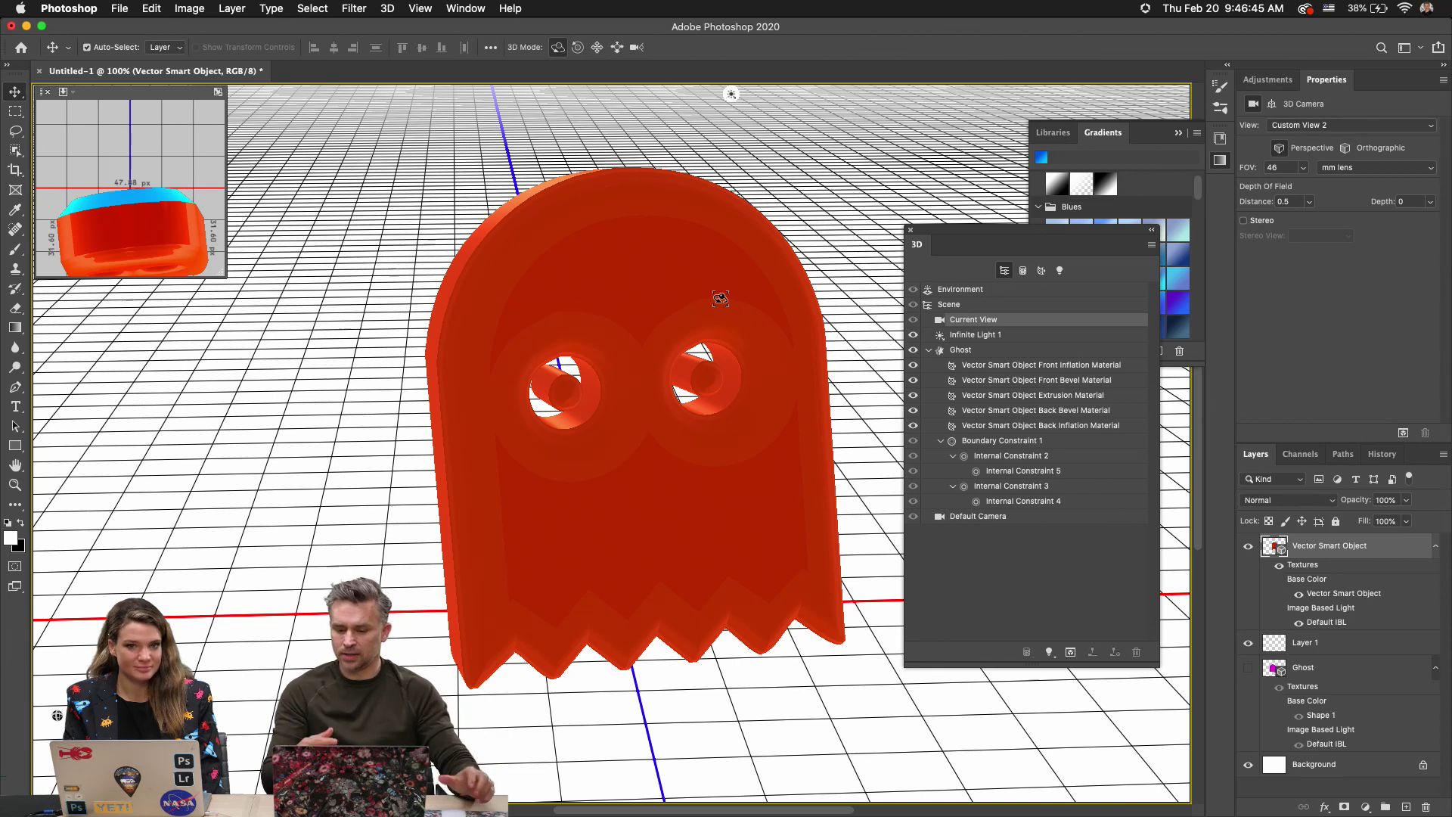
pyautogui.click(1005, 367)
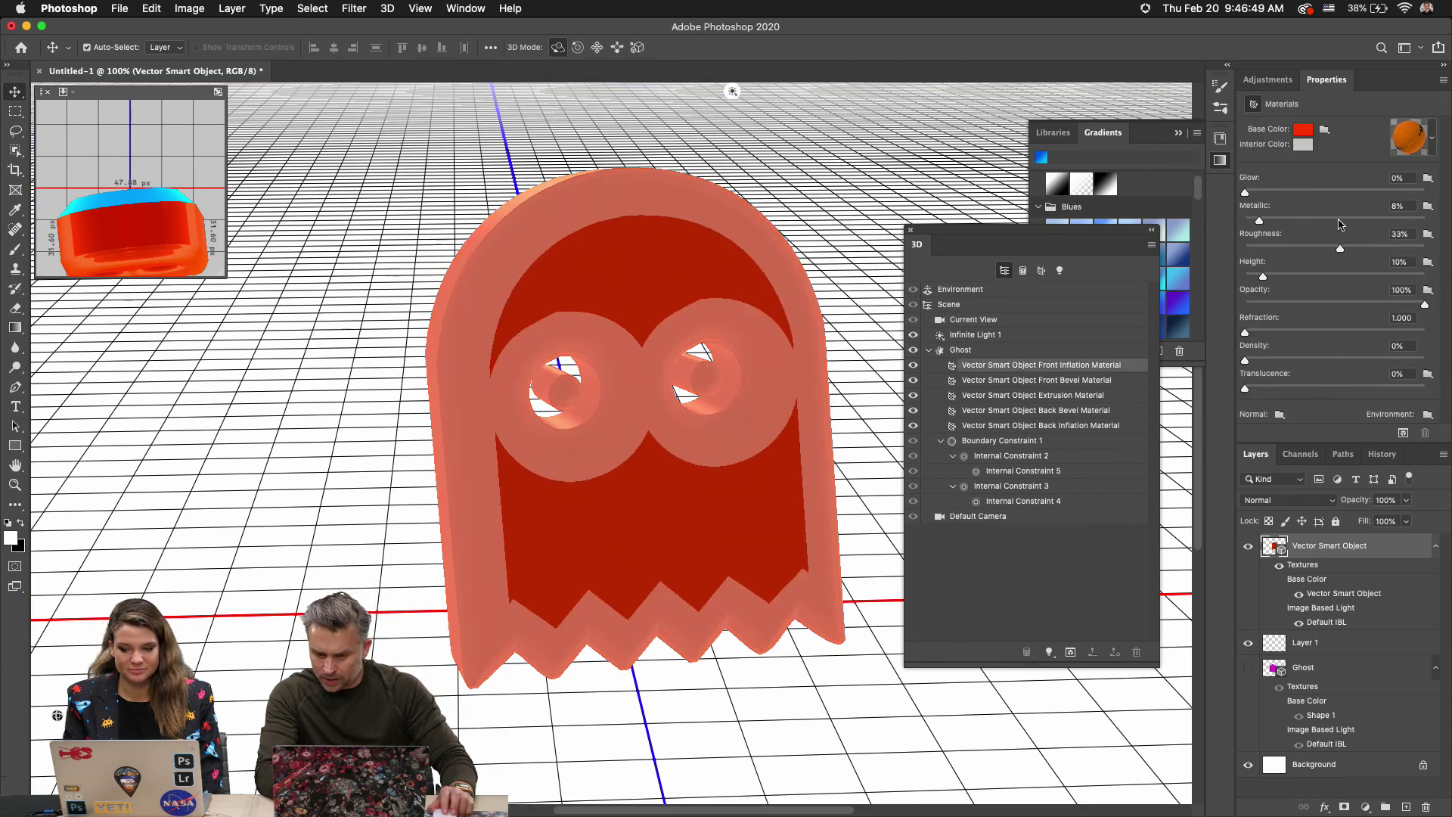
pyautogui.moveTo(1339, 220); pyautogui.dragTo(1271, 221)
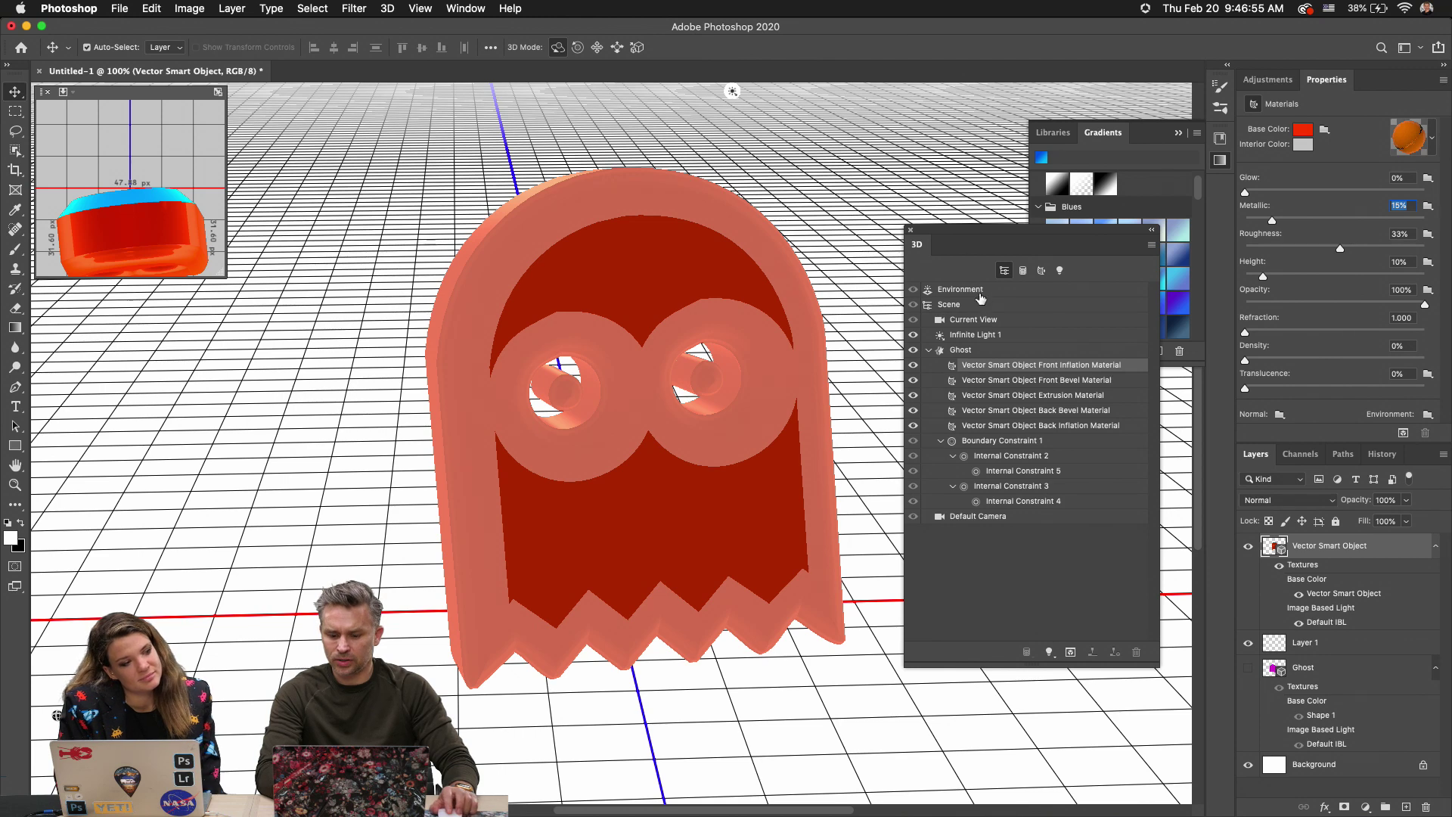
pyautogui.click(990, 321)
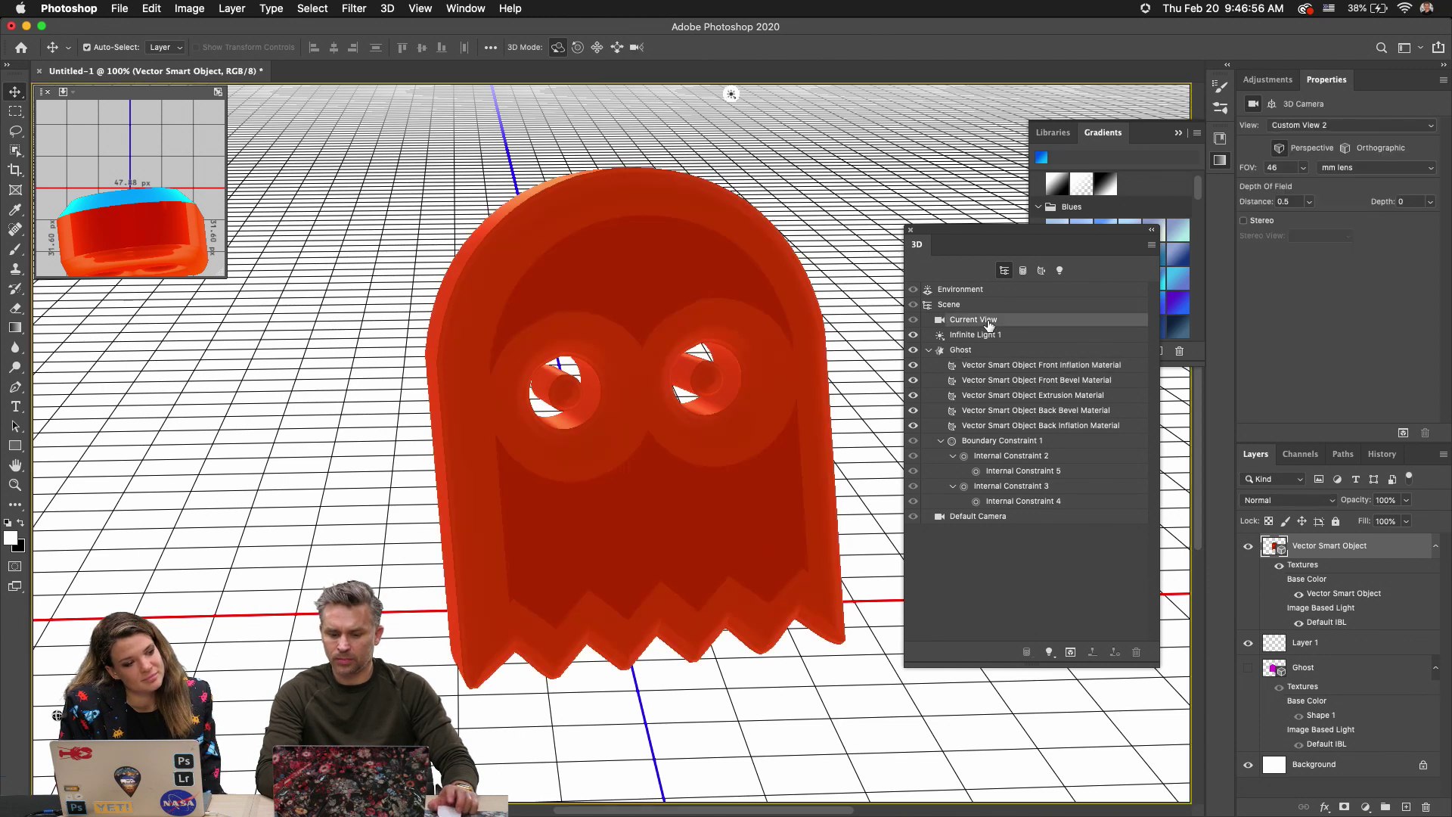
# Expand the collapsed panels, close the 3D panel, and dock Libraries and Gradients together with Brushes.
pyautogui.click(1230, 68)
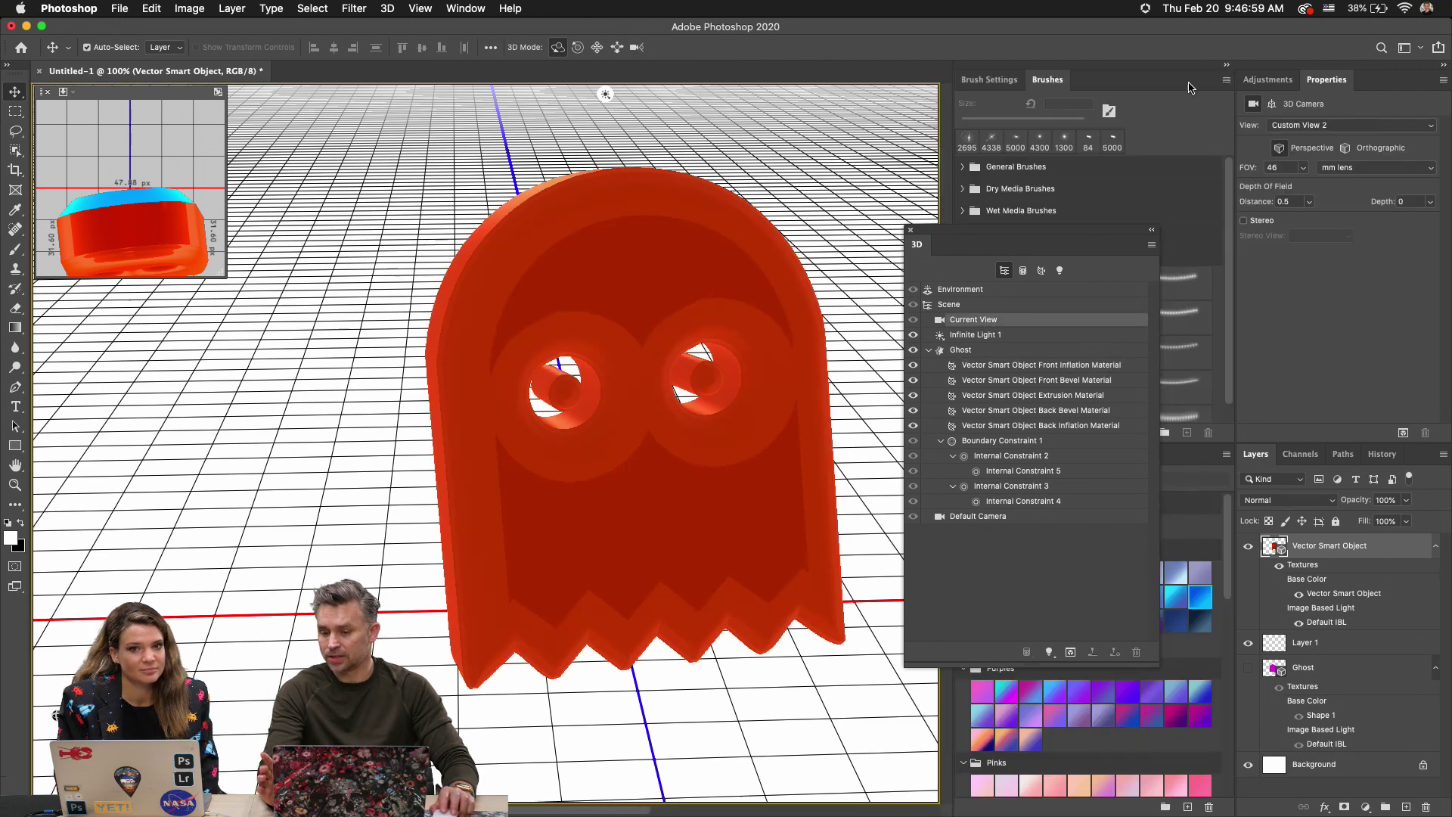
pyautogui.click(912, 230)
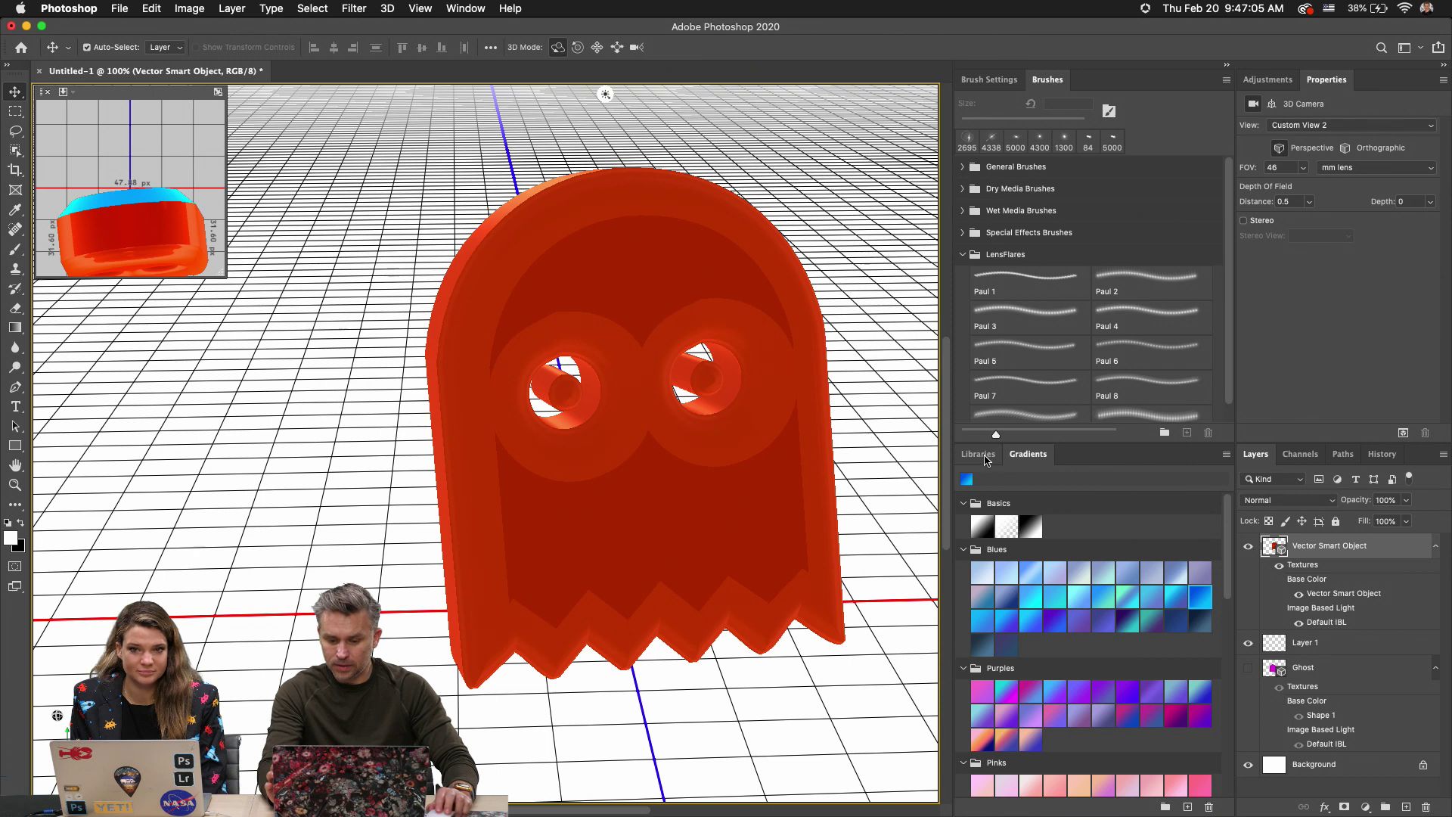
pyautogui.moveTo(978, 454)
pyautogui.mouseDown()
pyautogui.moveTo(1014, 287)
pyautogui.moveTo(1093, 80)
pyautogui.mouseUp()
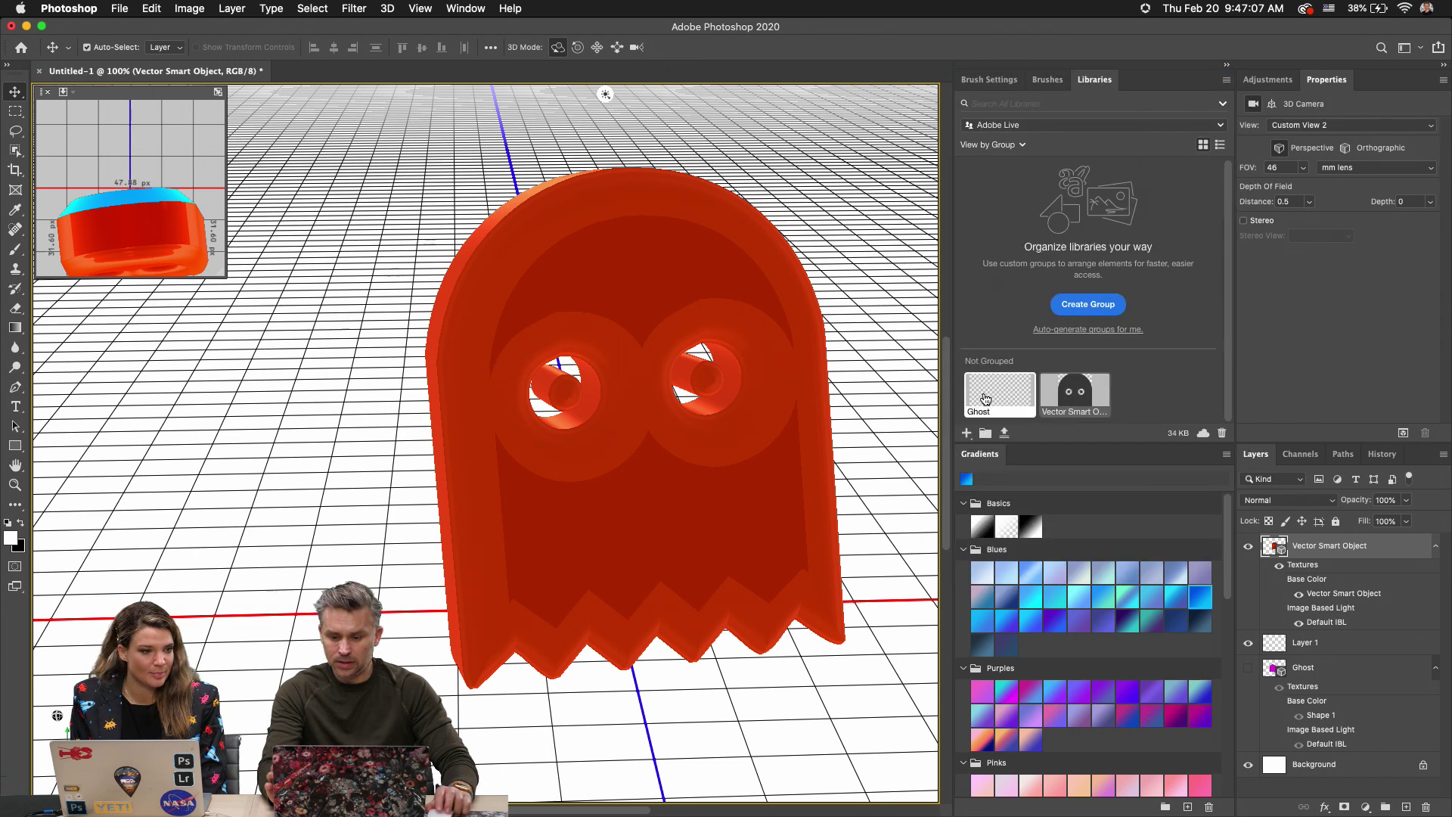
pyautogui.moveTo(981, 454); pyautogui.dragTo(1032, 81)
# Bring up Libraries and create a new library named "The Ghost Project".
pyautogui.click(1082, 81)
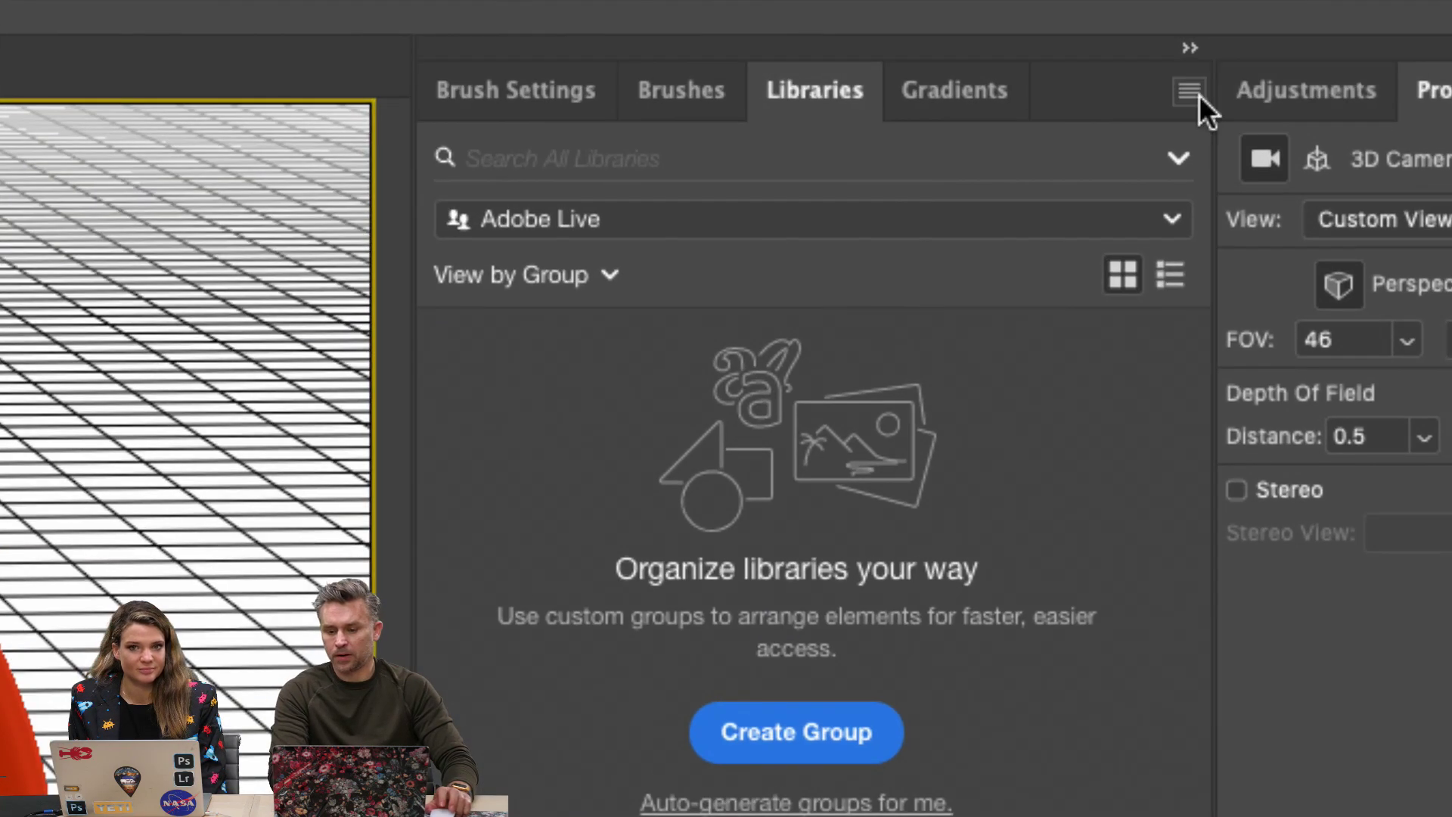
pyautogui.click(1226, 80)
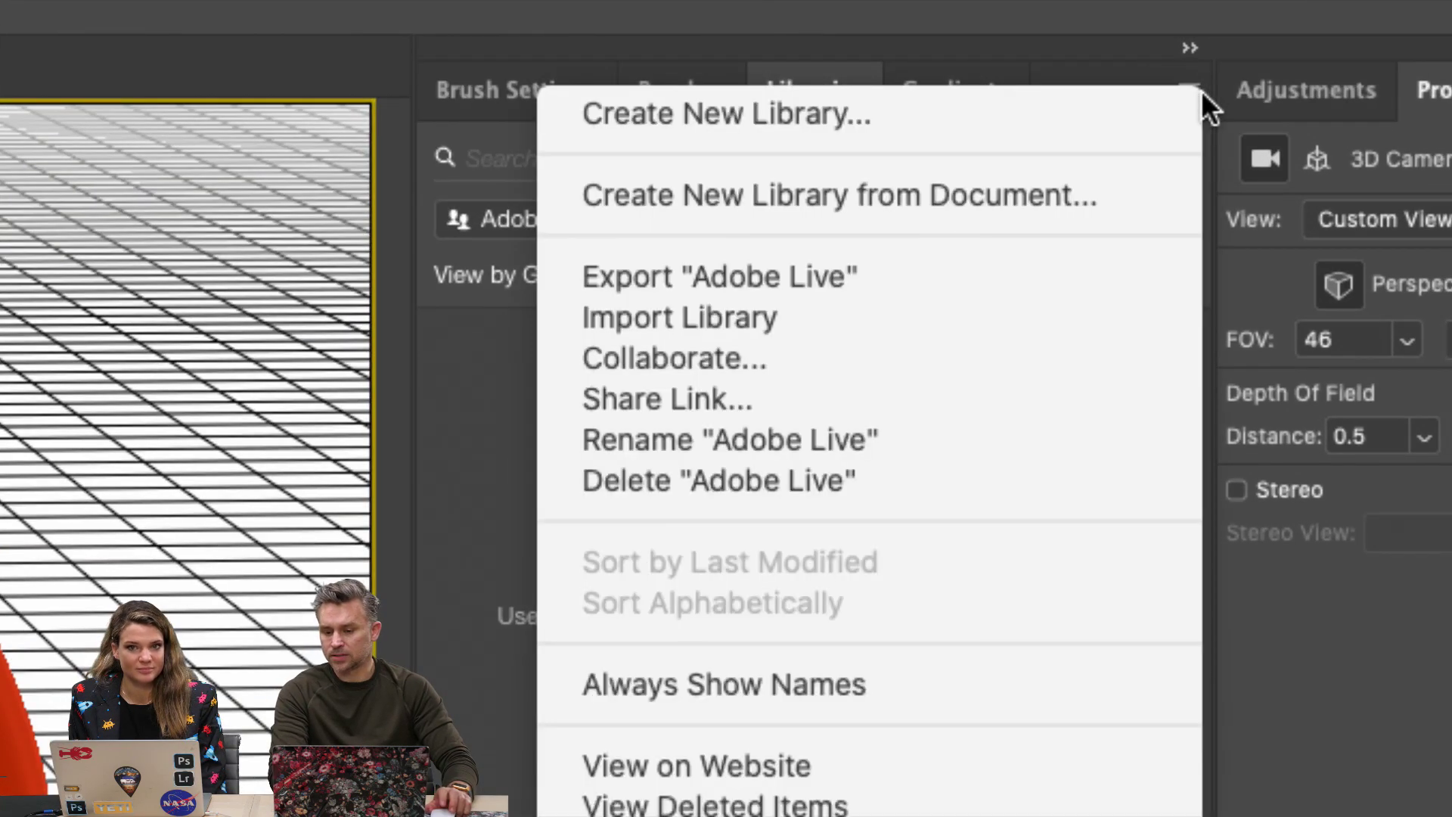
pyautogui.click(700, 106)
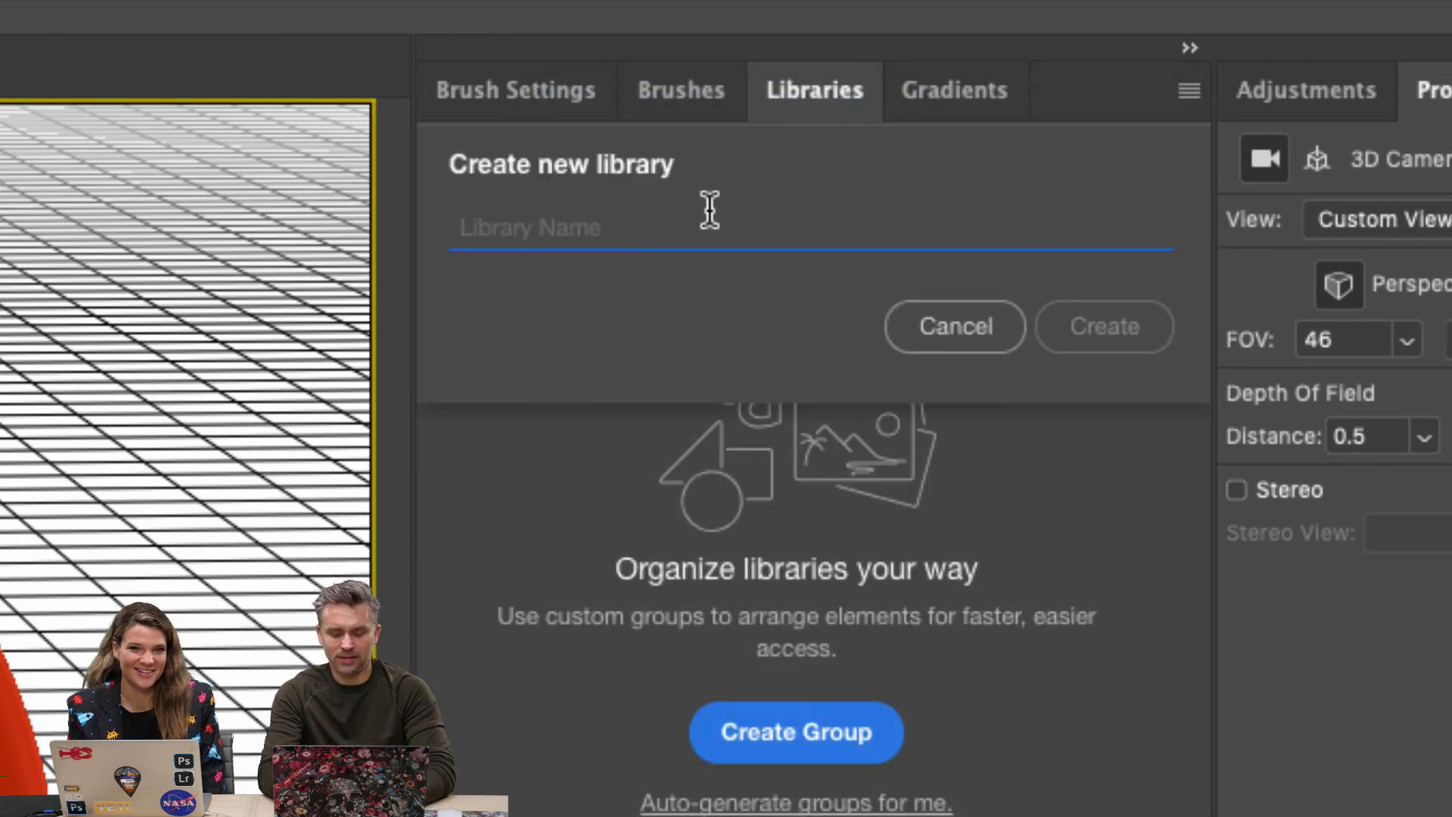
pyautogui.write('A')
pyautogui.press('BackSpace')
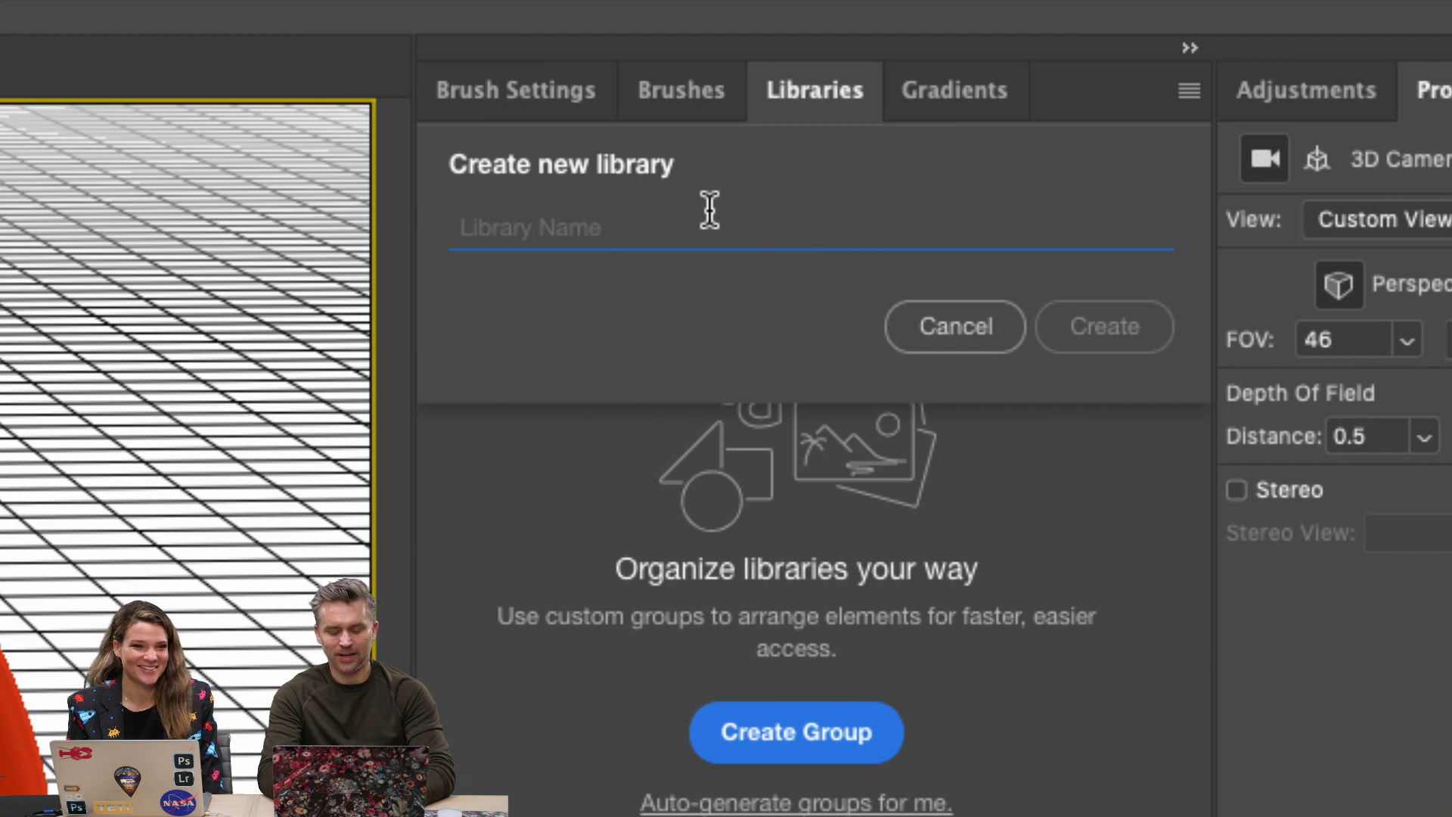
pyautogui.write('The')
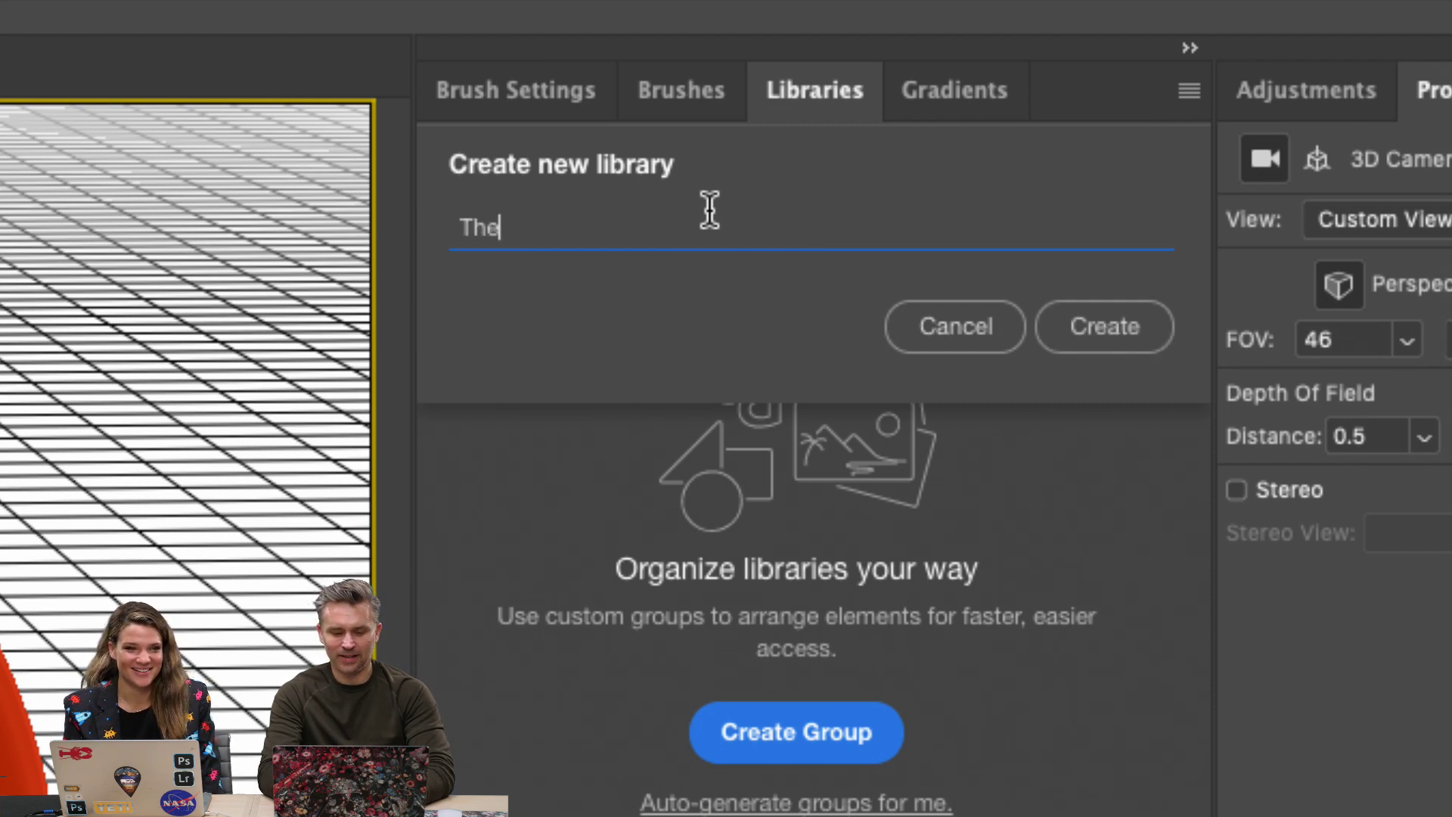
pyautogui.write(' Ghost')
pyautogui.press('BackSpace')
pyautogui.write('s')
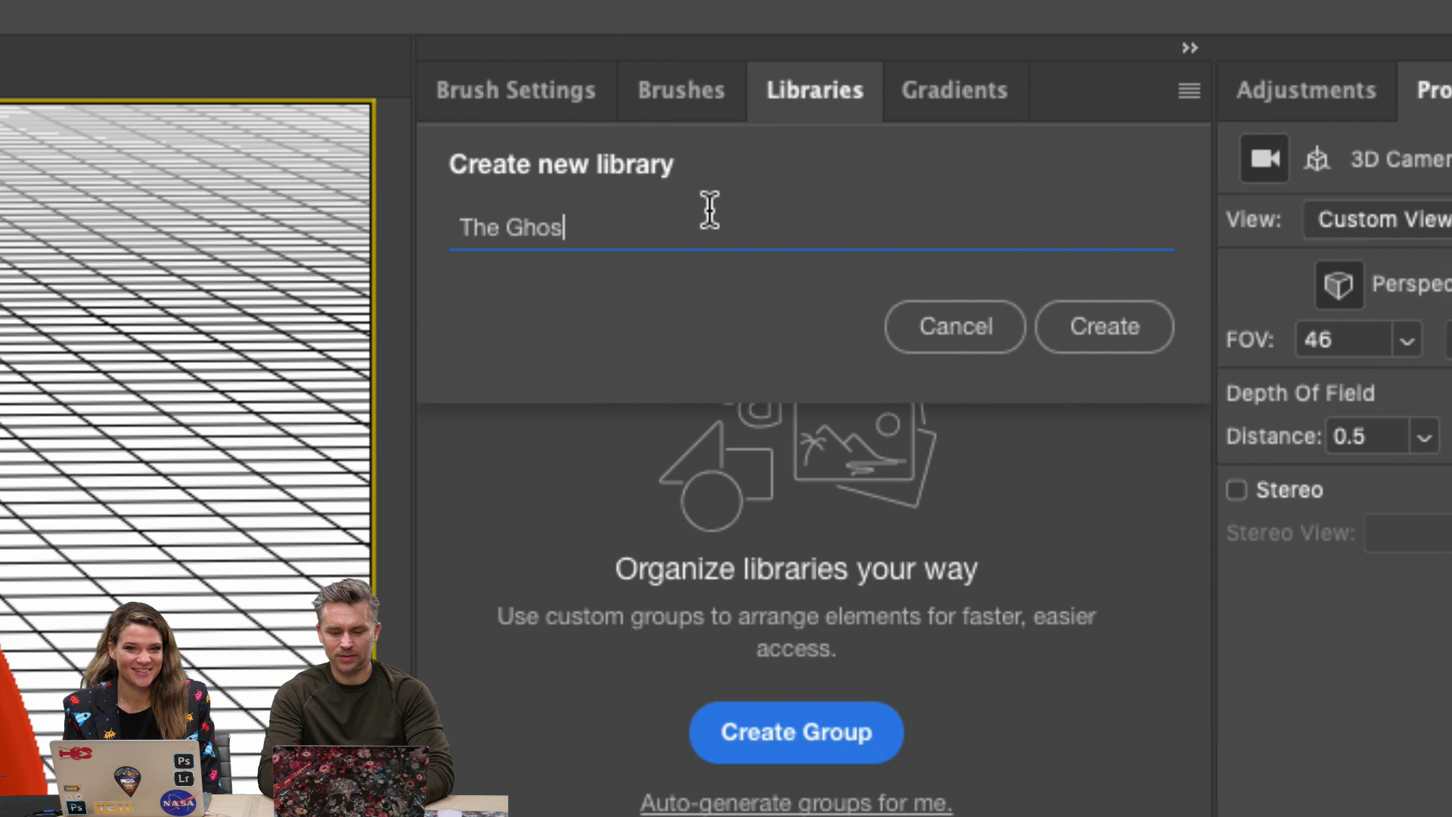
pyautogui.write('t Project')
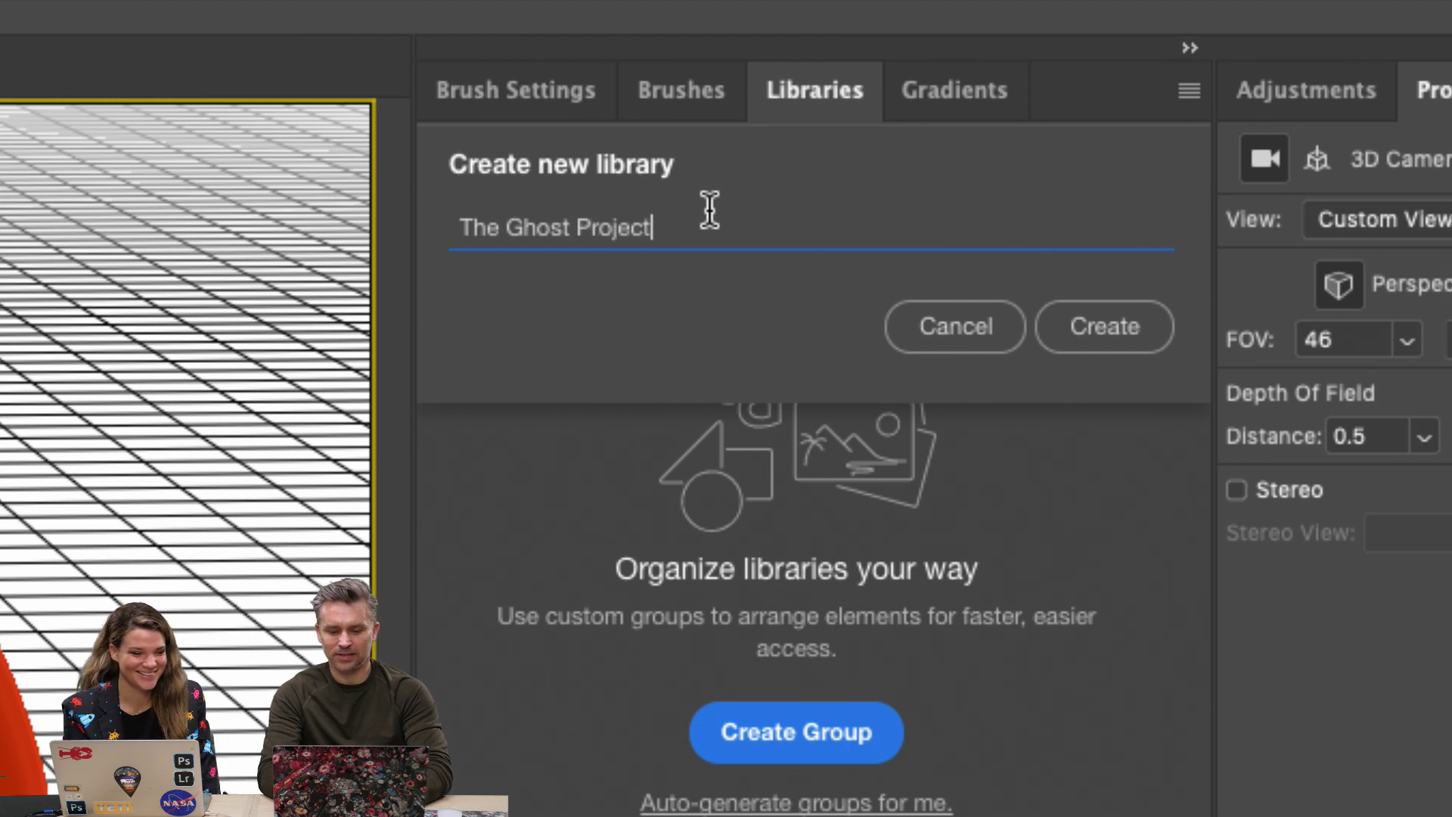
pyautogui.click(1100, 325)
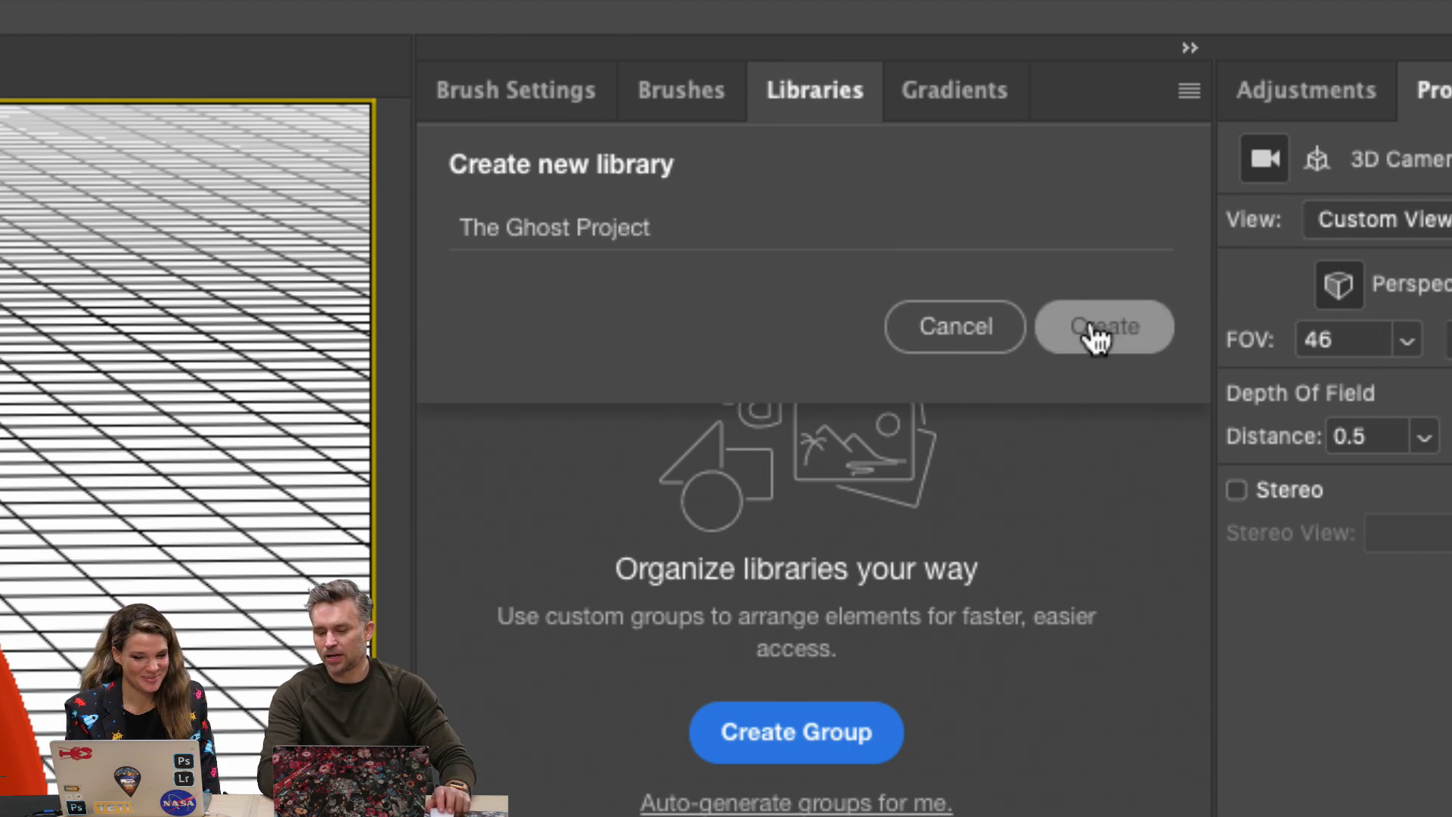
# View the collaboration invitation form for The Ghost Project library in the browser, and return to Photoshop.
pyautogui.click(1188, 89)
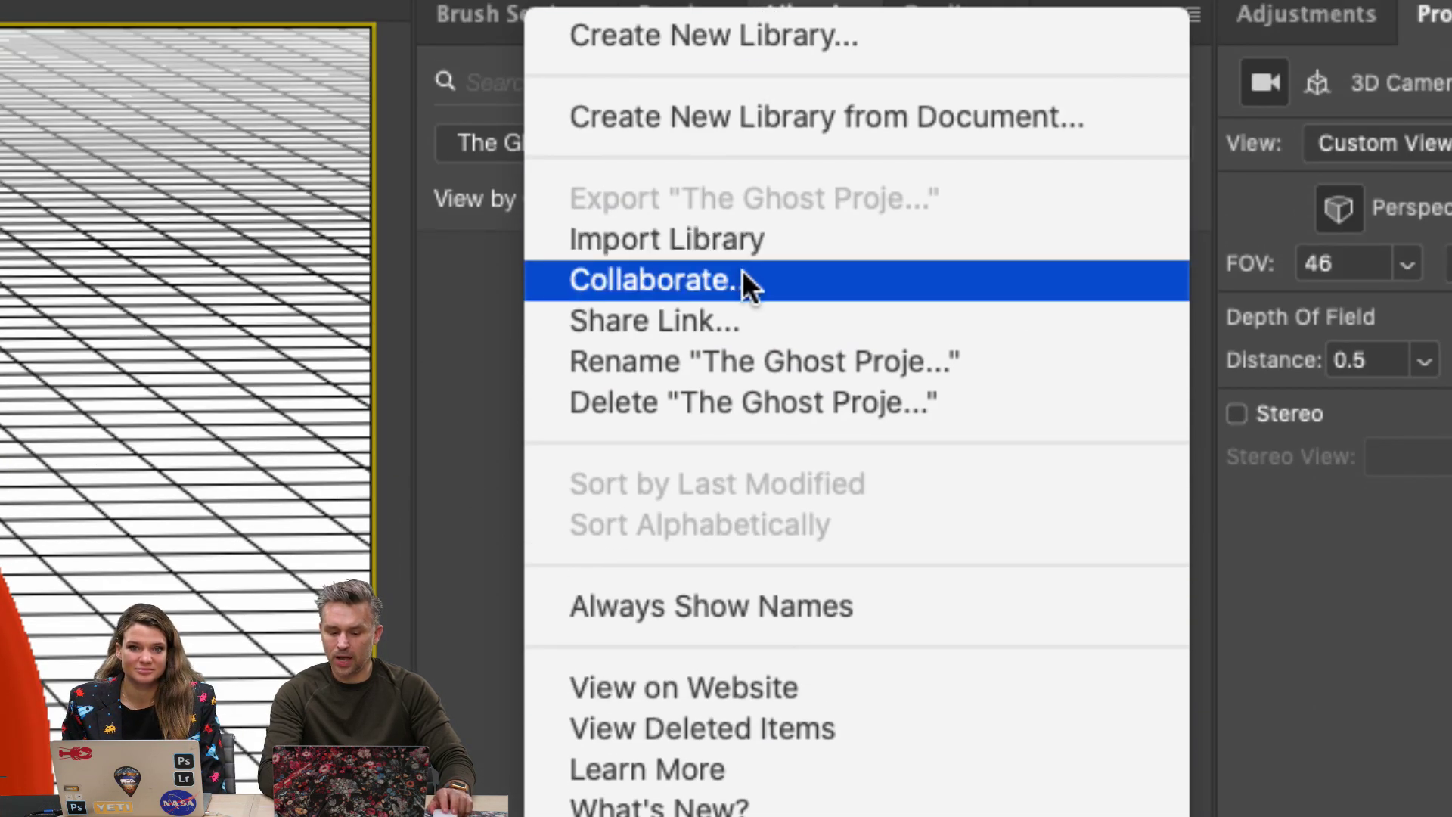
pyautogui.click(743, 271)
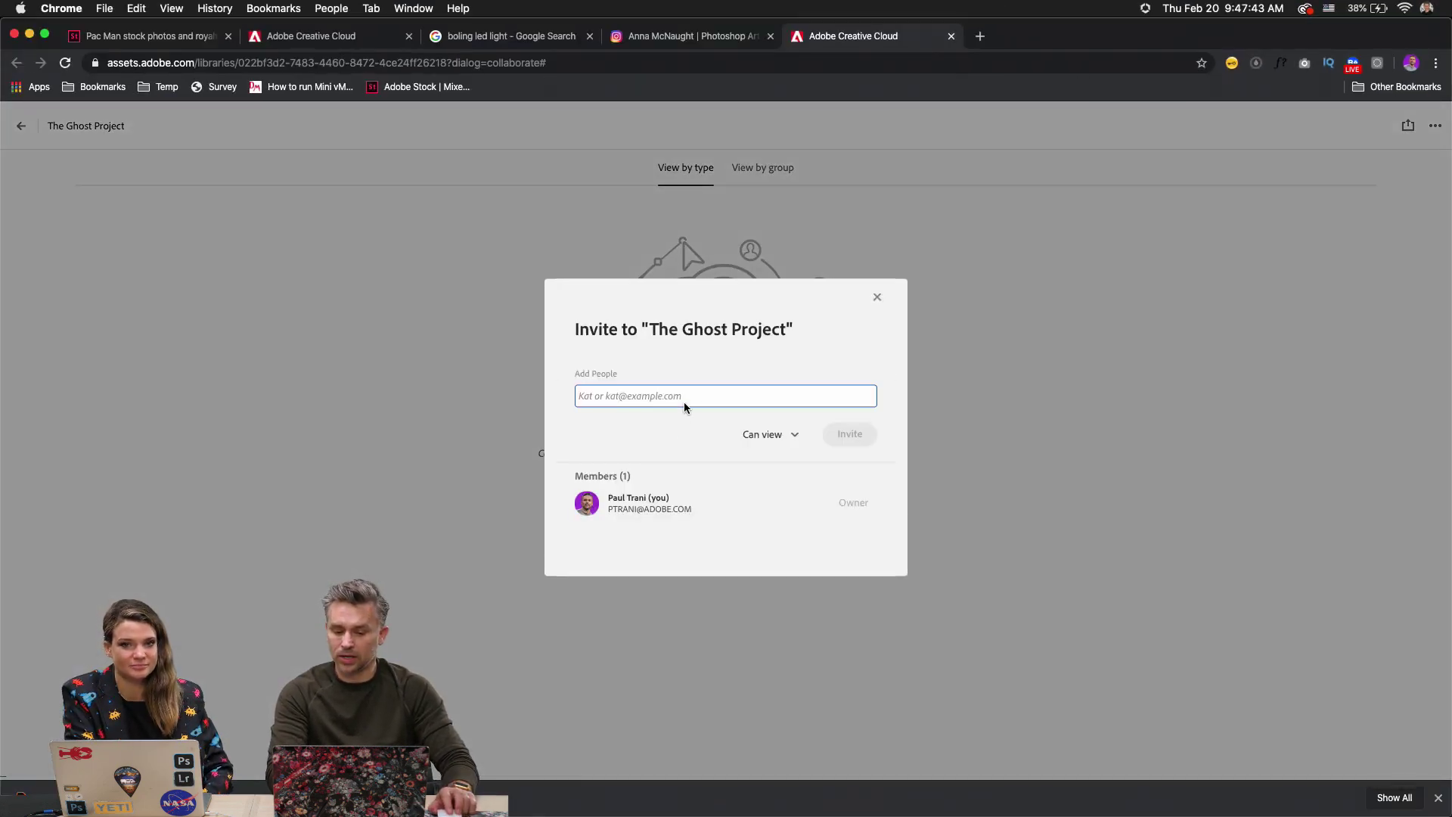
pyautogui.click(146, 237)
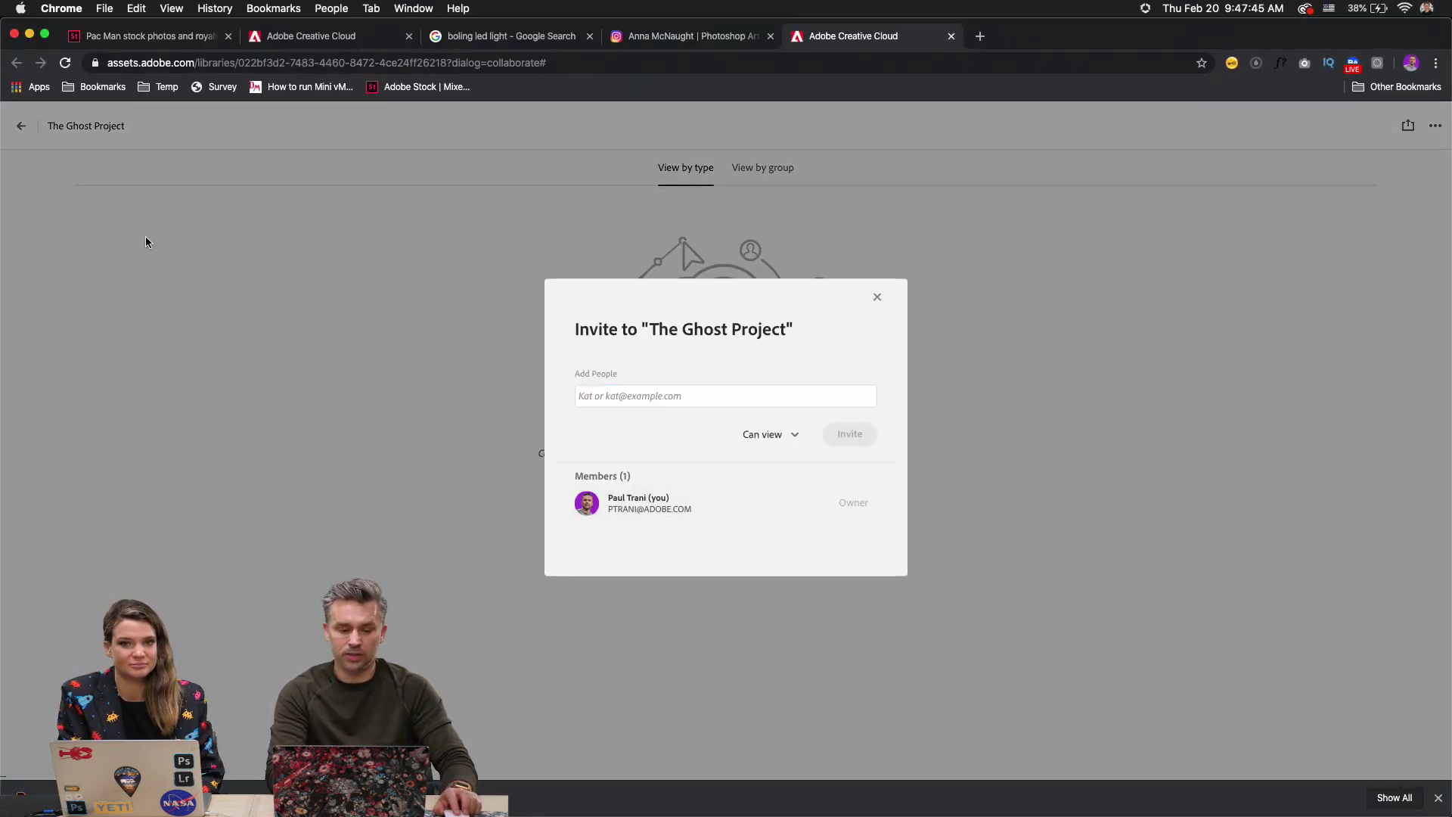
pyautogui.click(29, 34)
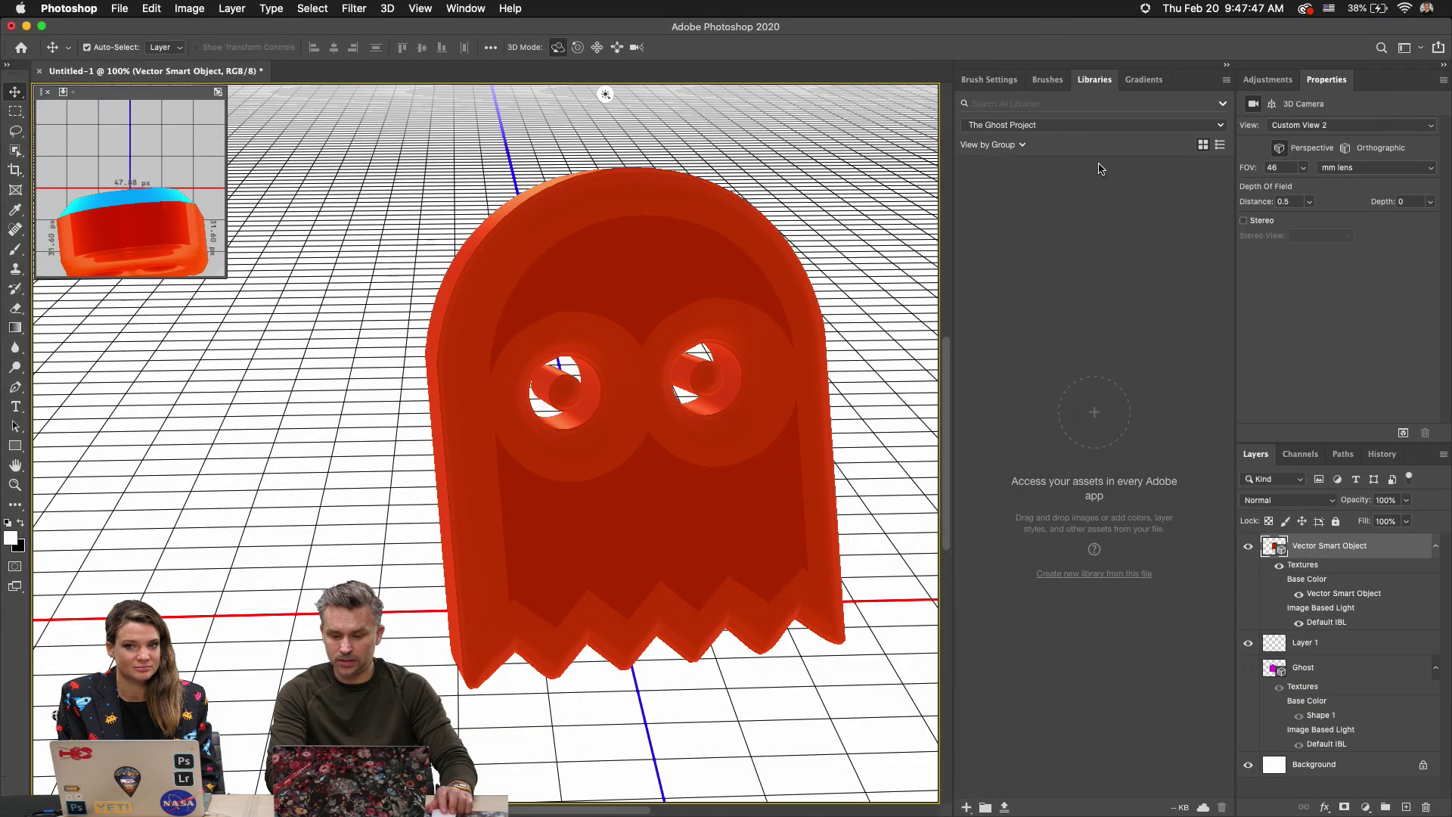
# Rename the Vector Smart Object layer as Ghostface and add it to the Adobe Live library.
pyautogui.click(1037, 127)
pyautogui.click(1006, 167)
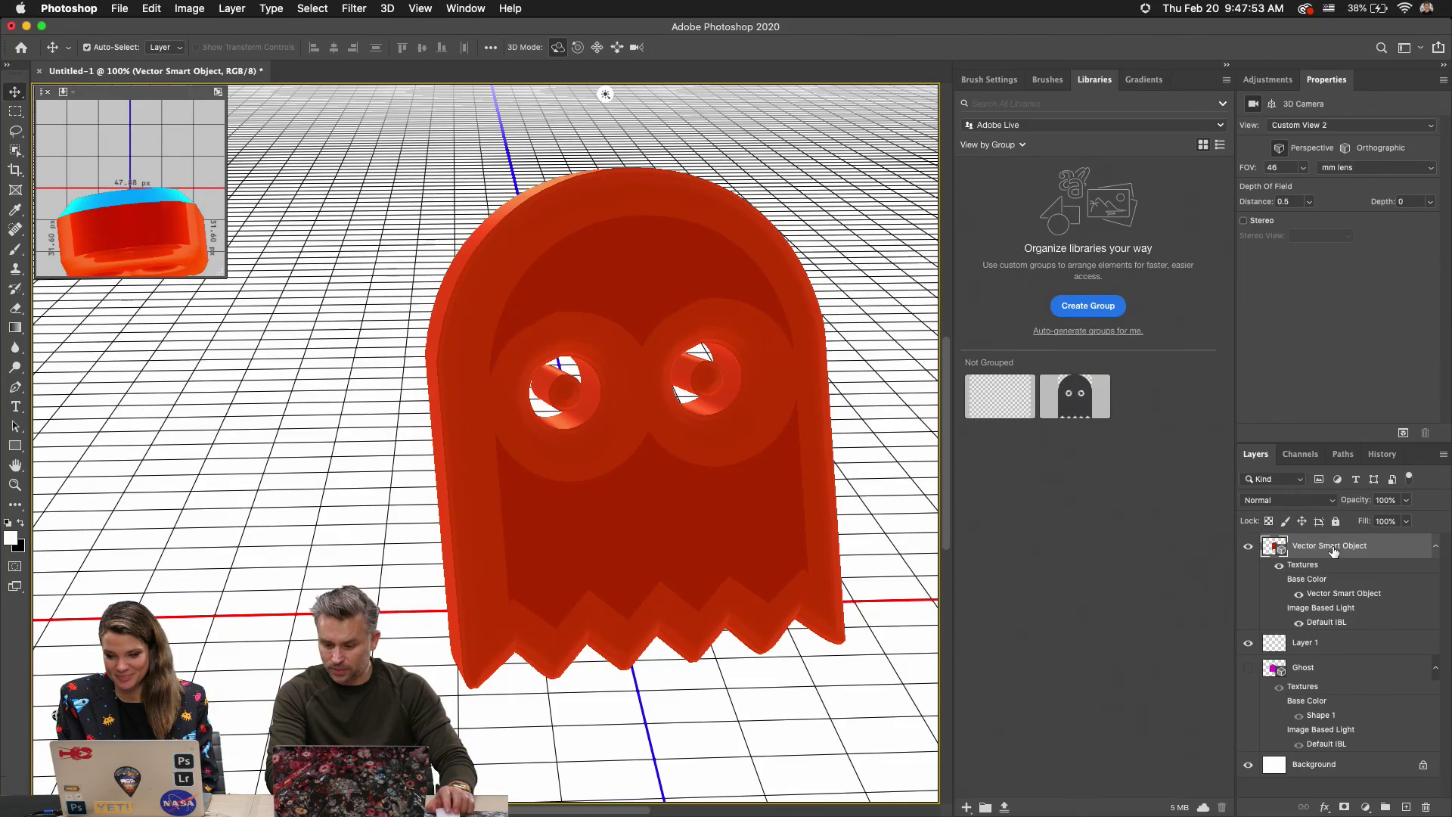
pyautogui.moveTo(1334, 550)
pyautogui.mouseDown()
pyautogui.moveTo(1216, 437)
pyautogui.moveTo(1331, 543)
pyautogui.mouseUp()
pyautogui.doubleClick(1330, 541)
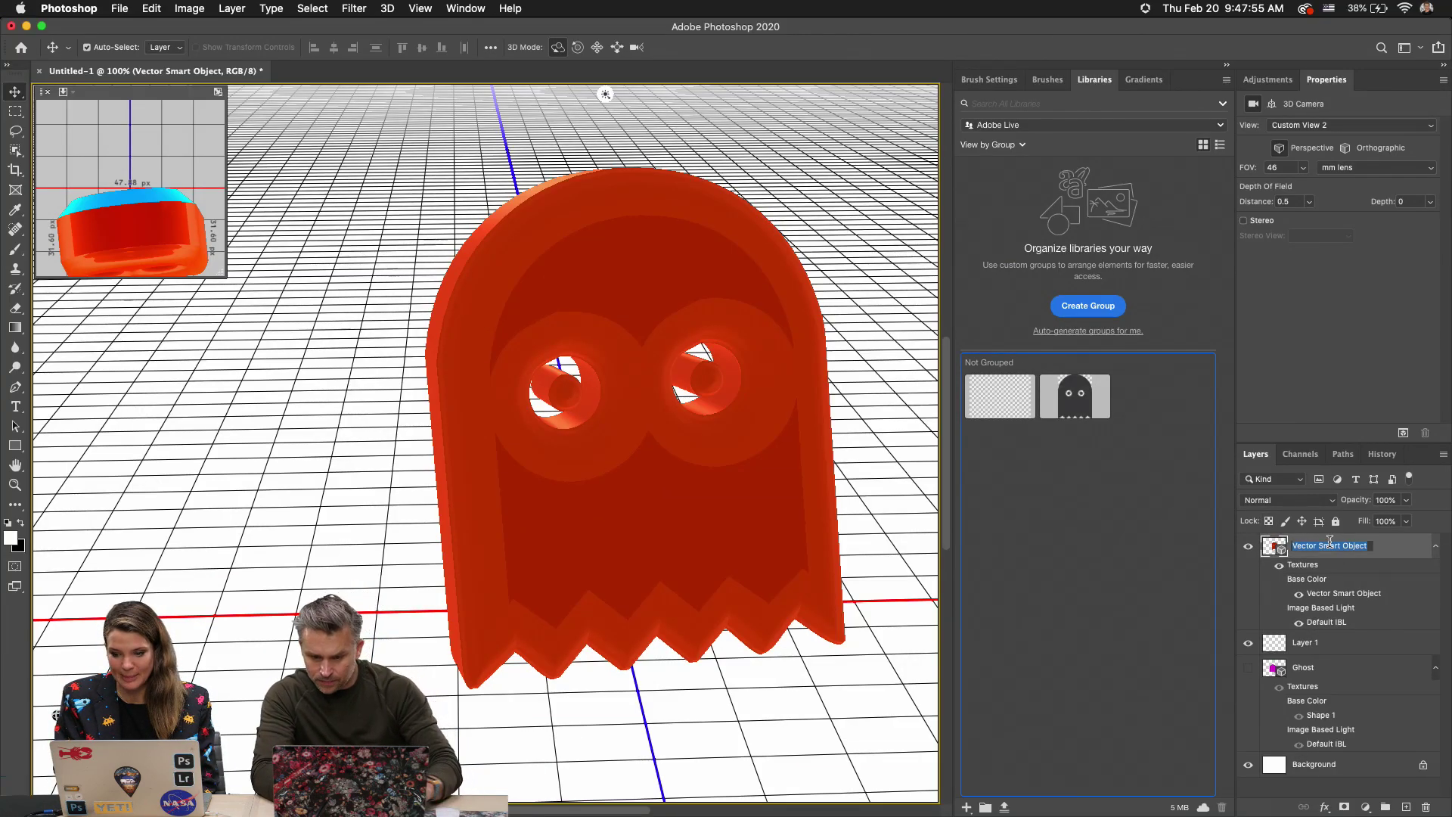
pyautogui.write('Ghost')
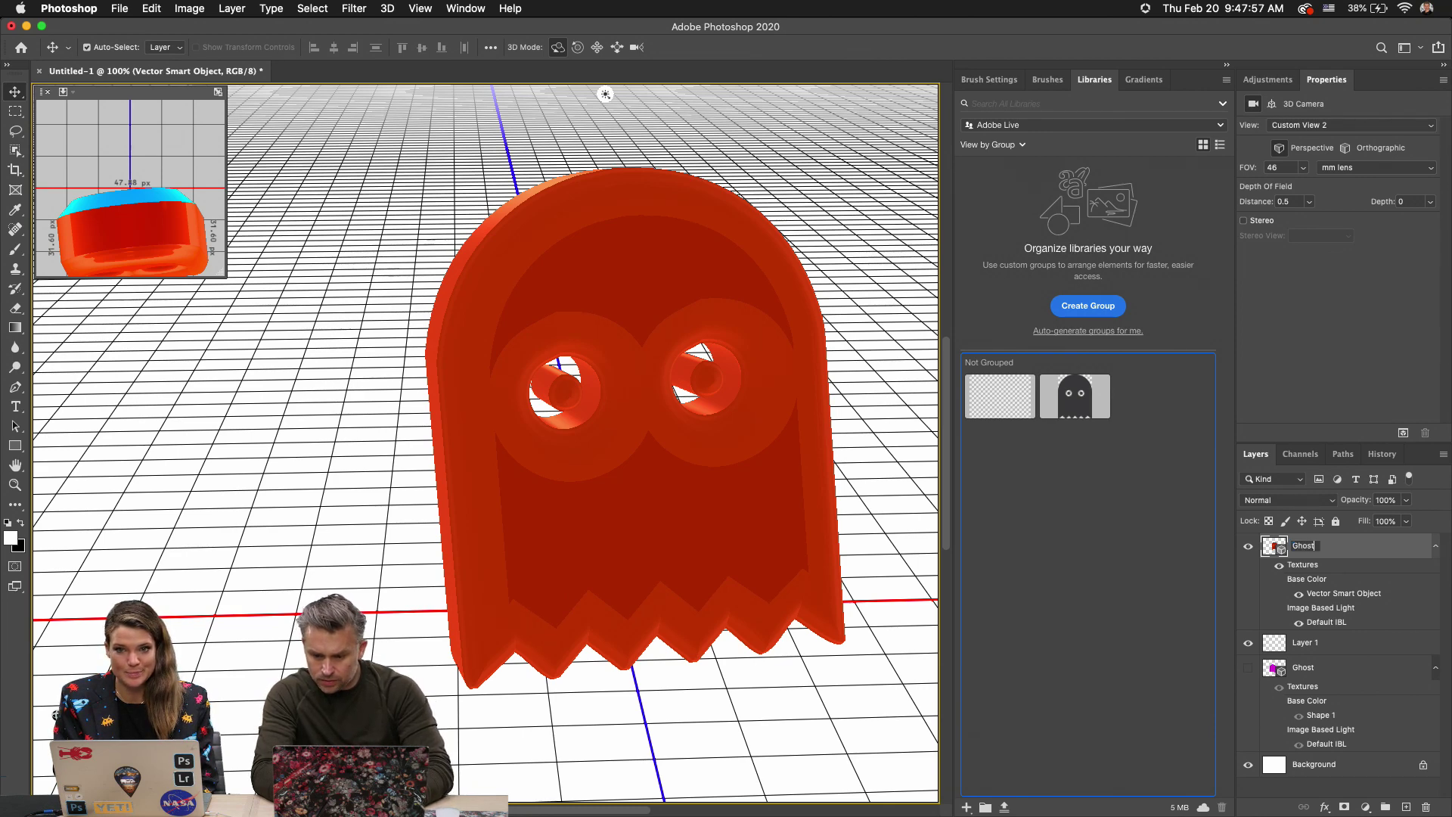
pyautogui.write('facew')
pyautogui.press('Return')
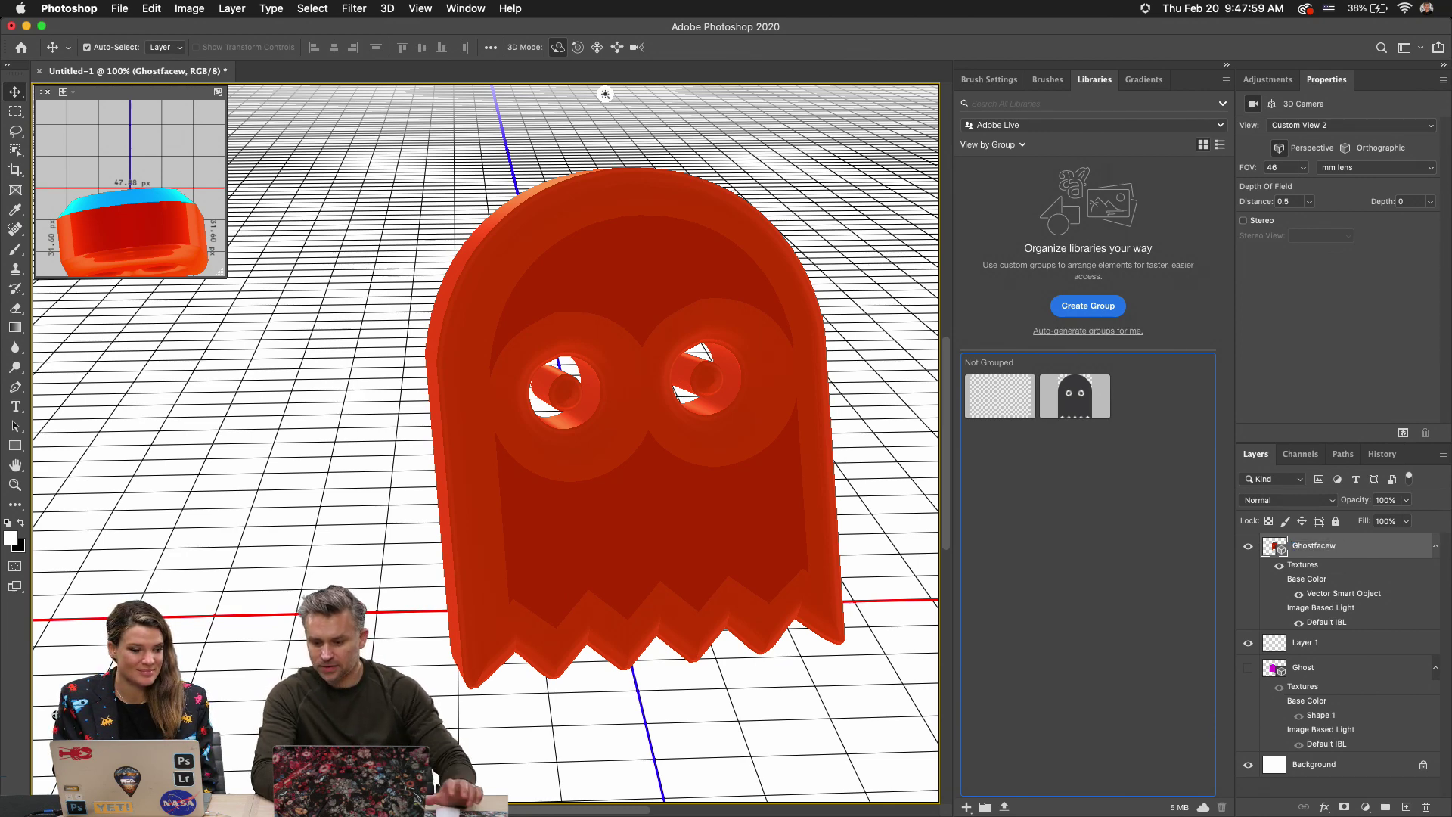
pyautogui.doubleClick(1327, 545)
pyautogui.press('Right')
pyautogui.press('BackSpace')
pyautogui.press('Return')
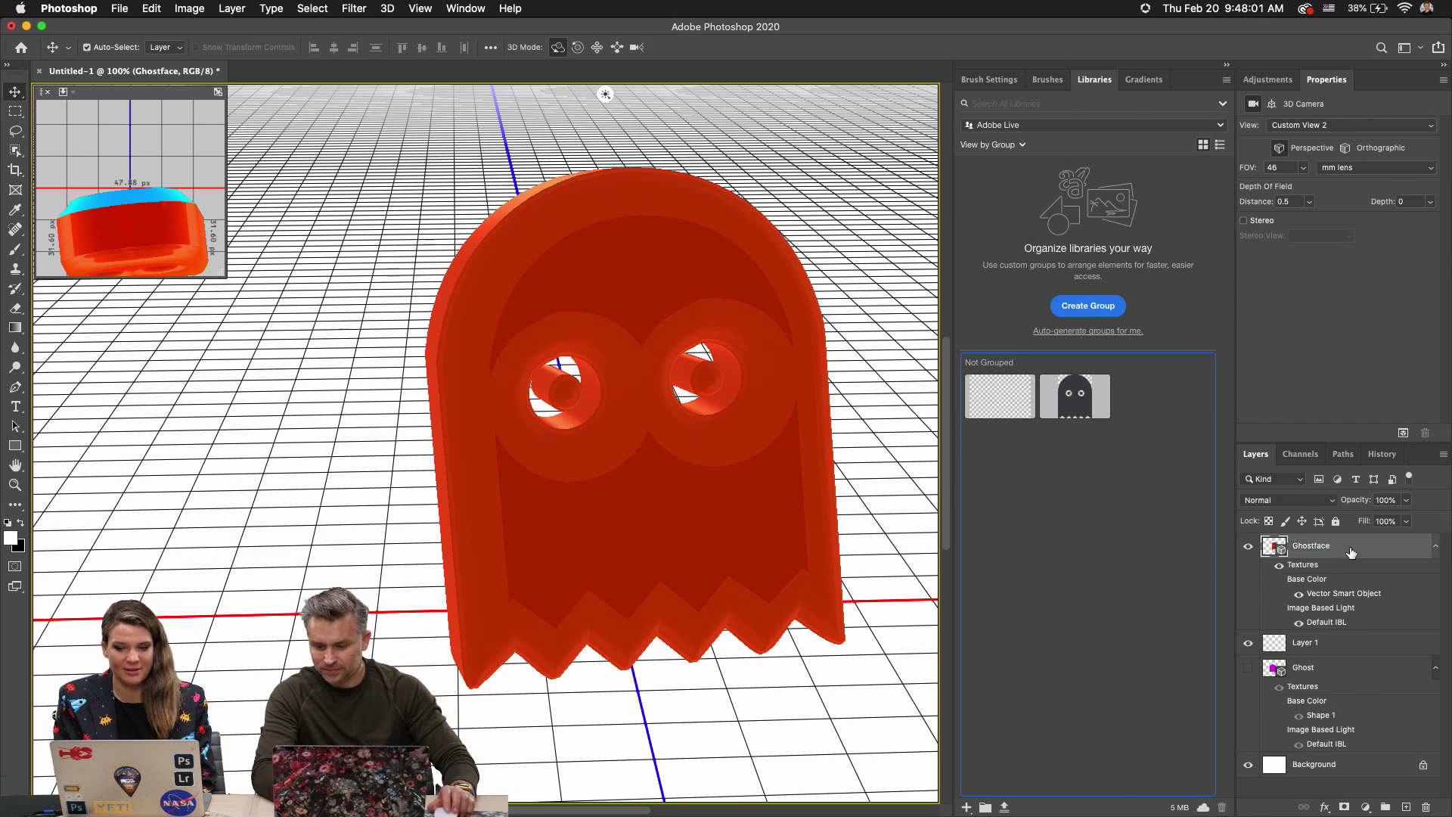
pyautogui.moveTo(1328, 546); pyautogui.dragTo(1124, 433)
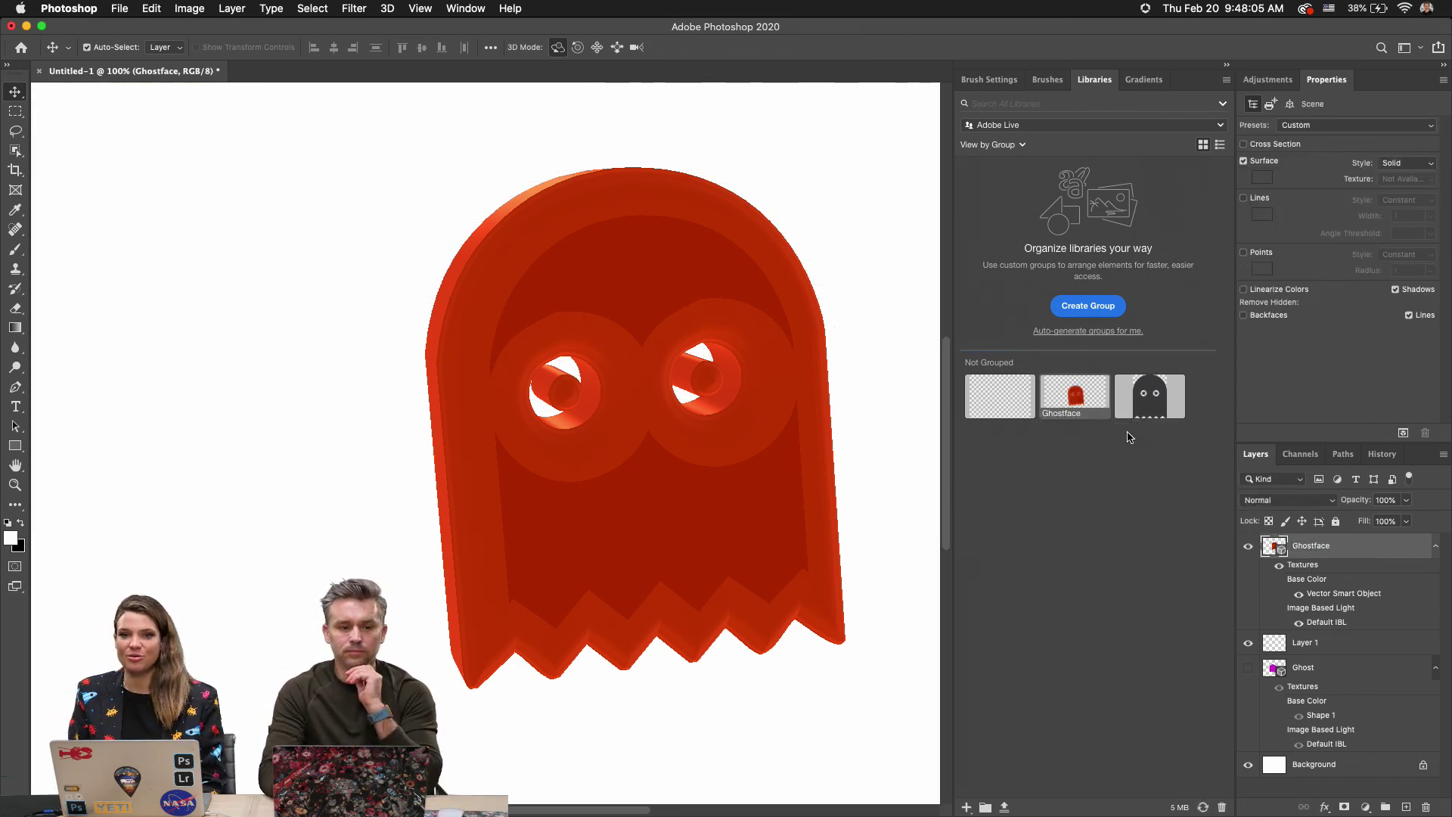
# Open the Ghostface library asset for editing and zoom its 3D camera in until the ghost fills most of the canvas height.
pyautogui.press('super+minus')
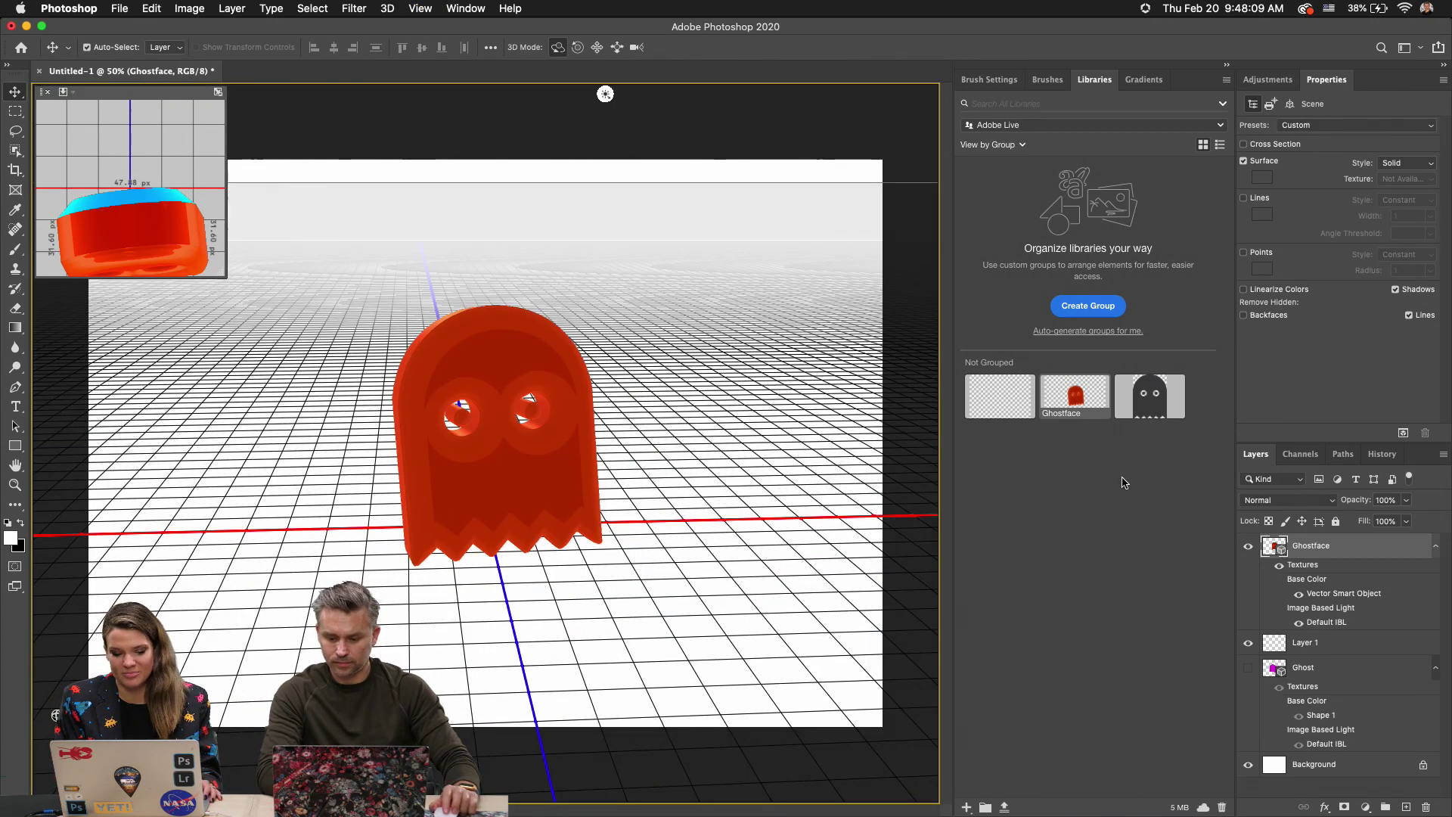
pyautogui.doubleClick(1067, 395)
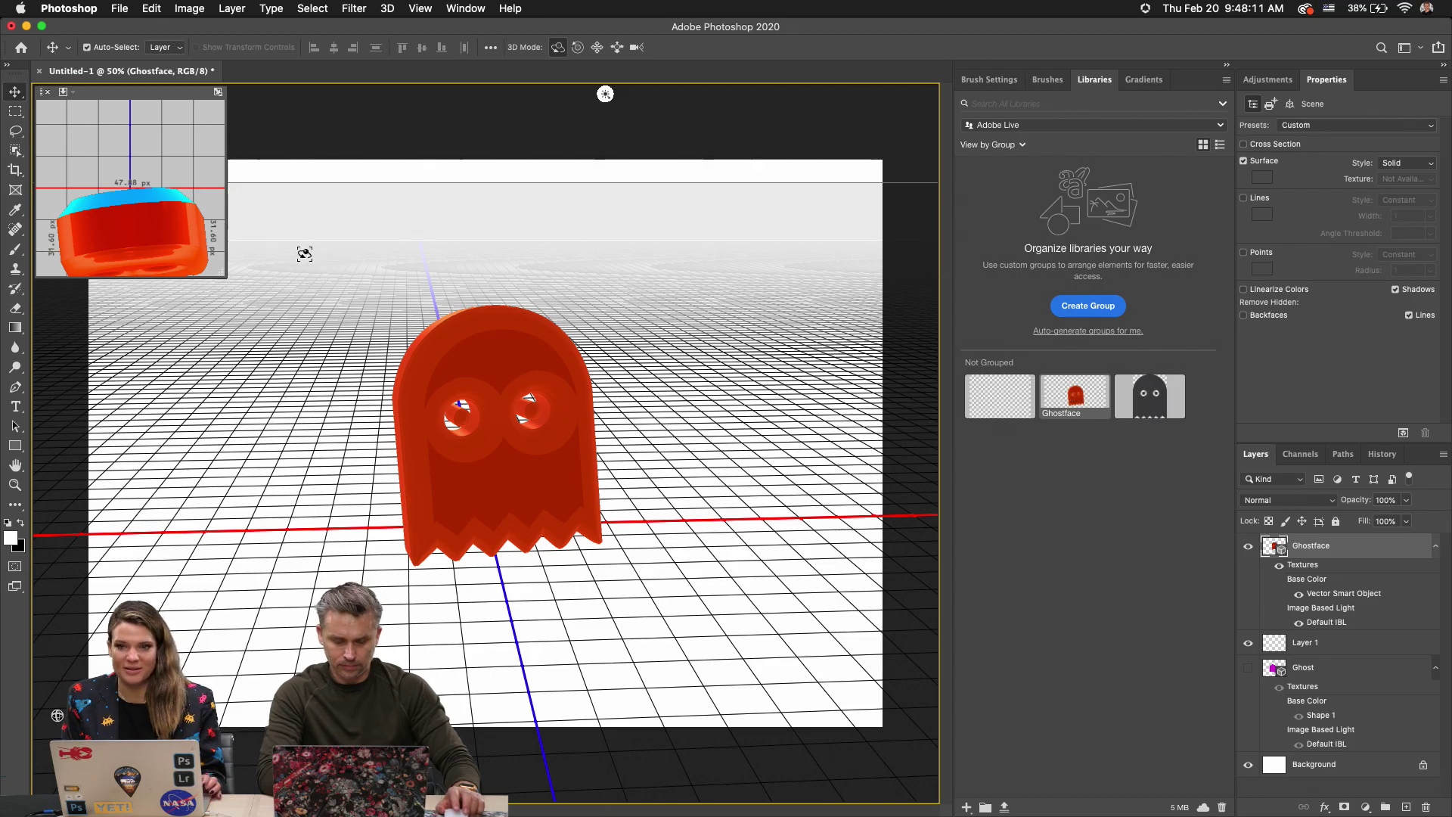
pyautogui.click(637, 48)
pyautogui.moveTo(443, 436); pyautogui.dragTo(463, 201)
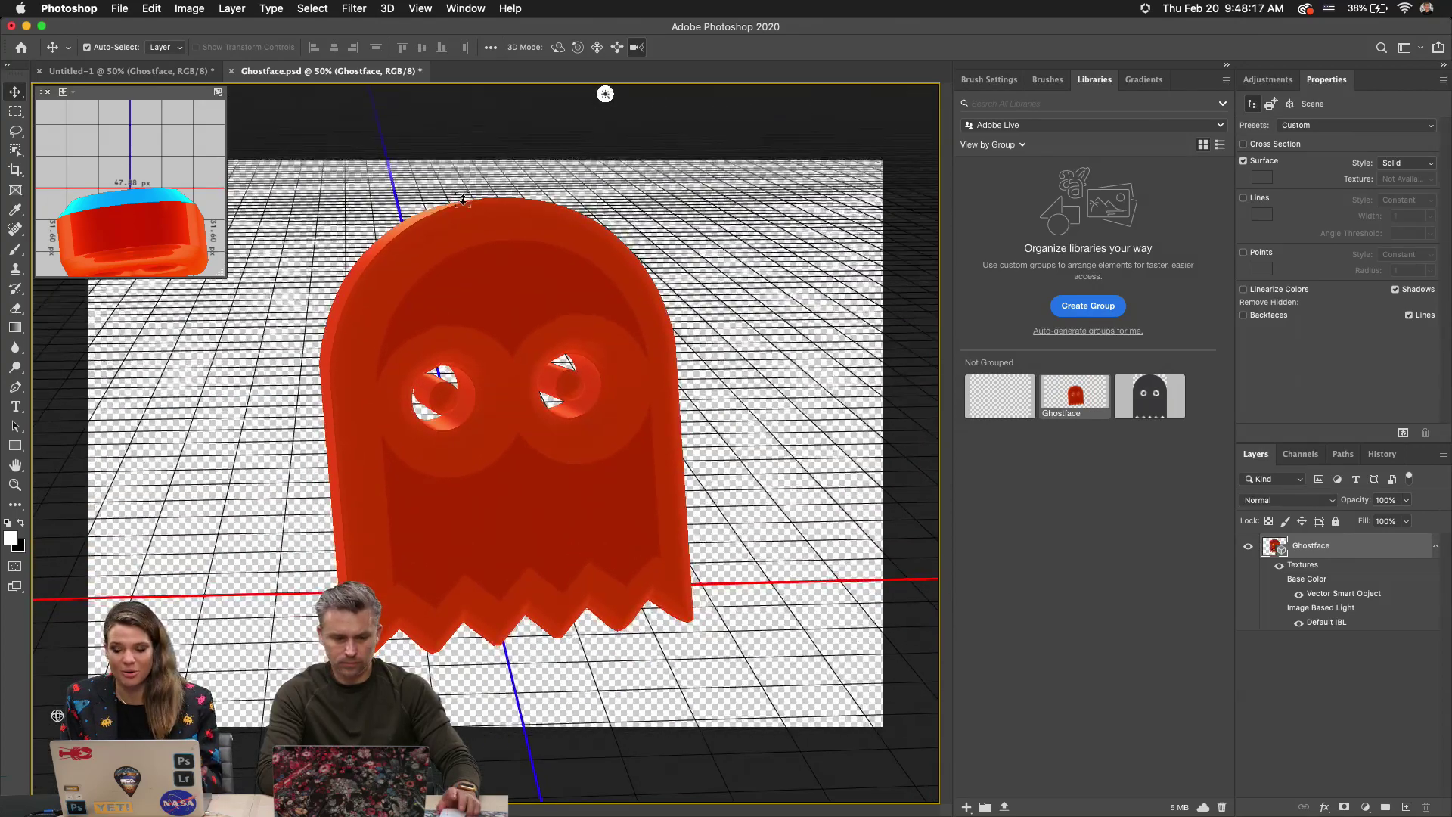
# Set the Ghostface.psd canvas width to 1500 pixels, turn off further clipping warnings, and save the document.
pyautogui.click(188, 9)
pyautogui.click(195, 141)
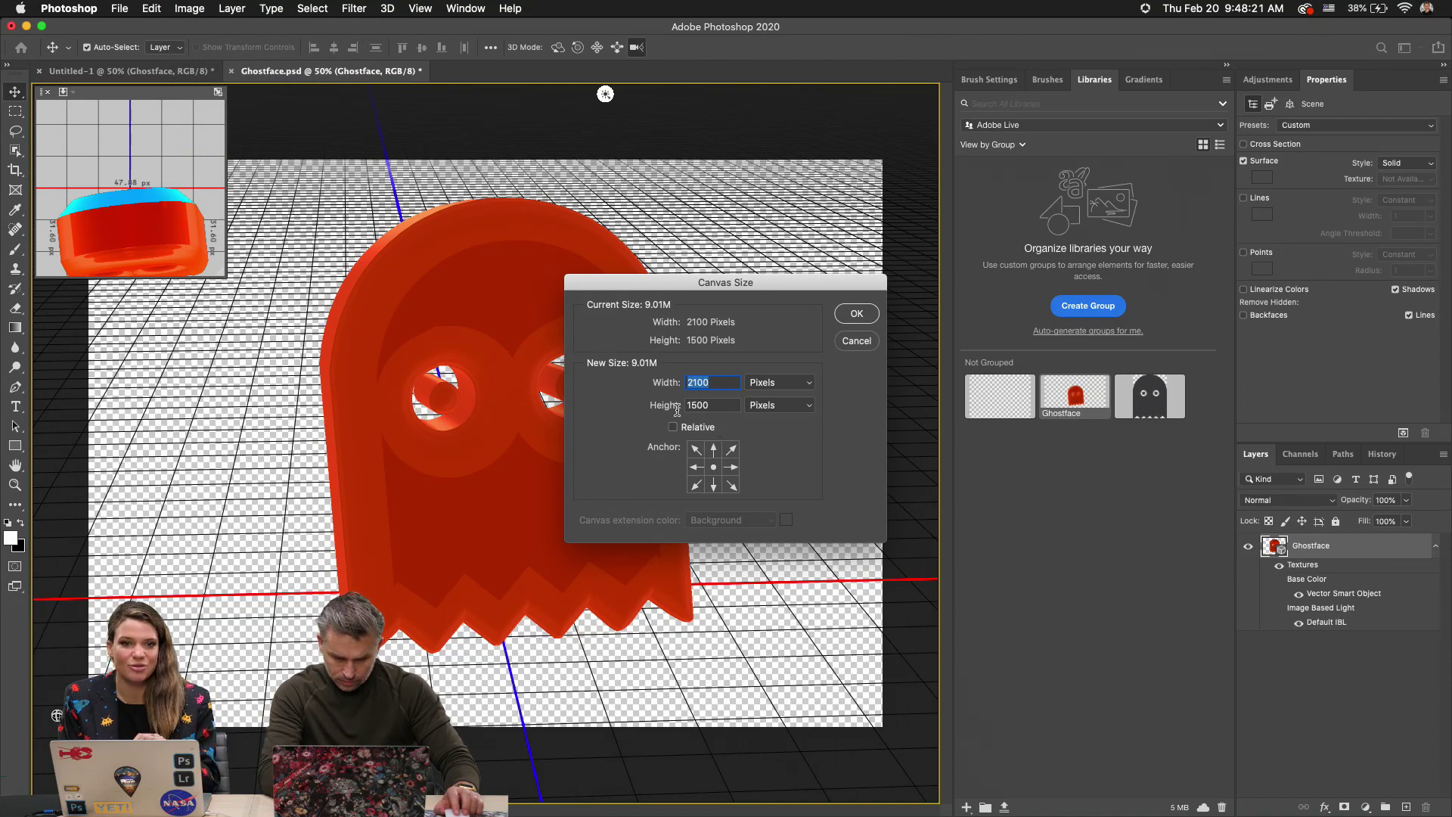
pyautogui.click(677, 408)
pyautogui.click(723, 381)
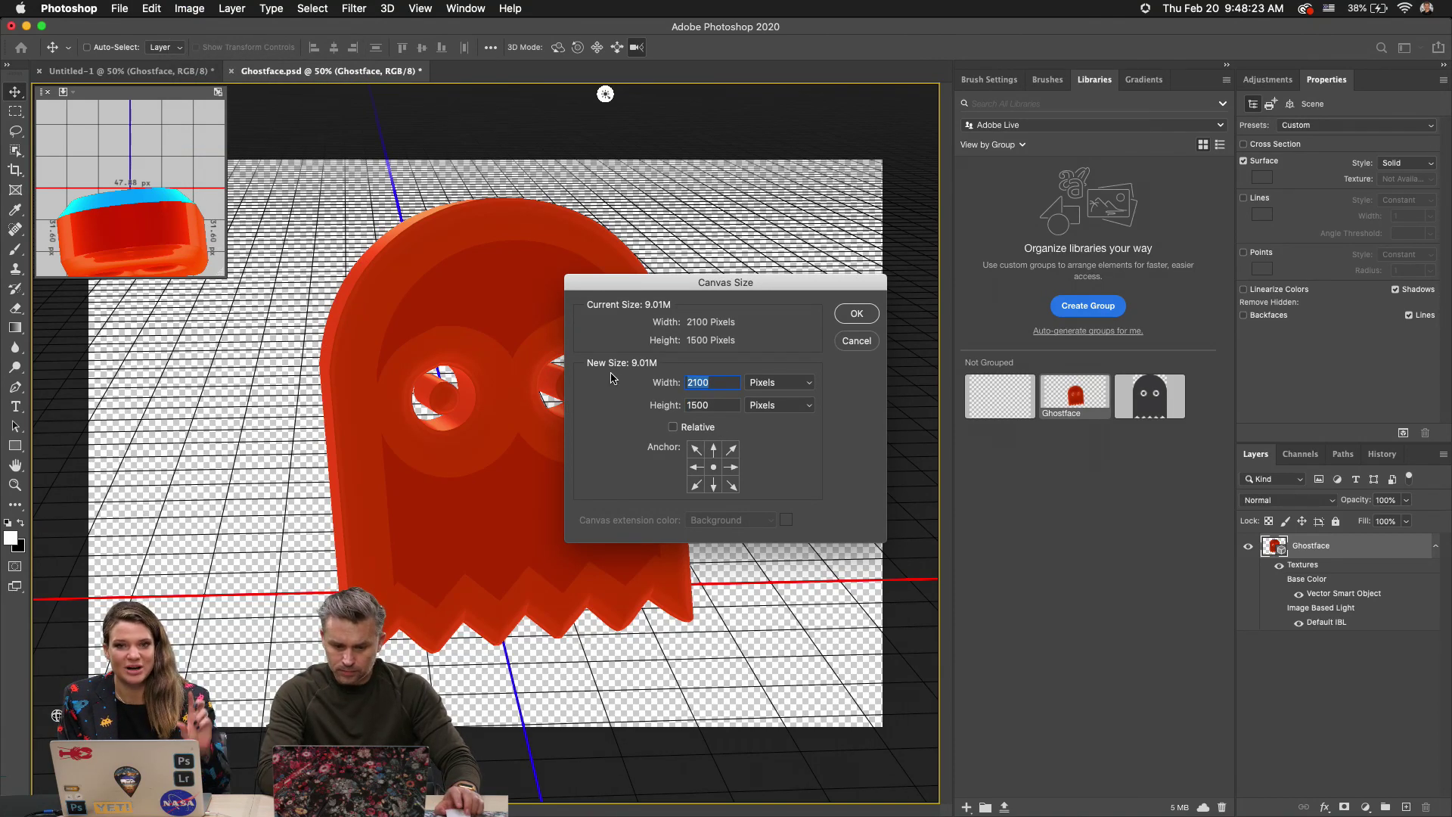
pyautogui.write('1500')
pyautogui.click(849, 316)
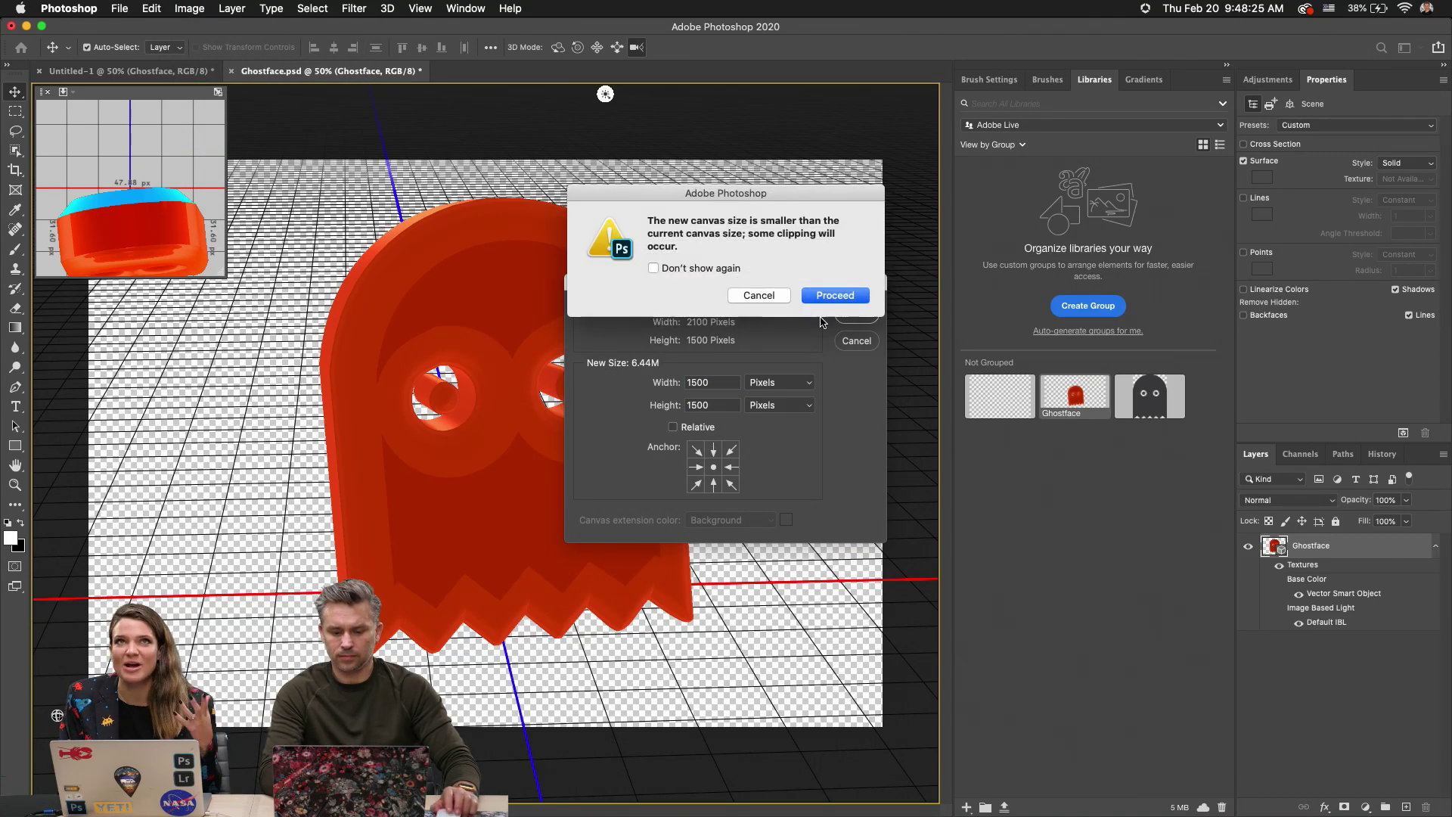
pyautogui.click(689, 269)
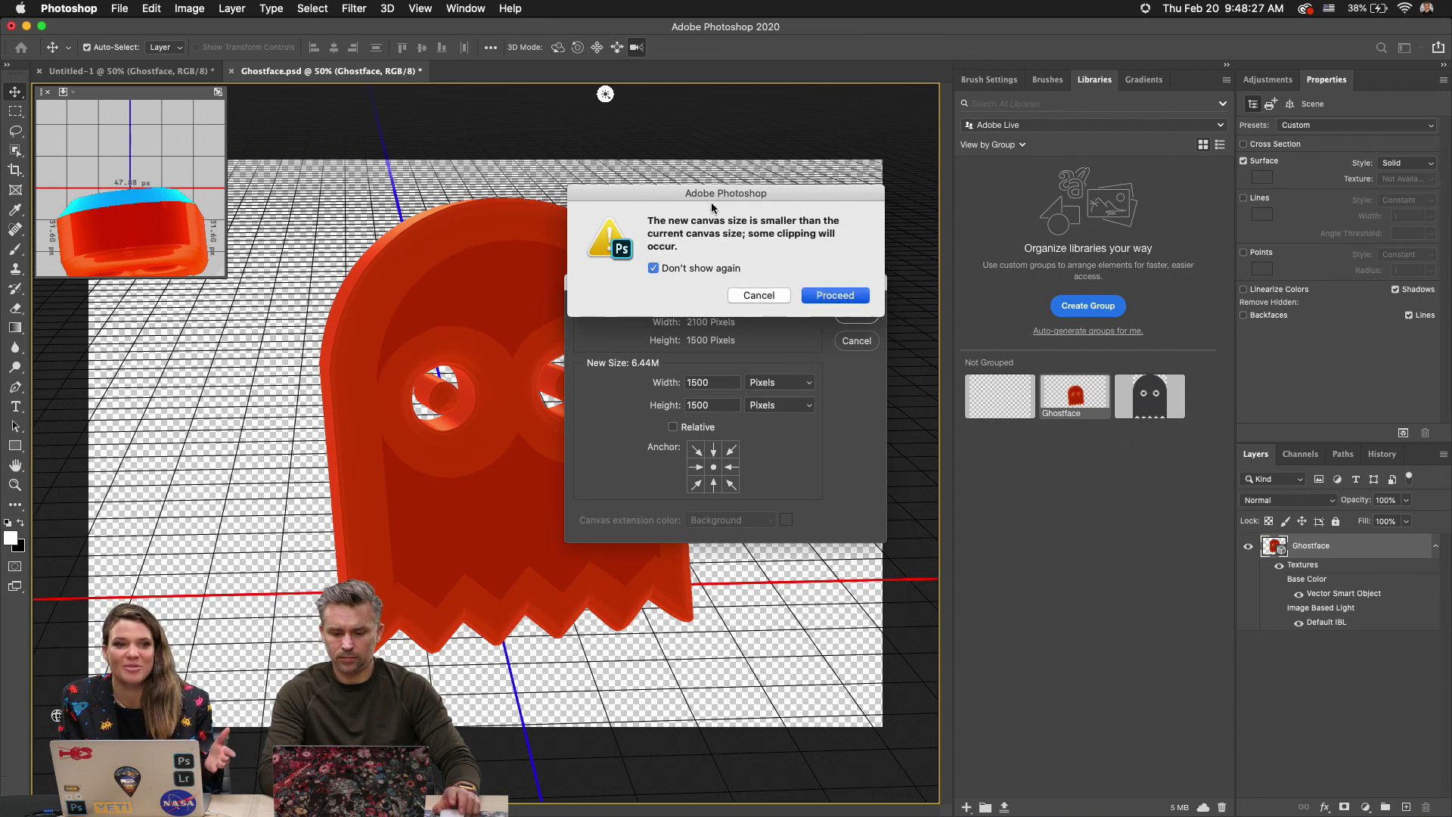
pyautogui.press('Return')
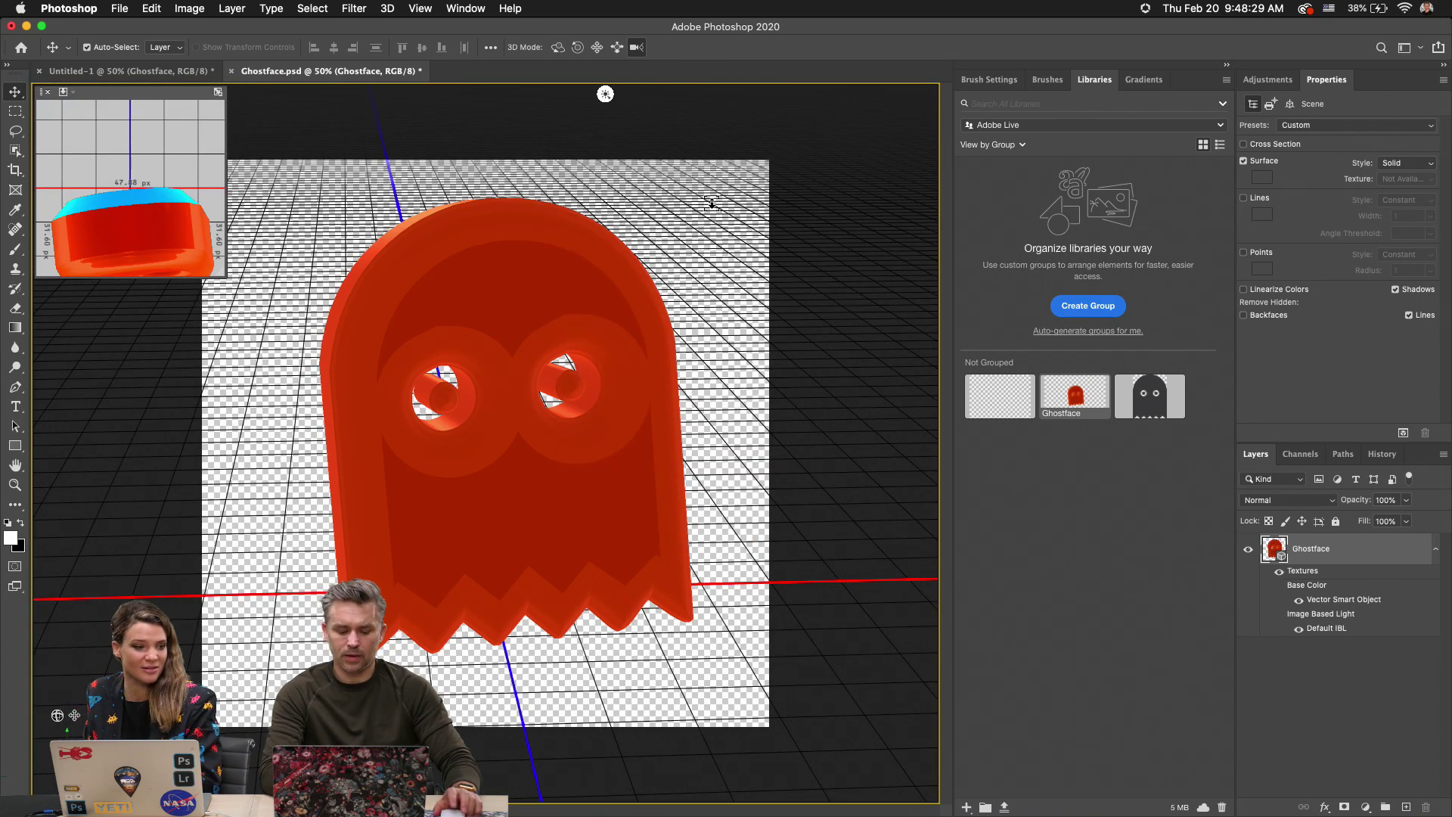
pyautogui.press('super+s')
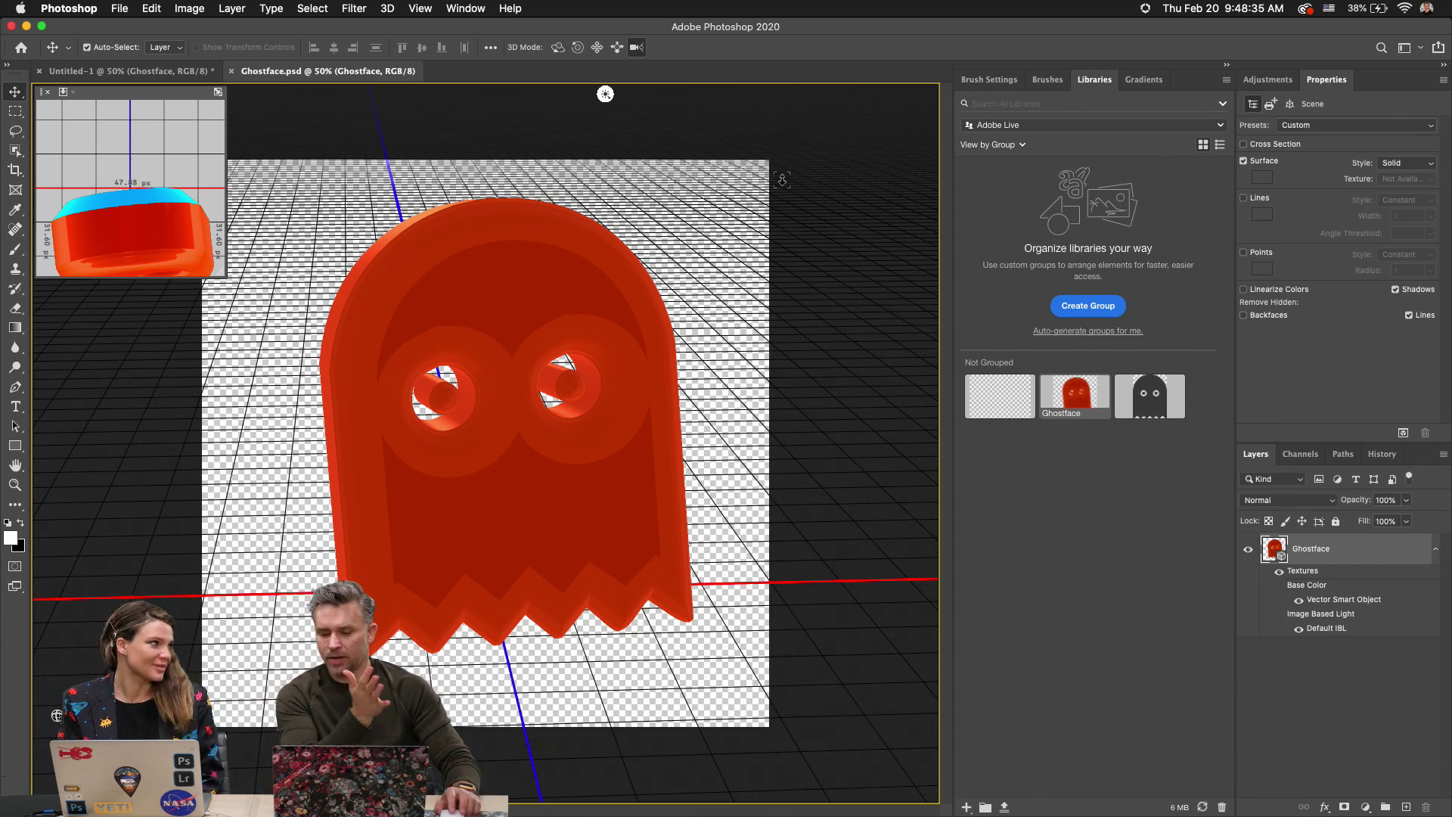
# Browse the Nature library's Statues, Insects, Flowers, Branches, and Full Nature Images groups to examine how its assets are organized.
pyautogui.click(1065, 129)
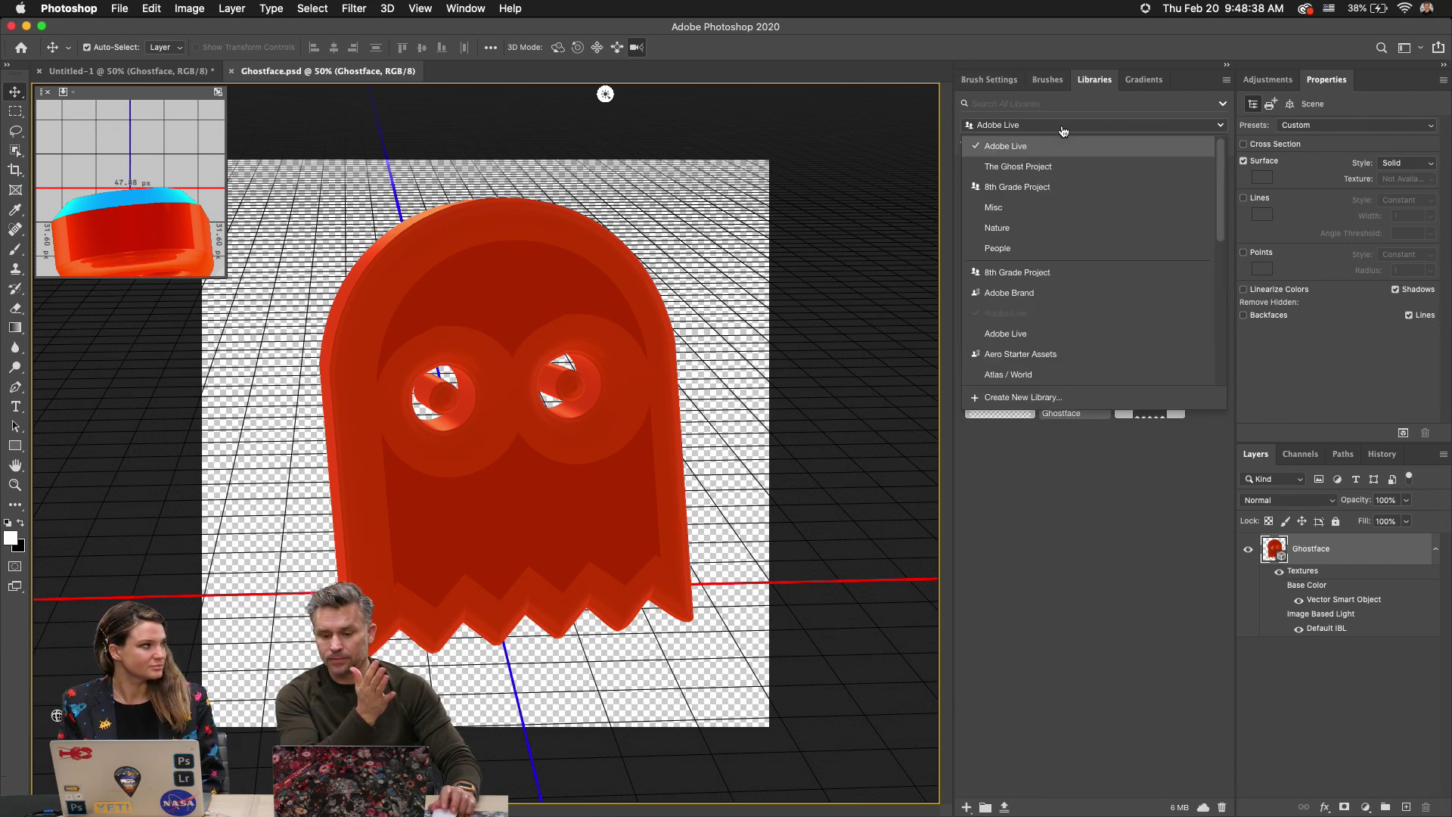
pyautogui.click(996, 230)
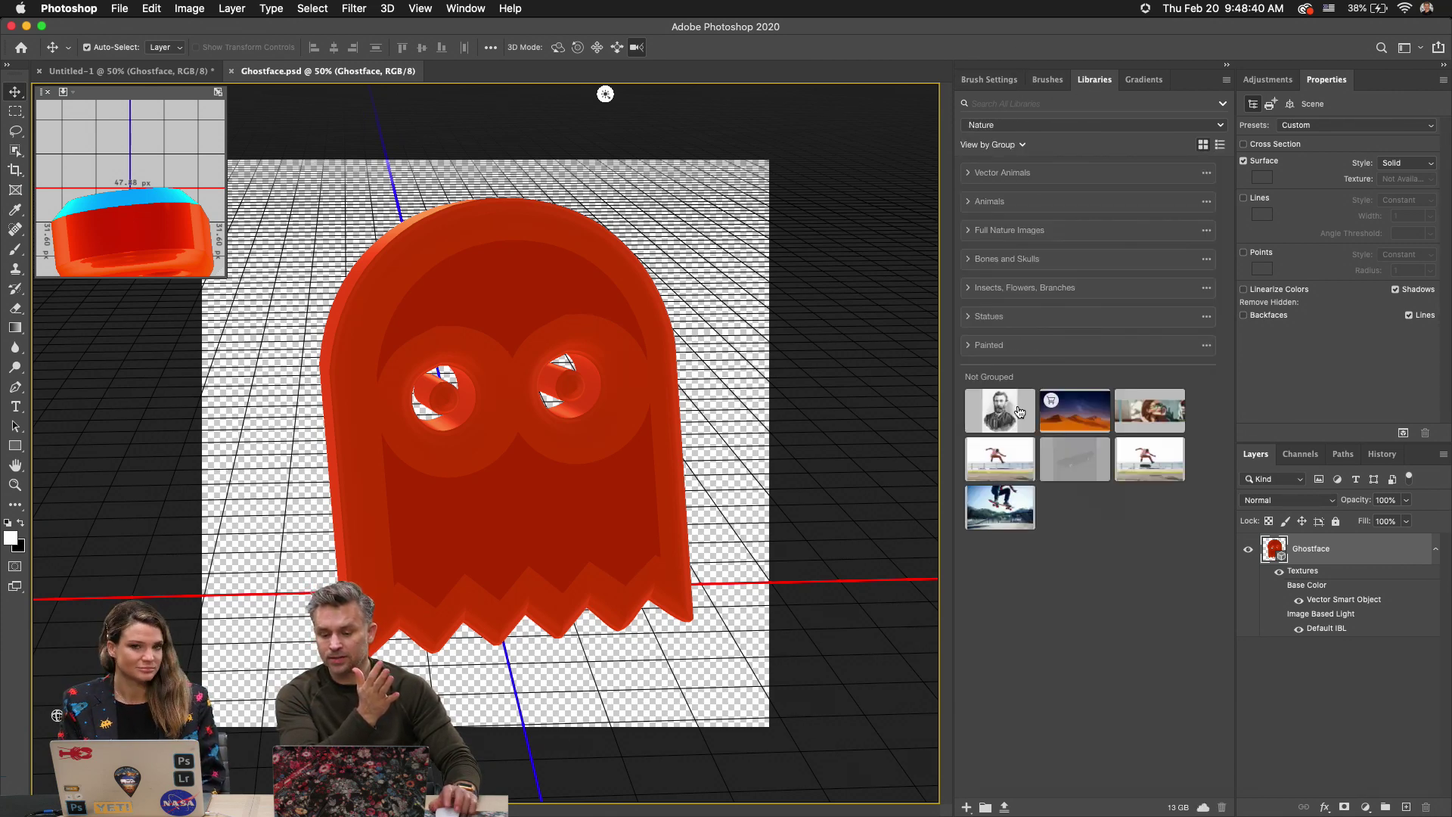
pyautogui.click(968, 317)
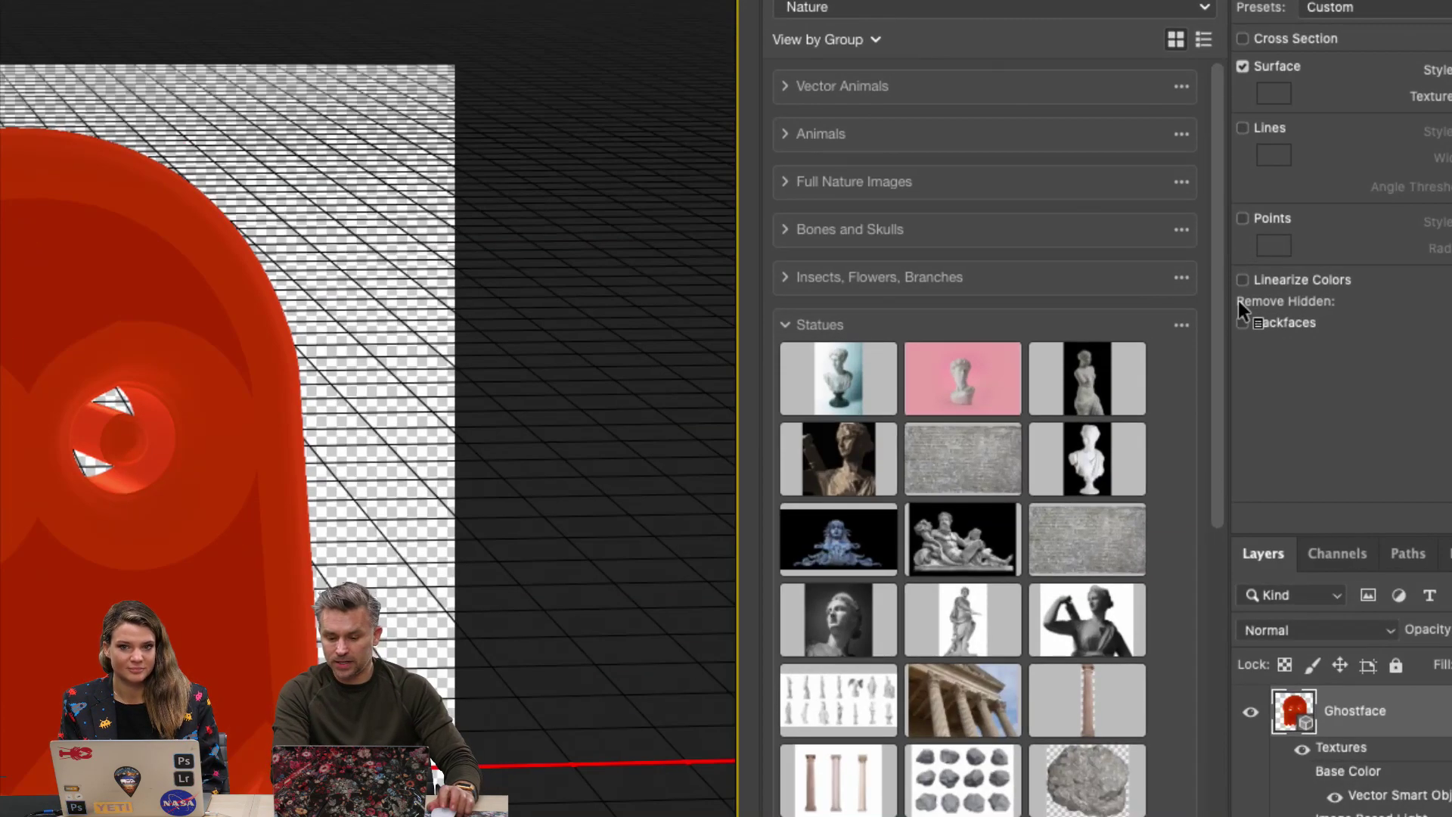
pyautogui.click(786, 280)
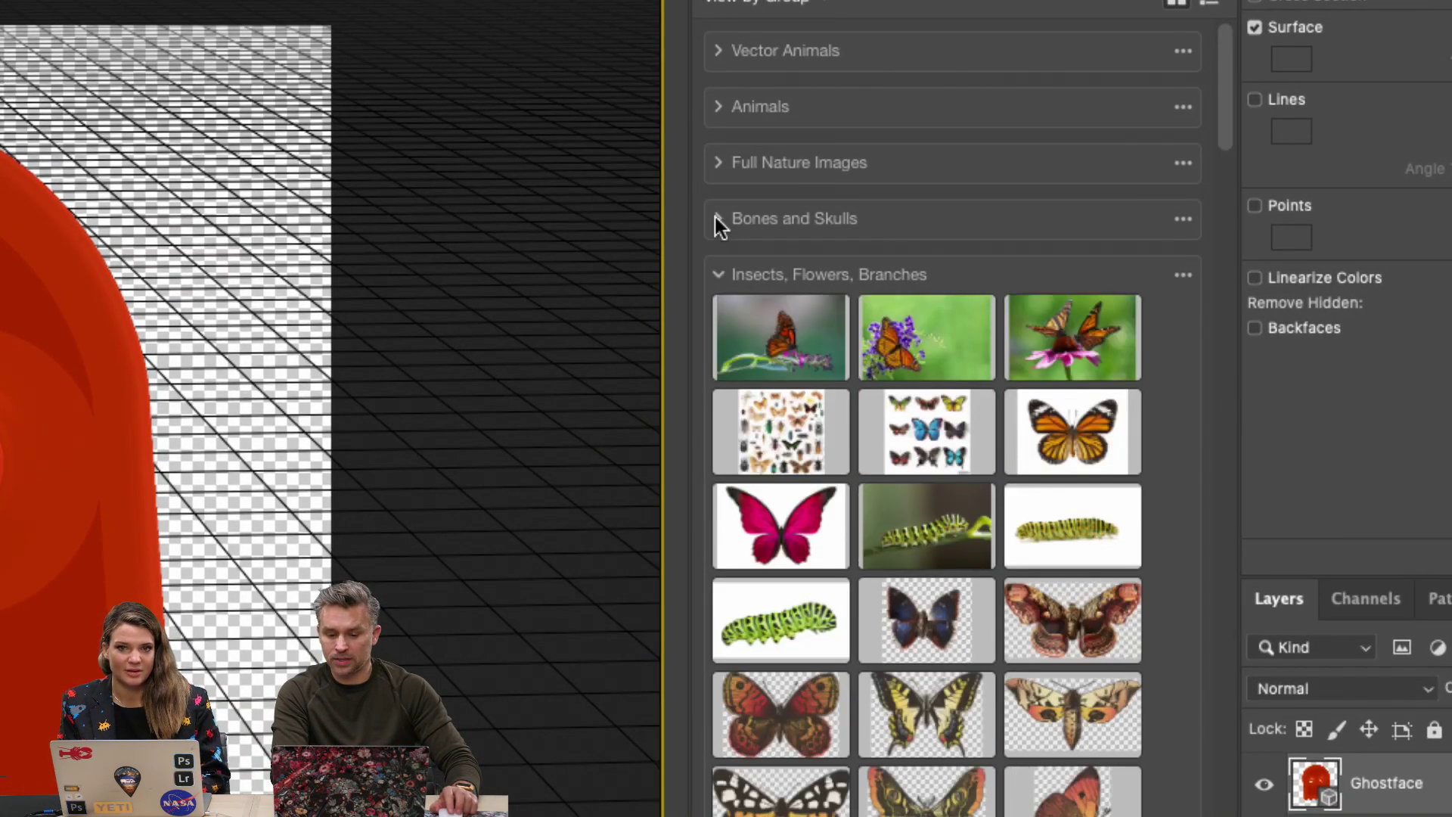
pyautogui.click(718, 221)
pyautogui.click(718, 220)
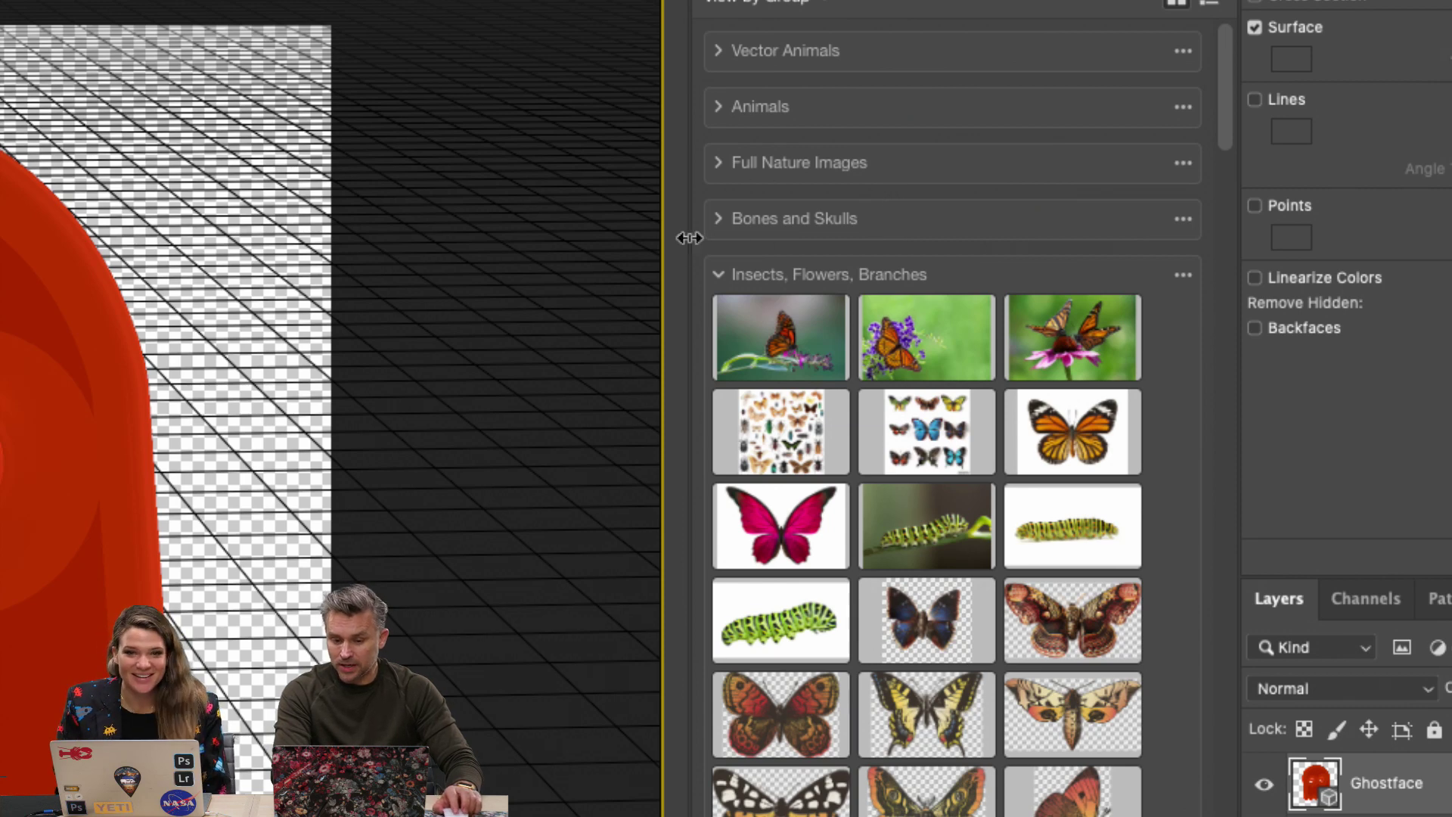
pyautogui.click(719, 165)
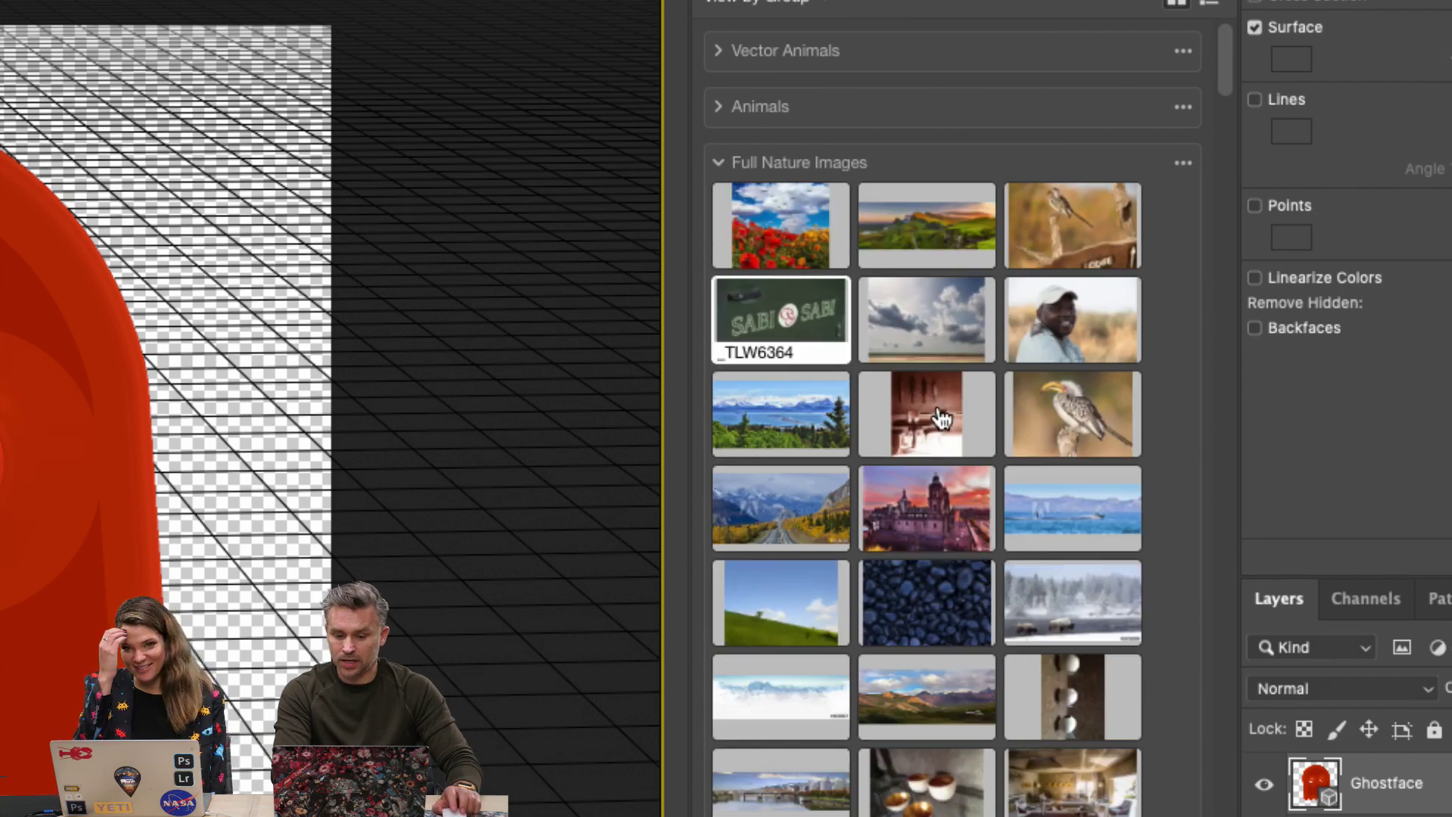
pyautogui.scroll(-5, 914, 347)
pyautogui.scroll(5, 911, 345)
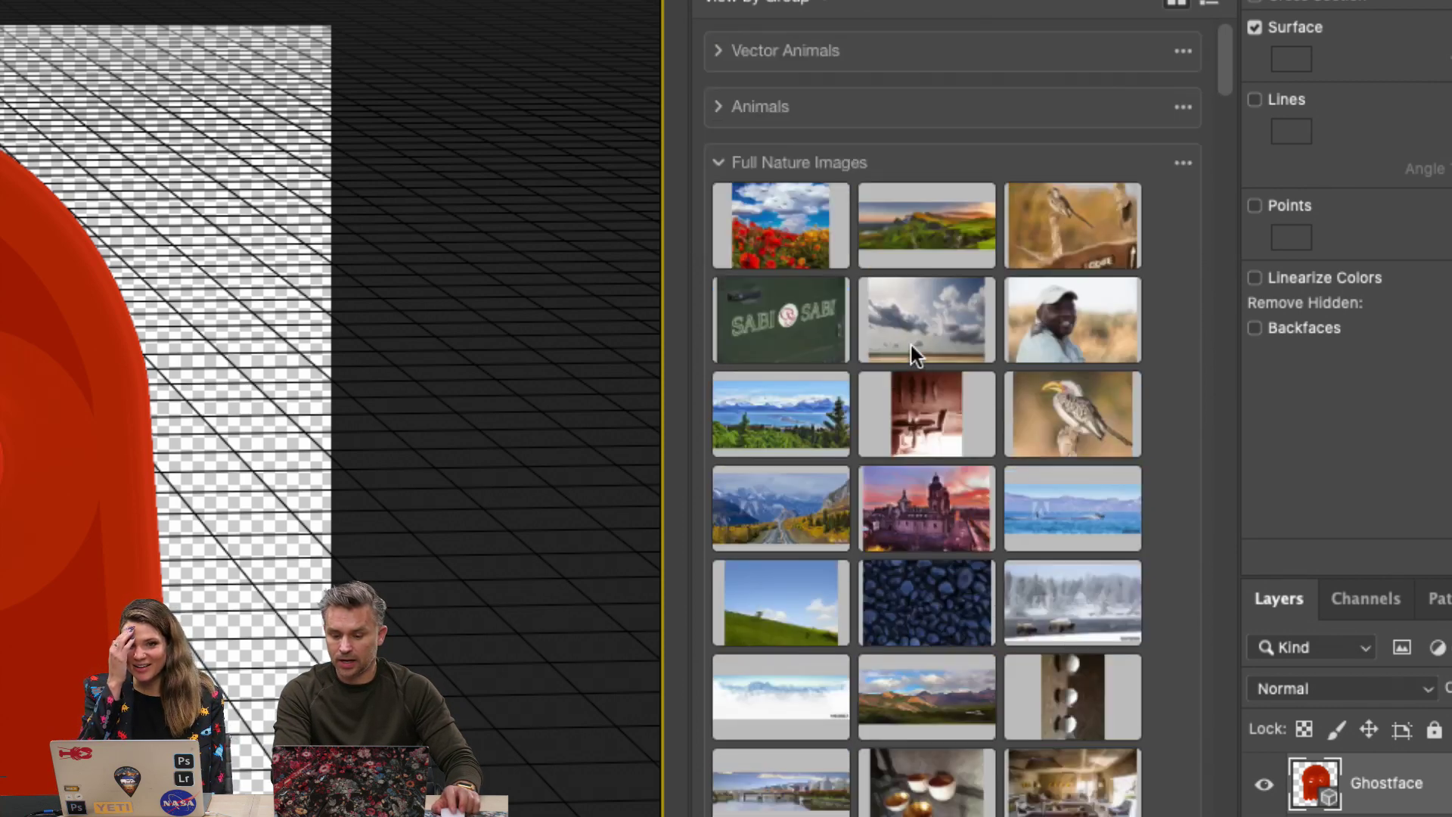
pyautogui.click(719, 165)
pyautogui.scroll(-20, 743, 290)
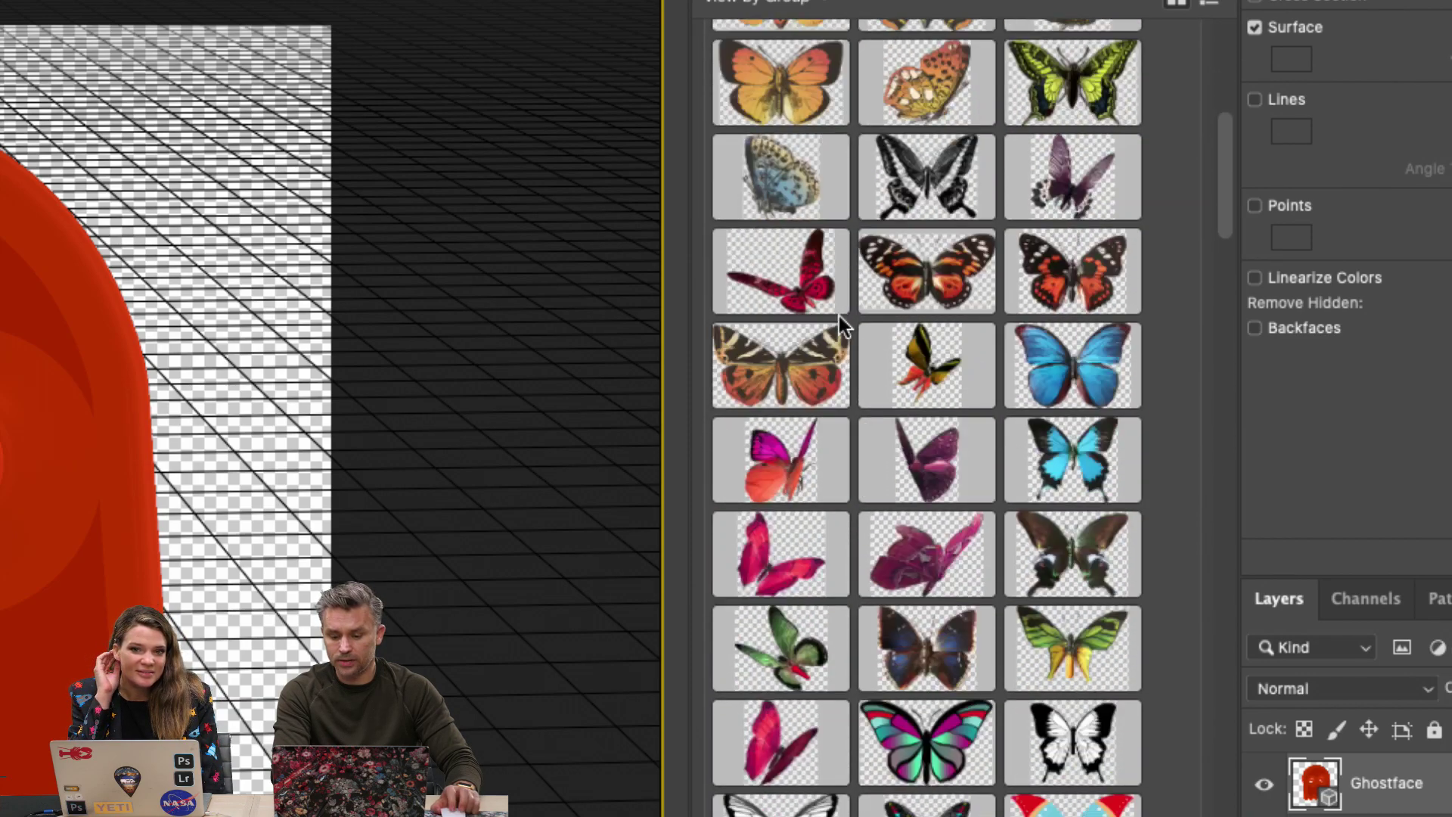
# Browse the butterfly assets, and check the contents of the different libraries named Adobe Live.
pyautogui.scroll(-20, 841, 316)
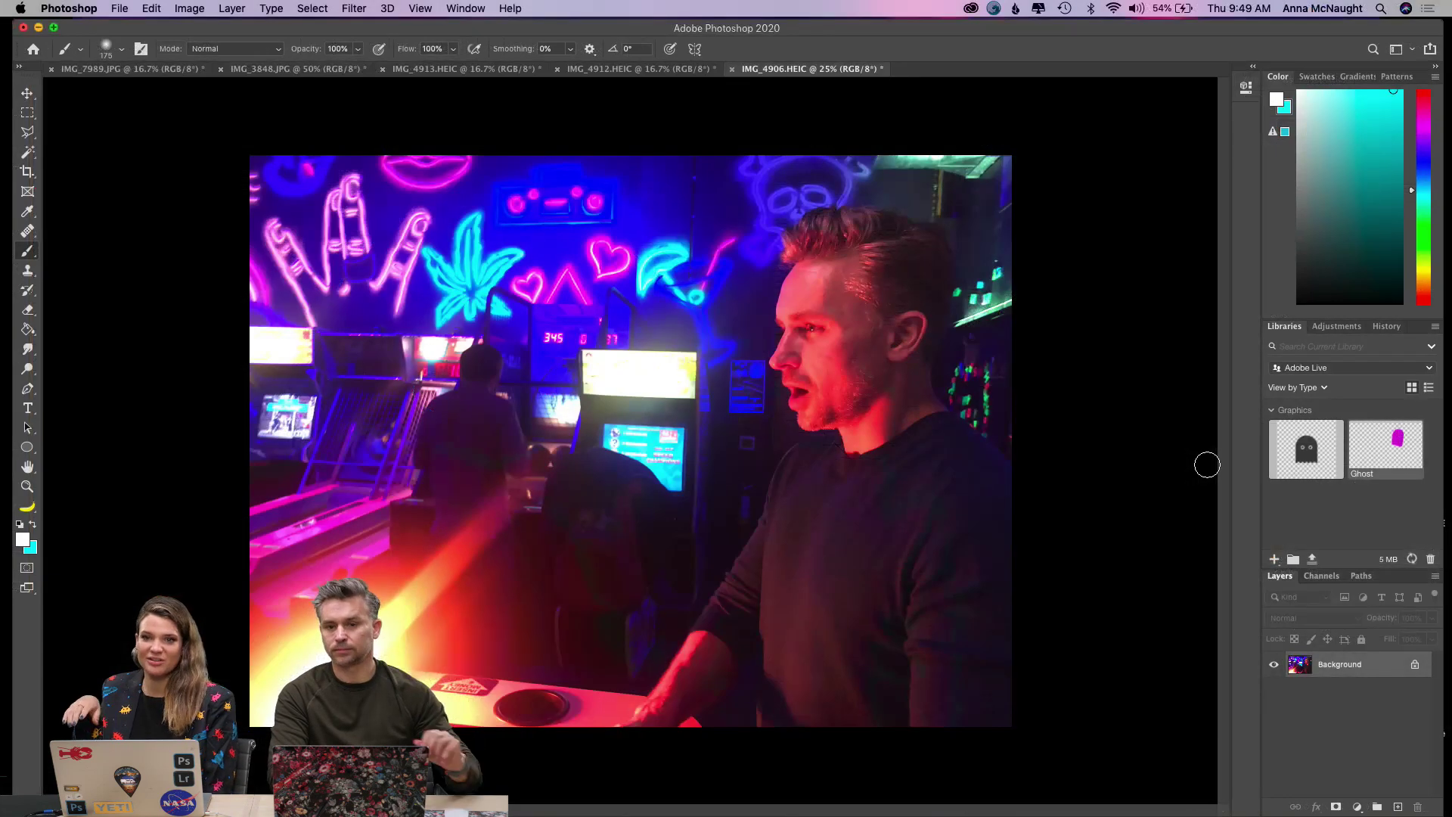
pyautogui.click(1343, 372)
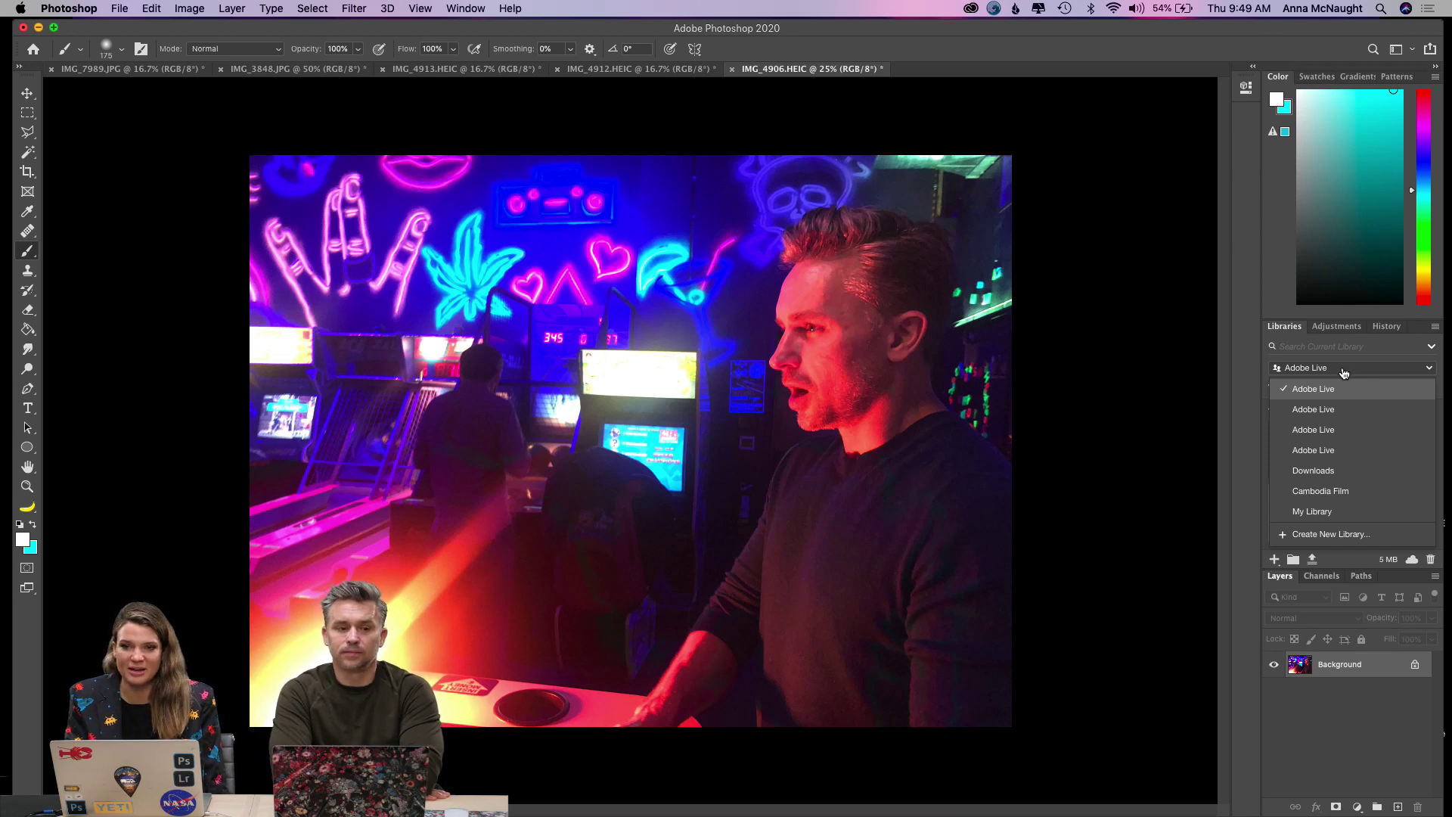
pyautogui.click(1335, 412)
pyautogui.click(1335, 372)
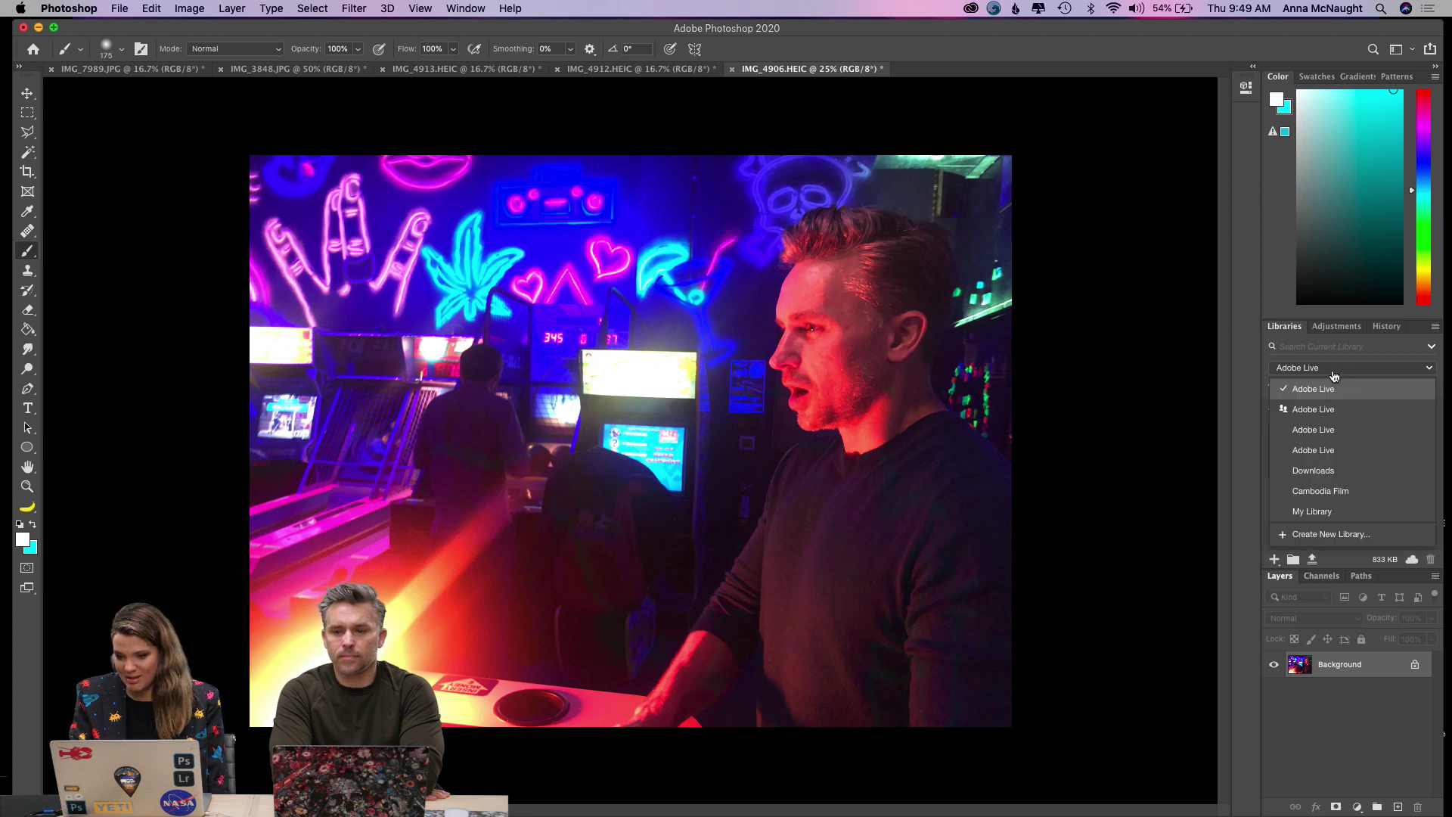
pyautogui.click(1320, 427)
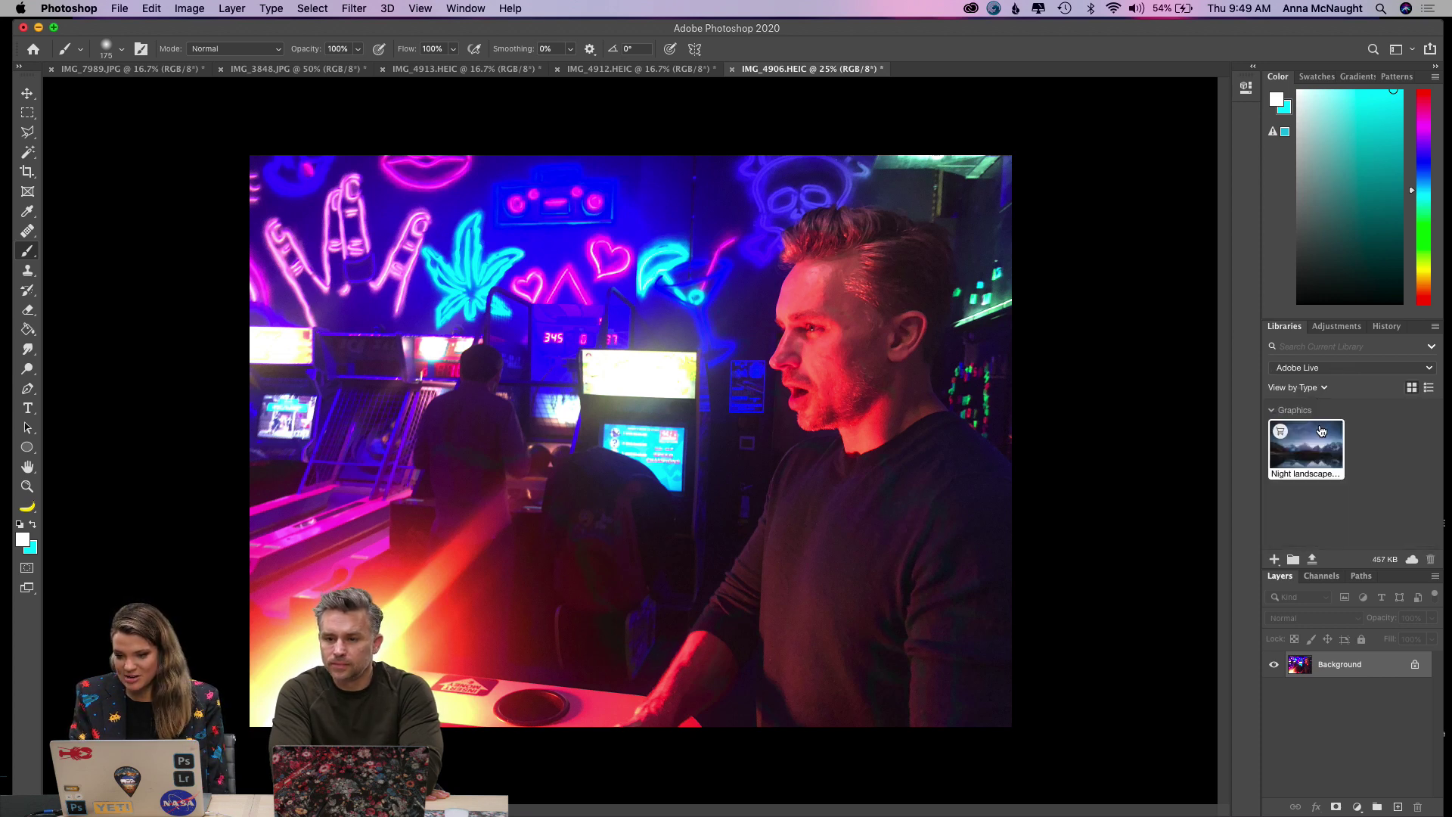
pyautogui.click(1344, 372)
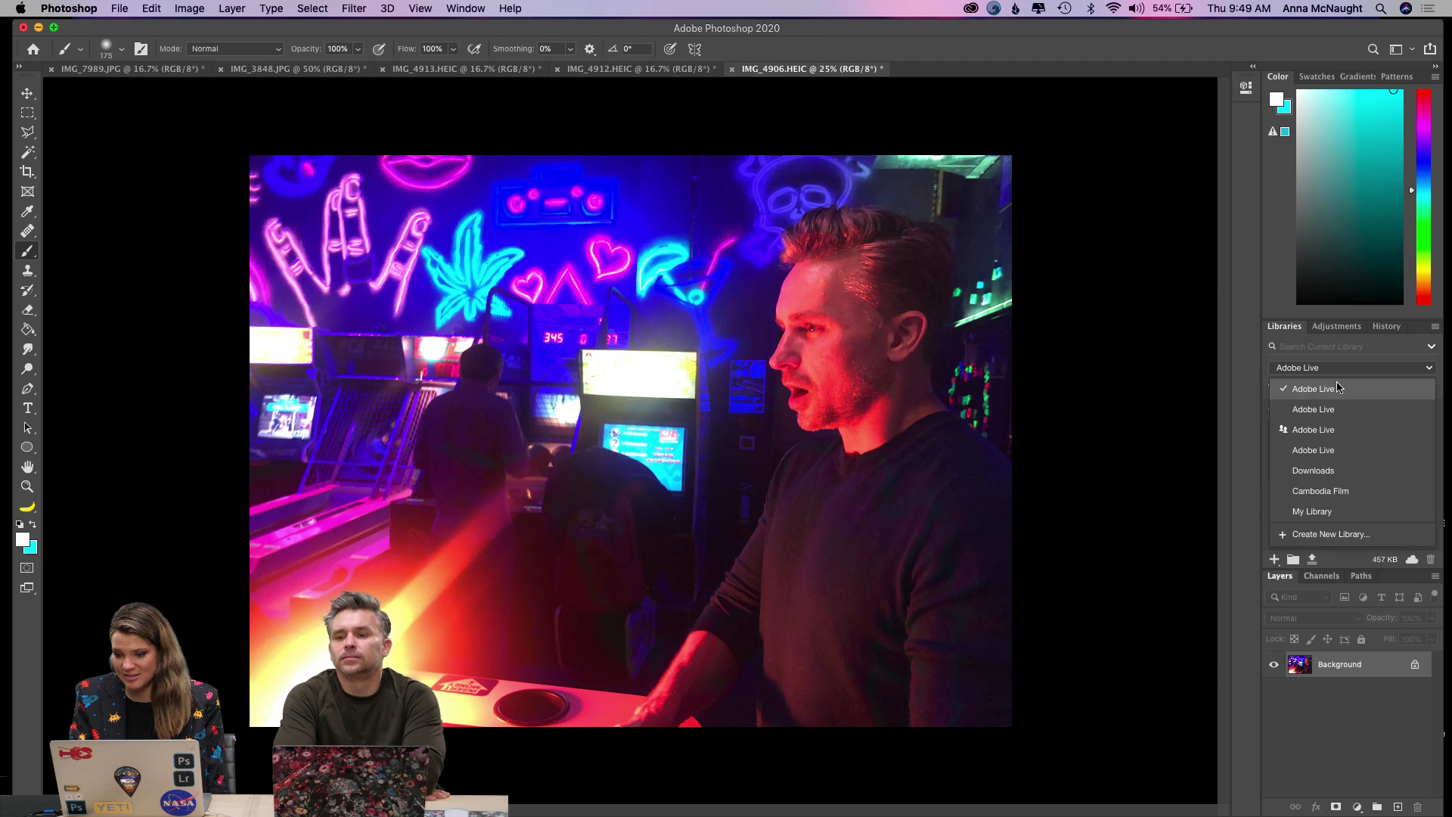
pyautogui.click(1322, 452)
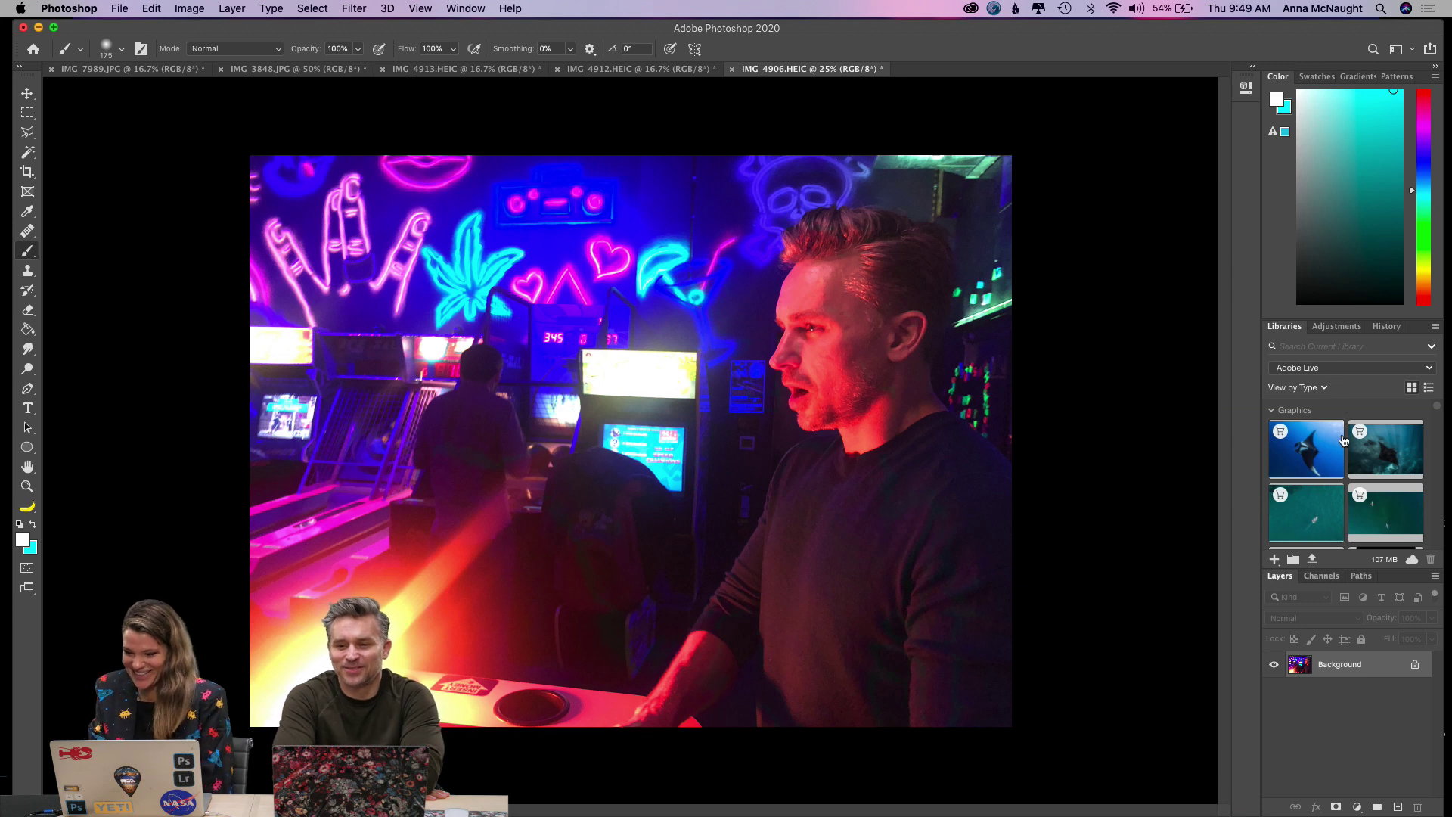
pyautogui.scroll(-2, 1339, 454)
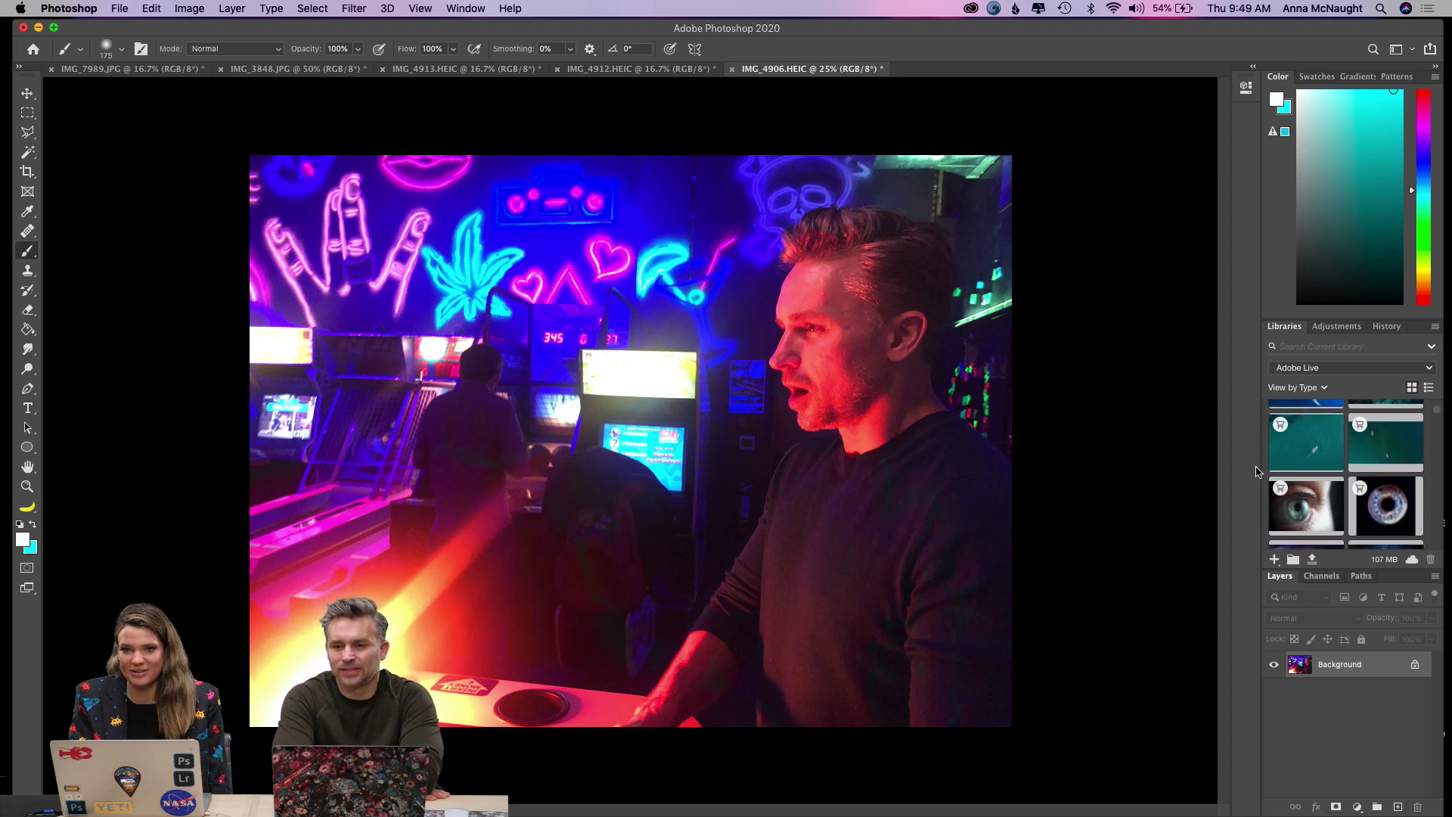
pyautogui.scroll(-4, 1324, 471)
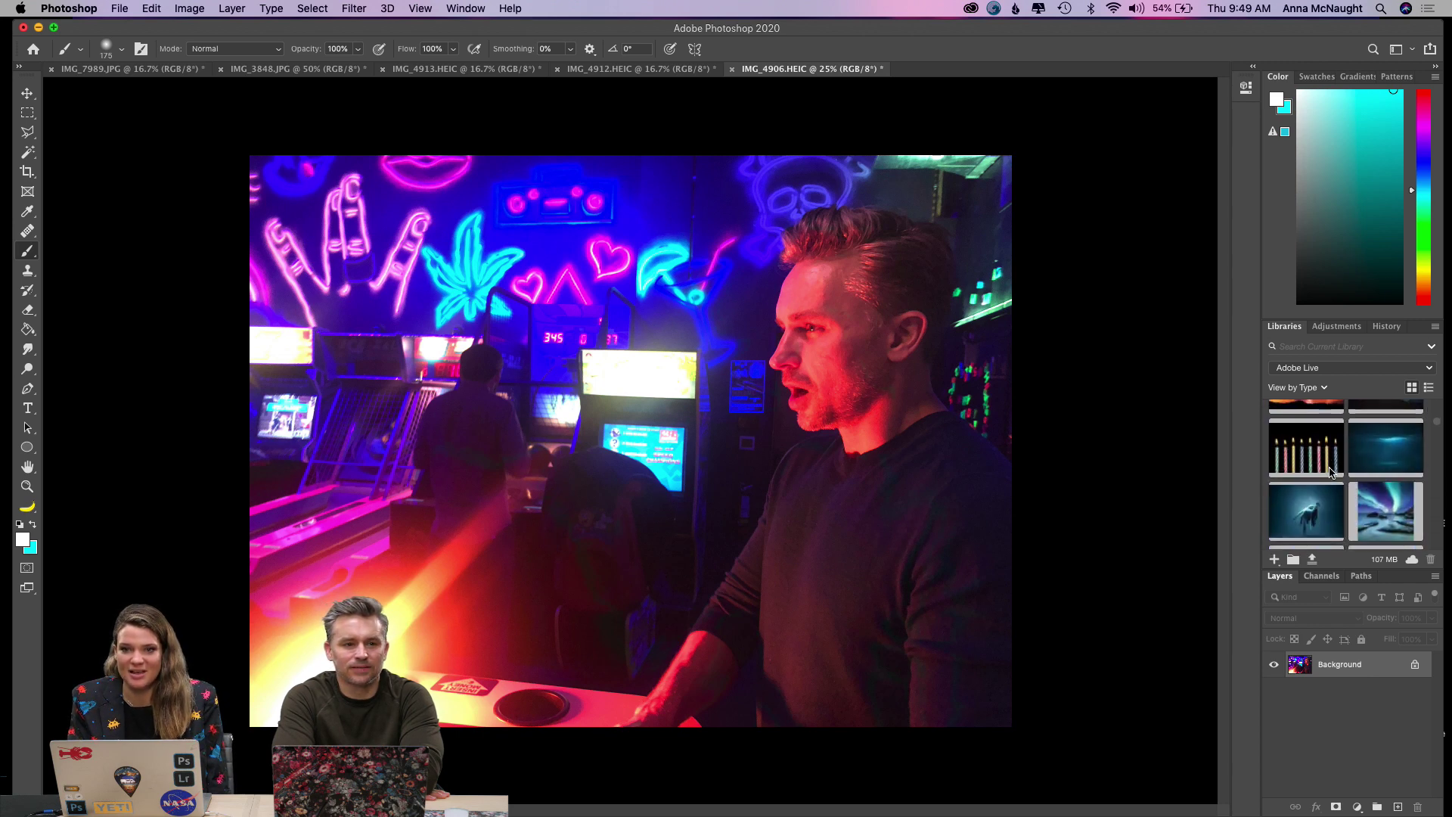
pyautogui.scroll(5, 1332, 472)
# Switch to the shared Adobe Live library and place its Ghostface asset in IMG_4906.HEIC, scaled to about 334%.
pyautogui.click(1346, 370)
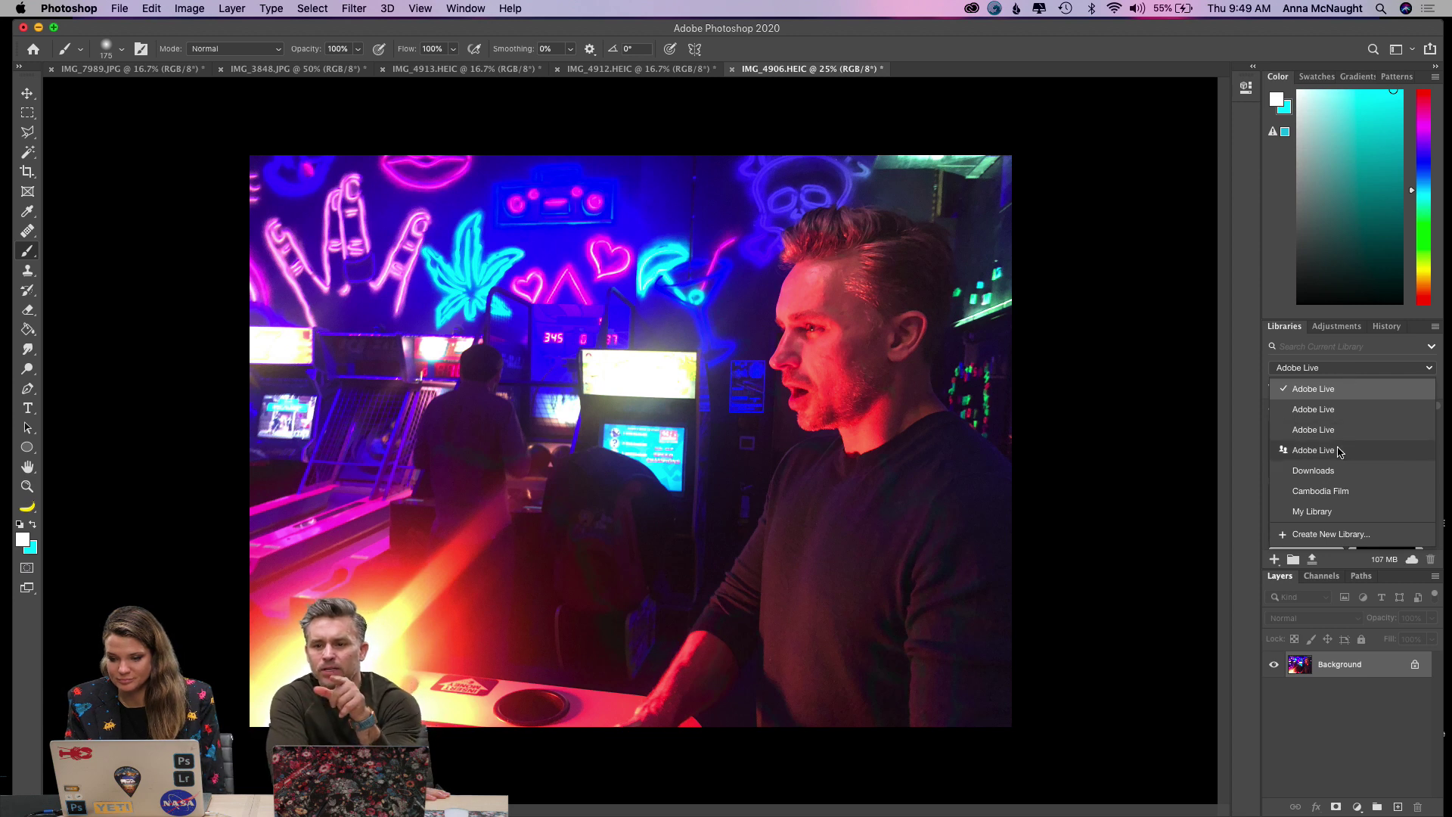
pyautogui.click(1314, 450)
pyautogui.click(1338, 369)
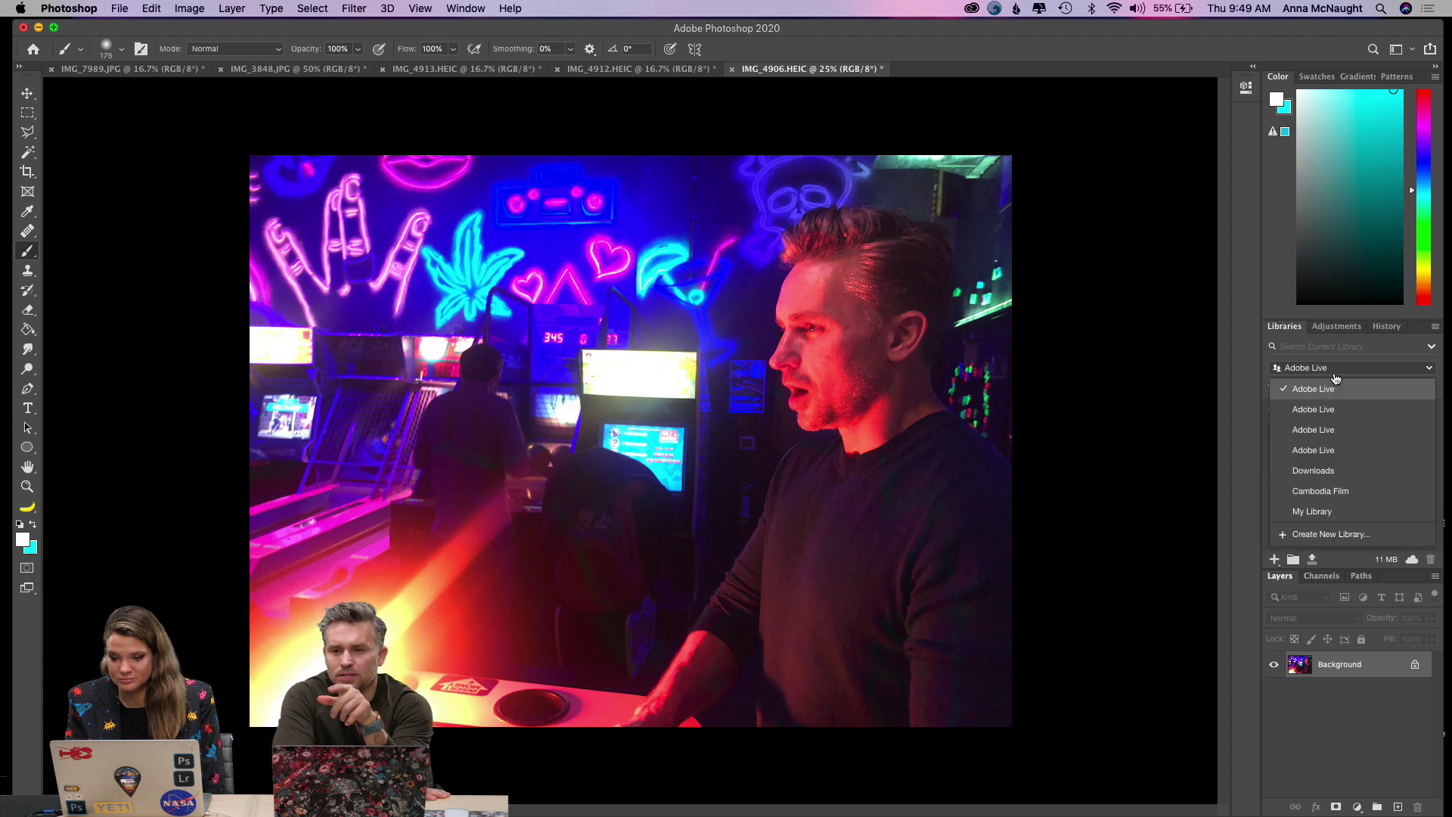
pyautogui.click(1325, 438)
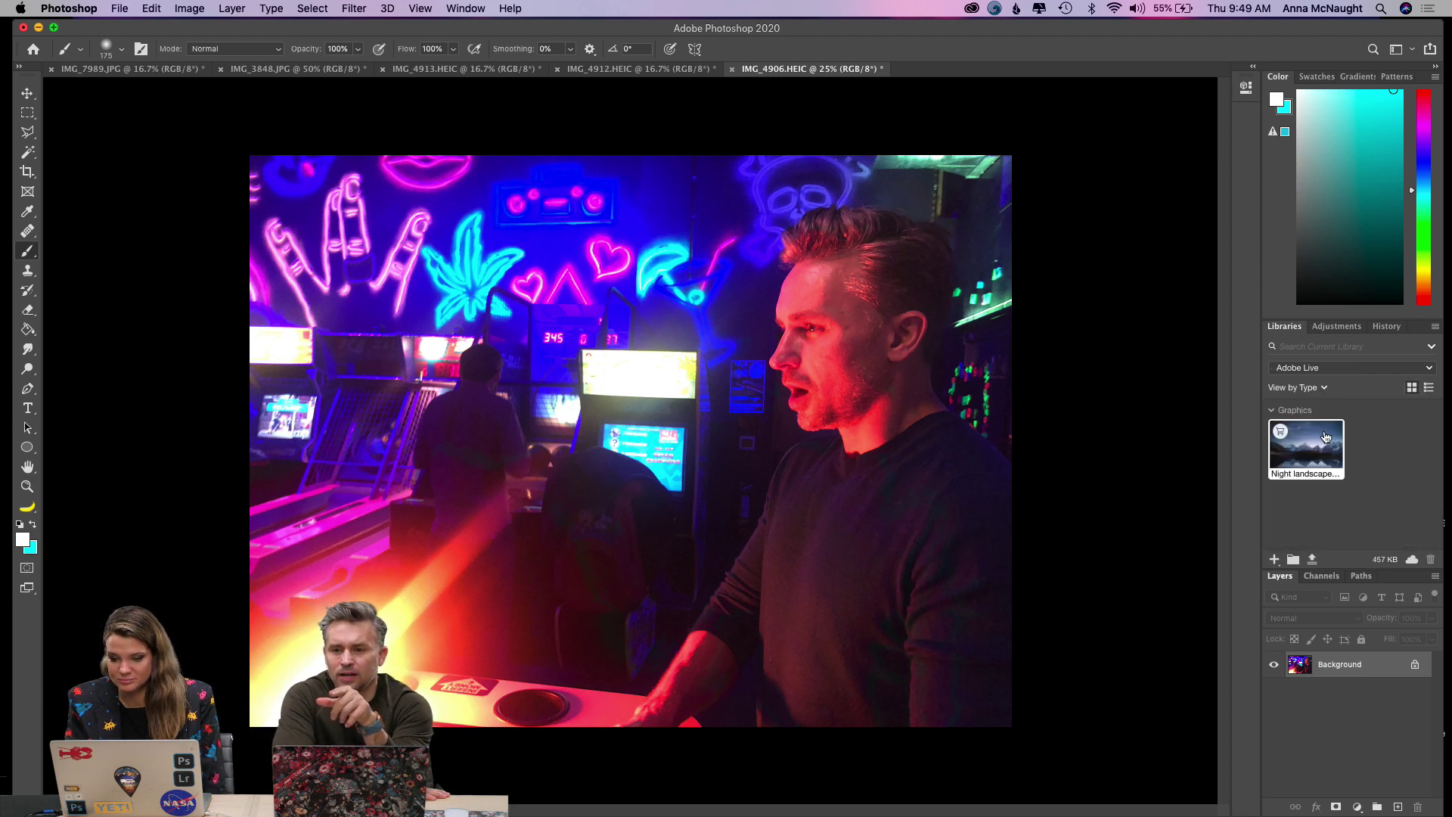
pyautogui.click(1329, 371)
pyautogui.click(1316, 413)
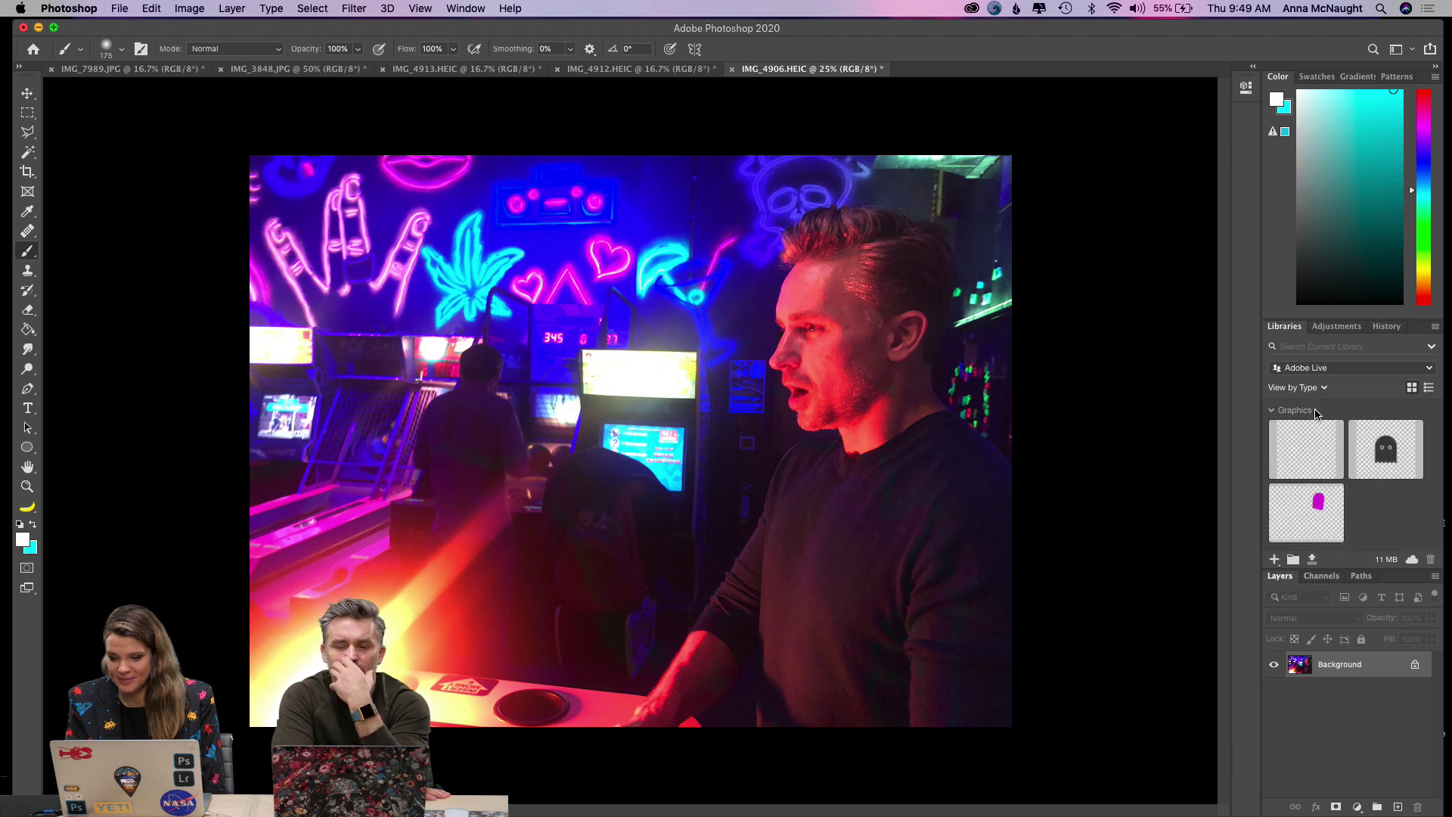
pyautogui.moveTo(1302, 449)
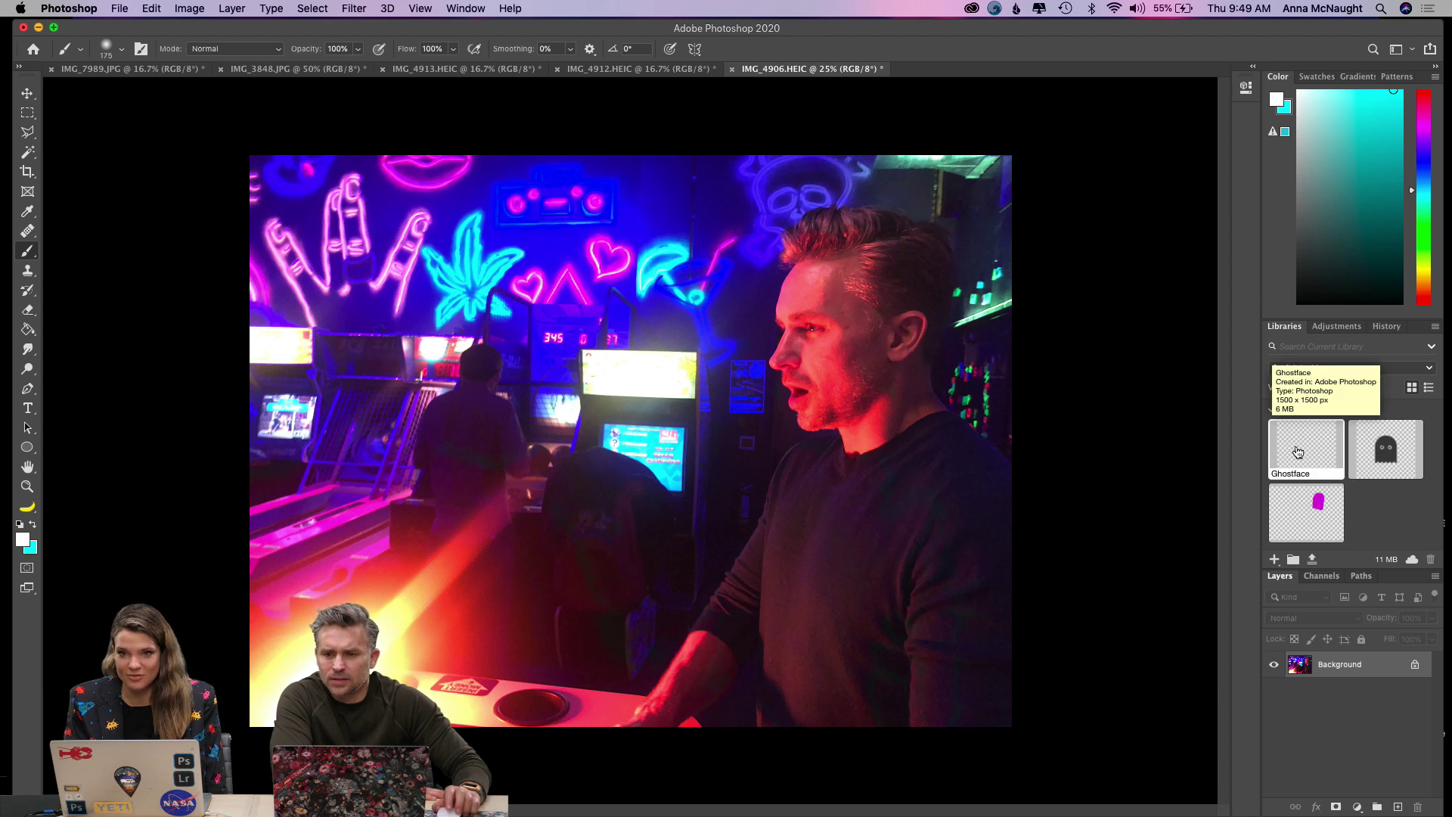
pyautogui.click(1297, 451)
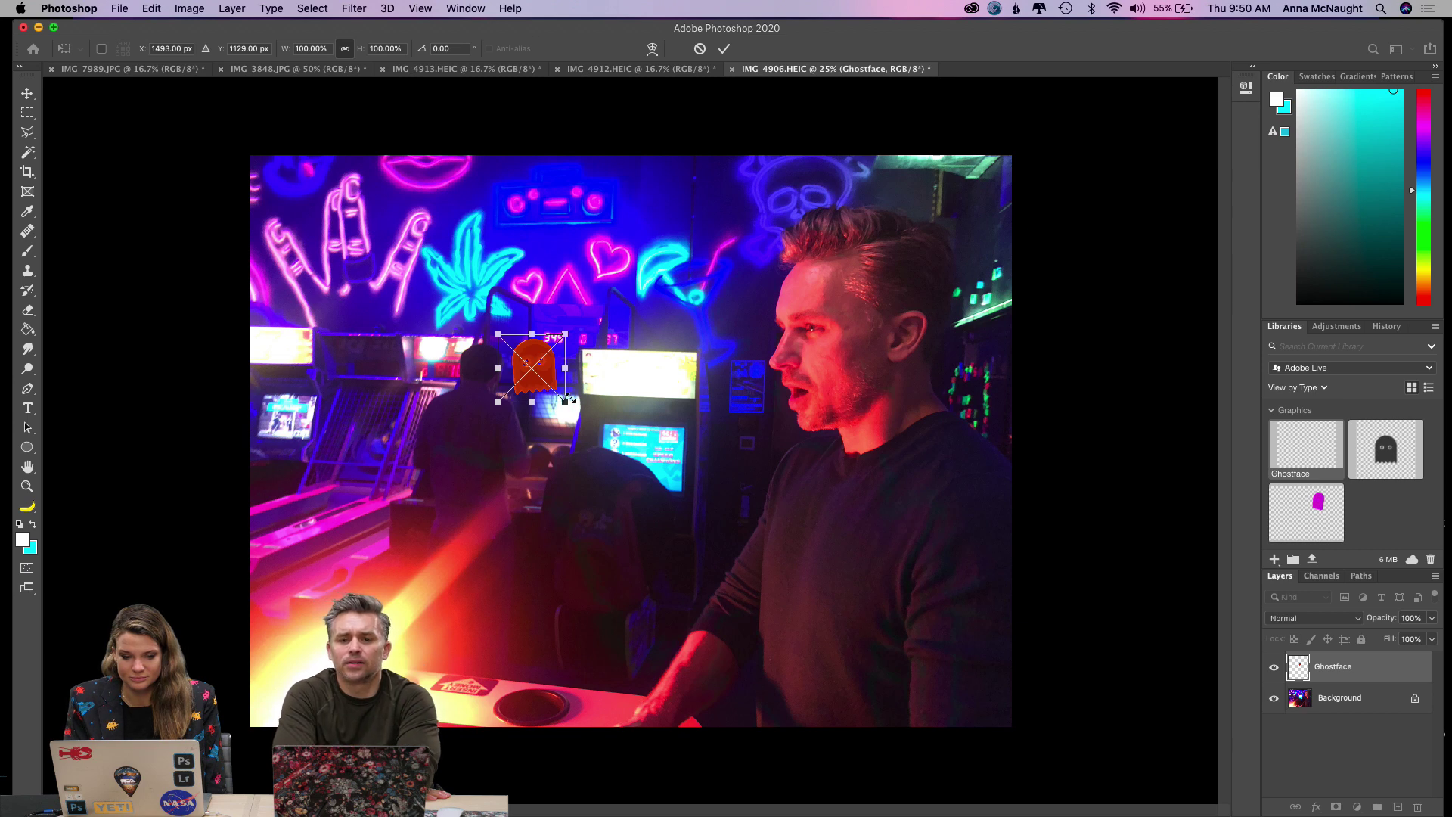
pyautogui.moveTo(566, 402); pyautogui.dragTo(721, 563)
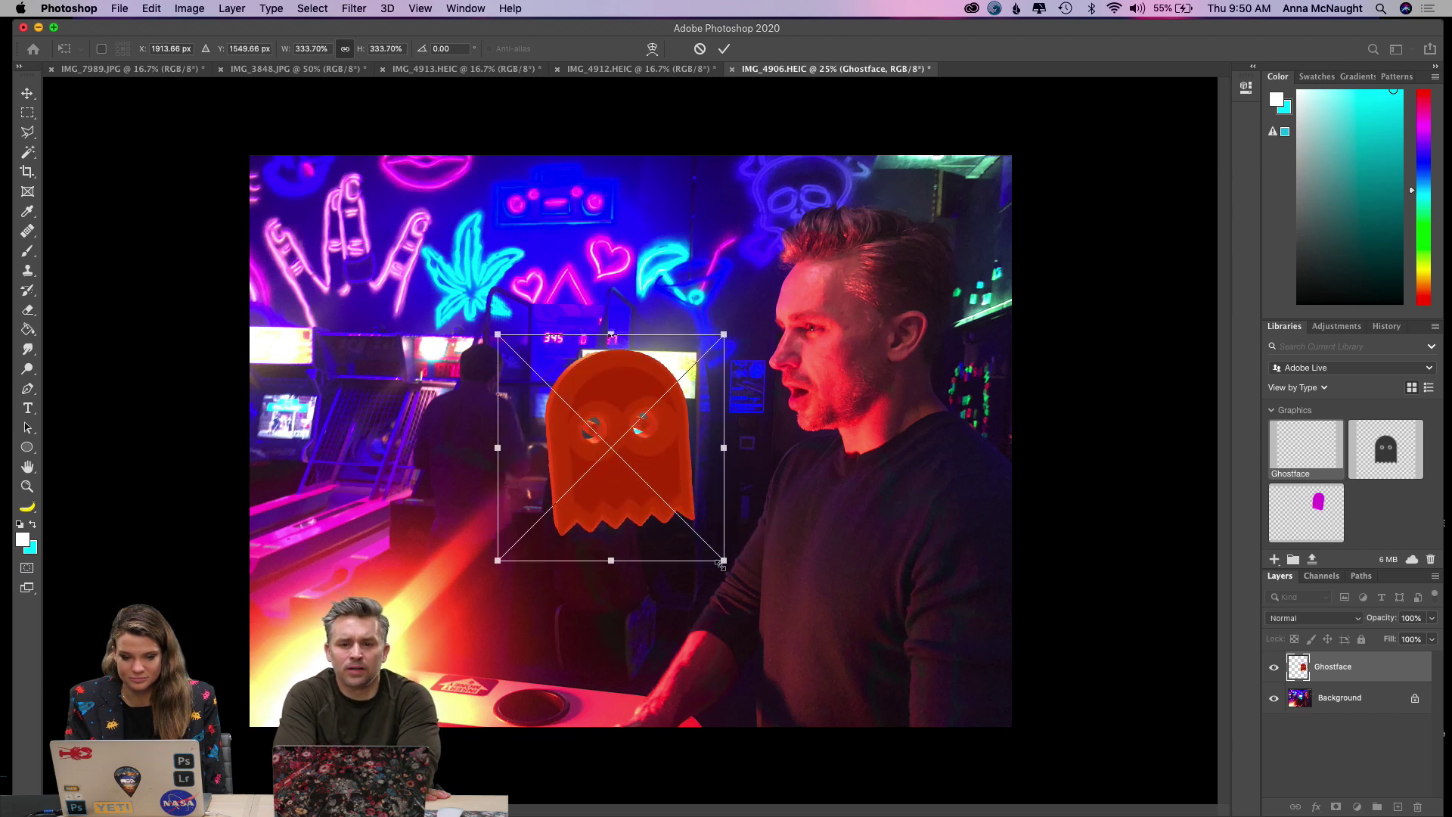
pyautogui.press('Return')
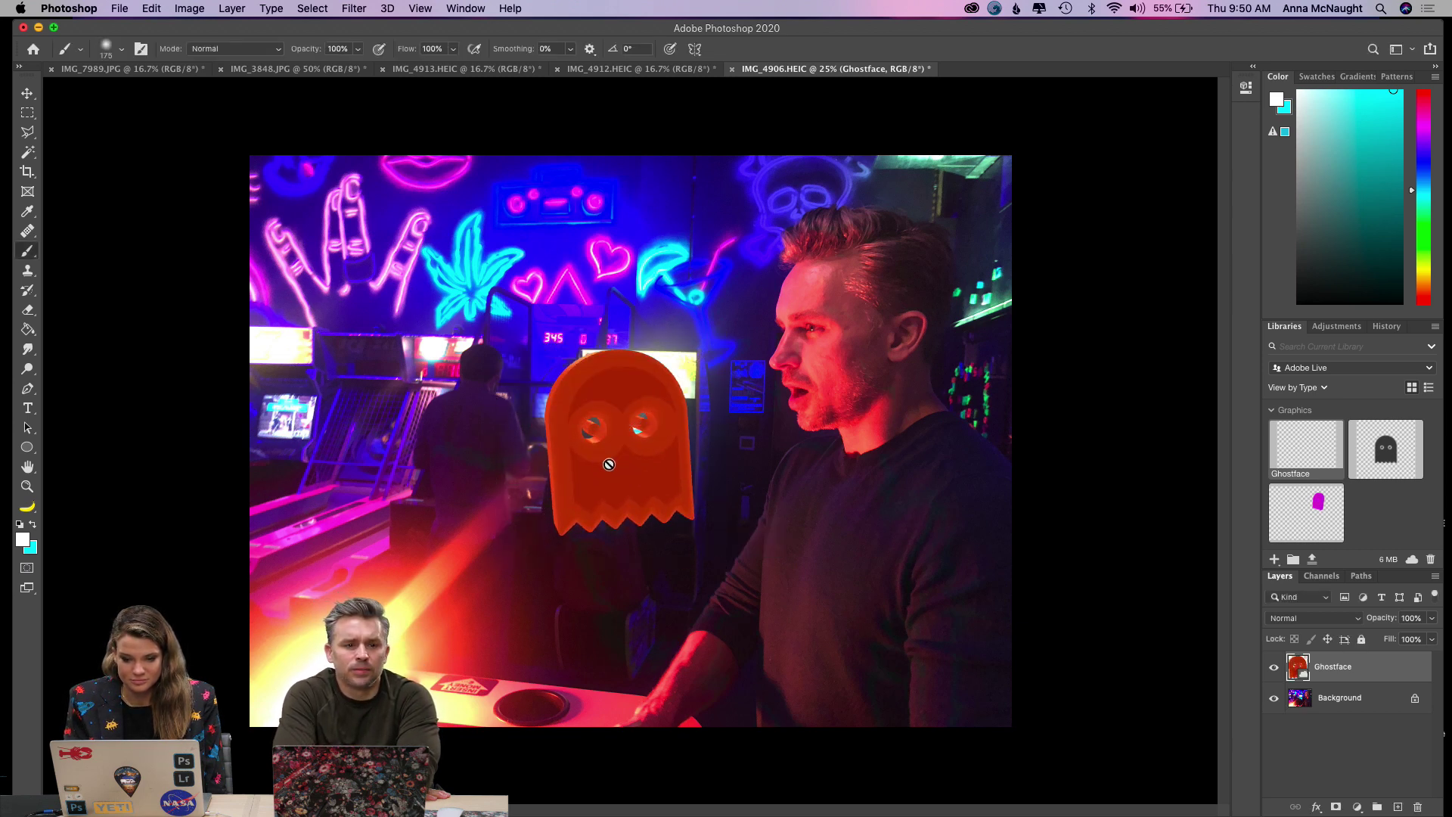
# Move the Ghostface layer over the player standing in the background and enlarge it further, keeping it clear of the man in front.
pyautogui.click(26, 93)
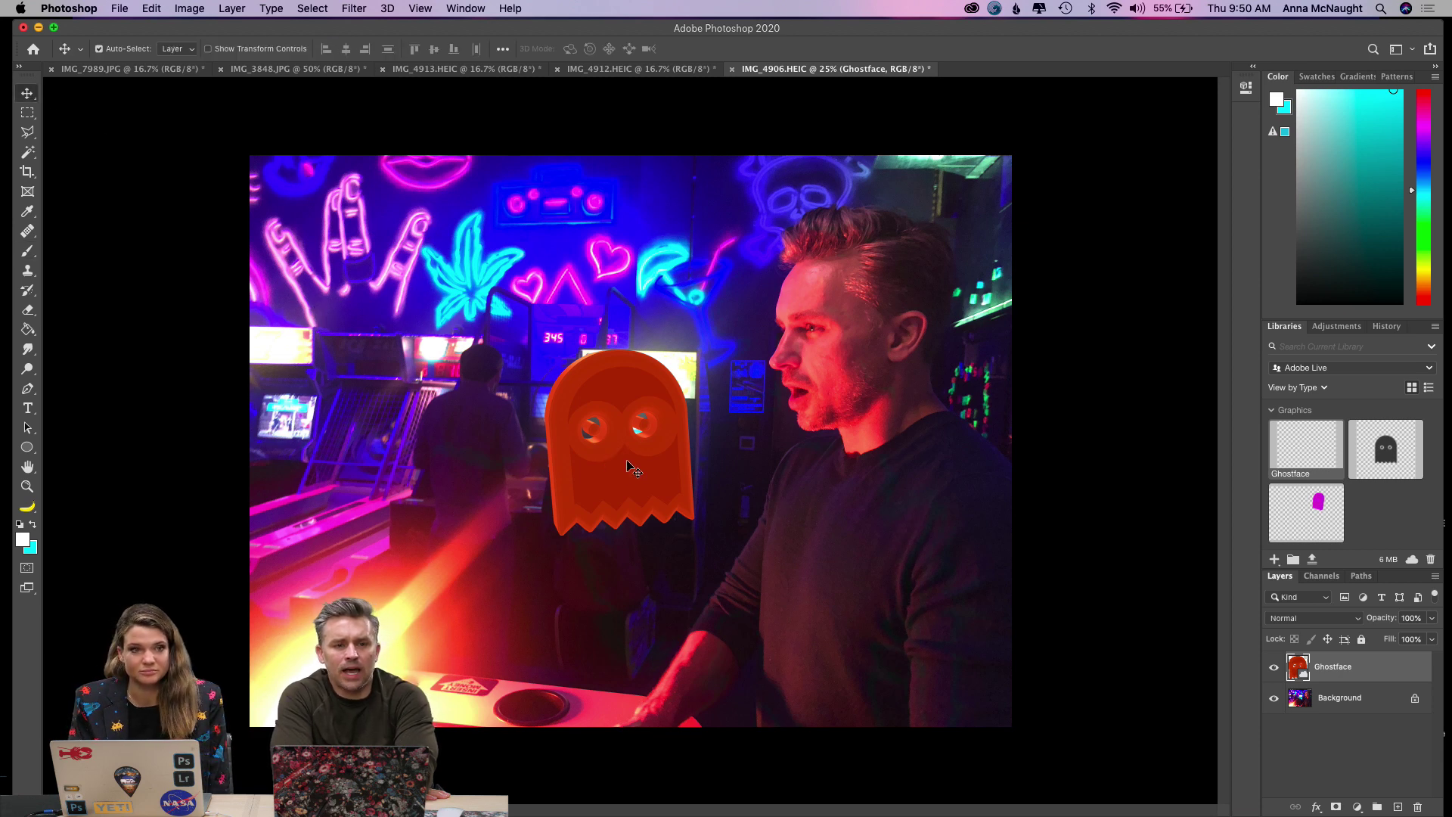
pyautogui.moveTo(634, 469); pyautogui.dragTo(466, 397)
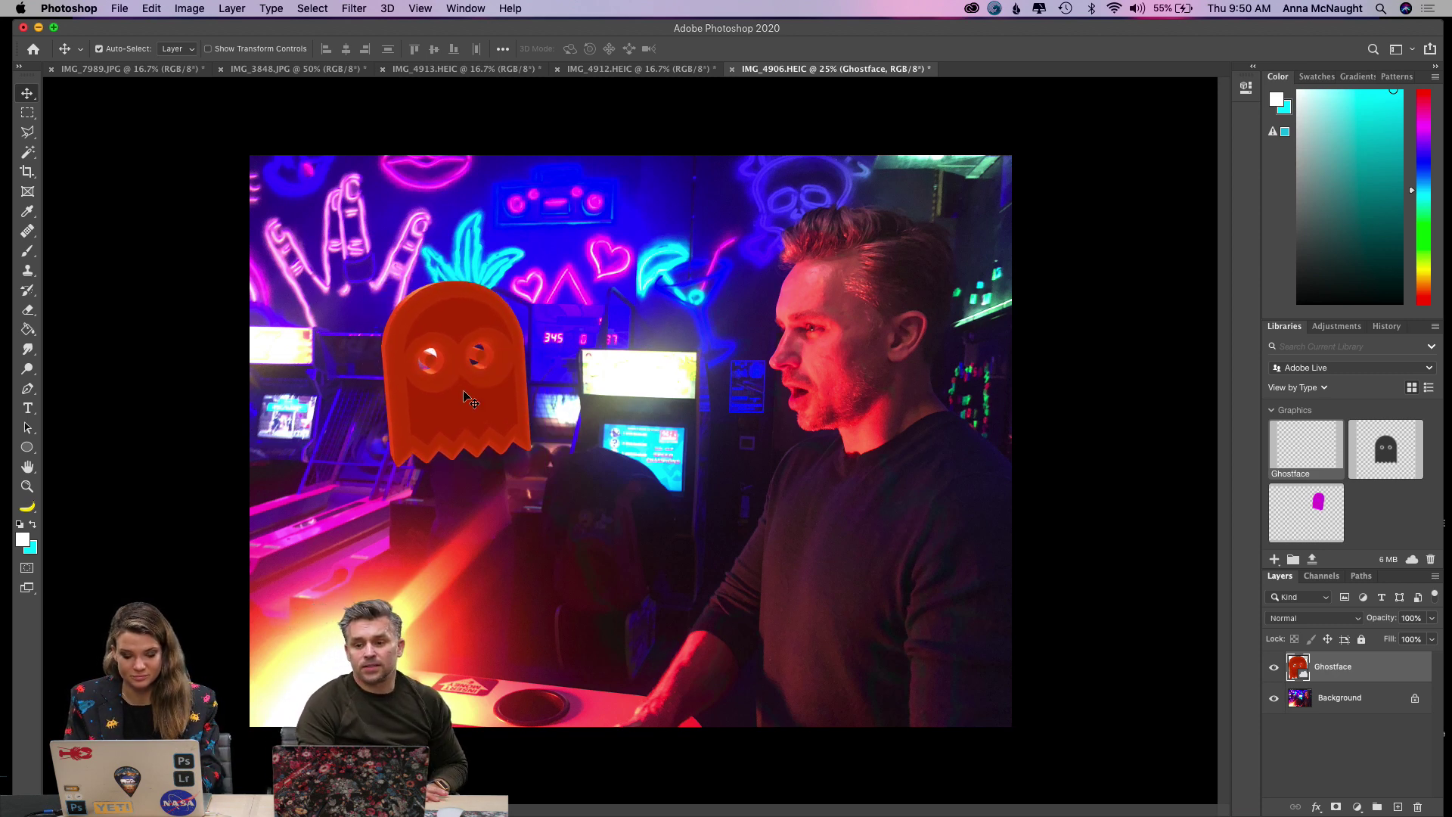
pyautogui.hotkey('ctrl', 't')
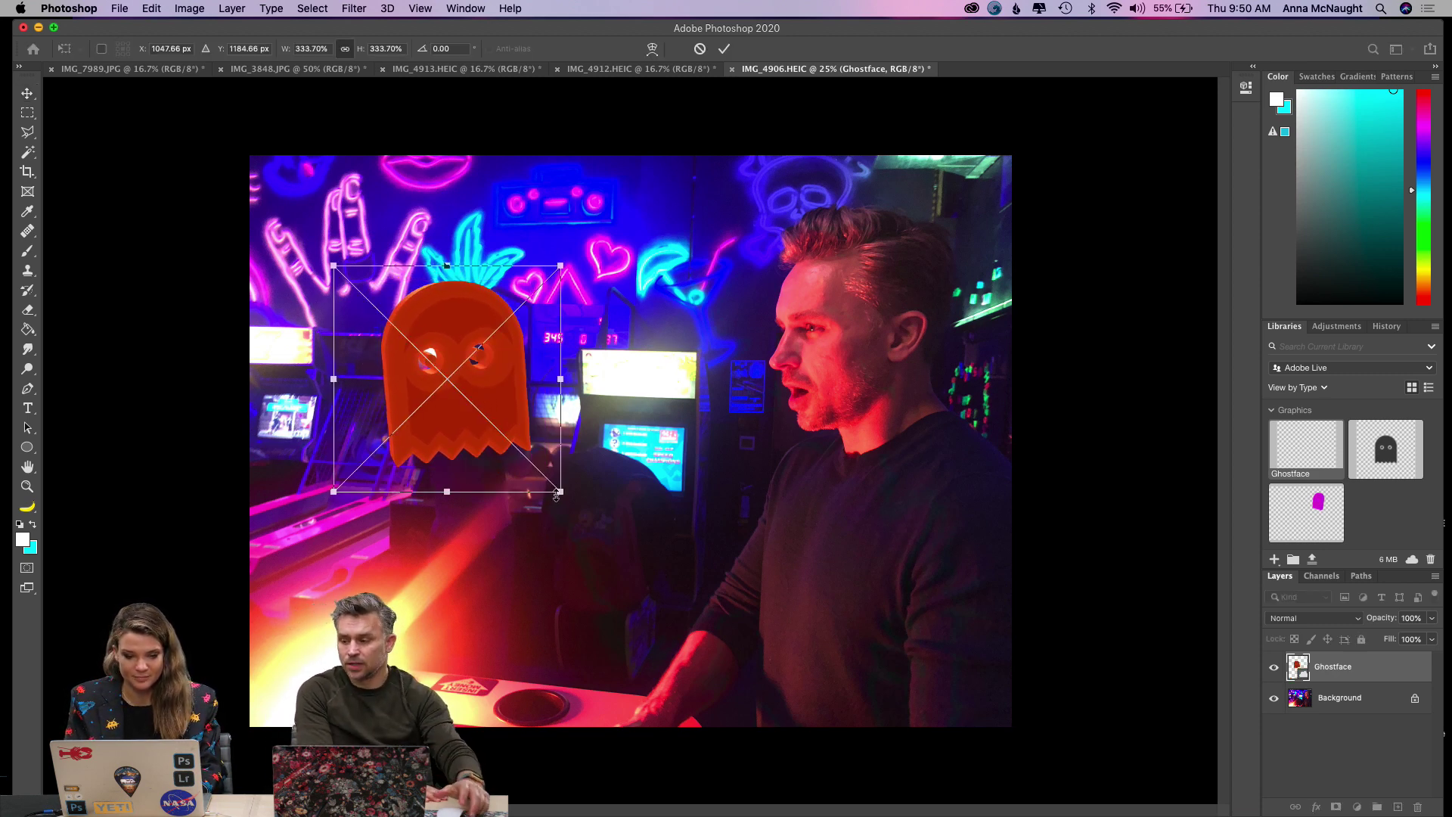
pyautogui.moveTo(596, 555); pyautogui.dragTo(654, 592)
pyautogui.press('Return')
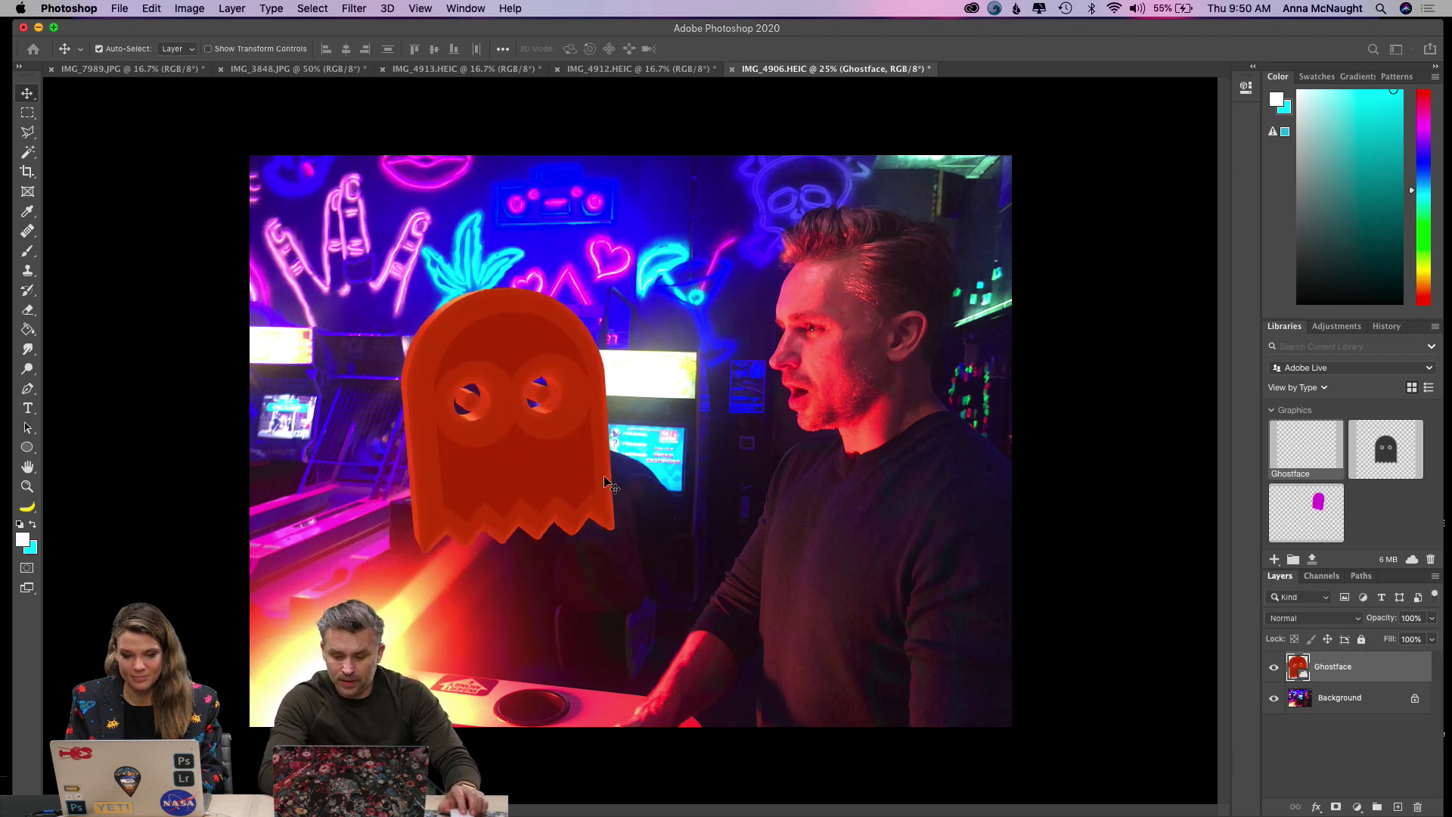
pyautogui.moveTo(560, 472); pyautogui.dragTo(494, 441)
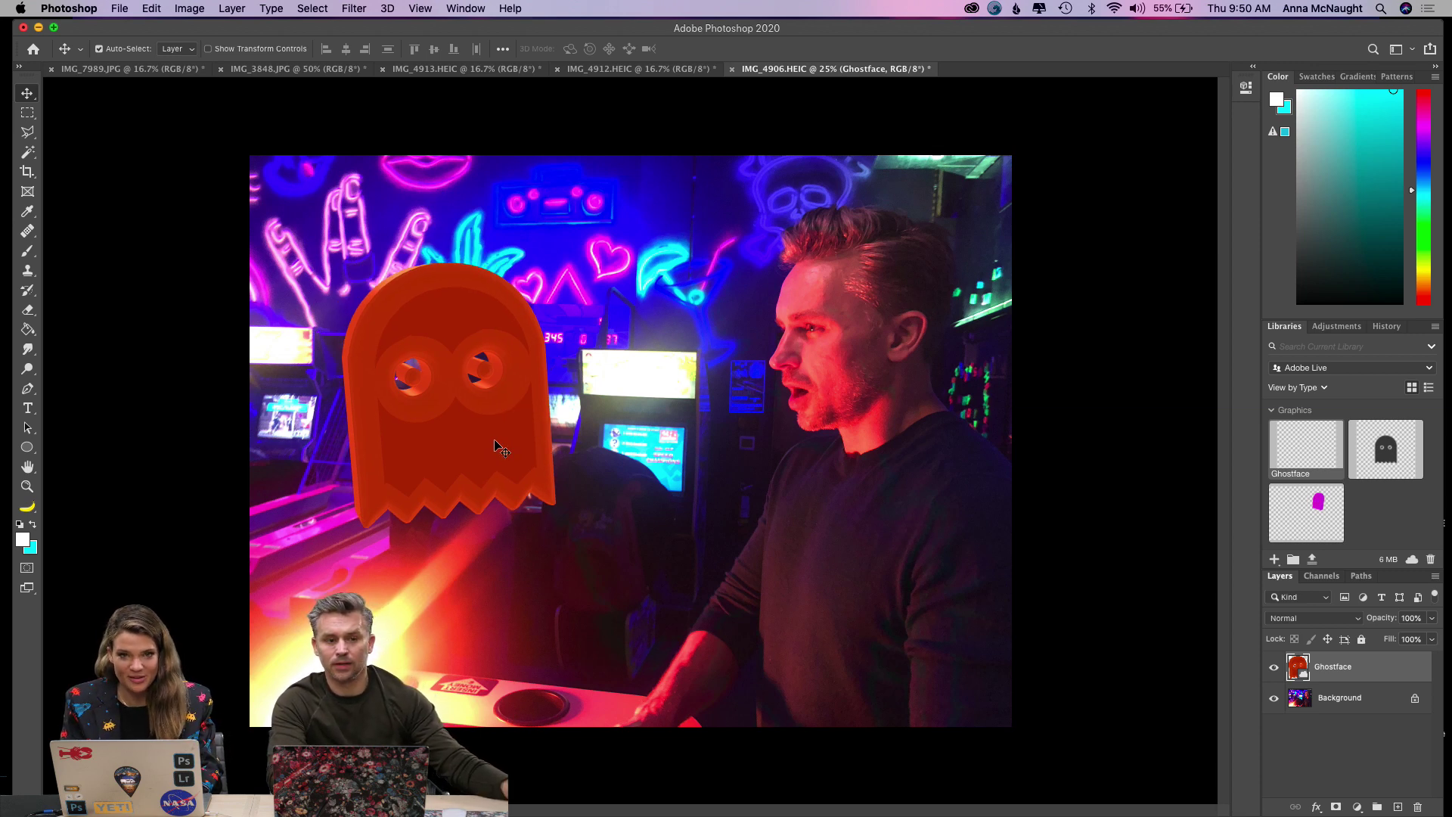
# Save Ghostface.psd, and set the Metallic value of the ghost's Front Inflation Material to 8%.
pyautogui.press('super+equal')
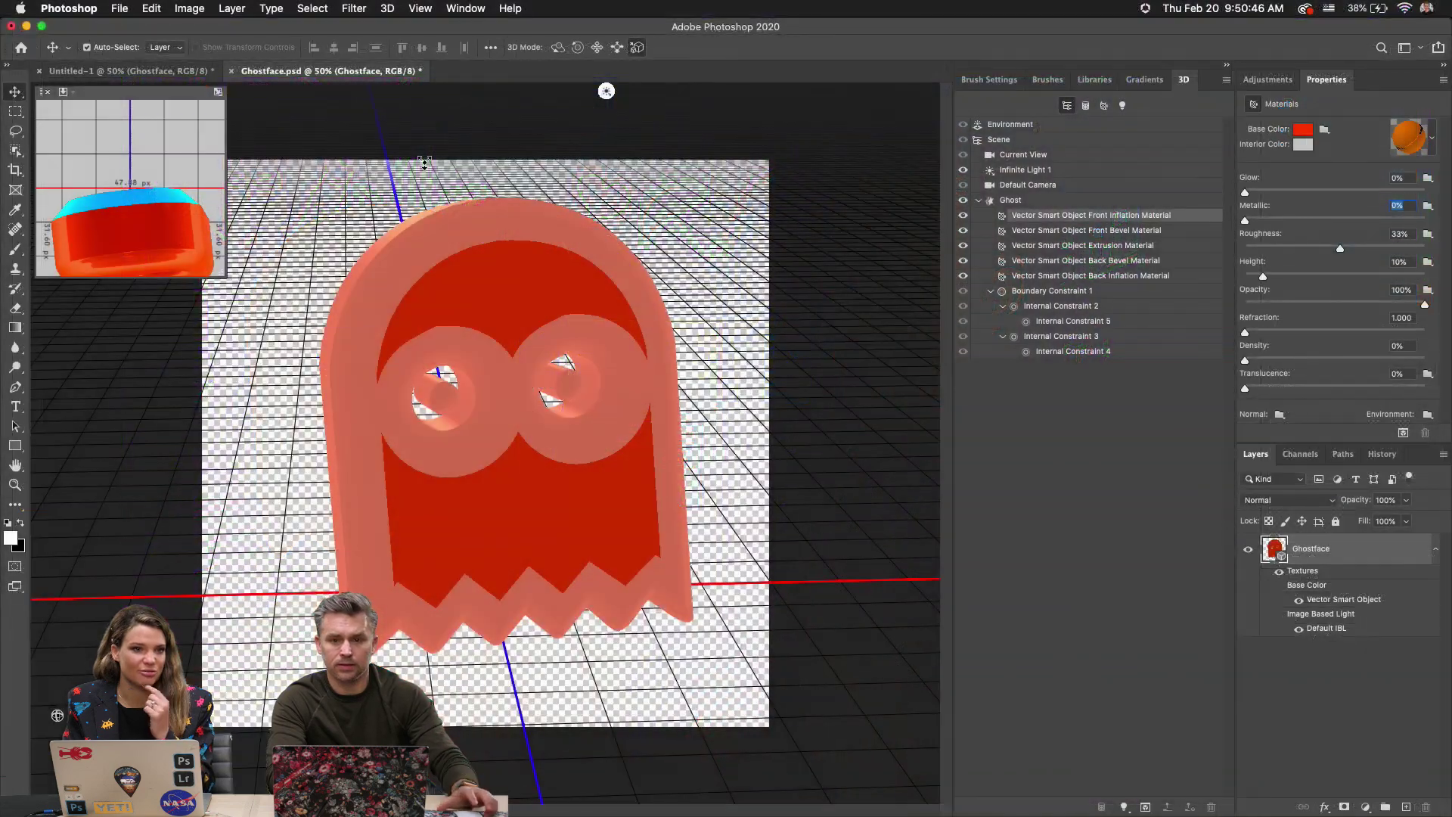
pyautogui.press('cmd+s')
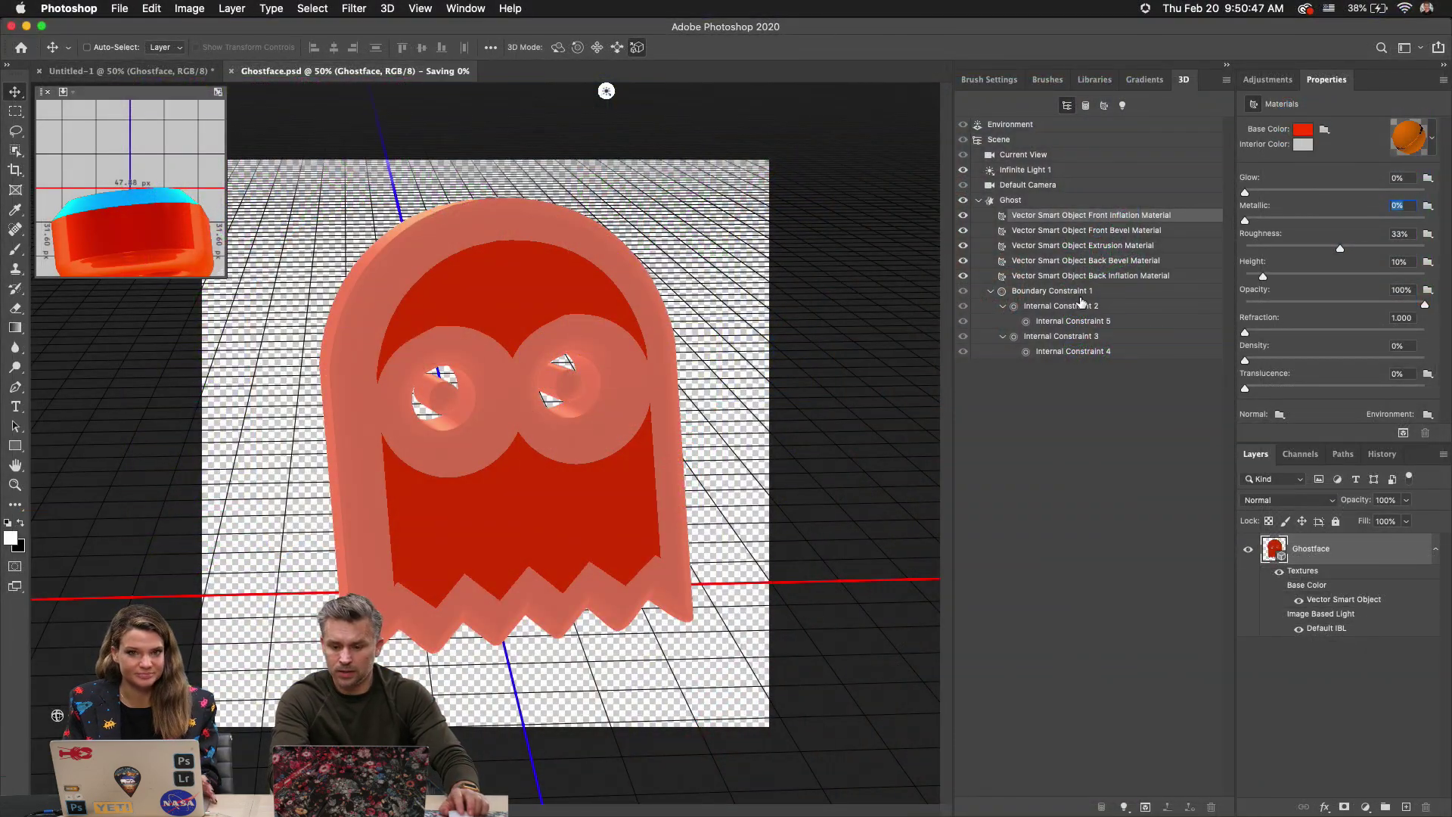
pyautogui.click(1146, 237)
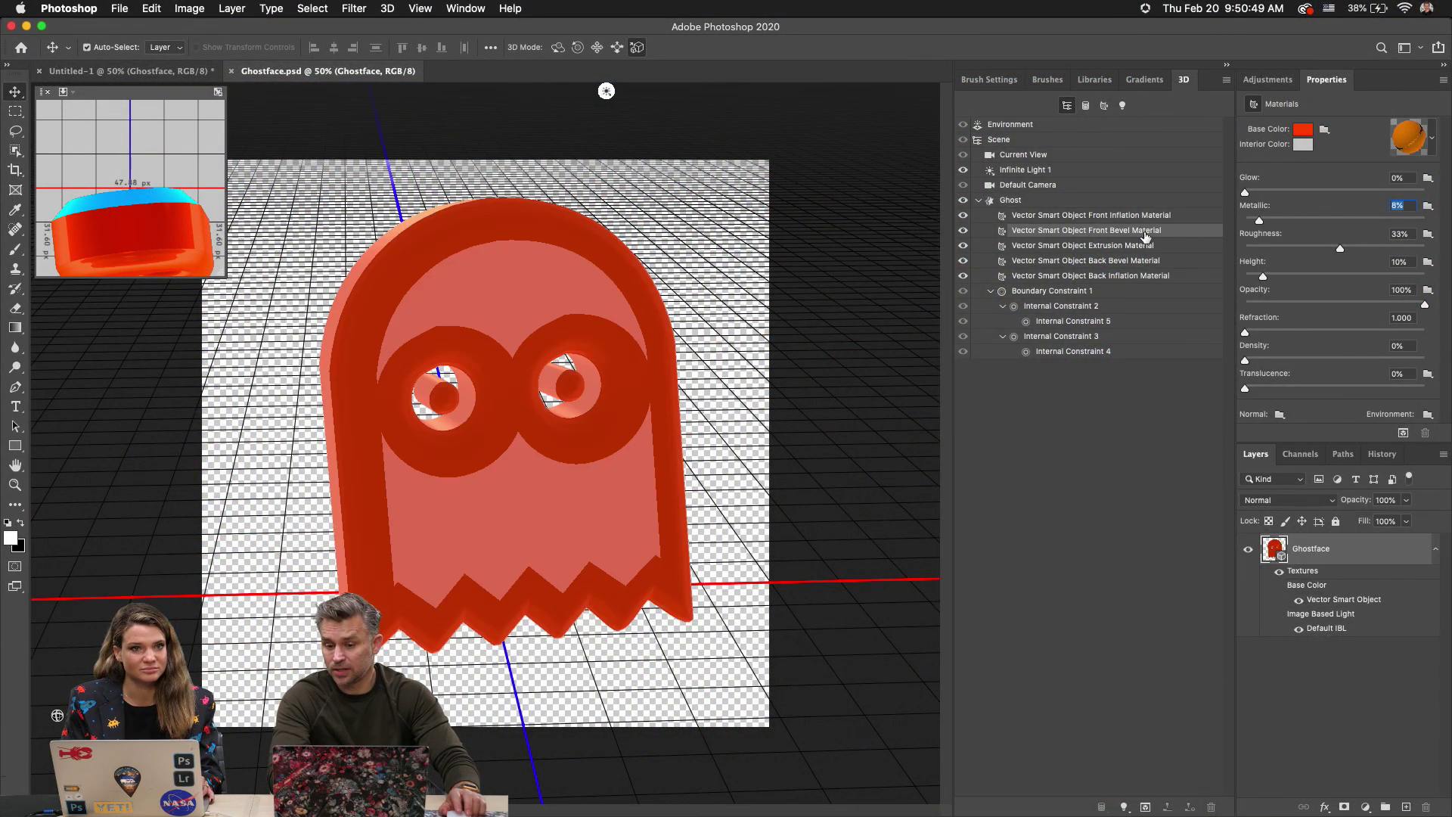
pyautogui.click(1010, 200)
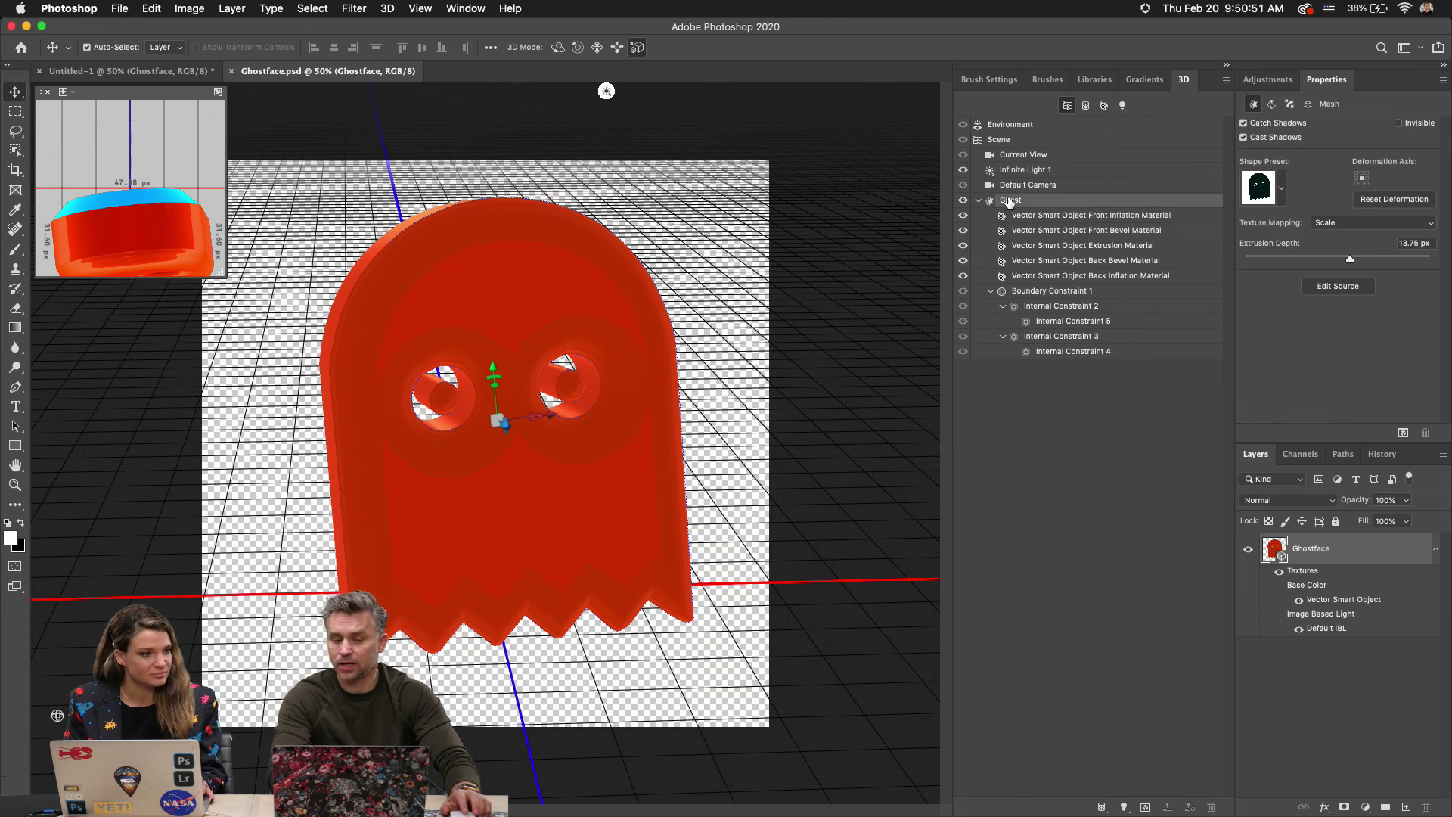
pyautogui.click(1072, 220)
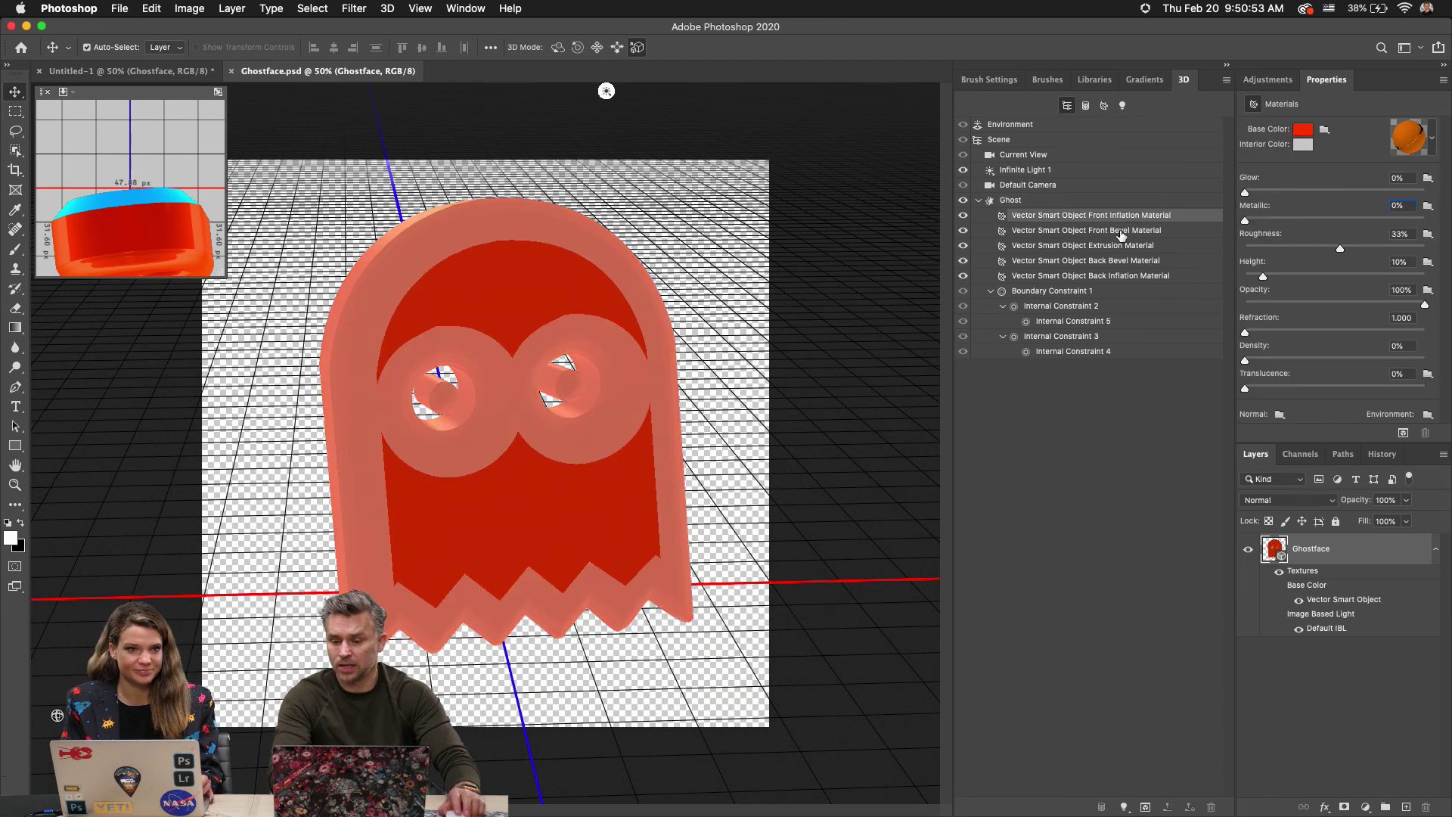
pyautogui.click(1098, 231)
pyautogui.click(1098, 219)
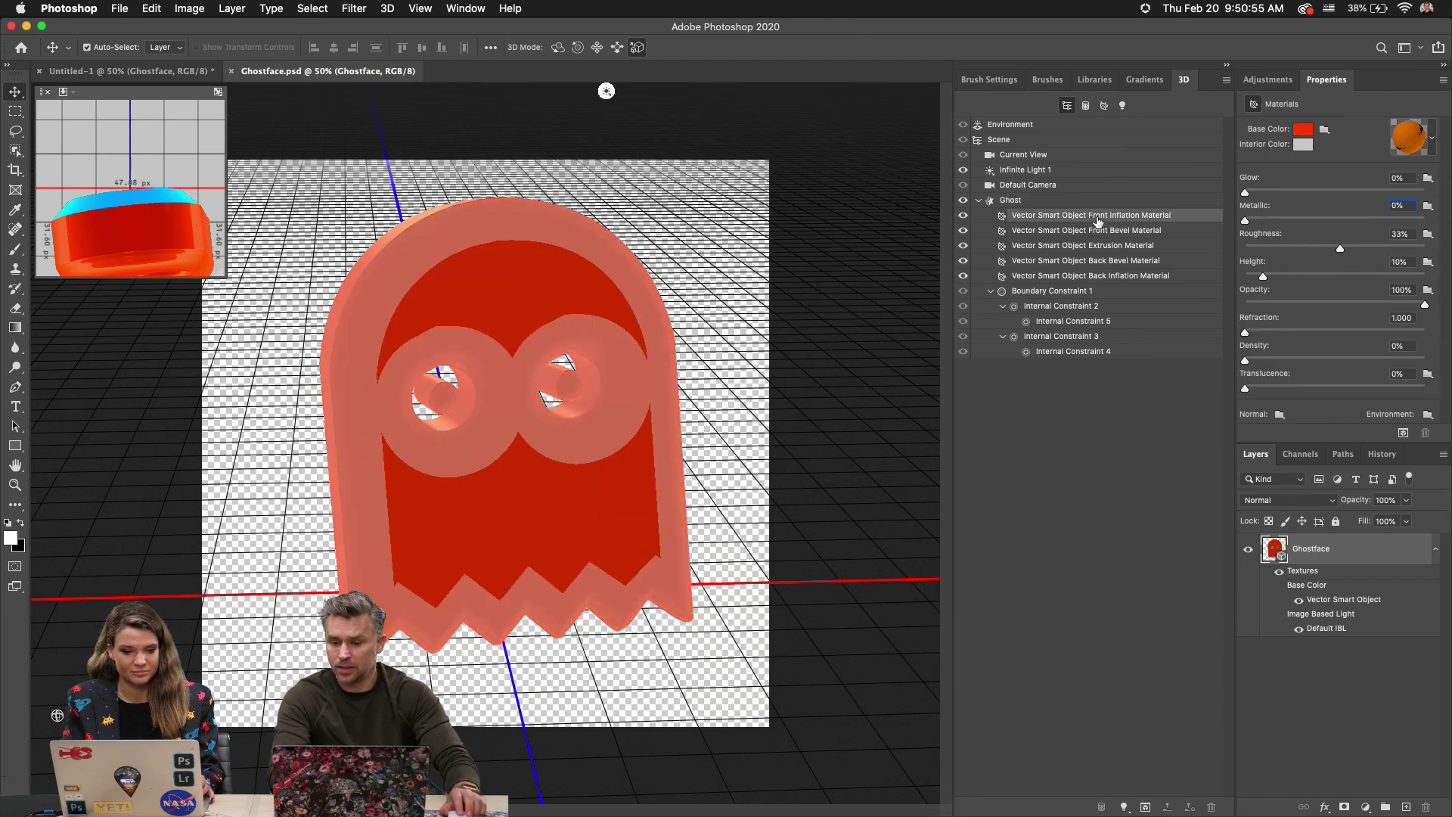
pyautogui.click(1399, 205)
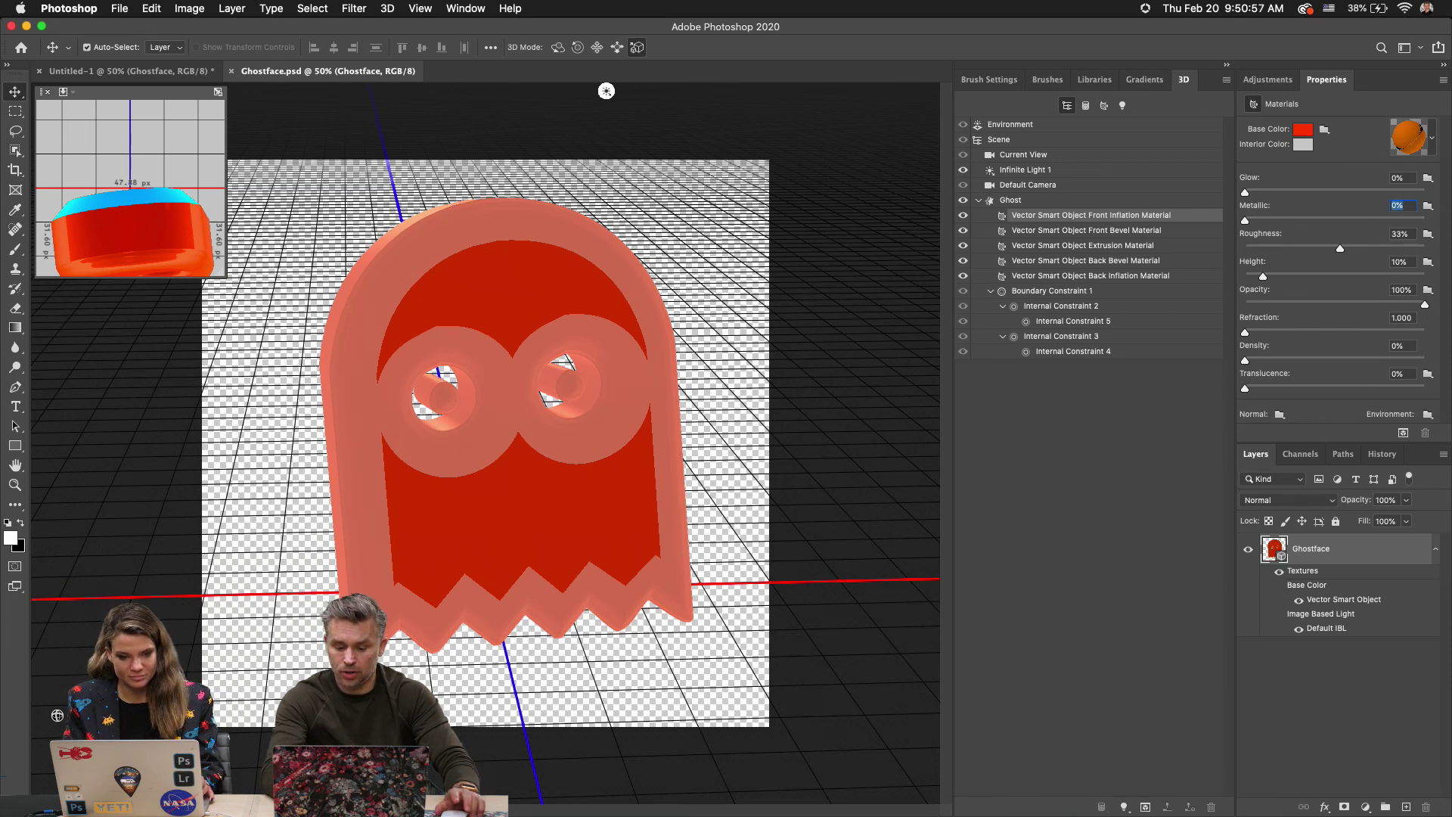
pyautogui.write('8')
pyautogui.press('Tab')
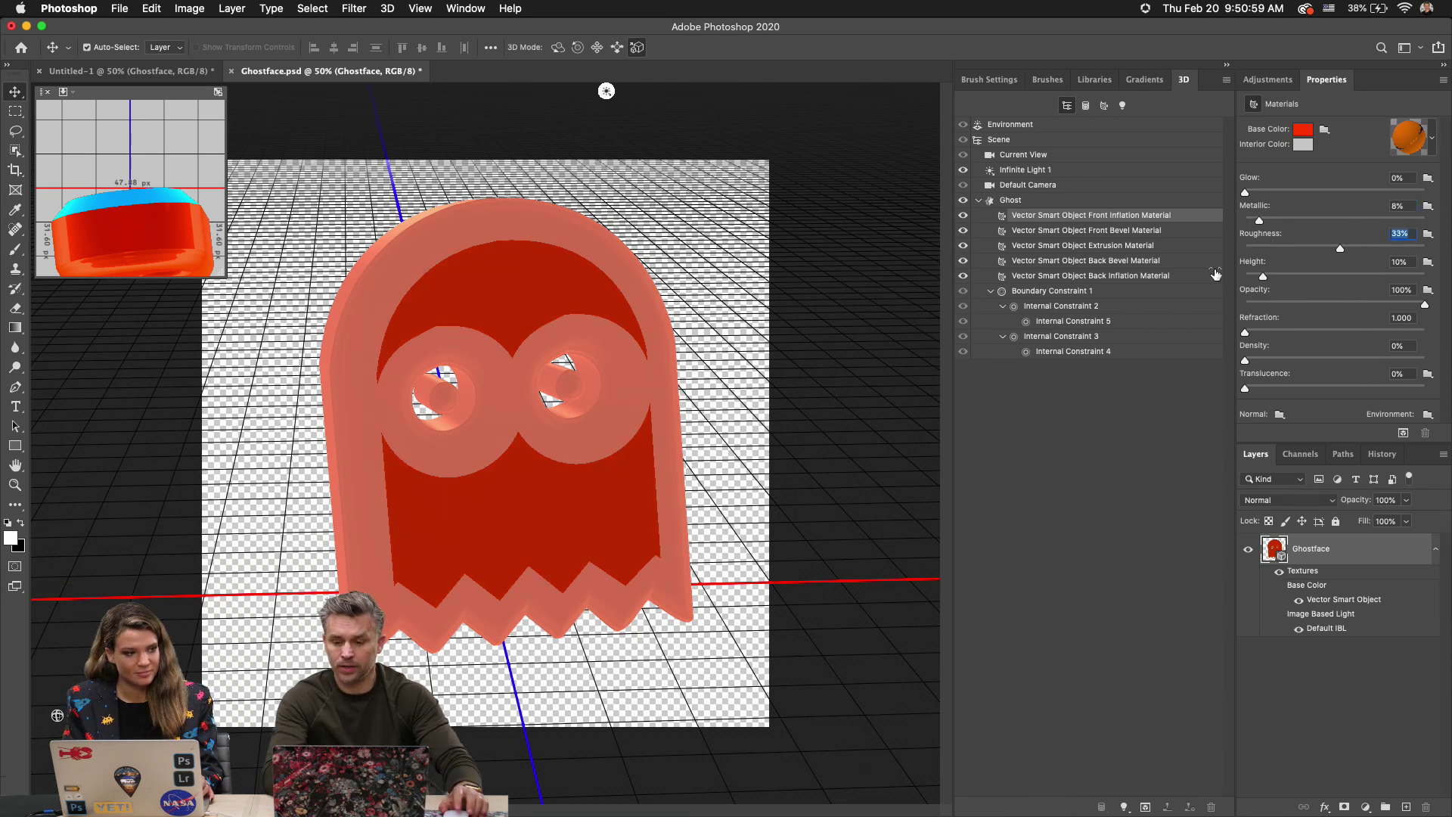
# Select the Front Bevel Material, hide the 3D grid and overlays, and save Ghostface.psd.
pyautogui.click(1019, 236)
pyautogui.press('super+h')
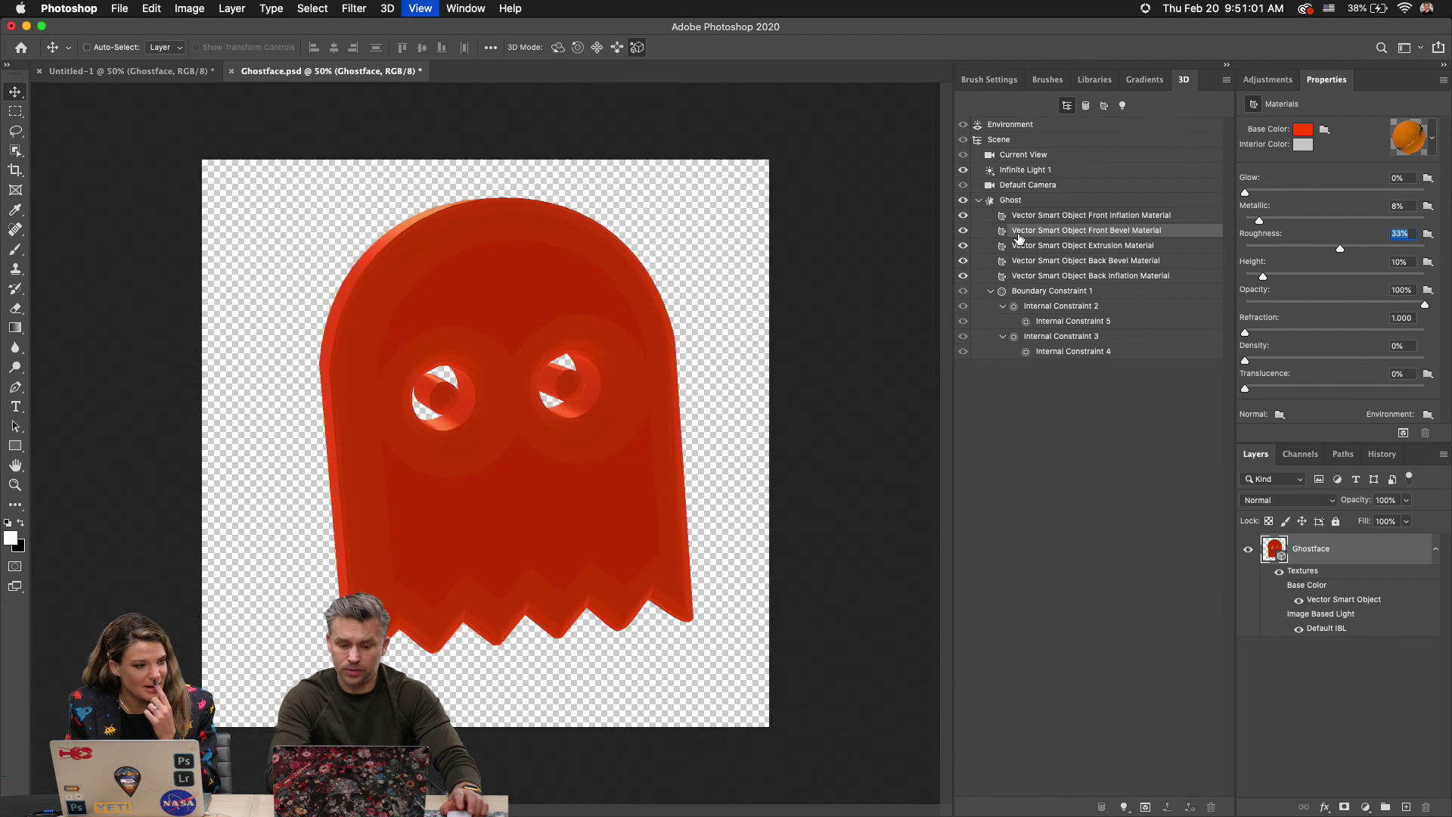
pyautogui.press('super+s')
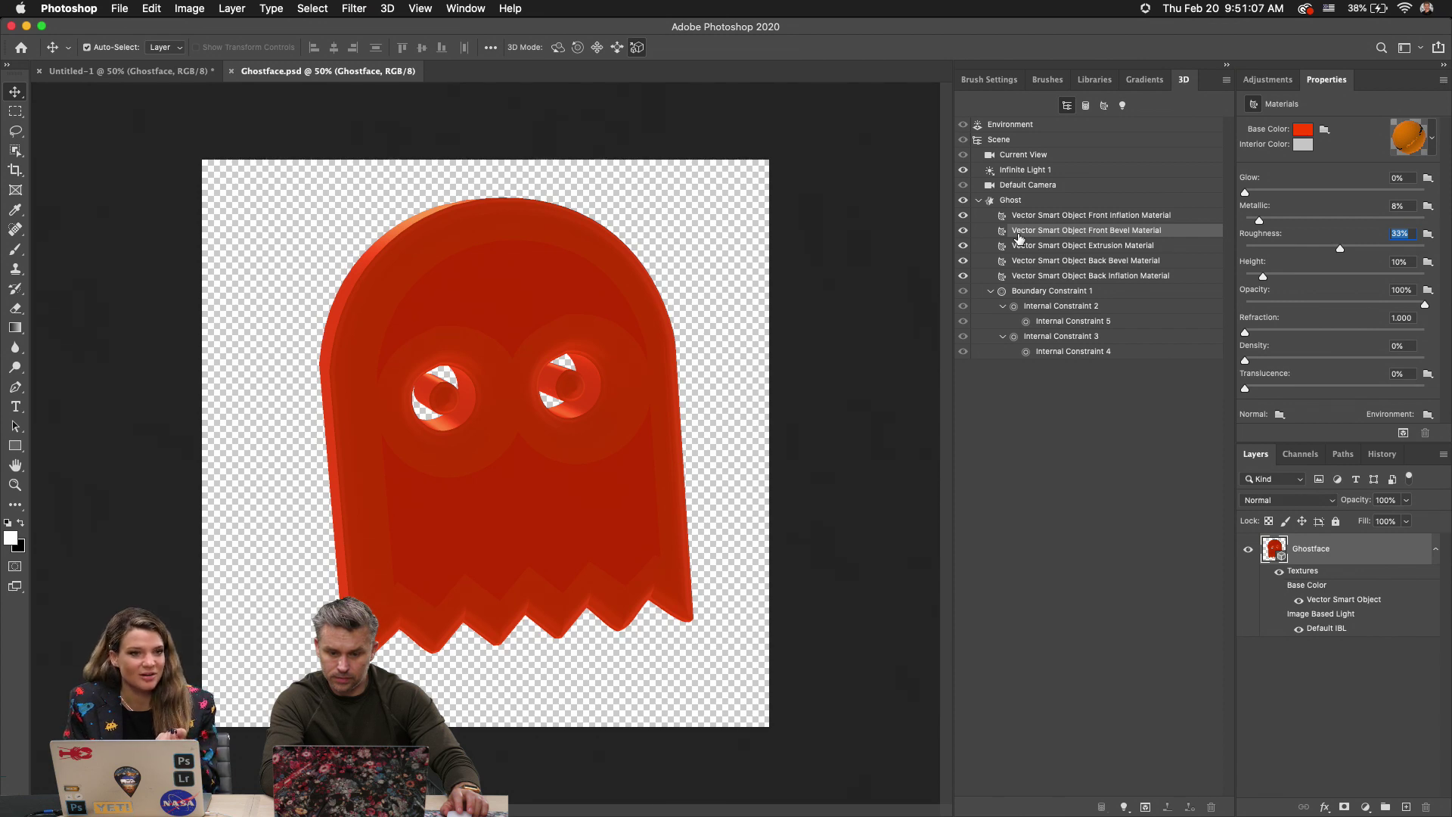
# Open the source of the Ghost mesh, and open its Vector Smart Object artwork in Illustrator for editing.
pyautogui.click(1008, 202)
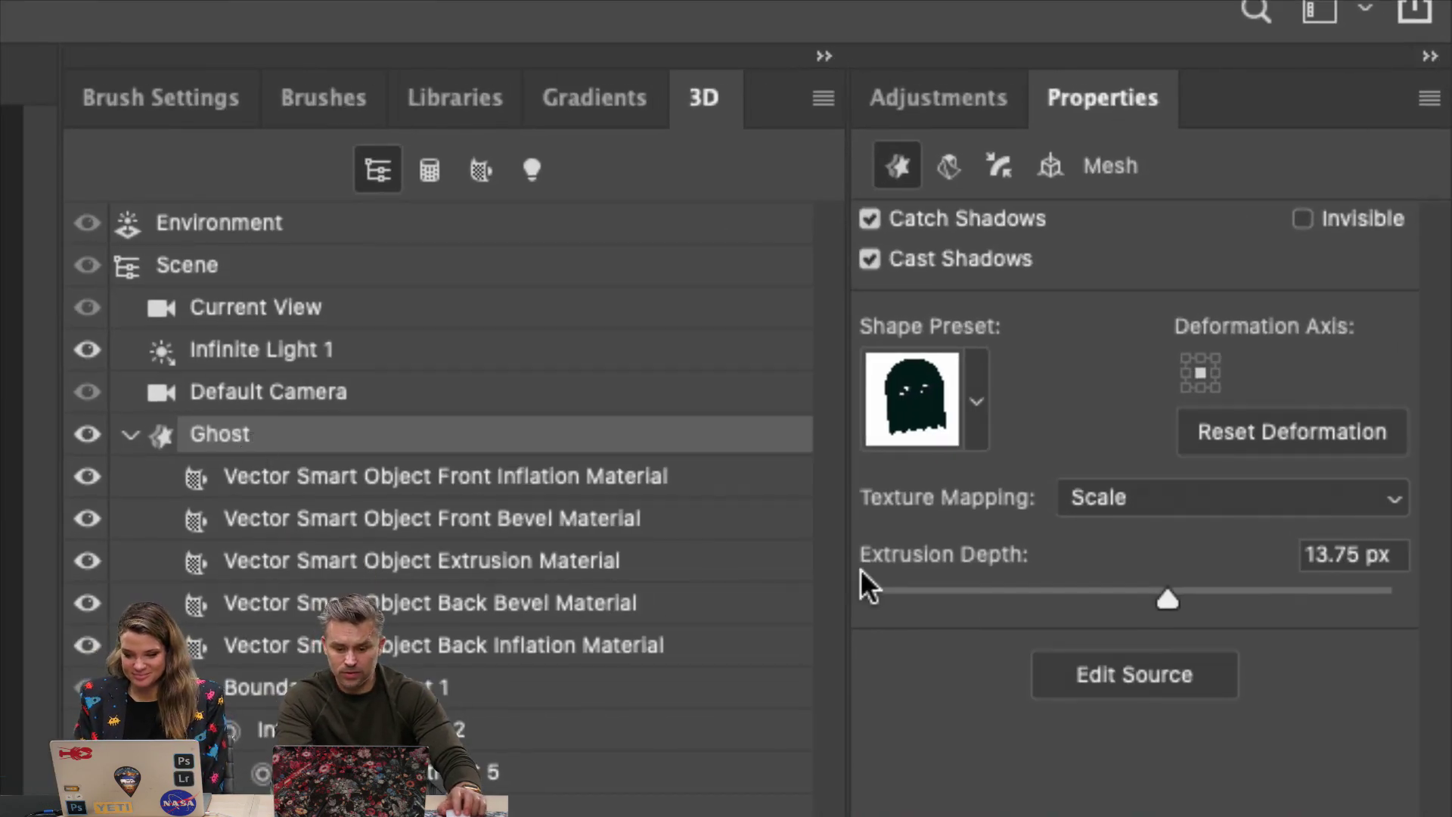
pyautogui.click(1125, 674)
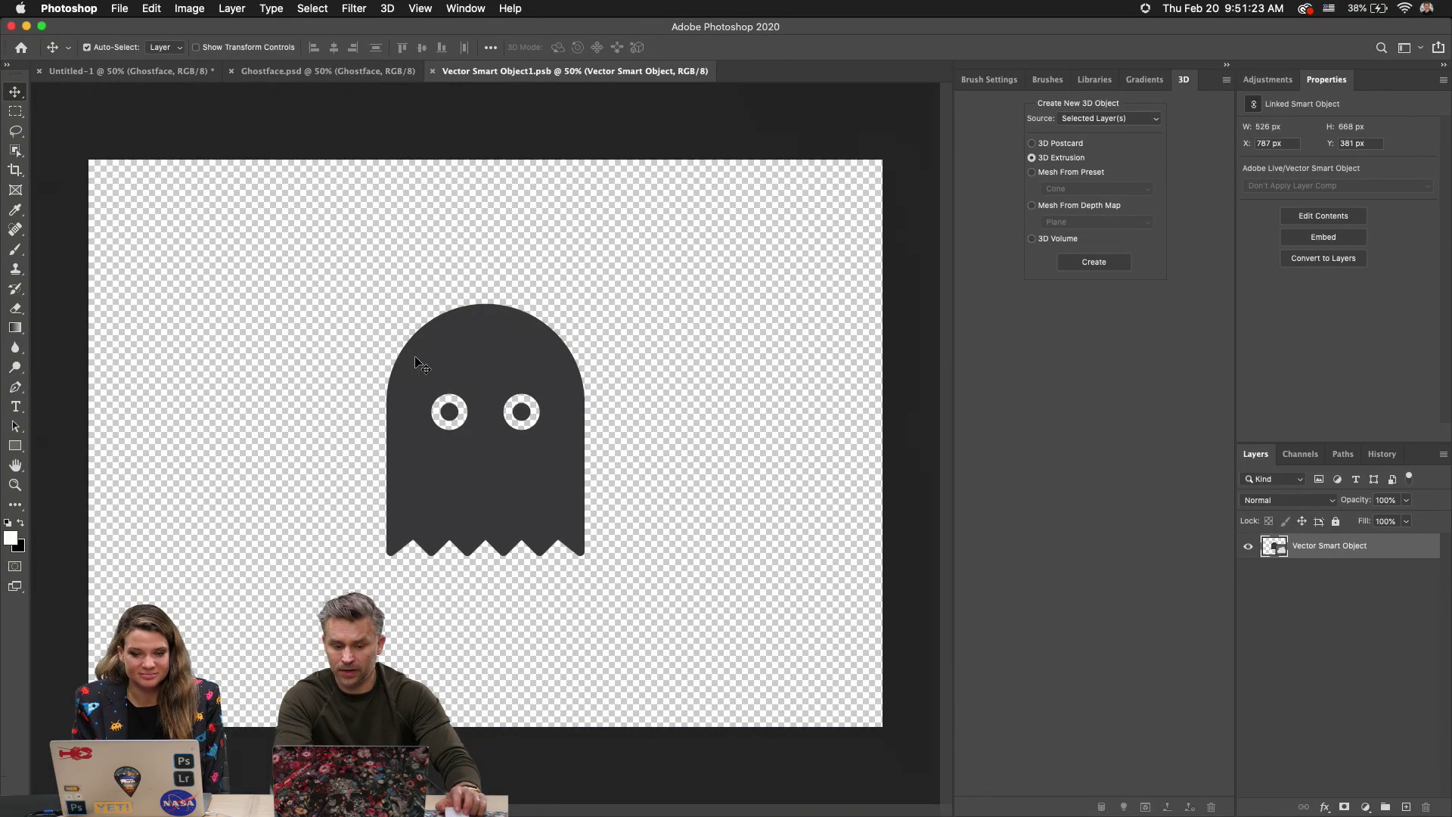
pyautogui.doubleClick(1274, 550)
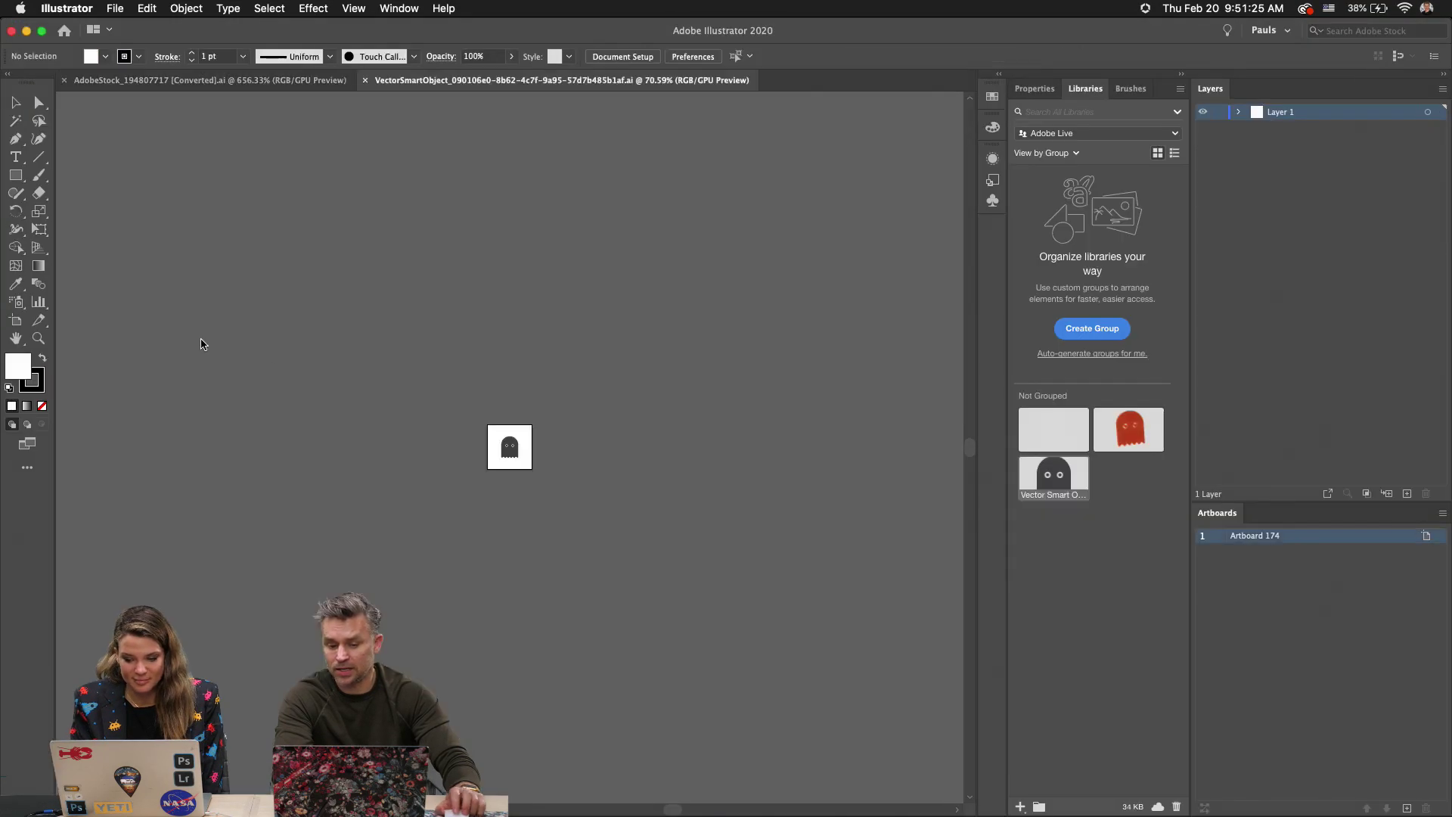
pyautogui.scroll(5, 408, 339)
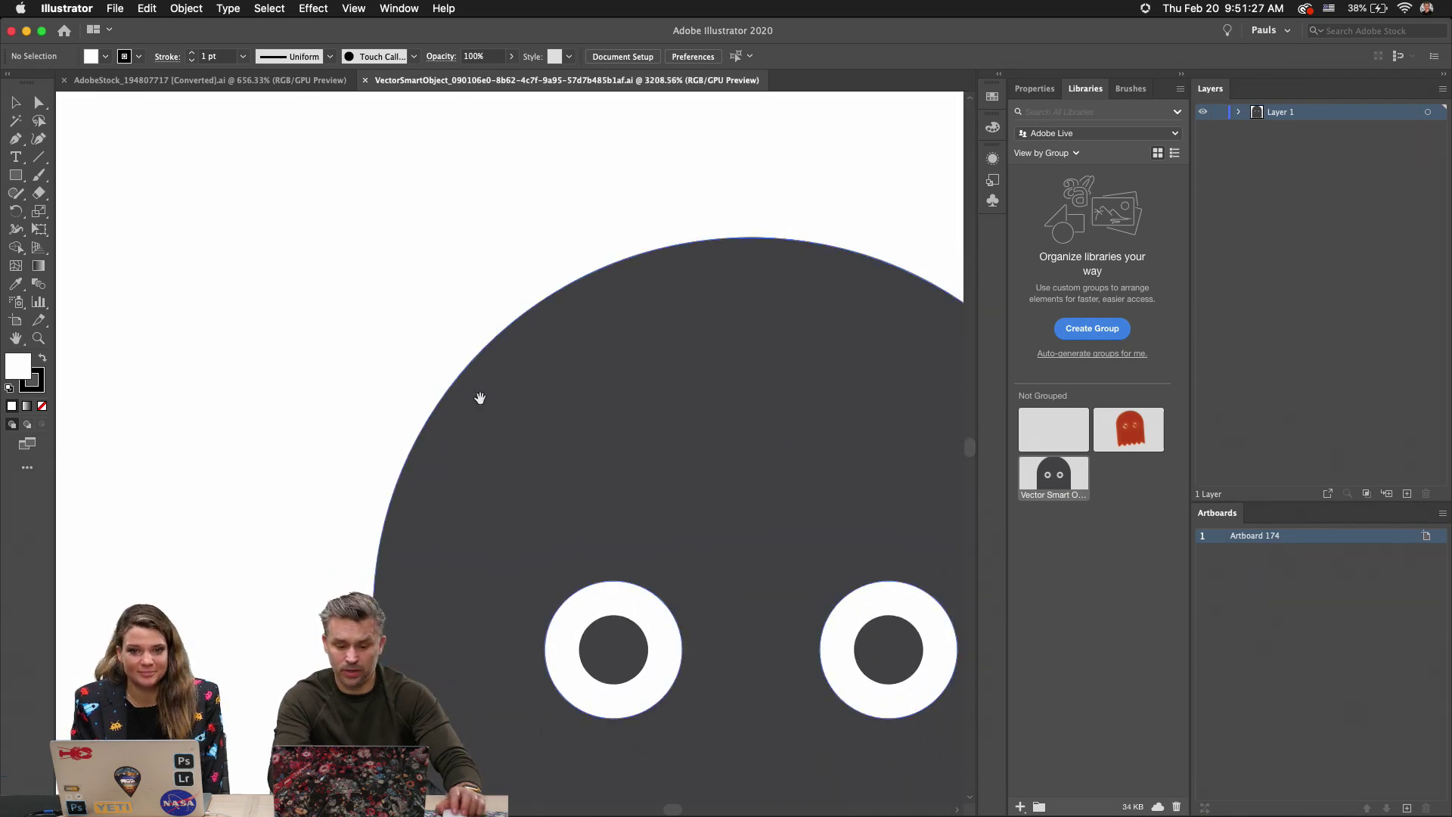
# Delete the pupils from both of the ghost's eyes, then save and close the Vector Smart Object artwork.
pyautogui.scroll(-4, 480, 396)
pyautogui.click(37, 102)
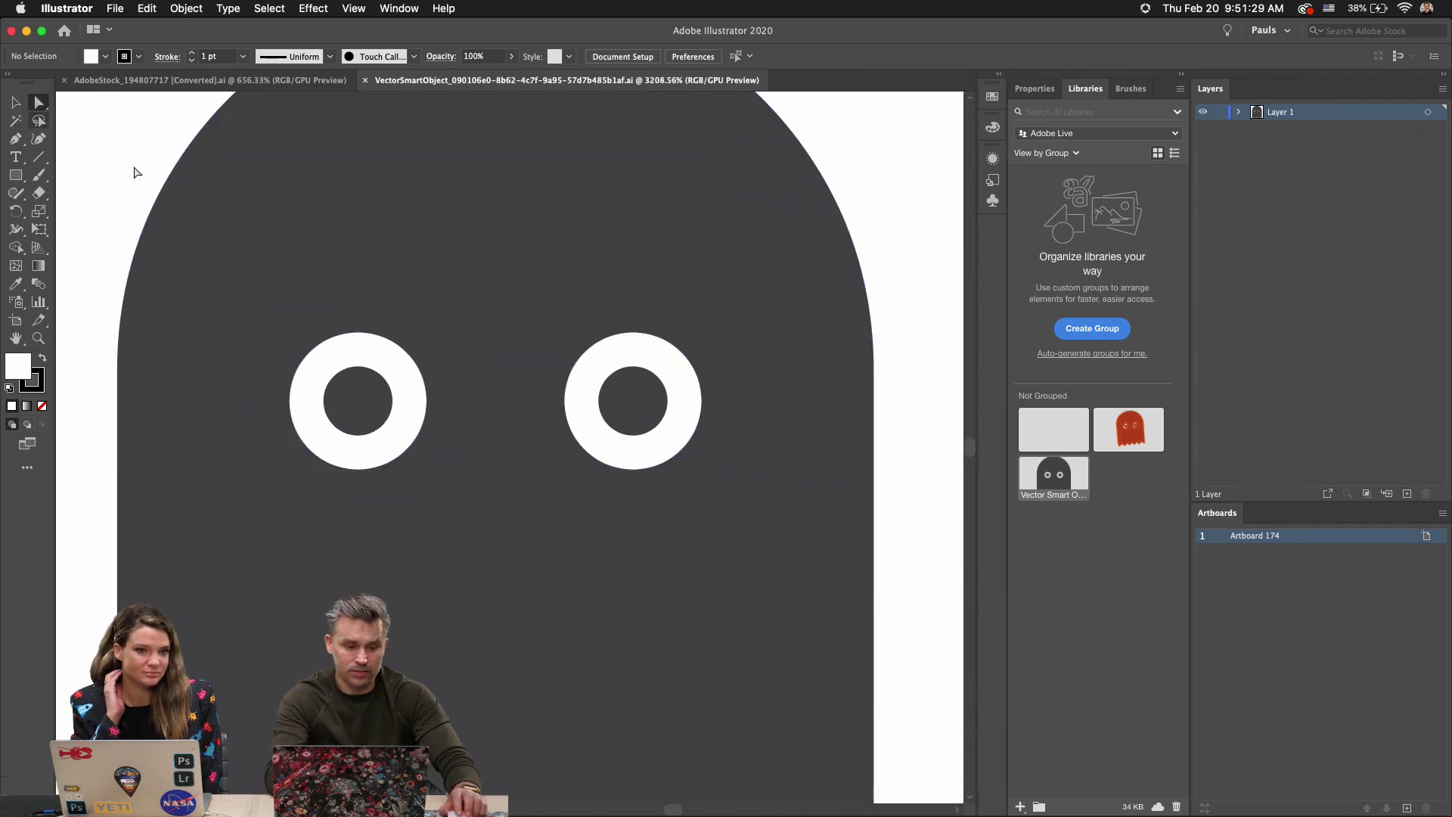
pyautogui.click(354, 382)
pyautogui.press('Delete')
pyautogui.click(602, 393)
pyautogui.press('Delete')
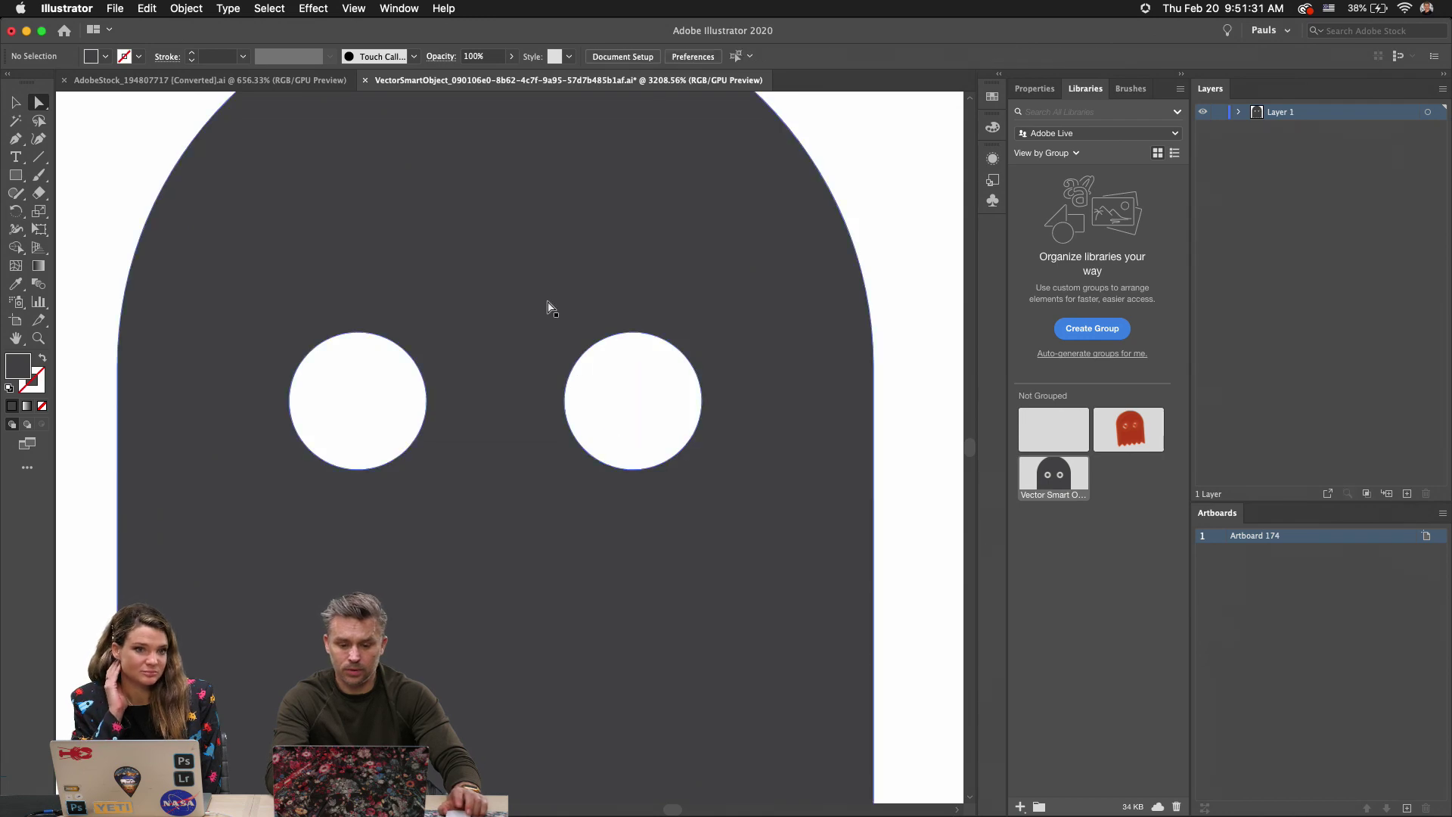
pyautogui.press('cmd+s')
pyautogui.press('cmd+w')
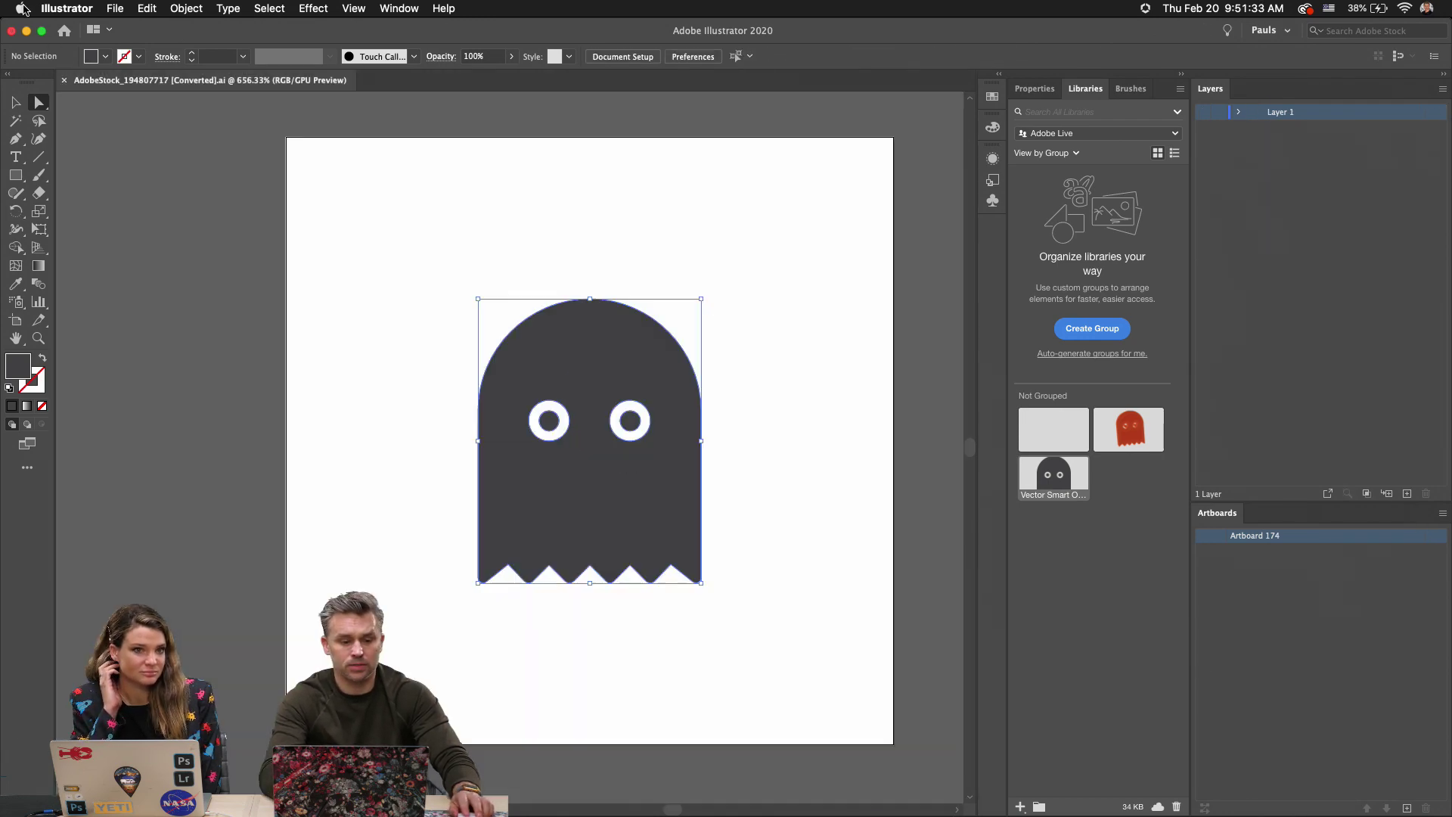
# Switch back to Photoshop, then save and close Vector Smart Object1.psb to update the 3D ghost.
pyautogui.click(26, 30)
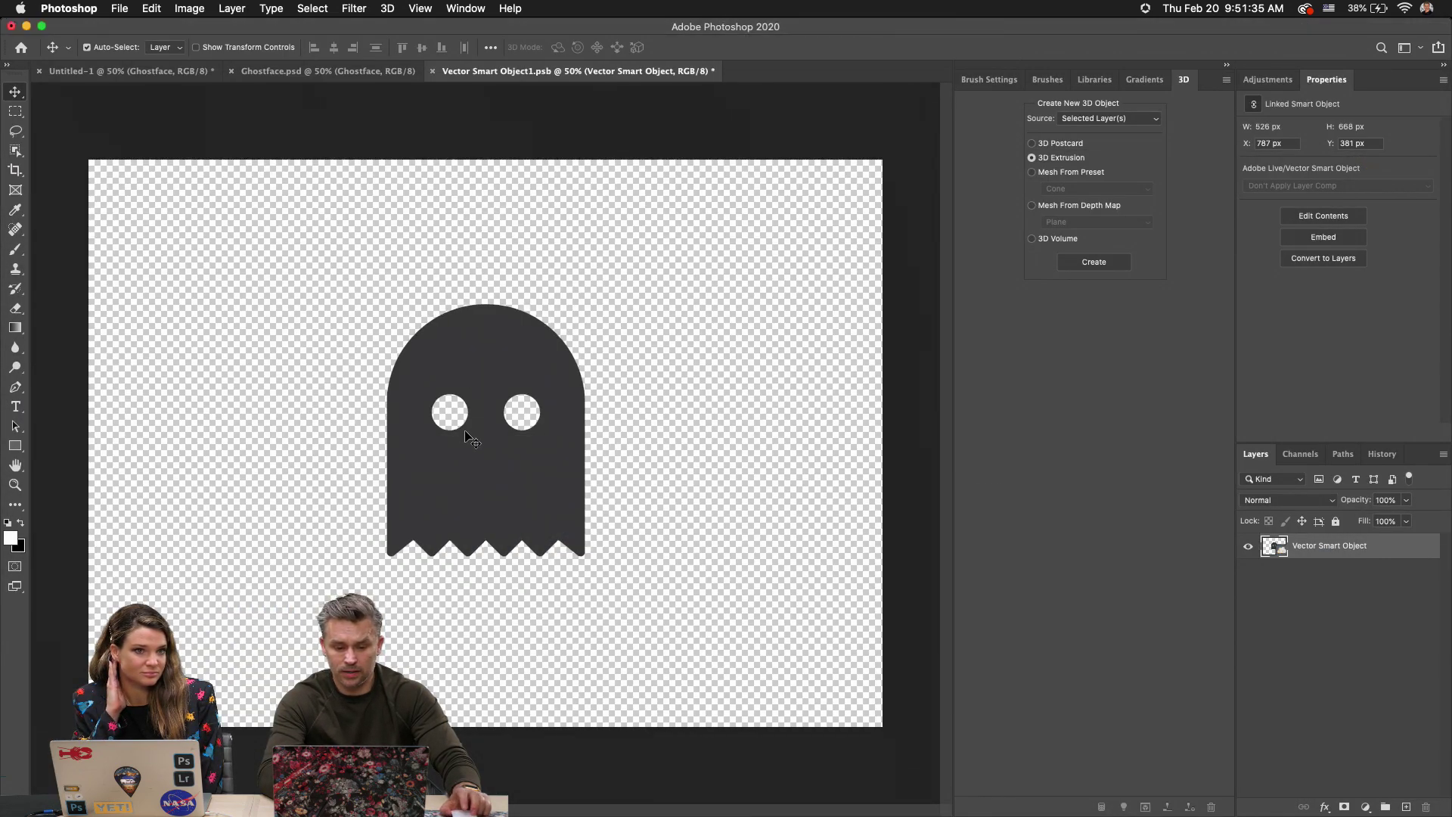
pyautogui.press('super+s')
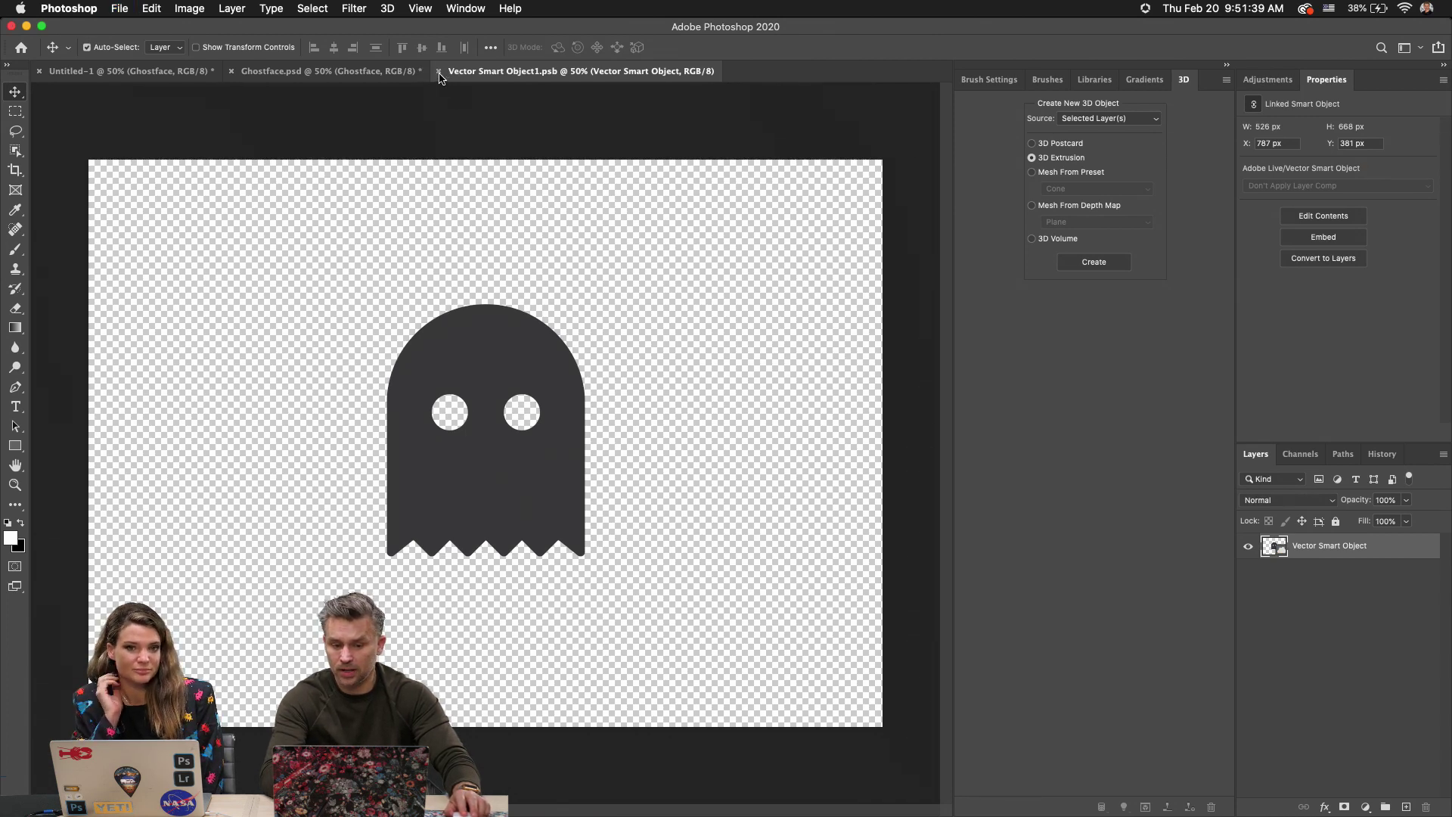
pyautogui.click(439, 72)
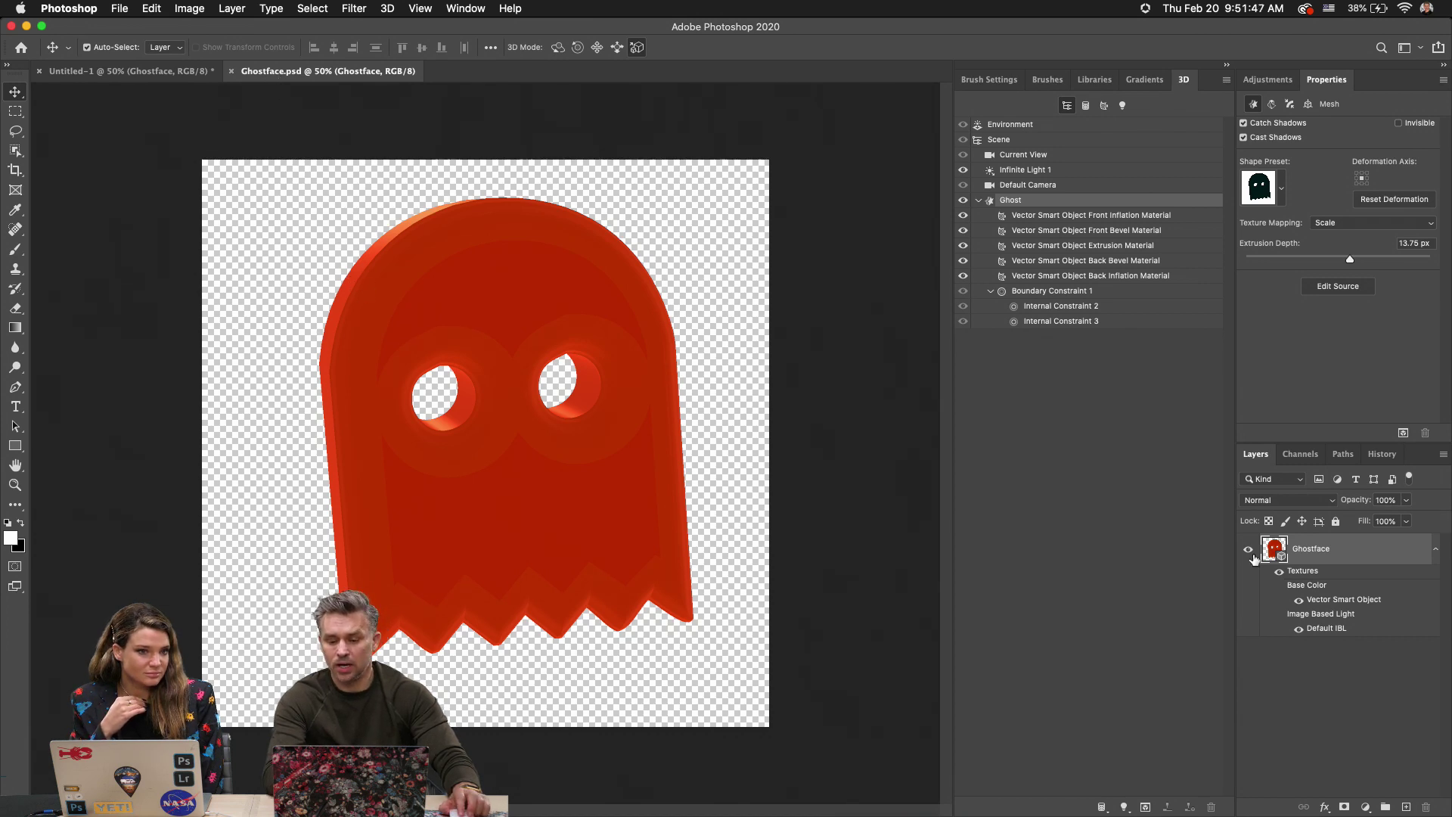
# Orbit the ghost to expose its blue bevel and remove the base color texture from the Back Bevel Material.
pyautogui.click(560, 48)
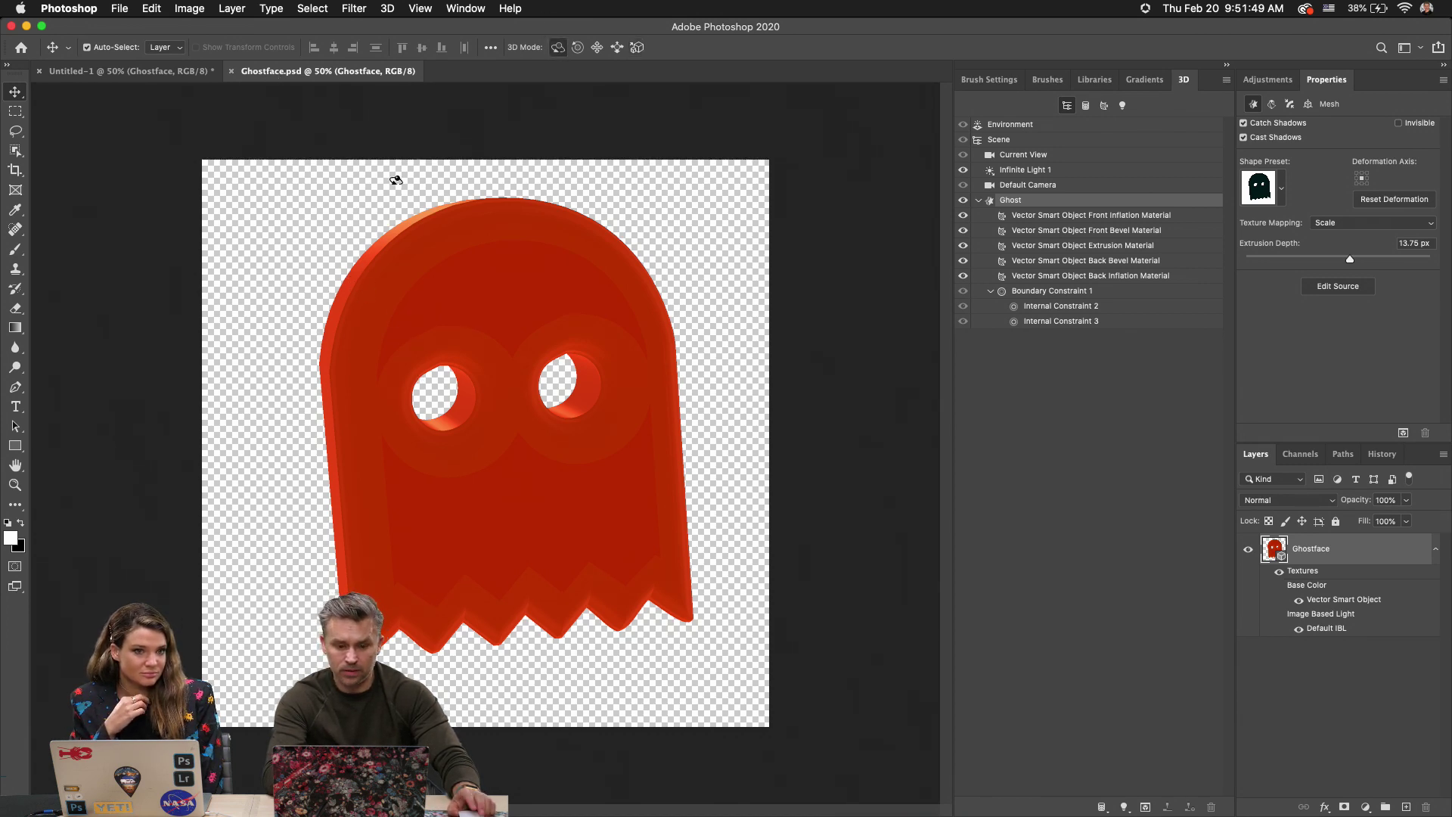
pyautogui.moveTo(354, 360); pyautogui.dragTo(565, 389)
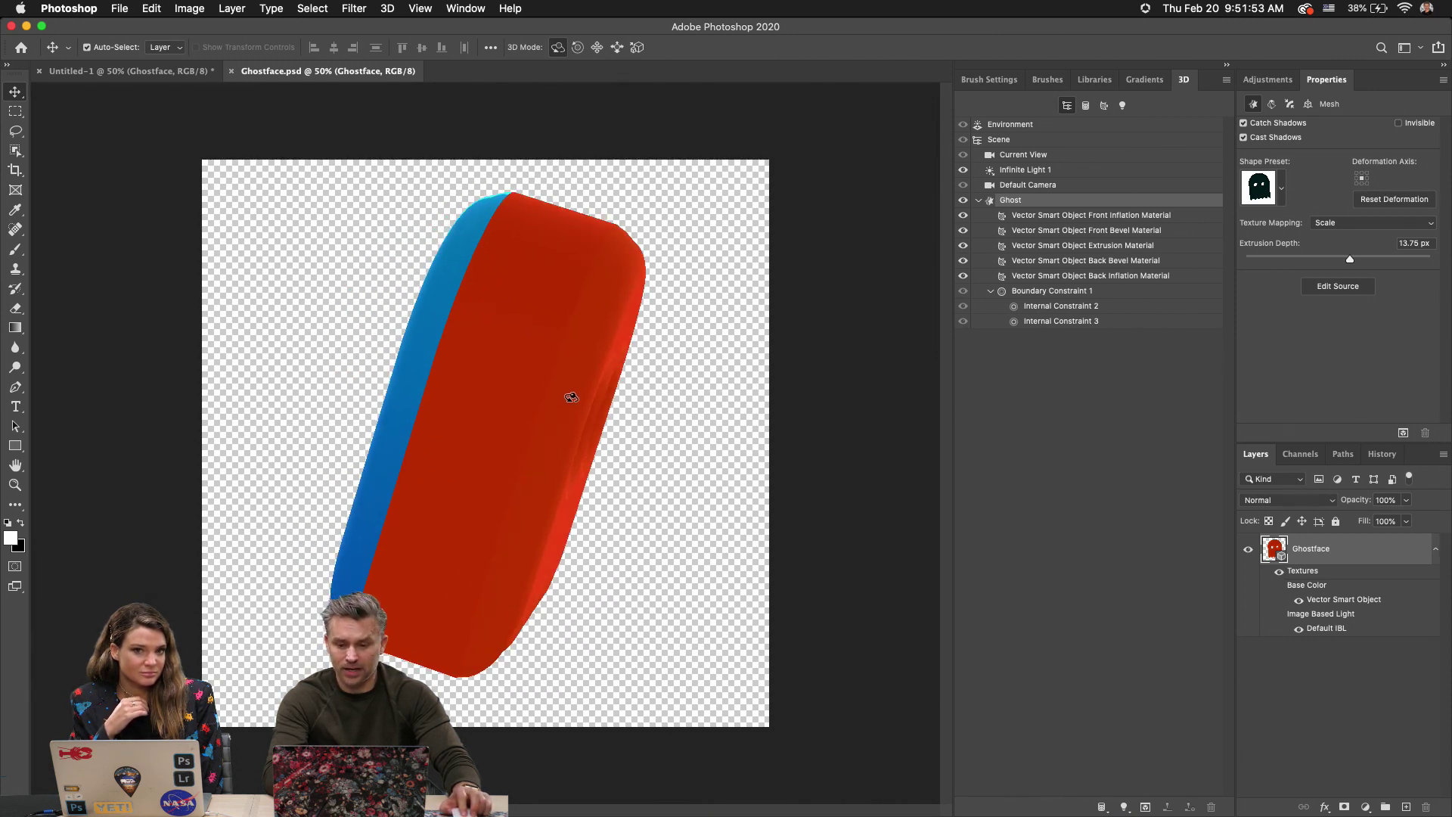
pyautogui.moveTo(424, 334); pyautogui.dragTo(519, 366)
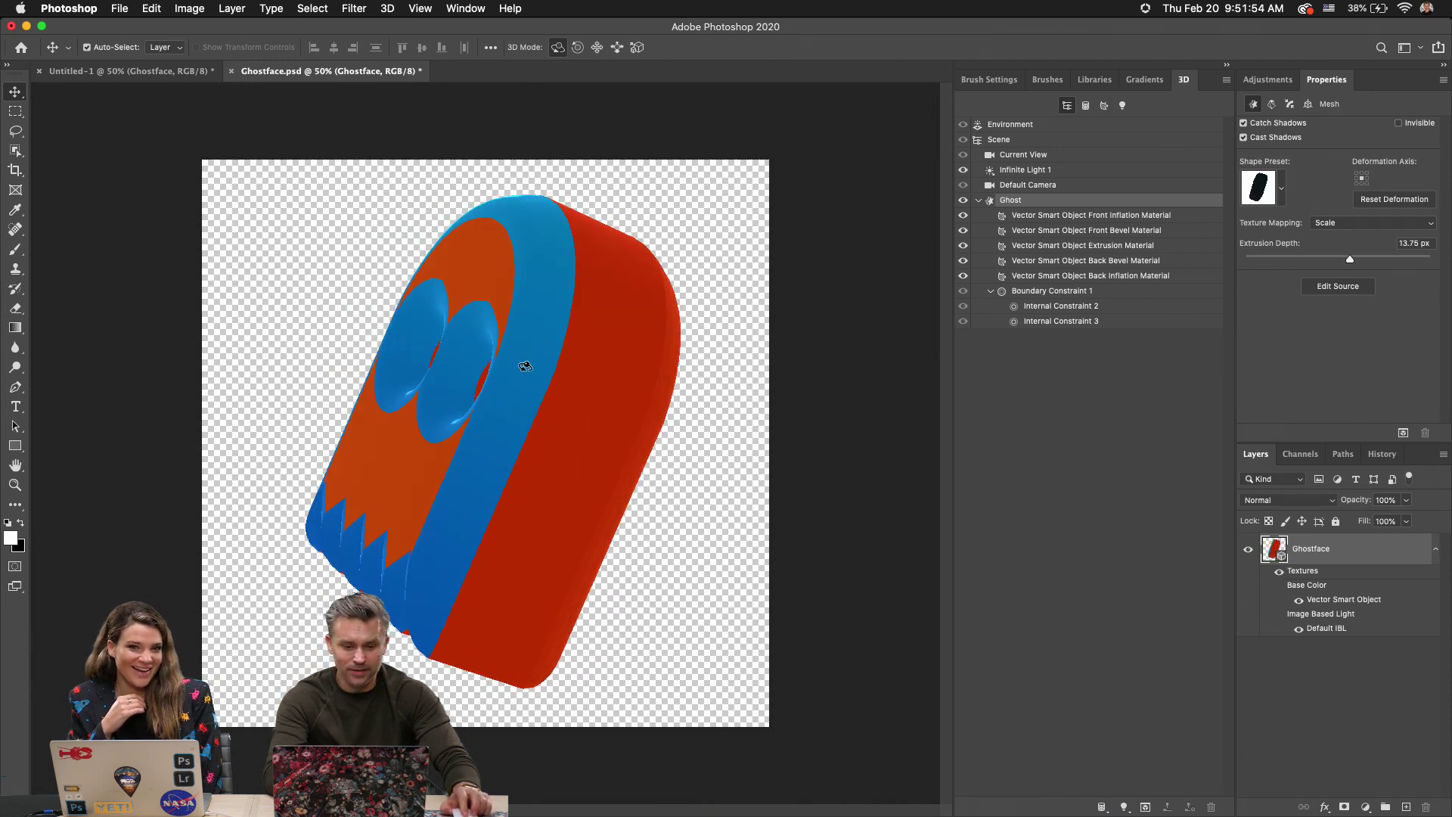
pyautogui.click(1061, 281)
pyautogui.click(1067, 262)
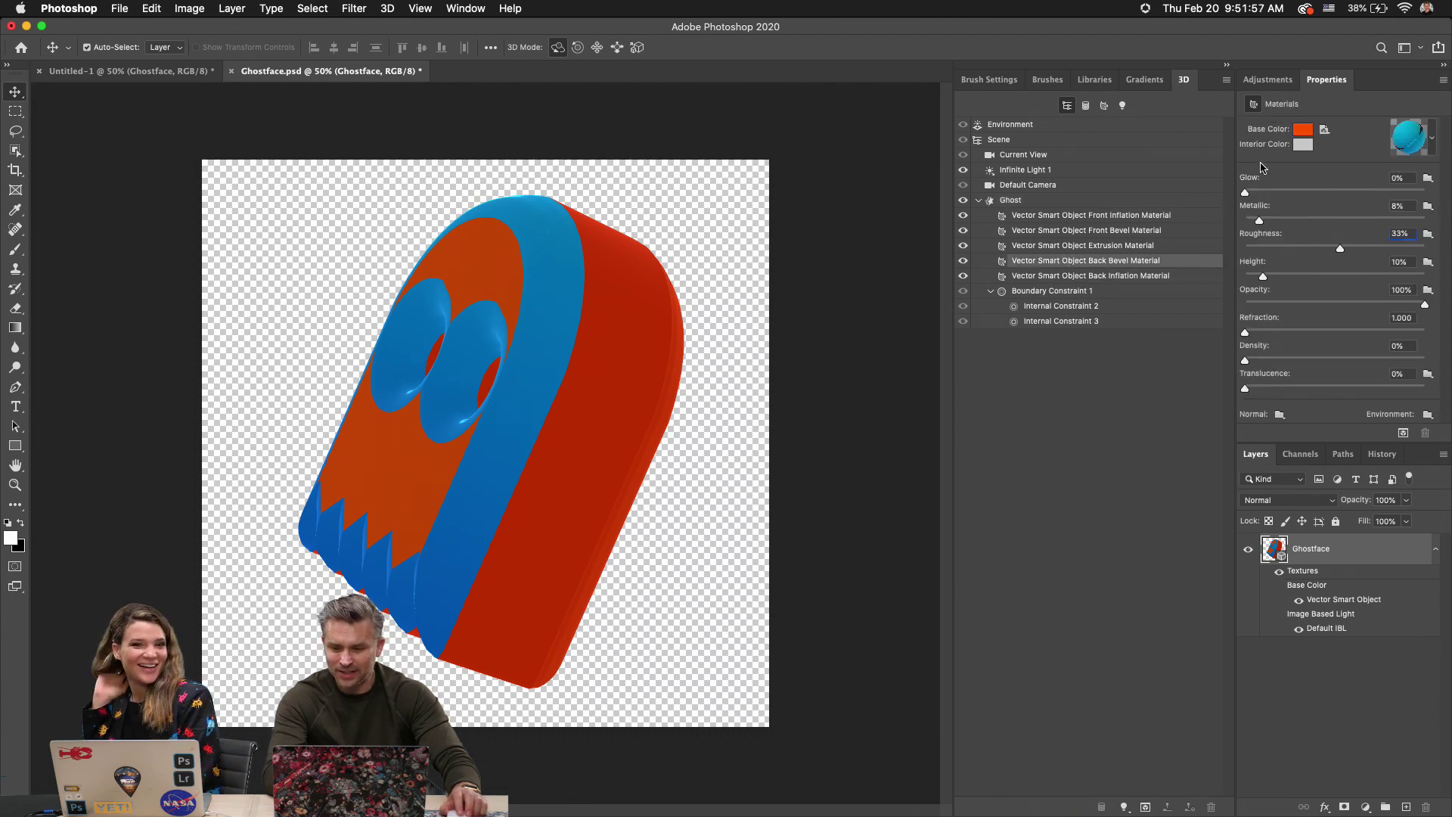
pyautogui.click(1325, 130)
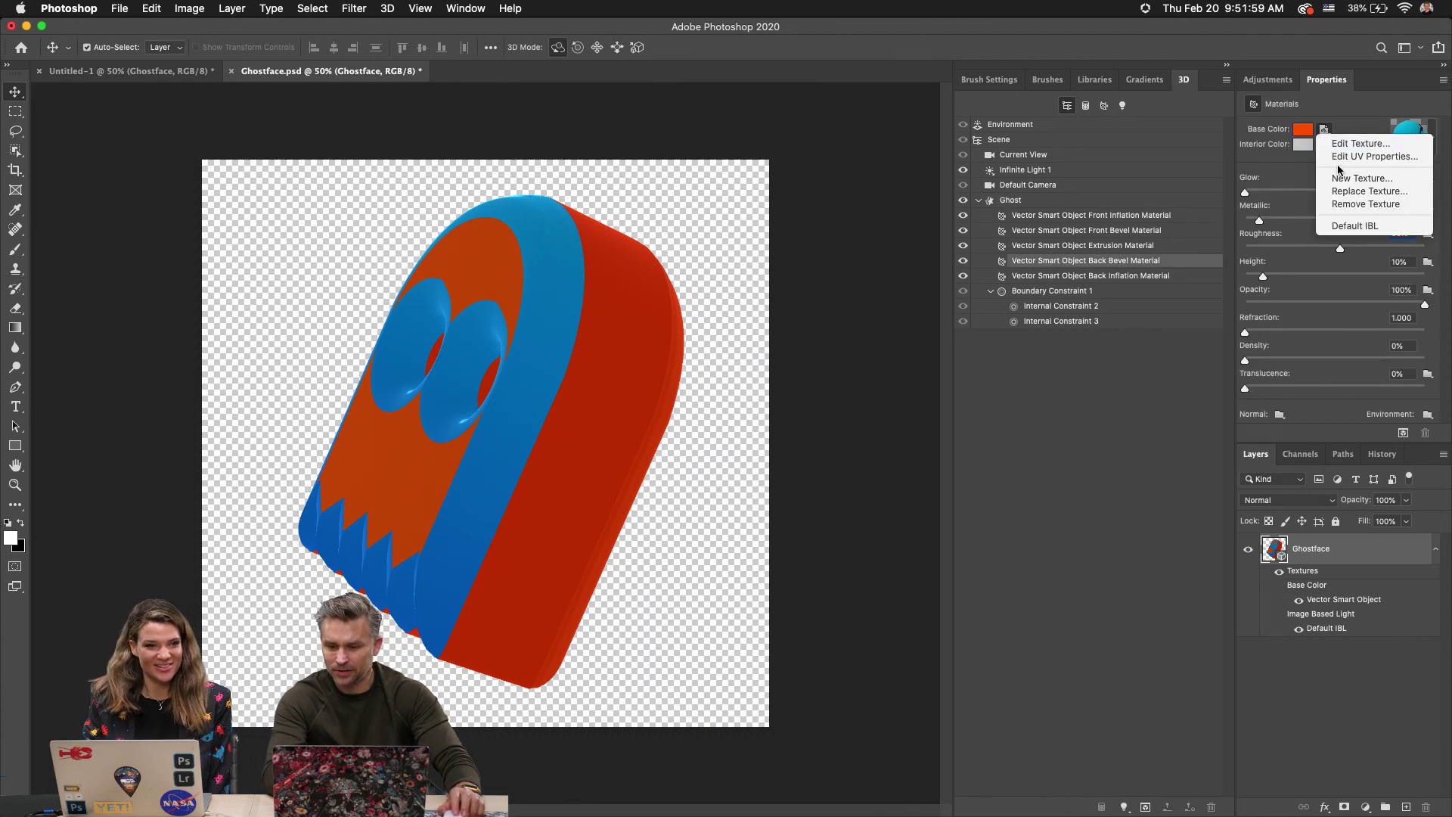
pyautogui.click(1352, 204)
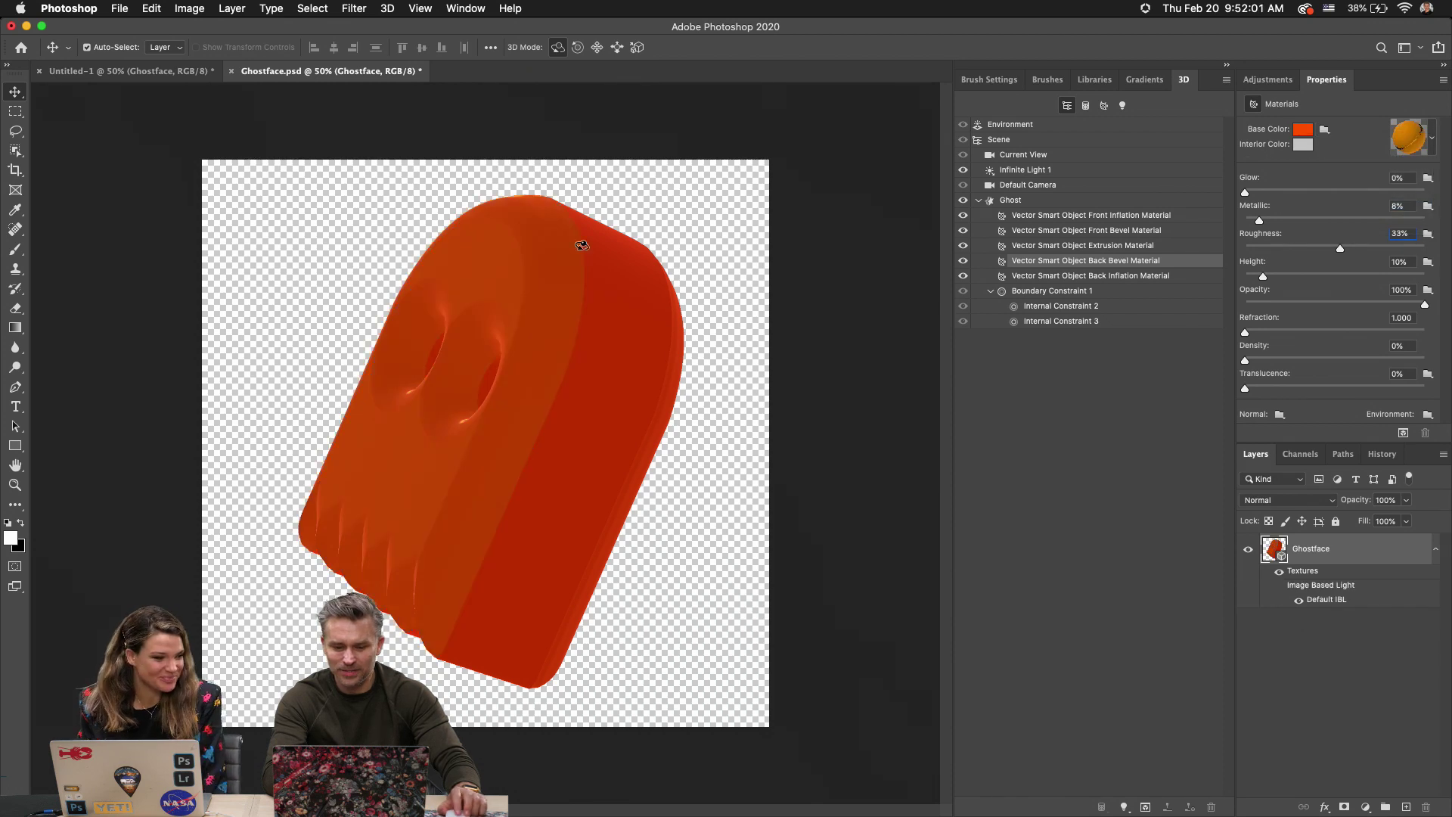
# Select the Ghost mesh, rotate it to an angled view showing its face and thick side, and save Ghostface.psd.
pyautogui.click(1033, 203)
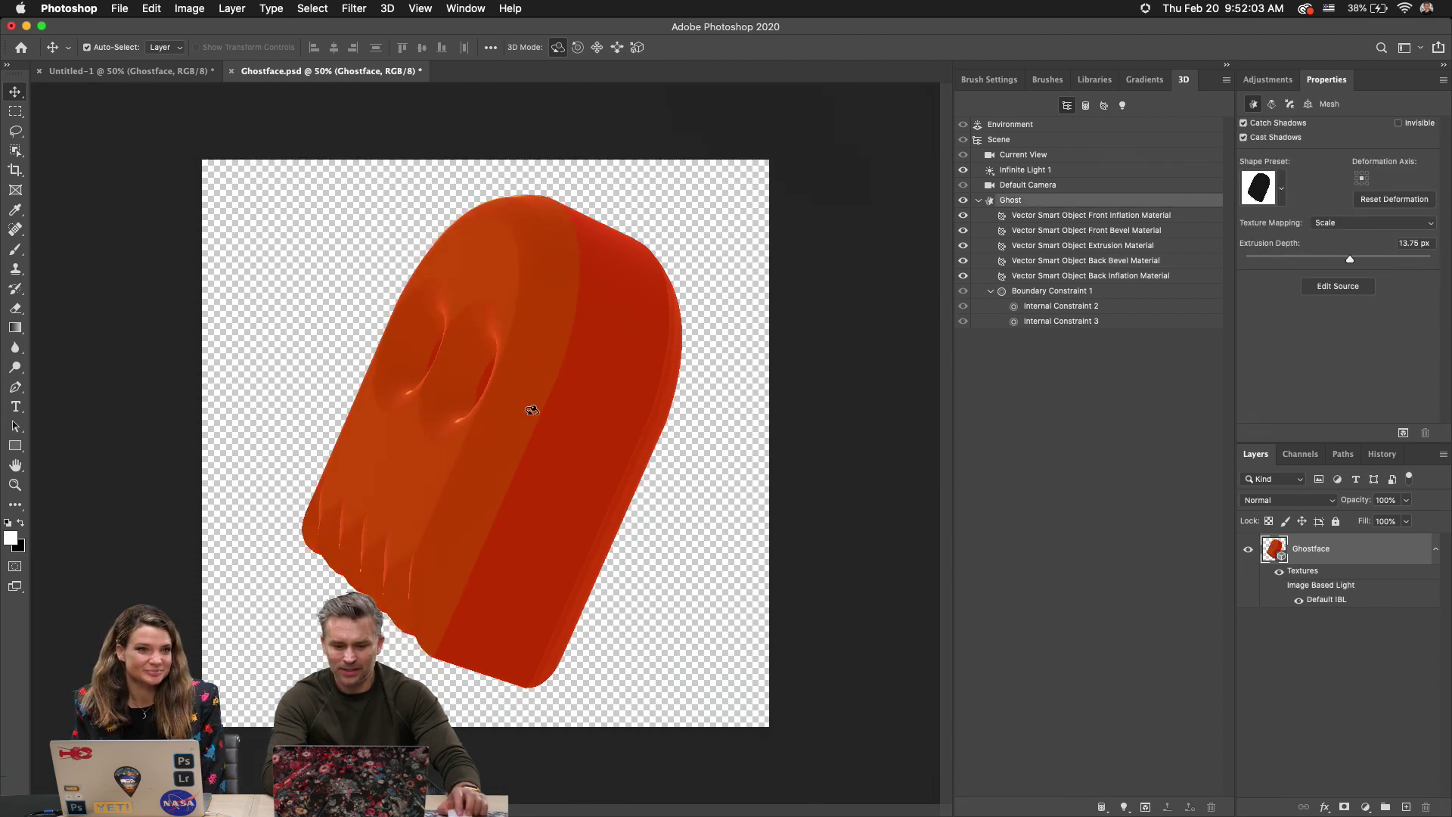
pyautogui.moveTo(529, 406); pyautogui.dragTo(237, 383)
pyautogui.moveTo(710, 475); pyautogui.dragTo(416, 525)
pyautogui.press('super+s')
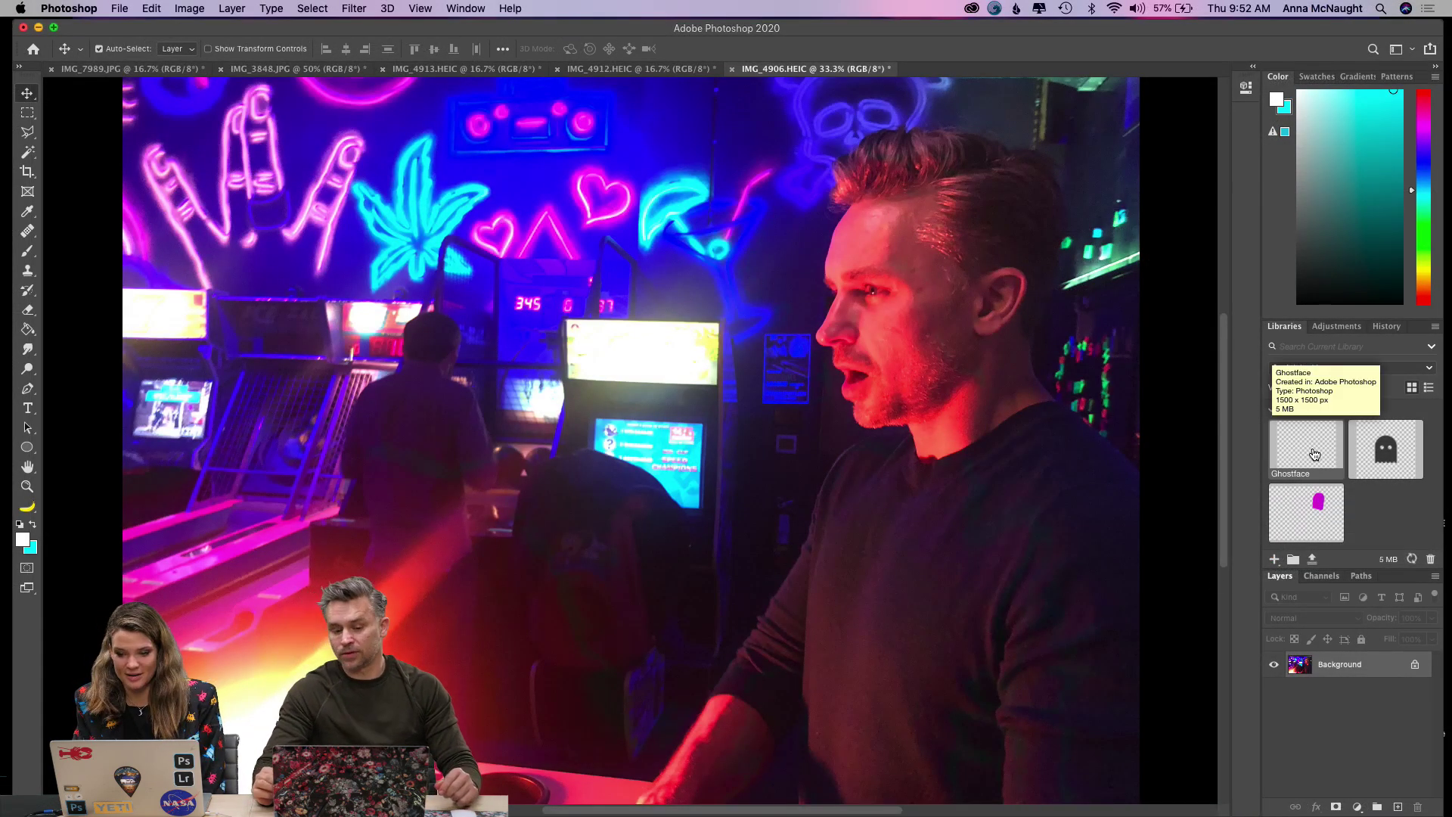
# Place the Ghostface library graphic into IMG_4906.HEIC, scale it to about 286%, and move it beside the player in the background.
pyautogui.moveTo(1315, 456); pyautogui.dragTo(716, 415)
pyautogui.moveTo(510, 411); pyautogui.dragTo(509, 409)
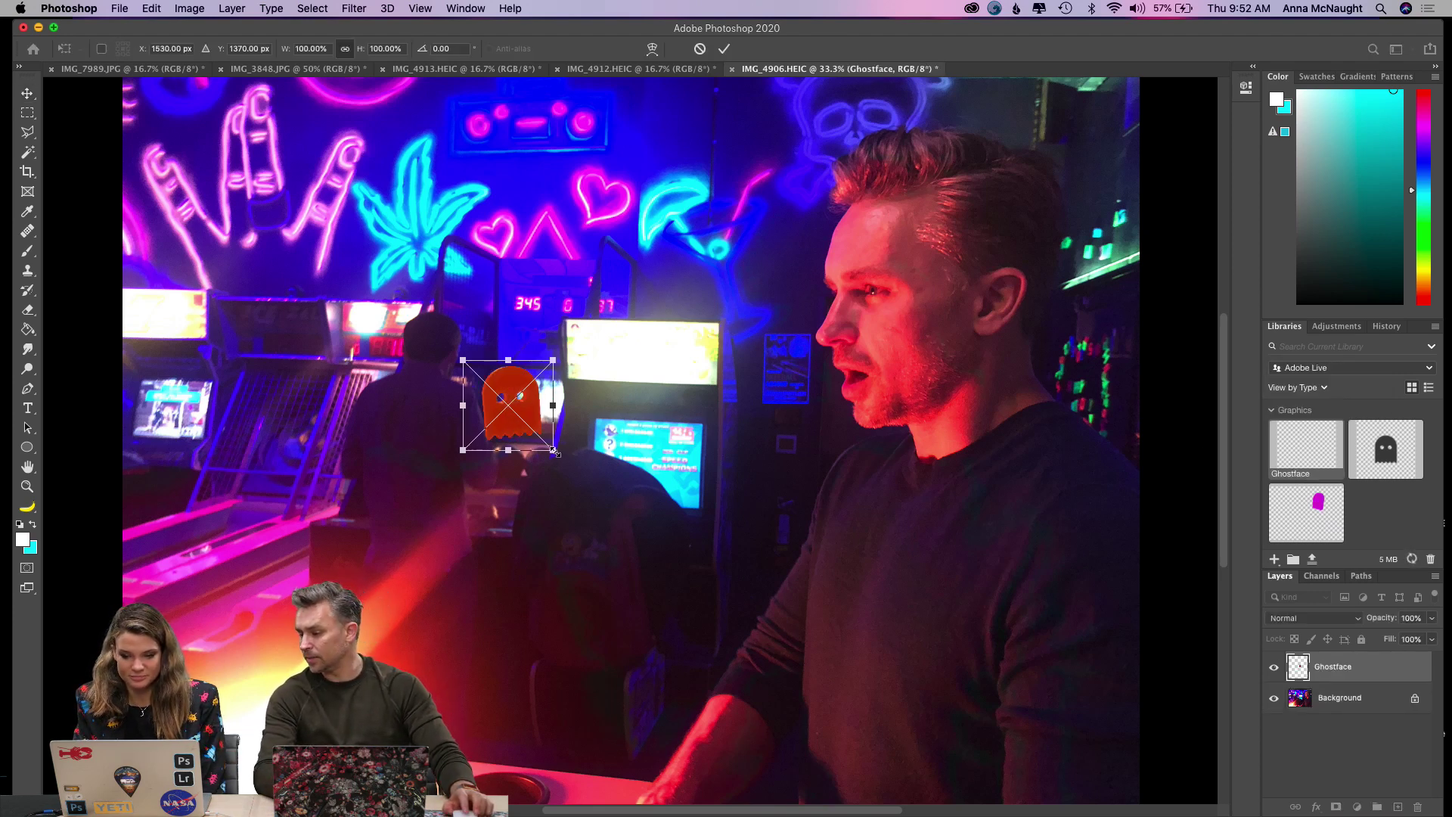
pyautogui.moveTo(555, 452); pyautogui.dragTo(723, 618)
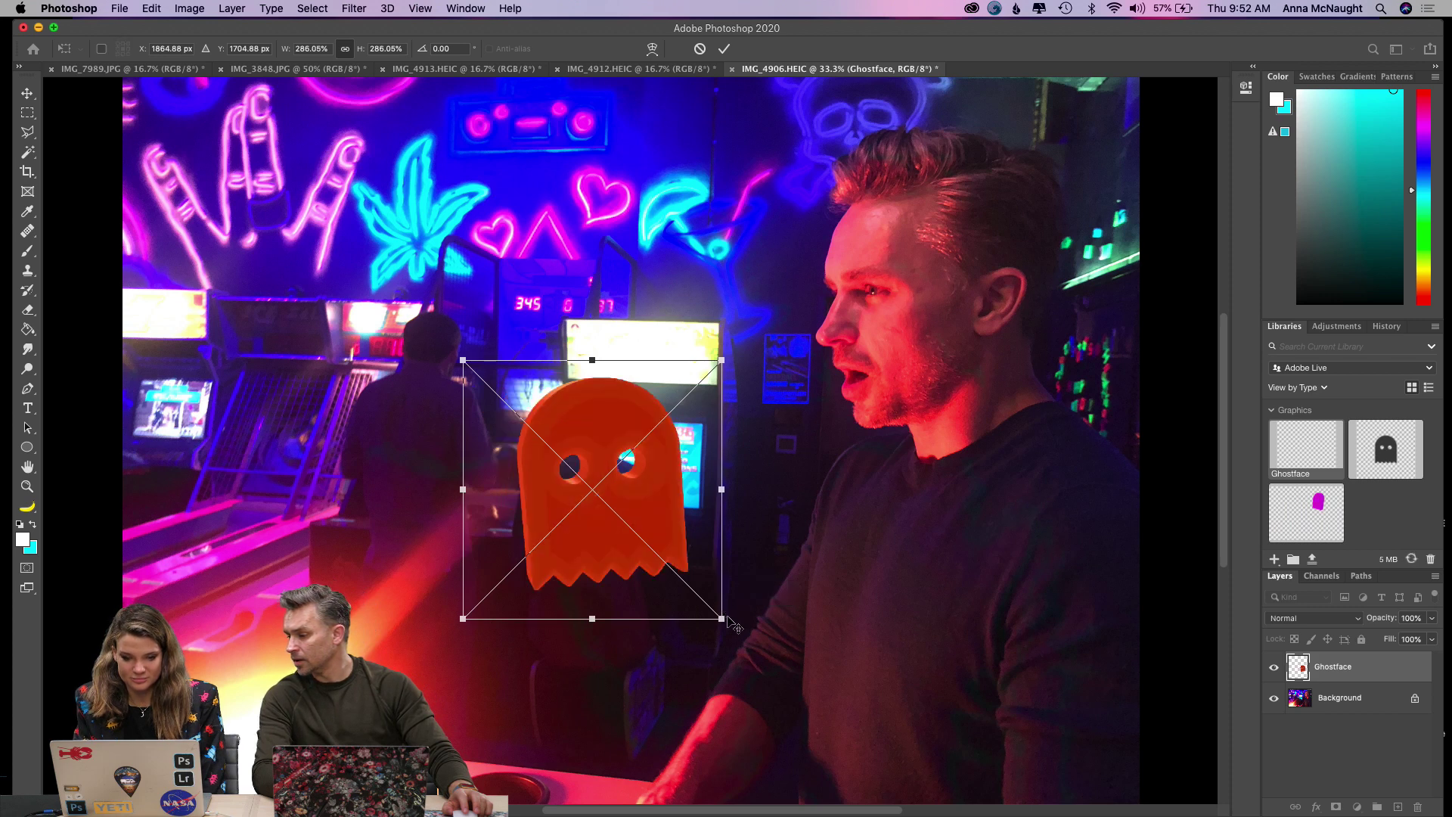
pyautogui.press('Return')
pyautogui.moveTo(587, 522); pyautogui.dragTo(318, 416)
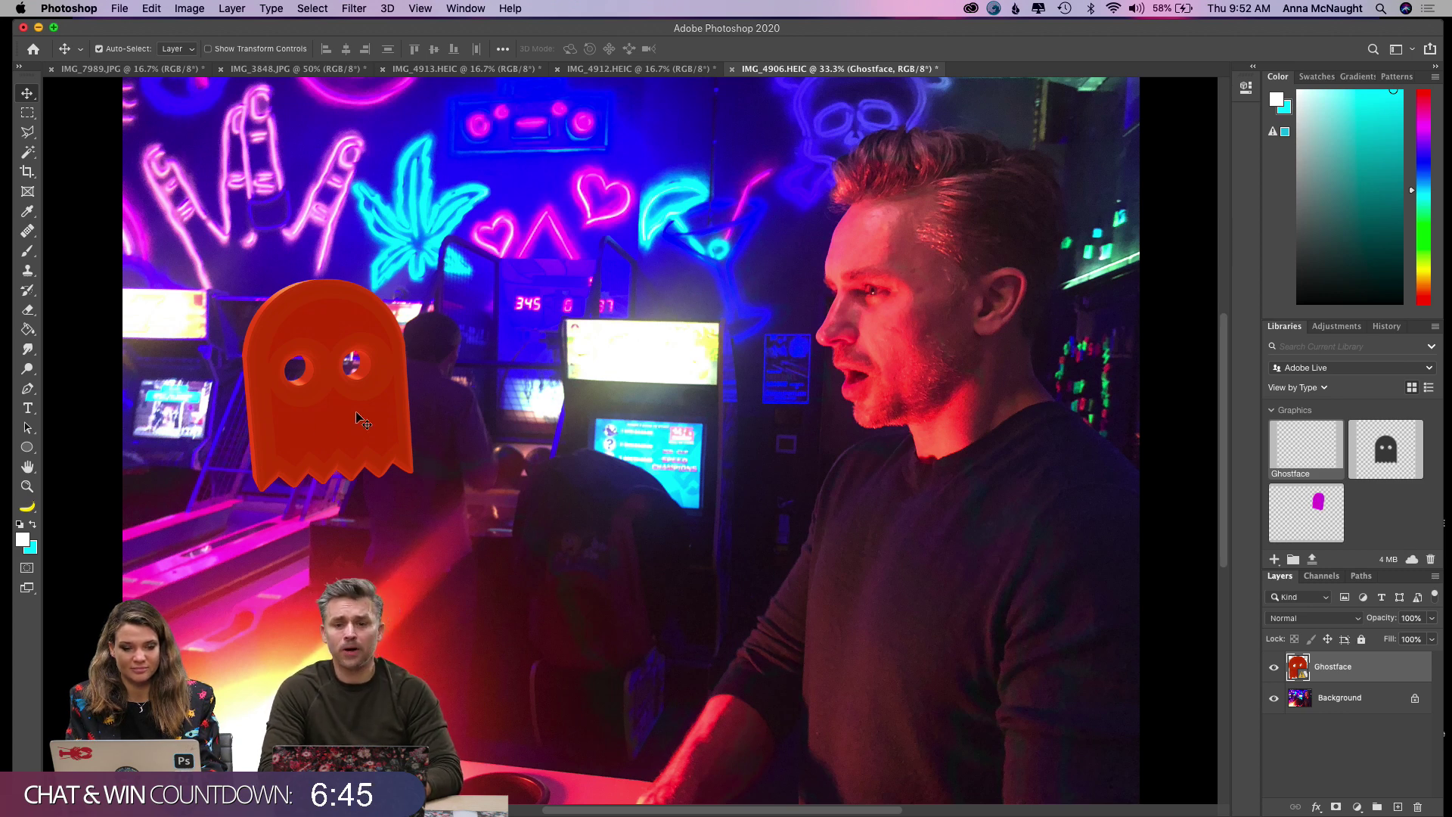
pyautogui.click(1432, 618)
pyautogui.moveTo(1397, 634); pyautogui.dragTo(1450, 647)
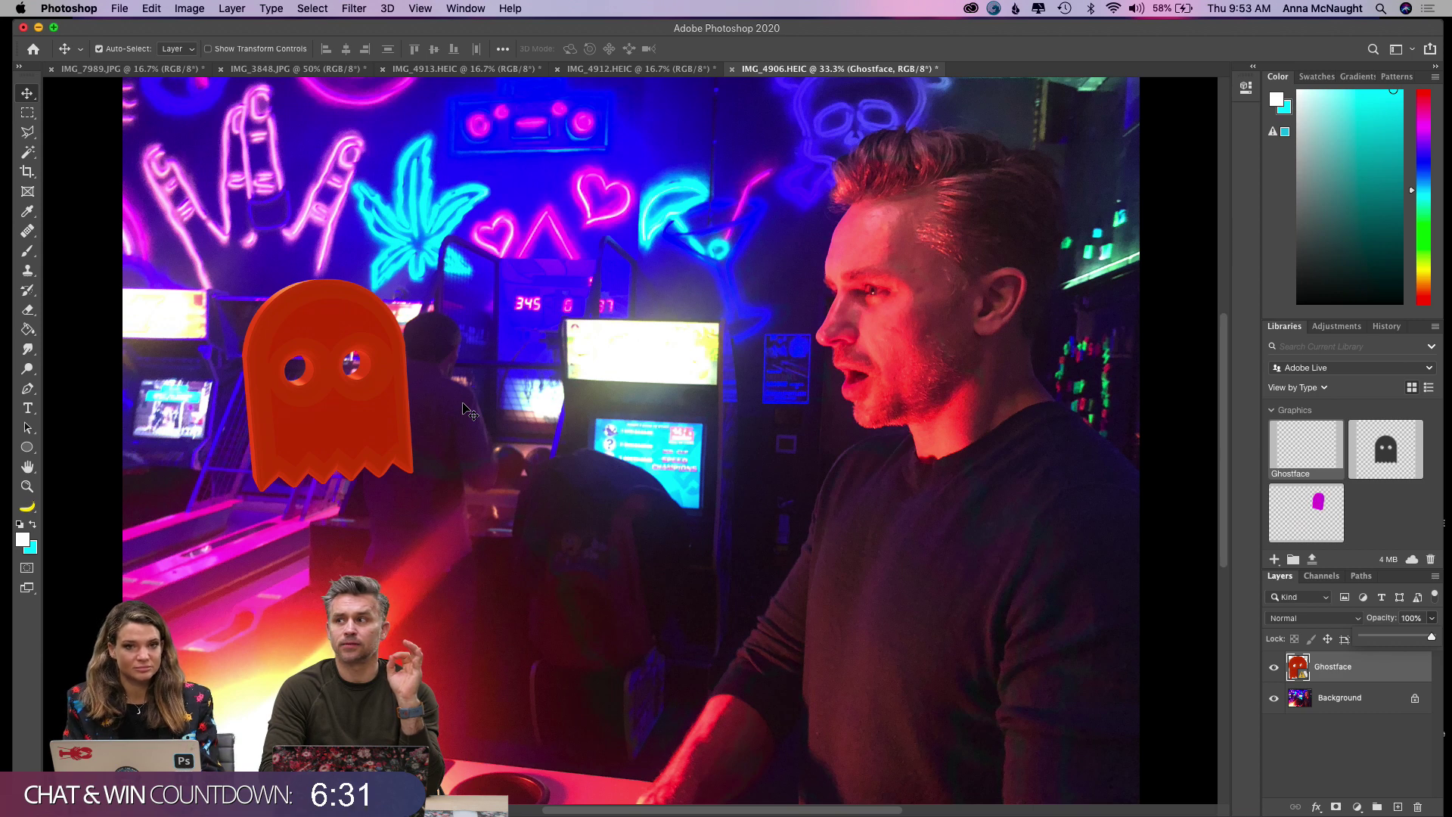
pyautogui.press('super+t')
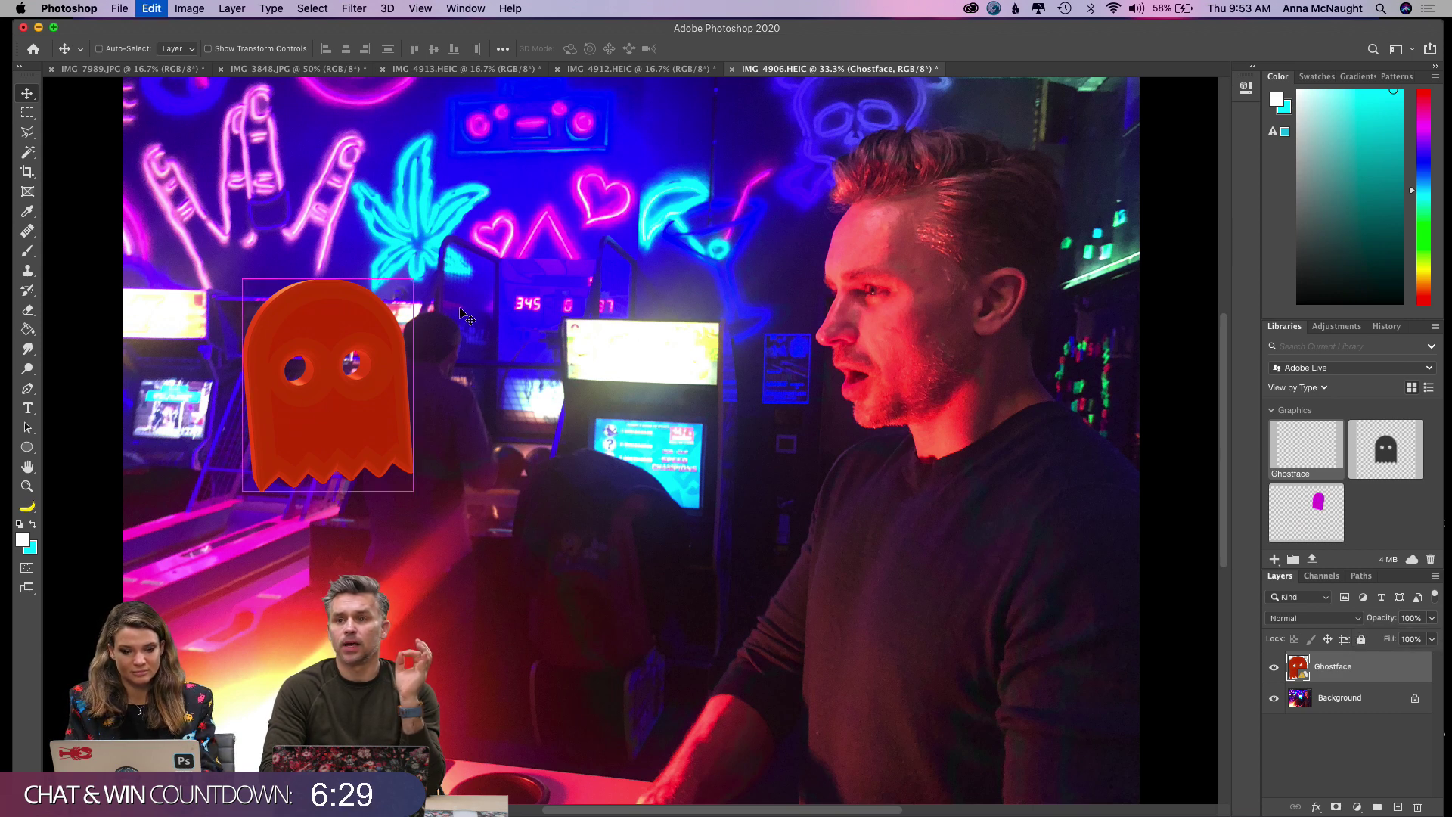
pyautogui.press('Return')
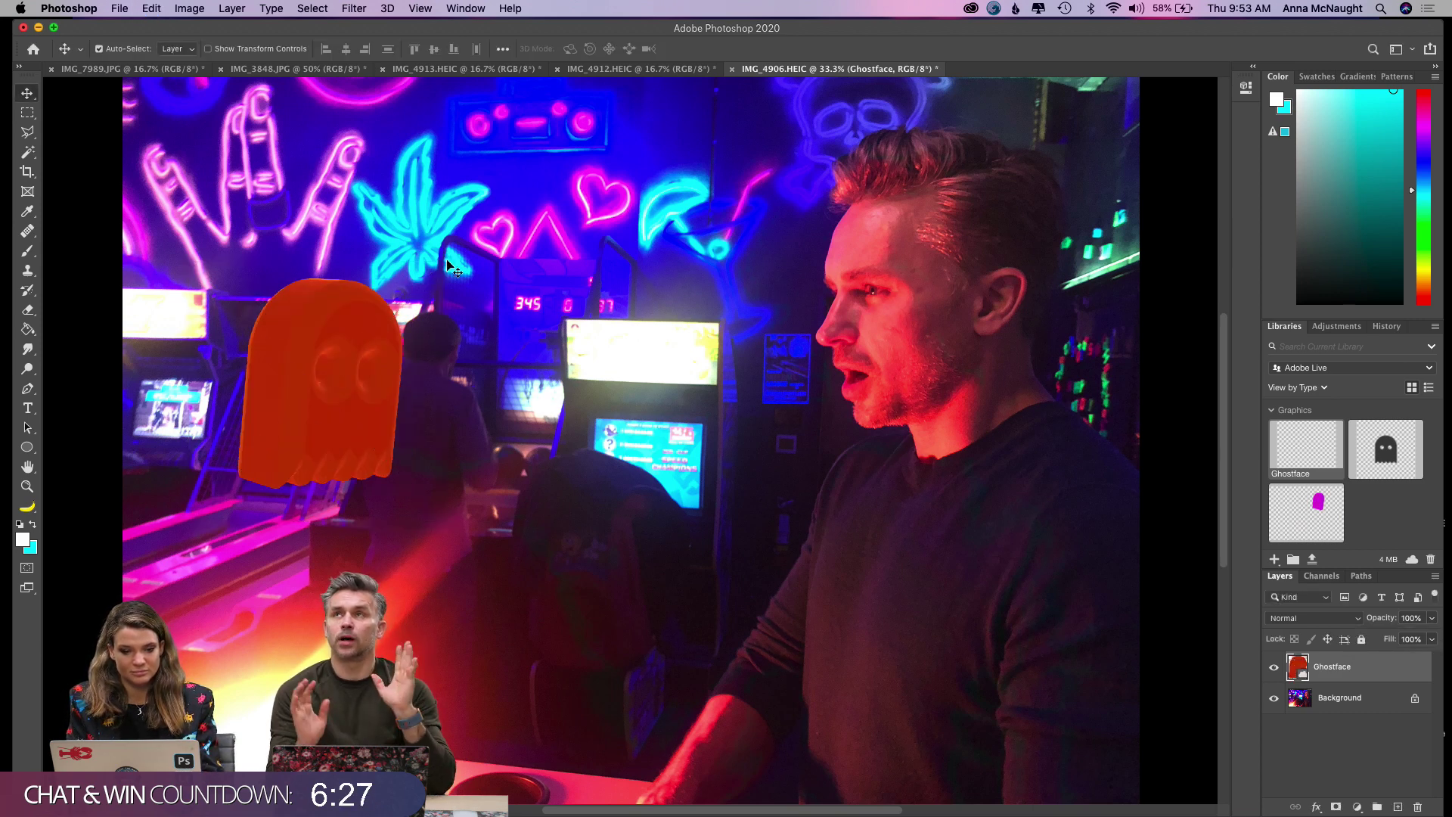
# Shift the updated Ghostface layer toward the background player and enlarge it up to the neon signs on the wall.
pyautogui.moveTo(347, 401); pyautogui.dragTo(388, 398)
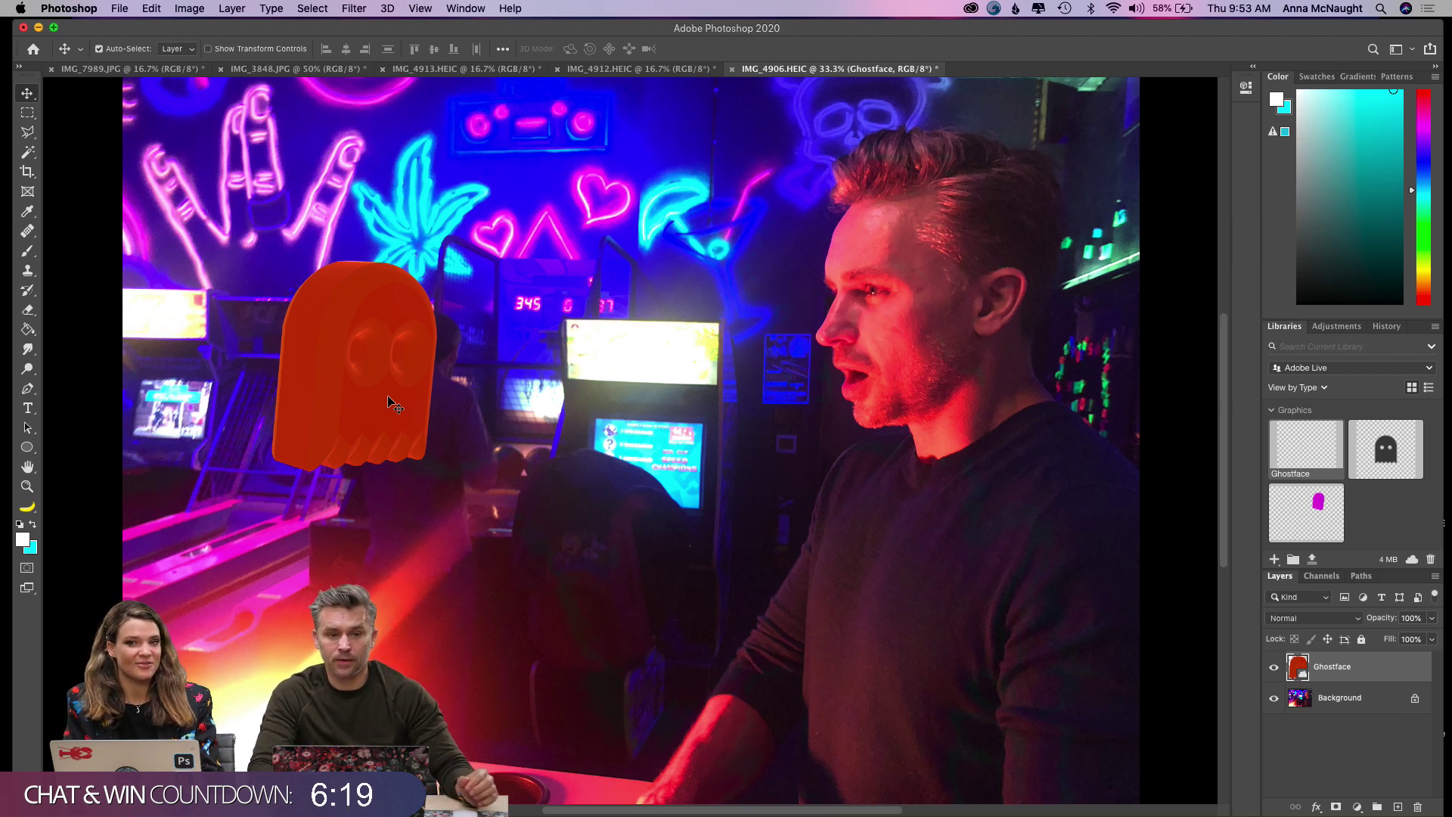
pyautogui.press('super+t')
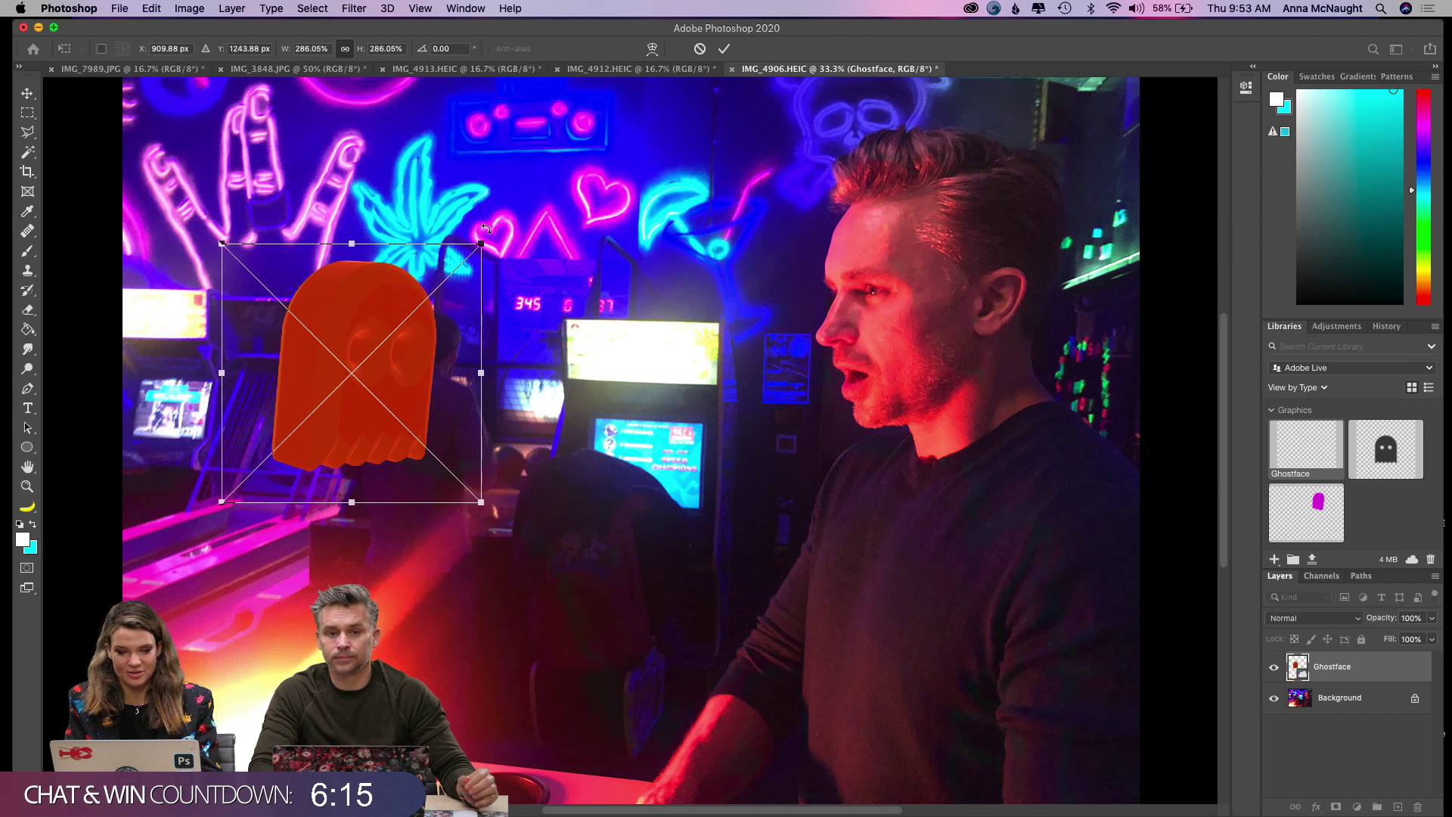
pyautogui.press('Return')
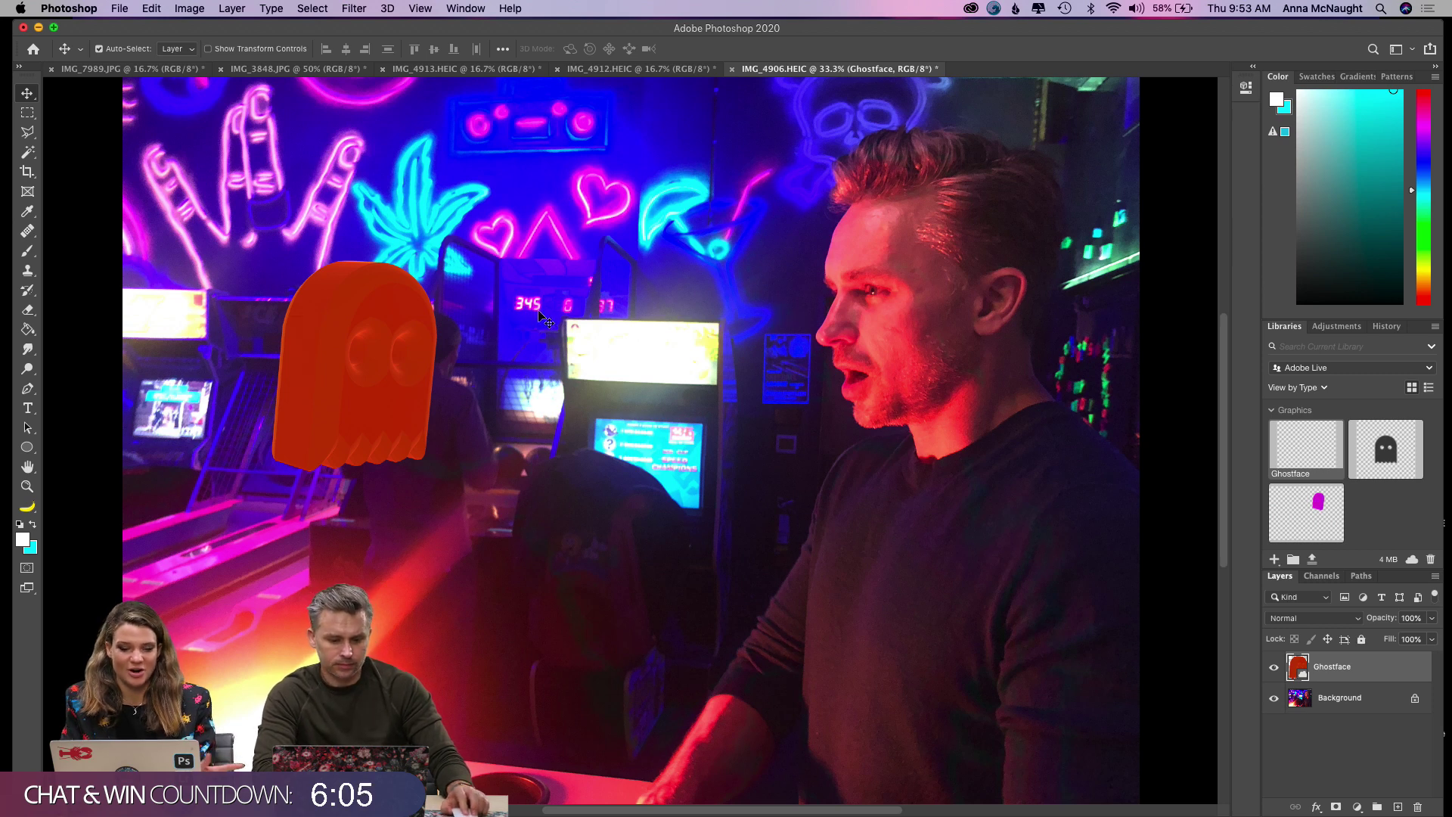
pyautogui.press('super+t')
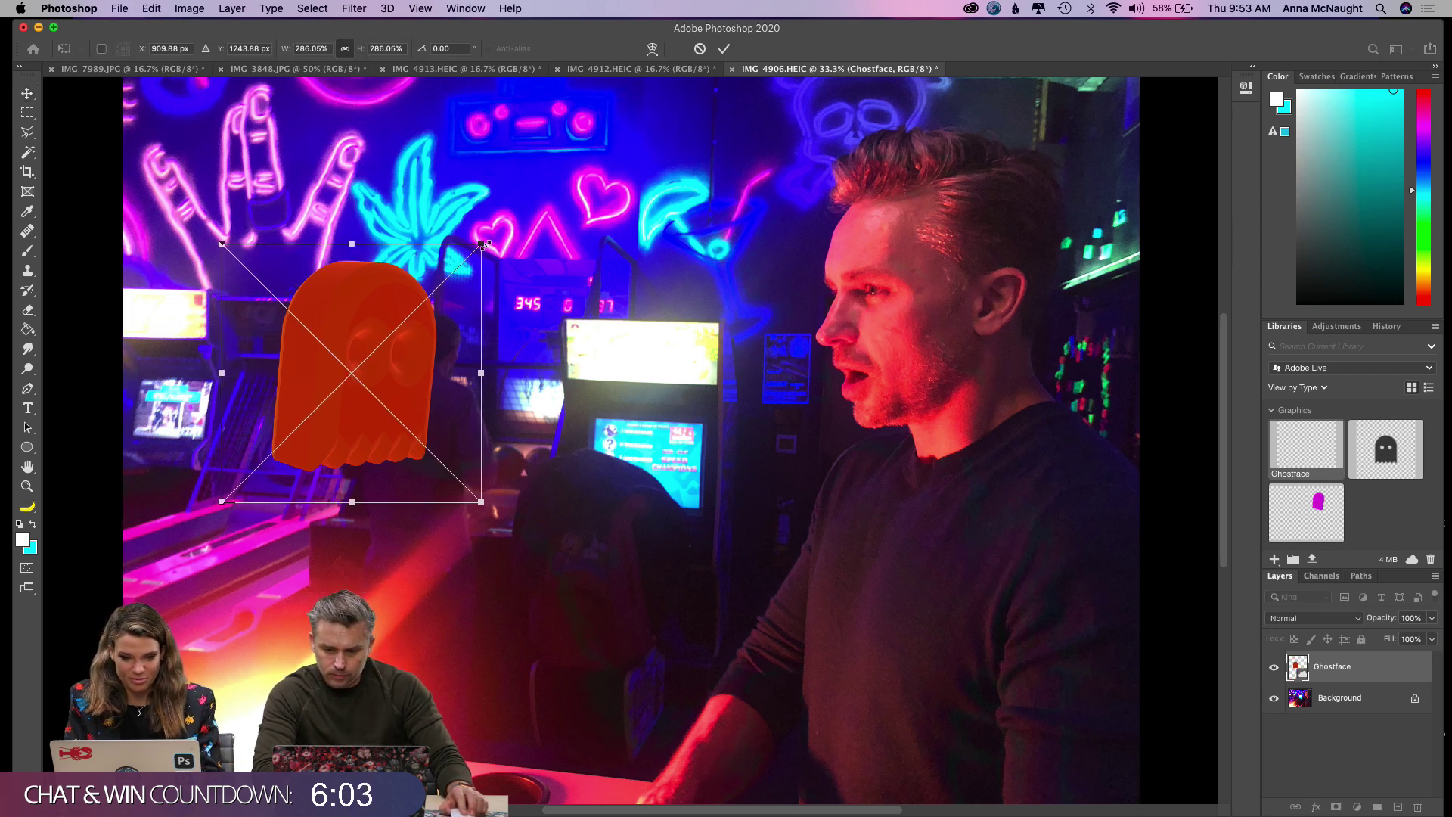
pyautogui.moveTo(480, 244); pyautogui.dragTo(656, 157)
pyautogui.press('Return')
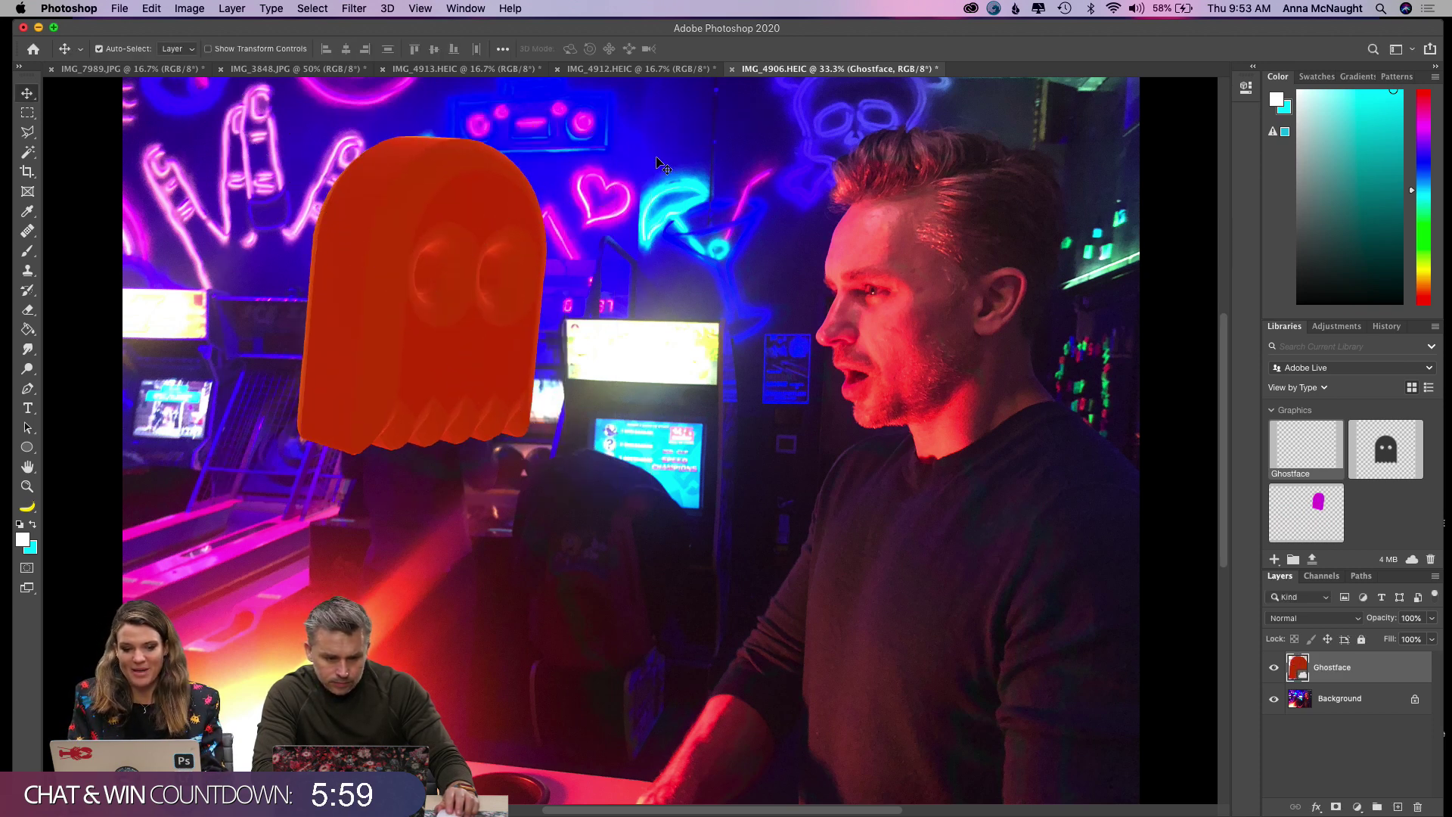
# Reposition the enlarged Ghostface layer lower, so it covers the player standing in the background below the neon leaf.
pyautogui.press('super+h')
pyautogui.press('super+minus')
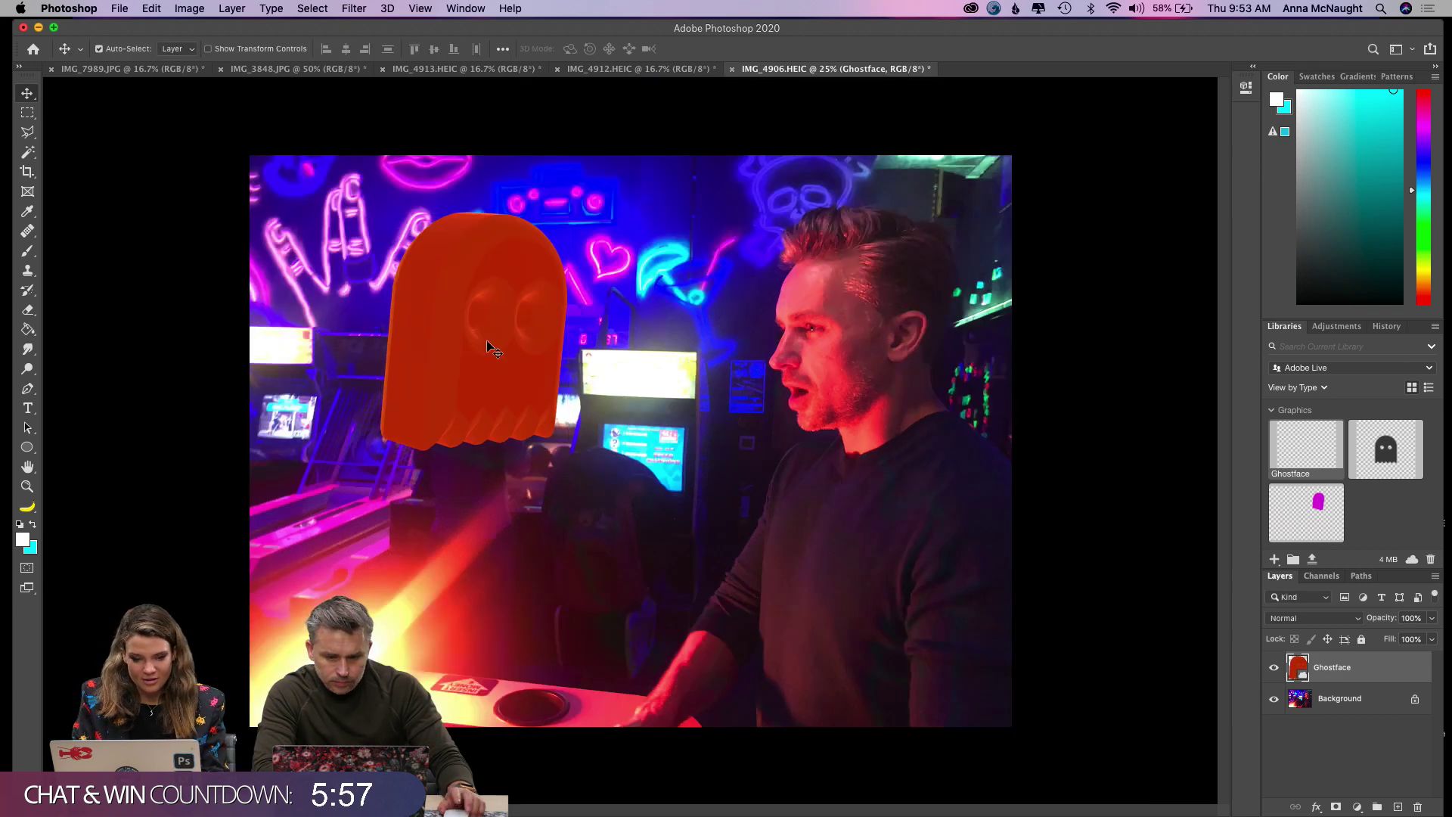
pyautogui.moveTo(488, 339); pyautogui.dragTo(439, 416)
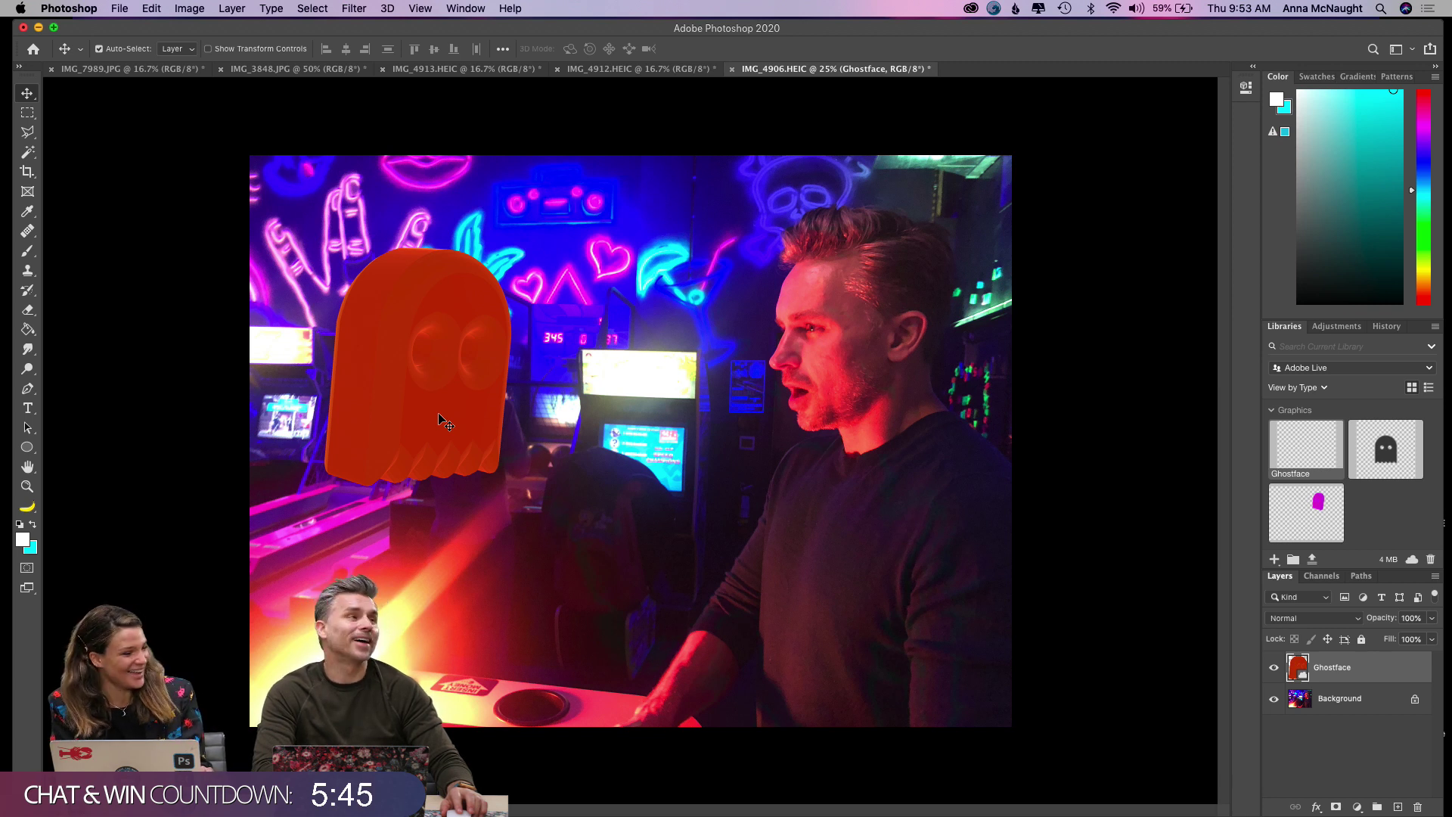
pyautogui.moveTo(439, 415); pyautogui.dragTo(458, 399)
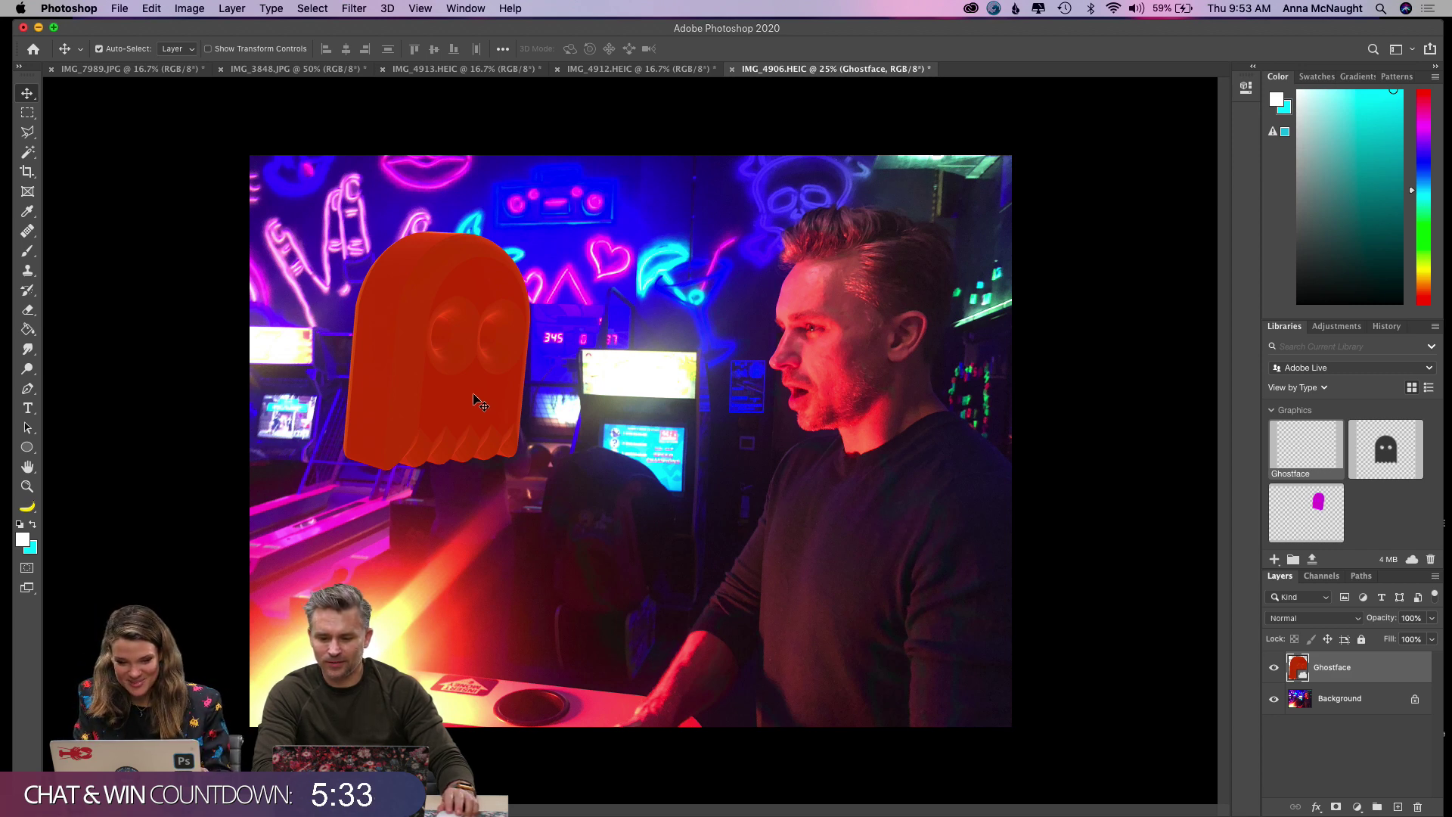
pyautogui.moveTo(456, 372); pyautogui.dragTo(443, 424)
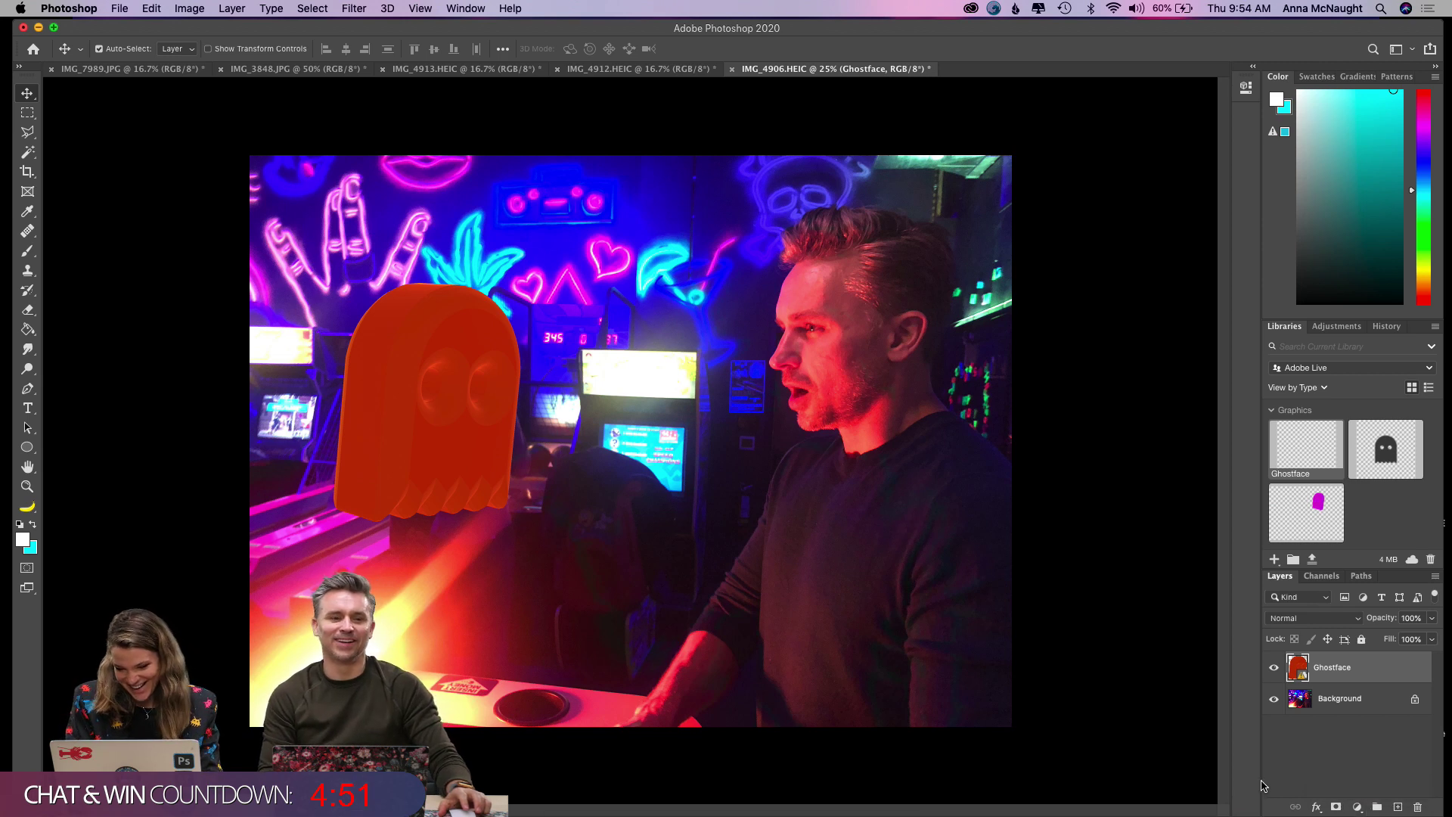
pyautogui.press('super+equal')
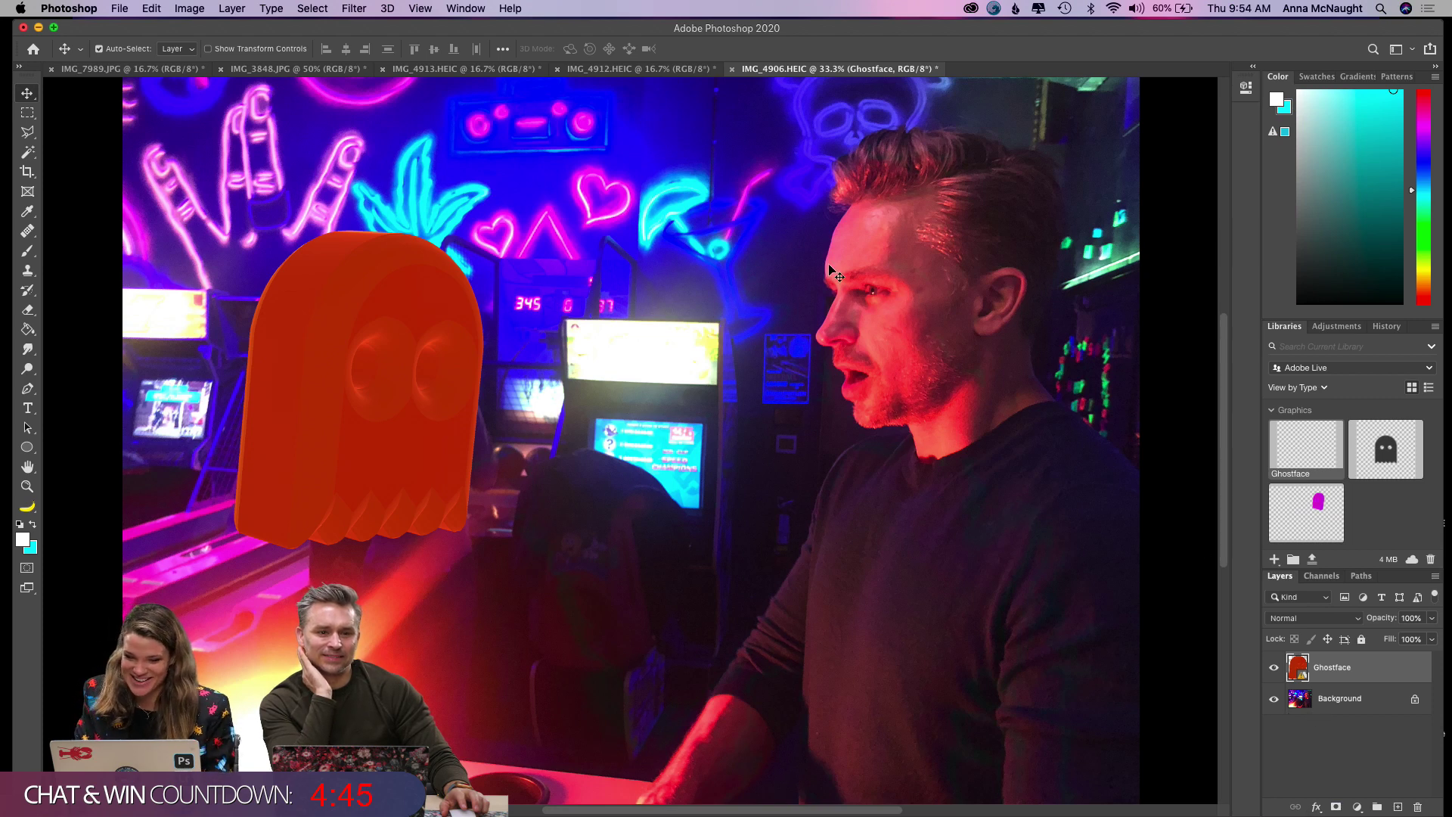
# Add an Outer Glow effect to the Ghostface layer in its layer style settings.
pyautogui.click(1357, 807)
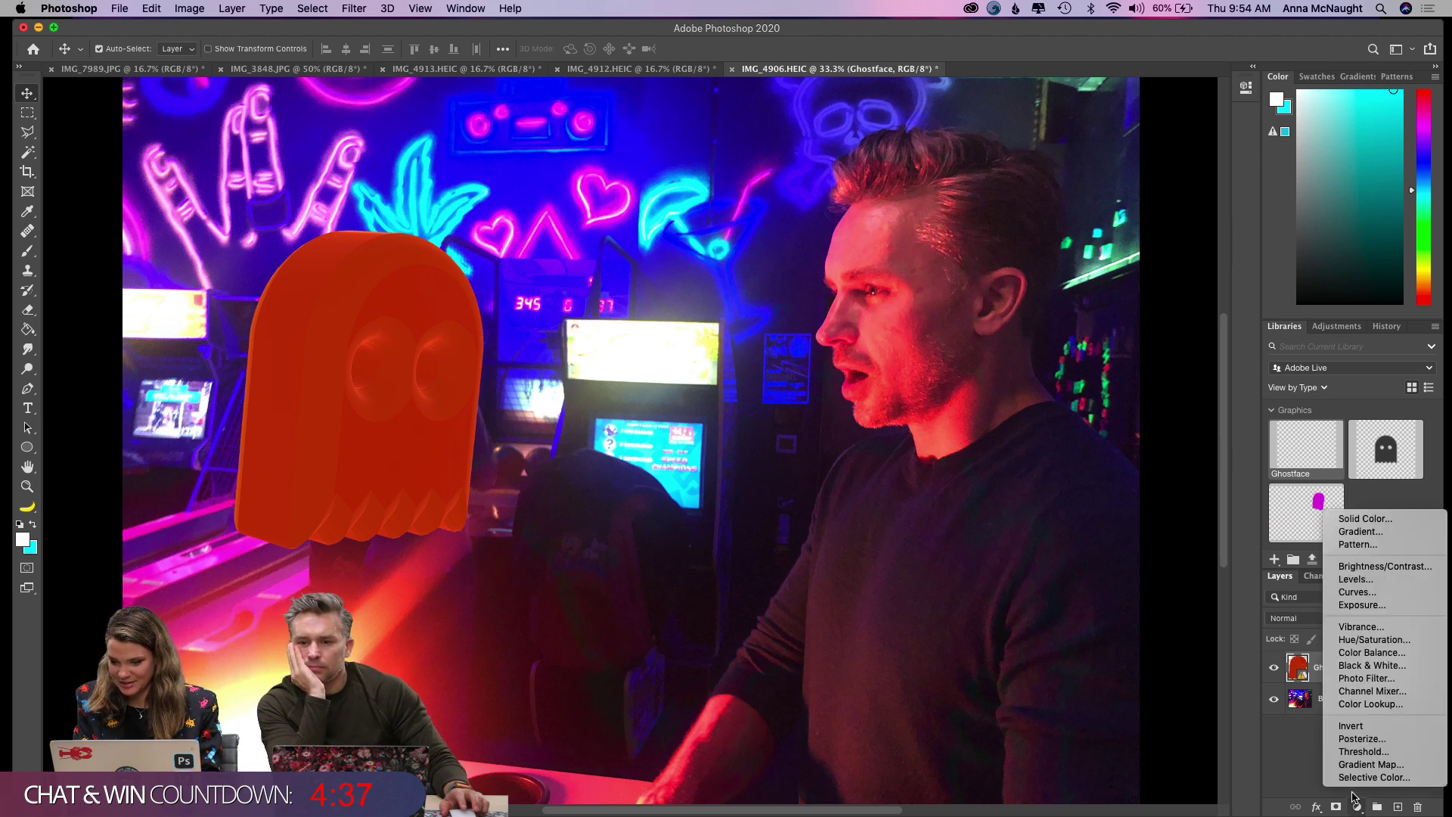
pyautogui.click(1357, 807)
pyautogui.click(1317, 807)
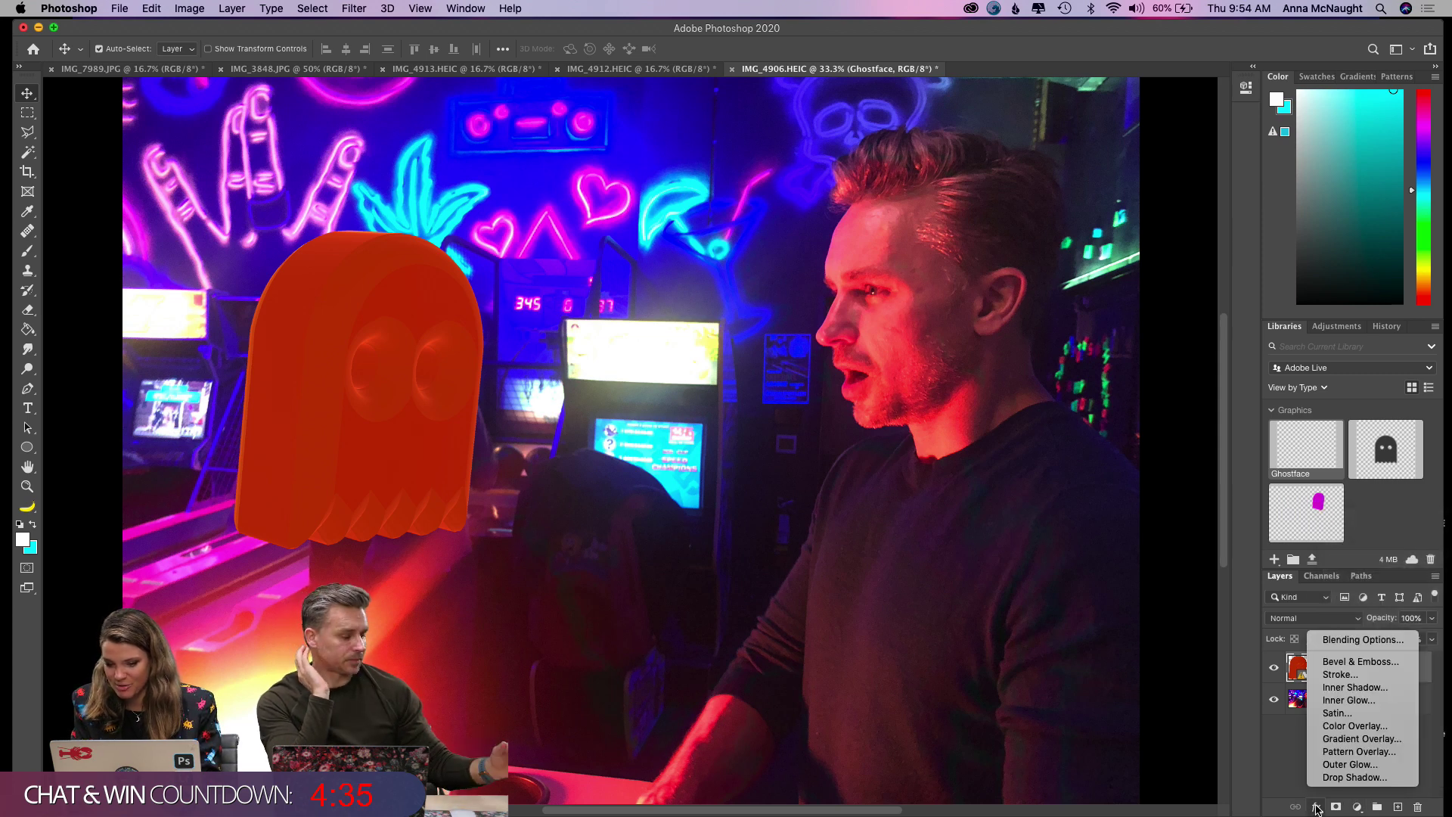
pyautogui.click(1363, 640)
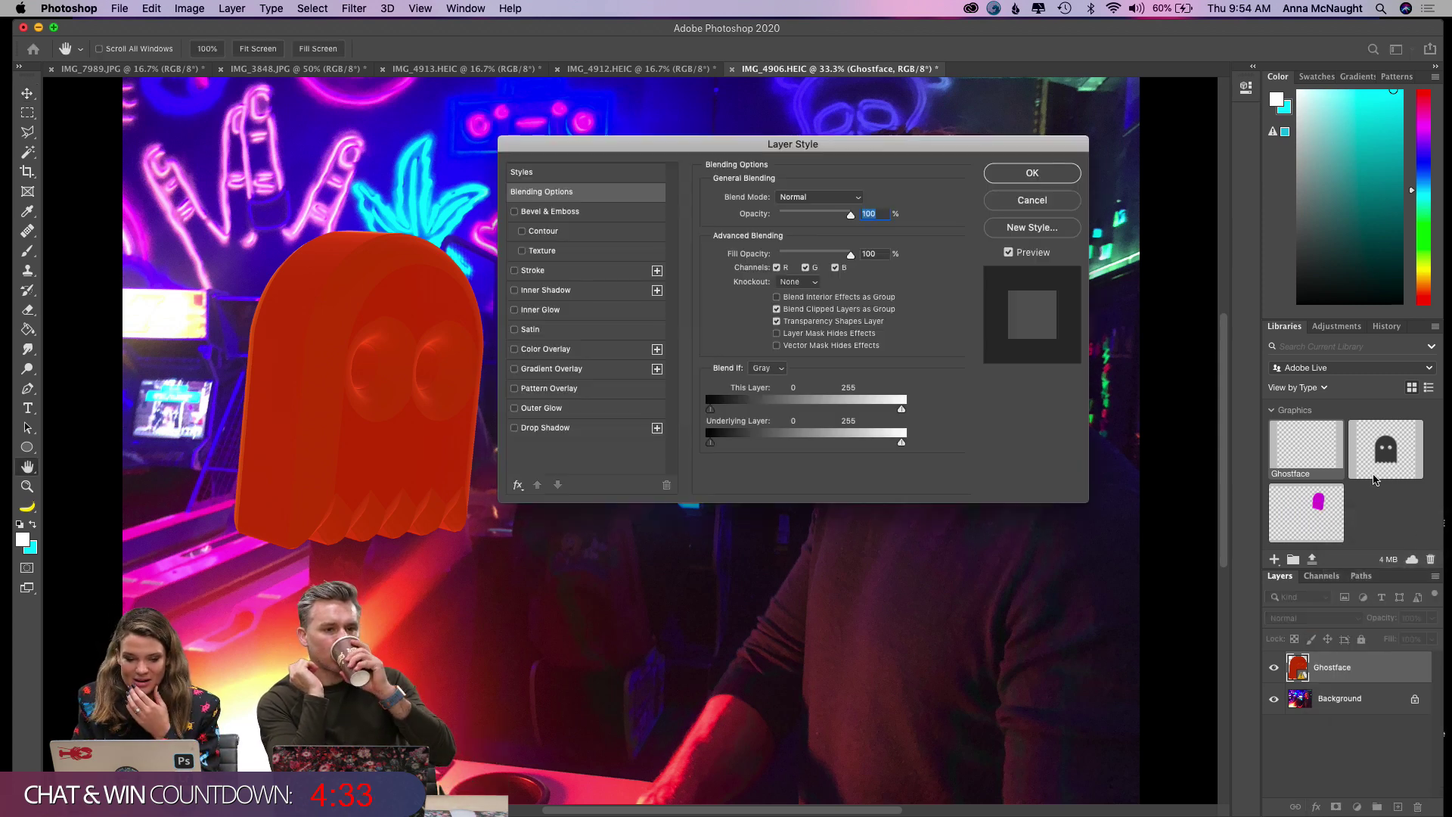
pyautogui.moveTo(755, 149); pyautogui.dragTo(832, 116)
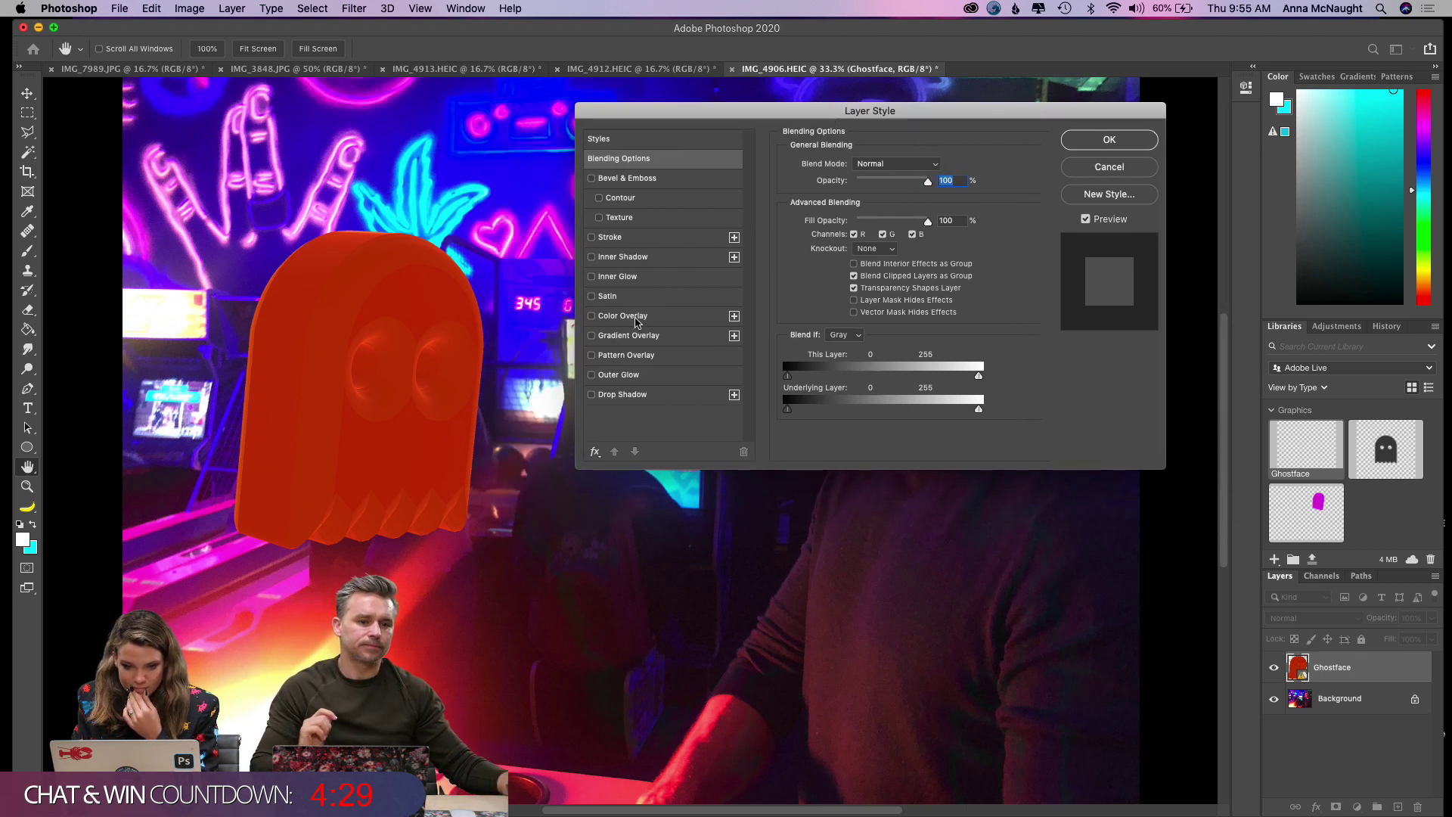
pyautogui.click(624, 378)
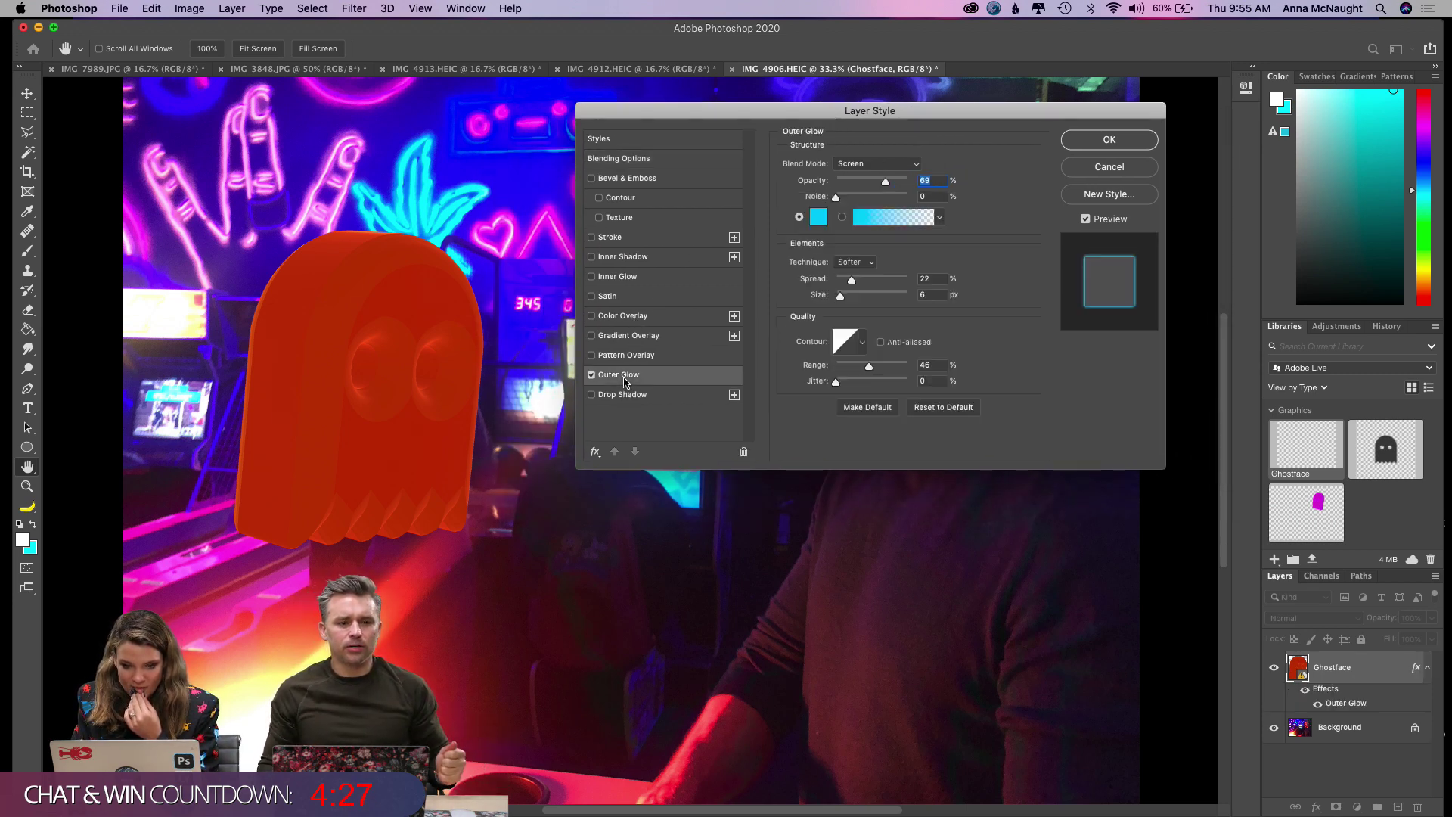
# Change the outer glow color to light orange fdad5e.
pyautogui.click(819, 217)
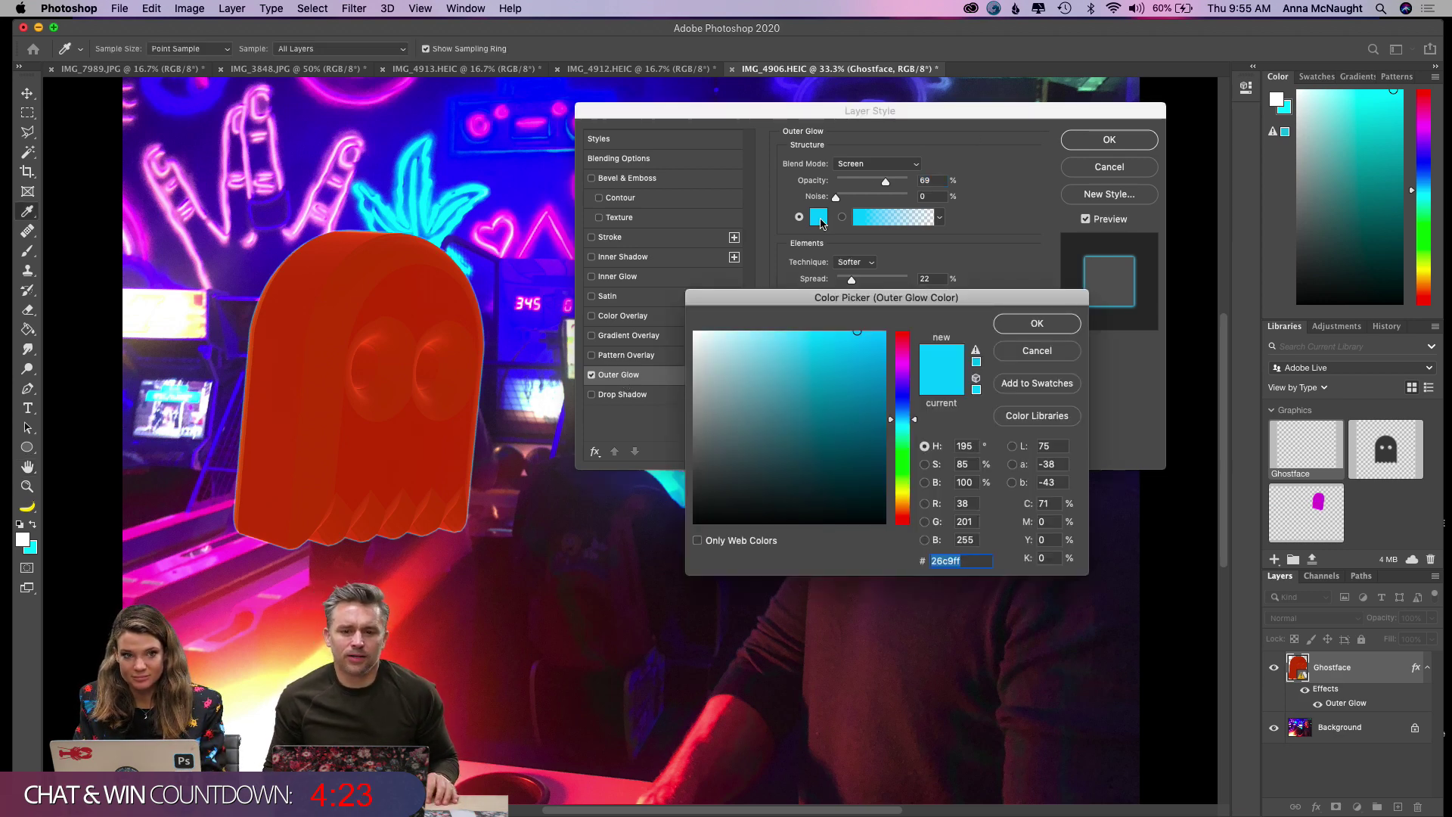
pyautogui.click(409, 292)
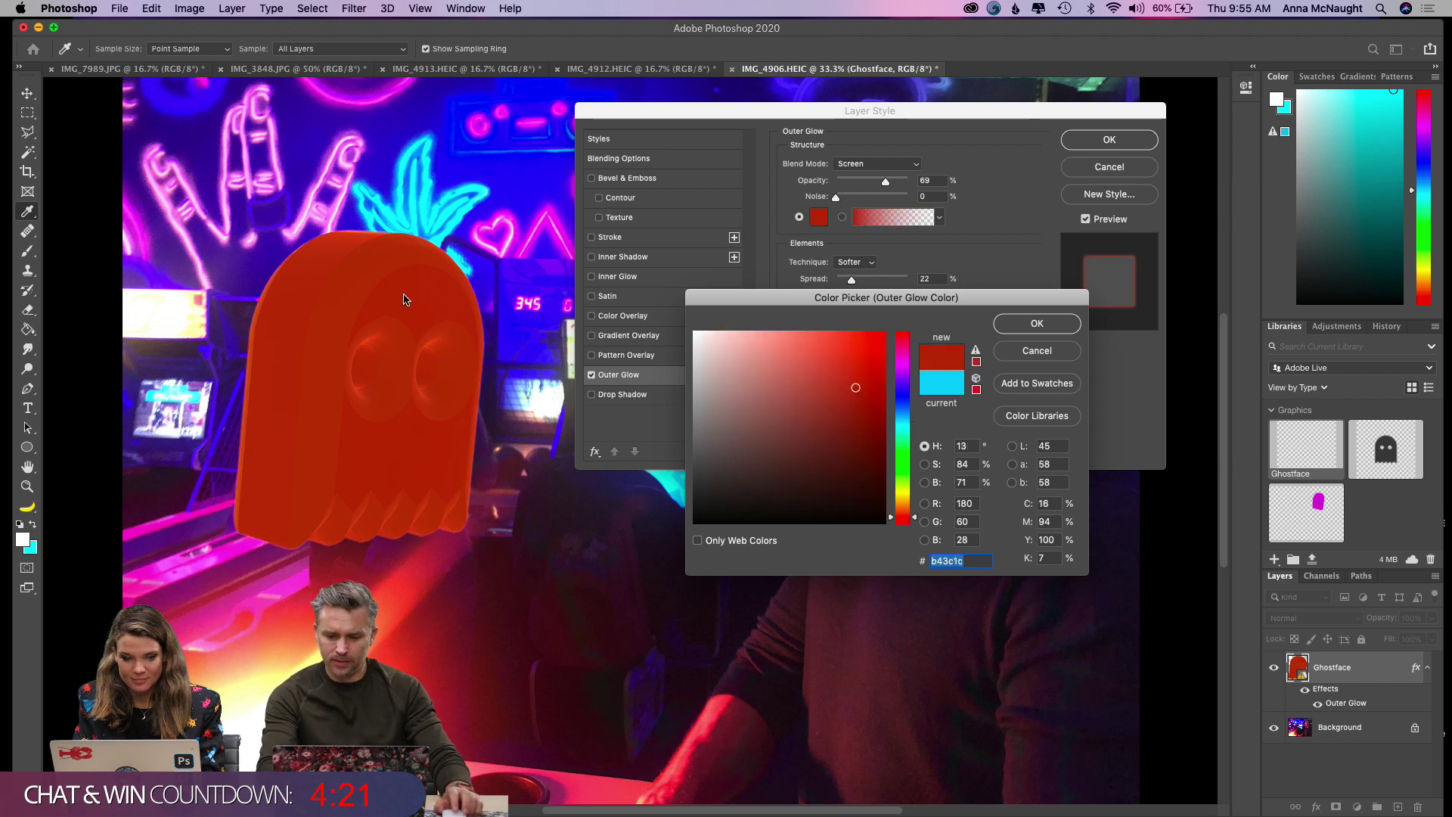
pyautogui.click(818, 338)
pyautogui.moveTo(818, 338); pyautogui.dragTo(814, 332)
pyautogui.moveTo(914, 516); pyautogui.dragTo(913, 510)
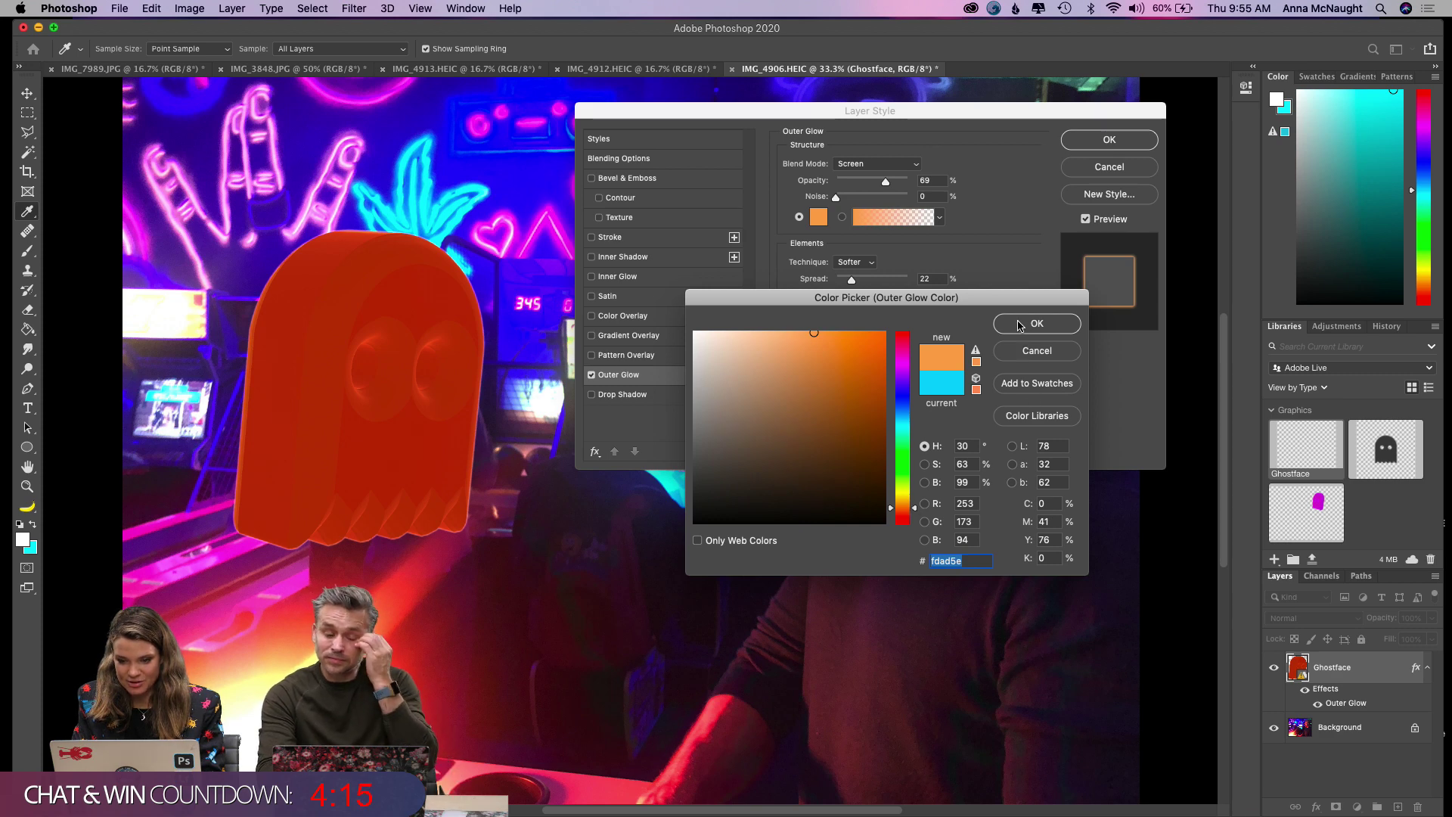
pyautogui.click(1019, 335)
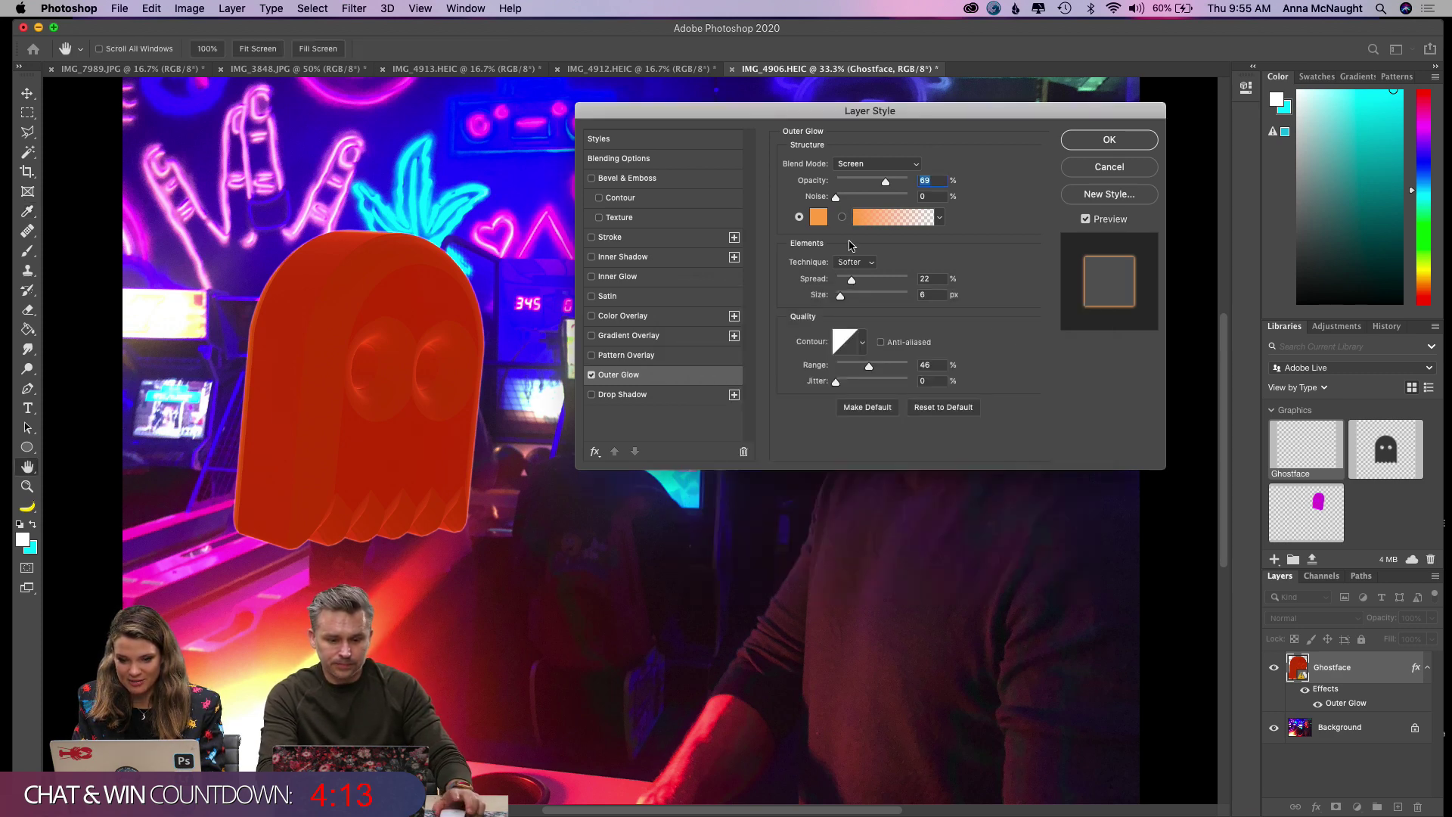
# Soften the outer glow with 60% opacity, 22% spread and a size of 207 px.
pyautogui.moveTo(838, 298); pyautogui.dragTo(868, 279)
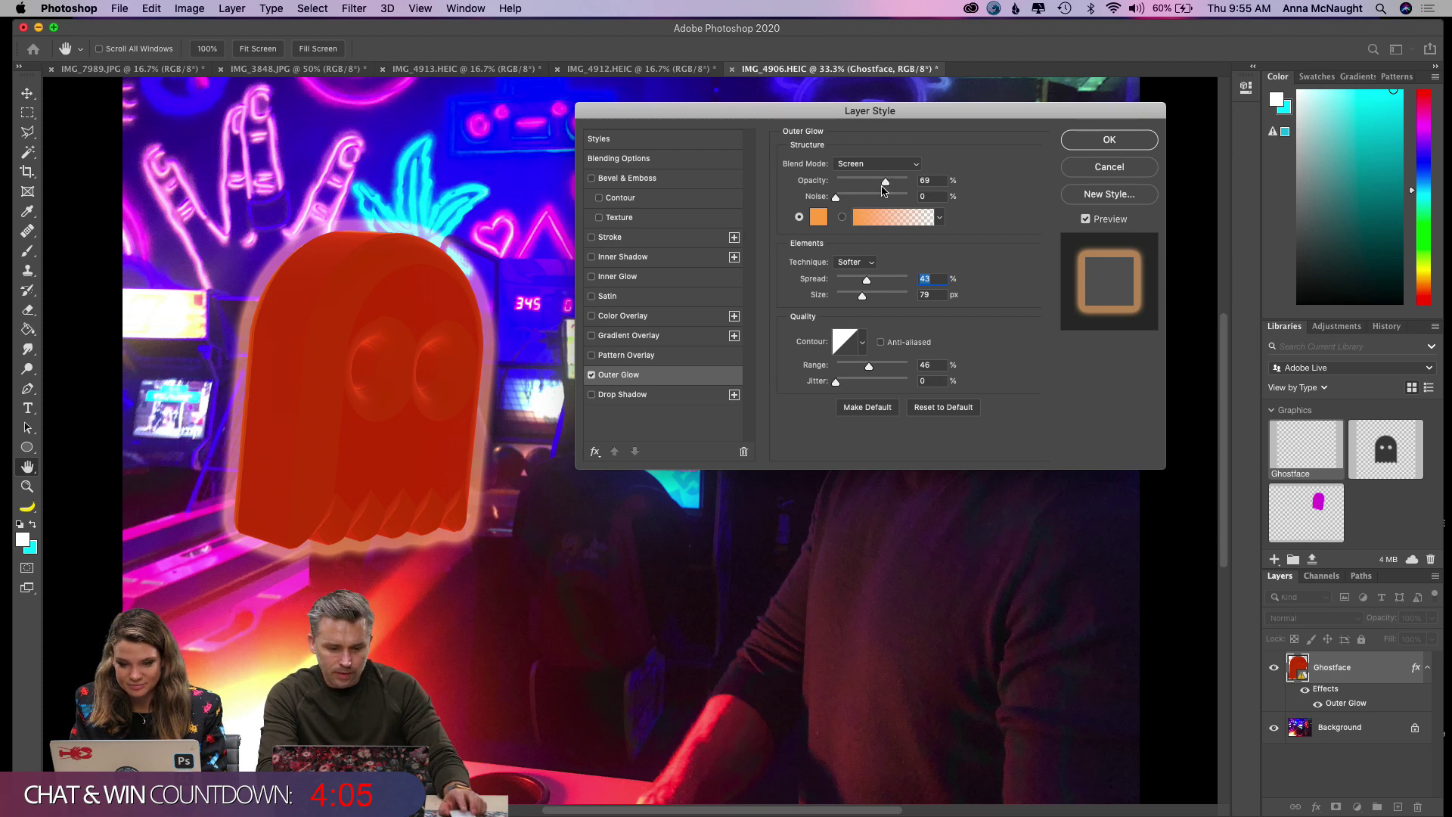
pyautogui.moveTo(886, 182)
pyautogui.mouseDown()
pyautogui.moveTo(854, 183)
pyautogui.moveTo(879, 183)
pyautogui.mouseUp()
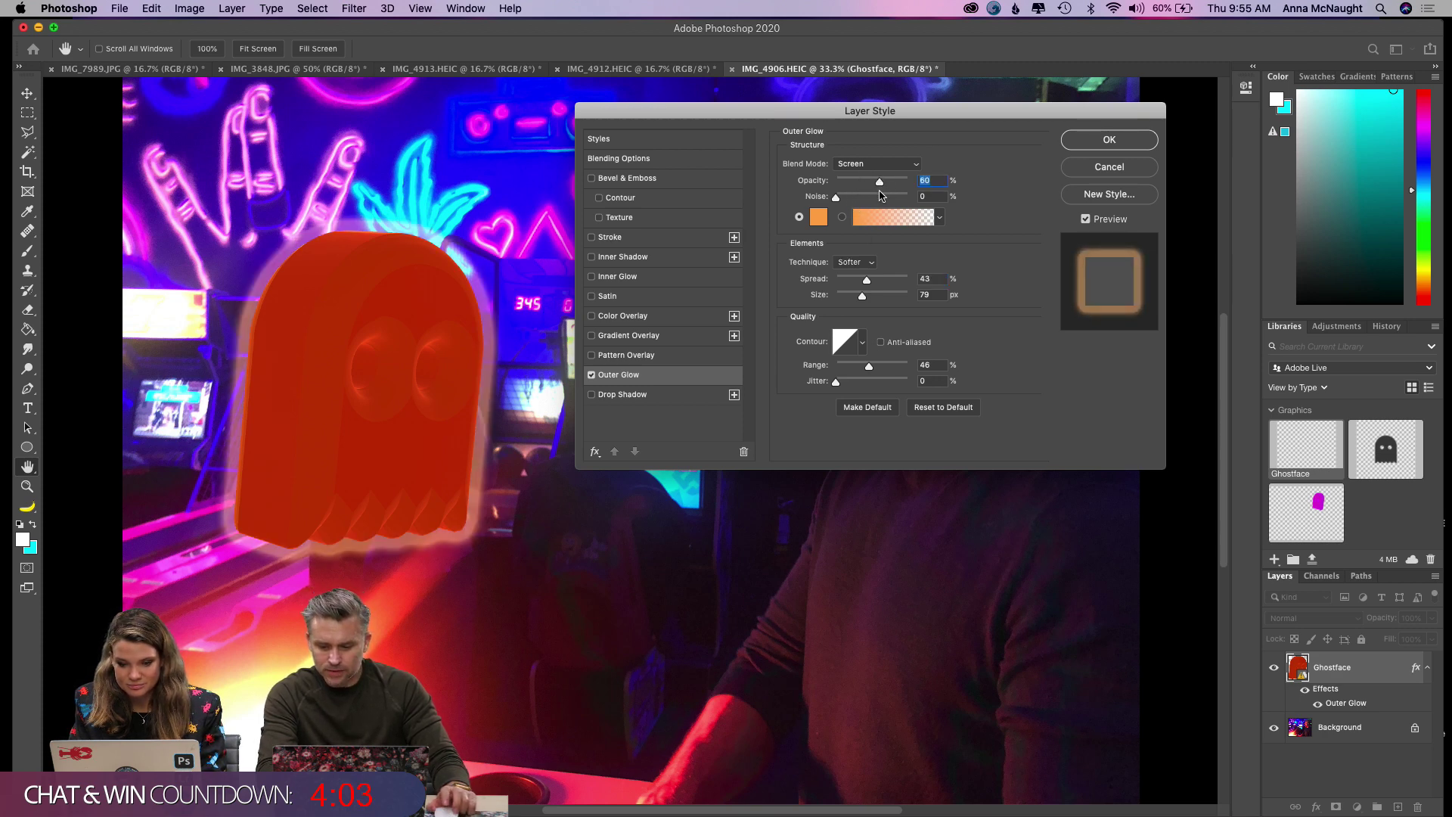
pyautogui.moveTo(863, 281)
pyautogui.mouseDown()
pyautogui.moveTo(878, 283)
pyautogui.moveTo(836, 297)
pyautogui.moveTo(852, 298)
pyautogui.moveTo(843, 281)
pyautogui.moveTo(900, 296)
pyautogui.moveTo(853, 284)
pyautogui.mouseUp()
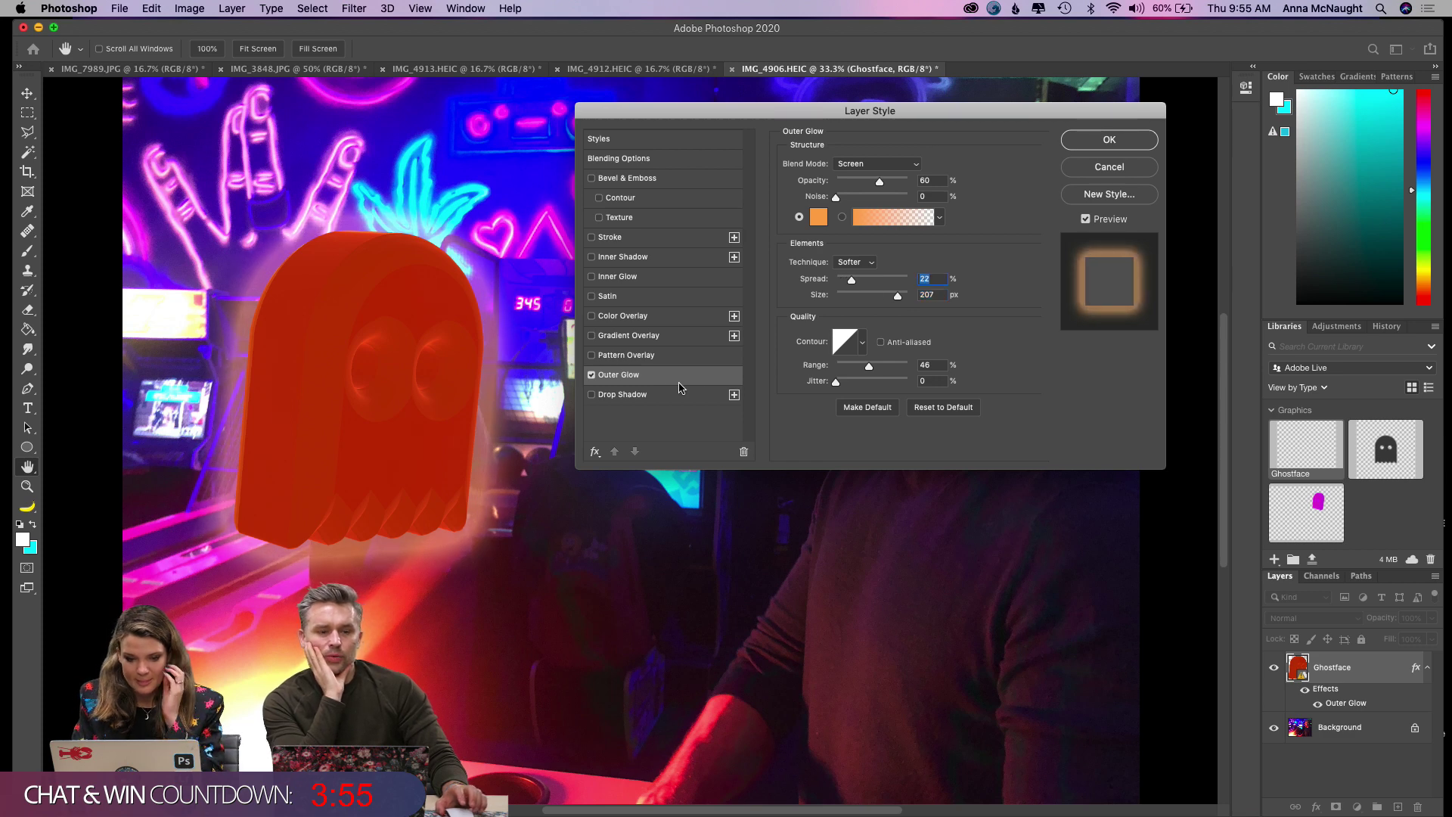
# Add two Drop Shadow effects to the Ghostface layer, set the upper one to Linear Light, and apply the layer style.
pyautogui.click(654, 398)
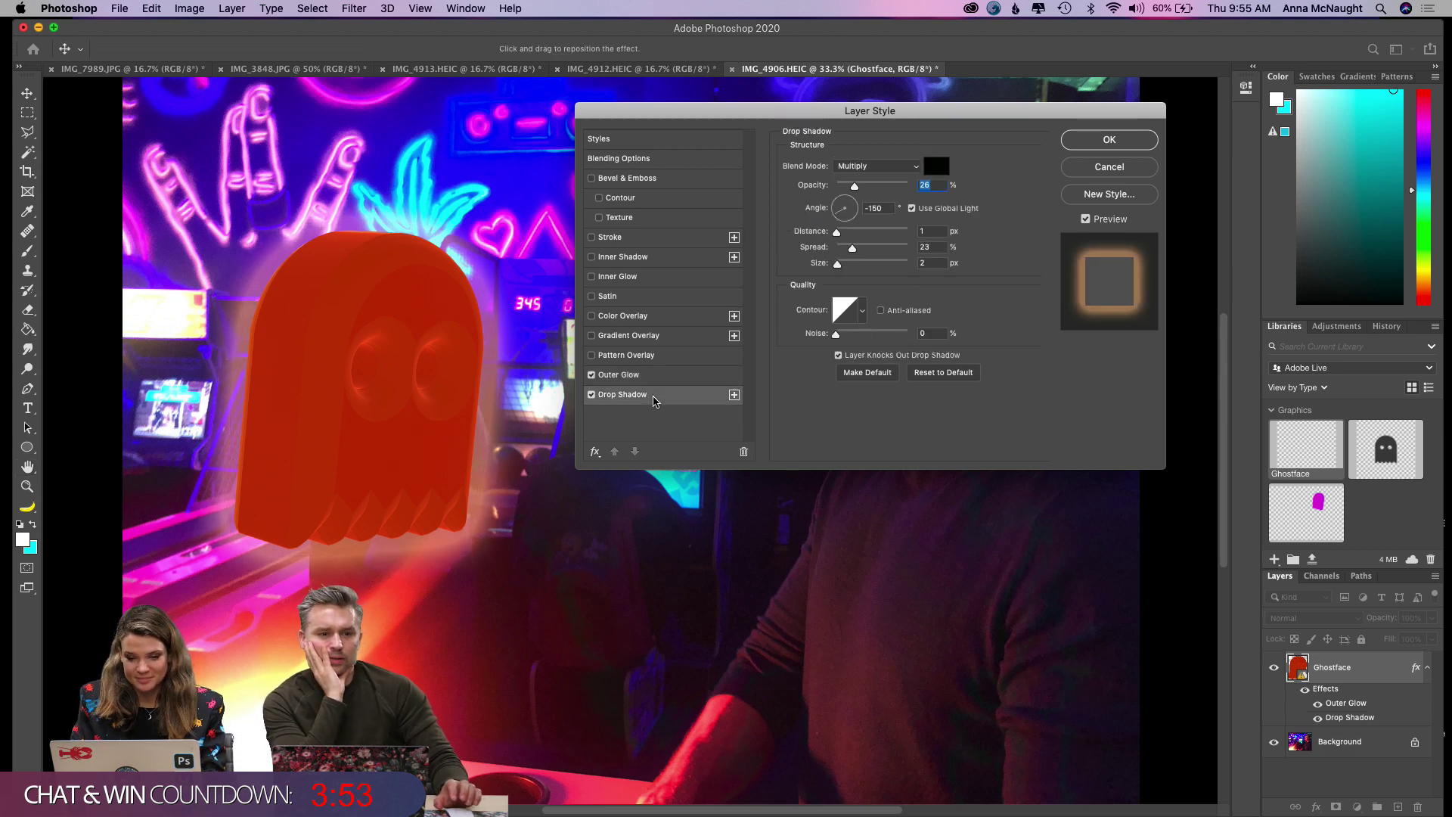
pyautogui.click(734, 395)
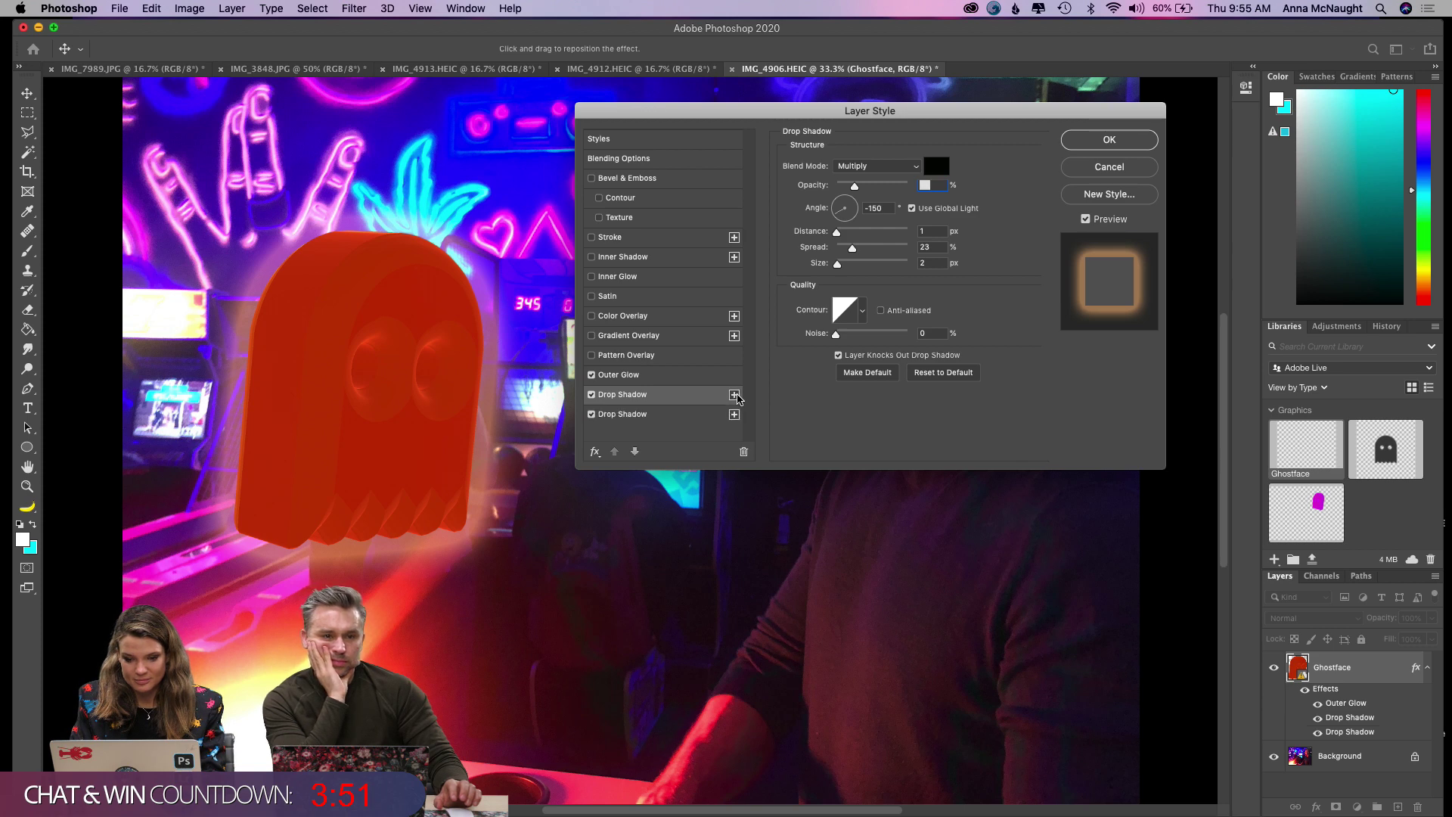
pyautogui.click(683, 417)
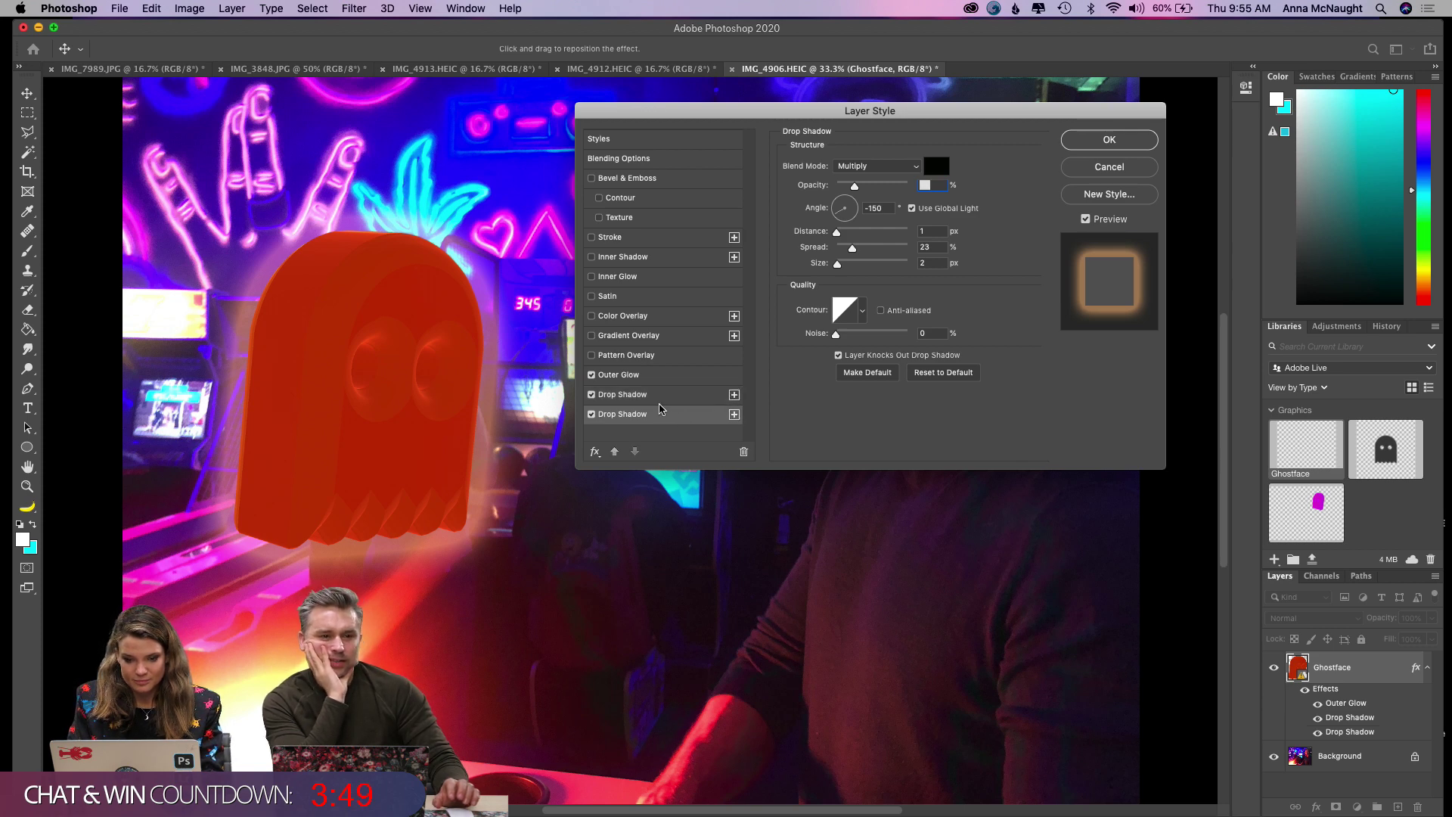
pyautogui.click(658, 395)
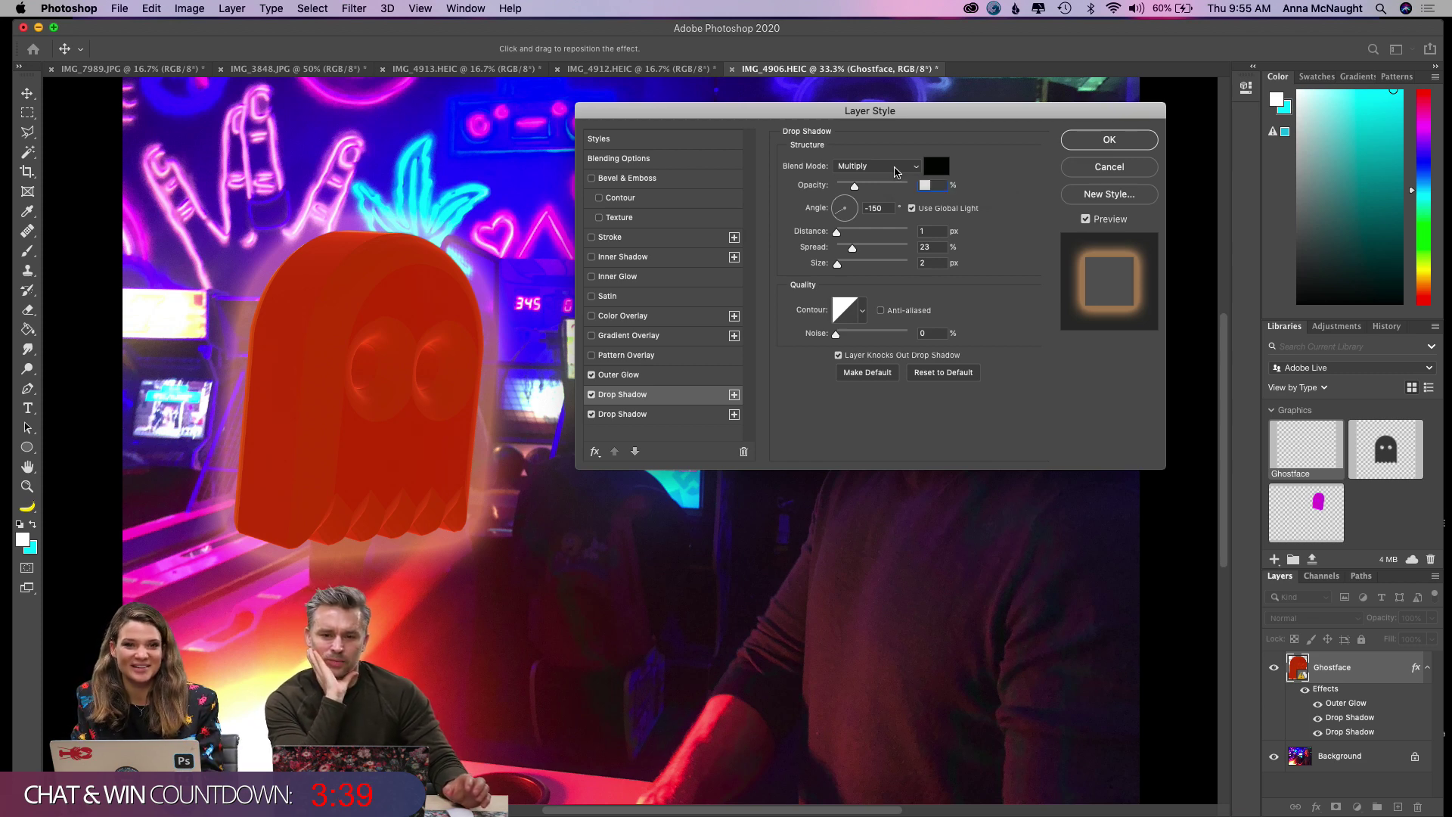
pyautogui.click(896, 167)
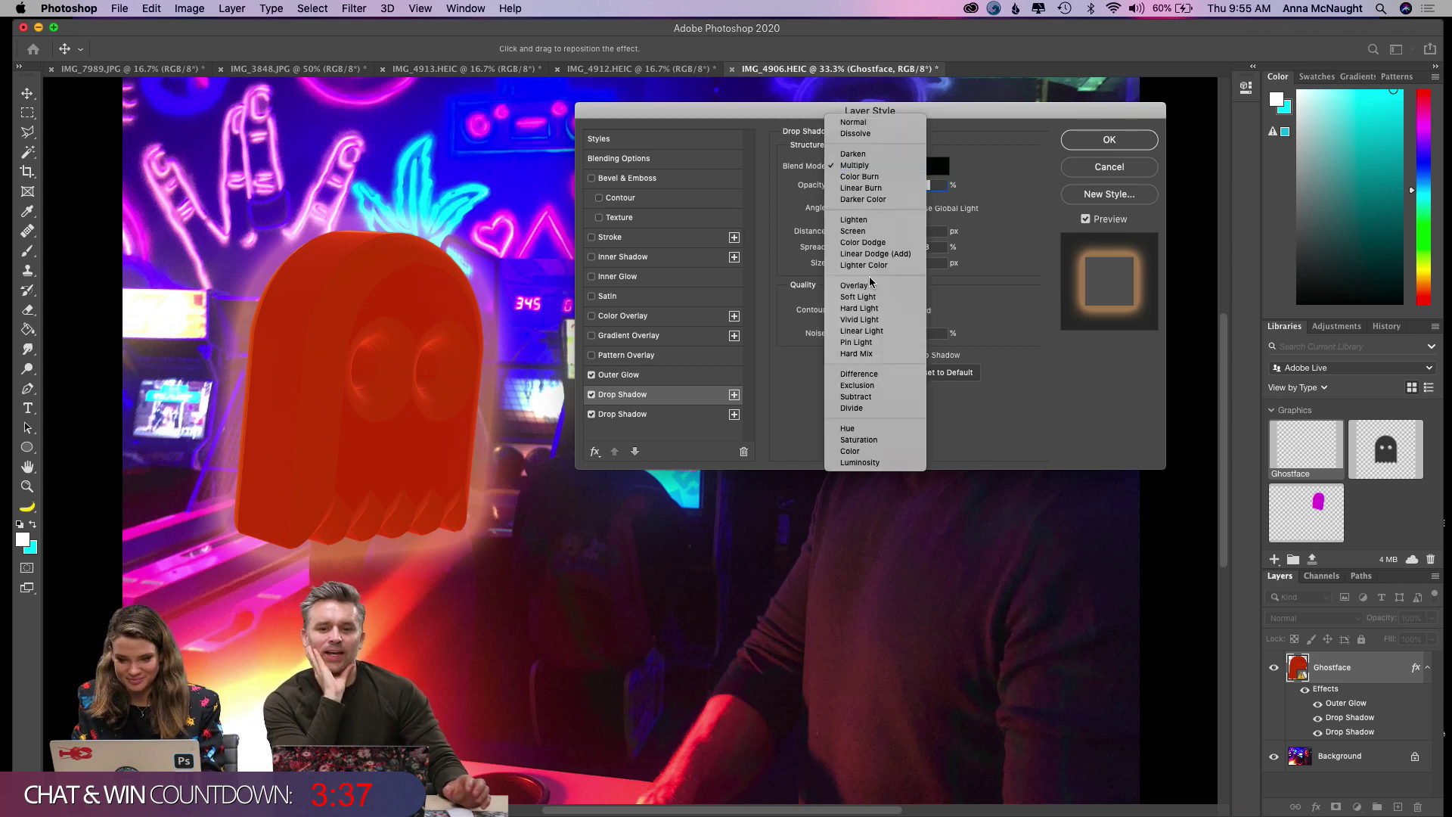
pyautogui.click(866, 331)
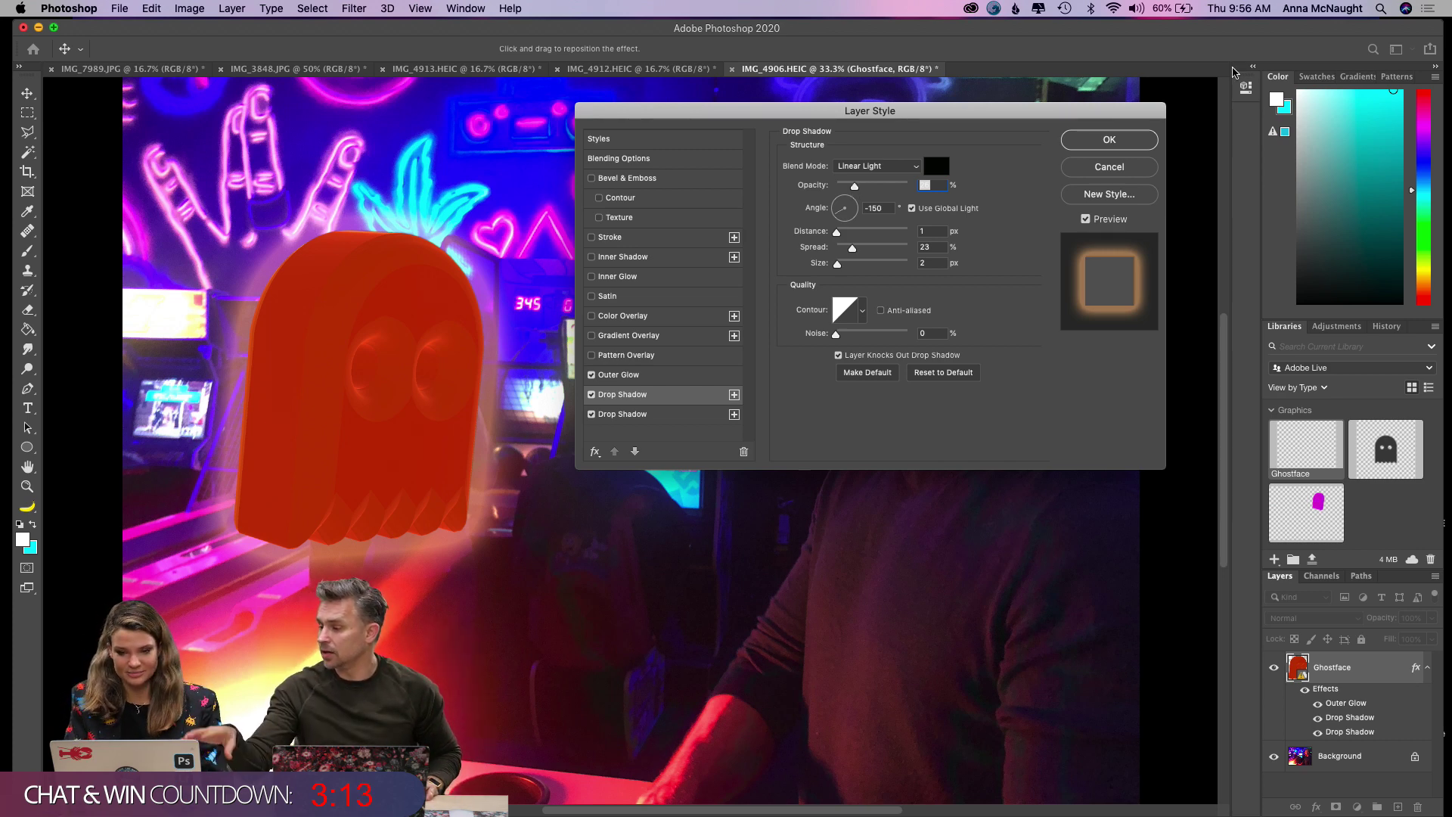
pyautogui.click(1141, 143)
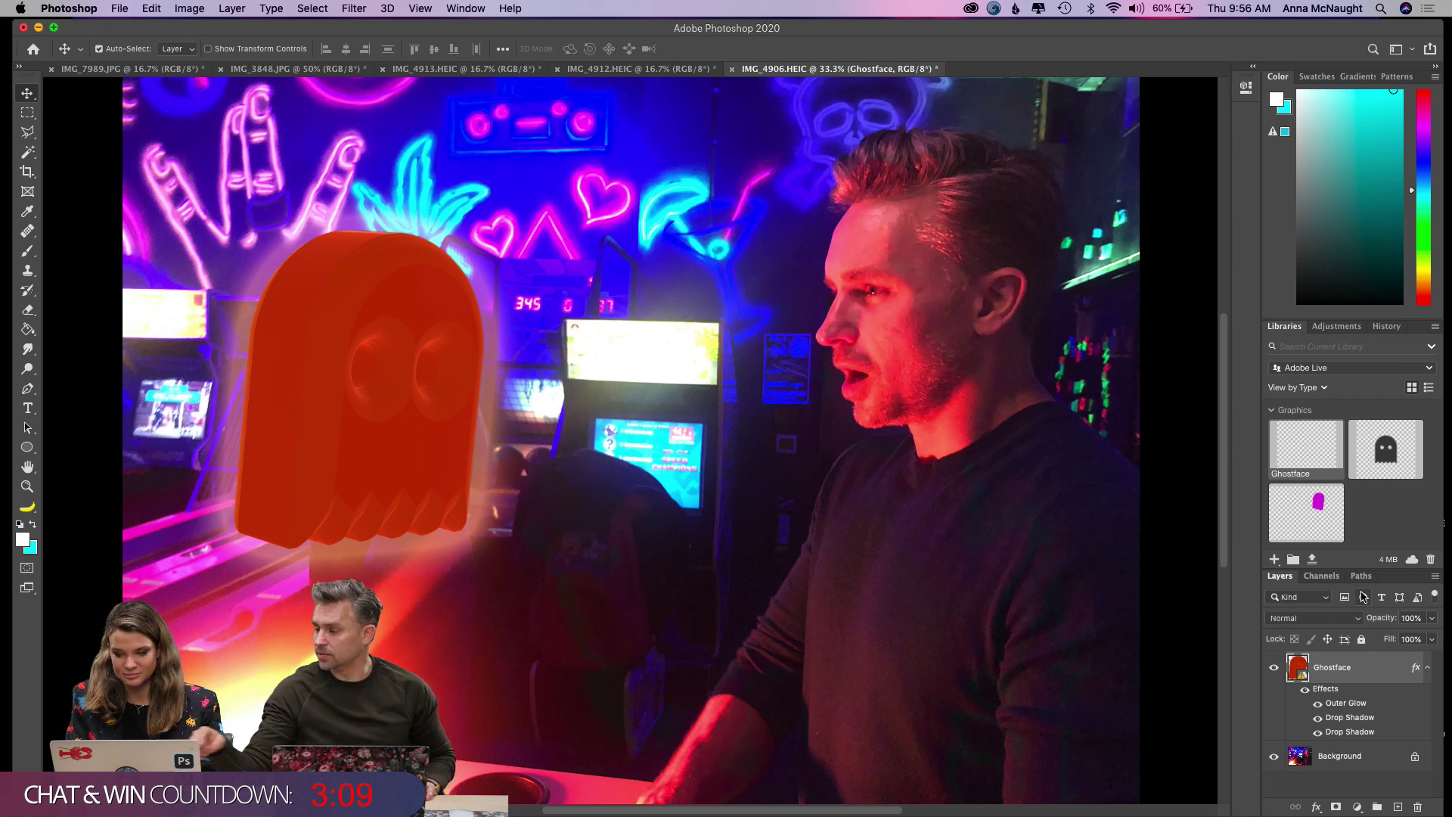
# Convert the locked Background into the regular layer Layer 0 and add it to the Adobe Live library as a graphic.
pyautogui.moveTo(1303, 759); pyautogui.dragTo(1376, 514)
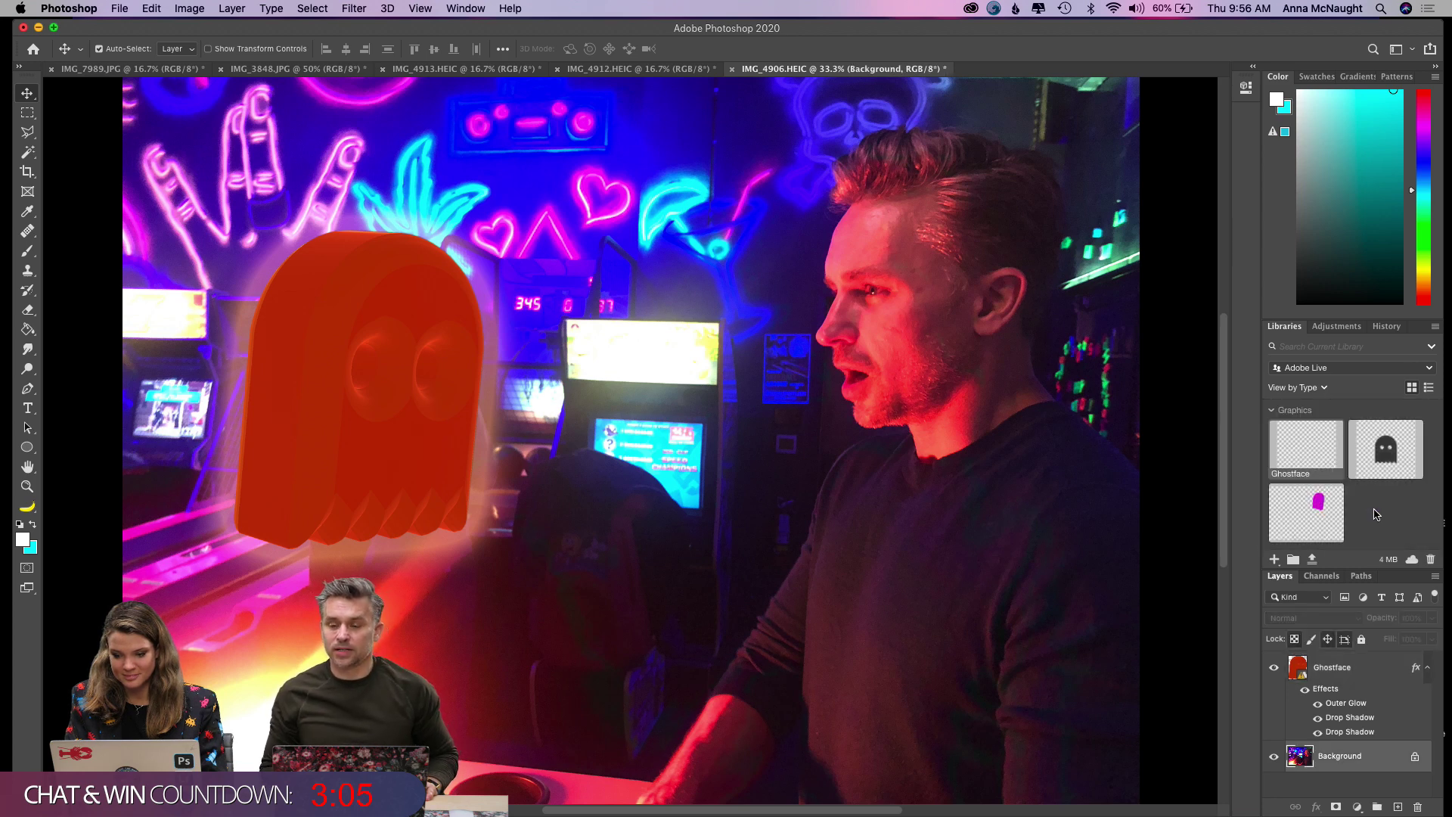
pyautogui.doubleClick(1395, 760)
pyautogui.press('Return')
pyautogui.moveTo(1395, 760); pyautogui.dragTo(1354, 475)
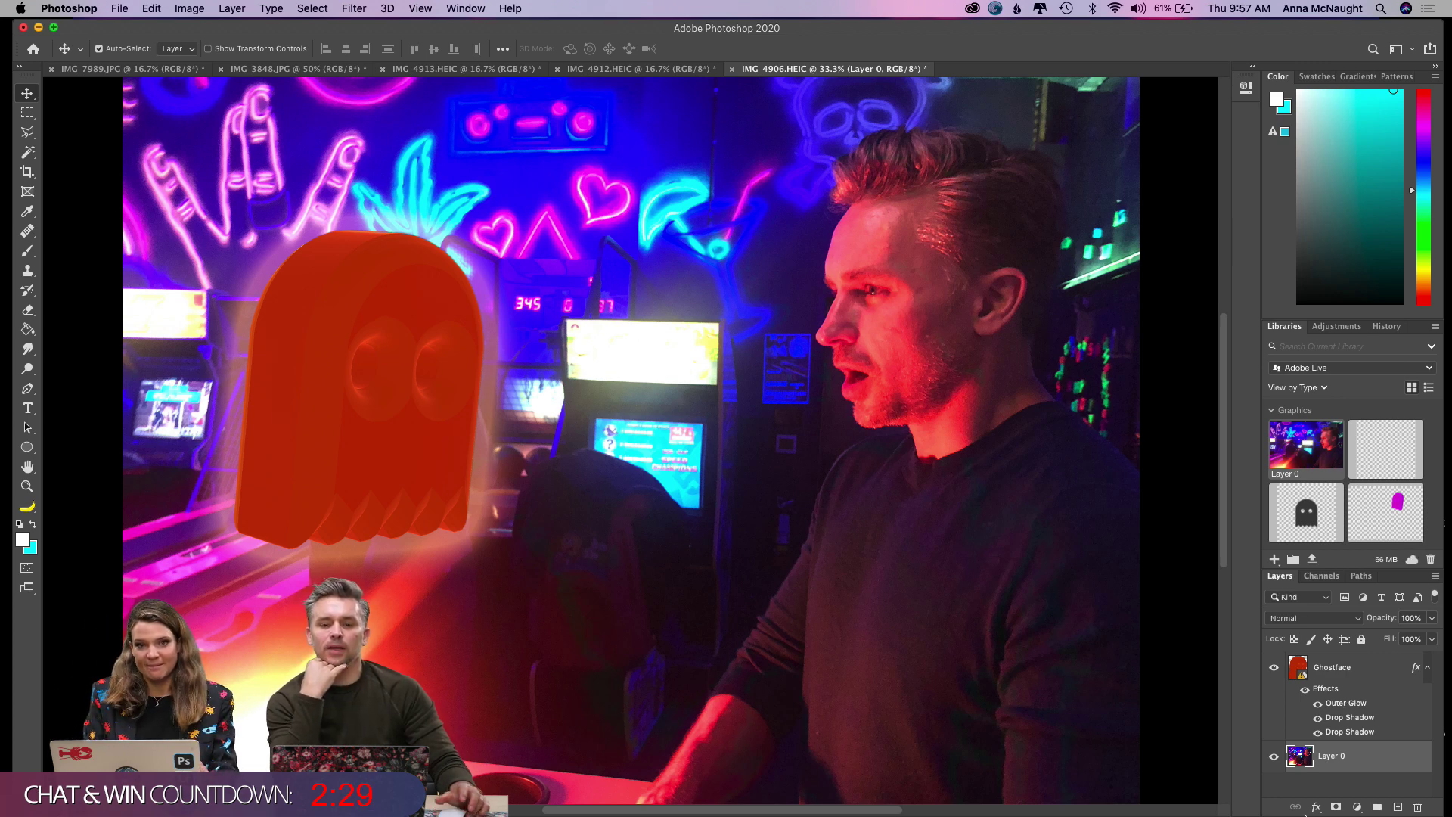
# Recolor the upper drop shadow of the Ghostface layer to orange ff9c00, with 42% opacity, 0 px distance, 53% spread and 68 px size.
pyautogui.moveTo(1435, 814)
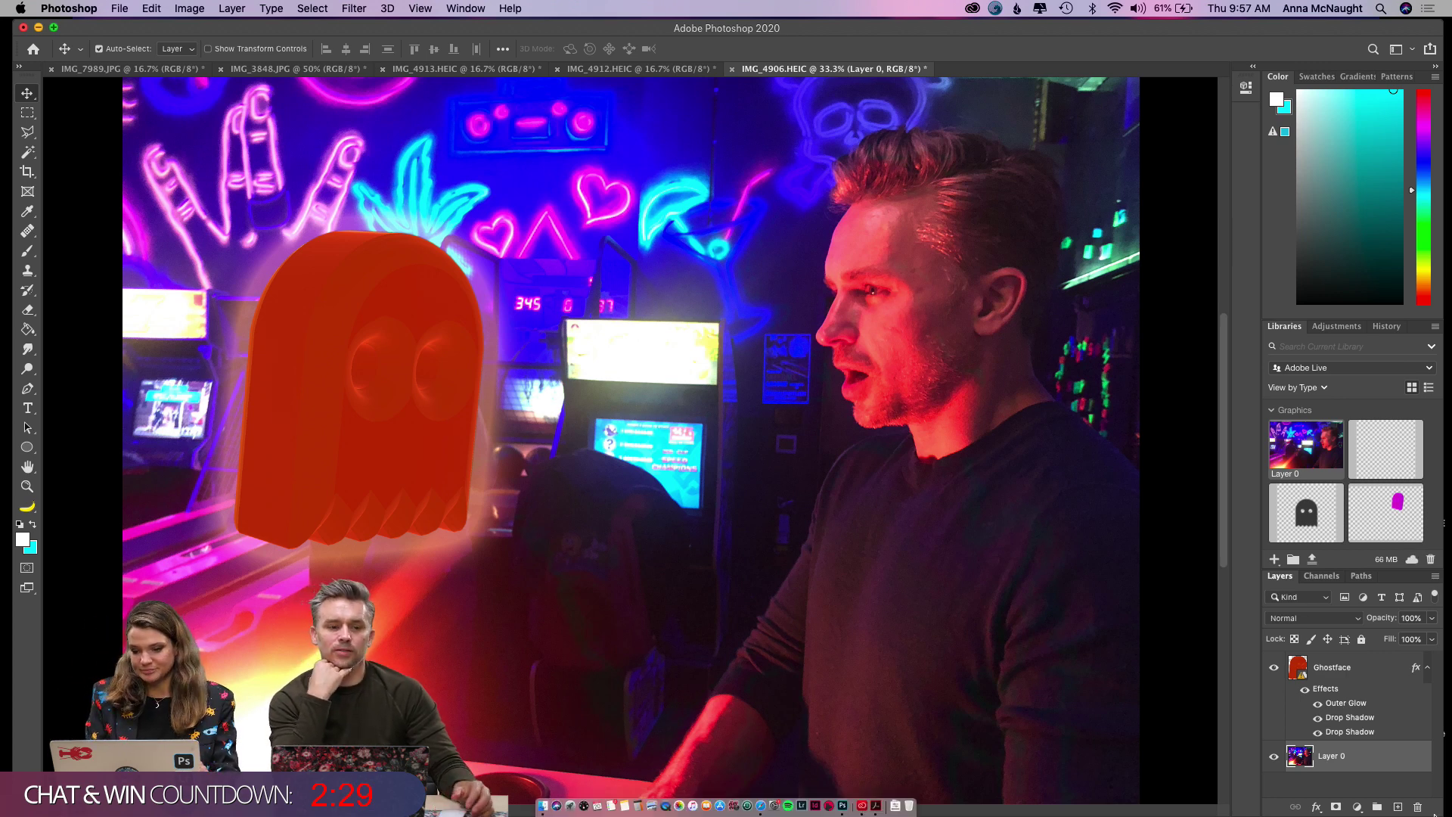
pyautogui.click(1336, 674)
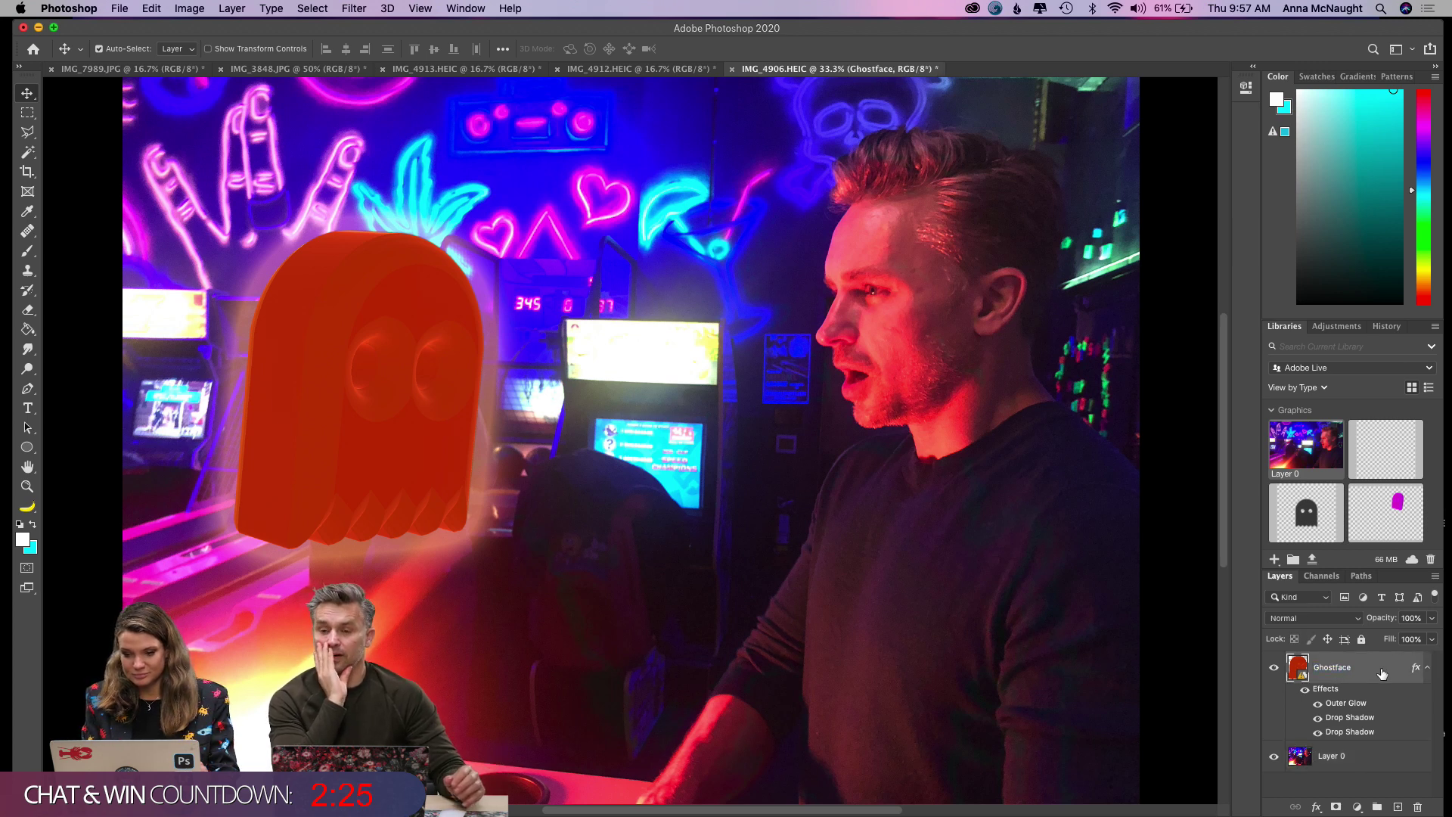
pyautogui.doubleClick(1380, 673)
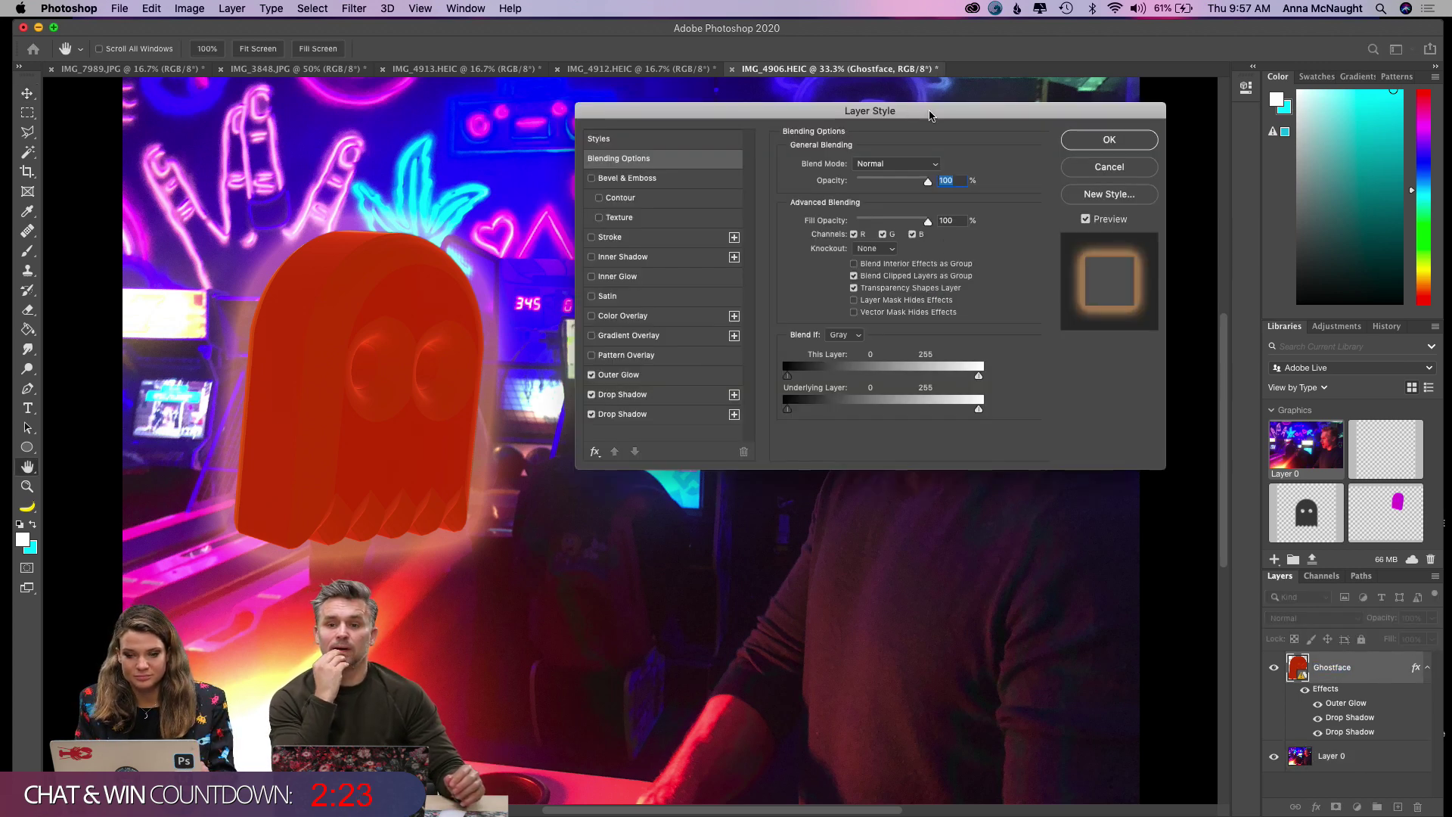
pyautogui.moveTo(930, 115); pyautogui.dragTo(935, 196)
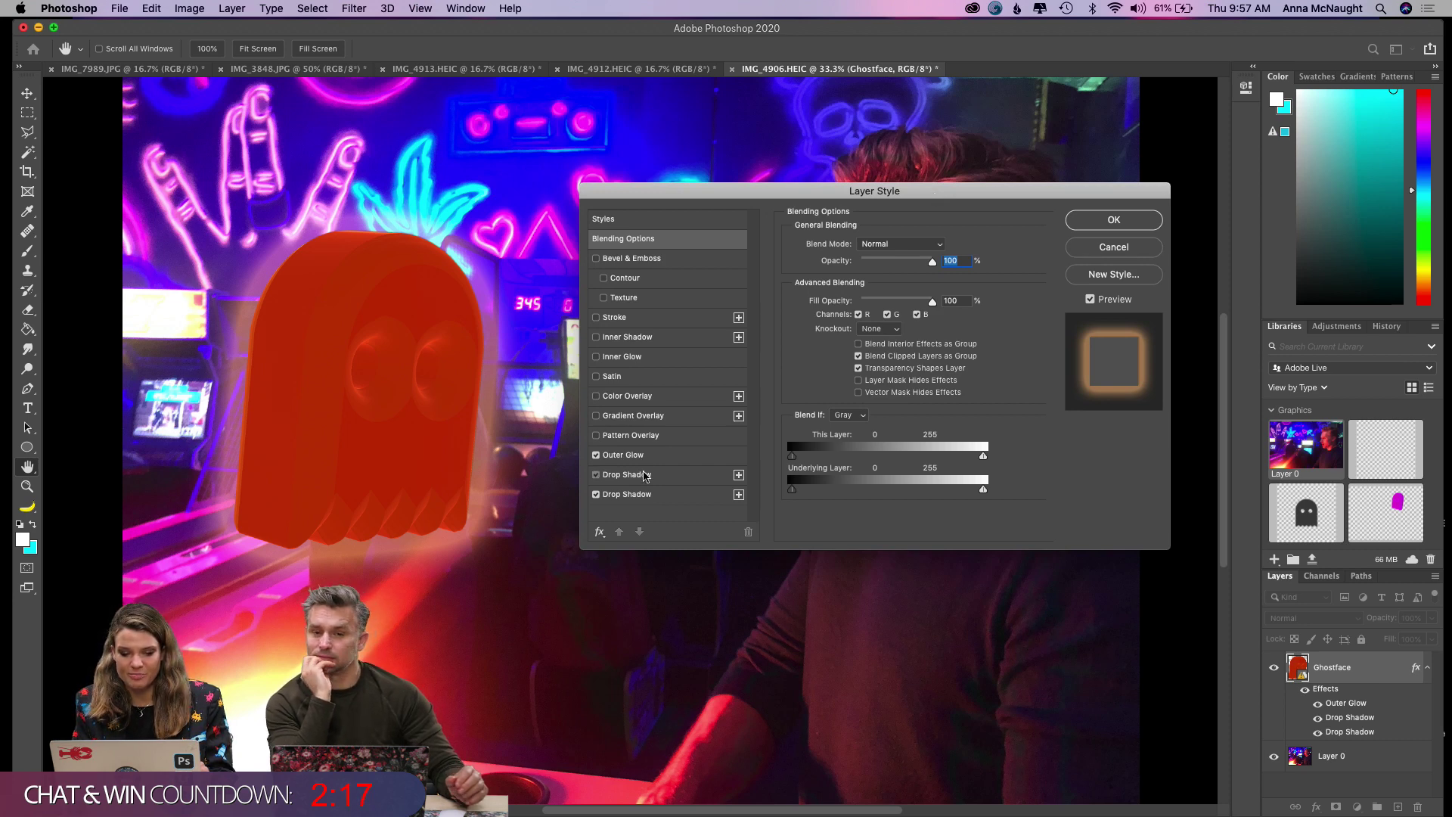
pyautogui.click(645, 476)
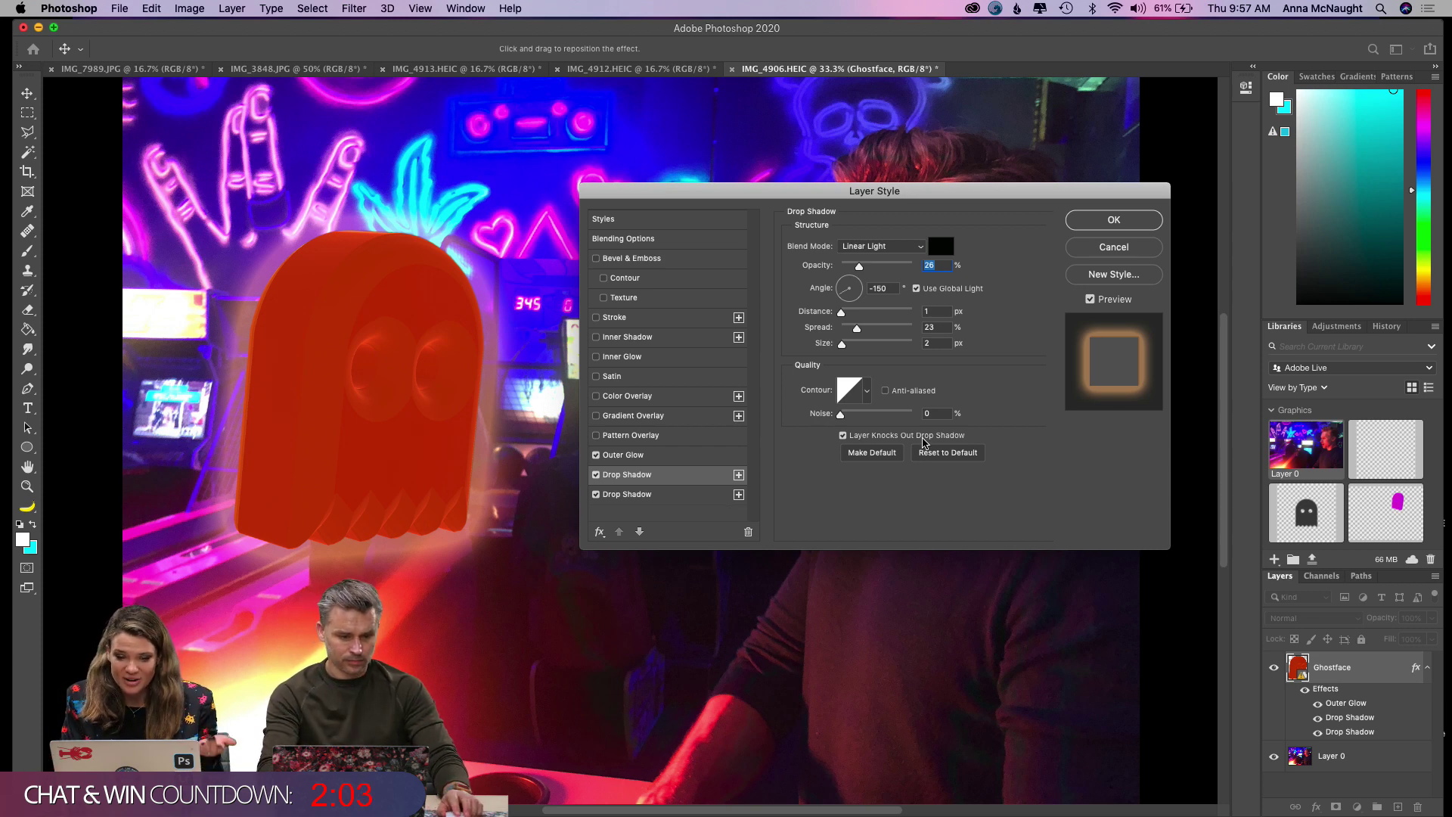
pyautogui.click(941, 247)
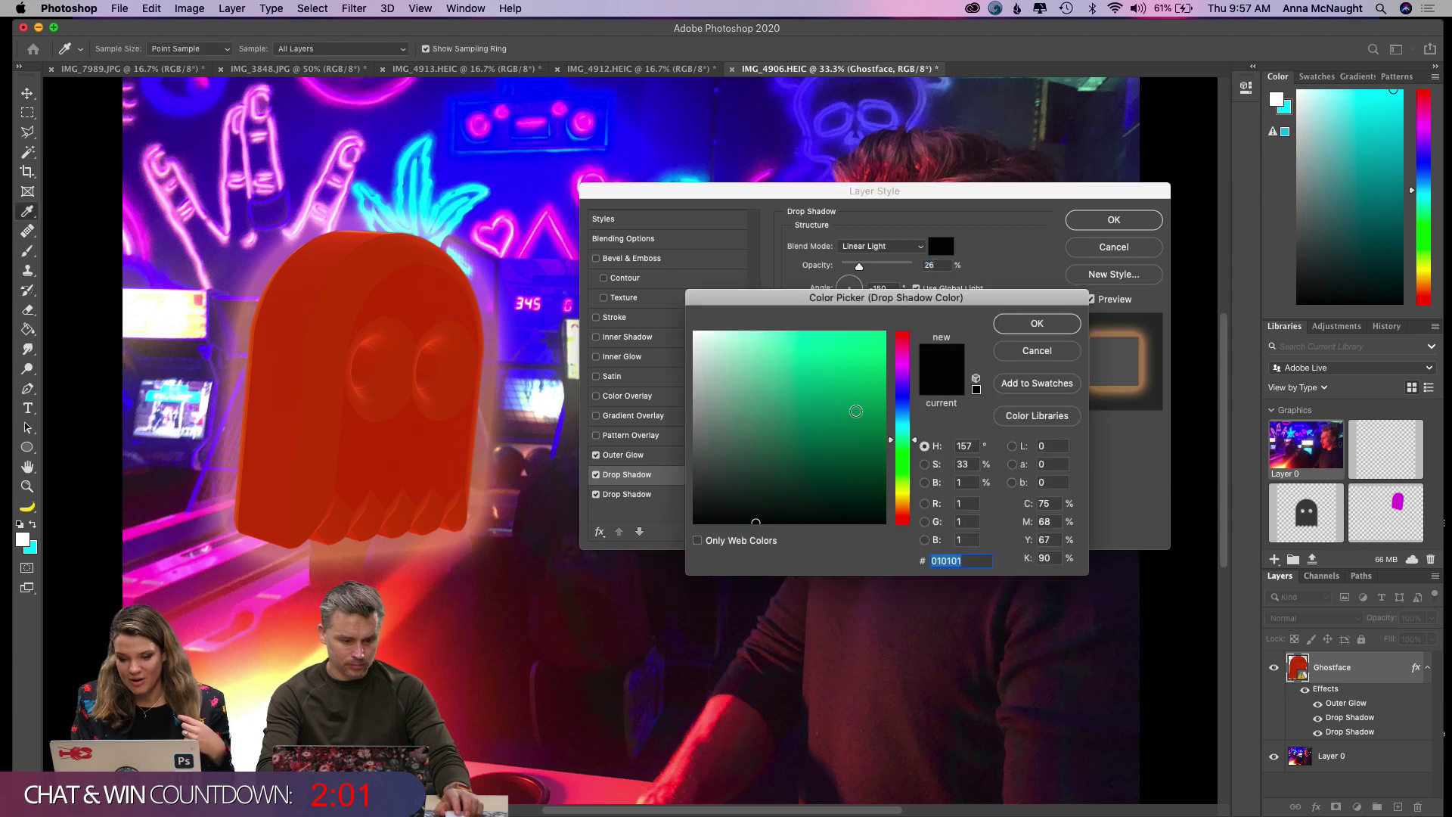
pyautogui.moveTo(905, 512); pyautogui.dragTo(904, 504)
pyautogui.click(885, 333)
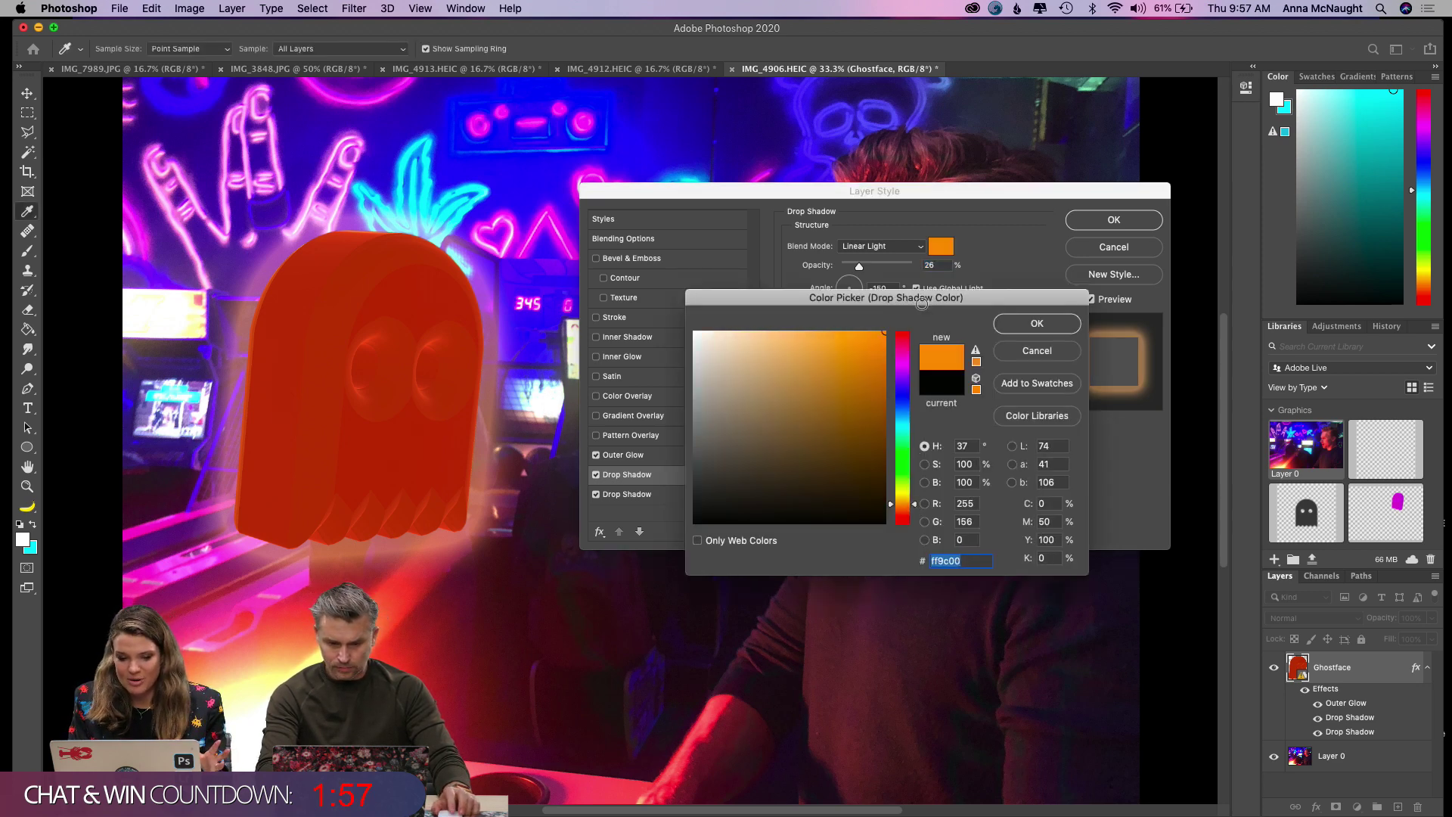
pyautogui.click(1039, 324)
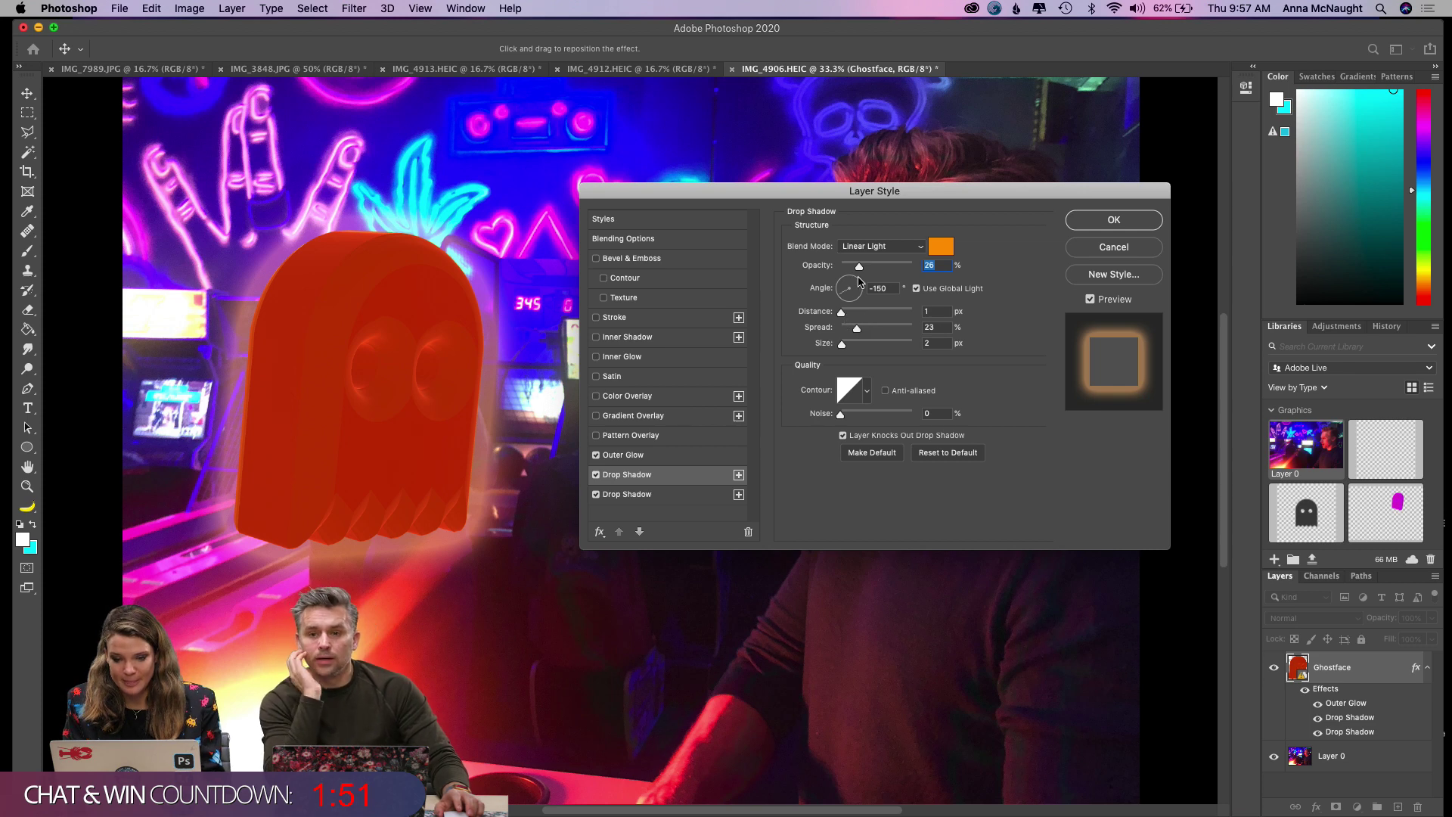
pyautogui.moveTo(861, 271); pyautogui.dragTo(889, 331)
pyautogui.click(872, 344)
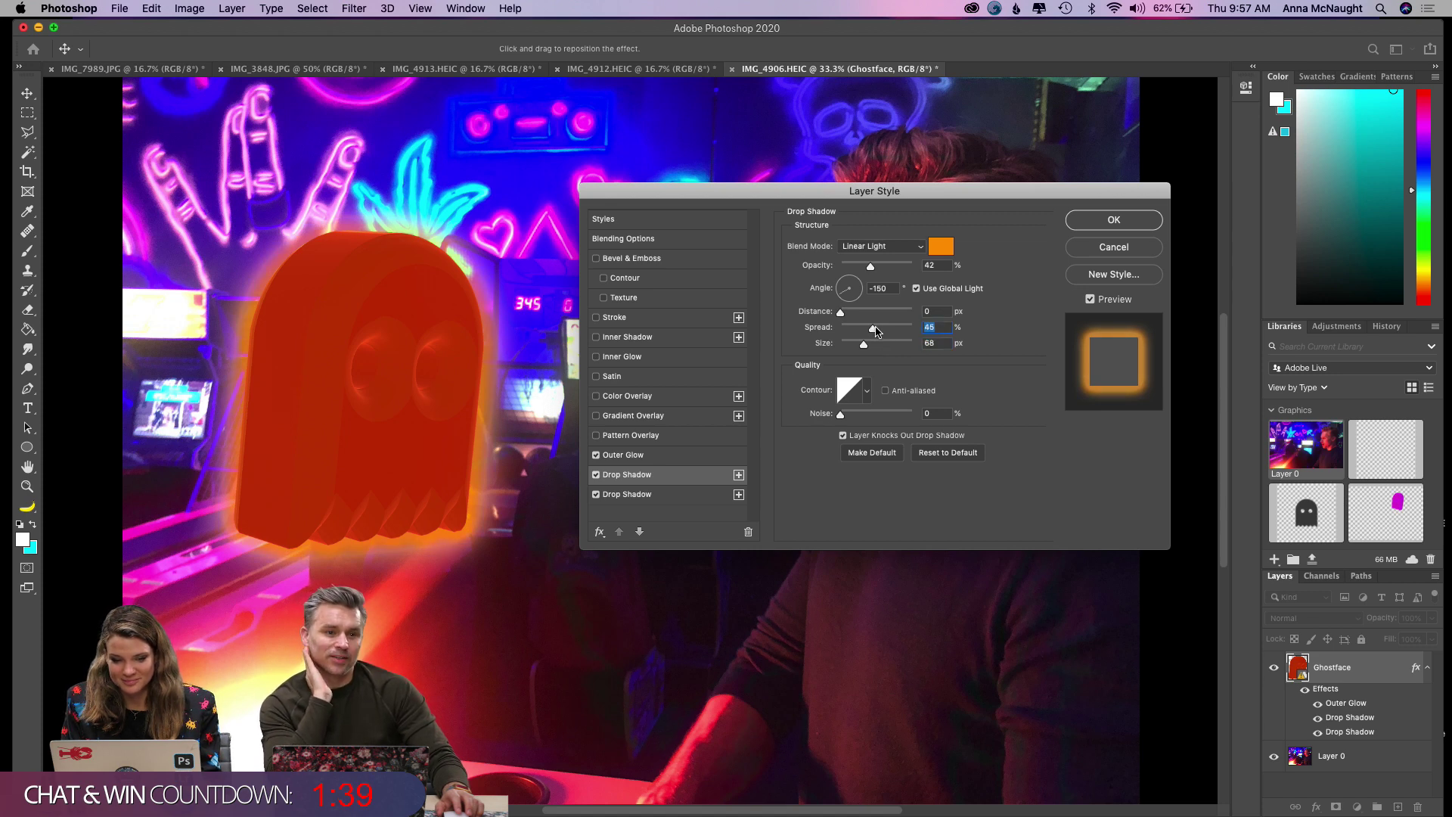
# Try the Color Dodge, Overlay, Soft Light and Hard Light blend modes on the upper drop shadow.
pyautogui.click(890, 249)
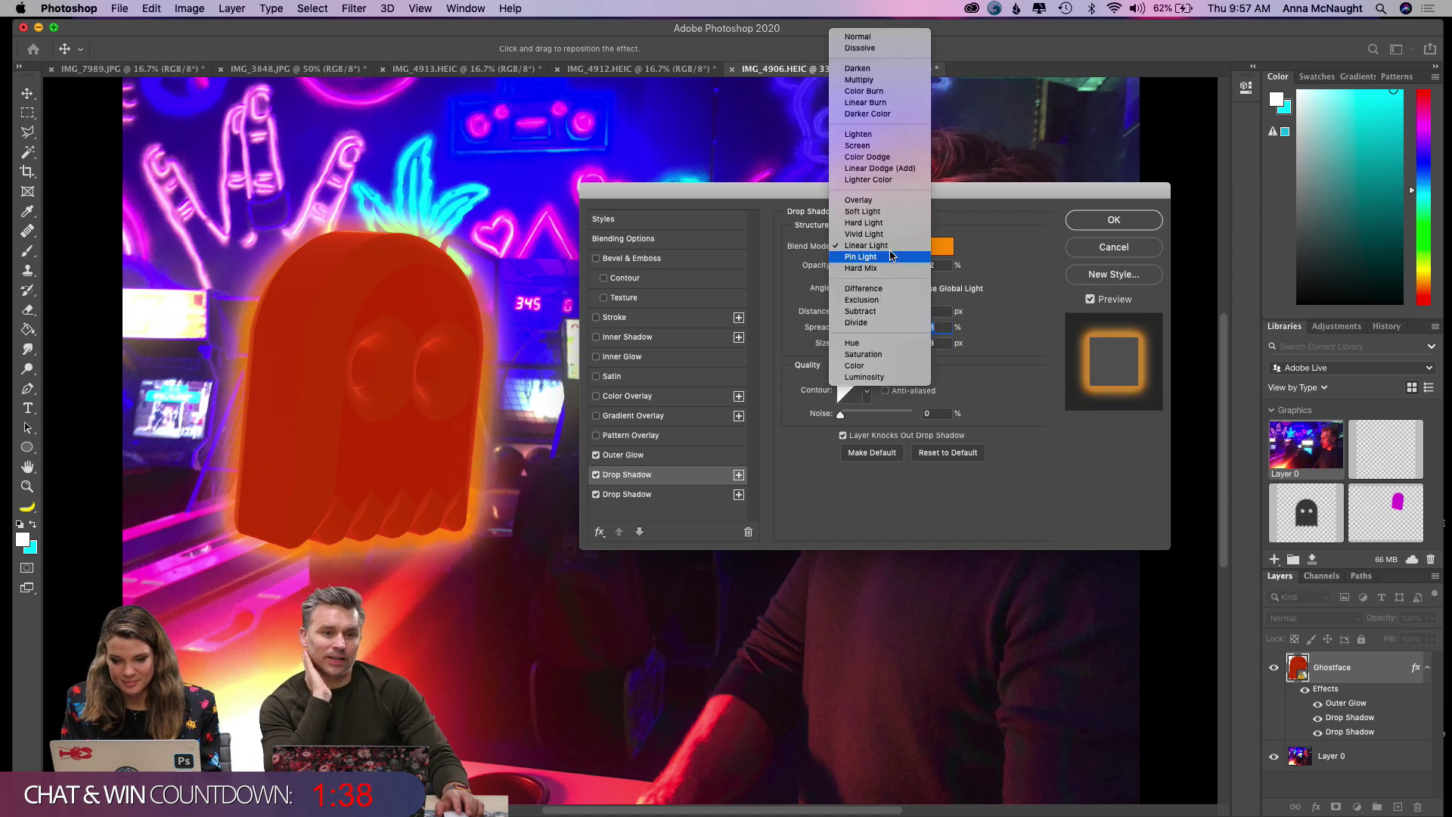
pyautogui.click(909, 157)
pyautogui.click(896, 247)
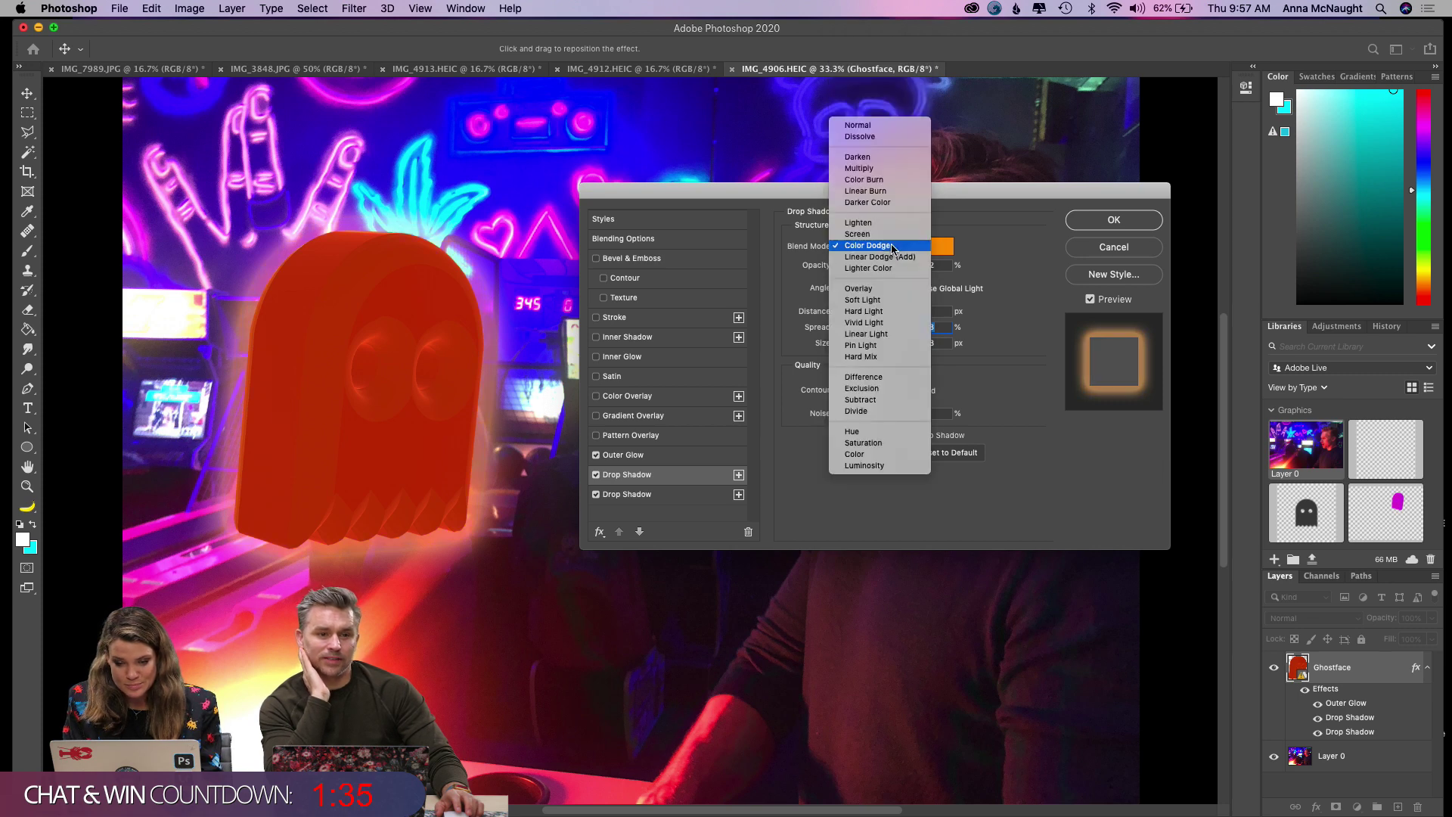
pyautogui.click(888, 290)
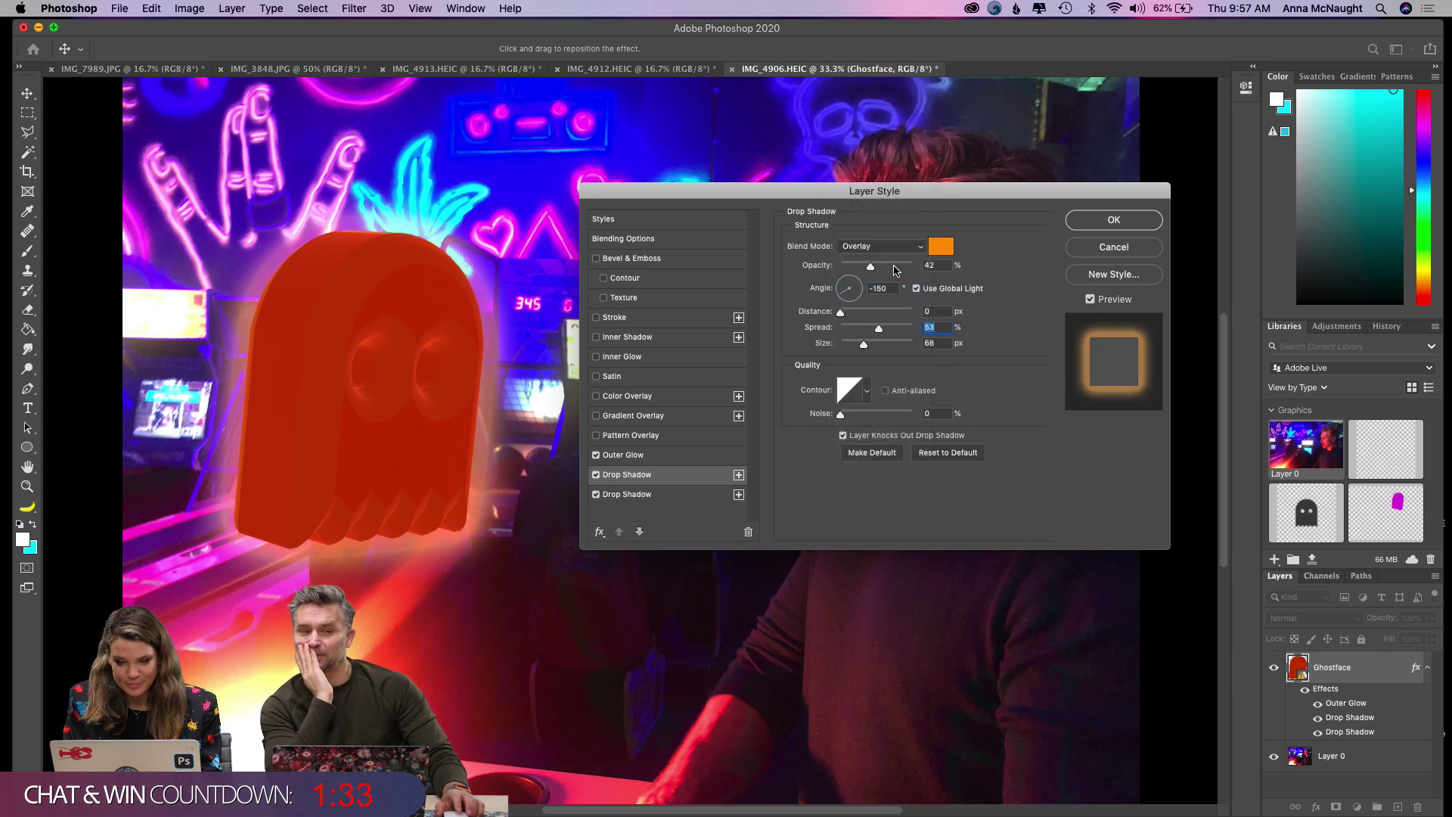
pyautogui.click(894, 248)
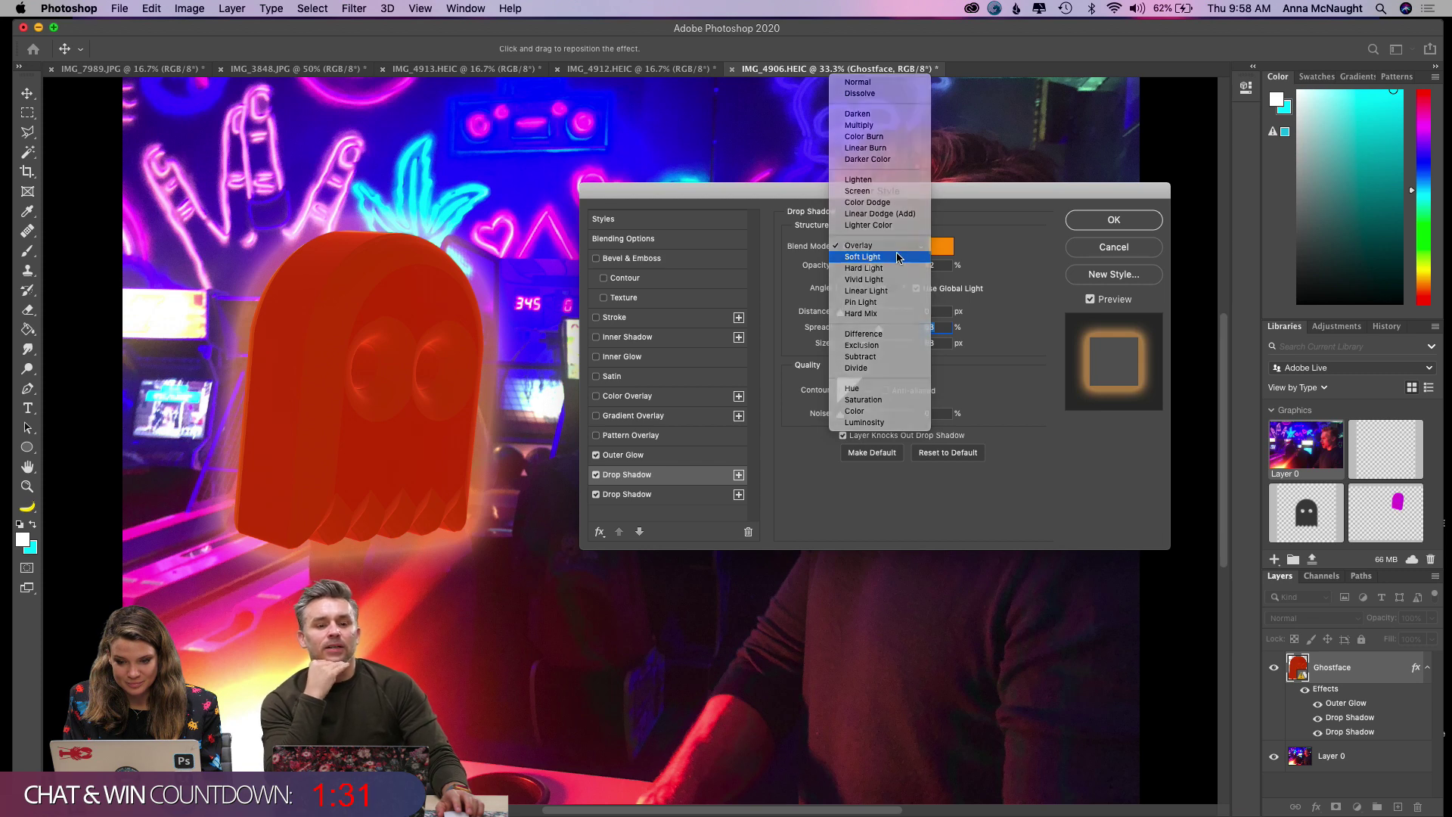
pyautogui.click(891, 258)
pyautogui.click(897, 250)
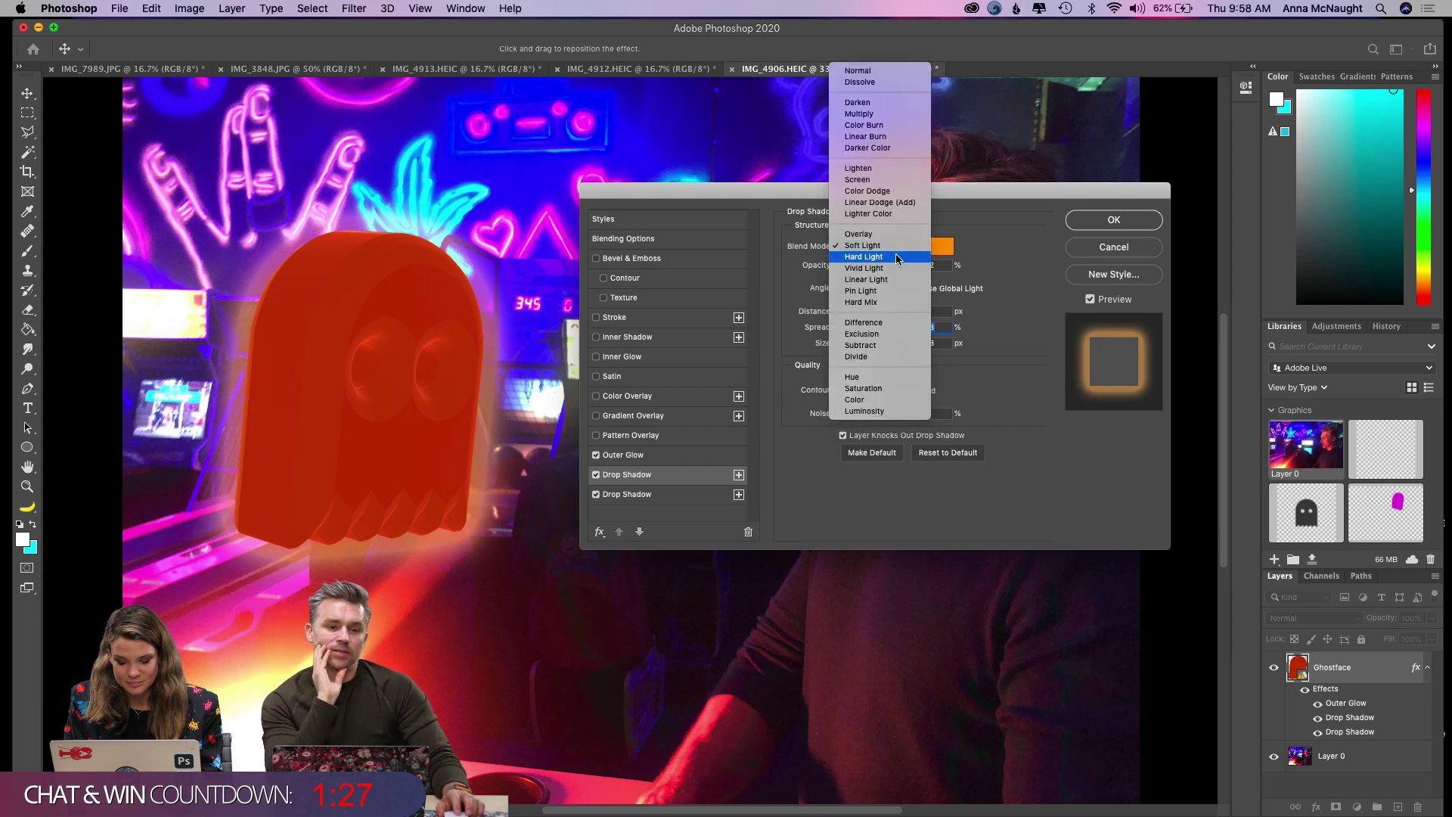
pyautogui.click(898, 257)
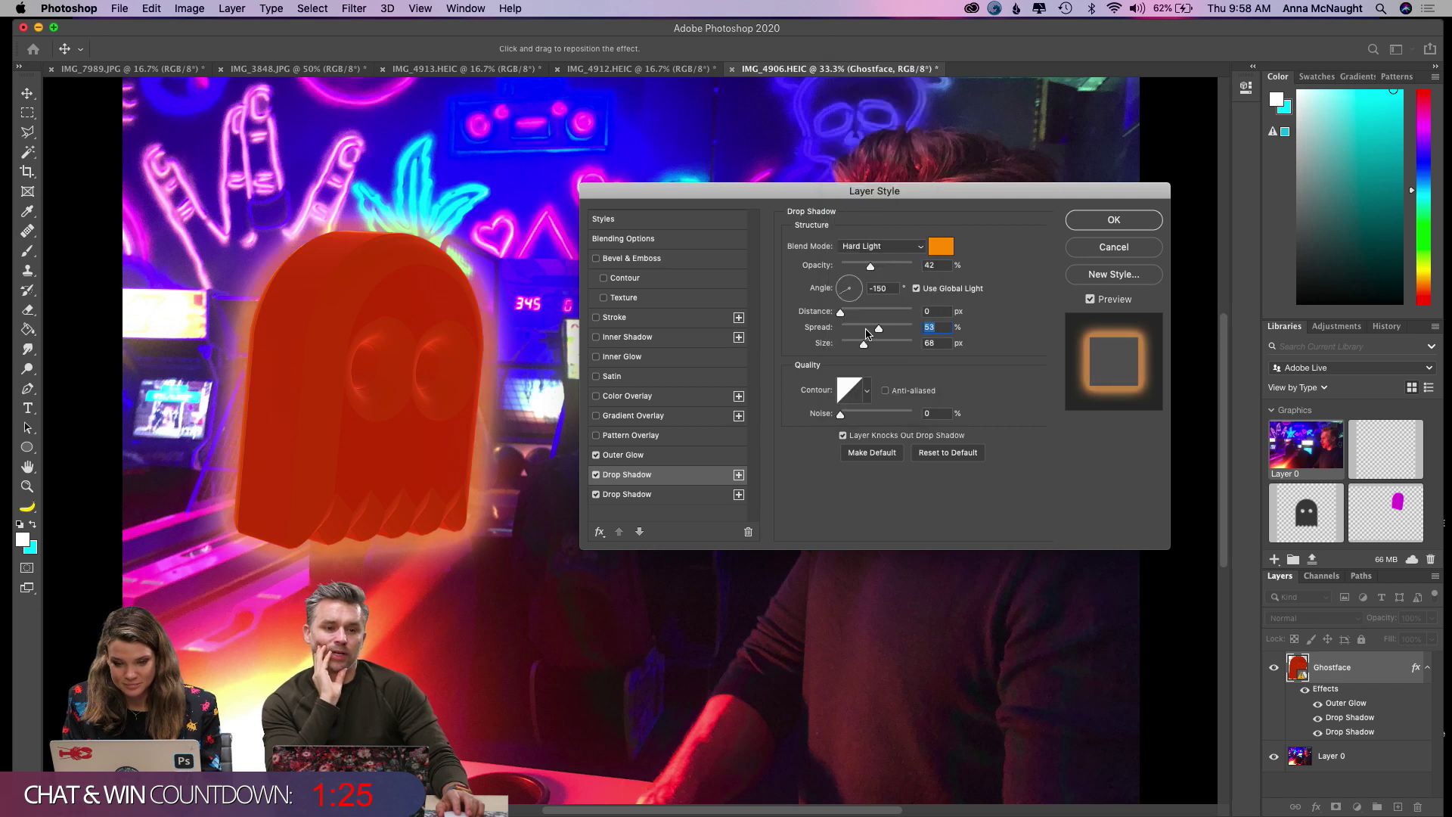
# Set the upper drop shadow to 46% spread and 166 px size, try Vivid Light, and return its blend mode to Linear Light.
pyautogui.moveTo(879, 331)
pyautogui.mouseDown()
pyautogui.moveTo(907, 348)
pyautogui.moveTo(884, 348)
pyautogui.moveTo(894, 330)
pyautogui.moveTo(855, 331)
pyautogui.moveTo(868, 331)
pyautogui.mouseUp()
pyautogui.click(876, 247)
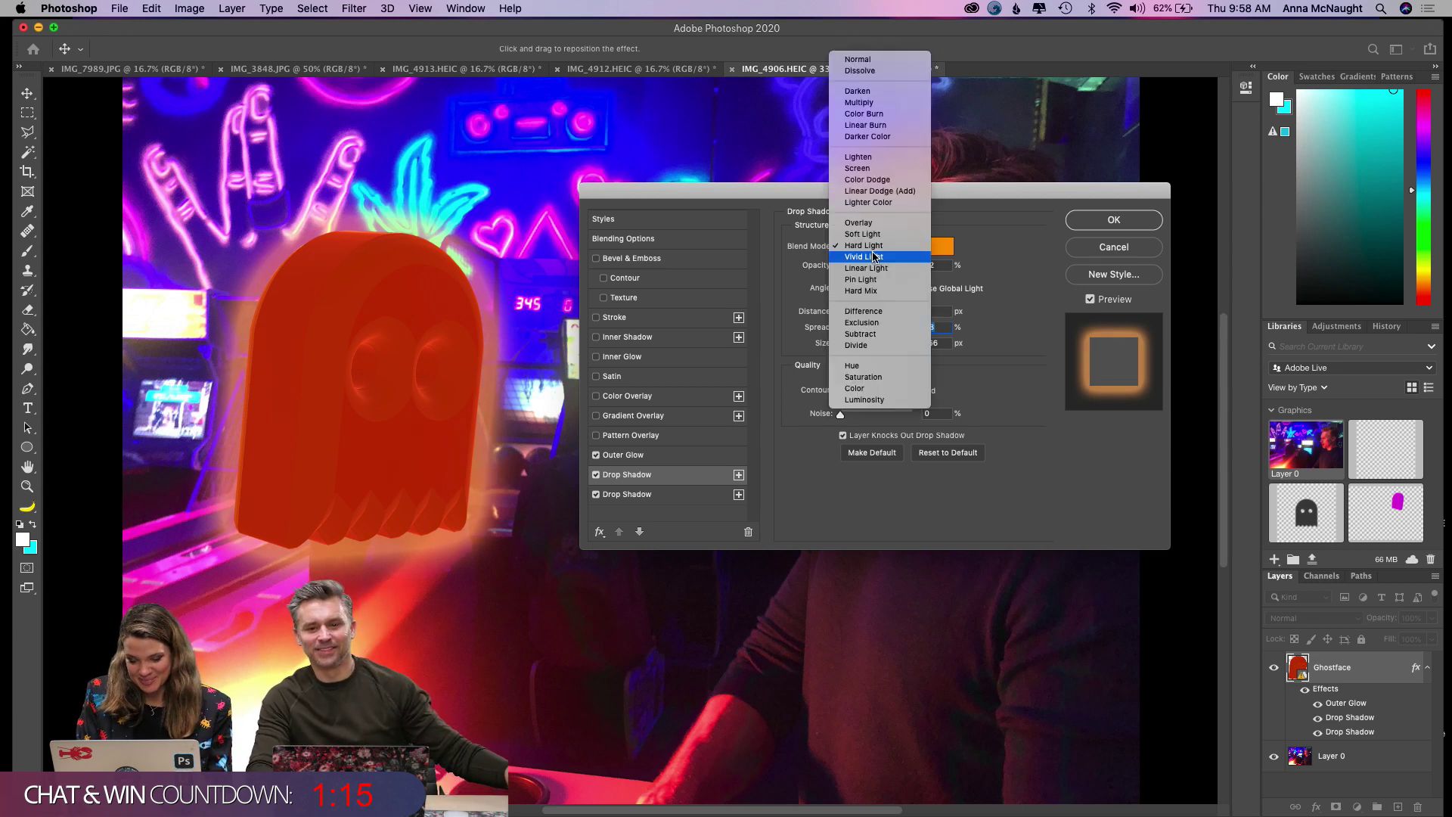
pyautogui.click(874, 257)
pyautogui.click(874, 252)
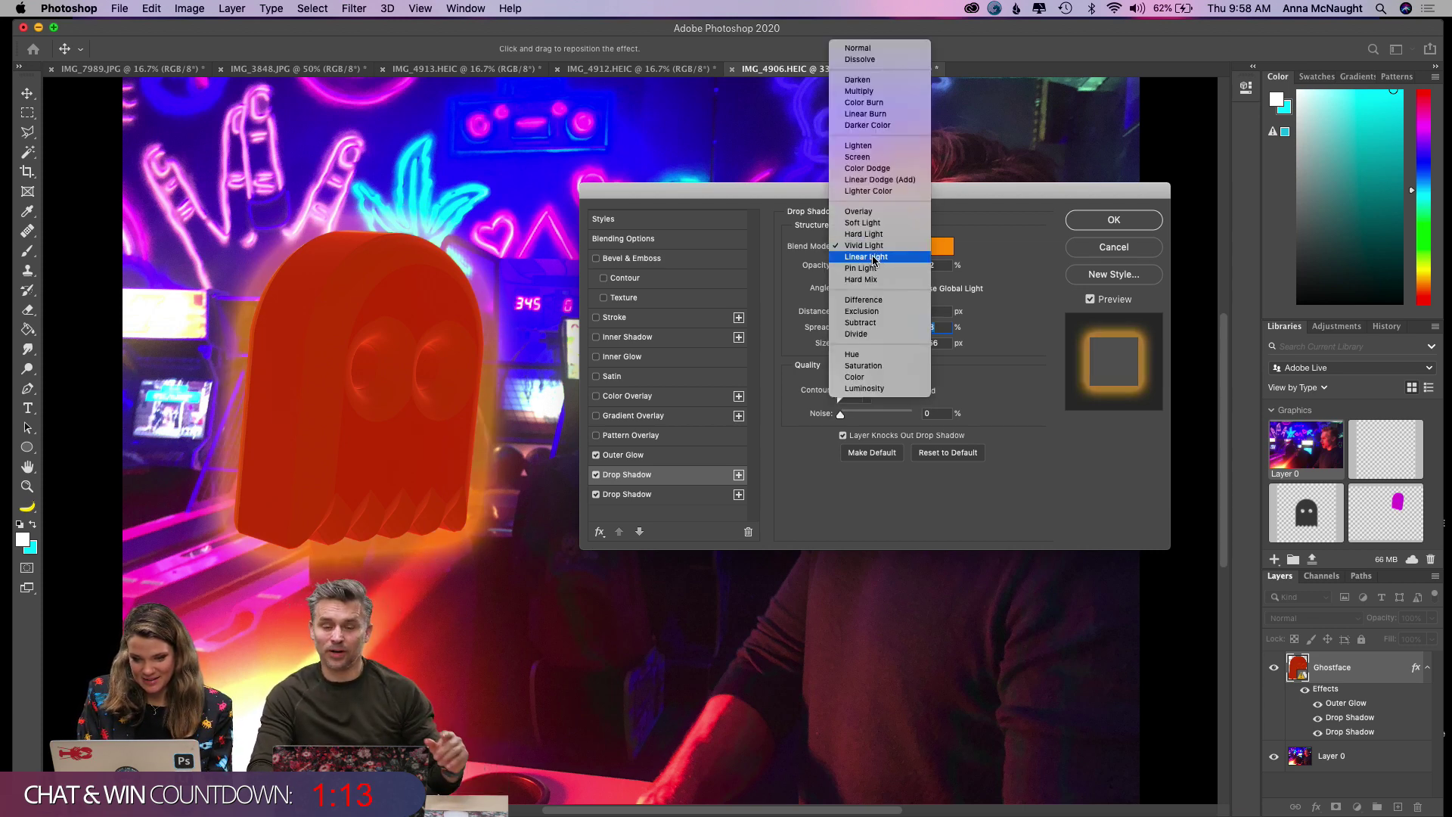
pyautogui.click(871, 257)
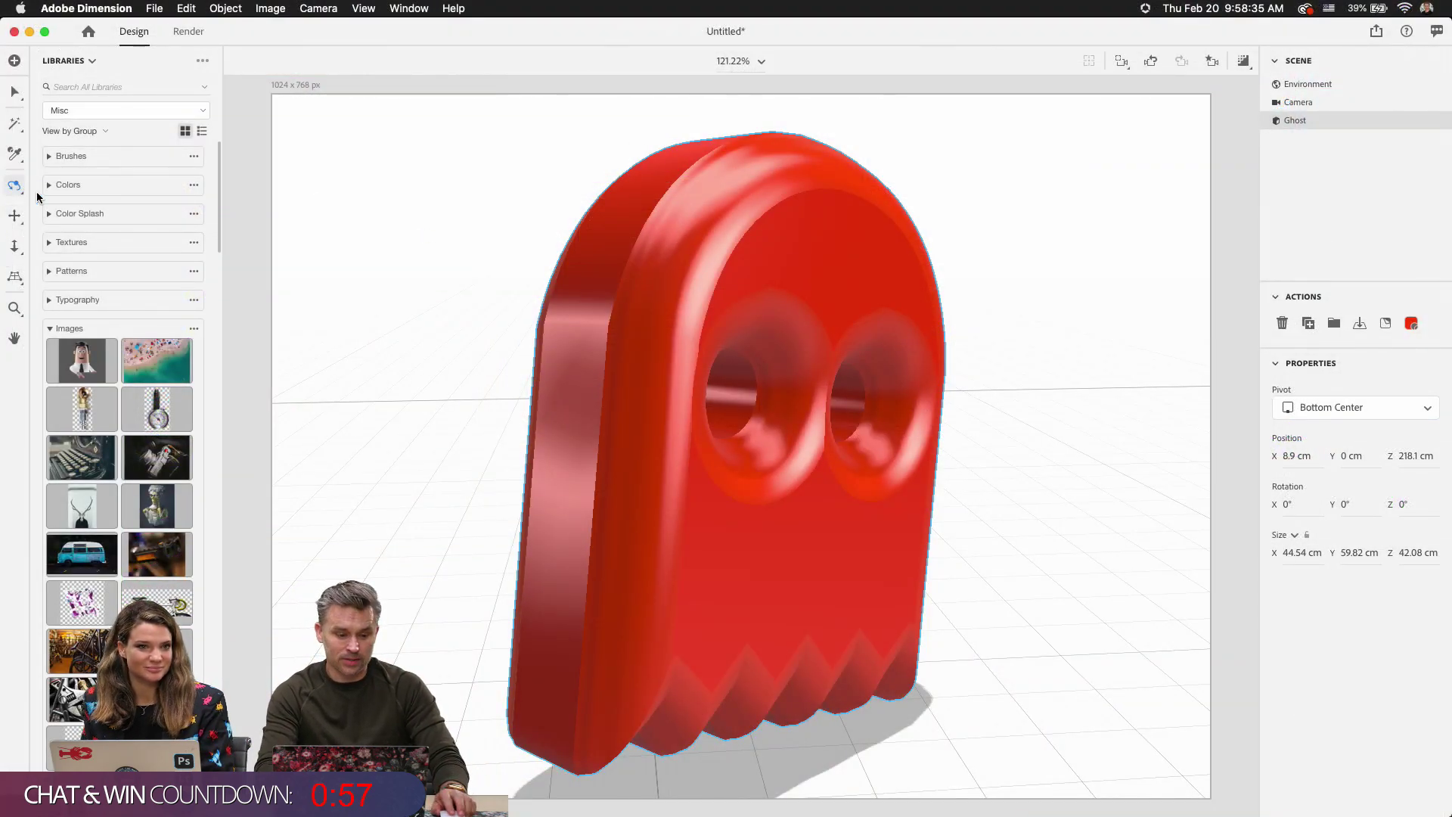
# Switch to Adobe Dimension and apply the Gelatin starter material to the ghost model.
pyautogui.moveTo(609, 448)
pyautogui.mouseDown()
pyautogui.moveTo(453, 380)
pyautogui.moveTo(623, 486)
pyautogui.moveTo(460, 428)
pyautogui.moveTo(655, 434)
pyautogui.moveTo(629, 450)
pyautogui.moveTo(499, 405)
pyautogui.moveTo(725, 418)
pyautogui.moveTo(593, 432)
pyautogui.mouseUp()
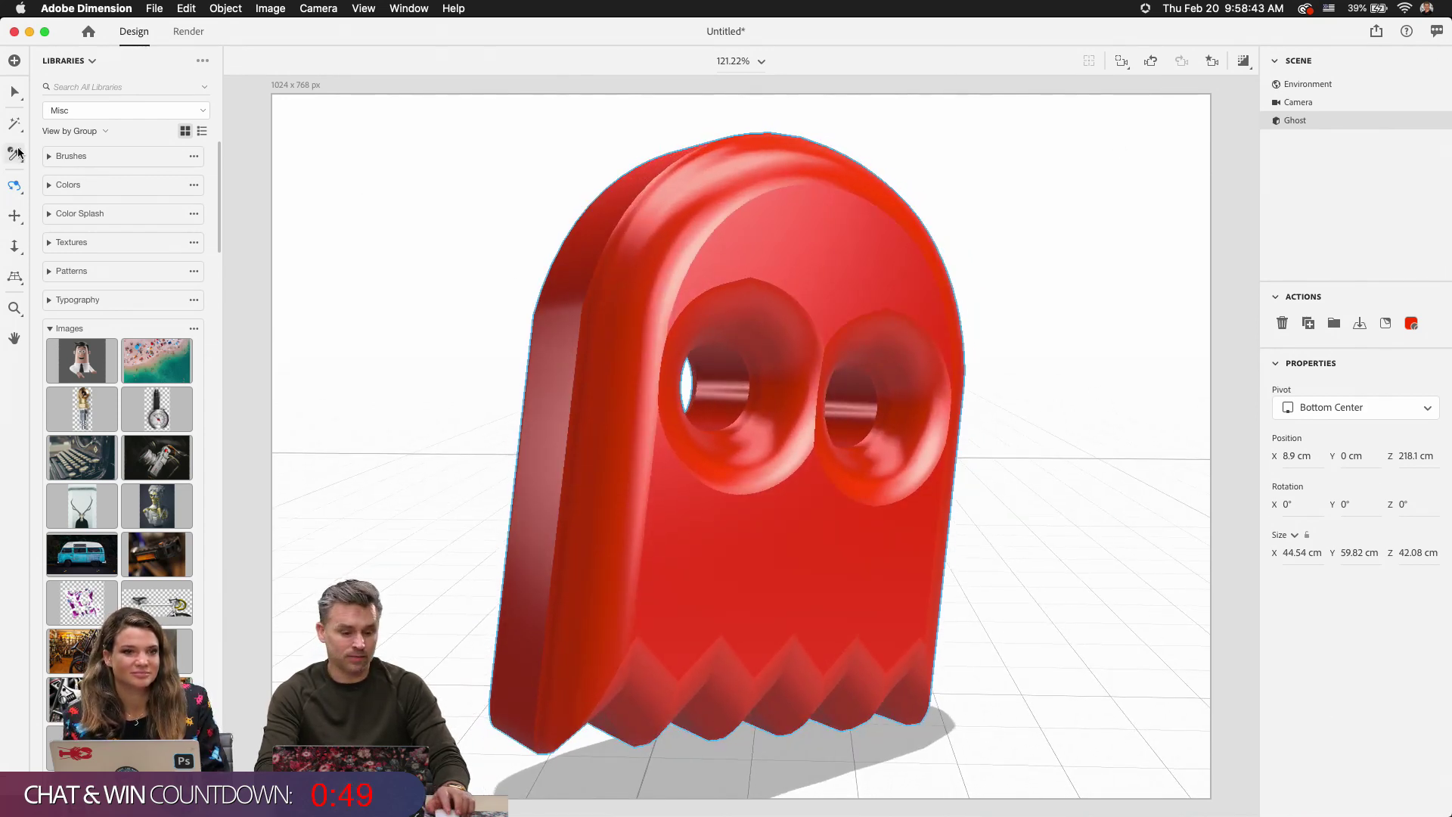
pyautogui.click(77, 62)
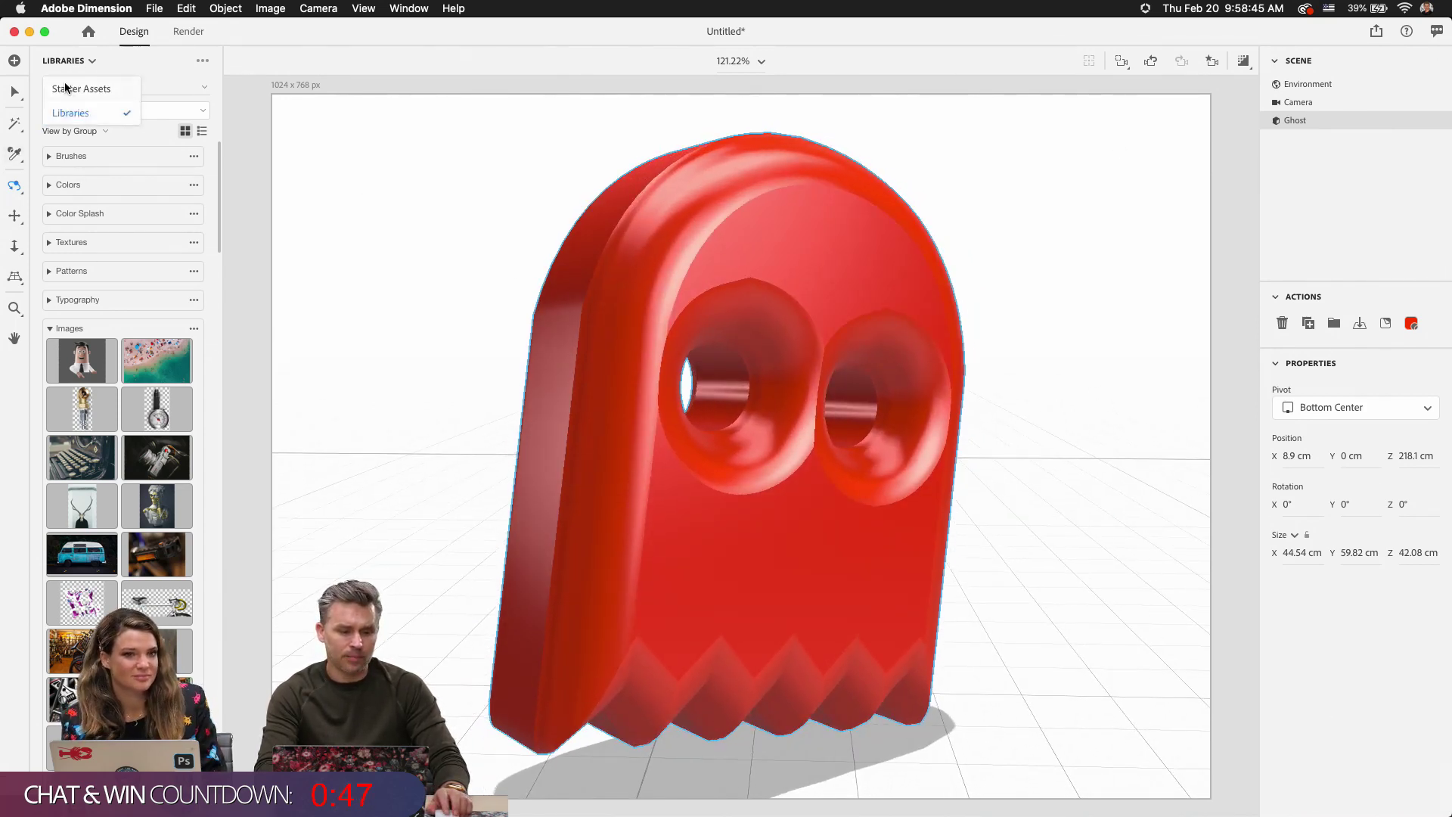
pyautogui.click(65, 90)
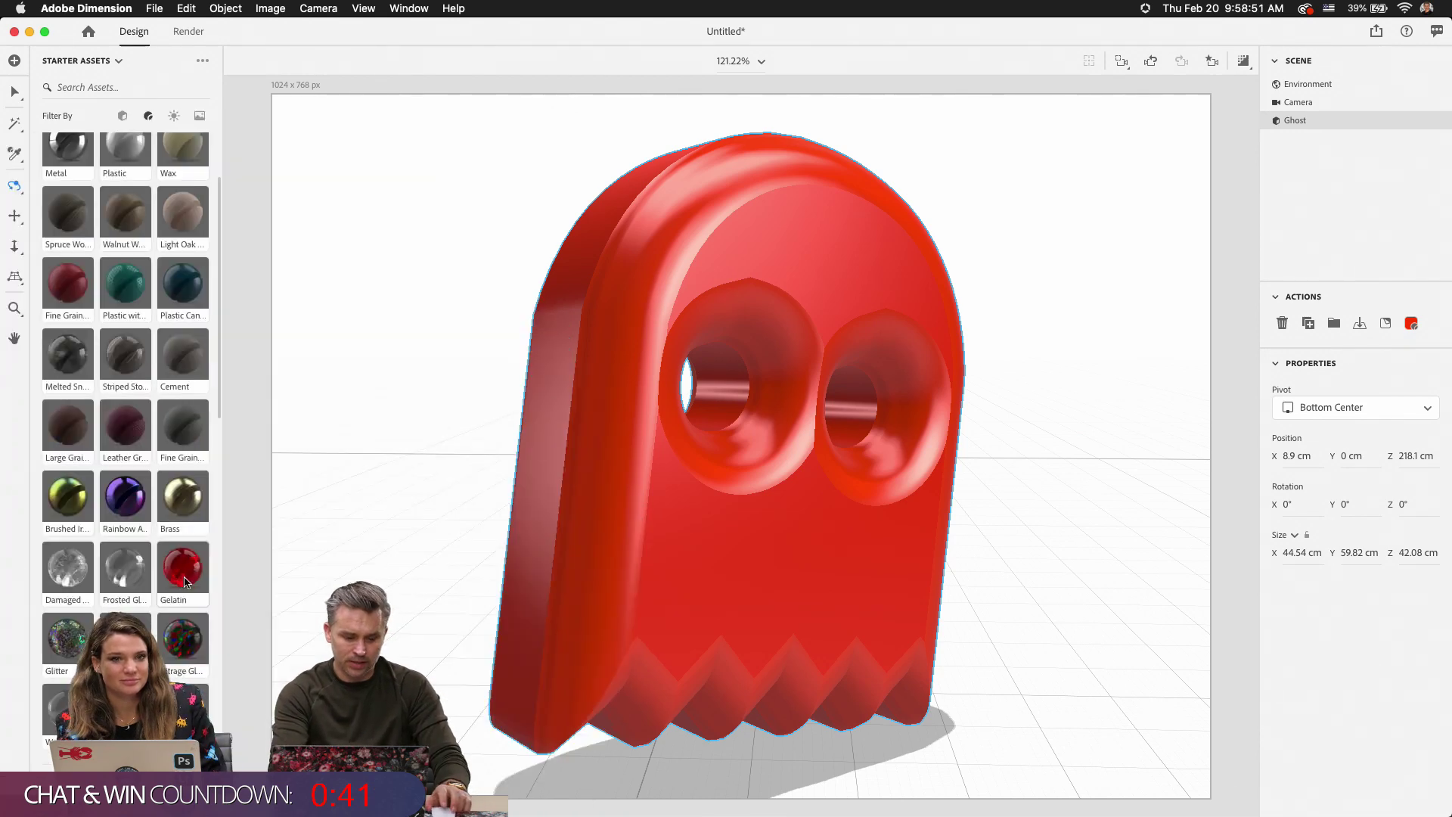
pyautogui.moveTo(181, 581); pyautogui.dragTo(642, 511)
pyautogui.moveTo(550, 401); pyautogui.dragTo(551, 402)
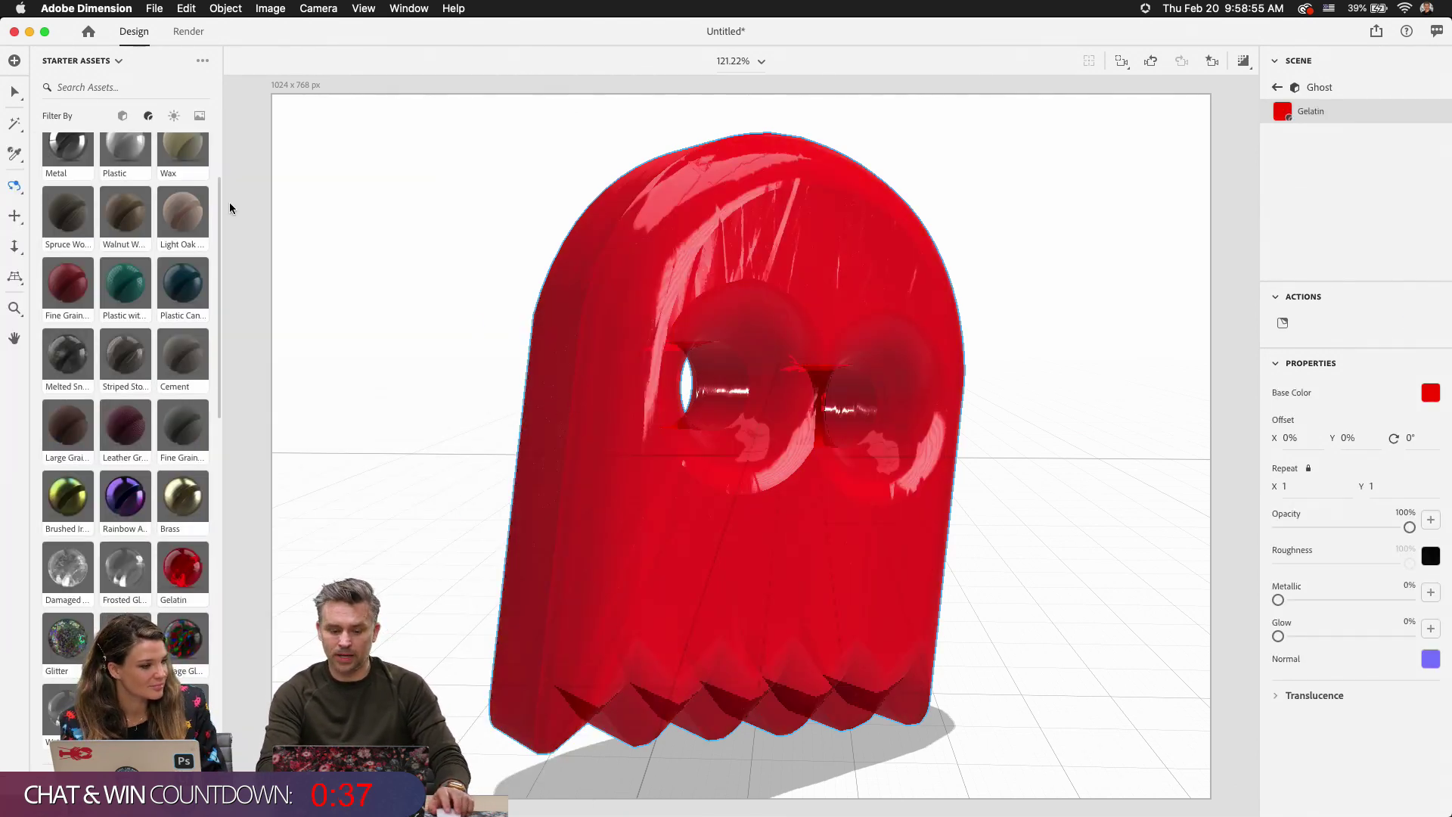
pyautogui.moveTo(444, 296); pyautogui.dragTo(280, 239)
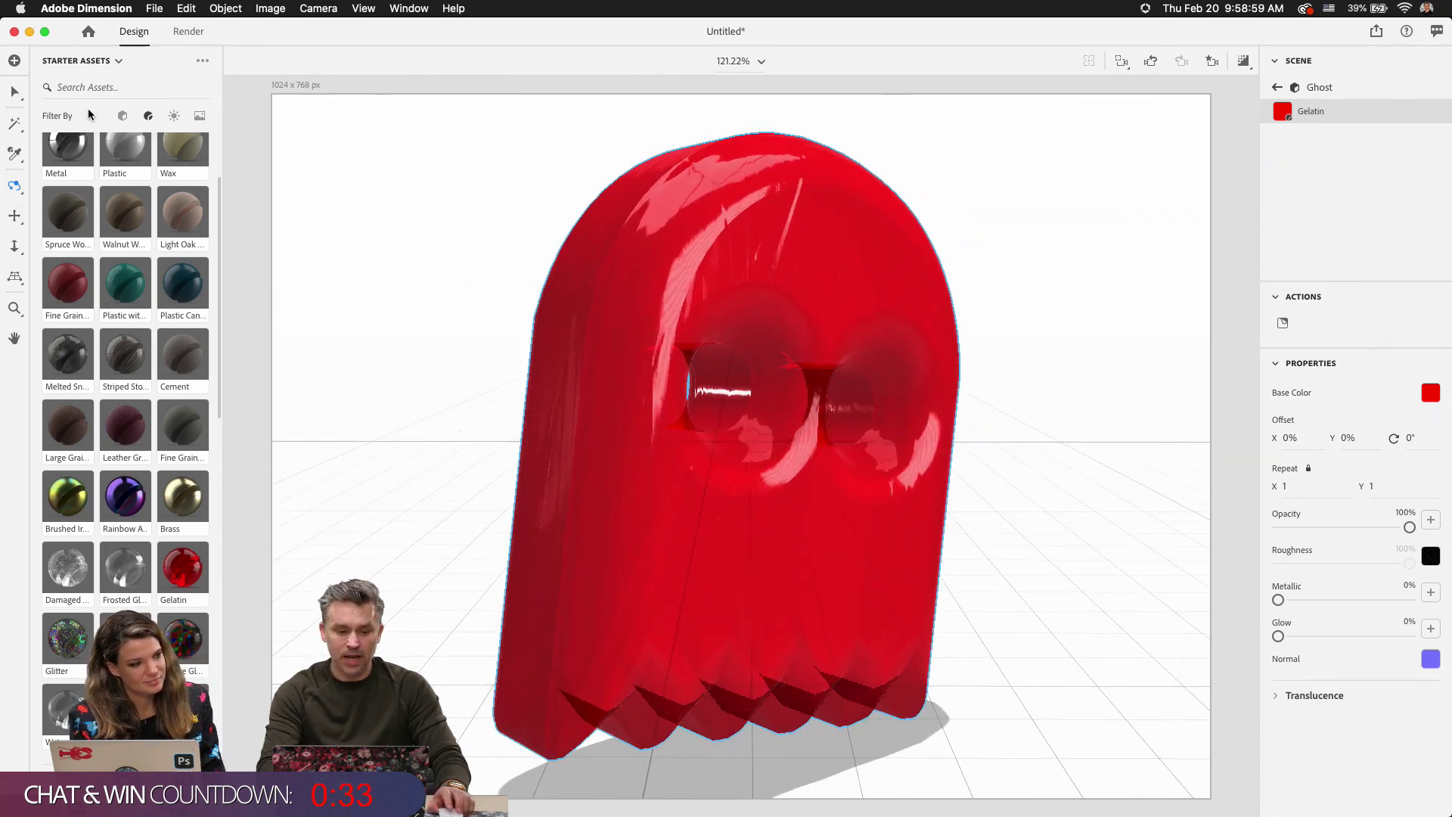
# Light the ghost scene with the Studio Panels Light environment light from the starter assets.
pyautogui.click(173, 115)
pyautogui.scroll(3, 91, 174)
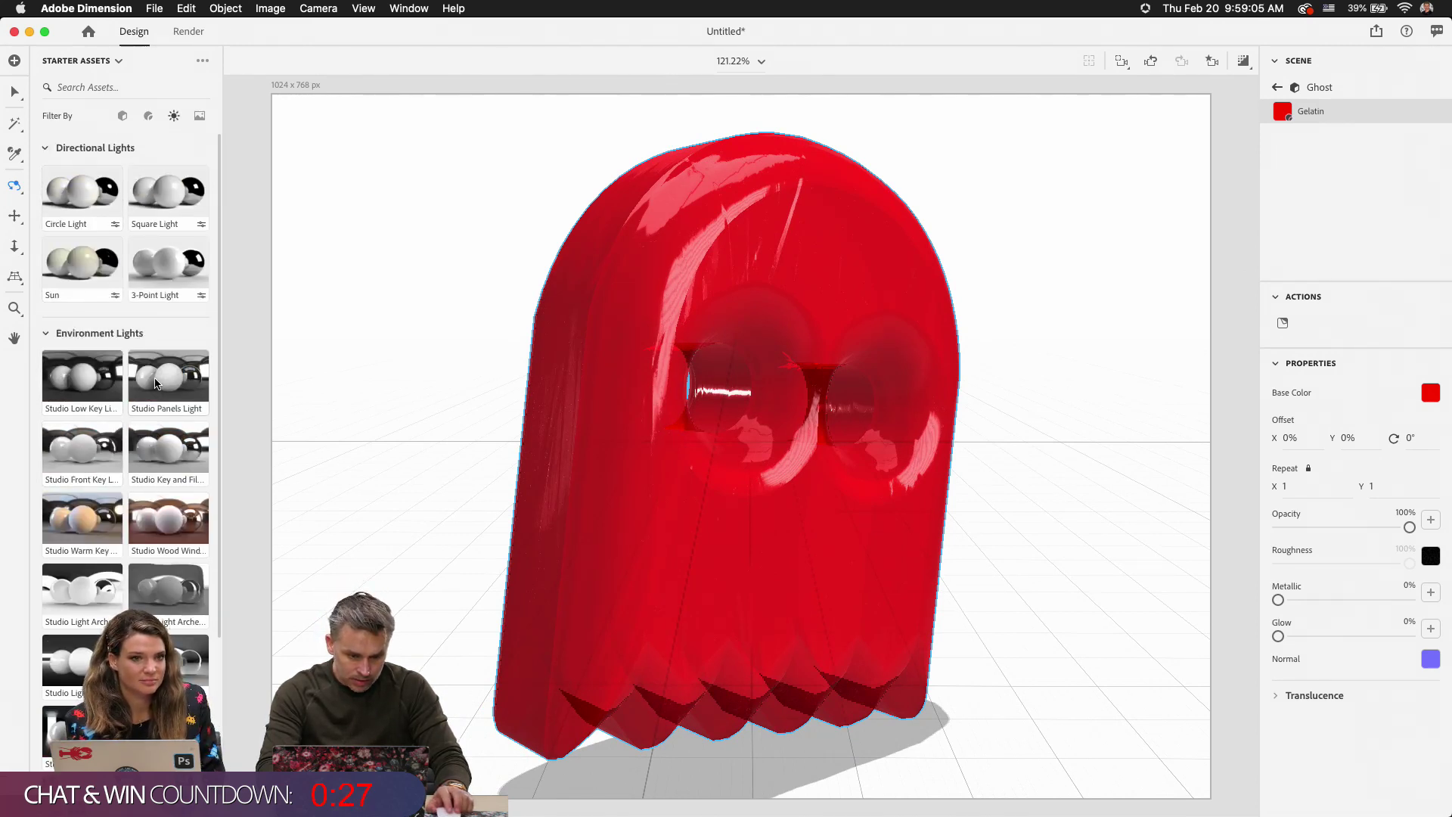
pyautogui.moveTo(155, 383); pyautogui.dragTo(344, 425)
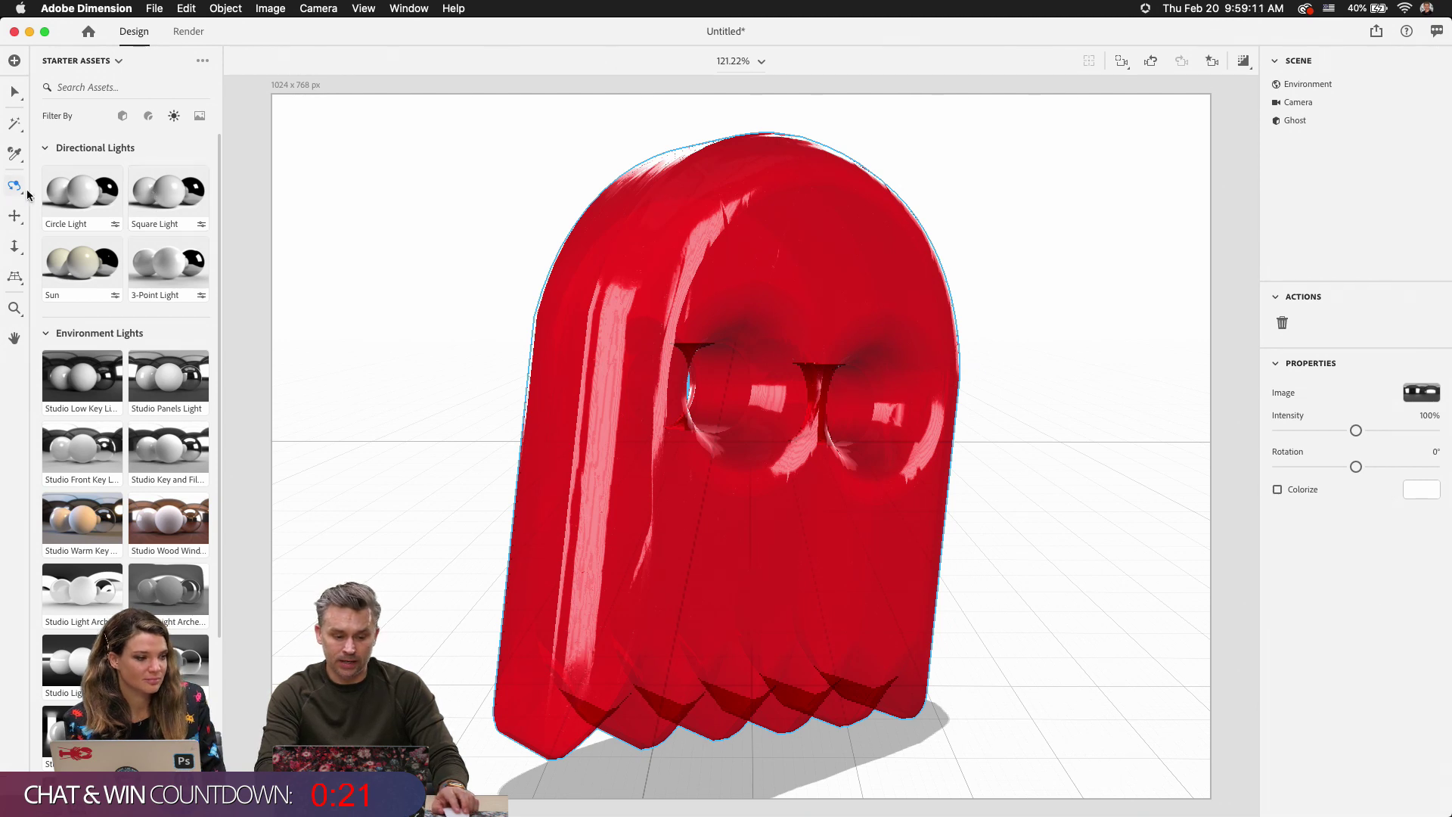
# Add a Circle Light directional light to the scene and set its rotation to 52° and height to -75°.
pyautogui.moveTo(73, 195); pyautogui.dragTo(1034, 325)
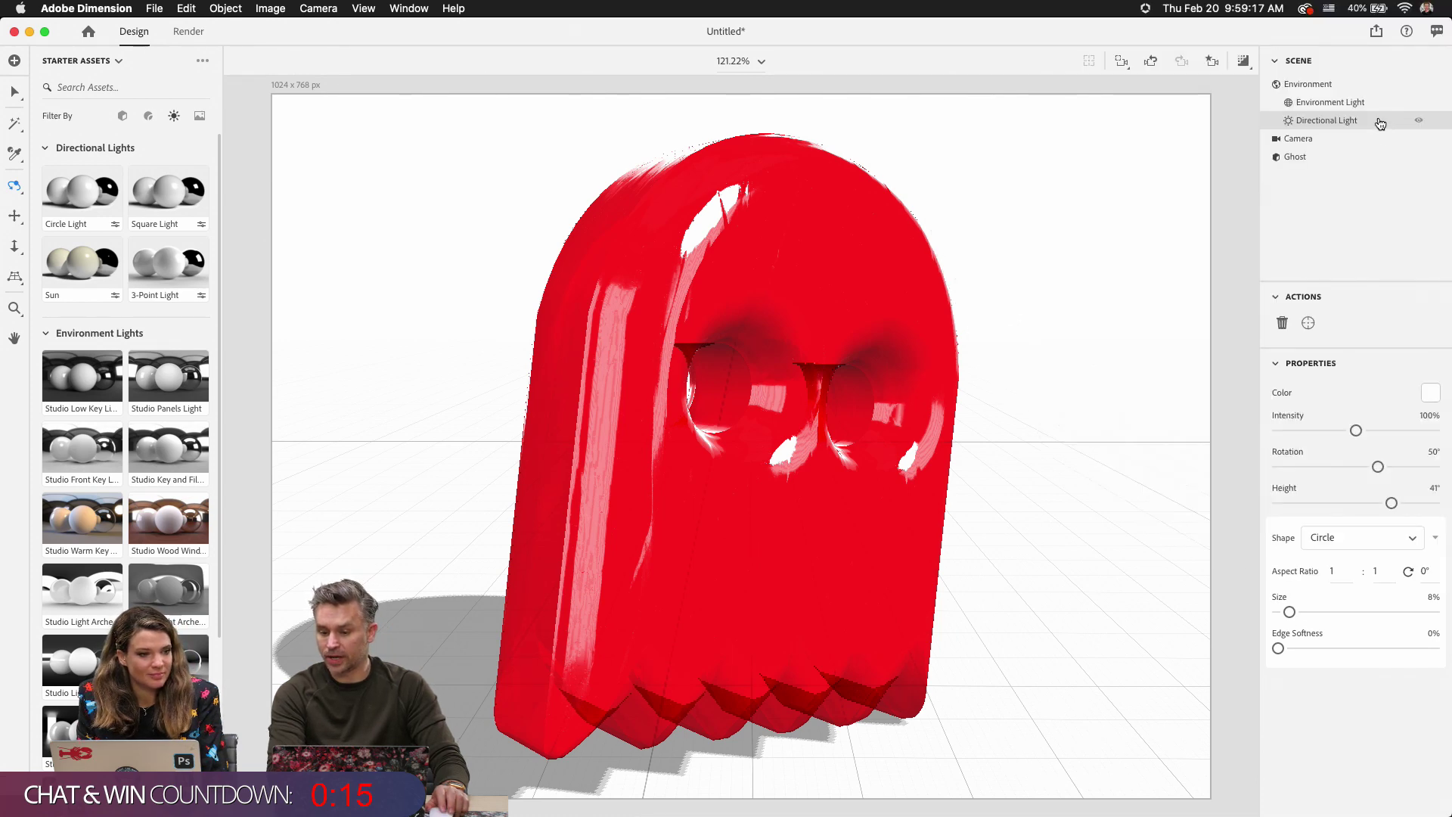
pyautogui.moveTo(1378, 466)
pyautogui.mouseDown()
pyautogui.moveTo(1314, 467)
pyautogui.moveTo(1395, 467)
pyautogui.moveTo(1356, 480)
pyautogui.moveTo(1407, 466)
pyautogui.moveTo(1315, 465)
pyautogui.moveTo(1362, 466)
pyautogui.mouseUp()
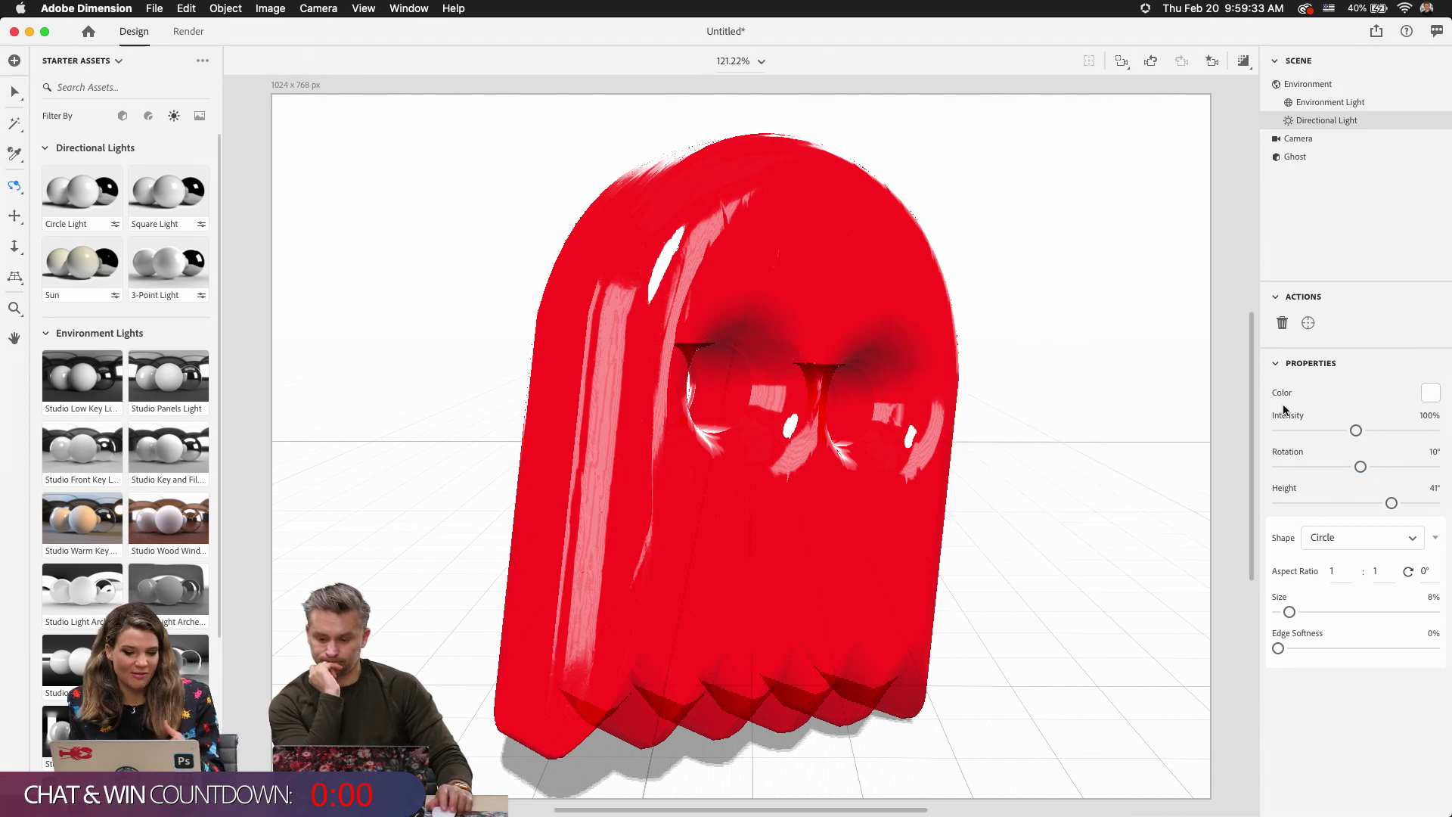
pyautogui.moveTo(1362, 470); pyautogui.dragTo(1168, 460)
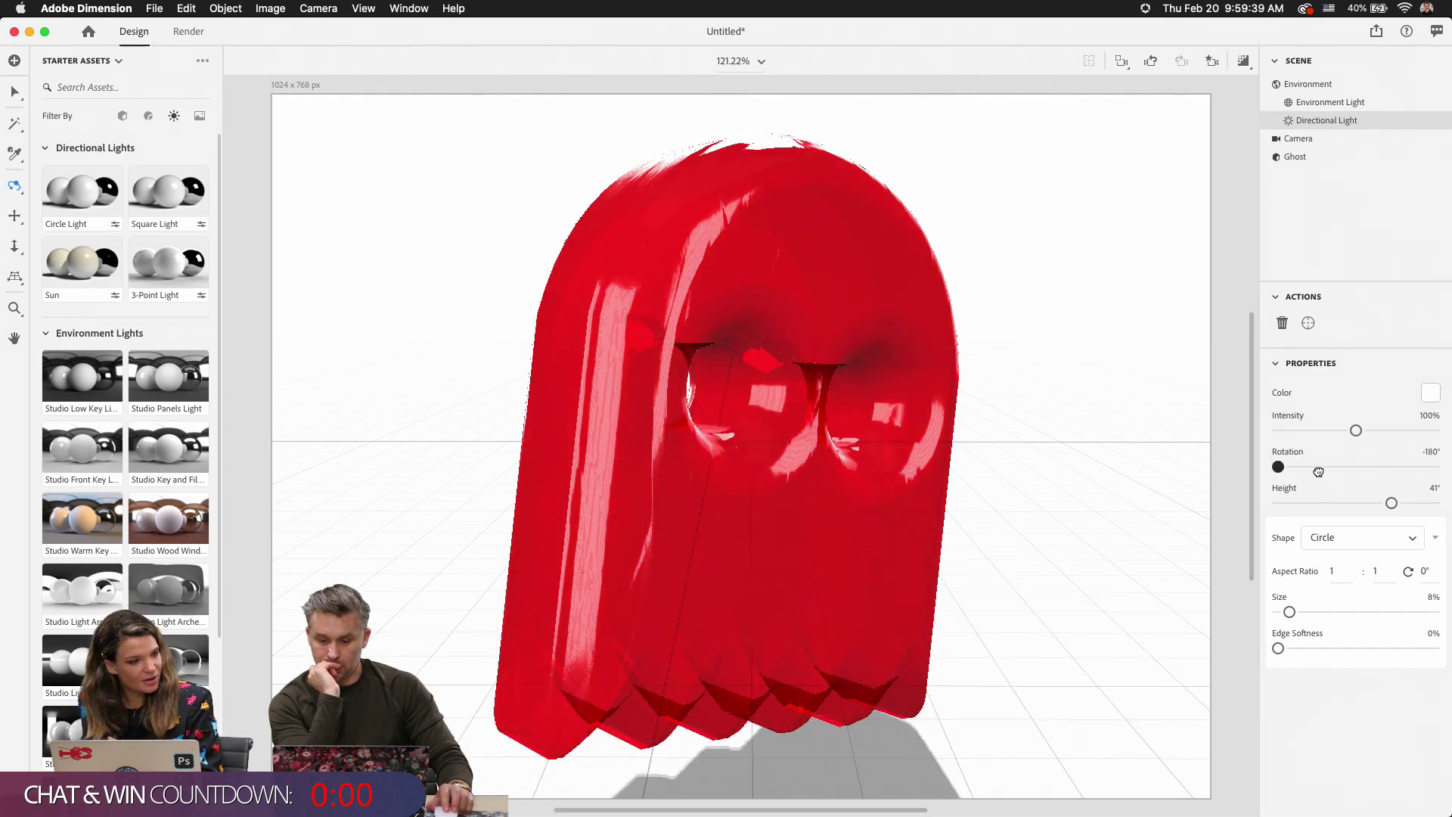
pyautogui.moveTo(1278, 467); pyautogui.dragTo(1299, 505)
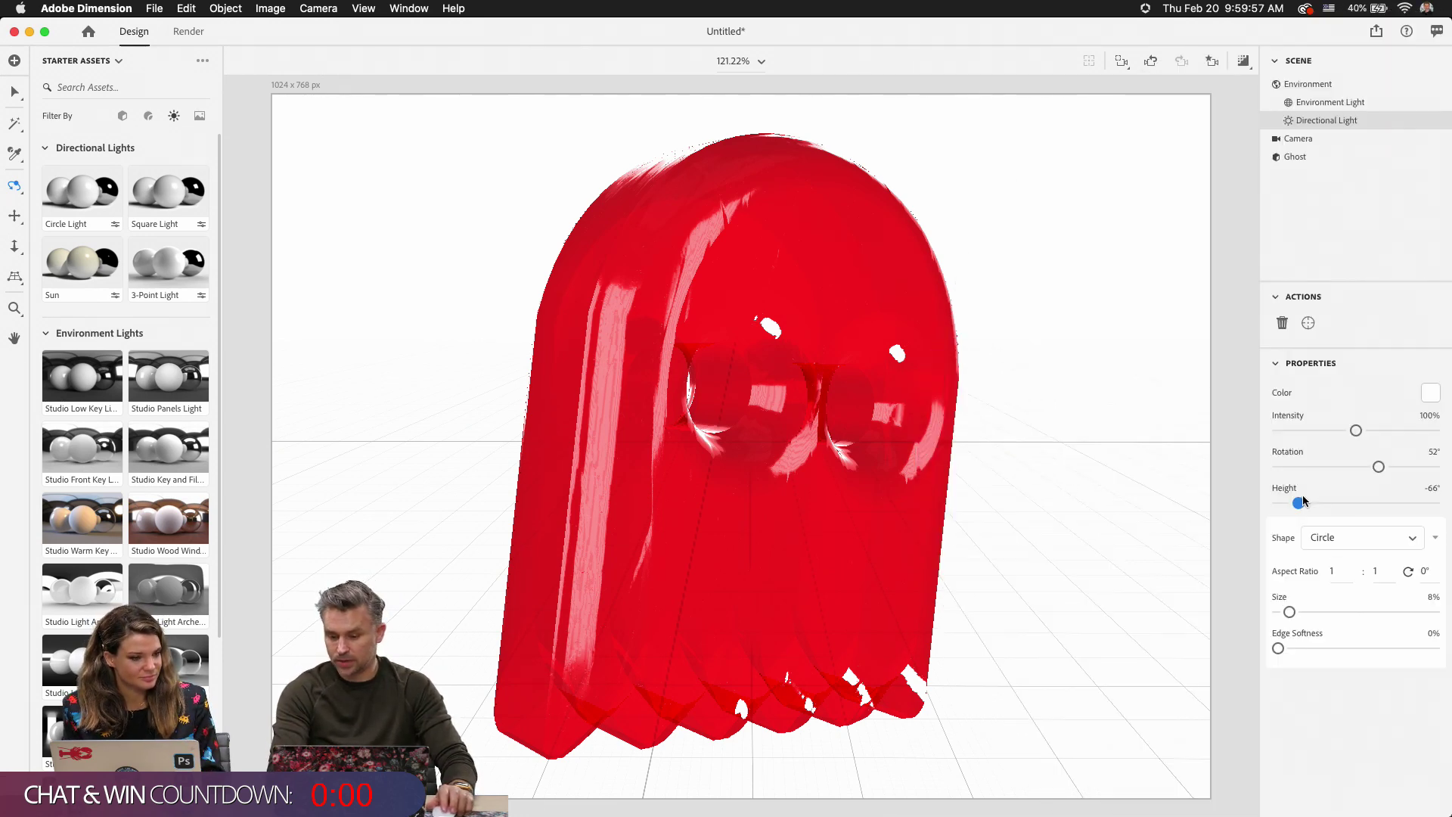
pyautogui.moveTo(1303, 503)
pyautogui.mouseDown()
pyautogui.moveTo(1339, 503)
pyautogui.moveTo(1291, 503)
pyautogui.mouseUp()
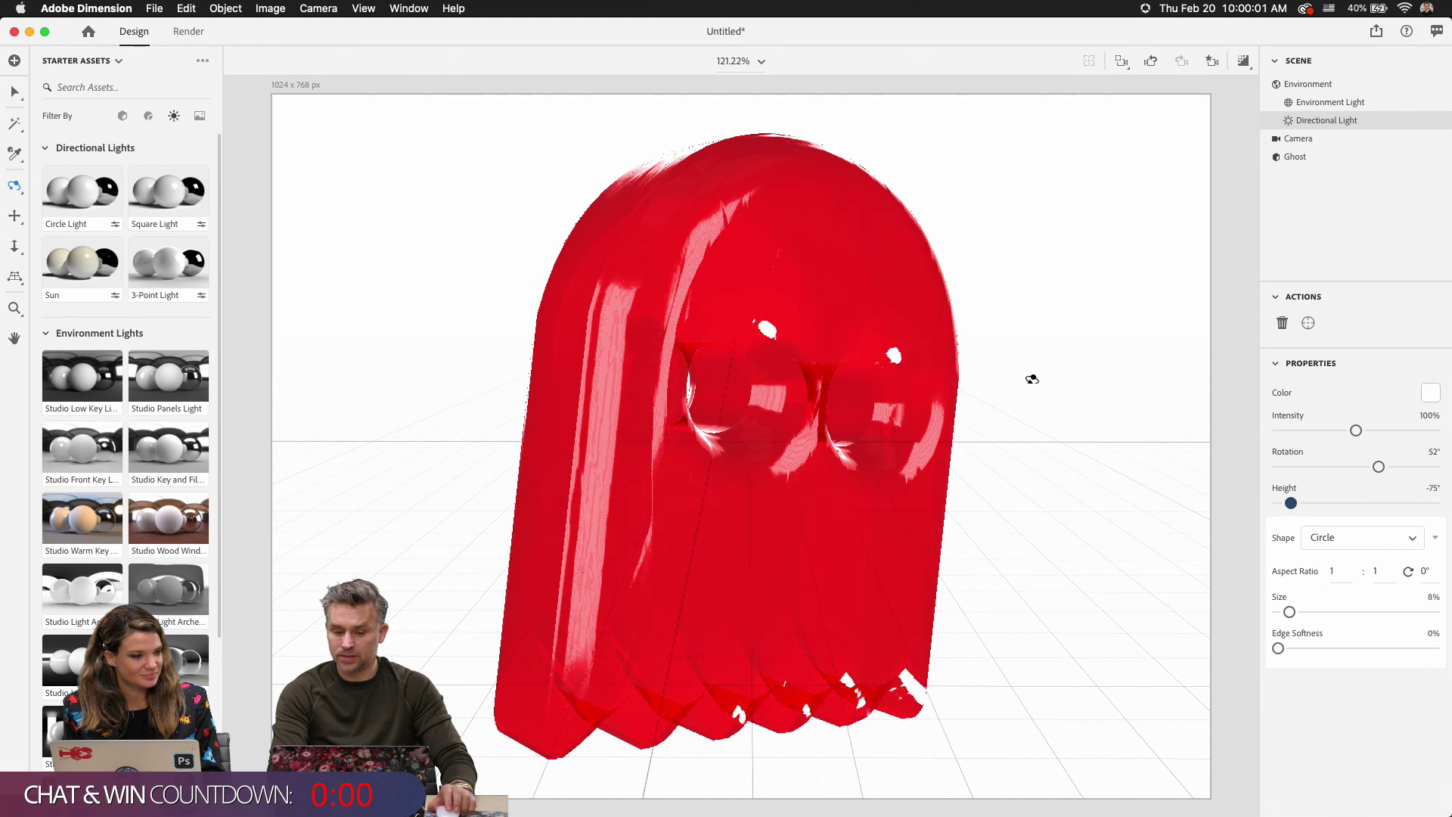
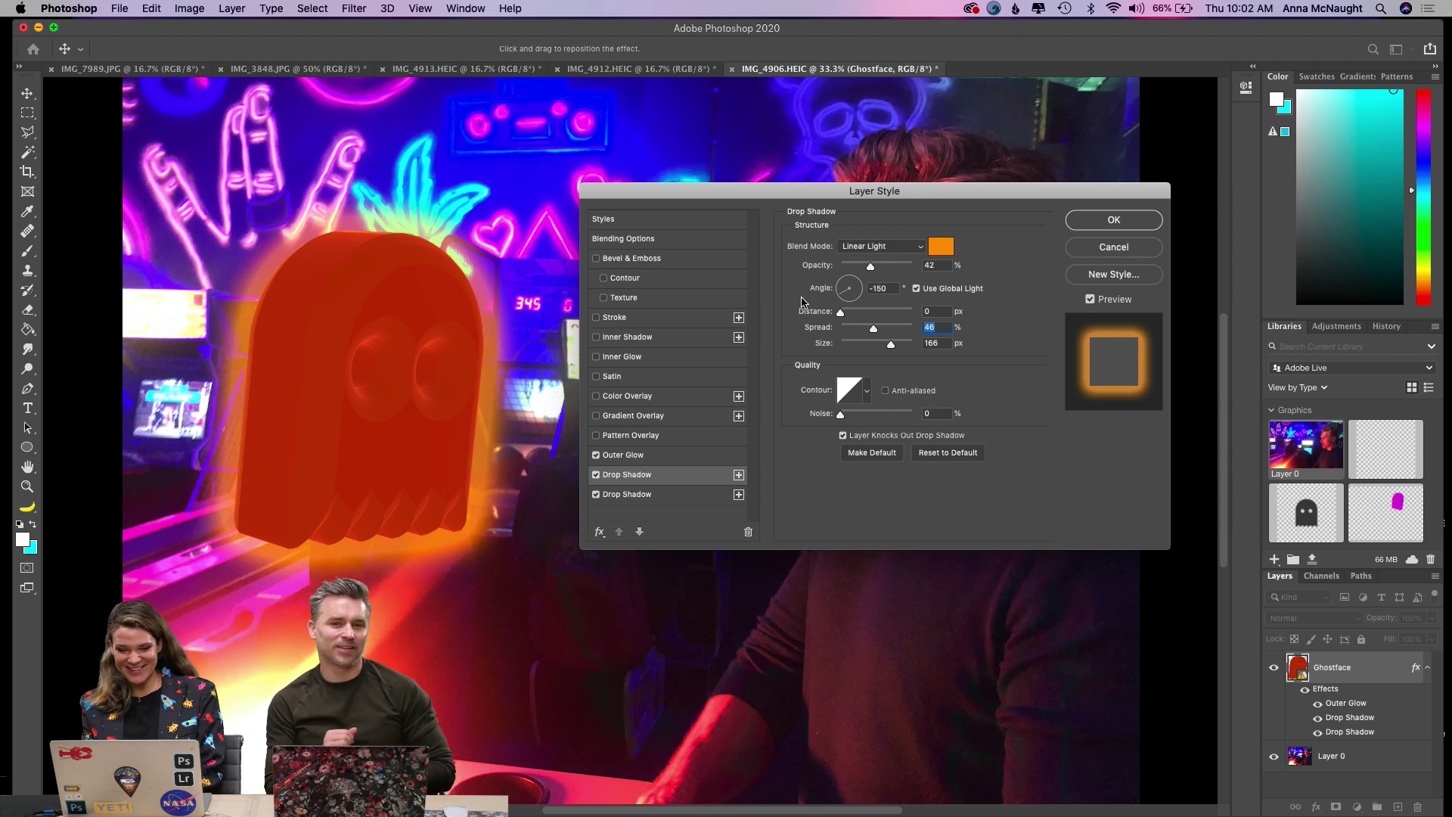
# Back in Photoshop, set the upper drop shadow to 50% spread and 120 px size, and the lower drop shadow's blend mode to Vivid Light.
pyautogui.moveTo(890, 333)
pyautogui.mouseDown()
pyautogui.moveTo(876, 330)
pyautogui.moveTo(898, 342)
pyautogui.moveTo(876, 346)
pyautogui.mouseUp()
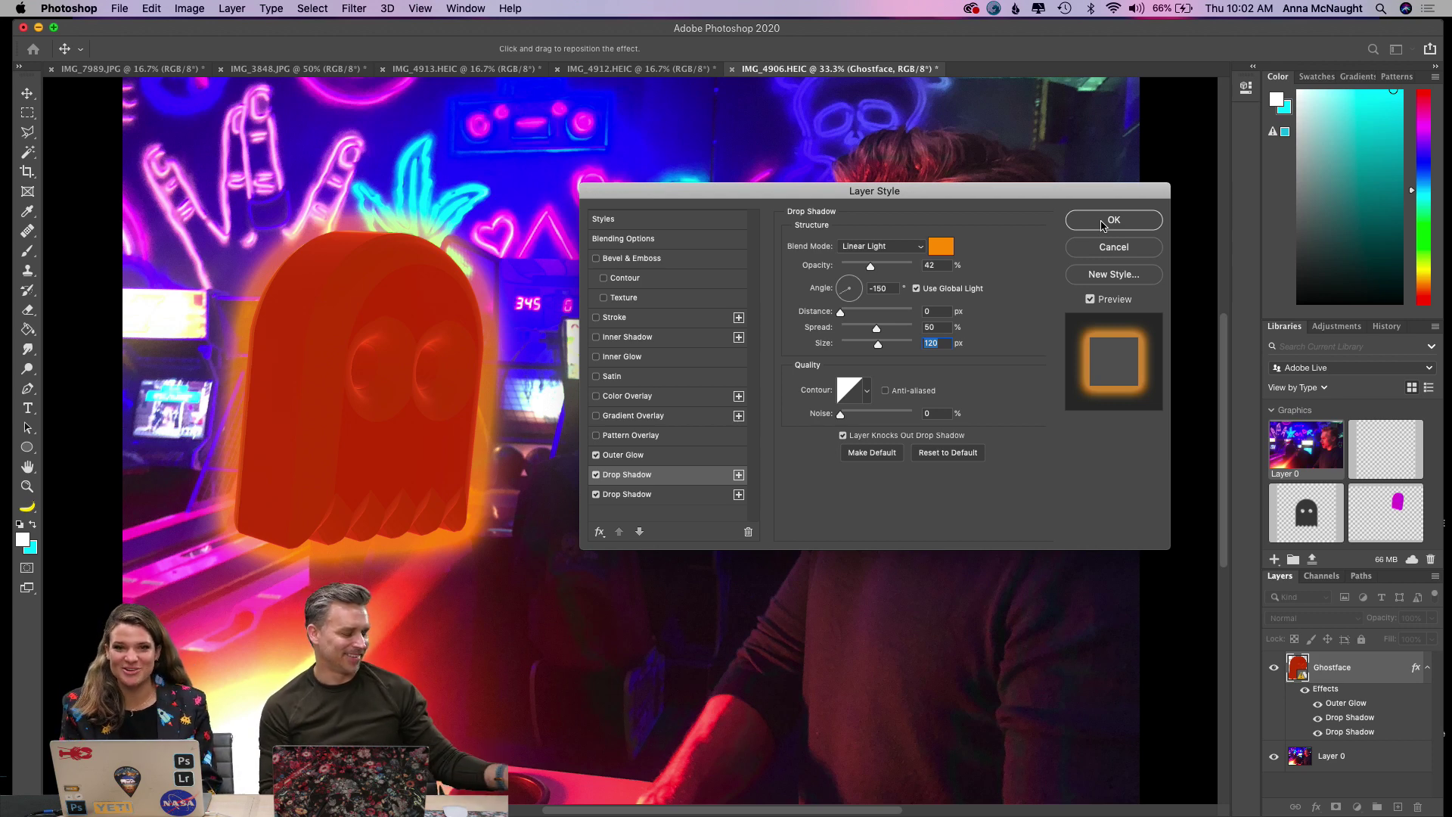
pyautogui.click(661, 494)
pyautogui.click(882, 249)
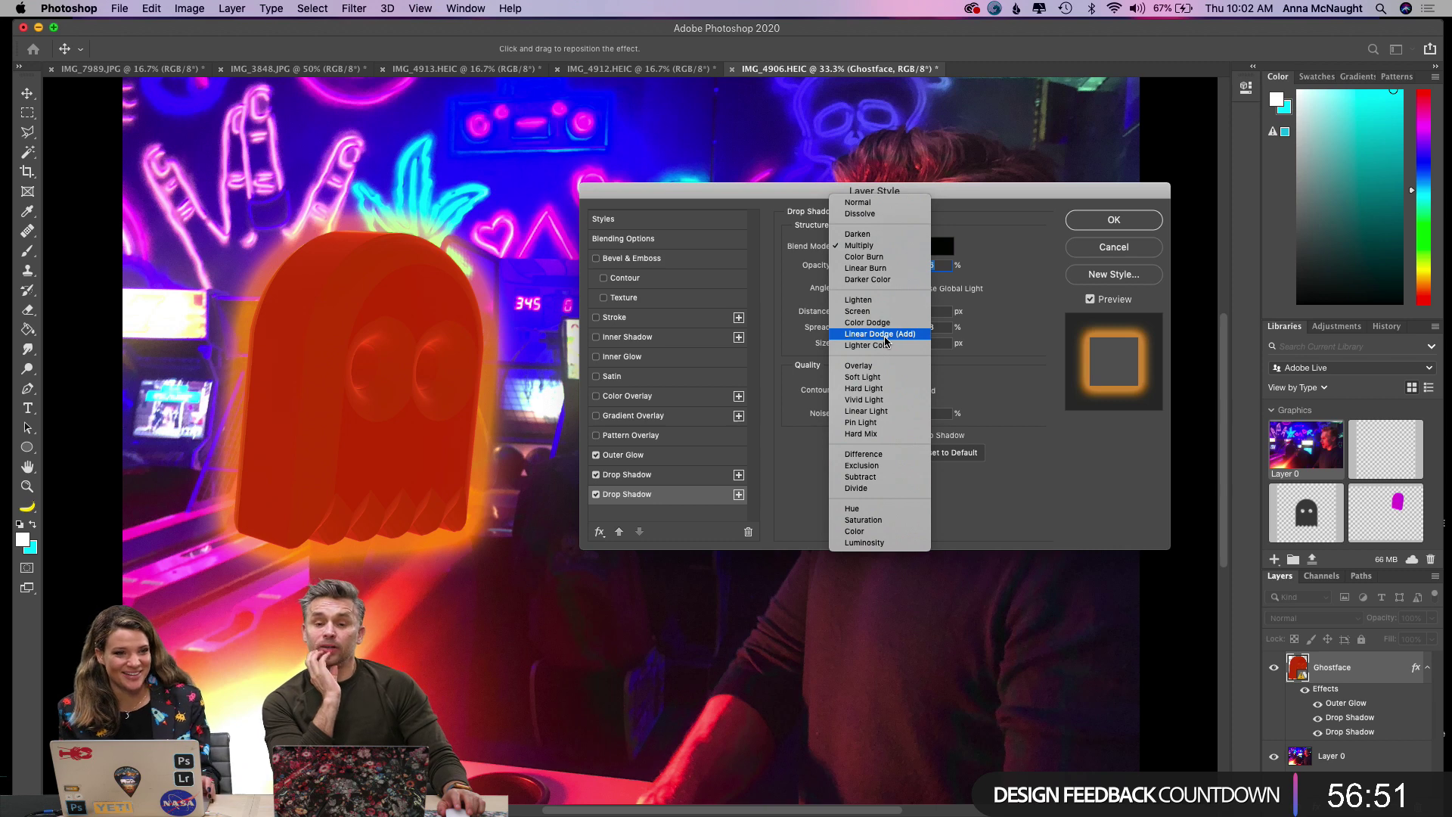
pyautogui.click(893, 376)
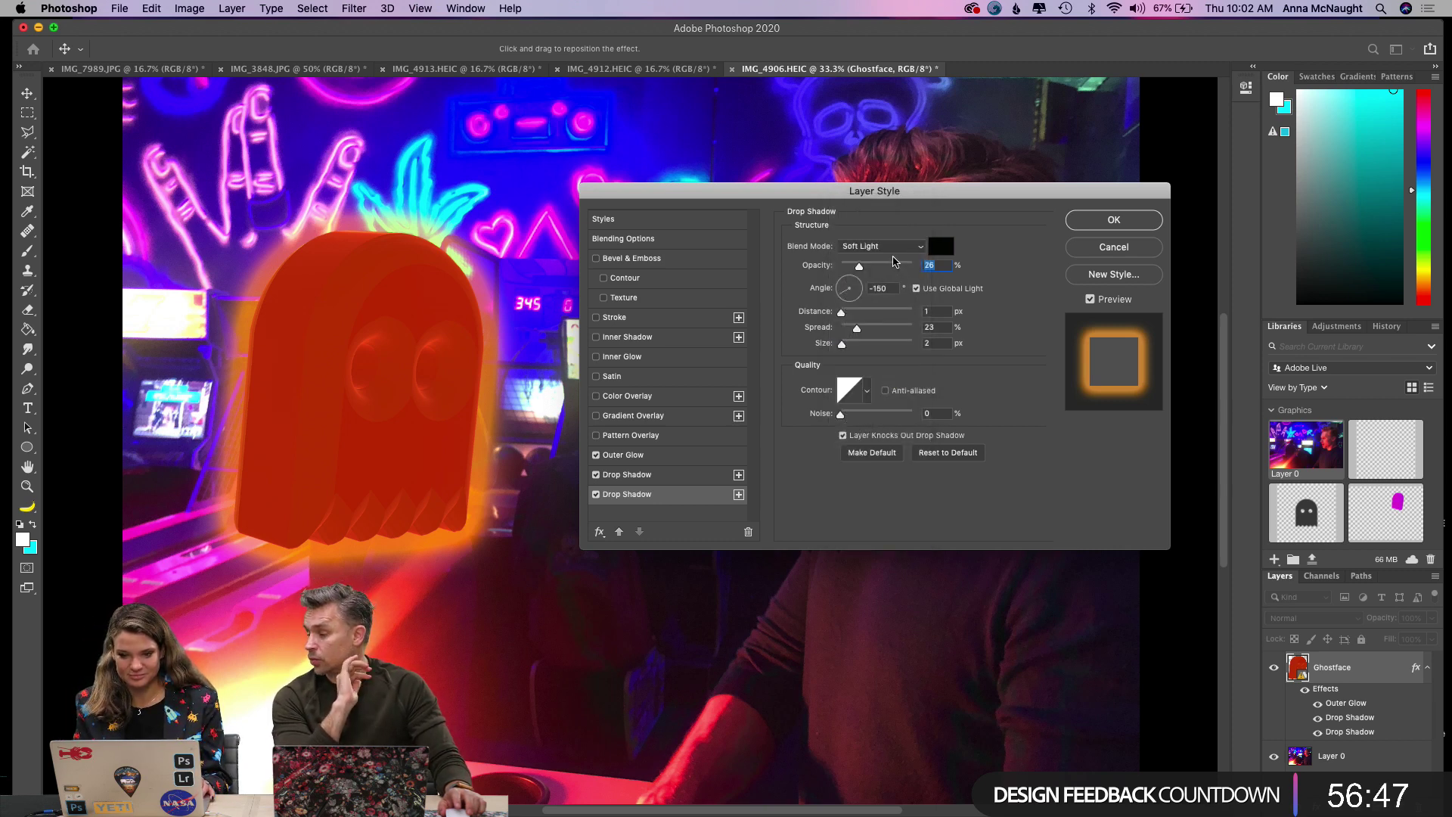
pyautogui.click(893, 256)
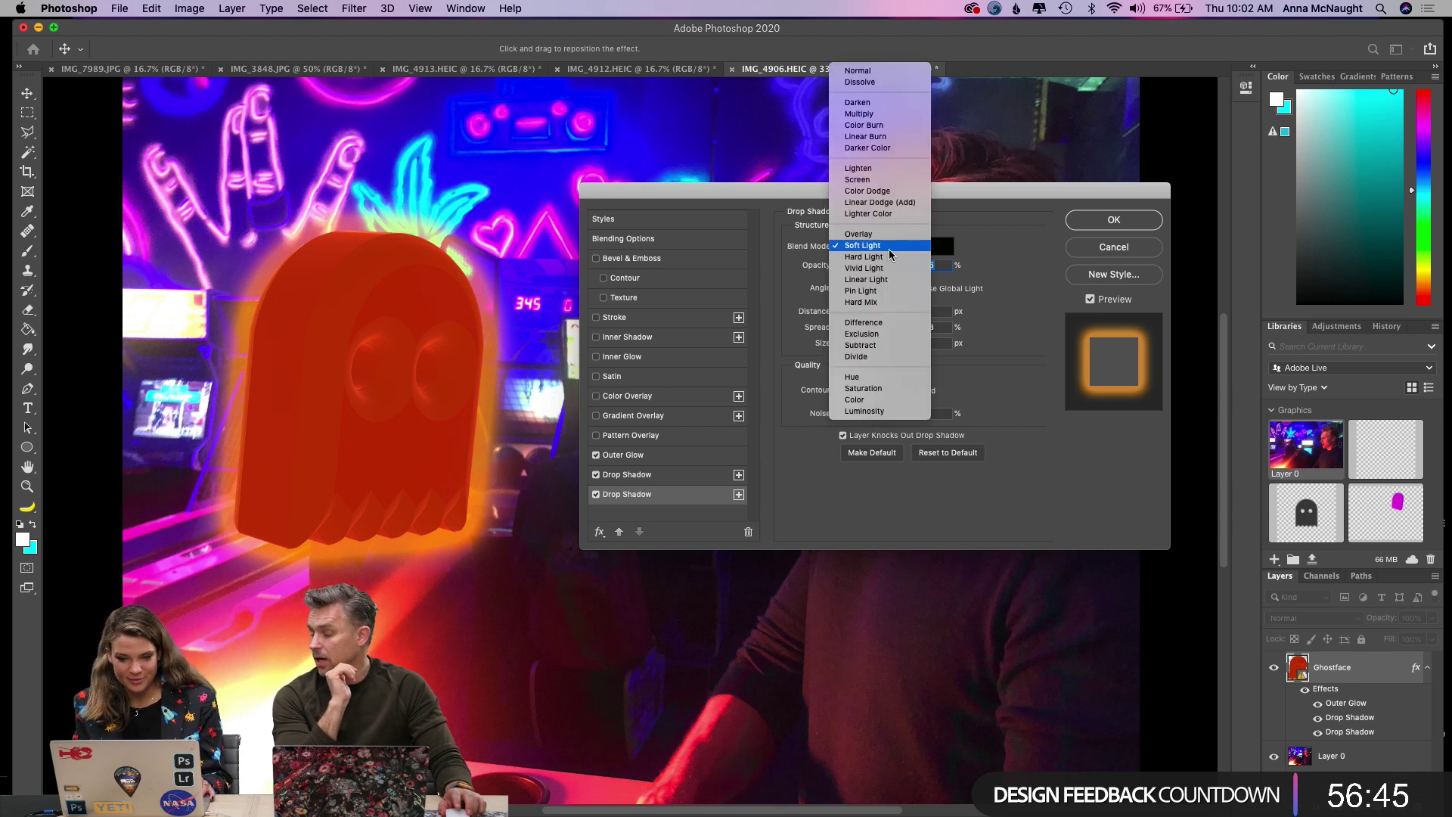
pyautogui.click(889, 268)
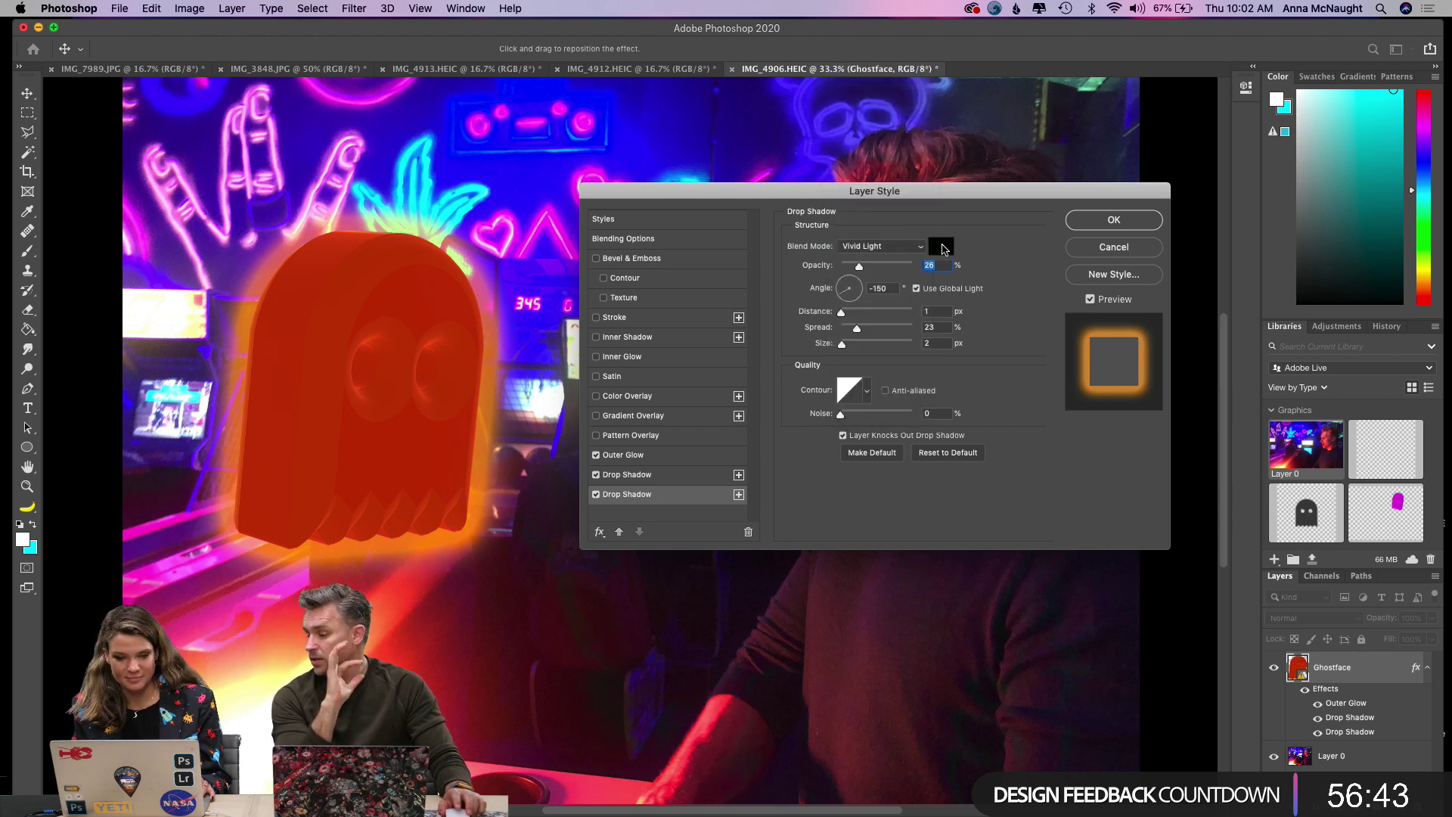
# Recolor the lower drop shadow bright yellow with 30% spread and 61 px size, and apply the layer style.
pyautogui.click(941, 248)
pyautogui.moveTo(901, 505); pyautogui.dragTo(902, 491)
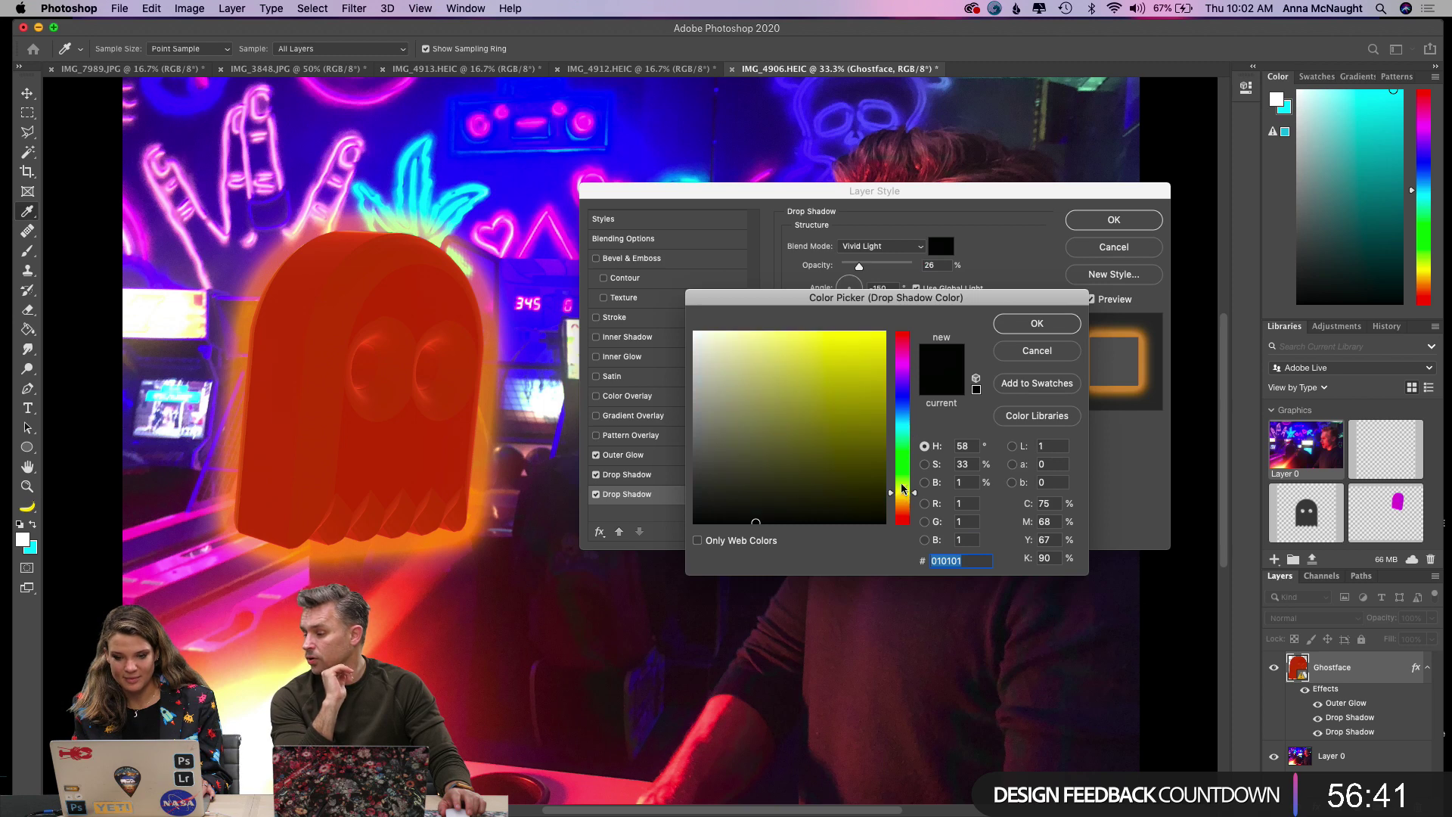
pyautogui.moveTo(870, 389); pyautogui.dragTo(885, 333)
pyautogui.click(1013, 327)
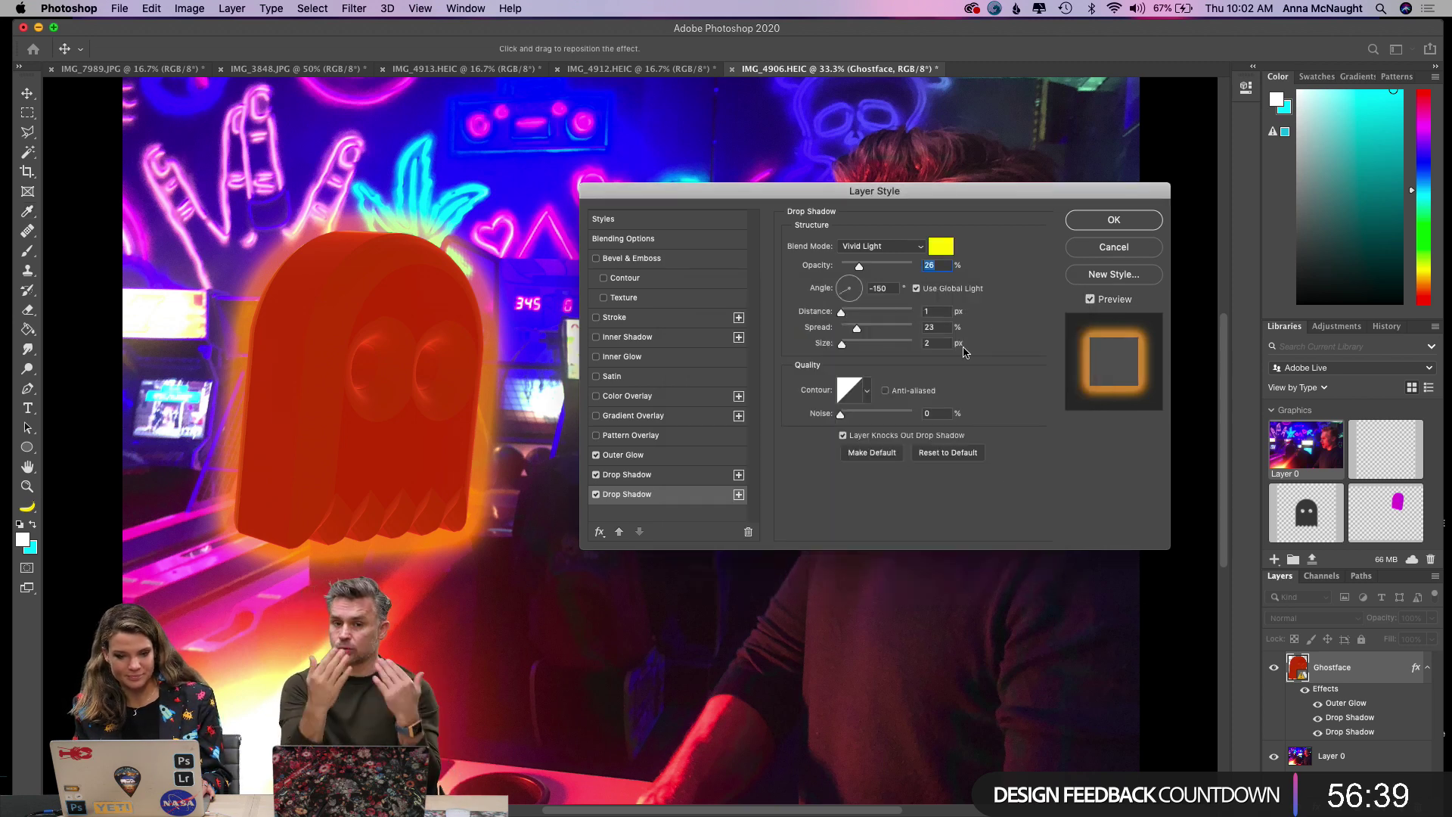
pyautogui.moveTo(858, 327)
pyautogui.mouseDown()
pyautogui.moveTo(894, 329)
pyautogui.moveTo(862, 329)
pyautogui.moveTo(866, 348)
pyautogui.moveTo(902, 348)
pyautogui.moveTo(858, 357)
pyautogui.mouseUp()
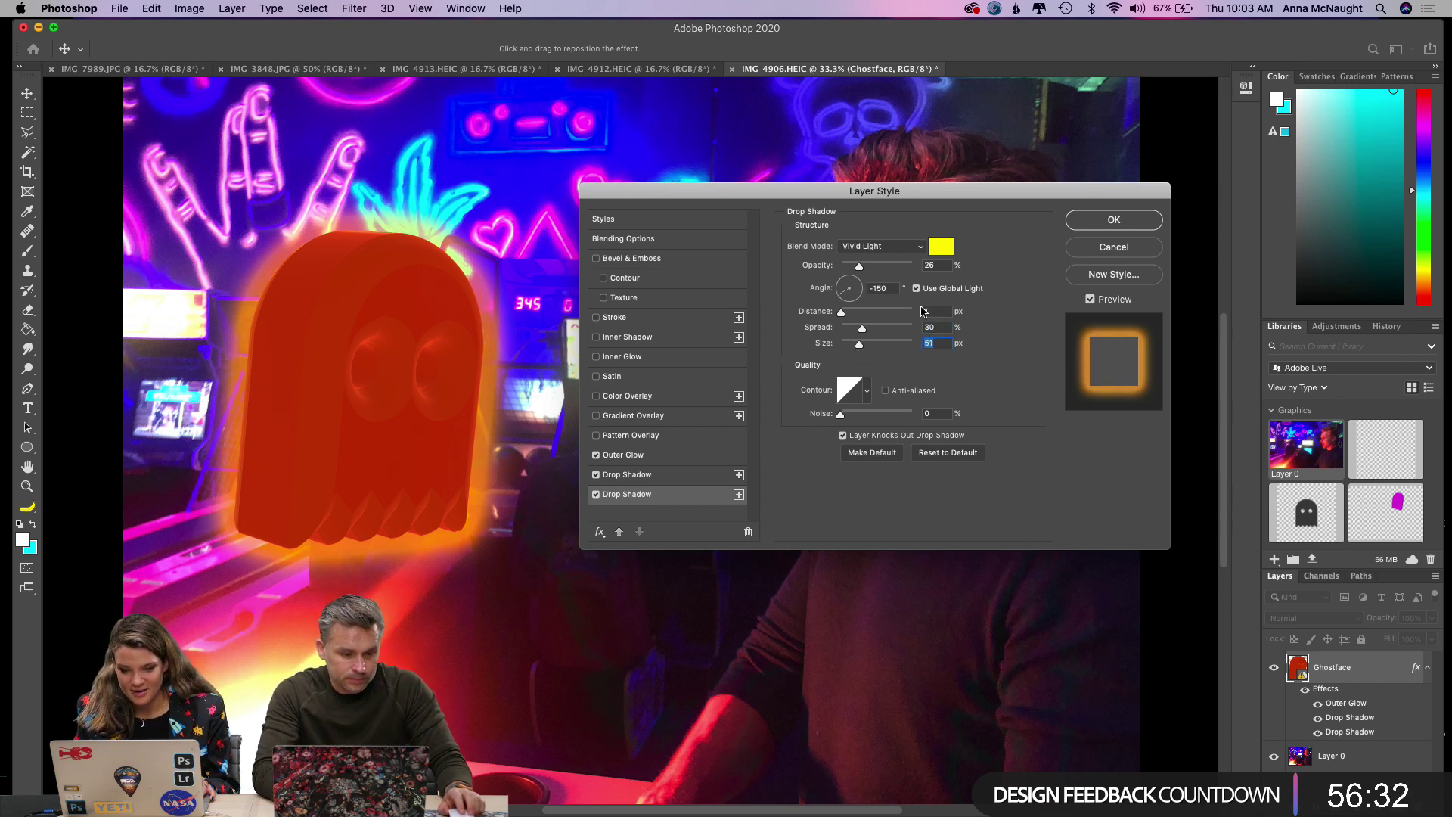
pyautogui.click(1106, 226)
# Compare the Ghostface layer with its effects hidden and shown against the whole arcade photo.
pyautogui.hscroll(-5, 757, 429)
pyautogui.scroll(-2, 756, 429)
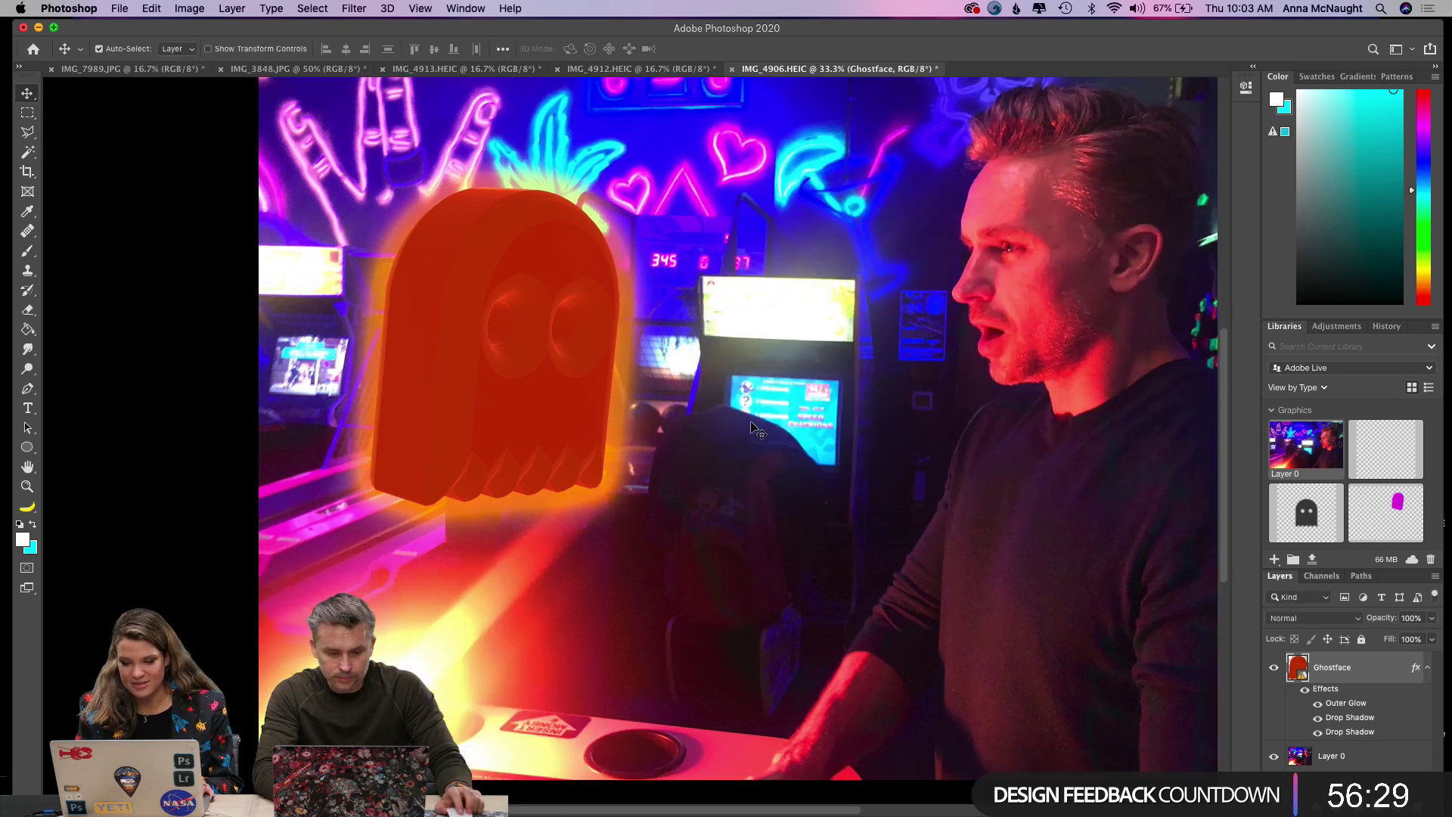
pyautogui.click(1305, 691)
pyautogui.click(1305, 691)
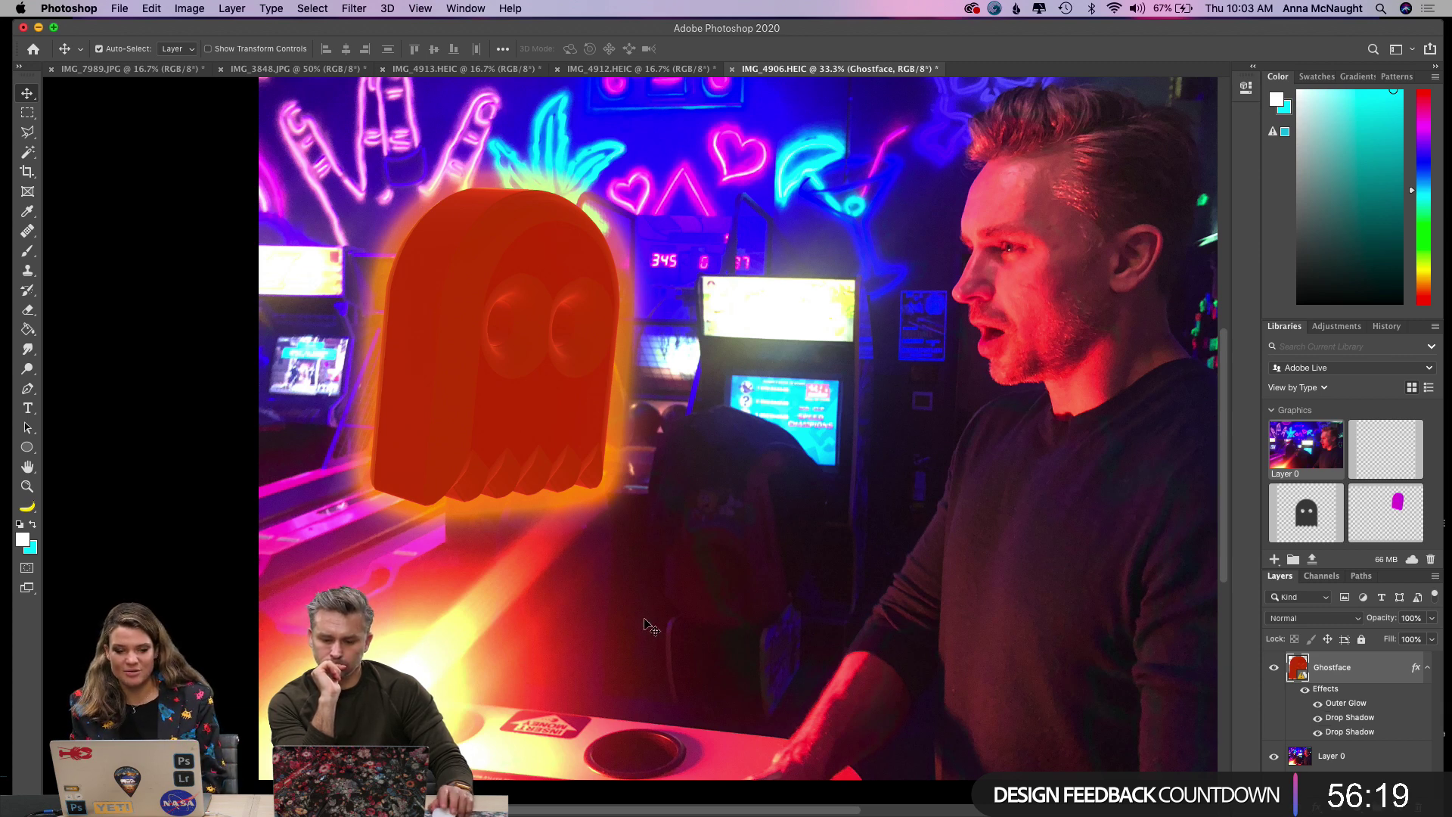
pyautogui.press('super+h')
pyautogui.press('super+minus')
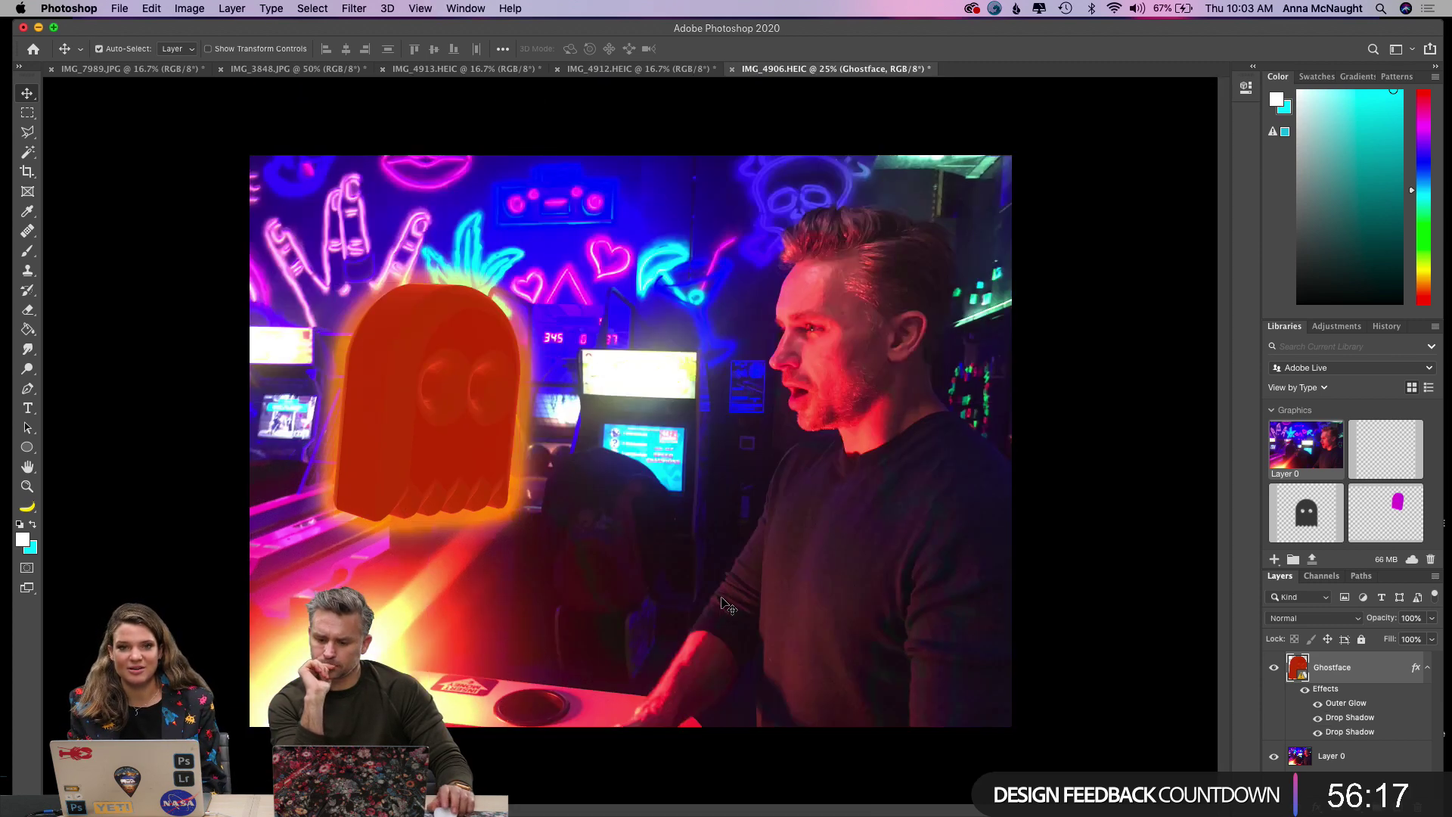
# Nudge the ghost slightly up and to the left, and add a Curves adjustment clipped to the Ghostface layer.
pyautogui.press('super+equal')
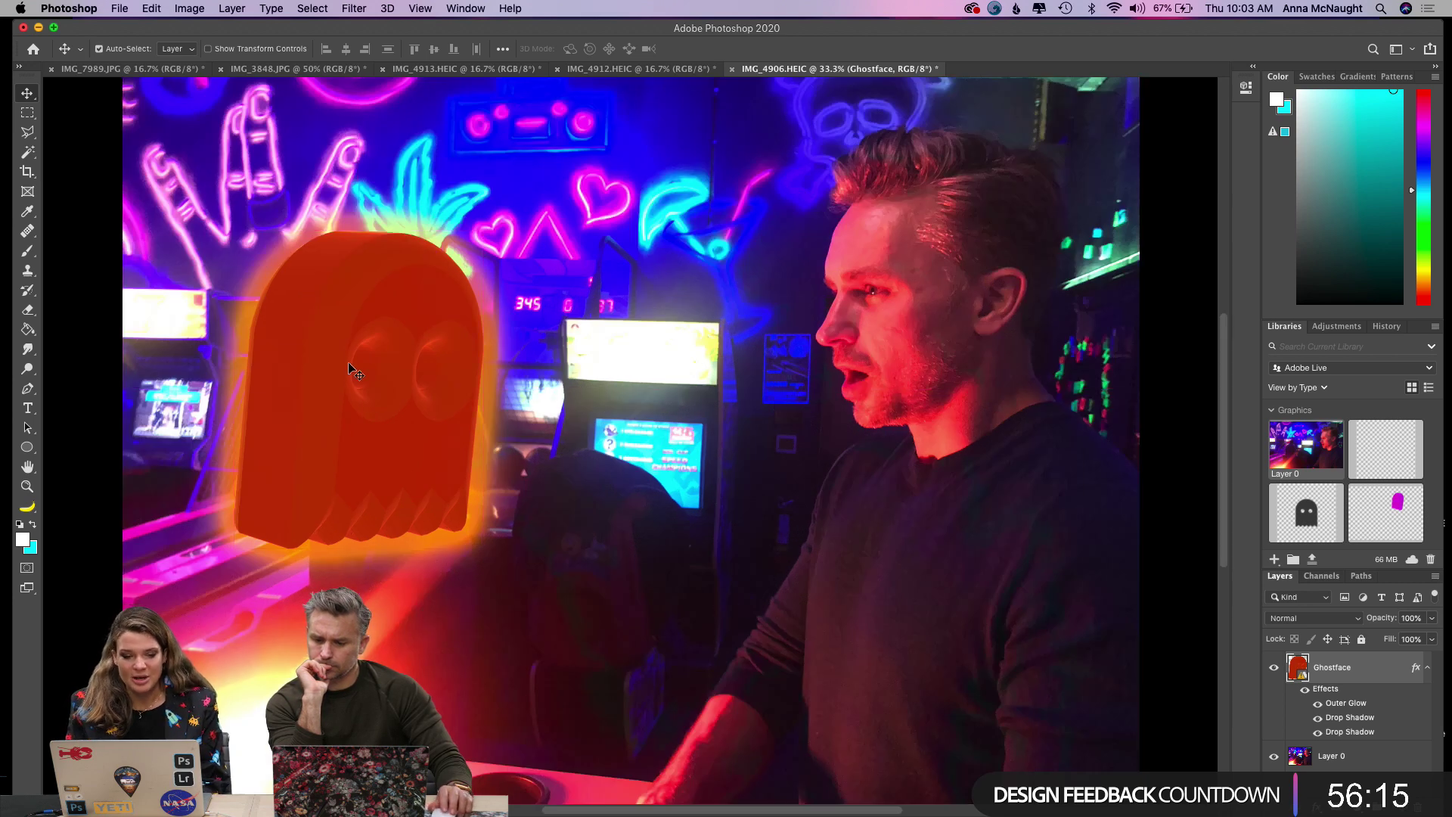
pyautogui.moveTo(412, 452); pyautogui.dragTo(394, 425)
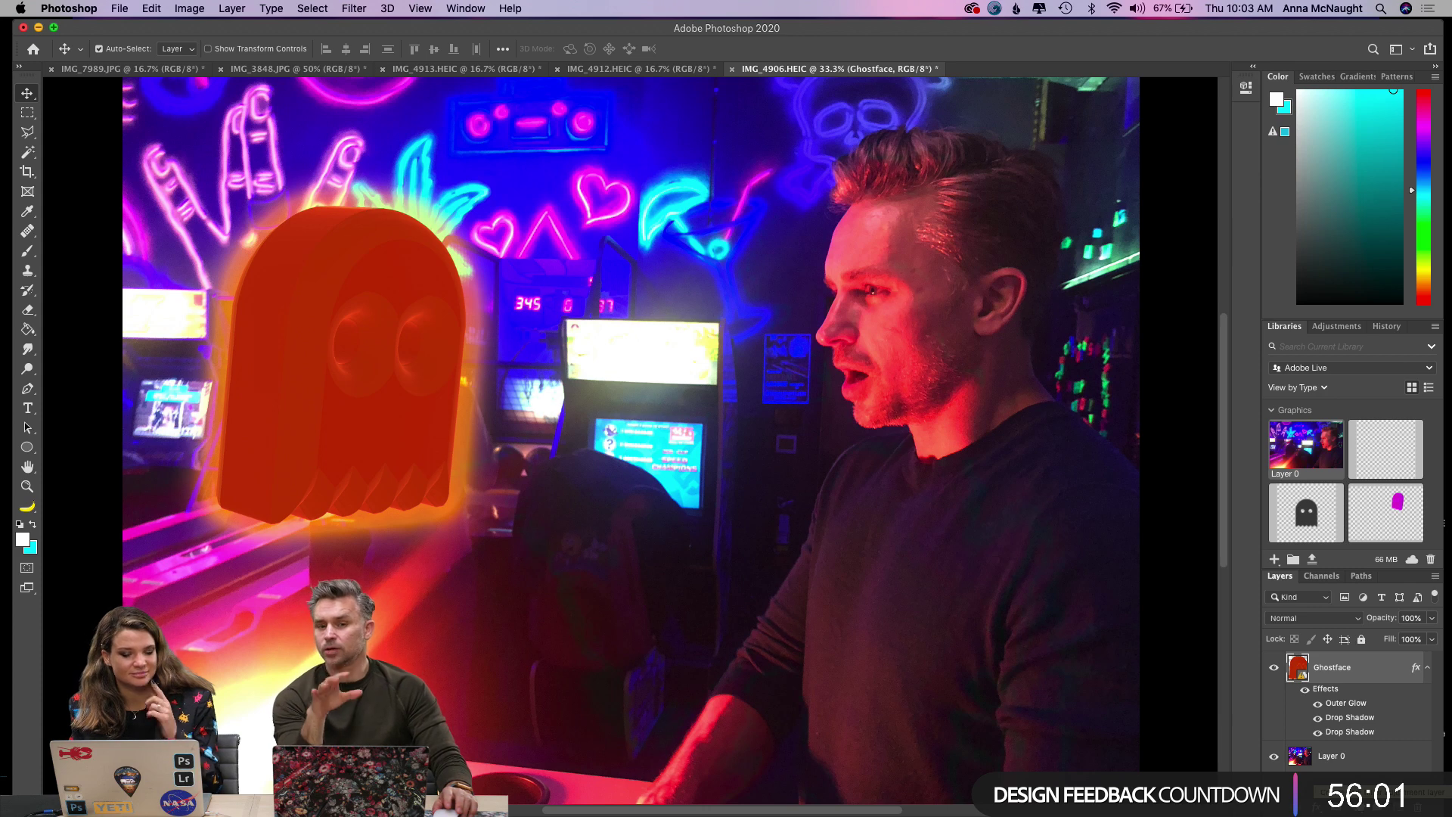
pyautogui.click(1358, 807)
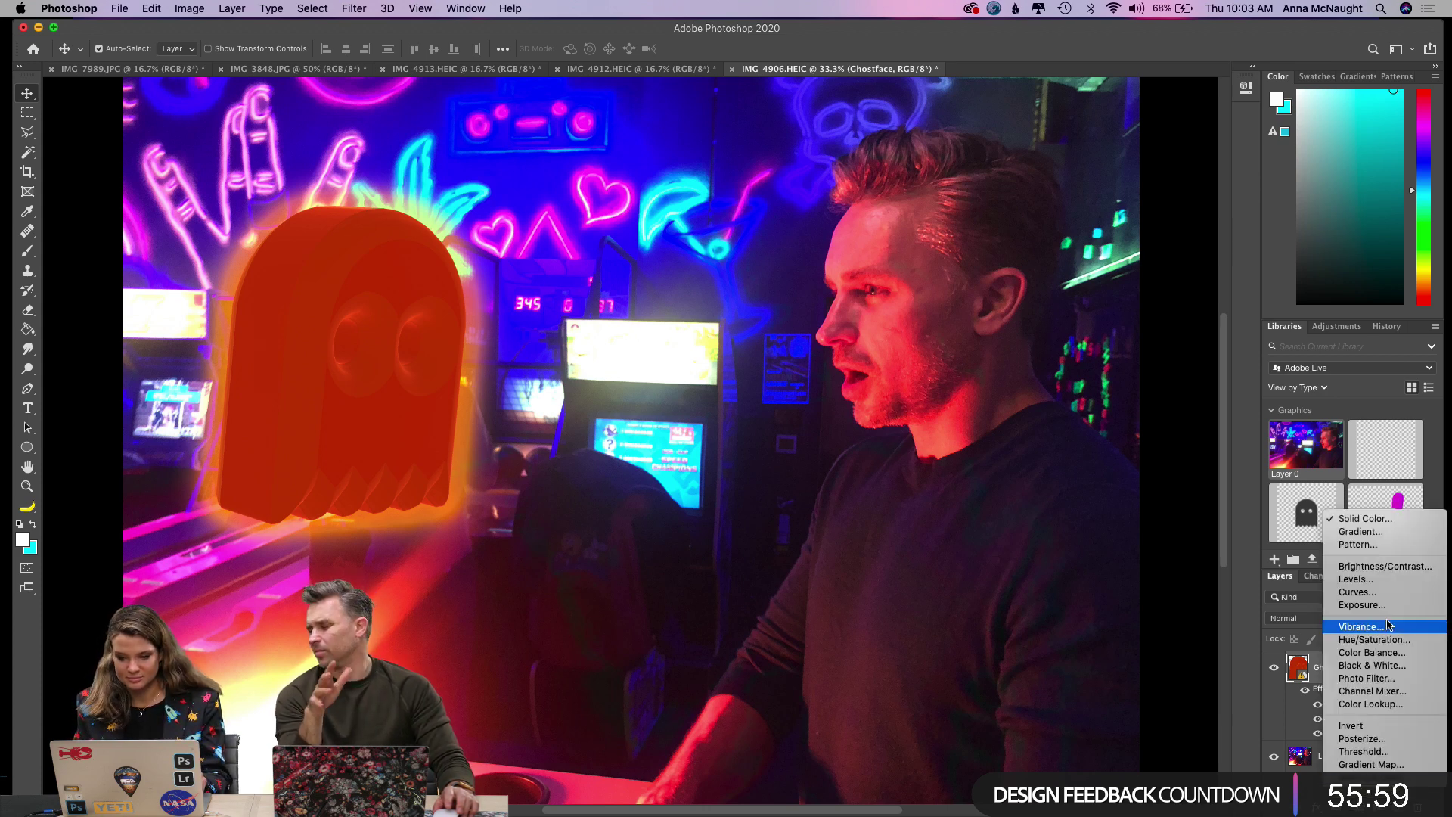
pyautogui.click(1373, 592)
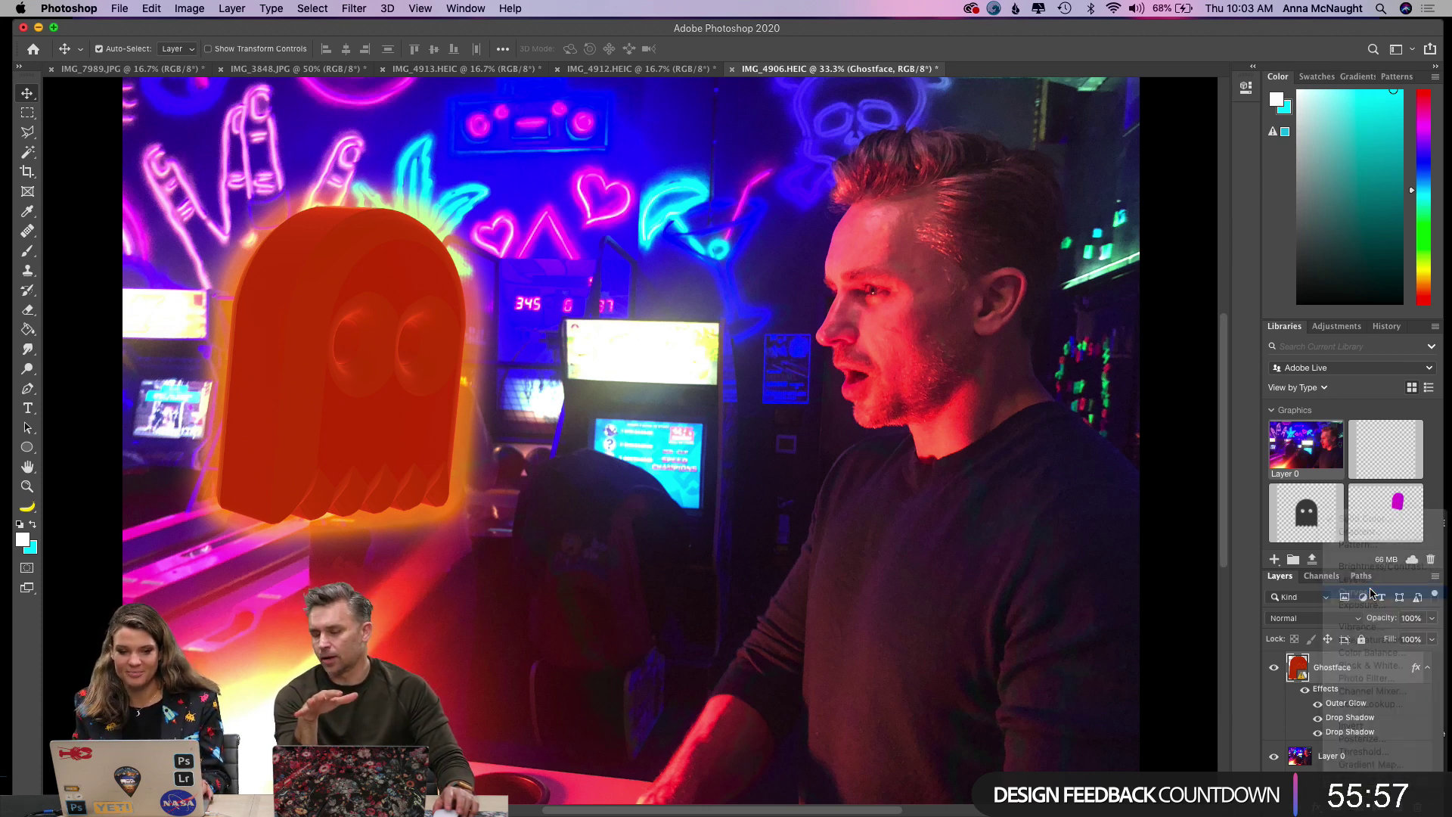
# Raise the RGB curve steeply in the shadows and midtones to turn the ghost from red to bright glowing yellow.
pyautogui.moveTo(1131, 240); pyautogui.dragTo(1097, 225)
pyautogui.click(1117, 330)
pyautogui.moveTo(1097, 226); pyautogui.dragTo(1103, 203)
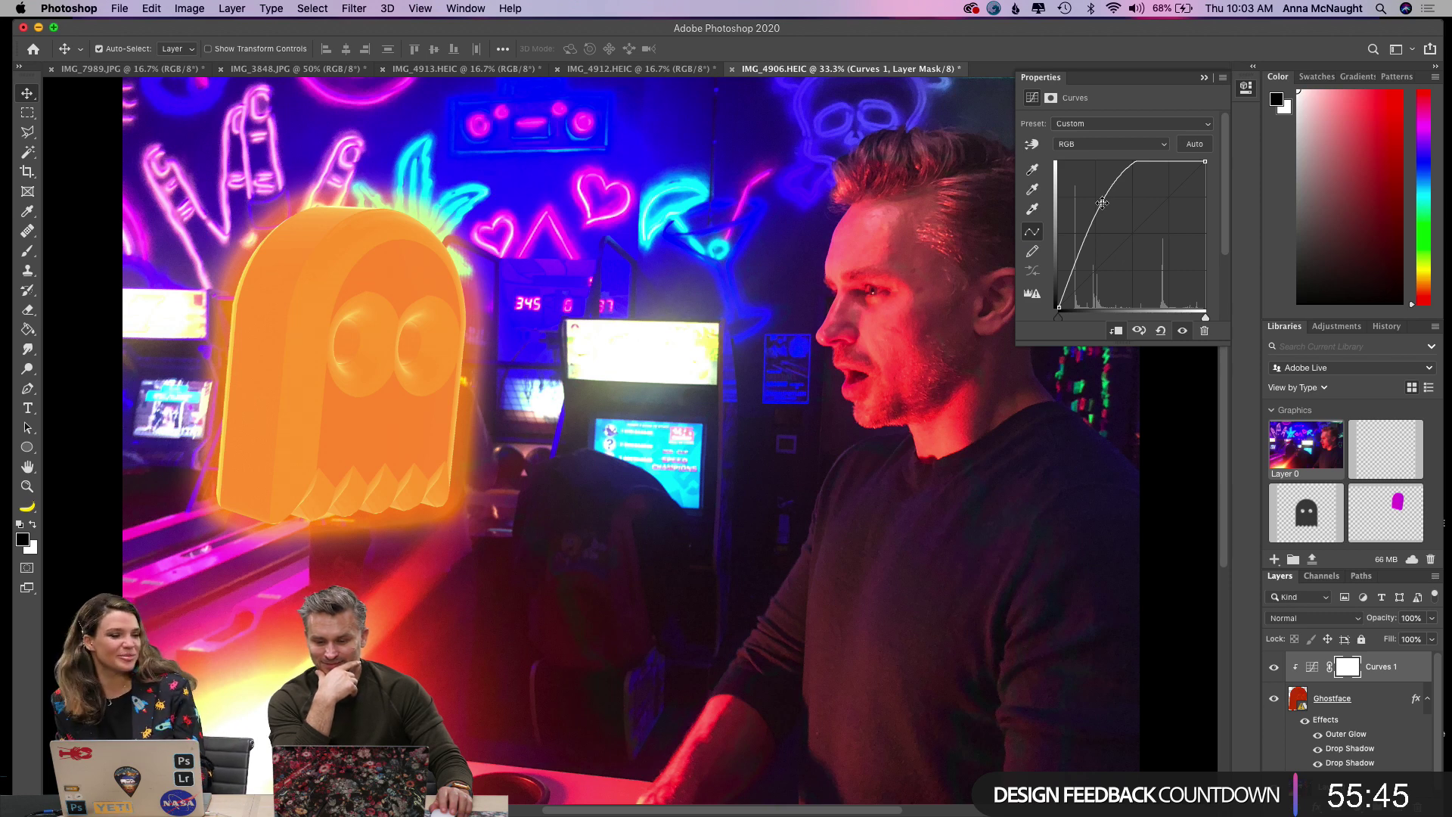
pyautogui.moveTo(1103, 203)
pyautogui.mouseDown()
pyautogui.moveTo(1085, 183)
pyautogui.moveTo(1090, 195)
pyautogui.mouseUp()
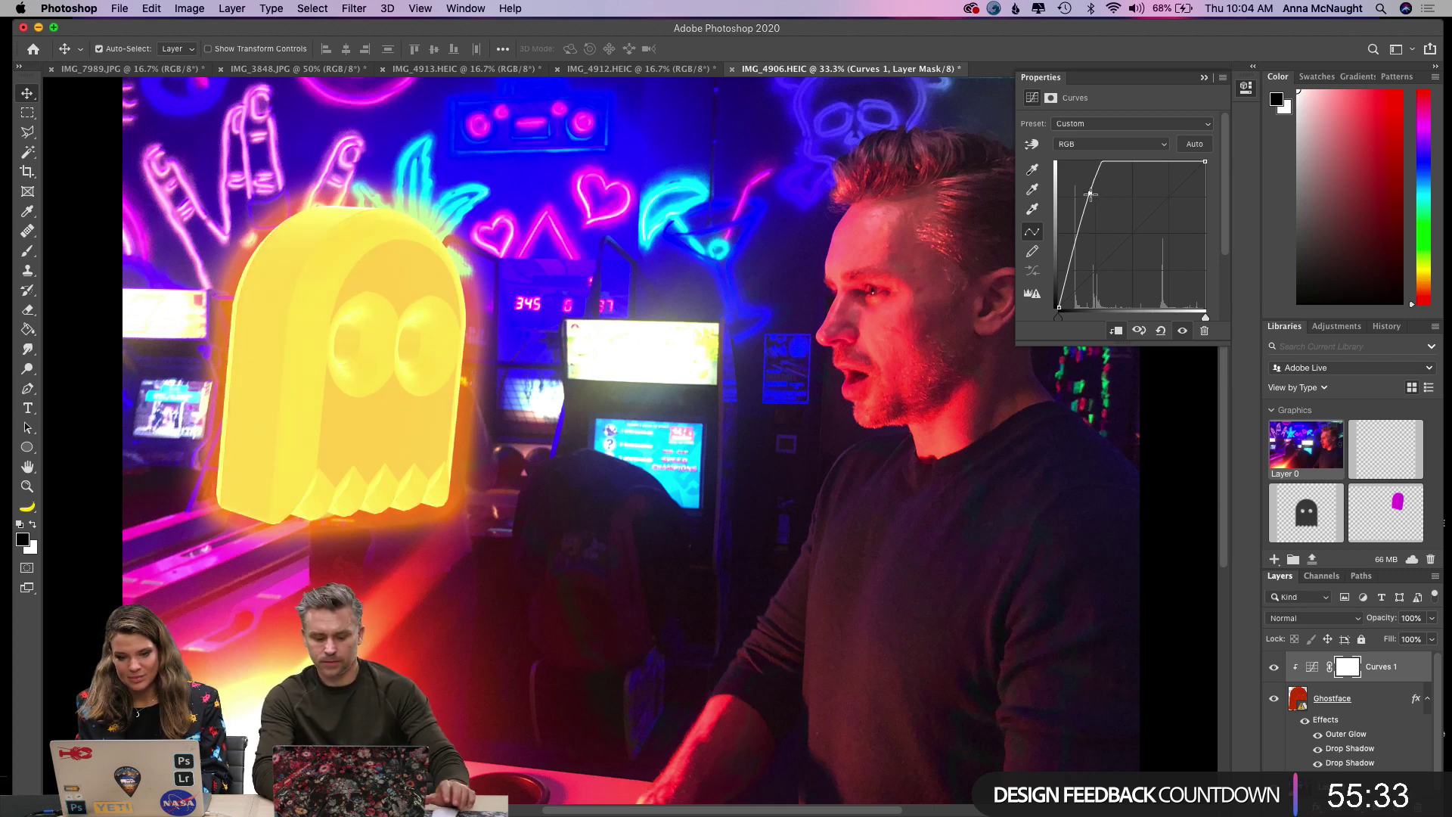
pyautogui.click(1205, 78)
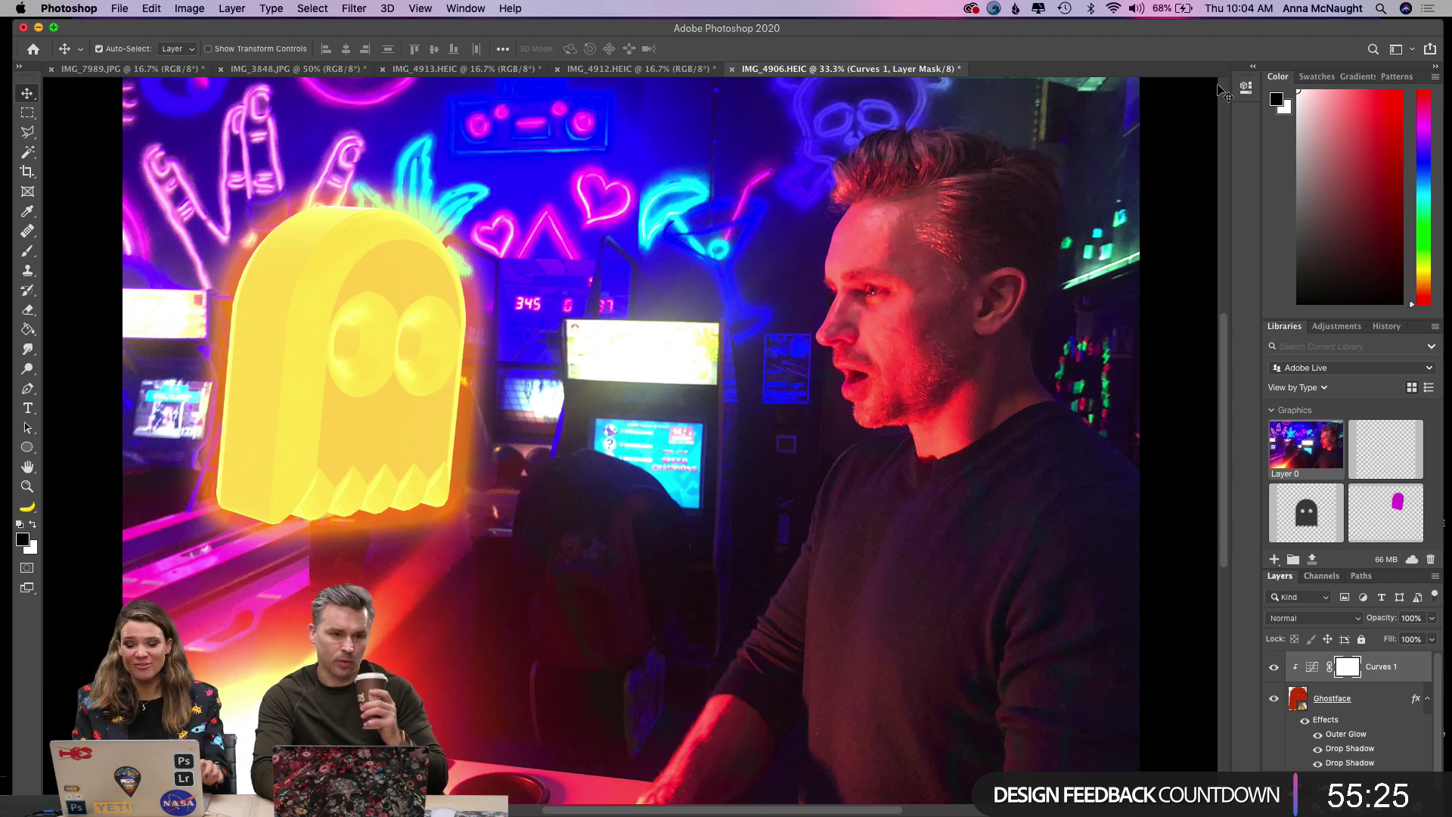
# Compare the ghost with and without the Curves adjustment by toggling the adjustment's visibility.
pyautogui.click(1274, 670)
pyautogui.click(1274, 670)
pyautogui.click(1274, 670)
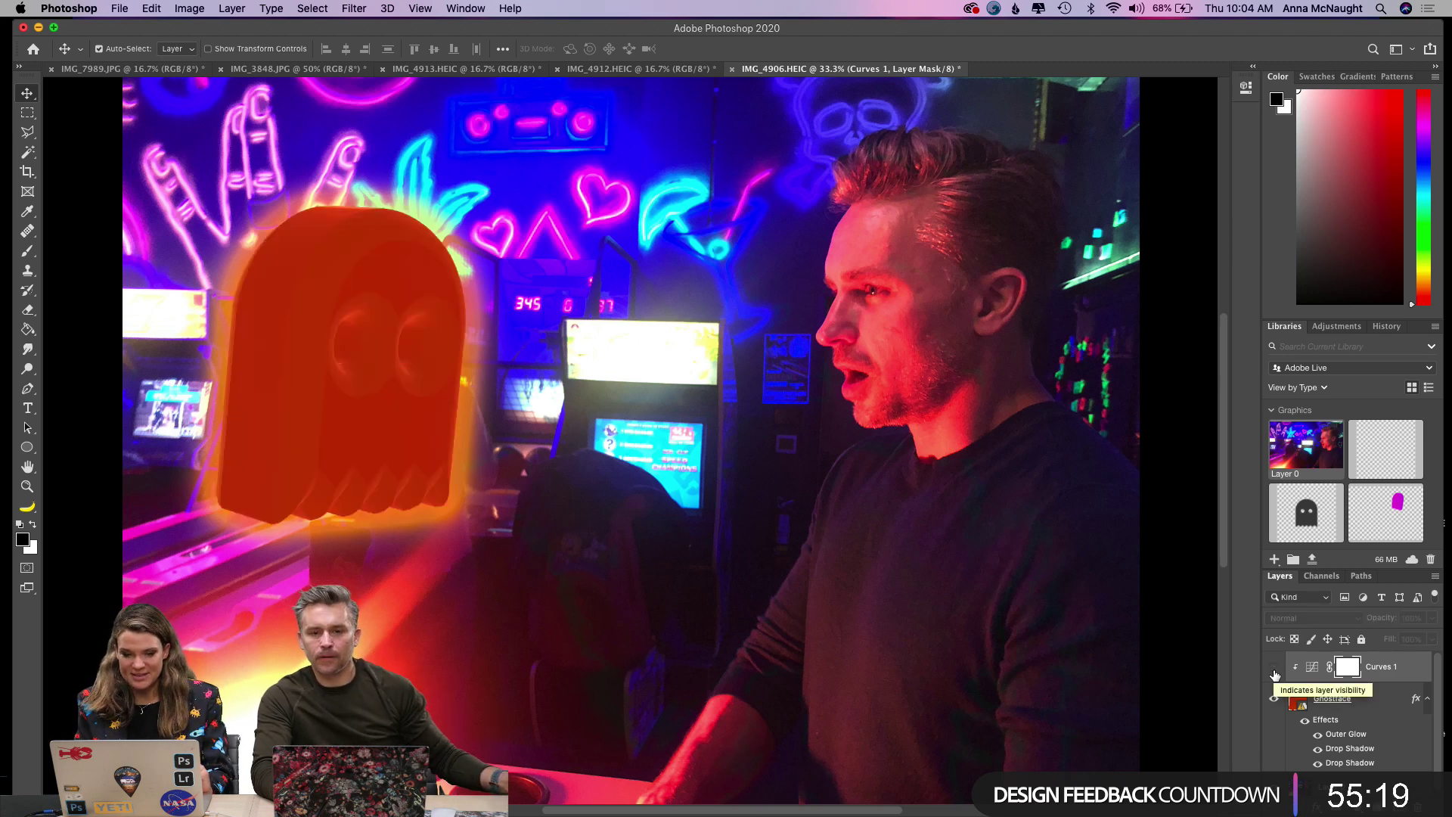
pyautogui.click(1275, 670)
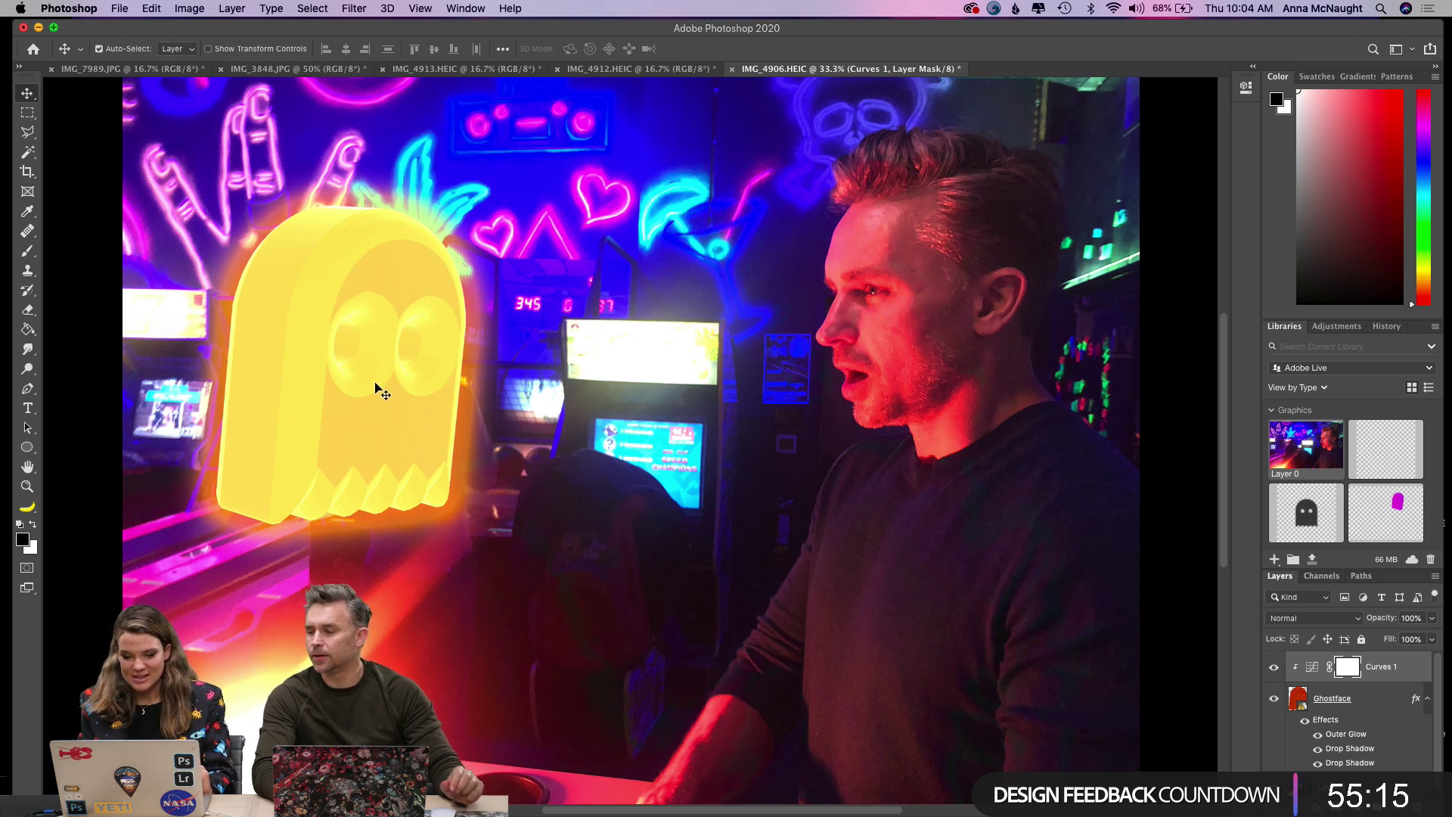
# Try masking the Curves effect around the ghost's eye with a large black brush at 10% flow.
pyautogui.click(27, 250)
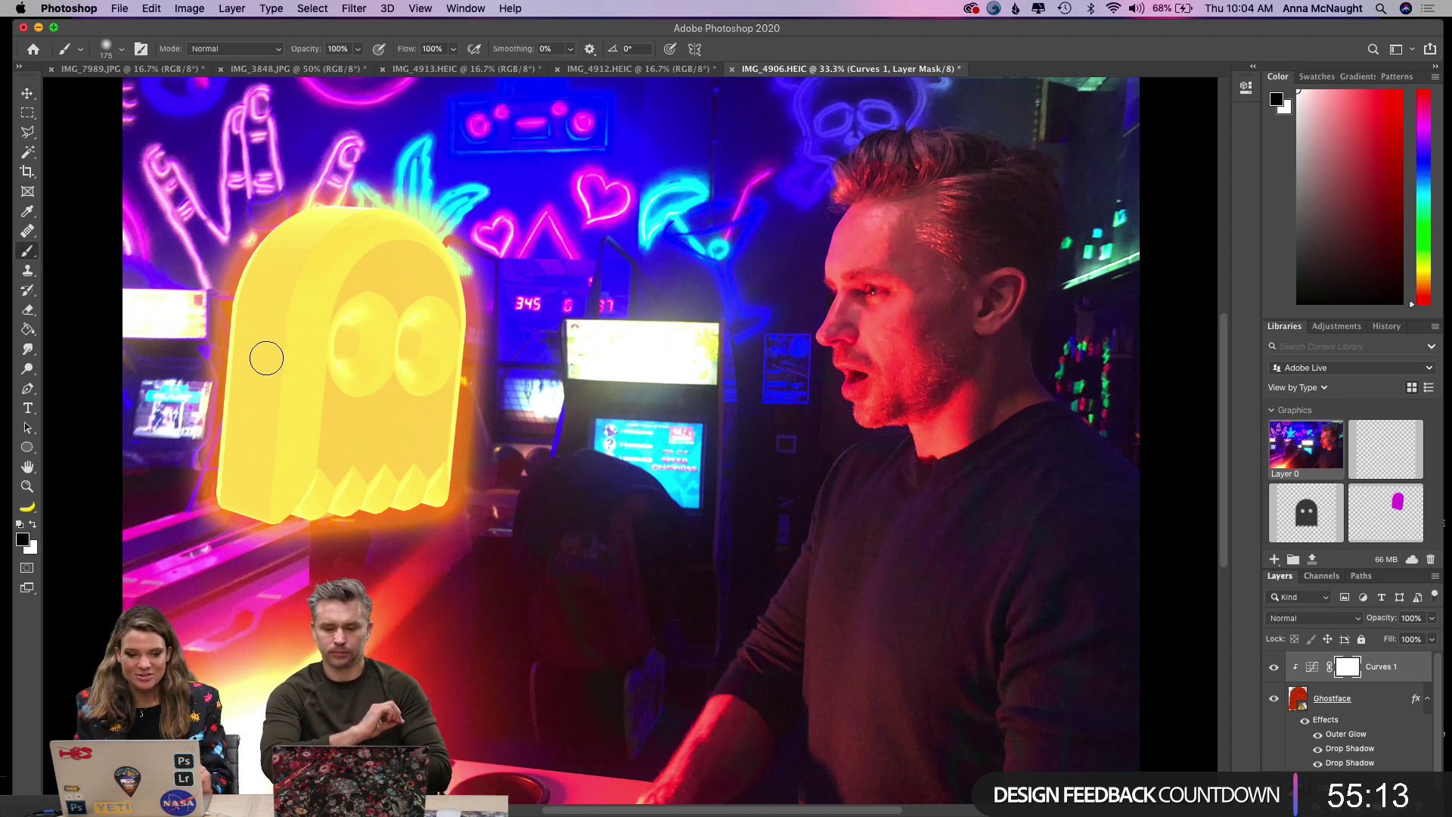
pyautogui.click(453, 48)
pyautogui.click(390, 69)
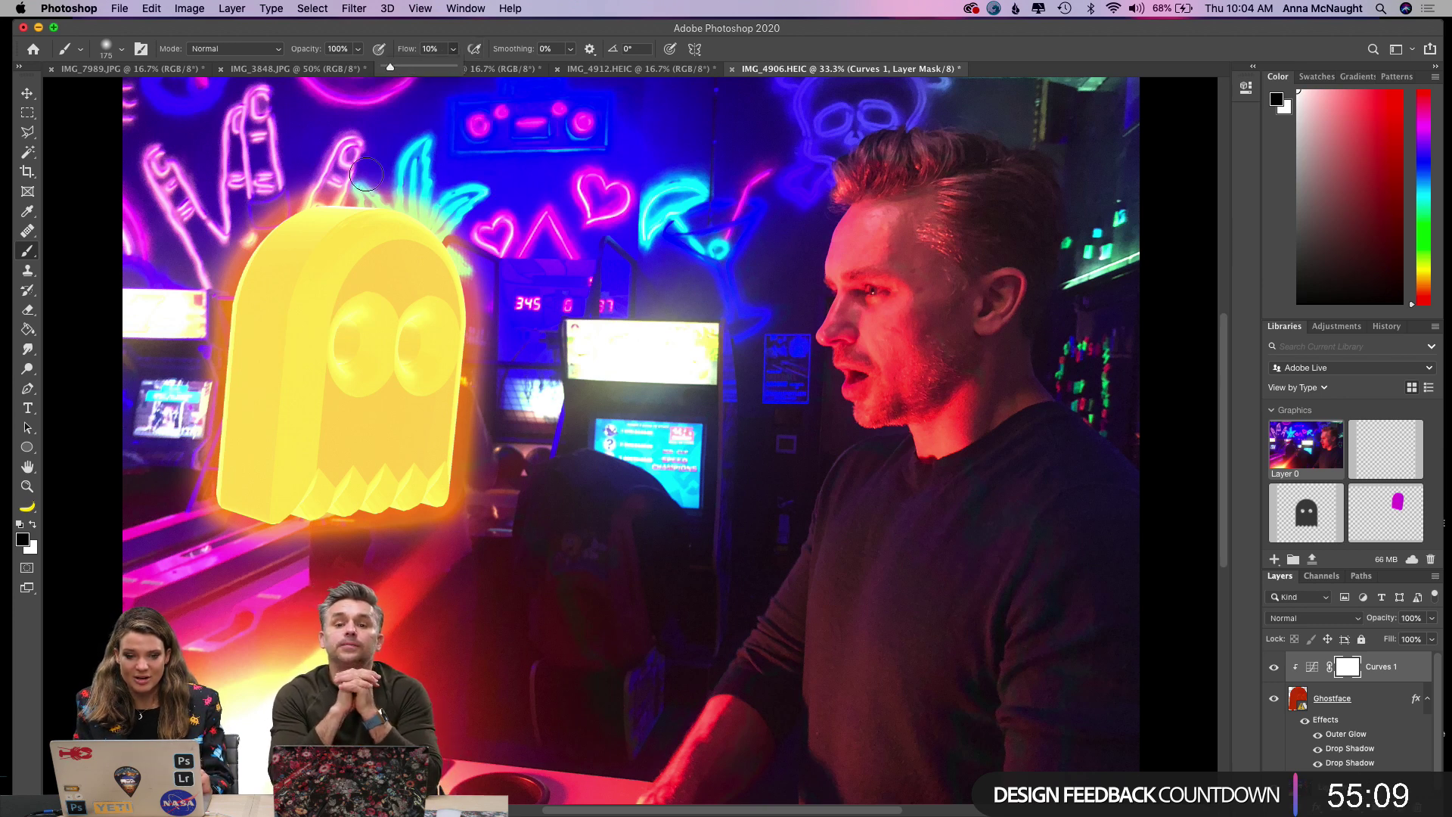
pyautogui.press('super+equal')
pyautogui.press(']')
pyautogui.press(']')
pyautogui.press(']')
pyautogui.press(']')
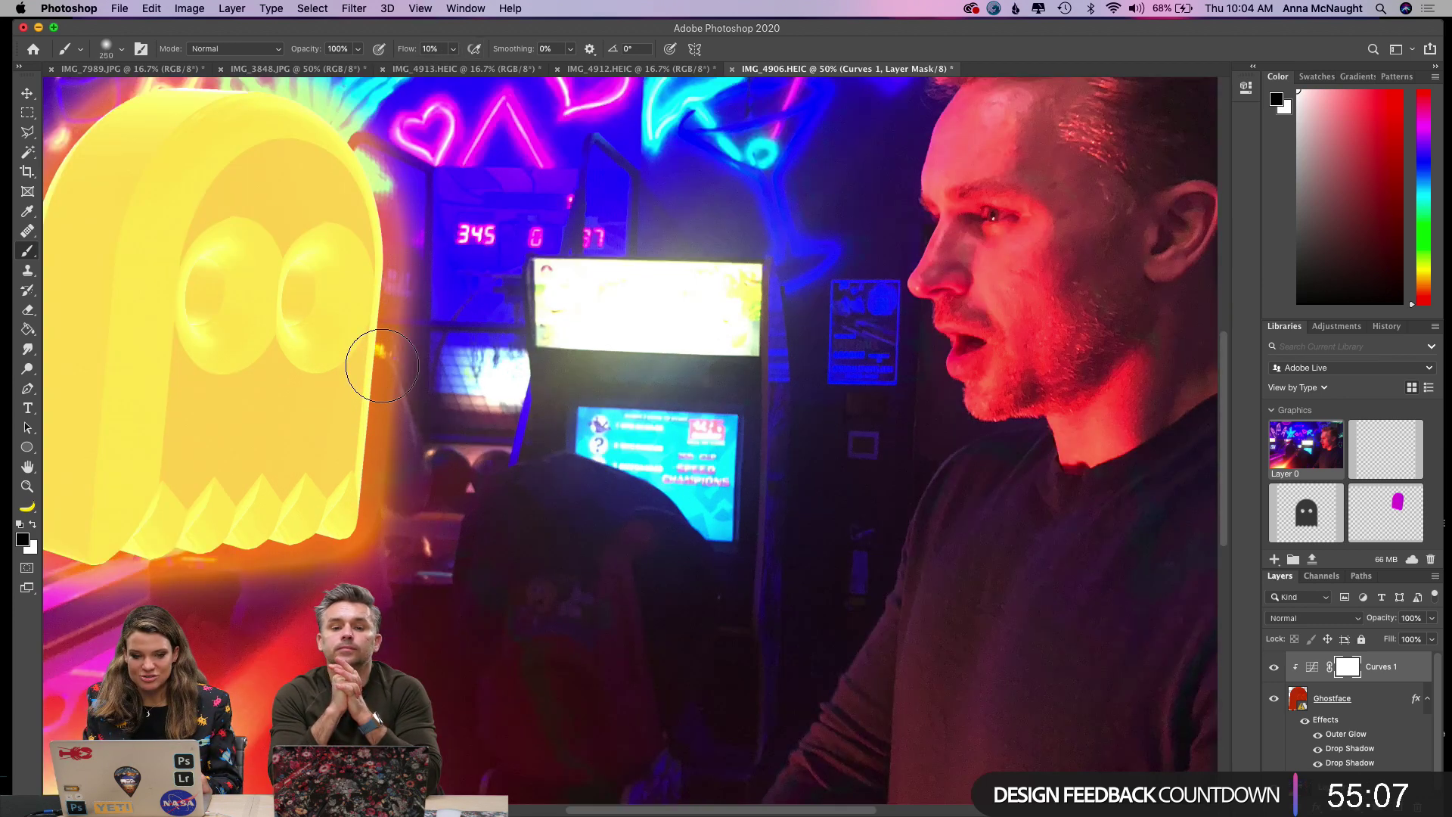
pyautogui.hscroll(-2, 382, 366)
pyautogui.hscroll(-1, 382, 366)
pyautogui.moveTo(333, 316)
pyautogui.mouseDown()
pyautogui.moveTo(309, 342)
pyautogui.moveTo(345, 379)
pyautogui.moveTo(350, 321)
pyautogui.moveTo(304, 384)
pyautogui.moveTo(316, 291)
pyautogui.moveTo(344, 358)
pyautogui.moveTo(281, 383)
pyautogui.moveTo(313, 322)
pyautogui.moveTo(397, 310)
pyautogui.moveTo(335, 346)
pyautogui.moveTo(358, 368)
pyautogui.moveTo(331, 356)
pyautogui.mouseUp()
pyautogui.press('super+z')
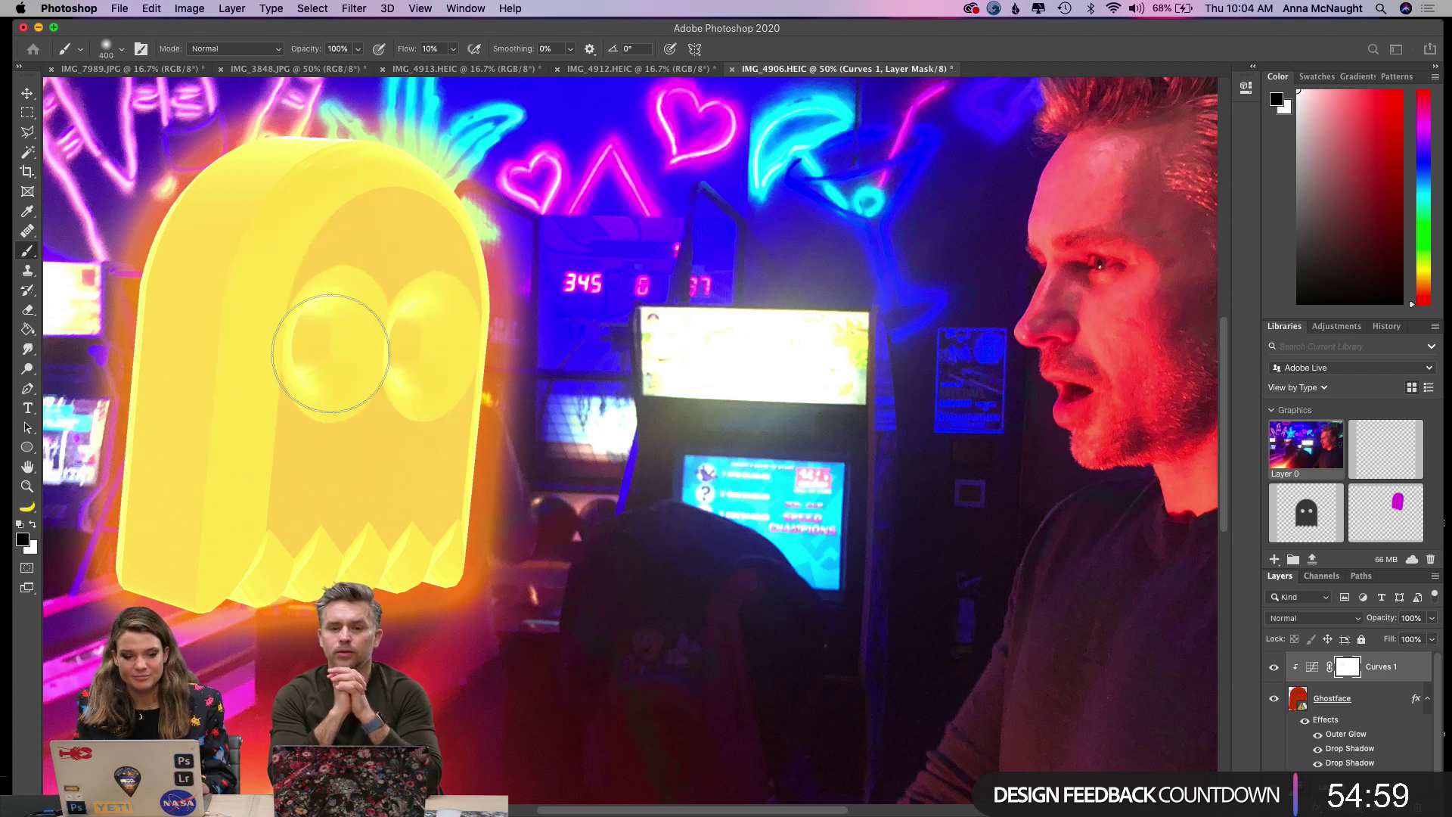
# Try the Curves 1 layer at a reduced opacity of about 23% and restore it to 100%.
pyautogui.hscroll(-3, 539, 274)
pyautogui.scroll(2, 540, 274)
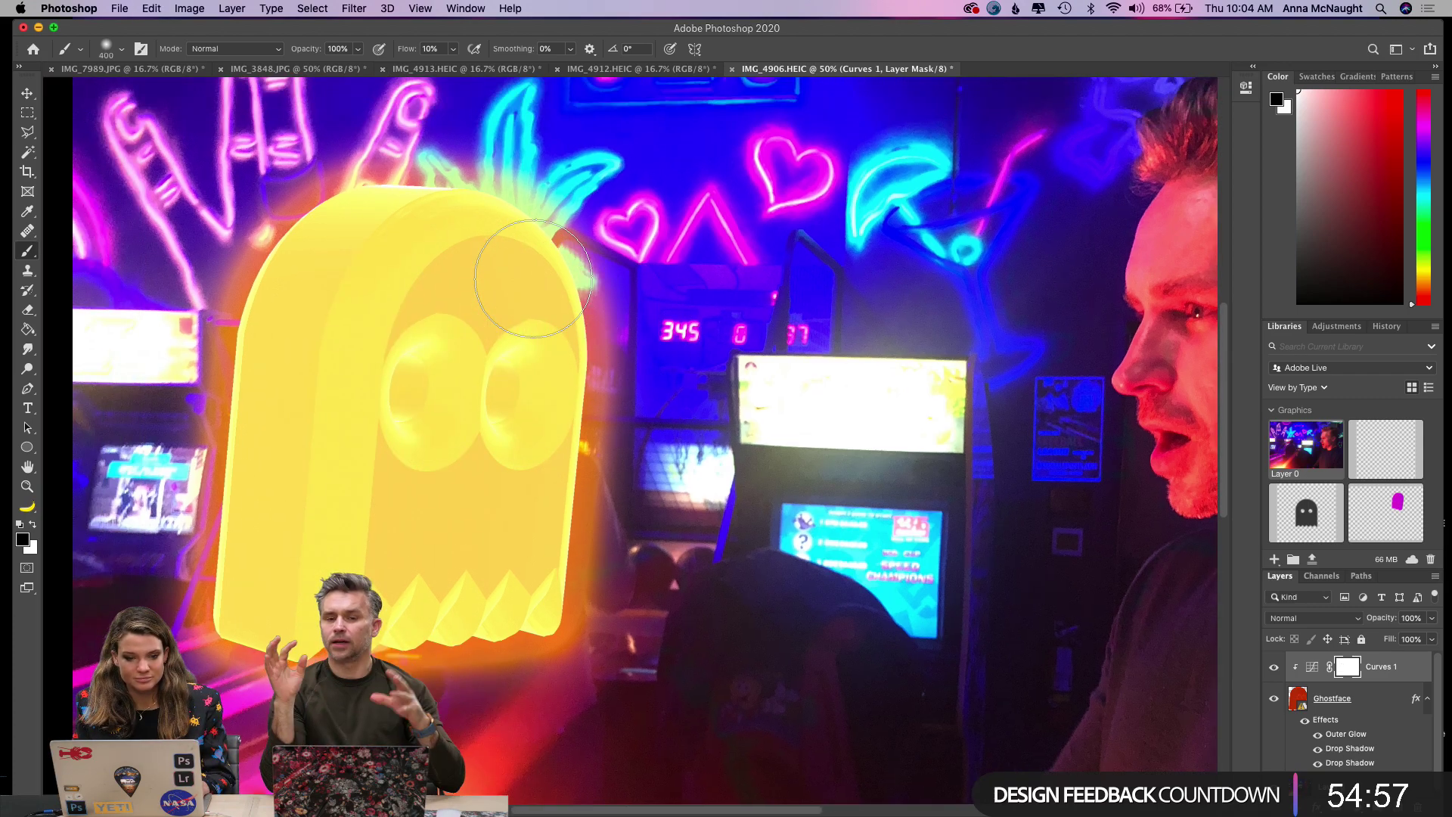
pyautogui.click(26, 94)
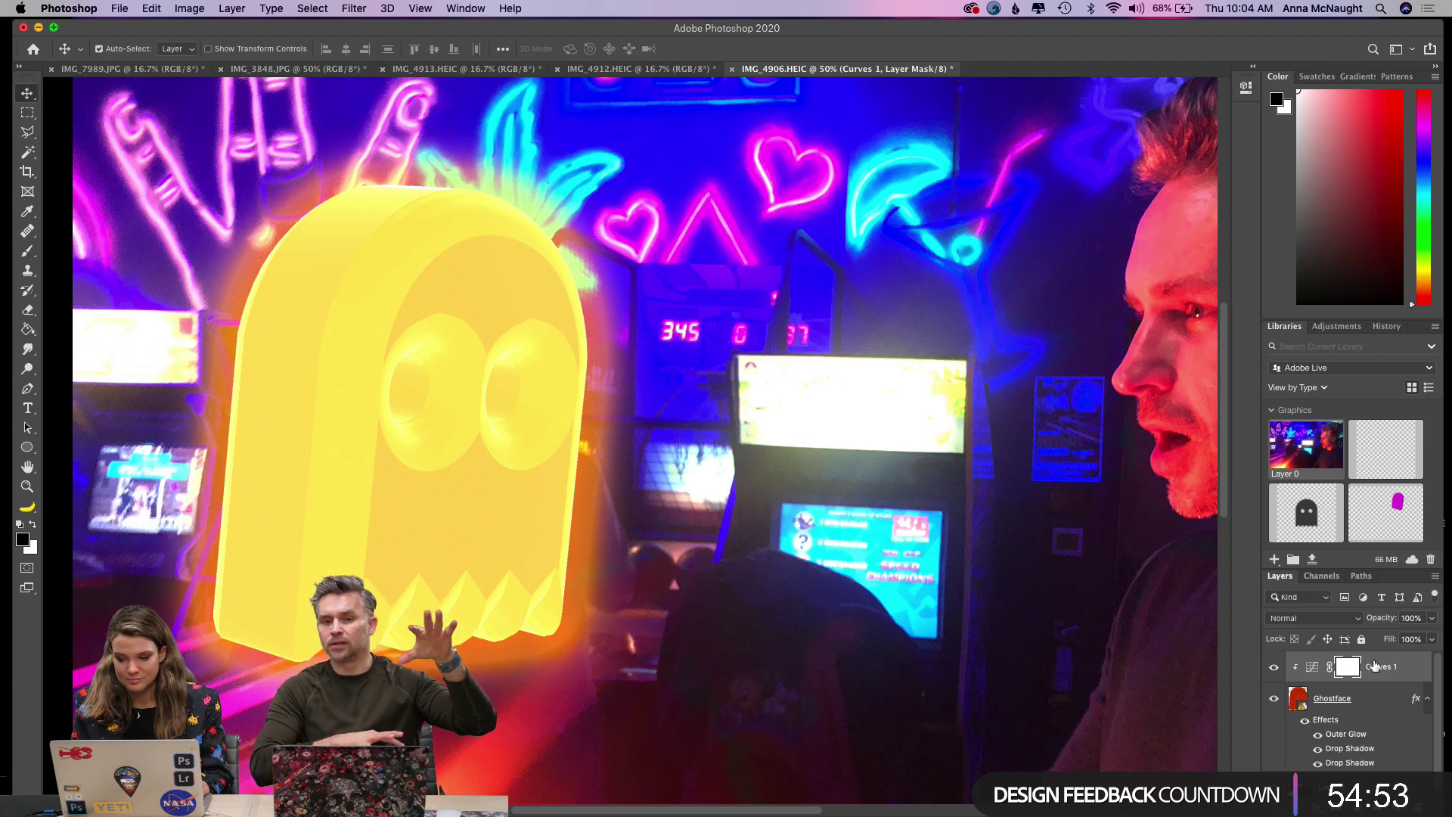
pyautogui.click(1432, 619)
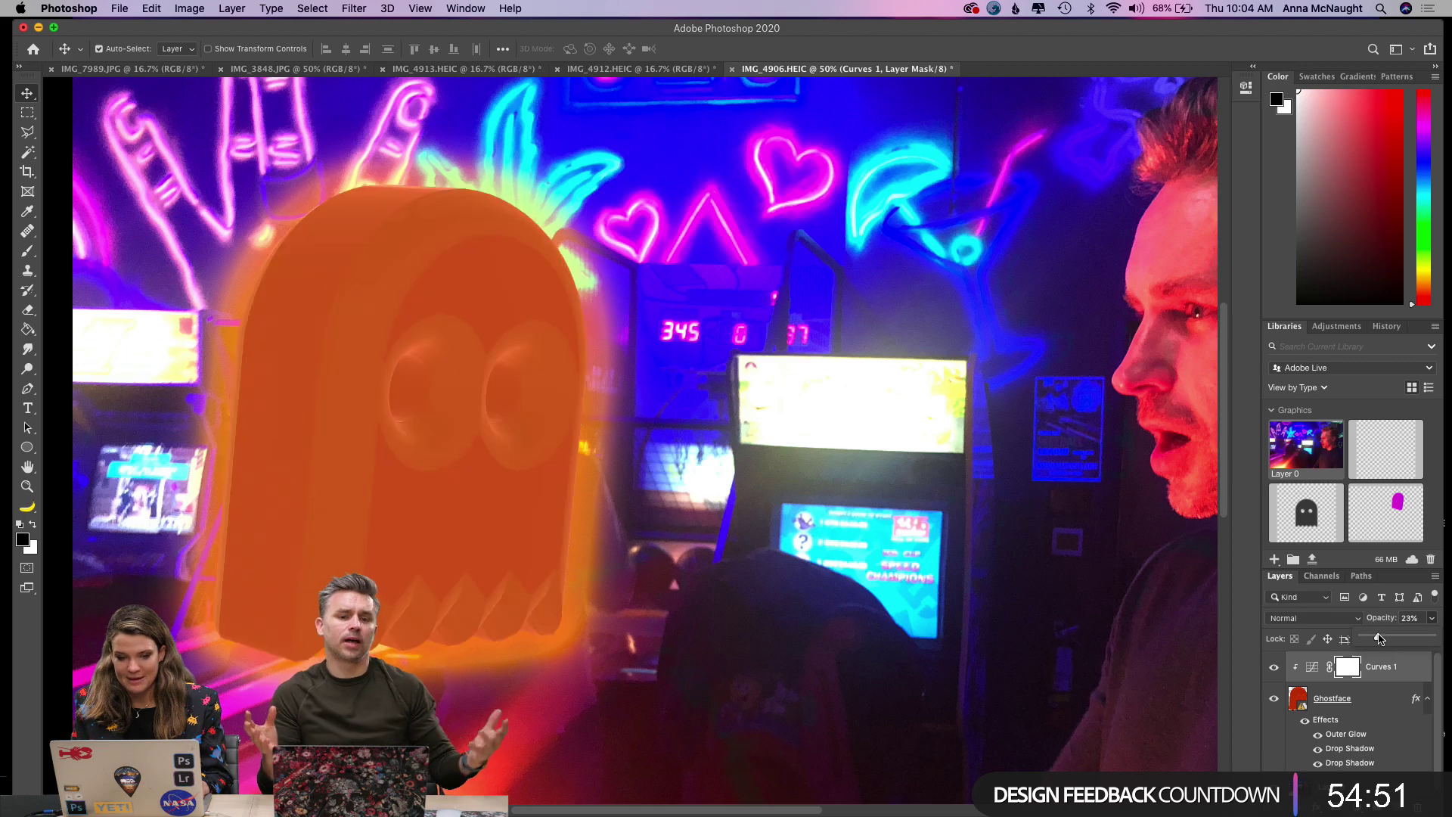
pyautogui.moveTo(1400, 638); pyautogui.dragTo(1449, 640)
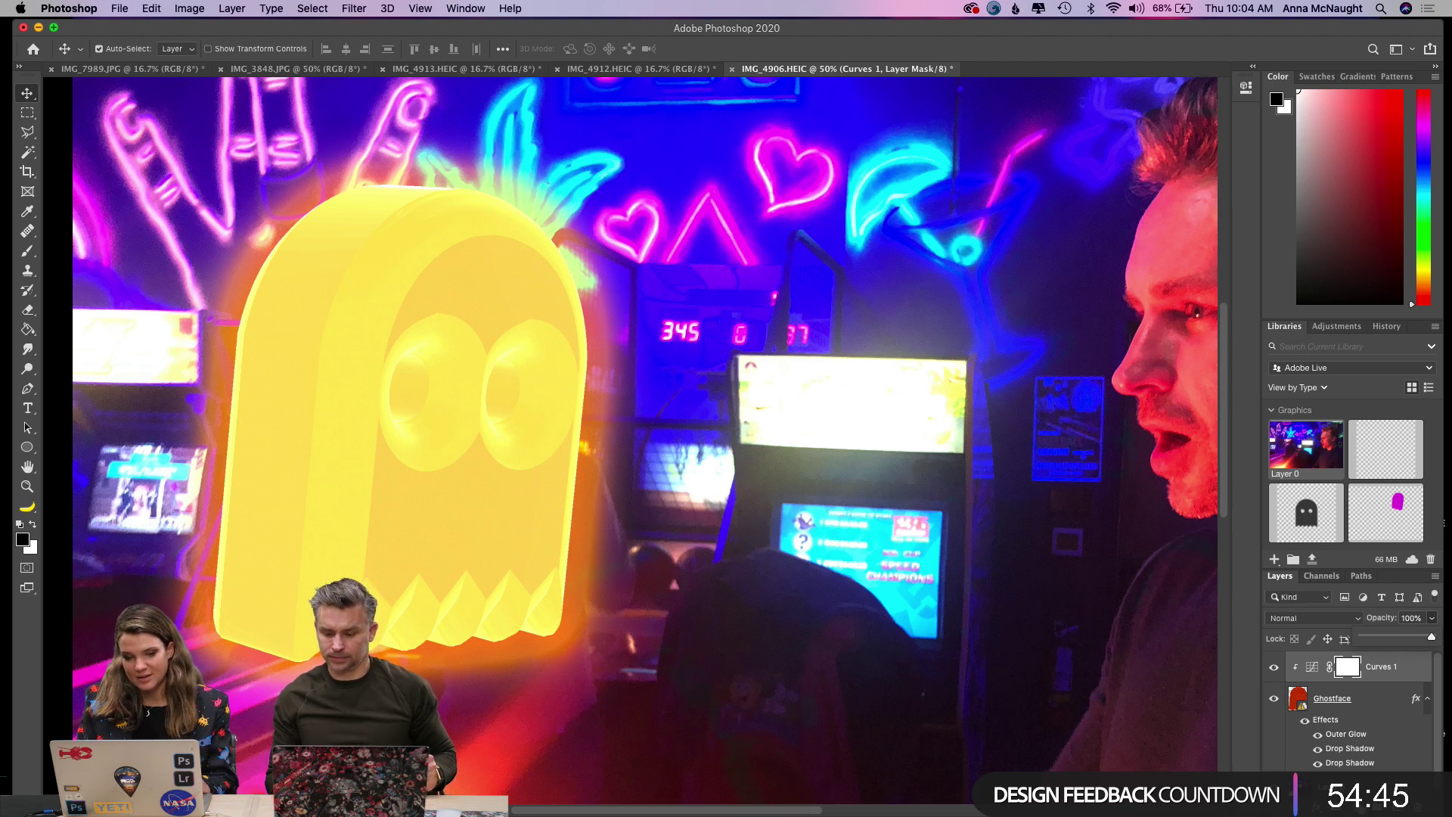
# Create a new layer above Curves 1 and sample the ghost's light yellow as the Brush colour.
pyautogui.press('super+shift+alt+n')
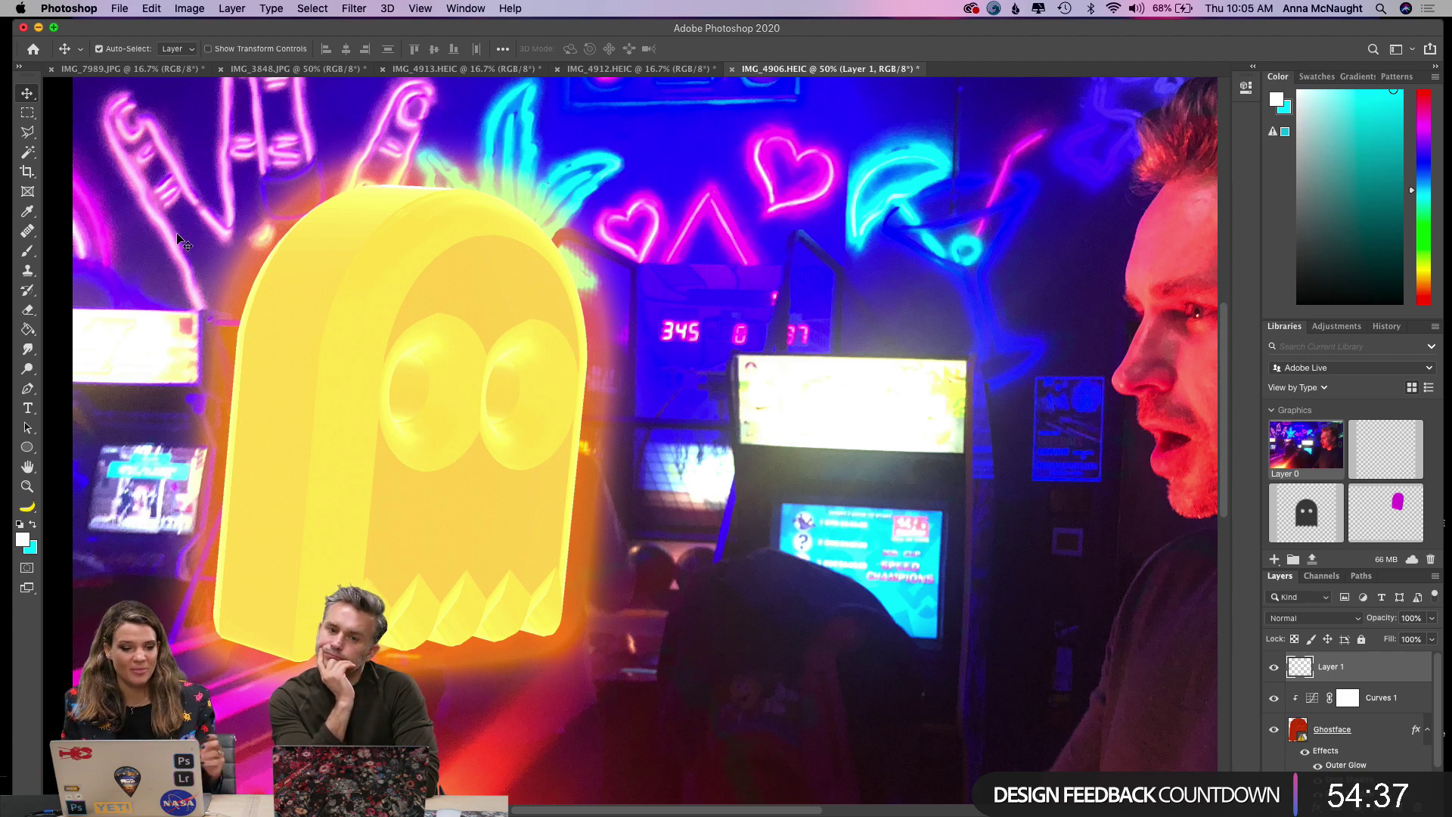
pyautogui.click(27, 253)
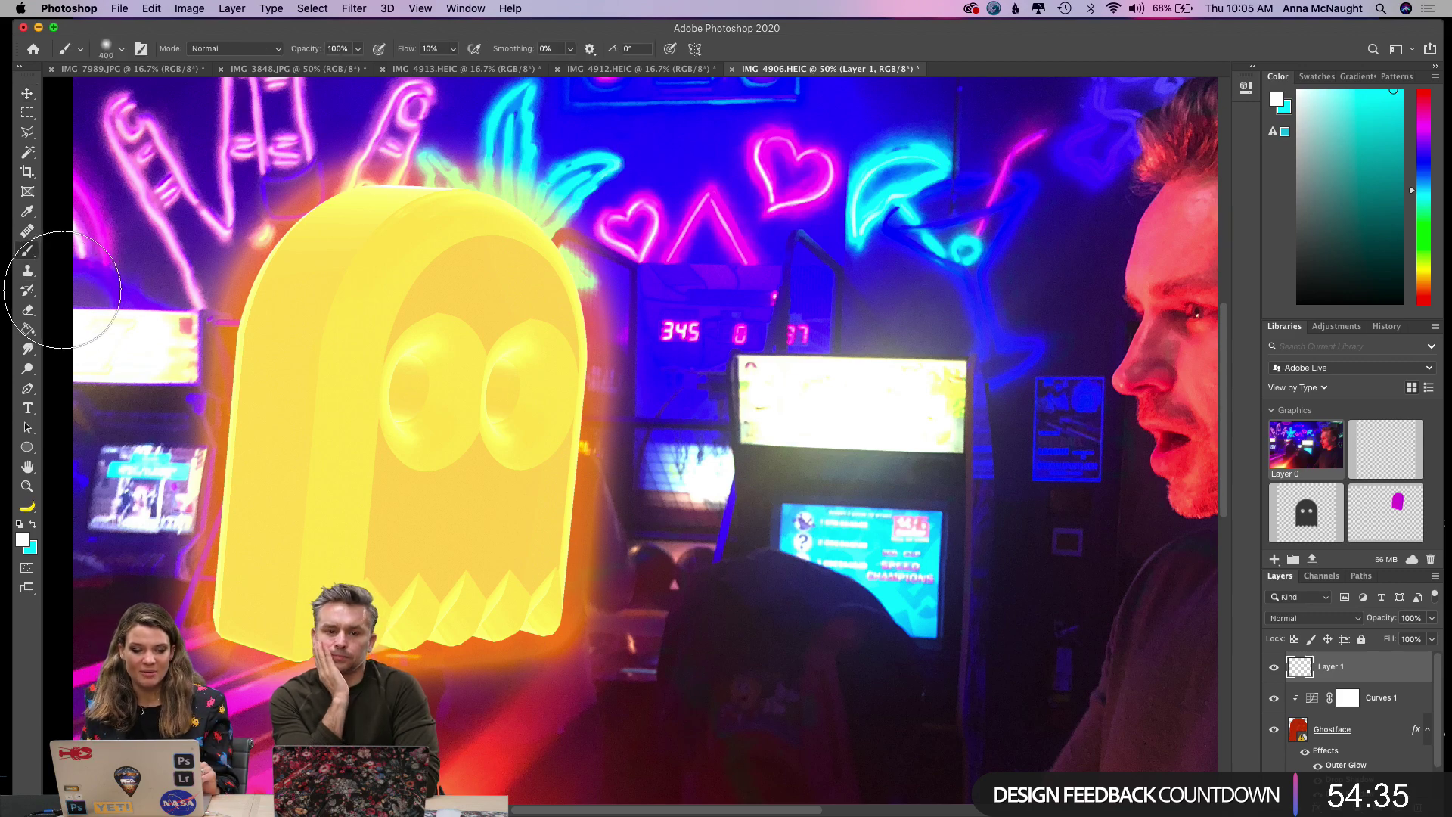
pyautogui.click(28, 211)
pyautogui.click(28, 250)
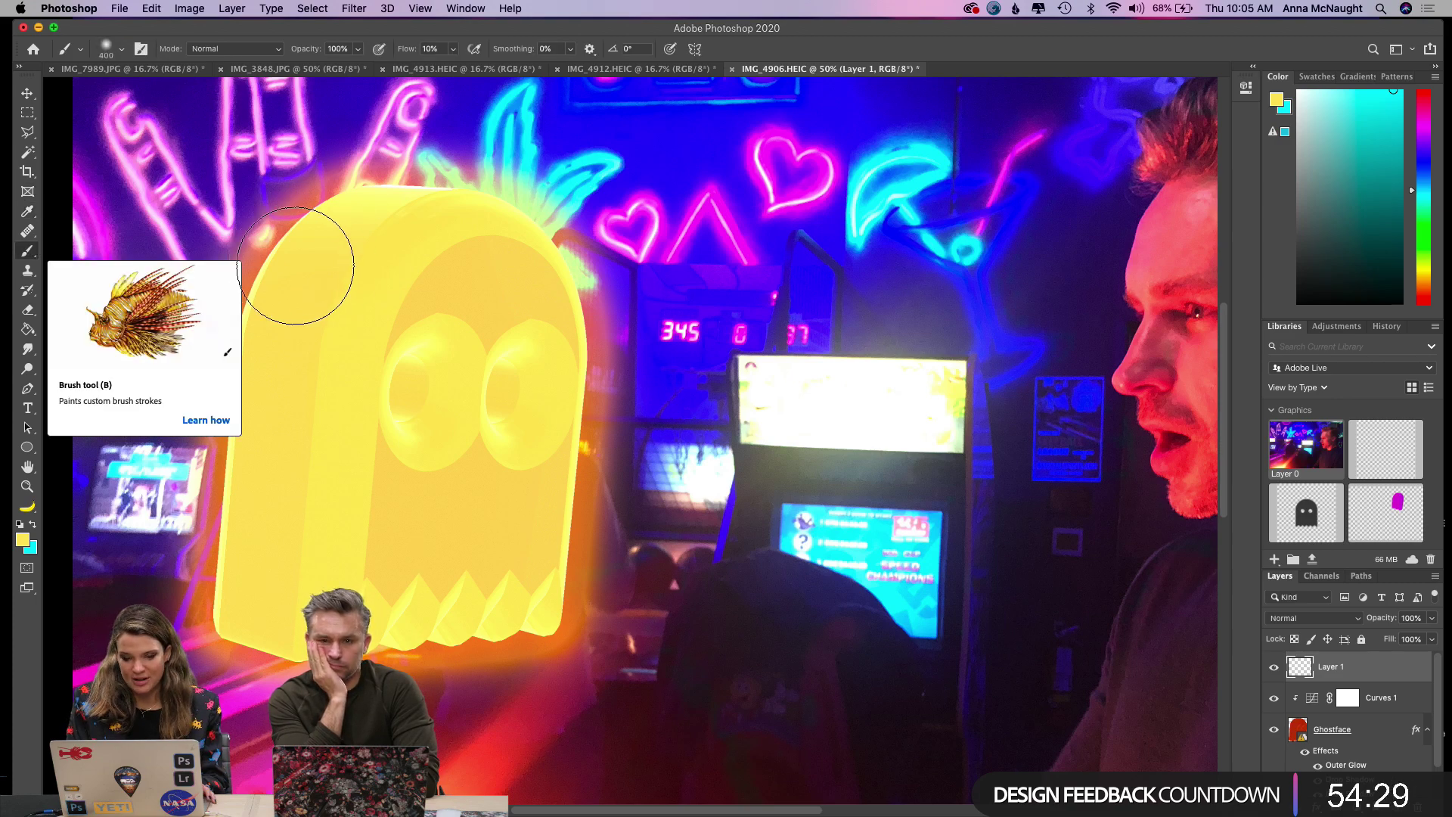
# Paint a soft yellow glow around the ghost's outline with a 175 px brush, raising the flow to 18%.
pyautogui.press('super+plus')
pyautogui.press('[')
pyautogui.press('[')
pyautogui.press('[')
pyautogui.press('[')
pyautogui.press('[')
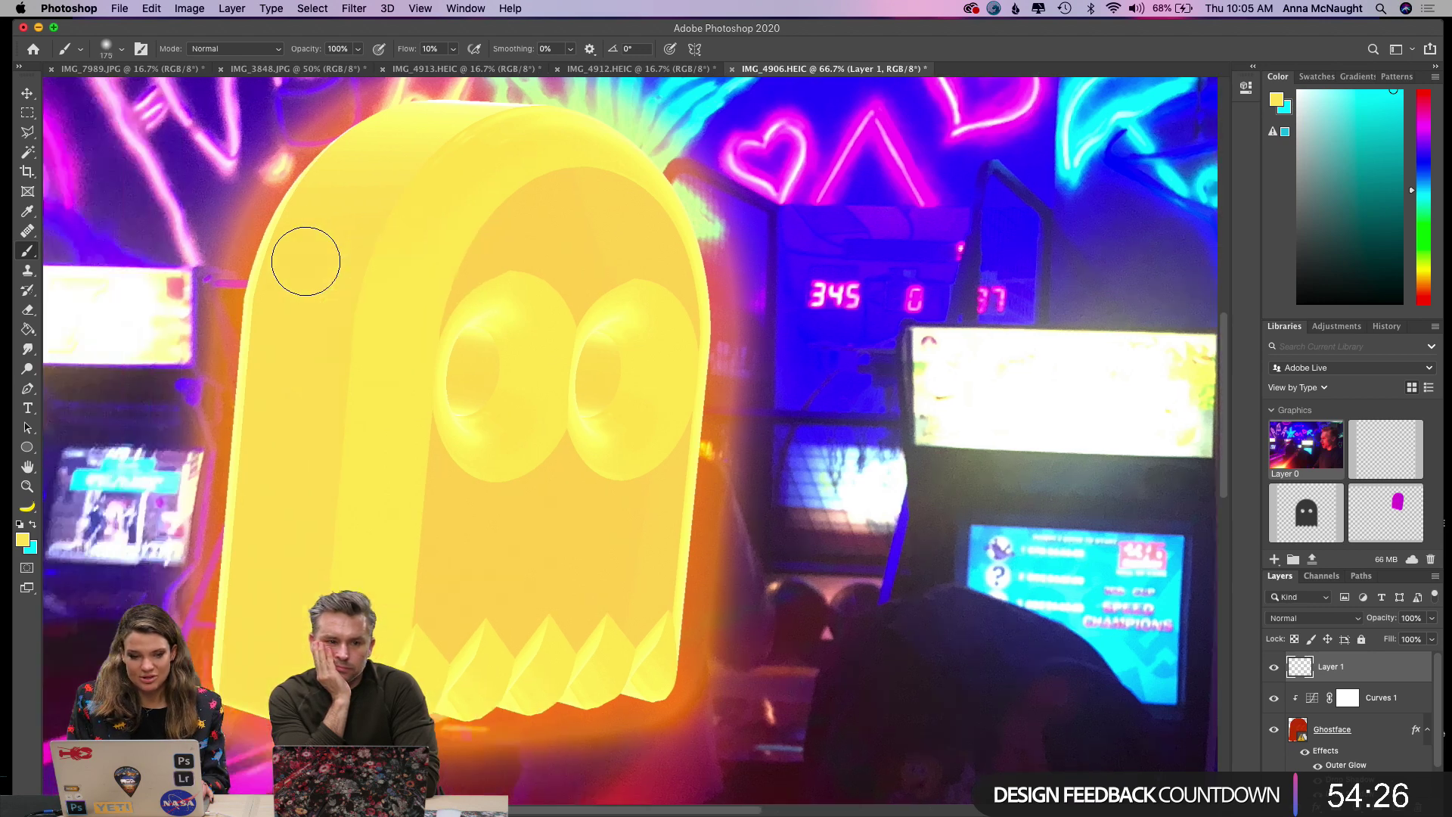
pyautogui.moveTo(315, 162)
pyautogui.mouseDown()
pyautogui.moveTo(278, 208)
pyautogui.moveTo(358, 124)
pyautogui.moveTo(394, 112)
pyautogui.mouseUp()
pyautogui.moveTo(453, 48); pyautogui.dragTo(459, 70)
pyautogui.moveTo(308, 201)
pyautogui.mouseDown()
pyautogui.moveTo(261, 245)
pyautogui.moveTo(251, 341)
pyautogui.moveTo(248, 269)
pyautogui.moveTo(208, 608)
pyautogui.mouseUp()
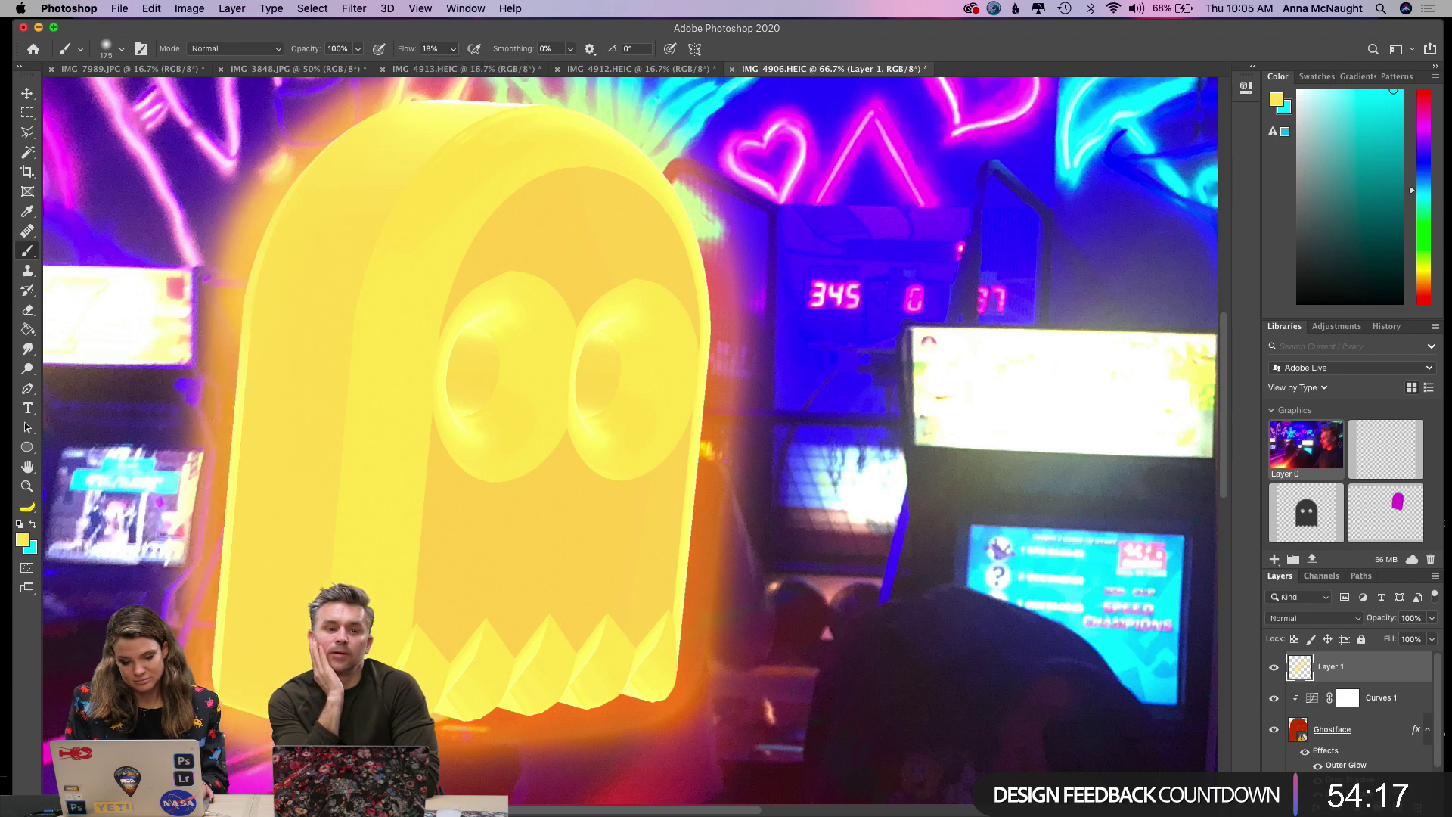
pyautogui.moveTo(423, 711)
pyautogui.mouseDown()
pyautogui.moveTo(686, 704)
pyautogui.moveTo(586, 699)
pyautogui.moveTo(655, 701)
pyautogui.moveTo(677, 619)
pyautogui.moveTo(670, 688)
pyautogui.moveTo(703, 274)
pyautogui.moveTo(626, 159)
pyautogui.moveTo(487, 109)
pyautogui.moveTo(419, 113)
pyautogui.moveTo(333, 159)
pyautogui.moveTo(260, 272)
pyautogui.moveTo(255, 337)
pyautogui.mouseUp()
# Try the Overlay blend mode on the painted glow layer.
pyautogui.click(1320, 618)
pyautogui.click(1320, 618)
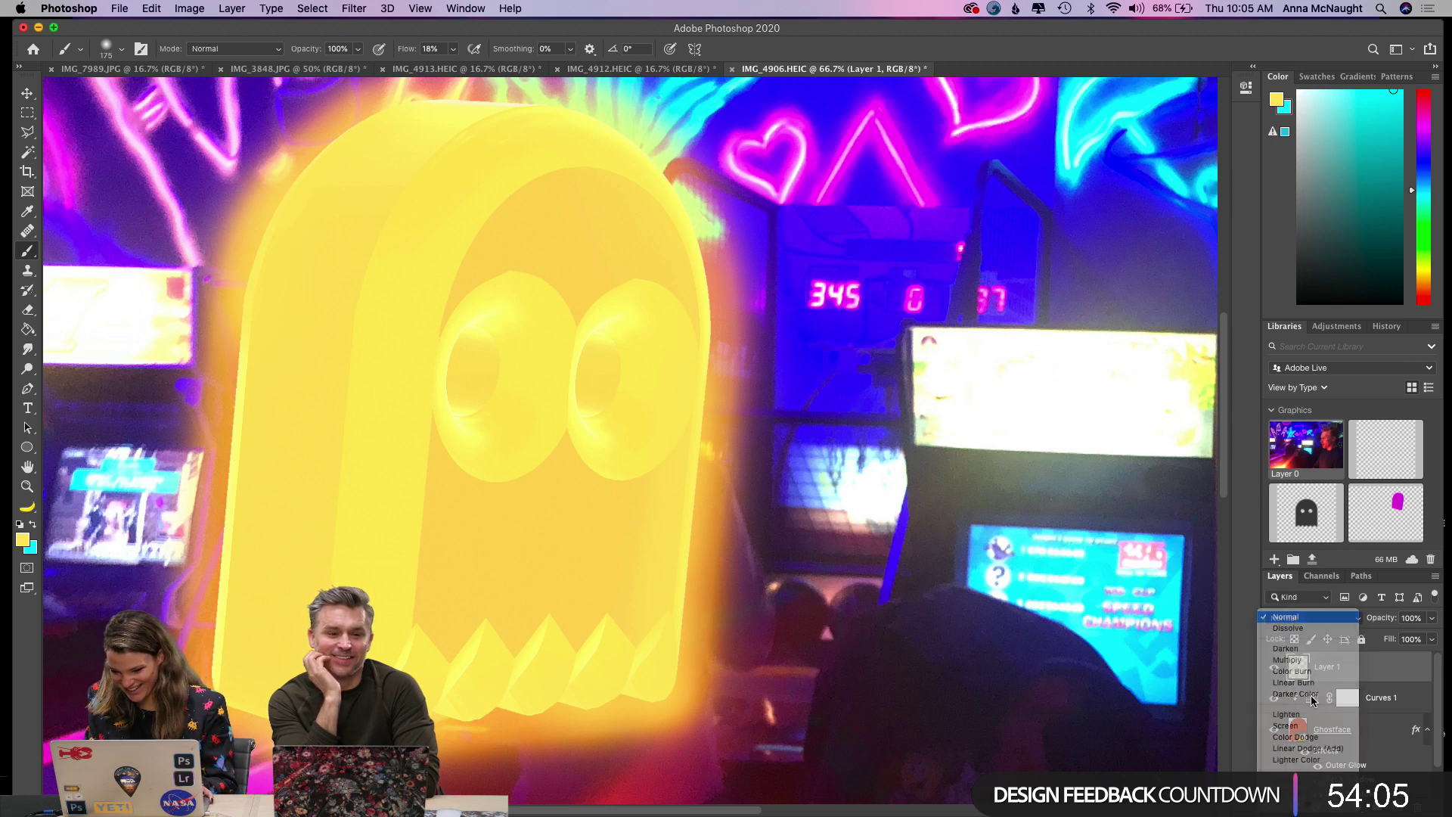
pyautogui.click(1317, 618)
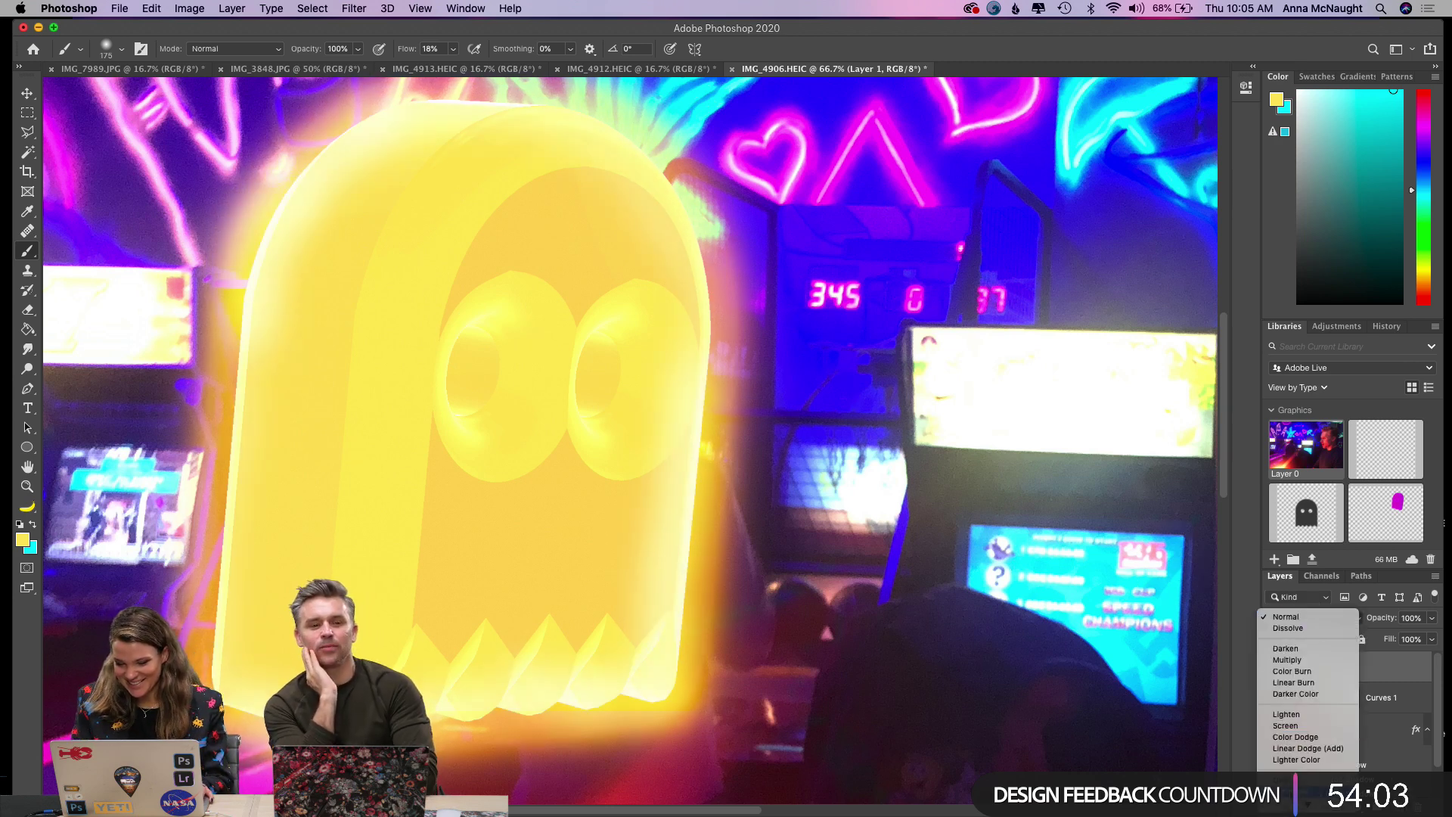
pyautogui.click(1286, 780)
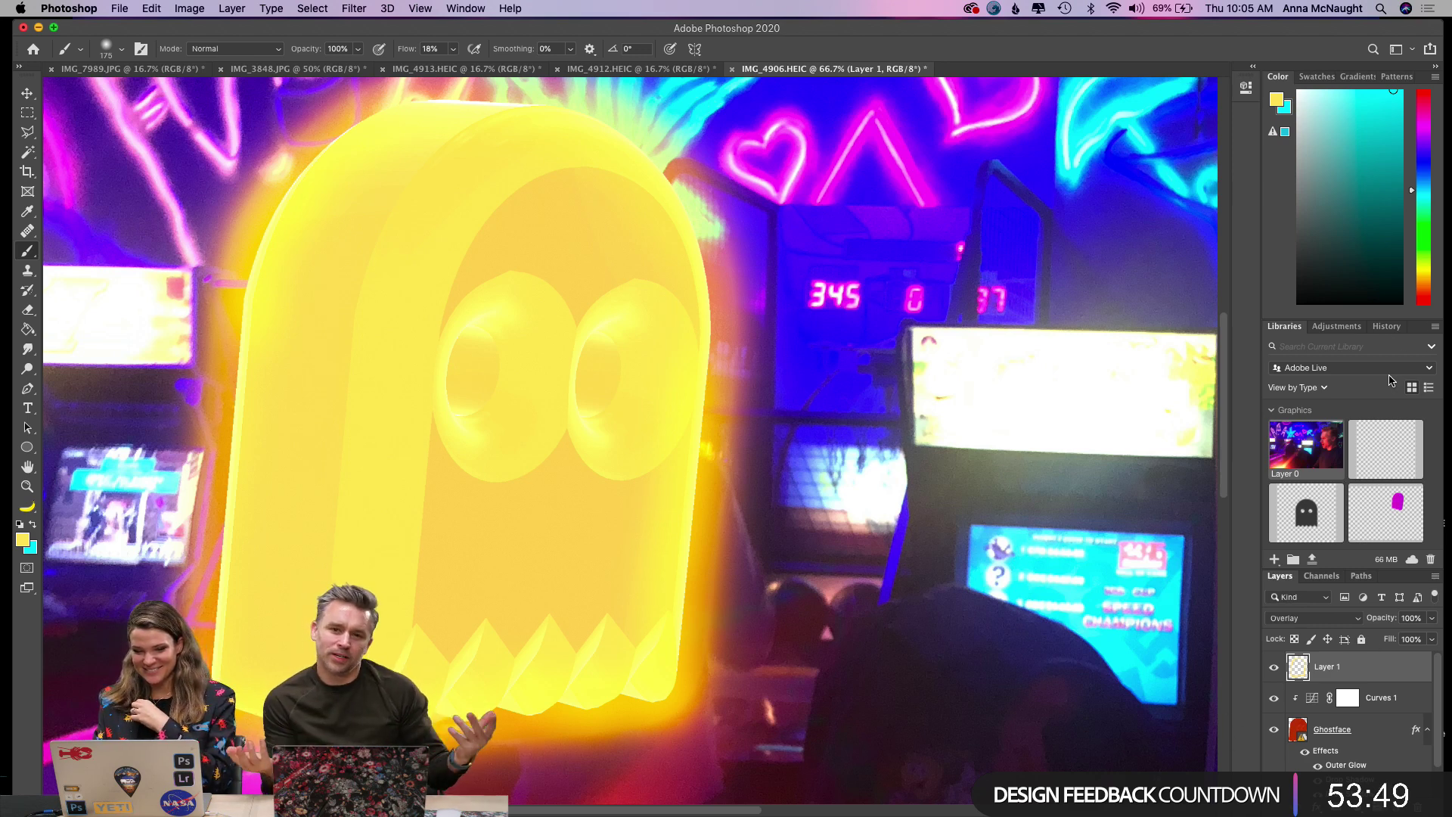
# Set the glow layer's blend mode to Screen and paint more yellow along the ghost's lower left edge.
pyautogui.click(1291, 619)
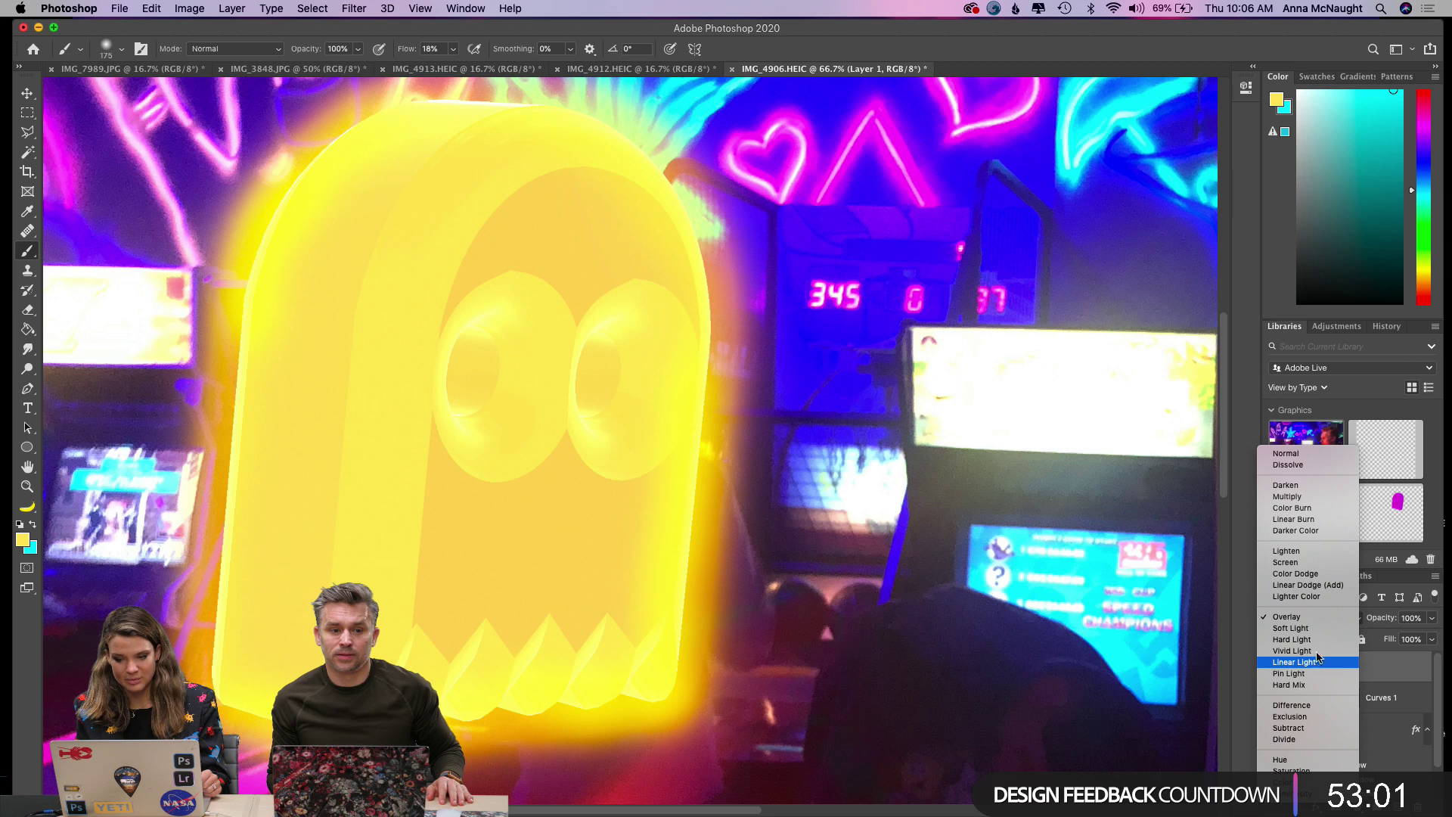
pyautogui.click(1314, 563)
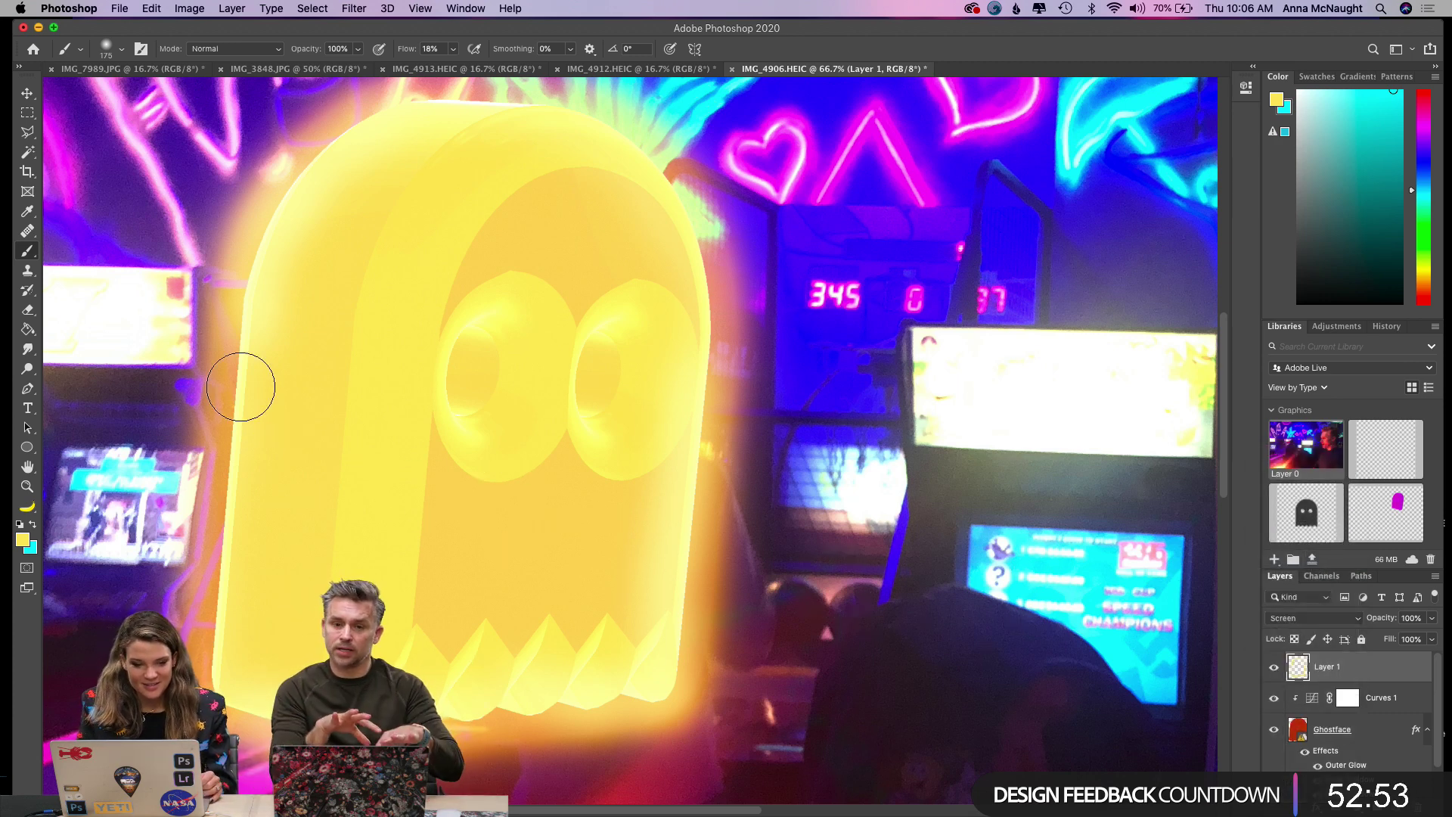
pyautogui.moveTo(234, 376)
pyautogui.mouseDown()
pyautogui.moveTo(211, 579)
pyautogui.moveTo(238, 337)
pyautogui.moveTo(218, 606)
pyautogui.mouseUp()
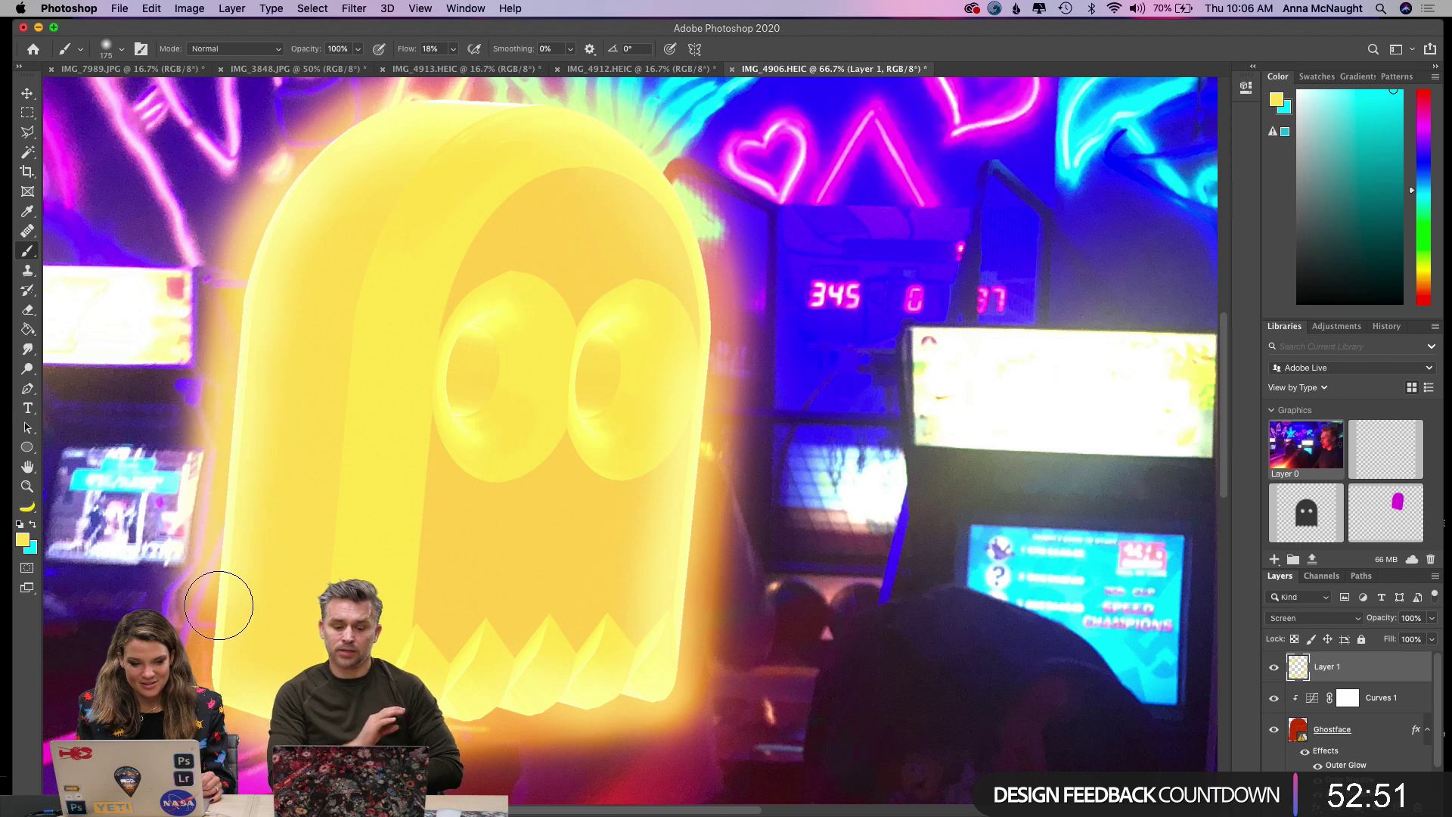
pyautogui.moveTo(227, 697)
pyautogui.mouseDown()
pyautogui.moveTo(212, 582)
pyautogui.moveTo(235, 384)
pyautogui.moveTo(258, 228)
pyautogui.moveTo(297, 162)
pyautogui.moveTo(420, 105)
pyautogui.moveTo(503, 95)
pyautogui.moveTo(600, 130)
pyautogui.moveTo(679, 206)
pyautogui.moveTo(717, 367)
pyautogui.moveTo(709, 528)
pyautogui.moveTo(664, 691)
pyautogui.moveTo(450, 720)
pyautogui.moveTo(293, 702)
pyautogui.mouseUp()
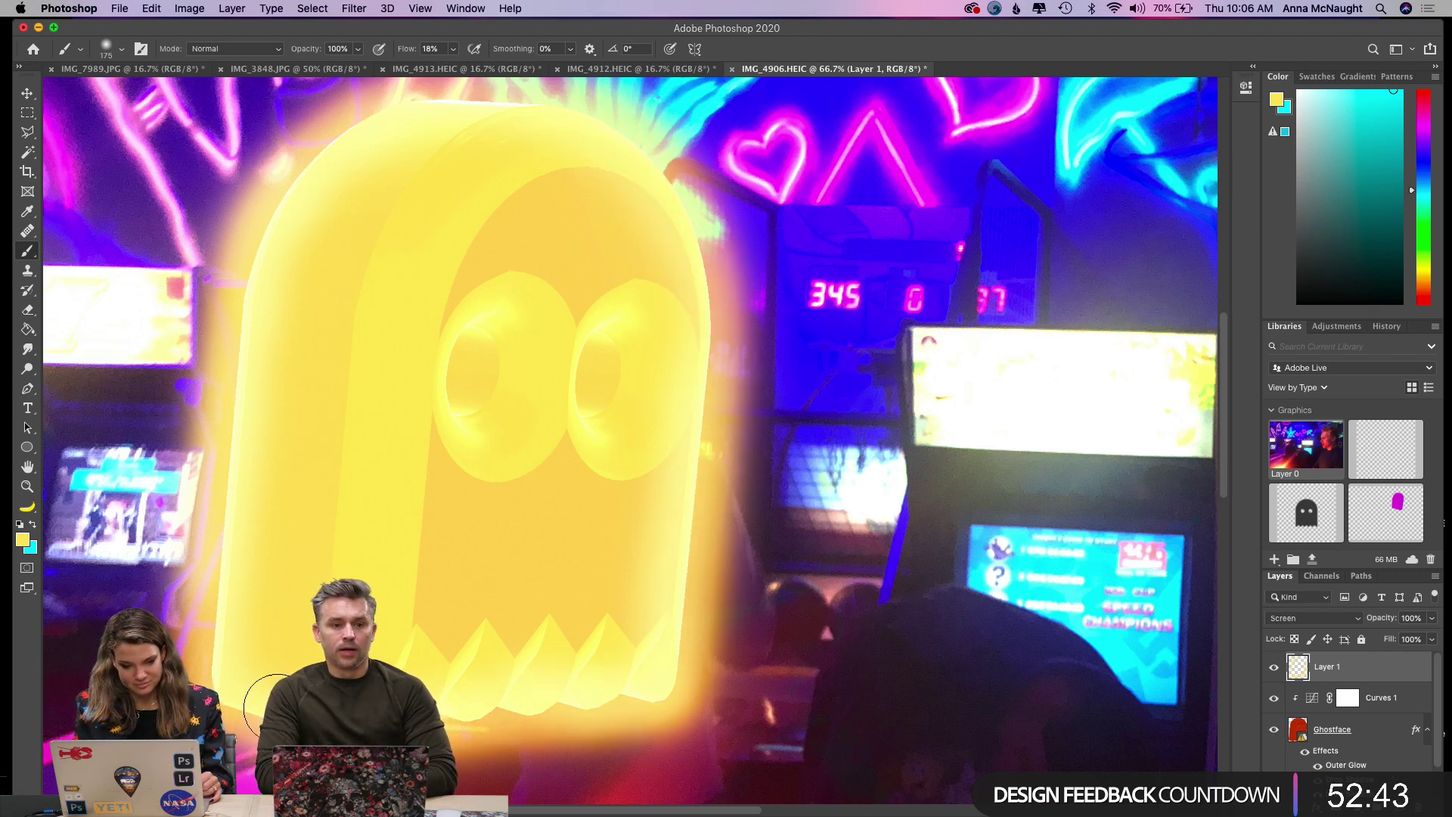
# Select the Layer 1, Curves 1 and Ghostface layers together and move the glowing ghost slightly up and to the right.
pyautogui.press('super+minus')
pyautogui.press('super+minus')
pyautogui.press('super+minus')
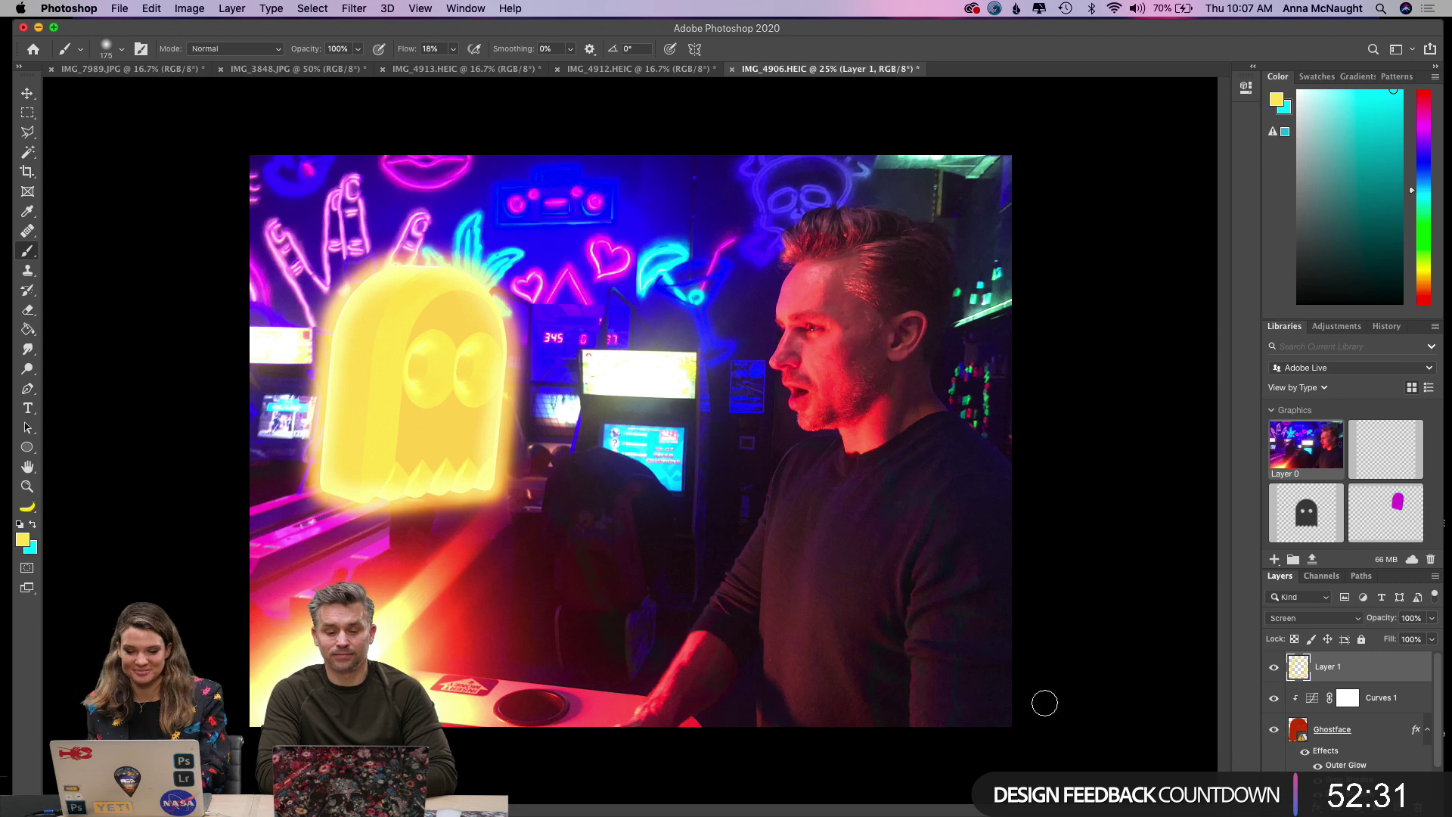
pyautogui.click(1347, 618)
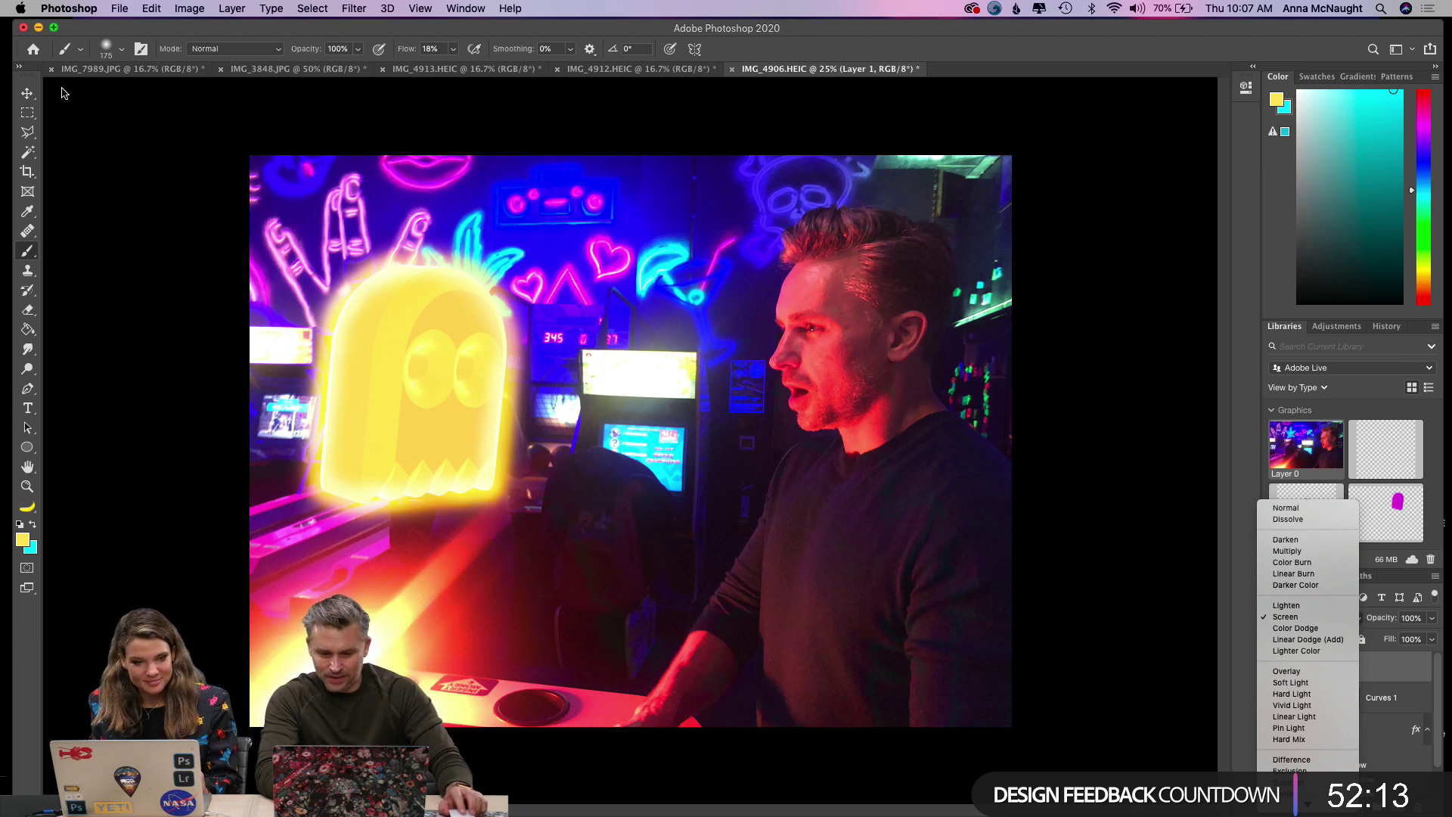
pyautogui.click(26, 94)
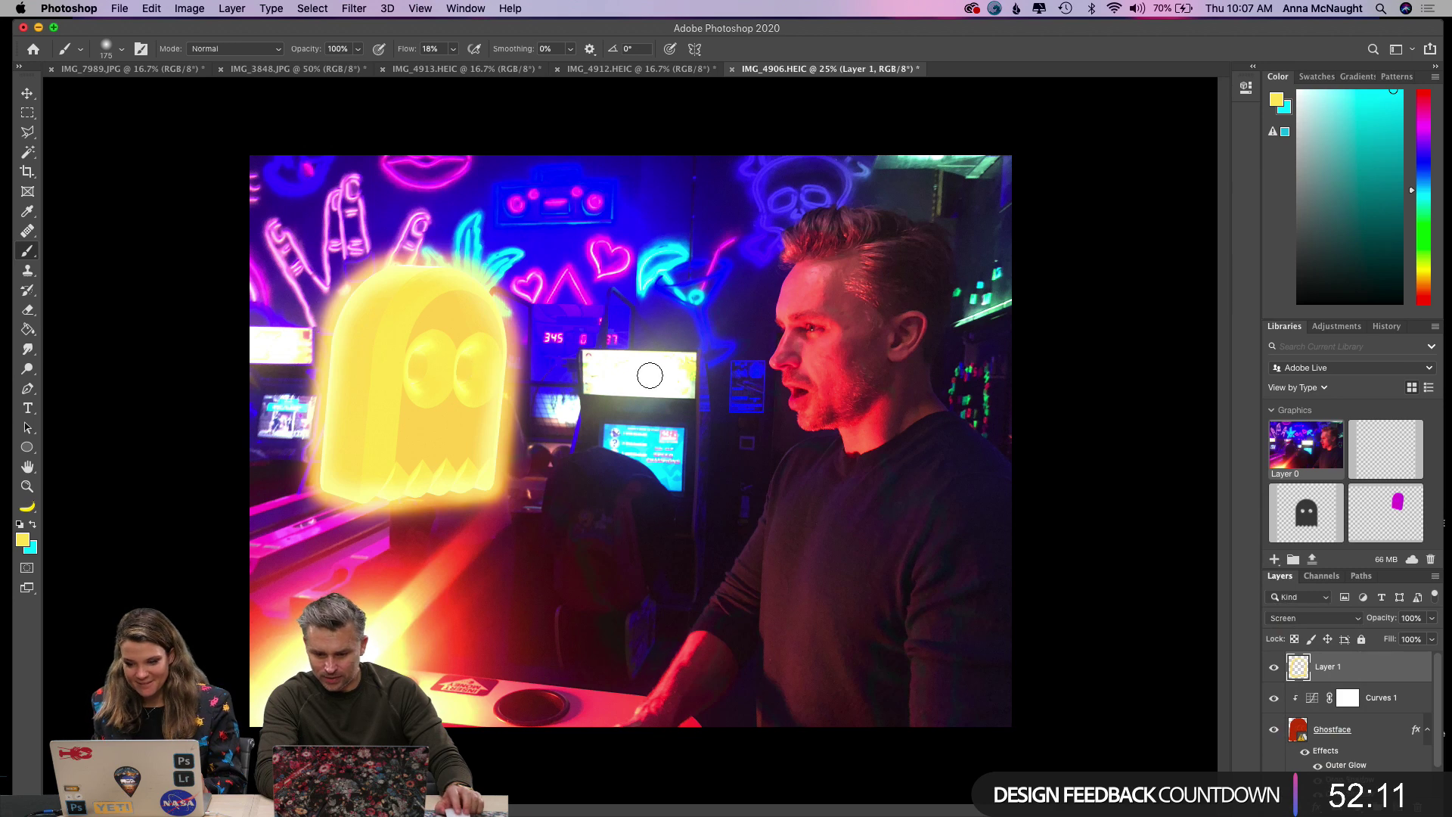
pyautogui.click(27, 93)
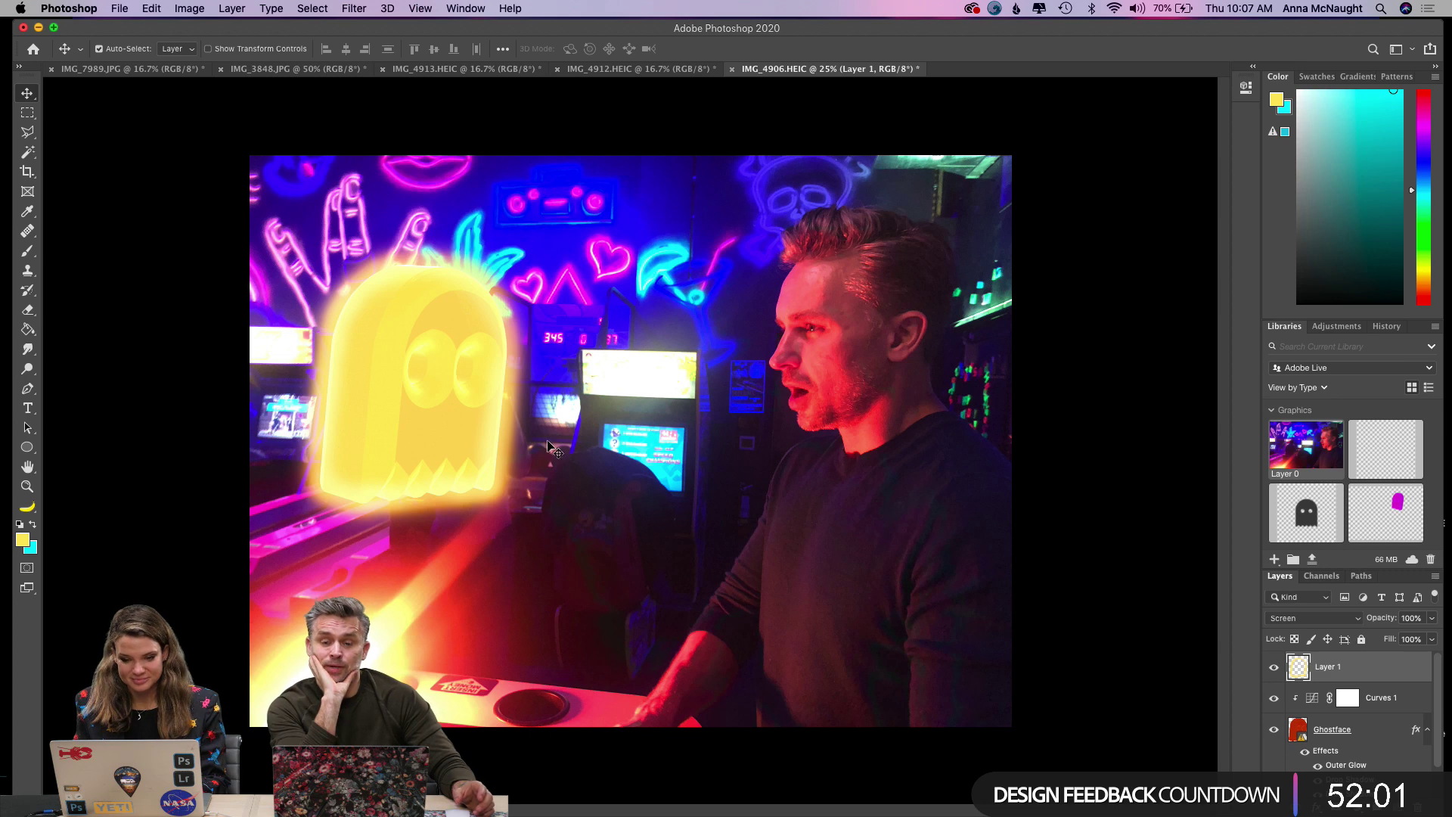
pyautogui.keyDown('shift'); pyautogui.click(1333, 730); pyautogui.keyUp('shift')
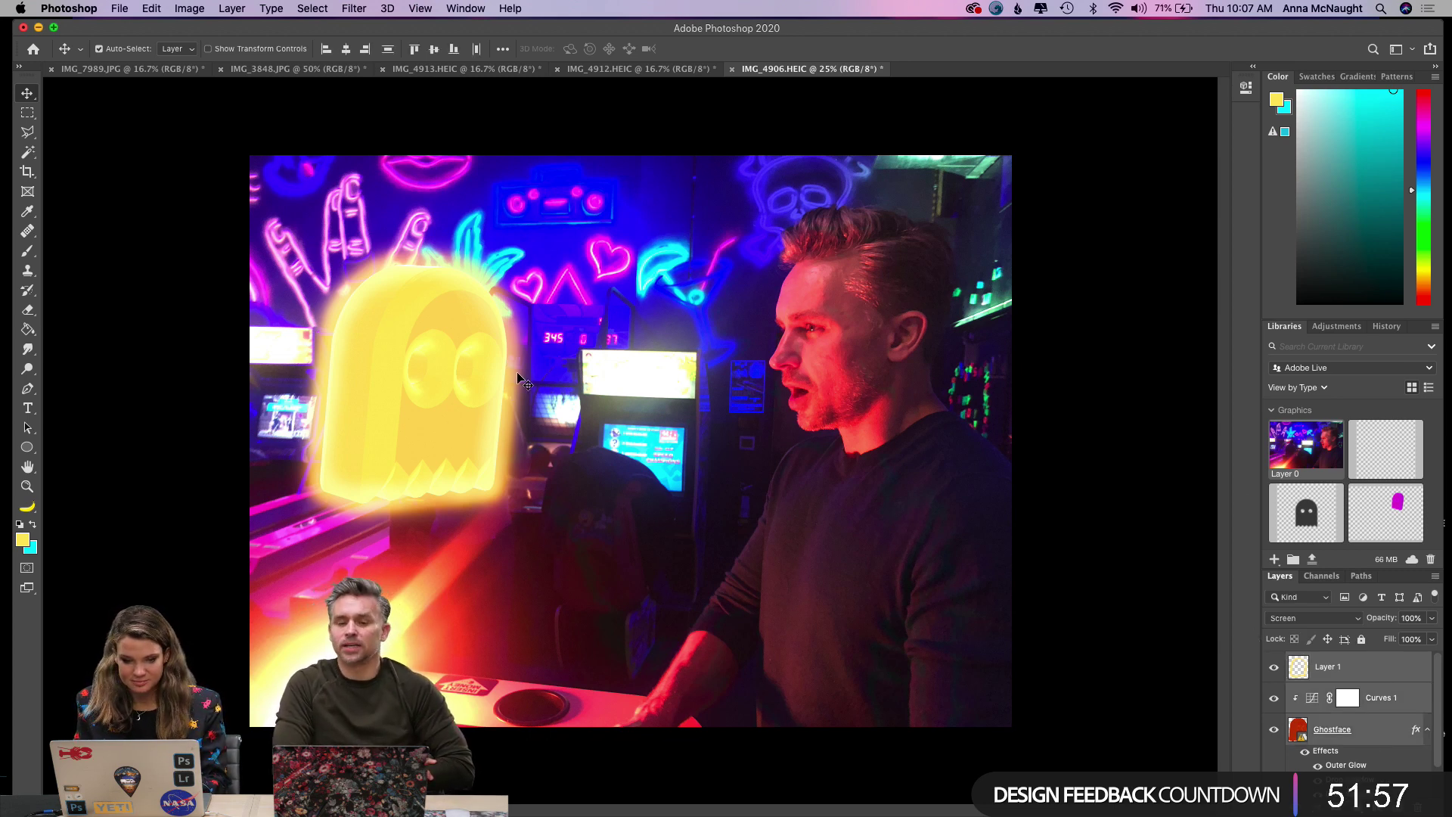
pyautogui.moveTo(442, 451)
pyautogui.mouseDown()
pyautogui.moveTo(453, 393)
pyautogui.moveTo(443, 501)
pyautogui.moveTo(466, 401)
pyautogui.moveTo(463, 436)
pyautogui.moveTo(450, 437)
pyautogui.mouseUp()
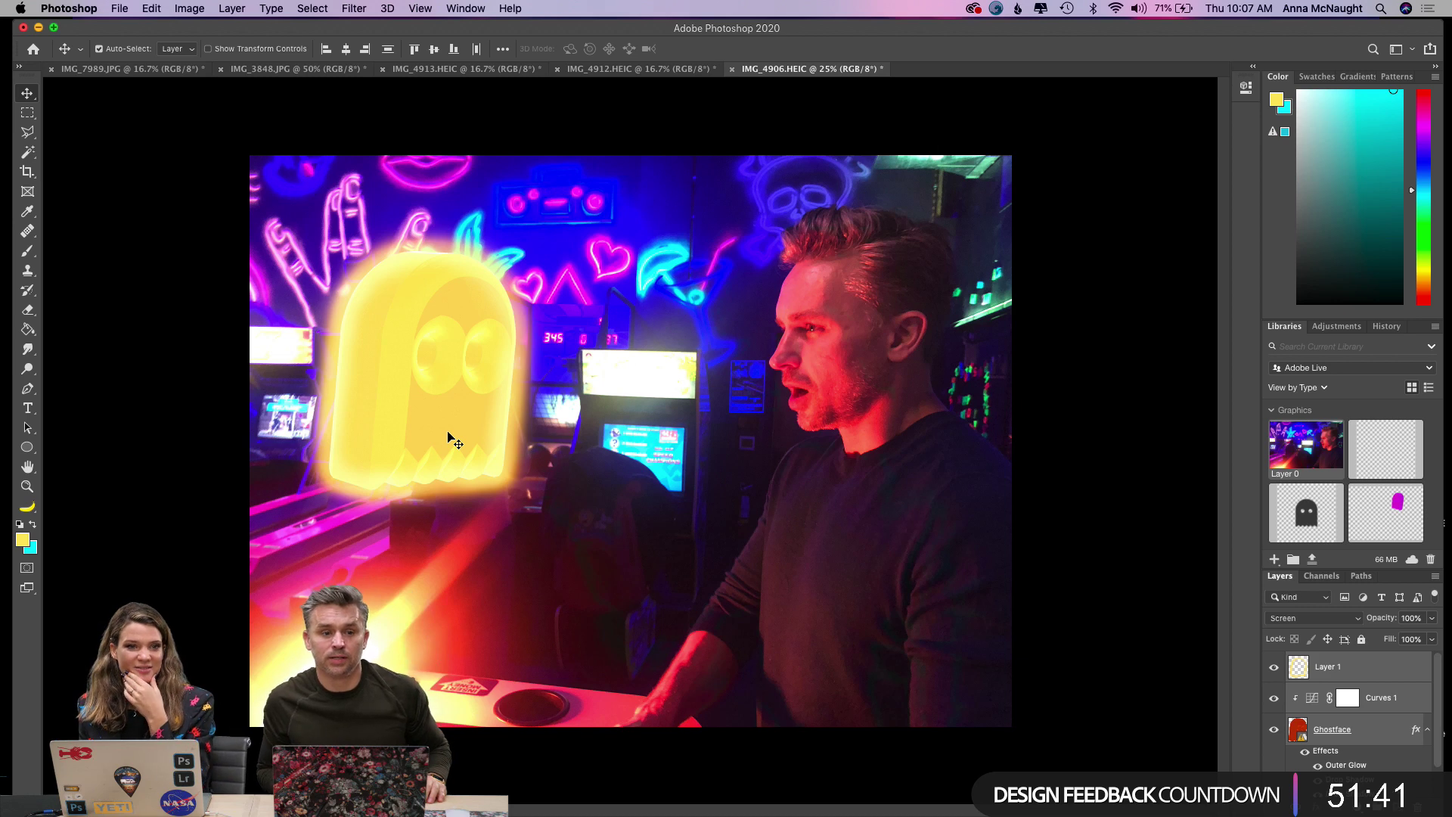
# Place the Ghostface library graphic in IMG_3848.JPG beside the woman's raised hand and scale it to about 303%.
pyautogui.click(243, 74)
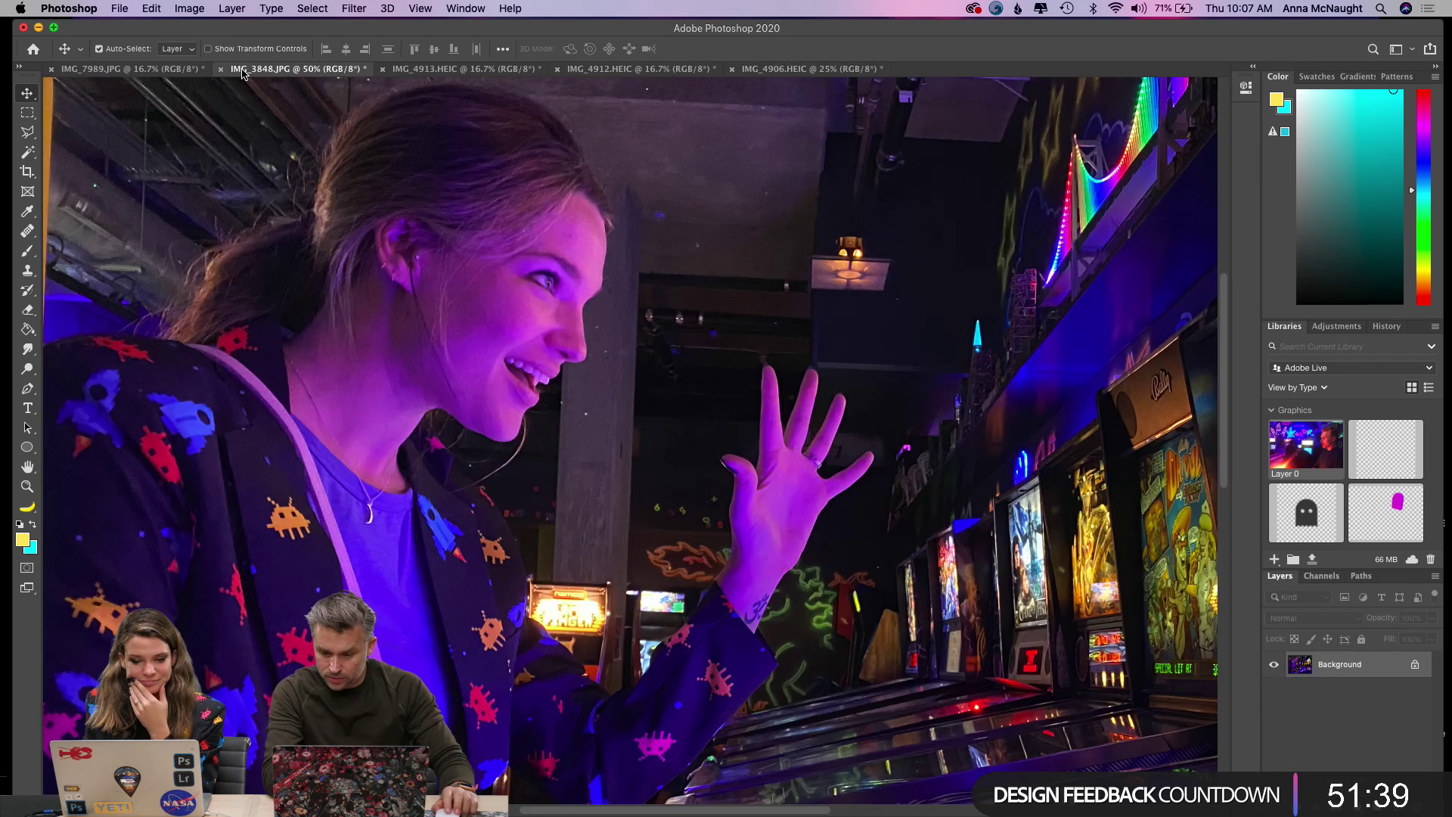
pyautogui.press('super+minus')
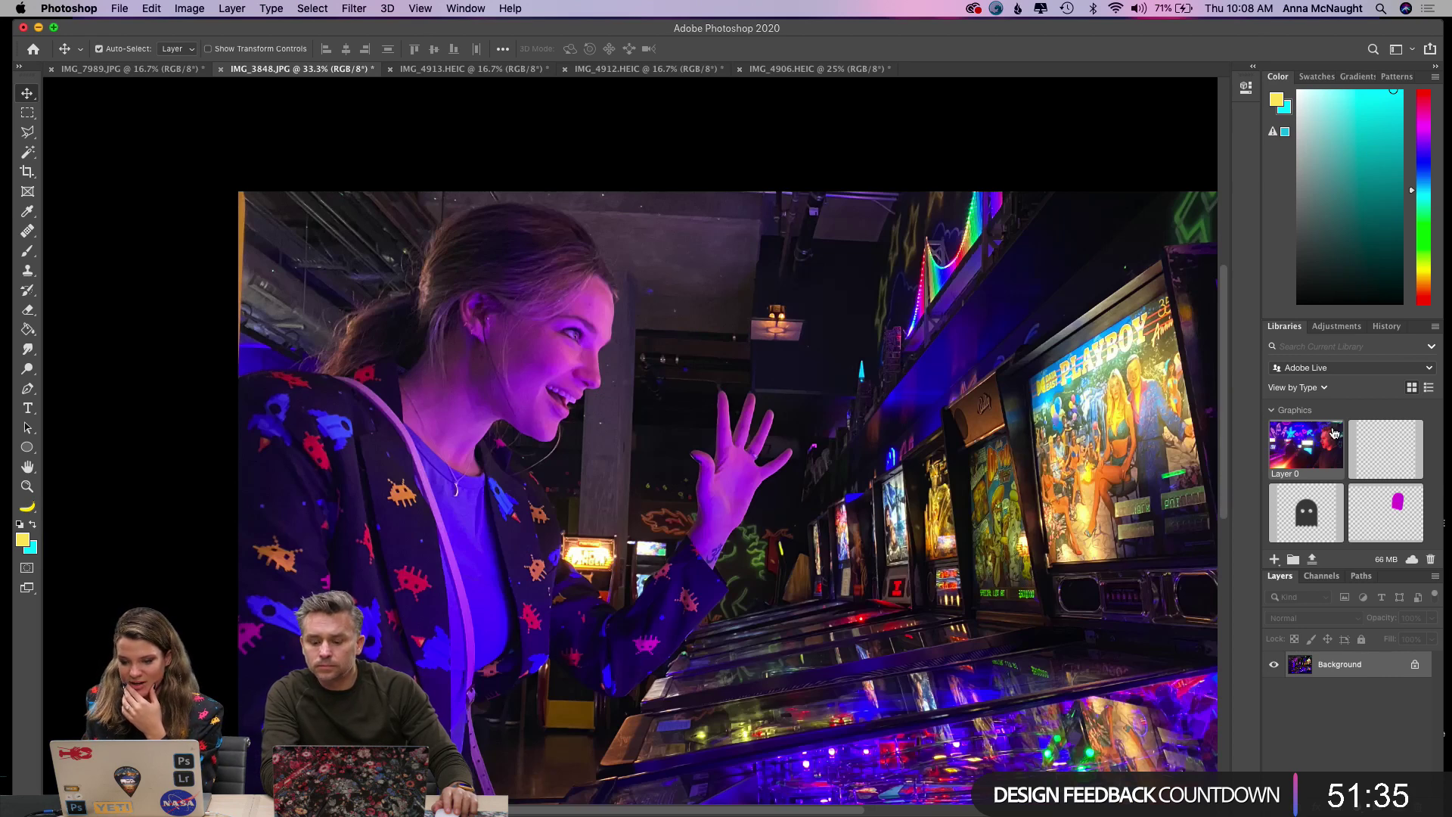
pyautogui.moveTo(1386, 449); pyautogui.dragTo(849, 433)
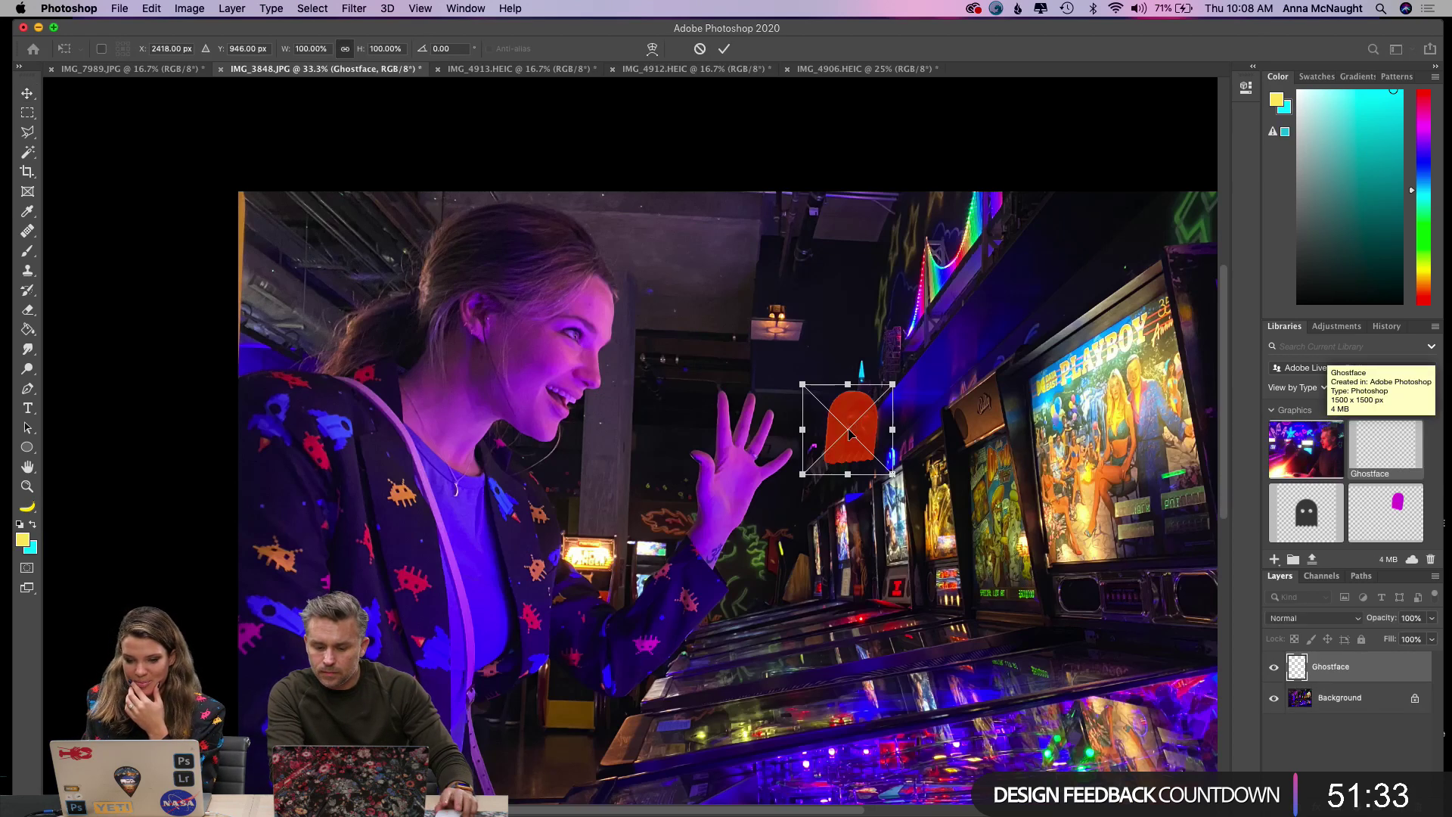
pyautogui.moveTo(893, 385); pyautogui.dragTo(1078, 200)
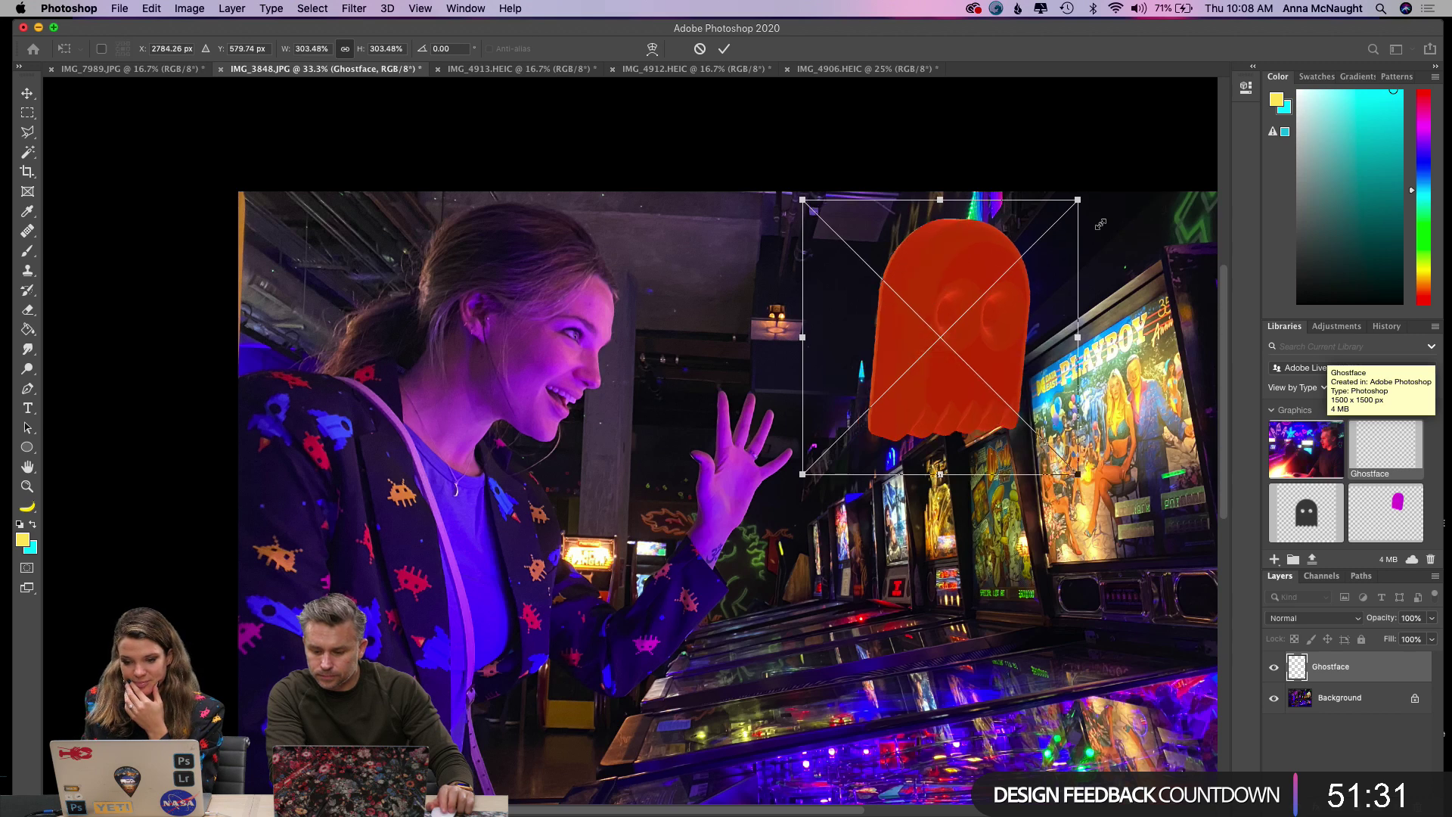
# Flip the placed ghost horizontally to face the woman, enlarge it to about 392% and position it in front of the pinball machines.
pyautogui.click(151, 9)
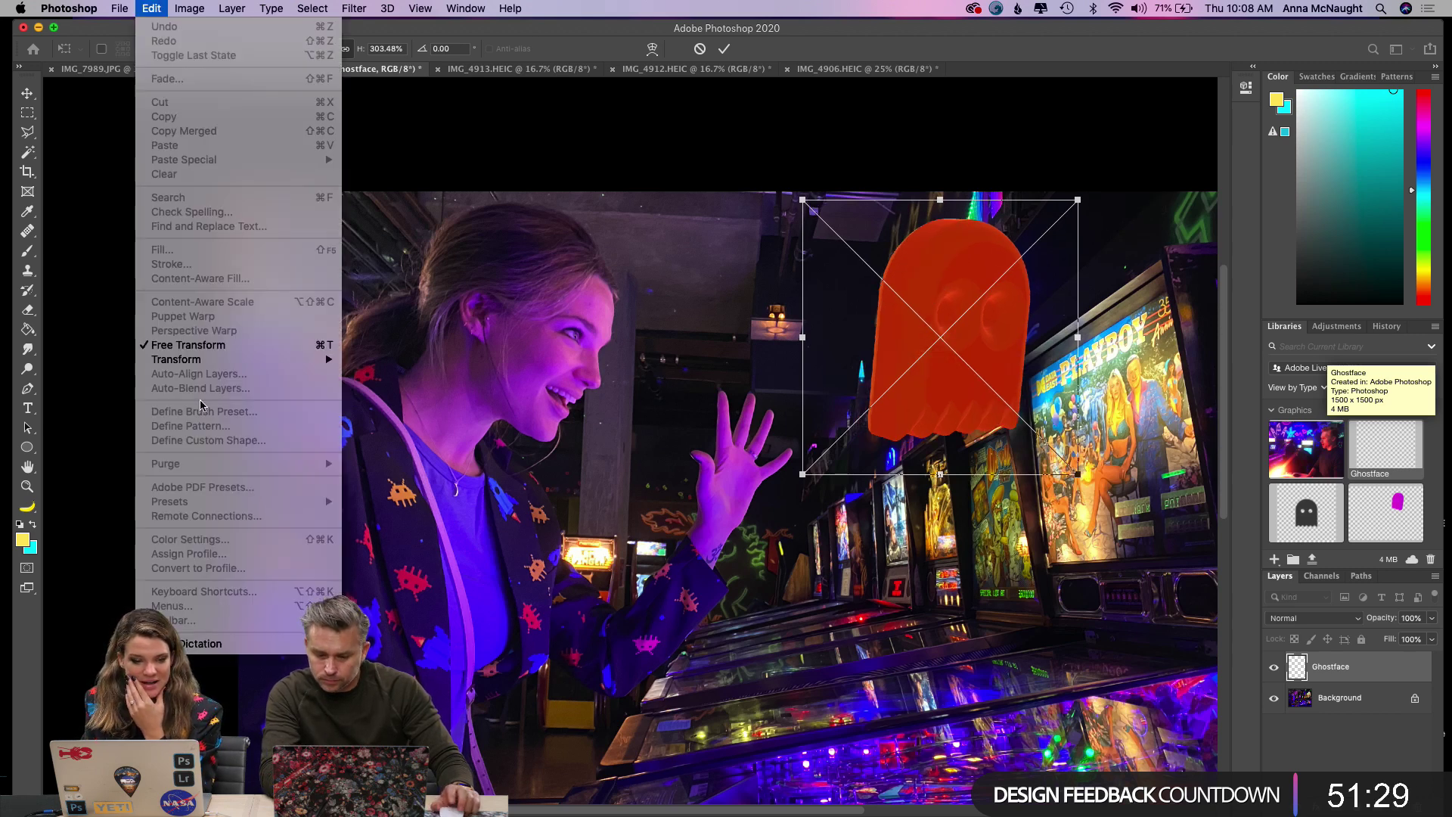
pyautogui.moveTo(205, 362)
pyautogui.click(382, 597)
pyautogui.moveTo(947, 343); pyautogui.dragTo(943, 390)
pyautogui.moveTo(1067, 237); pyautogui.dragTo(1150, 160)
pyautogui.moveTo(1012, 317); pyautogui.dragTo(985, 392)
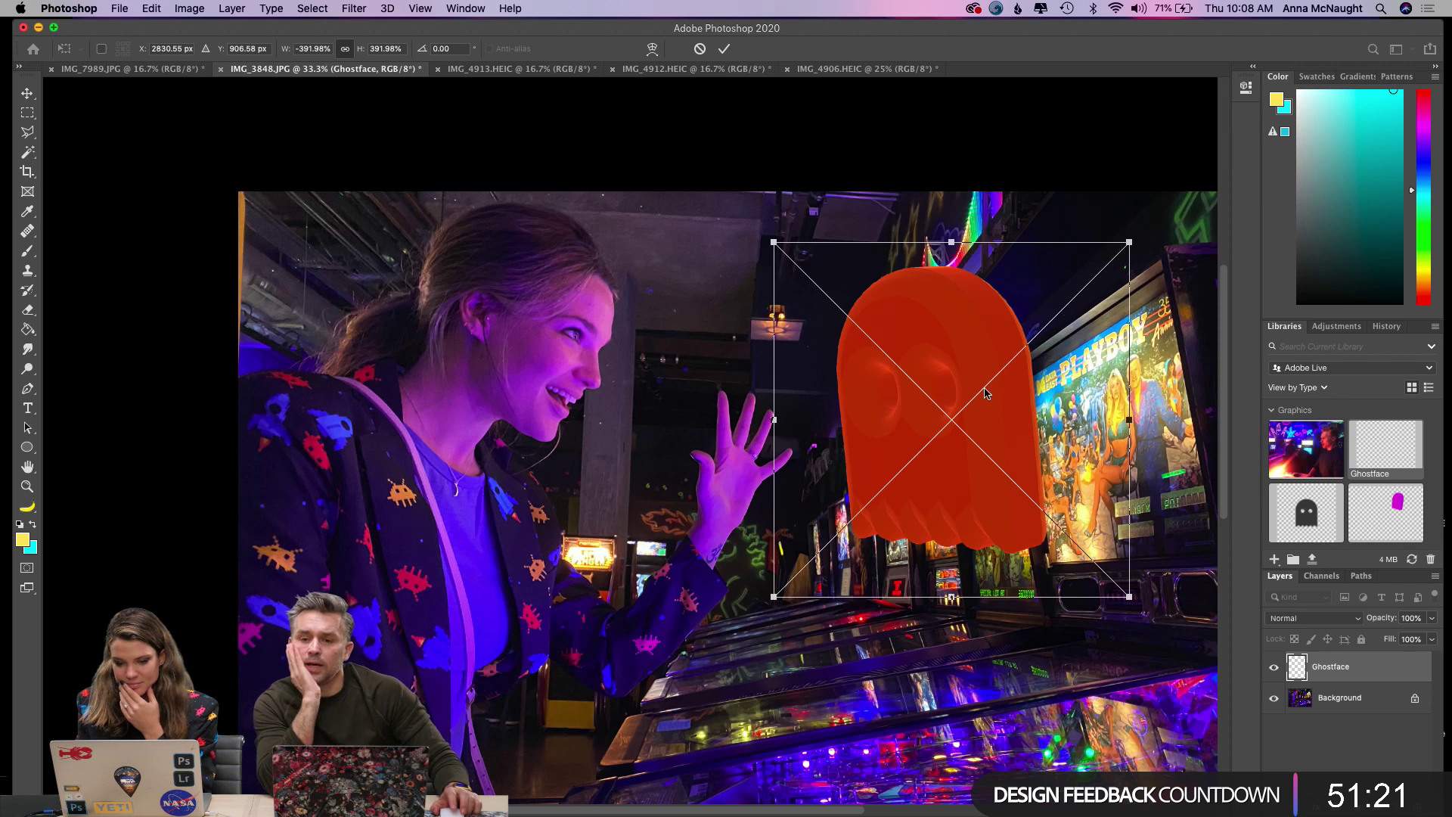
pyautogui.press('Return')
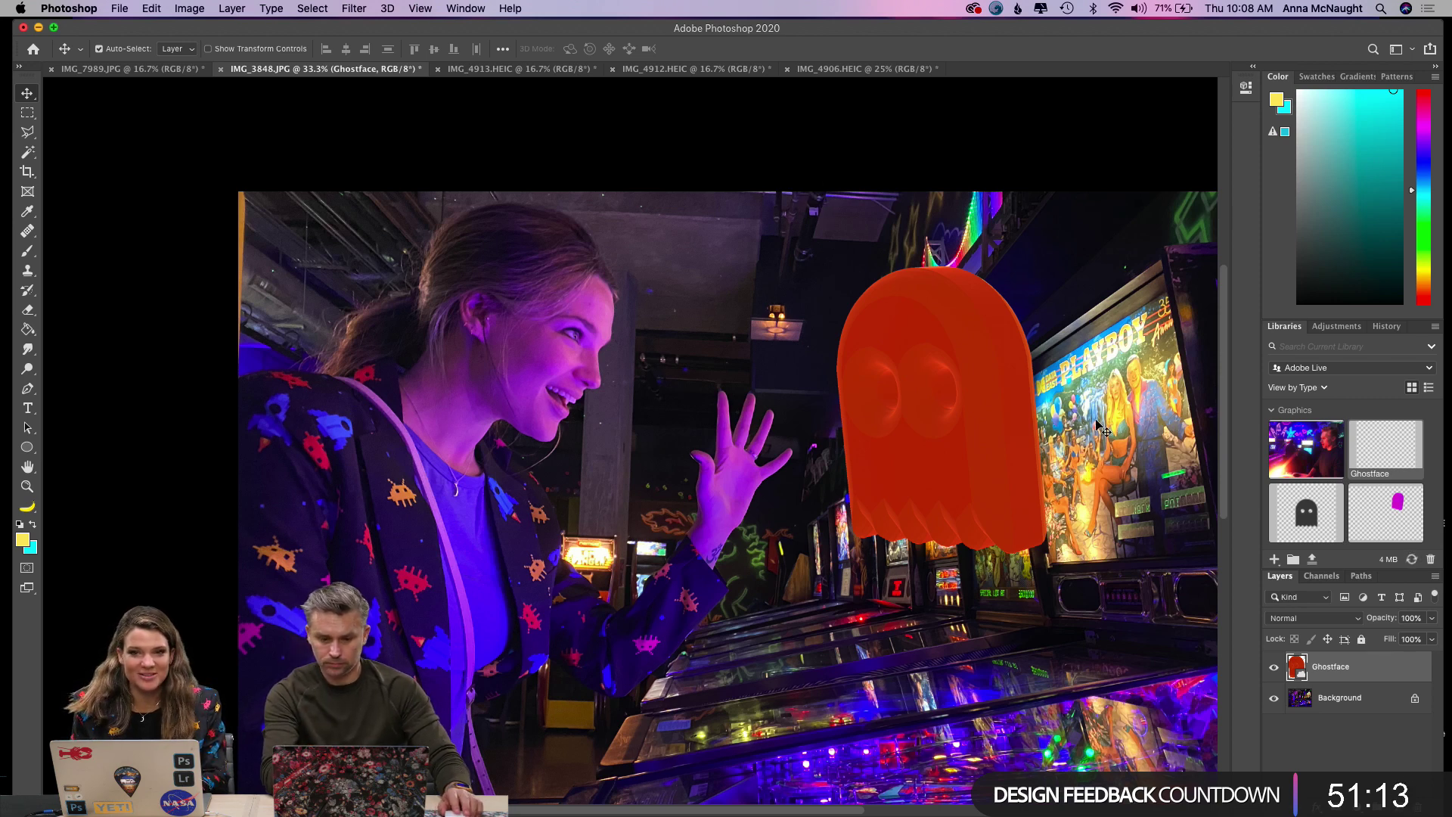
# Enlarge the ghost to about 431% and fine-tune its position between the woman's hand and the pinball machine's backglass.
pyautogui.moveTo(948, 381)
pyautogui.mouseDown()
pyautogui.moveTo(1118, 373)
pyautogui.moveTo(750, 355)
pyautogui.moveTo(1048, 346)
pyautogui.moveTo(885, 404)
pyautogui.moveTo(925, 384)
pyautogui.mouseUp()
pyautogui.press('super+t')
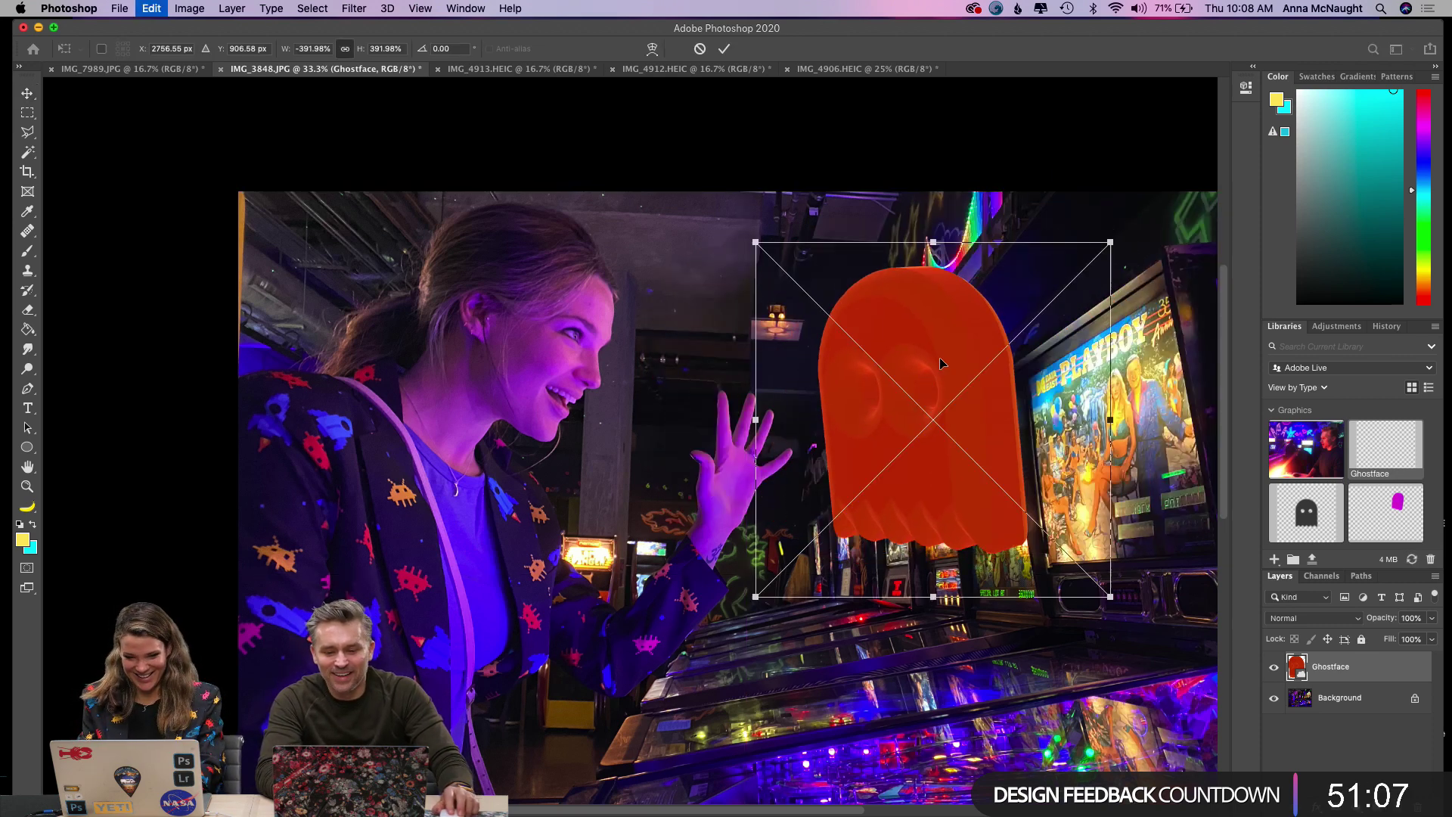
pyautogui.moveTo(1110, 242); pyautogui.dragTo(1151, 201)
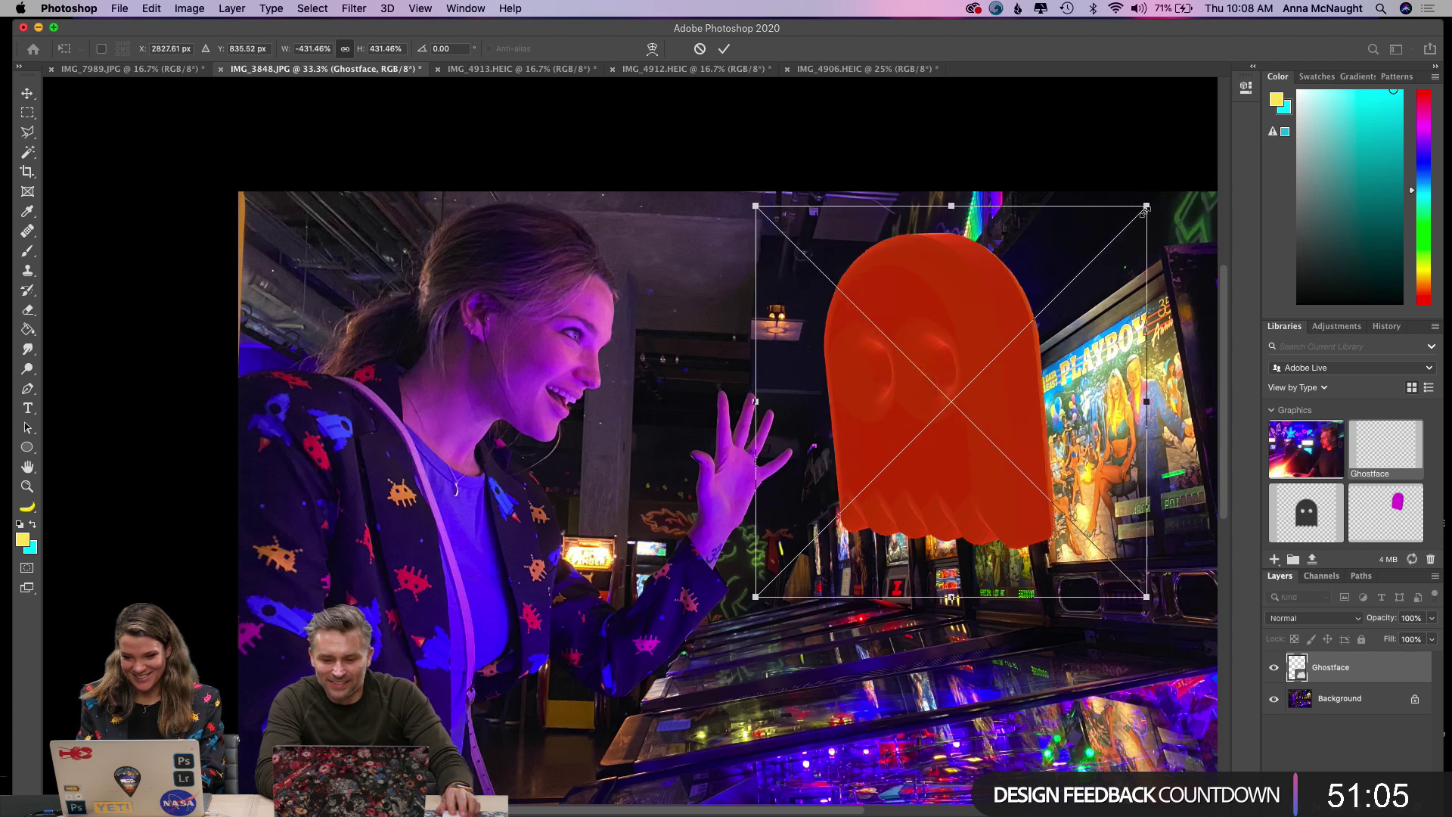
pyautogui.press('Return')
pyautogui.moveTo(929, 424); pyautogui.dragTo(938, 415)
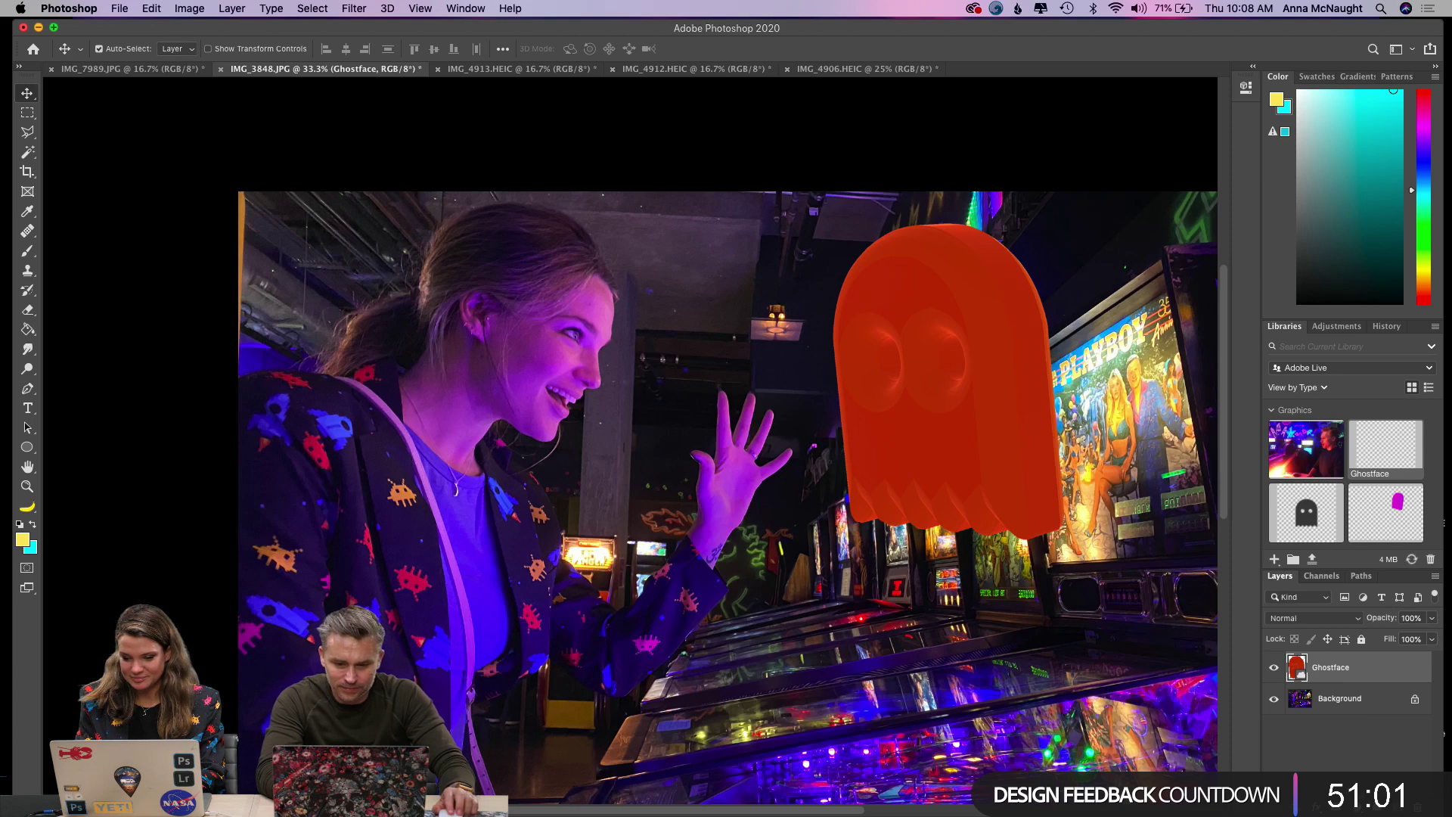
# Brighten the ghost to orange with a Curves adjustment clipped to the Ghostface layer, and move the ghost slightly up.
pyautogui.click(1400, 798)
pyautogui.click(1384, 597)
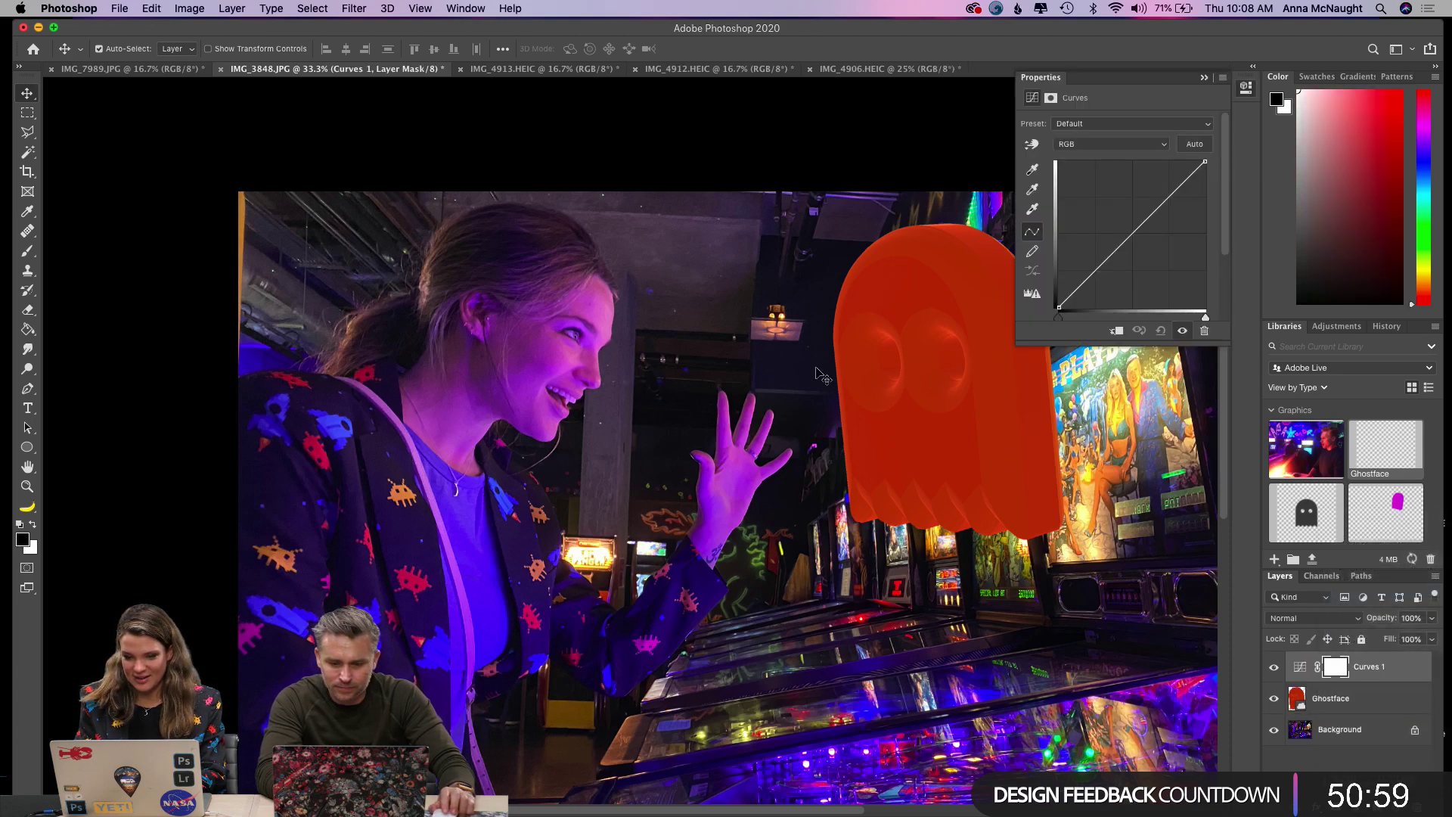
pyautogui.moveTo(1114, 230)
pyautogui.mouseDown()
pyautogui.moveTo(1078, 203)
pyautogui.moveTo(1091, 214)
pyautogui.mouseUp()
pyautogui.click(1117, 330)
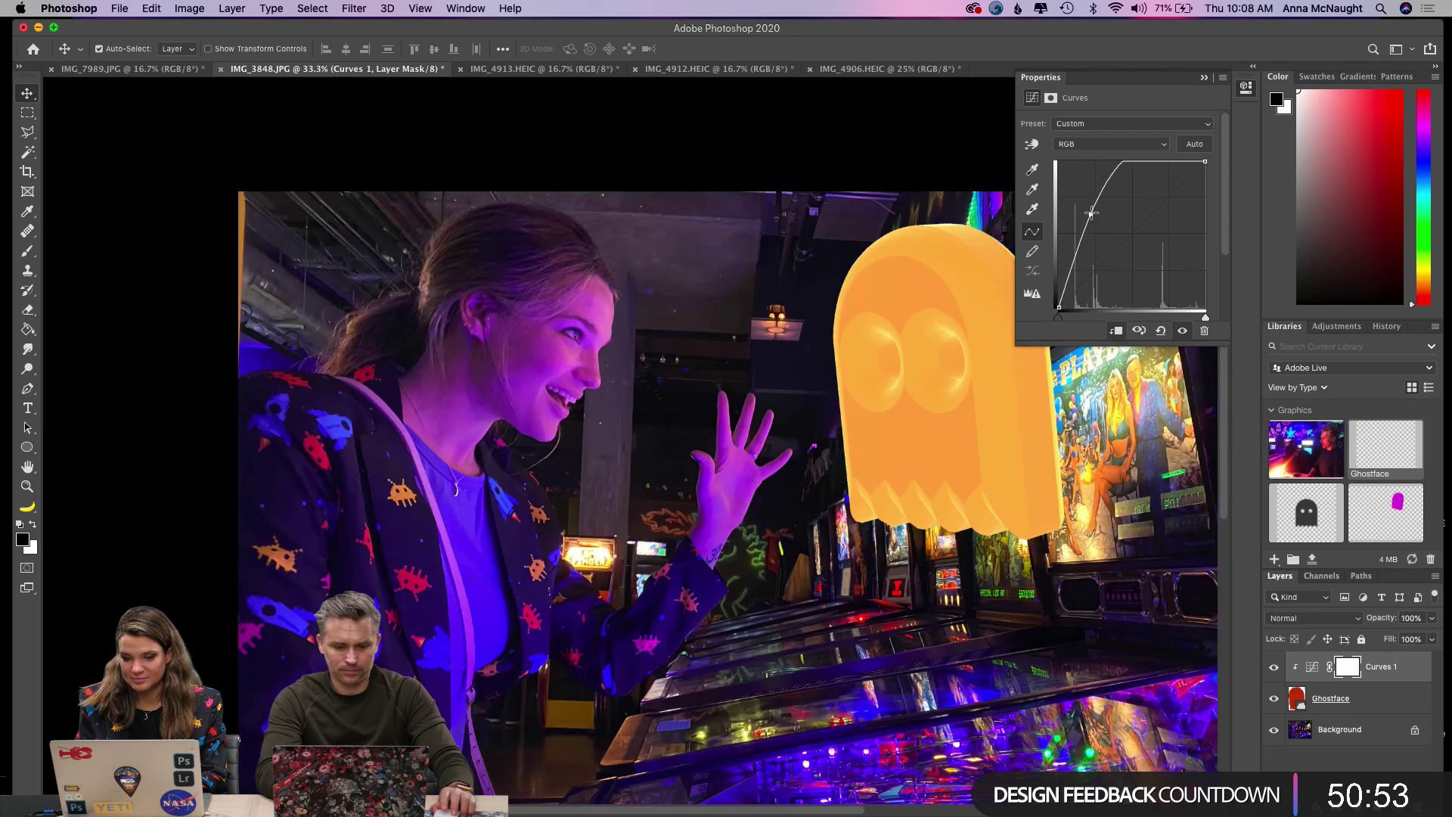
pyautogui.click(1204, 78)
pyautogui.moveTo(968, 338); pyautogui.dragTo(970, 319)
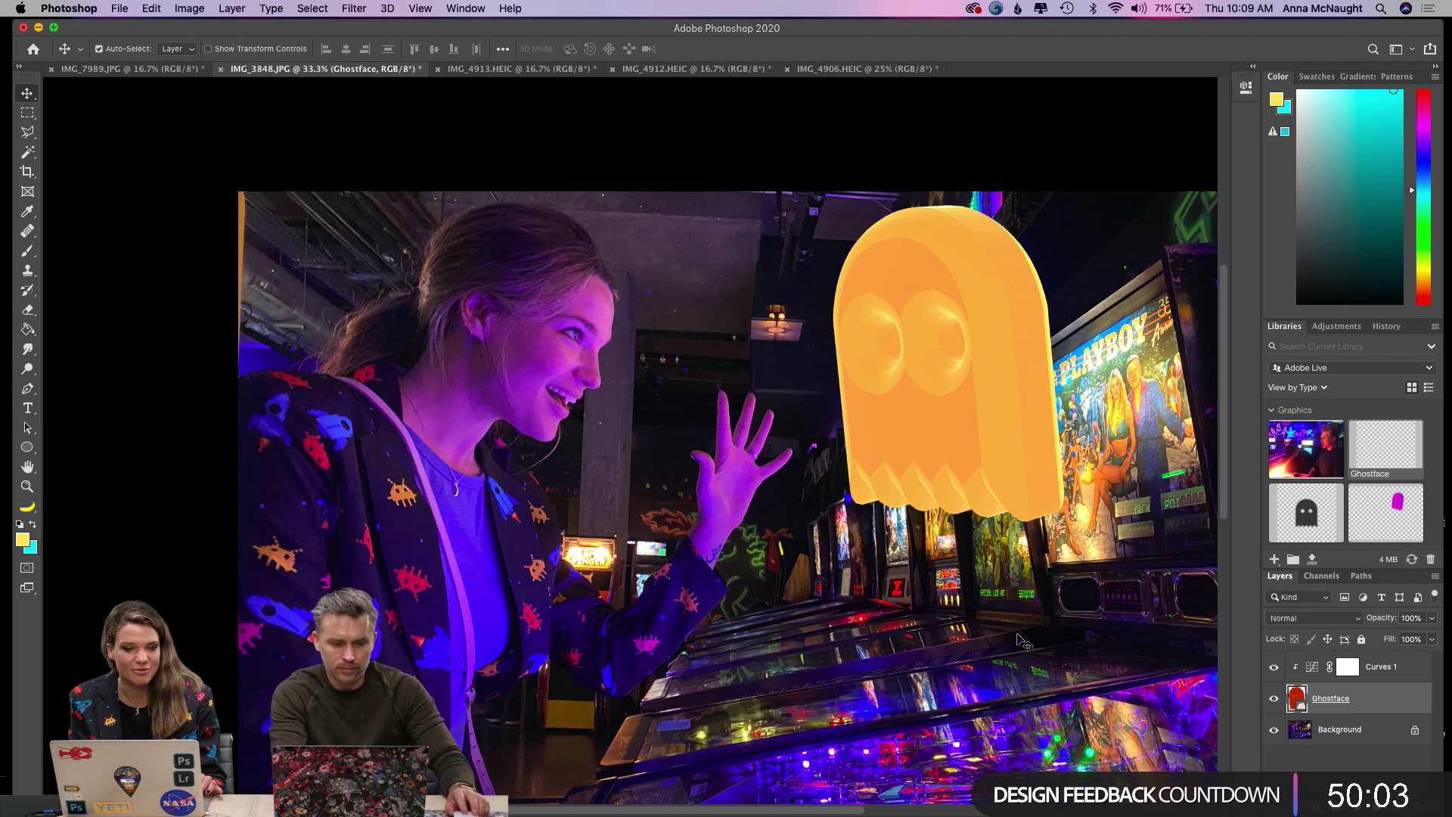
# Return to IMG_4906.HEIC and add a new empty layer above Layer 1.
pyautogui.click(860, 72)
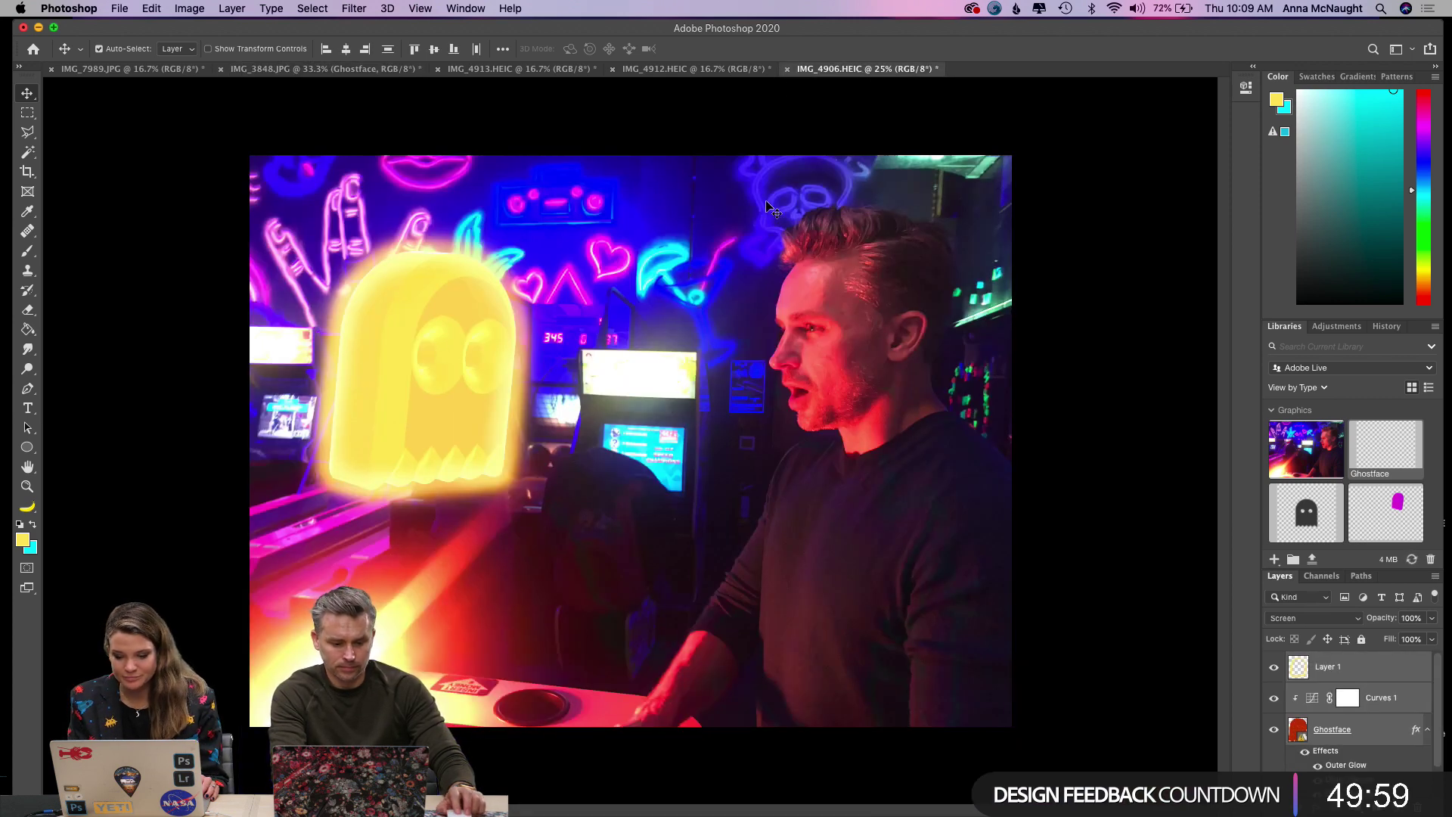
pyautogui.click(1354, 666)
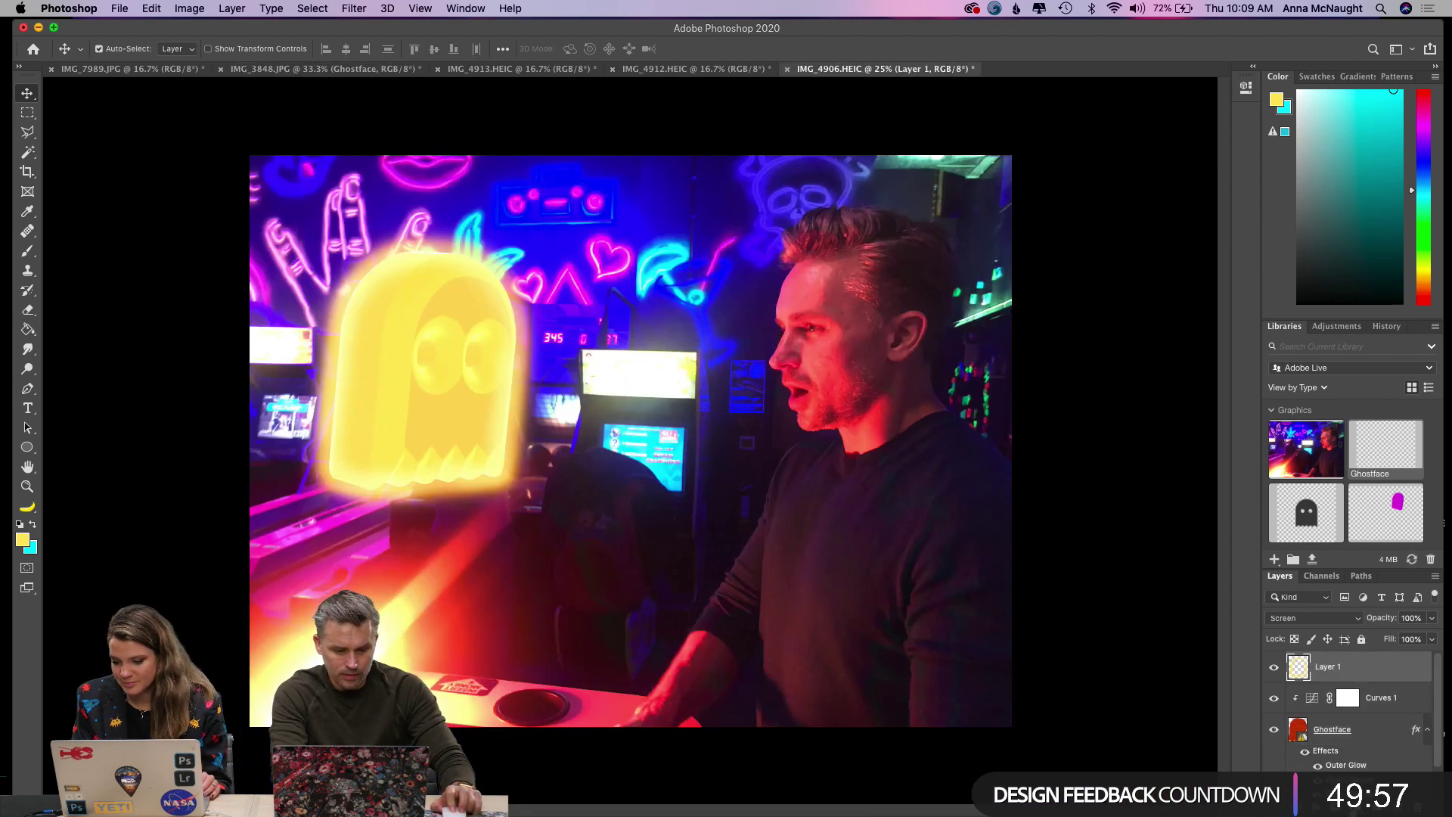
pyautogui.press('super+shift+alt+n')
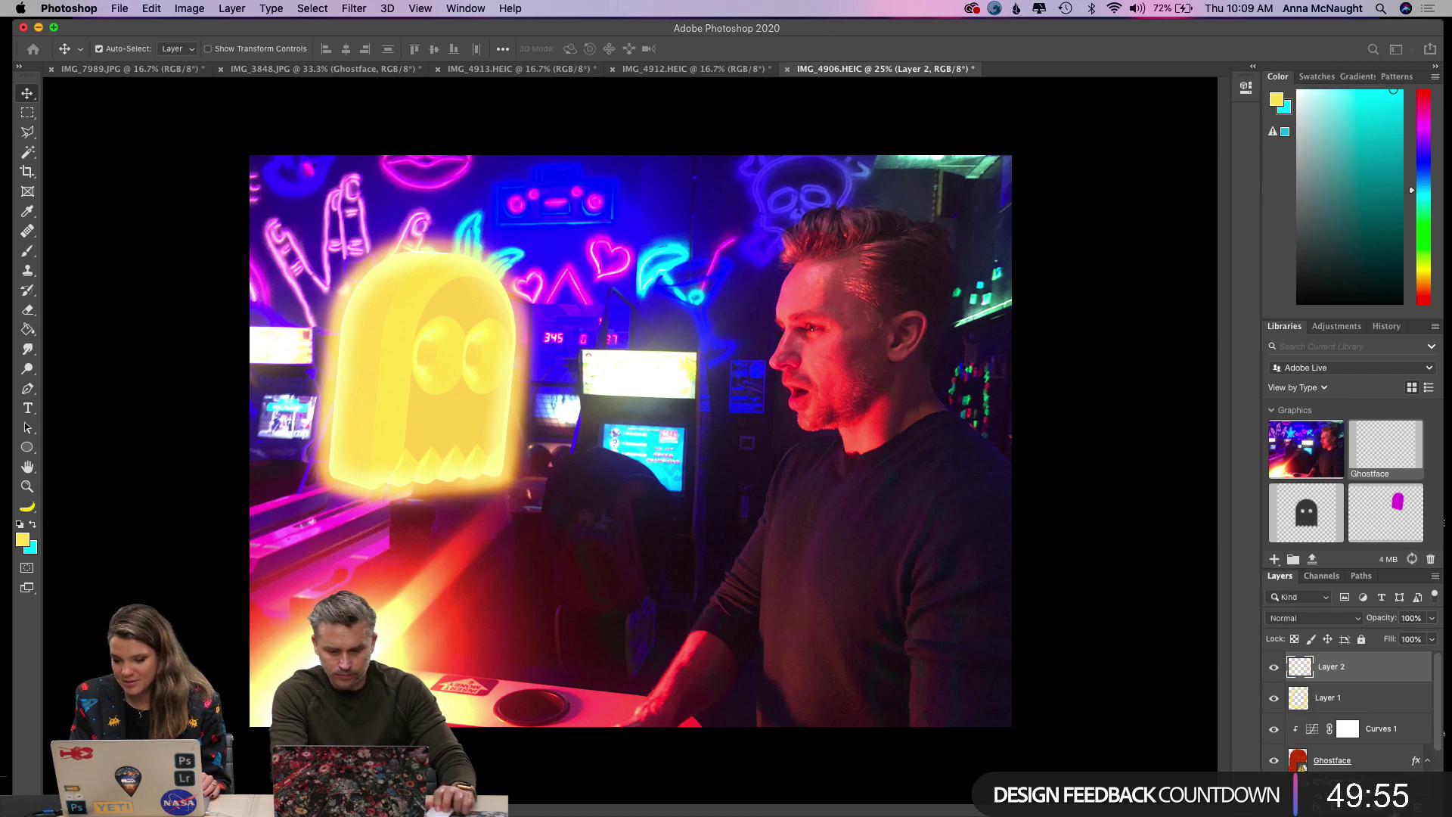
# Set Layer 2's blend mode to Color Dodge and turn off Transparency Shapes Layer in its blending options.
pyautogui.click(1358, 619)
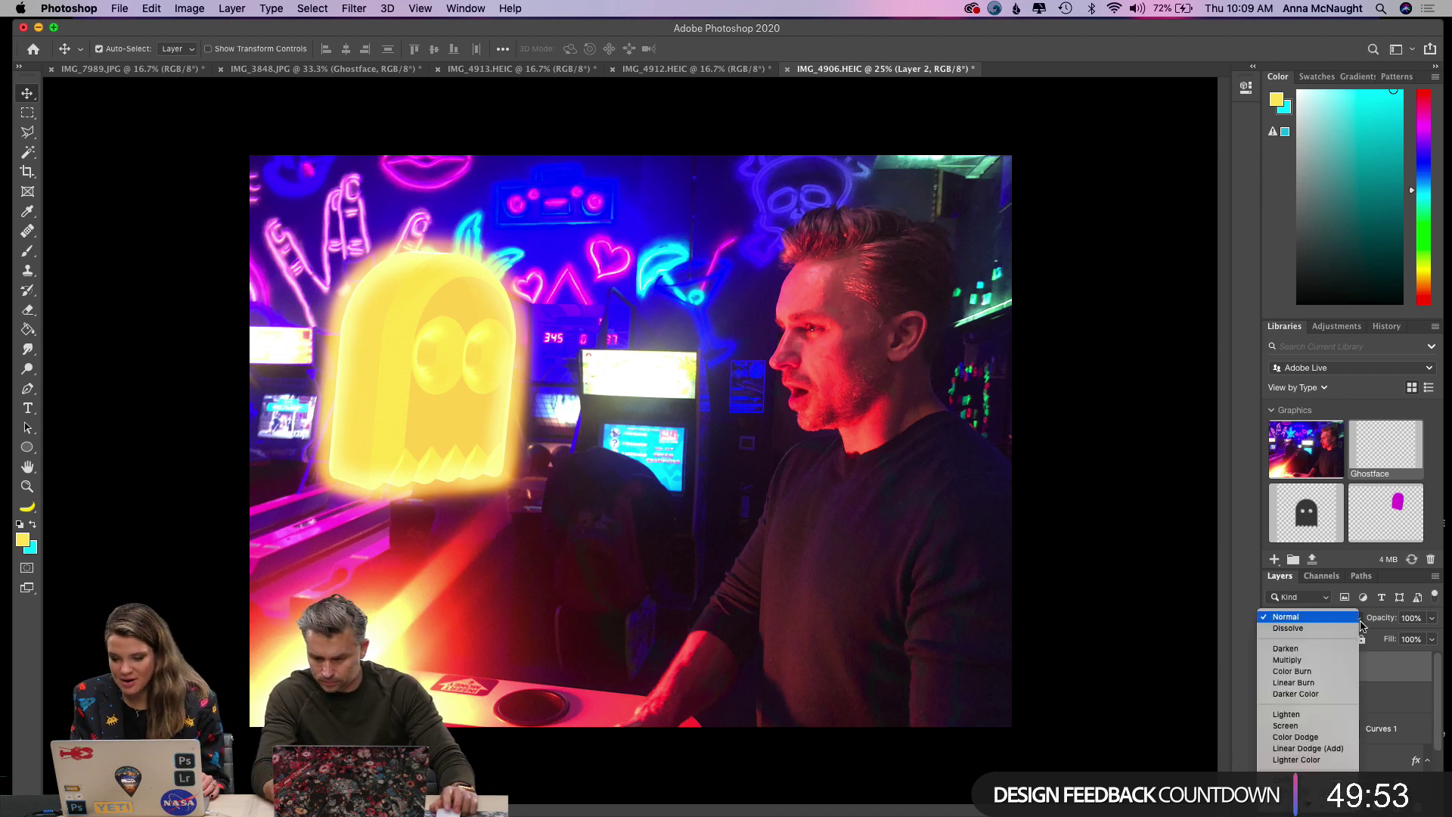
pyautogui.click(1332, 737)
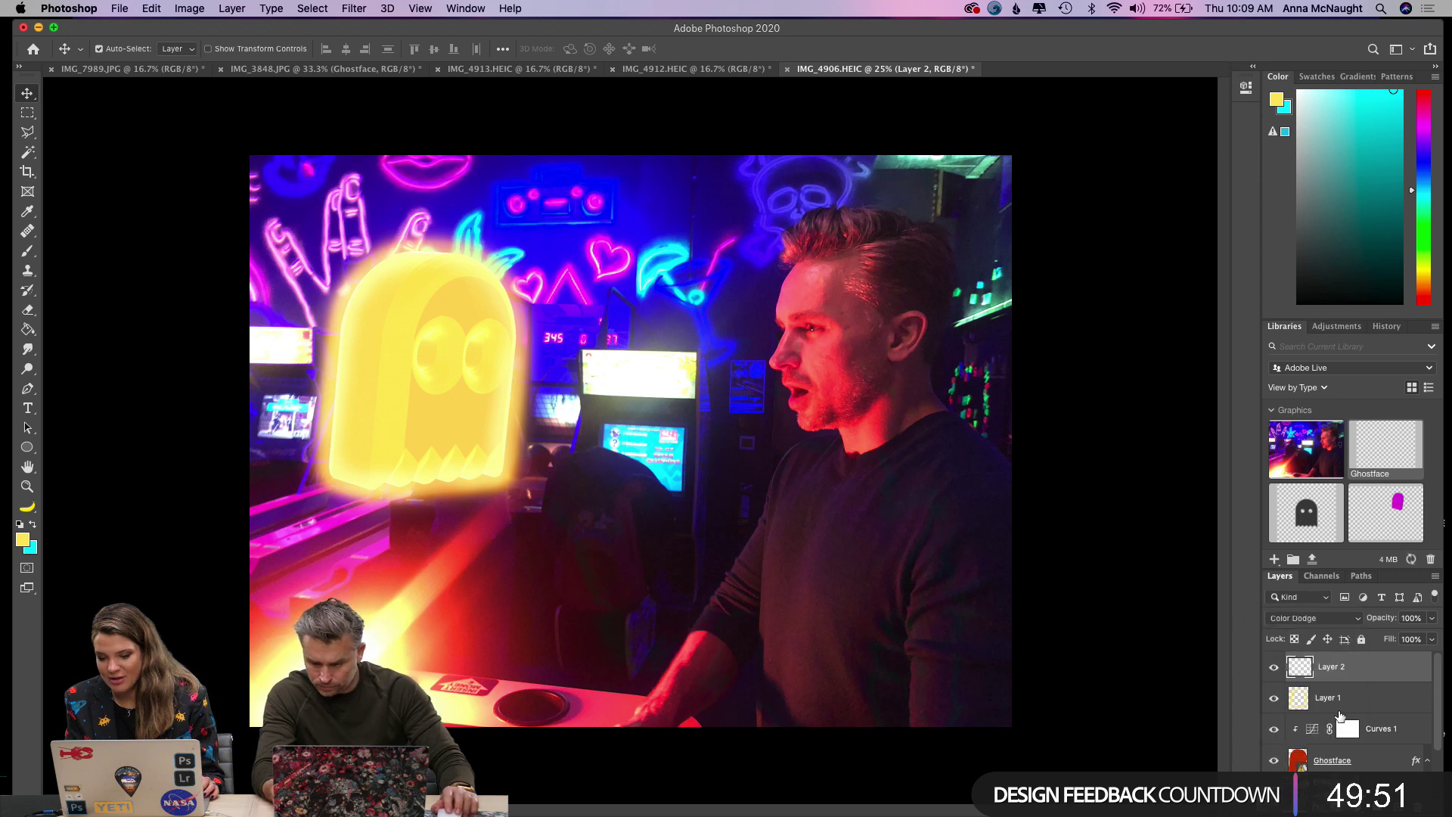
pyautogui.doubleClick(1375, 675)
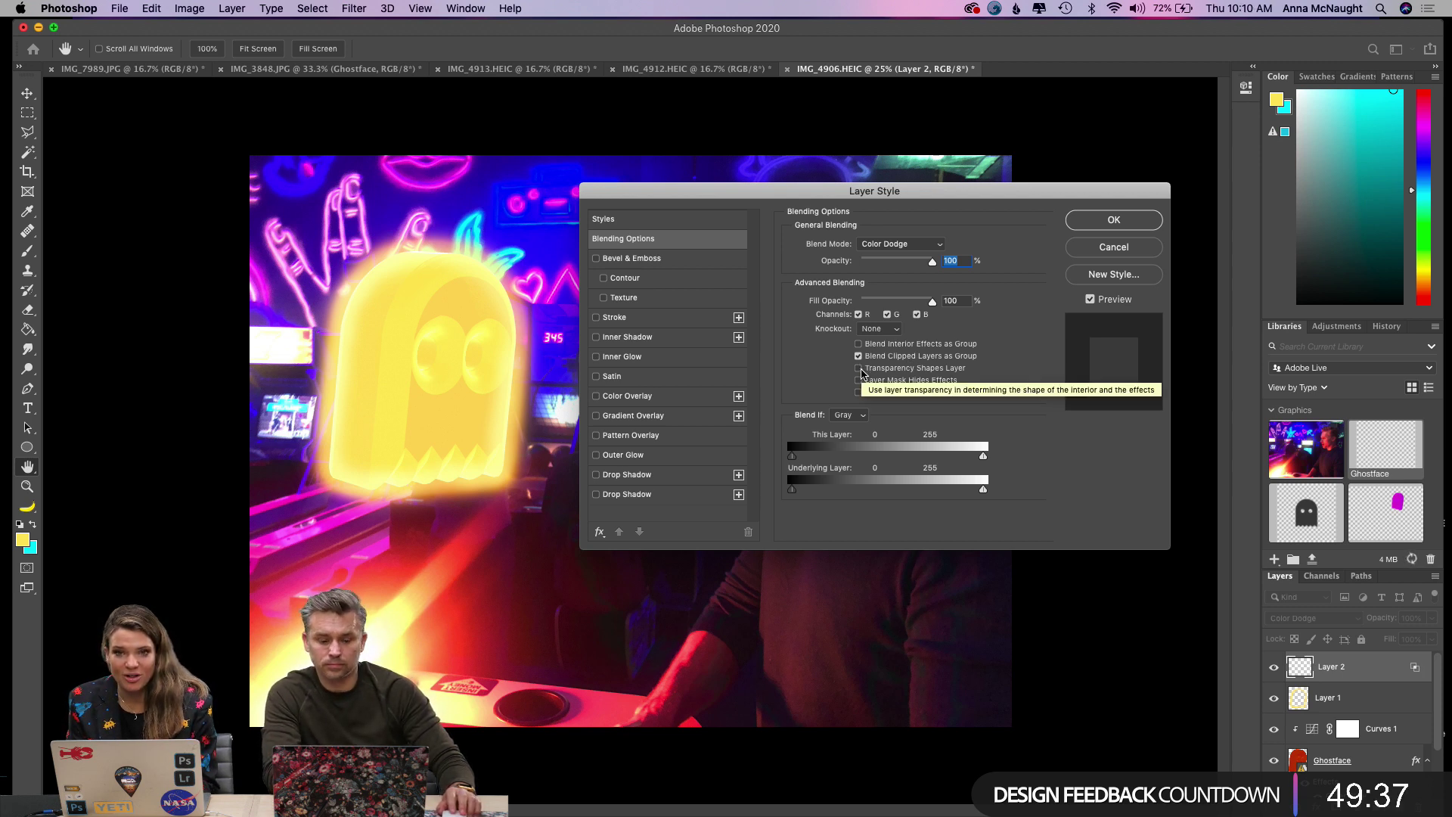
pyautogui.click(1090, 225)
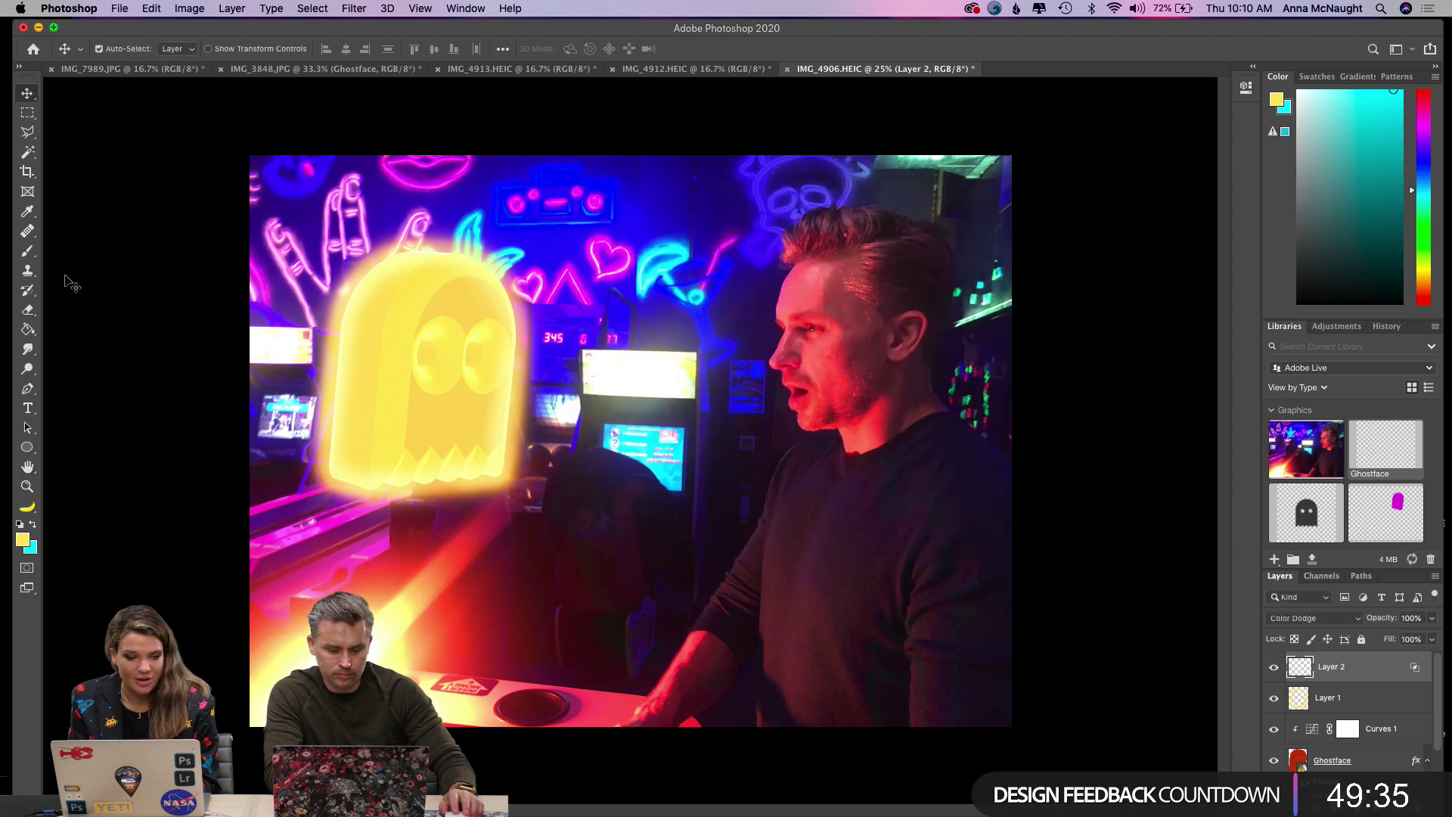
# Try painting broad glow strokes over and beside the ghost with a 600 px brush at 18% flow, undoing each stroke.
pyautogui.click(27, 251)
pyautogui.press(']')
pyautogui.press(']')
pyautogui.press(']')
pyautogui.press(']')
pyautogui.press(']')
pyautogui.press(']')
pyautogui.moveTo(368, 300)
pyautogui.mouseDown()
pyautogui.moveTo(634, 252)
pyautogui.moveTo(404, 376)
pyautogui.moveTo(662, 275)
pyautogui.moveTo(406, 424)
pyautogui.moveTo(424, 408)
pyautogui.moveTo(542, 424)
pyautogui.moveTo(304, 608)
pyautogui.moveTo(470, 600)
pyautogui.mouseUp()
pyautogui.press('super+z')
pyautogui.moveTo(499, 526)
pyautogui.mouseDown()
pyautogui.moveTo(487, 502)
pyautogui.moveTo(537, 351)
pyautogui.mouseUp()
pyautogui.press('super+z')
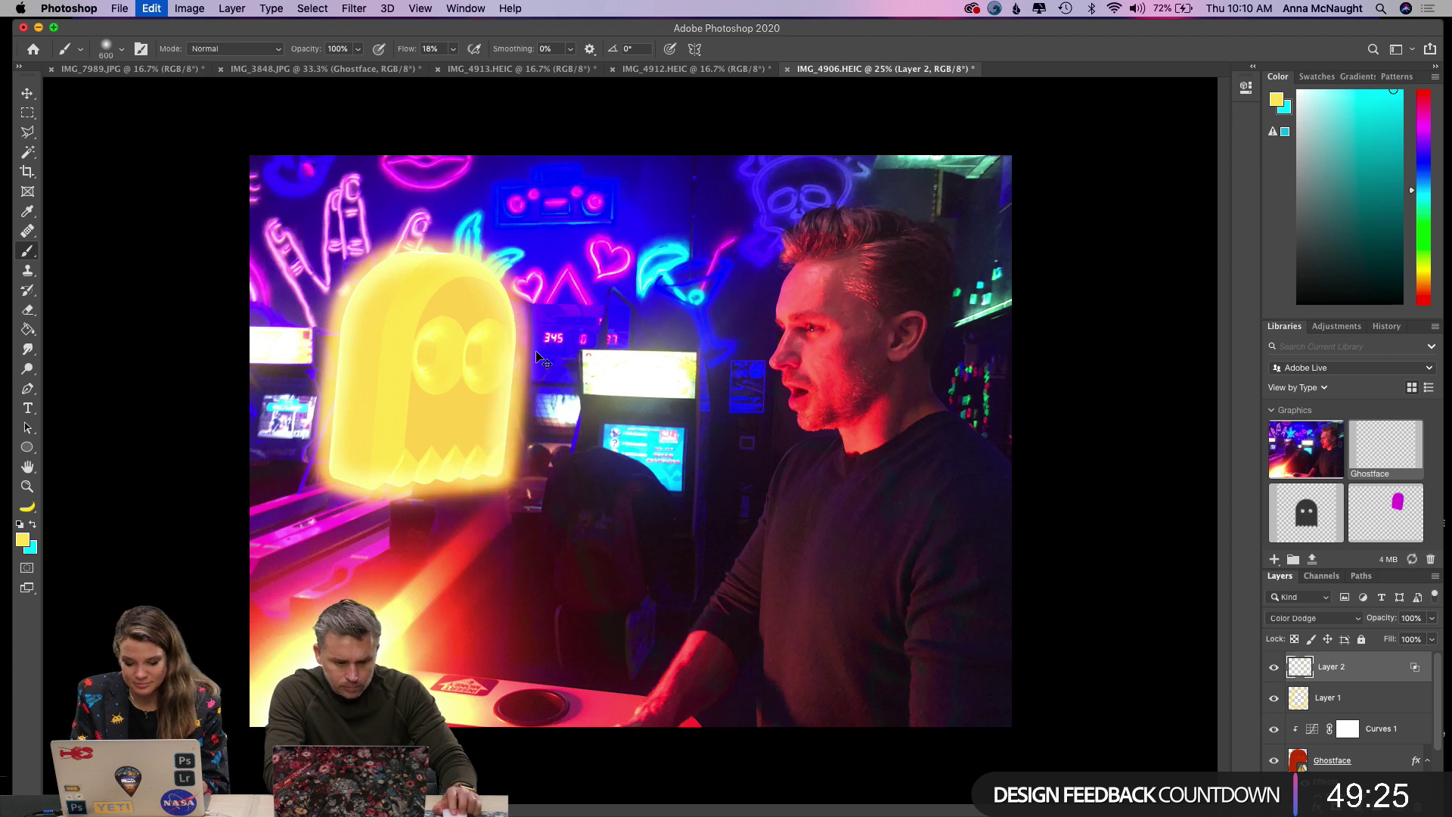
# Paint a softer glow around the ghost on Layer 2 at 5% flow, enlarge the brush to 700 px and undo the last stroke.
pyautogui.press('super+equal')
pyautogui.press('[')
pyautogui.press('[')
pyautogui.press('[')
pyautogui.press('[')
pyautogui.click(453, 48)
pyautogui.moveTo(453, 68); pyautogui.dragTo(445, 68)
pyautogui.moveTo(437, 217)
pyautogui.mouseDown()
pyautogui.moveTo(470, 254)
pyautogui.moveTo(476, 326)
pyautogui.moveTo(456, 498)
pyautogui.moveTo(363, 516)
pyautogui.moveTo(312, 507)
pyautogui.moveTo(420, 499)
pyautogui.moveTo(257, 494)
pyautogui.moveTo(236, 284)
pyautogui.moveTo(293, 201)
pyautogui.moveTo(346, 183)
pyautogui.moveTo(422, 198)
pyautogui.moveTo(457, 242)
pyautogui.moveTo(486, 442)
pyautogui.moveTo(450, 519)
pyautogui.moveTo(322, 544)
pyautogui.moveTo(248, 513)
pyautogui.moveTo(405, 486)
pyautogui.mouseUp()
pyautogui.press(']')
pyautogui.press(']')
pyautogui.press(']')
pyautogui.press(']')
pyautogui.press(']')
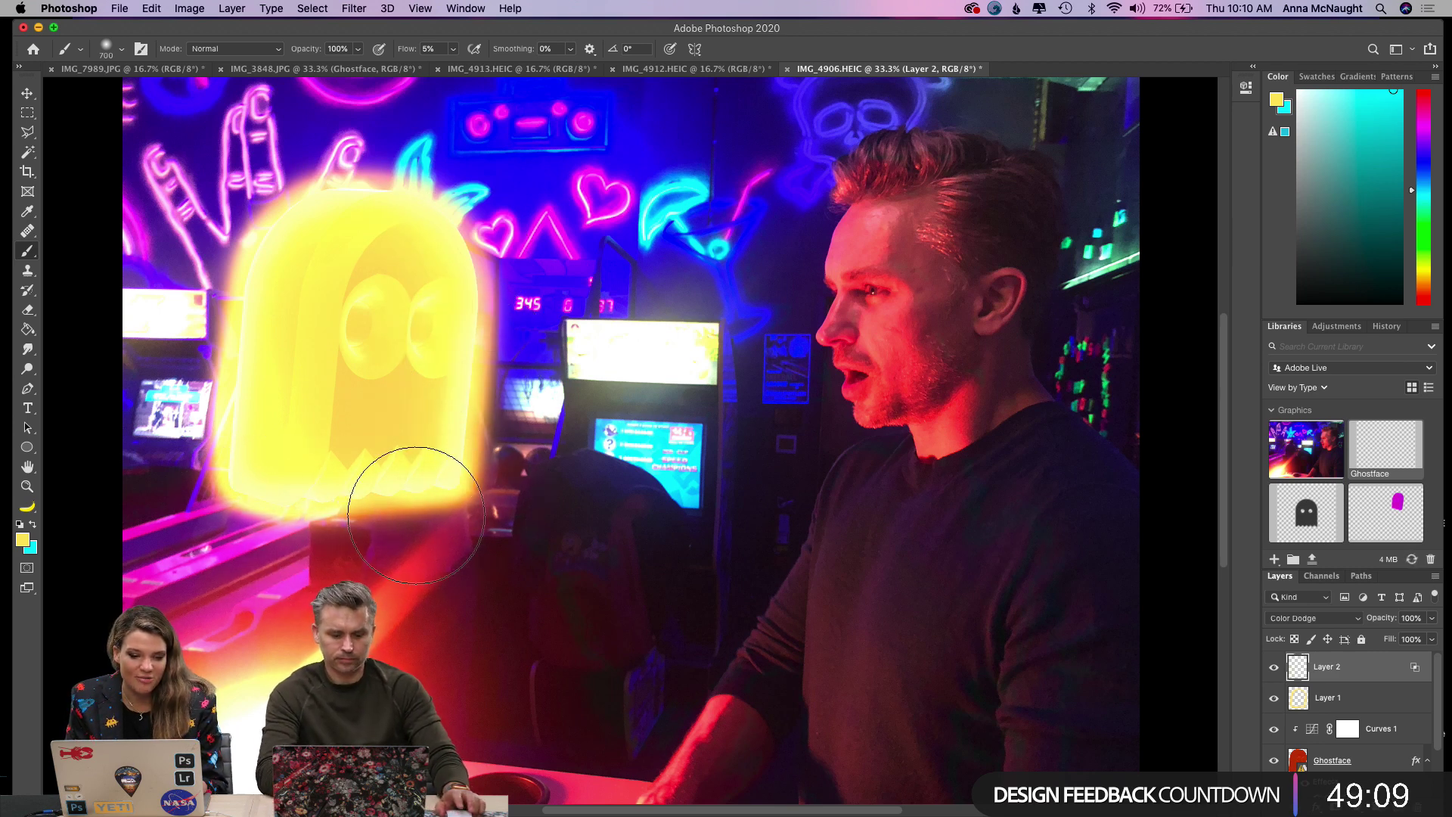
pyautogui.press('super+z')
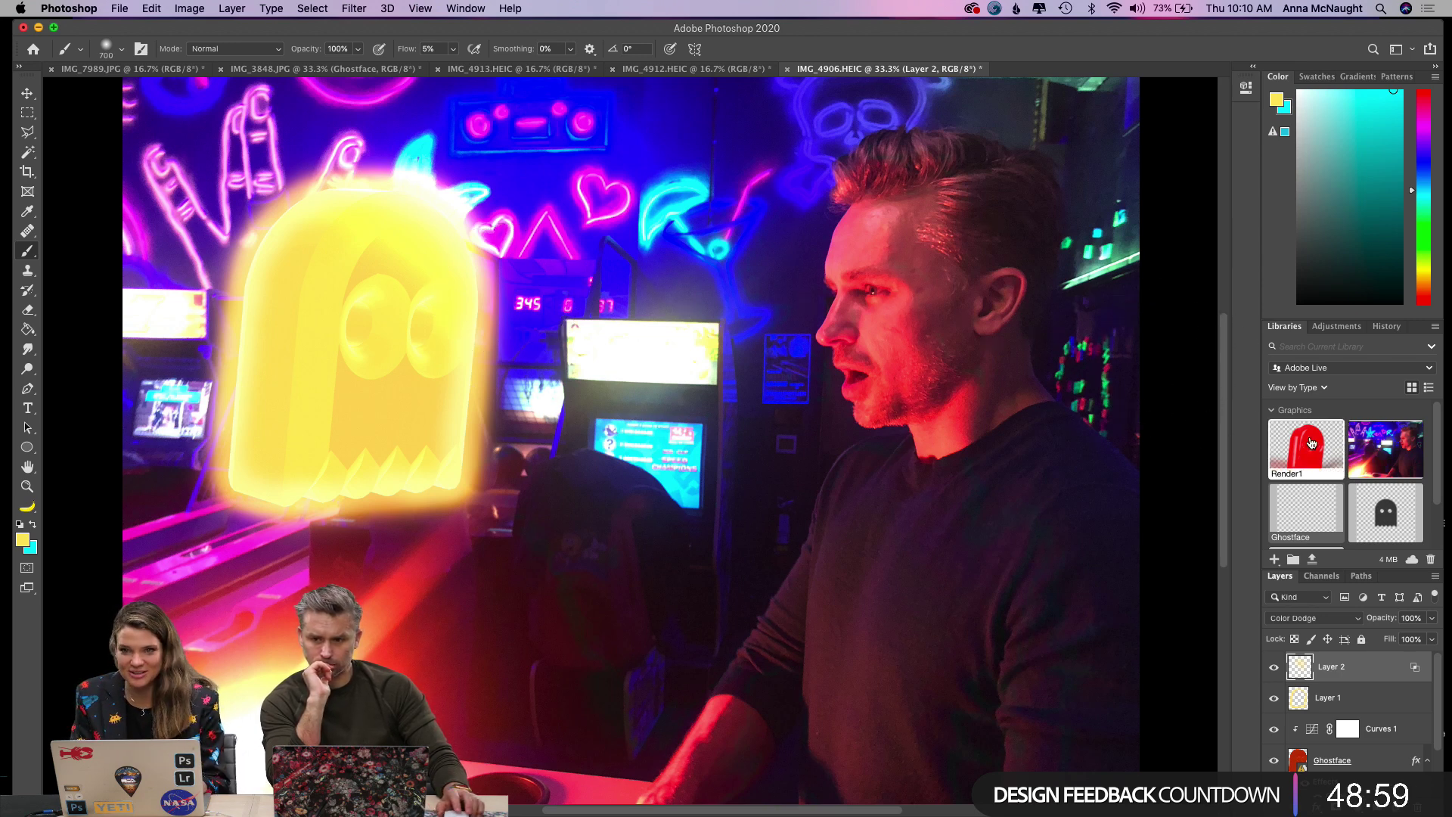
# Open the contents of the Ghostface smart object to inspect the source of the linked 3D ghost.
pyautogui.moveTo(1315, 460)
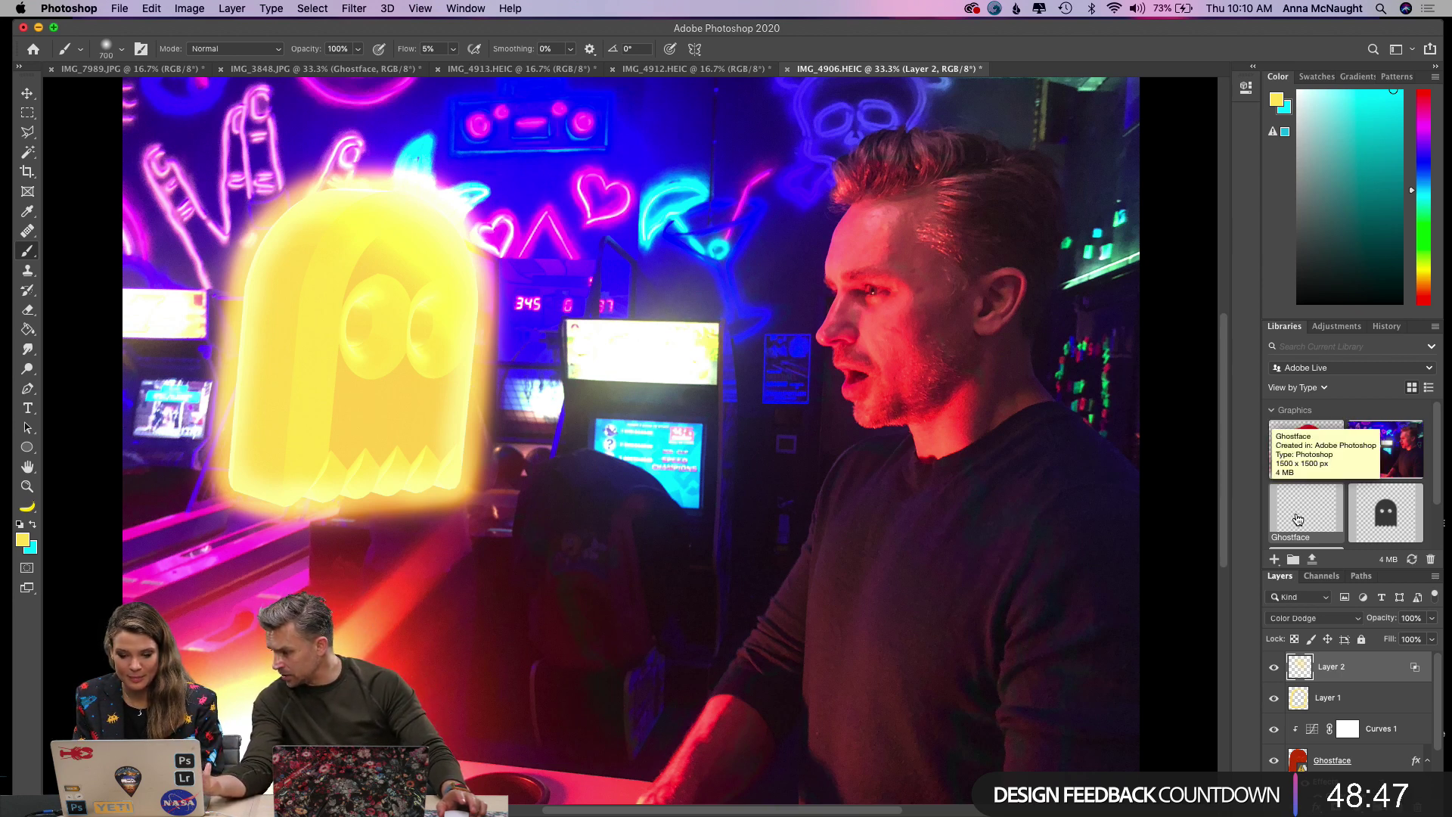
pyautogui.scroll(-2, 1367, 702)
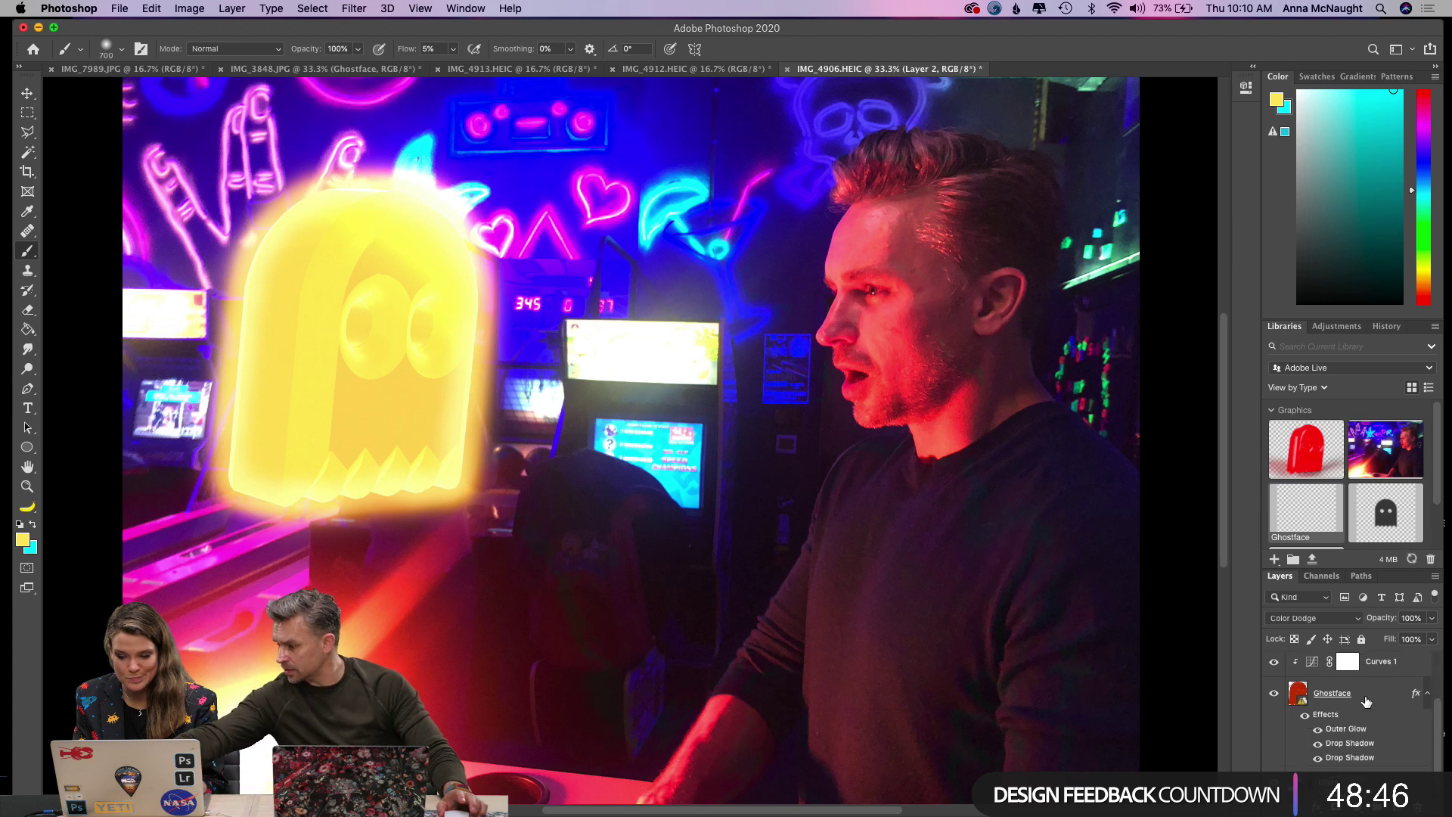
pyautogui.click(1306, 709)
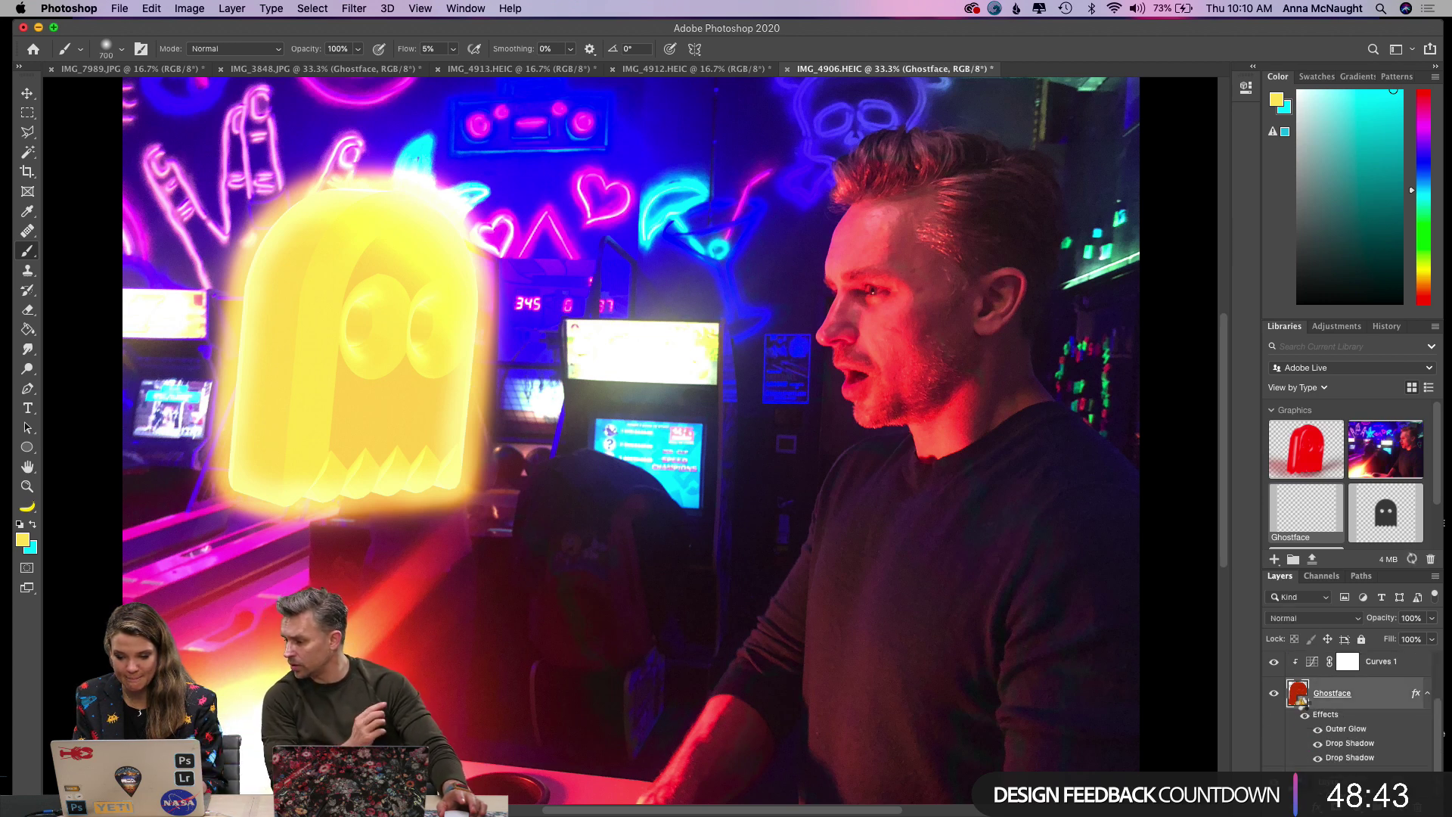
pyautogui.doubleClick(1304, 706)
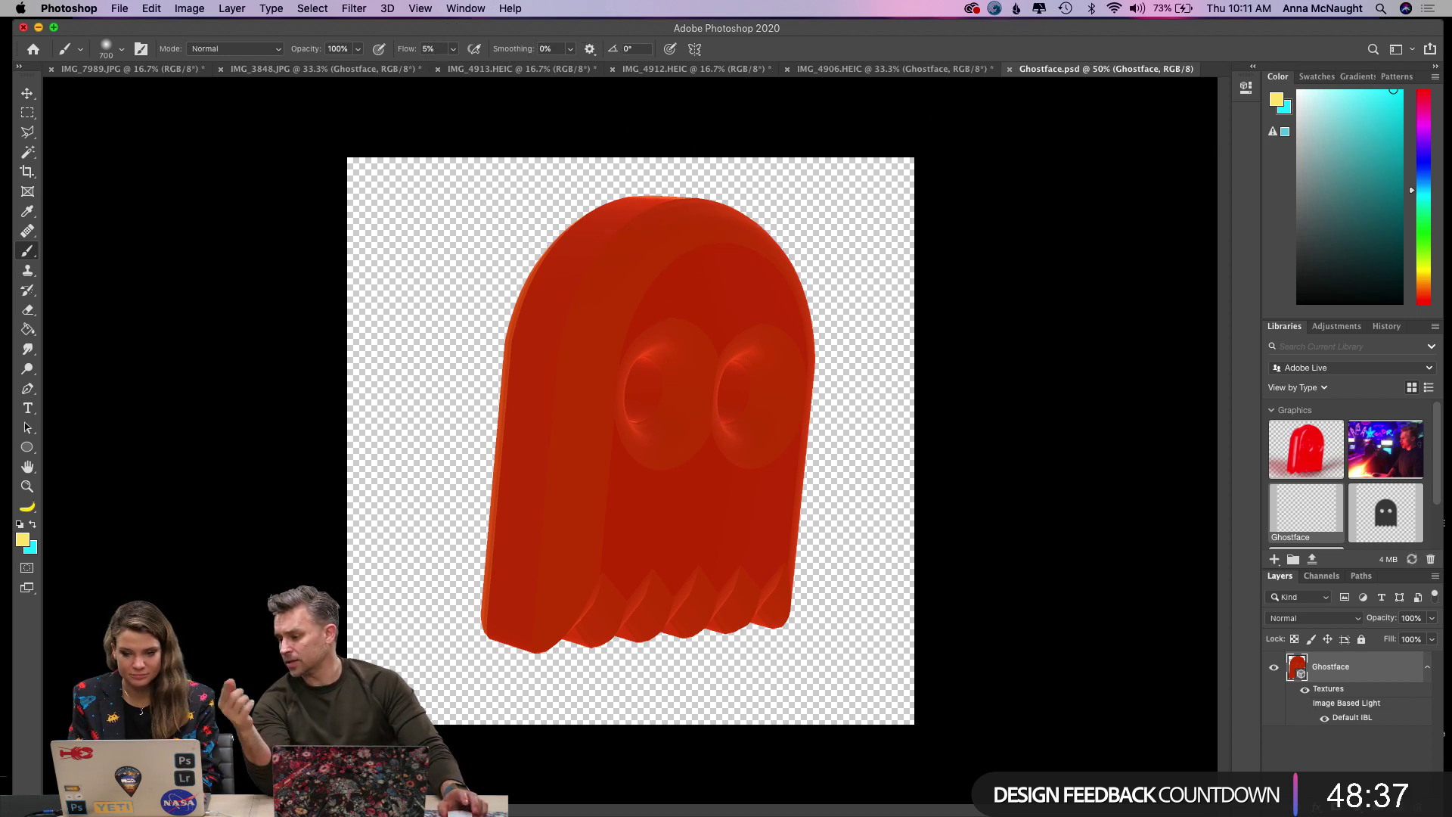
# Update the modified content of the linked Ghostface layer in IMG_4906.HEIC.
pyautogui.click(838, 69)
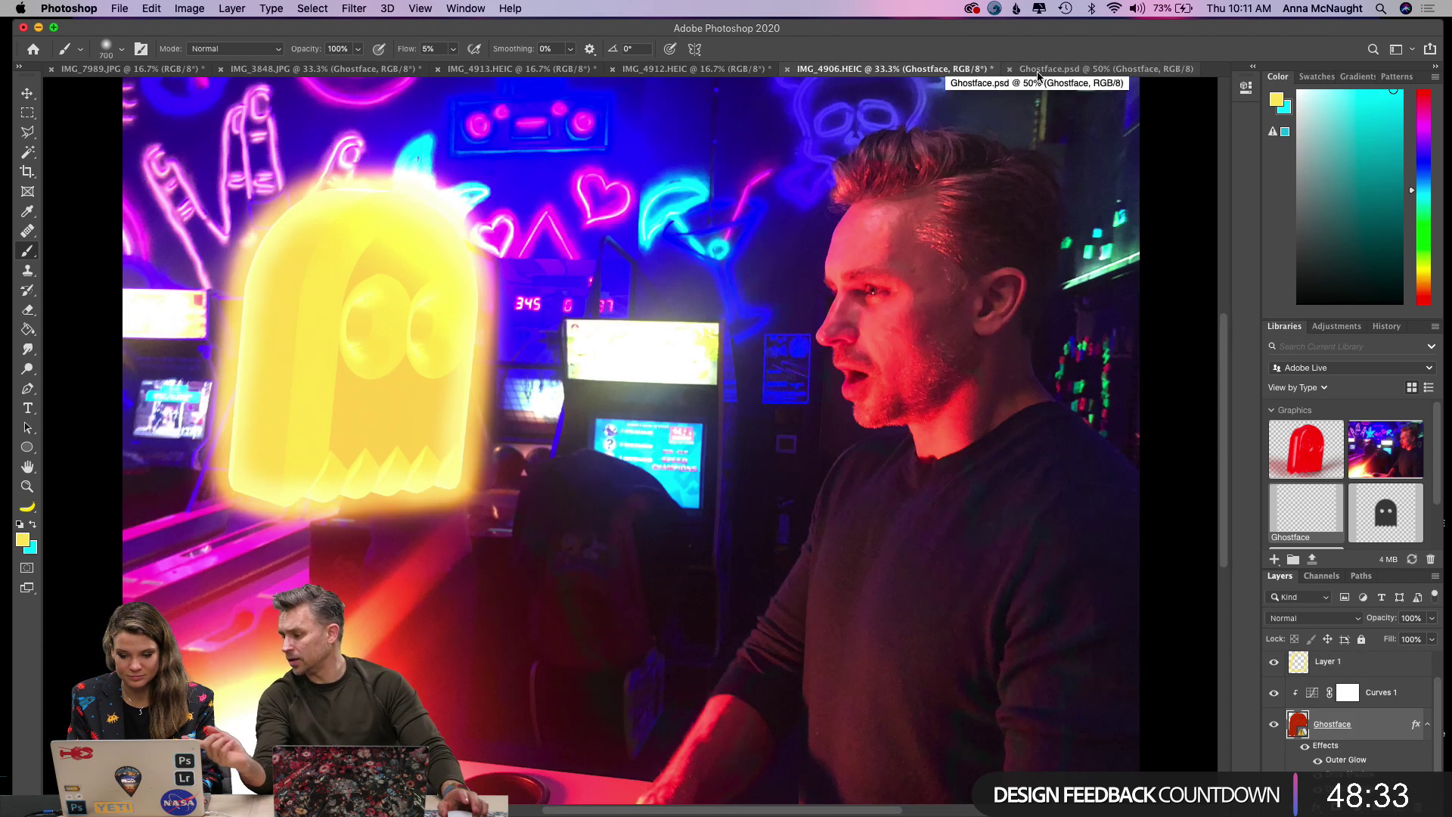
pyautogui.rightClick(1373, 735)
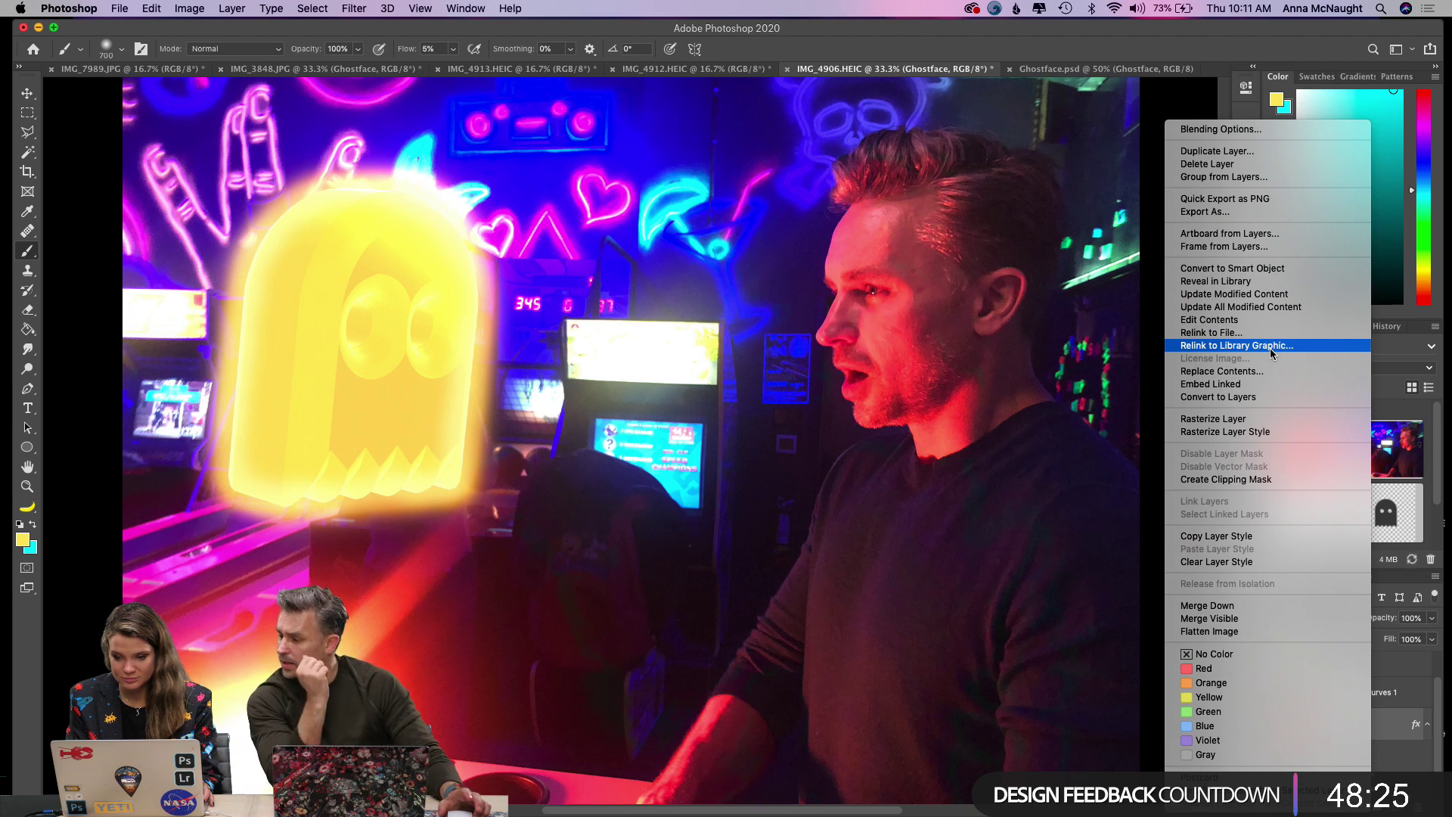
pyautogui.click(1267, 294)
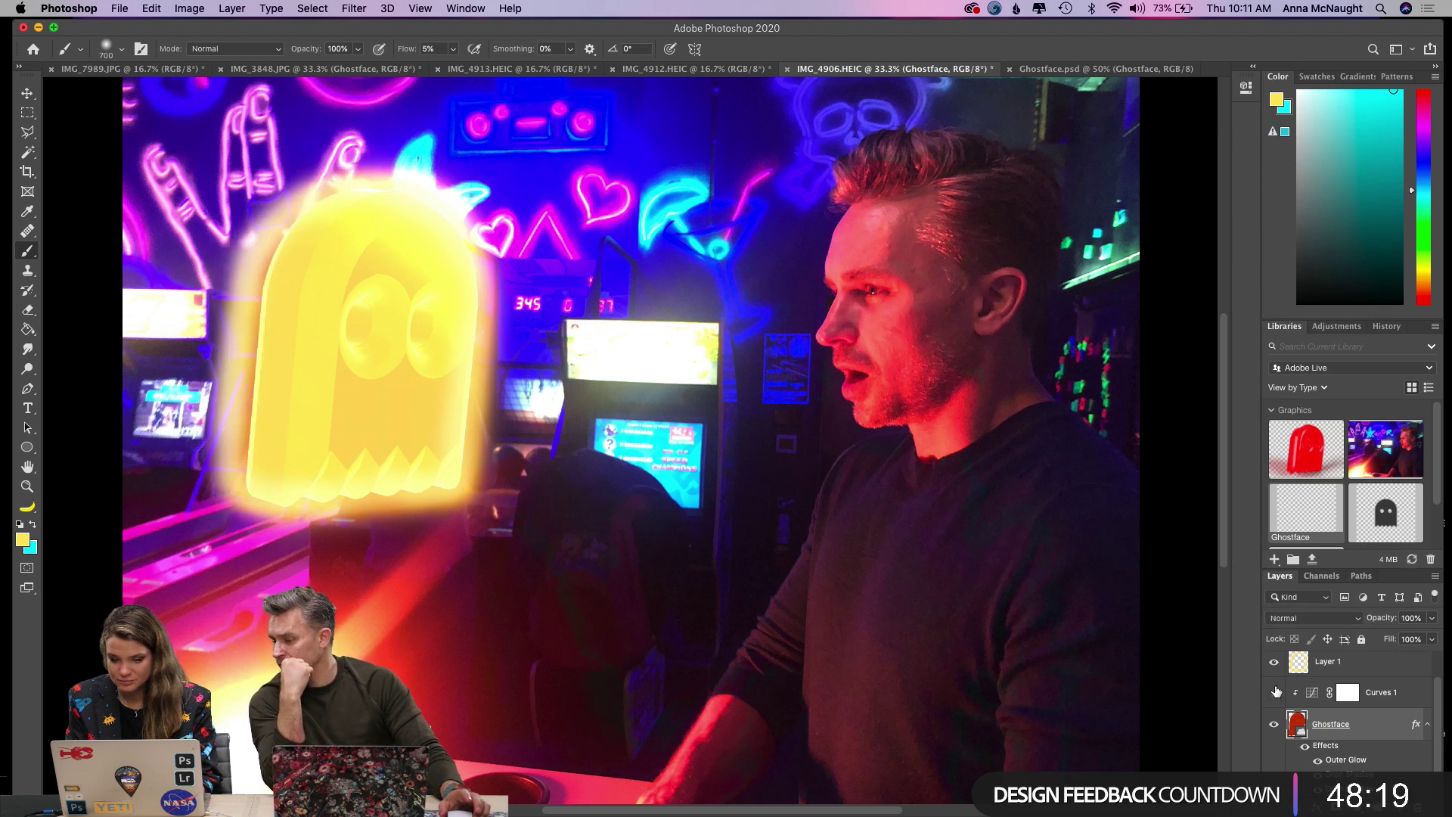
# Hide Curves 1 and Layer 1 briefly and show them again to compare the ghost's look without them.
pyautogui.moveTo(1276, 693); pyautogui.dragTo(1276, 670)
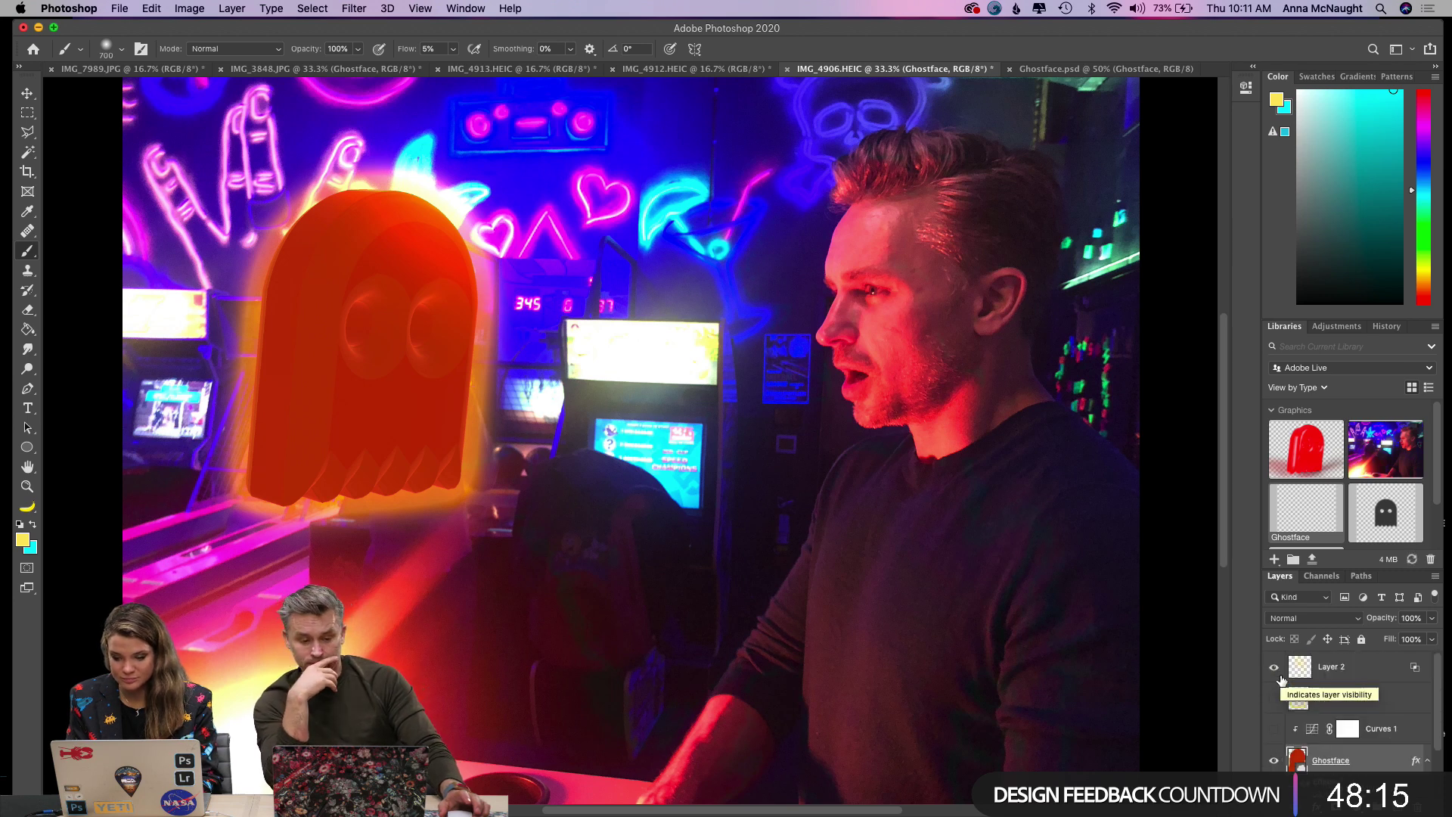
pyautogui.click(1275, 729)
pyautogui.click(1274, 699)
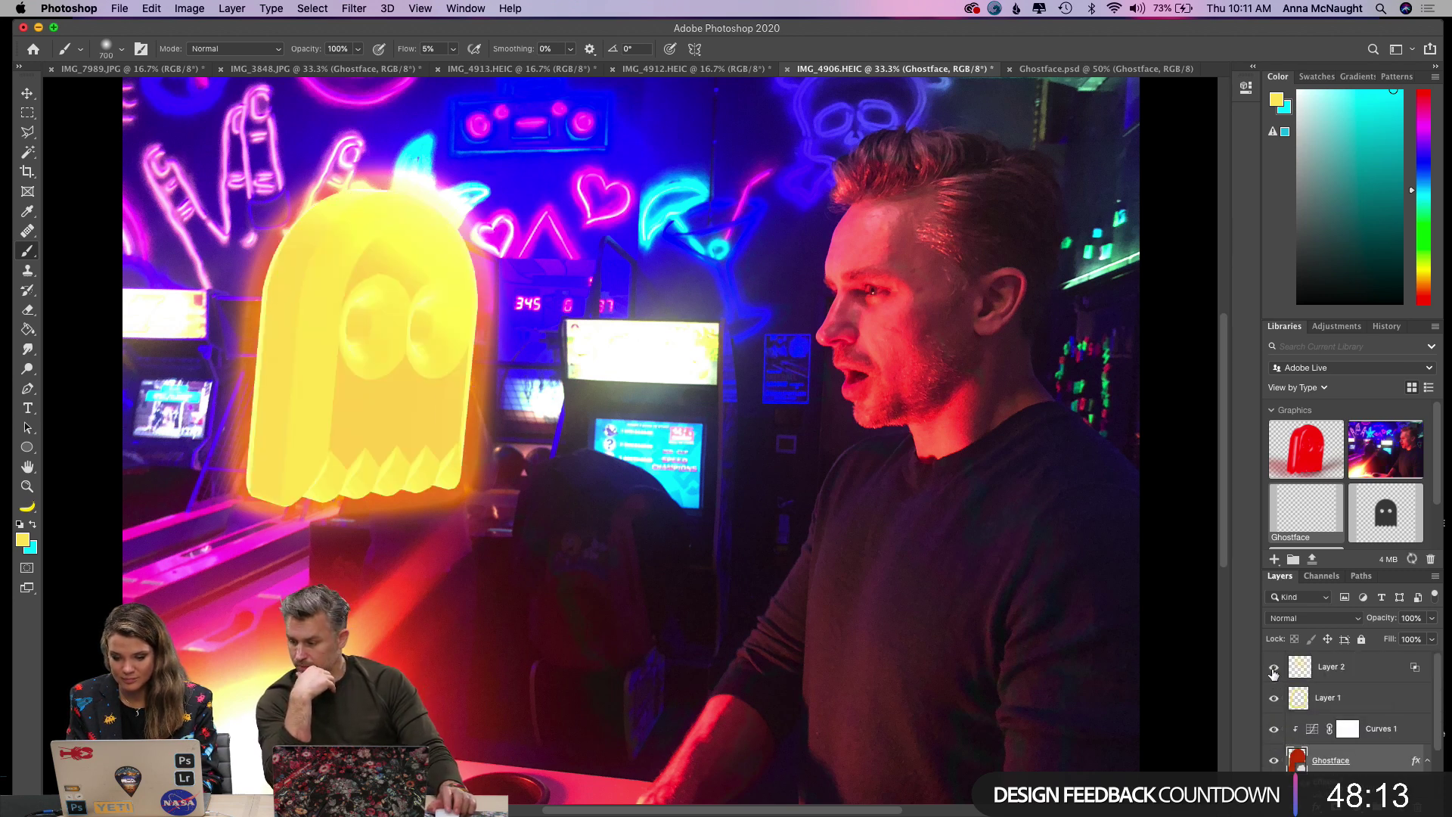
# Hide Layer 2, Layer 1 and the Curves 1 adjustment above the Ghostface layer.
pyautogui.click(1274, 667)
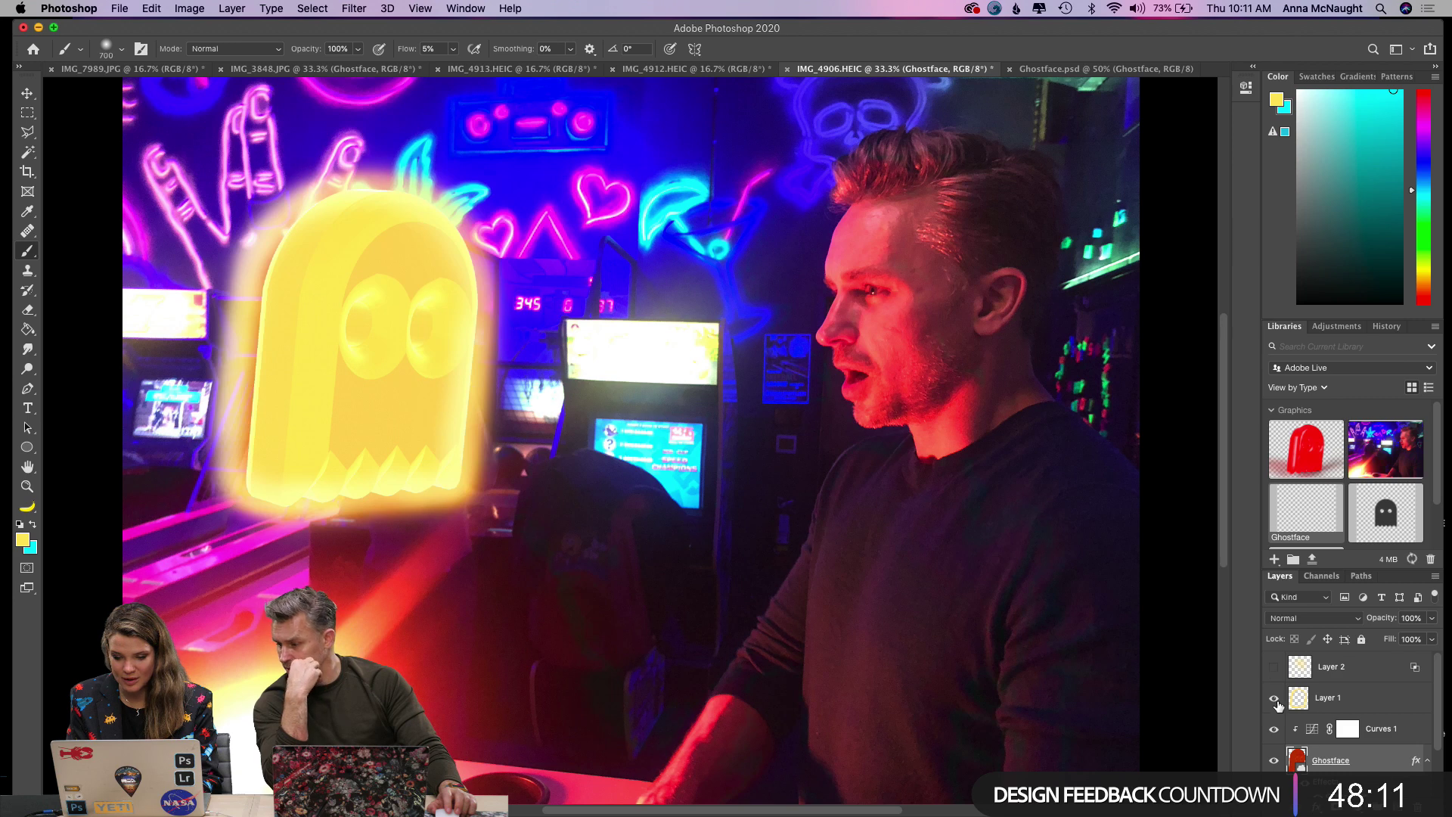
pyautogui.click(1275, 698)
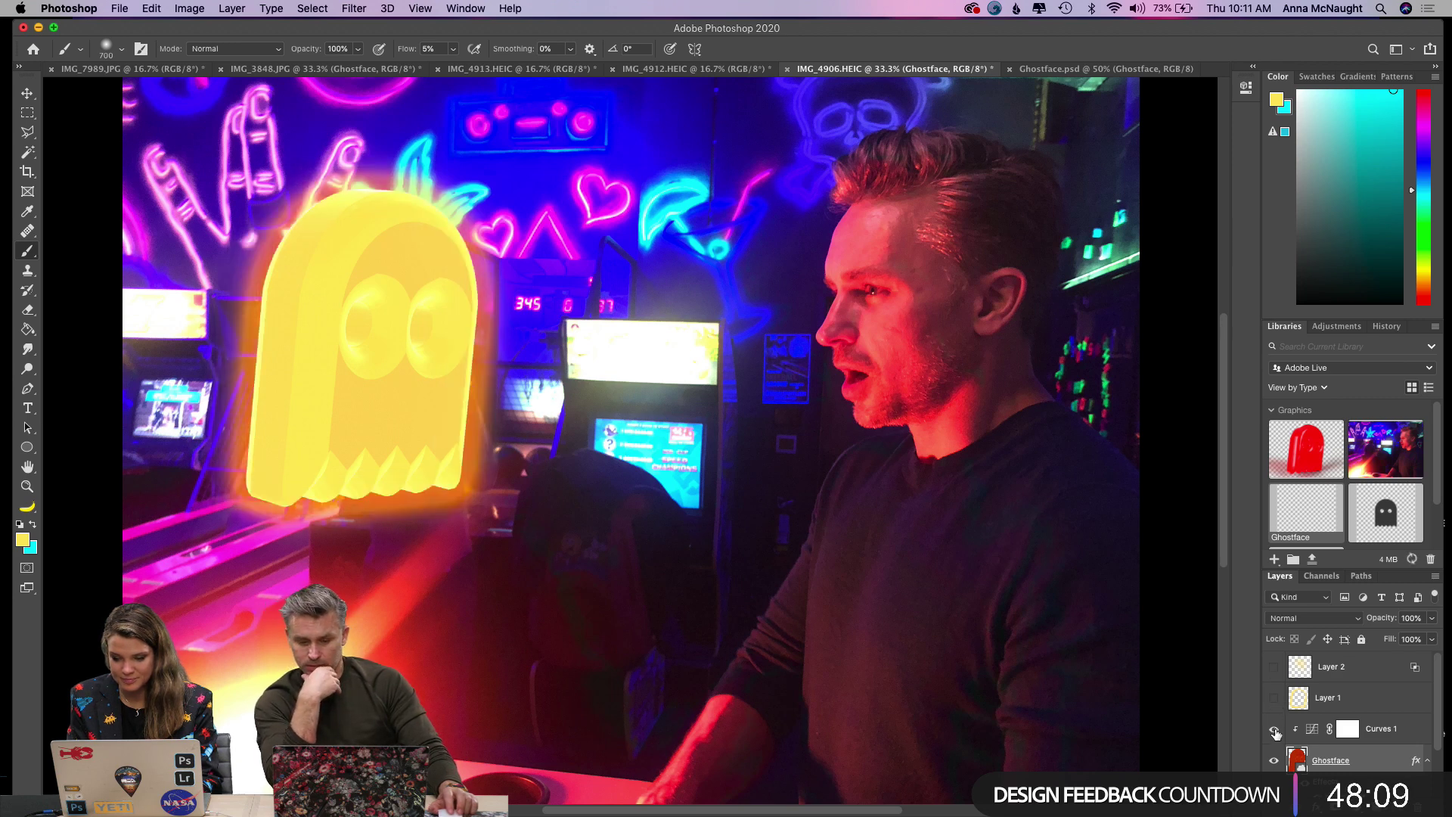
pyautogui.click(1276, 731)
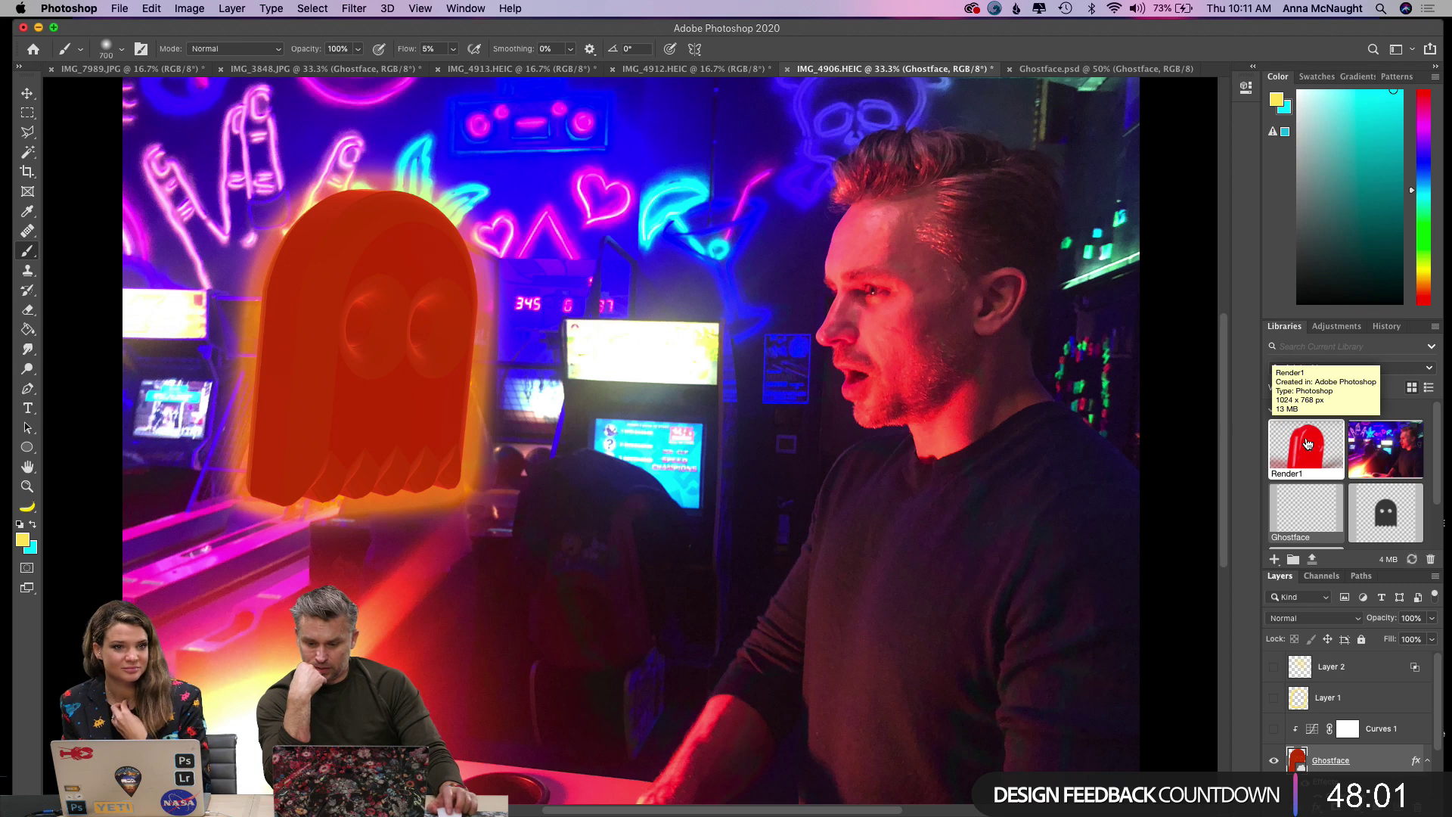
# Place the Render1 library graphic beside the orange ghost in IMG_4906.HEIC, scaled to about 182%.
pyautogui.moveTo(1308, 444); pyautogui.dragTo(544, 383)
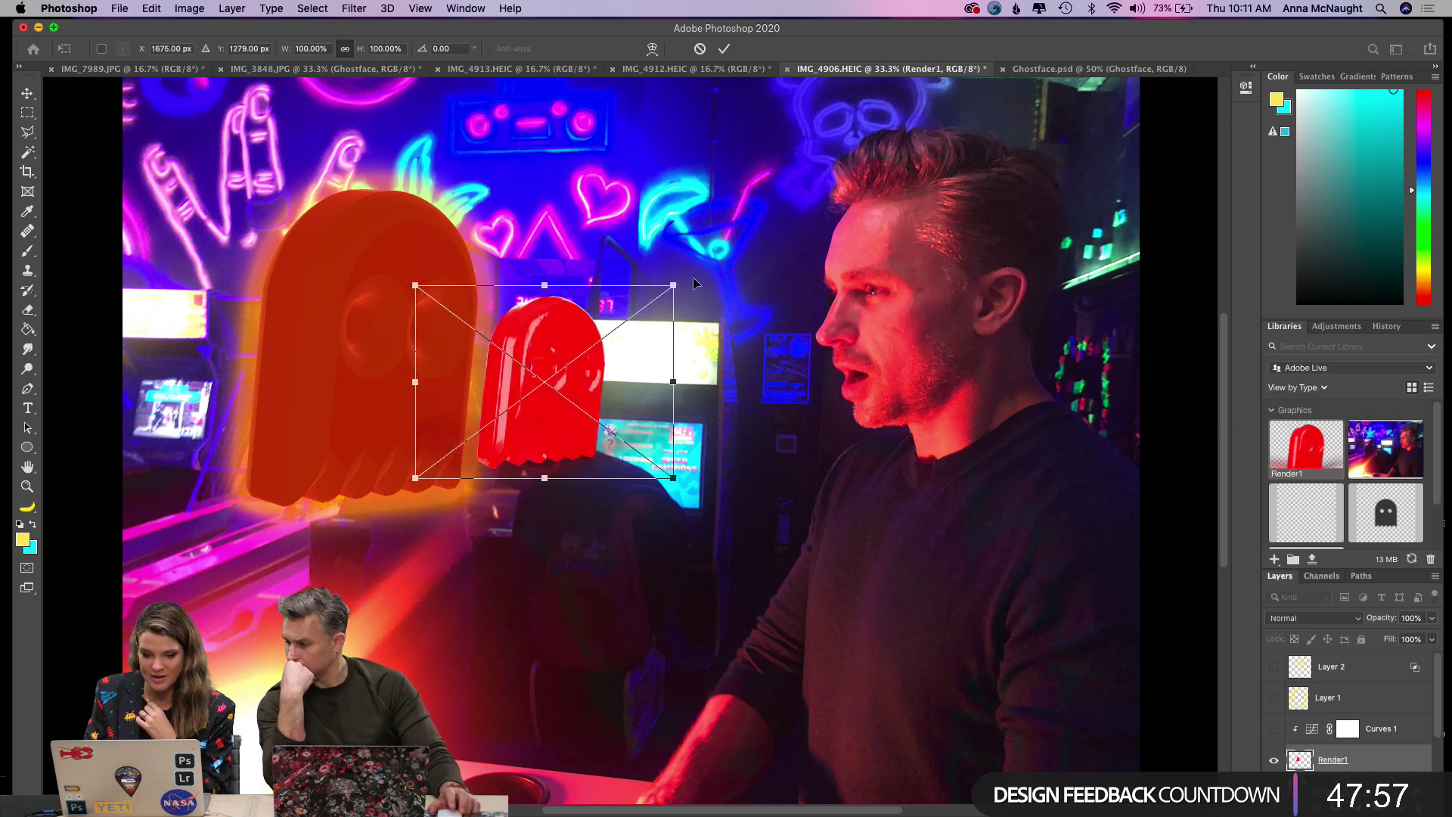
pyautogui.moveTo(673, 286); pyautogui.dragTo(890, 132)
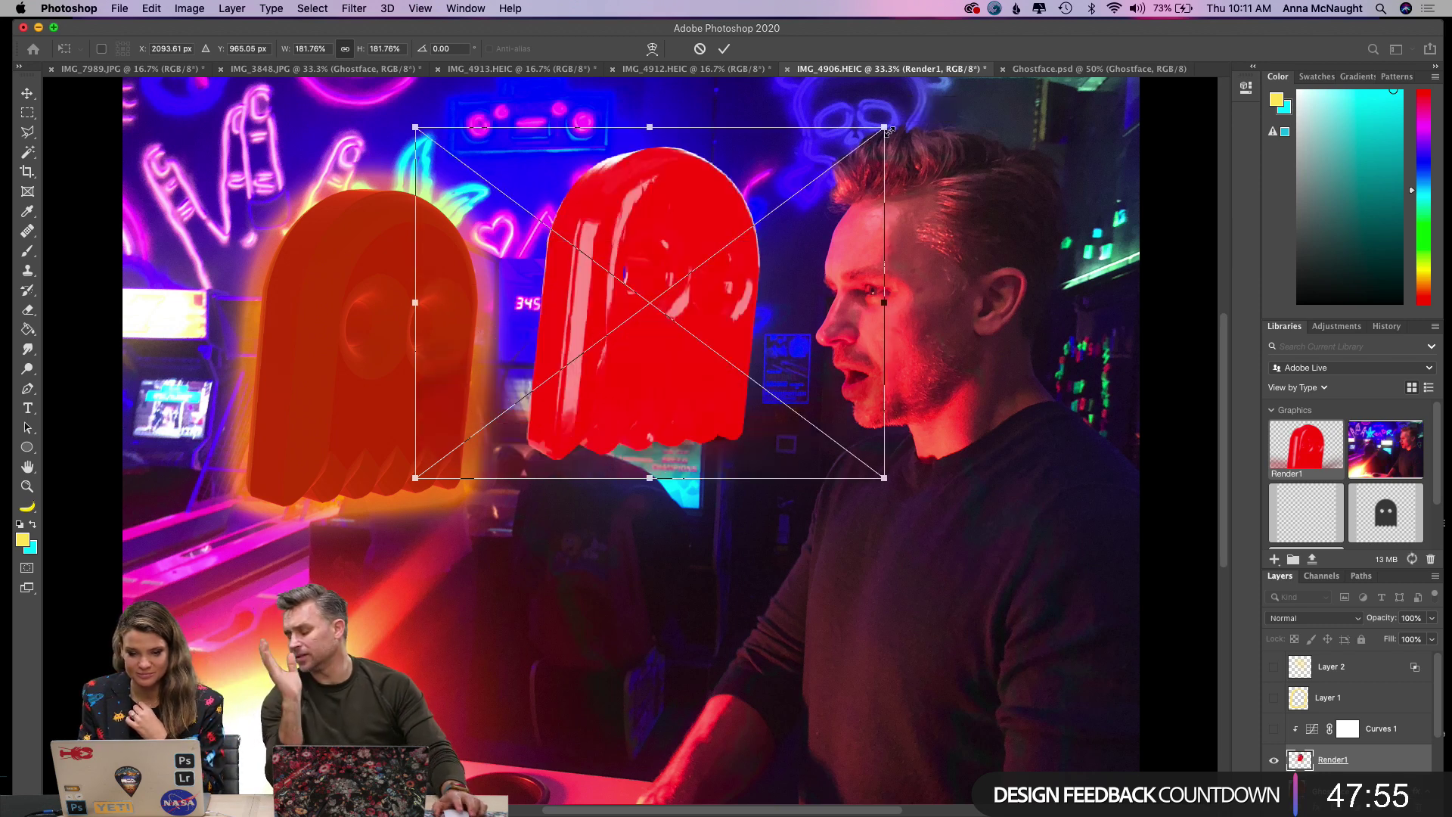
pyautogui.press('Return')
pyautogui.press('b')
pyautogui.click(674, 352)
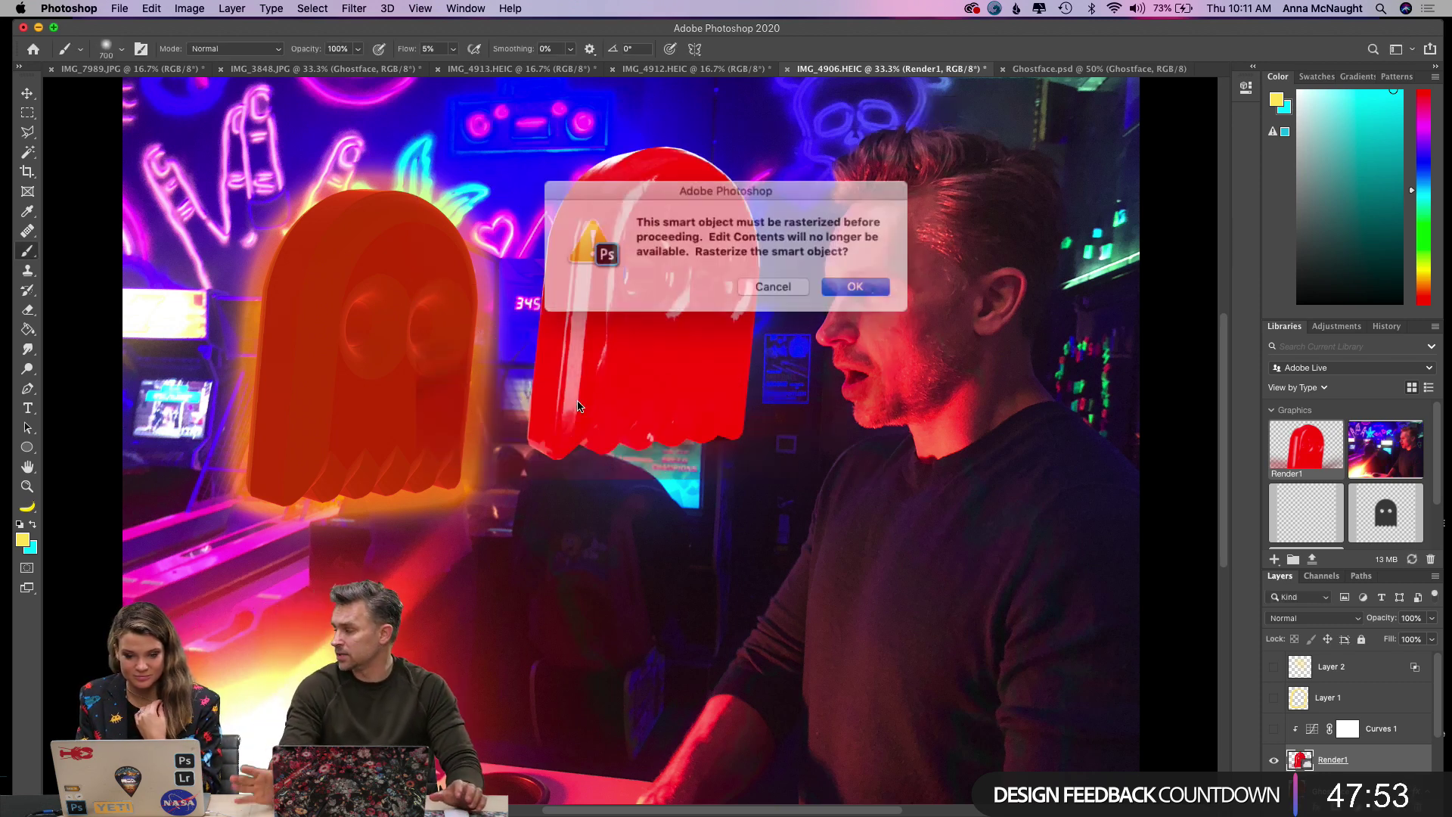
pyautogui.click(778, 283)
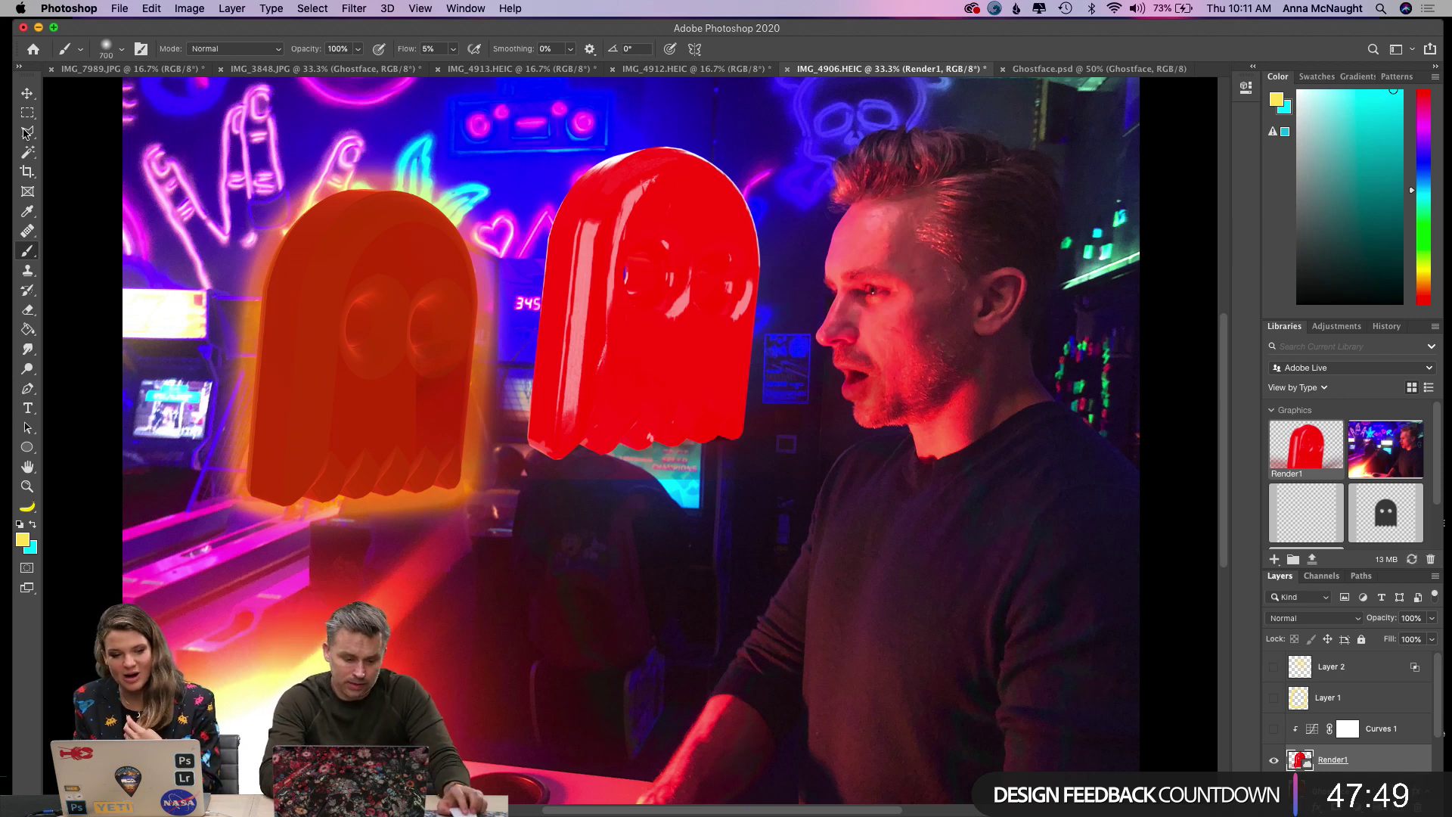
# Move the placed Render1 ghost next to the orange ghost for comparison and delete its layer.
pyautogui.click(28, 93)
pyautogui.moveTo(617, 344); pyautogui.dragTo(584, 388)
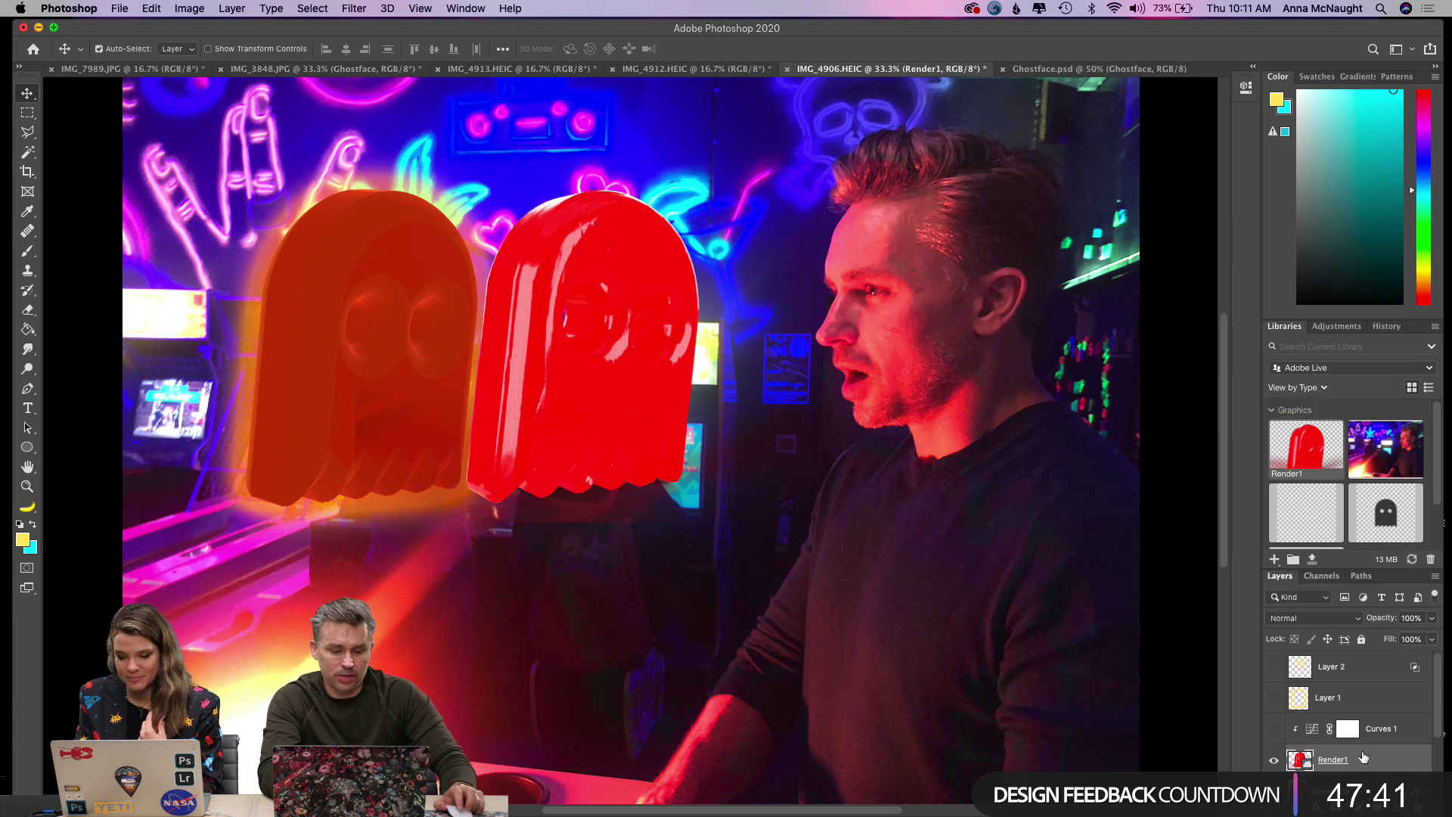
pyautogui.press('BackSpace')
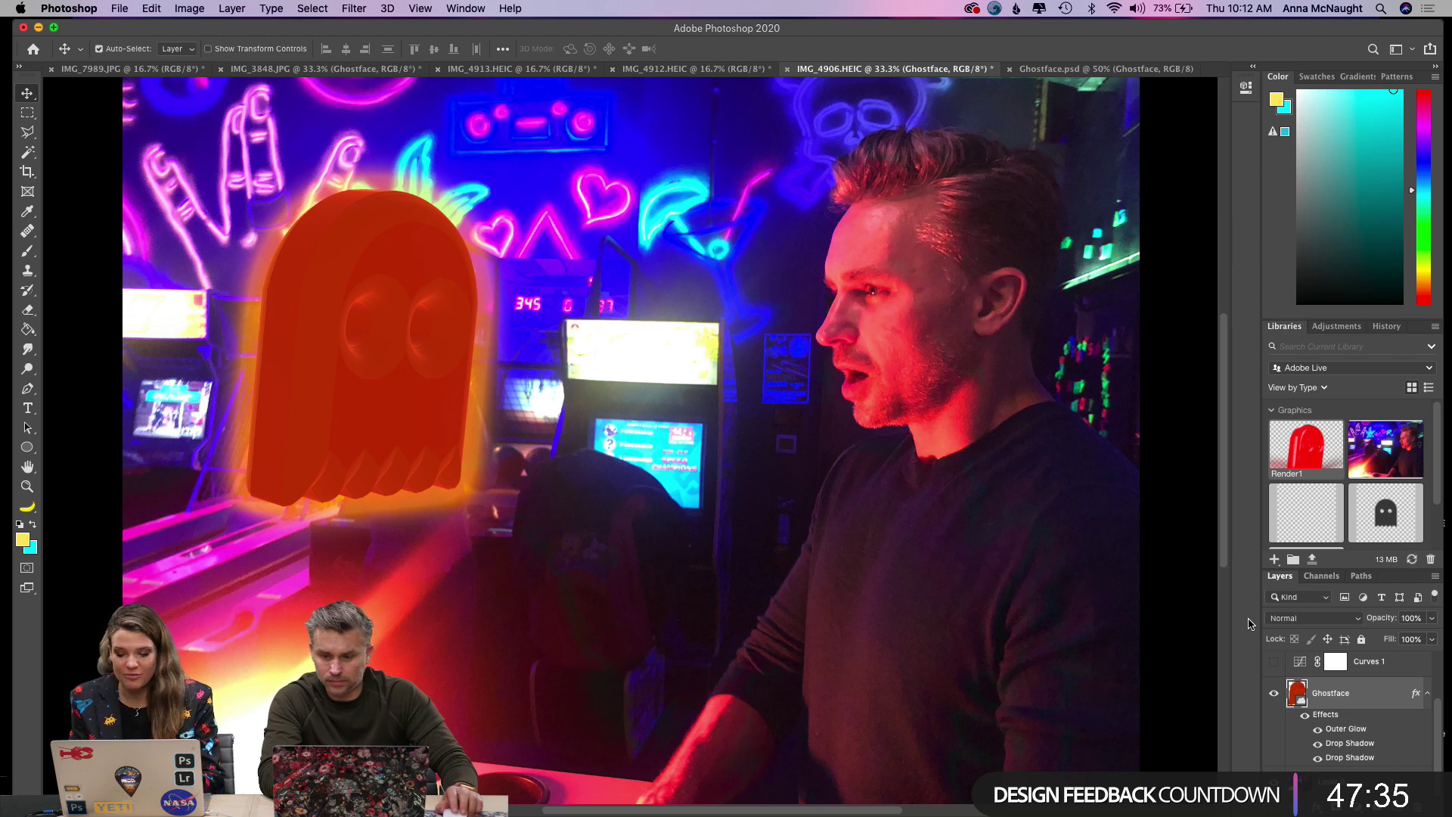
# Switch to Safari and search Google Images for "pac man ghost".
pyautogui.moveTo(895, 814)
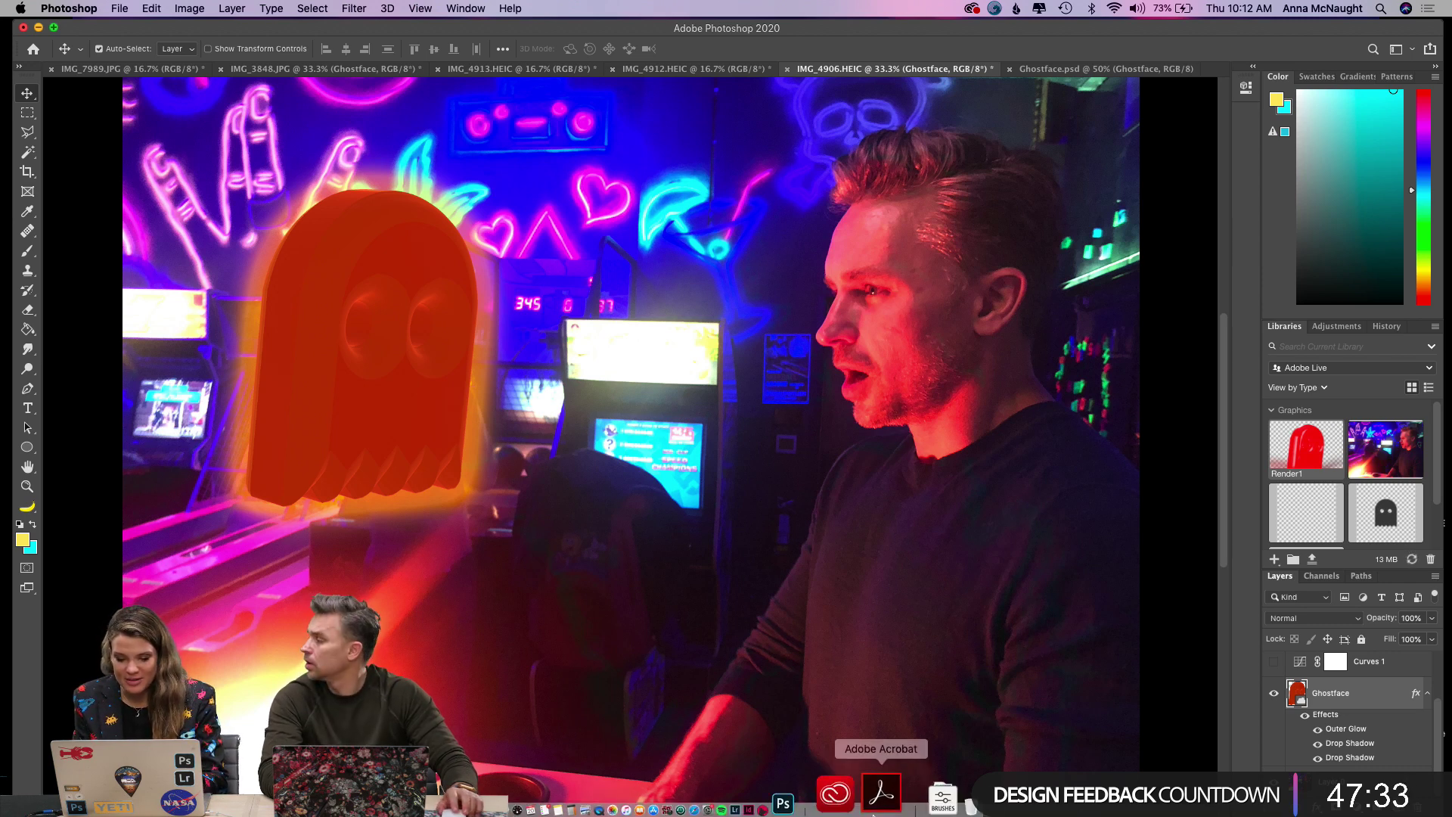
pyautogui.click(765, 810)
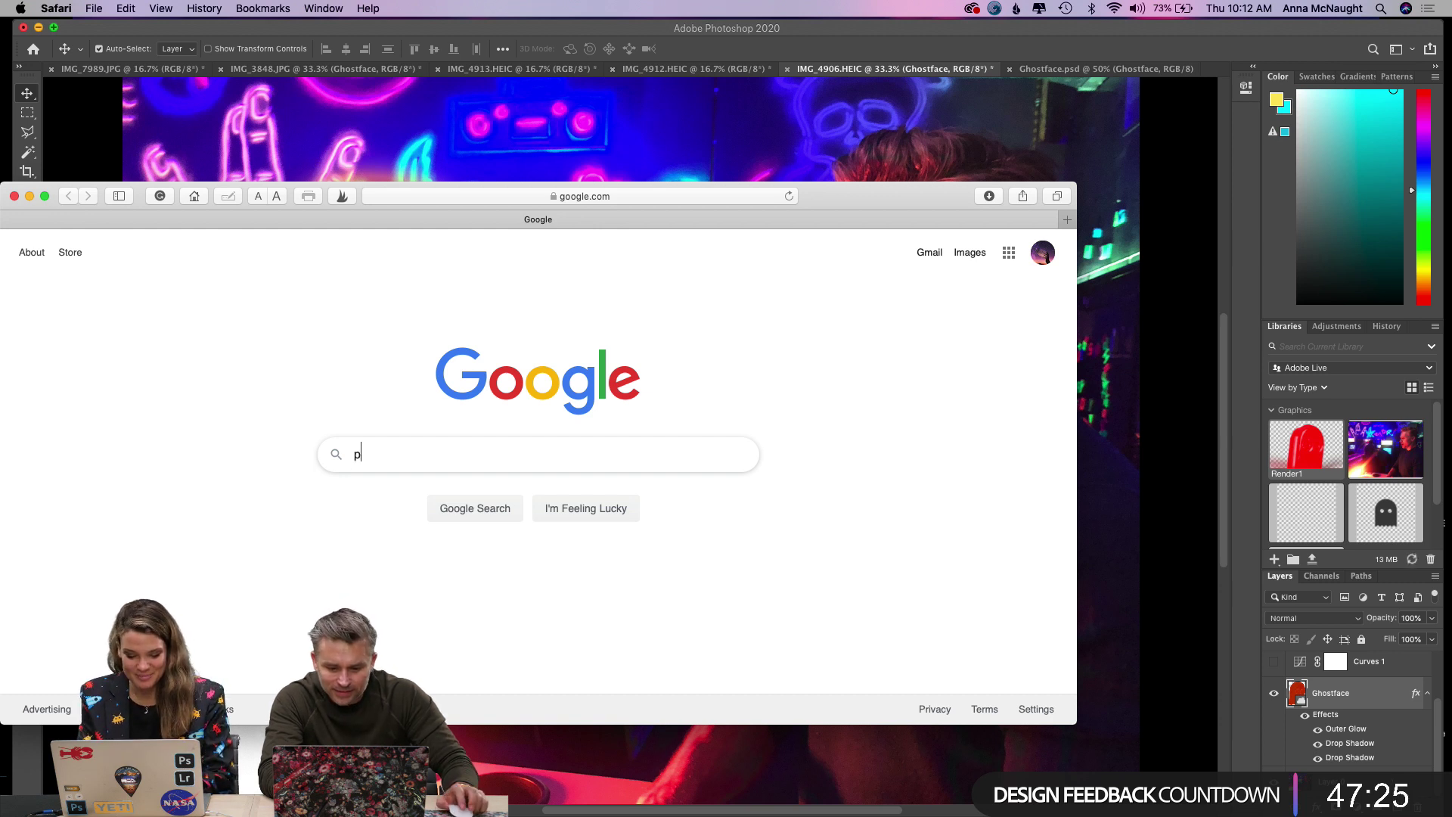
pyautogui.write('ac man ghost')
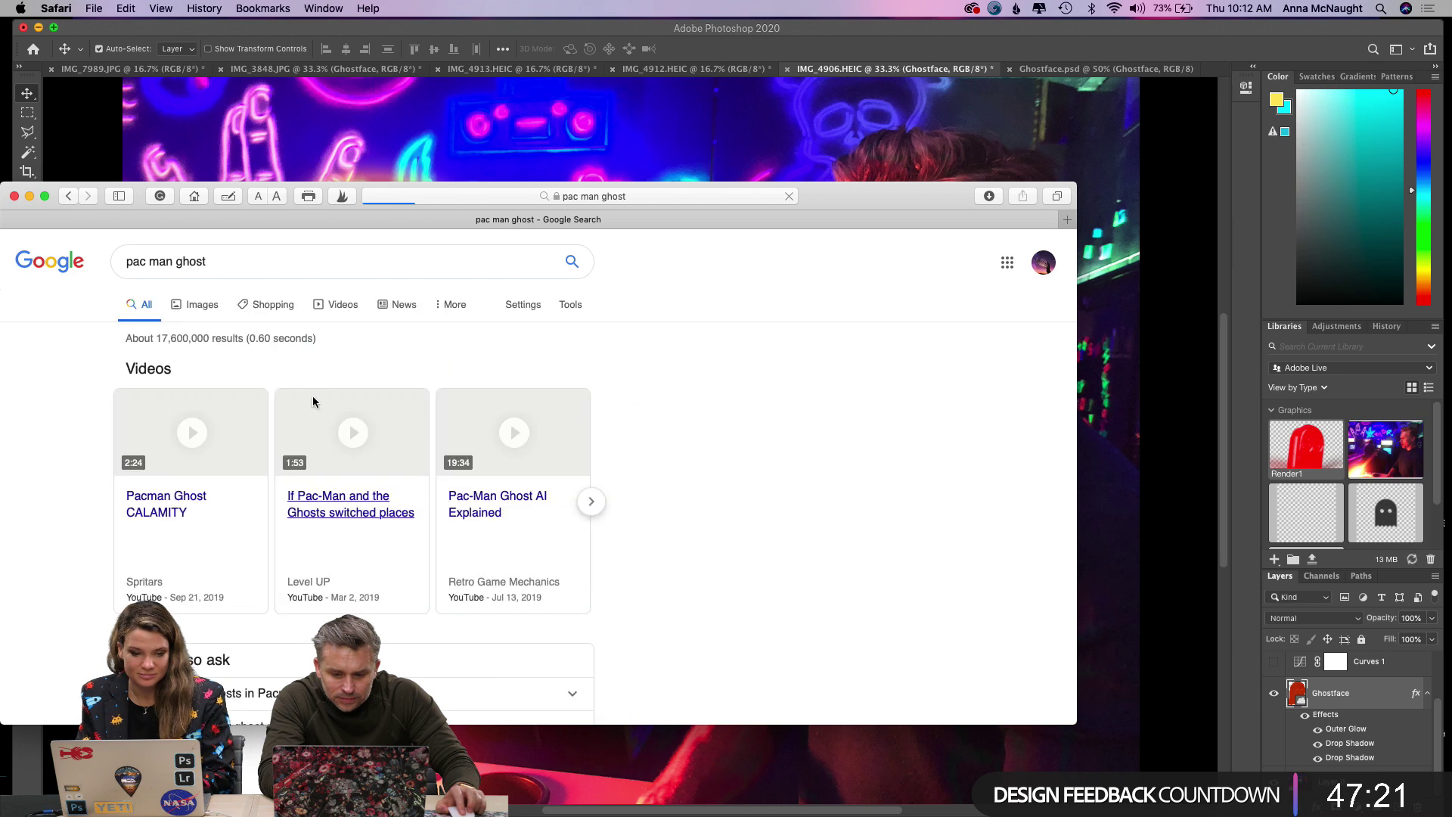
pyautogui.click(192, 306)
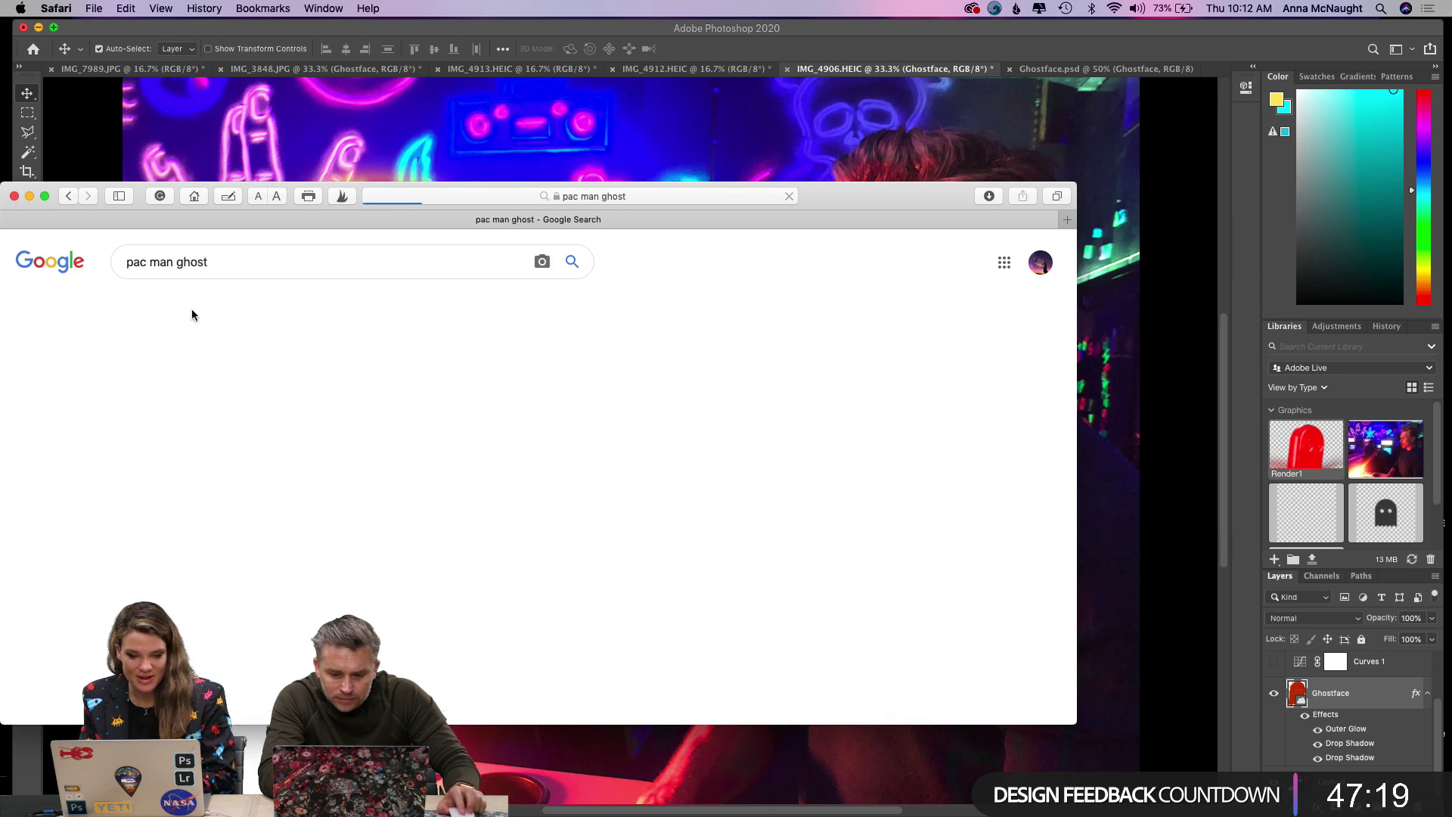
pyautogui.scroll(-5, 568, 349)
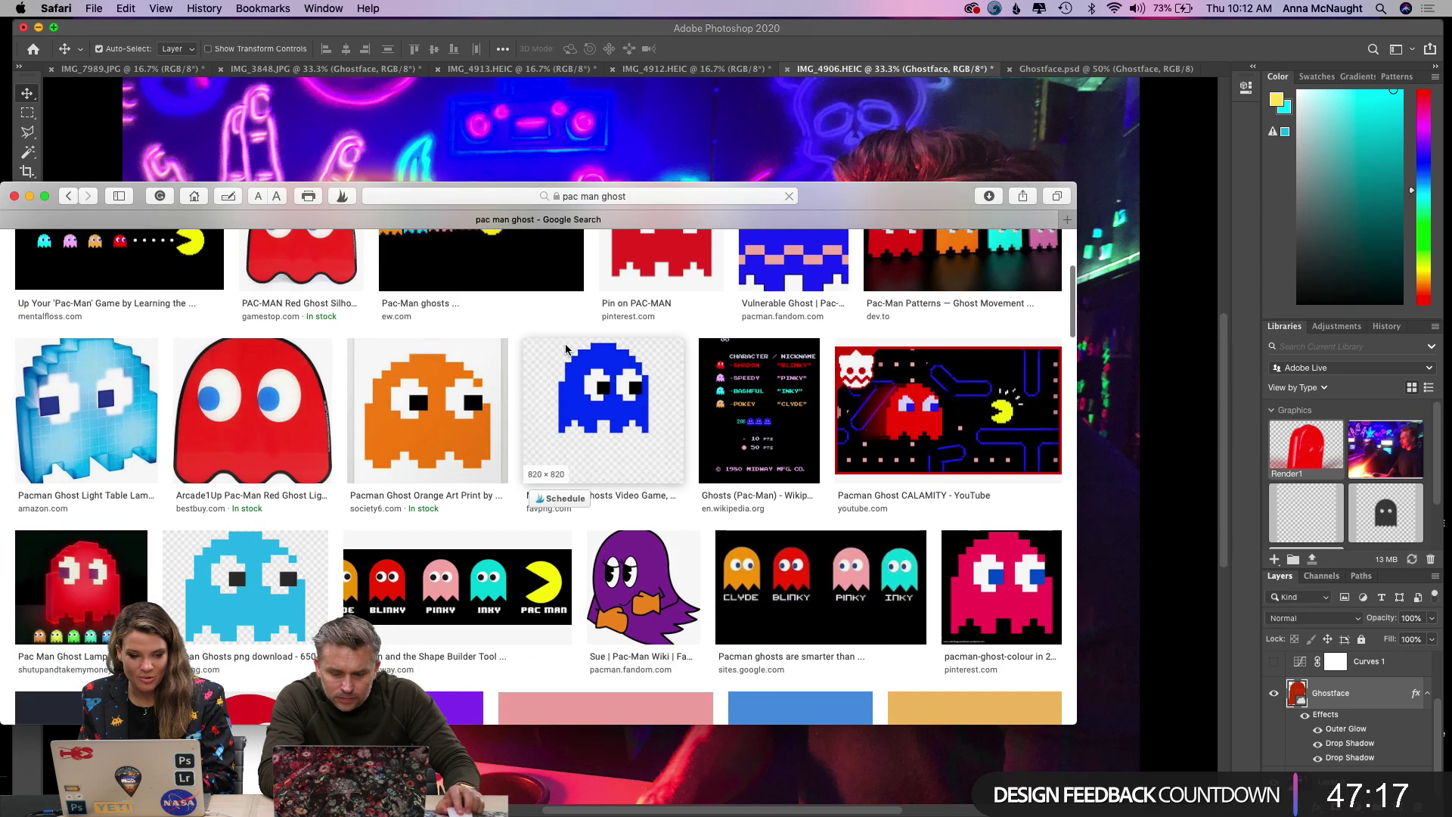
# Open the cyan pixel ghost from the image results in Photoshop and copy it over the orange ghost in IMG_4906.HEIC.
pyautogui.click(248, 627)
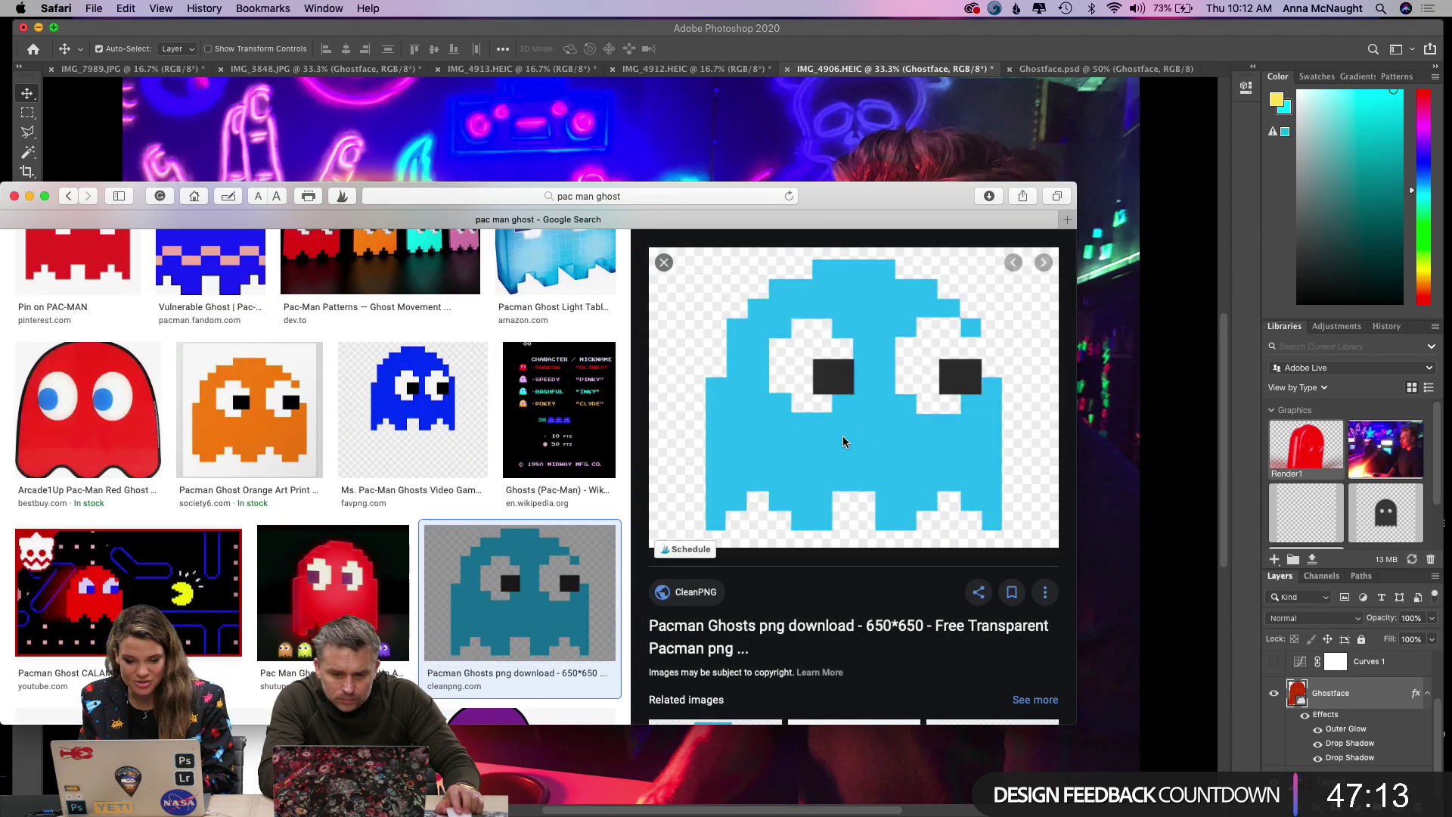
pyautogui.moveTo(843, 435); pyautogui.dragTo(851, 793)
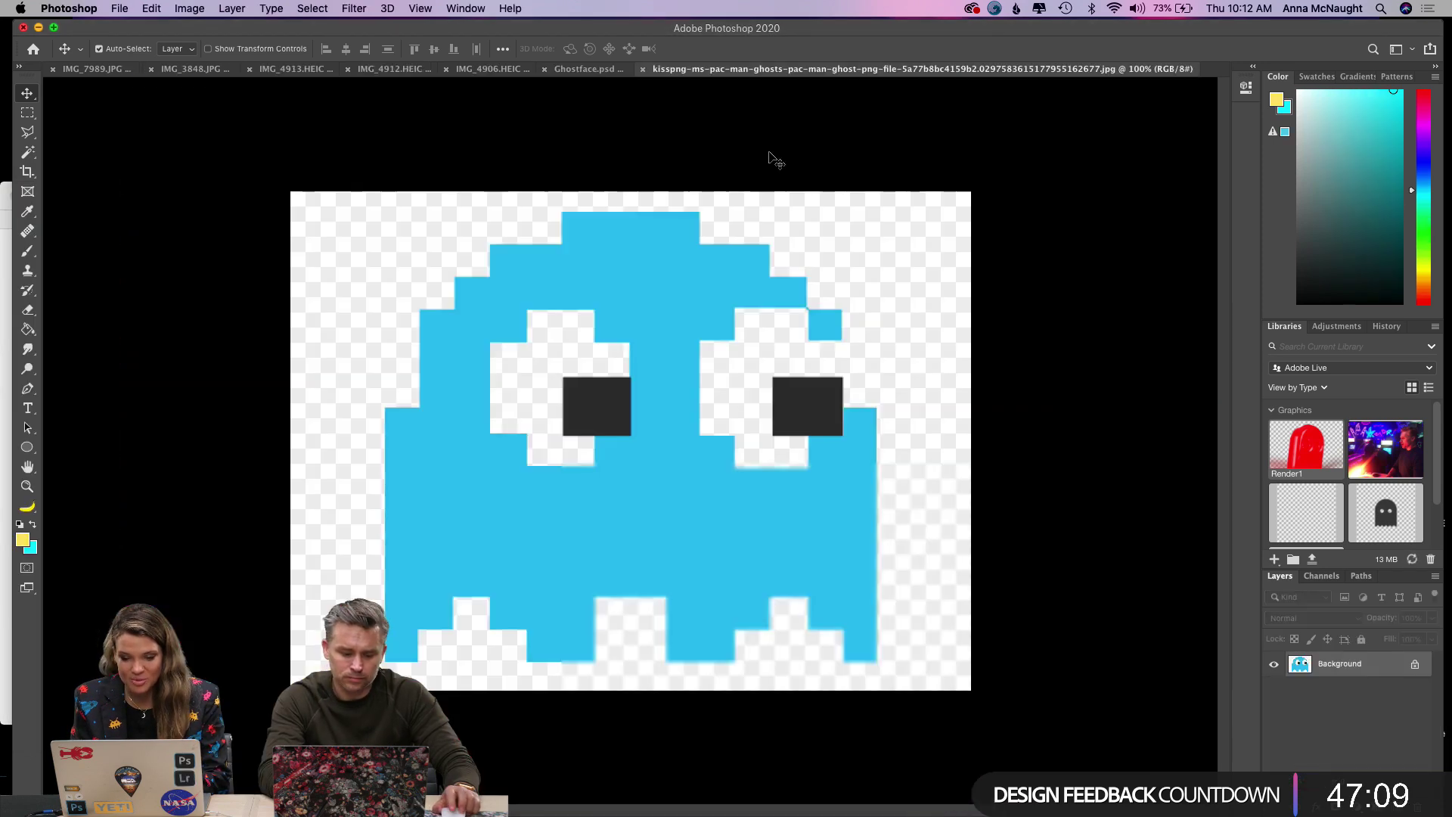
pyautogui.moveTo(681, 69); pyautogui.dragTo(519, 298)
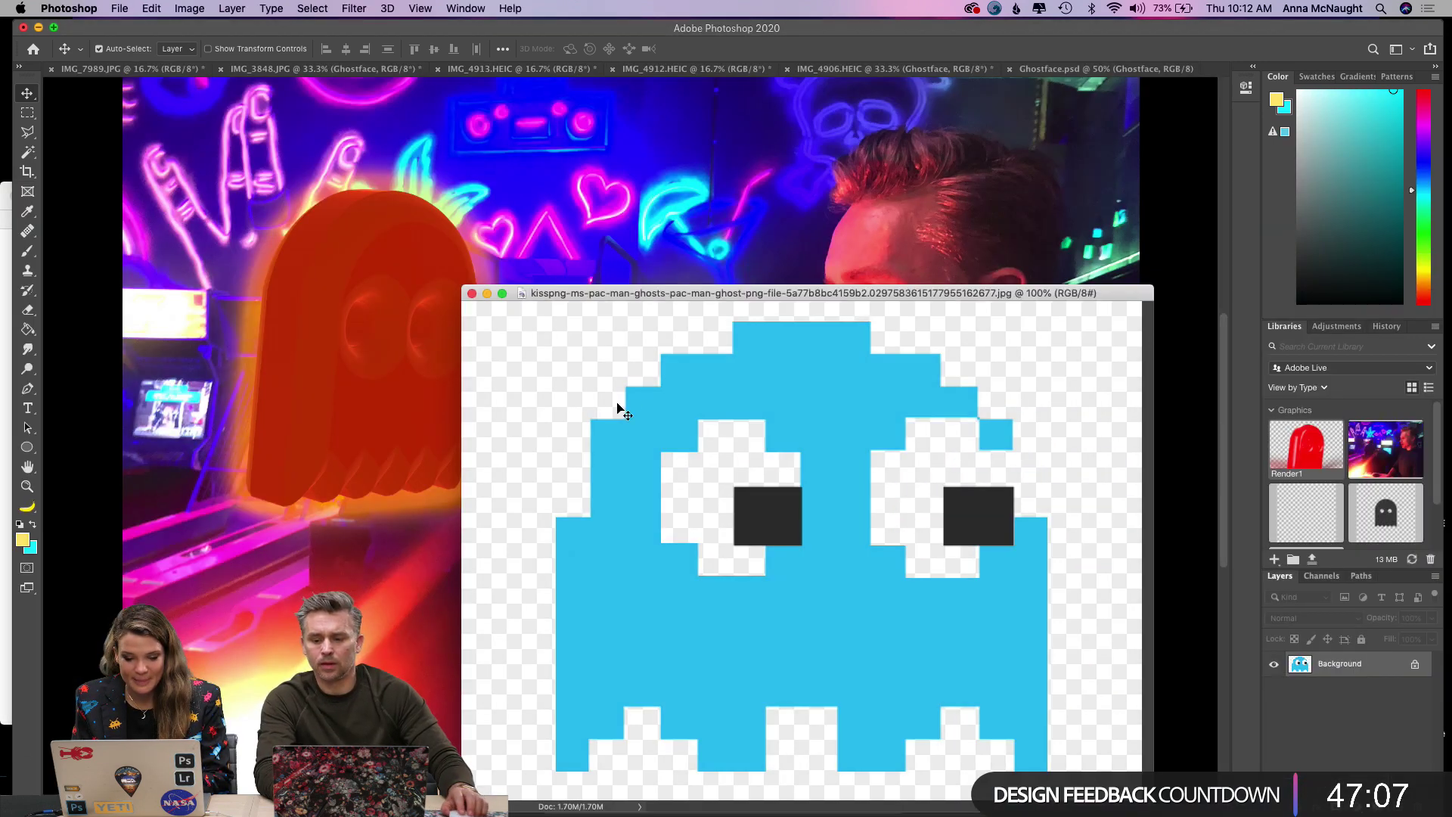
pyautogui.moveTo(635, 433); pyautogui.dragTo(346, 276)
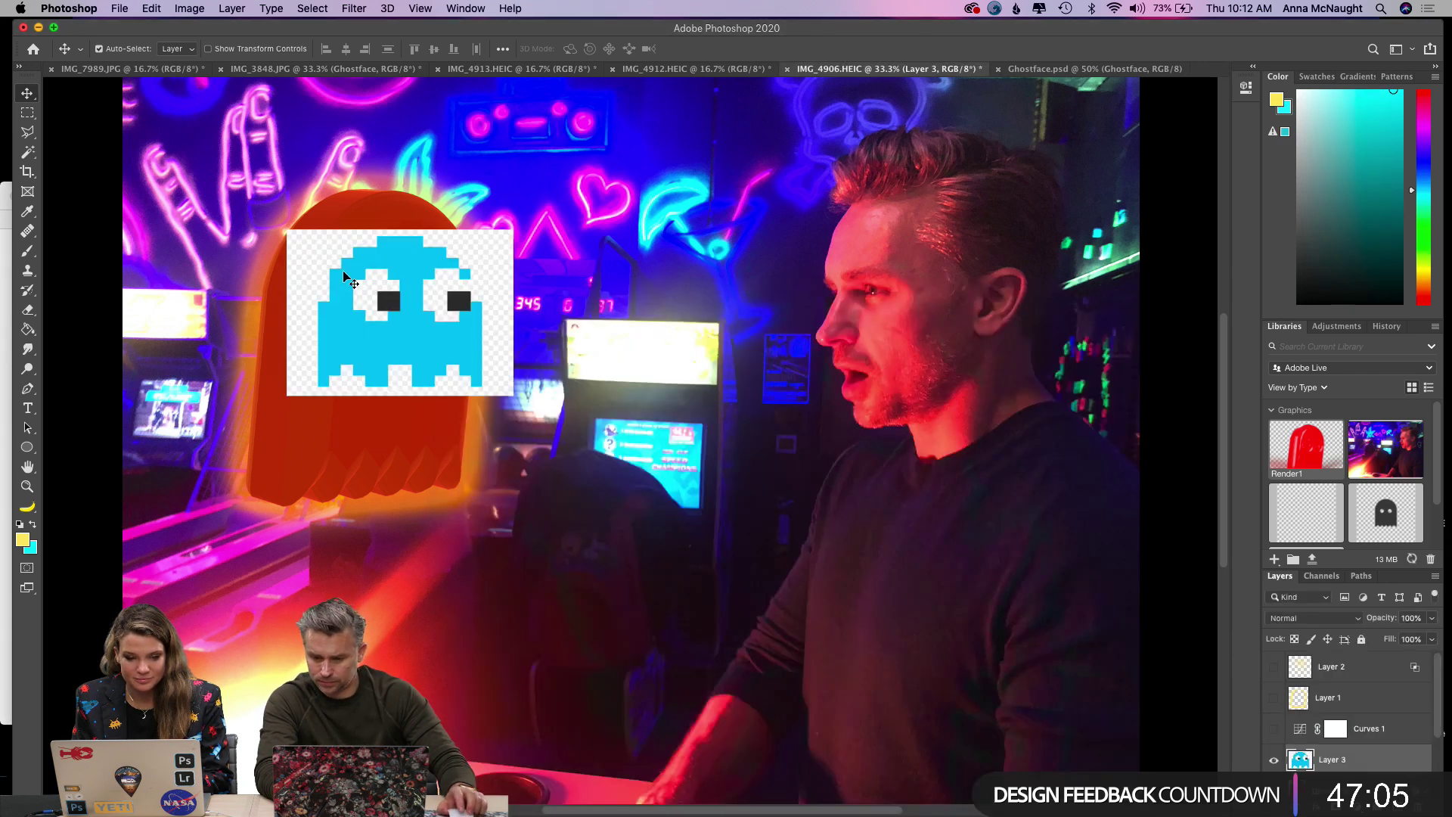
# Select the pixel ghost's cyan body and dark pupils with the Magic Wand and mask Layer 3 to show only them.
pyautogui.click(27, 152)
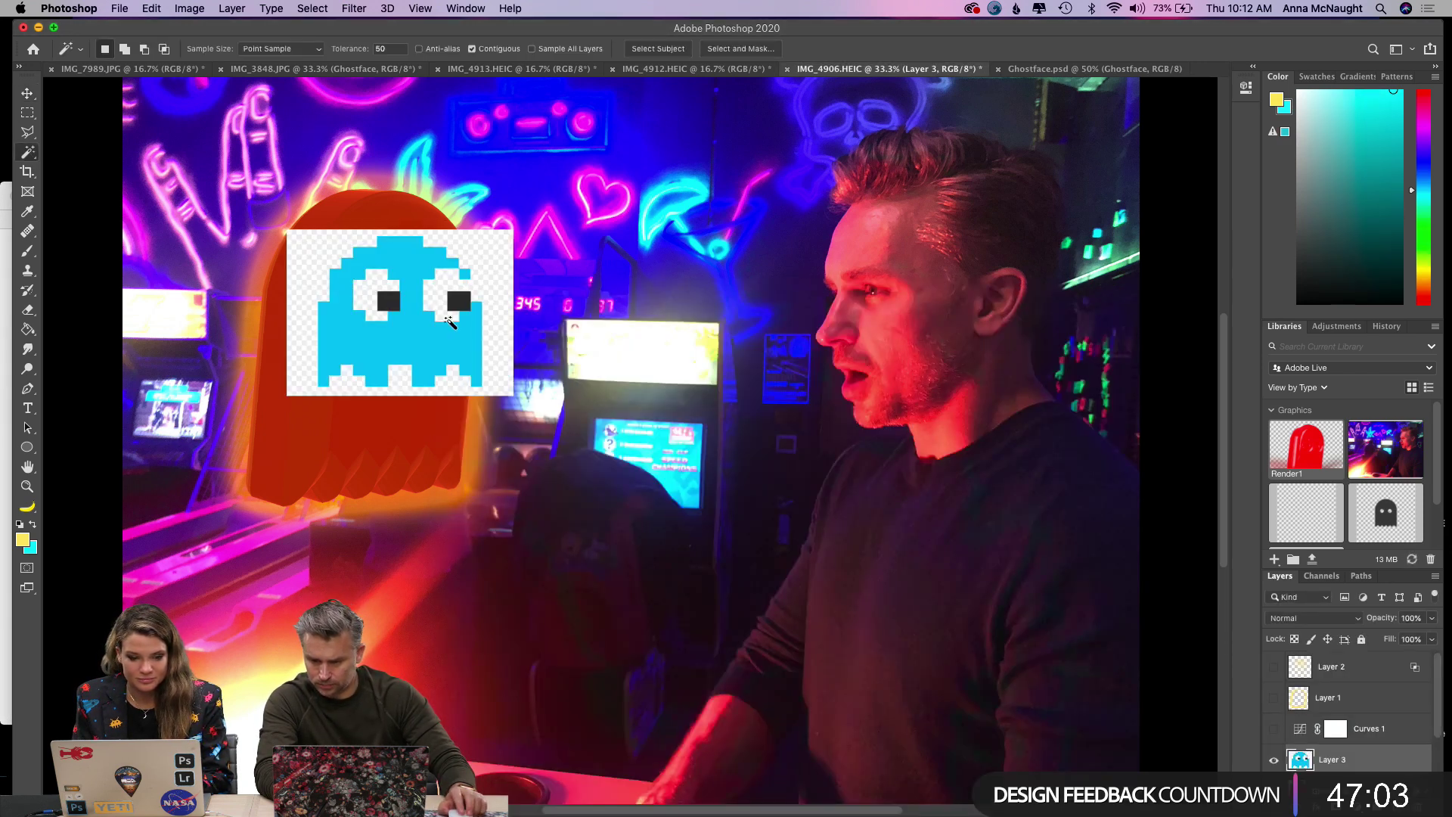
pyautogui.click(397, 315)
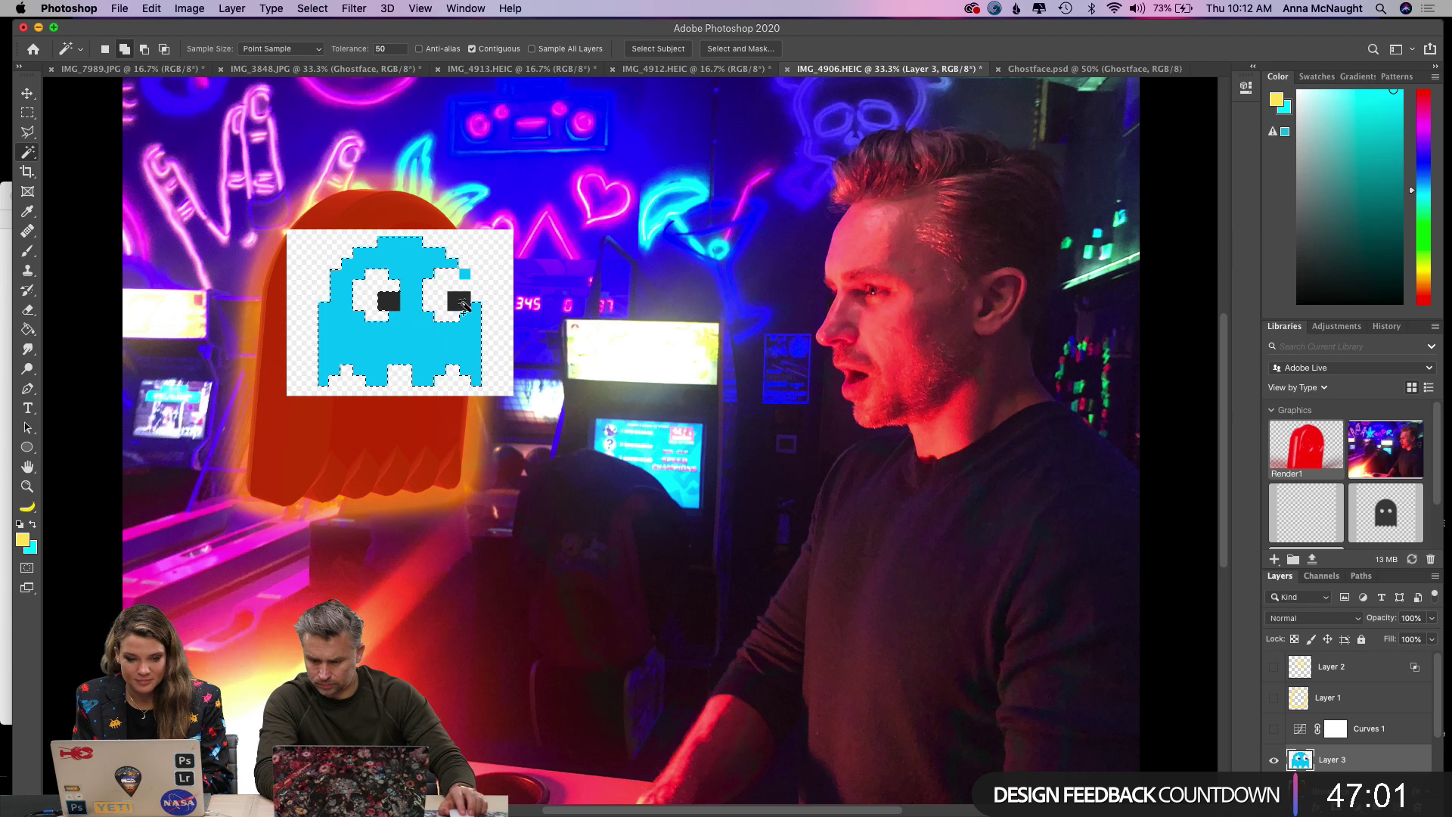
pyautogui.keyDown('shift'); pyautogui.click(465, 273); pyautogui.keyUp('shift')
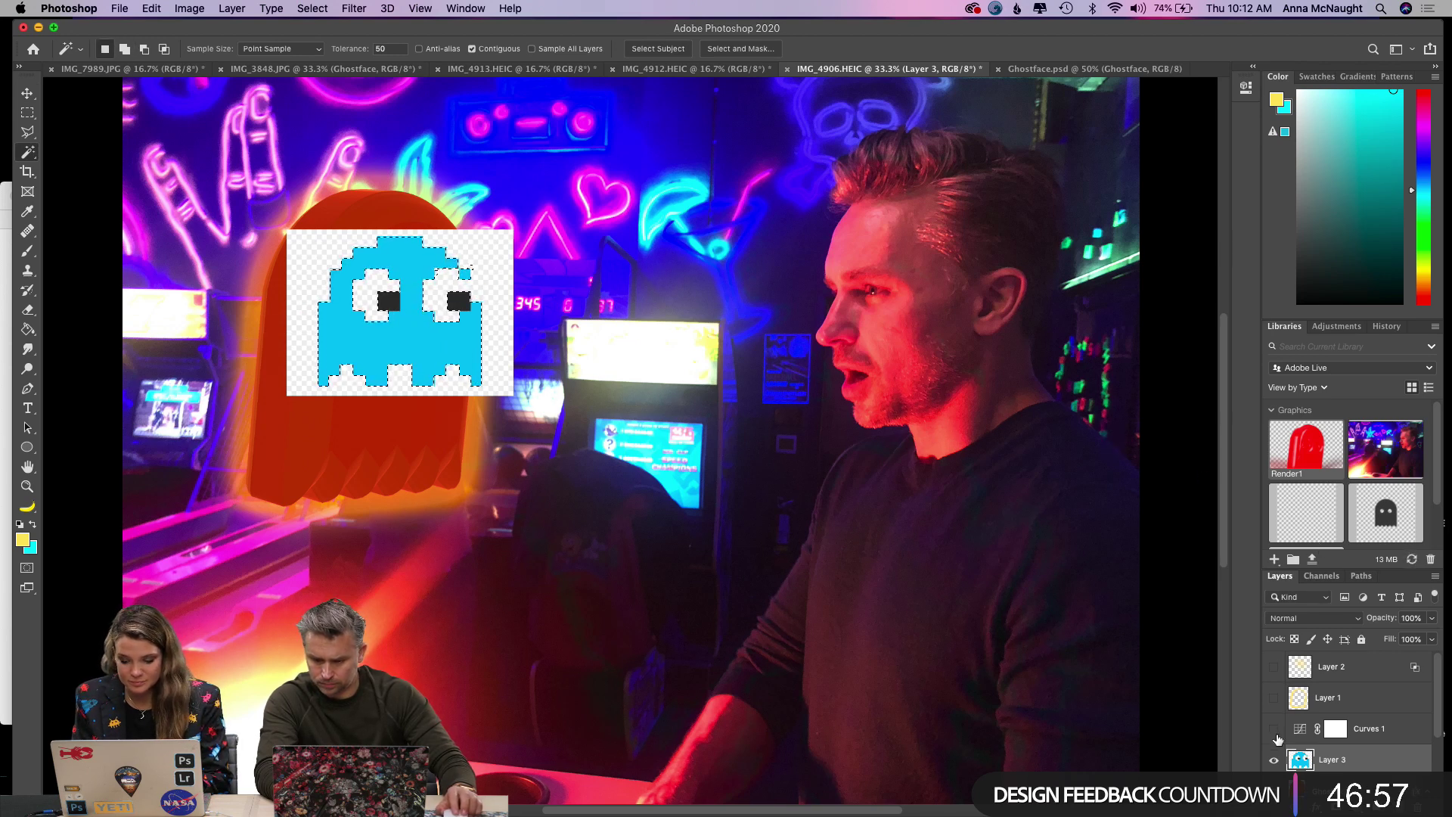
pyautogui.press('super+alt+m')
pyautogui.press('super+i')
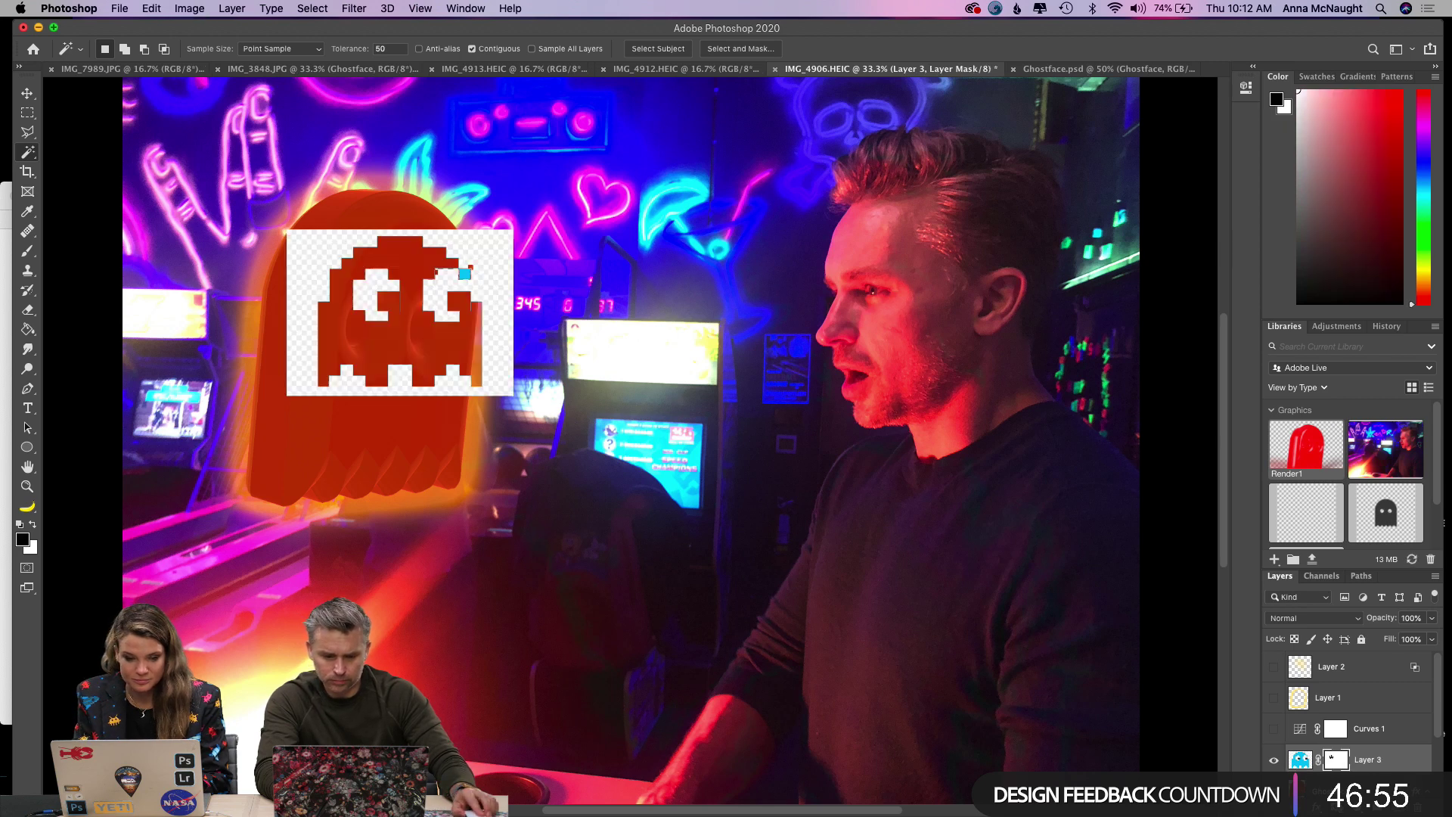
pyautogui.press('super+i')
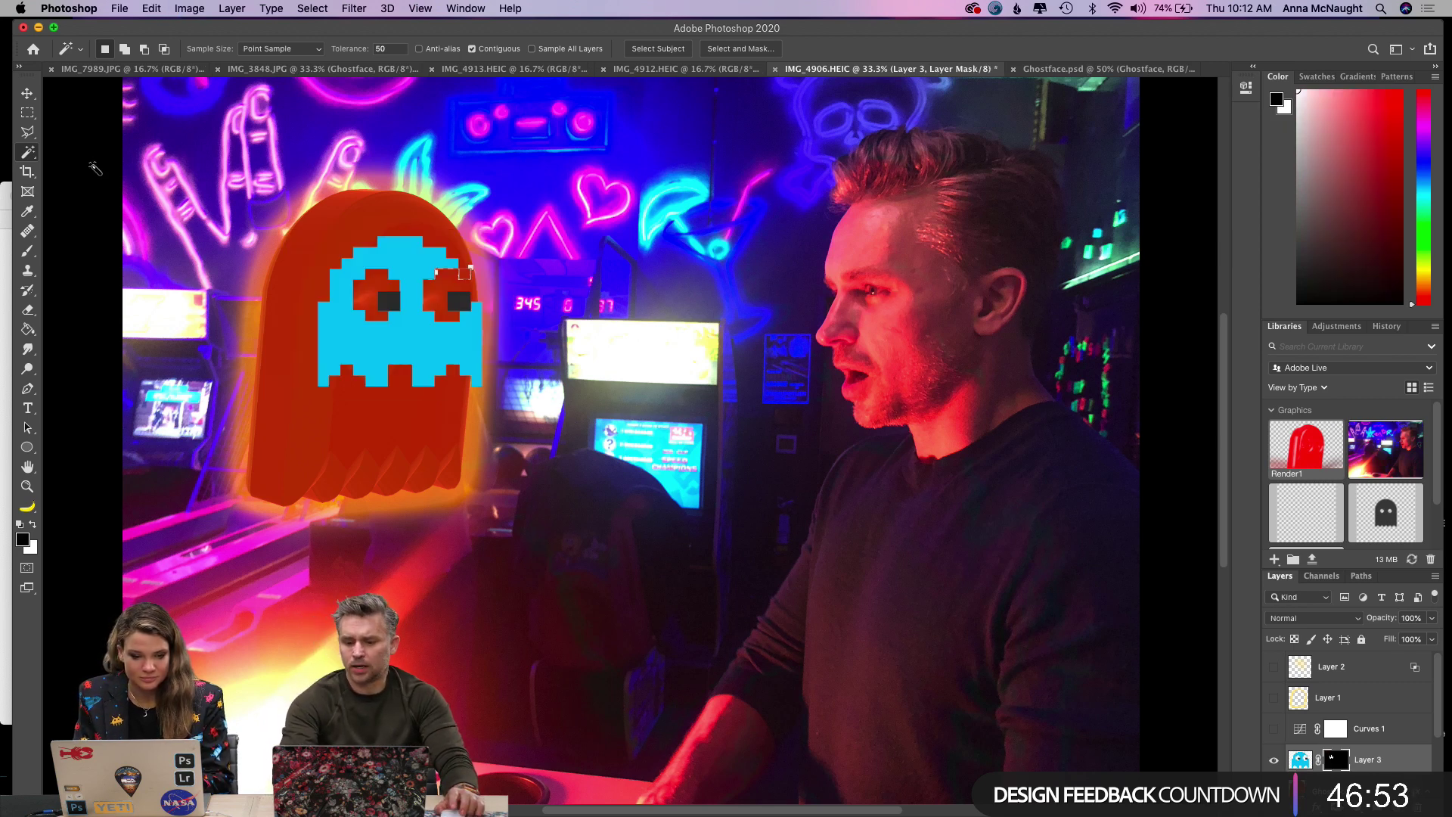
# Hide the Ghostface layer beneath the masked pixel ghost.
pyautogui.click(25, 93)
pyautogui.scroll(-3, 1273, 728)
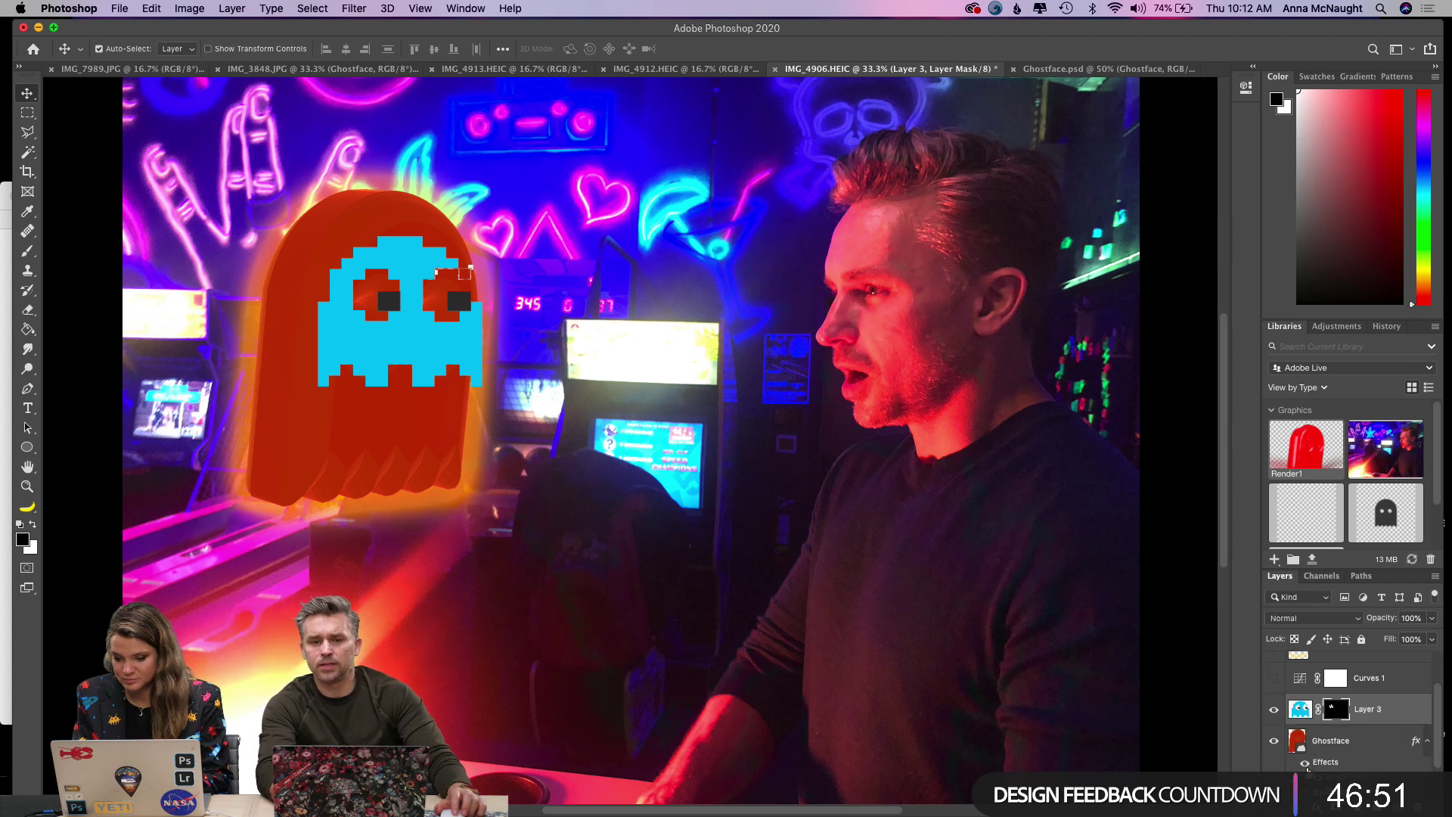
pyautogui.click(1274, 710)
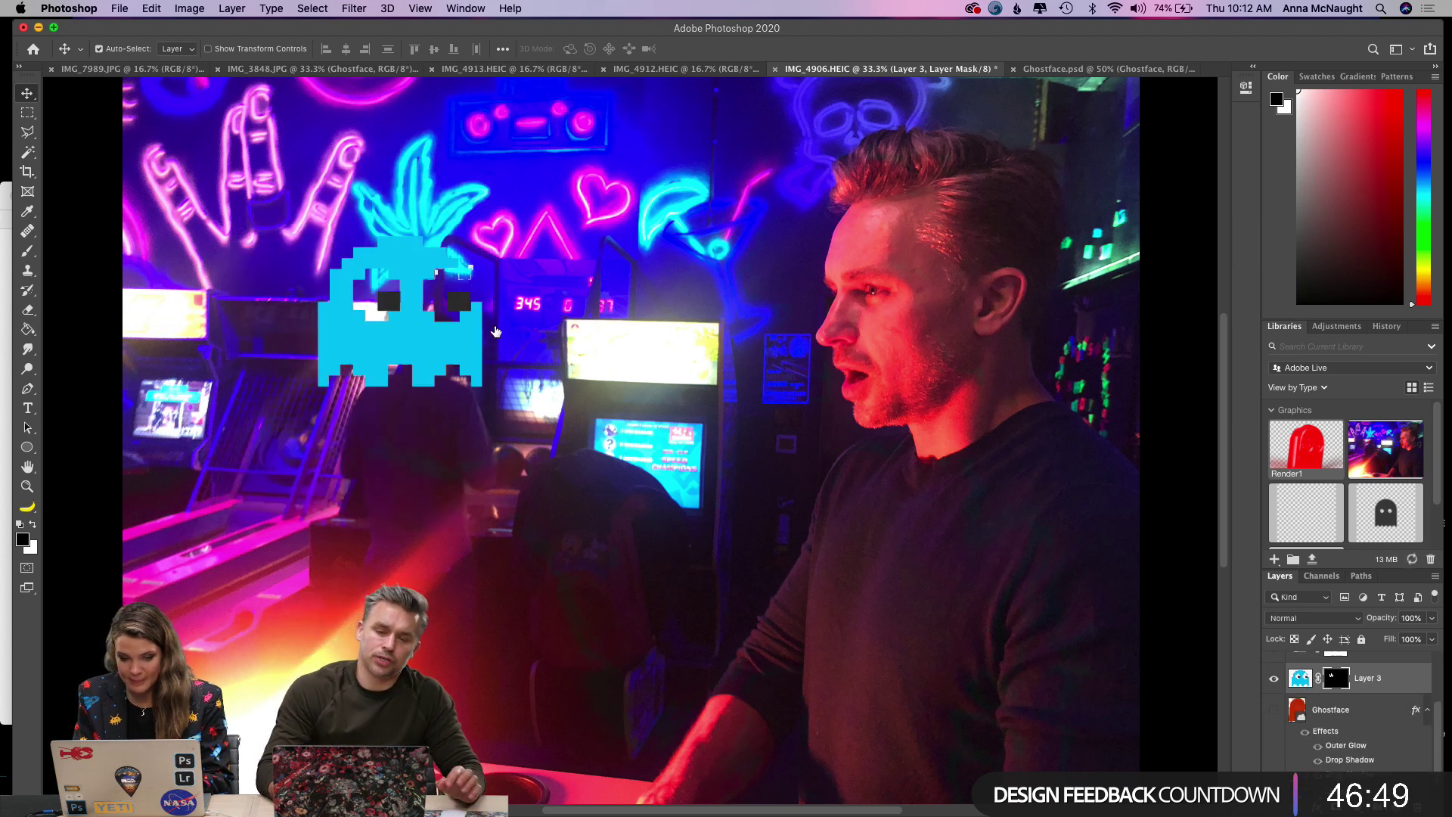
# Enlarge the pixel ghost on Layer 3, reposition it over the neon signs, and scale it back to 92.30%.
pyautogui.press('super+t')
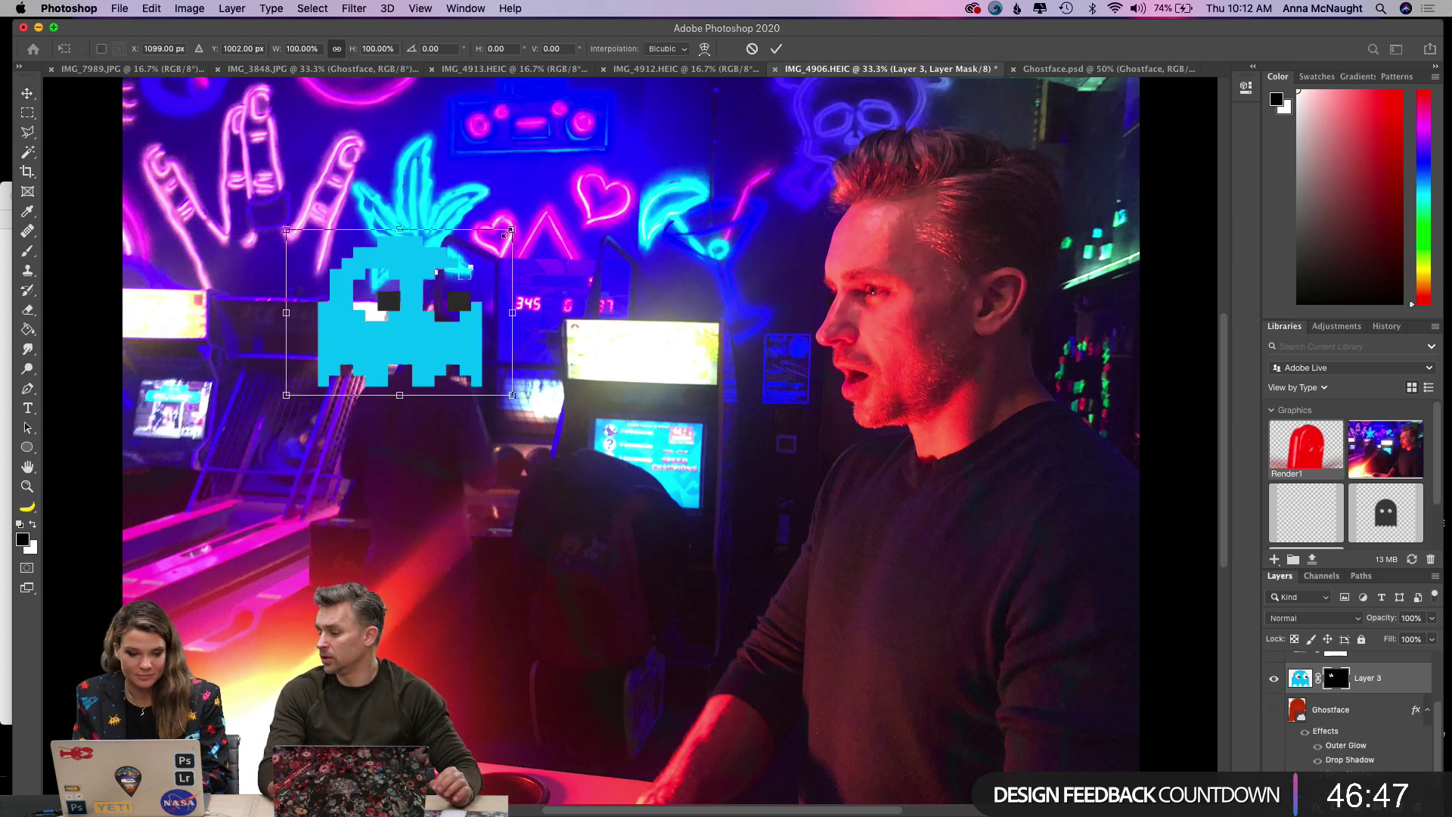
pyautogui.moveTo(686, 129); pyautogui.dragTo(720, 84)
pyautogui.press('Return')
pyautogui.moveTo(545, 298); pyautogui.dragTo(507, 359)
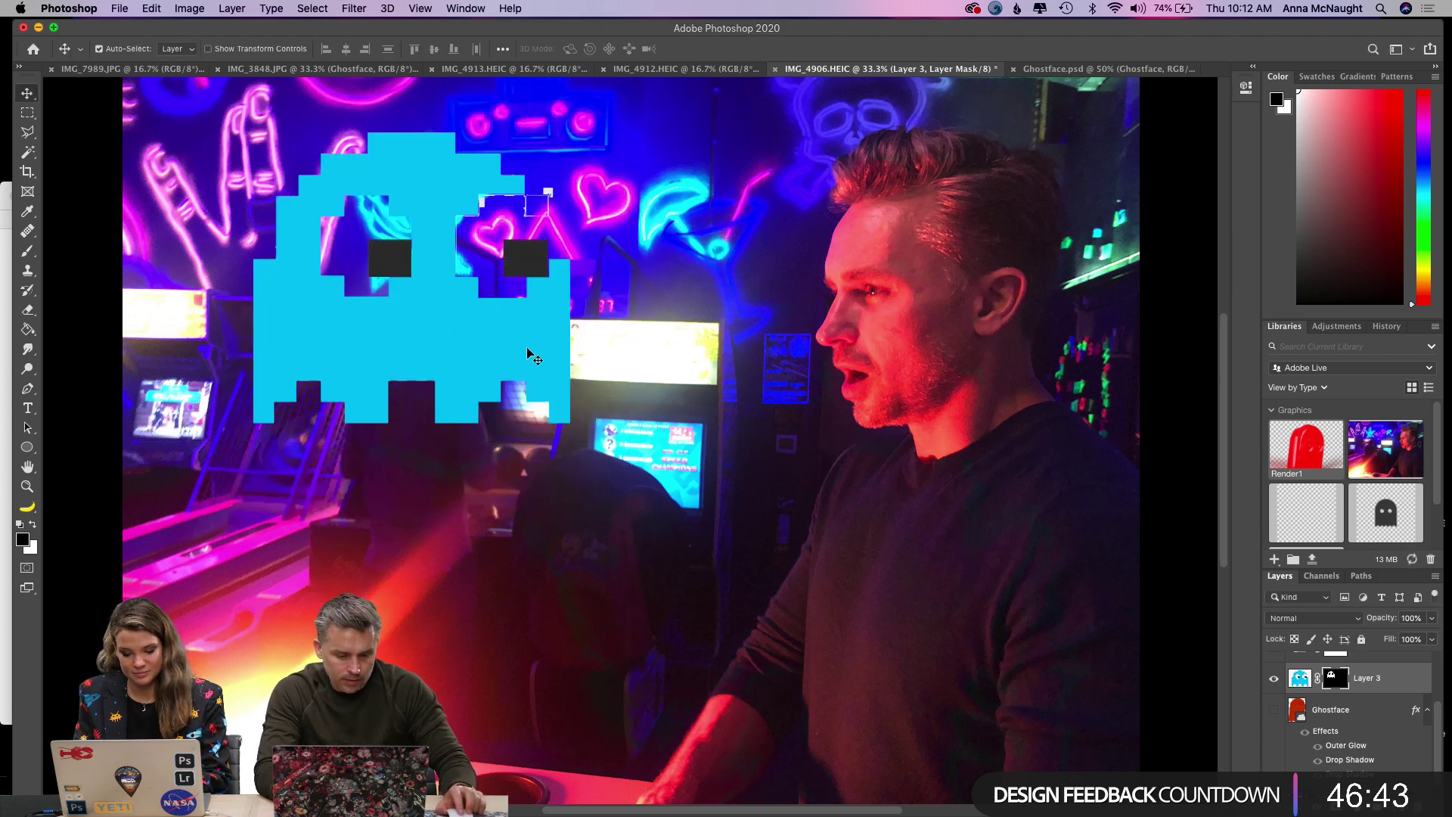
pyautogui.press('super+t')
pyautogui.moveTo(630, 440); pyautogui.dragTo(598, 424)
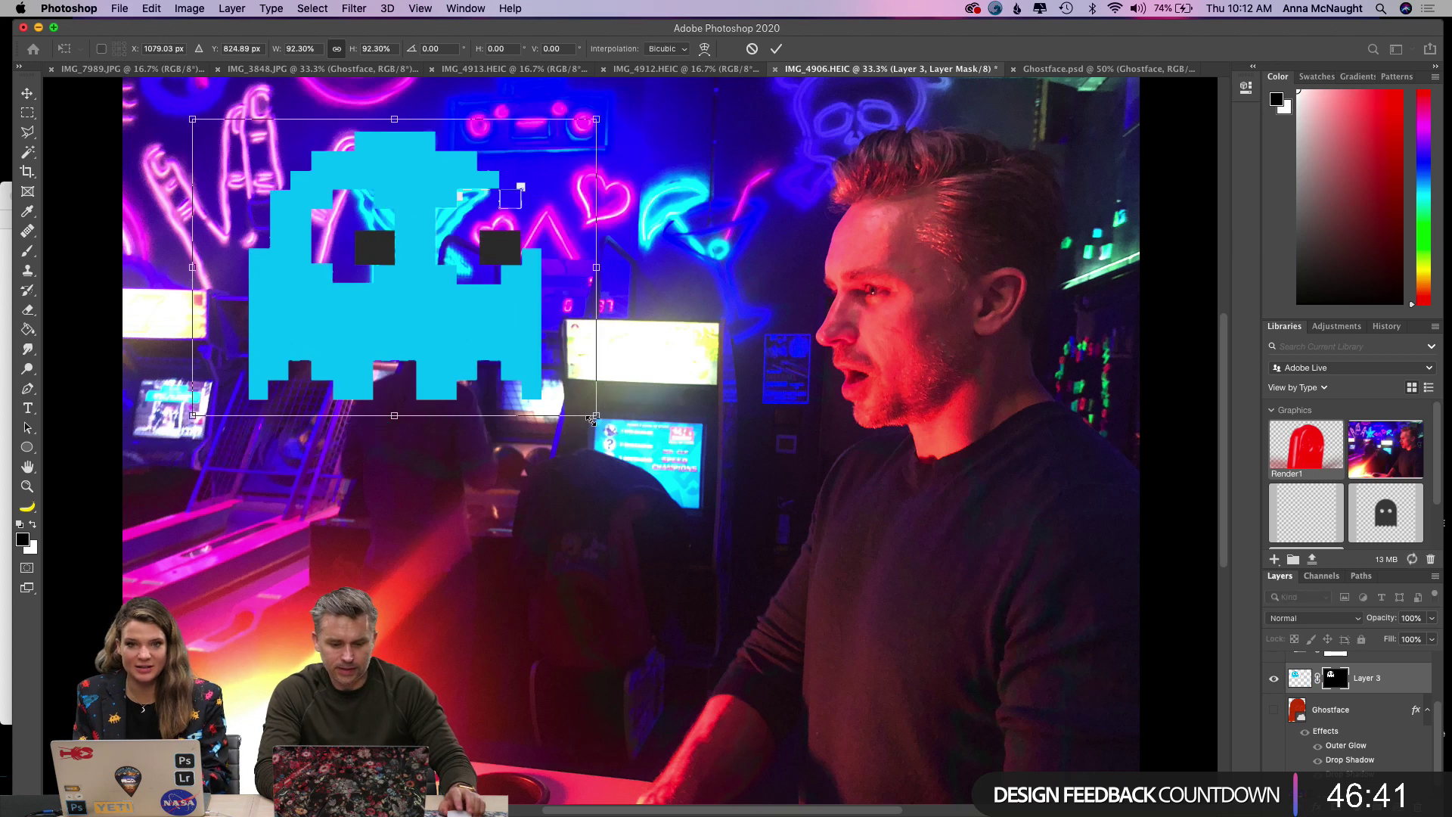
pyautogui.press('Return')
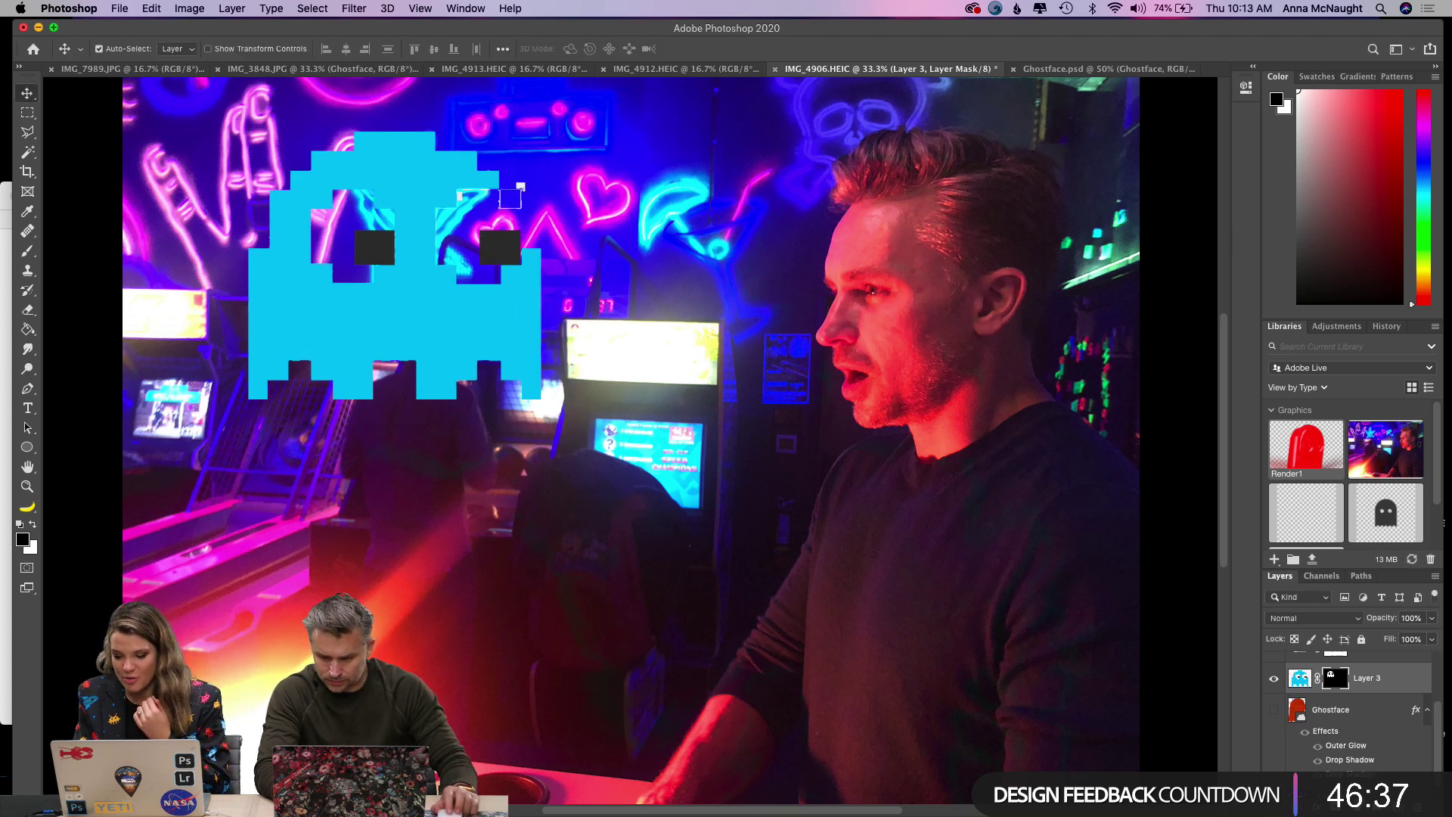
# Add a Hue/Saturation adjustment clipped to Layer 3 and set its Hue to -178.
pyautogui.click(1374, 806)
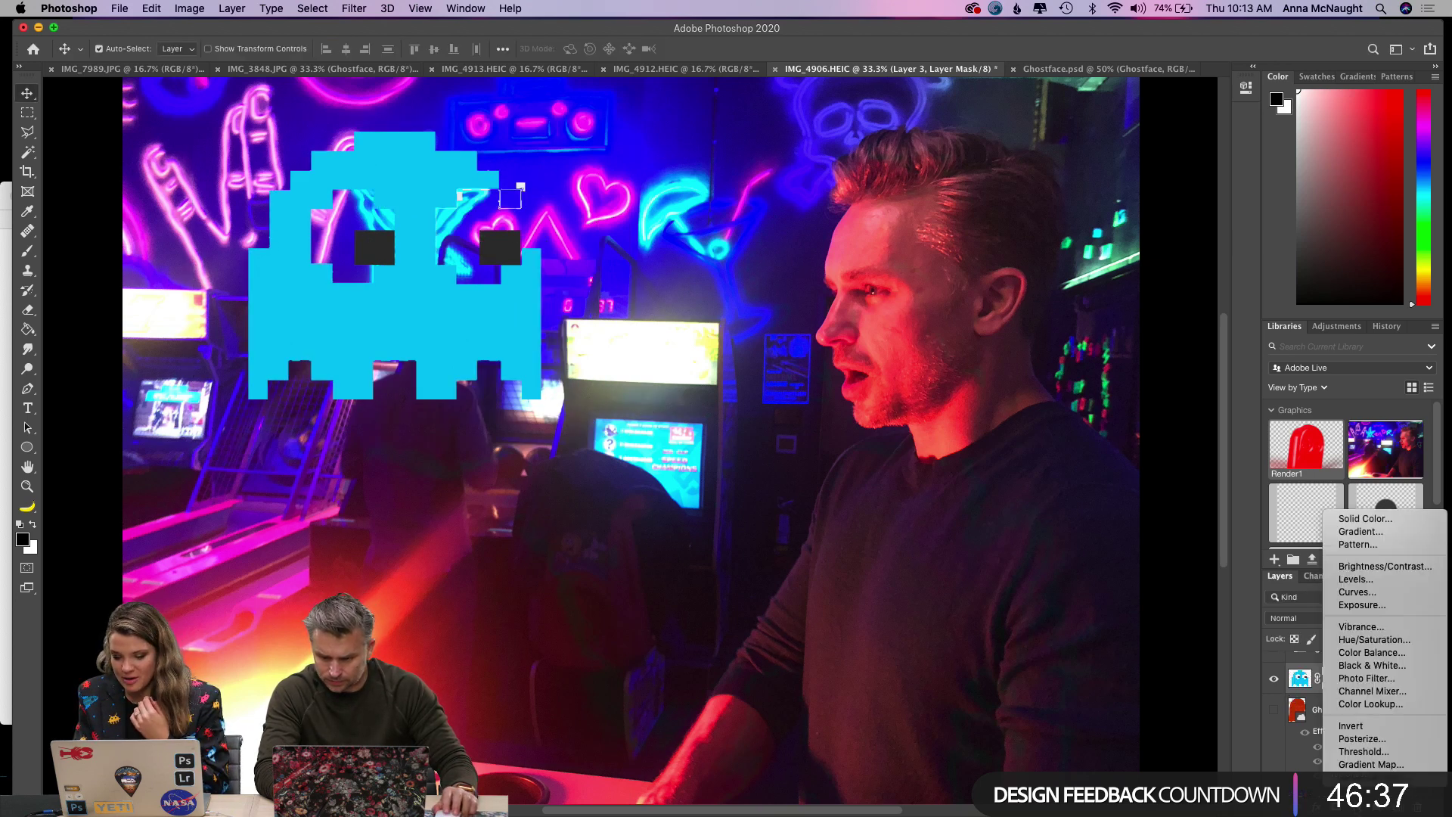
pyautogui.click(1407, 640)
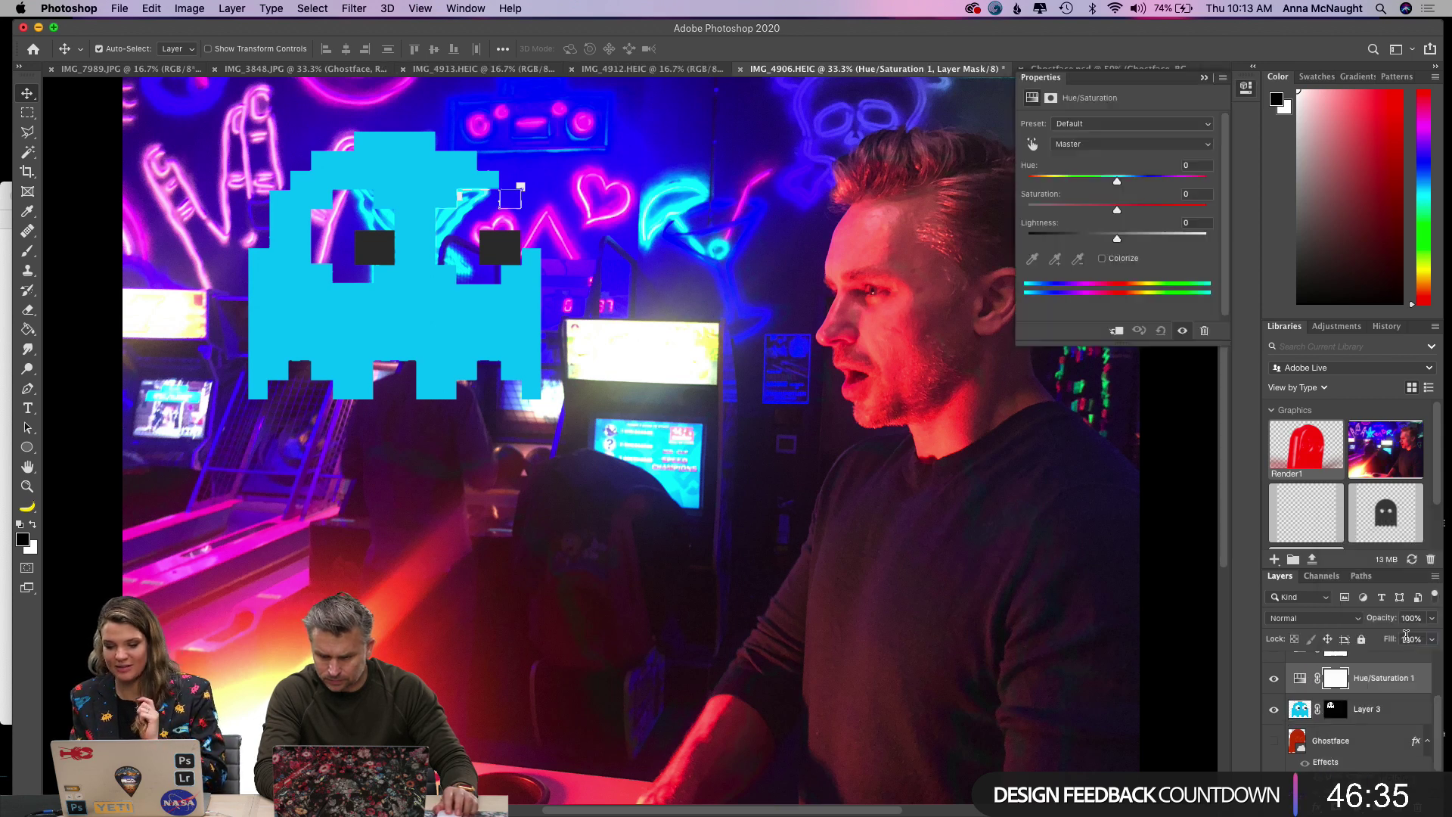
pyautogui.click(1117, 330)
pyautogui.moveTo(1089, 187)
pyautogui.mouseDown()
pyautogui.moveTo(1055, 188)
pyautogui.moveTo(1073, 185)
pyautogui.mouseUp()
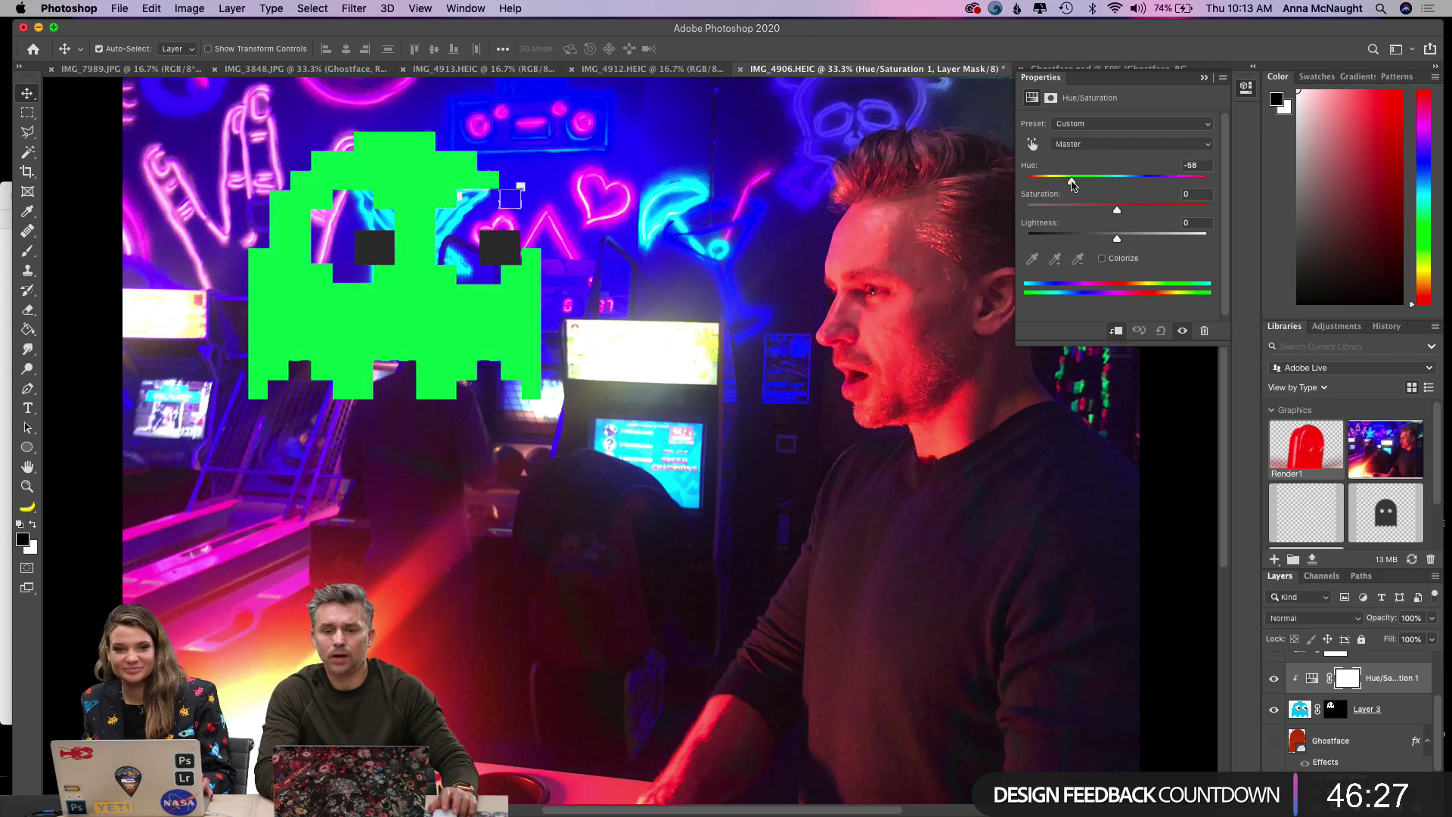
pyautogui.moveTo(1070, 185); pyautogui.dragTo(1027, 181)
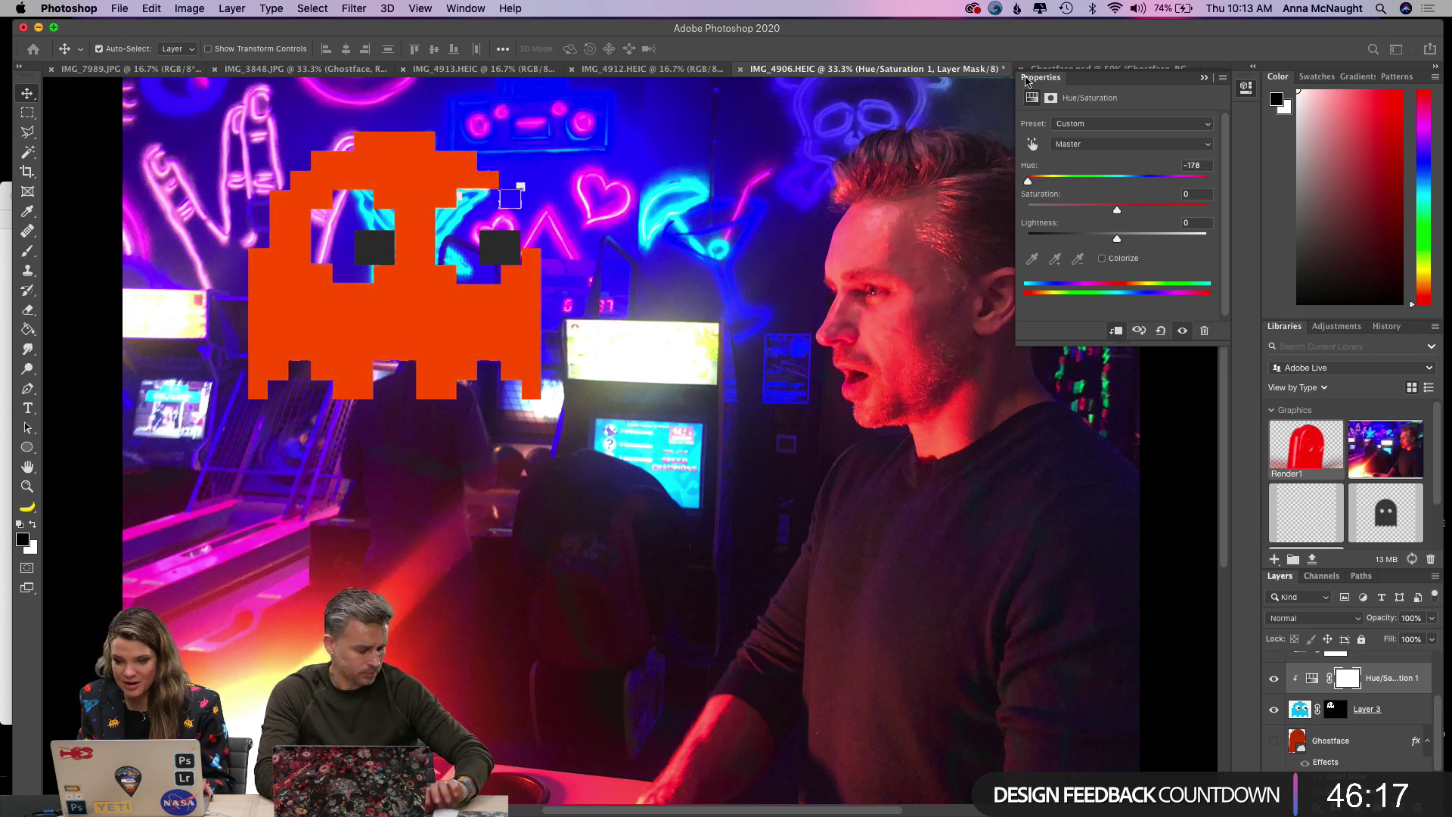
pyautogui.click(1204, 77)
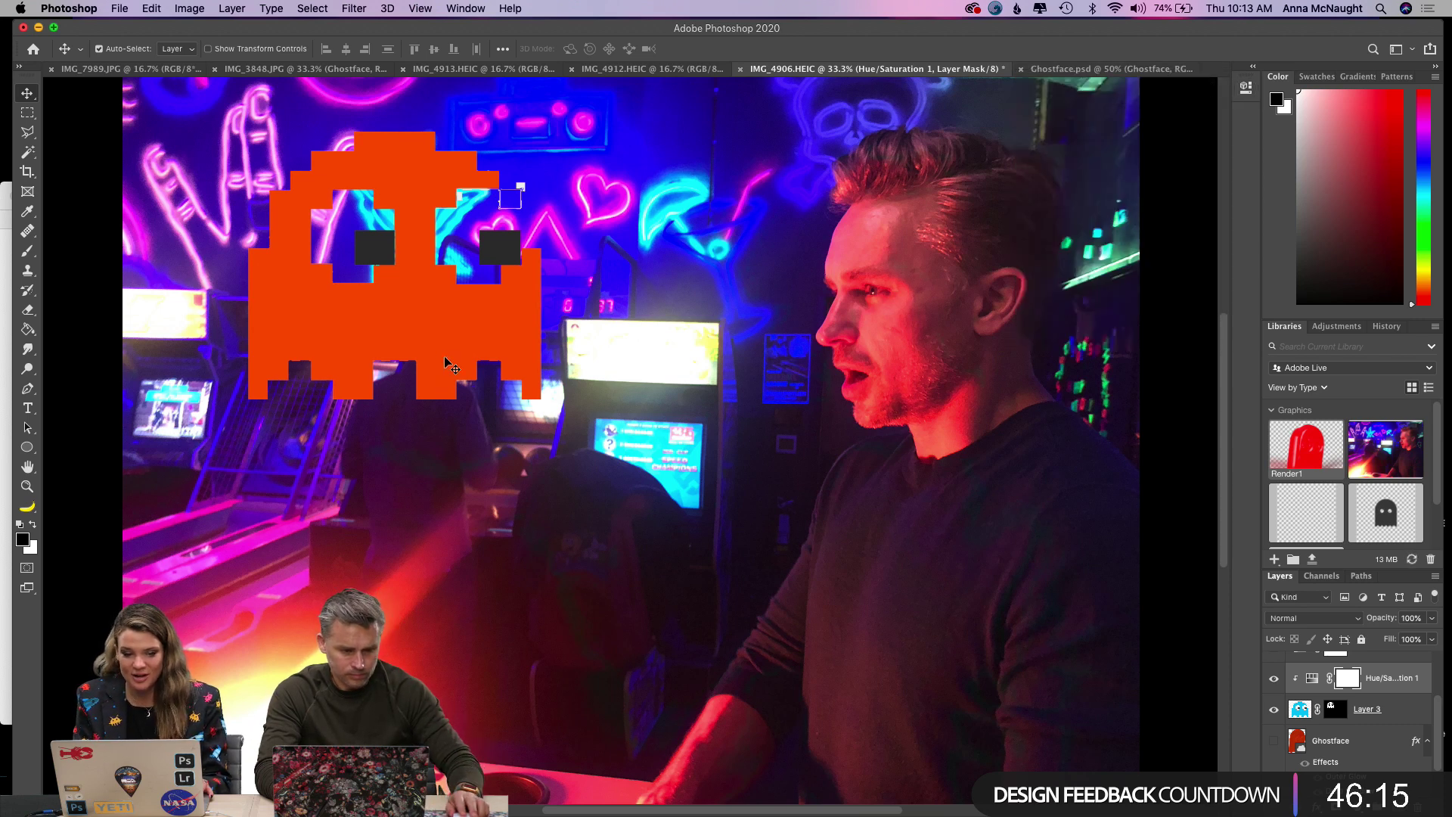
# Scale the orange pixel ghost to 73.88% and move it over the neon hand and plant signs.
pyautogui.press('super+minus')
pyautogui.moveTo(458, 367); pyautogui.dragTo(457, 398)
pyautogui.press('super+t')
pyautogui.moveTo(550, 230); pyautogui.dragTo(523, 296)
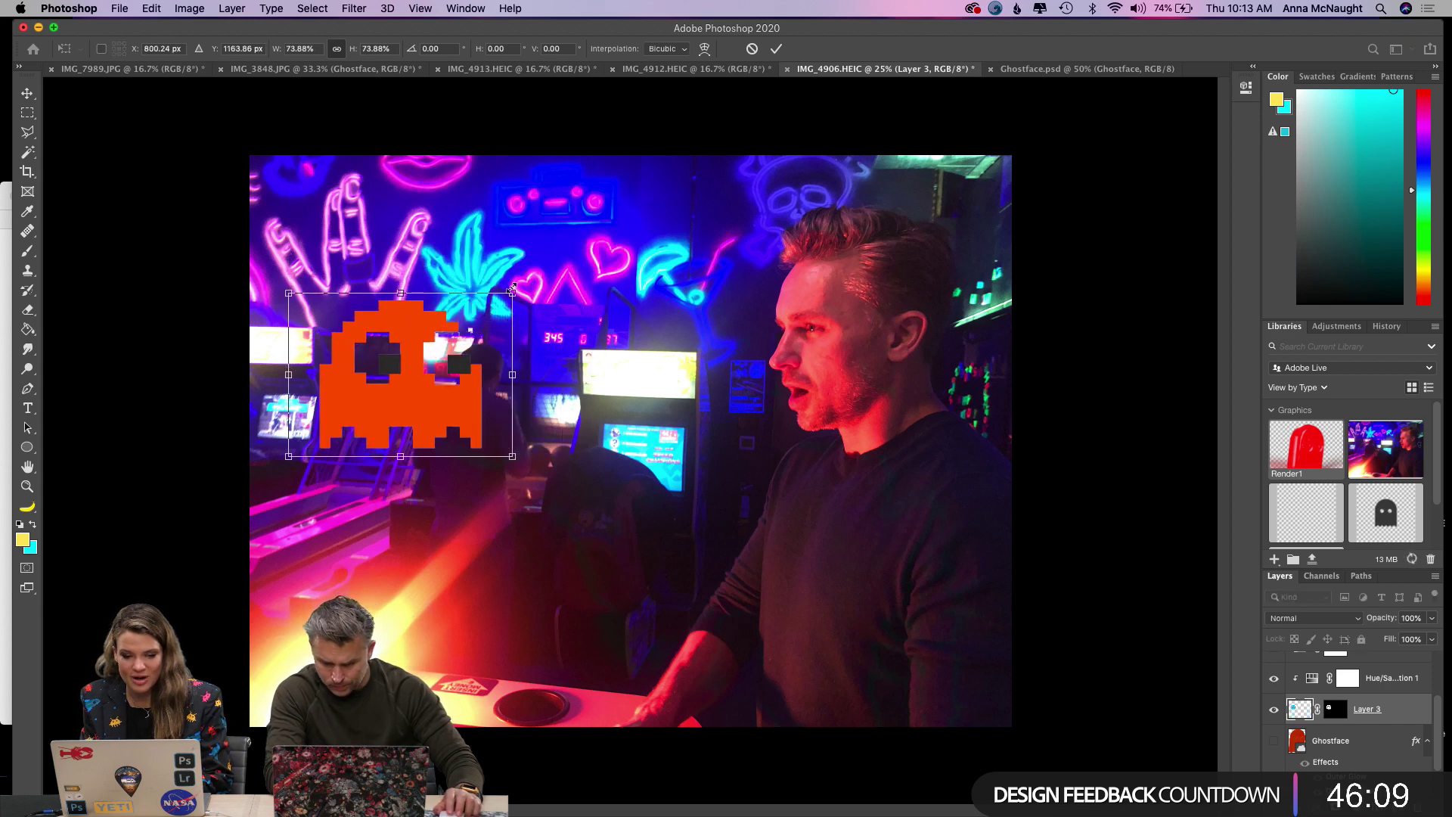
pyautogui.press('Return')
pyautogui.moveTo(421, 389); pyautogui.dragTo(435, 339)
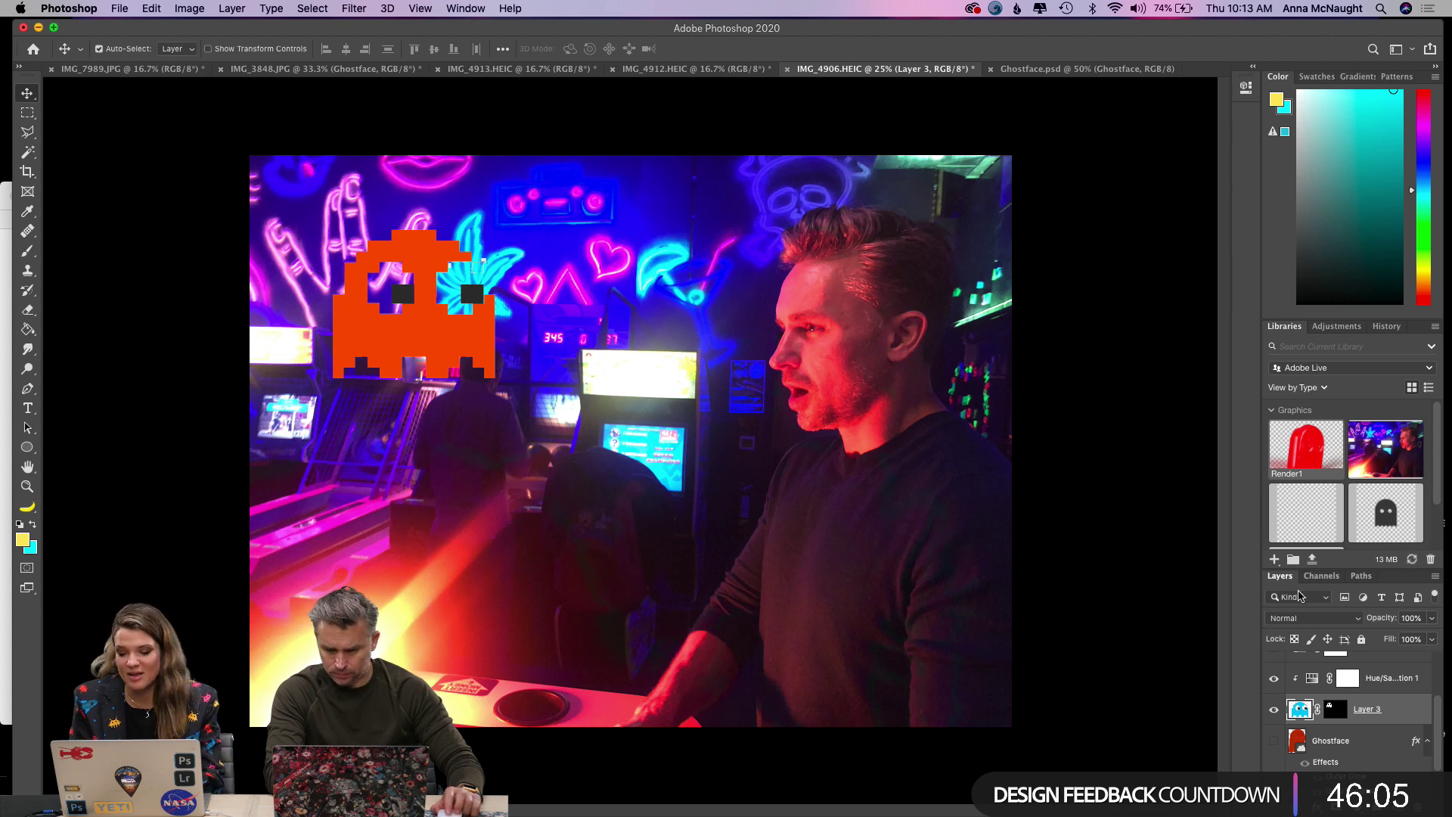
# Try duplicating the pixel ghost's Layer 3 beneath its Hue/Saturation adjustment.
pyautogui.moveTo(1366, 726); pyautogui.dragTo(609, 387)
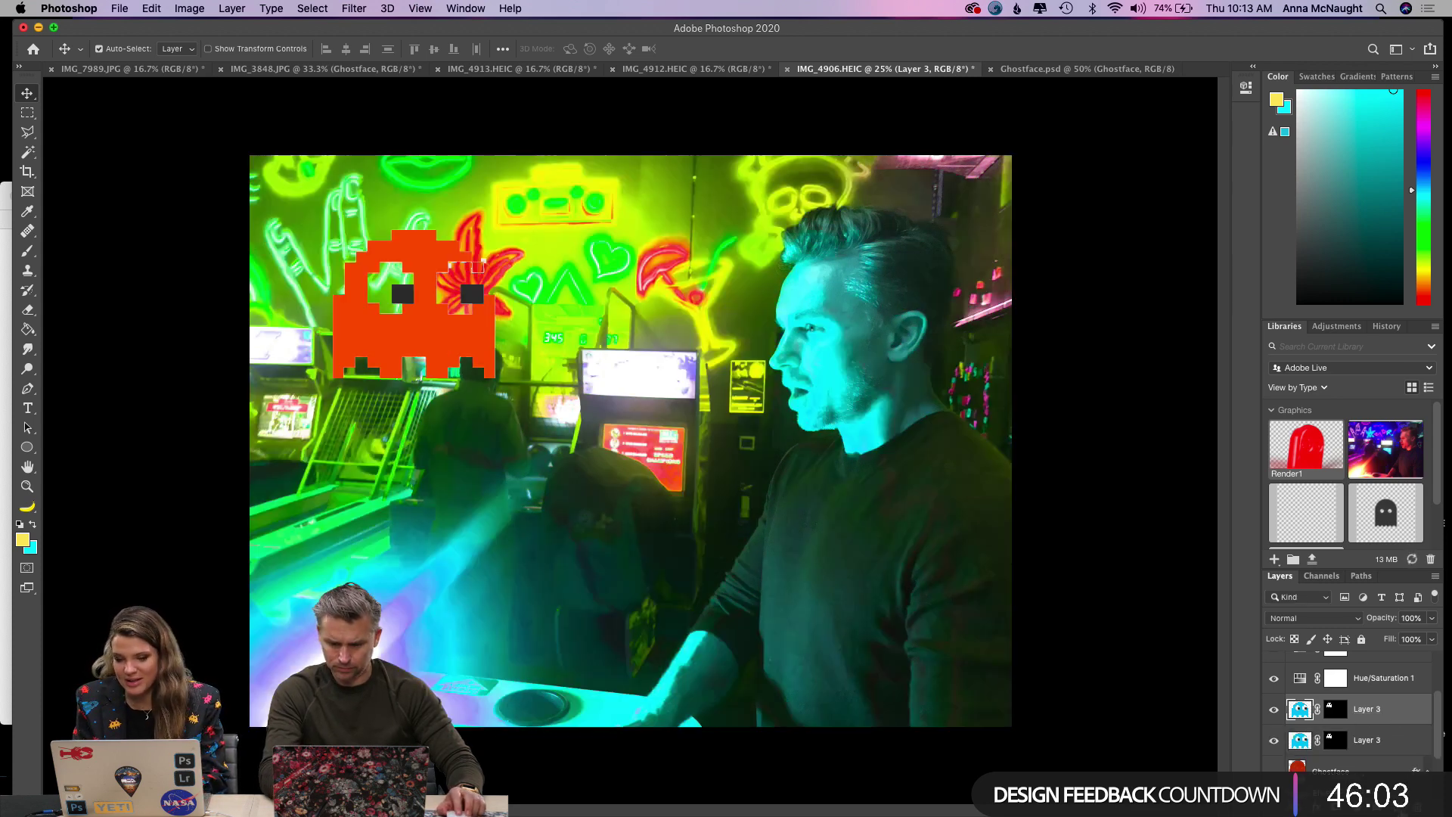
pyautogui.press('super+z')
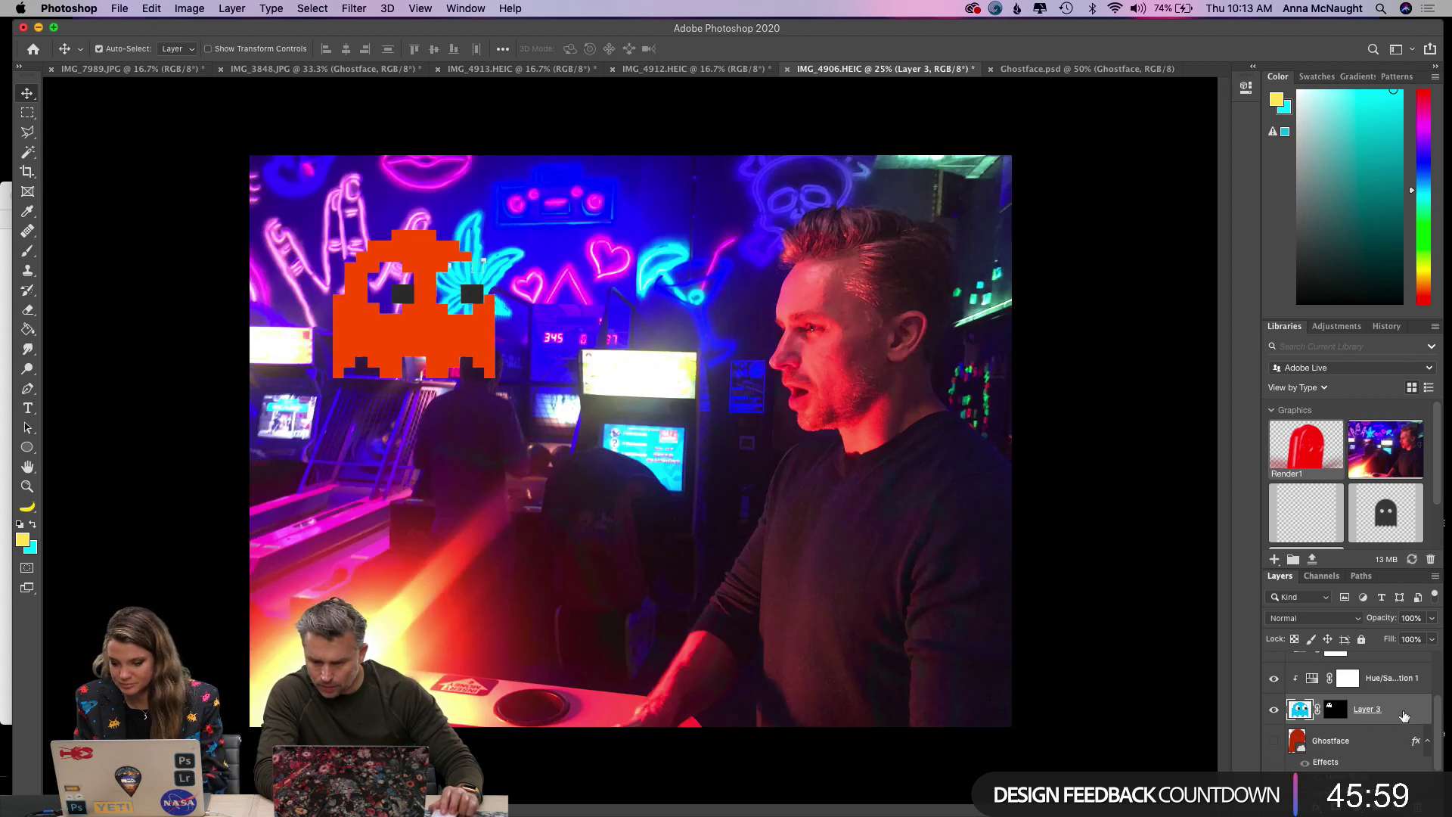
# Duplicate Layer 3 beneath the Hue/Saturation adjustment, group both ghost layers, and clip the adjustment to the group.
pyautogui.moveTo(1403, 714); pyautogui.dragTo(1381, 742)
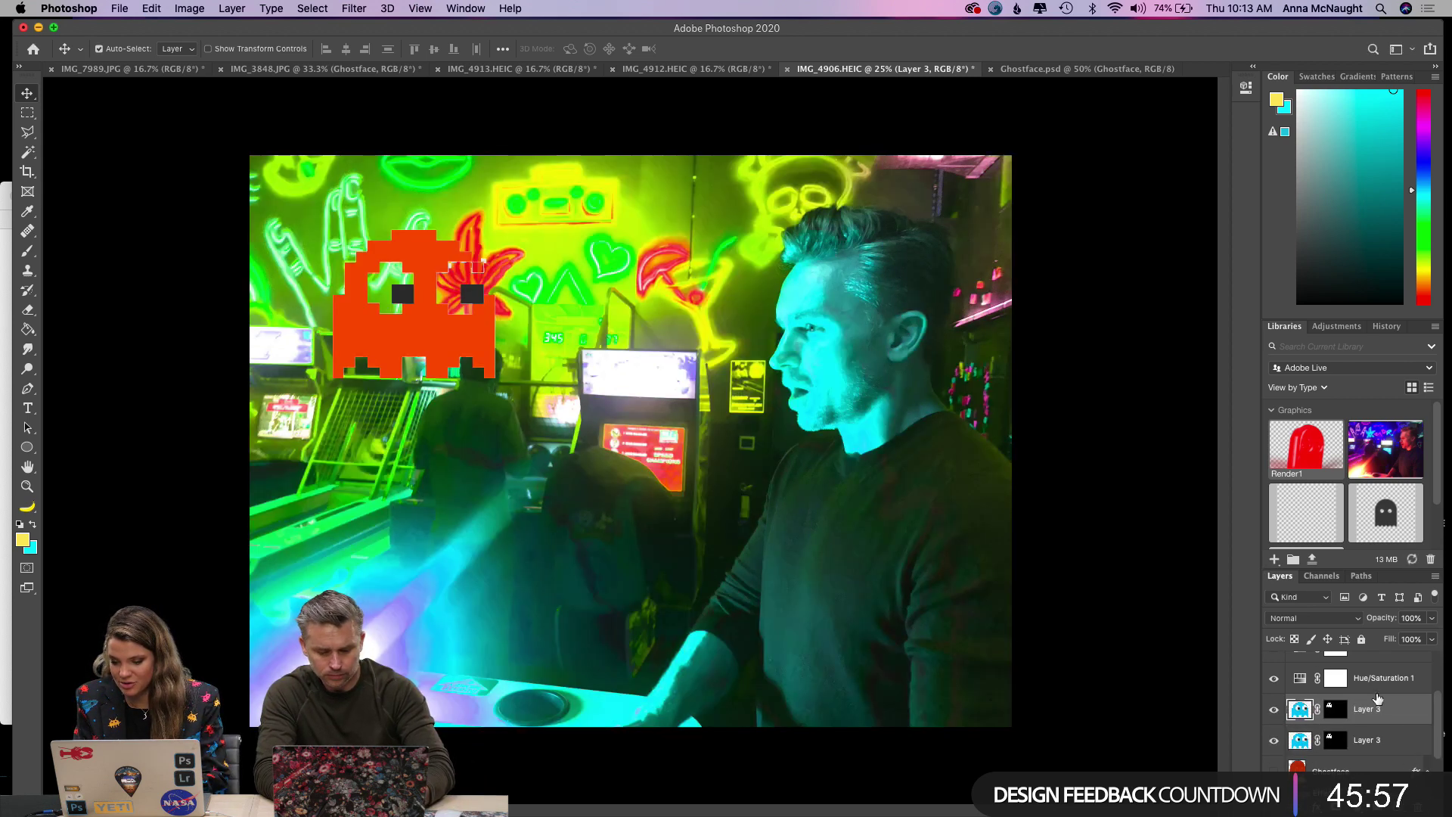
pyautogui.keyDown('shift'); pyautogui.click(1382, 743); pyautogui.keyUp('shift')
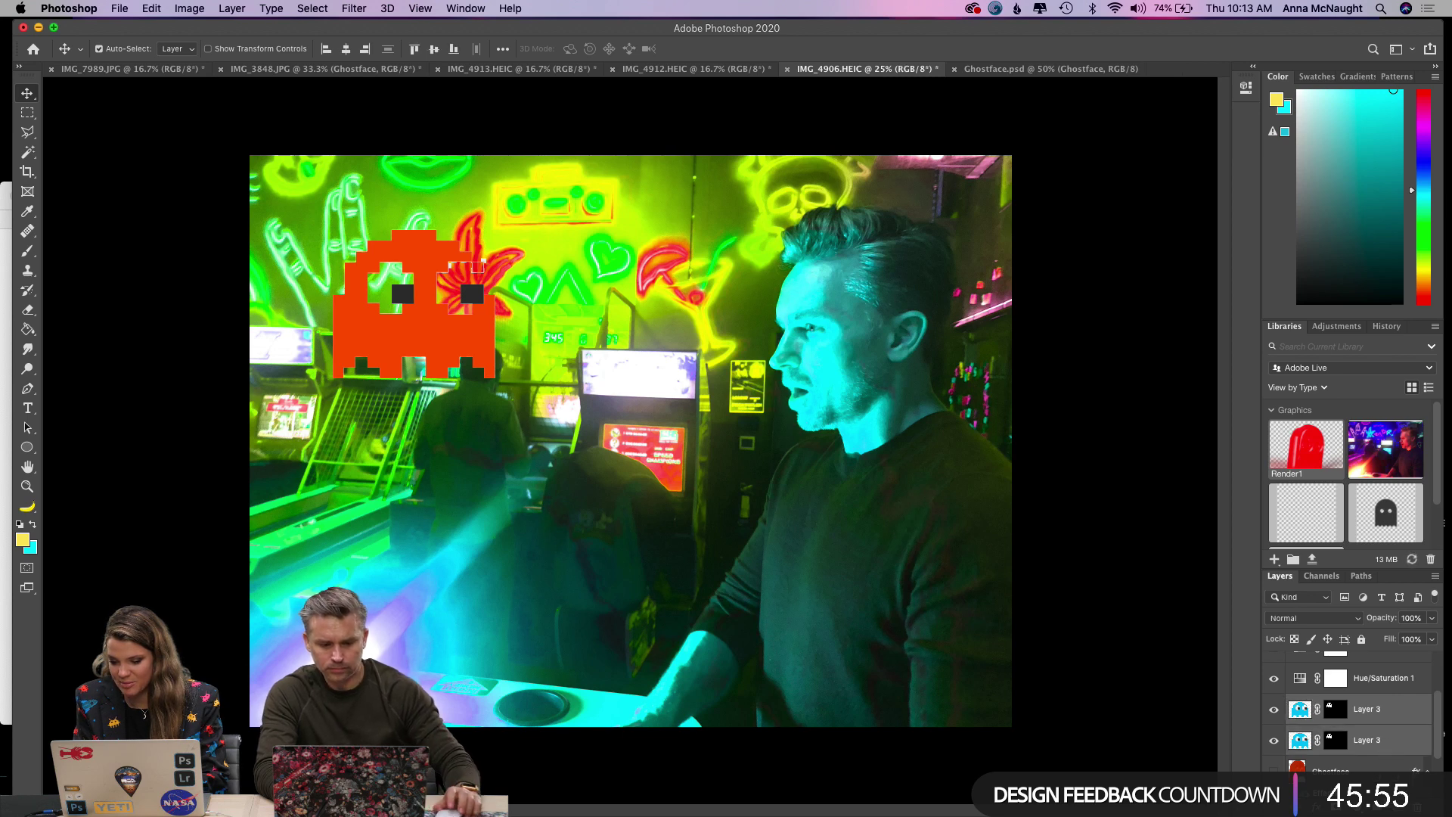
pyautogui.press('super+g')
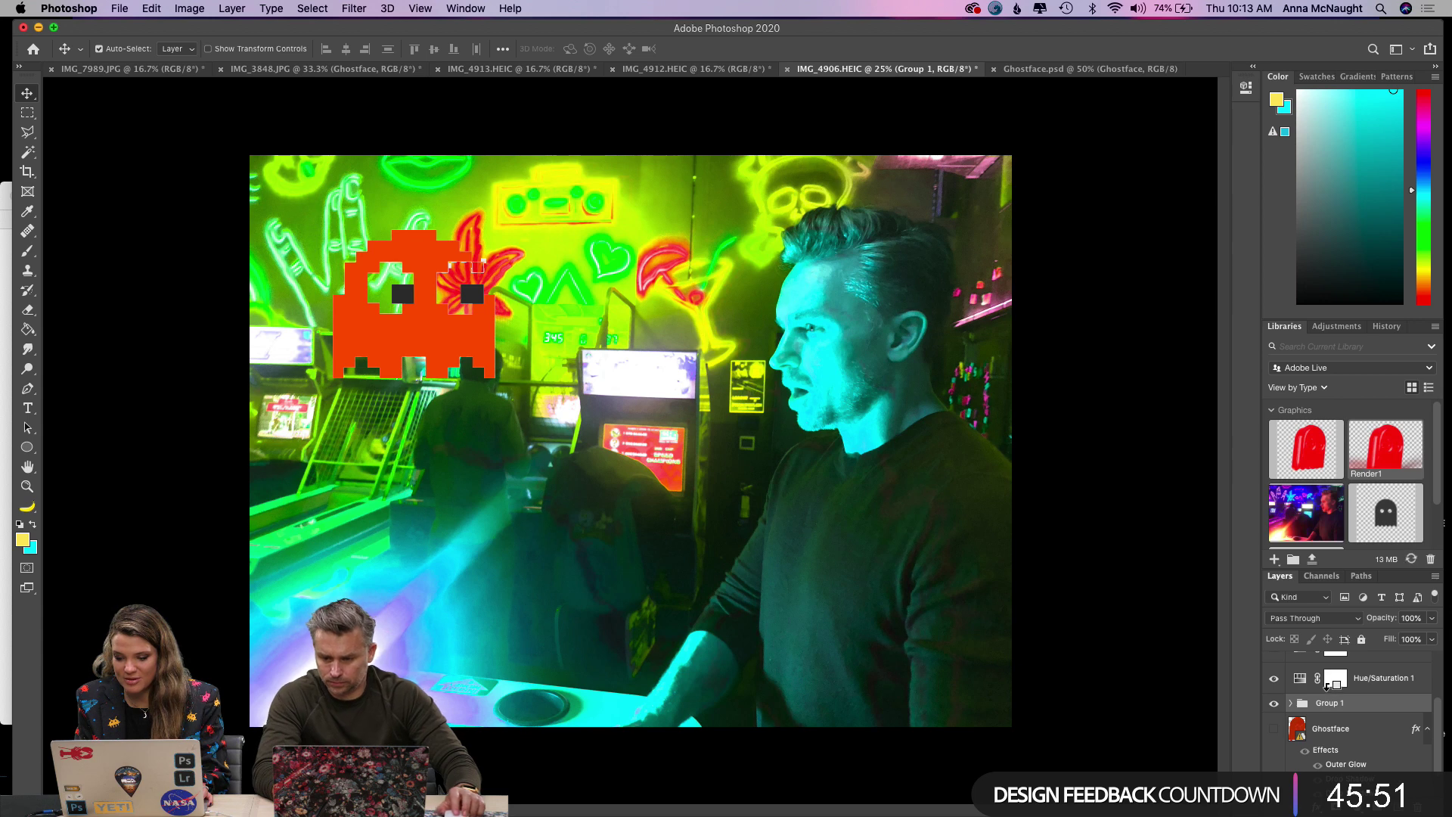
pyautogui.keyDown('alt'); pyautogui.click(1327, 690); pyautogui.keyUp('alt')
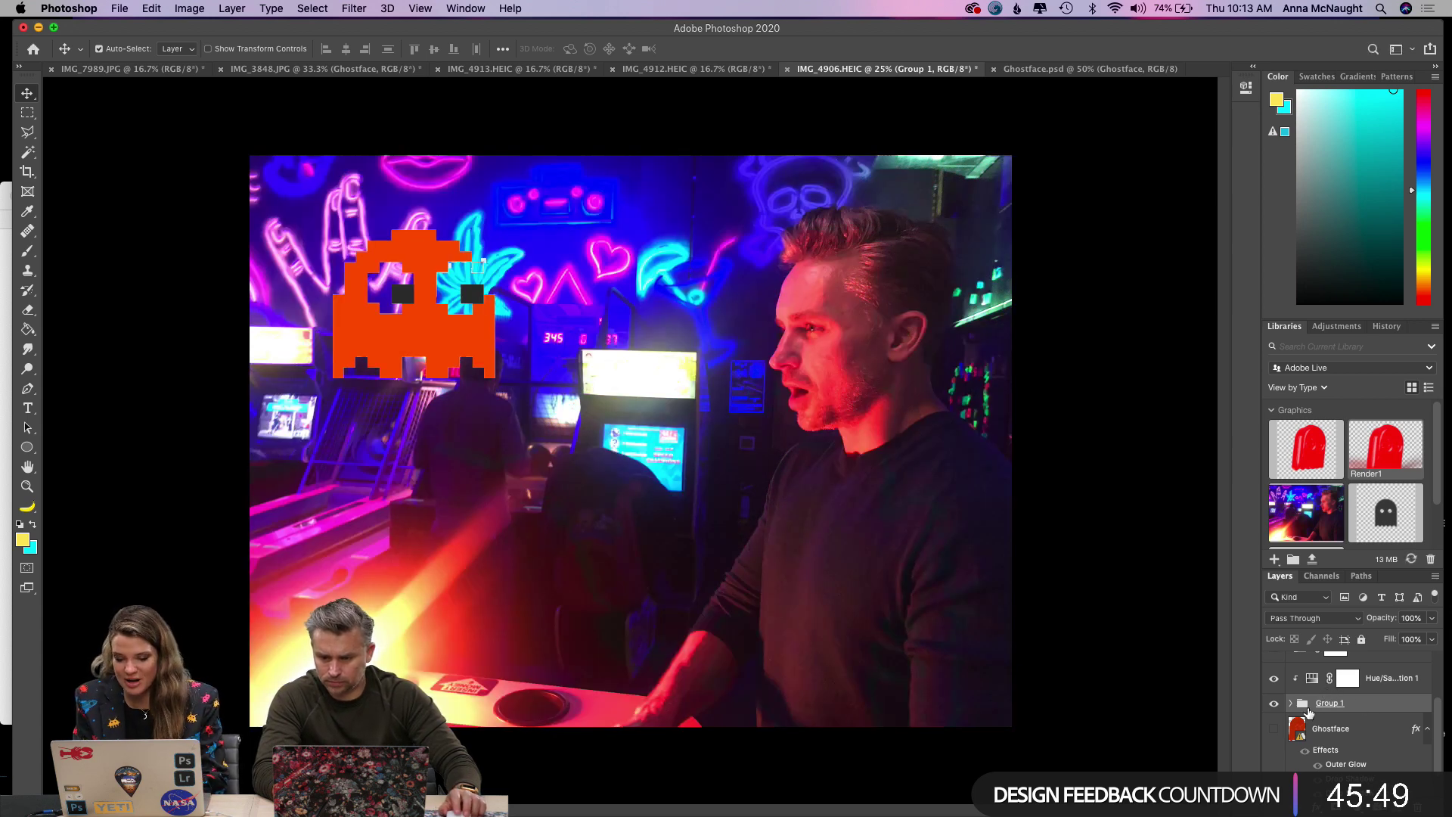
pyautogui.click(1291, 703)
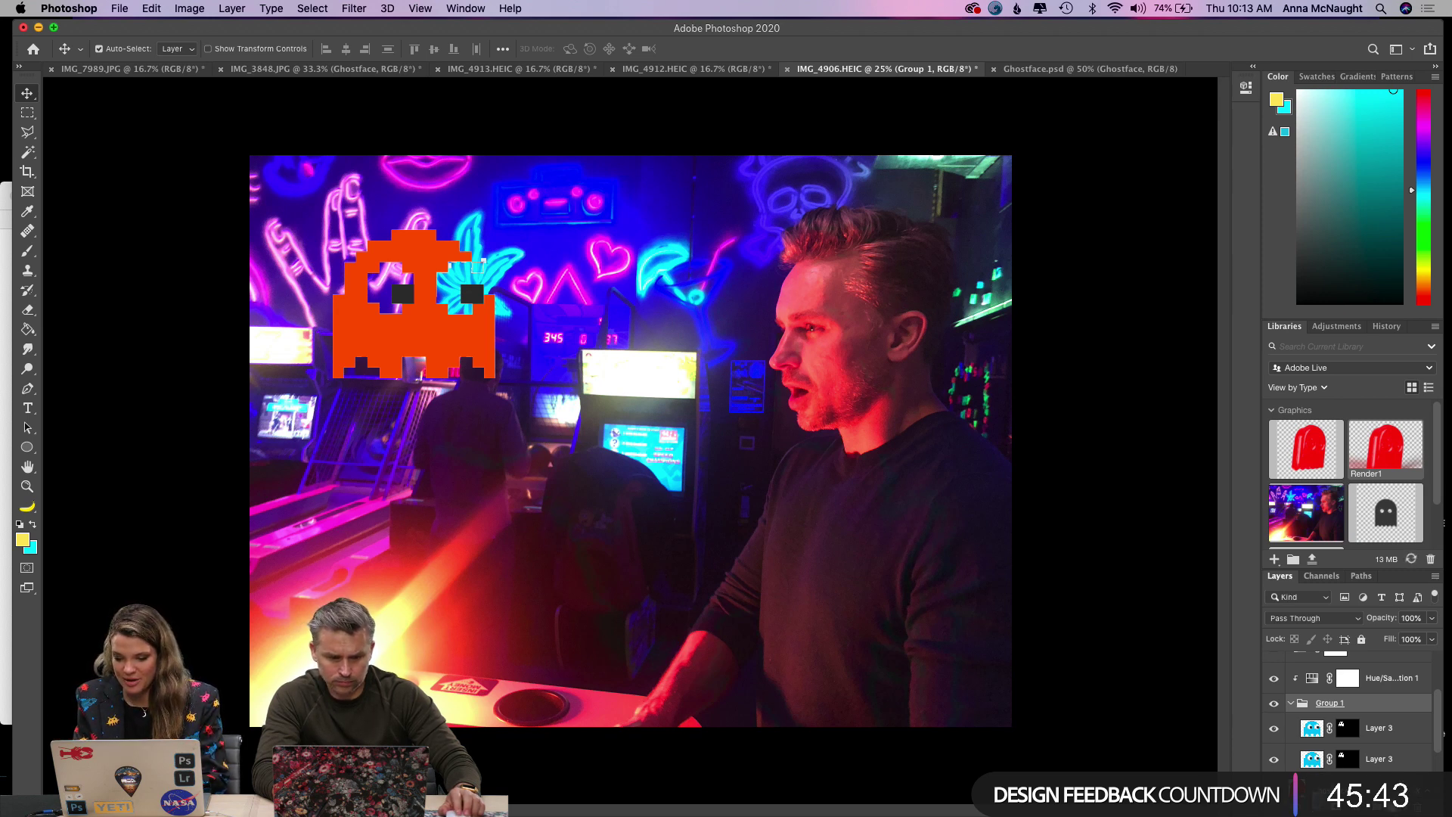
# Make more copies of the pixel ghost in Group 1, shrink the topmost one, and place it beside the arcade cabinet's lit marquee.
pyautogui.click(1376, 759)
pyautogui.press('super')
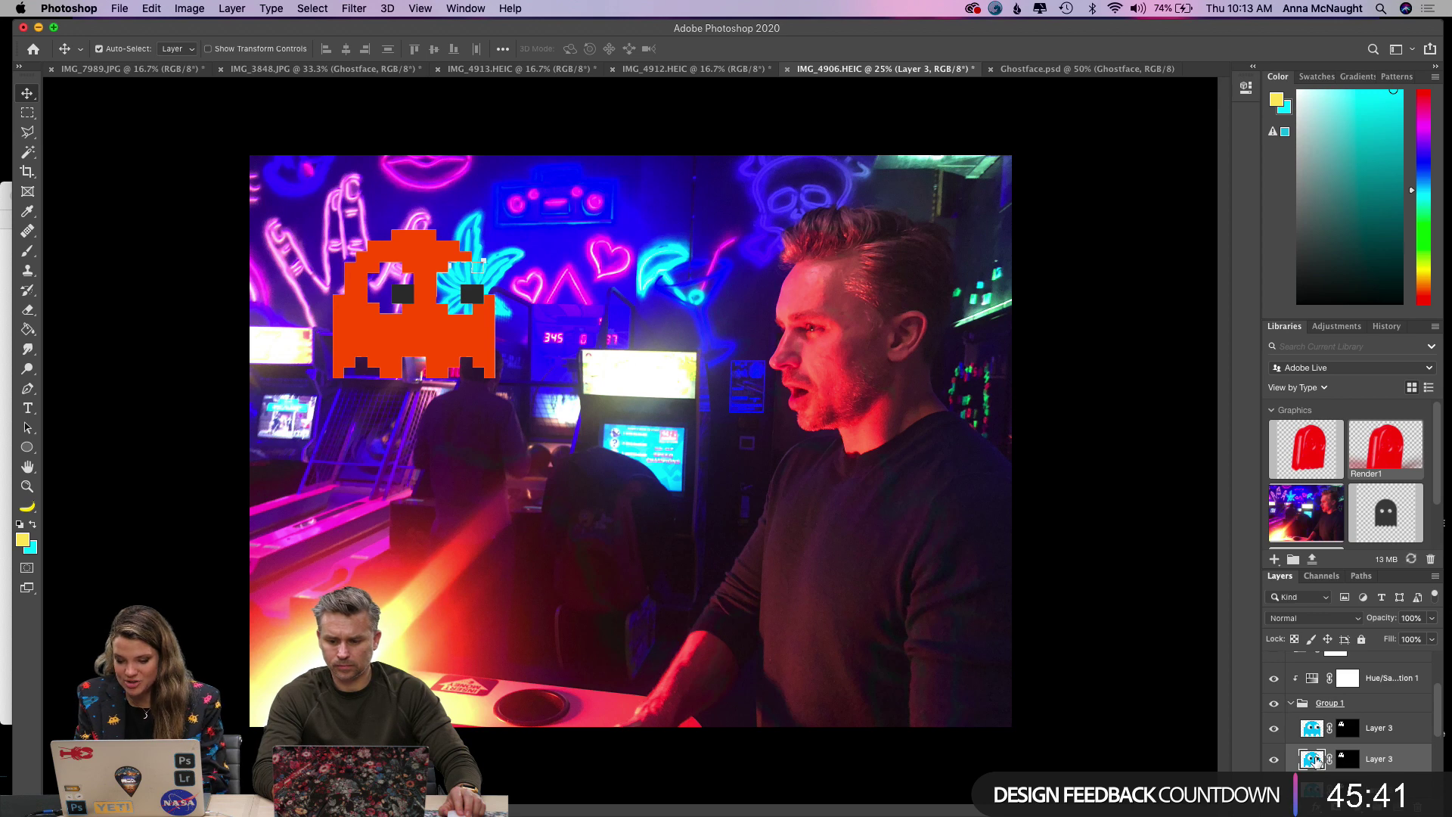
pyautogui.moveTo(420, 317); pyautogui.dragTo(638, 454)
pyautogui.hotkey('ctrl', 't')
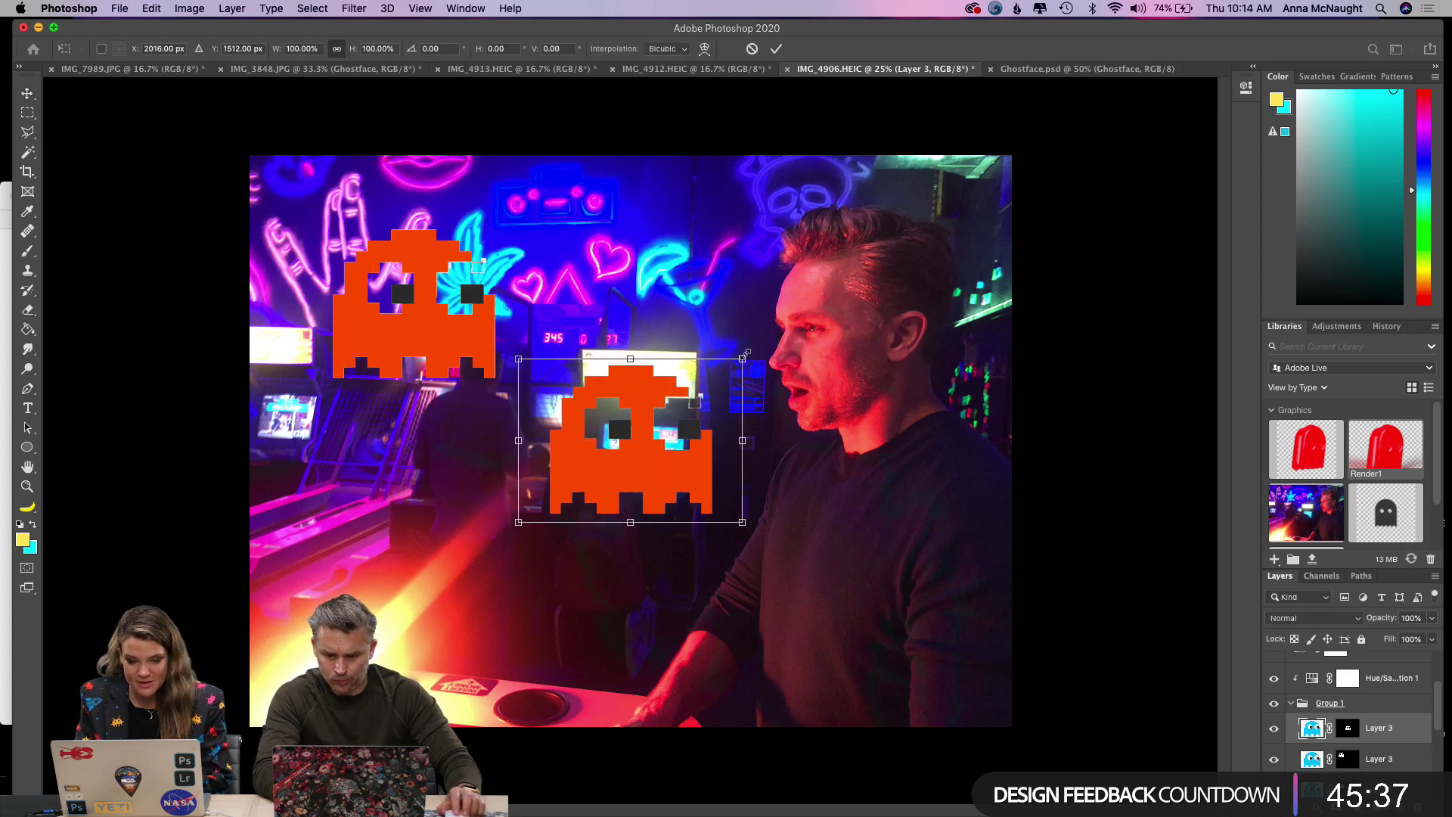
pyautogui.moveTo(745, 356); pyautogui.dragTo(642, 432)
pyautogui.press('Return')
pyautogui.moveTo(595, 505); pyautogui.dragTo(608, 365)
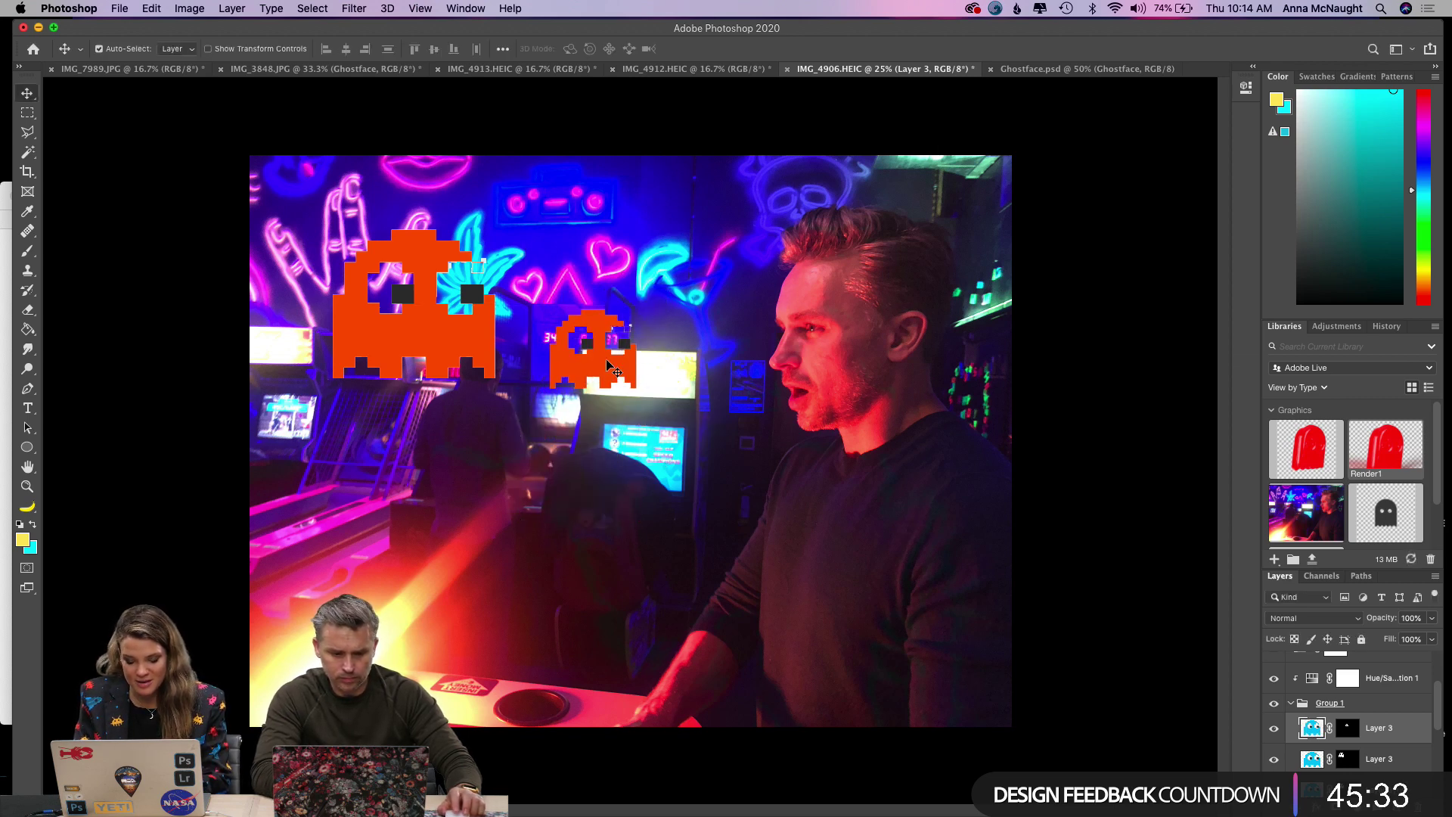
# Scale the small ghost near the marquee to 78.05% and move it slightly down over the marquee's left edge.
pyautogui.hotkey('ctrl', 't')
pyautogui.moveTo(651, 307); pyautogui.dragTo(630, 325)
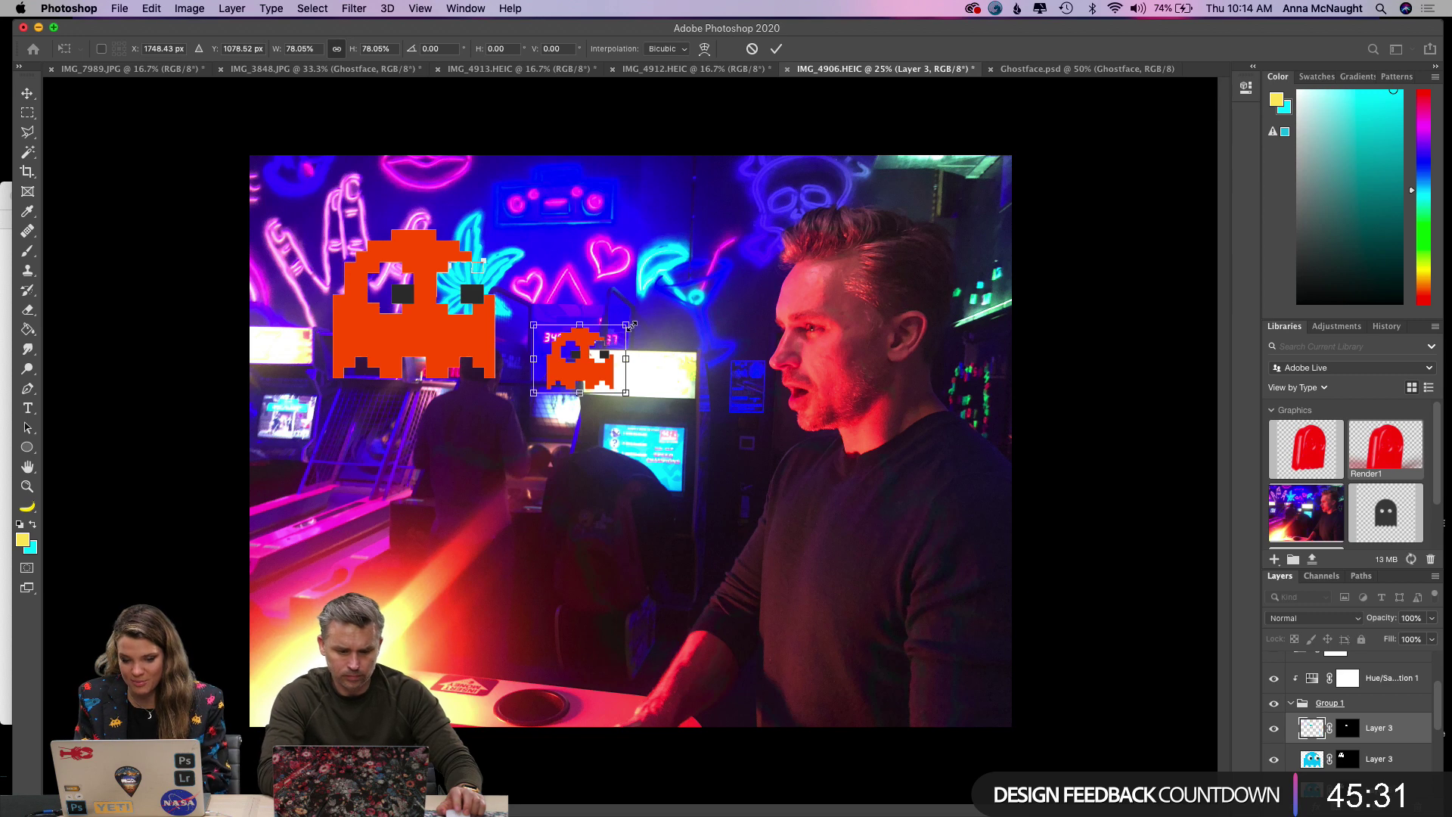
pyautogui.press('Return')
pyautogui.moveTo(573, 382)
pyautogui.mouseDown()
pyautogui.moveTo(576, 355)
pyautogui.moveTo(575, 408)
pyautogui.mouseUp()
# Shrink the next ghost copy to roughly half size and place it over the bowling lanes below the large ghost.
pyautogui.click(1320, 760)
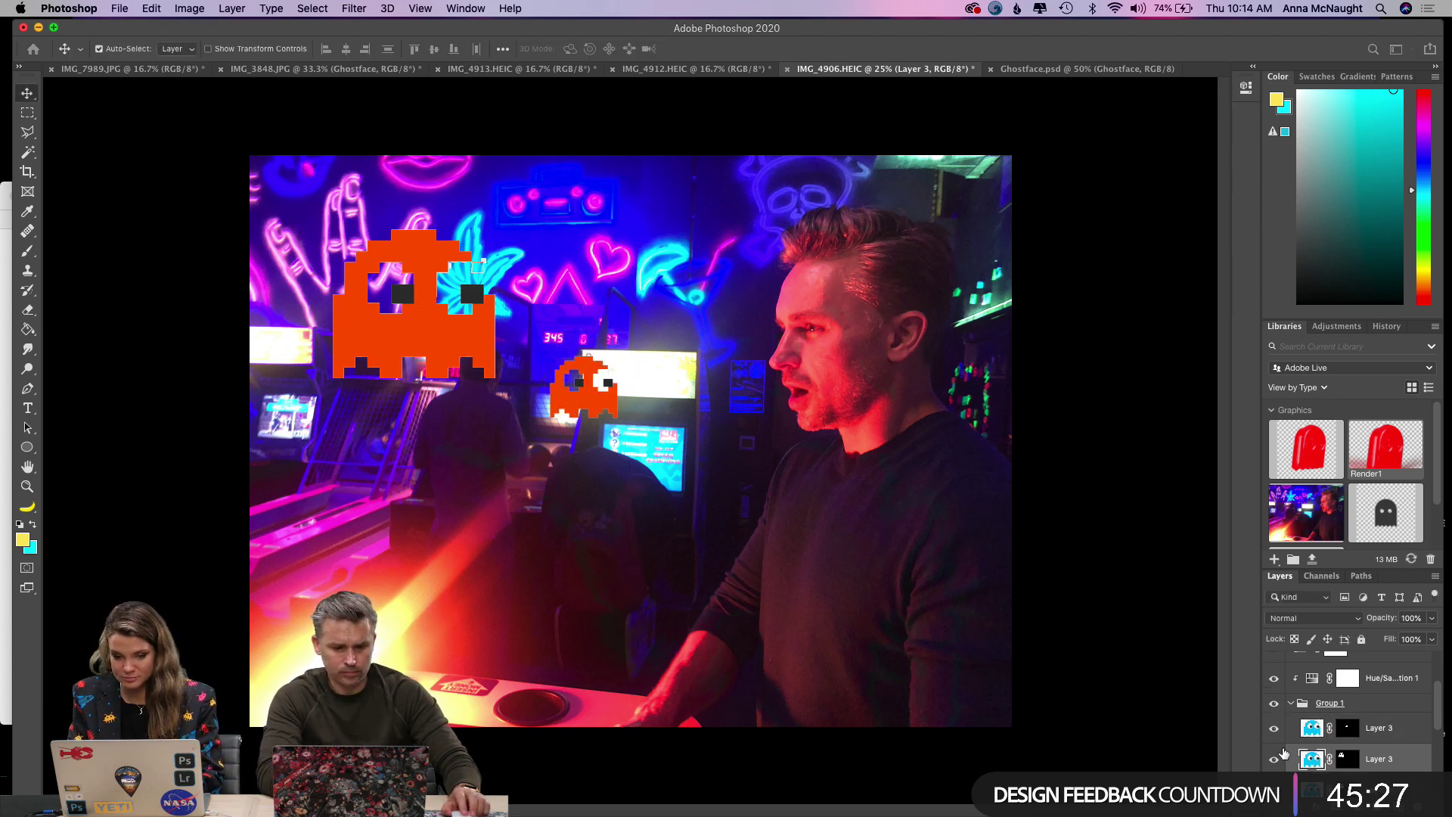
pyautogui.moveTo(426, 306); pyautogui.dragTo(419, 507)
pyautogui.hotkey('ctrl', 't')
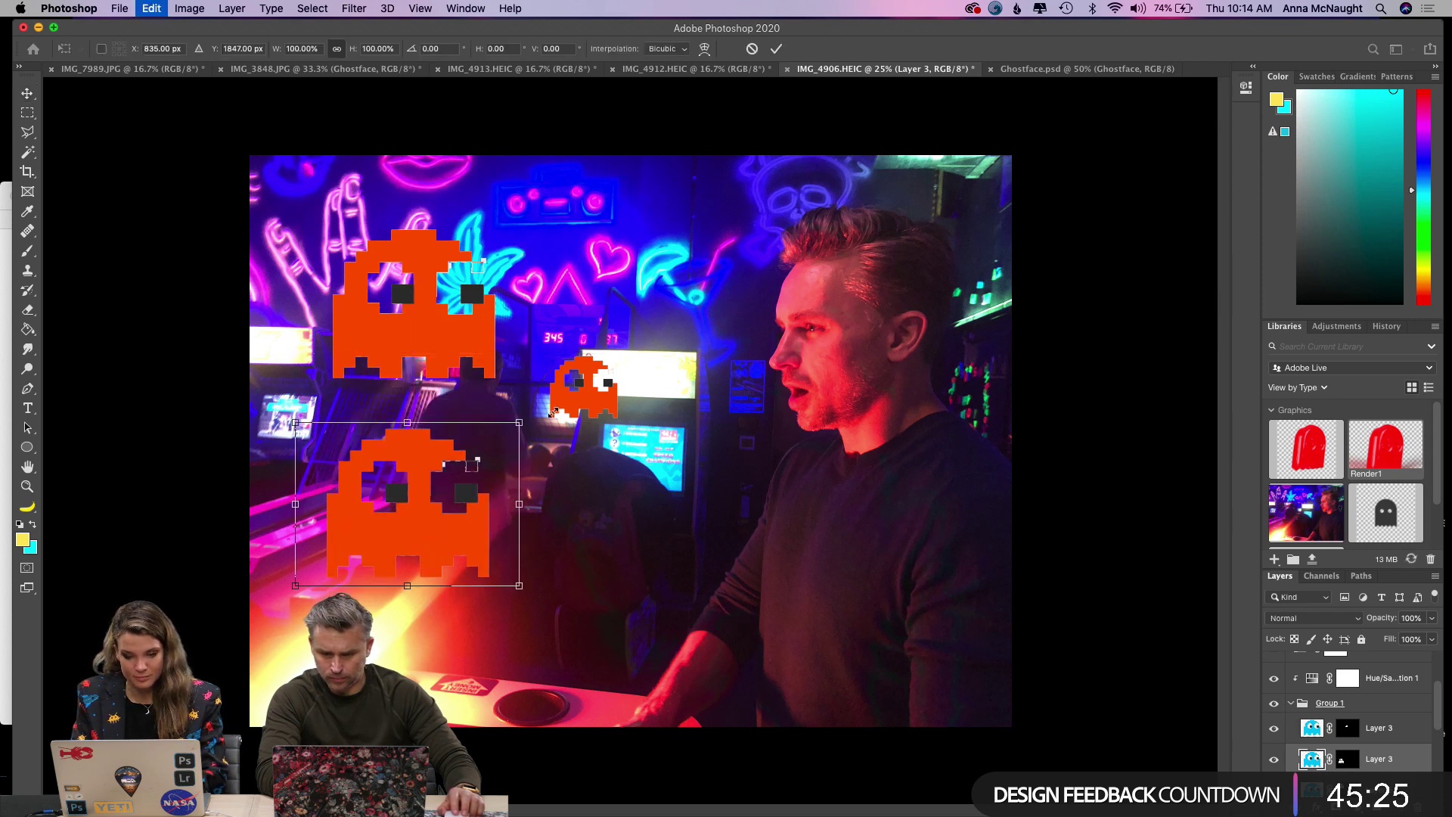
pyautogui.moveTo(522, 421); pyautogui.dragTo(423, 497)
pyautogui.press('Return')
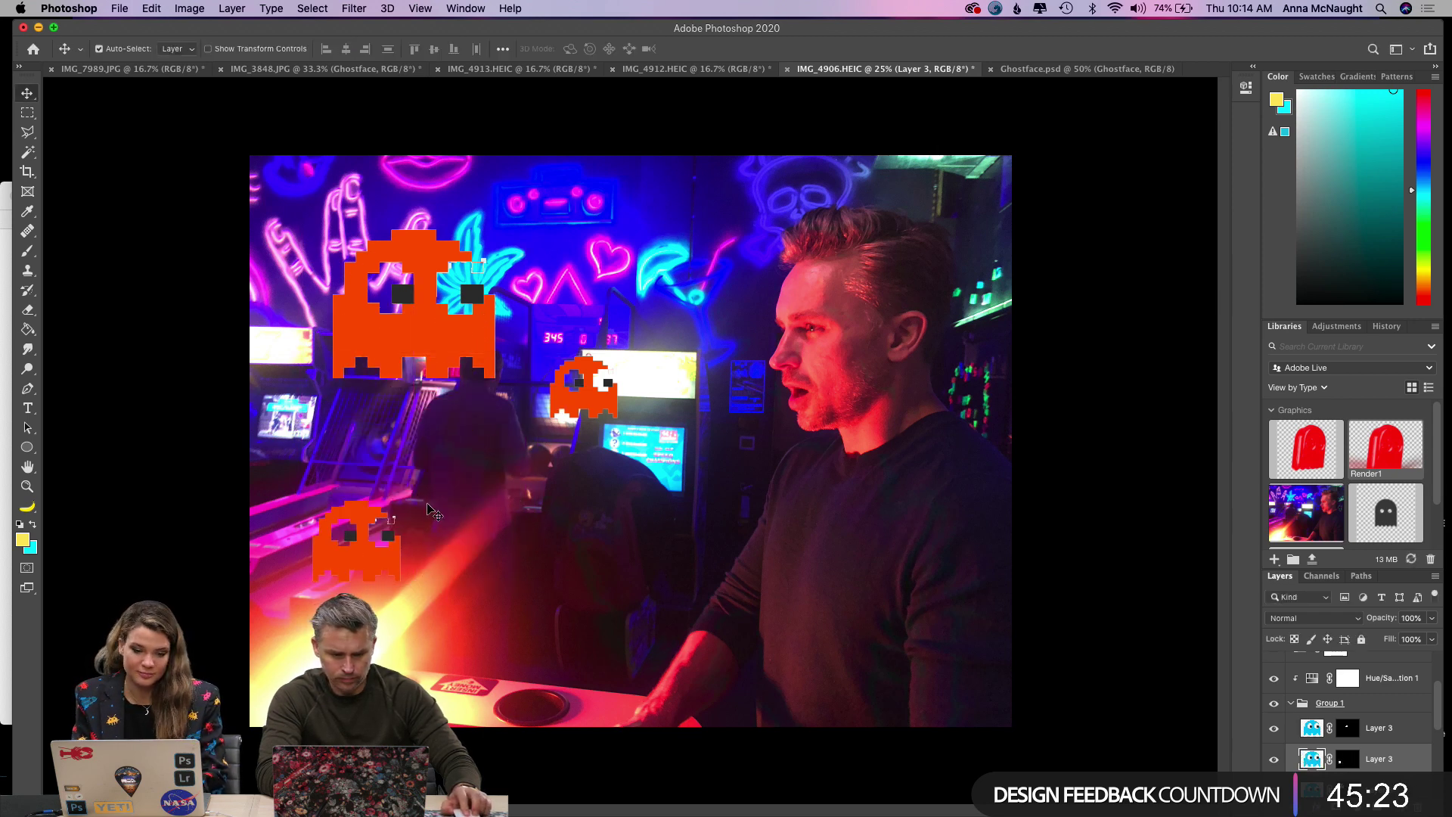
pyautogui.moveTo(368, 537); pyautogui.dragTo(379, 517)
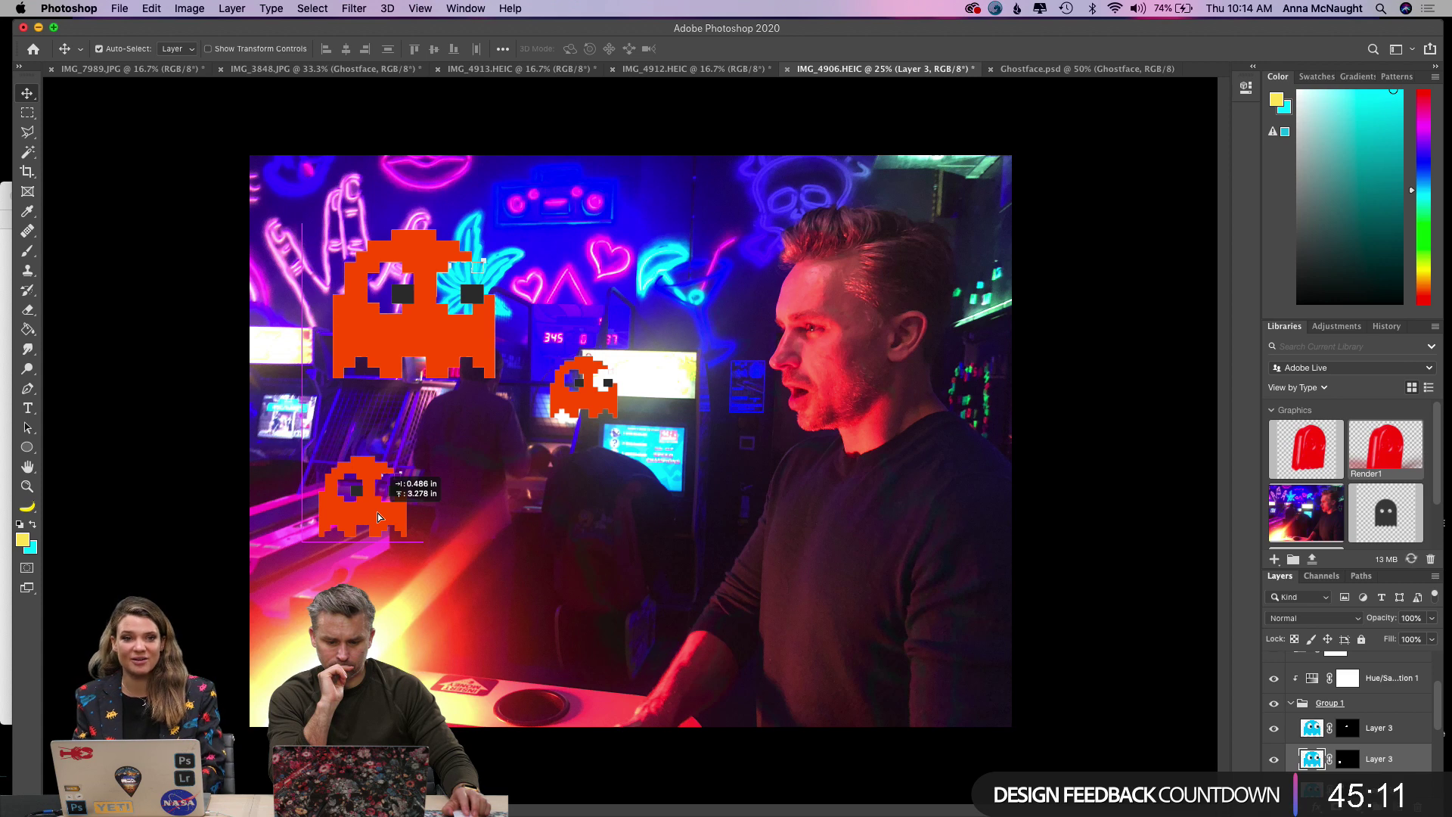
pyautogui.moveTo(379, 517); pyautogui.dragTo(358, 469)
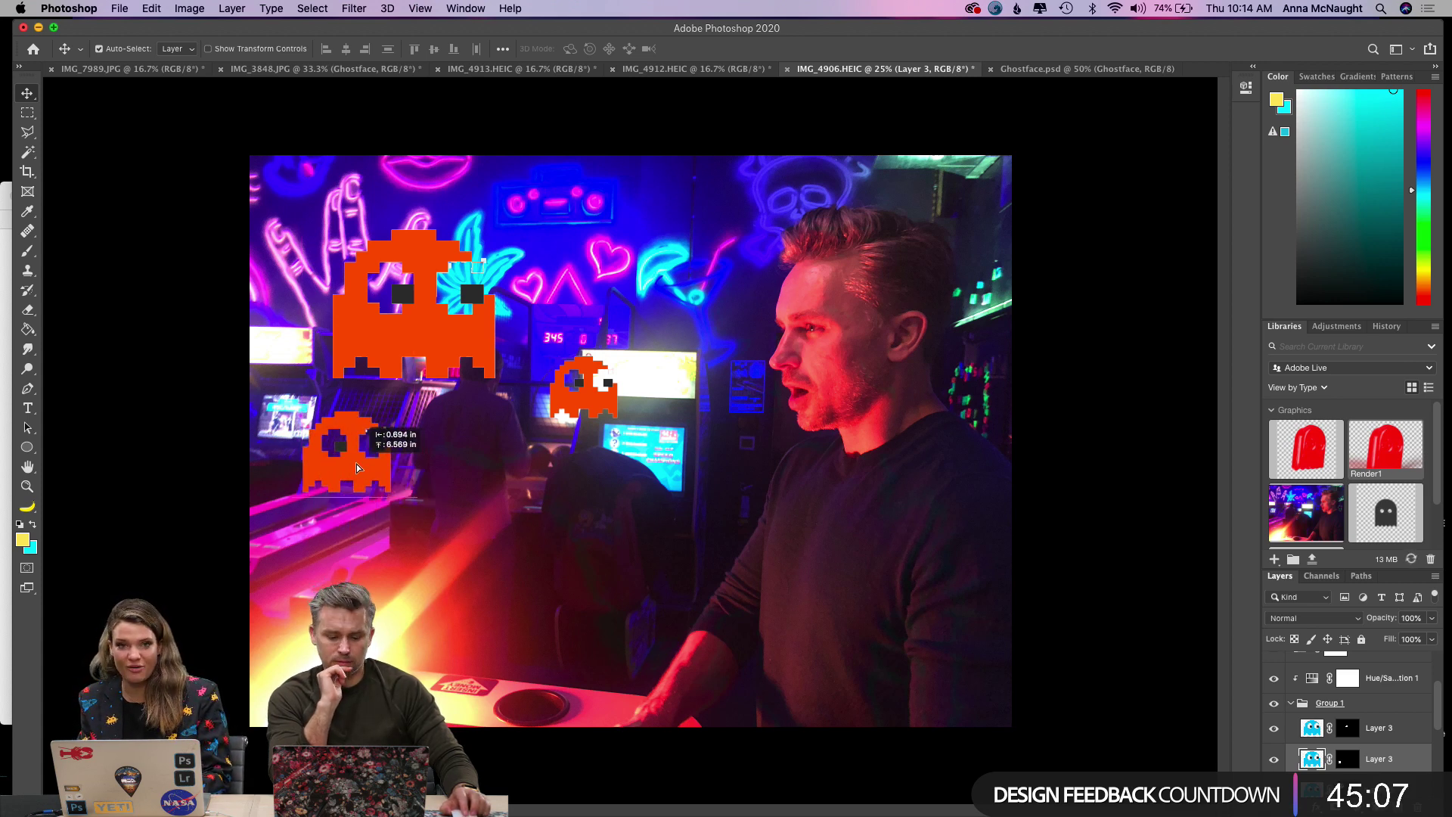
pyautogui.scroll(-2, 1422, 680)
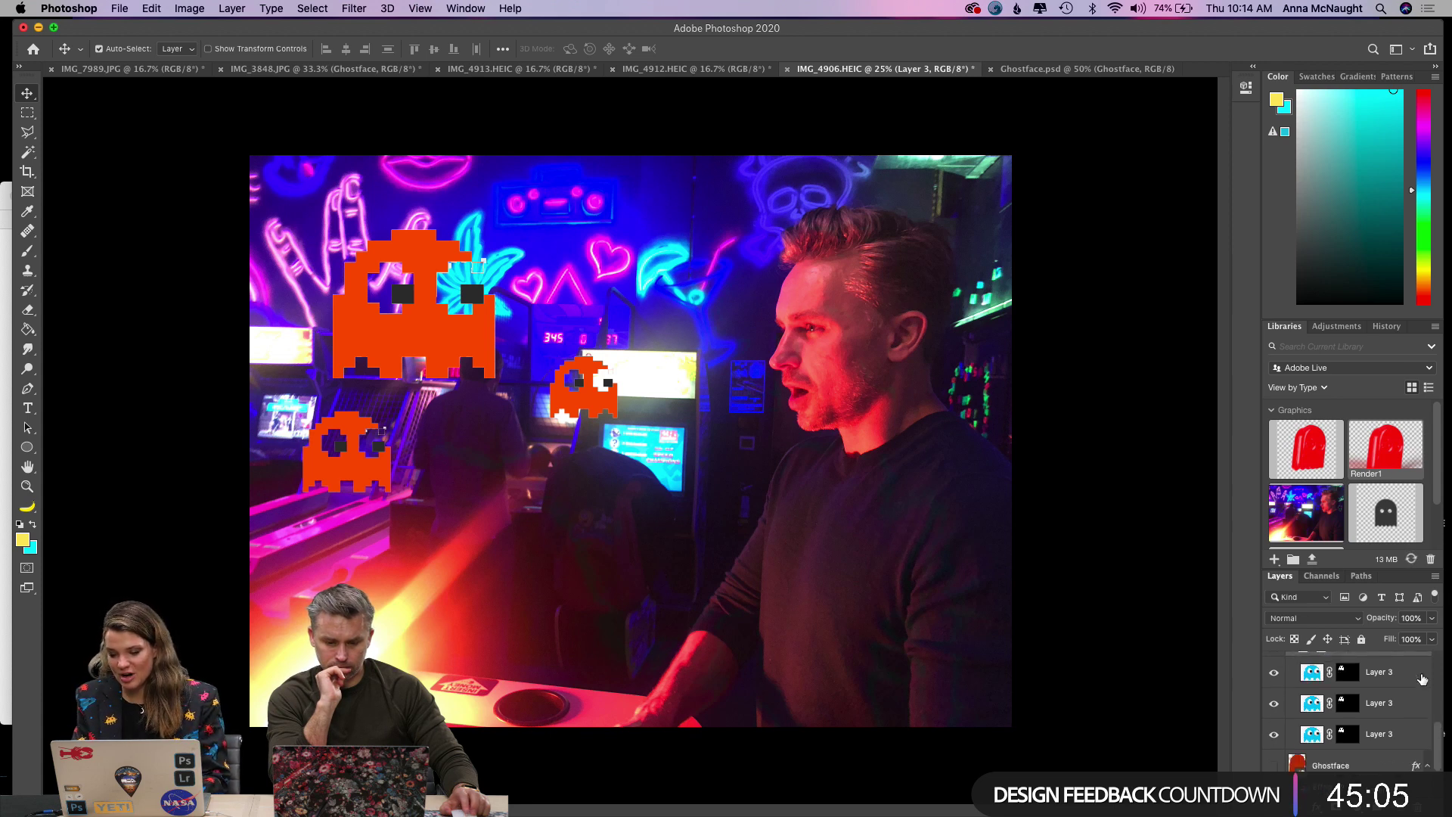
pyautogui.scroll(-3, 1364, 687)
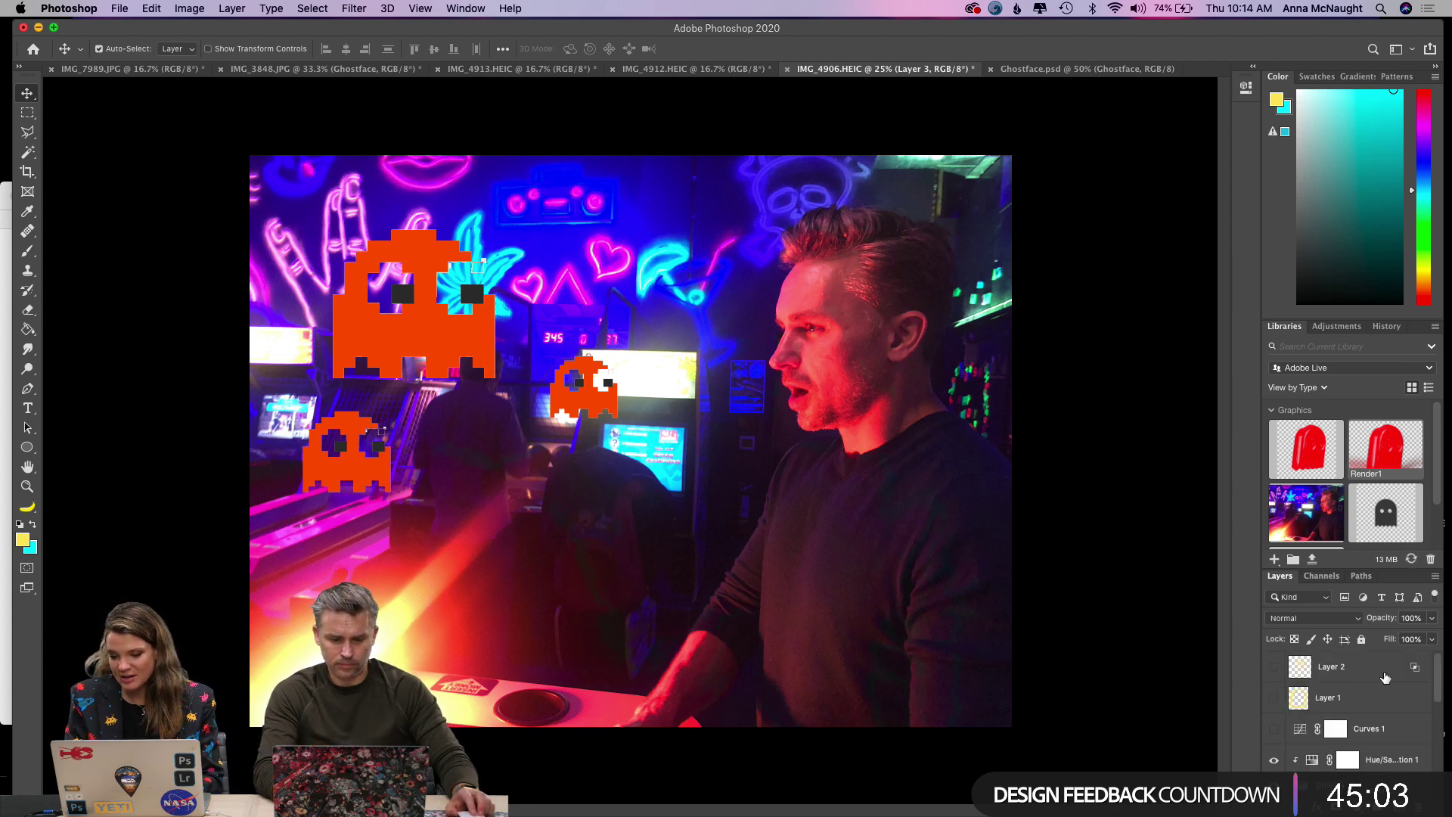
pyautogui.doubleClick(1384, 675)
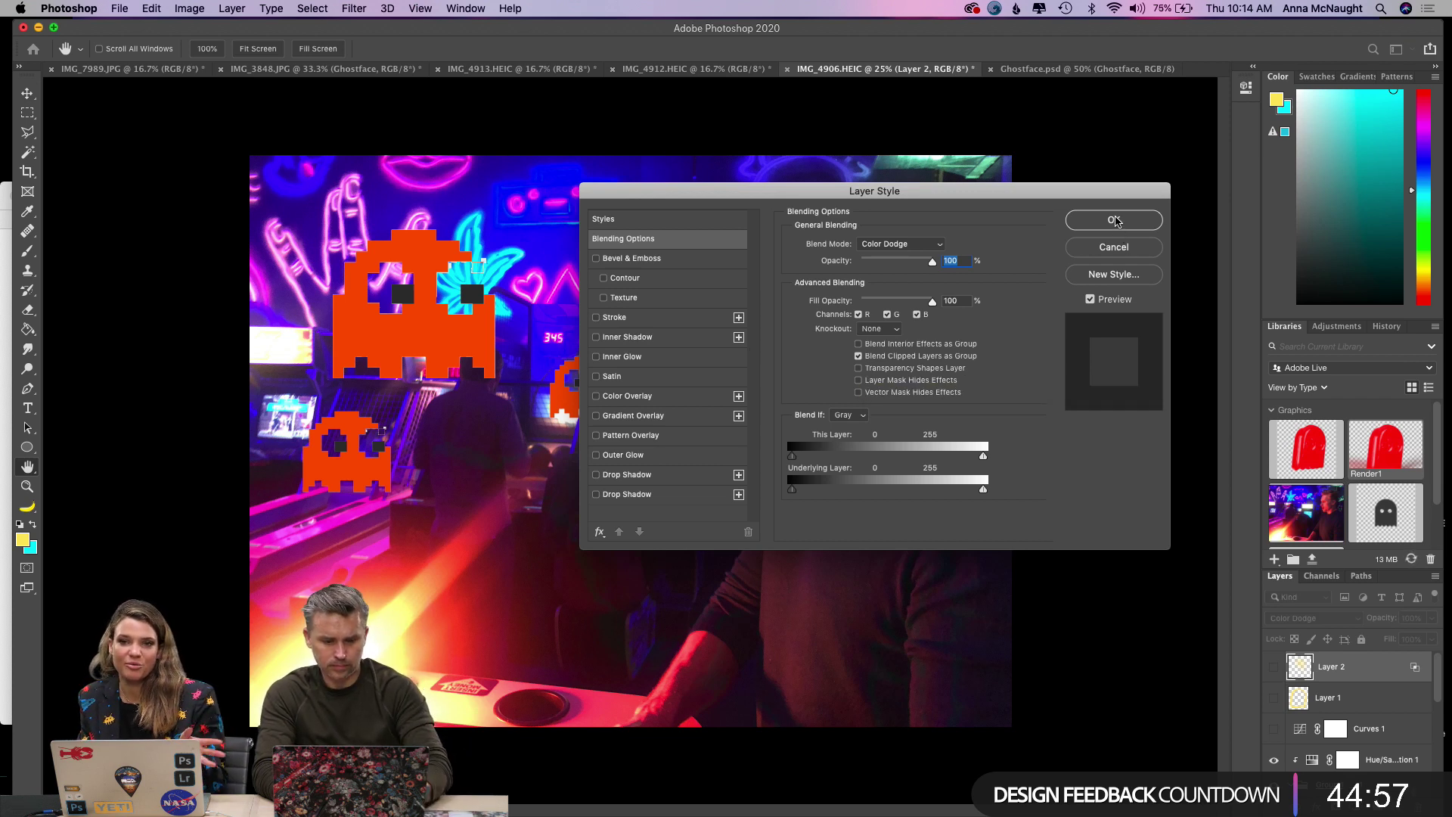
pyautogui.click(1116, 221)
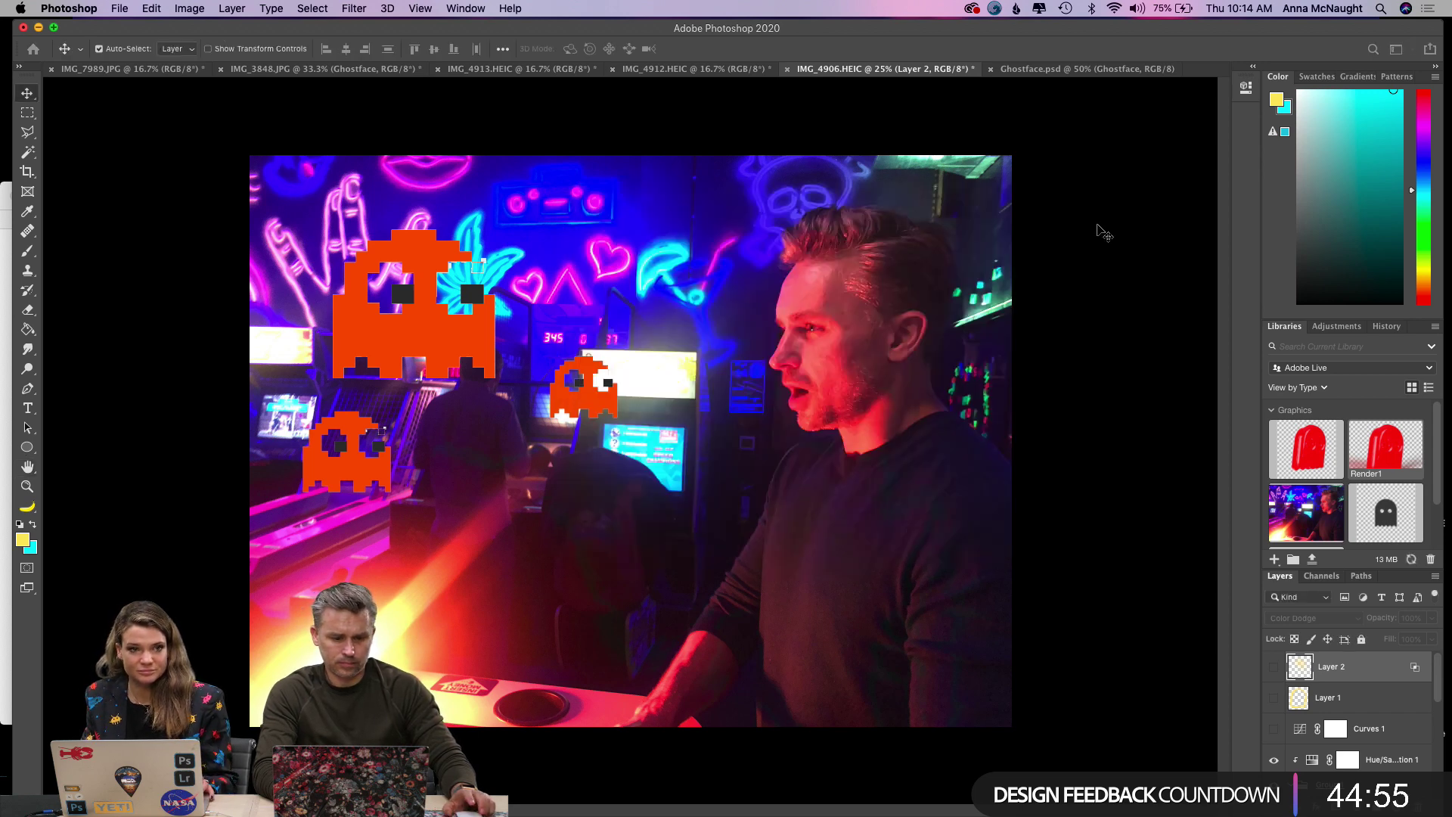
# Move a third ghost copy onto the neon cocktail sign, shrinking it and then scaling it again to 70.46%.
pyautogui.moveTo(414, 333); pyautogui.dragTo(408, 324)
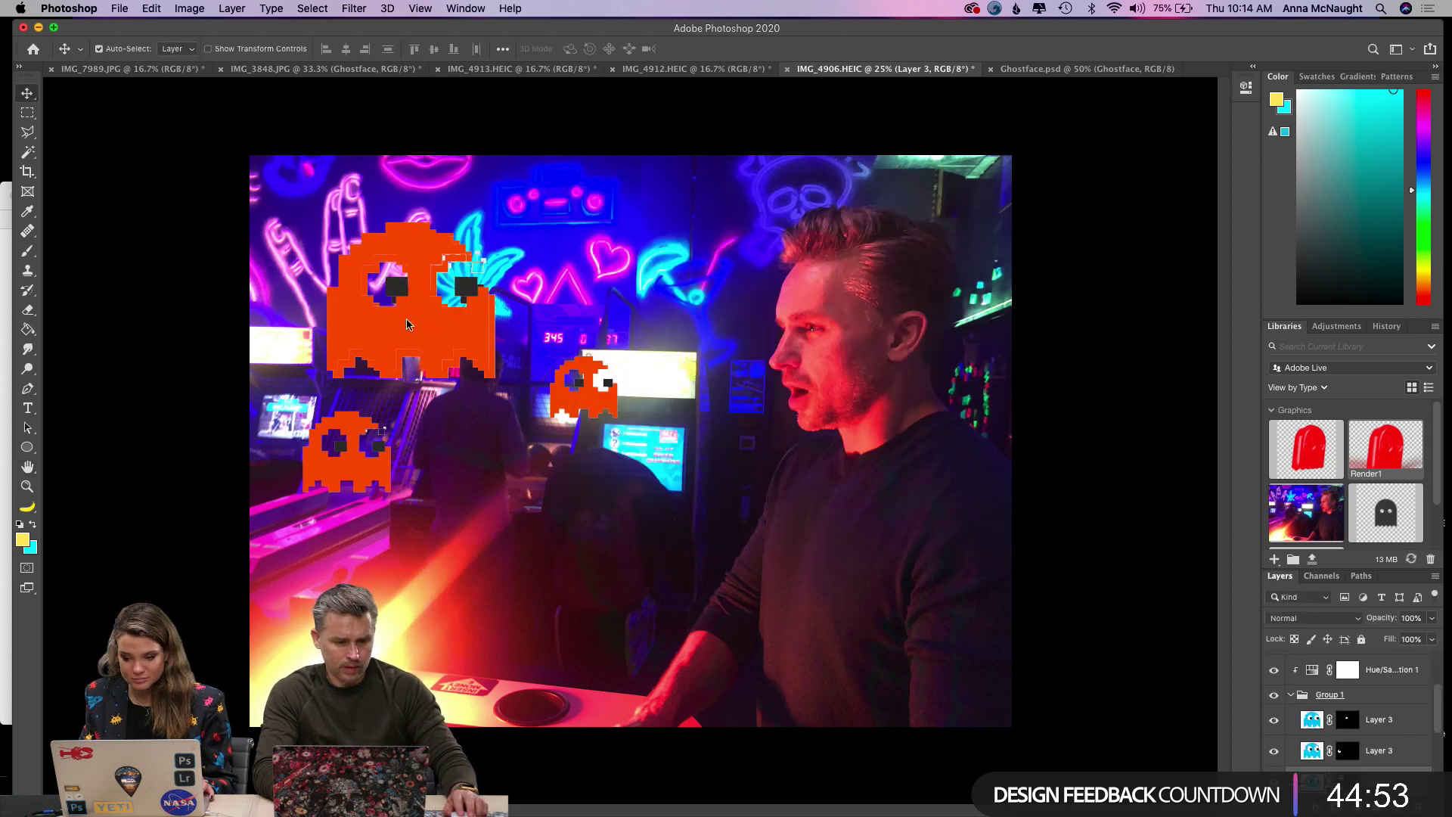
pyautogui.scroll(-2, 1329, 738)
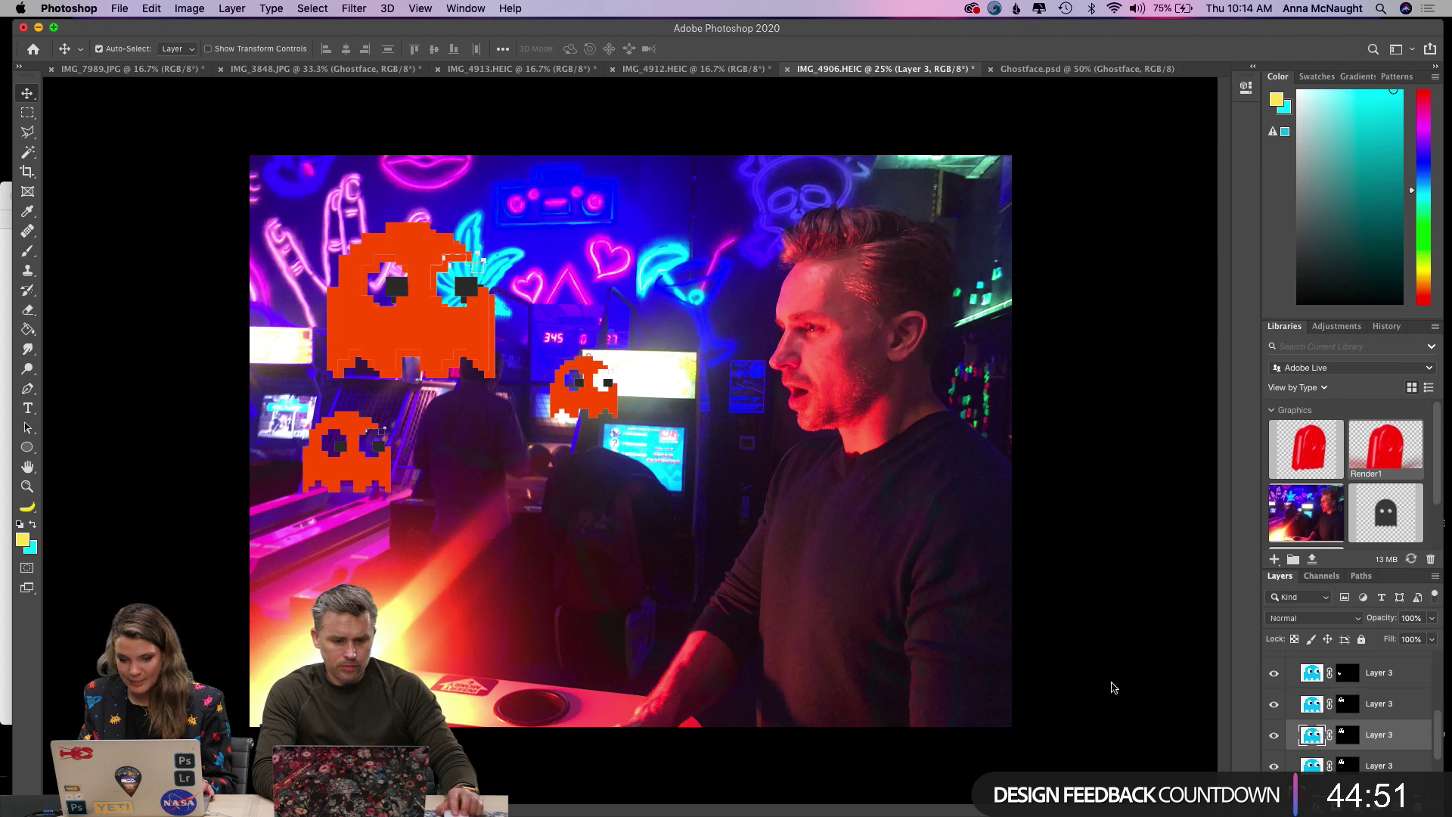
pyautogui.moveTo(458, 370); pyautogui.dragTo(545, 561)
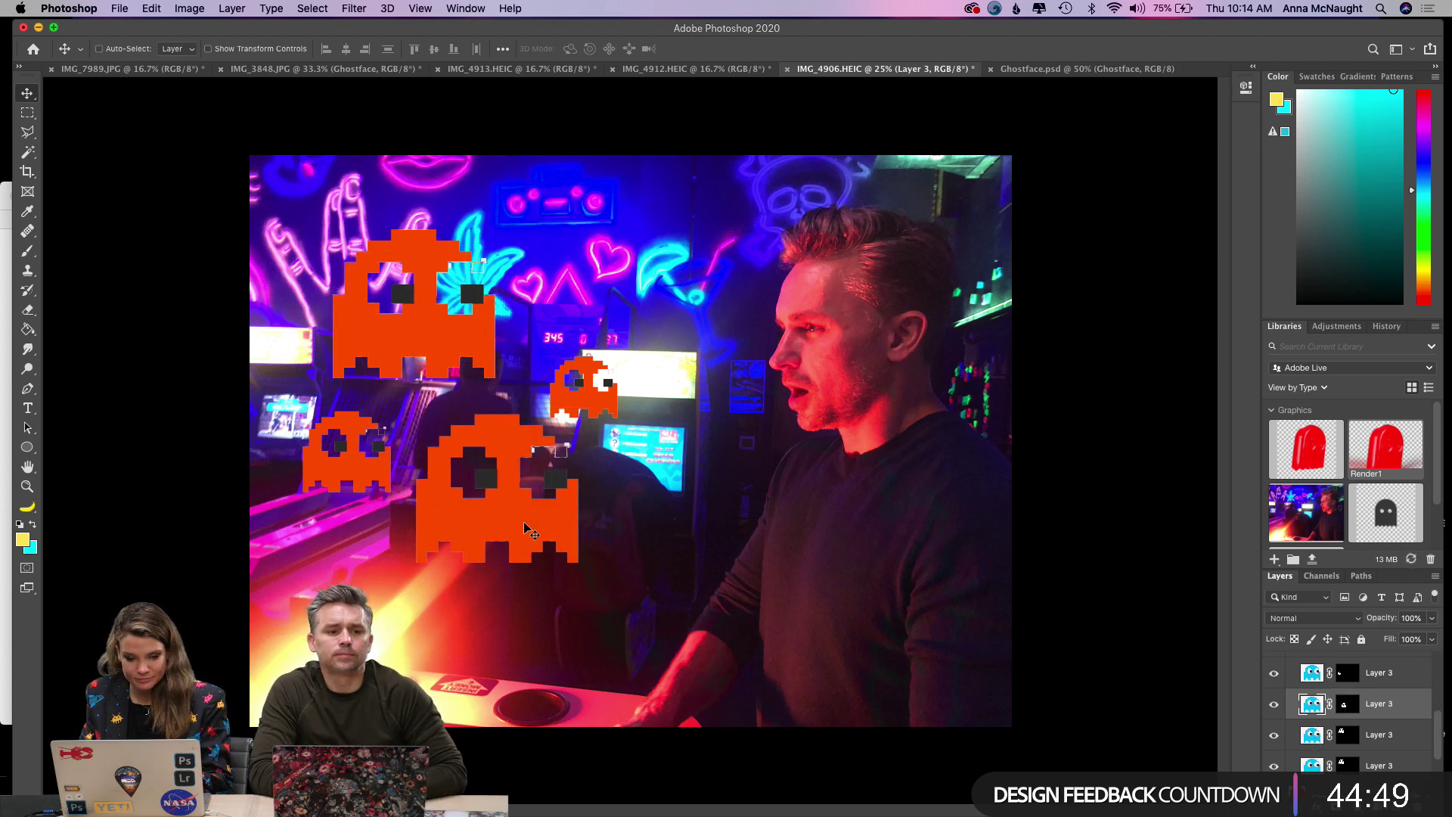
pyautogui.hotkey('ctrl', 't')
pyautogui.moveTo(608, 408); pyautogui.dragTo(678, 258)
pyautogui.press('Return')
pyautogui.hotkey('ctrl', 't')
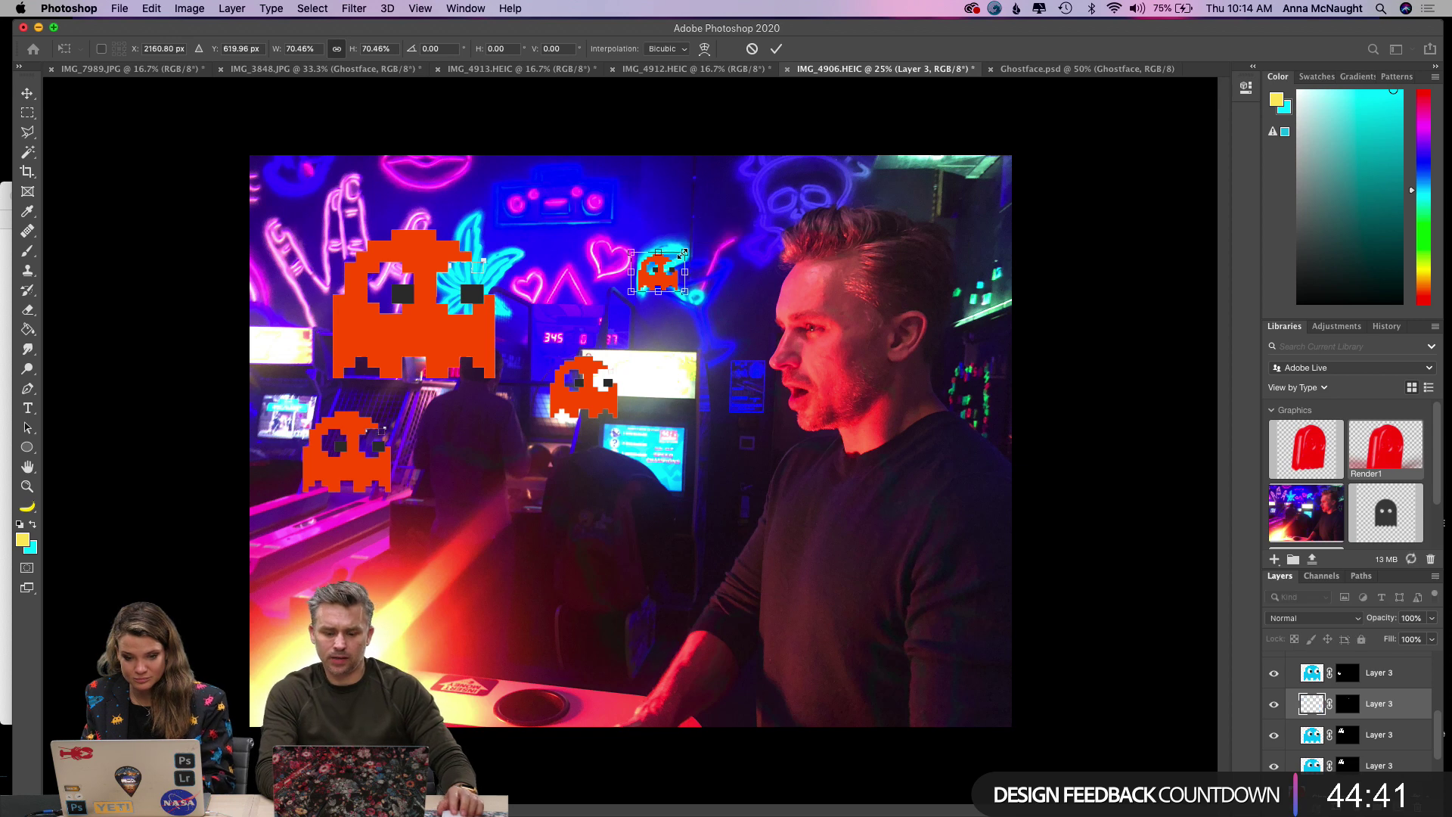
pyautogui.press('Return')
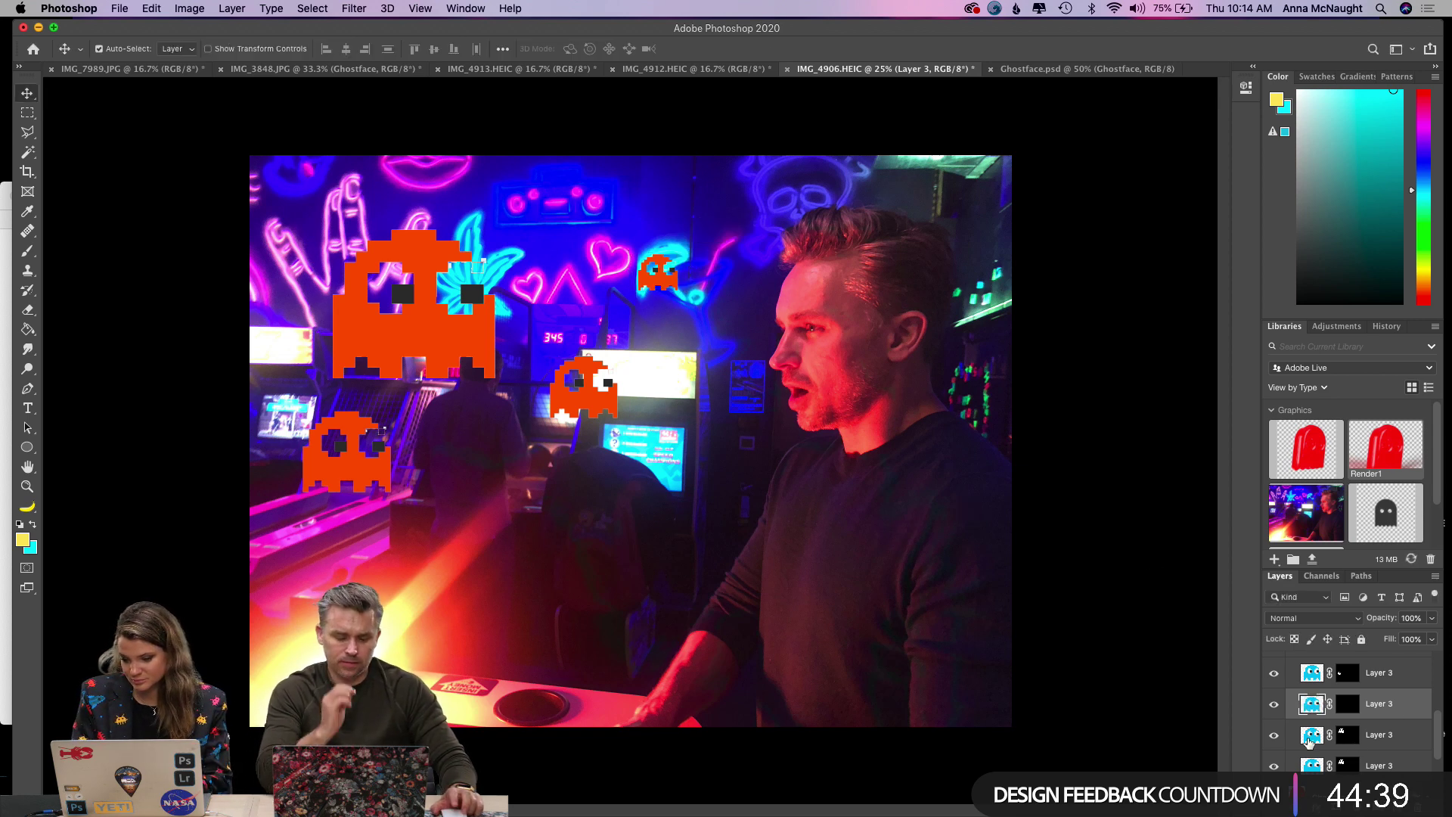
# Shrink a fourth ghost copy to a tiny size and place it in the gap between the arcade cabinet and the man's face.
pyautogui.click(1329, 732)
pyautogui.moveTo(442, 338); pyautogui.dragTo(585, 605)
pyautogui.hotkey('ctrl', 't')
pyautogui.moveTo(668, 660); pyautogui.dragTo(728, 344)
pyautogui.press('Return')
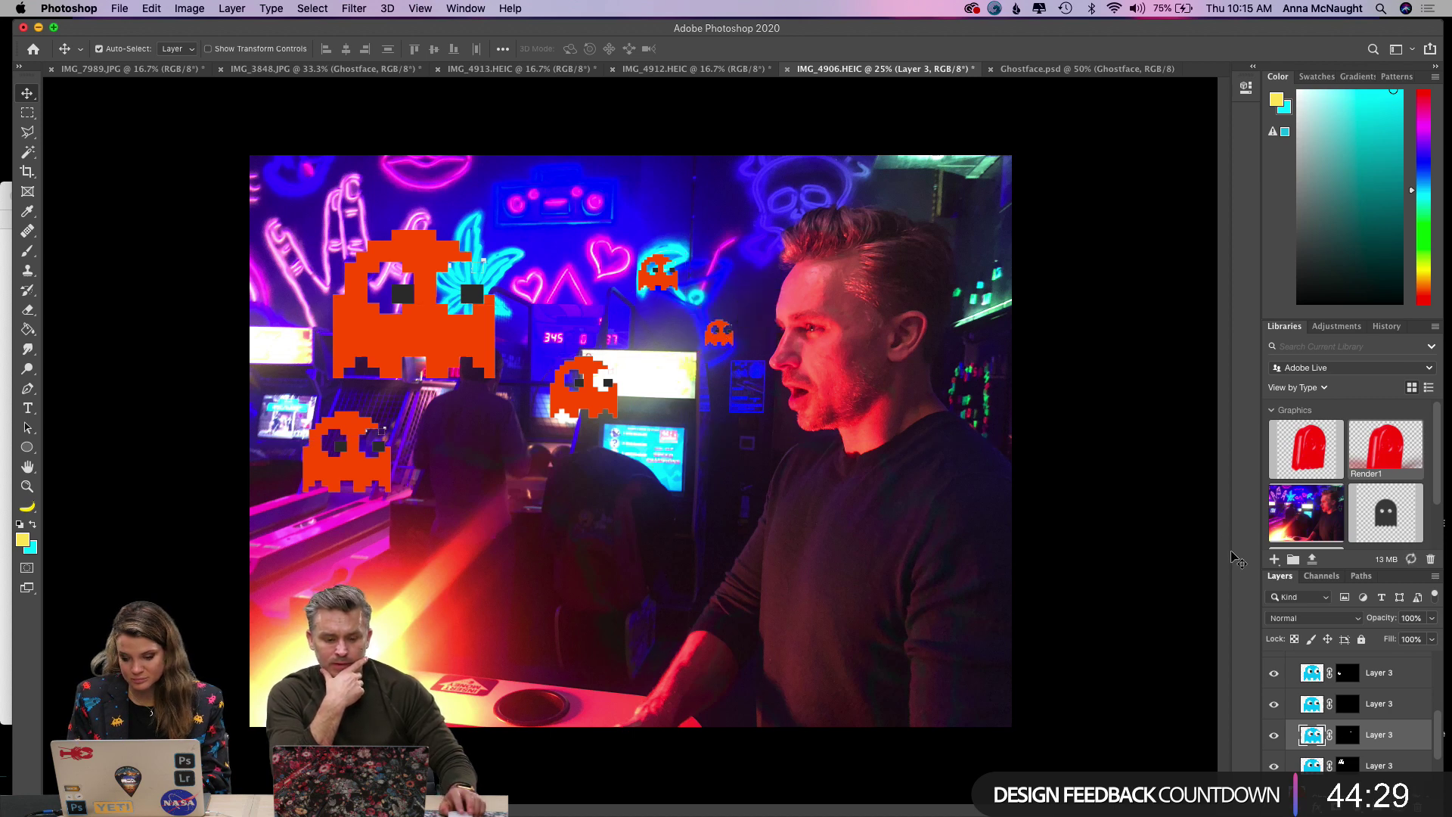
# Try brightening all the ghosts with a Curves adjustment clipped to Group 1, raising the curve's midtones.
pyautogui.click(1302, 767)
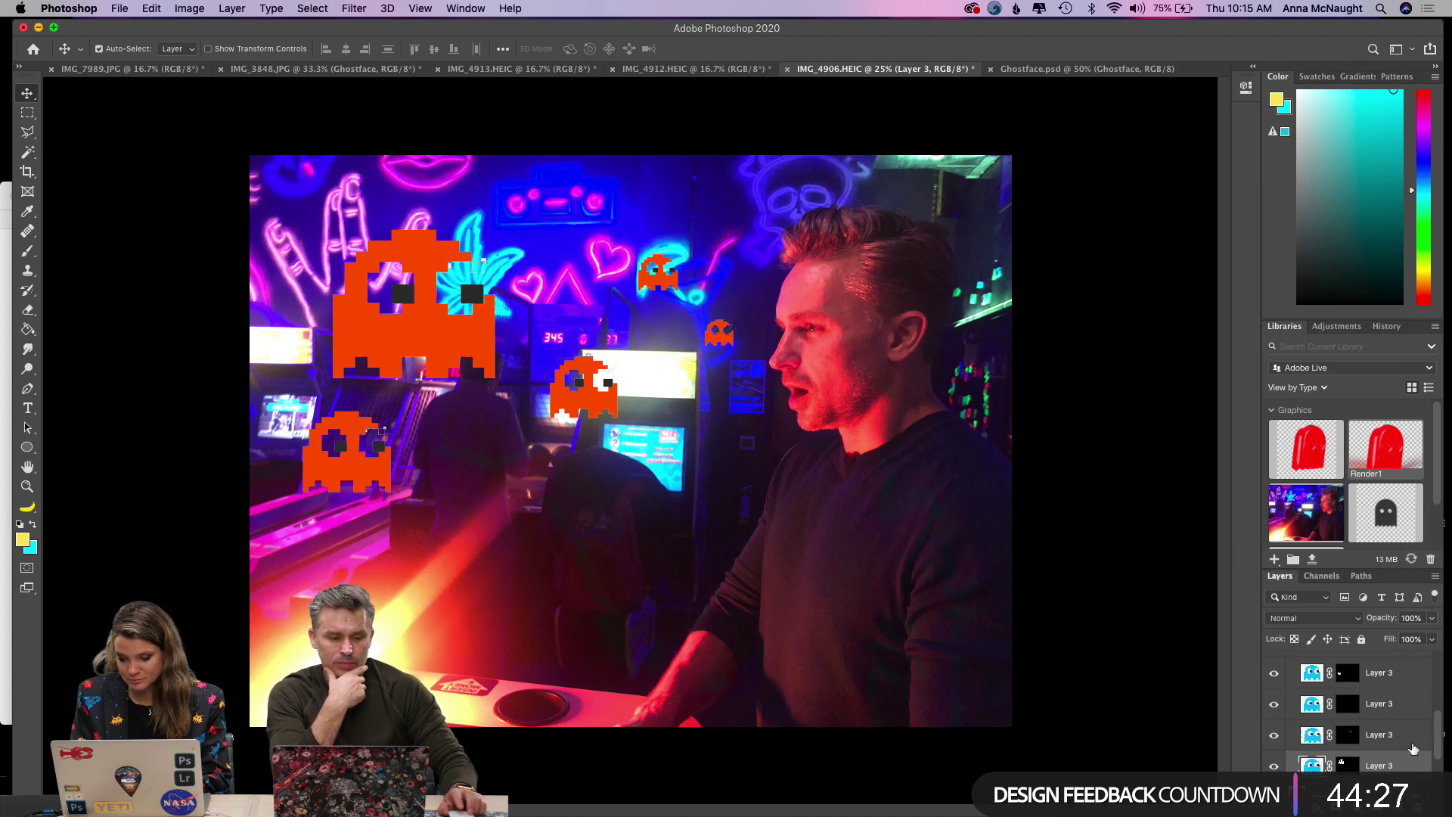
pyautogui.scroll(5, 1380, 716)
pyautogui.click(1306, 761)
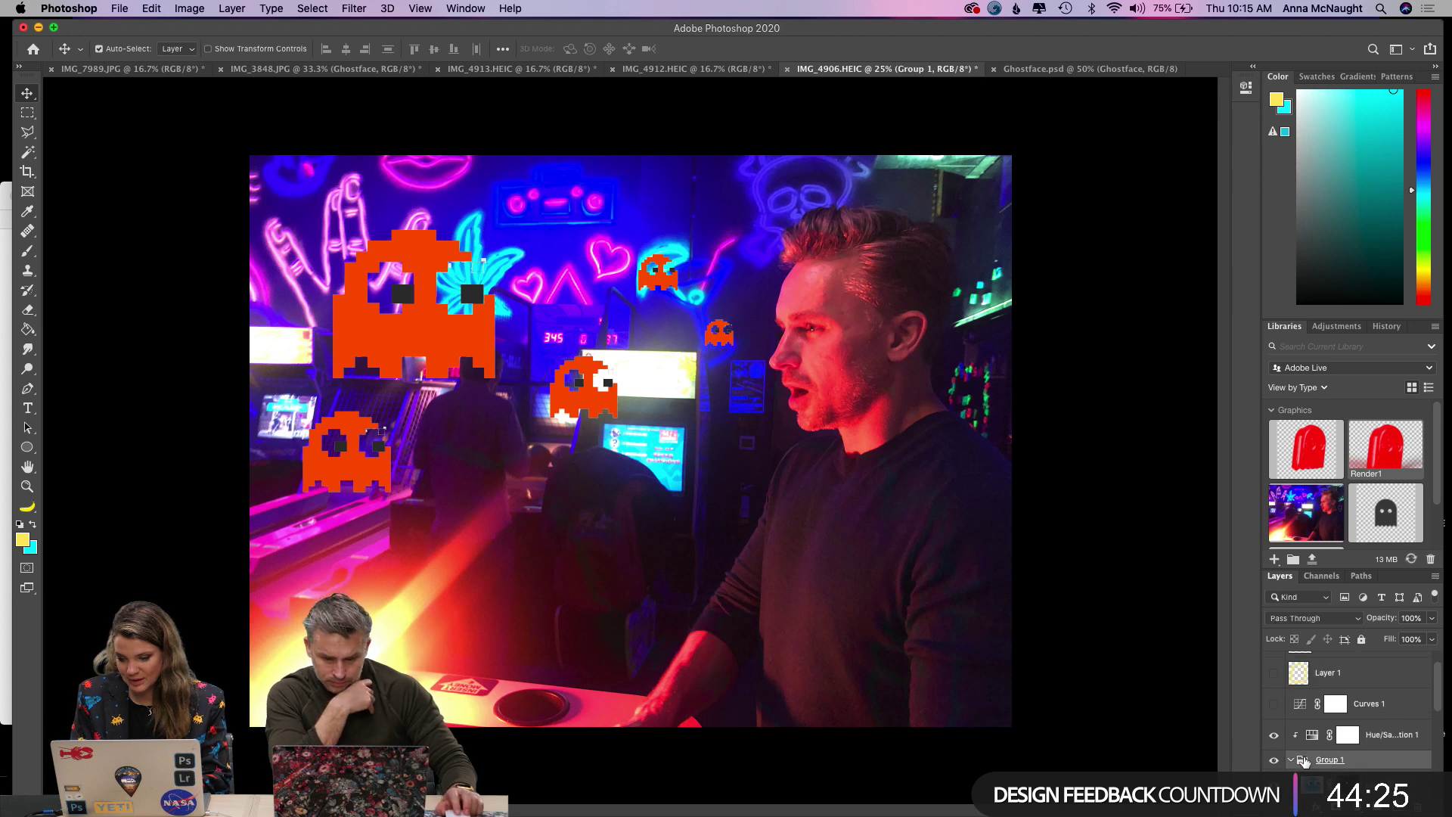
pyautogui.click(1401, 794)
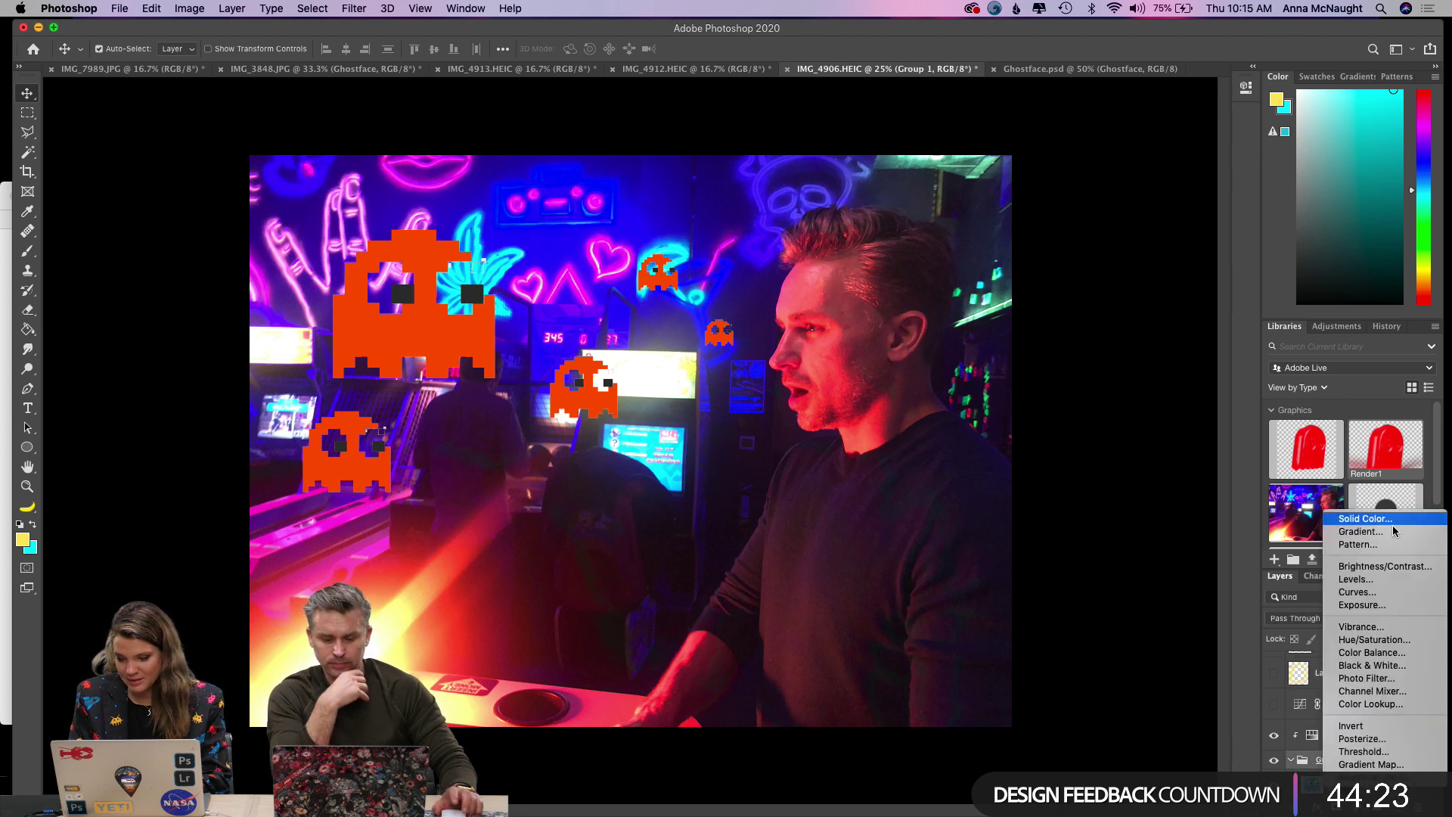
pyautogui.click(1354, 590)
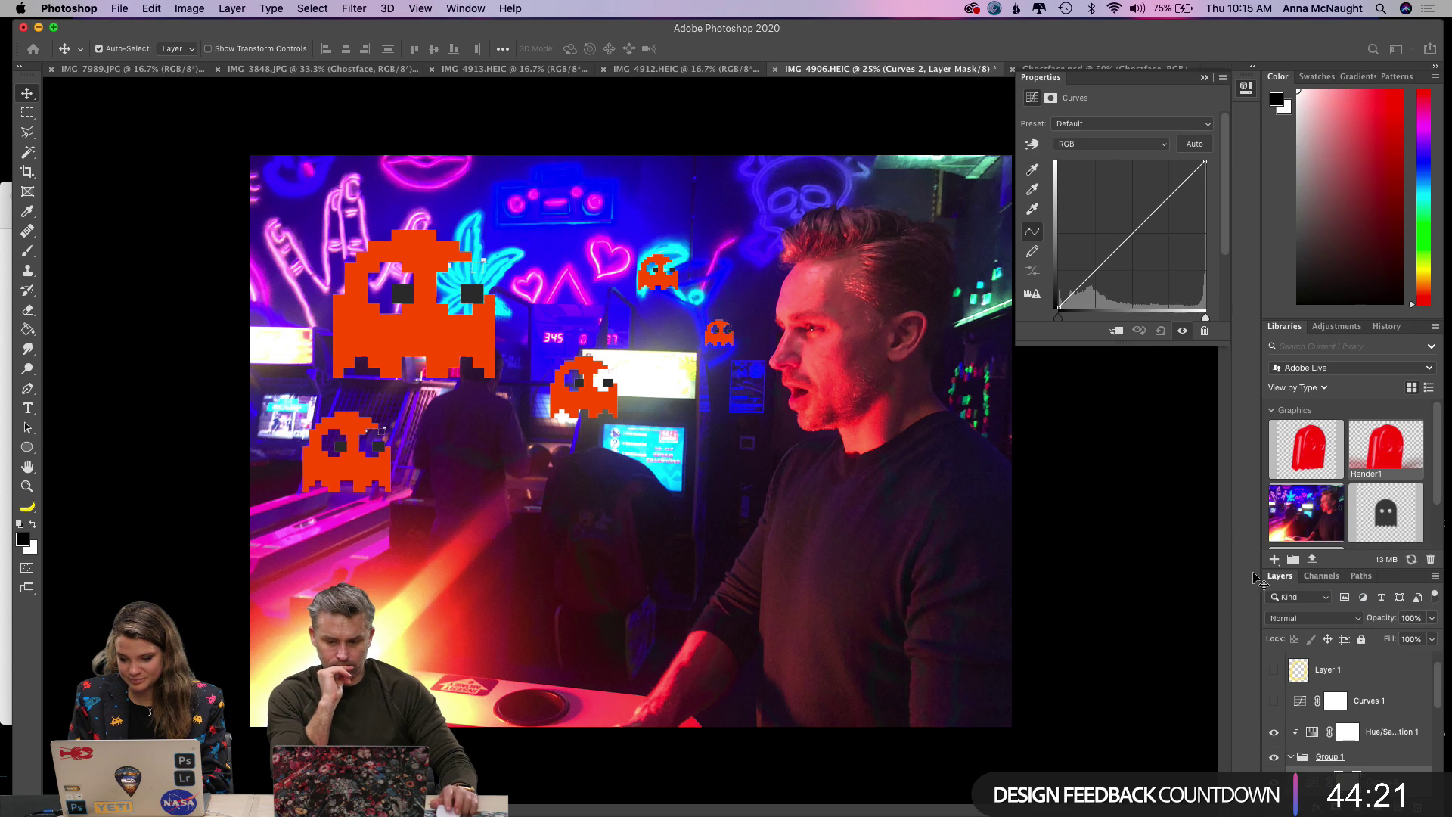
pyautogui.moveTo(1393, 768); pyautogui.dragTo(1386, 744)
pyautogui.moveTo(1109, 258)
pyautogui.mouseDown()
pyautogui.moveTo(1085, 221)
pyautogui.moveTo(1096, 241)
pyautogui.mouseUp()
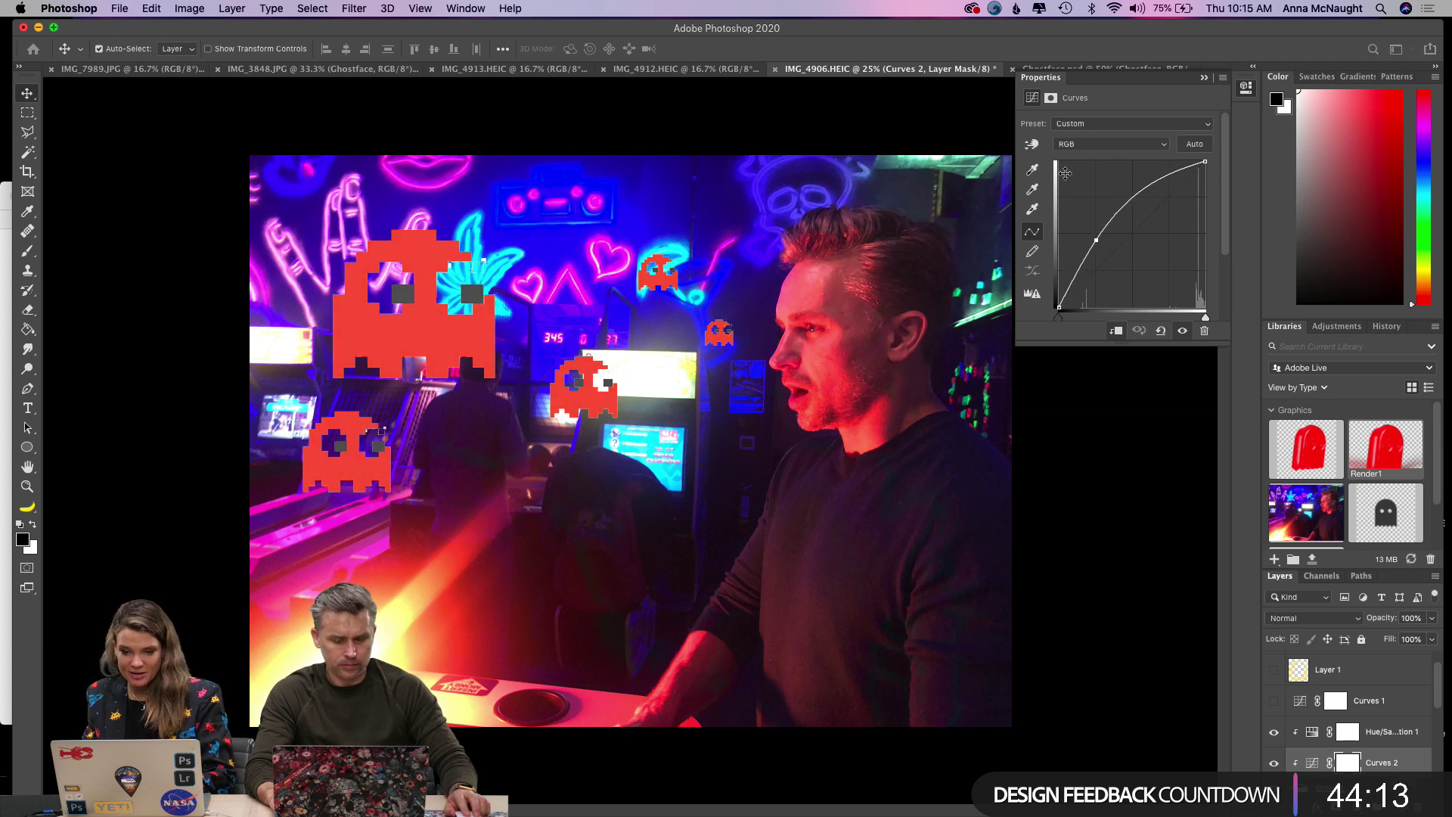
pyautogui.click(1205, 79)
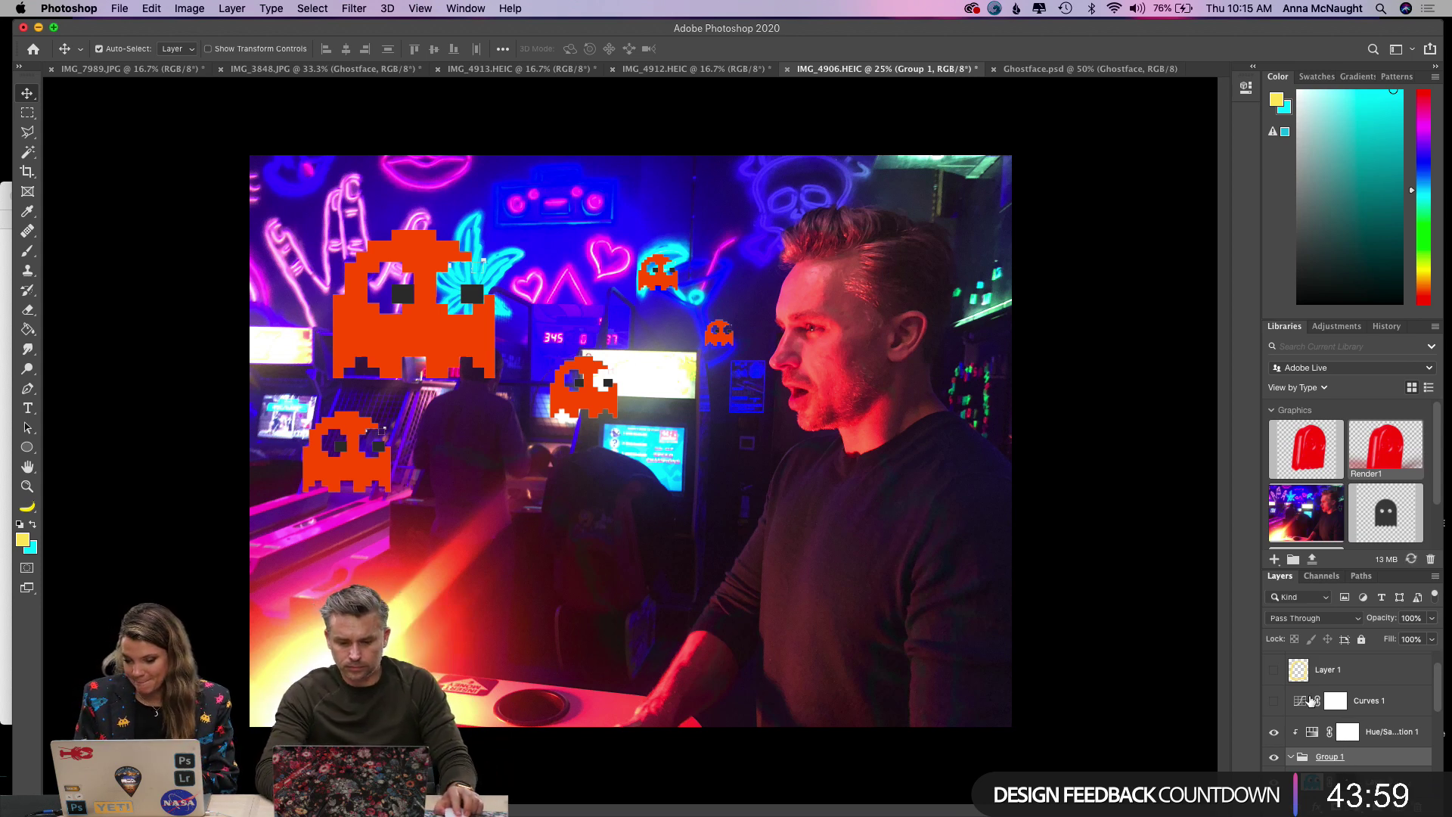
# Delete the hidden Curves 1 adjustment layer and select the group's clipped Hue/Saturation adjustment.
pyautogui.moveTo(1302, 704); pyautogui.dragTo(1418, 806)
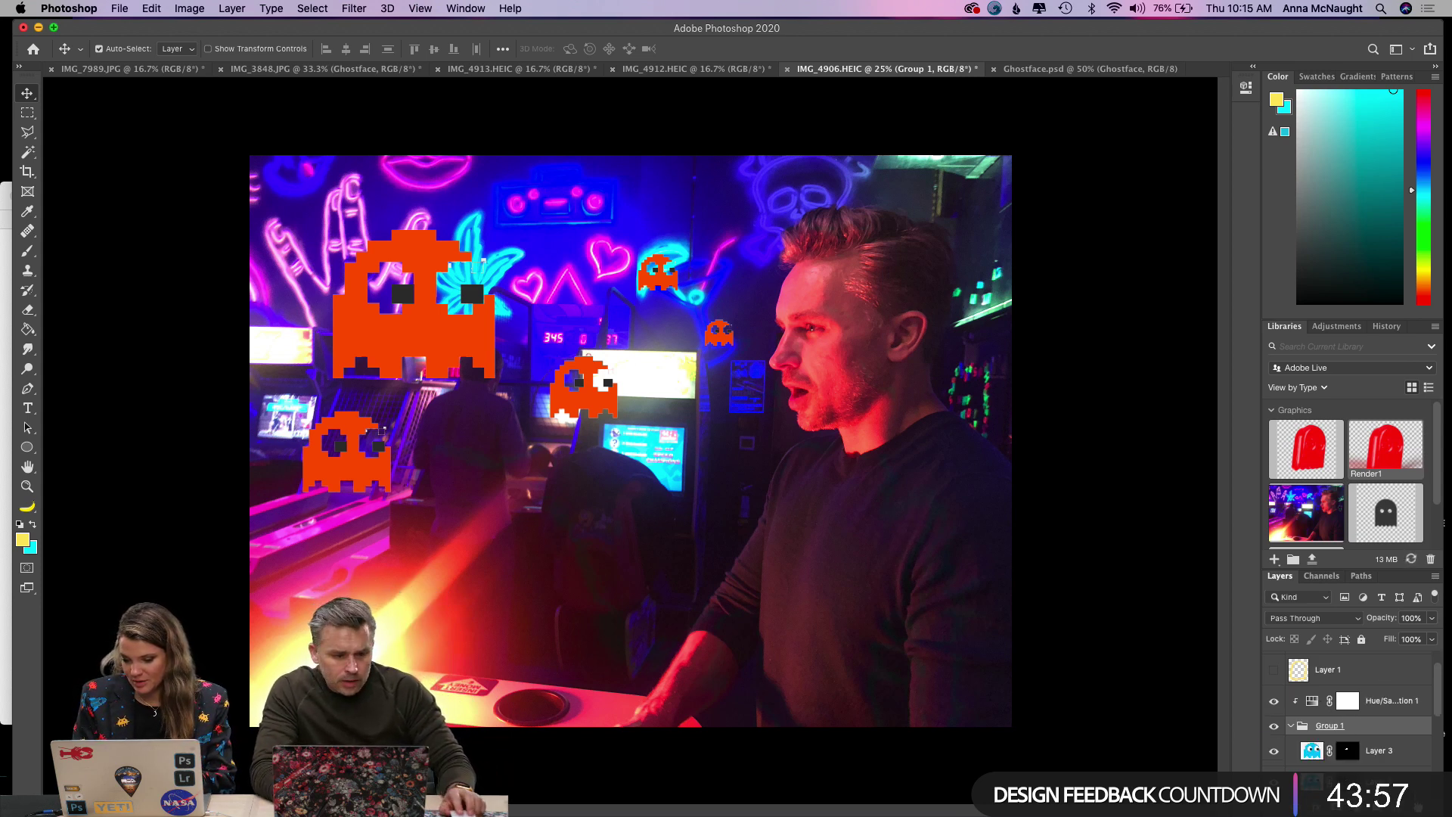
pyautogui.click(1309, 707)
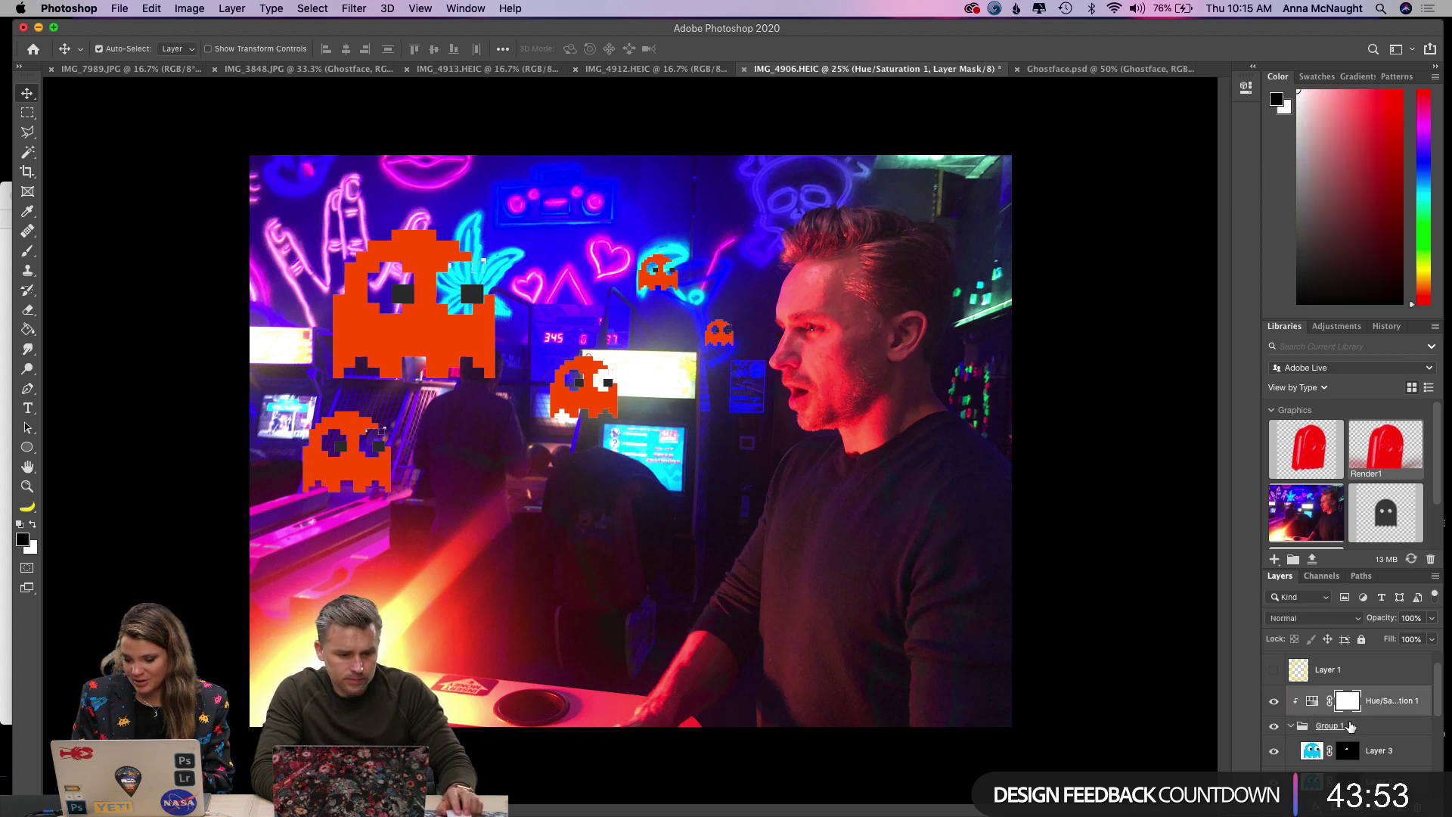
# Add an empty layer beneath the large ghost's Layer 3 in Group 1 and activate the Brush tool.
pyautogui.scroll(-3, 1351, 728)
pyautogui.click(1314, 730)
pyautogui.press('alt+shift+super+n')
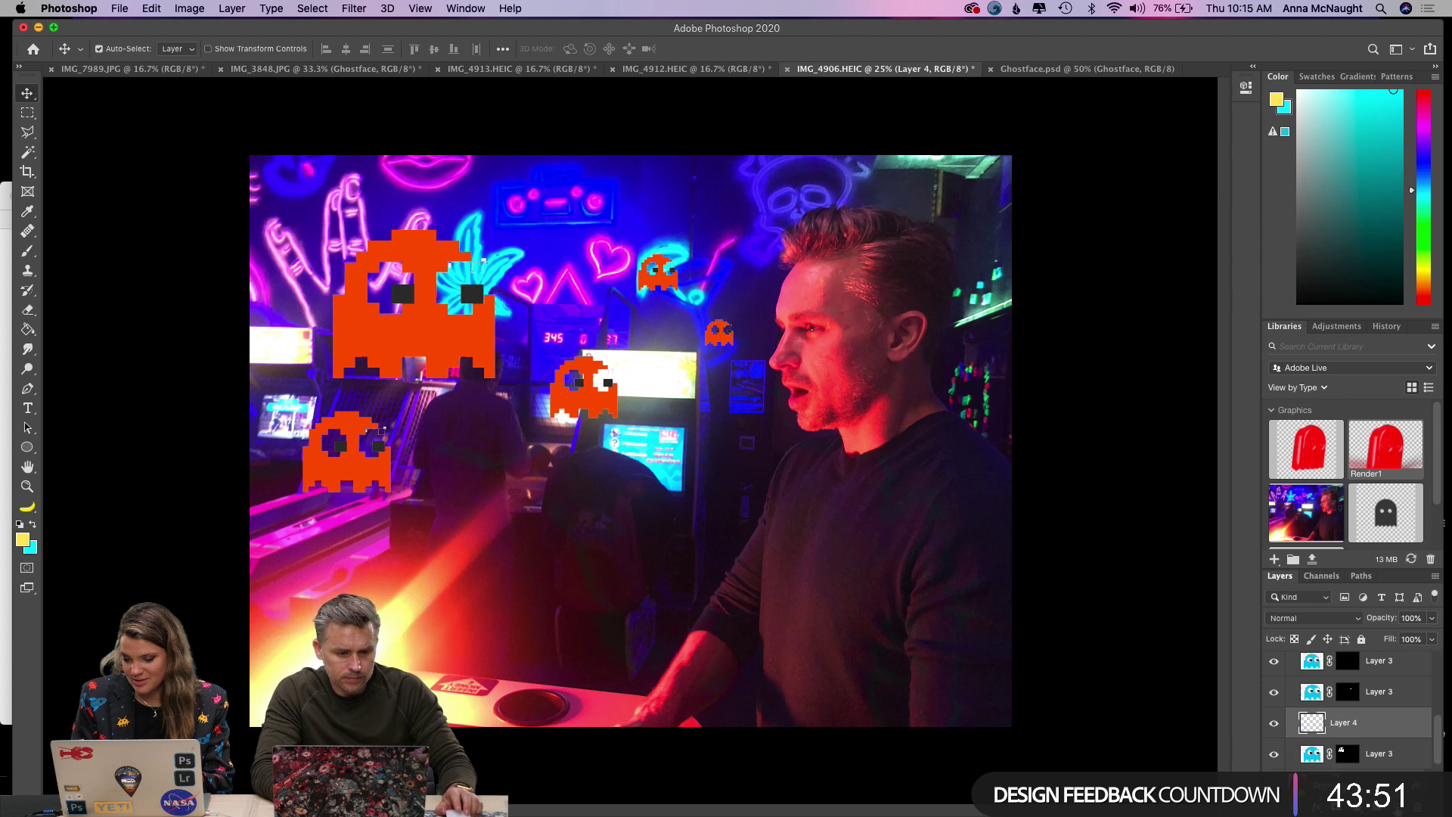
pyautogui.moveTo(1343, 724); pyautogui.dragTo(1341, 766)
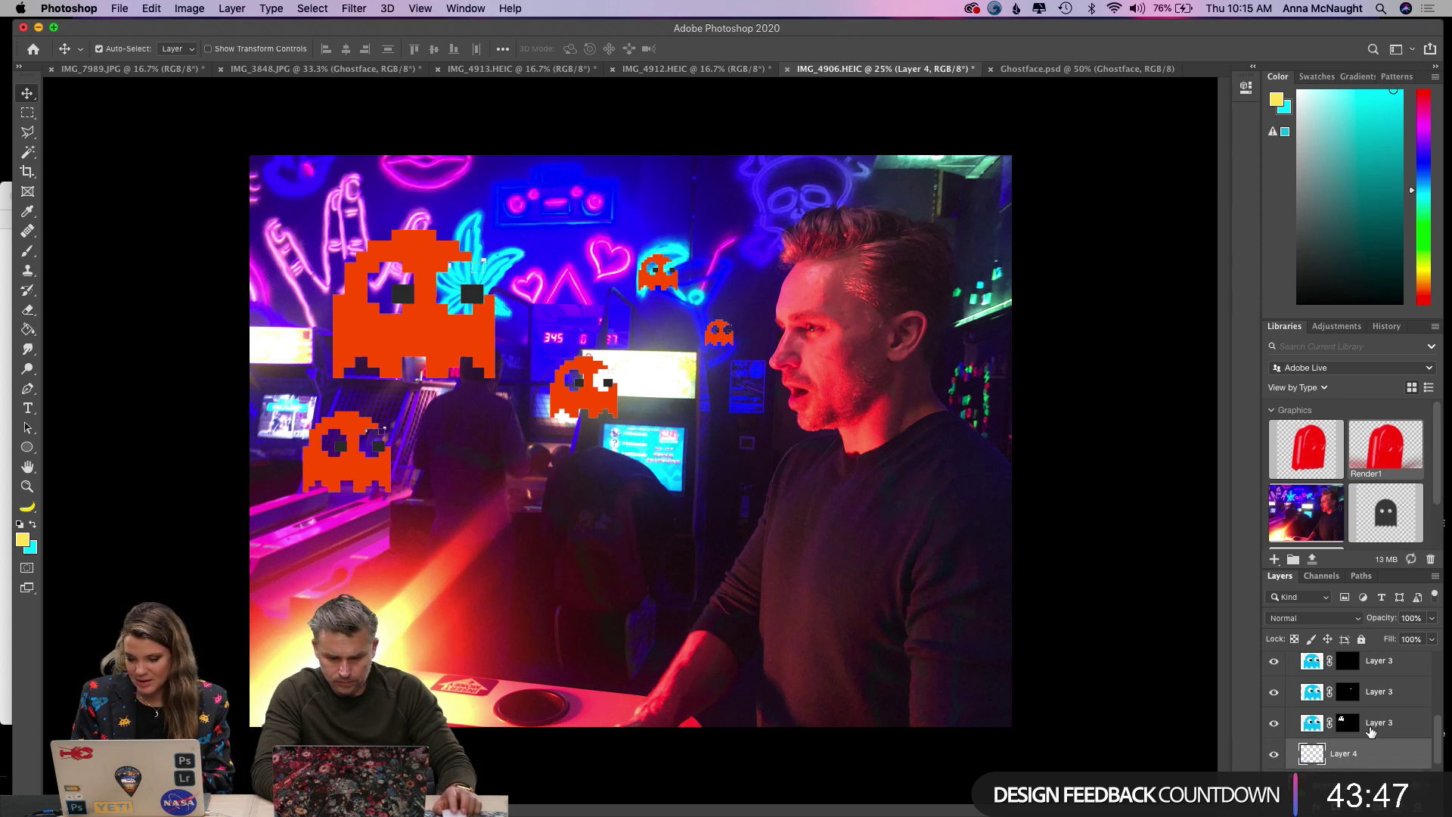
pyautogui.click(27, 250)
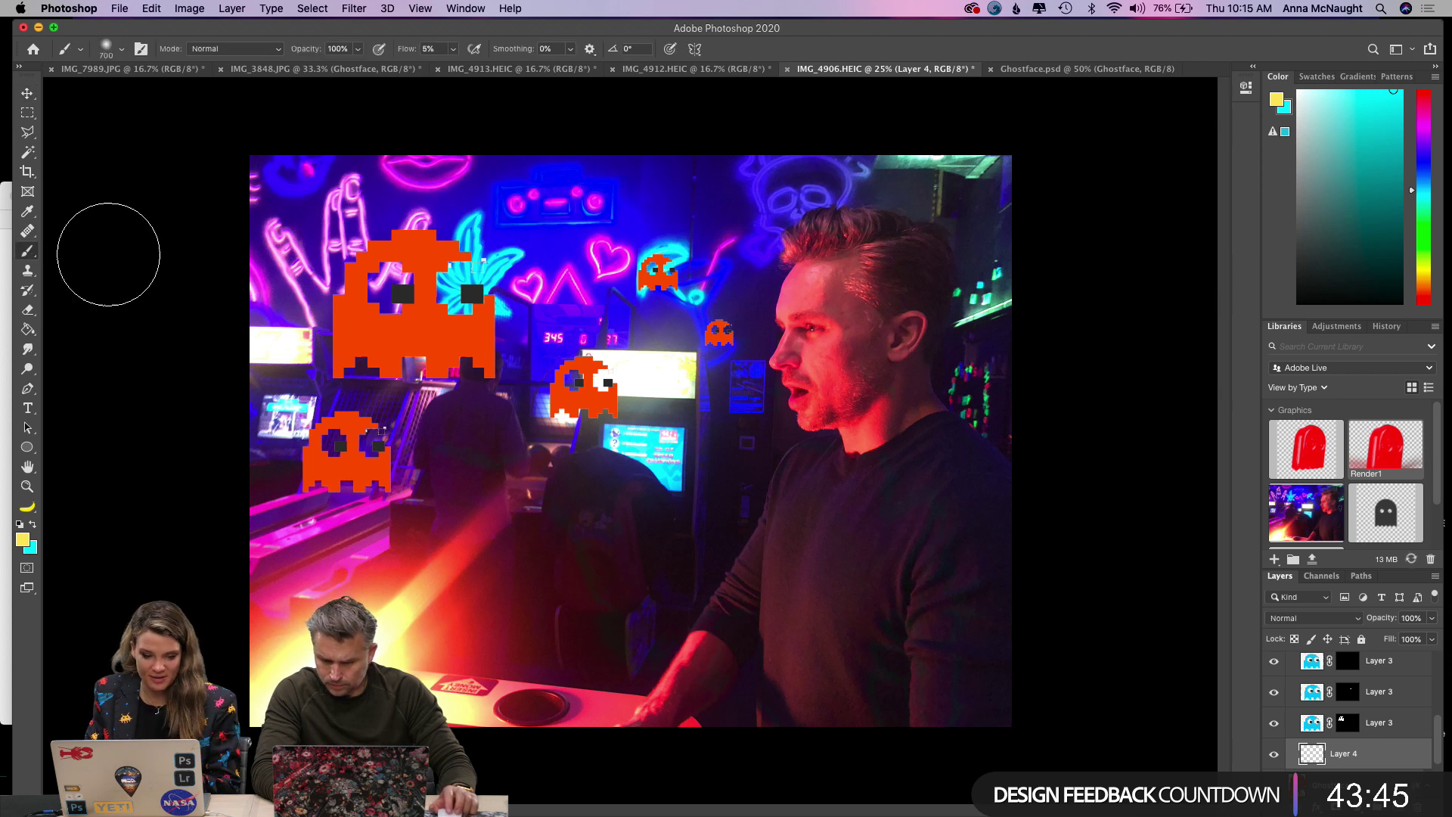
# Shift the foreground colour to a warmer, more saturated tone for painting behind the ghosts.
pyautogui.click(22, 539)
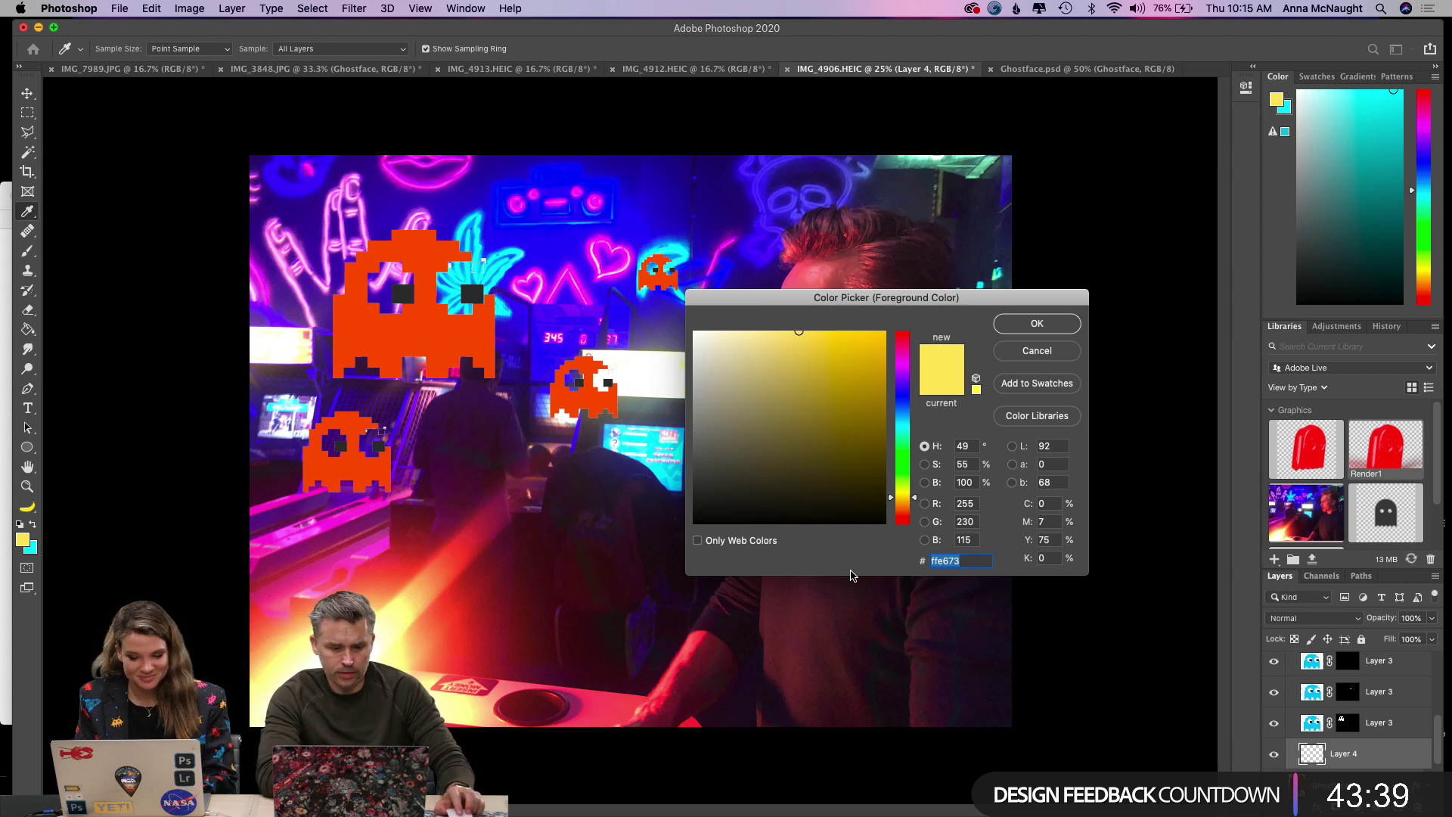
pyautogui.moveTo(910, 509); pyautogui.dragTo(913, 515)
pyautogui.click(832, 331)
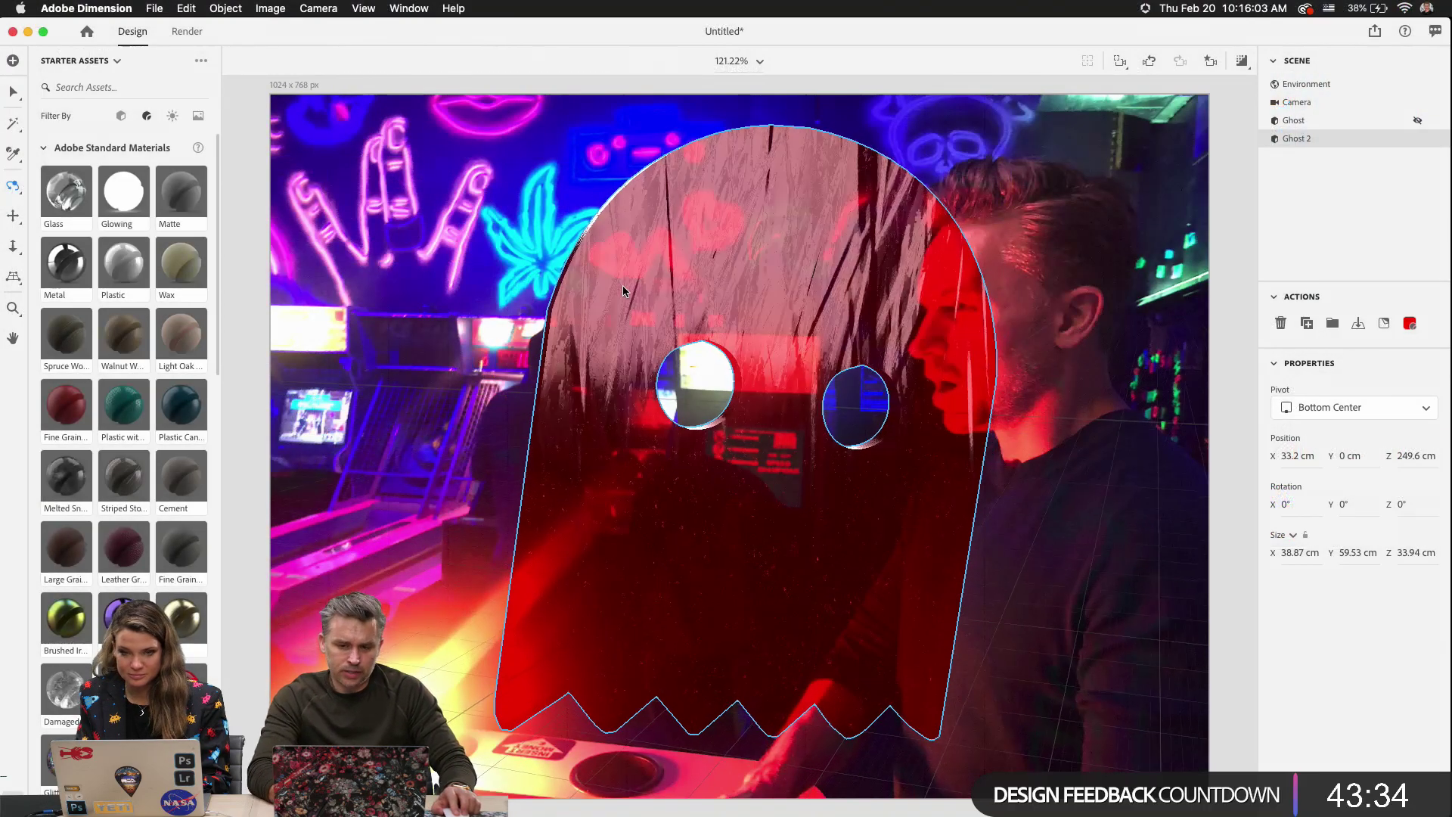
# In Adobe Dimension, try different standard materials on the Ghost 2 model.
pyautogui.moveTo(623, 290); pyautogui.dragTo(598, 258)
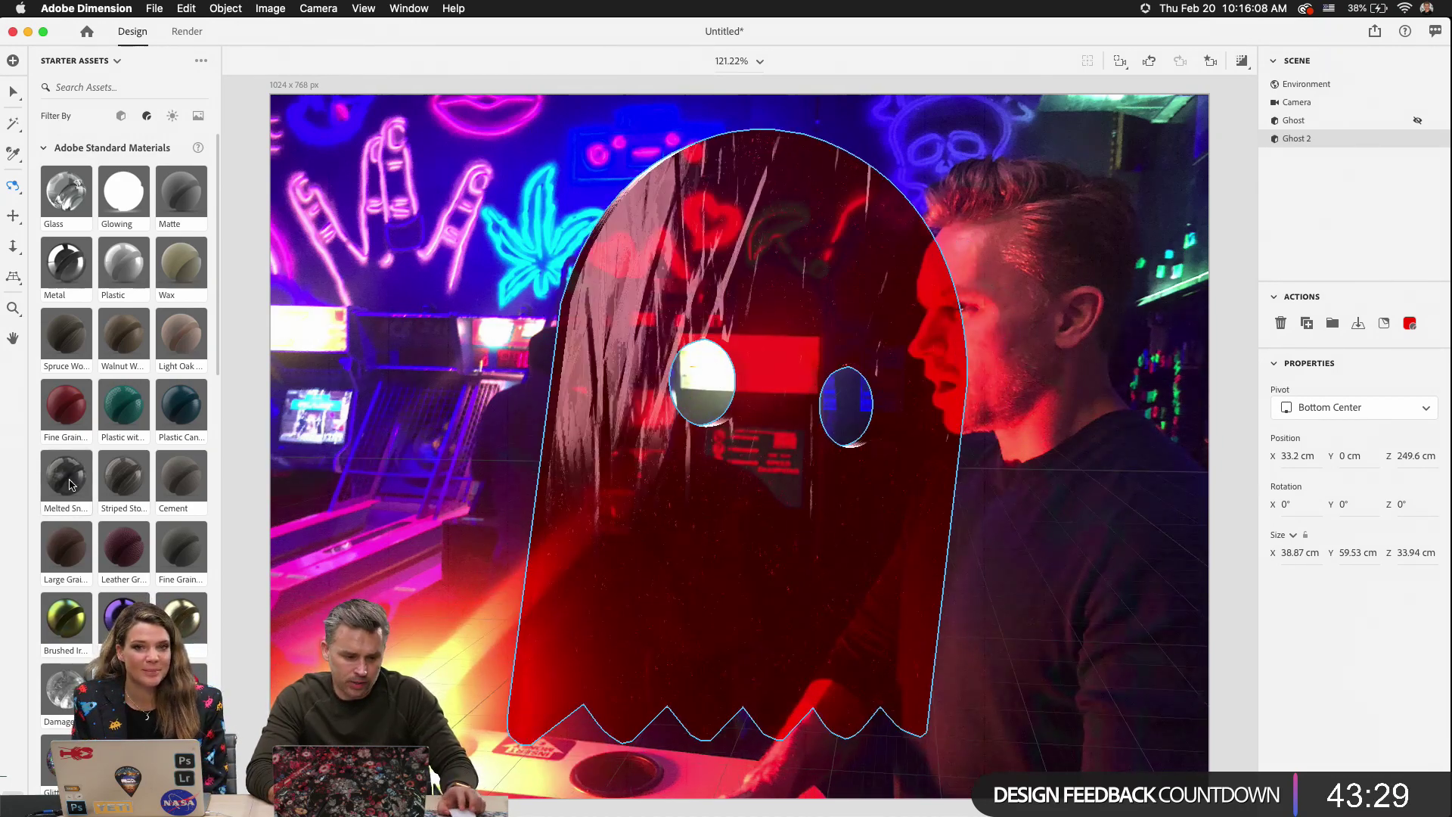
pyautogui.moveTo(55, 220); pyautogui.dragTo(1309, 142)
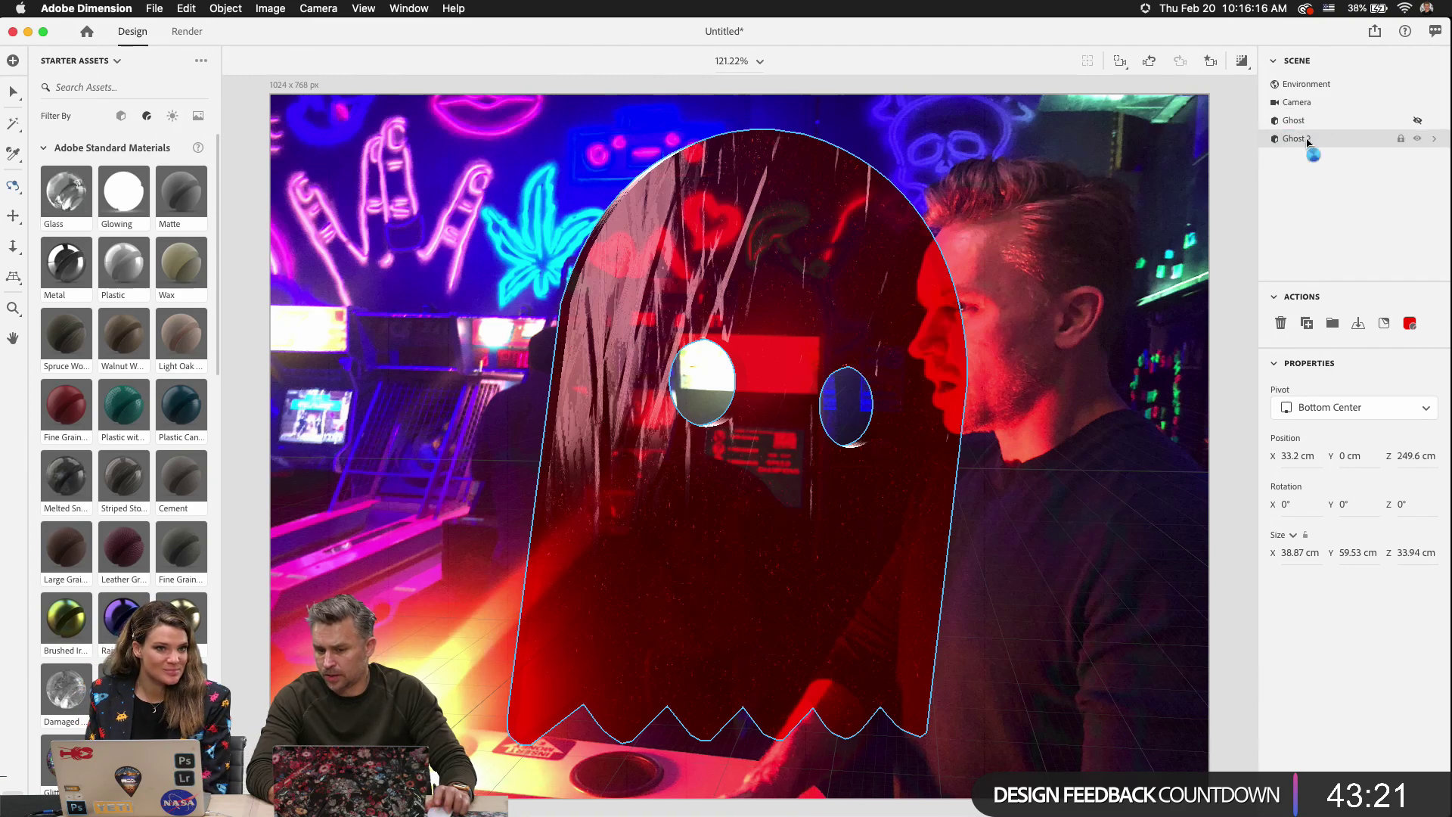
pyautogui.moveTo(648, 261)
pyautogui.mouseDown()
pyautogui.moveTo(606, 318)
pyautogui.moveTo(340, 491)
pyautogui.moveTo(23, 636)
pyautogui.moveTo(665, 276)
pyautogui.moveTo(1317, 142)
pyautogui.mouseUp()
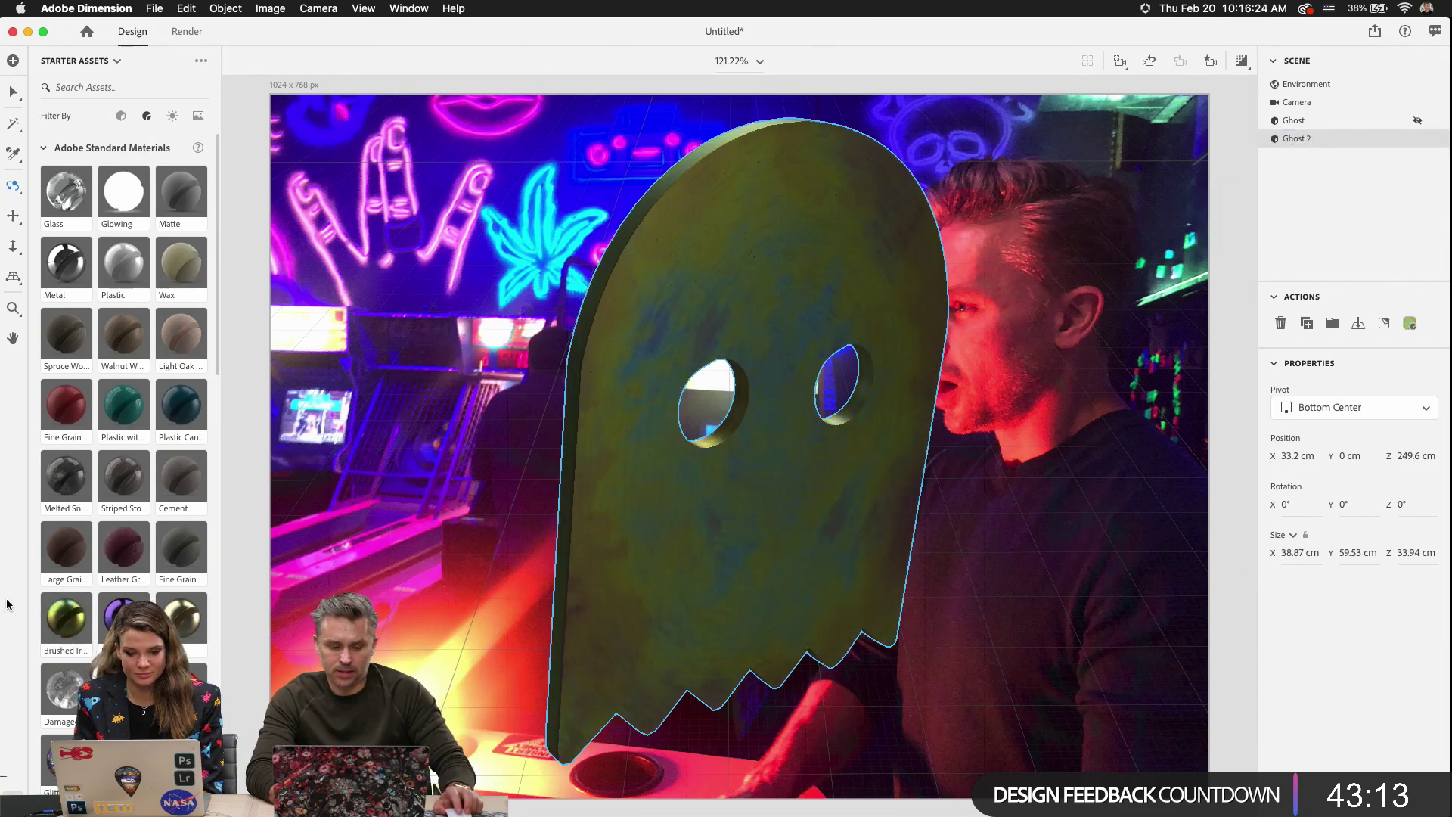
# Apply the Smooth Silk material to the Ghost 2 model.
pyautogui.moveTo(738, 411); pyautogui.dragTo(704, 375)
pyautogui.scroll(-10, 110, 447)
pyautogui.scroll(-5, 109, 447)
pyautogui.moveTo(124, 579); pyautogui.dragTo(1362, 145)
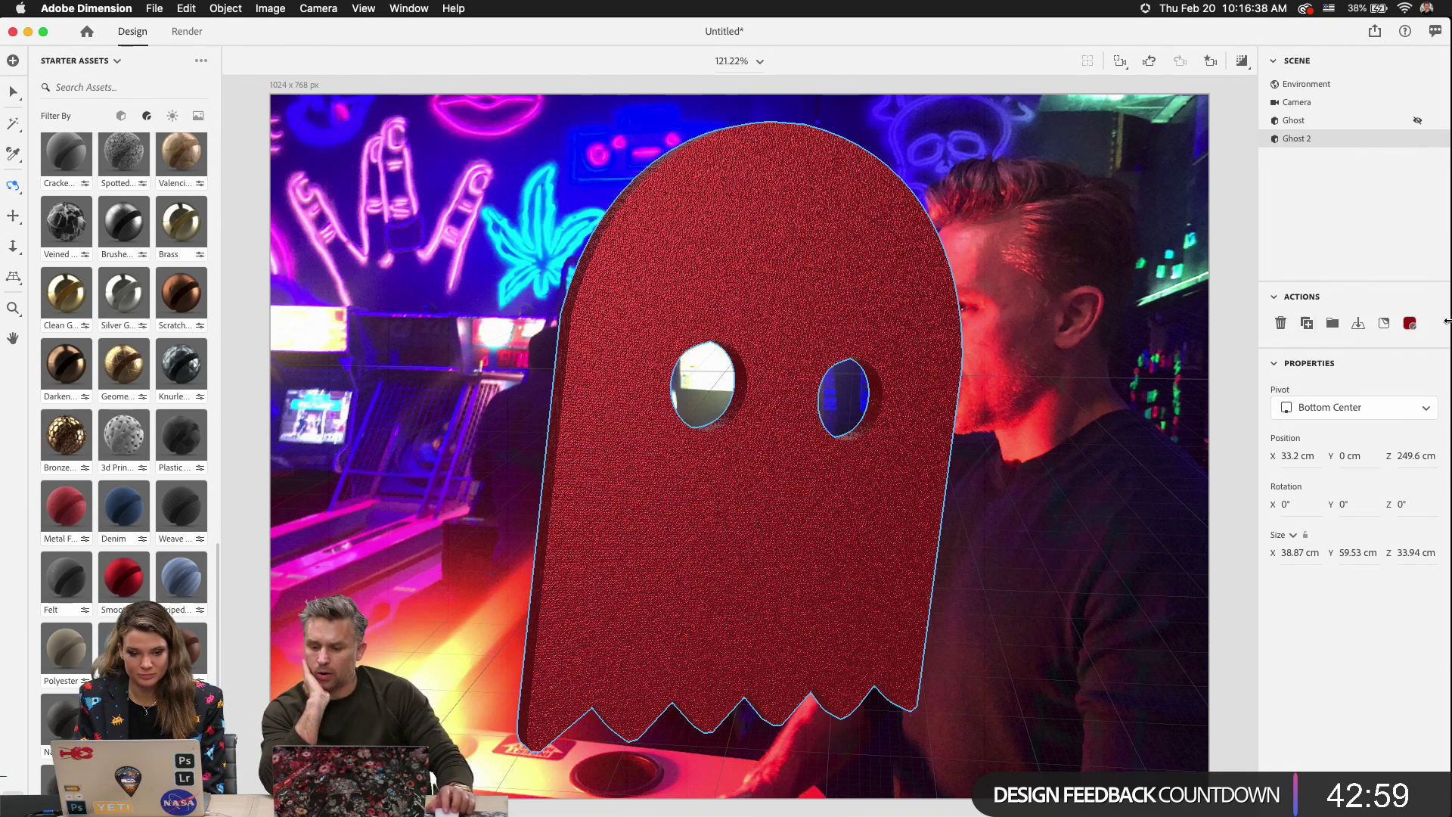
# Edit Ghost 2's Smooth Silk material: set roughness to 0, metallic to 0.5 and pattern intensity to 0.
pyautogui.click(1408, 324)
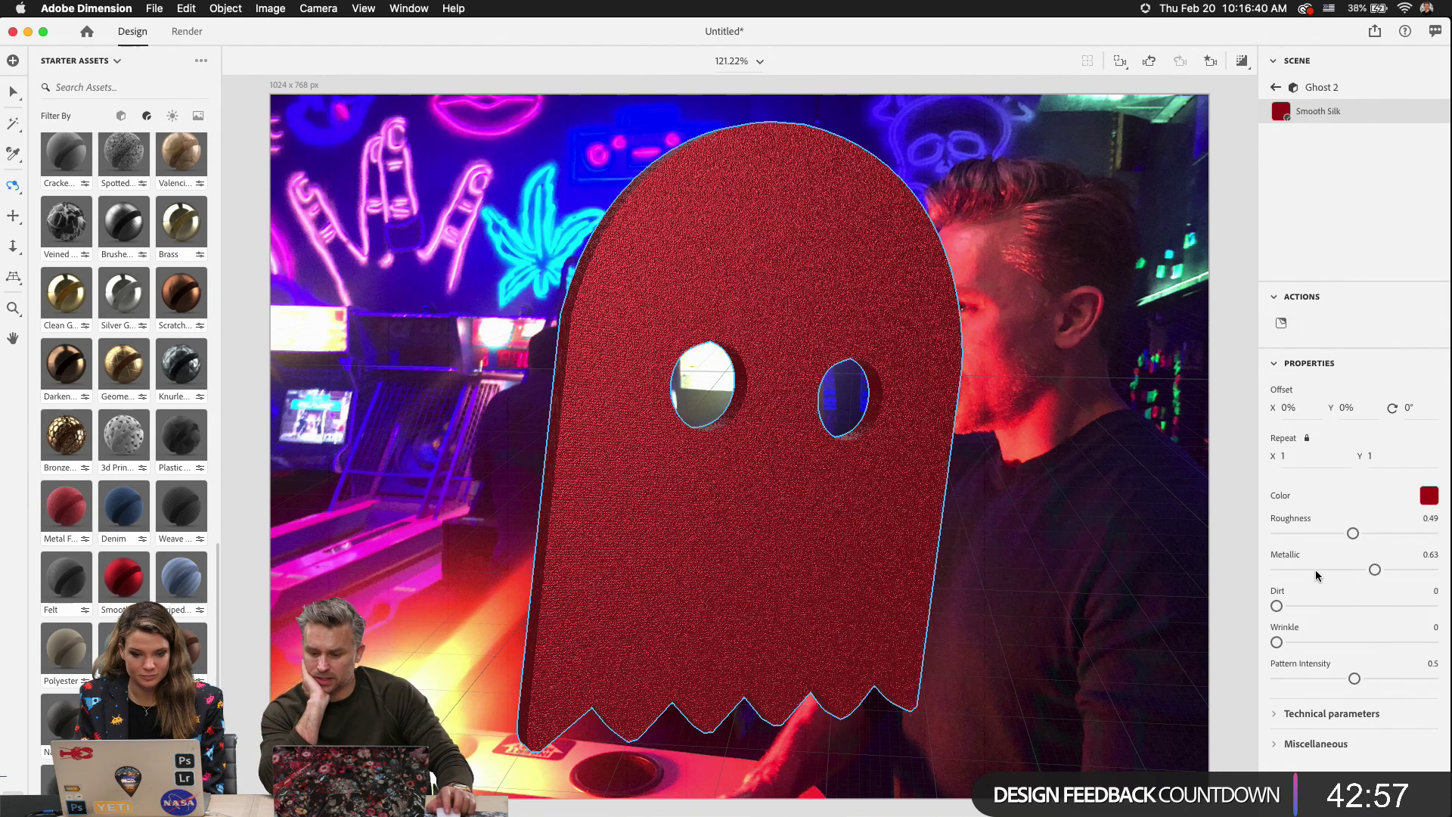
pyautogui.moveTo(1354, 533); pyautogui.dragTo(1174, 543)
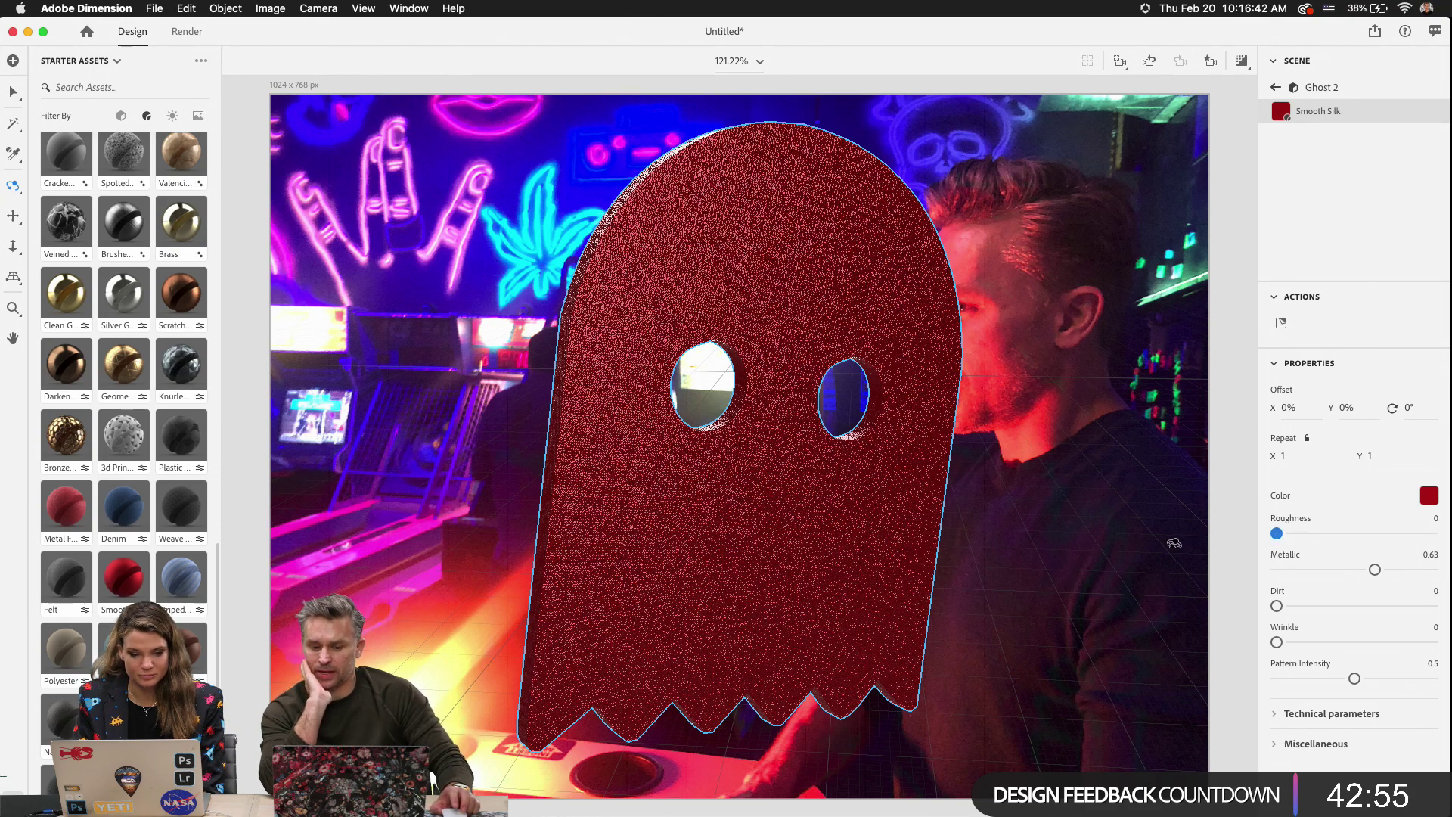
pyautogui.moveTo(1375, 570)
pyautogui.mouseDown()
pyautogui.moveTo(1281, 570)
pyautogui.moveTo(1354, 572)
pyautogui.mouseUp()
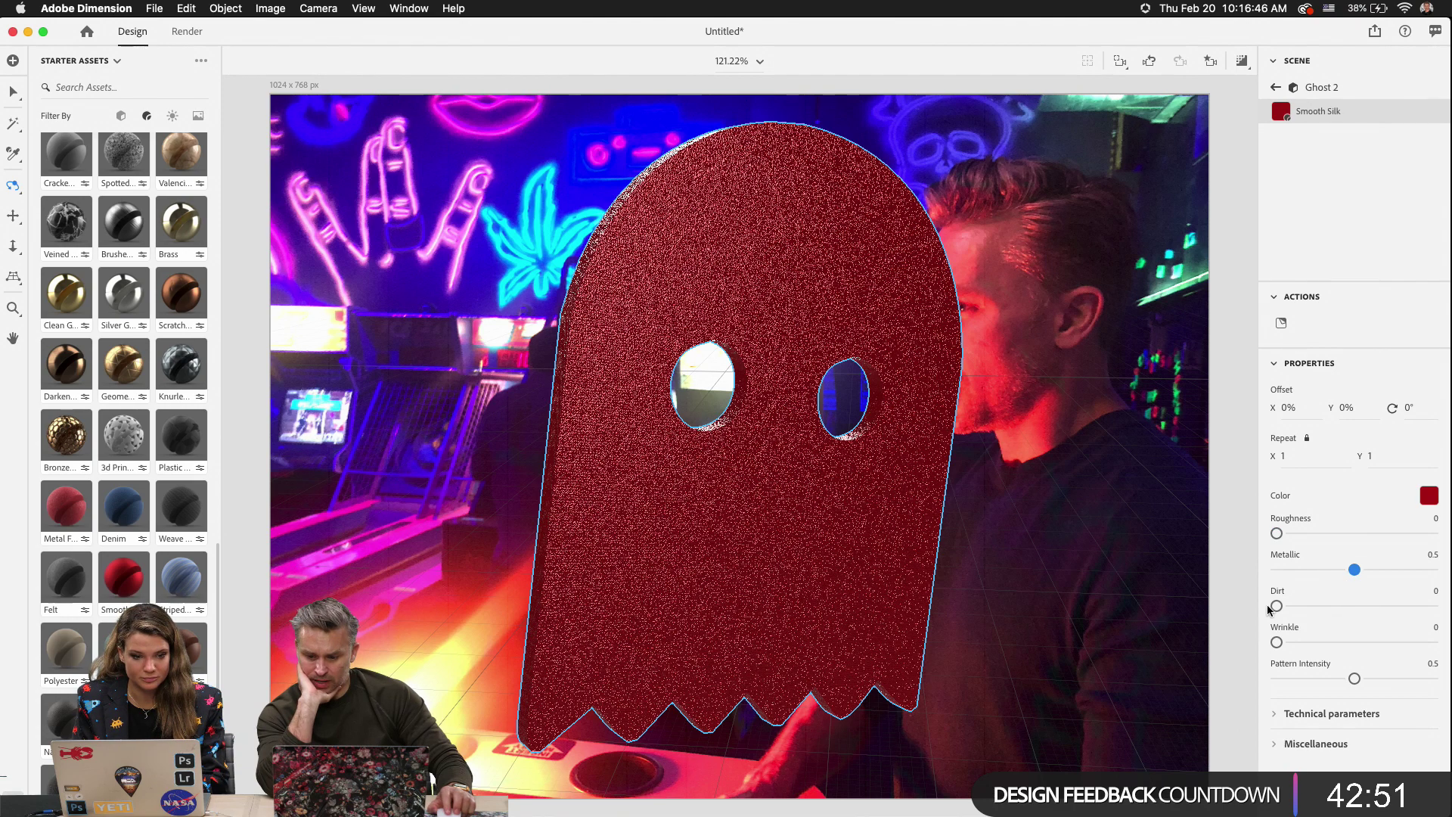
pyautogui.moveTo(1354, 682); pyautogui.dragTo(1221, 680)
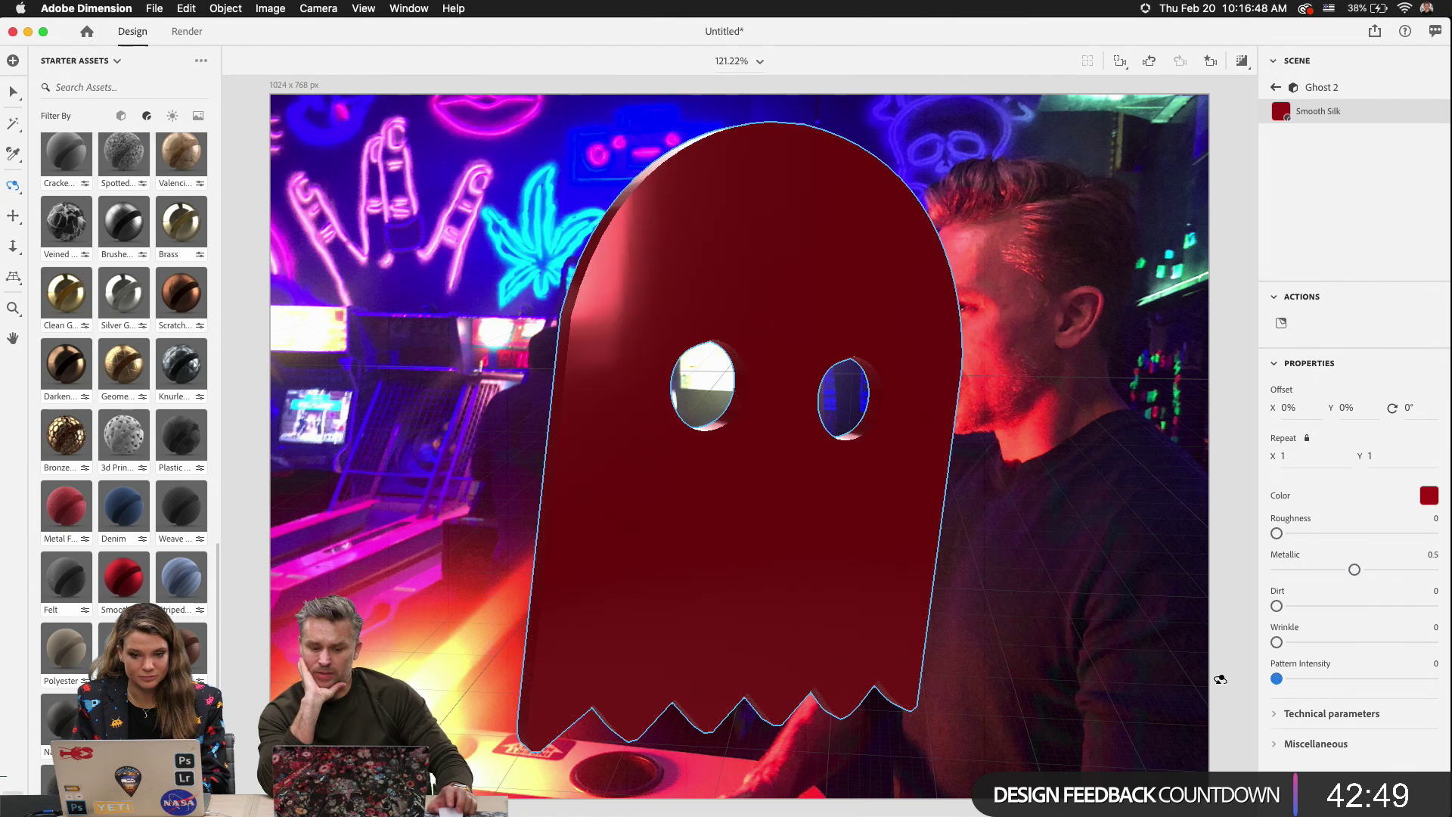
# Change the Smooth Silk material's colour to a bright orange.
pyautogui.click(1429, 496)
pyautogui.moveTo(1309, 421); pyautogui.dragTo(1415, 380)
pyautogui.moveTo(1227, 569)
pyautogui.mouseDown()
pyautogui.moveTo(1244, 569)
pyautogui.moveTo(1227, 569)
pyautogui.mouseUp()
pyautogui.click(1320, 275)
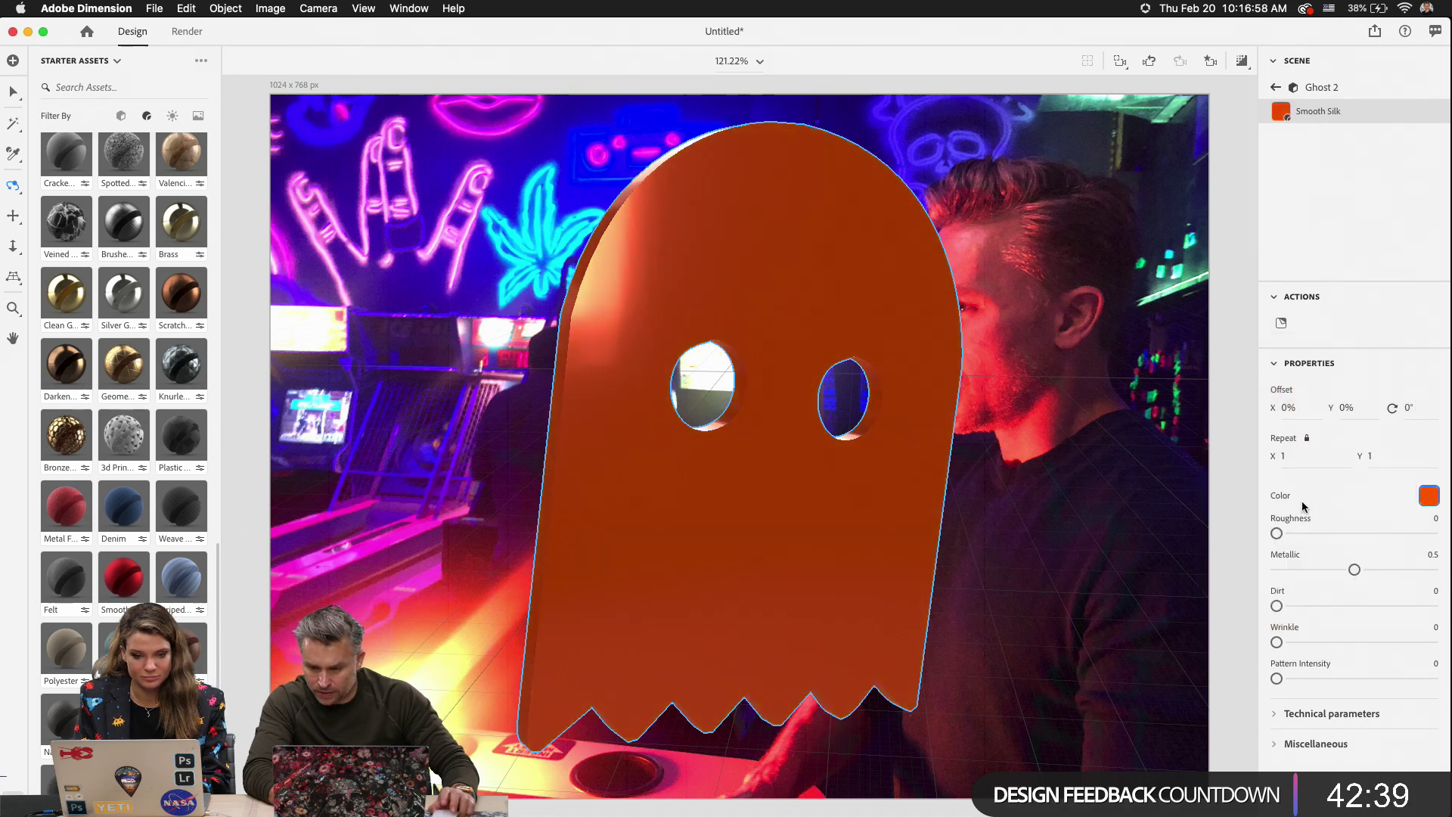
# Set the orange silk material's metallic value to 0.76 and its saturation to 0.83, checking the reflections from another angle.
pyautogui.moveTo(1351, 569); pyautogui.dragTo(1441, 569)
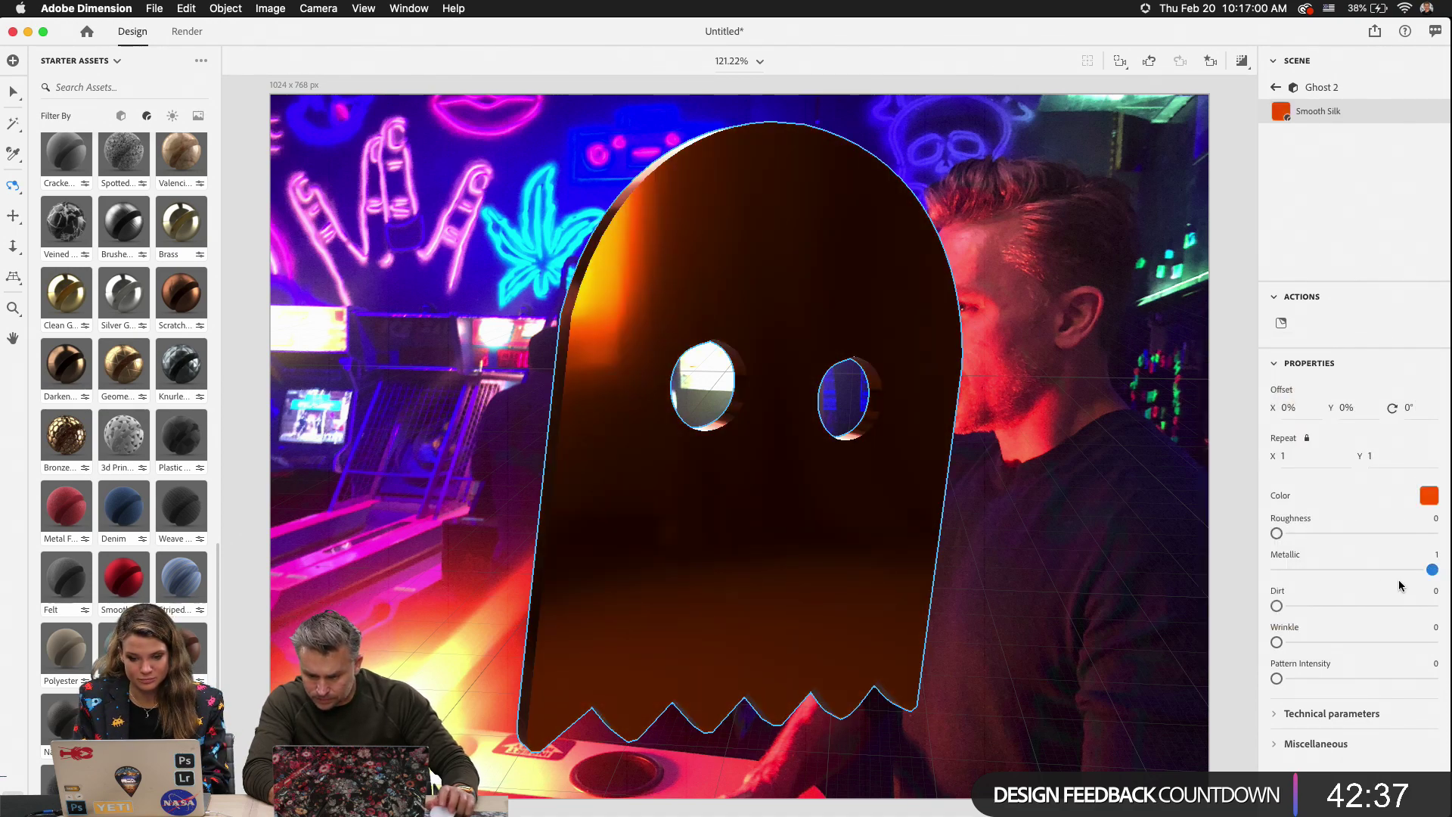
pyautogui.click(1391, 578)
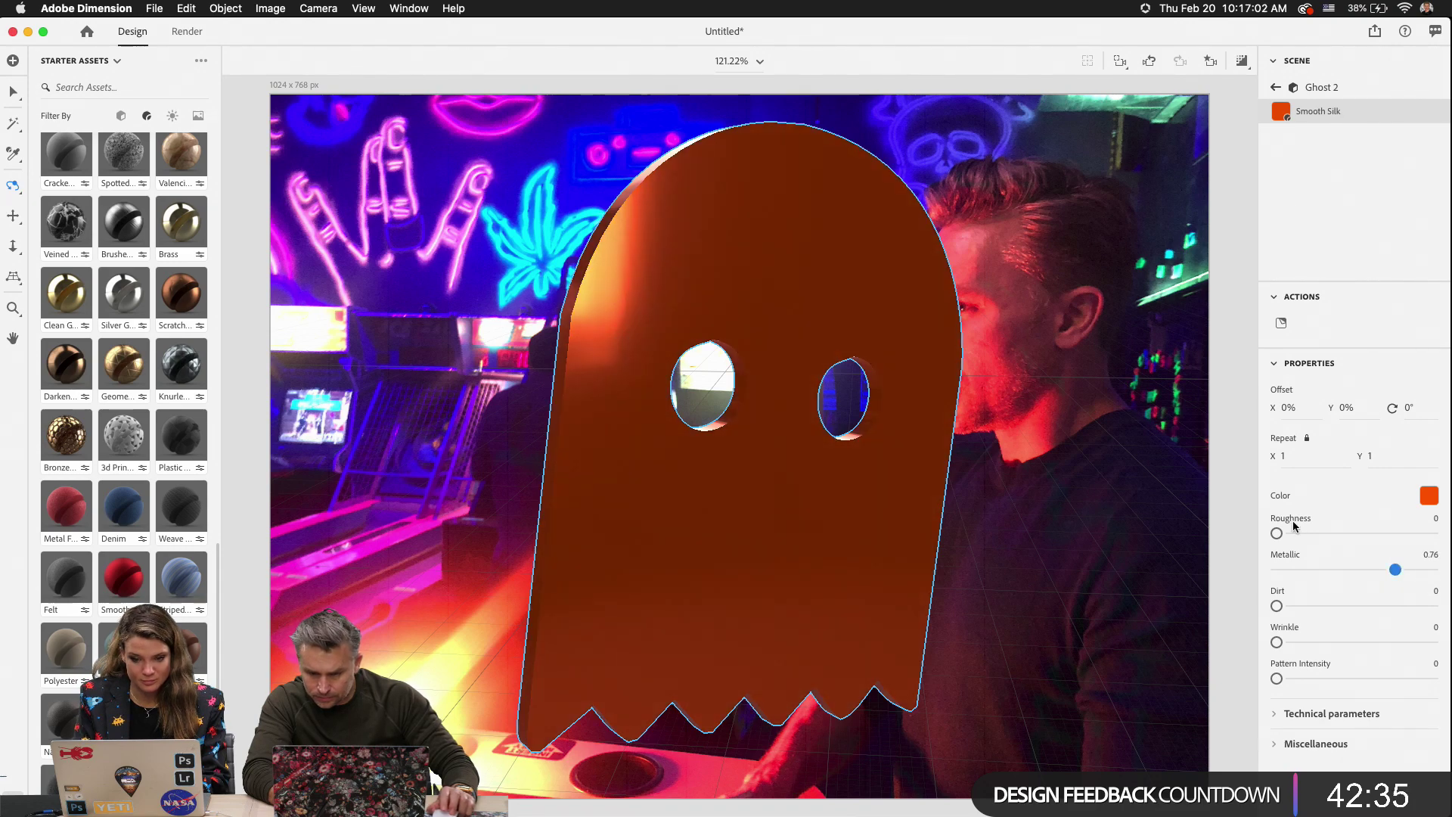
pyautogui.click(1278, 714)
pyautogui.scroll(-3, 1278, 715)
pyautogui.moveTo(1232, 670); pyautogui.dragTo(1235, 615)
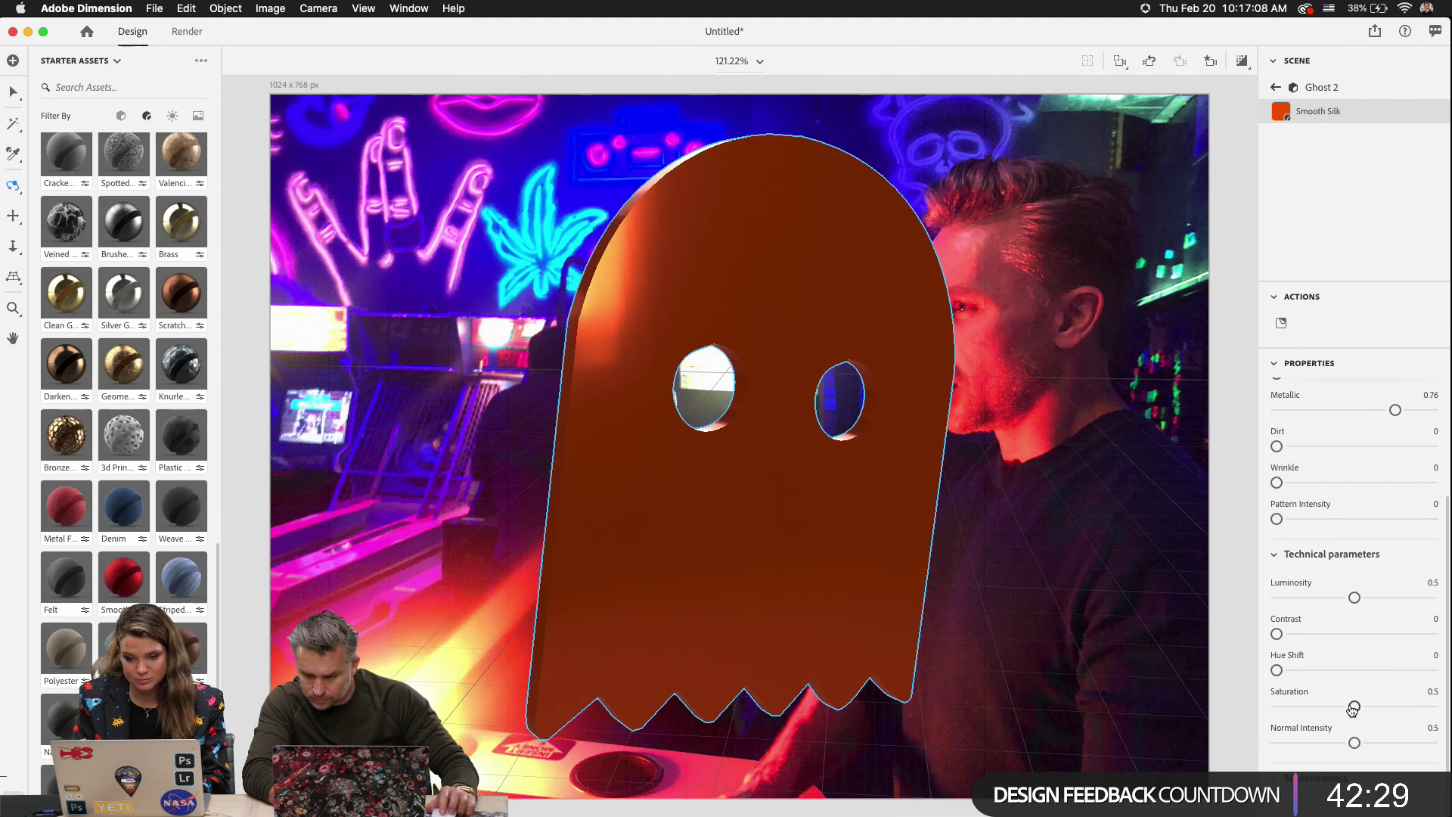
pyautogui.moveTo(1356, 708); pyautogui.dragTo(1403, 705)
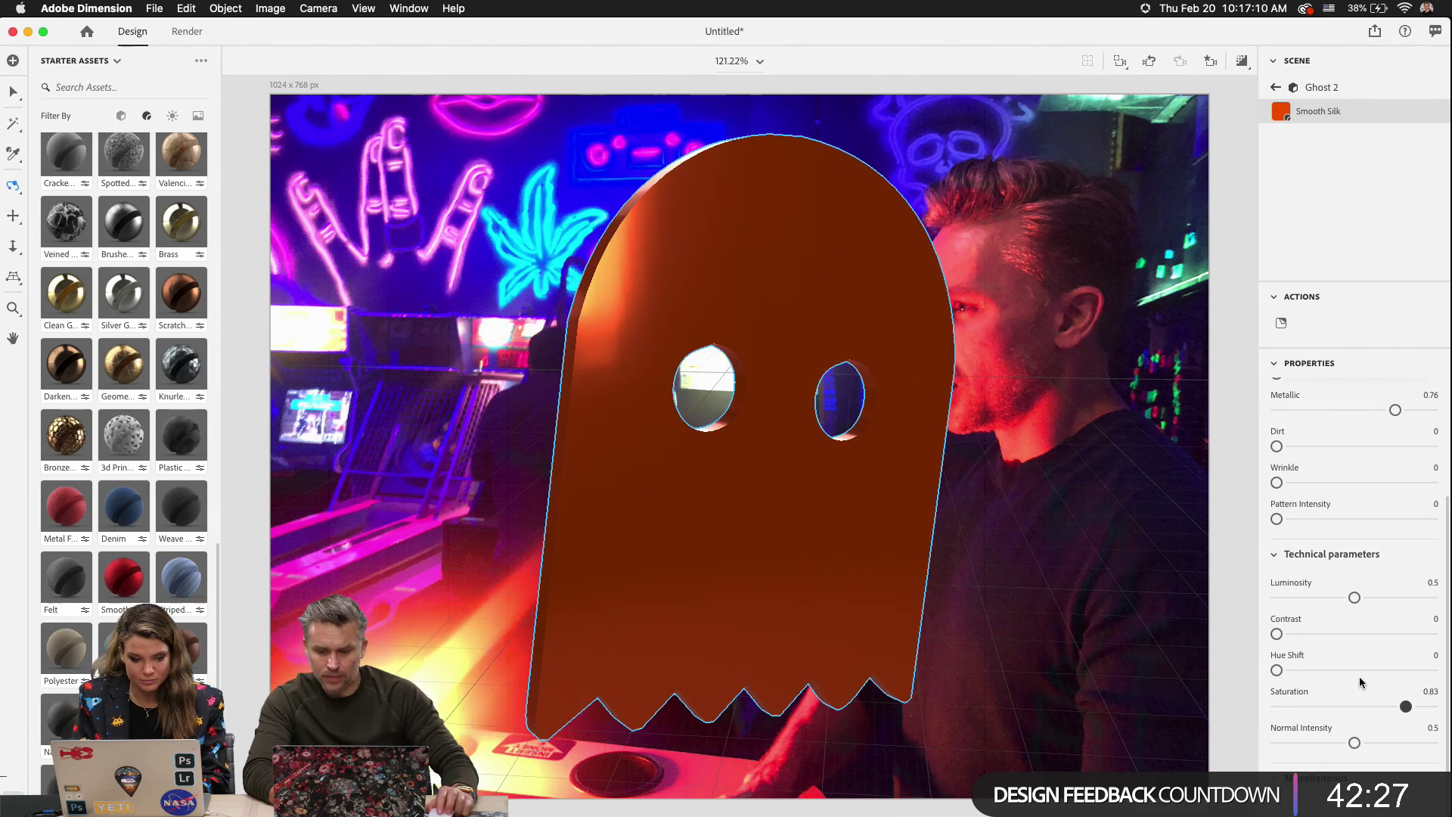
pyautogui.moveTo(488, 241)
pyautogui.mouseDown()
pyautogui.moveTo(547, 375)
pyautogui.moveTo(393, 257)
pyautogui.moveTo(469, 318)
pyautogui.moveTo(339, 241)
pyautogui.moveTo(371, 208)
pyautogui.mouseUp()
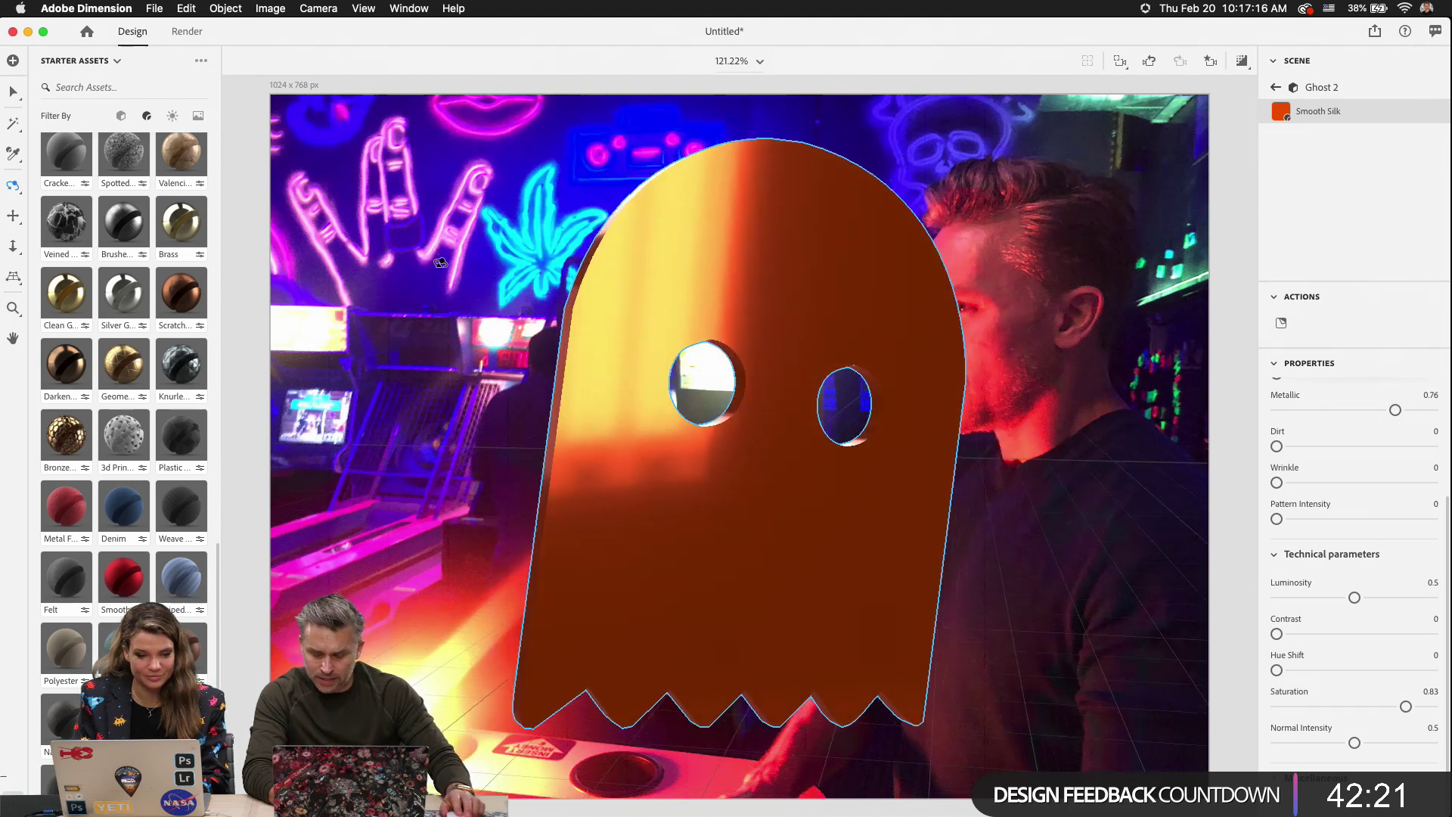
# Match the scene environment to the background image, creating Abstract lights without resizing the canvas.
pyautogui.click(1275, 87)
pyautogui.click(1292, 85)
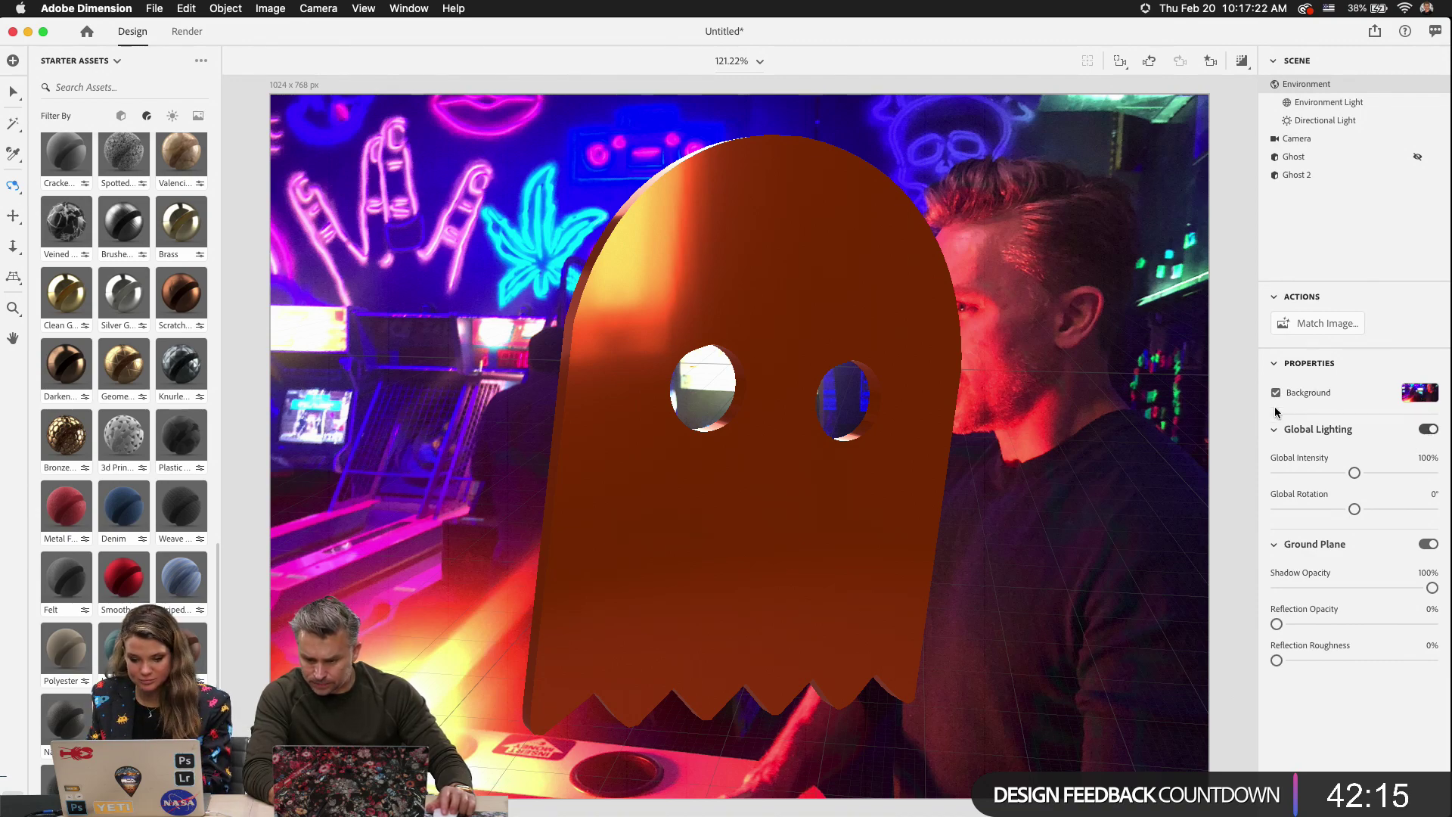
pyautogui.click(1305, 324)
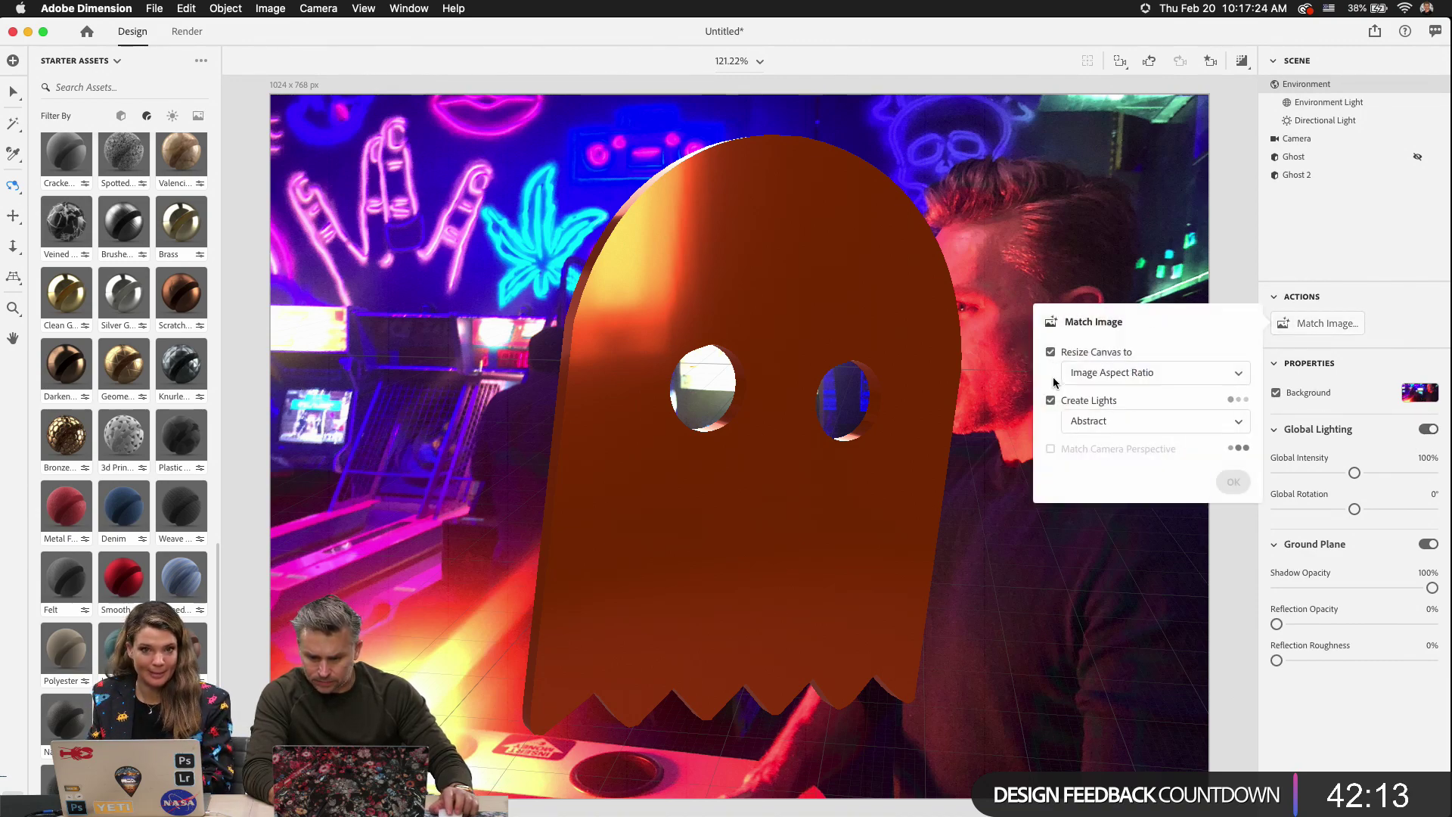
pyautogui.click(1095, 424)
pyautogui.click(1051, 417)
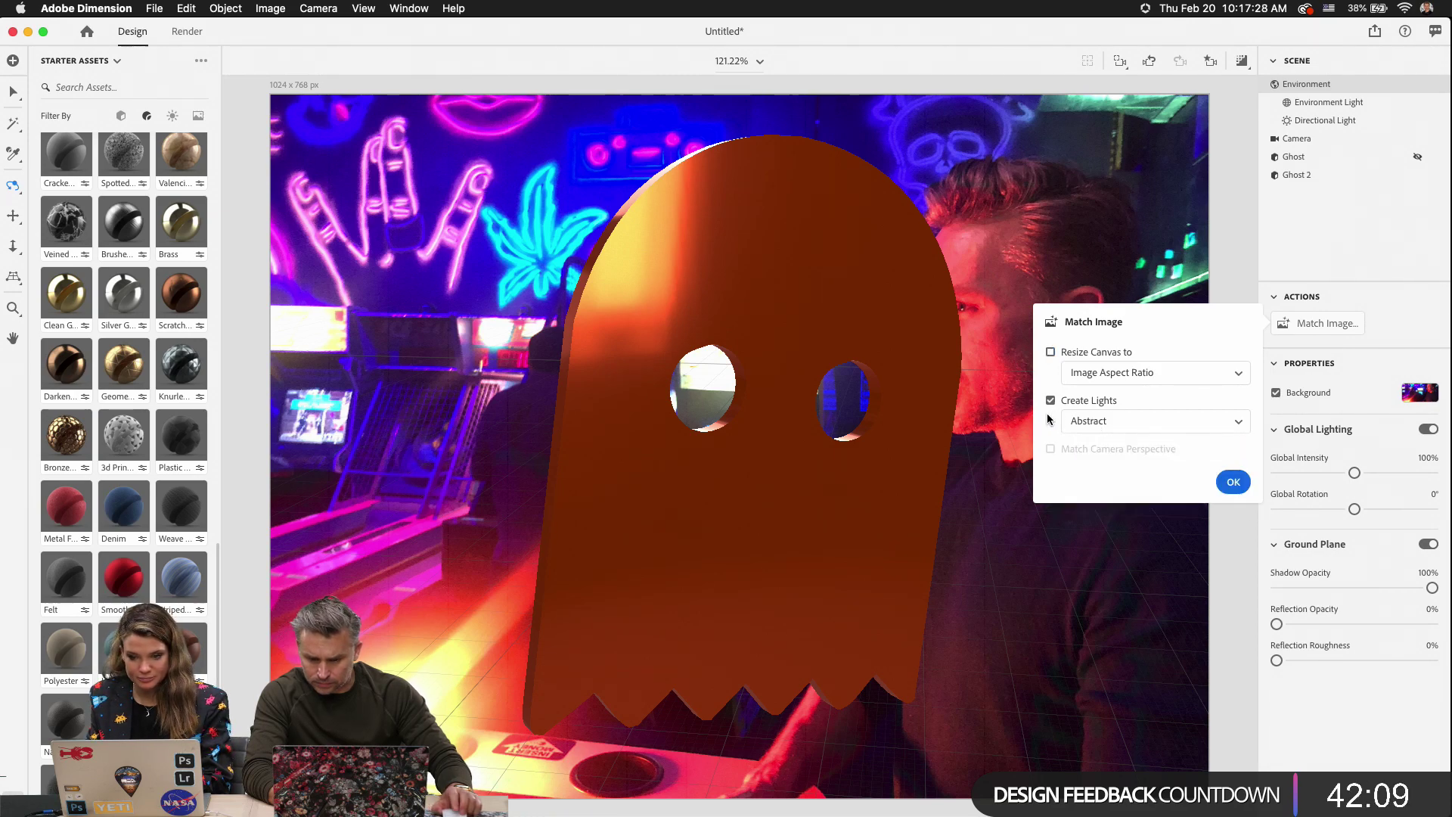
pyautogui.click(1238, 484)
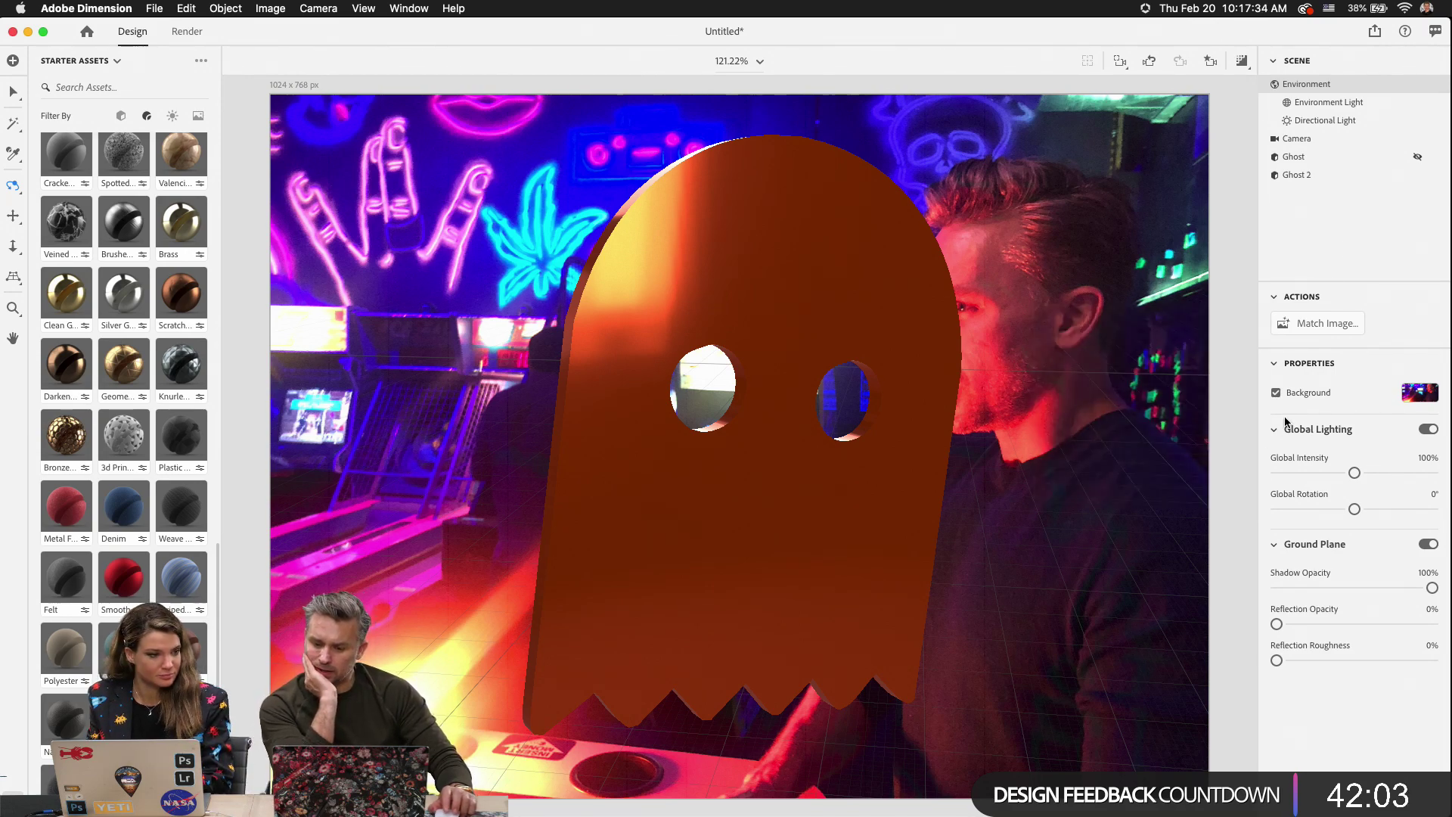
# Adjust the environment's global light intensity and rotation to relight the ghost.
pyautogui.click(1382, 473)
pyautogui.moveTo(1381, 473); pyautogui.dragTo(1332, 509)
pyautogui.moveTo(1337, 366)
pyautogui.mouseDown()
pyautogui.moveTo(1377, 416)
pyautogui.moveTo(1352, 406)
pyautogui.mouseUp()
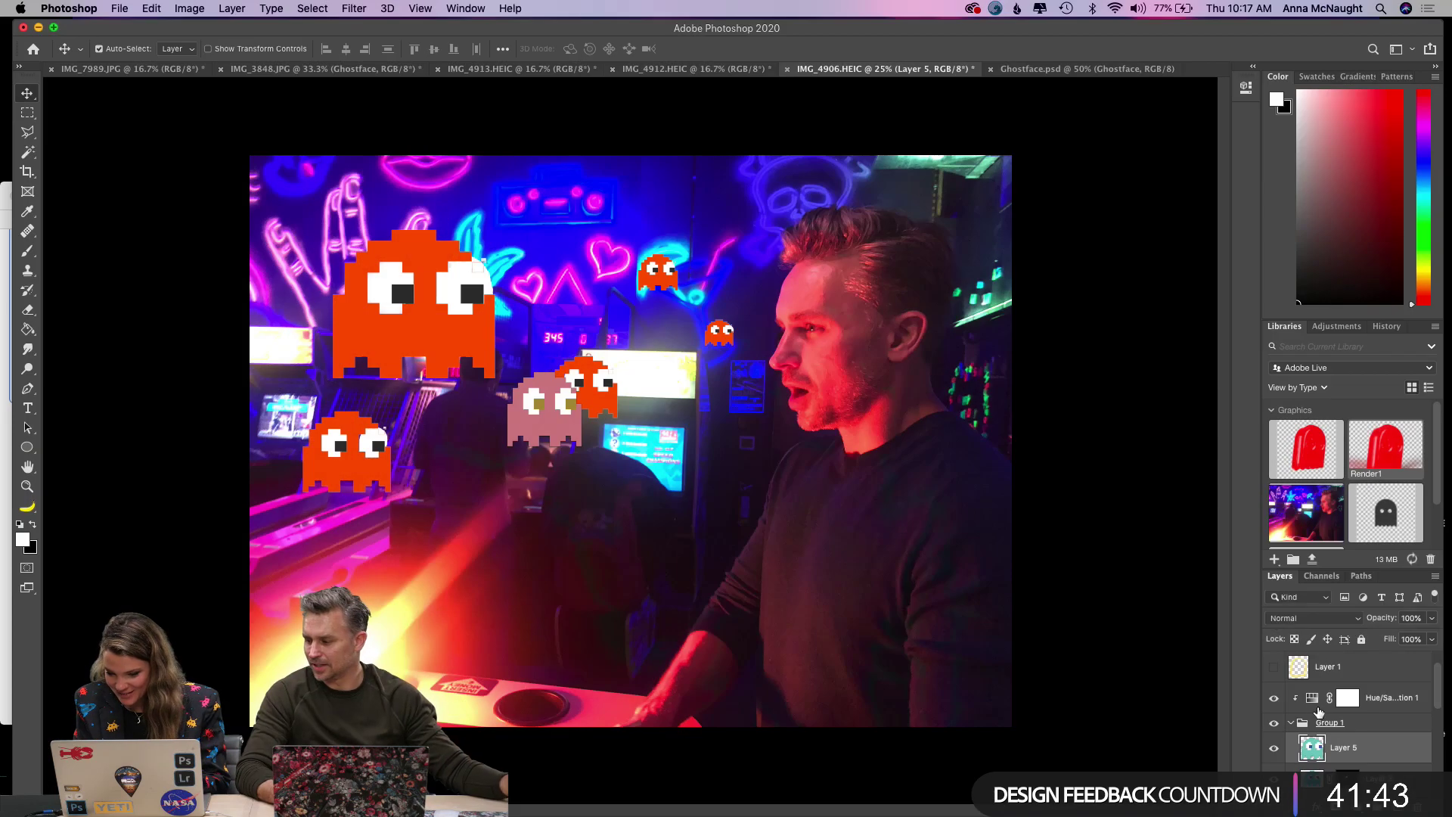
# In Photoshop, delete all the orange ghosts' Layer 3 copies from Group 1 in IMG_4906.HEIC.
pyautogui.moveTo(1341, 669); pyautogui.dragTo(1343, 672)
pyautogui.click(1276, 721)
pyautogui.click(1276, 721)
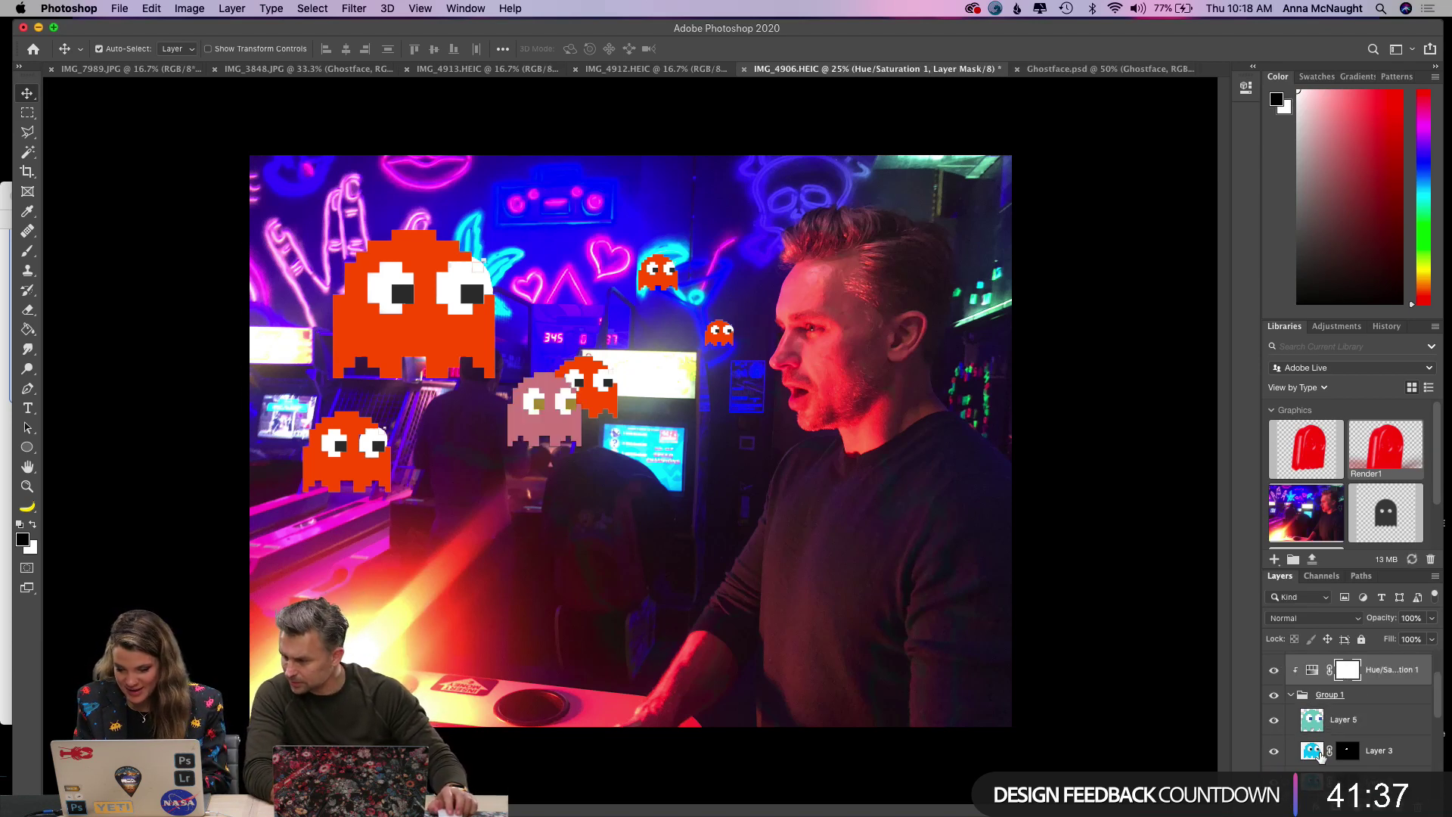
pyautogui.click(1319, 750)
pyautogui.scroll(-2, 1320, 755)
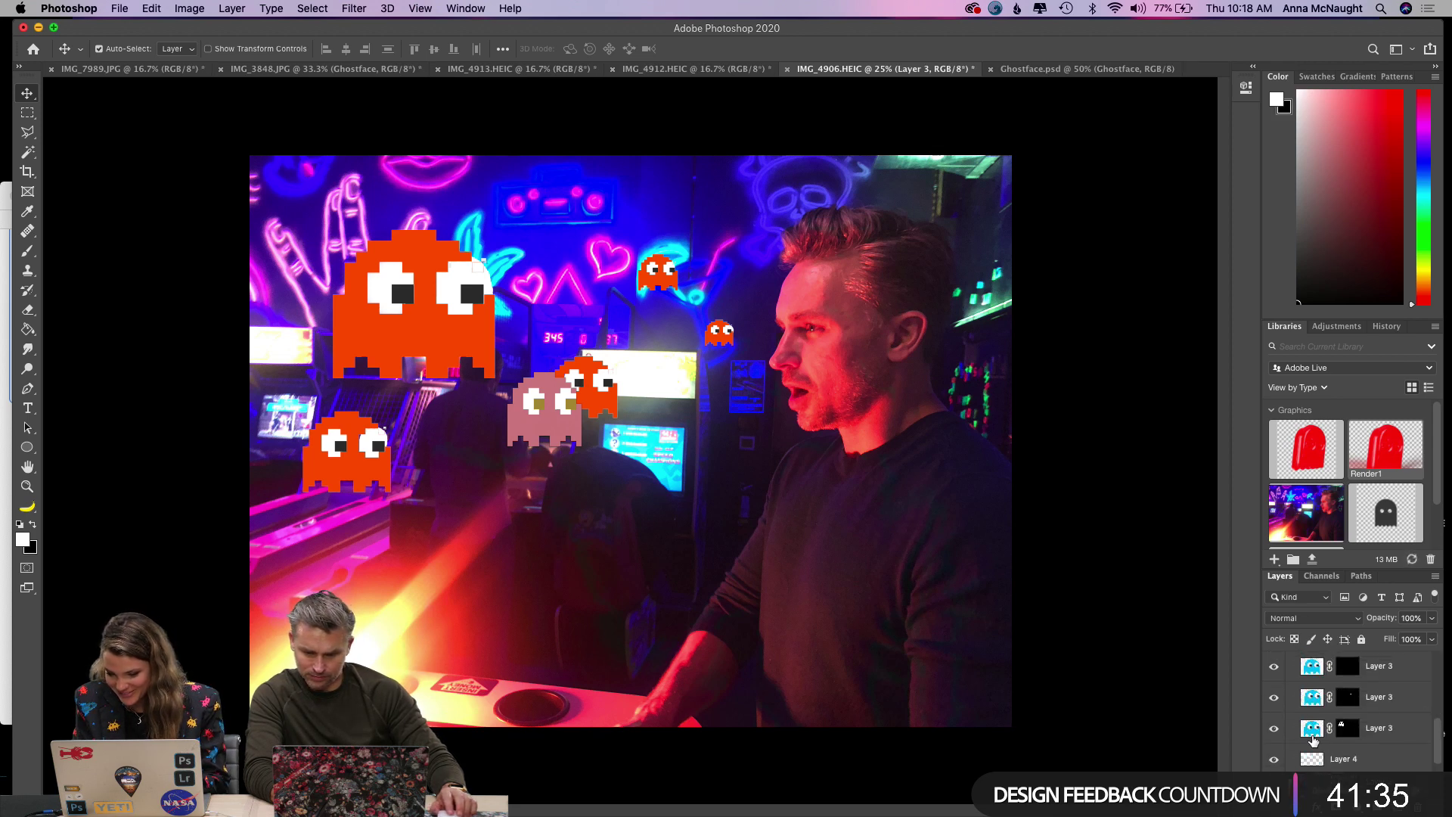
pyautogui.keyDown('shift'); pyautogui.click(1314, 739); pyautogui.keyUp('shift')
pyautogui.press('BackSpace')
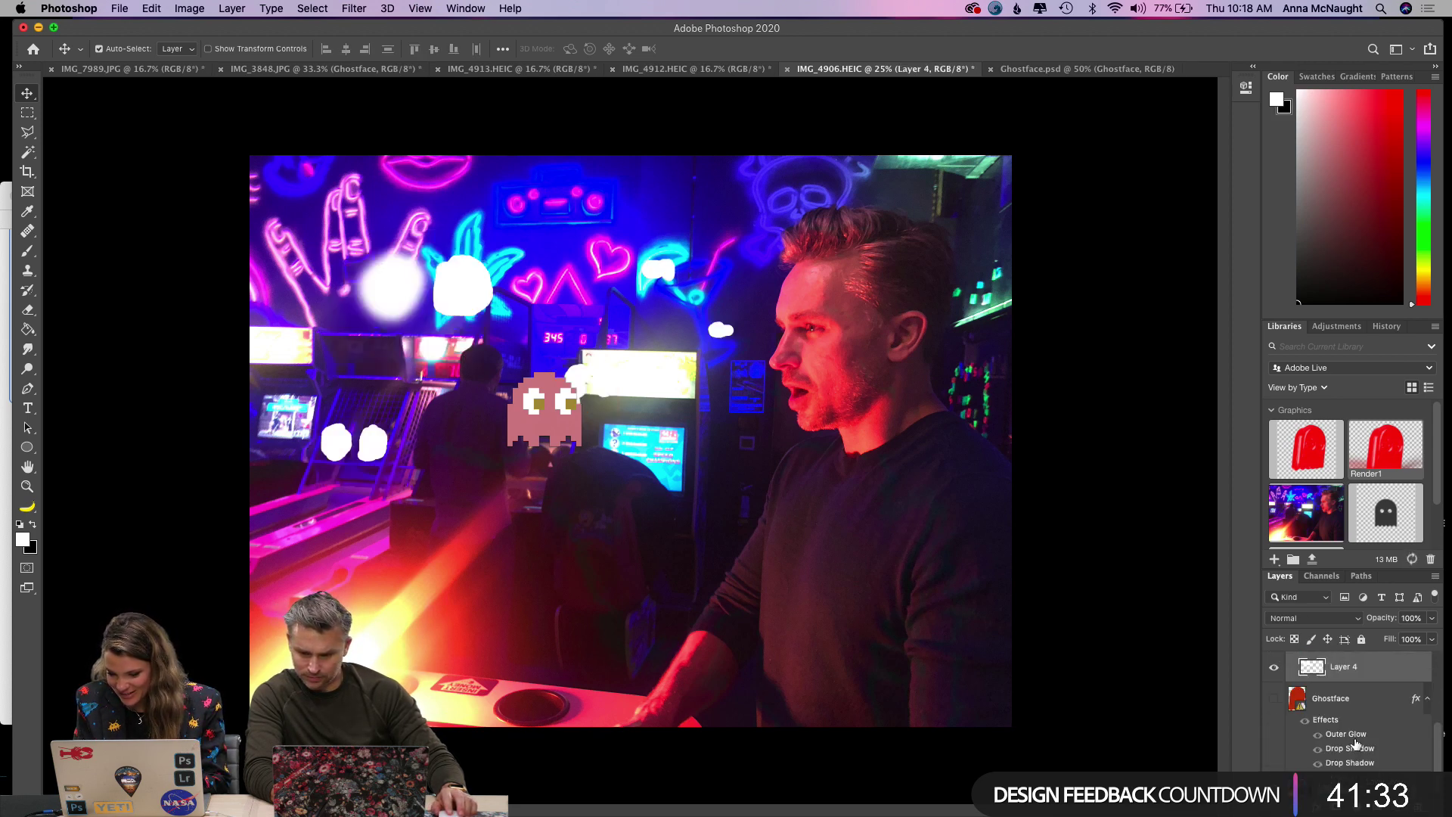
# Recolour the remaining ghost golden yellow through the clipped Hue/Saturation adjustment, using Colorize with hue 44 and saturation 65.
pyautogui.click(1303, 765)
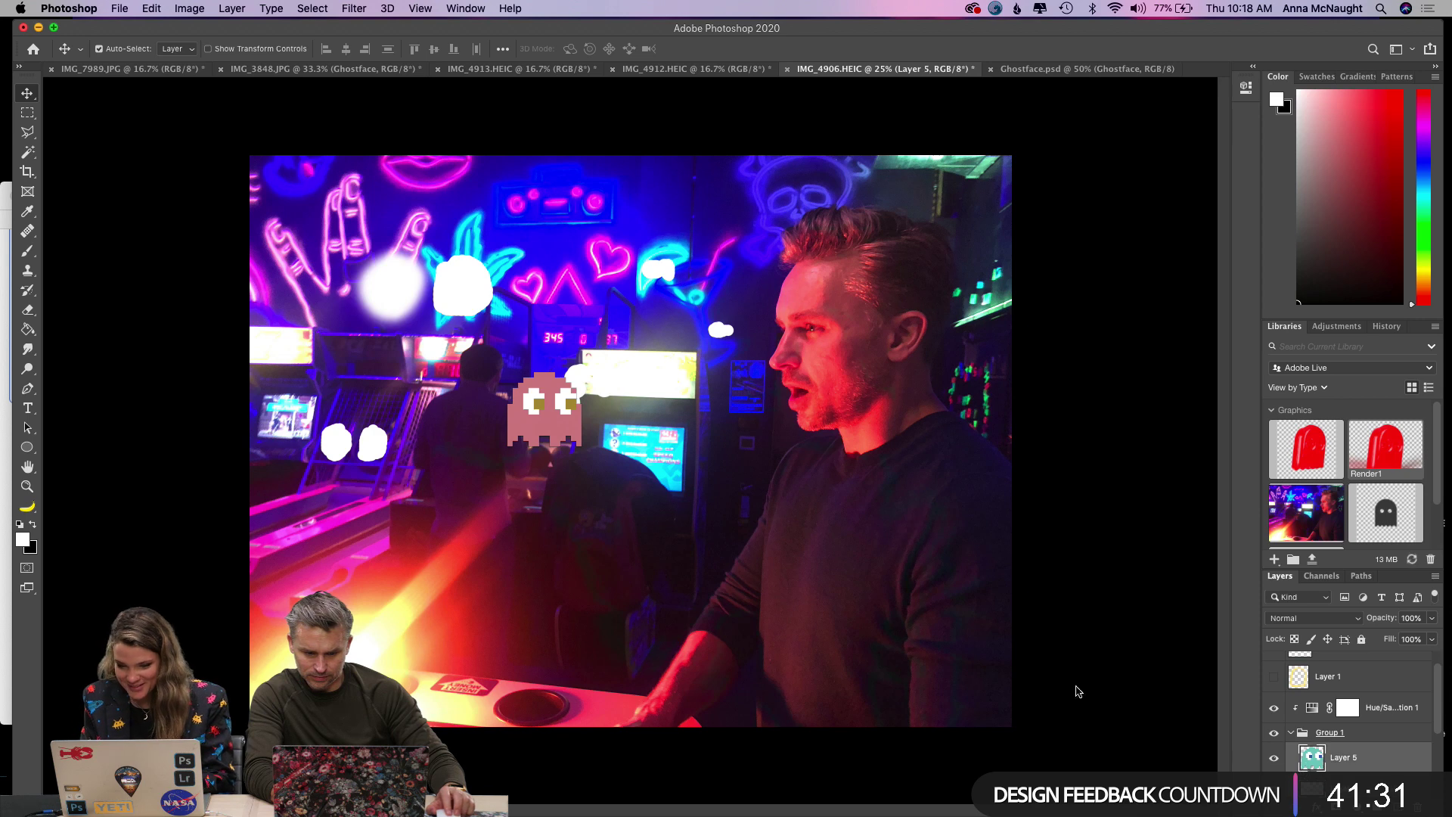
pyautogui.doubleClick(1314, 707)
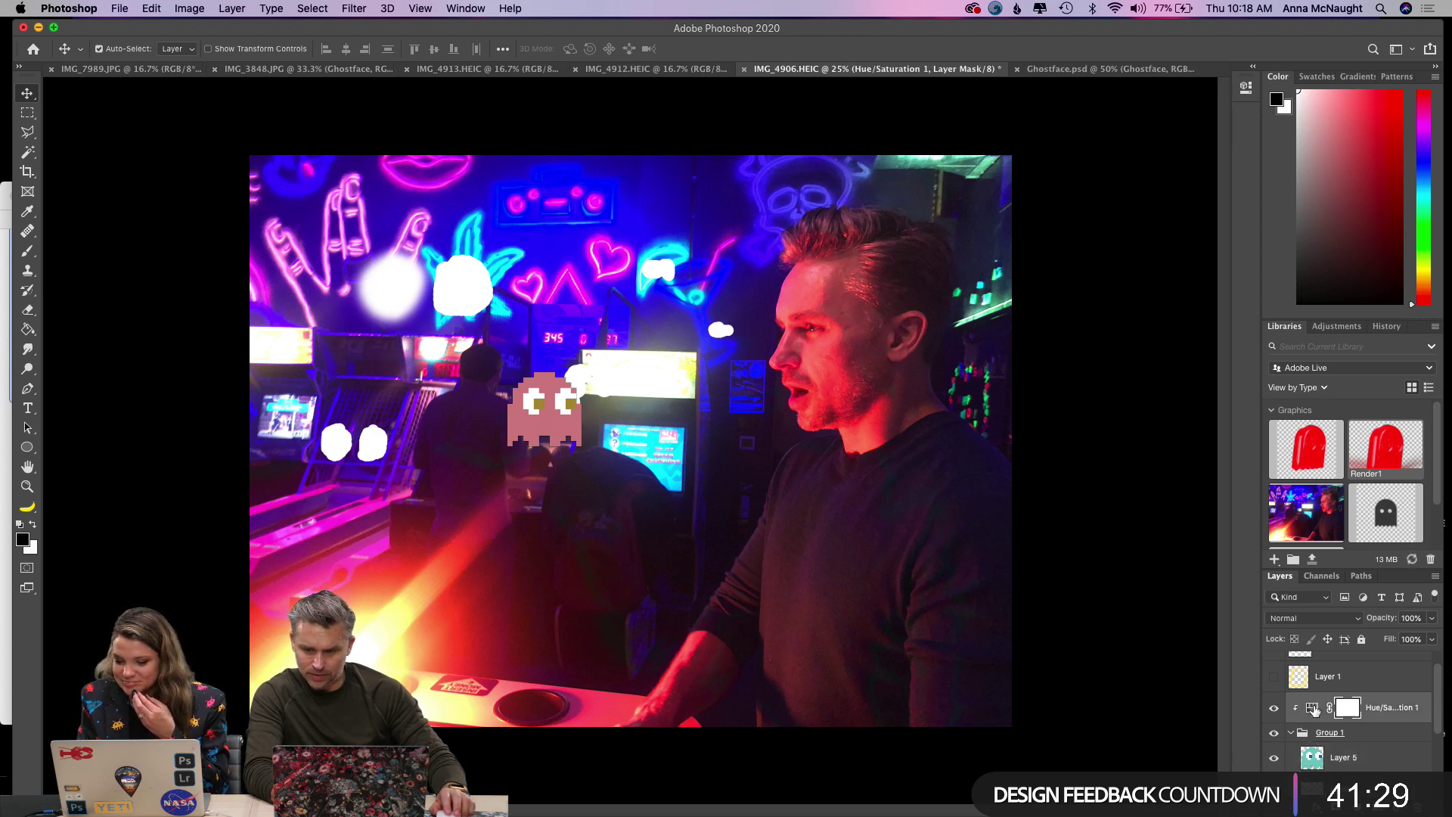
pyautogui.moveTo(1028, 183); pyautogui.dragTo(1142, 209)
pyautogui.click(1102, 259)
pyautogui.moveTo(1028, 181); pyautogui.dragTo(1049, 182)
pyautogui.moveTo(1140, 216); pyautogui.dragTo(1142, 215)
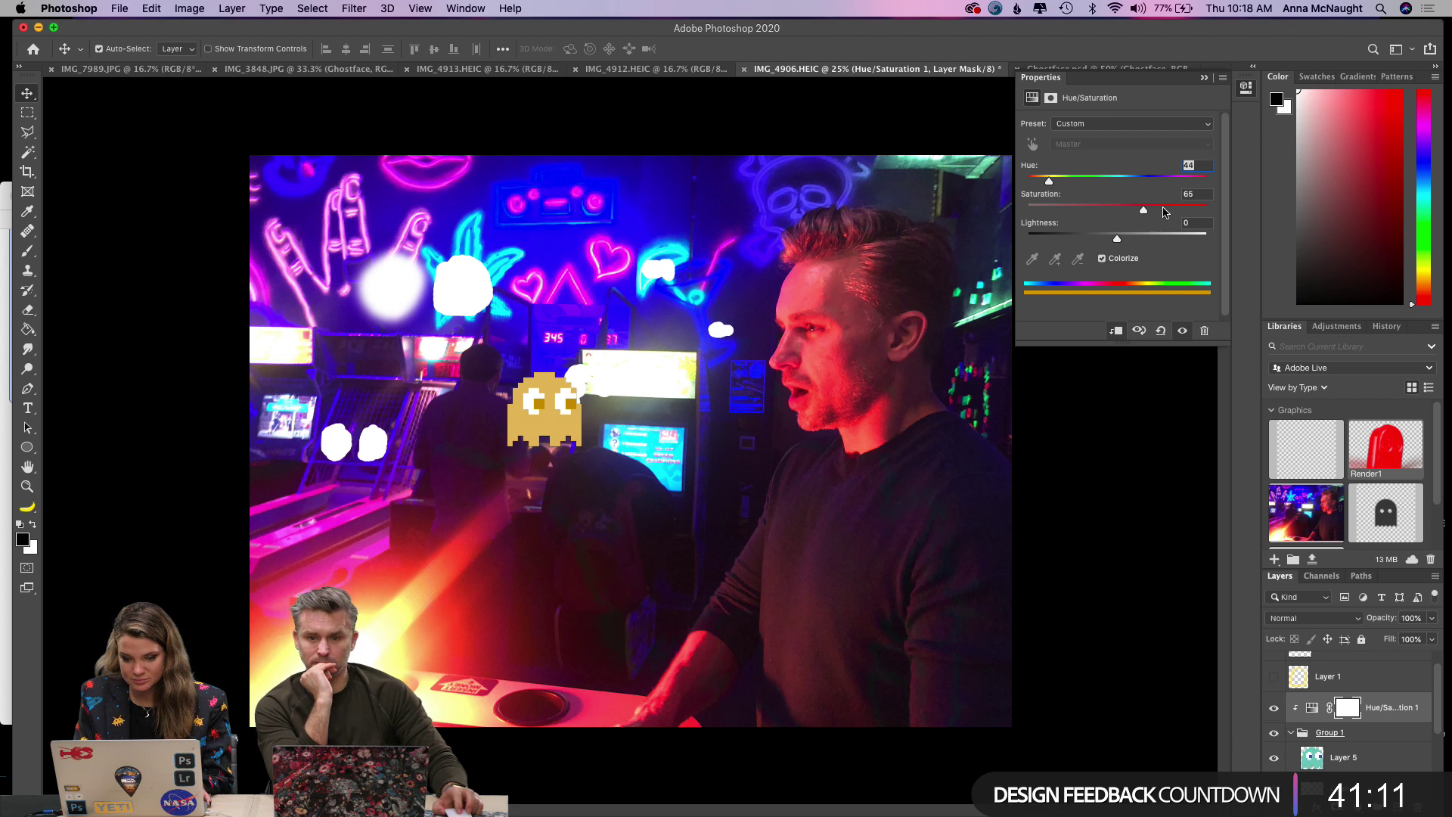
pyautogui.click(1208, 77)
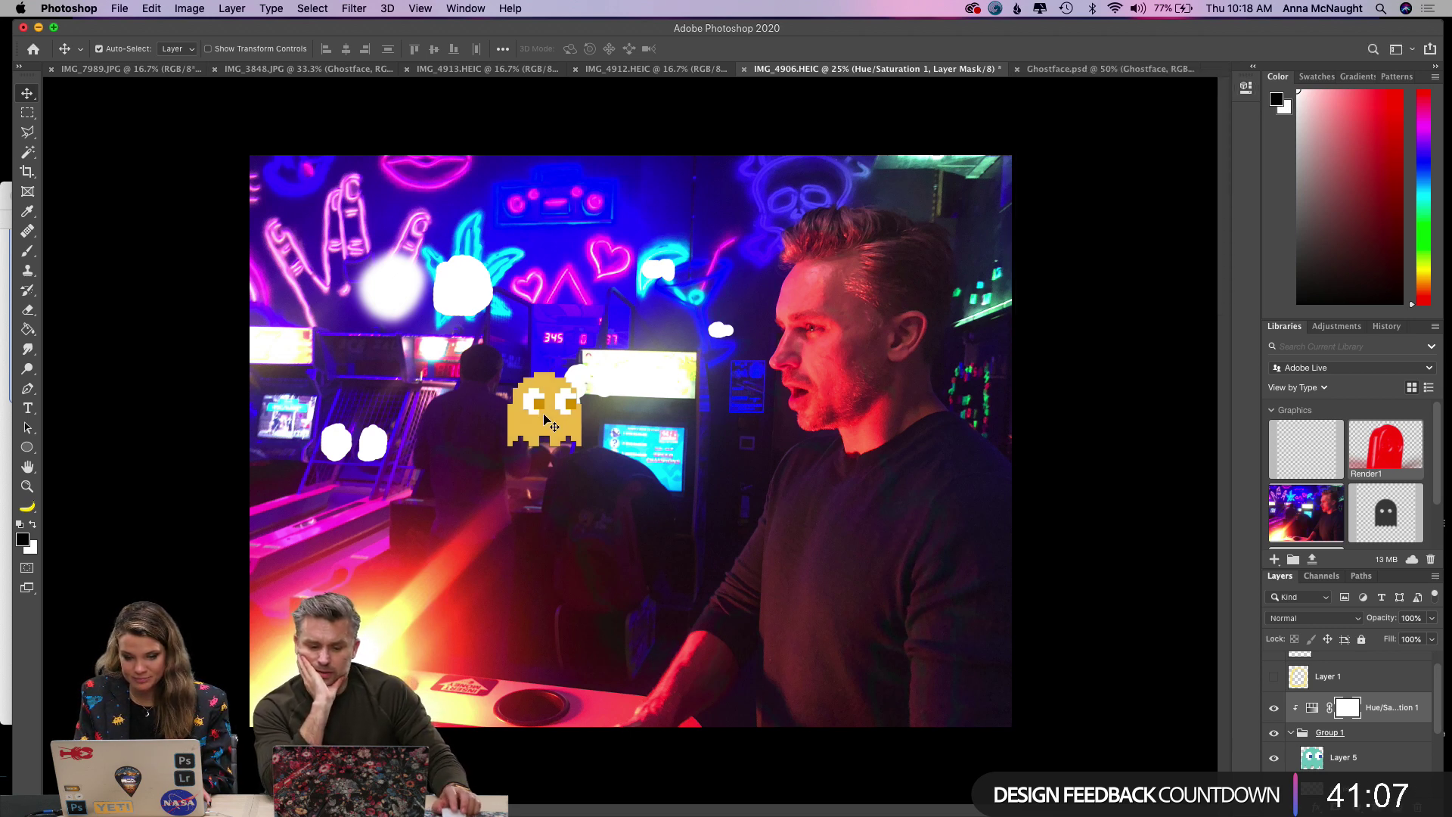
# Move the golden ghost on Layer 5 in front of the figure at the arcade machines and enlarge it to roughly double size.
pyautogui.click(1312, 758)
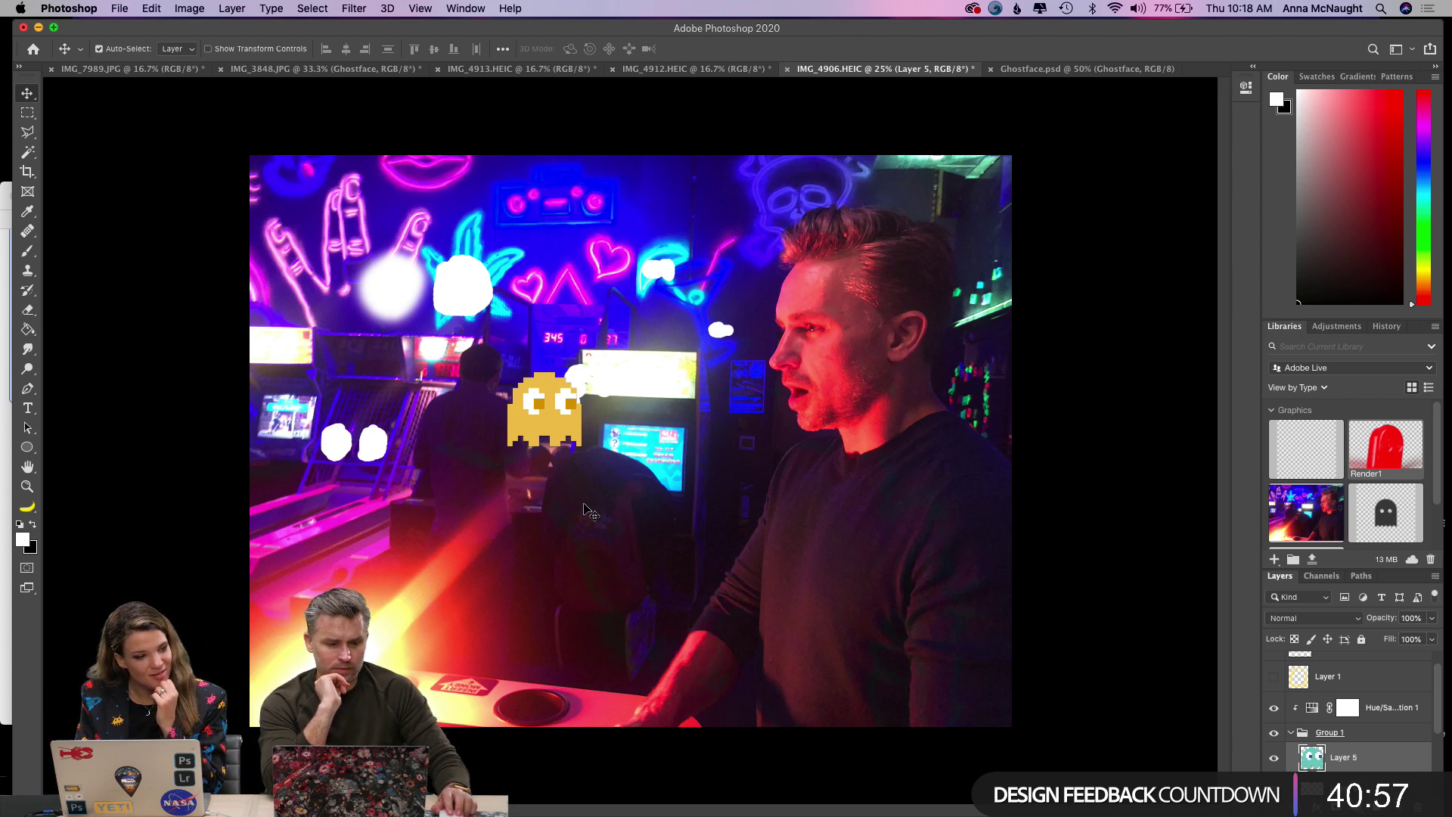
pyautogui.moveTo(562, 417); pyautogui.dragTo(404, 406)
pyautogui.press('super+t')
pyautogui.moveTo(424, 357); pyautogui.dragTo(503, 303)
pyautogui.press('Return')
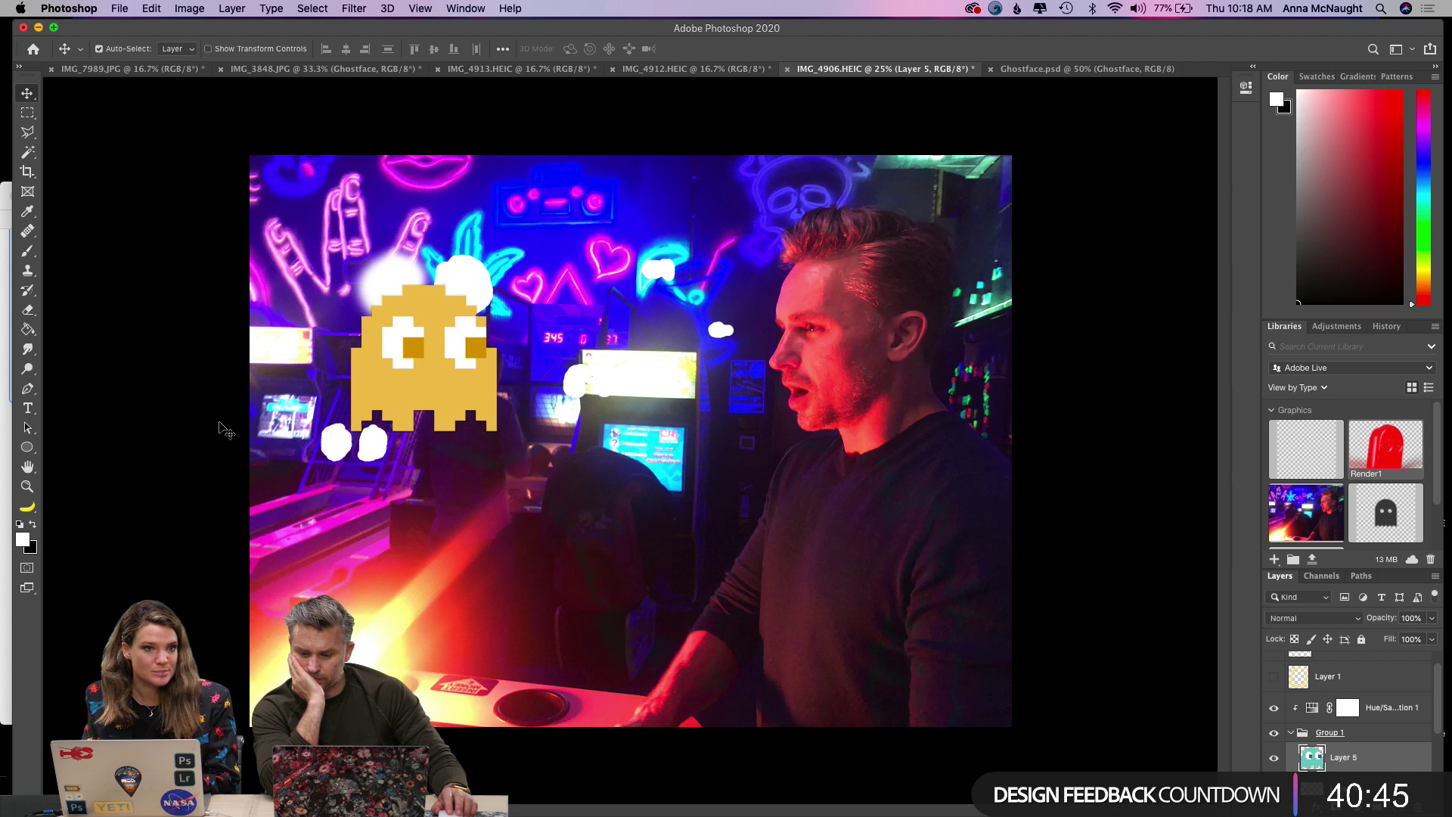
# Shift the golden ghost slightly down toward the pinball machines and scale it to about 92%.
pyautogui.moveTo(422, 403); pyautogui.dragTo(407, 422)
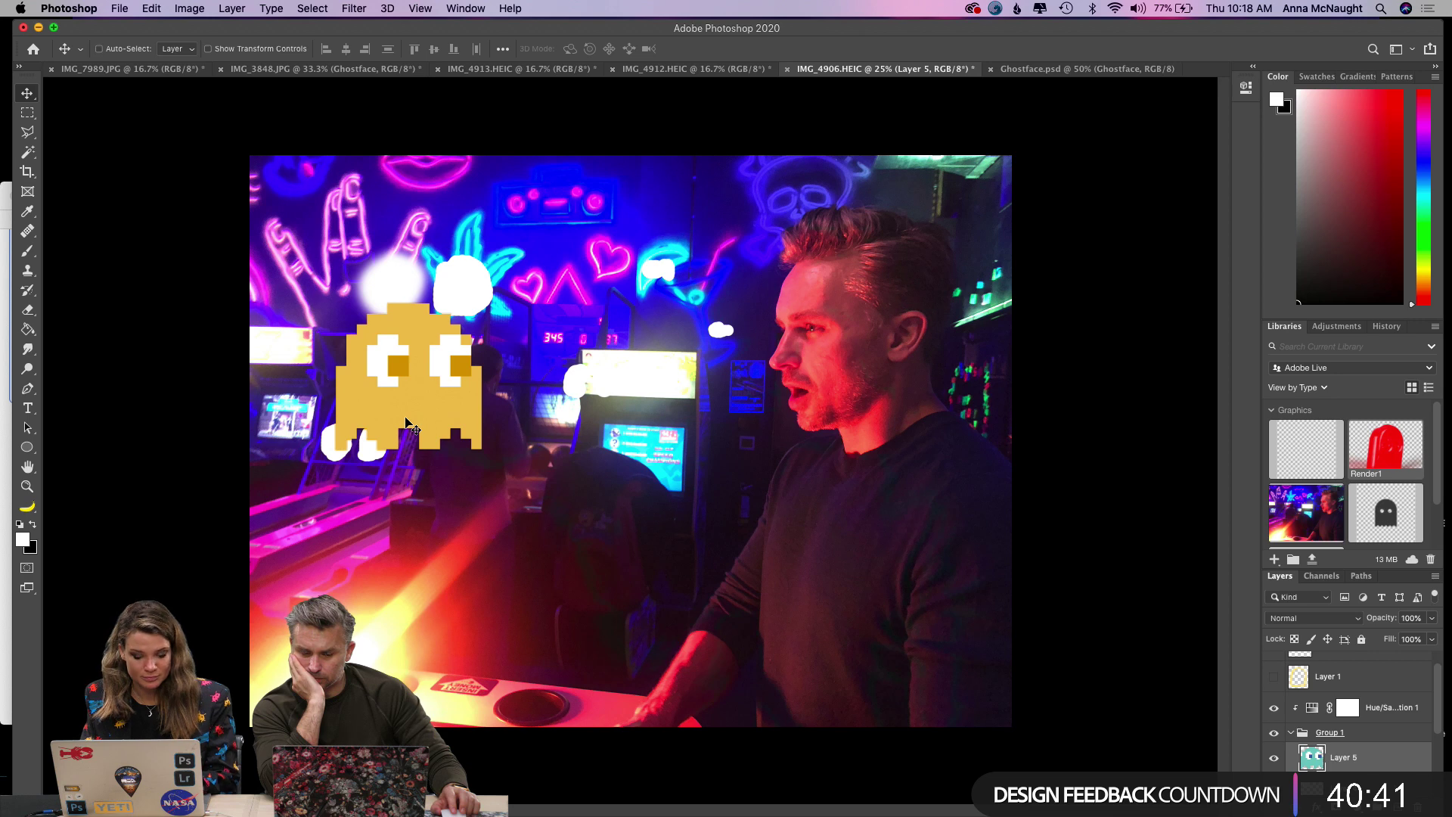
pyautogui.hotkey('ctrl', 't')
pyautogui.moveTo(483, 303); pyautogui.dragTo(472, 315)
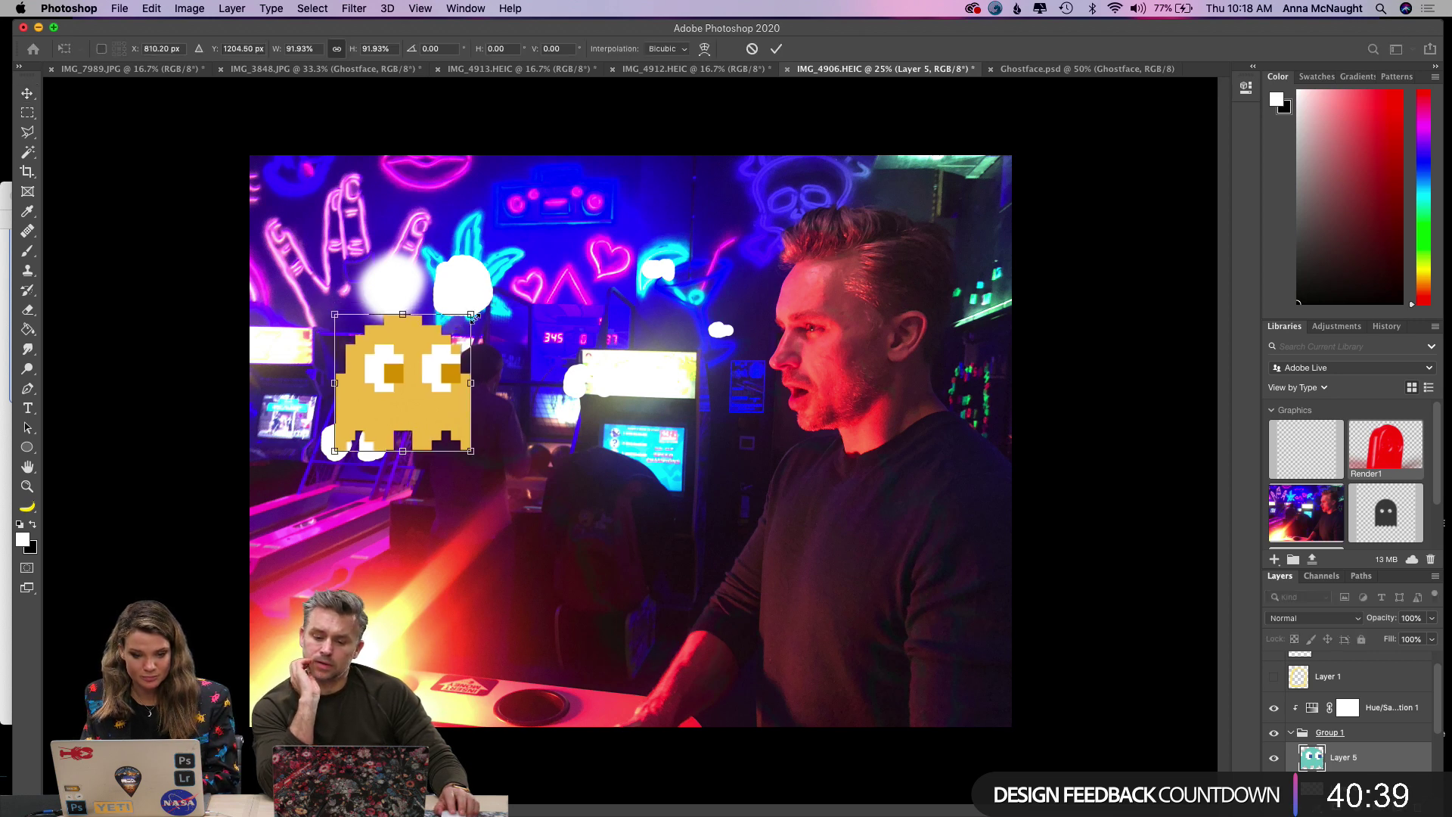
pyautogui.press('Return')
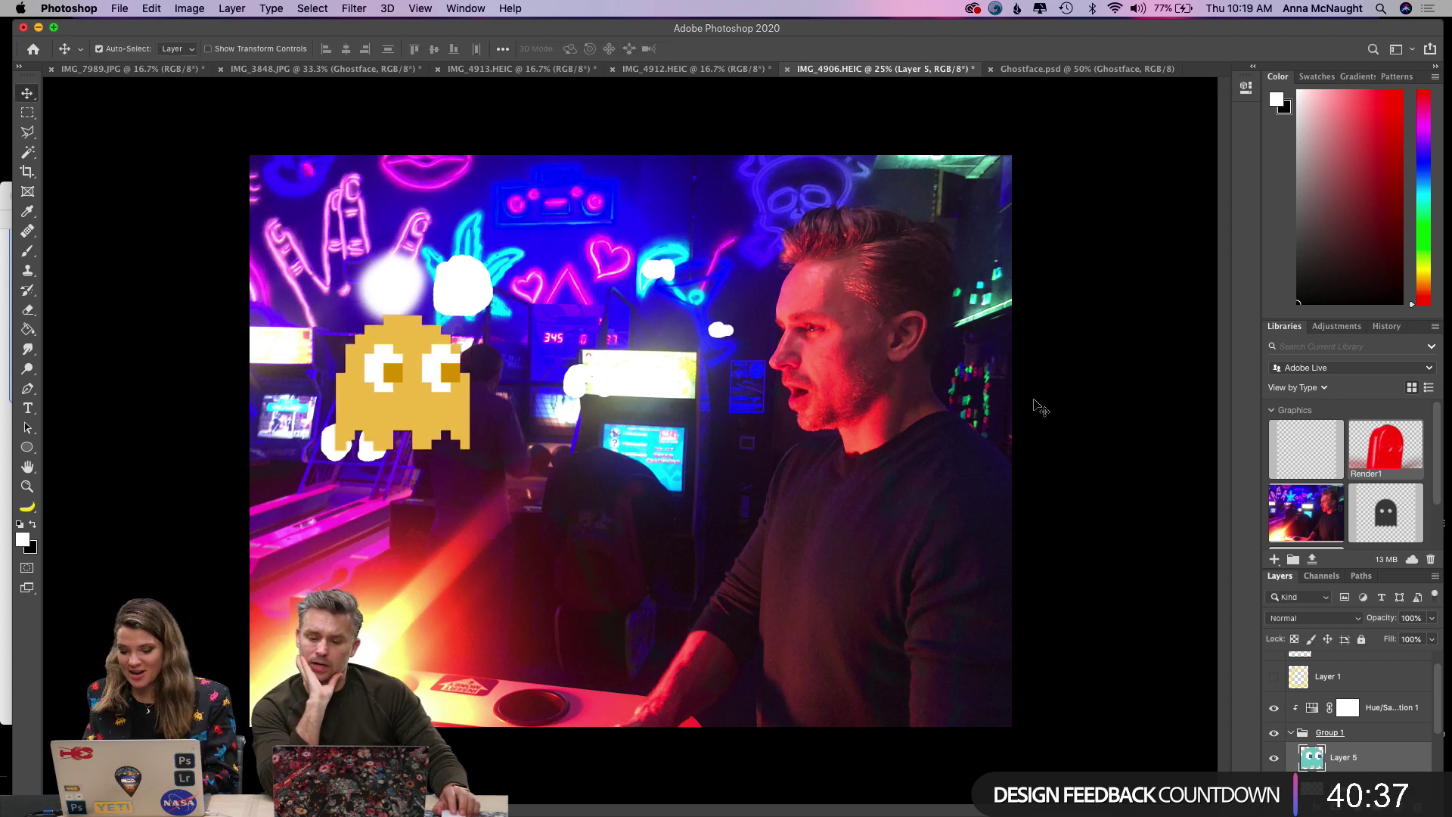
# Delete the white-blob Layer 4 from Group 1 and shift the golden ghost slightly up toward the hand-shaped neon sign.
pyautogui.scroll(-3, 1392, 749)
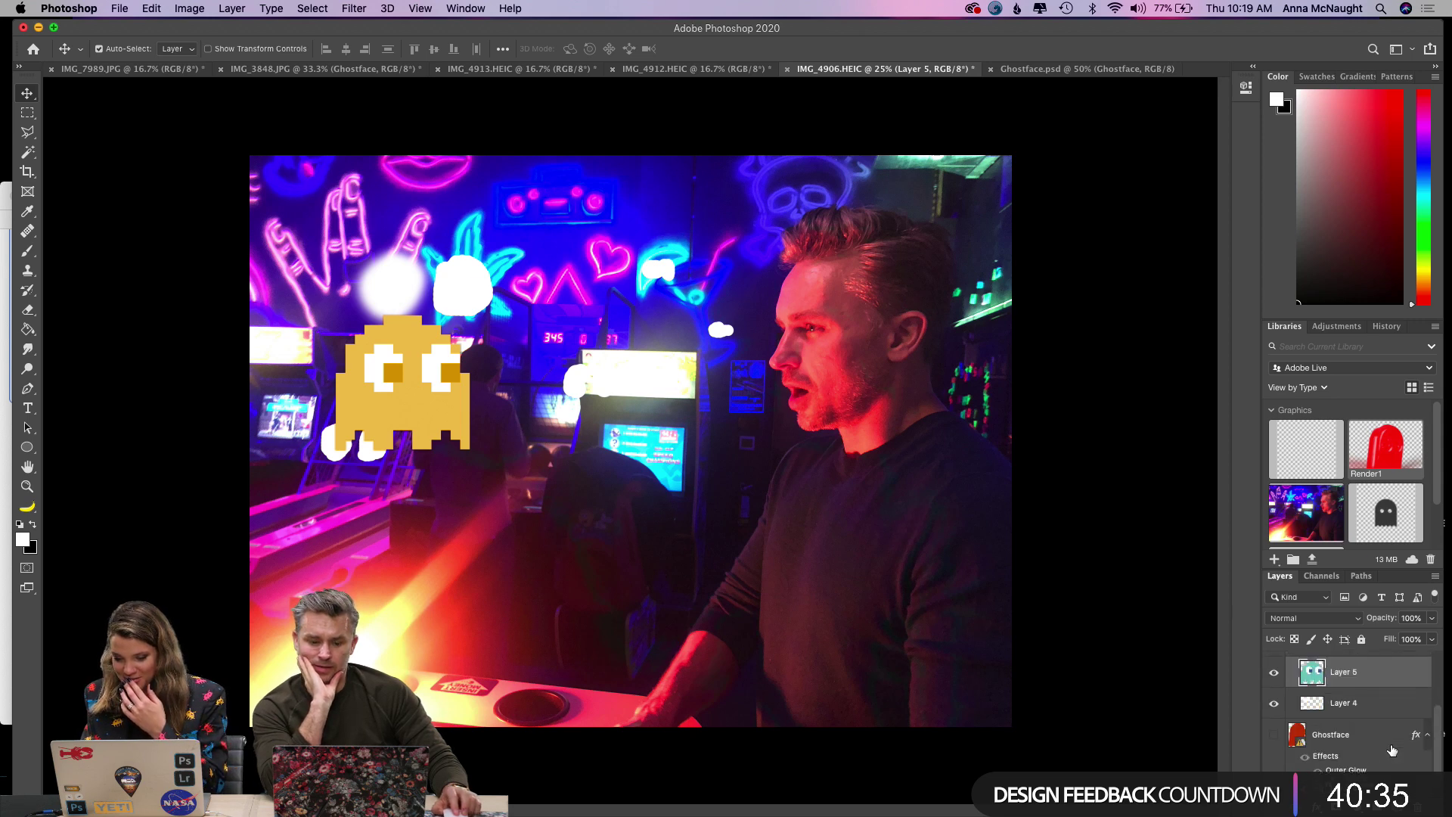
pyautogui.click(1301, 709)
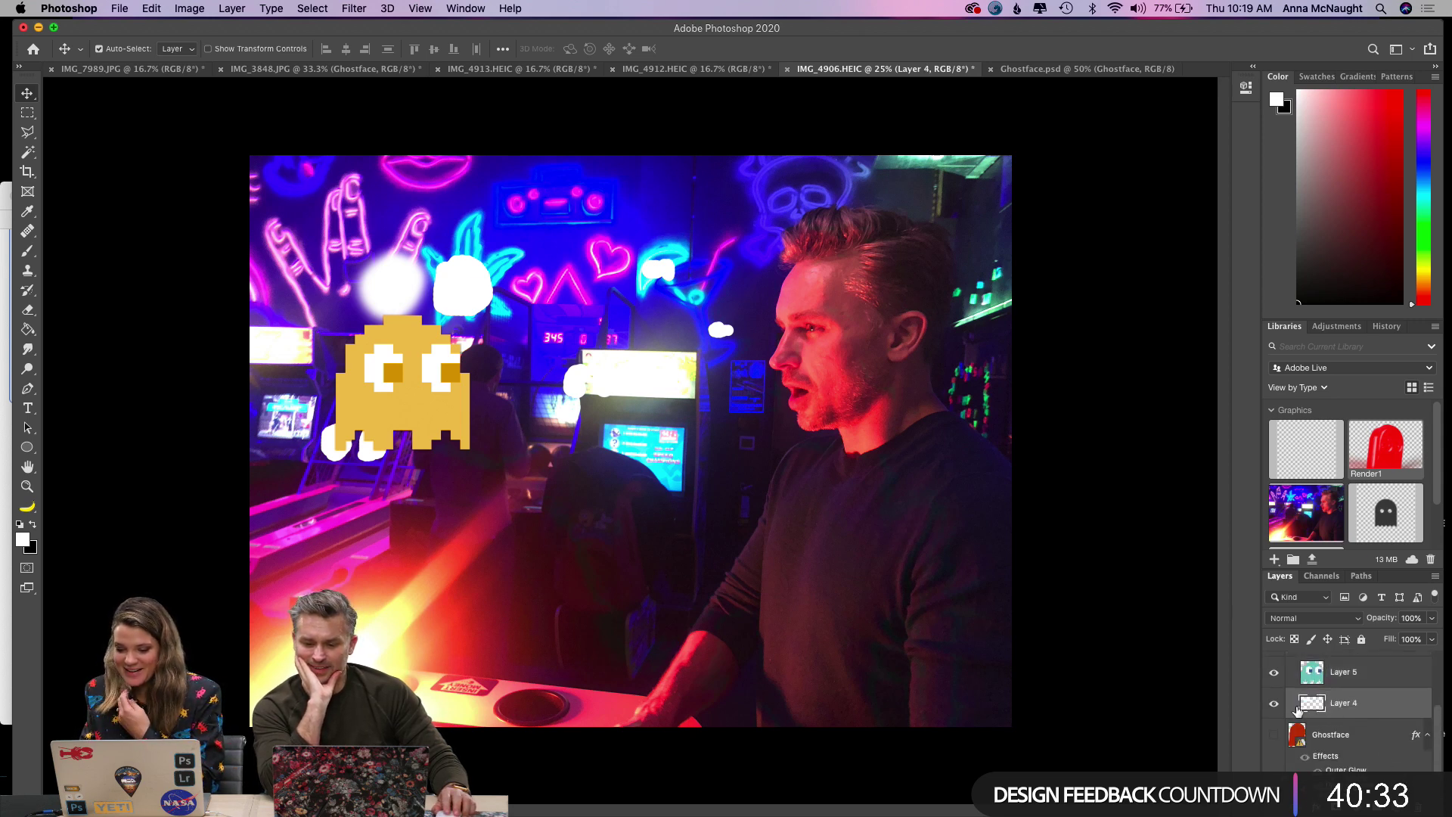
pyautogui.press('BackSpace')
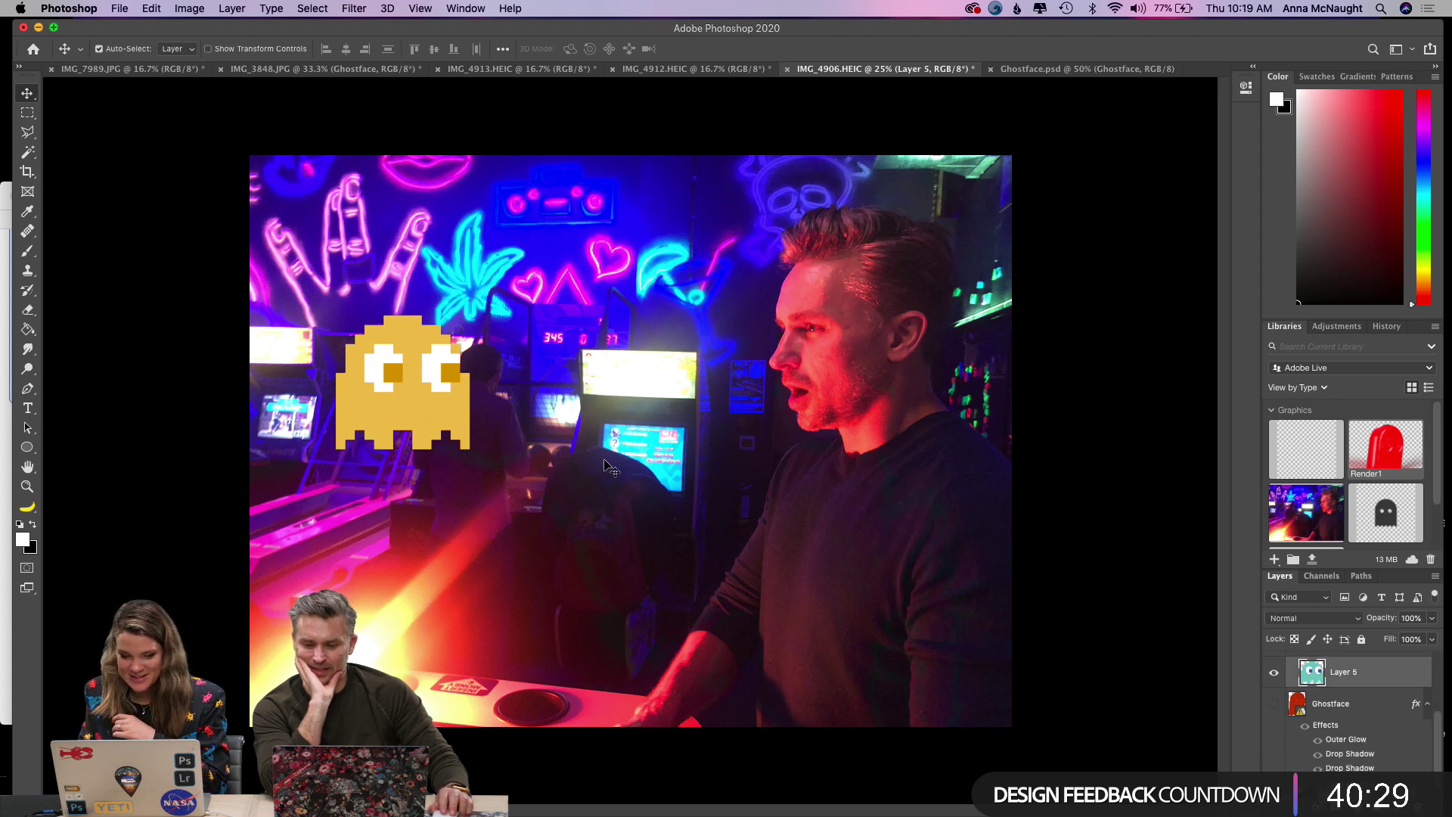
pyautogui.moveTo(415, 403); pyautogui.dragTo(402, 392)
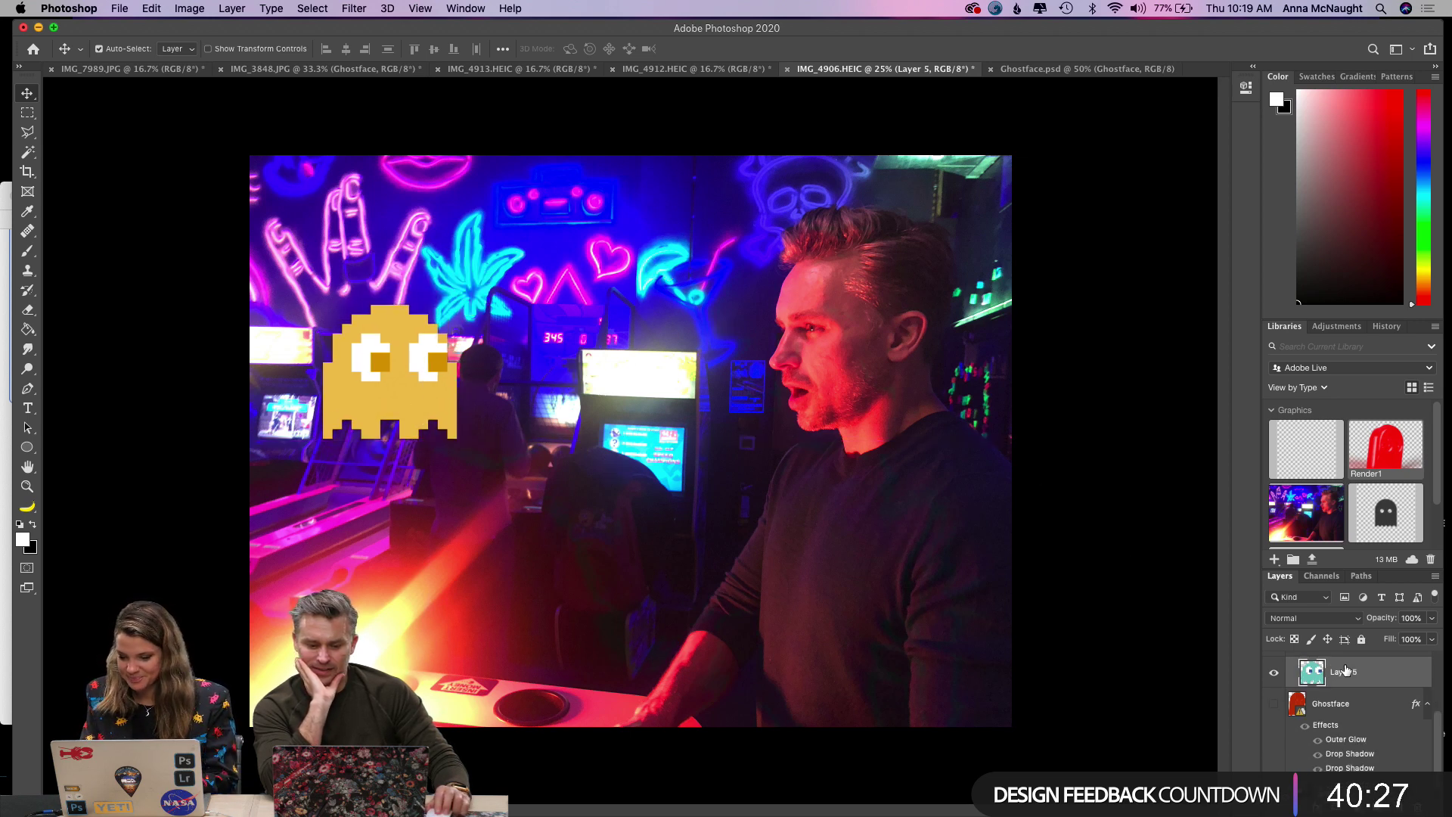
# Raise the large golden ghost slightly and place a duplicate at roughly half size near the heart and umbrella neon signs.
pyautogui.press('super+g')
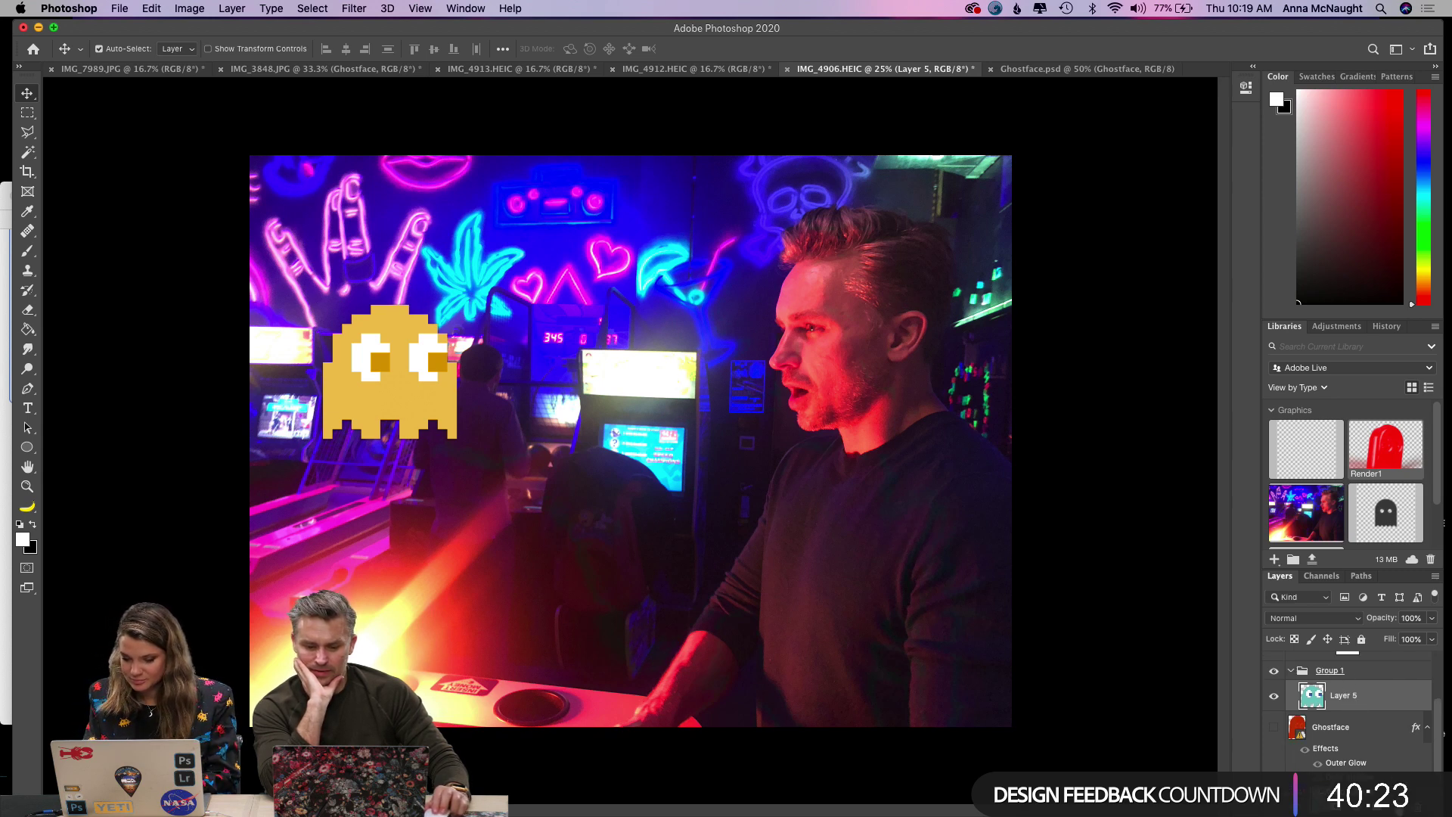
pyautogui.press('super+j')
pyautogui.moveTo(427, 379)
pyautogui.mouseDown()
pyautogui.moveTo(593, 323)
pyautogui.moveTo(646, 250)
pyautogui.moveTo(577, 274)
pyautogui.moveTo(577, 304)
pyautogui.moveTo(633, 267)
pyautogui.moveTo(431, 383)
pyautogui.moveTo(428, 367)
pyautogui.mouseUp()
pyautogui.press('super+t')
pyautogui.press('Return')
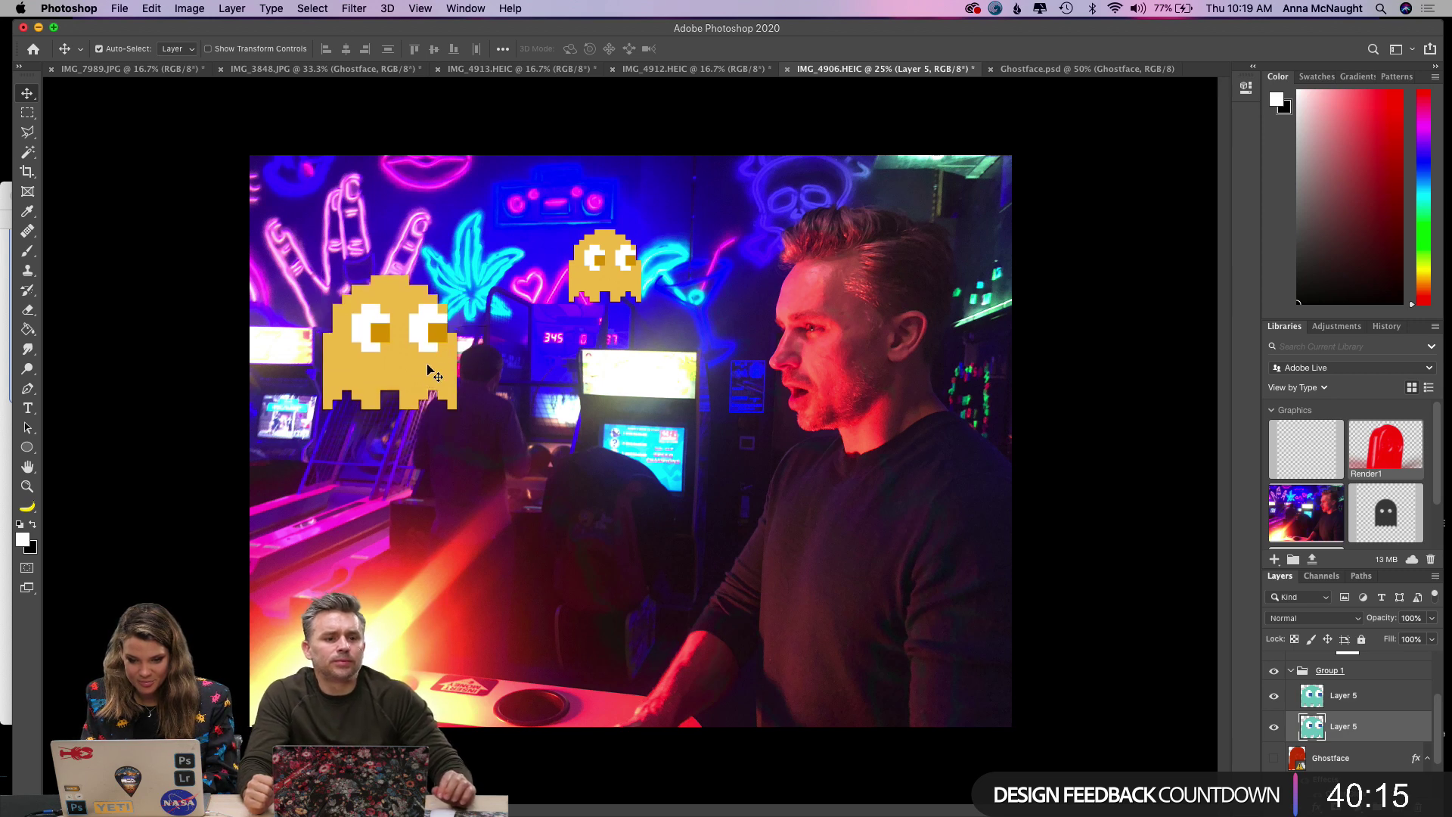
# Move the smaller ghost copy over the neon heart above the score display and shrink it to about 80%.
pyautogui.moveTo(625, 276); pyautogui.dragTo(584, 270)
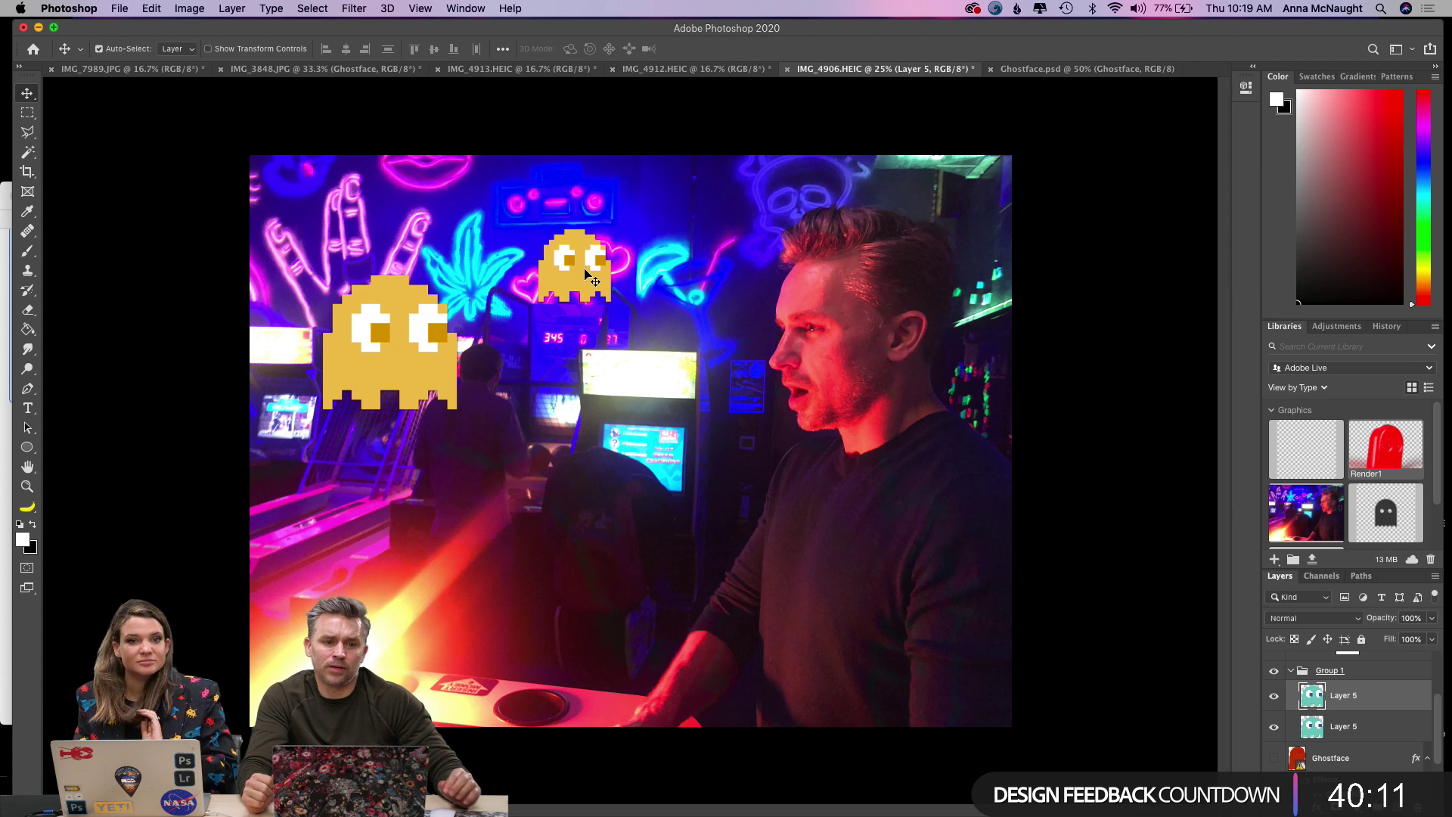
pyautogui.press('super+t')
pyautogui.moveTo(611, 229); pyautogui.dragTo(599, 247)
pyautogui.press('Return')
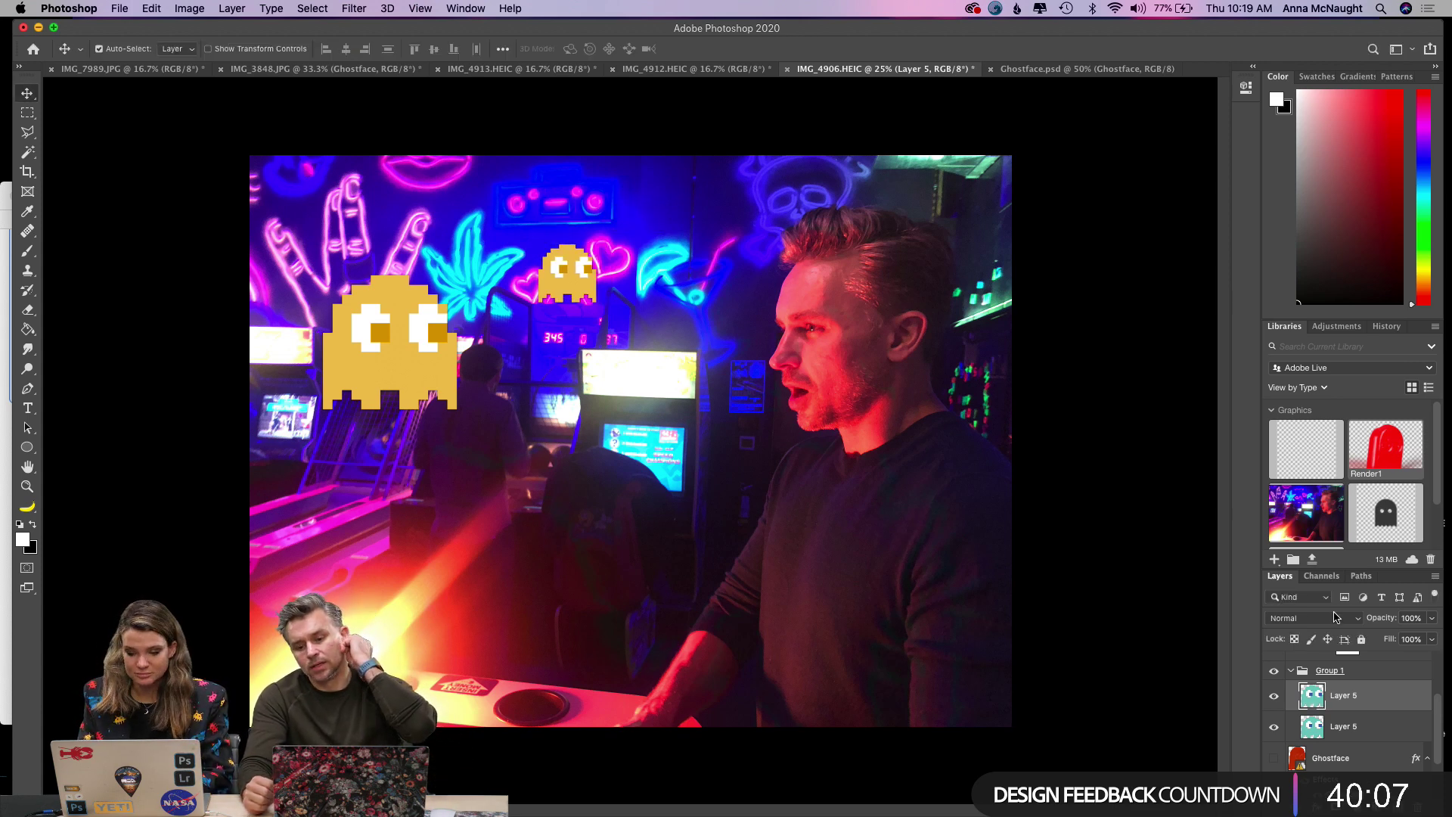
# Duplicate the small ghost, place the copy near the umbrella neon sign beside the heart, and scale it down to roughly 60%.
pyautogui.press('super+j')
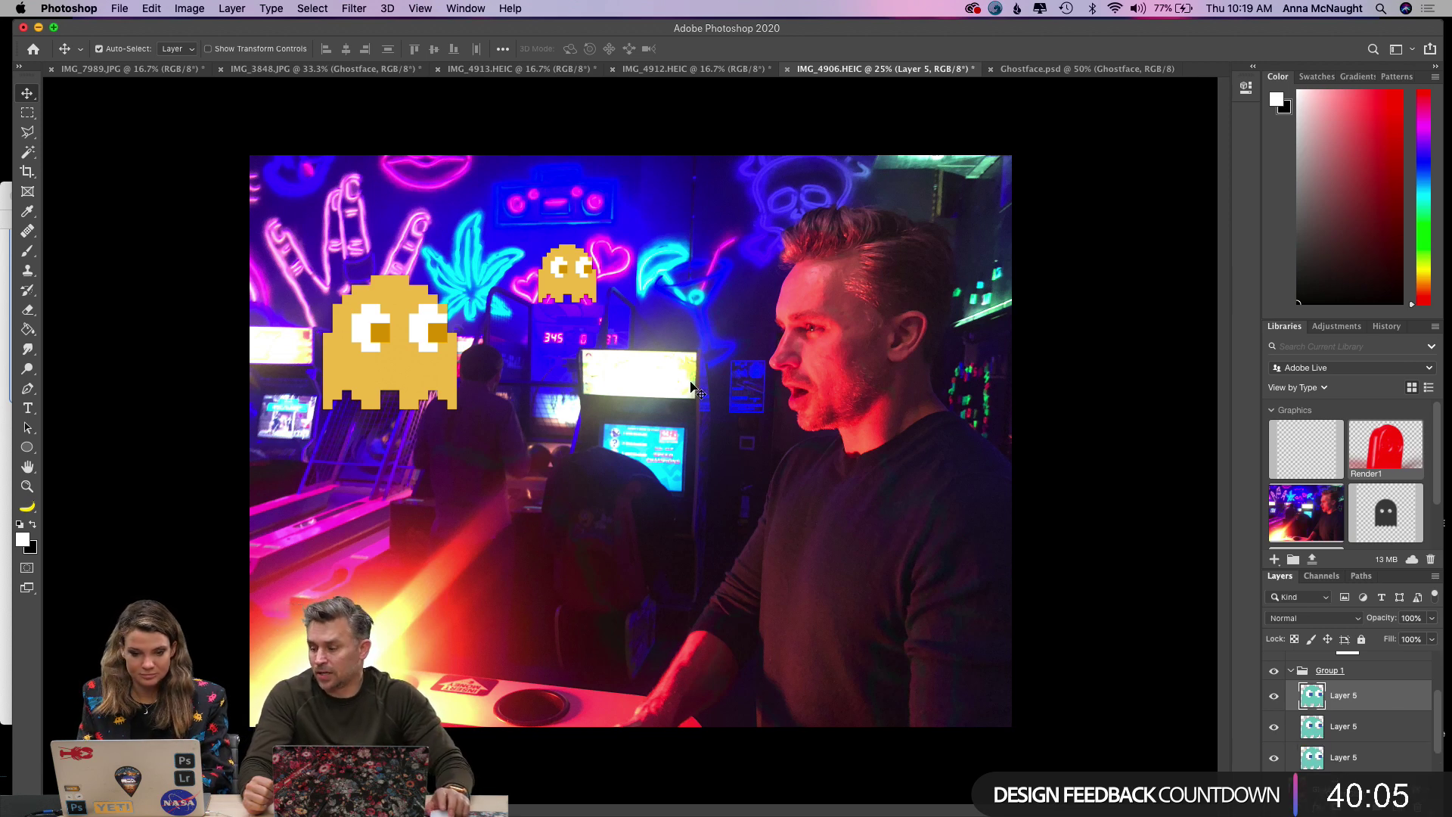
pyautogui.moveTo(567, 288); pyautogui.dragTo(675, 306)
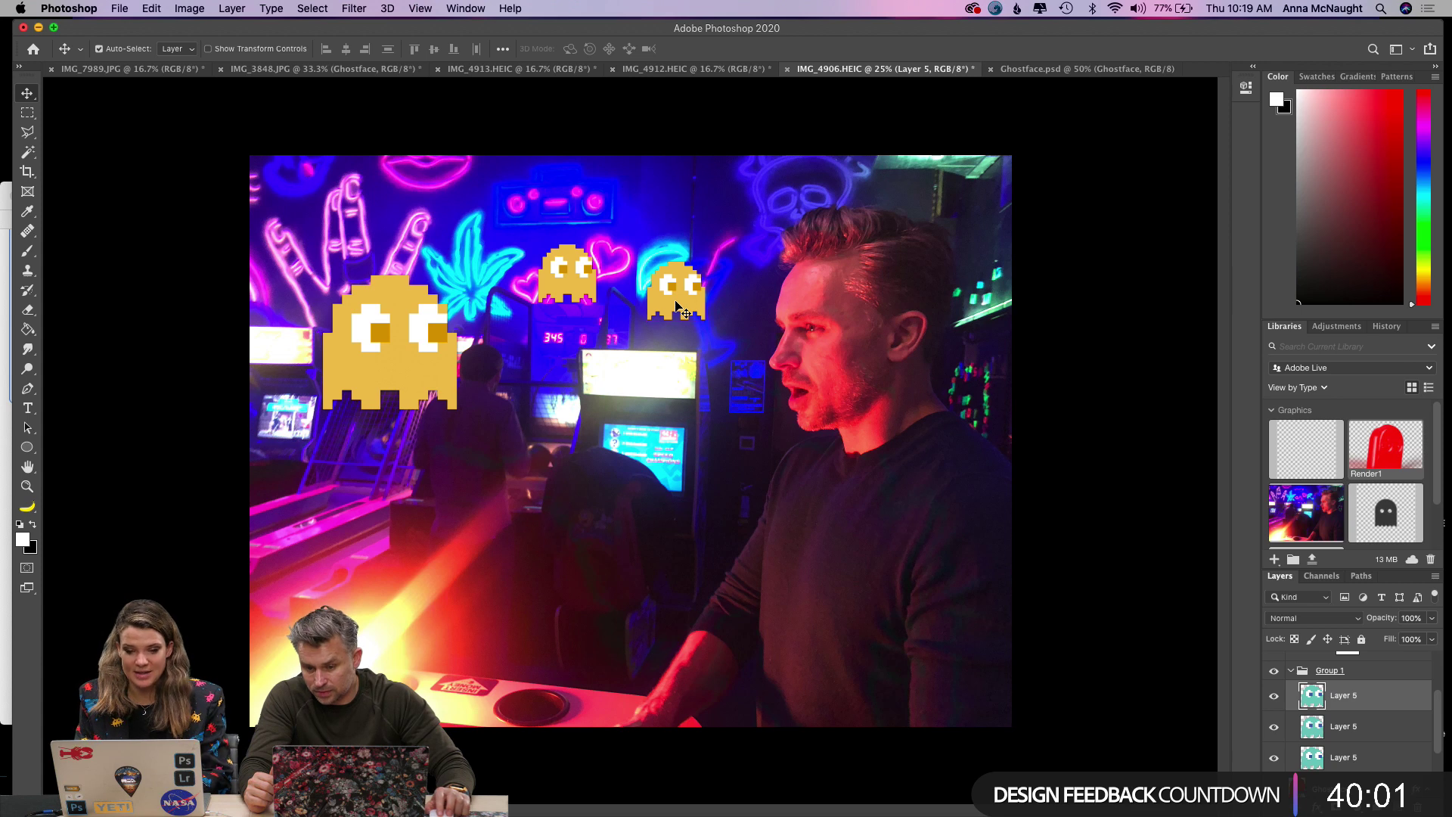
pyautogui.press('super+t')
pyautogui.moveTo(704, 320); pyautogui.dragTo(650, 241)
pyautogui.press('Return')
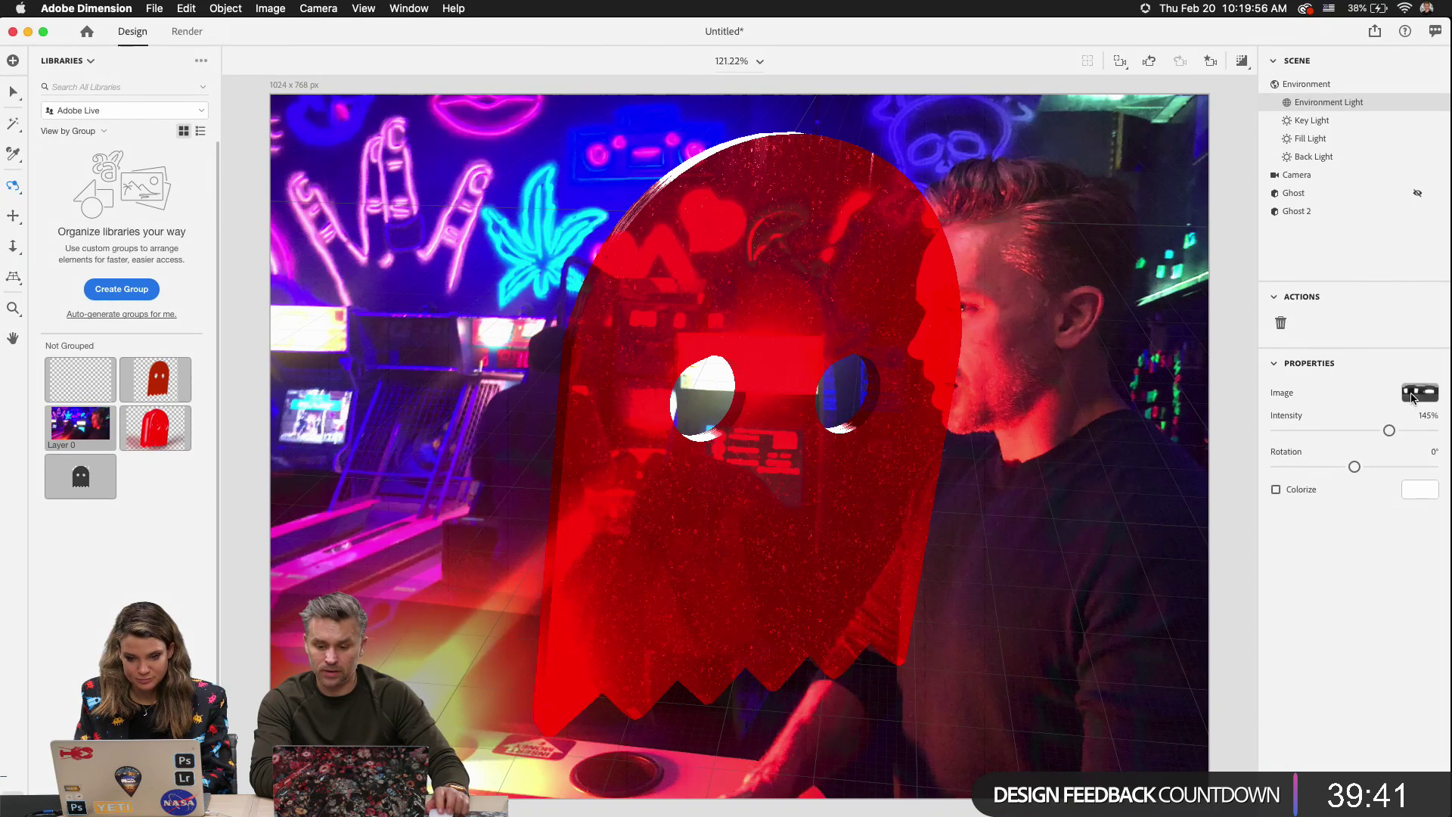
# In Dimension, replace the Environment Light's image with the Layer 0 arcade photo from the Adobe Live library.
pyautogui.click(1412, 395)
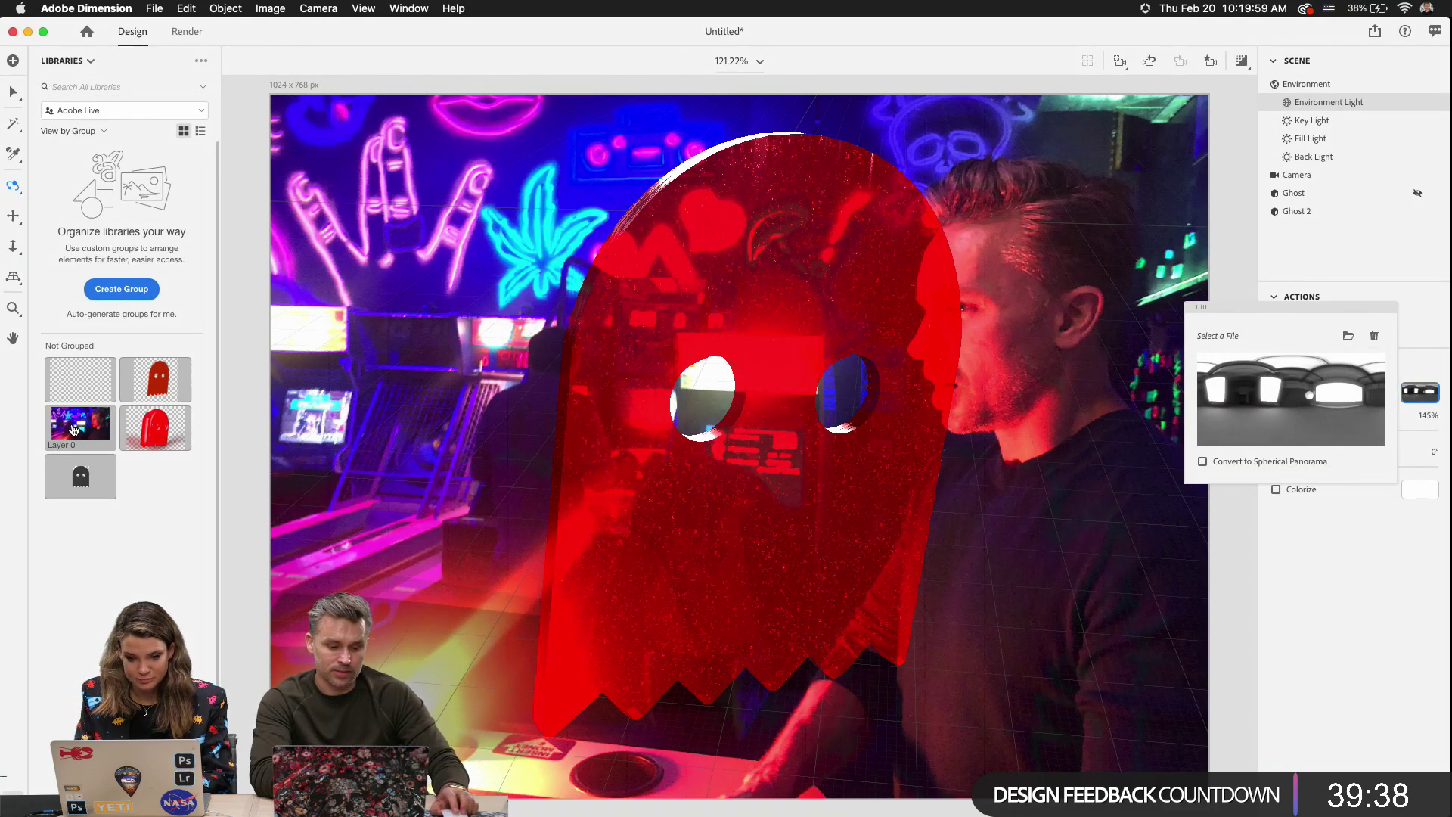
pyautogui.moveTo(74, 429); pyautogui.dragTo(1279, 407)
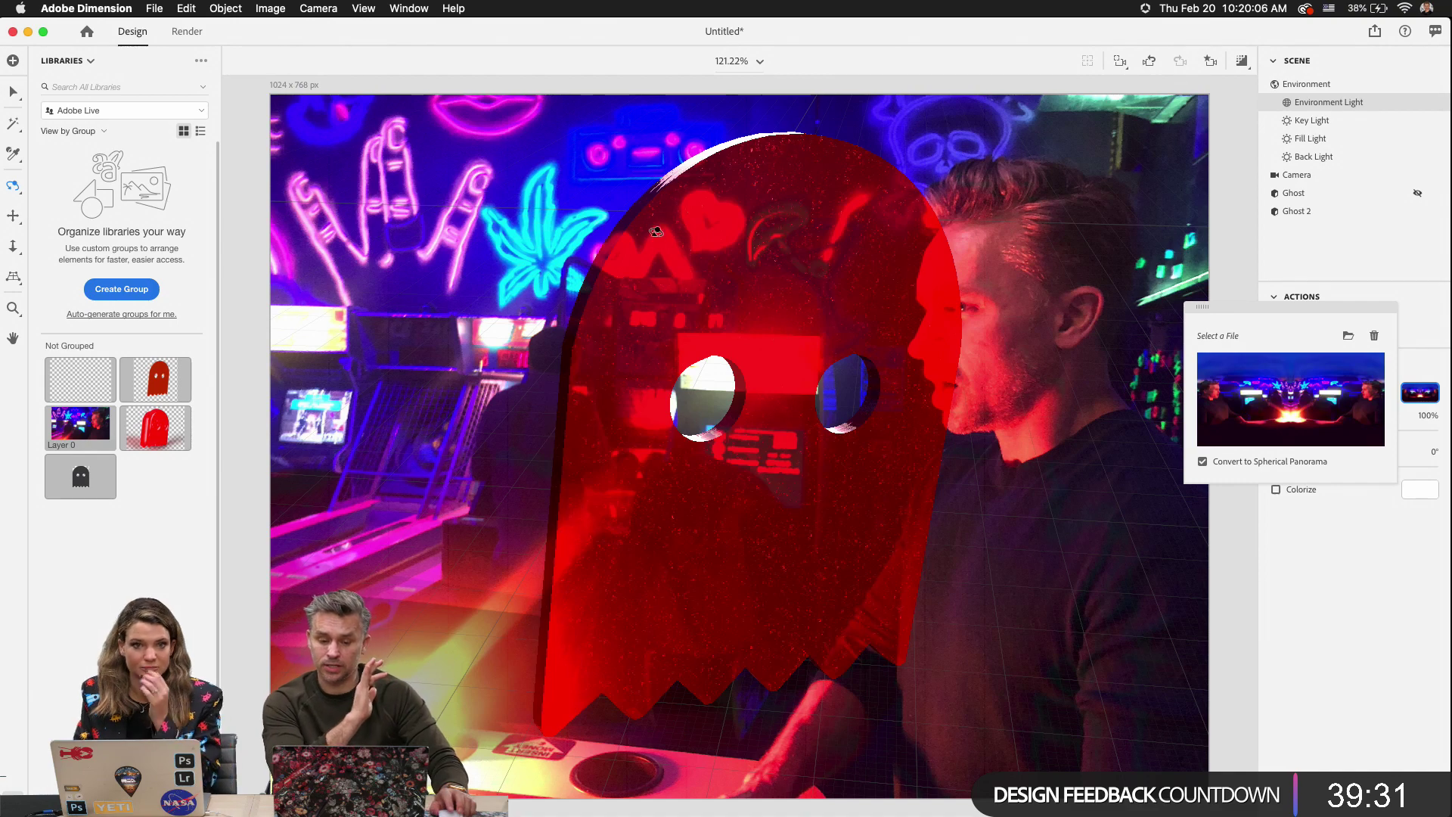
pyautogui.click(1365, 658)
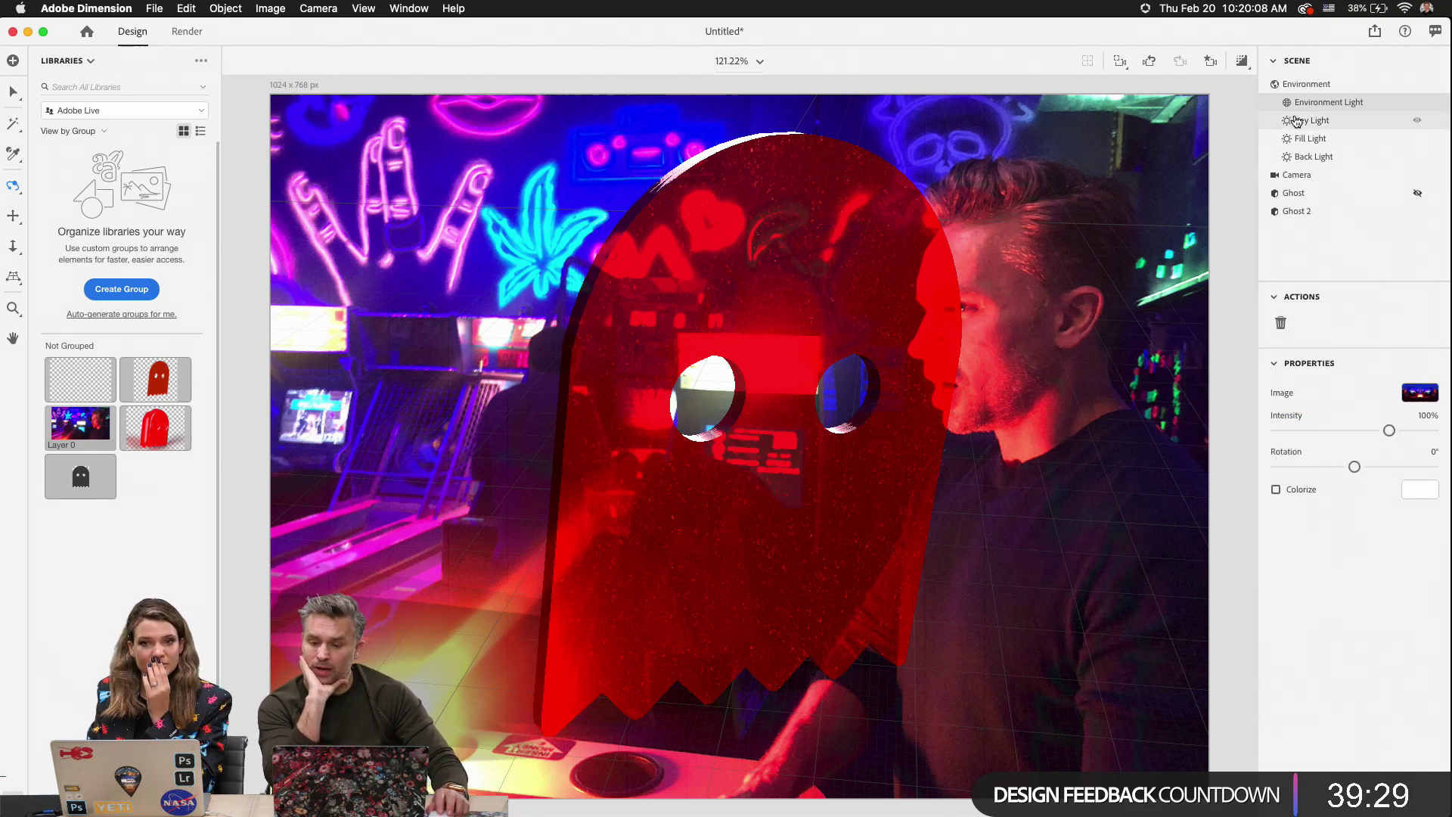
# Rotate the Key Light and Fill Light around the red ghost, and set the Back Light's rotation to 38°.
pyautogui.click(1312, 120)
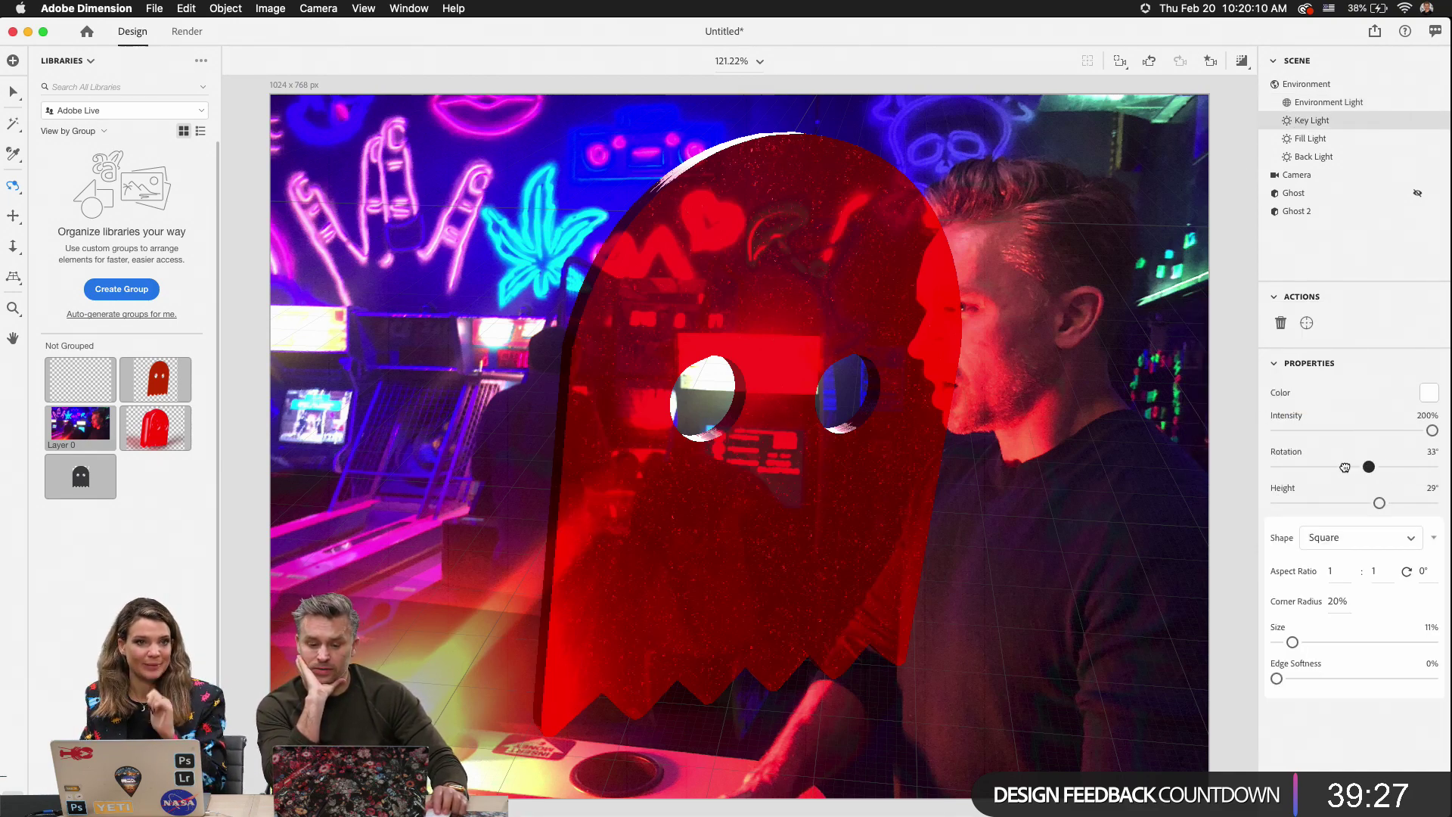
pyautogui.moveTo(1332, 467); pyautogui.dragTo(1376, 466)
pyautogui.click(1339, 146)
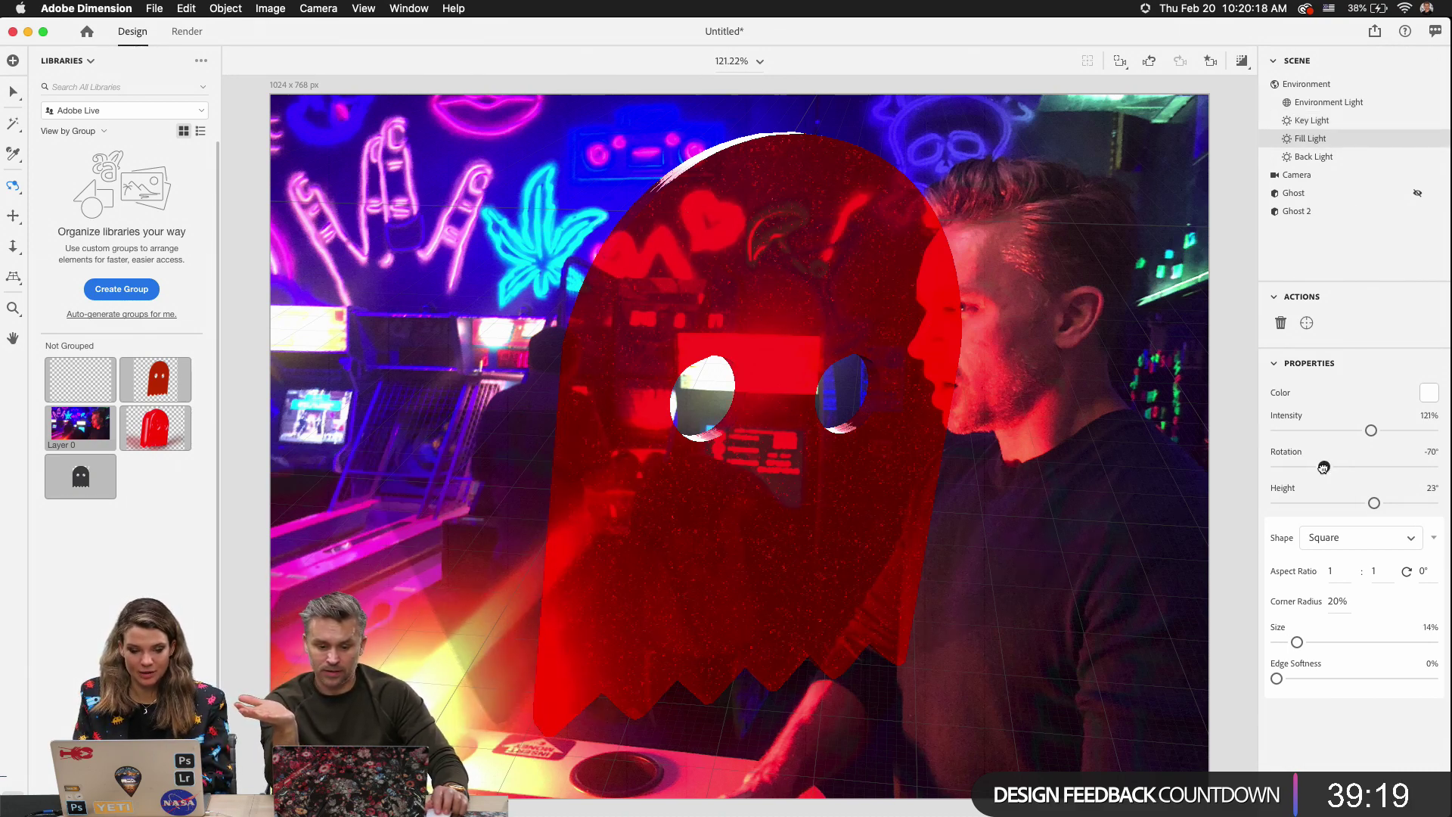
pyautogui.click(1333, 161)
pyautogui.moveTo(1430, 469)
pyautogui.mouseDown()
pyautogui.moveTo(1322, 466)
pyautogui.moveTo(1371, 467)
pyautogui.mouseUp()
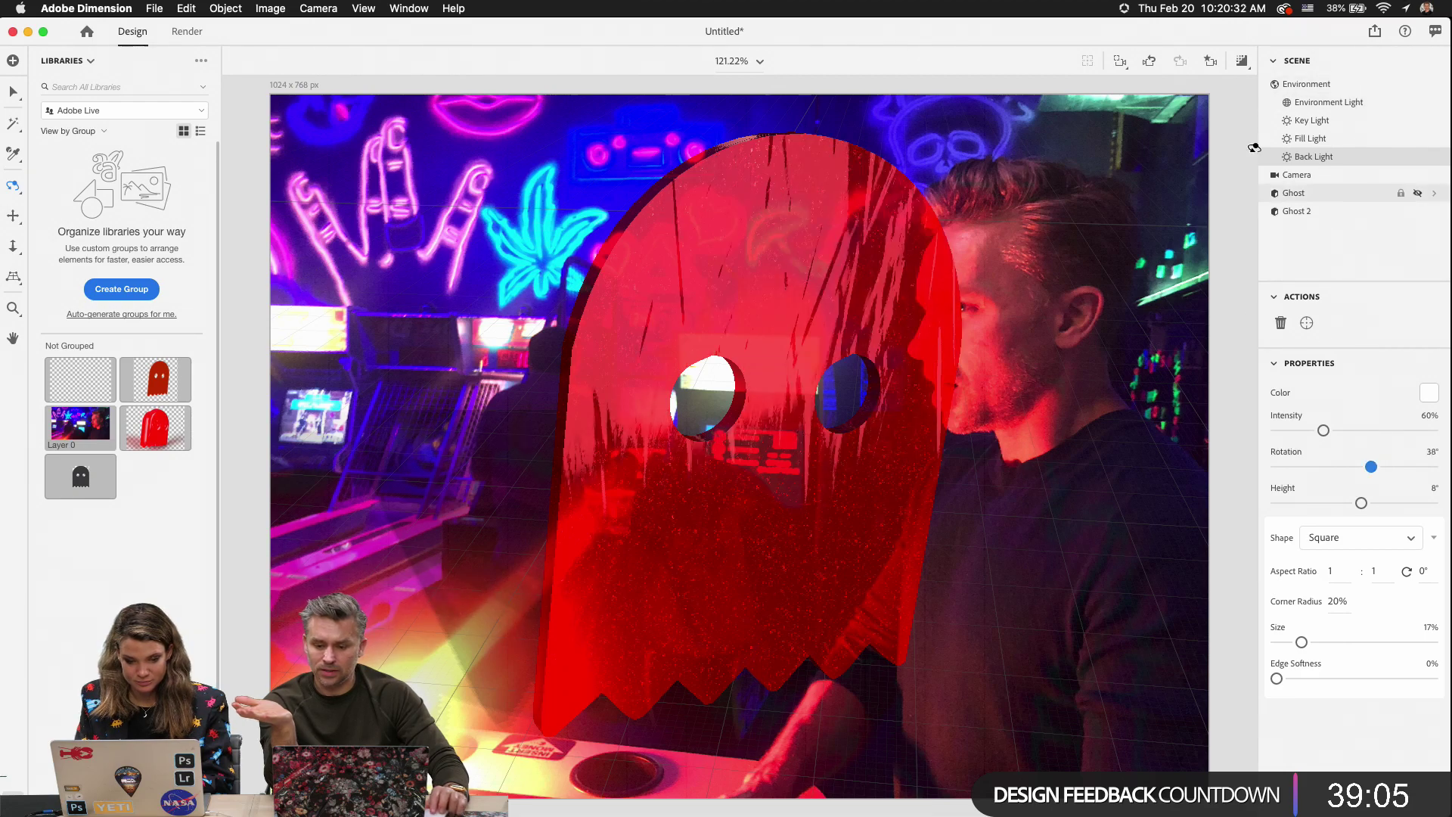
pyautogui.click(1290, 86)
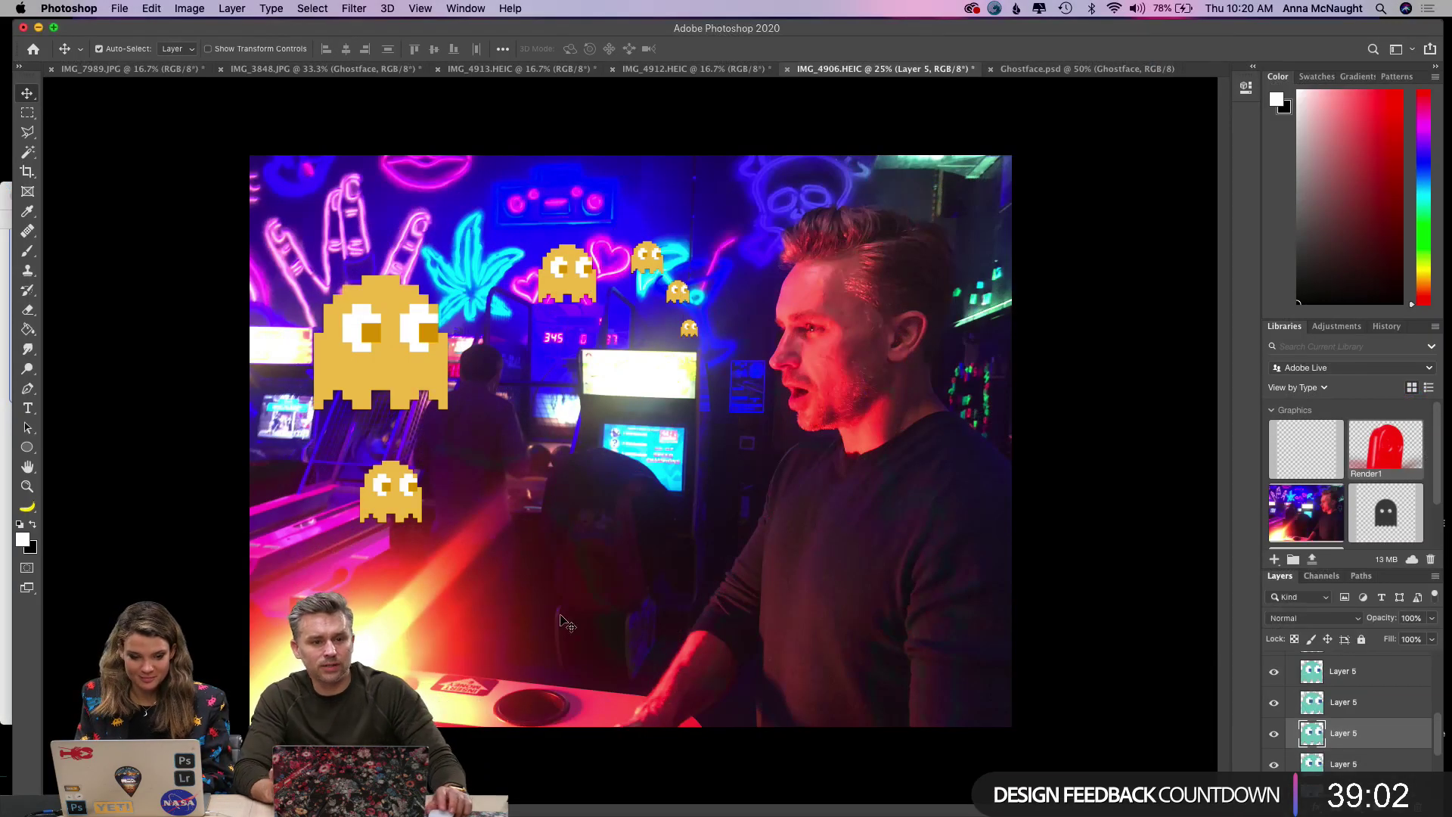
# In Photoshop, duplicate the ghost over the pinball lanes, place the copy near the front table, and shrink it to roughly 60%.
pyautogui.moveTo(425, 508); pyautogui.dragTo(501, 591)
pyautogui.press('super+z')
pyautogui.press('super+t')
pyautogui.press('Return')
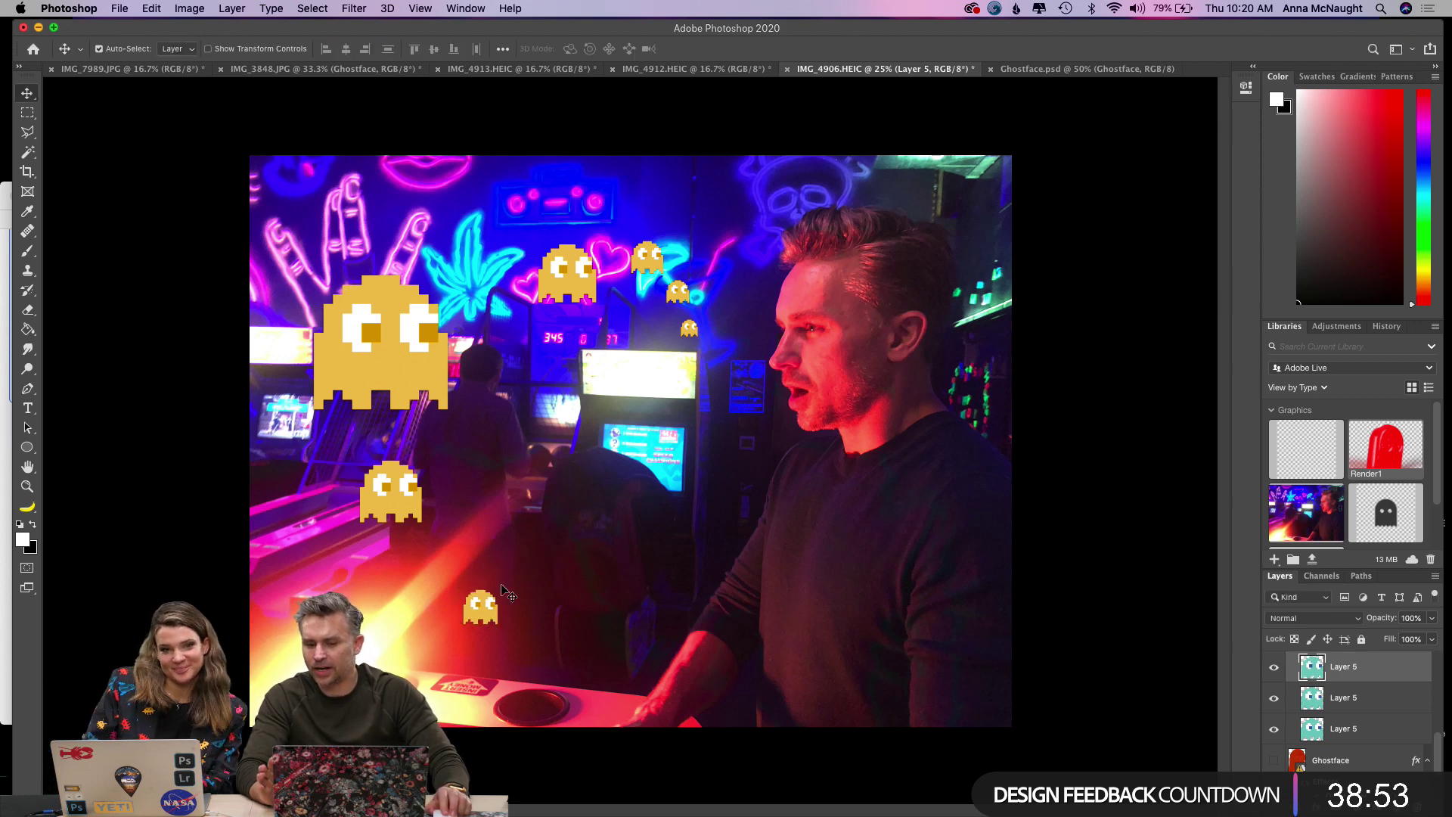
# Move the small ghost to the light flare at the photo's lower left, and raise the large and mid-size ghosts slightly.
pyautogui.moveTo(474, 616); pyautogui.dragTo(331, 576)
pyautogui.moveTo(366, 362); pyautogui.dragTo(366, 331)
pyautogui.moveTo(375, 488); pyautogui.dragTo(376, 461)
pyautogui.moveTo(334, 573)
pyautogui.mouseDown()
pyautogui.moveTo(351, 554)
pyautogui.moveTo(342, 569)
pyautogui.mouseUp()
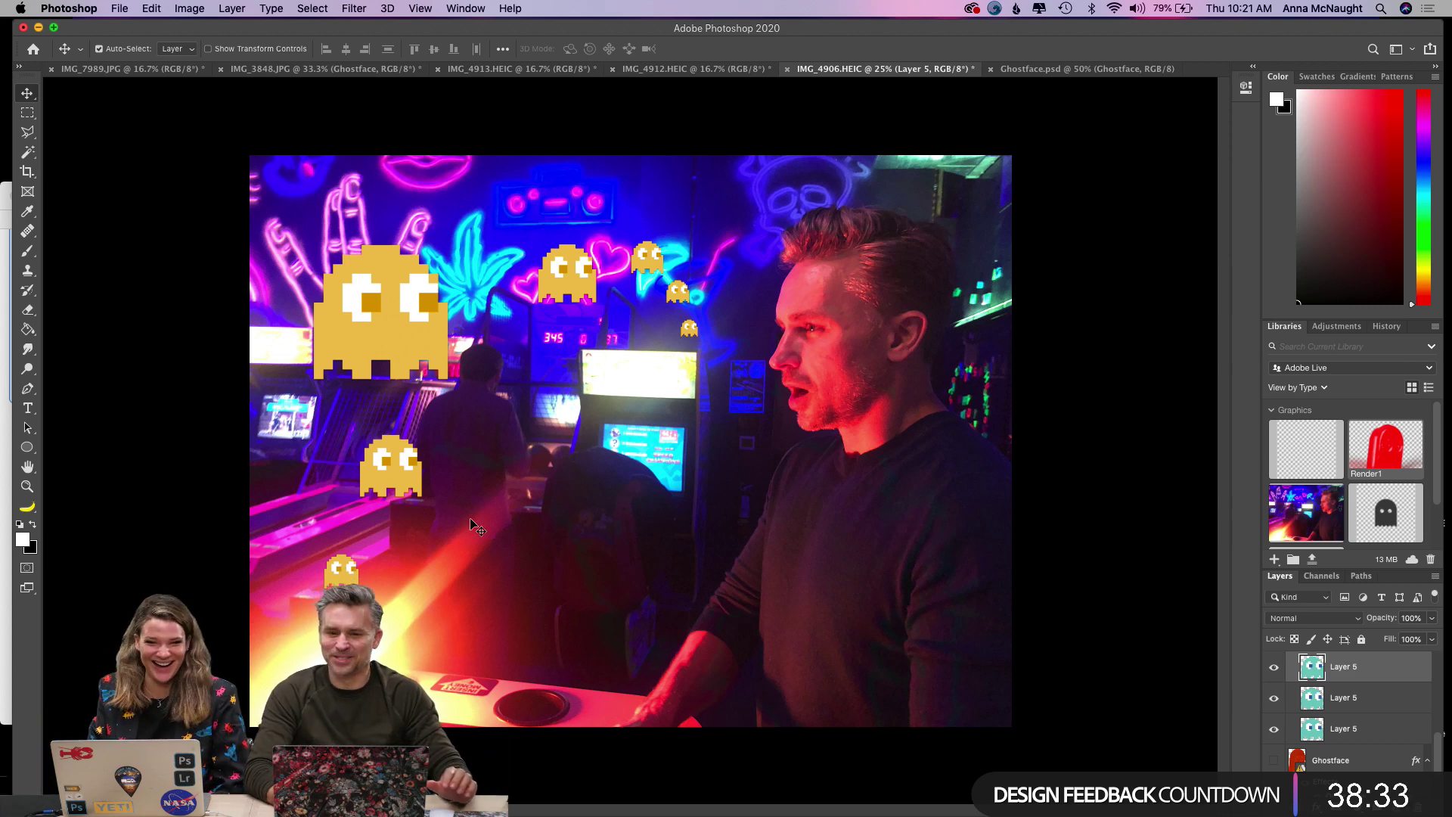
# Nudge the large ghost and the heart-side ghost toward each other, and place a copy of the smallest ghost on the arcade marquee.
pyautogui.moveTo(388, 492); pyautogui.dragTo(396, 480)
pyautogui.moveTo(401, 354); pyautogui.dragTo(423, 339)
pyautogui.moveTo(547, 285)
pyautogui.mouseDown()
pyautogui.moveTo(547, 299)
pyautogui.moveTo(528, 297)
pyautogui.mouseUp()
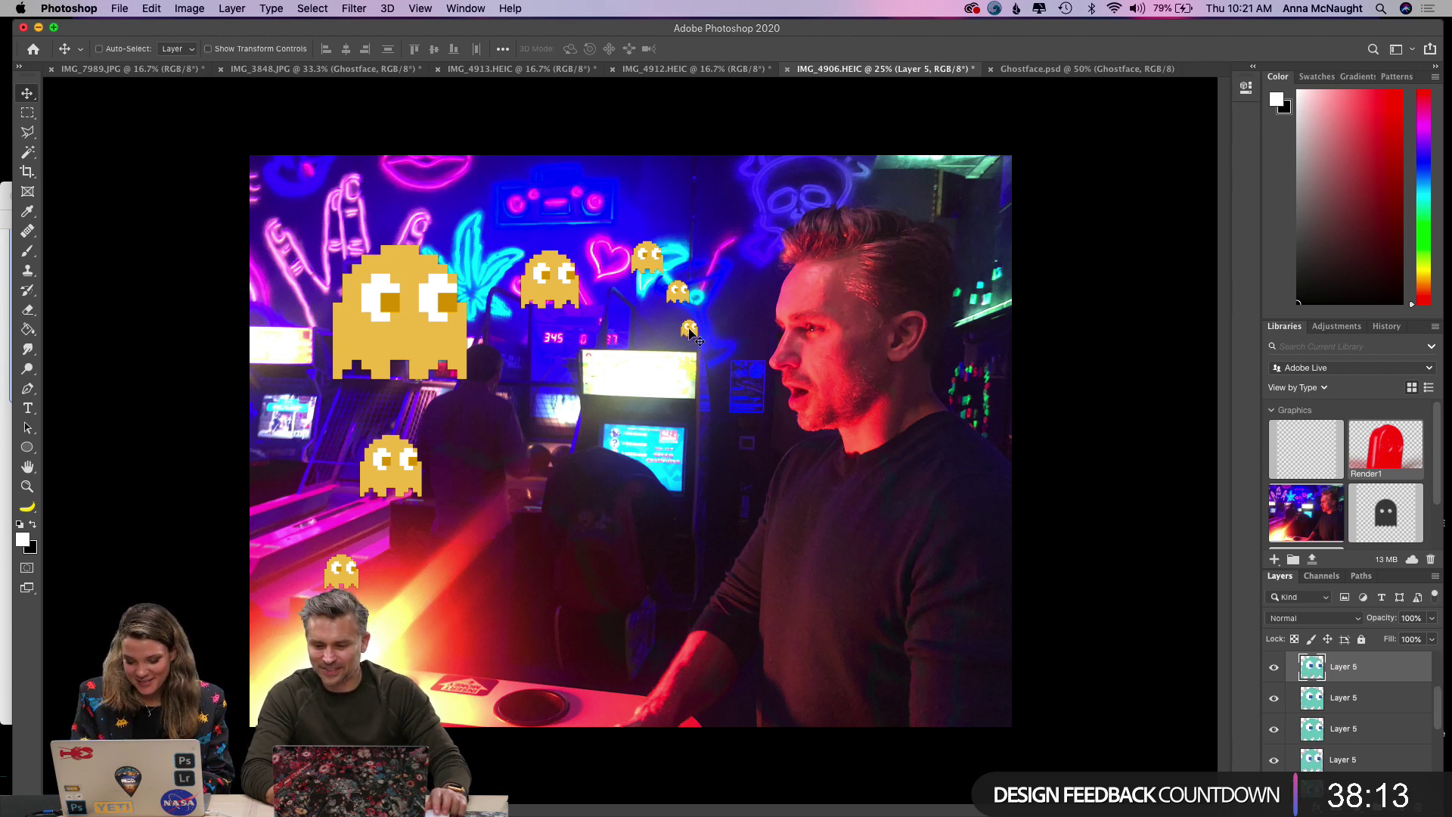
pyautogui.moveTo(696, 338); pyautogui.dragTo(662, 370)
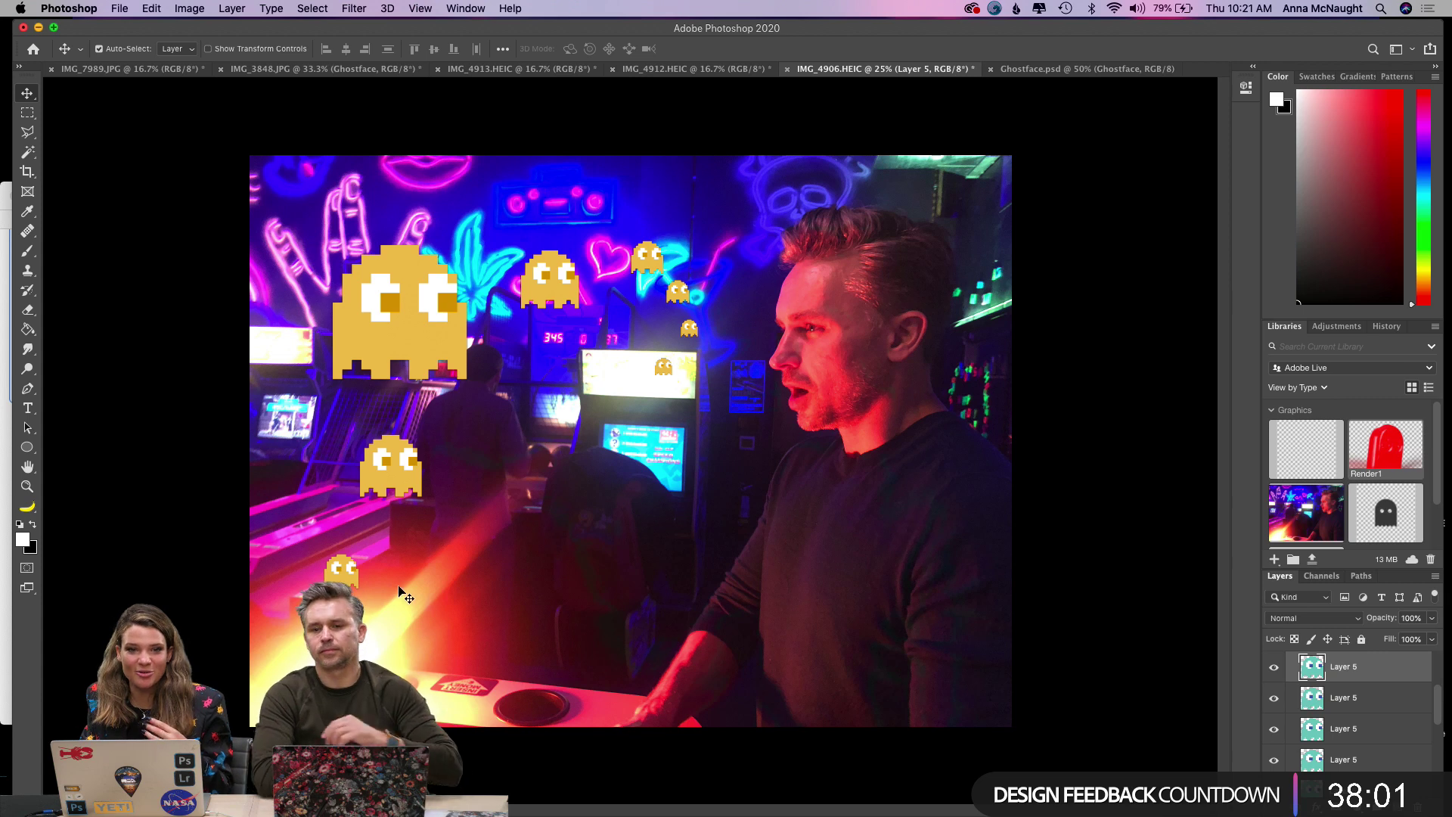
# Compare the ghosts with and without the clipped Hue/Saturation 1 adjustment, and delete that adjustment layer.
pyautogui.scroll(1, 401, 590)
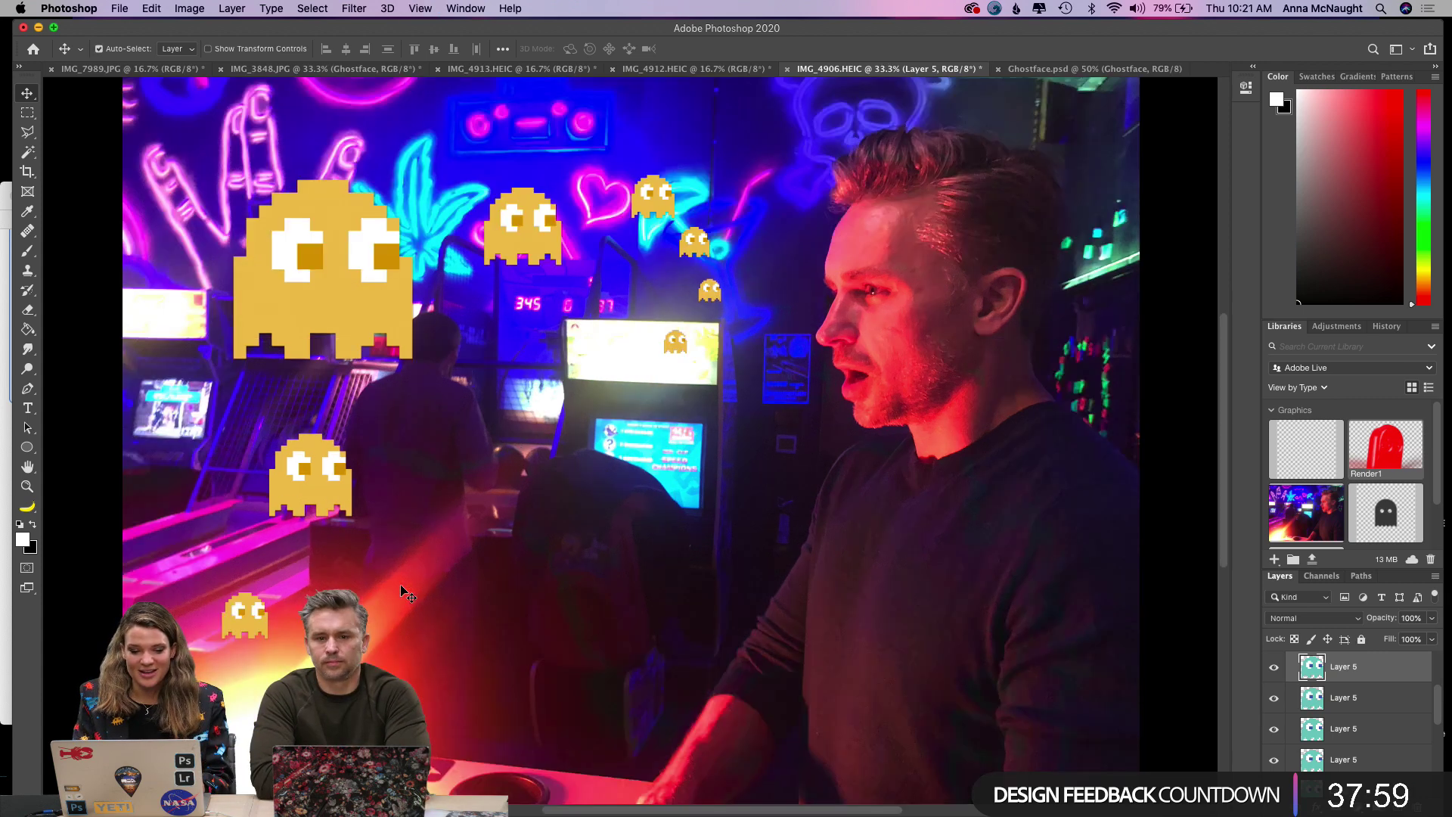
pyautogui.scroll(-3, 401, 590)
pyautogui.scroll(3, 401, 590)
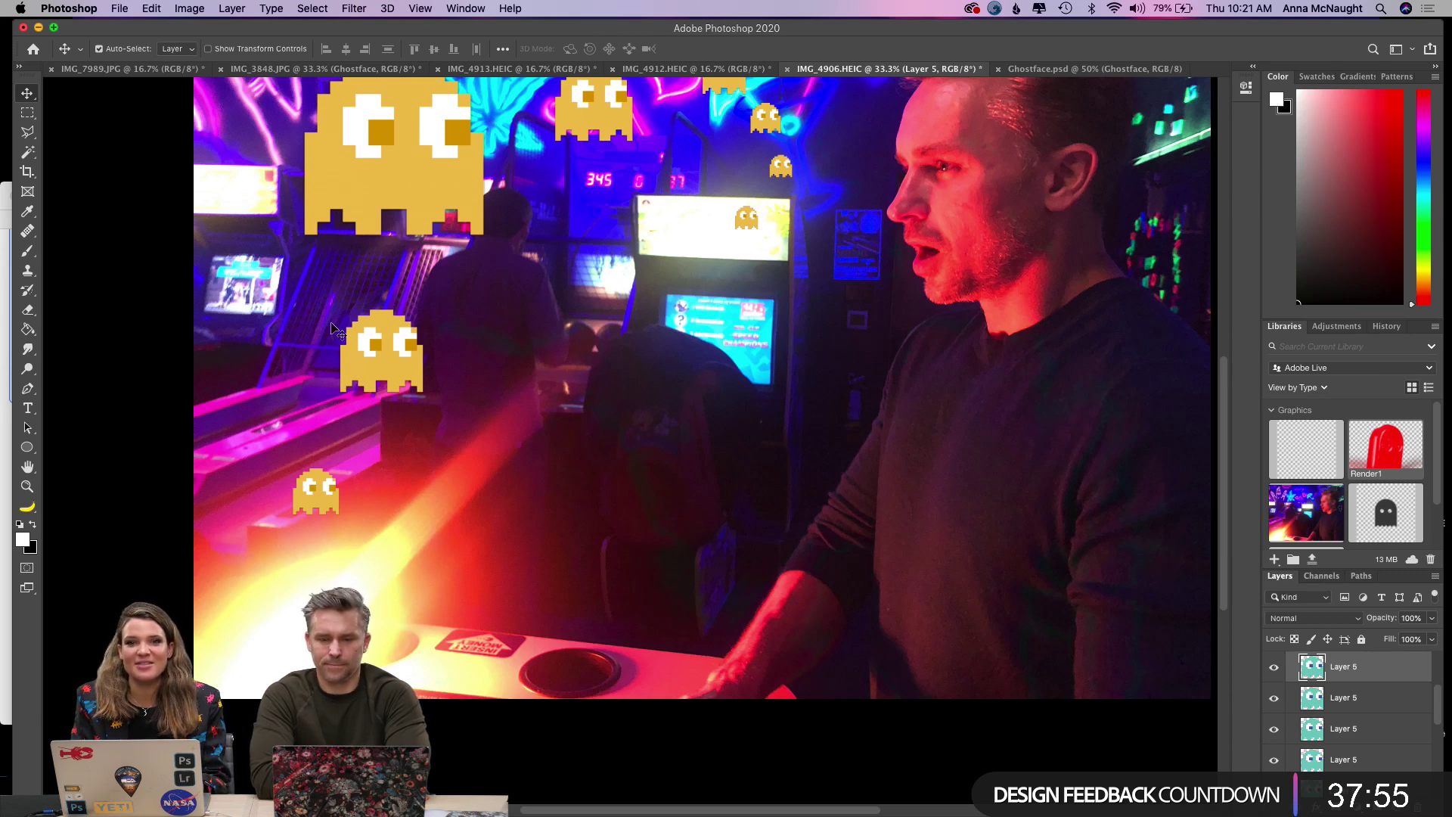
pyautogui.scroll(5, 609, 186)
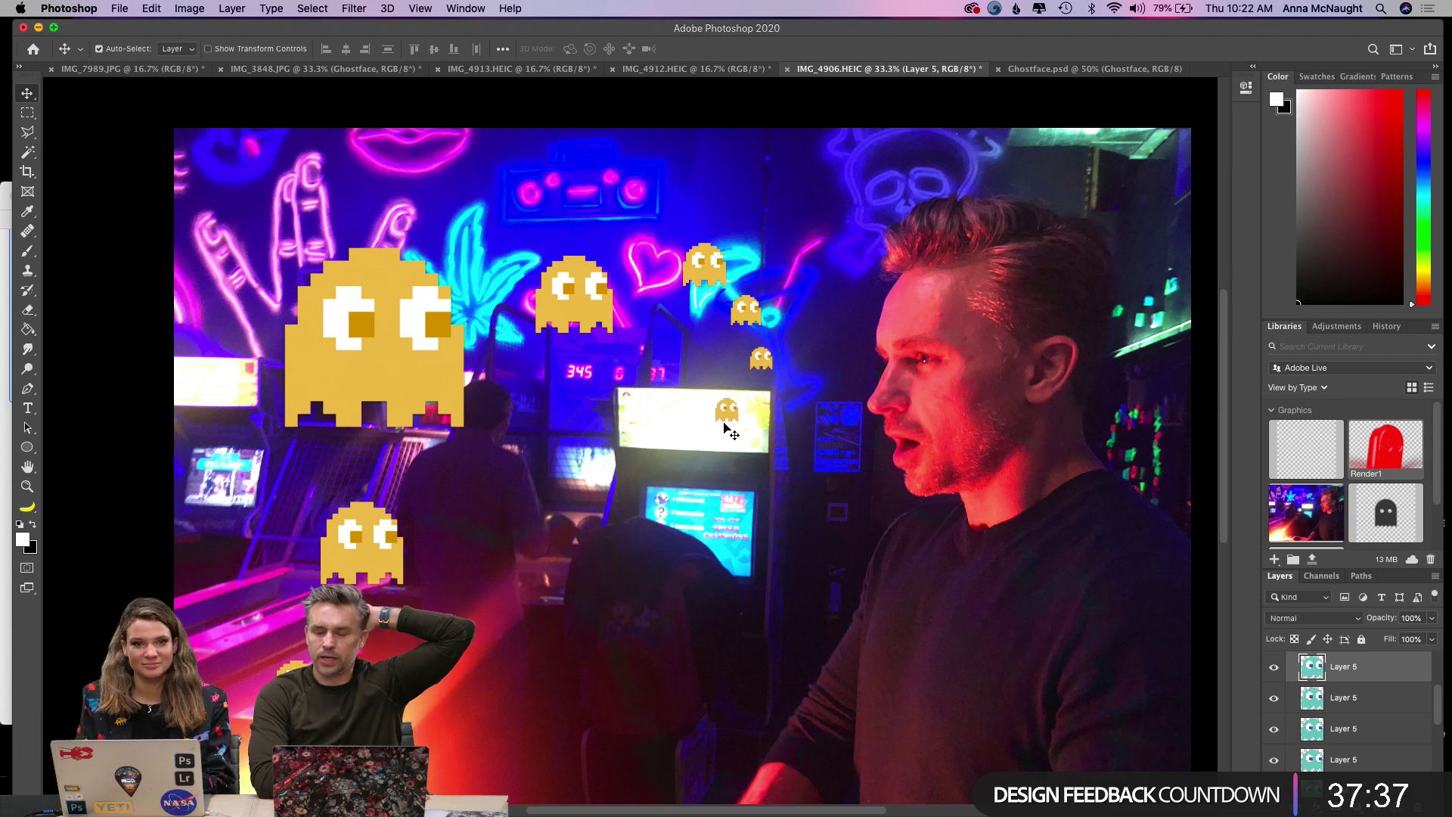
pyautogui.scroll(3, 1383, 736)
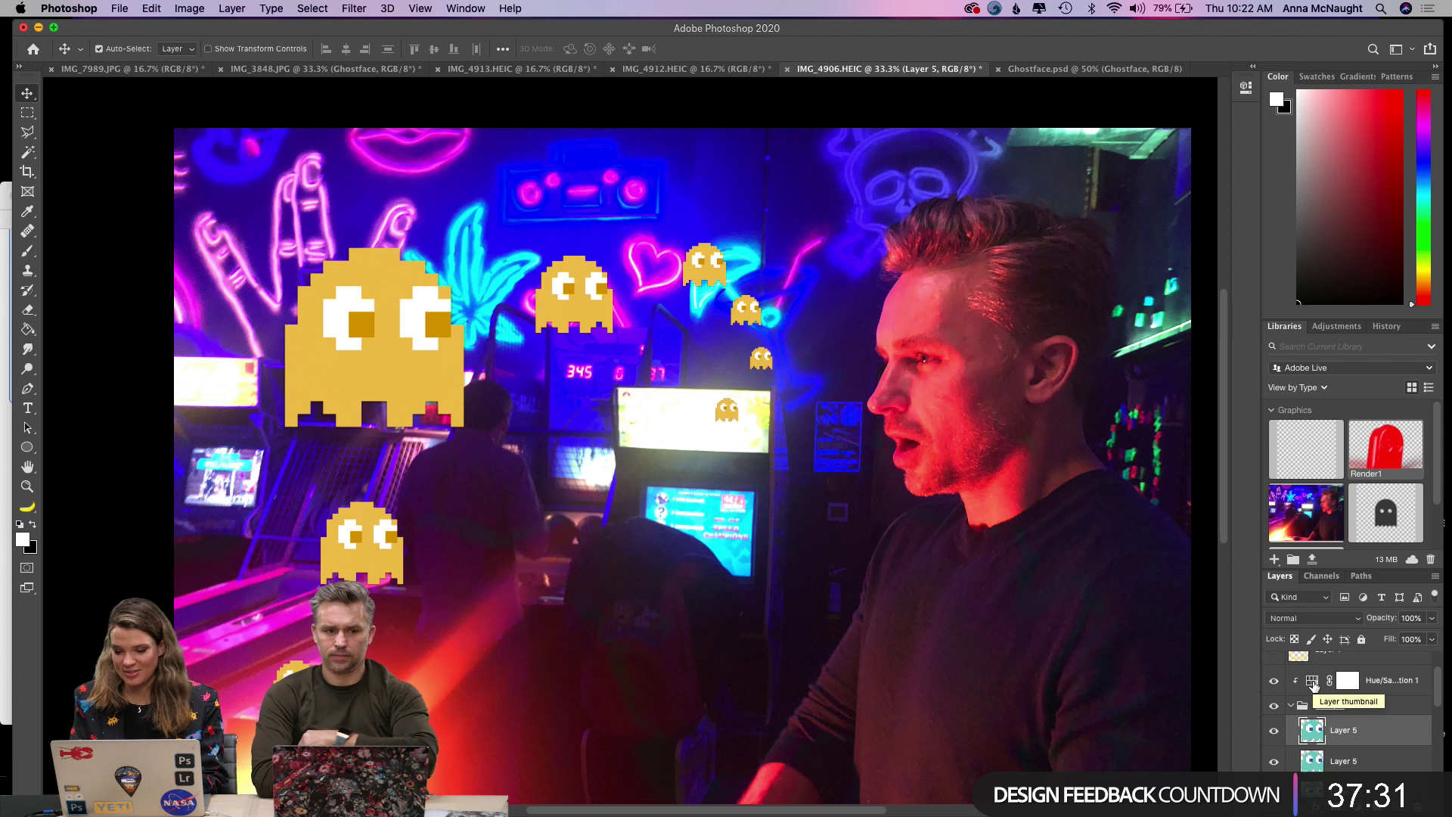
pyautogui.click(1275, 681)
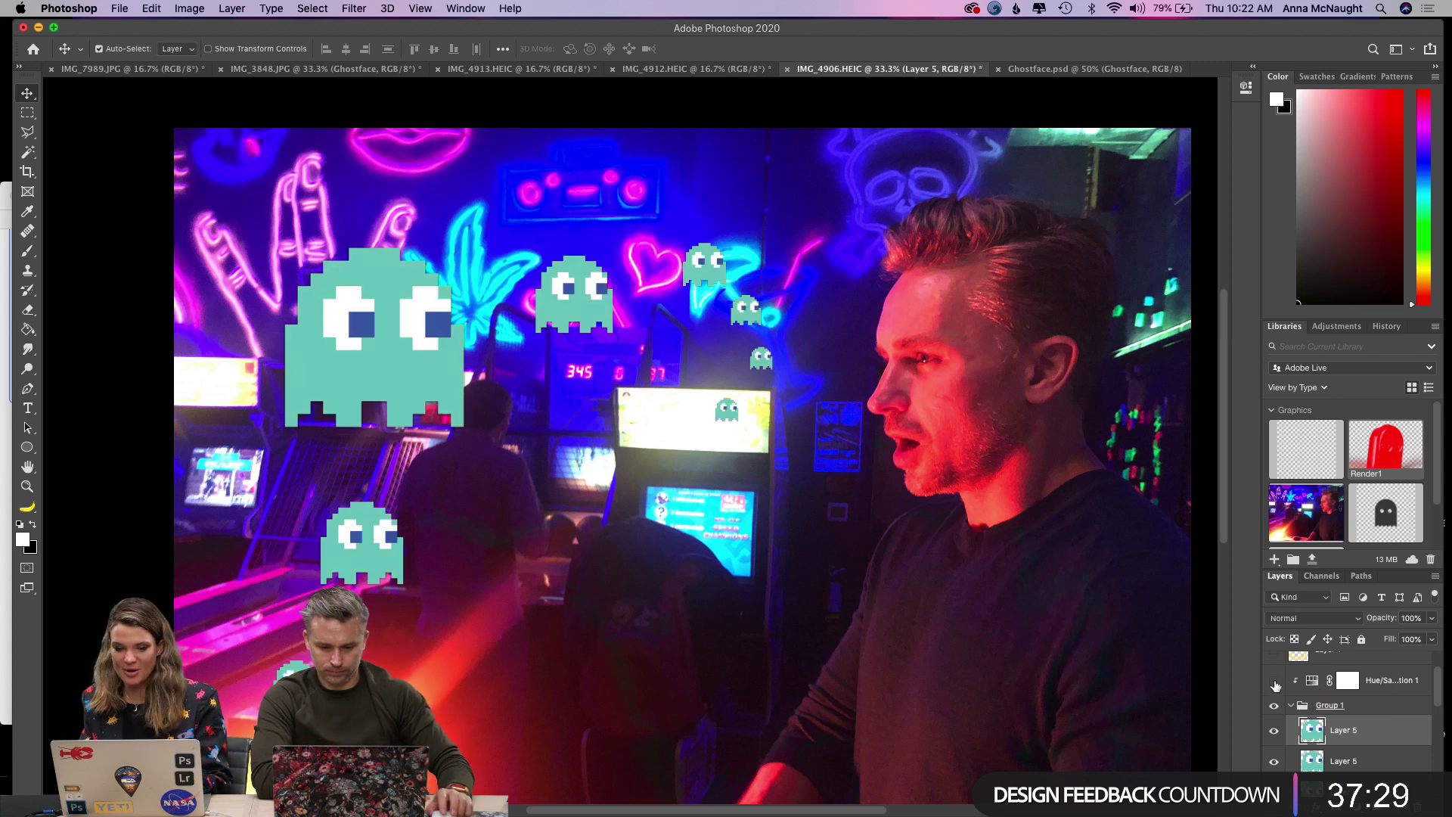
pyautogui.click(1275, 681)
pyautogui.click(1275, 681)
pyautogui.click(1388, 680)
pyautogui.press('Delete')
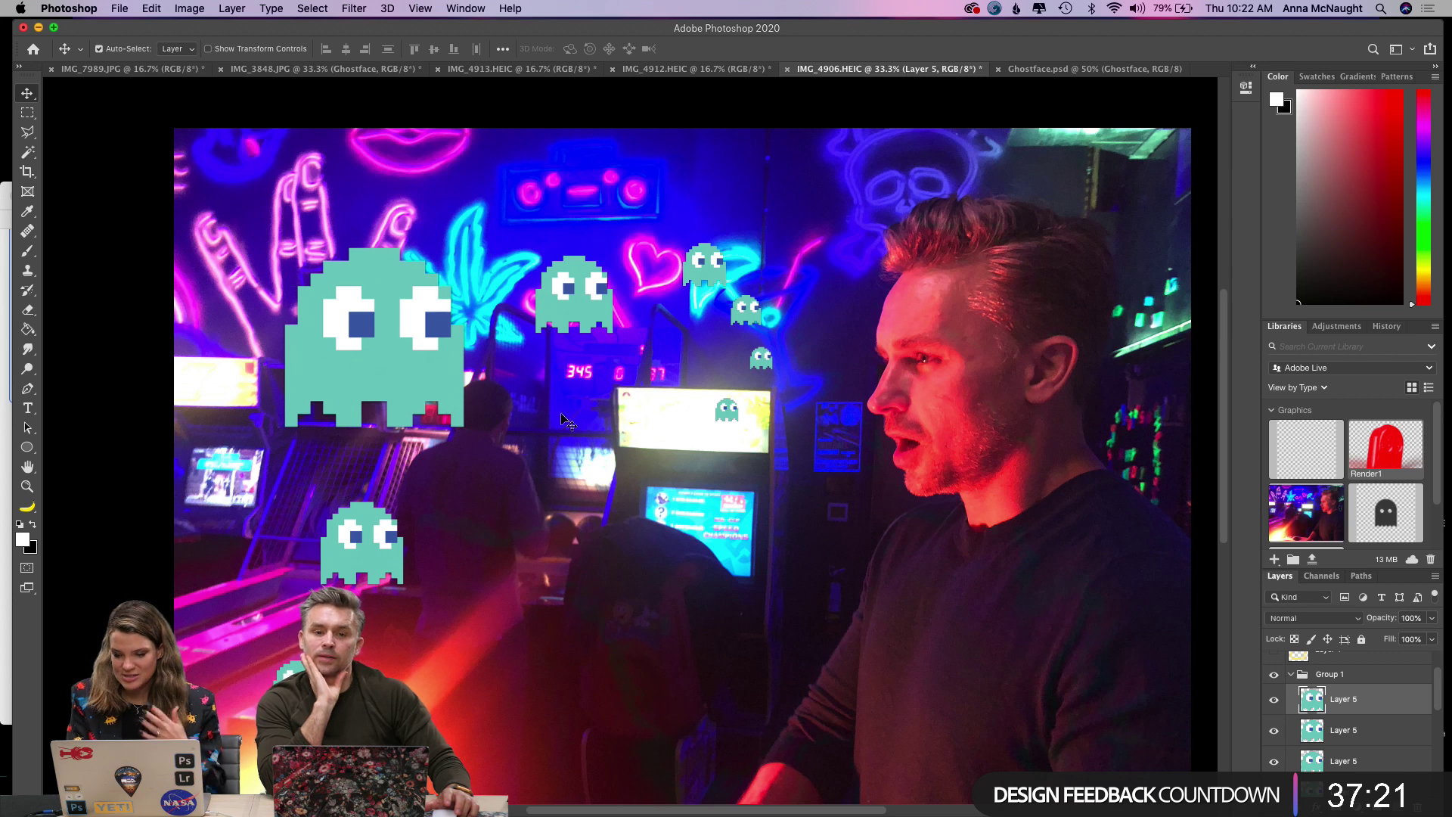
# Examine the Layer 5 copies in Group 1, toggling their visibility to identify which ghost each one holds.
pyautogui.click(1274, 700)
pyautogui.click(1275, 703)
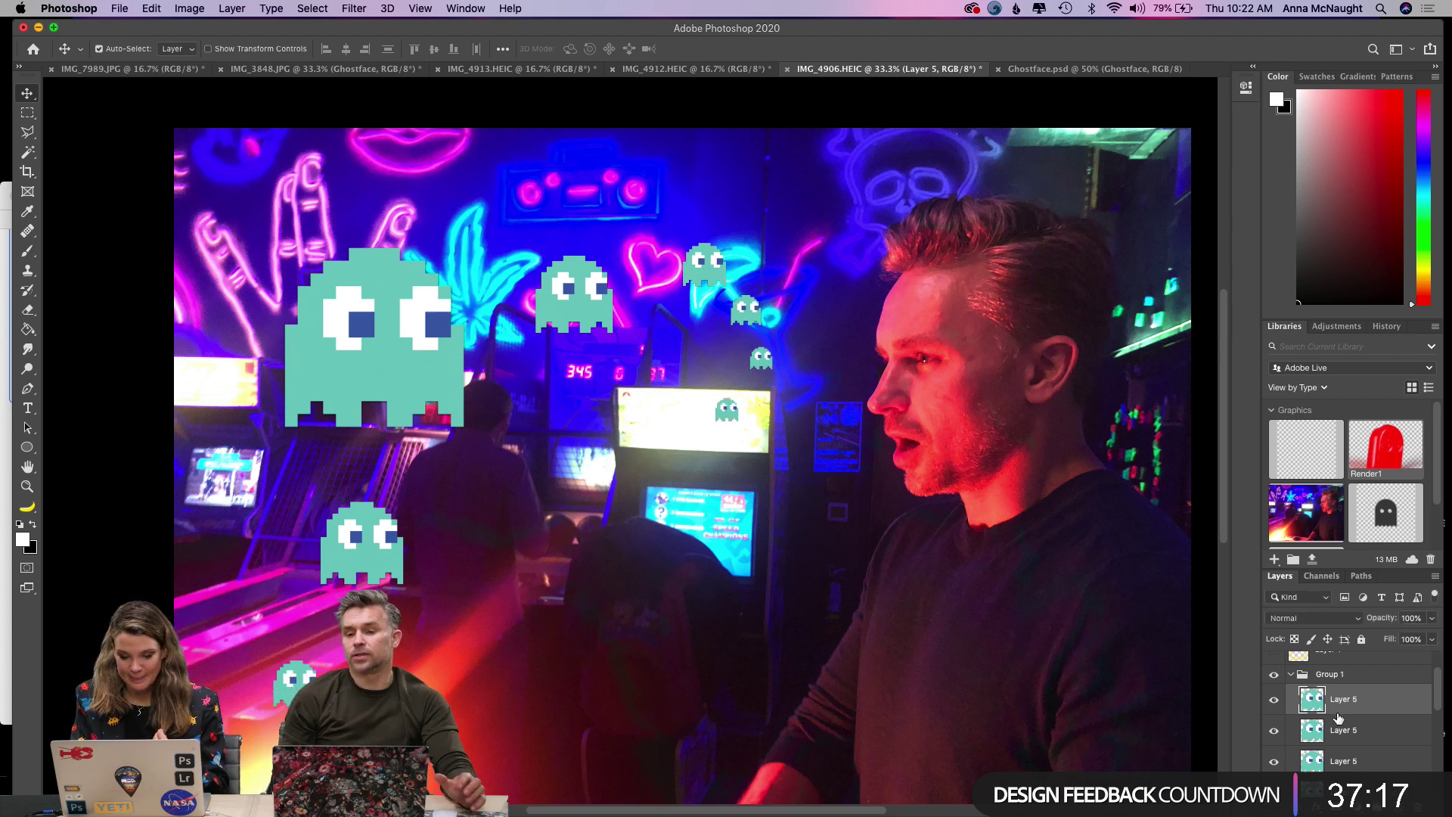
pyautogui.scroll(-5, 1339, 721)
pyautogui.scroll(-2, 1339, 721)
pyautogui.click(1274, 767)
pyautogui.click(1274, 767)
pyautogui.click(1347, 765)
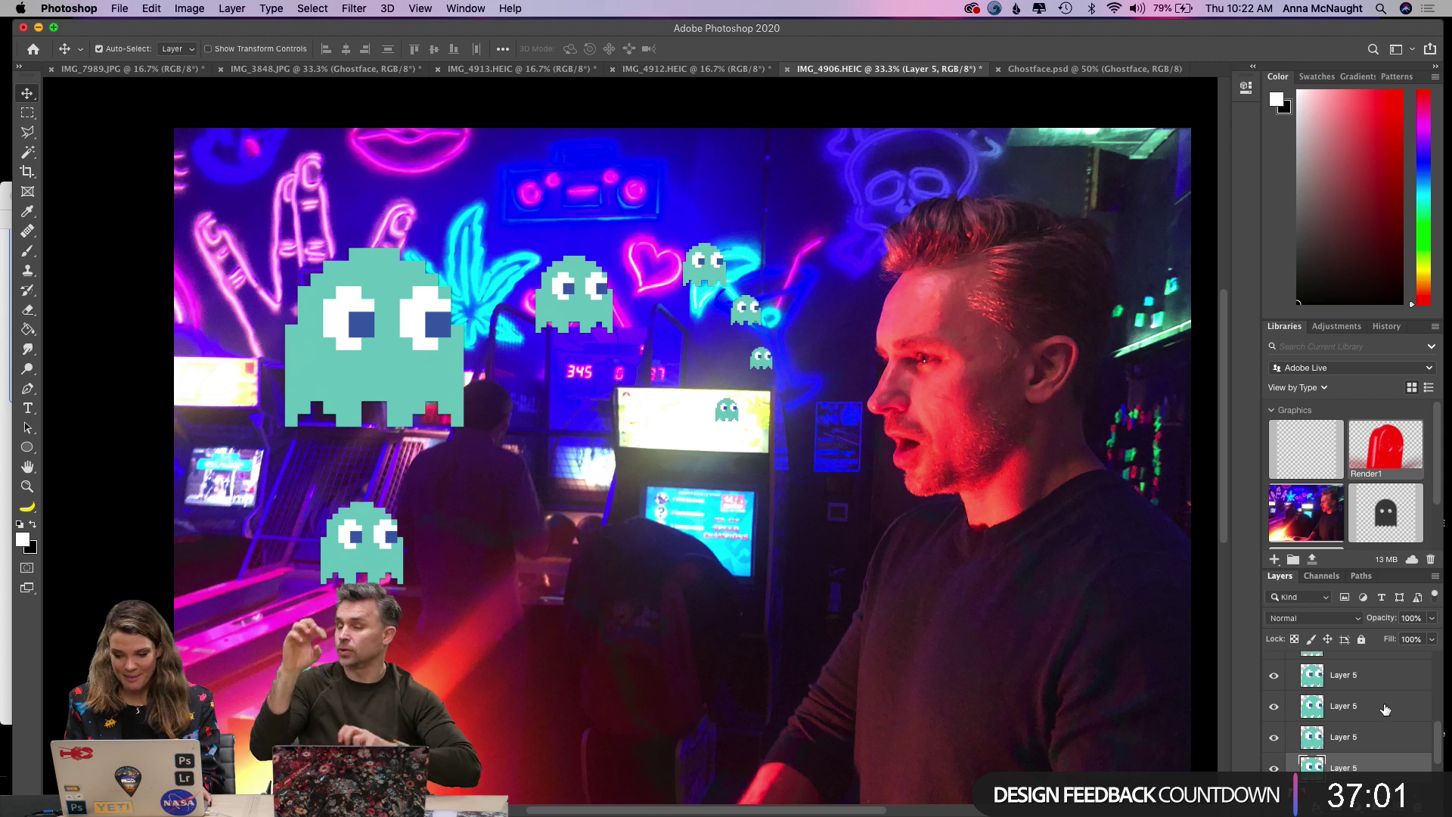
pyautogui.scroll(5, 1386, 709)
pyautogui.scroll(-2, 1386, 710)
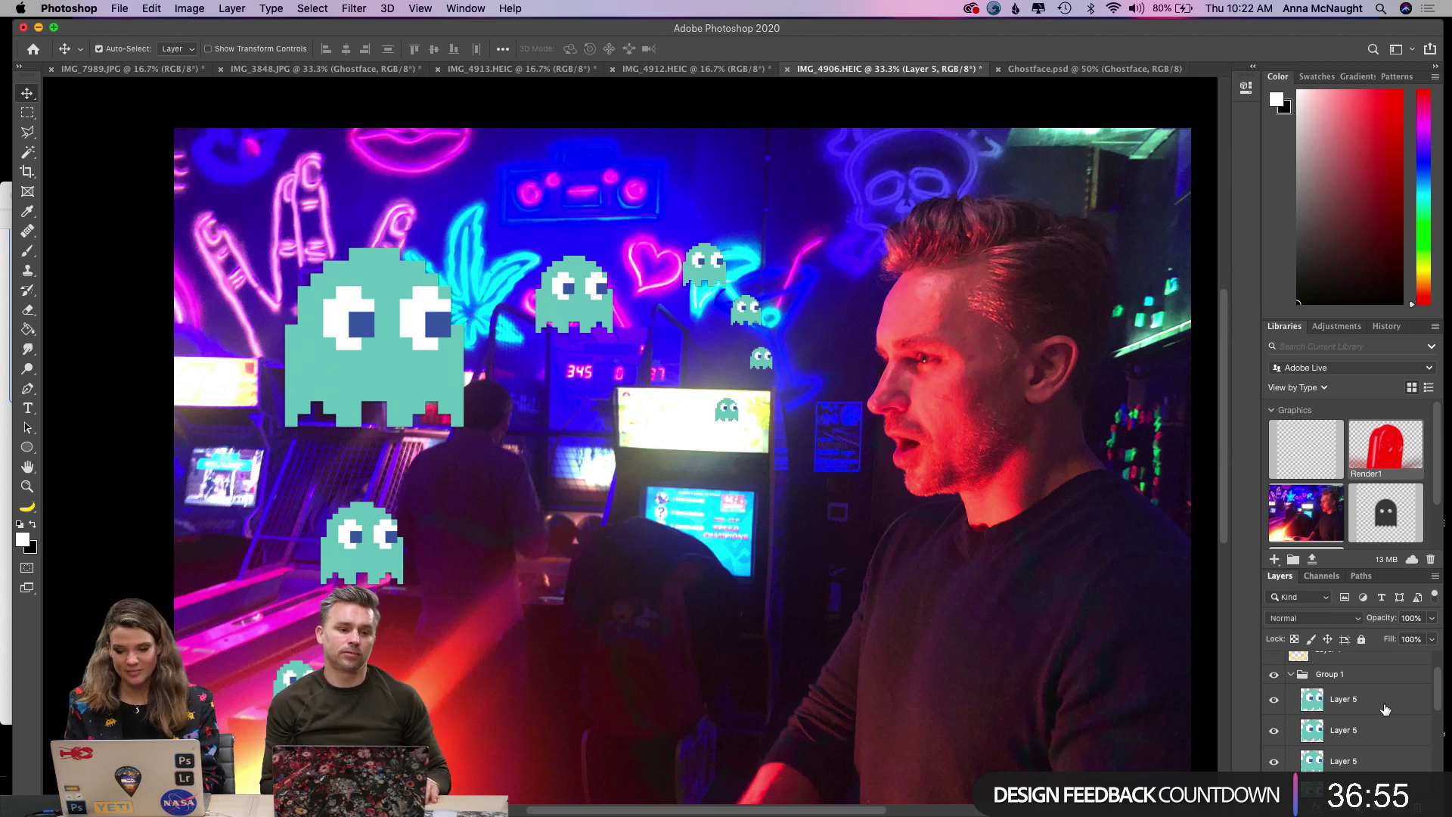
pyautogui.click(1339, 702)
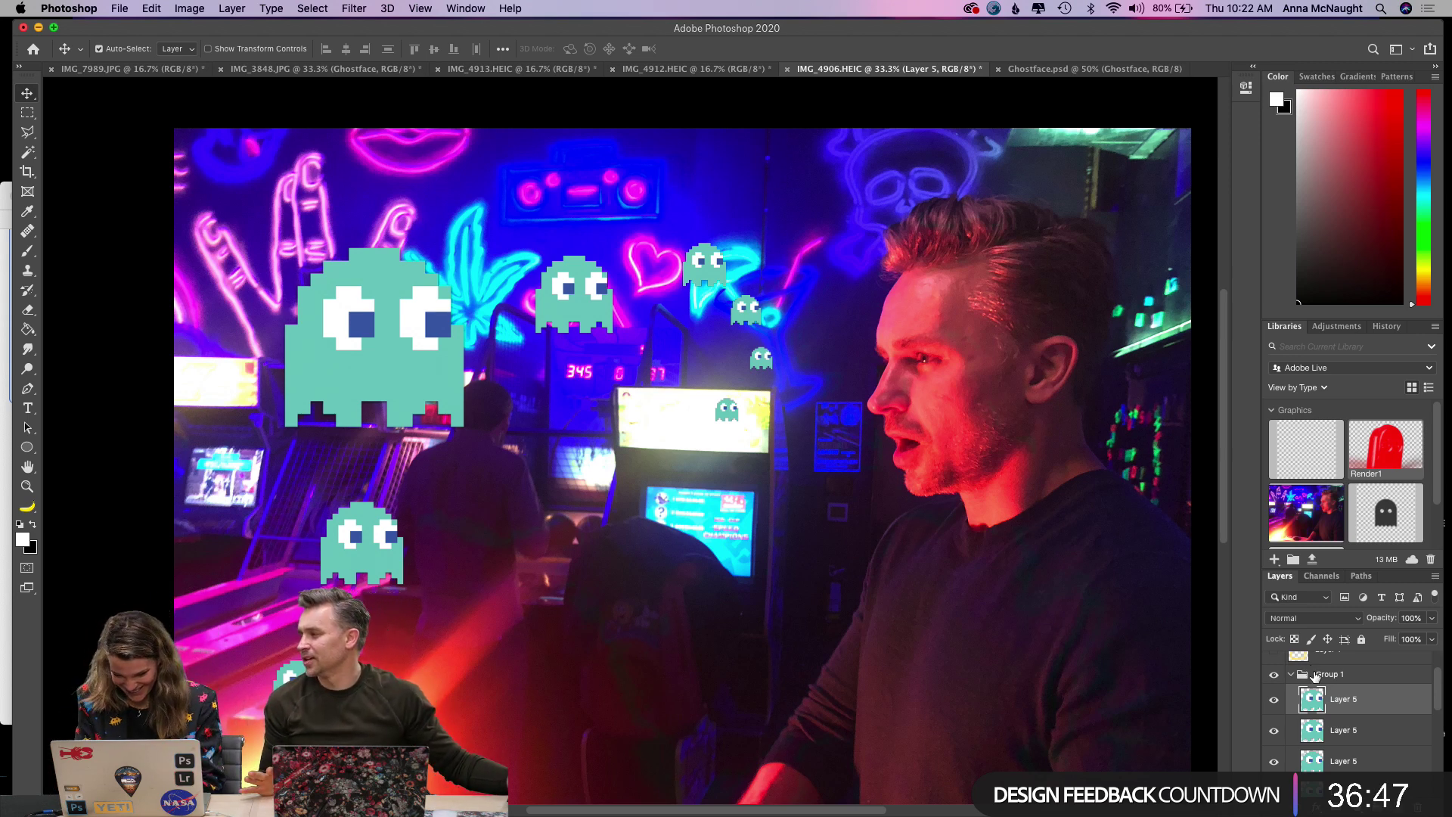
# Add a Curves adjustment layer above Group 1 and clip it to the group.
pyautogui.click(1315, 676)
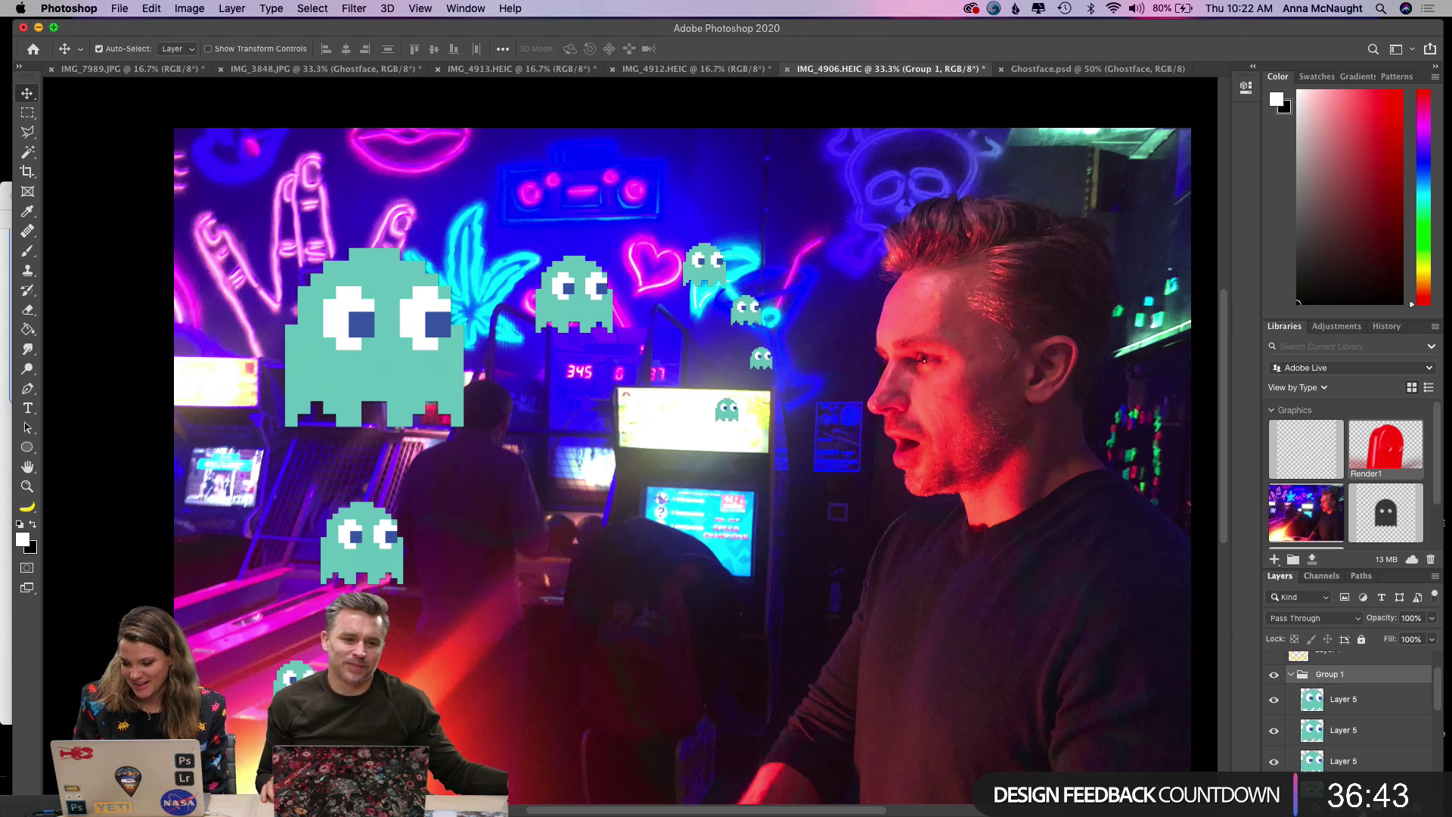
pyautogui.click(1362, 804)
pyautogui.click(1378, 592)
pyautogui.moveTo(1313, 707); pyautogui.dragTo(1311, 670)
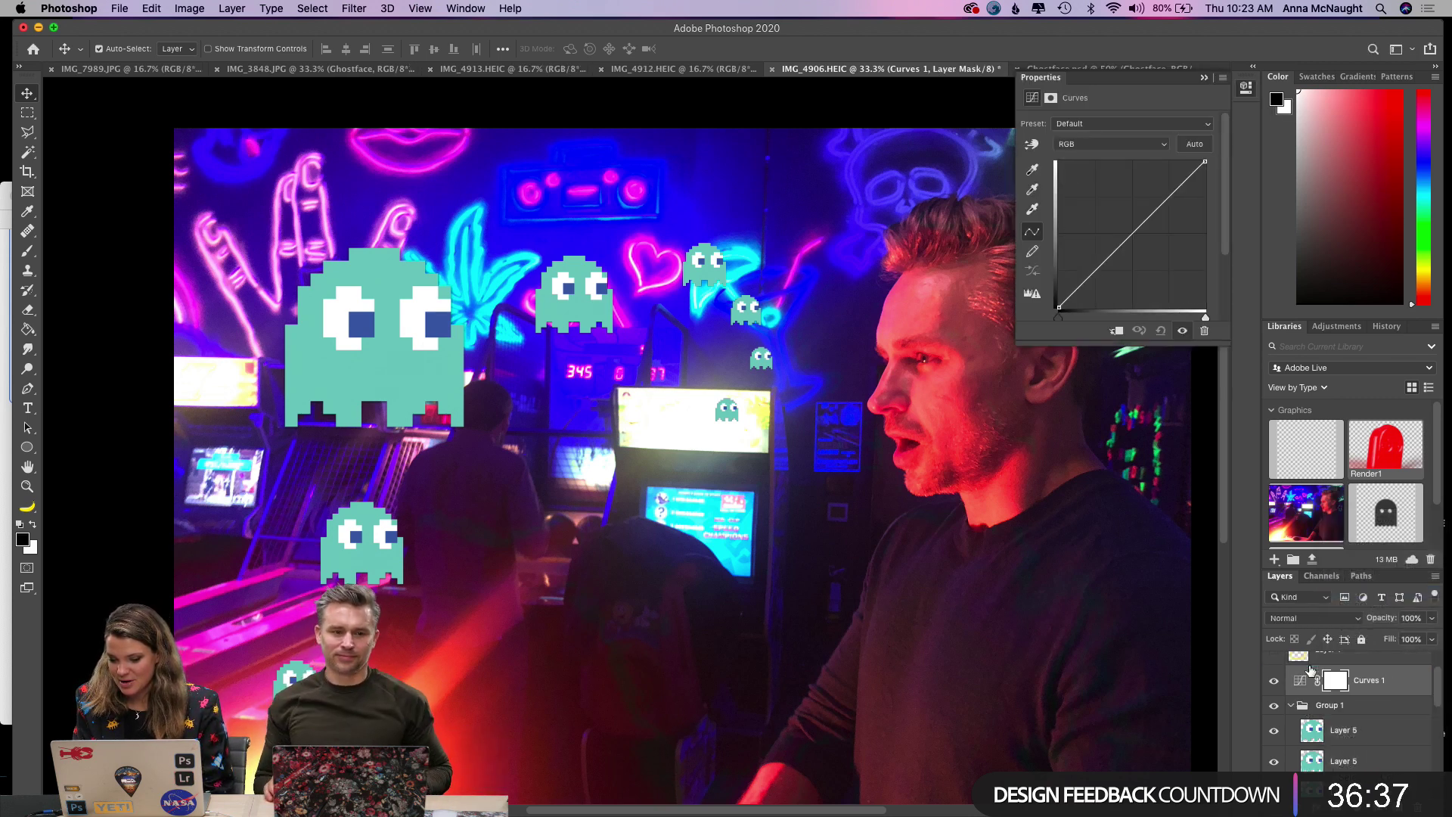
pyautogui.click(1119, 331)
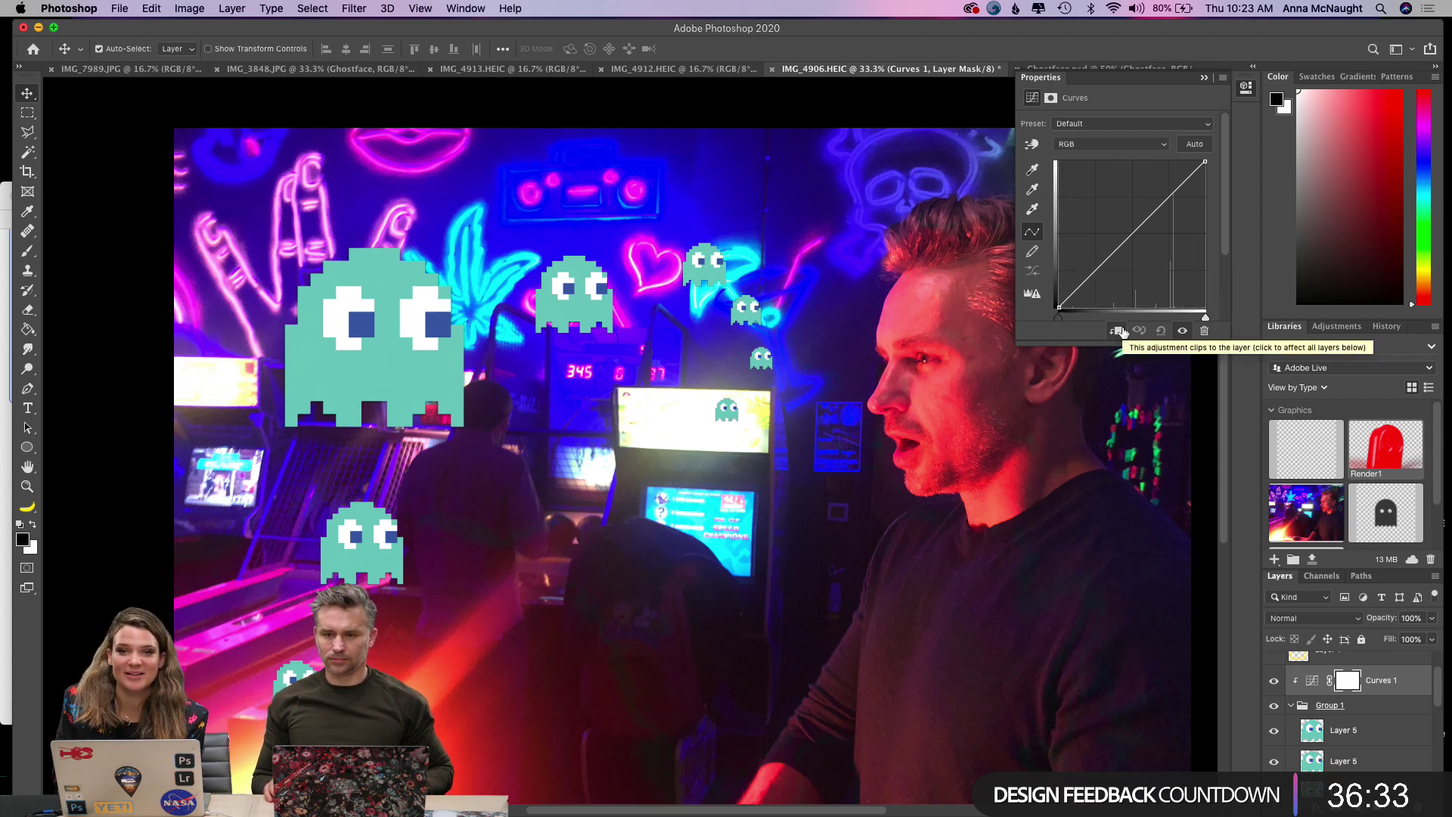
# Raise the midtones of the Curves 1 RGB curve until the clipped ghosts turn nearly white.
pyautogui.moveTo(1125, 242); pyautogui.dragTo(1093, 215)
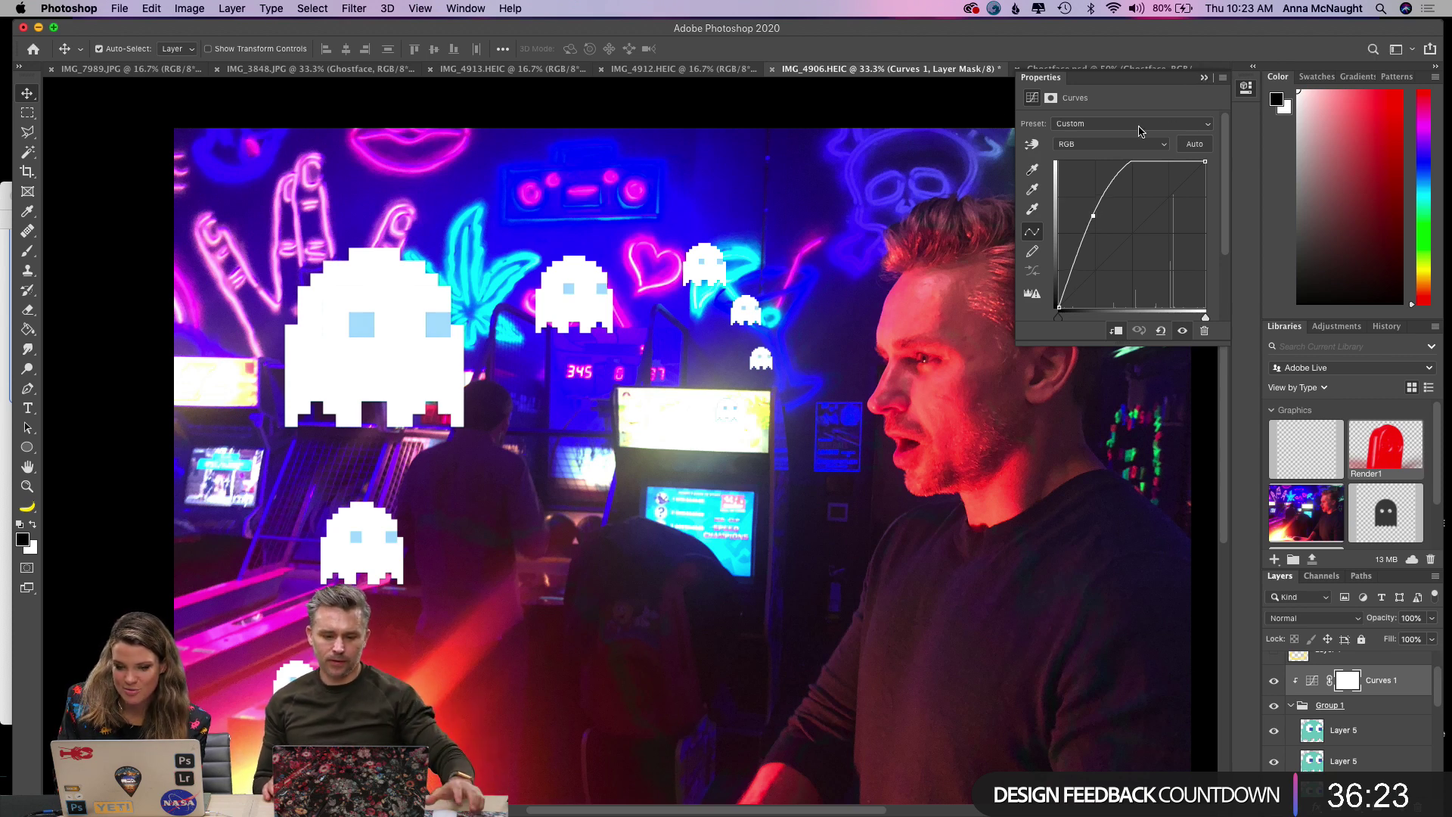
pyautogui.moveTo(1093, 218); pyautogui.dragTo(1102, 219)
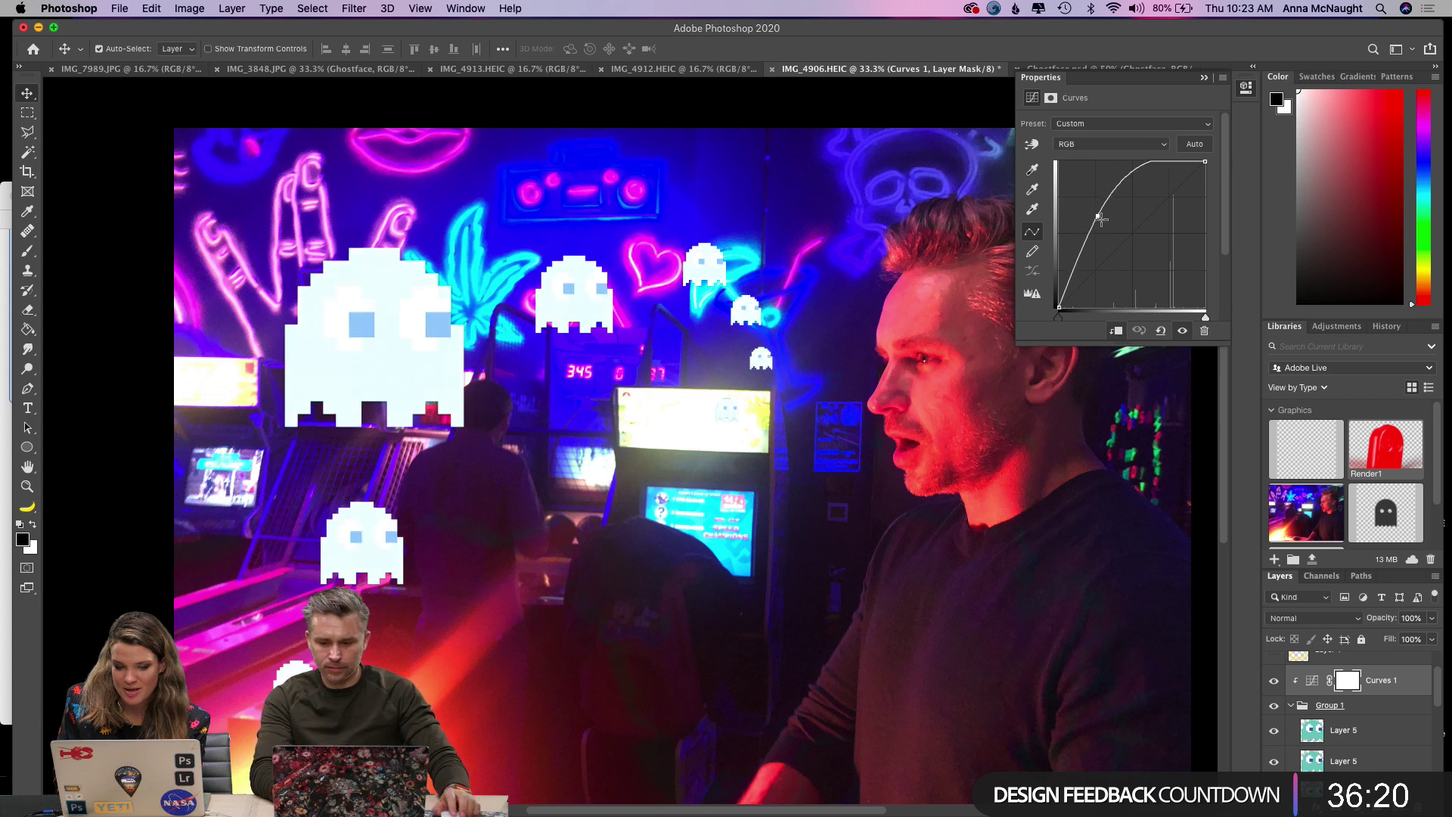
pyautogui.click(1204, 77)
# Add a Hue/Saturation adjustment above Curves 1, clip it to the ghosts, and enable Colorize.
pyautogui.click(1401, 794)
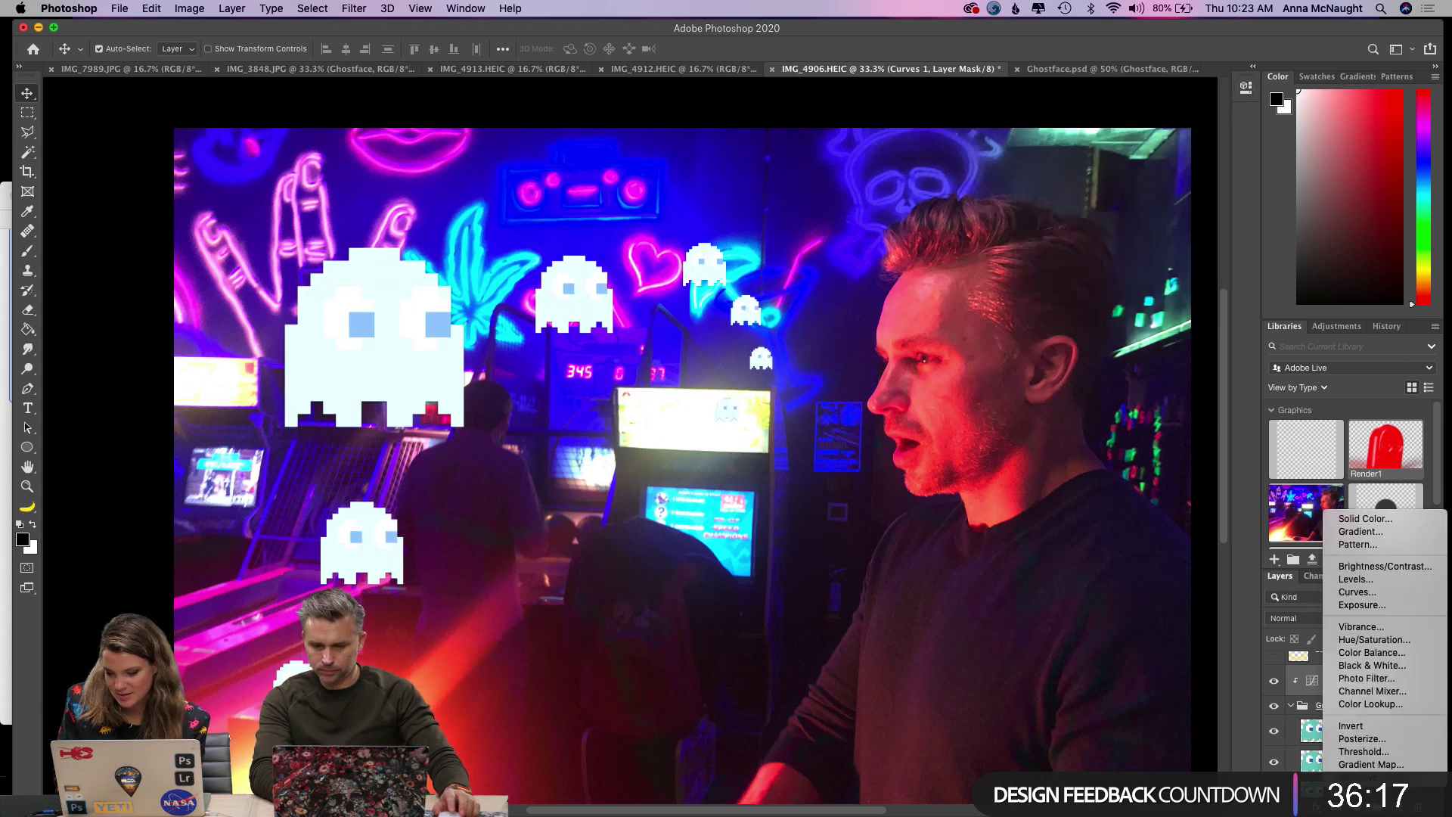
pyautogui.click(1403, 641)
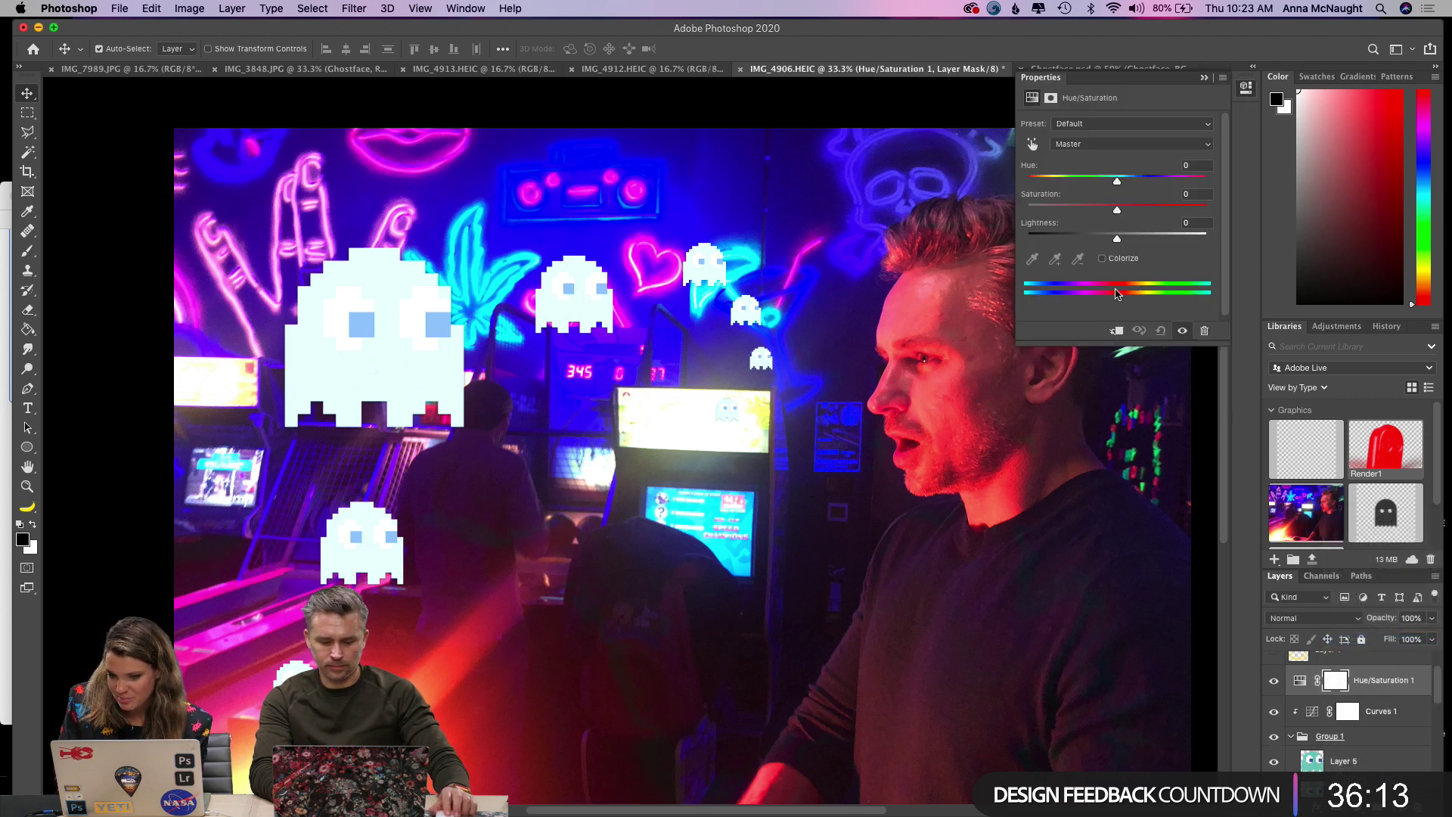
pyautogui.click(1117, 332)
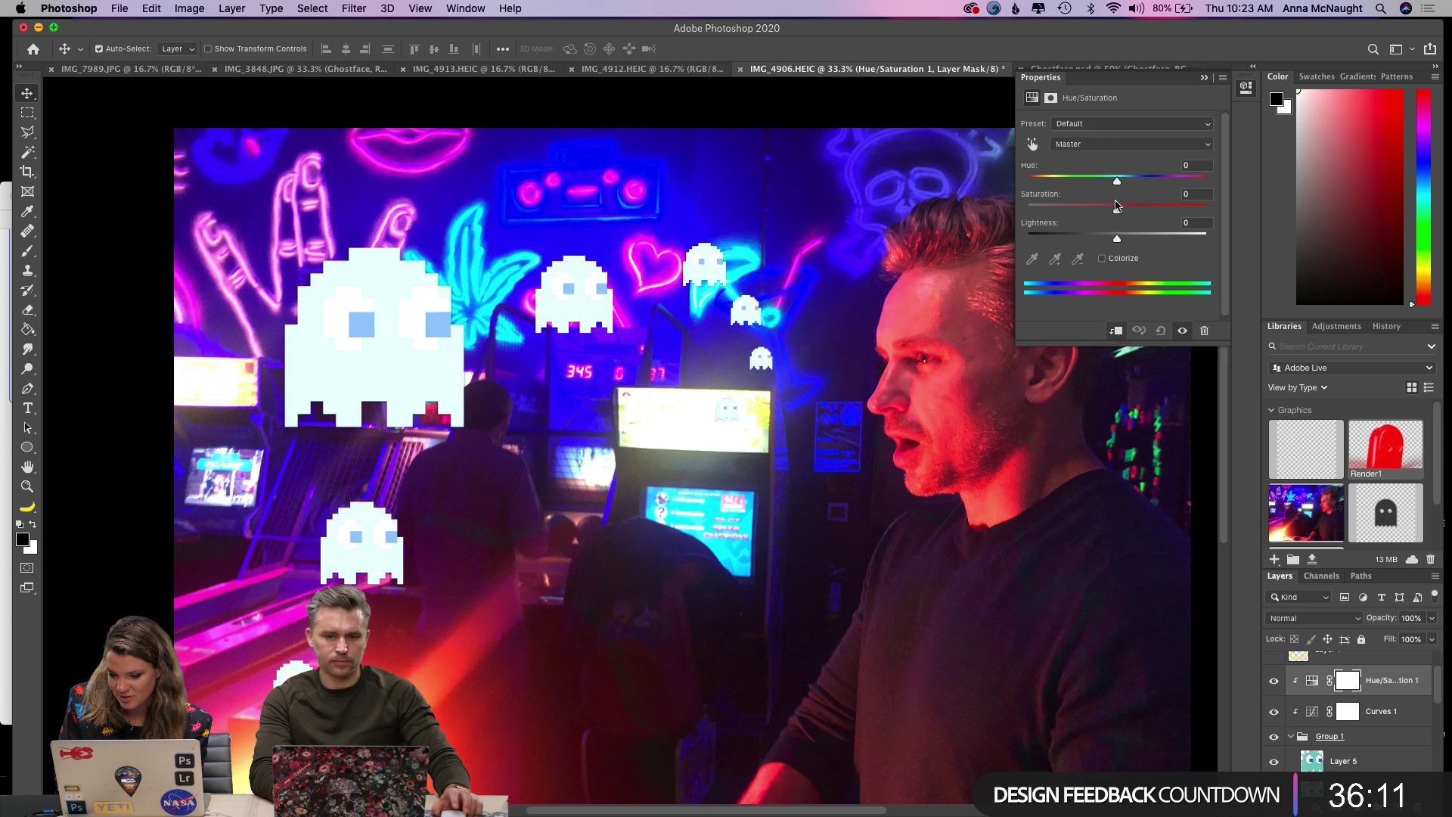
pyautogui.click(1102, 258)
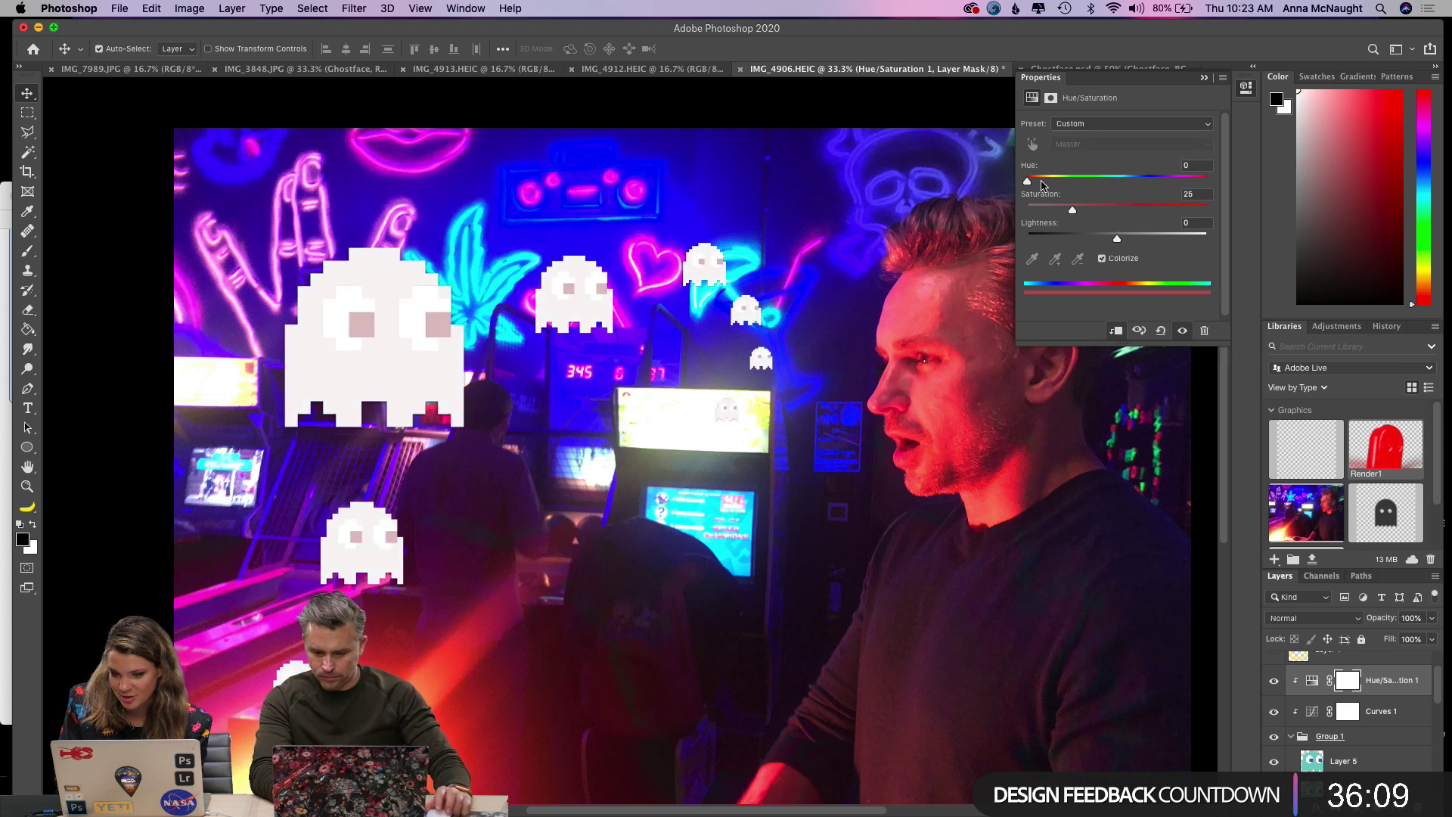
# Set the colorized Hue/Saturation adjustment to Hue 21 and Saturation 89 for an orange tint.
pyautogui.moveTo(1088, 185); pyautogui.dragTo(1042, 178)
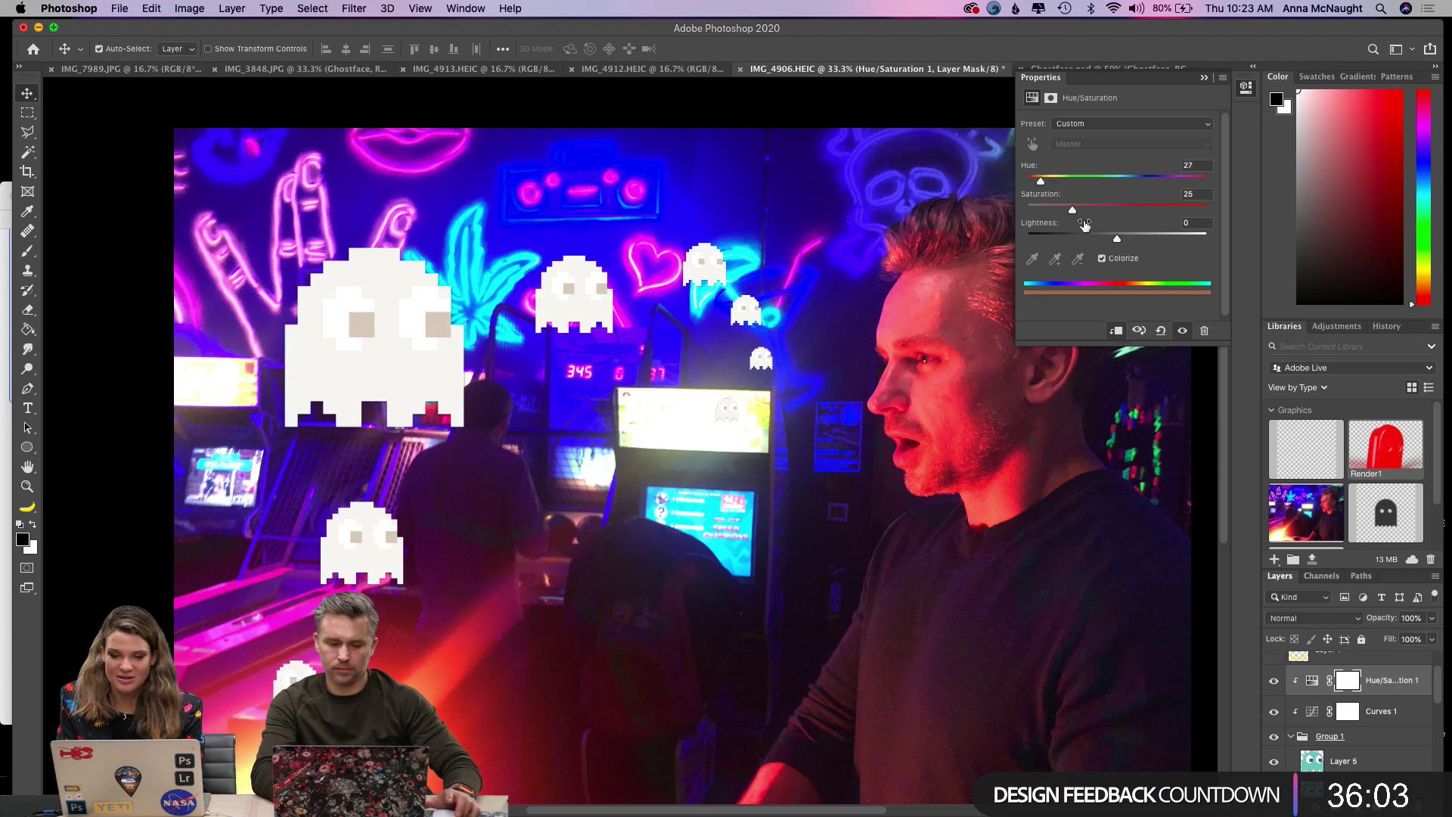
pyautogui.click(1151, 214)
pyautogui.moveTo(1151, 215); pyautogui.dragTo(1153, 214)
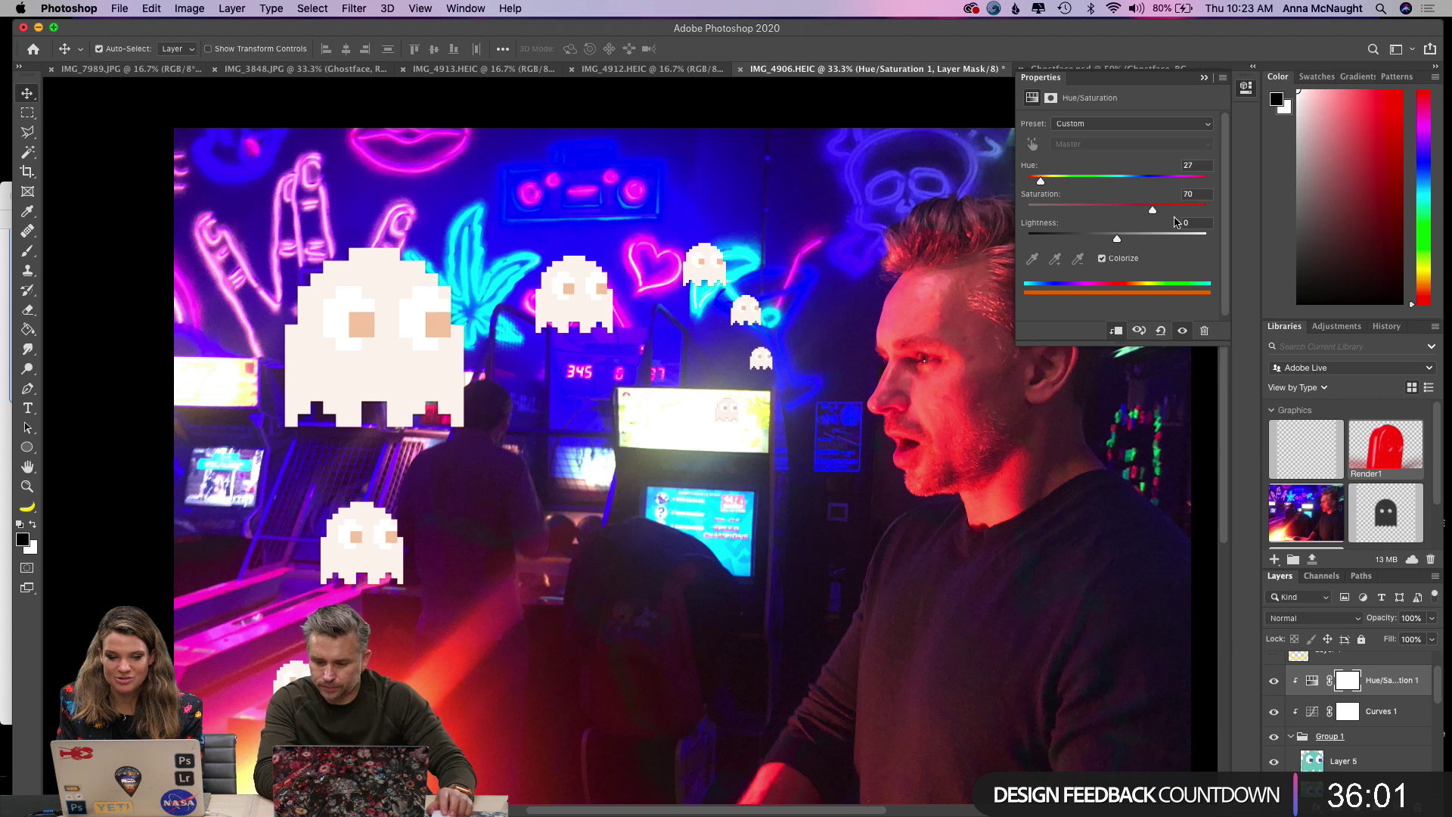
pyautogui.moveTo(1041, 182); pyautogui.dragTo(998, 189)
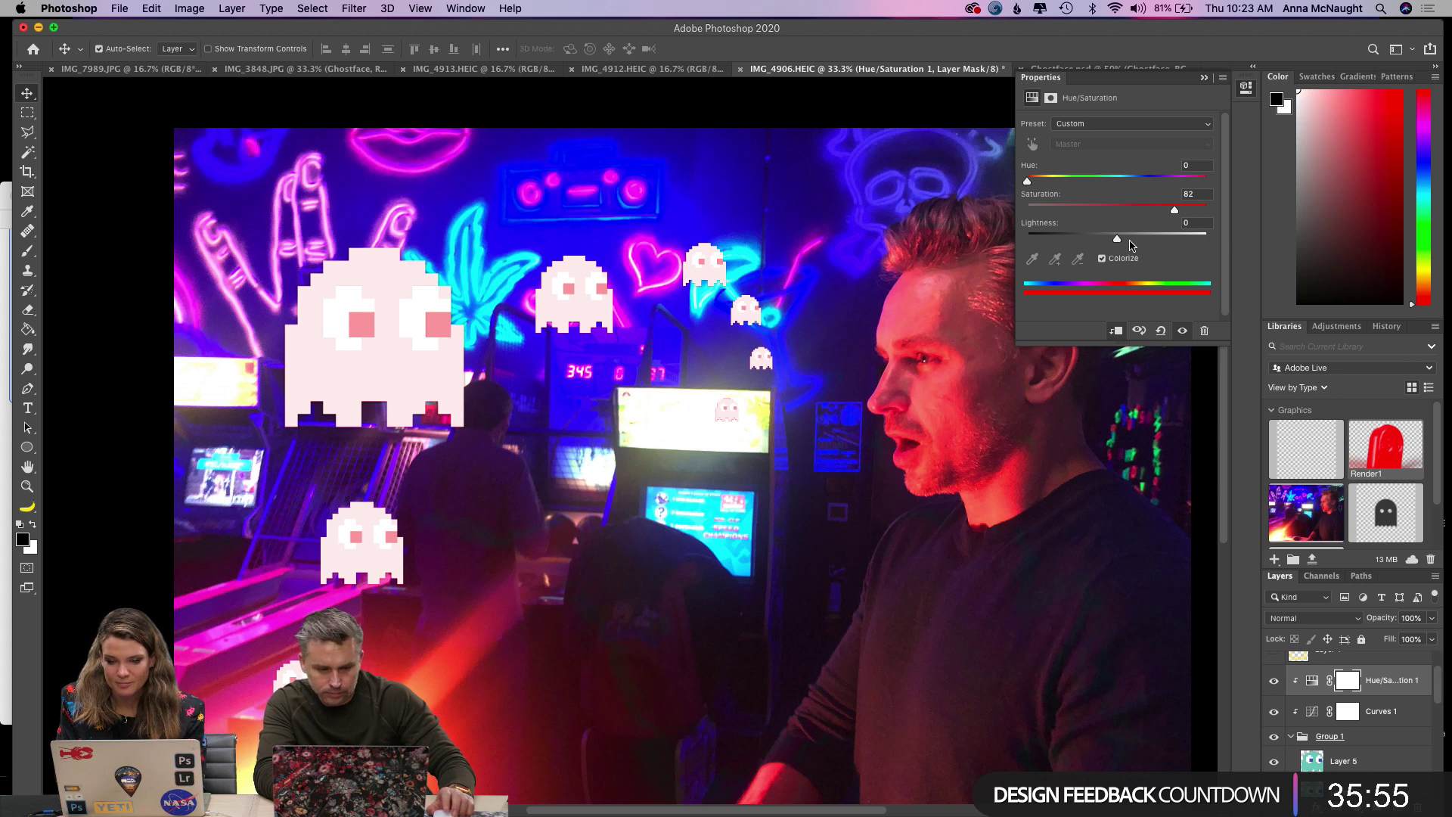
pyautogui.moveTo(1174, 211); pyautogui.dragTo(1188, 215)
pyautogui.moveTo(1028, 182)
pyautogui.mouseDown()
pyautogui.moveTo(1053, 184)
pyautogui.moveTo(1041, 182)
pyautogui.mouseUp()
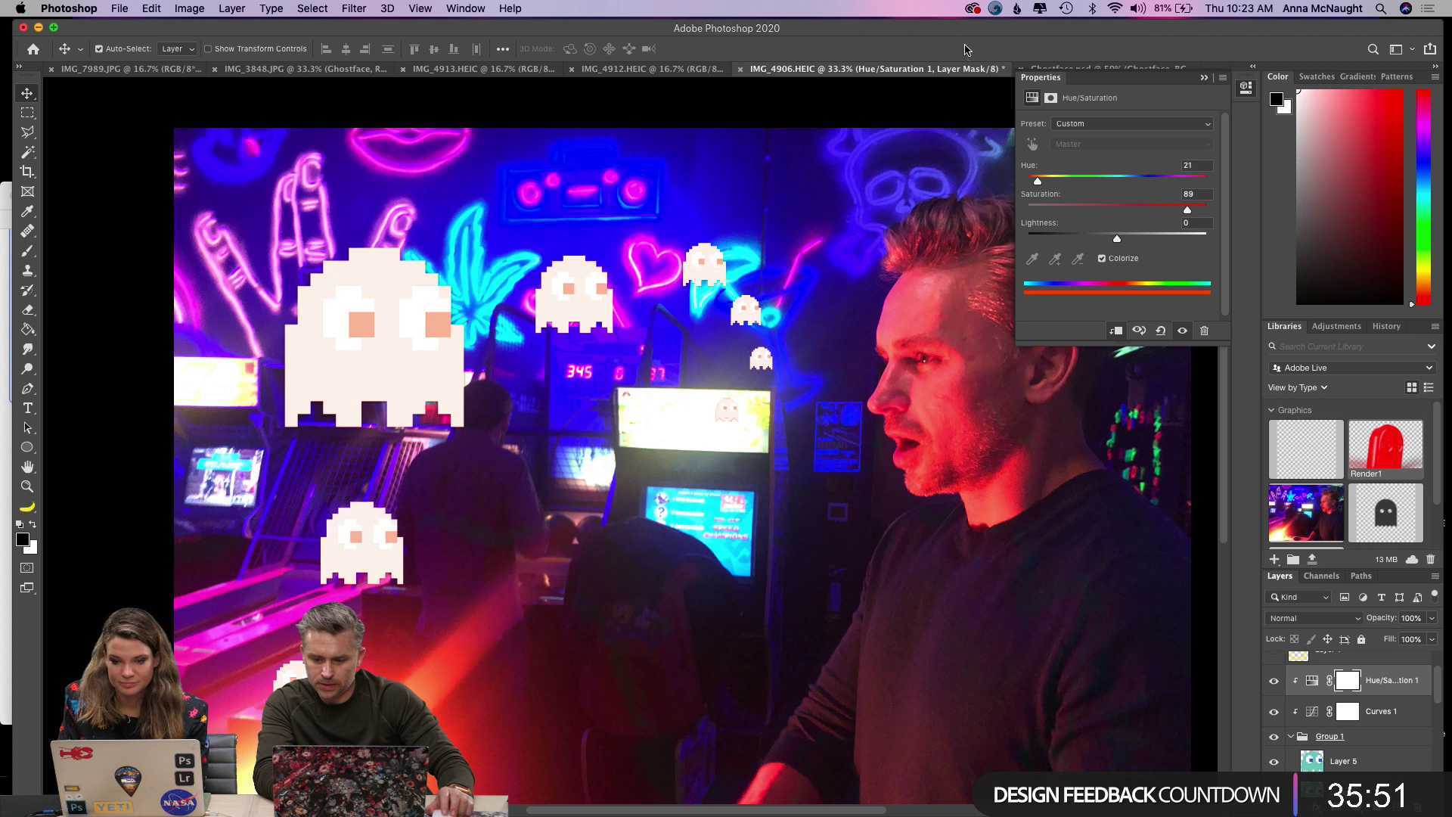
pyautogui.click(1206, 78)
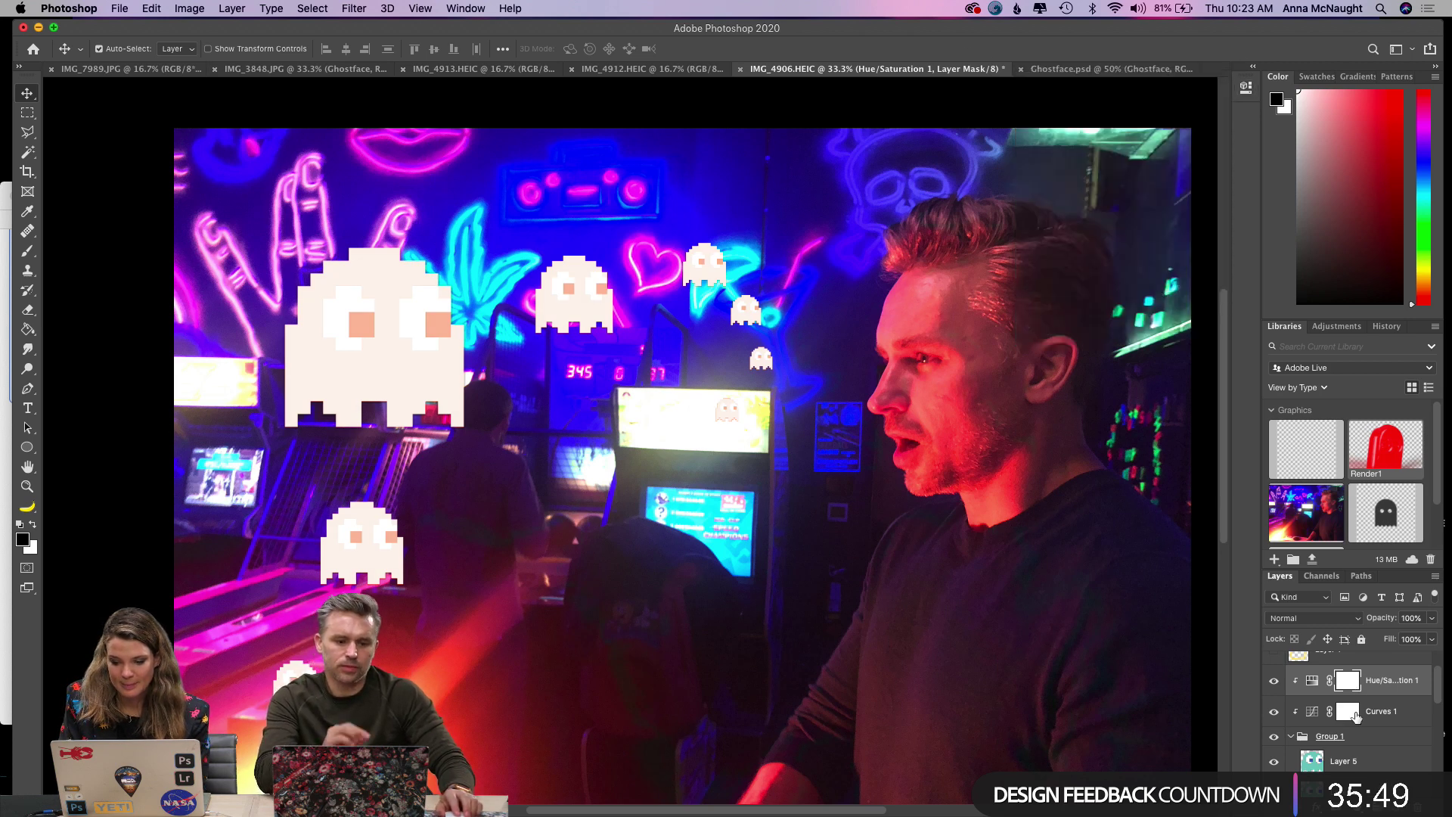
# Target the Curves 1 mask with a 150 px black brush, and undo a test stroke on the large ghost's lower edge.
pyautogui.click(1348, 711)
pyautogui.click(27, 251)
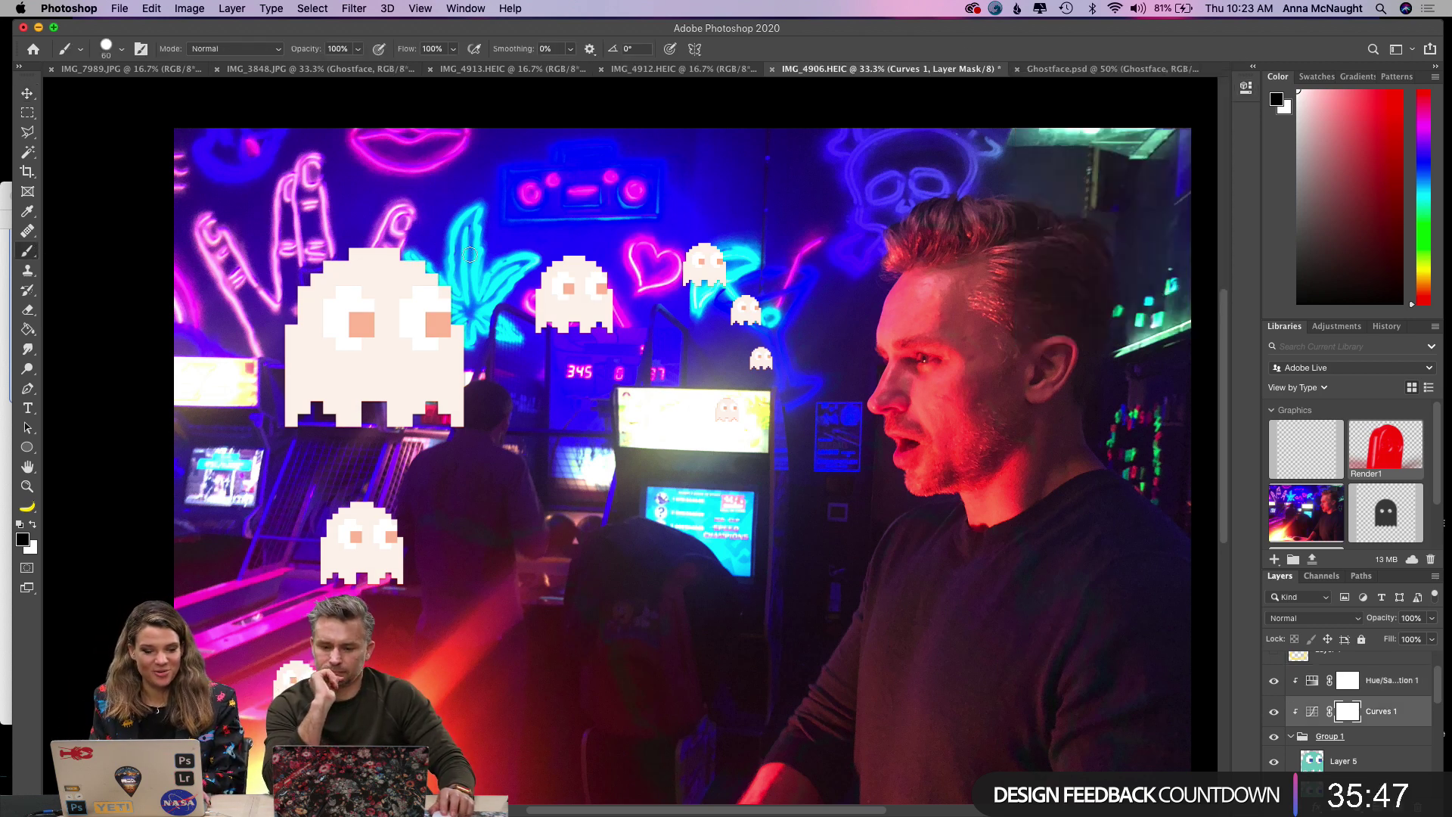
pyautogui.press(']')
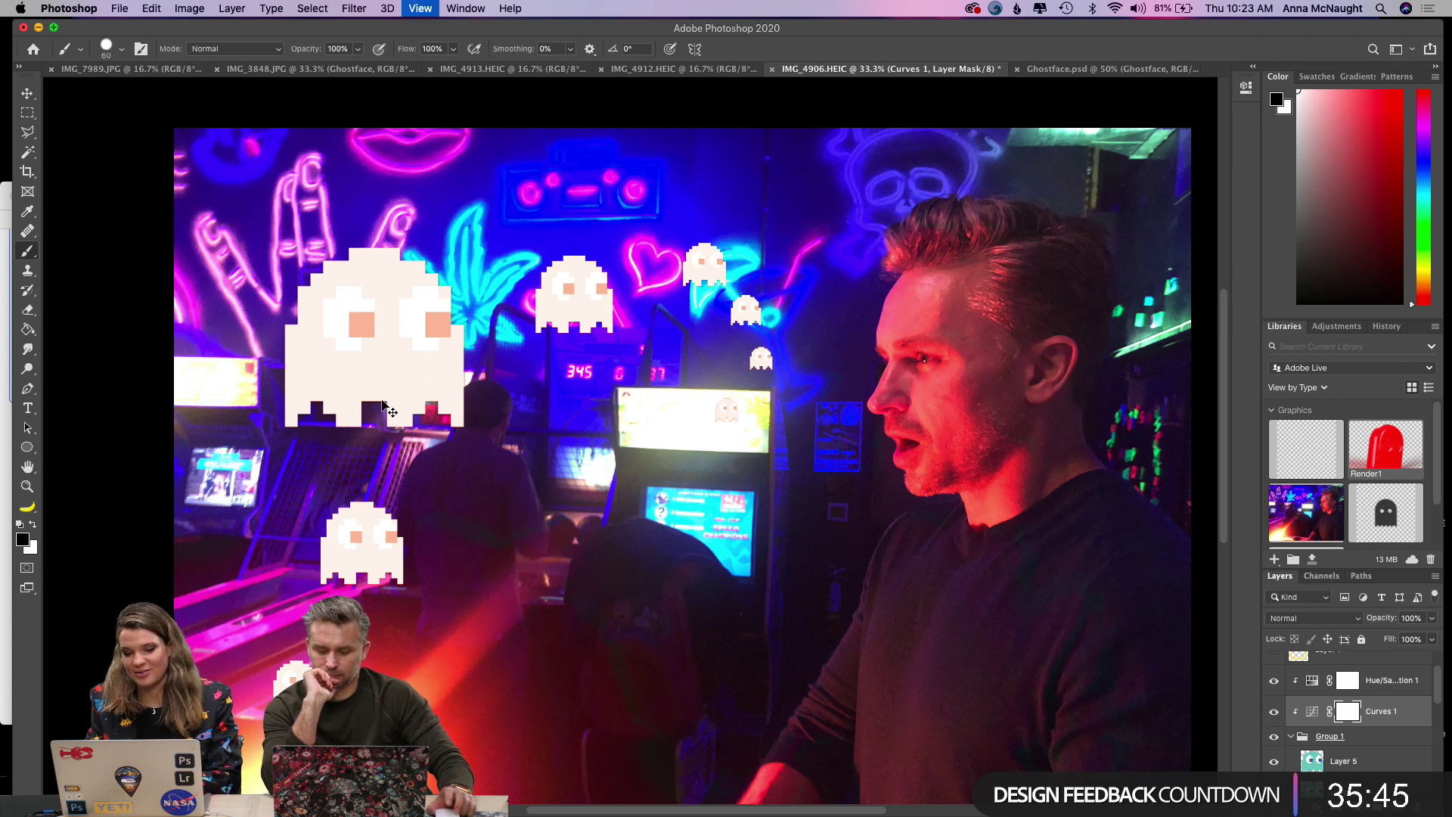
pyautogui.press('super+equal')
pyautogui.press(']')
pyautogui.press(']')
pyautogui.press(']')
pyautogui.press(']')
pyautogui.press(']')
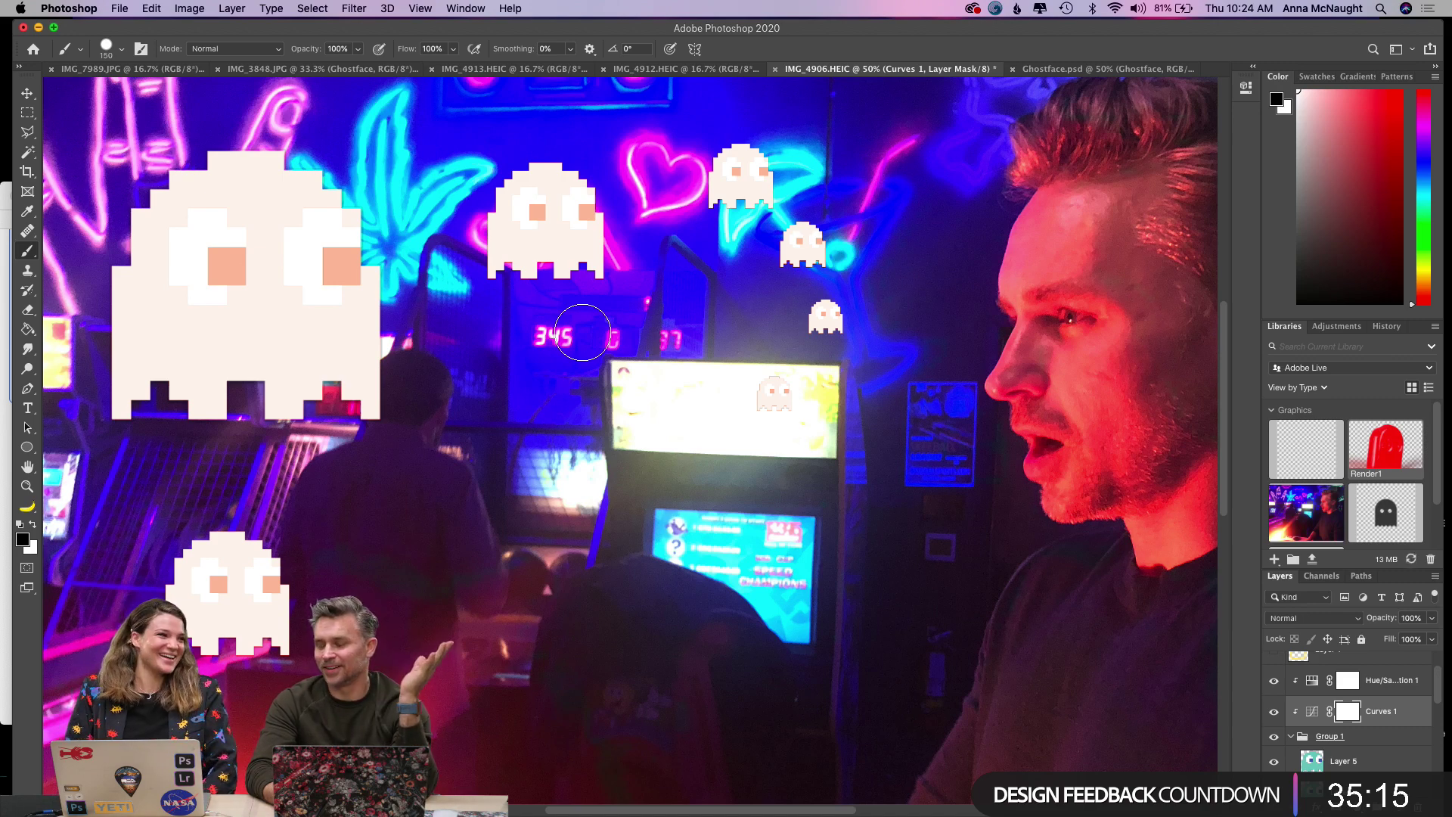
pyautogui.moveTo(324, 383)
pyautogui.mouseDown()
pyautogui.moveTo(355, 382)
pyautogui.moveTo(378, 403)
pyautogui.mouseUp()
pyautogui.hotkey('ctrl', 'z')
# Make the brush fully soft, with a flow of 12% and a size of 400 px.
pyautogui.click(121, 49)
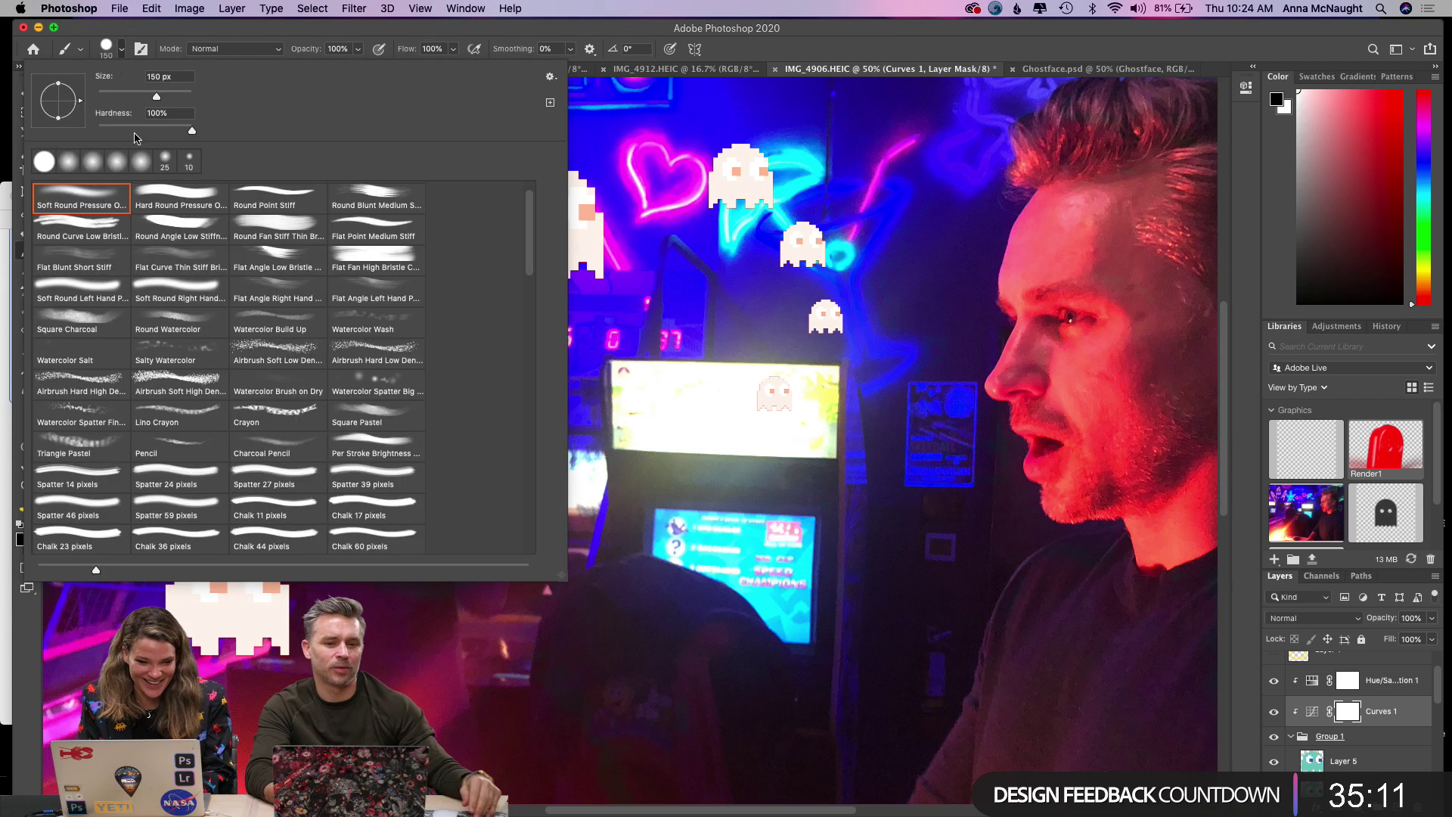
pyautogui.moveTo(190, 136); pyautogui.dragTo(4, 127)
pyautogui.press('Return')
pyautogui.click(452, 49)
pyautogui.moveTo(458, 68); pyautogui.dragTo(392, 68)
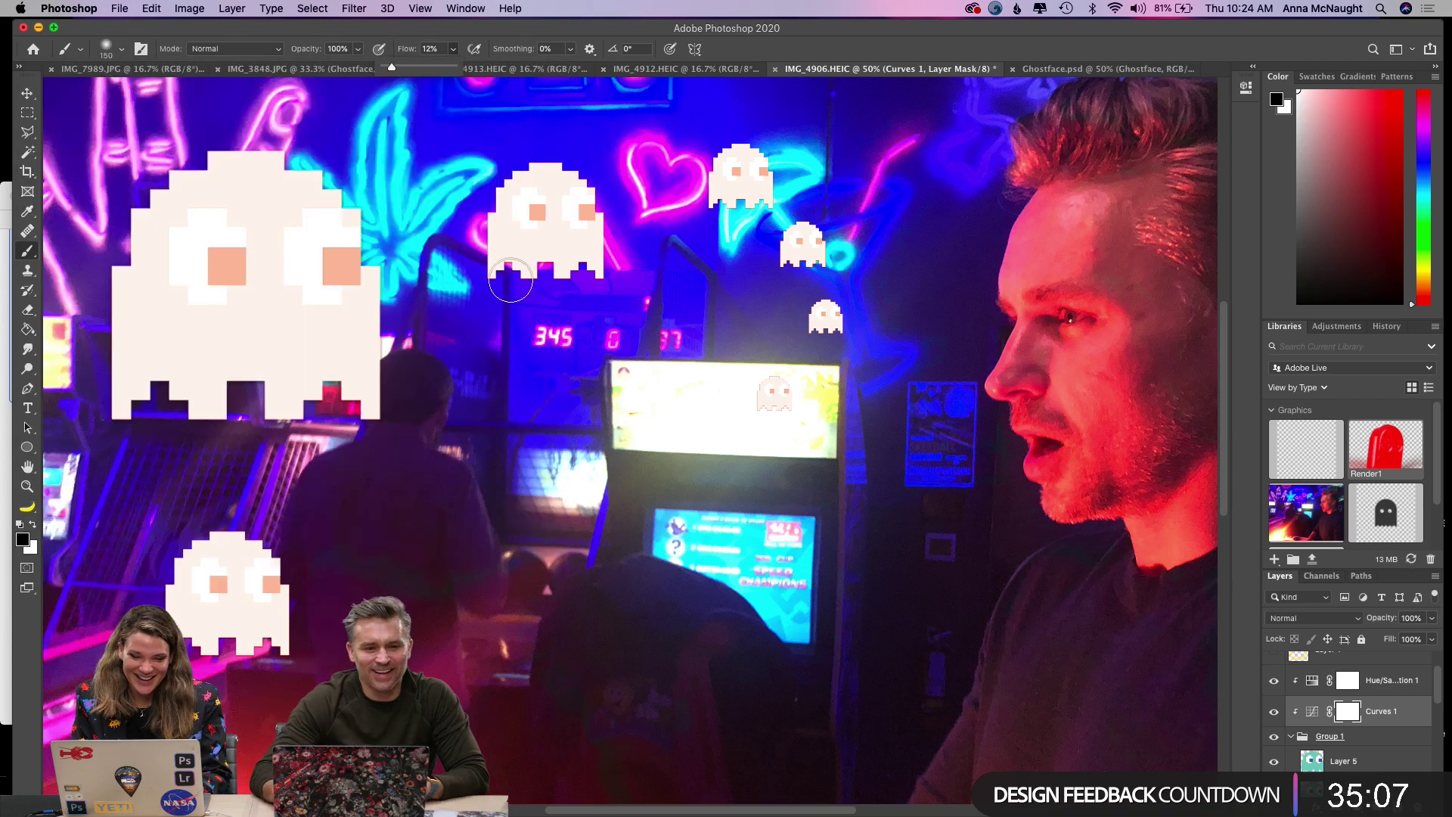
pyautogui.press(']')
pyautogui.press(']')
pyautogui.press(']')
pyautogui.press(']')
pyautogui.press(']')
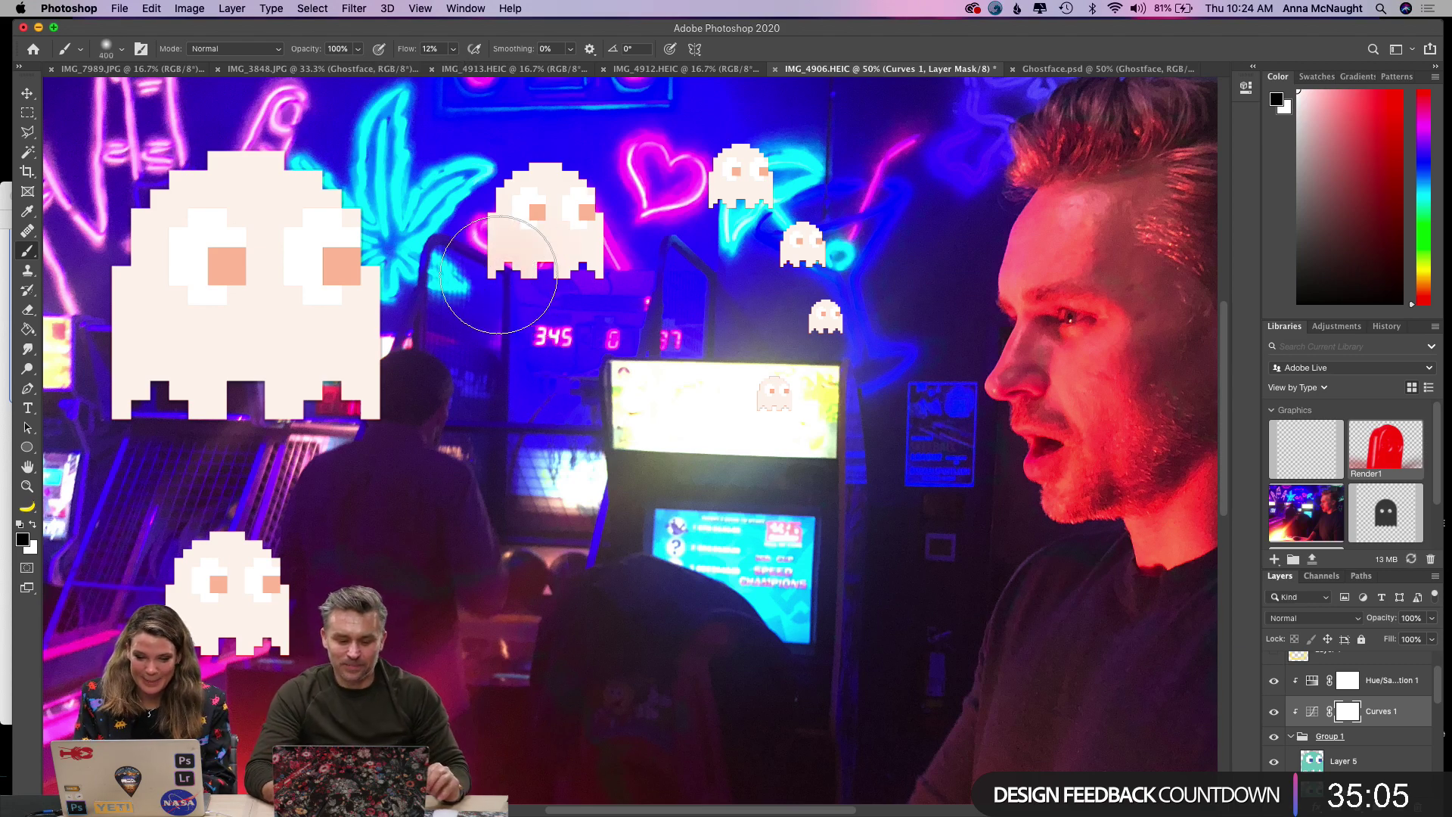
# Try shading the ghost left of the neon heart and the lowest ghost on the Curves 1 mask with the 400 px brush.
pyautogui.moveTo(486, 194)
pyautogui.mouseDown()
pyautogui.moveTo(492, 332)
pyautogui.moveTo(428, 207)
pyautogui.moveTo(468, 182)
pyautogui.moveTo(498, 274)
pyautogui.moveTo(459, 187)
pyautogui.moveTo(503, 161)
pyautogui.moveTo(474, 281)
pyautogui.moveTo(553, 338)
pyautogui.mouseUp()
pyautogui.press('super+z')
pyautogui.scroll(-10, 666, 424)
pyautogui.hscroll(-6, 666, 424)
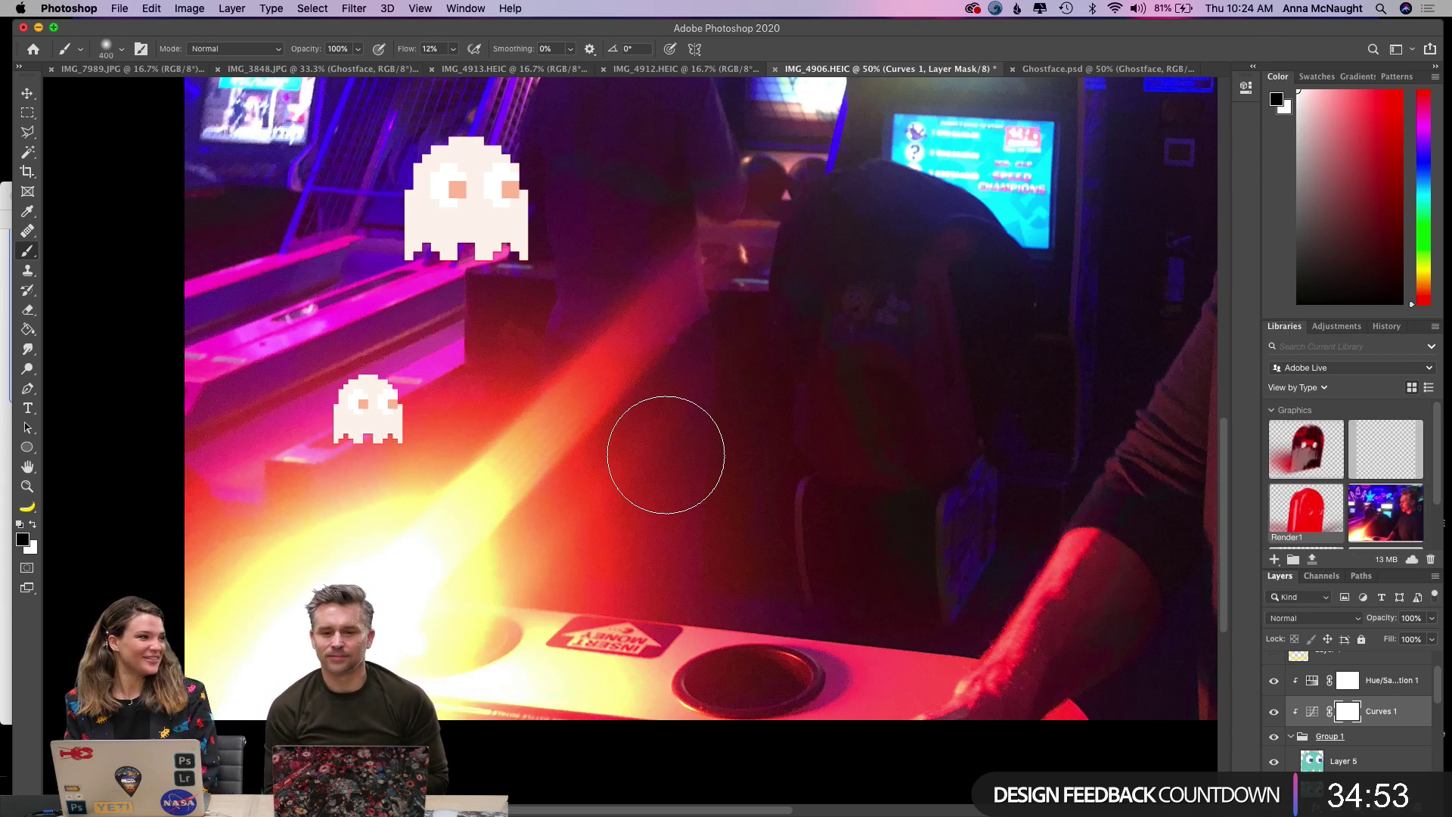
pyautogui.moveTo(666, 455)
pyautogui.mouseDown()
pyautogui.moveTo(502, 421)
pyautogui.moveTo(383, 421)
pyautogui.moveTo(401, 420)
pyautogui.moveTo(385, 345)
pyautogui.mouseUp()
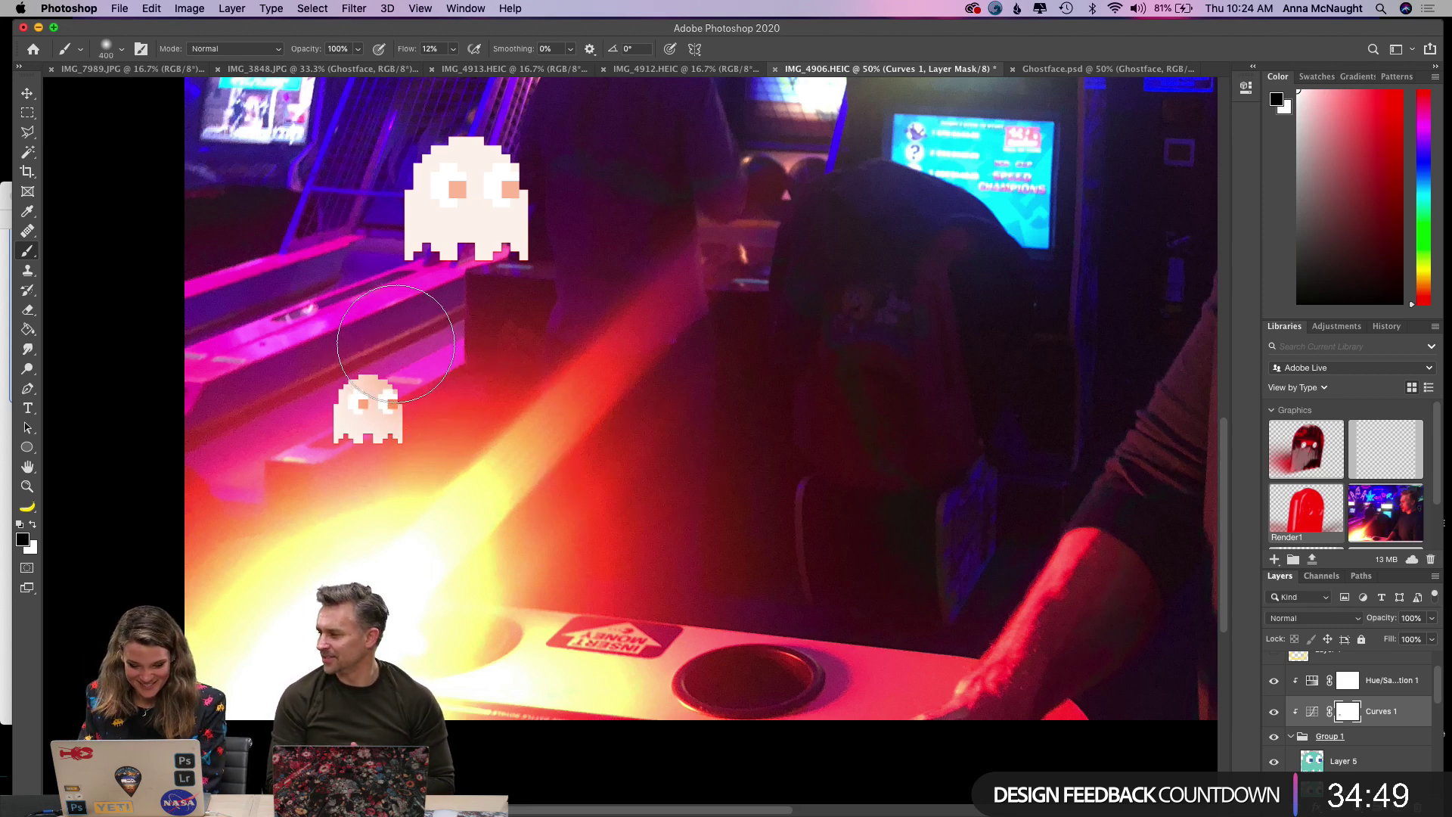
# Reduce the brush to 175 px and paint the Curves 1 mask over the top of the lowest ghost.
pyautogui.press('[')
pyautogui.press('[')
pyautogui.press('[')
pyautogui.press('[')
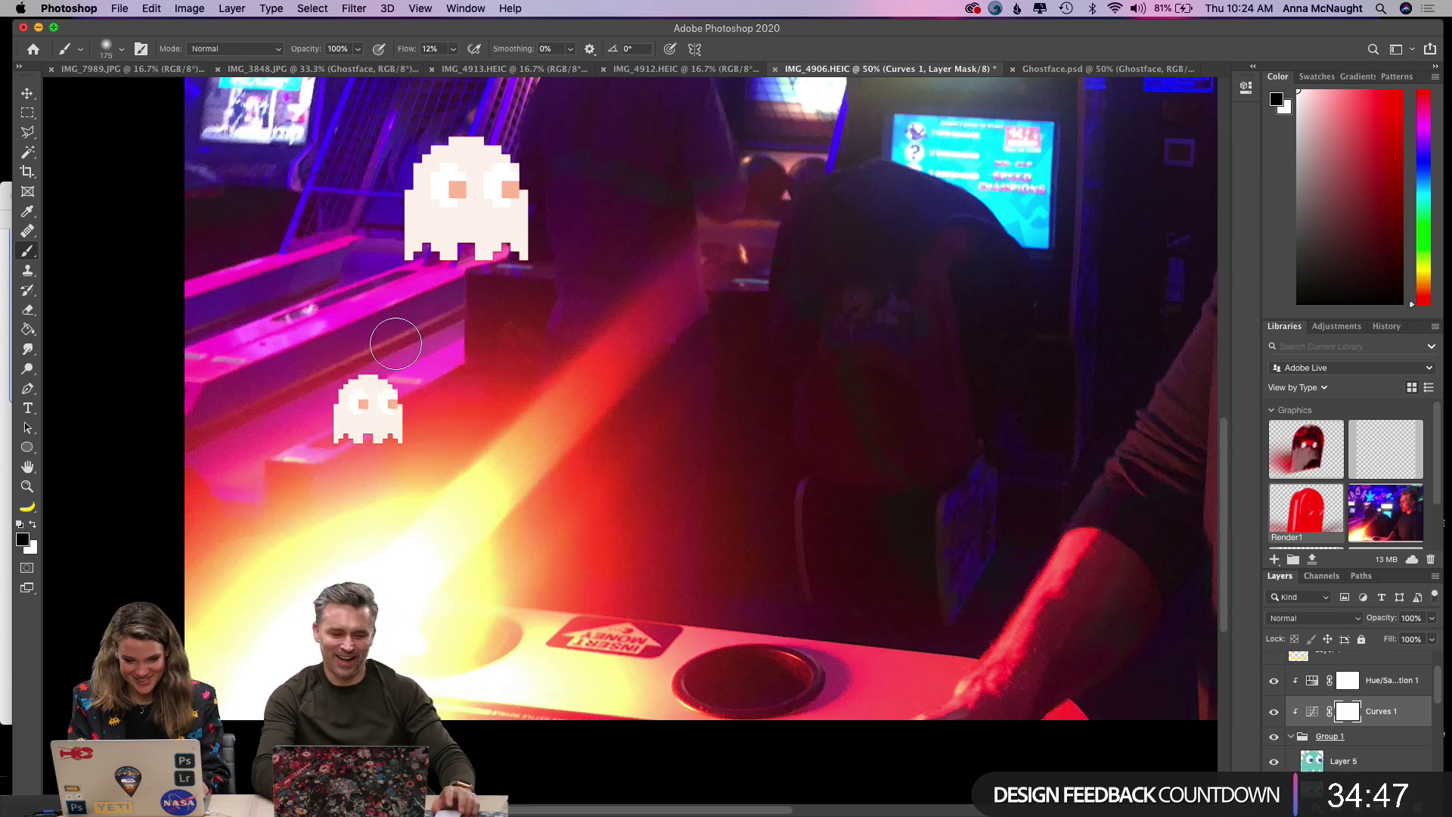
pyautogui.moveTo(413, 403); pyautogui.dragTo(382, 395)
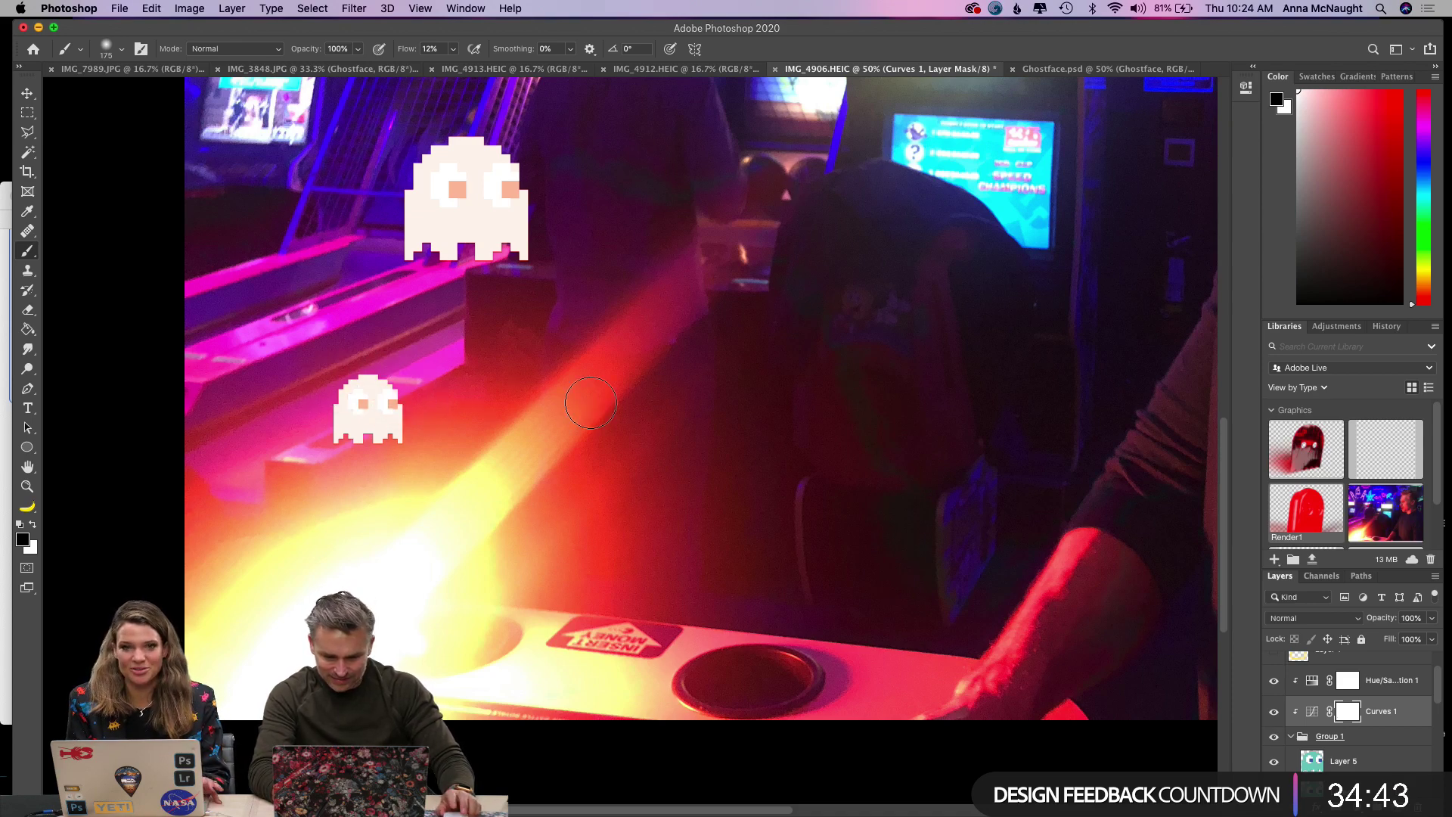
pyautogui.hscroll(-3, 591, 403)
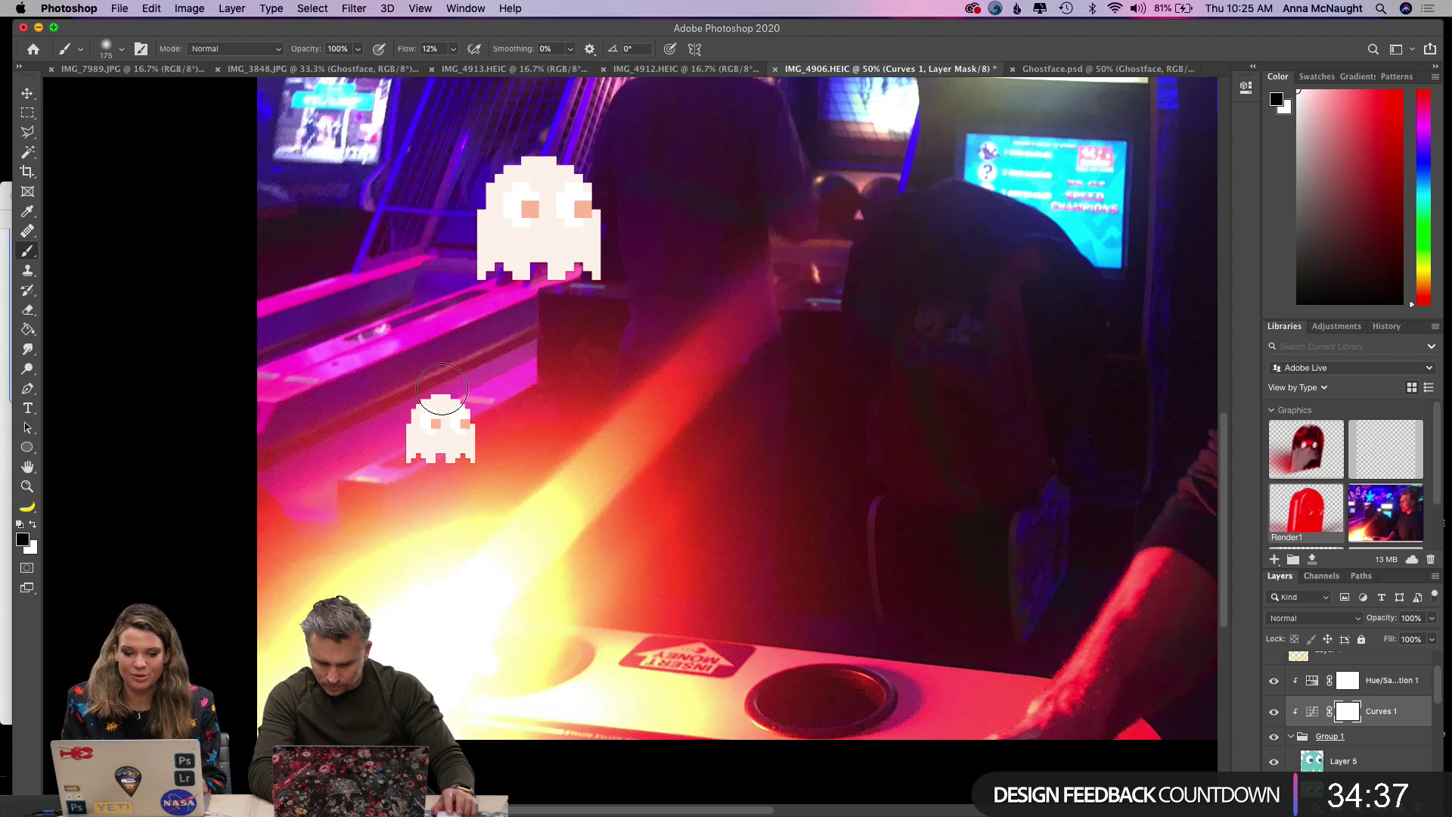
pyautogui.moveTo(394, 381)
pyautogui.mouseDown()
pyautogui.moveTo(485, 420)
pyautogui.moveTo(416, 381)
pyautogui.moveTo(471, 411)
pyautogui.moveTo(475, 446)
pyautogui.moveTo(476, 417)
pyautogui.moveTo(406, 382)
pyautogui.moveTo(464, 361)
pyautogui.moveTo(496, 401)
pyautogui.moveTo(378, 443)
pyautogui.moveTo(458, 383)
pyautogui.moveTo(403, 382)
pyautogui.mouseUp()
# Shade the upper part of the ghost above the bowling lanes on the Curves 1 mask, enlarging the brush to 400 px.
pyautogui.scroll(5, 615, 234)
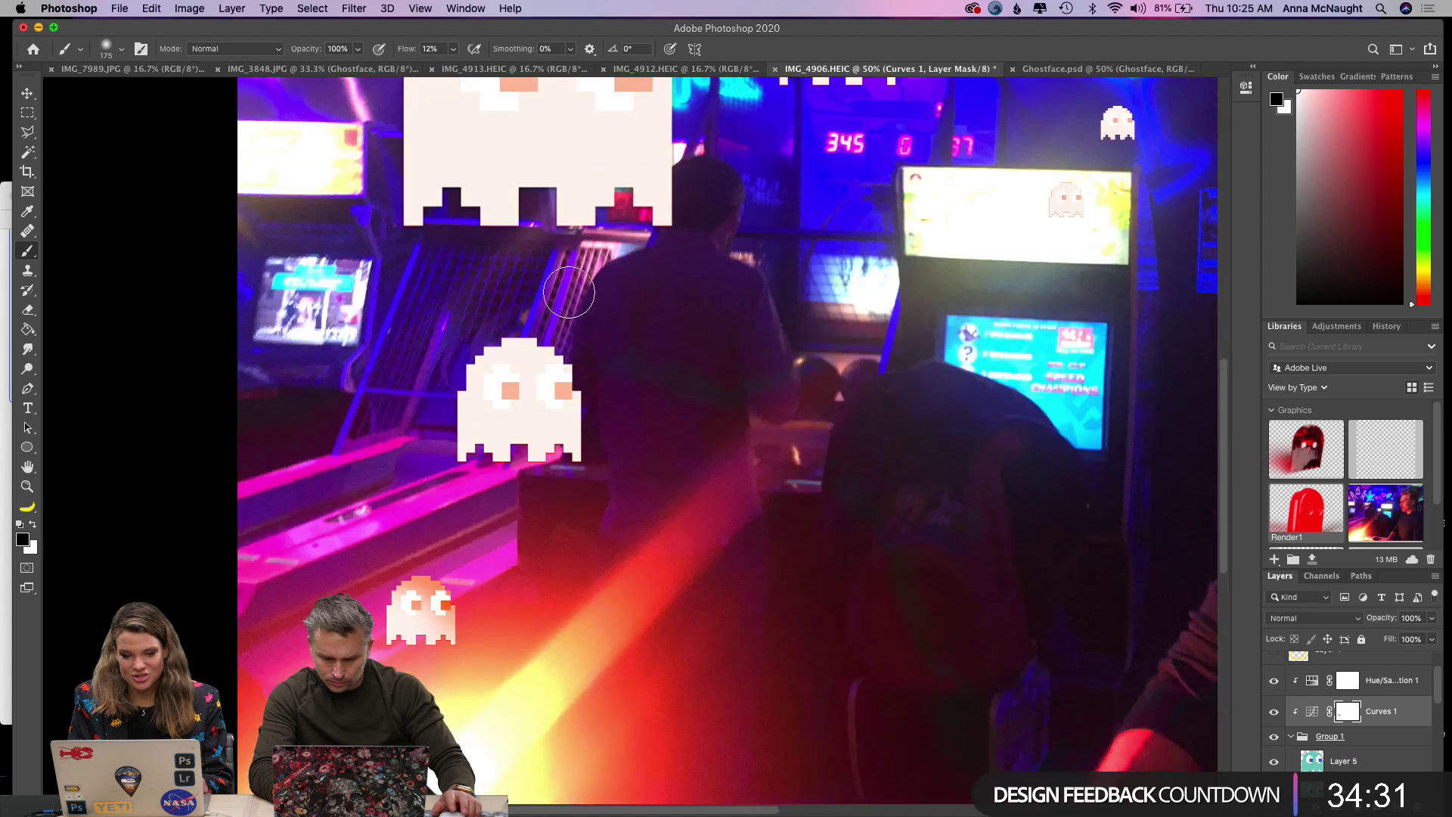
pyautogui.moveTo(469, 342)
pyautogui.mouseDown()
pyautogui.moveTo(583, 383)
pyautogui.moveTo(590, 432)
pyautogui.mouseUp()
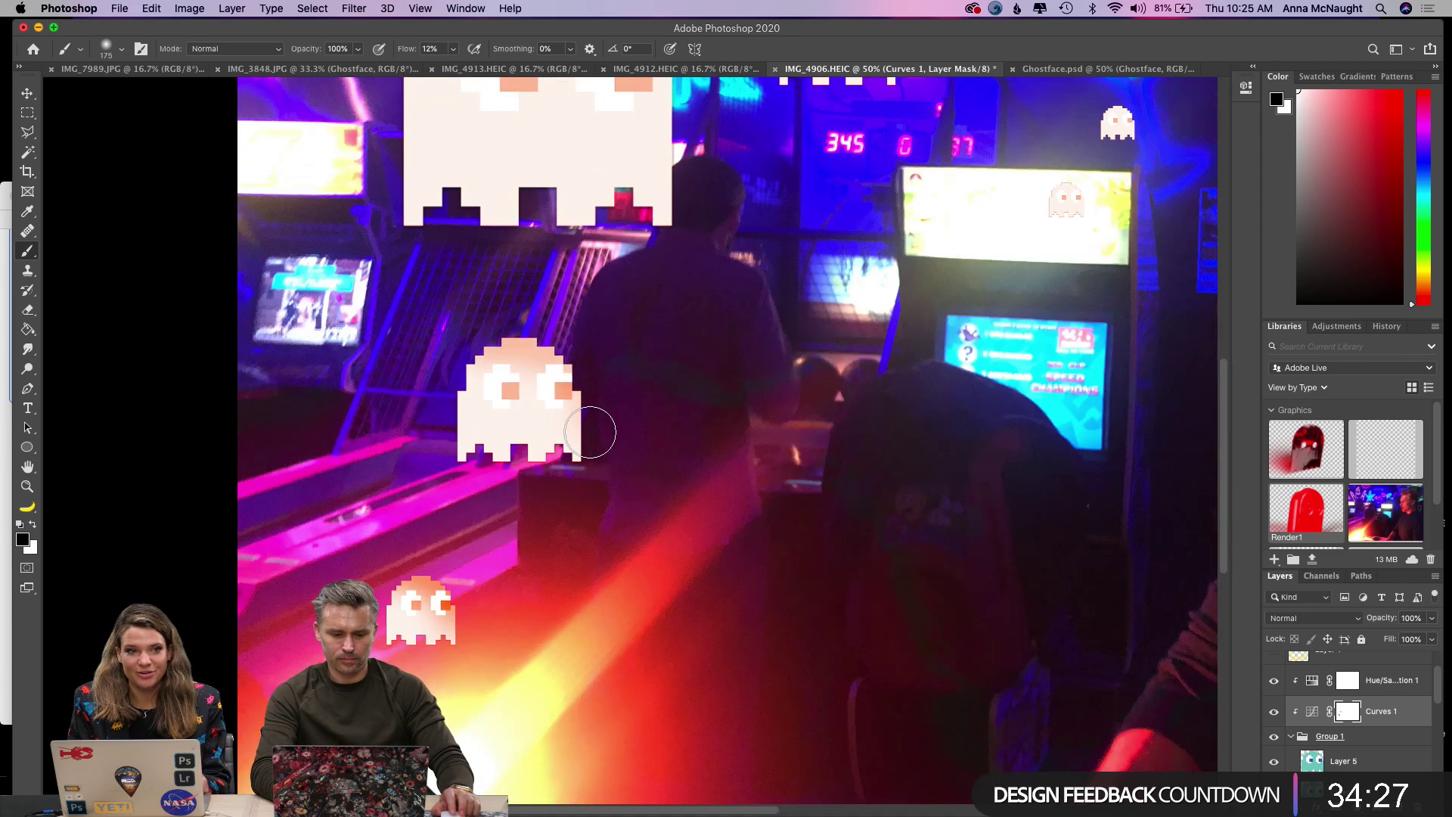
pyautogui.press(']')
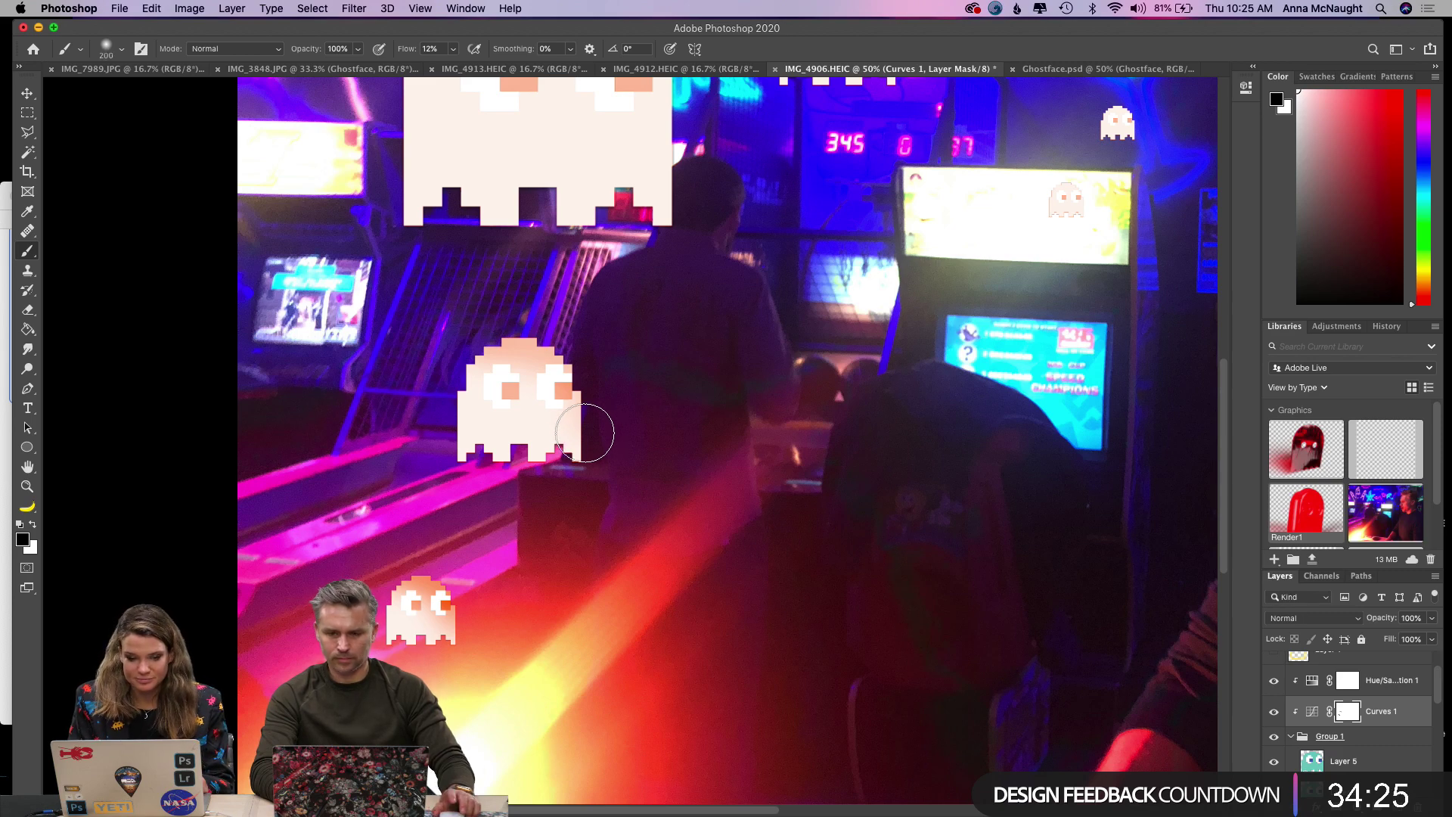
pyautogui.press(']')
pyautogui.press(']')
pyautogui.press(']')
pyautogui.moveTo(584, 432)
pyautogui.mouseDown()
pyautogui.moveTo(582, 395)
pyautogui.moveTo(505, 347)
pyautogui.moveTo(527, 345)
pyautogui.moveTo(503, 327)
pyautogui.moveTo(542, 332)
pyautogui.moveTo(458, 325)
pyautogui.moveTo(515, 309)
pyautogui.moveTo(587, 350)
pyautogui.moveTo(555, 339)
pyautogui.mouseUp()
# Paint the Curves 1 mask over the tops and sides of the large ghost and the ghost left of the neon heart.
pyautogui.scroll(-5, 600, 334)
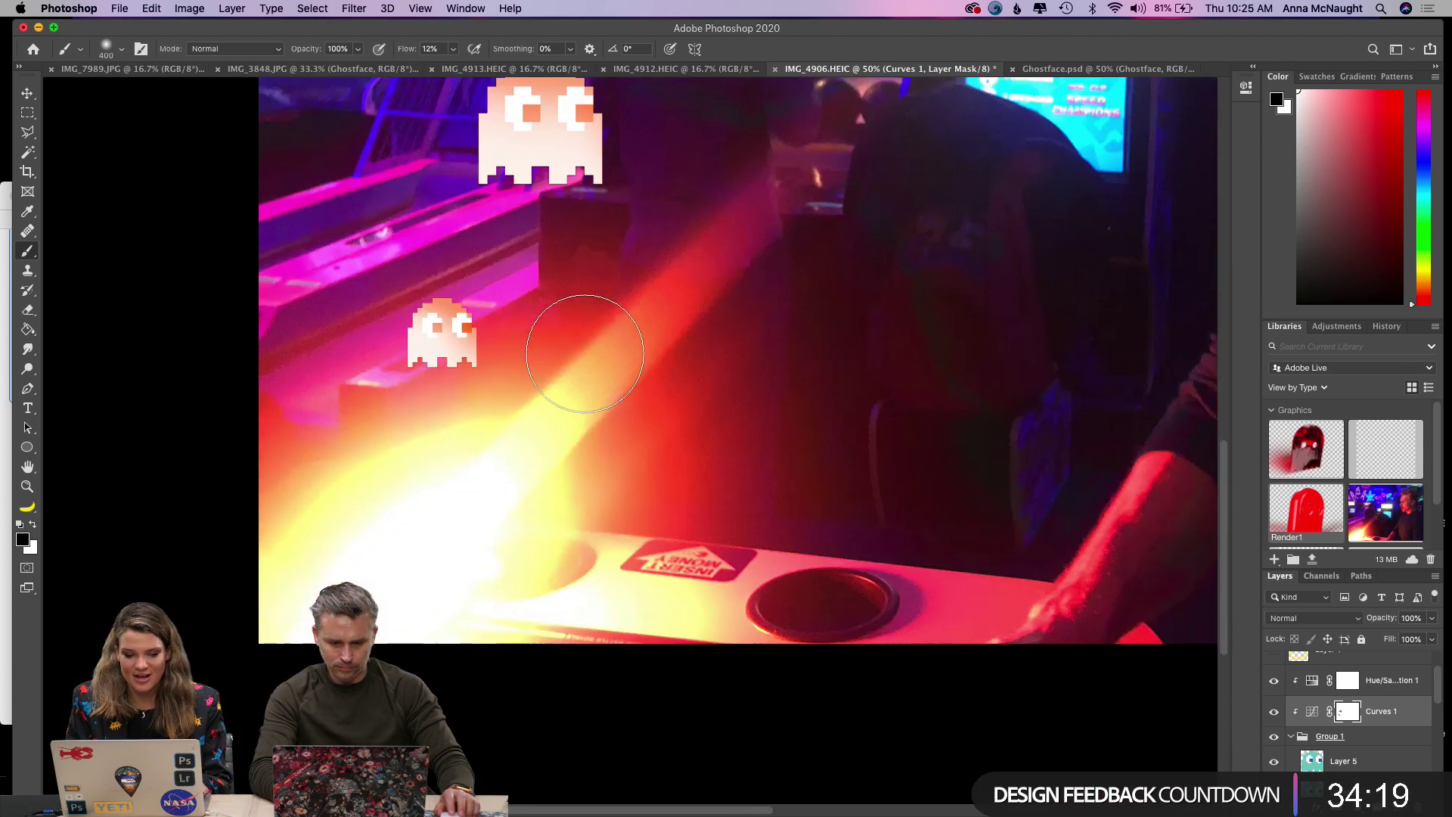
pyautogui.scroll(10, 659, 309)
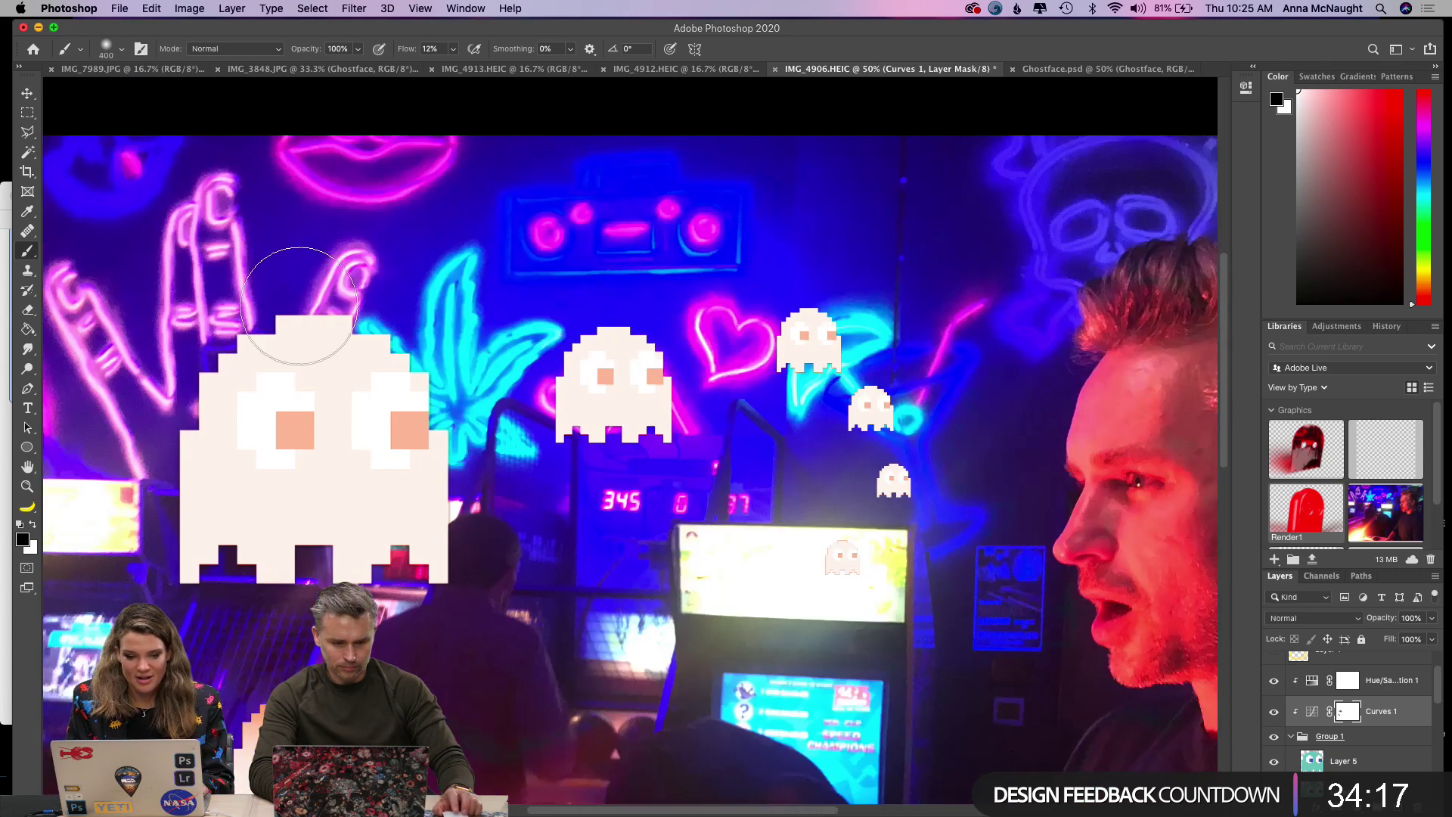
pyautogui.moveTo(300, 306)
pyautogui.mouseDown()
pyautogui.moveTo(356, 286)
pyautogui.moveTo(289, 296)
pyautogui.moveTo(194, 379)
pyautogui.moveTo(416, 296)
pyautogui.moveTo(461, 339)
pyautogui.moveTo(194, 353)
pyautogui.moveTo(424, 364)
pyautogui.moveTo(211, 314)
pyautogui.moveTo(422, 376)
pyautogui.moveTo(496, 504)
pyautogui.moveTo(468, 512)
pyautogui.moveTo(406, 429)
pyautogui.mouseUp()
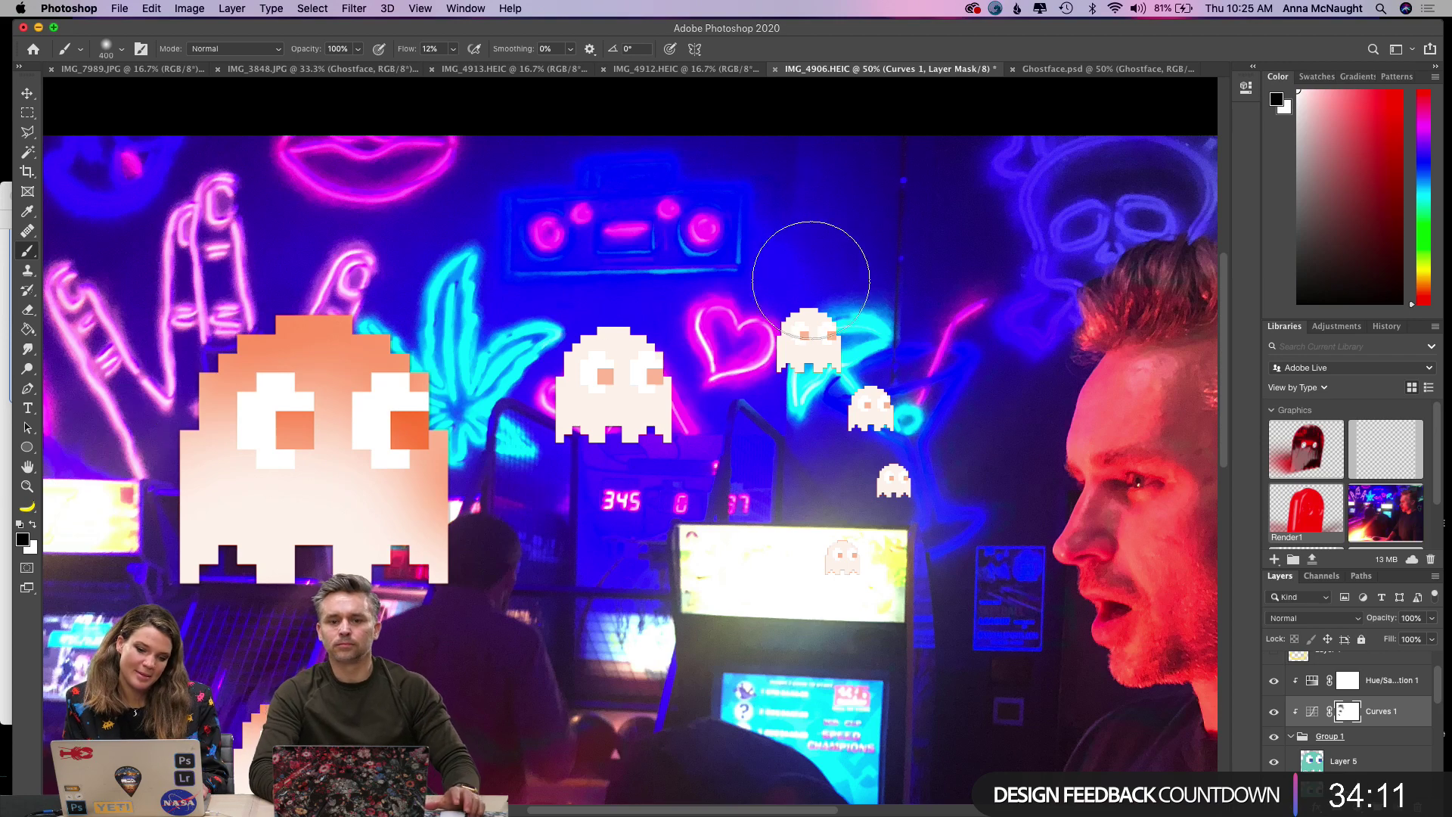
pyautogui.moveTo(619, 304)
pyautogui.mouseDown()
pyautogui.moveTo(501, 373)
pyautogui.moveTo(641, 338)
pyautogui.moveTo(645, 351)
pyautogui.moveTo(534, 341)
pyautogui.moveTo(576, 313)
pyautogui.moveTo(545, 358)
pyautogui.moveTo(527, 443)
pyautogui.mouseUp()
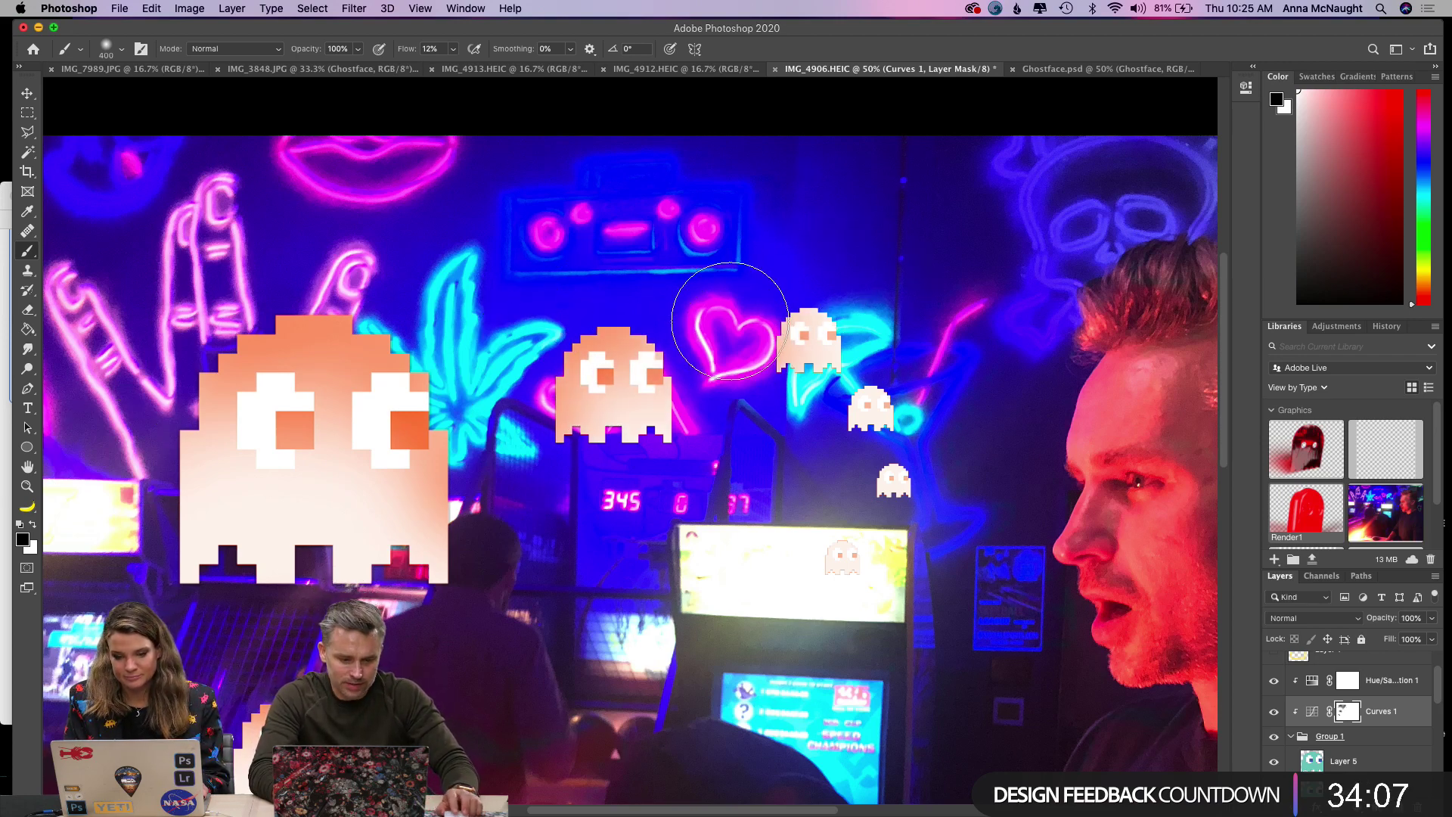
# Reduce the brush to 200 px and shade the small ghosts above the arcade marquee on the Curves 1 mask.
pyautogui.press('[')
pyautogui.press('[')
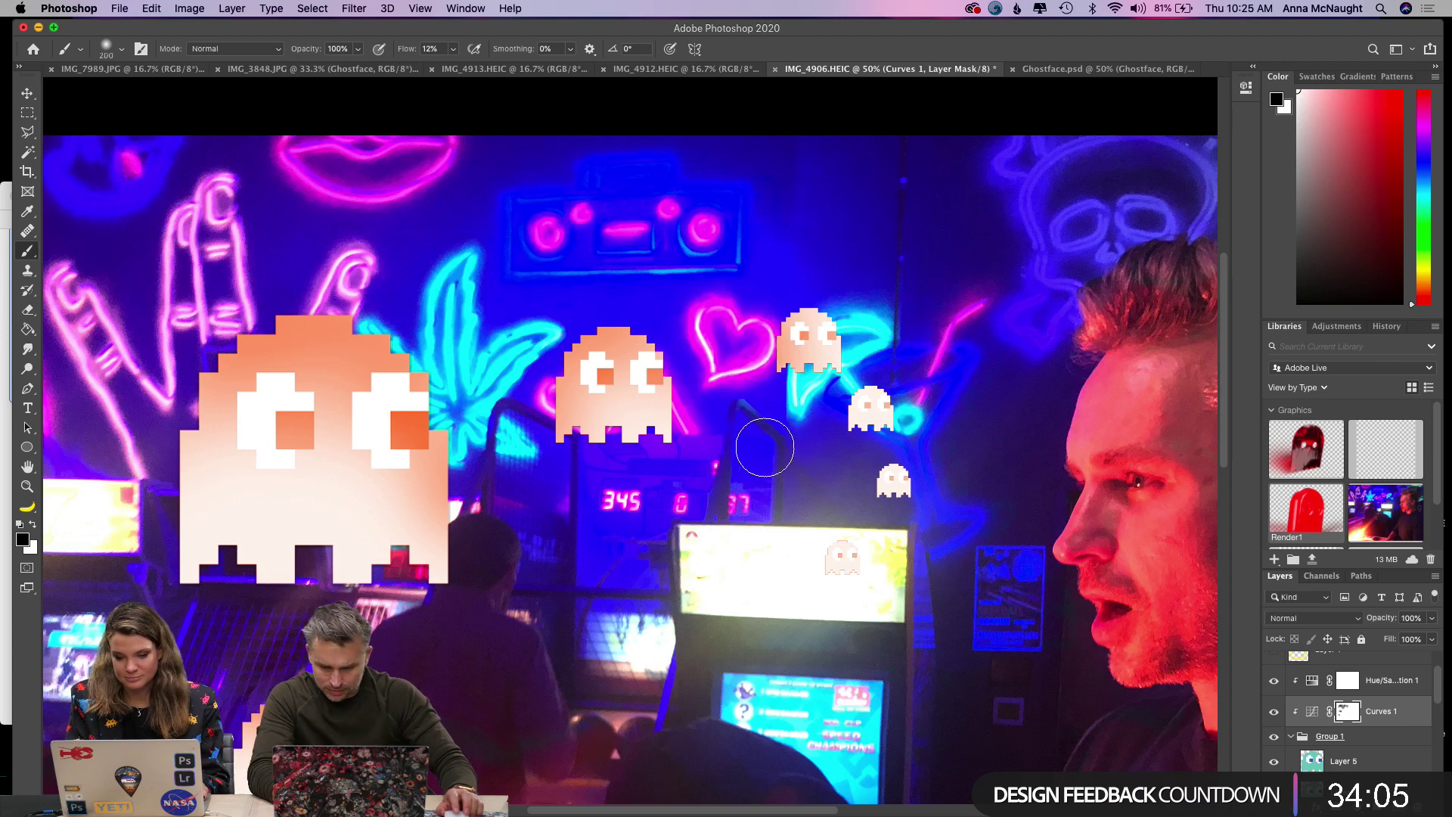
pyautogui.moveTo(852, 366)
pyautogui.mouseDown()
pyautogui.moveTo(824, 406)
pyautogui.moveTo(874, 373)
pyautogui.moveTo(888, 385)
pyautogui.moveTo(838, 388)
pyautogui.moveTo(870, 397)
pyautogui.mouseUp()
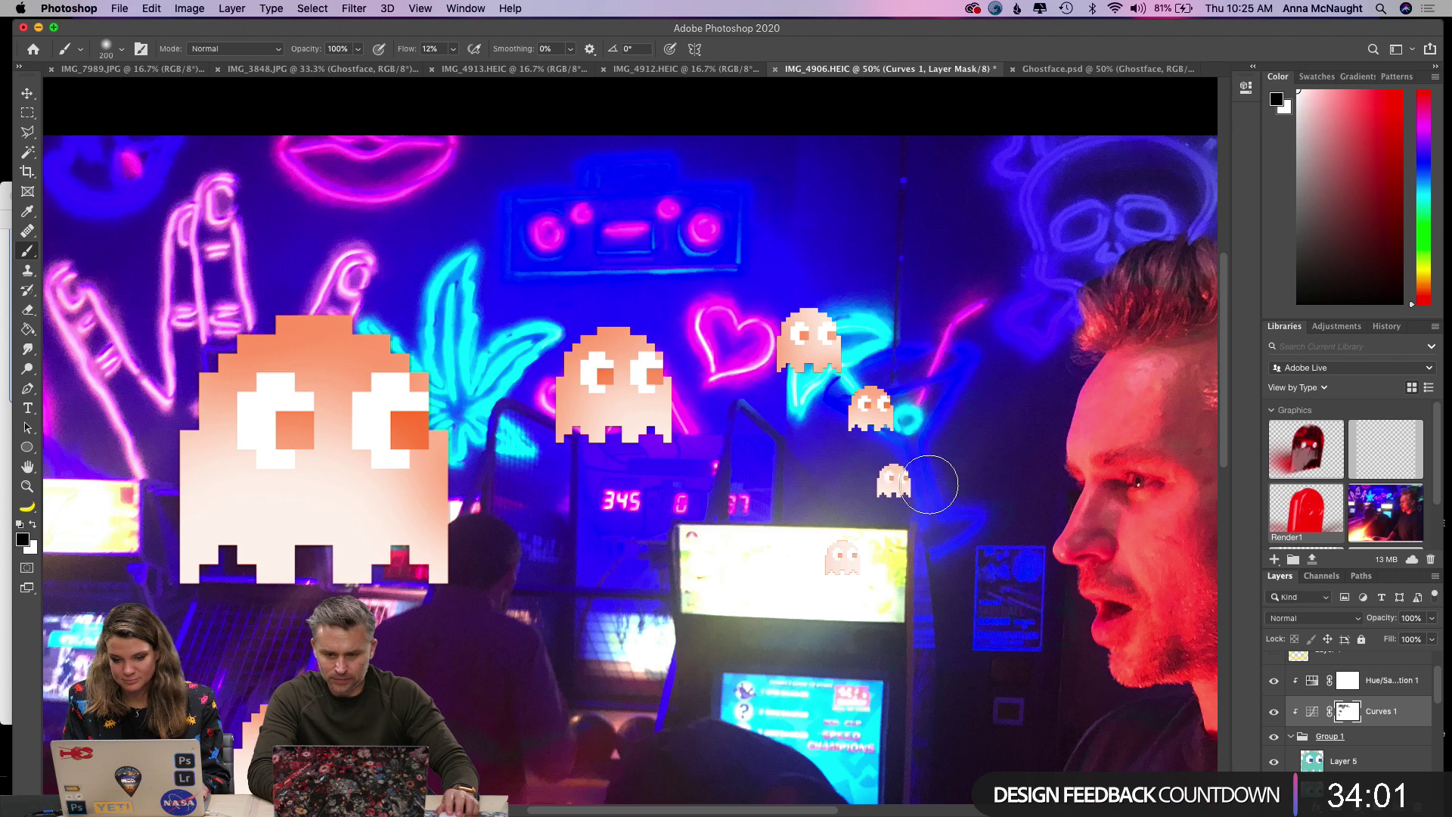
# Add a new layer at the bottom of Group 1, beneath all the Layer 5 ghost copies.
pyautogui.scroll(-3, 742, 415)
pyautogui.hscroll(-3, 742, 416)
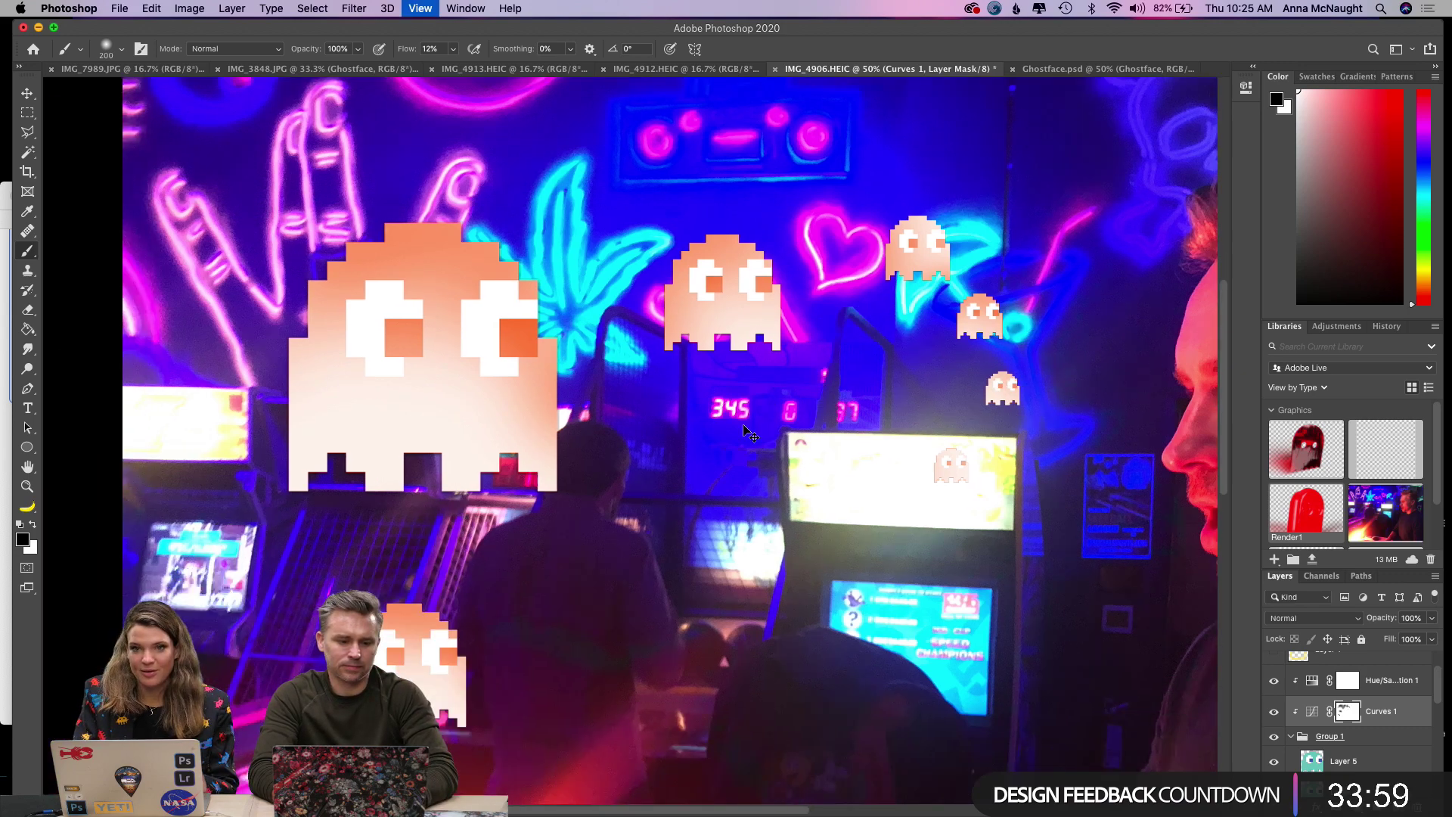
pyautogui.scroll(-1, 744, 426)
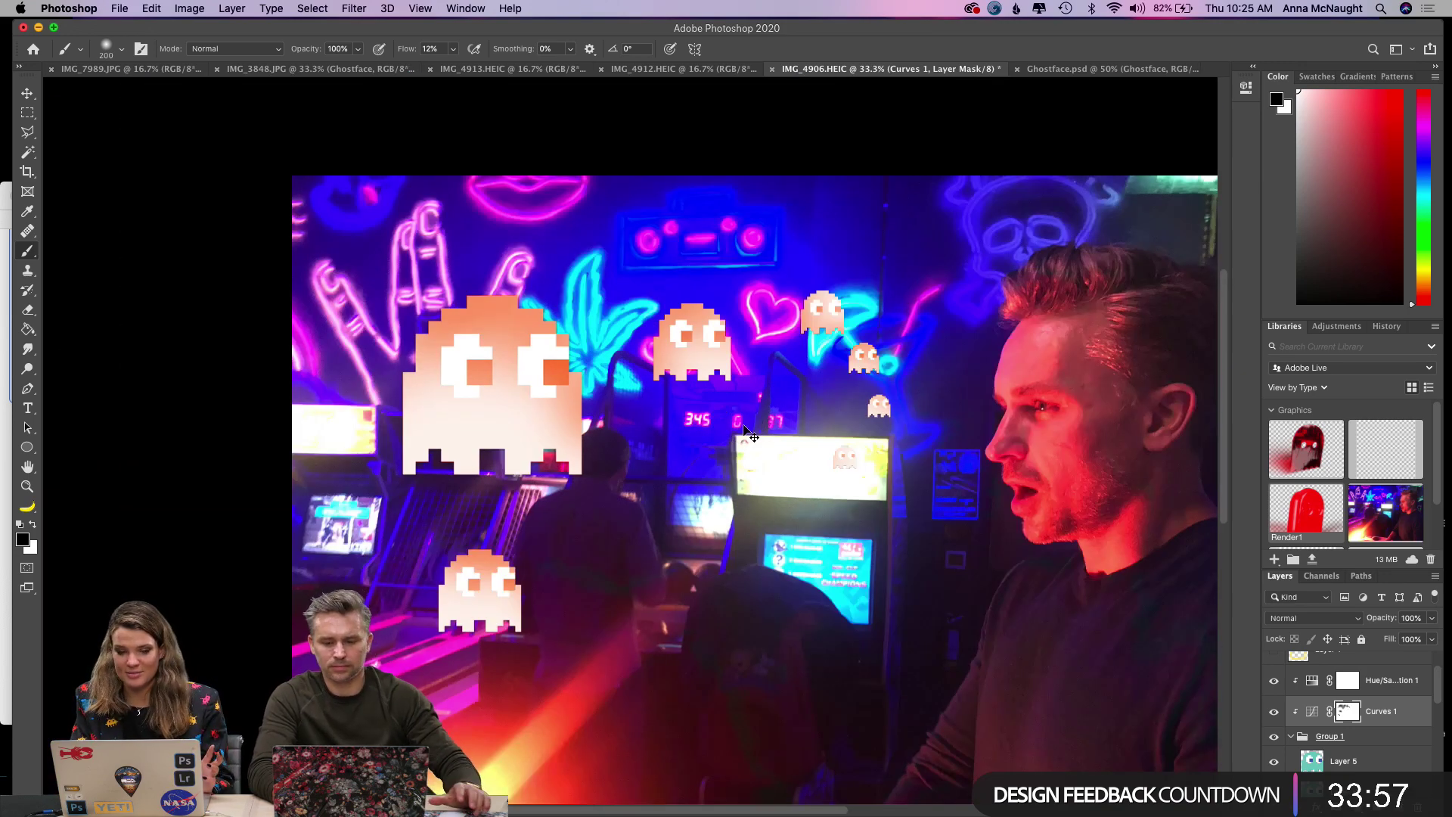
pyautogui.scroll(-5, 1339, 725)
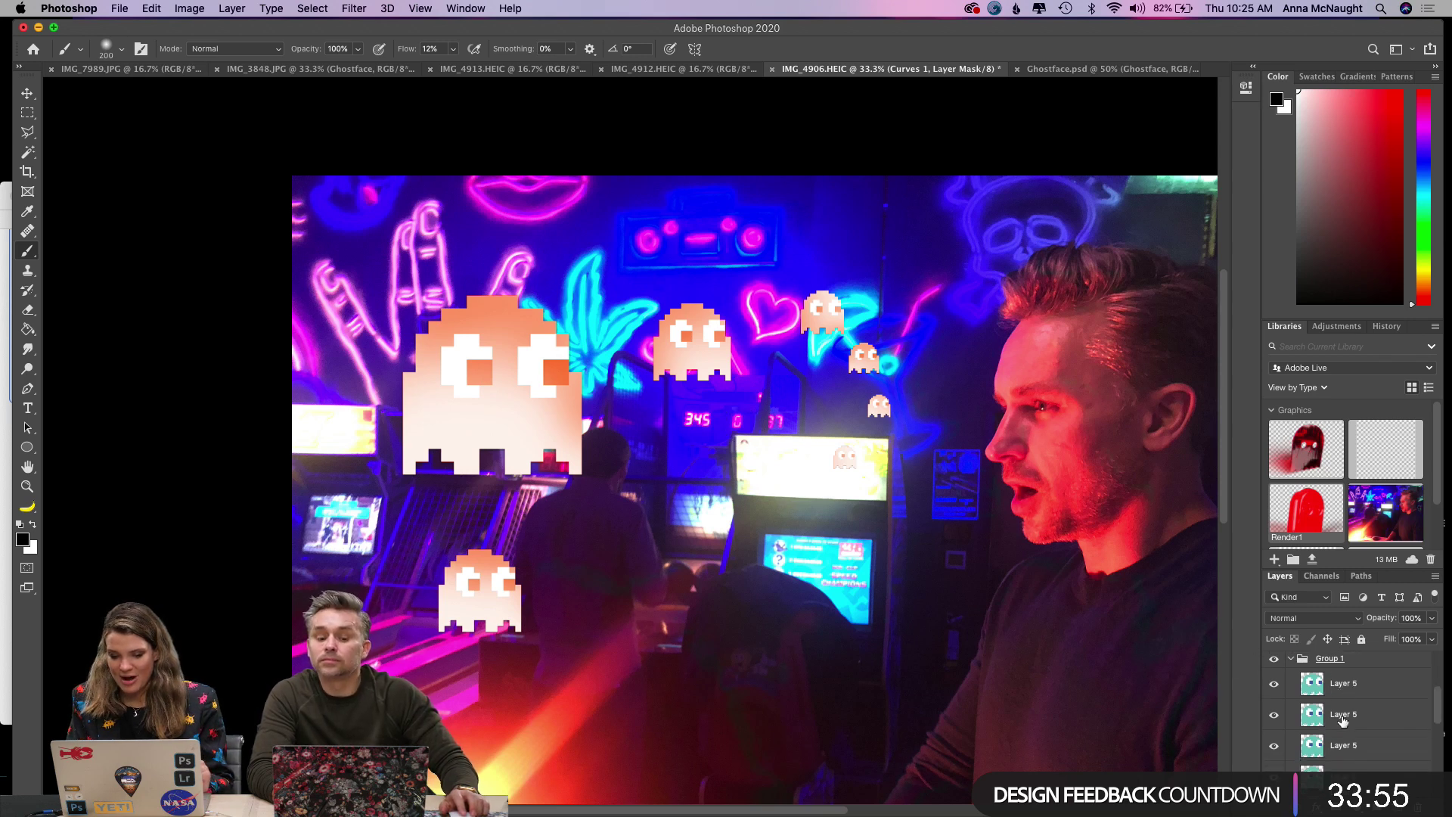
pyautogui.click(1334, 760)
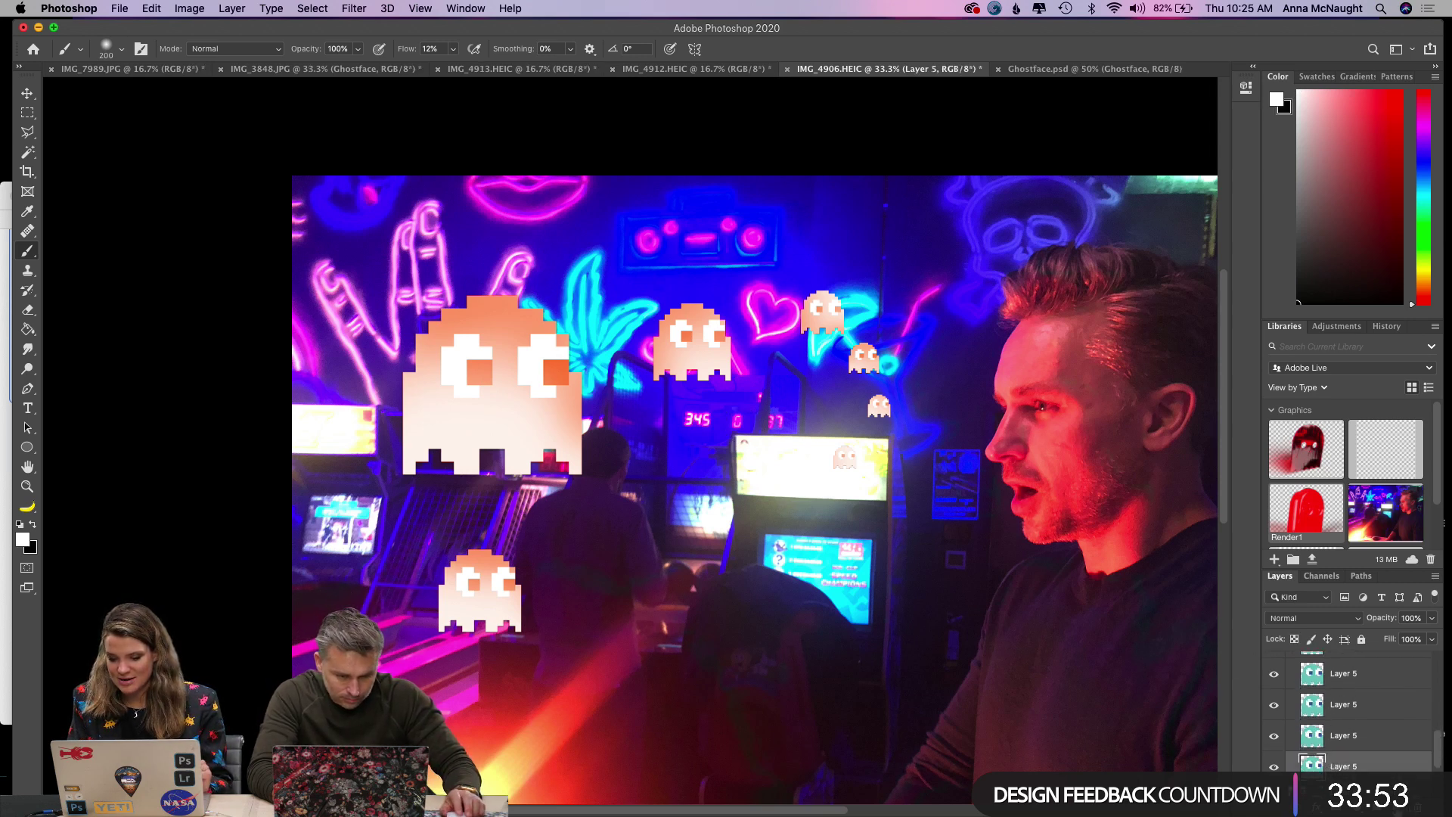
pyautogui.scroll(-2, 1352, 745)
pyautogui.scroll(2, 1351, 698)
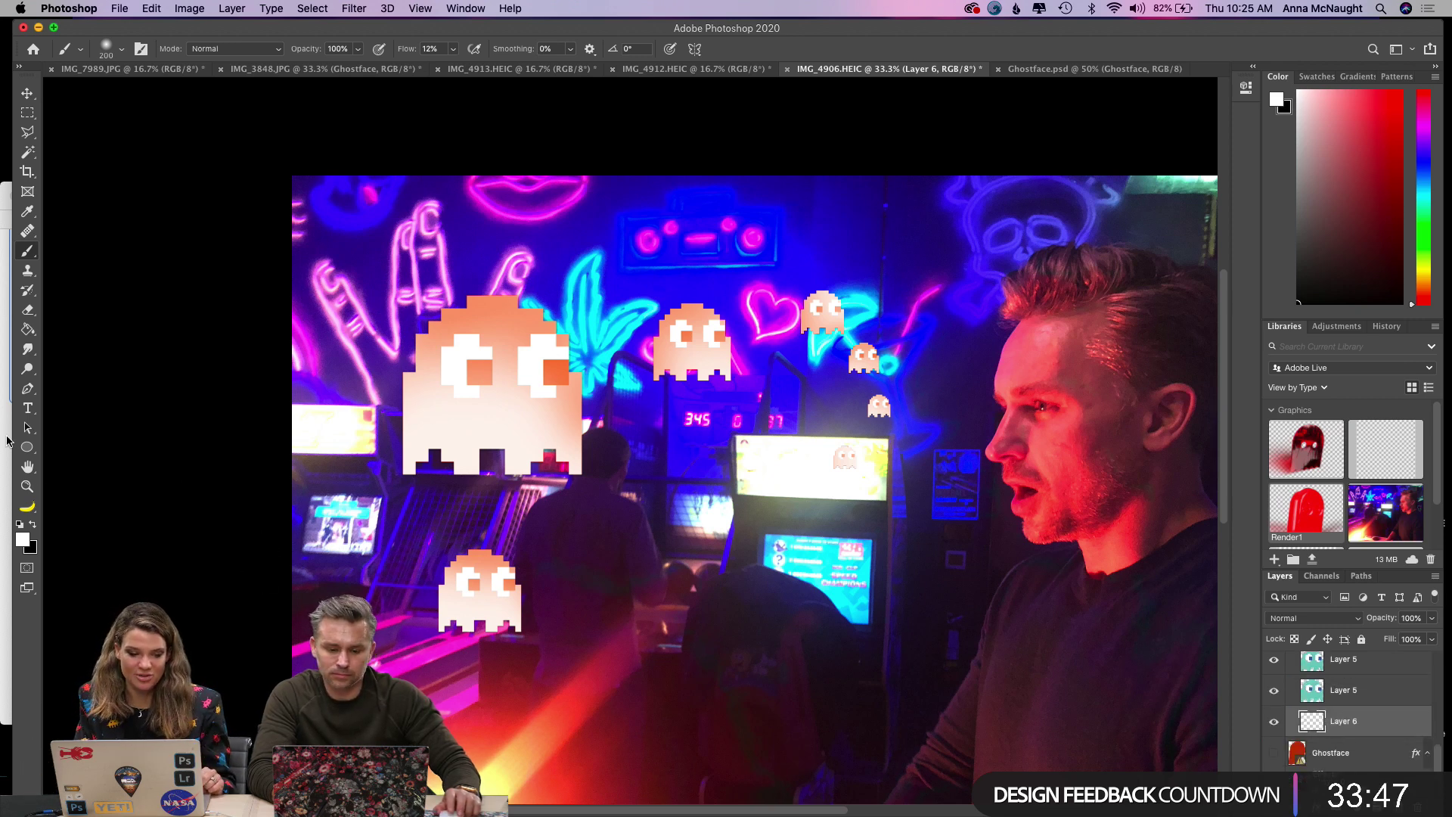
# Sample an orange from the light flare as the foreground color and make it more saturated, #ff7d41, for the Brush tool.
pyautogui.click(23, 540)
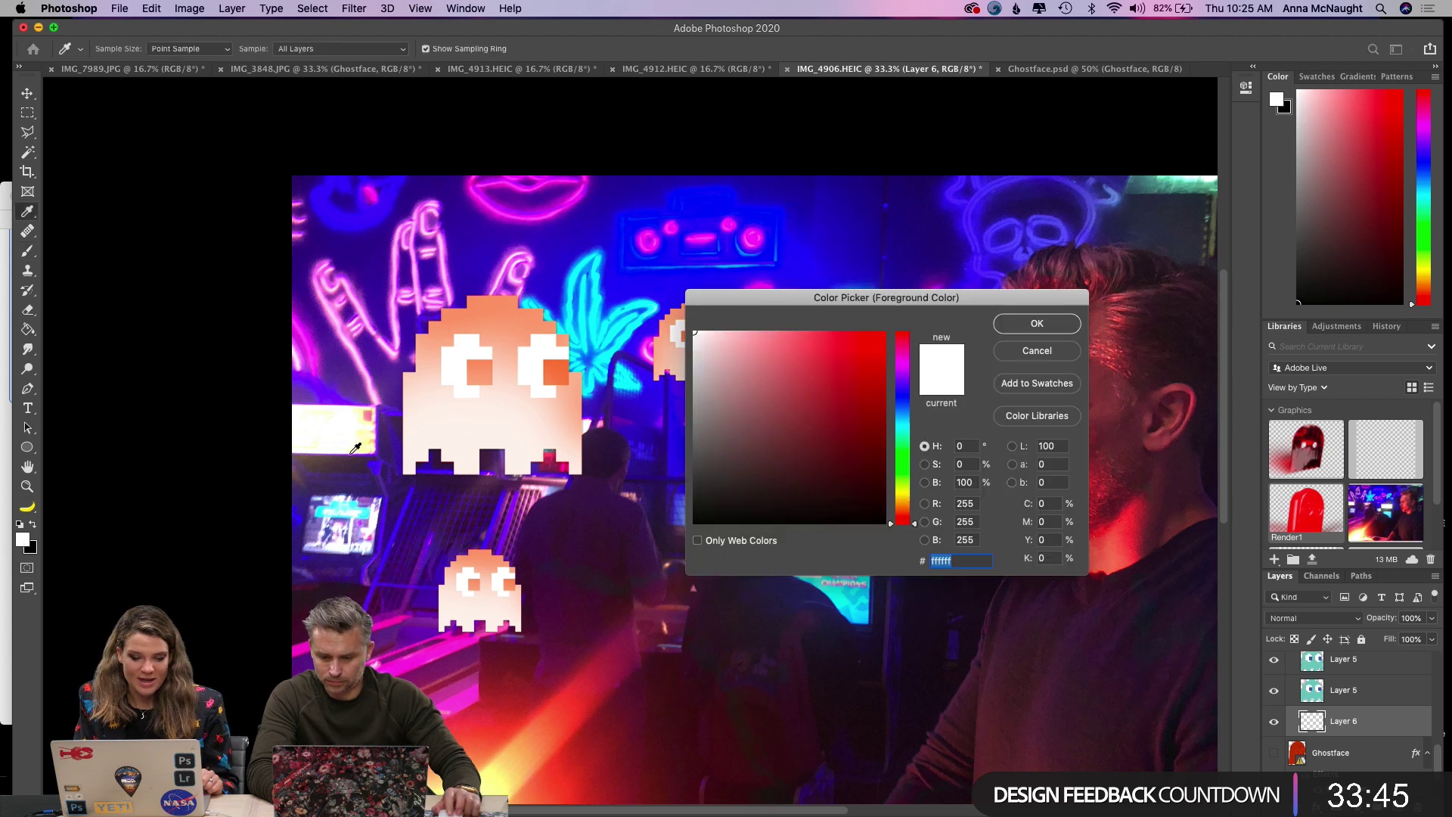
pyautogui.scroll(-5, 608, 546)
pyautogui.click(862, 260)
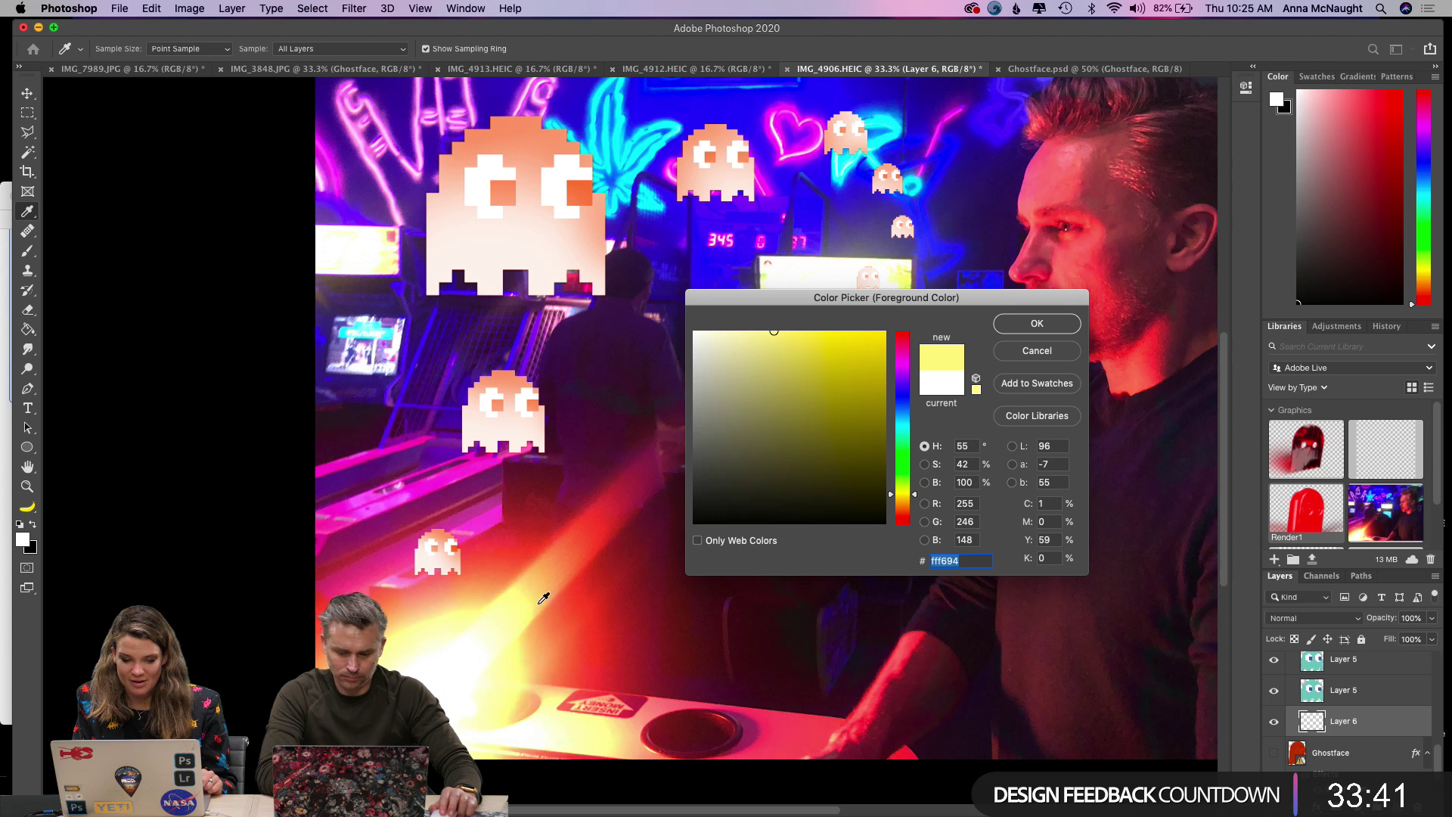
pyautogui.click(547, 633)
pyautogui.click(553, 631)
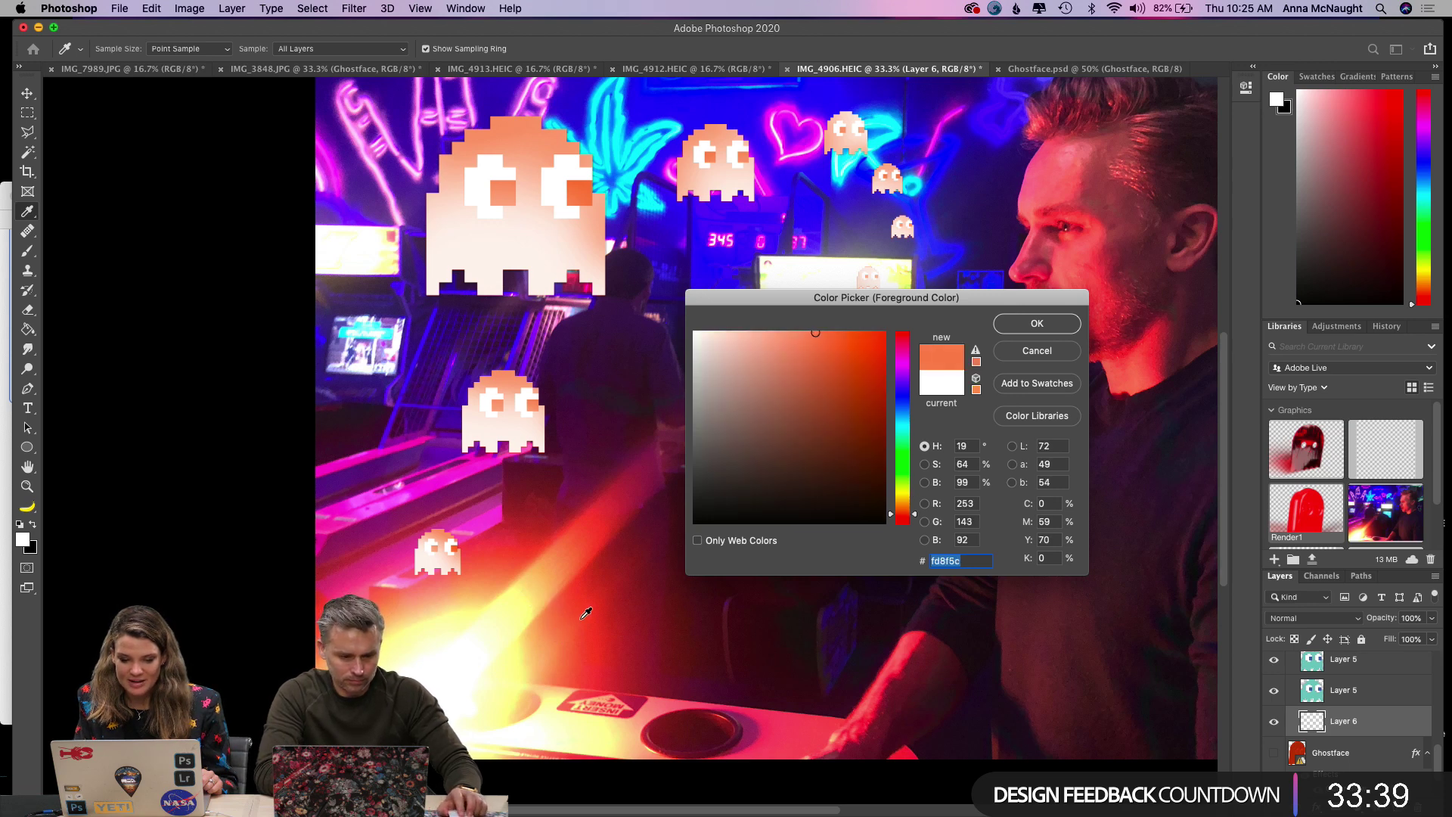
pyautogui.scroll(-2, 516, 737)
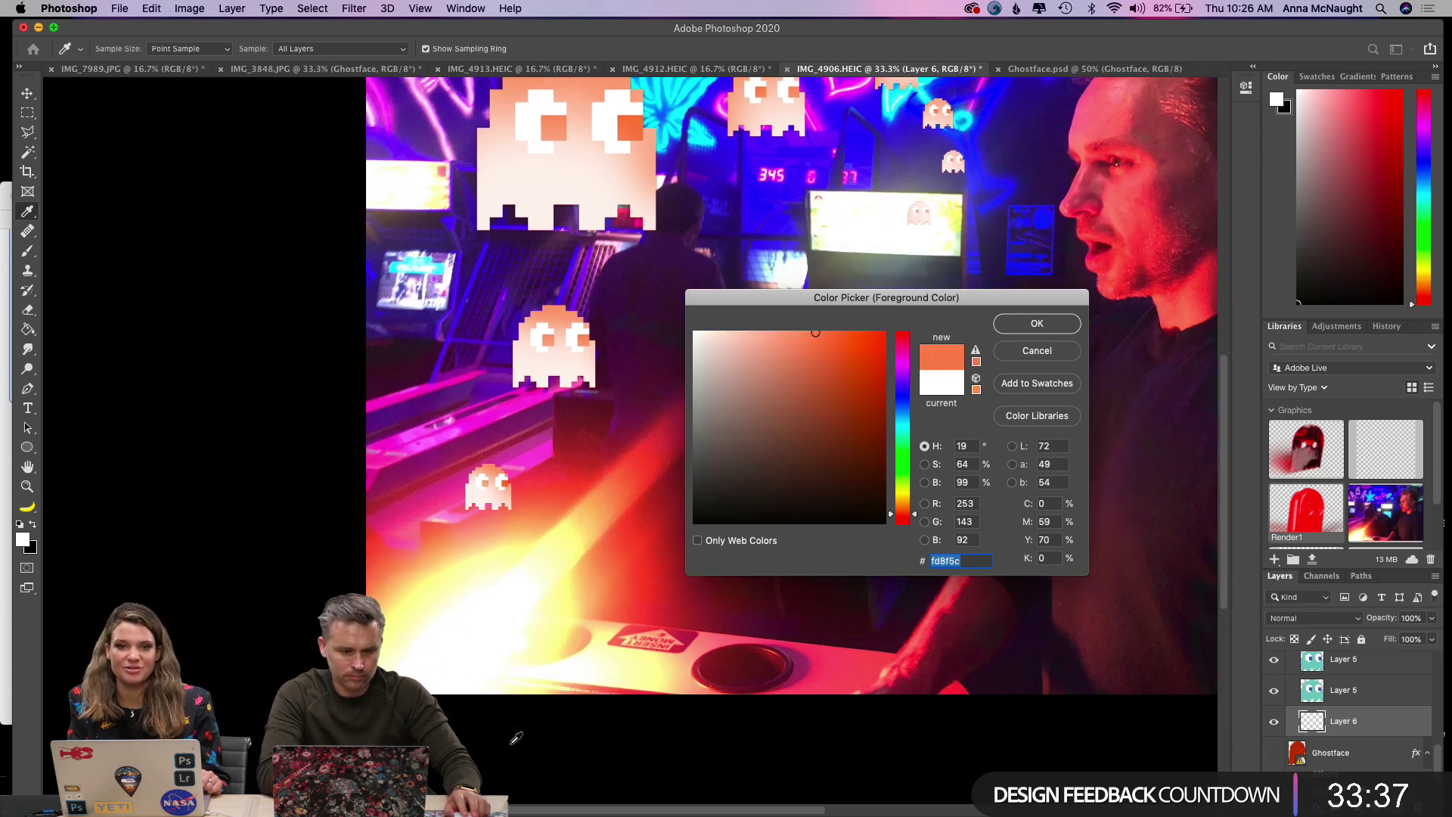
pyautogui.scroll(-2, 516, 738)
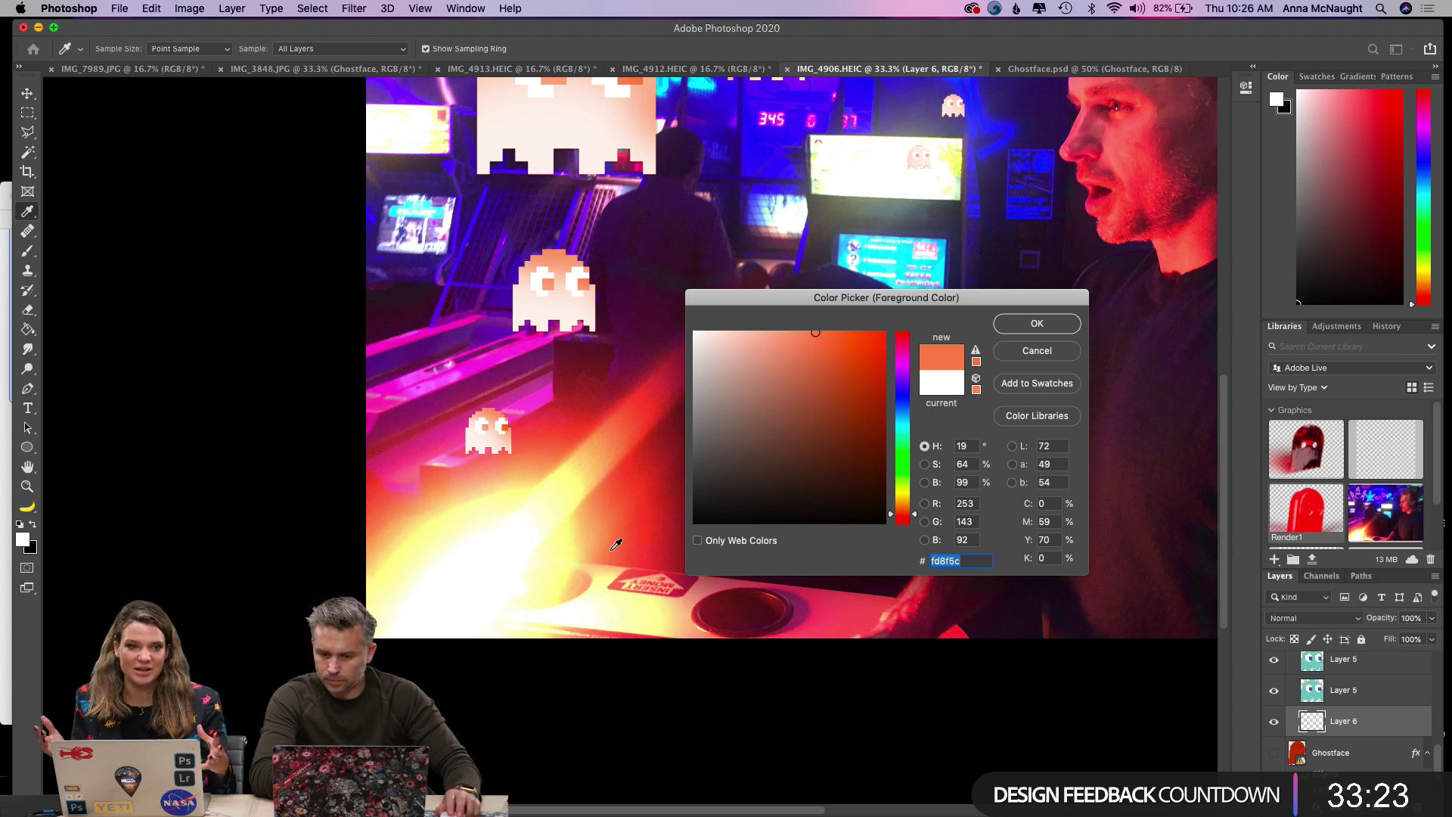
pyautogui.moveTo(814, 337); pyautogui.dragTo(850, 327)
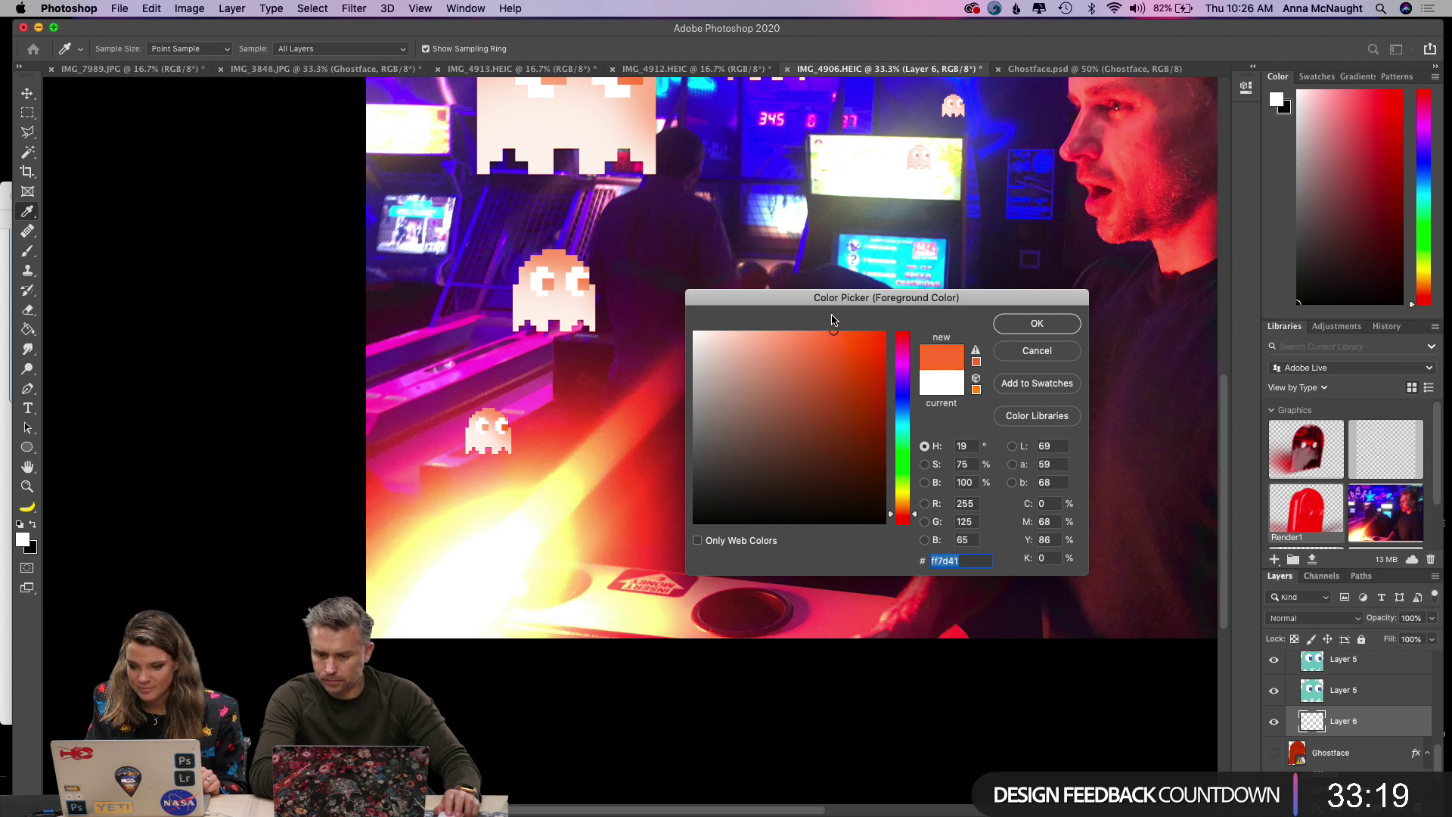
pyautogui.click(1021, 321)
pyautogui.press('b')
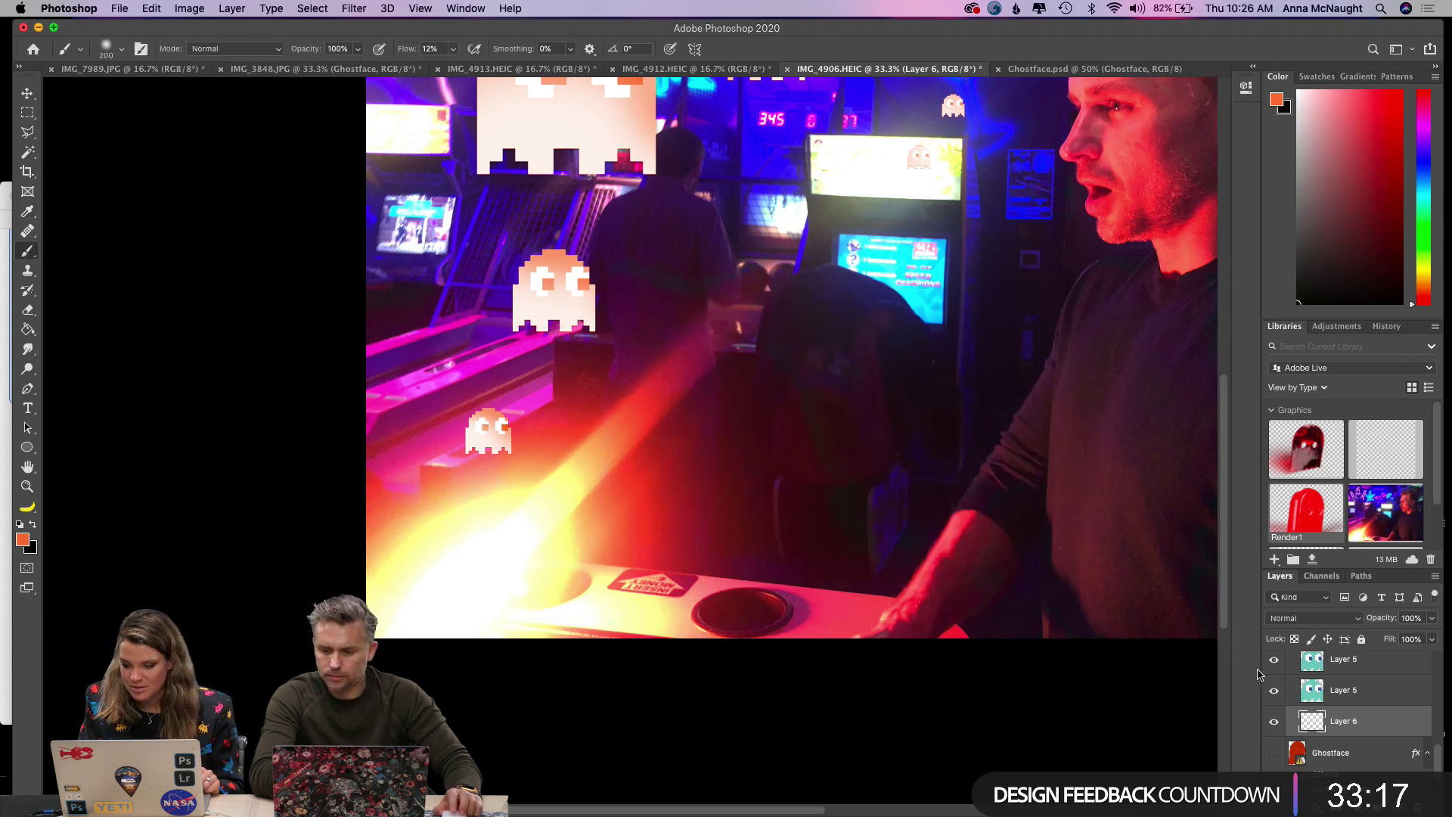
# Set Layer 6 to the Color Dodge blend mode and disable Transparency Shapes Layer in its blending options.
pyautogui.click(1346, 617)
pyautogui.click(1324, 737)
pyautogui.doubleClick(1392, 727)
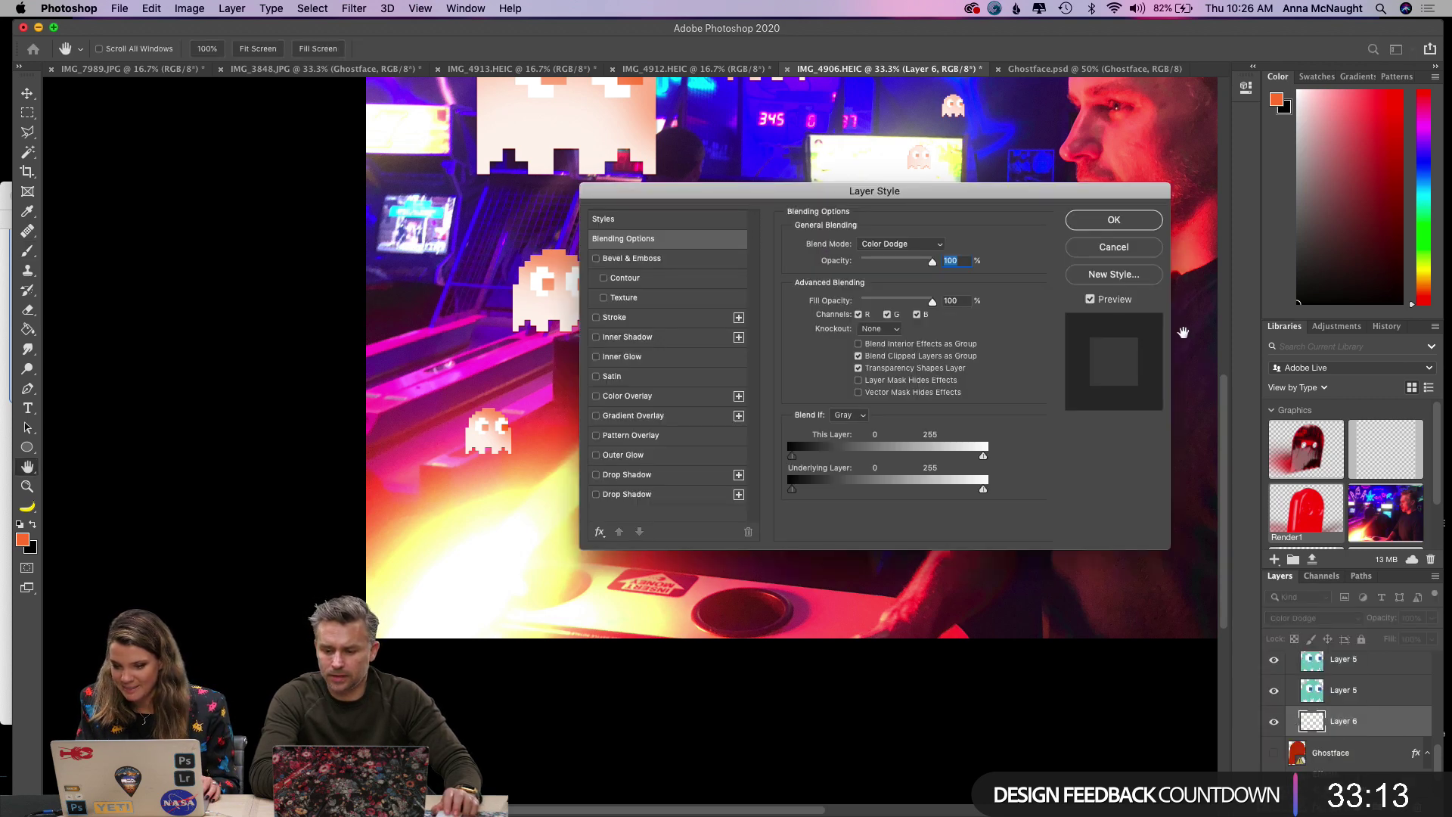
pyautogui.click(857, 368)
pyautogui.click(1078, 227)
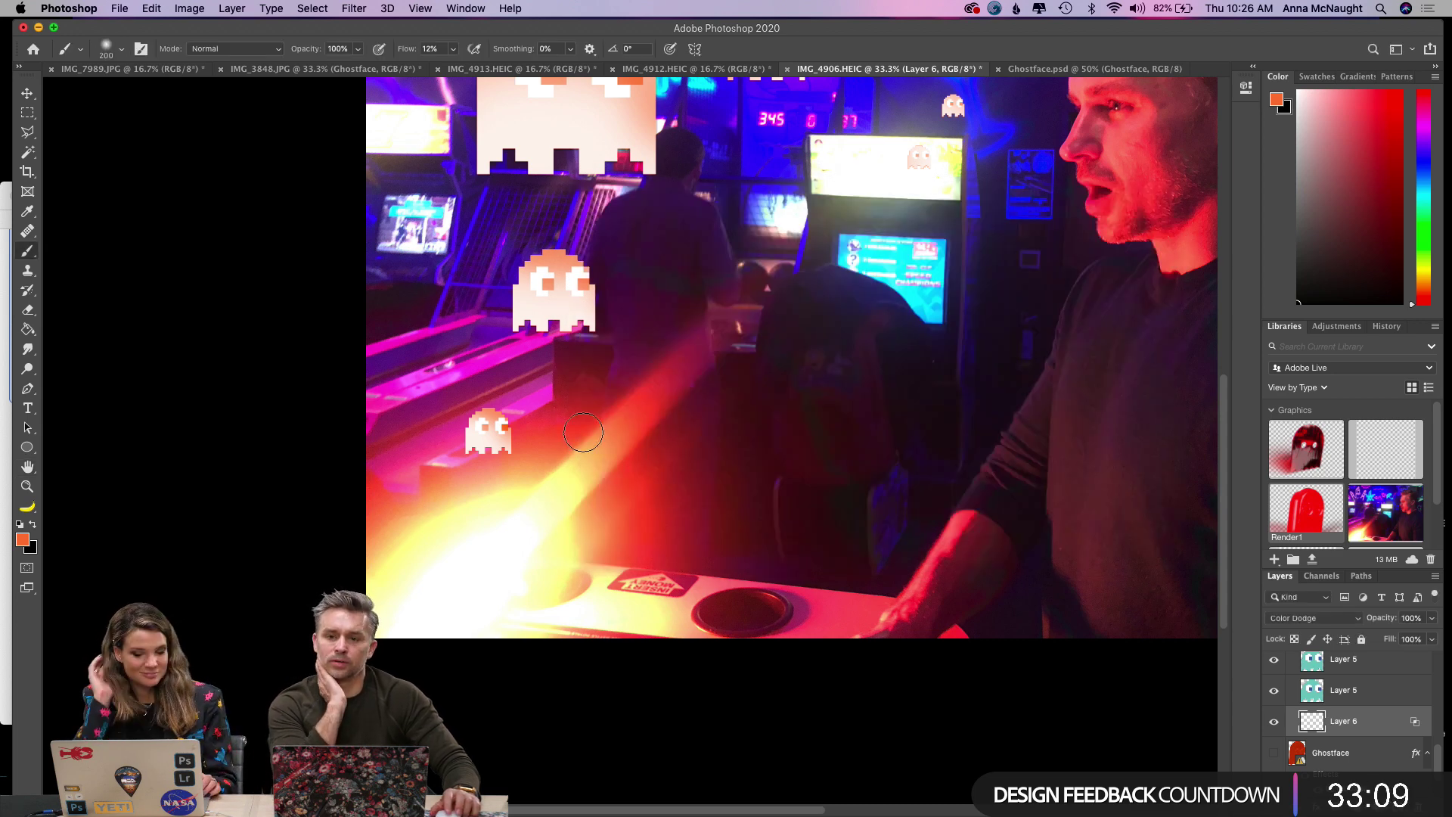
# Paint an orange glow around the lowest ghost on Layer 6 with a 200 px brush.
pyautogui.press(']')
pyautogui.press(']')
pyautogui.press(']')
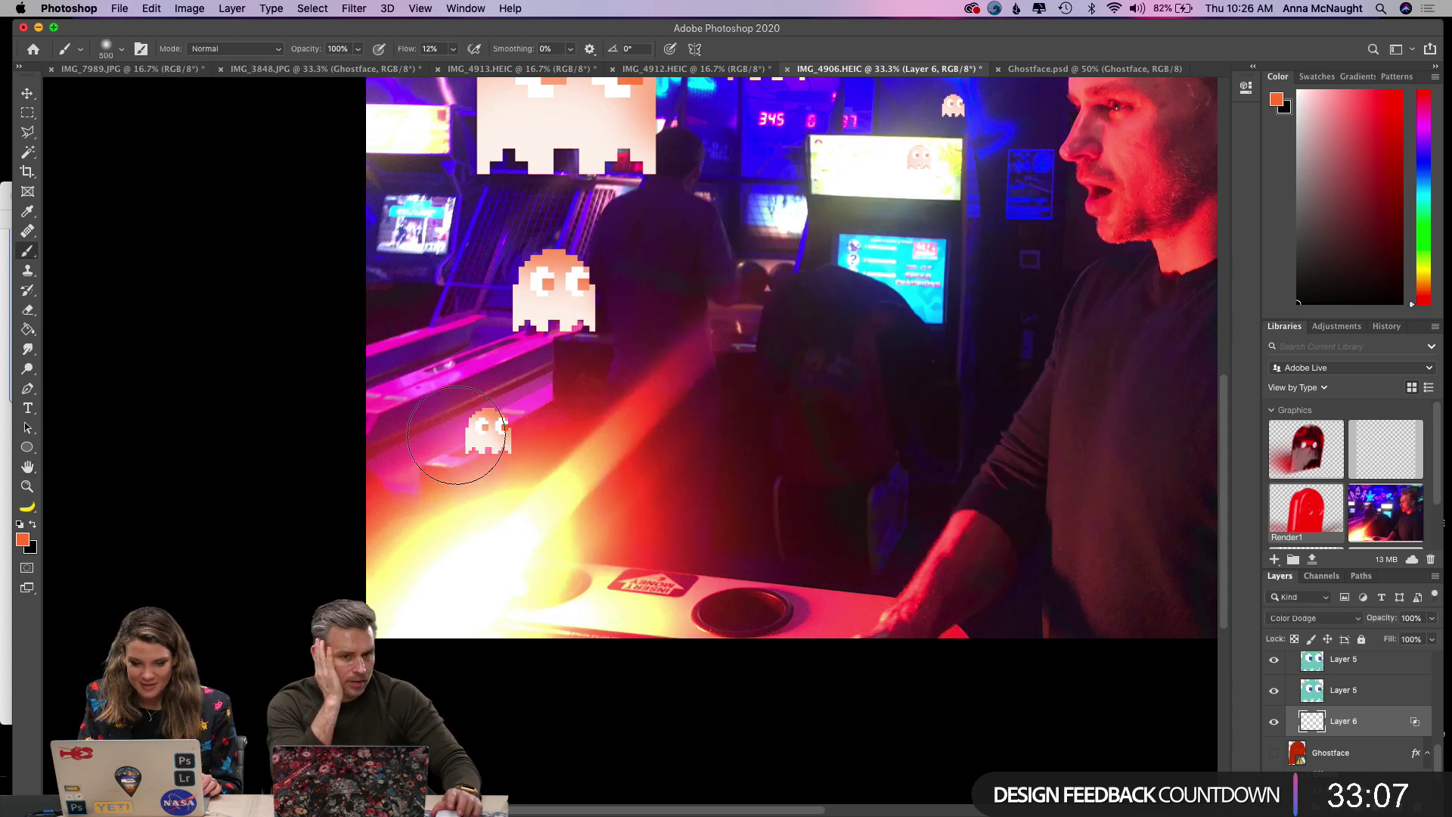
pyautogui.press('[')
pyautogui.press('[')
pyautogui.press('[')
pyautogui.press('[')
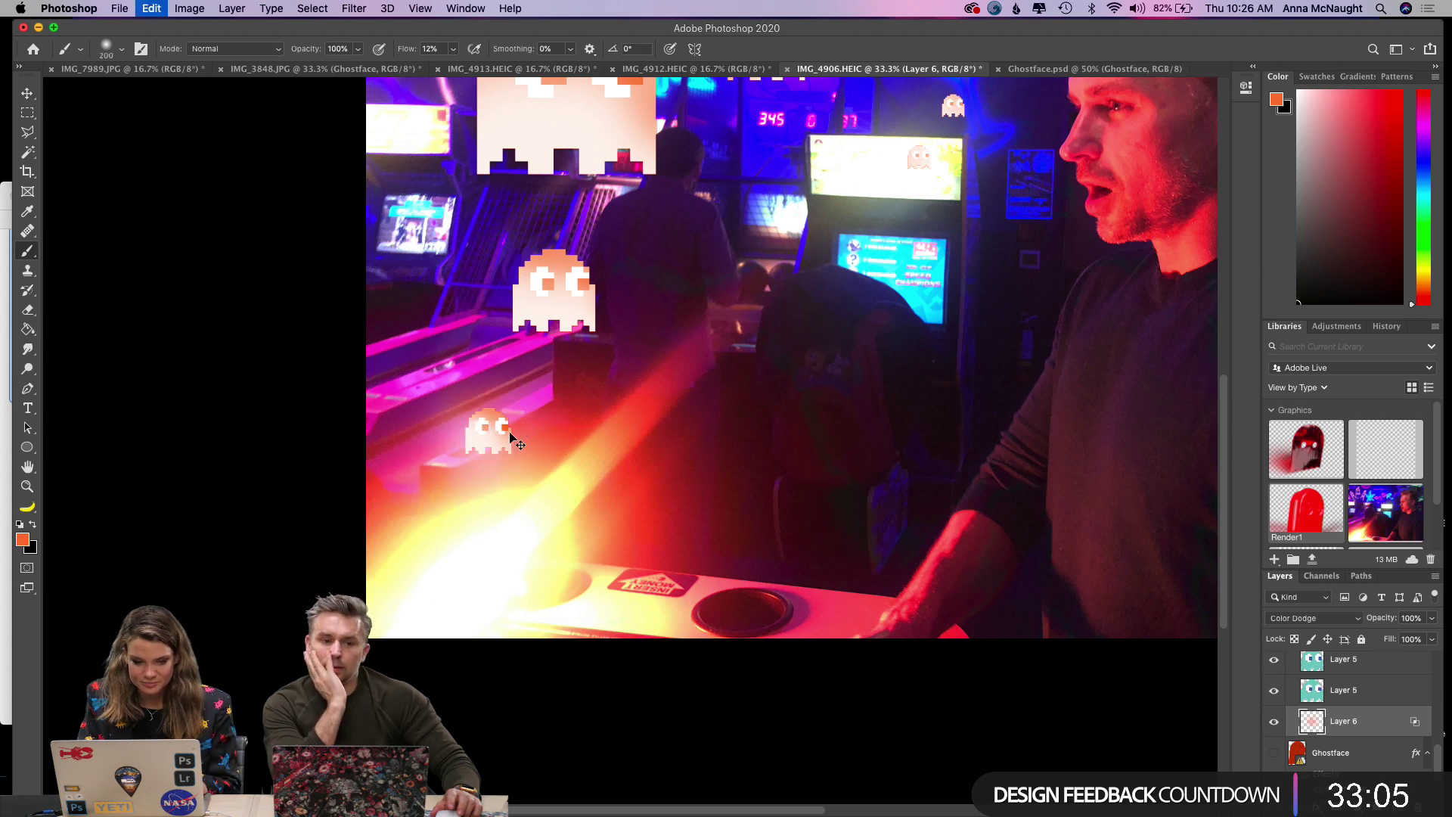
pyautogui.moveTo(468, 416)
pyautogui.mouseDown()
pyautogui.moveTo(470, 457)
pyautogui.moveTo(485, 409)
pyautogui.moveTo(497, 457)
pyautogui.moveTo(465, 439)
pyautogui.moveTo(506, 435)
pyautogui.mouseUp()
# Enlarge the brush to 500 px and paint a glow behind the ghost above the bowling lanes.
pyautogui.press(']')
pyautogui.press(']')
pyautogui.press(']')
pyautogui.press(']')
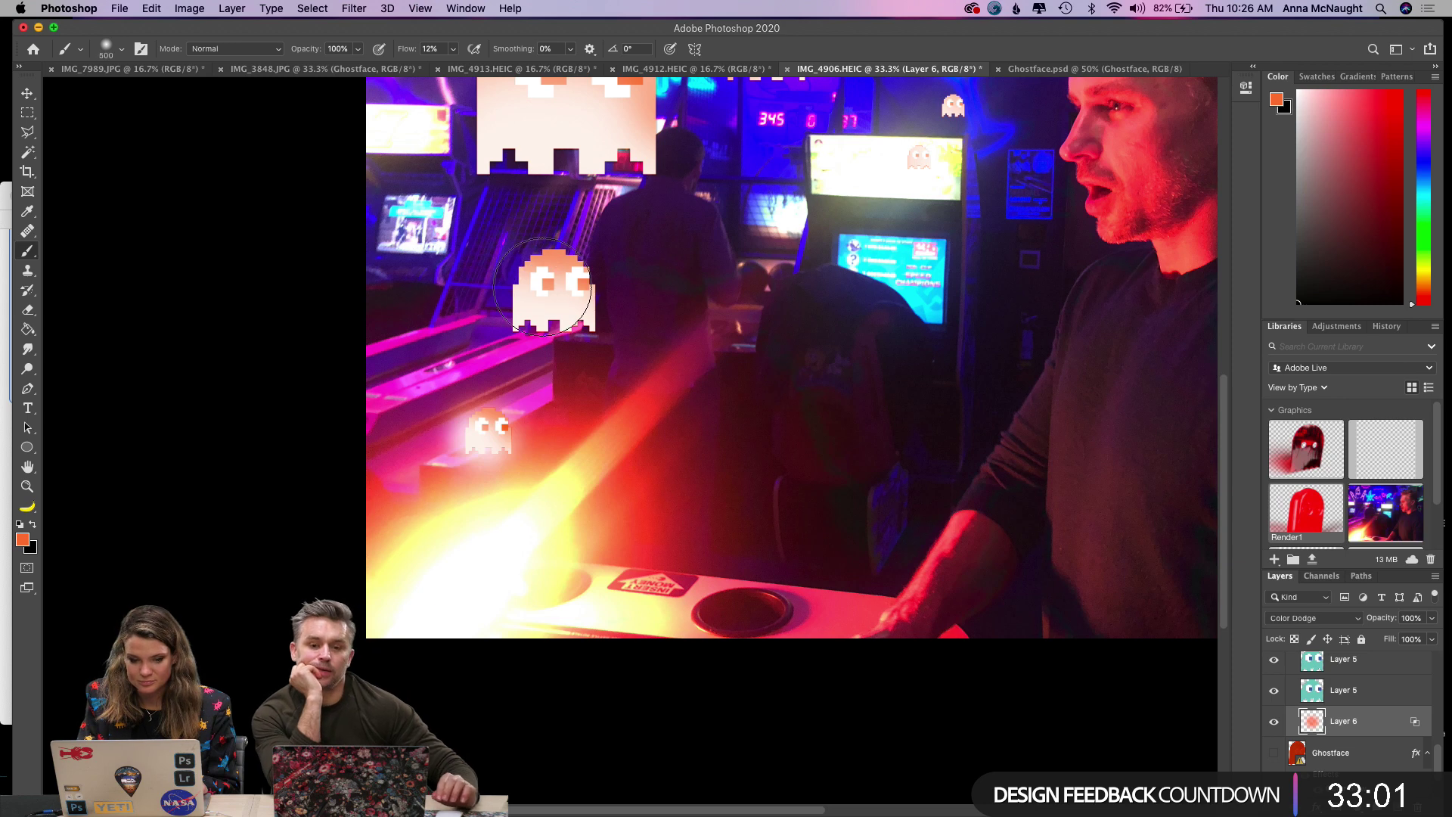
pyautogui.moveTo(528, 312)
pyautogui.mouseDown()
pyautogui.moveTo(563, 269)
pyautogui.moveTo(569, 299)
pyautogui.moveTo(546, 301)
pyautogui.moveTo(574, 294)
pyautogui.moveTo(537, 317)
pyautogui.mouseUp()
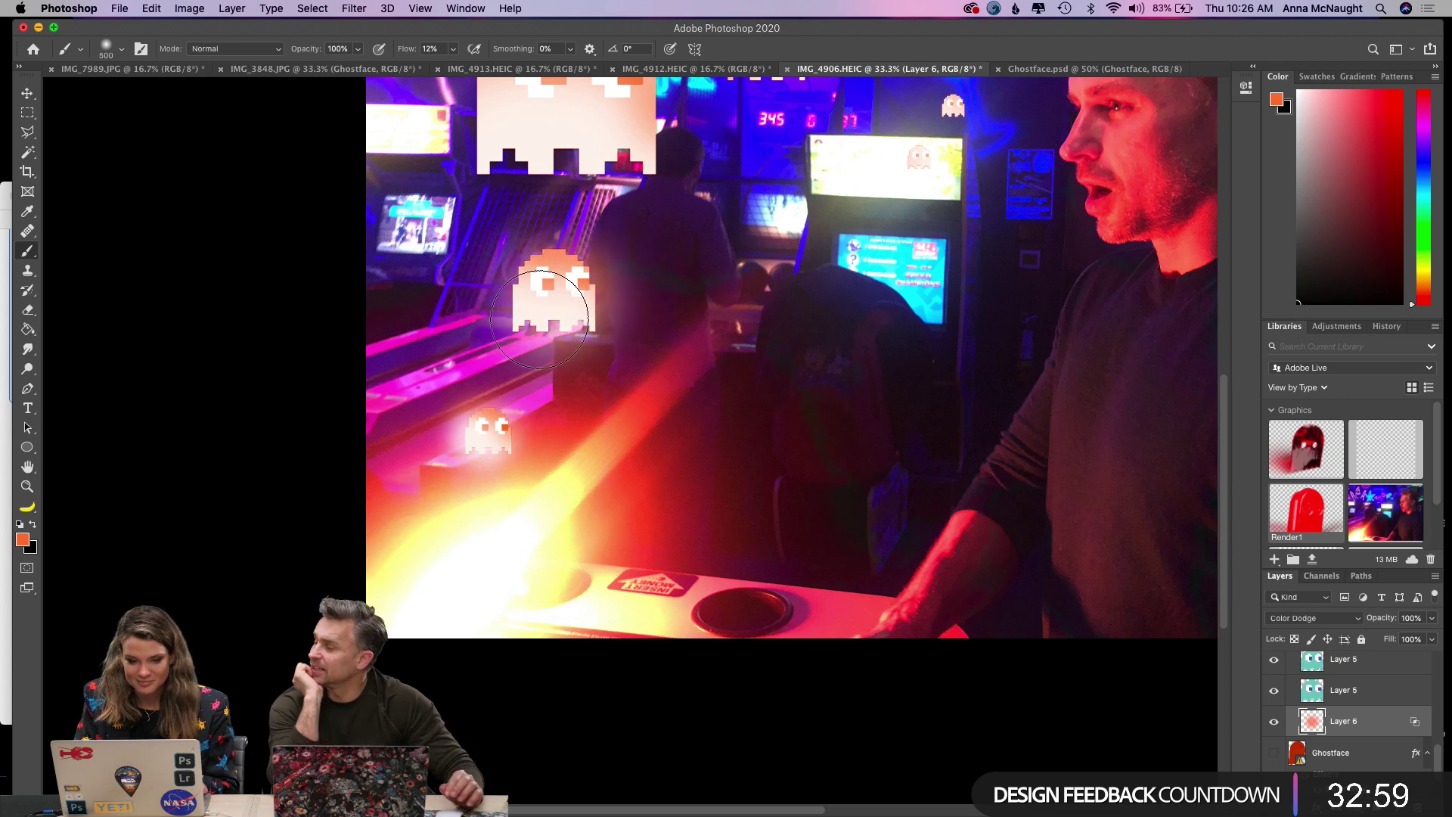
# Paint the Layer 6 glow around the large ghost and the ghost left of the neon heart.
pyautogui.scroll(2, 539, 317)
pyautogui.scroll(5, 538, 318)
pyautogui.moveTo(528, 227)
pyautogui.mouseDown()
pyautogui.moveTo(502, 234)
pyautogui.moveTo(629, 273)
pyautogui.moveTo(575, 151)
pyautogui.moveTo(522, 159)
pyautogui.moveTo(541, 212)
pyautogui.moveTo(597, 204)
pyautogui.moveTo(583, 212)
pyautogui.moveTo(610, 259)
pyautogui.mouseUp()
pyautogui.moveTo(742, 148)
pyautogui.mouseDown()
pyautogui.moveTo(757, 182)
pyautogui.moveTo(749, 152)
pyautogui.moveTo(749, 173)
pyautogui.moveTo(768, 176)
pyautogui.mouseUp()
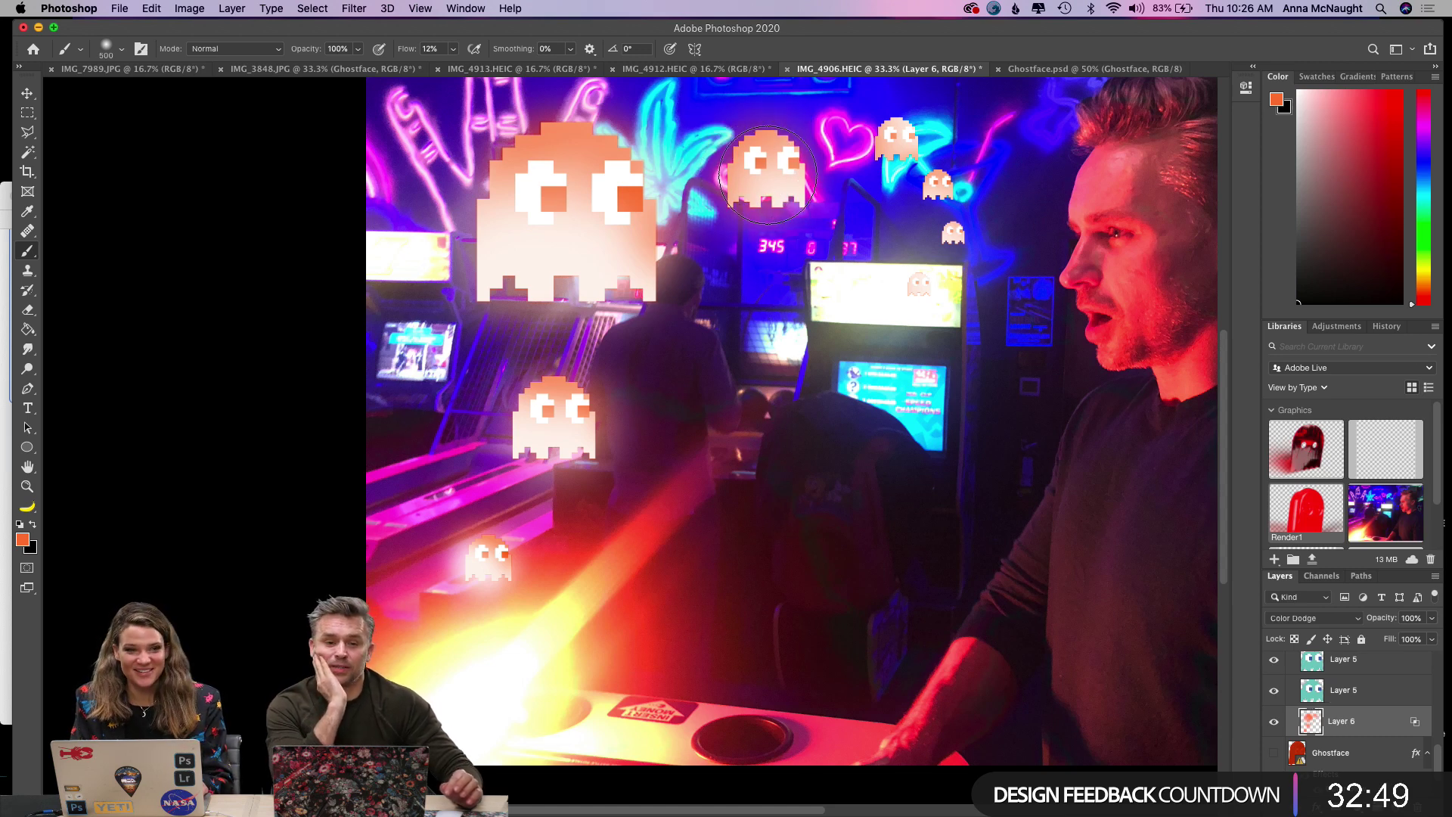
# Reduce the brush to 200 px and paint a glow around the small ghosts above and on the arcade marquee.
pyautogui.press('[')
pyautogui.press('[')
pyautogui.press('[')
pyautogui.press('[')
pyautogui.hscroll(5, 768, 176)
pyautogui.scroll(2, 768, 175)
pyautogui.moveTo(768, 176)
pyautogui.mouseDown()
pyautogui.moveTo(837, 235)
pyautogui.moveTo(787, 248)
pyautogui.moveTo(807, 232)
pyautogui.moveTo(813, 248)
pyautogui.moveTo(816, 224)
pyautogui.moveTo(832, 281)
pyautogui.mouseUp()
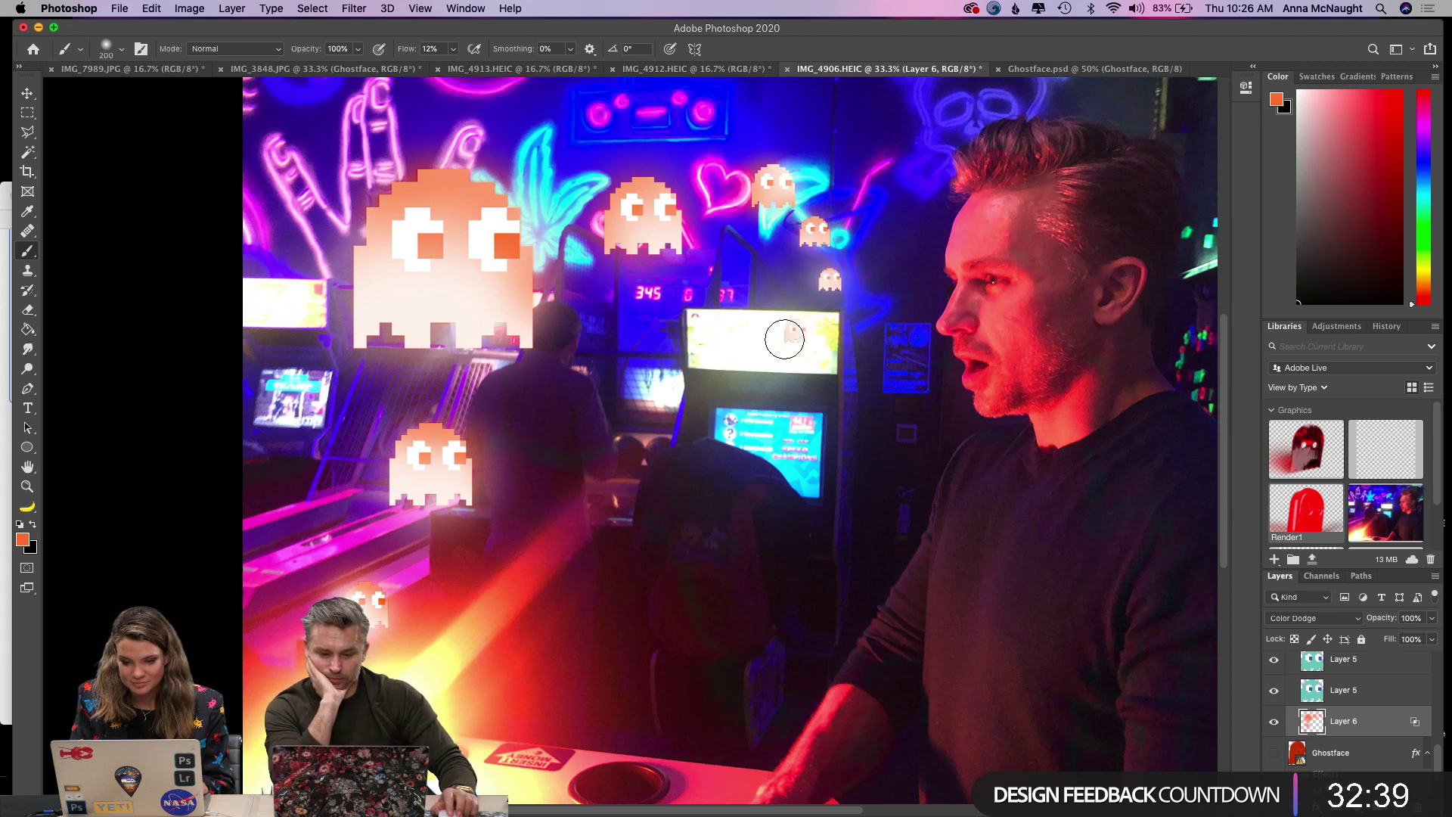
pyautogui.moveTo(791, 346); pyautogui.dragTo(798, 348)
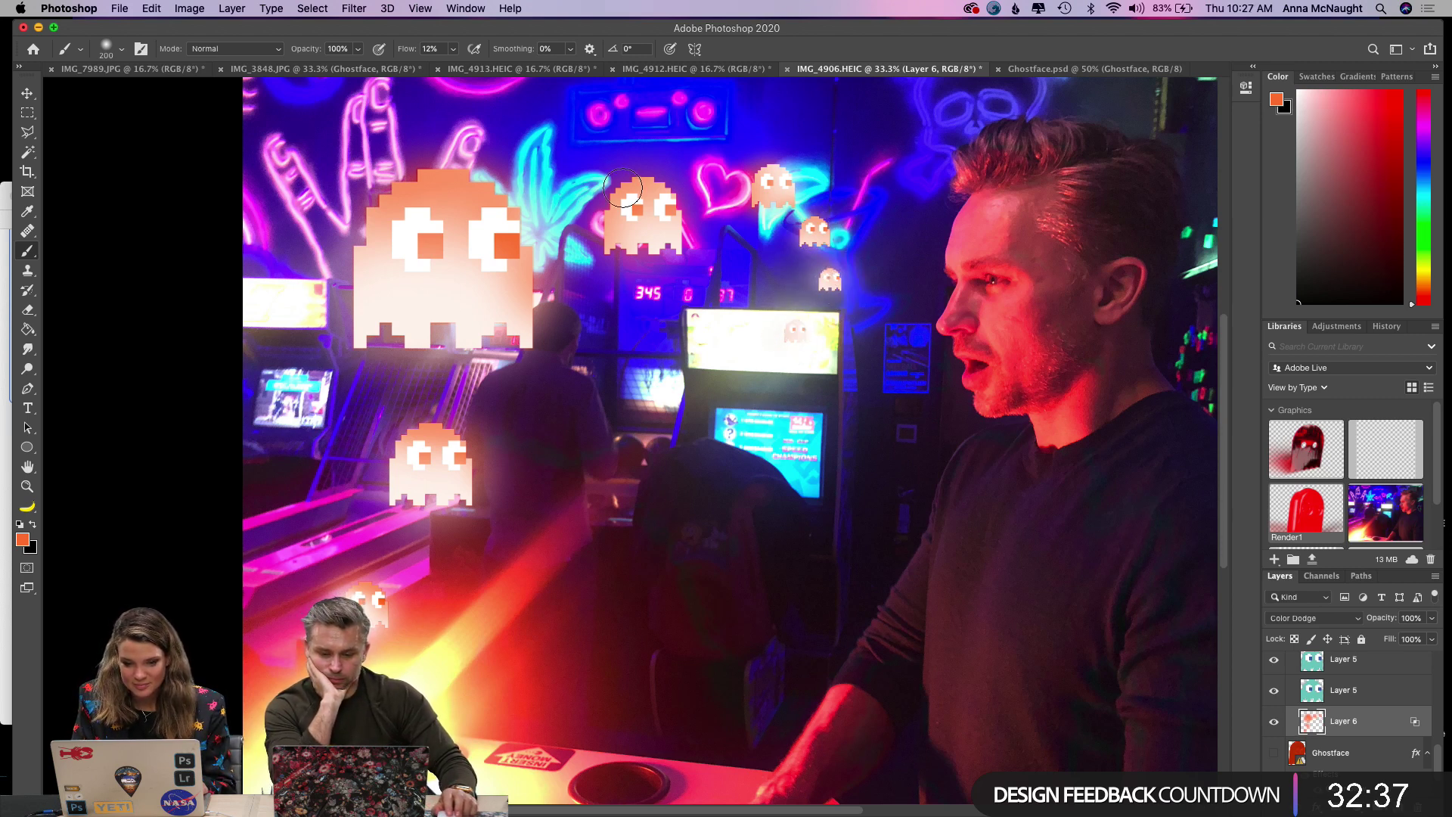
# Try an orange Linear Light drop shadow on Group 1 with 32% opacity, 29% spread and 0 px size.
pyautogui.scroll(3, 1362, 701)
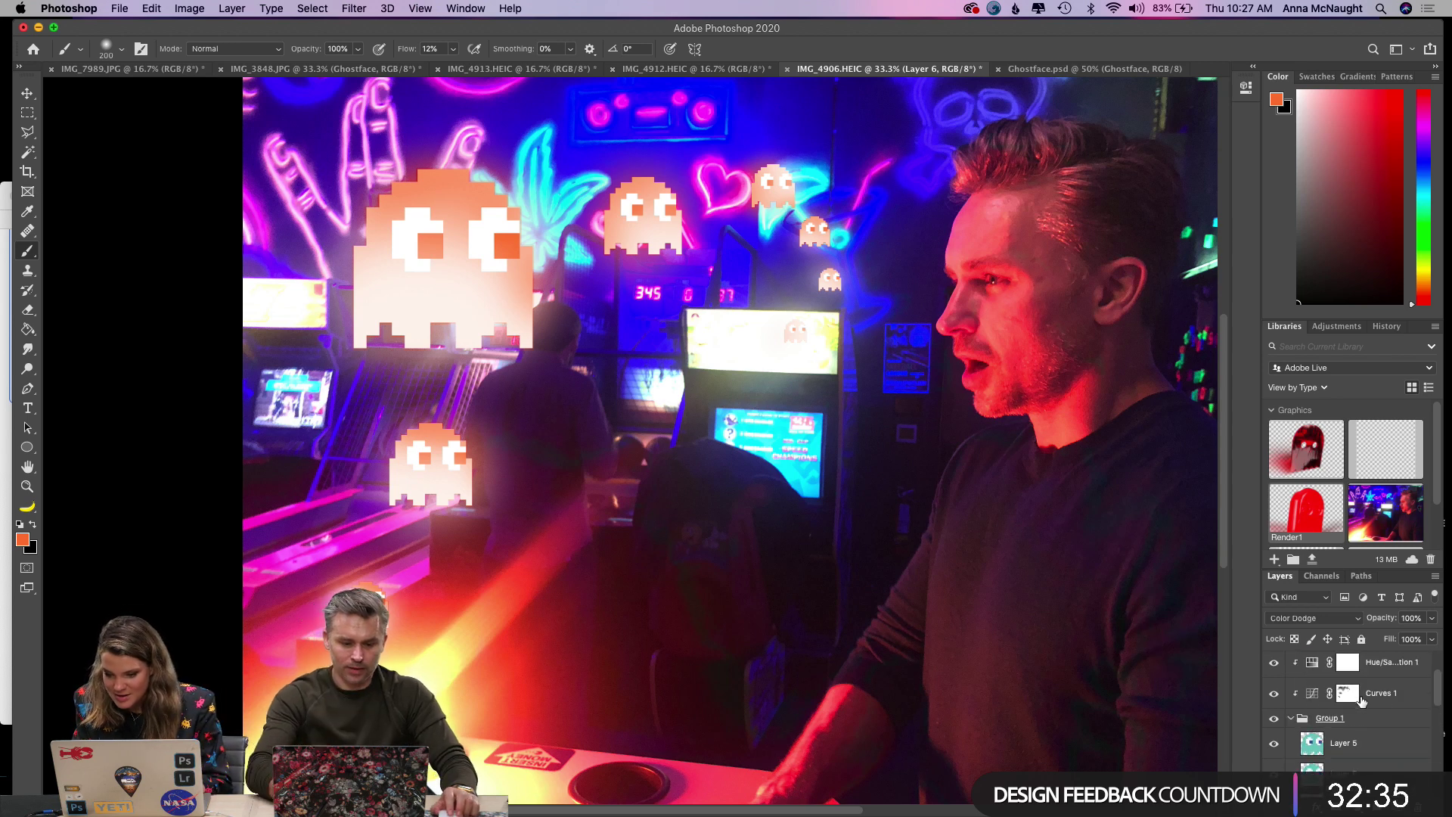
pyautogui.click(1350, 721)
pyautogui.doubleClick(1394, 727)
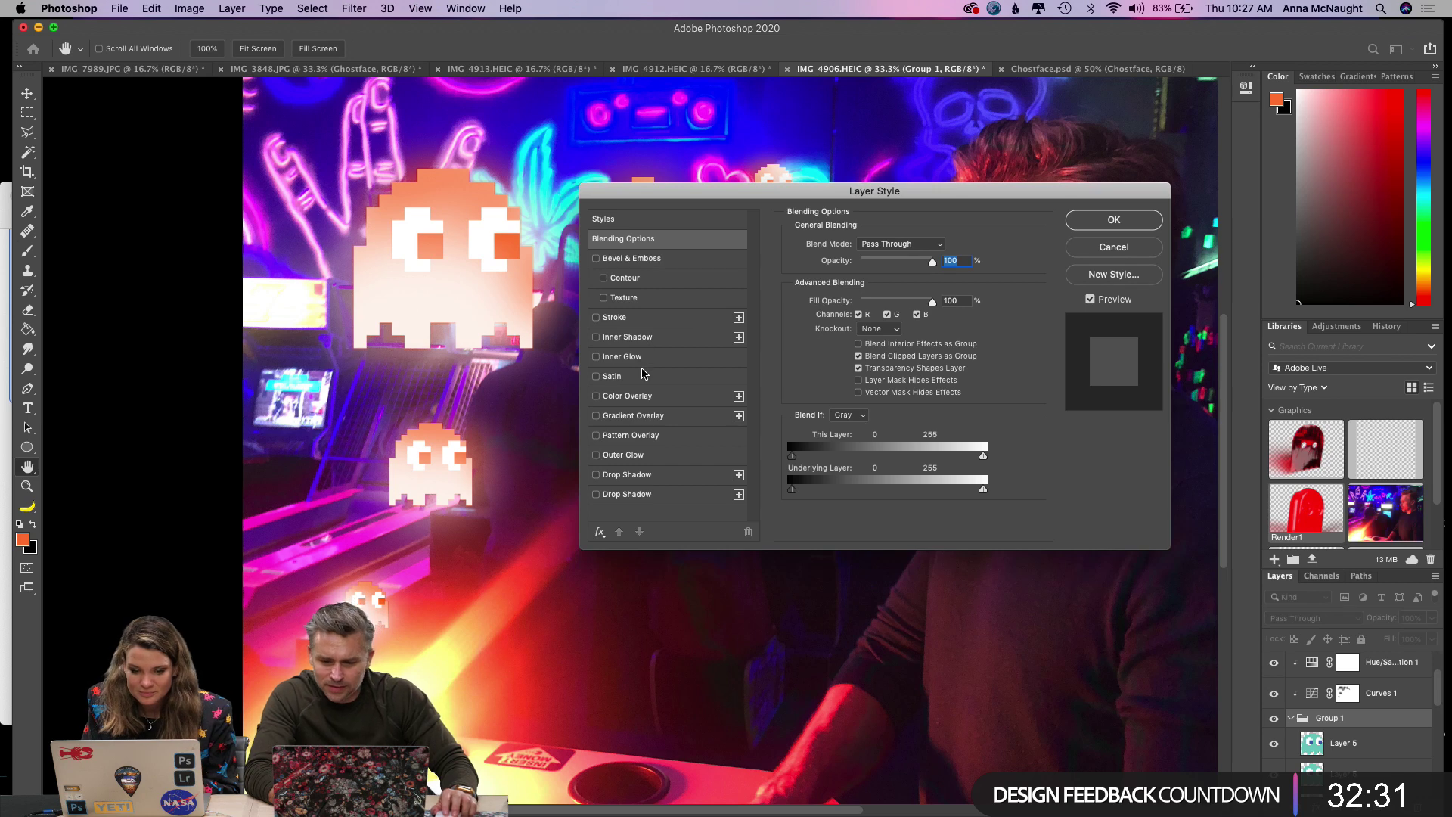
pyautogui.click(626, 475)
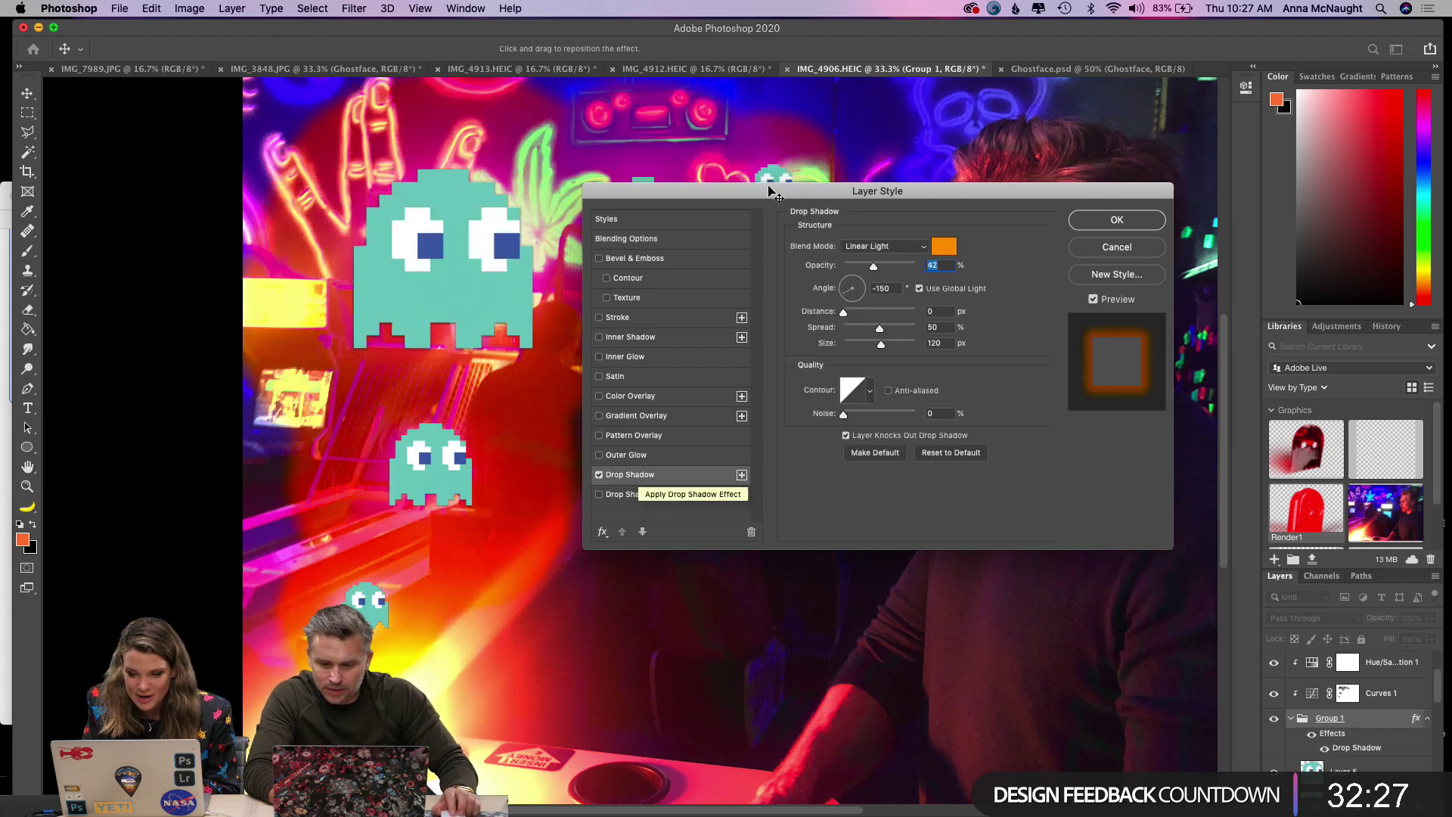
pyautogui.moveTo(770, 190); pyautogui.dragTo(828, 182)
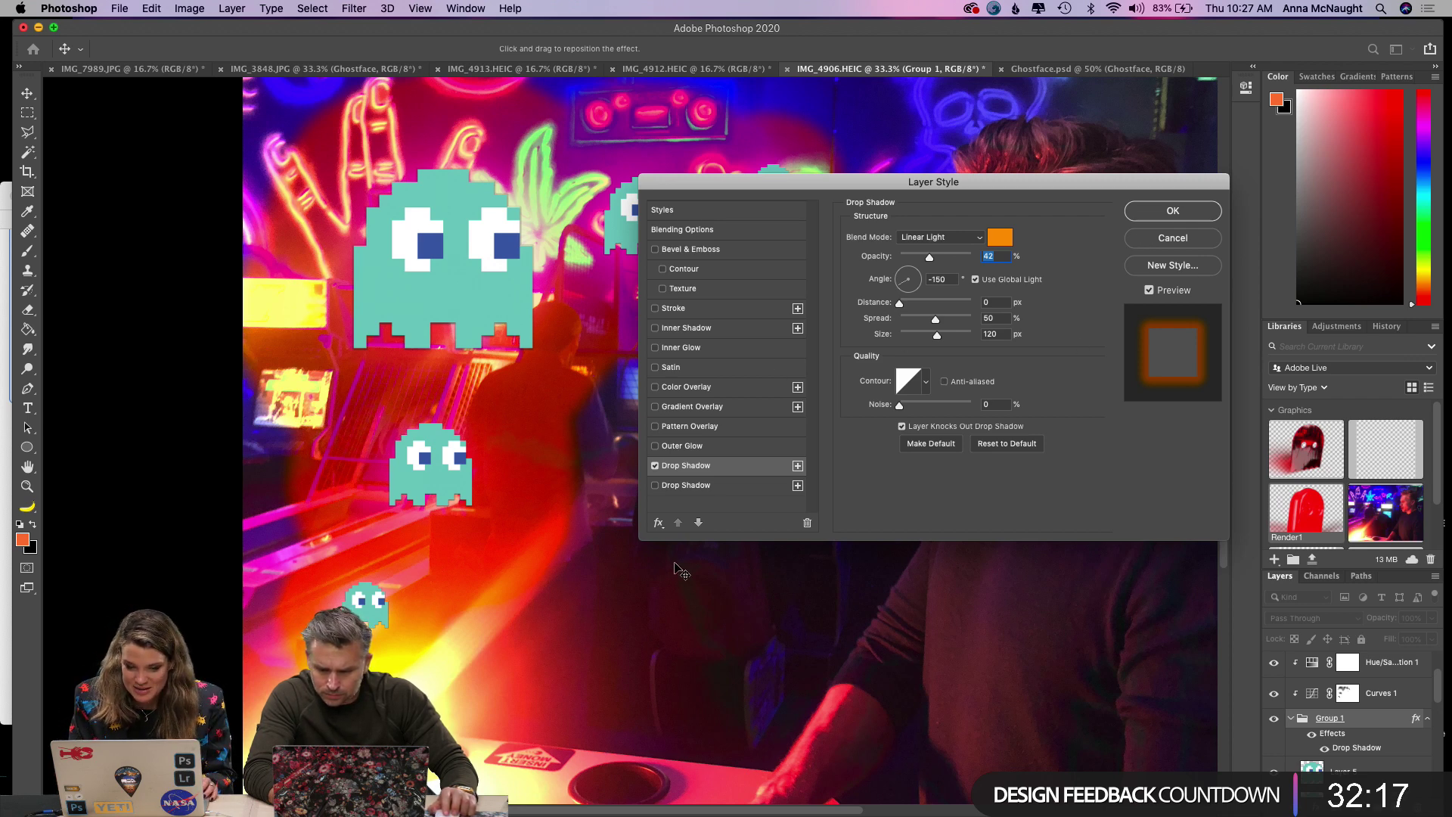
pyautogui.moveTo(930, 258)
pyautogui.mouseDown()
pyautogui.moveTo(900, 258)
pyautogui.moveTo(917, 258)
pyautogui.mouseUp()
pyautogui.moveTo(937, 319); pyautogui.dragTo(899, 338)
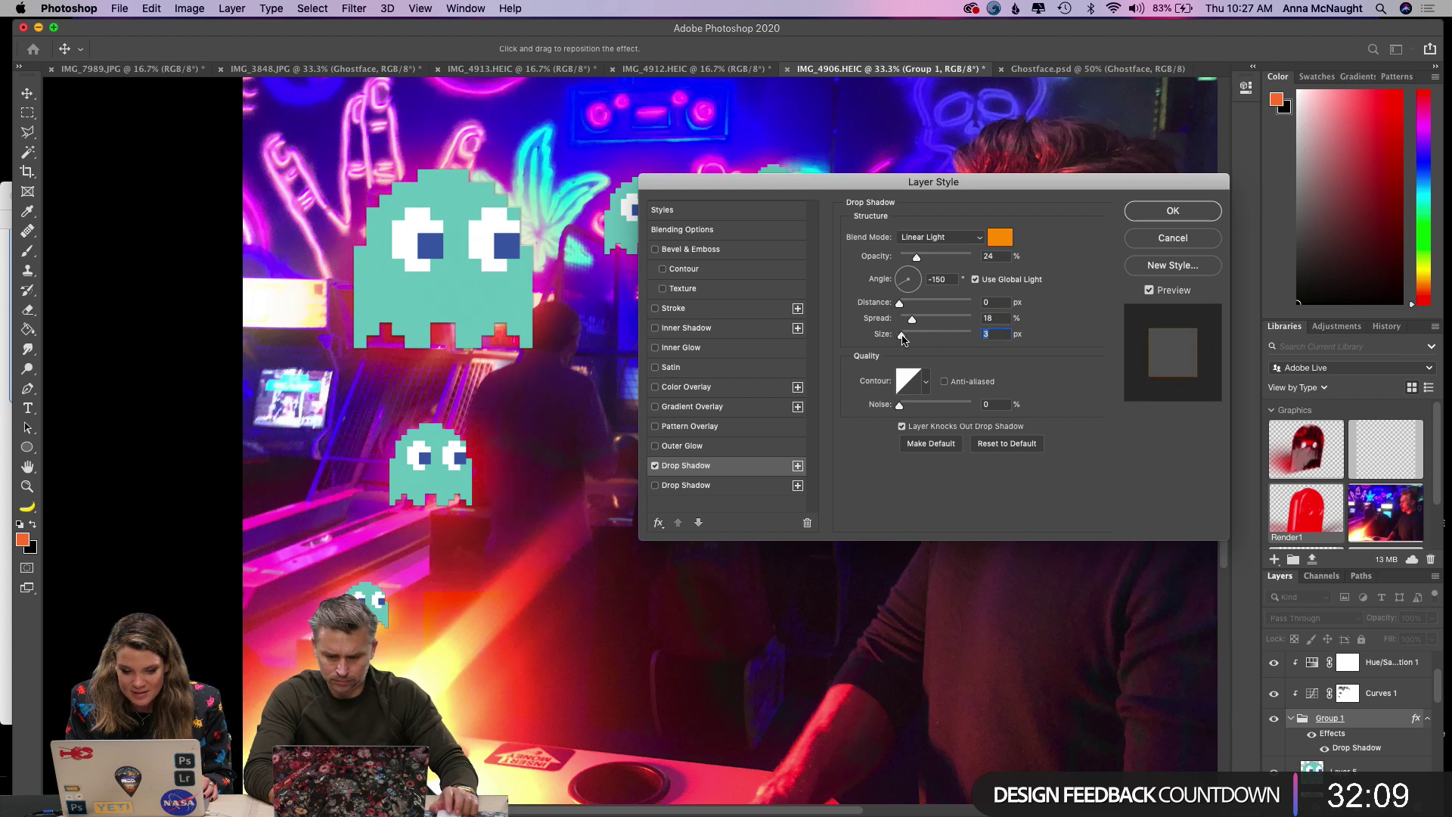
pyautogui.moveTo(912, 319); pyautogui.dragTo(921, 322)
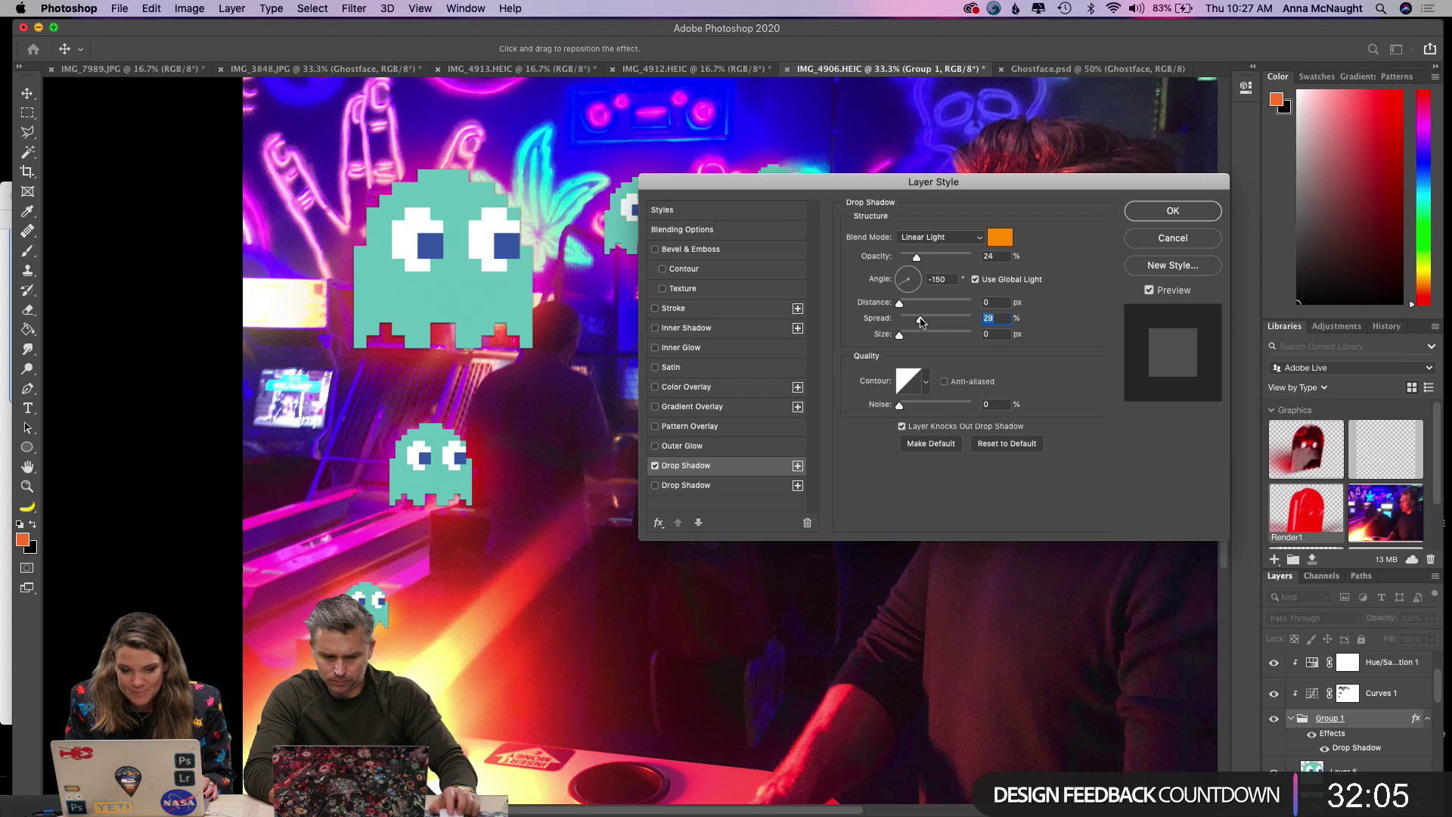
pyautogui.moveTo(917, 257)
pyautogui.mouseDown()
pyautogui.moveTo(932, 259)
pyautogui.moveTo(923, 271)
pyautogui.mouseUp()
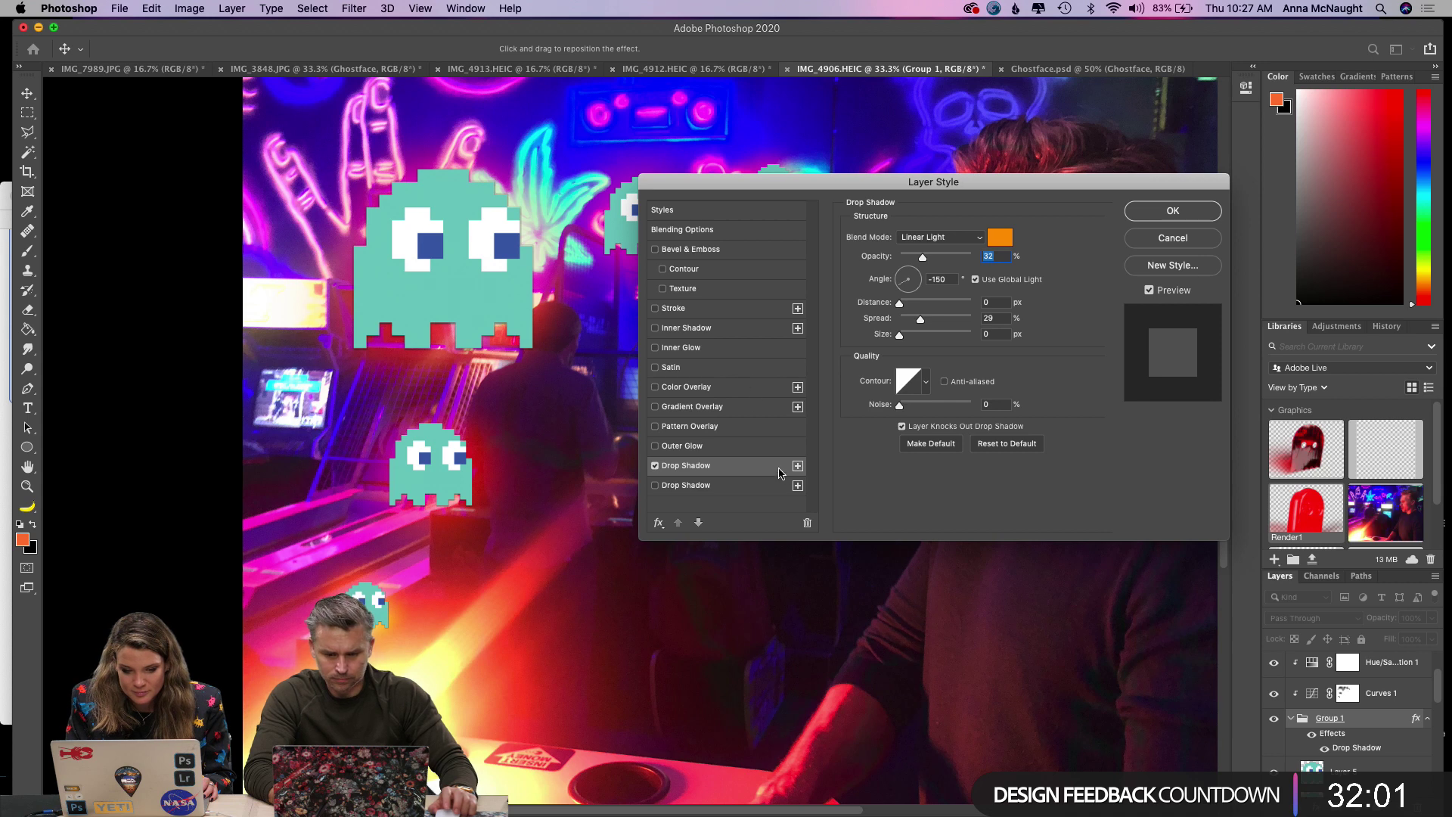
# Try a second, yellow Vivid Light drop shadow at 14% opacity, 39% spread and 96 px size, and remove the group's effects.
pyautogui.click(785, 490)
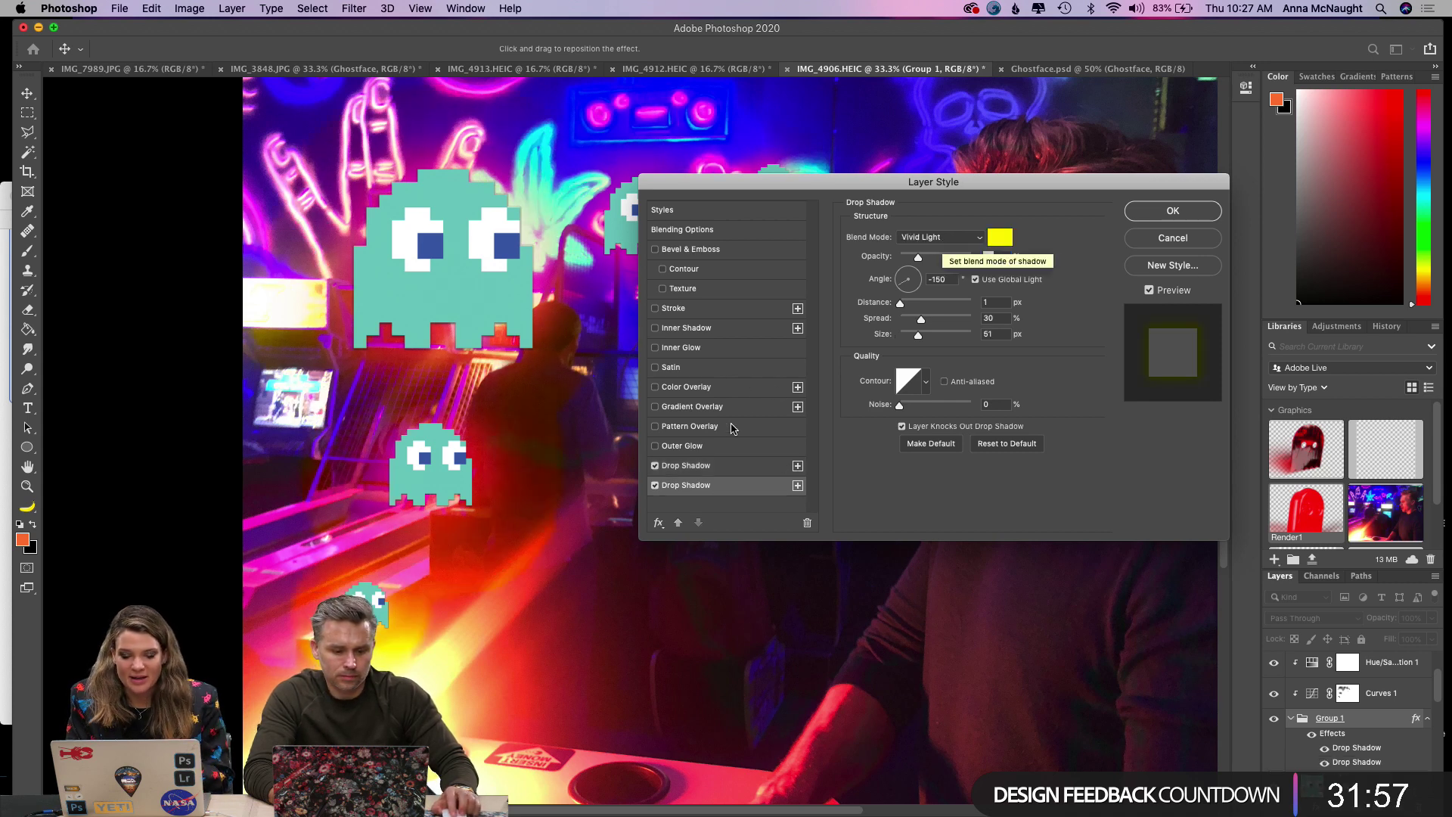
pyautogui.click(726, 463)
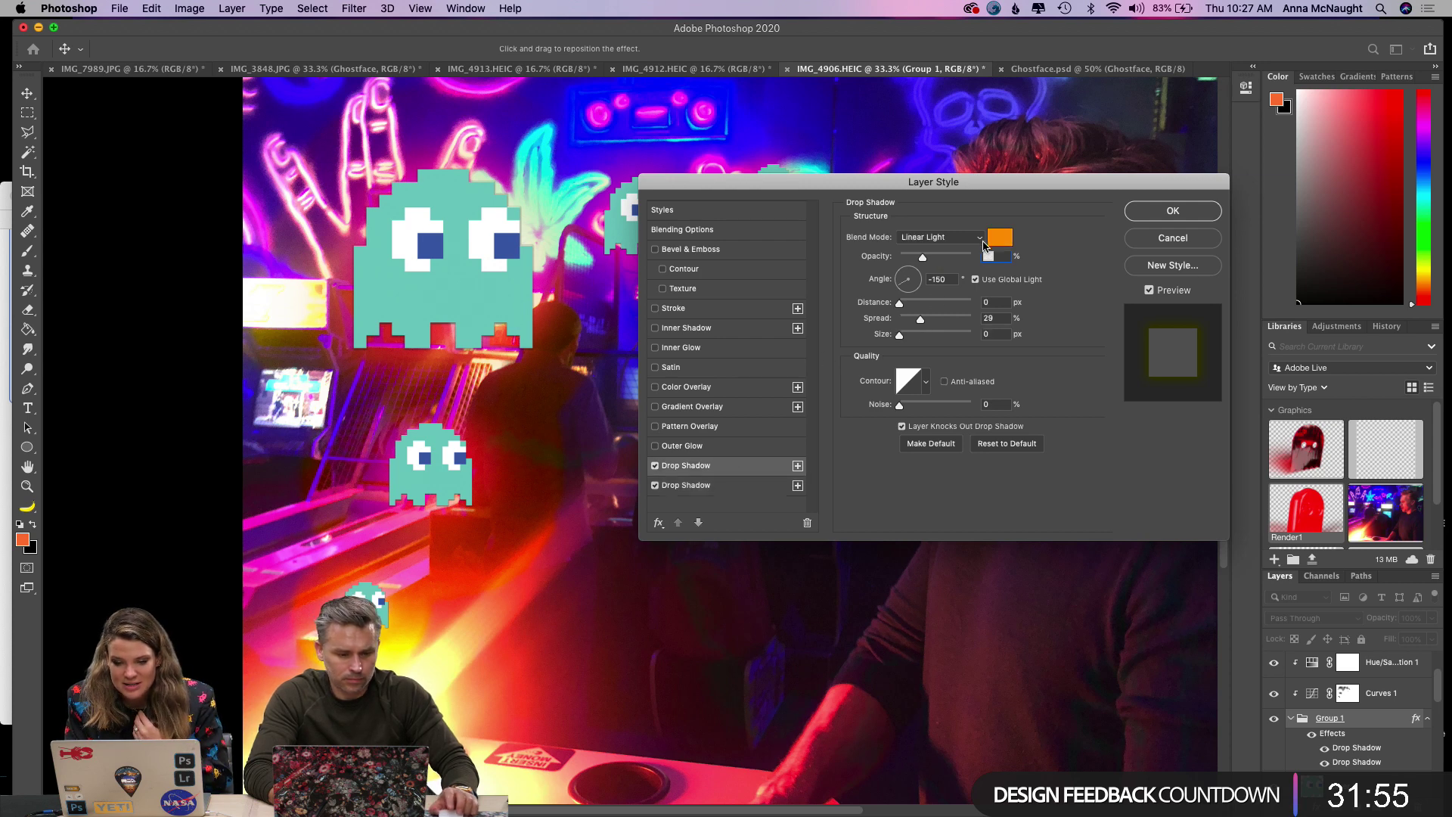
pyautogui.click(743, 490)
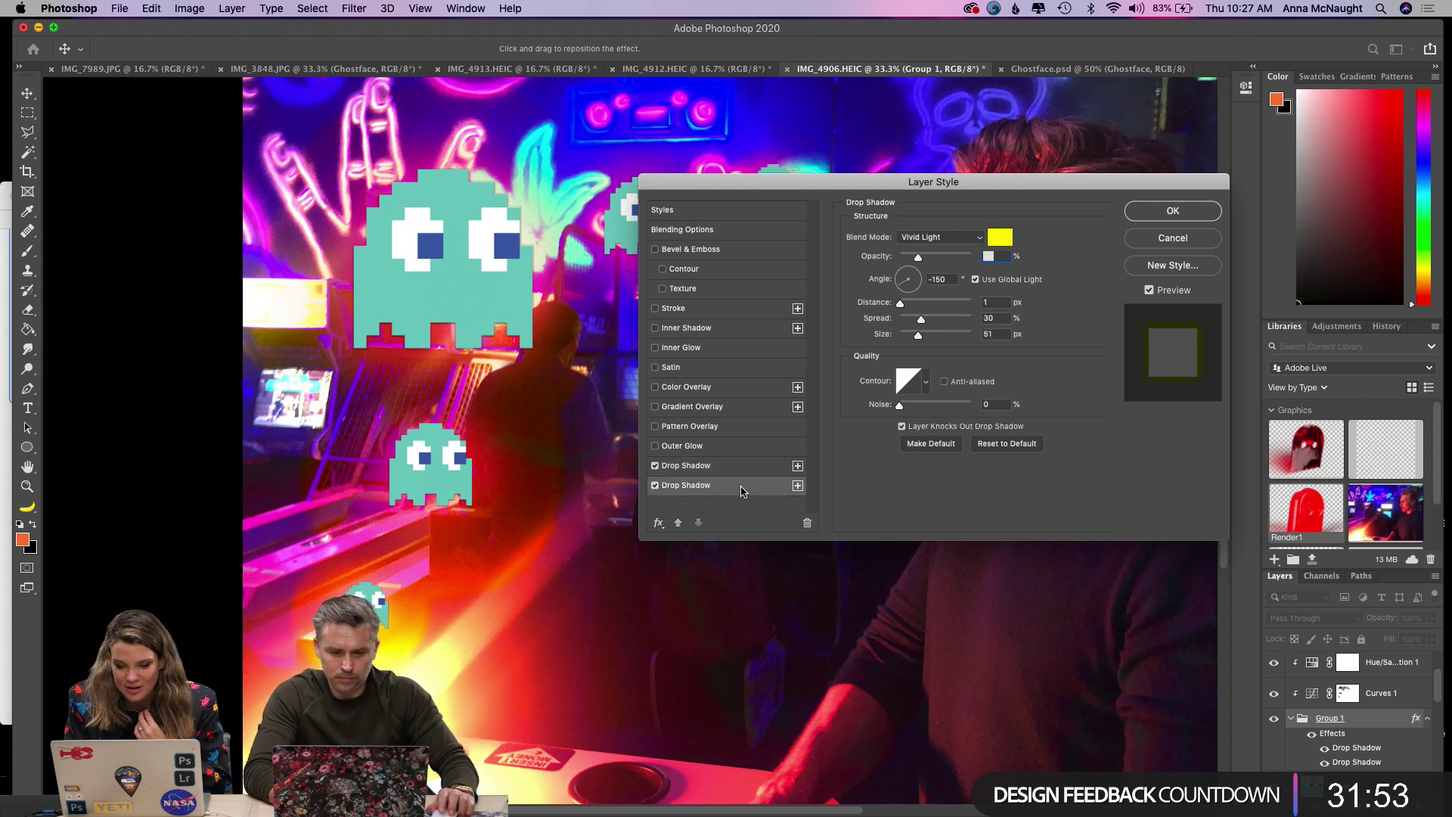
pyautogui.moveTo(918, 257)
pyautogui.mouseDown()
pyautogui.moveTo(930, 258)
pyautogui.moveTo(909, 258)
pyautogui.mouseUp()
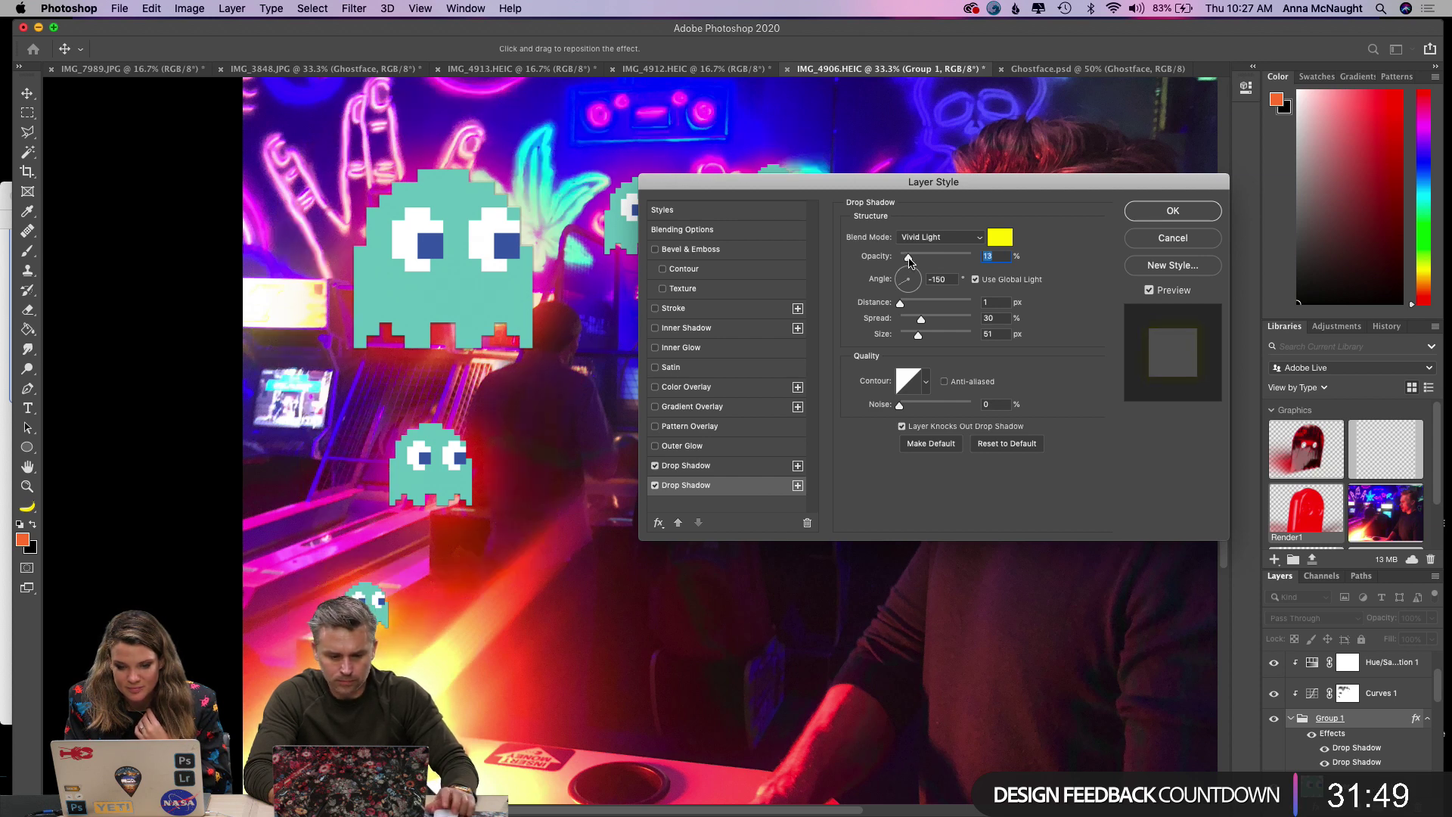
pyautogui.moveTo(922, 321); pyautogui.dragTo(931, 335)
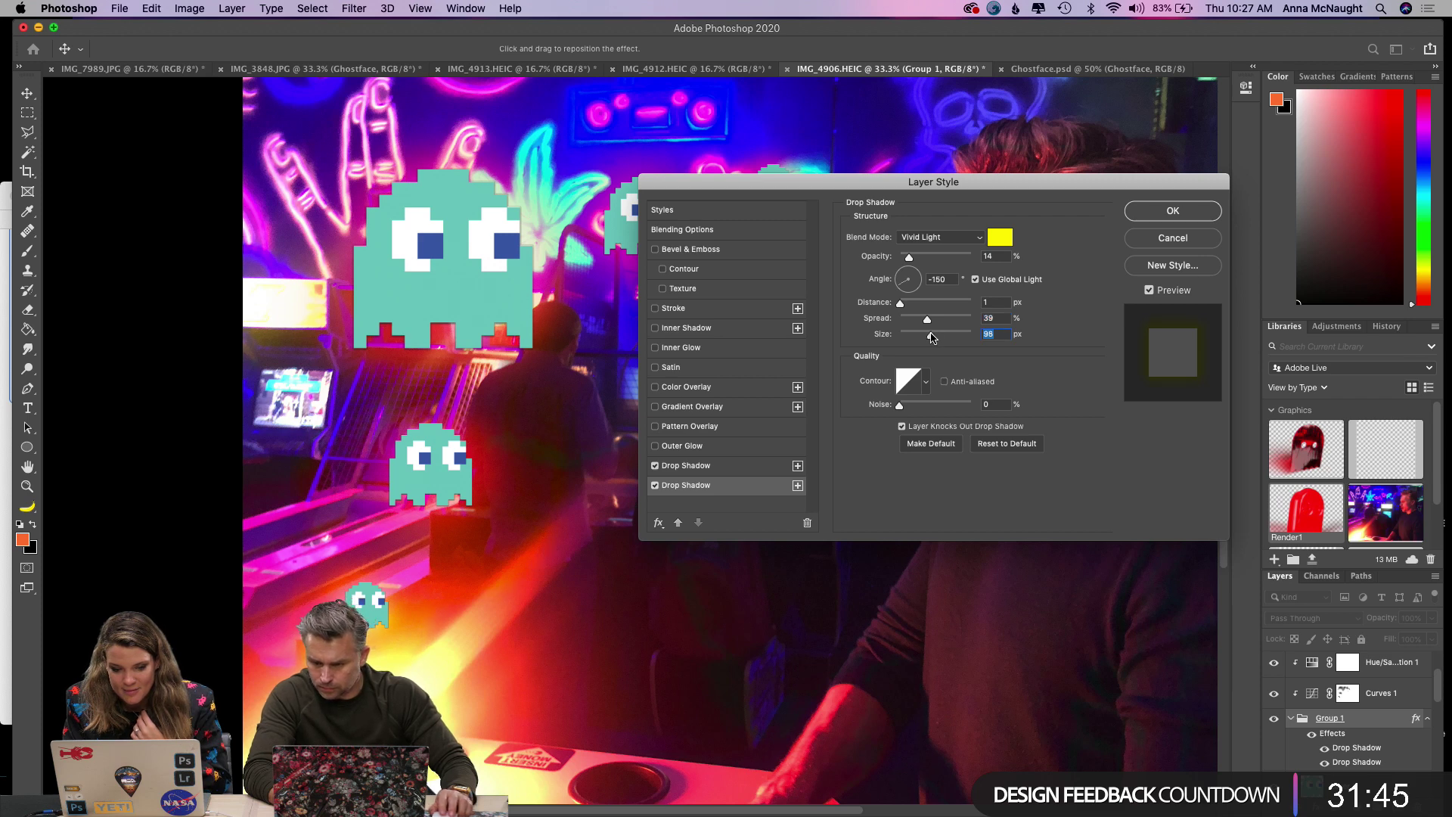
pyautogui.click(1173, 211)
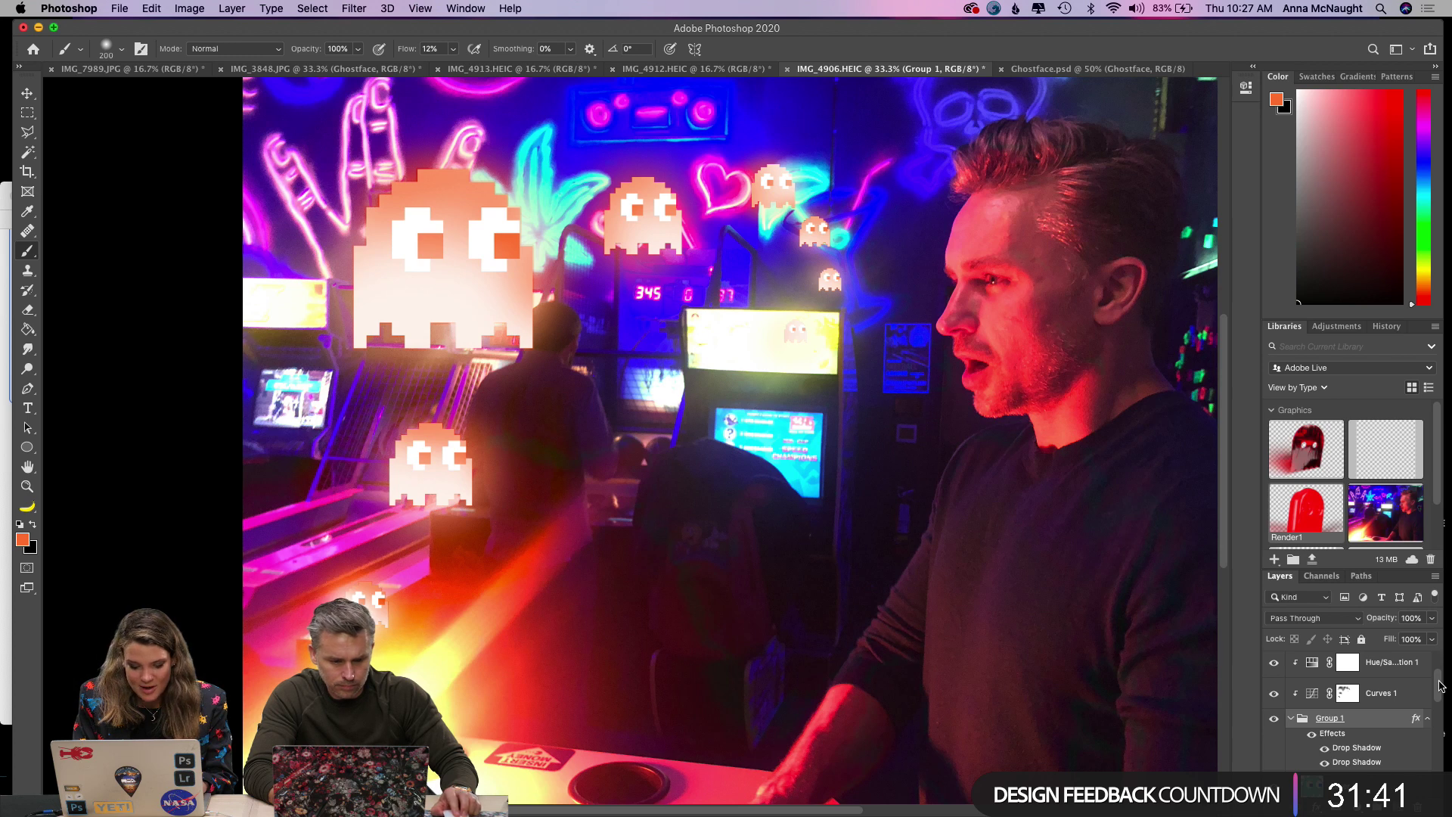
pyautogui.click(1428, 717)
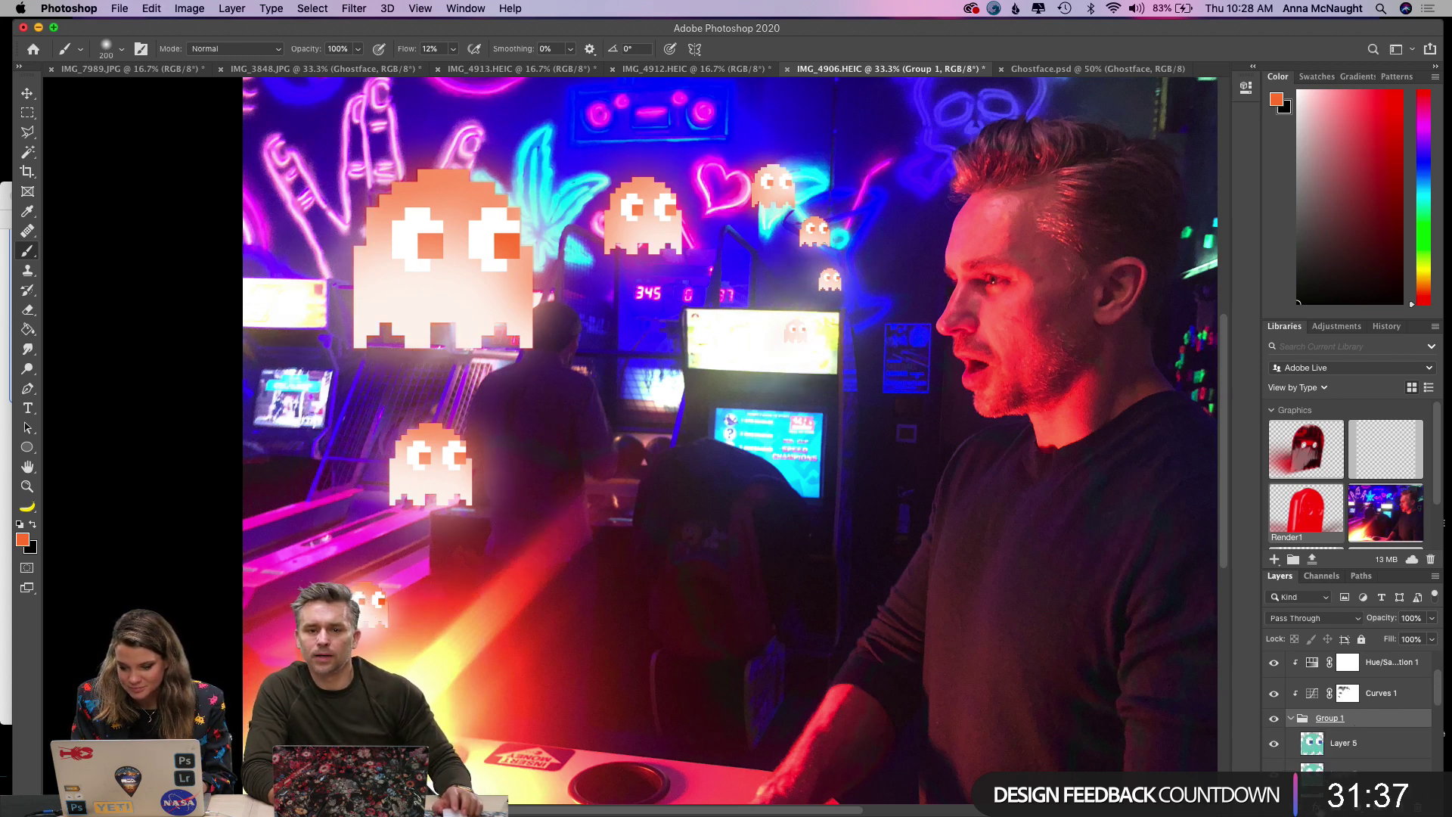
# Give Group 1 an orange Linear Light drop shadow at 32% opacity and a second, yellow Vivid Light one with 39% spread and 96 px size.
pyautogui.click(1315, 803)
pyautogui.click(1350, 777)
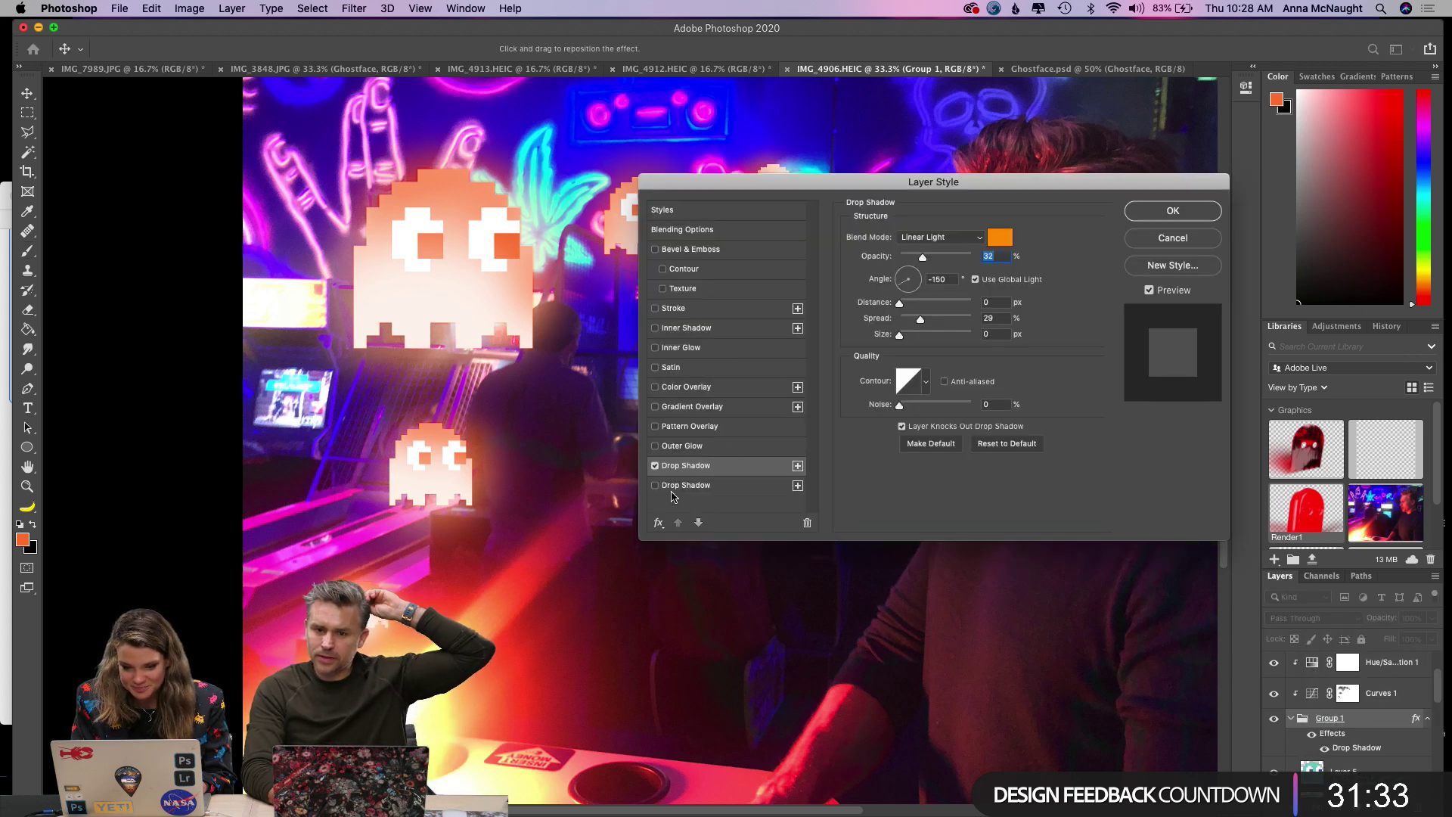
pyautogui.click(672, 492)
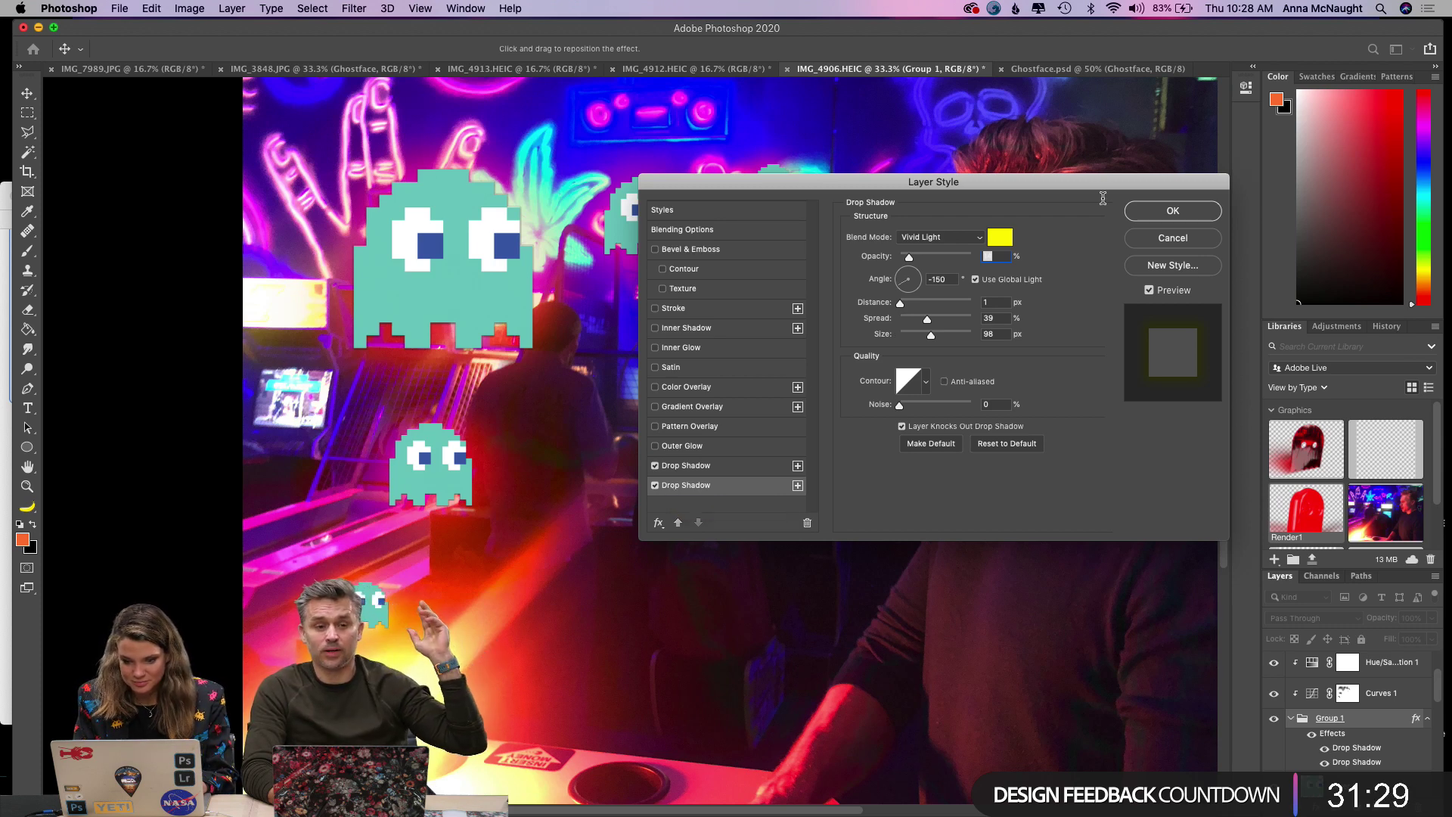
pyautogui.click(1166, 218)
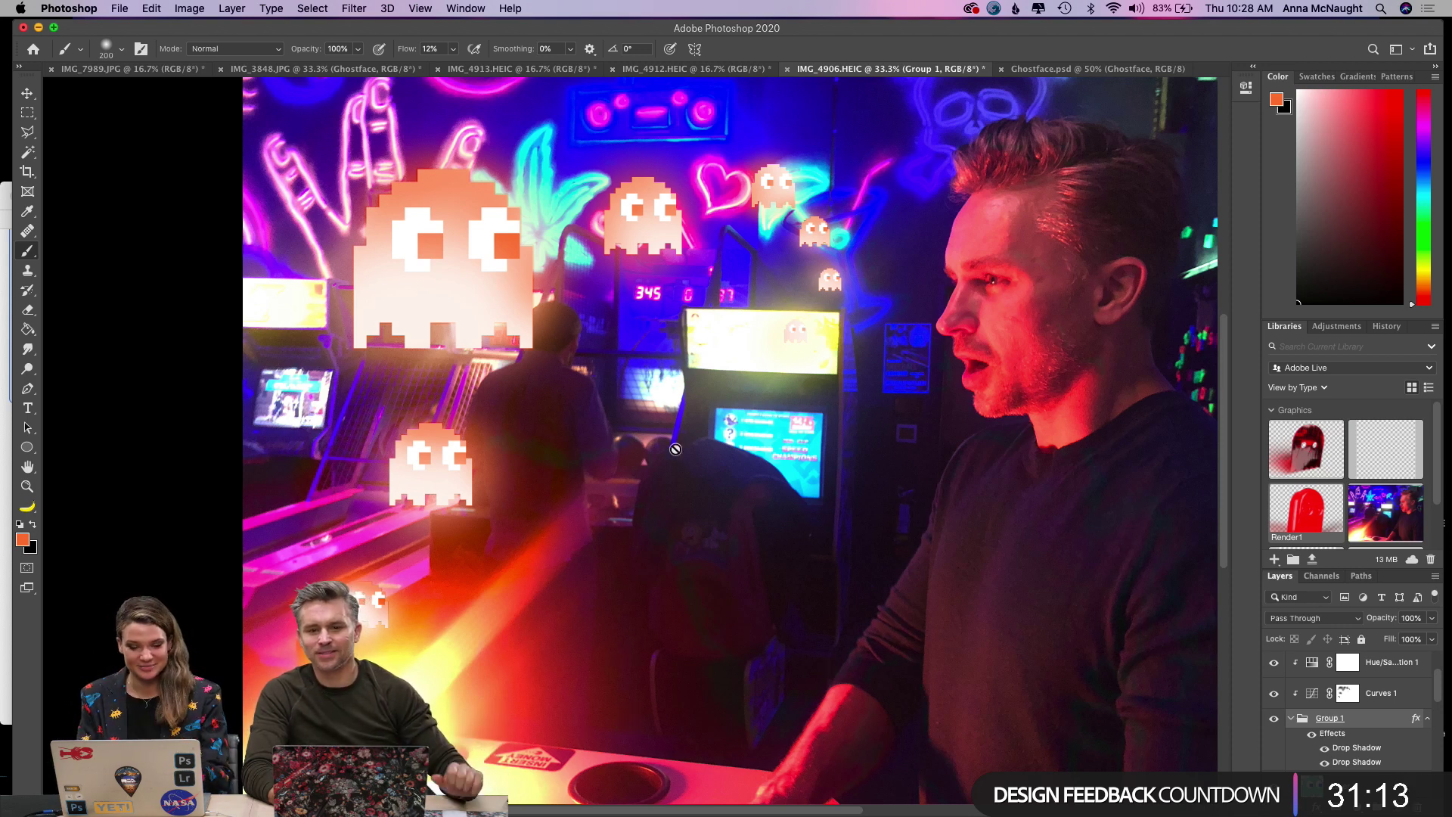
# Compare the ghosts with and without the Hue/Saturation 1 adjustment.
pyautogui.scroll(-2, 704, 457)
pyautogui.hscroll(-1, 704, 457)
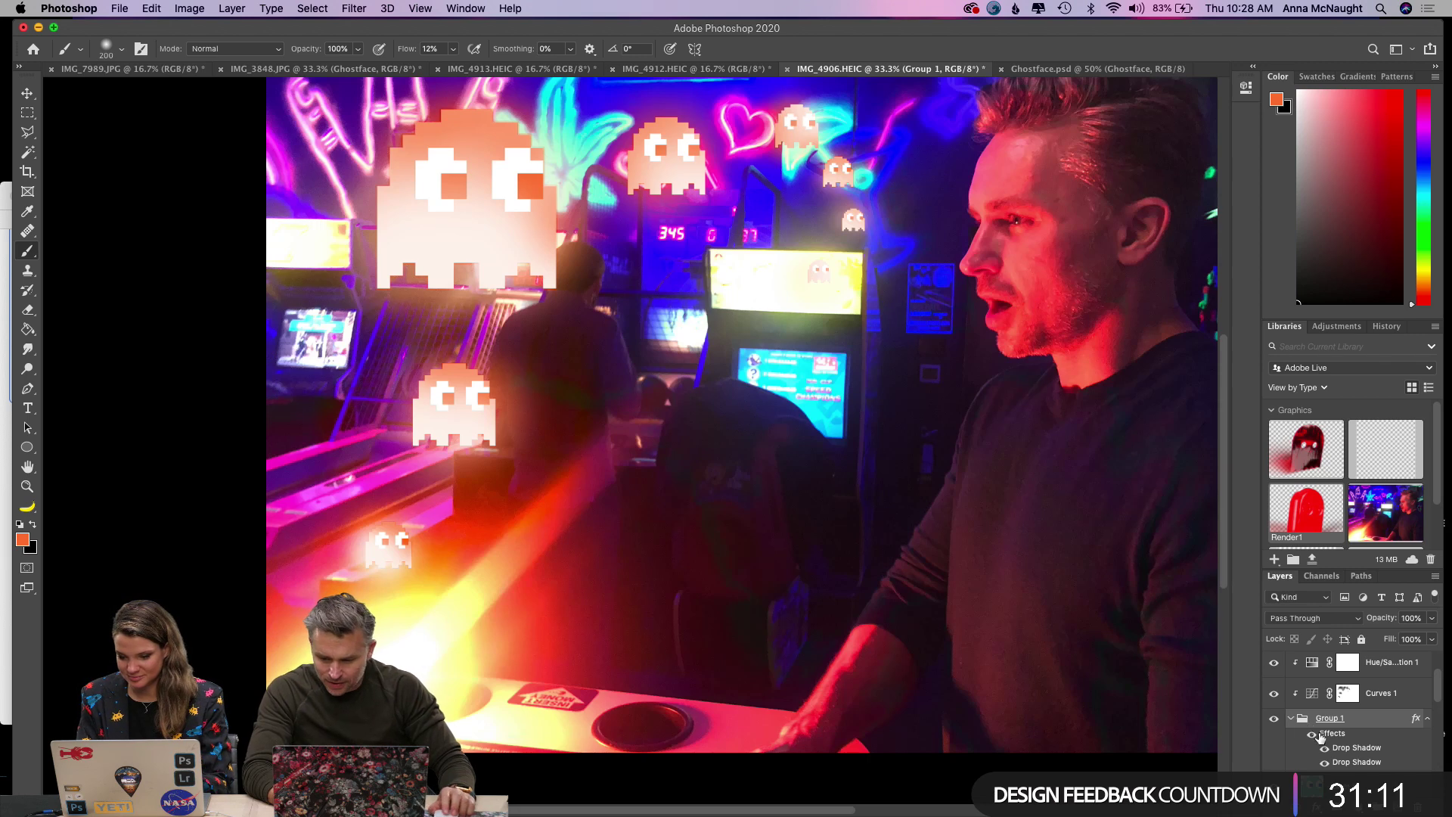
pyautogui.click(1275, 665)
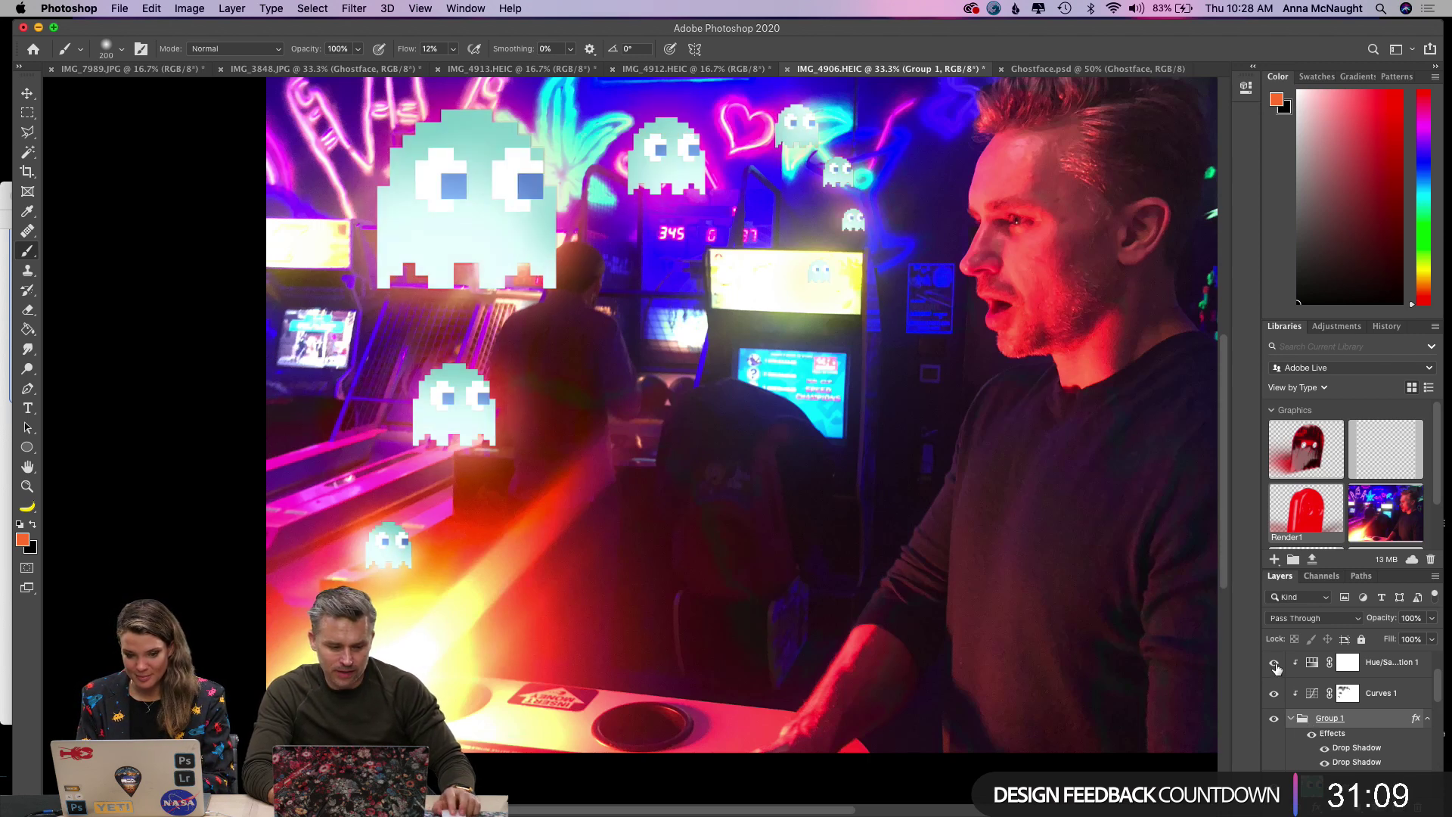
pyautogui.click(1276, 664)
pyautogui.click(1276, 664)
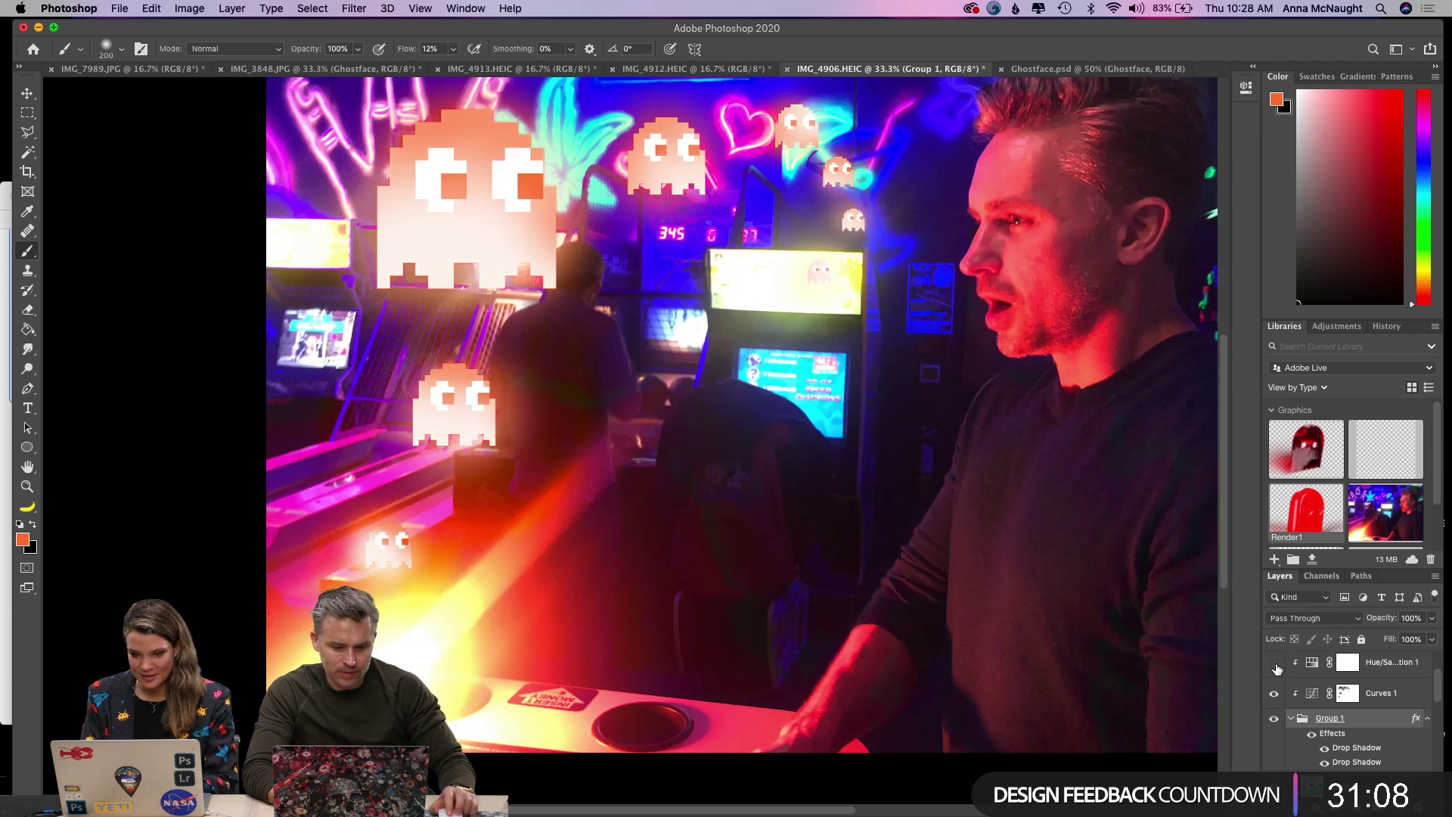
pyautogui.click(1275, 664)
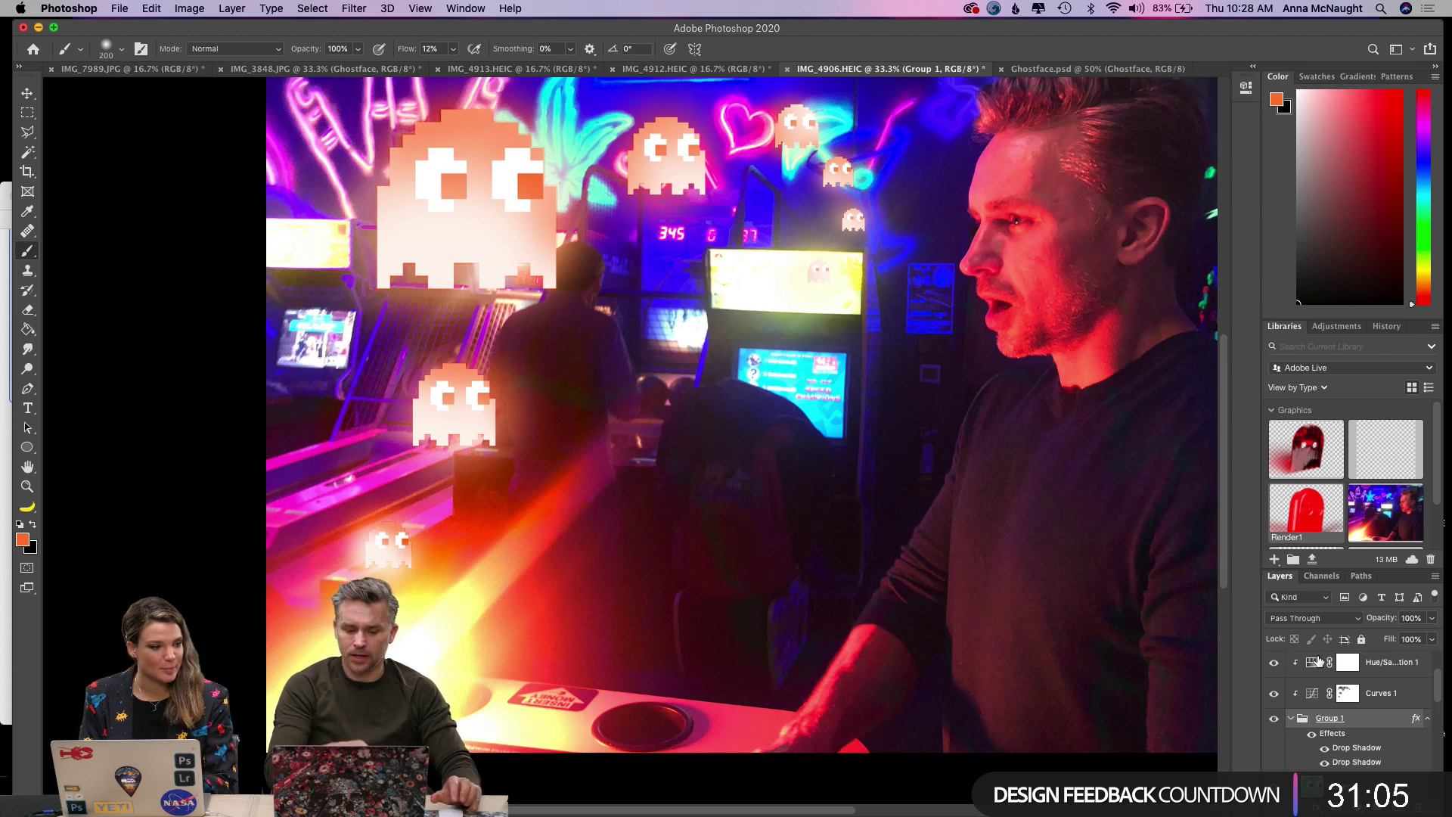
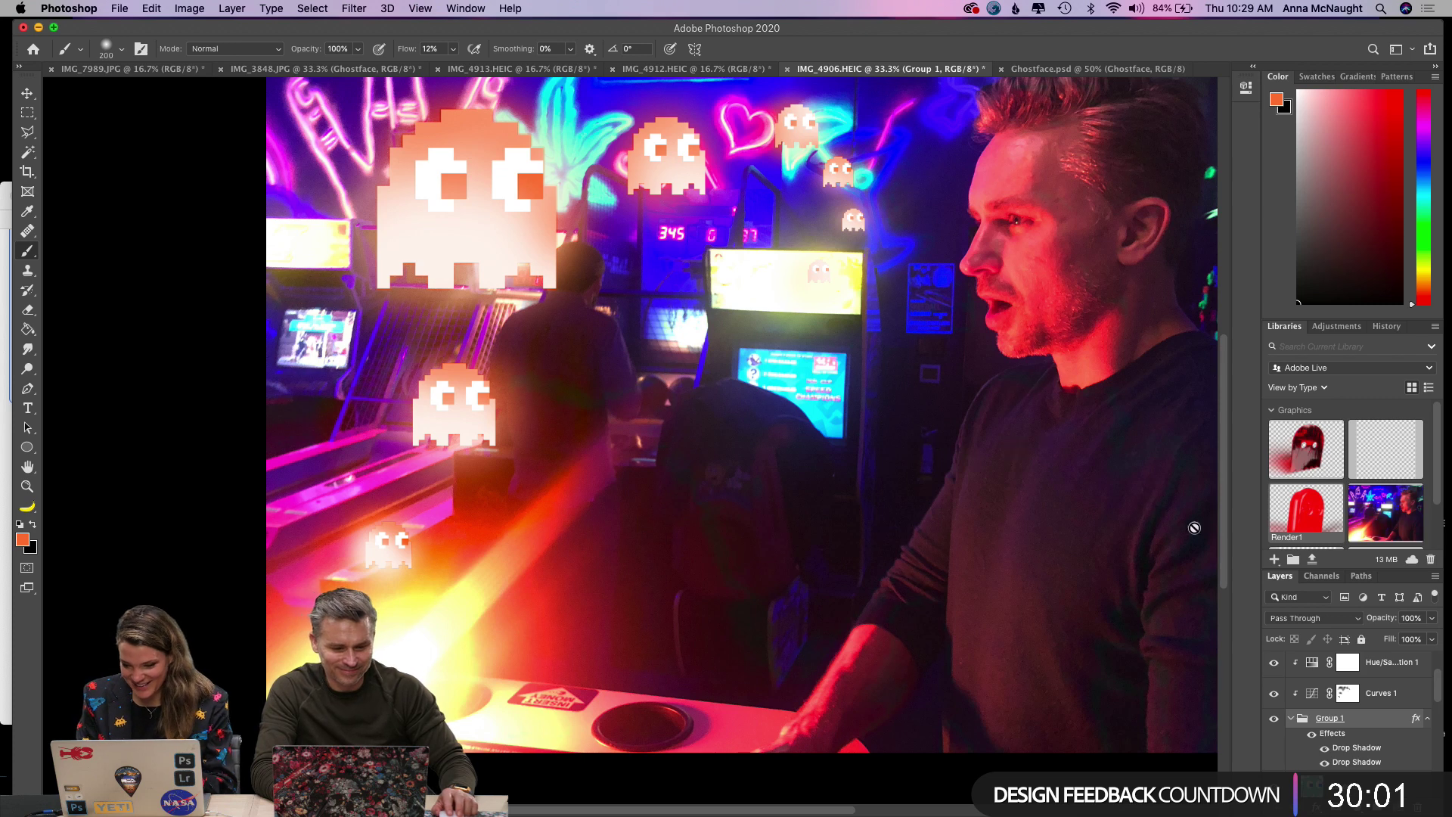
pyautogui.scroll(5, 666, 469)
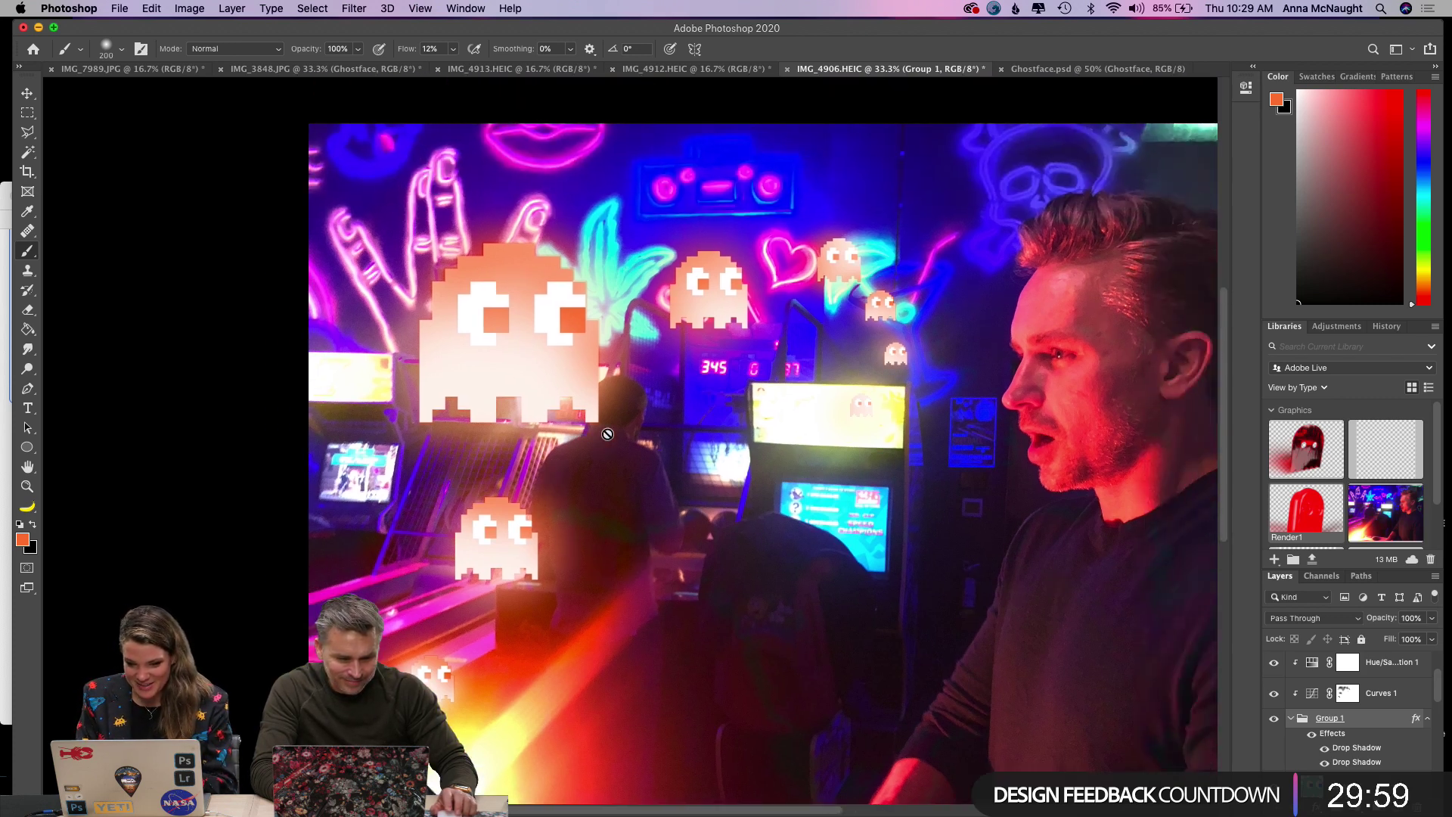
pyautogui.click(1274, 664)
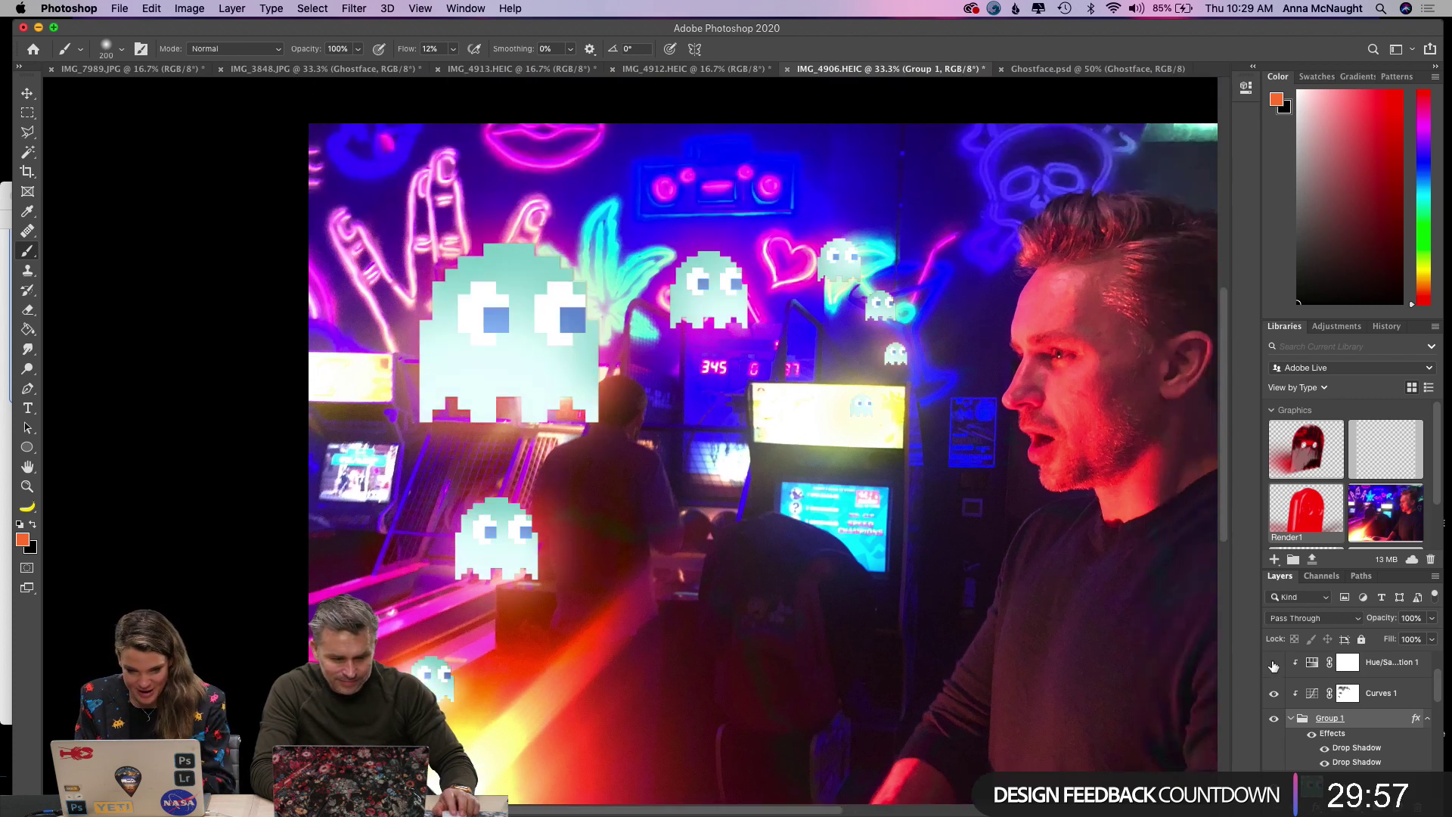
pyautogui.click(1274, 665)
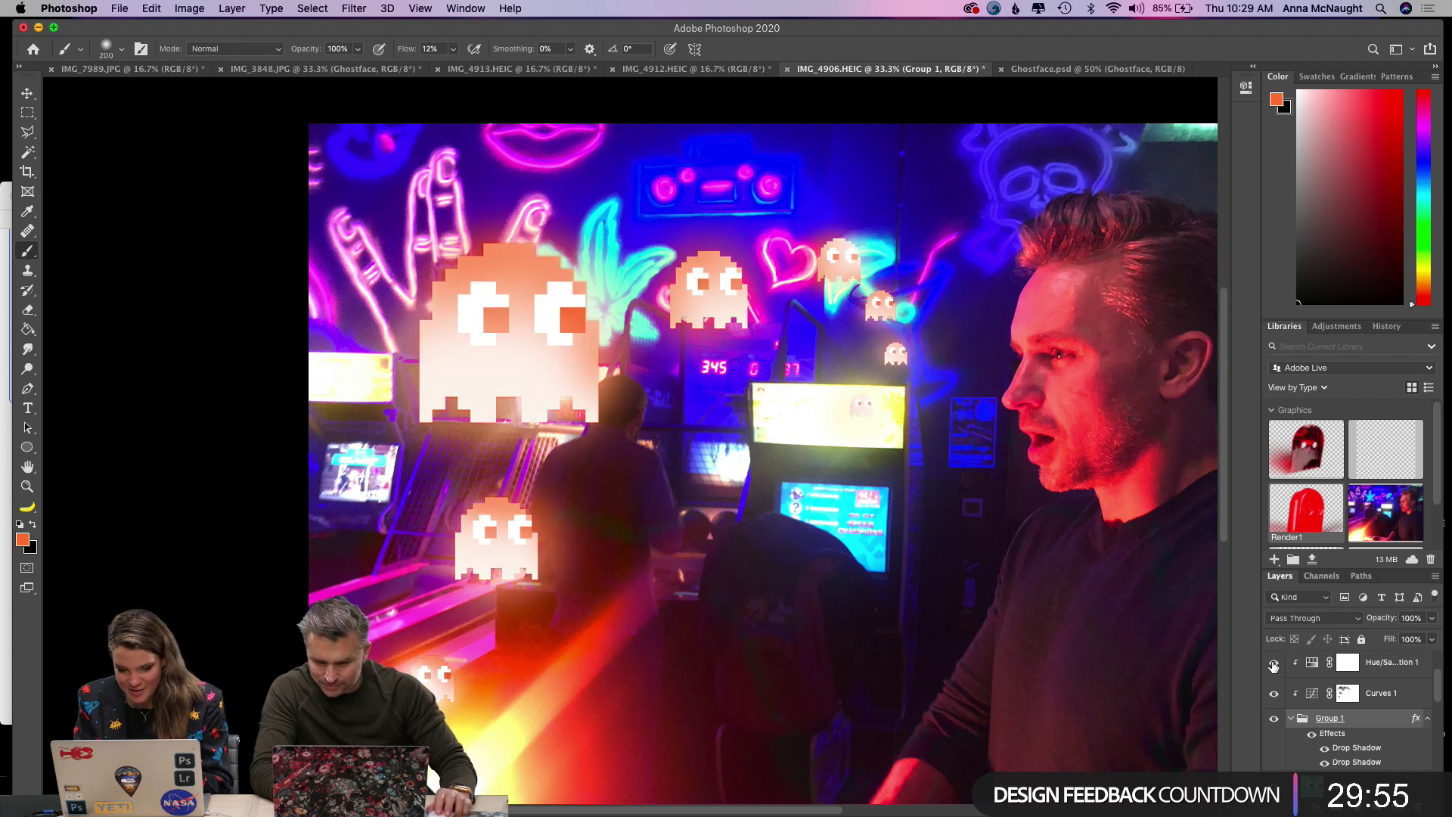
# Raise the saturation slightly in the ghosts' Hue/Saturation 1 adjustment.
pyautogui.click(1314, 662)
pyautogui.doubleClick(1313, 666)
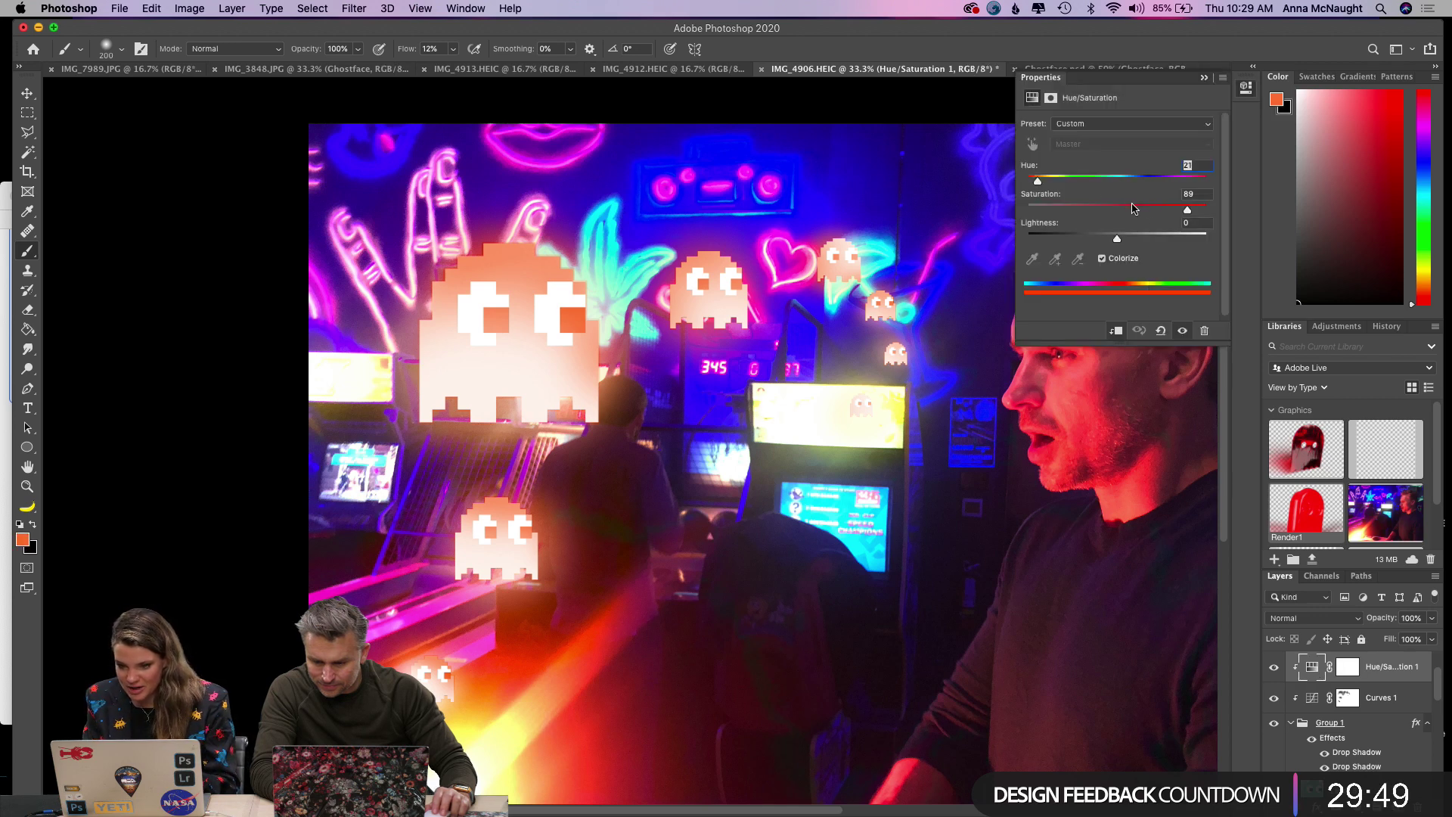
pyautogui.moveTo(1187, 210); pyautogui.dragTo(1197, 212)
pyautogui.click(1206, 78)
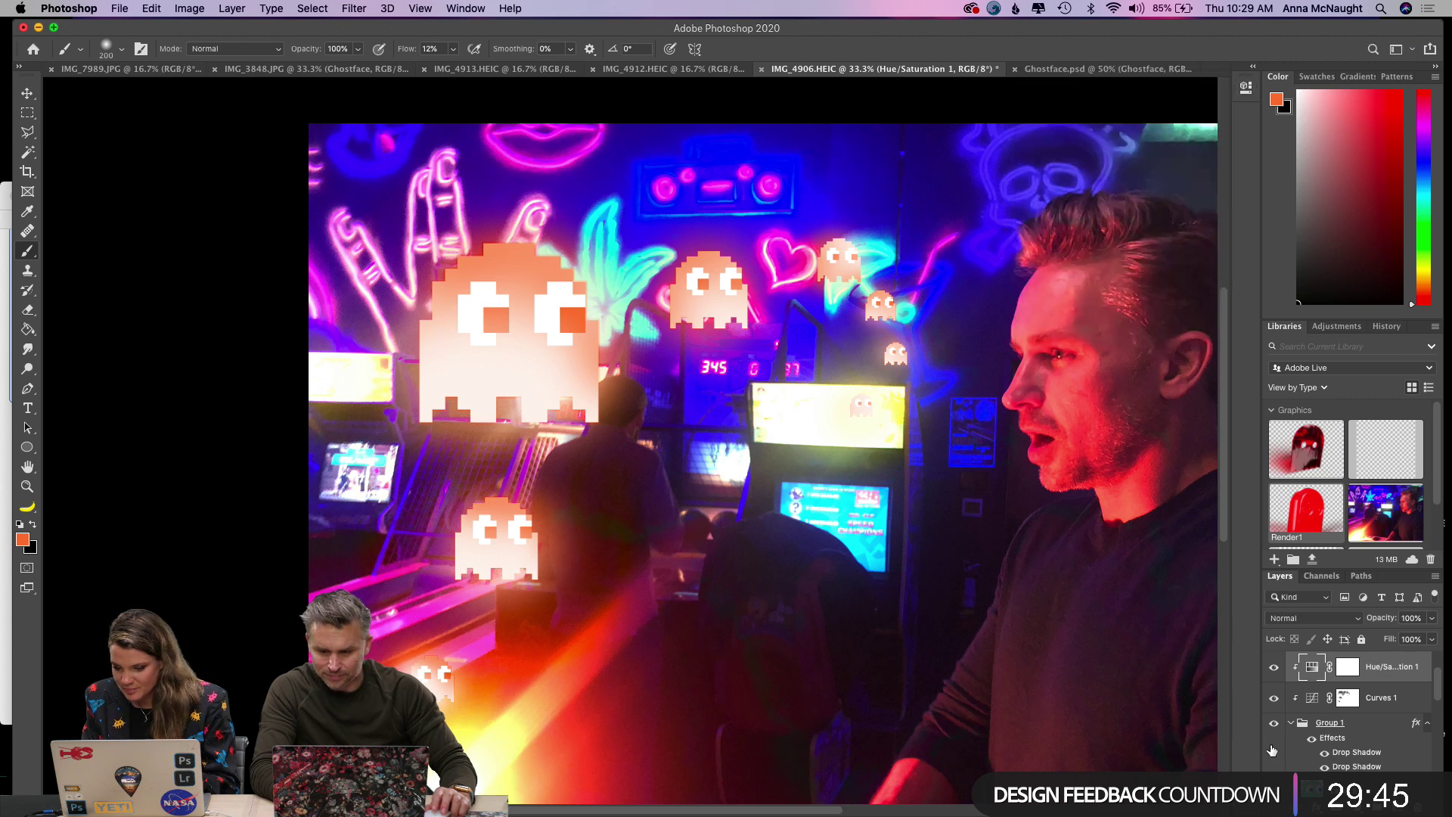
# Add a Color Balance adjustment clipped to the ghost group, with midtones at +46 red and -46 on the yellow–blue scale.
pyautogui.click(1400, 795)
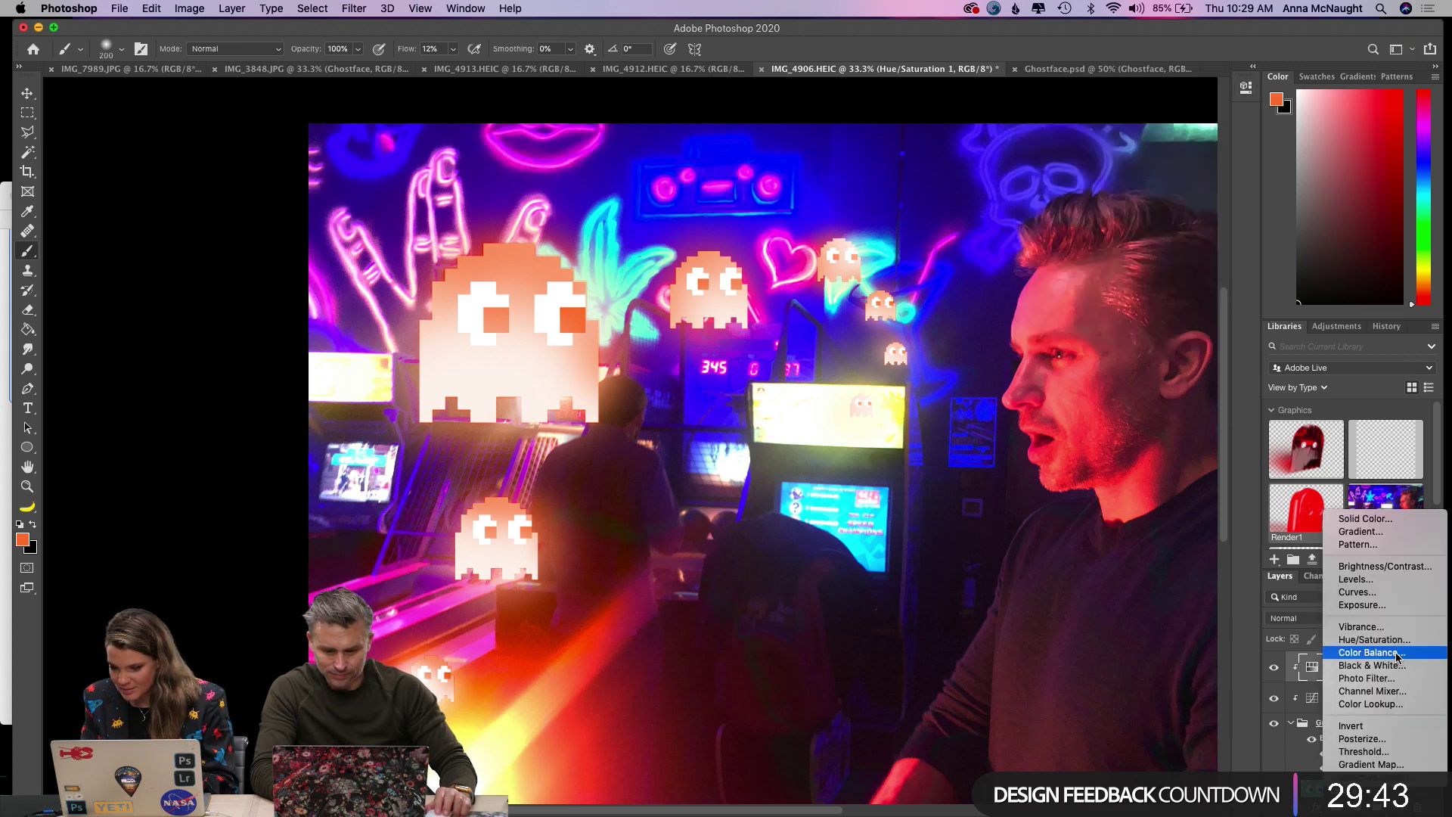
pyautogui.click(1362, 655)
pyautogui.click(1065, 211)
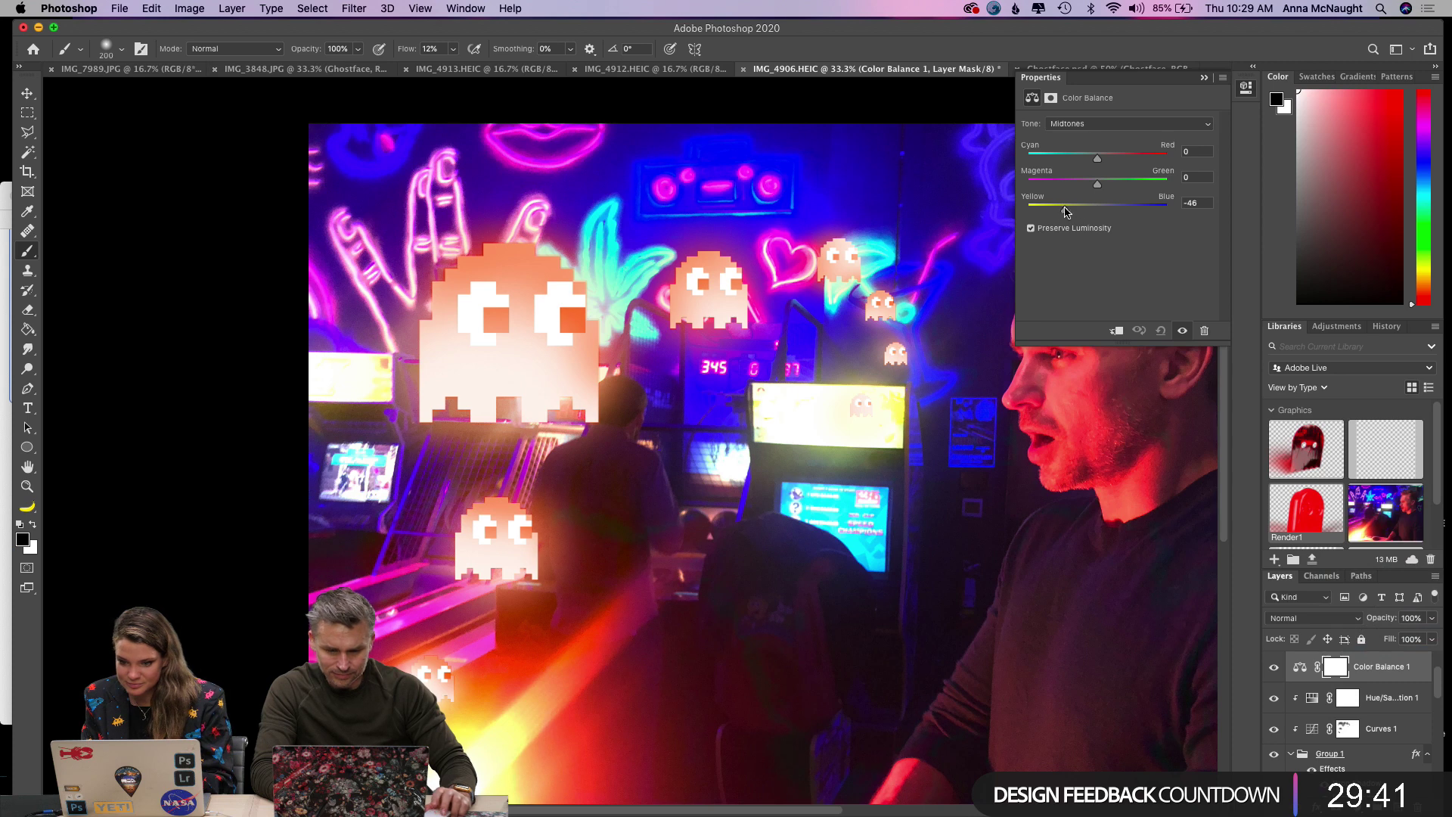
pyautogui.click(1138, 161)
pyautogui.moveTo(1138, 163); pyautogui.dragTo(1130, 162)
pyautogui.click(1117, 331)
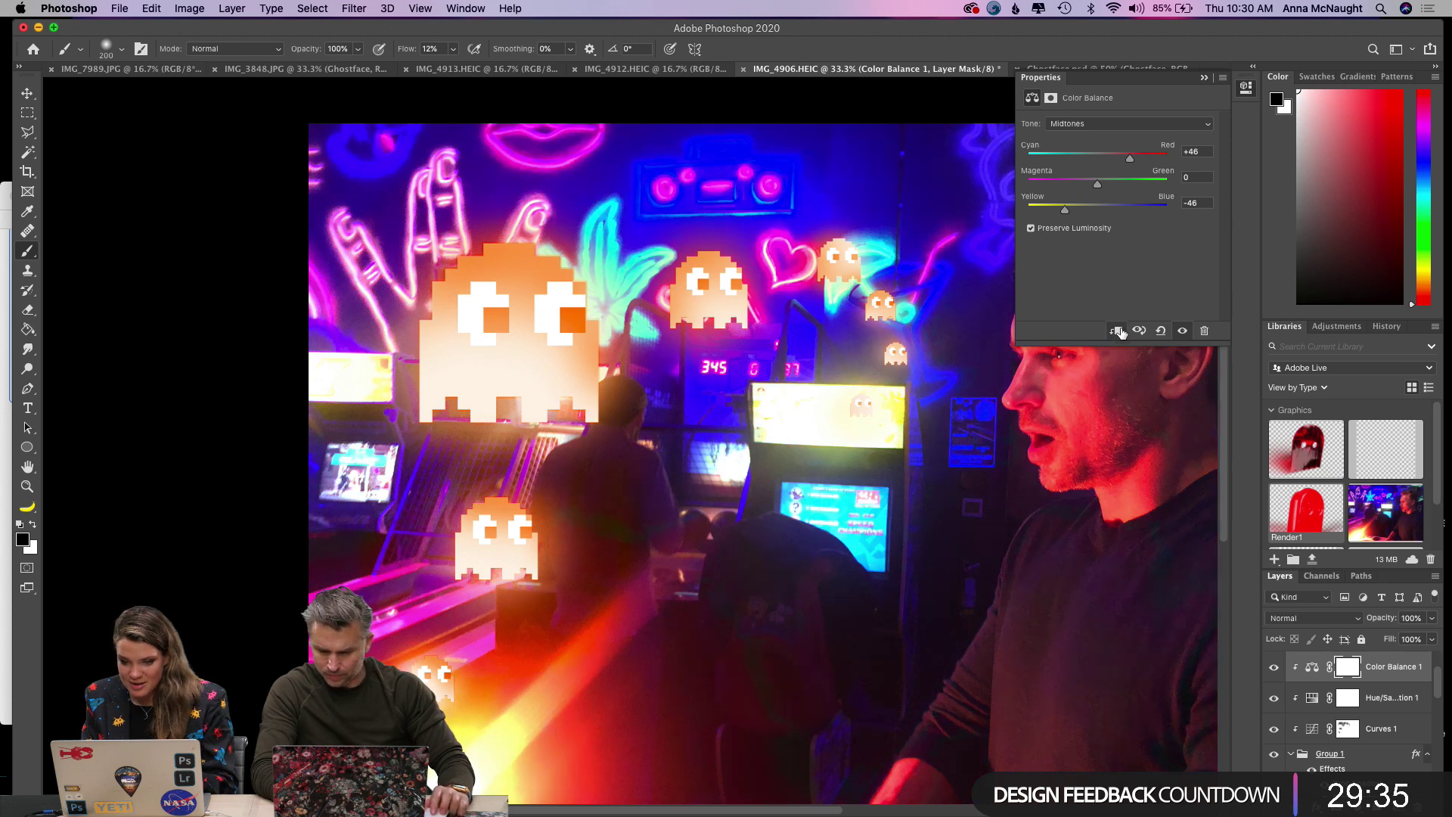
pyautogui.click(1205, 80)
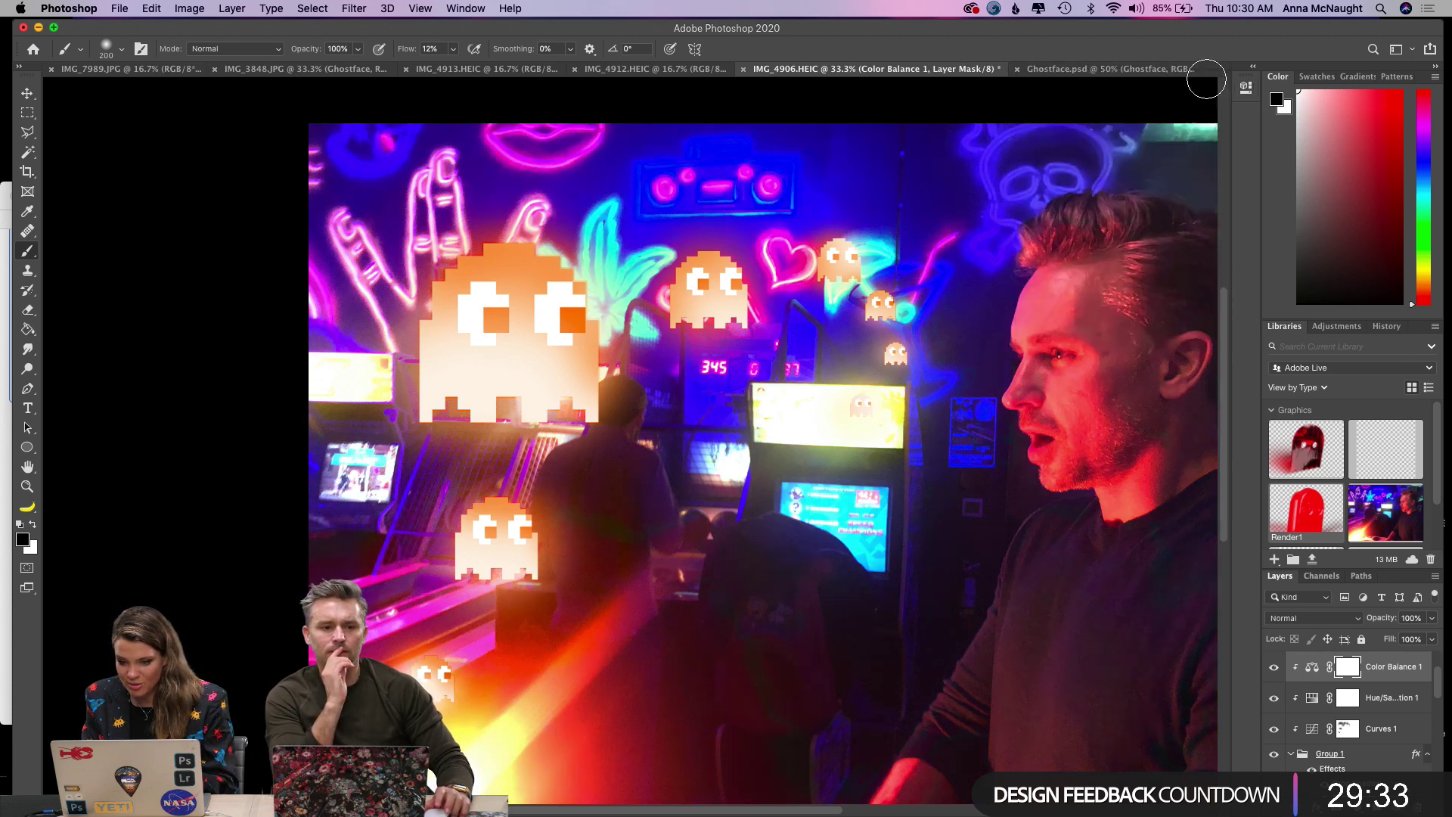
# Place a scaled-down copy of the small ghost in front of the man's mouth and shift the original small ghost slightly right.
pyautogui.scroll(-5, 1313, 665)
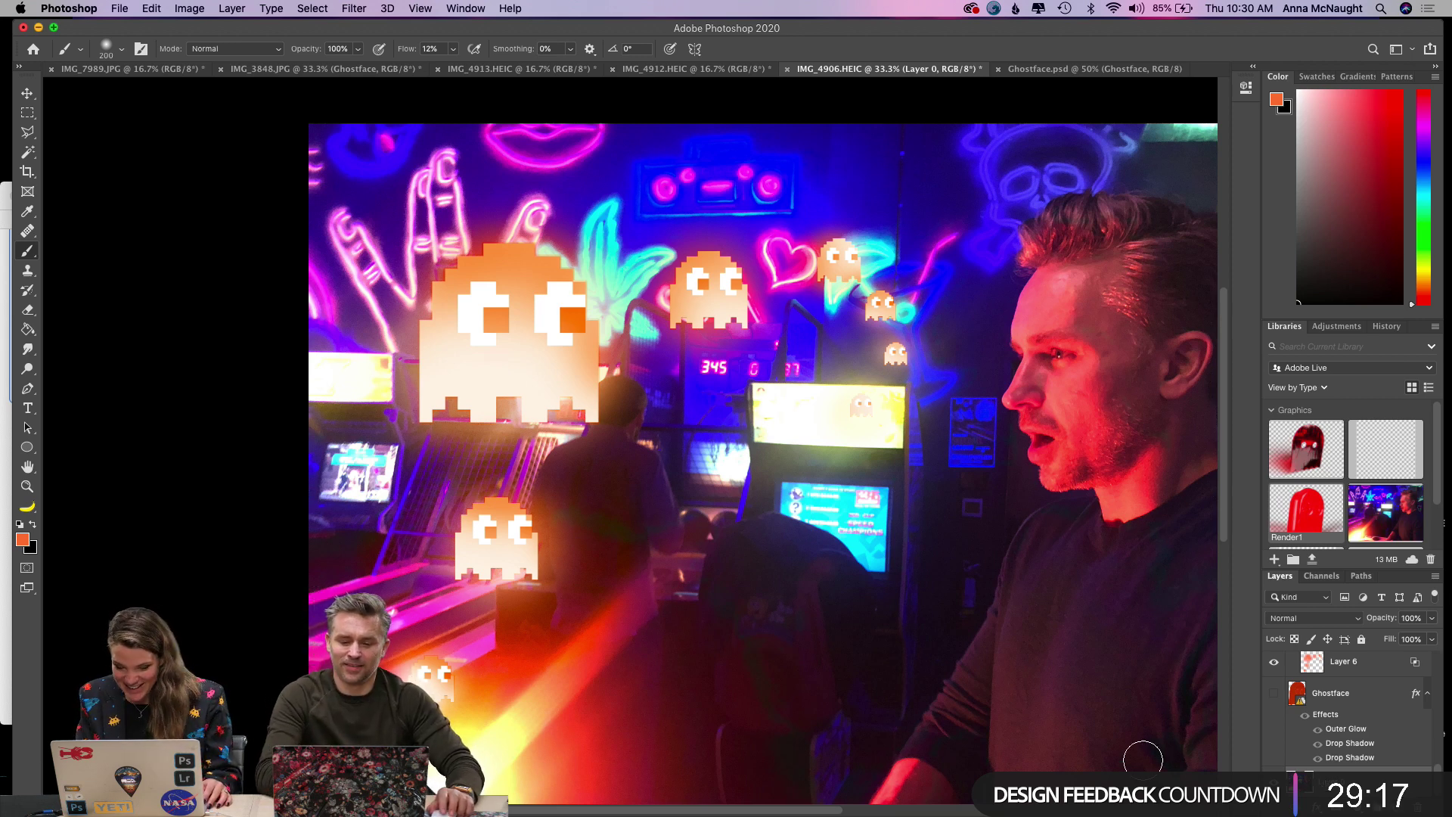
pyautogui.click(28, 94)
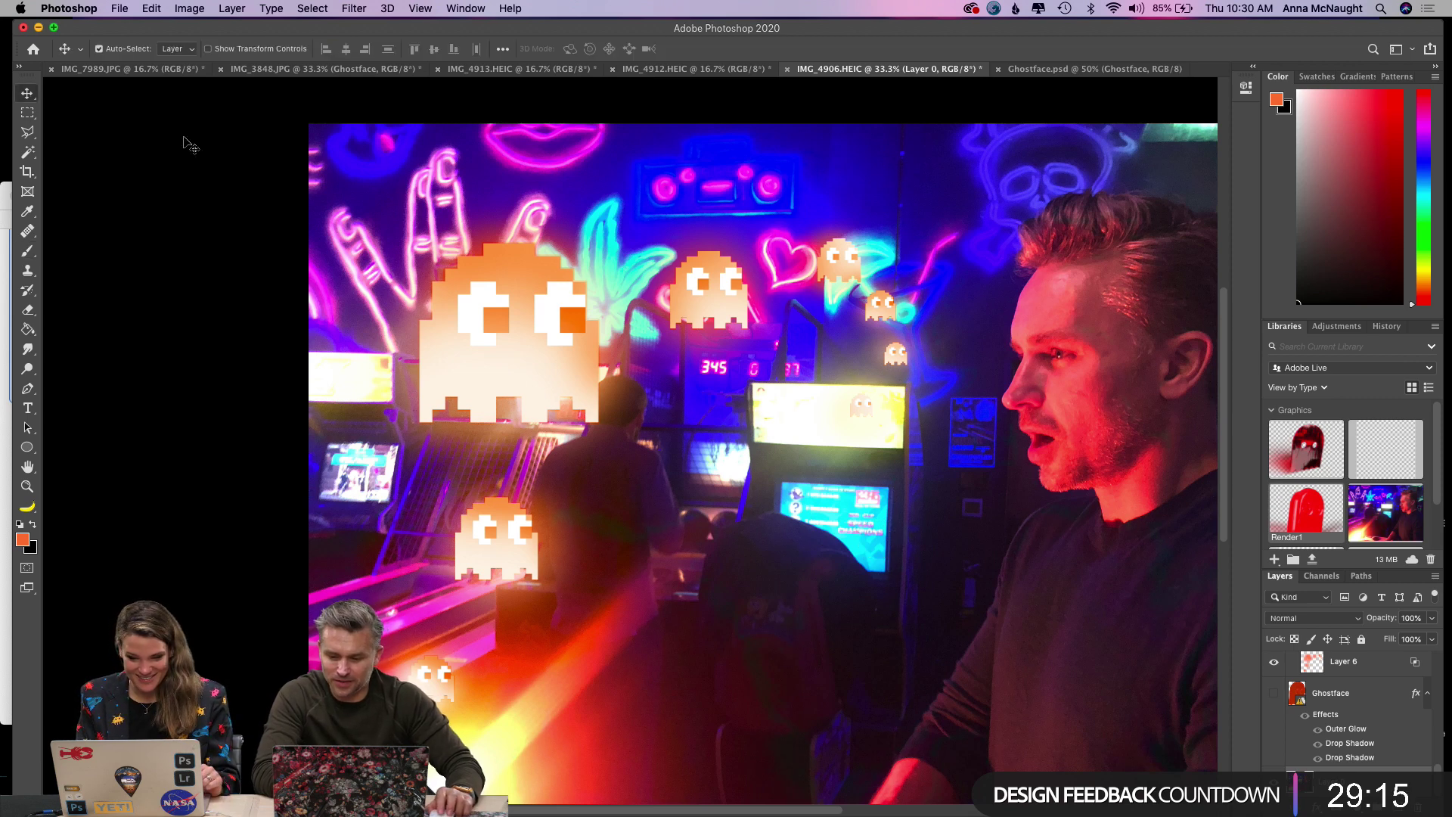
pyautogui.moveTo(885, 306); pyautogui.dragTo(1006, 446)
pyautogui.press('super+t')
pyautogui.press('Return')
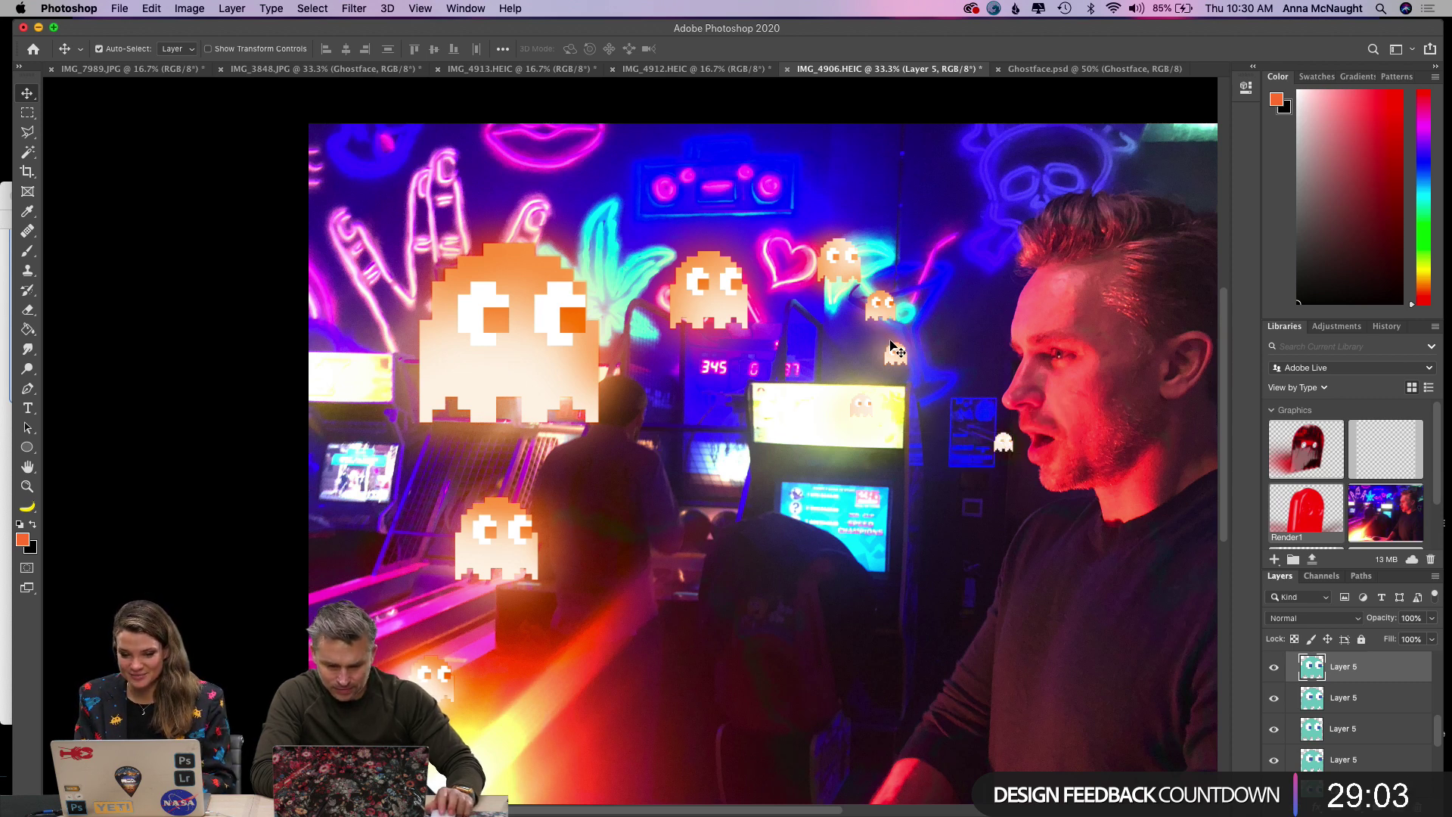
pyautogui.moveTo(882, 307); pyautogui.dragTo(915, 316)
pyautogui.moveTo(1000, 448); pyautogui.dragTo(1000, 448)
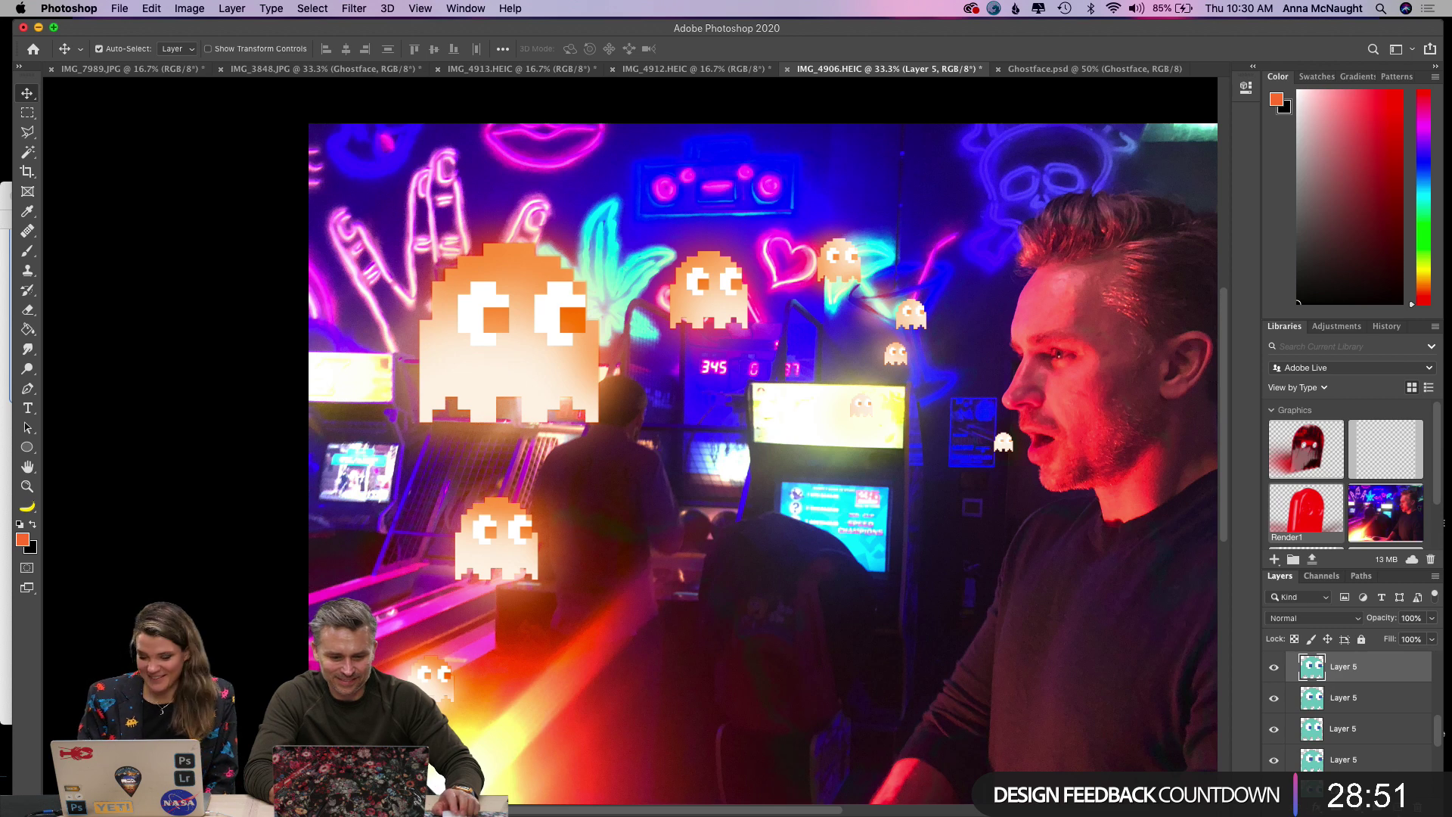
# Create a new empty layer directly above the Color Balance 1 adjustment.
pyautogui.scroll(-10, 1343, 755)
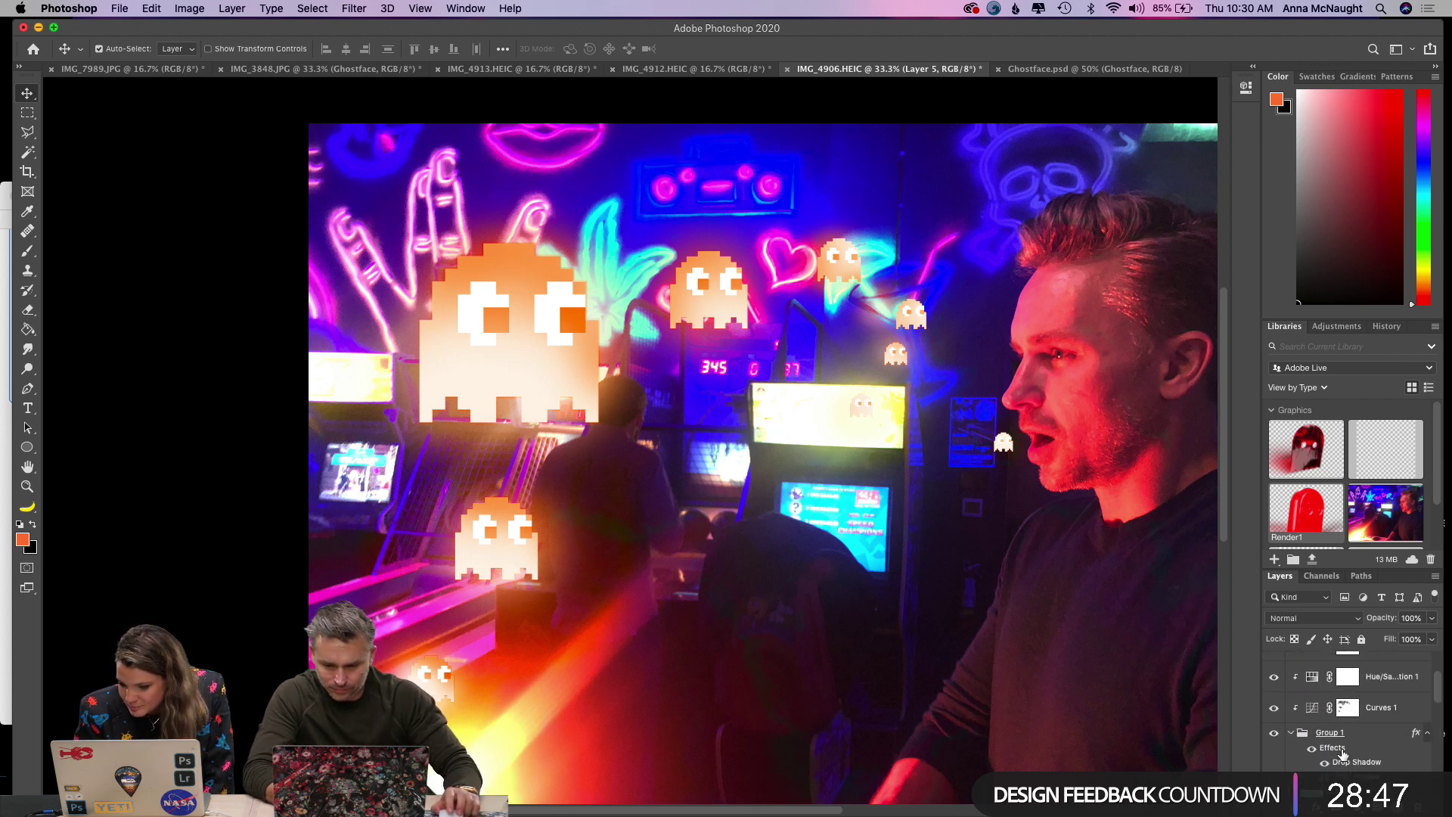
pyautogui.click(1333, 734)
pyautogui.scroll(3, 1353, 748)
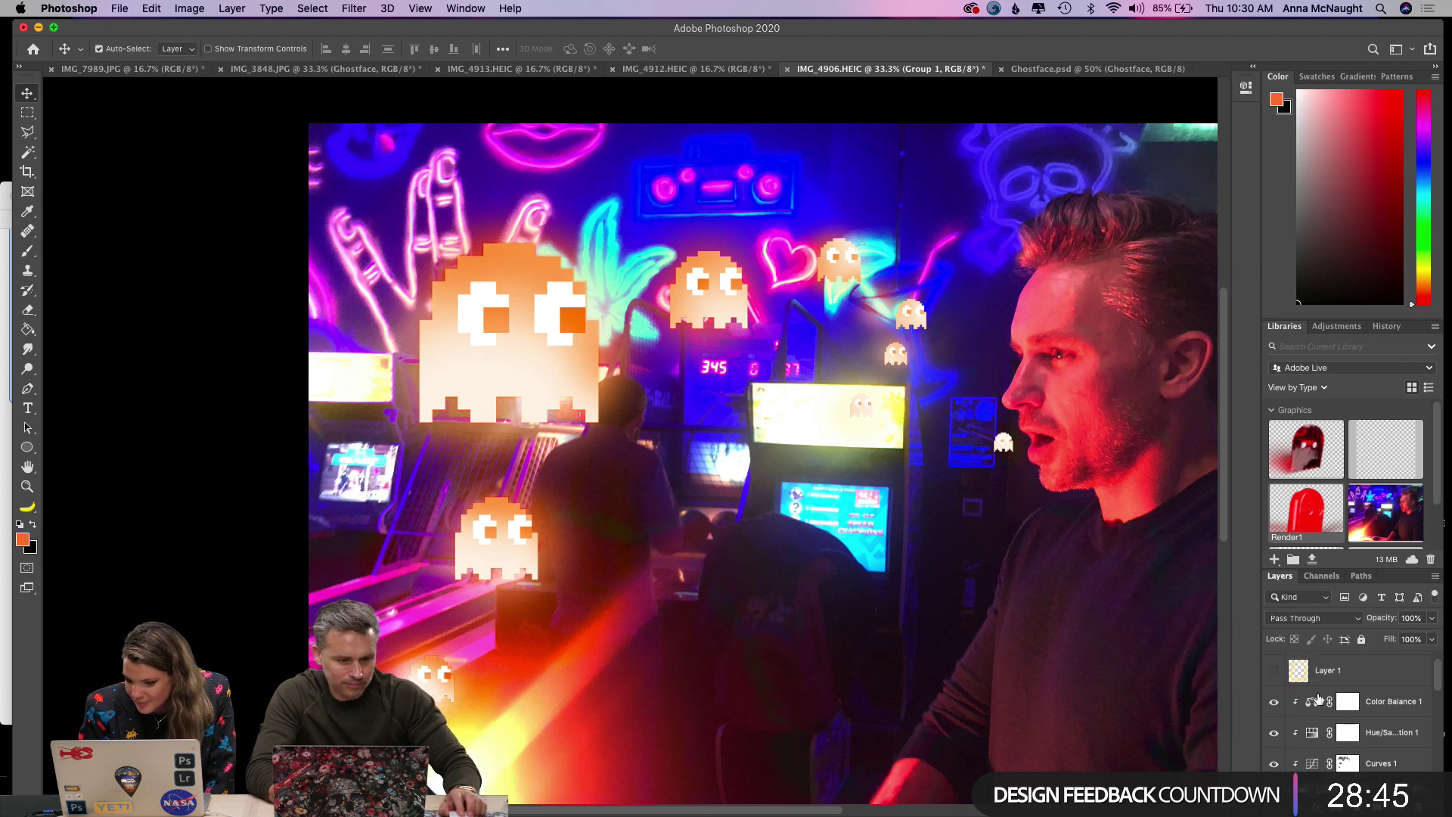
pyautogui.click(1332, 701)
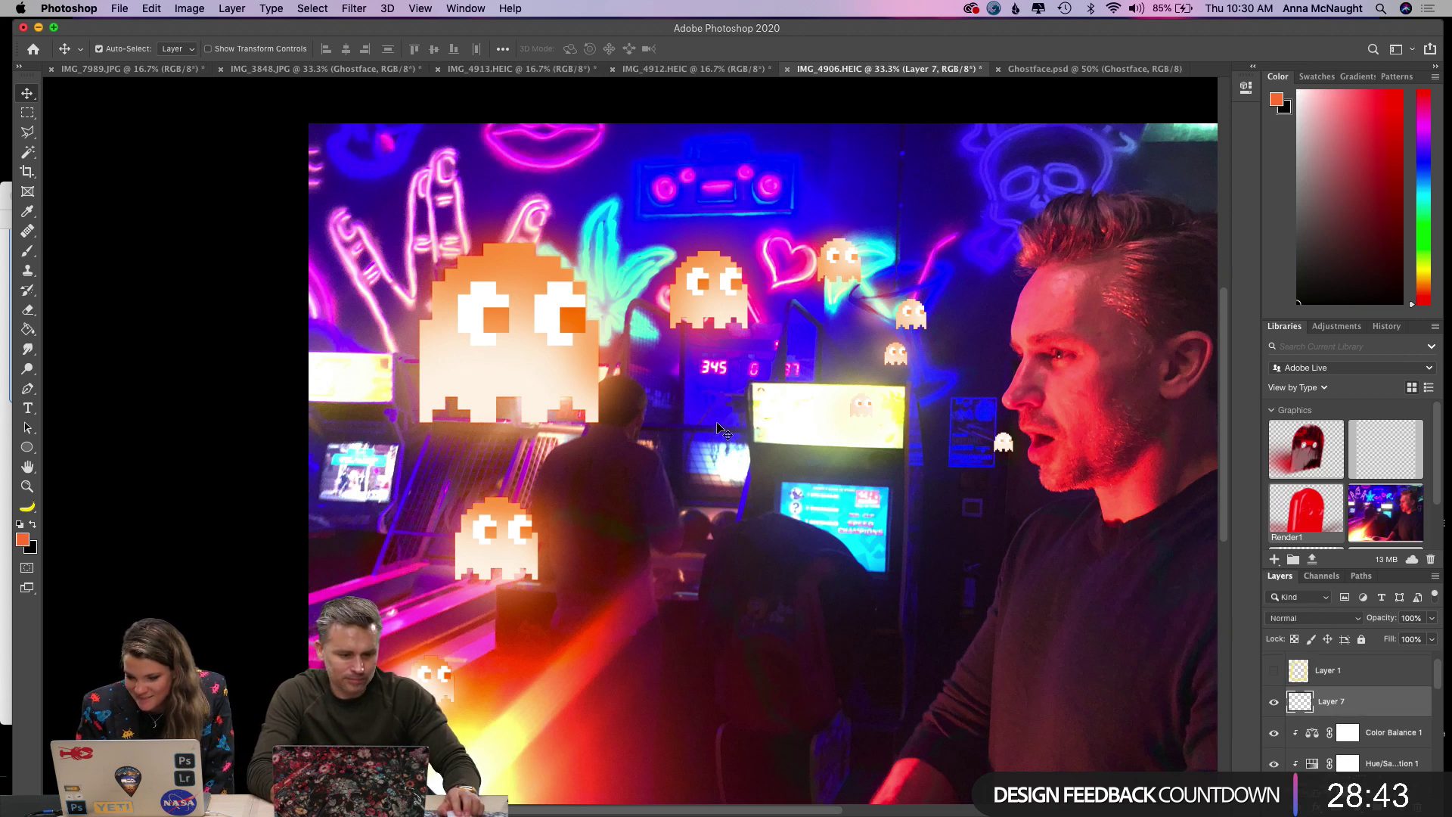
# Delete the hidden Layer 1 above the new layer and make Layer 7 the active layer.
pyautogui.click(1275, 673)
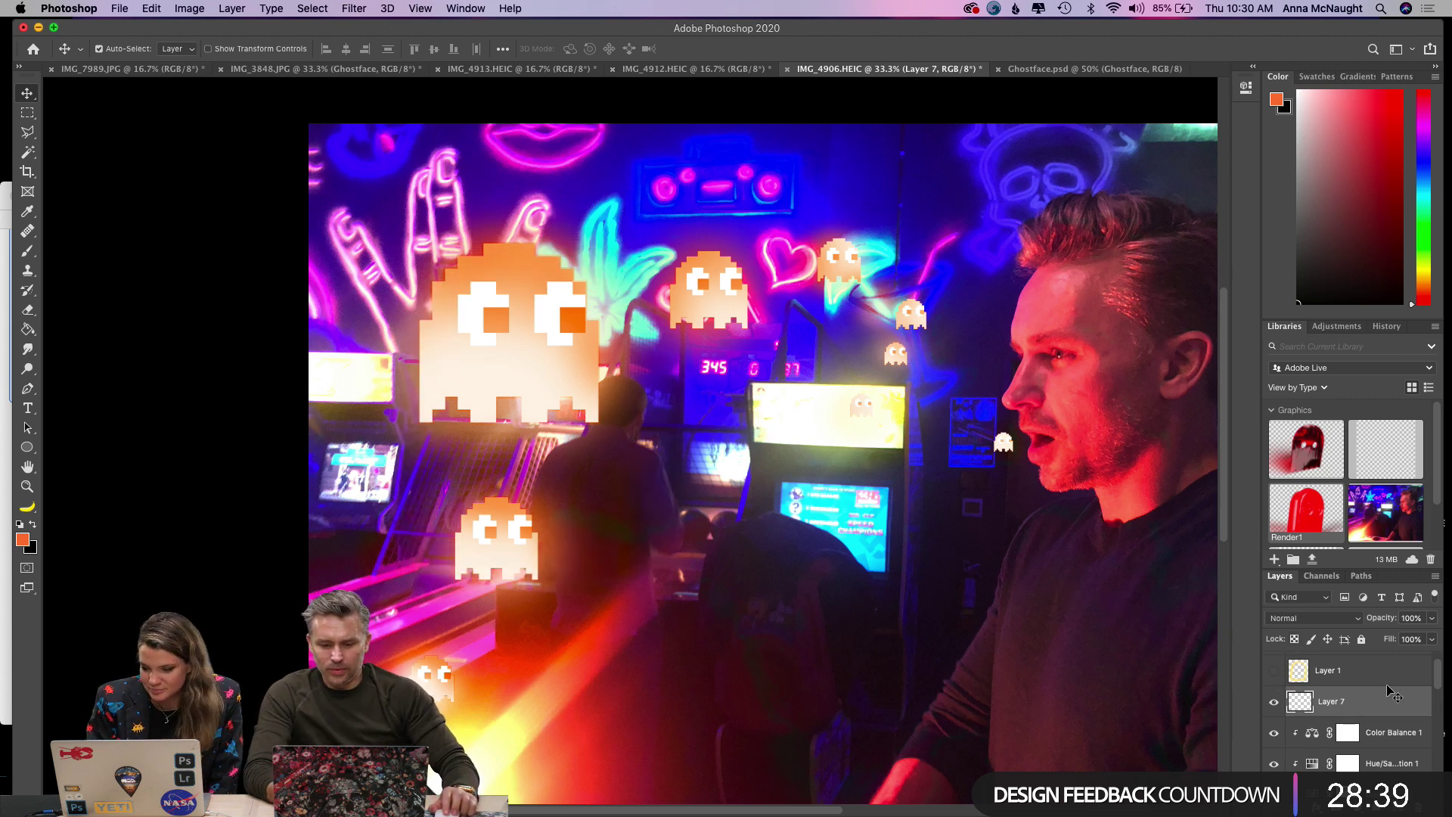
pyautogui.click(1366, 681)
pyautogui.click(1368, 703)
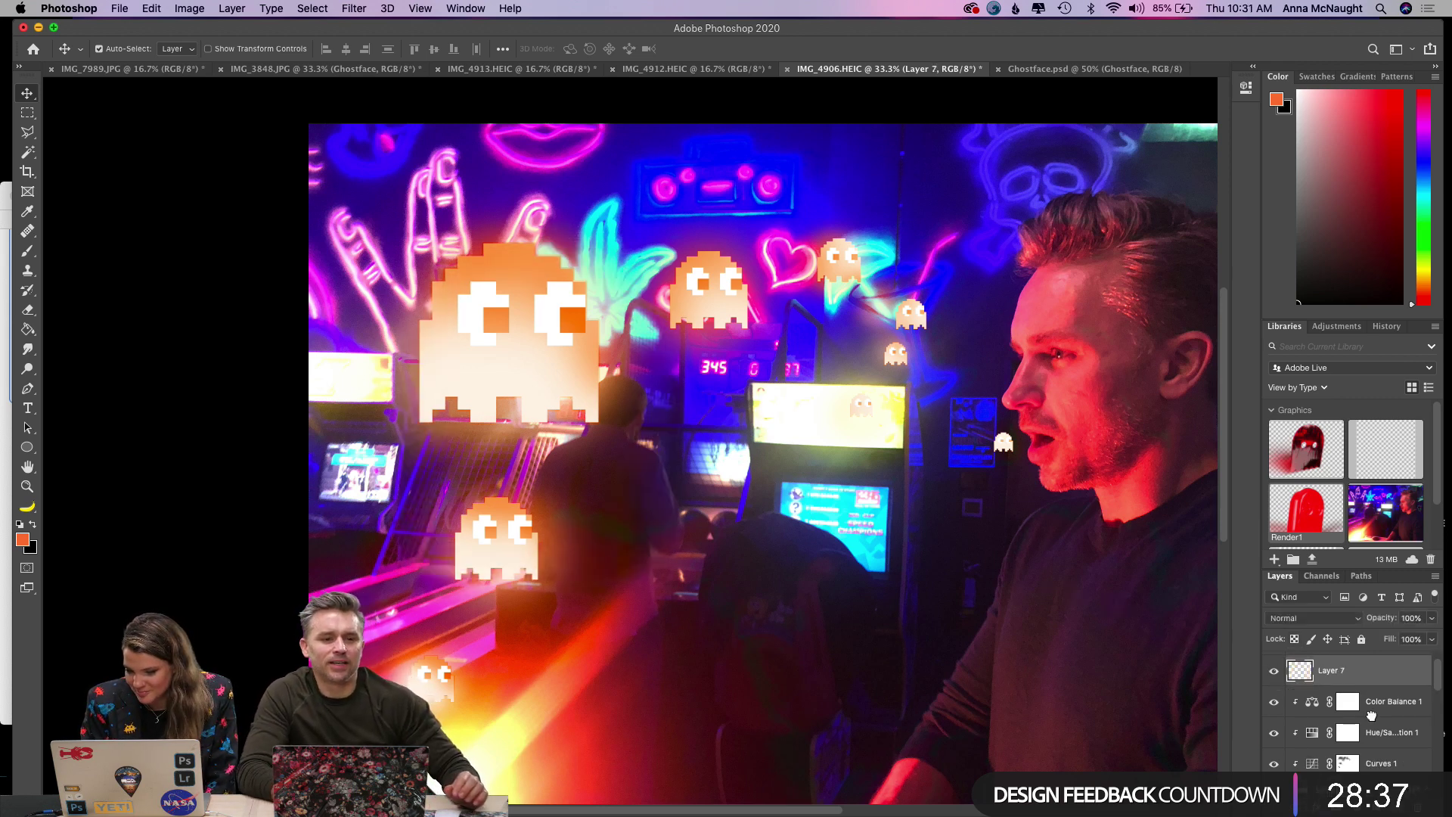
# Choose the Brush and set the foreground colour to the golden orange f5ad00.
pyautogui.click(28, 250)
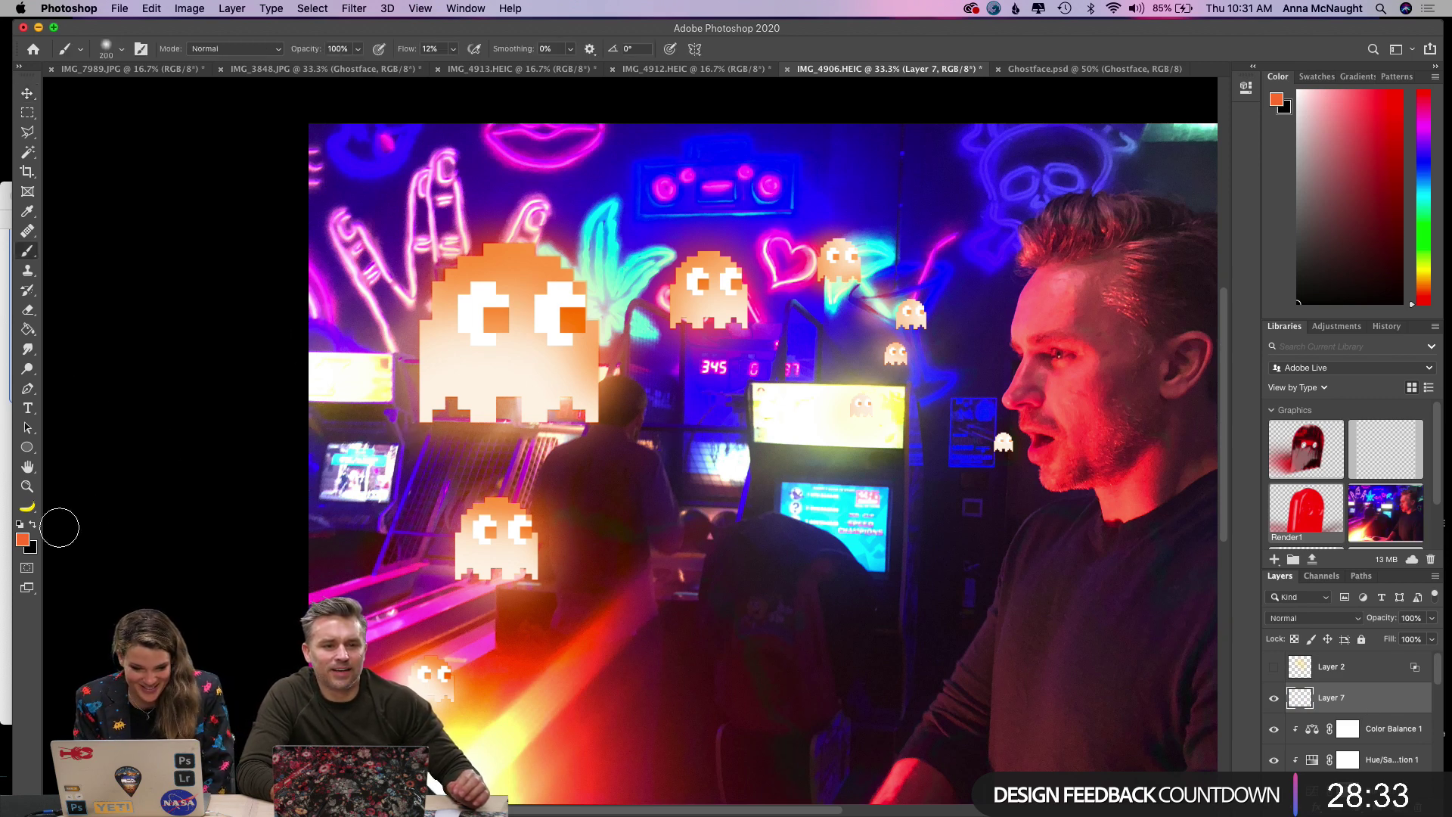
pyautogui.click(23, 541)
pyautogui.moveTo(908, 514); pyautogui.dragTo(915, 503)
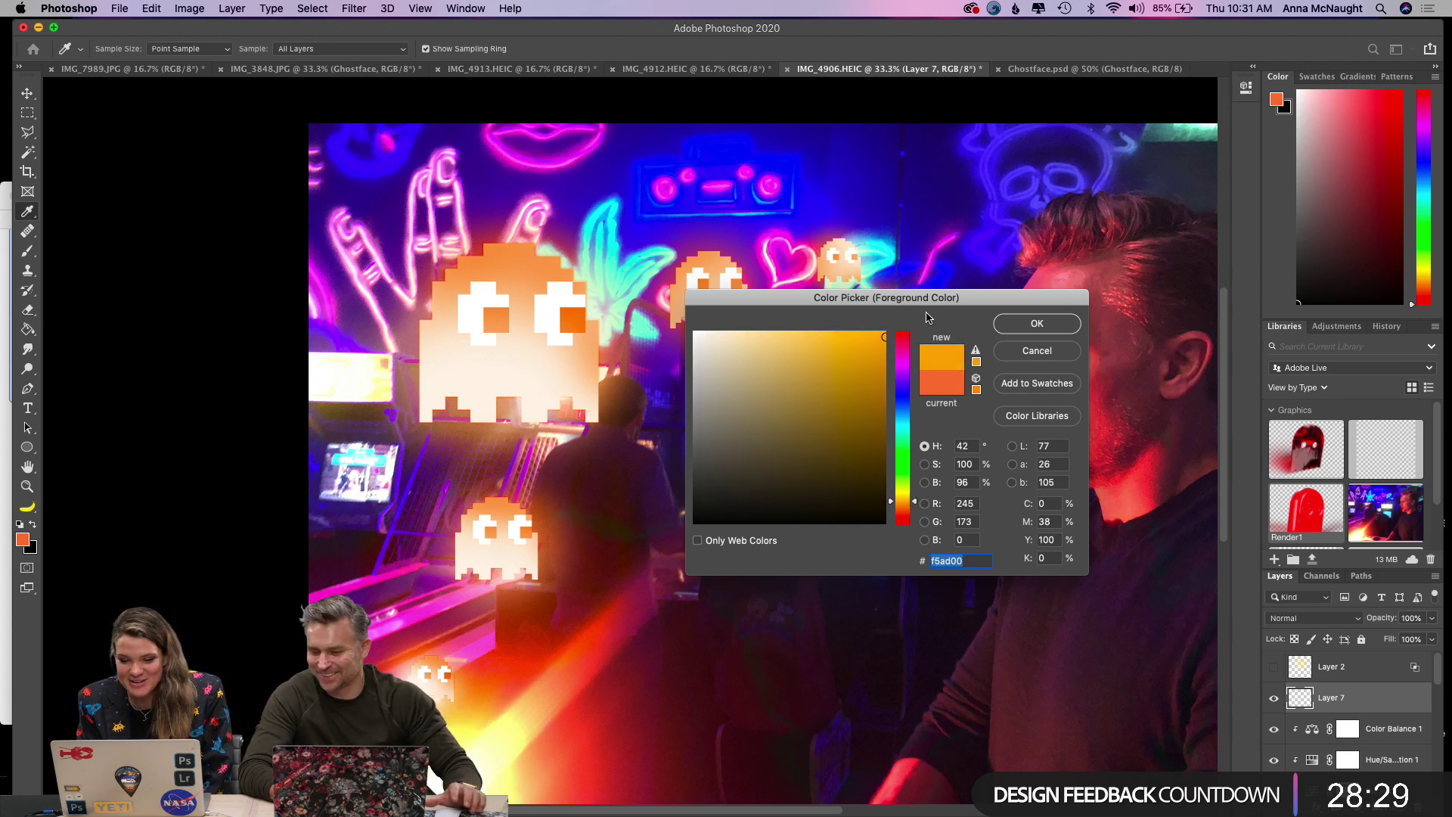
pyautogui.click(1010, 323)
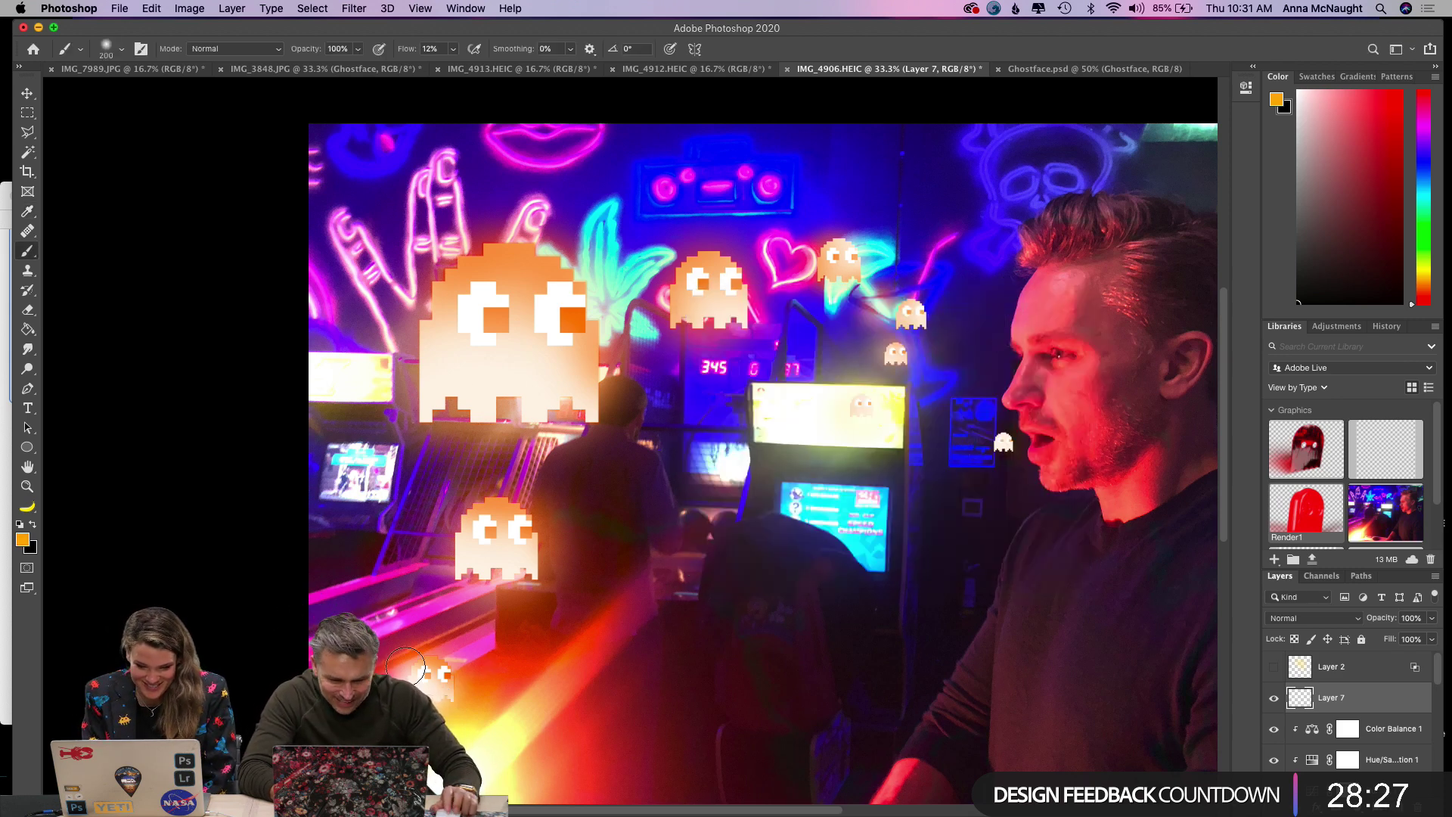
pyautogui.press('super+z')
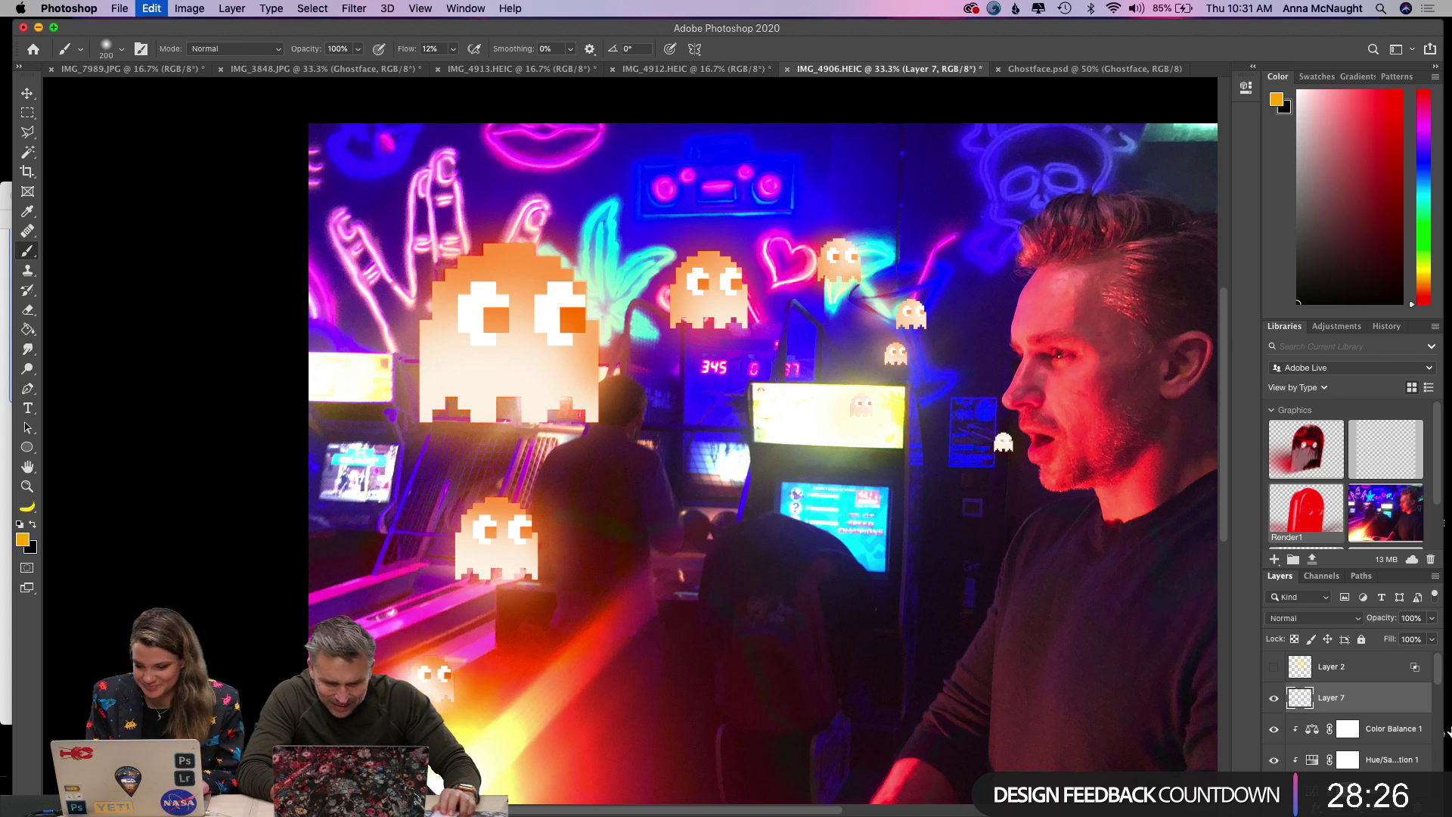
# Turn off Transparency Shapes Layer in Layer 7's blending options, and delete that layer.
pyautogui.doubleClick(1370, 703)
pyautogui.click(918, 359)
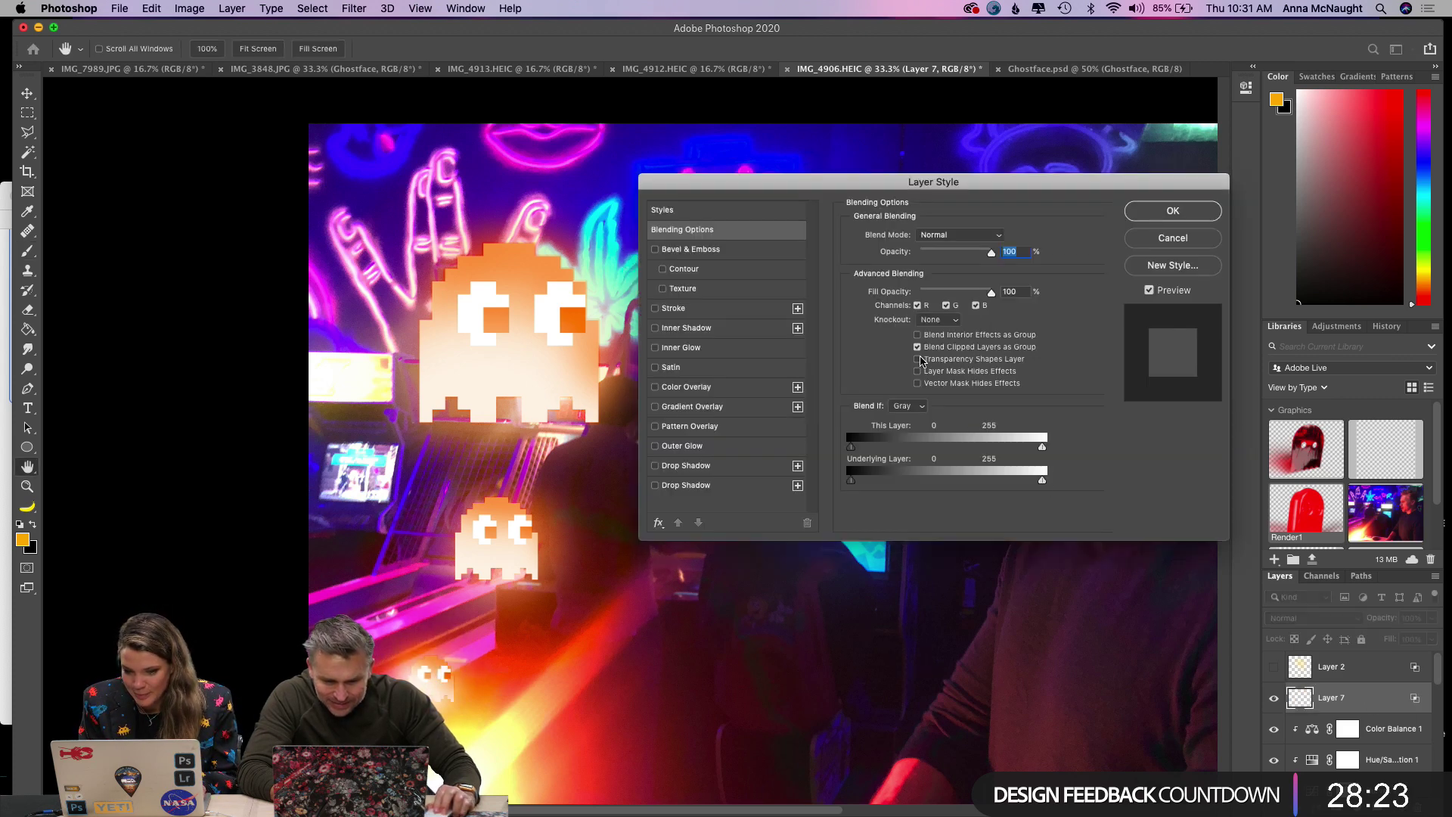
pyautogui.click(1172, 212)
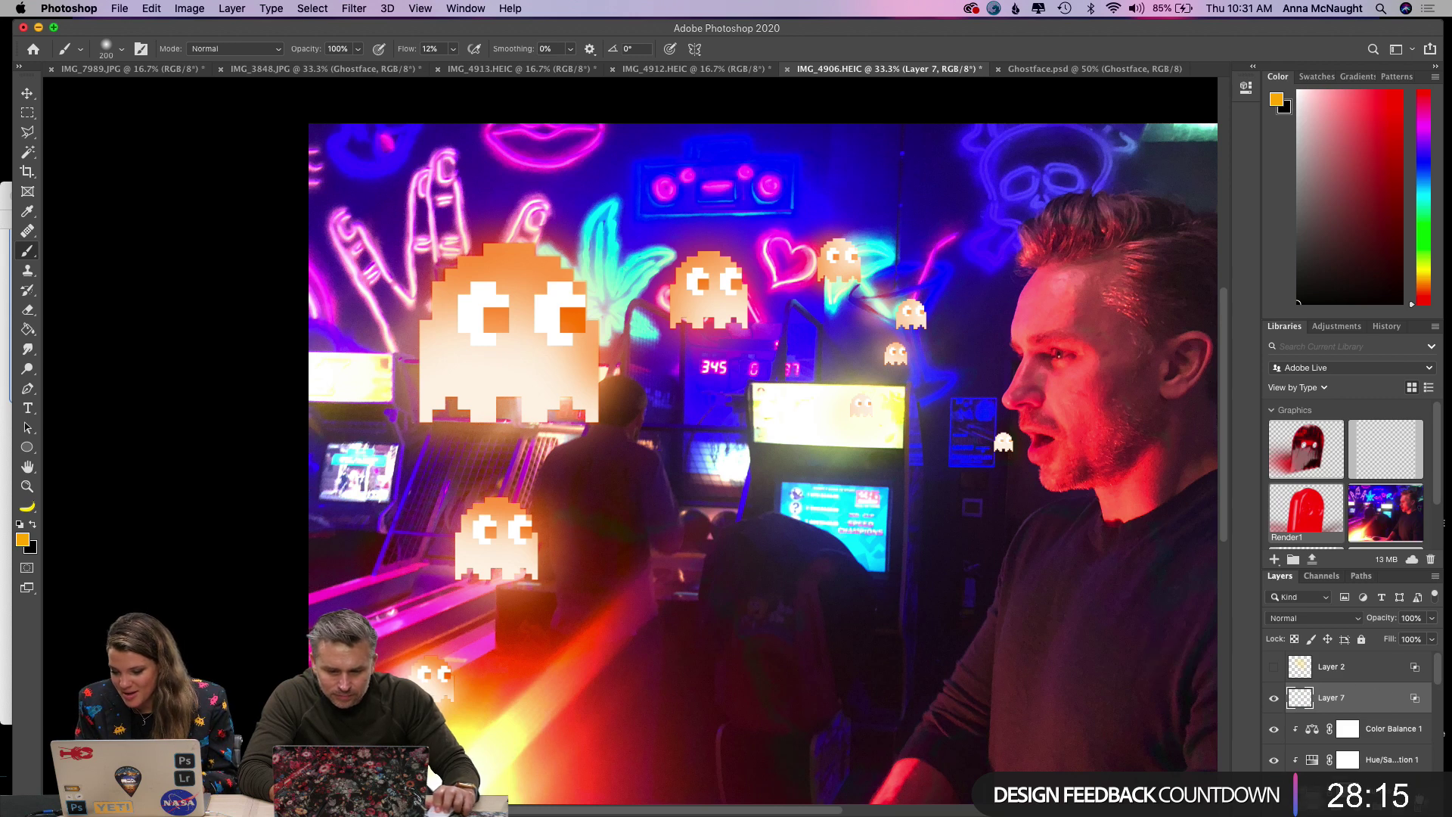
pyautogui.press('Delete')
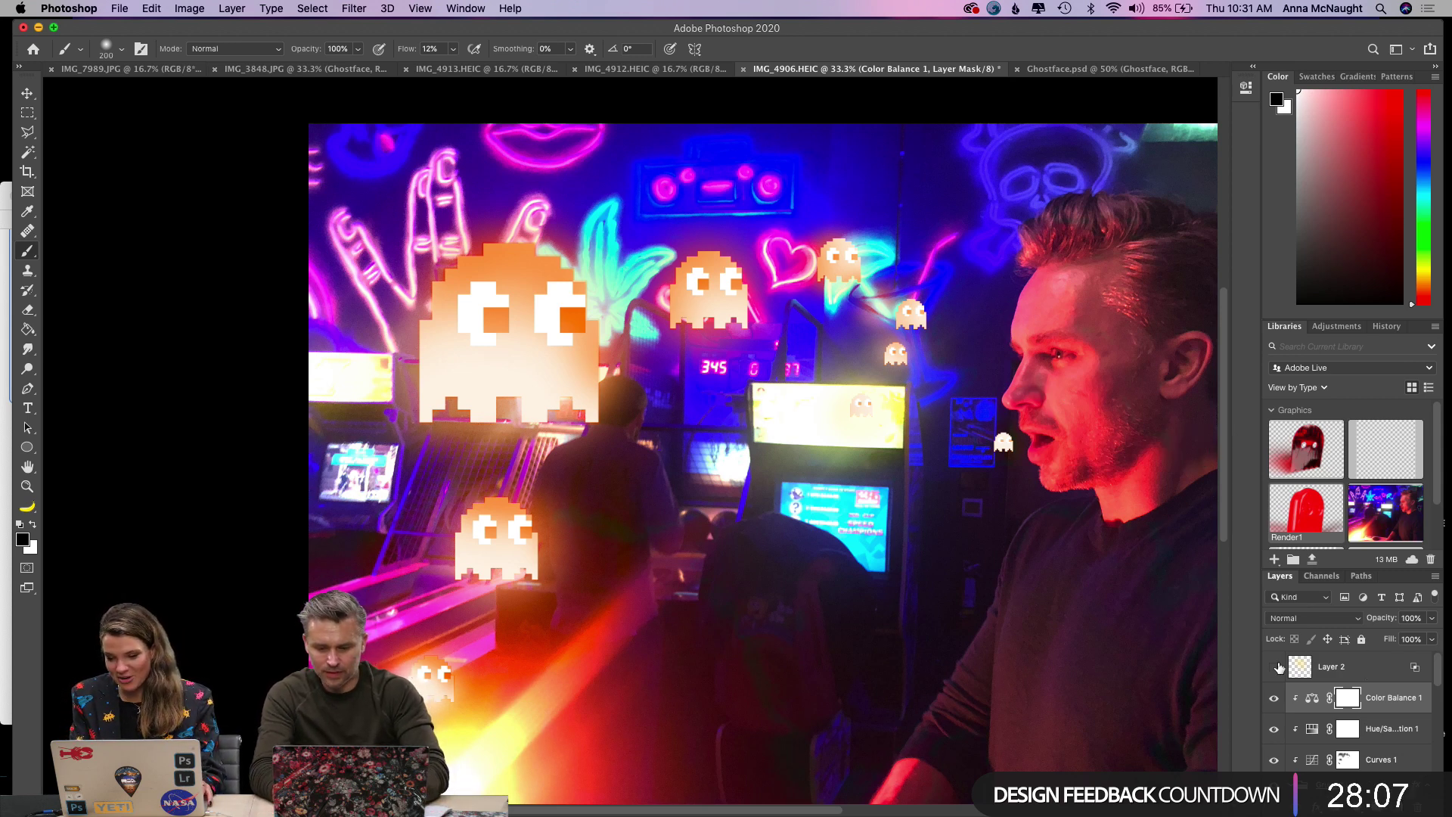
# Compare the image with and without Layer 2, then delete Layer 2 and add a new empty layer above Color Balance 1.
pyautogui.click(1276, 666)
pyautogui.click(1277, 666)
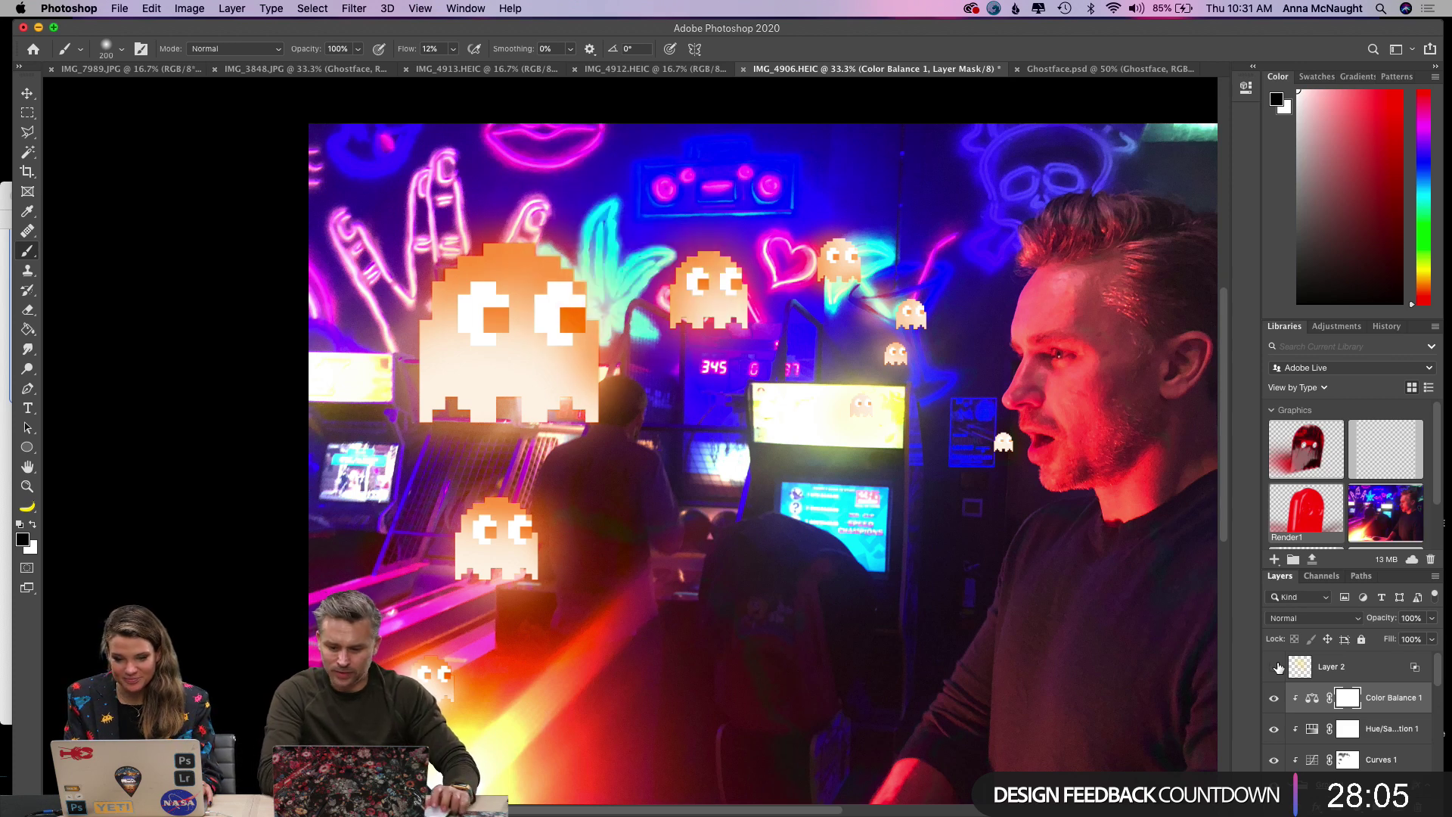
pyautogui.click(1277, 667)
pyautogui.click(1363, 670)
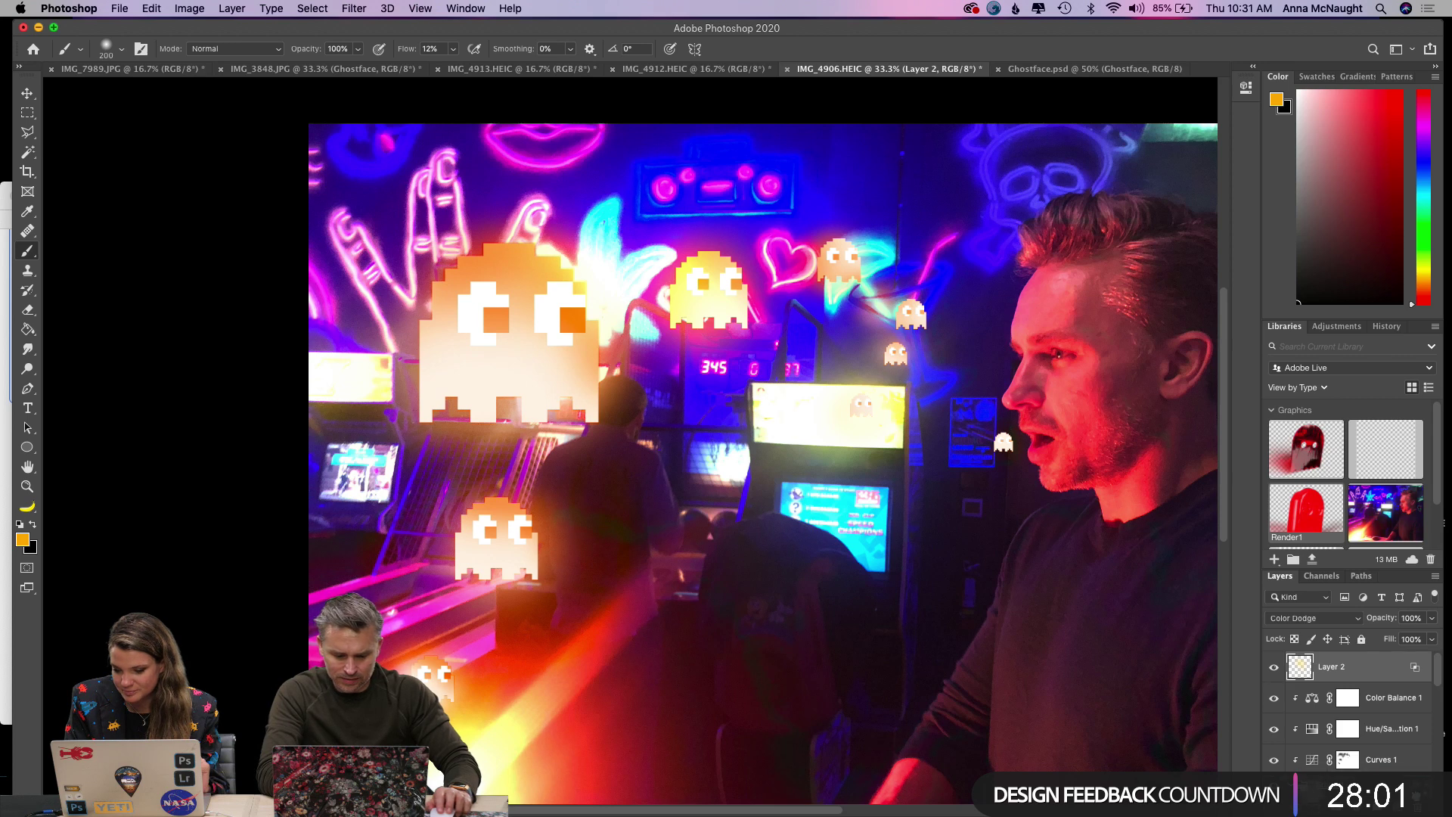
pyautogui.press('BackSpace')
pyautogui.hotkey('ctrl', 'z')
# Set Layer 7's blend mode to Color Dodge and turn off Transparency Shapes Layer in its blending options.
pyautogui.click(1314, 618)
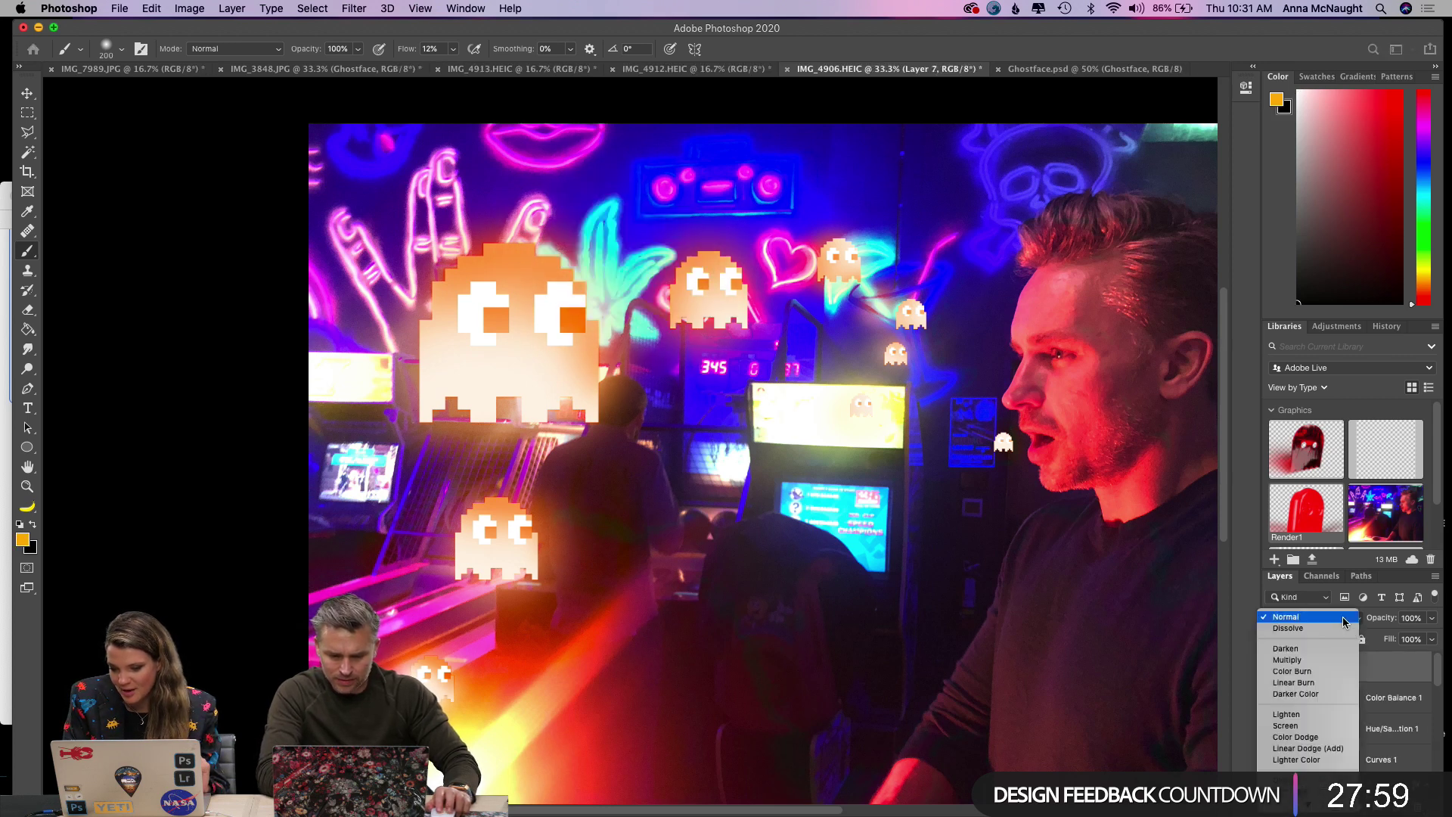
pyautogui.click(1299, 737)
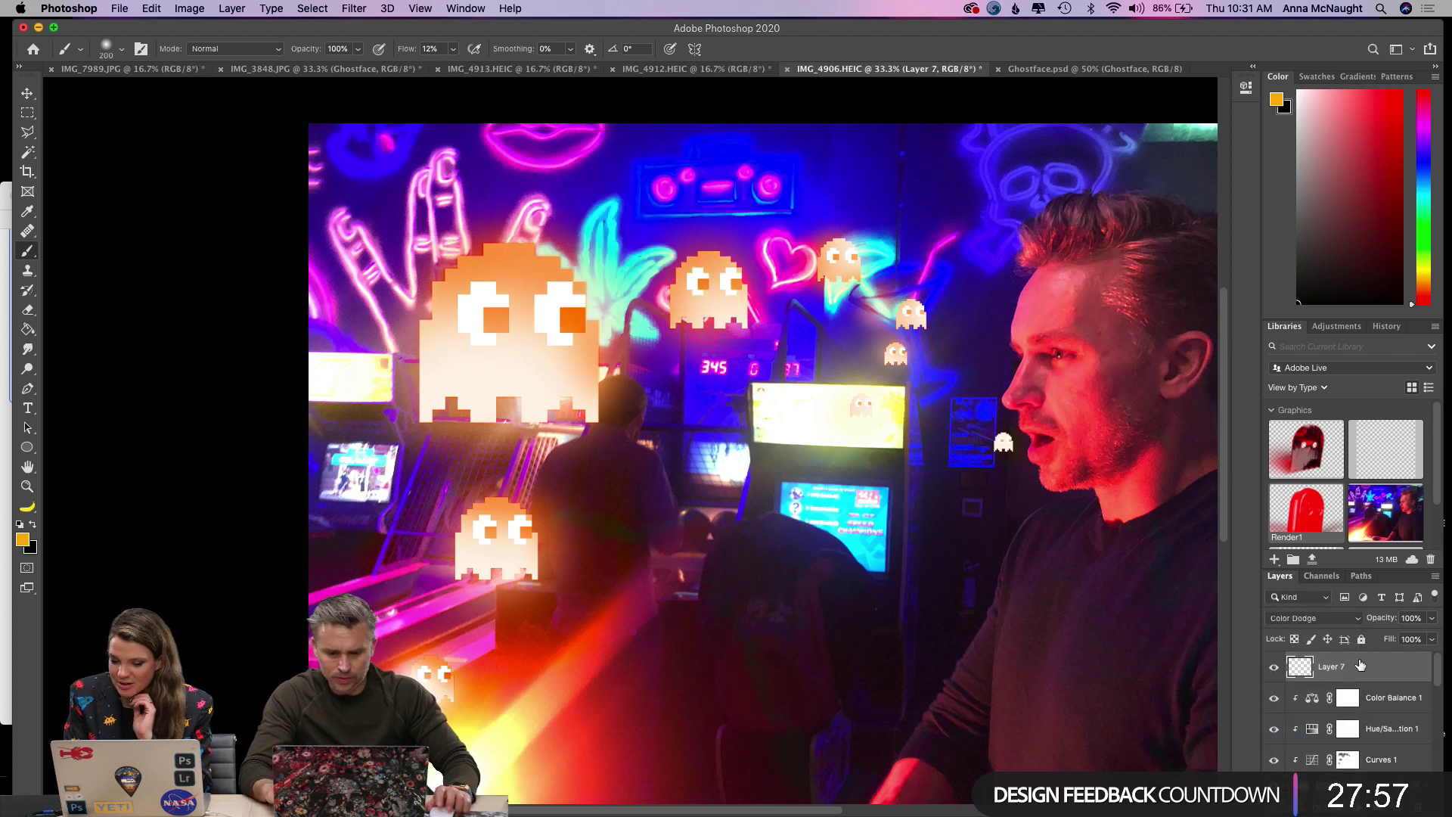
pyautogui.doubleClick(1371, 668)
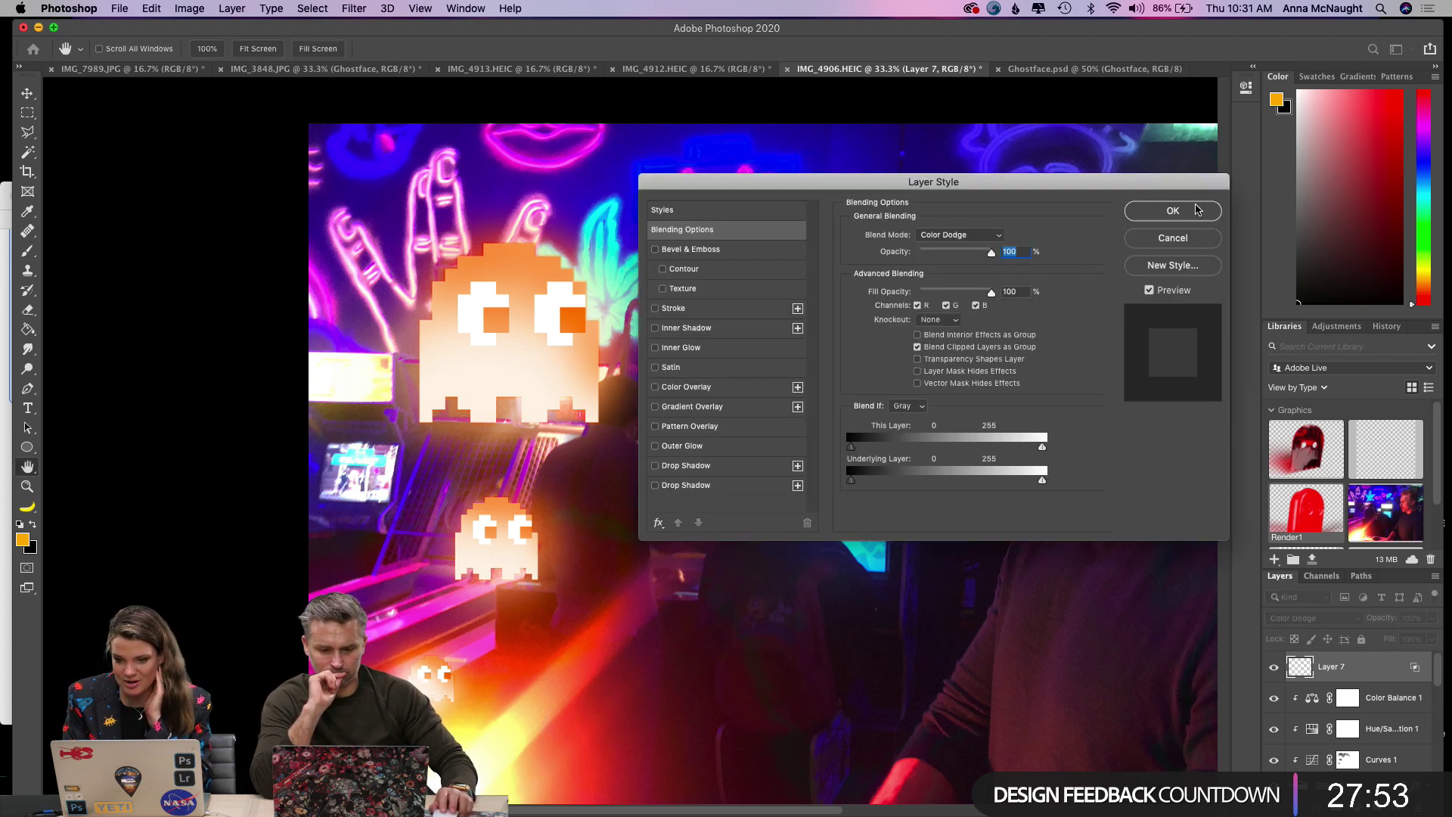
pyautogui.click(1172, 211)
# Try brushing the golden glow along the large ghost's edge at the existing flow, and undo the strokes.
pyautogui.press('b')
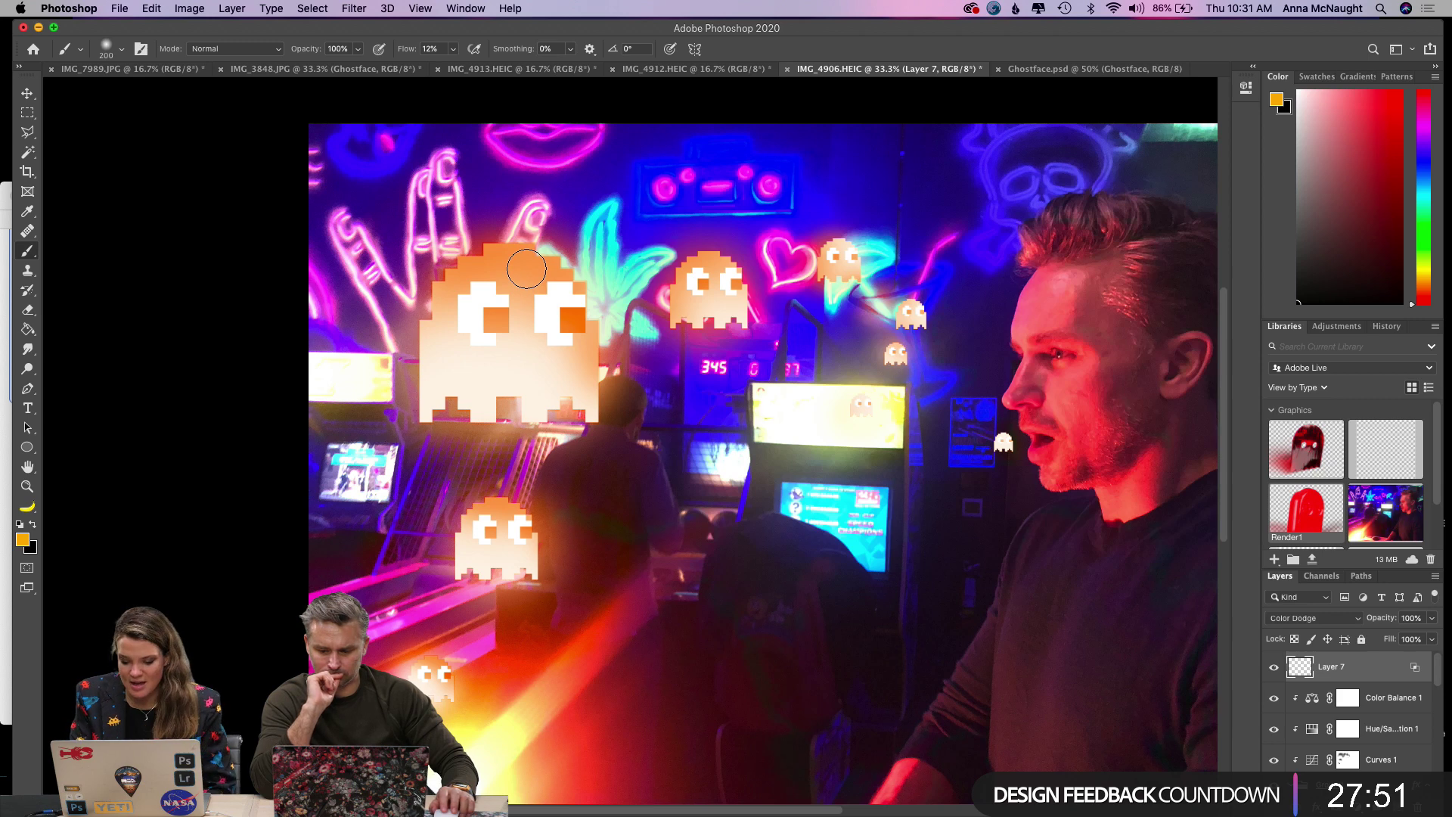
pyautogui.press(']')
pyautogui.moveTo(515, 261)
pyautogui.mouseDown()
pyautogui.moveTo(432, 292)
pyautogui.moveTo(487, 283)
pyautogui.moveTo(406, 355)
pyautogui.moveTo(421, 399)
pyautogui.mouseUp()
pyautogui.press('super+z')
pyautogui.press('super+equal')
pyautogui.press('[')
pyautogui.press('[')
pyautogui.press('[')
pyautogui.press('[')
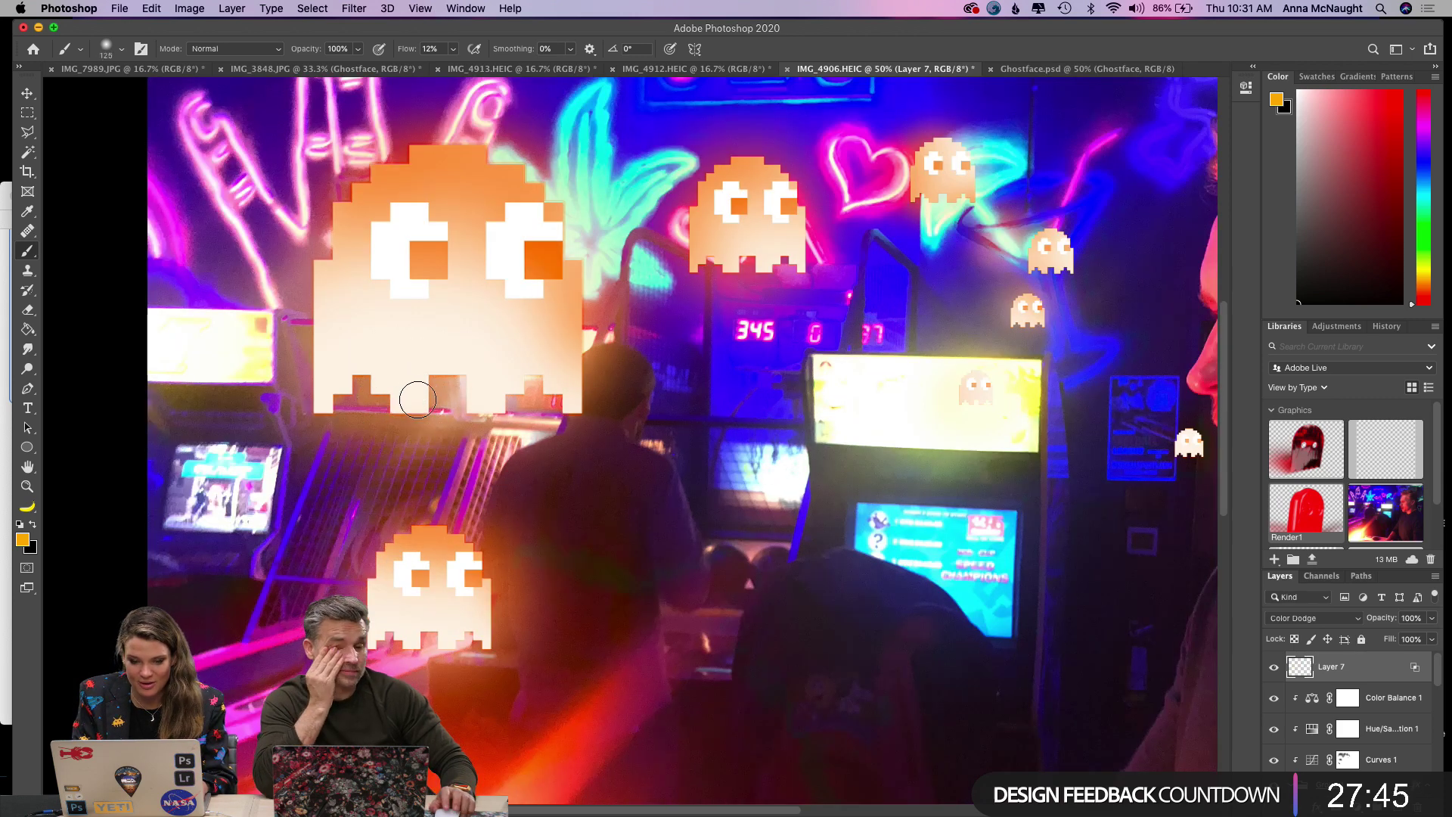
pyautogui.scroll(3, 417, 399)
pyautogui.hscroll(-4, 417, 399)
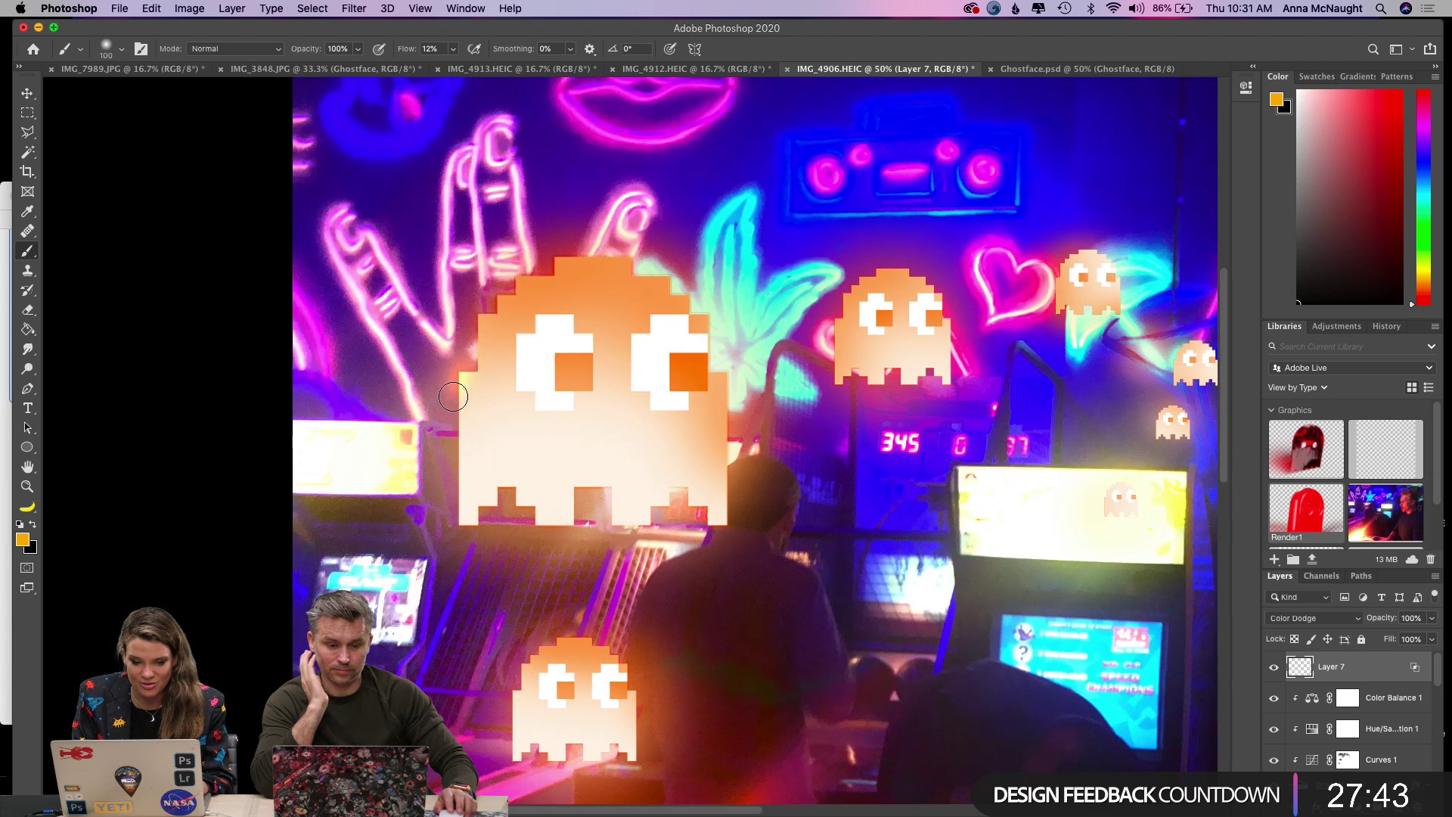
pyautogui.moveTo(460, 374); pyautogui.dragTo(456, 458)
pyautogui.press('super+z')
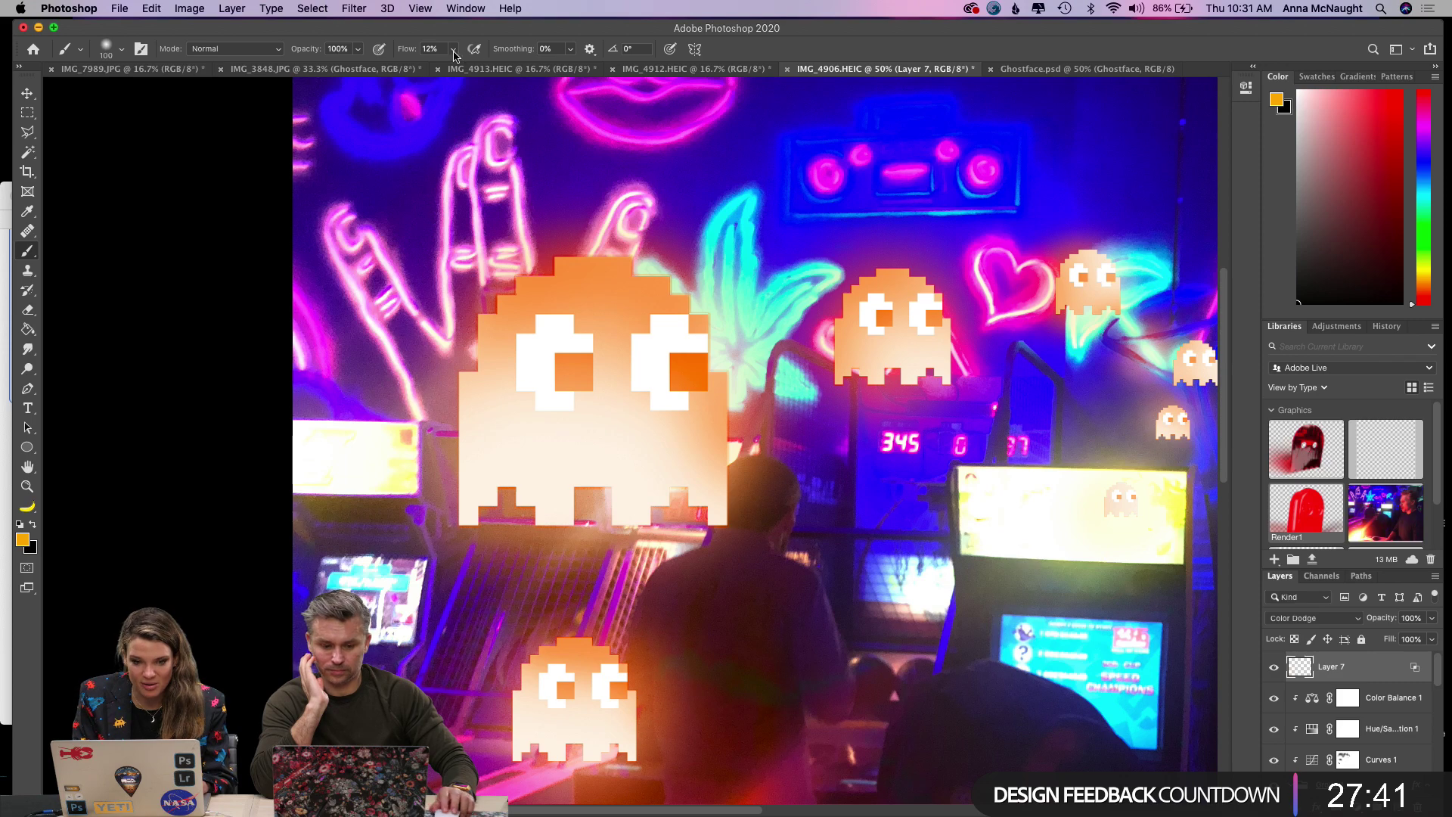
# Lower the brush flow to 6% and paint a golden glow over the large ghost with a bigger brush.
pyautogui.moveTo(450, 68); pyautogui.dragTo(445, 68)
pyautogui.press(']')
pyautogui.press(']')
pyautogui.press(']')
pyautogui.moveTo(502, 396)
pyautogui.mouseDown()
pyautogui.moveTo(455, 357)
pyautogui.moveTo(472, 379)
pyautogui.moveTo(495, 305)
pyautogui.moveTo(513, 289)
pyautogui.moveTo(476, 340)
pyautogui.moveTo(488, 348)
pyautogui.moveTo(537, 267)
pyautogui.moveTo(609, 259)
pyautogui.moveTo(533, 269)
pyautogui.moveTo(587, 284)
pyautogui.mouseUp()
# Enlarge the brush to about 300 and paint the golden glow over the row of smaller ghosts around the neon heart.
pyautogui.press(']')
pyautogui.press(']')
pyautogui.press(']')
pyautogui.moveTo(711, 295)
pyautogui.mouseDown()
pyautogui.moveTo(597, 265)
pyautogui.moveTo(499, 333)
pyautogui.moveTo(560, 257)
pyautogui.moveTo(459, 317)
pyautogui.moveTo(428, 454)
pyautogui.moveTo(476, 493)
pyautogui.moveTo(522, 499)
pyautogui.moveTo(697, 464)
pyautogui.moveTo(723, 485)
pyautogui.moveTo(723, 364)
pyautogui.moveTo(603, 285)
pyautogui.moveTo(492, 334)
pyautogui.moveTo(469, 445)
pyautogui.moveTo(648, 502)
pyautogui.moveTo(719, 454)
pyautogui.moveTo(847, 303)
pyautogui.moveTo(906, 381)
pyautogui.moveTo(908, 287)
pyautogui.moveTo(915, 340)
pyautogui.moveTo(840, 341)
pyautogui.moveTo(946, 273)
pyautogui.mouseUp()
pyautogui.moveTo(1088, 293); pyautogui.dragTo(1089, 252)
pyautogui.moveTo(1112, 260); pyautogui.dragTo(1106, 299)
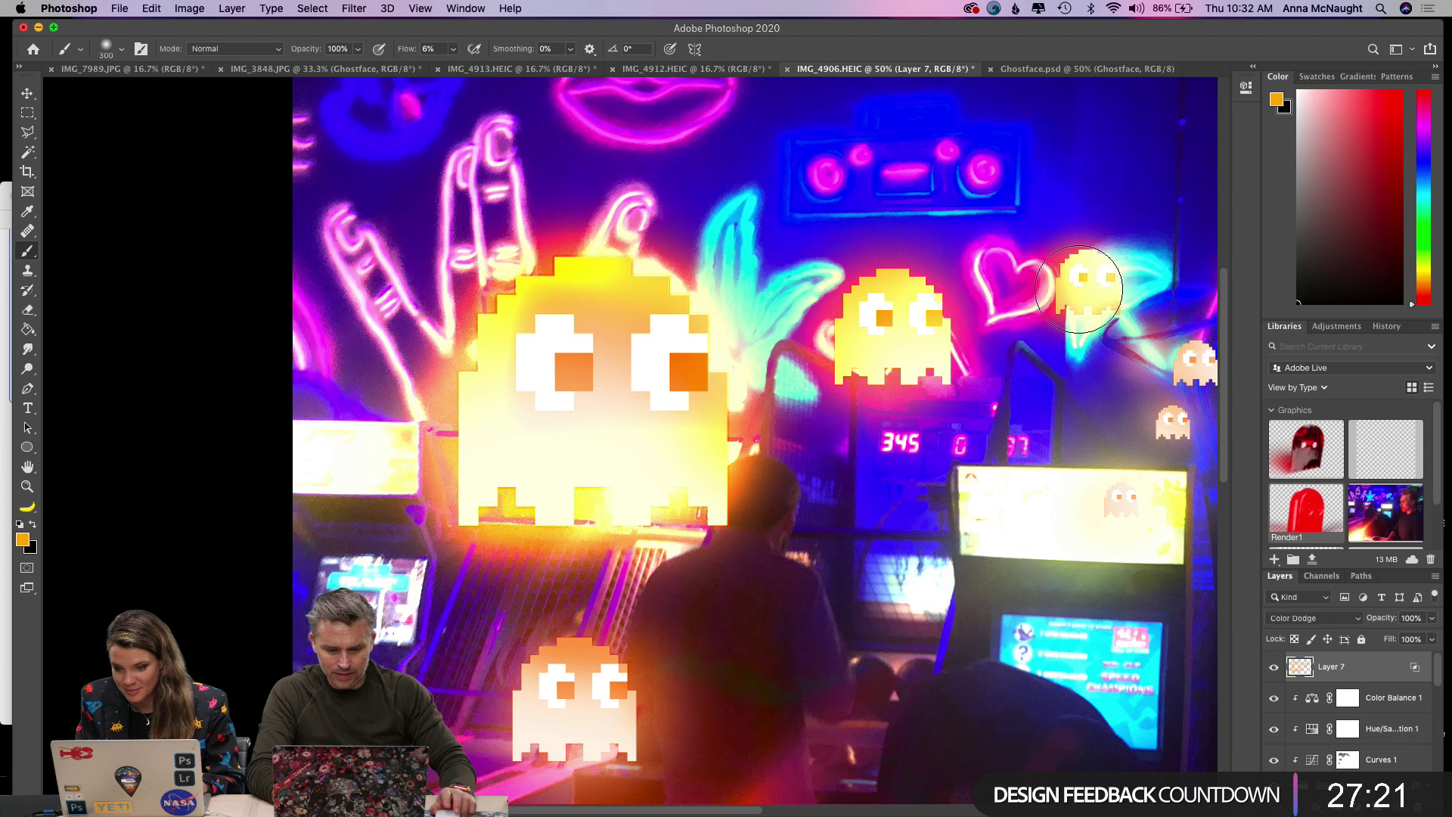
pyautogui.hscroll(5, 1017, 375)
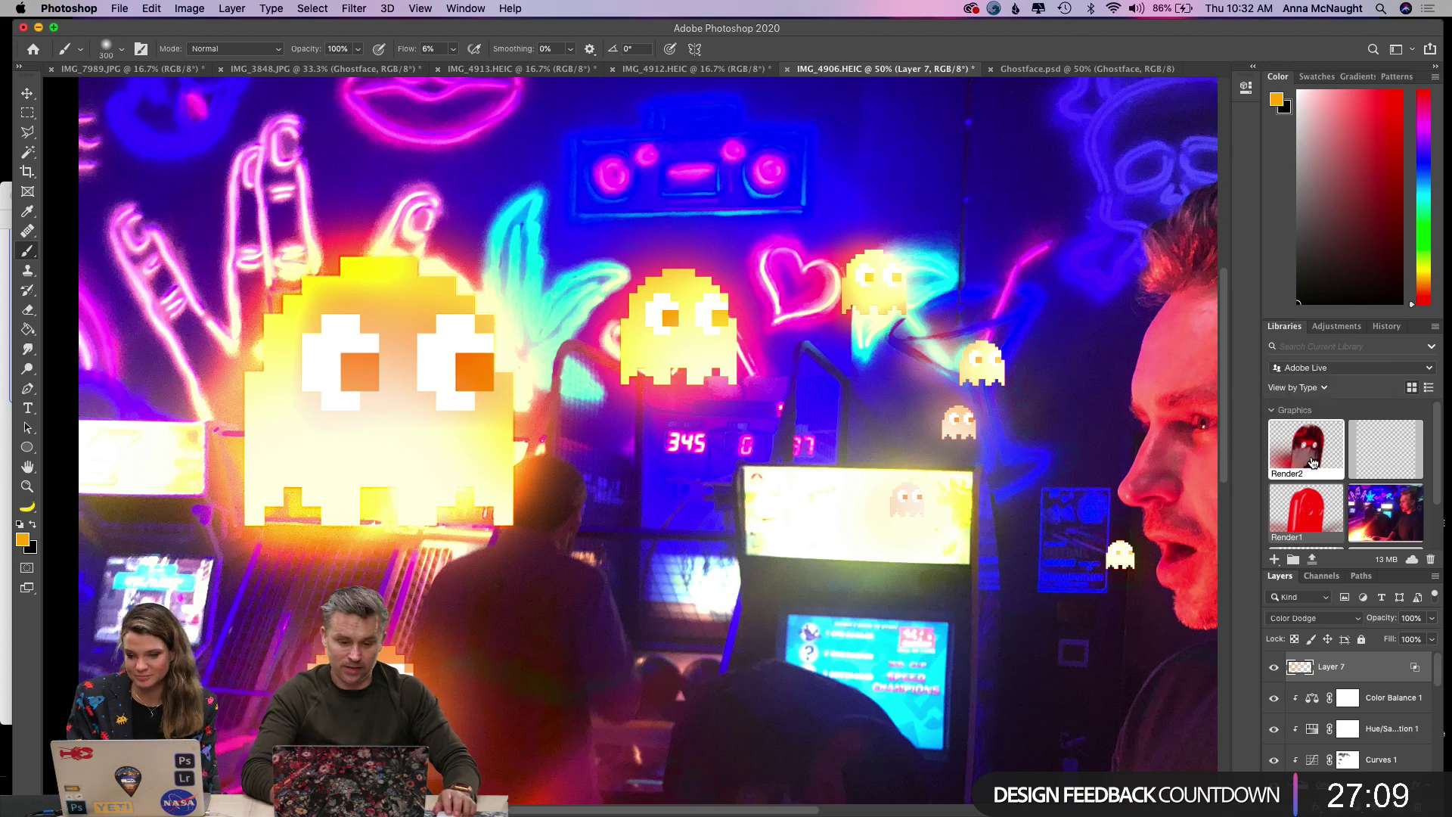
# Try placing the Render2 library graphic in the middle of the scene and painting on it, then delete it.
pyautogui.moveTo(1313, 463); pyautogui.dragTo(694, 469)
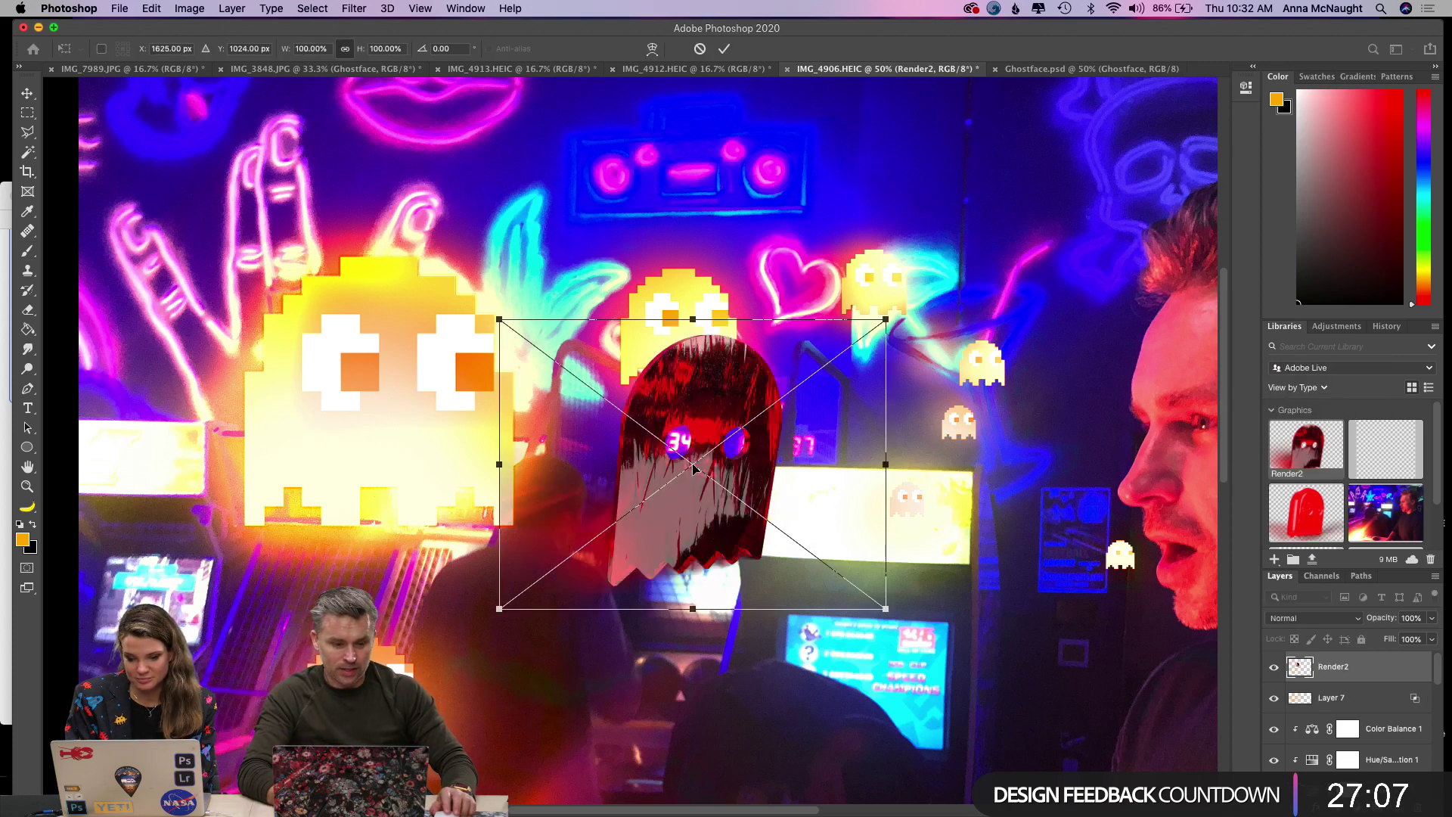
pyautogui.press('Return')
pyautogui.press('b')
pyautogui.click(723, 510)
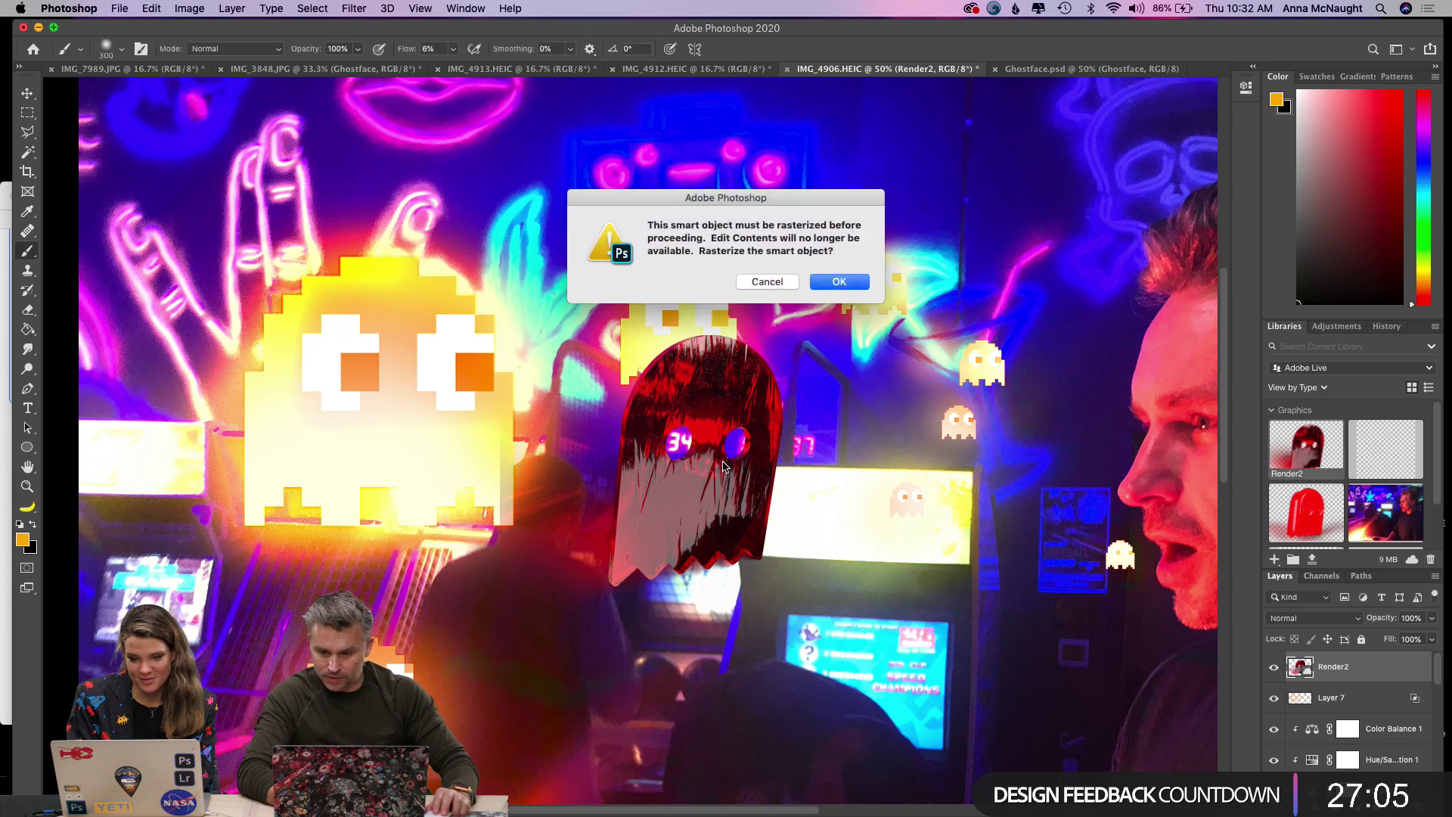
pyautogui.click(775, 281)
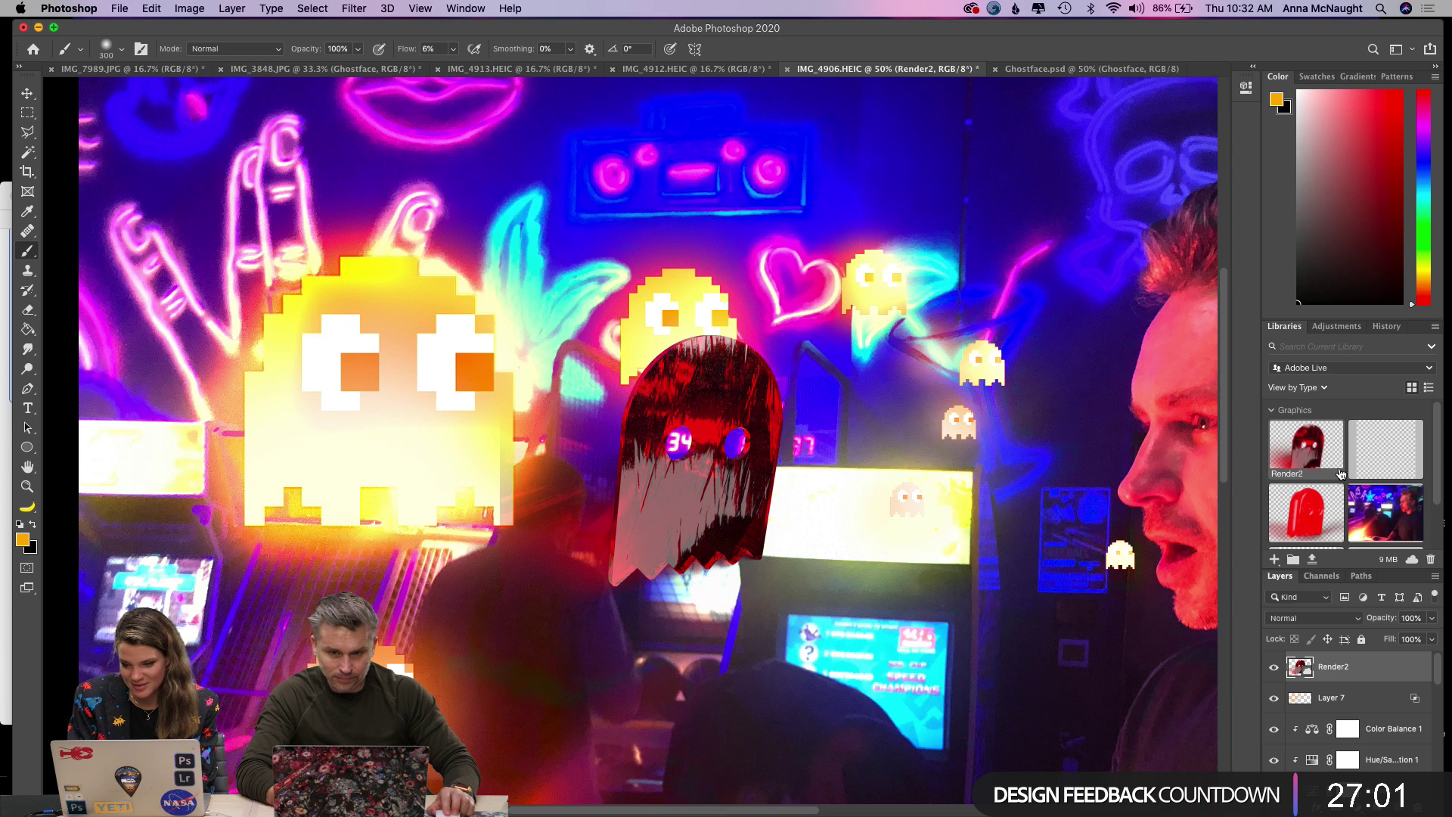
pyautogui.press('BackSpace')
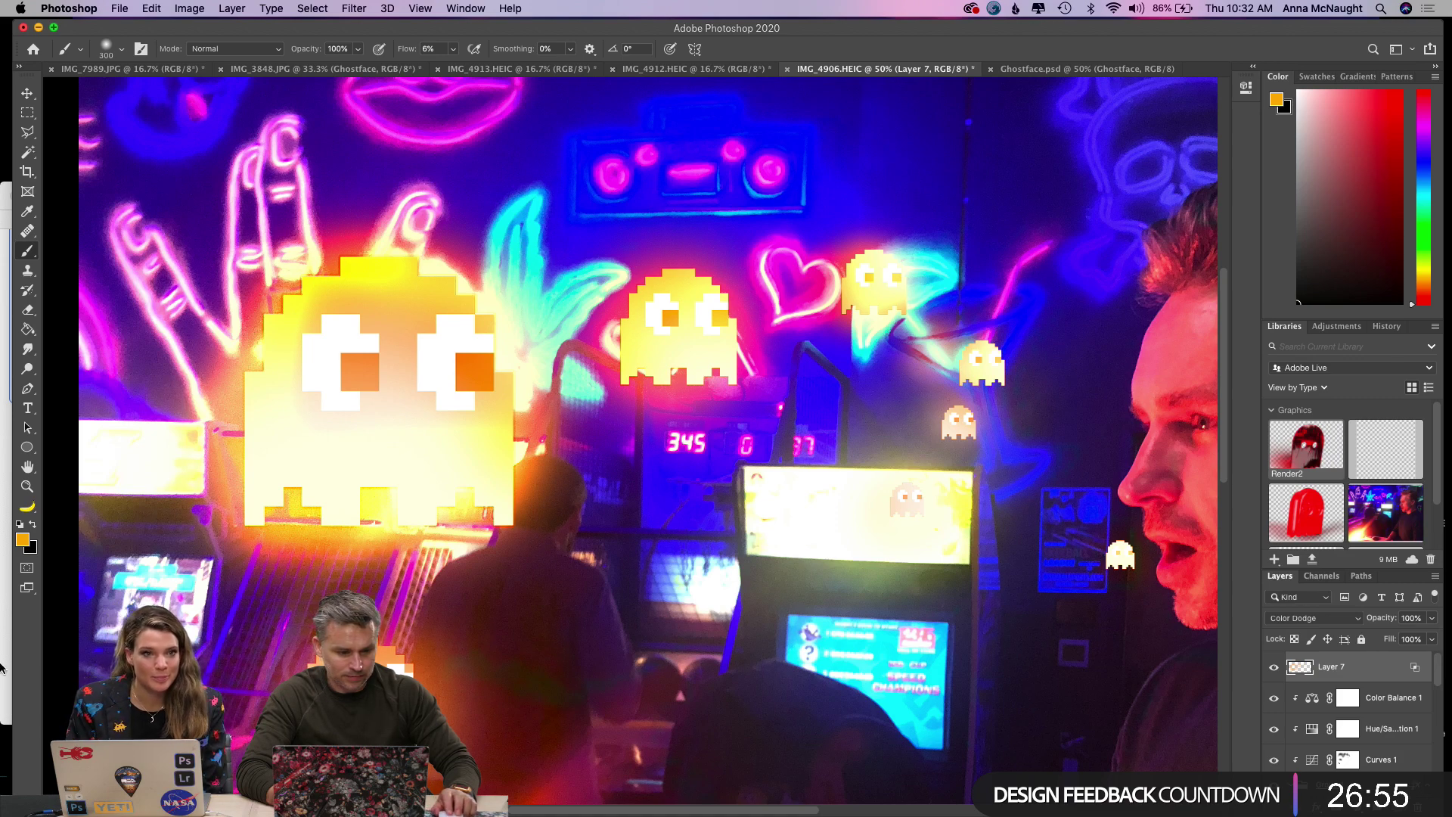
# Paint the glow over the two small unlit ghosts nearest the man's face, using a brush of about 150.
pyautogui.moveTo(976, 446)
pyautogui.mouseDown()
pyautogui.moveTo(946, 427)
pyautogui.moveTo(942, 446)
pyautogui.moveTo(999, 461)
pyautogui.mouseUp()
pyautogui.moveTo(1110, 583)
pyautogui.mouseDown()
pyautogui.moveTo(1114, 542)
pyautogui.moveTo(1107, 573)
pyautogui.moveTo(1133, 567)
pyautogui.moveTo(1109, 545)
pyautogui.mouseUp()
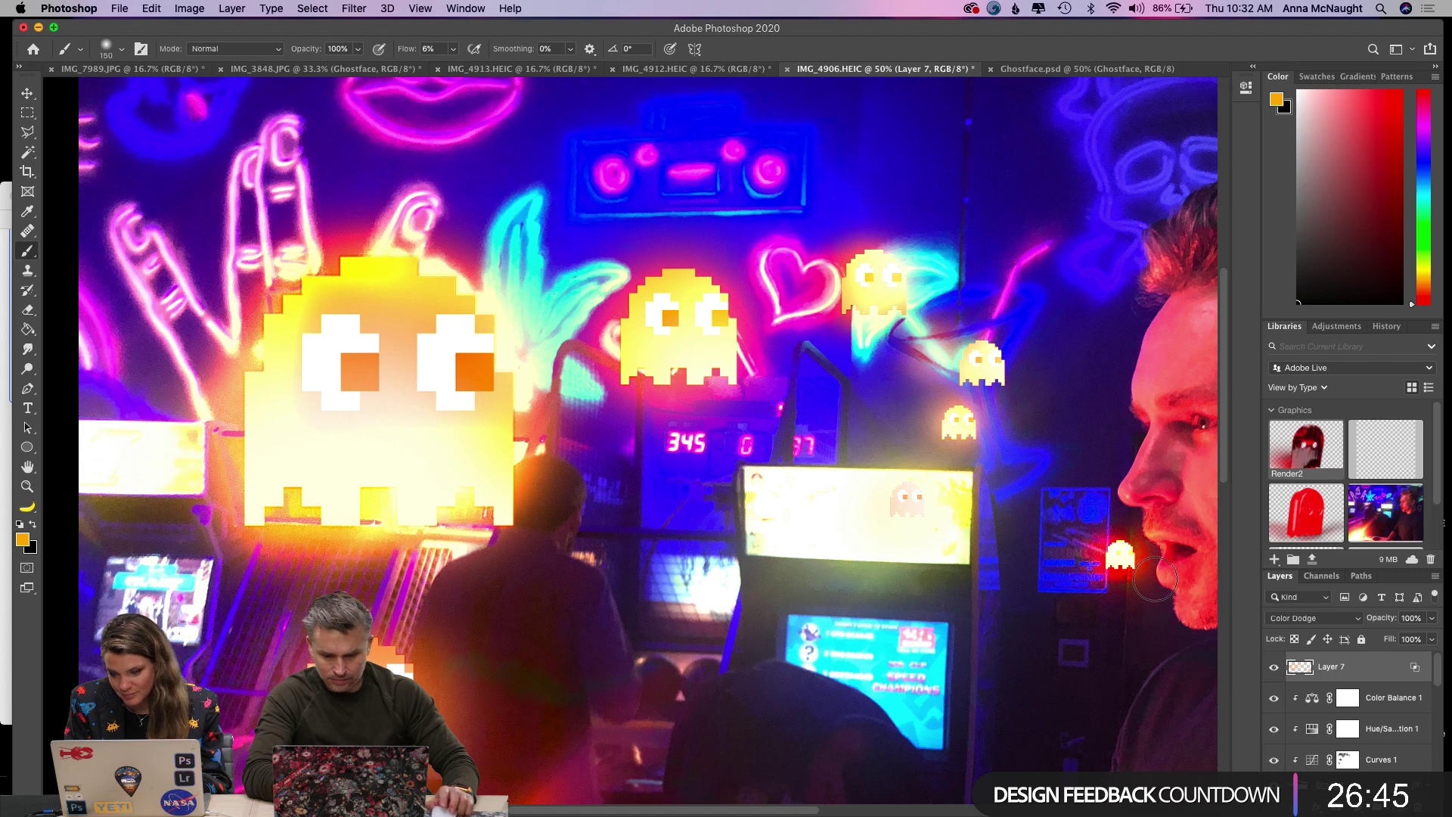
# Paint warm golden light onto the man's forehead, brow and cheek, varying the brush size between 125 and 200.
pyautogui.press('[')
pyautogui.hscroll(3, 1170, 583)
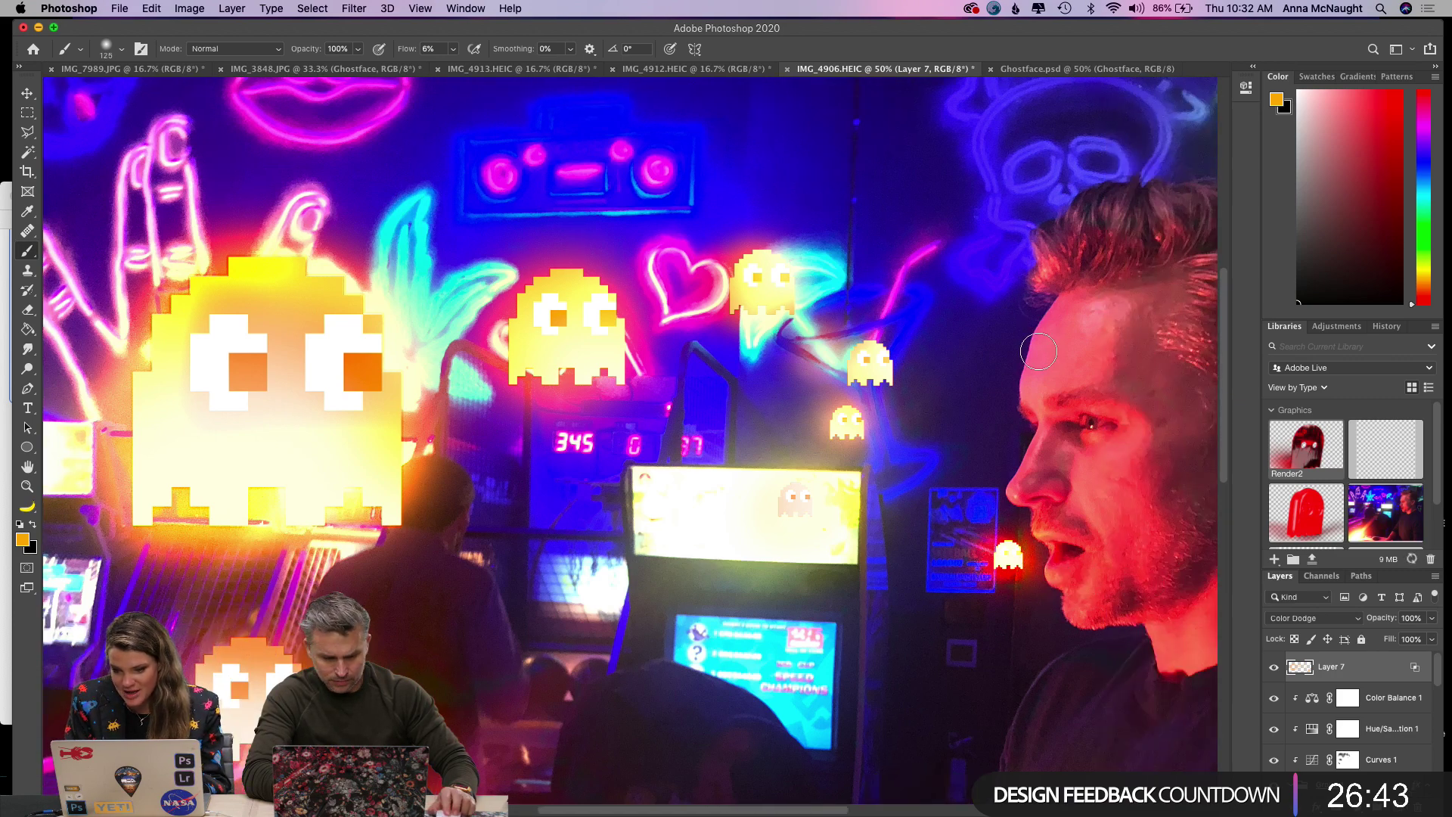
pyautogui.moveTo(1050, 353)
pyautogui.mouseDown()
pyautogui.moveTo(1043, 392)
pyautogui.moveTo(1063, 329)
pyautogui.moveTo(1034, 405)
pyautogui.moveTo(1049, 420)
pyautogui.moveTo(1056, 388)
pyautogui.moveTo(1028, 494)
pyautogui.moveTo(1093, 552)
pyautogui.mouseUp()
pyautogui.press(']')
pyautogui.press(']')
pyautogui.press(']')
pyautogui.moveTo(1065, 402)
pyautogui.mouseDown()
pyautogui.moveTo(1116, 374)
pyautogui.moveTo(1056, 397)
pyautogui.moveTo(1041, 377)
pyautogui.moveTo(1070, 351)
pyautogui.moveTo(1053, 406)
pyautogui.moveTo(1093, 317)
pyautogui.moveTo(1061, 397)
pyautogui.moveTo(1102, 340)
pyautogui.mouseUp()
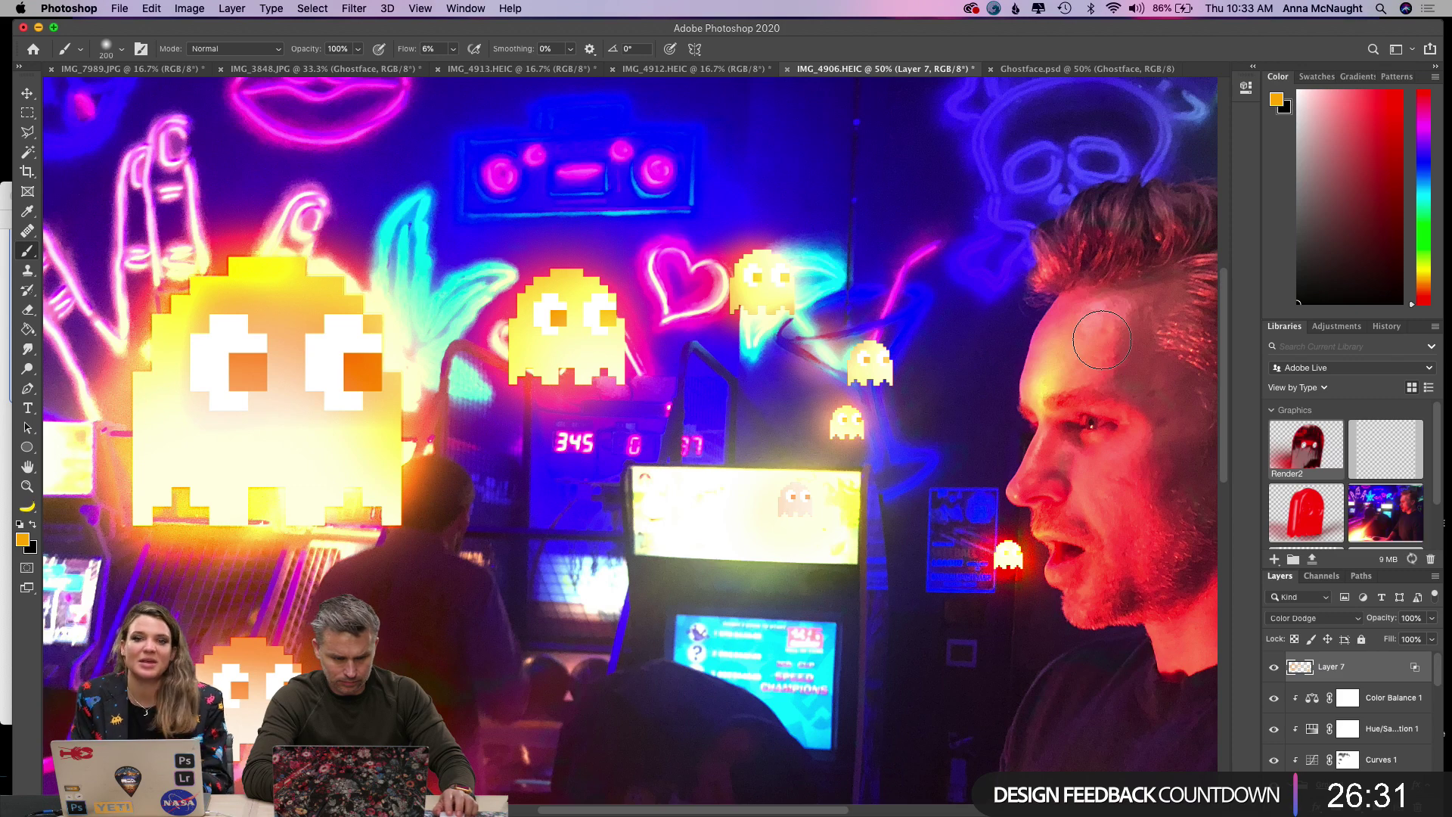
pyautogui.moveTo(1102, 340)
pyautogui.mouseDown()
pyautogui.moveTo(1033, 339)
pyautogui.moveTo(1053, 330)
pyautogui.moveTo(1039, 379)
pyautogui.moveTo(1054, 405)
pyautogui.moveTo(1042, 378)
pyautogui.moveTo(1063, 363)
pyautogui.moveTo(1049, 393)
pyautogui.mouseUp()
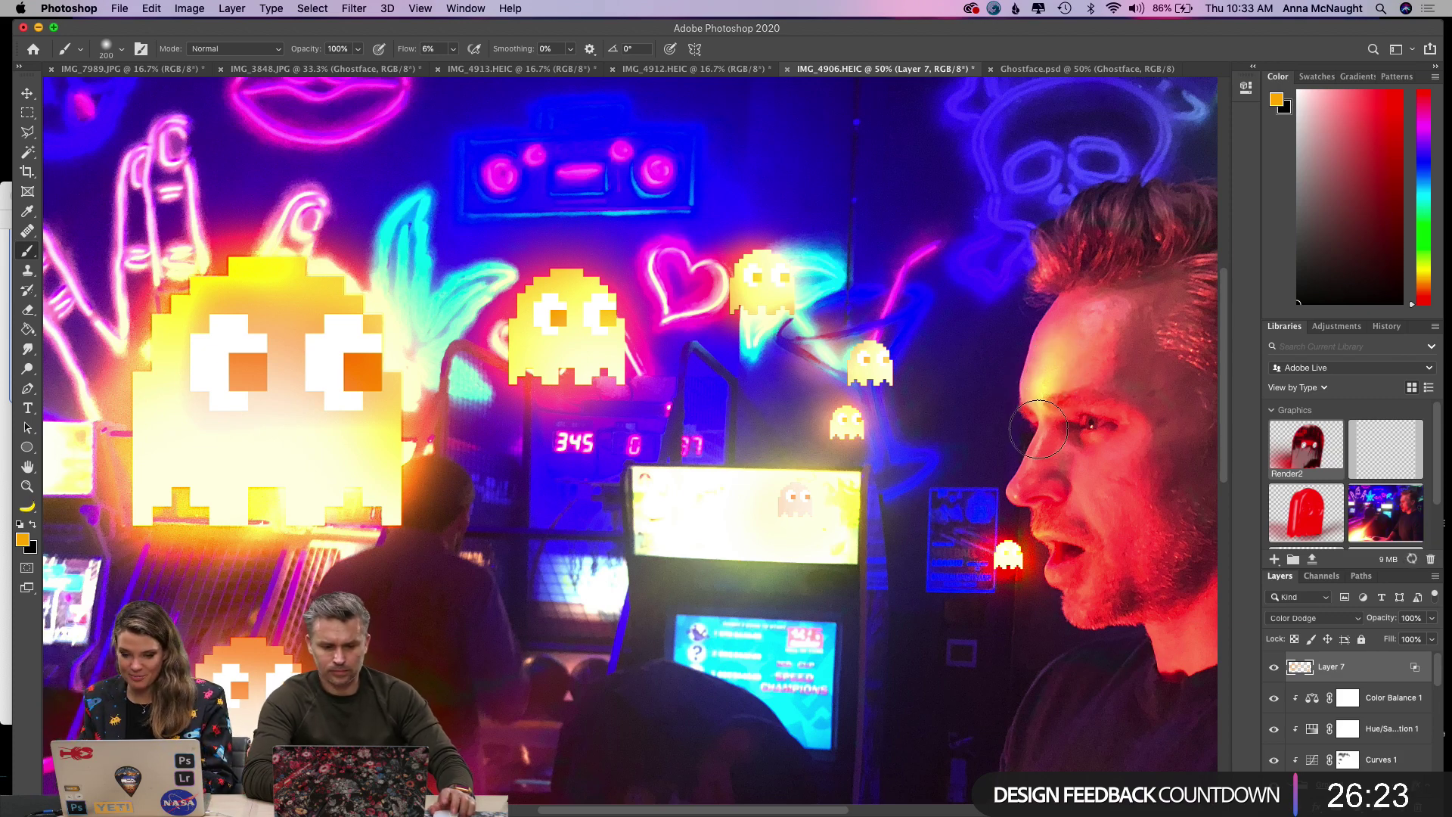
pyautogui.press('[')
pyautogui.press('[')
pyautogui.press('[')
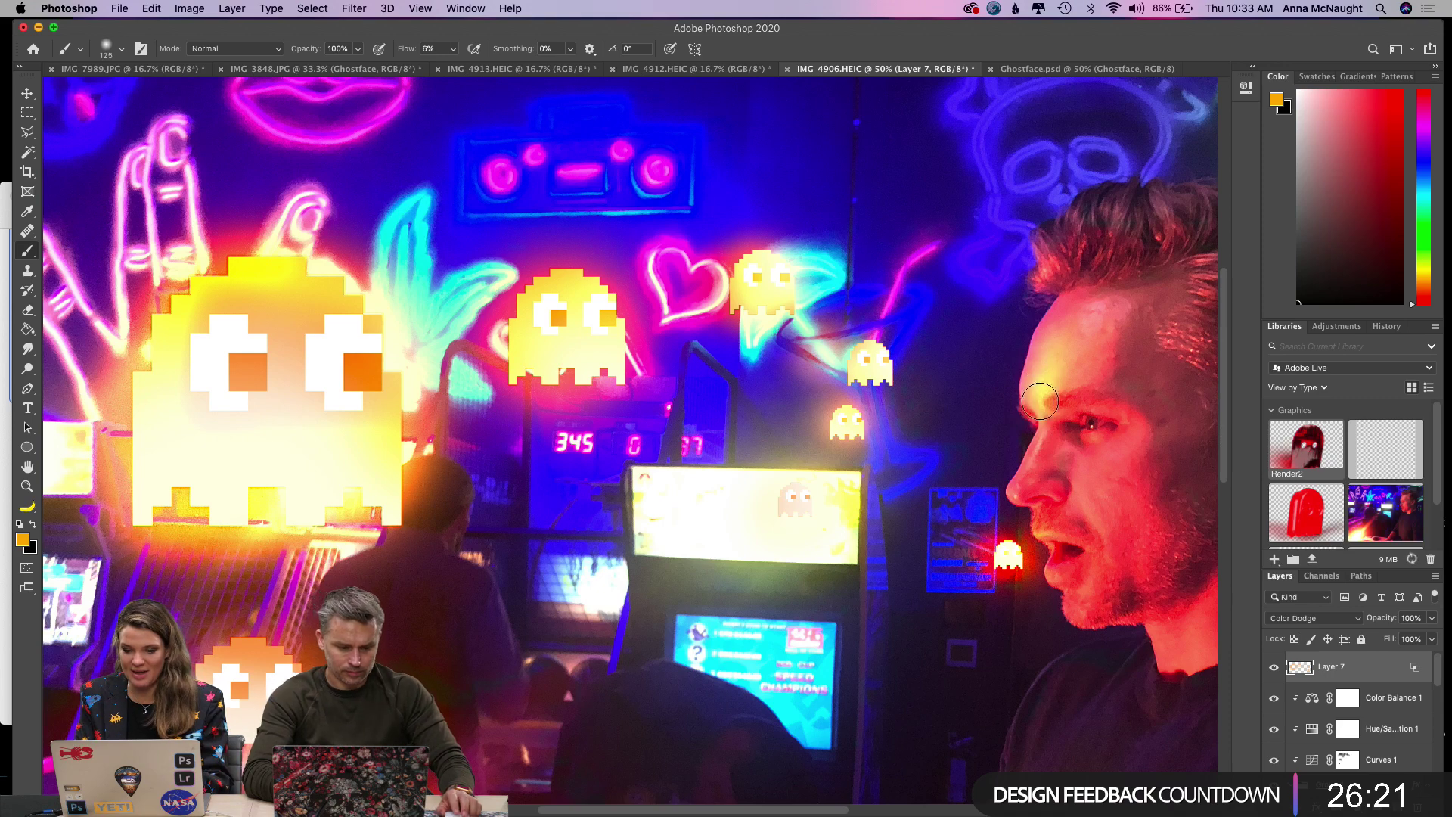
pyautogui.moveTo(1036, 348)
pyautogui.mouseDown()
pyautogui.moveTo(1104, 347)
pyautogui.moveTo(1040, 359)
pyautogui.moveTo(1110, 371)
pyautogui.mouseUp()
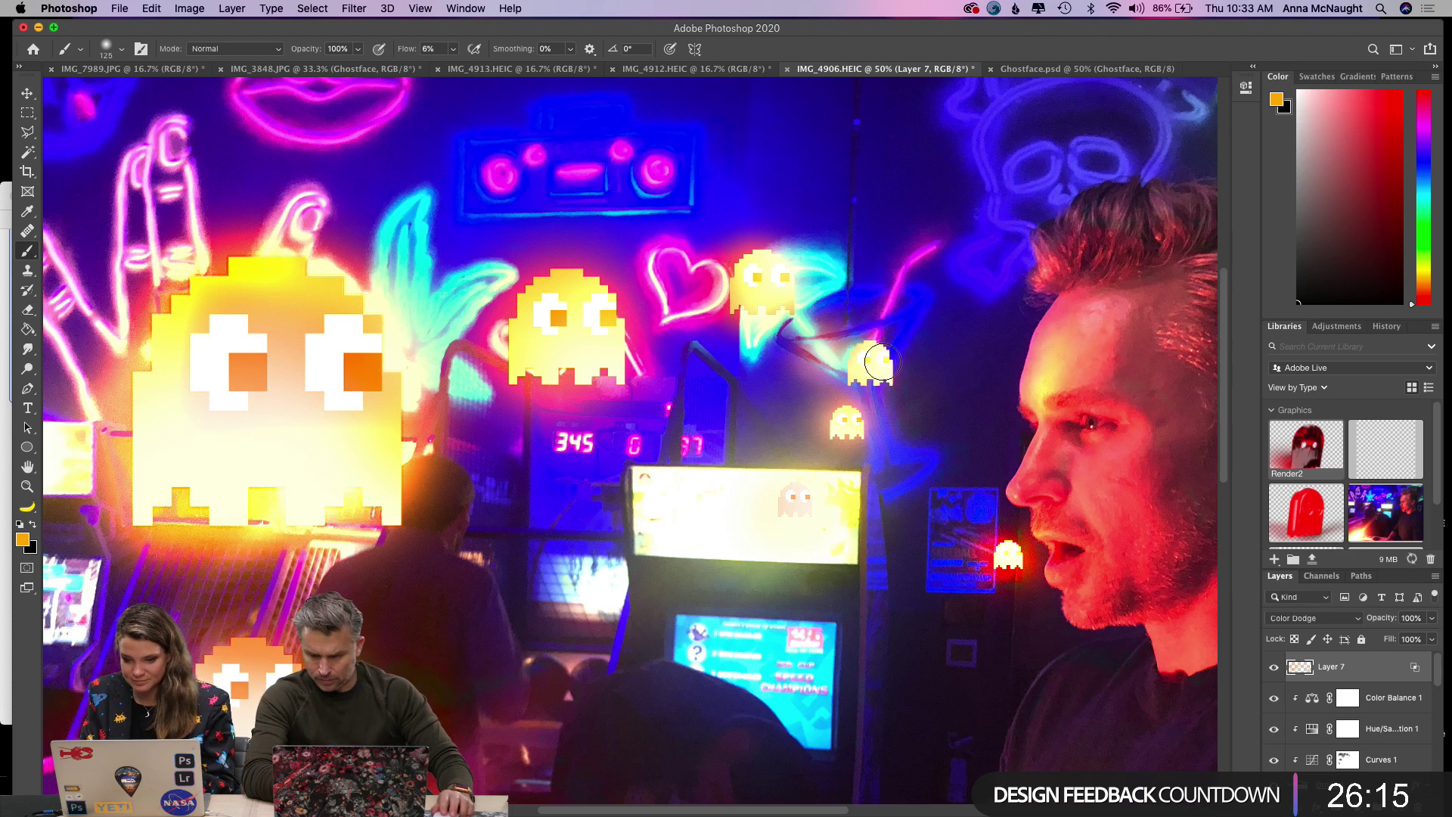
# Enlarge the brush to 400, raise its flow to 11% and paint the golden glow over the ghost above the bowling lanes.
pyautogui.scroll(-5, 887, 440)
pyautogui.hscroll(-5, 887, 440)
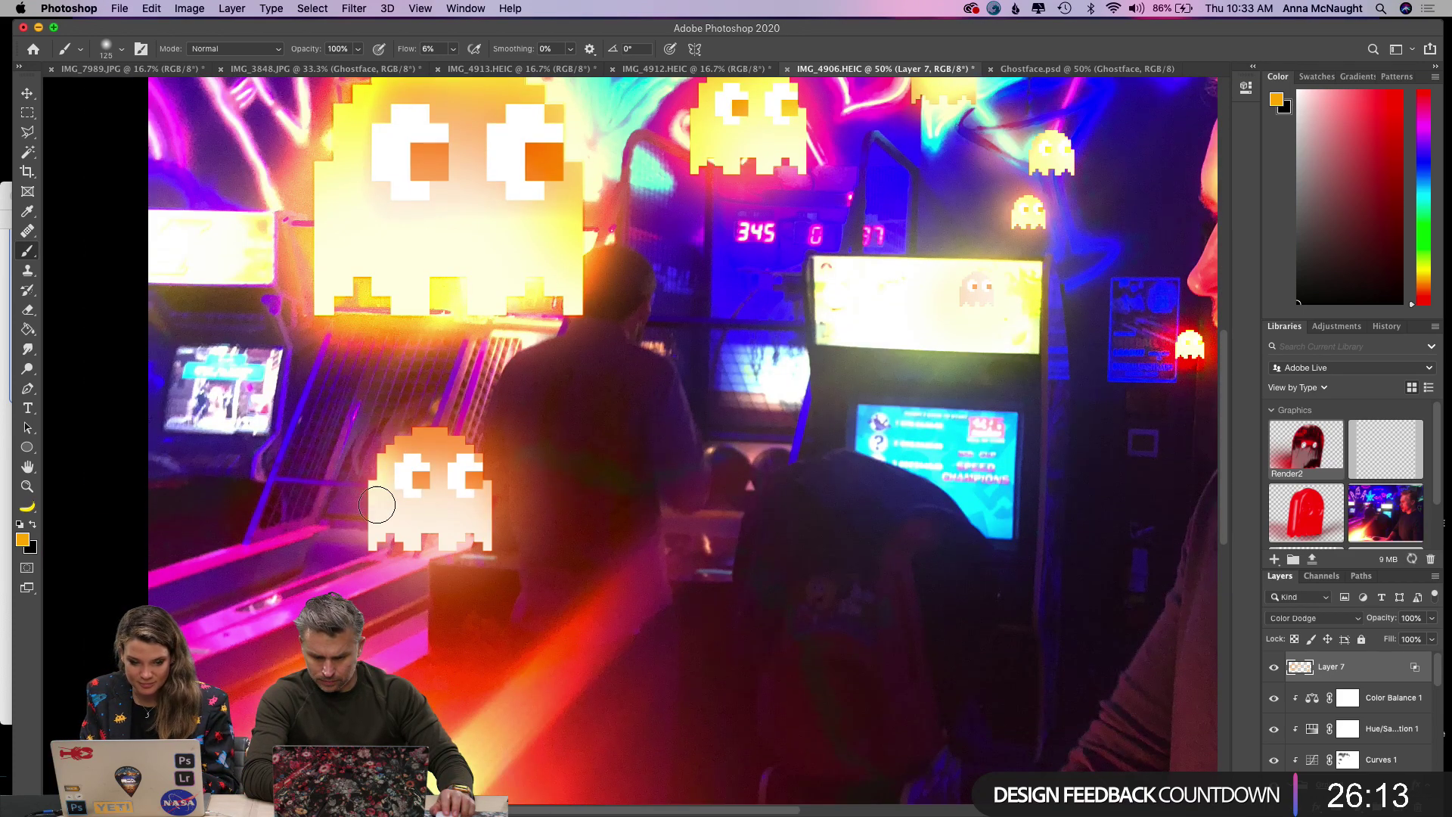
pyautogui.press(']')
pyautogui.press(']')
pyautogui.press(']')
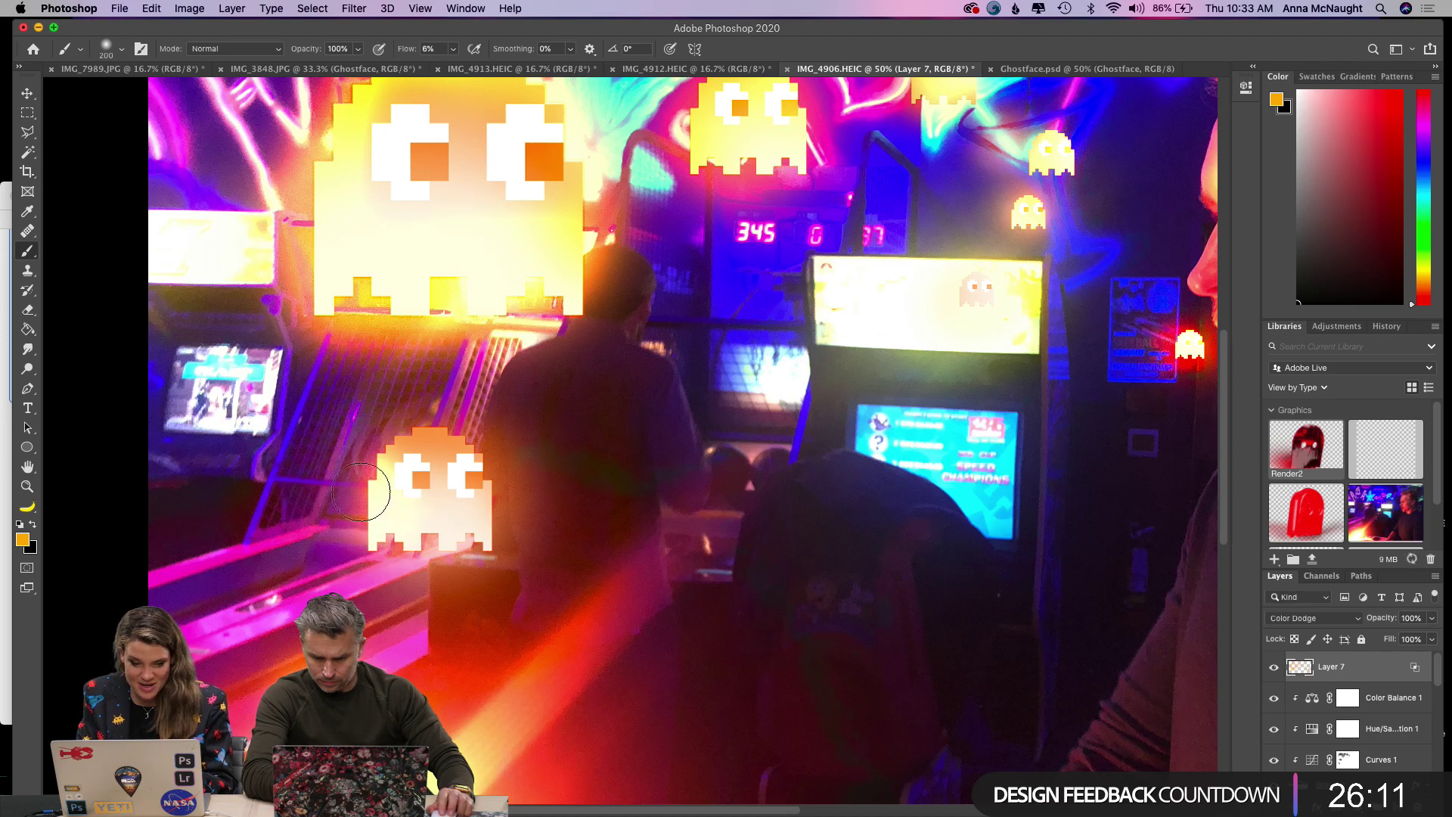
pyautogui.press(']')
pyautogui.press(']')
pyautogui.moveTo(437, 525)
pyautogui.mouseDown()
pyautogui.moveTo(384, 468)
pyautogui.moveTo(367, 504)
pyautogui.moveTo(423, 503)
pyautogui.moveTo(430, 410)
pyautogui.moveTo(441, 490)
pyautogui.mouseUp()
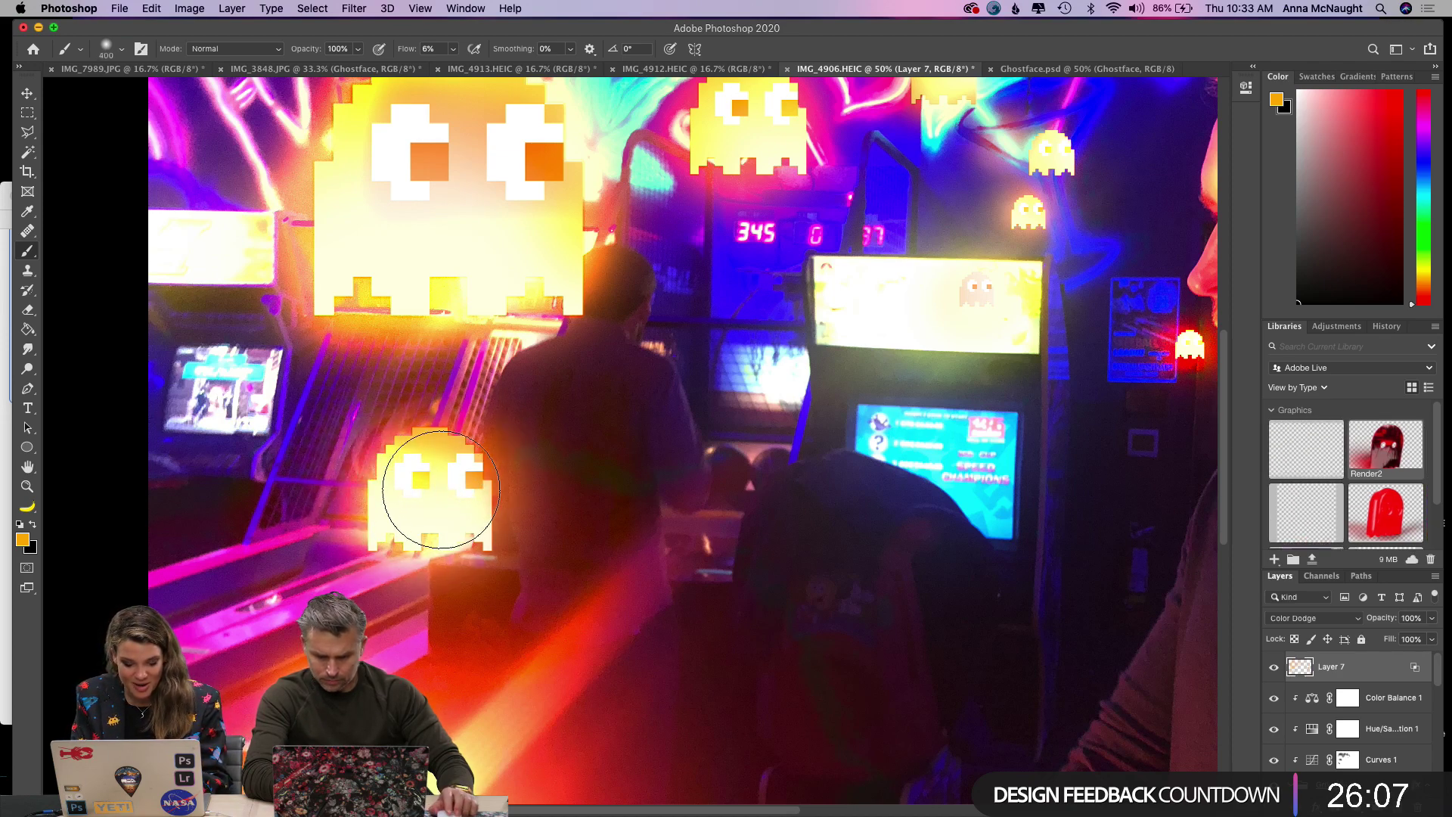
pyautogui.press('super+z')
pyautogui.press('super+z')
pyautogui.click(453, 48)
pyautogui.moveTo(452, 69); pyautogui.dragTo(456, 71)
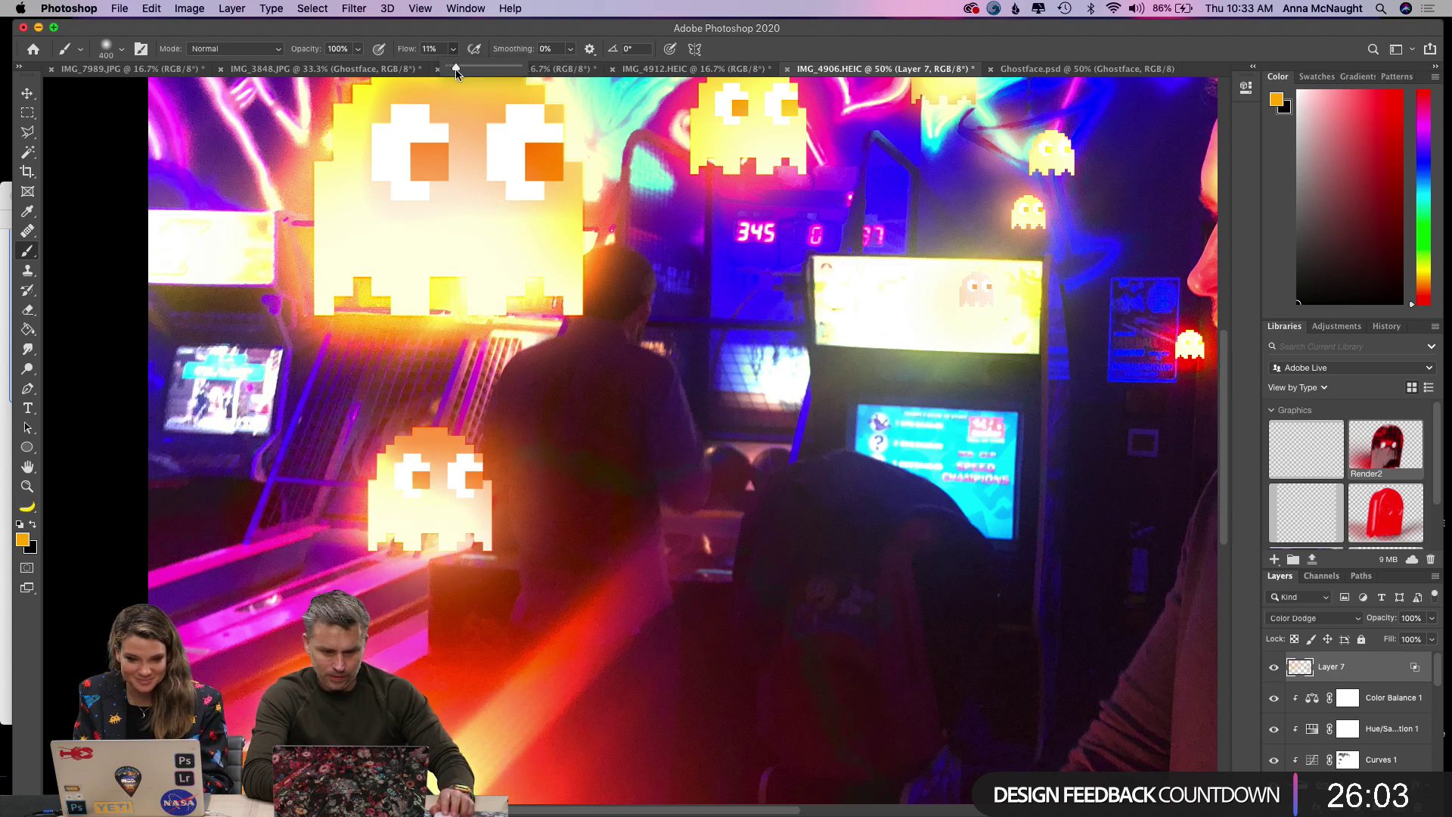
pyautogui.moveTo(423, 393); pyautogui.dragTo(410, 544)
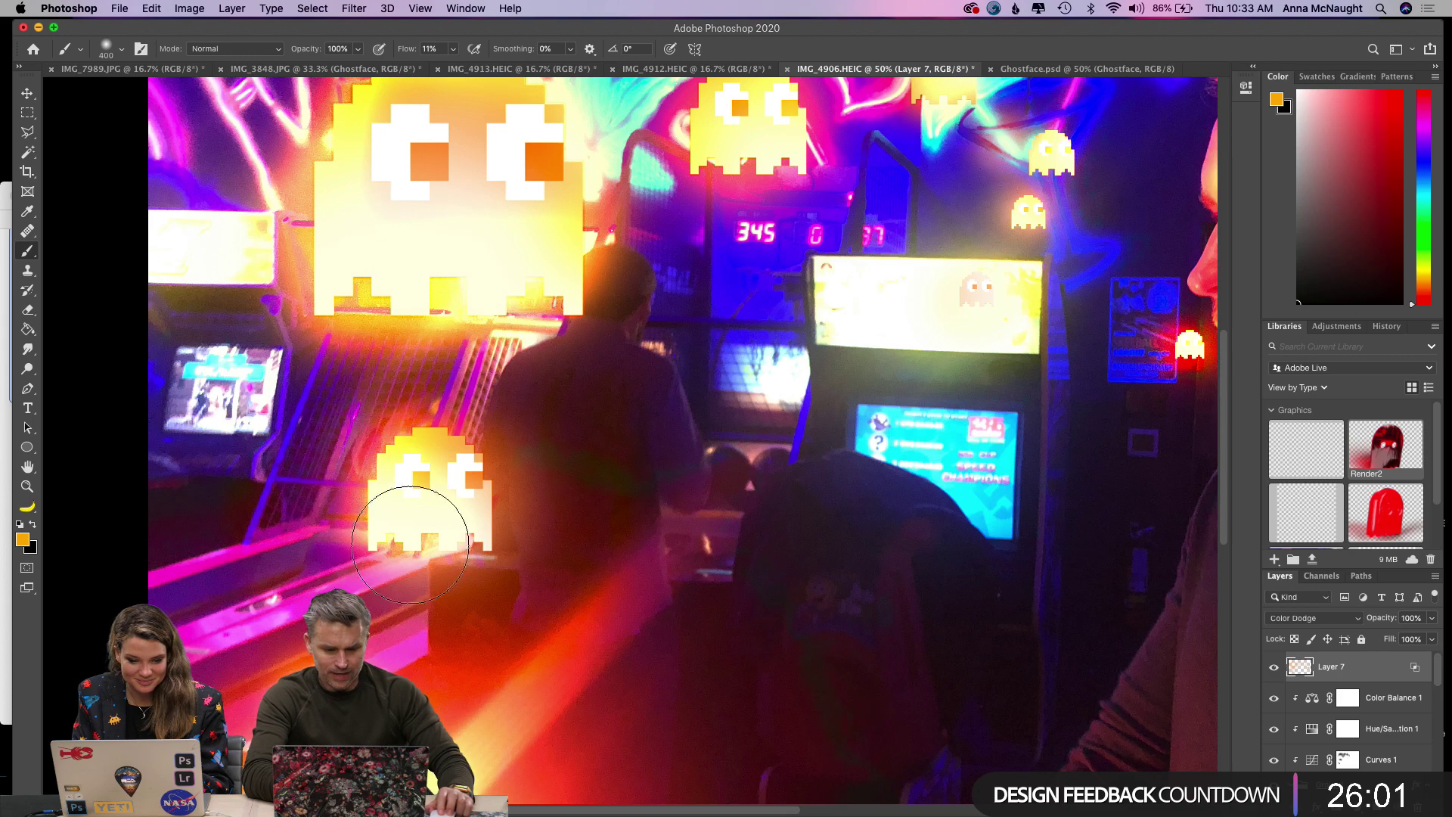
# Try painting the glow over the small ghost at the lower end of the lanes, and undo it.
pyautogui.scroll(-3, 410, 545)
pyautogui.moveTo(377, 613)
pyautogui.mouseDown()
pyautogui.moveTo(341, 609)
pyautogui.moveTo(414, 632)
pyautogui.moveTo(426, 586)
pyautogui.moveTo(392, 560)
pyautogui.moveTo(367, 620)
pyautogui.moveTo(407, 571)
pyautogui.moveTo(435, 602)
pyautogui.moveTo(374, 587)
pyautogui.moveTo(364, 605)
pyautogui.moveTo(422, 613)
pyautogui.moveTo(366, 617)
pyautogui.mouseUp()
pyautogui.press('super+z')
pyautogui.press('super+z')
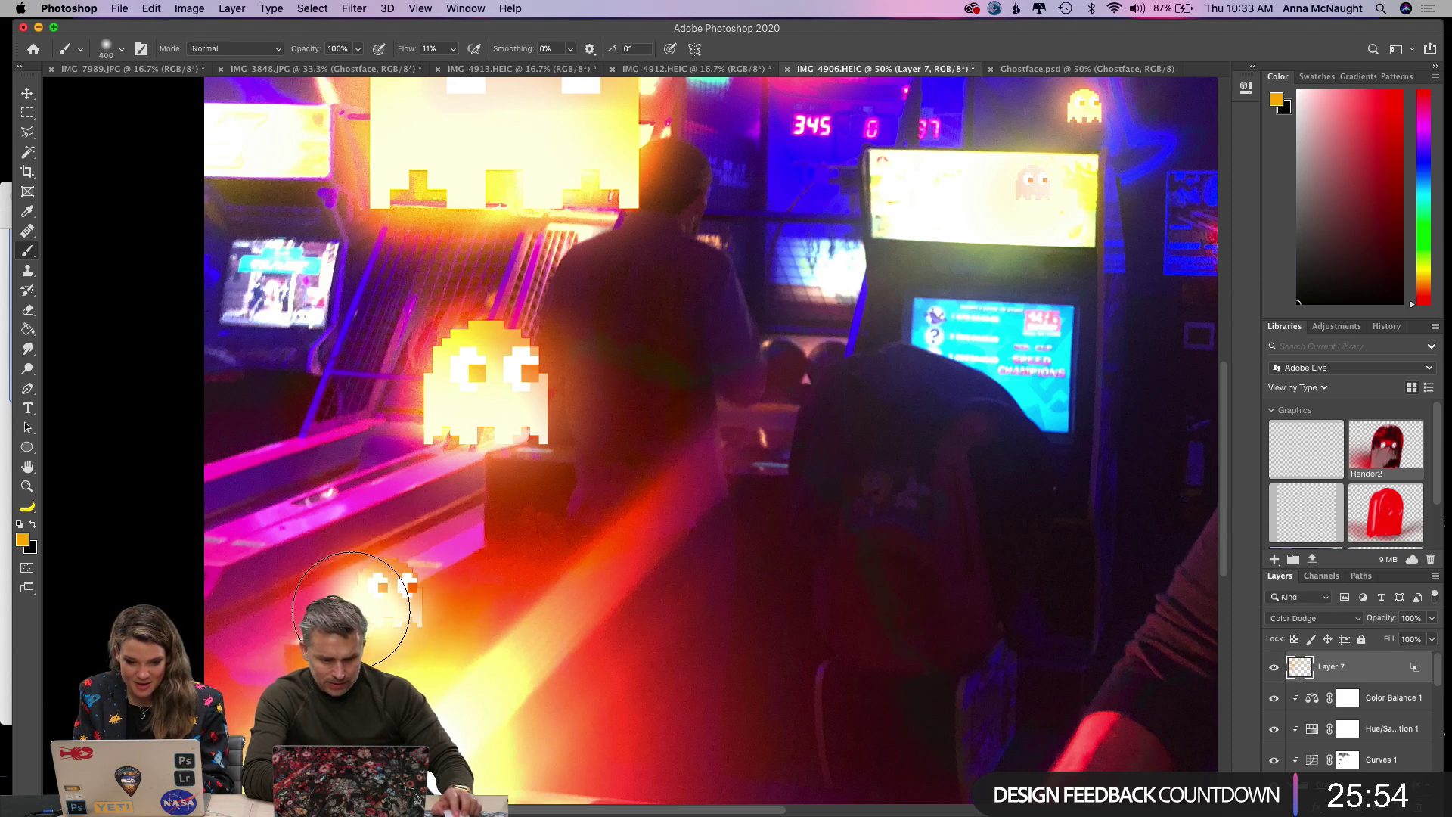
# Create a new layer above Layer 6, set it to Linear Dodge (Add) and turn off Transparency Shapes Layer.
pyautogui.scroll(-5, 1325, 716)
pyautogui.click(1317, 729)
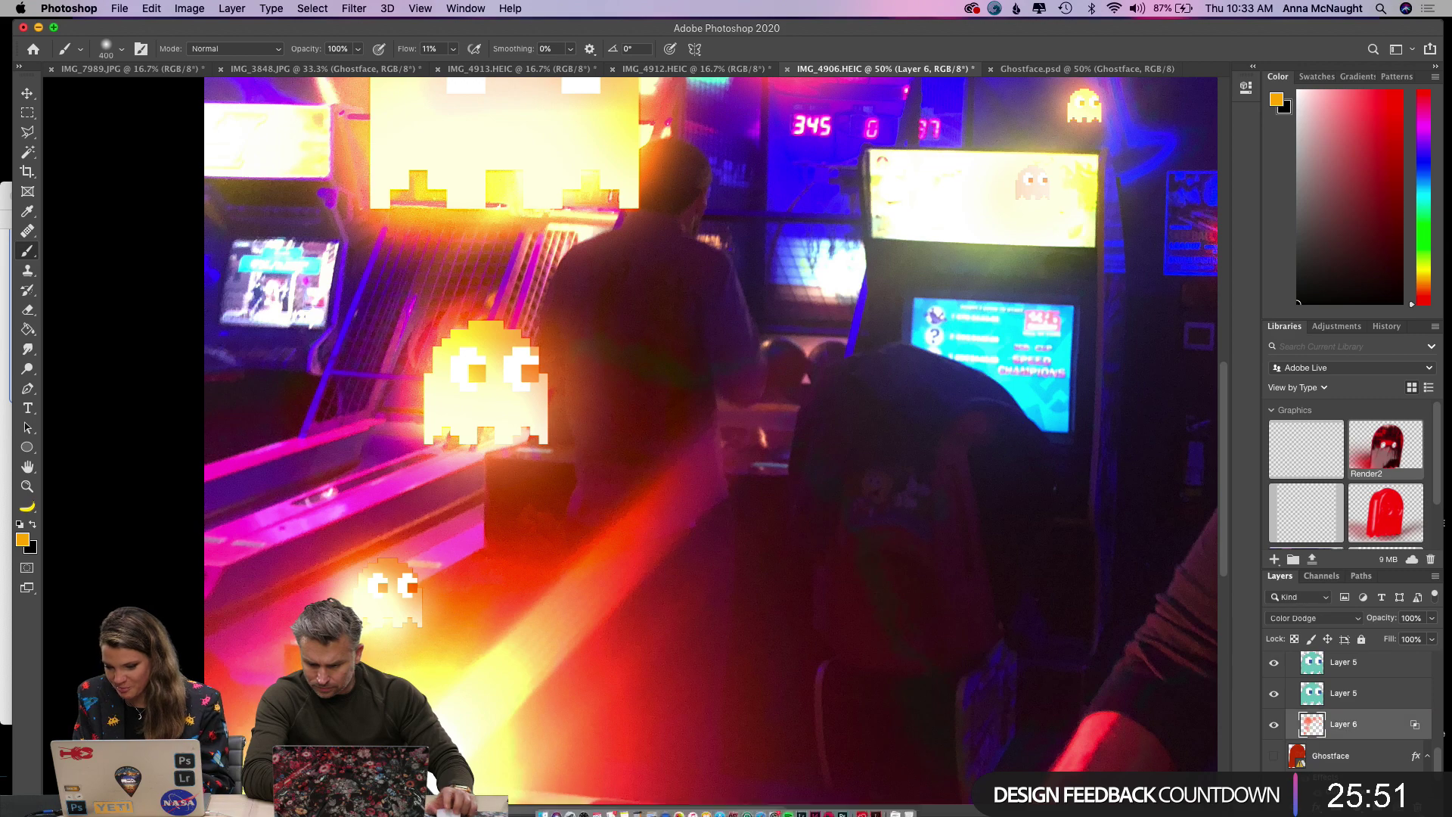
pyautogui.press('super+shift+alt+n')
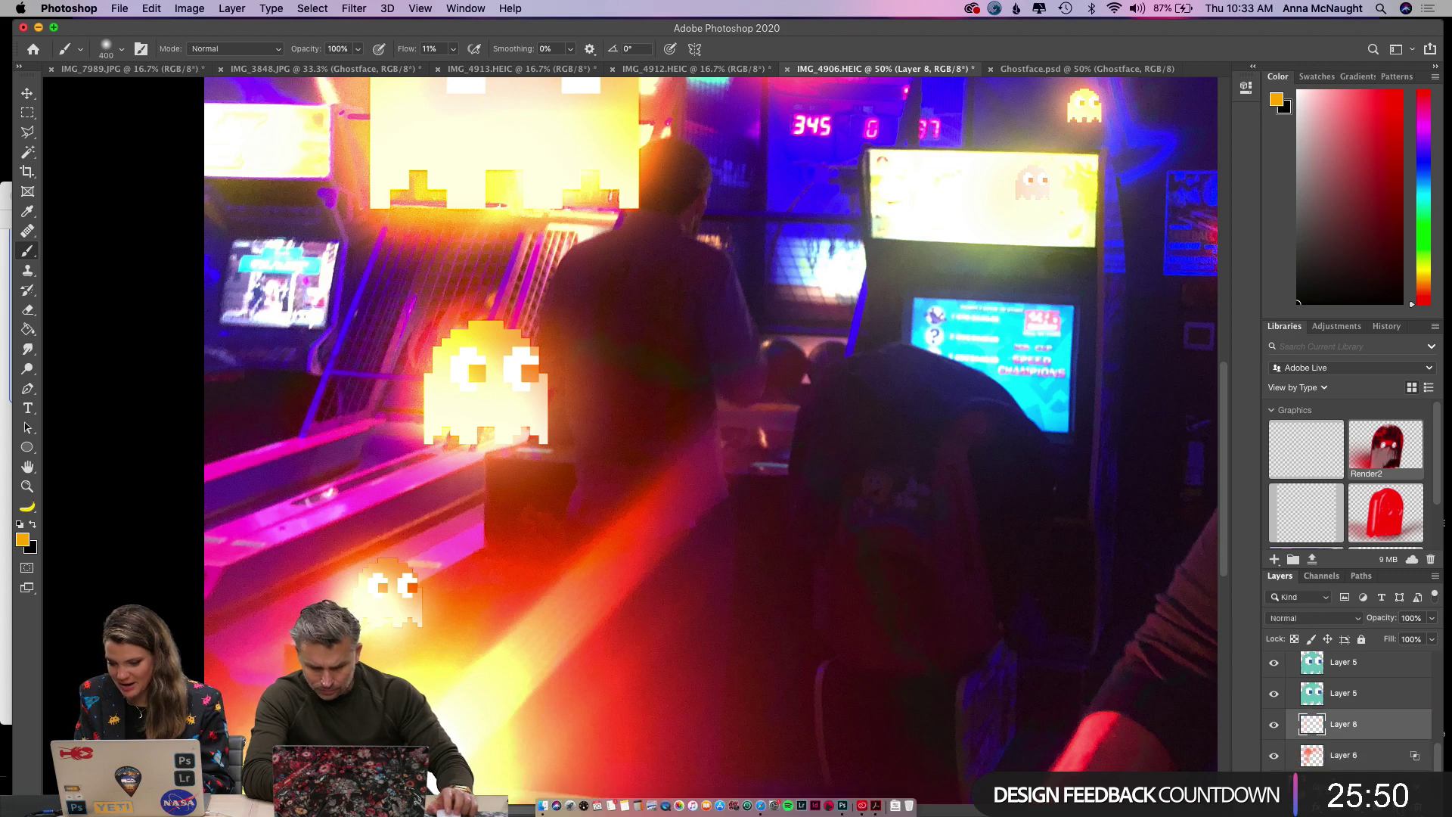
pyautogui.click(1329, 619)
pyautogui.click(1317, 748)
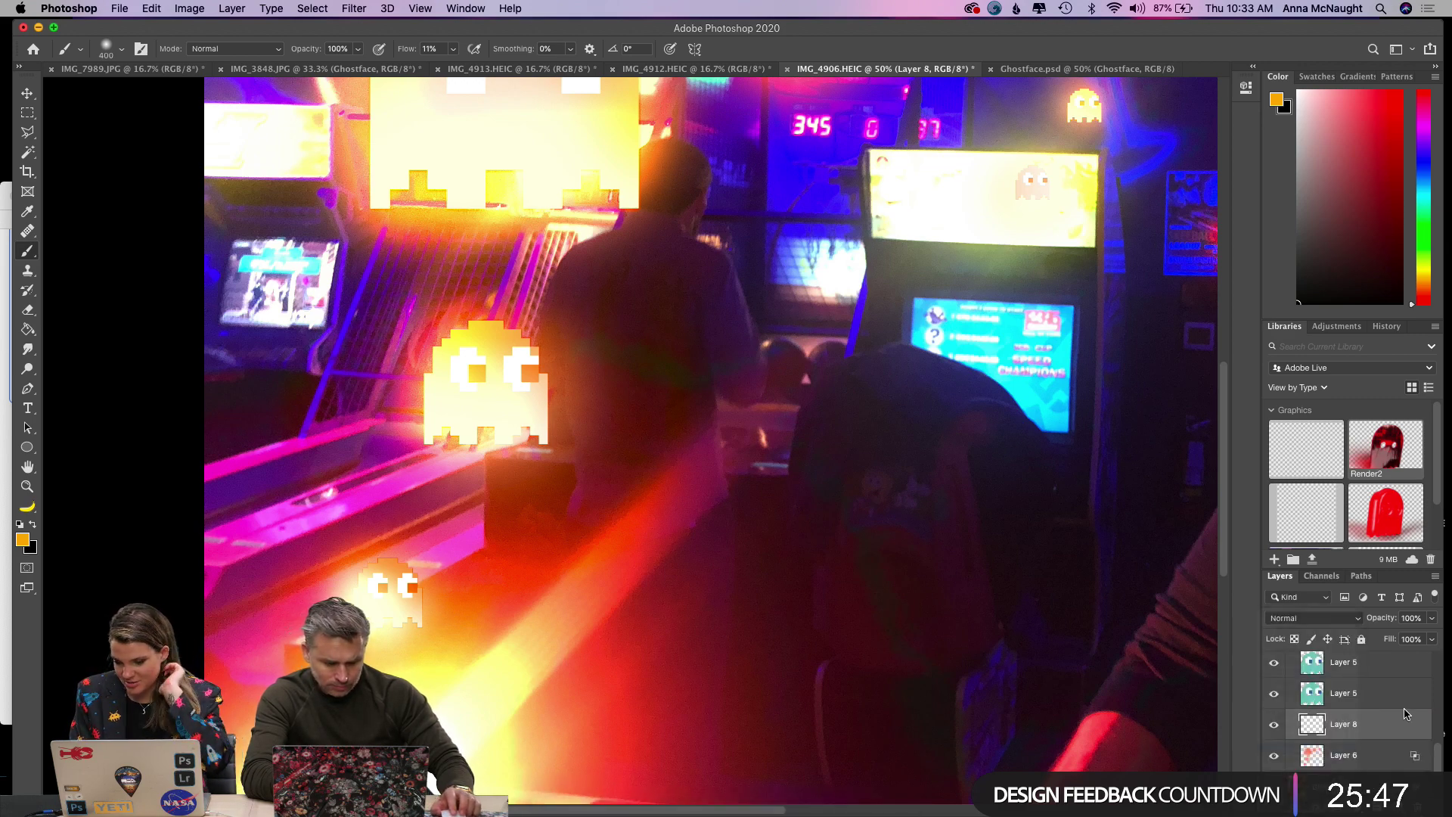
pyautogui.doubleClick(1389, 727)
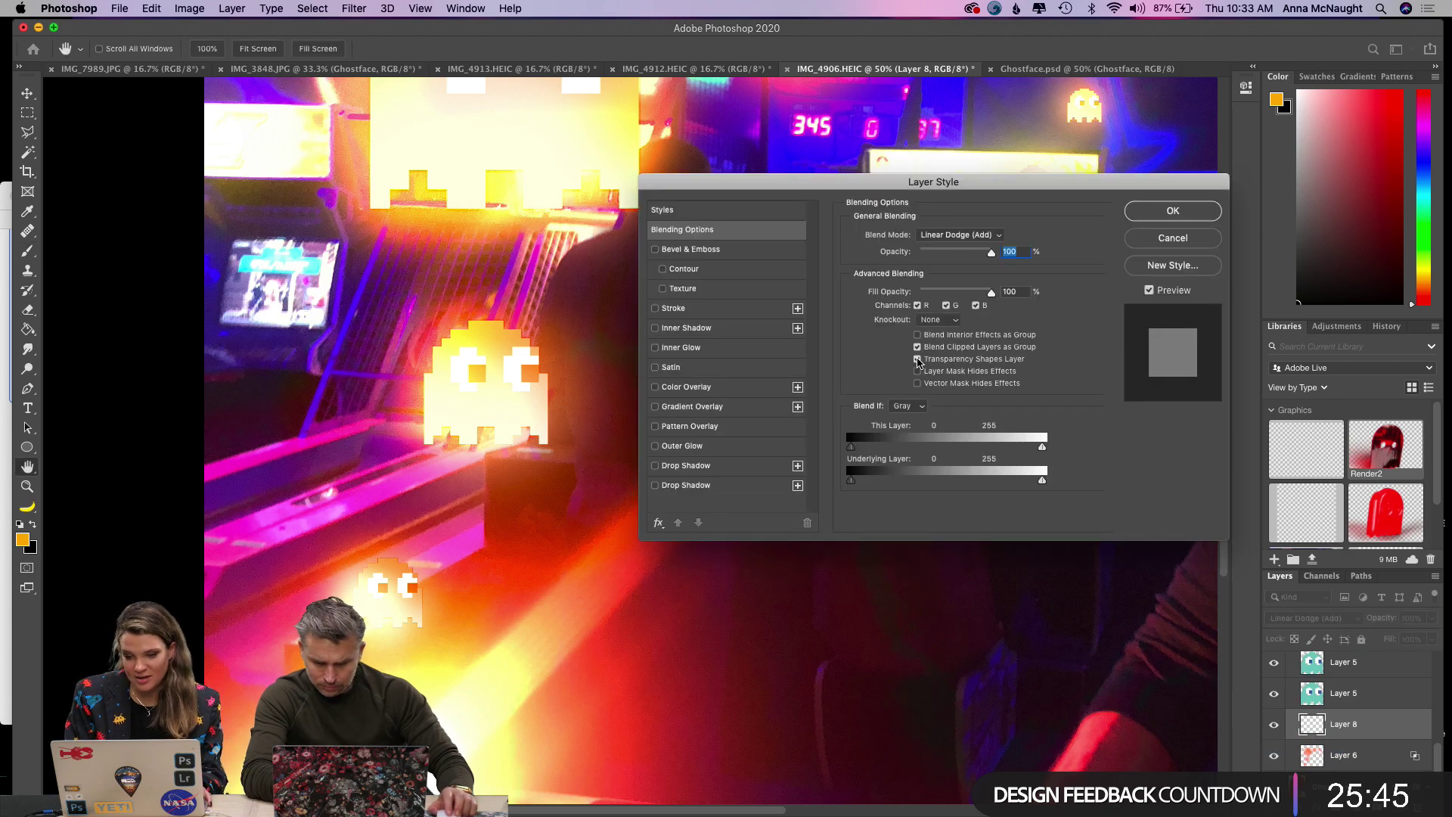
pyautogui.click(1158, 210)
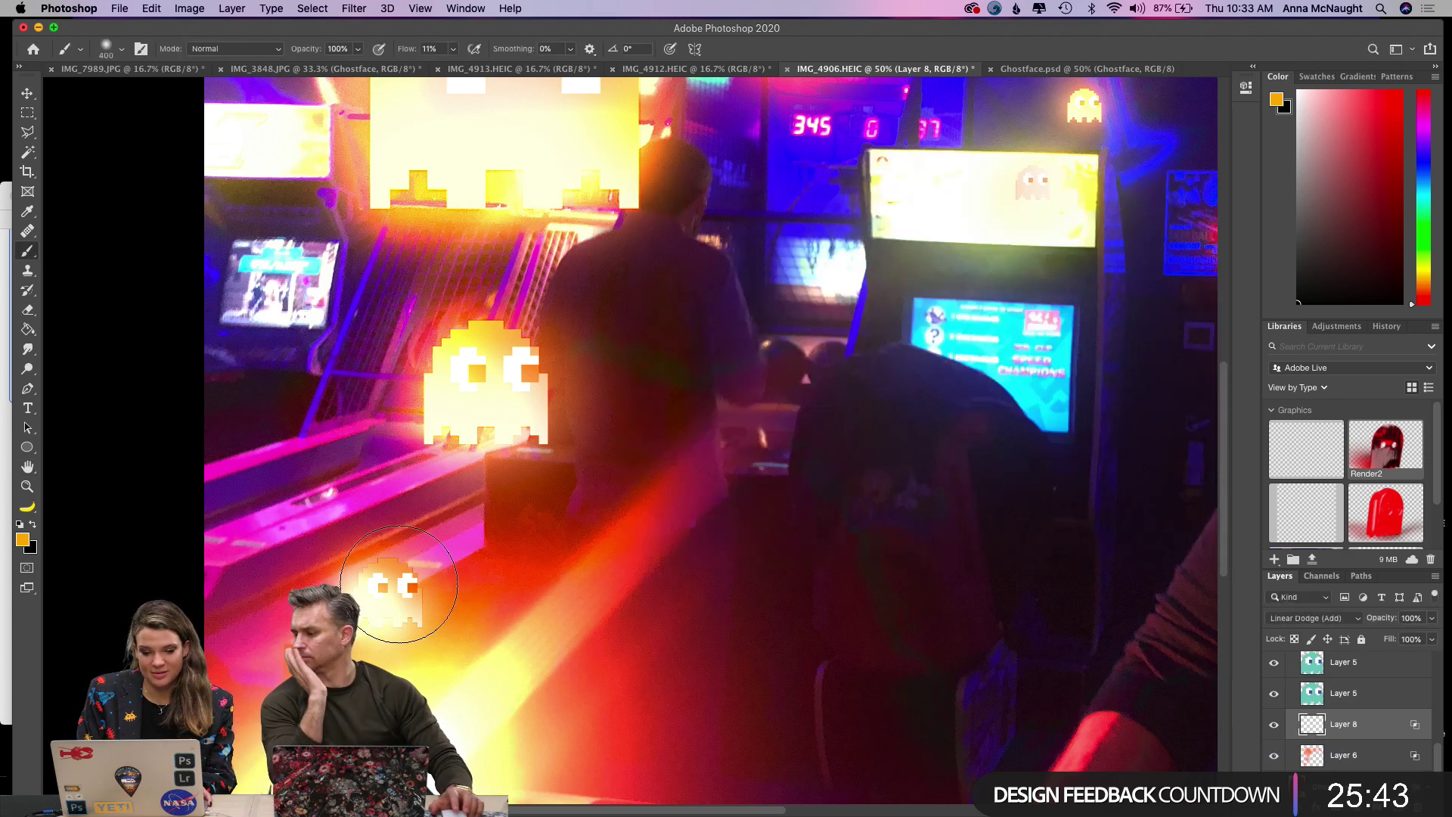
# Reduce the brush to 90 and paint the golden glow over the ghost above the bowling lanes.
pyautogui.press('[')
pyautogui.press('[')
pyautogui.press('[')
pyautogui.press('[')
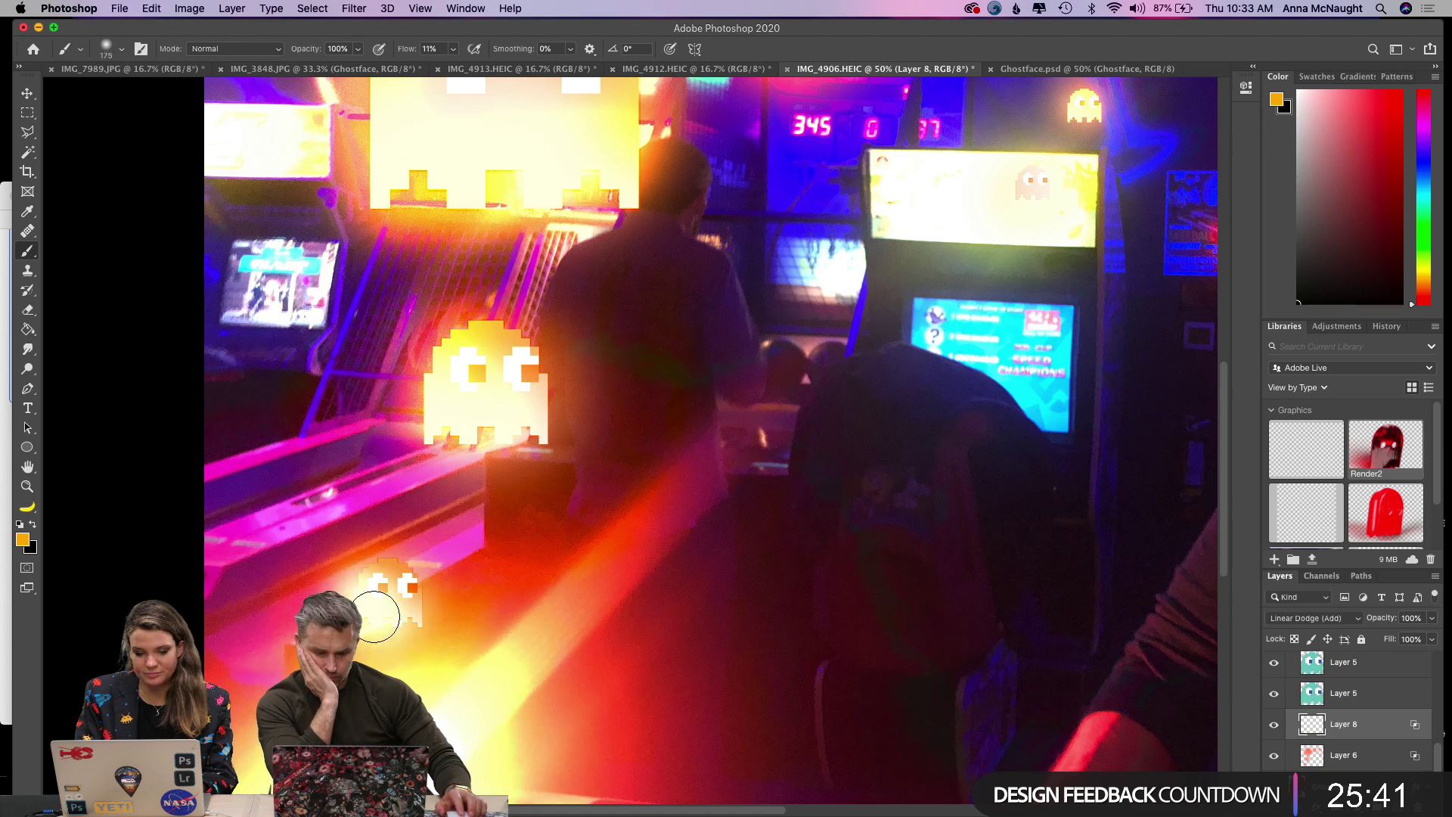
pyautogui.moveTo(487, 383)
pyautogui.mouseDown()
pyautogui.moveTo(428, 383)
pyautogui.moveTo(467, 325)
pyautogui.moveTo(523, 331)
pyautogui.moveTo(435, 353)
pyautogui.moveTo(431, 436)
pyautogui.moveTo(544, 434)
pyautogui.mouseUp()
pyautogui.press('super+z')
pyautogui.press('[')
pyautogui.press('[')
pyautogui.press('[')
pyautogui.press('[')
pyautogui.moveTo(539, 372)
pyautogui.mouseDown()
pyautogui.moveTo(537, 349)
pyautogui.moveTo(503, 326)
pyautogui.moveTo(444, 342)
pyautogui.mouseUp()
# Paint the golden glow over the large ghost and the smaller ghosts trailing past the neon heart.
pyautogui.scroll(5, 443, 342)
pyautogui.hscroll(2, 443, 344)
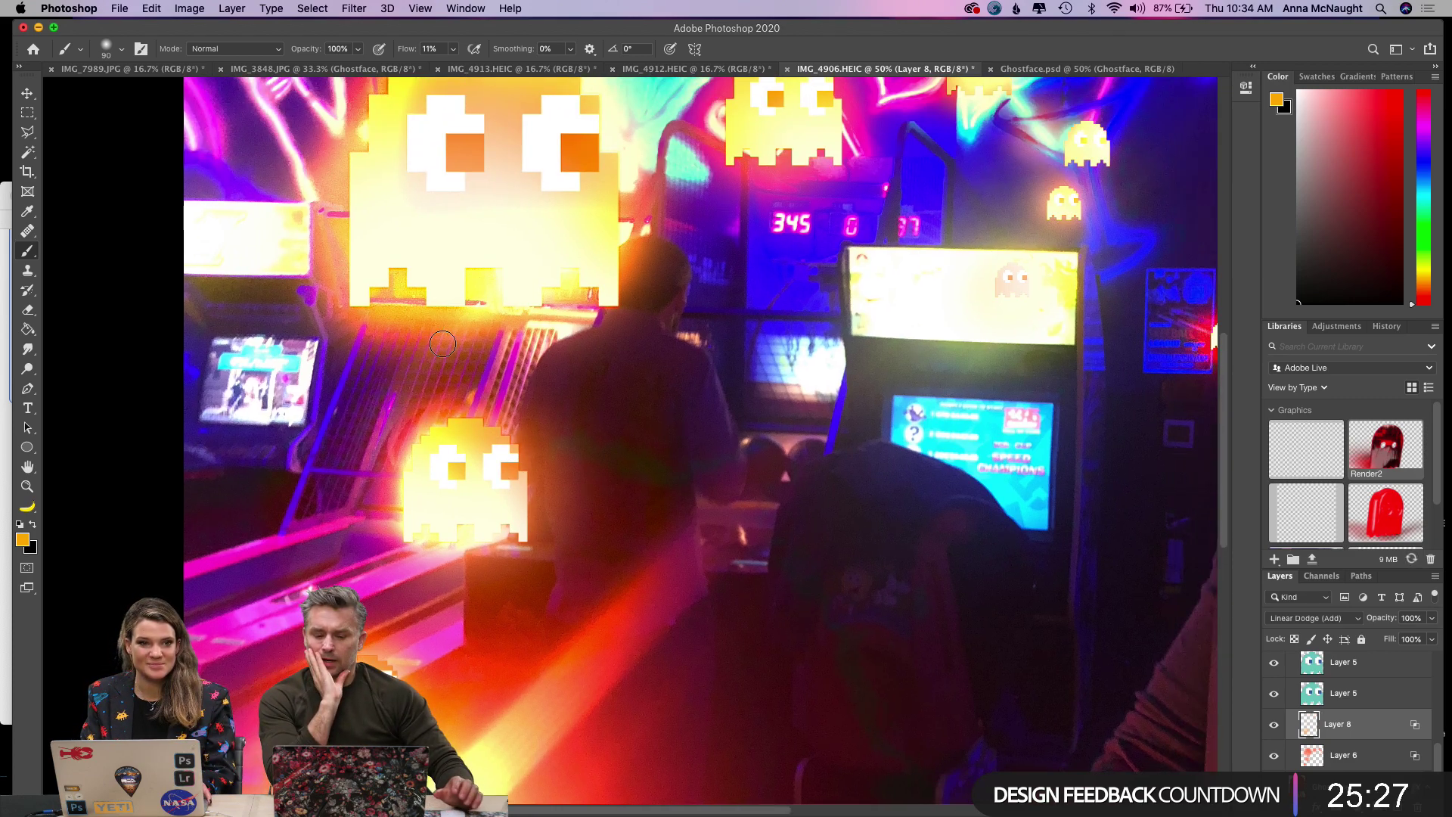
pyautogui.scroll(5, 443, 345)
pyautogui.hscroll(1, 443, 344)
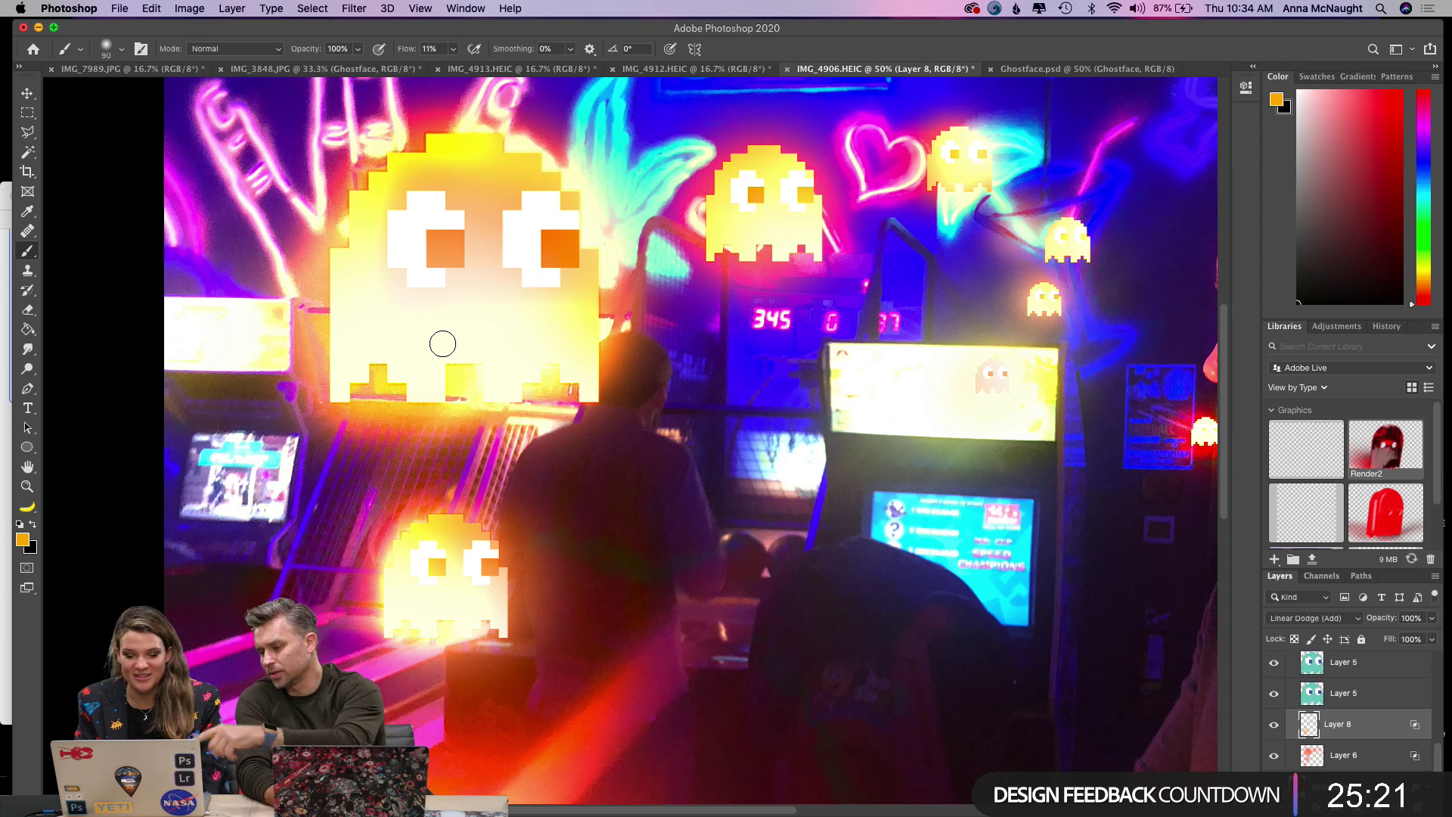
pyautogui.hscroll(7, 442, 345)
pyautogui.scroll(2, 443, 345)
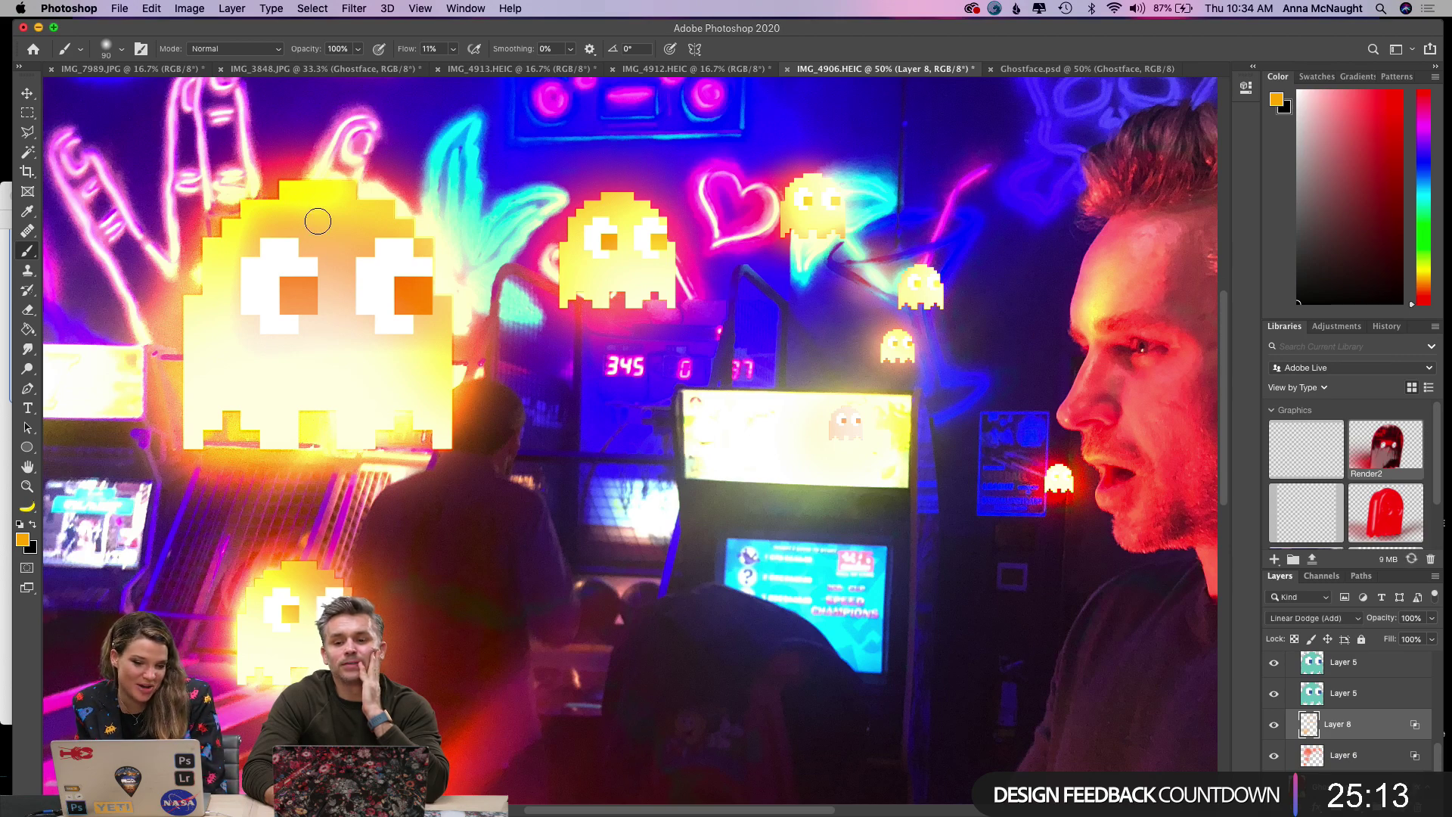
pyautogui.moveTo(249, 199)
pyautogui.mouseDown()
pyautogui.moveTo(214, 225)
pyautogui.moveTo(190, 298)
pyautogui.moveTo(185, 446)
pyautogui.moveTo(200, 449)
pyautogui.moveTo(224, 409)
pyautogui.moveTo(240, 434)
pyautogui.moveTo(266, 426)
pyautogui.moveTo(268, 457)
pyautogui.moveTo(351, 438)
pyautogui.mouseUp()
pyautogui.moveTo(581, 222)
pyautogui.mouseDown()
pyautogui.moveTo(566, 309)
pyautogui.moveTo(632, 310)
pyautogui.moveTo(673, 284)
pyautogui.moveTo(671, 234)
pyautogui.moveTo(635, 195)
pyautogui.moveTo(590, 198)
pyautogui.moveTo(579, 220)
pyautogui.mouseUp()
pyautogui.moveTo(791, 209)
pyautogui.mouseDown()
pyautogui.moveTo(779, 227)
pyautogui.moveTo(814, 241)
pyautogui.moveTo(824, 181)
pyautogui.moveTo(798, 176)
pyautogui.mouseUp()
pyautogui.moveTo(872, 284)
pyautogui.mouseDown()
pyautogui.moveTo(904, 276)
pyautogui.moveTo(942, 306)
pyautogui.moveTo(899, 302)
pyautogui.moveTo(928, 317)
pyautogui.moveTo(889, 336)
pyautogui.moveTo(912, 359)
pyautogui.moveTo(893, 333)
pyautogui.mouseUp()
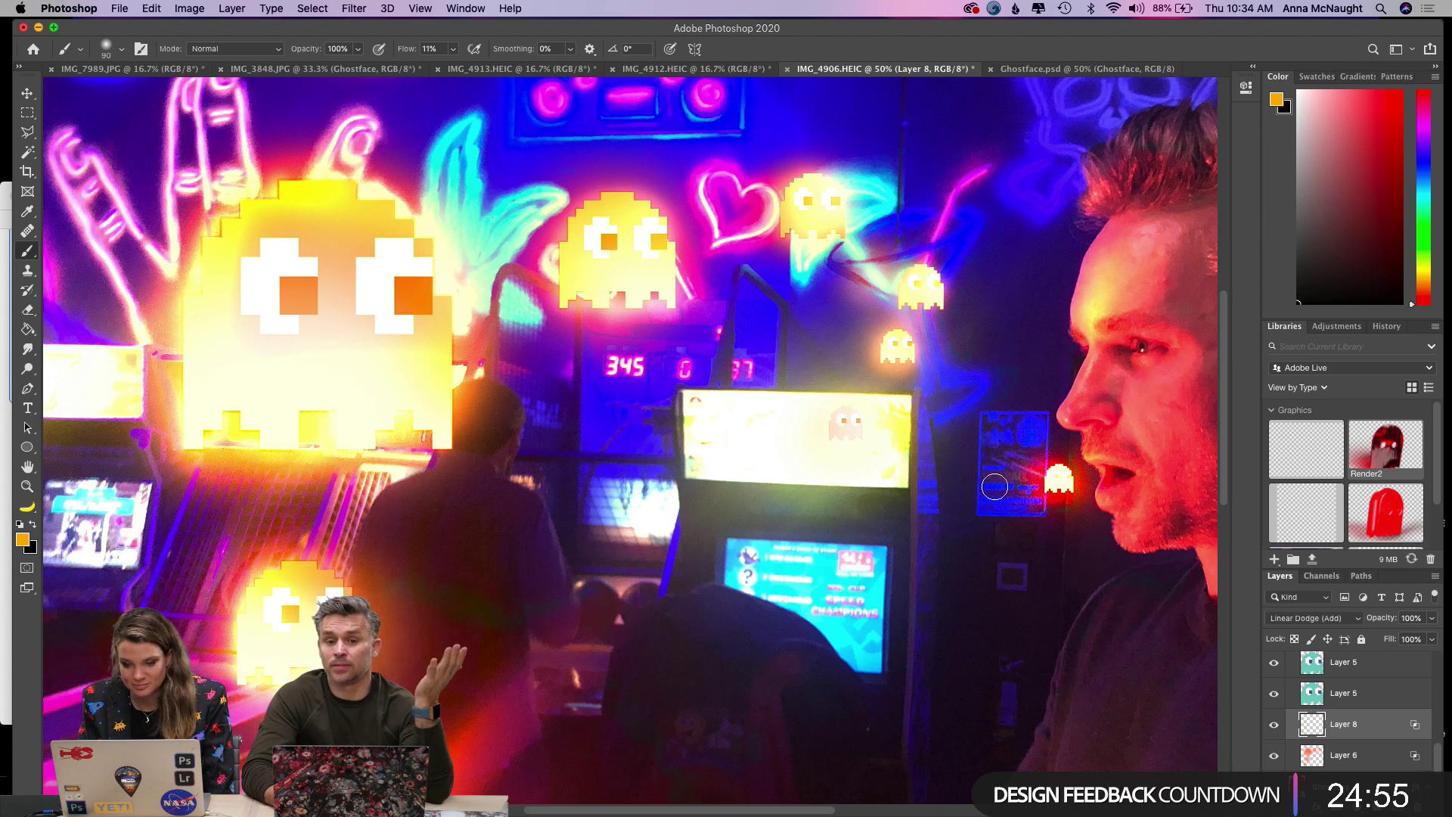
pyautogui.press('super+minus')
pyautogui.press('super+minus')
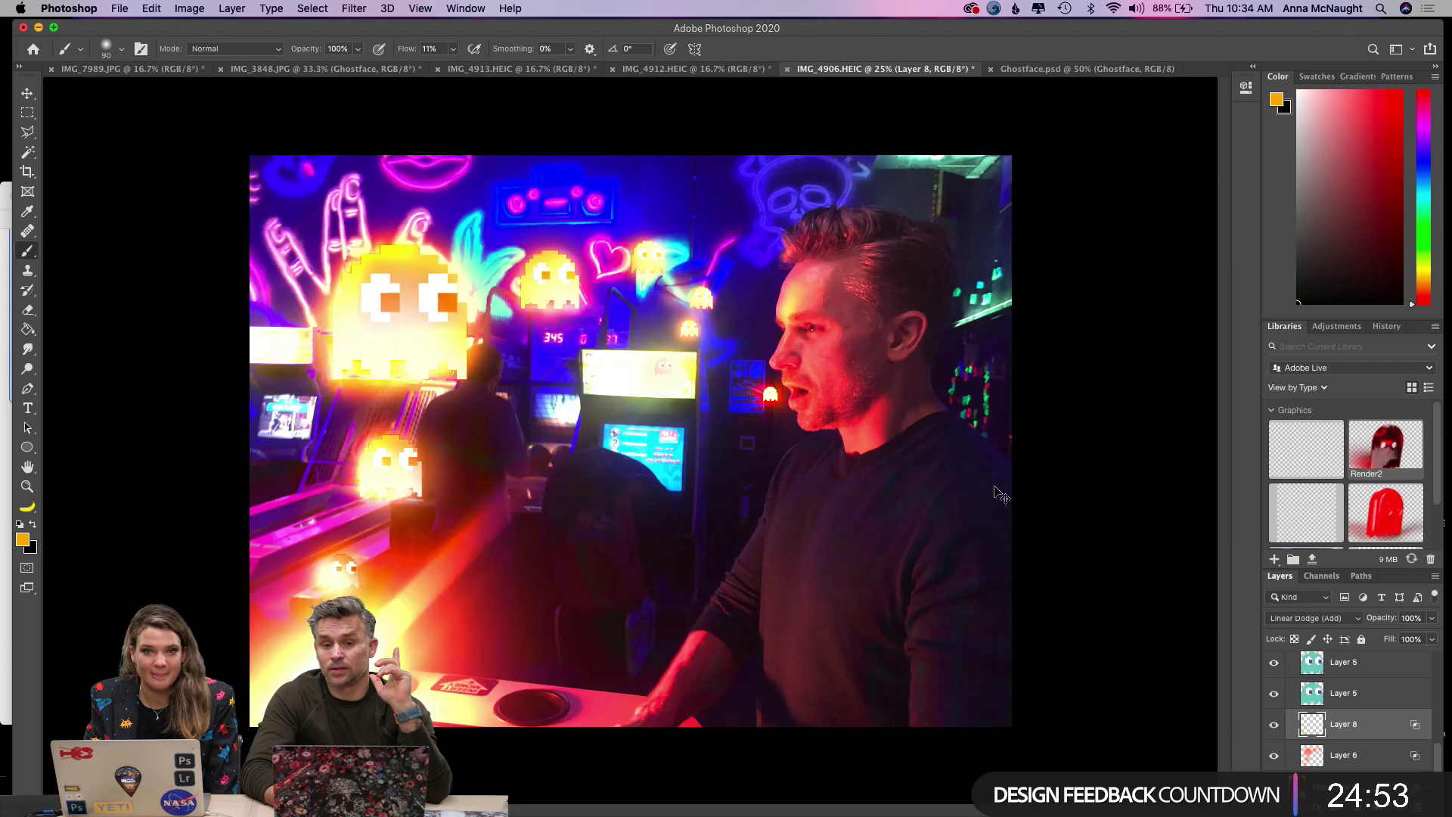
pyautogui.press('super+minus')
pyautogui.press('super+plus')
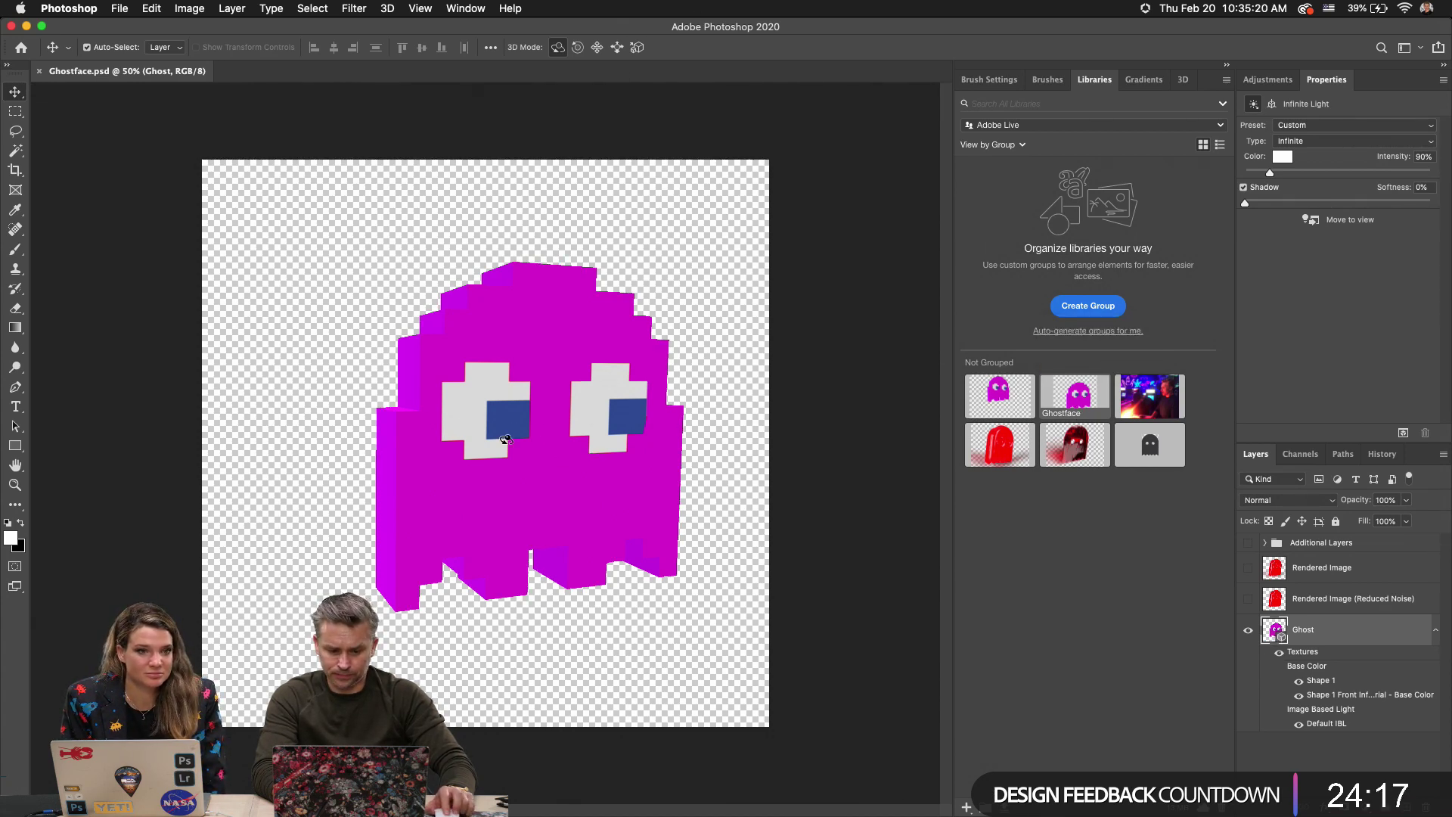
# Orbit the 3D scene's current view around the magenta ghost and save Ghostface.psd.
pyautogui.moveTo(509, 441); pyautogui.dragTo(527, 449)
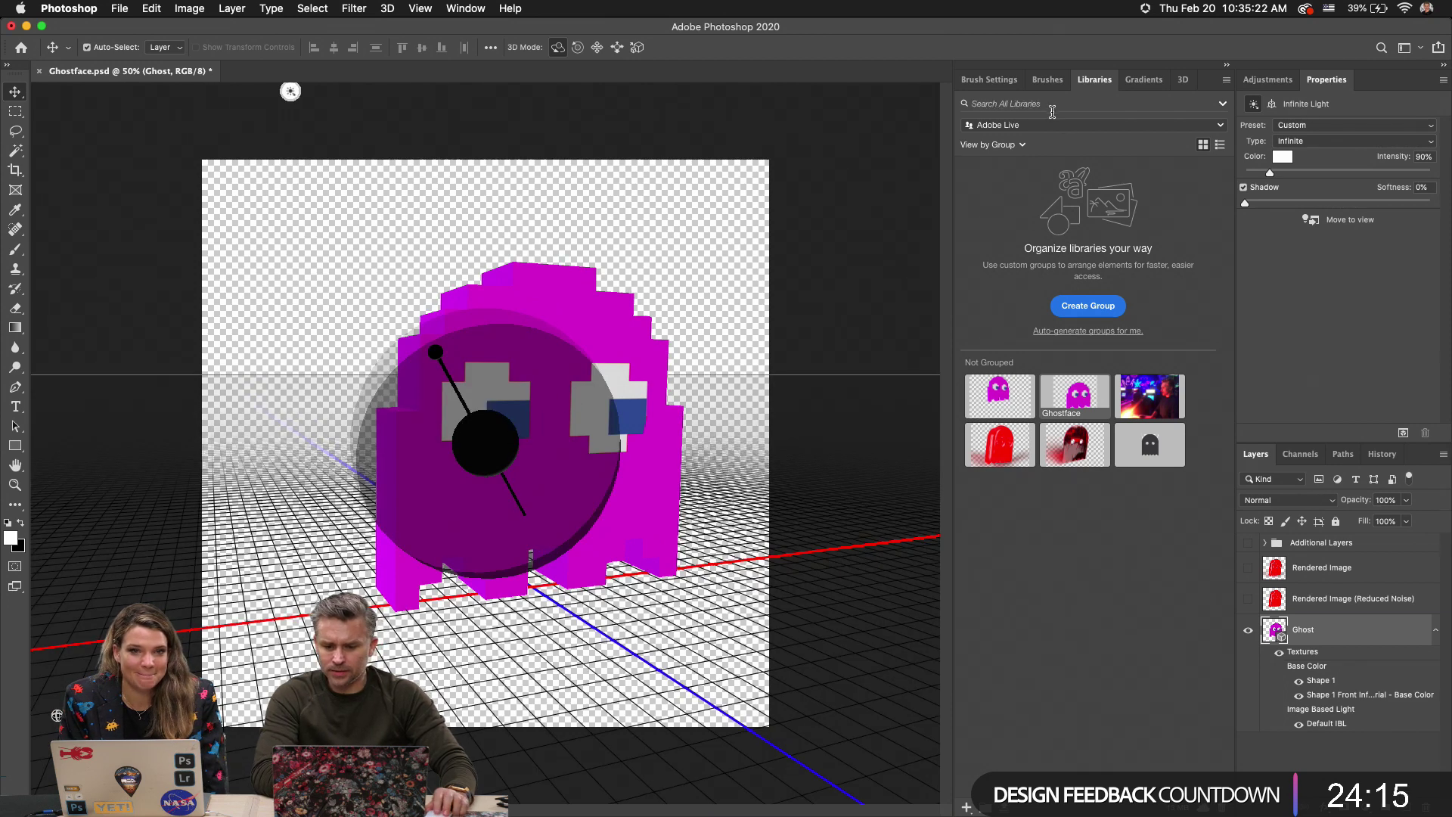
pyautogui.click(1185, 79)
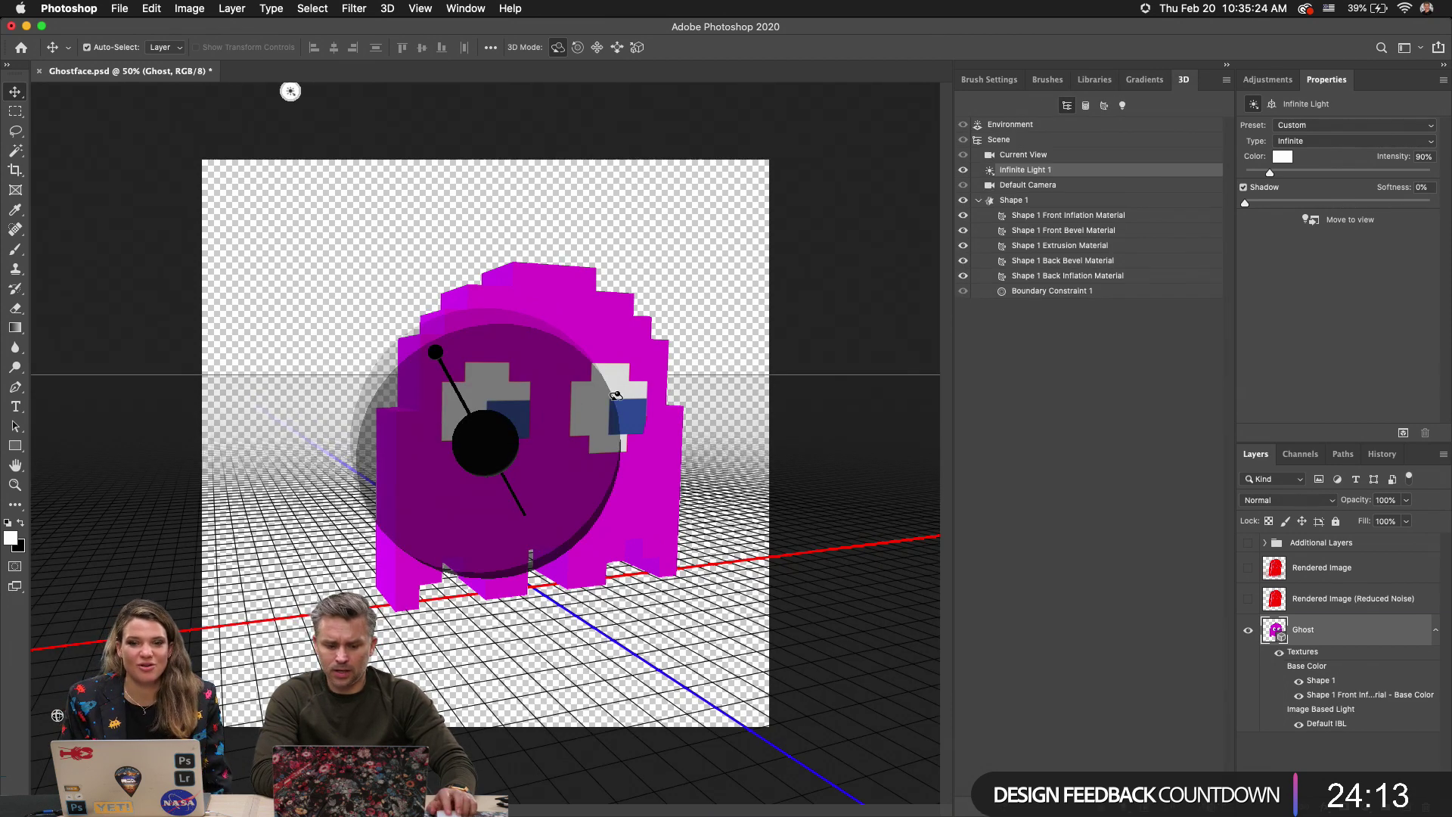
pyautogui.click(1023, 154)
pyautogui.moveTo(511, 317); pyautogui.dragTo(487, 402)
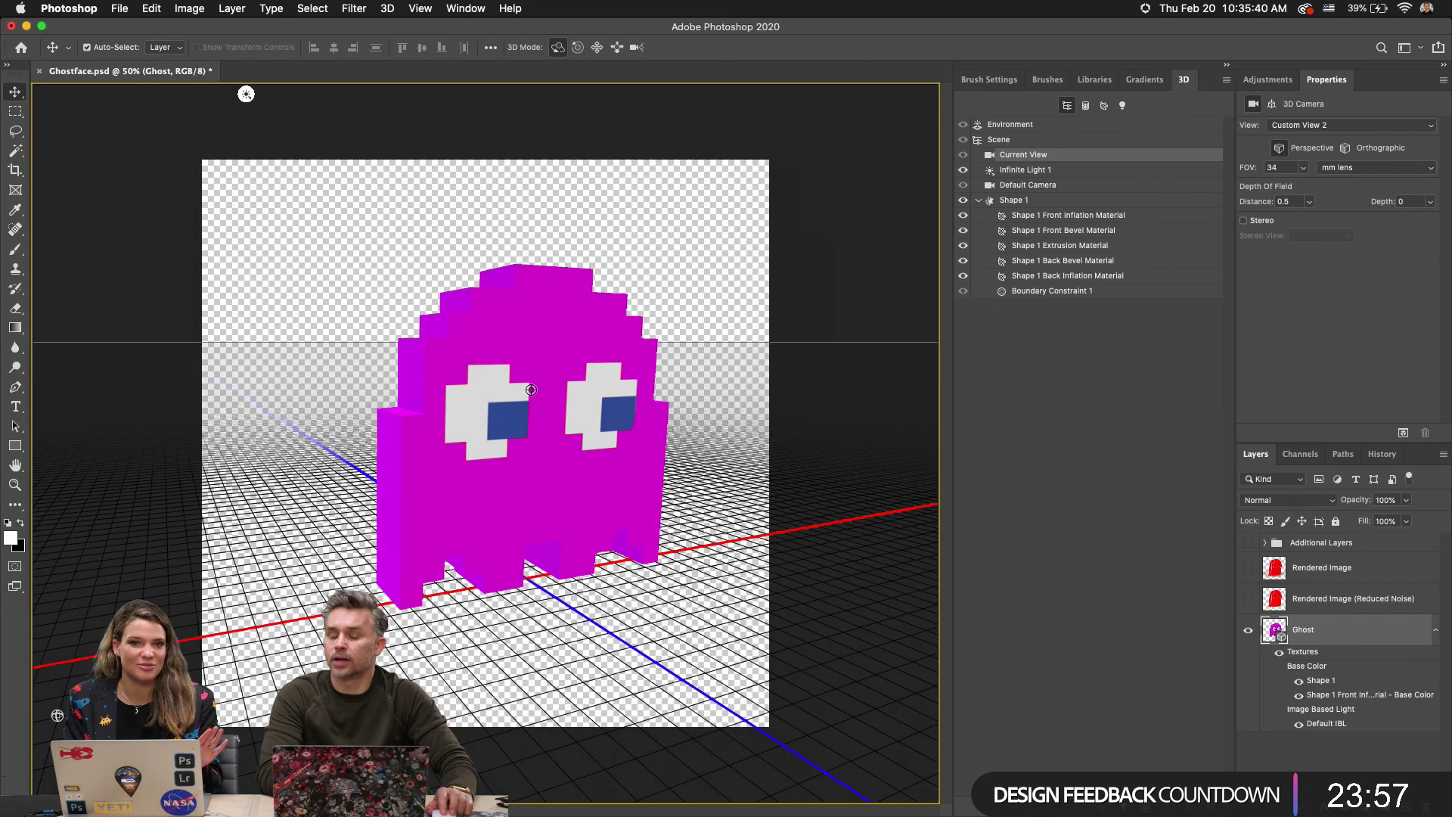
pyautogui.moveTo(531, 389)
pyautogui.mouseDown()
pyautogui.moveTo(450, 379)
pyautogui.moveTo(527, 390)
pyautogui.mouseUp()
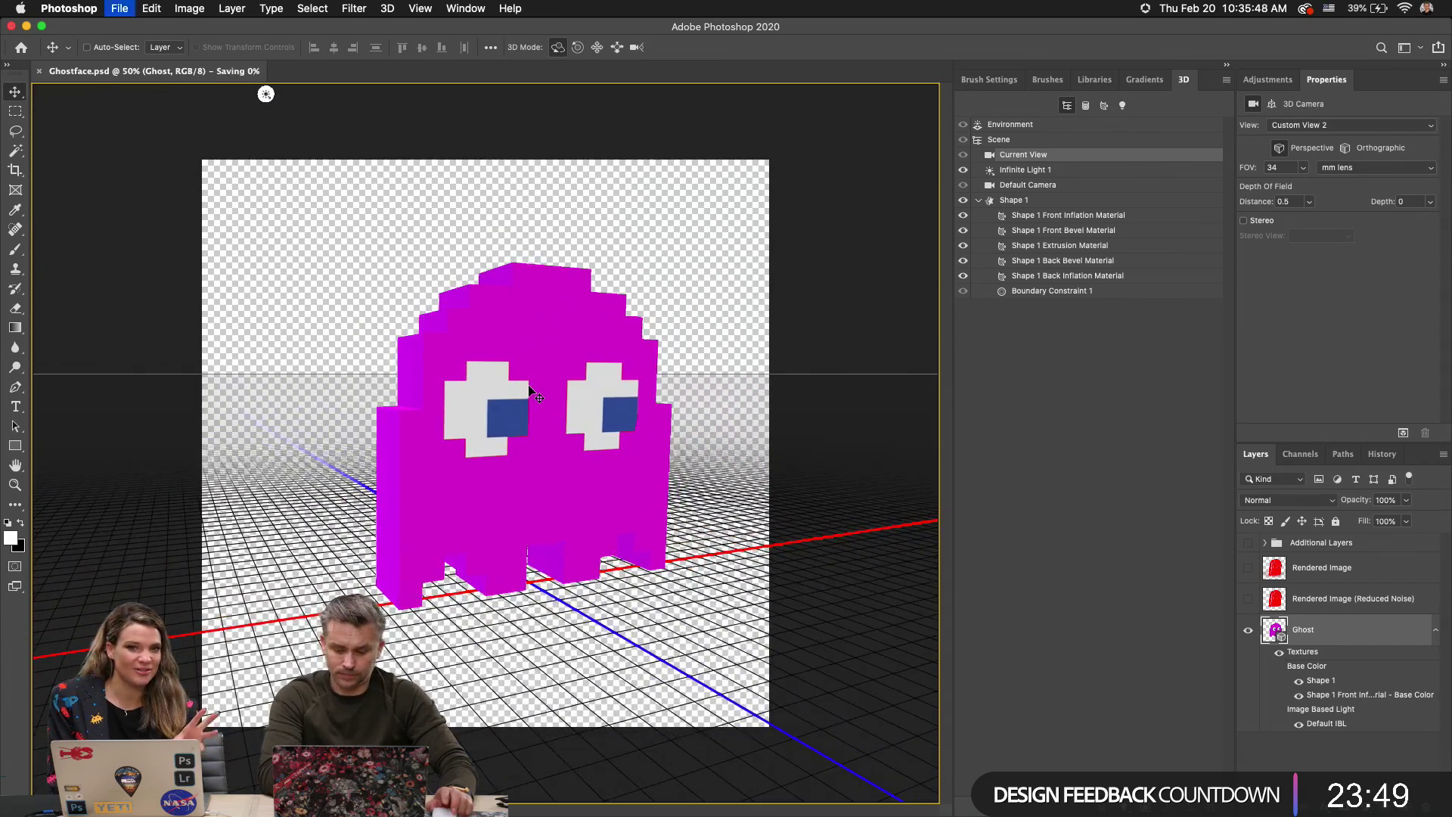
# Open the Ghost graphic from the Adobe Live library, and return to the Ghostface.psd document.
pyautogui.click(1094, 80)
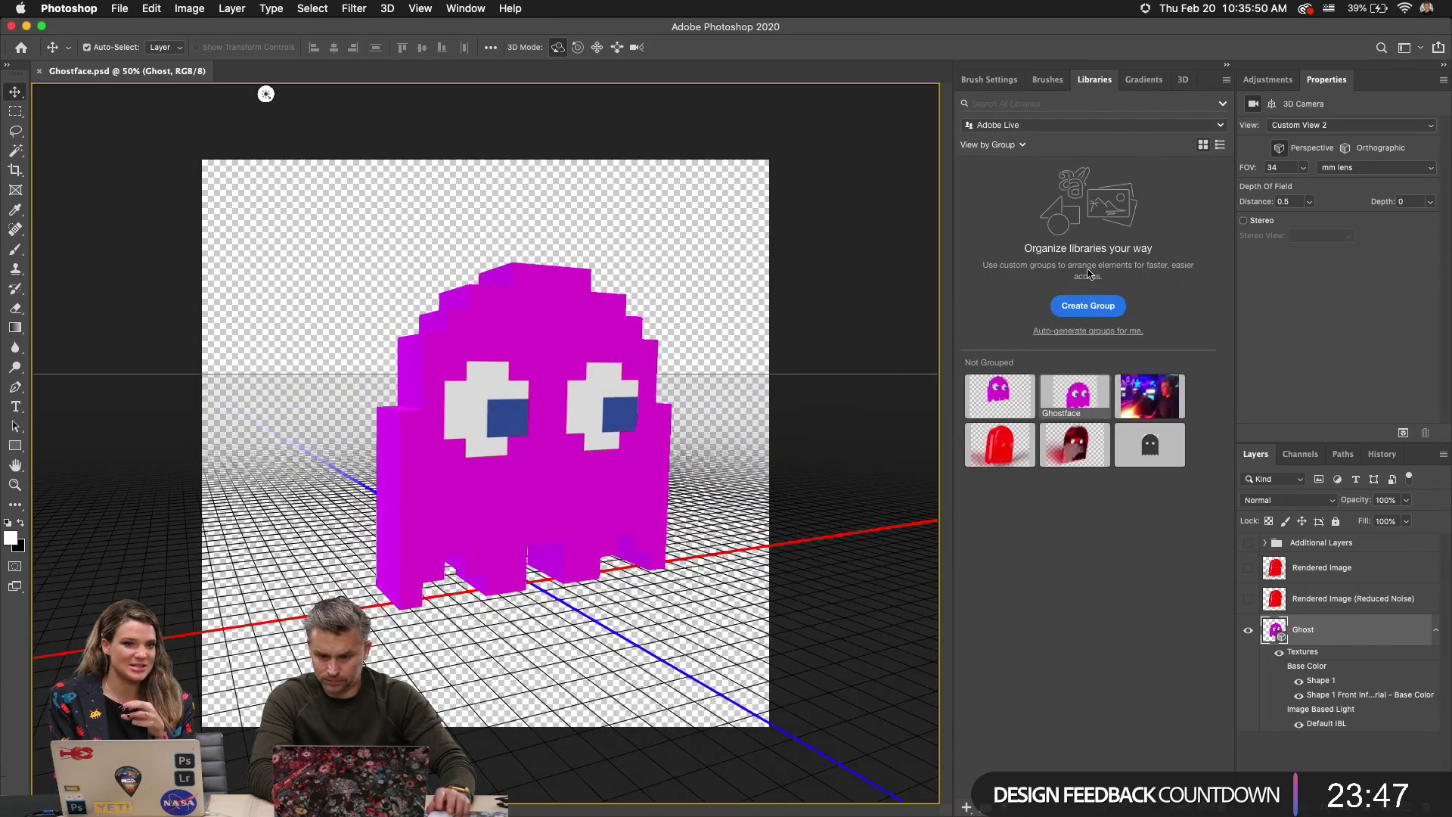
pyautogui.click(990, 401)
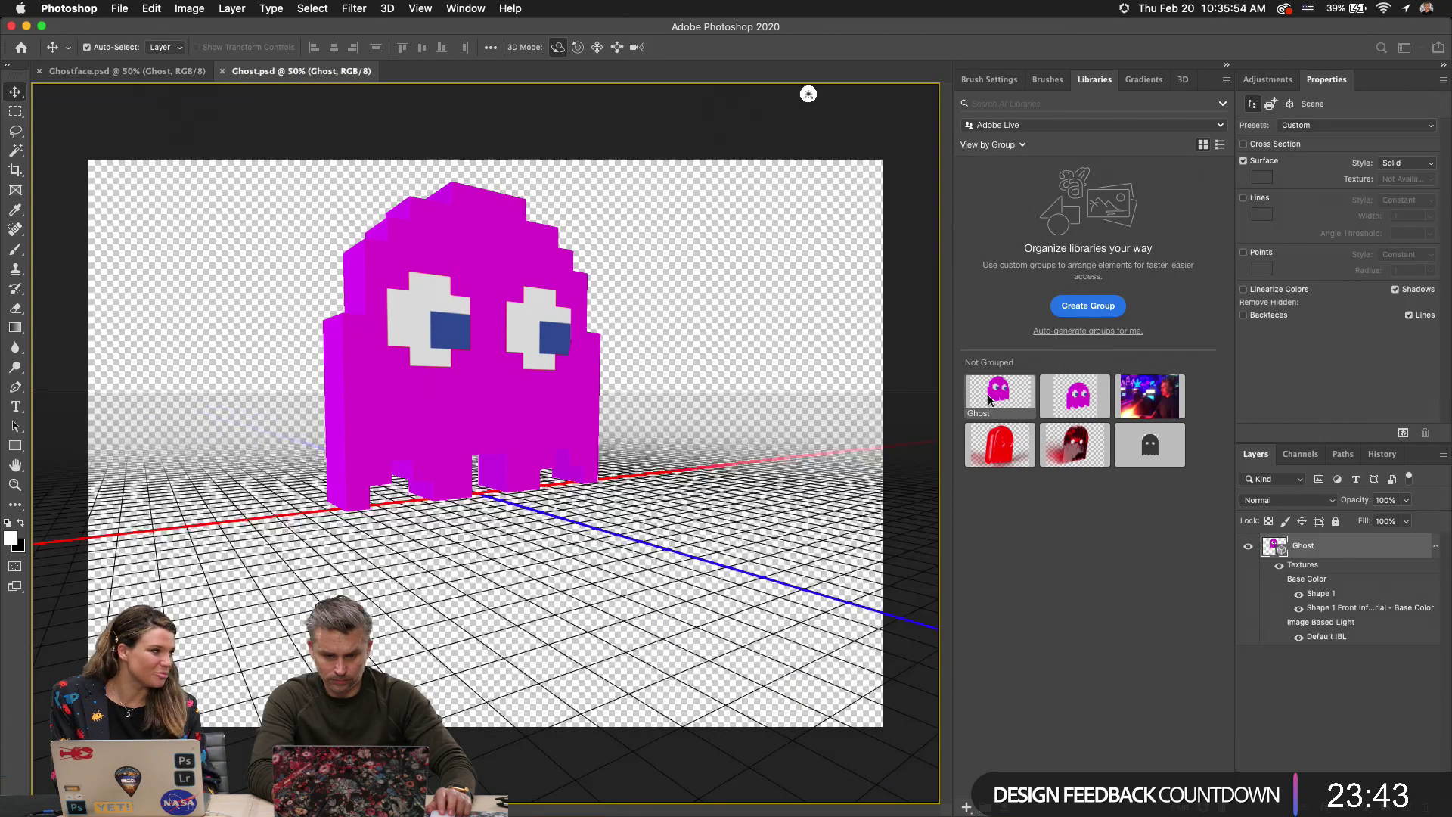
pyautogui.click(91, 77)
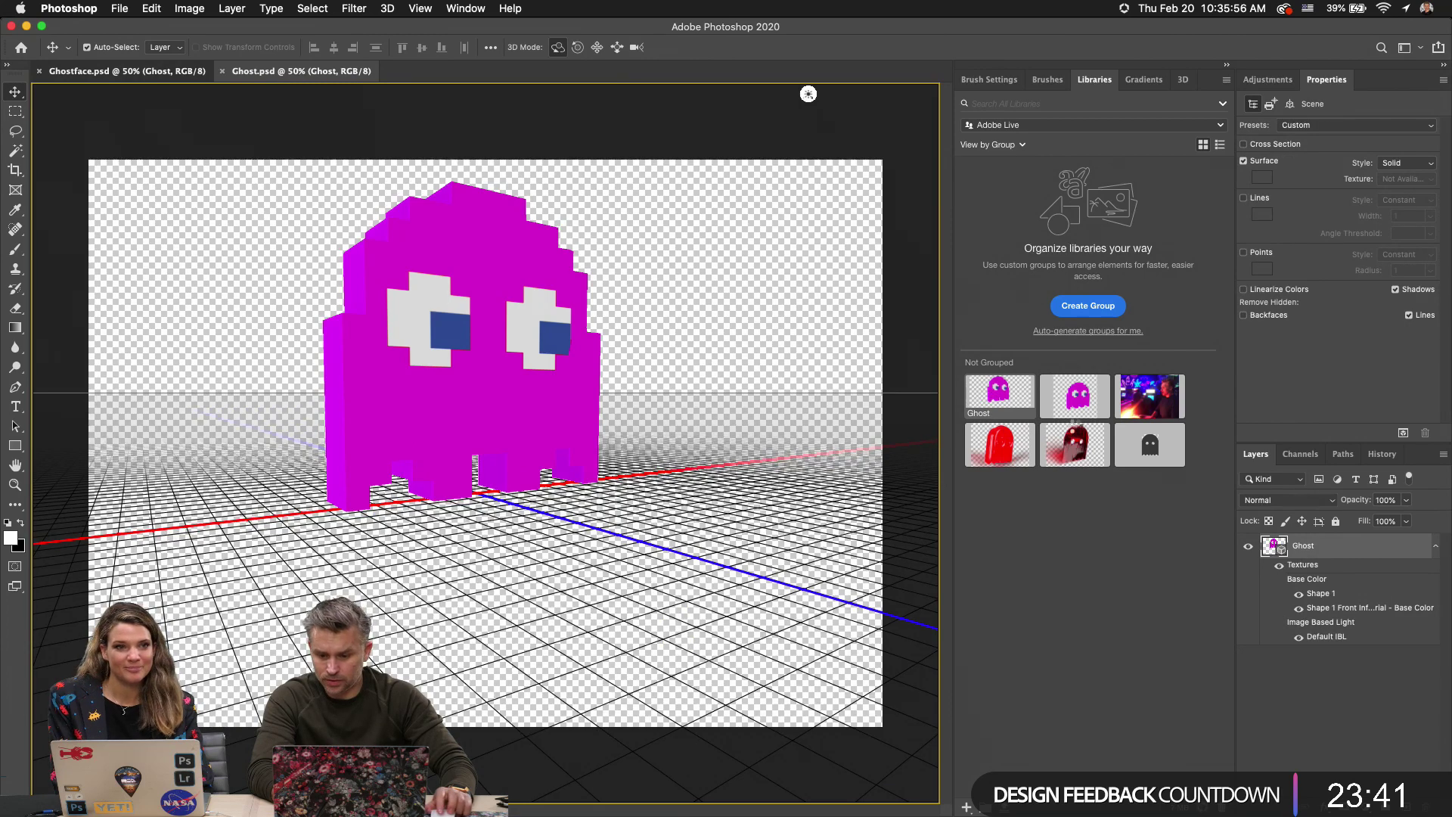
# Delete the bright red ghost render and the Render2 graphic from the Adobe Live library.
pyautogui.rightClick(997, 449)
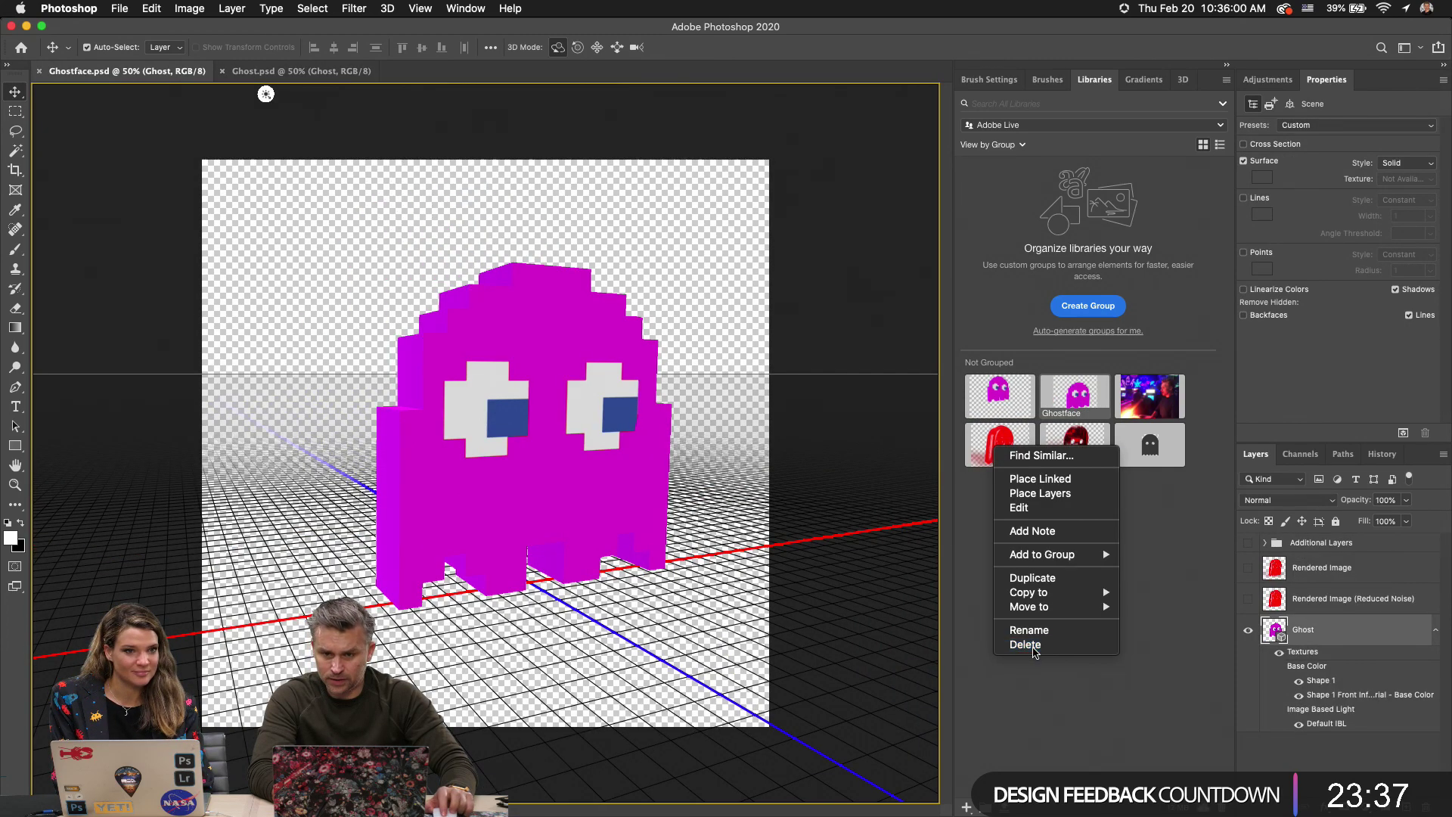
pyautogui.click(1037, 647)
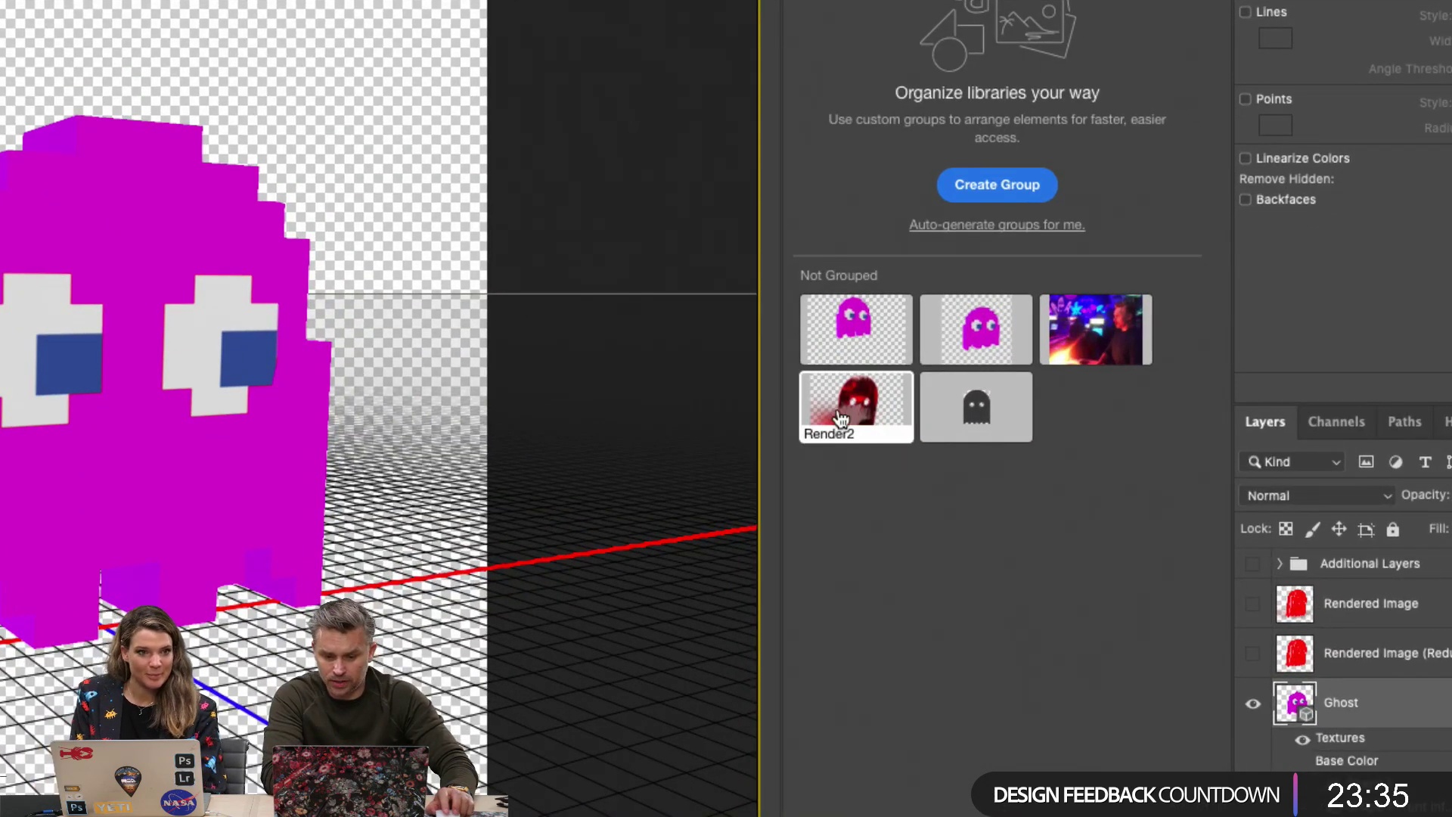
pyautogui.rightClick(989, 444)
pyautogui.press('Escape')
pyautogui.rightClick(836, 418)
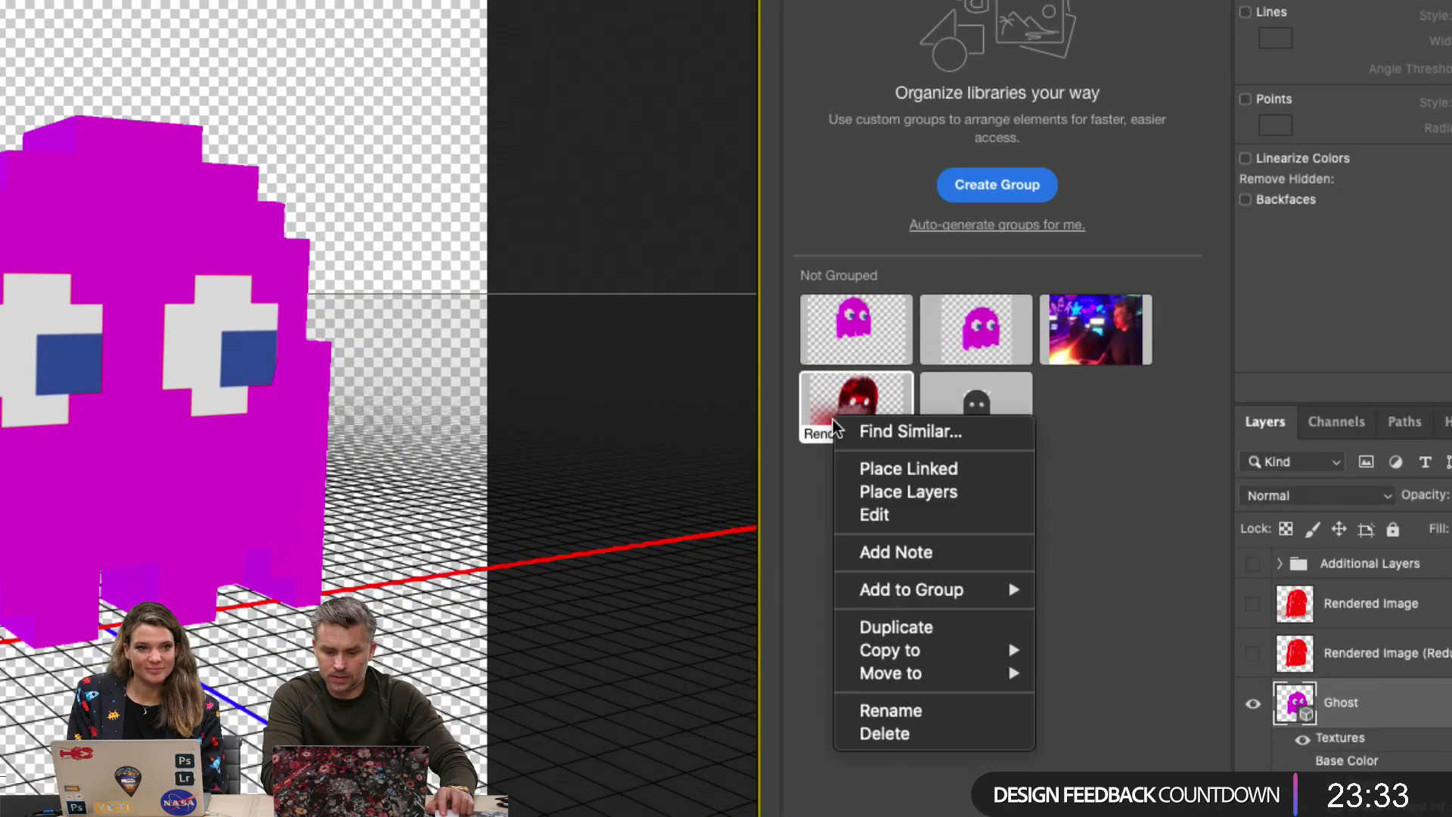
pyautogui.click(884, 733)
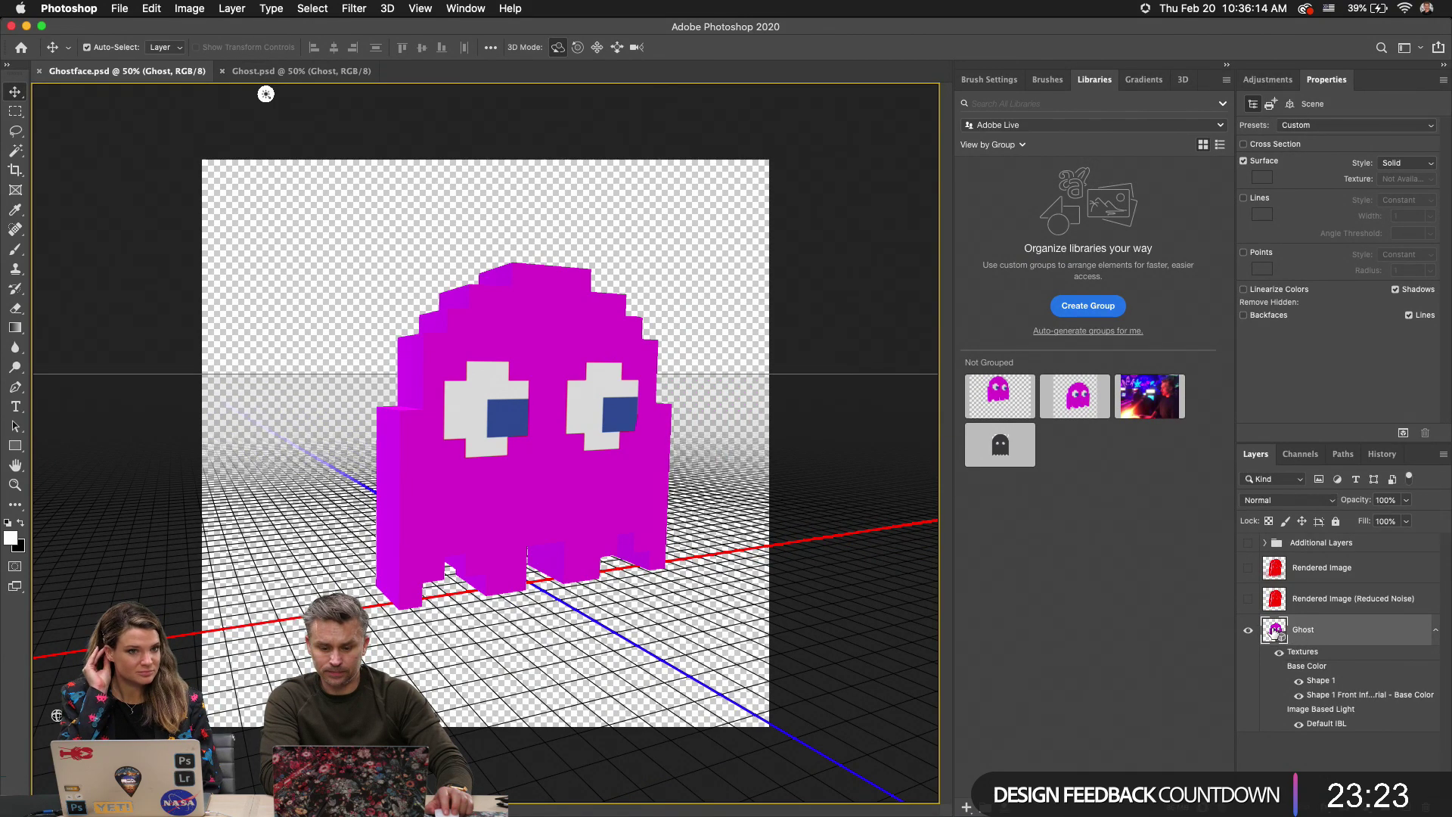
# Add the 3D Ghost layer to the library and delete the older 2100 x 1500 px Ghost graphic.
pyautogui.moveTo(1276, 631); pyautogui.dragTo(1075, 447)
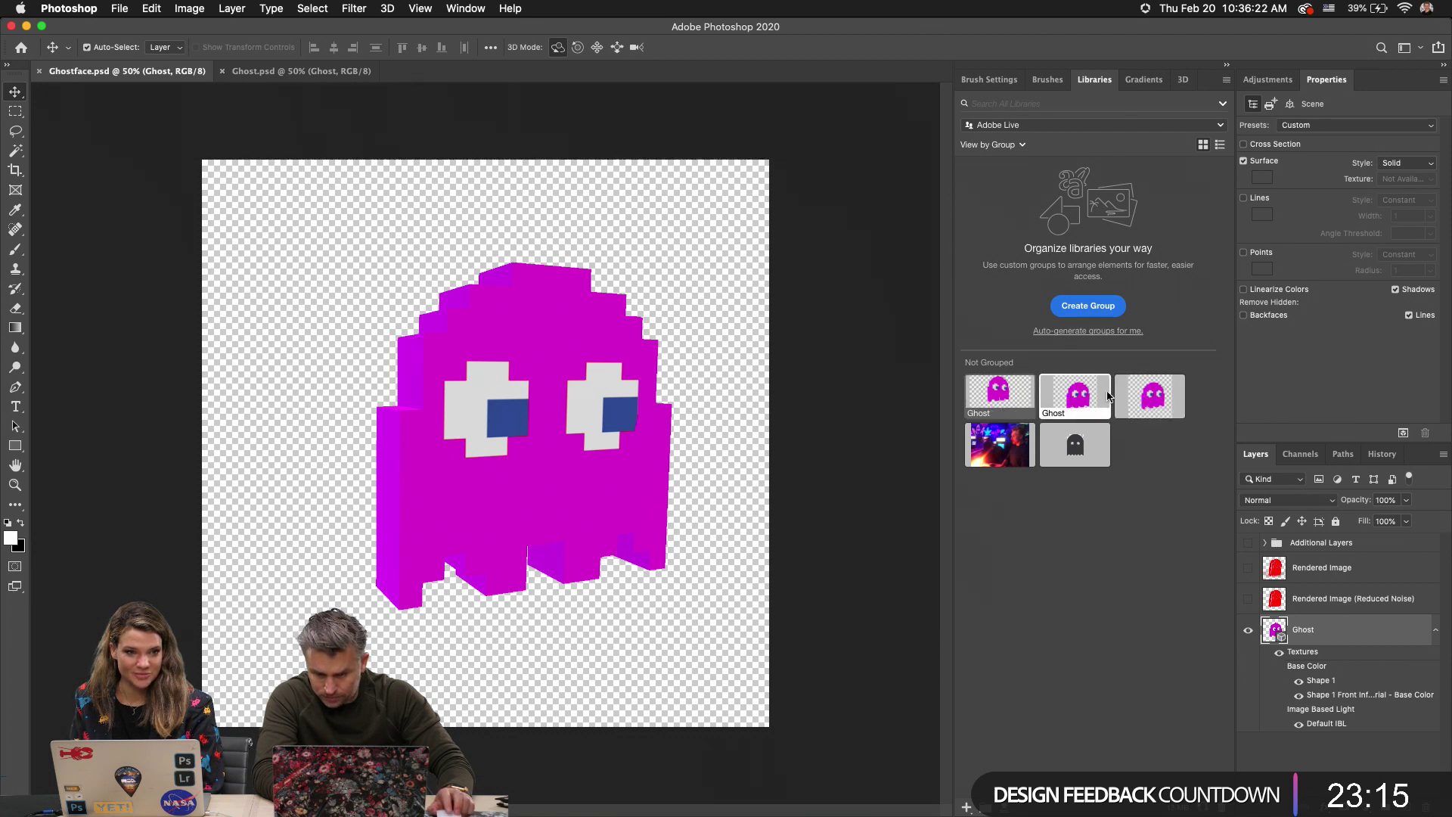
pyautogui.rightClick(984, 400)
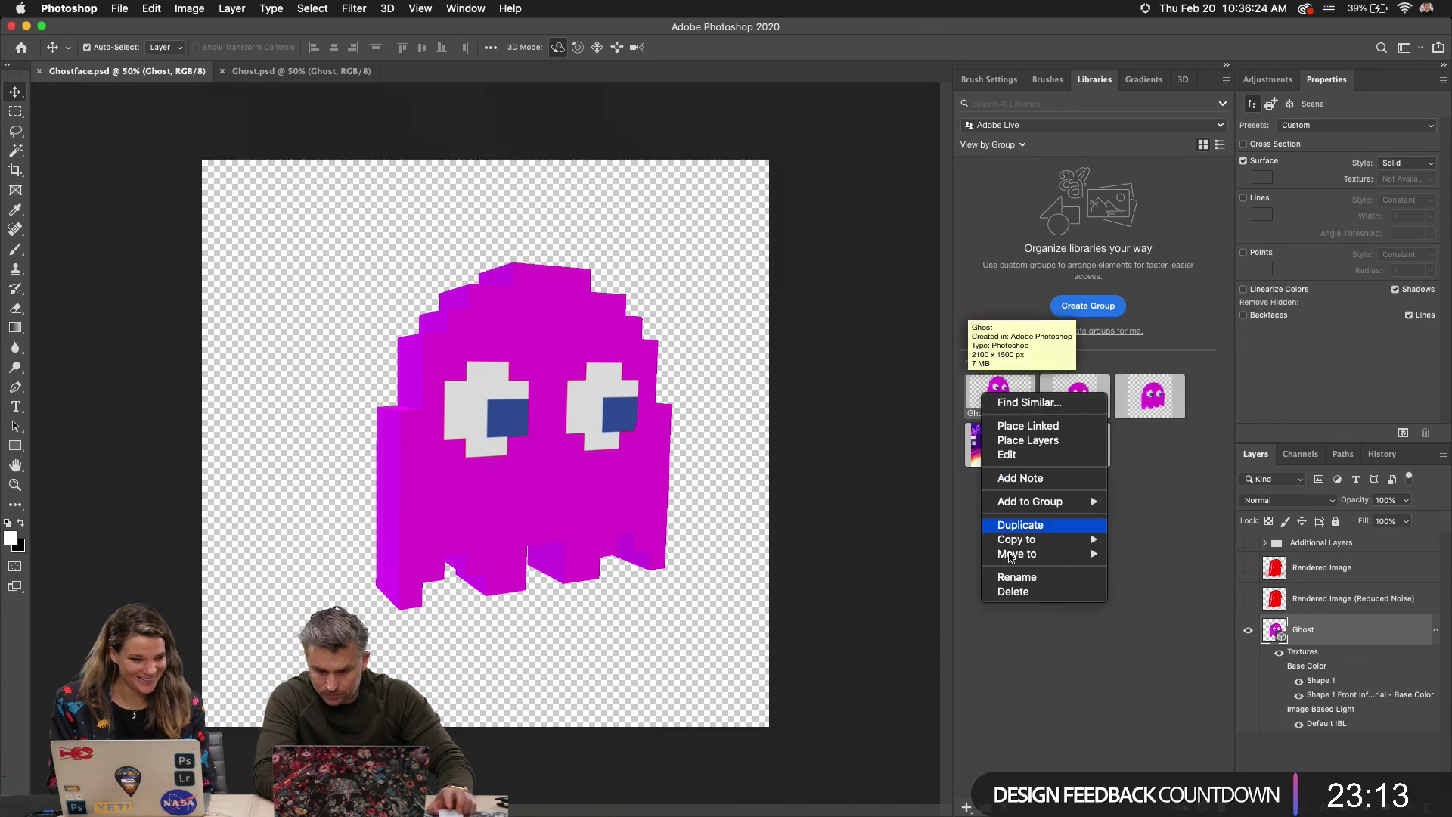
pyautogui.click(1003, 592)
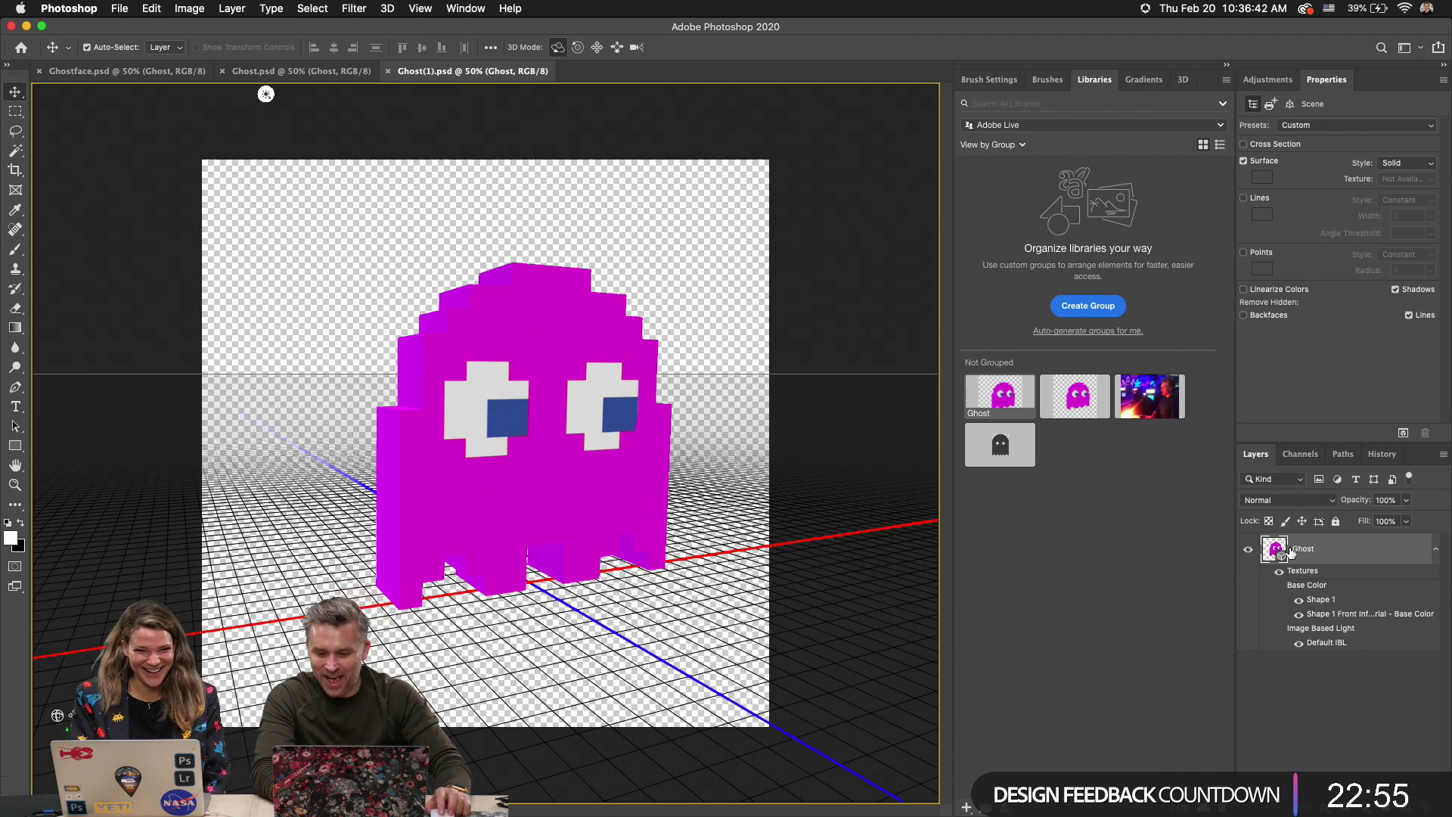
# In Ghost(1).psd, set the base color of the Shape 1 Front Inflation Material to orange, RGB 255, 180, 0.
pyautogui.moveTo(510, 409); pyautogui.dragTo(586, 447)
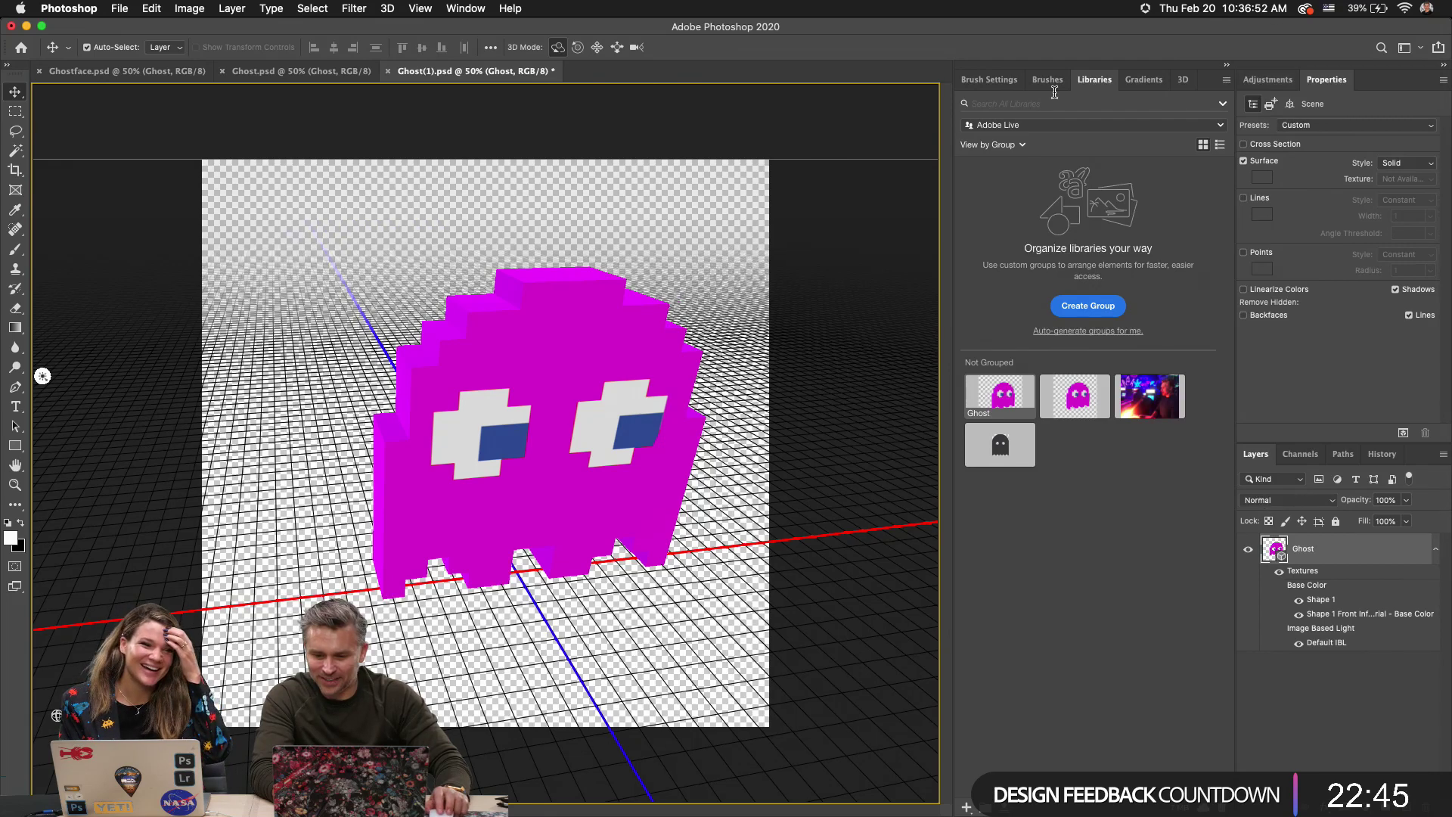
pyautogui.click(1183, 80)
pyautogui.click(1063, 215)
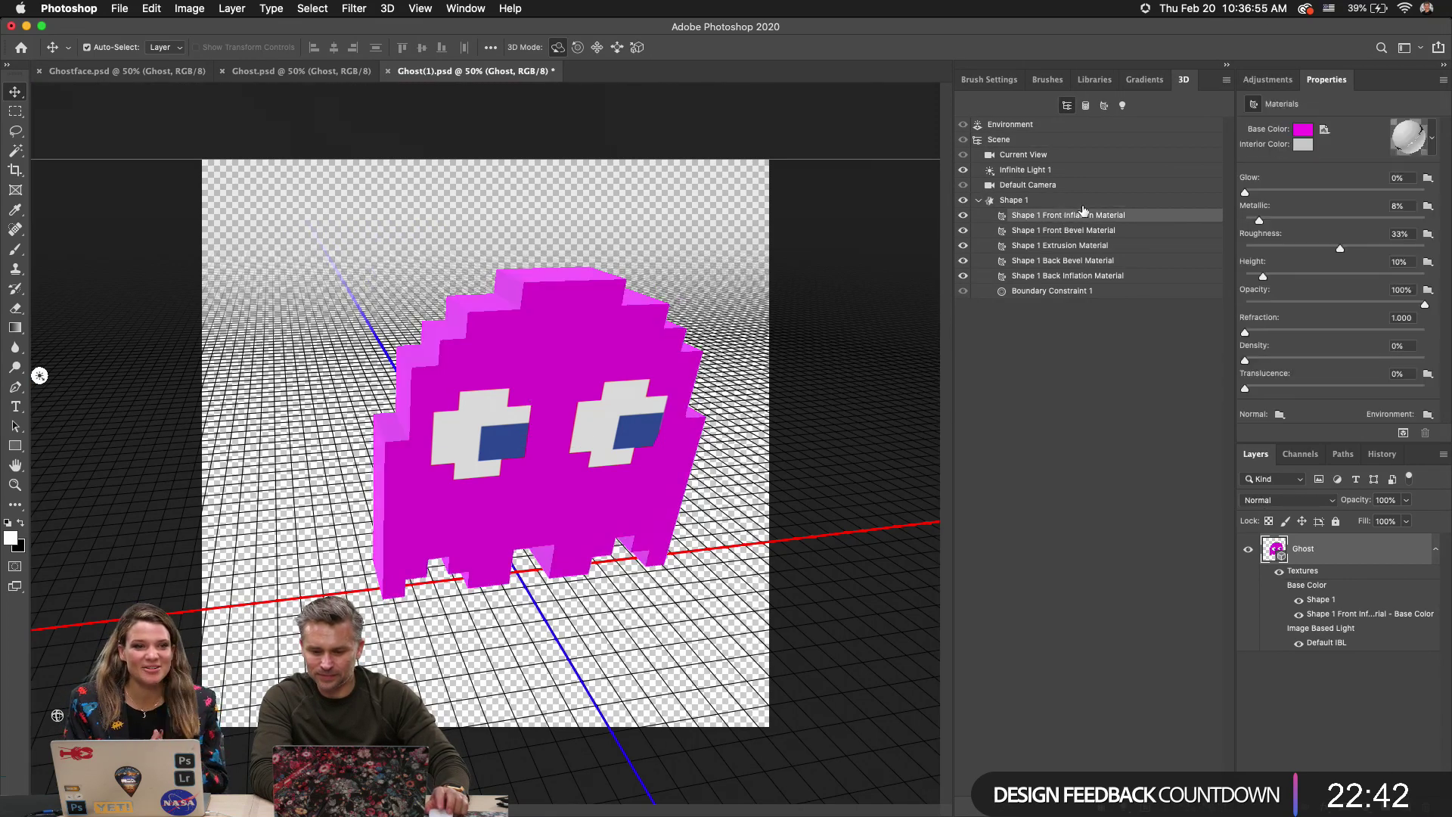
pyautogui.click(1303, 129)
pyautogui.moveTo(780, 569); pyautogui.dragTo(777, 588)
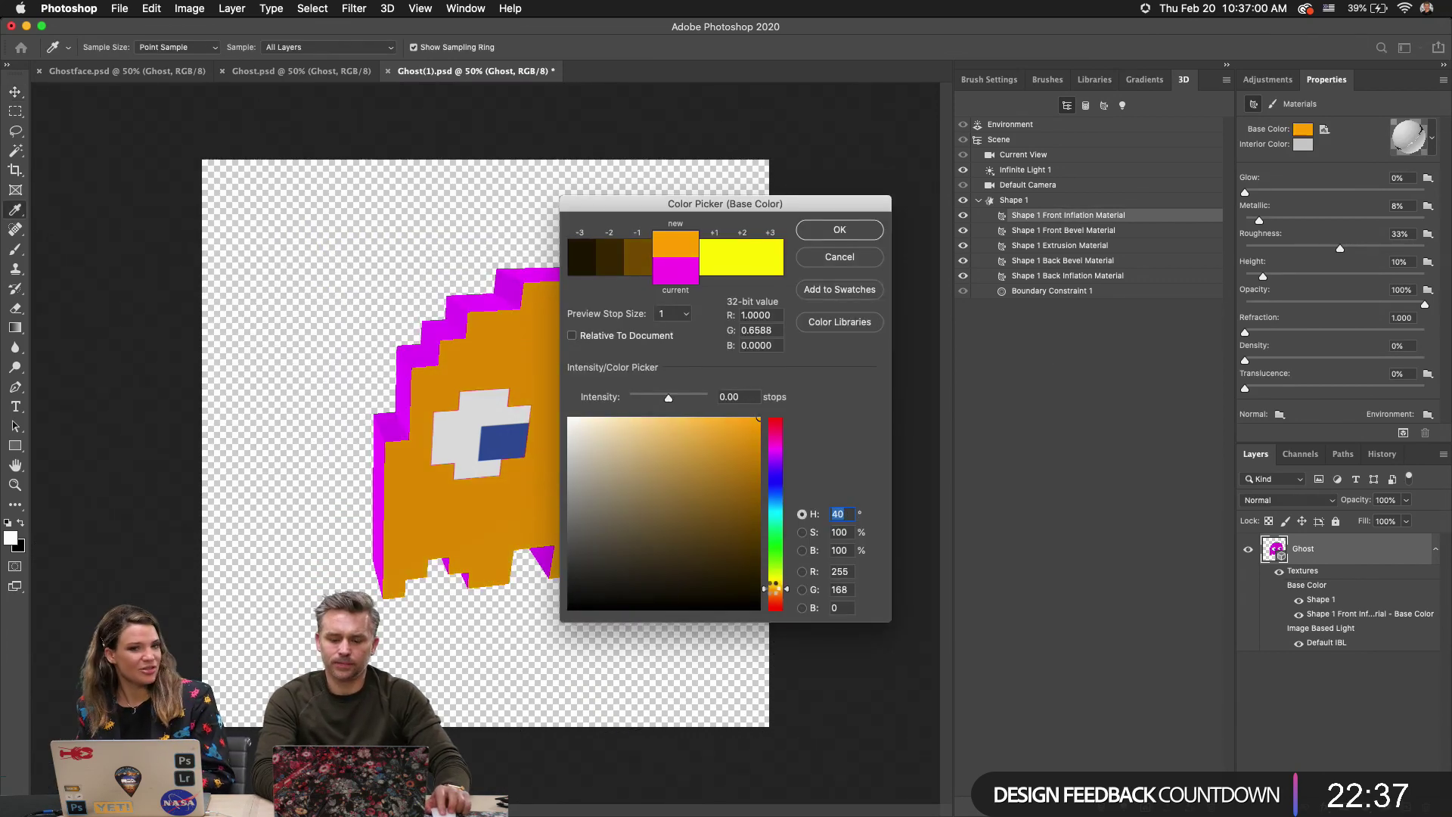
pyautogui.moveTo(775, 588); pyautogui.dragTo(776, 587)
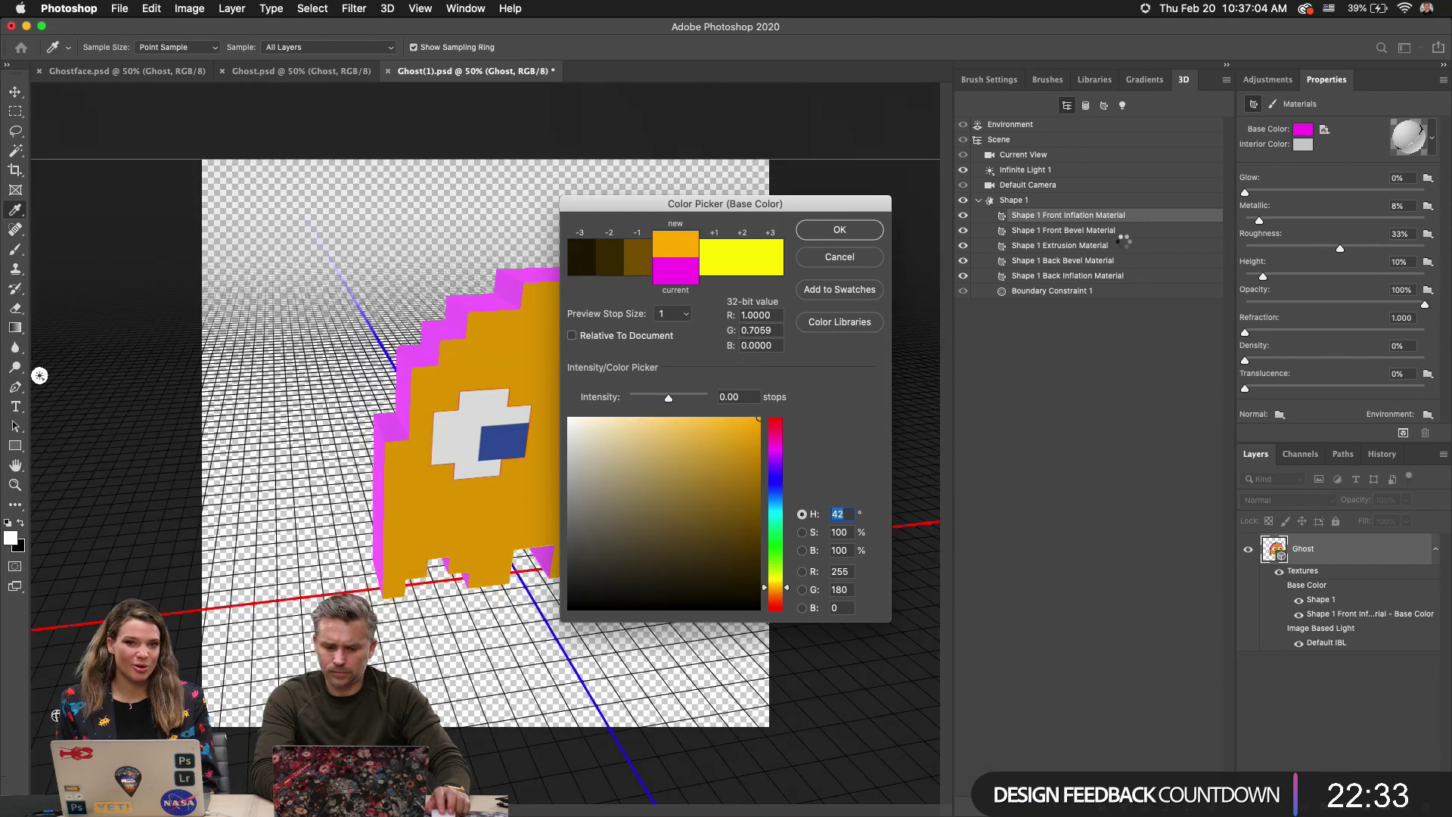
# Set the base color of the Shape 1 Extrusion Material to the orange sampled from the ghost's face, brightened to RGB 255, 180, 0.
pyautogui.click(1149, 249)
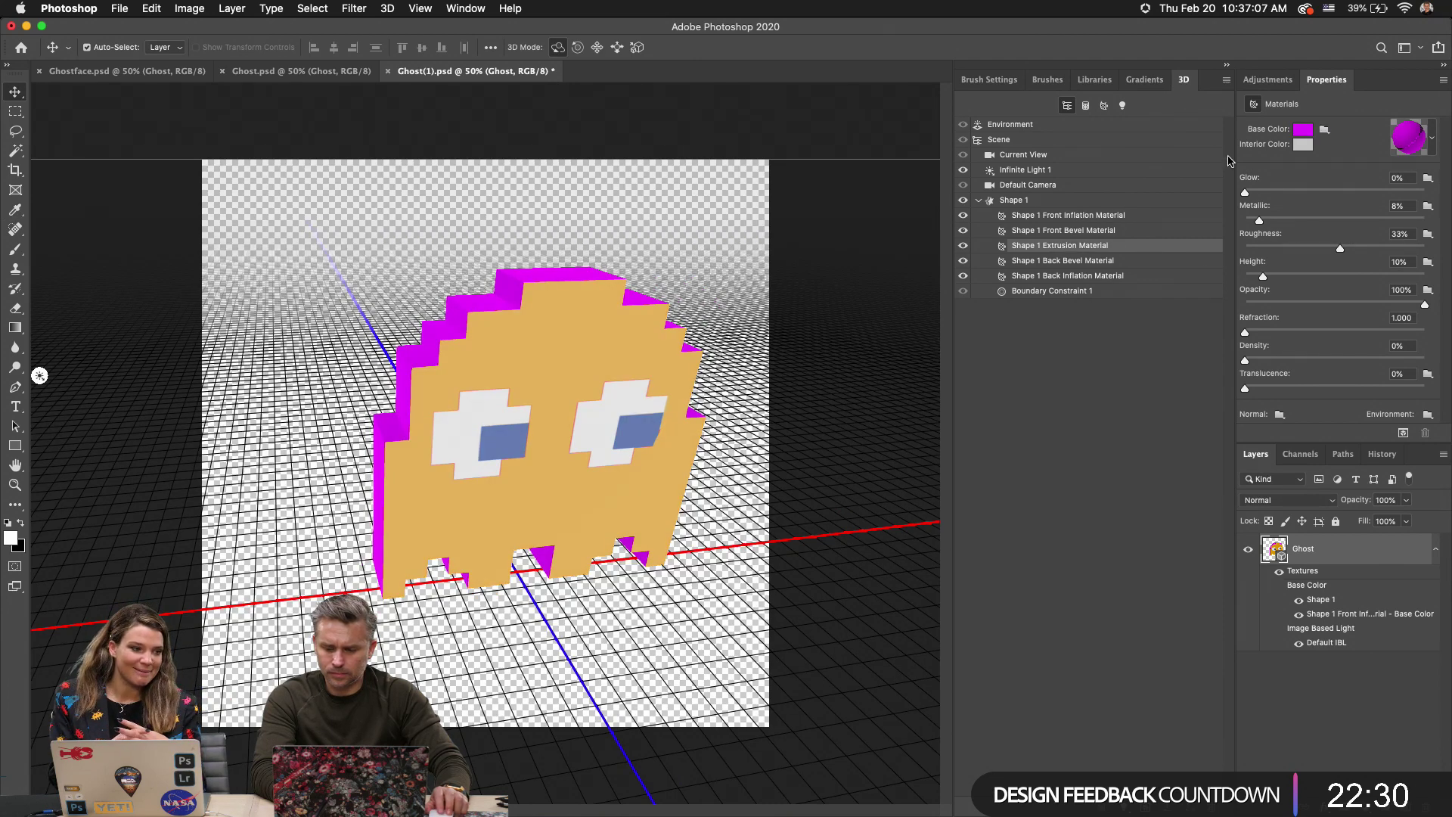
pyautogui.click(1303, 130)
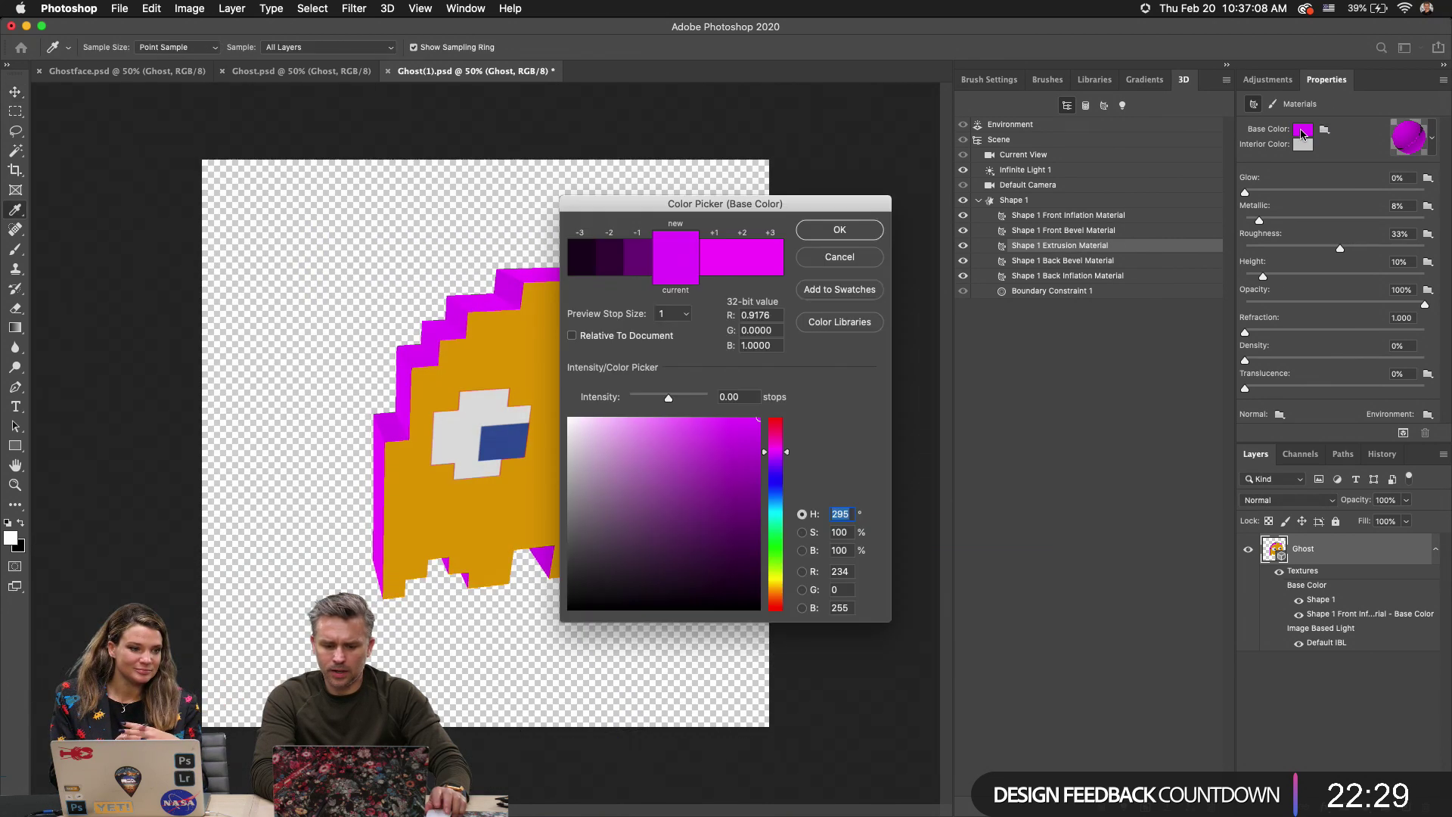
pyautogui.click(452, 362)
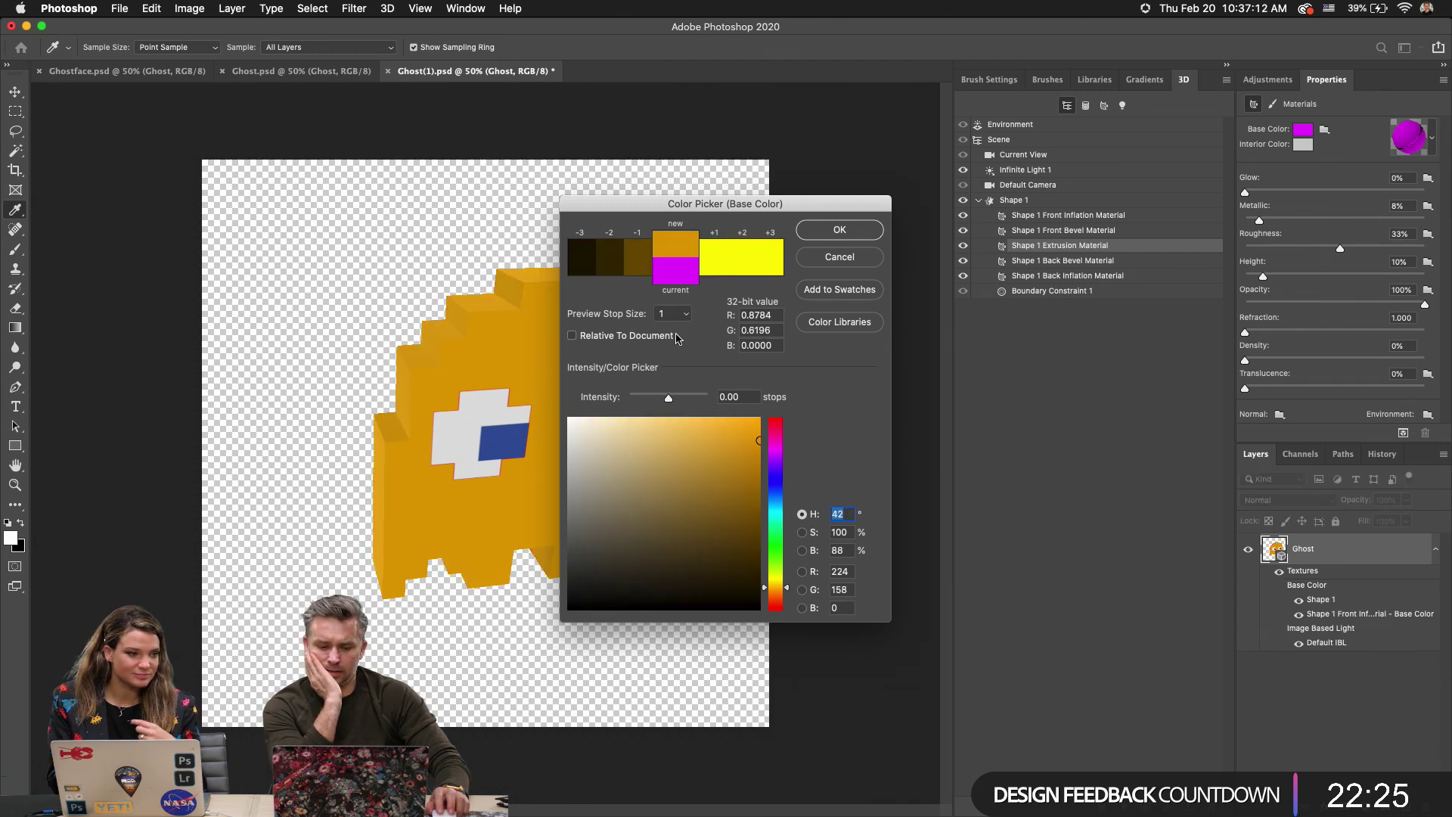
pyautogui.moveTo(704, 424); pyautogui.dragTo(759, 419)
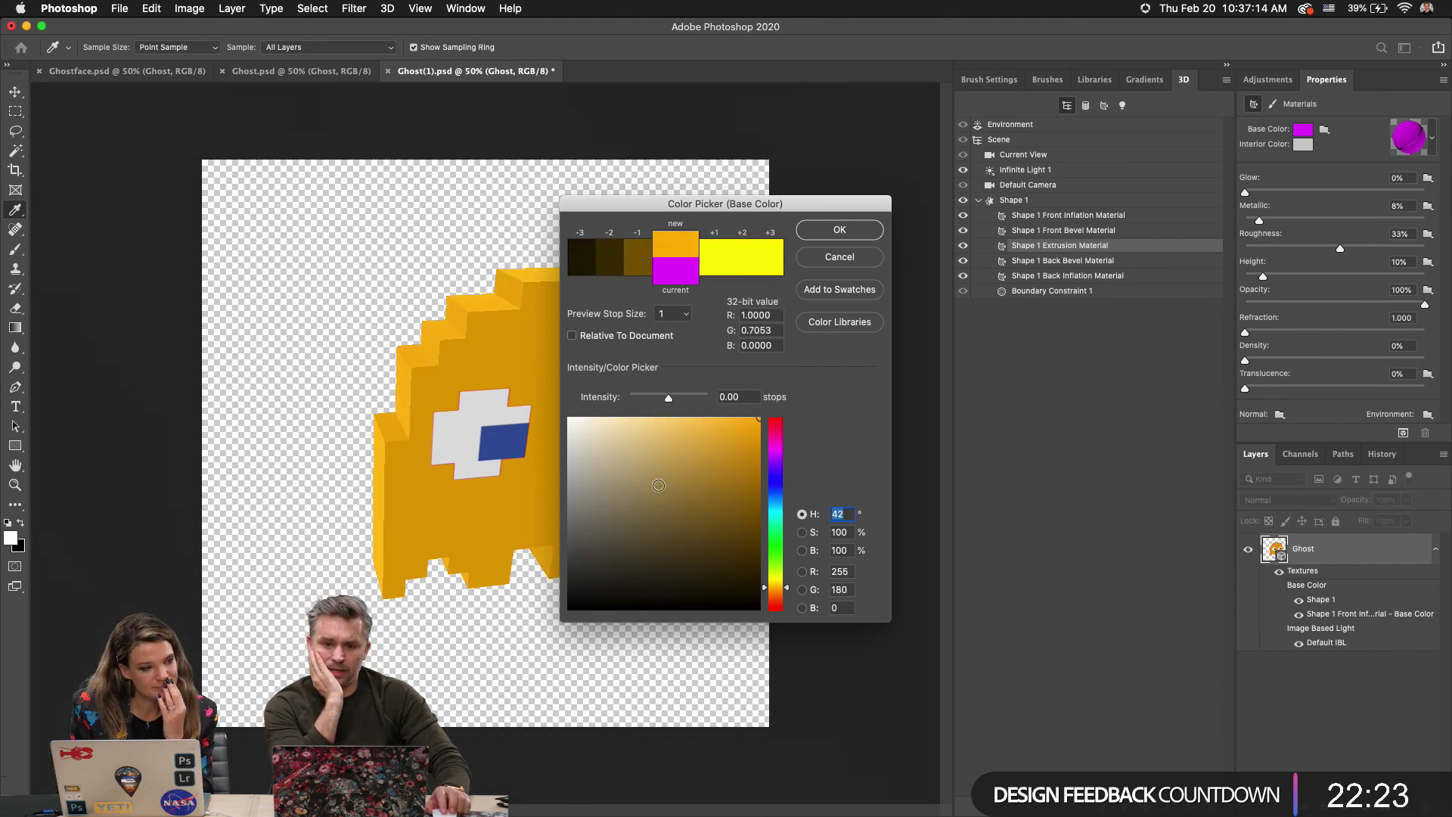
pyautogui.moveTo(681, 201); pyautogui.dragTo(907, 224)
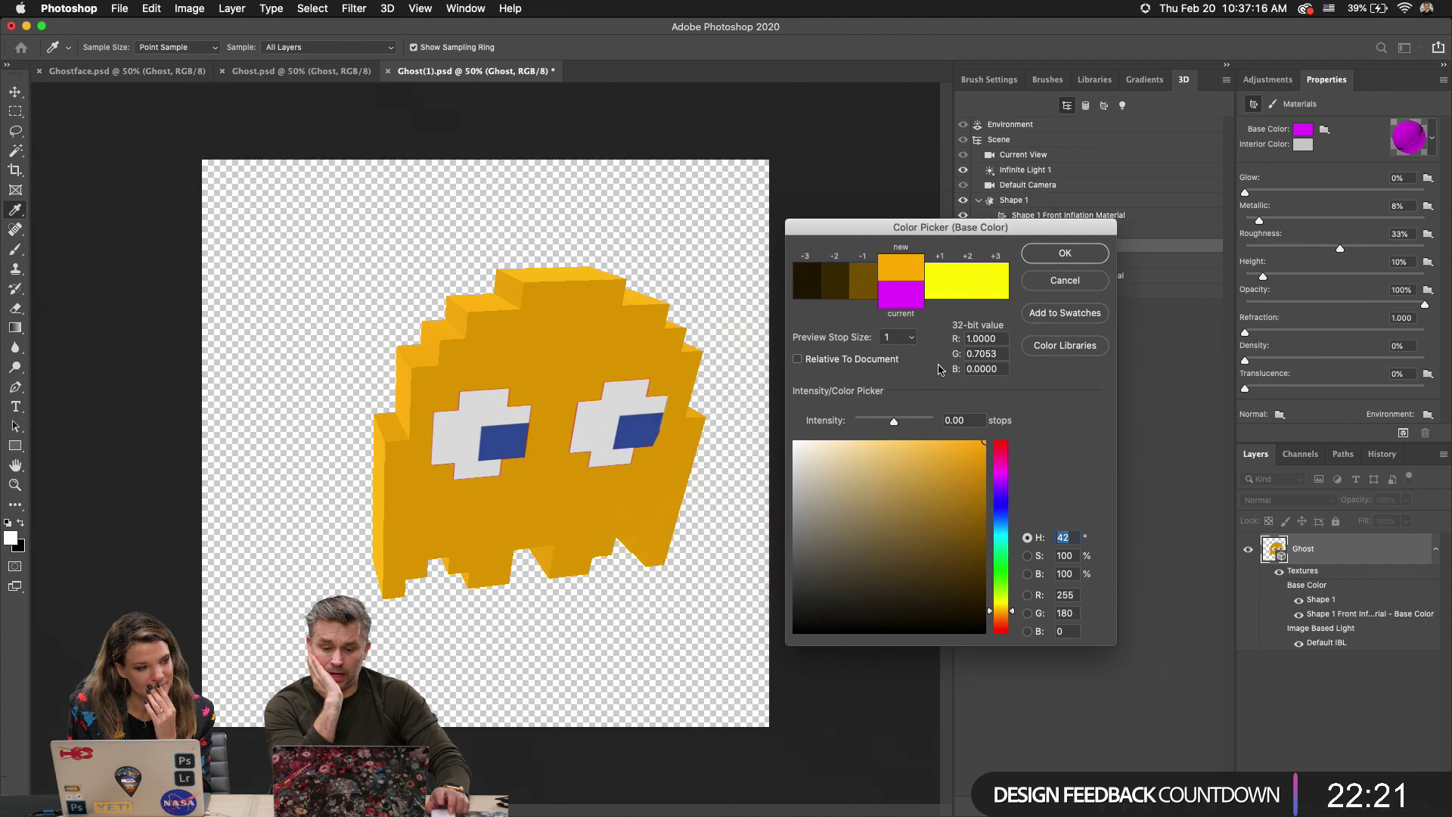
# Try bright green and black as the base color of the ghost's extruded sides.
pyautogui.click(998, 583)
pyautogui.moveTo(998, 563)
pyautogui.mouseDown()
pyautogui.moveTo(999, 508)
pyautogui.moveTo(995, 558)
pyautogui.mouseUp()
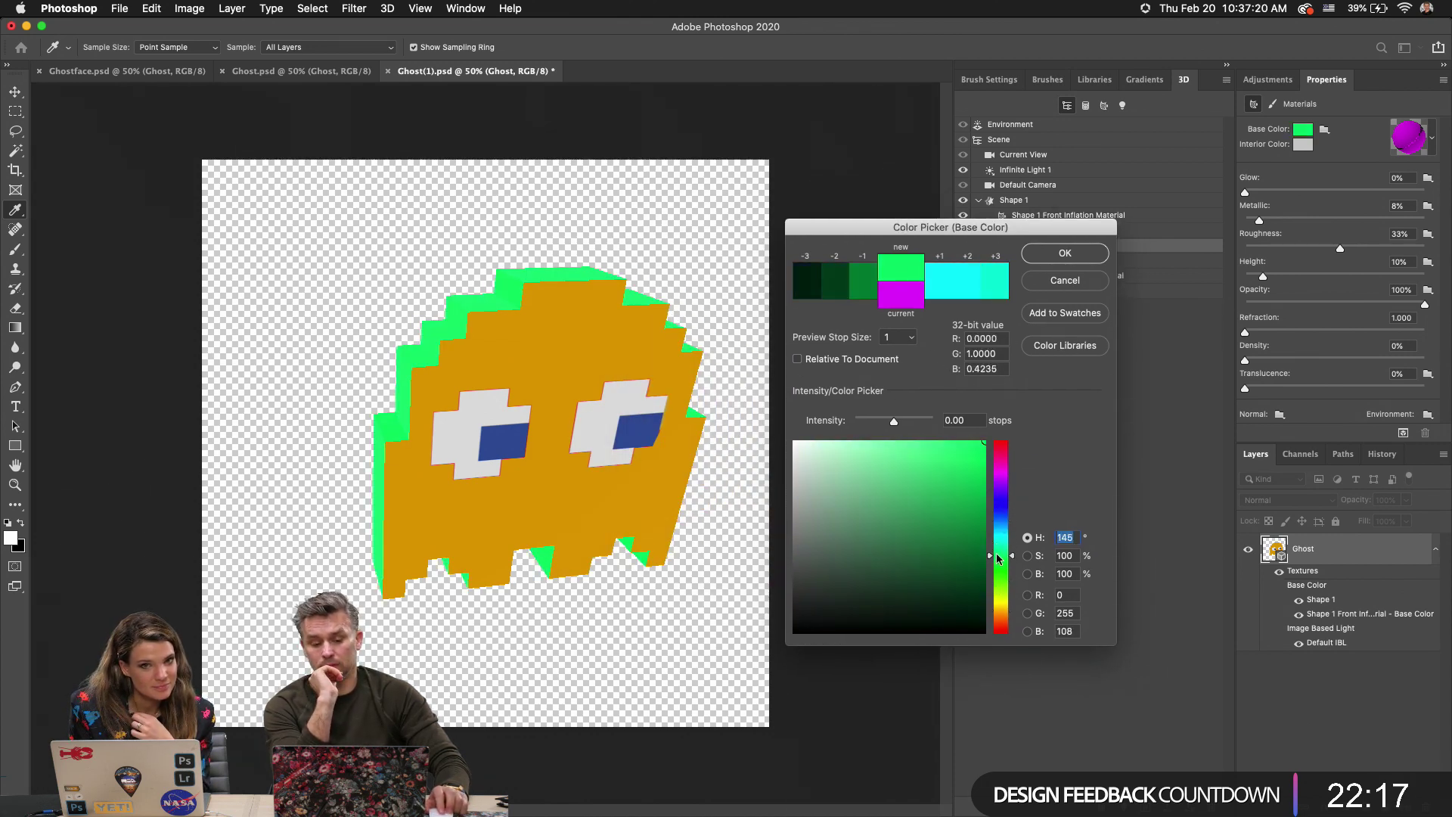
pyautogui.moveTo(869, 610); pyautogui.dragTo(860, 633)
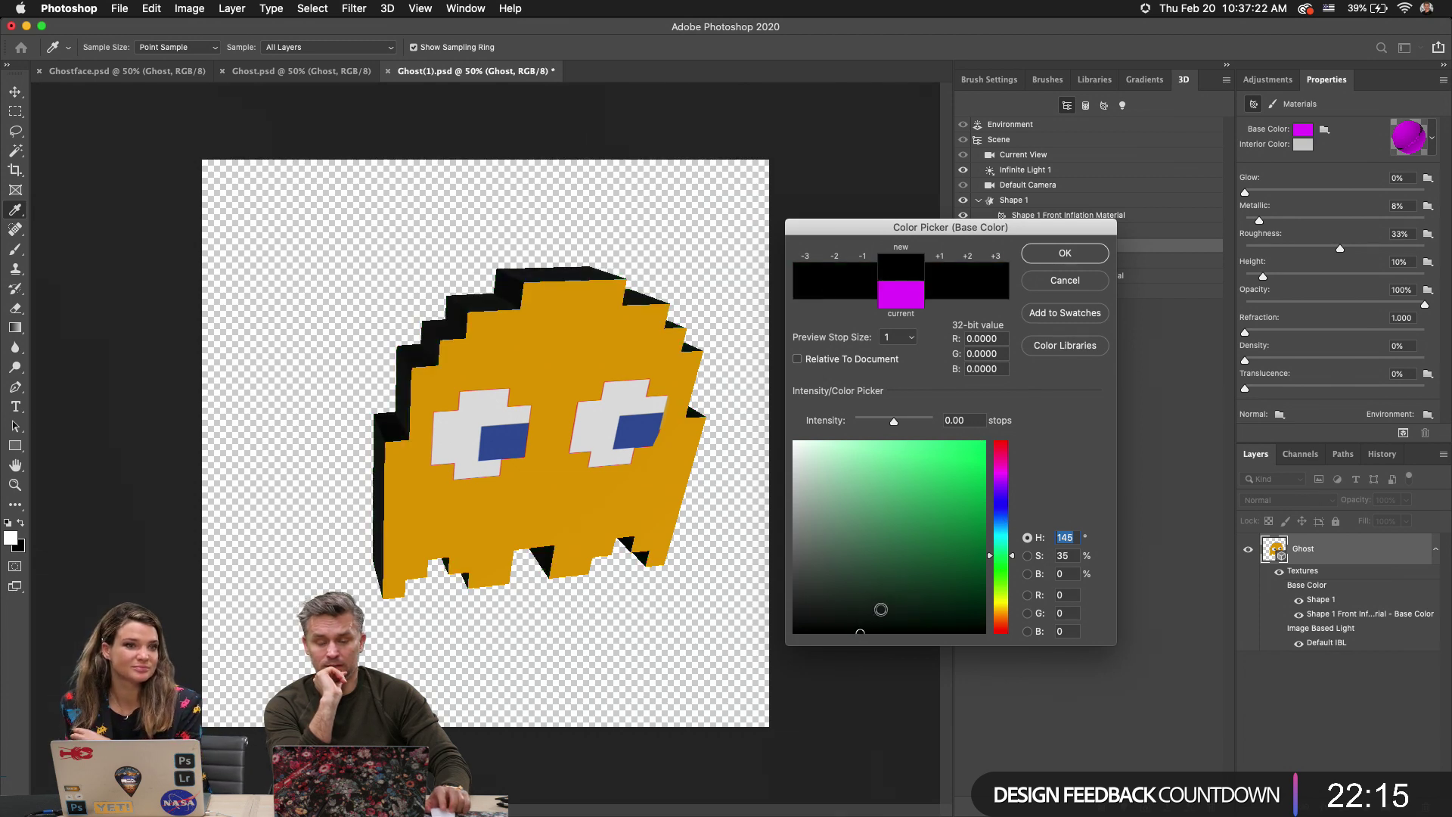
# Set the base color of the Shape 1 Extrusion Material to yellow-orange, RGB 255, 192, 0.
pyautogui.click(997, 600)
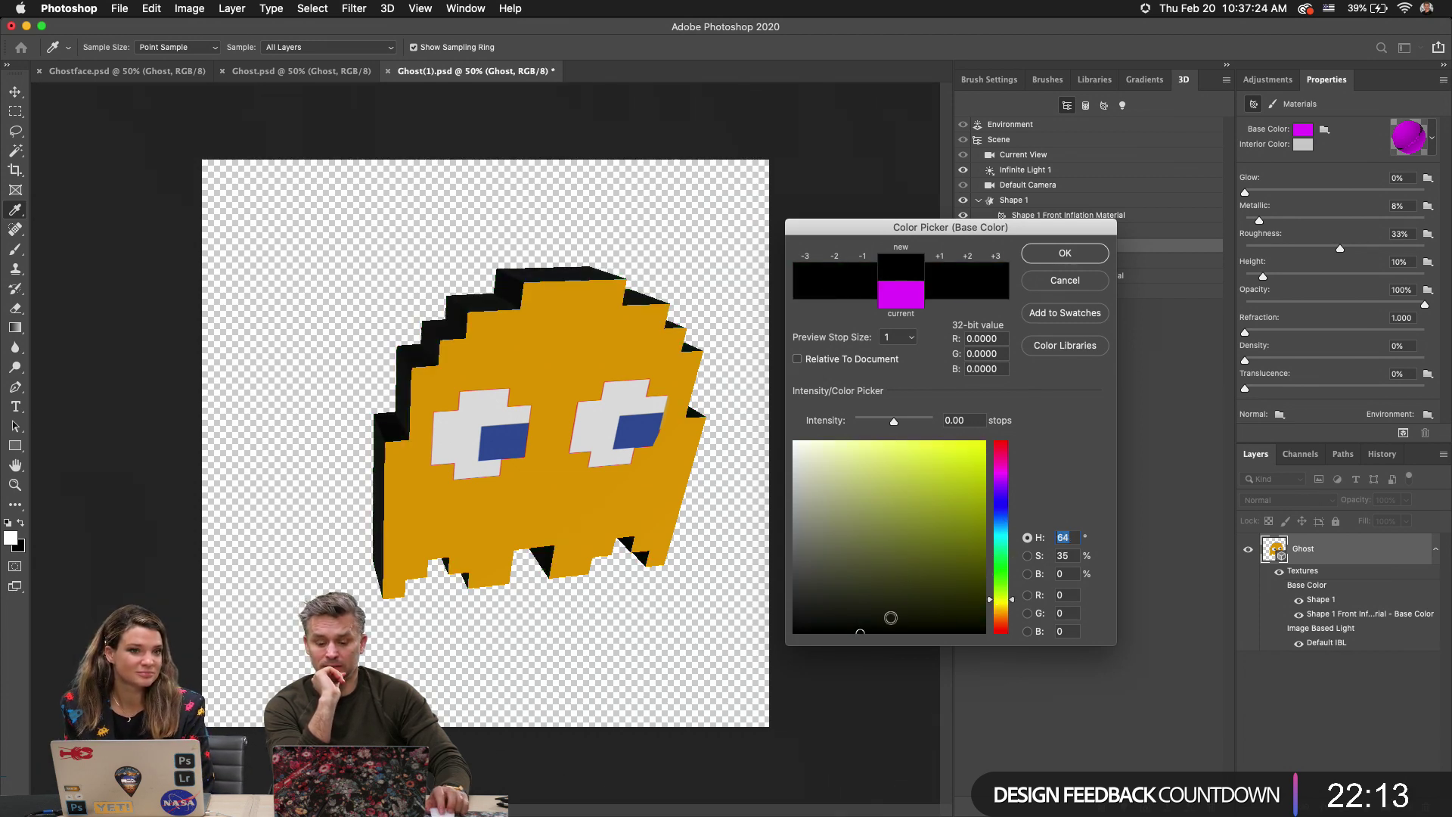
pyautogui.moveTo(891, 618); pyautogui.dragTo(985, 415)
pyautogui.click(998, 614)
pyautogui.click(999, 610)
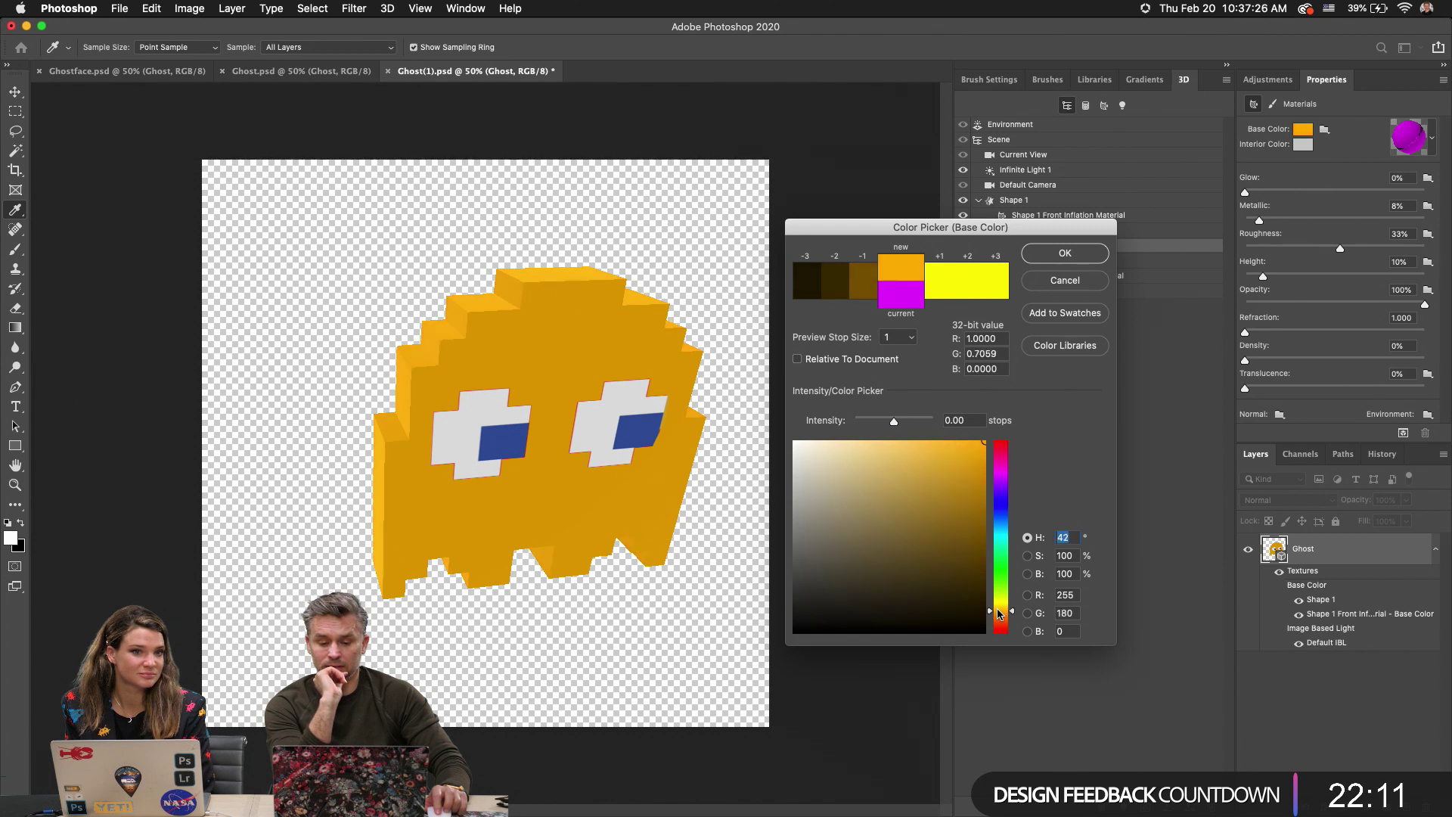
pyautogui.moveTo(999, 627); pyautogui.dragTo(1002, 612)
pyautogui.click(1060, 254)
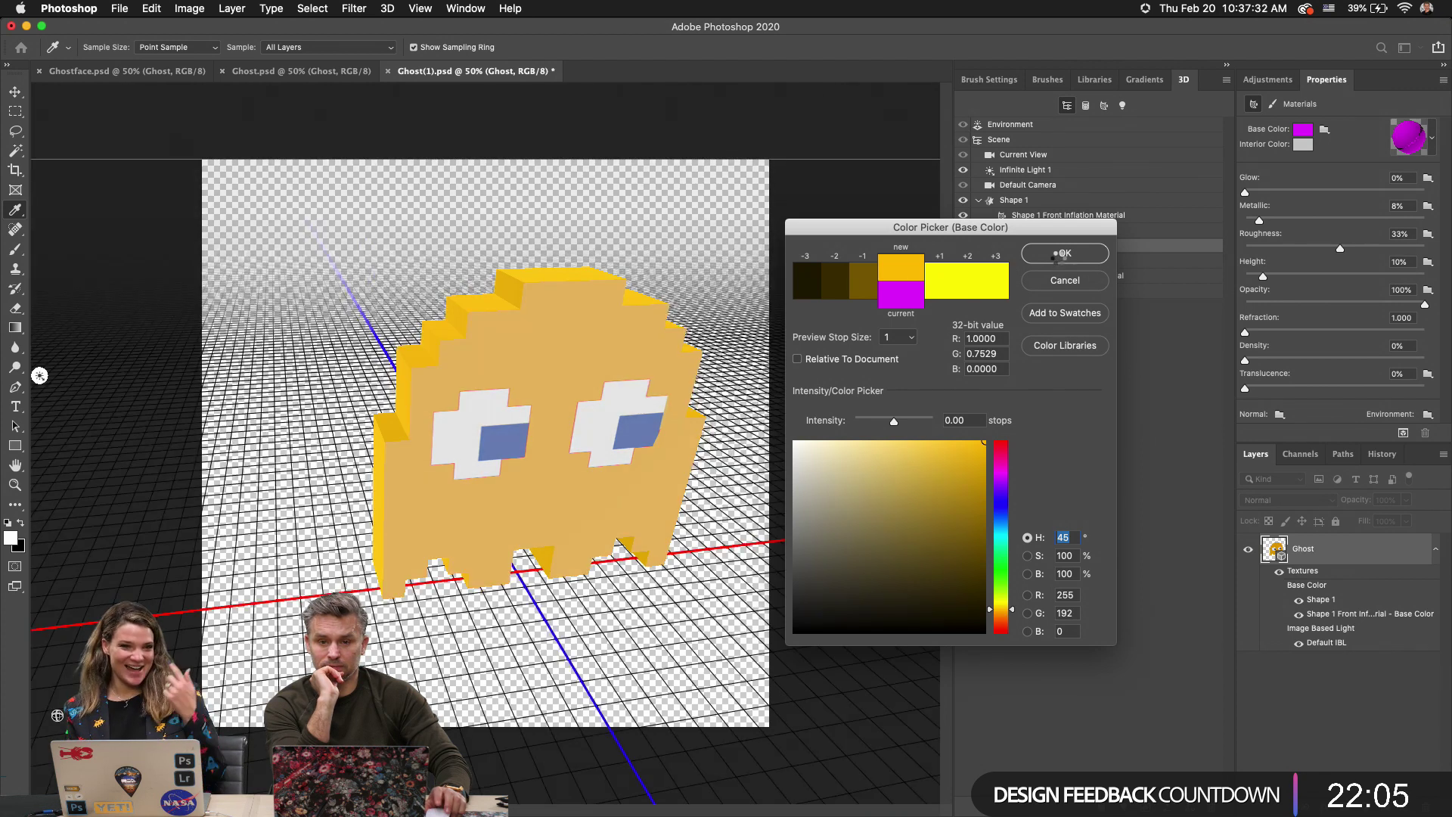
# Save Ghost(1).psd and add its orange Ghost layer to the Adobe Live library.
pyautogui.press('super+s')
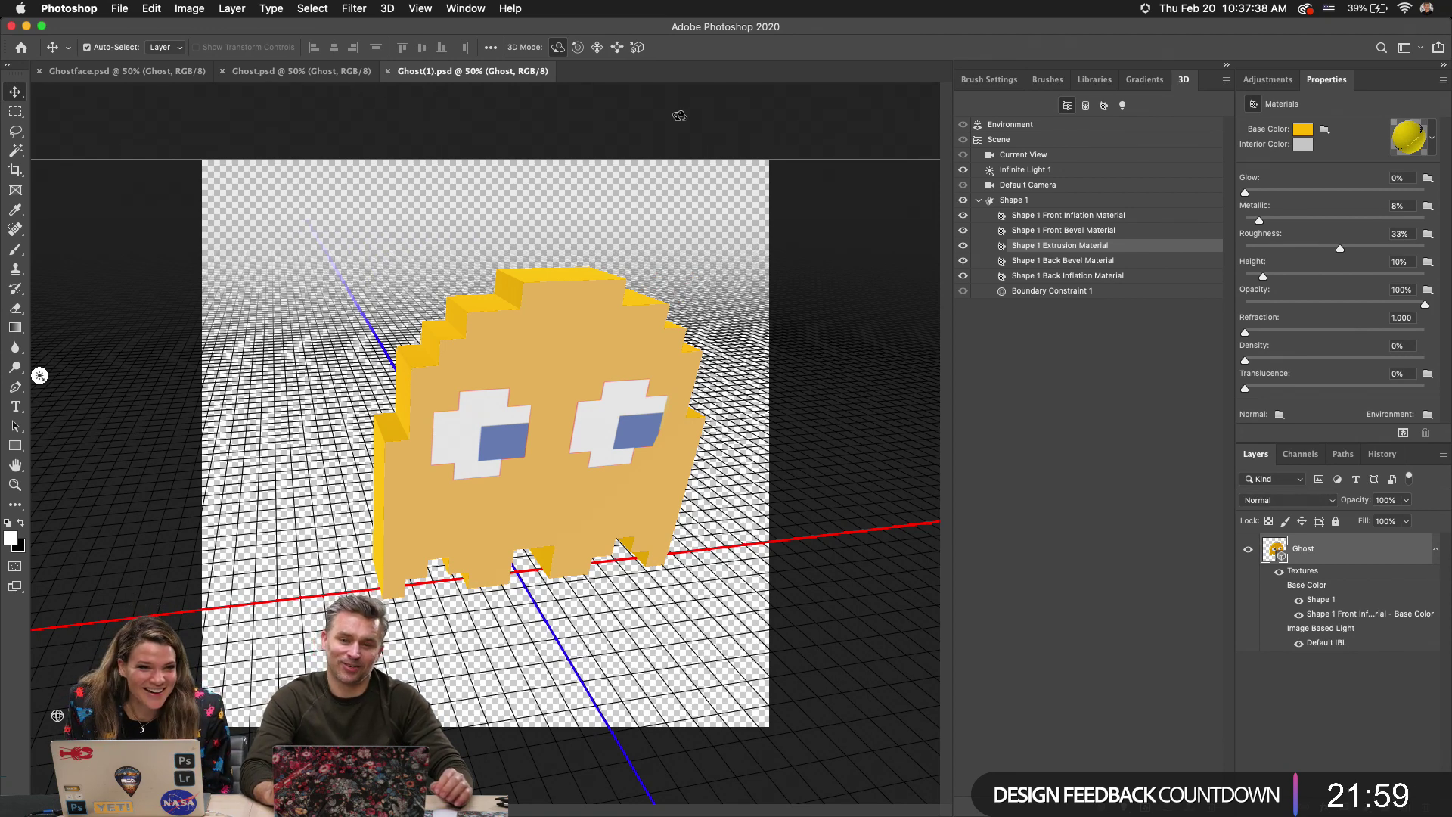
pyautogui.click(1090, 83)
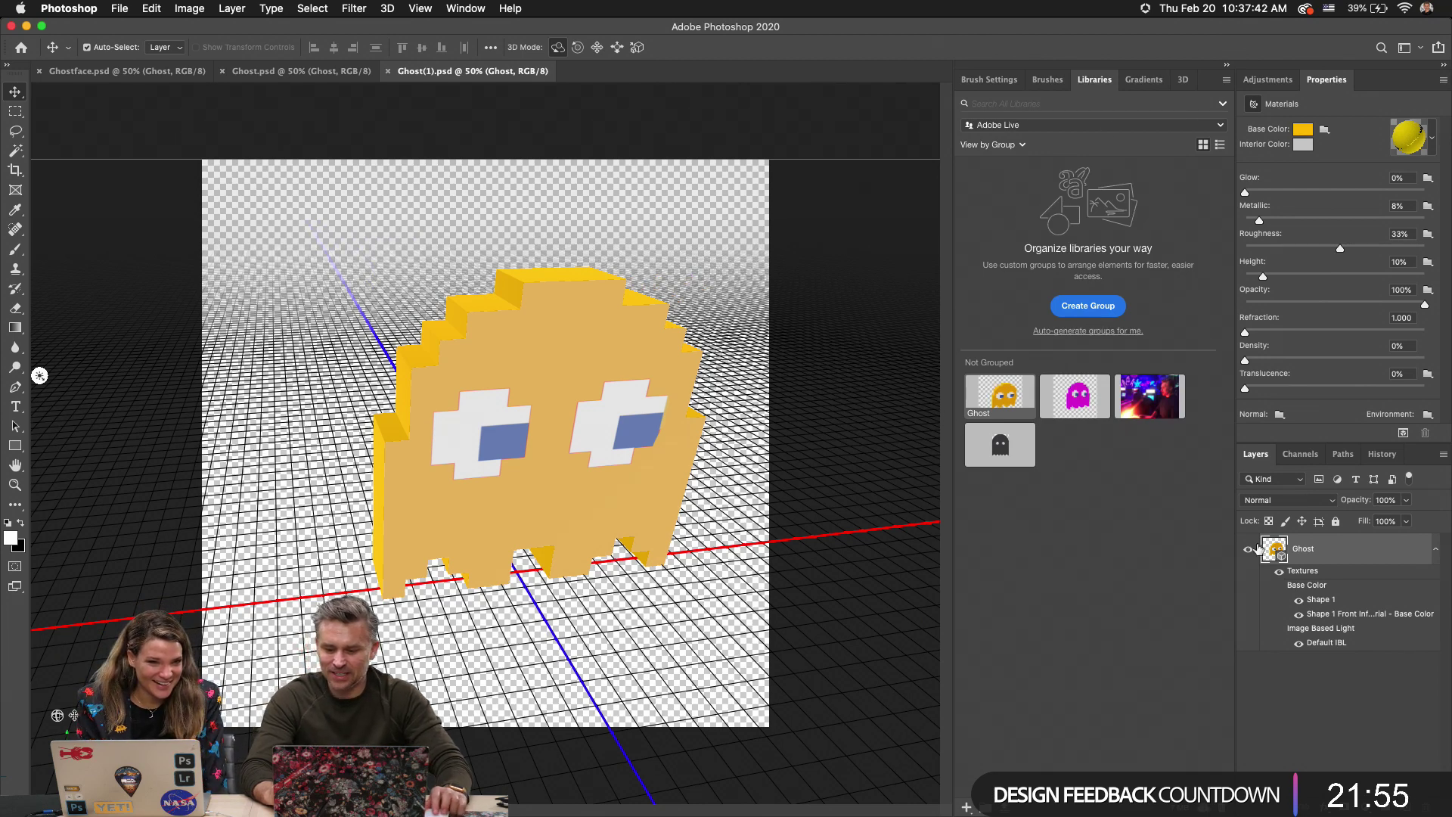
pyautogui.moveTo(1277, 555); pyautogui.dragTo(1059, 454)
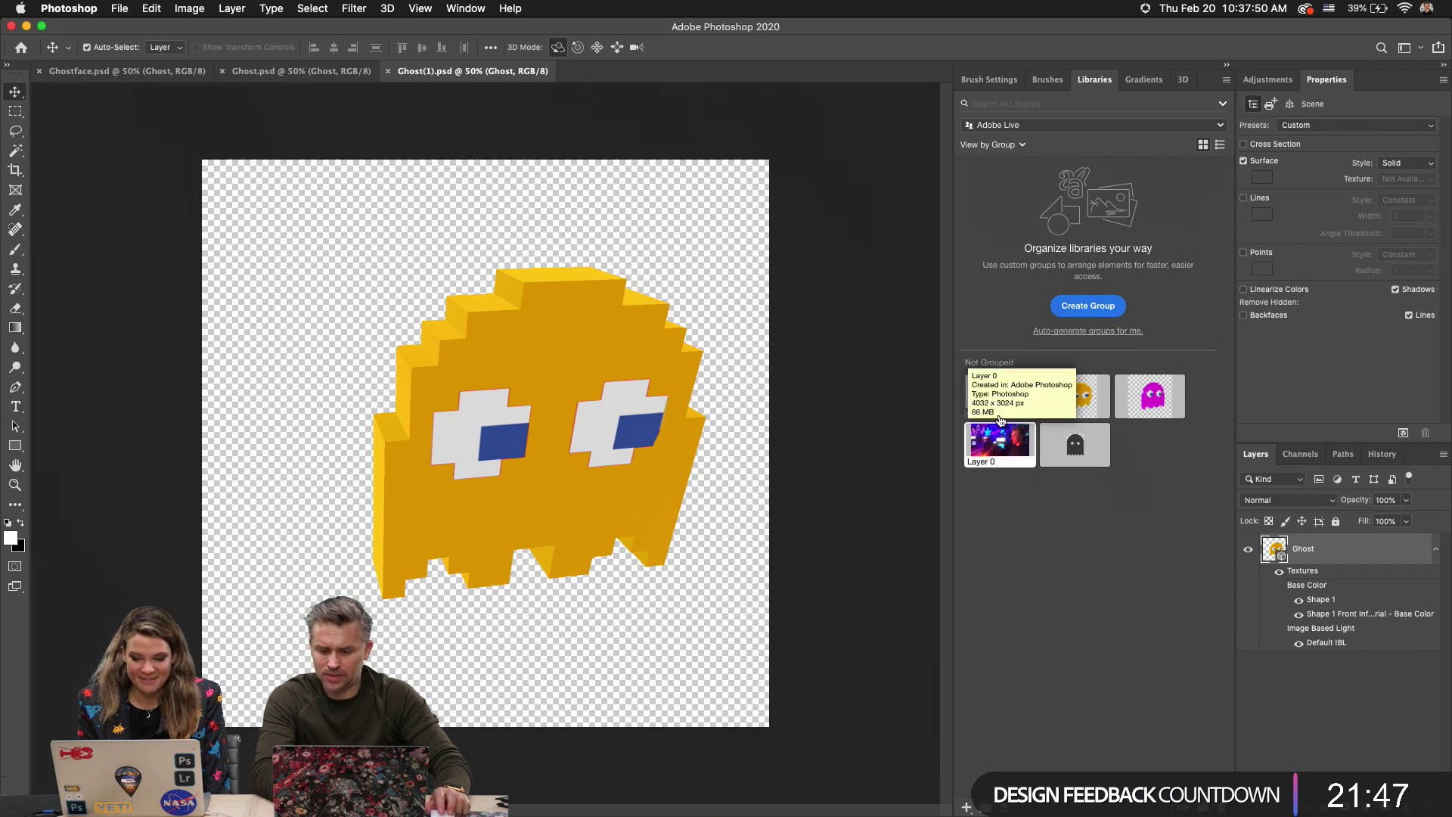
# Set the base color of the Shape 1 Front Inflation Material to green, RGB 54, 255, 0.
pyautogui.doubleClick(1257, 554)
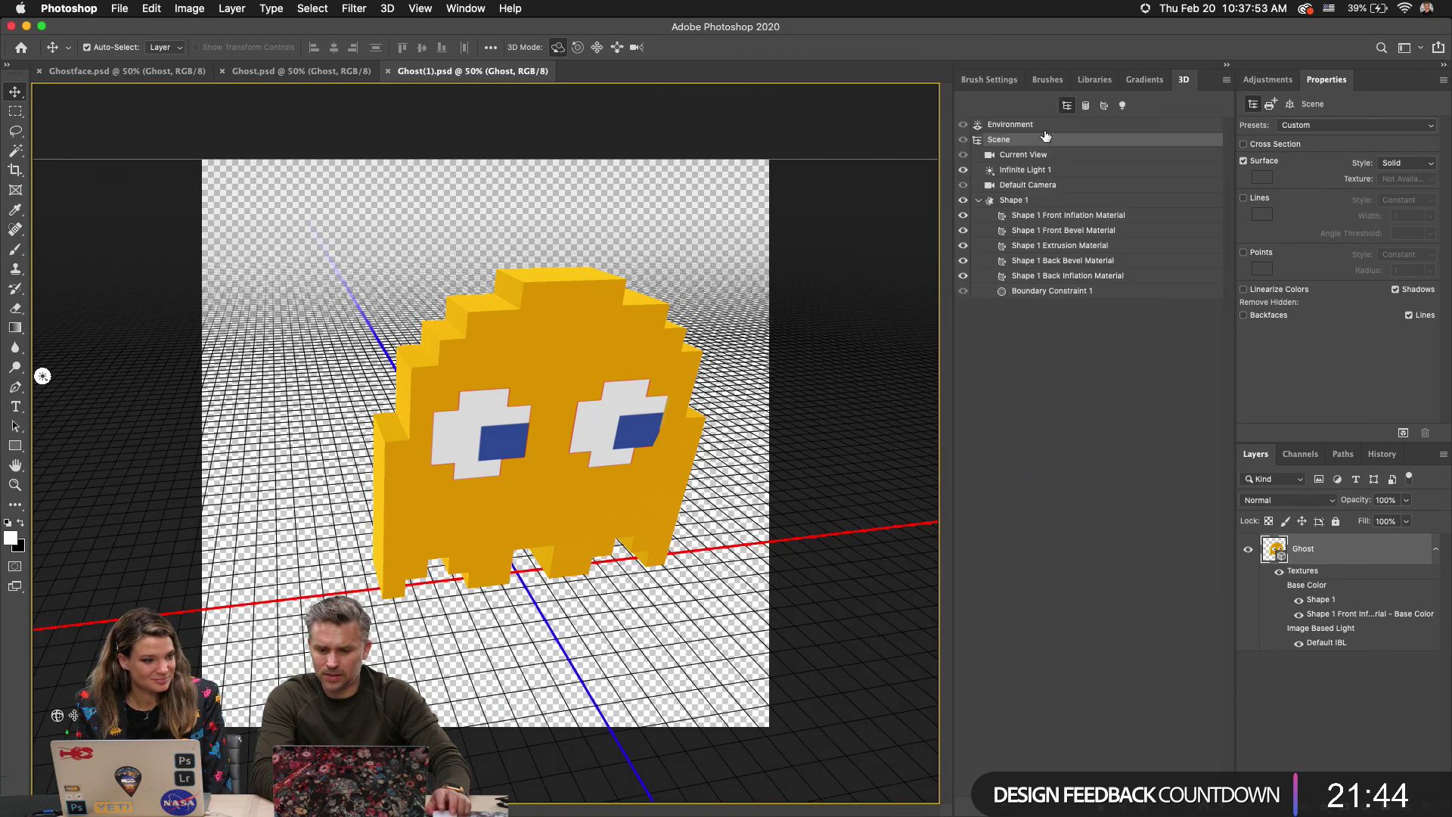
pyautogui.click(1037, 216)
pyautogui.click(1300, 130)
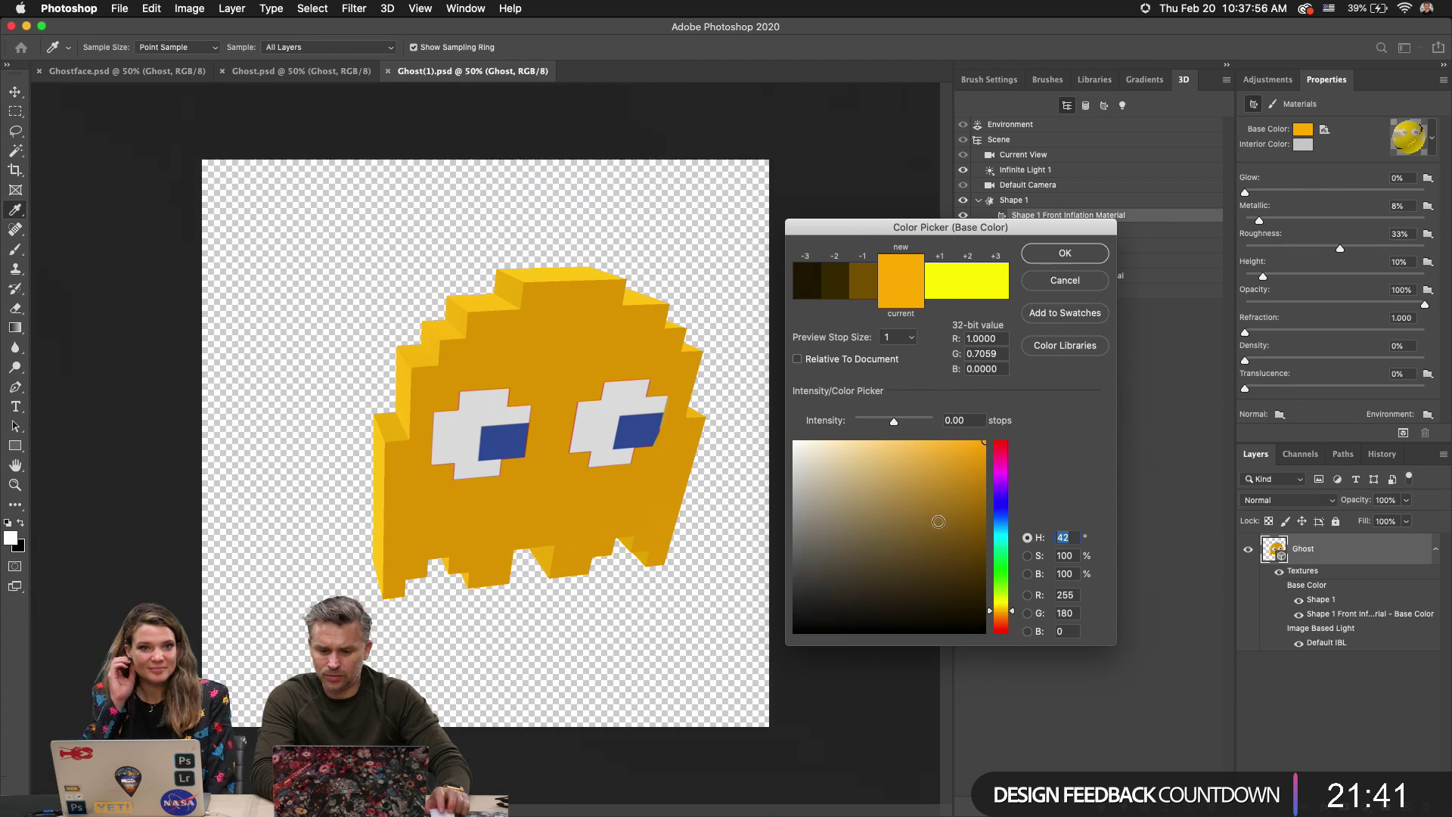
pyautogui.moveTo(993, 547); pyautogui.dragTo(996, 577)
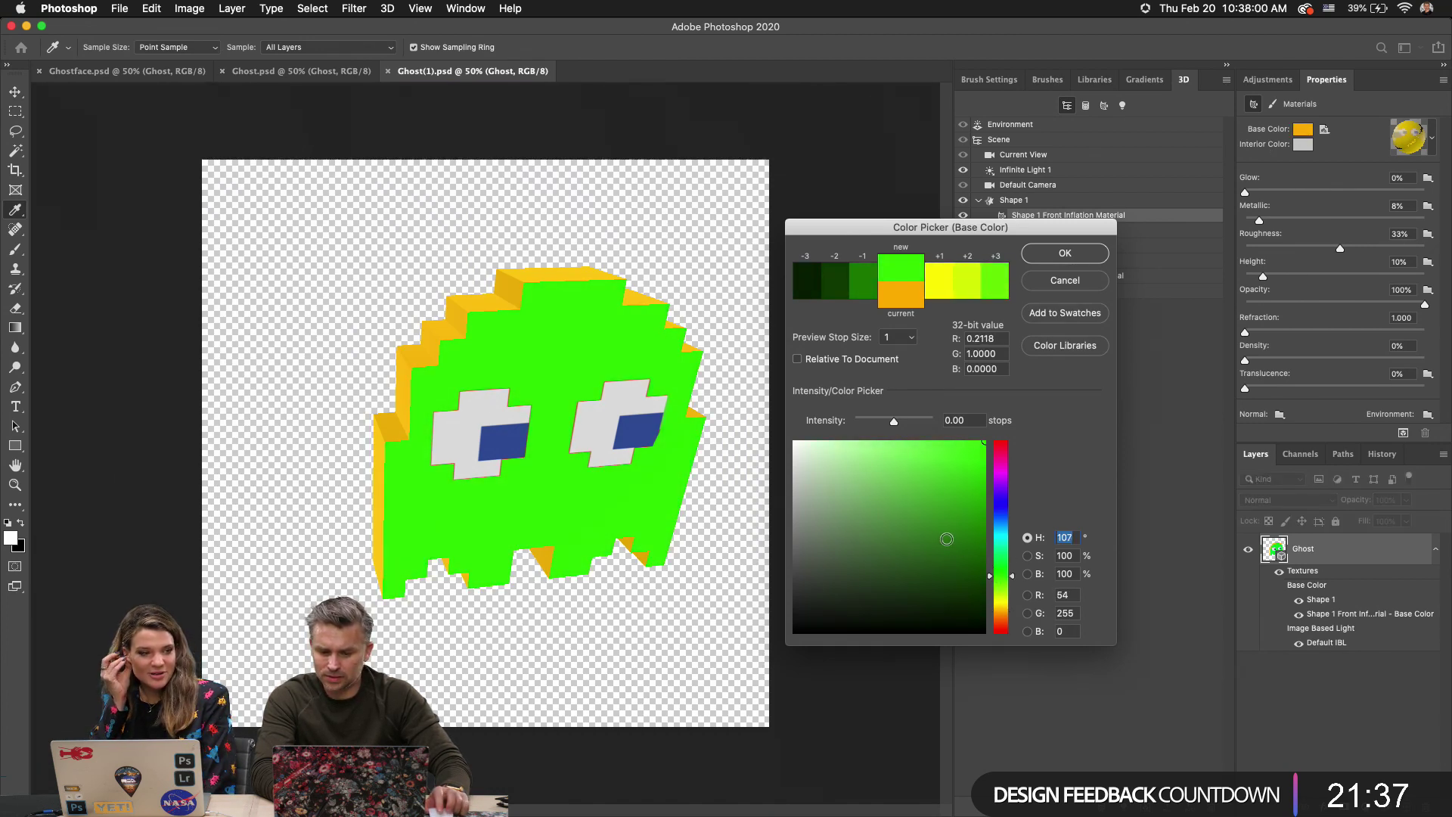
pyautogui.click(1047, 256)
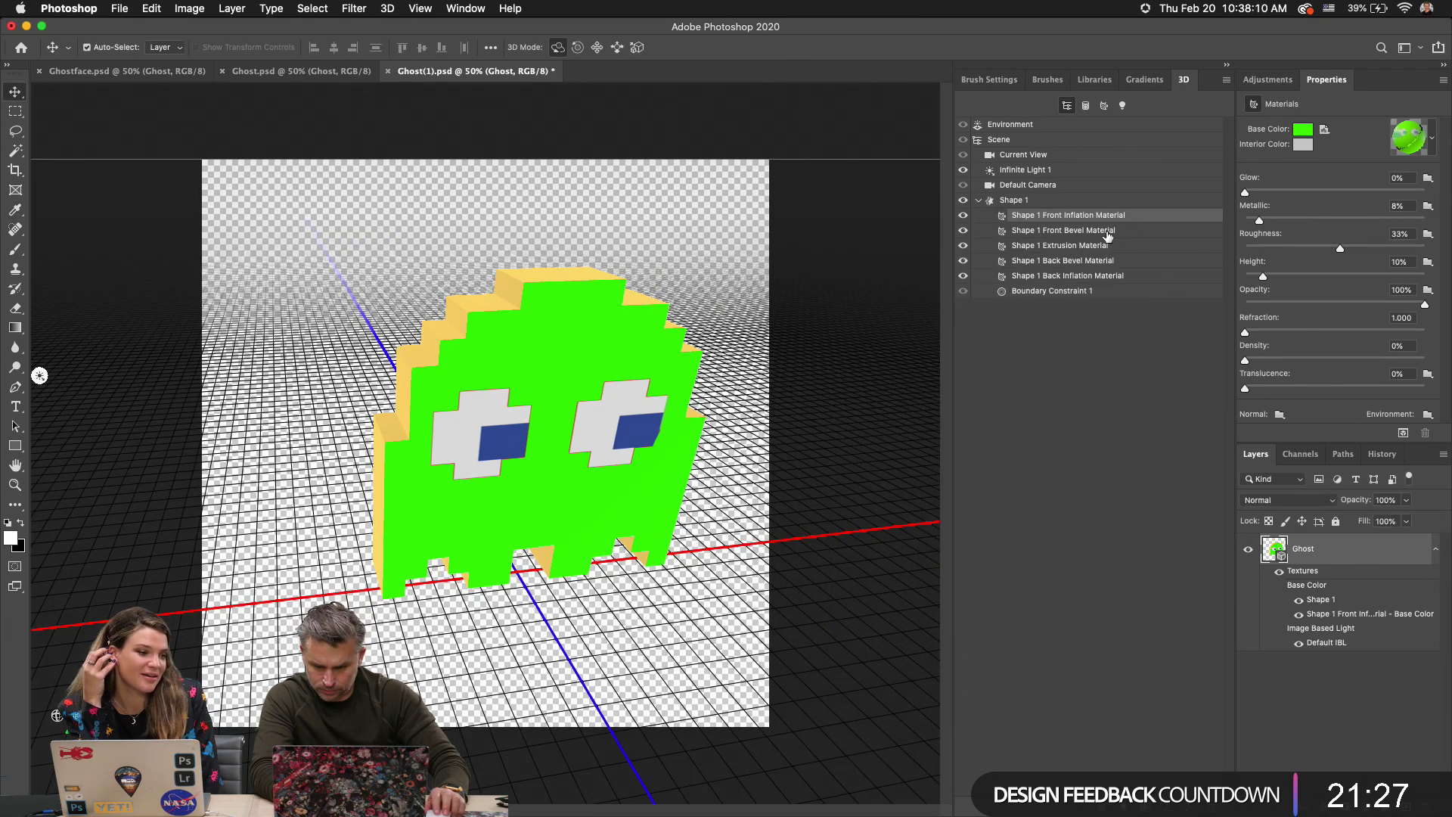
# Set the base color of the Shape 1 Front Bevel Material to green, RGB 0, 255, 12.
pyautogui.click(1106, 231)
pyautogui.click(1302, 131)
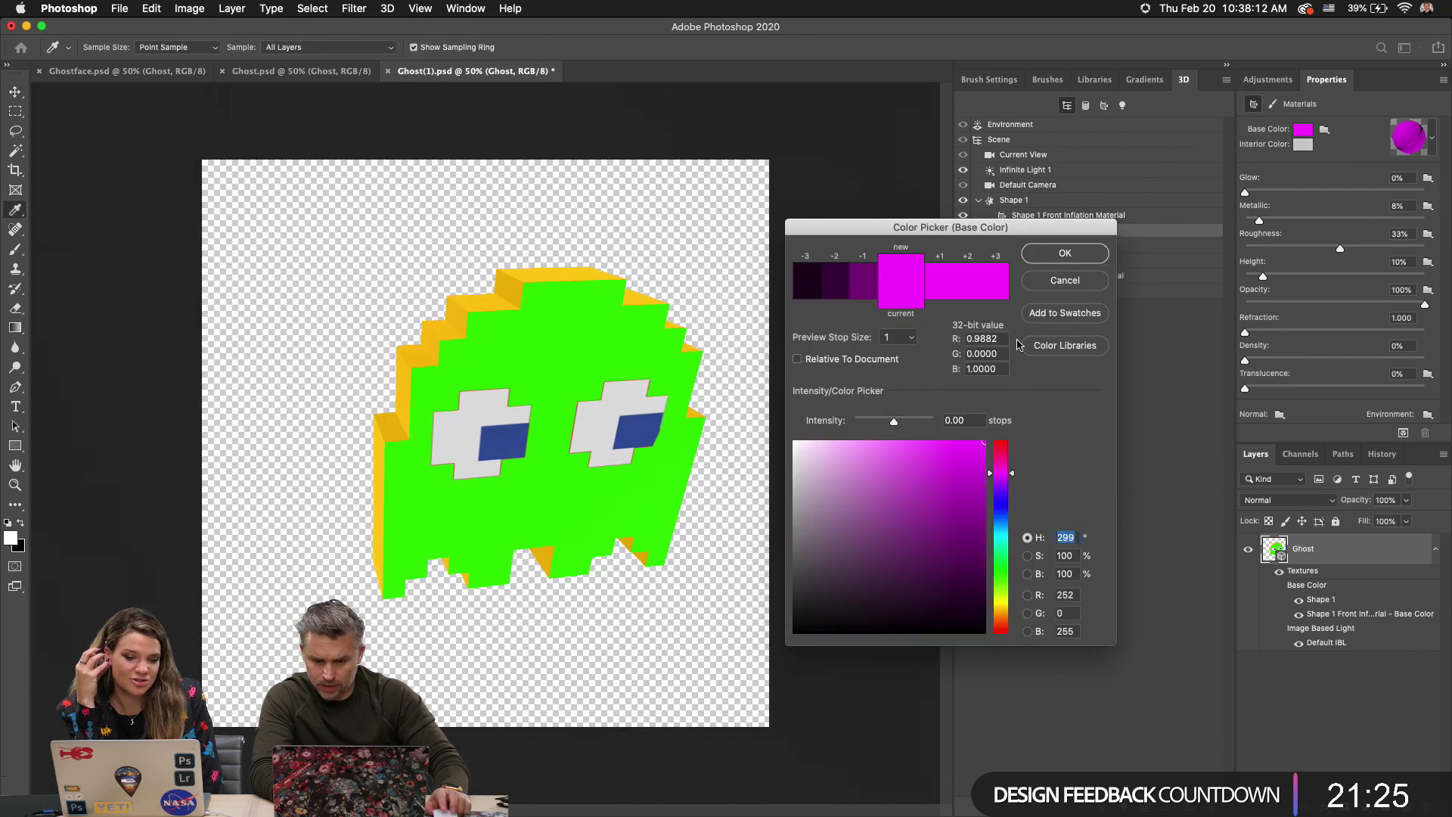
pyautogui.moveTo(1000, 473); pyautogui.dragTo(999, 567)
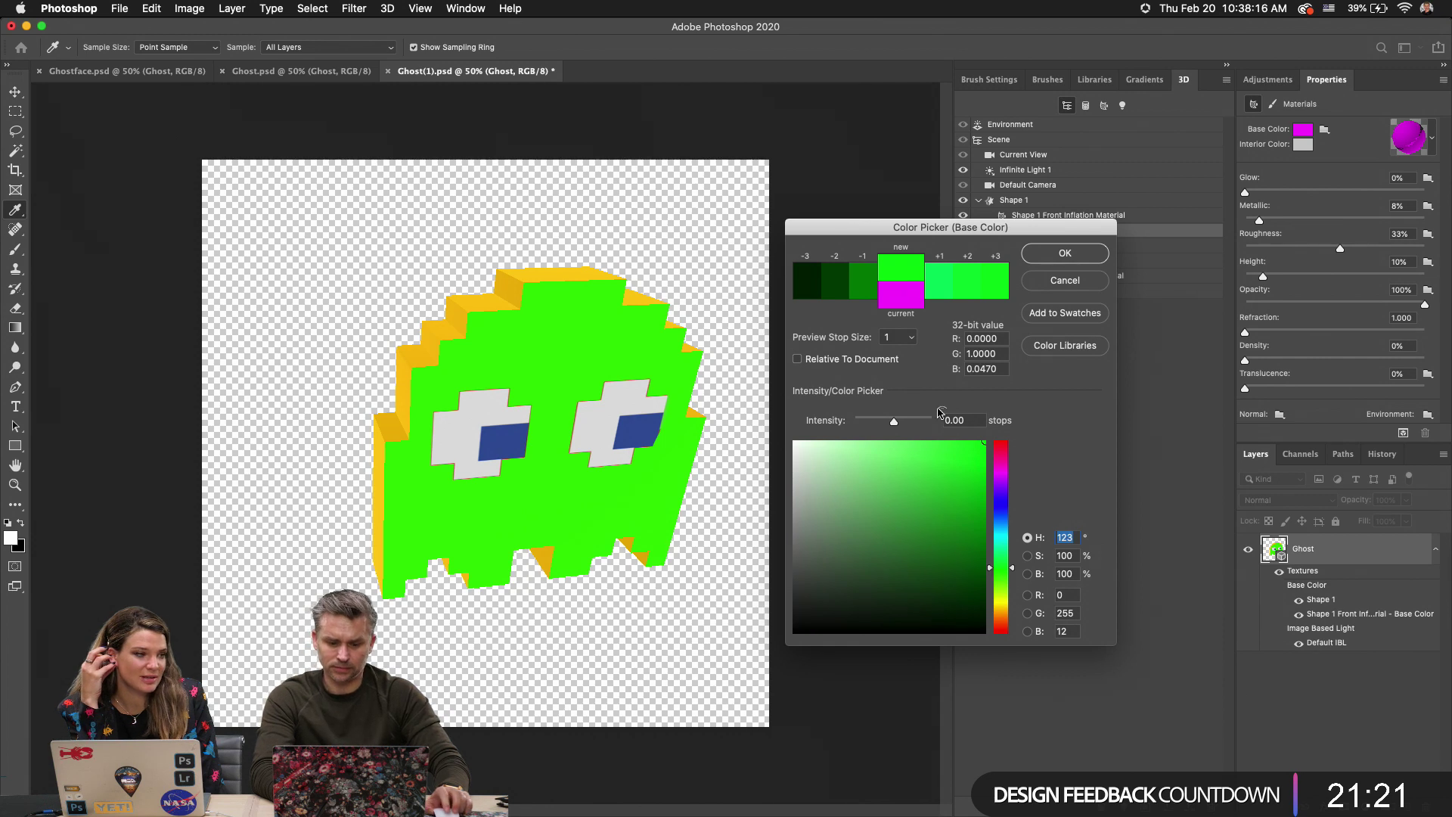
pyautogui.click(1064, 254)
# Set the base color of the Shape 1 Extrusion Material to green, RGB 0, 255, 6.
pyautogui.click(1133, 241)
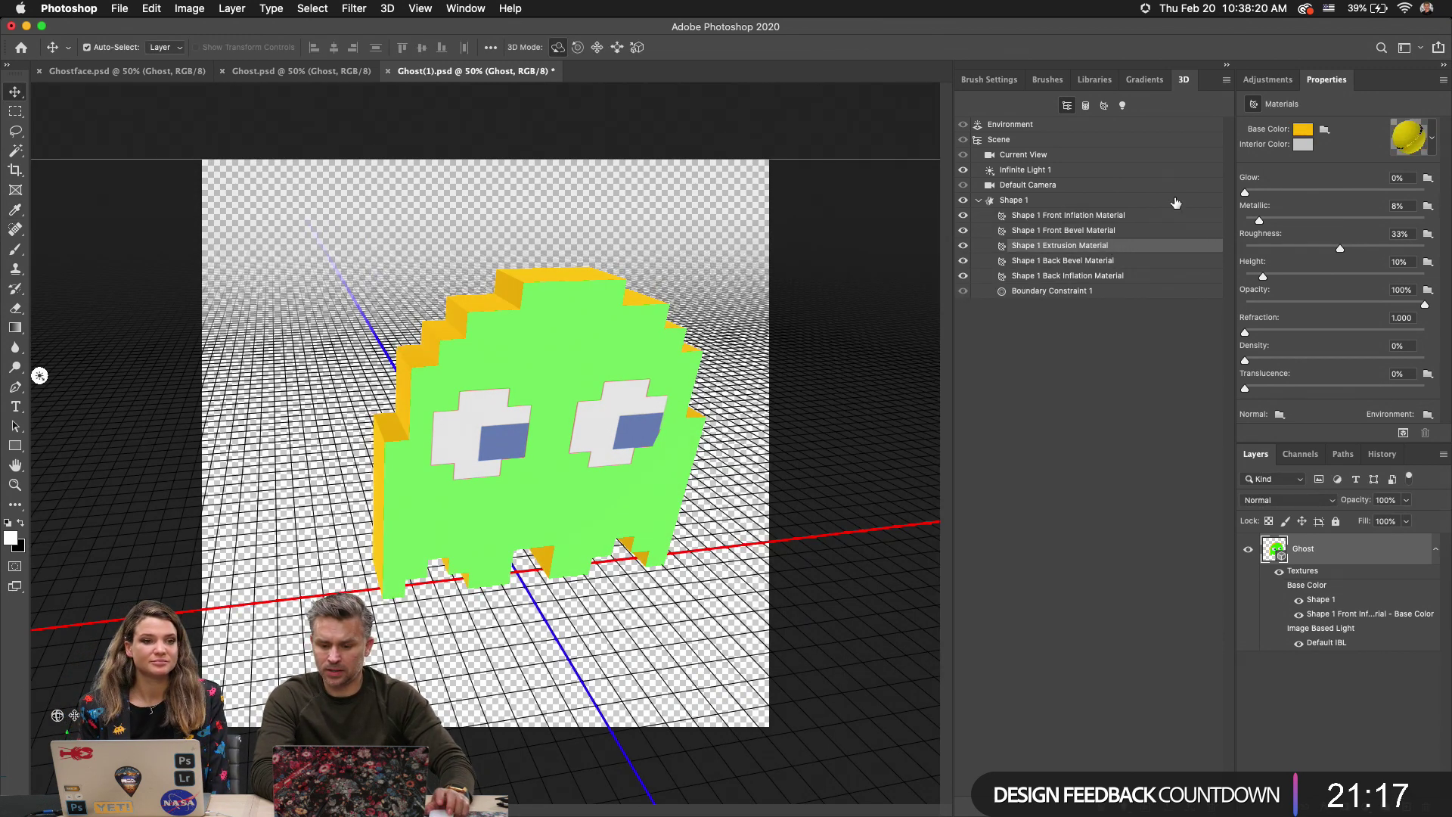
pyautogui.click(1309, 133)
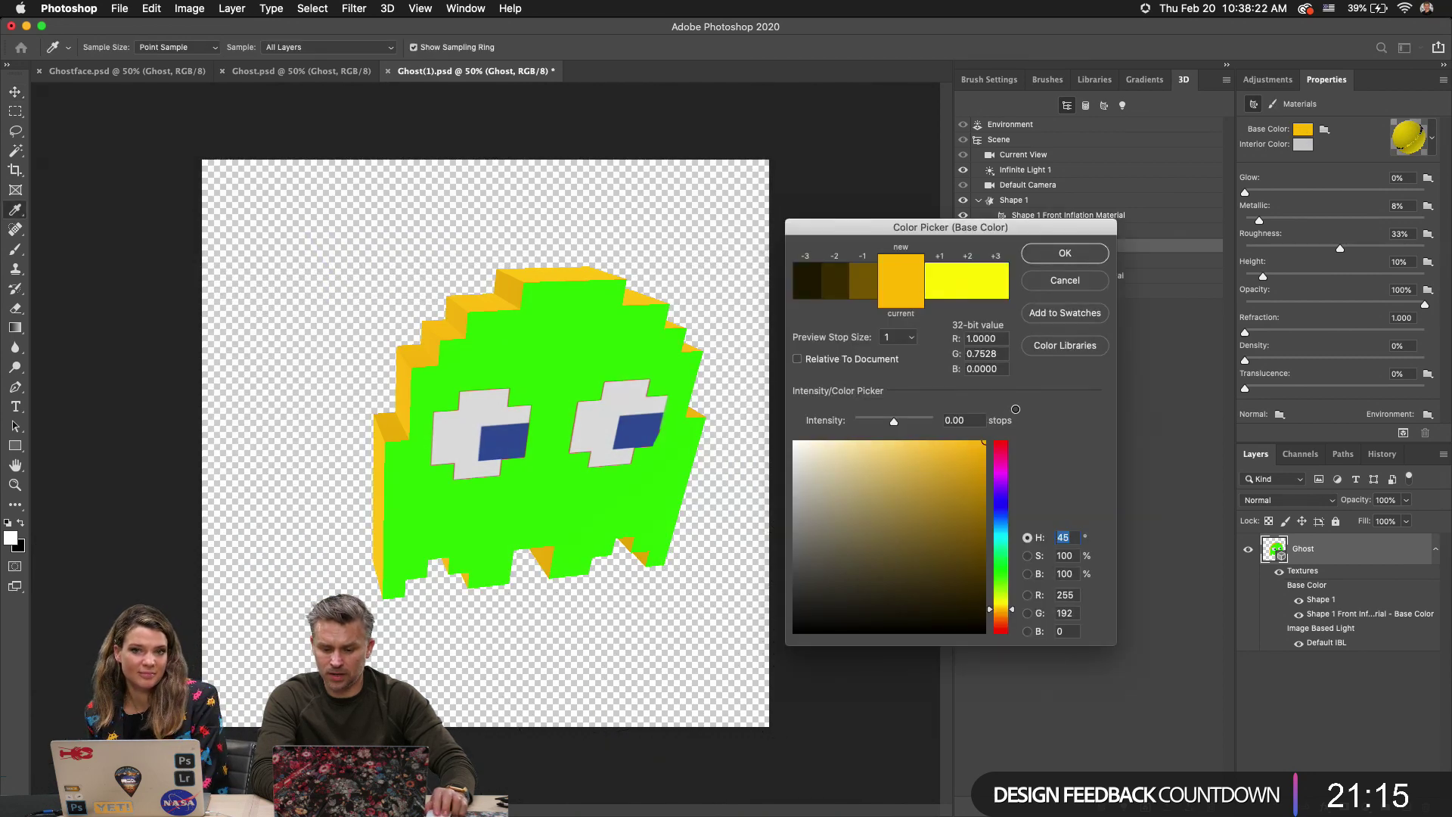
pyautogui.click(1002, 573)
pyautogui.moveTo(1002, 573); pyautogui.dragTo(1002, 569)
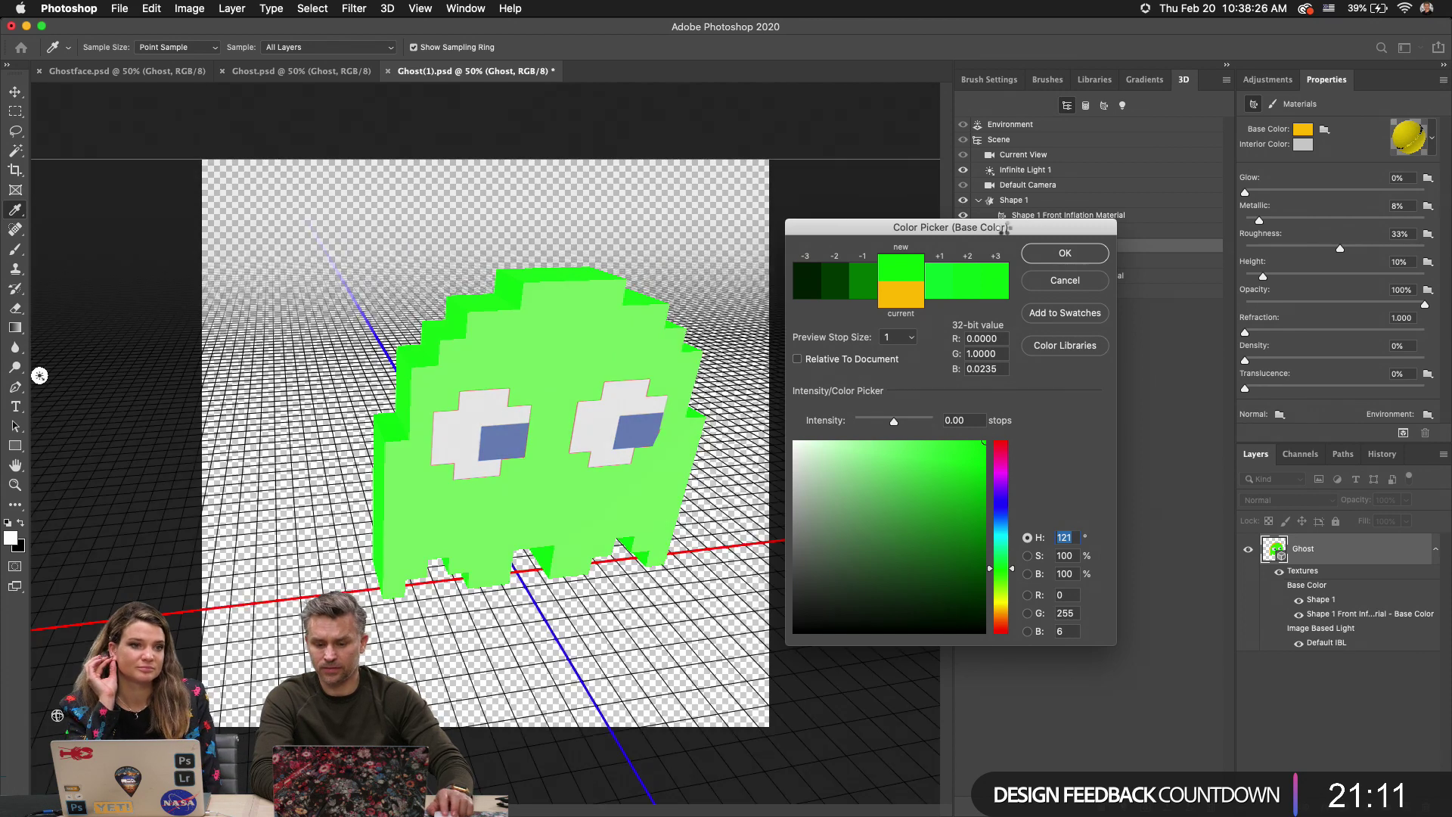
pyautogui.click(1065, 253)
# Orbit the Current View camera to a low, more frontal angle on the green ghost and save the document.
pyautogui.click(1055, 157)
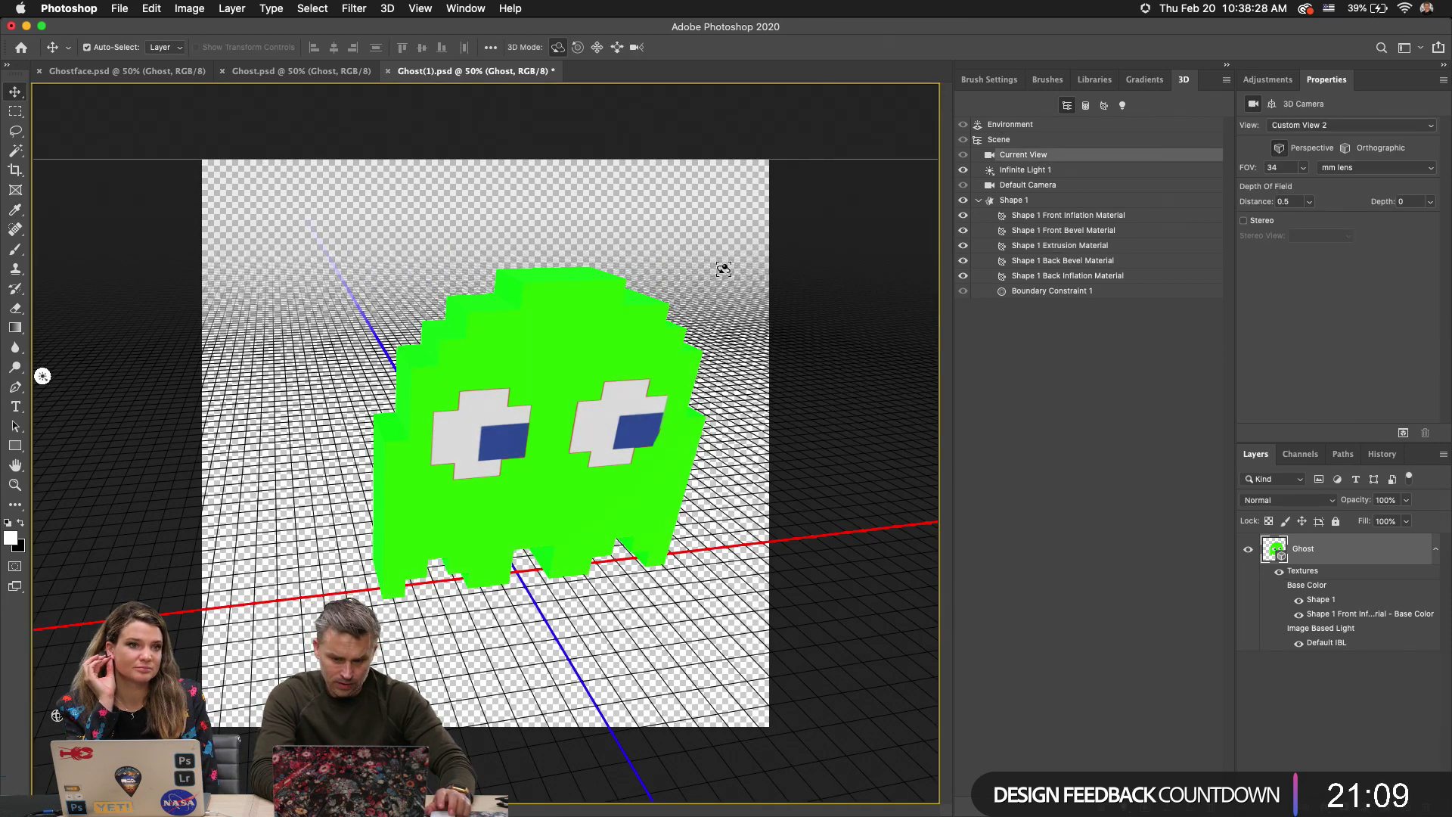
pyautogui.moveTo(563, 457); pyautogui.dragTo(511, 533)
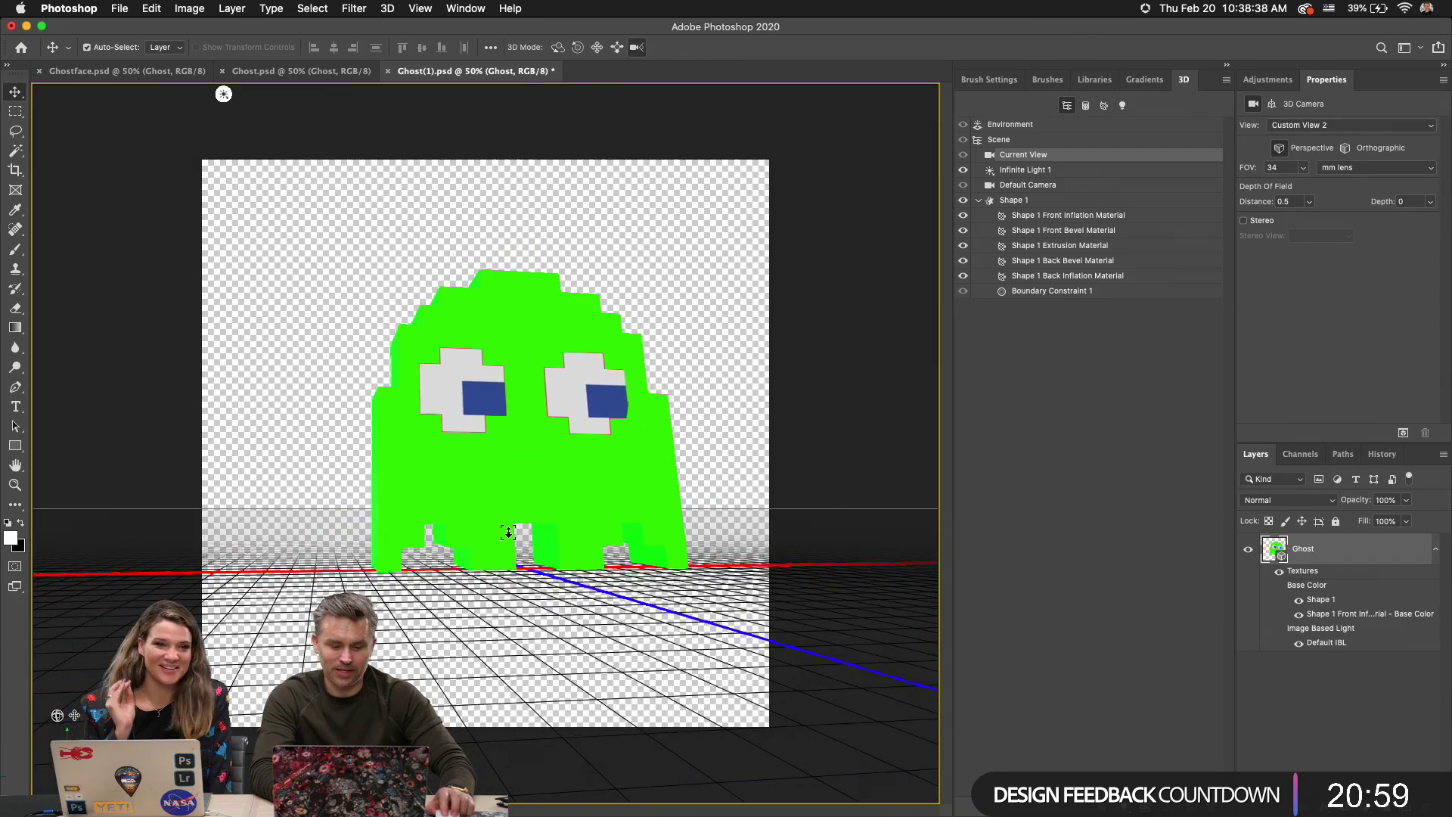
pyautogui.press('super+s')
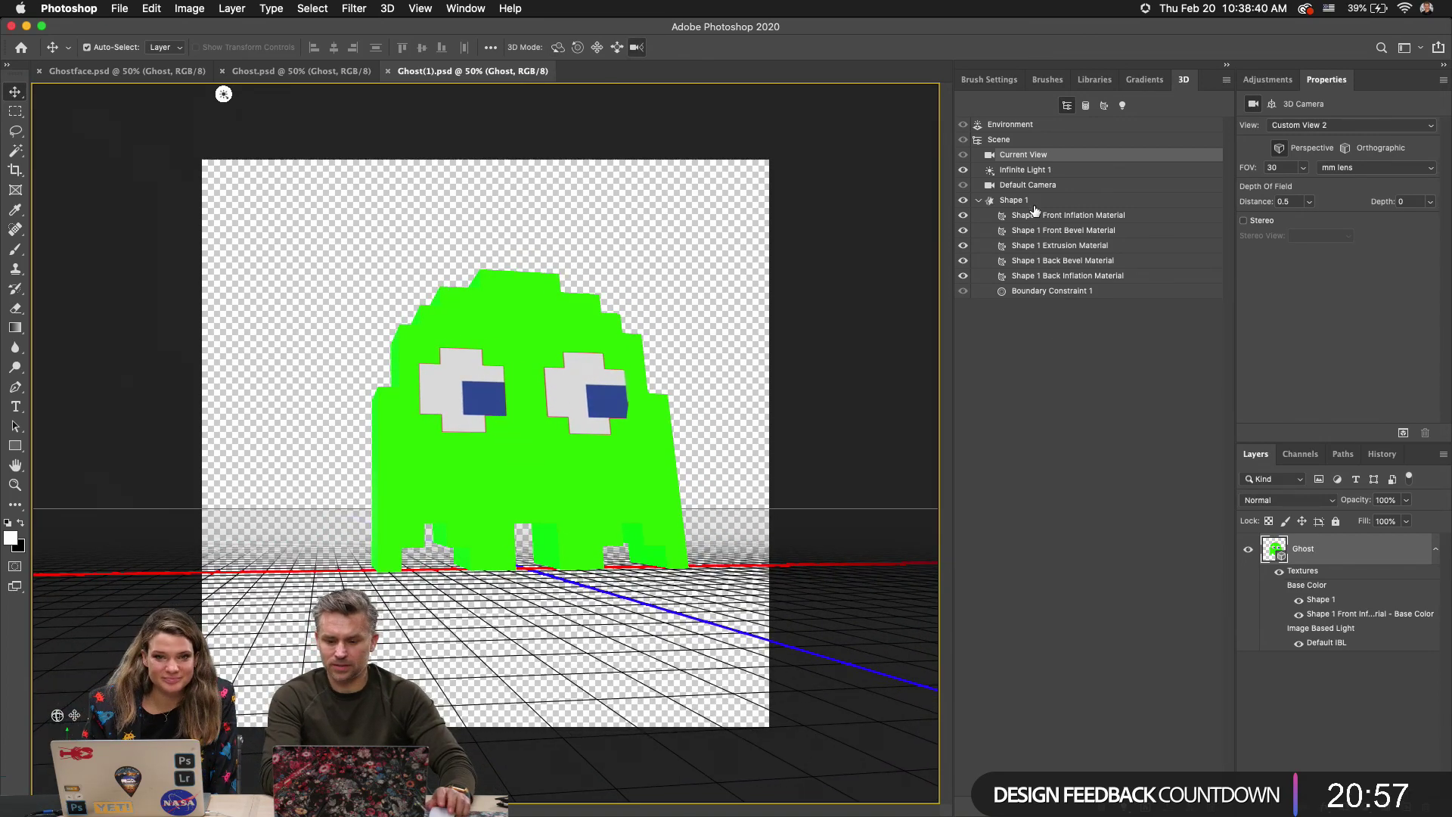
# Add the green Ghost layer to the Adobe Live library and rename the magenta Ghostface graphic as Ghost.
pyautogui.click(1095, 79)
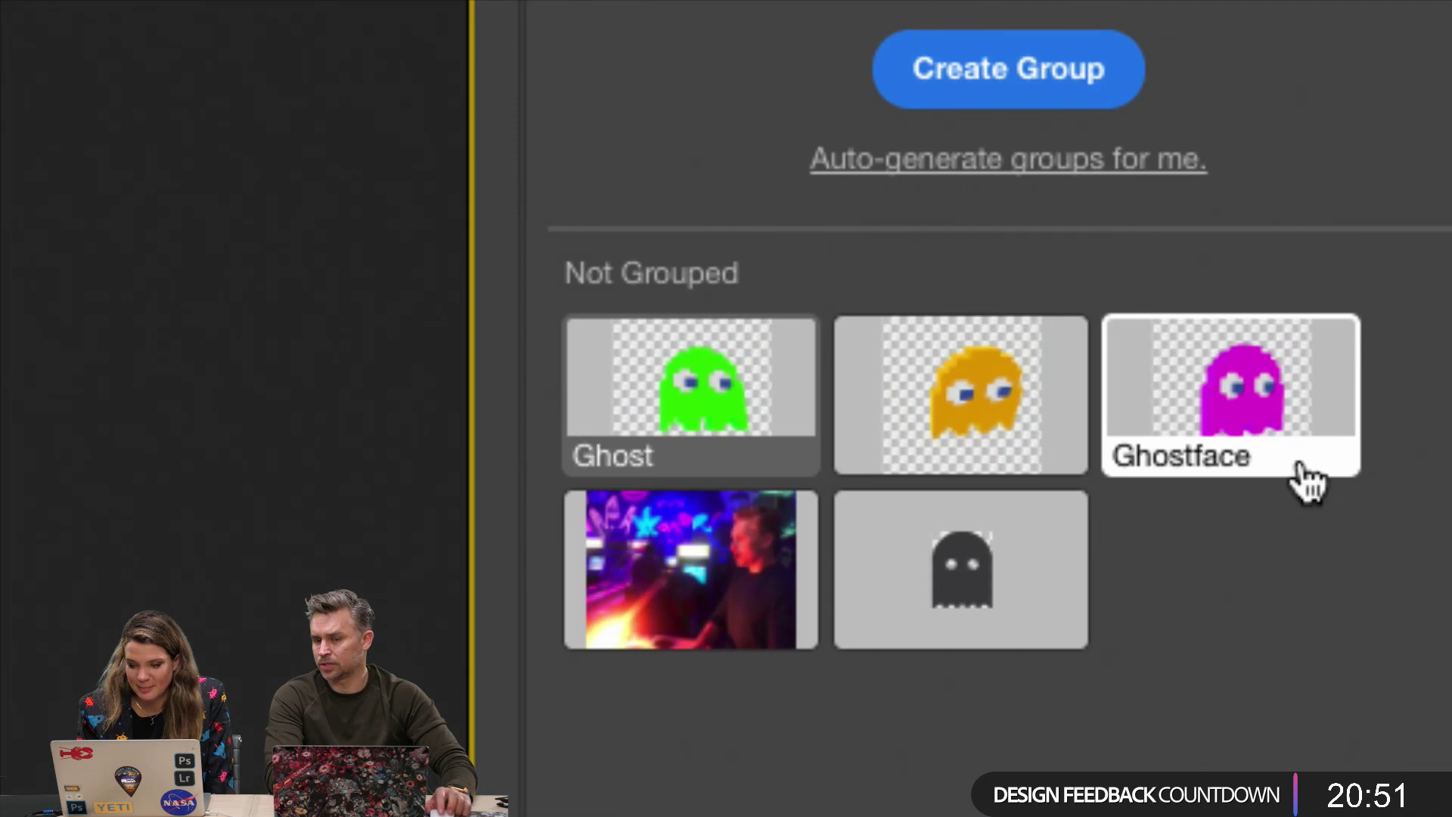
pyautogui.moveTo(1303, 471)
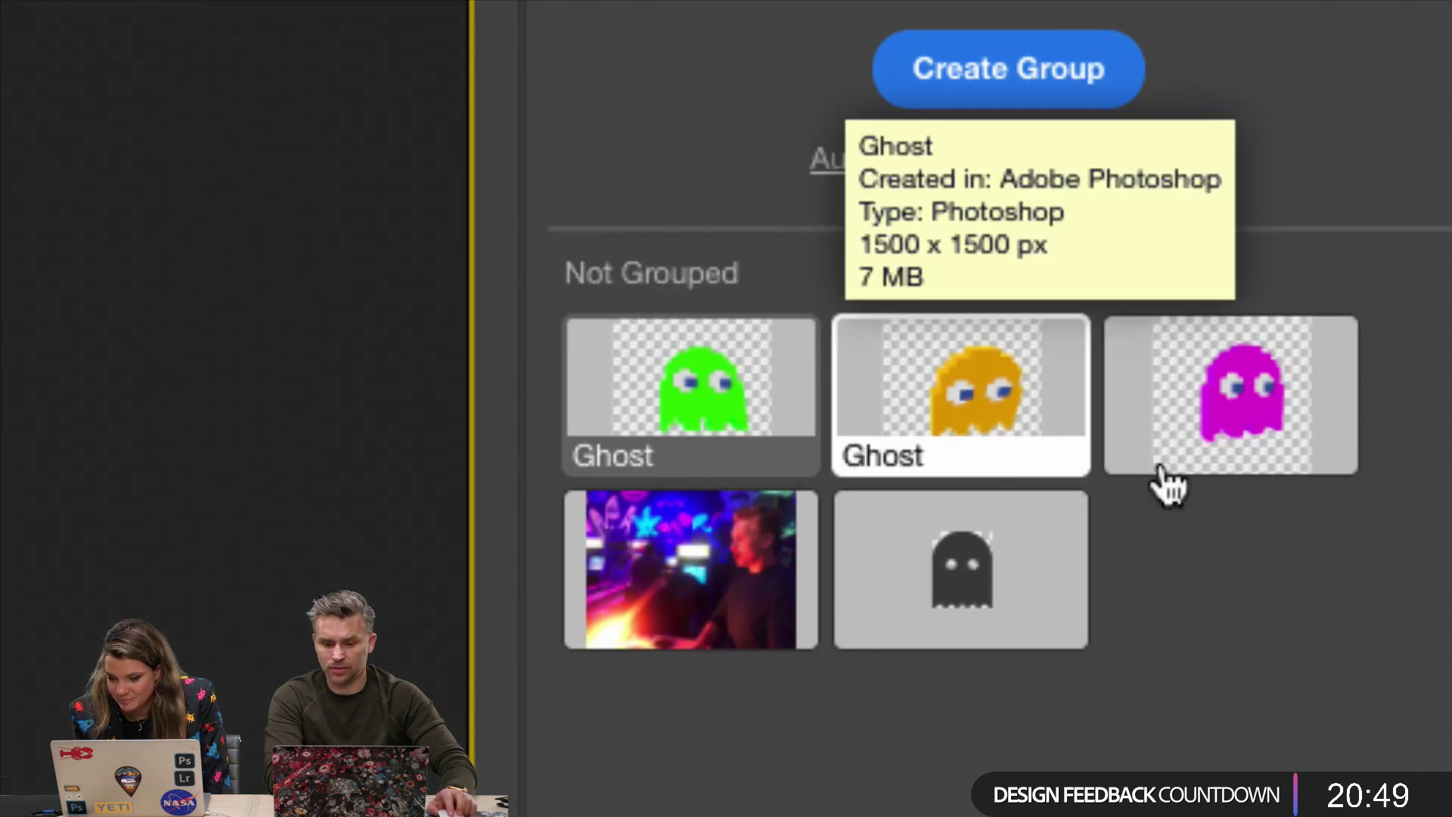
pyautogui.doubleClick(1199, 460)
pyautogui.write('Ghost')
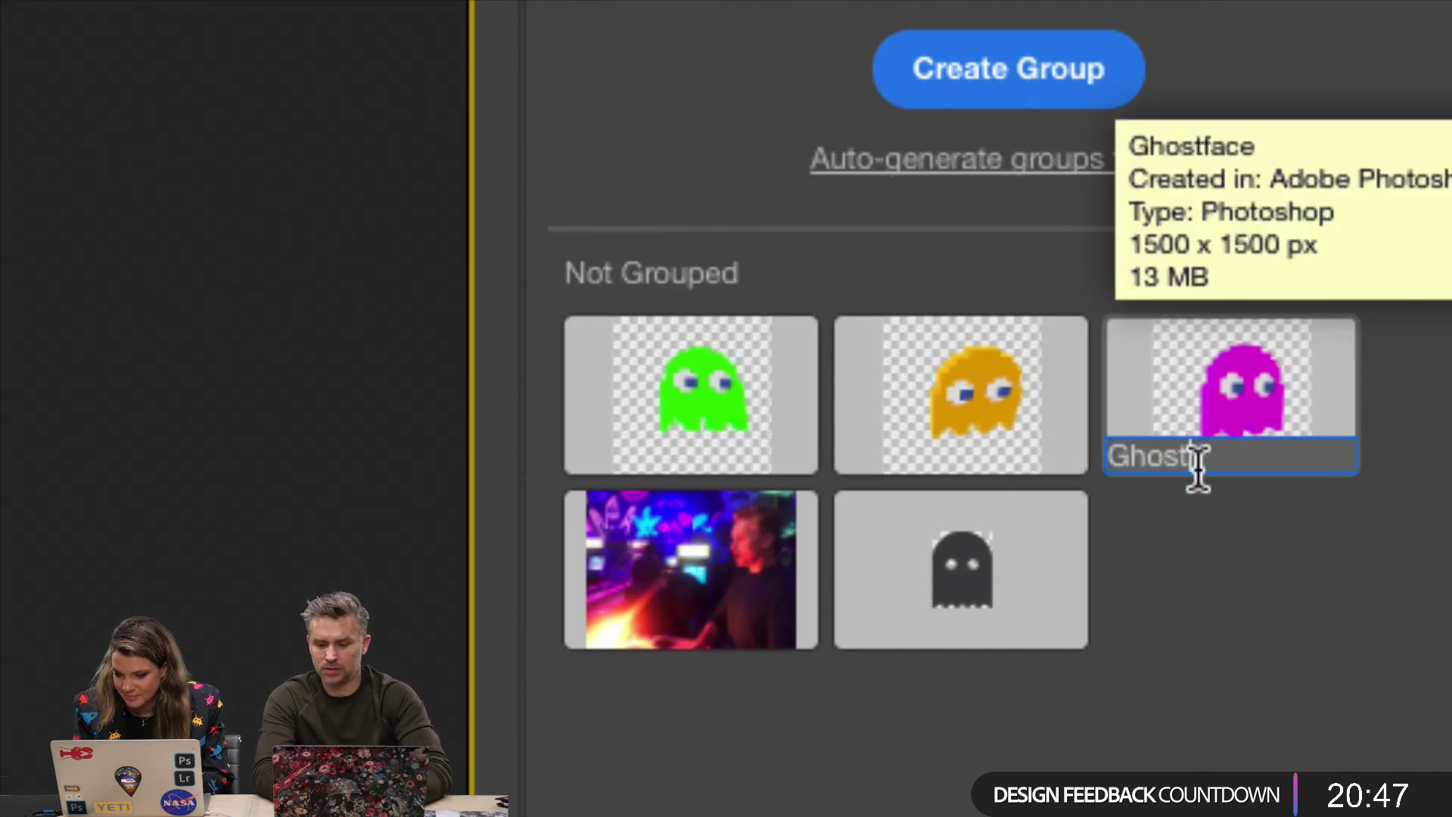
pyautogui.press('Return')
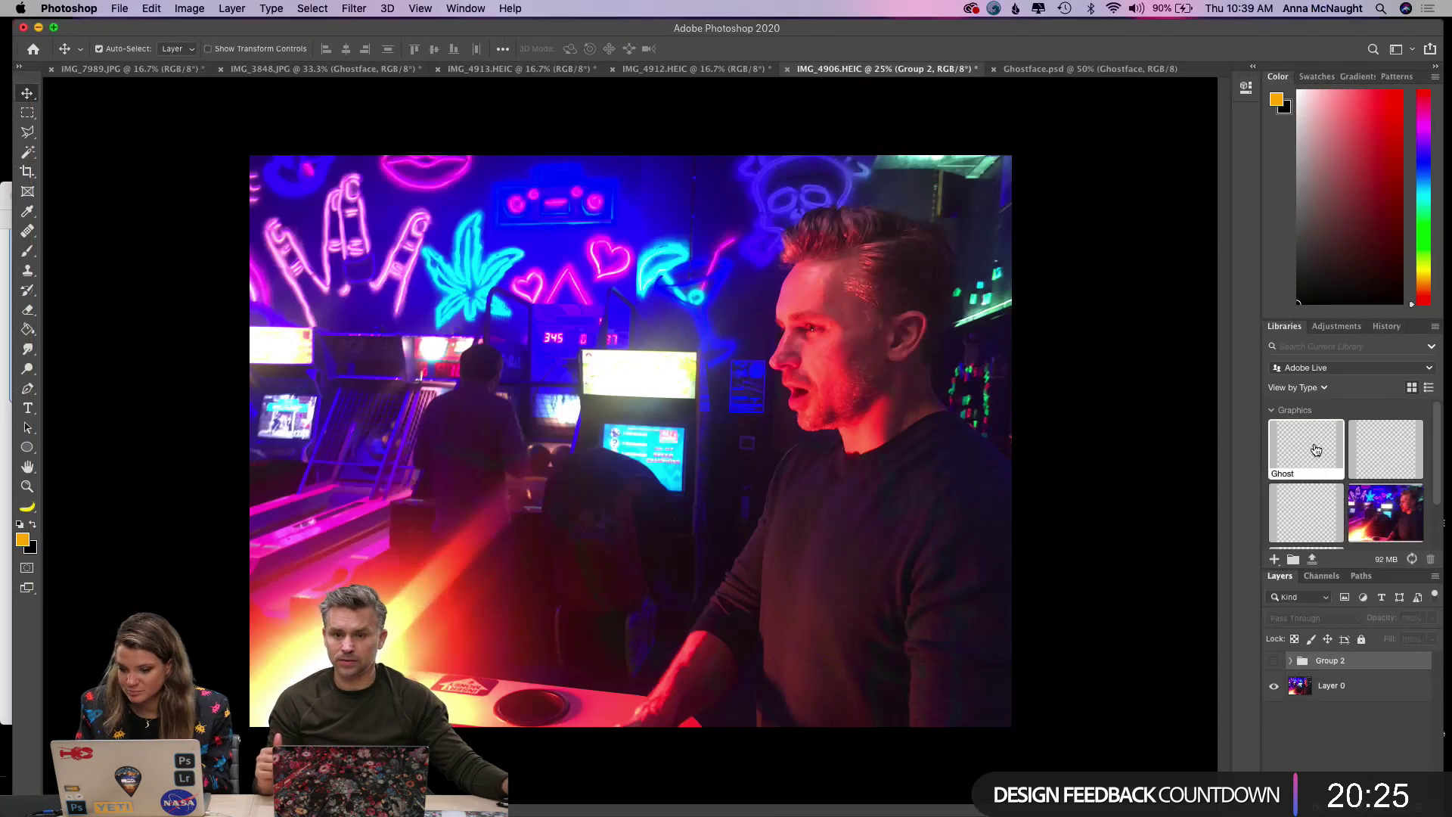
# In IMG_4906.HEIC, place the orange Ghost library graphic scaled to 297.75% and move it over the head of the person standing in the background.
pyautogui.moveTo(1307, 448); pyautogui.dragTo(851, 237)
pyautogui.press('Return')
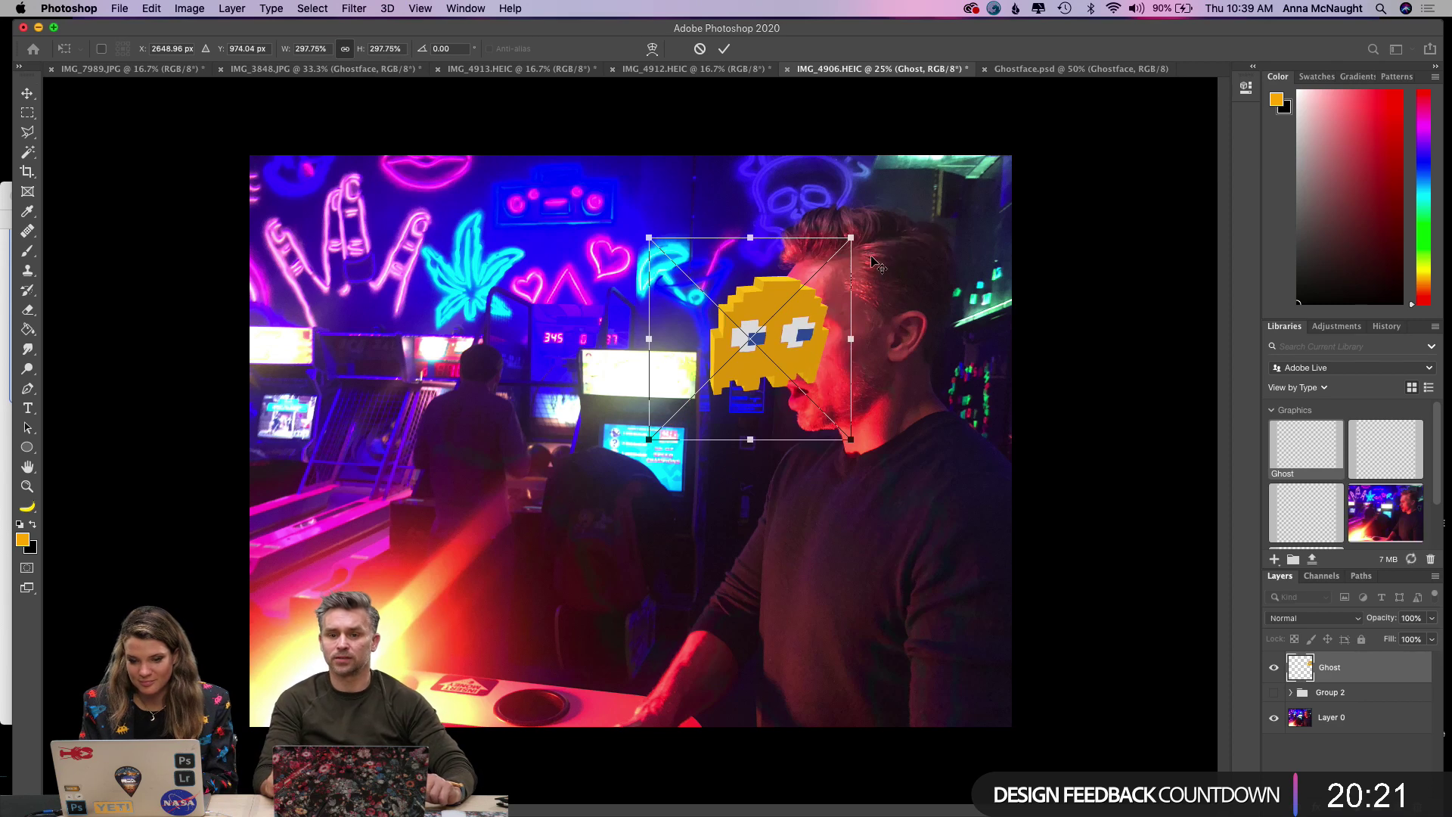
pyautogui.moveTo(817, 330); pyautogui.dragTo(543, 391)
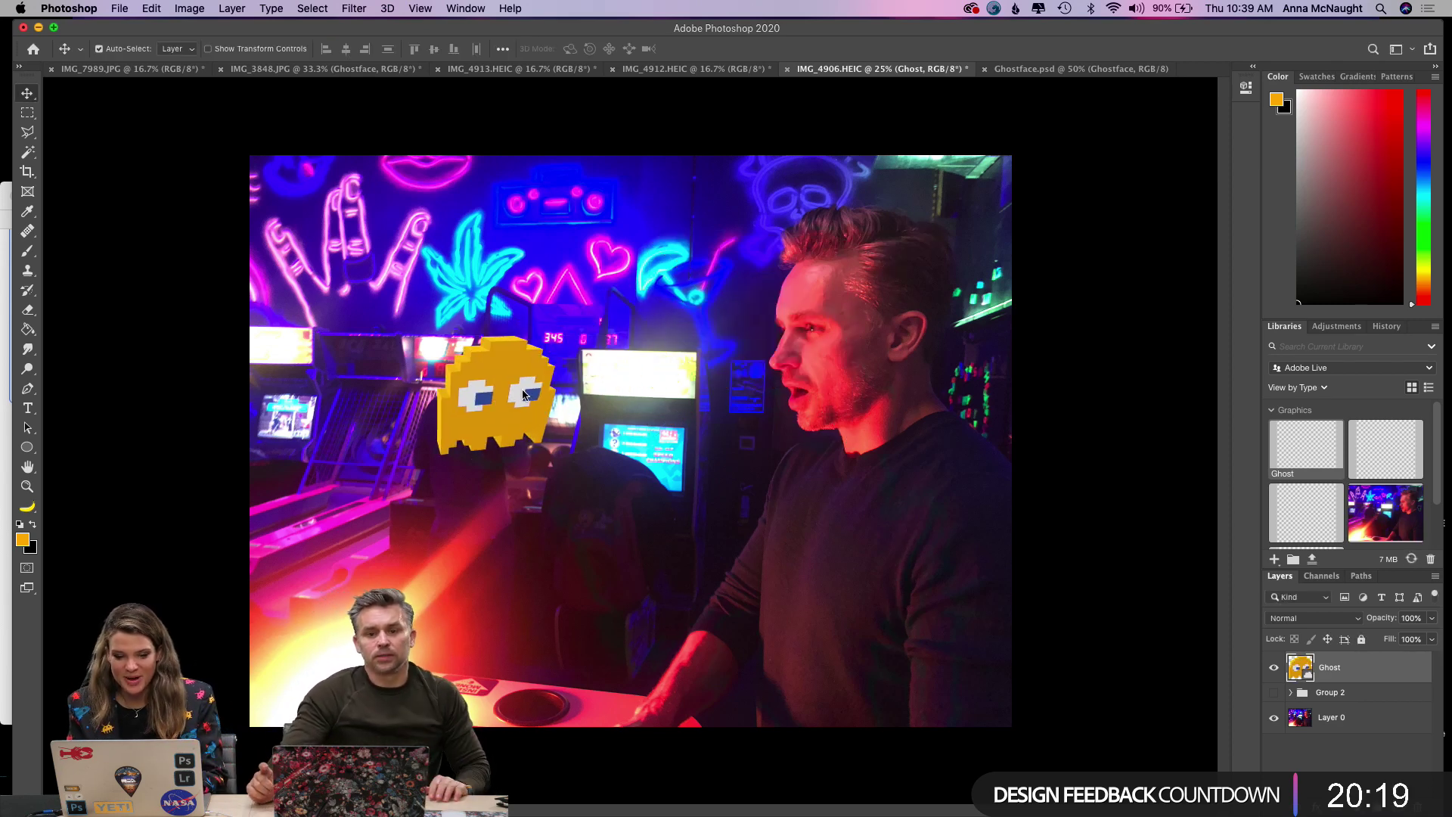
# Place two more Ghost library graphics at 100% scale, one on the man's shoulder and one above the brightly lit arcade cabinet.
pyautogui.moveTo(1385, 453); pyautogui.dragTo(802, 467)
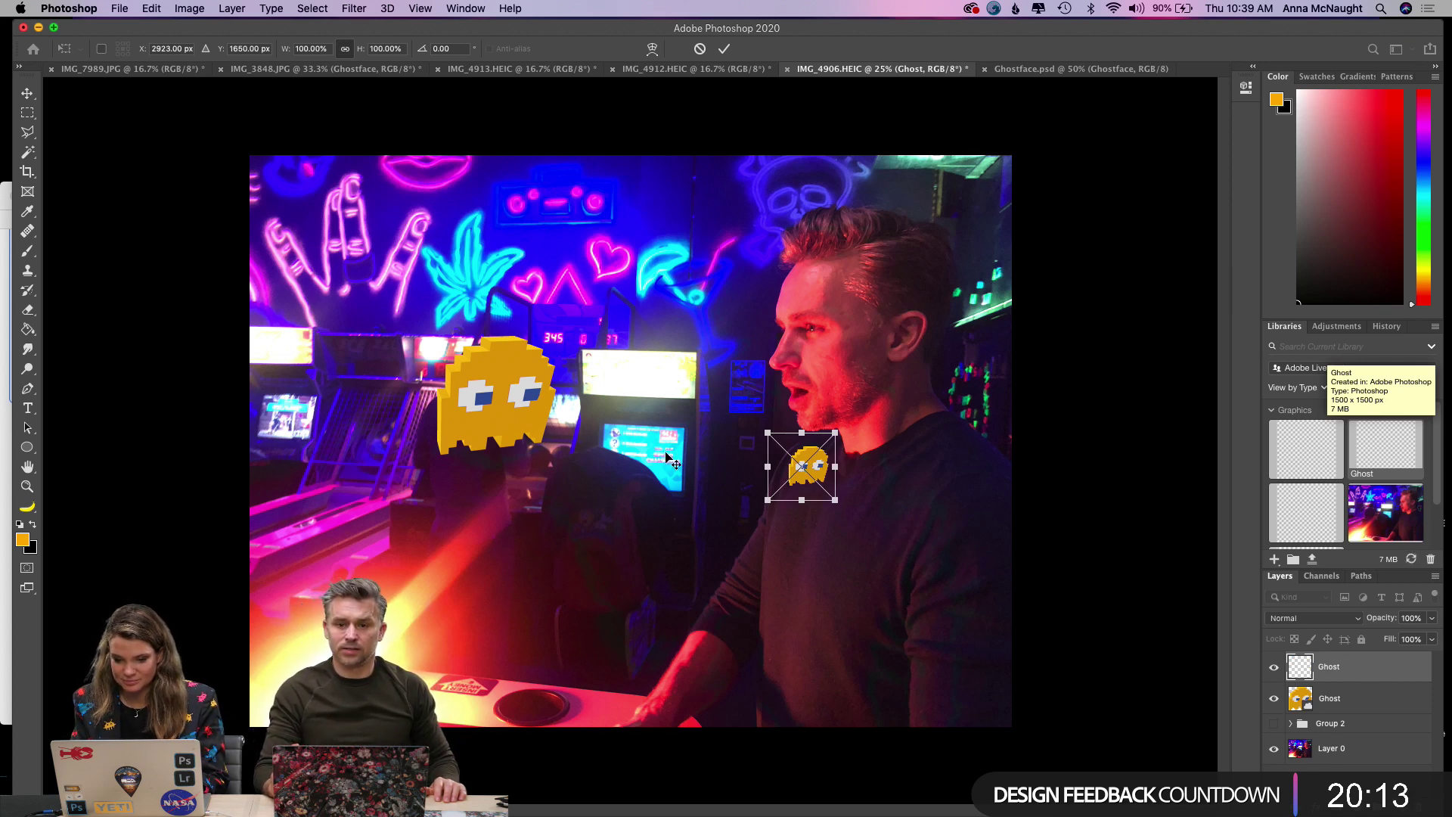
pyautogui.press('Return')
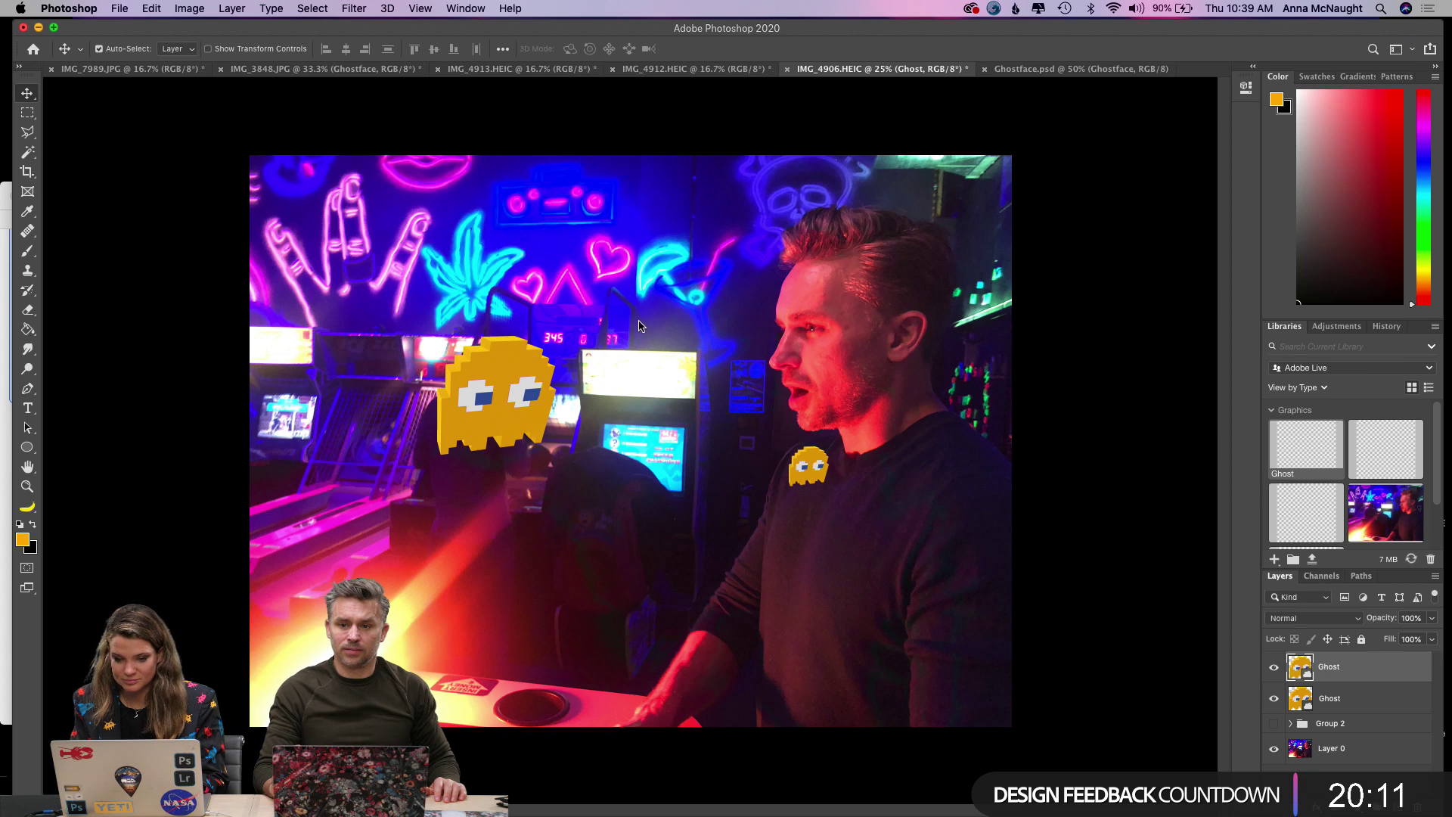
pyautogui.moveTo(1306, 449); pyautogui.dragTo(639, 326)
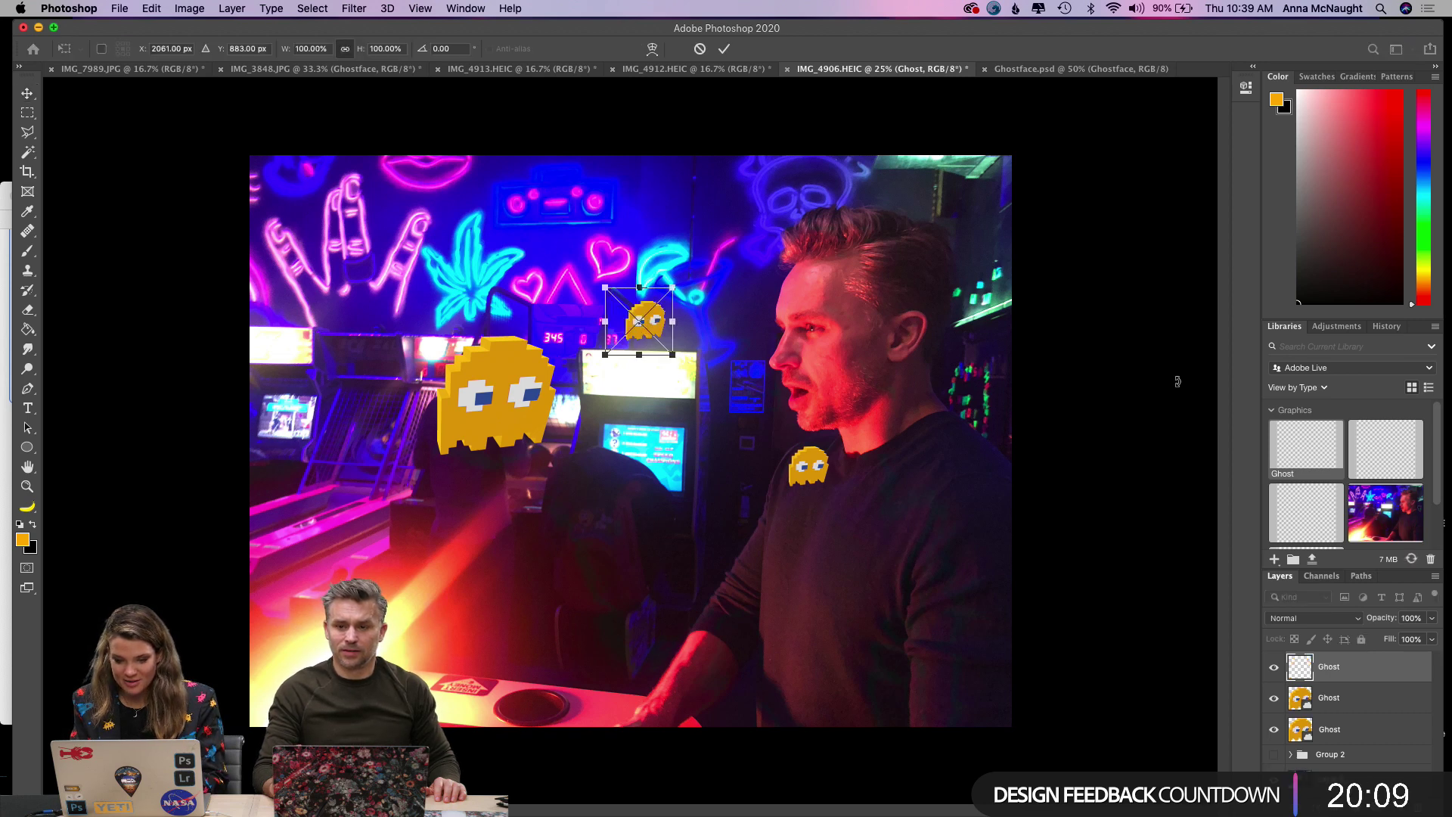
pyautogui.press('Return')
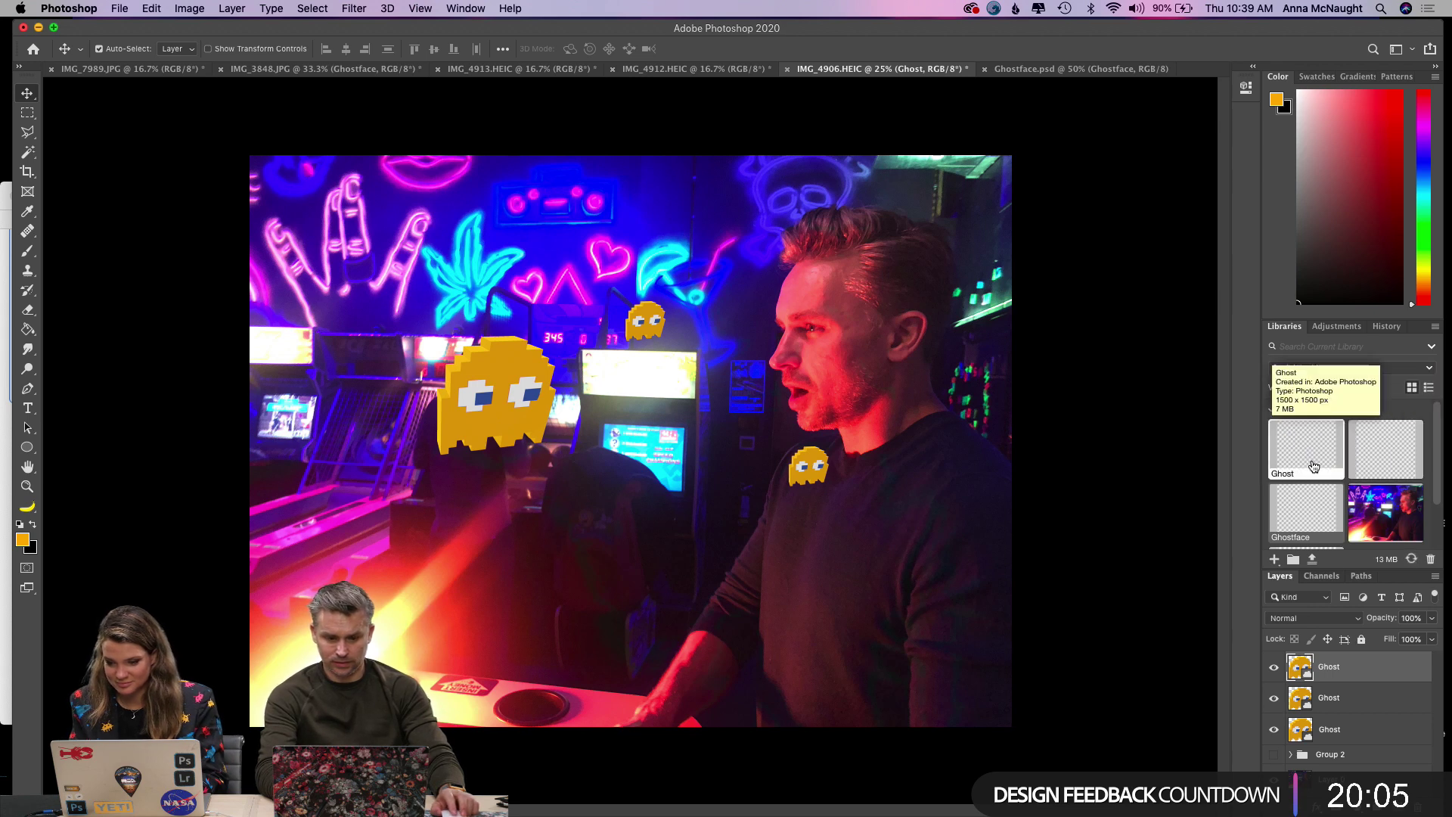
# Place the magenta Ghost library graphic over the neon hands on the wall and the green one on the bent-over person's back.
pyautogui.moveTo(1290, 520)
pyautogui.mouseDown()
pyautogui.moveTo(612, 469)
pyautogui.moveTo(1193, 447)
pyautogui.moveTo(1241, 422)
pyautogui.moveTo(1309, 515)
pyautogui.mouseUp()
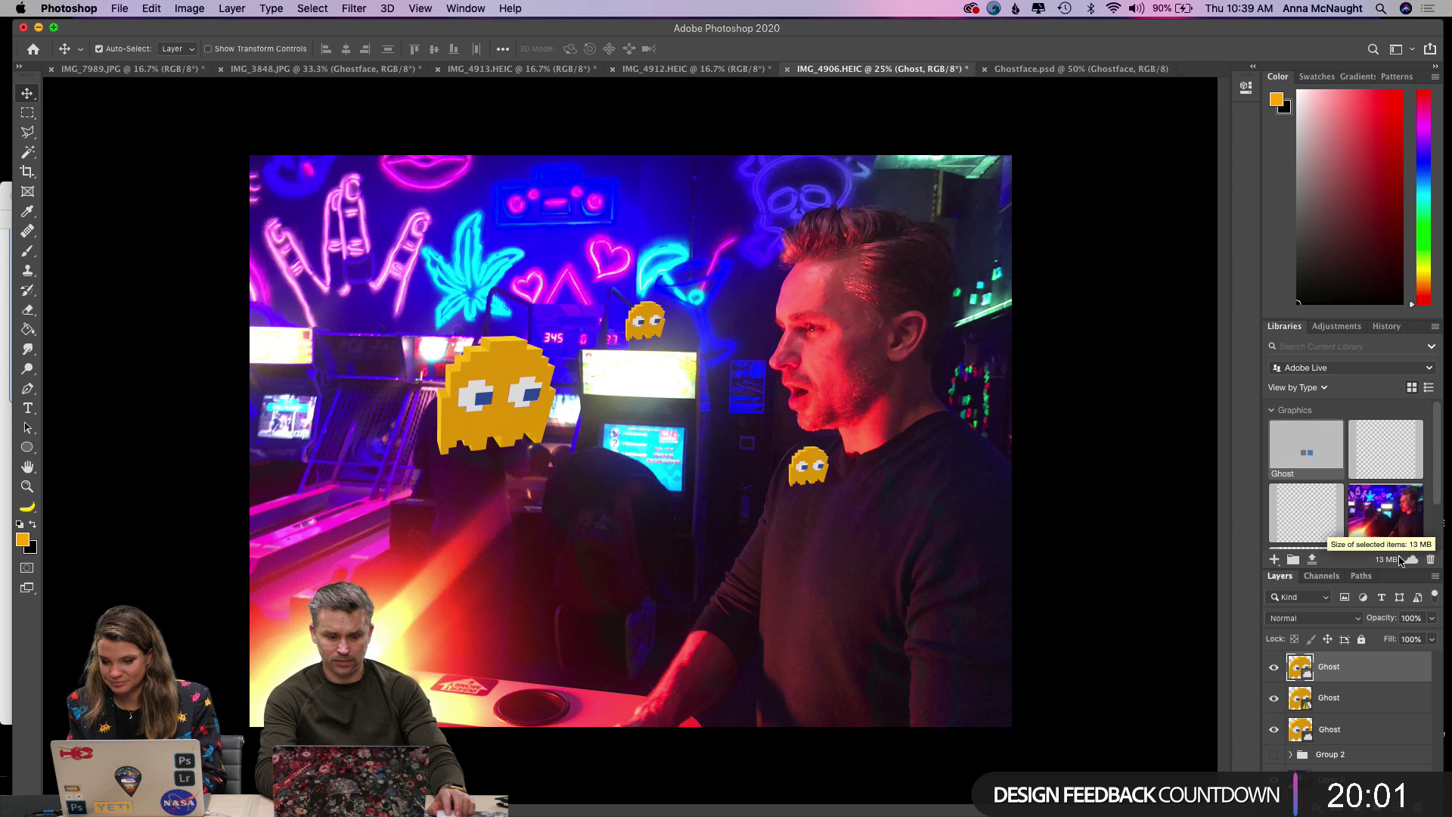
pyautogui.moveTo(1324, 457); pyautogui.dragTo(407, 314)
pyautogui.press('Return')
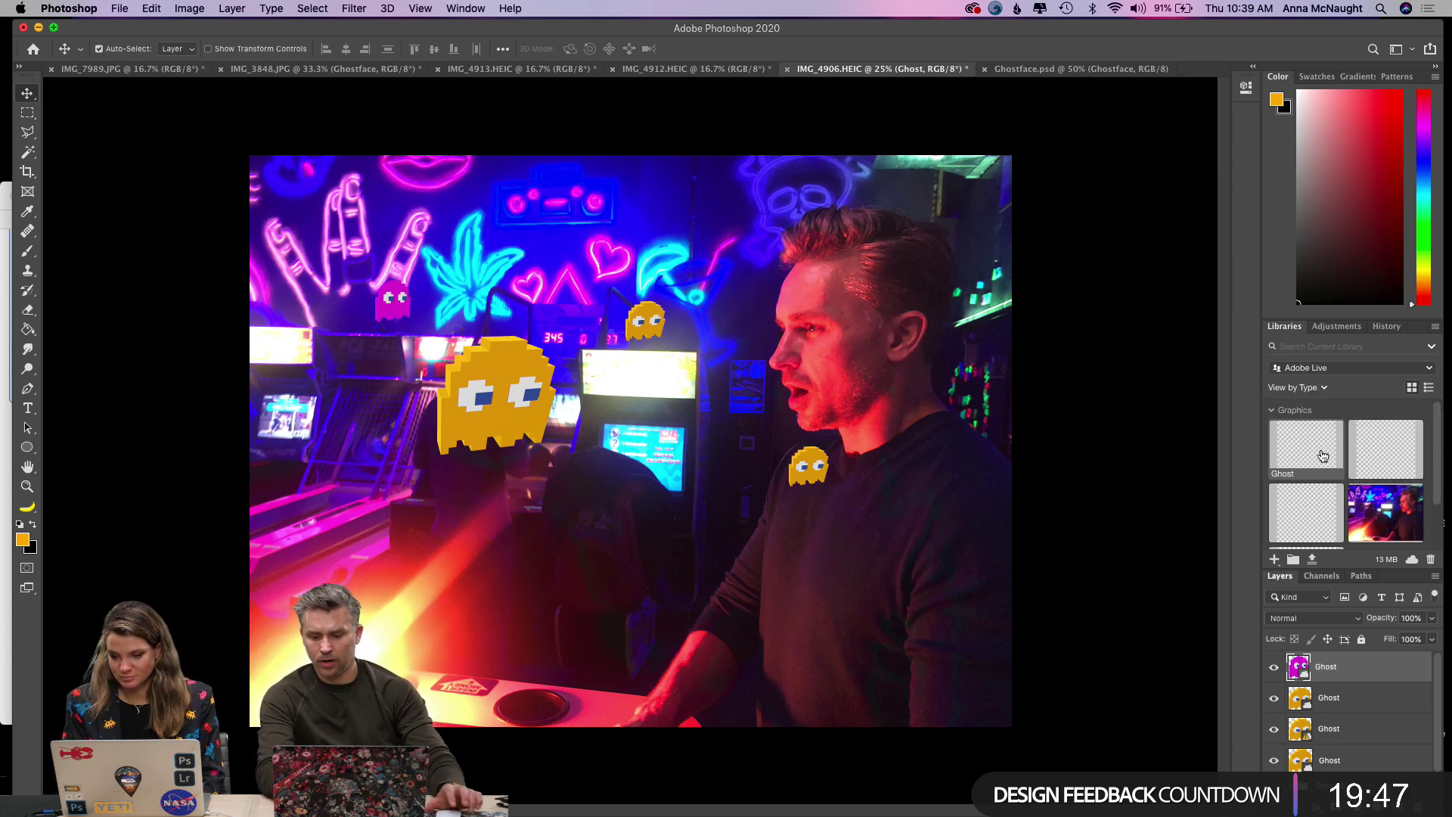
pyautogui.moveTo(1402, 459); pyautogui.dragTo(603, 502)
pyautogui.press('Return')
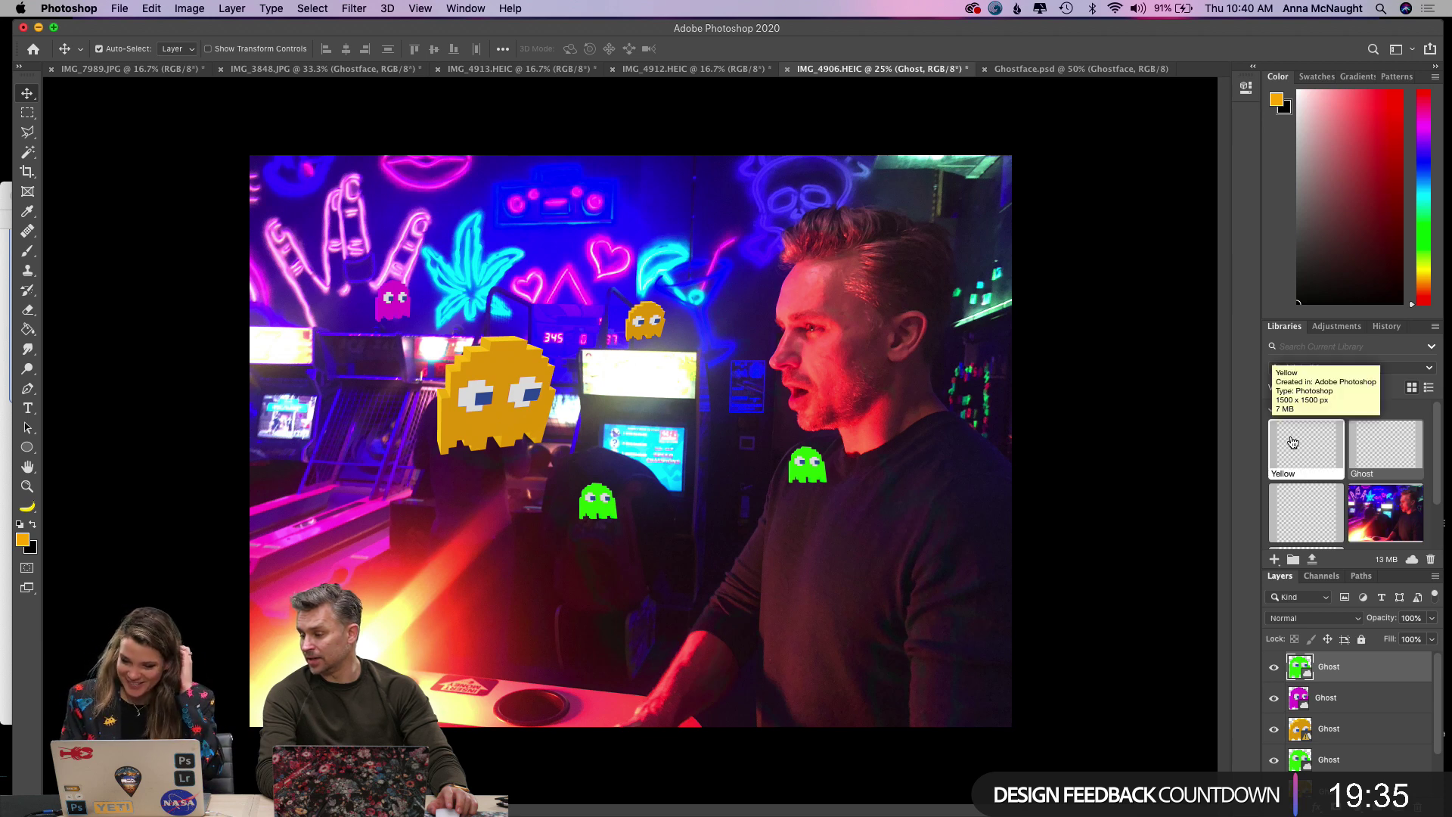
# Enlarge the Adobe Live library area so all its graphics fit, and check the Pink, Green and Yellow ghost names.
pyautogui.moveTo(1353, 319); pyautogui.dragTo(1331, 129)
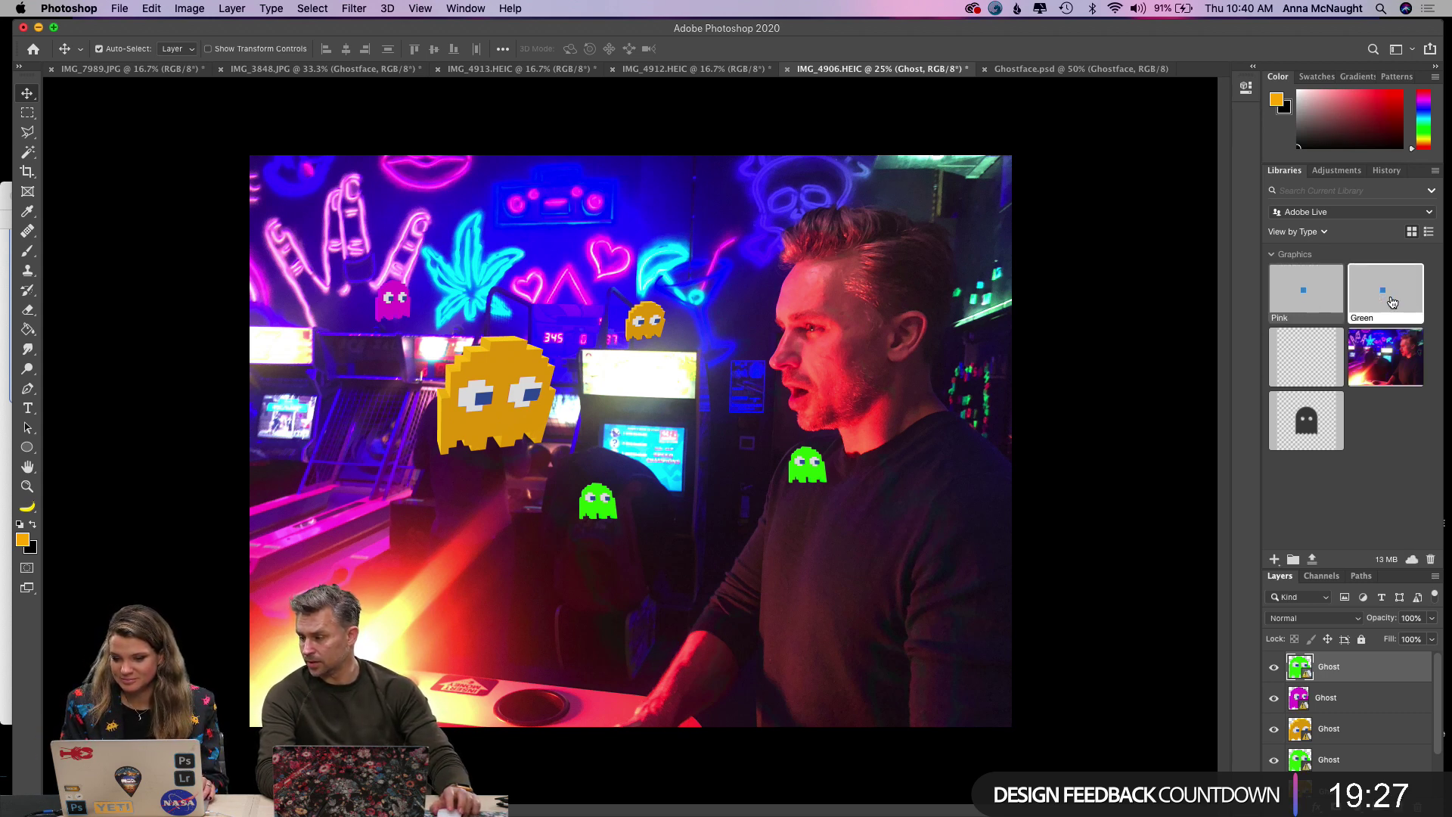
pyautogui.moveTo(1325, 370)
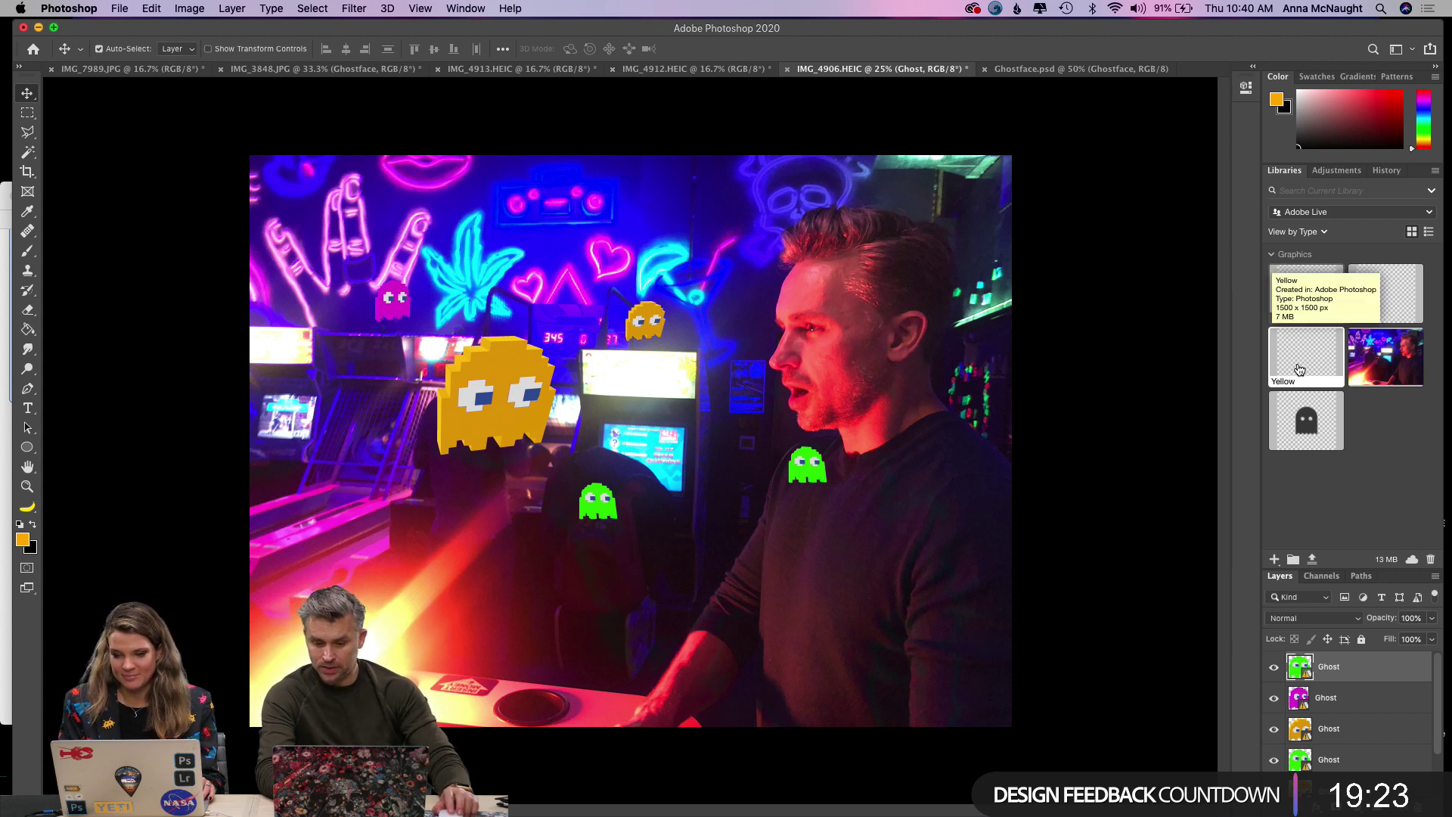
pyautogui.moveTo(1363, 293)
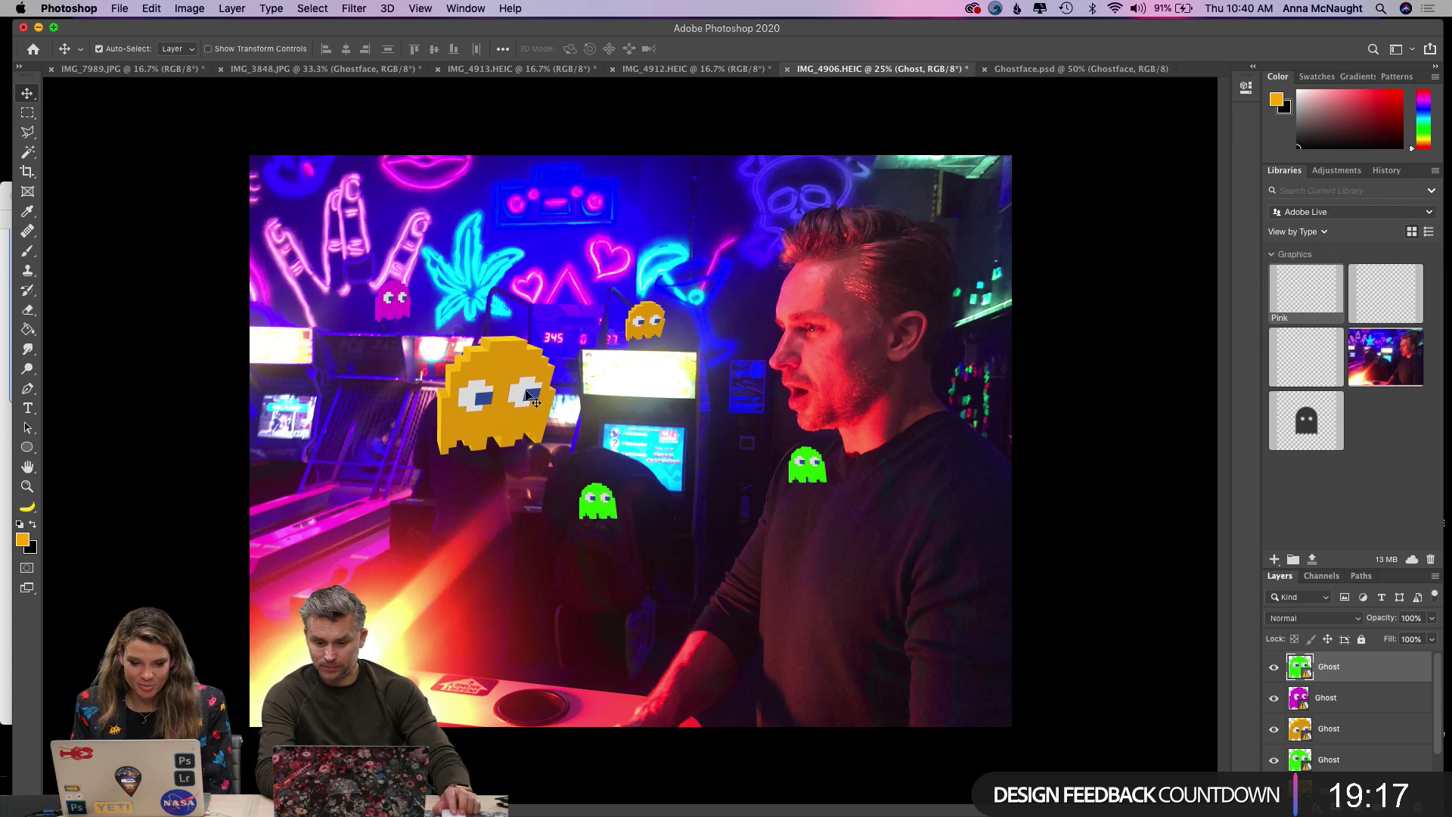
# Enlarge the magenta ghost to about 367.5% on the neon wall and shift both orange ghosts to the left.
pyautogui.moveTo(533, 399); pyautogui.dragTo(475, 454)
pyautogui.moveTo(387, 314); pyautogui.dragTo(605, 175)
pyautogui.hotkey('ctrl', 't')
pyautogui.press('Return')
pyautogui.moveTo(519, 276); pyautogui.dragTo(458, 322)
pyautogui.moveTo(651, 329); pyautogui.dragTo(585, 310)
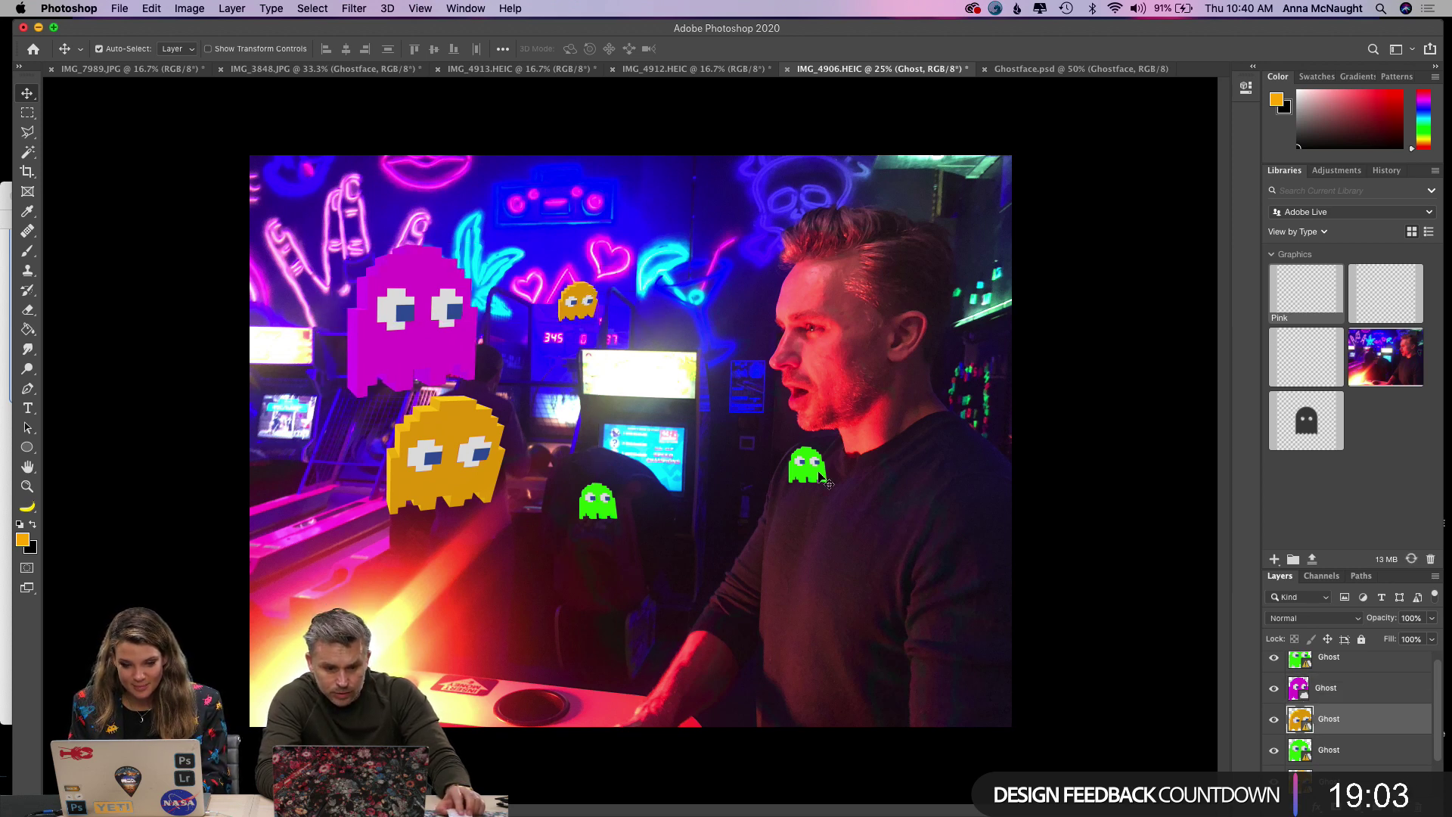
# Move the man's shoulder ghost above the bright arcade cabinet at a smaller size, and move the large orange ghost down over the alley lanes.
pyautogui.moveTo(820, 482); pyautogui.dragTo(671, 336)
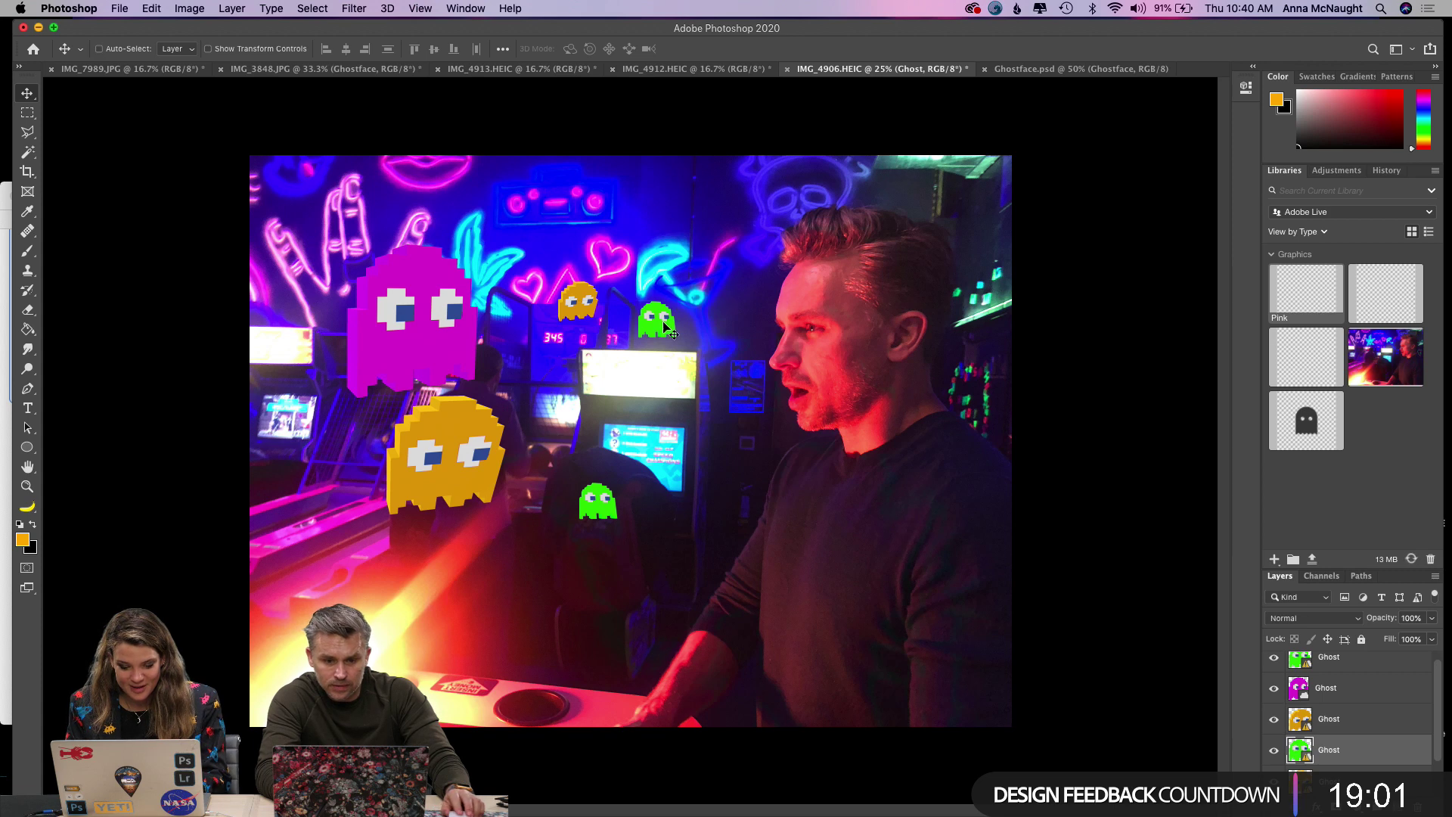
pyautogui.press('super+t')
pyautogui.moveTo(685, 288); pyautogui.dragTo(661, 311)
pyautogui.press('Return')
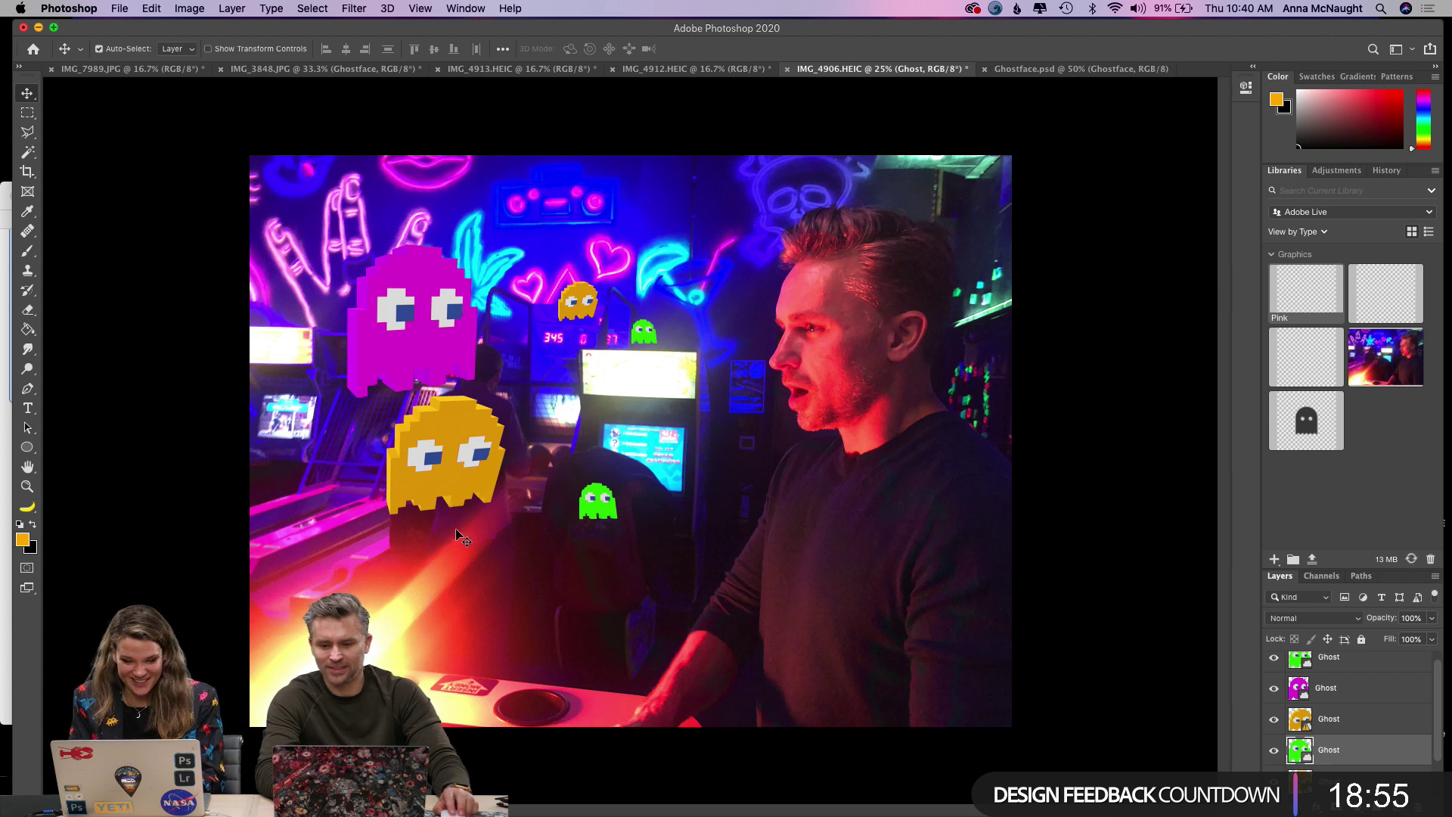
pyautogui.moveTo(481, 451); pyautogui.dragTo(406, 508)
pyautogui.moveTo(645, 338); pyautogui.dragTo(642, 328)
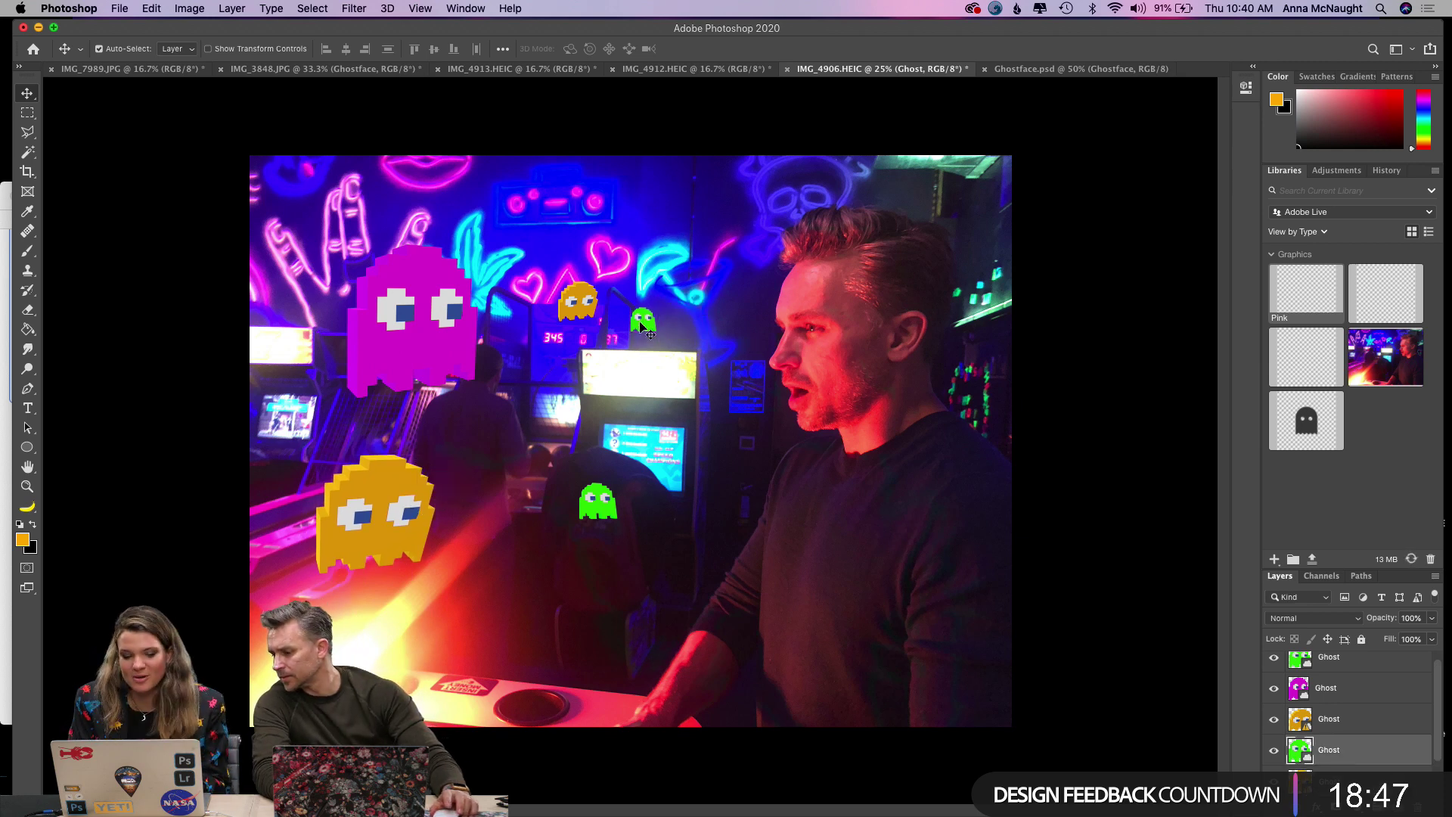
# Examine the placement of the ghosts around the arcade cabinet and neon wall, both close up and in the whole photo.
pyautogui.press('super+equal')
pyautogui.press('super+equal')
pyautogui.press('super+equal')
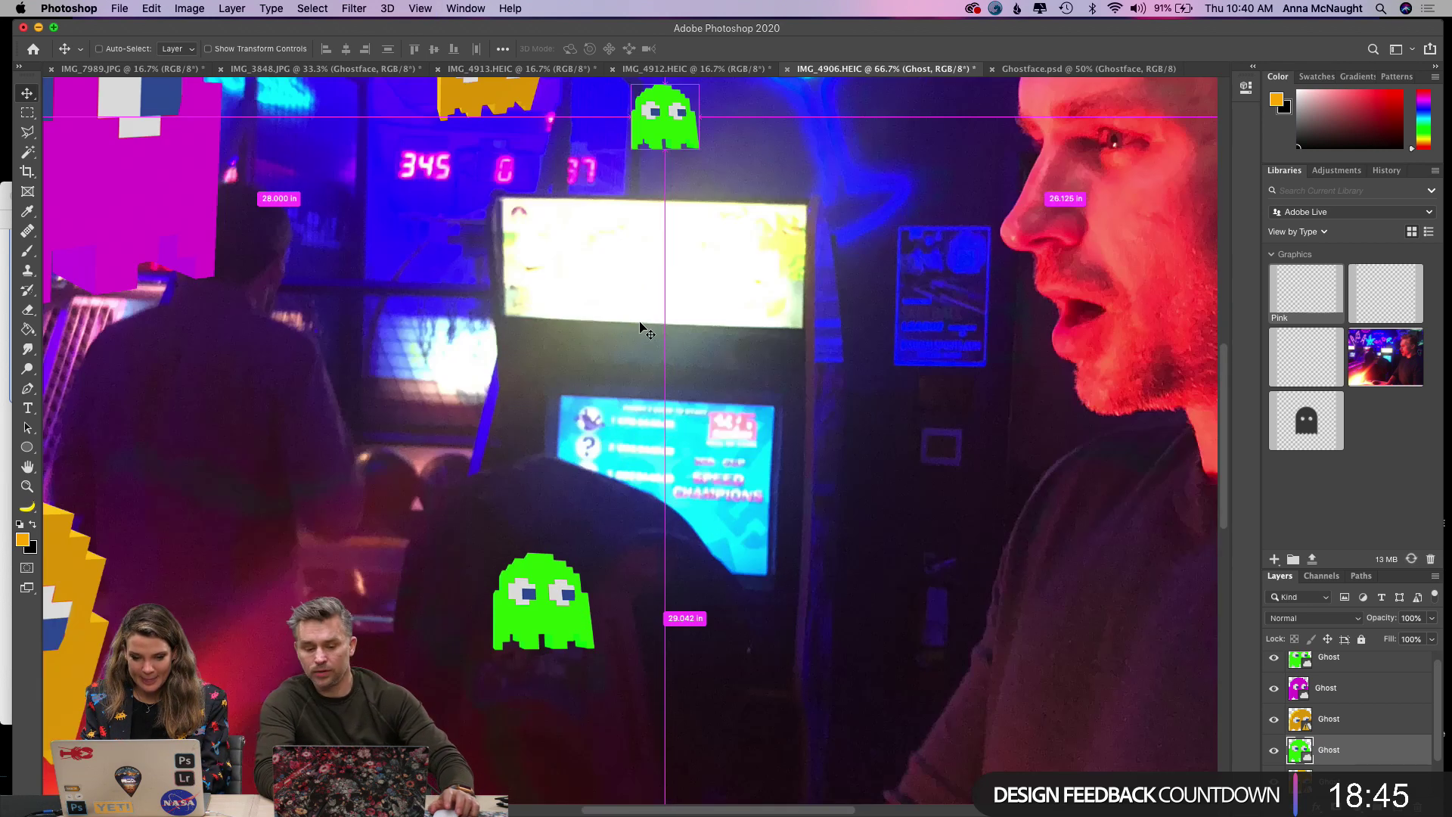
pyautogui.press('super+minus')
pyautogui.press('super+minus')
pyautogui.press('super+minus')
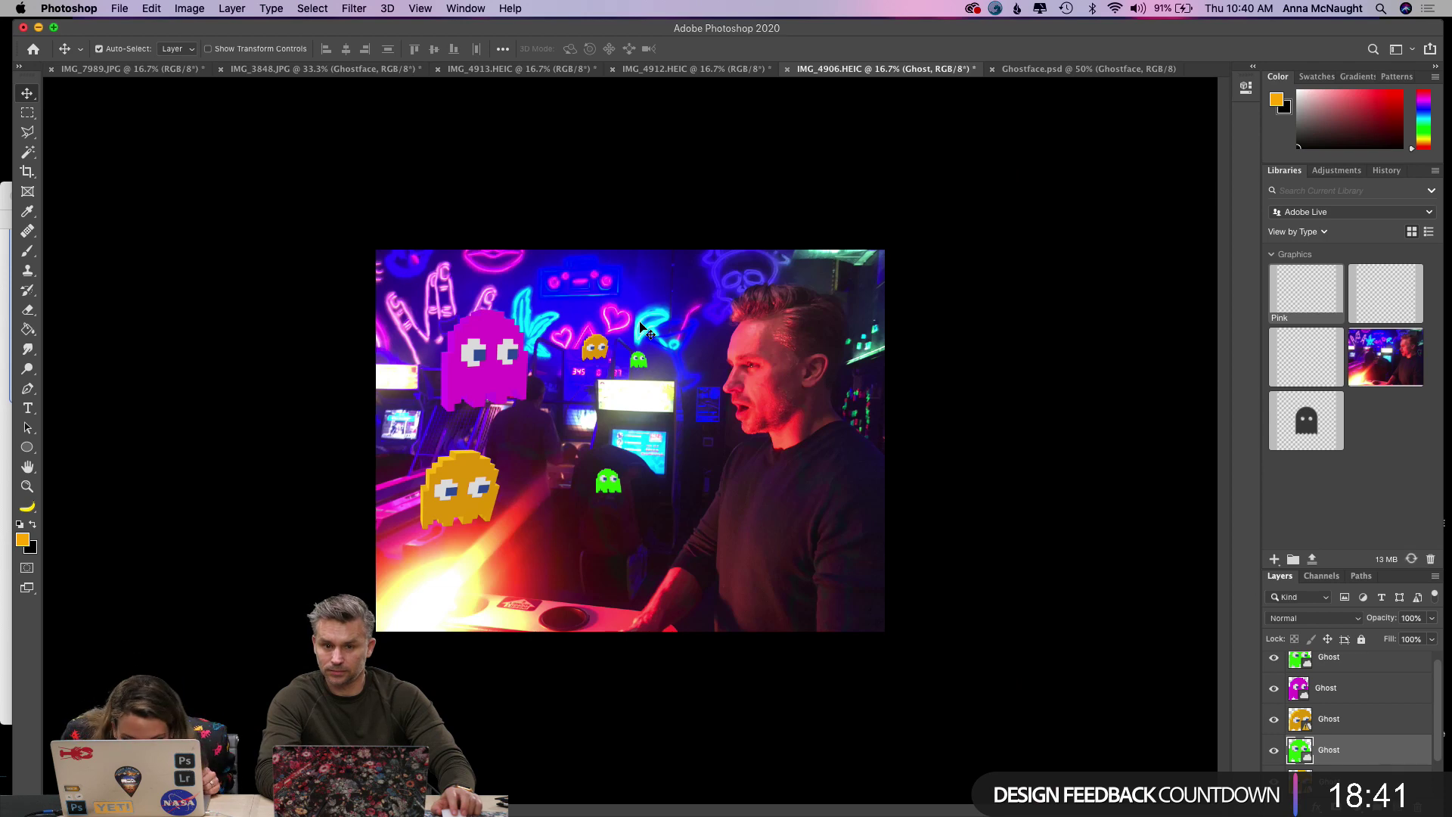
pyautogui.press('super+equal')
pyautogui.press('super+equal')
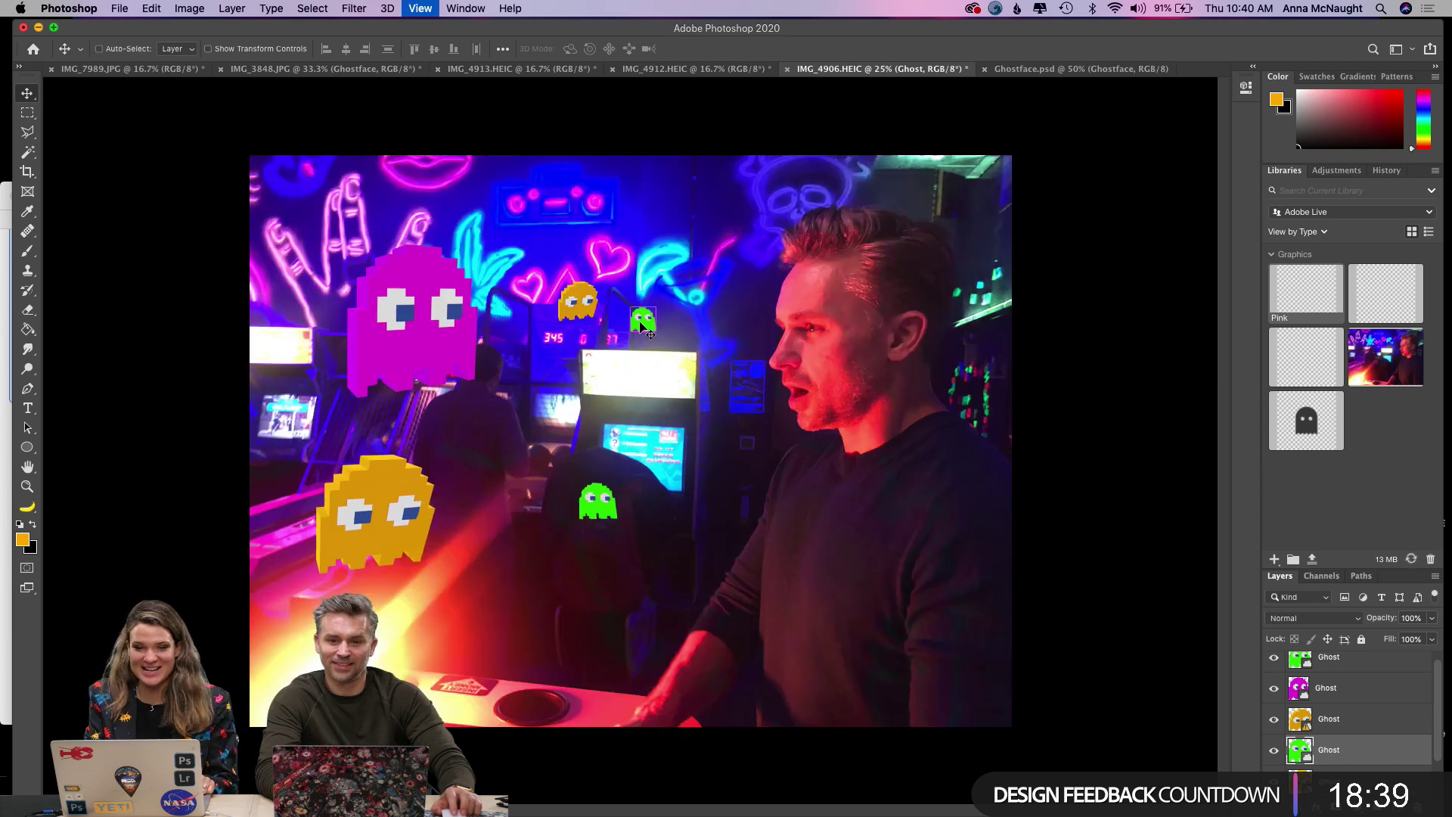
pyautogui.press('super+equal')
pyautogui.press('super+equal')
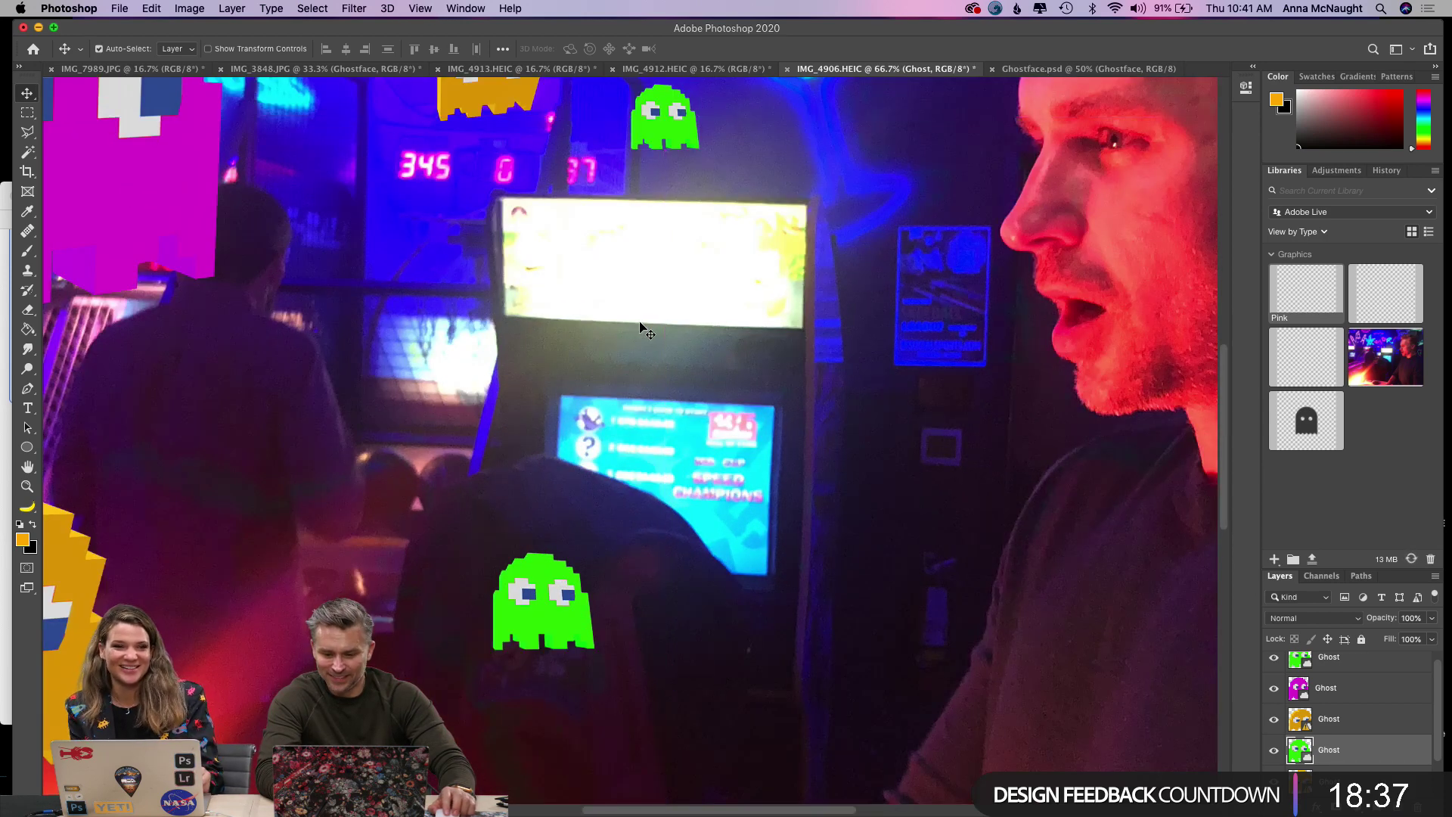
pyautogui.hscroll(-8, 563, 530)
pyautogui.scroll(5, 564, 530)
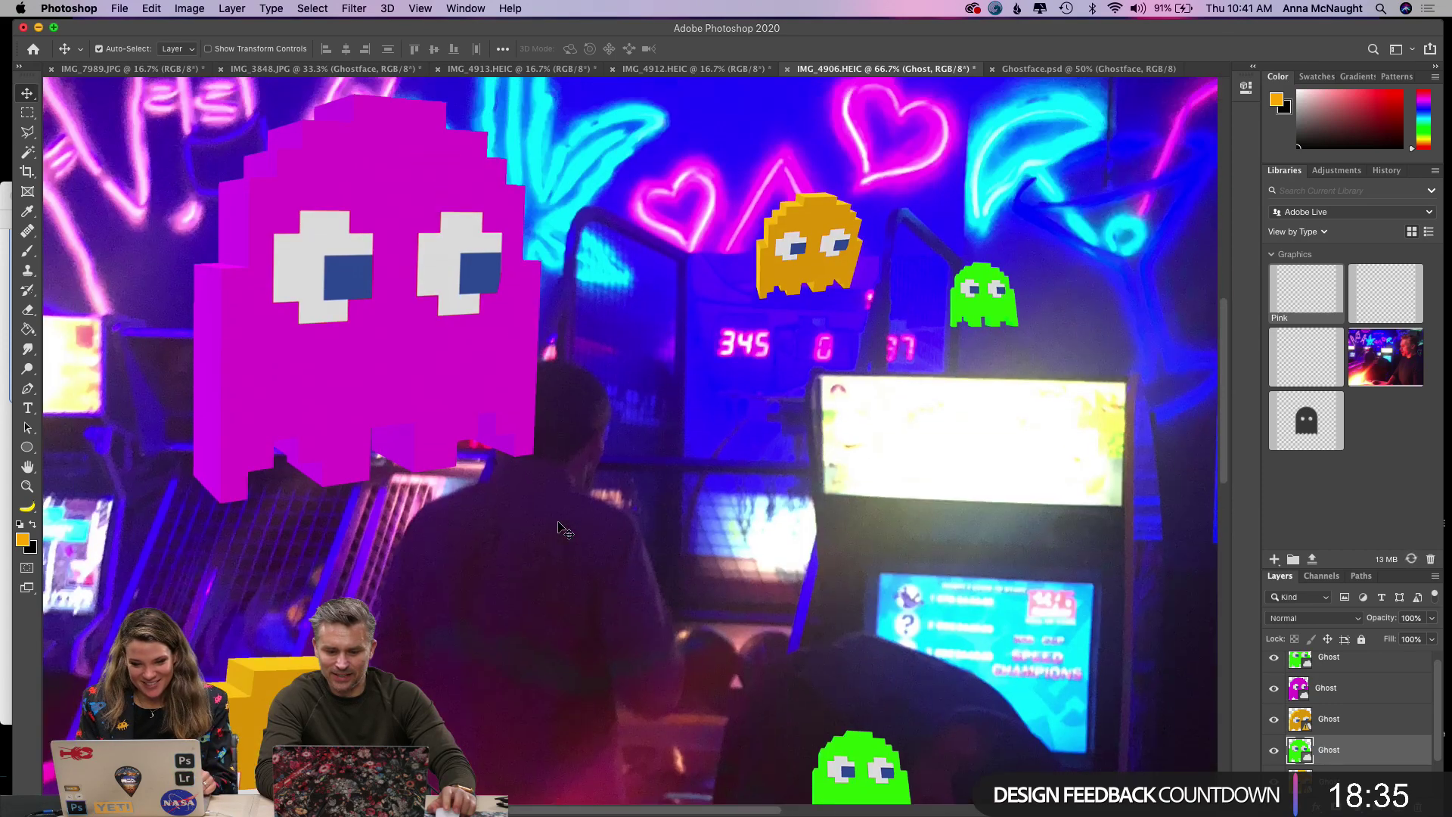
# Nudge the large magenta ghost left, move the small orange ghost left beside the score display, and adjust the small green ghost above the cabinet.
pyautogui.press('super+minus')
pyautogui.moveTo(360, 443)
pyautogui.mouseDown()
pyautogui.moveTo(363, 389)
pyautogui.moveTo(362, 418)
pyautogui.mouseUp()
pyautogui.press('super+minus')
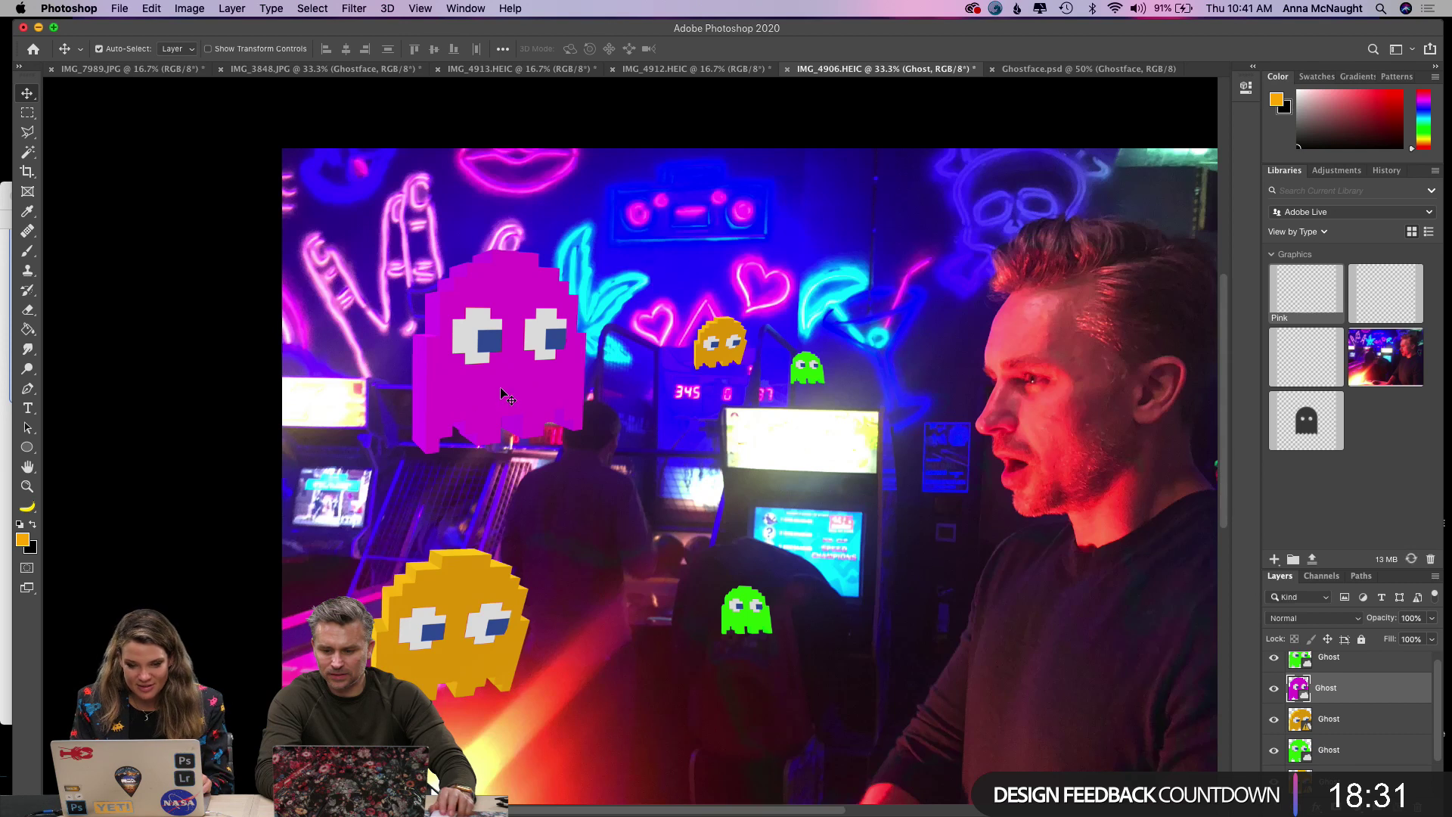
pyautogui.moveTo(505, 396); pyautogui.dragTo(493, 396)
pyautogui.moveTo(720, 346); pyautogui.dragTo(660, 346)
pyautogui.moveTo(793, 366)
pyautogui.mouseDown()
pyautogui.moveTo(778, 354)
pyautogui.moveTo(787, 327)
pyautogui.moveTo(800, 373)
pyautogui.mouseUp()
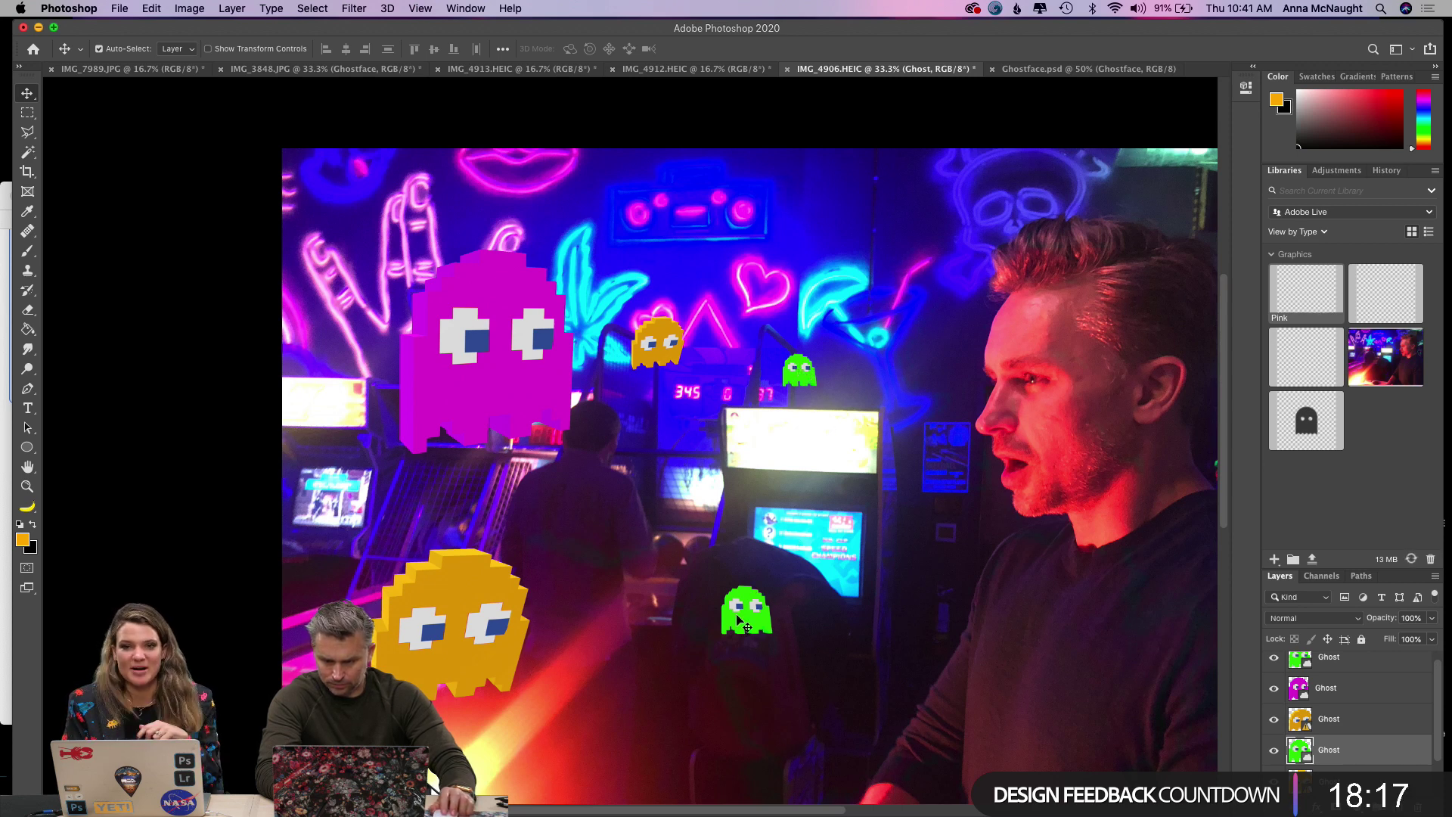
# Try the large orange ghost scaled down to 161.27% above the alley lanes.
pyautogui.moveTo(488, 617); pyautogui.dragTo(667, 537)
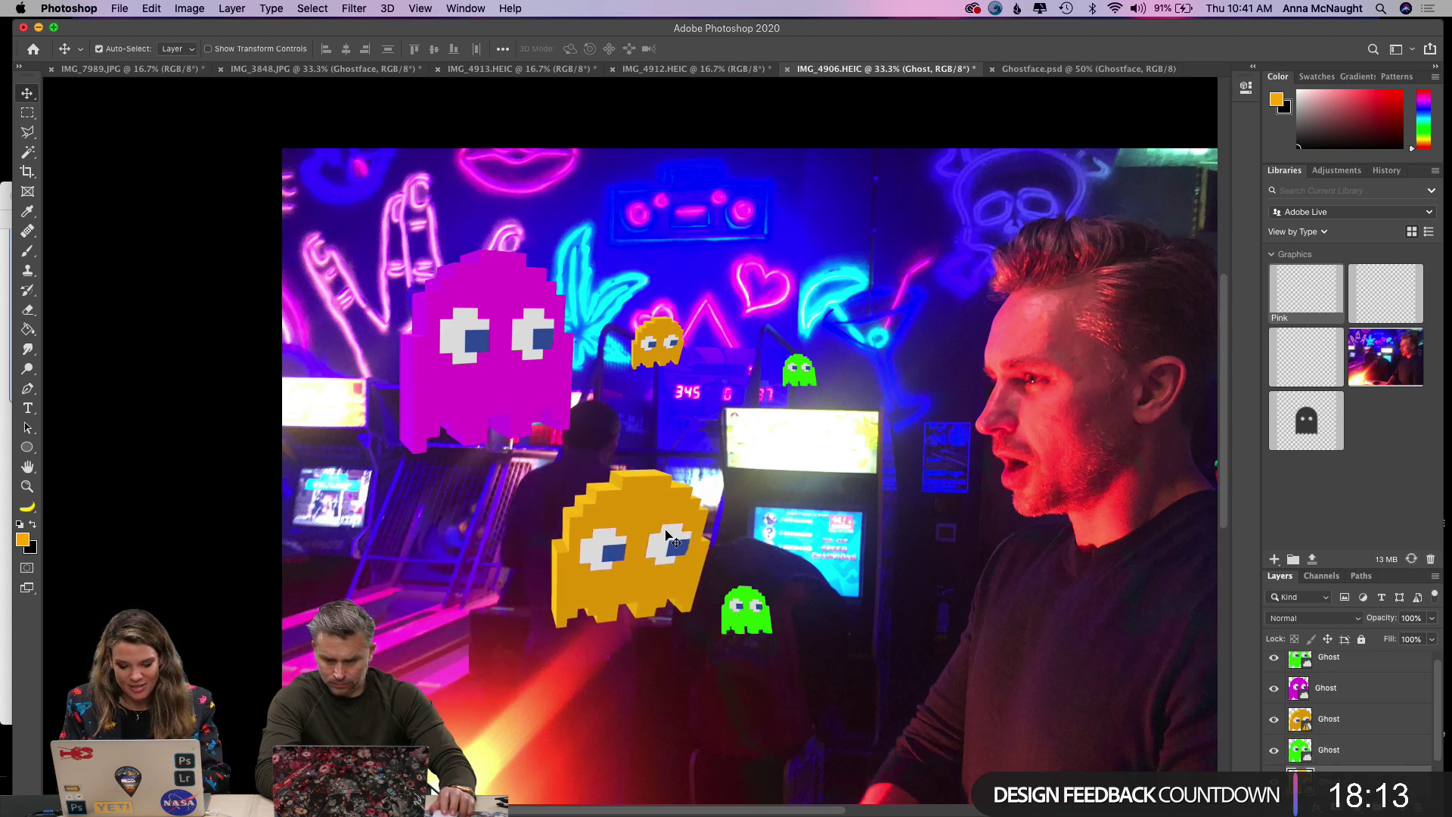
pyautogui.hotkey('ctrl', 't')
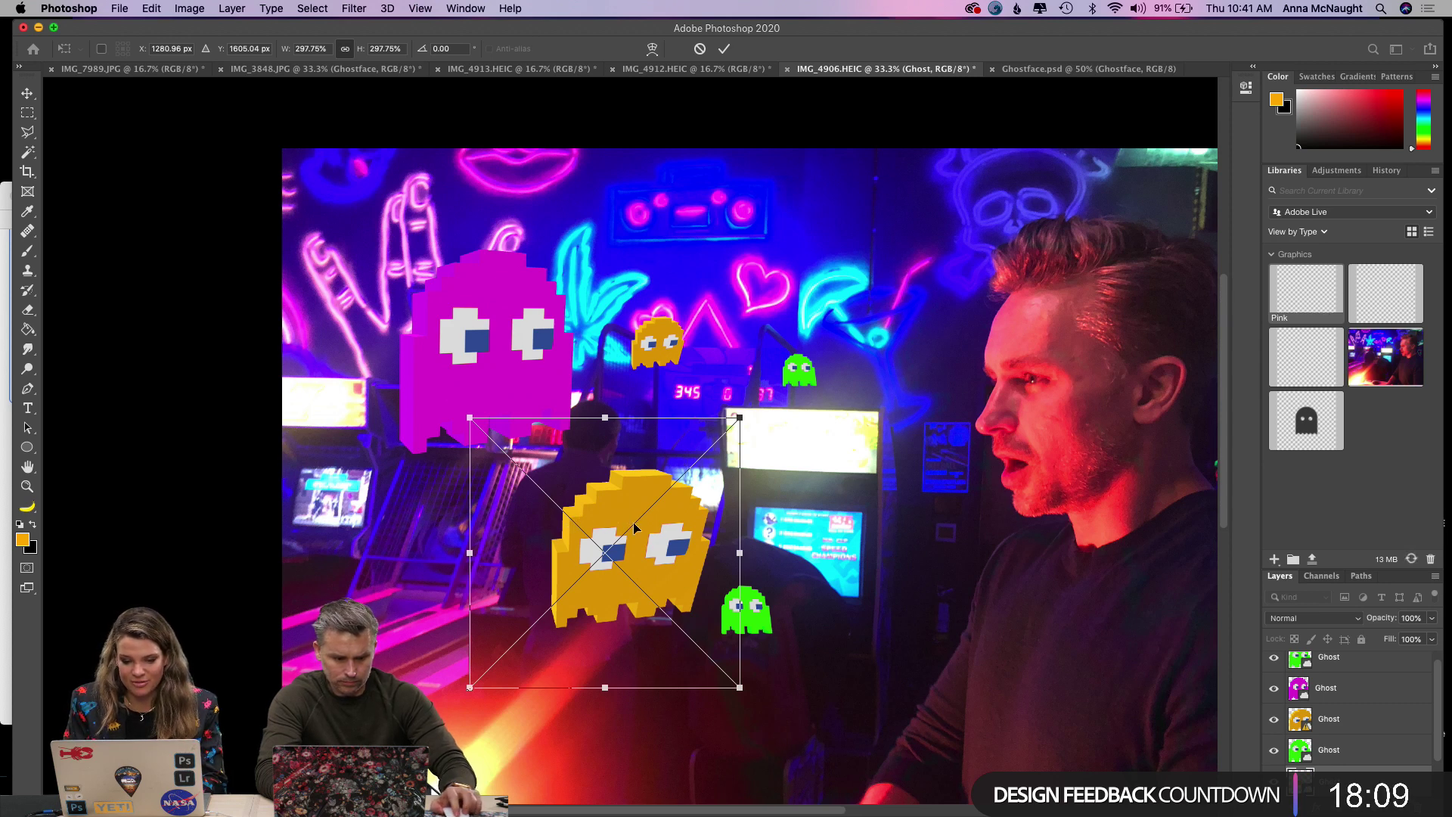
pyautogui.moveTo(740, 416); pyautogui.dragTo(616, 543)
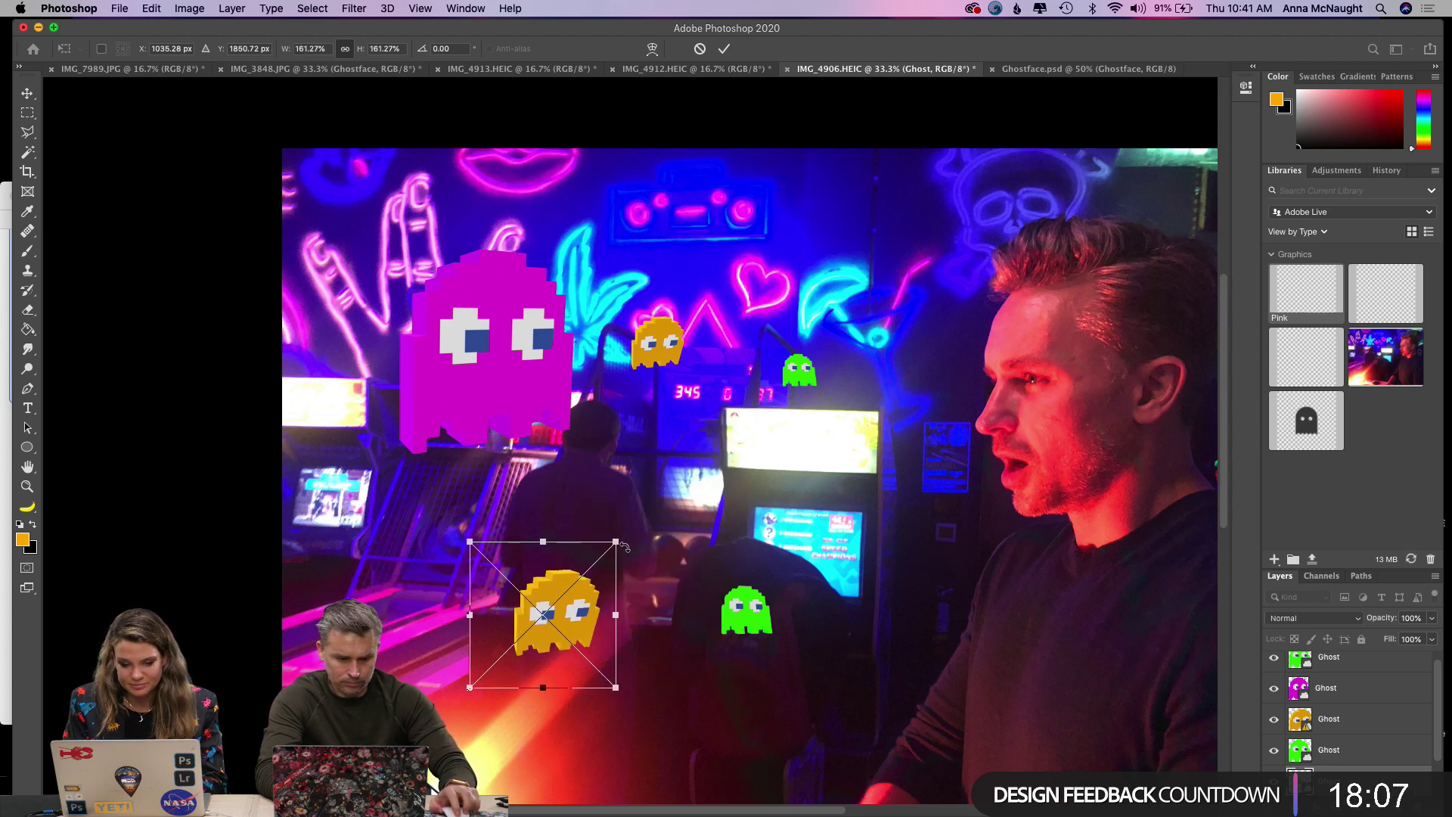
pyautogui.press('Return')
pyautogui.moveTo(578, 608); pyautogui.dragTo(467, 569)
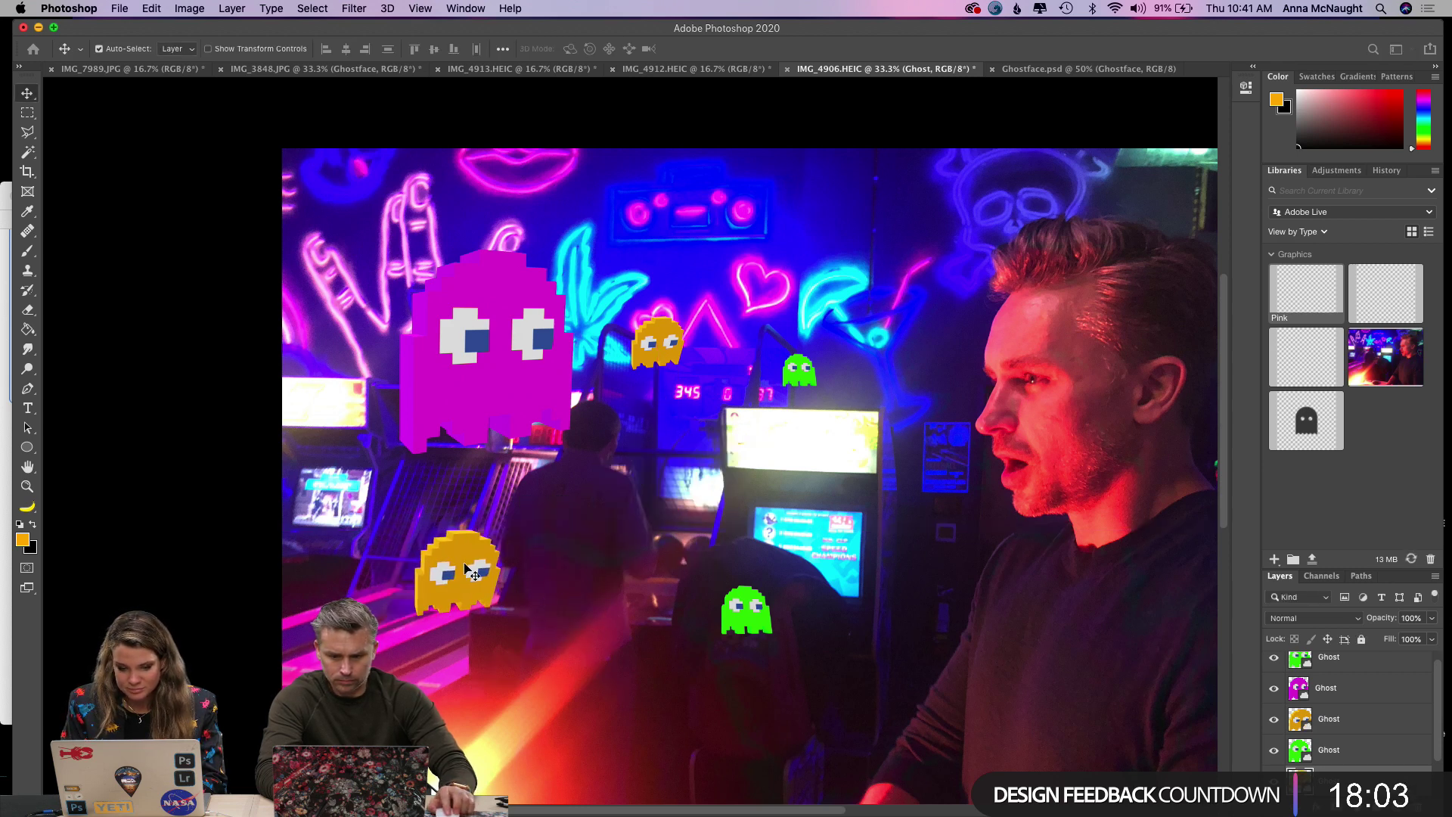
# Replace the orange ghost above the alley lanes with the green ghost from the bent-over person's back.
pyautogui.click(749, 611)
pyautogui.moveTo(749, 611); pyautogui.dragTo(452, 559)
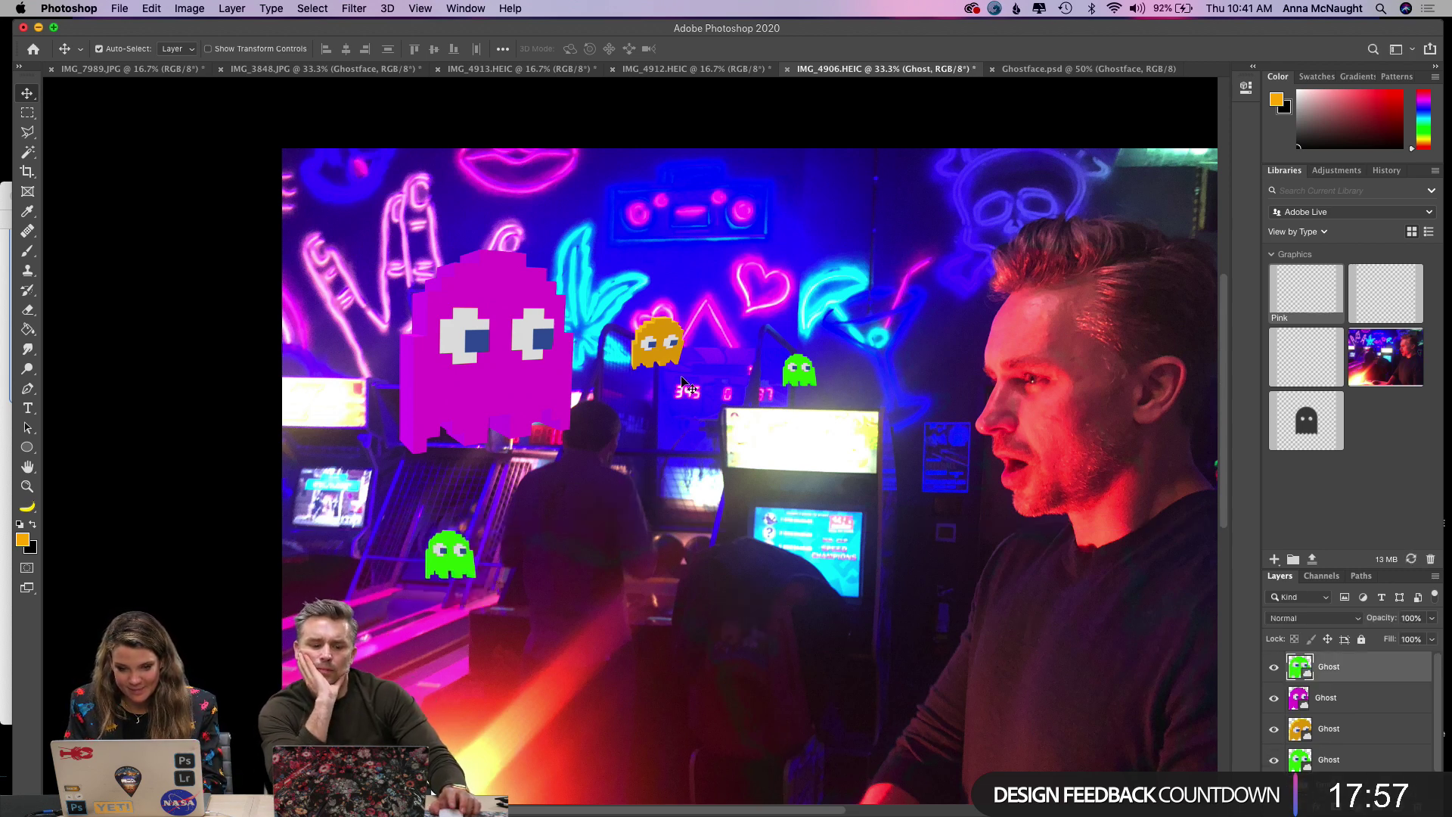
# Duplicate the large magenta ghost, move the copy down toward the bottom of the photo and scale it down to a small ghost.
pyautogui.moveTo(453, 399); pyautogui.dragTo(454, 401)
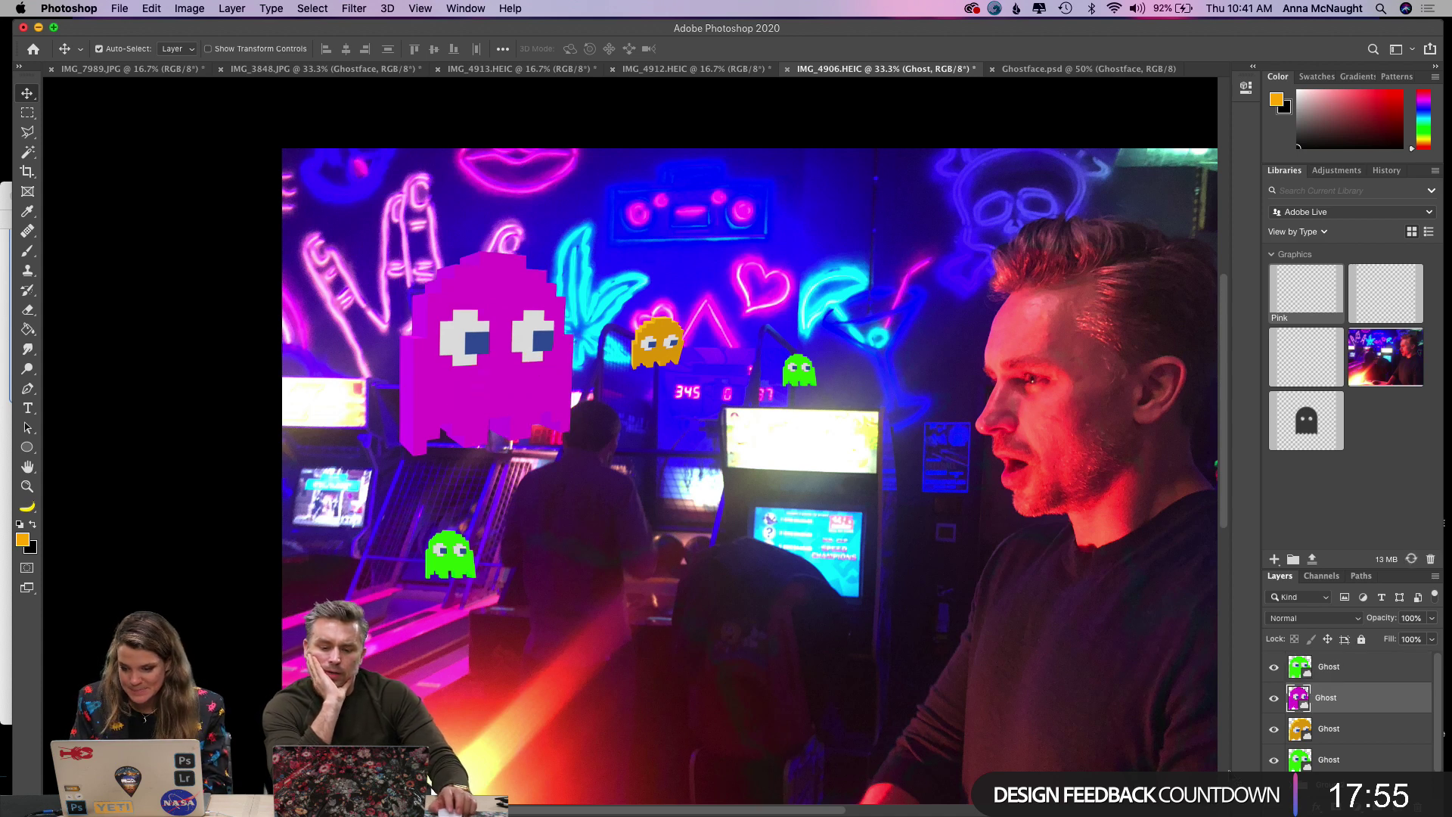
pyautogui.press('super+j')
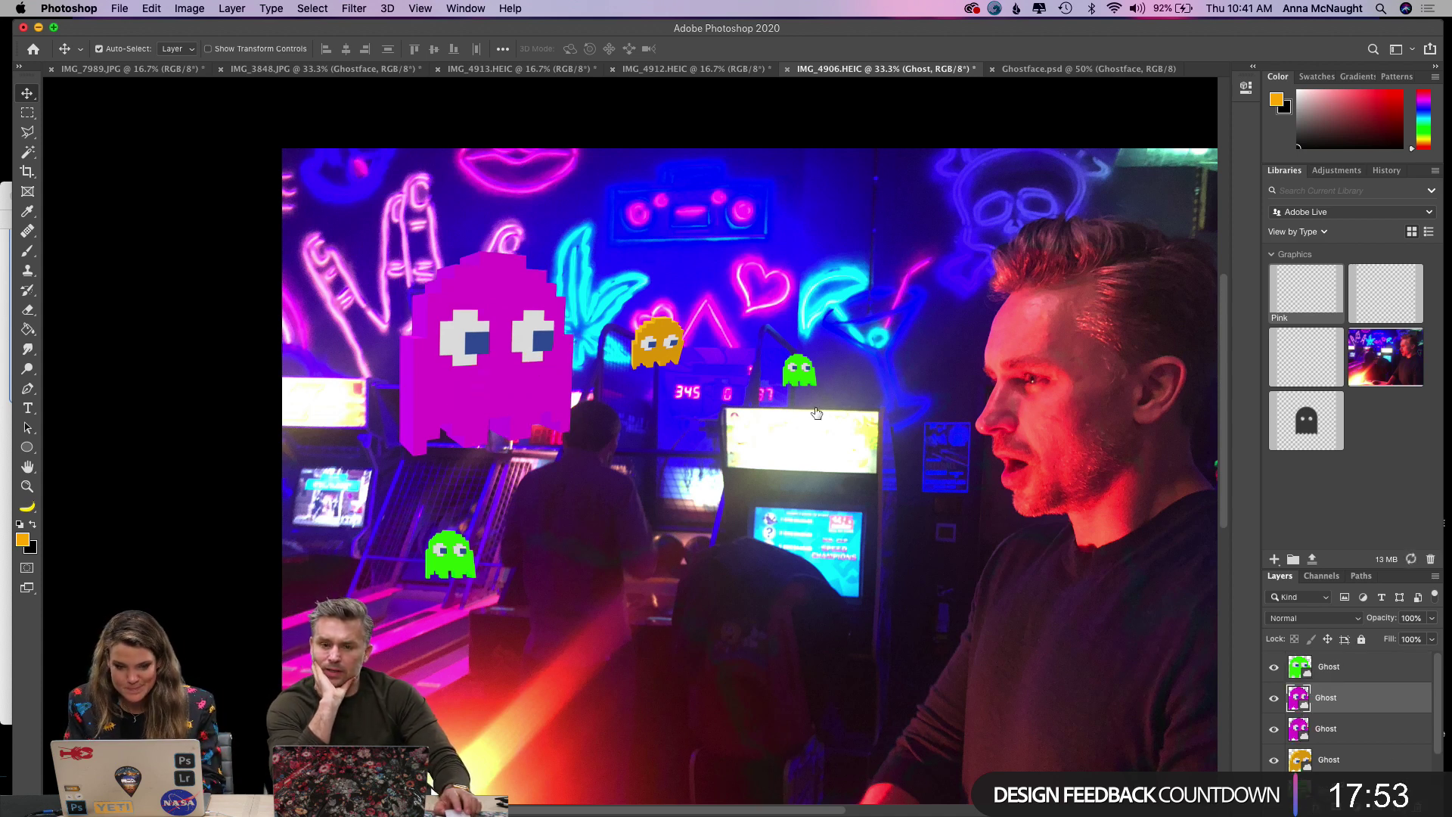
pyautogui.moveTo(509, 406); pyautogui.dragTo(718, 690)
pyautogui.press('super+t')
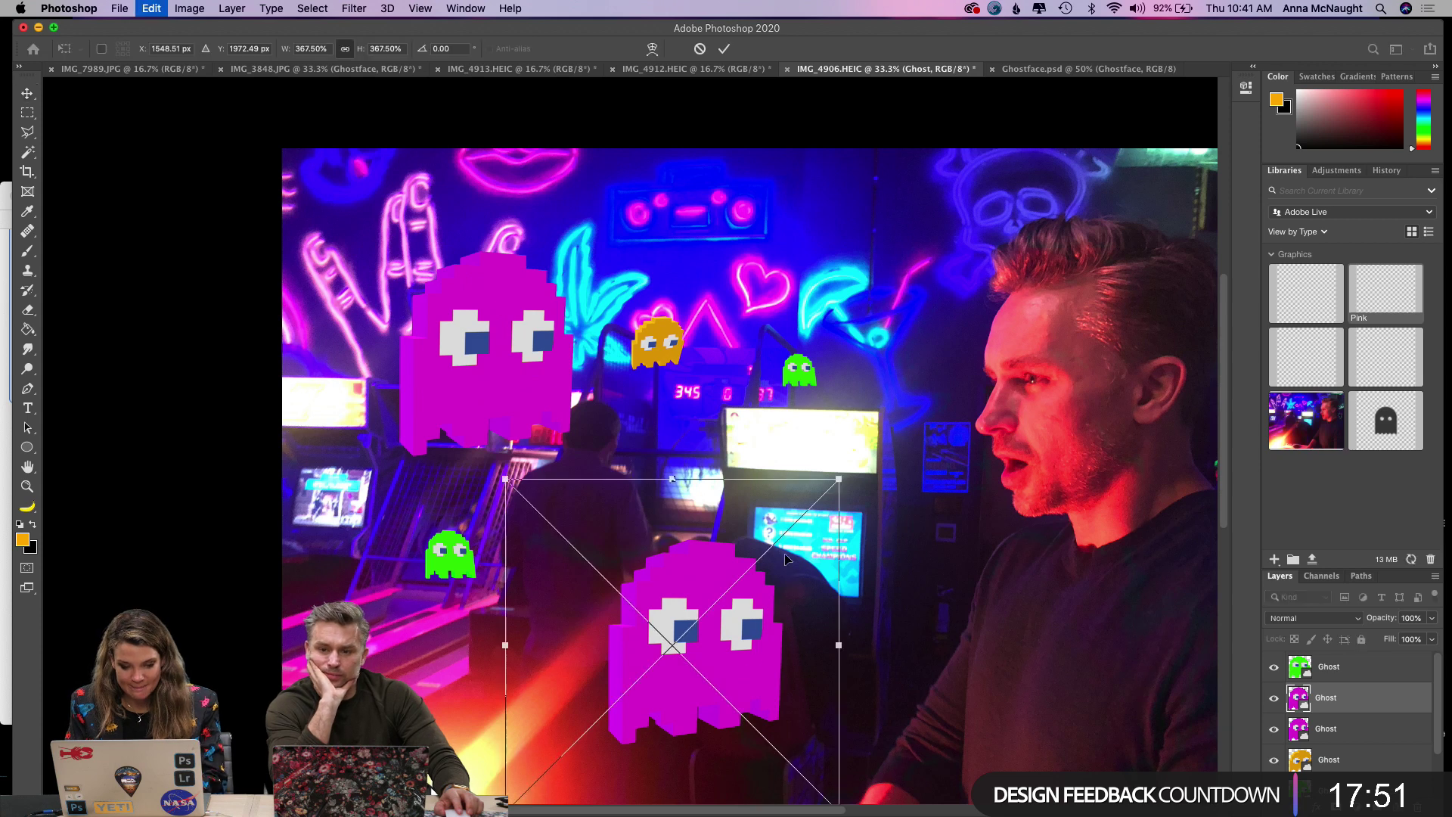
pyautogui.moveTo(839, 479); pyautogui.dragTo(605, 711)
pyautogui.press('Return')
# Move the small magenta ghost onto the right part of the bright cabinet sign and scale it down further.
pyautogui.scroll(-4, 594, 751)
pyautogui.hscroll(-1, 594, 751)
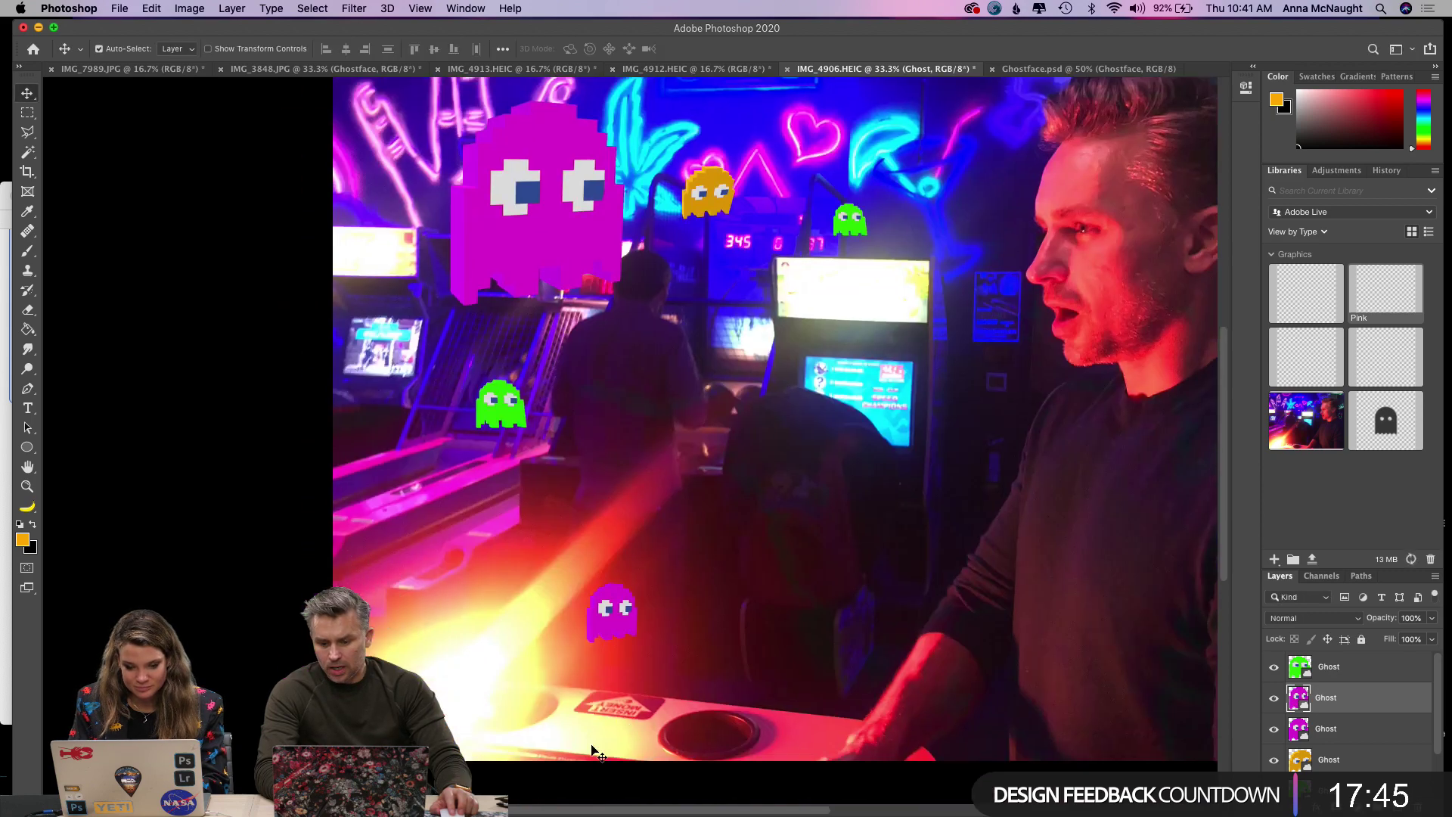
pyautogui.press('super+equal')
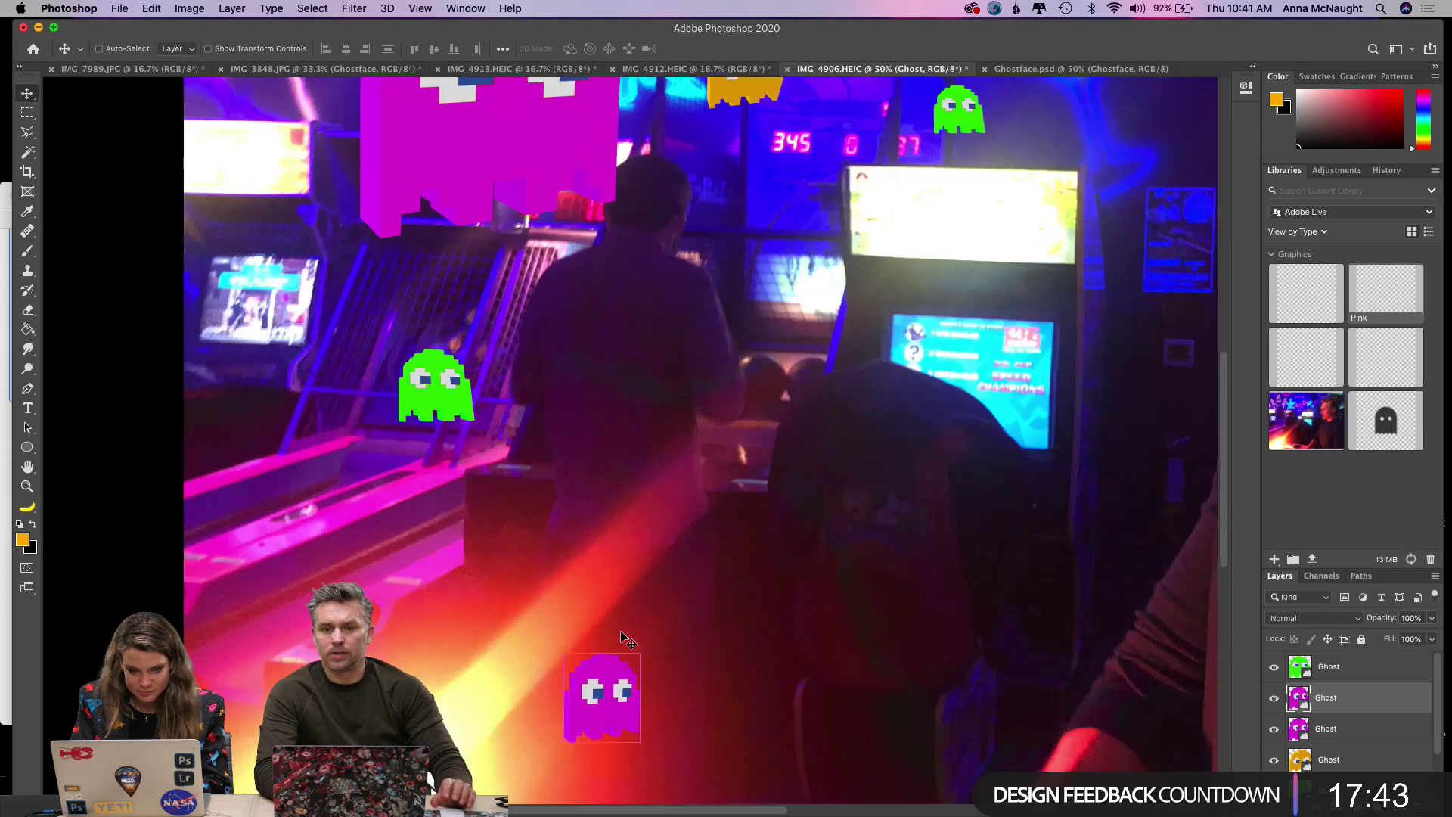
pyautogui.press('super+minus')
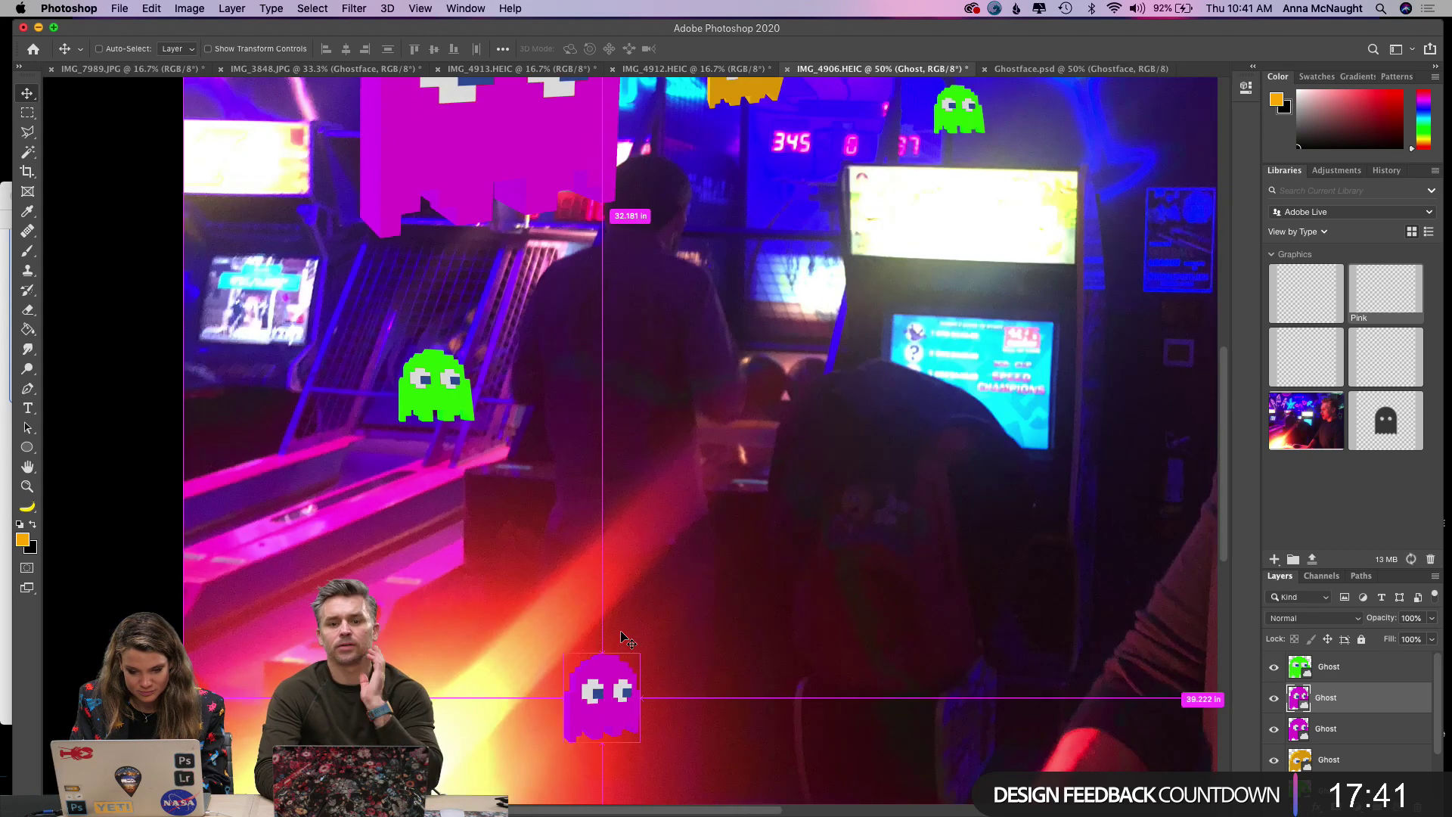
pyautogui.moveTo(622, 624); pyautogui.dragTo(924, 292)
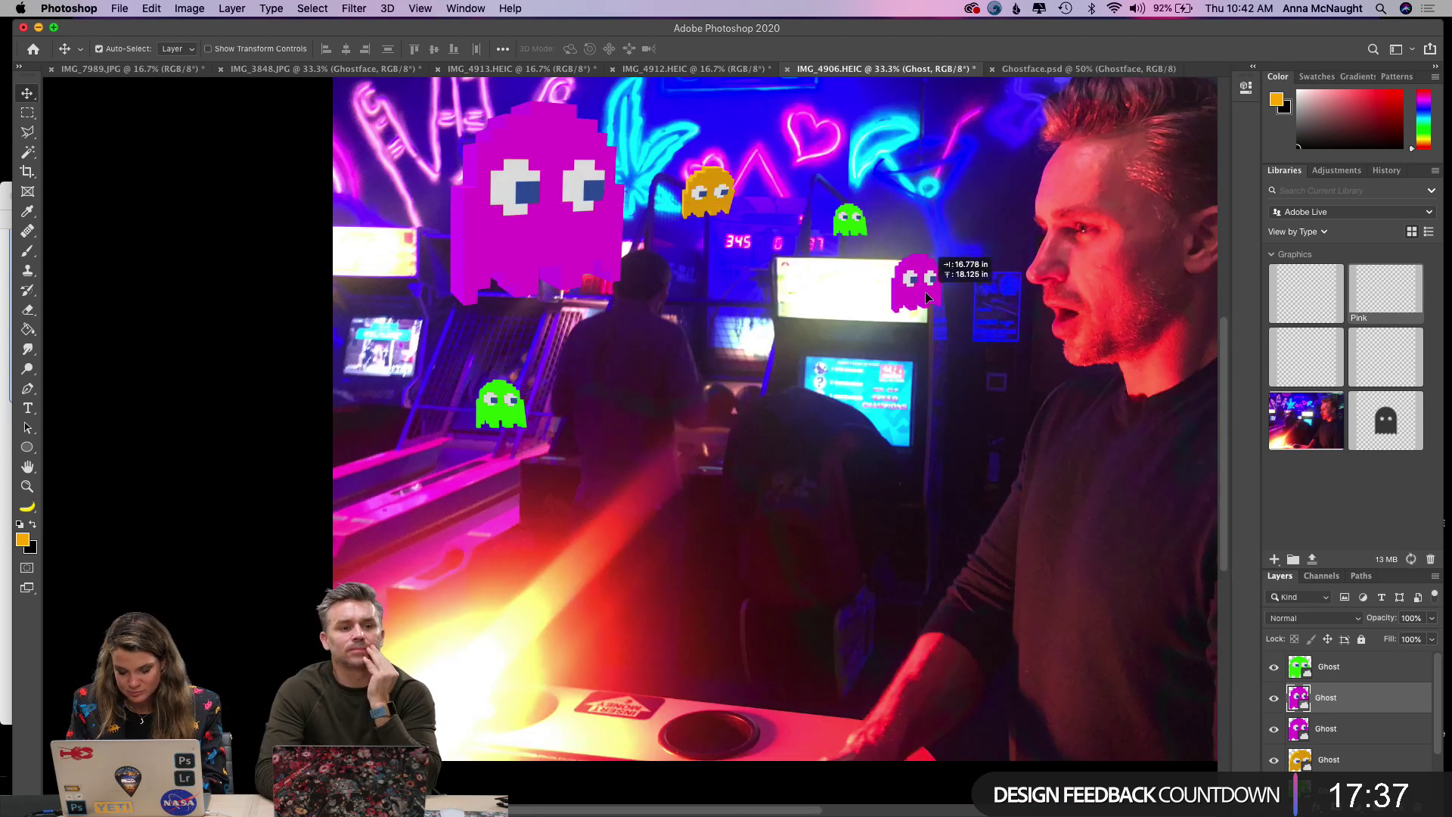
pyautogui.press('super+t')
pyautogui.moveTo(957, 235); pyautogui.dragTo(900, 289)
pyautogui.press('Return')
# Move the green ghost above the alley lanes slightly down and right, and dismiss the Java JDK prompt.
pyautogui.scroll(3, 676, 367)
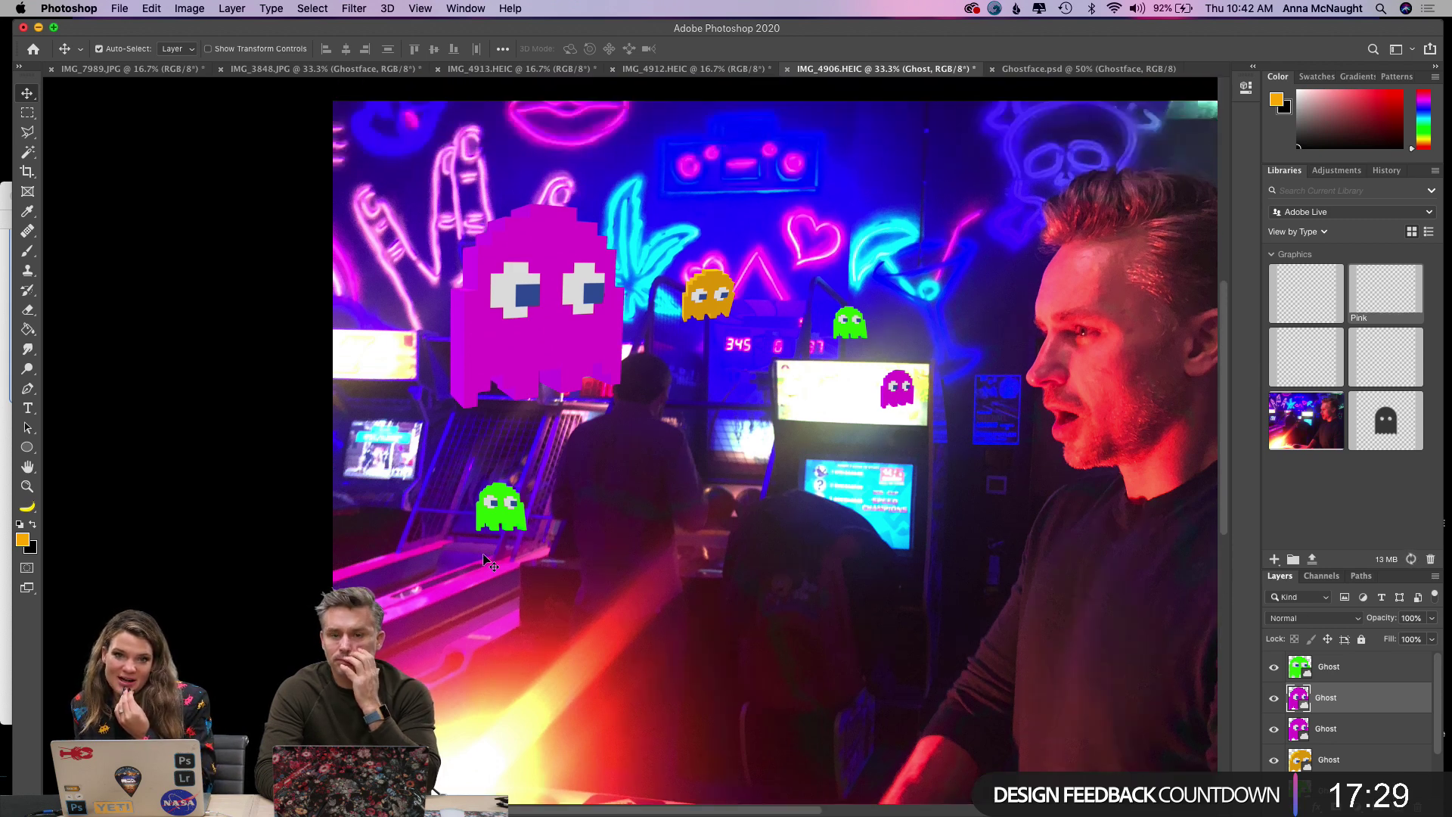
pyautogui.scroll(-5, 462, 576)
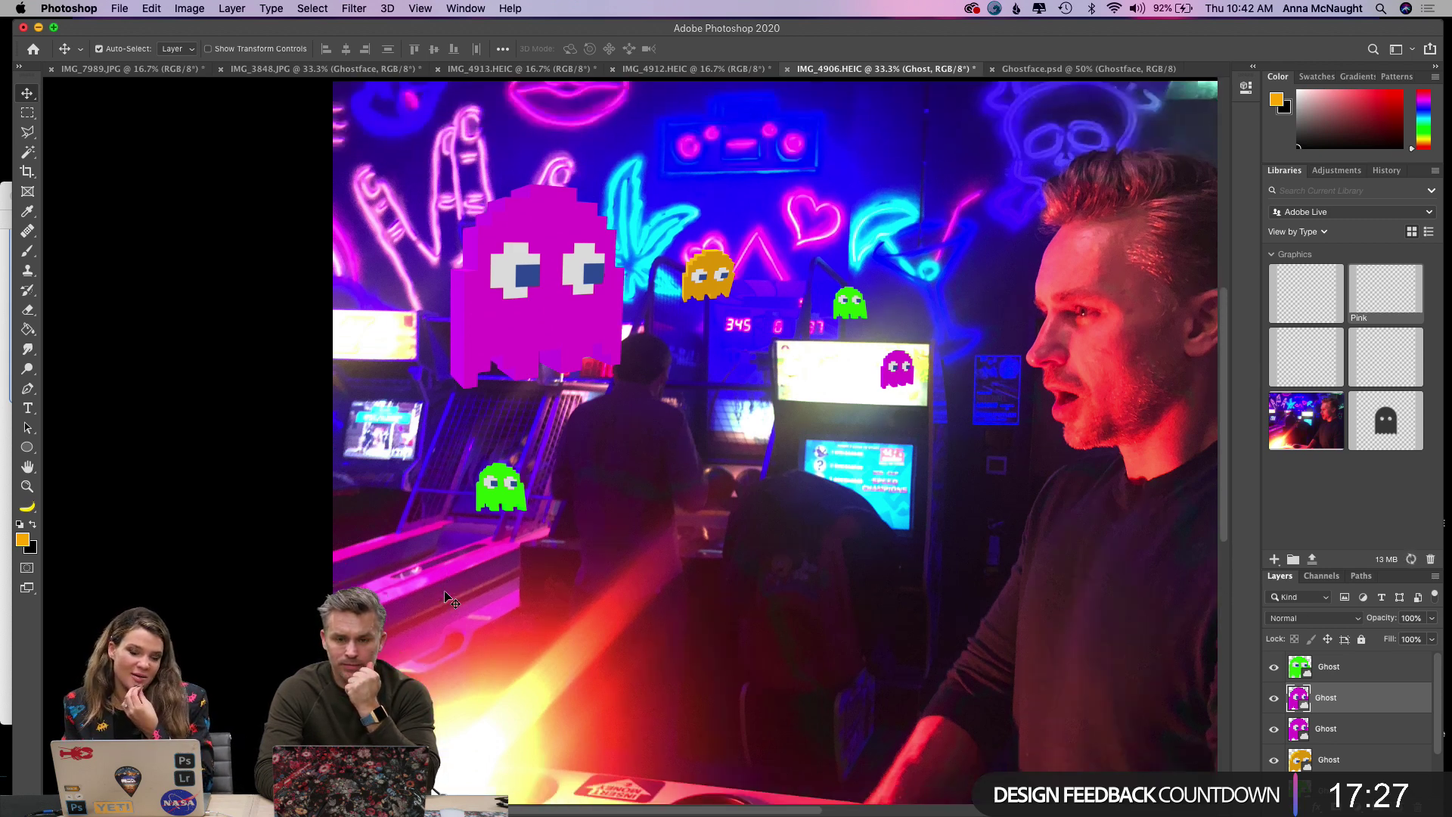
pyautogui.moveTo(552, 338)
pyautogui.mouseDown()
pyautogui.moveTo(526, 540)
pyautogui.moveTo(568, 307)
pyautogui.moveTo(562, 318)
pyautogui.mouseUp()
pyautogui.moveTo(544, 359)
pyautogui.mouseDown()
pyautogui.moveTo(542, 344)
pyautogui.moveTo(555, 356)
pyautogui.mouseUp()
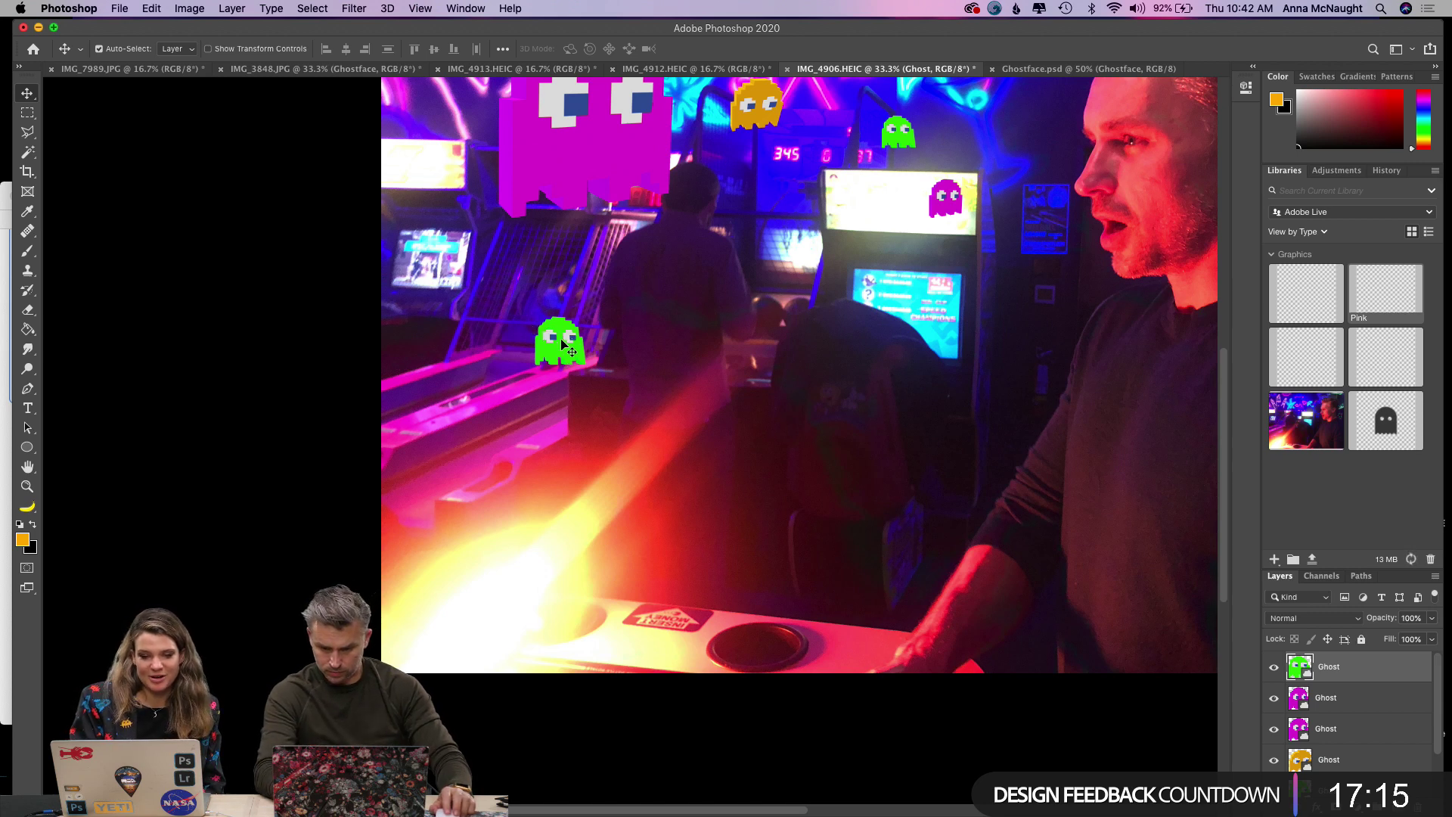
pyautogui.scroll(4, 567, 348)
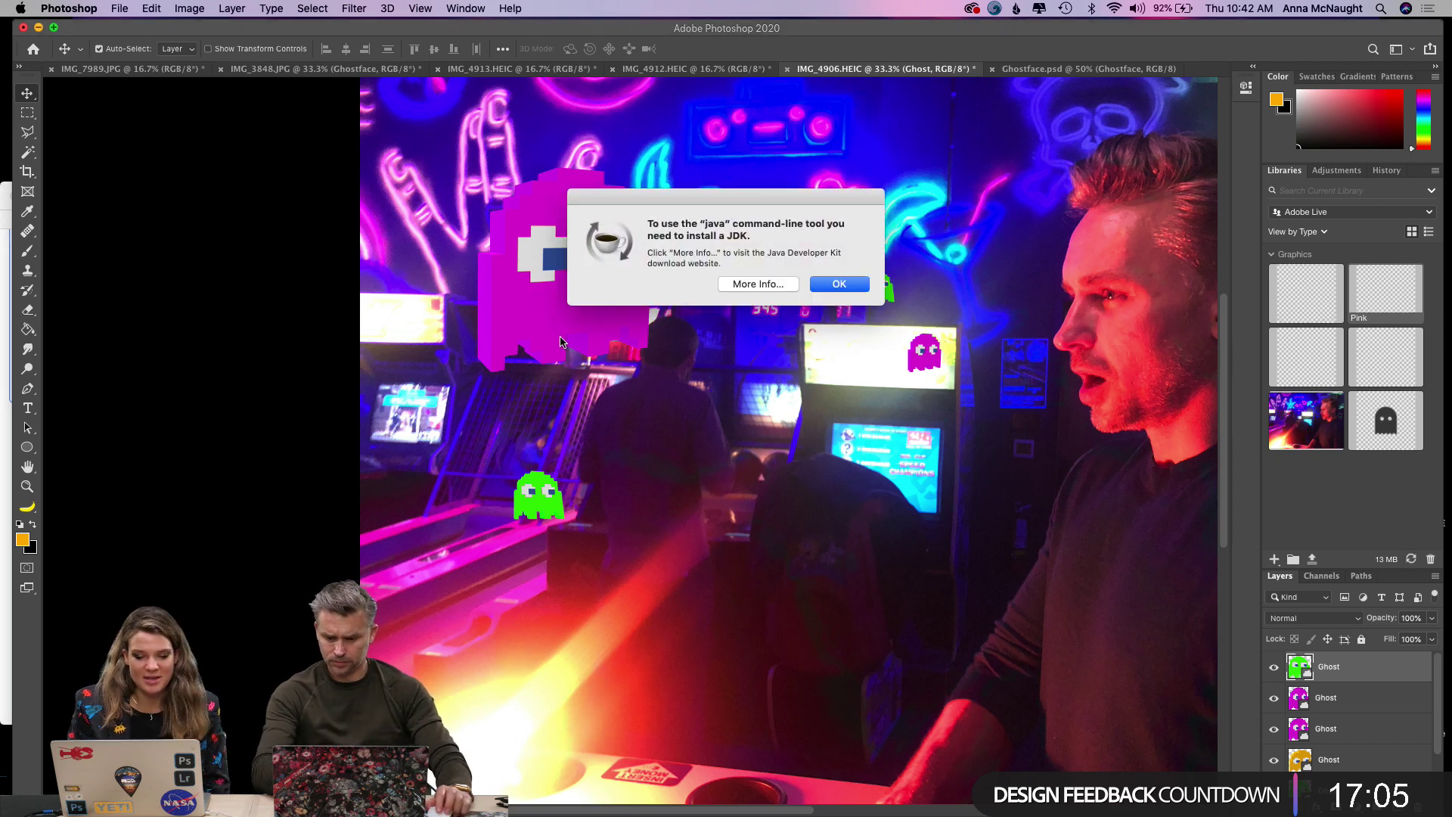
pyautogui.click(833, 286)
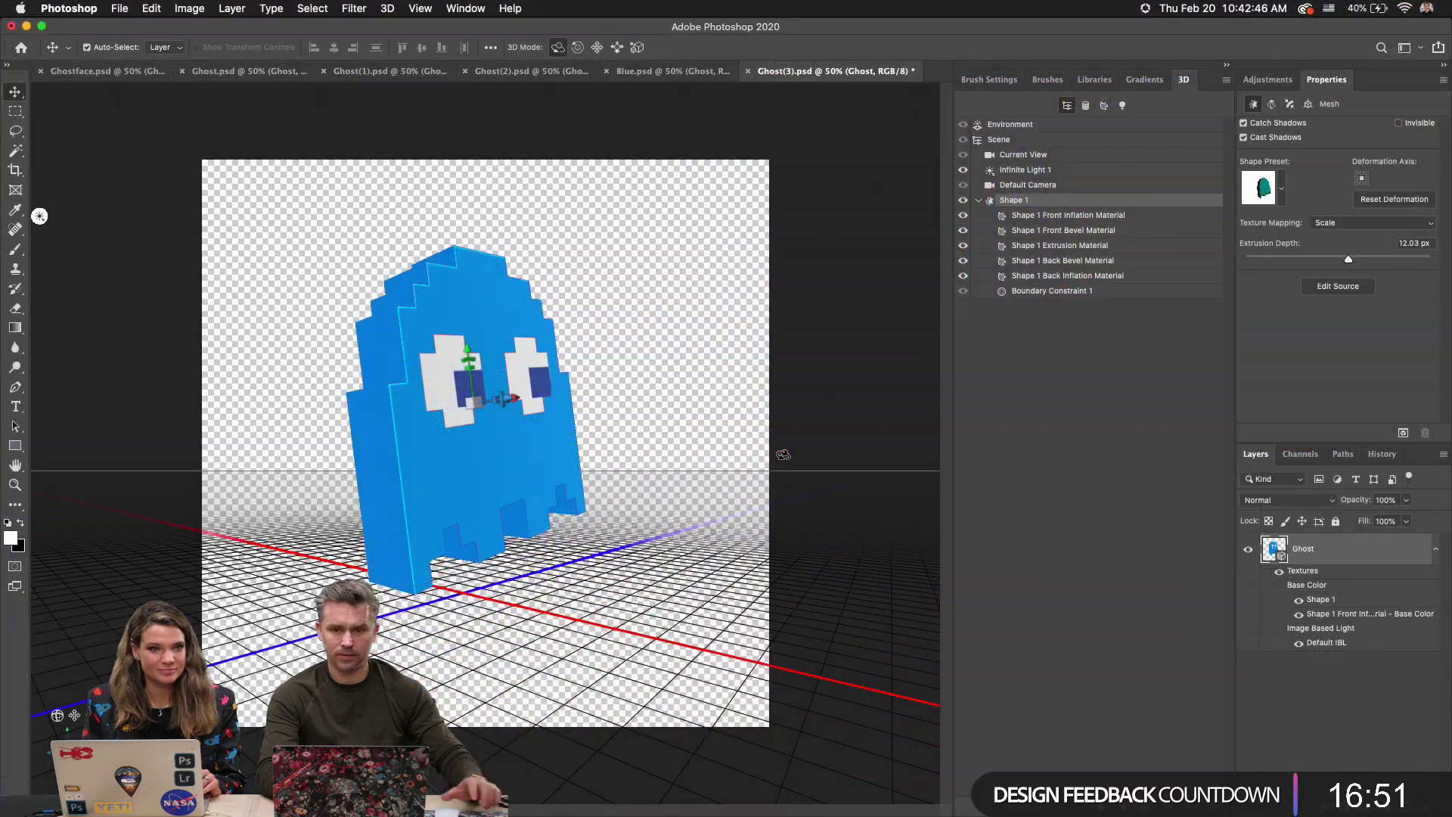
# Rotate the blue 3D ghost to face the front with its extruded side showing and switch the current camera view to orthographic.
pyautogui.moveTo(628, 439); pyautogui.dragTo(386, 410)
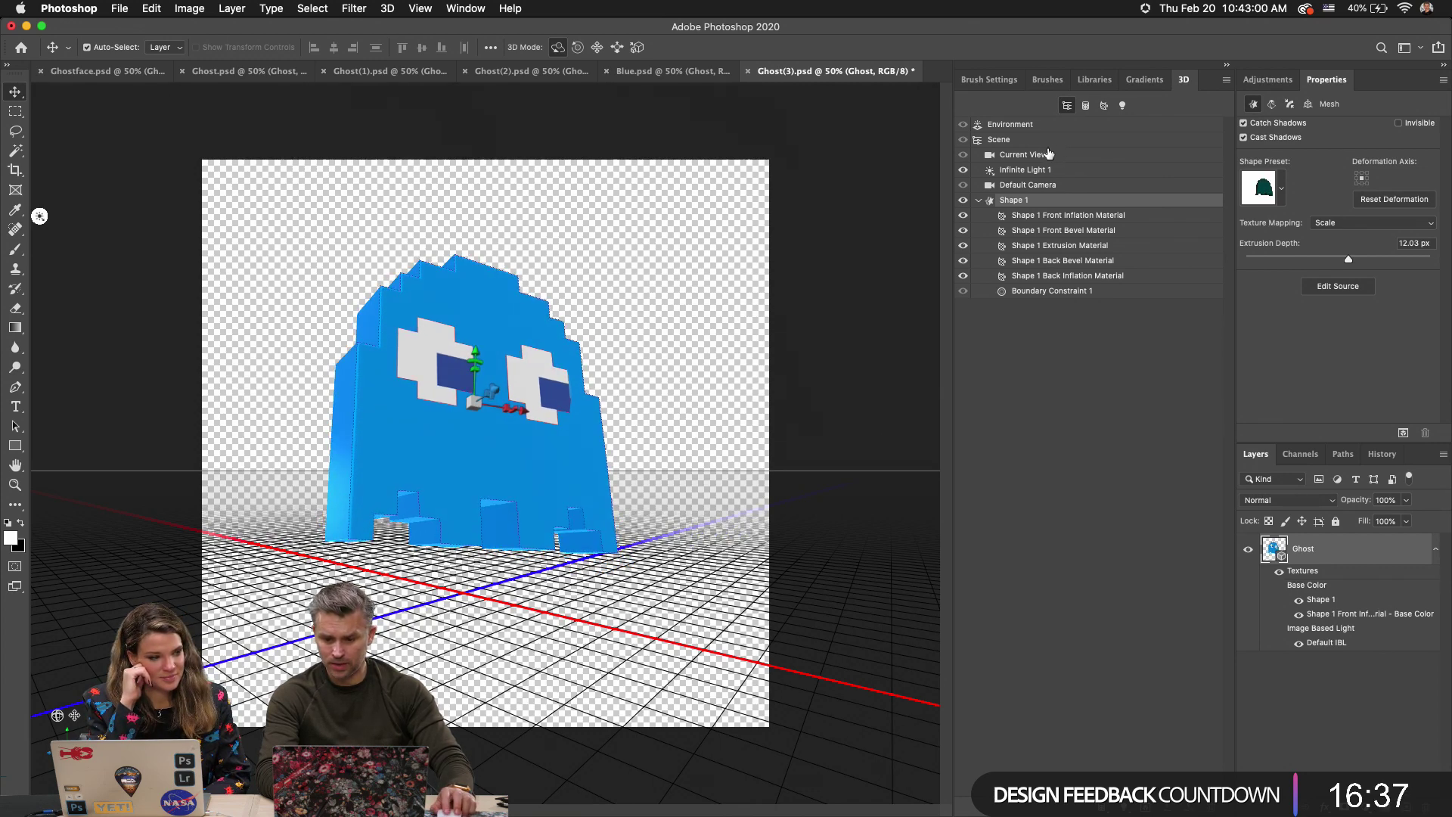
pyautogui.click(1028, 156)
pyautogui.click(1303, 168)
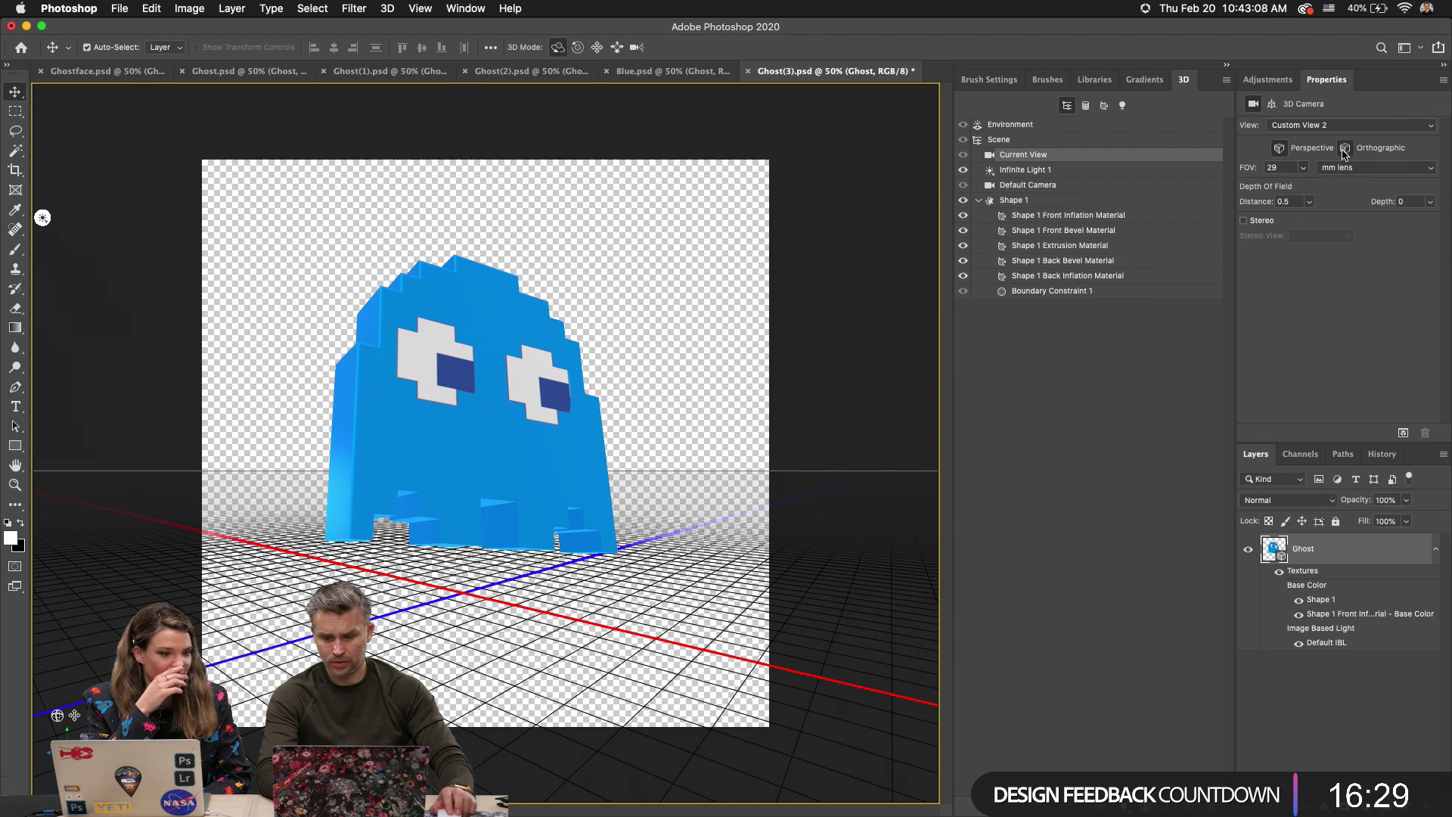
pyautogui.click(1345, 151)
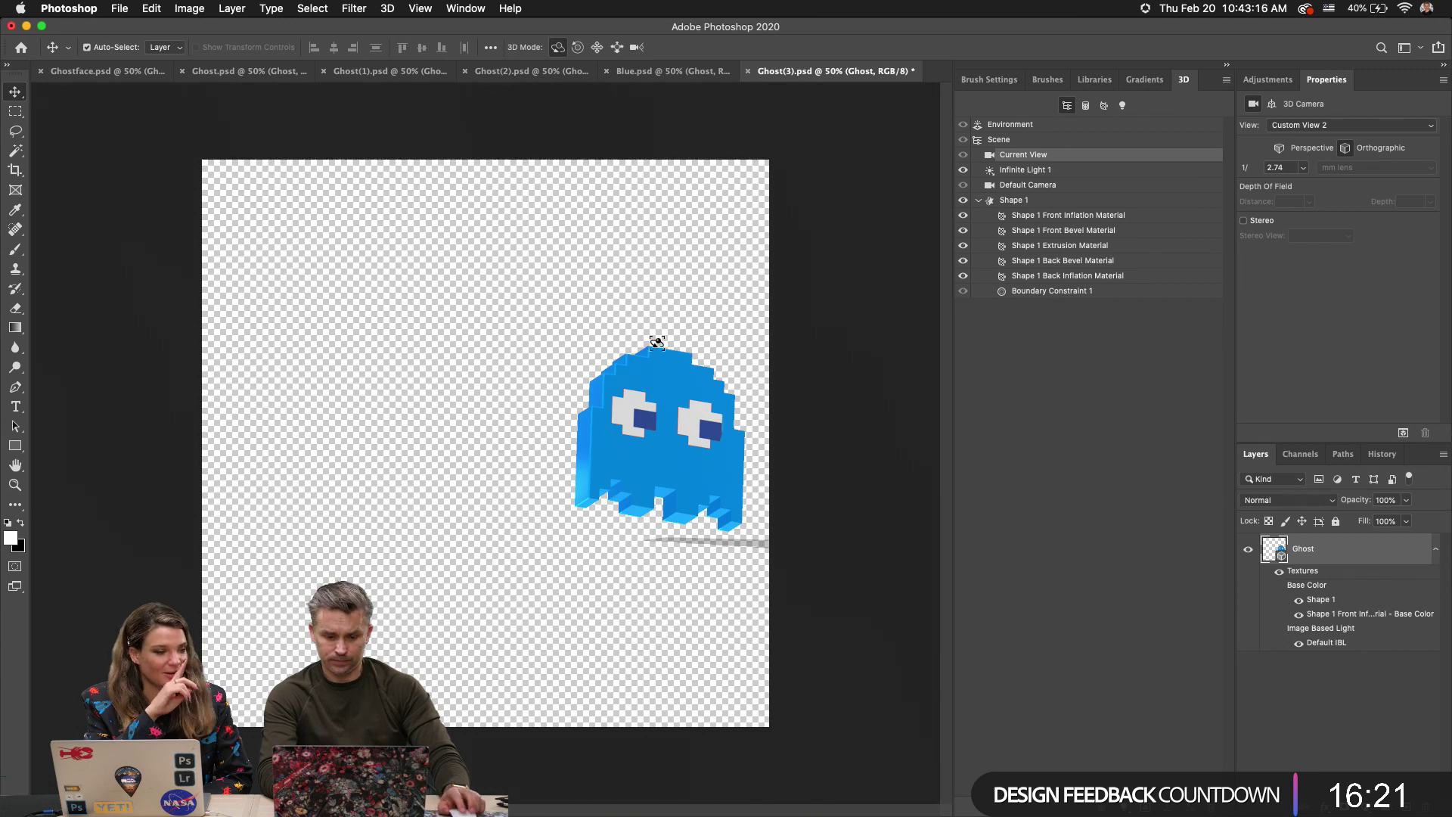
# Pan the current camera view so the blue ghost sits near the middle of the canvas.
pyautogui.click(1012, 201)
pyautogui.click(1021, 154)
pyautogui.moveTo(678, 458); pyautogui.dragTo(499, 463)
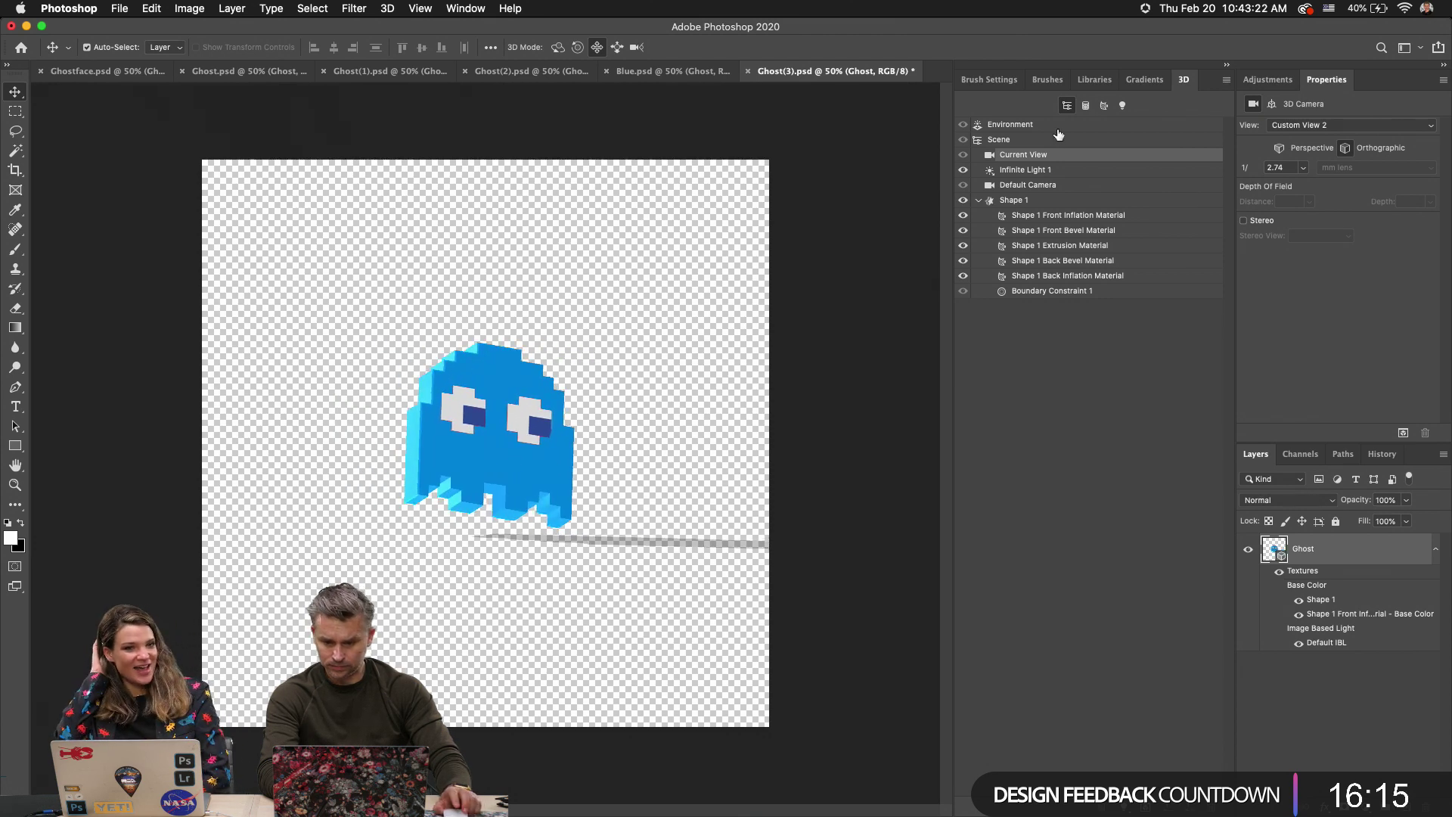
# Turn off the shadow of the environment's image-based light, and check the camera, scene and Shape 1 settings.
pyautogui.click(1018, 126)
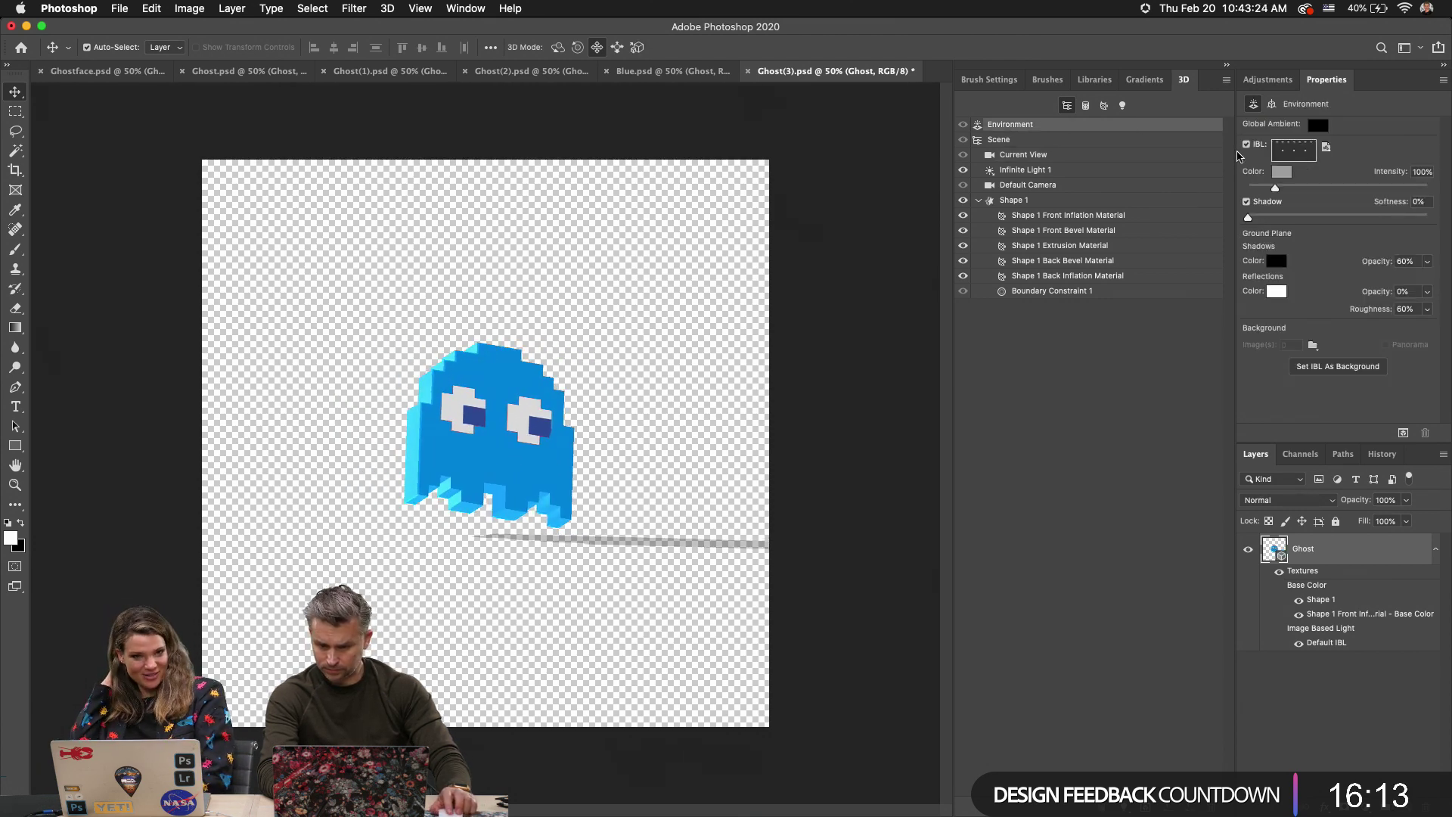
pyautogui.click(1248, 203)
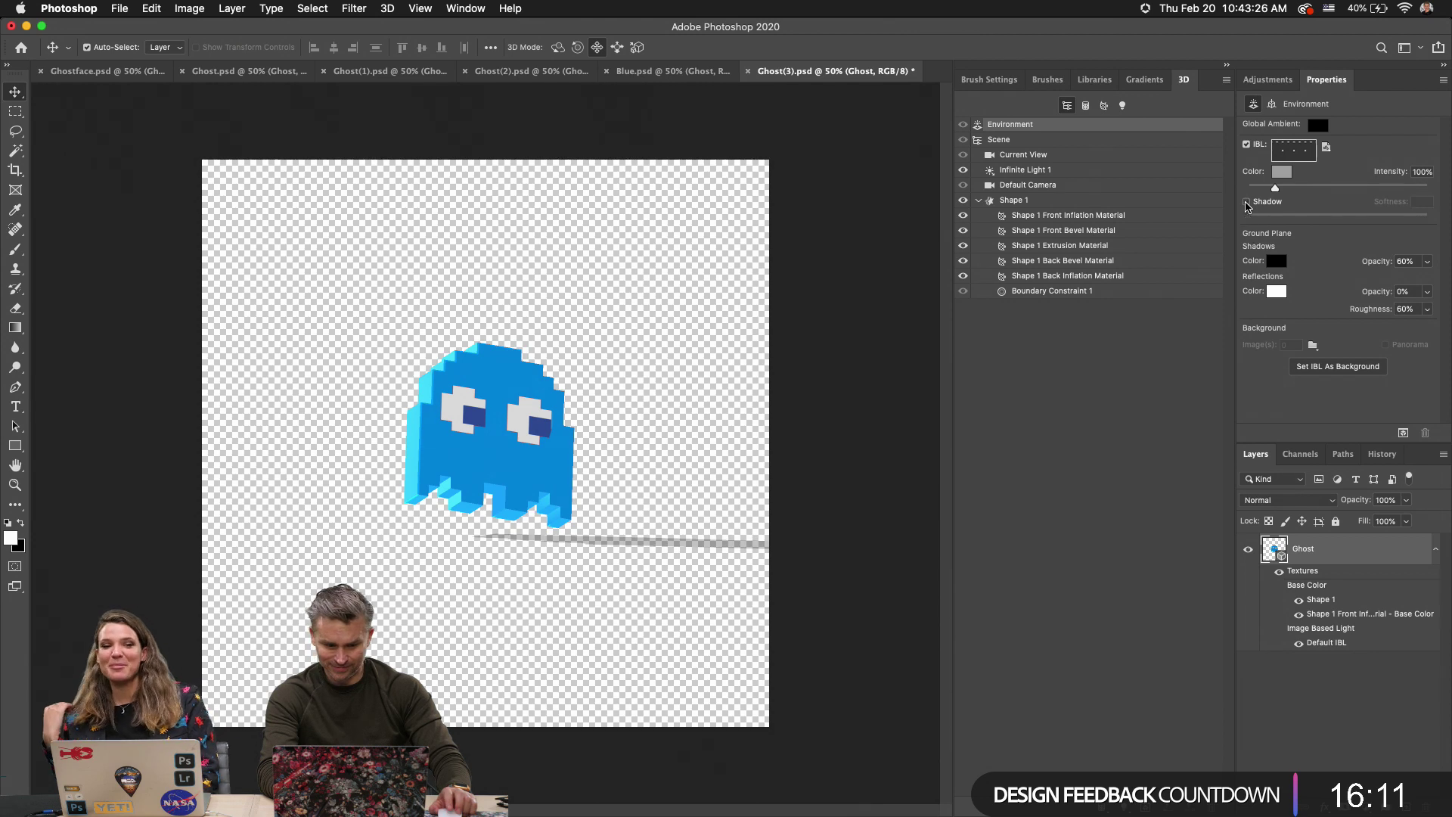
pyautogui.click(1028, 155)
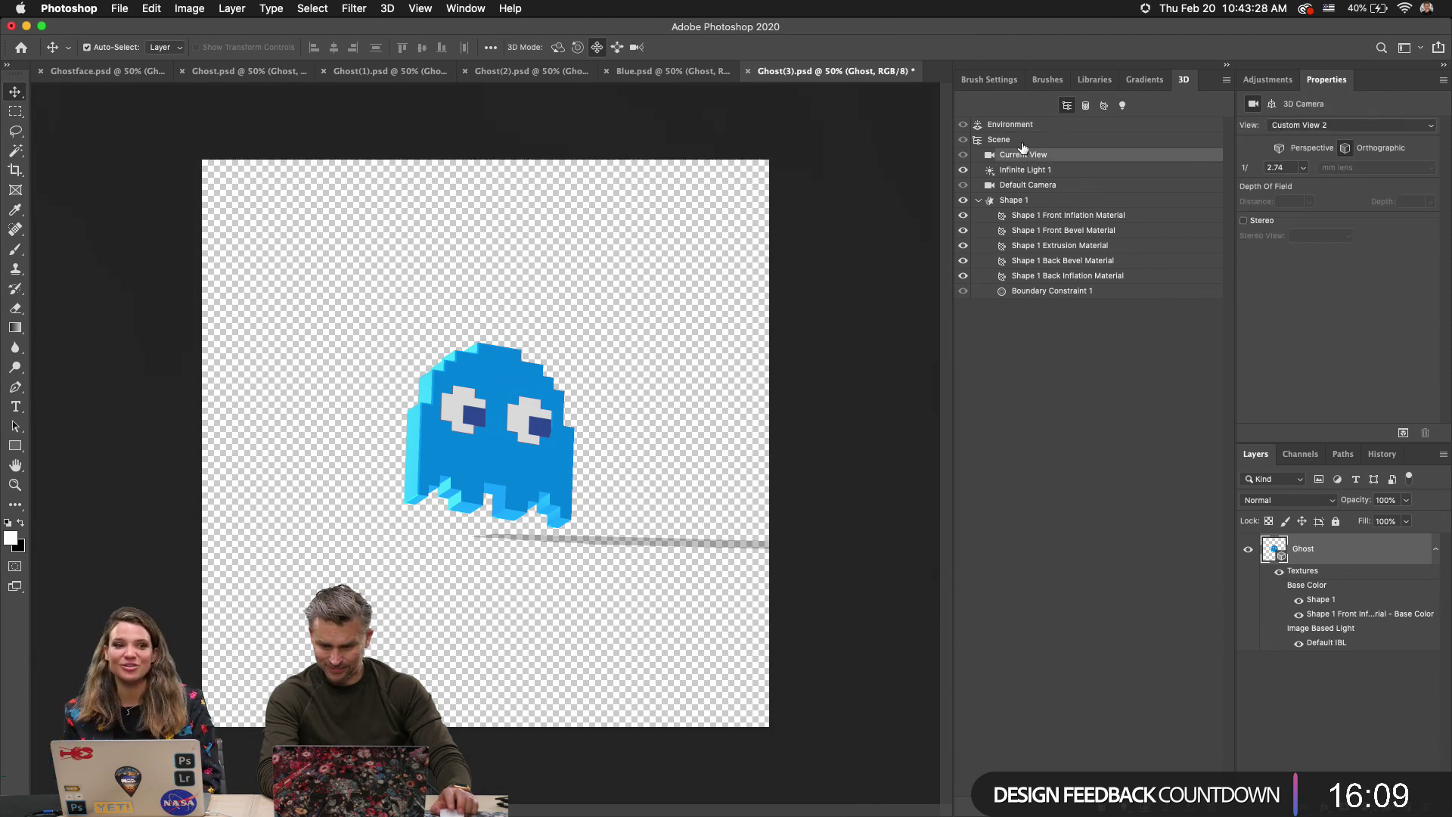
pyautogui.click(1023, 140)
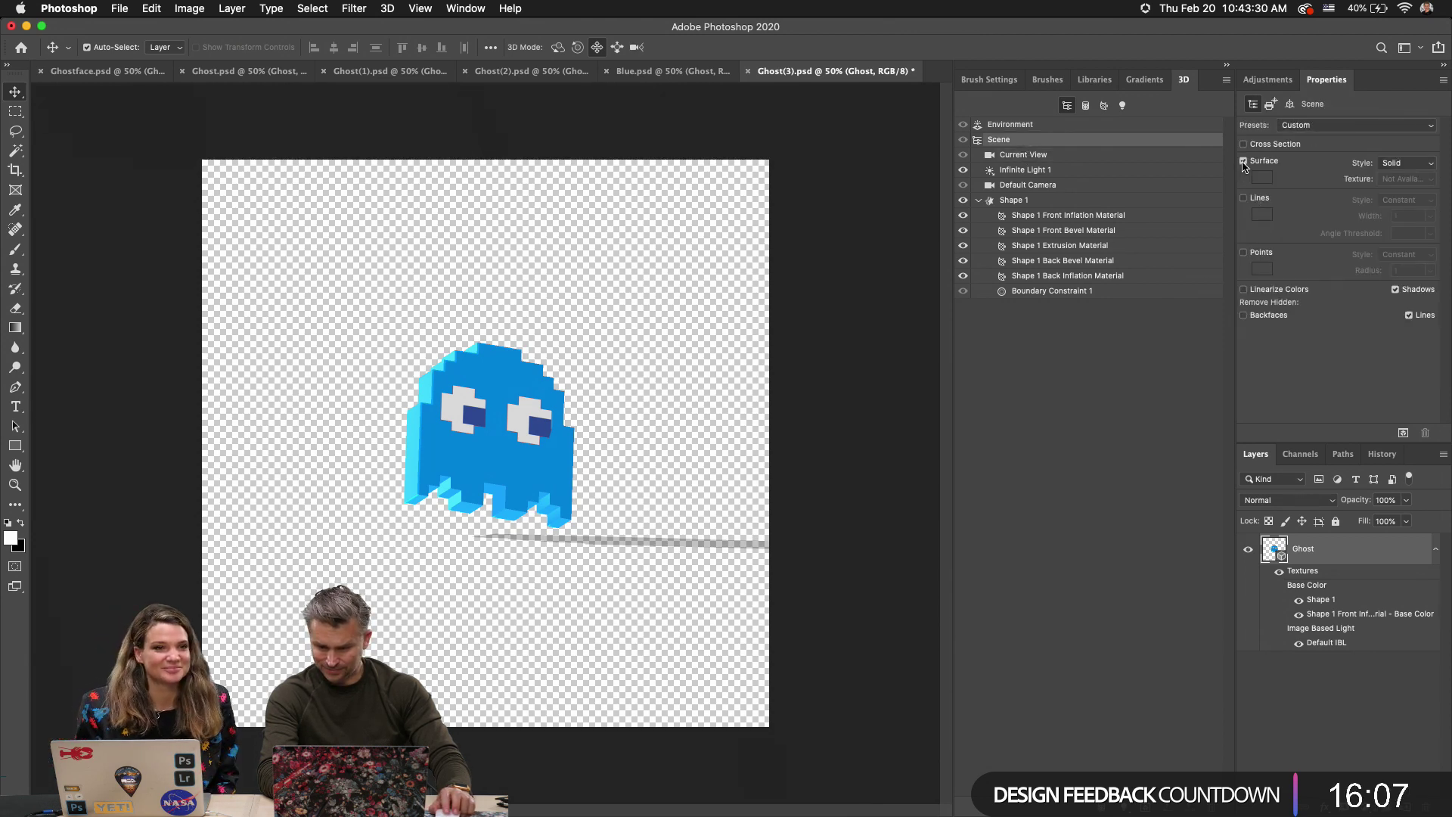
pyautogui.click(1016, 202)
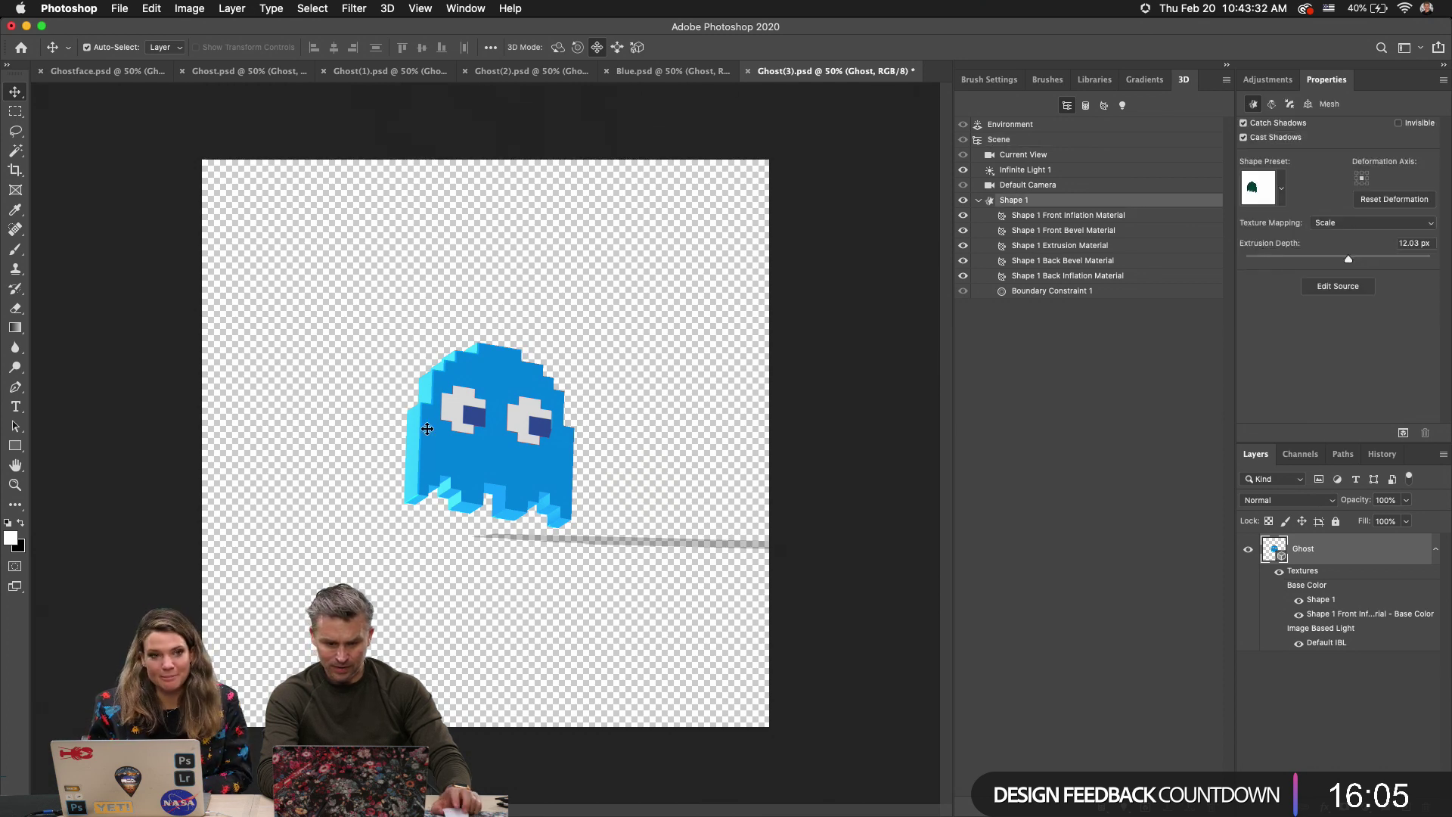
# Scale down the ghost mesh, and zoom the orthographic camera in to 0.97 to enlarge the ghost on the canvas.
pyautogui.click(637, 47)
pyautogui.moveTo(470, 485); pyautogui.dragTo(486, 519)
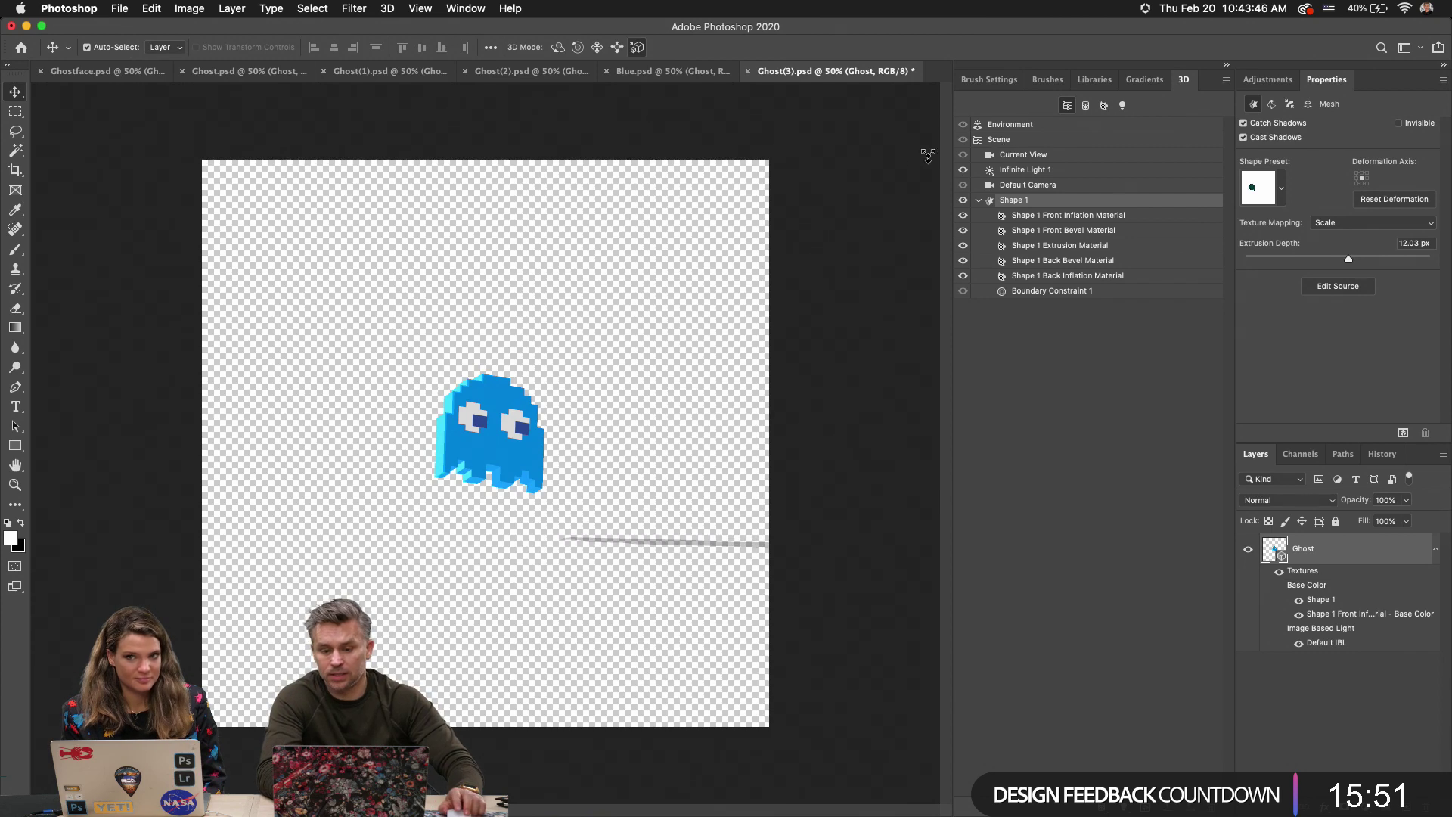
pyautogui.click(1049, 157)
pyautogui.moveTo(475, 432); pyautogui.dragTo(139, 298)
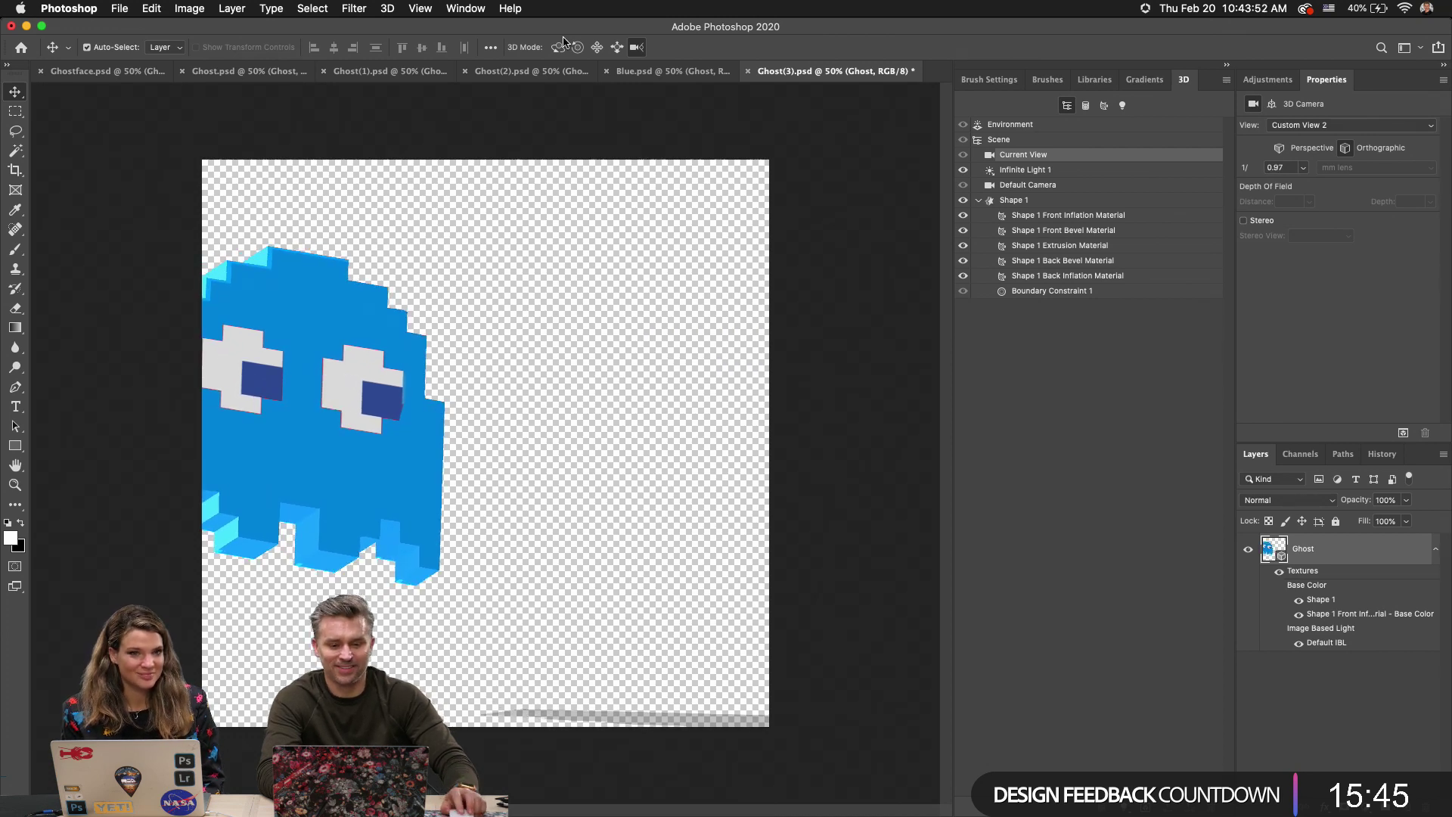
# Pan the camera view to center the enlarged blue ghost on the canvas and save the document.
pyautogui.click(597, 47)
pyautogui.moveTo(270, 354); pyautogui.dragTo(463, 387)
pyautogui.press('super+s')
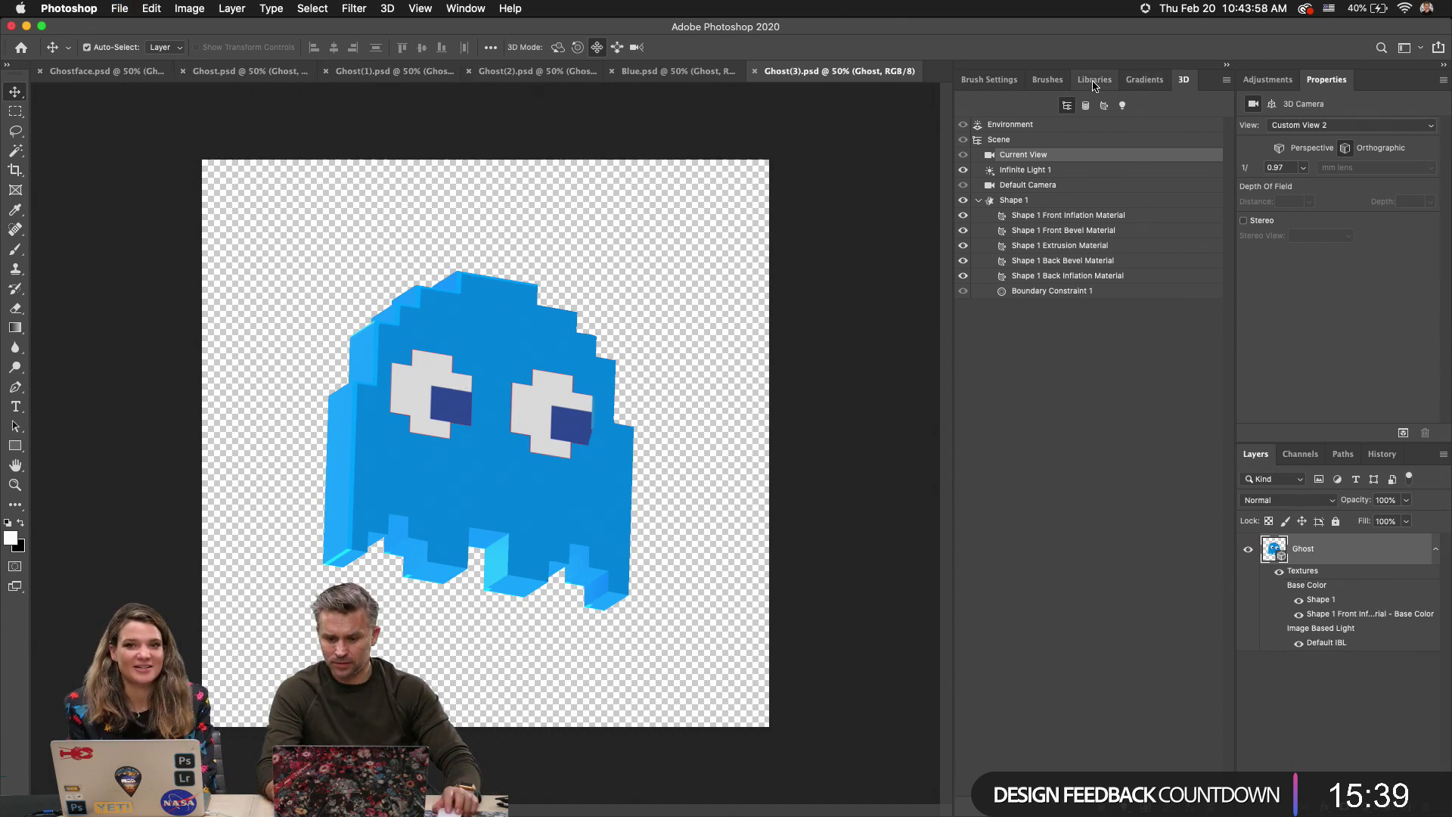
# Rename the second blue ghost graphic in the Adobe Live library as Blue Up.
pyautogui.click(1095, 79)
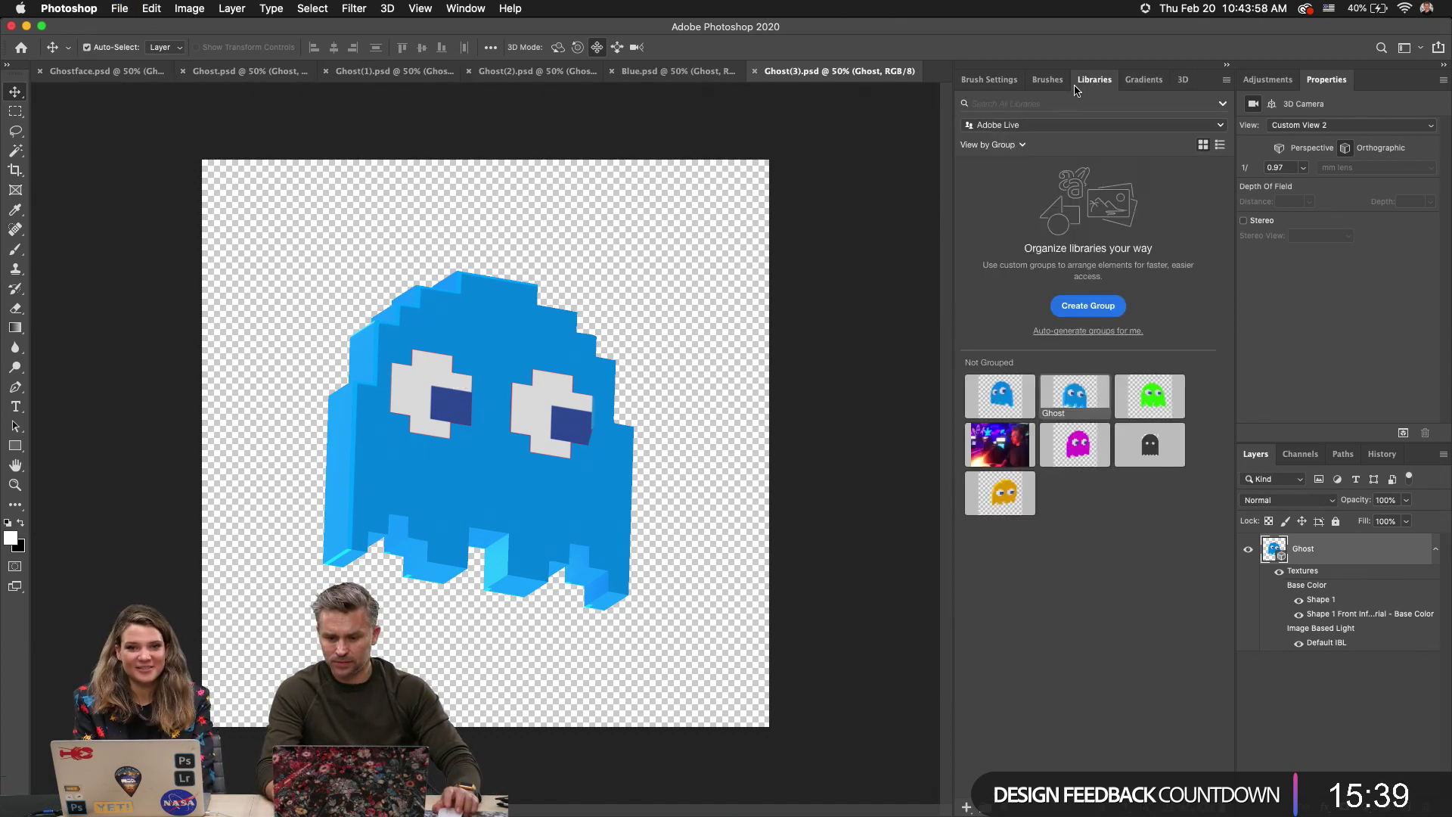
pyautogui.doubleClick(1060, 416)
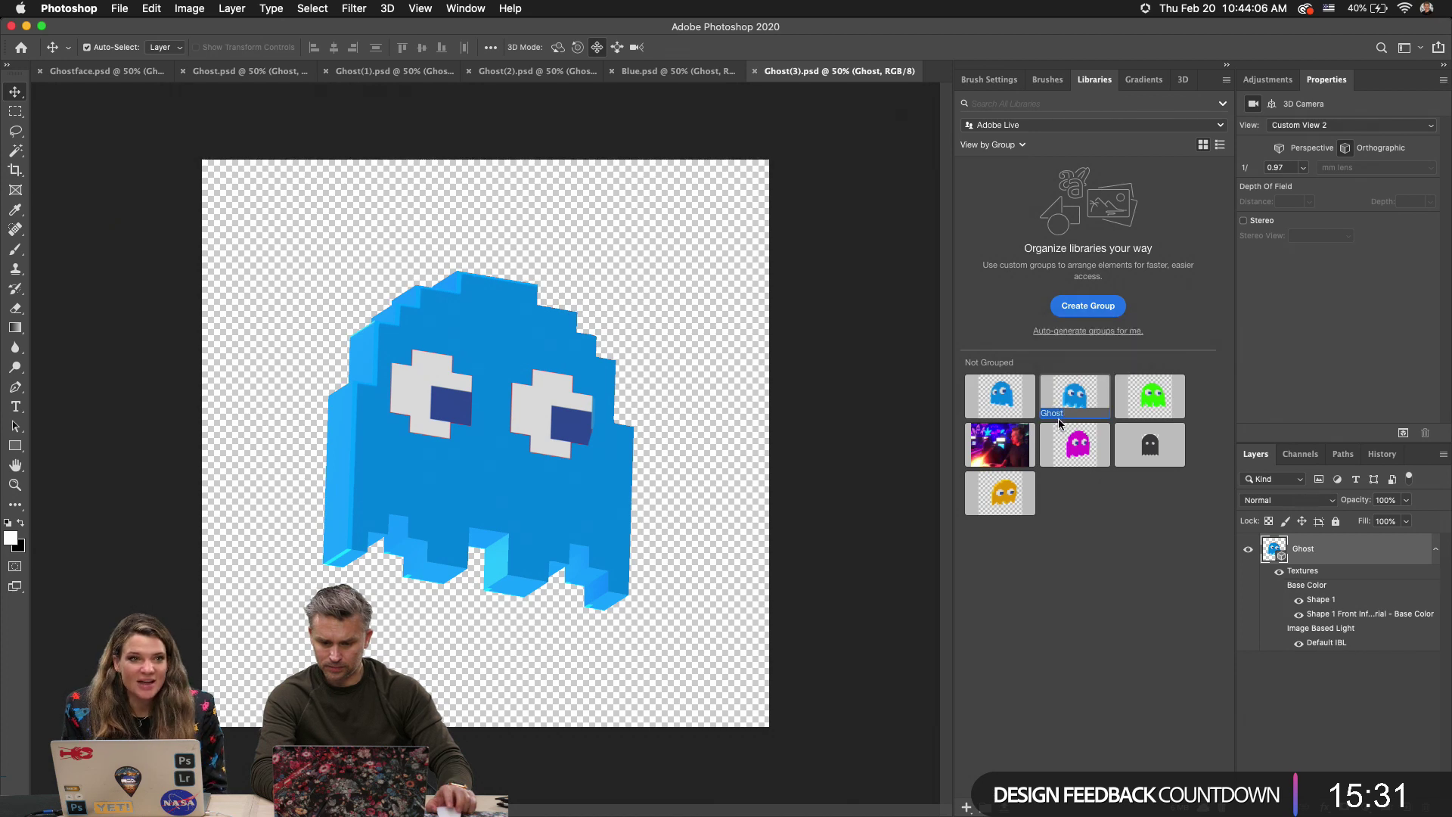
pyautogui.write('Blue Up')
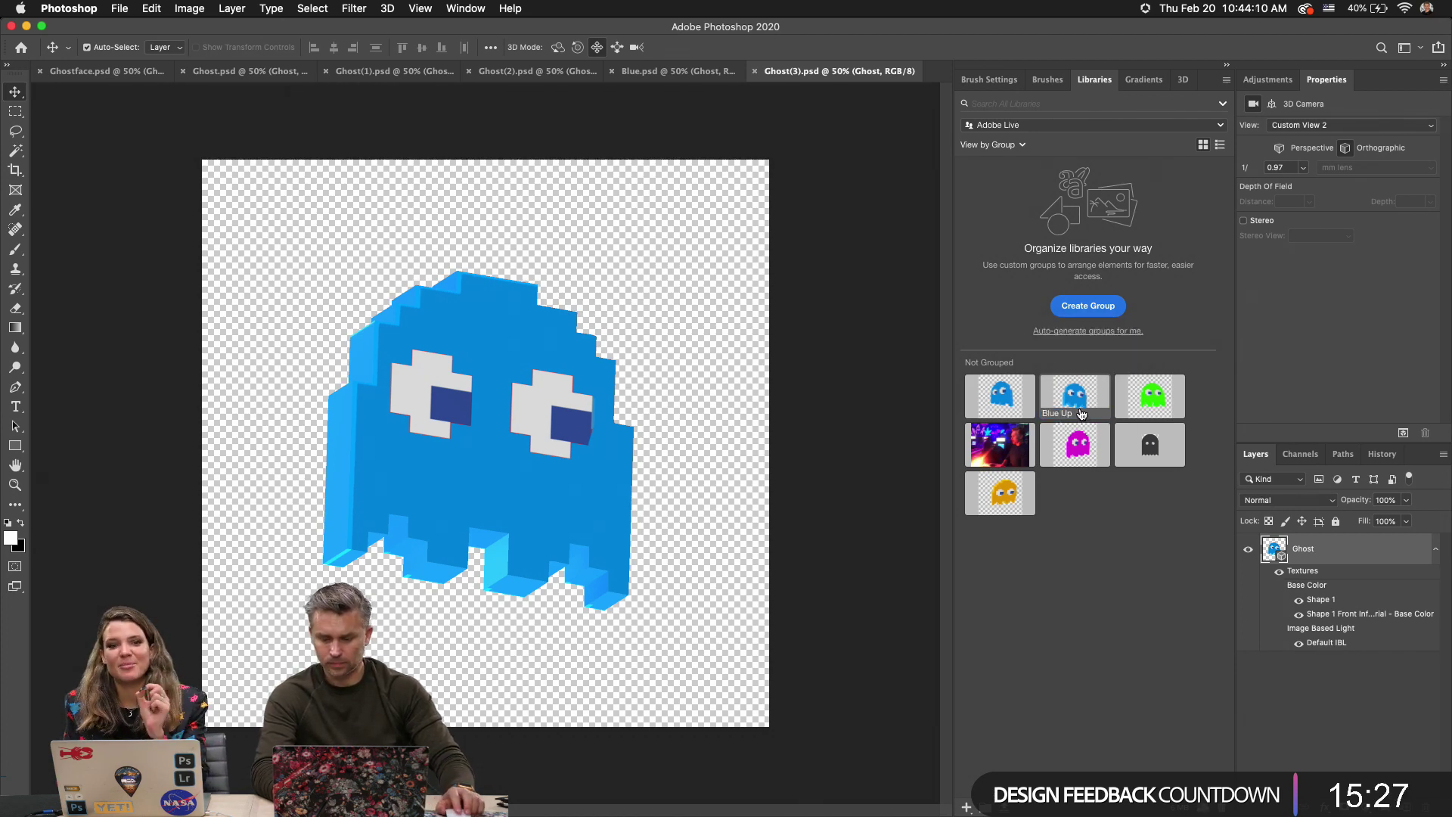
pyautogui.moveTo(1081, 414)
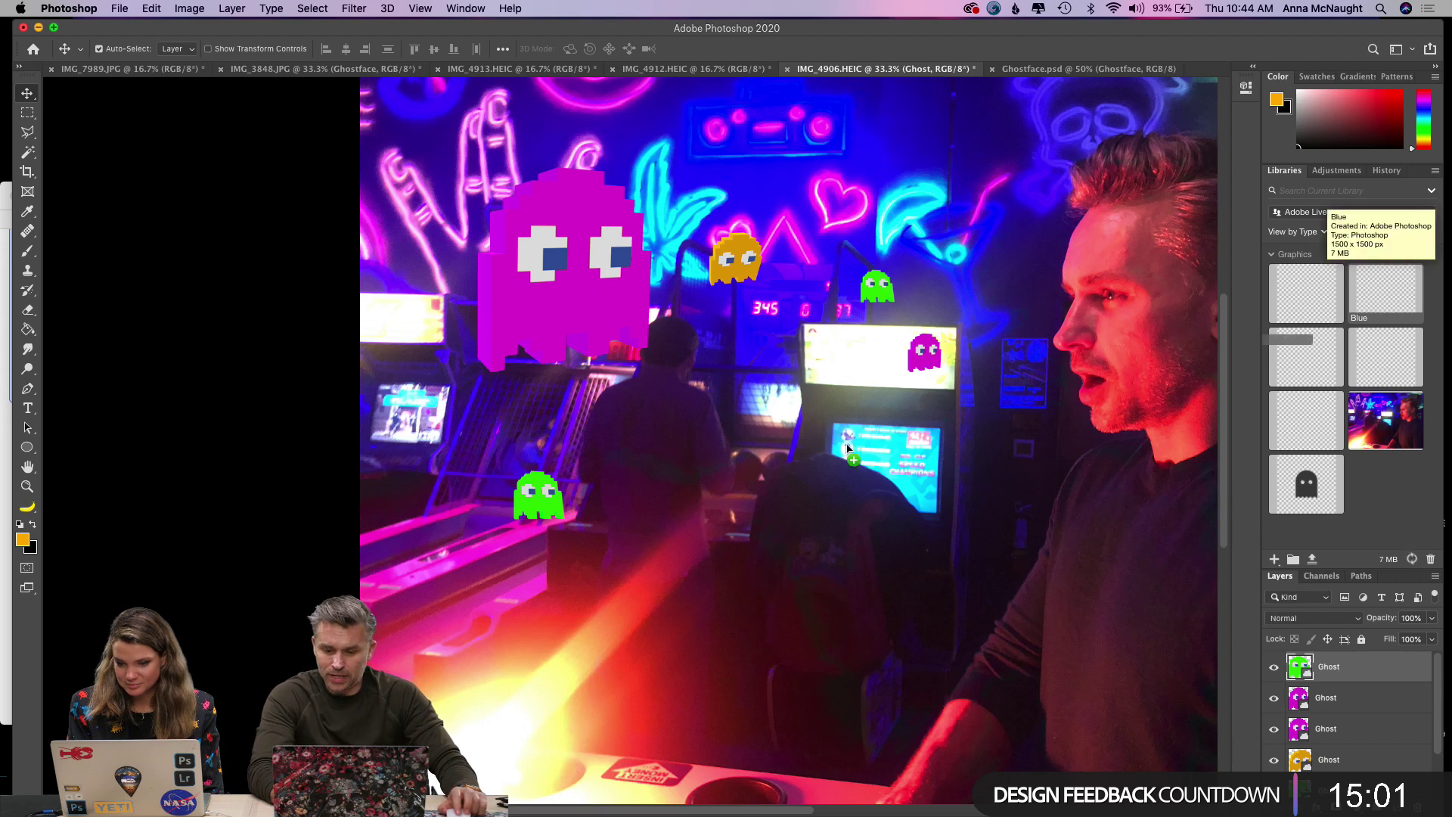
# Place the Blue library graphic in the arcade photo and move it beside the standing man.
pyautogui.moveTo(1360, 299); pyautogui.dragTo(848, 446)
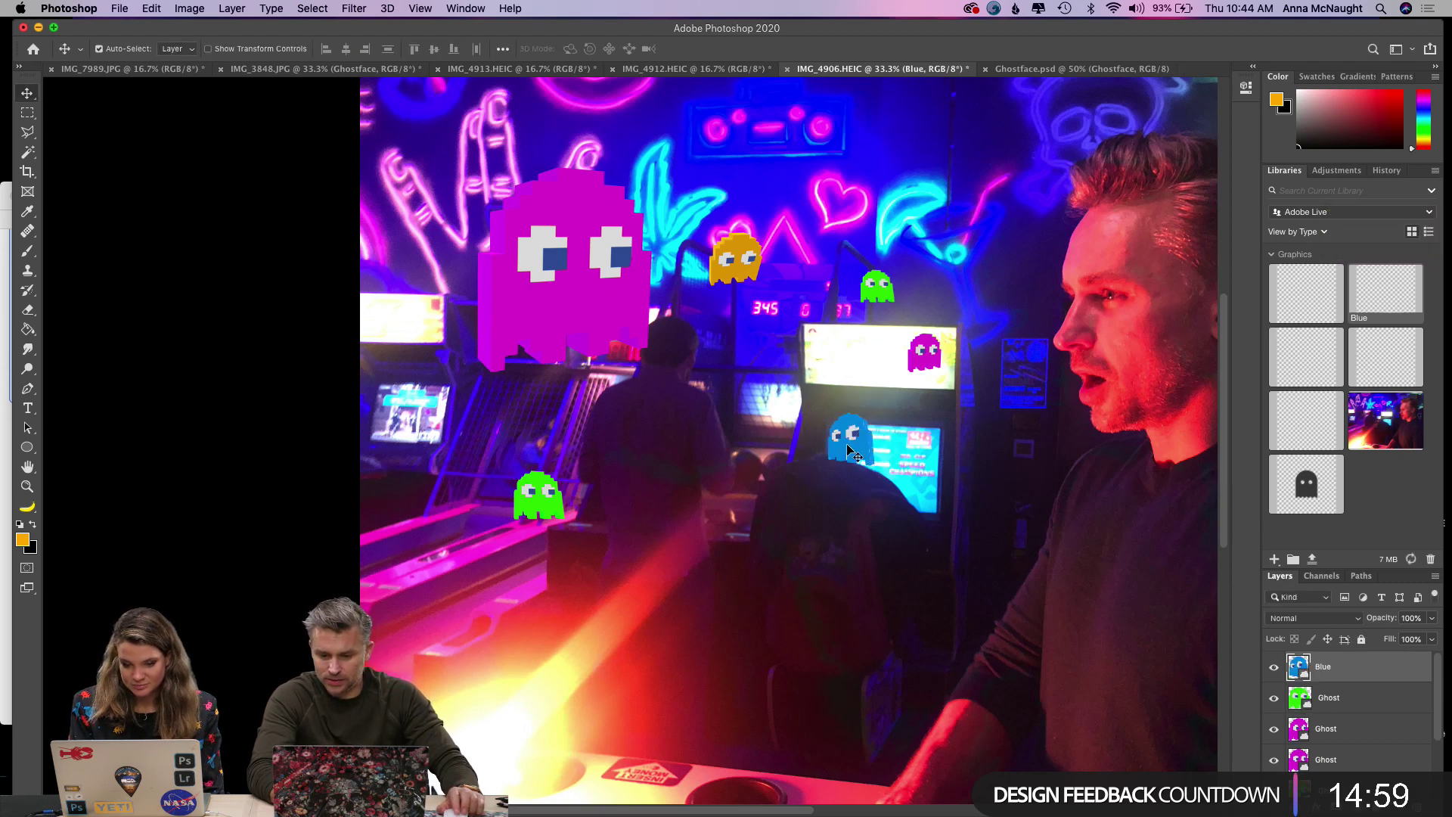
pyautogui.press('Return')
pyautogui.moveTo(855, 450); pyautogui.dragTo(733, 413)
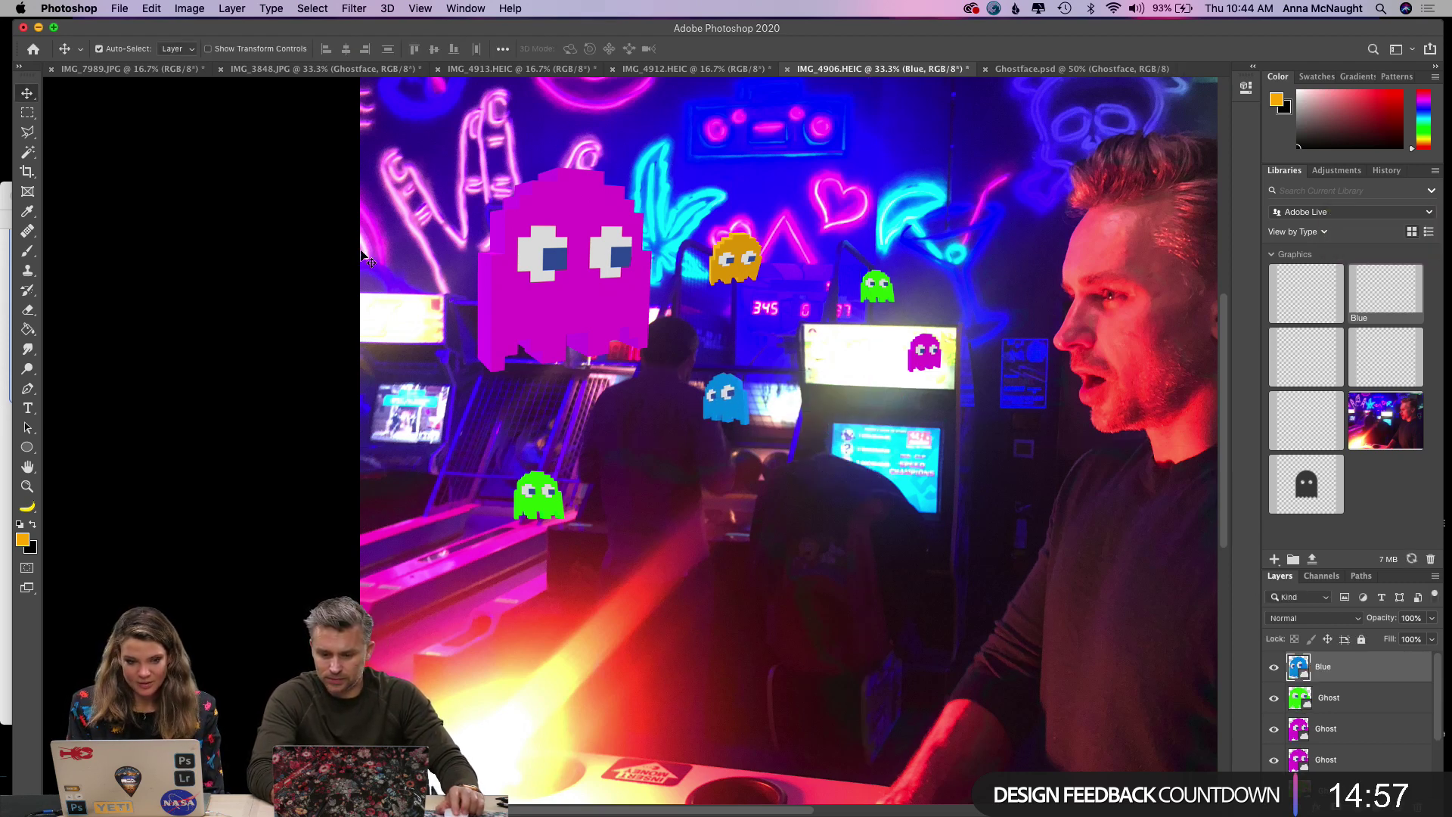
# Flip the blue ghost horizontally and move it up between the neon heart and the neon glass.
pyautogui.click(152, 9)
pyautogui.moveTo(195, 360)
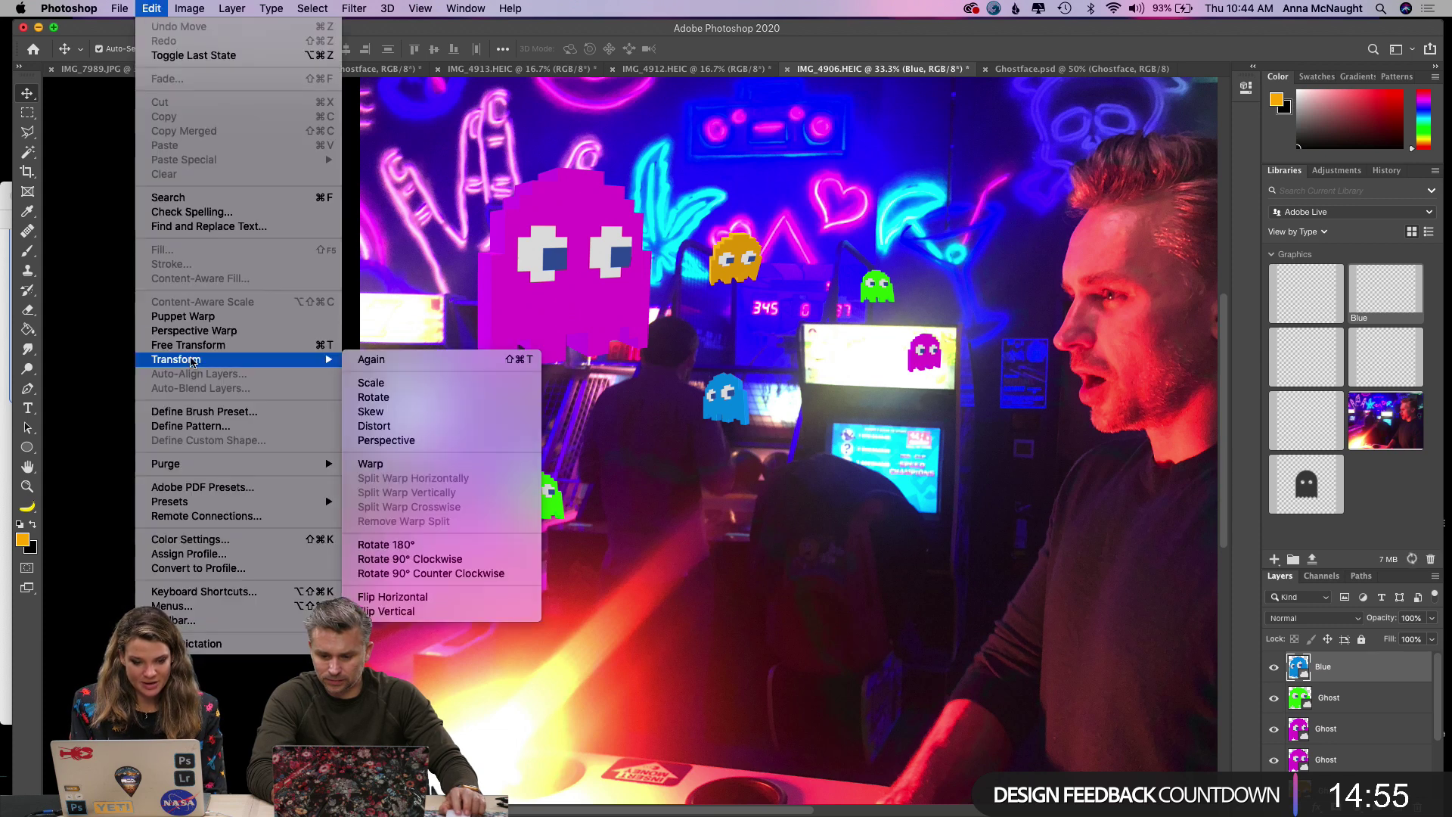
pyautogui.click(409, 597)
pyautogui.moveTo(749, 407); pyautogui.dragTo(899, 217)
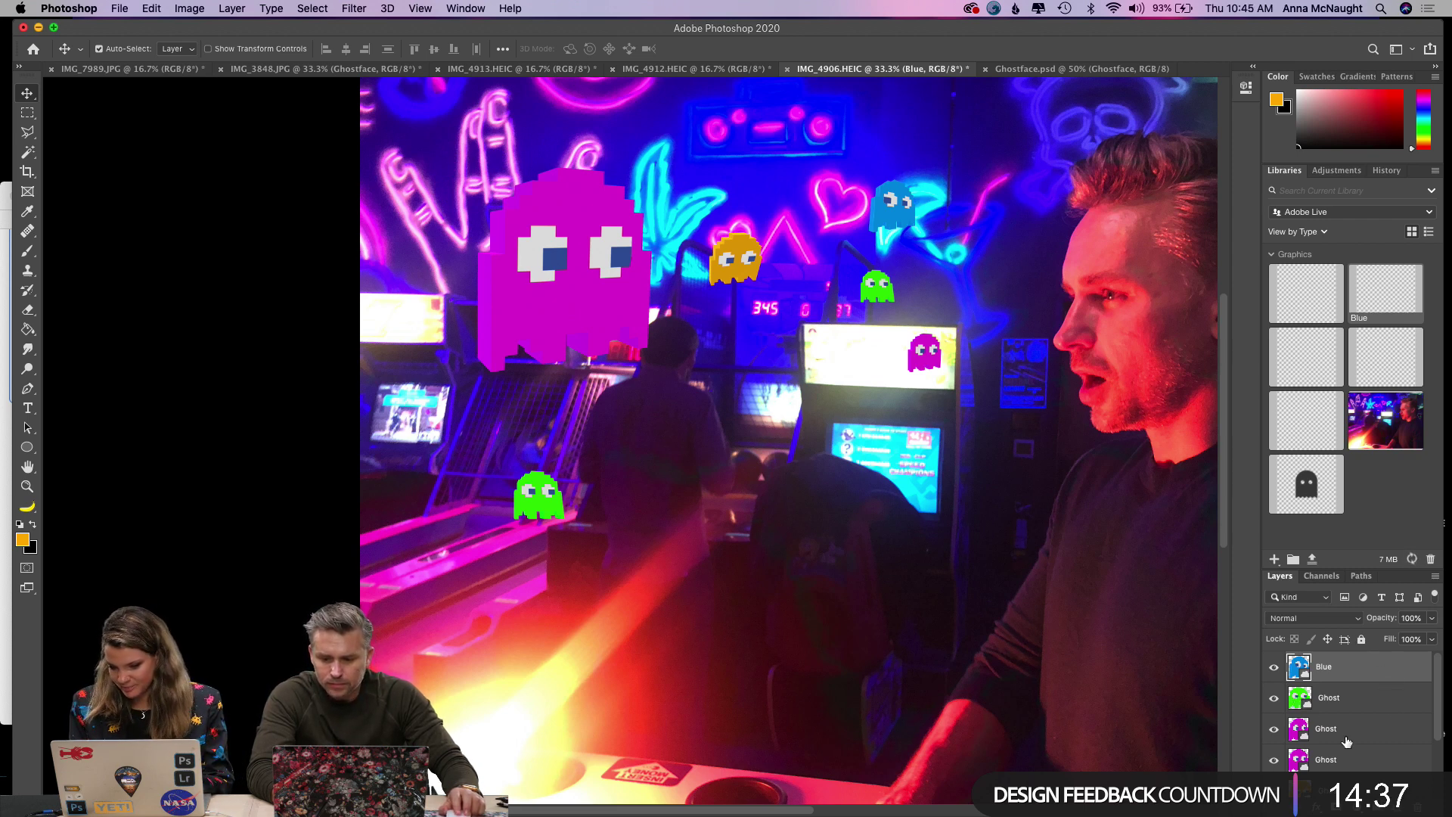
# Identify the large magenta ghost's layer and add a new empty layer directly above it.
pyautogui.click(1299, 729)
pyautogui.click(1275, 730)
pyautogui.click(1274, 730)
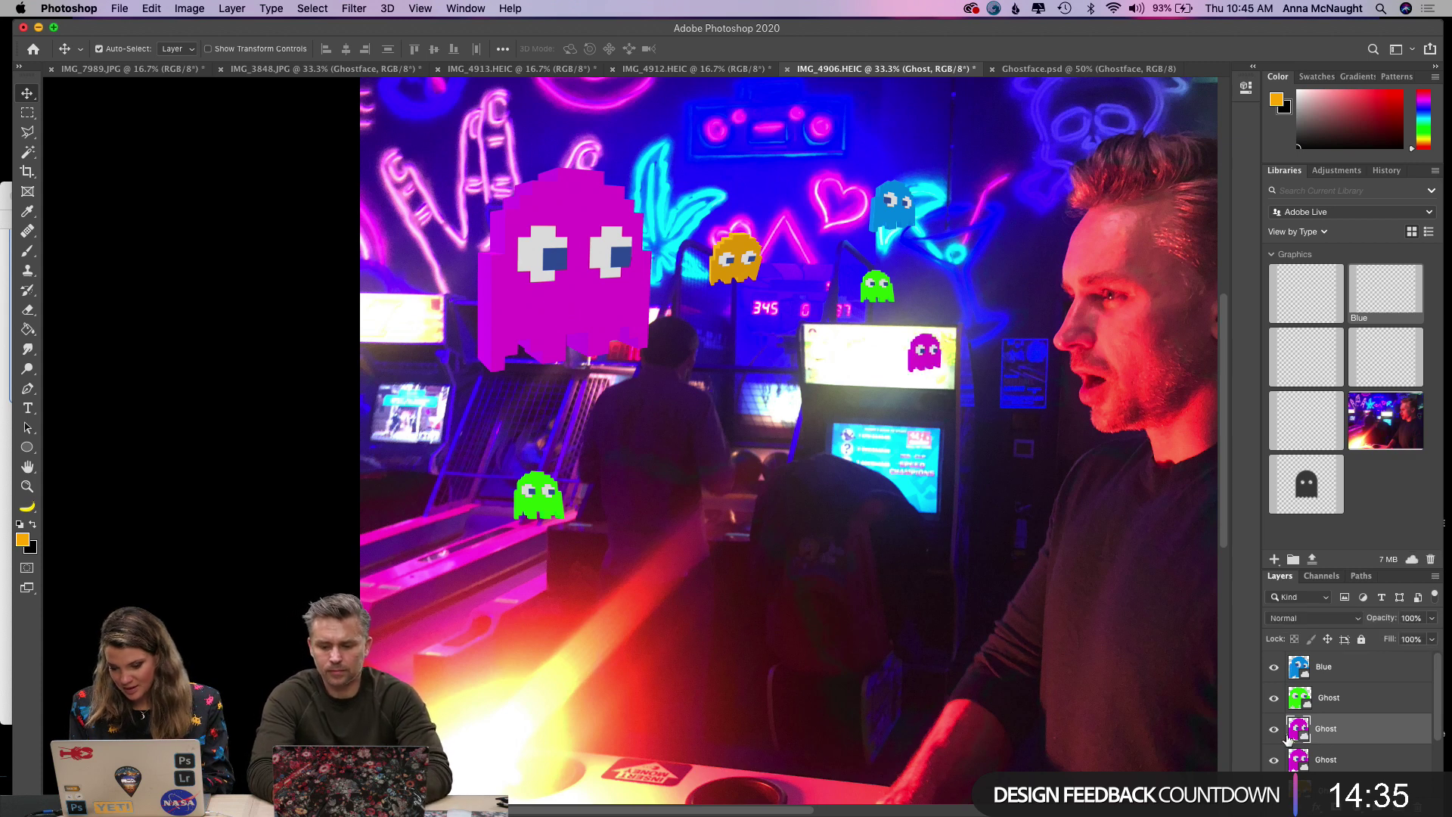
pyautogui.click(1351, 761)
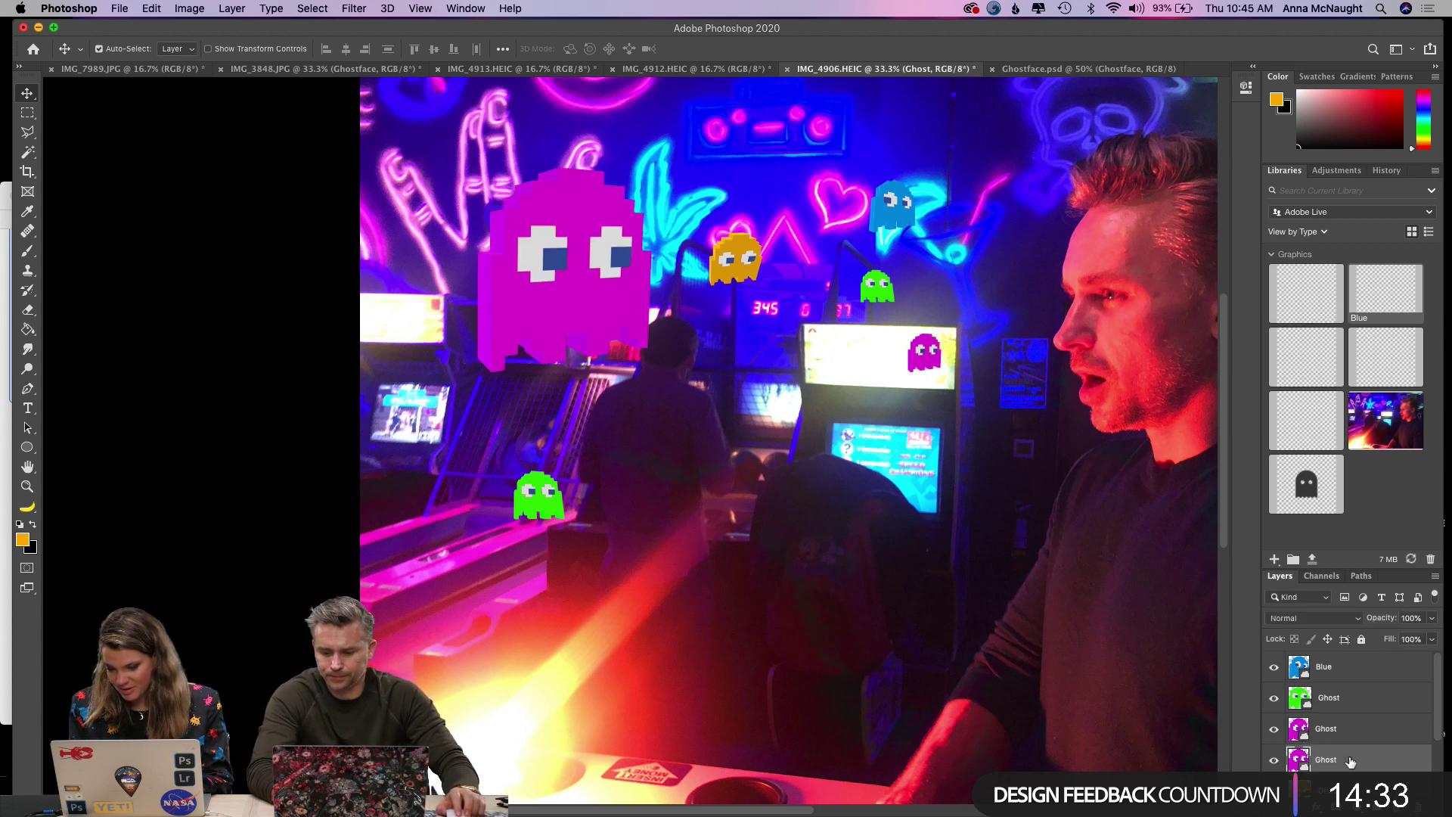
pyautogui.hotkey('ctrl', 'shift', 'alt', 'n')
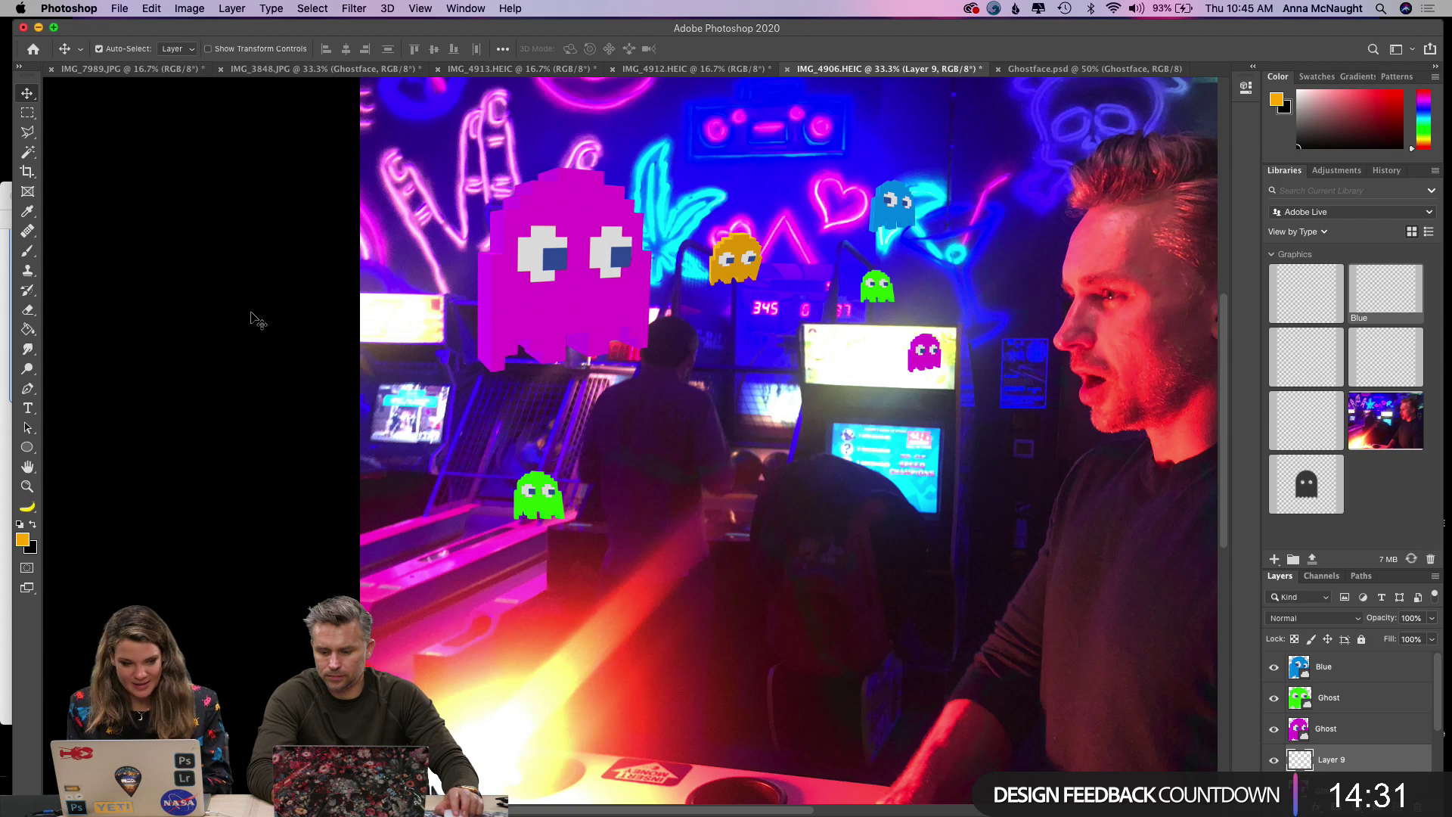
# Choose the Brush tool and set the foreground color to the magenta sampled from the large ghost.
pyautogui.click(31, 257)
pyautogui.click(25, 538)
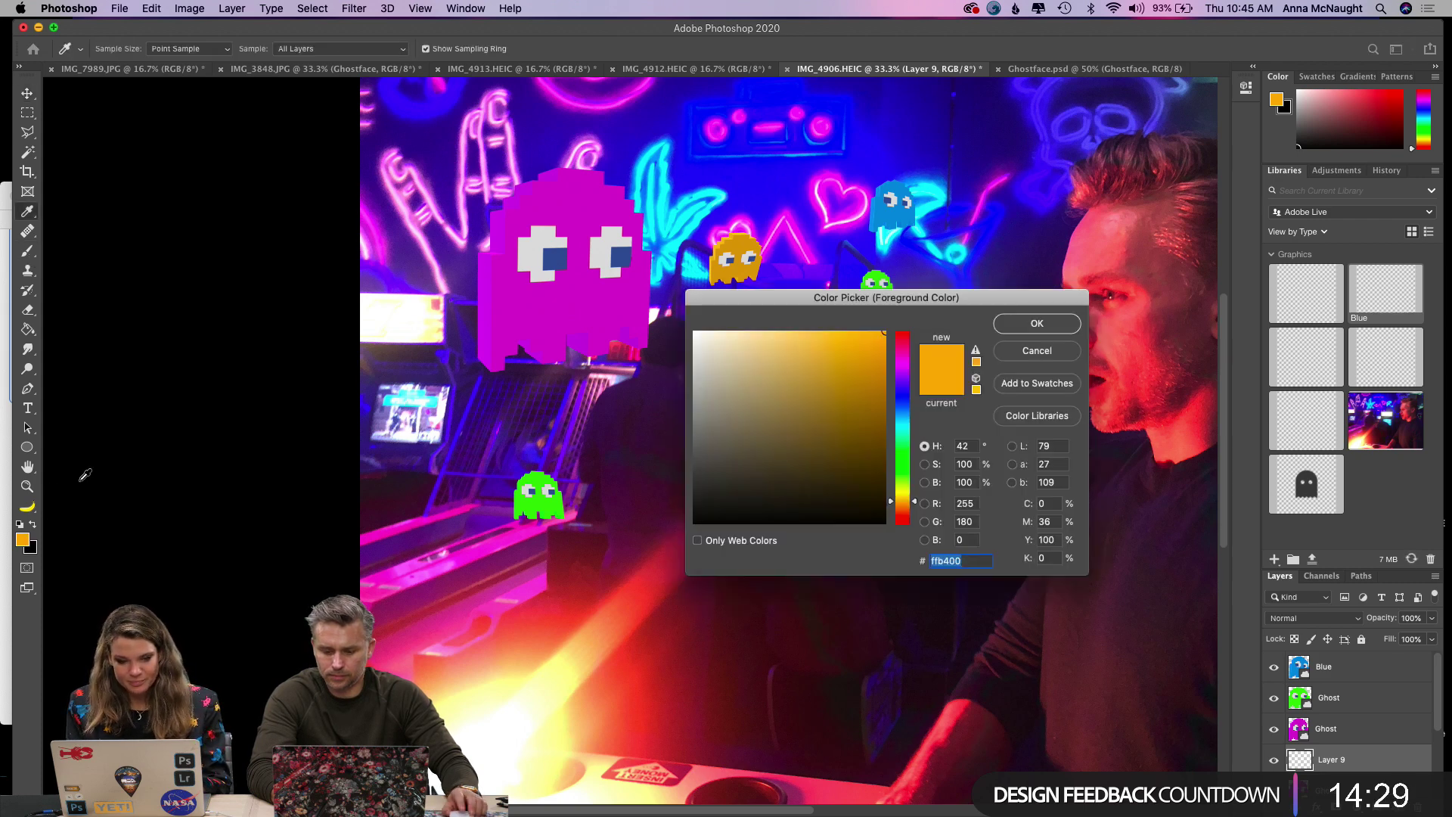
pyautogui.click(574, 306)
pyautogui.click(1038, 324)
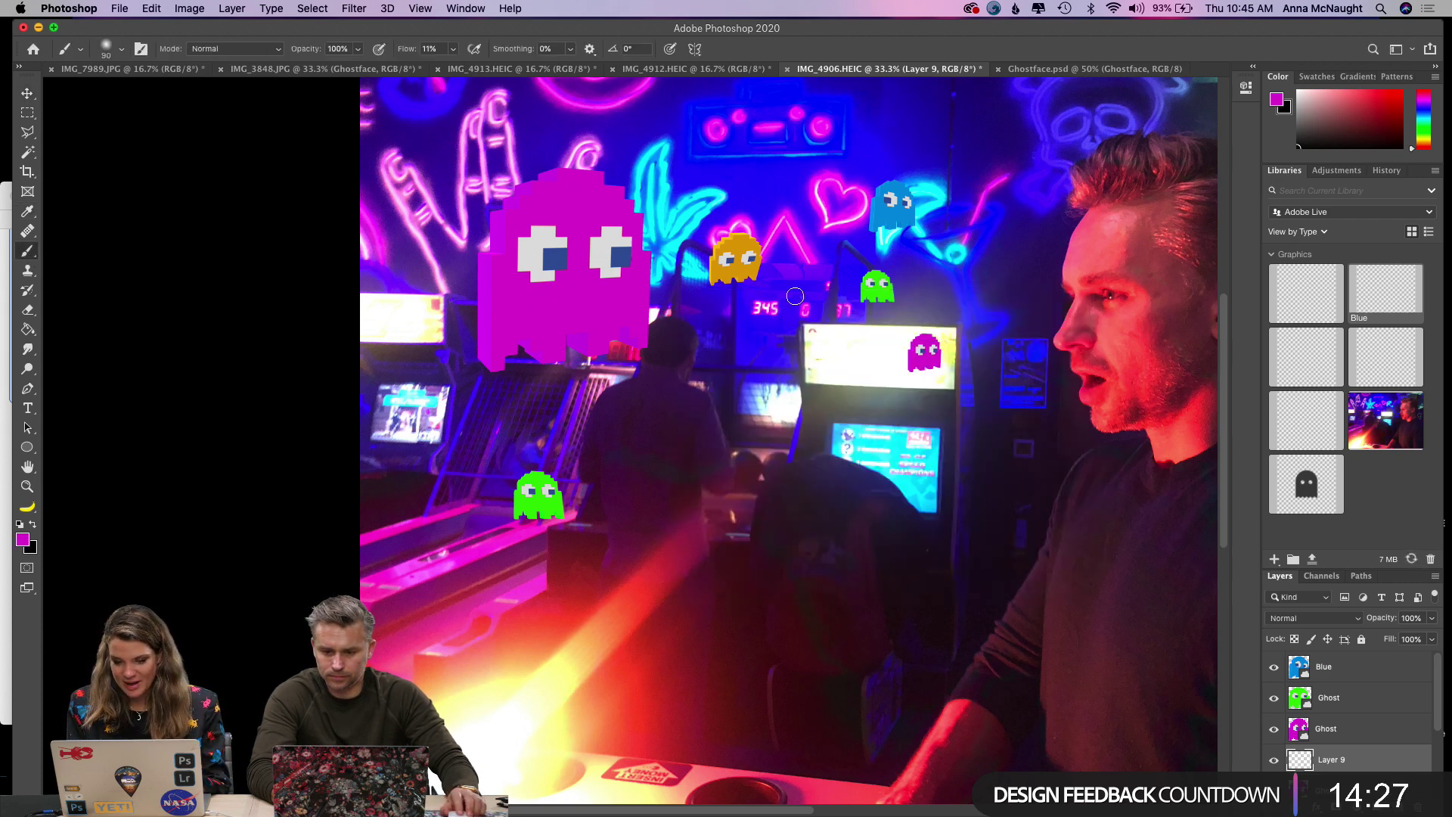
# Paint soft magenta around the large ghost's edges on the new layer with a brush of about 250 px.
pyautogui.press('super+plus')
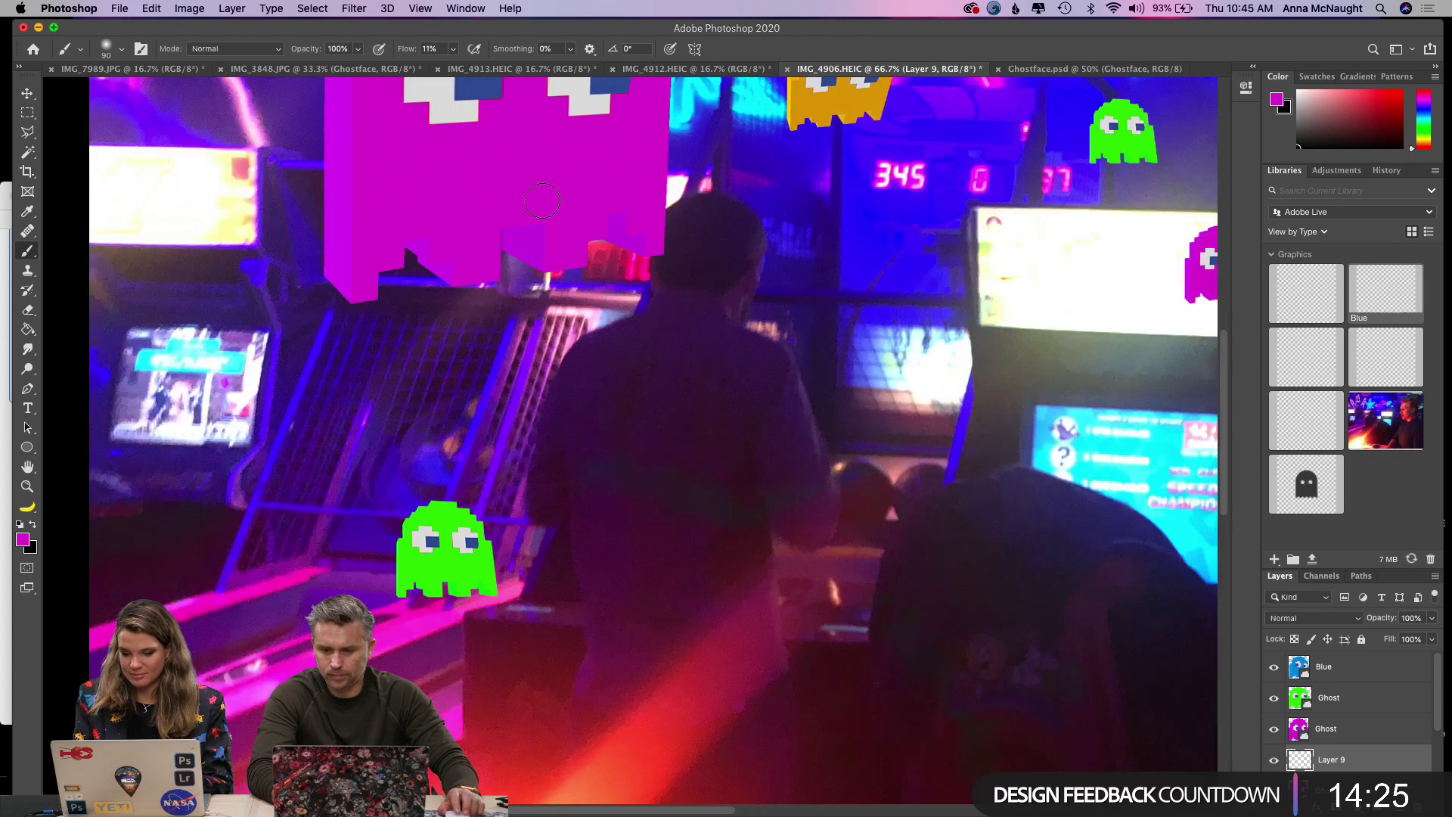
pyautogui.scroll(5, 382, 159)
pyautogui.press(']')
pyautogui.press(']')
pyautogui.press(']')
pyautogui.press(']')
pyautogui.press(']')
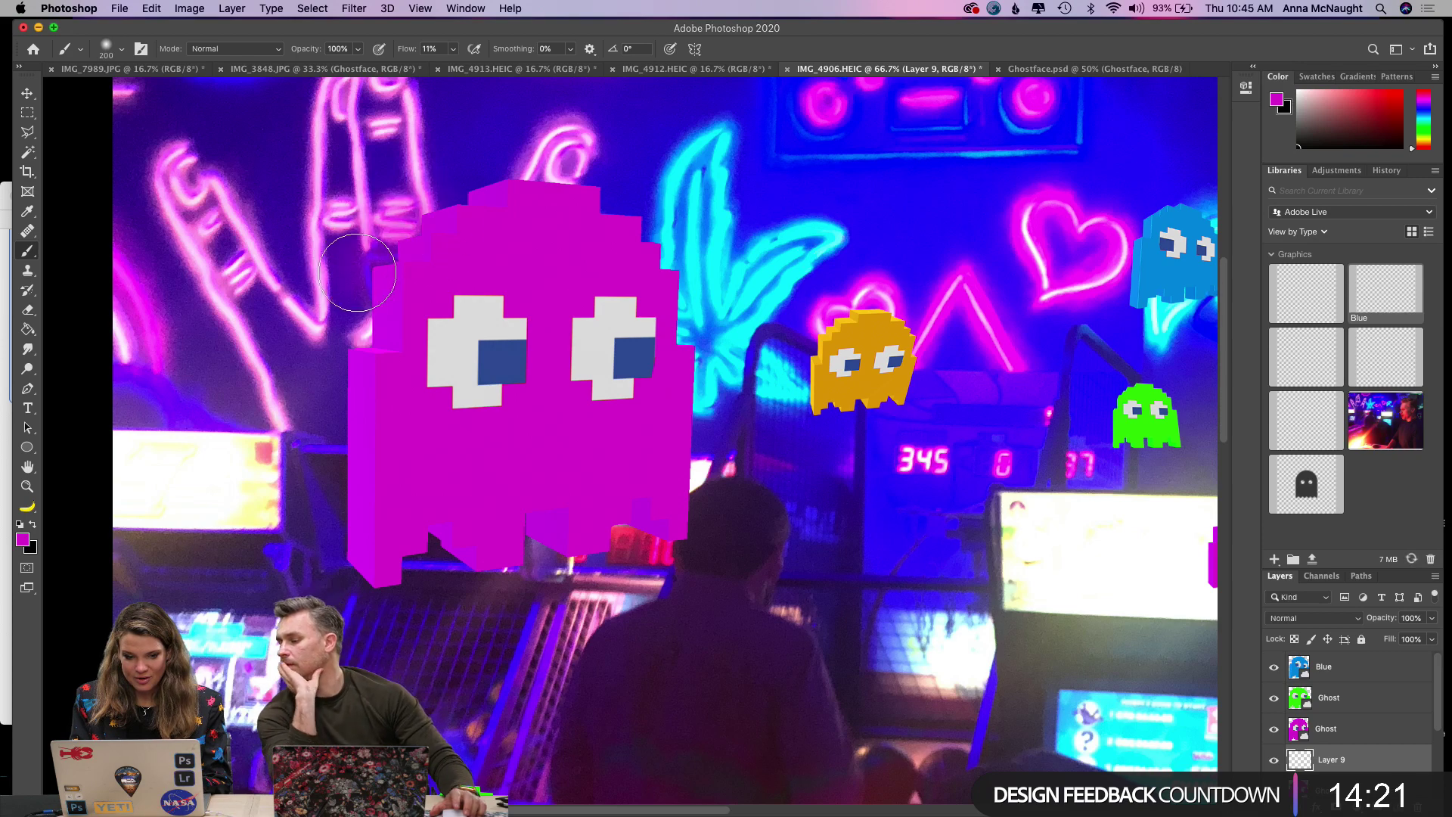
pyautogui.press(']')
pyautogui.press(']')
pyautogui.press(']')
pyautogui.press('[')
pyautogui.press('[')
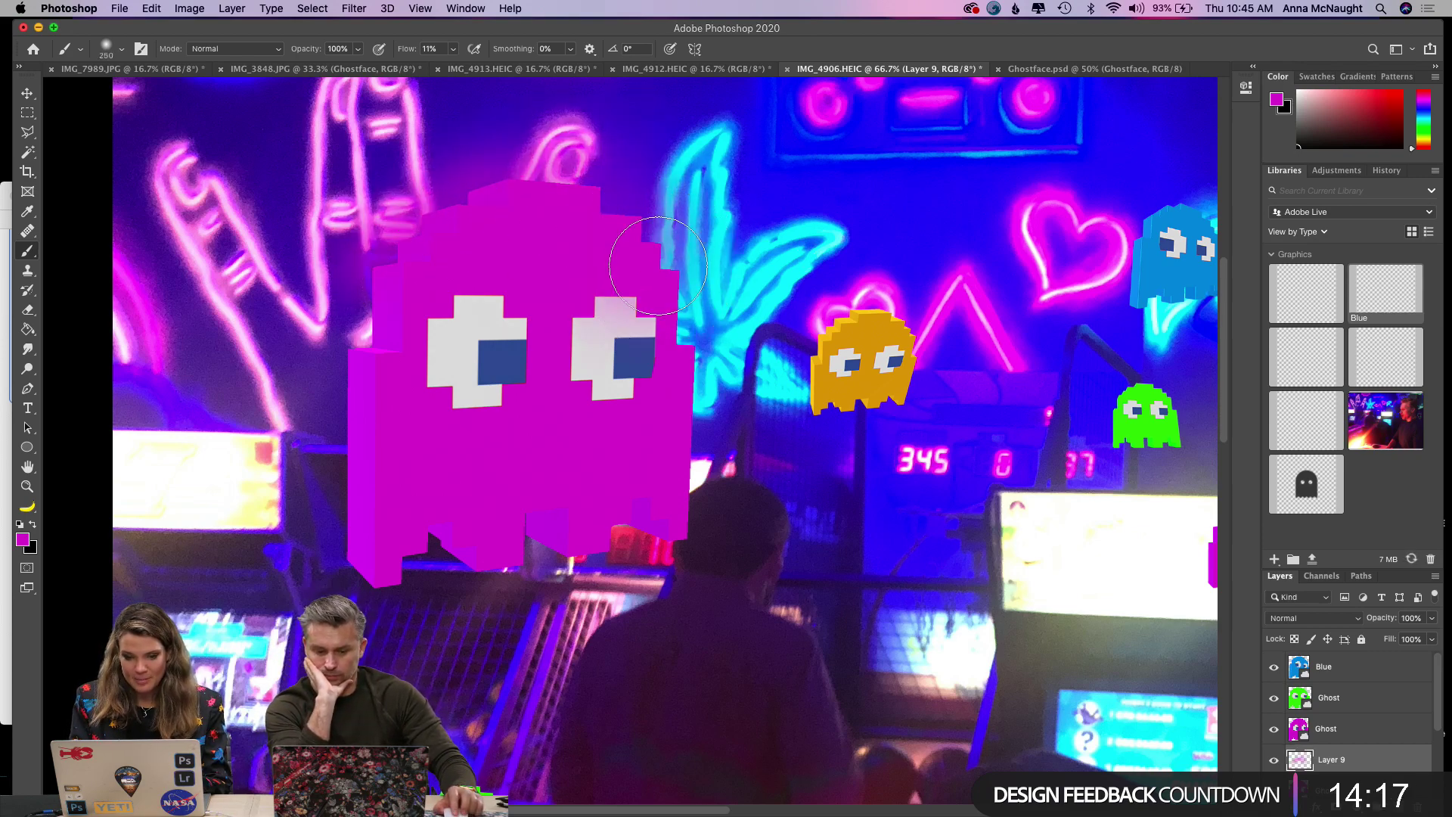
pyautogui.moveTo(706, 407)
pyautogui.mouseDown()
pyautogui.moveTo(696, 547)
pyautogui.moveTo(612, 574)
pyautogui.moveTo(697, 441)
pyautogui.moveTo(676, 532)
pyautogui.moveTo(362, 563)
pyautogui.moveTo(455, 572)
pyautogui.moveTo(370, 506)
pyautogui.moveTo(328, 375)
pyautogui.moveTo(344, 340)
pyautogui.moveTo(349, 532)
pyautogui.moveTo(371, 288)
pyautogui.moveTo(432, 208)
pyautogui.moveTo(520, 193)
pyautogui.moveTo(602, 202)
pyautogui.moveTo(676, 269)
pyautogui.moveTo(688, 367)
pyautogui.moveTo(660, 537)
pyautogui.moveTo(505, 582)
pyautogui.moveTo(440, 573)
pyautogui.moveTo(353, 470)
pyautogui.mouseUp()
# Enlarge the brush to 700 px and paint a wide magenta glow around the large ghost.
pyautogui.press(']')
pyautogui.press(']')
pyautogui.press(']')
pyautogui.press(']')
pyautogui.press(']')
pyautogui.moveTo(301, 286)
pyautogui.mouseDown()
pyautogui.moveTo(432, 146)
pyautogui.moveTo(591, 187)
pyautogui.moveTo(690, 333)
pyautogui.moveTo(699, 426)
pyautogui.moveTo(598, 571)
pyautogui.moveTo(513, 582)
pyautogui.moveTo(346, 566)
pyautogui.moveTo(425, 549)
pyautogui.mouseUp()
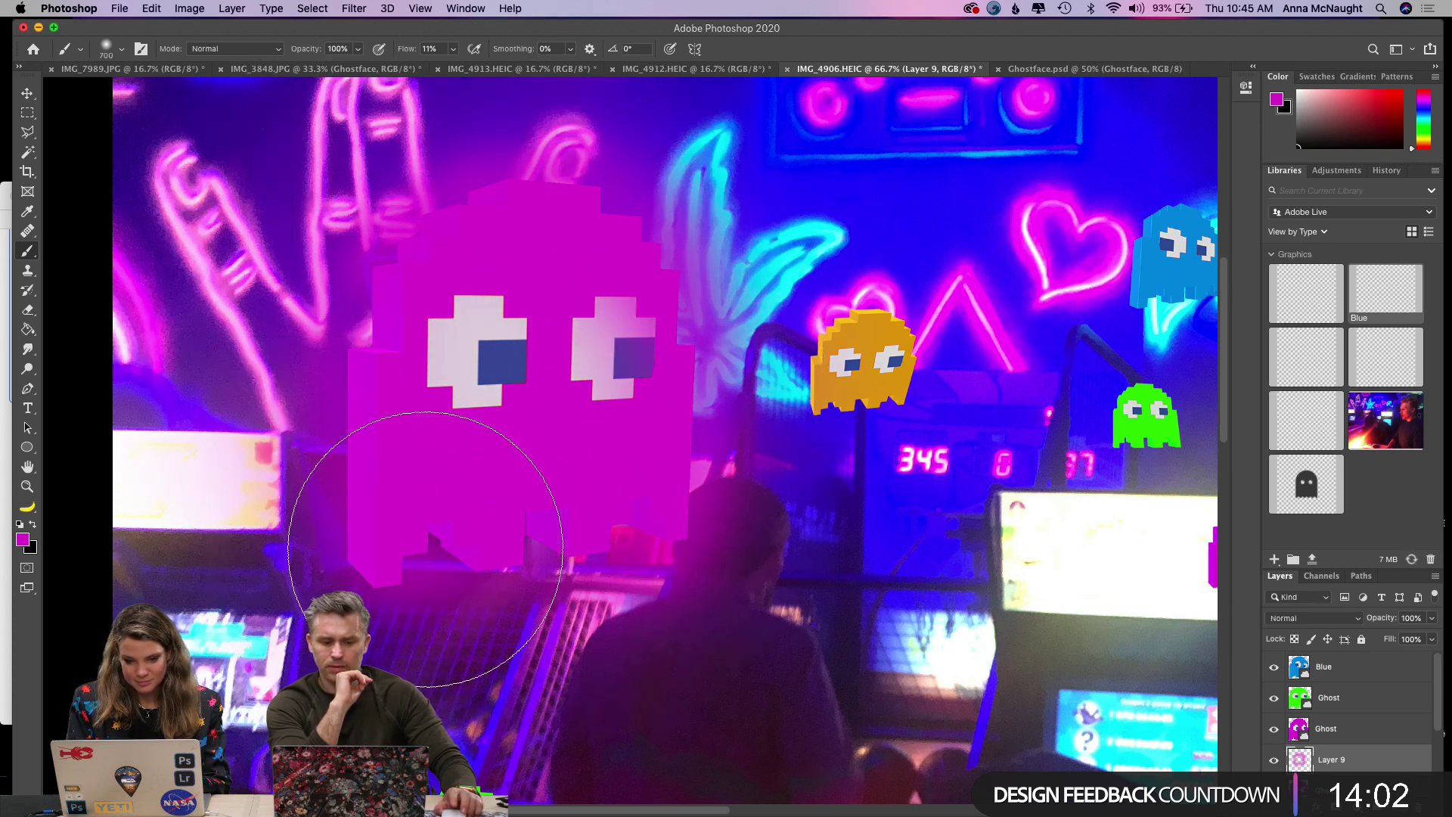
pyautogui.click(27, 329)
pyautogui.click(618, 311)
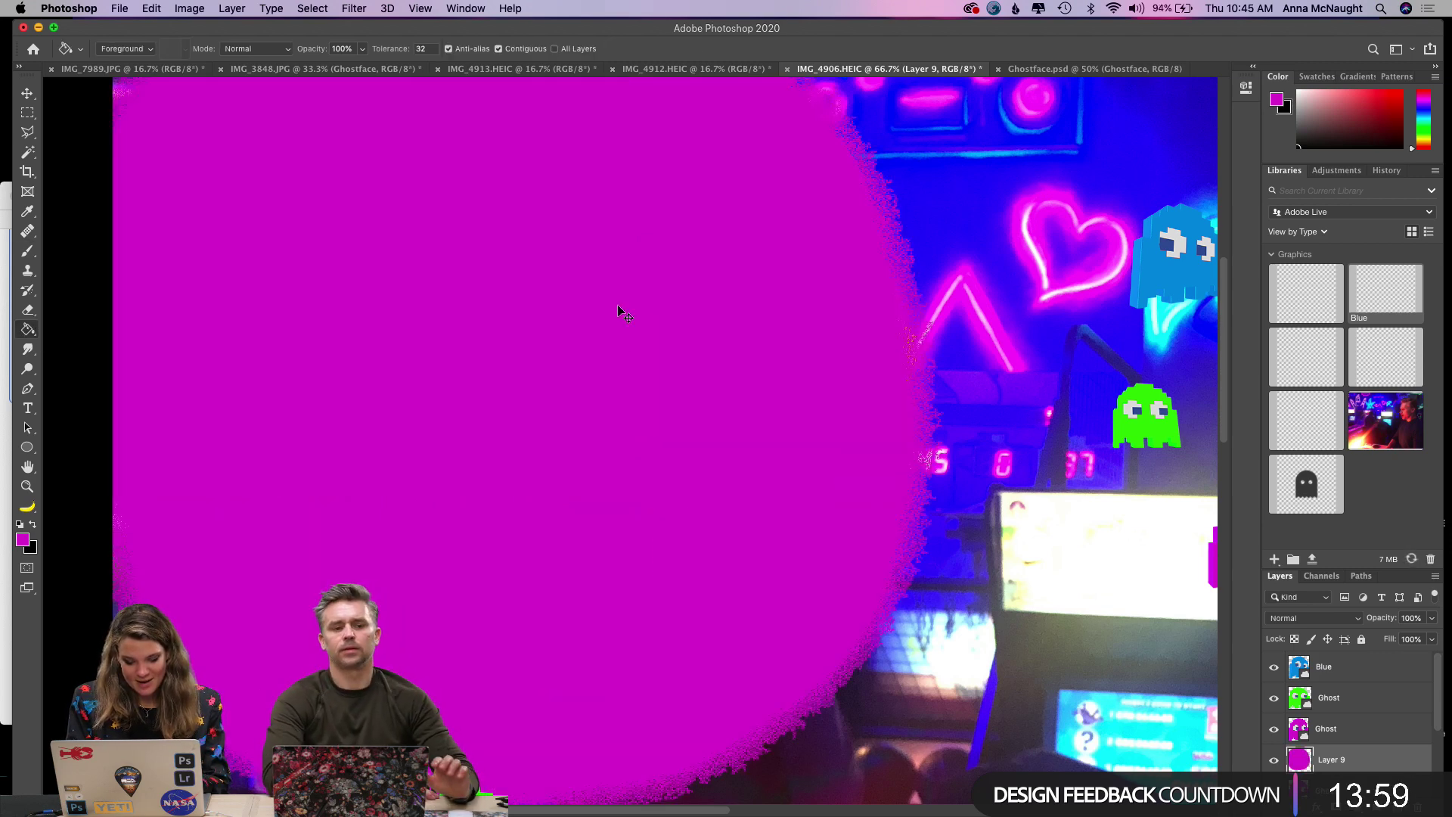
pyautogui.hotkey('ctrl', 'z')
# Erase the magenta paint from both eyes of the large ghost with a 100 px Eraser at 100% flow.
pyautogui.click(27, 309)
pyautogui.moveTo(598, 340)
pyautogui.mouseDown()
pyautogui.moveTo(628, 333)
pyautogui.moveTo(620, 321)
pyautogui.mouseUp()
pyautogui.click(392, 49)
pyautogui.moveTo(387, 69); pyautogui.dragTo(691, 91)
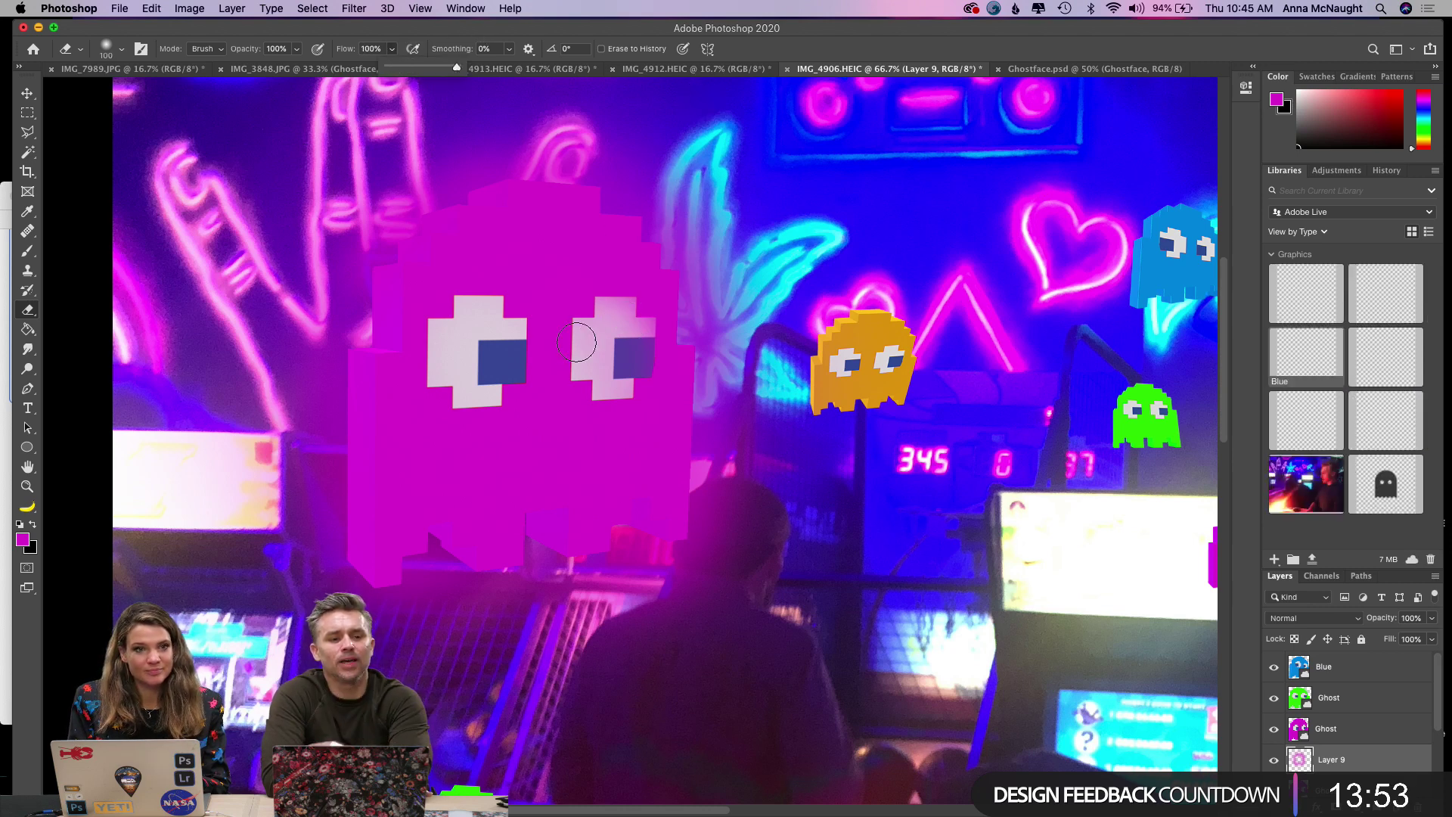
pyautogui.moveTo(642, 327)
pyautogui.mouseDown()
pyautogui.moveTo(641, 370)
pyautogui.moveTo(622, 310)
pyautogui.moveTo(653, 373)
pyautogui.moveTo(571, 282)
pyautogui.moveTo(579, 332)
pyautogui.moveTo(621, 386)
pyautogui.mouseUp()
pyautogui.moveTo(504, 346)
pyautogui.mouseDown()
pyautogui.moveTo(466, 393)
pyautogui.moveTo(494, 369)
pyautogui.mouseUp()
pyautogui.click(496, 368)
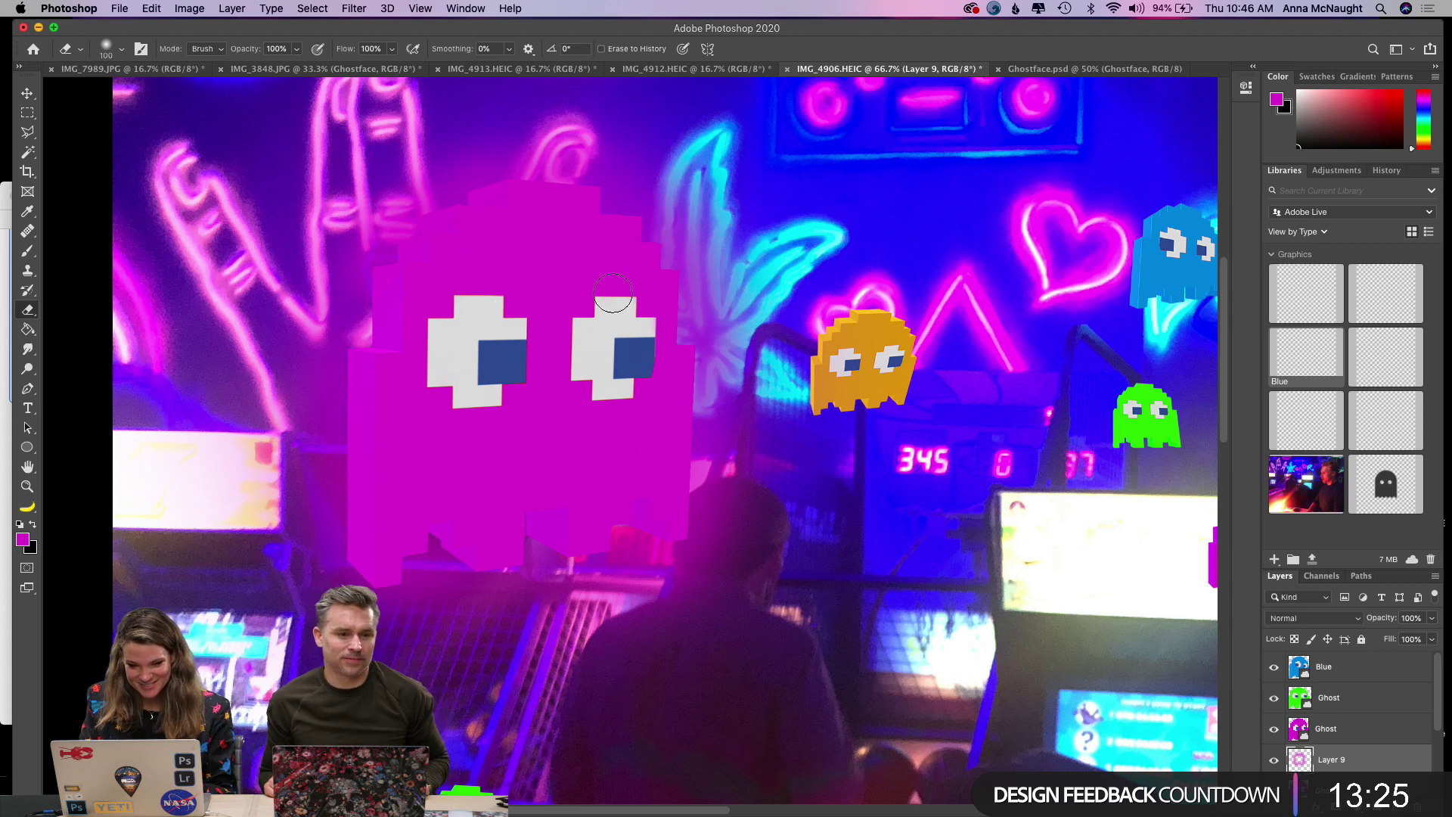
# Set the blend mode of the magenta glow layer to Dissolve.
pyautogui.press('super+minus')
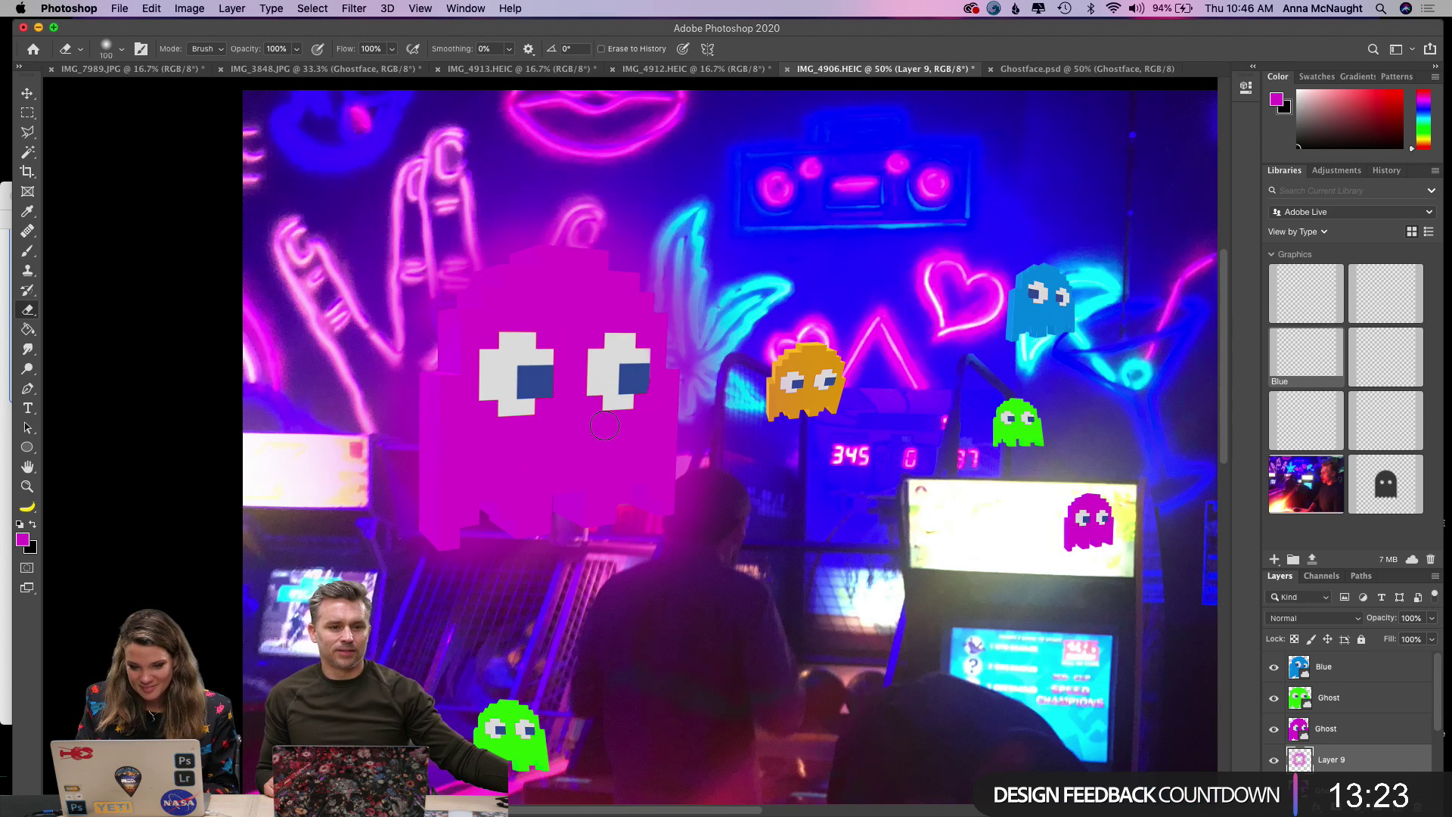
pyautogui.click(1305, 618)
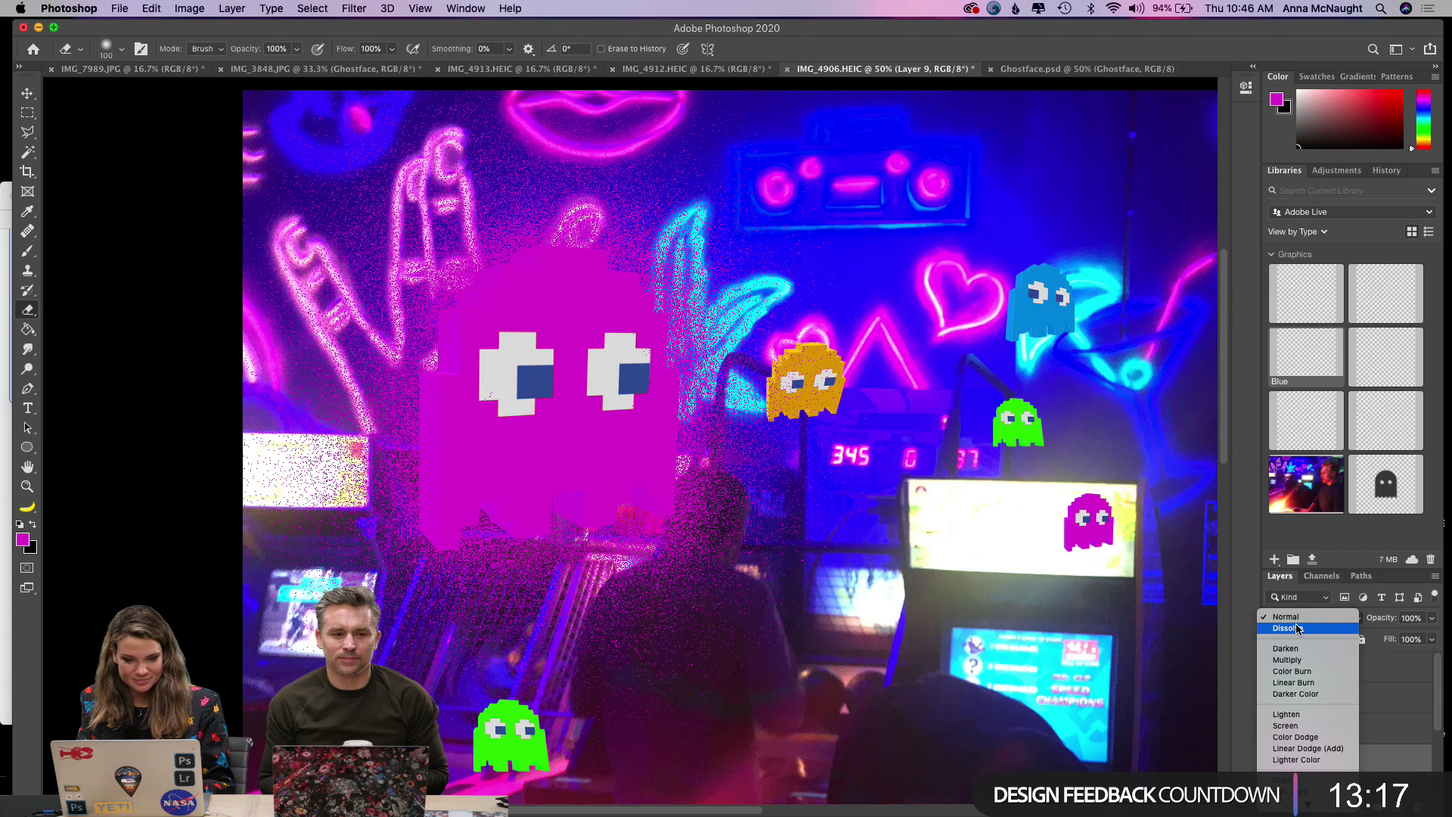
pyautogui.click(1298, 629)
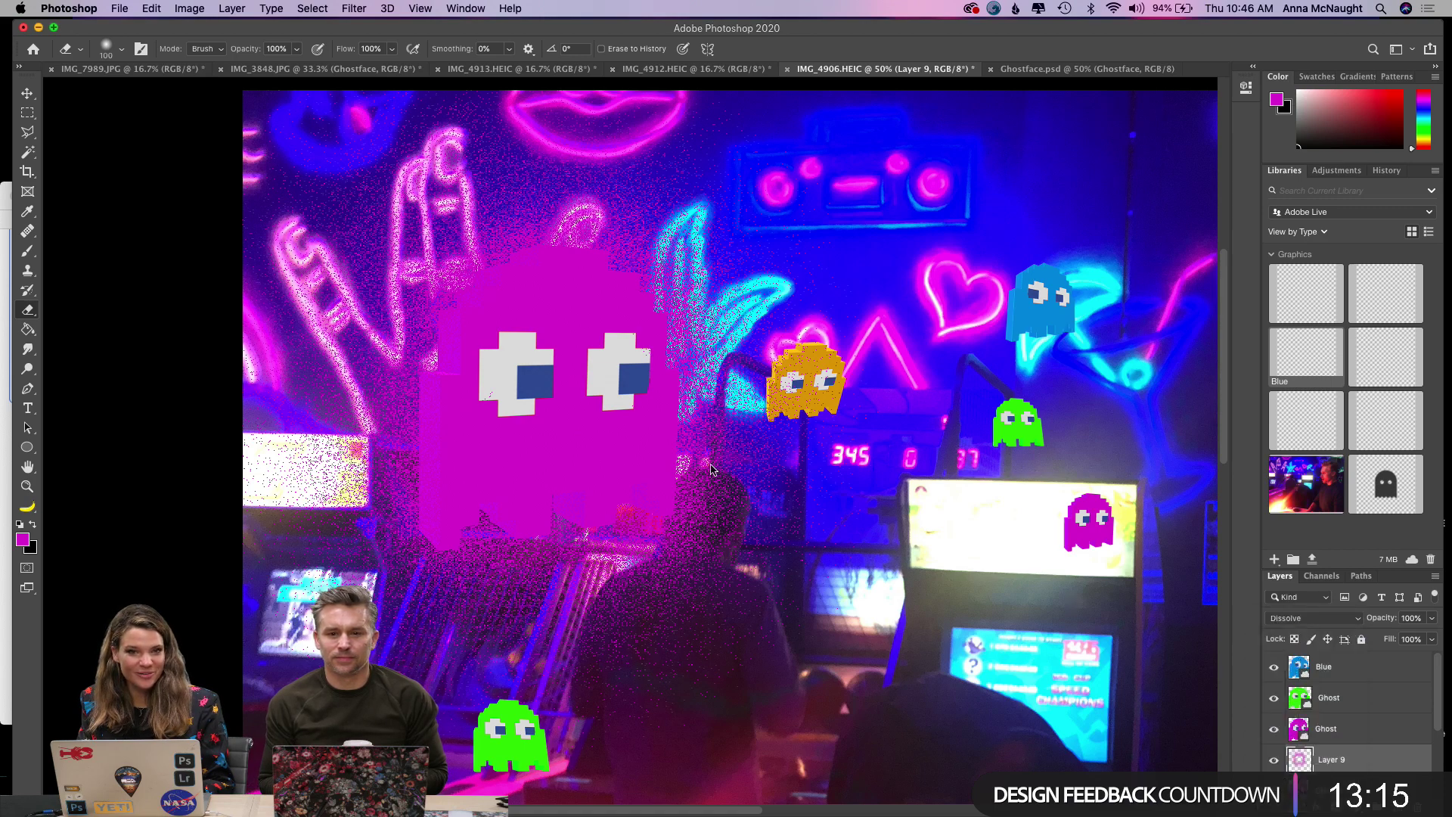
# Set the blend mode of the magenta glow layer to Screen.
pyautogui.hscroll(-8, 621, 467)
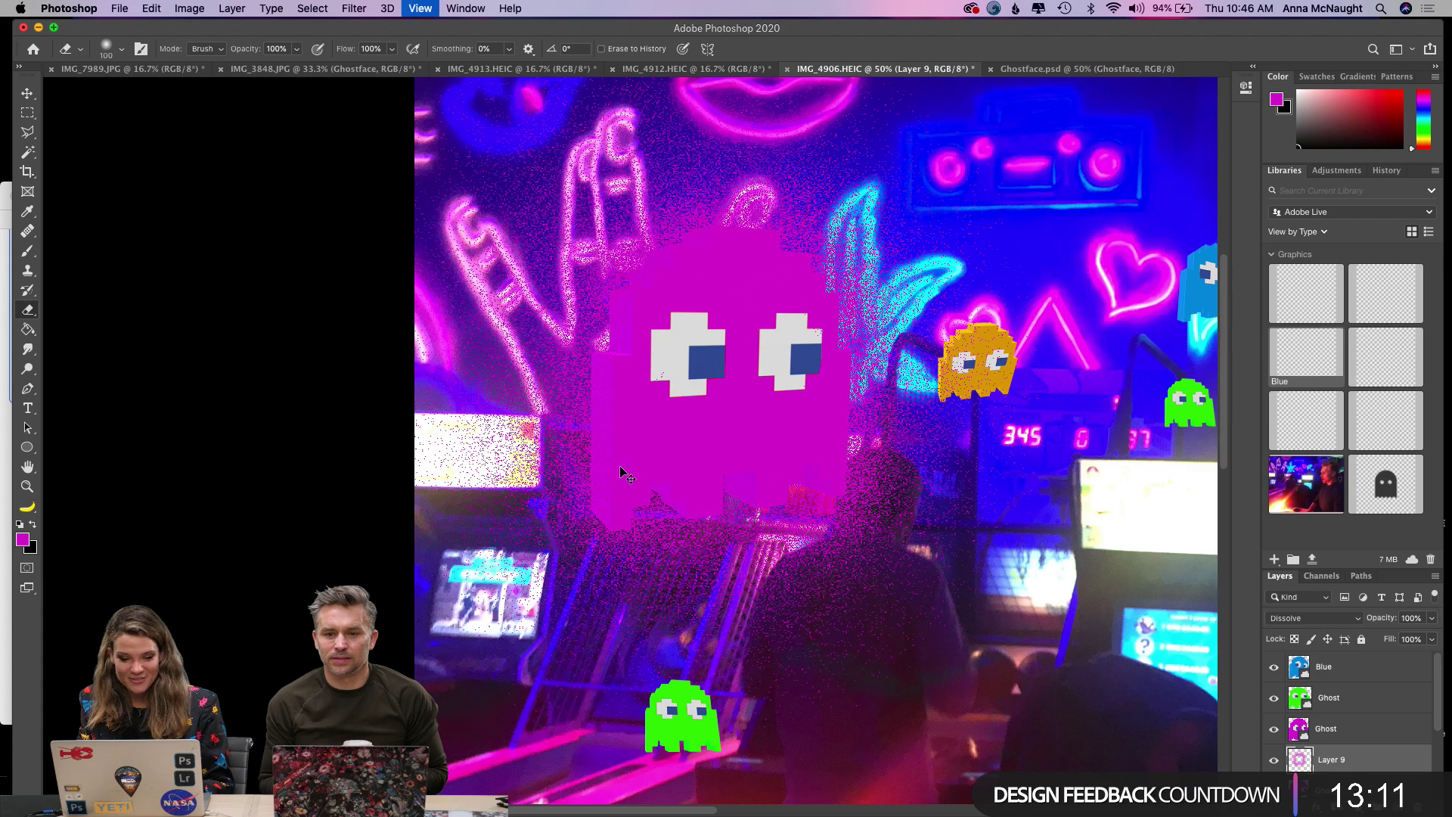
pyautogui.scroll(1, 620, 467)
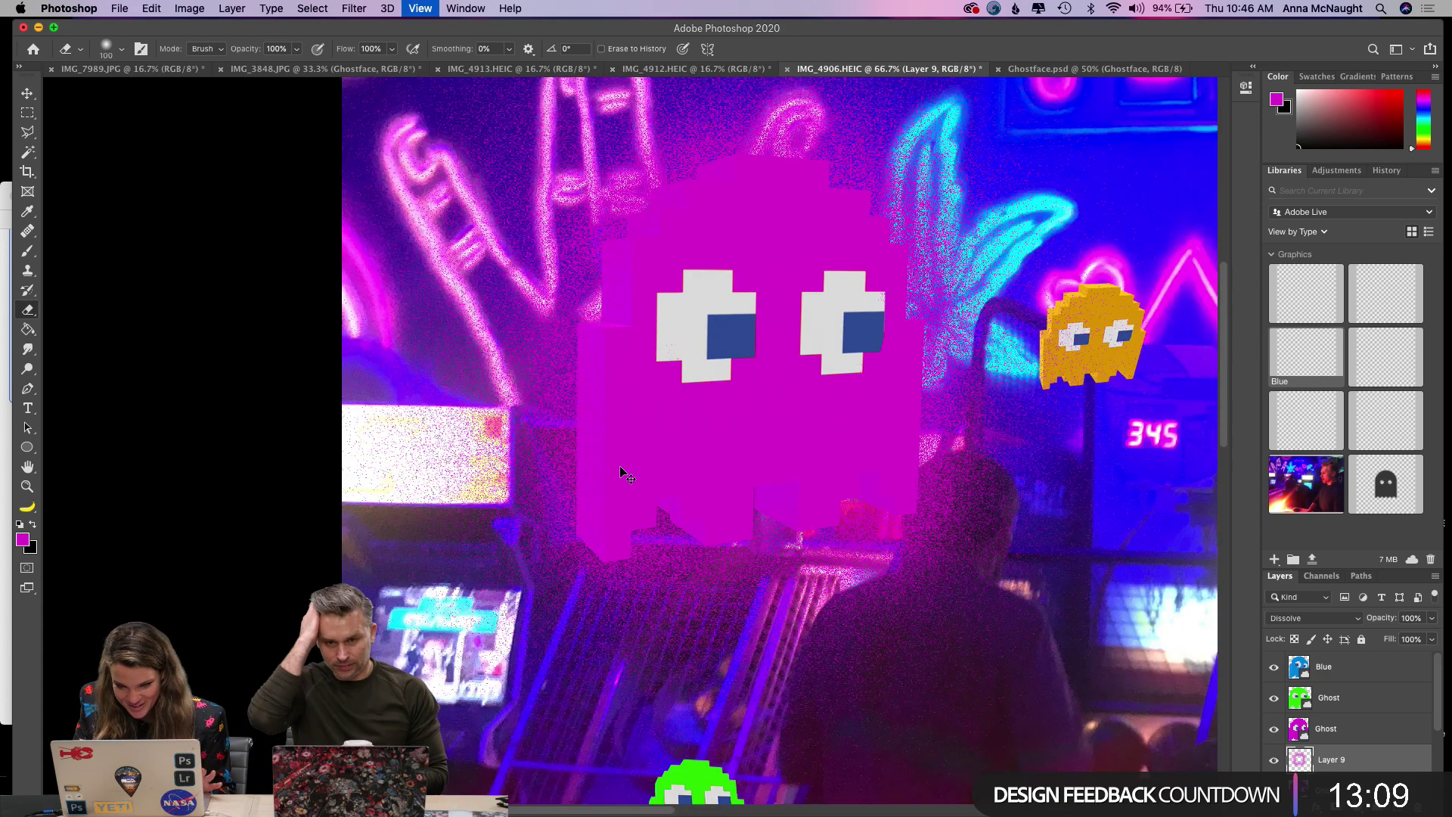
pyautogui.scroll(1, 620, 467)
pyautogui.scroll(-1, 621, 467)
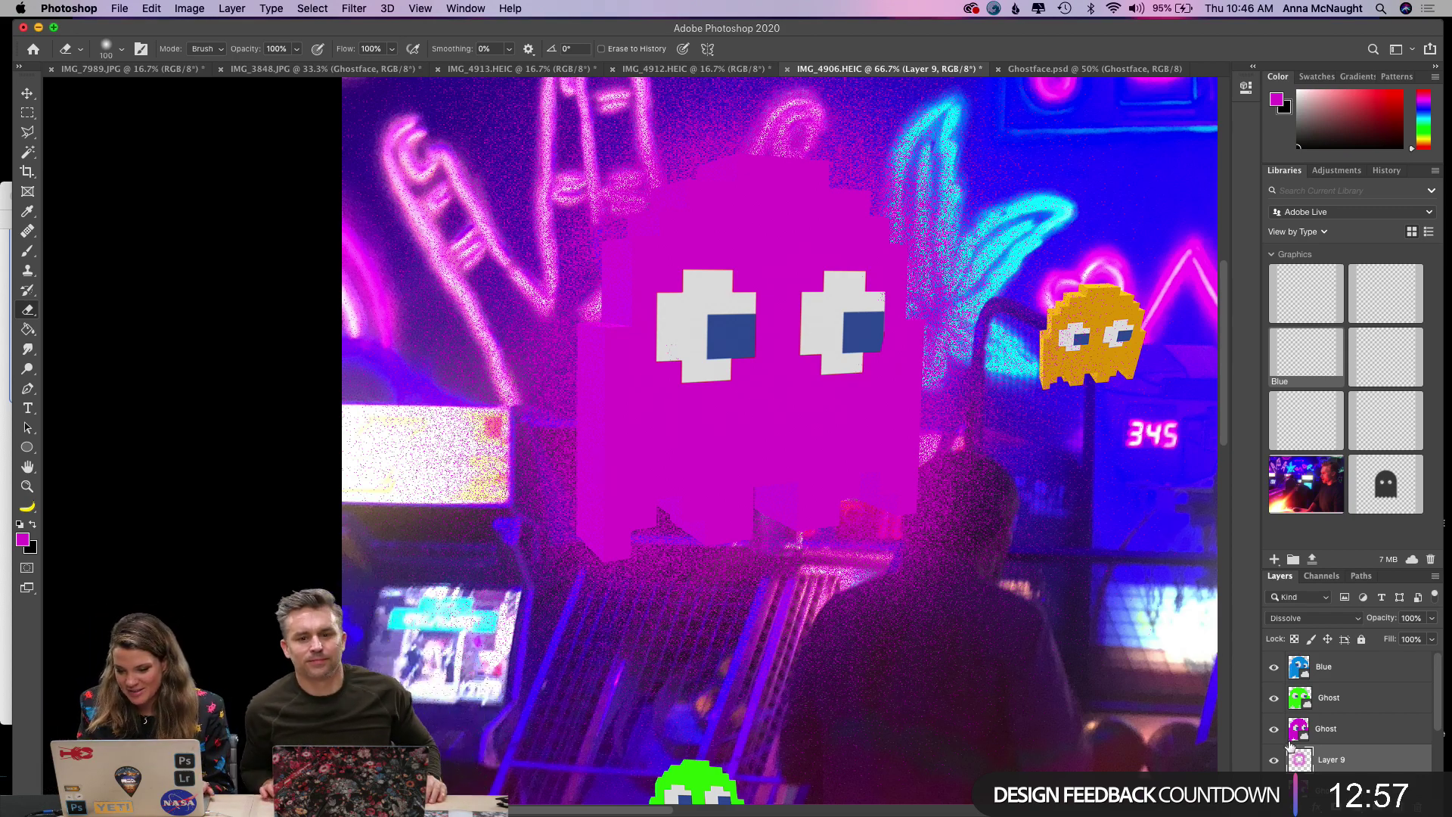
pyautogui.click(1307, 630)
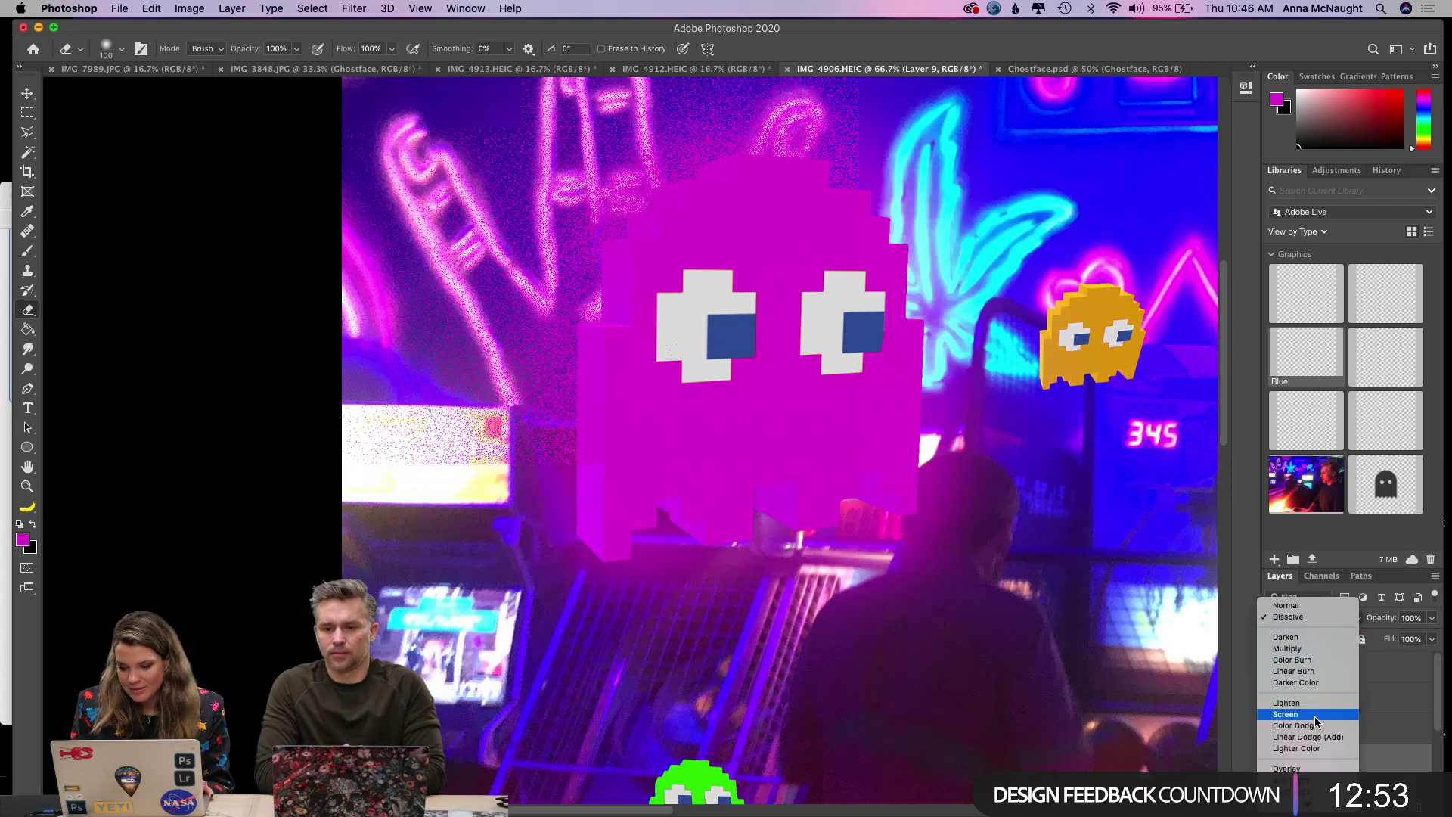
pyautogui.click(1309, 715)
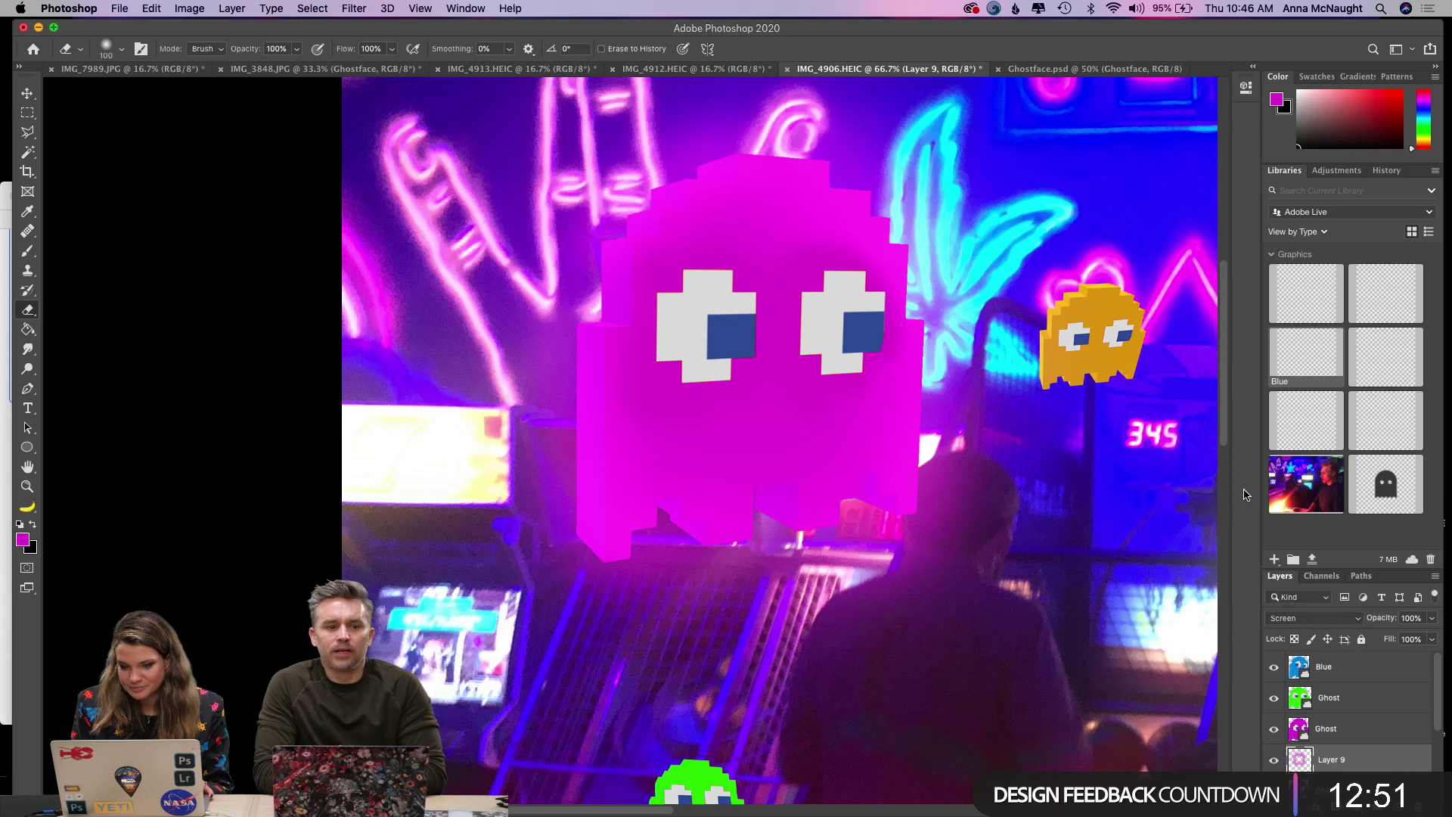
# Try the Hard Light blend mode on the magenta glow layer and return it to Screen.
pyautogui.click(1299, 616)
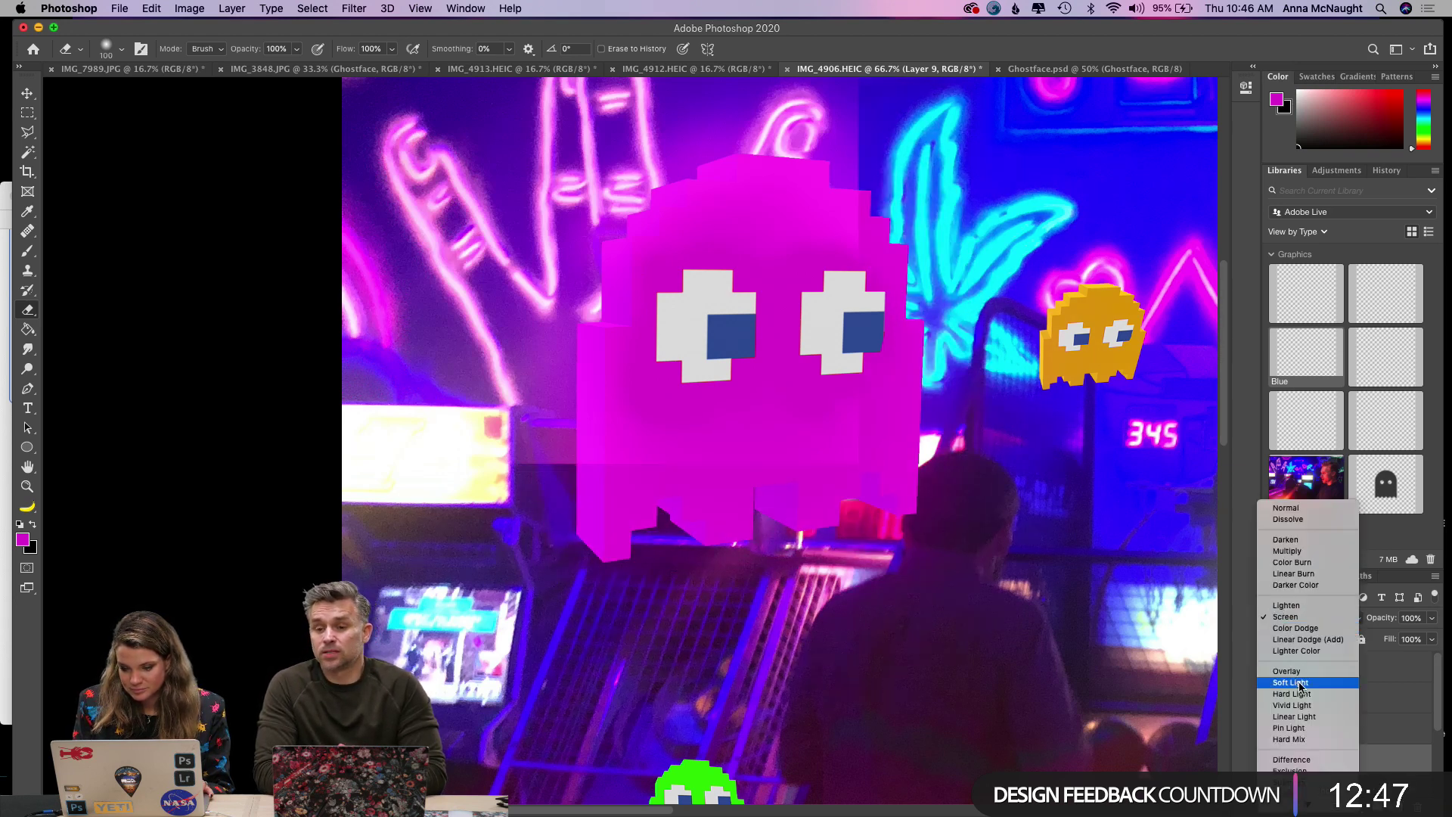
pyautogui.press('Return')
pyautogui.click(1300, 617)
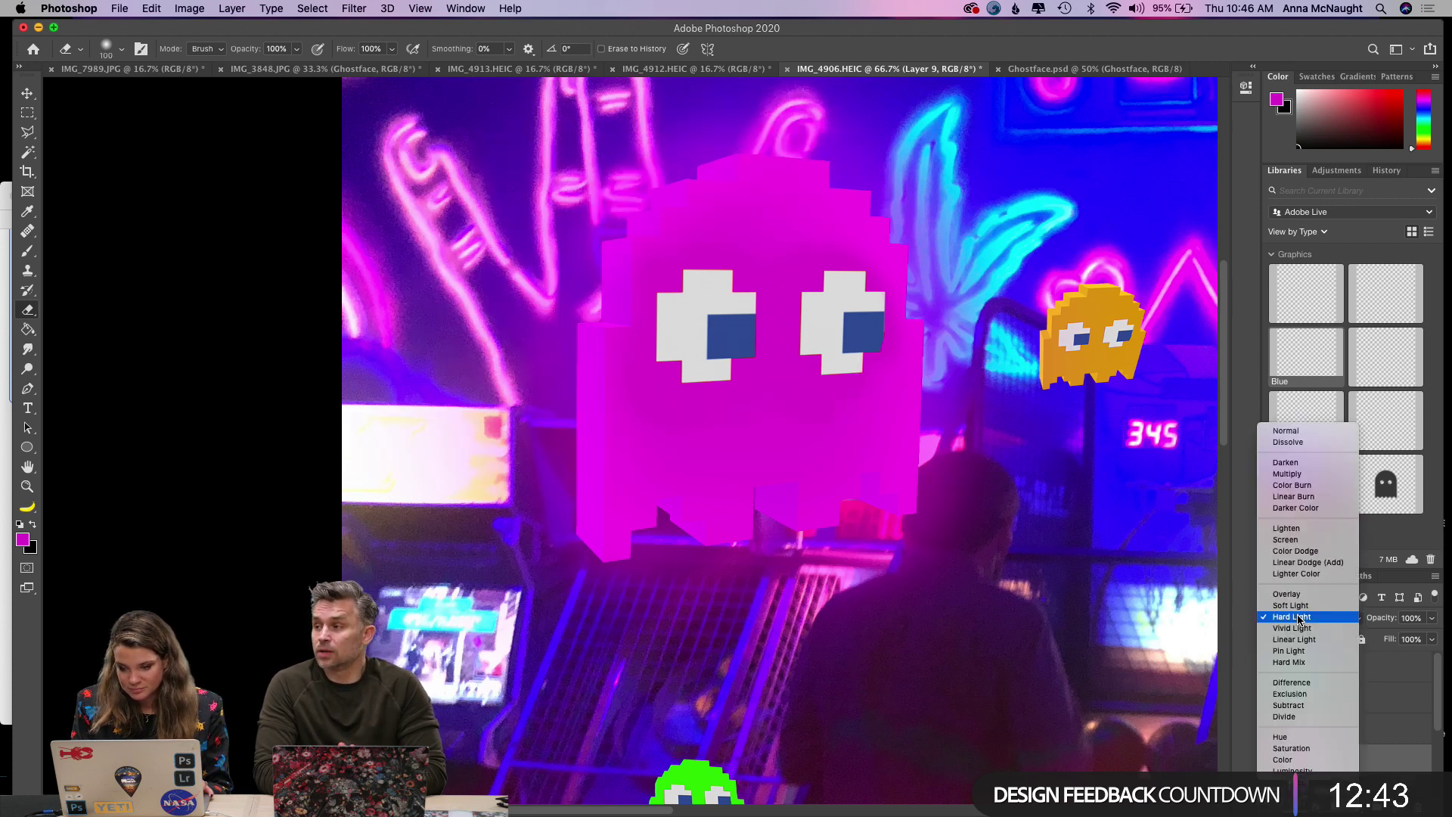
pyautogui.click(1303, 541)
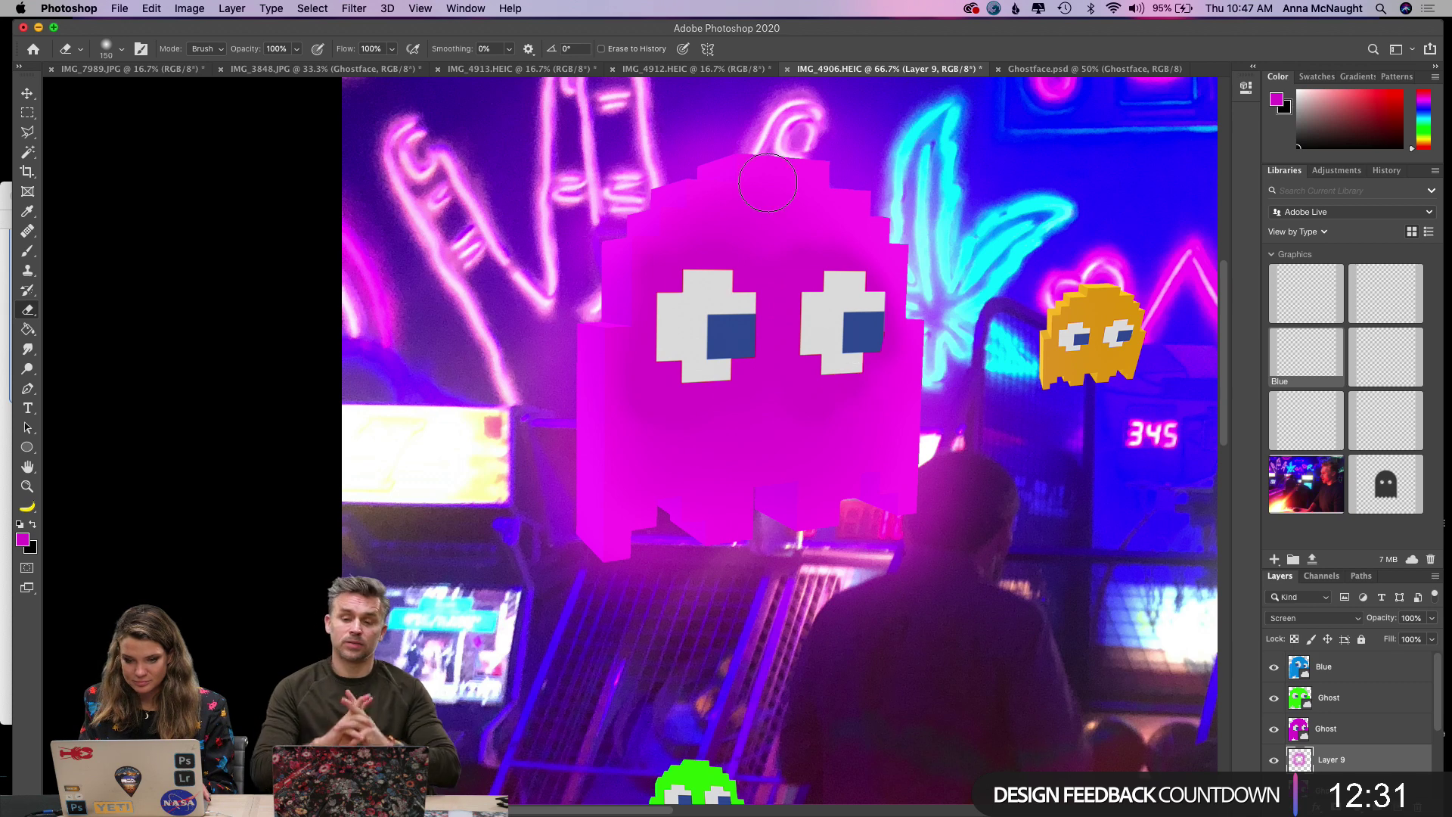
# Brush more soft magenta over and around the large ghost with 400 px and 700 px brushes at 11% flow, keeping the layer on Screen.
pyautogui.press('b')
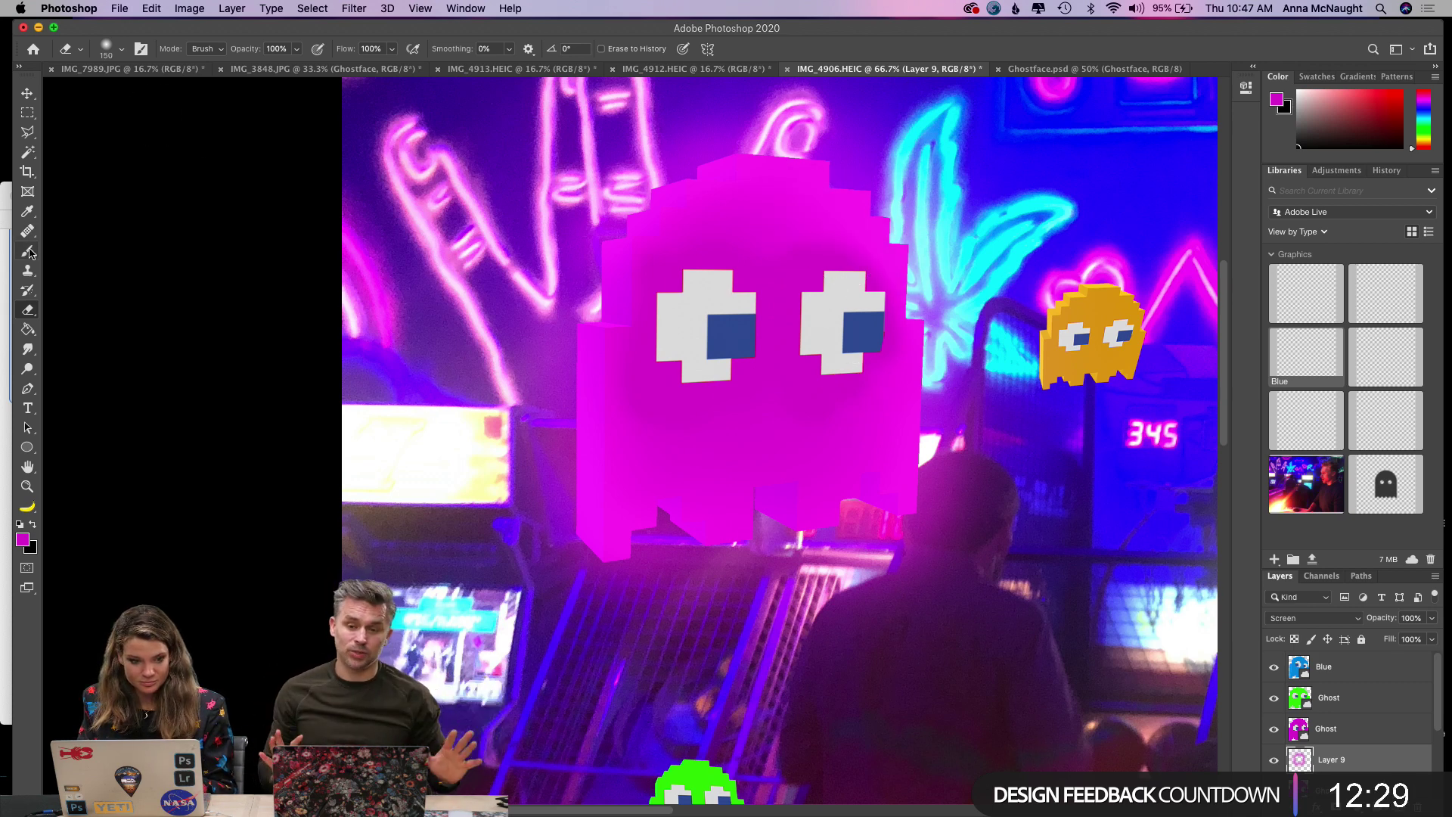
pyautogui.press('[')
pyautogui.press('[')
pyautogui.press('[')
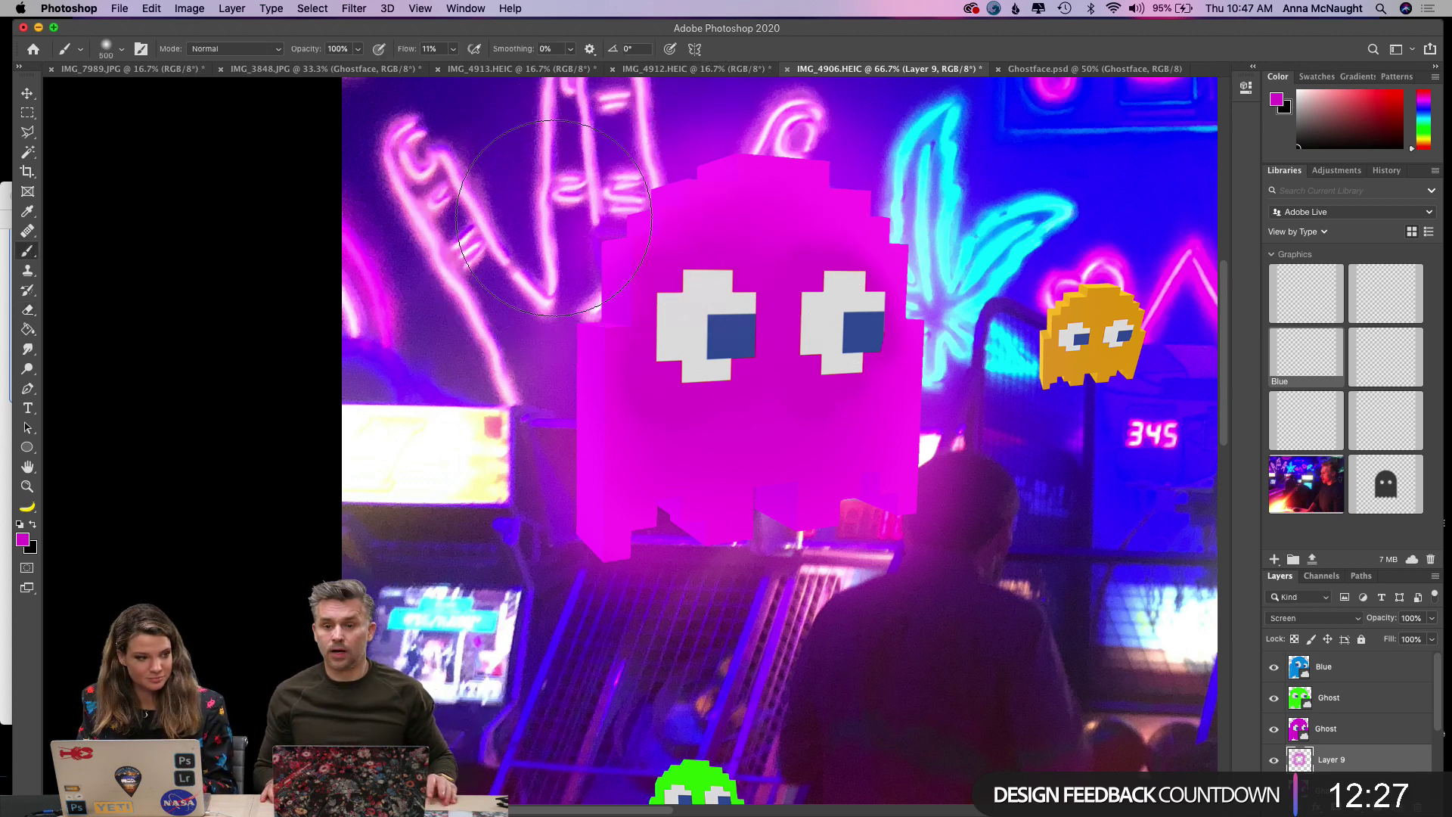
pyautogui.moveTo(870, 303)
pyautogui.mouseDown()
pyautogui.moveTo(863, 333)
pyautogui.moveTo(726, 336)
pyautogui.mouseUp()
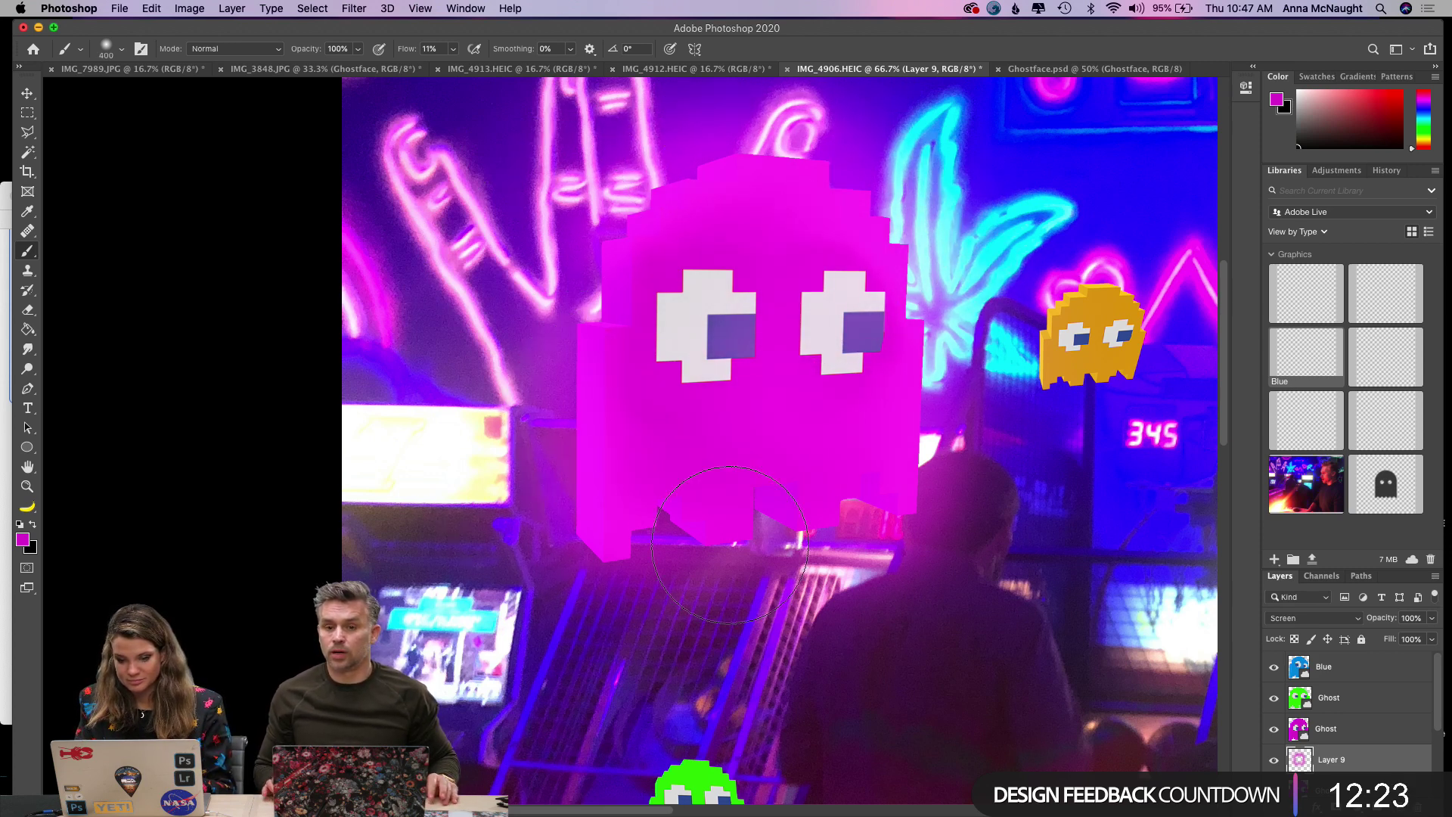
pyautogui.press(']')
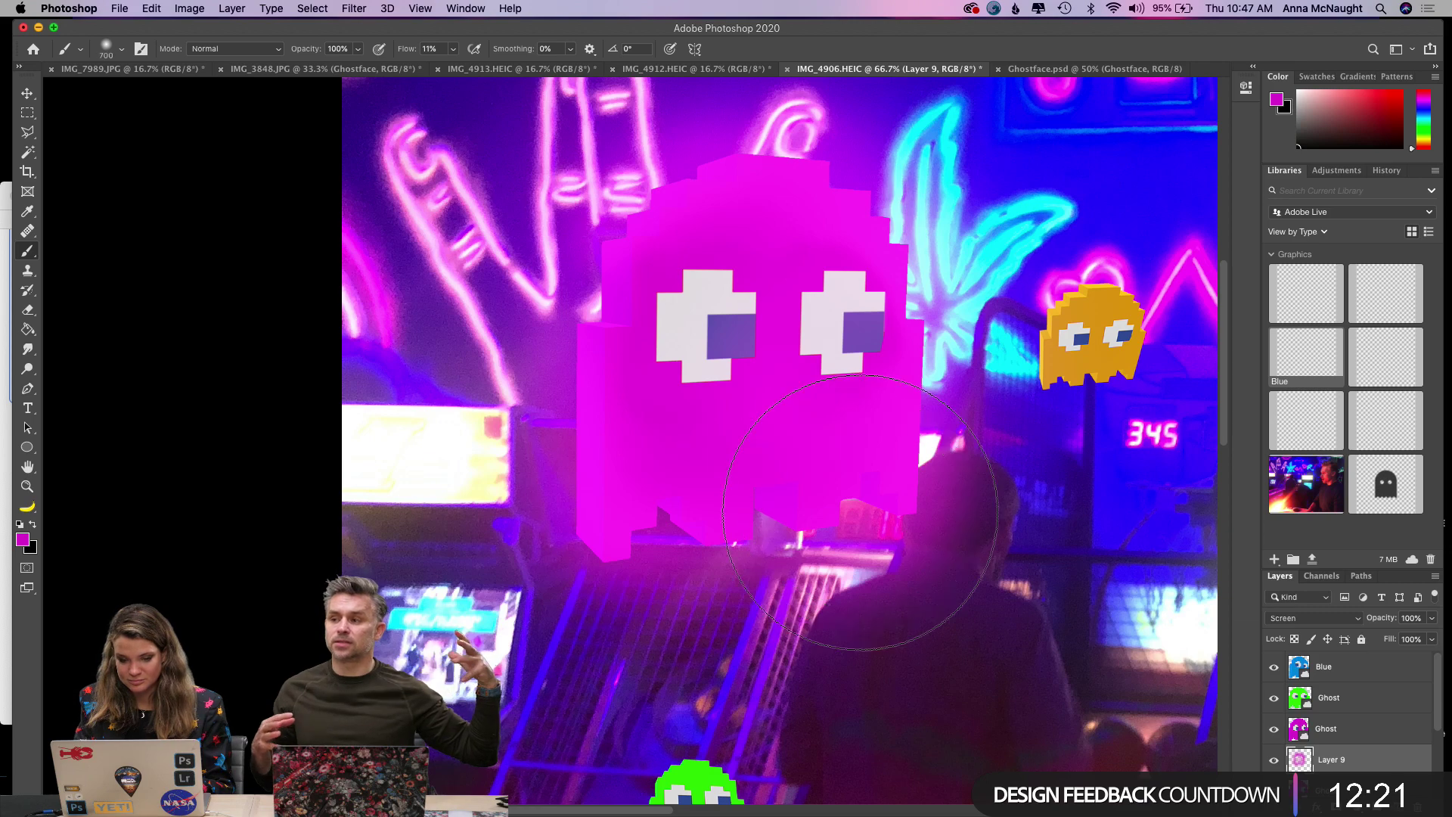
pyautogui.press(']')
pyautogui.press(']')
pyautogui.press('super+minus')
pyautogui.press('super+minus')
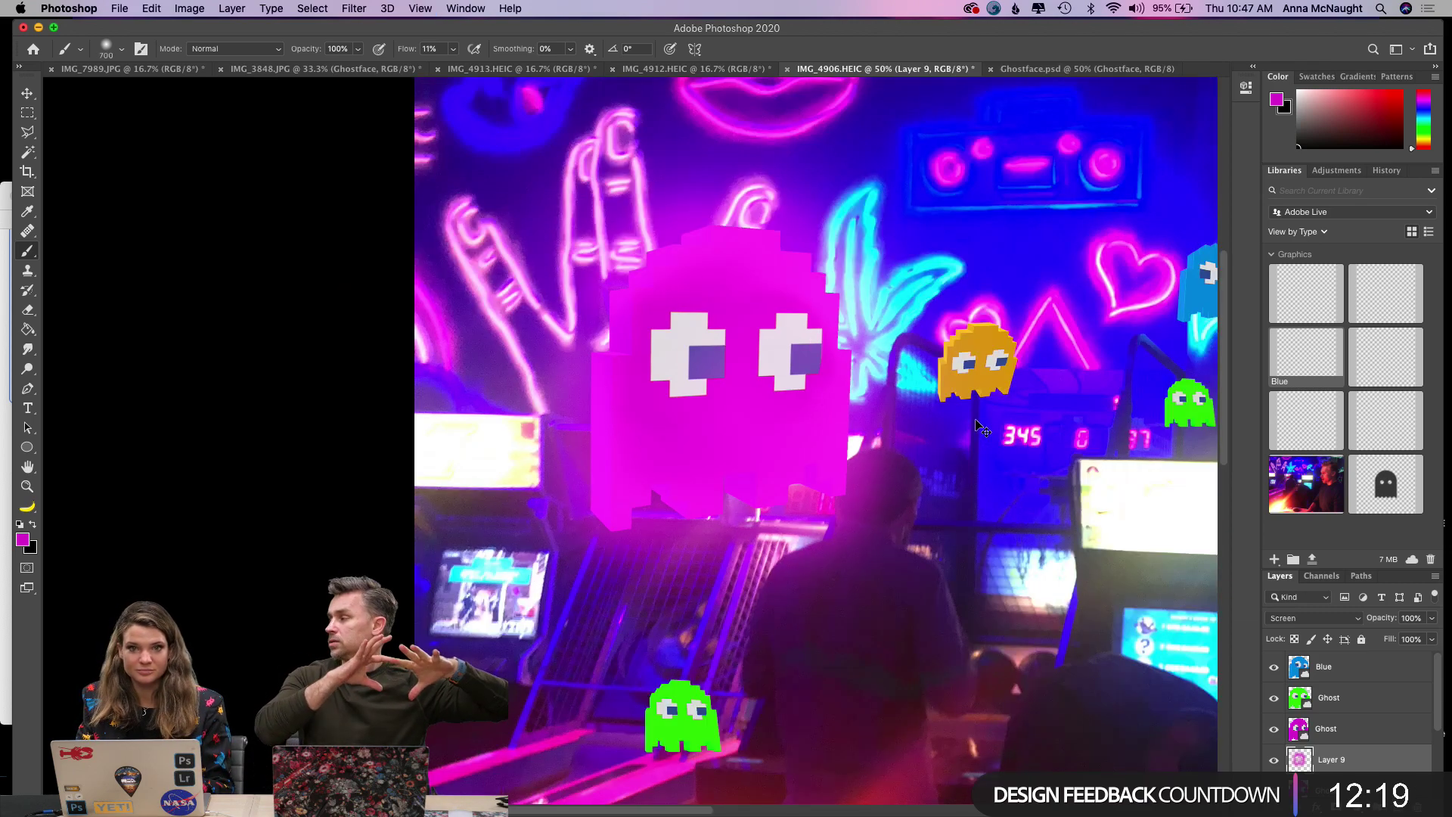
pyautogui.click(1321, 620)
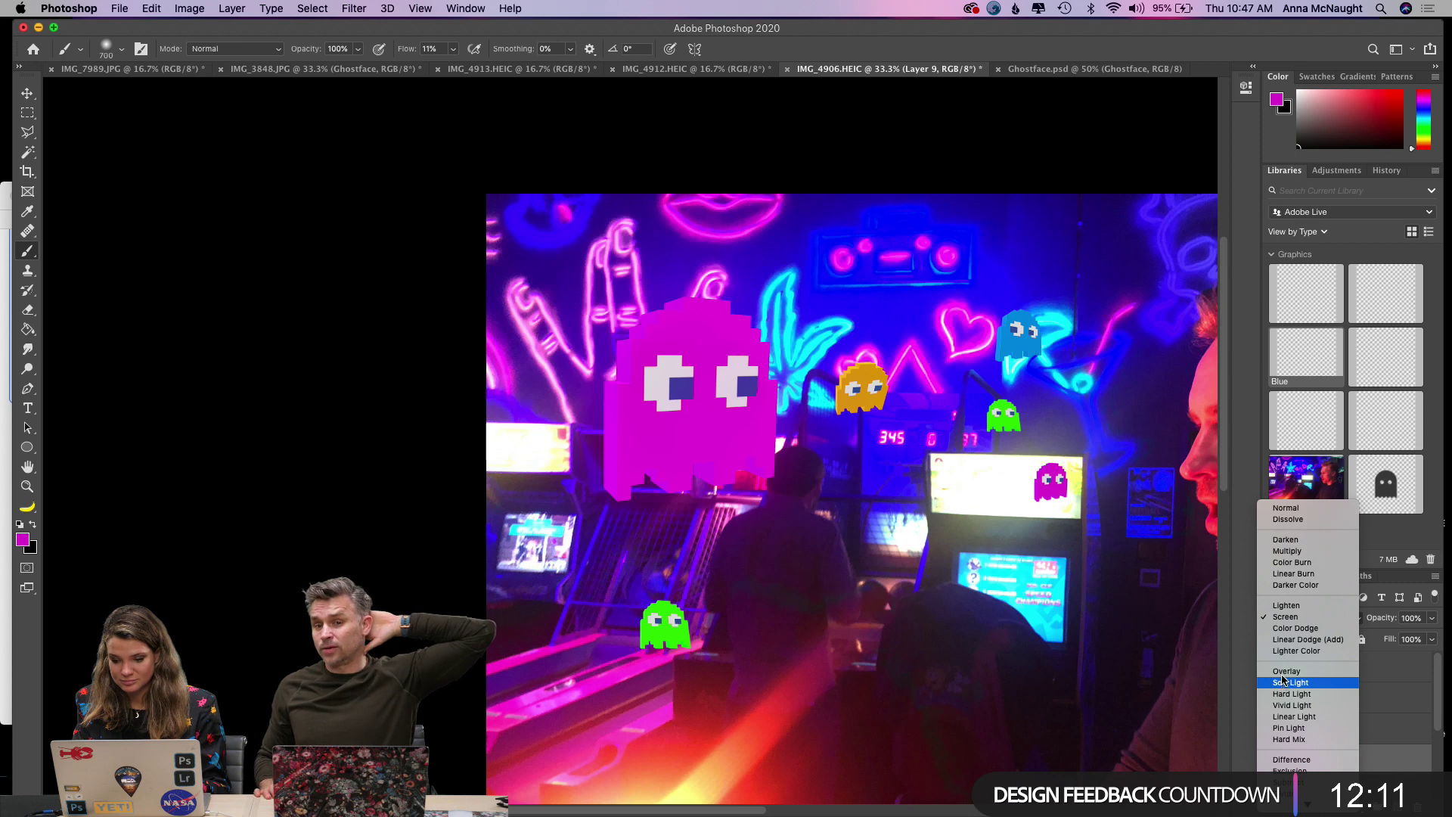
pyautogui.click(1288, 617)
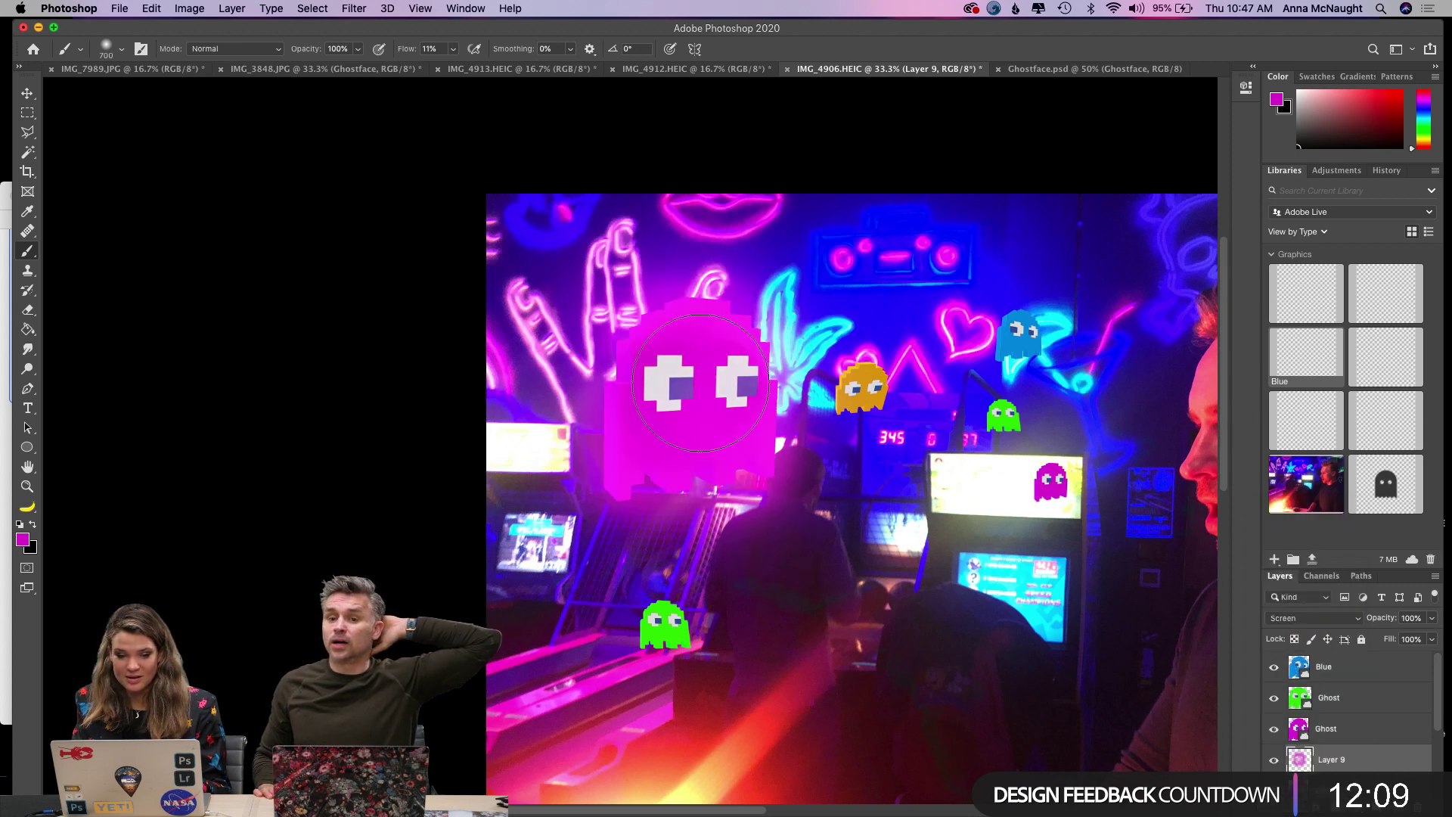
# Dock the Libraries panel below the 3D panel in the Ghost(4).psd workspace to show the Adobe Live assets.
pyautogui.click(26, 96)
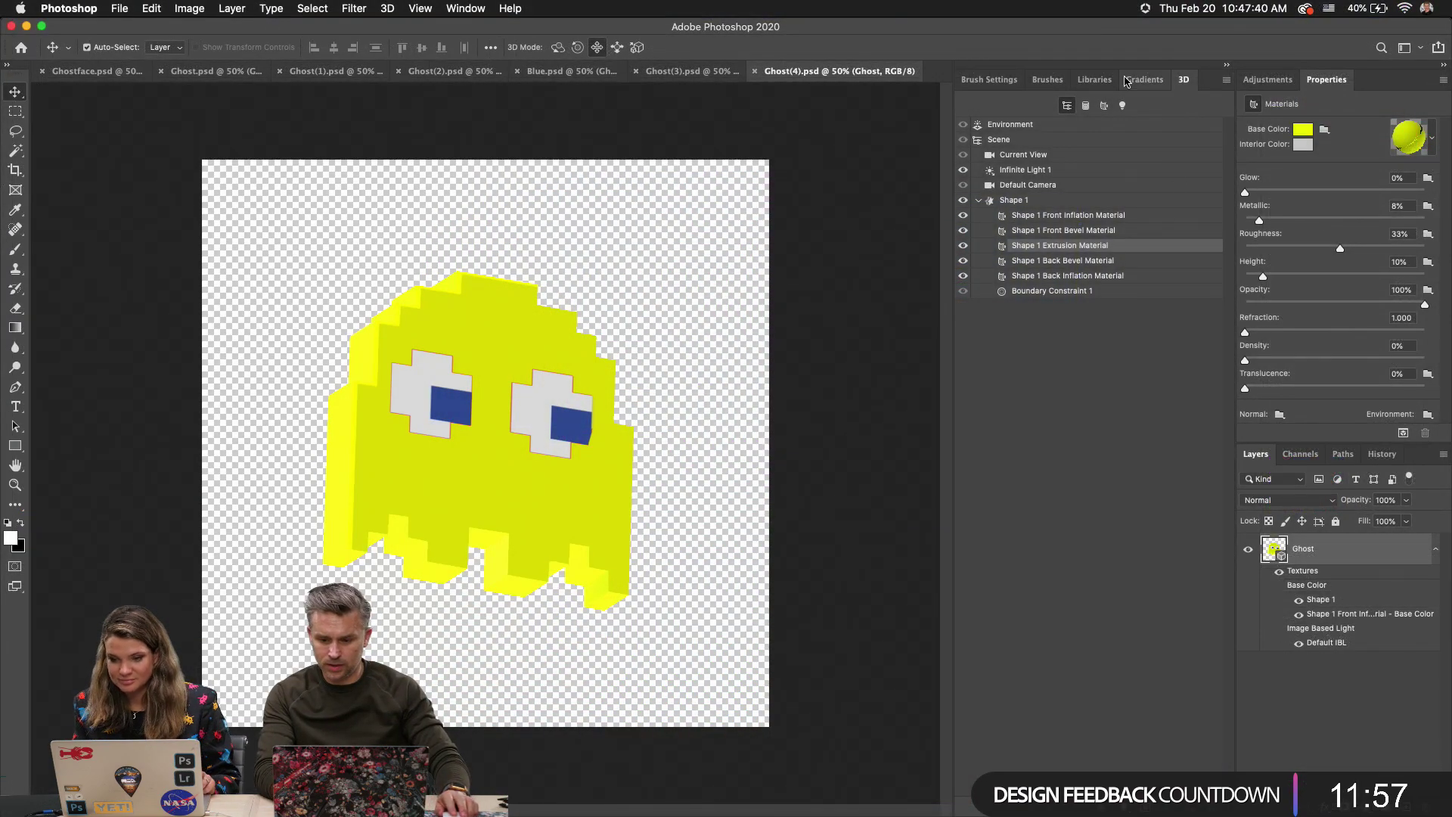
pyautogui.moveTo(1095, 80); pyautogui.dragTo(1063, 348)
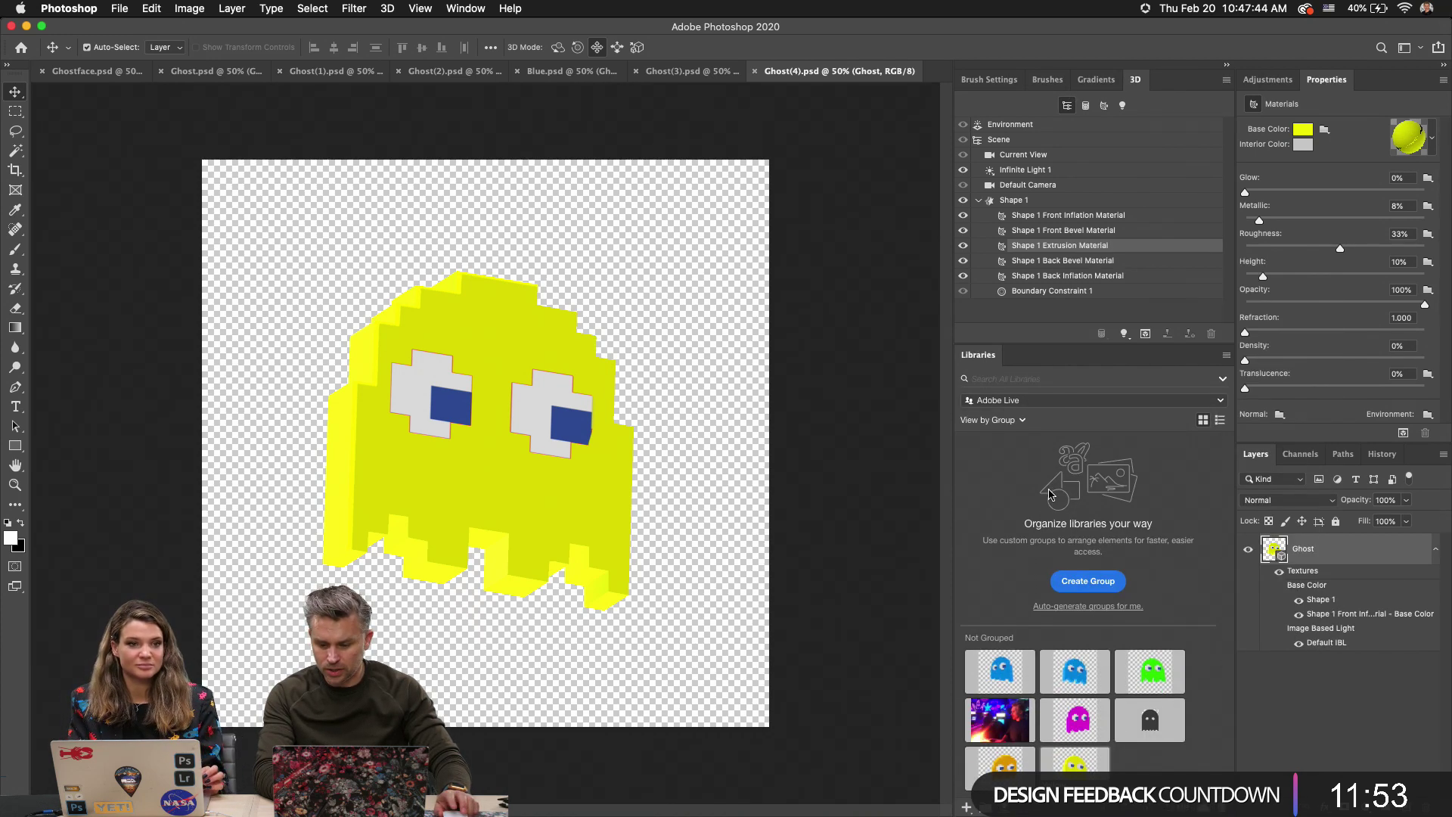
pyautogui.click(1062, 607)
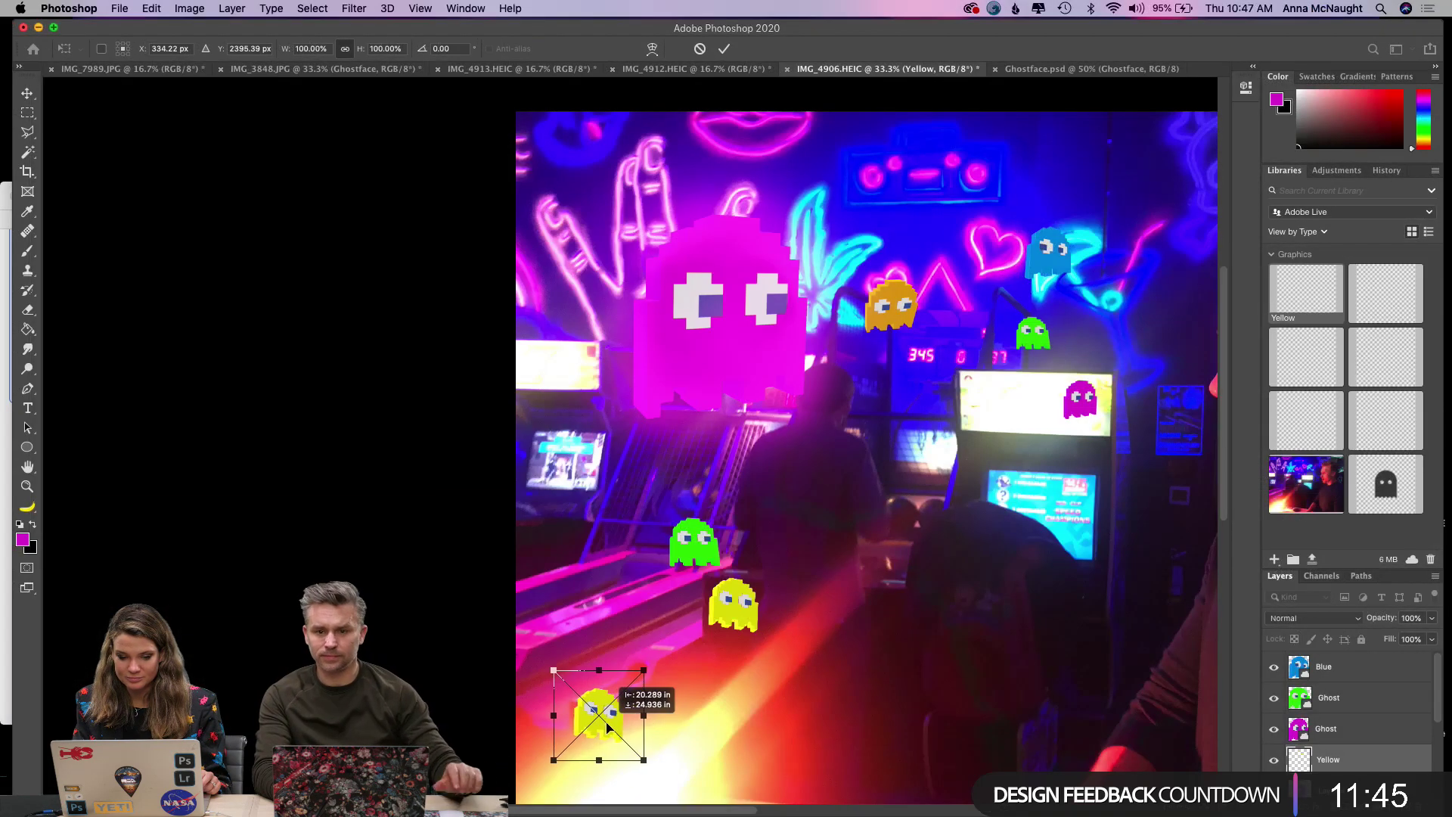
# Enlarge the placed Yellow ghost above the bright light flare and shift the nearby green ghost slightly upward.
pyautogui.moveTo(680, 667); pyautogui.dragTo(799, 529)
pyautogui.press('Return')
pyautogui.moveTo(692, 547); pyautogui.dragTo(657, 539)
pyautogui.scroll(-3, 706, 505)
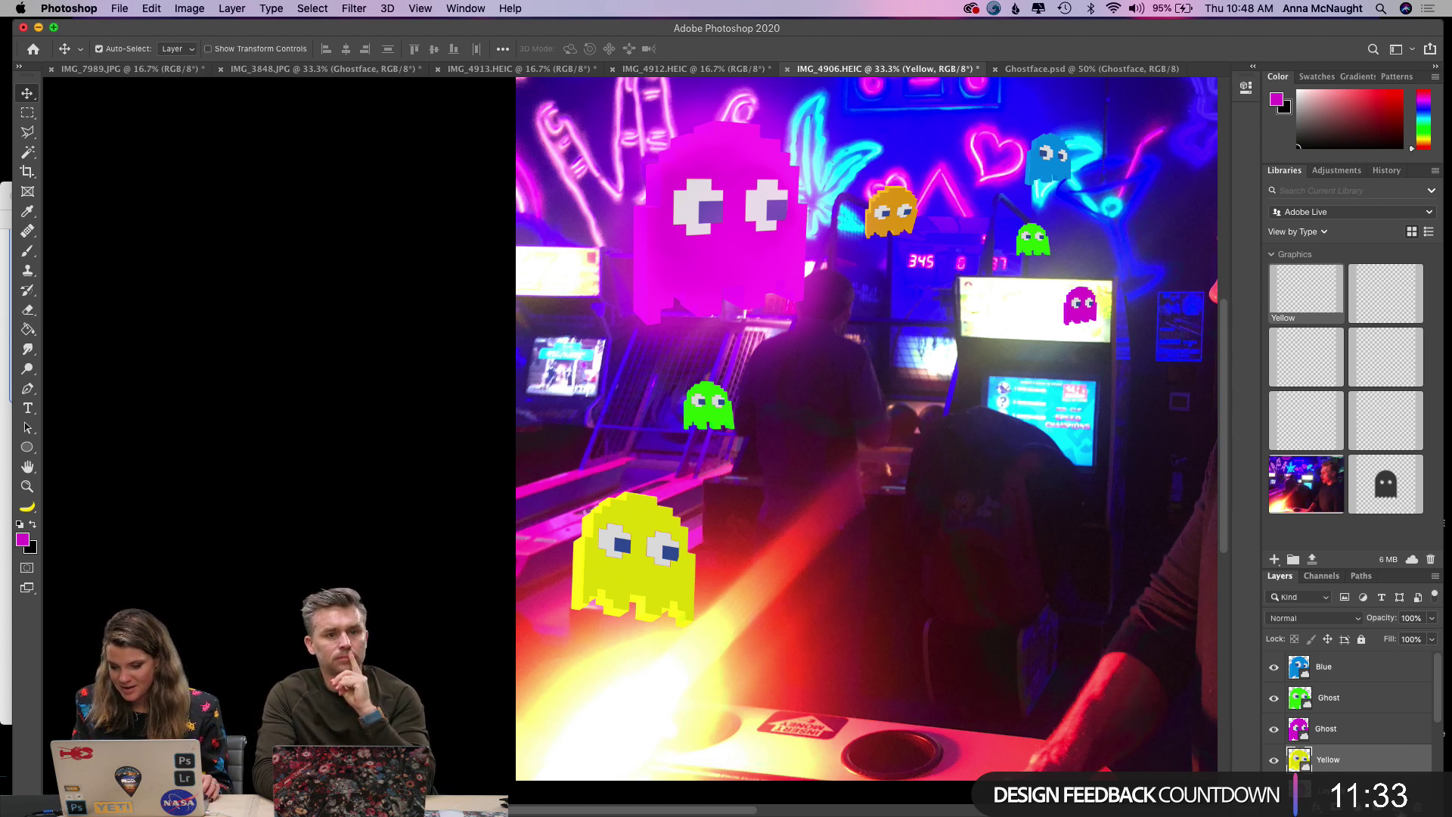
# Create a new layer and set the foreground color to the yellow ghost's bright yellow, ffff59.
pyautogui.press('super+alt+shift+n')
pyautogui.click(27, 212)
pyautogui.click(23, 539)
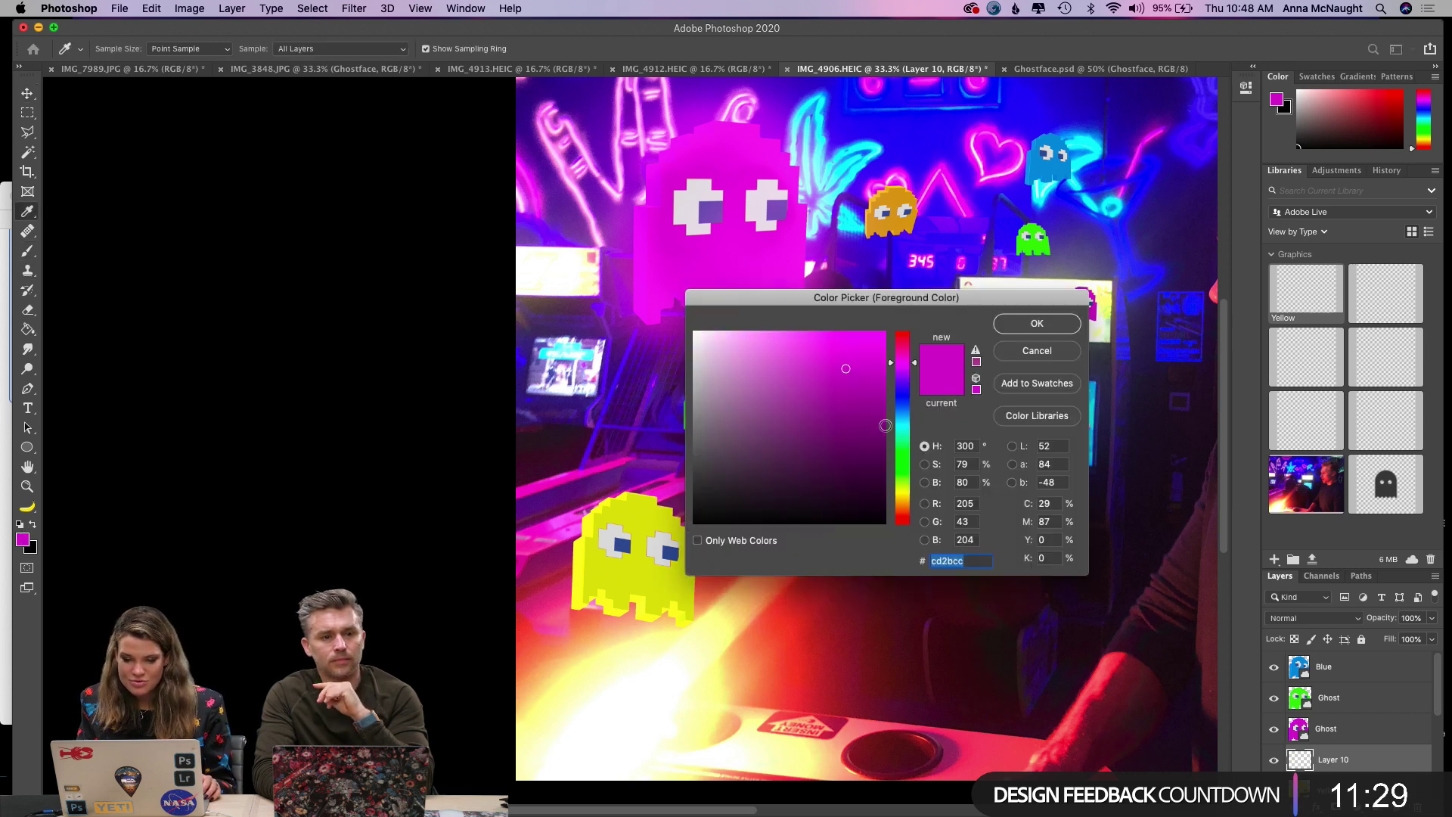
pyautogui.click(596, 568)
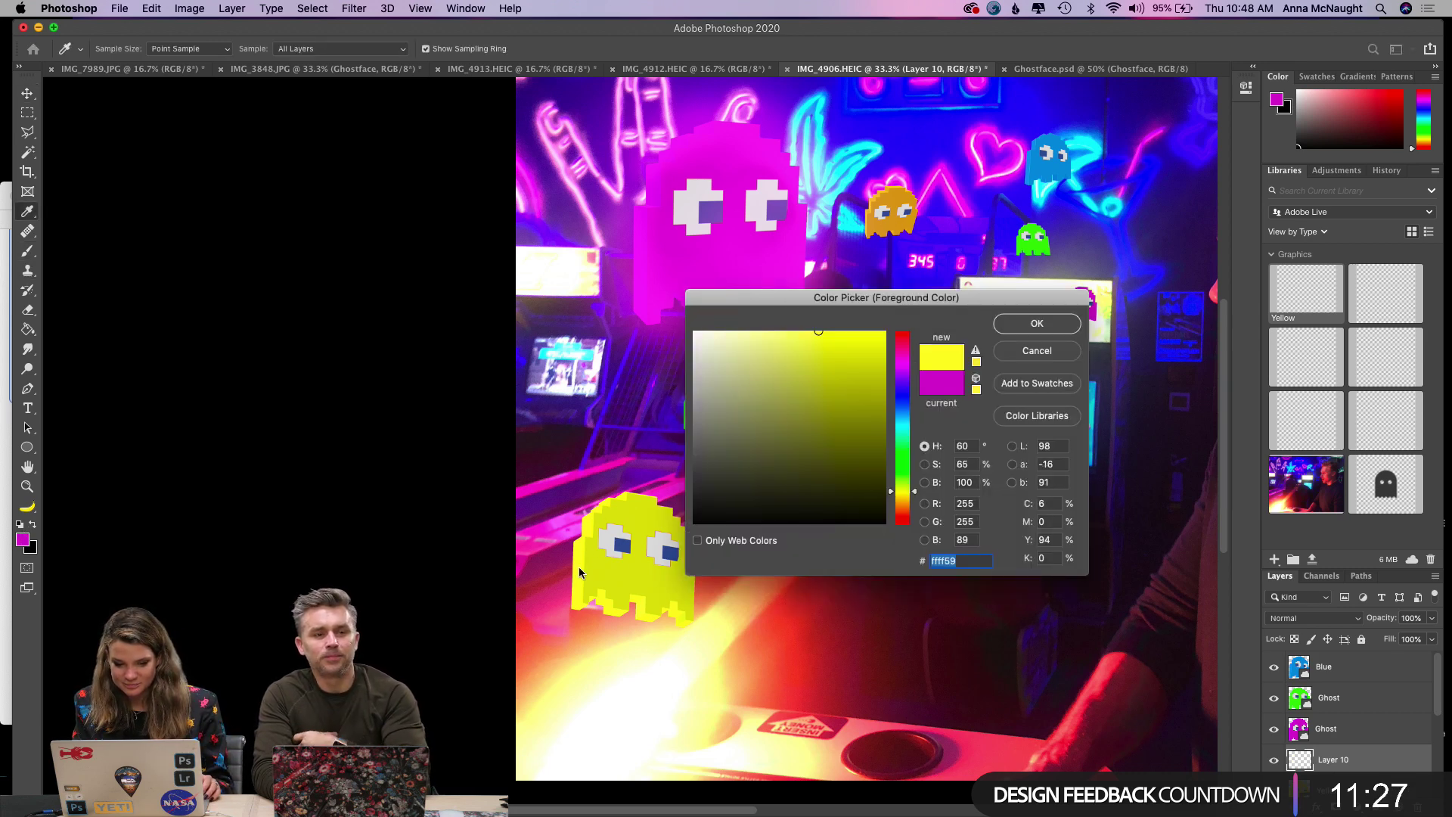
pyautogui.click(1037, 323)
# Move the new layer below the Yellow ghost and paint a soft yellow glow behind the ghost with a 500 px brush.
pyautogui.press('b')
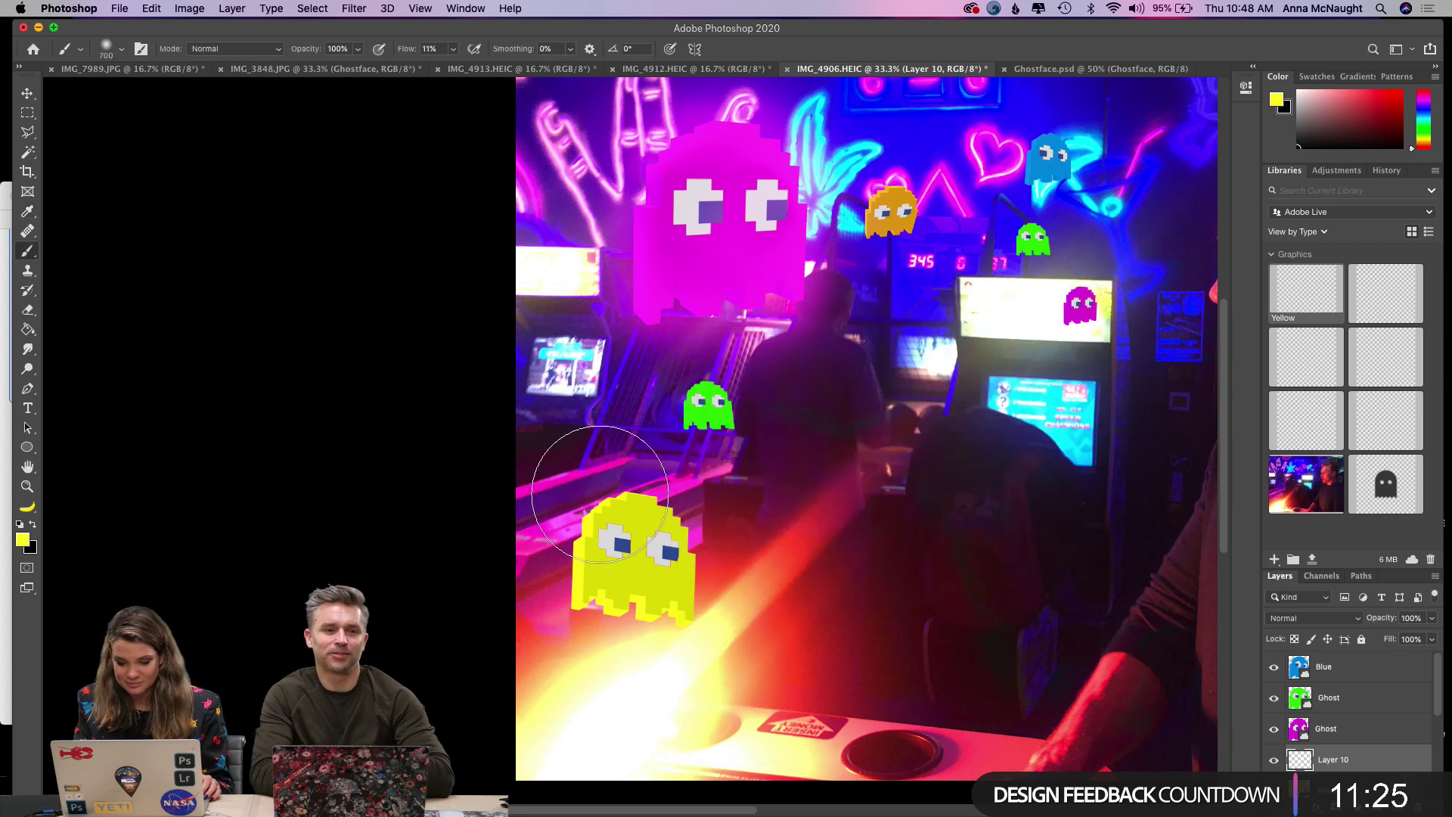
pyautogui.press('[')
pyautogui.press('[')
pyautogui.moveTo(615, 543)
pyautogui.mouseDown()
pyautogui.moveTo(616, 606)
pyautogui.moveTo(644, 518)
pyautogui.mouseUp()
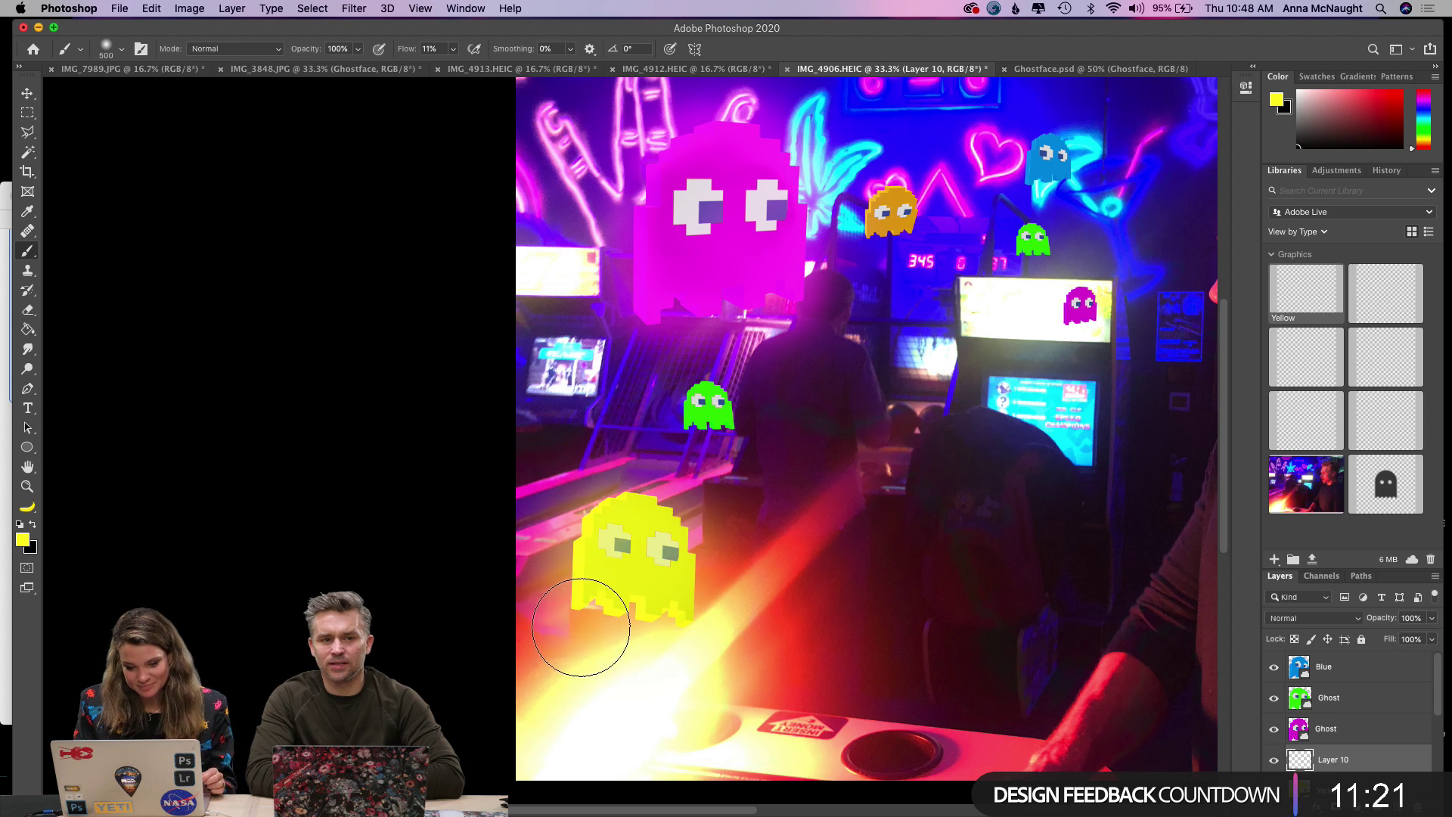
pyautogui.press('super+z')
pyautogui.scroll(-1, 1339, 727)
pyautogui.moveTo(553, 560)
pyautogui.mouseDown()
pyautogui.moveTo(620, 545)
pyautogui.moveTo(665, 590)
pyautogui.moveTo(605, 530)
pyautogui.moveTo(659, 568)
pyautogui.mouseUp()
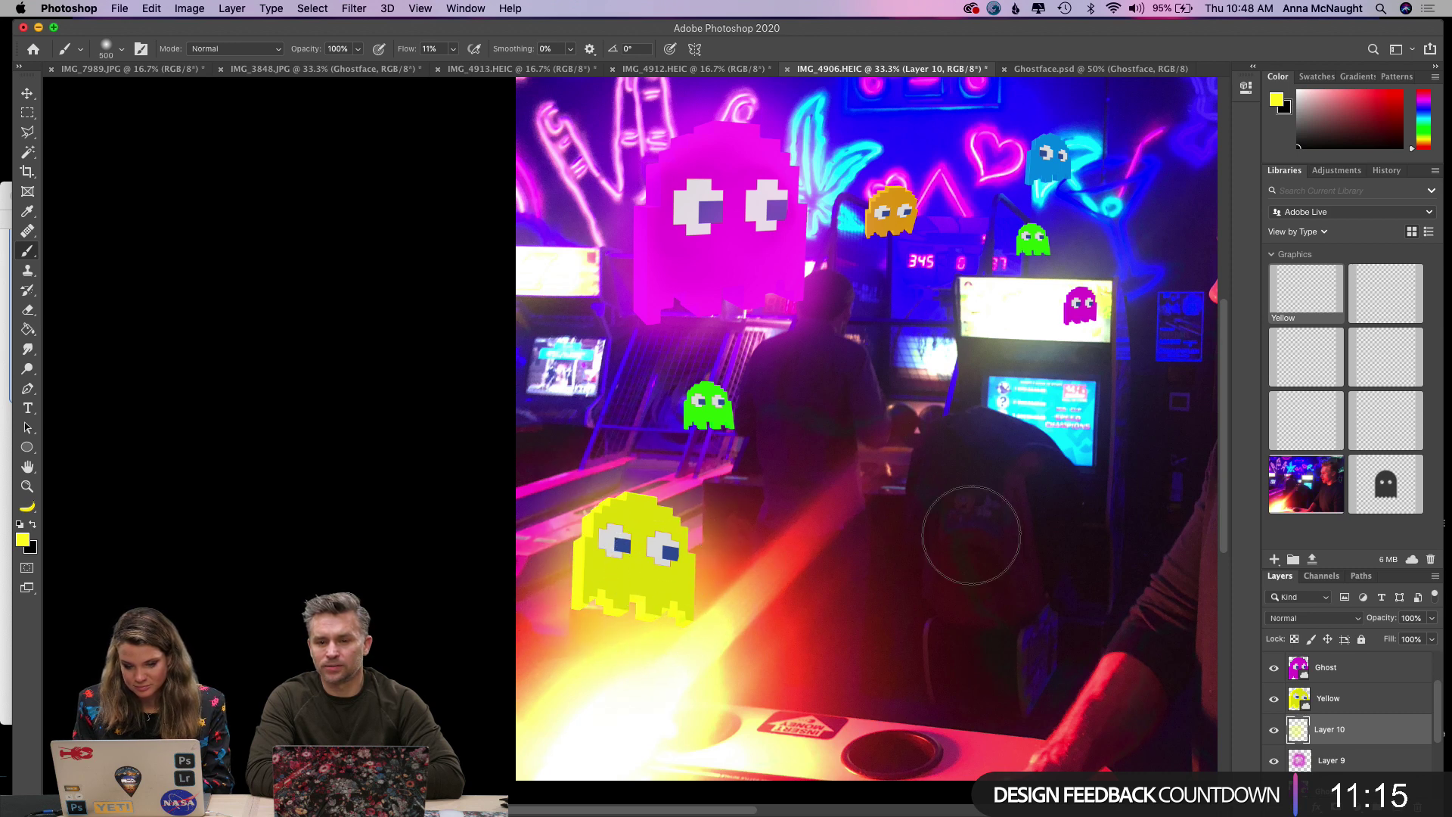
# Set the blend mode of the yellow glow layer to Color Dodge.
pyautogui.doubleClick(1375, 728)
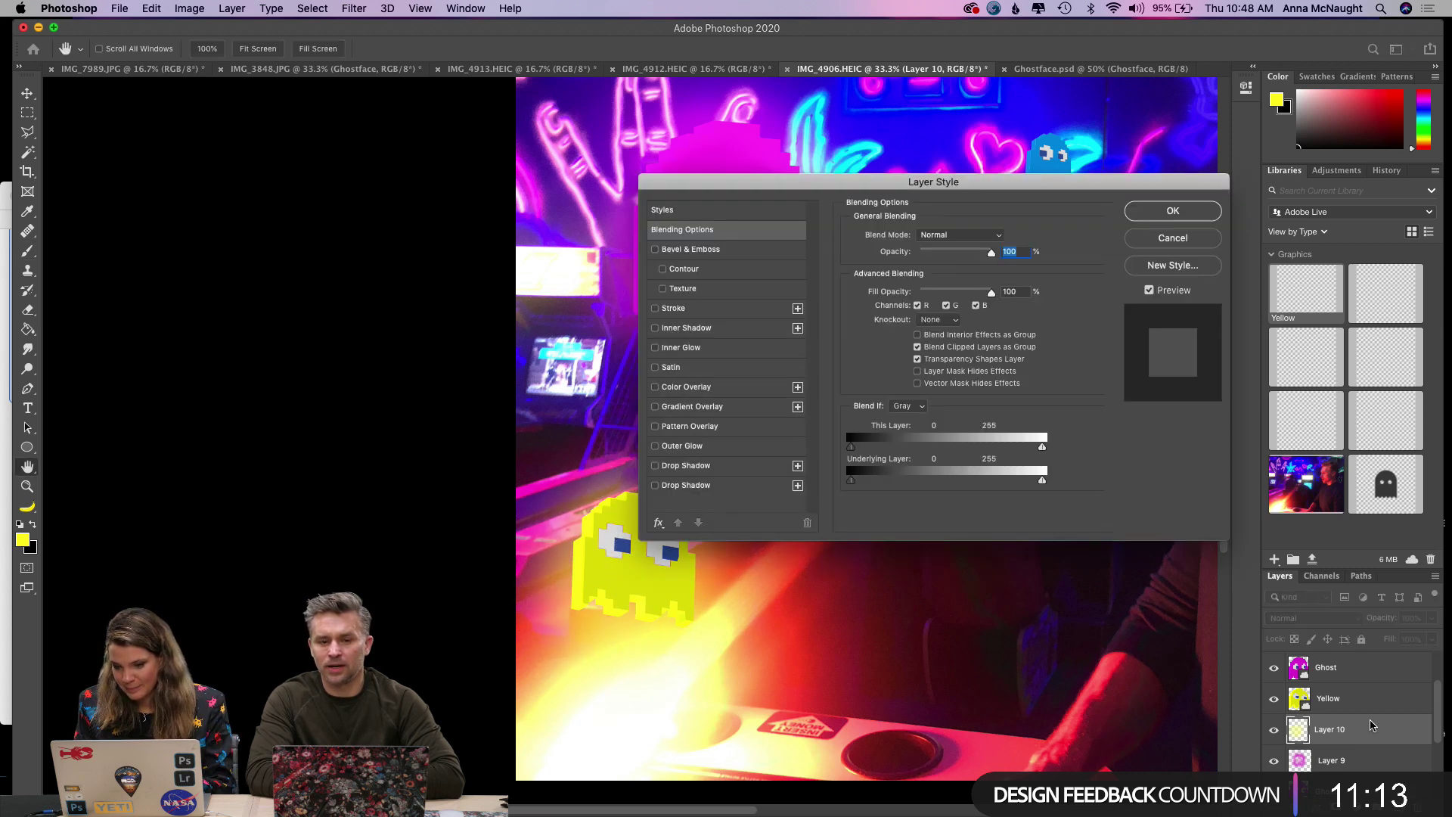
pyautogui.click(1183, 241)
pyautogui.click(1311, 619)
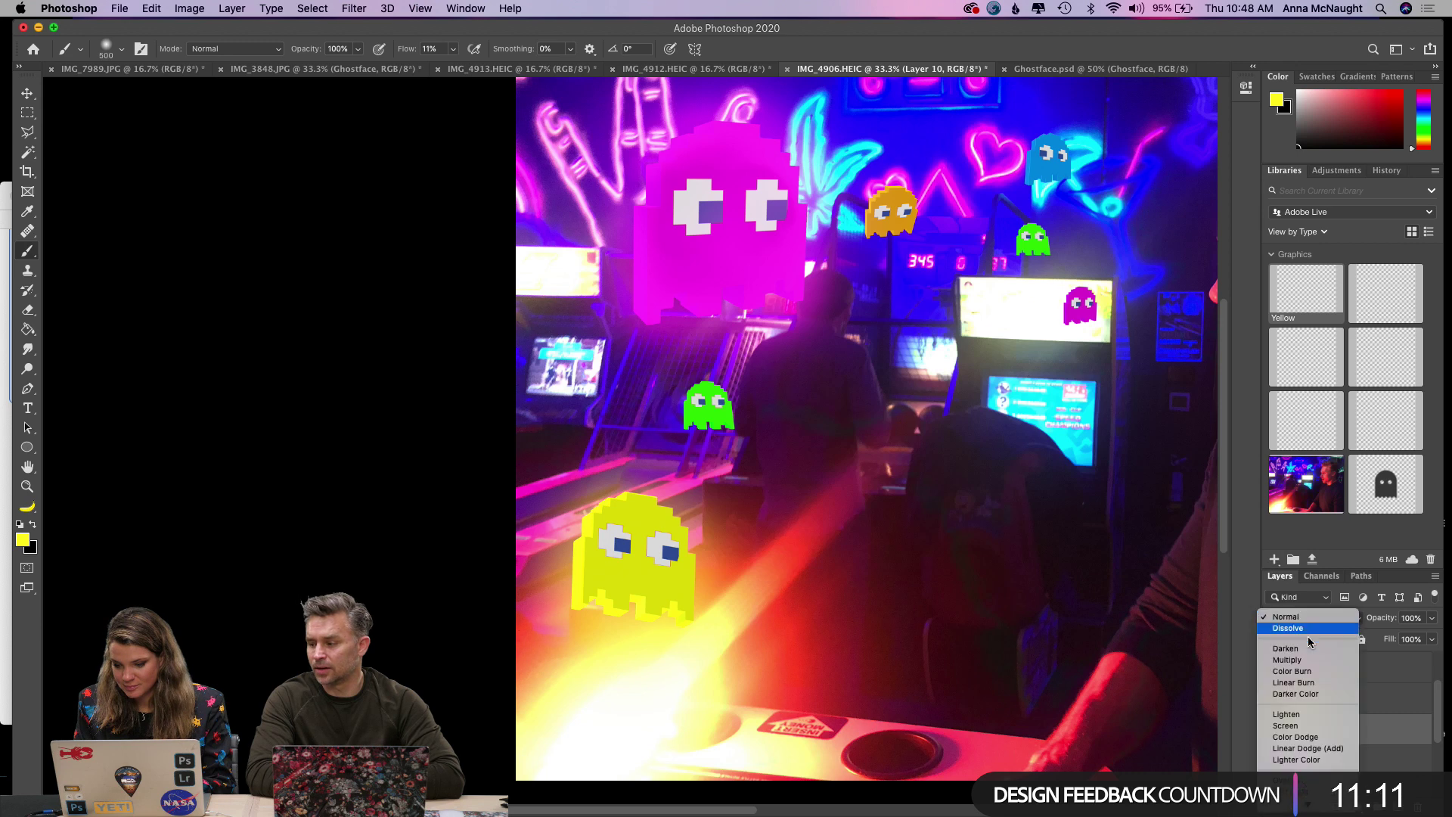
pyautogui.click(1304, 738)
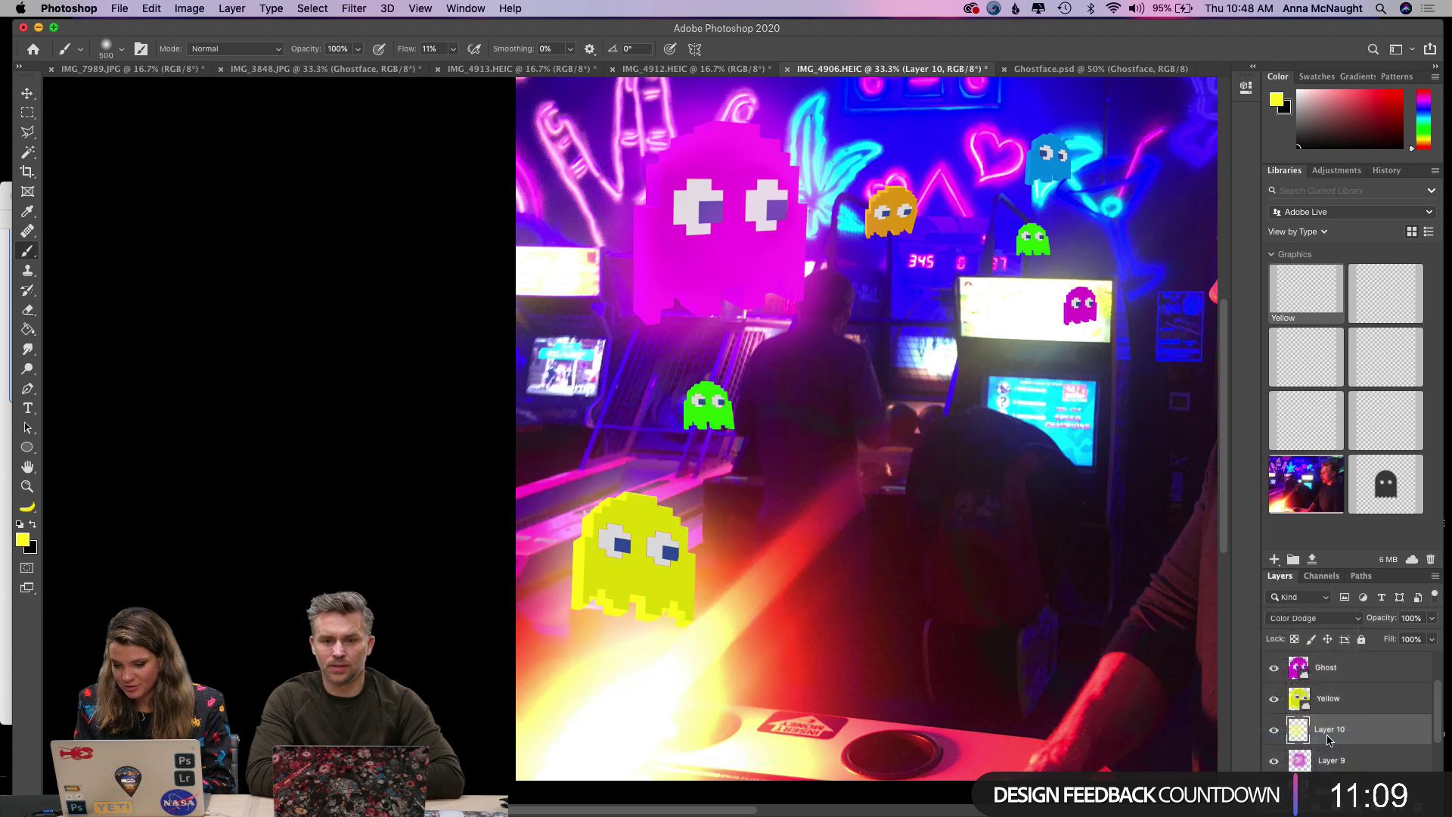
# Turn off Transparency Shapes Layer in the yellow glow layer's blending options.
pyautogui.doubleClick(1377, 730)
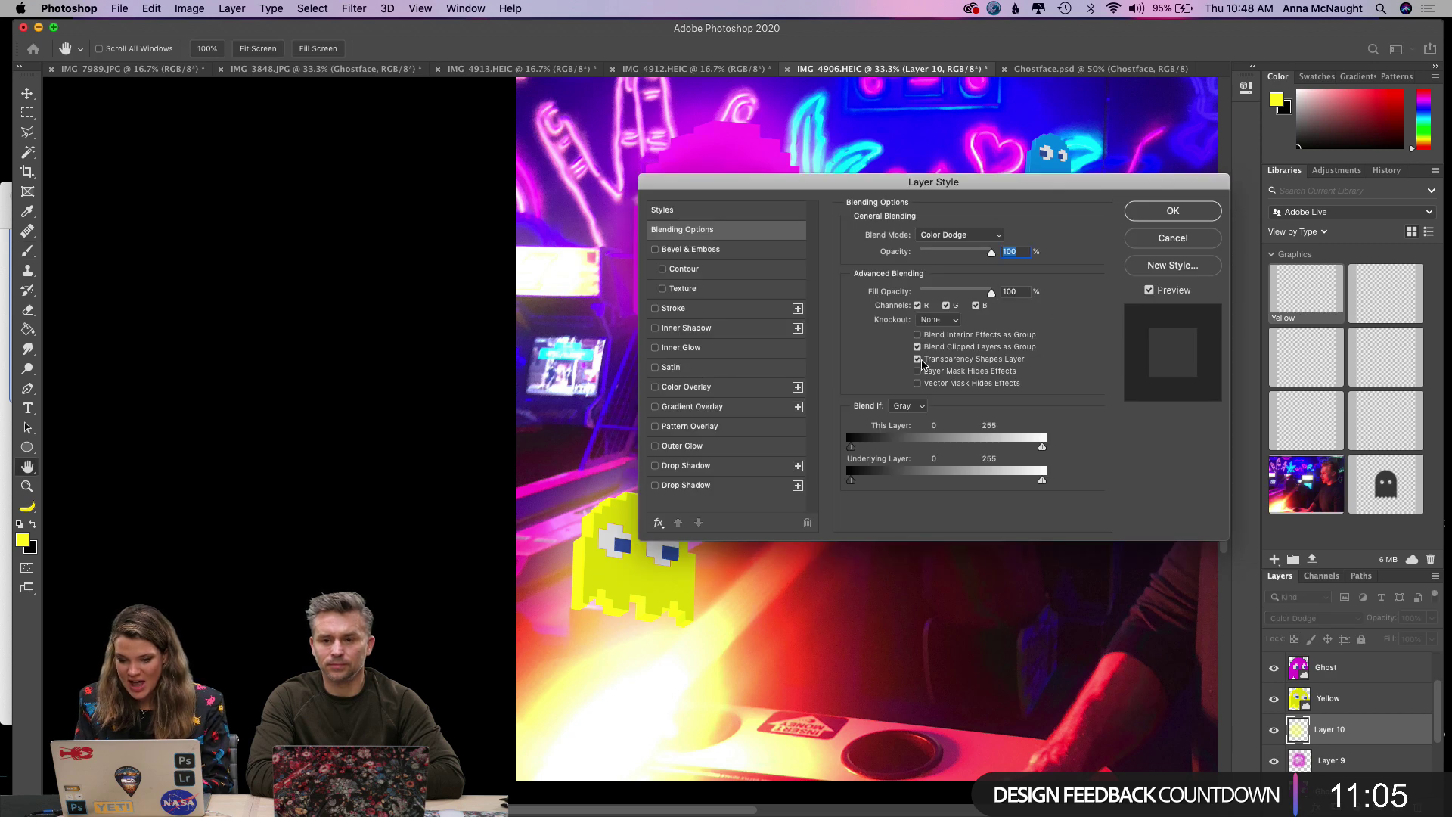
pyautogui.click(1192, 243)
pyautogui.press('b')
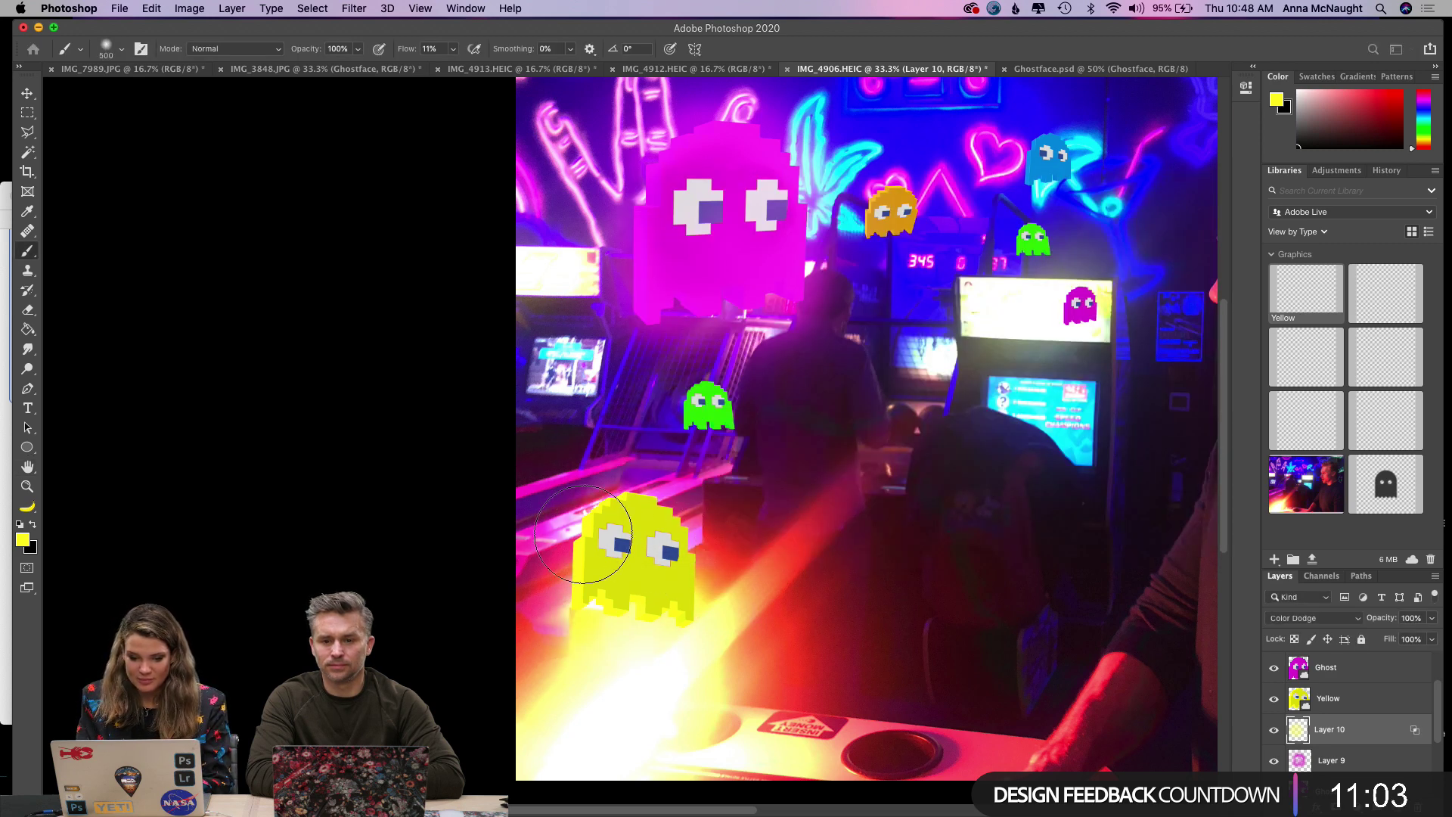
# Undo the extra yellow brushing around the ghost and set the glow layer's blend mode to Overlay.
pyautogui.moveTo(707, 531)
pyautogui.mouseDown()
pyautogui.moveTo(593, 558)
pyautogui.moveTo(727, 590)
pyautogui.mouseUp()
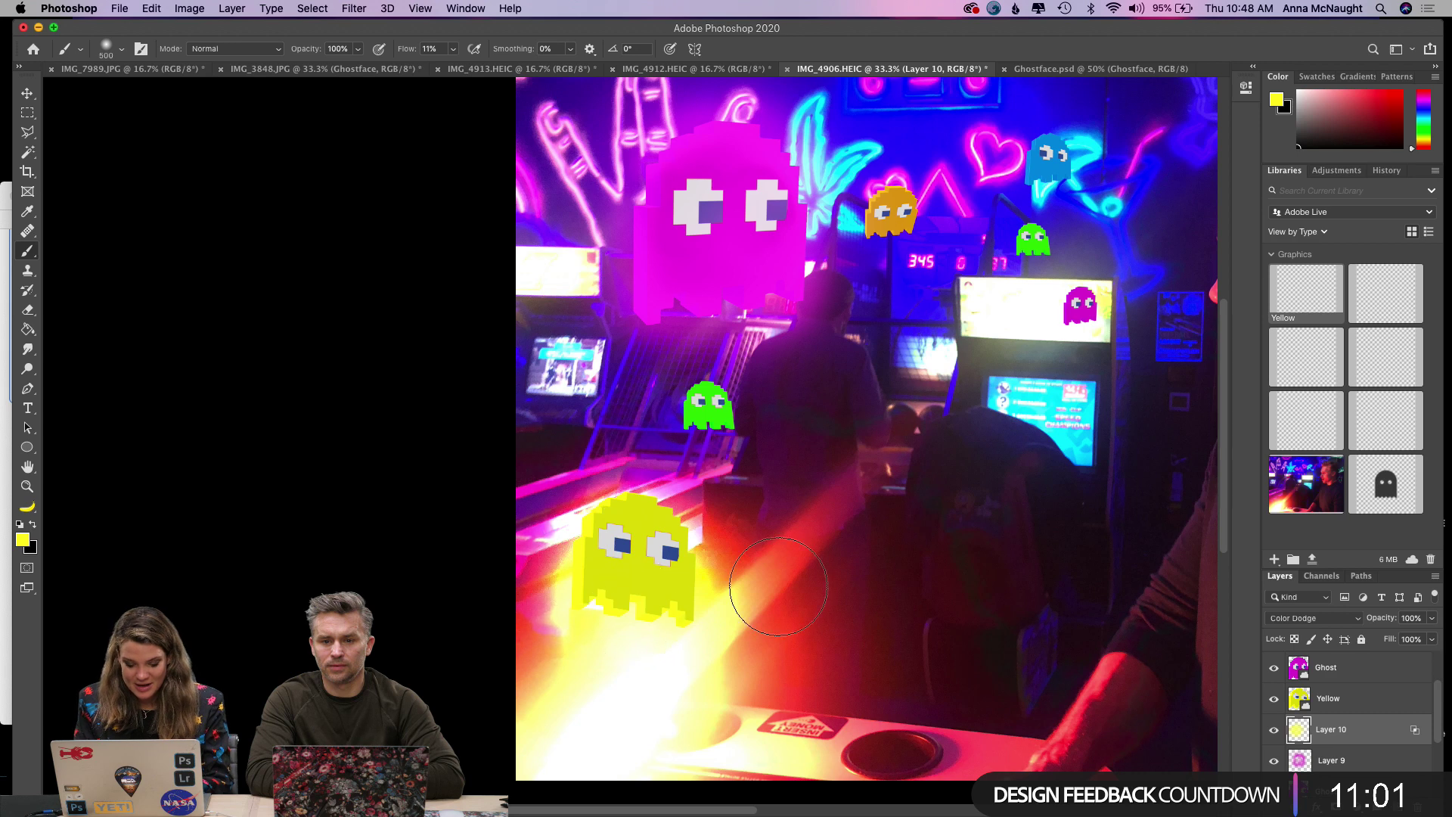
pyautogui.press('super+z')
pyautogui.click(1329, 617)
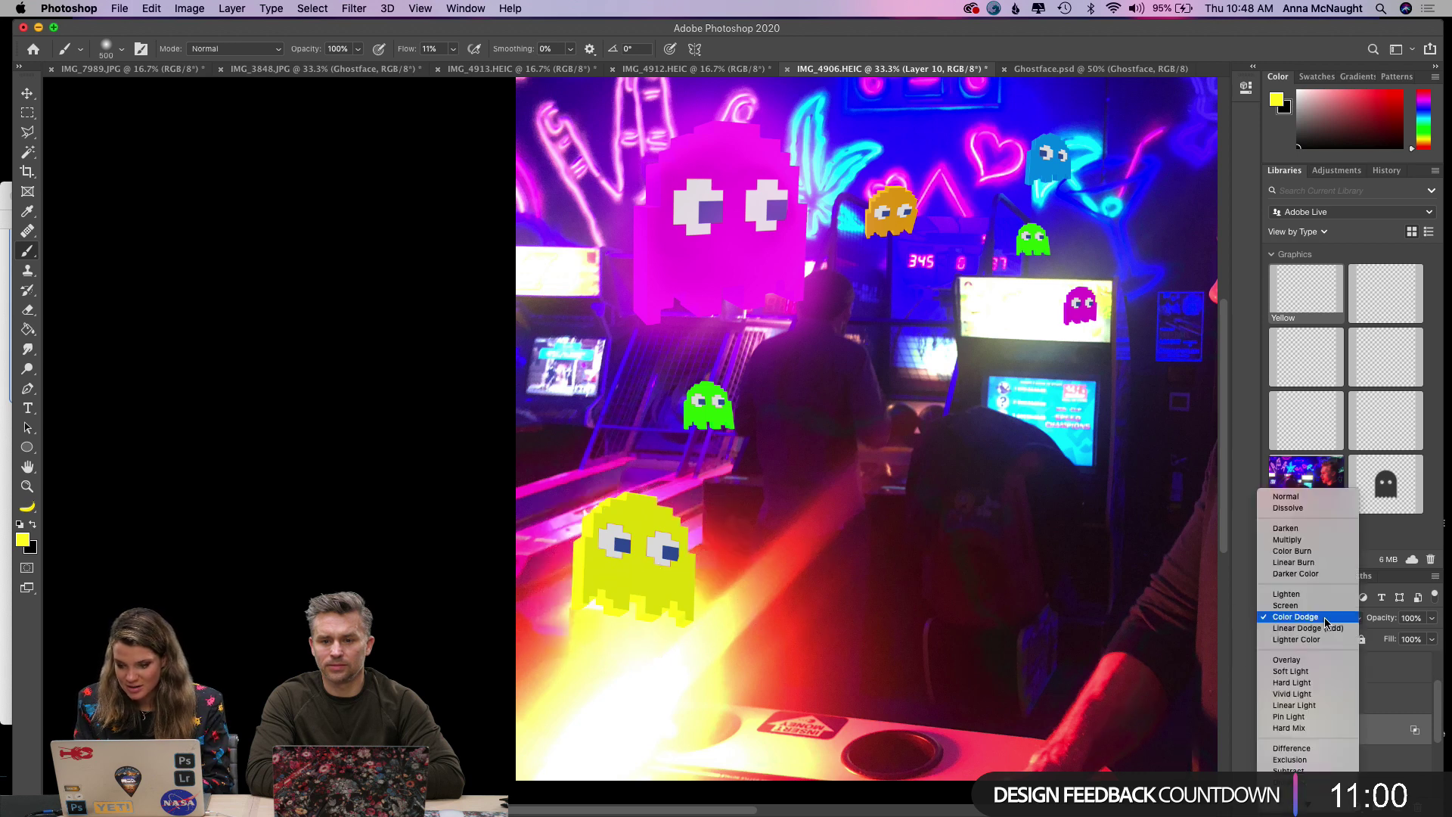
pyautogui.click(1320, 661)
# Add a new layer above the Yellow ghost and undo the wide yellow stroke painted over it.
pyautogui.click(1325, 699)
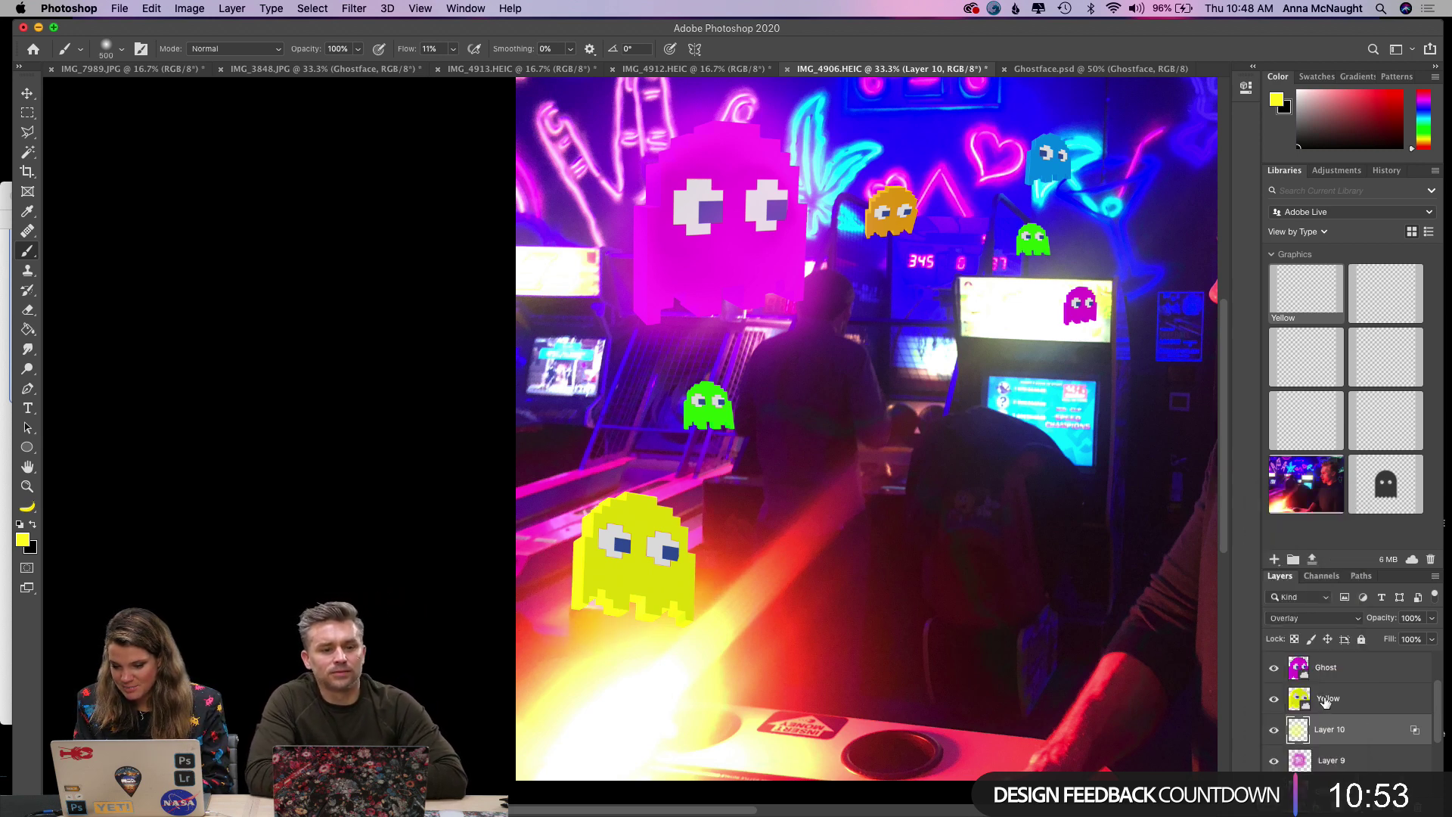
pyautogui.press('alt+shift+super+n')
pyautogui.moveTo(609, 522)
pyautogui.mouseDown()
pyautogui.moveTo(623, 549)
pyautogui.moveTo(583, 559)
pyautogui.moveTo(593, 592)
pyautogui.mouseUp()
pyautogui.press('super+z')
# Paint soft yellow highlights along the yellow ghost's edges on the new layer, reducing the brush to about 150 px.
pyautogui.press('[')
pyautogui.press('[')
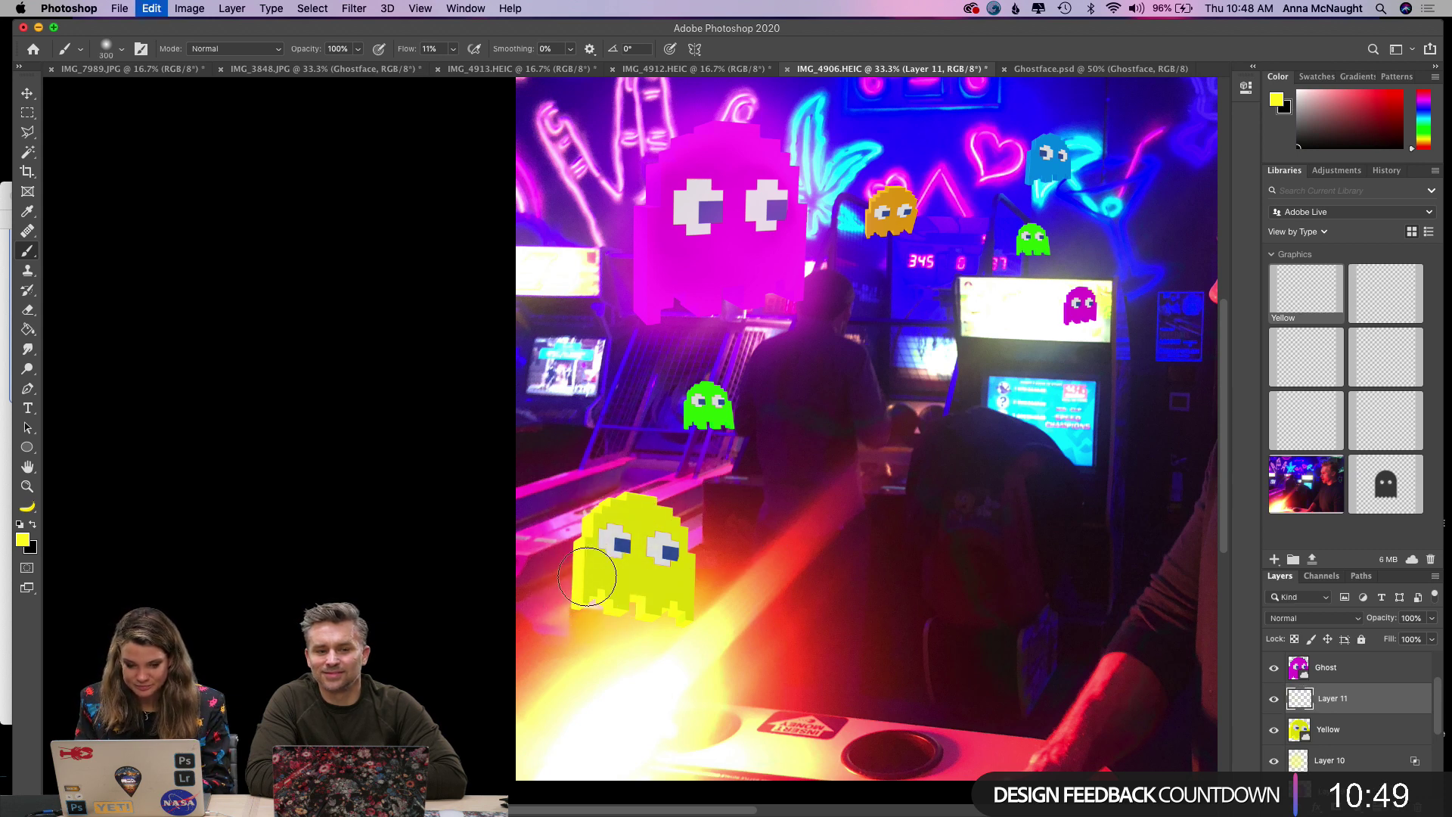
pyautogui.press('[')
pyautogui.press('[')
pyautogui.press('[')
pyautogui.press('[')
pyautogui.scroll(1, 578, 522)
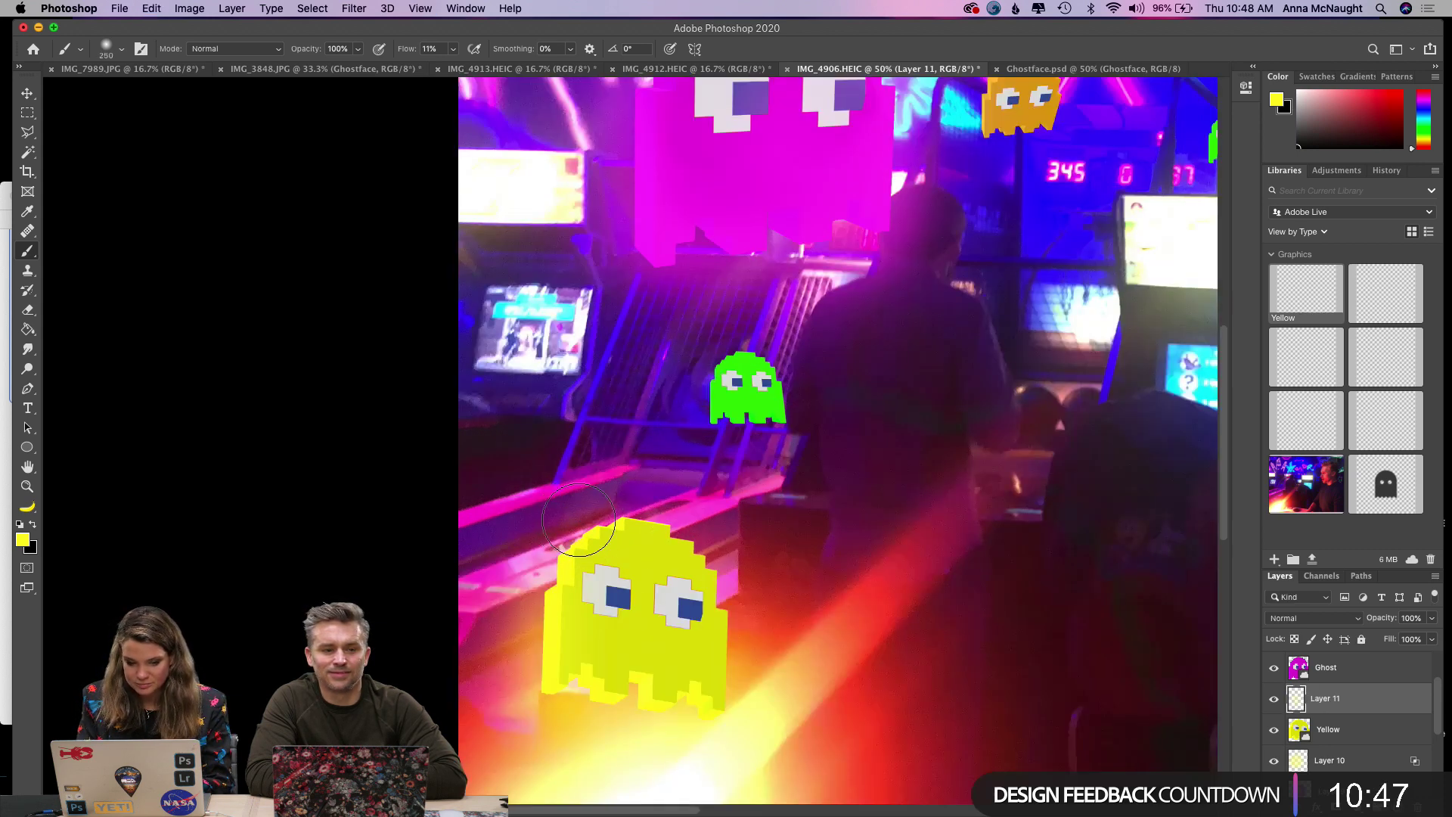
pyautogui.scroll(-1, 578, 520)
pyautogui.scroll(-1, 579, 520)
pyautogui.hscroll(-1, 579, 520)
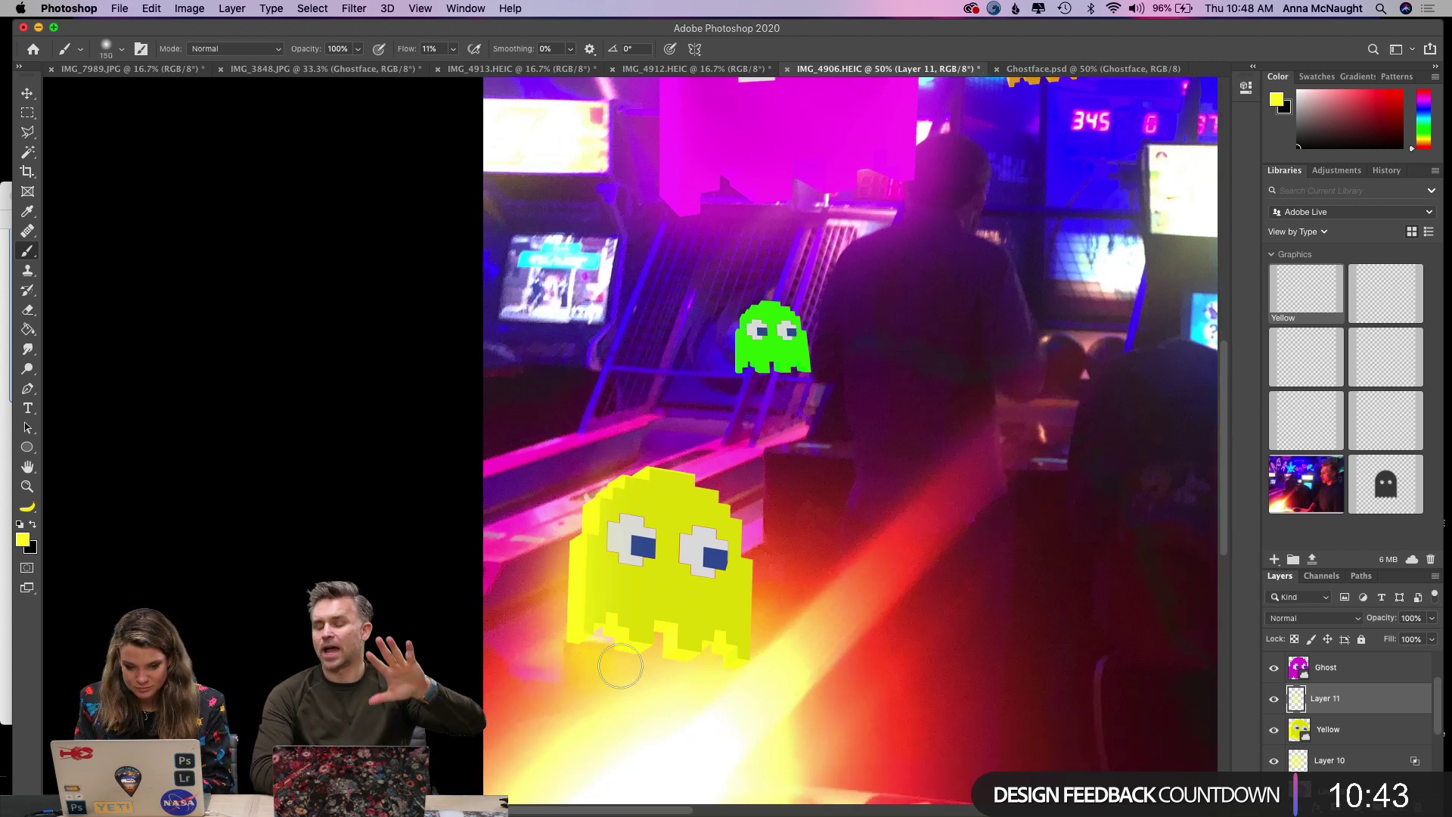
# Enlarge the brush to 400 px and paint soft yellow over the yellow ghost's bottom and left side.
pyautogui.press(']')
pyautogui.press(']')
pyautogui.press(']')
pyautogui.moveTo(620, 665)
pyautogui.mouseDown()
pyautogui.moveTo(729, 664)
pyautogui.moveTo(745, 577)
pyautogui.moveTo(681, 484)
pyautogui.moveTo(559, 547)
pyautogui.moveTo(612, 665)
pyautogui.mouseUp()
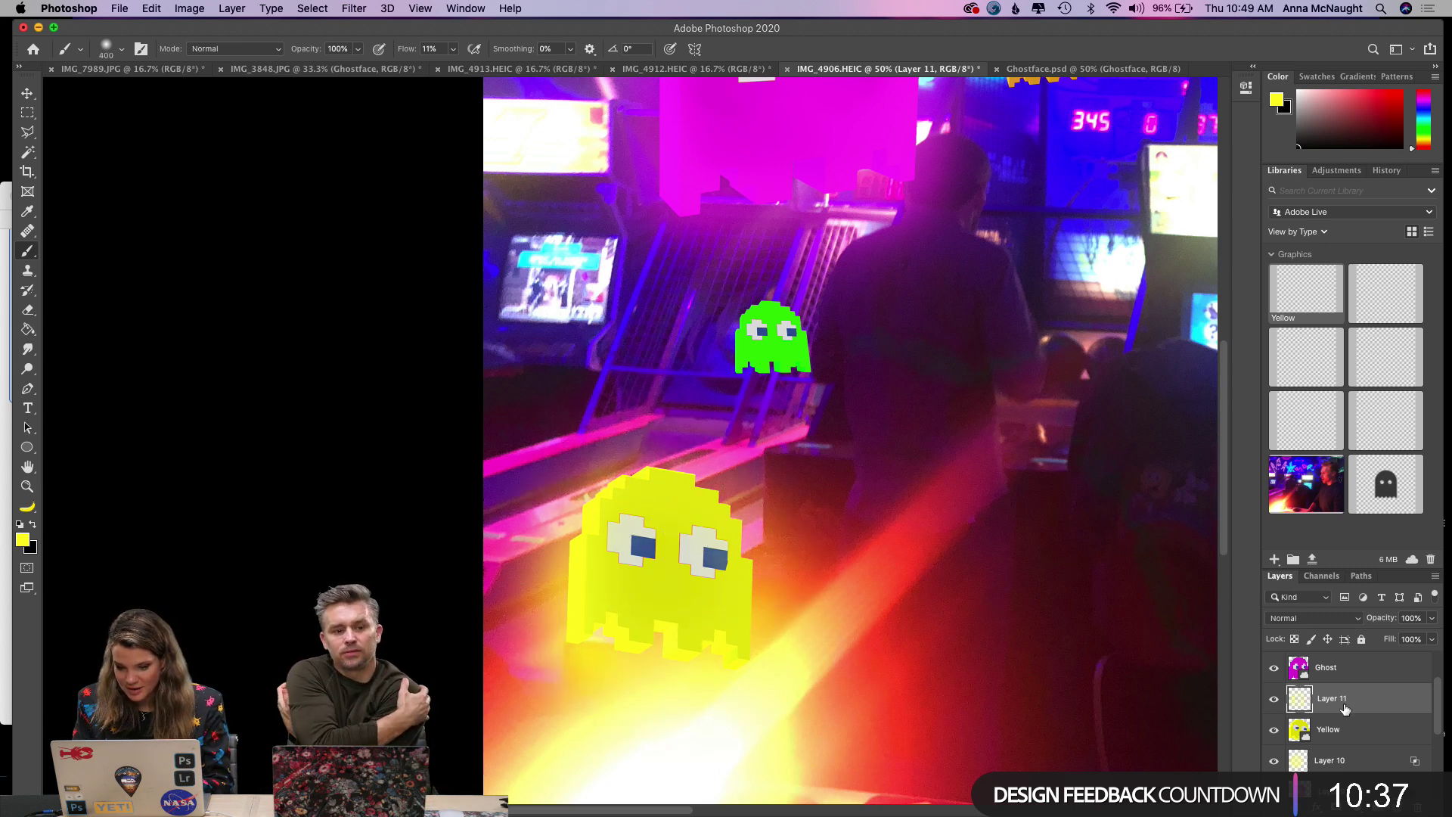
pyautogui.moveTo(605, 461)
pyautogui.mouseDown()
pyautogui.moveTo(615, 519)
pyautogui.moveTo(711, 470)
pyautogui.moveTo(569, 628)
pyautogui.mouseUp()
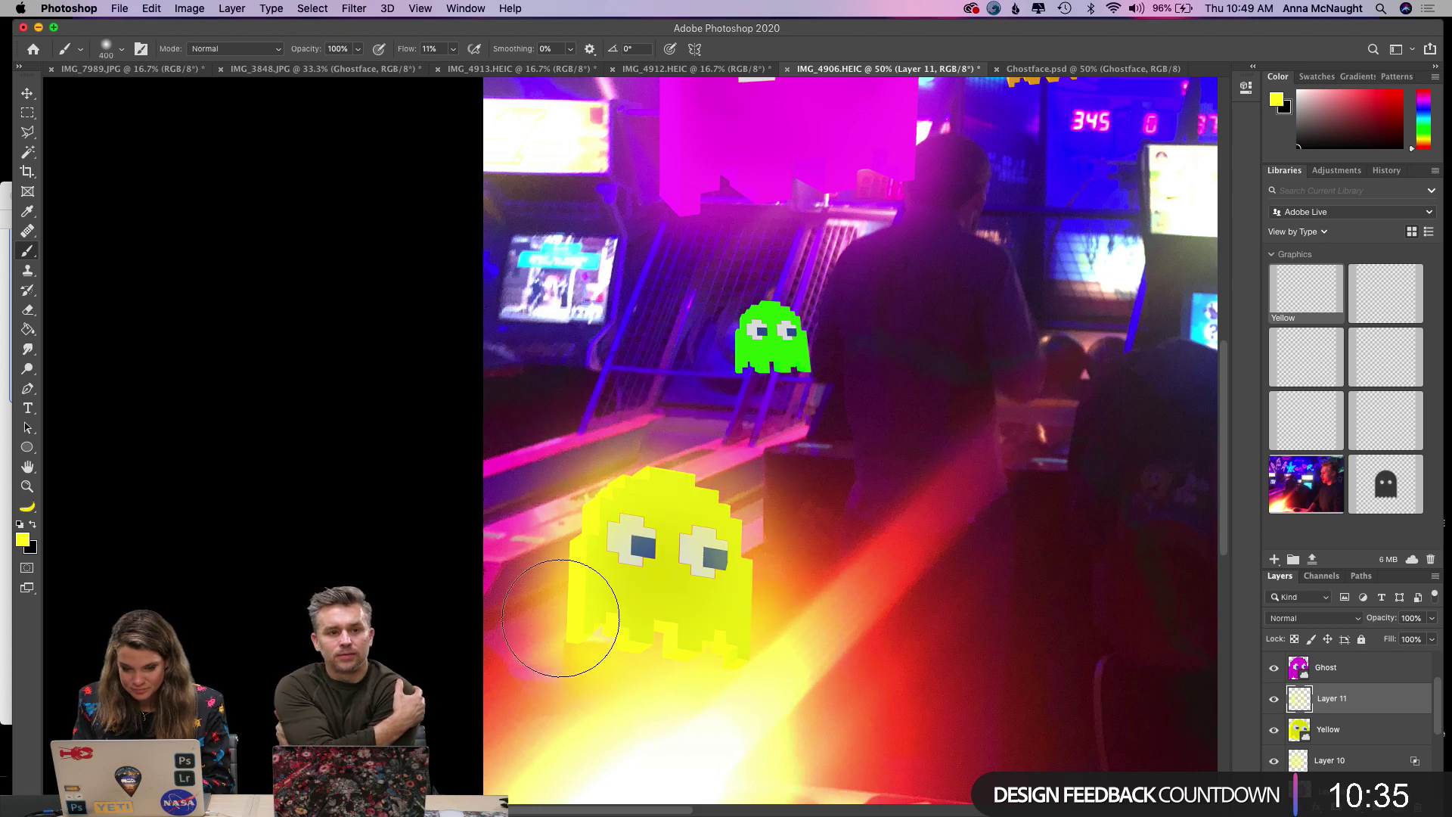
# Set the yellow highlight layer's blend mode to Screen and reduce the brush to 175 px.
pyautogui.click(1340, 620)
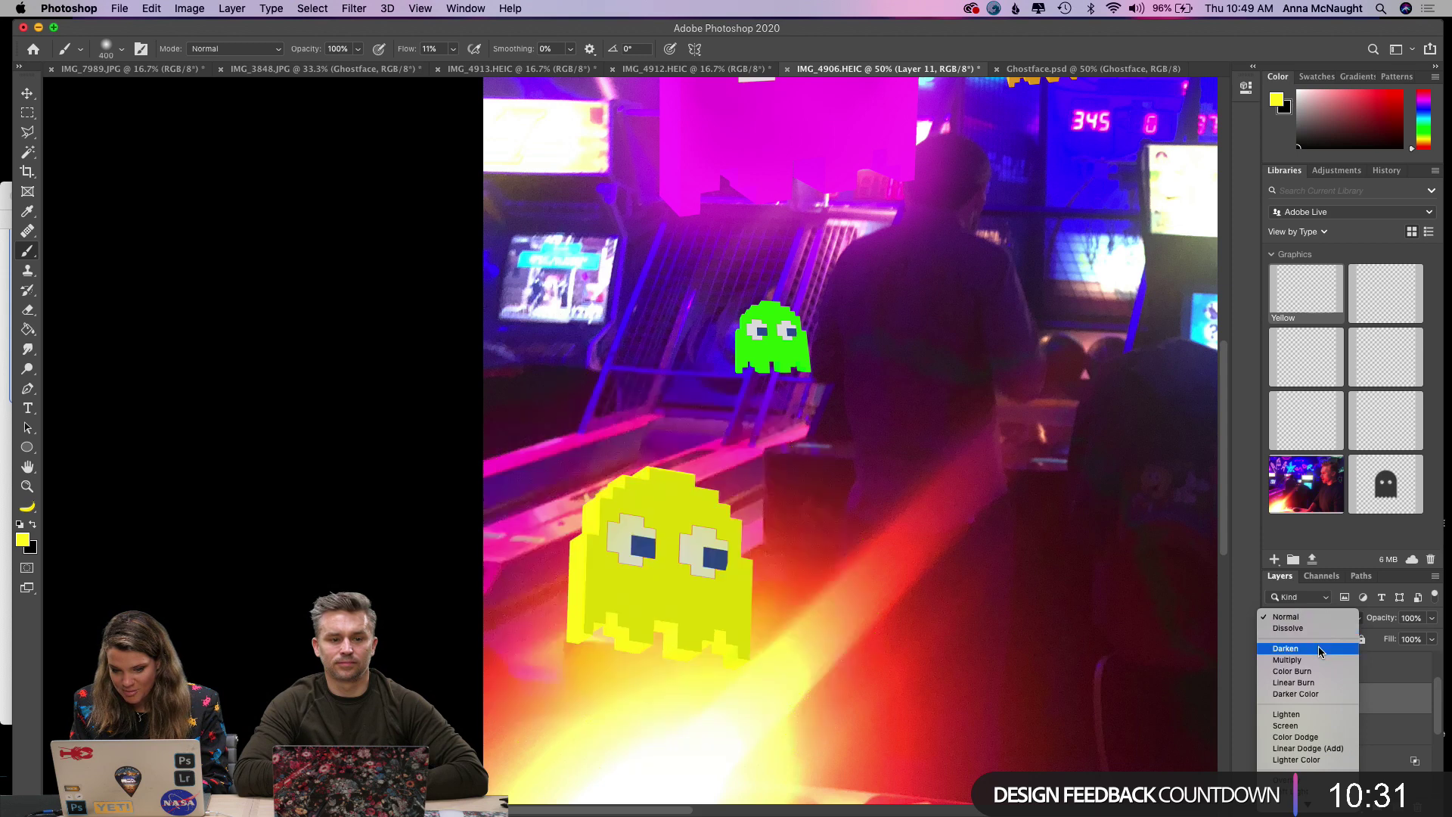
pyautogui.click(1309, 727)
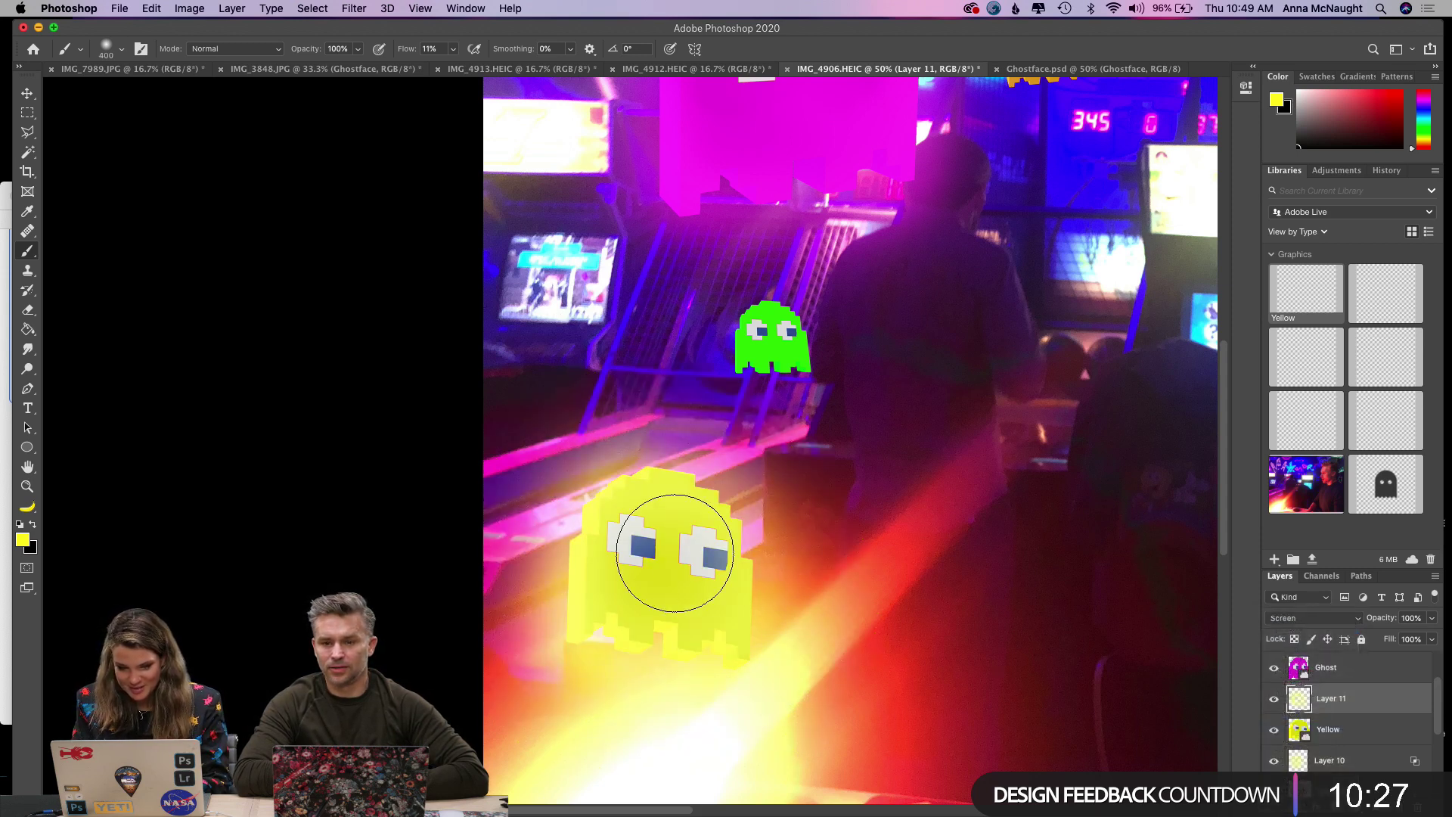
pyautogui.press('super+equal')
pyautogui.press('[')
pyautogui.press('[')
pyautogui.press('[')
pyautogui.press('[')
pyautogui.scroll(-2, 664, 545)
pyautogui.hscroll(2, 665, 545)
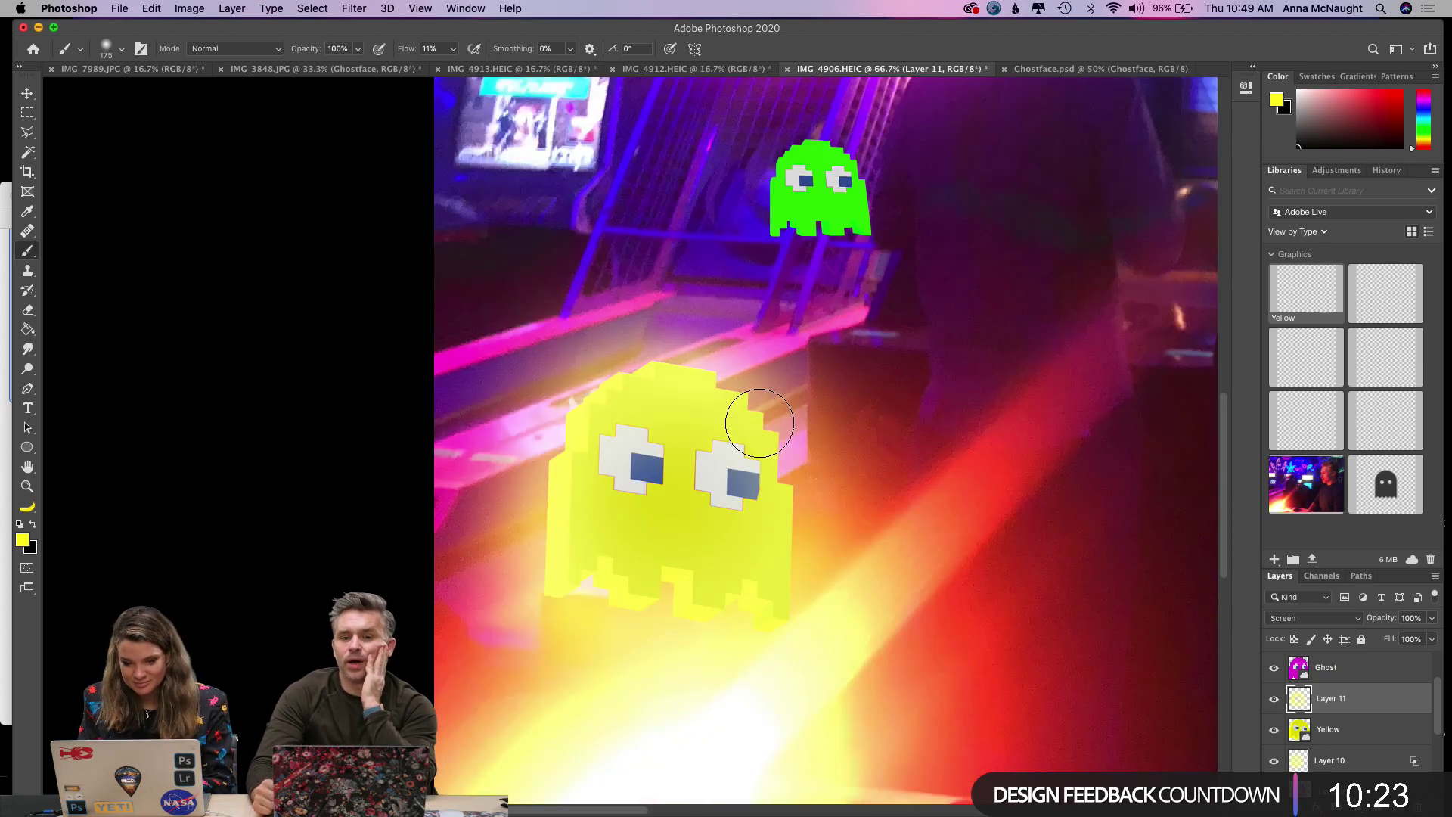
pyautogui.click(1330, 617)
pyautogui.click(1330, 616)
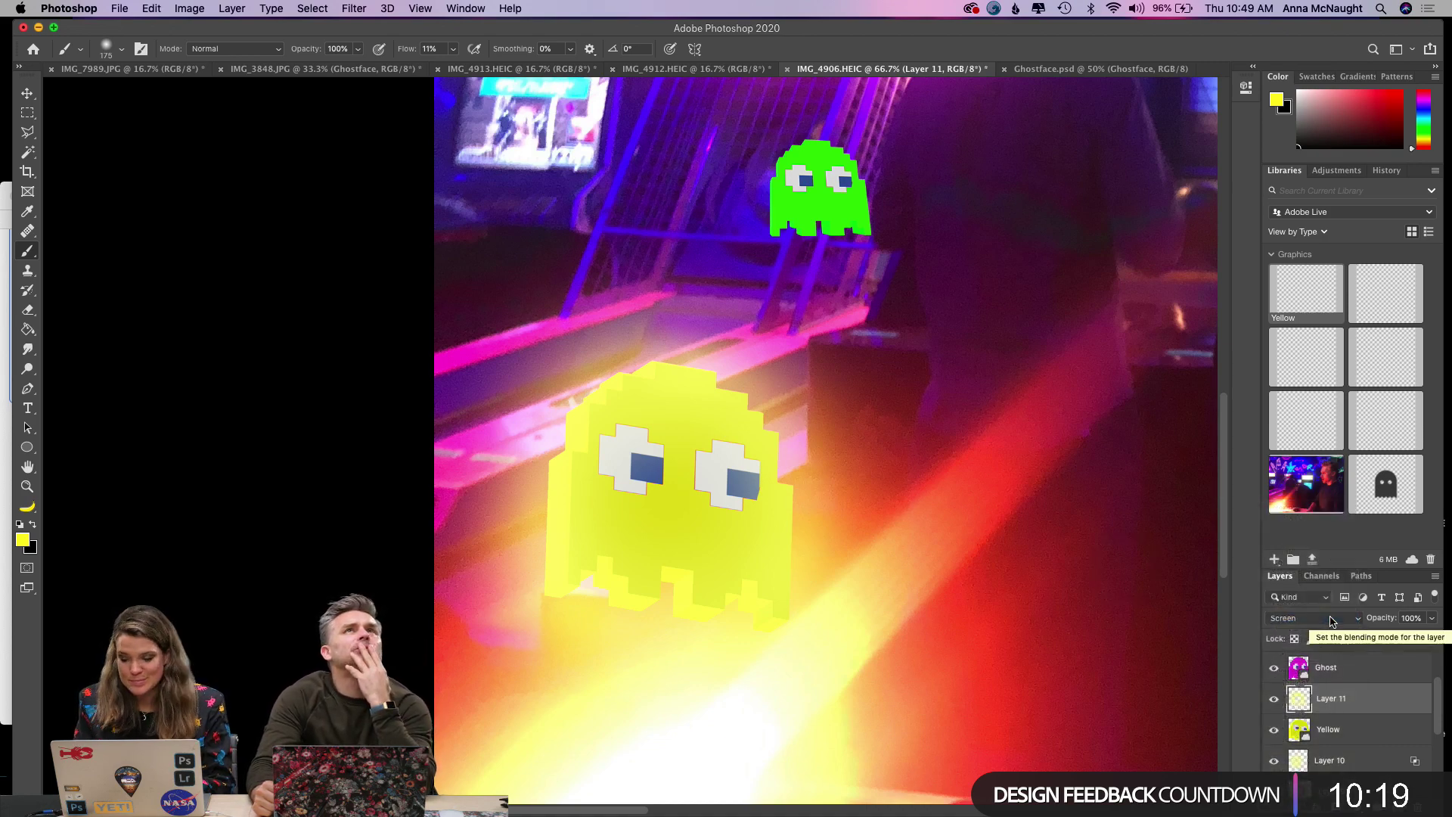
pyautogui.click(1330, 617)
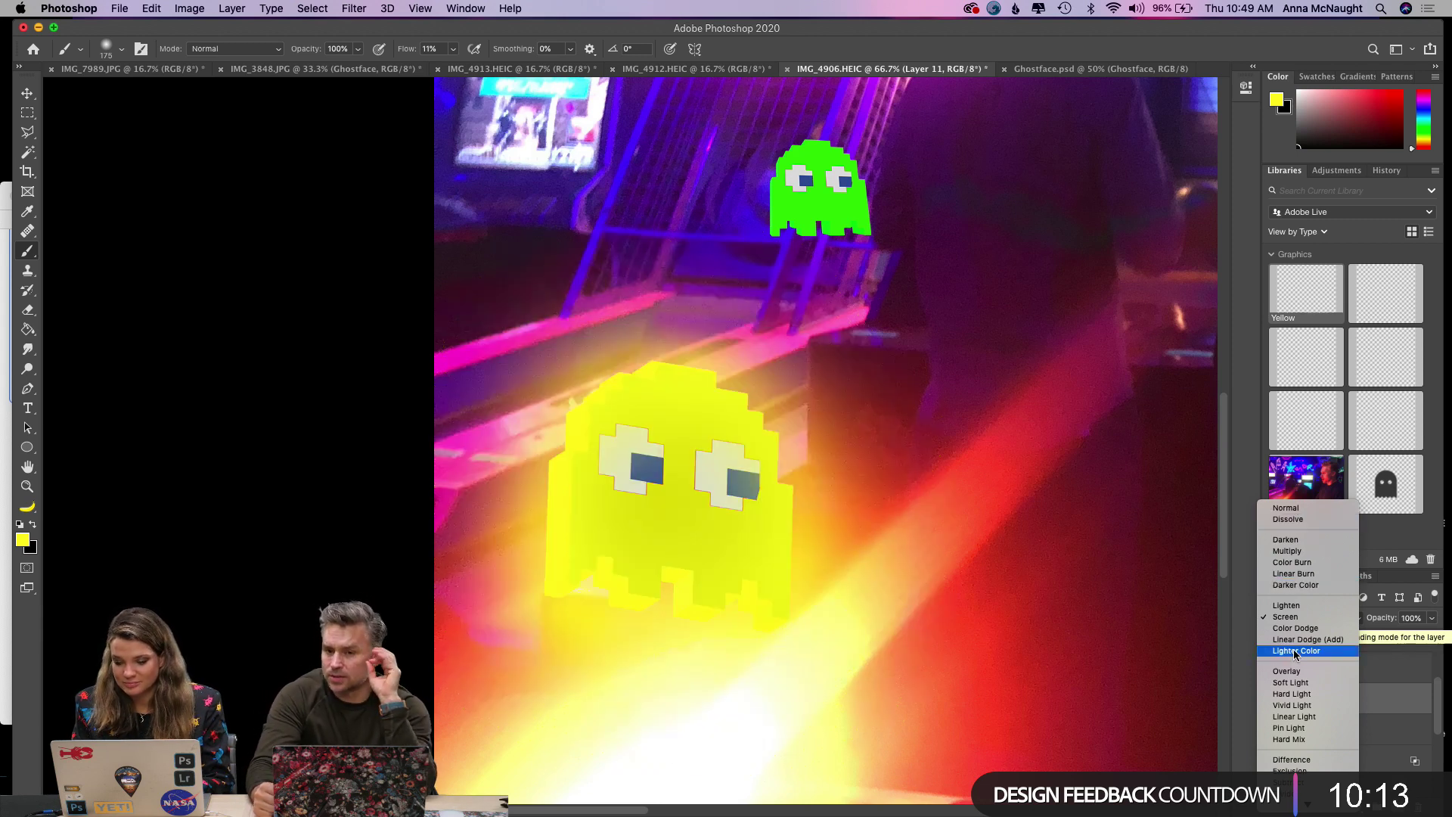
pyautogui.click(1080, 626)
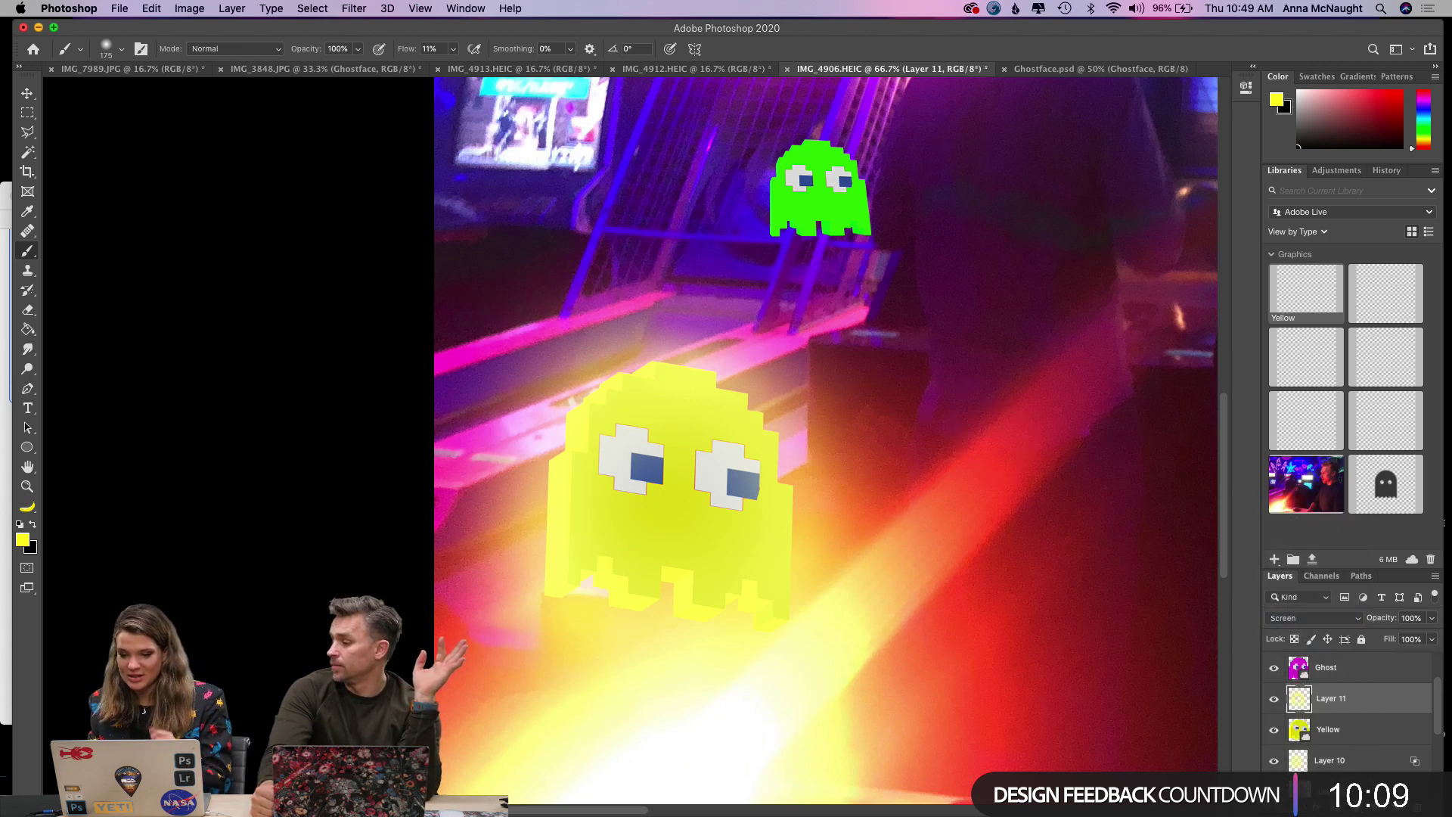
# Add a new layer above the highlight layer and set the brush to 40 px with 16% flow.
pyautogui.press('alt+shift+super+n')
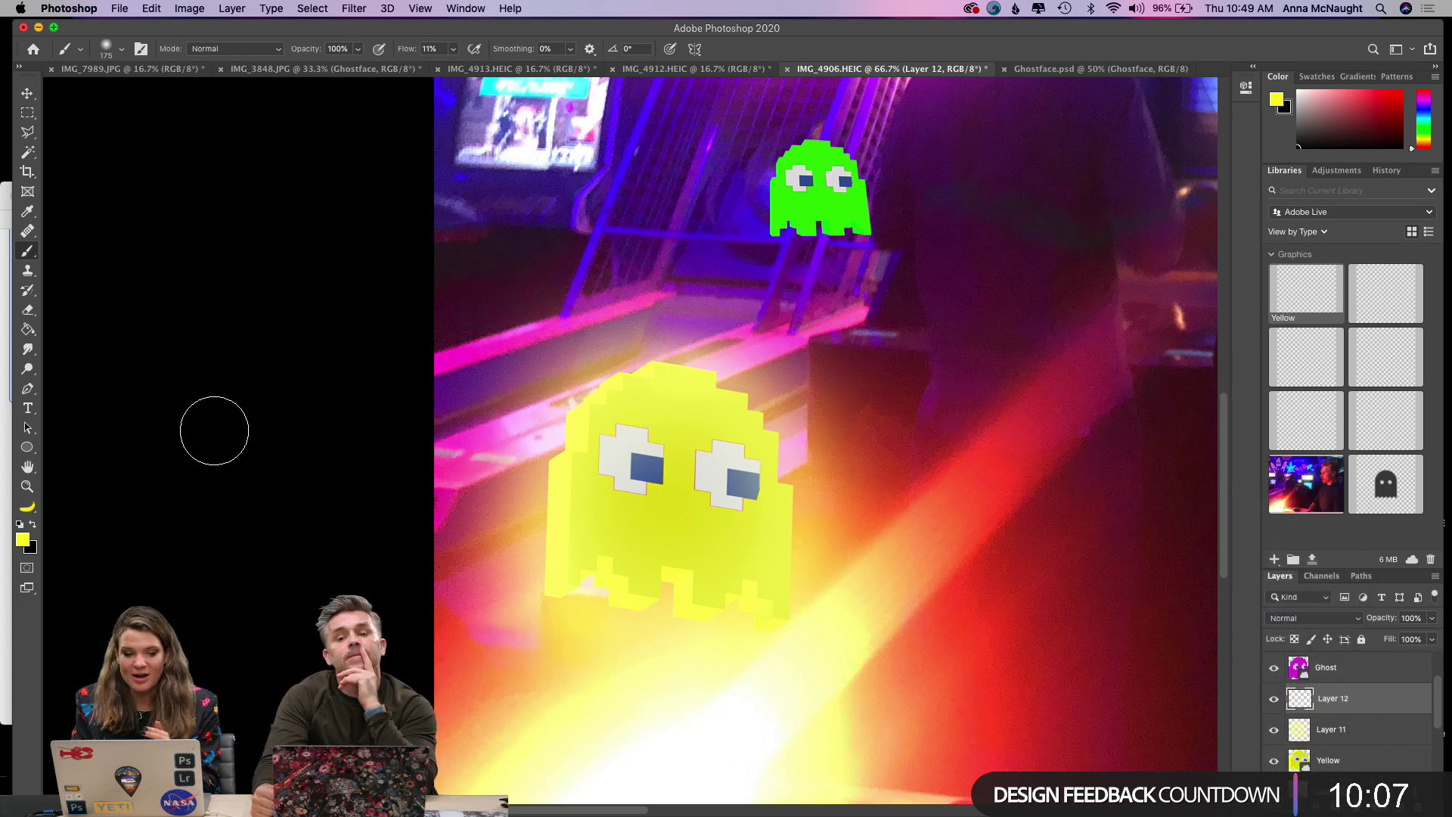
pyautogui.press('super+plus')
pyautogui.press('[')
pyautogui.press('[')
pyautogui.press('[')
pyautogui.press('[')
pyautogui.press('[')
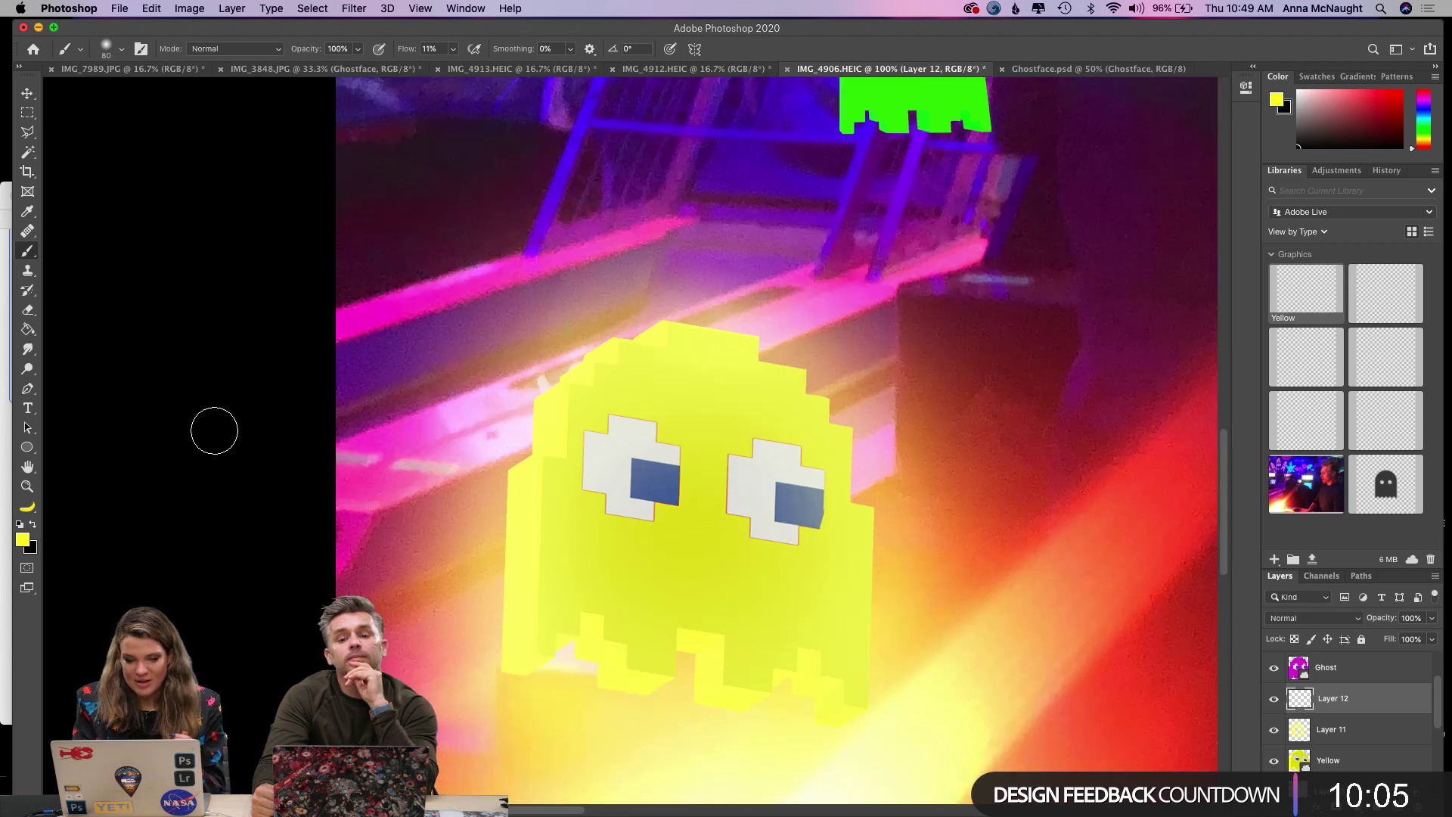
pyautogui.click(455, 50)
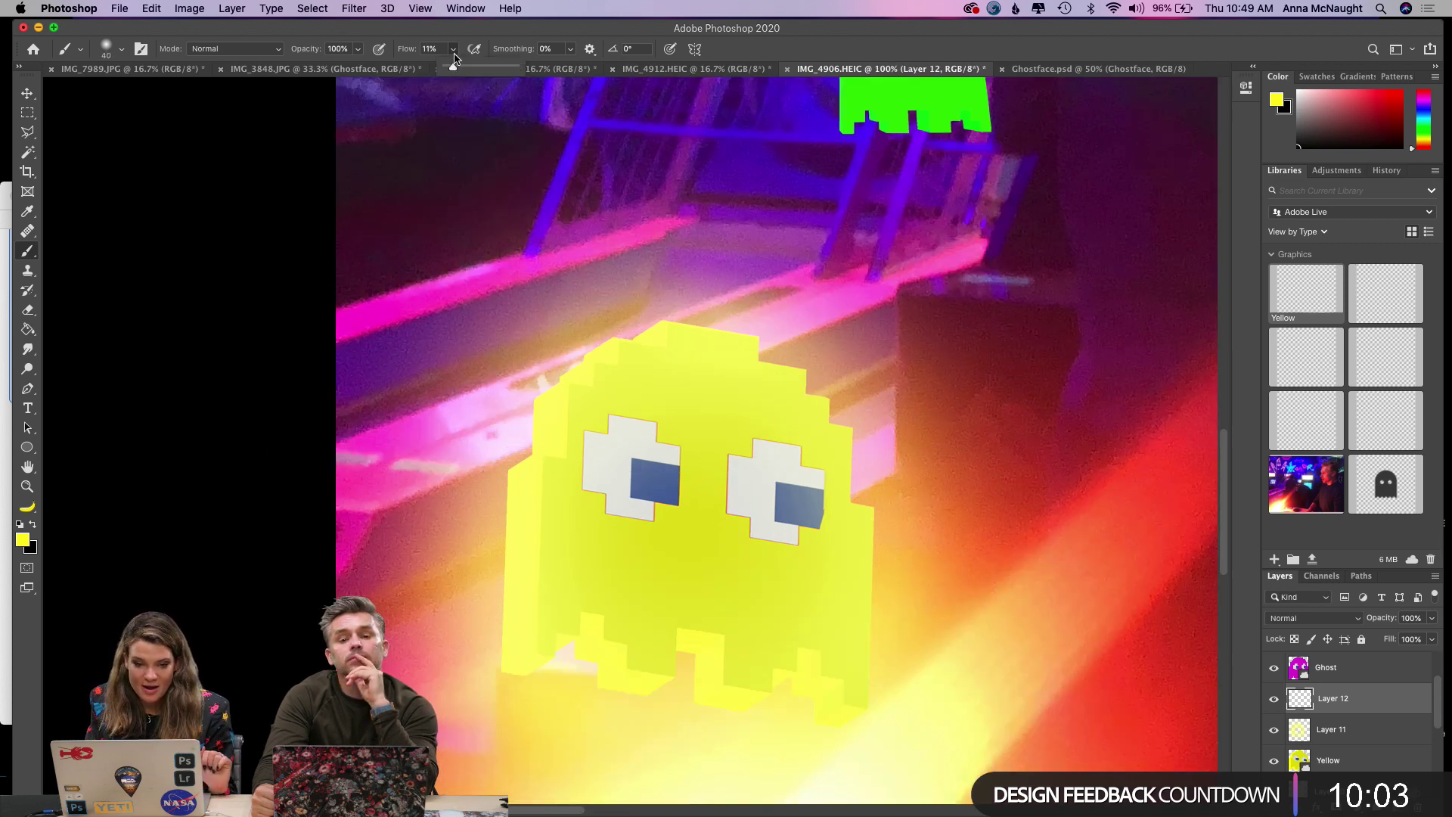
# Paint yellow along the ghost's top and both side edges, and set the new layer's blend mode to Dissolve.
pyautogui.click(665, 323)
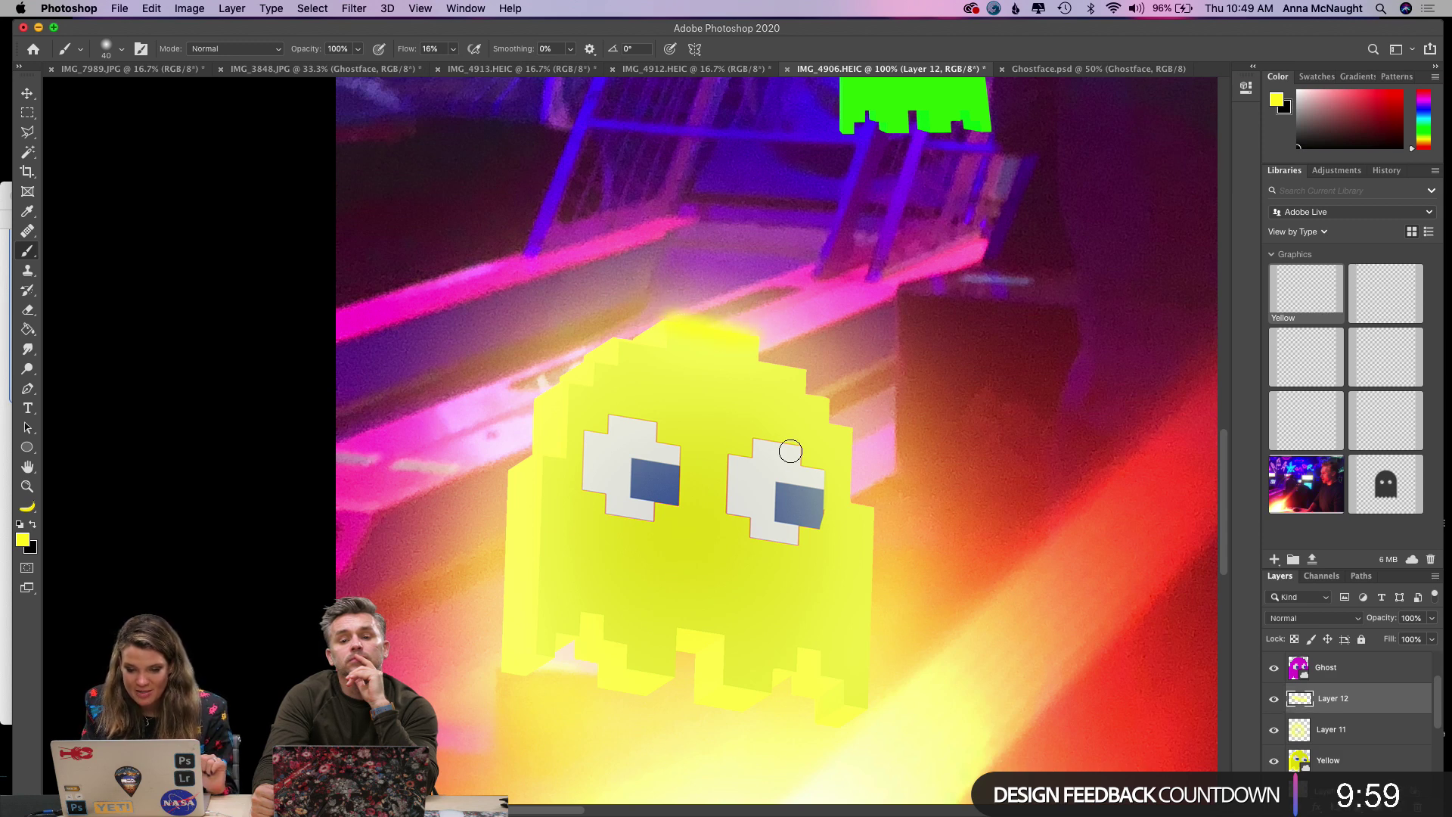
pyautogui.moveTo(874, 544); pyautogui.dragTo(881, 523)
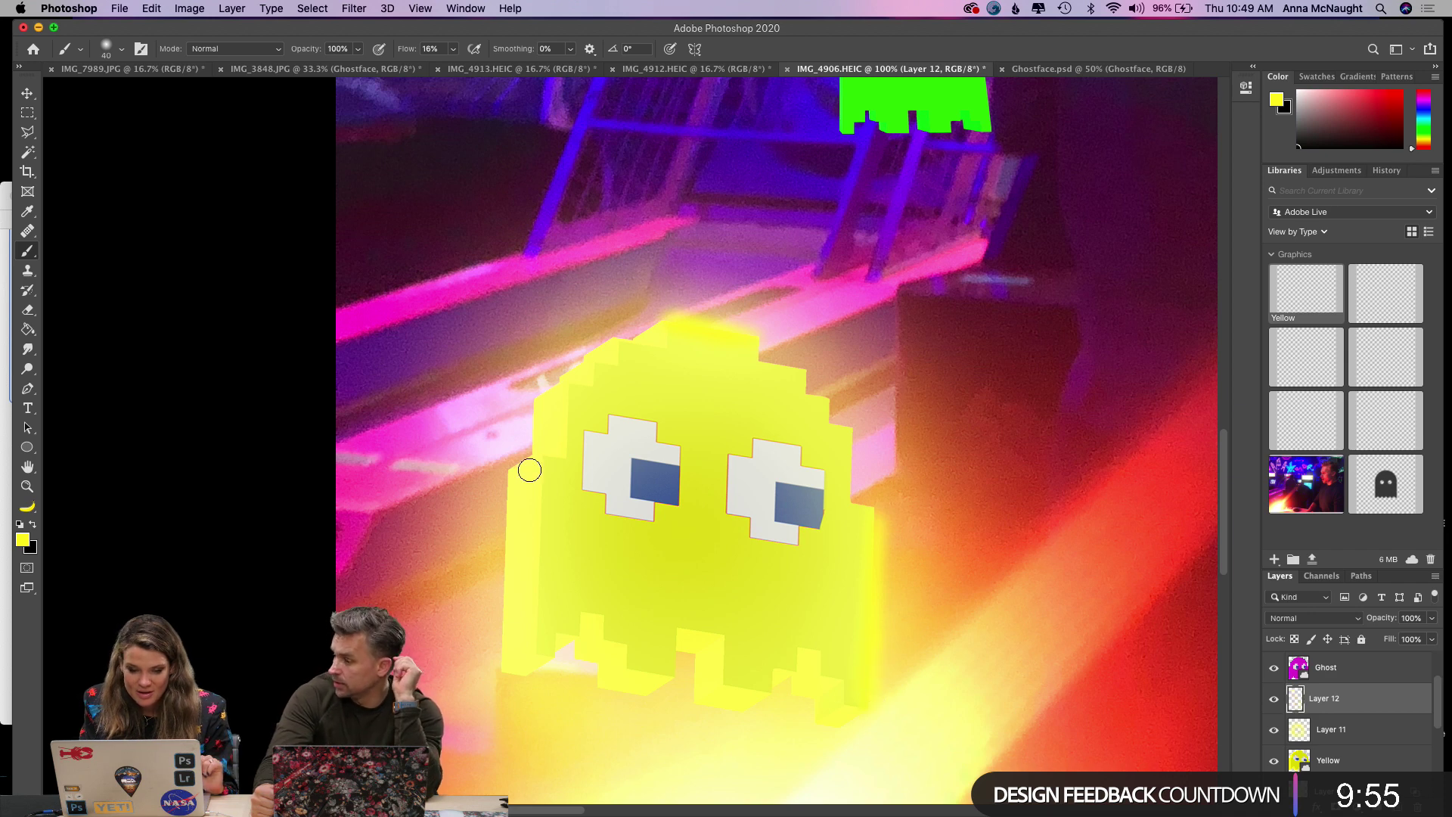
pyautogui.moveTo(510, 509); pyautogui.dragTo(507, 482)
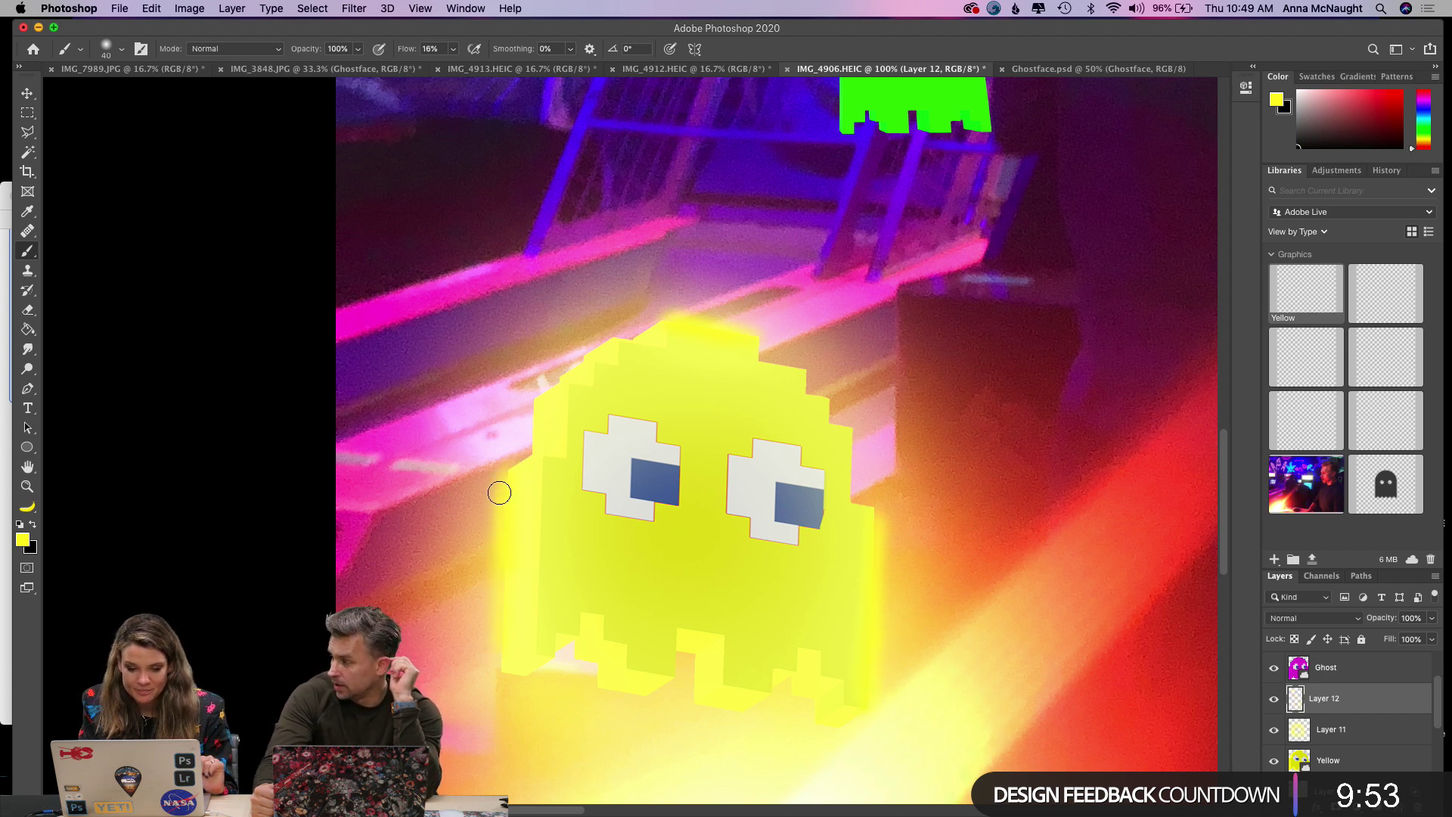
pyautogui.click(1304, 619)
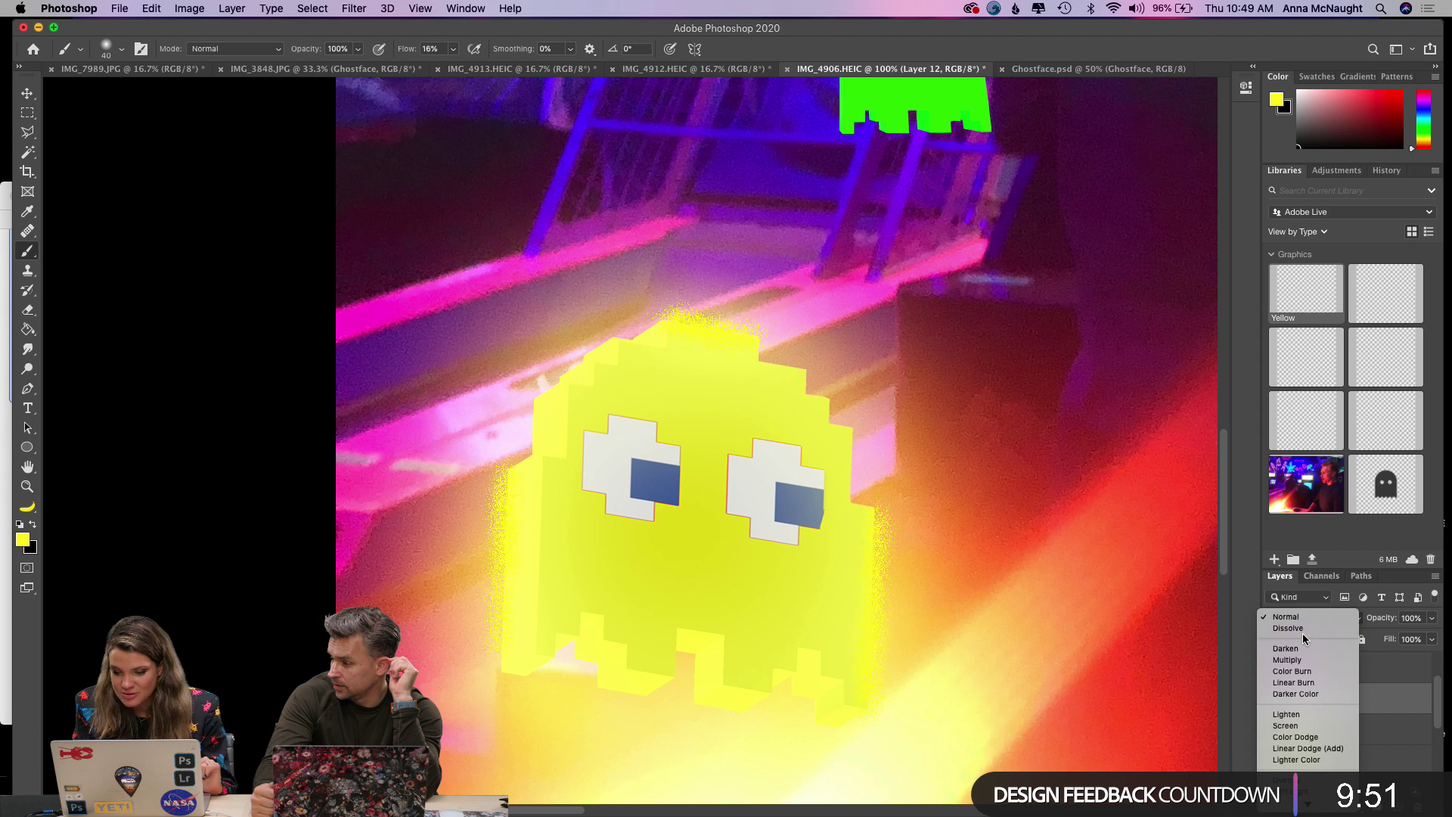
pyautogui.click(1300, 628)
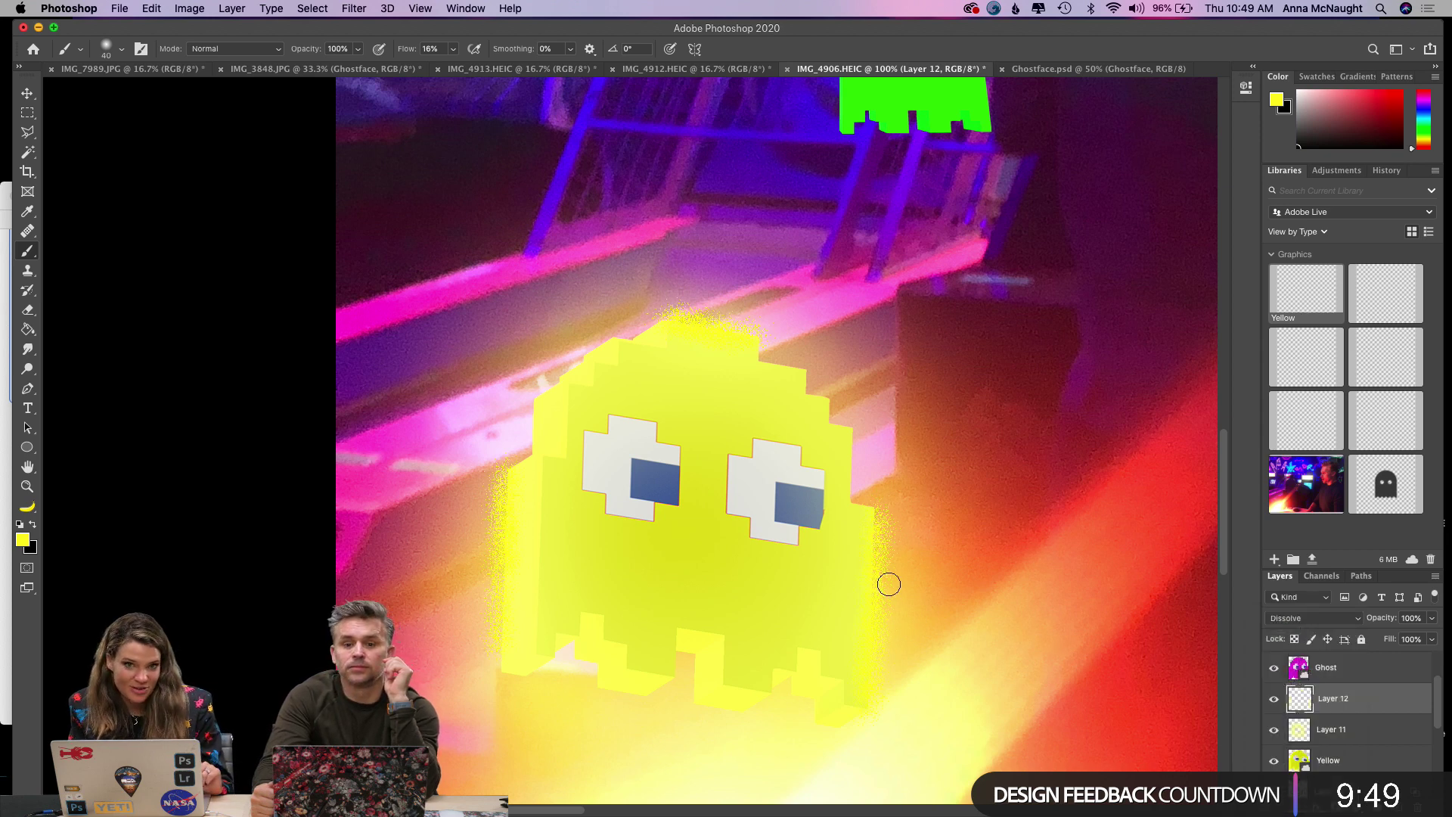
# Enlarge the brush to 70 px and paint a wider speckled yellow scatter along the ghost's left side.
pyautogui.press('super+equal')
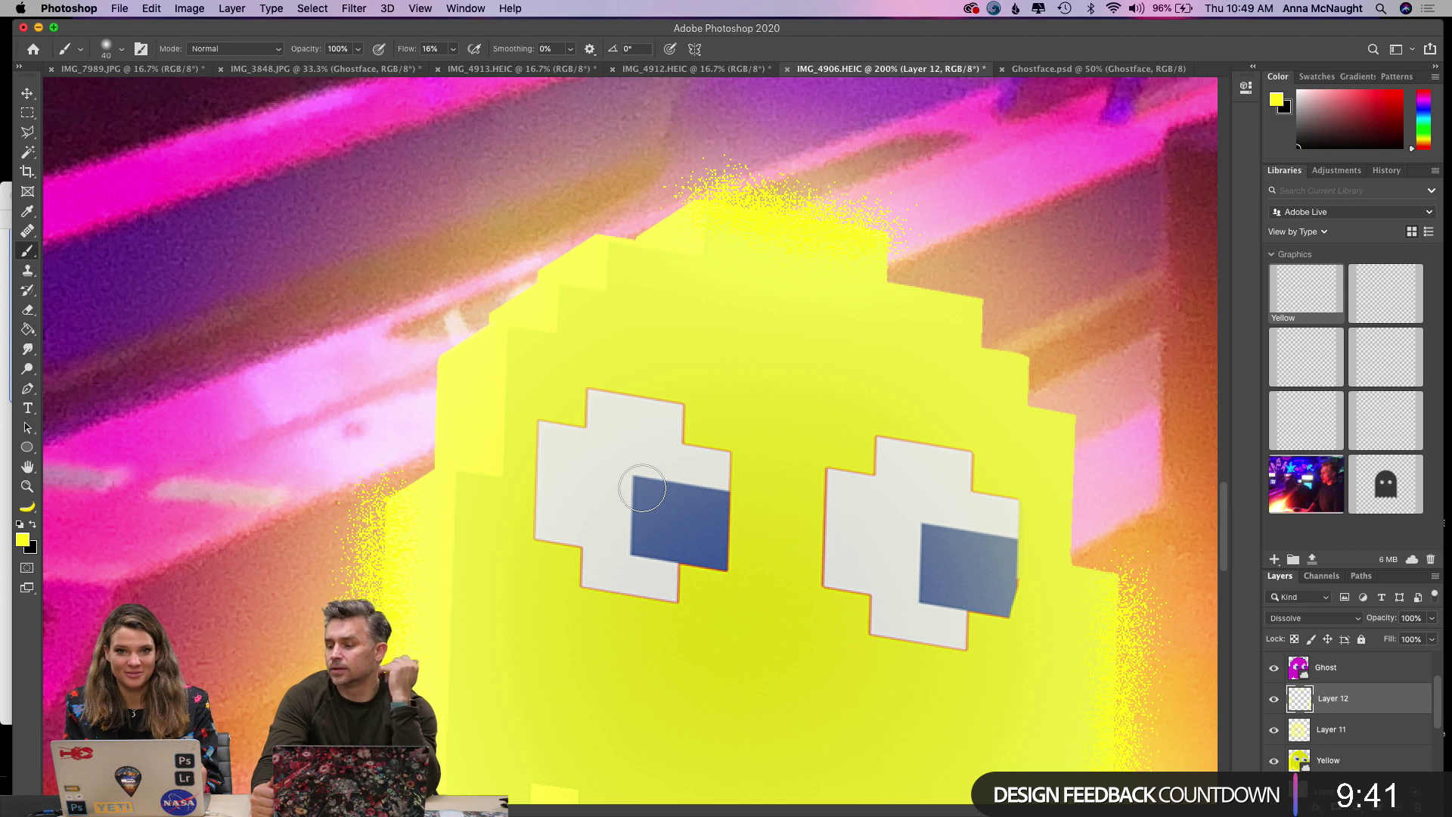
pyautogui.press('super+minus')
pyautogui.press('super+equal')
pyautogui.press(']')
pyautogui.press(']')
pyautogui.press(']')
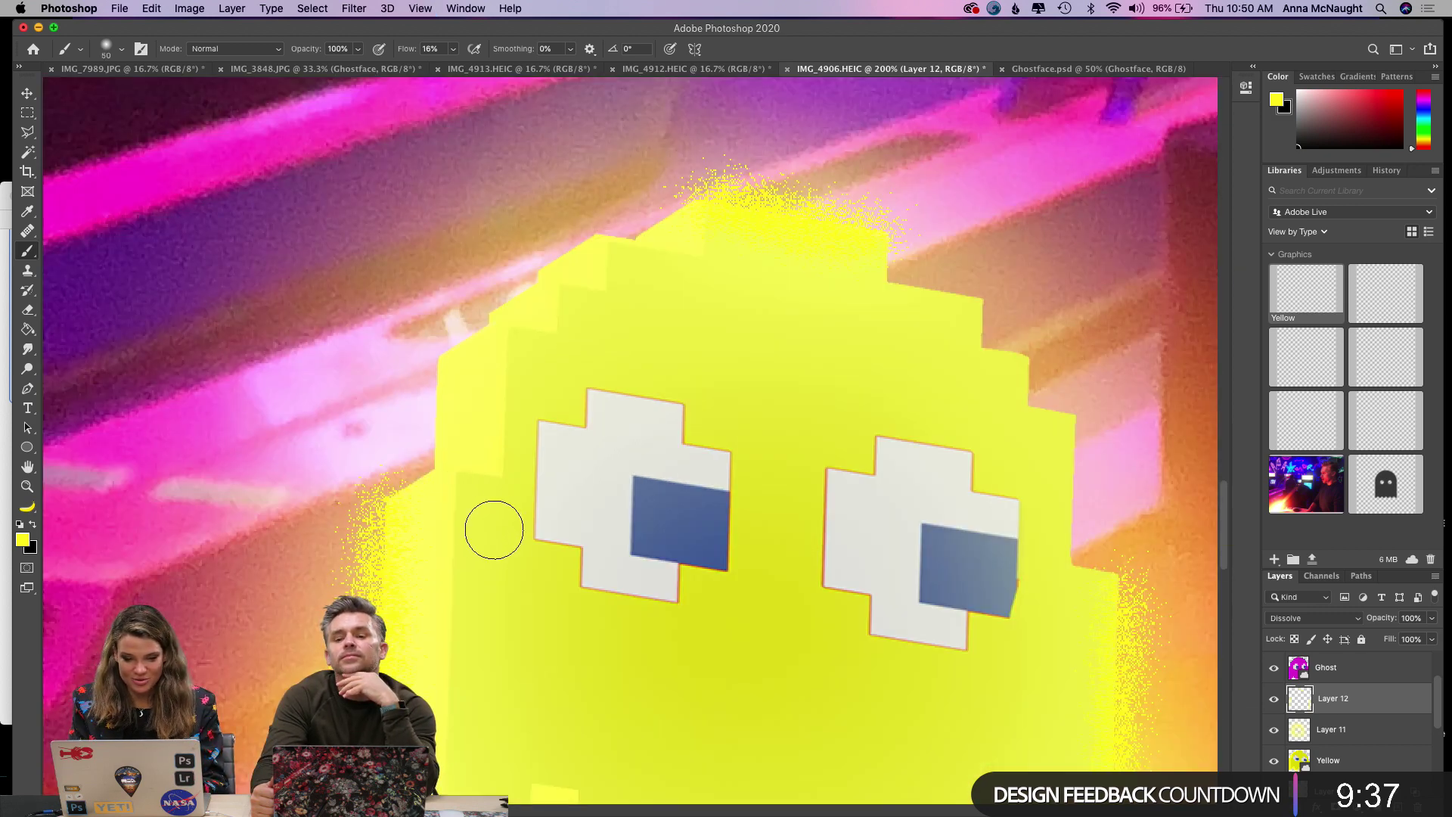
pyautogui.scroll(-5, 398, 459)
pyautogui.hscroll(-2, 398, 460)
pyautogui.moveTo(424, 353); pyautogui.dragTo(412, 579)
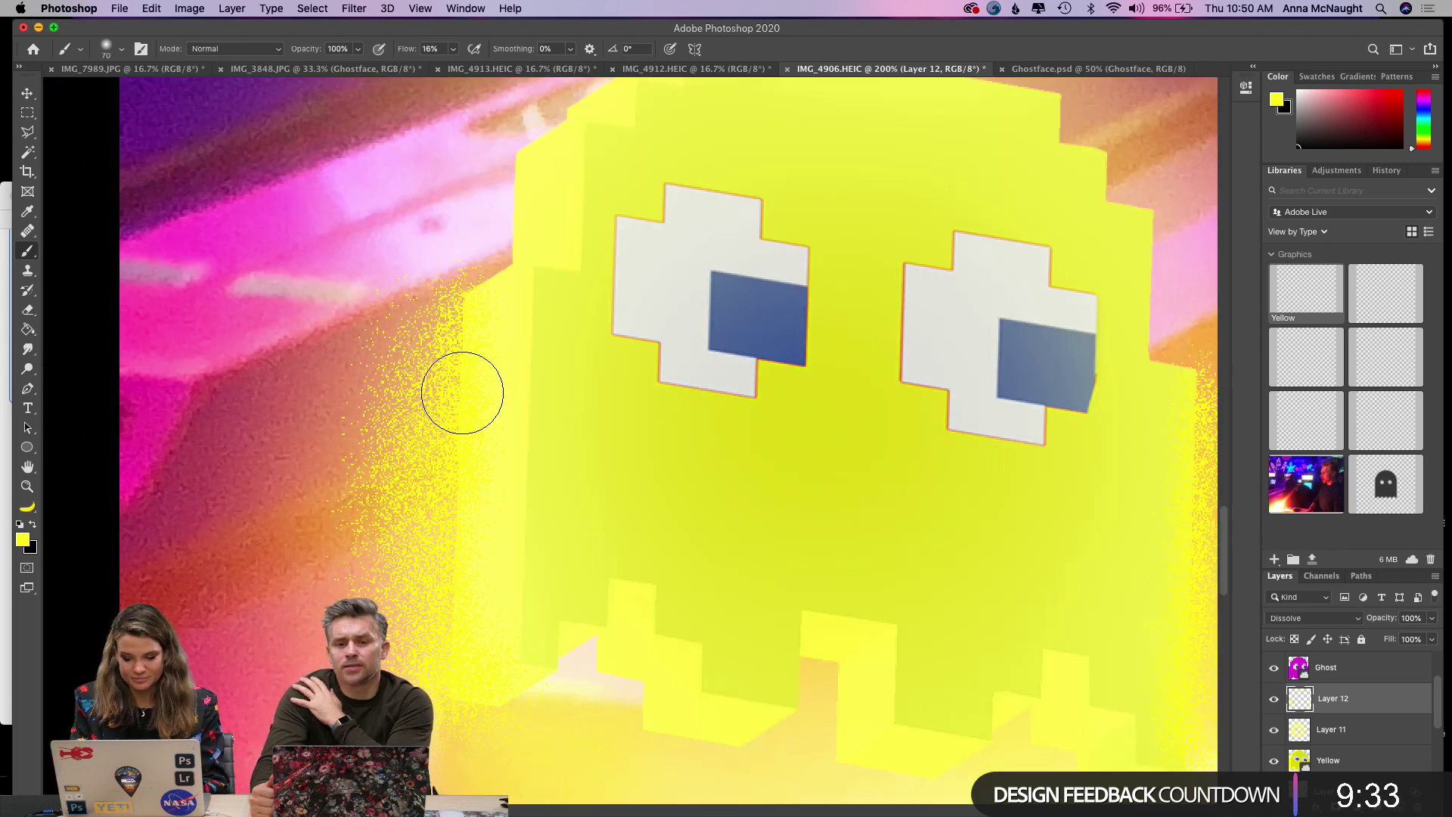
# Enlarge the brush to 125 px and paint more yellow speckles around the ghost's sides and above its head.
pyautogui.press('super+minus')
pyautogui.press(']')
pyautogui.press(']')
pyautogui.press(']')
pyautogui.press(']')
pyautogui.moveTo(470, 382)
pyautogui.mouseDown()
pyautogui.moveTo(524, 389)
pyautogui.moveTo(494, 461)
pyautogui.moveTo(542, 565)
pyautogui.mouseUp()
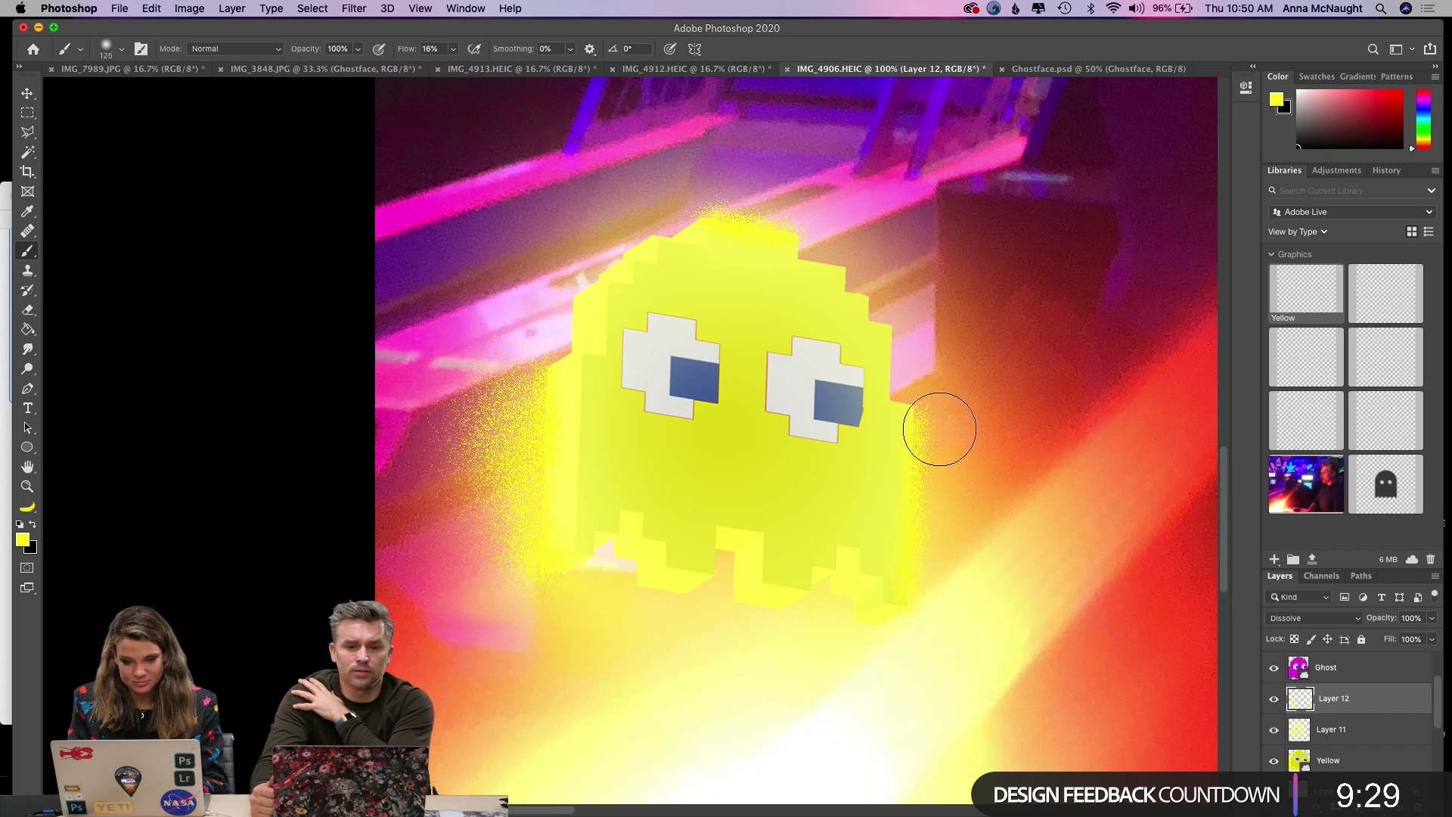
pyautogui.moveTo(939, 429); pyautogui.dragTo(923, 431)
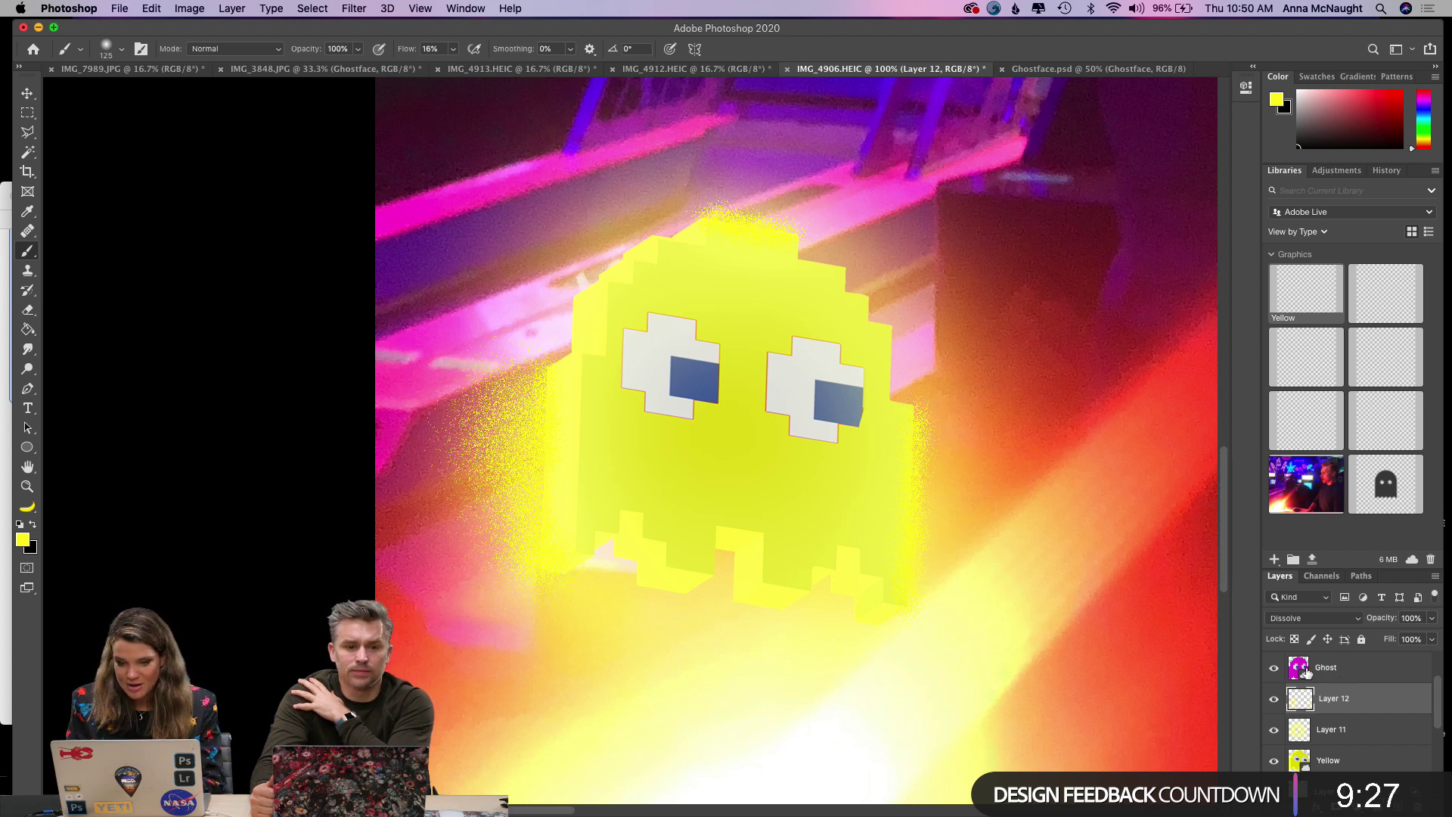
pyautogui.moveTo(691, 249)
pyautogui.mouseDown()
pyautogui.moveTo(747, 212)
pyautogui.moveTo(724, 211)
pyautogui.moveTo(778, 237)
pyautogui.mouseUp()
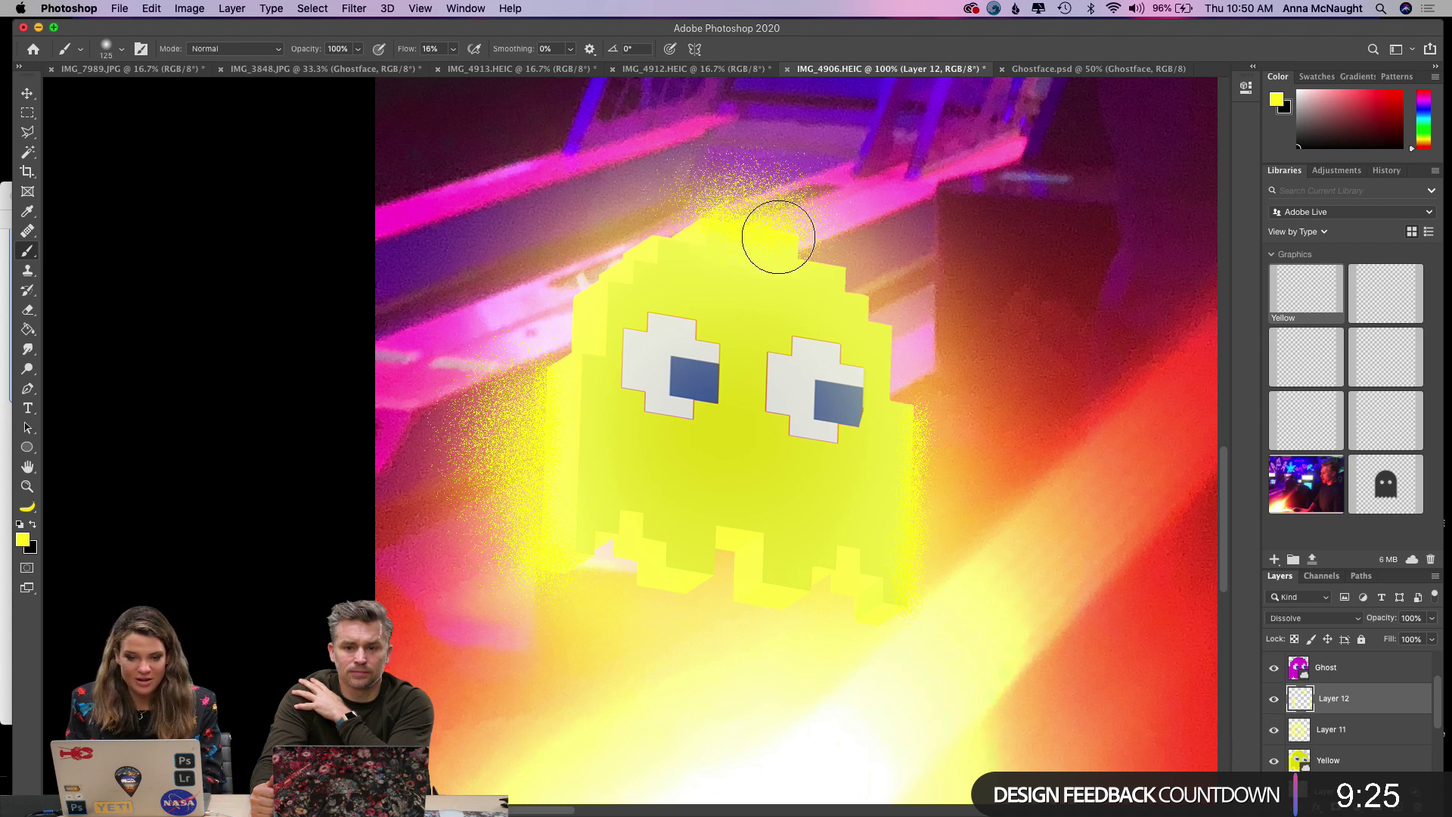
# Erase the yellow speckles along the ghost's left and right sides with the Eraser.
pyautogui.click(27, 310)
pyautogui.moveTo(486, 363)
pyautogui.mouseDown()
pyautogui.moveTo(519, 517)
pyautogui.moveTo(501, 478)
pyautogui.mouseUp()
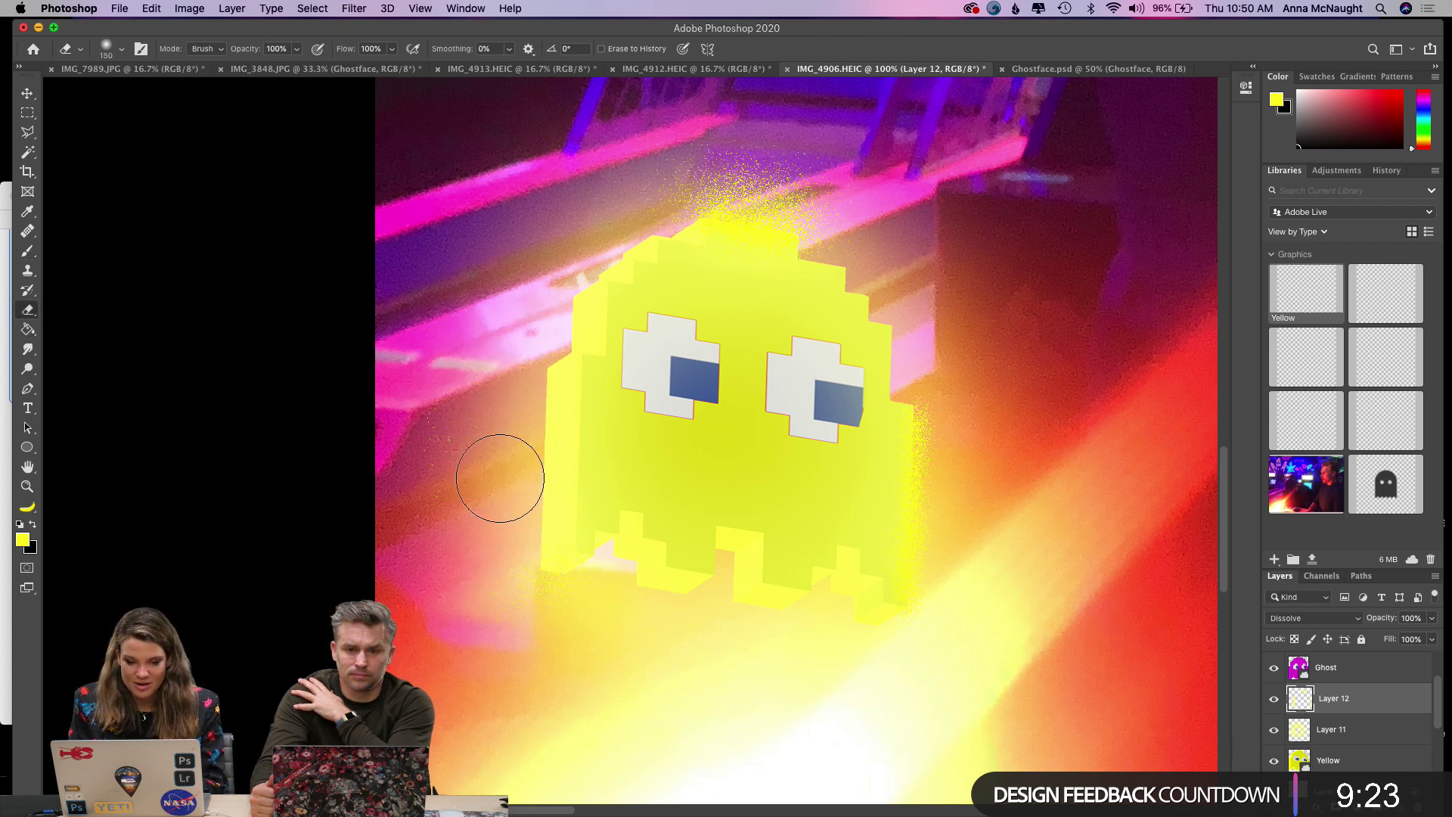
pyautogui.moveTo(882, 493); pyautogui.dragTo(904, 415)
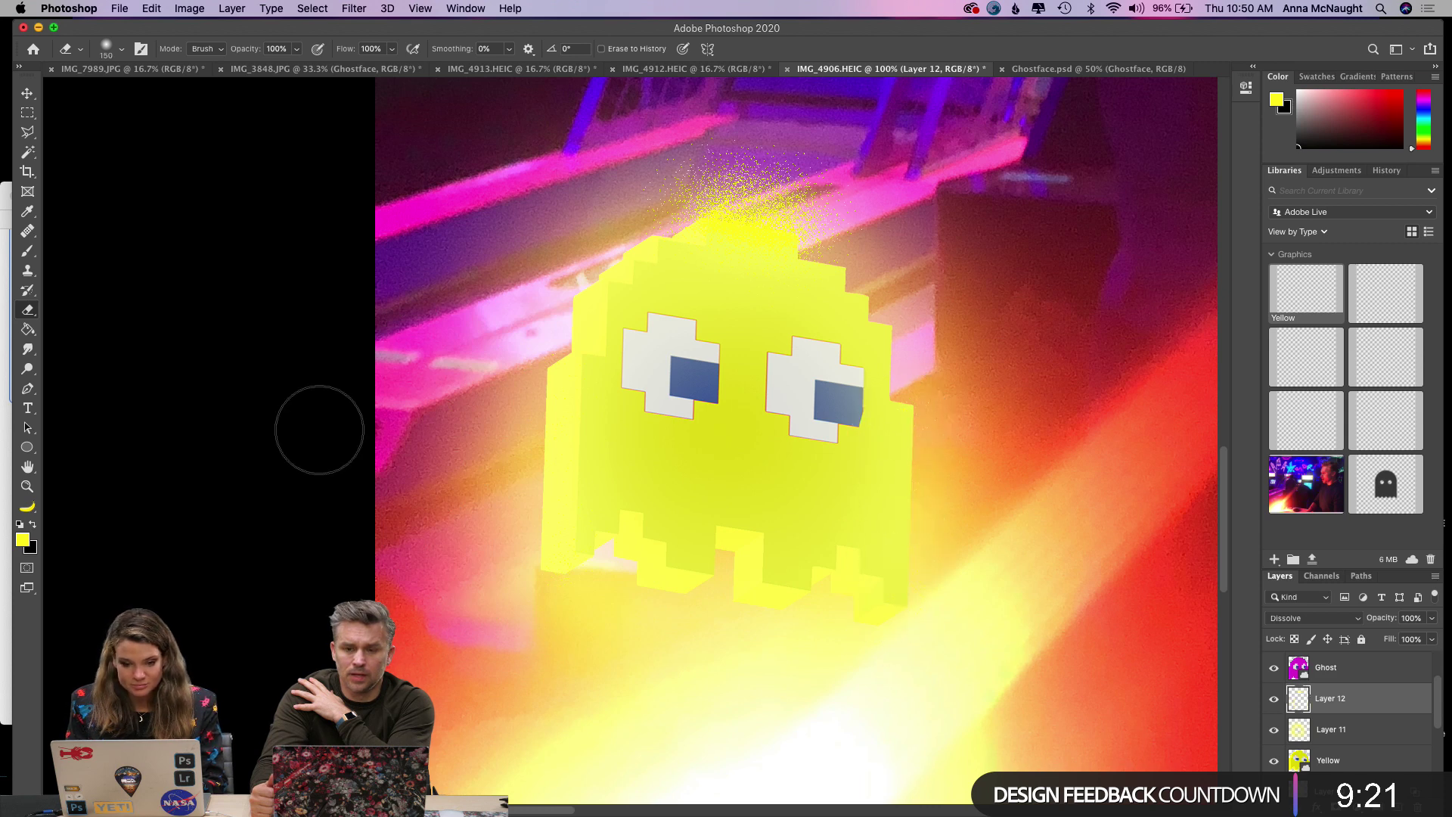
# Try painting yellow speckles beneath the ghost with an 80 px brush and undo both strokes.
pyautogui.click(27, 250)
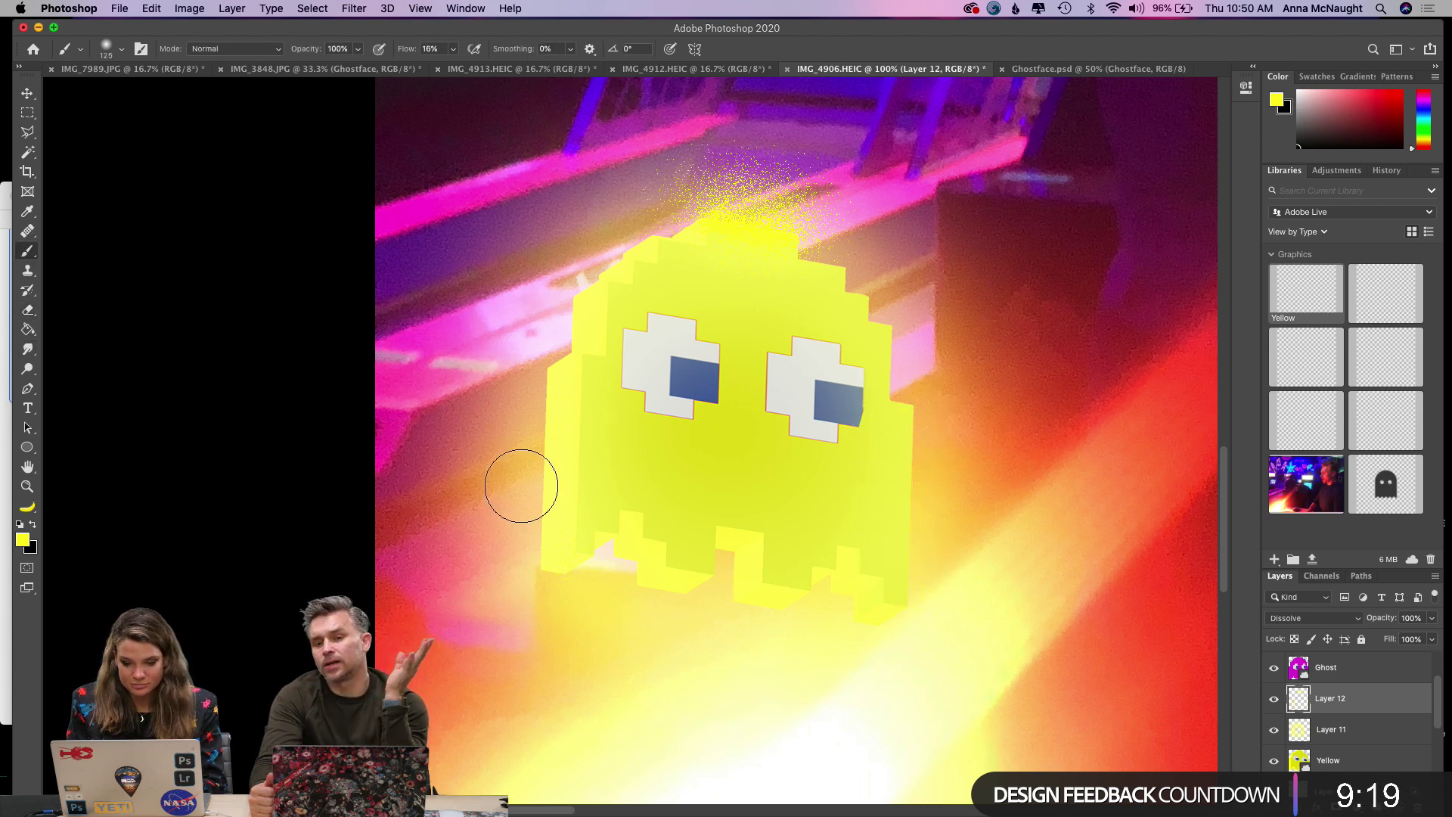
pyautogui.press('[')
pyautogui.press('[')
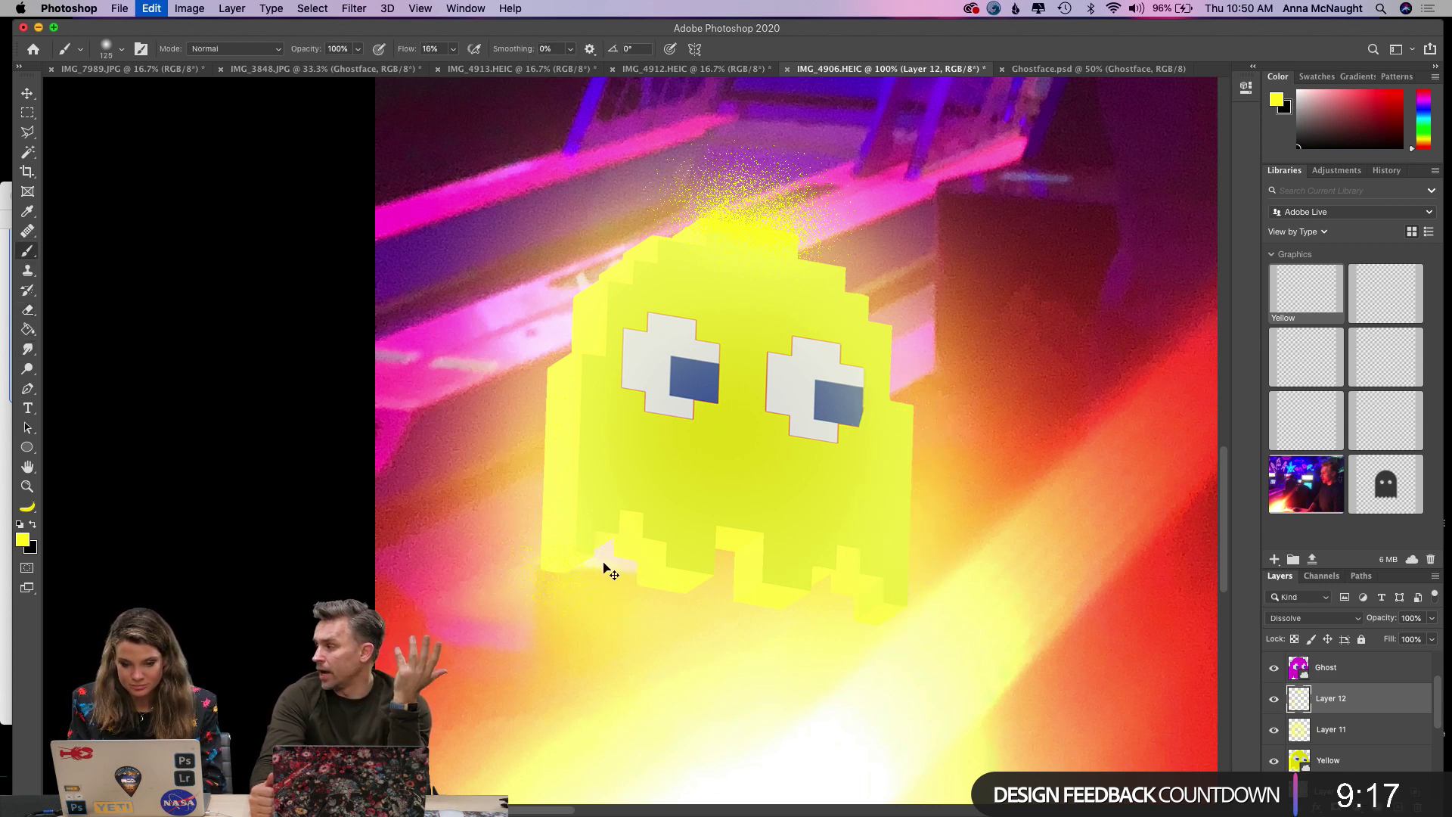
pyautogui.press('[')
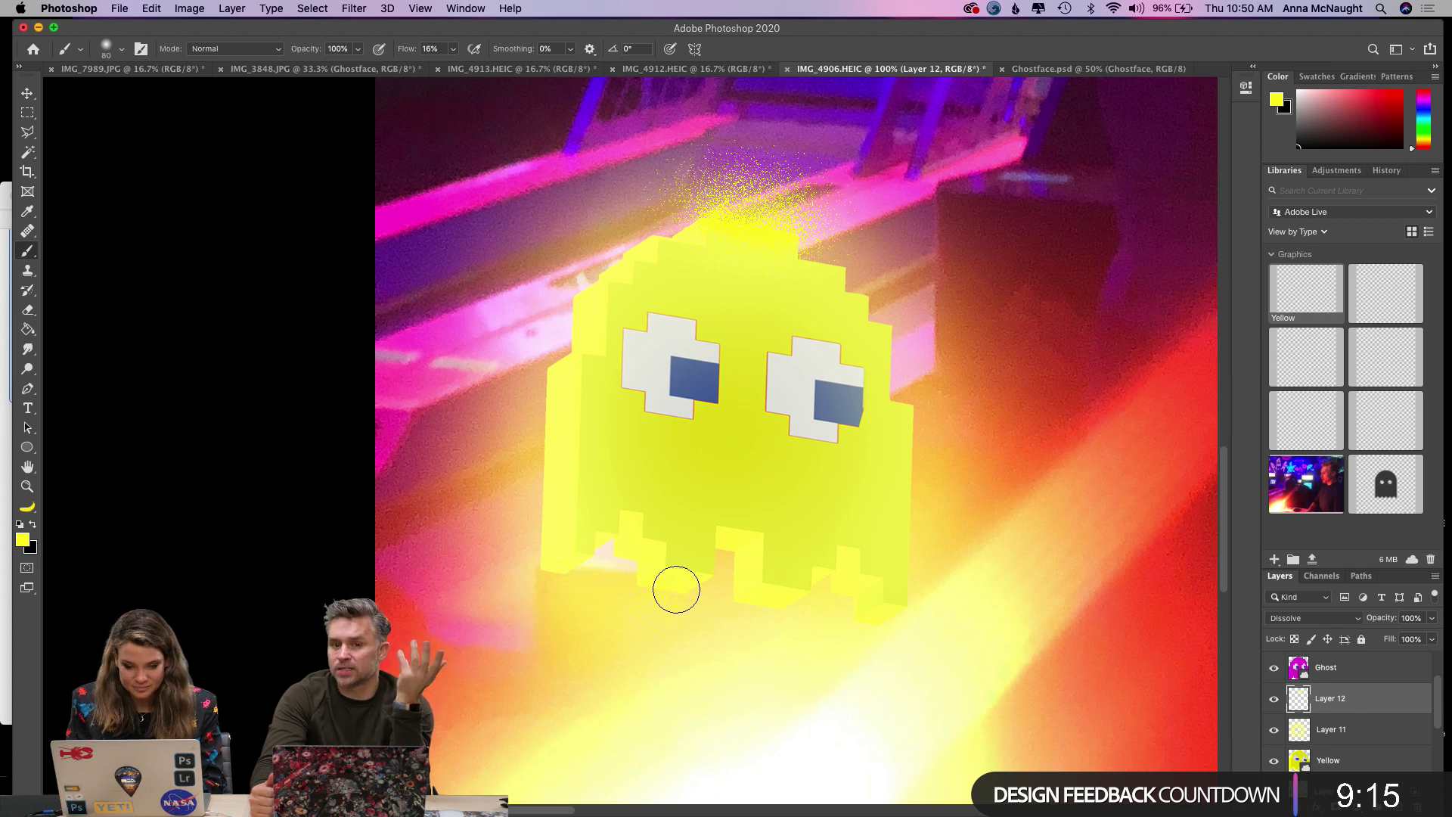
pyautogui.moveTo(778, 620)
pyautogui.mouseDown()
pyautogui.moveTo(741, 618)
pyautogui.moveTo(764, 695)
pyautogui.mouseUp()
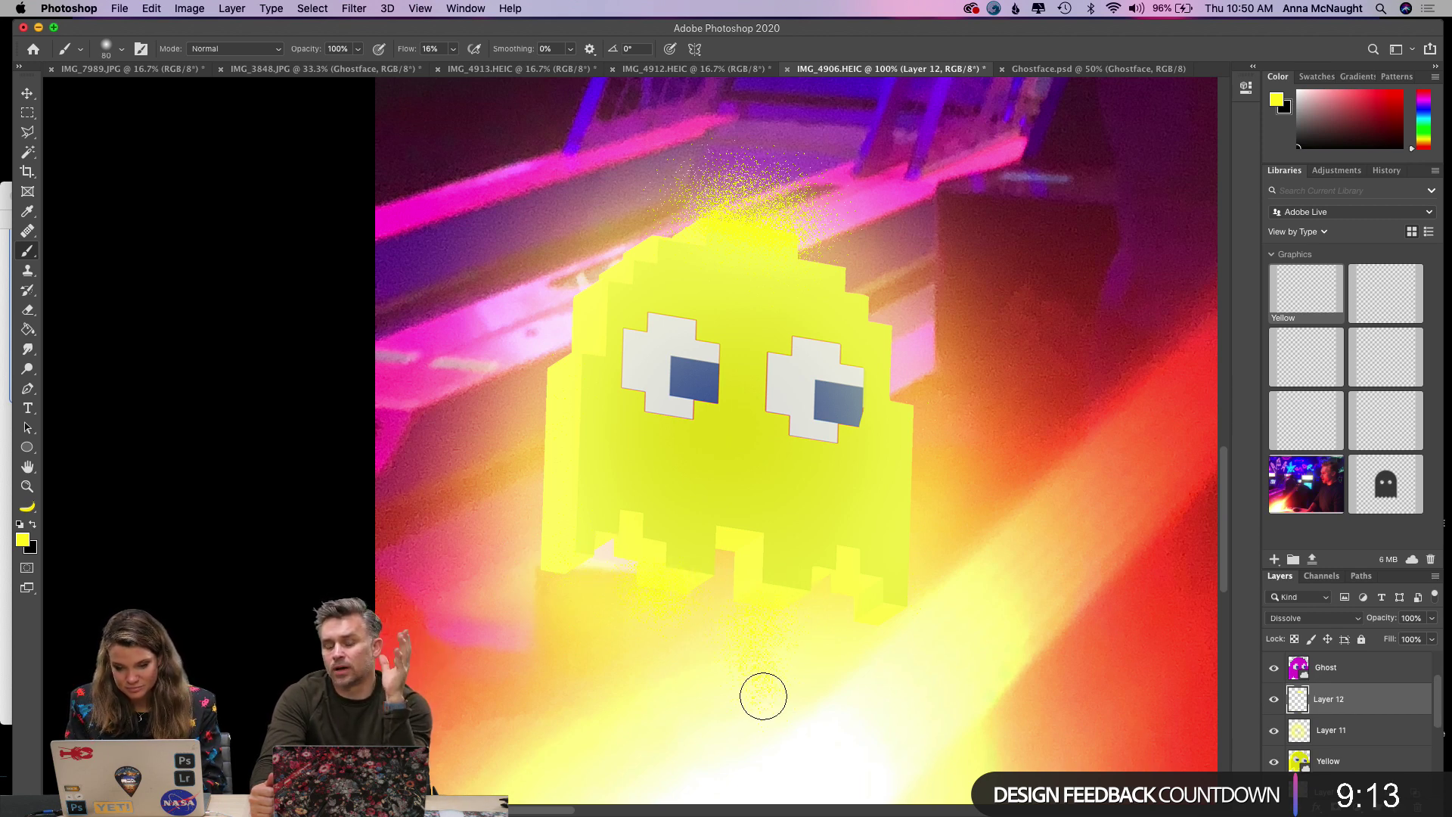
pyautogui.press('super+z')
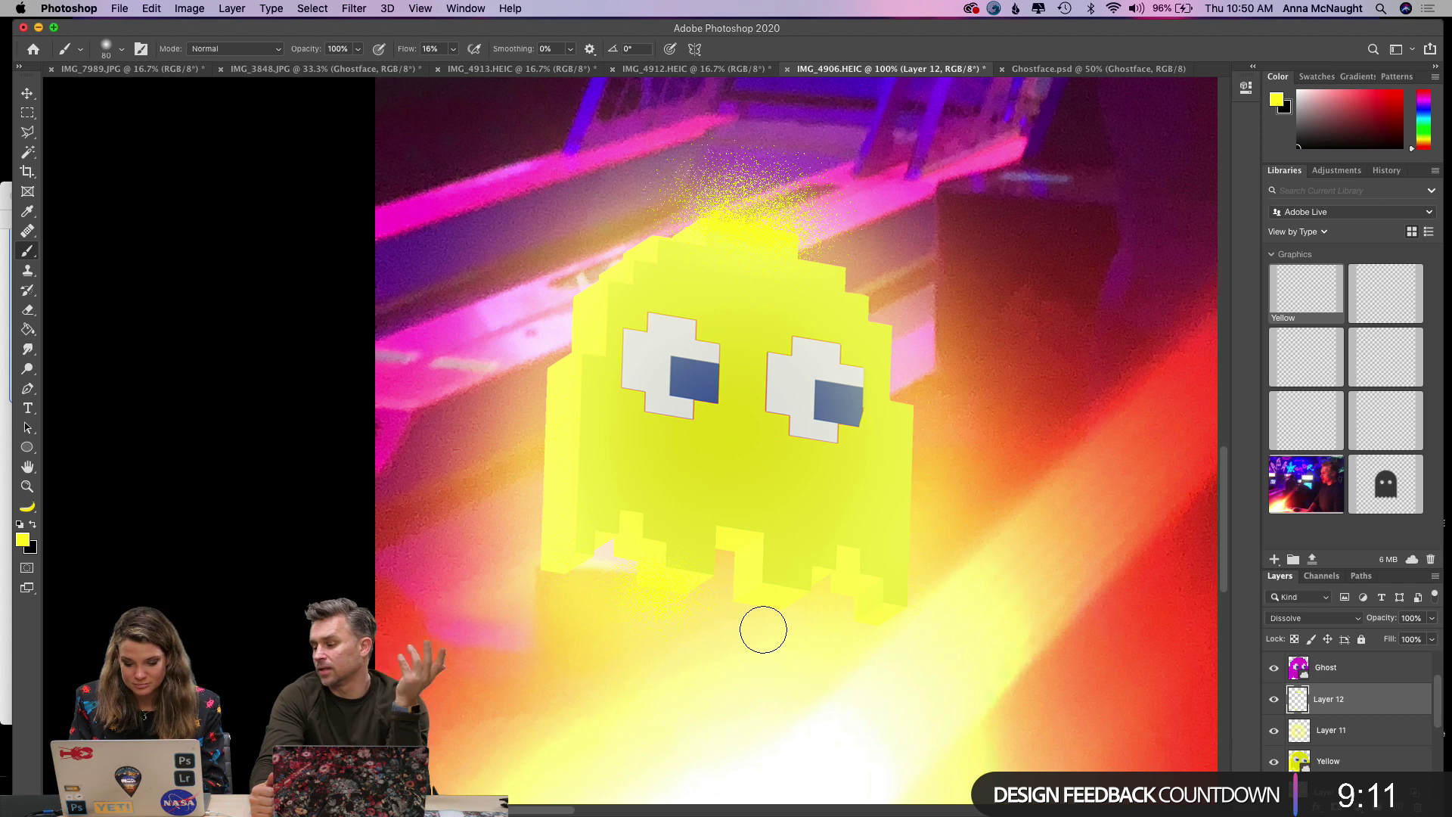
pyautogui.press('super+z')
# Enlarge the brush to 200 px and paint a speckled yellow trail rising above the yellow ghost's head.
pyautogui.press(']')
pyautogui.press(']')
pyautogui.press(']')
pyautogui.press(']')
pyautogui.press(']')
pyautogui.press(']')
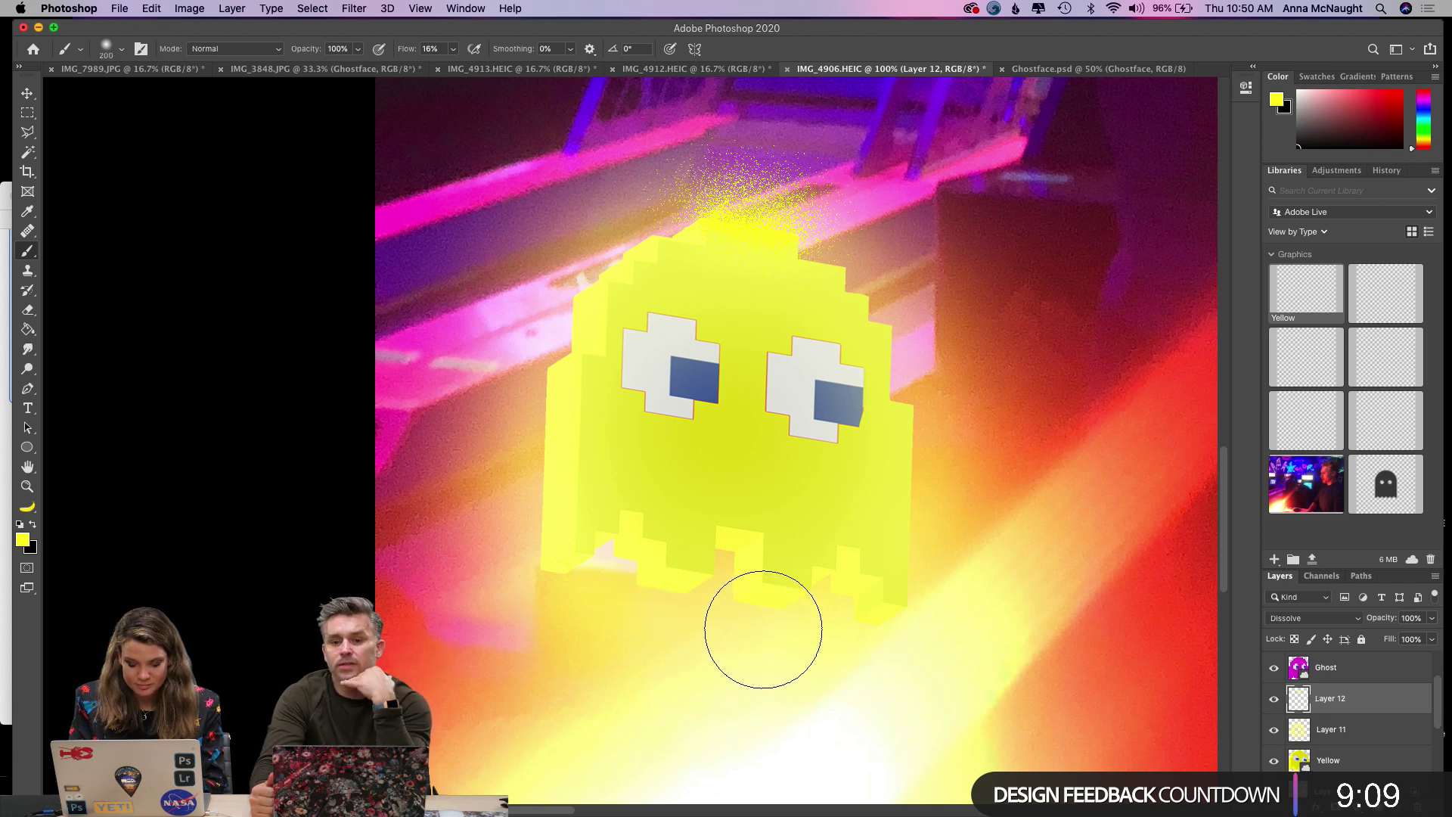
pyautogui.press('super+minus')
pyautogui.moveTo(672, 248)
pyautogui.mouseDown()
pyautogui.moveTo(651, 236)
pyautogui.moveTo(659, 248)
pyautogui.moveTo(723, 159)
pyautogui.mouseUp()
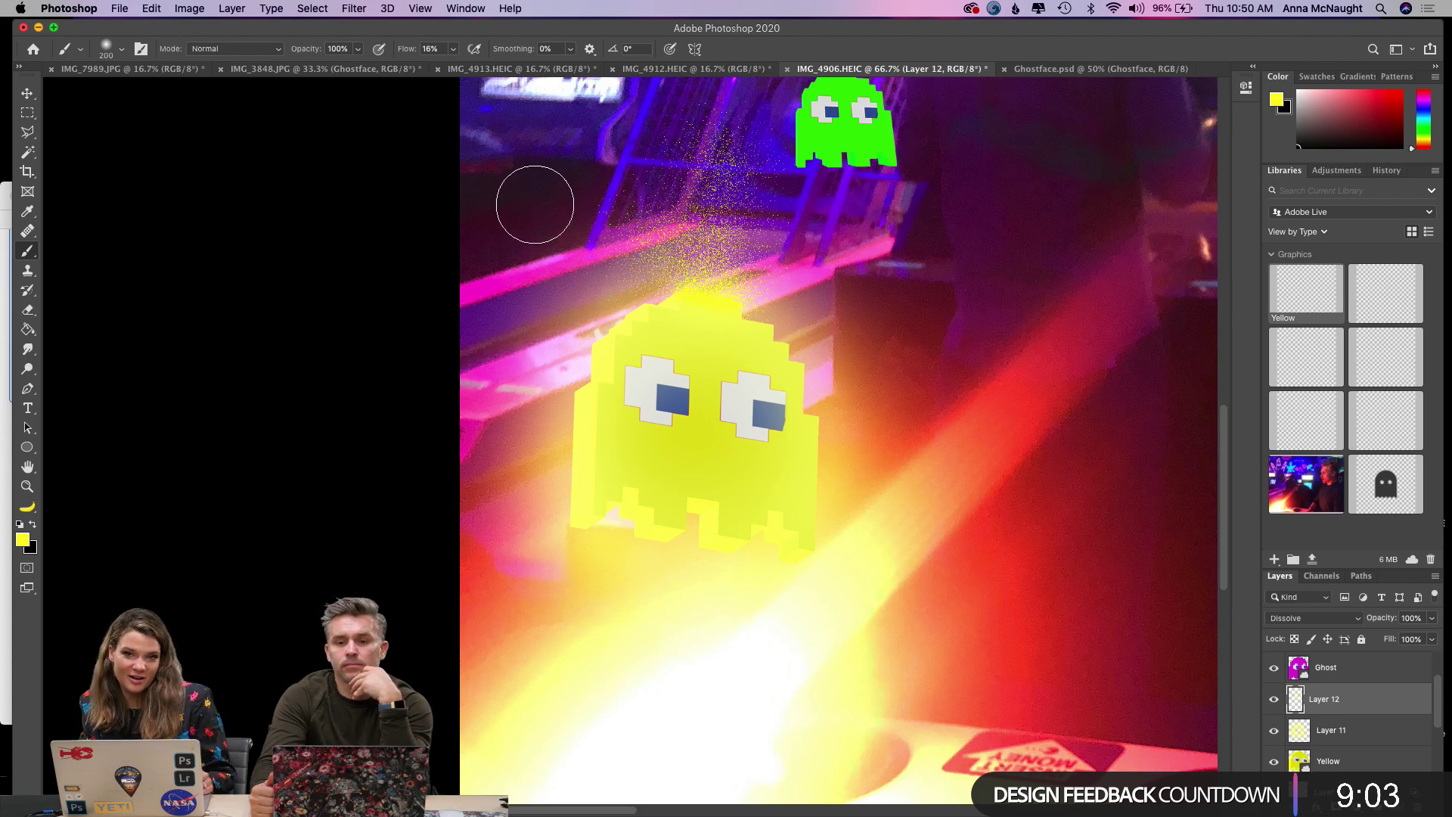
# Try to extend the speckled yellow trail up and over the small green ghost.
pyautogui.scroll(10, 535, 204)
pyautogui.hscroll(8, 535, 204)
pyautogui.hscroll(1, 534, 205)
pyautogui.moveTo(556, 390)
pyautogui.mouseDown()
pyautogui.moveTo(632, 389)
pyautogui.moveTo(662, 356)
pyautogui.mouseUp()
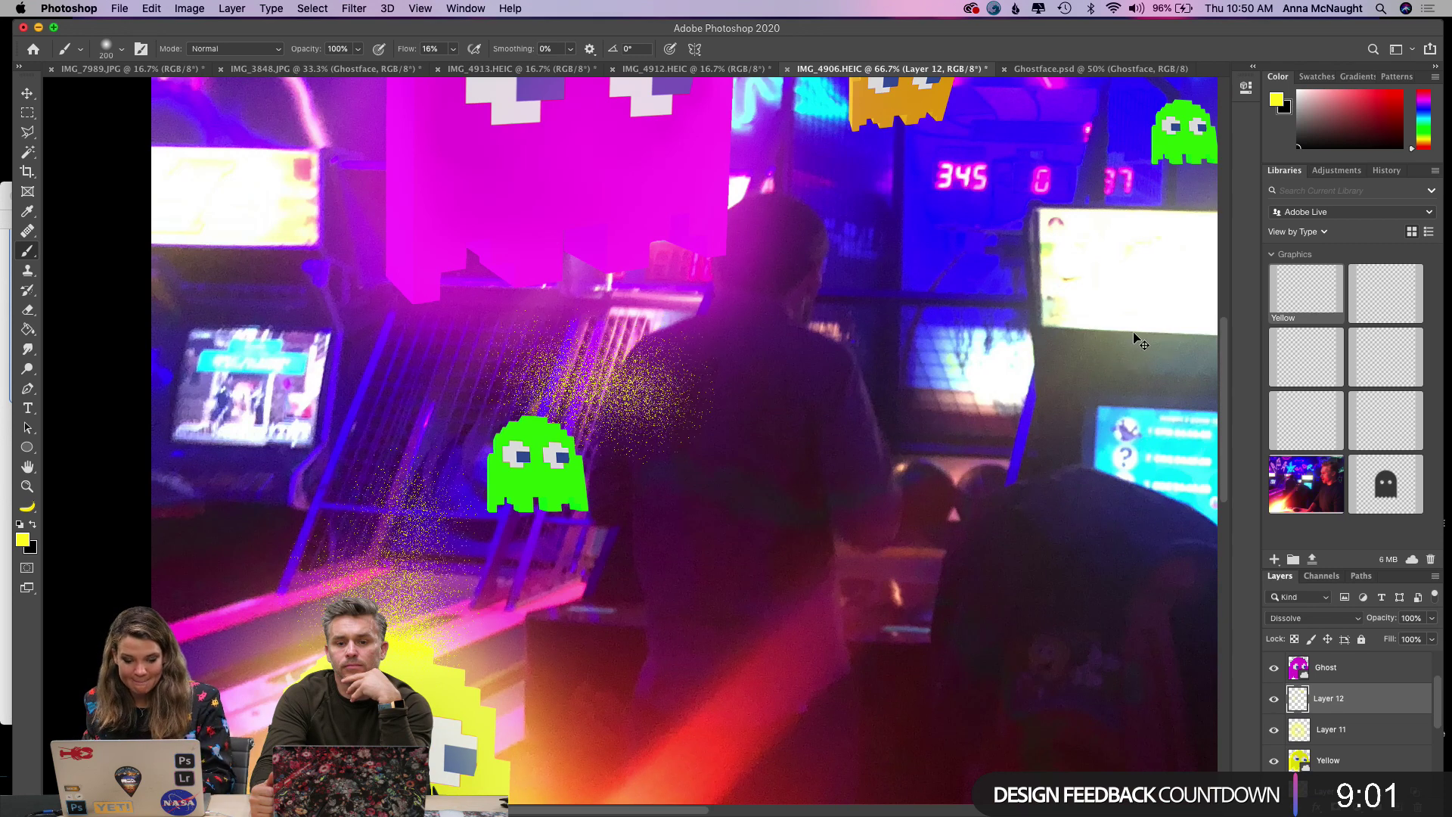
pyautogui.scroll(-7, 749, 388)
pyautogui.hscroll(-6, 749, 387)
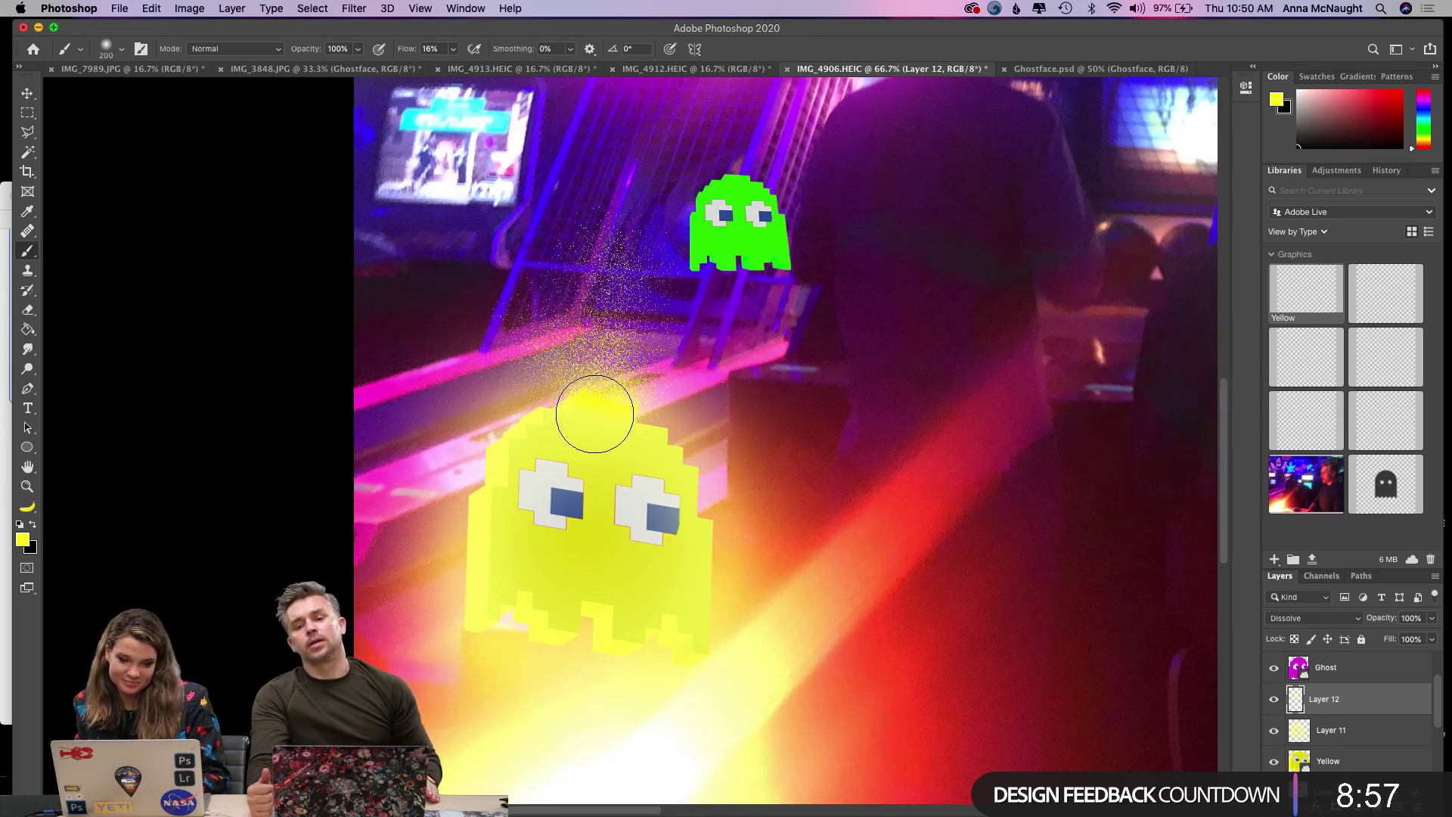
pyautogui.scroll(4, 779, 396)
pyautogui.hscroll(8, 778, 396)
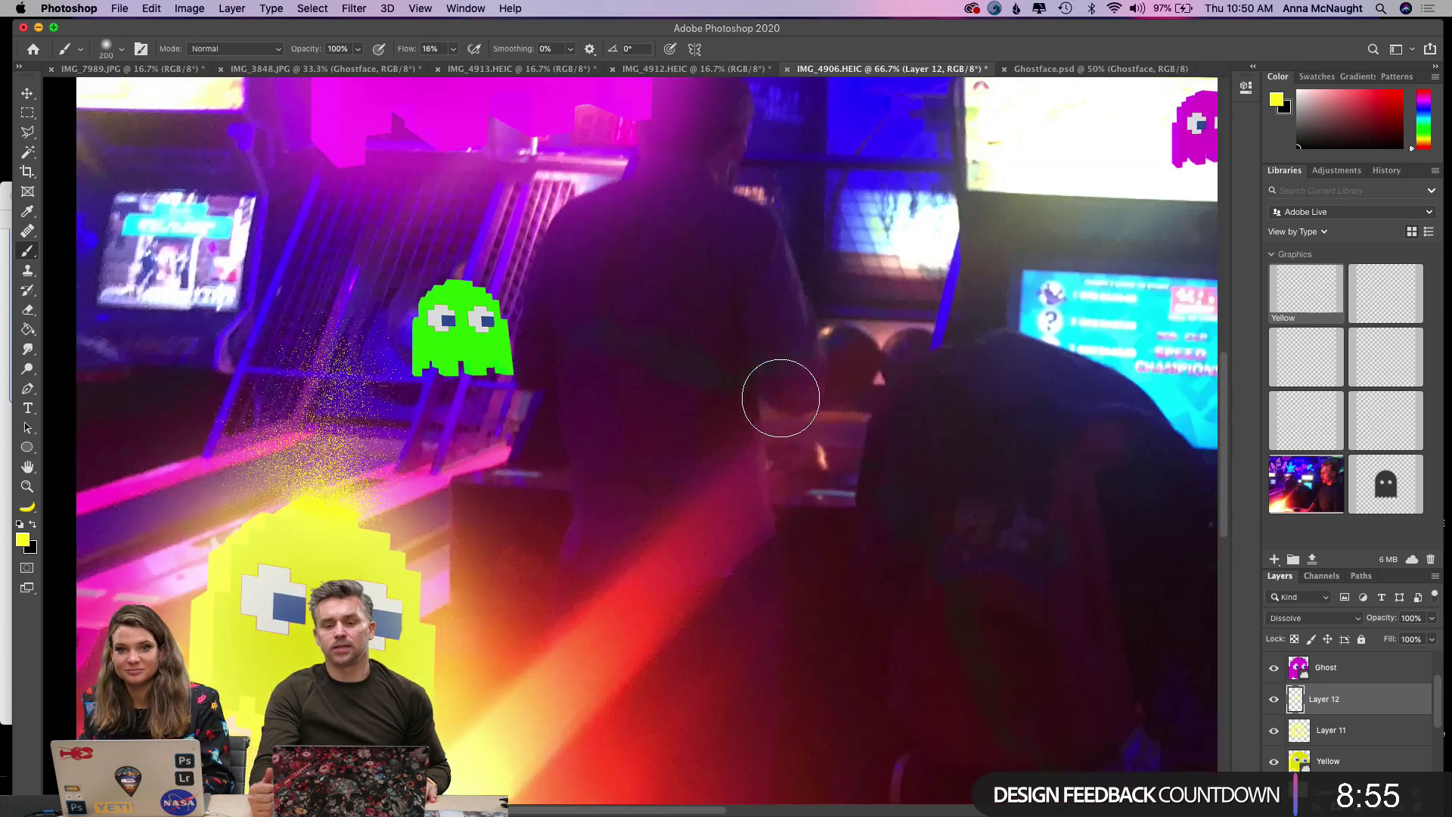
pyautogui.scroll(-7, 780, 398)
pyautogui.hscroll(-3, 780, 398)
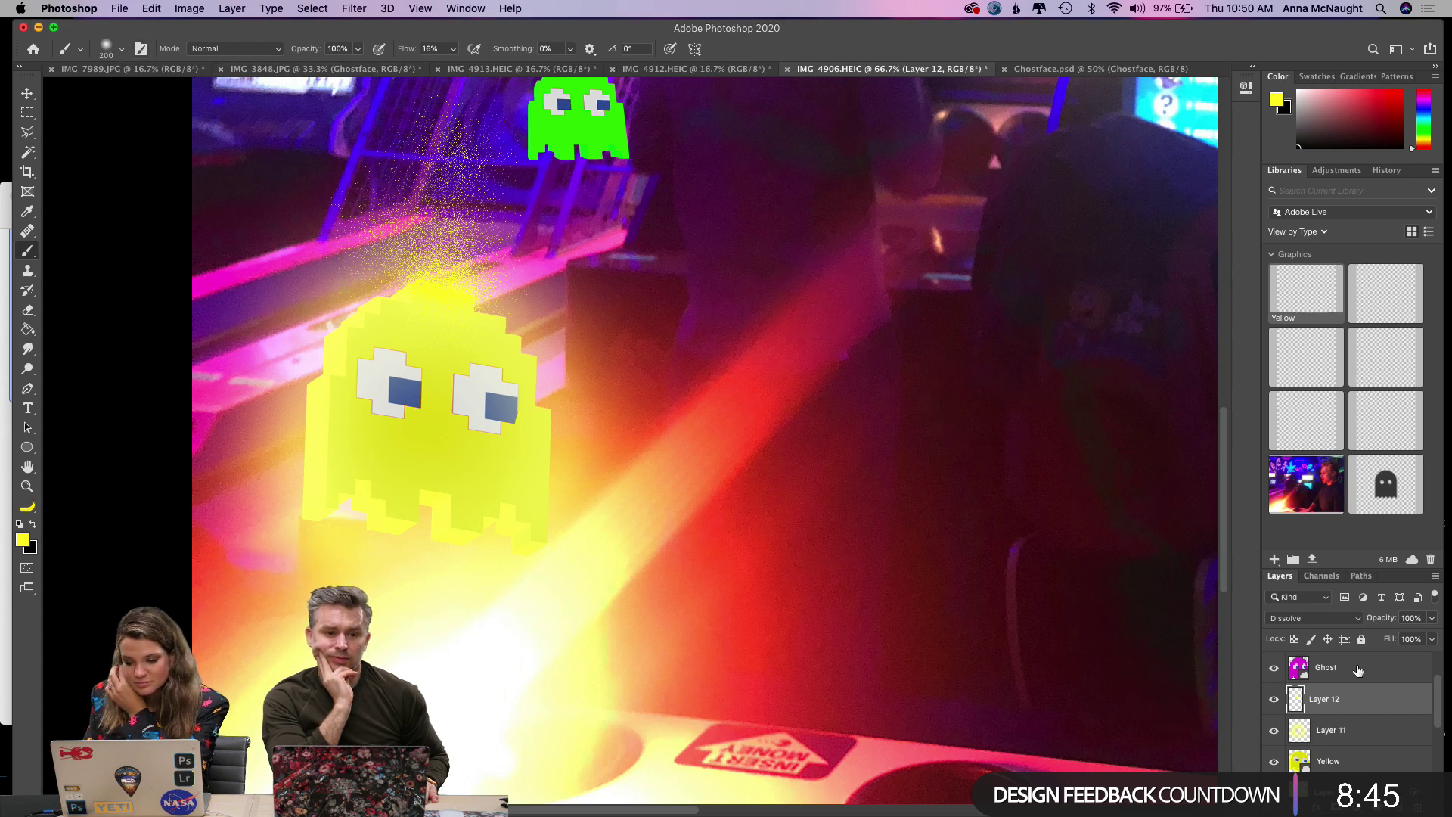
# Add a new empty layer above the Blue ghost layer at the top of the layer stack.
pyautogui.scroll(2, 1344, 686)
pyautogui.click(1339, 669)
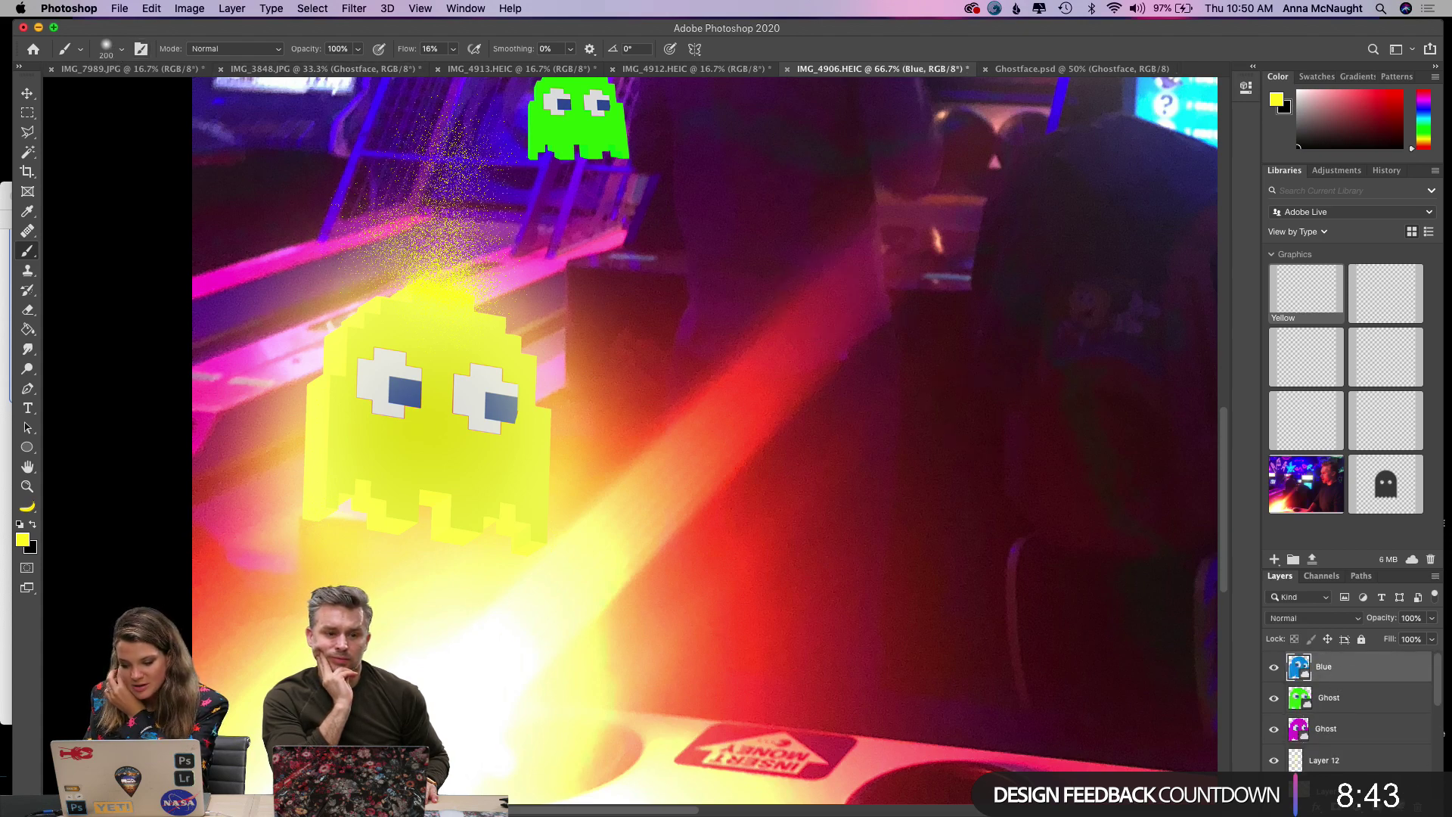
pyautogui.press('super+shift+alt+n')
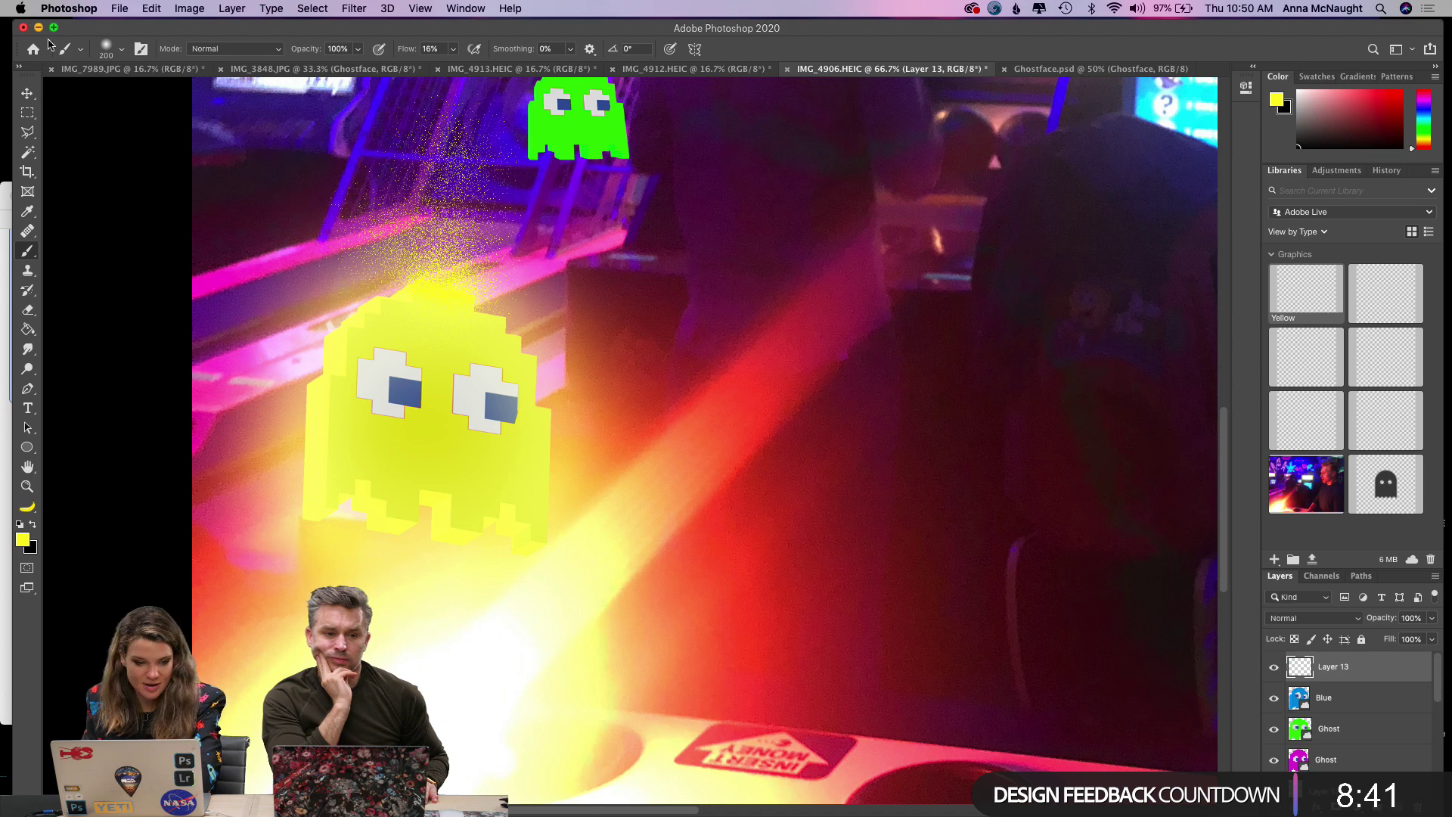
pyautogui.click(214, 49)
pyautogui.click(201, 49)
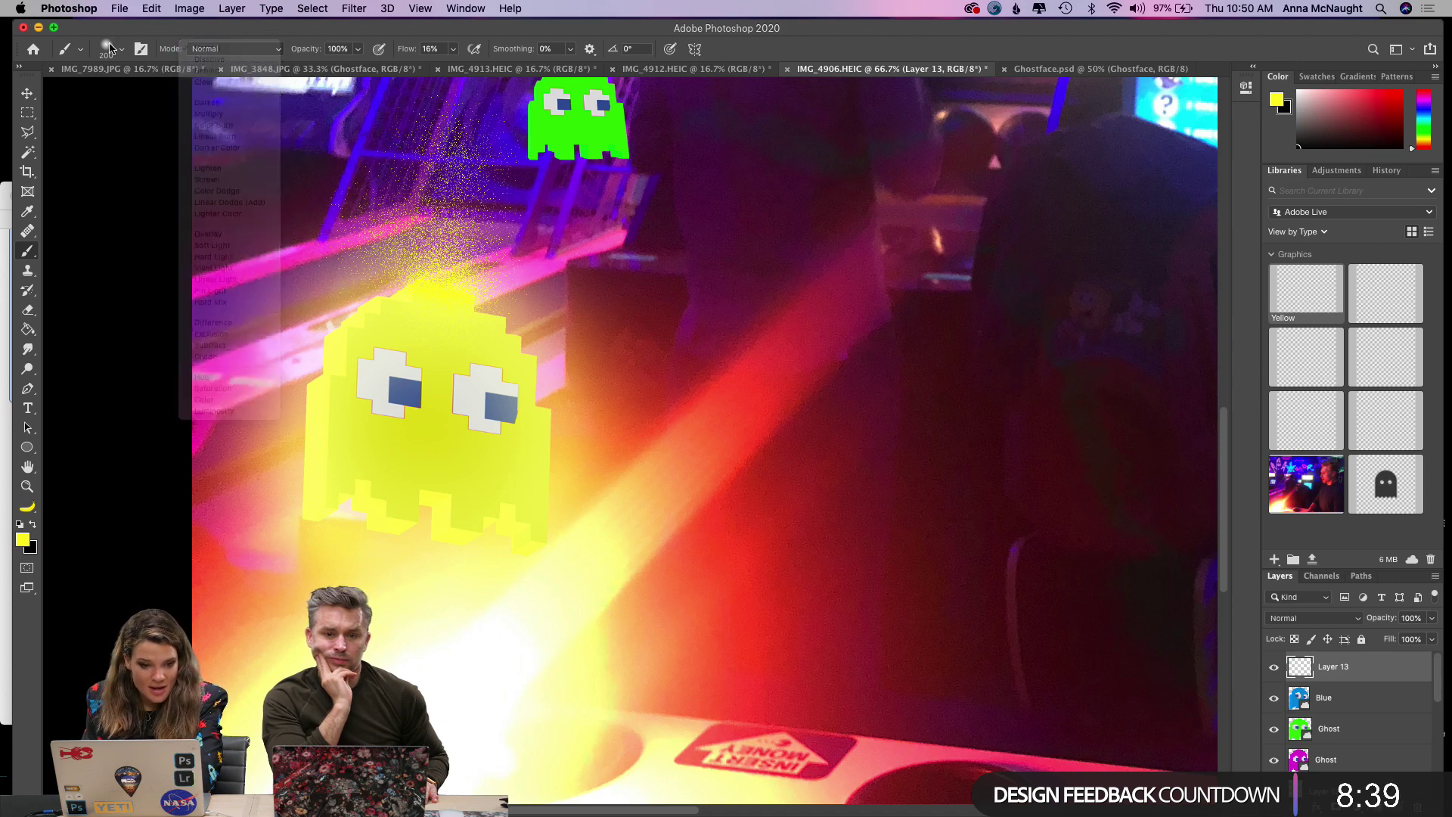
# Choose the Paul 2 brush from the LensFlares set and enlarge it to 1400 px.
pyautogui.click(113, 49)
pyautogui.scroll(-20, 203, 390)
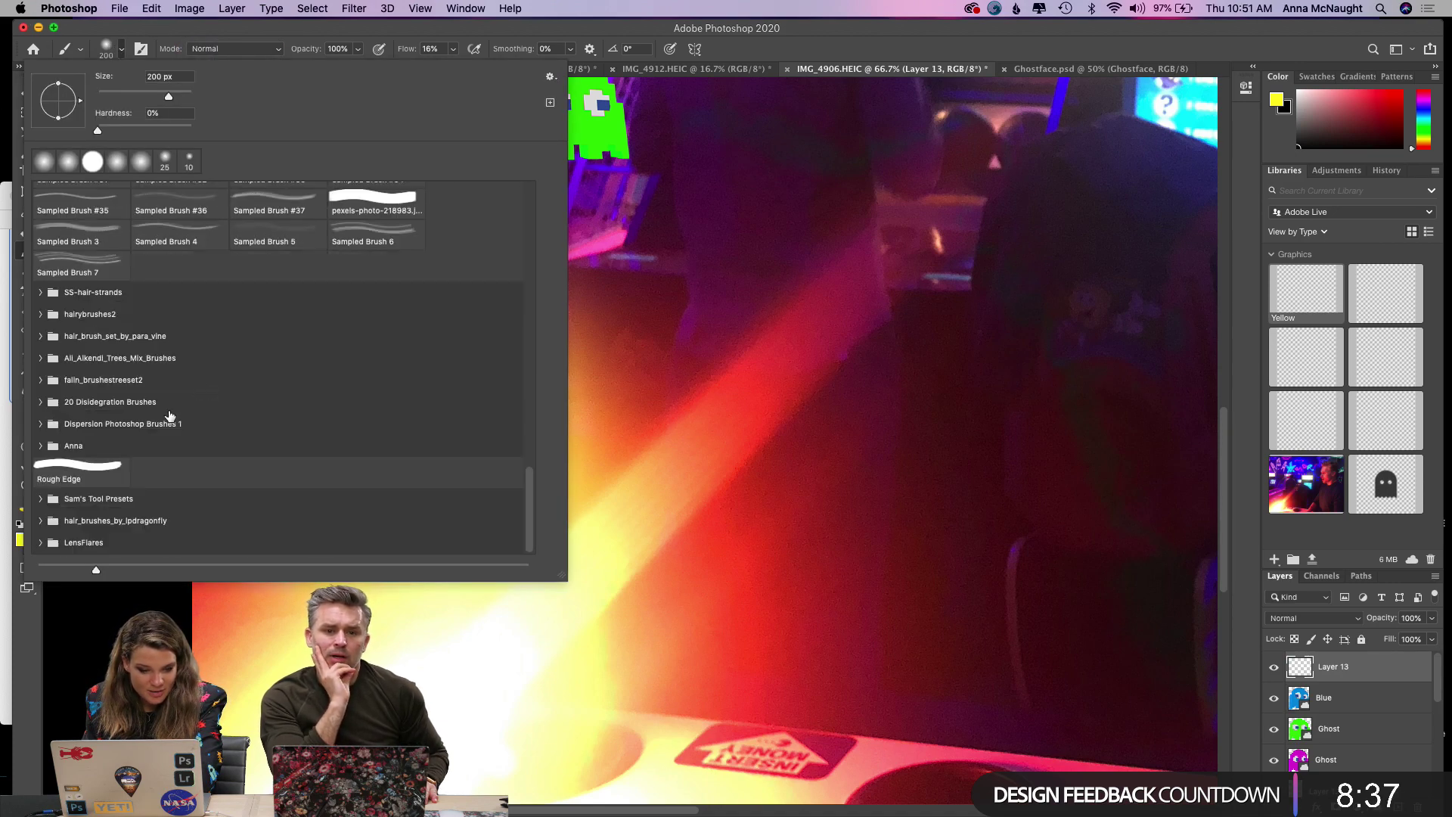
pyautogui.scroll(-4, 137, 522)
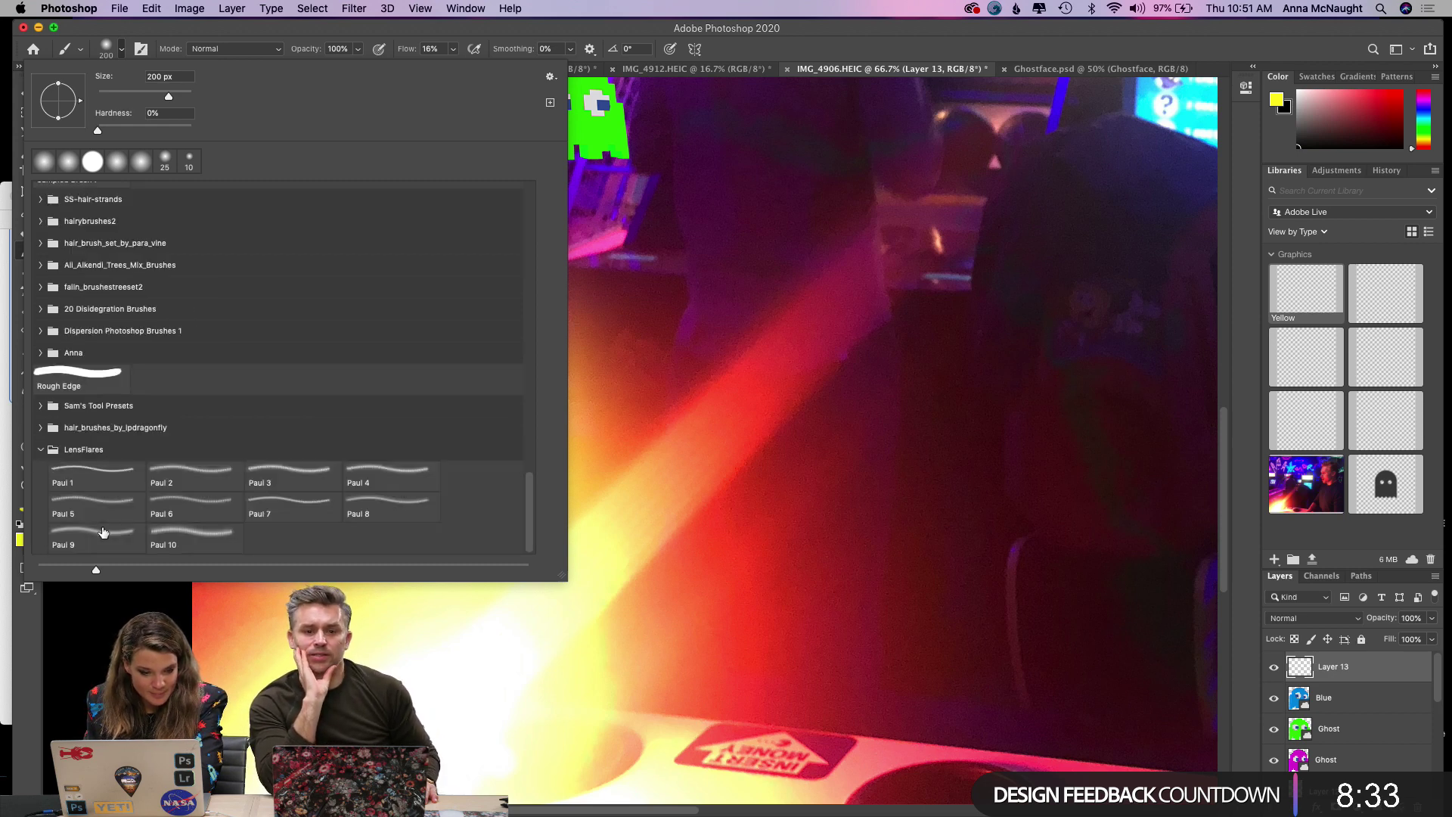
pyautogui.click(221, 489)
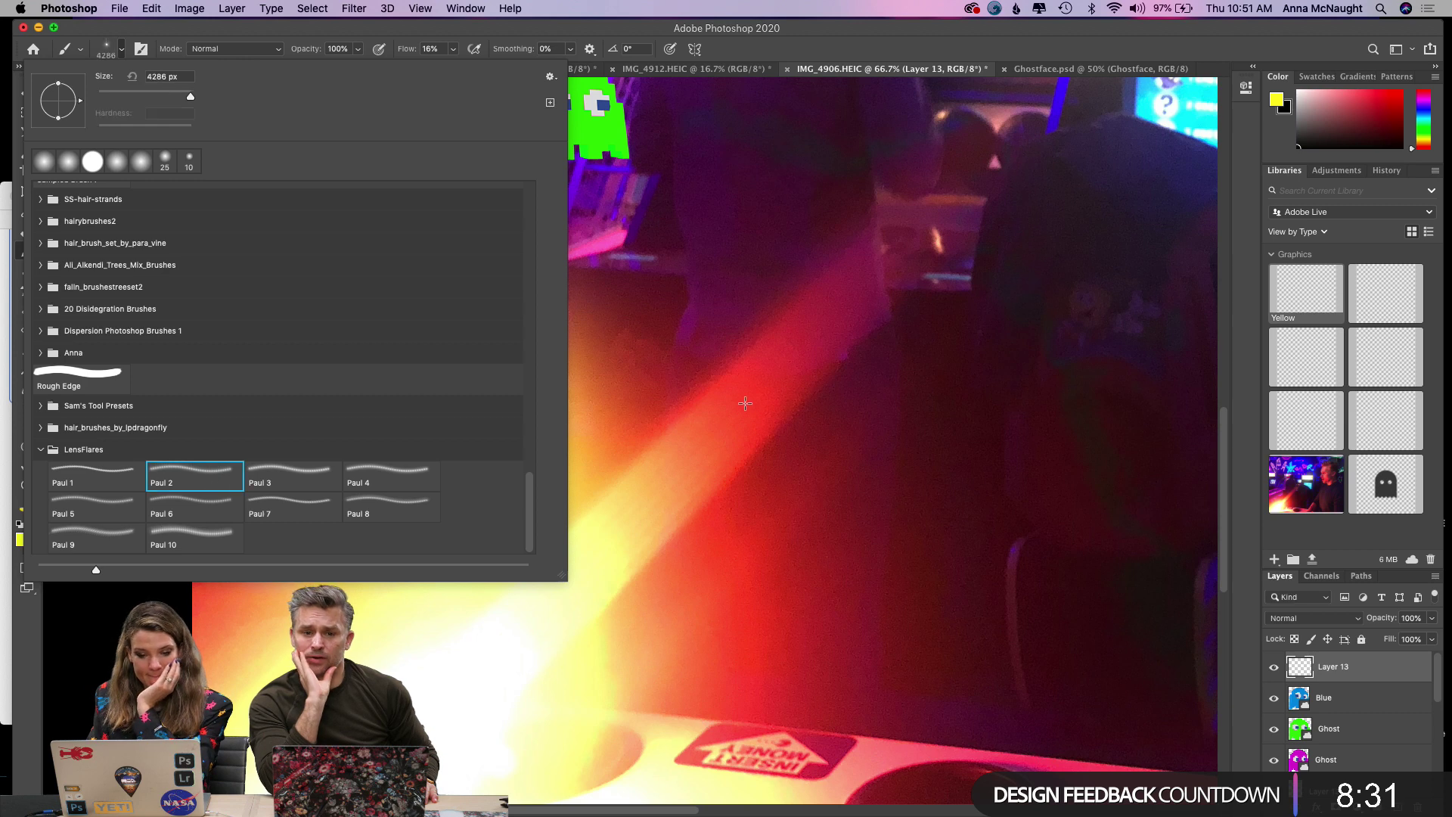
pyautogui.moveTo(123, 98); pyautogui.dragTo(117, 96)
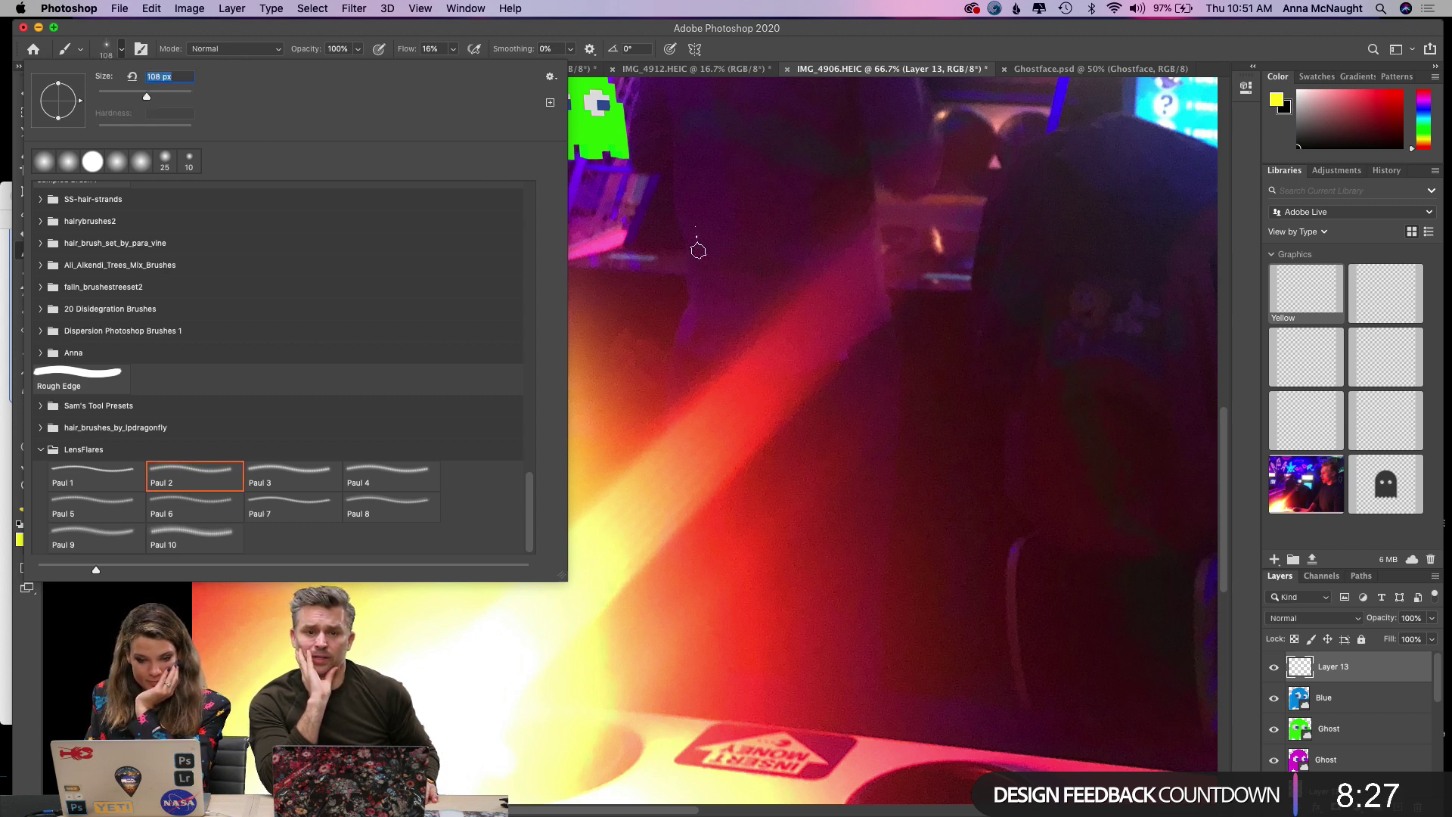
pyautogui.press('Return')
pyautogui.press(']')
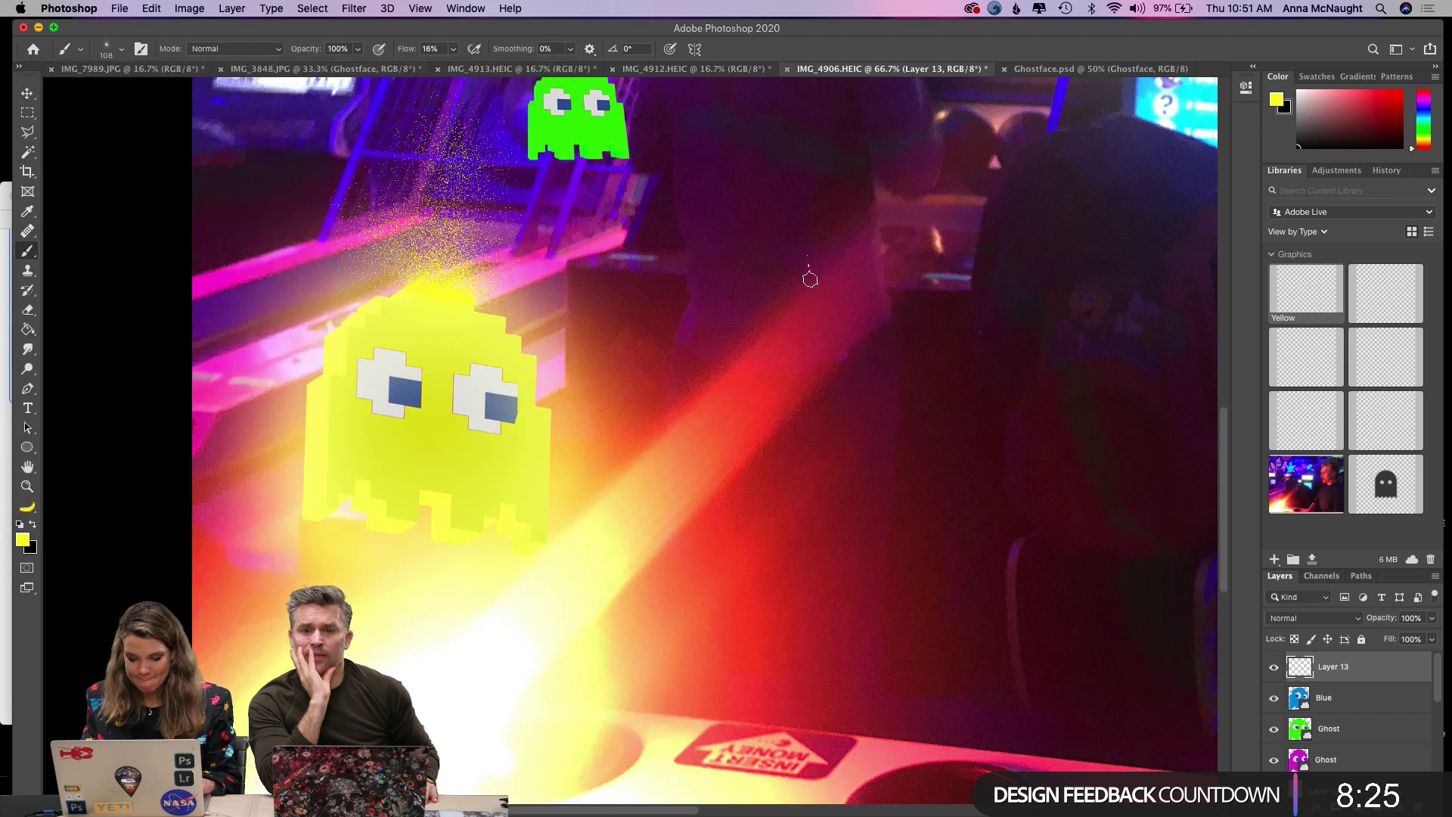
pyautogui.press(']')
pyautogui.press(']')
pyautogui.press(']')
pyautogui.press(']')
pyautogui.press(']')
pyautogui.press(']')
pyautogui.press(']')
pyautogui.press(']')
pyautogui.press(']')
pyautogui.press(']')
pyautogui.press(']')
pyautogui.press(']')
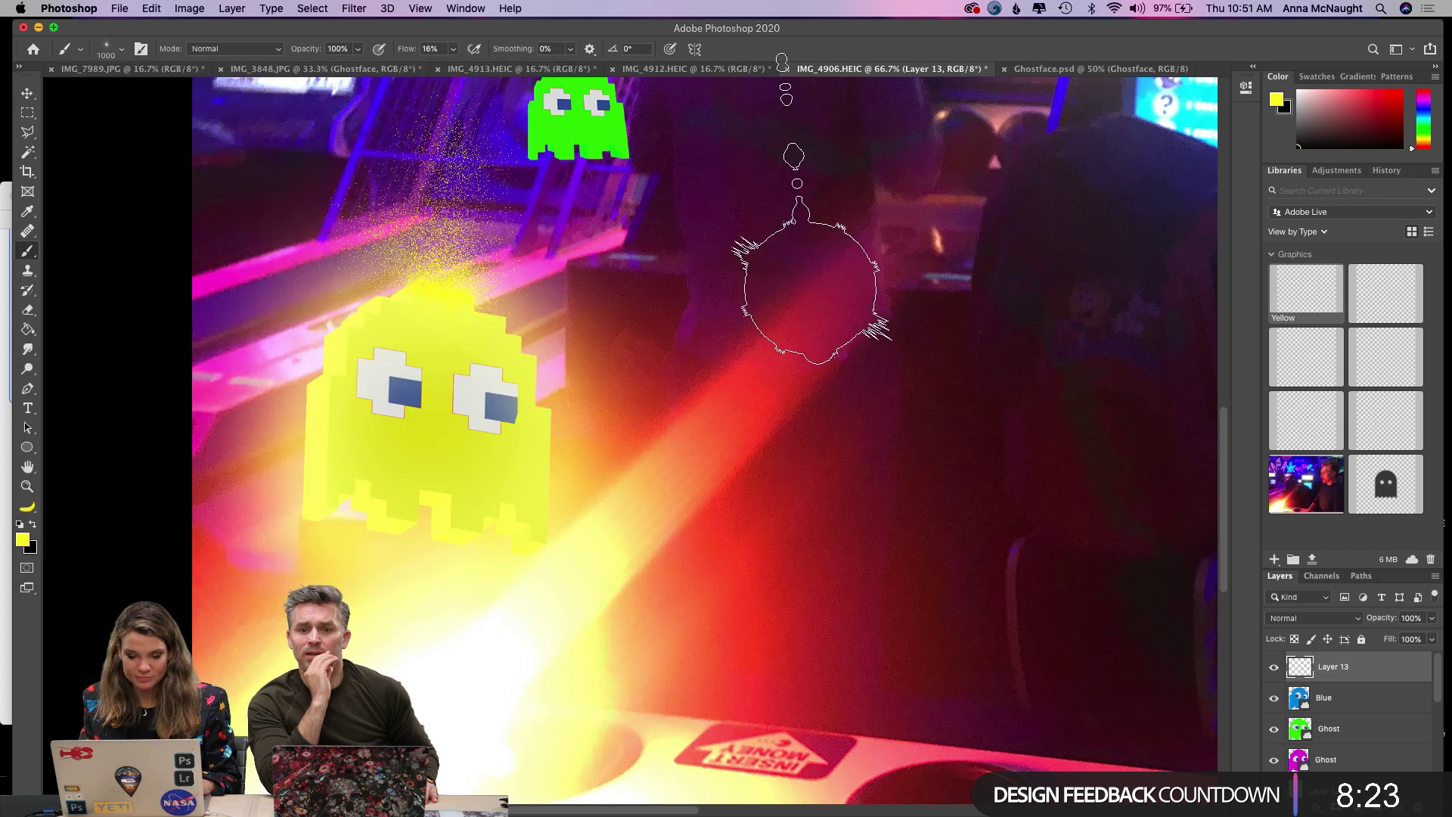
# Raise the brush flow to 100% and undo the yellow test flares stamped beside the yellow ghost.
pyautogui.click(681, 323)
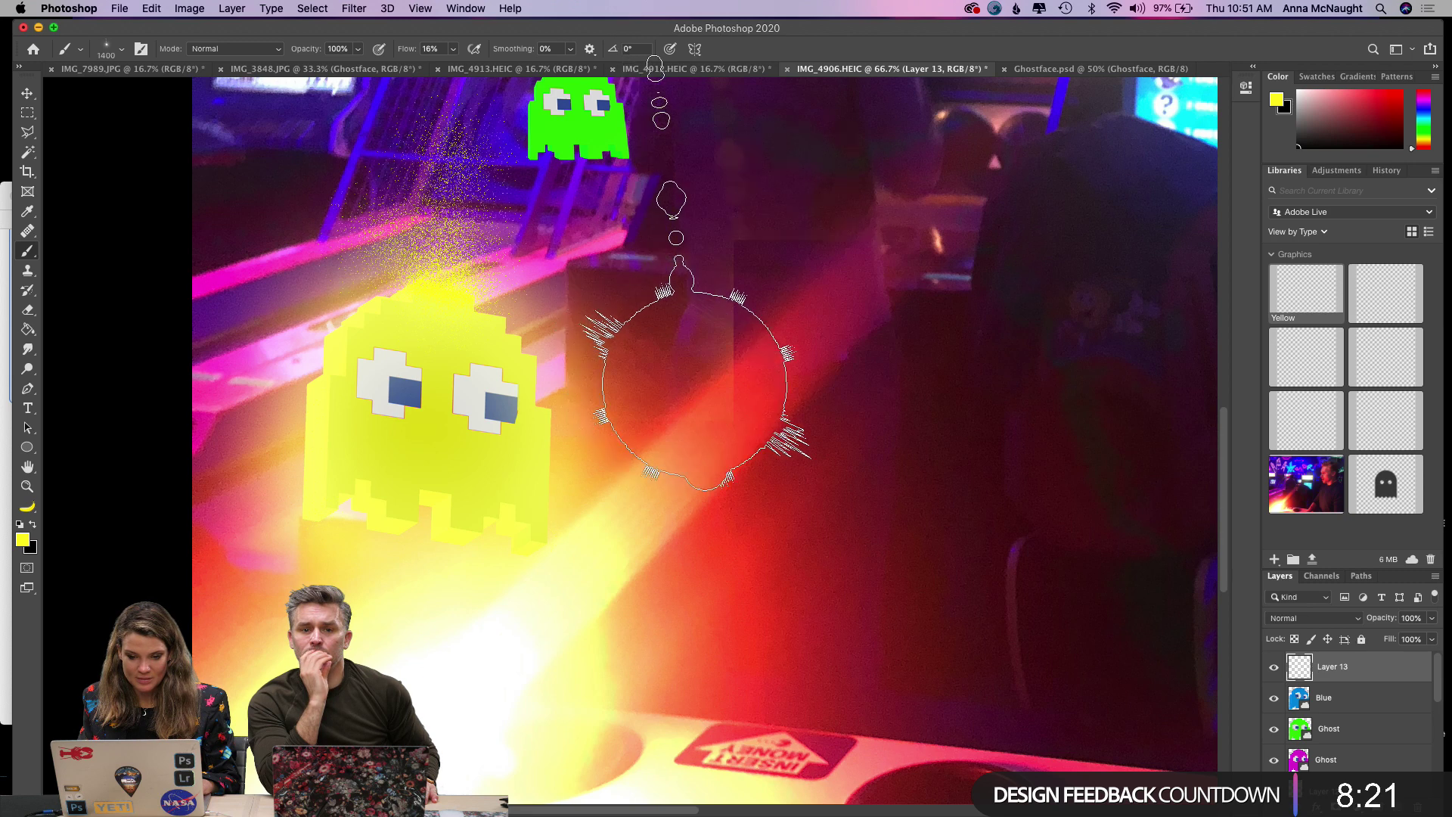
pyautogui.press('super+z')
pyautogui.click(454, 50)
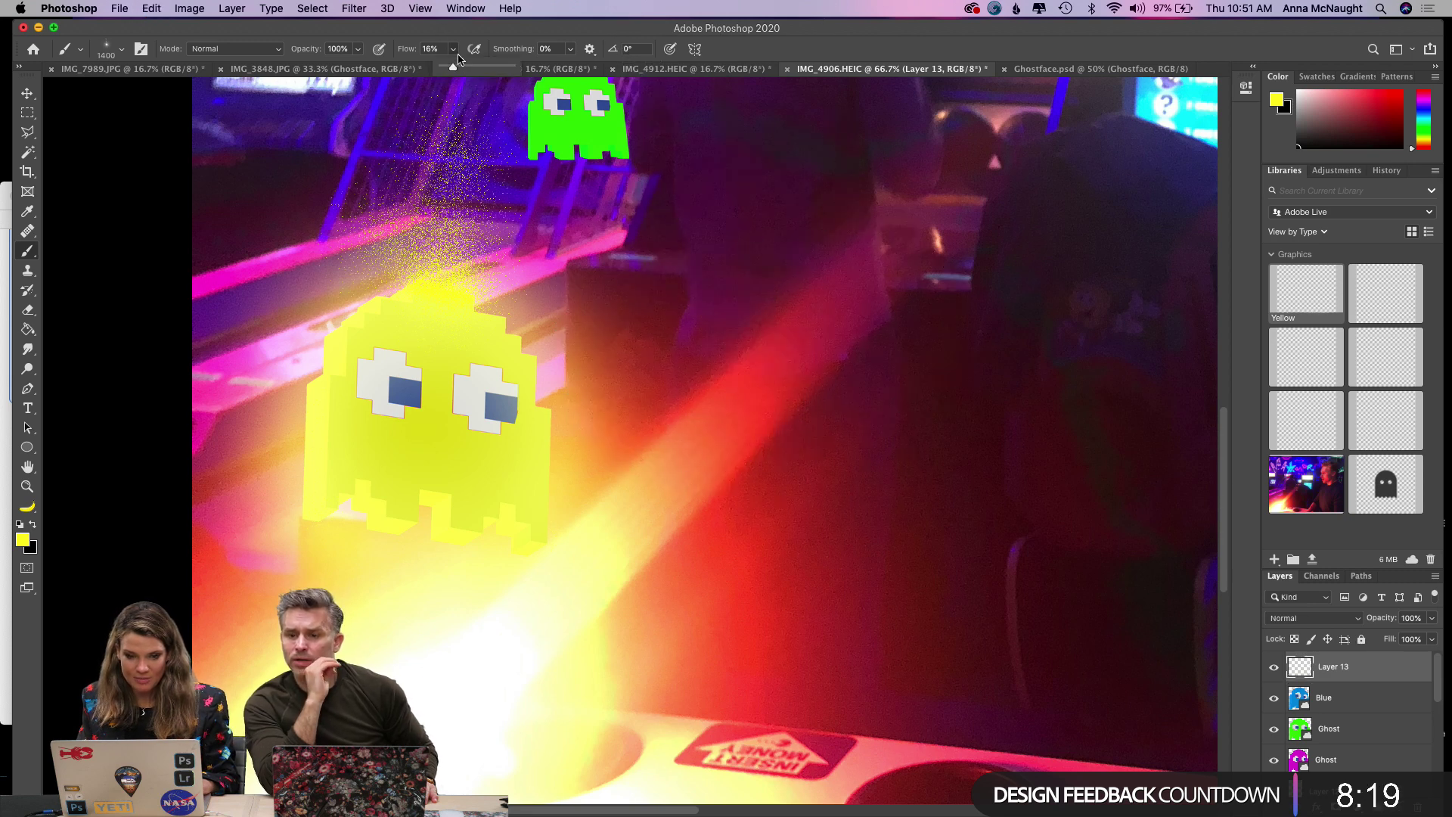
pyautogui.moveTo(454, 70); pyautogui.dragTo(518, 68)
pyautogui.click(624, 327)
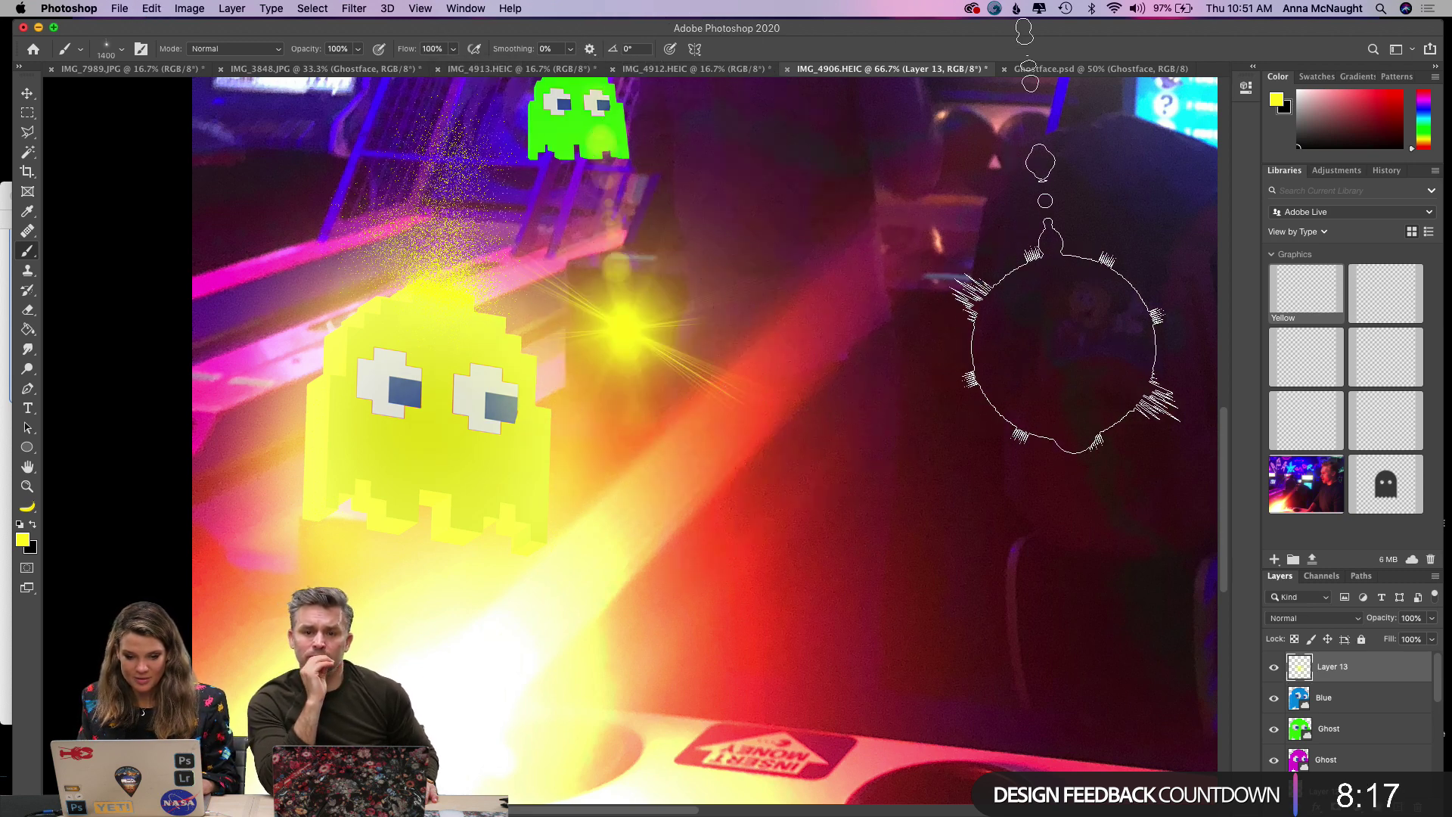
pyautogui.press('super+z')
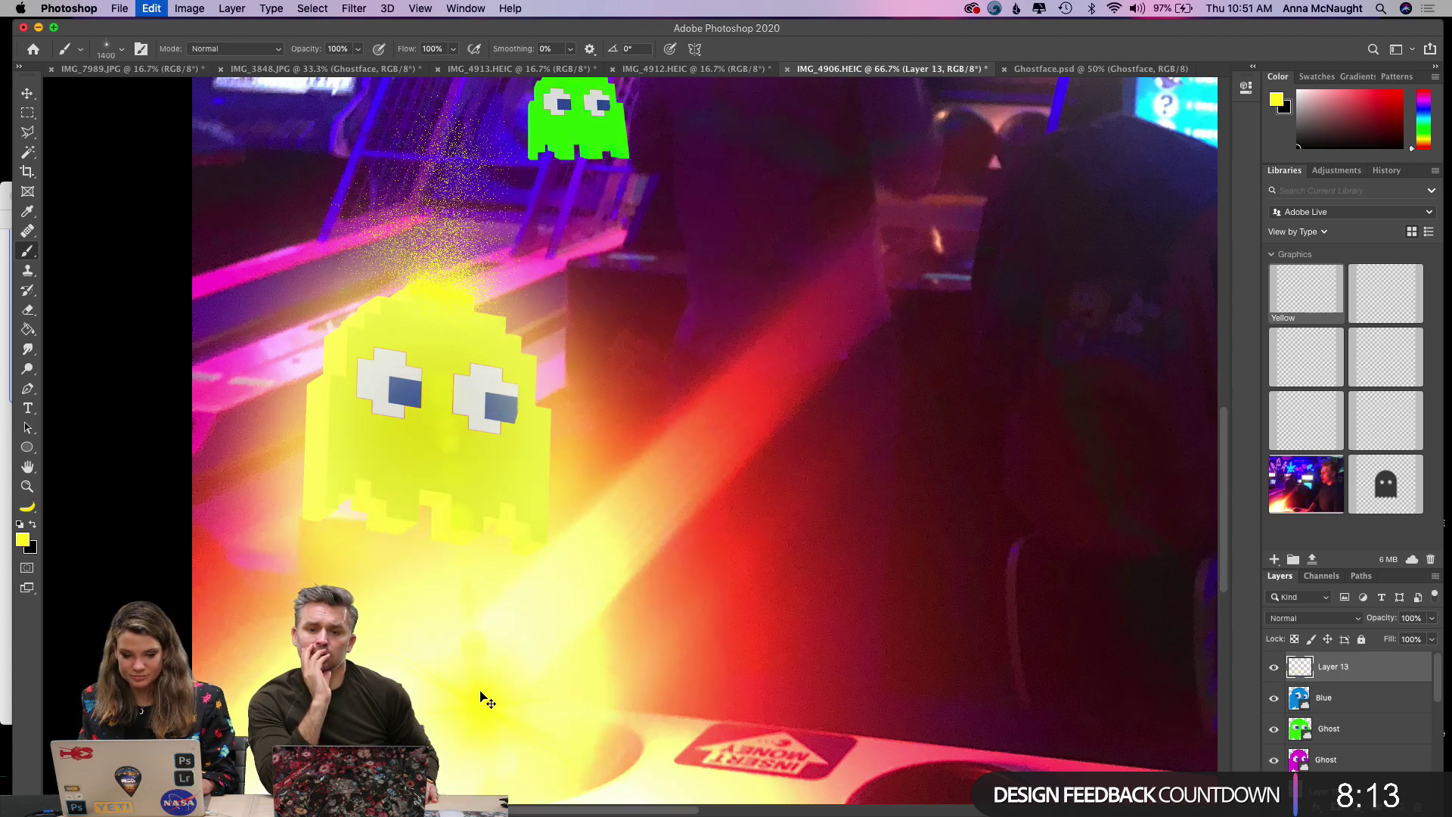
# Set the foreground color to white (ffffff).
pyautogui.click(23, 540)
pyautogui.write('ffffff')
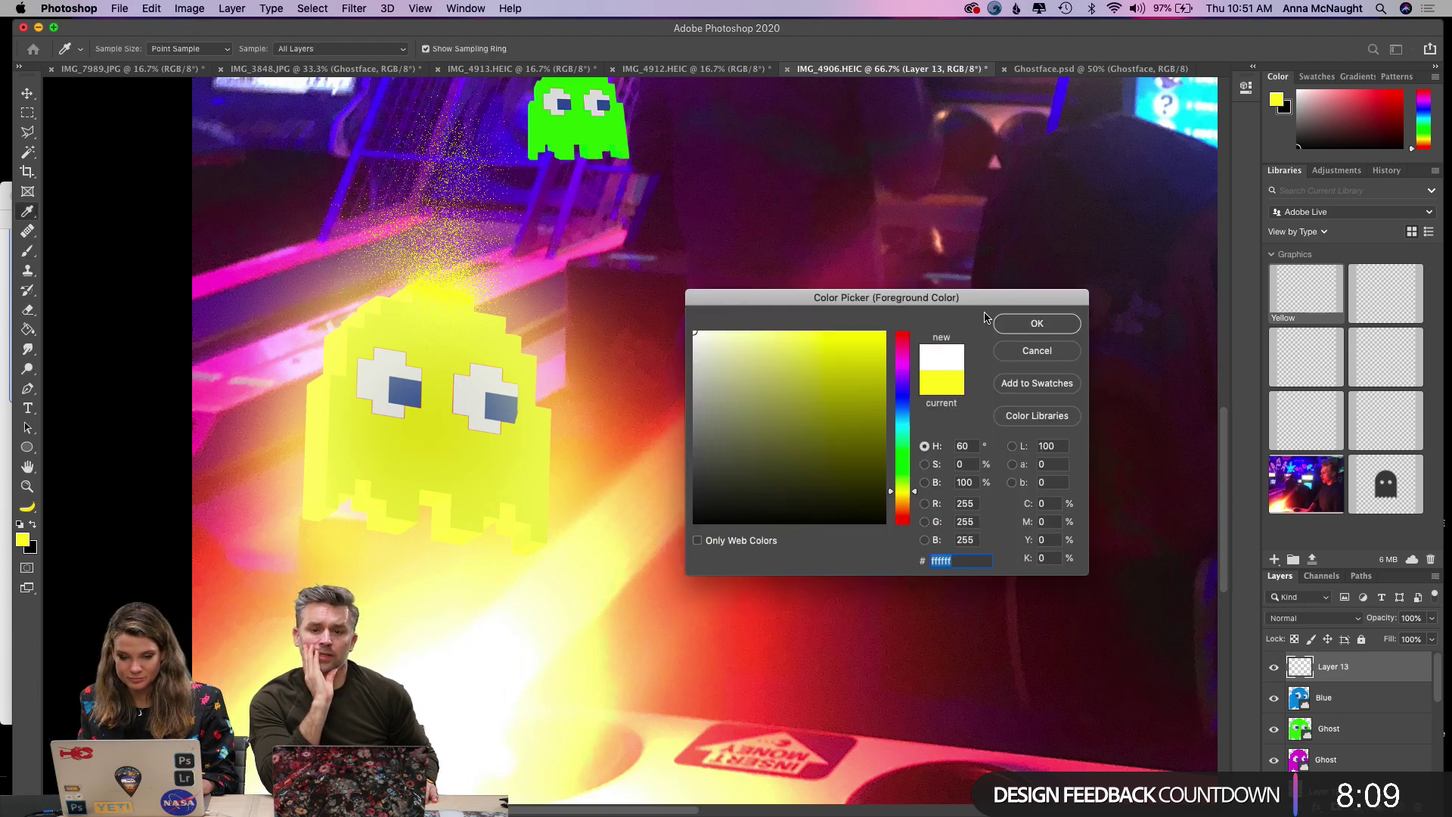
pyautogui.click(1001, 330)
# Enlarge the flare brush to 2400 px at a -39° angle and try stamping a white flare over the light beam.
pyautogui.press('super+minus')
pyautogui.press(']')
pyautogui.press(']')
pyautogui.press(']')
pyautogui.press(']')
pyautogui.press(']')
pyautogui.press(']')
pyautogui.press(']')
pyautogui.press(']')
pyautogui.press(']')
pyautogui.press(']')
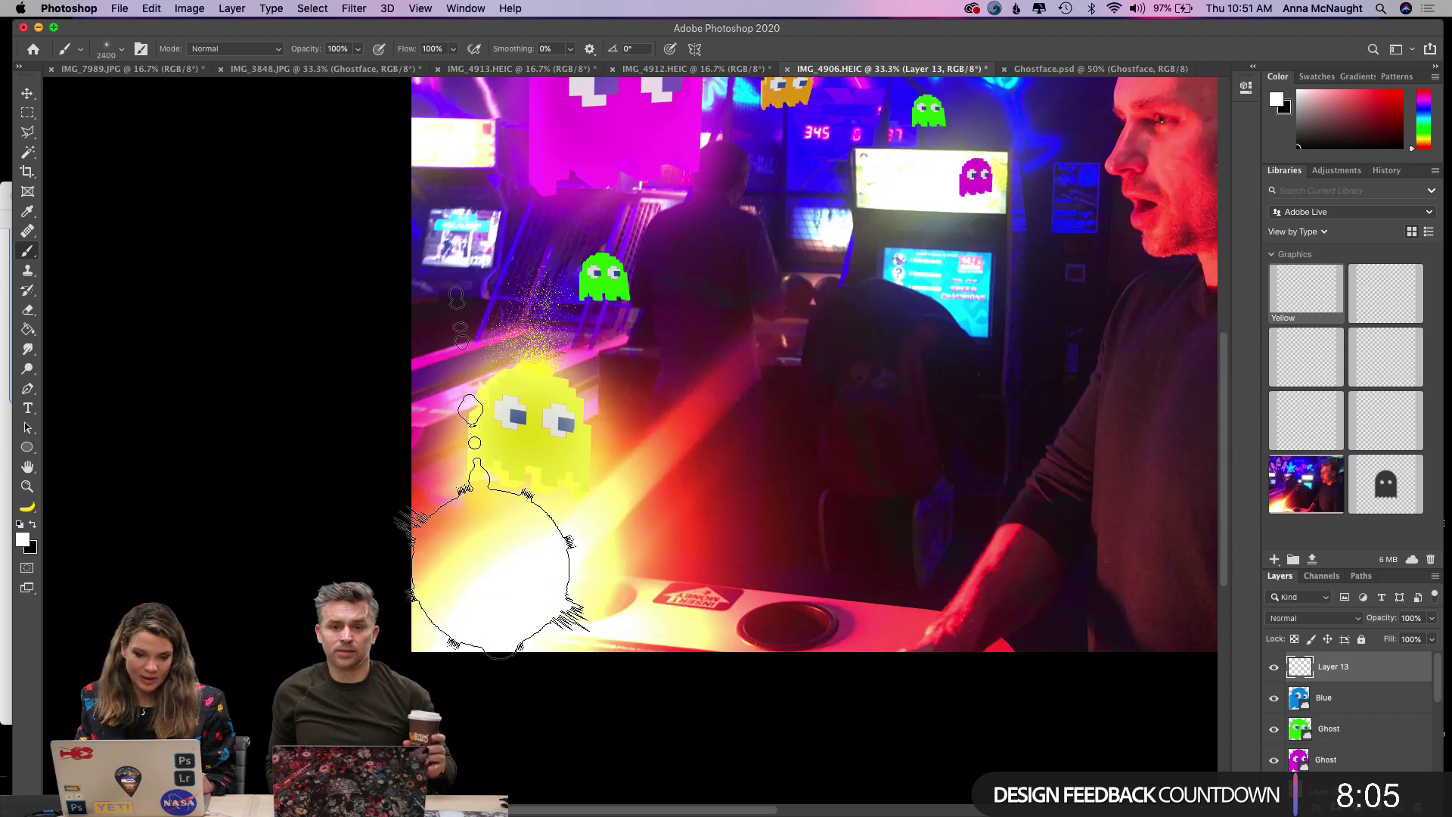
pyautogui.click(120, 50)
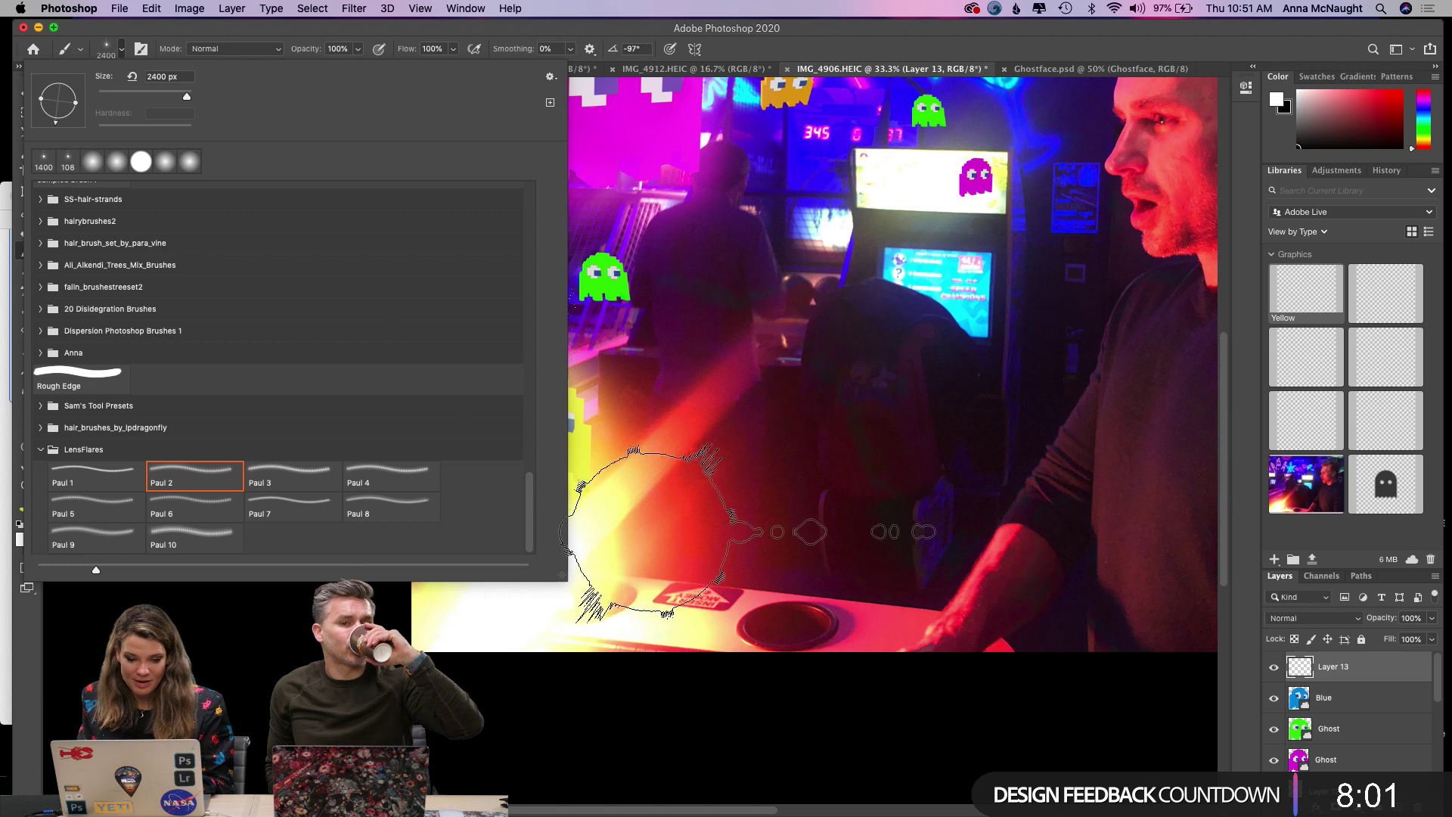
pyautogui.click(68, 115)
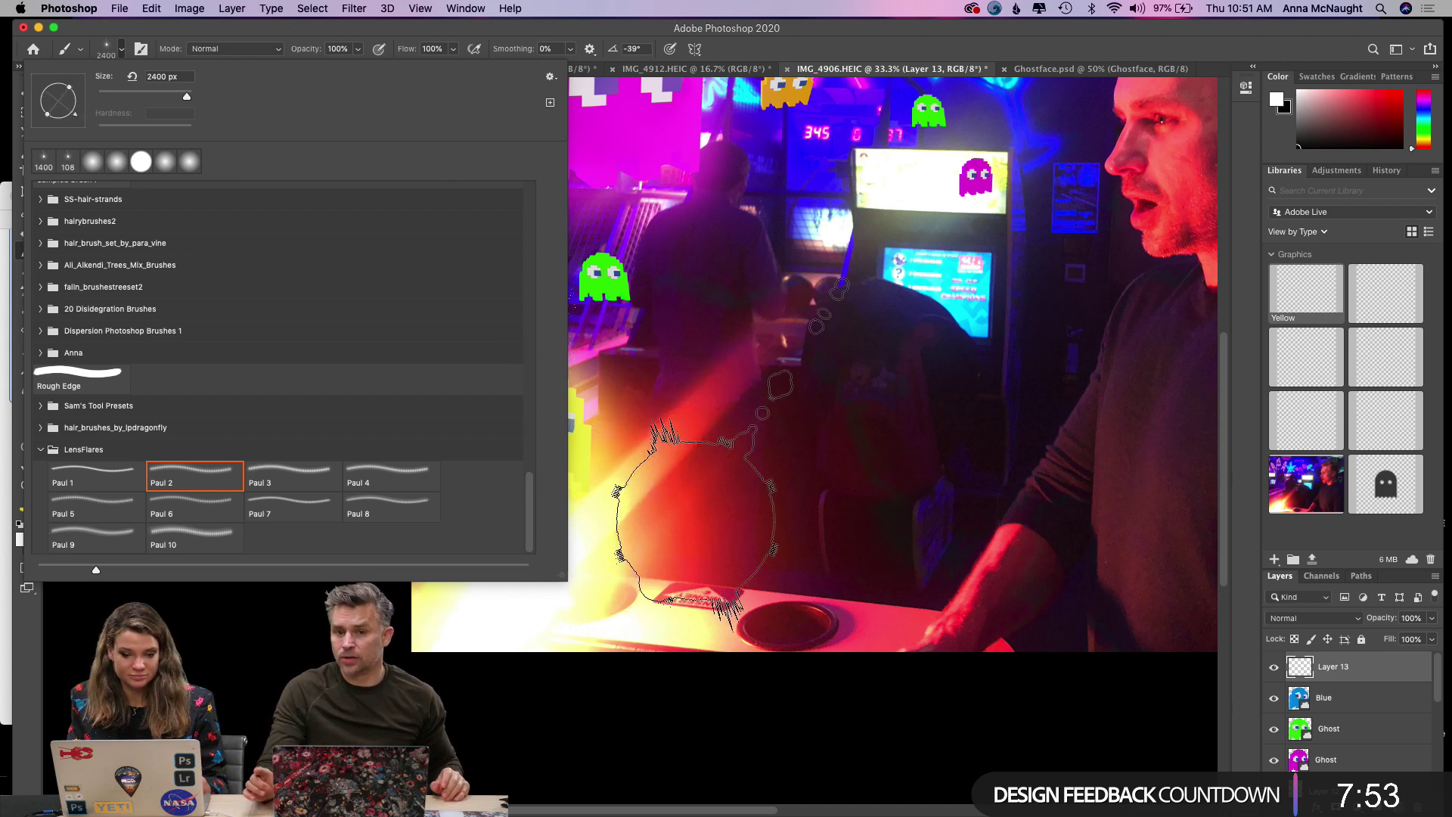
pyautogui.click(658, 530)
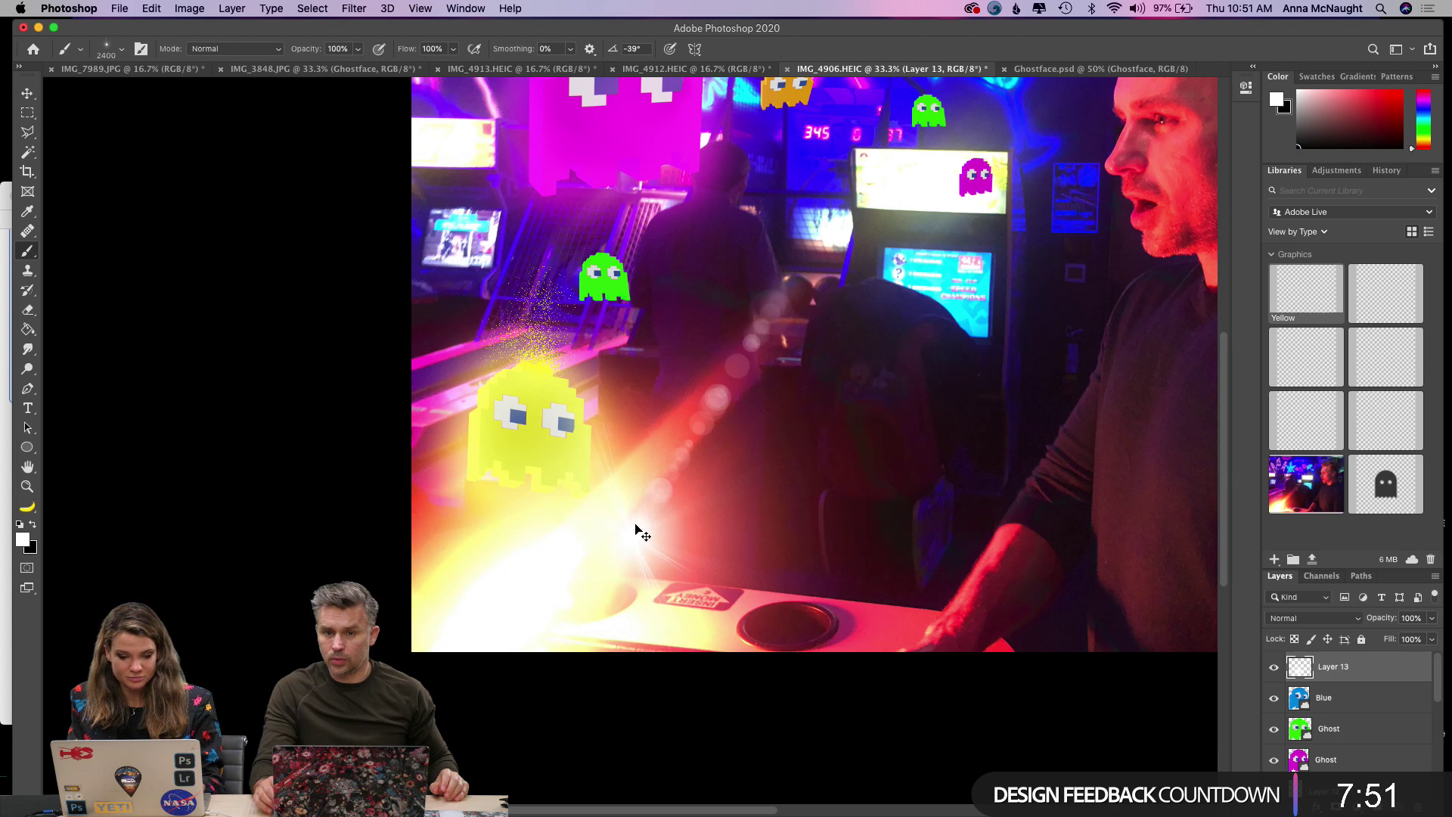
# Enlarge the flare brush to 2800 px and rotate its tip to -53°.
pyautogui.press(']')
pyautogui.press(']')
pyautogui.press(']')
pyautogui.press(']')
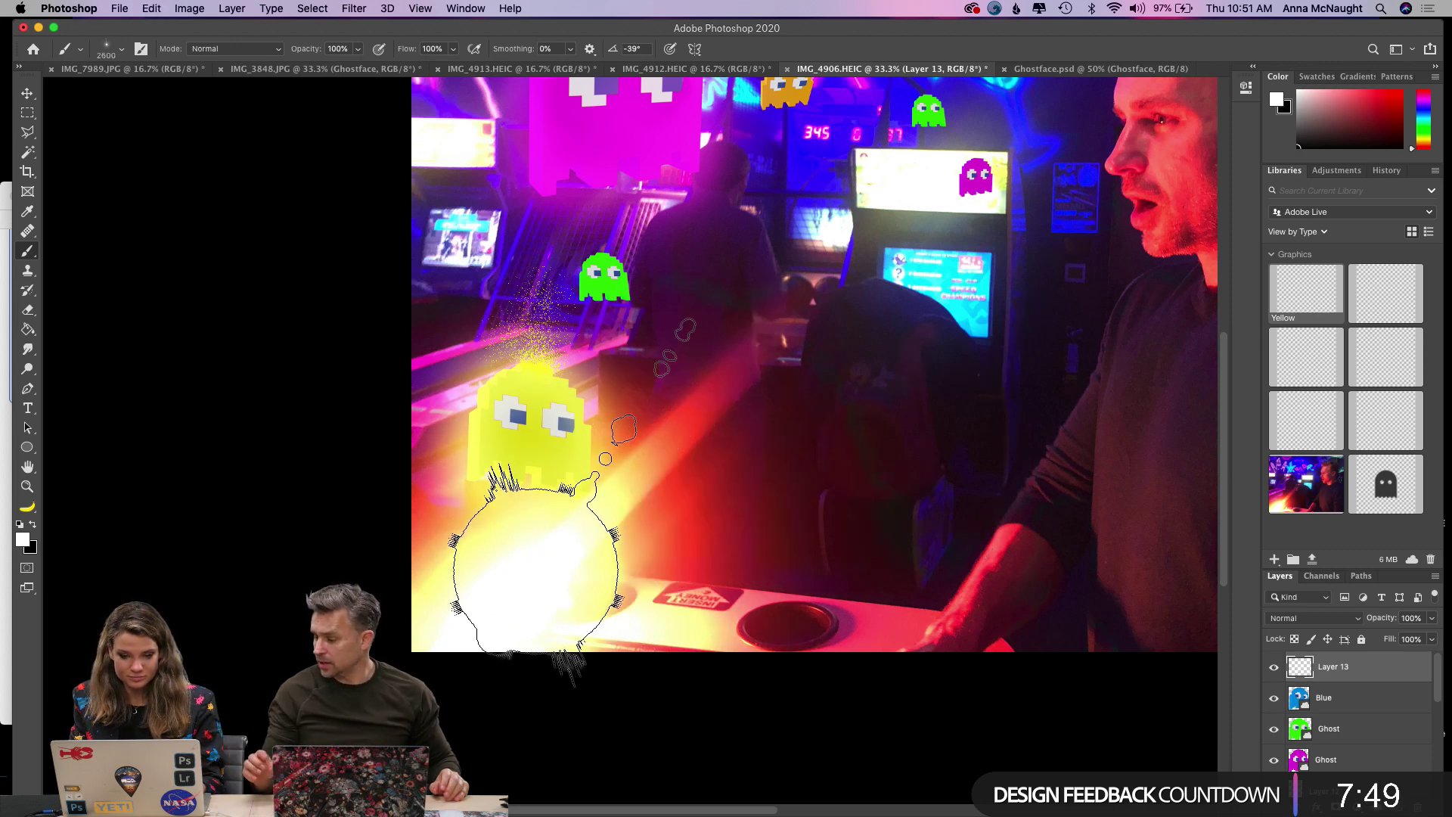
pyautogui.press('Right')
pyautogui.press('Right')
pyautogui.press('Right')
pyautogui.press('Right')
pyautogui.press('Right')
pyautogui.press('Right')
pyautogui.press('Right')
pyautogui.press('Right')
pyautogui.press('Right')
pyautogui.press('Right')
pyautogui.press('Right')
pyautogui.press('Right')
pyautogui.press('Right')
pyautogui.press('Right')
pyautogui.press('Right')
pyautogui.press('Right')
pyautogui.press('Left')
pyautogui.press('Left')
pyautogui.press('Left')
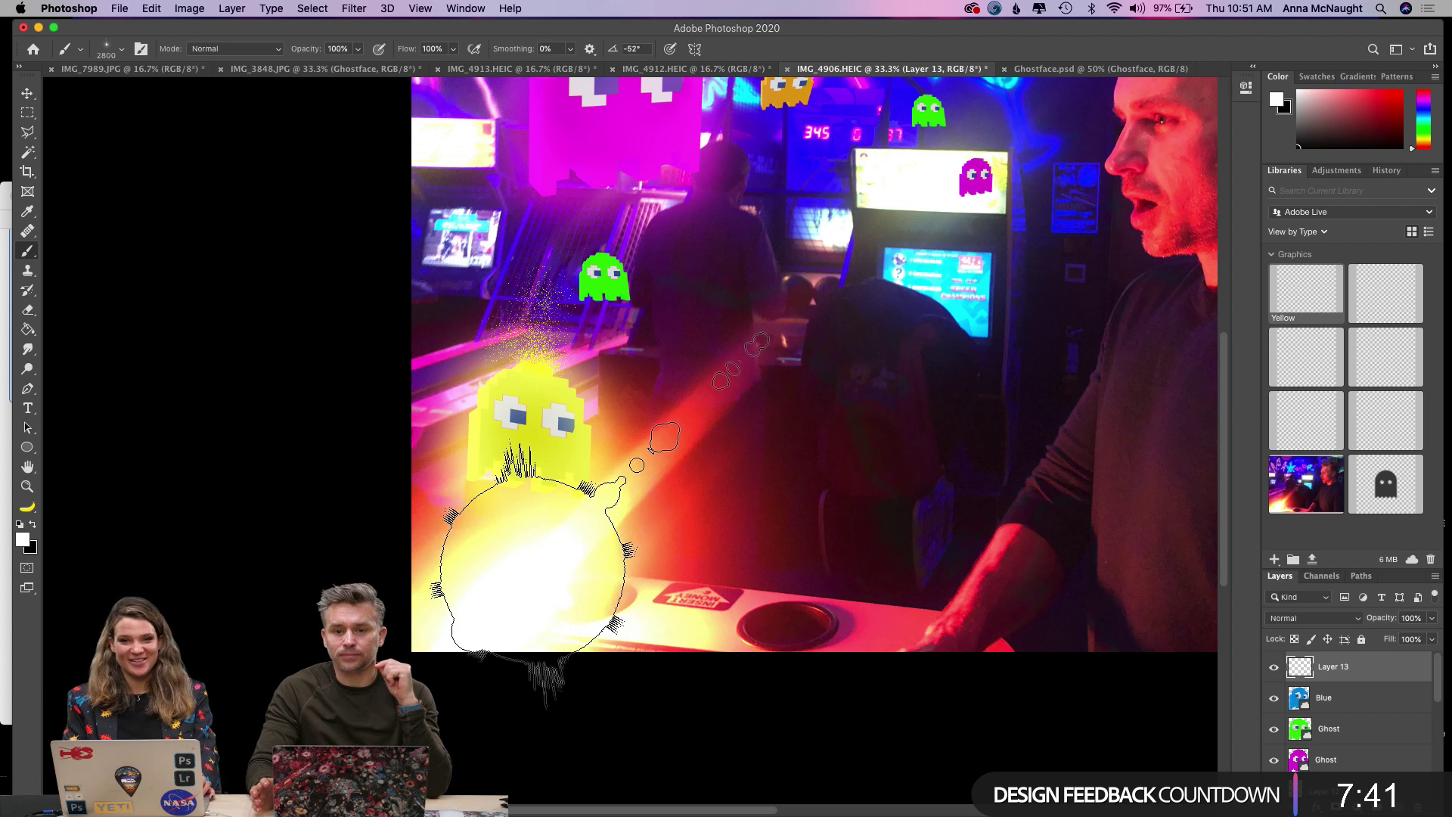
pyautogui.press('Right')
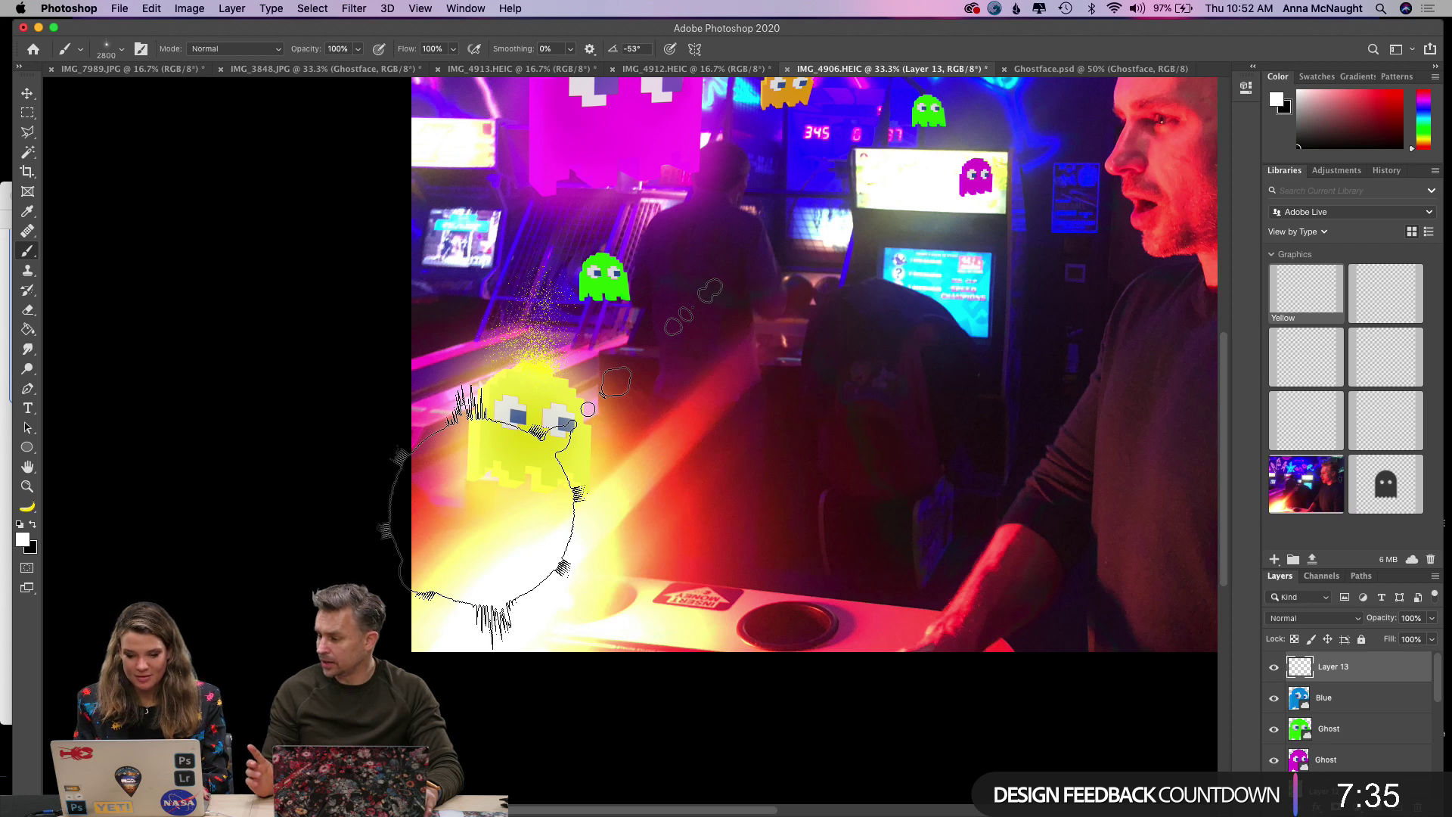
# Try rotating the flare brush tip in 15° steps to -98° and turn it back to -53°.
pyautogui.hotkey('shift', 'Right')
pyautogui.hotkey('shift', 'Right')
pyautogui.hotkey('shift', 'Right')
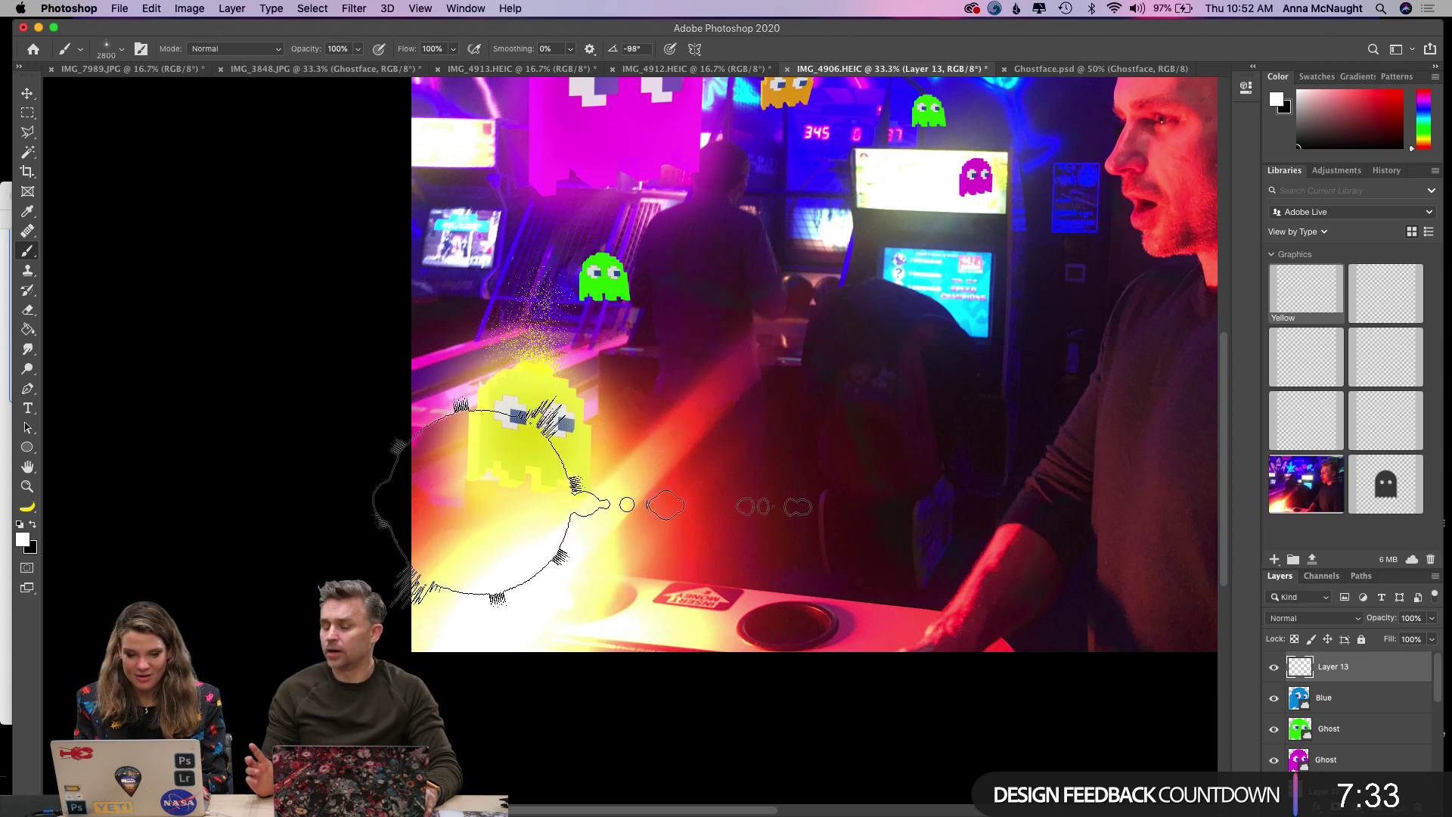
pyautogui.hotkey('shift', 'Left')
pyautogui.hotkey('shift', 'Left')
pyautogui.hotkey('shift', 'Left')
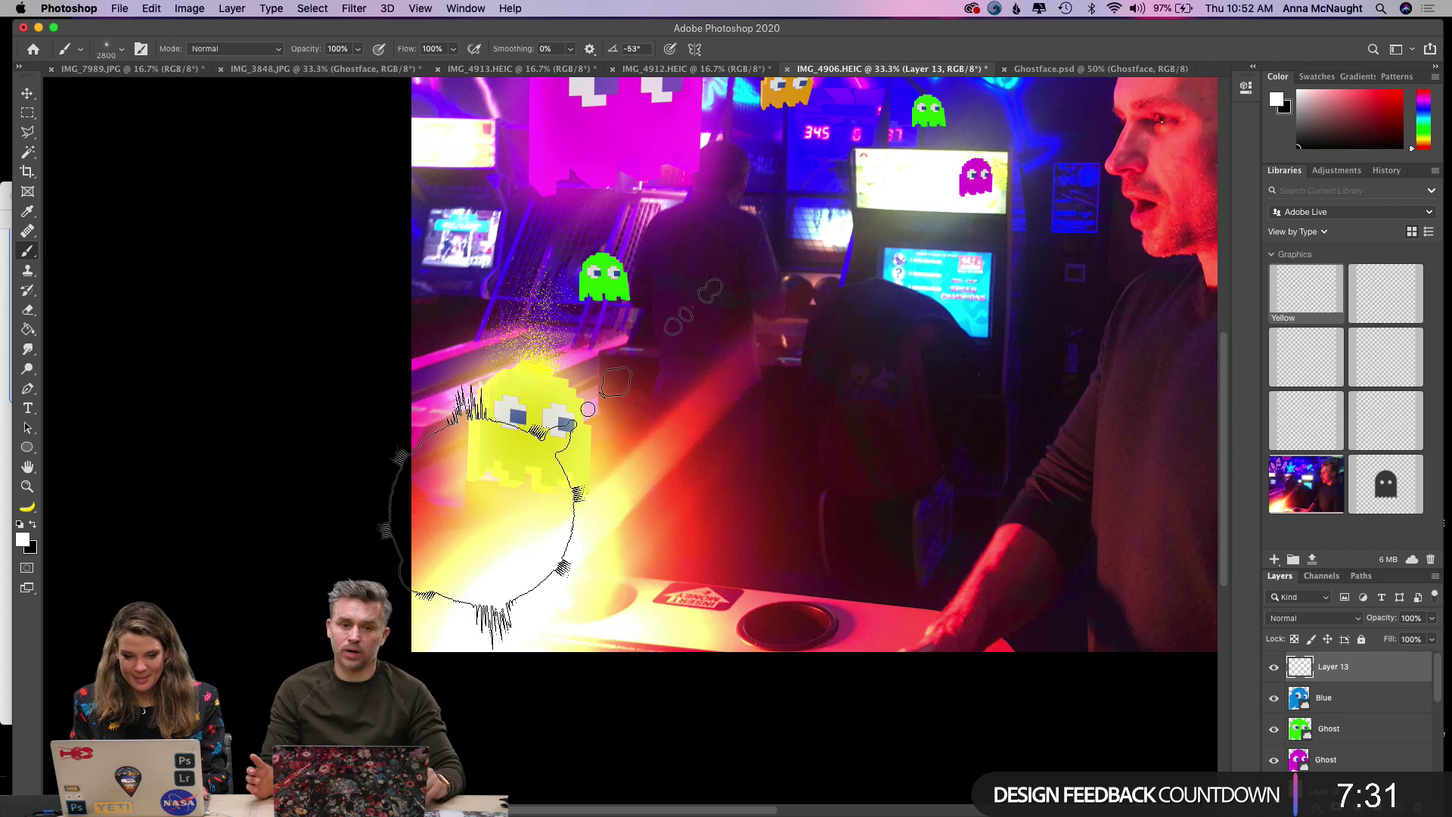
# Rotate the flare brush tip to -57° and enlarge it to 3700 px.
pyautogui.press('Right')
pyautogui.press('Right')
pyautogui.press('Right')
pyautogui.press('Right')
pyautogui.press(']')
pyautogui.press(']')
pyautogui.press(']')
pyautogui.press(']')
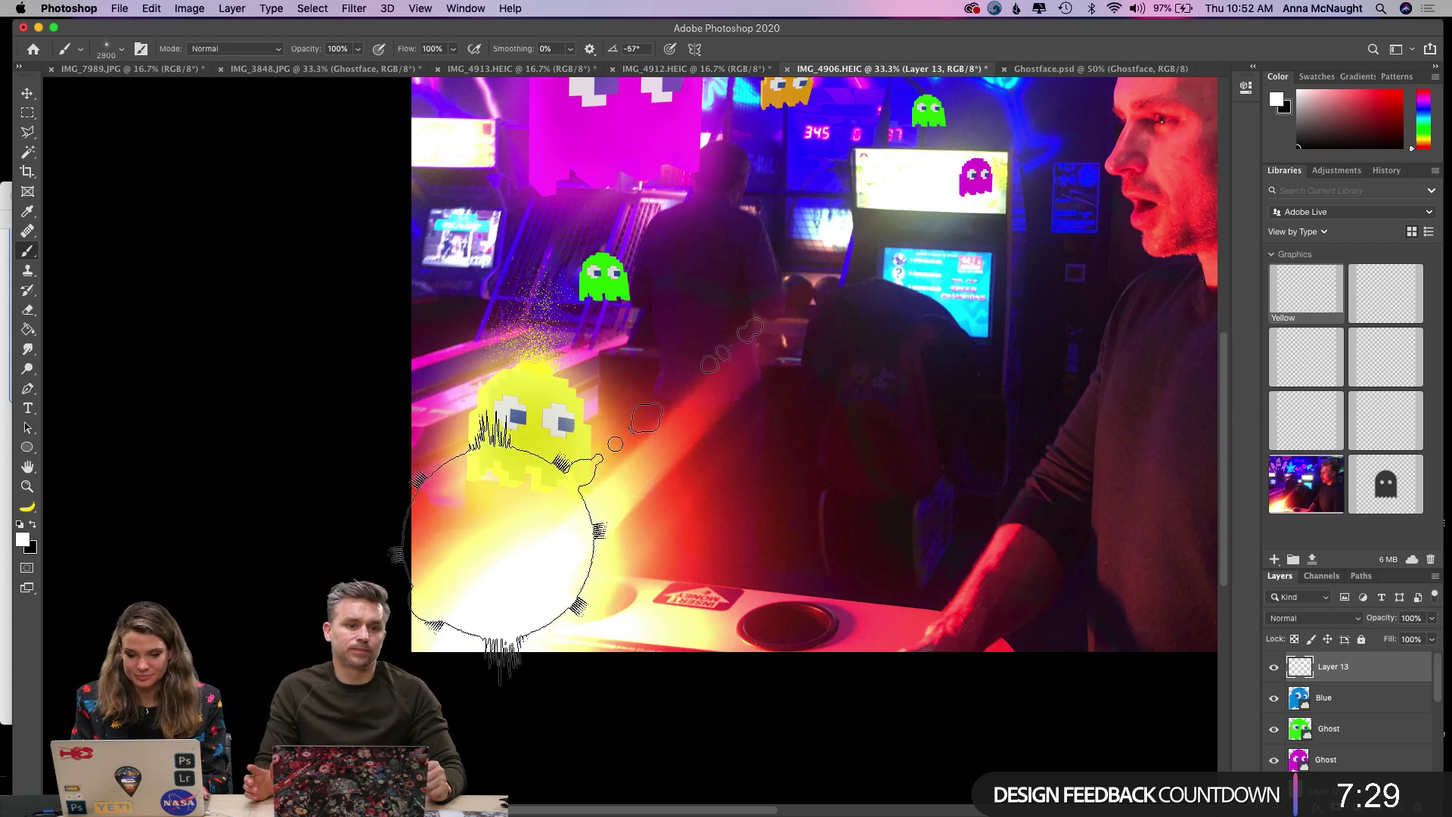
pyautogui.press(']')
pyautogui.press(']')
pyautogui.press(']')
pyautogui.press(']')
pyautogui.press(']')
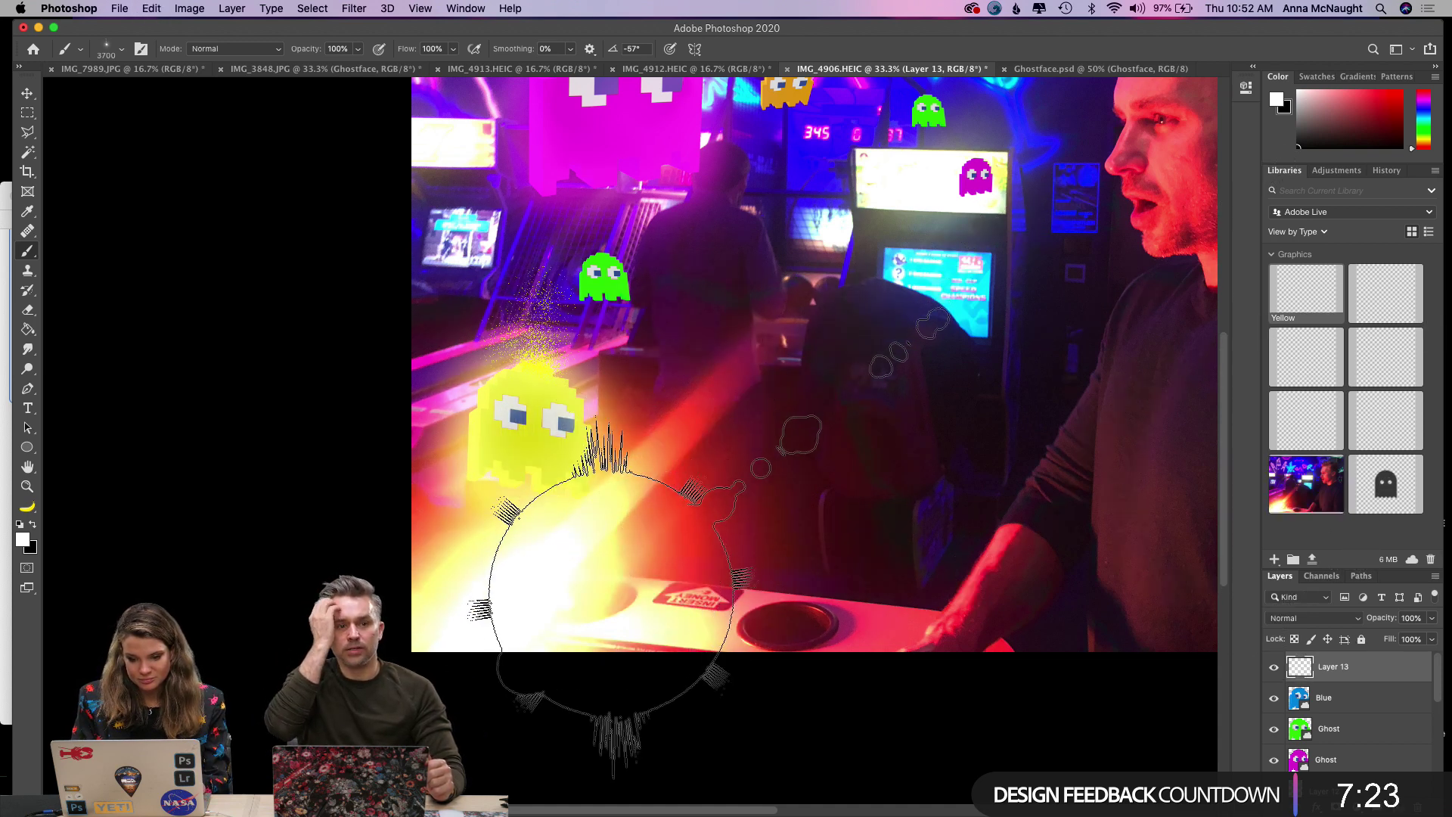
# Try stamping a large white lens flare along the light beam, undo it and switch to the Move tool.
pyautogui.click(617, 563)
pyautogui.scroll(4, 893, 601)
pyautogui.hscroll(3, 893, 602)
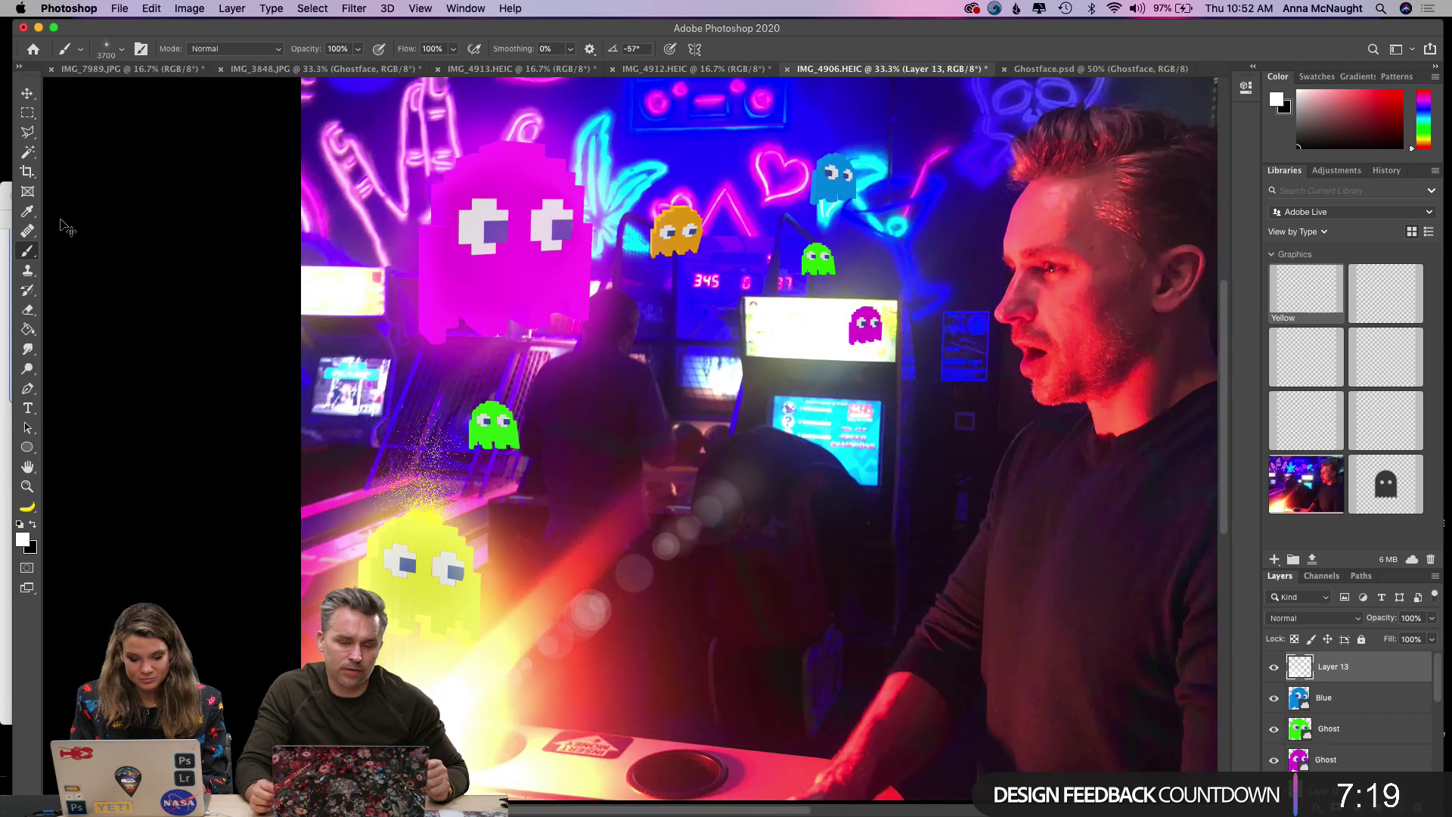
pyautogui.click(28, 94)
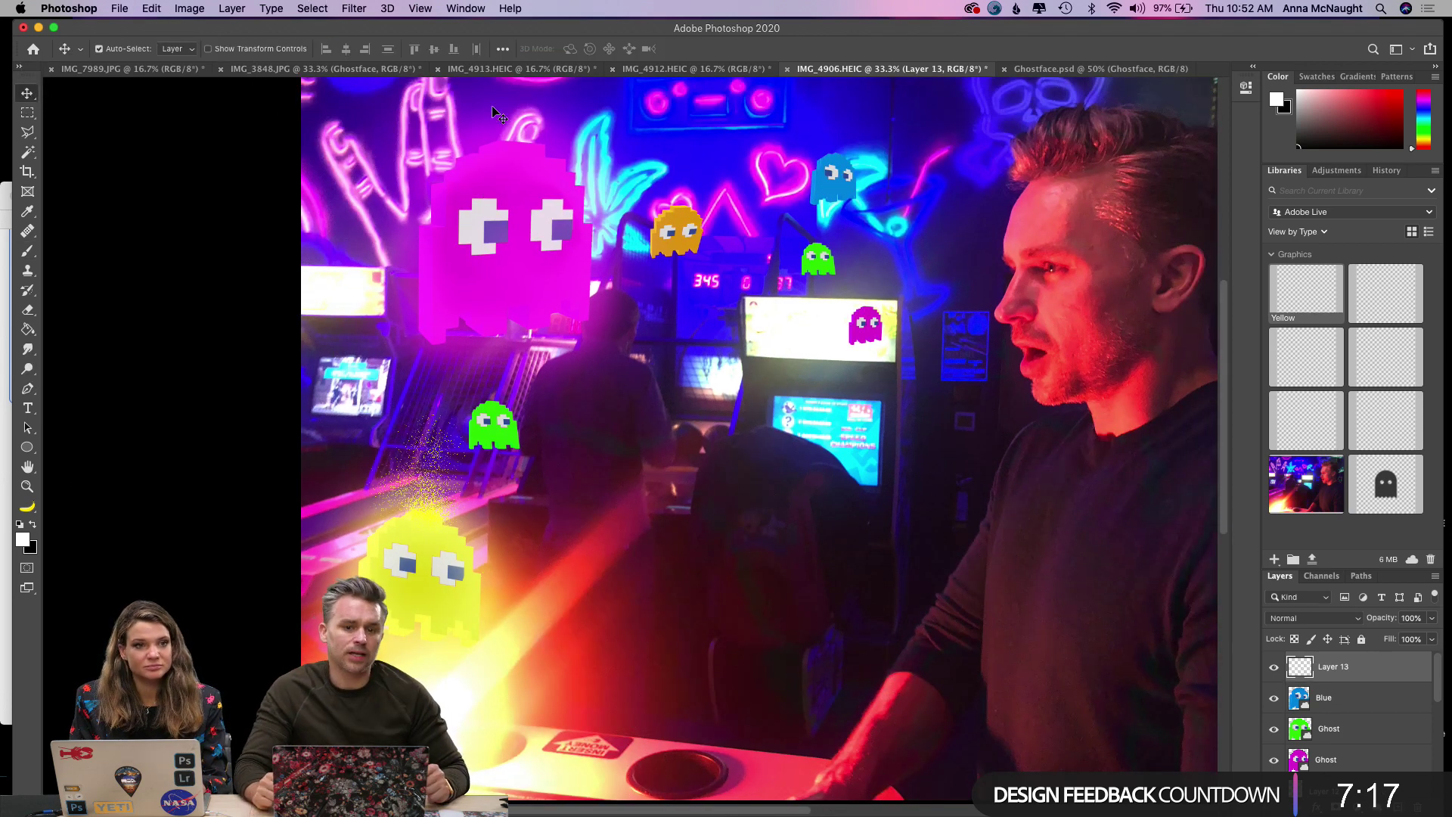
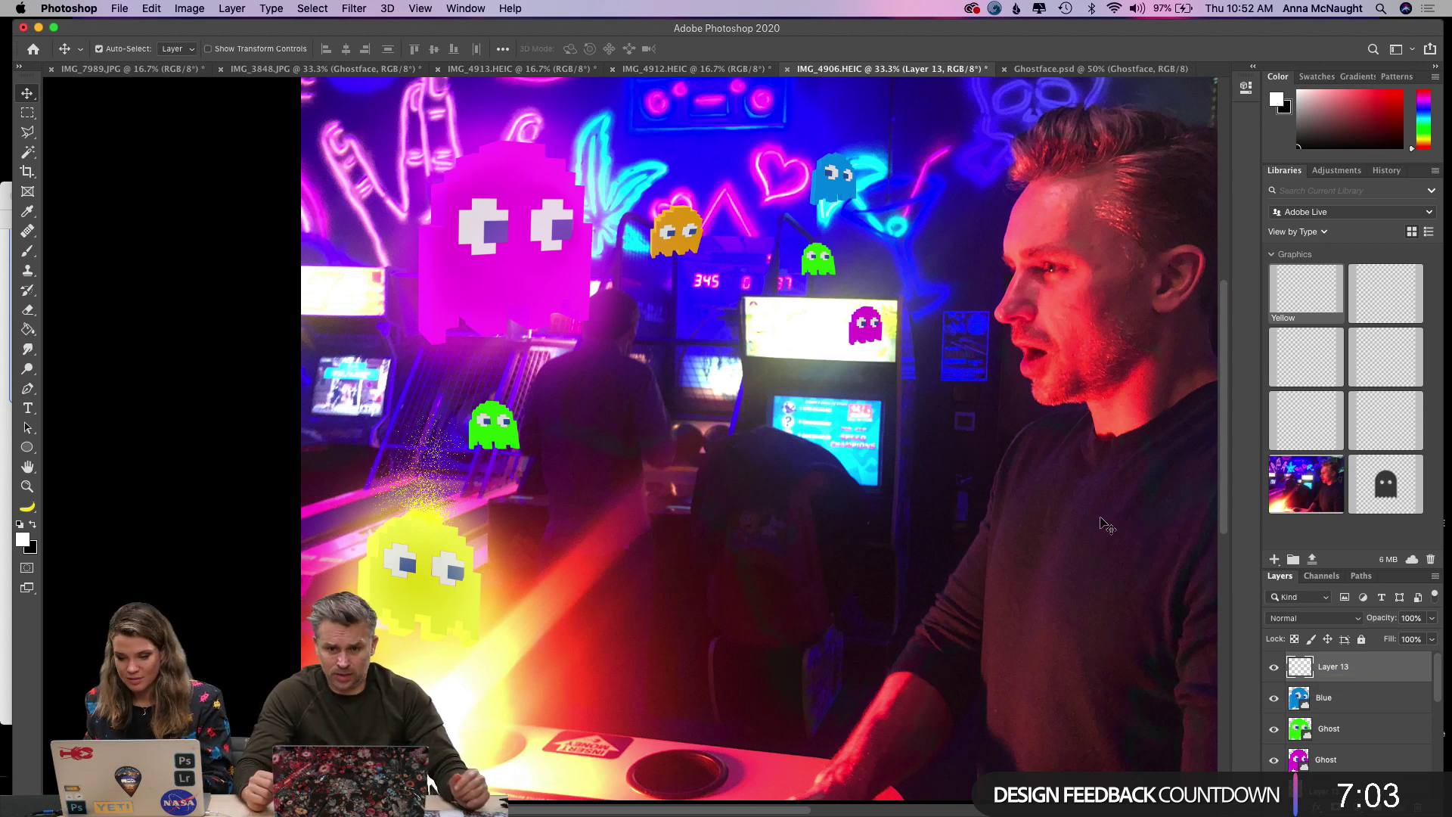
# Add an Outer Glow to the magenta Ghost layer and reset the glow settings to their defaults.
pyautogui.click(1336, 761)
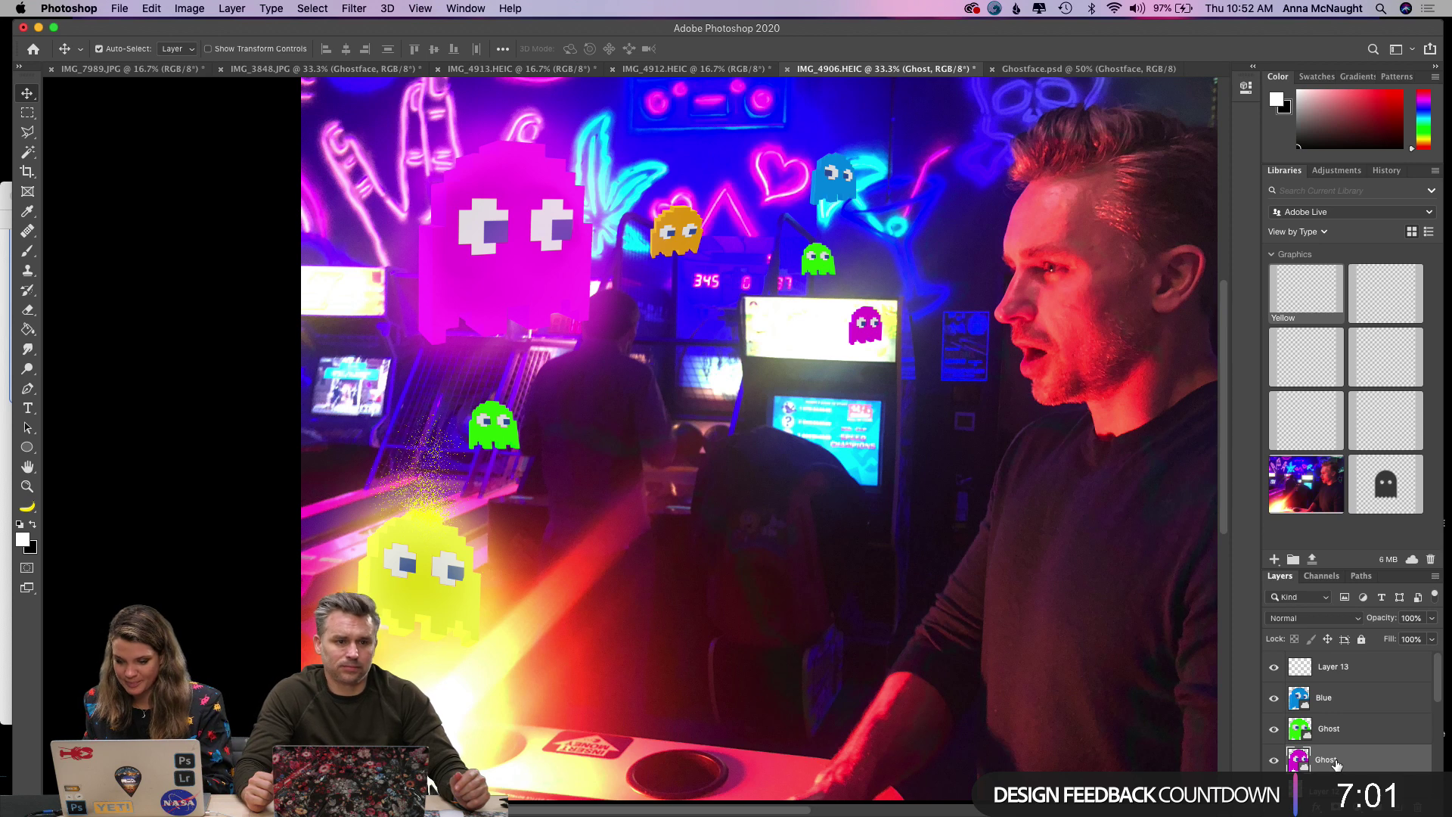
pyautogui.click(1317, 807)
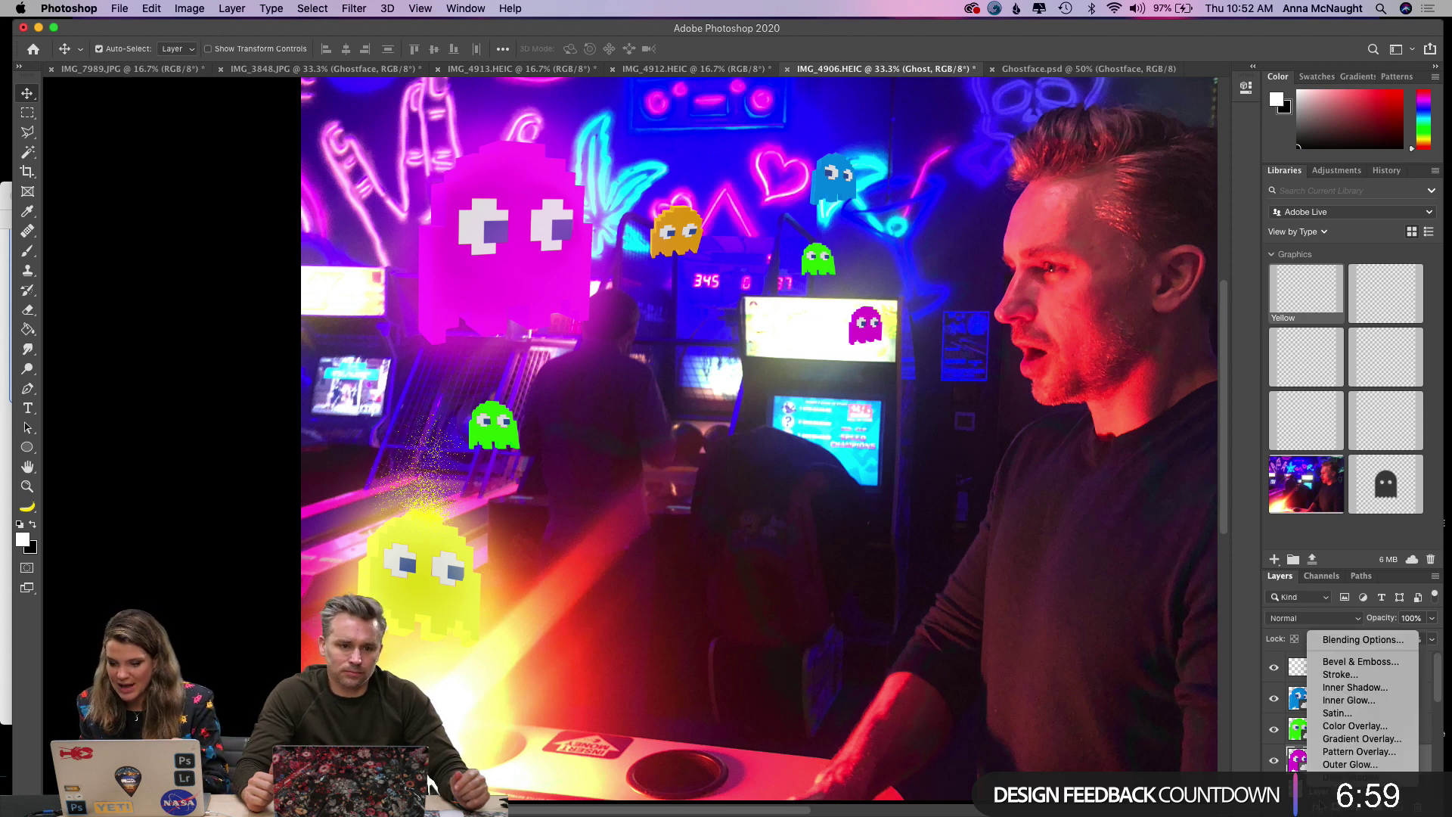
pyautogui.click(1391, 640)
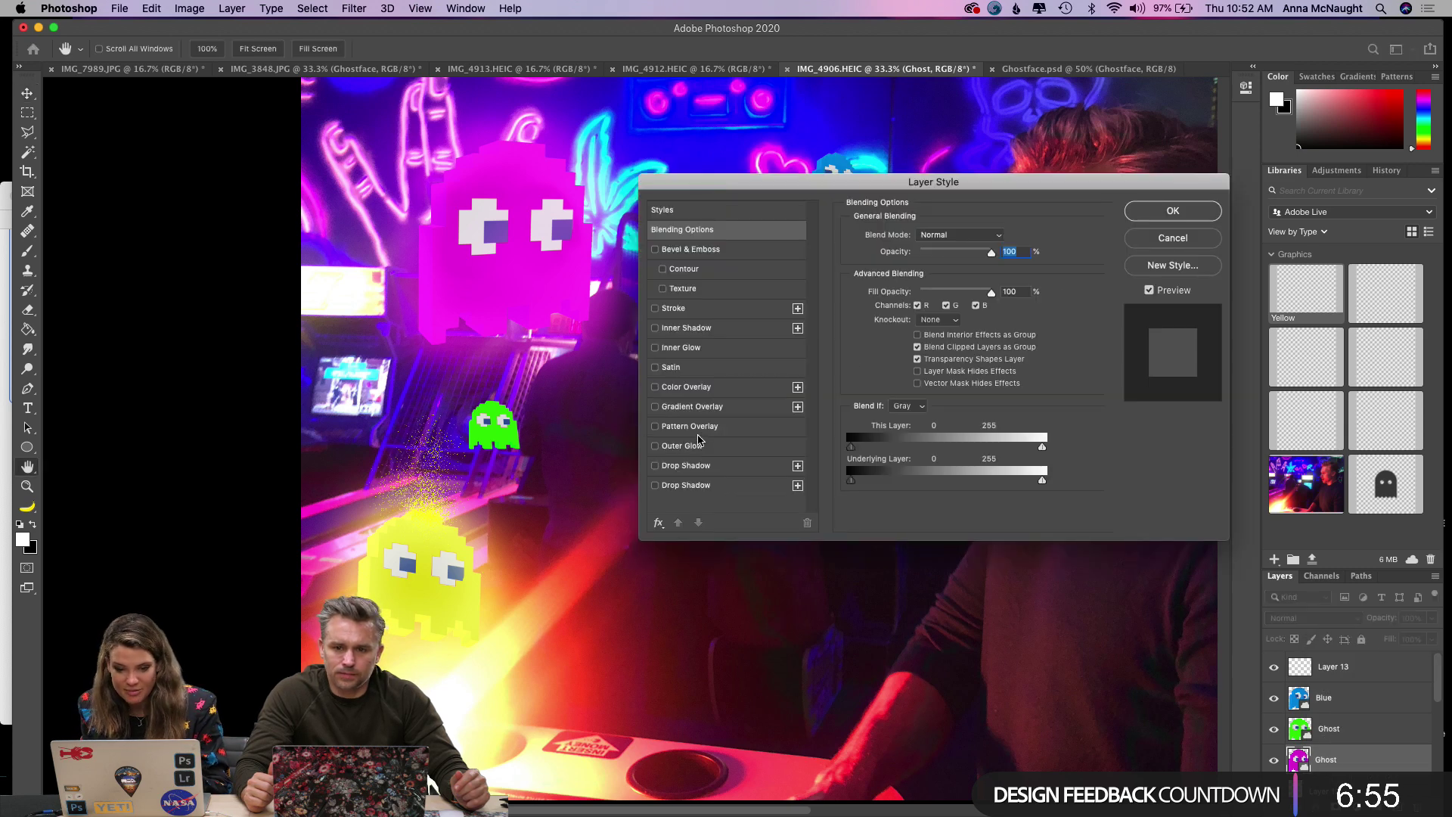
pyautogui.click(681, 445)
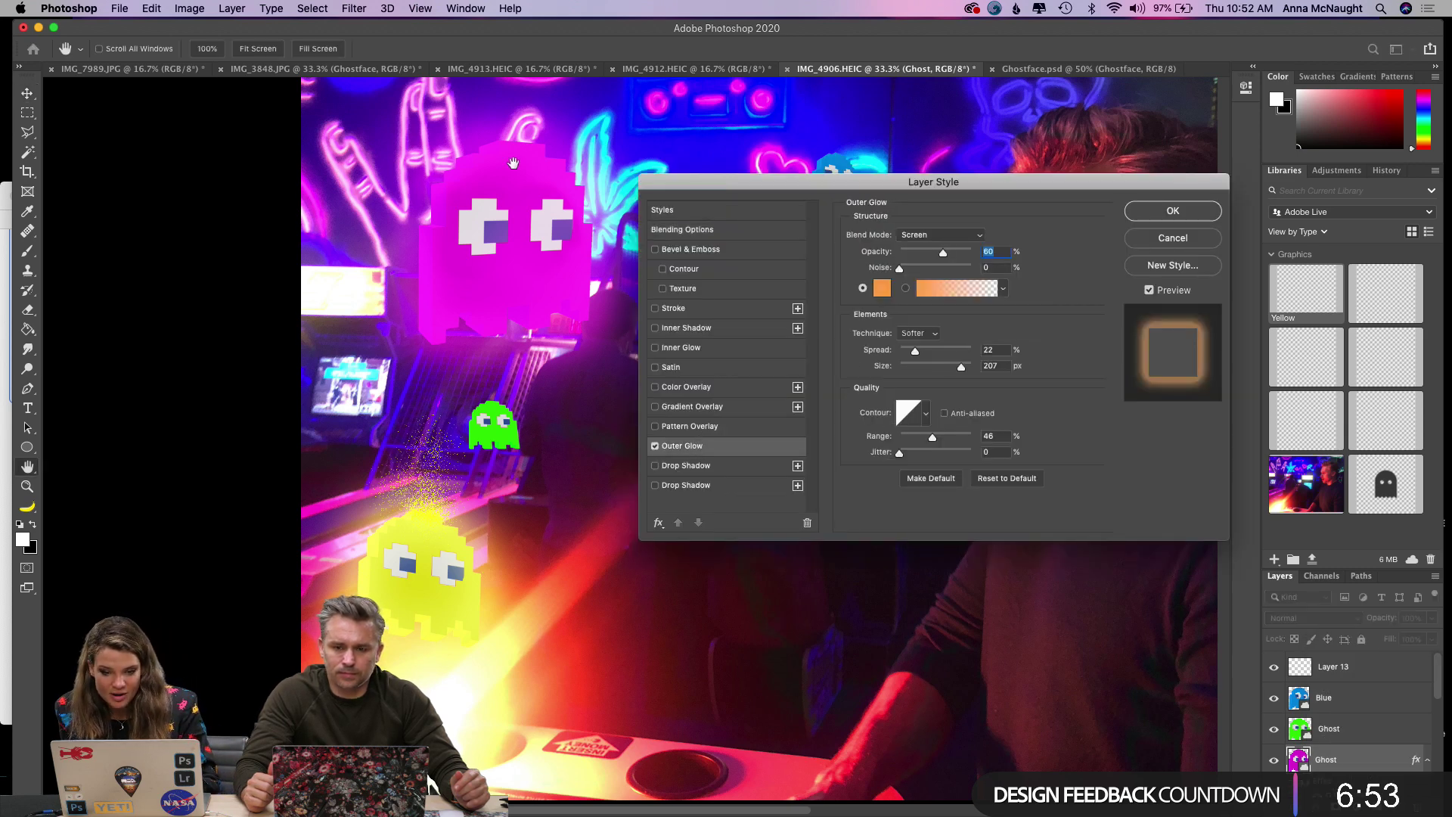
pyautogui.click(1007, 477)
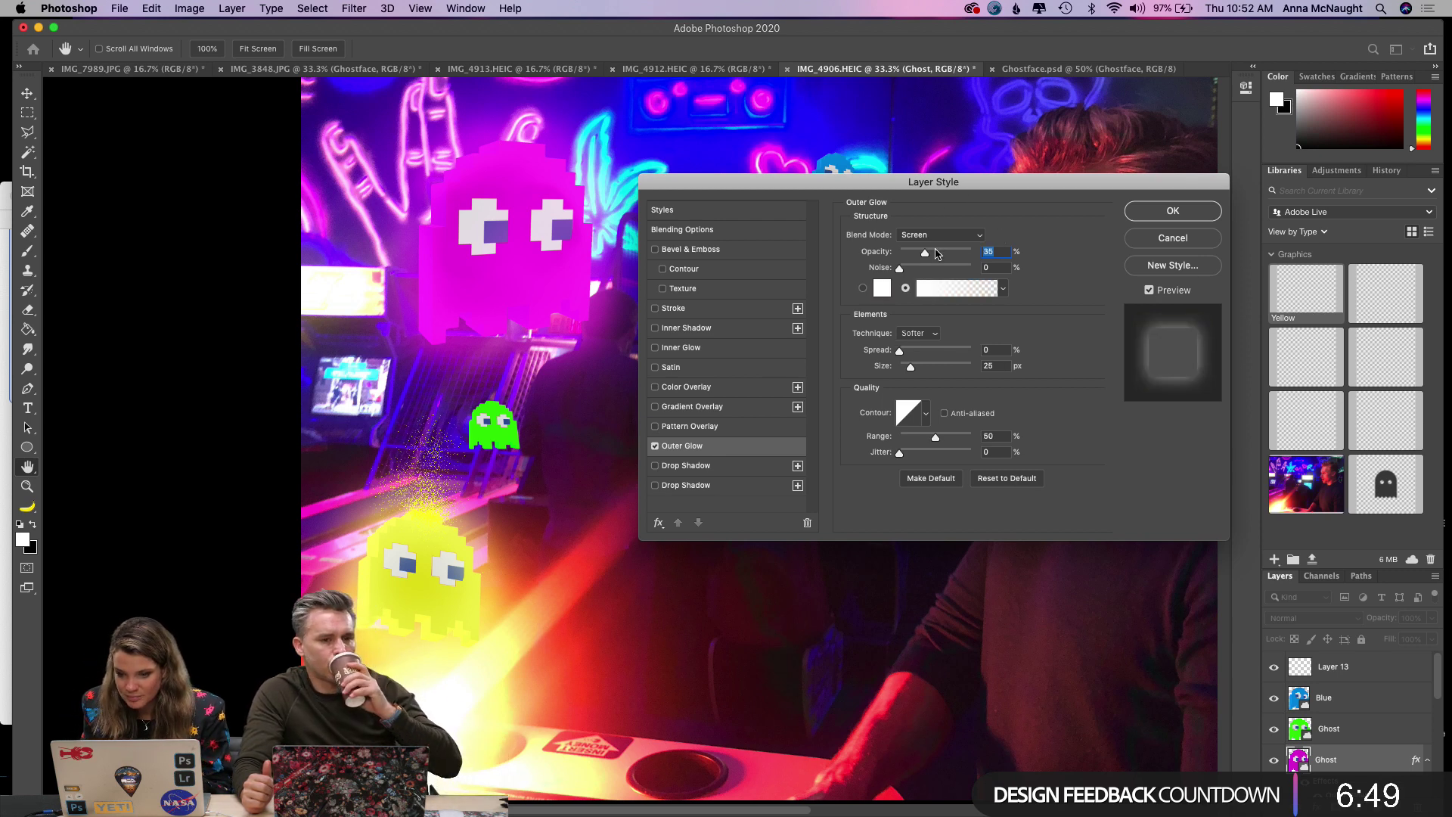
pyautogui.moveTo(911, 367)
pyautogui.mouseDown()
pyautogui.moveTo(950, 371)
pyautogui.moveTo(920, 352)
pyautogui.mouseUp()
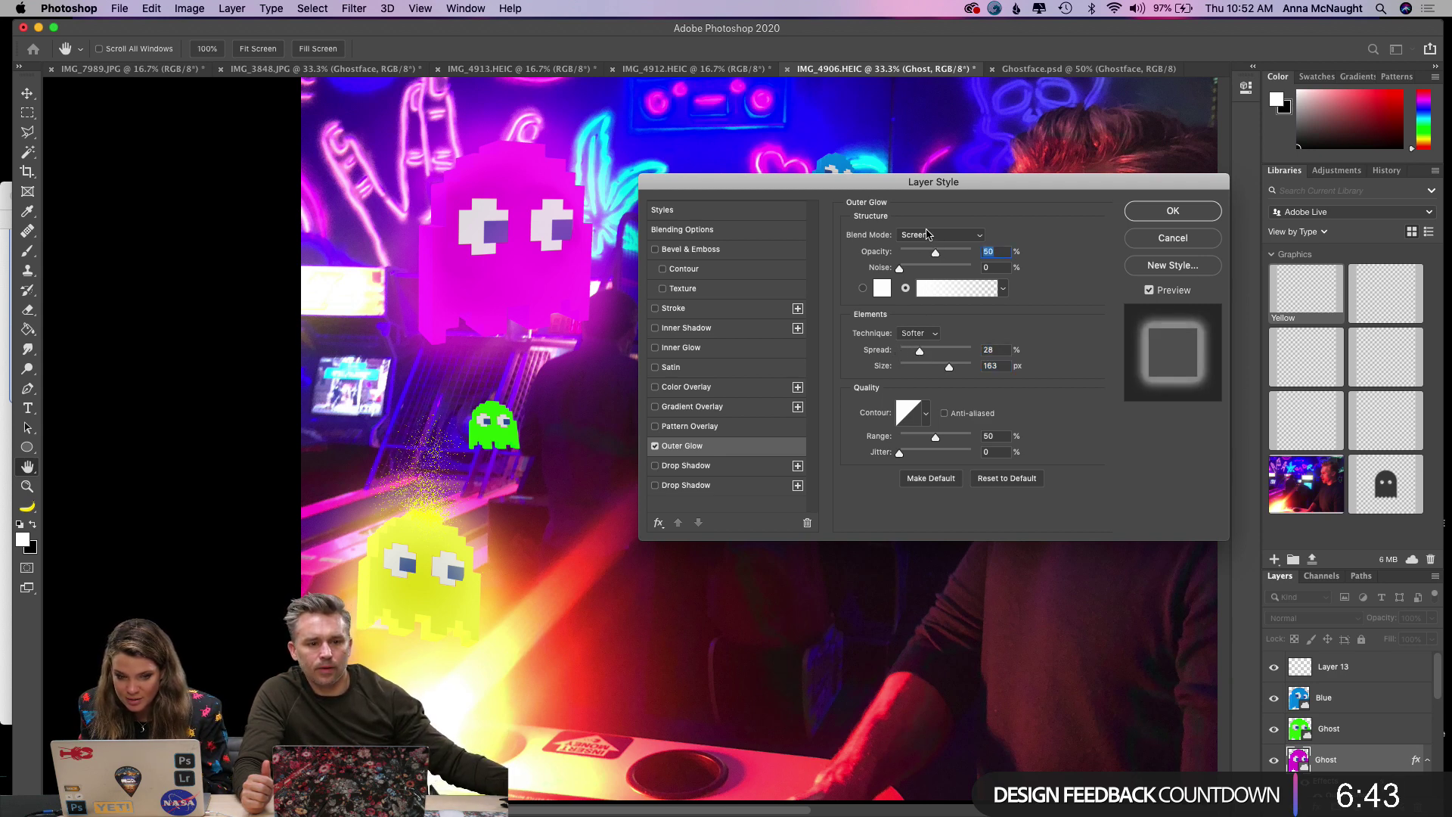
pyautogui.click(929, 234)
pyautogui.click(919, 125)
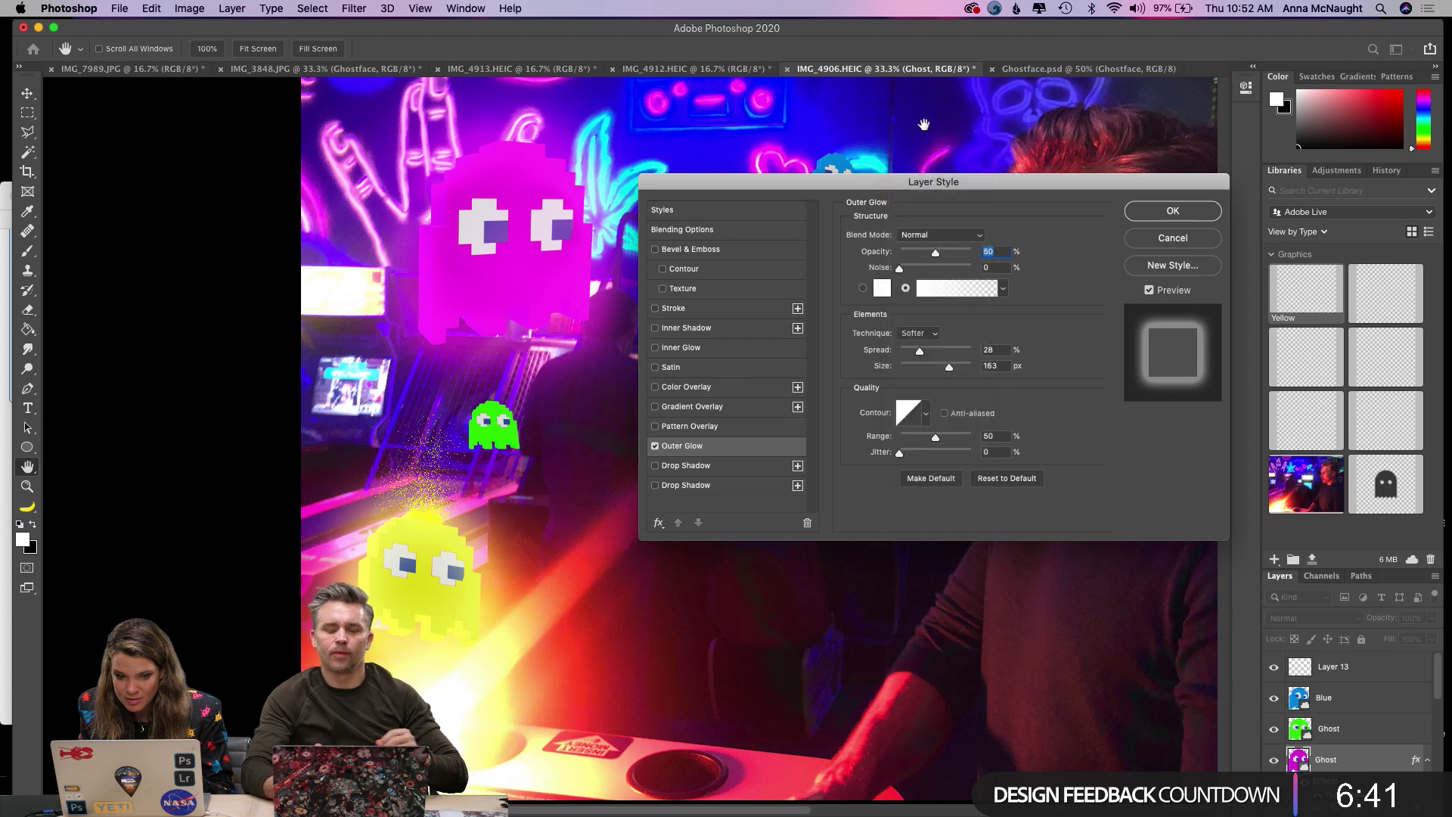
pyautogui.click(882, 287)
pyautogui.click(872, 341)
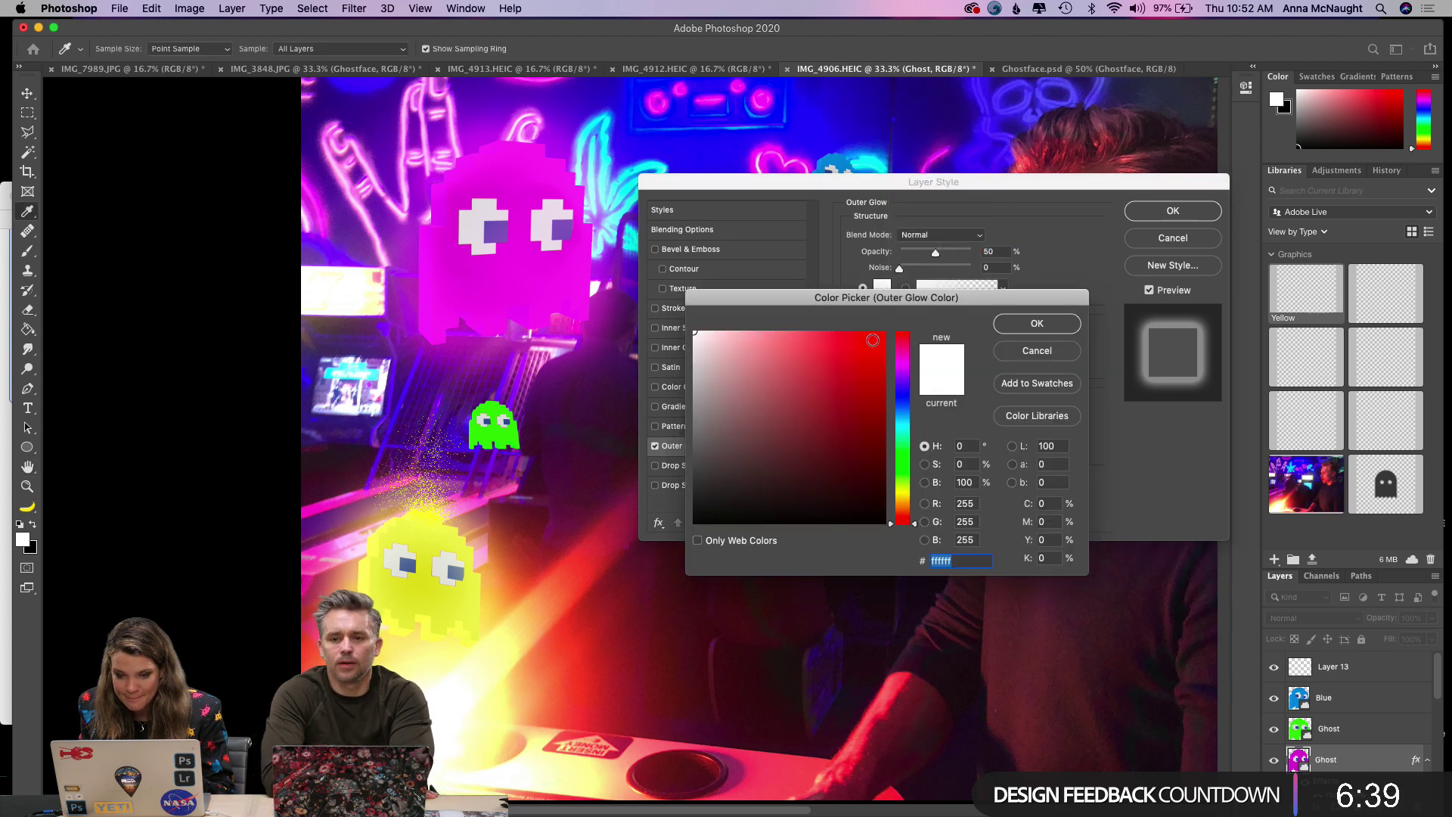
pyautogui.click(906, 367)
pyautogui.click(1037, 324)
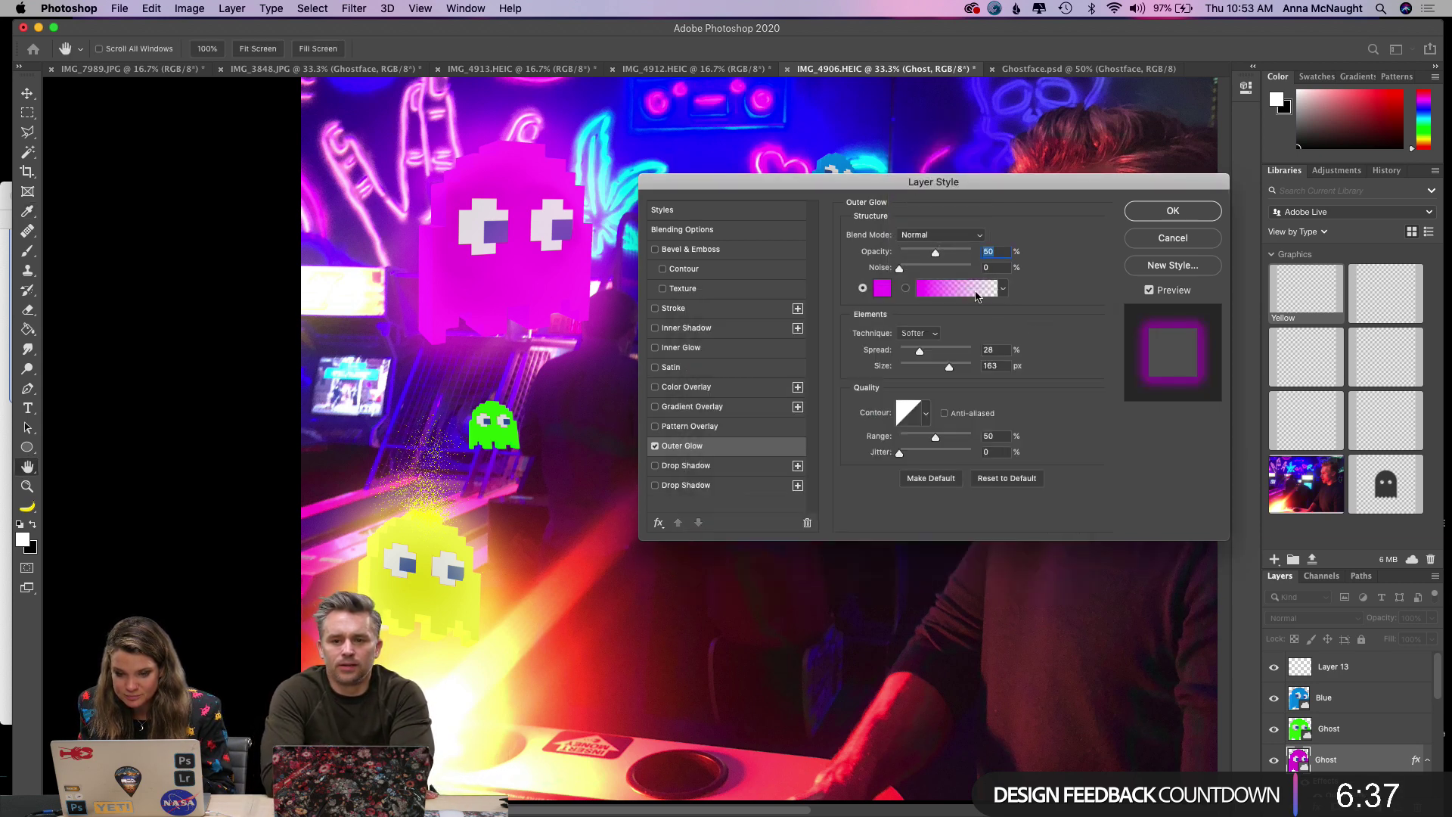
pyautogui.moveTo(935, 253)
pyautogui.mouseDown()
pyautogui.moveTo(959, 256)
pyautogui.moveTo(936, 257)
pyautogui.mouseUp()
pyautogui.moveTo(919, 351)
pyautogui.mouseDown()
pyautogui.moveTo(949, 351)
pyautogui.moveTo(918, 356)
pyautogui.mouseUp()
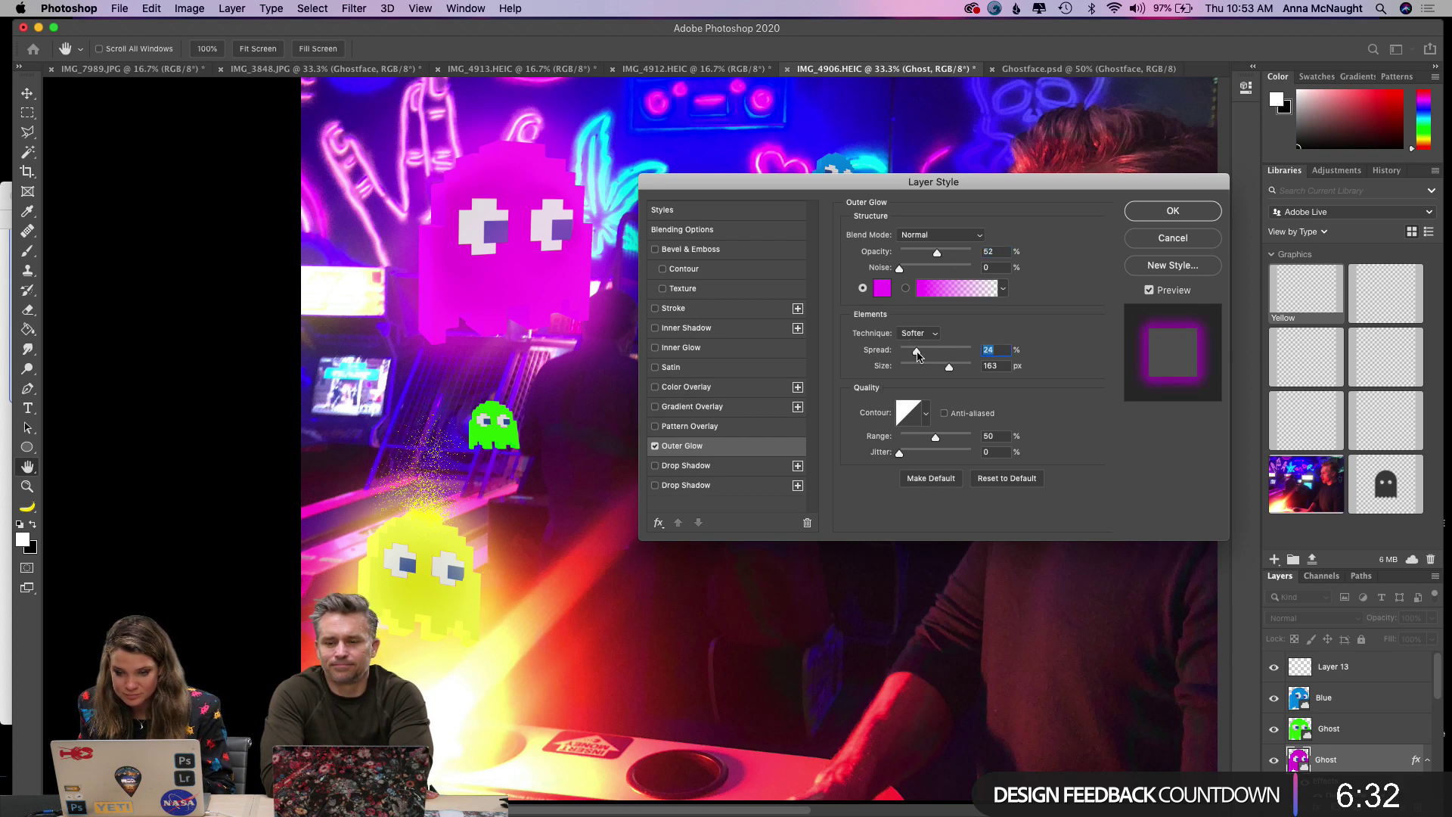
pyautogui.click(656, 447)
pyautogui.click(683, 466)
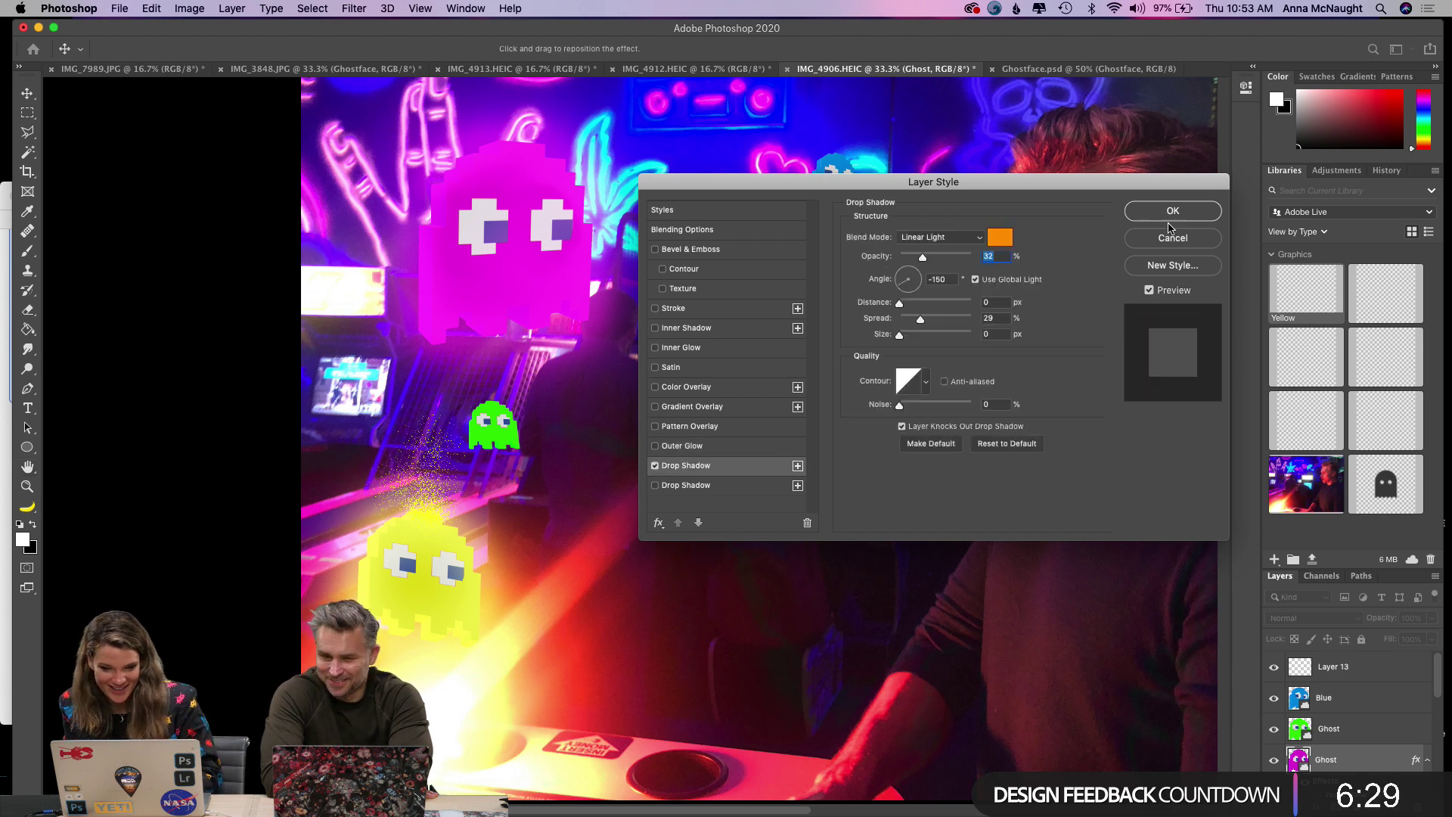
pyautogui.click(999, 239)
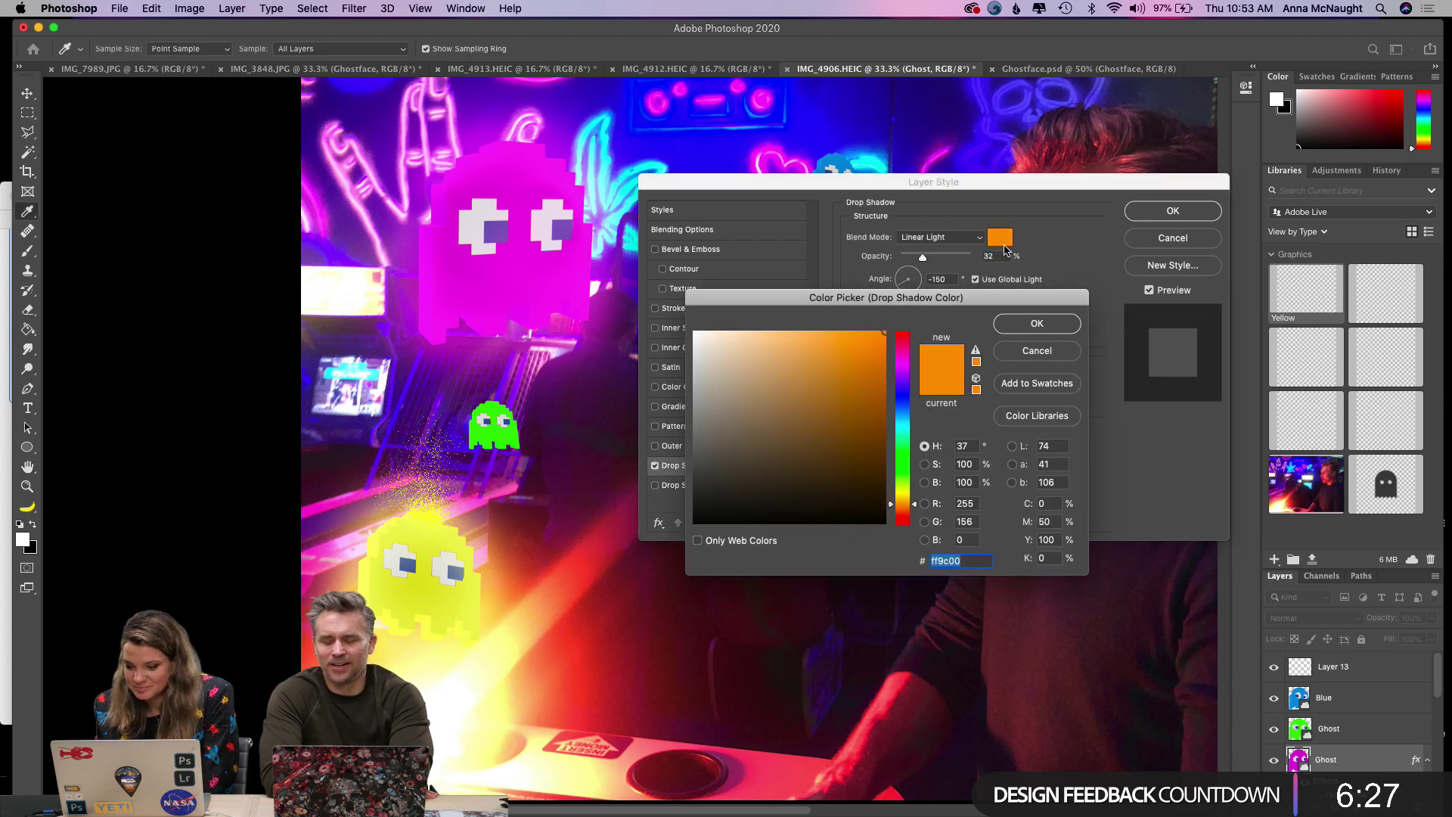
pyautogui.click(1037, 350)
pyautogui.click(1192, 245)
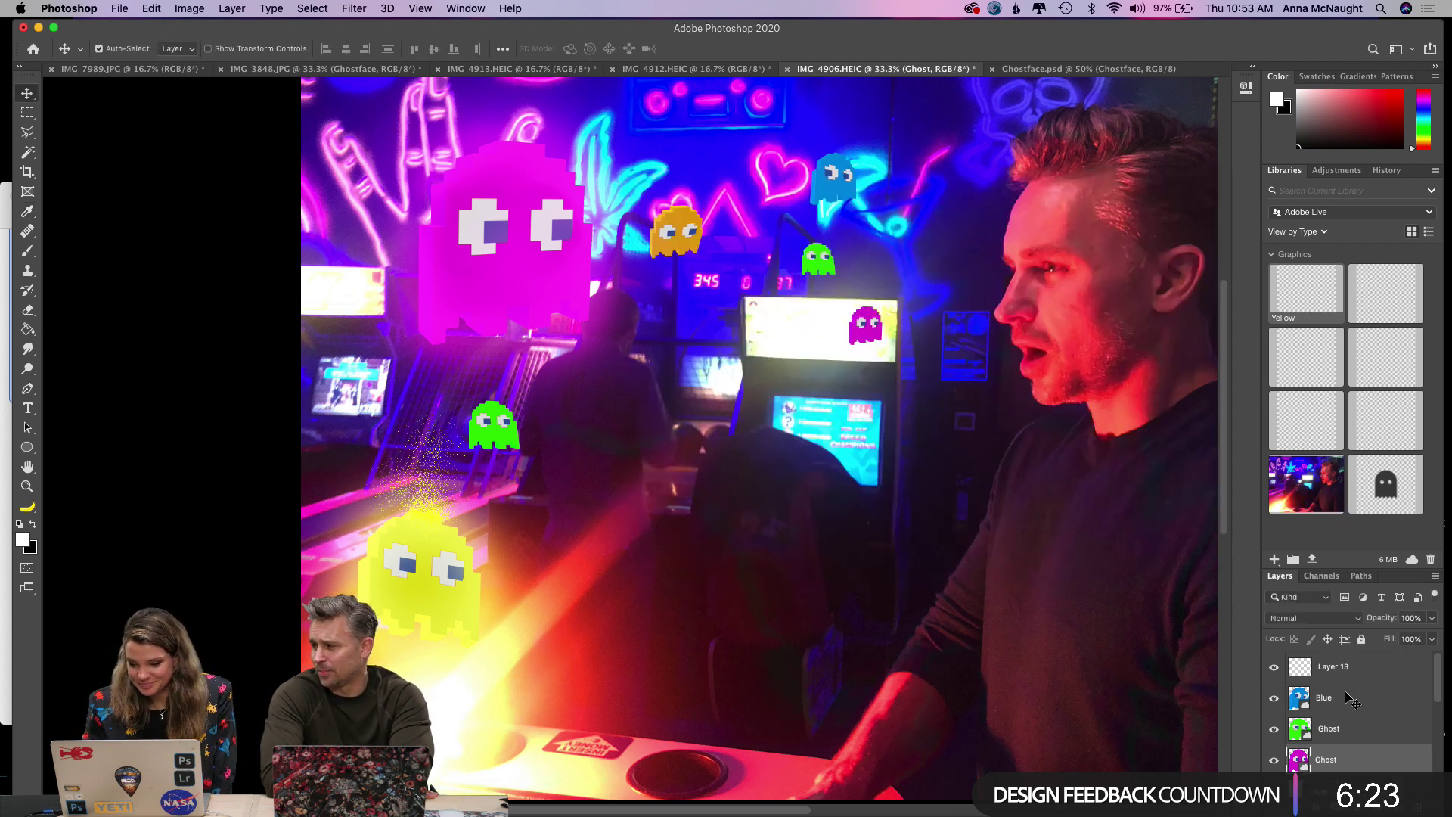
# Select the Ghost layer directly beneath Layer 9 and open its Blending Options.
pyautogui.scroll(-3, 1339, 761)
pyautogui.click(1337, 762)
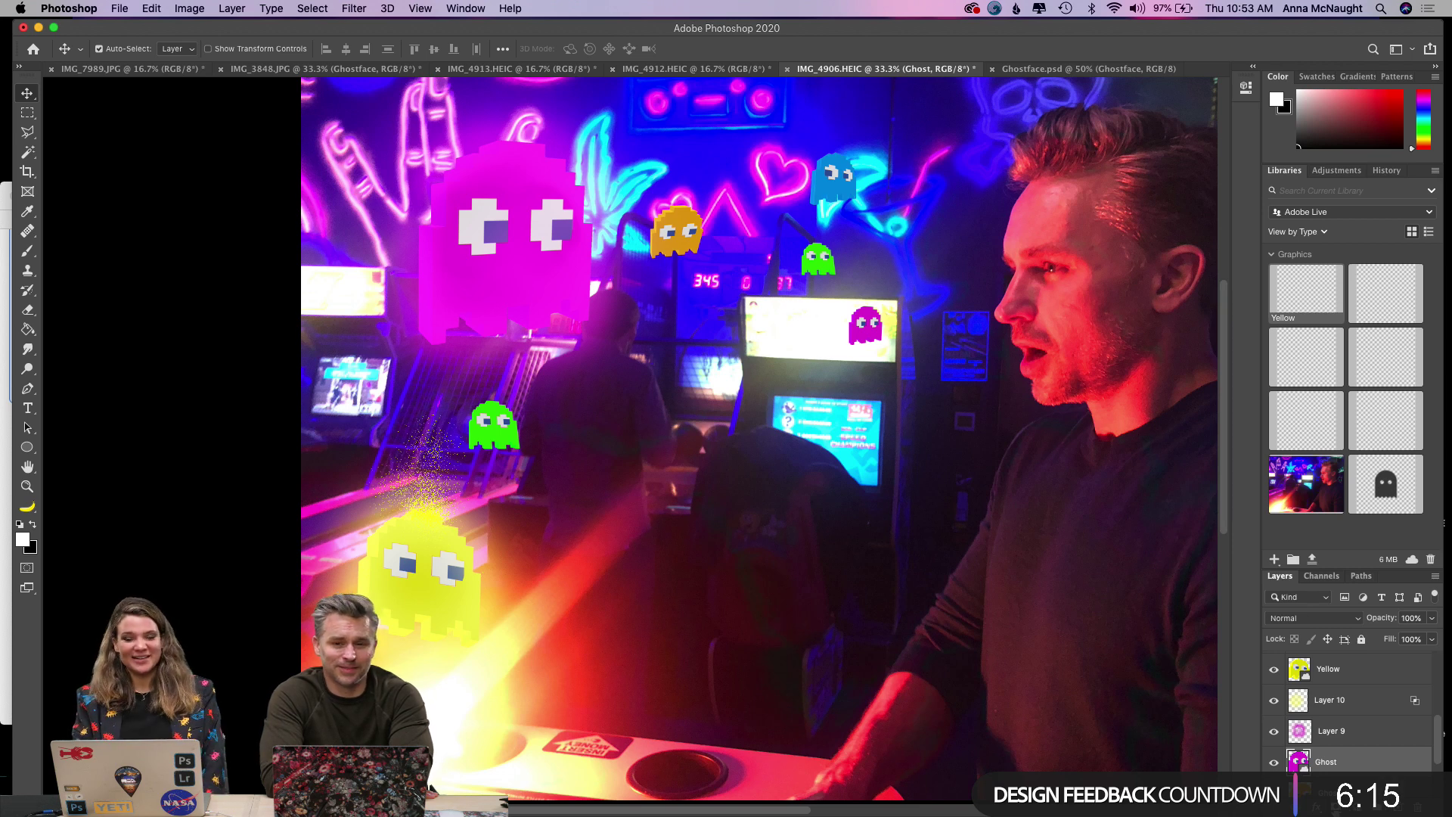
pyautogui.click(1356, 806)
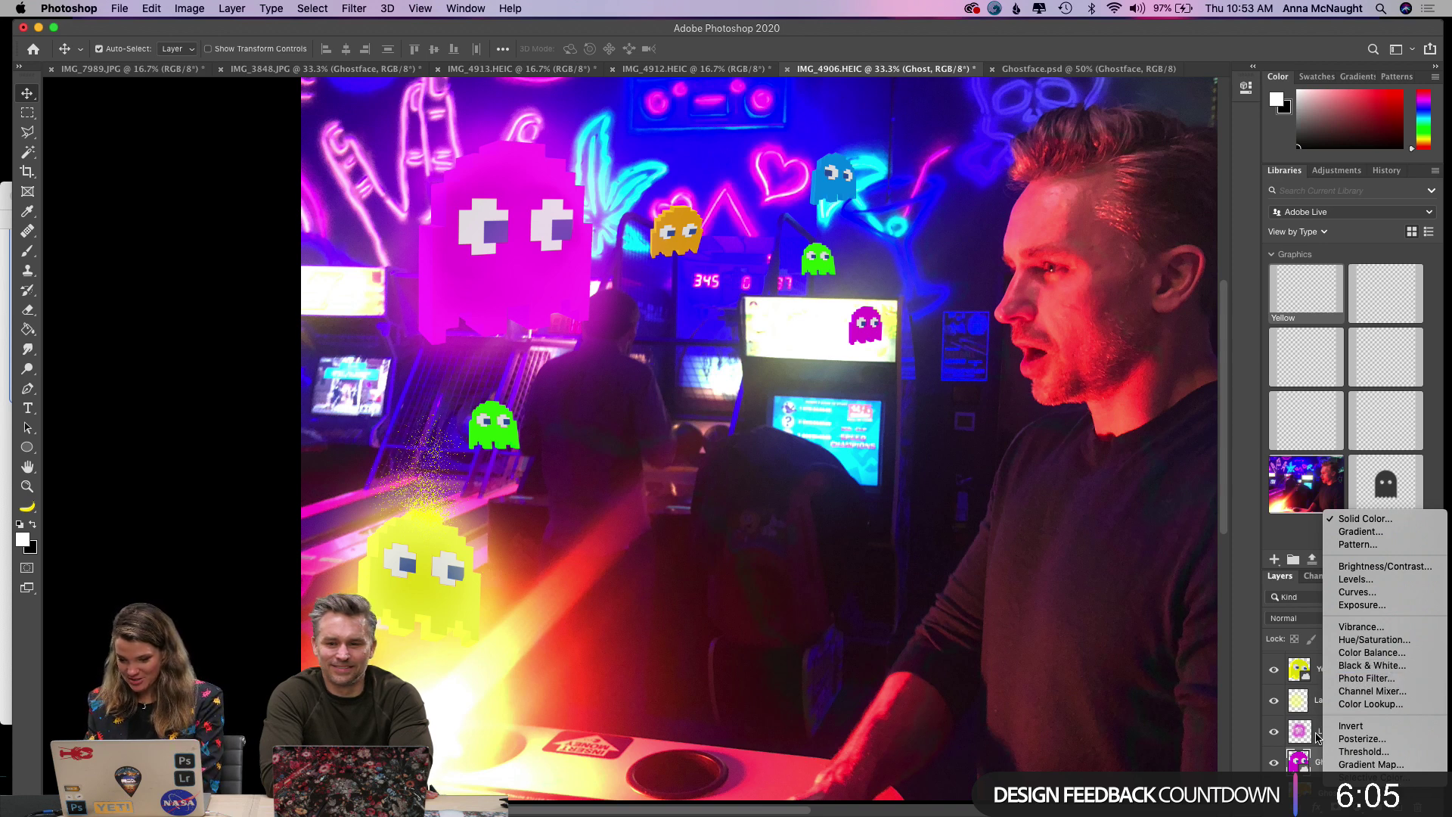
pyautogui.click(1315, 806)
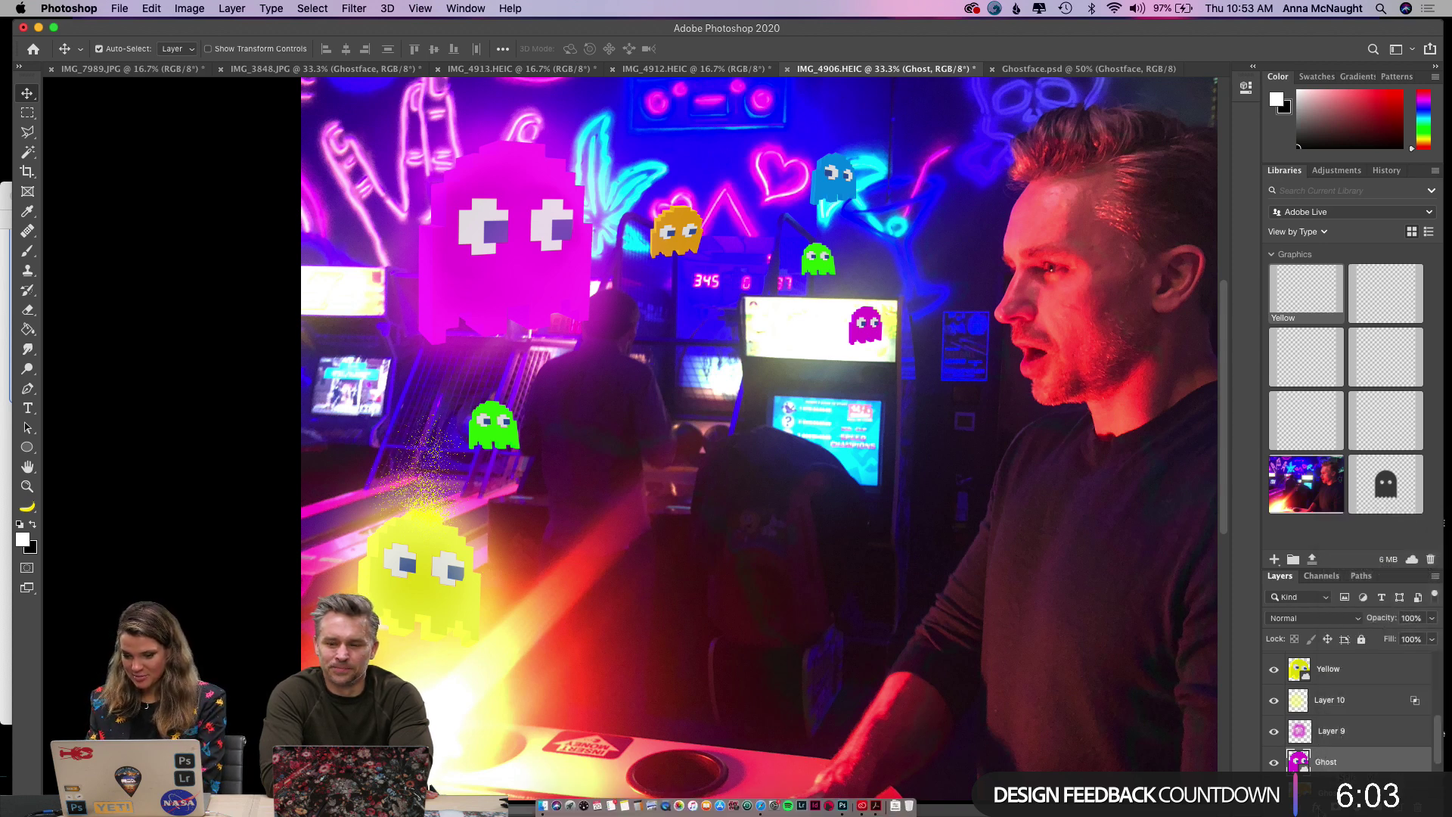
pyautogui.click(1315, 806)
pyautogui.press('Escape')
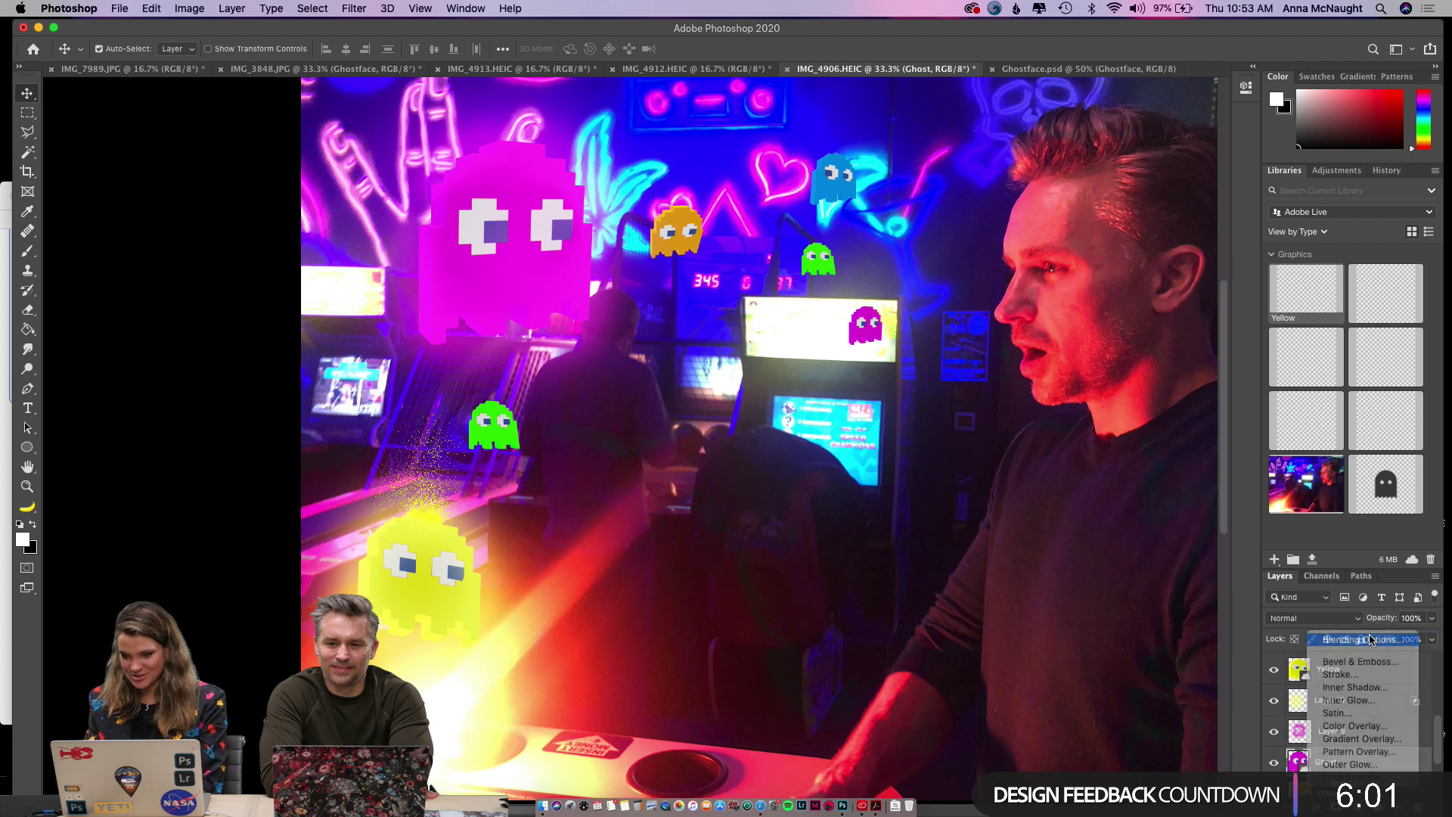
pyautogui.moveTo(793, 176); pyautogui.dragTo(869, 170)
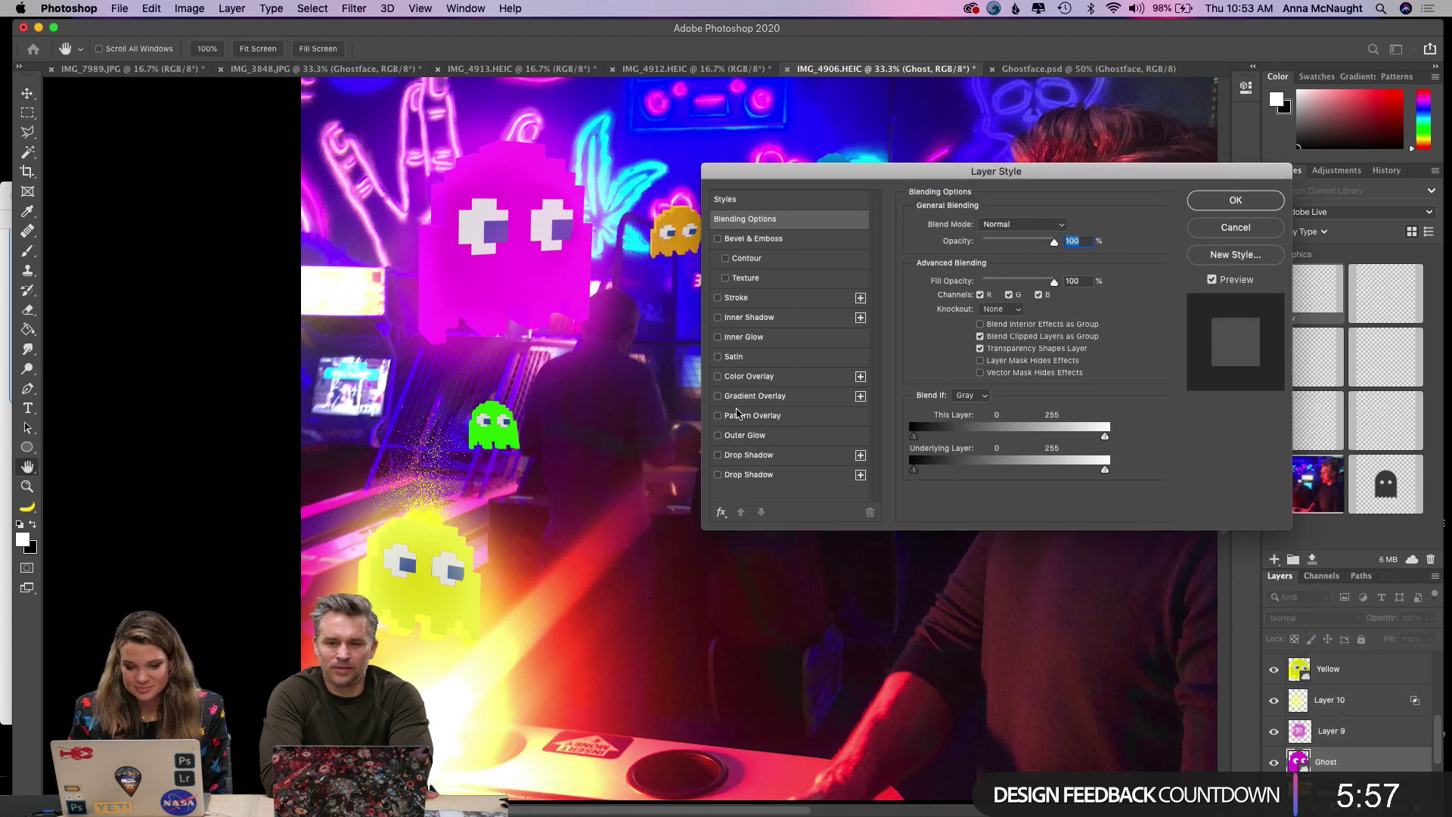
# Add an Outer Glow to the large magenta ghost and set its color to magenta ea00ff.
pyautogui.click(745, 436)
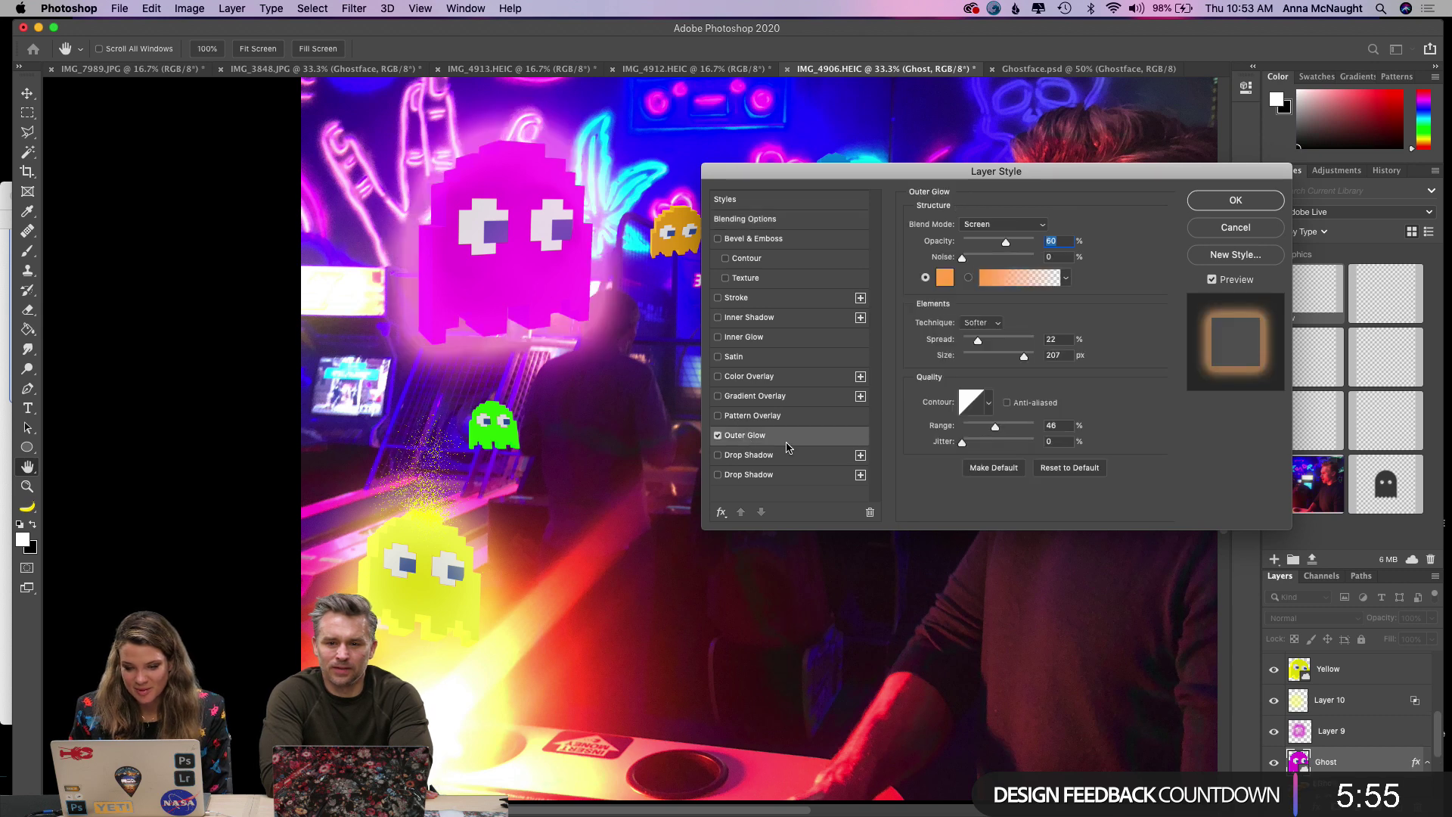
pyautogui.click(946, 276)
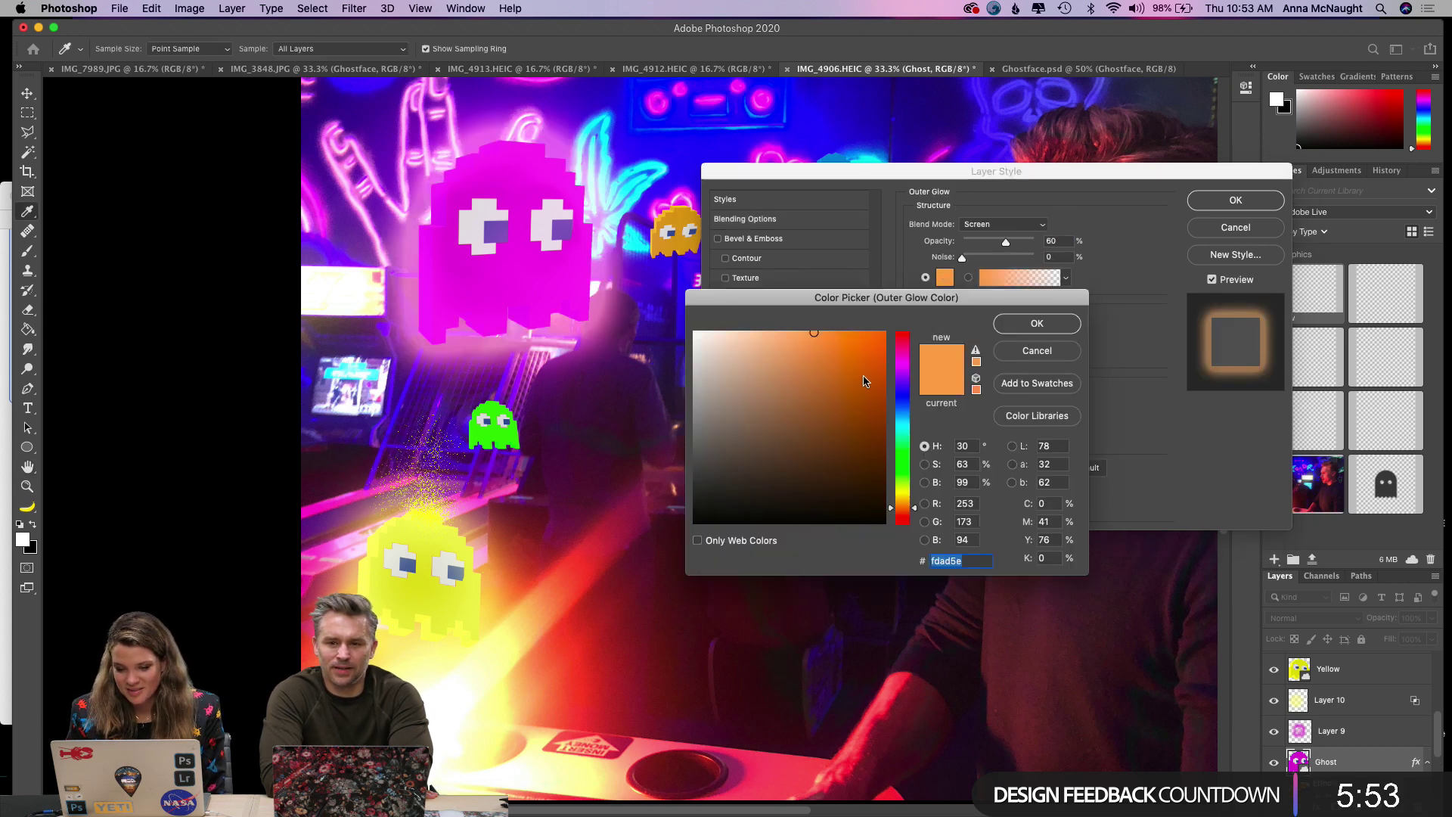
pyautogui.click(900, 367)
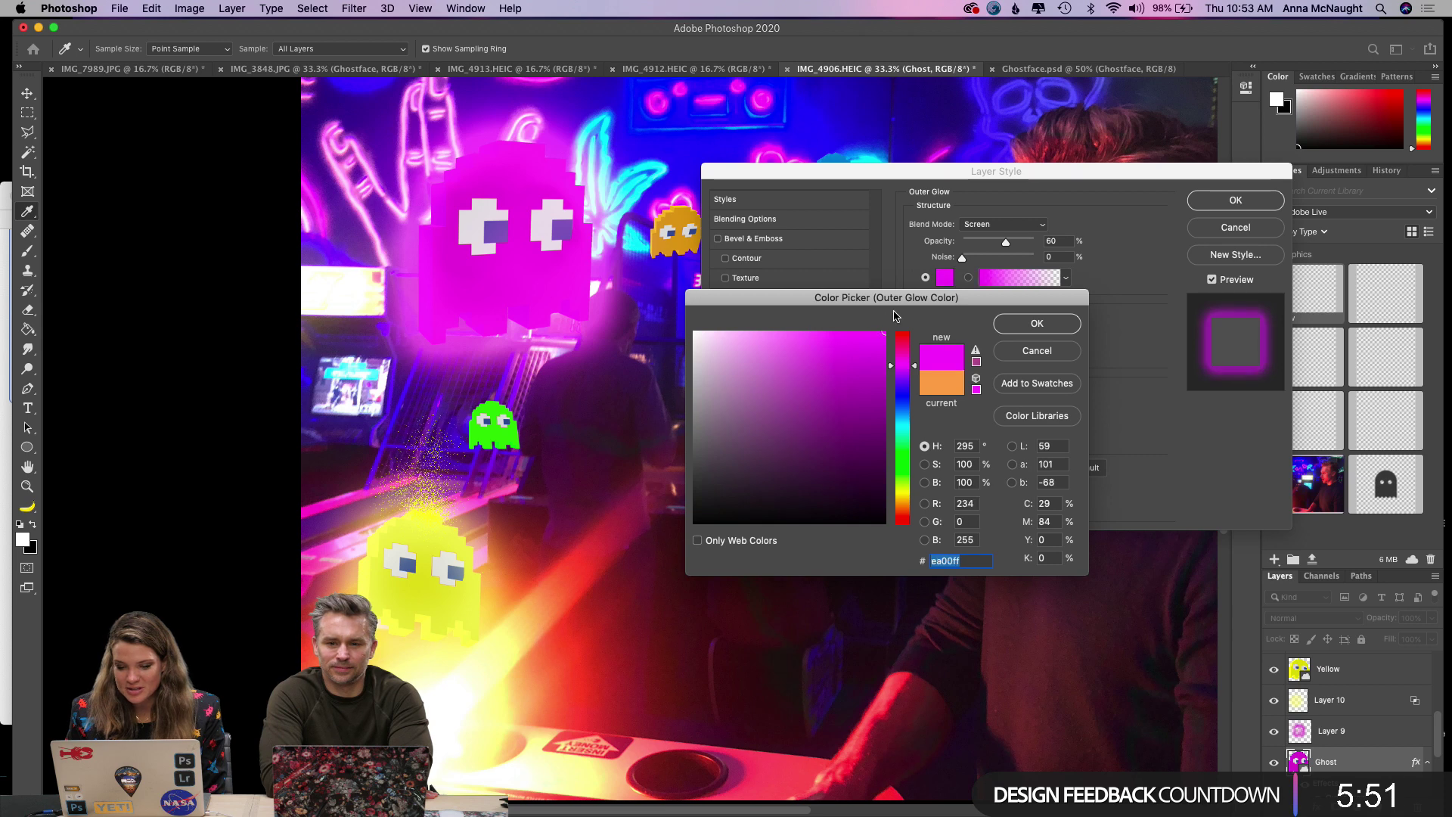
pyautogui.click(1023, 329)
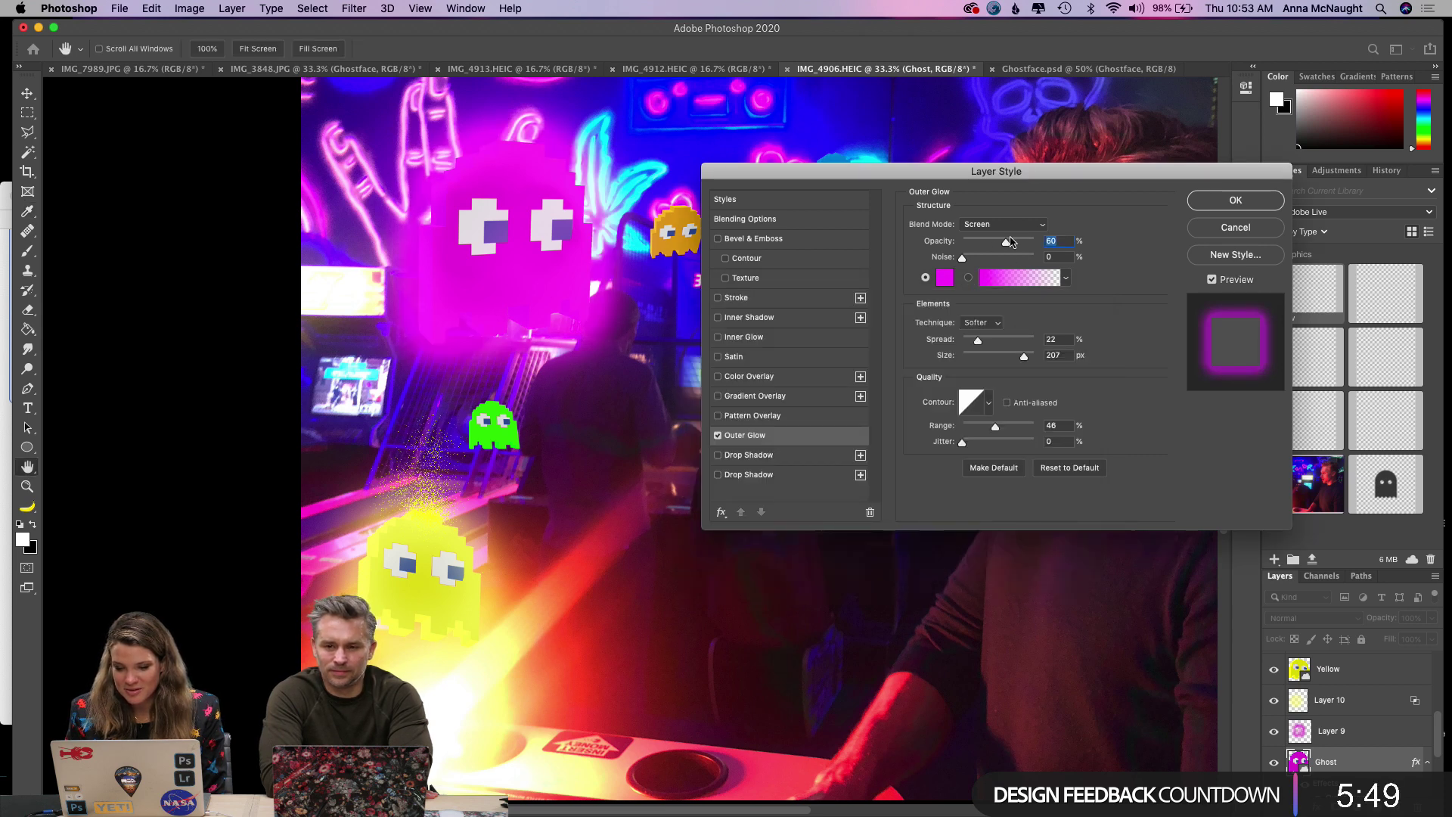
# Set the magenta ghost's Outer Glow opacity to 40% and its size to 152 px.
pyautogui.moveTo(1005, 244); pyautogui.dragTo(994, 246)
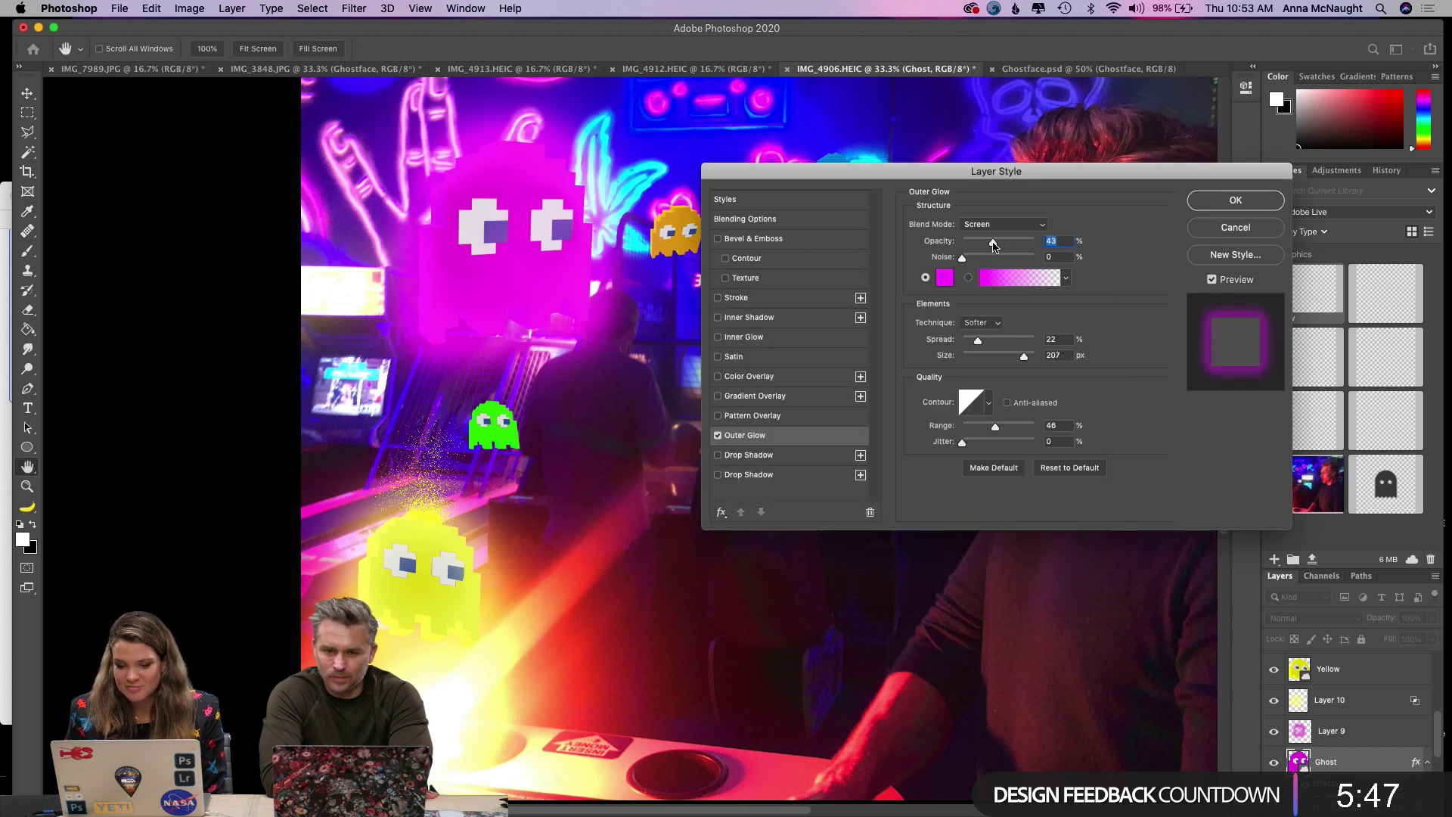
pyautogui.moveTo(1024, 358); pyautogui.dragTo(993, 363)
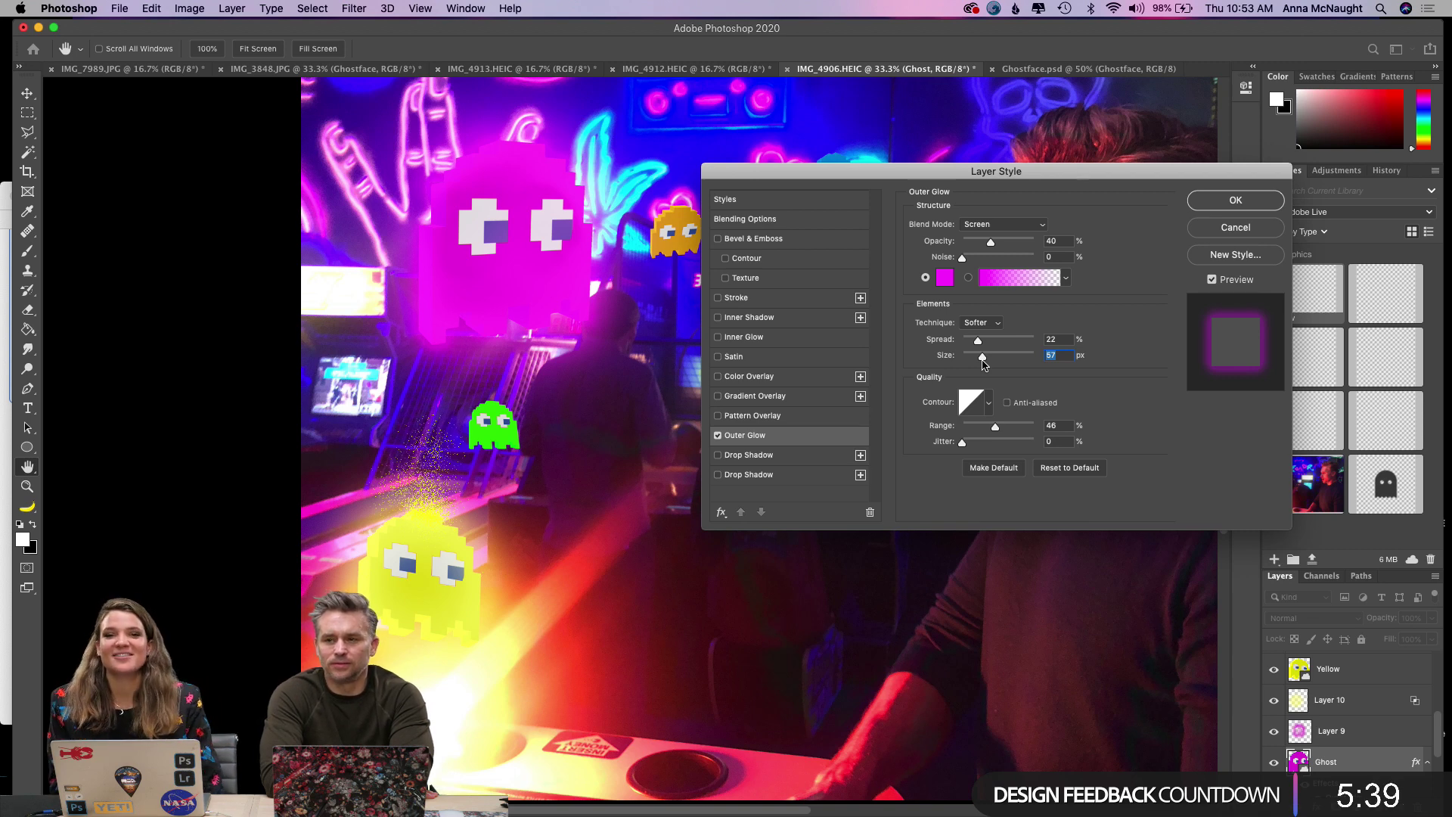
pyautogui.moveTo(993, 364)
pyautogui.mouseDown()
pyautogui.moveTo(1025, 366)
pyautogui.moveTo(1001, 362)
pyautogui.mouseUp()
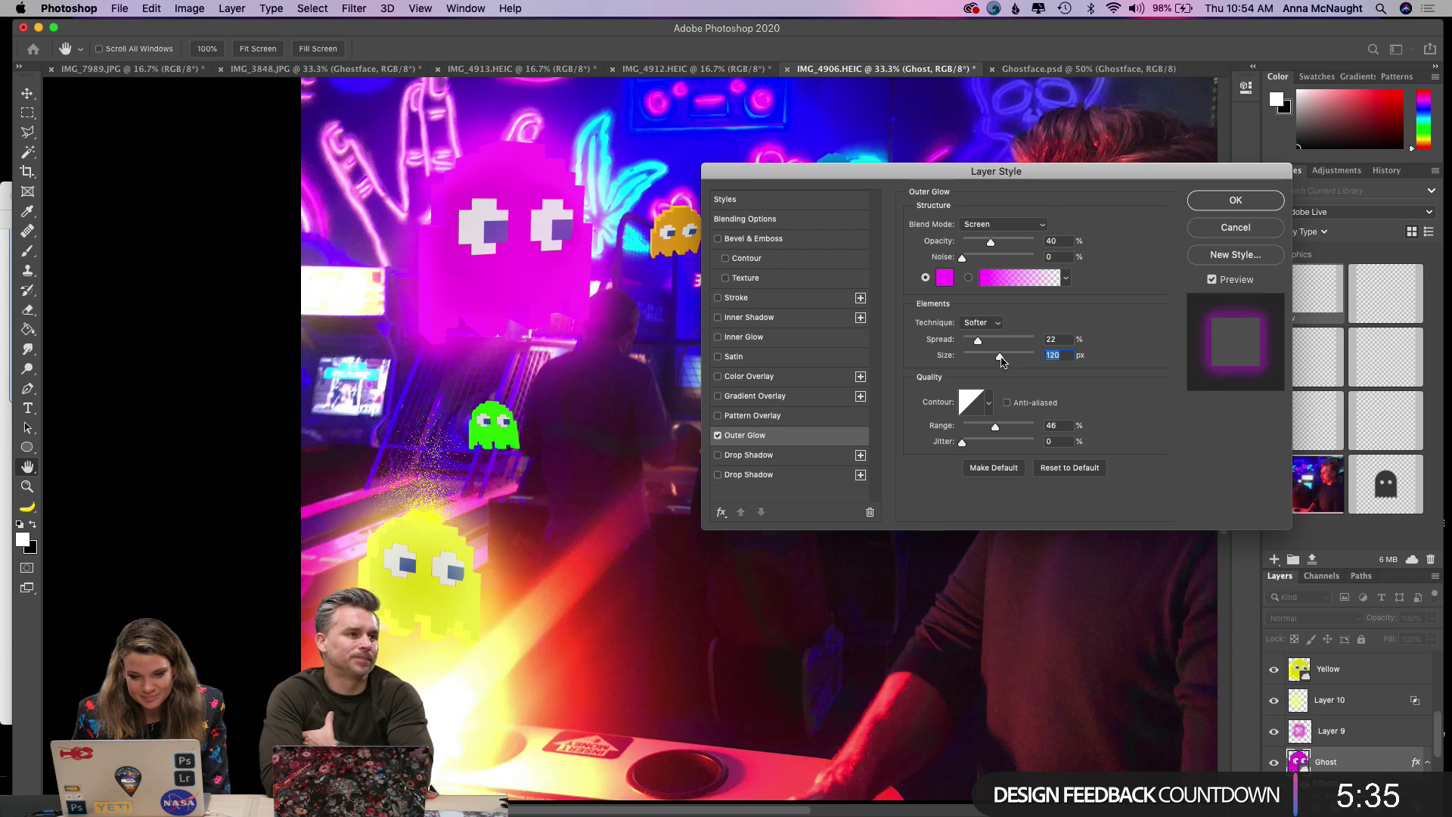
# Try a magenta Linear Light Drop Shadow at 28% opacity on the large ghost, and switch the effect off.
pyautogui.click(727, 456)
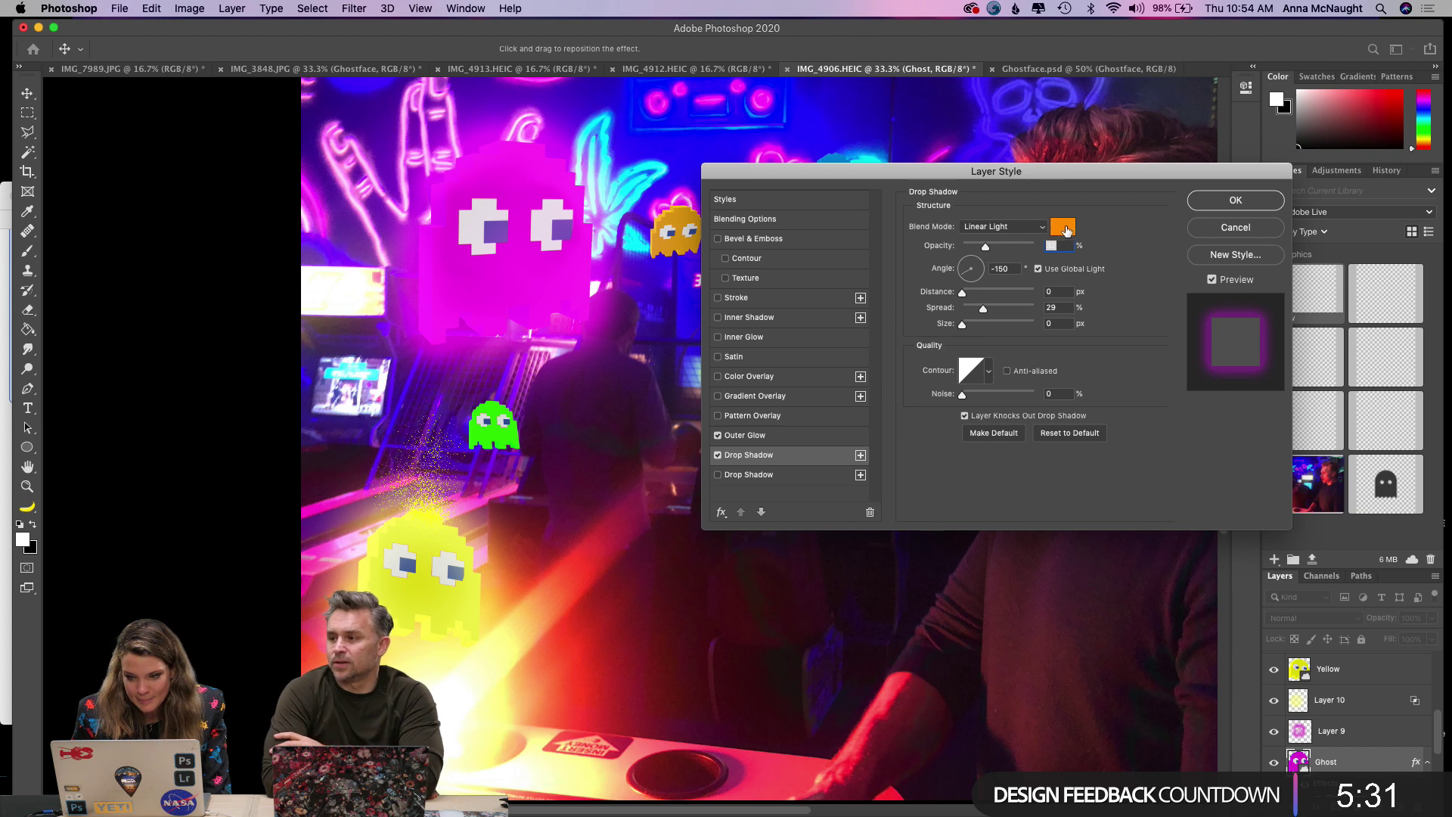
pyautogui.click(1059, 229)
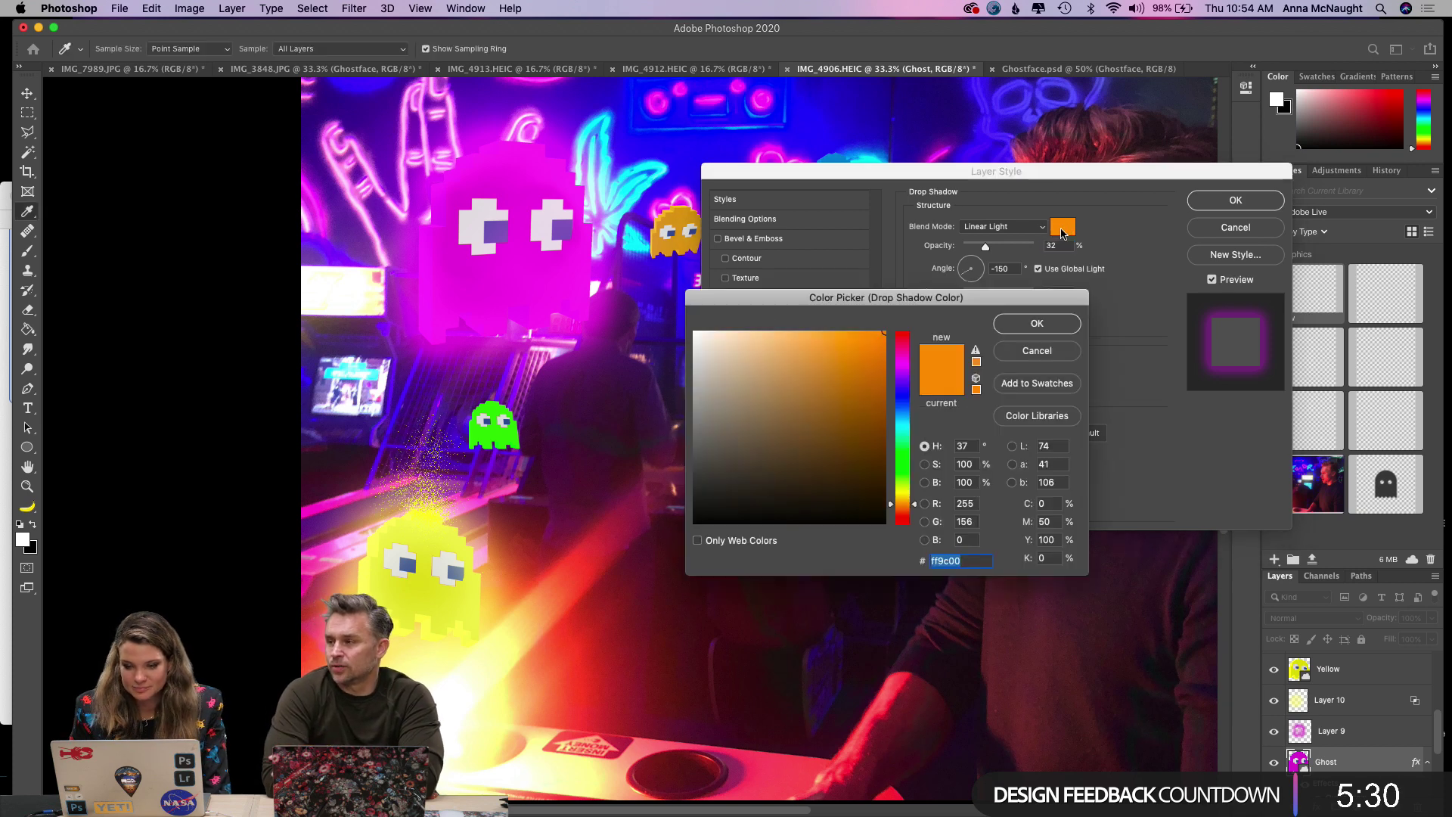
pyautogui.click(902, 367)
pyautogui.click(1036, 325)
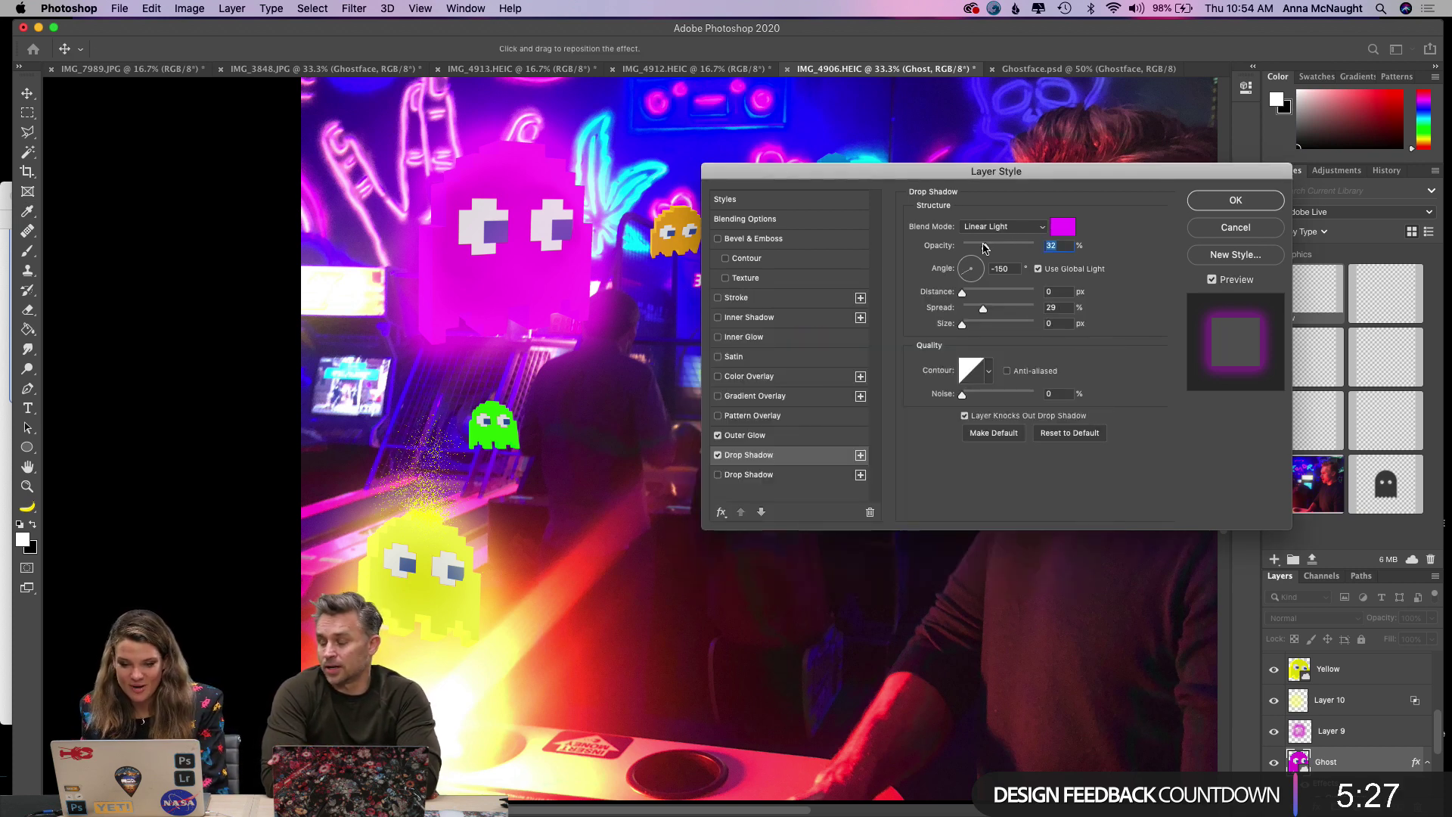
pyautogui.moveTo(1018, 247); pyautogui.dragTo(985, 255)
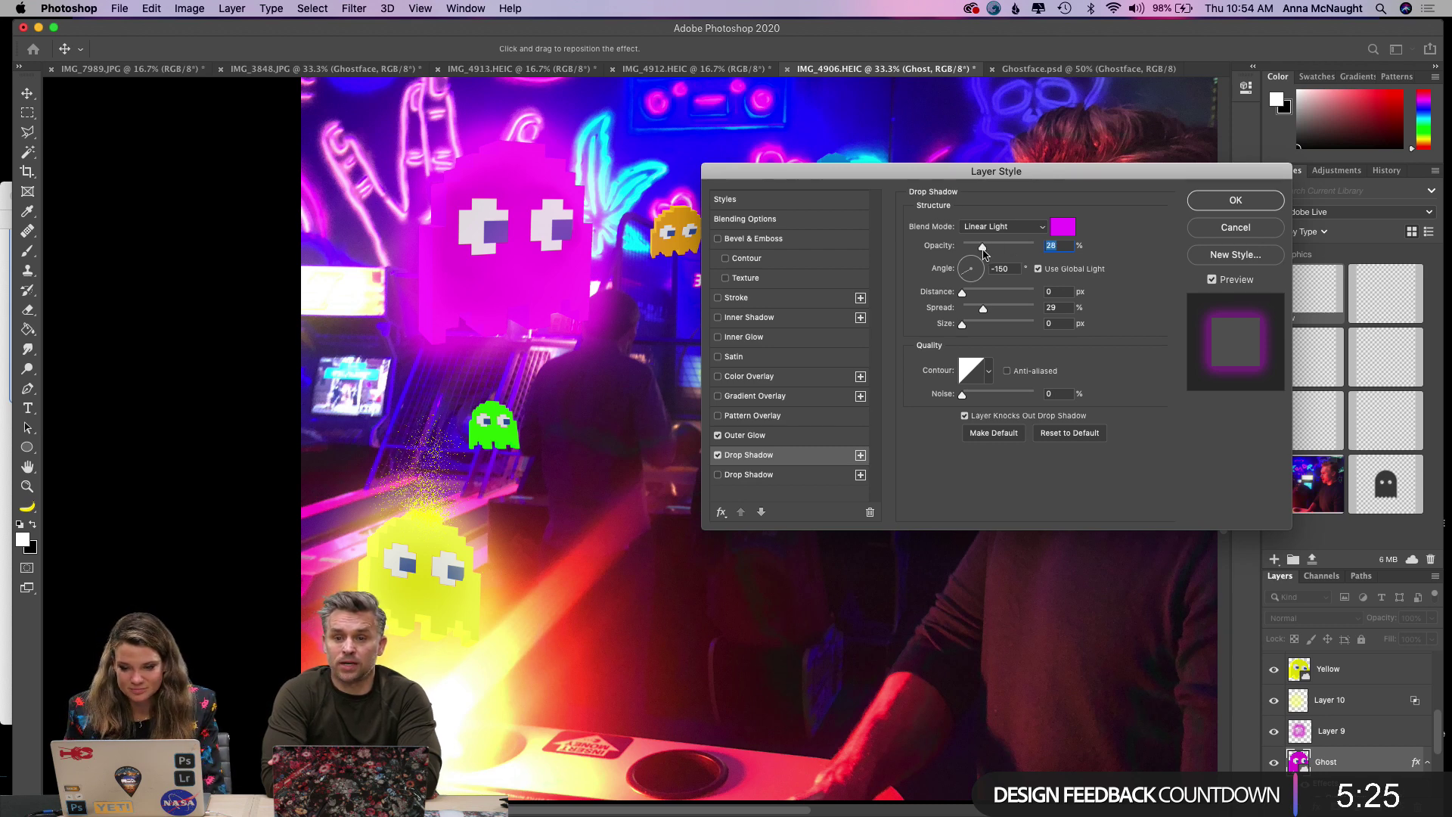
pyautogui.click(718, 455)
# Set the large magenta ghost's Outer Glow spread to 14% and its size to 199 px.
pyautogui.click(749, 435)
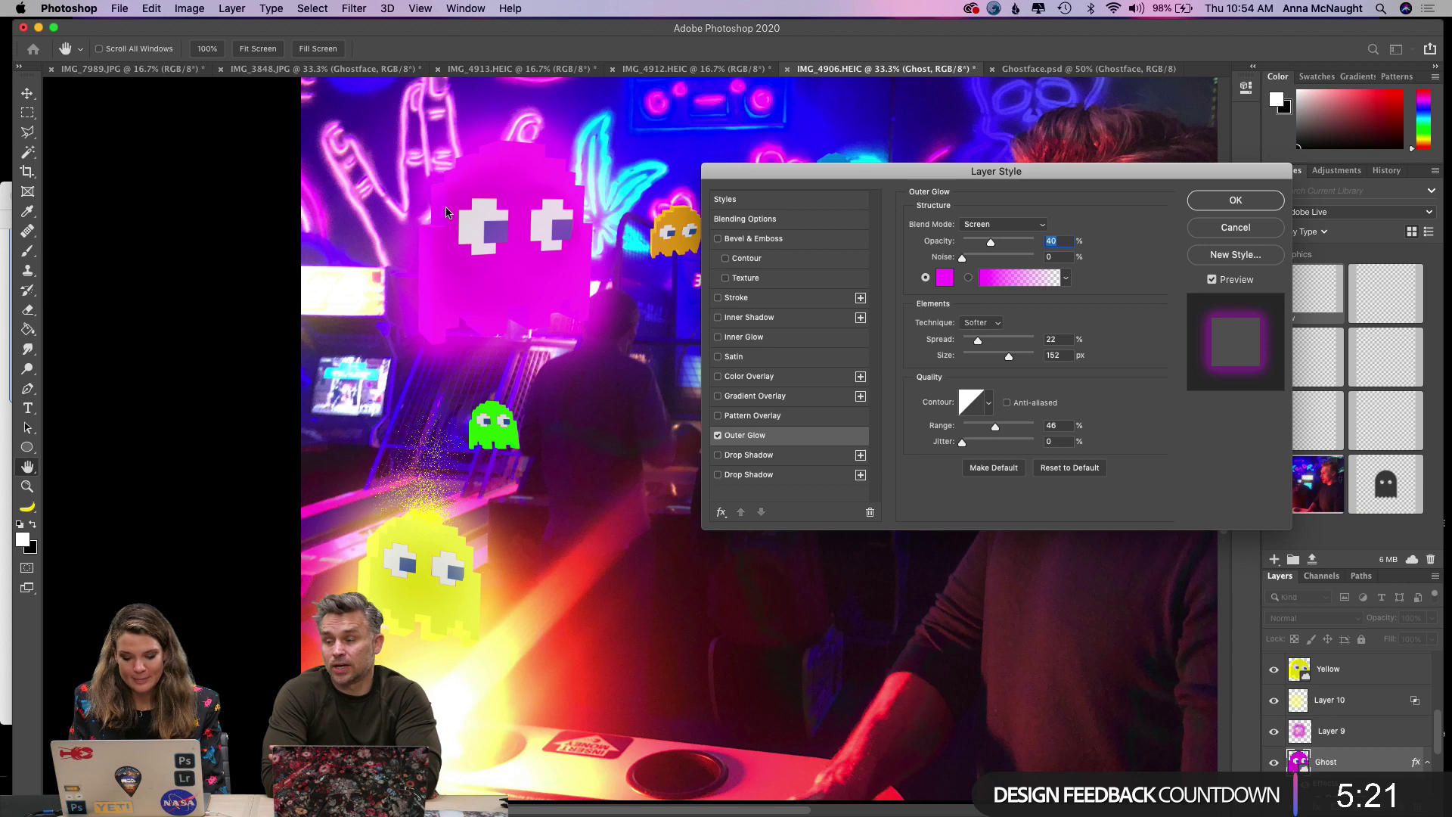
pyautogui.press('super+equal')
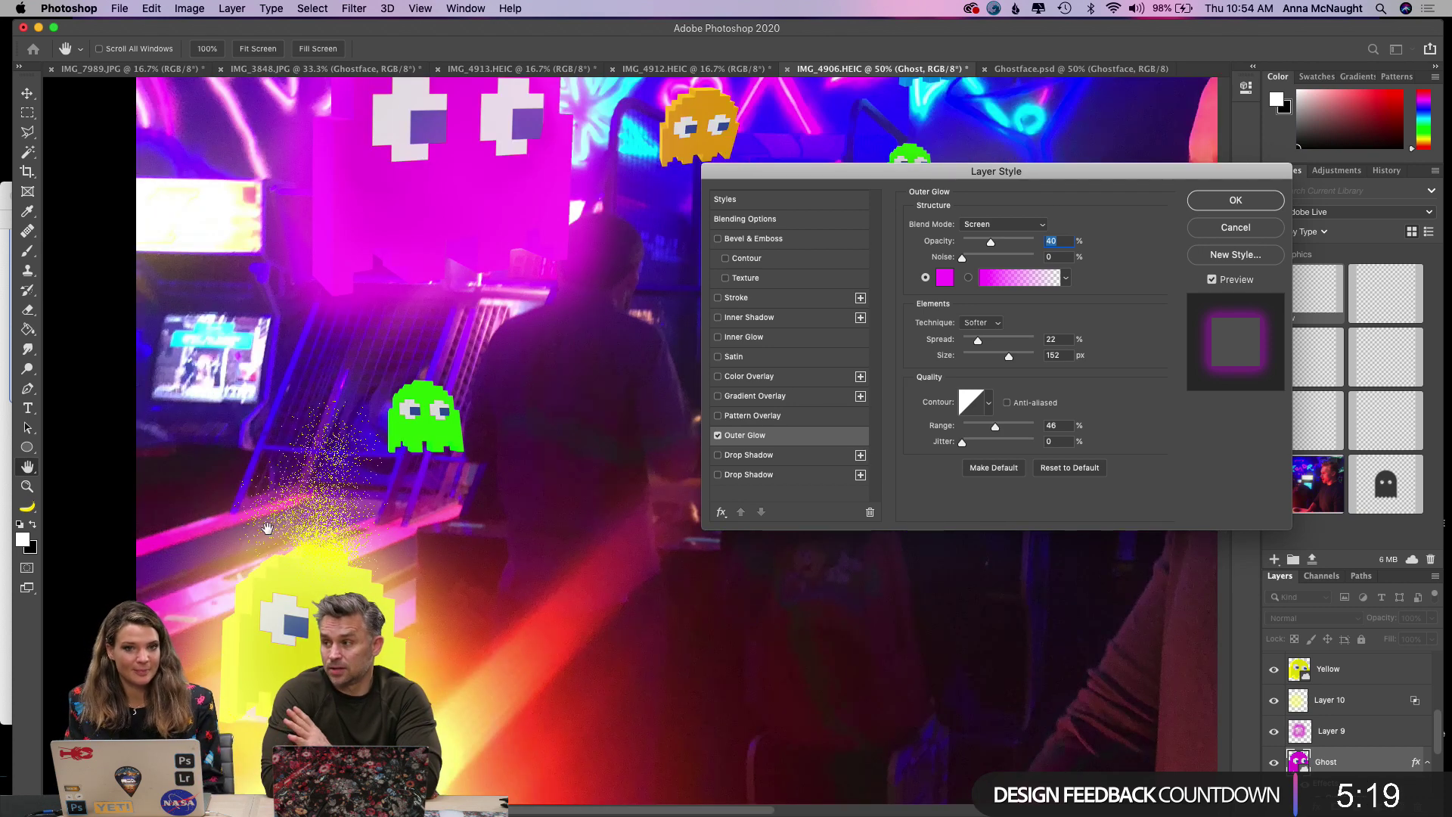
pyautogui.scroll(5, 267, 527)
pyautogui.hscroll(-3, 267, 527)
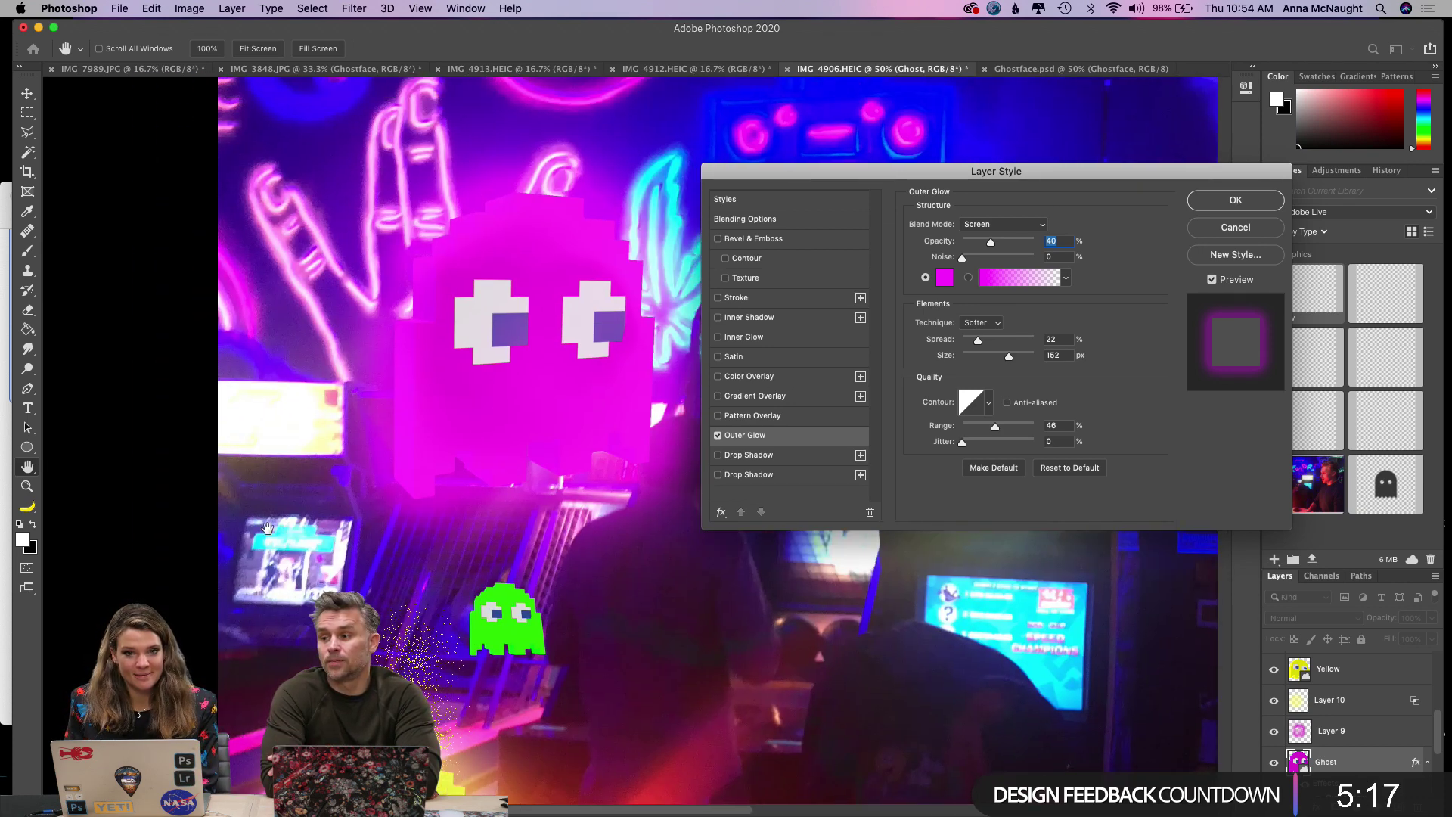
pyautogui.hscroll(1, 267, 527)
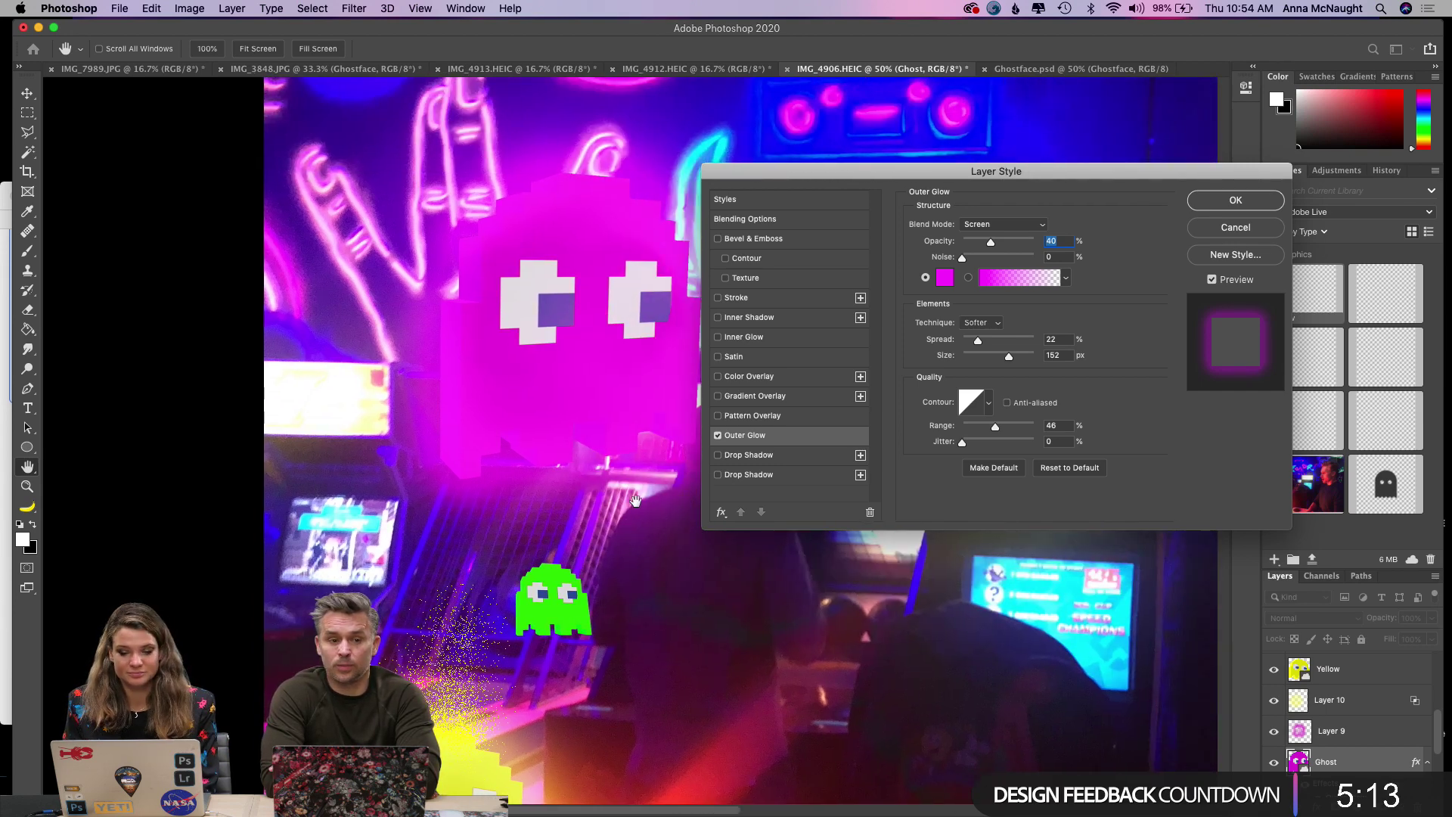
pyautogui.moveTo(980, 339); pyautogui.dragTo(1022, 356)
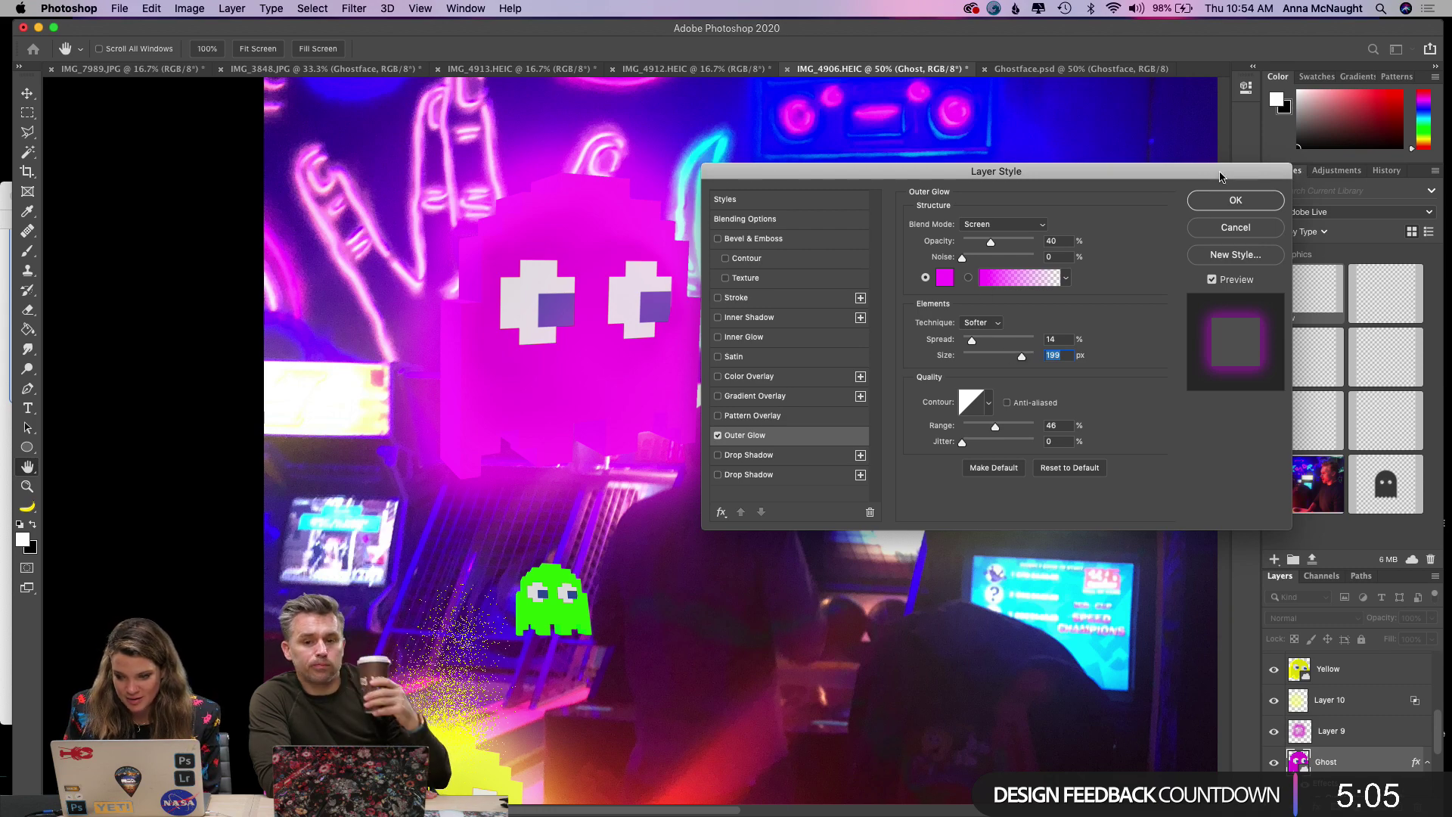
# Apply the magenta outer glow to the large pink ghost.
pyautogui.click(1214, 200)
pyautogui.hscroll(5, 632, 333)
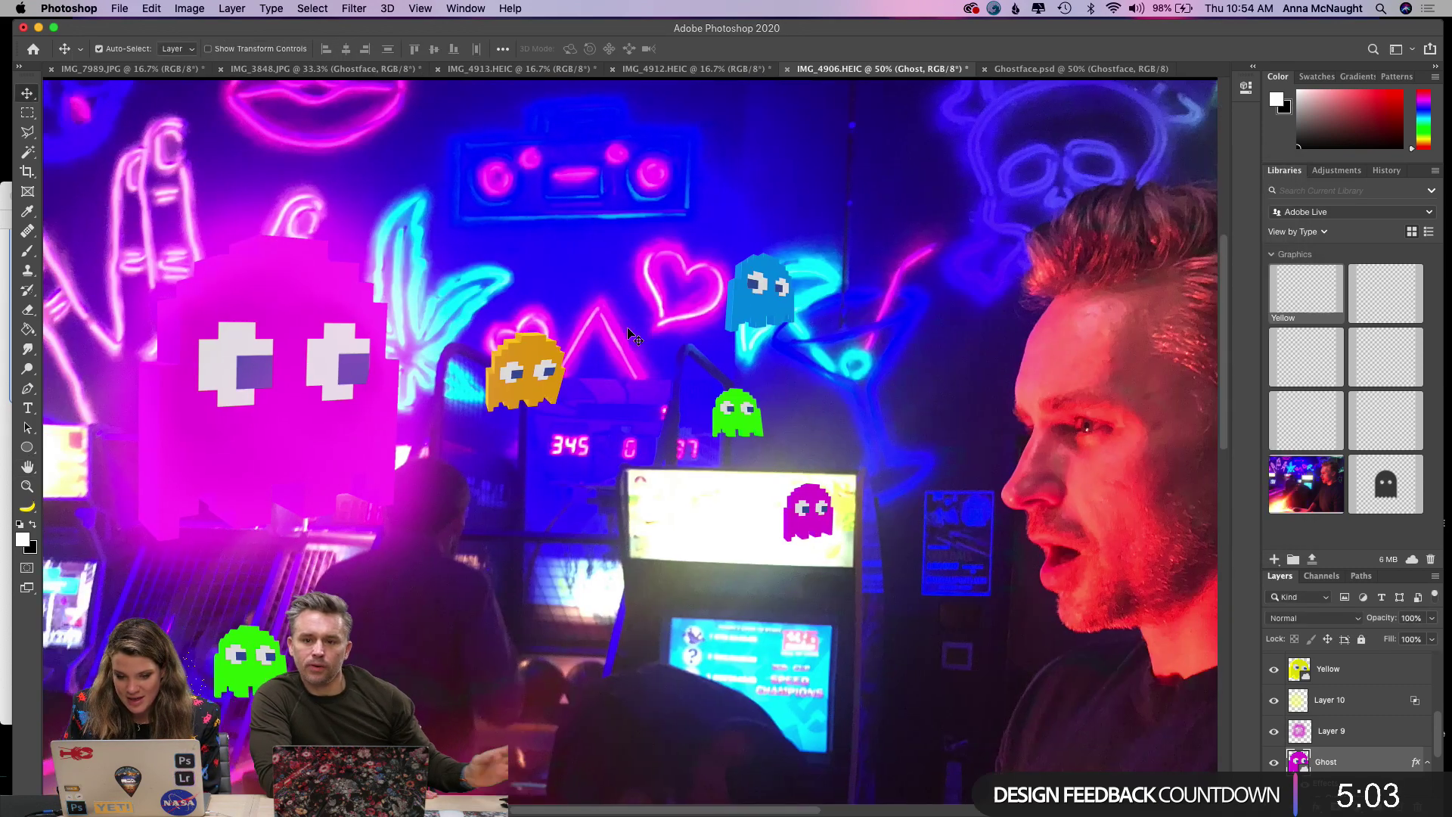
pyautogui.press('super+equal')
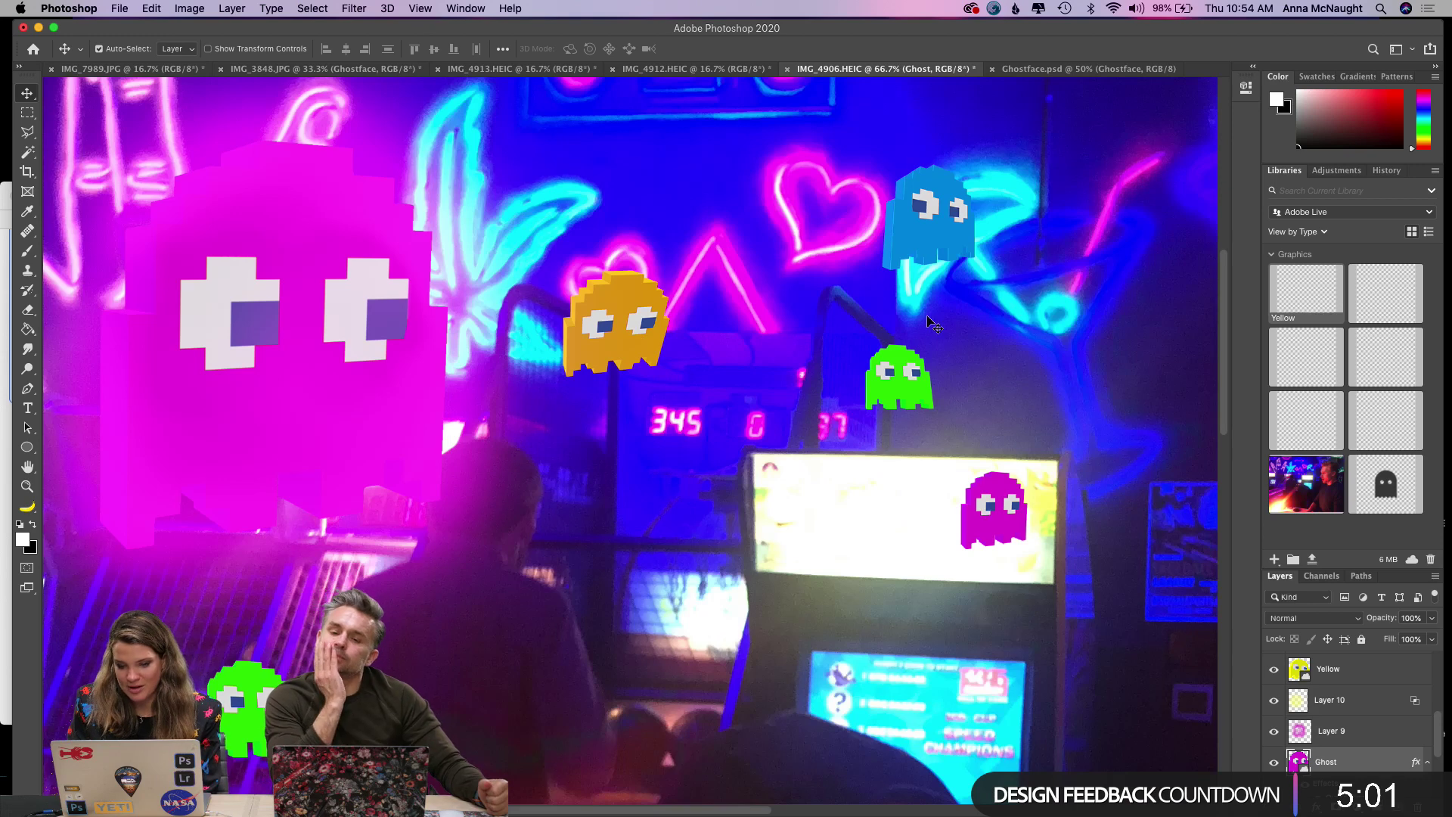
# Add an outer glow to the small green ghost above the arcade cabinet, using green sampled from it, with 23% spread and 166 px size.
pyautogui.click(894, 391)
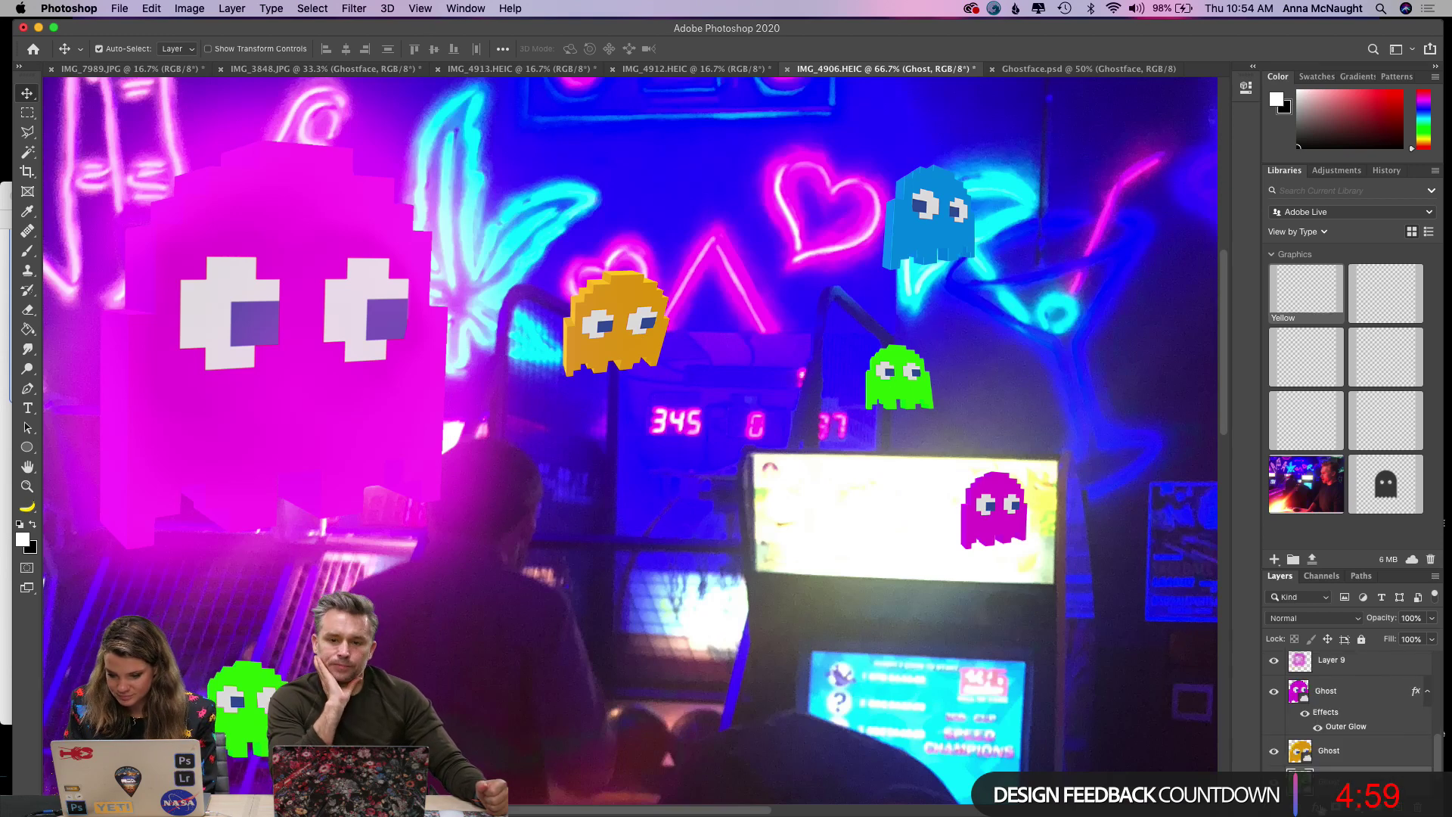
pyautogui.click(1316, 807)
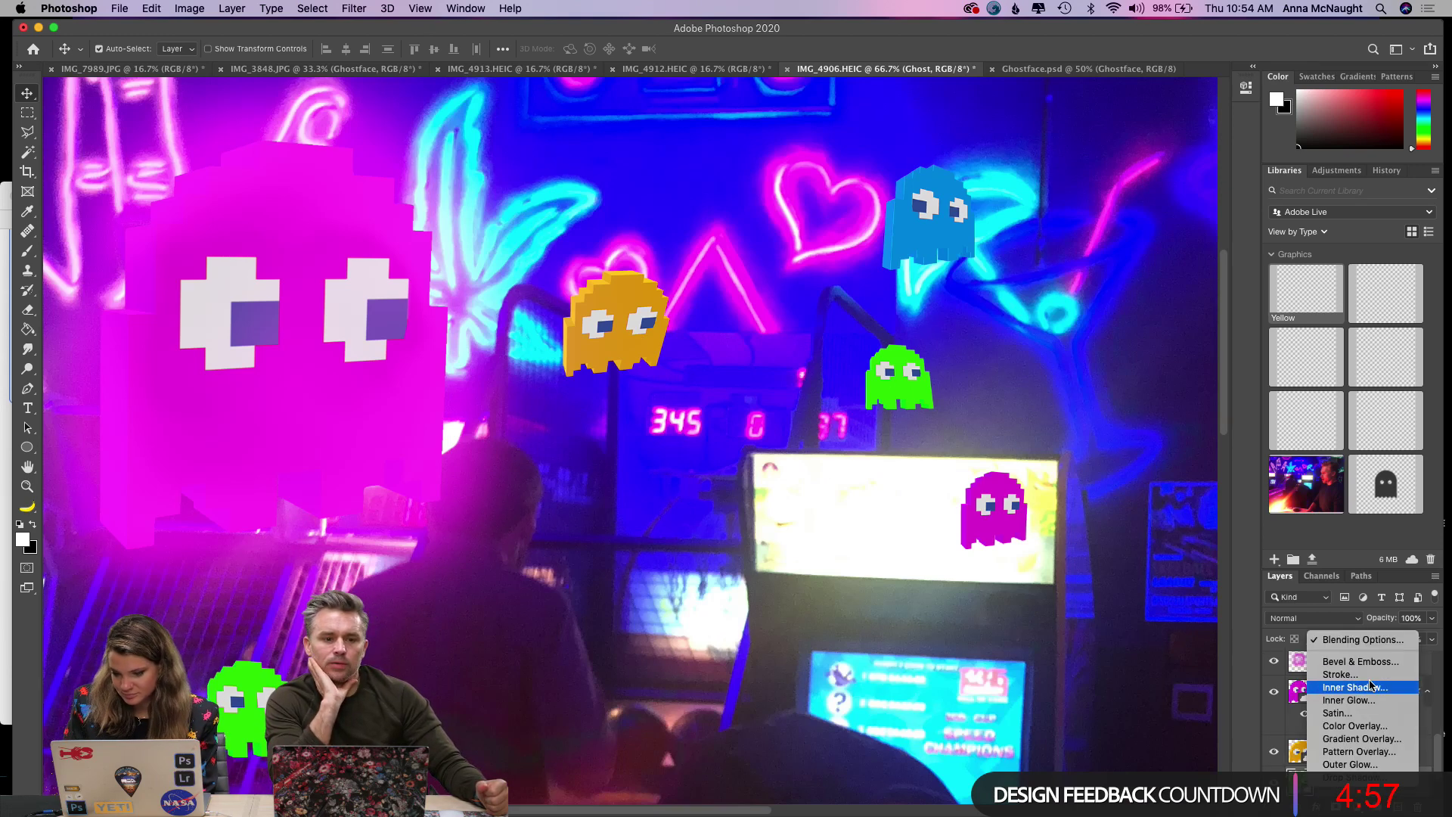
pyautogui.click(1372, 765)
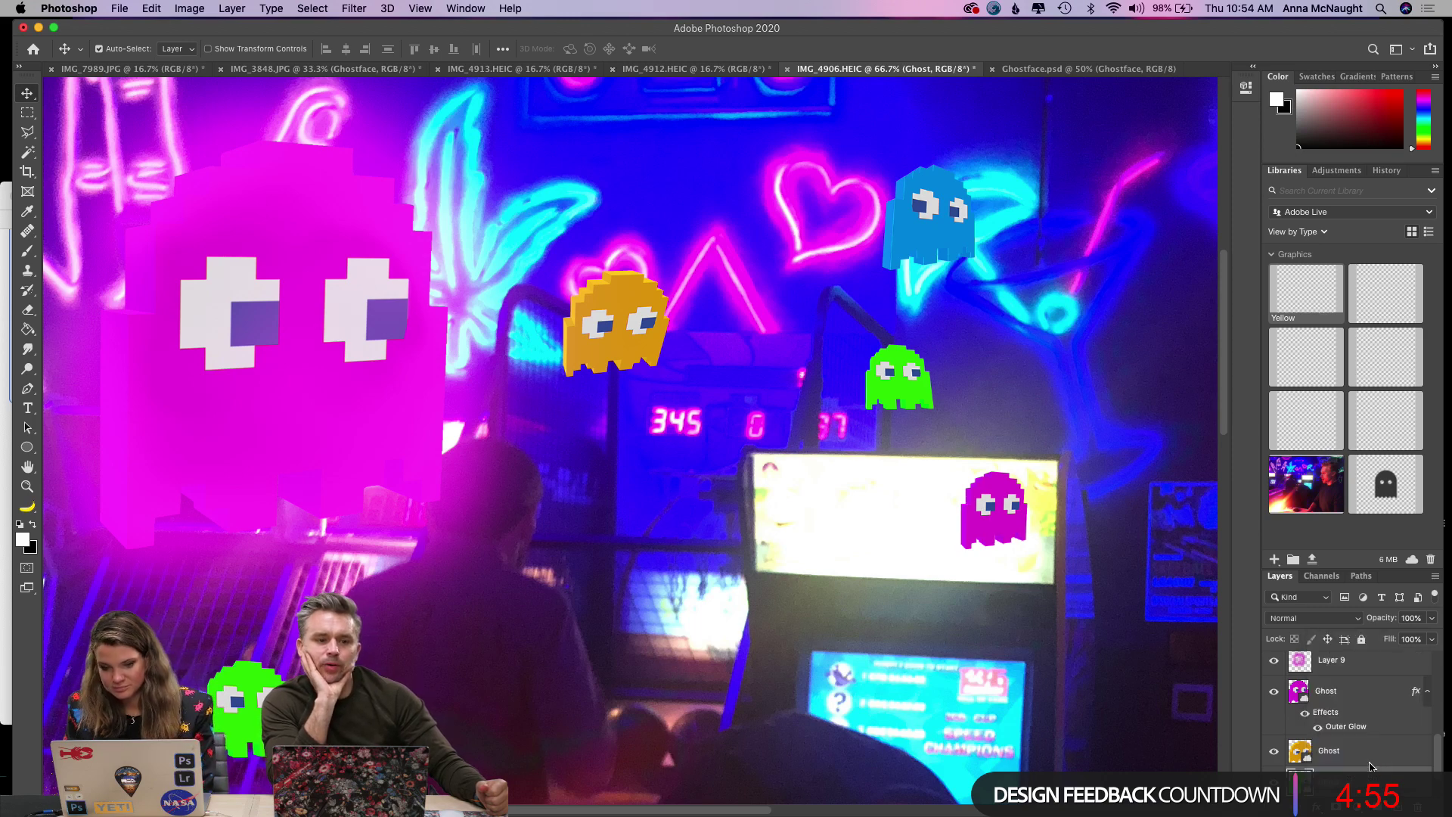
pyautogui.moveTo(947, 173); pyautogui.dragTo(1262, 34)
pyautogui.click(1260, 133)
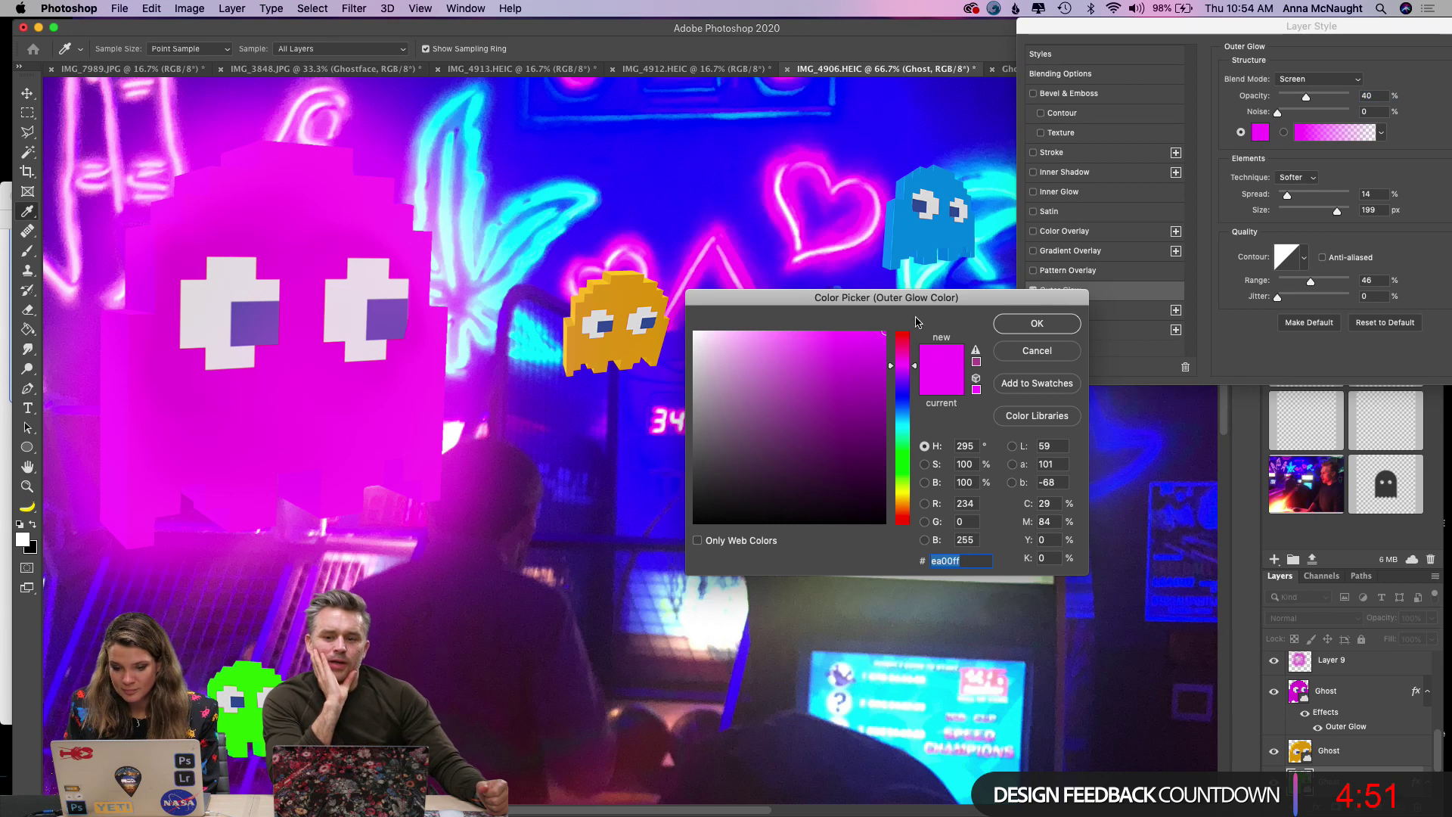
pyautogui.moveTo(923, 299); pyautogui.dragTo(1177, 352)
pyautogui.click(897, 376)
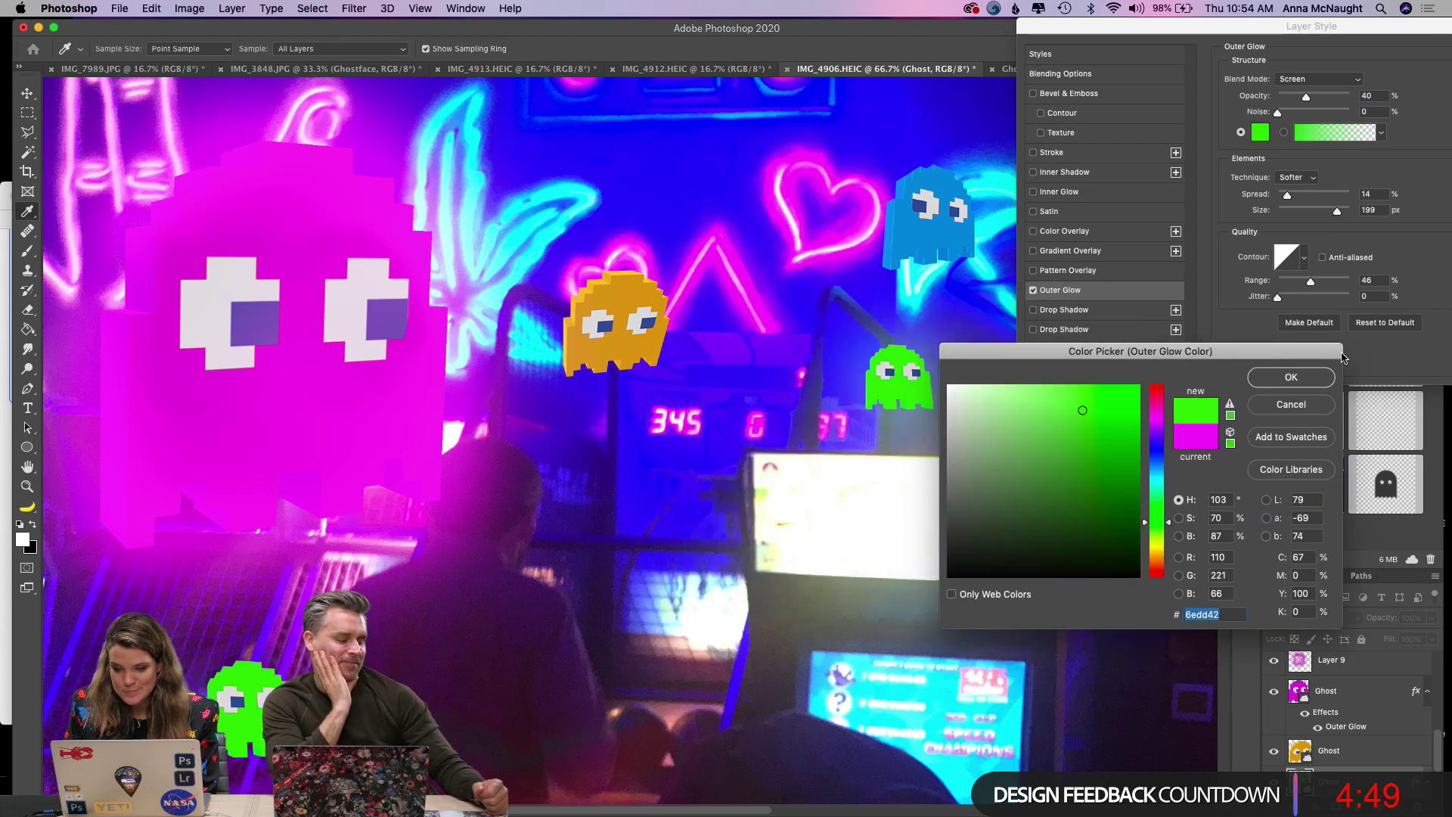
pyautogui.click(1290, 377)
pyautogui.moveTo(1288, 196); pyautogui.dragTo(1327, 216)
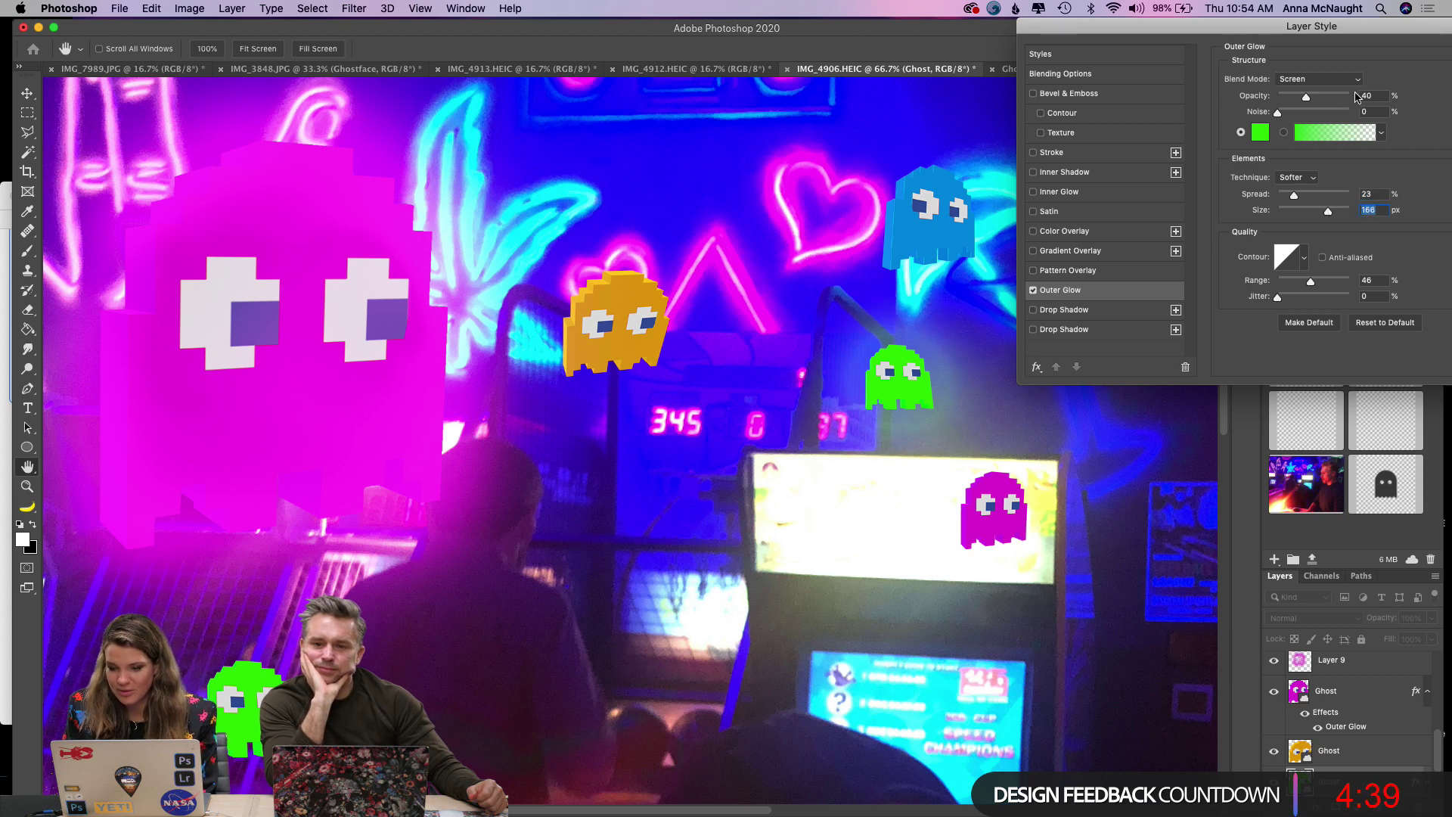
# Try the Color Dodge and Linear Light blend modes on the green ghost's outer glow, ending with Screen.
pyautogui.click(1330, 81)
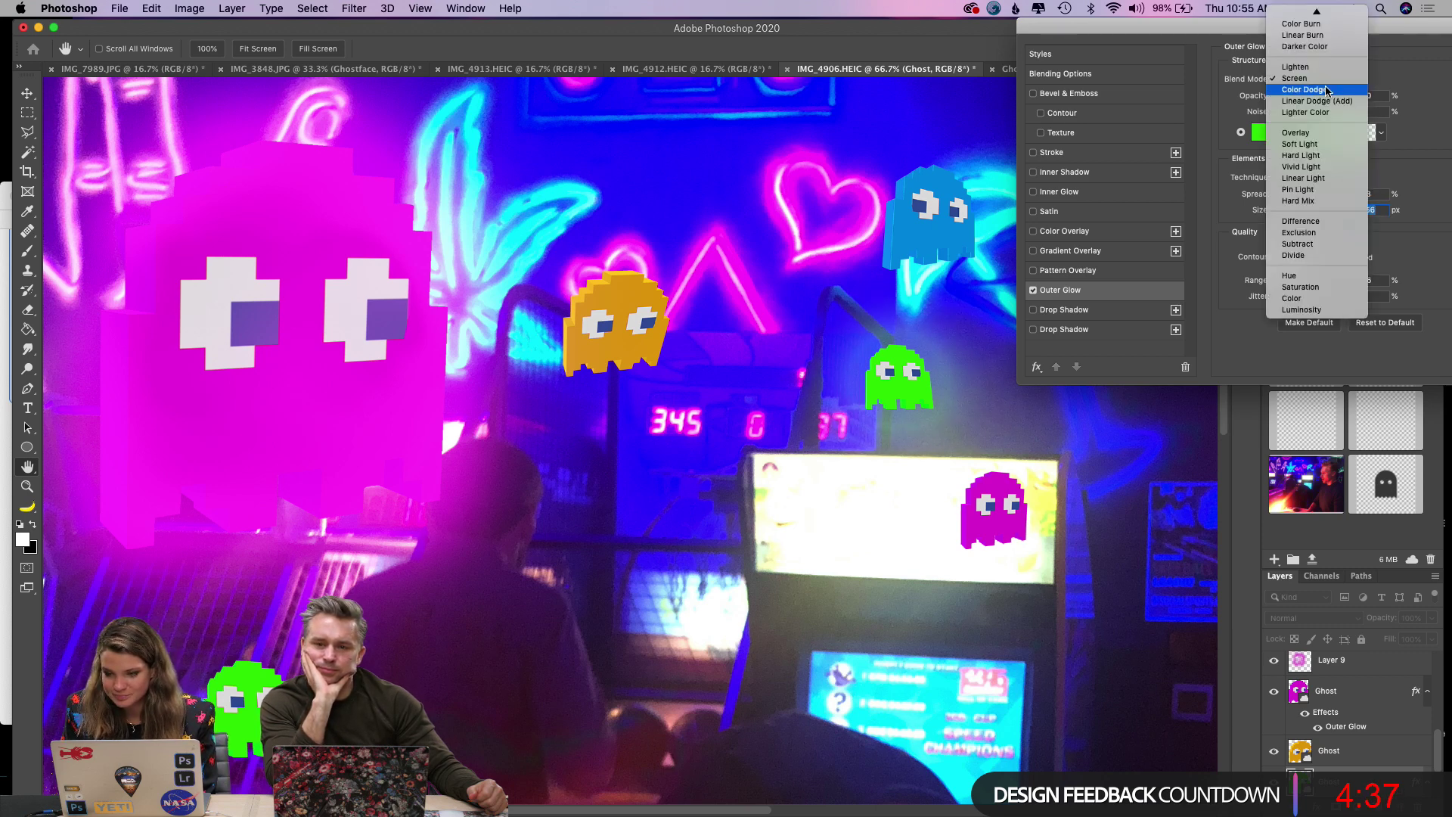
pyautogui.click(1328, 90)
pyautogui.click(1303, 80)
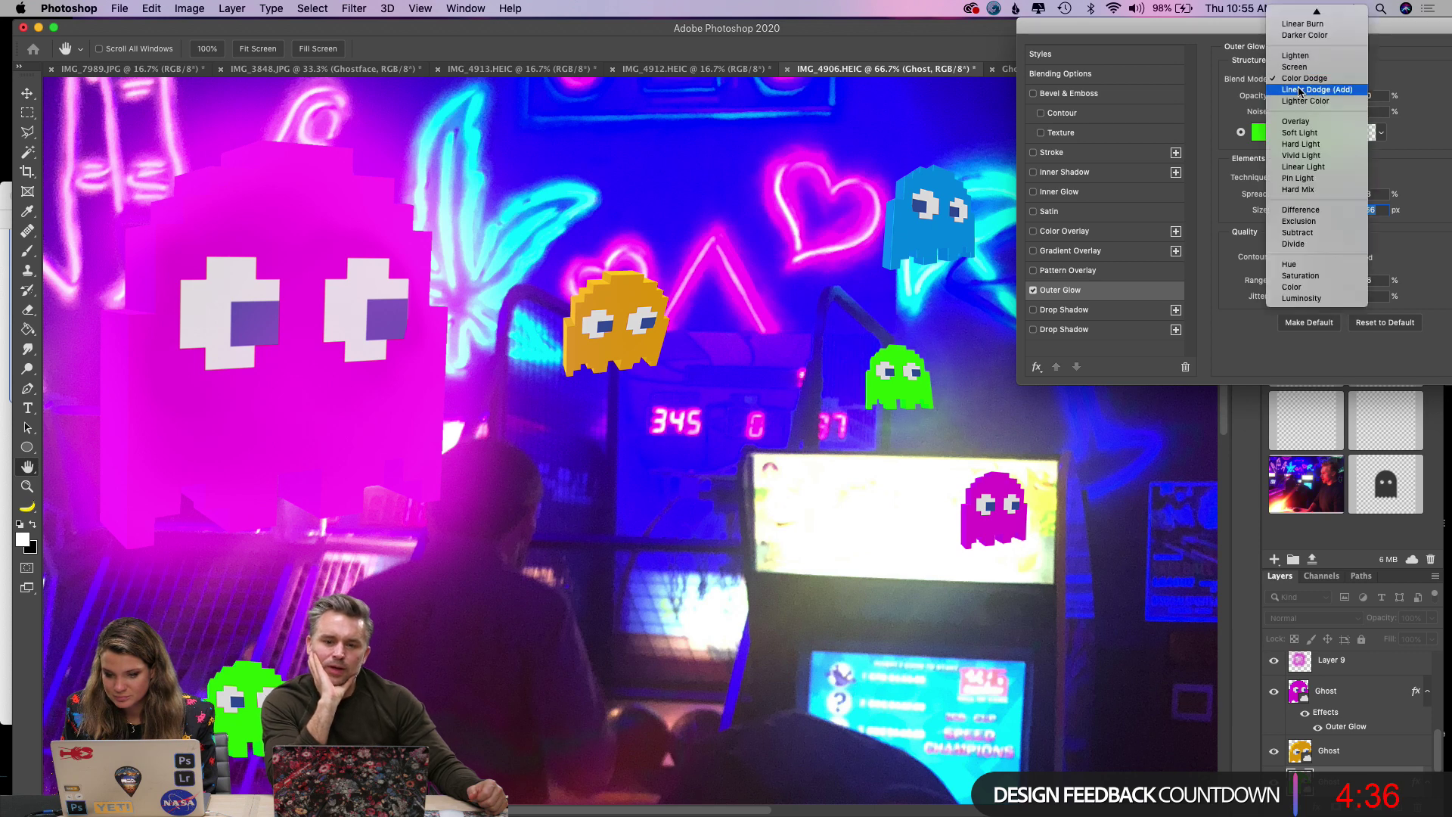
pyautogui.click(1294, 167)
pyautogui.click(1292, 81)
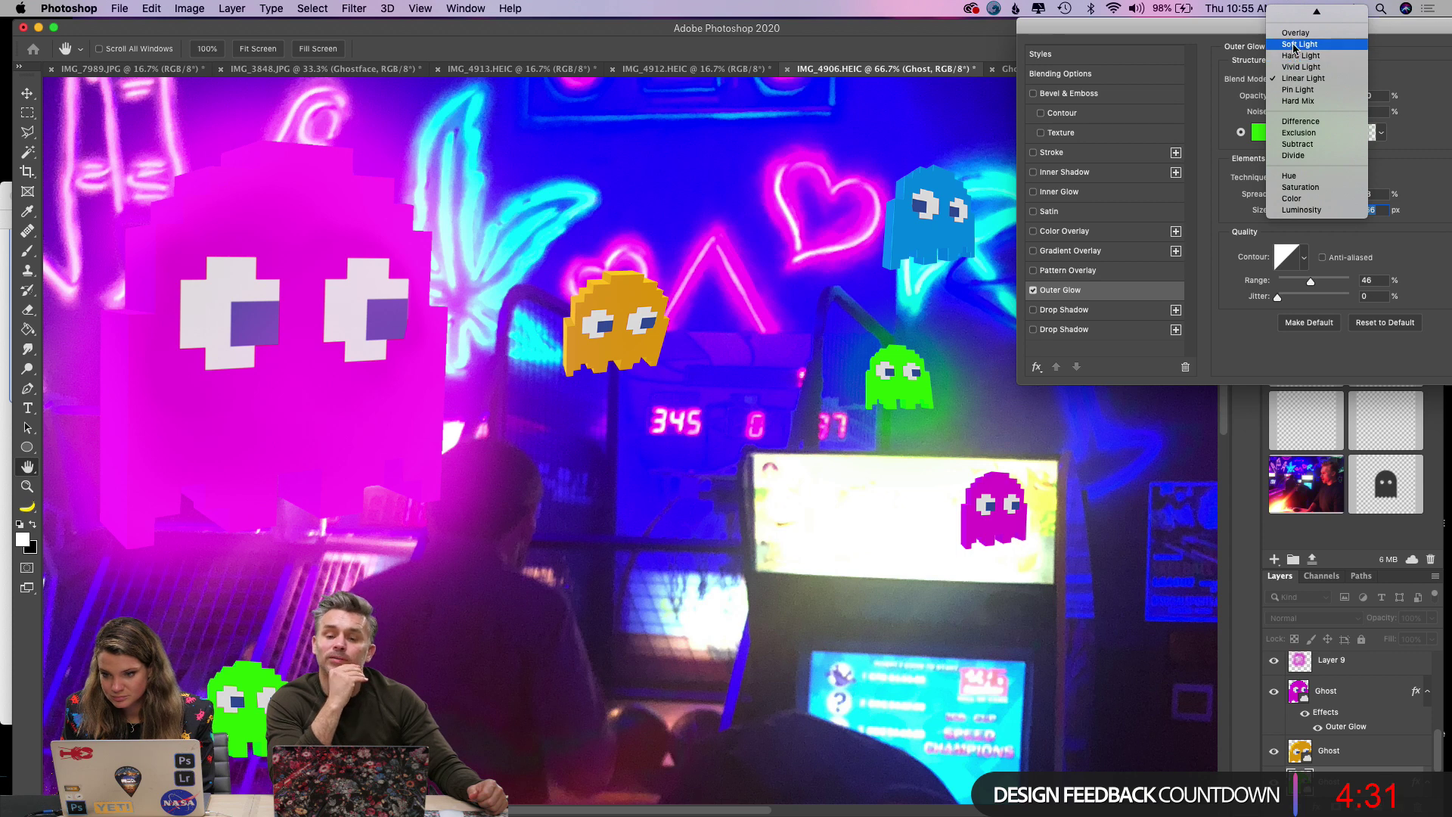
pyautogui.scroll(5, 1296, 49)
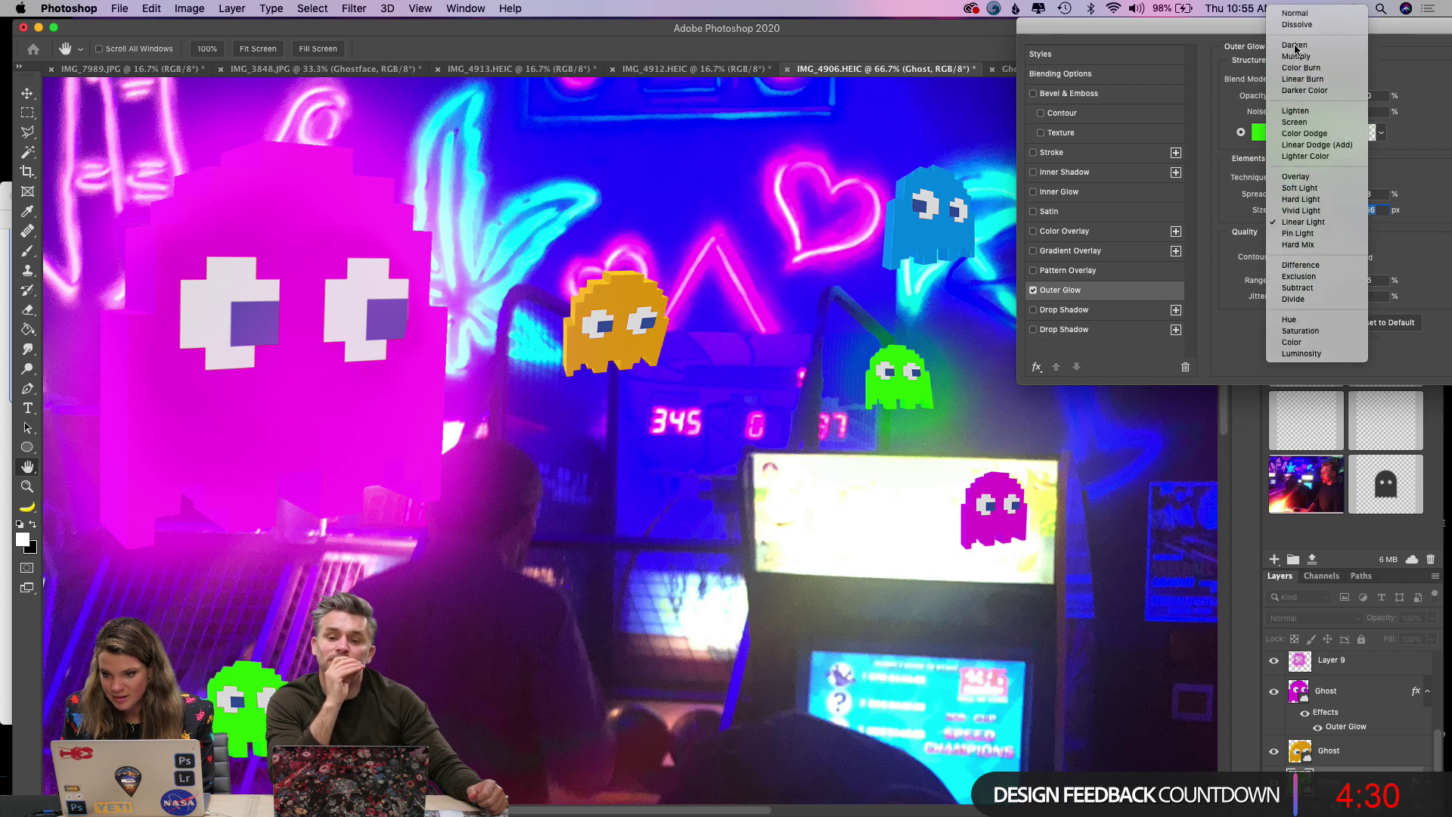
pyautogui.click(1295, 121)
# Add a drop shadow to the small green ghost and color it bright green, #24ff00.
pyautogui.click(1046, 316)
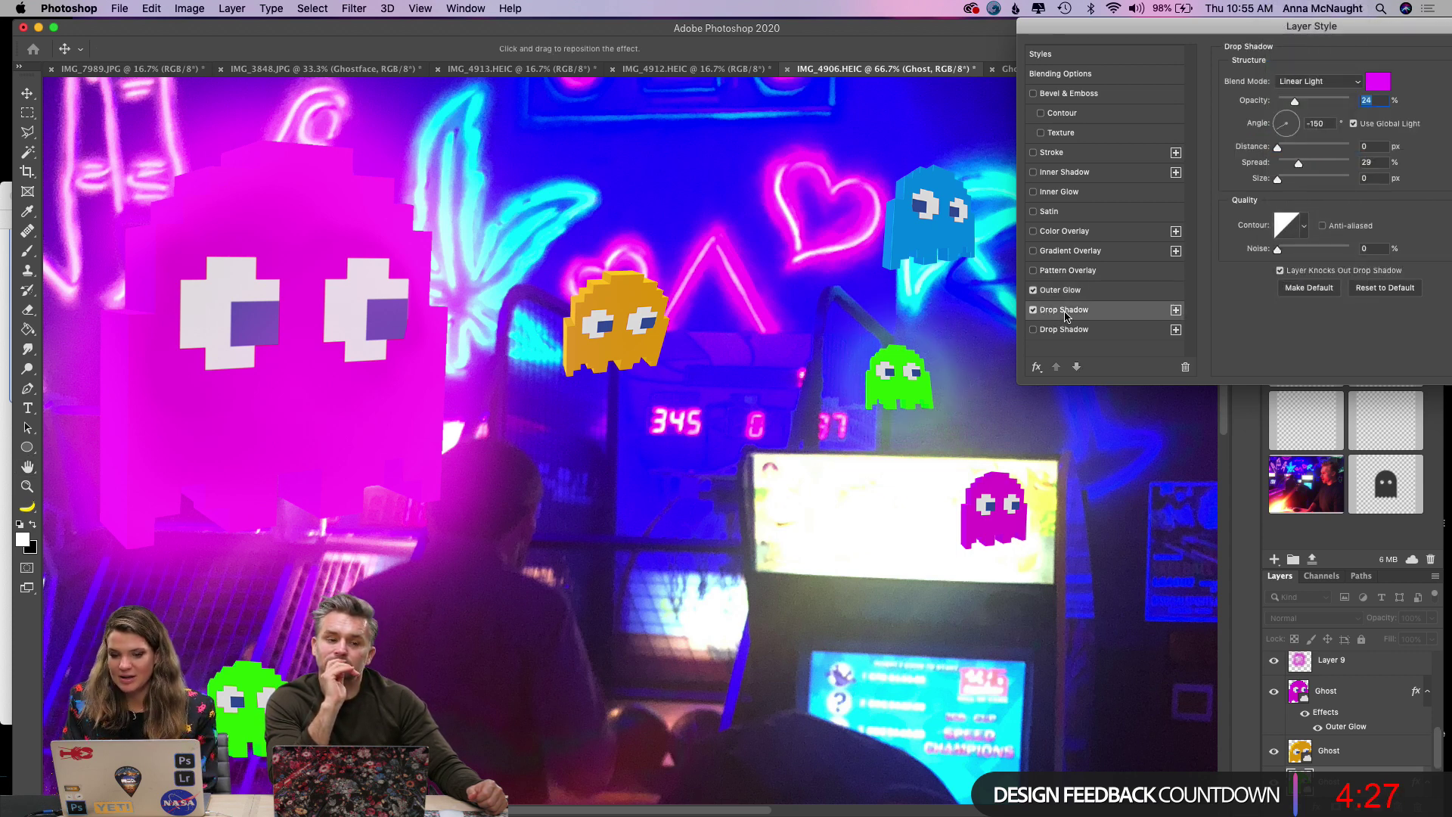
pyautogui.click(1384, 92)
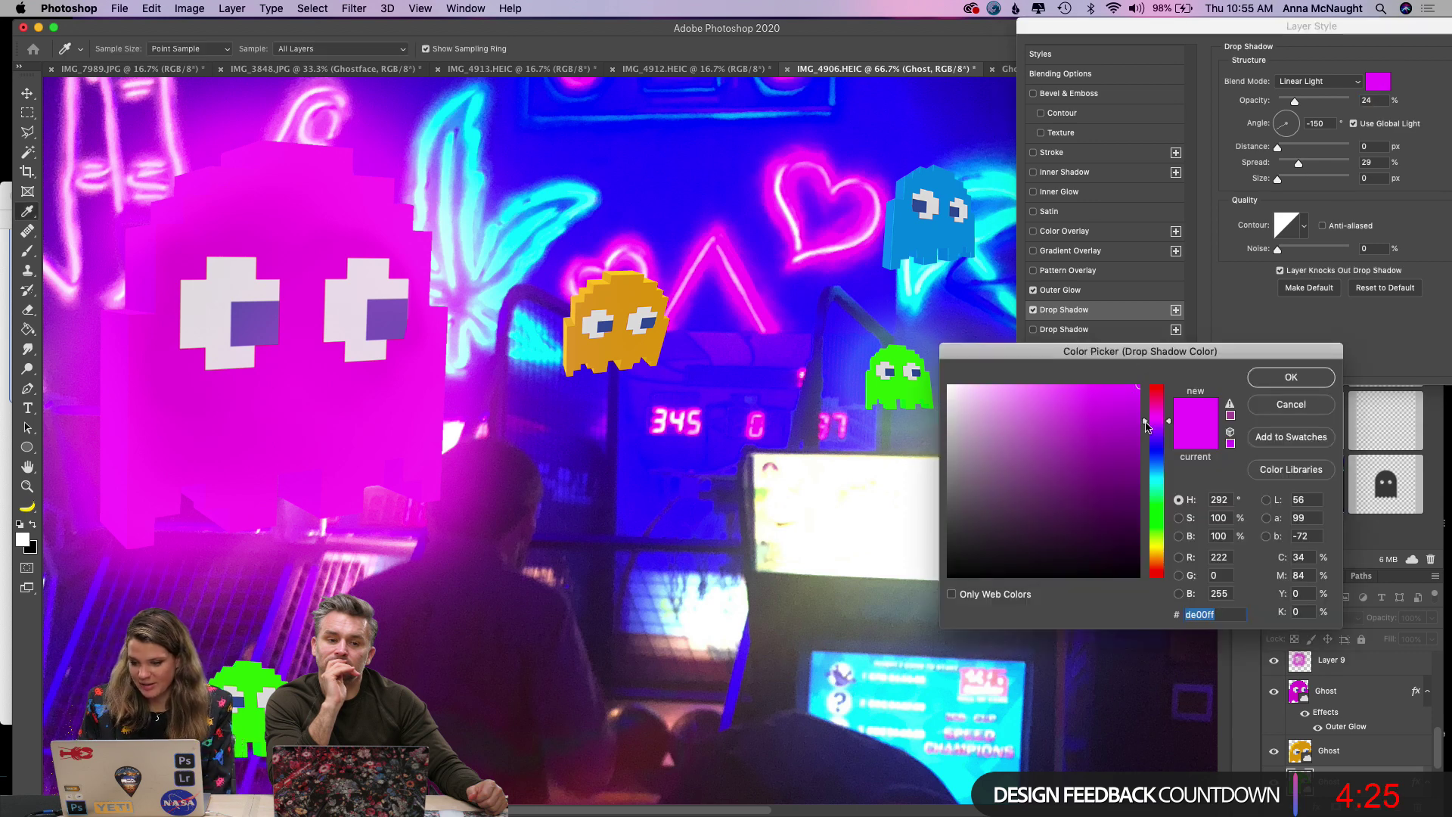
pyautogui.click(1156, 521)
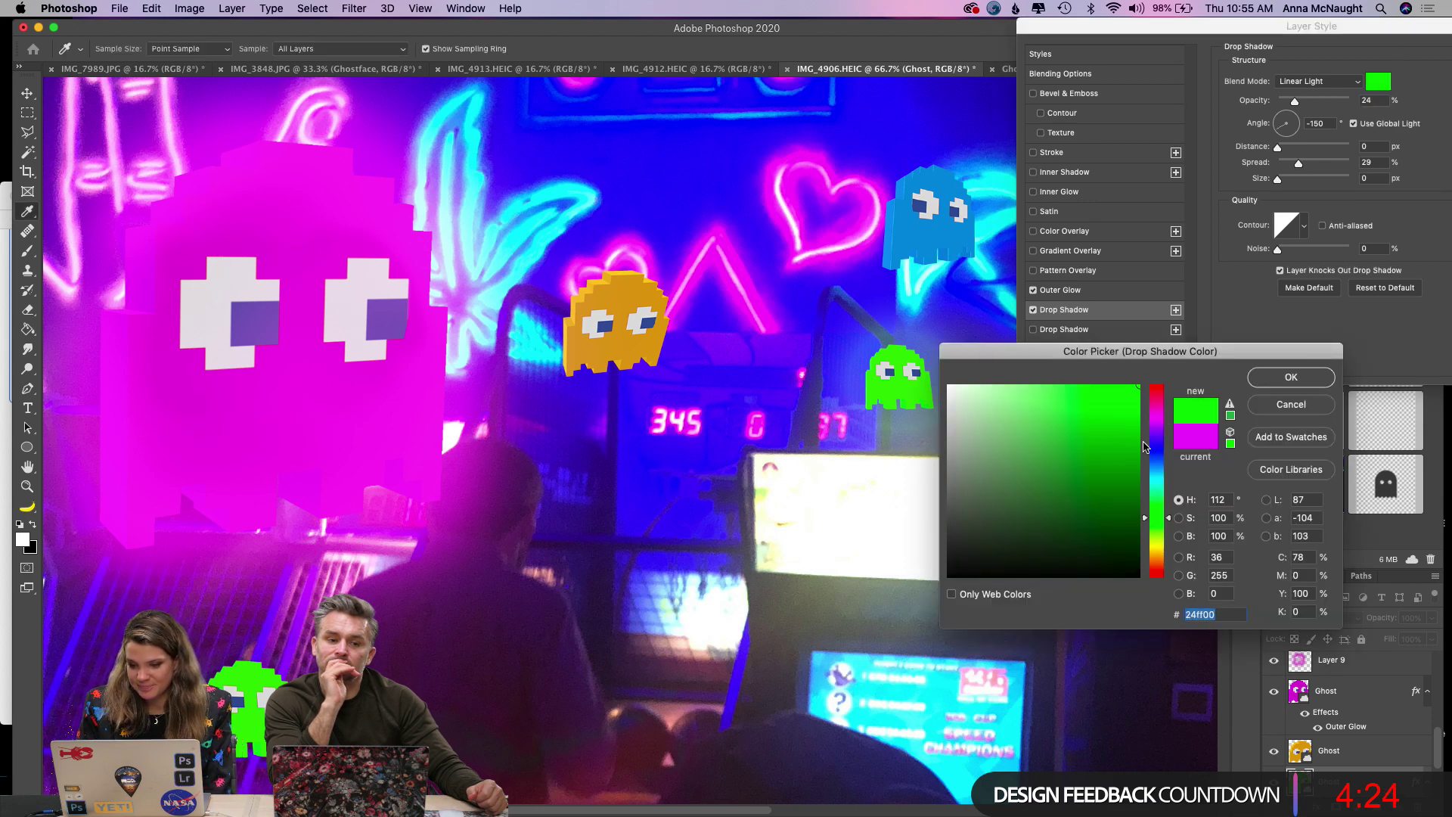
pyautogui.click(1274, 379)
# Set the green ghost's drop shadow to 43% opacity, 25% spread and 128 px size.
pyautogui.moveTo(1301, 104); pyautogui.dragTo(1332, 98)
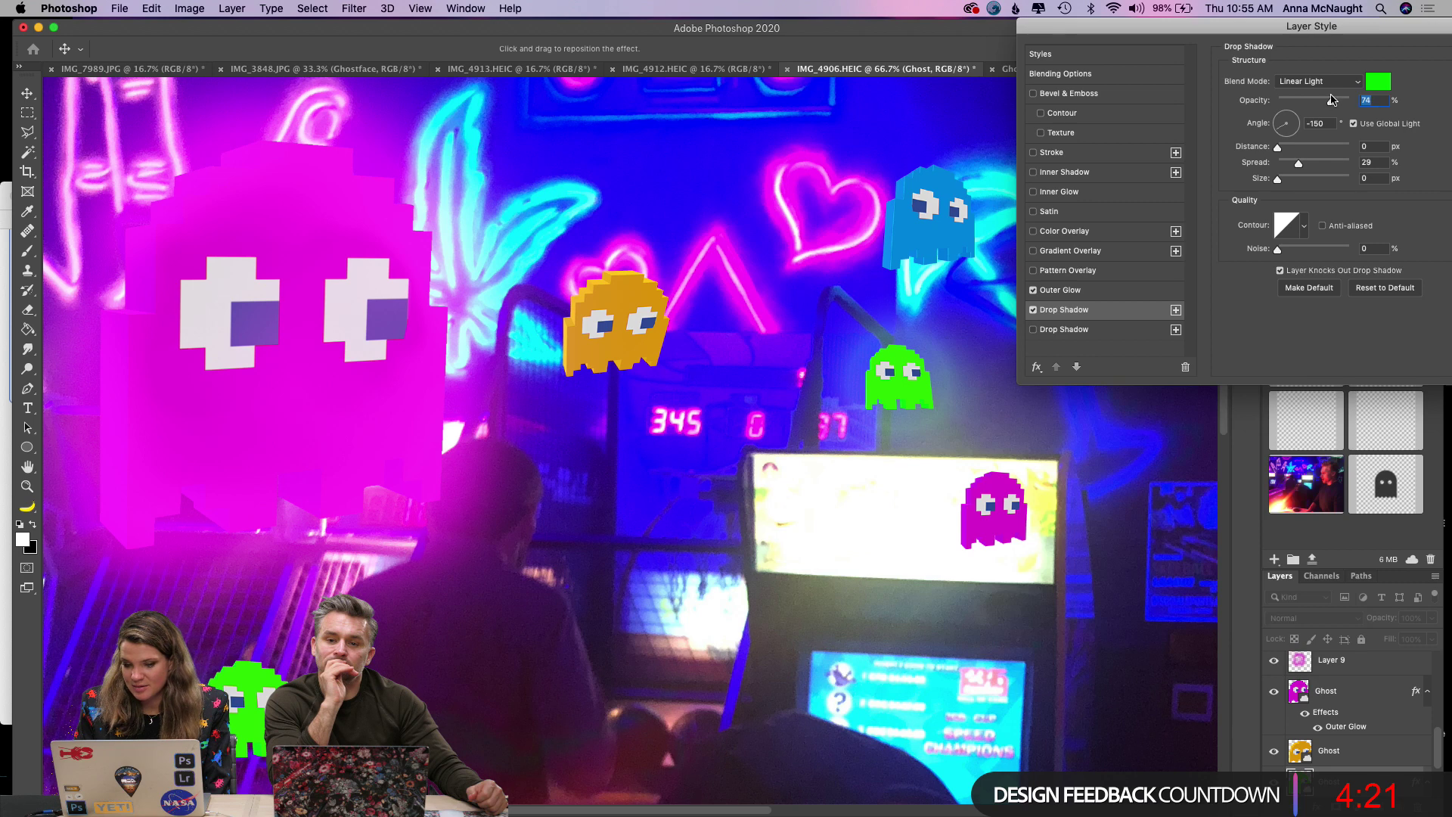
pyautogui.moveTo(1299, 164)
pyautogui.mouseDown()
pyautogui.moveTo(1324, 170)
pyautogui.moveTo(1300, 182)
pyautogui.moveTo(1313, 168)
pyautogui.moveTo(1296, 170)
pyautogui.mouseUp()
pyautogui.moveTo(1331, 101); pyautogui.dragTo(1310, 104)
pyautogui.moveTo(1302, 180); pyautogui.dragTo(1319, 181)
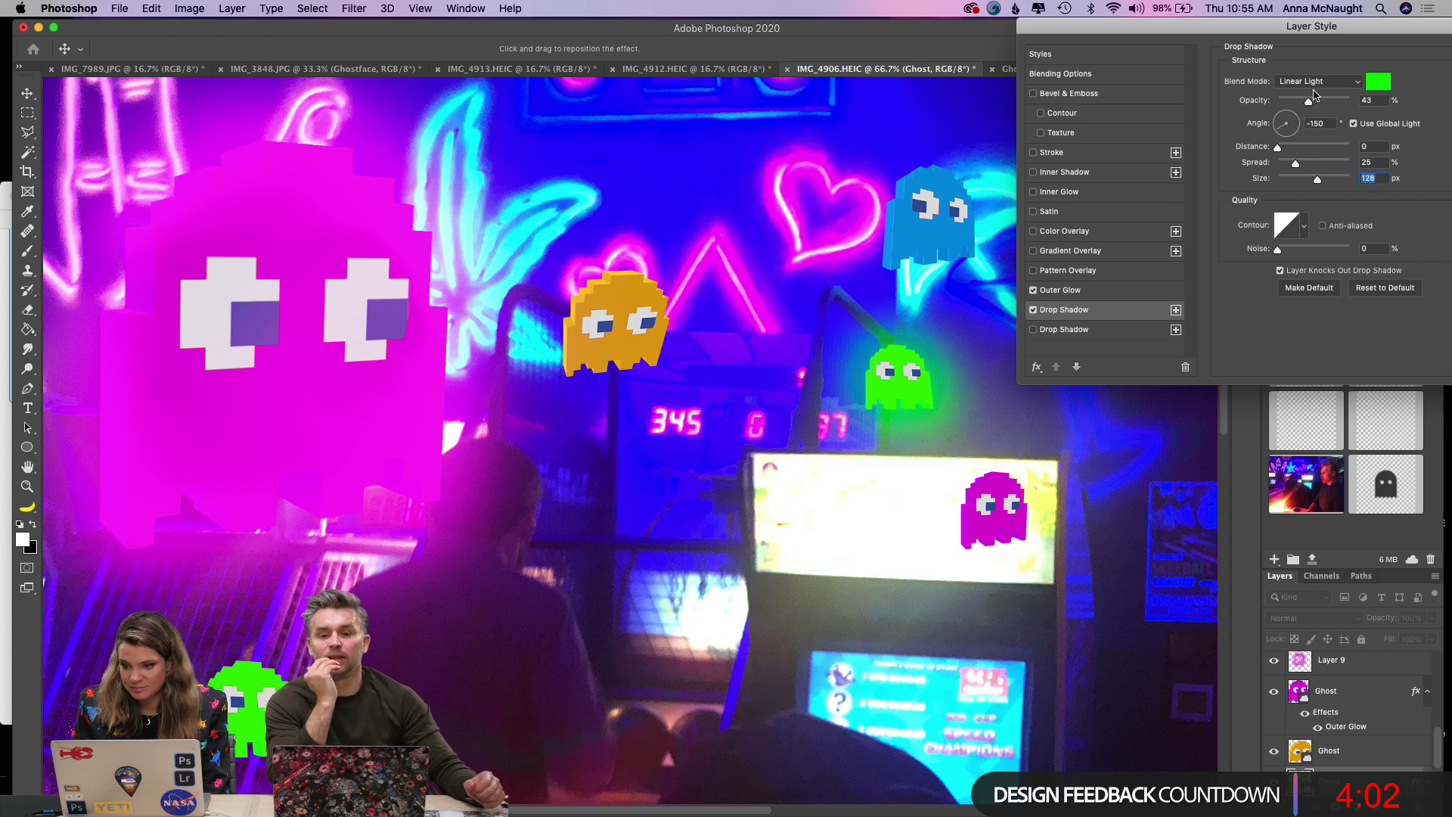
# Change the green ghost's drop shadow color to yellow-green #e4ff00 and apply the layer style.
pyautogui.click(1378, 81)
pyautogui.click(1144, 542)
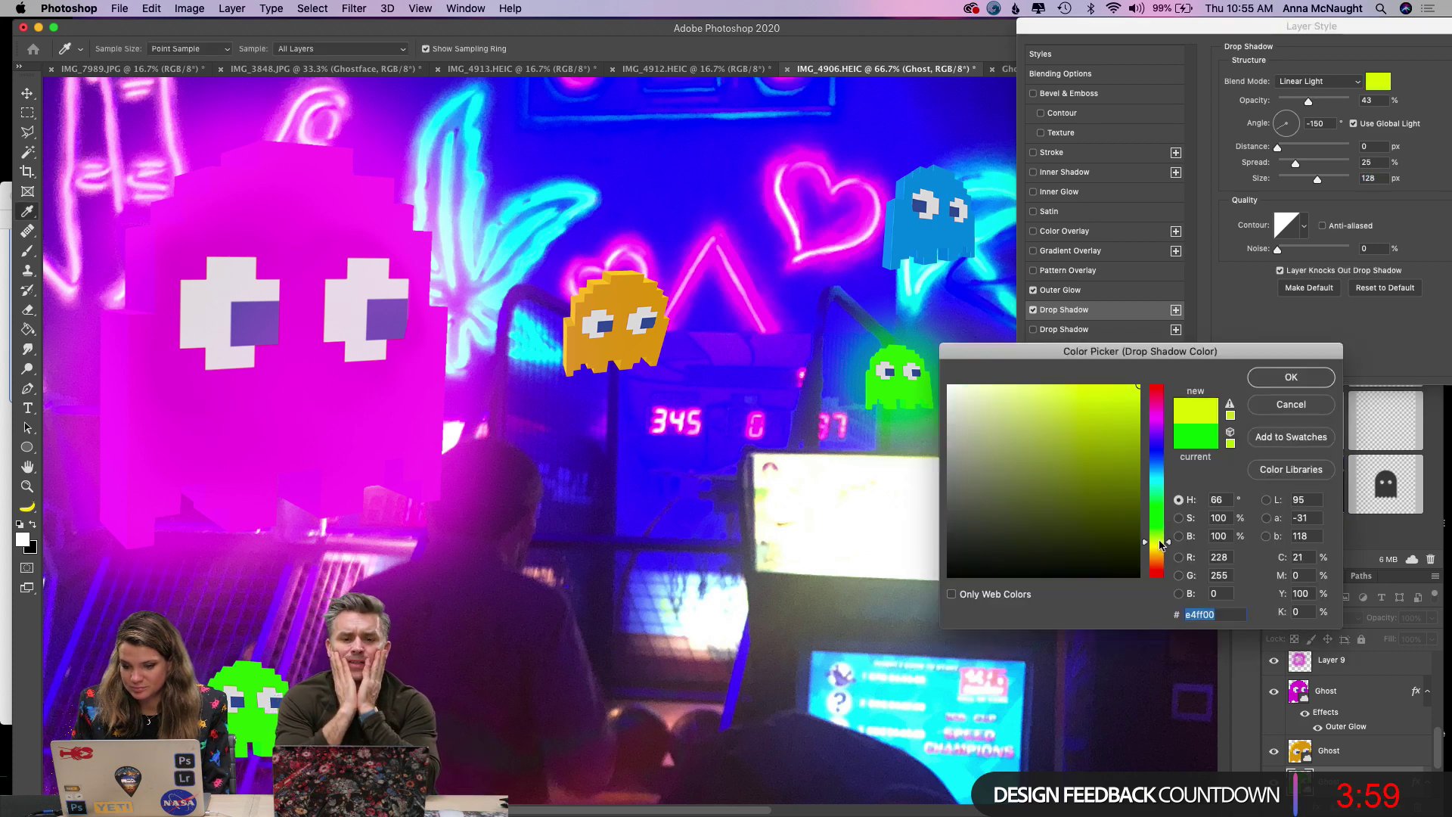
pyautogui.click(1258, 378)
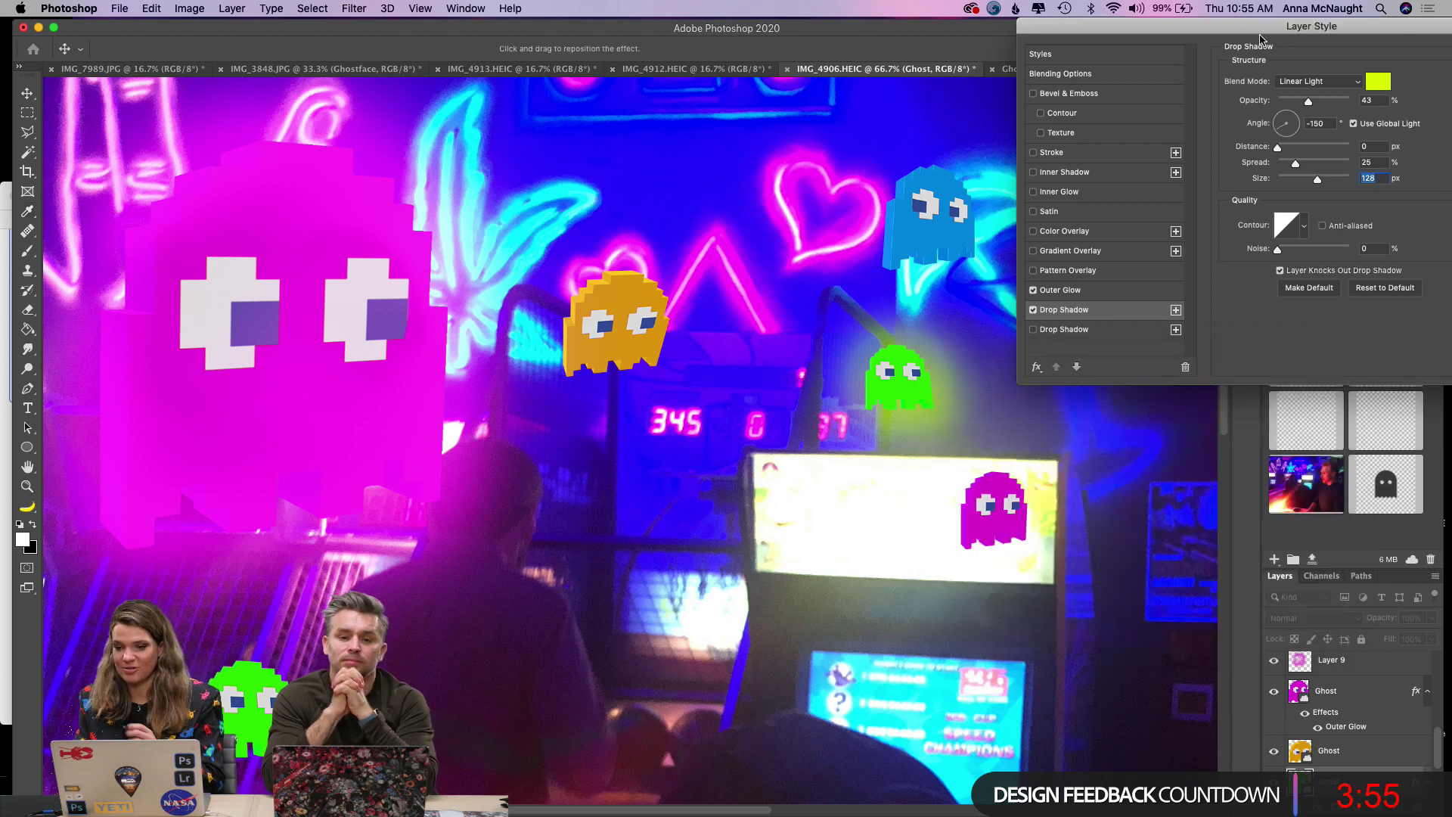
pyautogui.click(1336, 188)
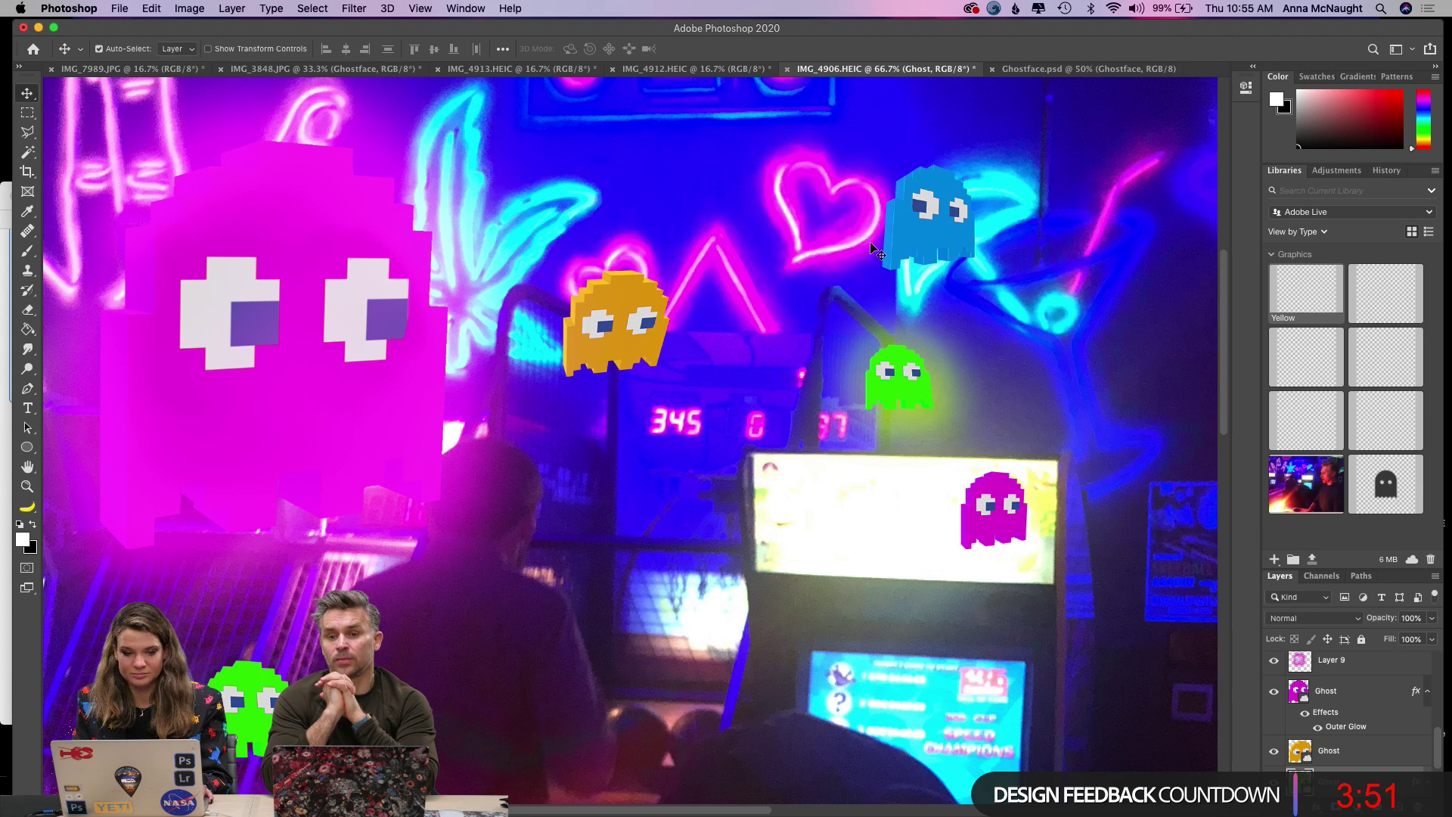
pyautogui.click(1339, 753)
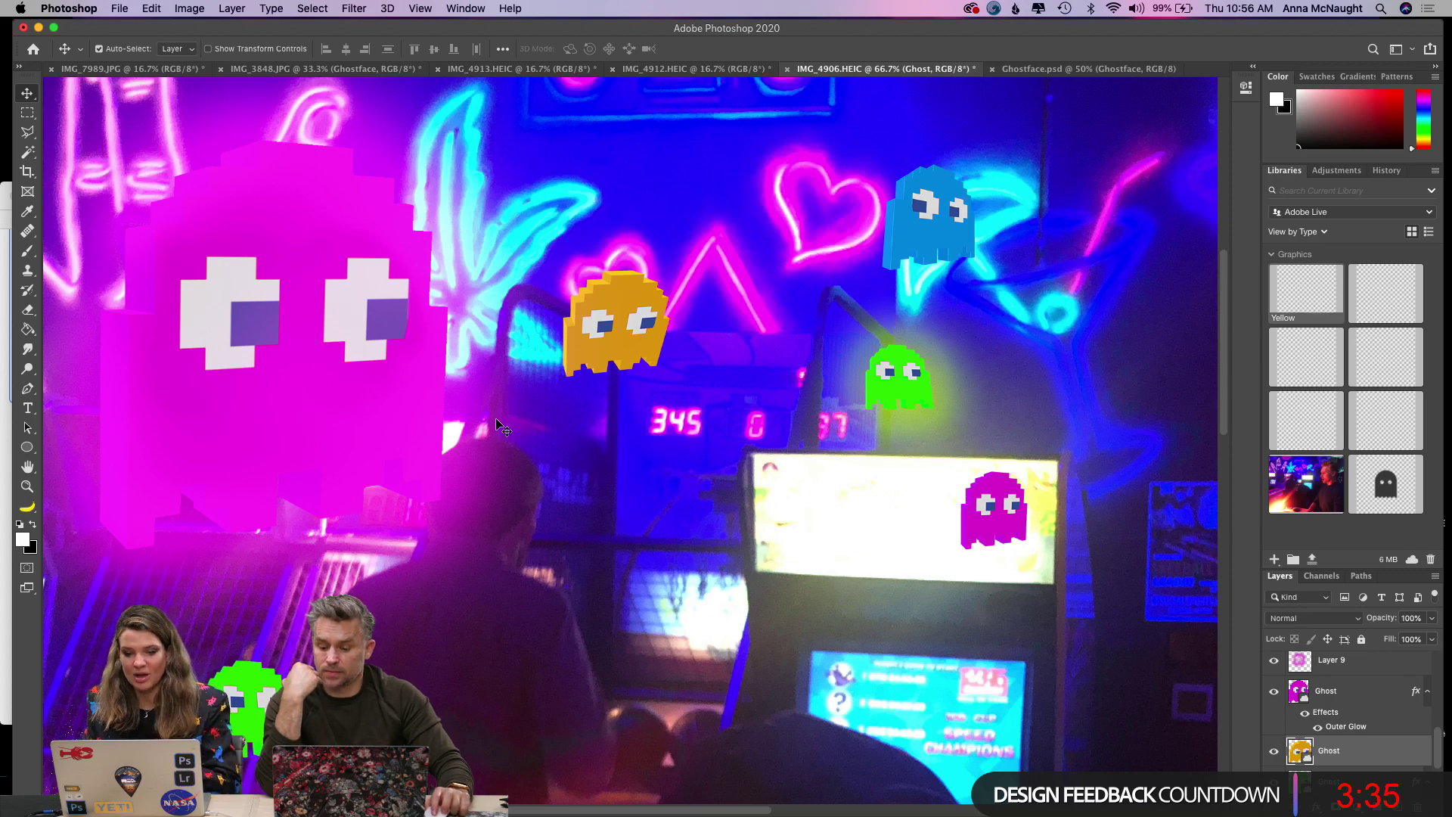
pyautogui.rightClick(1321, 750)
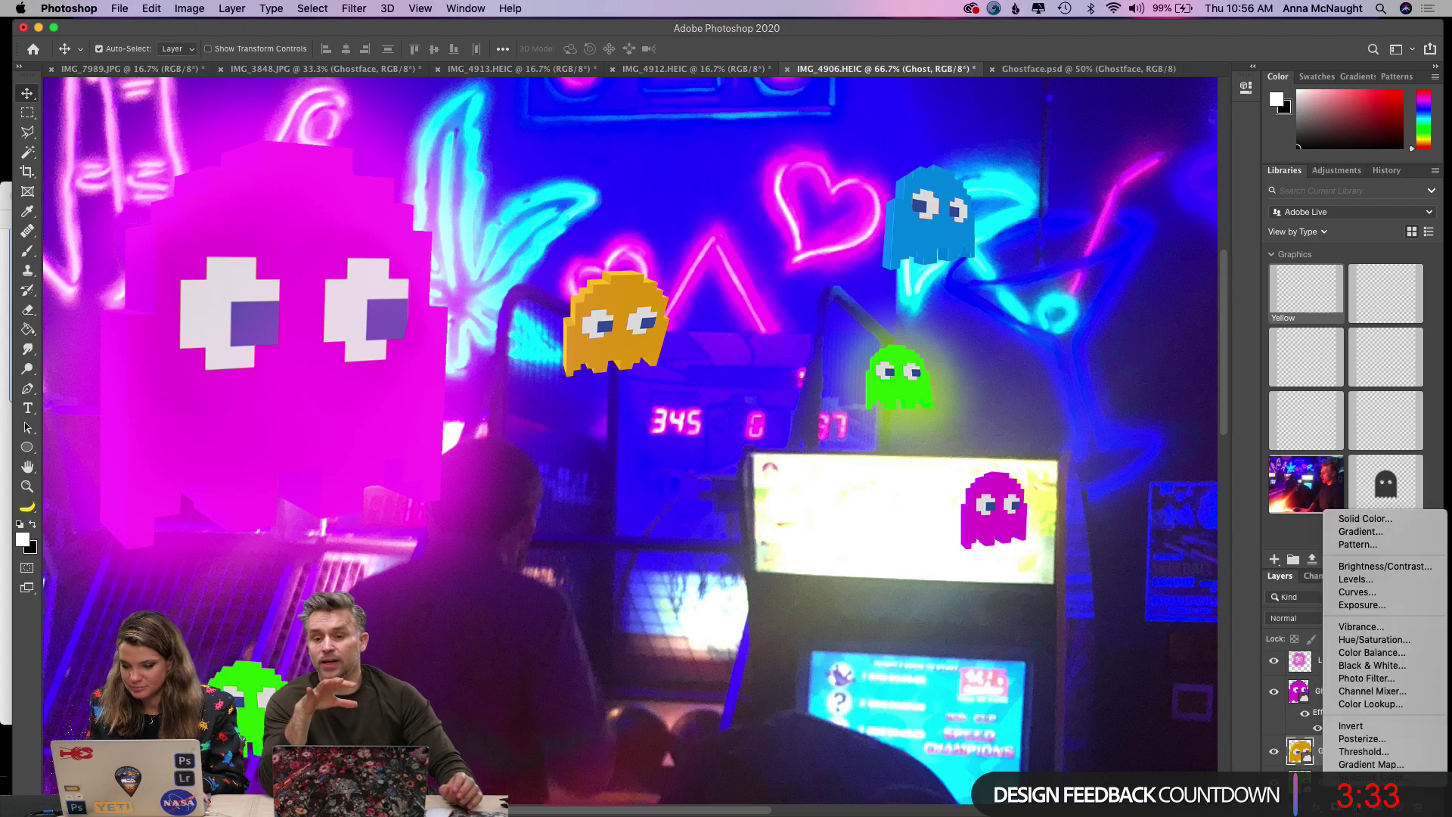
pyautogui.press('Escape')
pyautogui.click(1315, 806)
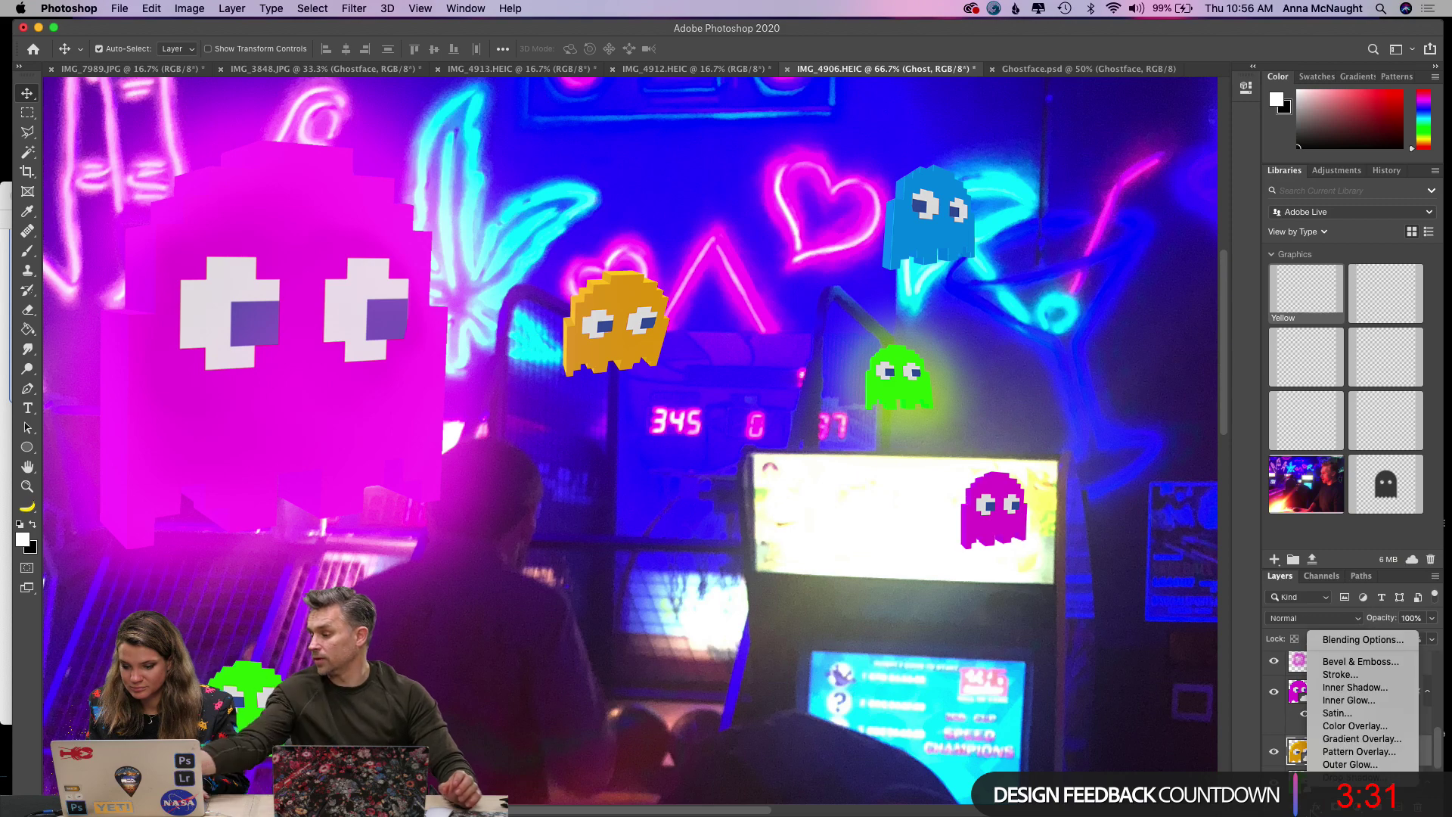
pyautogui.press('Escape')
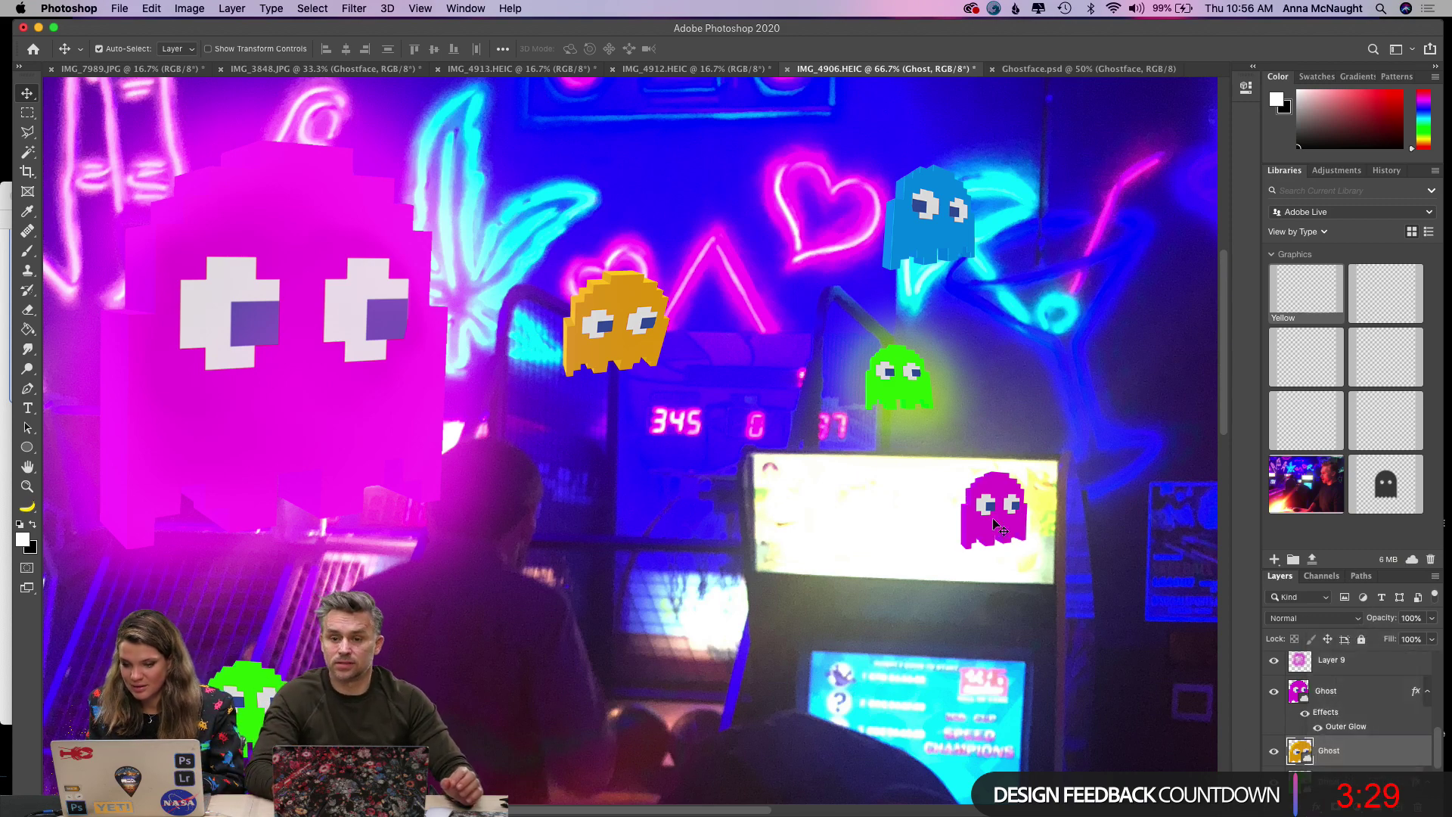
# Add a drop shadow and an outer glow to the magenta ghost on the arcade cabinet's bright sign.
pyautogui.click(1316, 807)
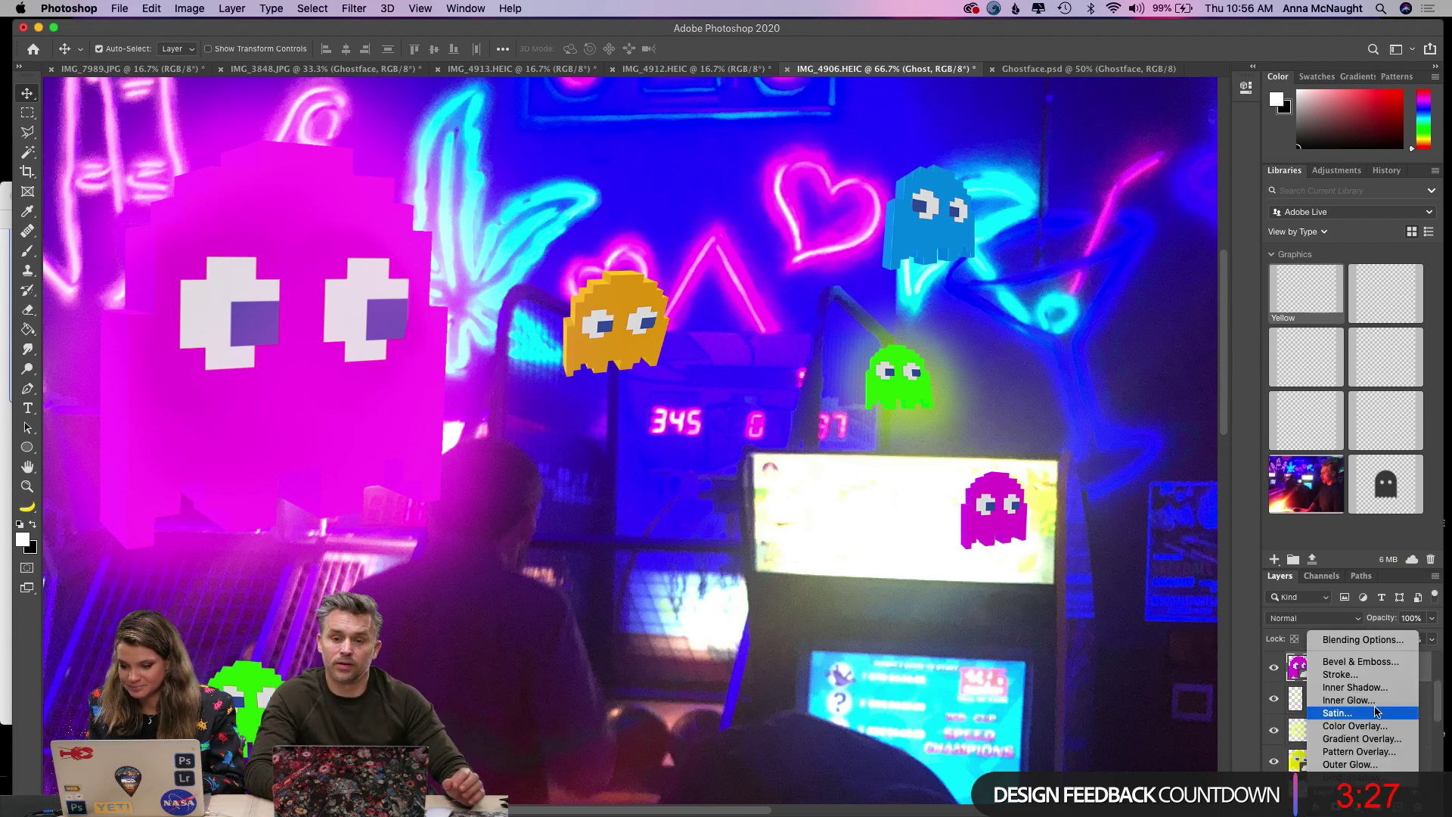
pyautogui.click(1350, 777)
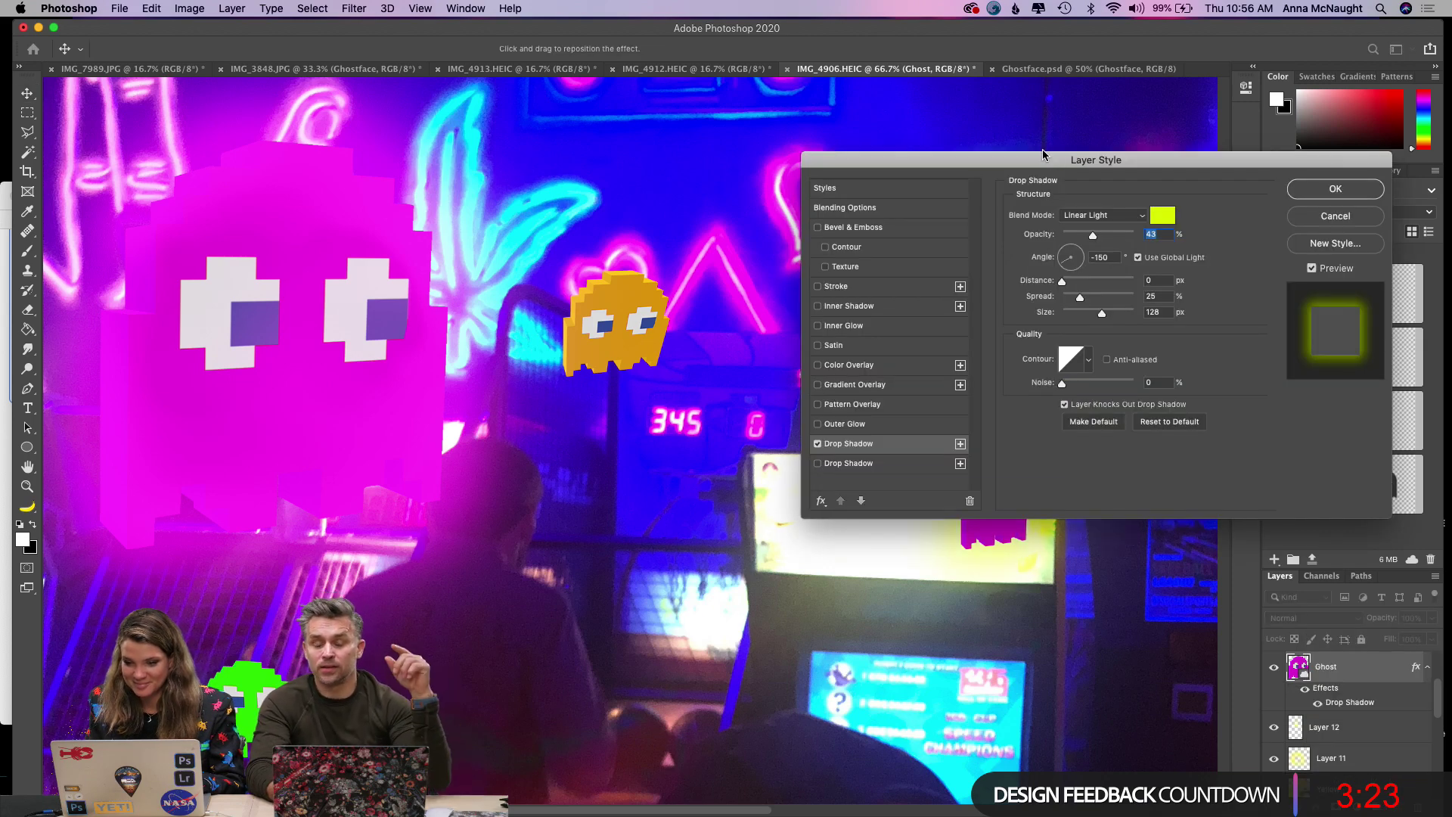
pyautogui.moveTo(1044, 150); pyautogui.dragTo(1038, 58)
pyautogui.moveTo(1011, 165); pyautogui.dragTo(1012, 98)
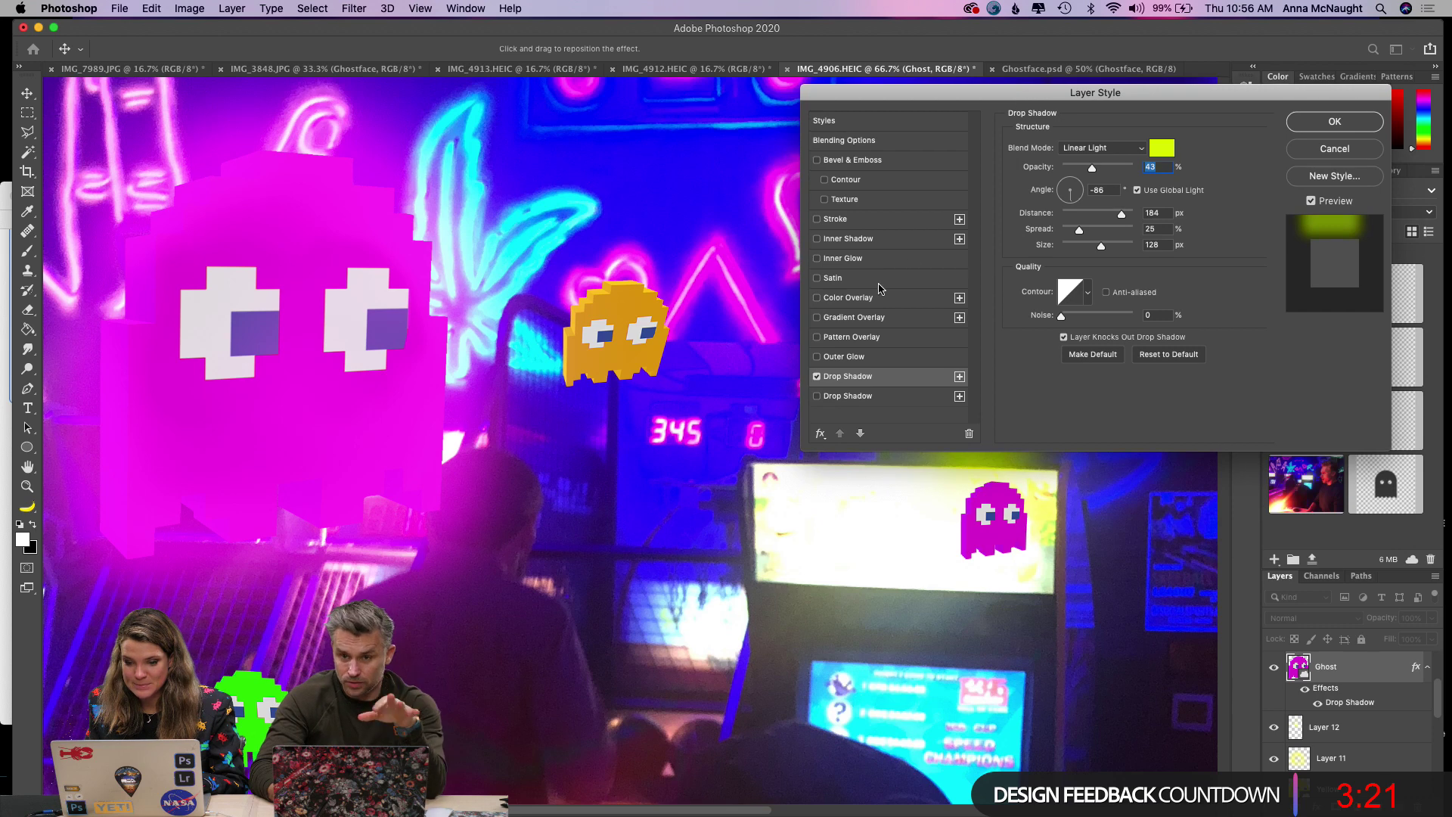
pyautogui.click(839, 362)
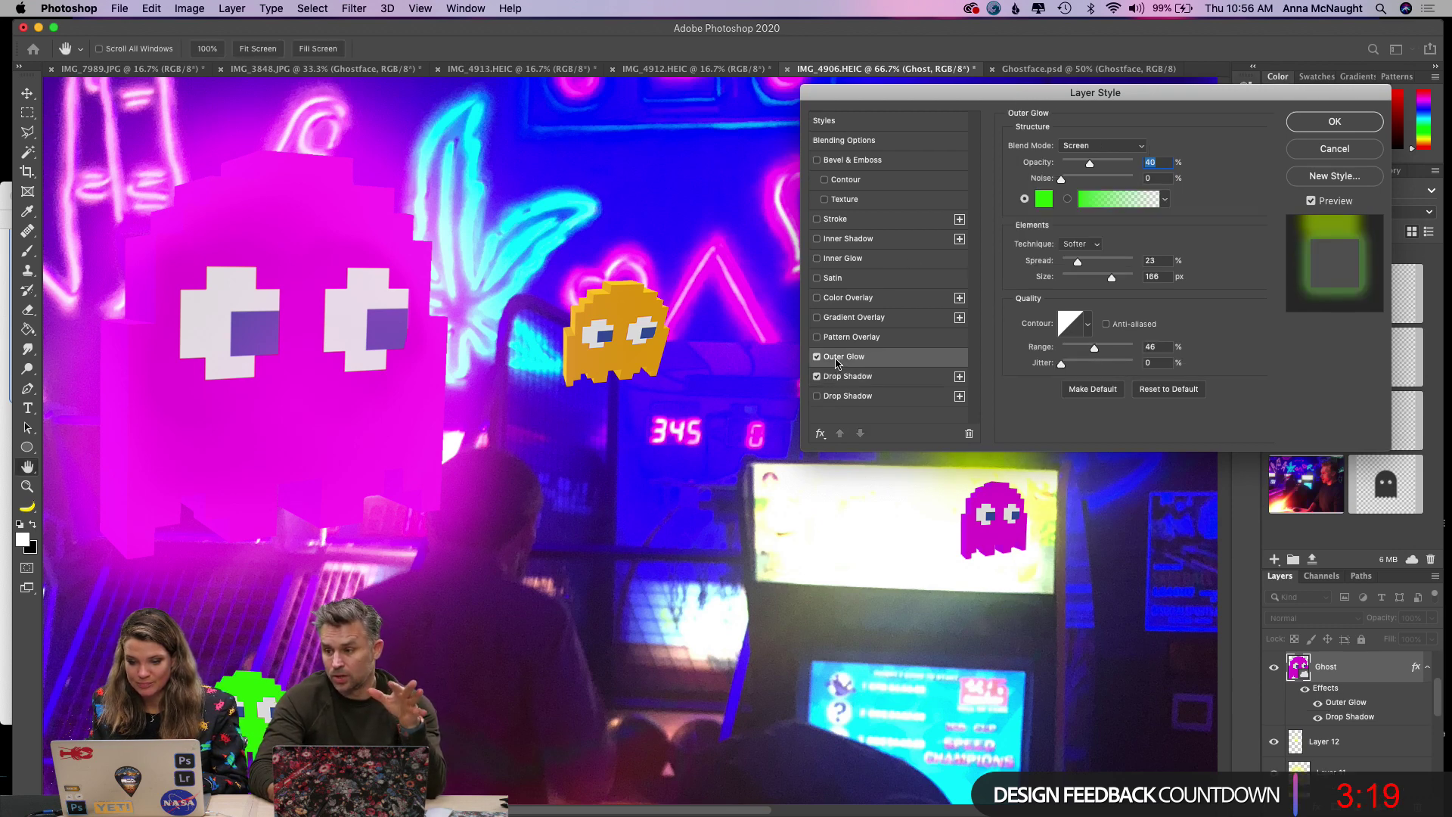
pyautogui.click(836, 376)
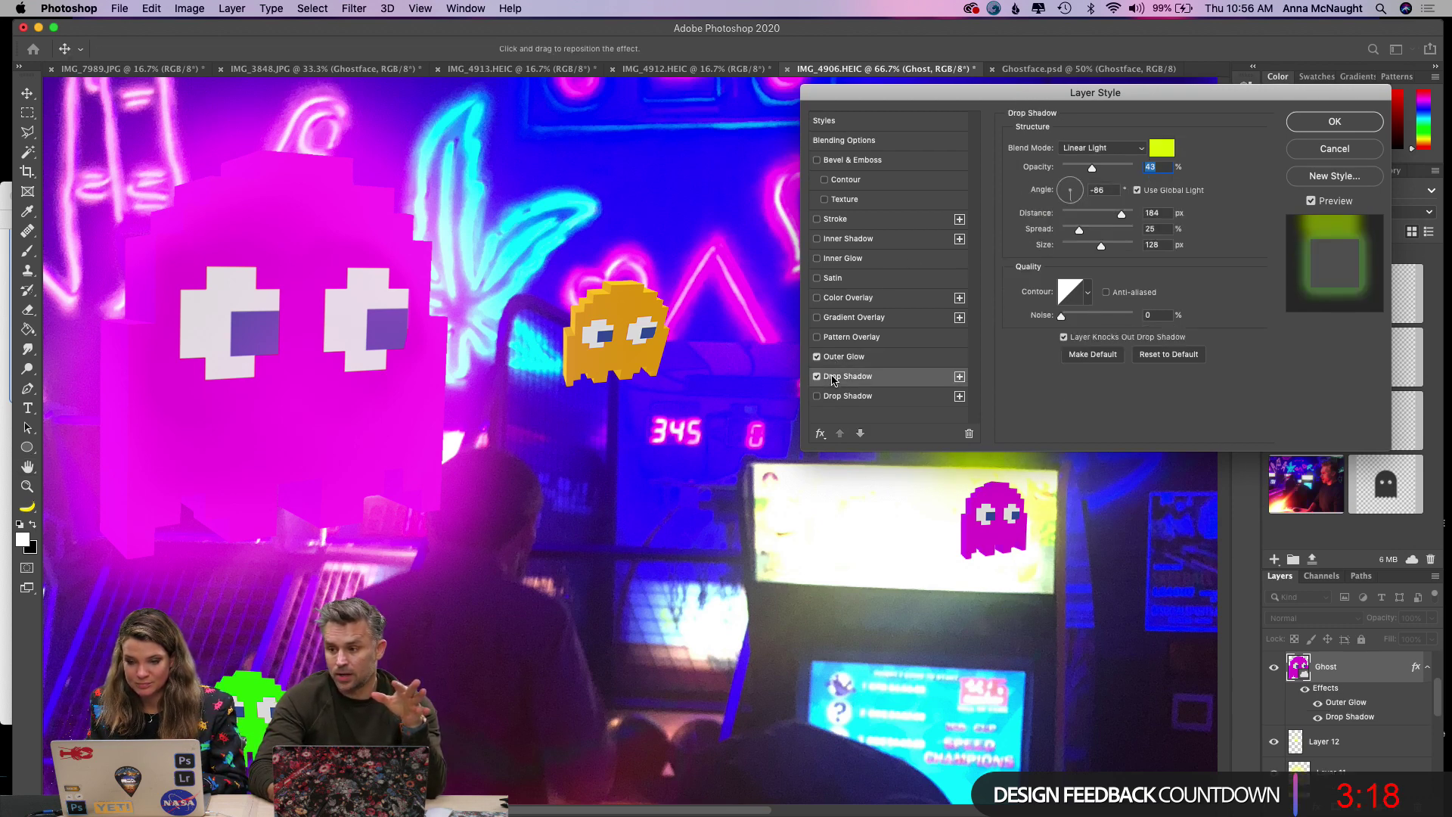
# Set the magenta ghost's drop shadow color to magenta #de00ff.
pyautogui.click(1162, 149)
pyautogui.click(1160, 421)
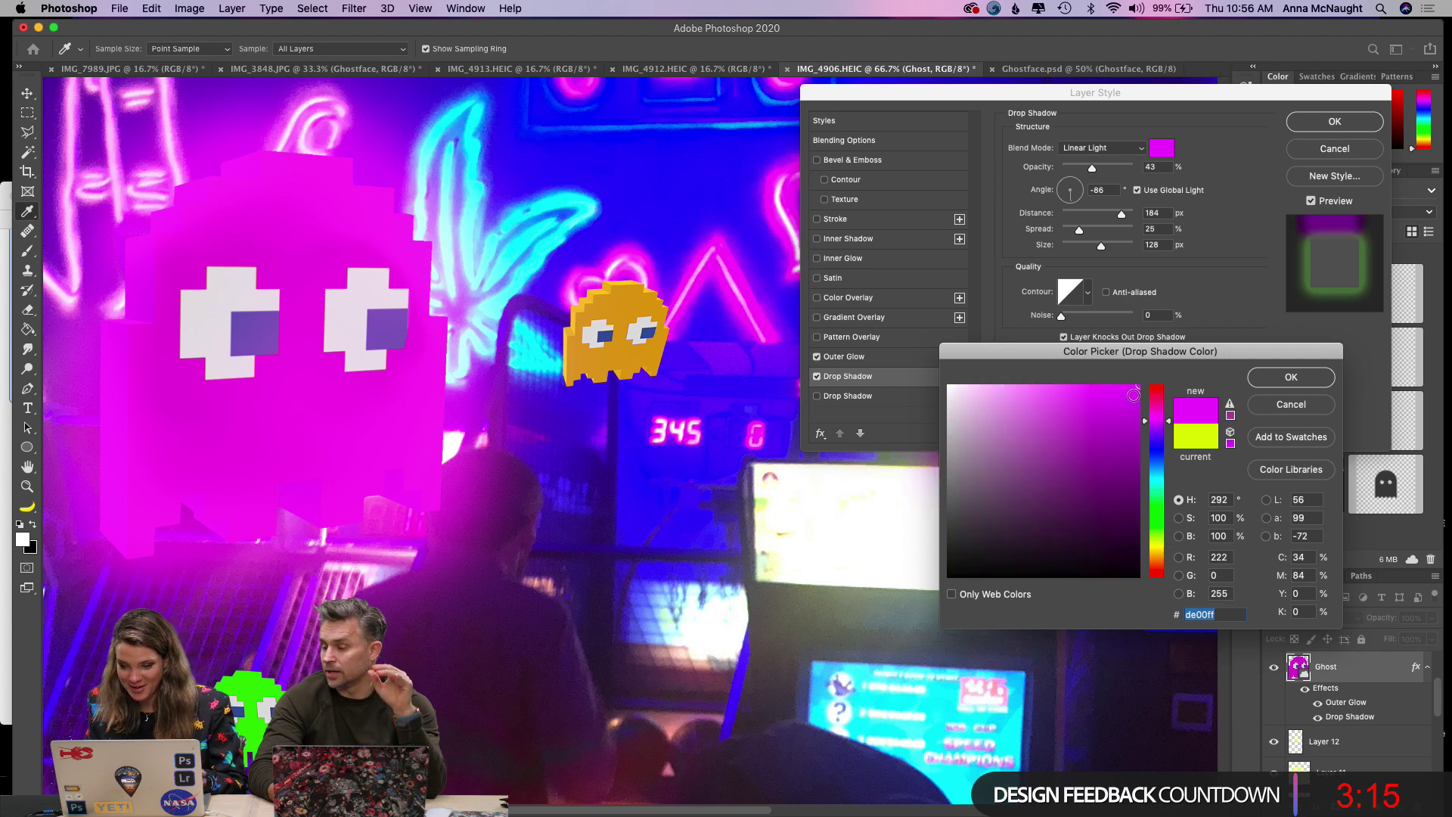
pyautogui.click(1265, 379)
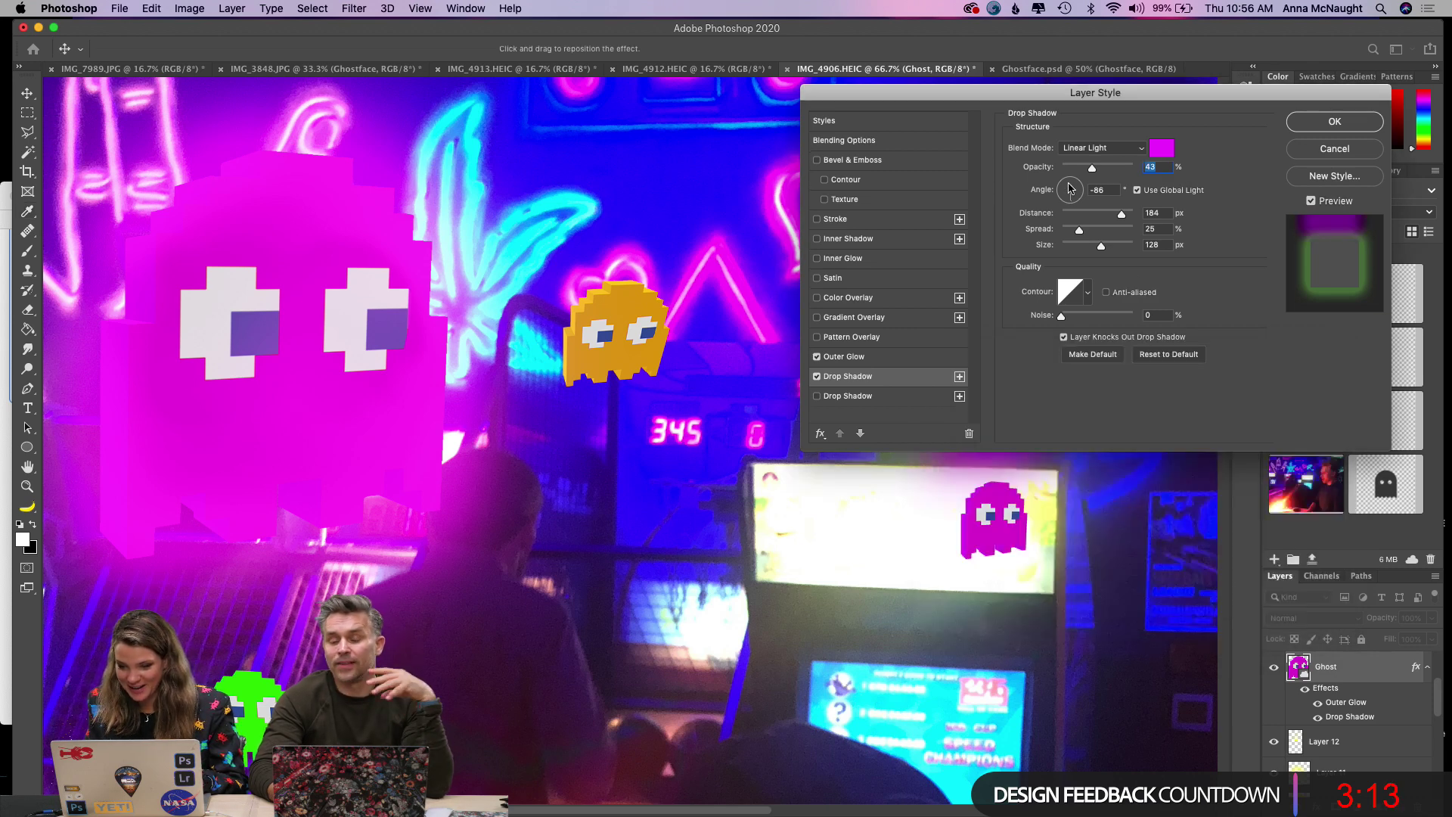
# Set the magenta ghost's drop shadow to 0 px distance, 29% spread, 188 px size and 43% opacity.
pyautogui.moveTo(1102, 246); pyautogui.dragTo(1120, 250)
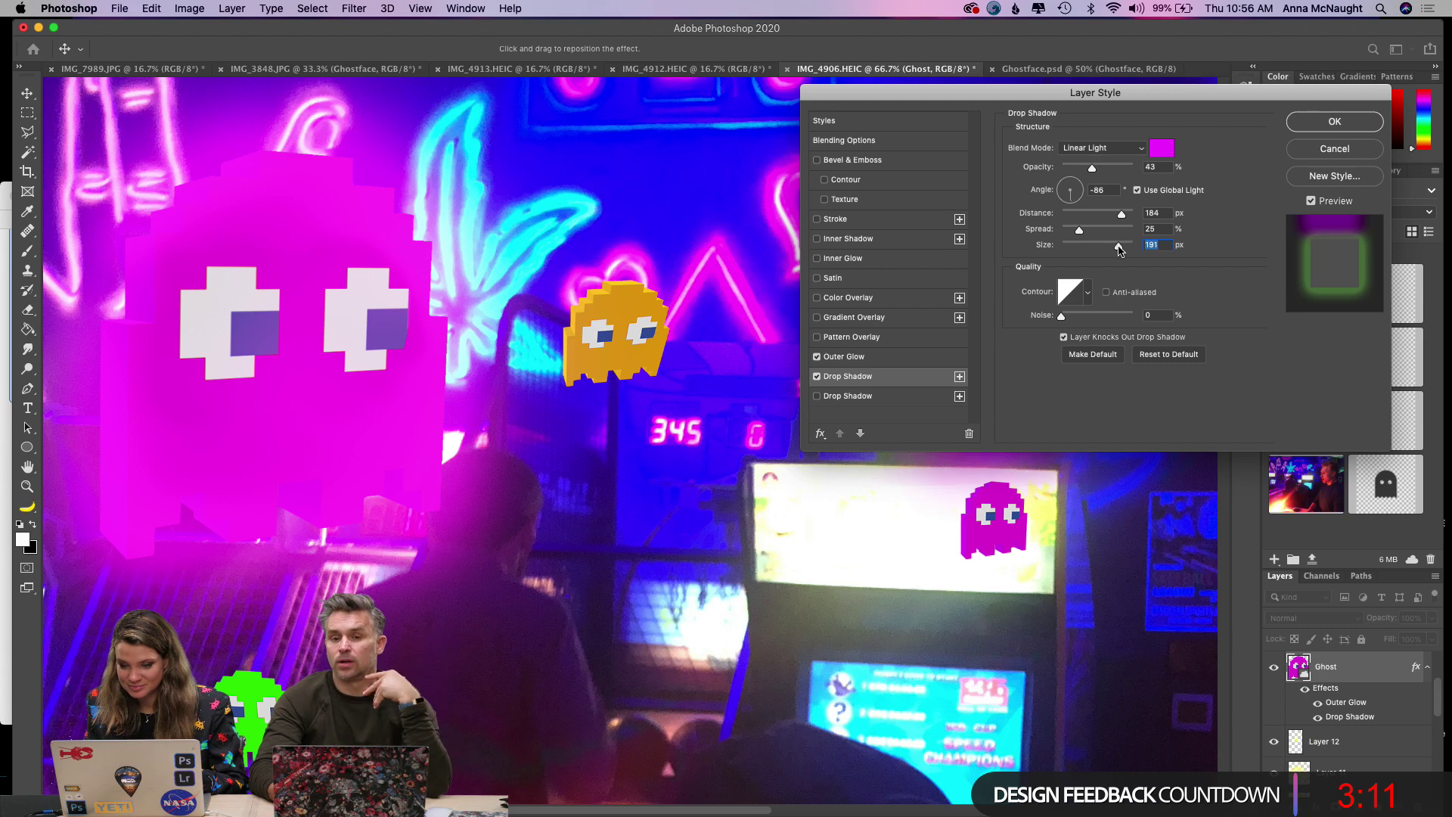
pyautogui.moveTo(938, 96); pyautogui.dragTo(304, 243)
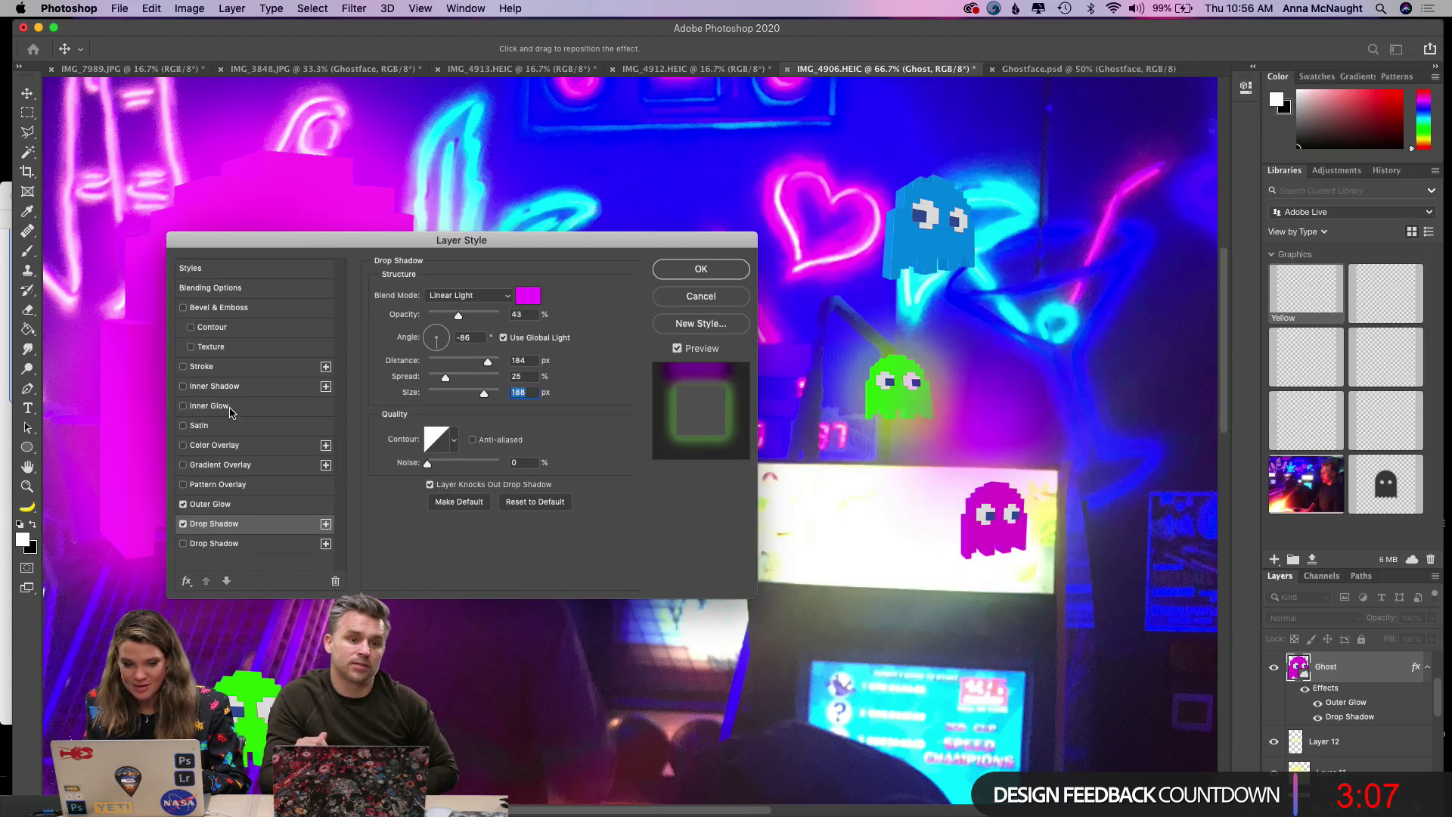
pyautogui.moveTo(487, 361); pyautogui.dragTo(352, 364)
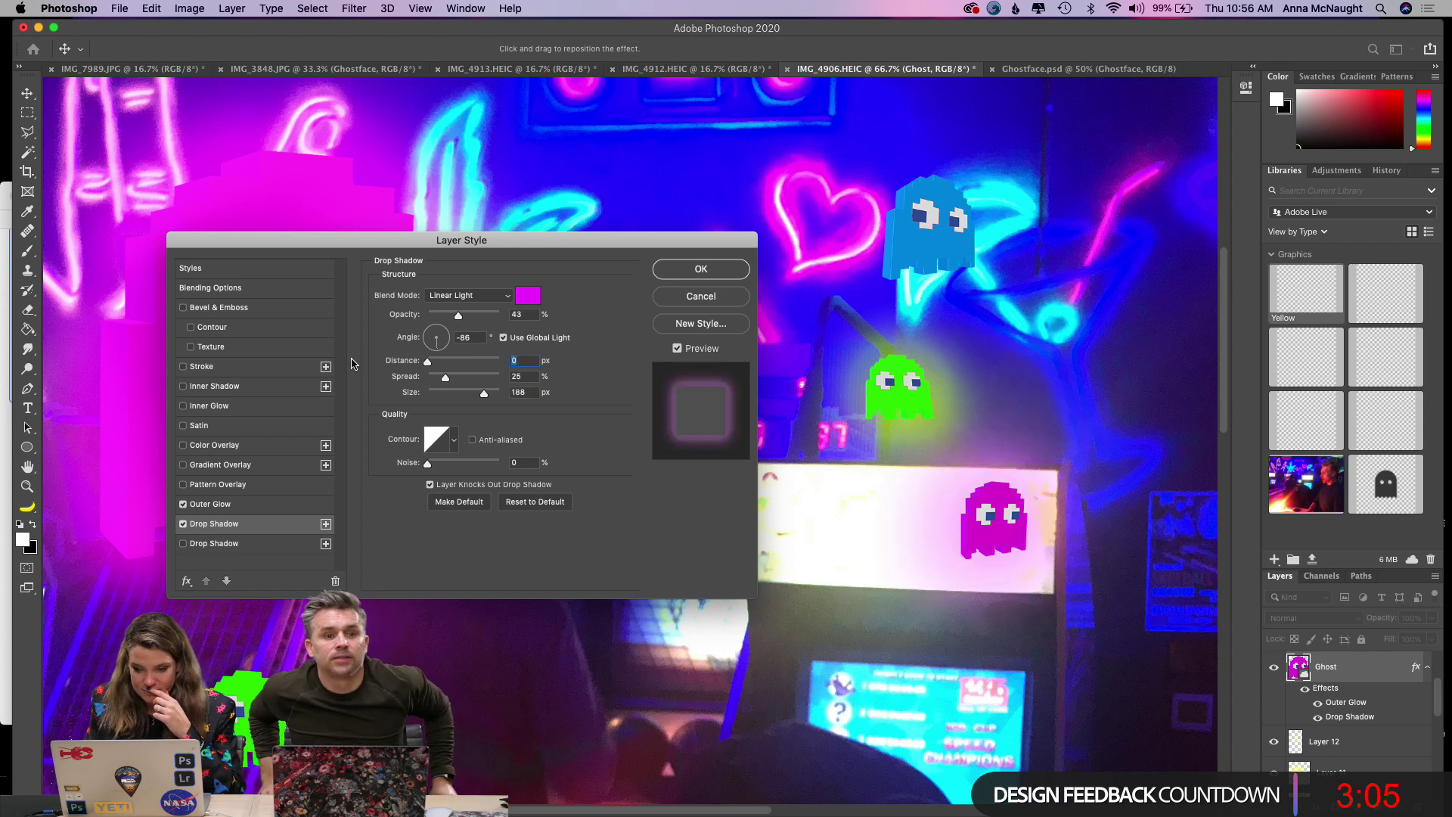
pyautogui.moveTo(446, 380); pyautogui.dragTo(452, 378)
pyautogui.moveTo(458, 316)
pyautogui.mouseDown()
pyautogui.moveTo(472, 318)
pyautogui.moveTo(458, 322)
pyautogui.mouseUp()
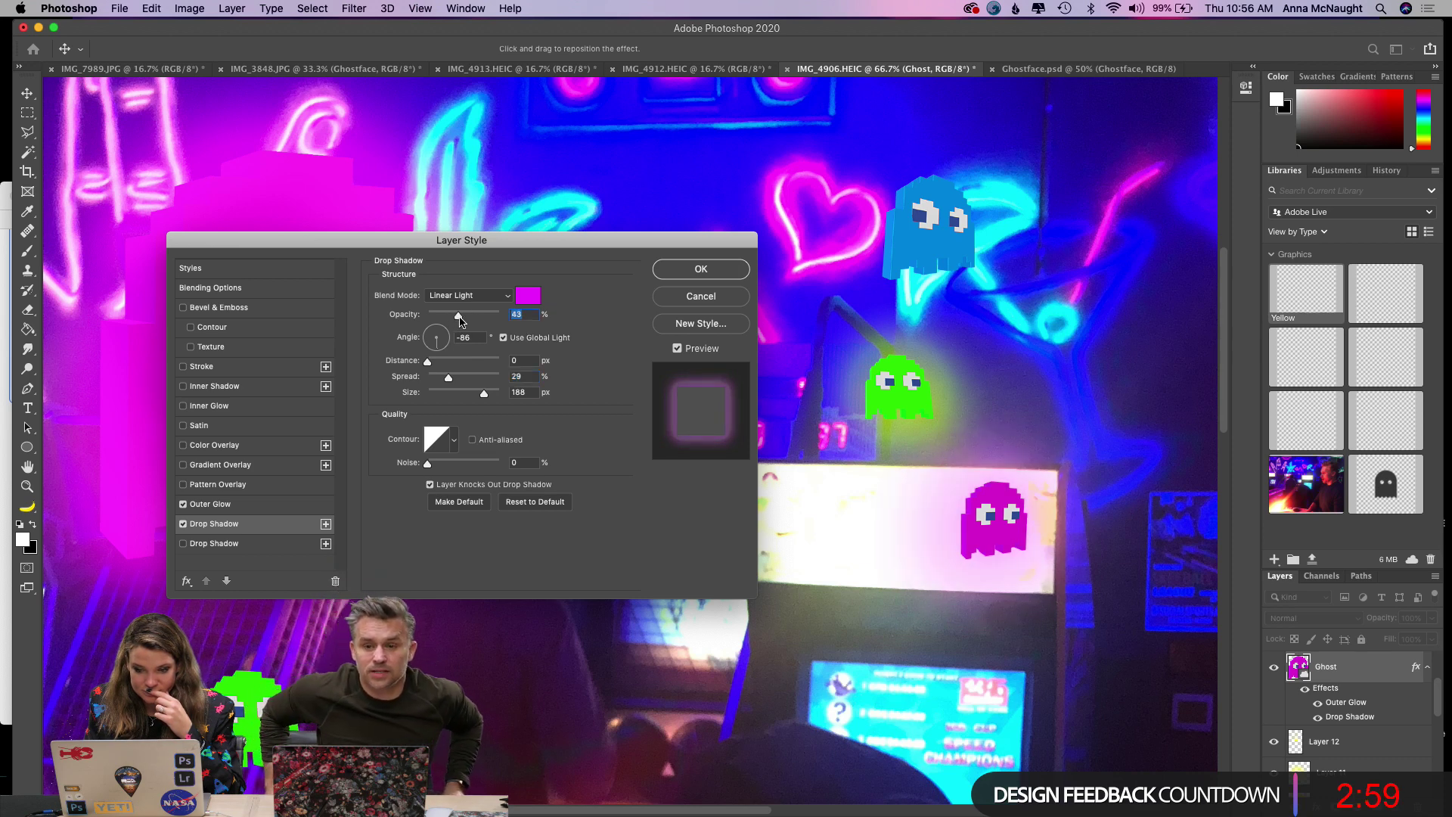
# Apply the magenta ghost's layer style and give the blue ghost an outer glow and a drop shadow, with Bevel & Emboss off.
pyautogui.click(677, 272)
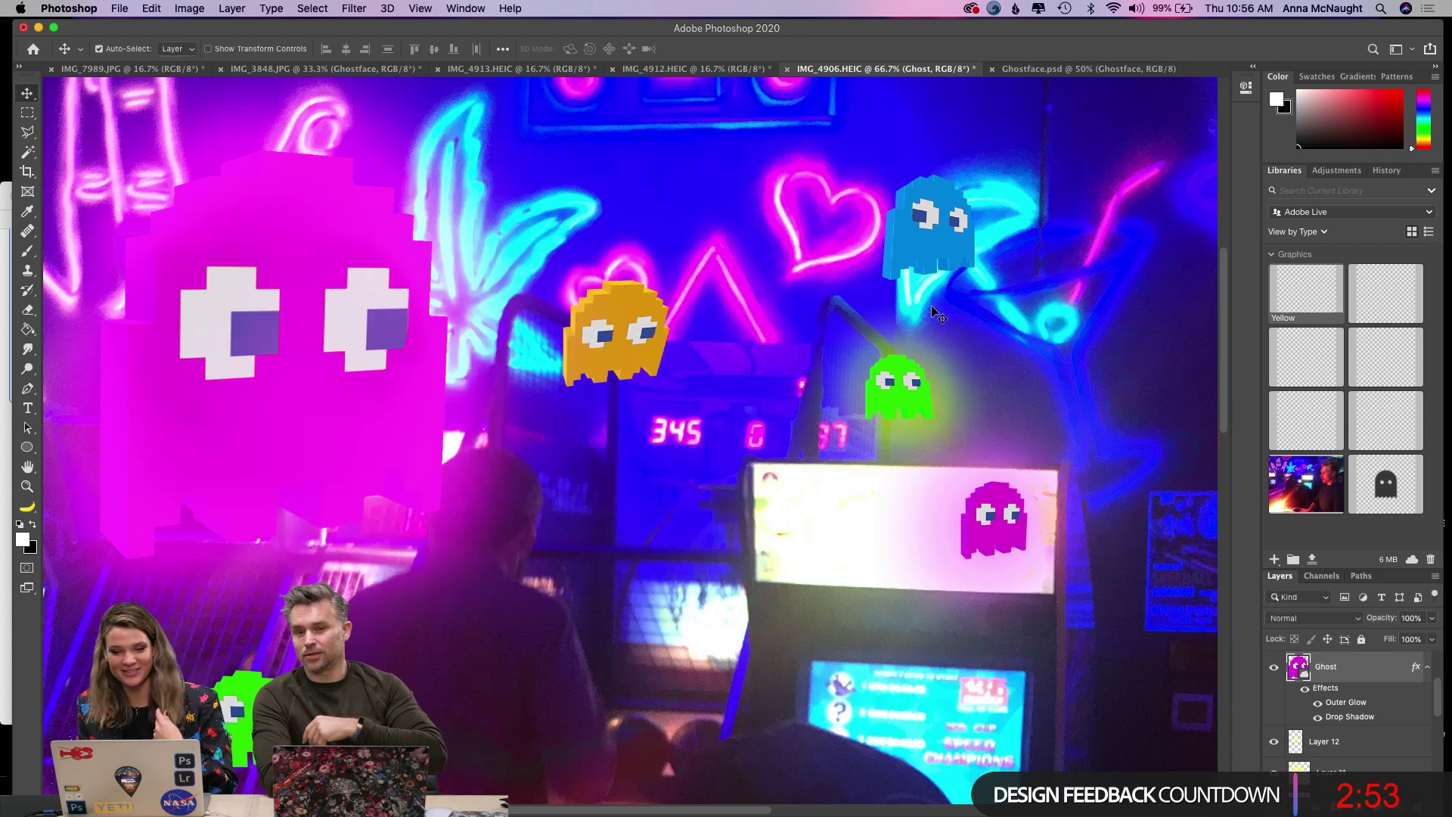
pyautogui.click(938, 255)
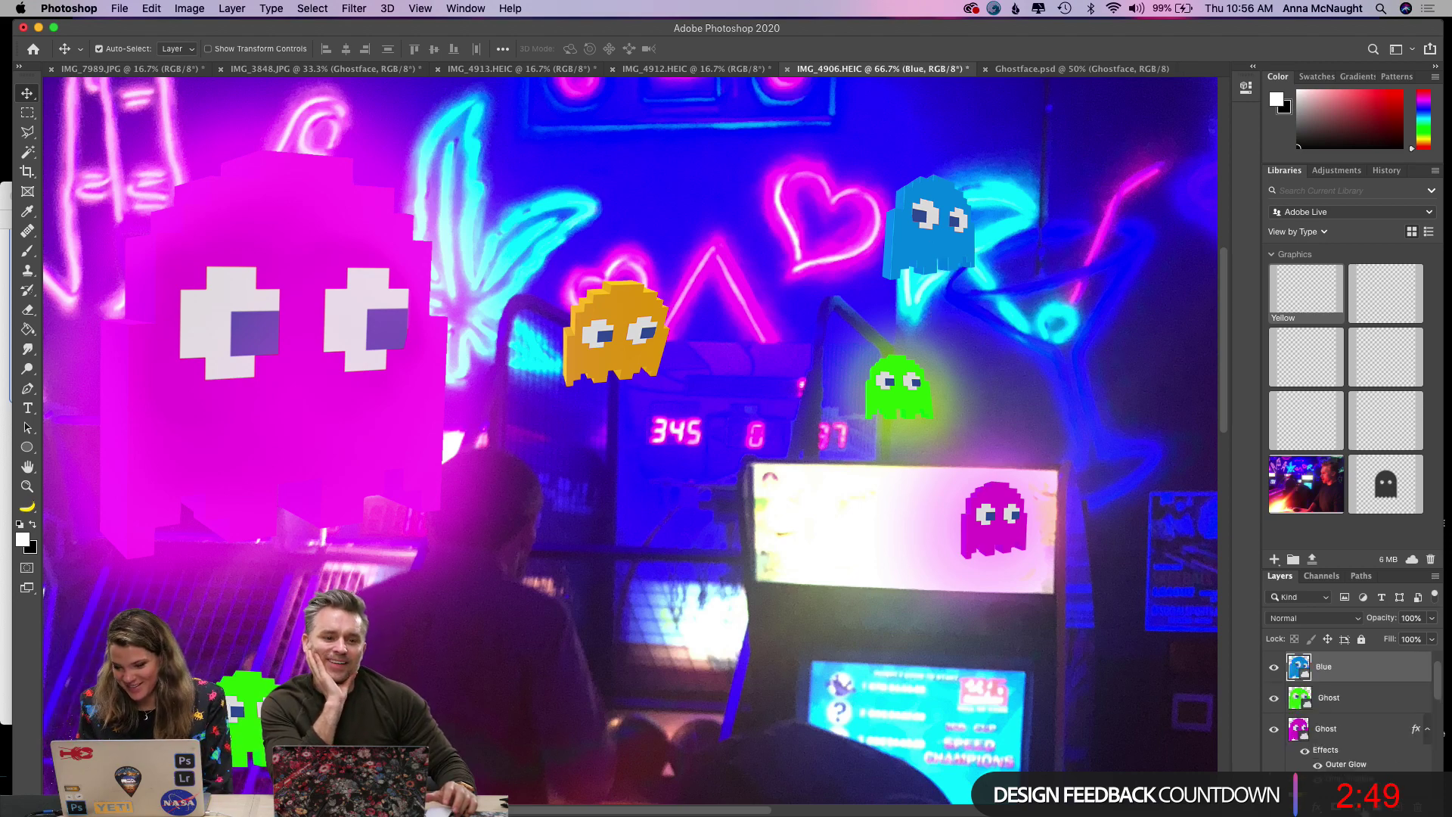
pyautogui.click(1324, 810)
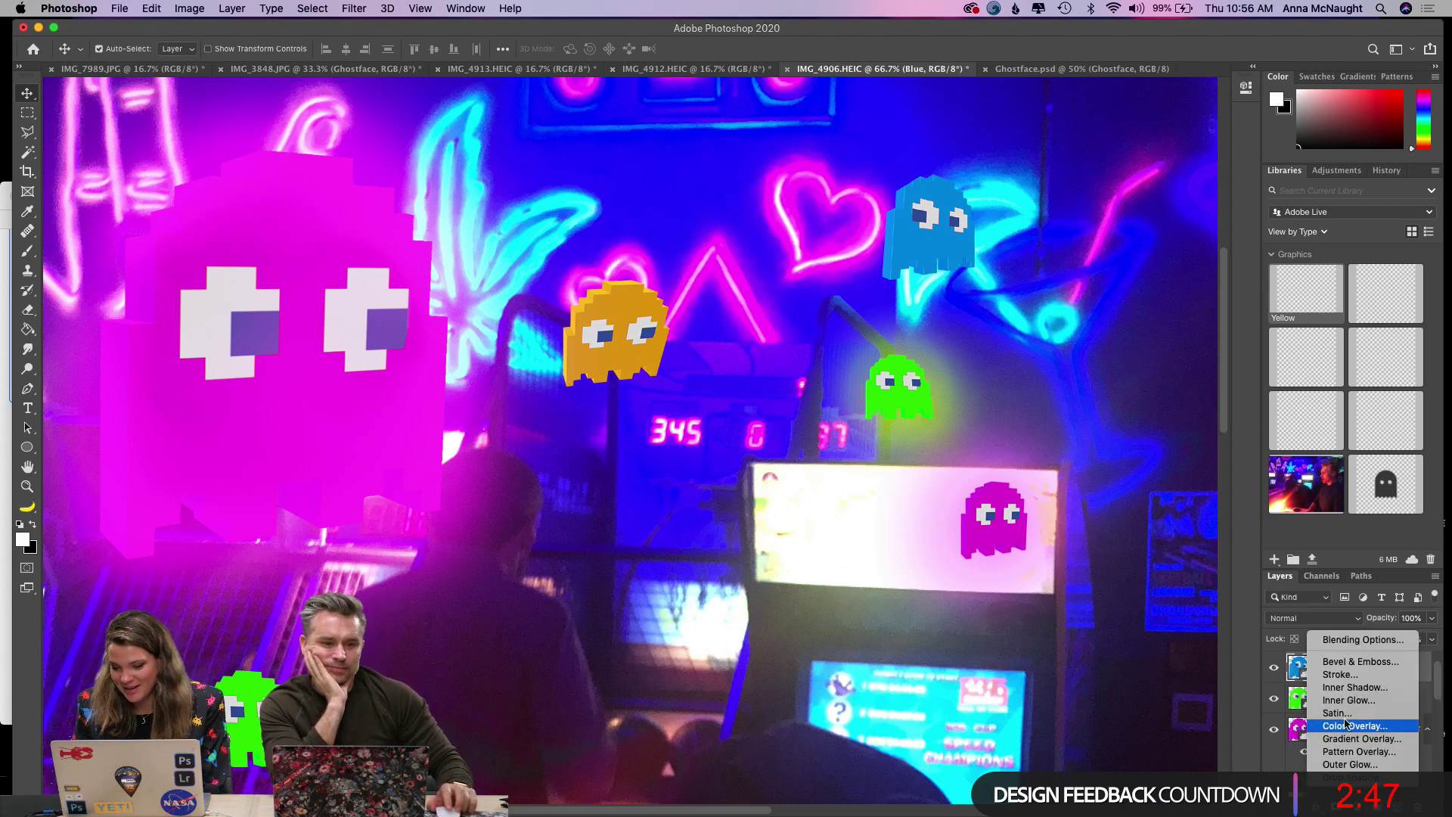
pyautogui.click(1359, 662)
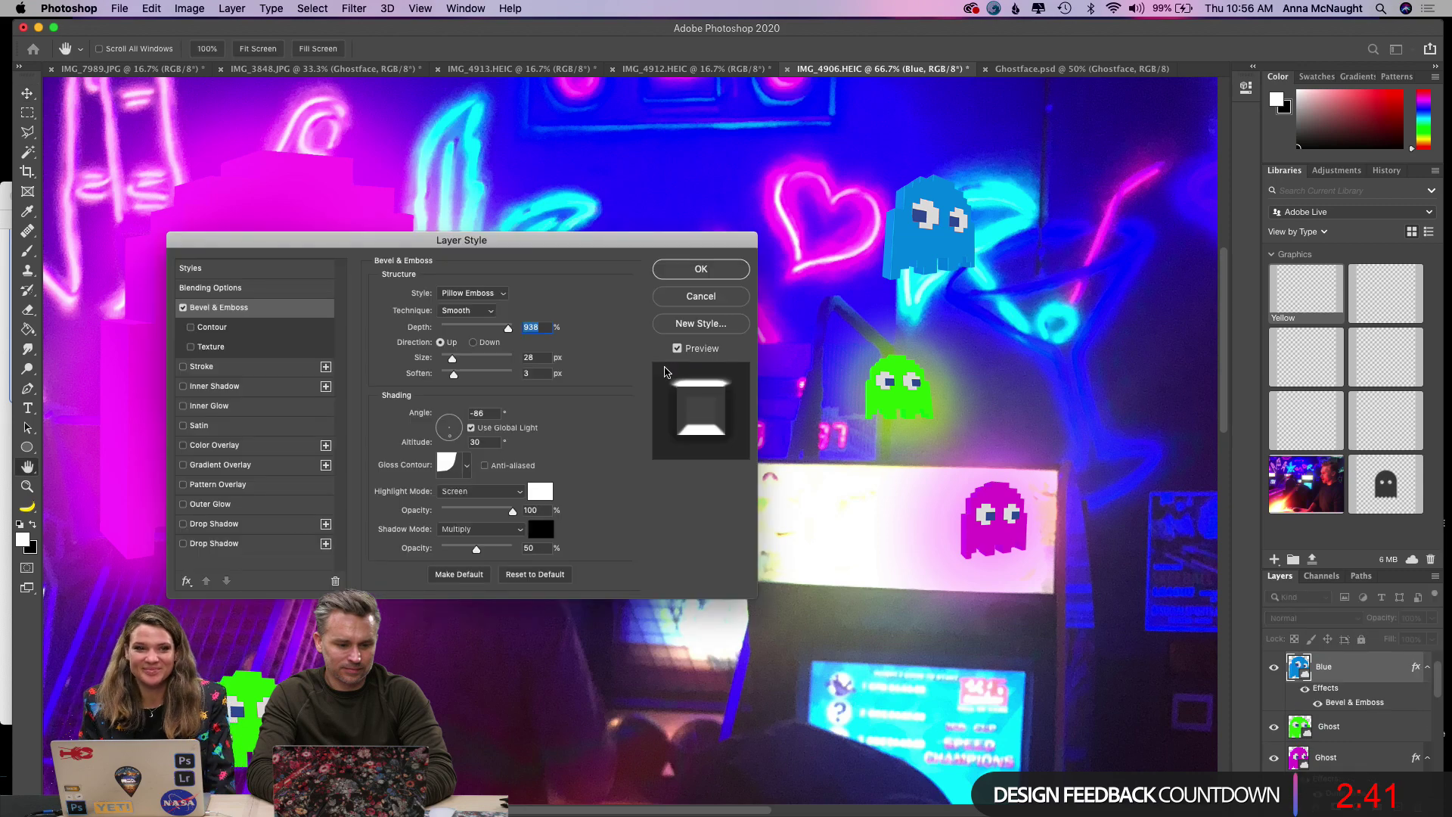
pyautogui.click(200, 506)
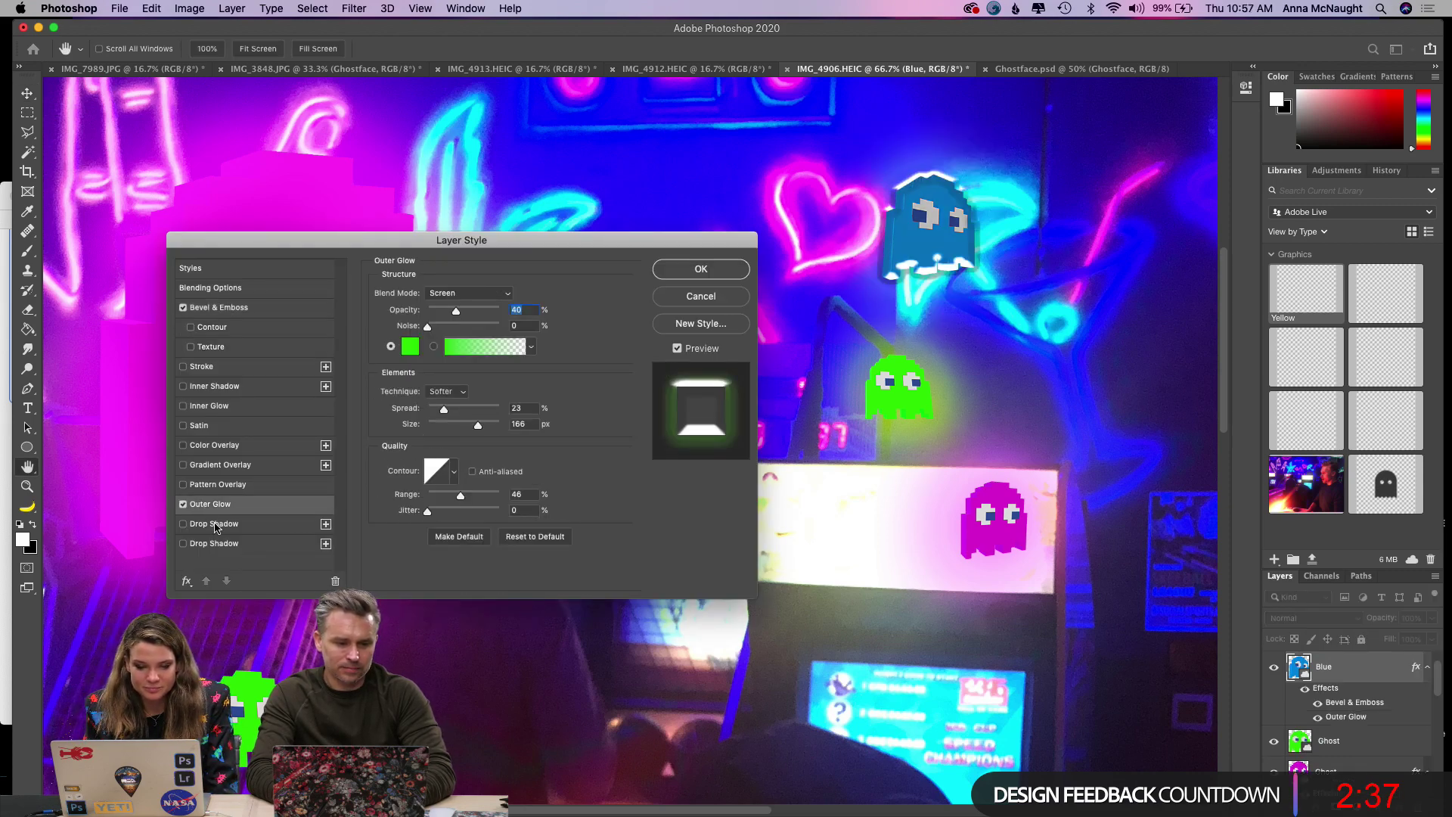
pyautogui.click(215, 524)
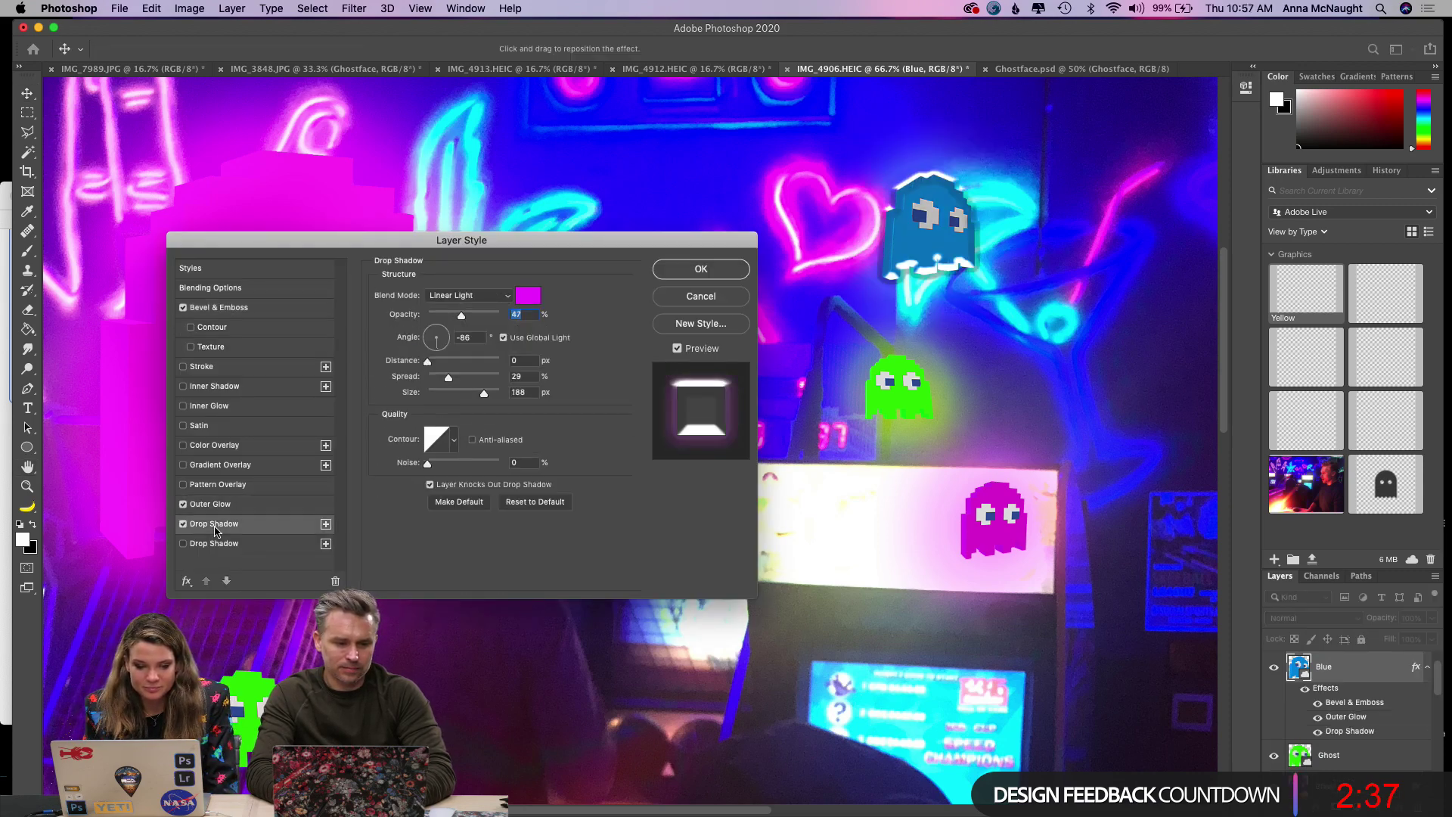
pyautogui.click(200, 505)
pyautogui.click(183, 307)
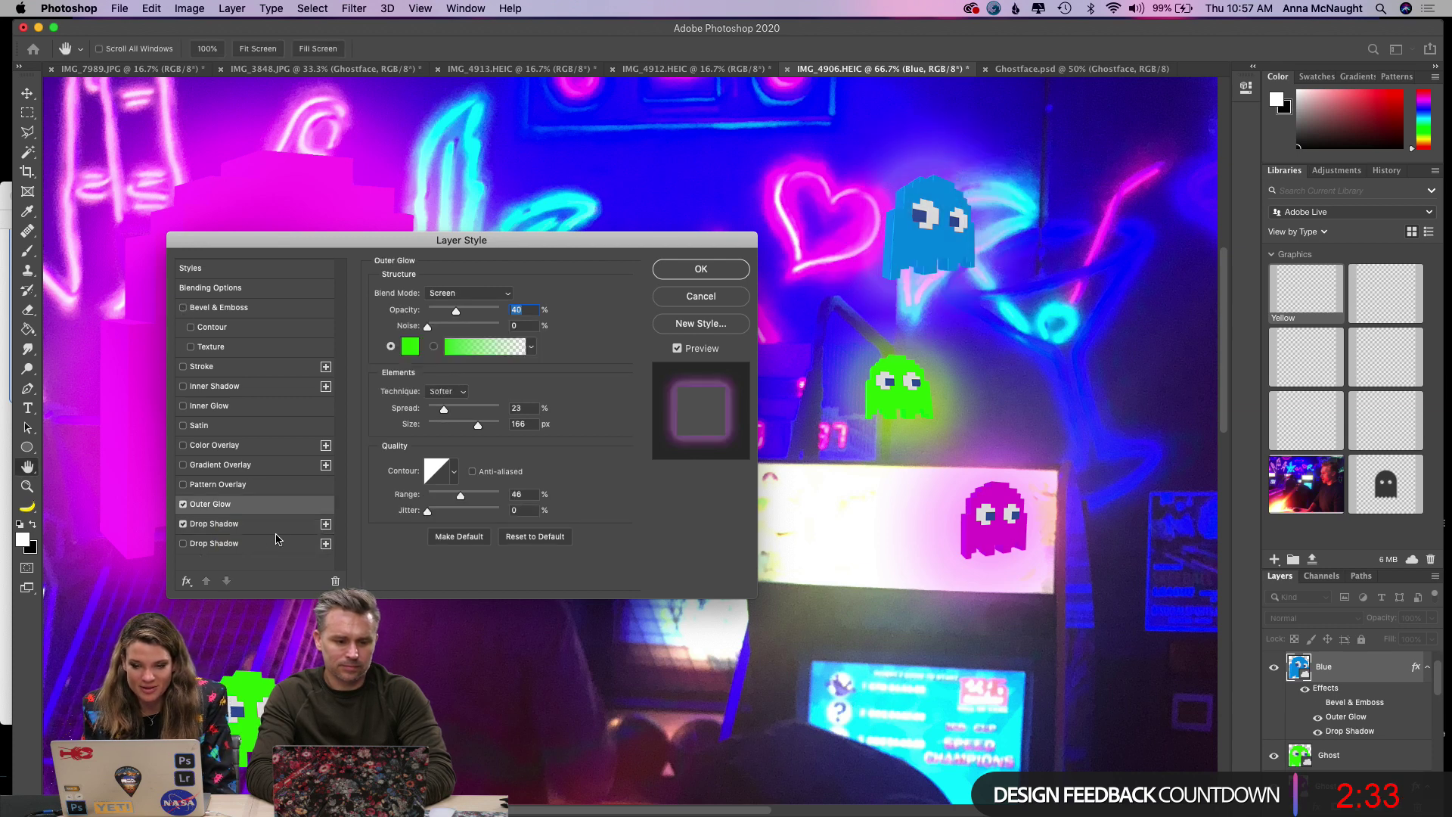
# Set the blue ghost's outer glow color to blue #0072ff.
pyautogui.click(410, 347)
pyautogui.click(1151, 463)
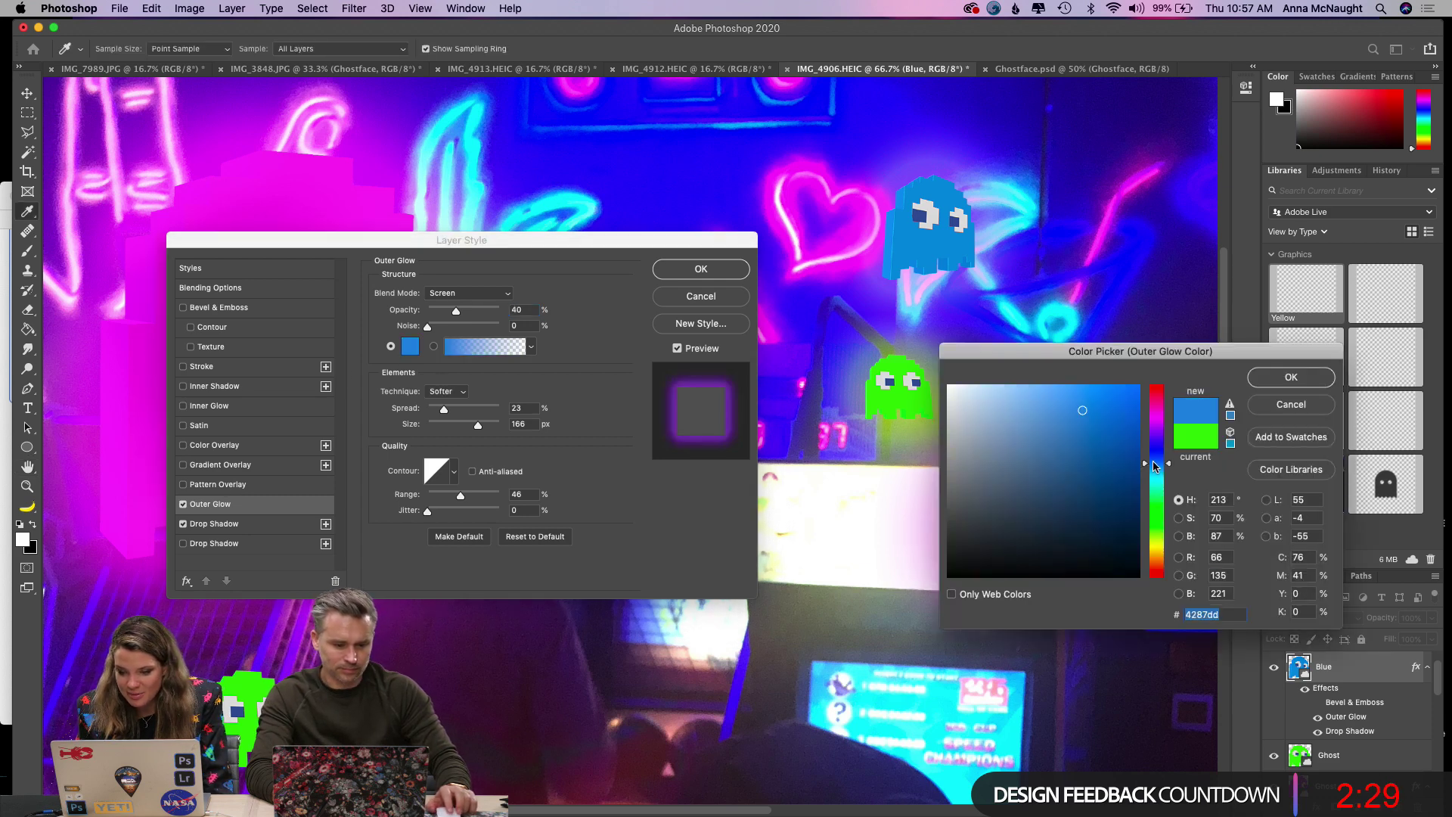
pyautogui.moveTo(1132, 416); pyautogui.dragTo(1161, 363)
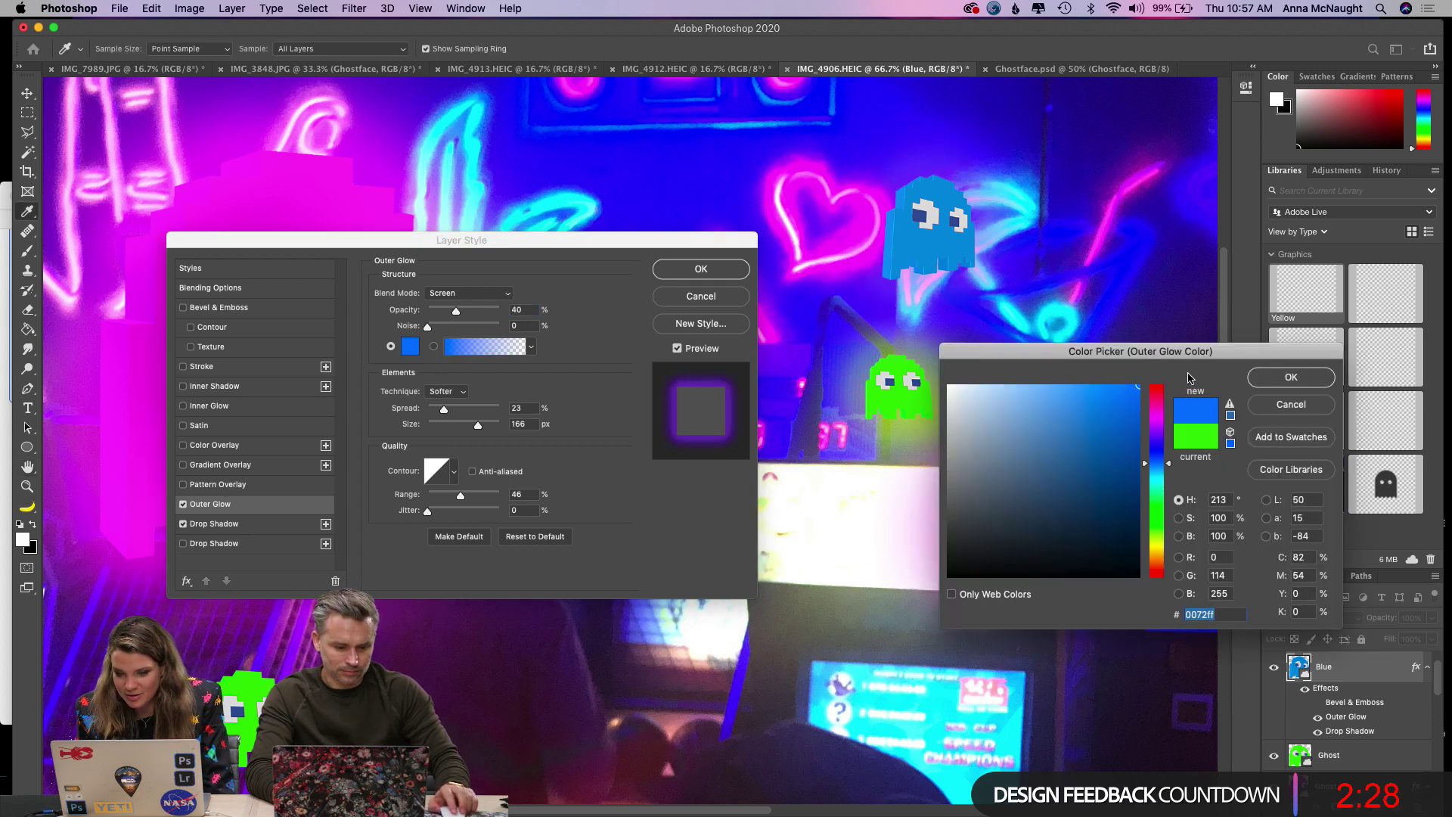
pyautogui.click(1291, 377)
# Set the blue ghost's drop shadow color to light blue #00aeff and its spread to 31%, and apply the layer style.
pyautogui.click(215, 524)
pyautogui.click(529, 295)
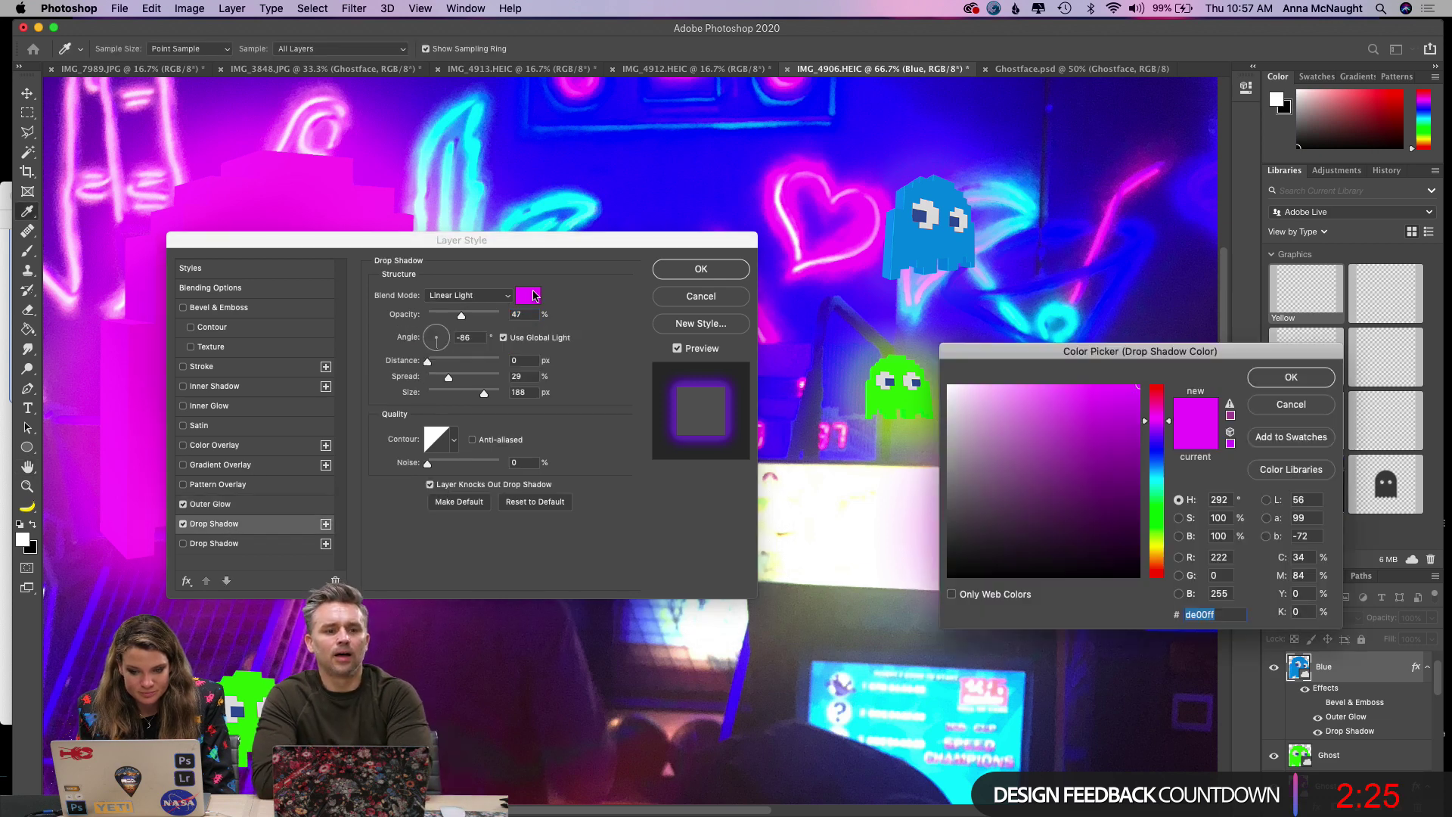
pyautogui.click(1159, 471)
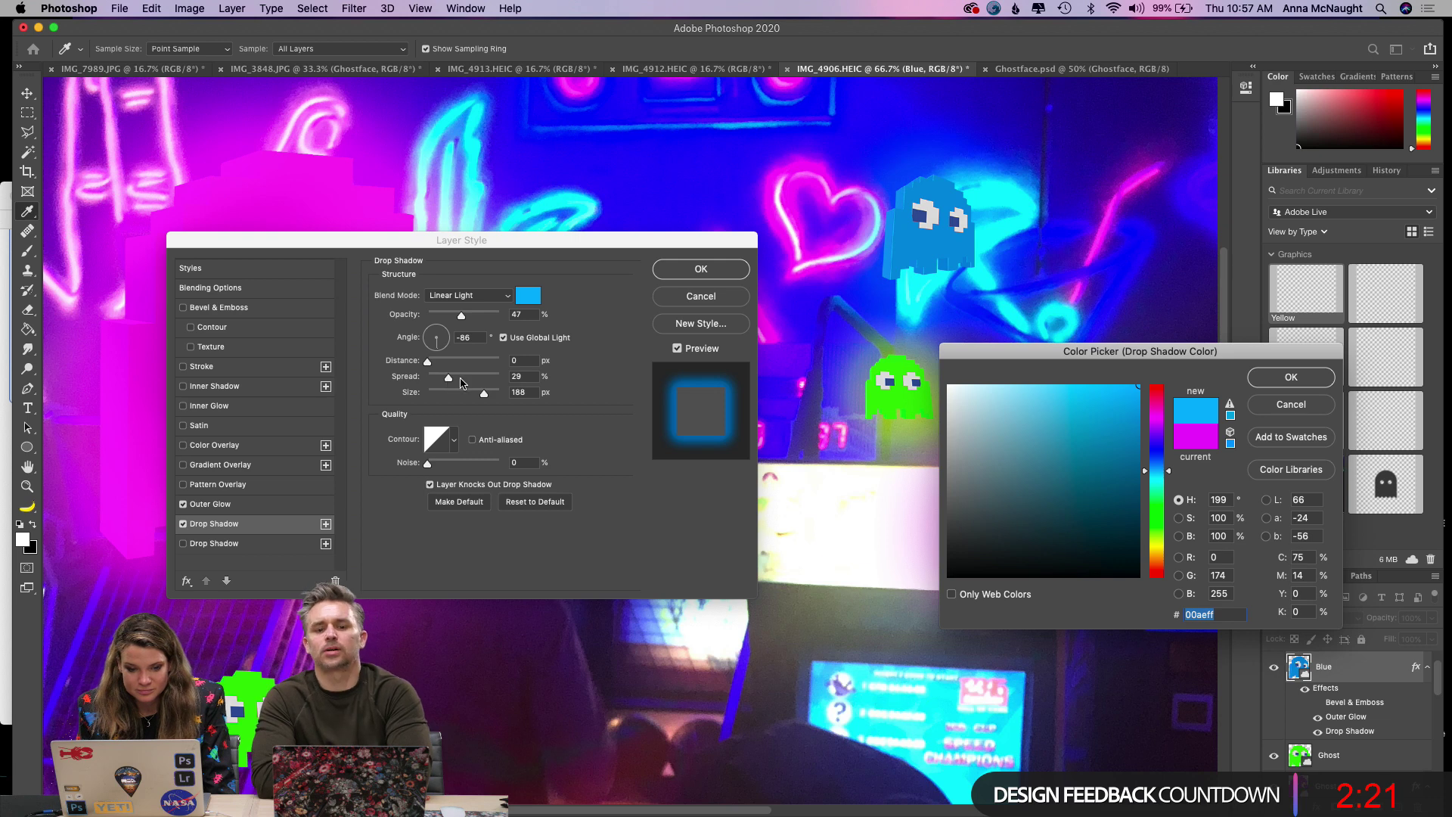
pyautogui.click(1291, 376)
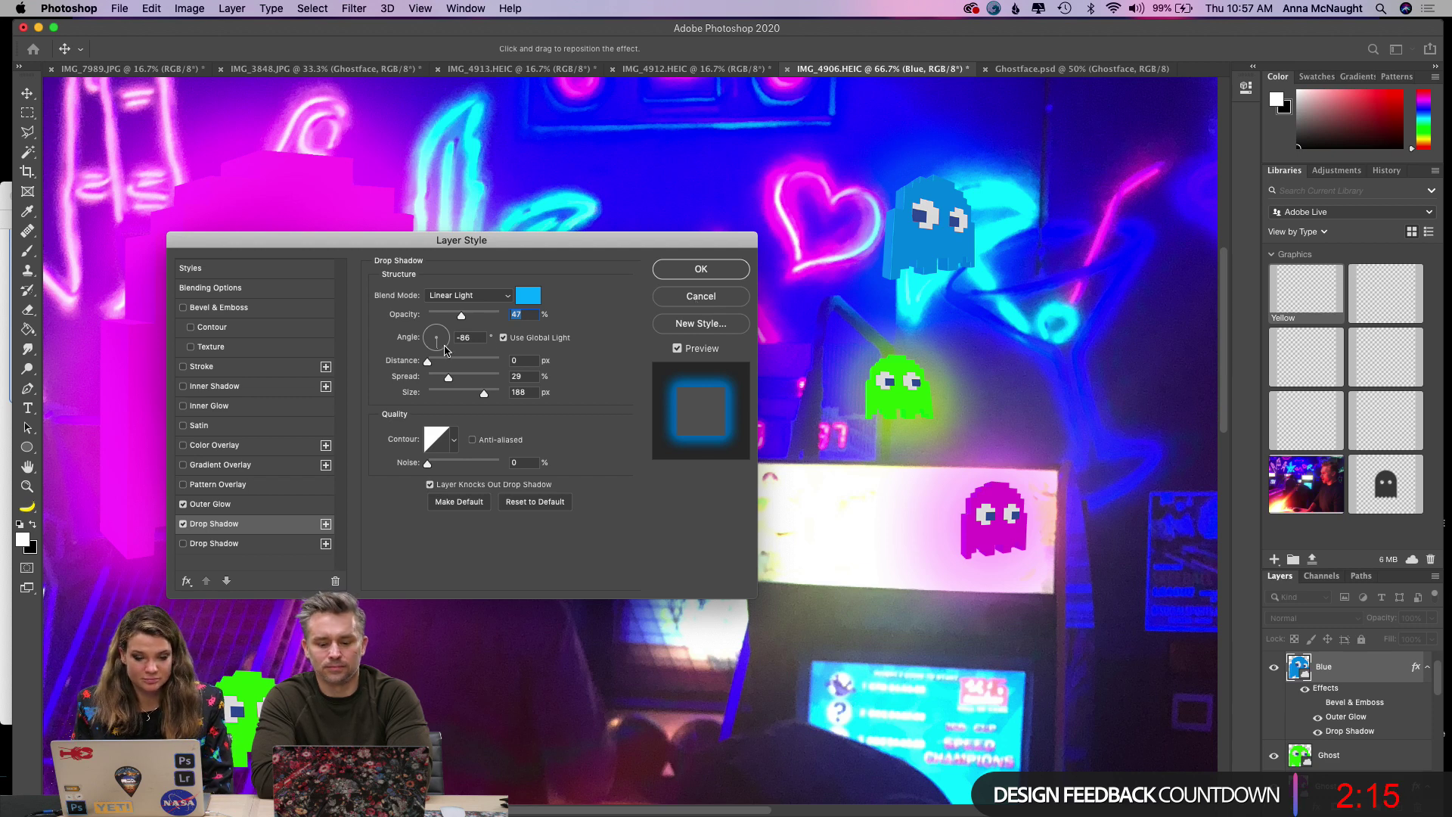
pyautogui.moveTo(448, 379)
pyautogui.mouseDown()
pyautogui.moveTo(481, 381)
pyautogui.moveTo(460, 383)
pyautogui.mouseUp()
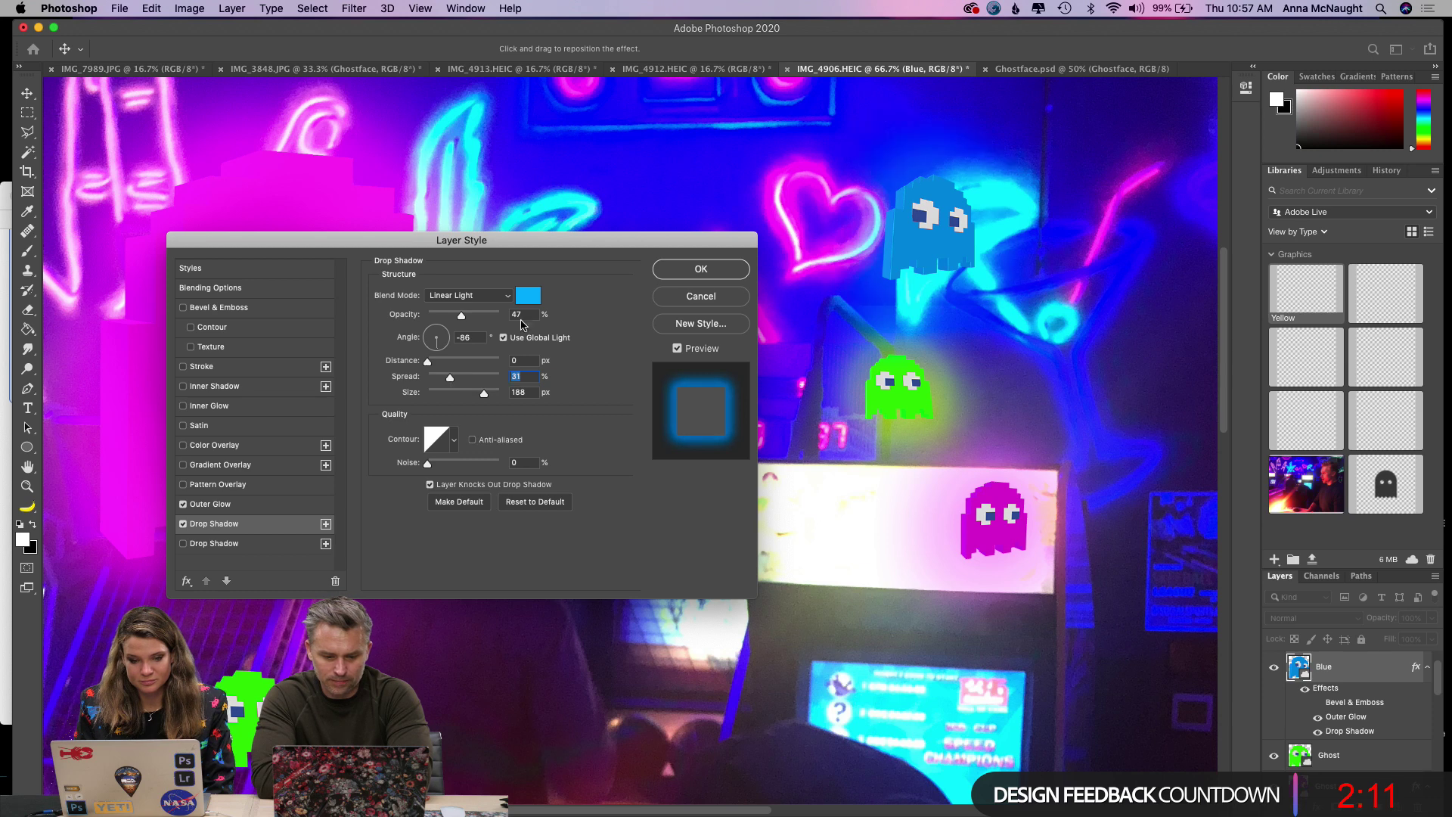
pyautogui.press('Return')
# Add an outer glow in yellow #ffd800 and a drop shadow to the orange ghost.
pyautogui.hscroll(-5, 982, 330)
pyautogui.scroll(-2, 982, 331)
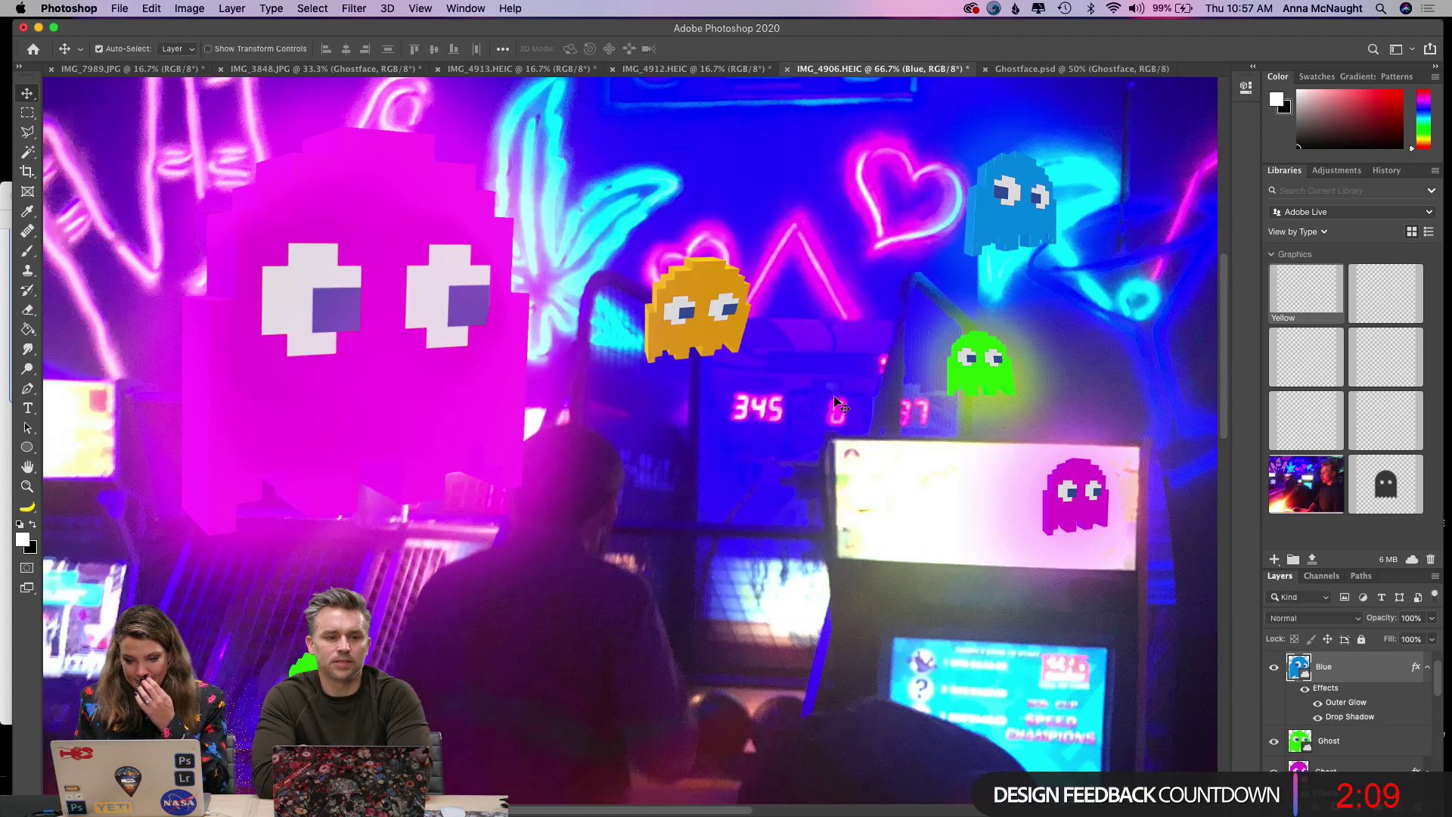
pyautogui.click(727, 279)
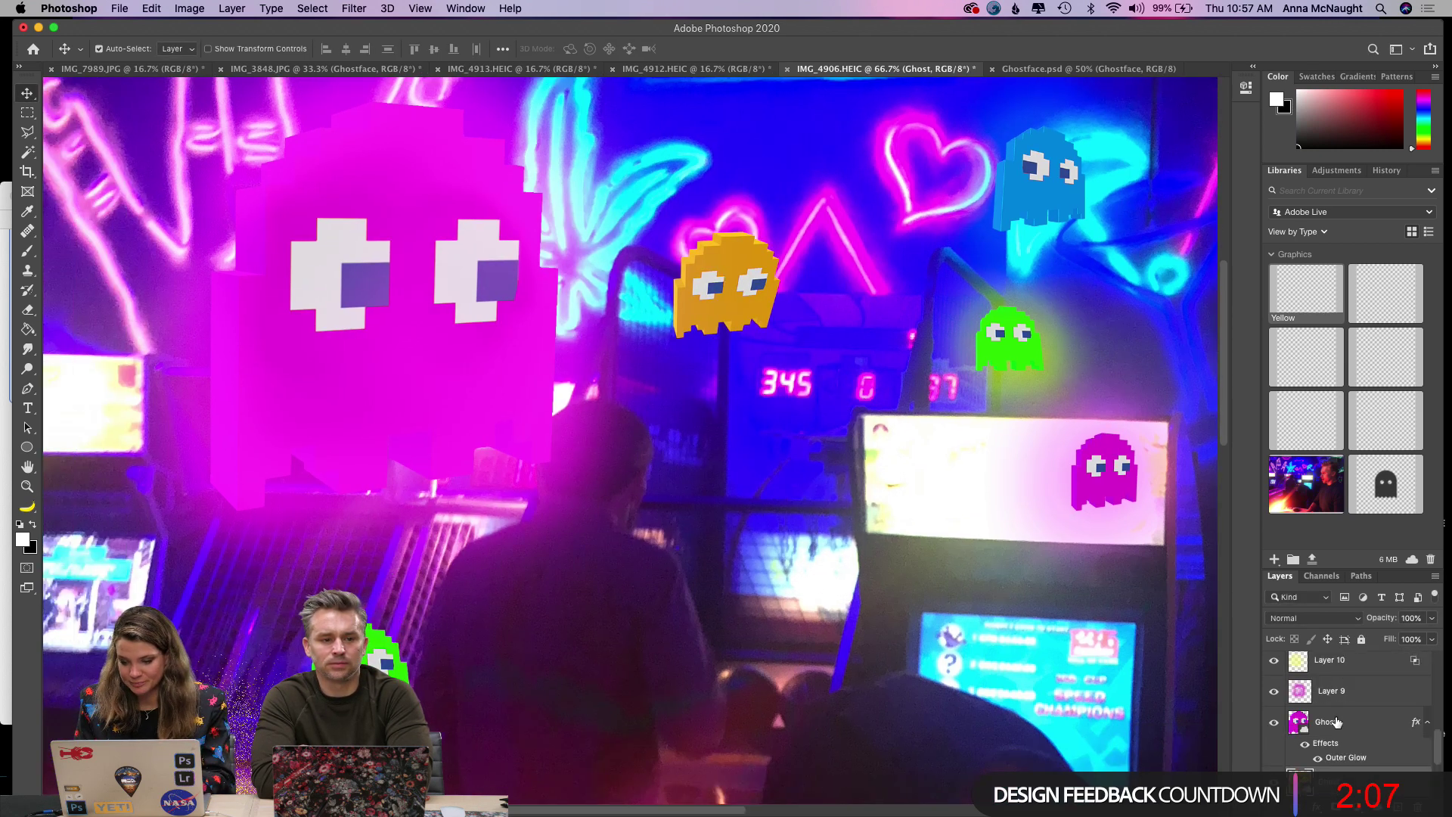
pyautogui.click(1317, 804)
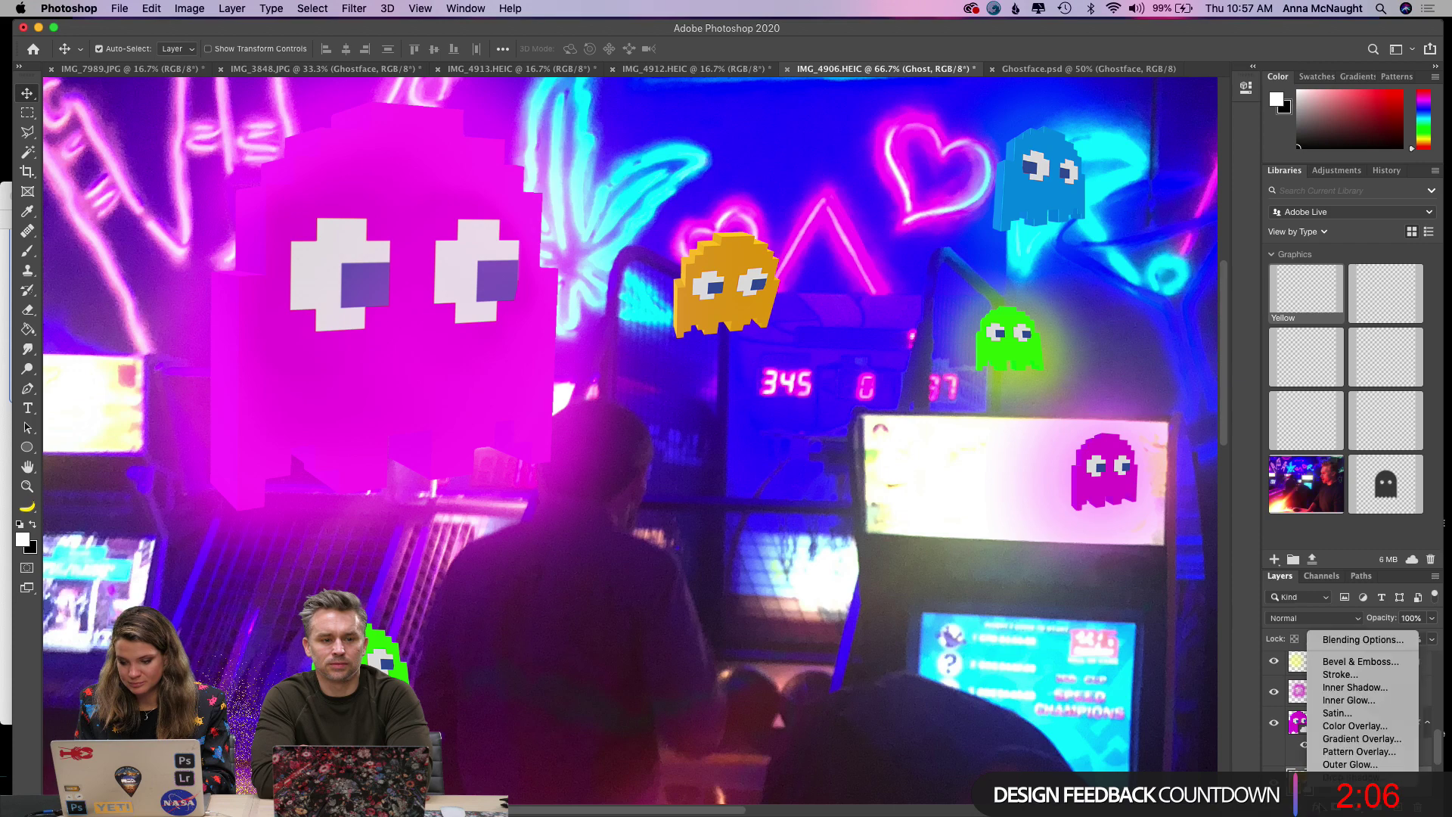
pyautogui.click(1356, 764)
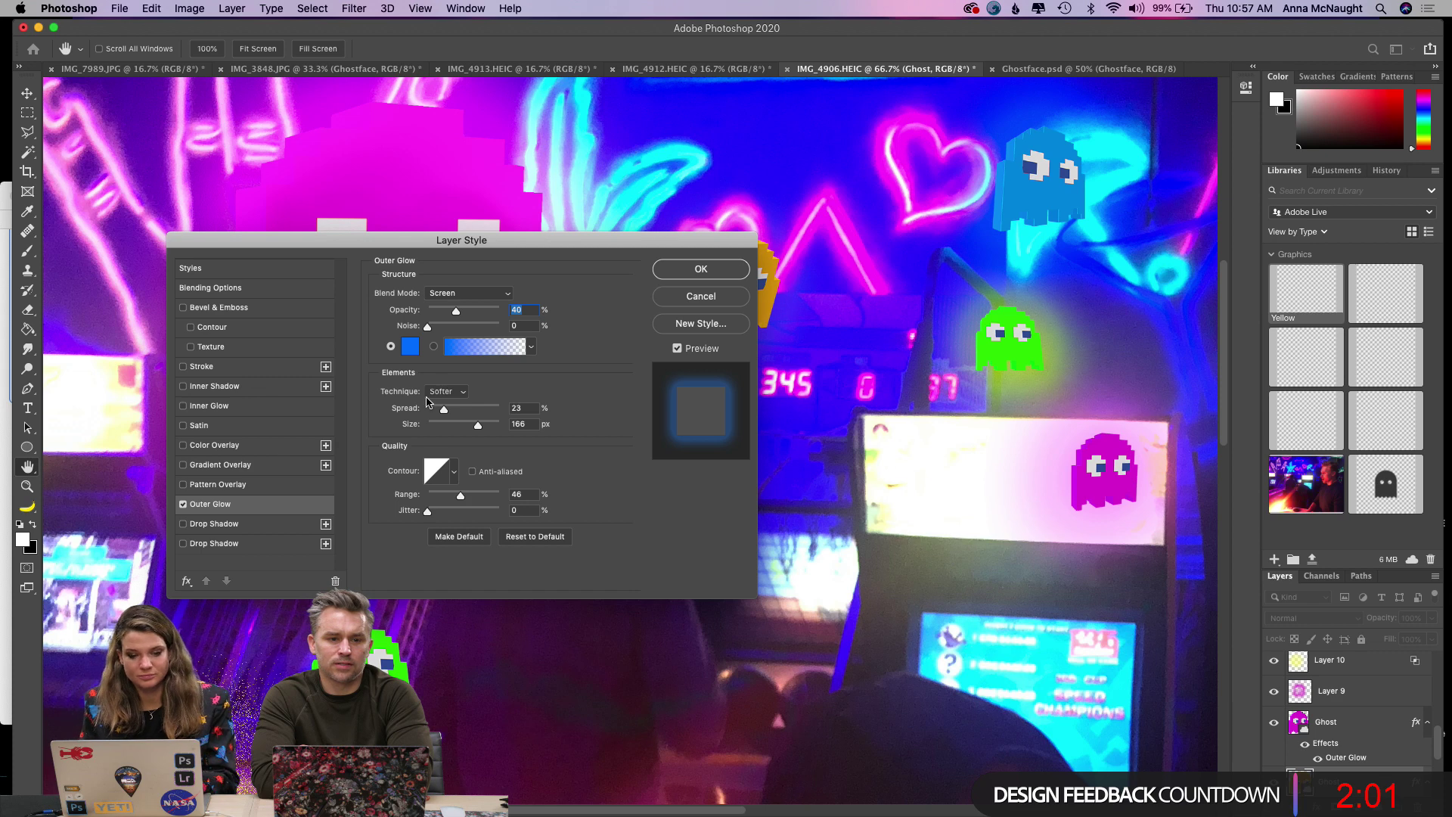
pyautogui.click(409, 351)
pyautogui.moveTo(533, 239); pyautogui.dragTo(478, 429)
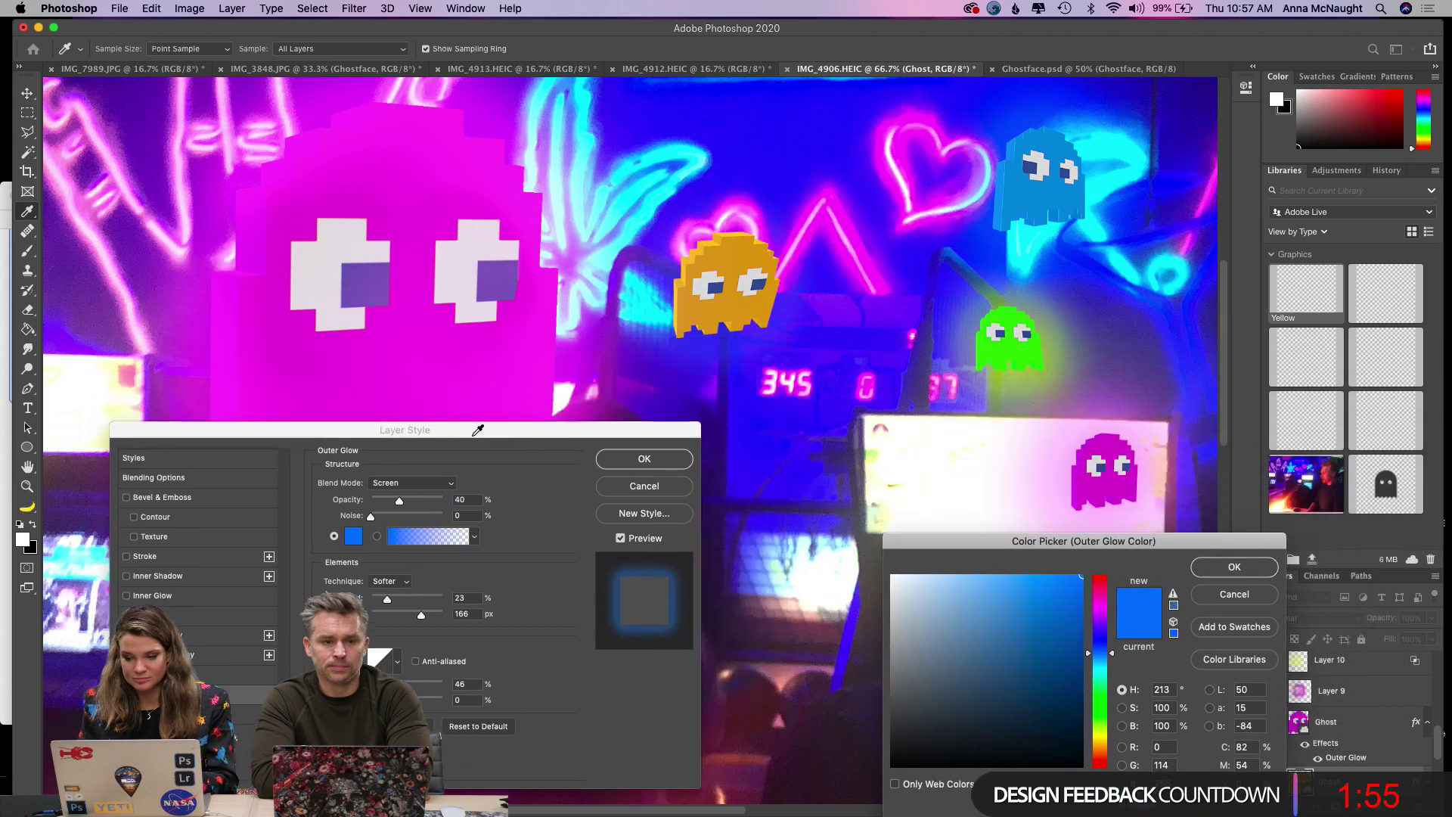
pyautogui.click(1105, 739)
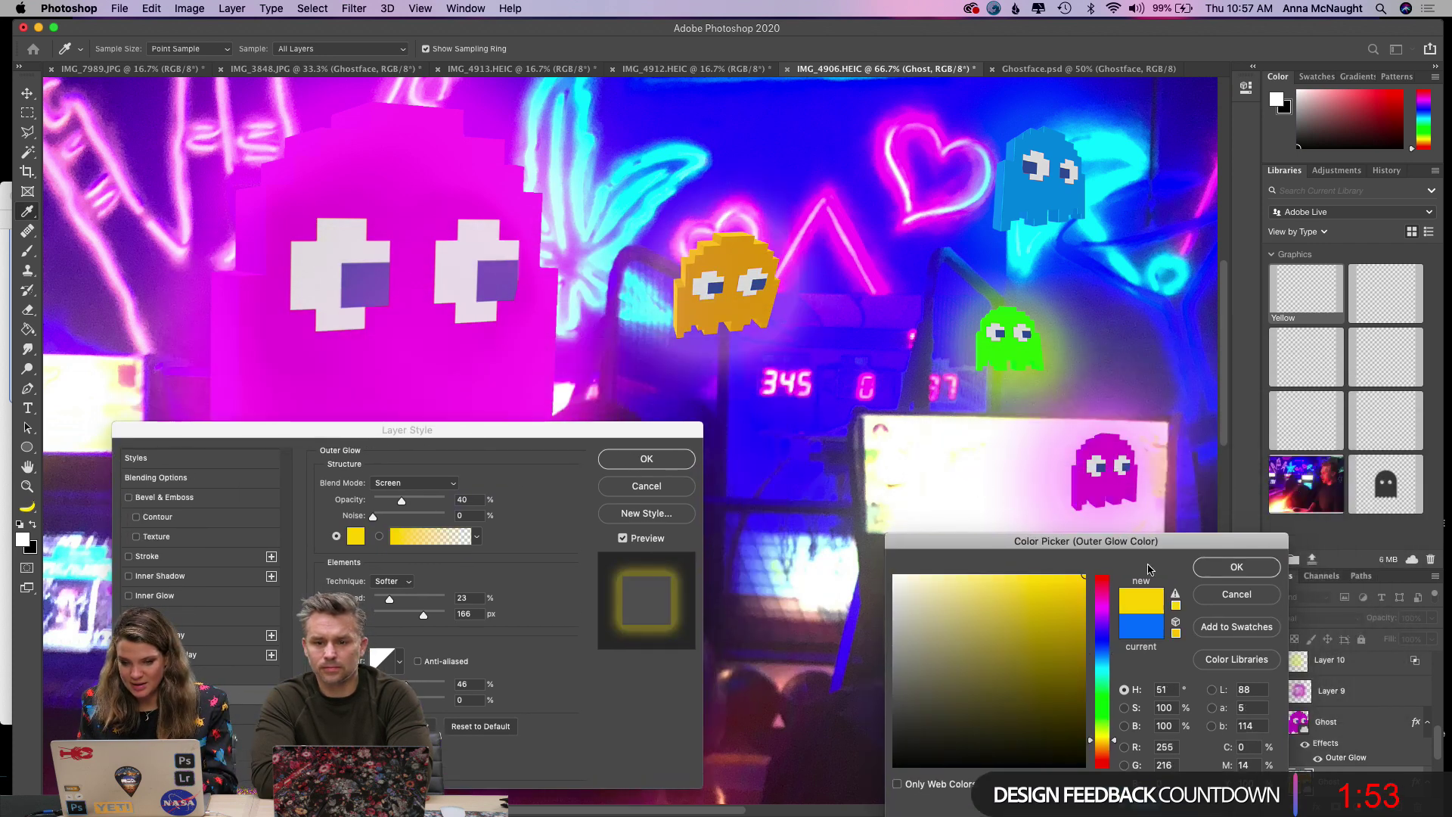
pyautogui.click(1238, 567)
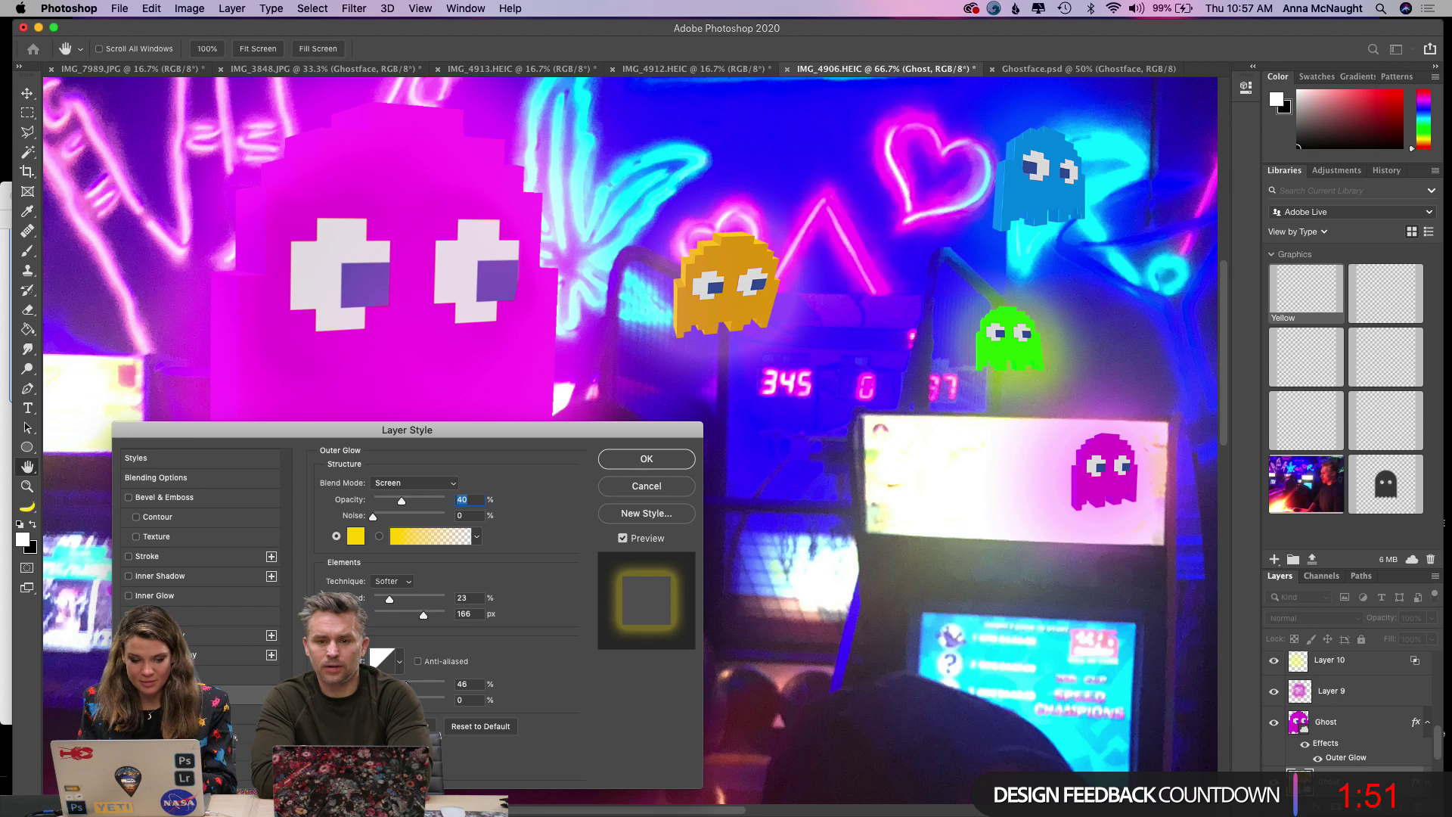
pyautogui.click(166, 713)
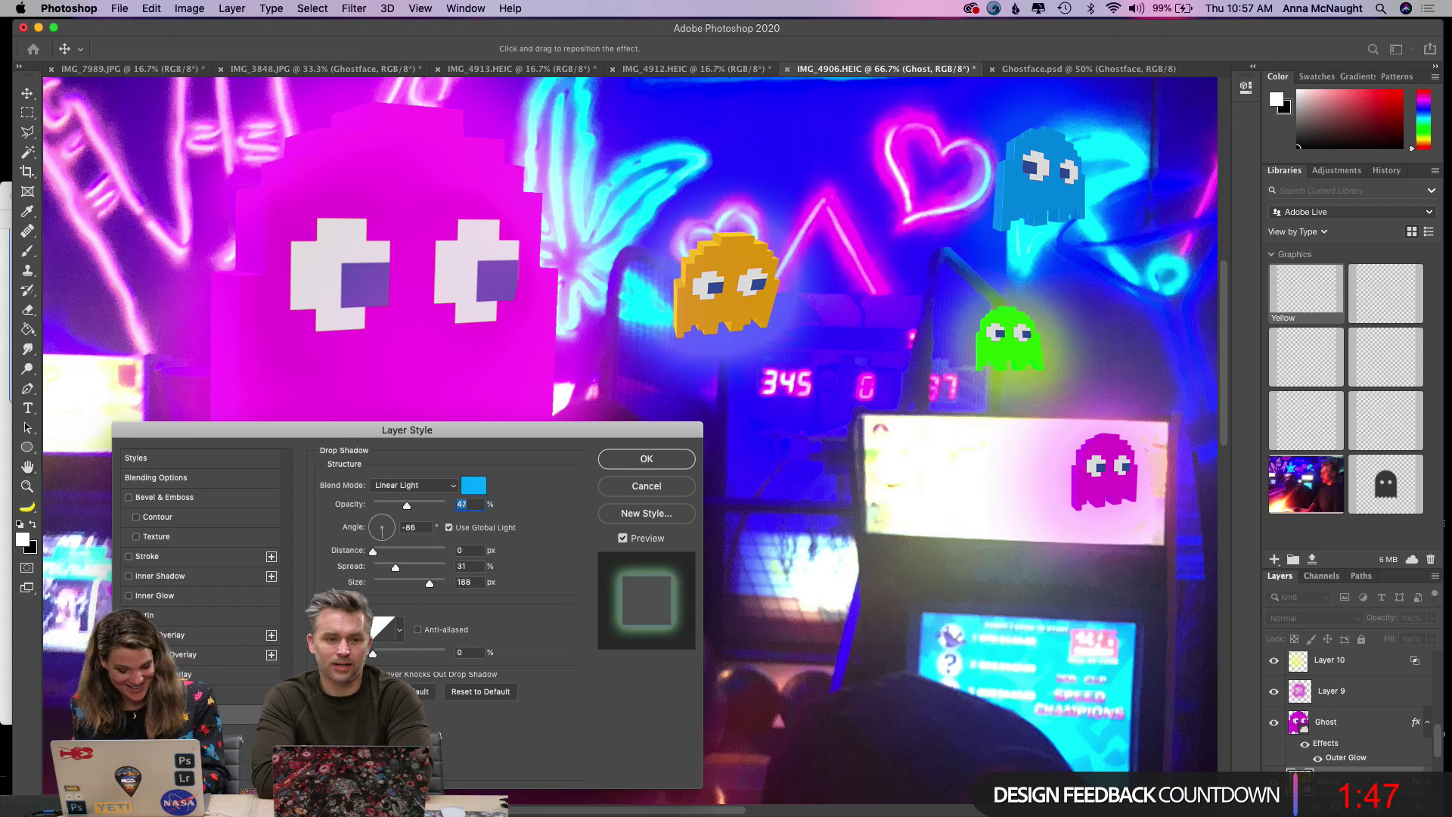
pyautogui.click(227, 694)
pyautogui.click(356, 537)
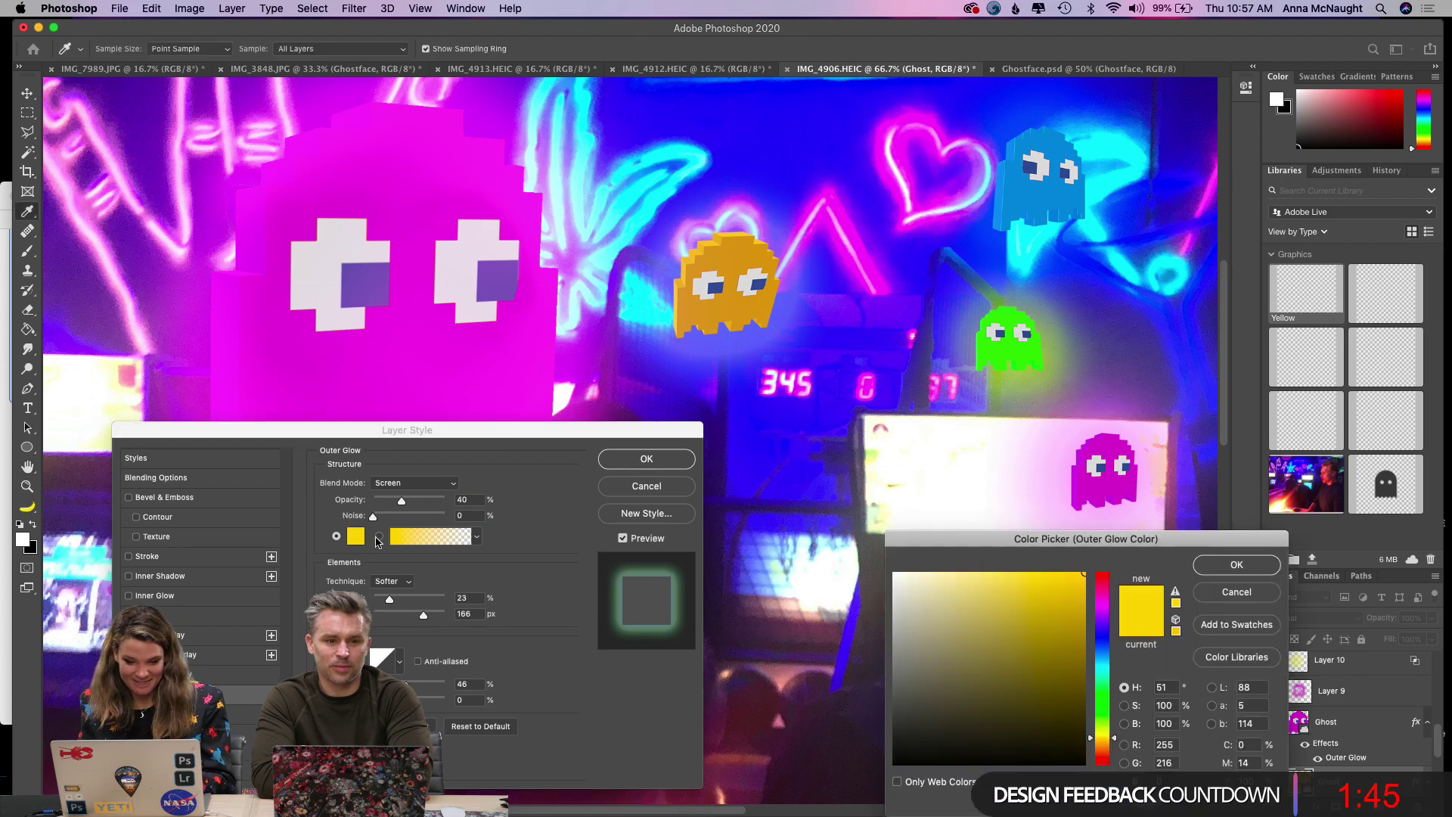
pyautogui.moveTo(658, 435); pyautogui.dragTo(648, 259)
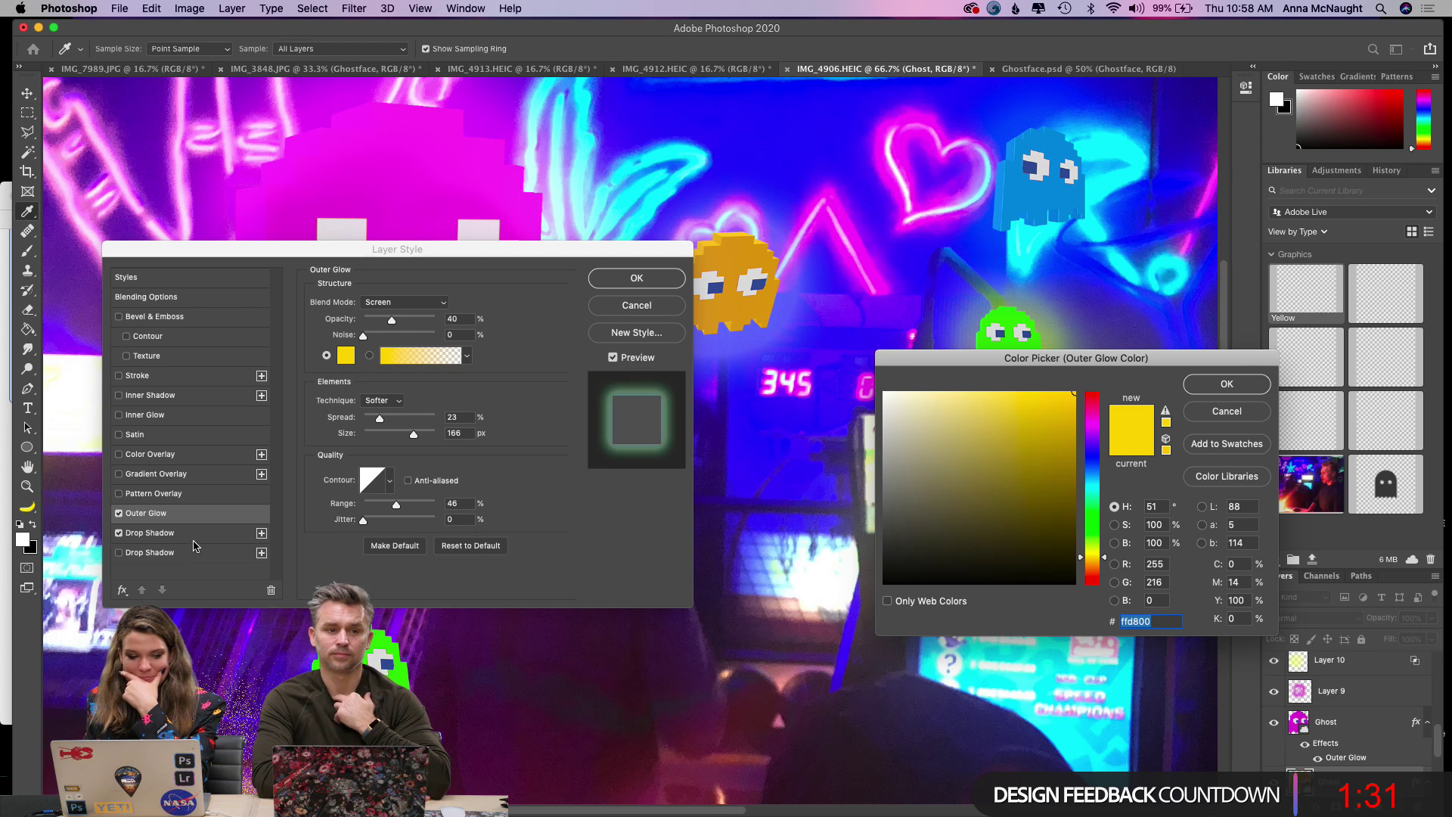
pyautogui.press('Return')
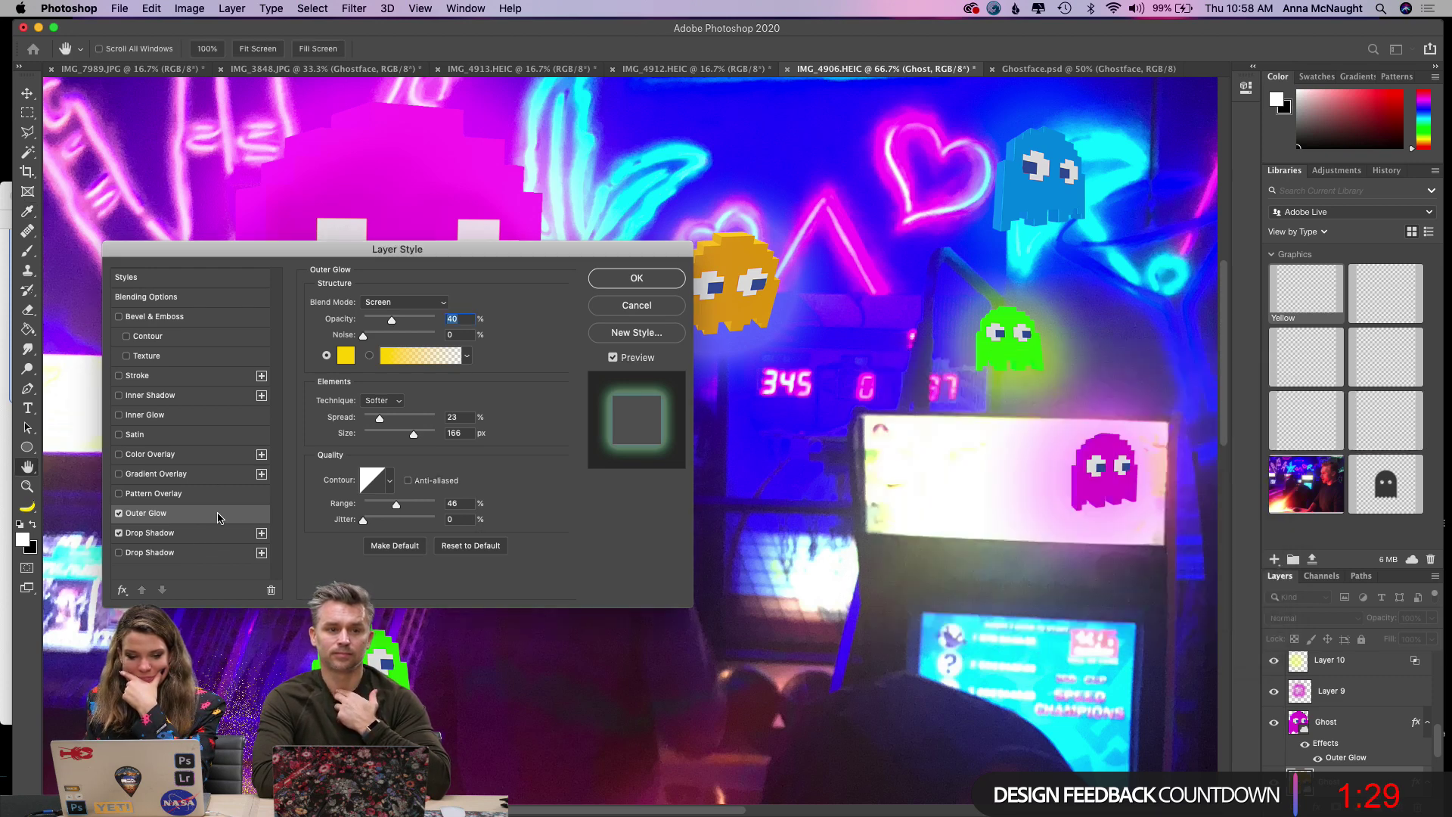
# Set the orange ghost's drop shadow color to orange #d7a139, sampled from the ghost itself, and apply the layer style.
pyautogui.click(183, 539)
pyautogui.click(458, 305)
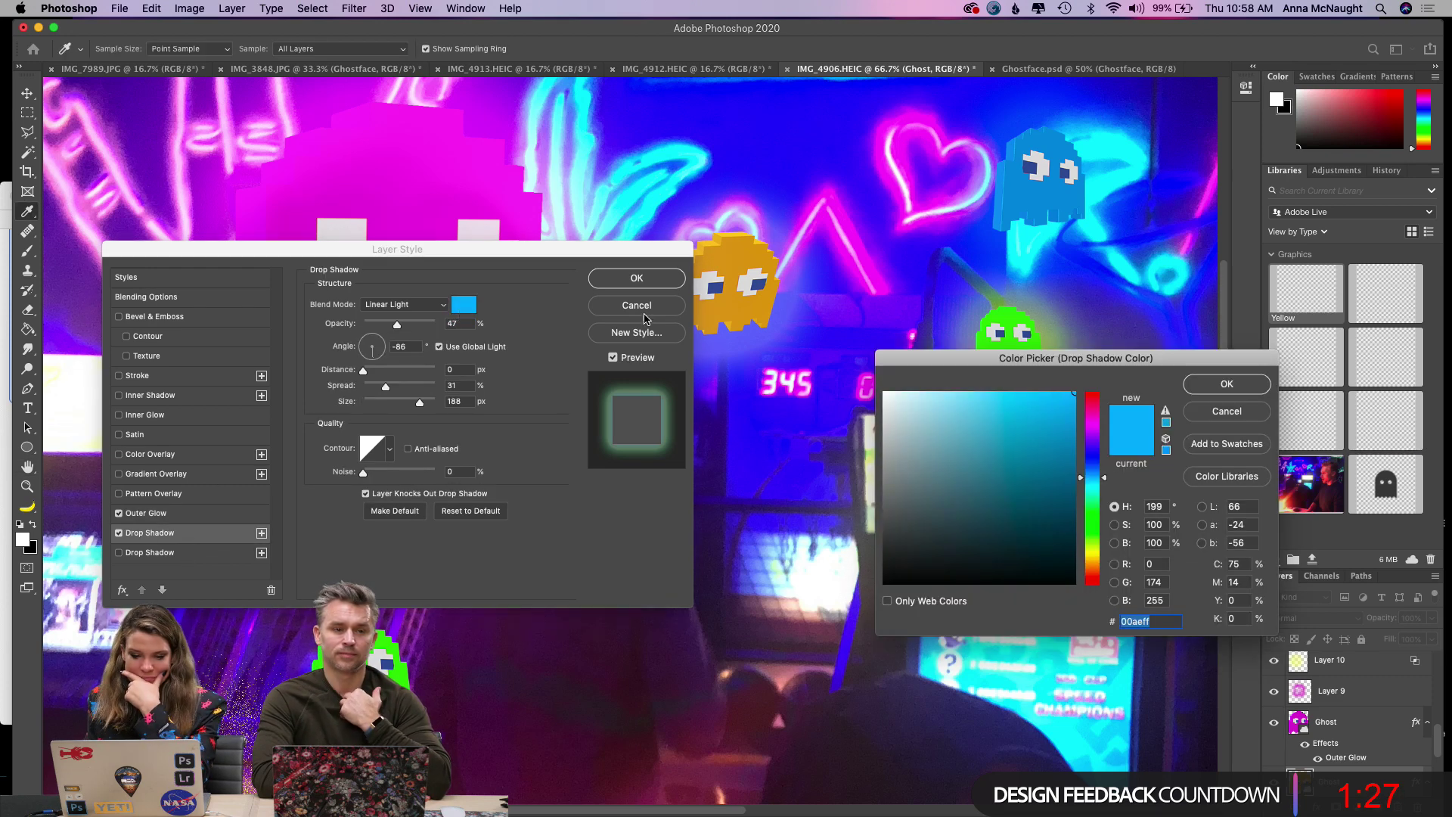
pyautogui.click(760, 270)
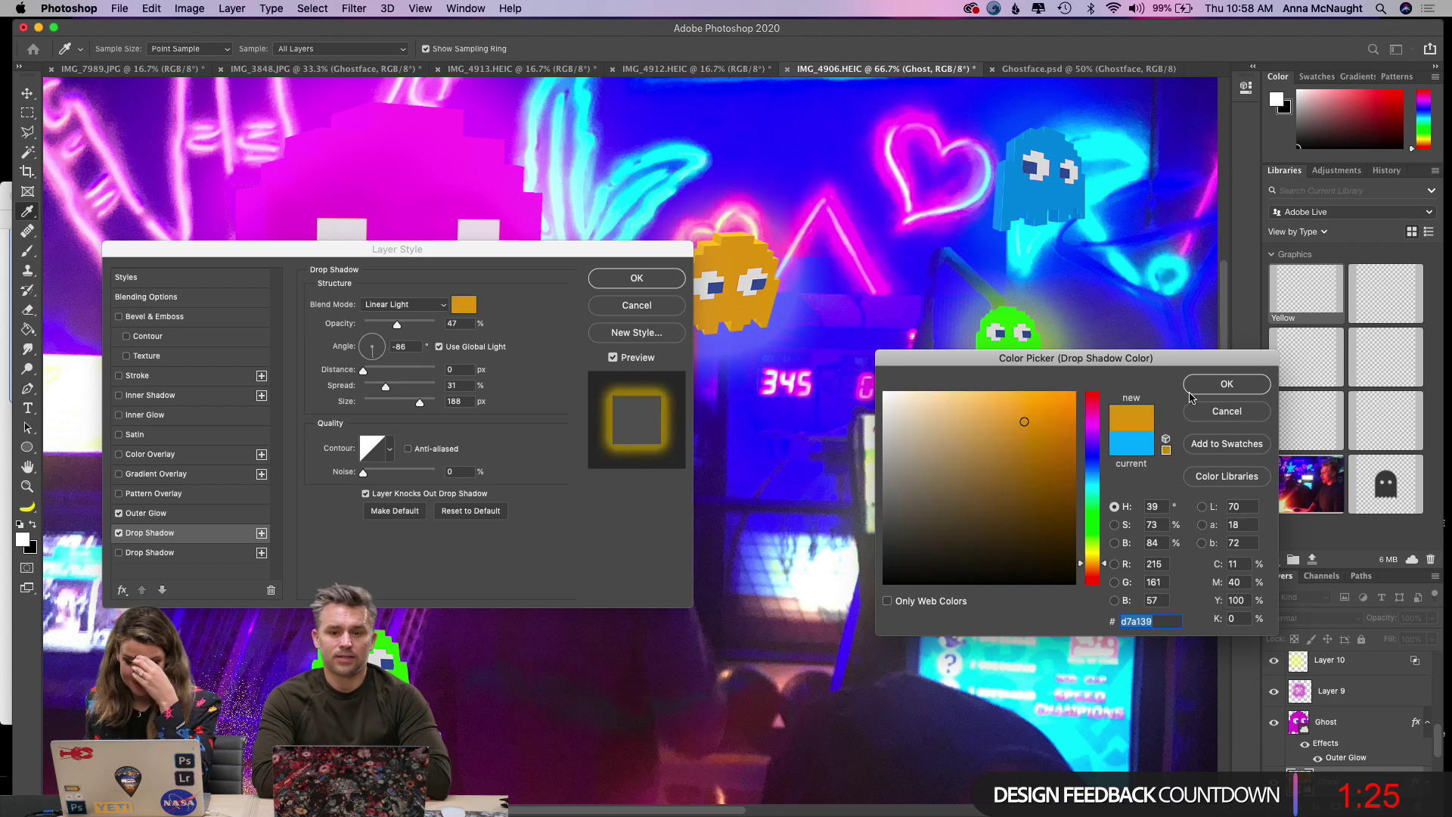
pyautogui.click(1226, 384)
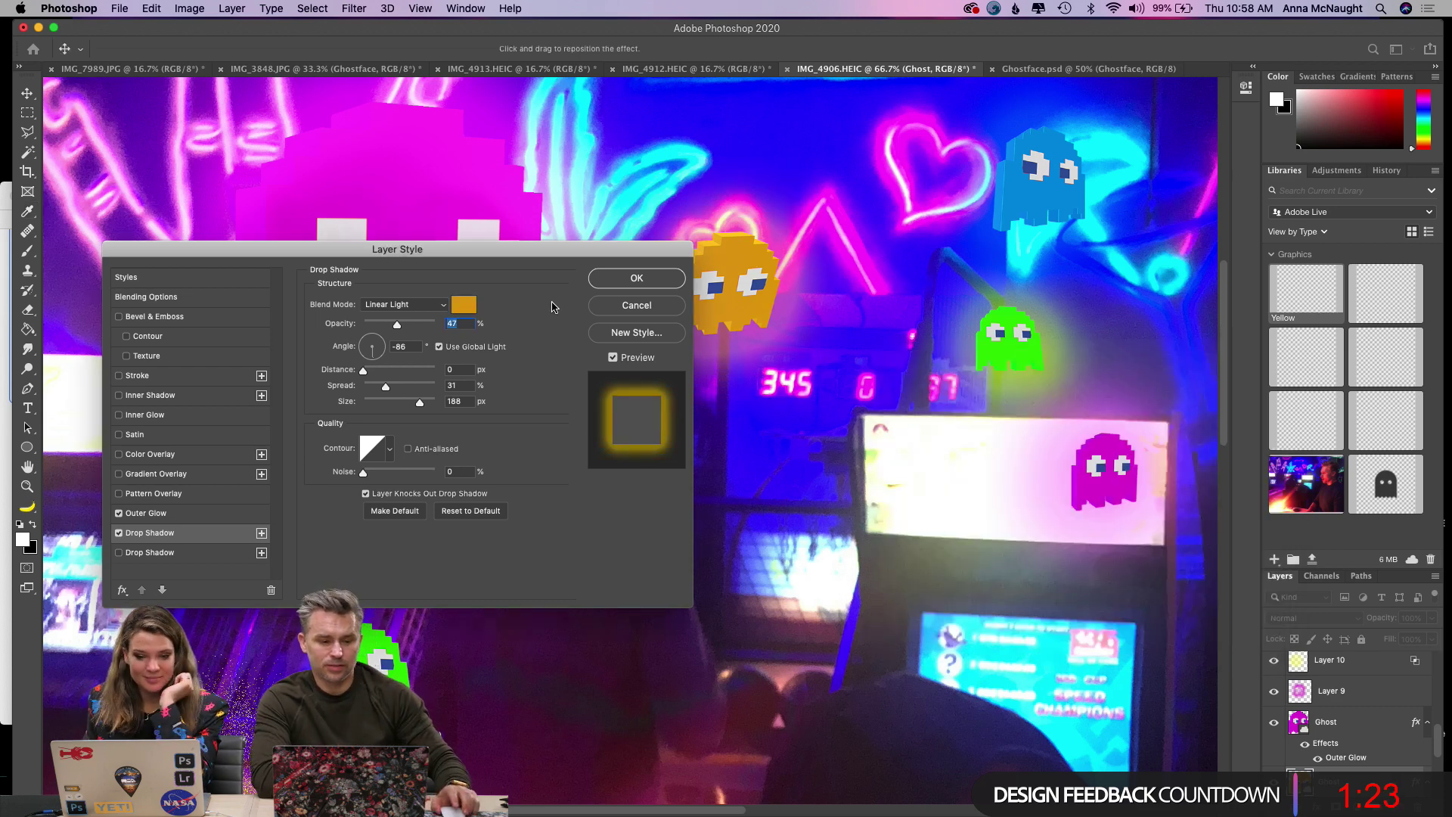
pyautogui.click(638, 279)
# Add a drop shadow and an outer glow to the green ghost above the large yellow ghost.
pyautogui.scroll(-5, 628, 439)
pyautogui.hscroll(-5, 628, 438)
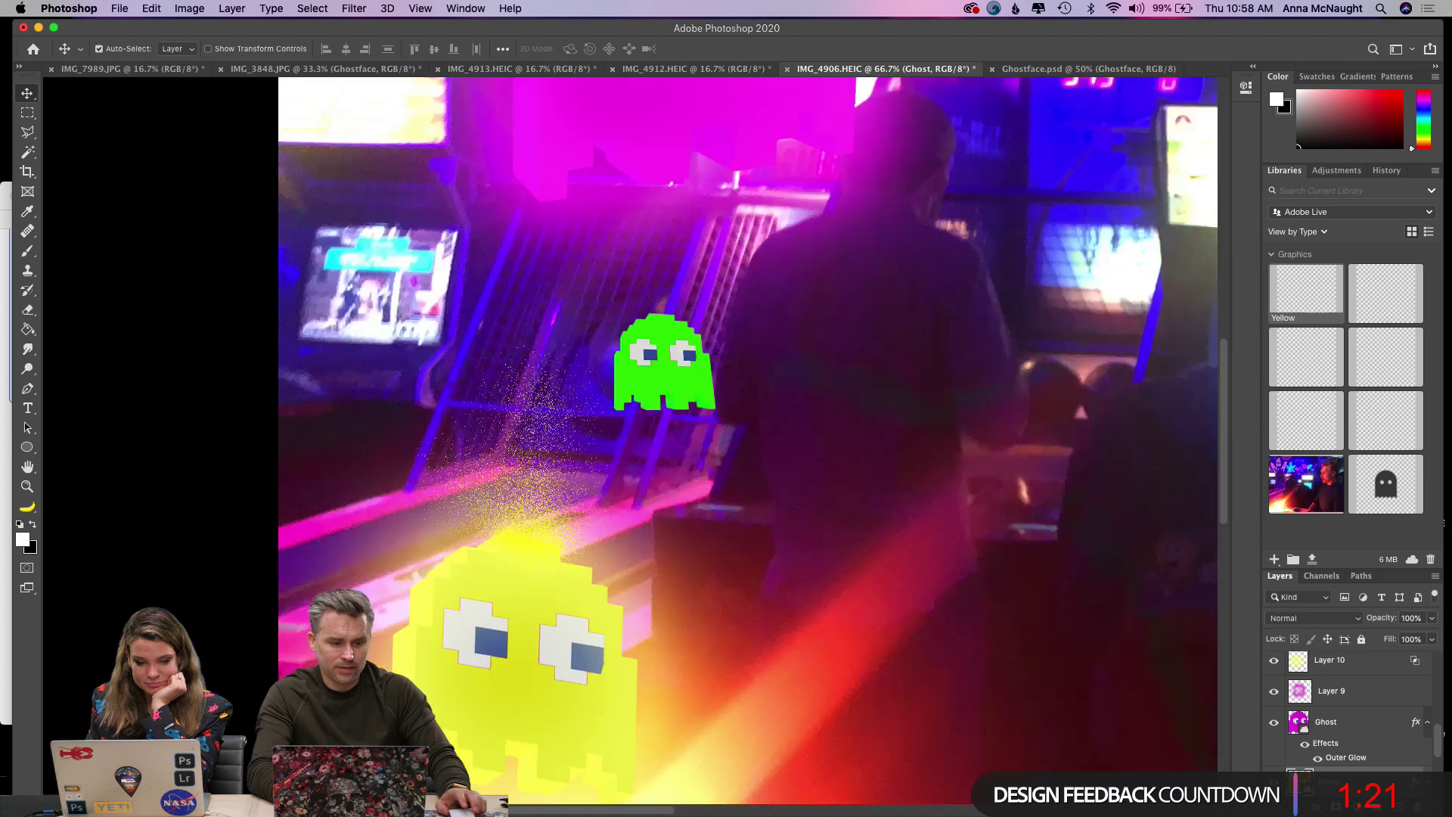
pyautogui.click(666, 393)
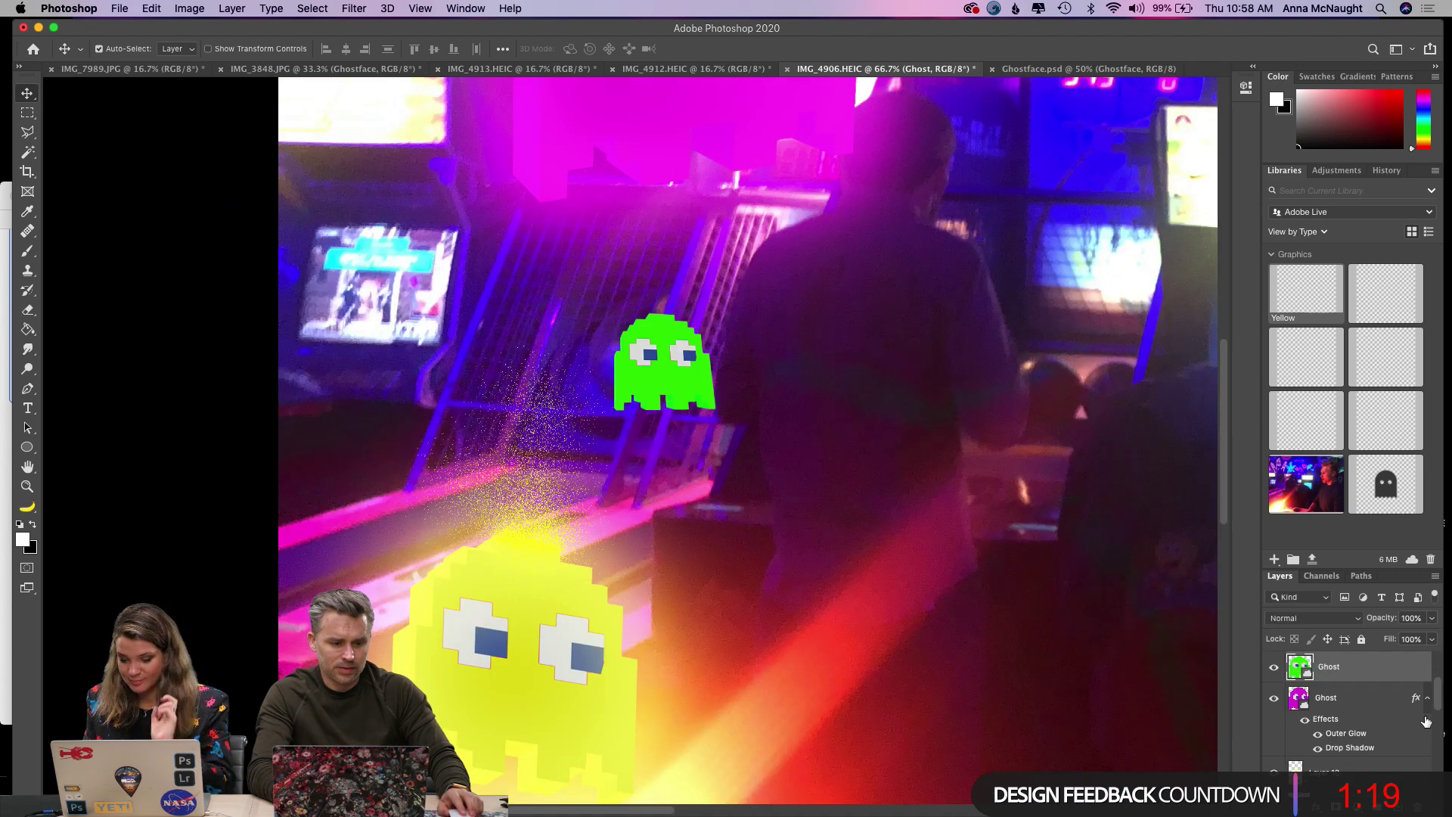
pyautogui.click(1391, 794)
pyautogui.click(1151, 682)
pyautogui.moveTo(435, 246); pyautogui.dragTo(1185, 143)
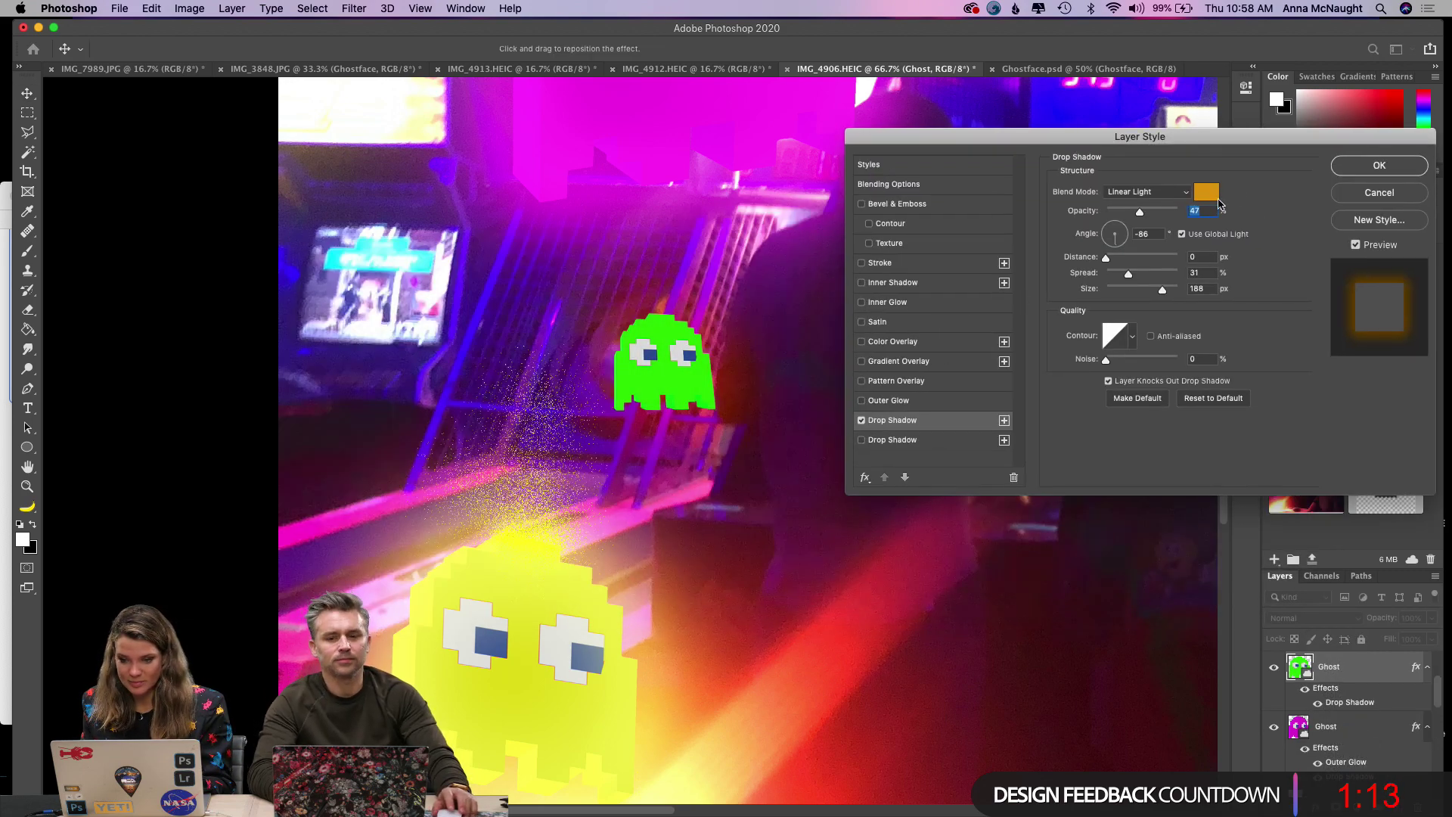
pyautogui.click(892, 401)
# Set this green ghost's outer glow color to green #24ff00.
pyautogui.click(1088, 248)
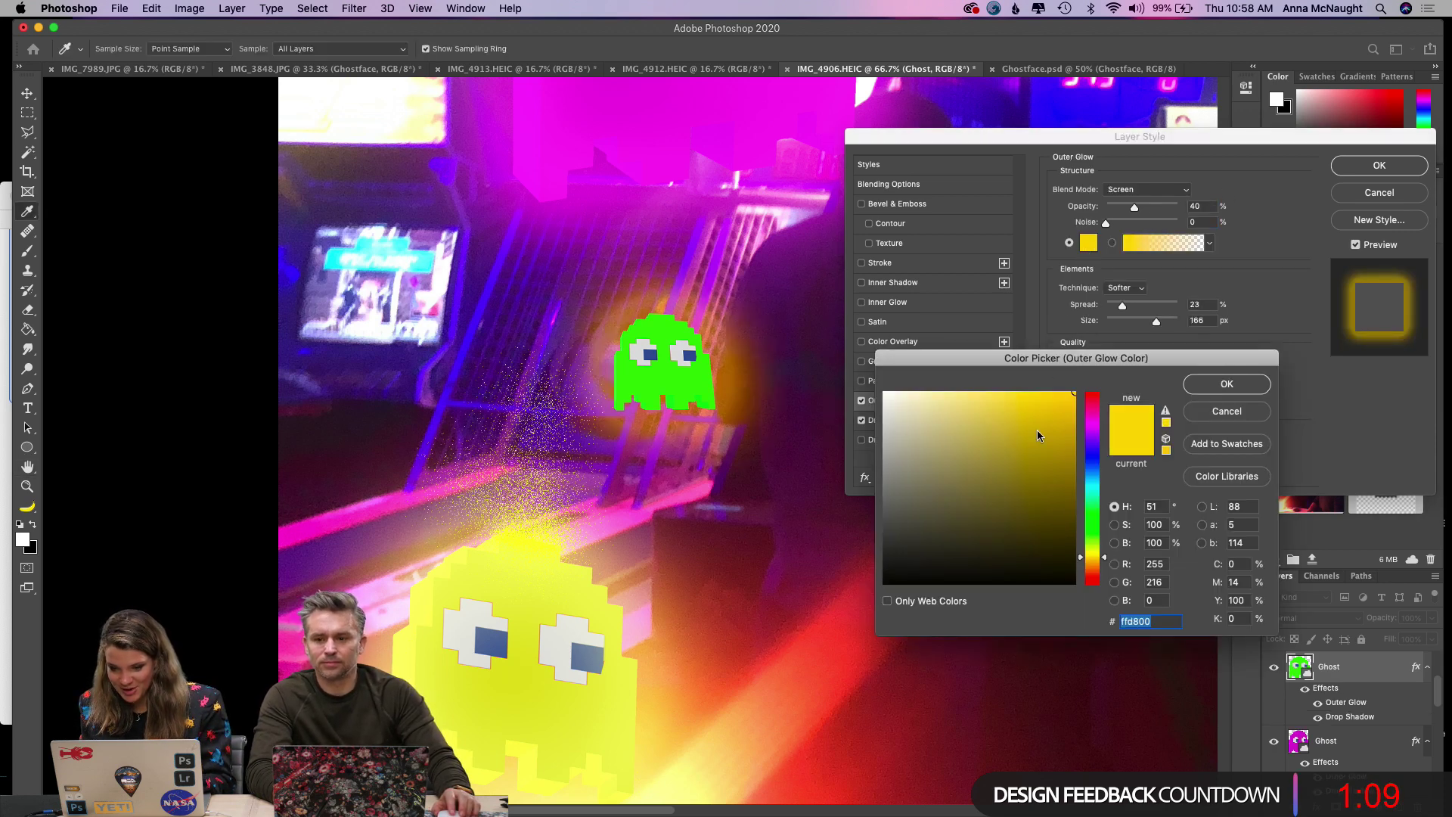
pyautogui.moveTo(1099, 542); pyautogui.dragTo(1102, 527)
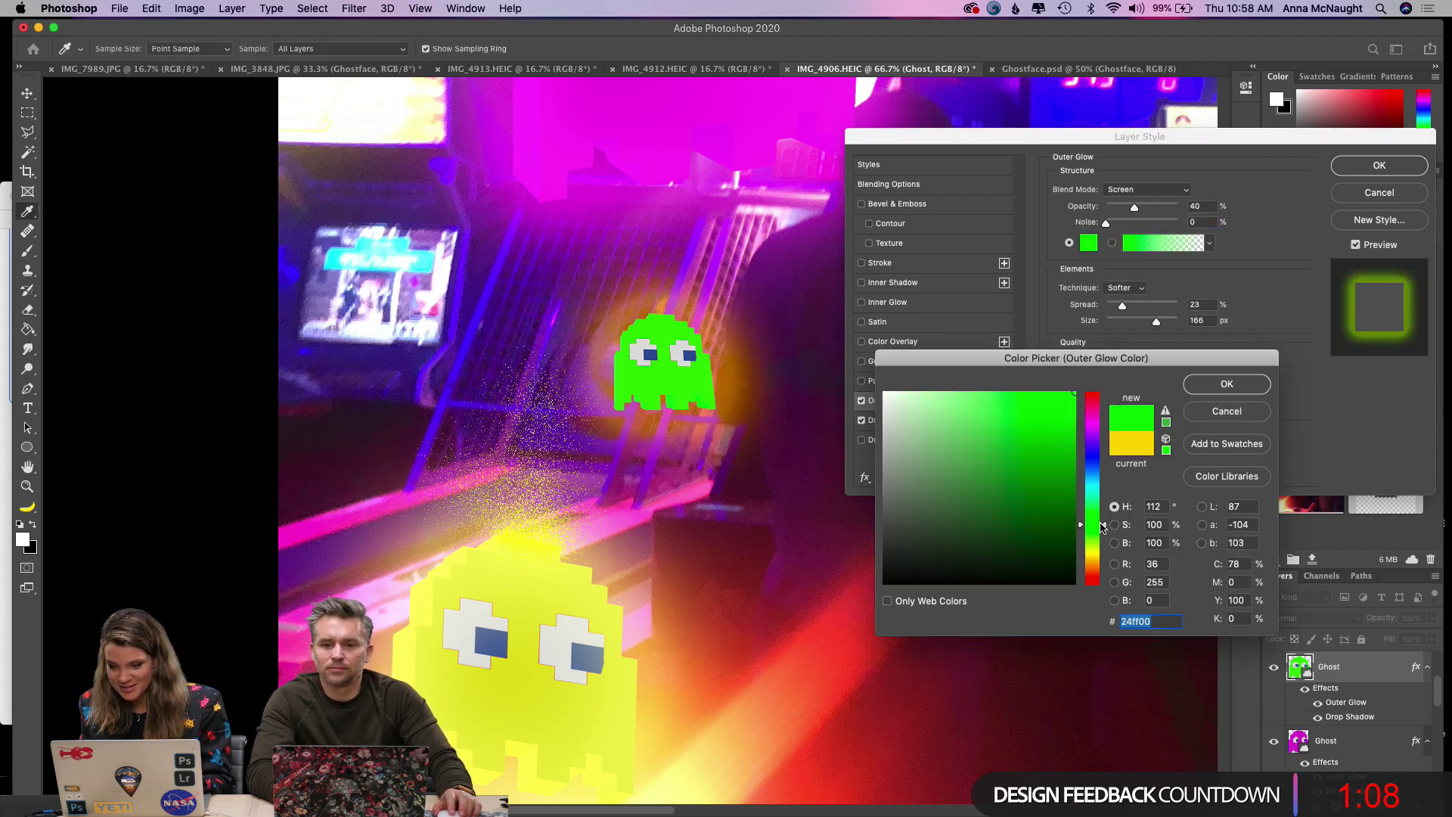
pyautogui.click(1227, 384)
# Set the Linear Light drop shadow on the green ghost above the yellow one to bright green #48f006 and apply the layer style.
pyautogui.click(942, 442)
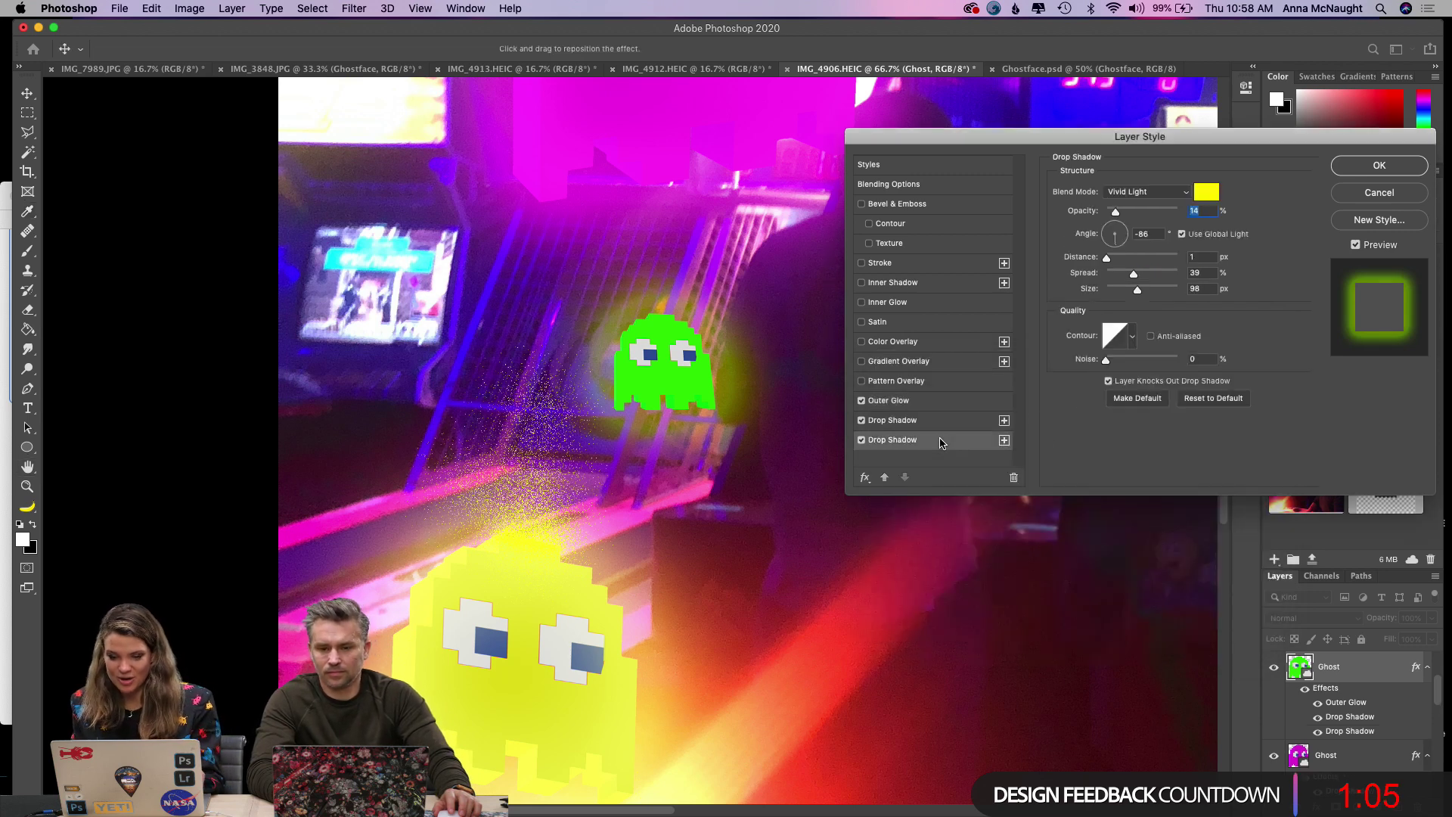
pyautogui.click(933, 425)
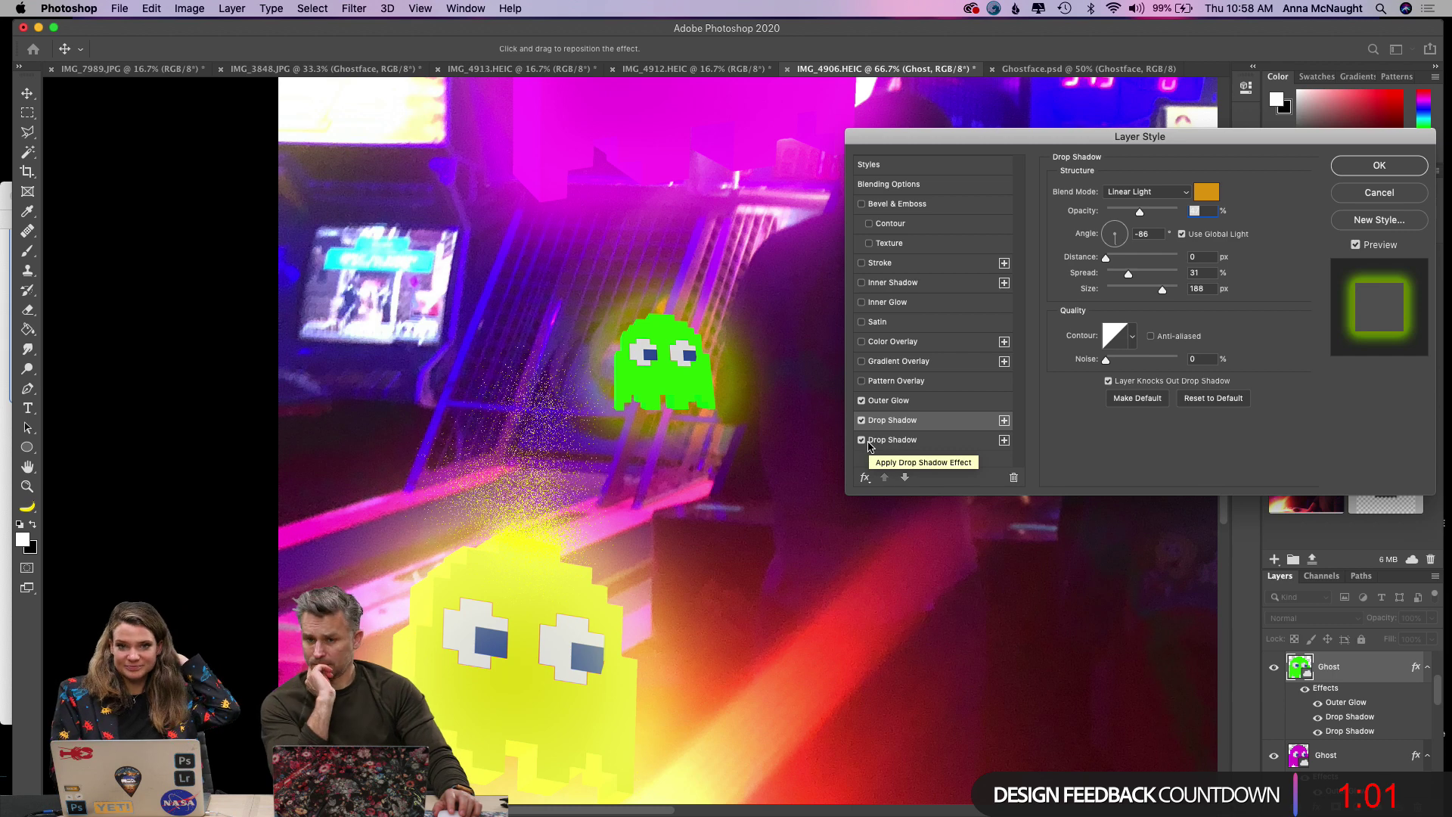
pyautogui.click(1146, 192)
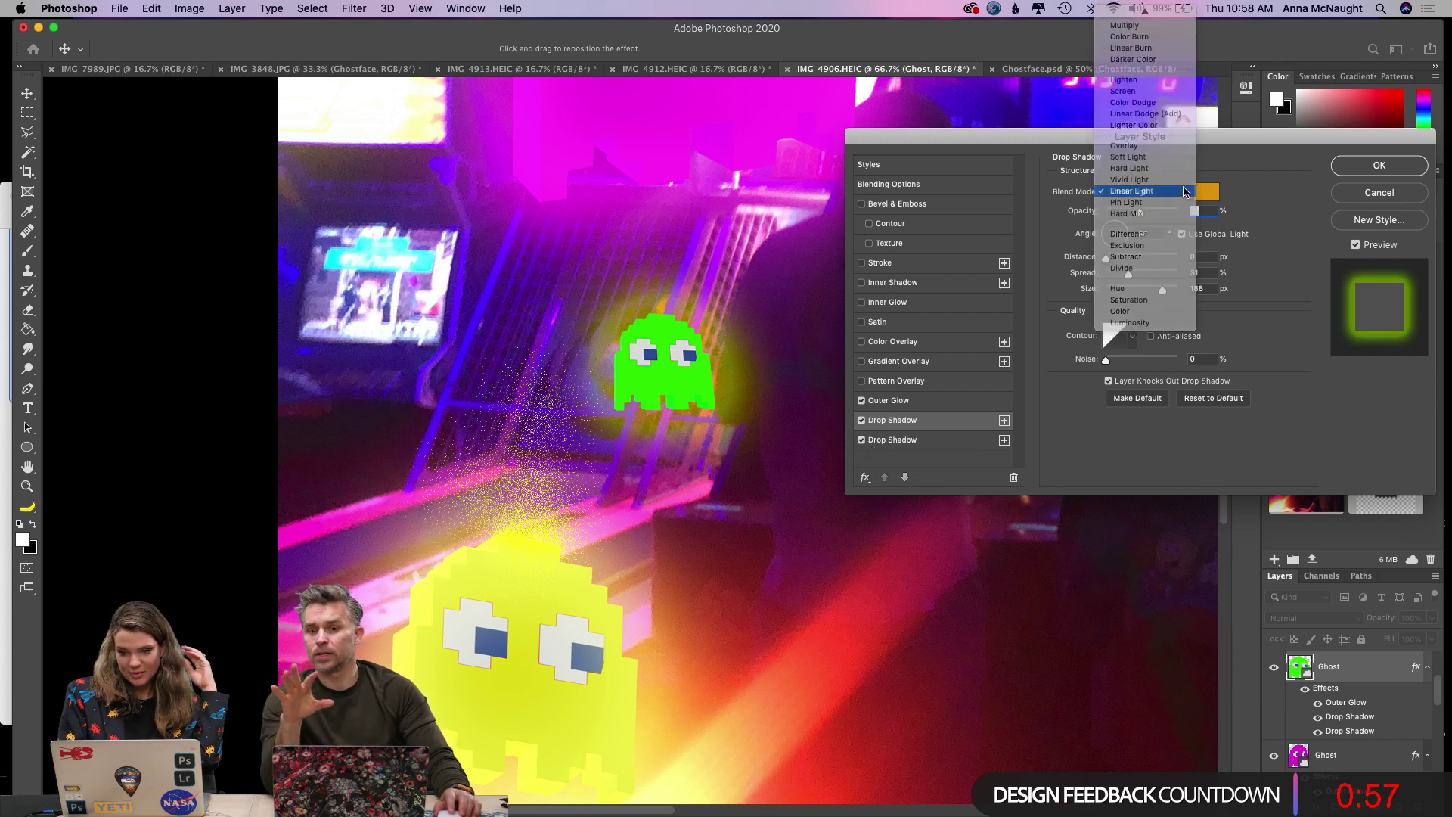
pyautogui.click(1140, 192)
pyautogui.click(1208, 191)
pyautogui.click(1091, 530)
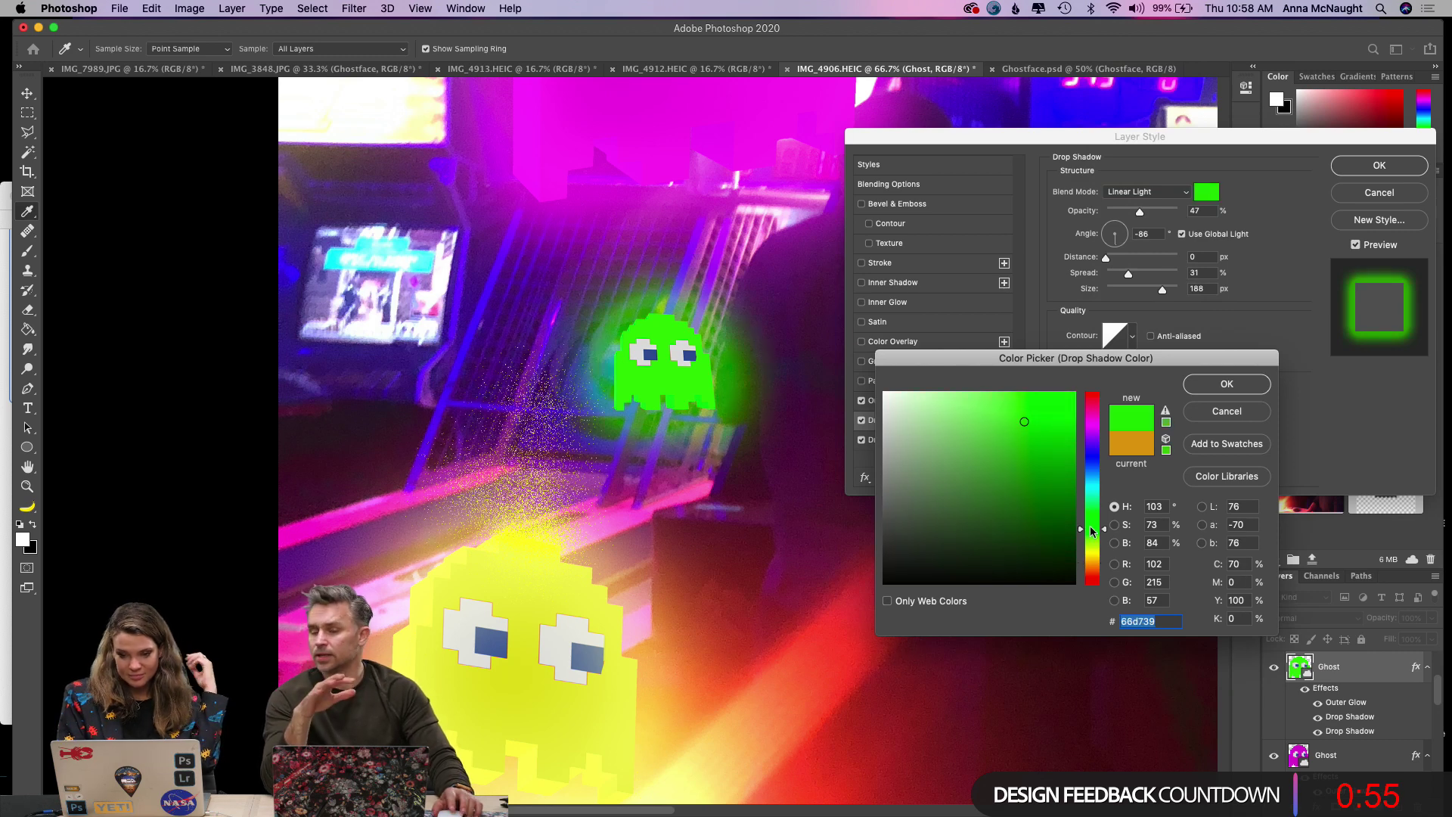
pyautogui.moveTo(1072, 428); pyautogui.dragTo(1075, 400)
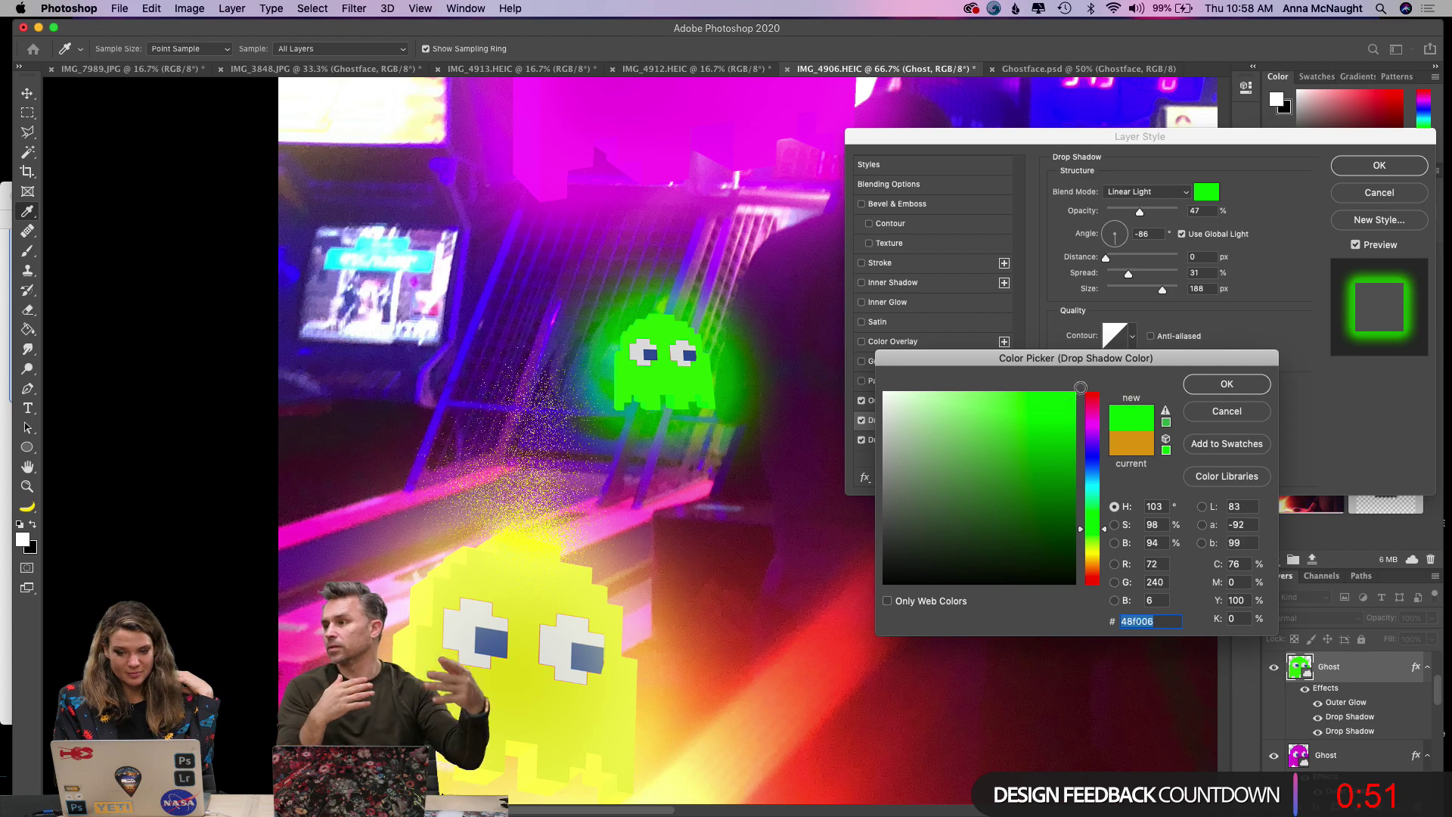
pyautogui.click(1200, 389)
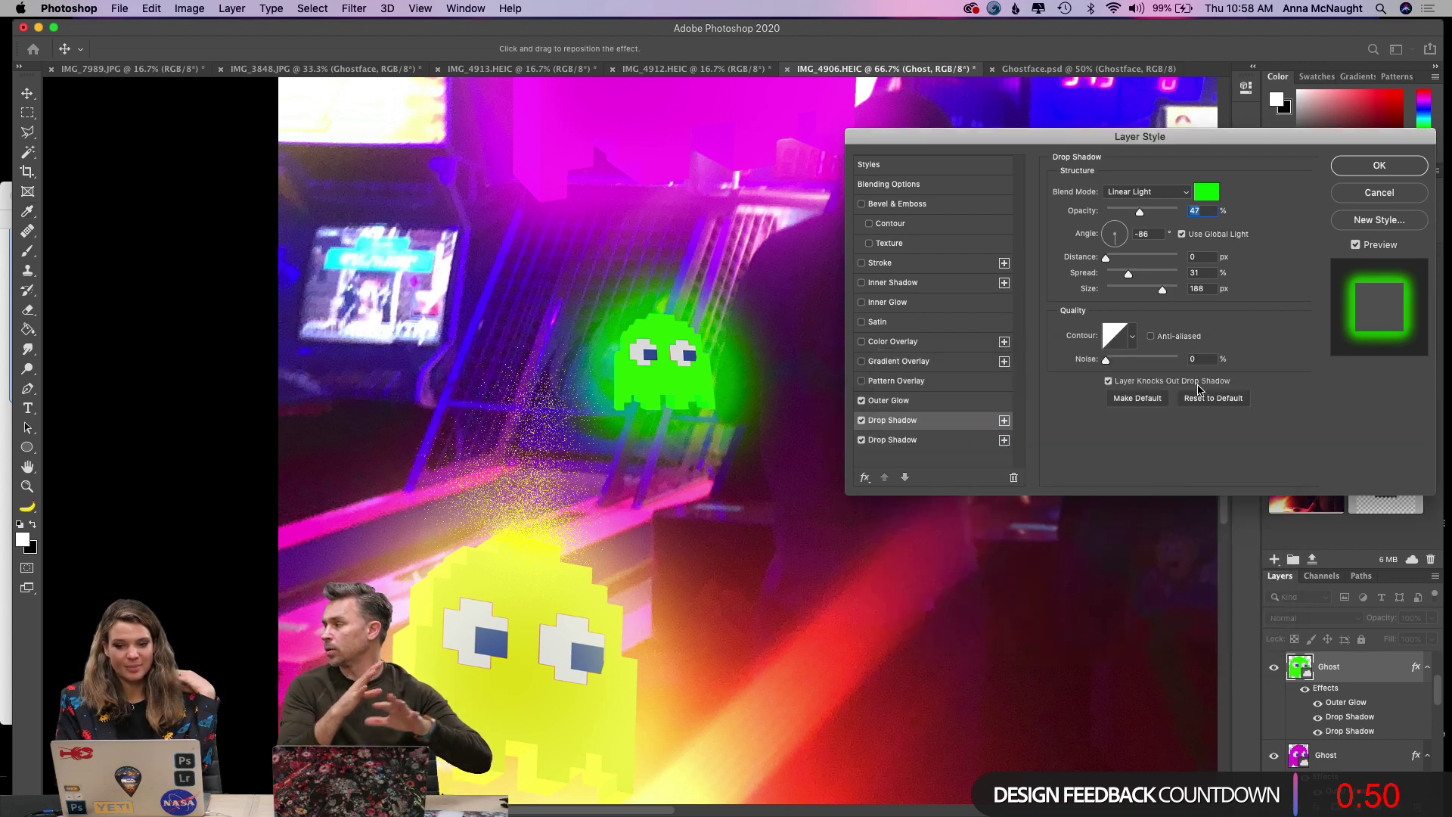
pyautogui.click(1385, 168)
# Apply a Gaussian Blur with a 1.9-pixel radius to the small magenta ghost on the white arcade cabinet sign.
pyautogui.hscroll(10, 806, 410)
pyautogui.hscroll(-7, 807, 410)
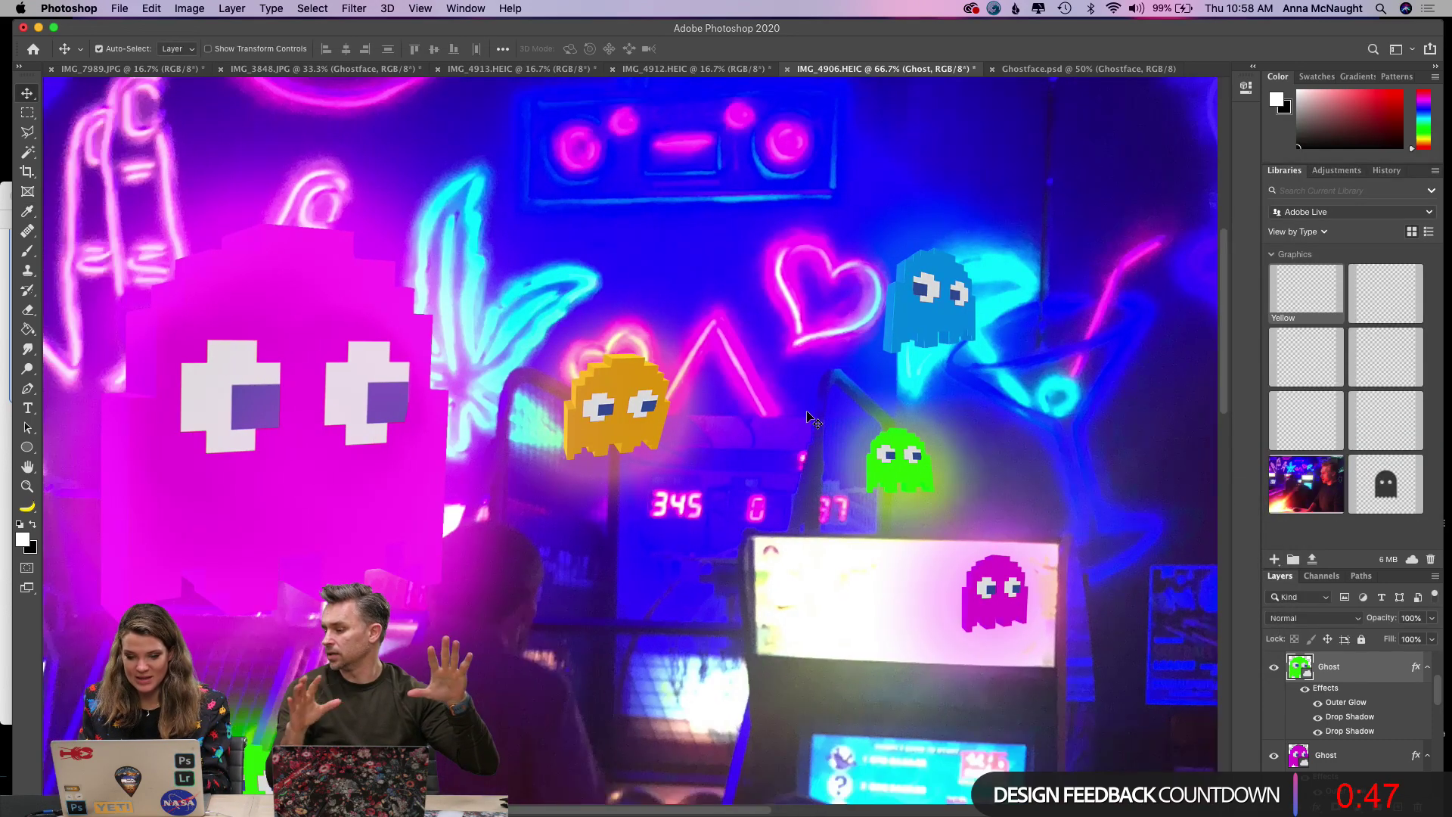
pyautogui.click(982, 623)
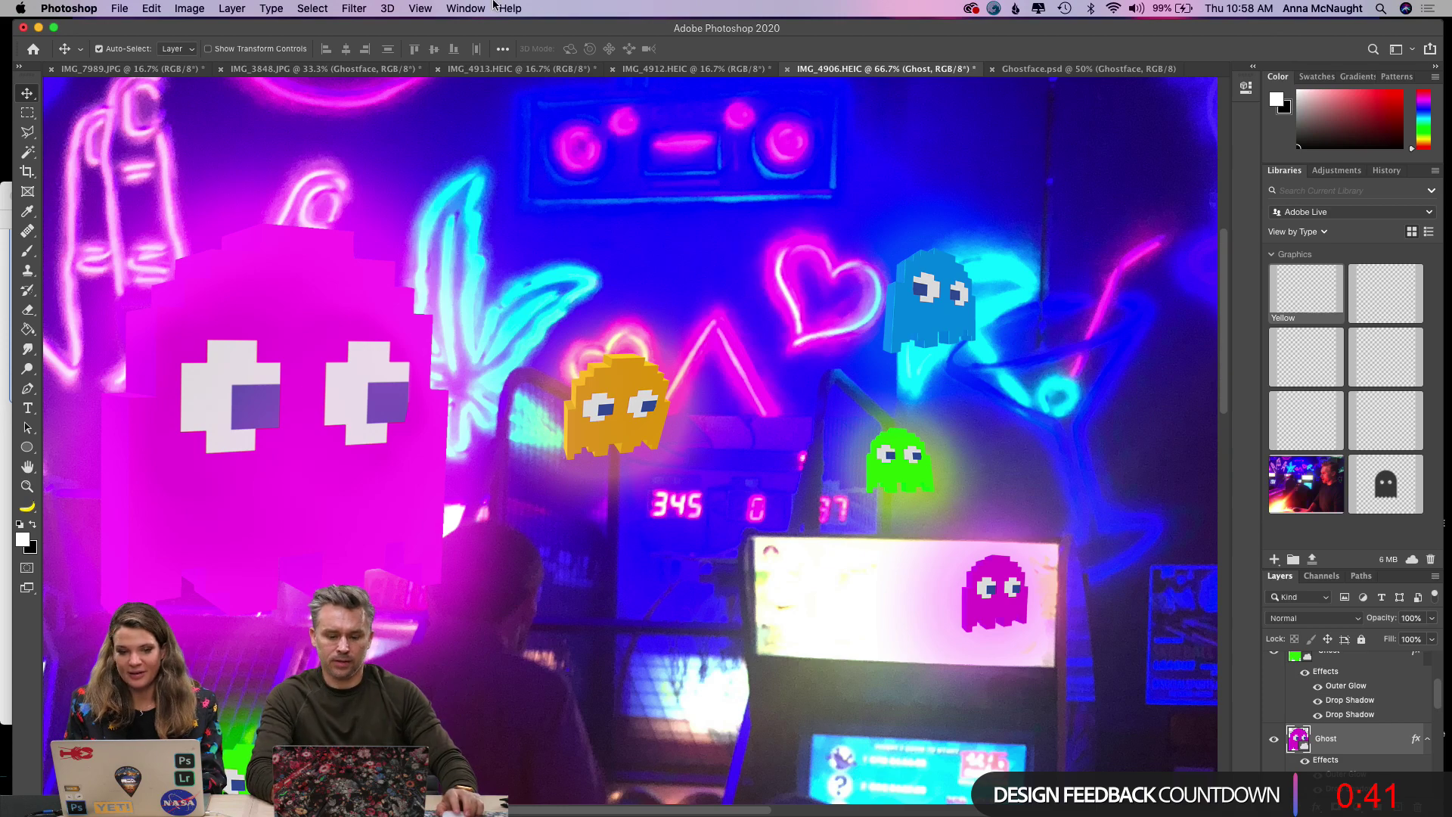
pyautogui.click(353, 9)
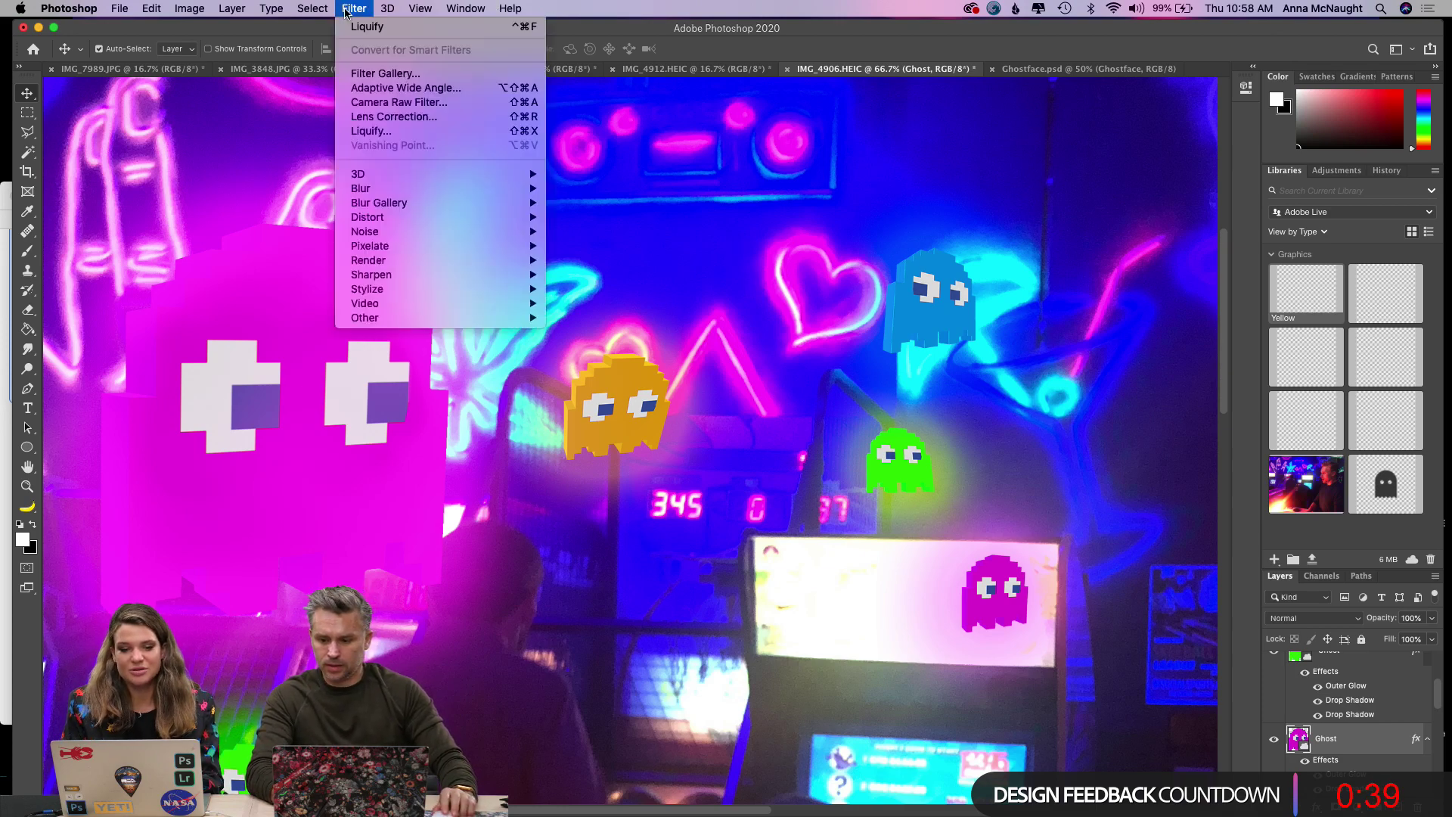
pyautogui.moveTo(369, 193)
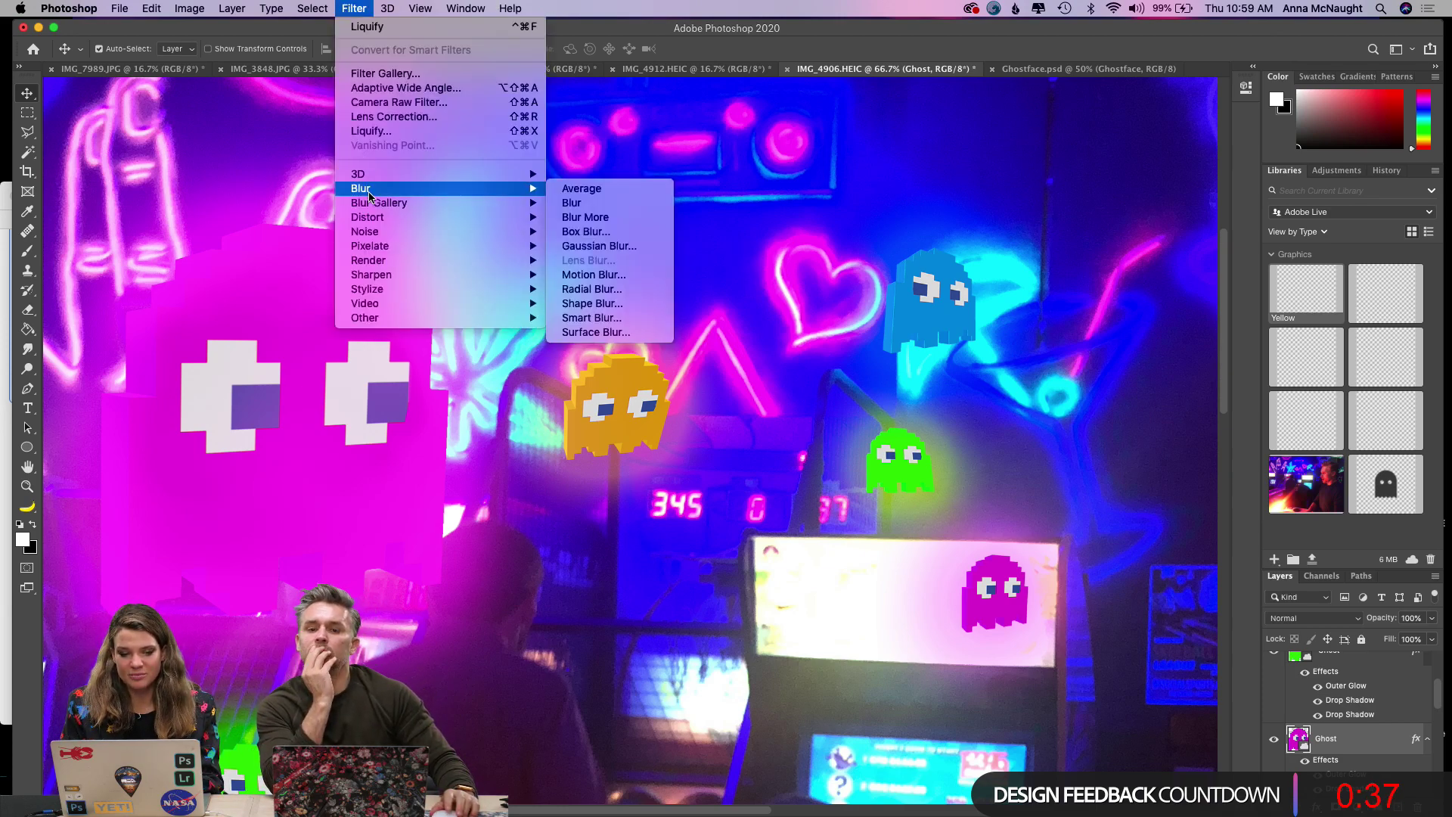
pyautogui.click(604, 246)
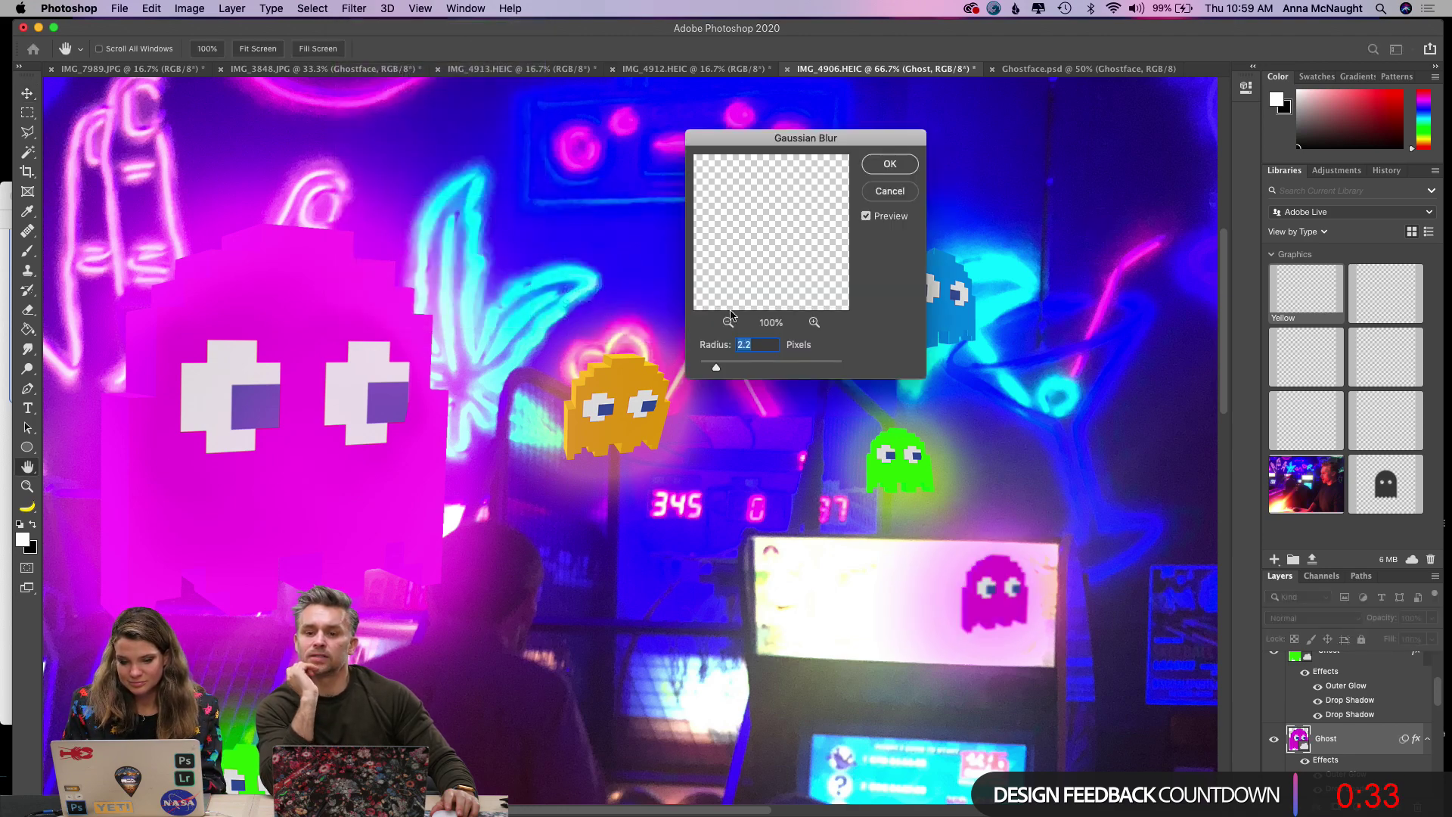
pyautogui.click(761, 368)
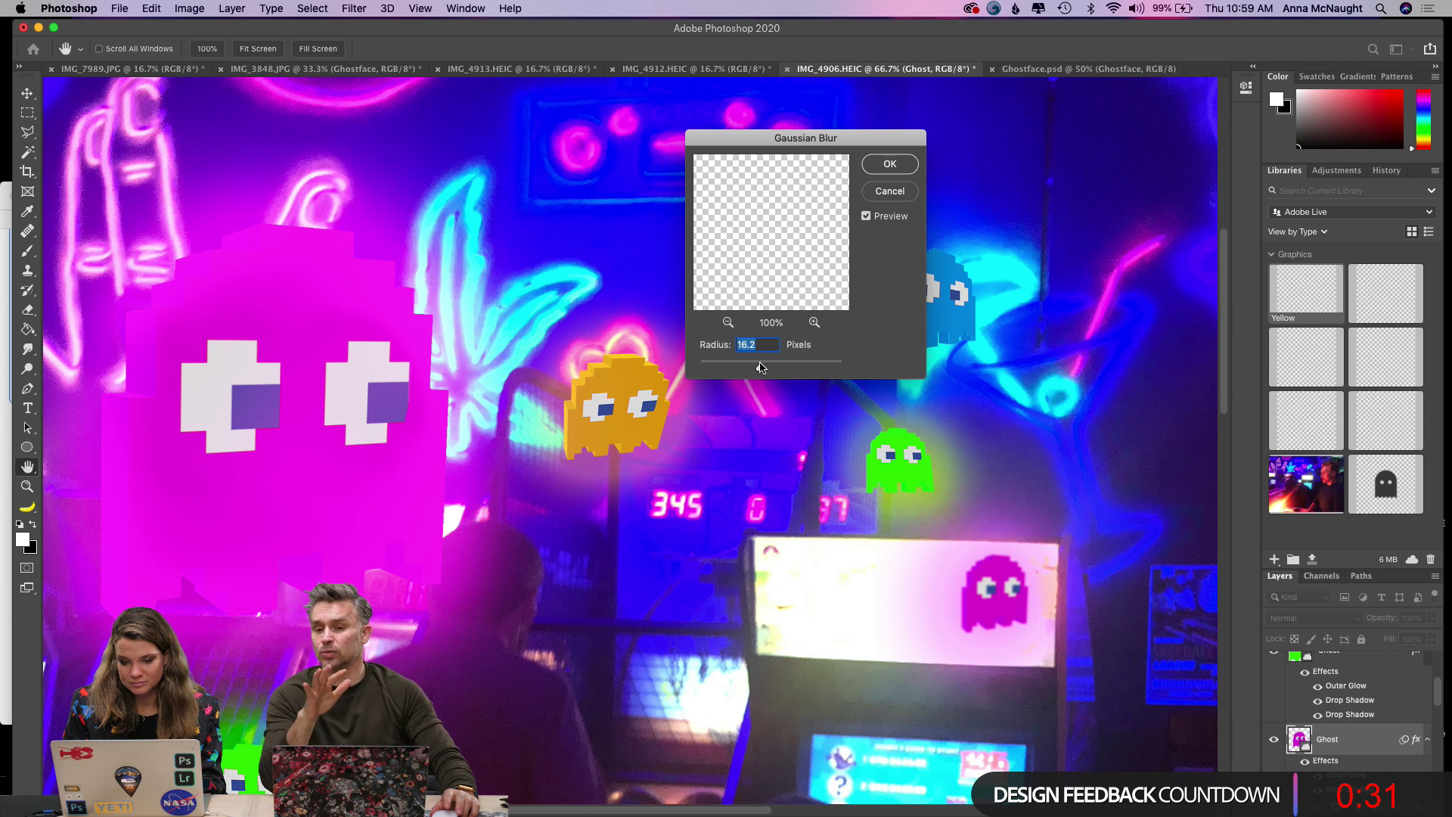
pyautogui.moveTo(762, 368); pyautogui.dragTo(727, 368)
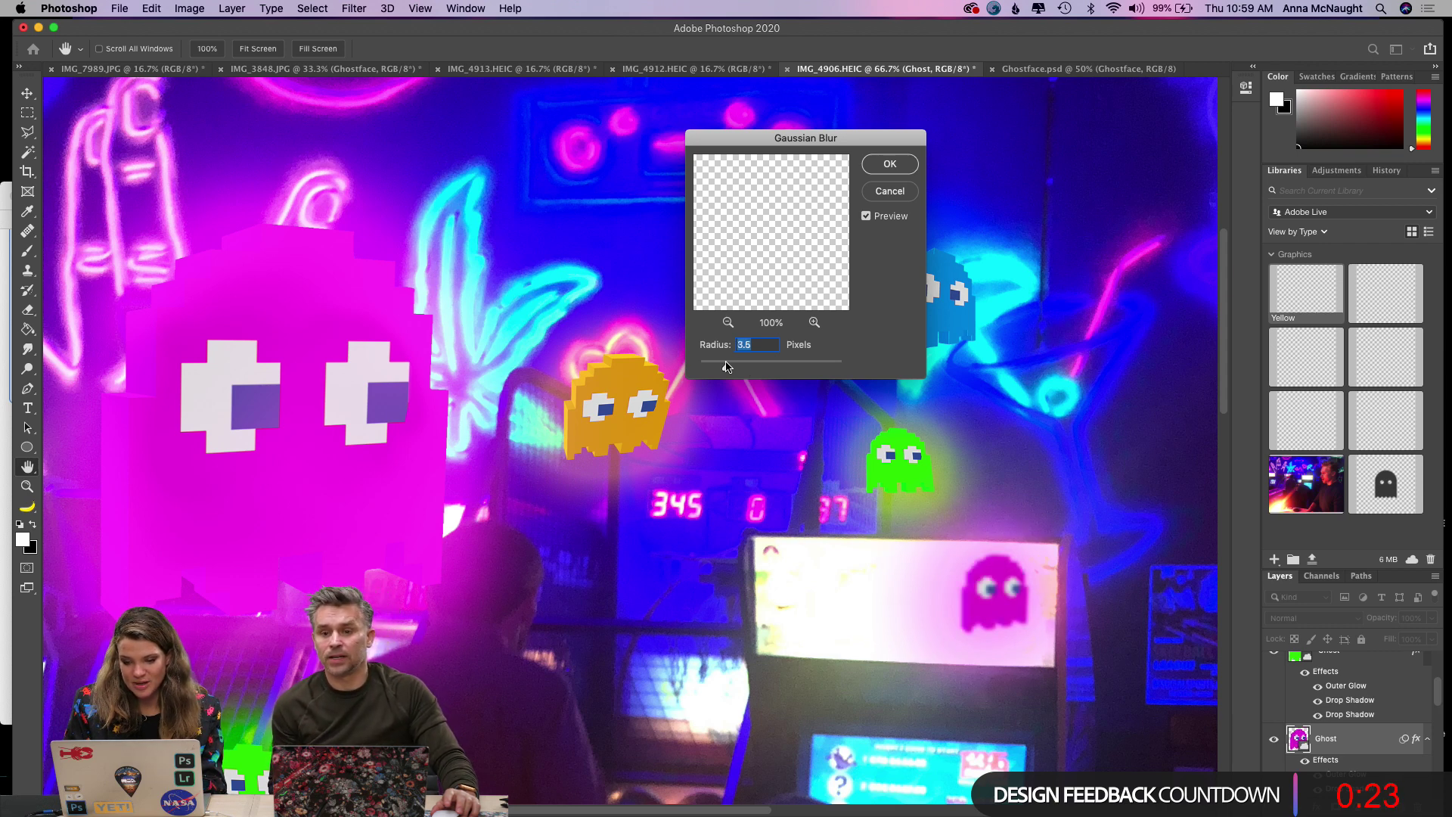
pyautogui.moveTo(727, 368); pyautogui.dragTo(716, 370)
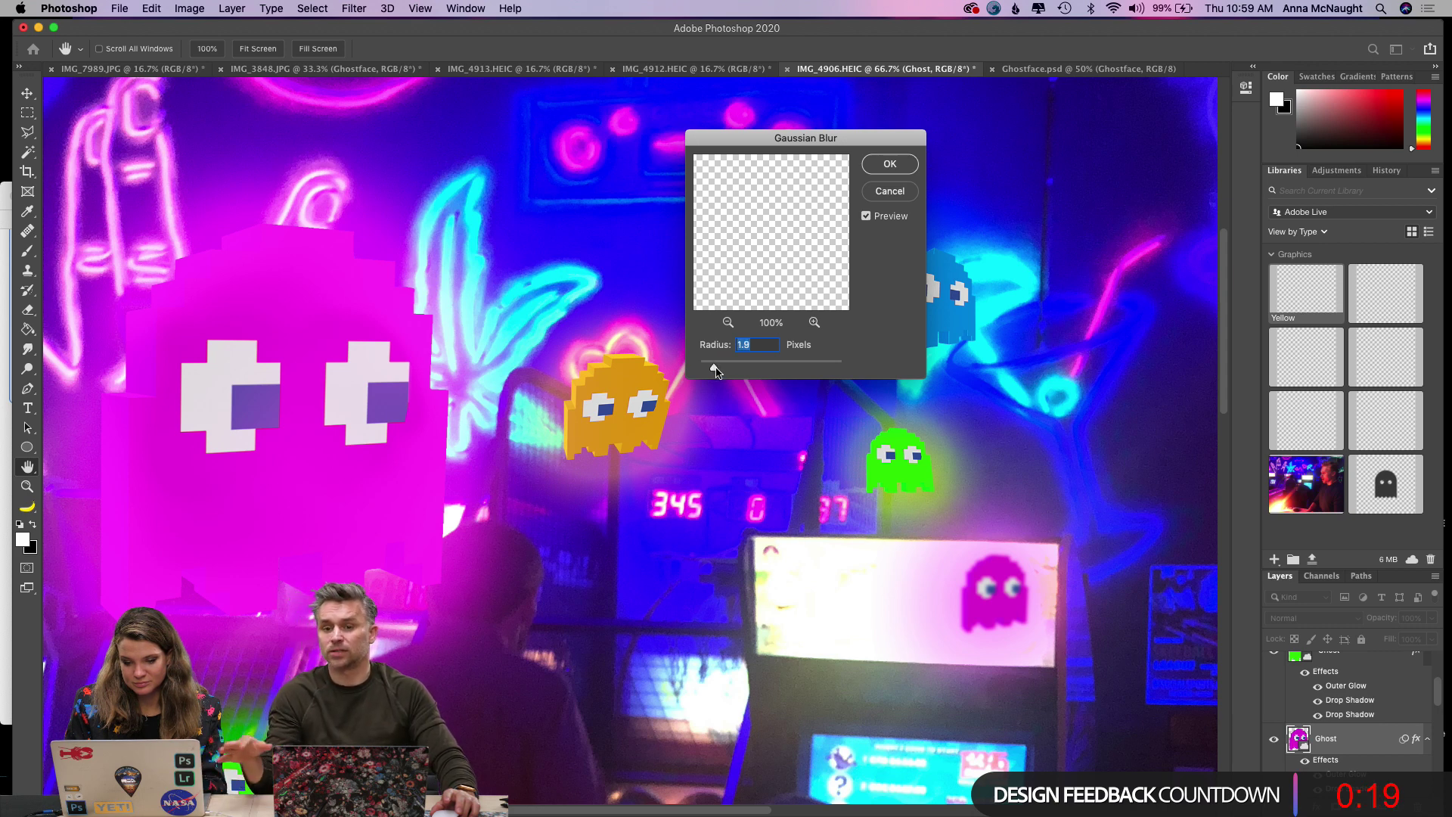
pyautogui.click(887, 164)
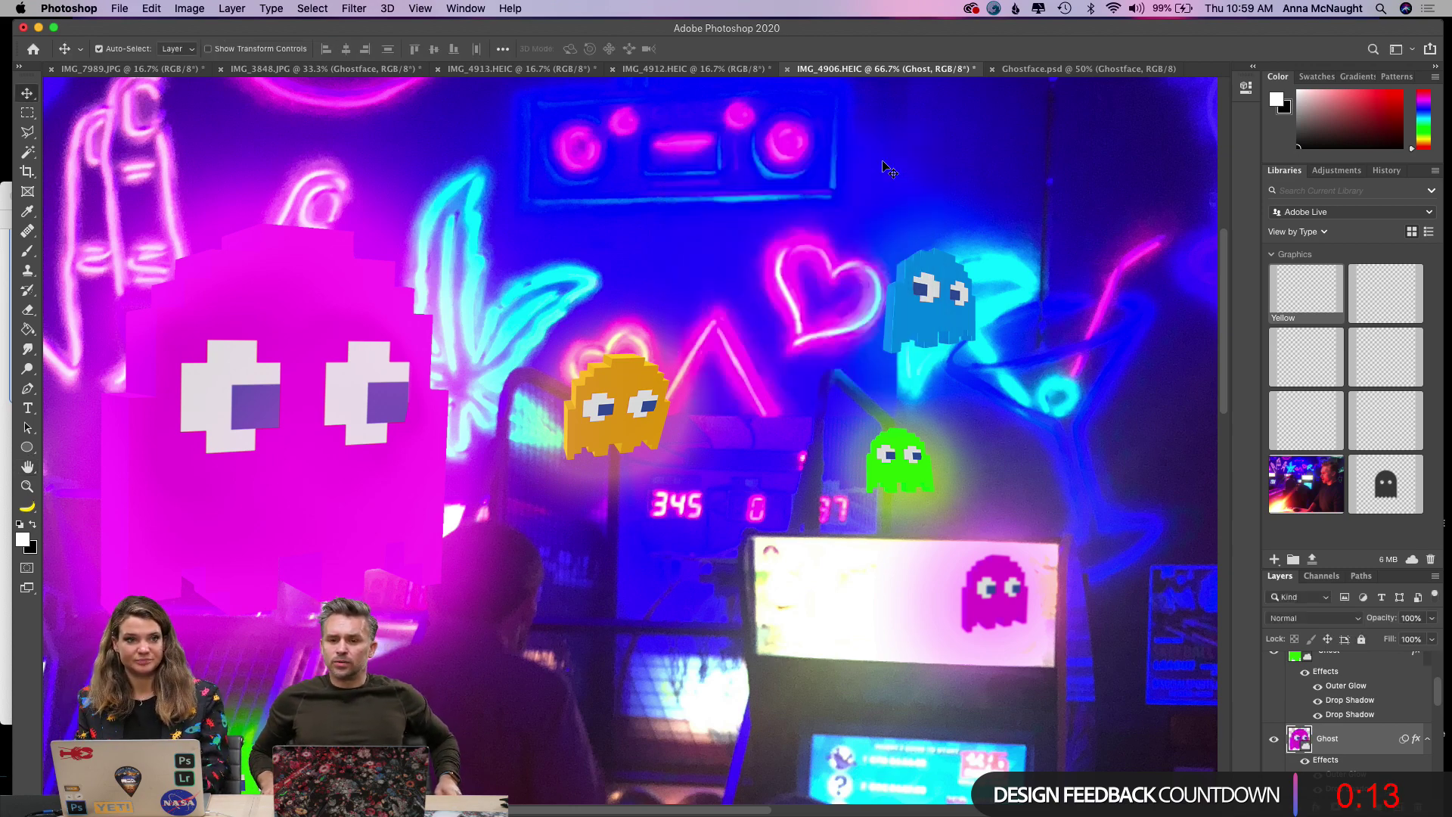
# Move the small magenta ghost rightward so it sits at the right edge of the white arcade sign.
pyautogui.press('super+minus')
pyautogui.press('super+minus')
pyautogui.press('super+minus')
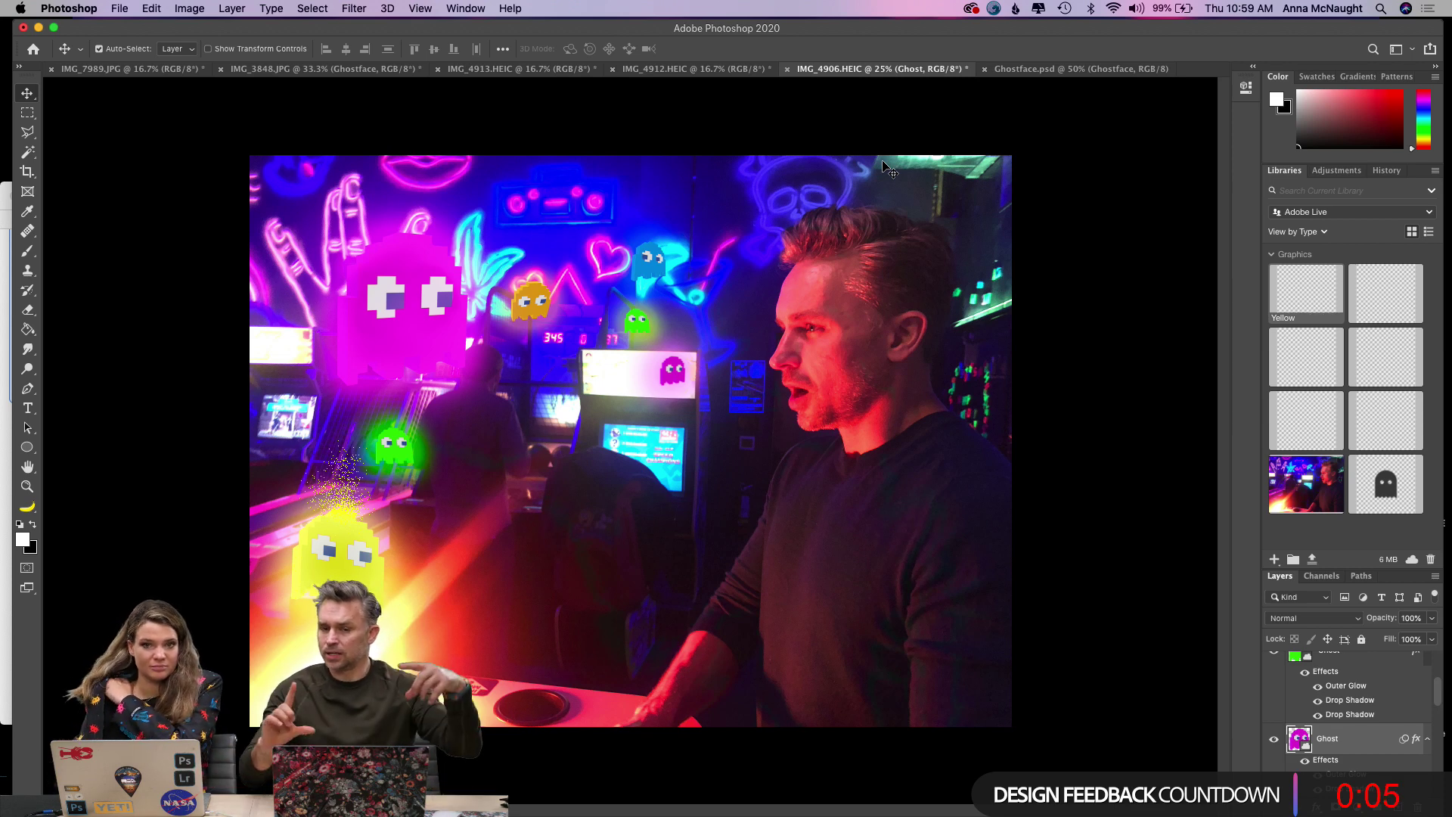
pyautogui.moveTo(673, 373)
pyautogui.mouseDown()
pyautogui.moveTo(699, 304)
pyautogui.moveTo(755, 380)
pyautogui.moveTo(726, 334)
pyautogui.moveTo(683, 374)
pyautogui.moveTo(700, 374)
pyautogui.mouseUp()
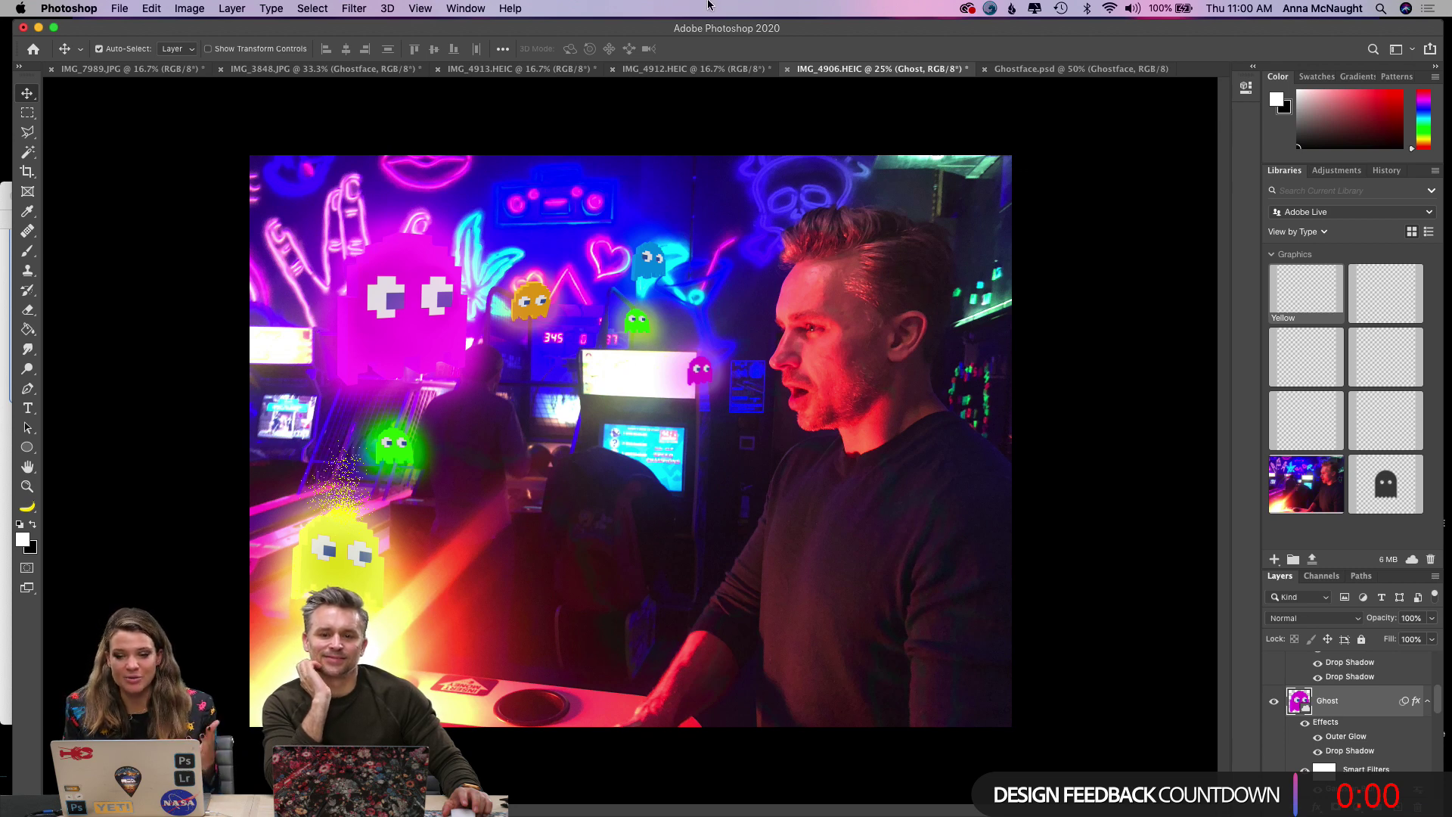
# Place the library's Pink ghost graphic in IMG_4912.HEIC and position it on the dark wall in front of the man's face.
pyautogui.click(677, 68)
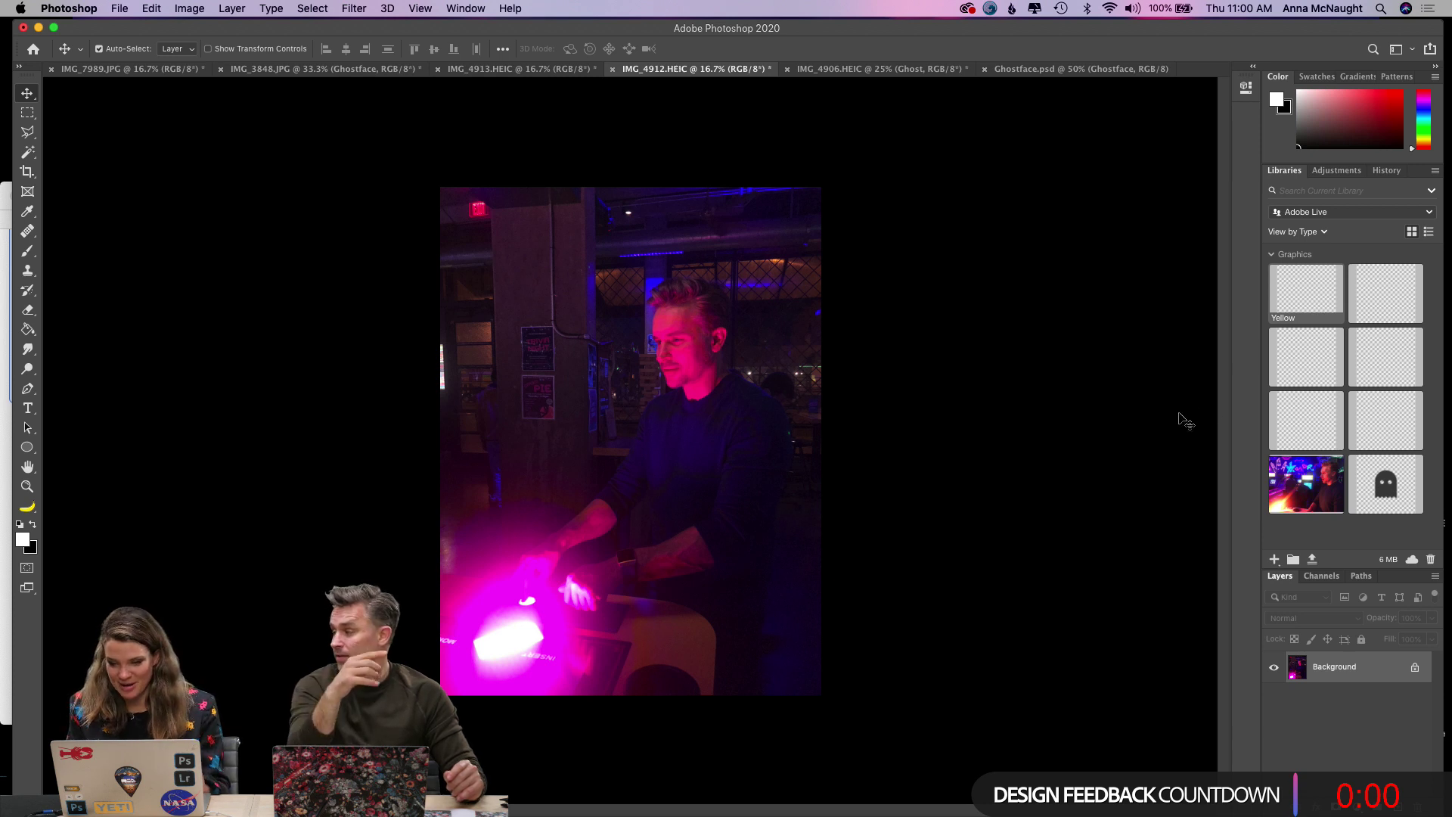
pyautogui.moveTo(1365, 371); pyautogui.dragTo(758, 198)
pyautogui.press('Return')
pyautogui.moveTo(663, 317); pyautogui.dragTo(523, 415)
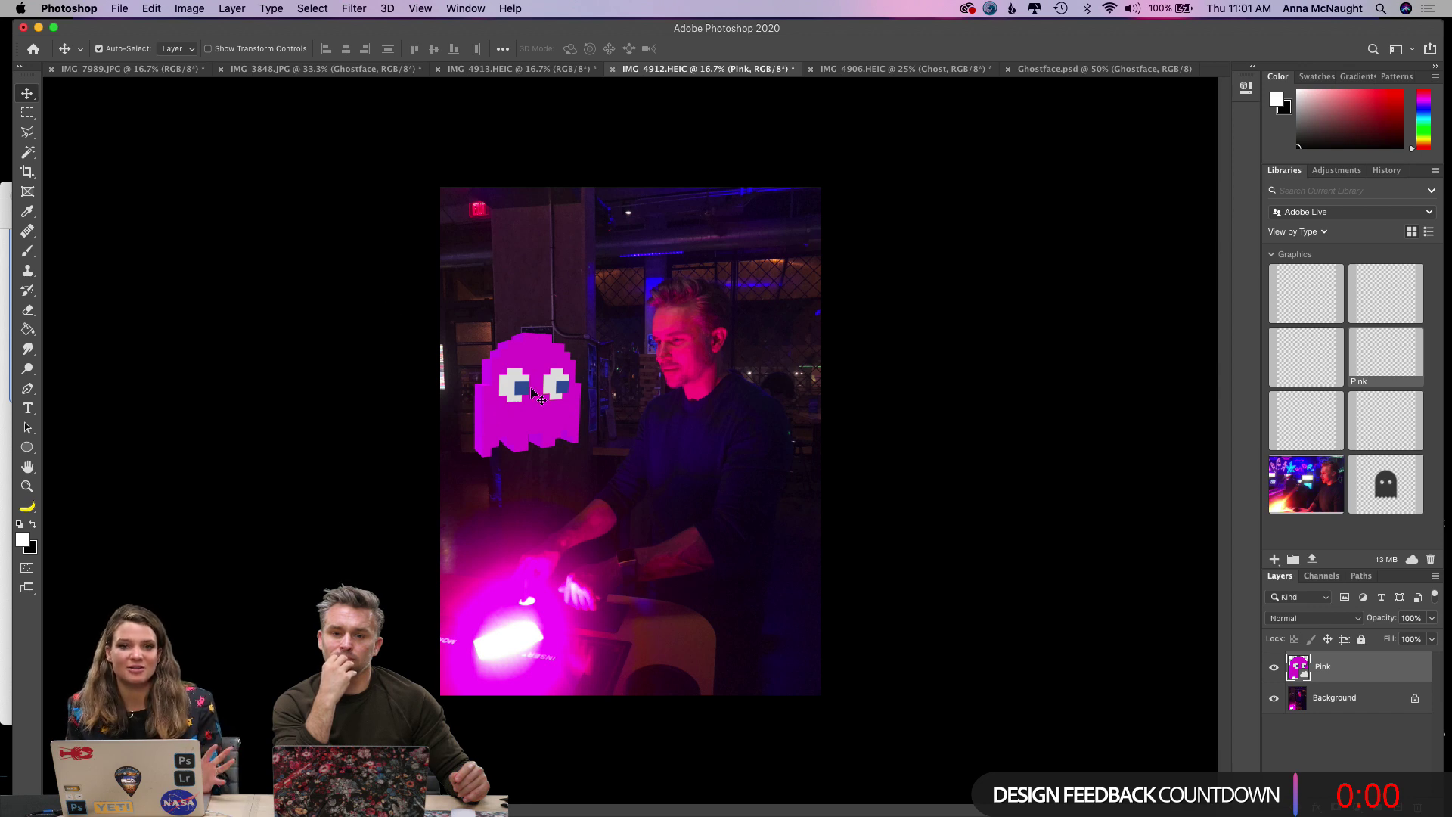
# Add a Curves adjustment layer beneath the ghosts in IMG_4906.HEIC, pulling the highlights and midtones far down to darken the photo.
pyautogui.click(961, 69)
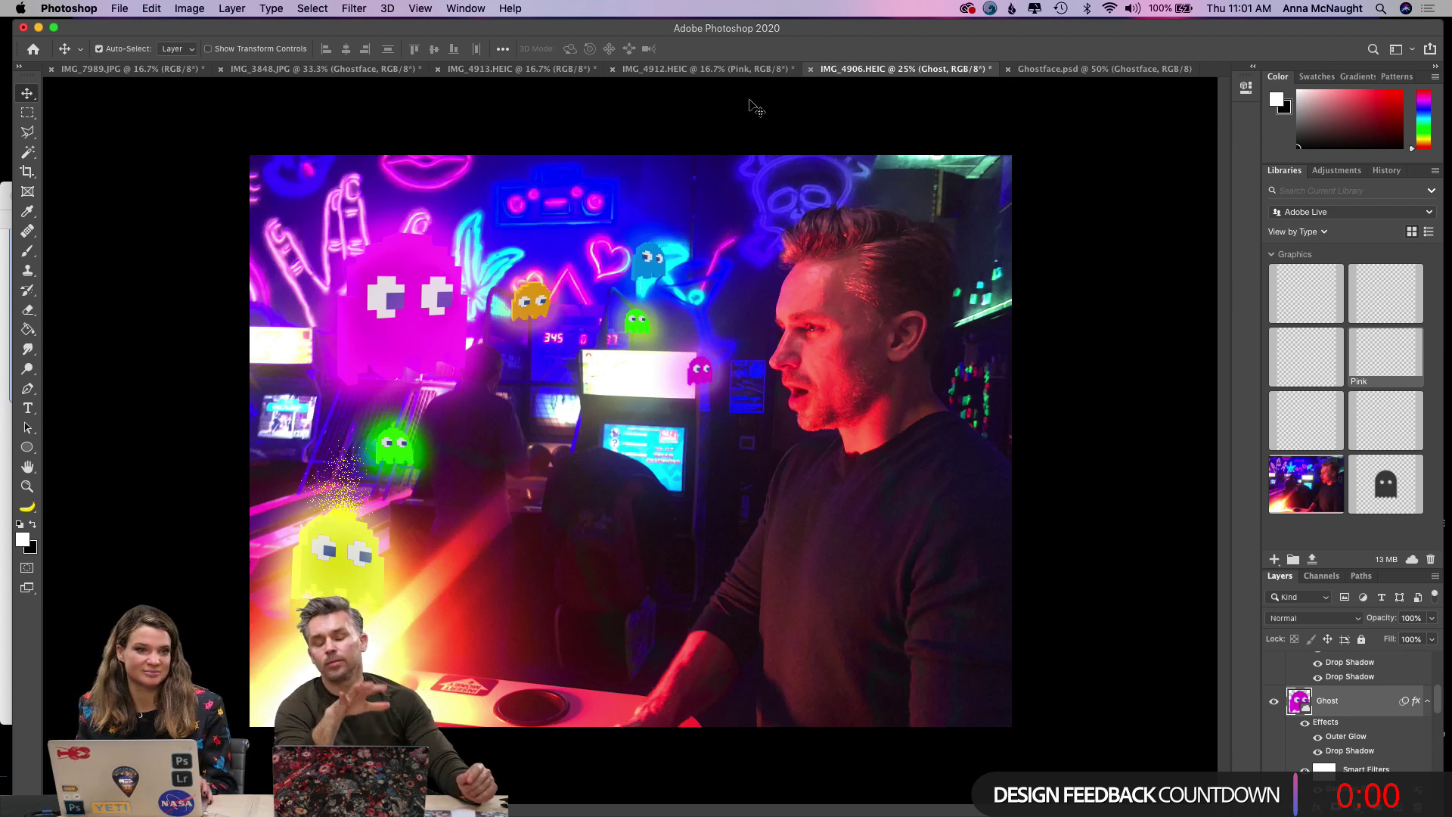
pyautogui.click(684, 68)
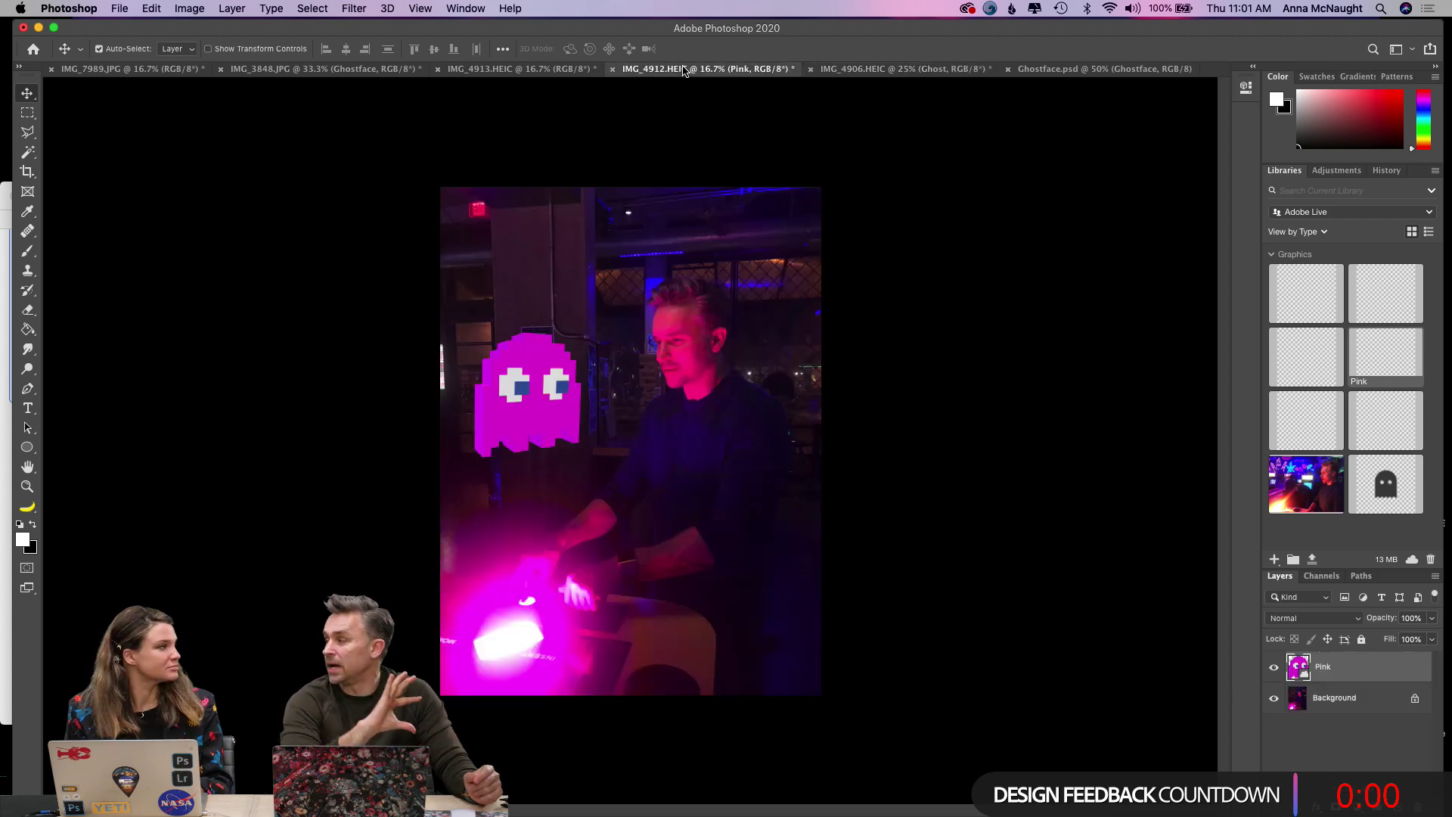
pyautogui.click(940, 73)
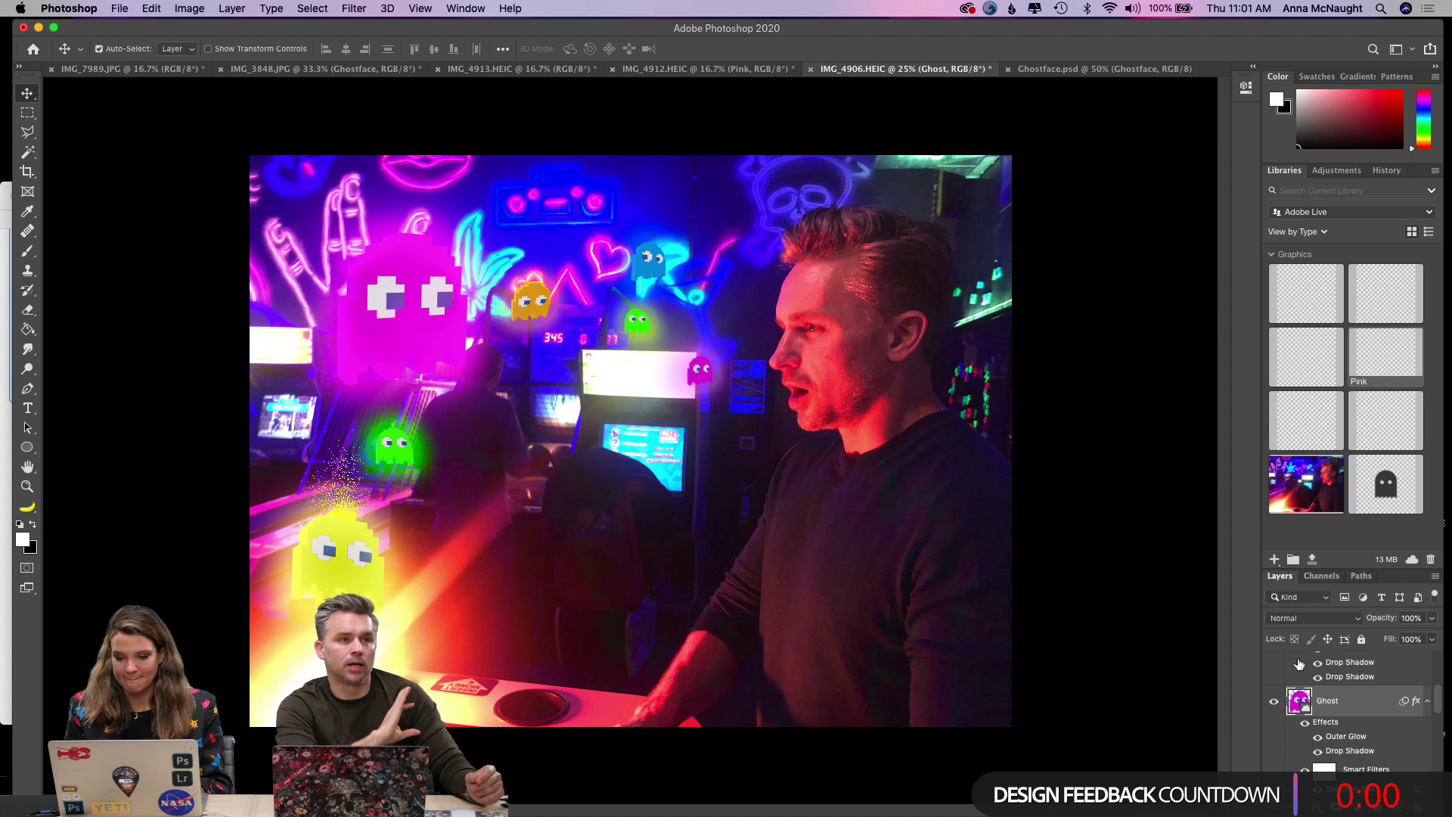
pyautogui.scroll(-5, 1314, 715)
pyautogui.click(1331, 779)
pyautogui.click(1333, 790)
pyautogui.click(1354, 594)
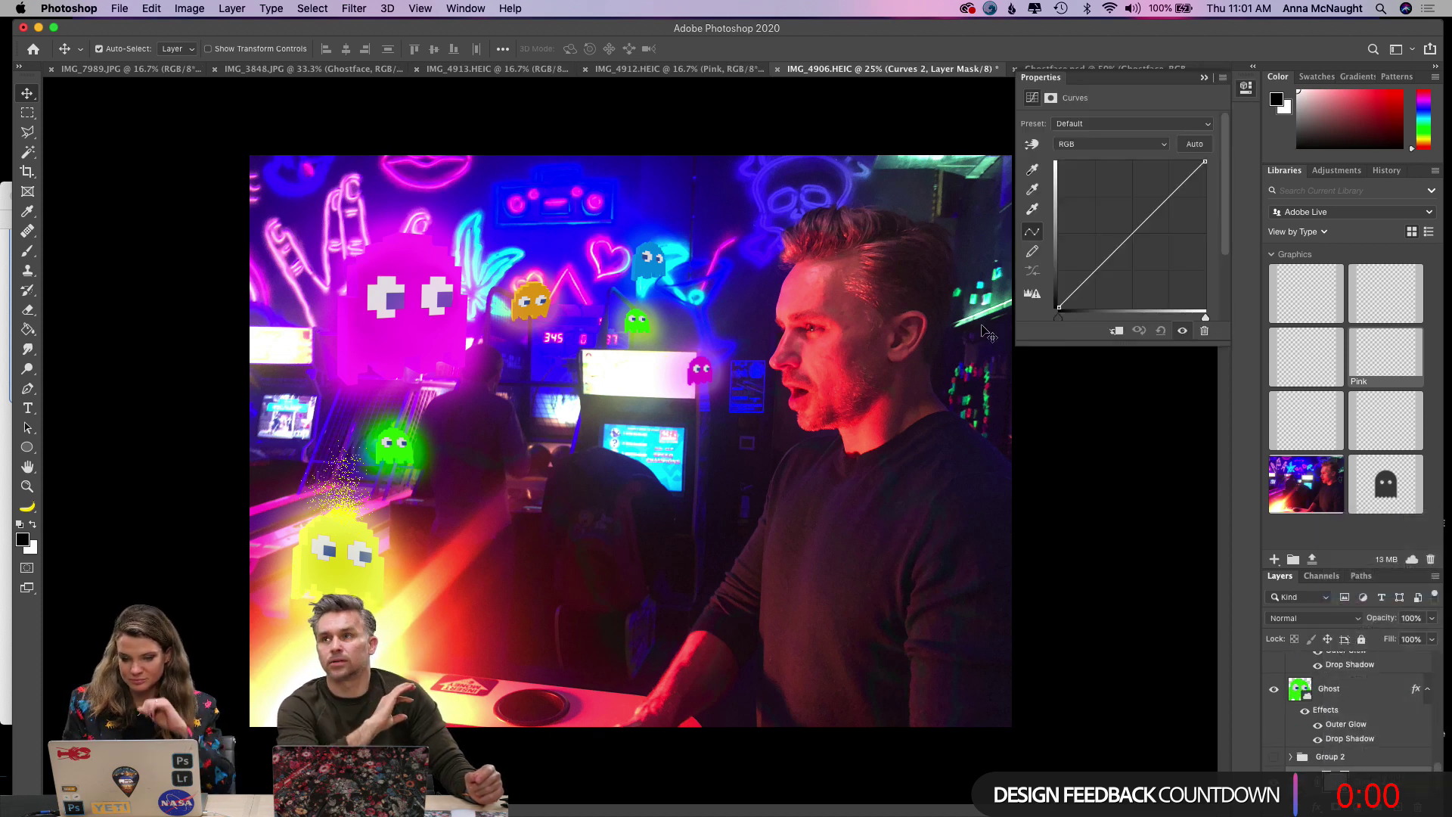
pyautogui.moveTo(1105, 243); pyautogui.dragTo(1149, 261)
pyautogui.moveTo(1205, 161); pyautogui.dragTo(1150, 280)
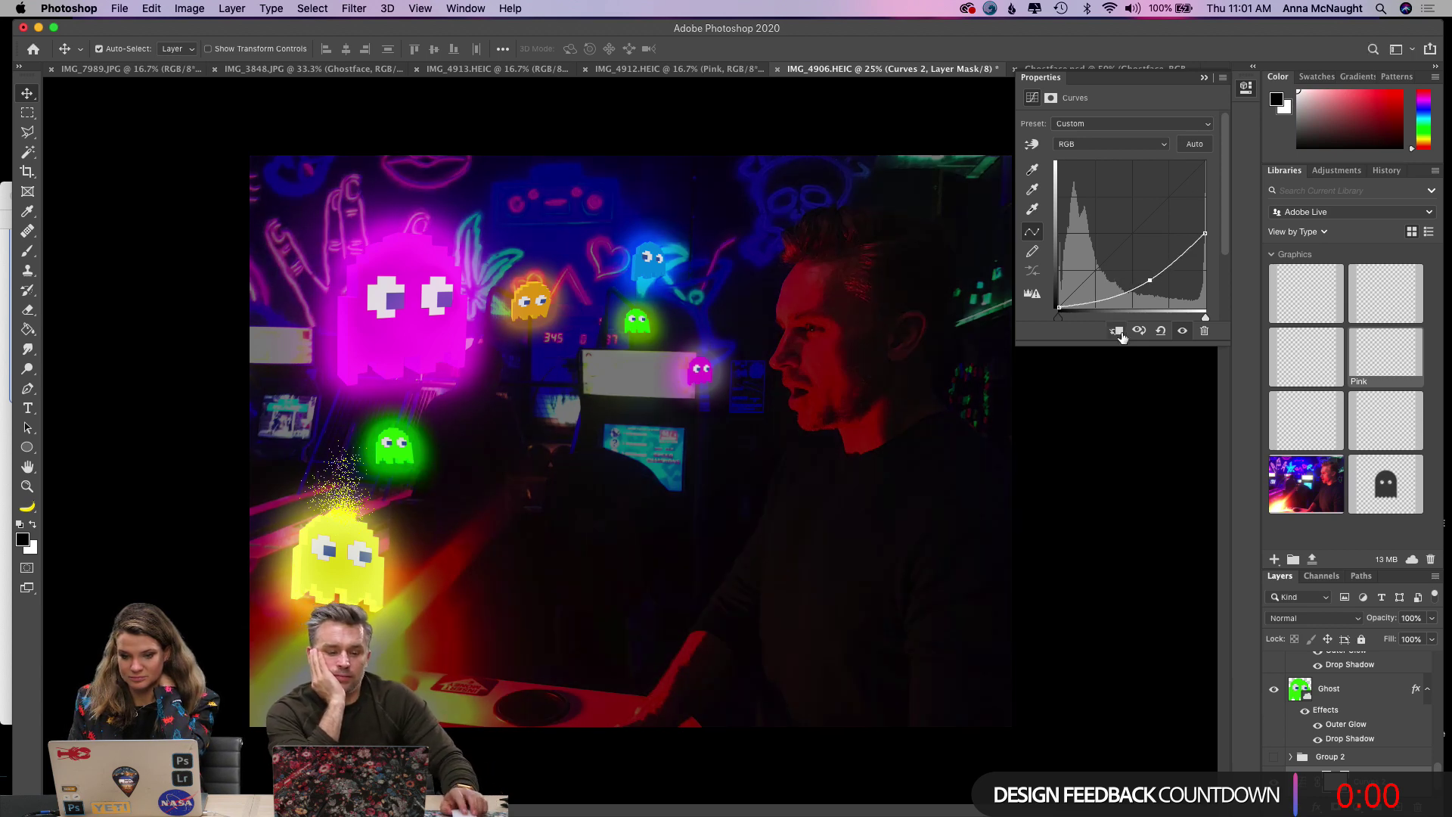
pyautogui.moveTo(1205, 235); pyautogui.dragTo(1205, 277)
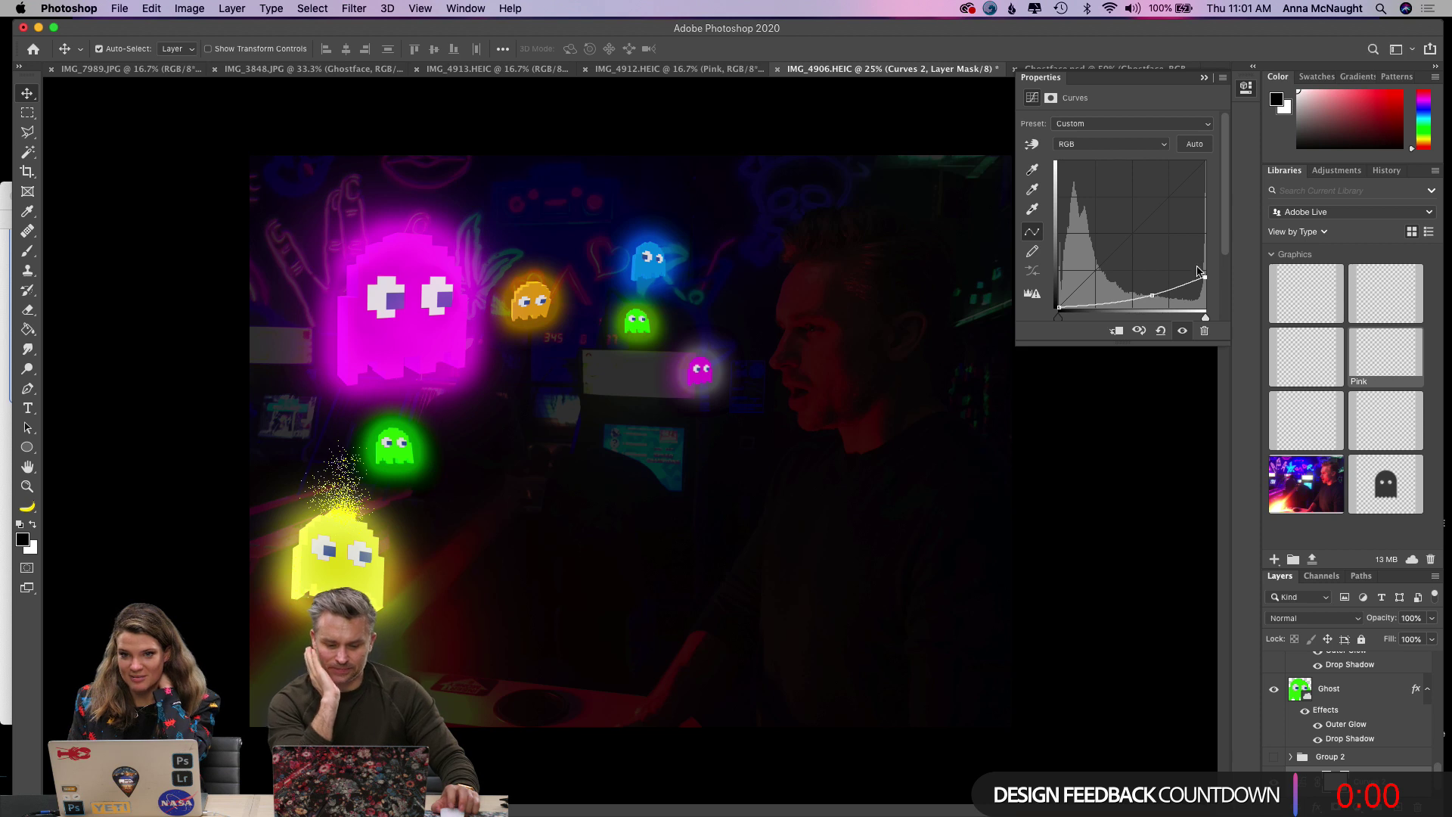
pyautogui.click(1204, 77)
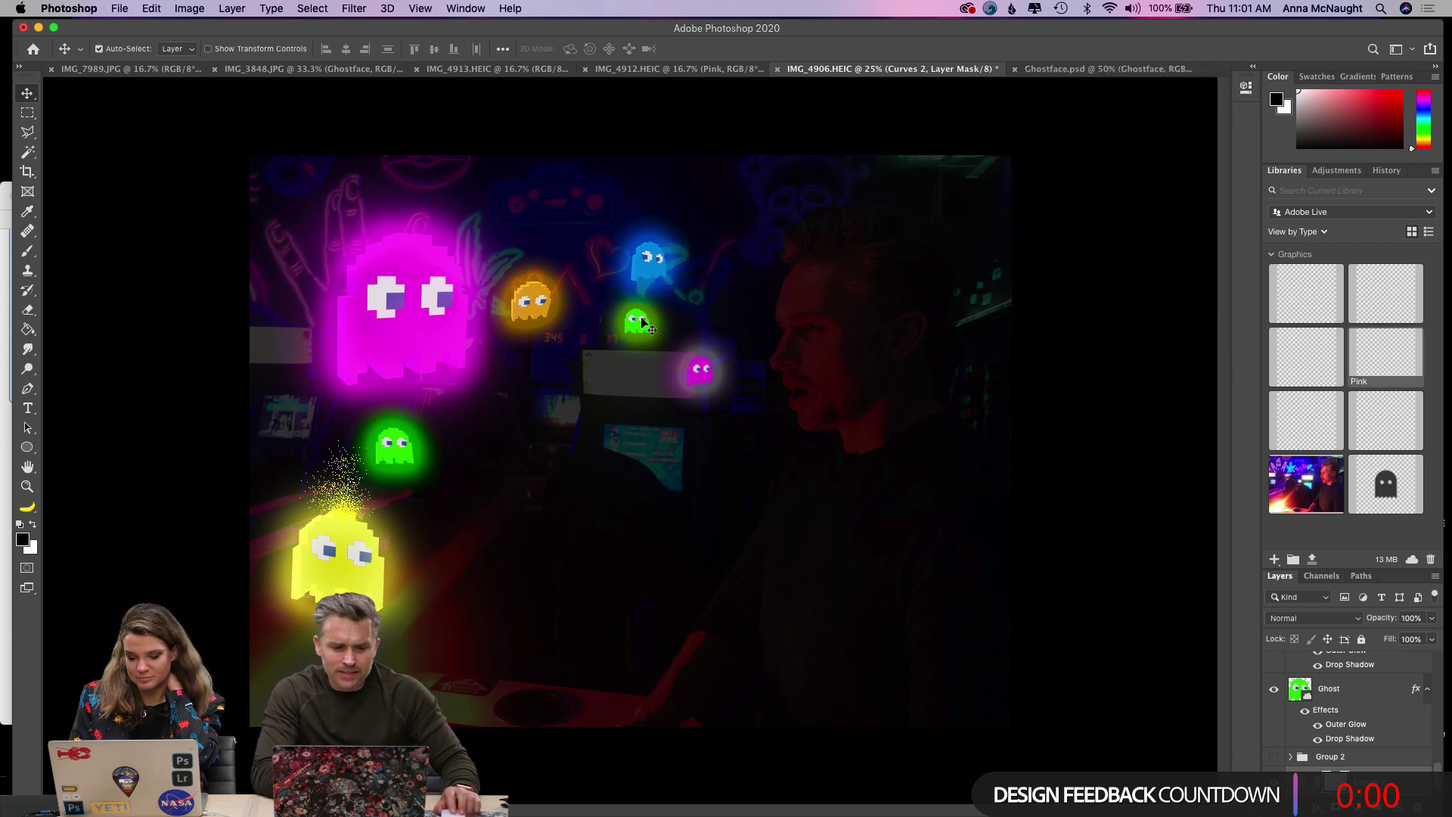
# Choose the soft round pressure opacity brush at 3700 px and paint black on the Curves mask to brighten the man.
pyautogui.click(27, 251)
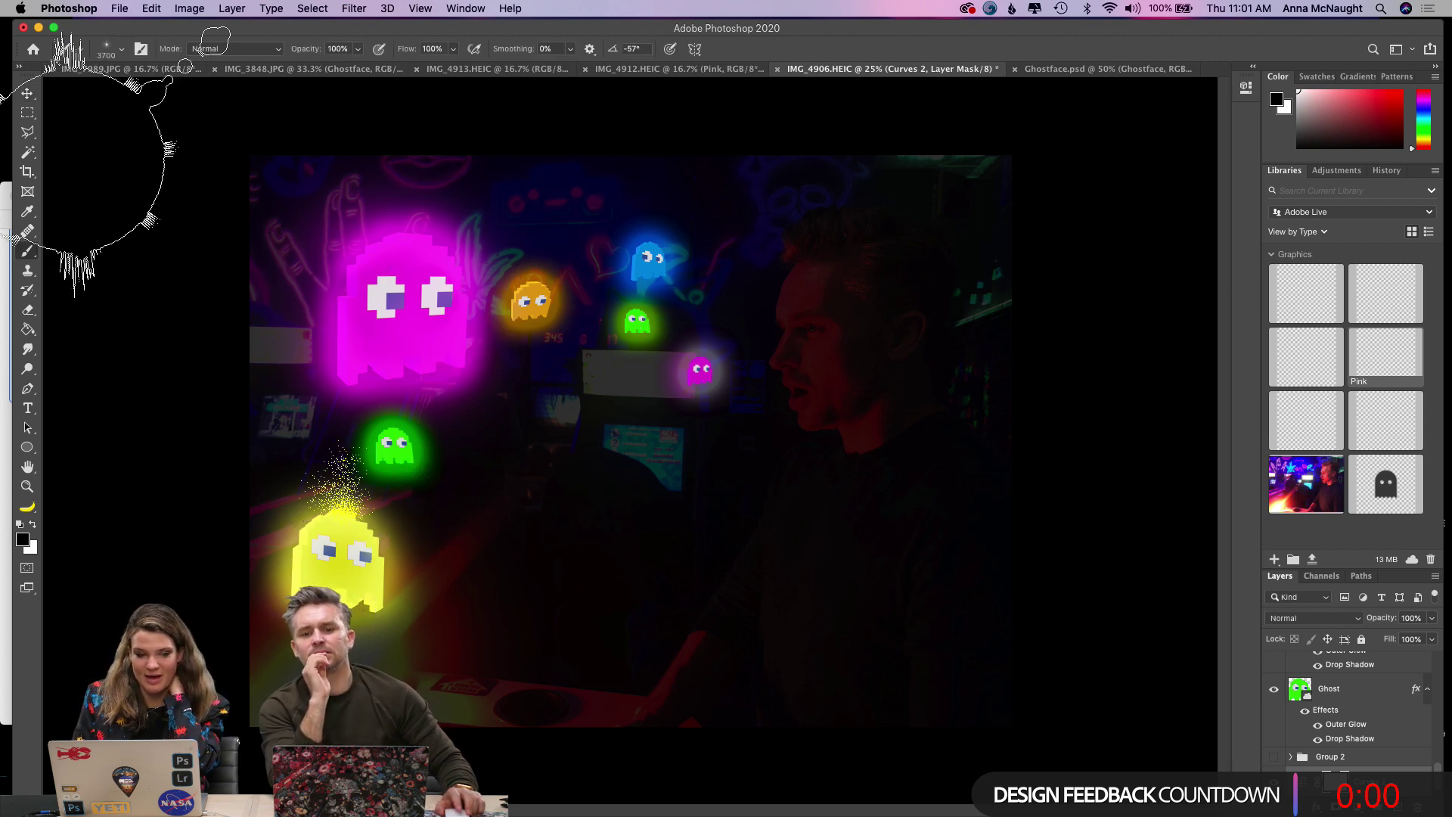
pyautogui.click(122, 51)
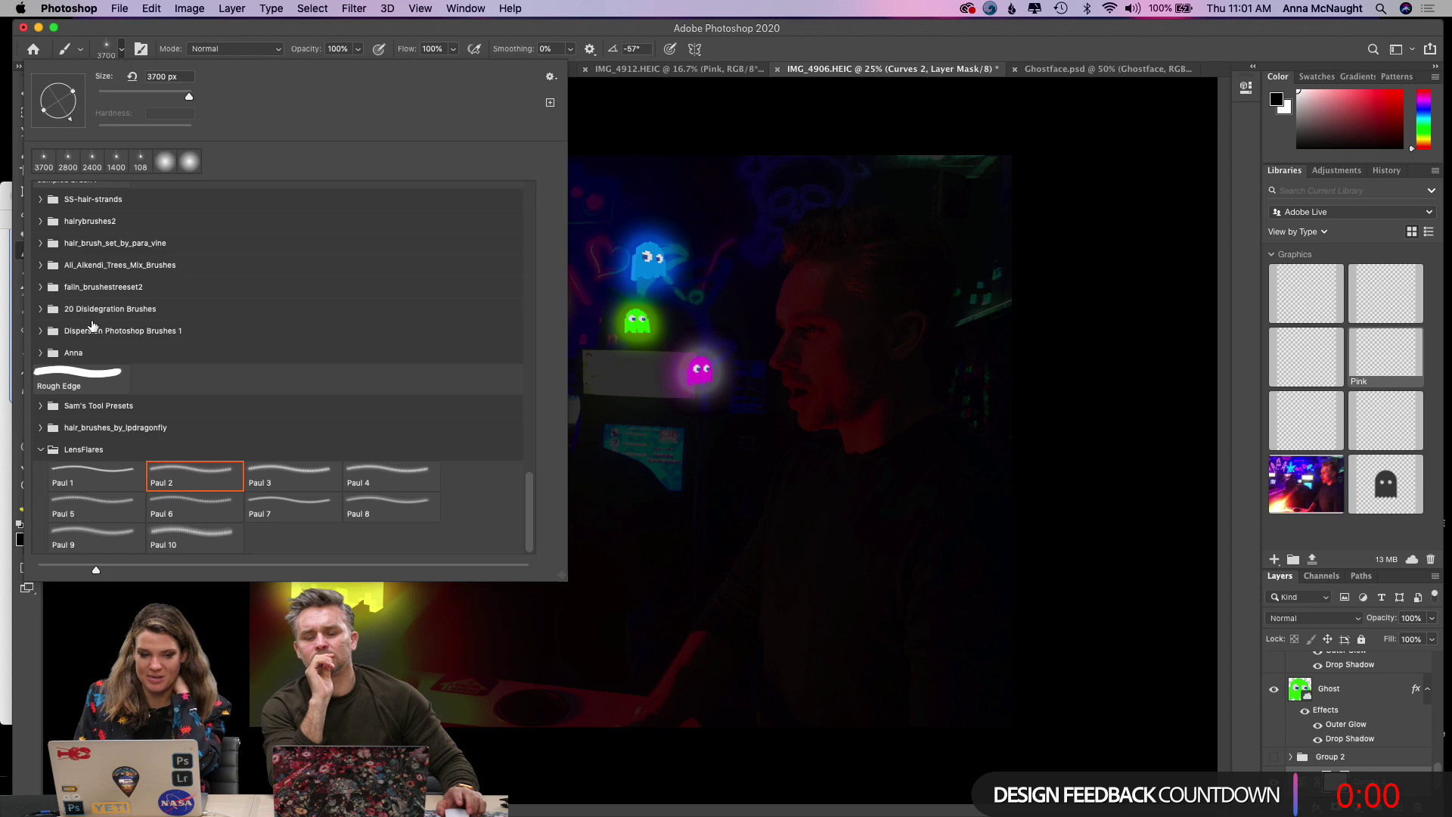
pyautogui.click(165, 161)
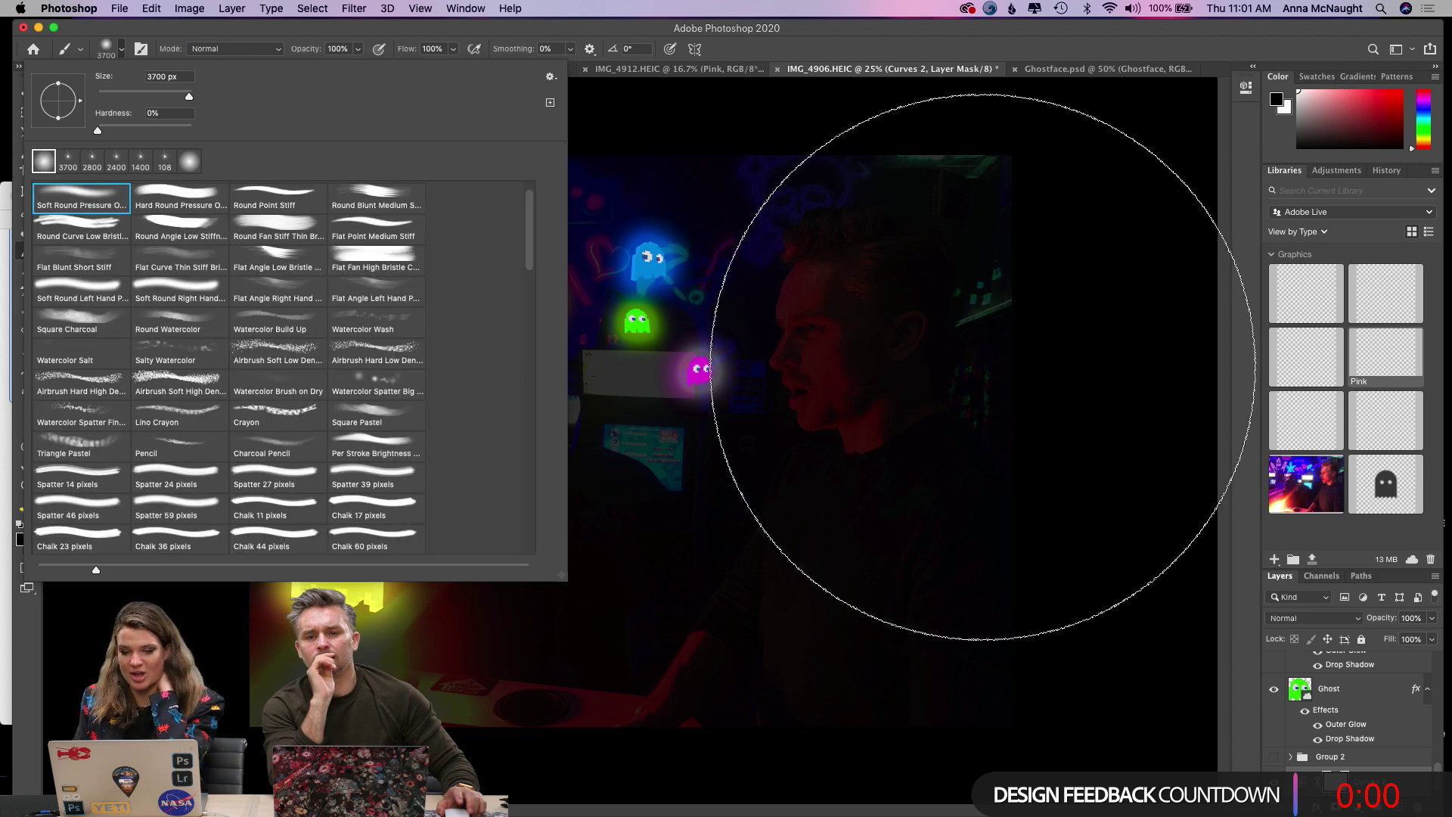
pyautogui.click(836, 584)
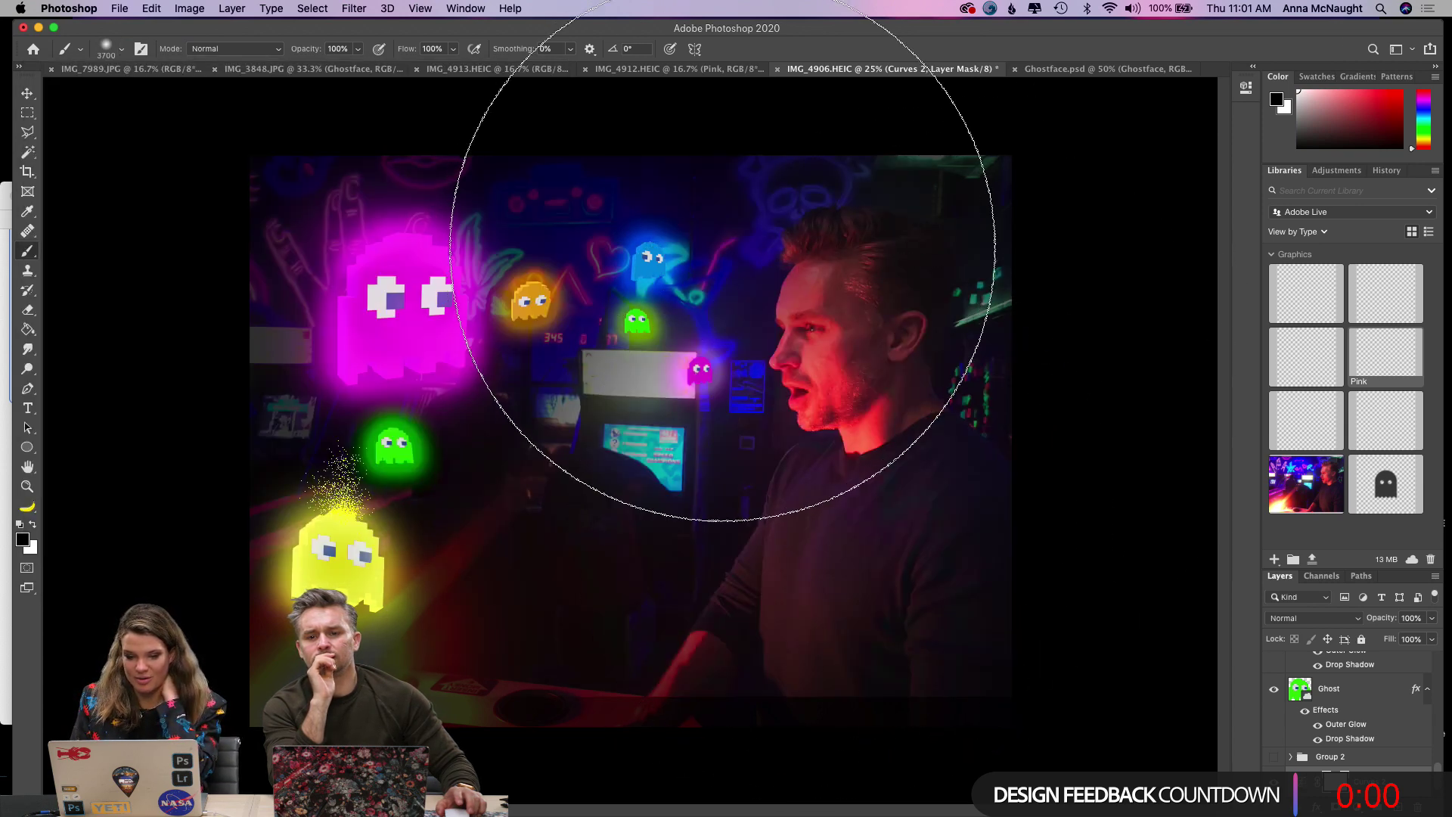
# Resize the soft brush to 3400 px and paint black on the Curves mask over the man's face and upper body.
pyautogui.press('[')
pyautogui.press('[')
pyautogui.press('[')
pyautogui.press('[')
pyautogui.press('[')
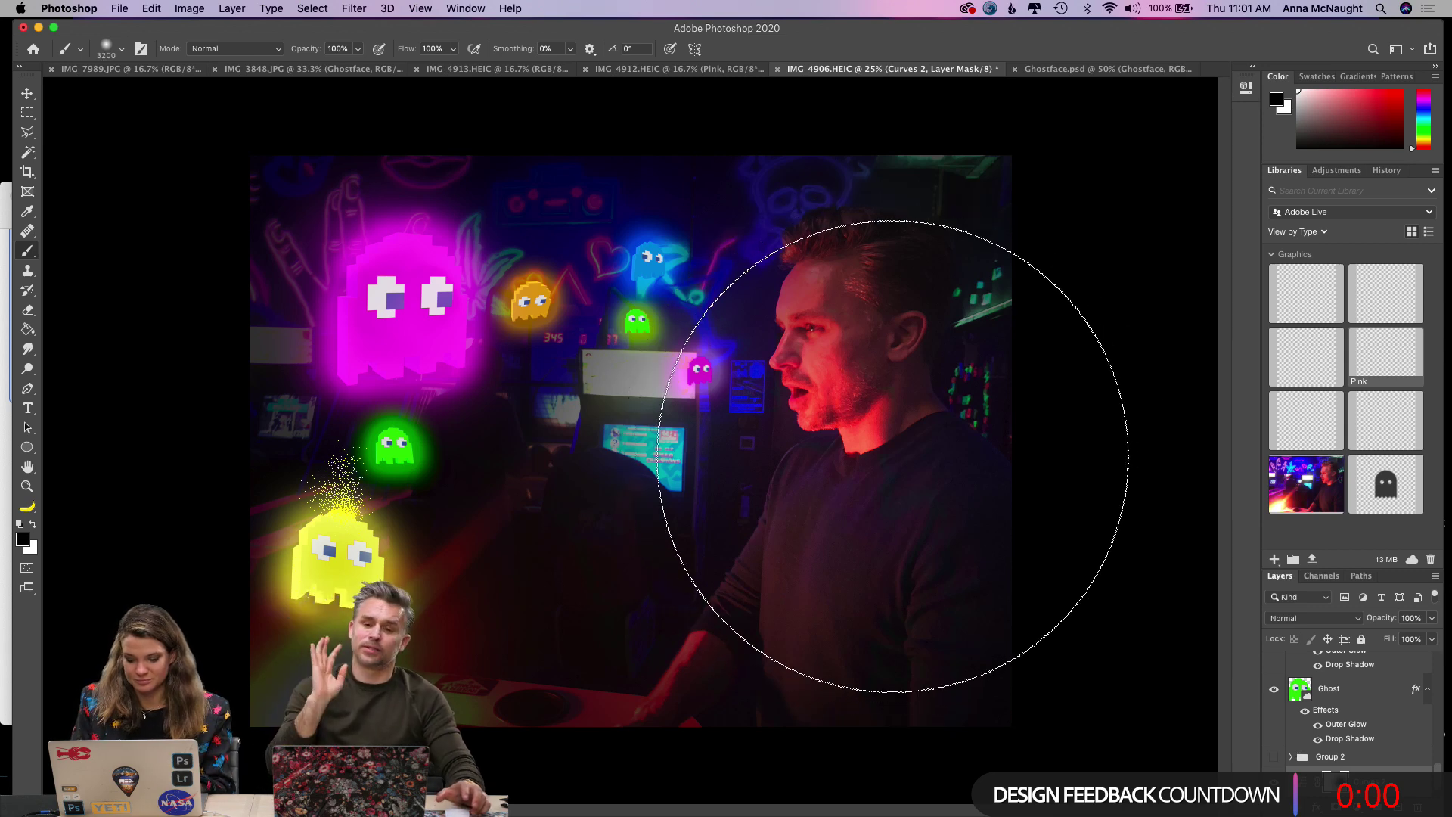
pyautogui.press(']')
pyautogui.press(']')
pyautogui.click(893, 456)
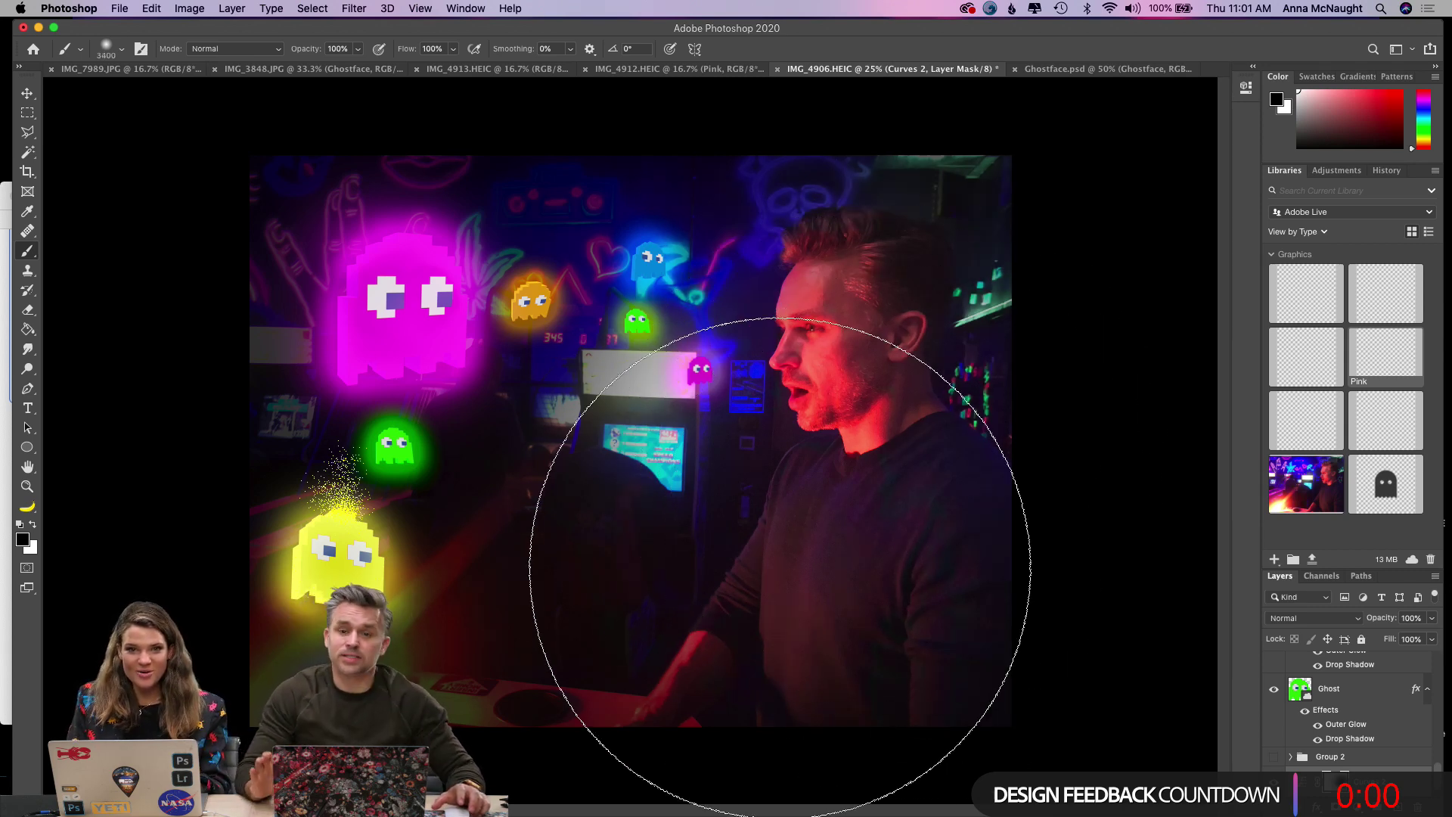
# Reduce the soft brush to 2700 px and paint black on the Curves mask over the man's face.
pyautogui.press('[')
pyautogui.press('[')
pyautogui.press('[')
pyautogui.press('[')
pyautogui.press('[')
pyautogui.press('[')
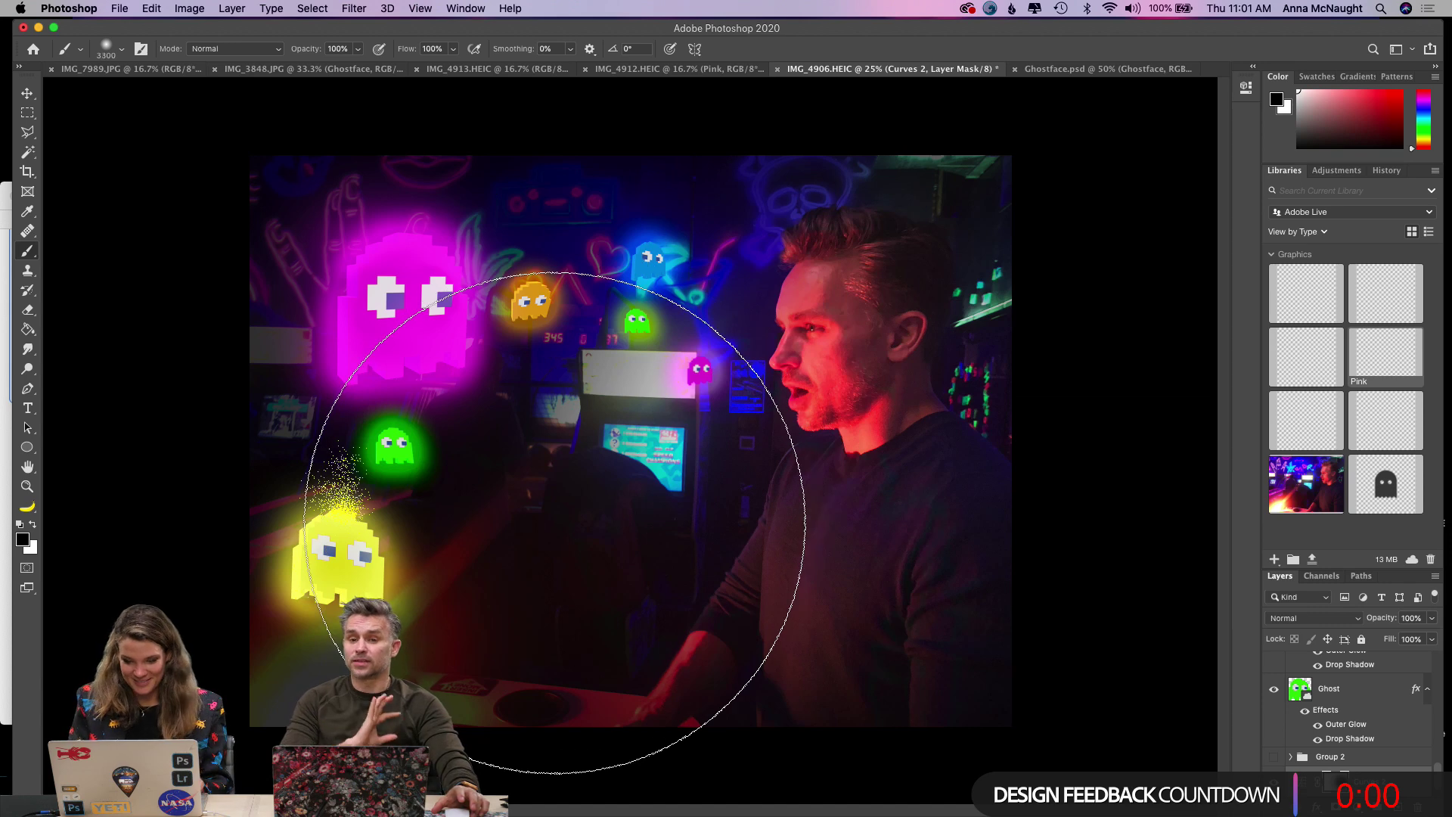
pyautogui.press('[')
pyautogui.press('[')
pyautogui.press('[')
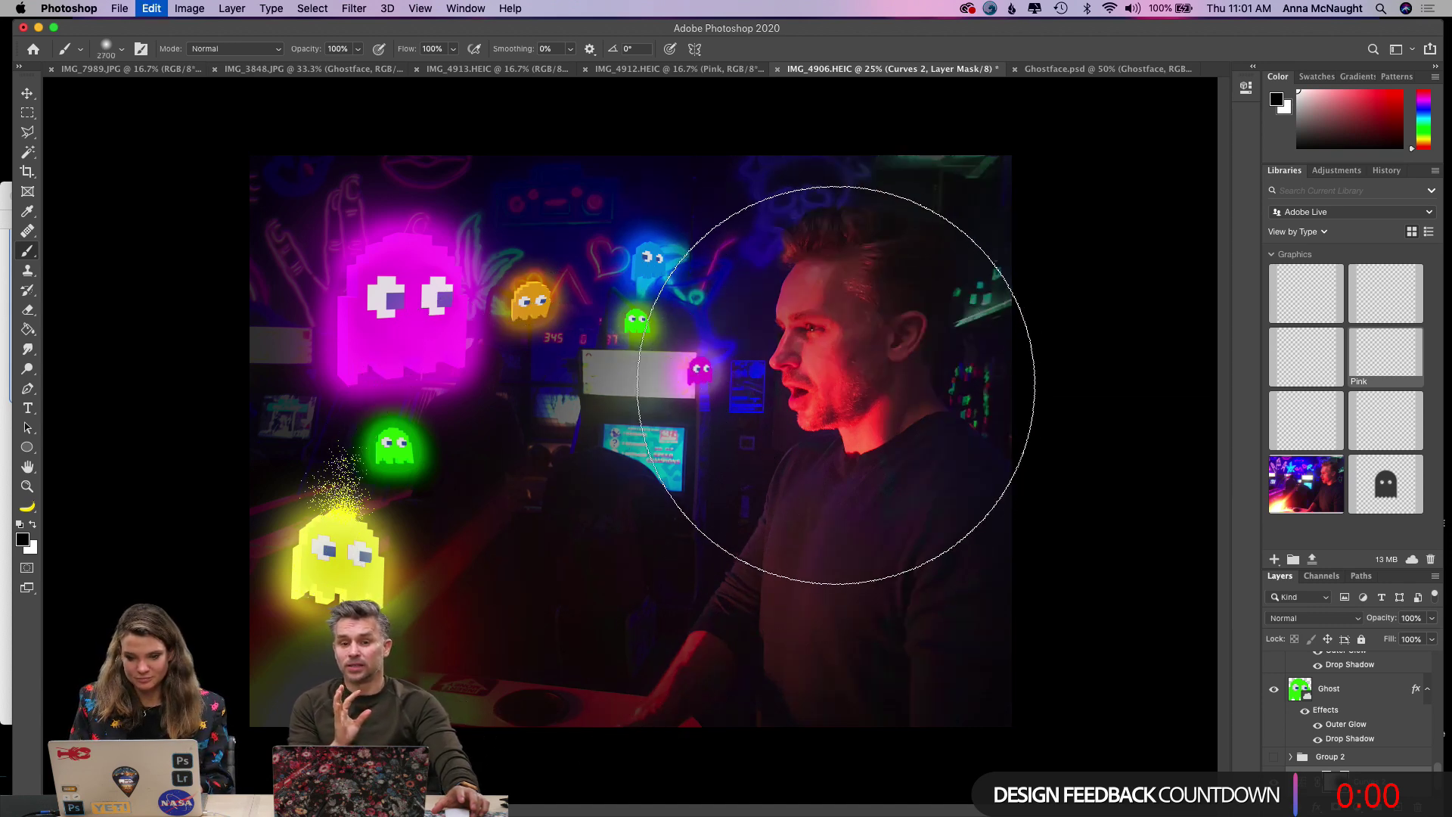
pyautogui.click(848, 381)
# Try painting black at full flow on the Curves mask over the light beneath the yellow ghost.
pyautogui.press('[')
pyautogui.press('[')
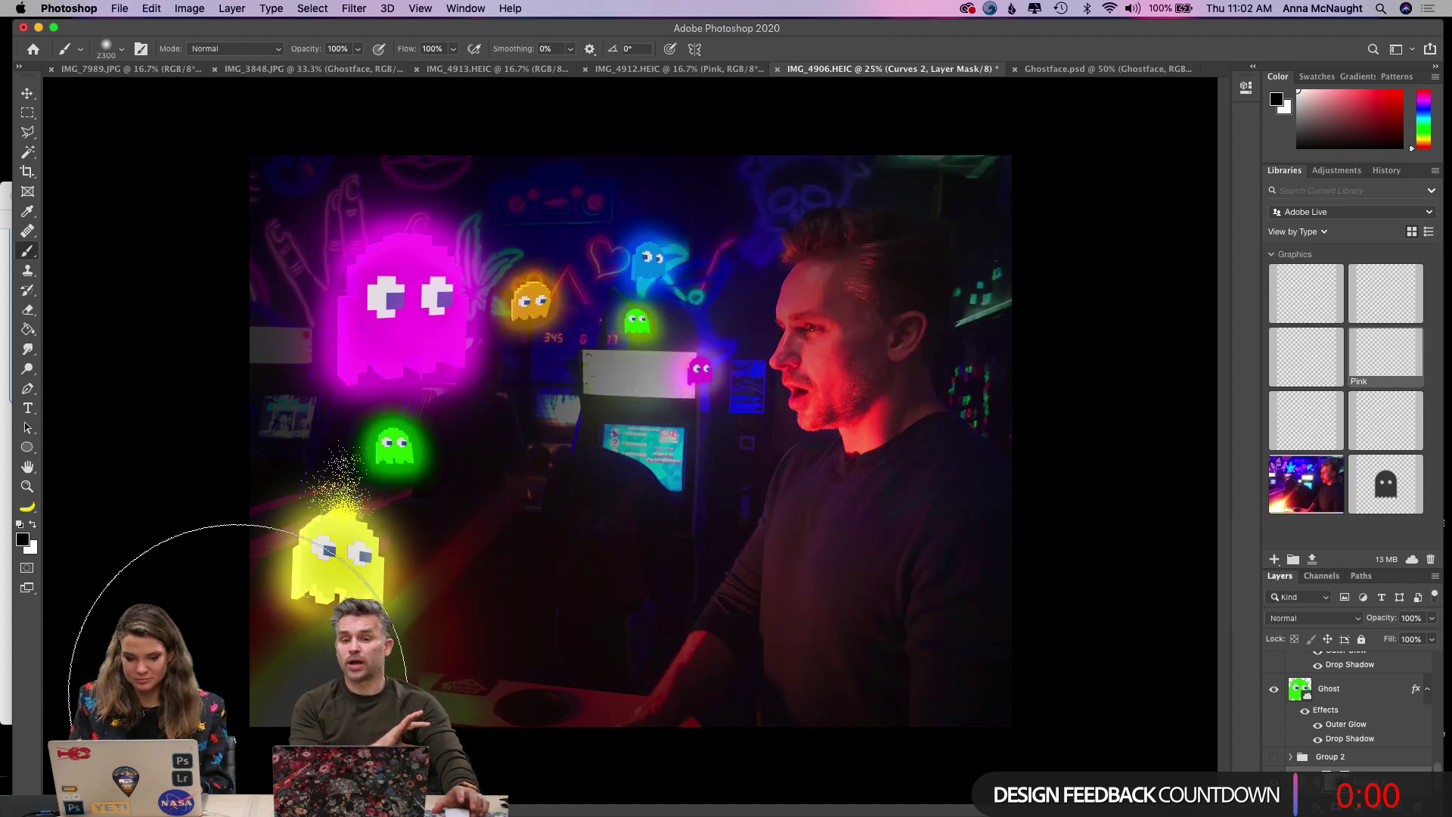
pyautogui.click(356, 696)
pyautogui.press('[')
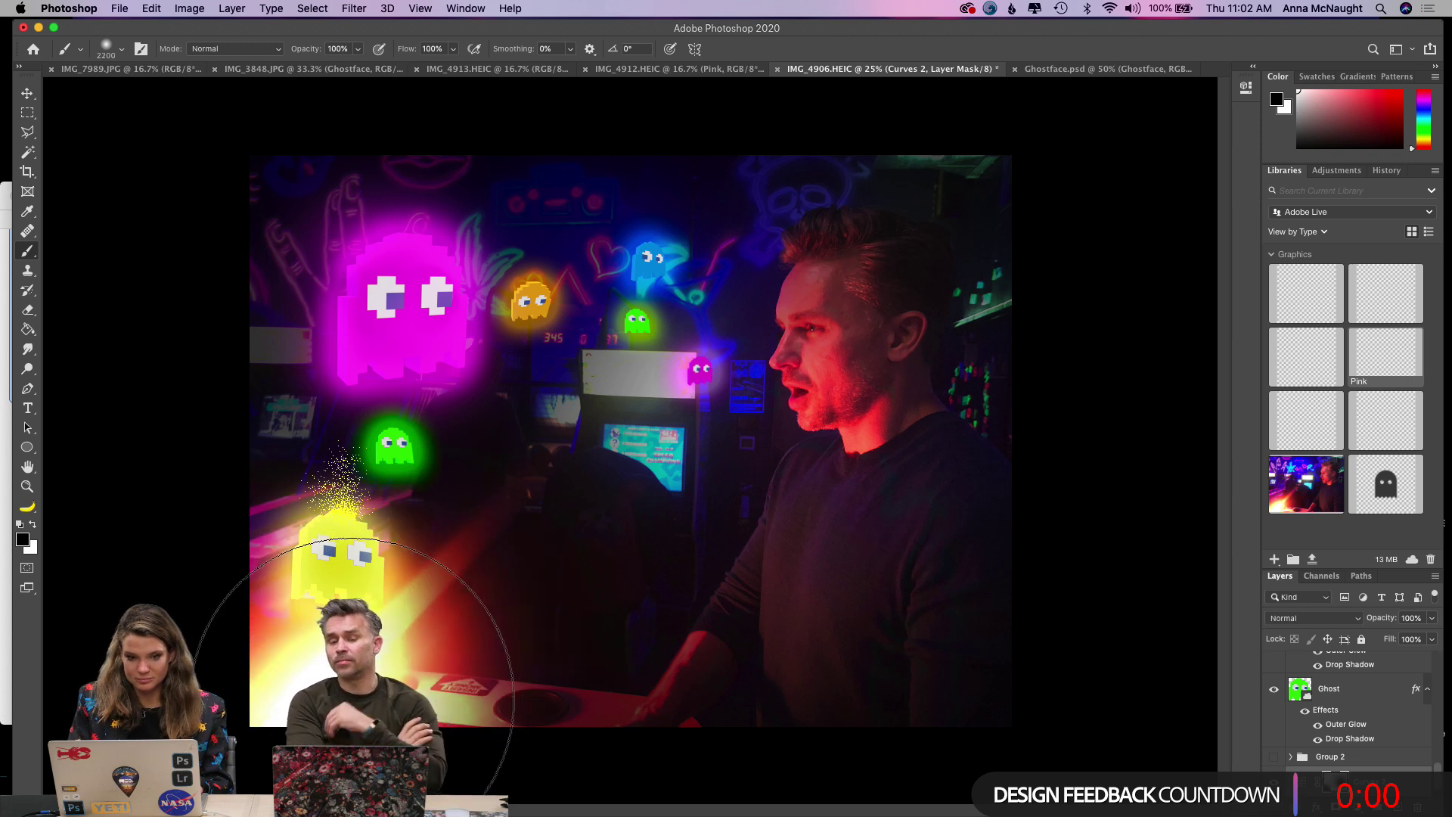
pyautogui.hotkey('ctrl', 'z')
# Set the brush flow to 19% and paint black at 2200 px on the Curves mask around the yellow ghost.
pyautogui.click(454, 48)
pyautogui.moveTo(456, 68); pyautogui.dragTo(397, 69)
pyautogui.click(331, 634)
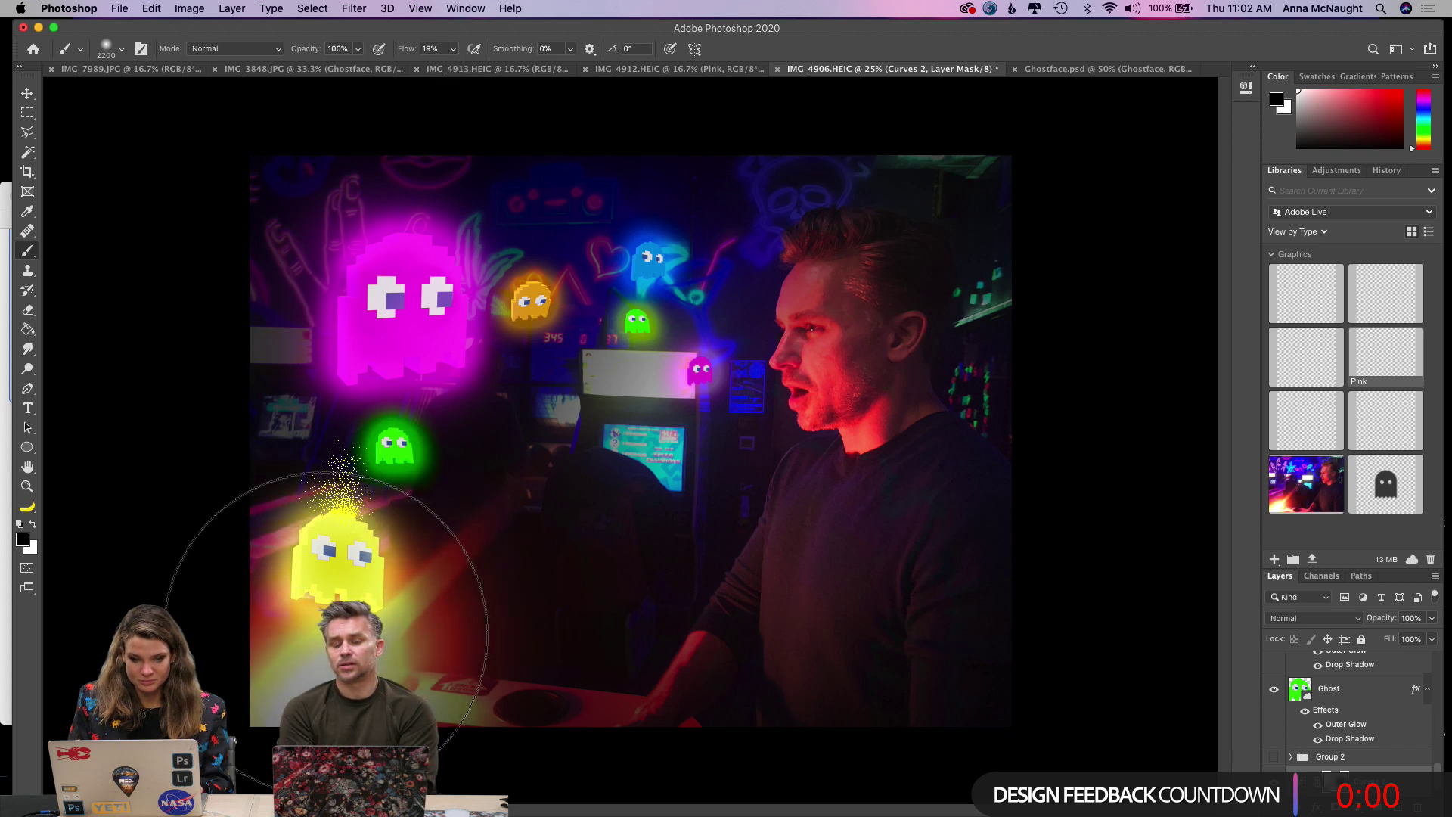
# Compare the photo with and without the Curves darkening, and set the soft brush size to 1800 px.
pyautogui.press('[')
pyautogui.press('[')
pyautogui.press('[')
pyautogui.press('[')
pyautogui.press('[')
pyautogui.press('[')
pyautogui.press('[')
pyautogui.press('[')
pyautogui.press('[')
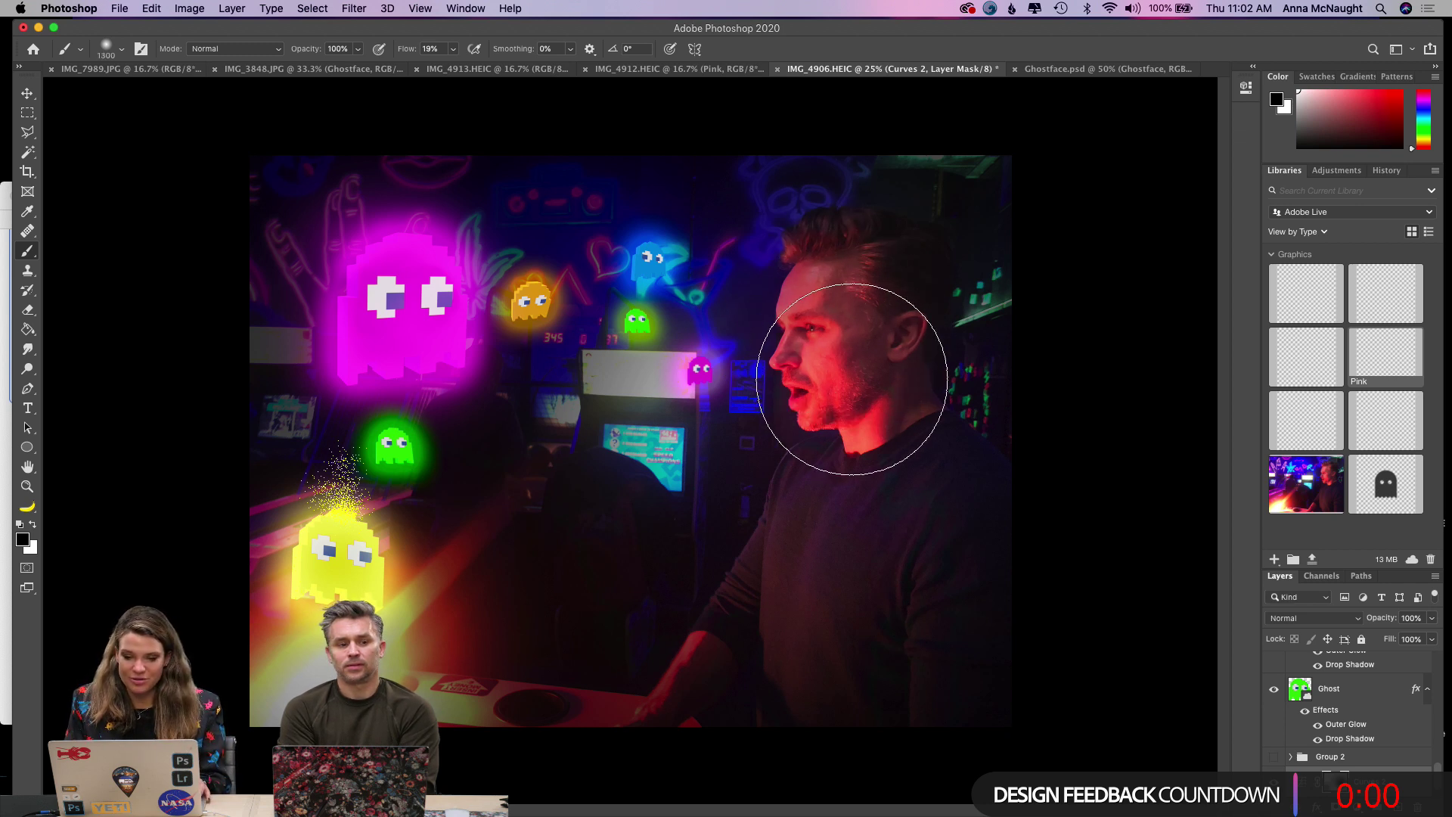
pyautogui.hotkey('ctrl', 'z')
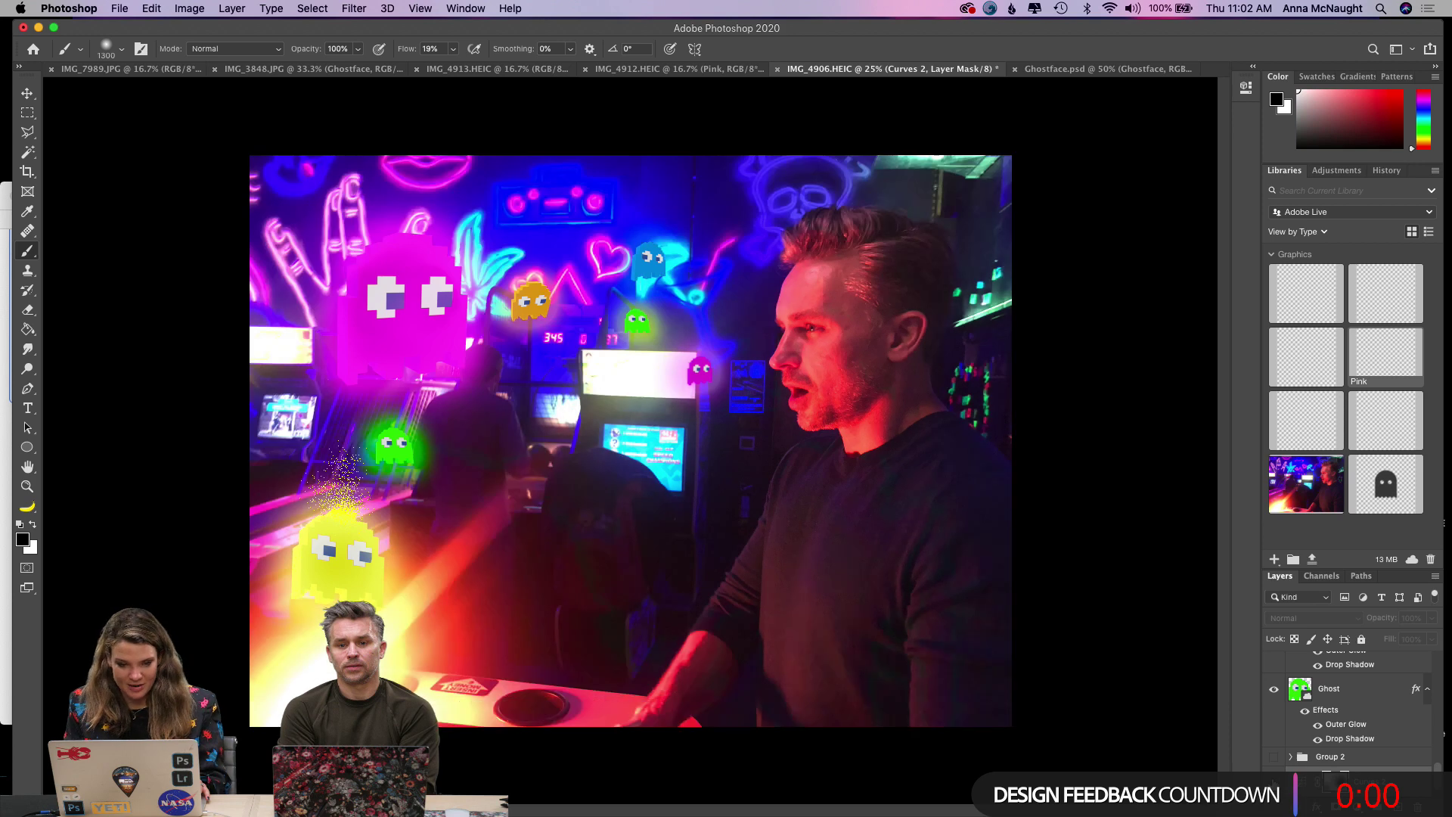
pyautogui.hotkey('ctrl', 'shift', 'z')
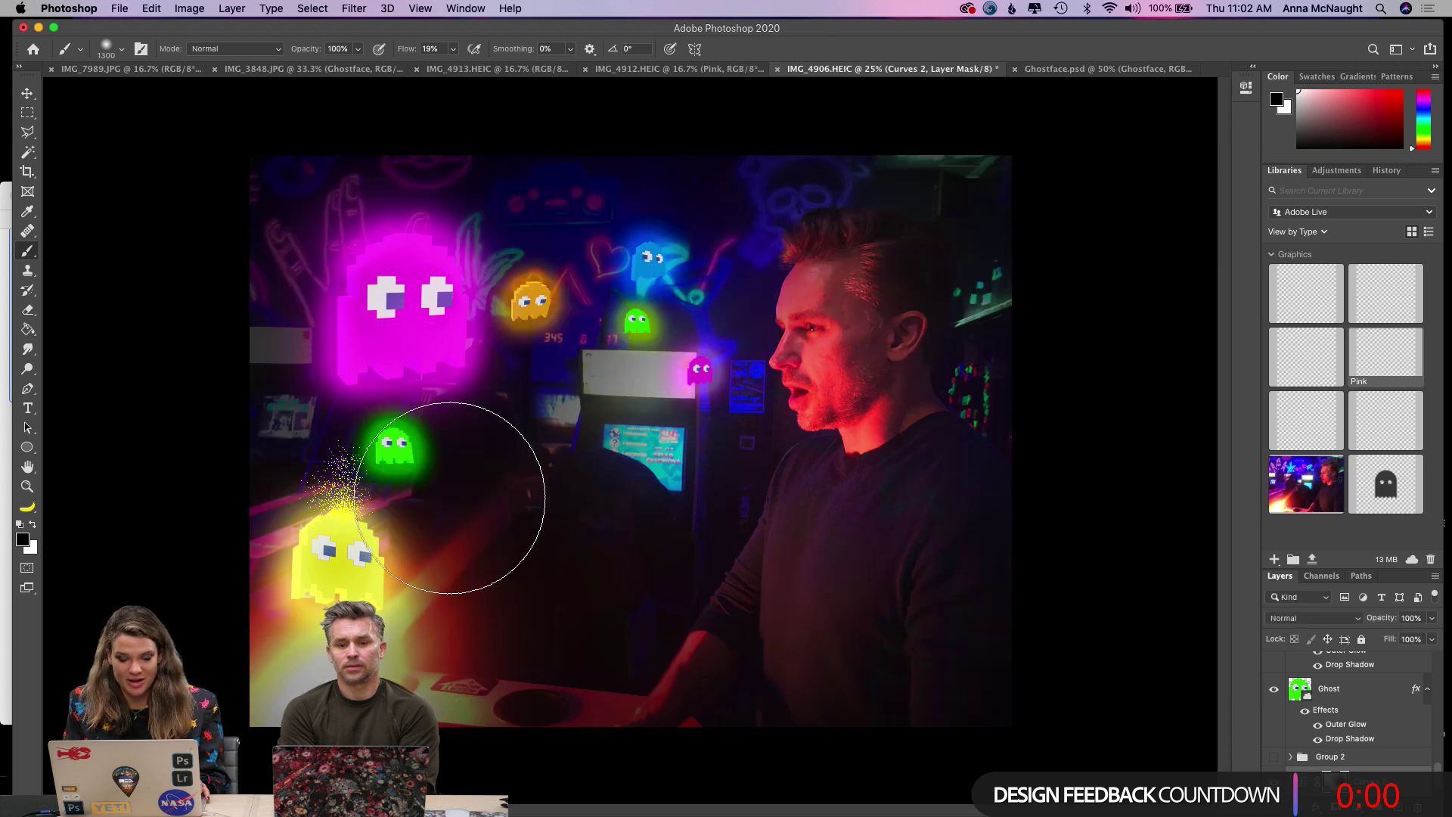
pyautogui.press(']')
pyautogui.press(']')
pyautogui.press(']')
pyautogui.press(']')
pyautogui.press(']')
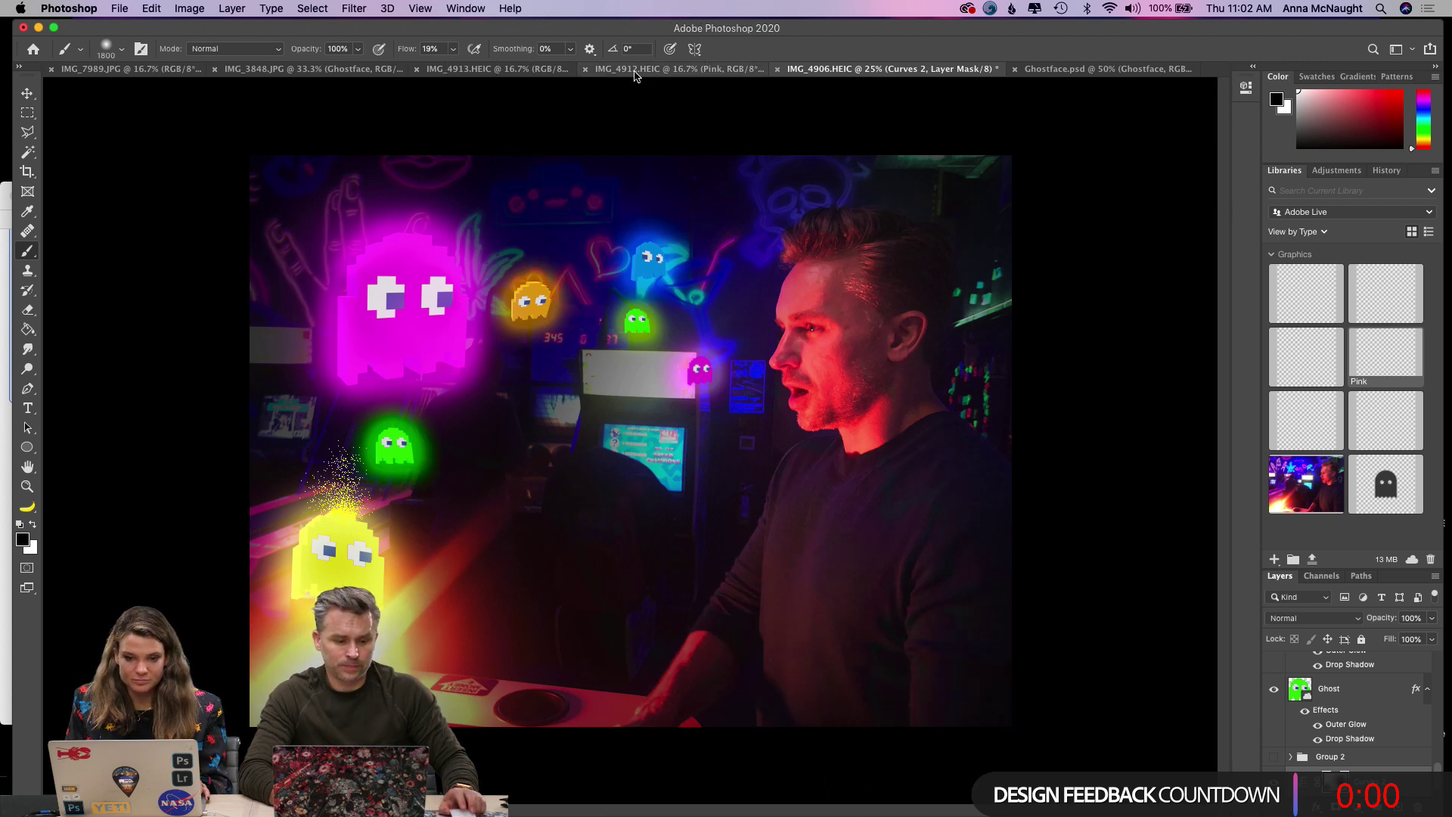
# Look at the IMG_4913.HEIC photo and return to the IMG_4912.HEIC document.
pyautogui.click(519, 69)
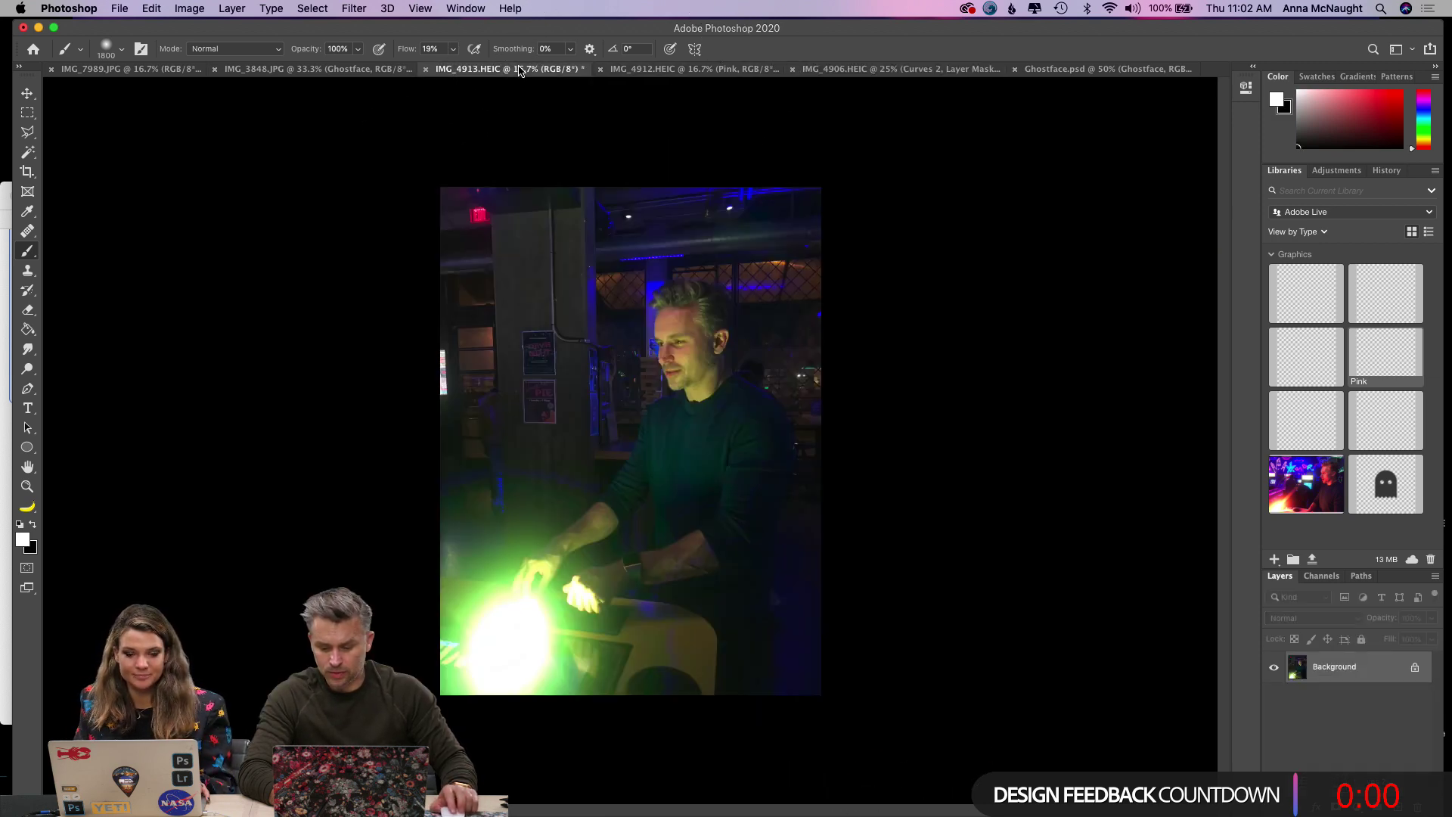
pyautogui.click(715, 69)
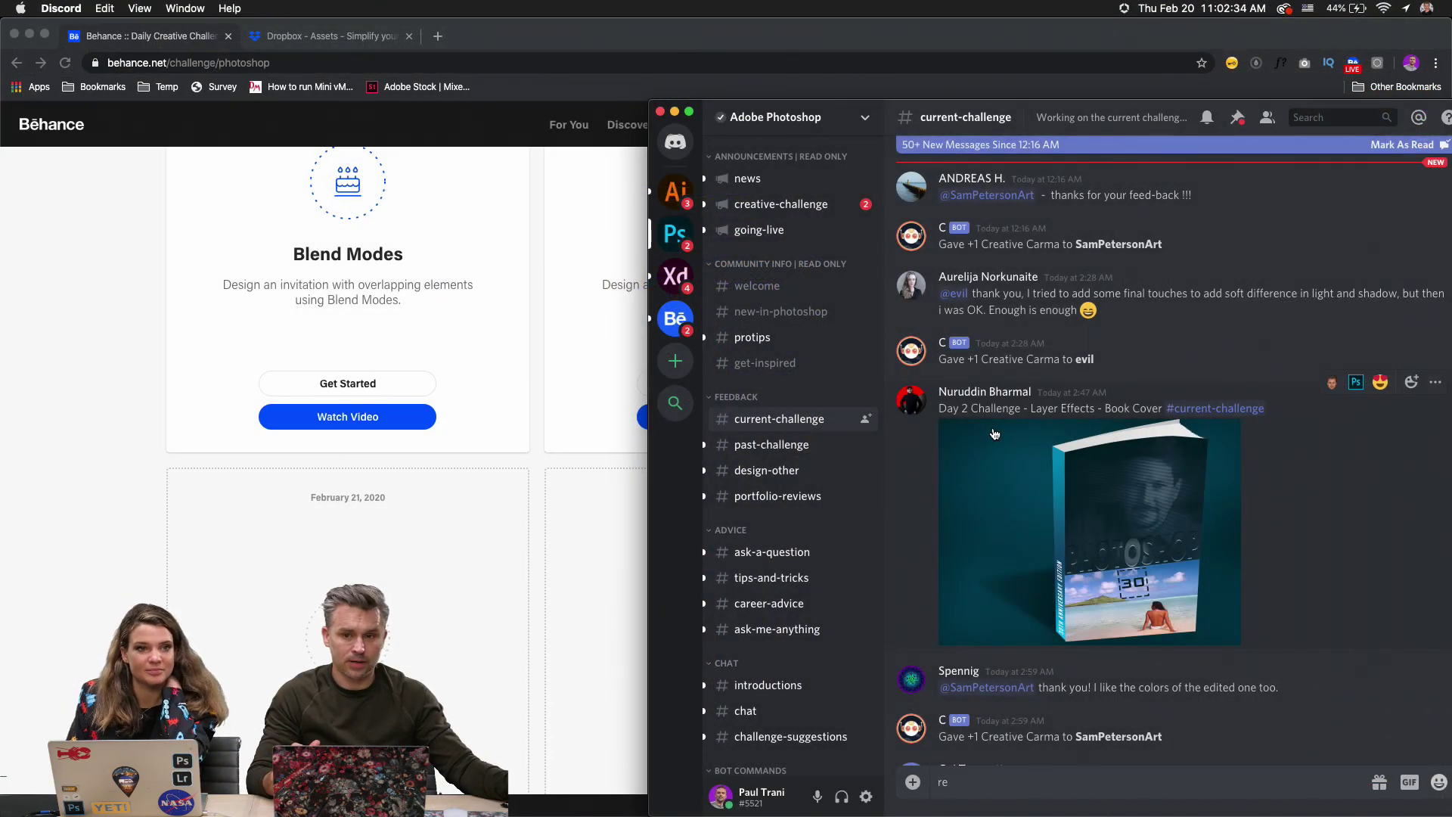
# Switch to Chrome and review the Photoshop challenges on Behance and the Challenge 3 Assets folder in Dropbox.
pyautogui.click(158, 281)
pyautogui.scroll(4, 152, 307)
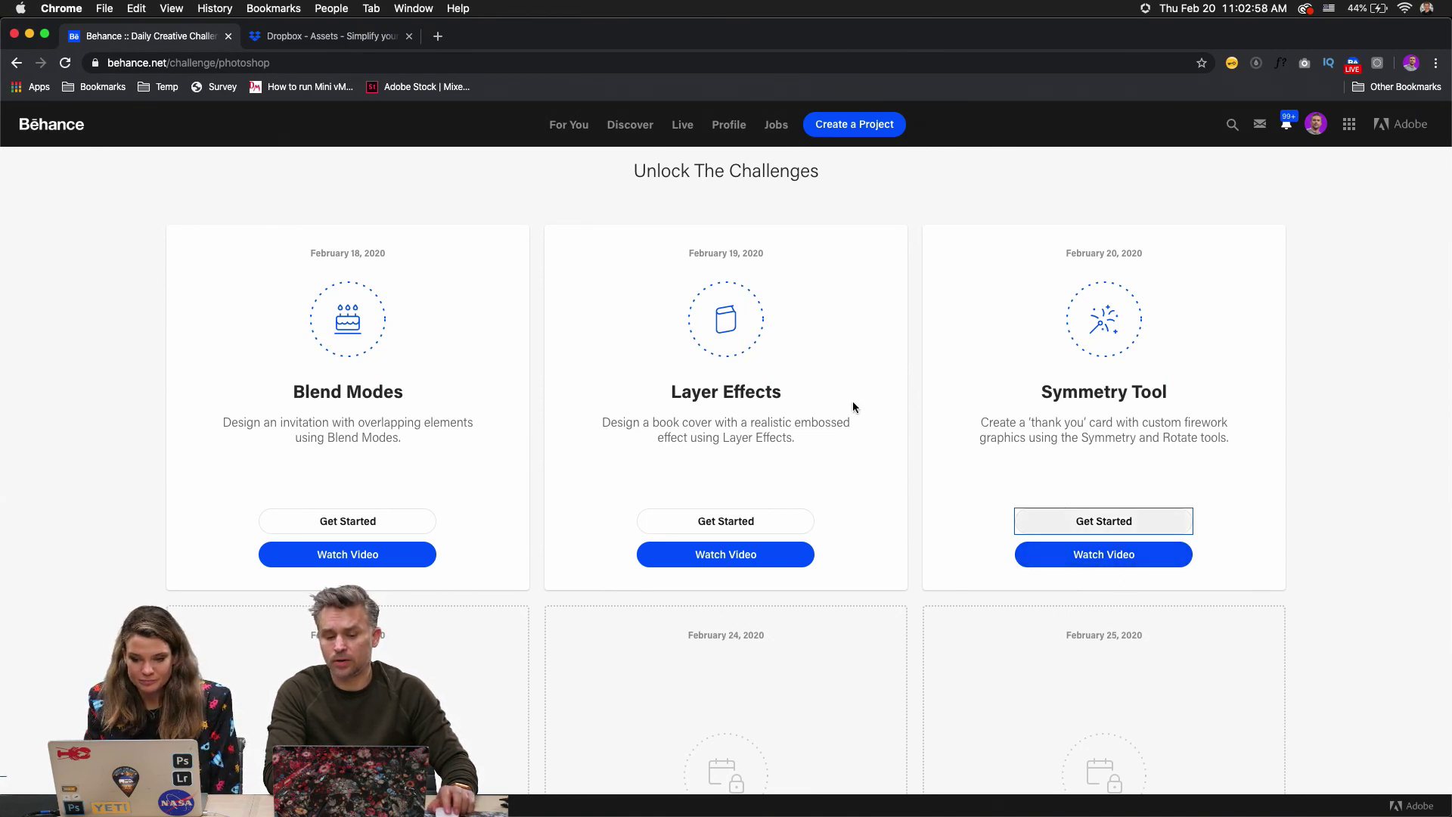
pyautogui.click(288, 44)
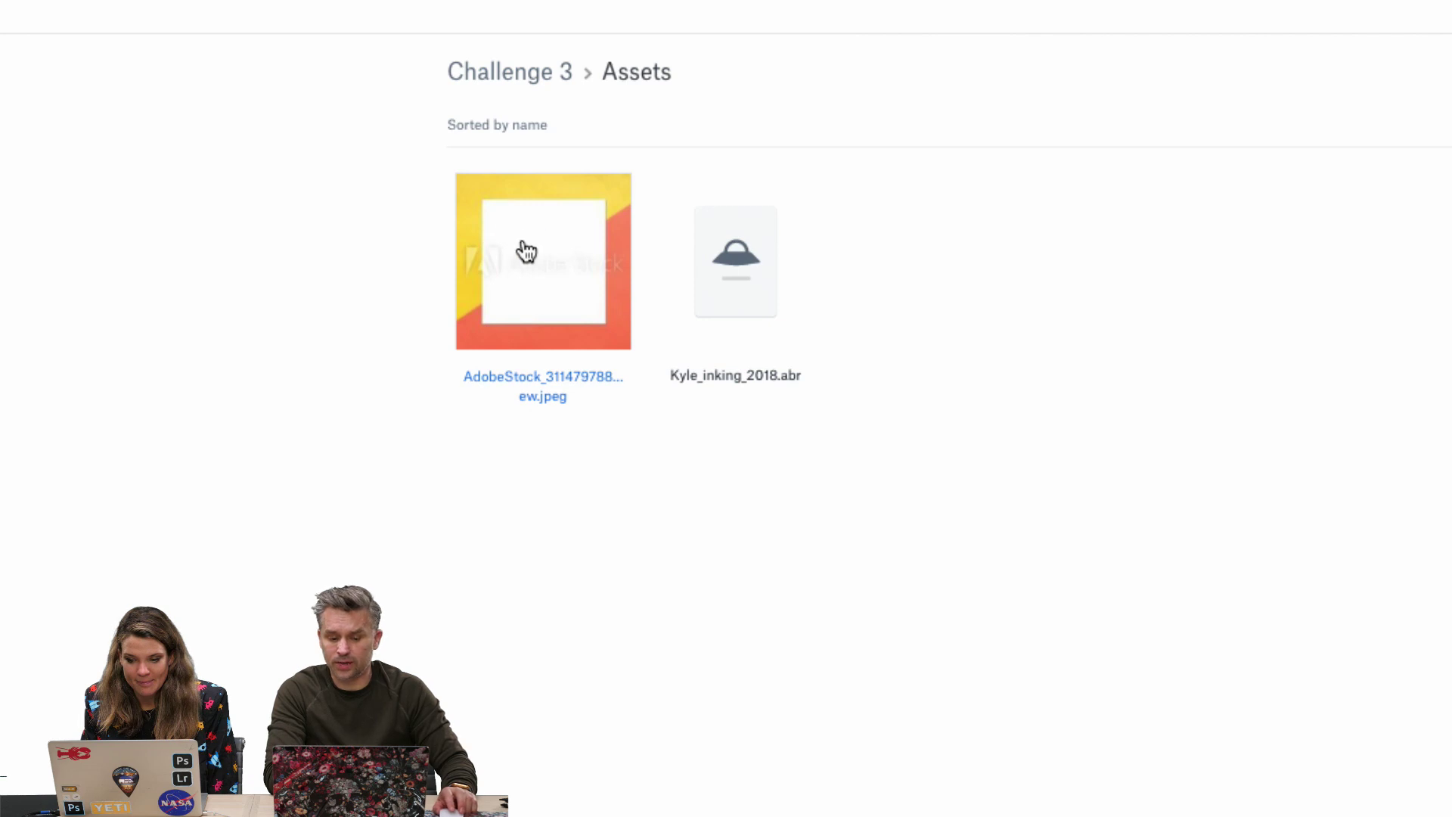
pyautogui.click(144, 38)
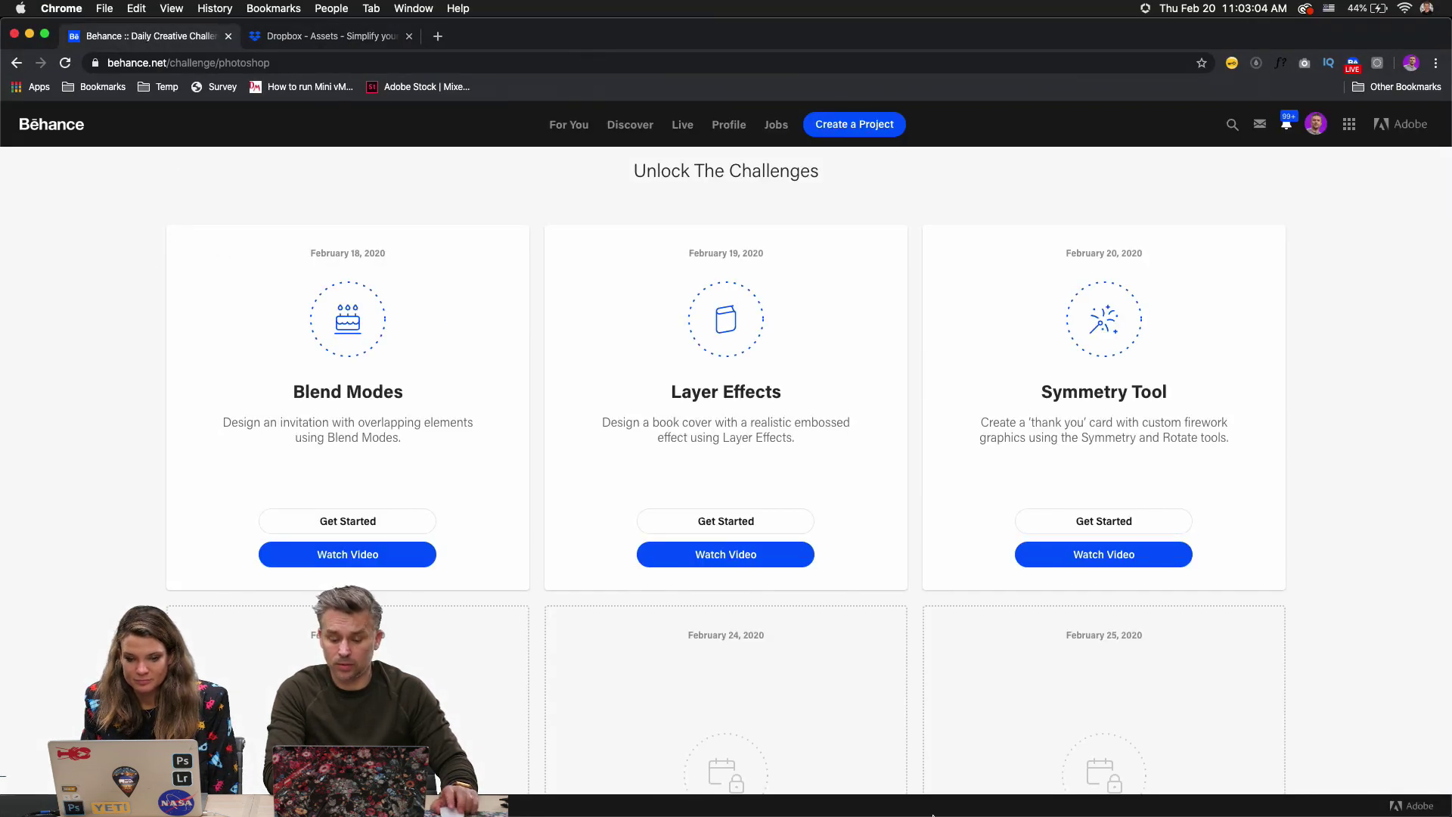
# Switch to Discord, enlarge its window over the browser and mark the current-challenge channel's new messages as read.
pyautogui.click(1109, 791)
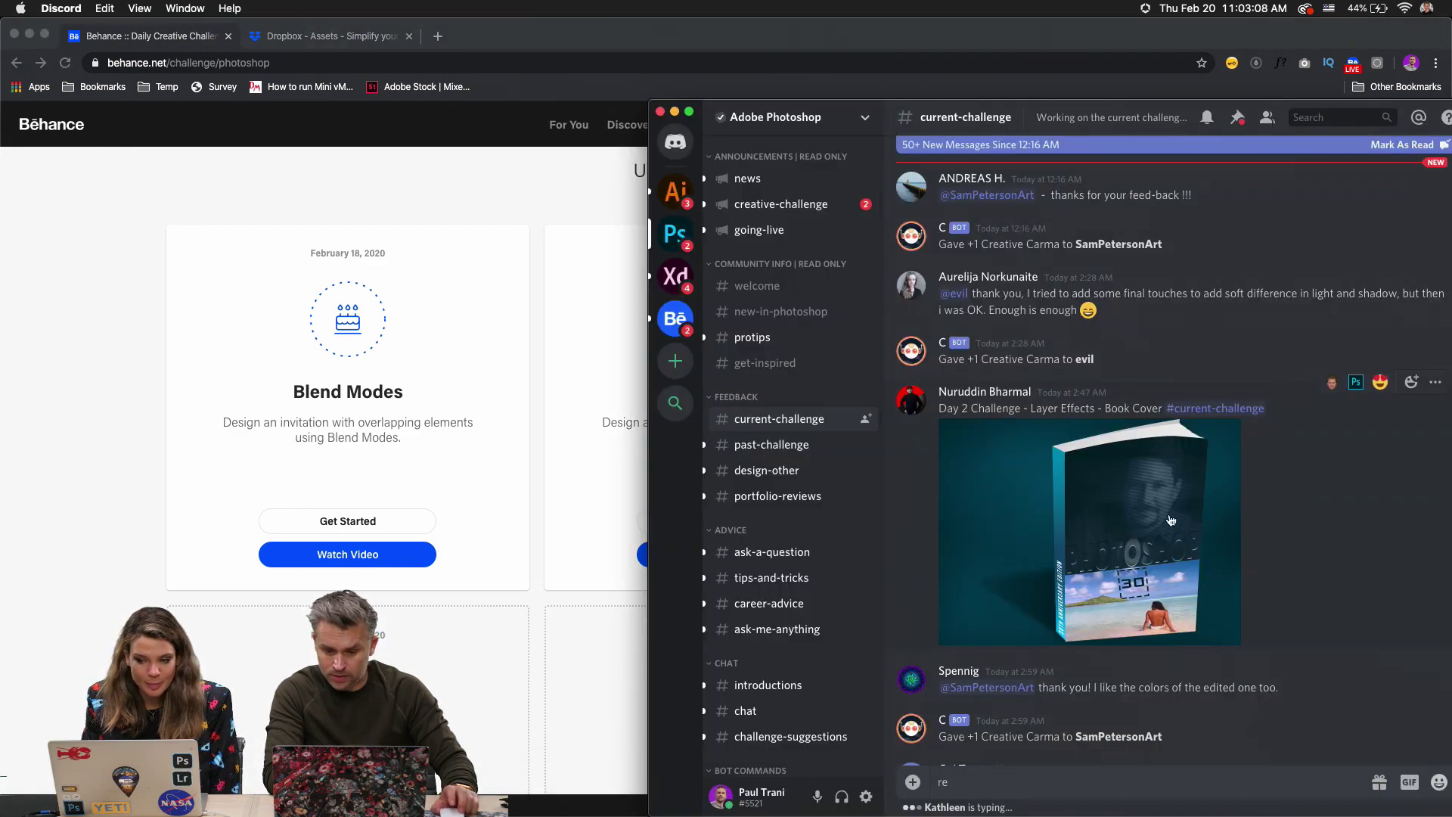
pyautogui.scroll(-20, 1153, 512)
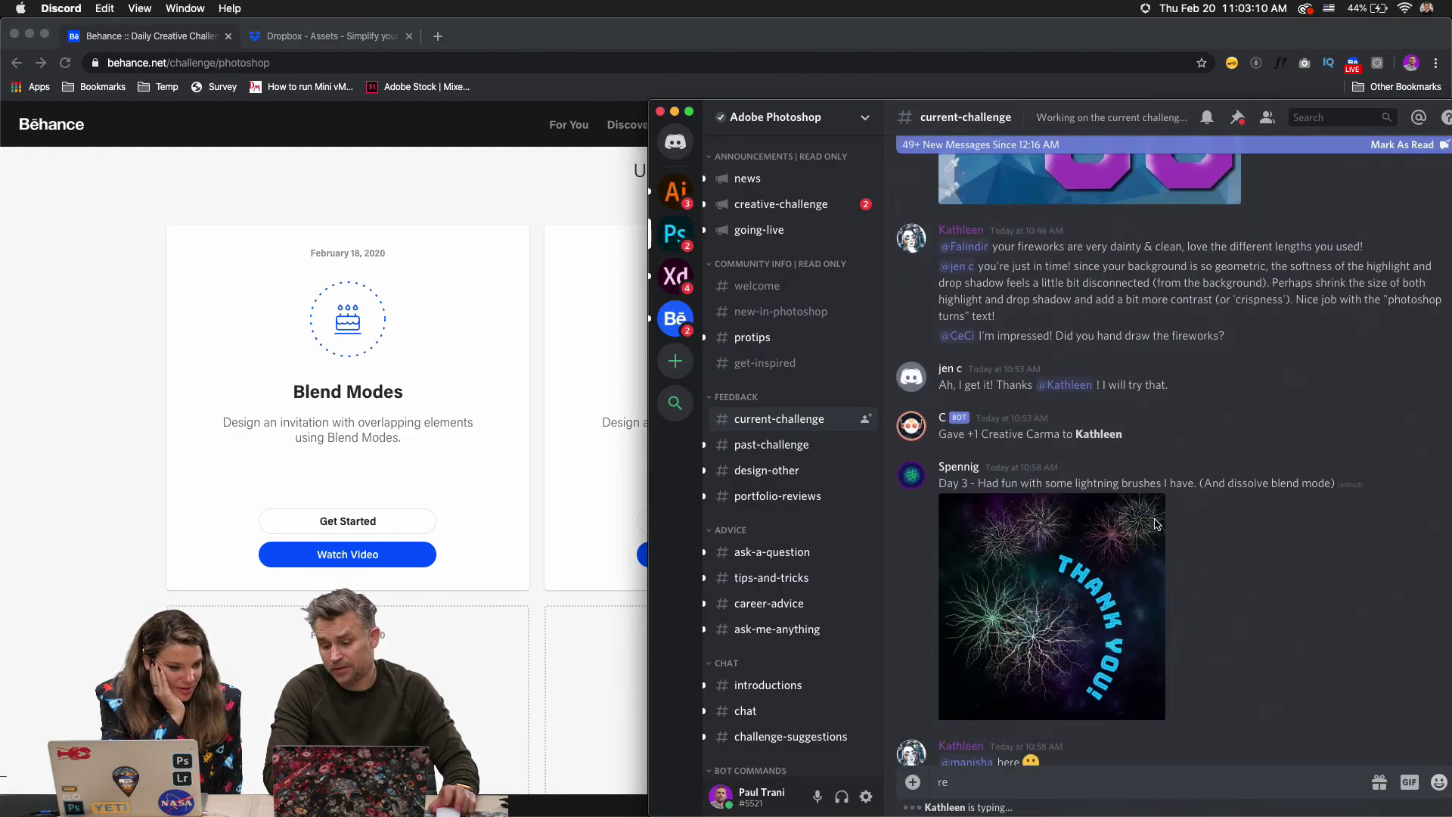
pyautogui.scroll(10, 1155, 523)
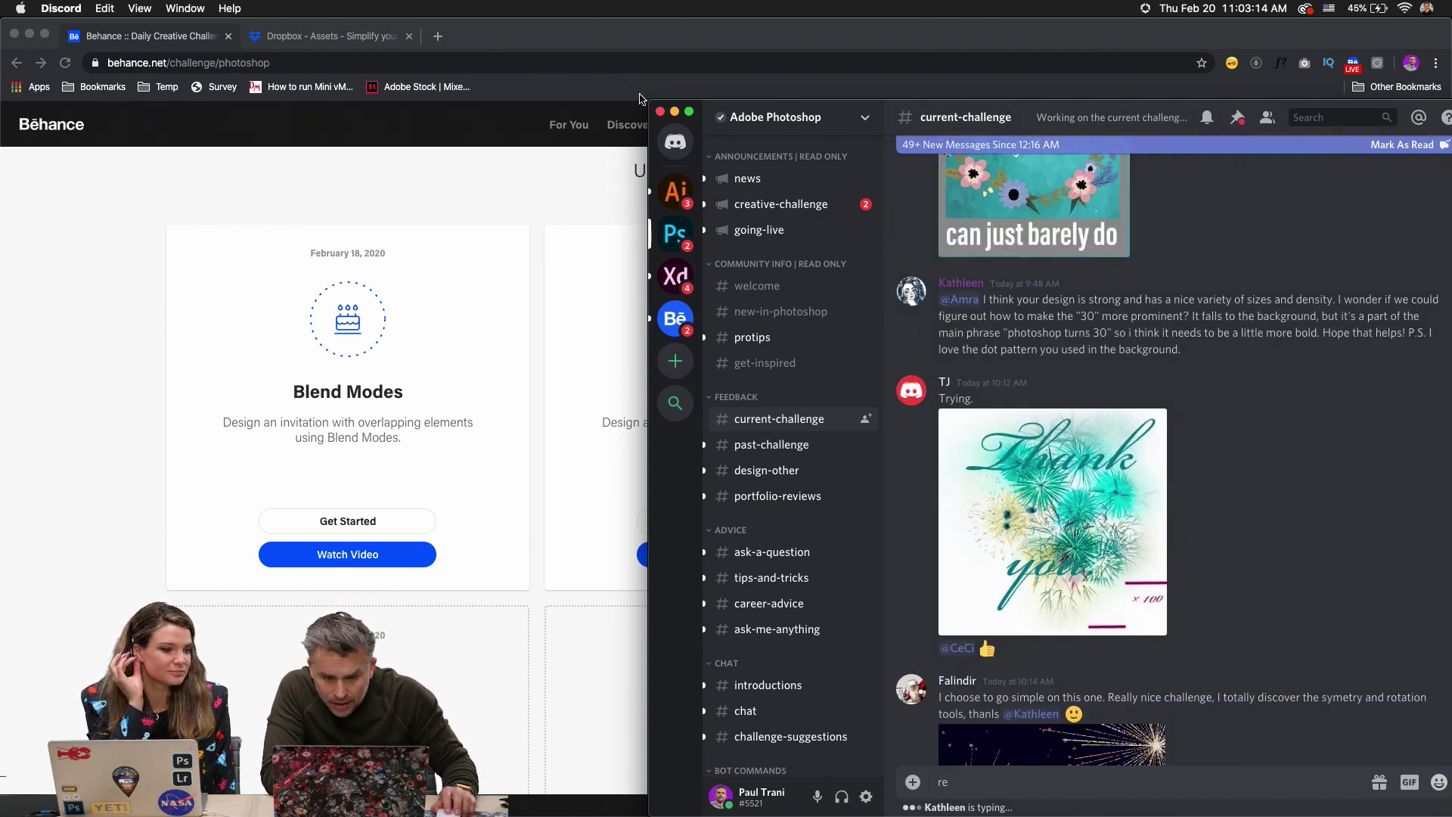
pyautogui.moveTo(649, 101); pyautogui.dragTo(109, 18)
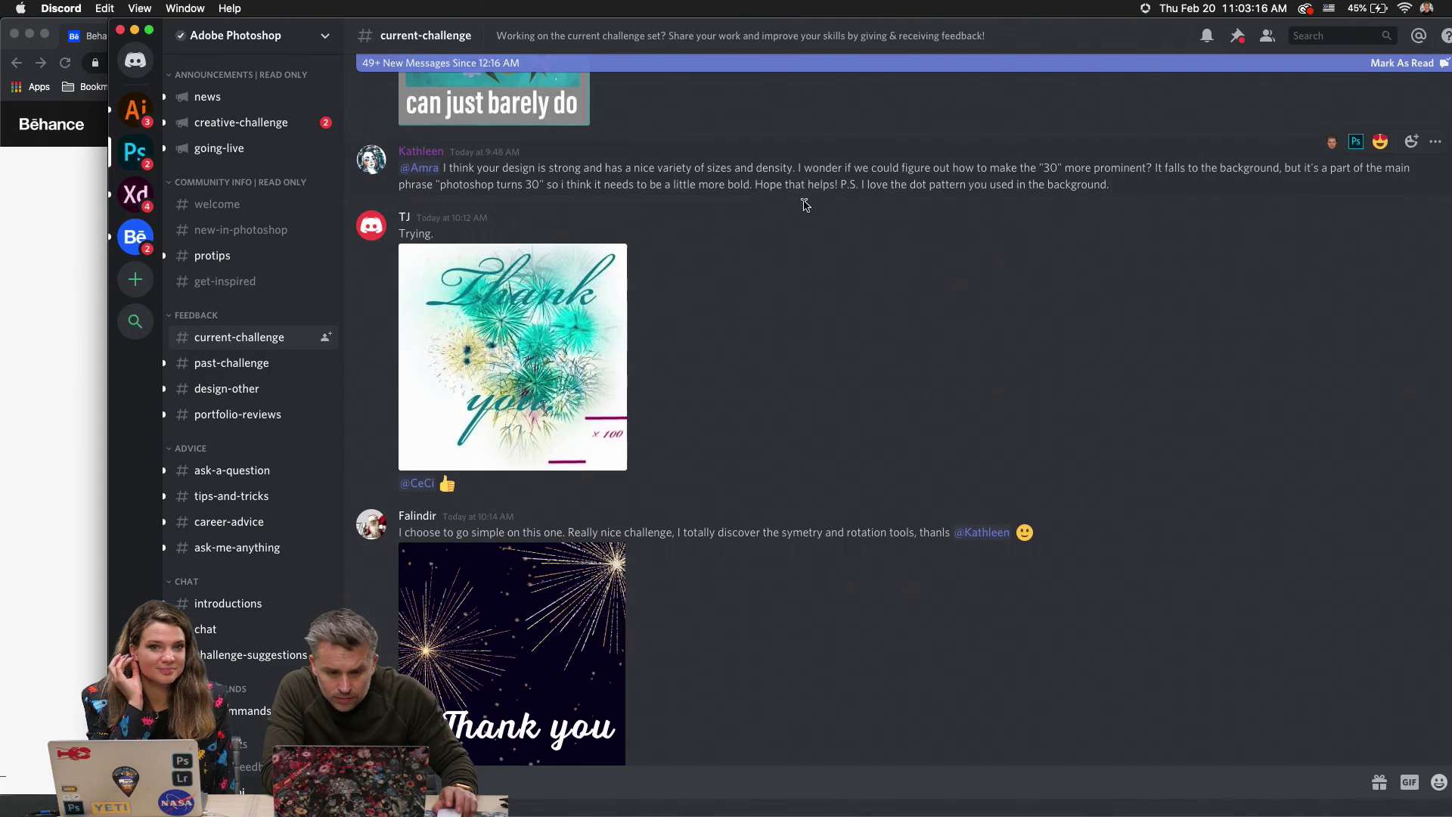
pyautogui.click(1403, 63)
# Browse the submissions in the current-challenge channel and enlarge the "Manual" Symmetry - Challenge #3 fireworks card.
pyautogui.scroll(5, 599, 321)
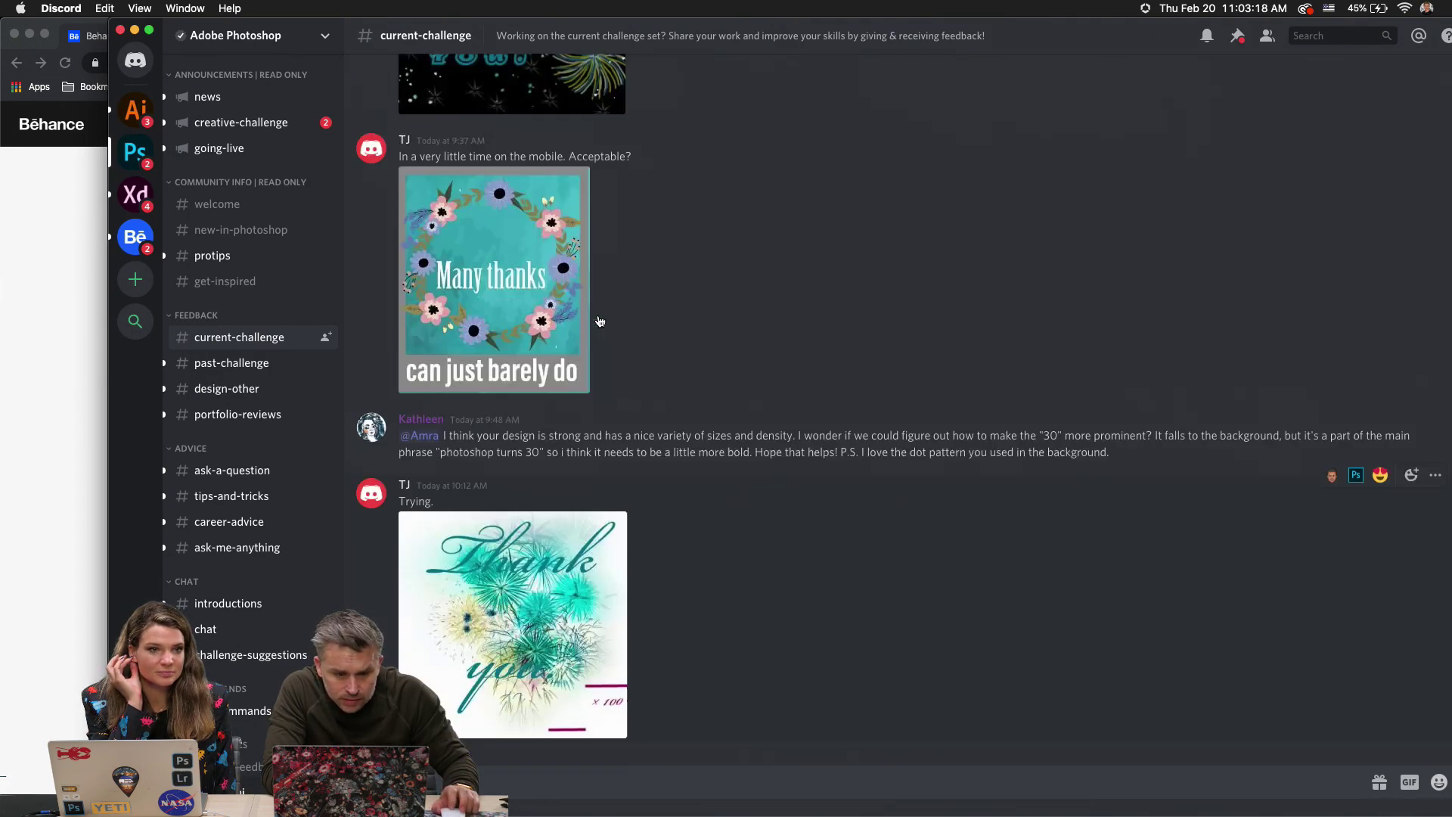
pyautogui.scroll(5, 497, 298)
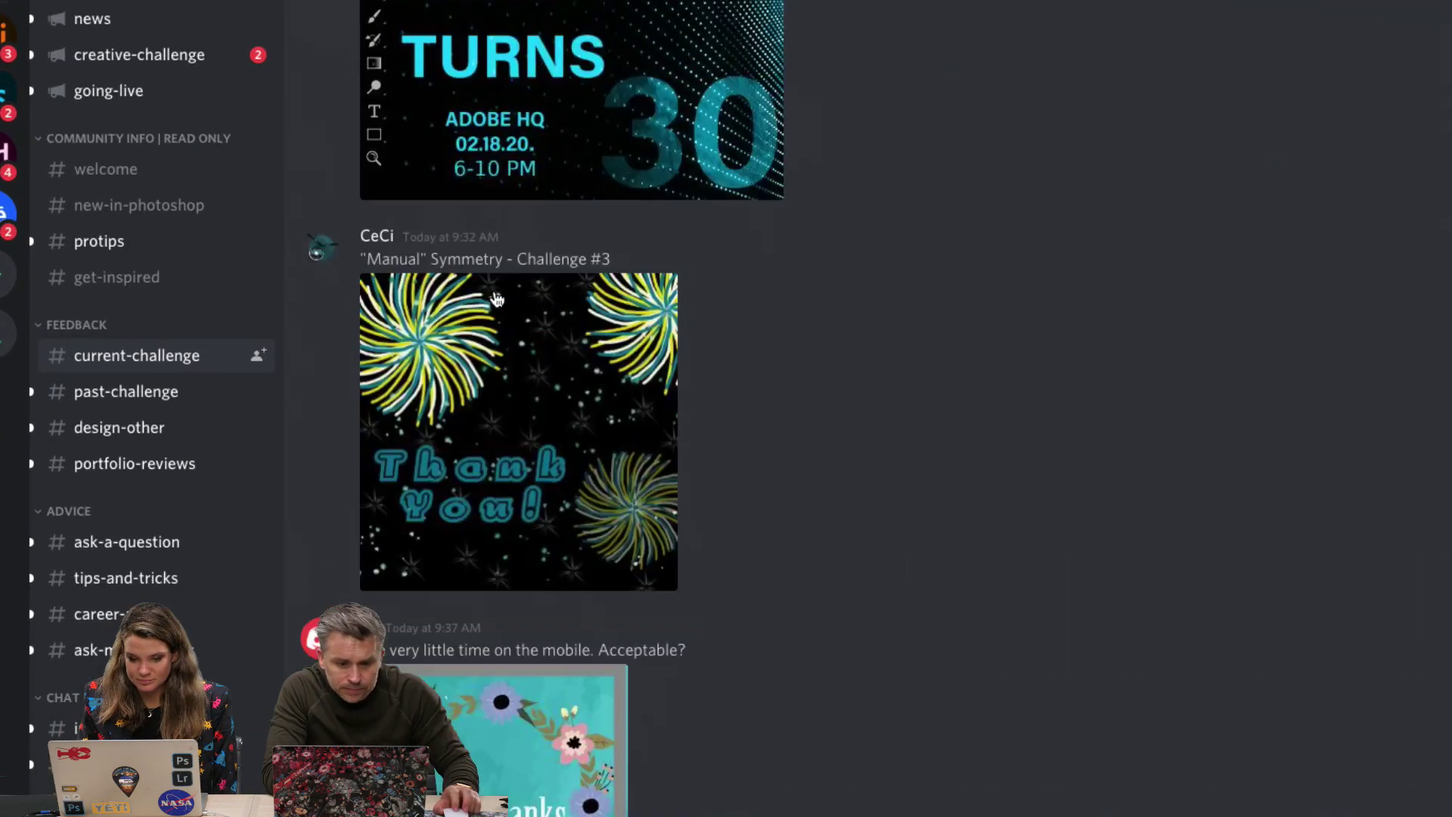
pyautogui.scroll(5, 493, 289)
pyautogui.scroll(-5, 493, 289)
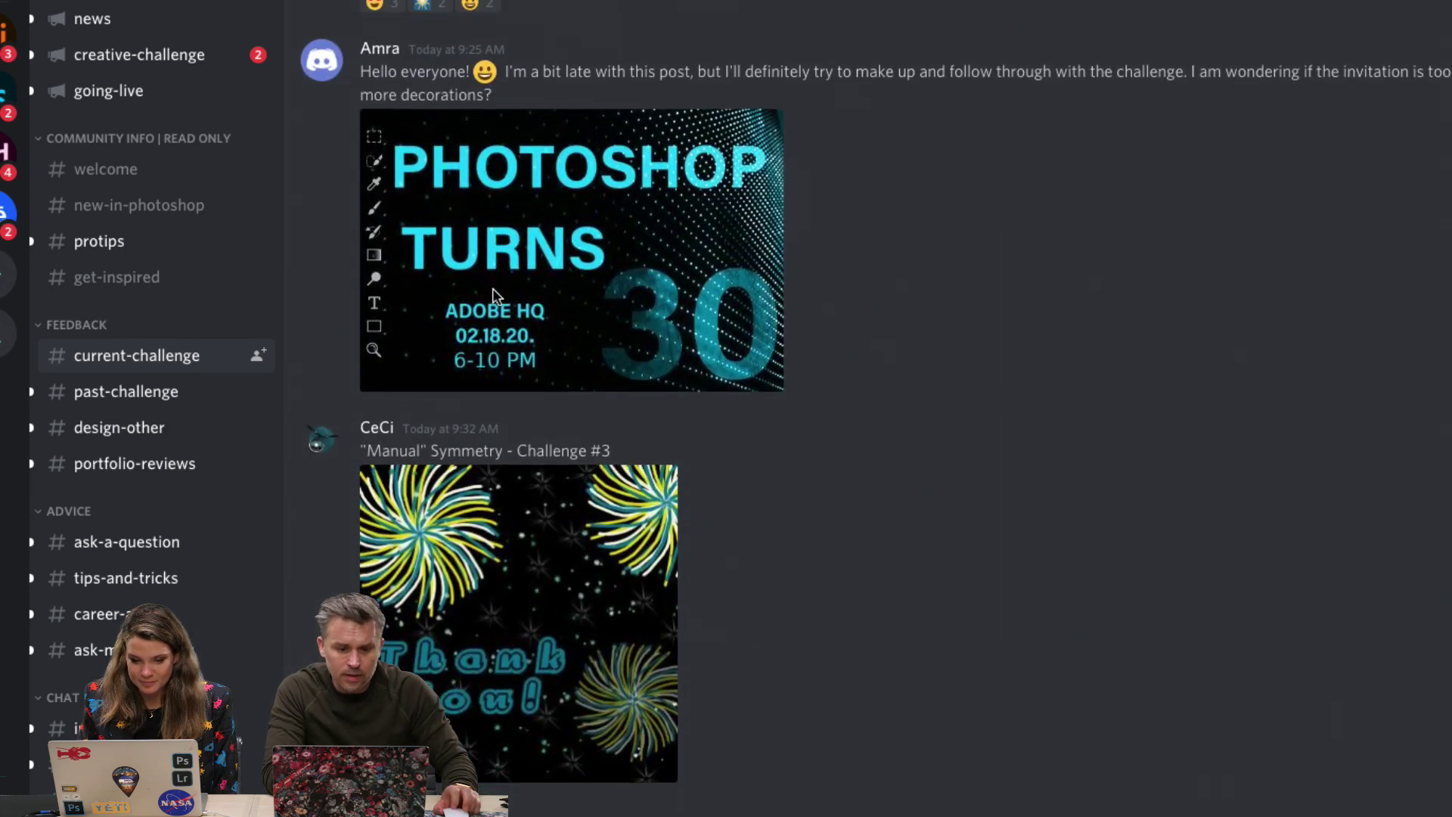
pyautogui.scroll(-1, 493, 295)
pyautogui.scroll(10, 493, 295)
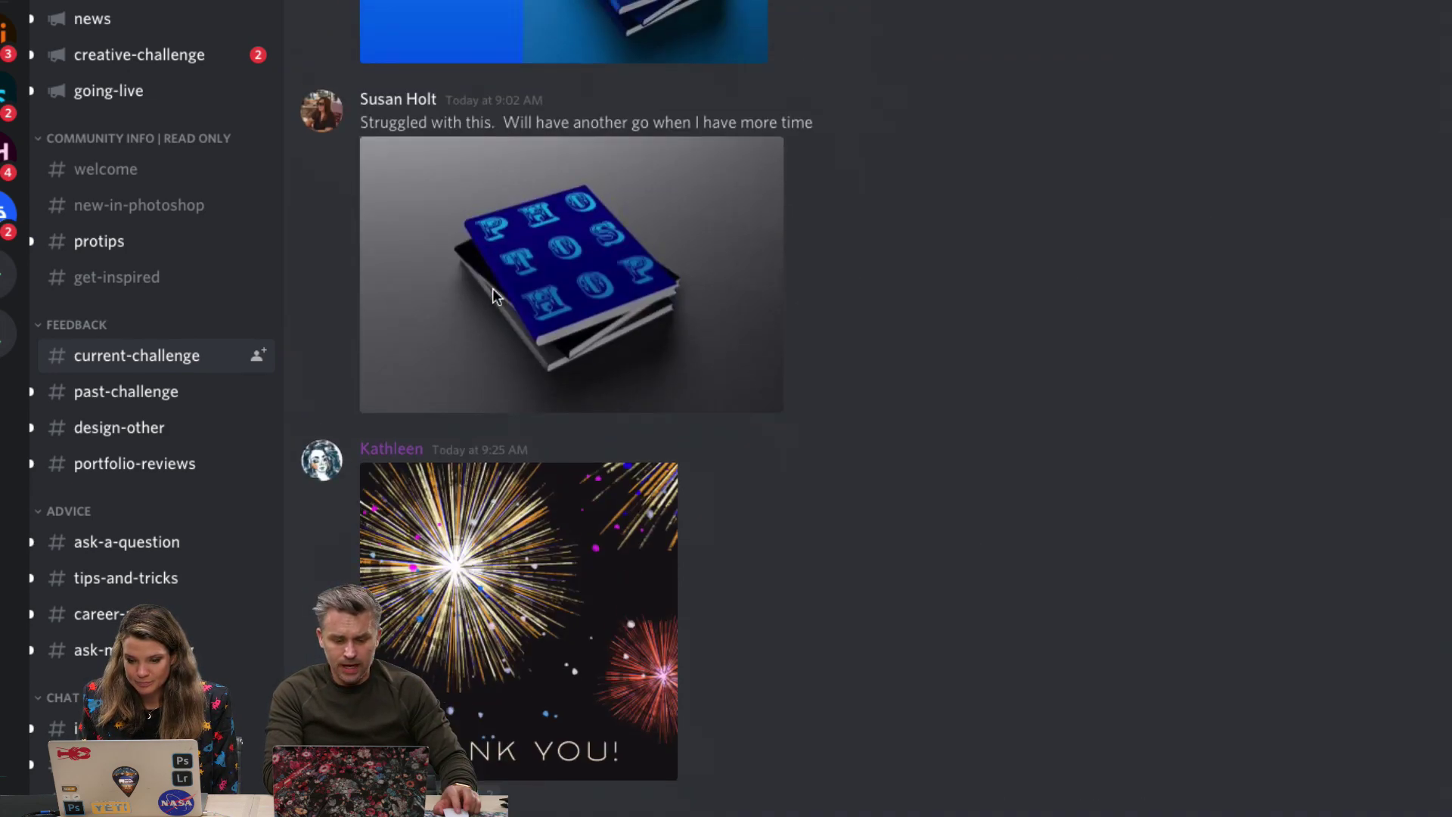
pyautogui.scroll(-3, 469, 543)
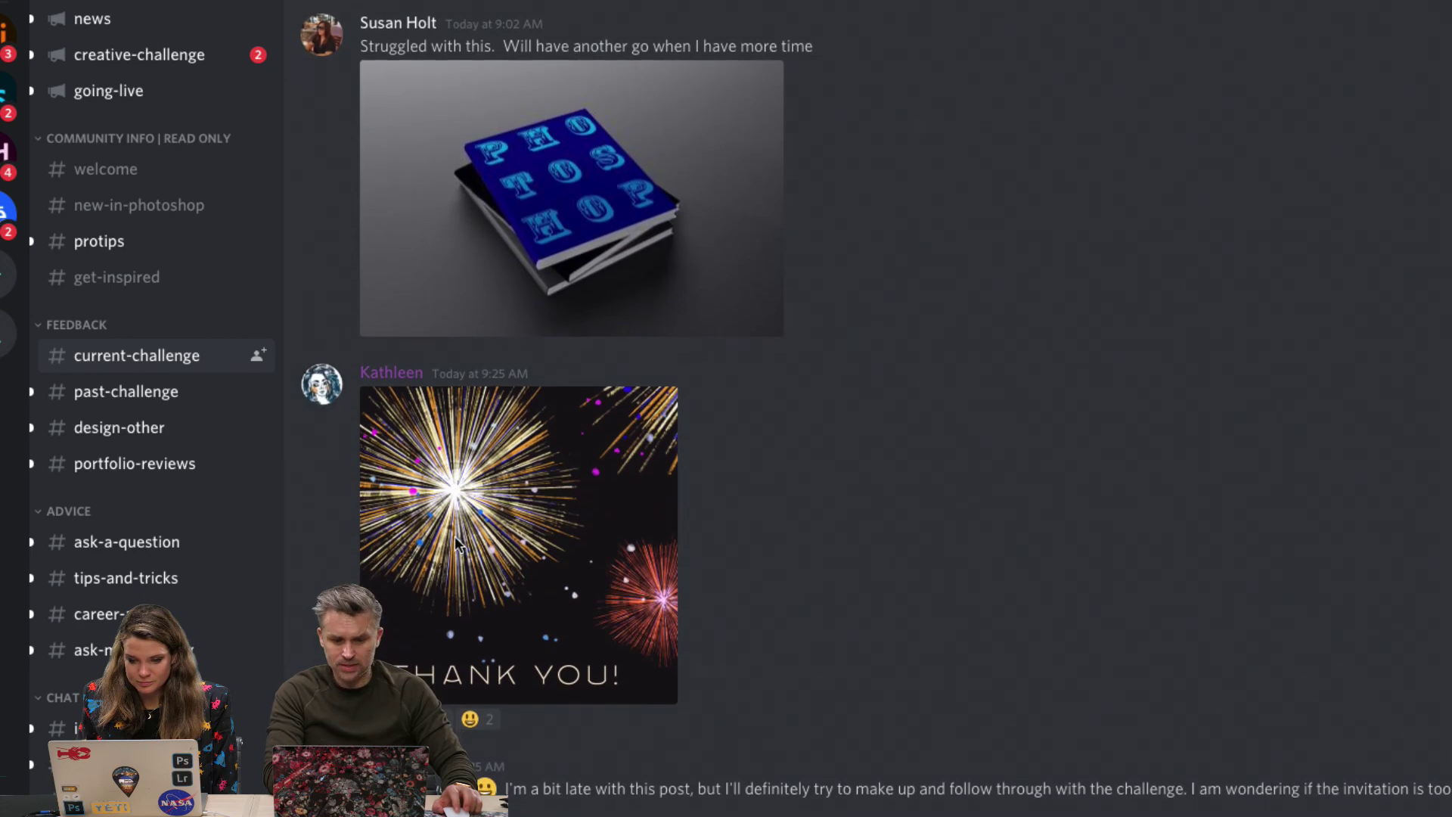
pyautogui.scroll(-1, 458, 543)
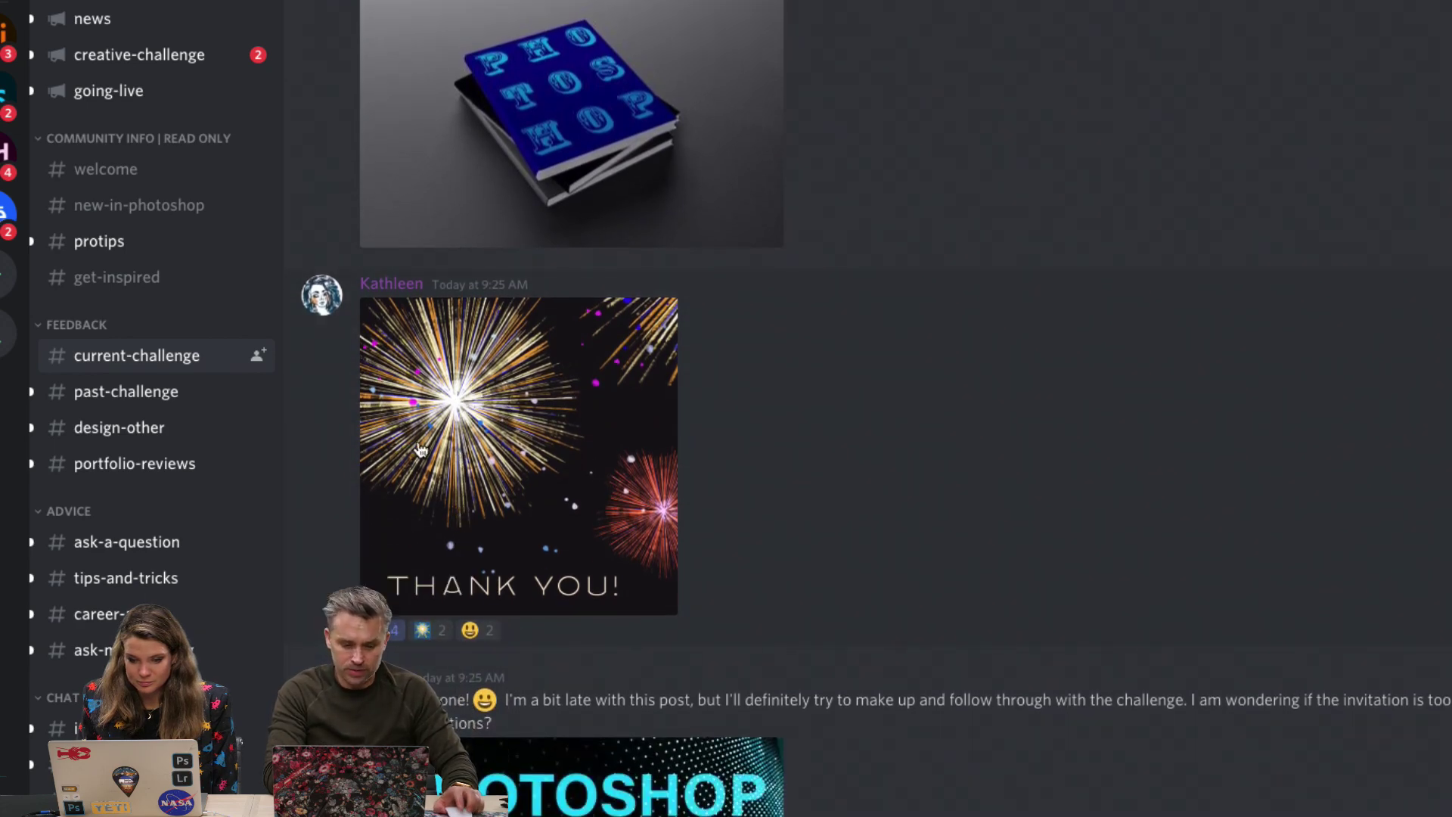
pyautogui.scroll(-20, 422, 386)
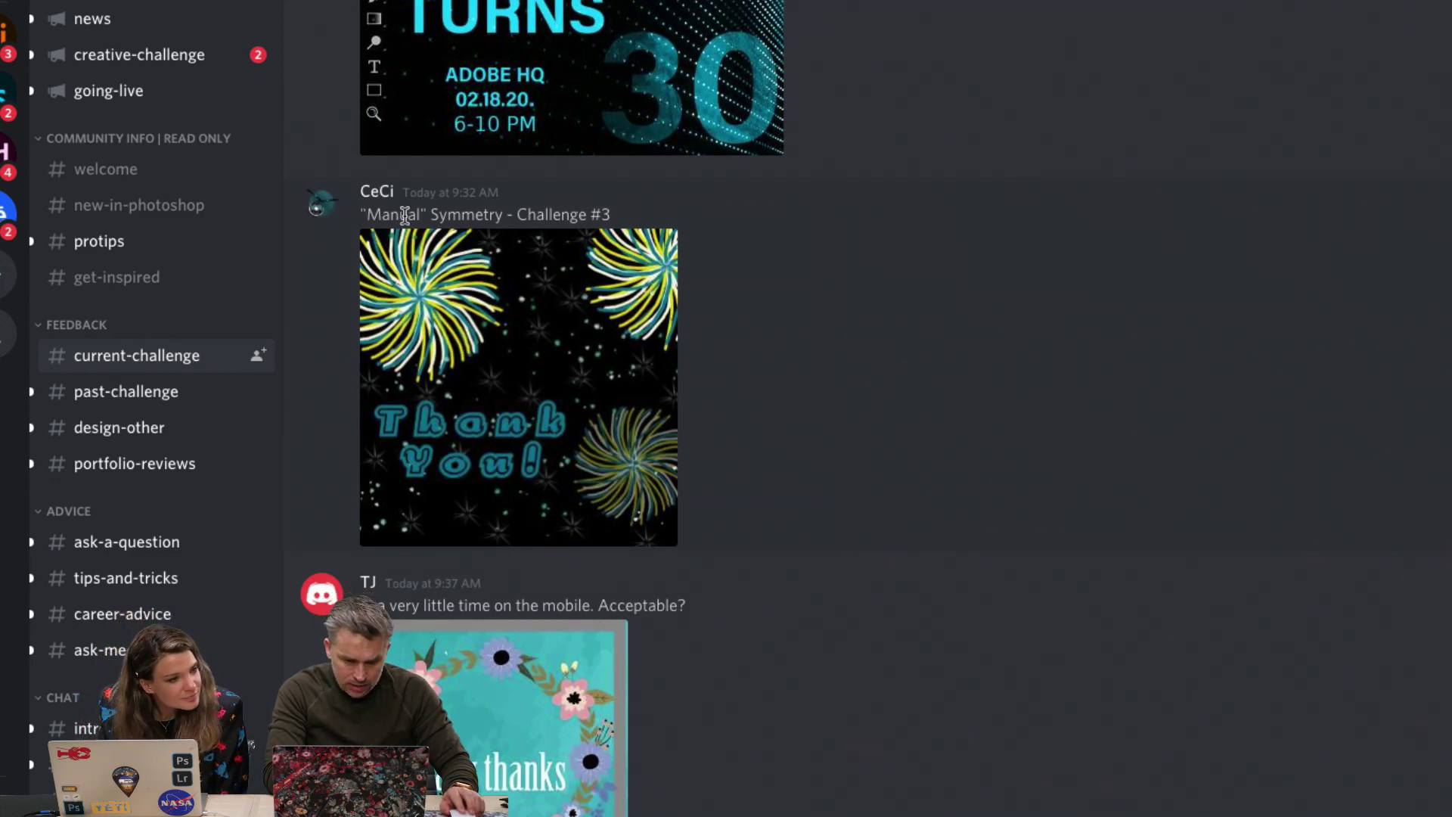
pyautogui.click(490, 457)
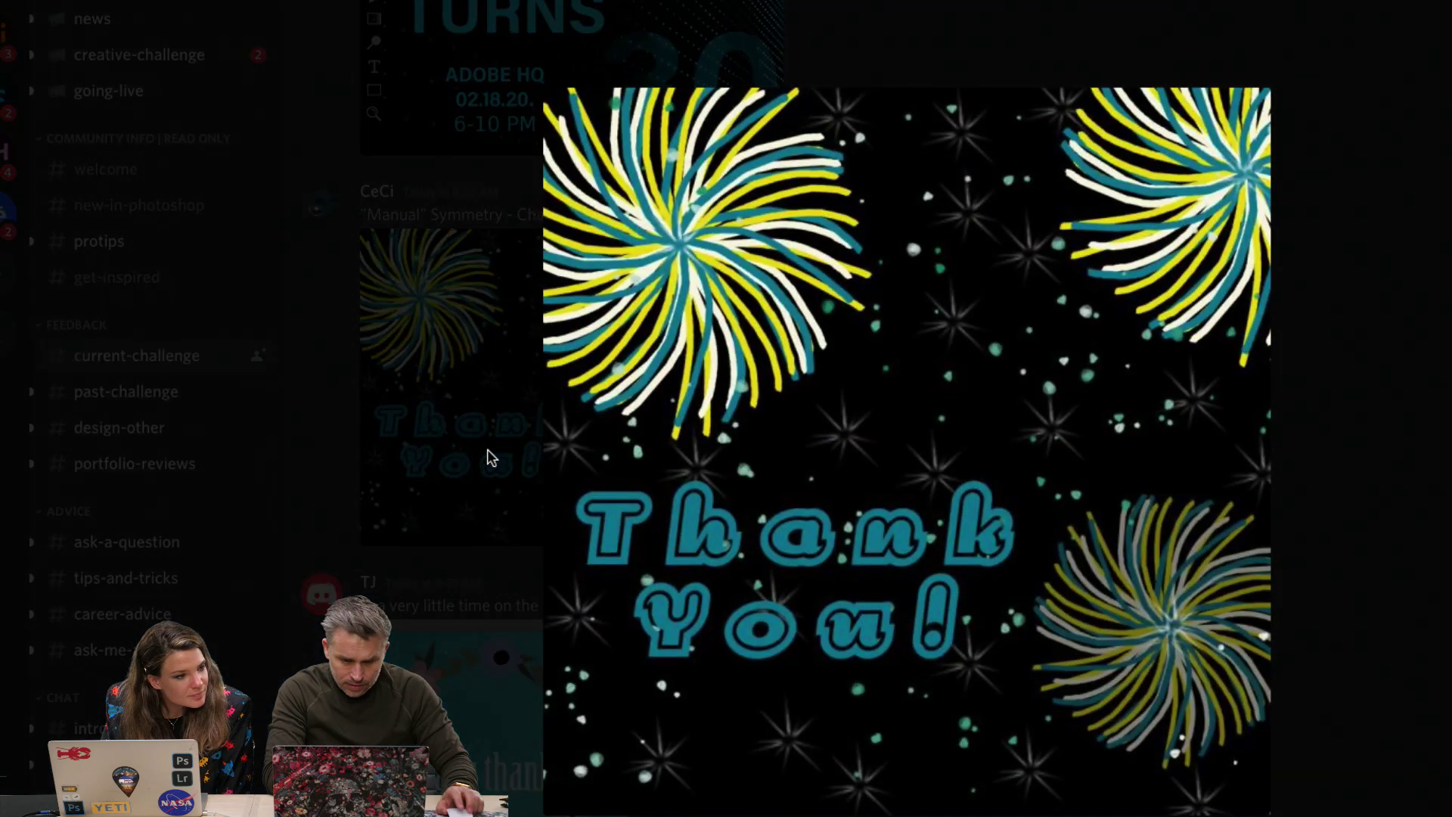
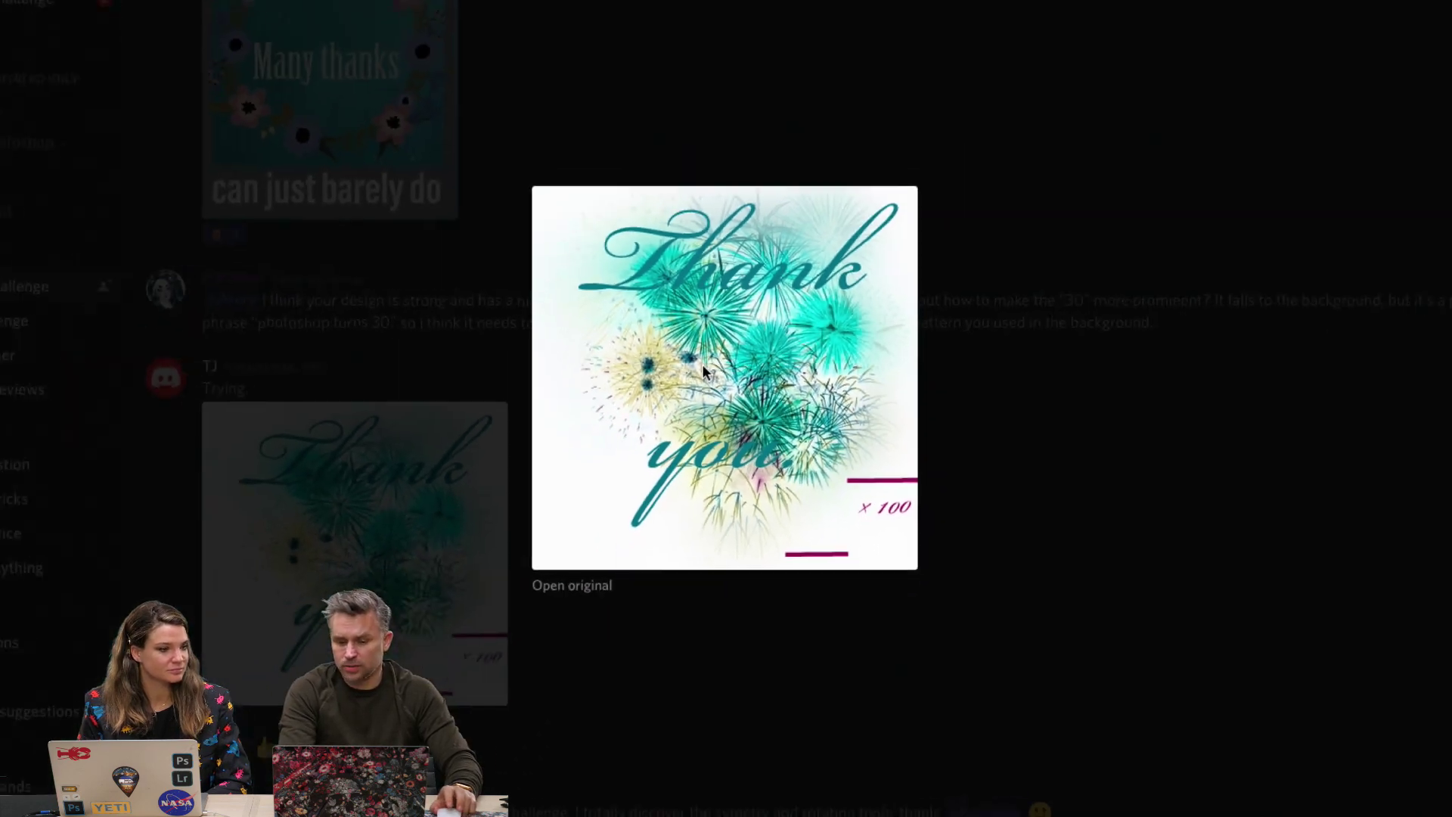
# Close the enlarged teal fireworks card and view the dark "Thank you" card with gold fireworks at full size.
pyautogui.click(314, 670)
pyautogui.scroll(-3, 314, 670)
pyautogui.scroll(-3, 618, 522)
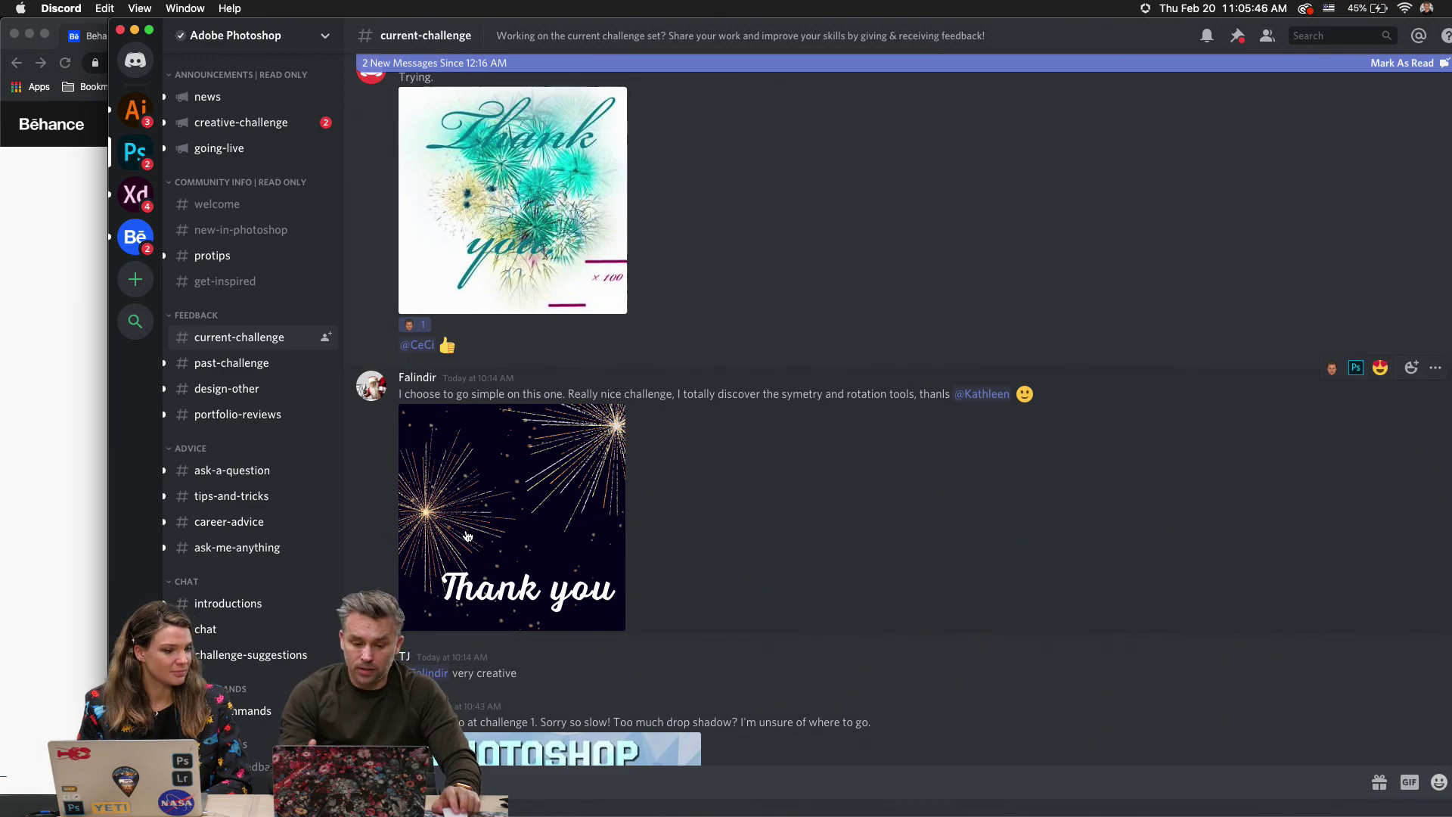
pyautogui.click(581, 525)
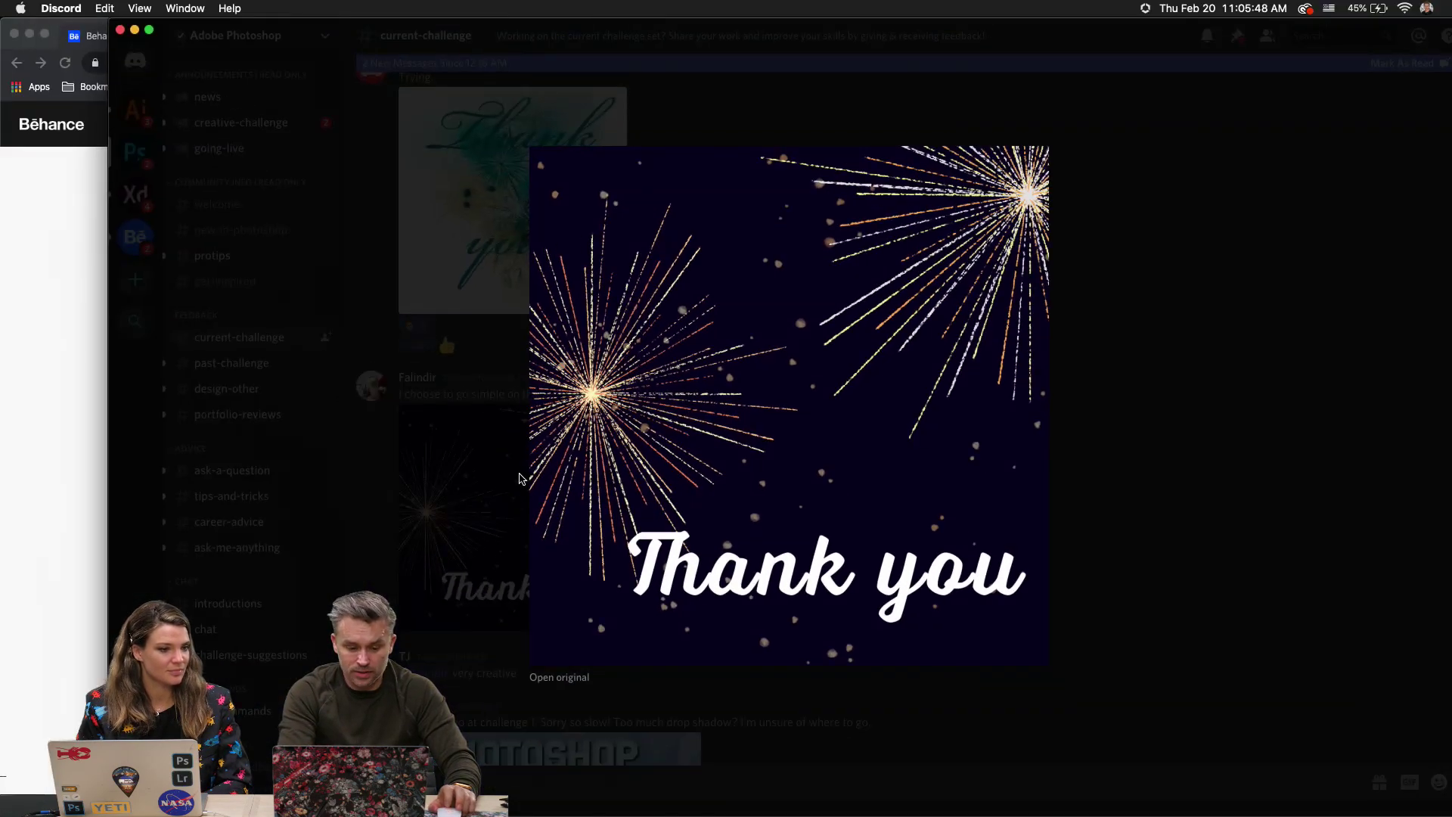
pyautogui.click(122, 499)
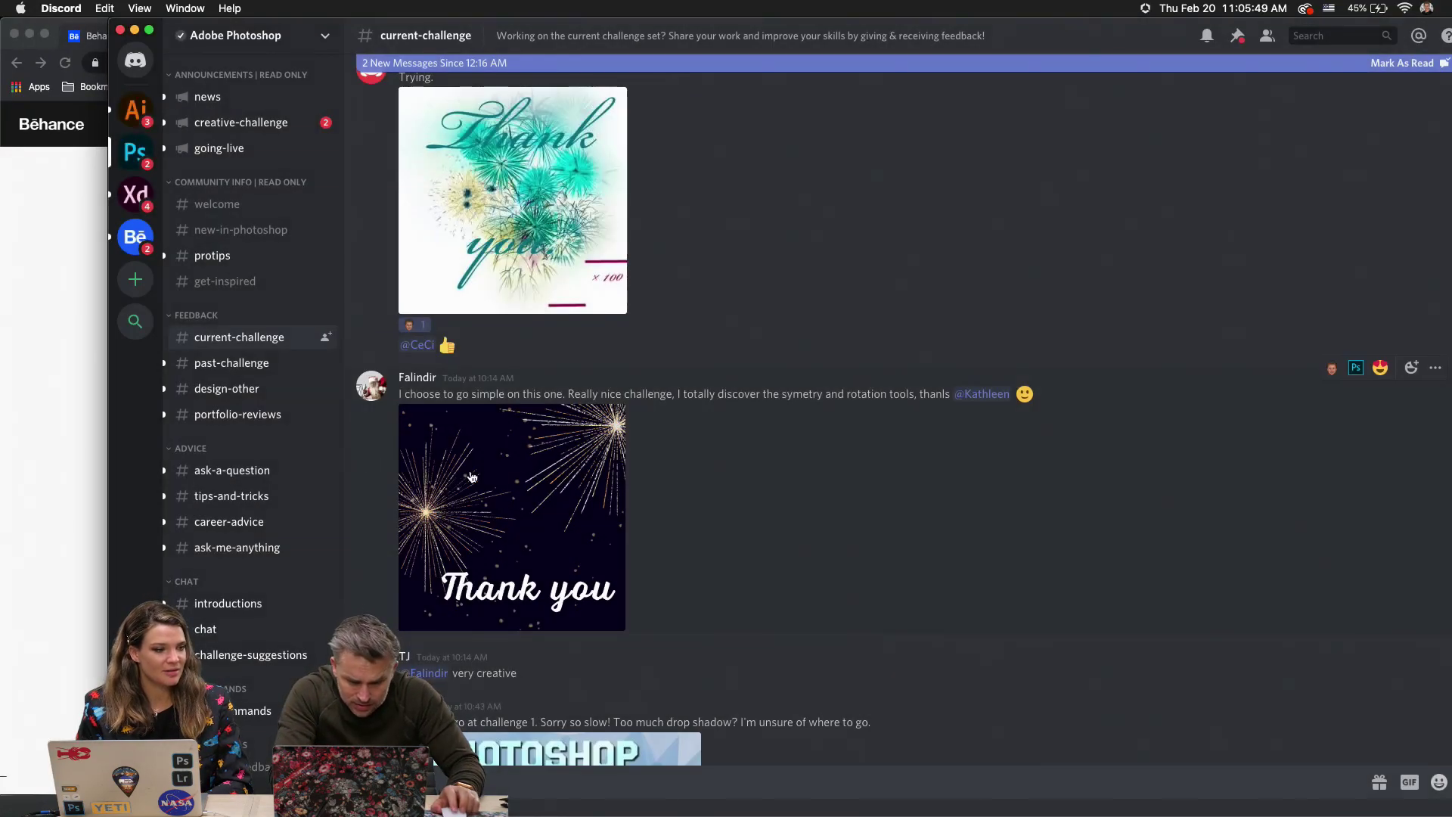
pyautogui.click(471, 478)
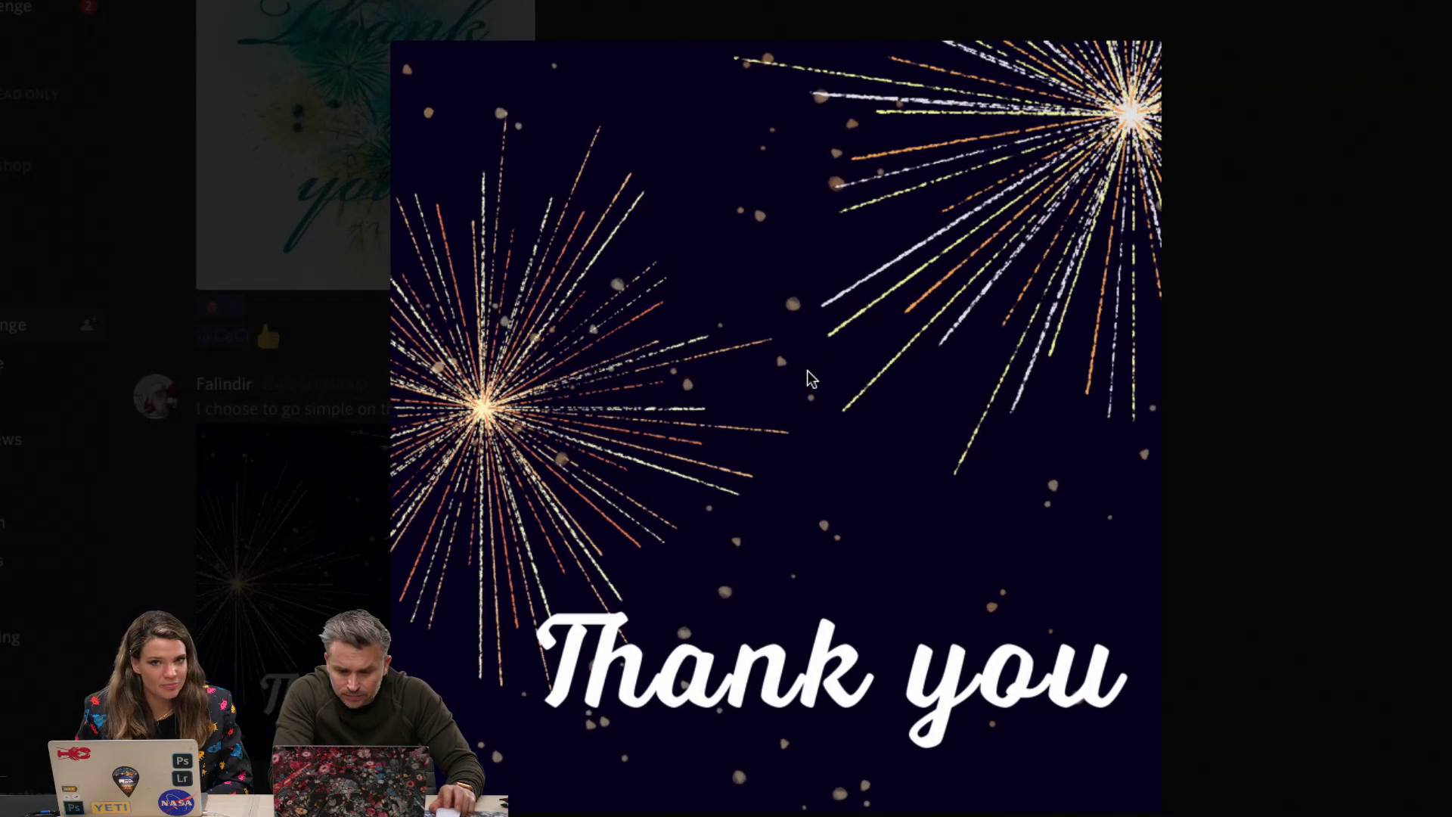
pyautogui.click(231, 387)
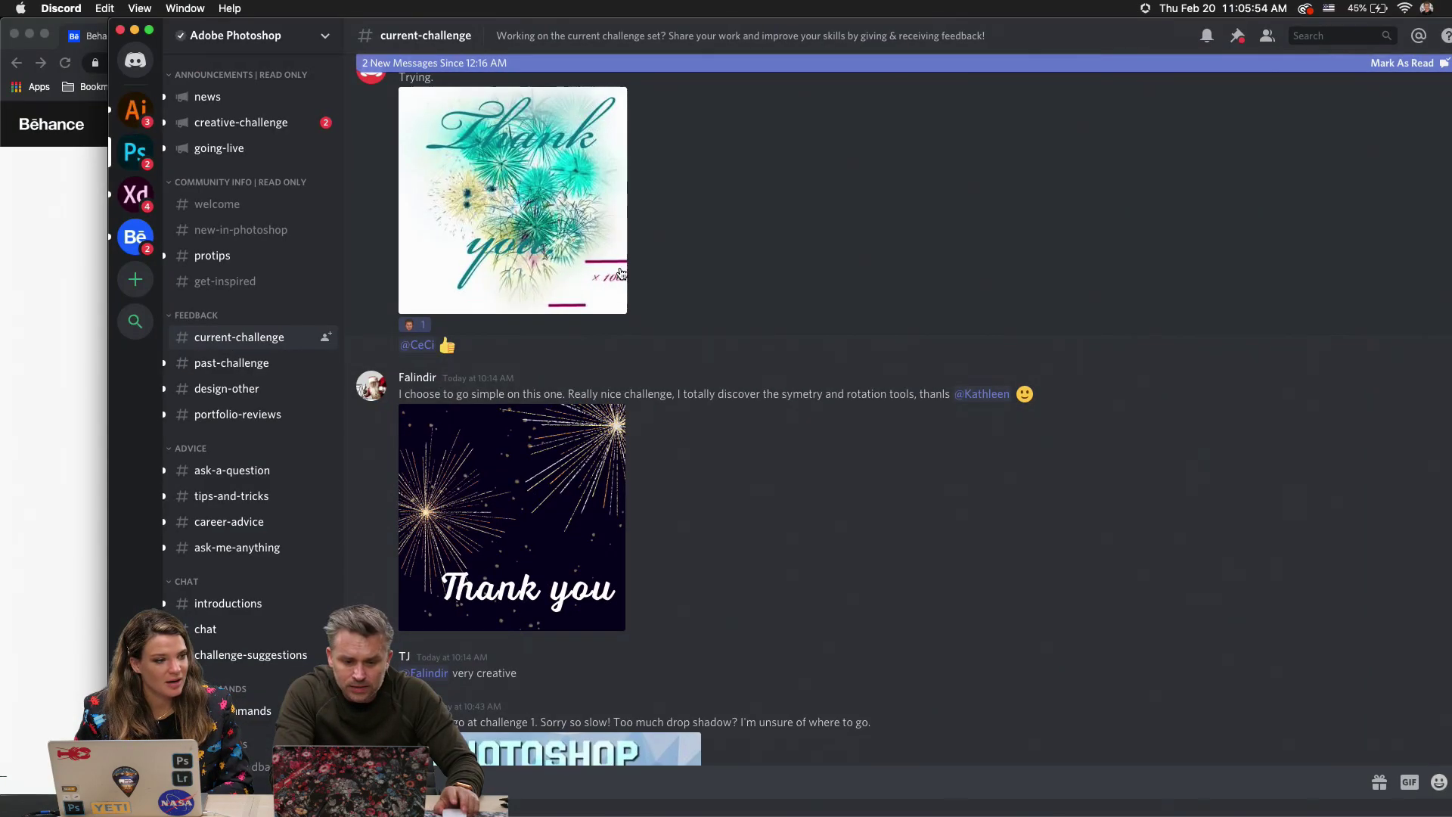
# Enlarge the white "Thank you" card with teal fireworks, close it and enlarge the dark gold-fireworks card again.
pyautogui.click(566, 246)
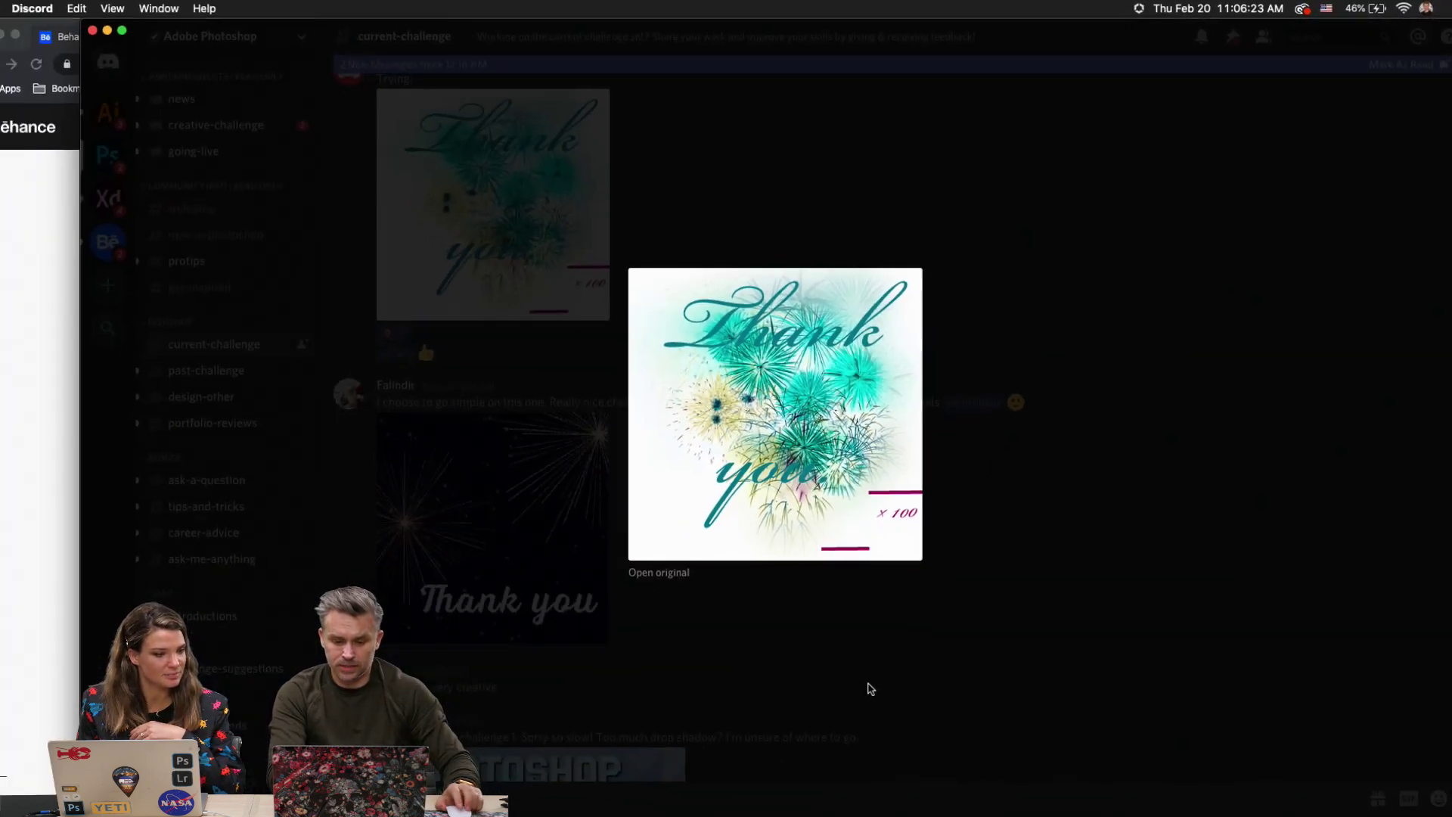
pyautogui.click(868, 686)
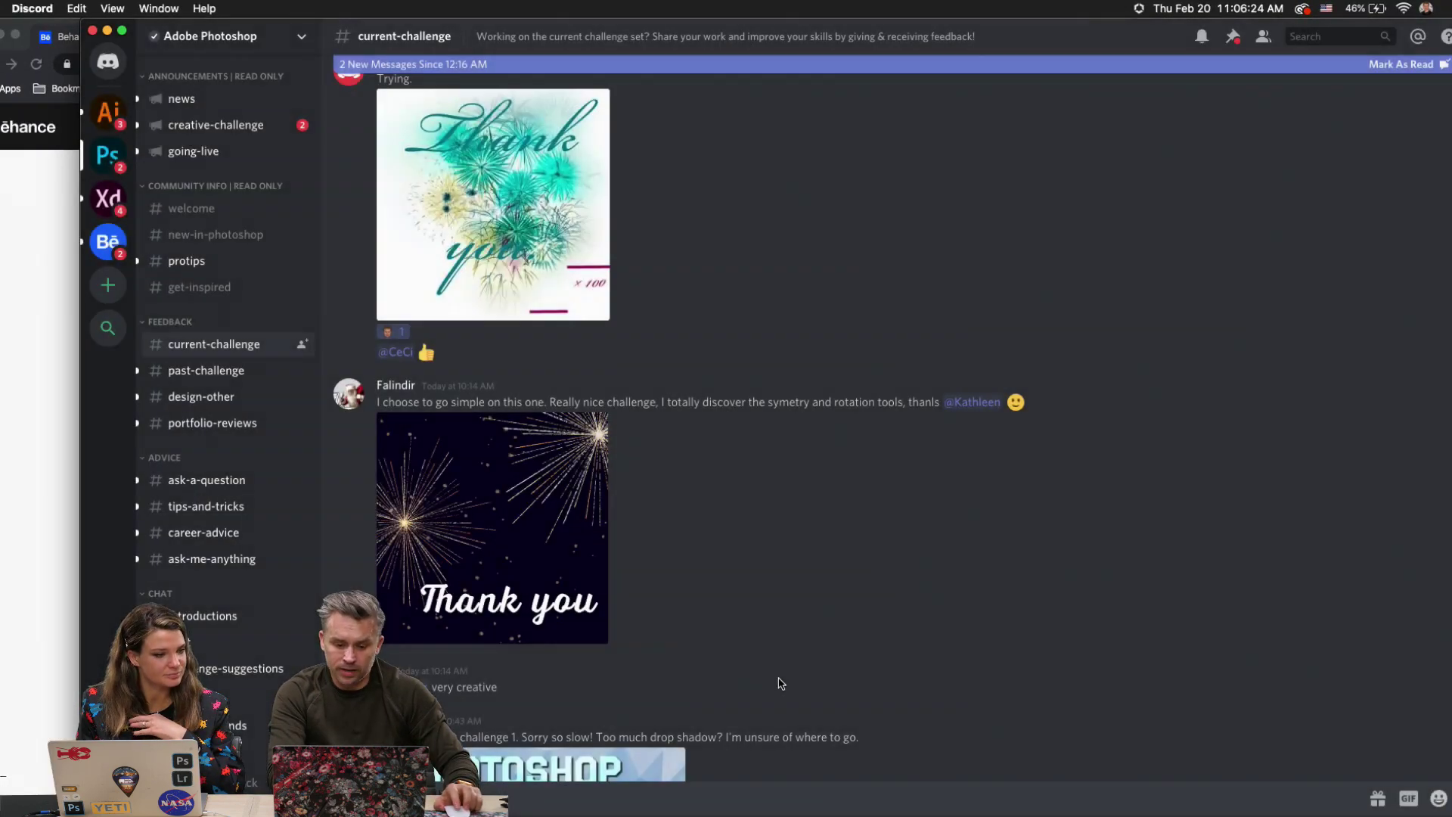
pyautogui.scroll(-3, 780, 683)
pyautogui.click(590, 393)
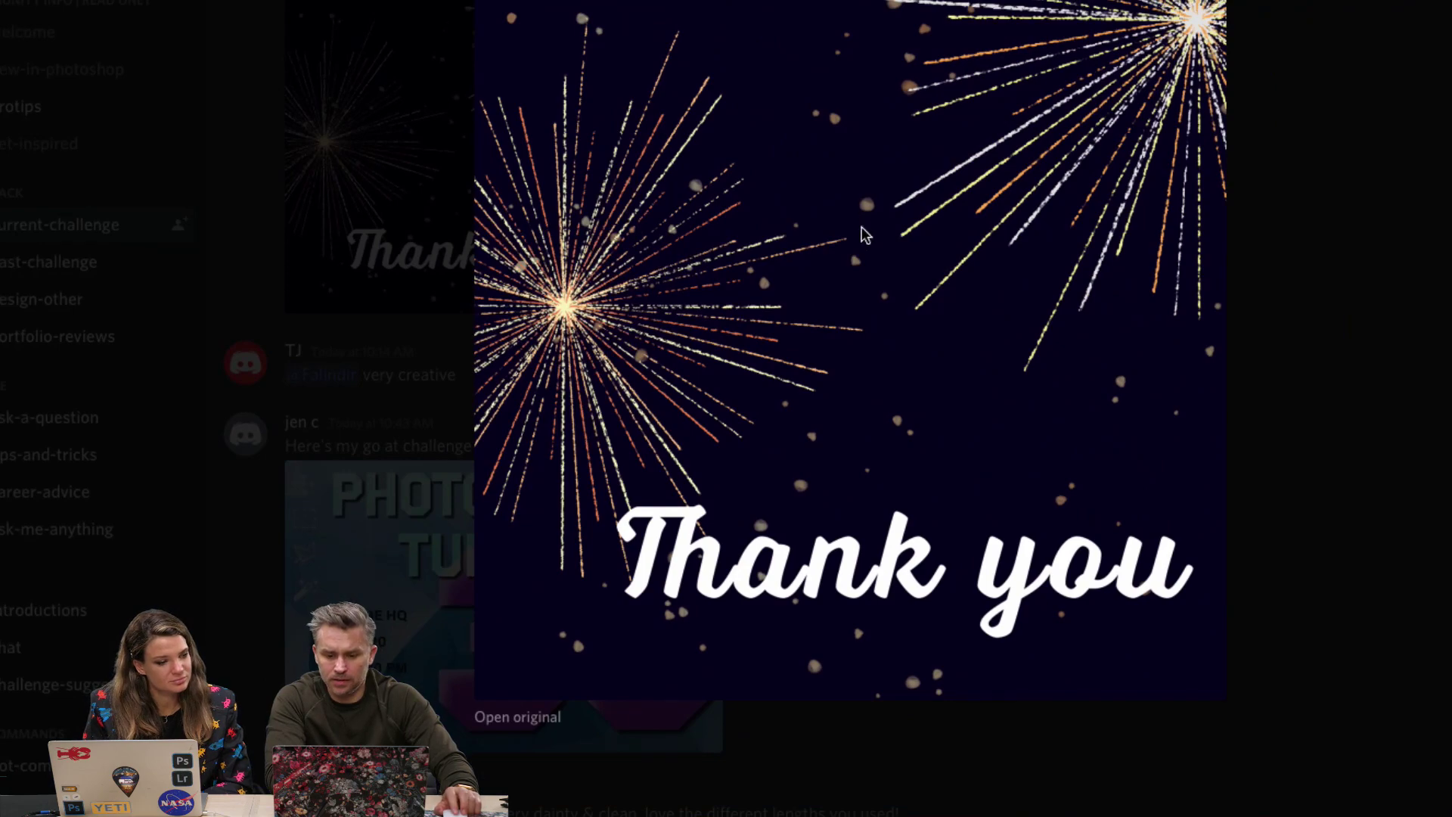
# Close the dark gold-fireworks card, then view the black "THANK YOU!" card with gold and red fireworks at full size and close it.
pyautogui.click(488, 362)
pyautogui.scroll(-10, 763, 376)
pyautogui.scroll(8, 763, 377)
pyautogui.scroll(5, 763, 377)
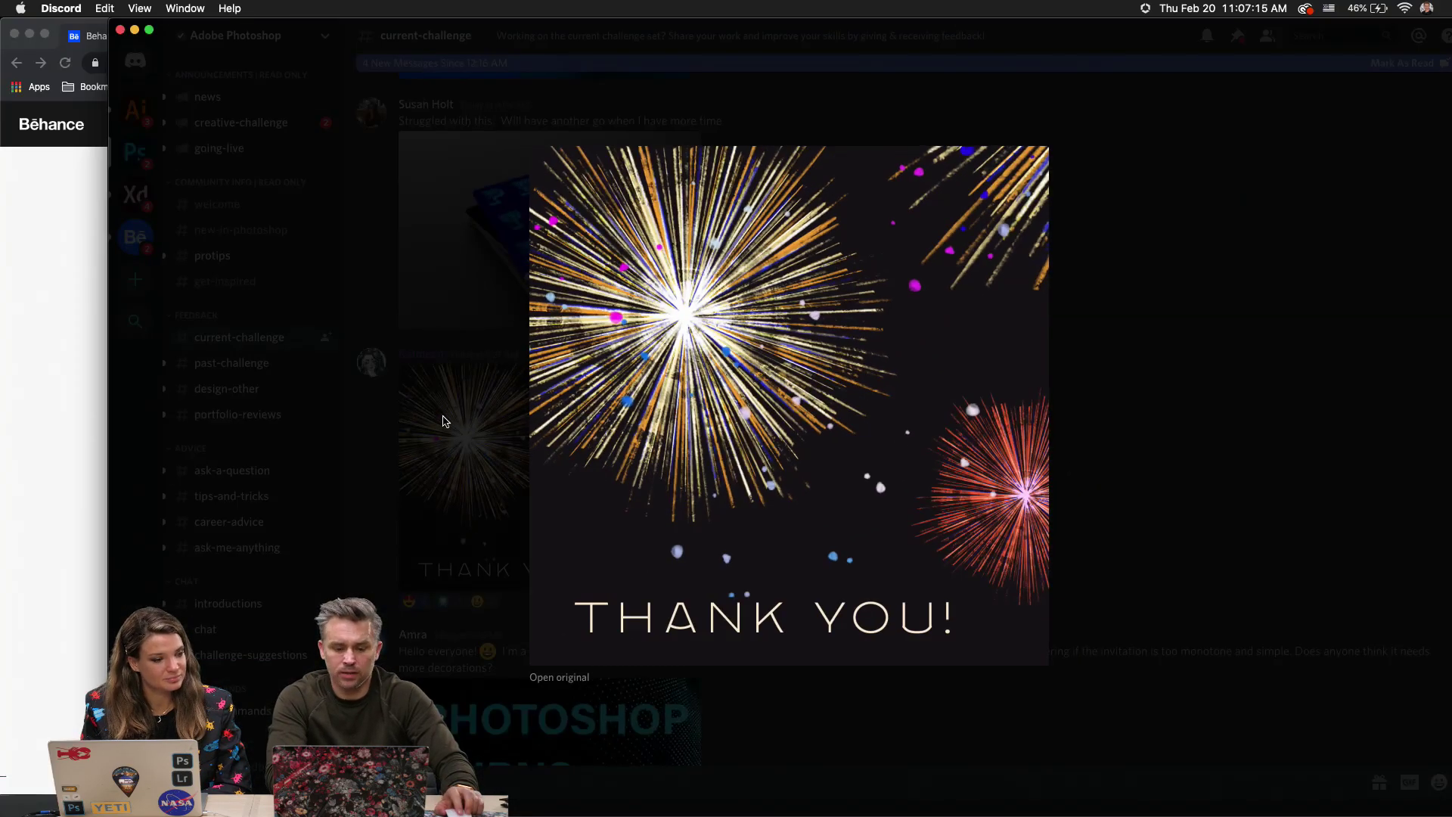
pyautogui.click(445, 421)
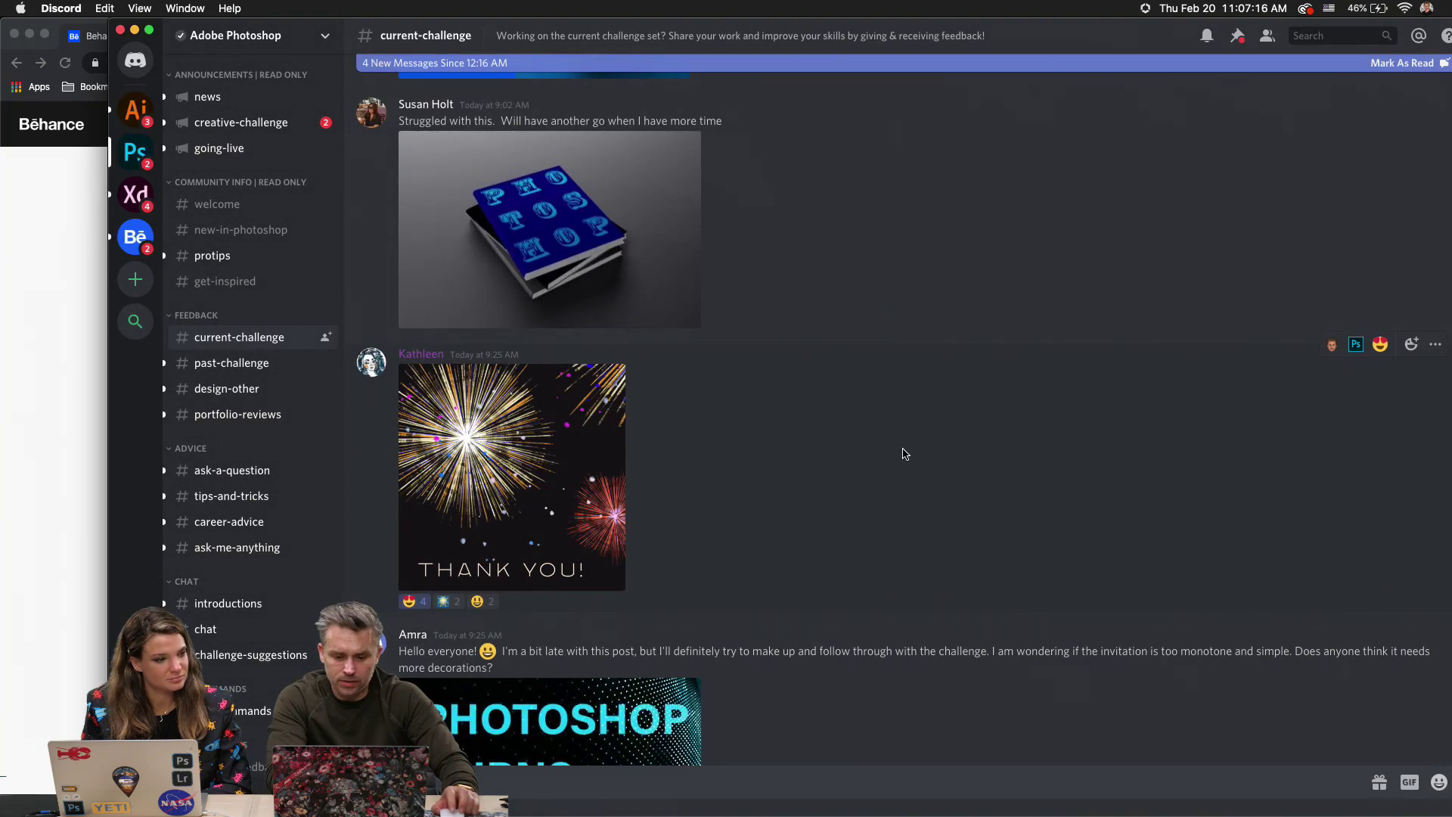
# Browse down to the Day 3 "THANK YOU!" card made with lightning brushes, view it at full size and close it.
pyautogui.scroll(-20, 906, 454)
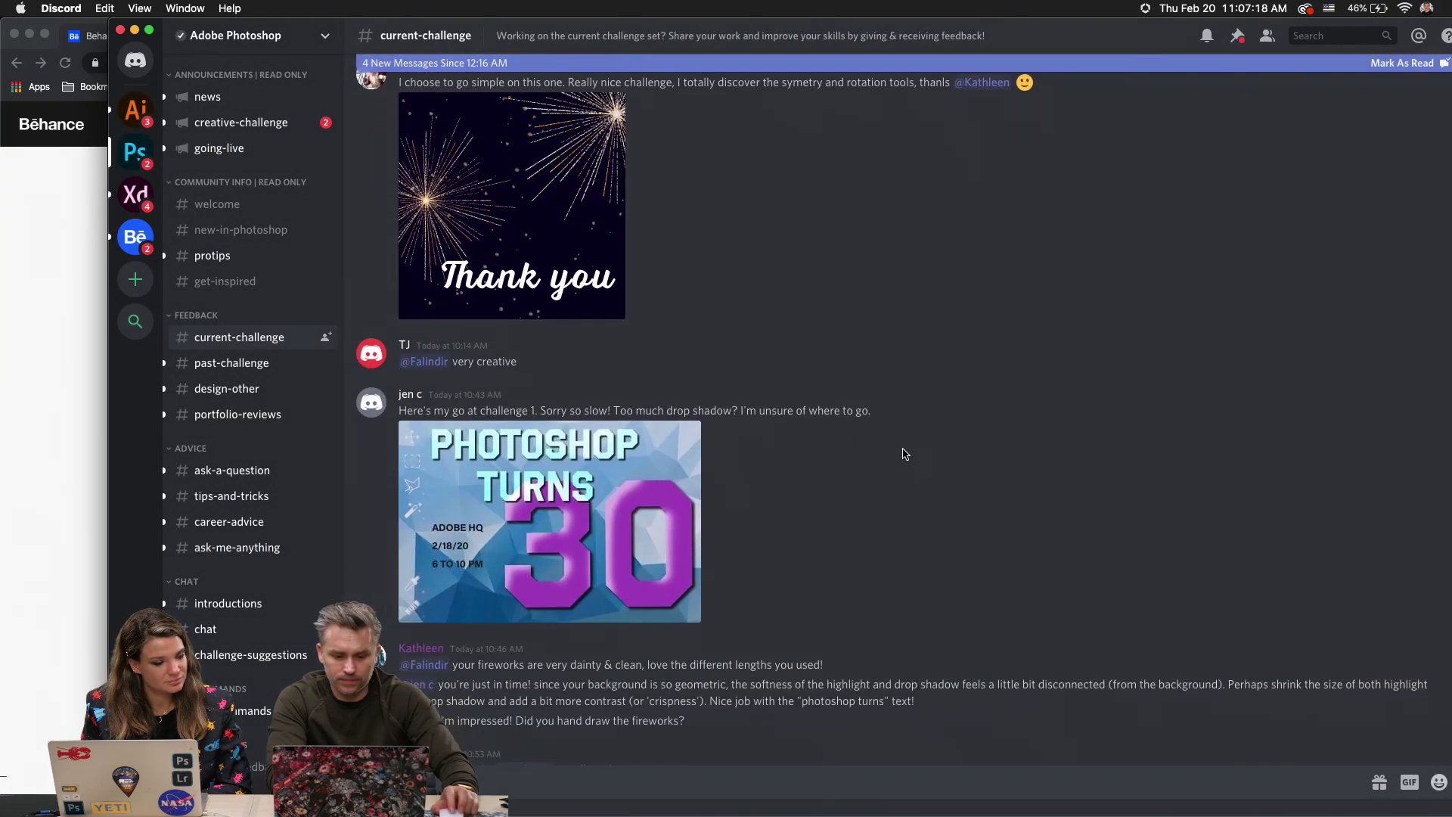
pyautogui.scroll(-5, 906, 454)
pyautogui.scroll(-8, 904, 453)
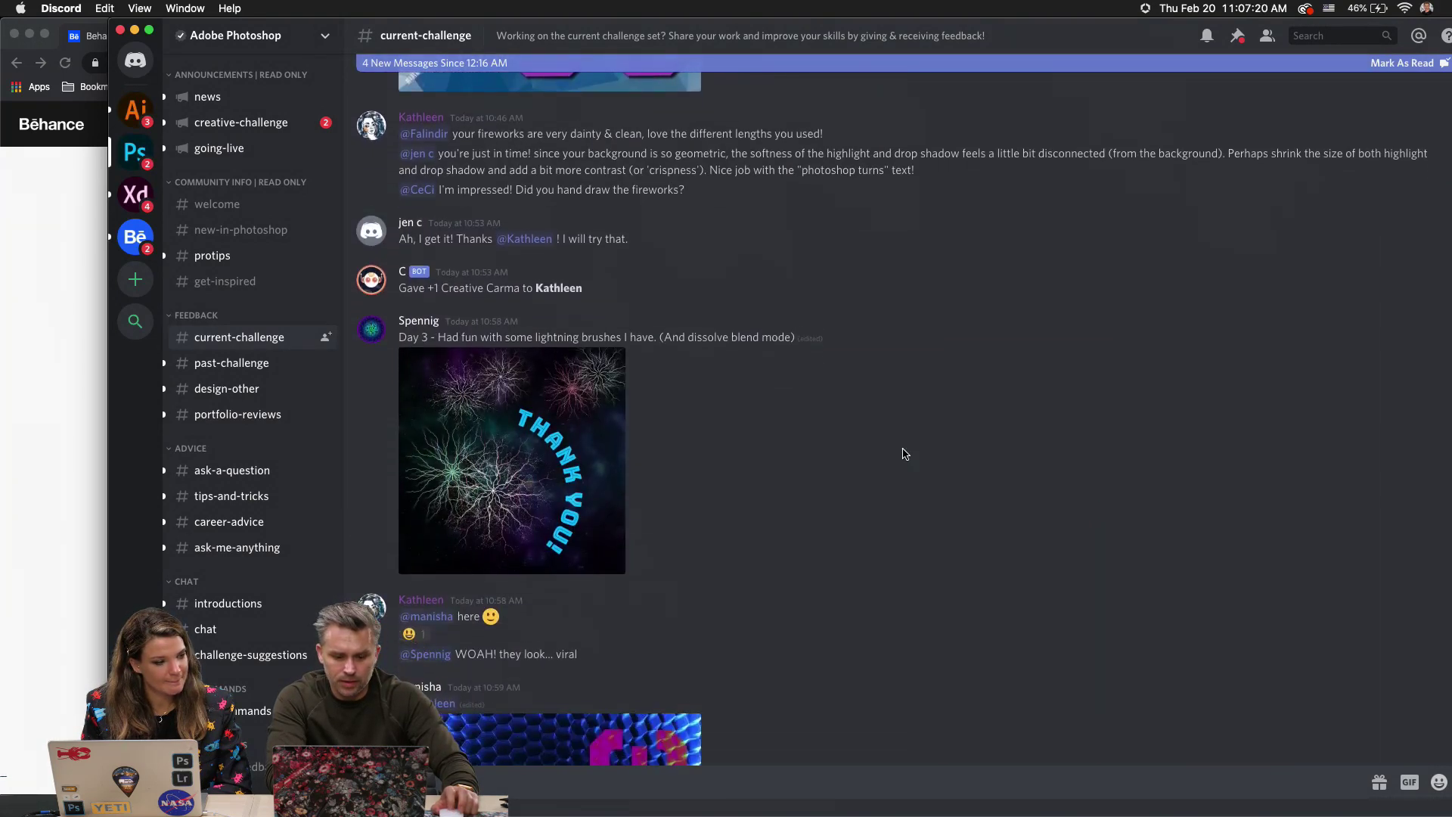
pyautogui.click(481, 366)
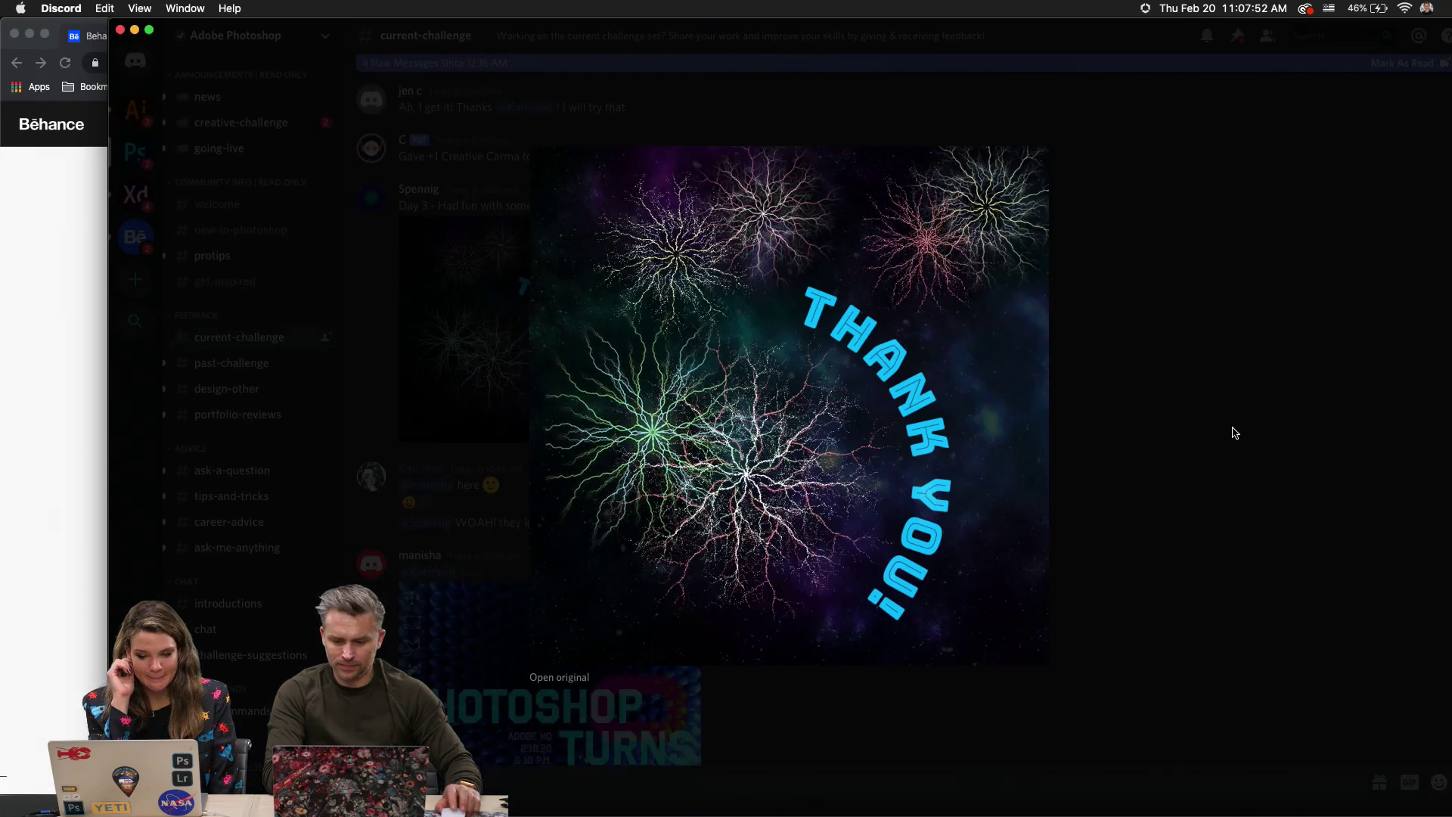
pyautogui.click(1232, 432)
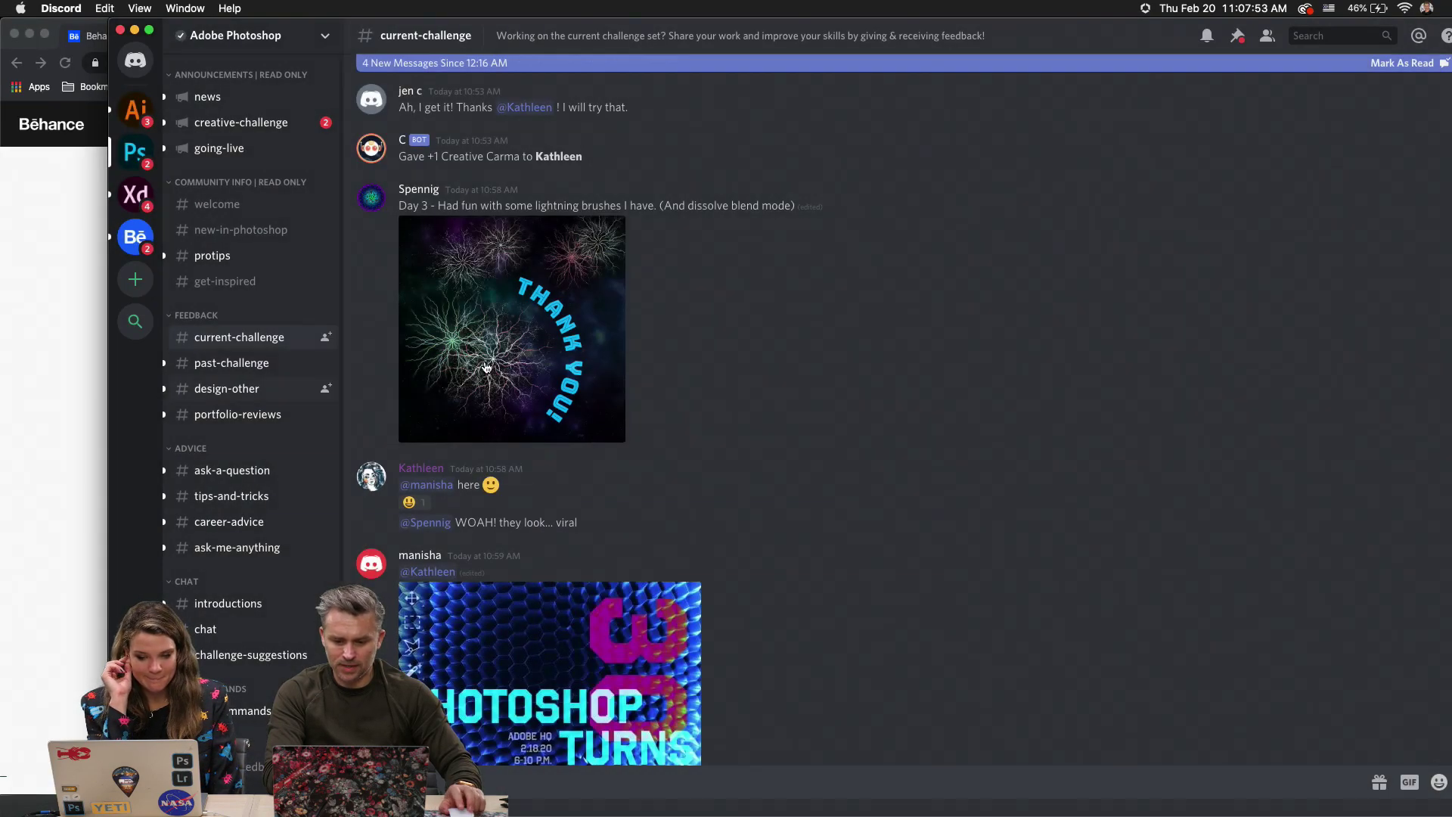
# Browse the following submissions, view the teal "Mandala Houseparty" design at full size, close it and read its feedback.
pyautogui.scroll(-3, 492, 340)
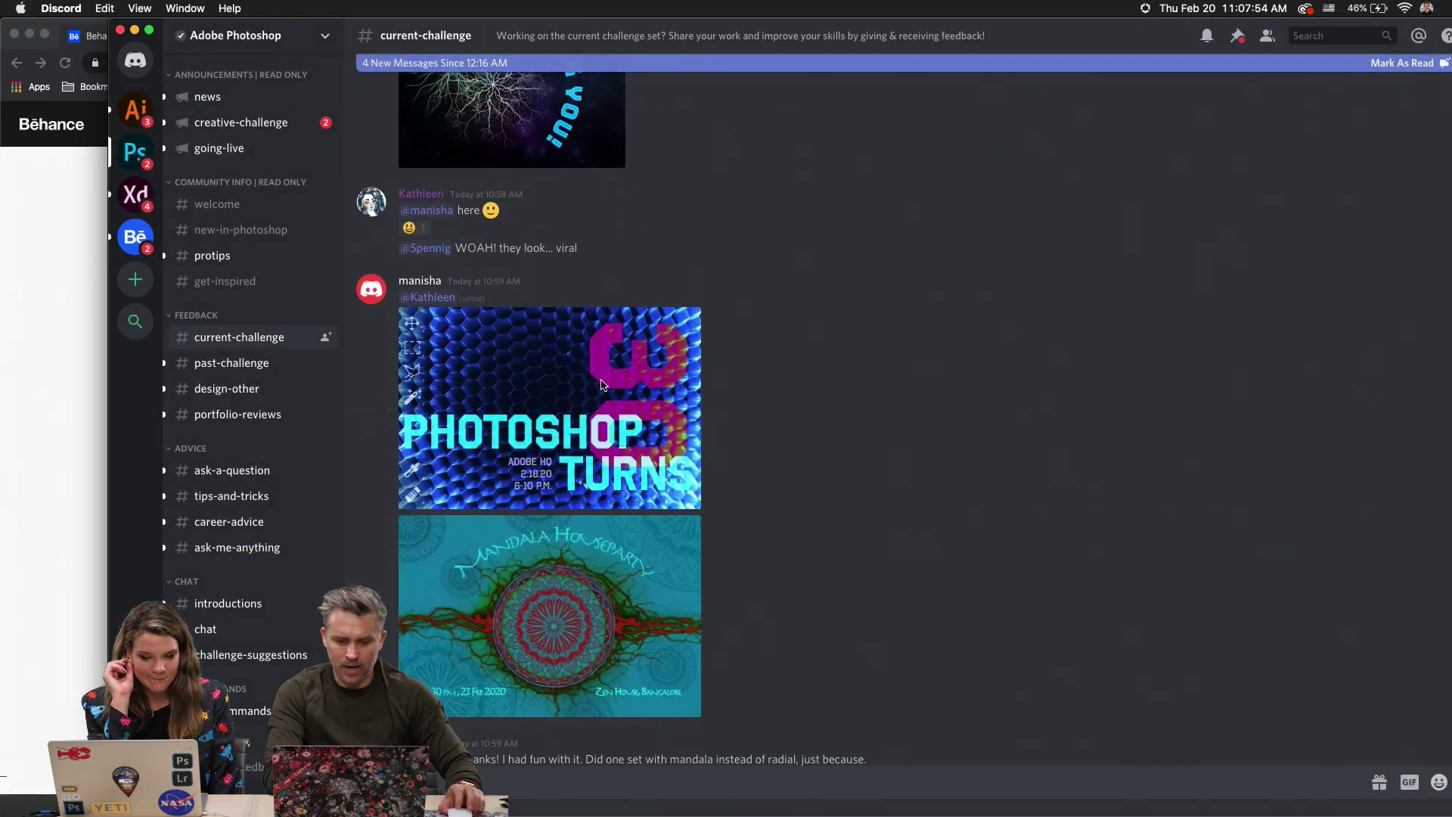
pyautogui.scroll(1, 537, 236)
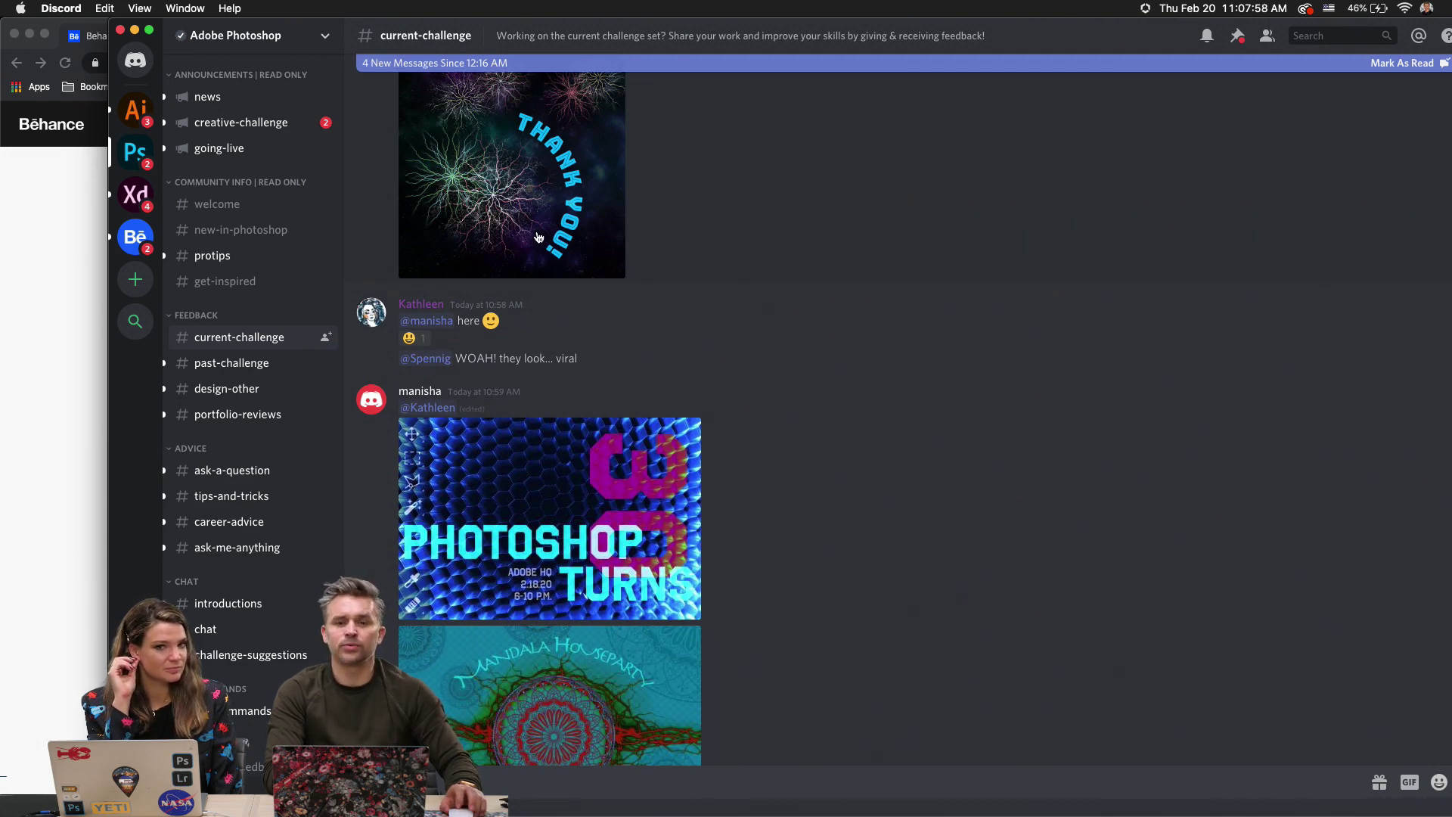
pyautogui.scroll(-4, 536, 236)
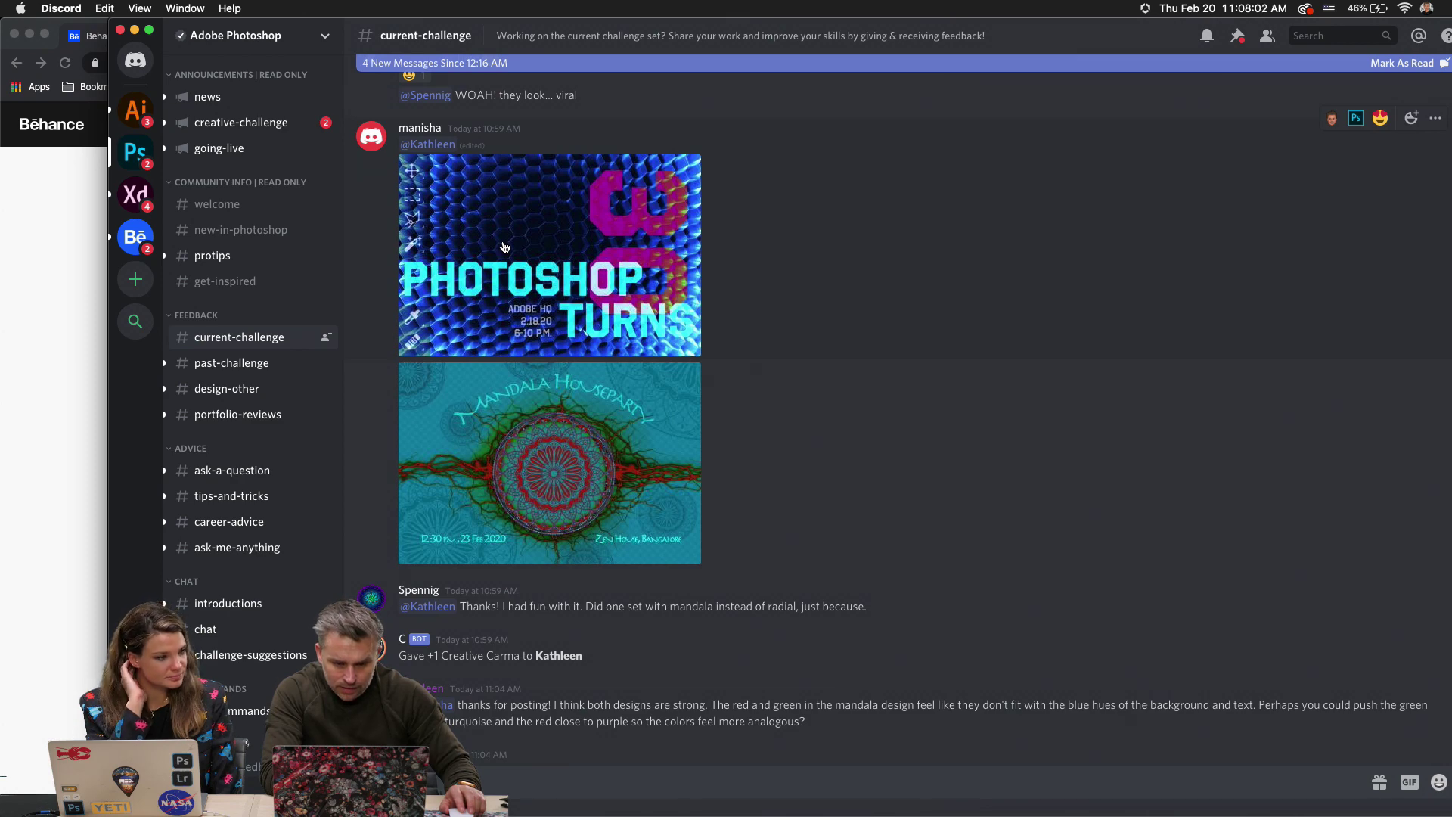
pyautogui.click(494, 465)
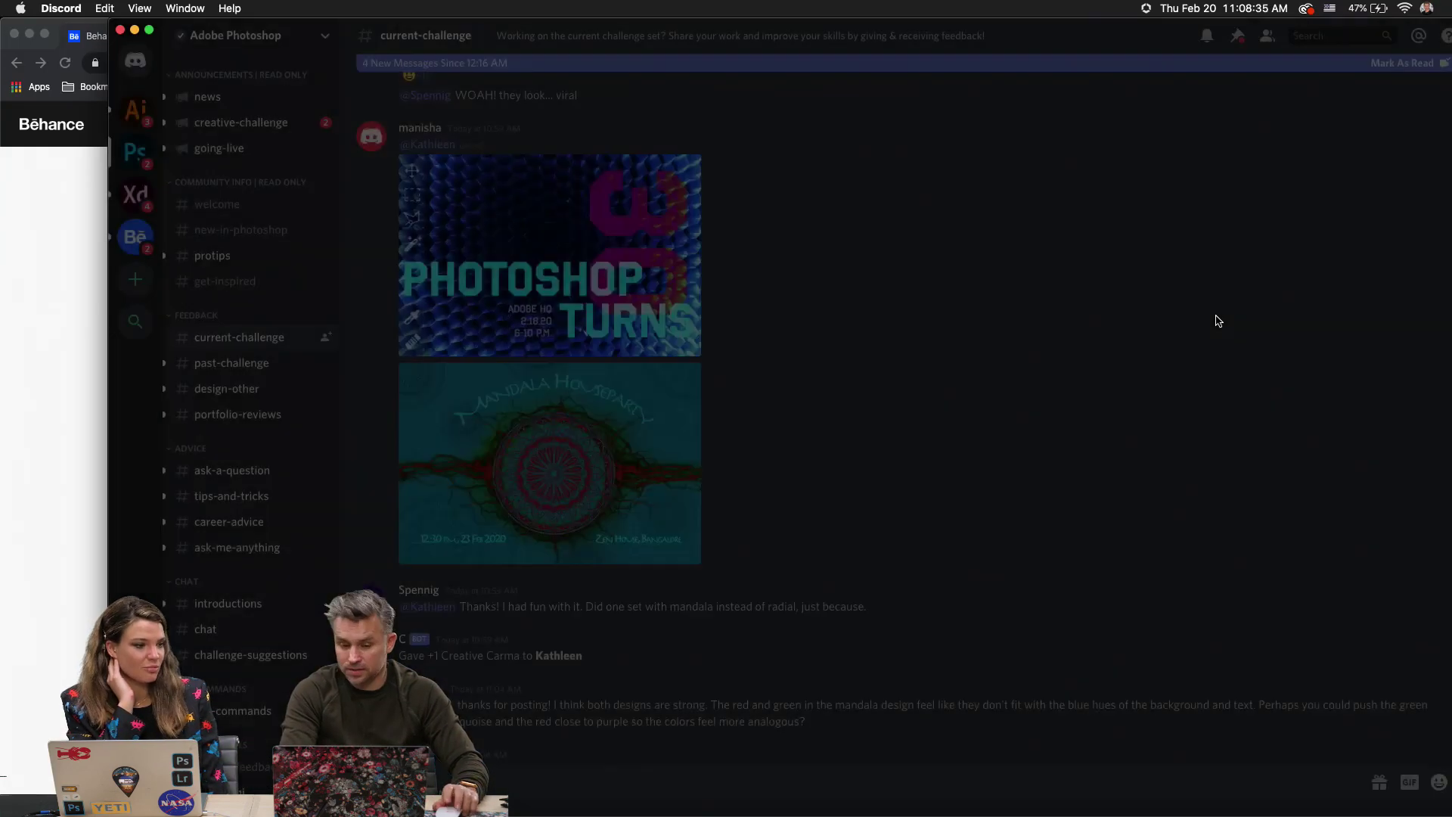
pyautogui.scroll(-3, 827, 367)
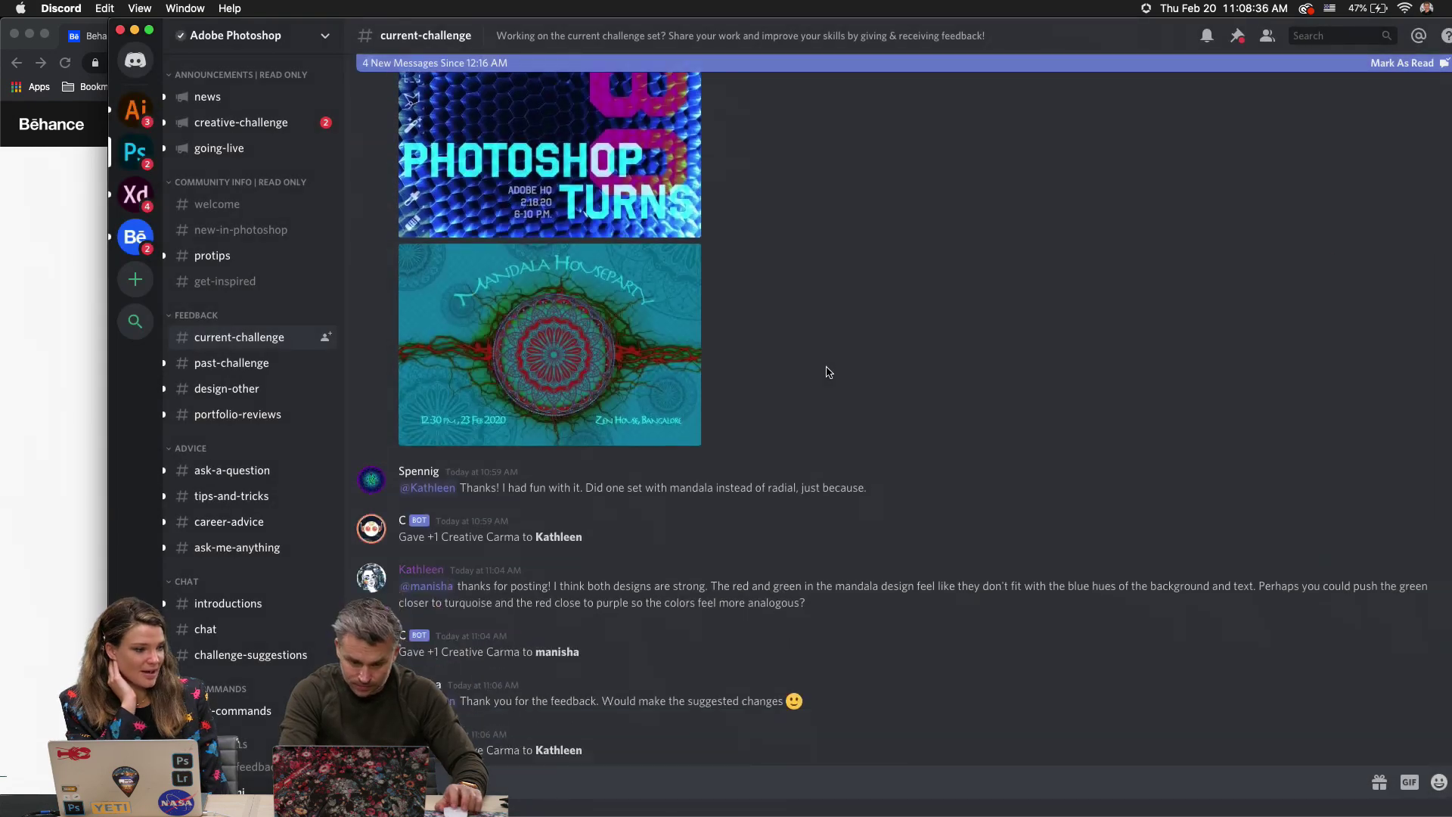
# Add the custom face, Ps and heart-eyes reactions to the post with the honeycomb and mandala designs.
pyautogui.scroll(5, 831, 385)
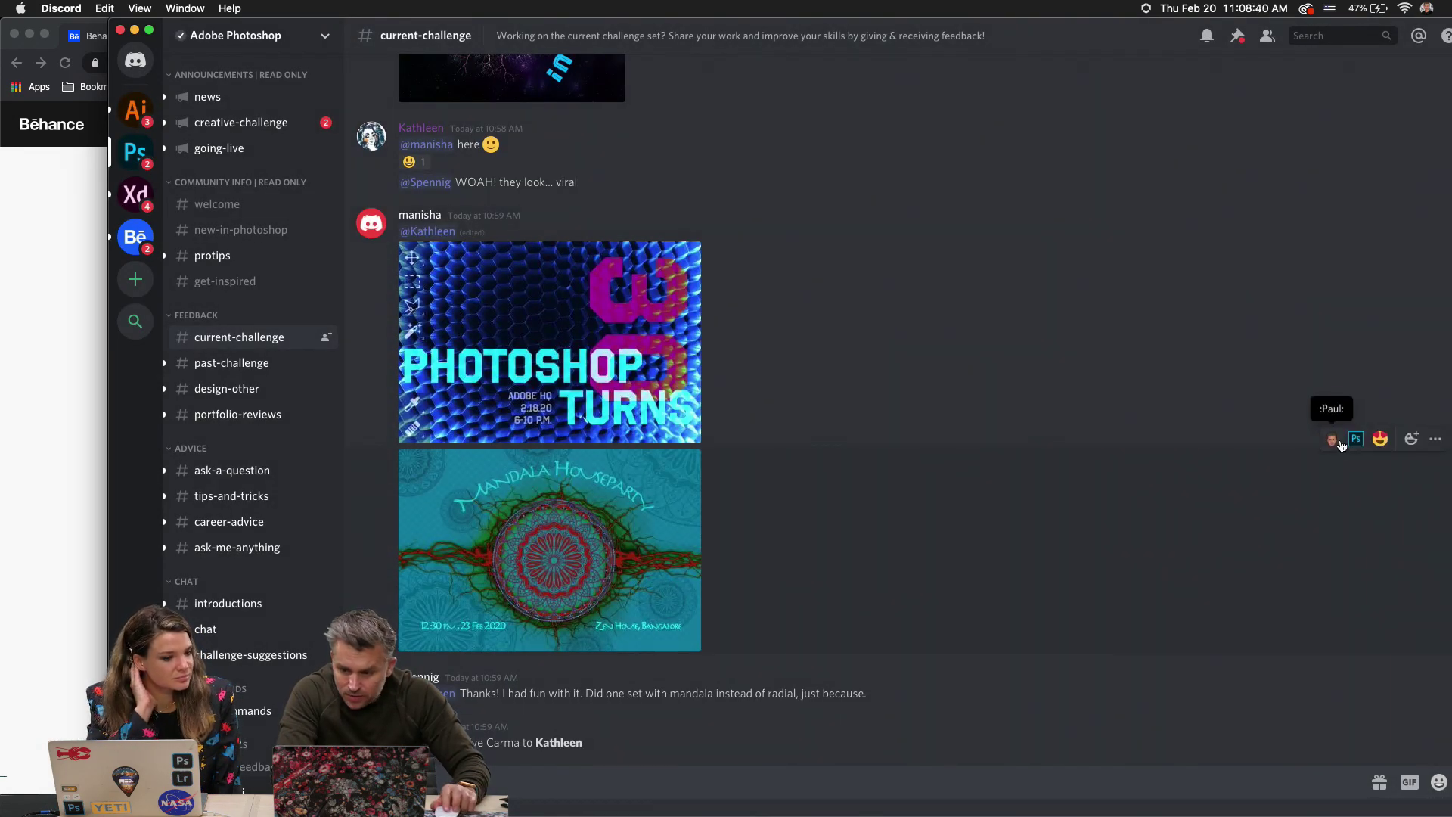
pyautogui.click(1336, 442)
pyautogui.click(1356, 438)
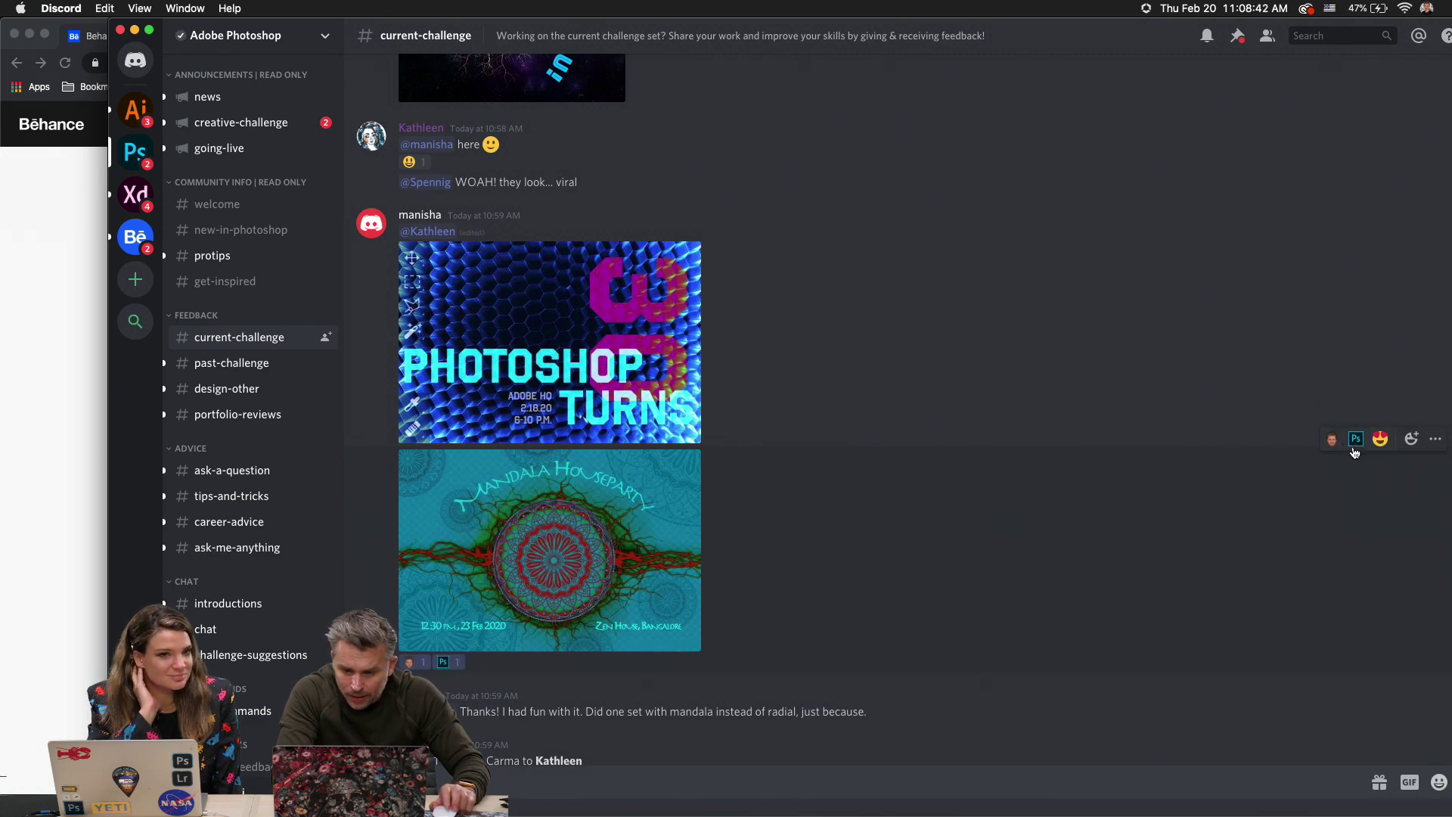
pyautogui.click(1381, 439)
# Read the comments on the two designs and view the blue honeycomb "PHOTOSHOP TURNS 30" design at full size.
pyautogui.scroll(-5, 974, 354)
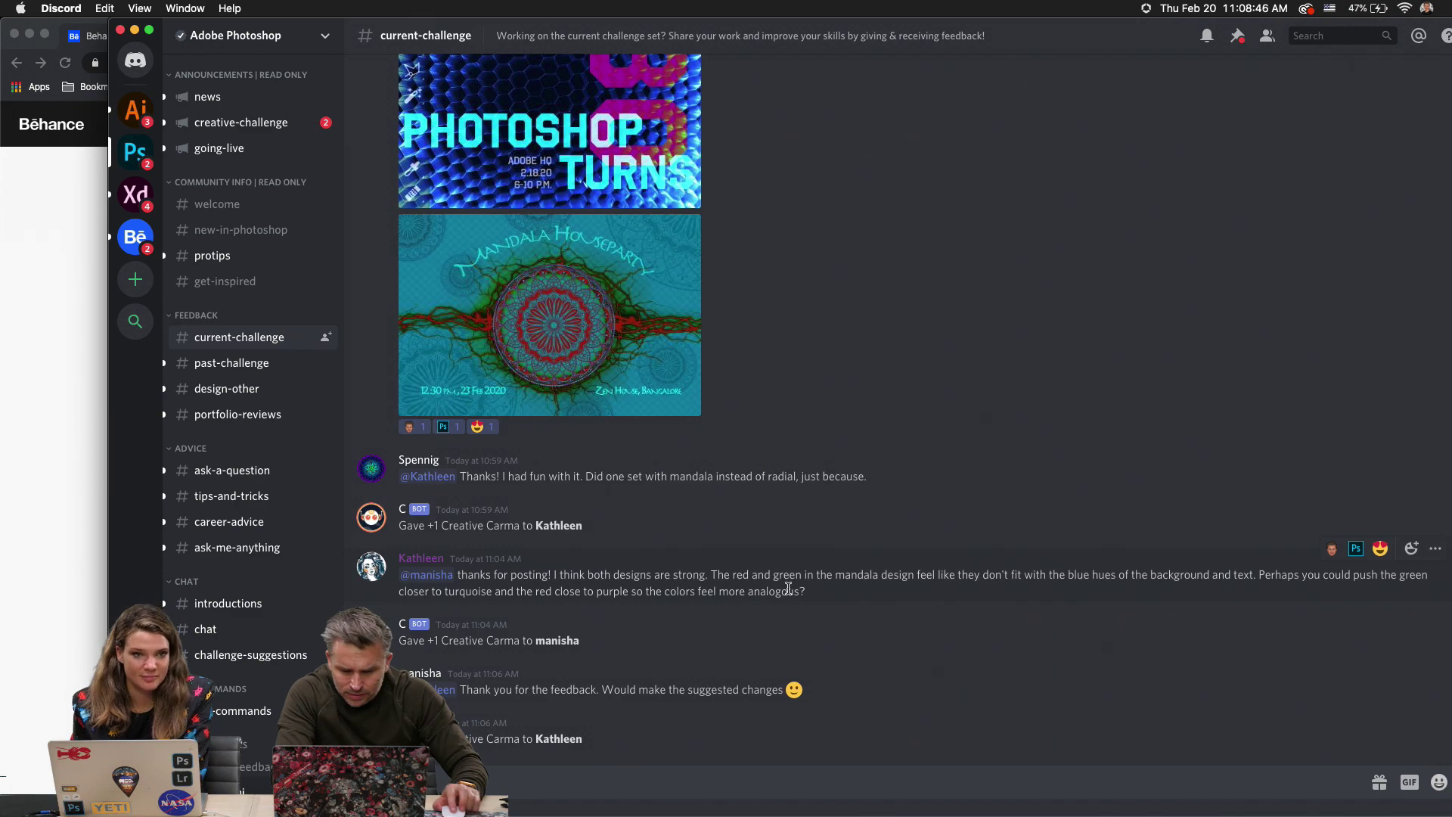
pyautogui.scroll(8, 794, 473)
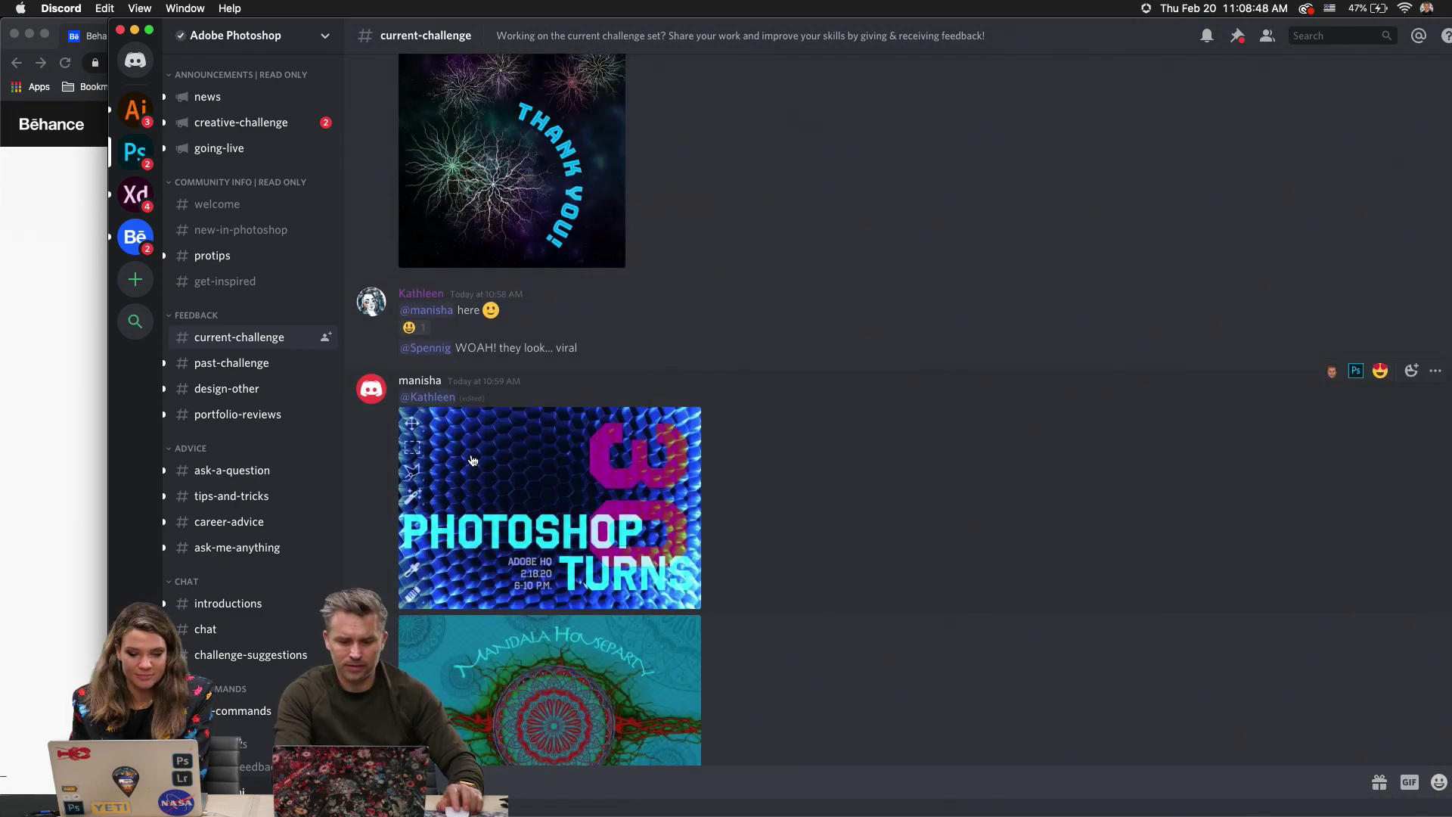
pyautogui.click(472, 460)
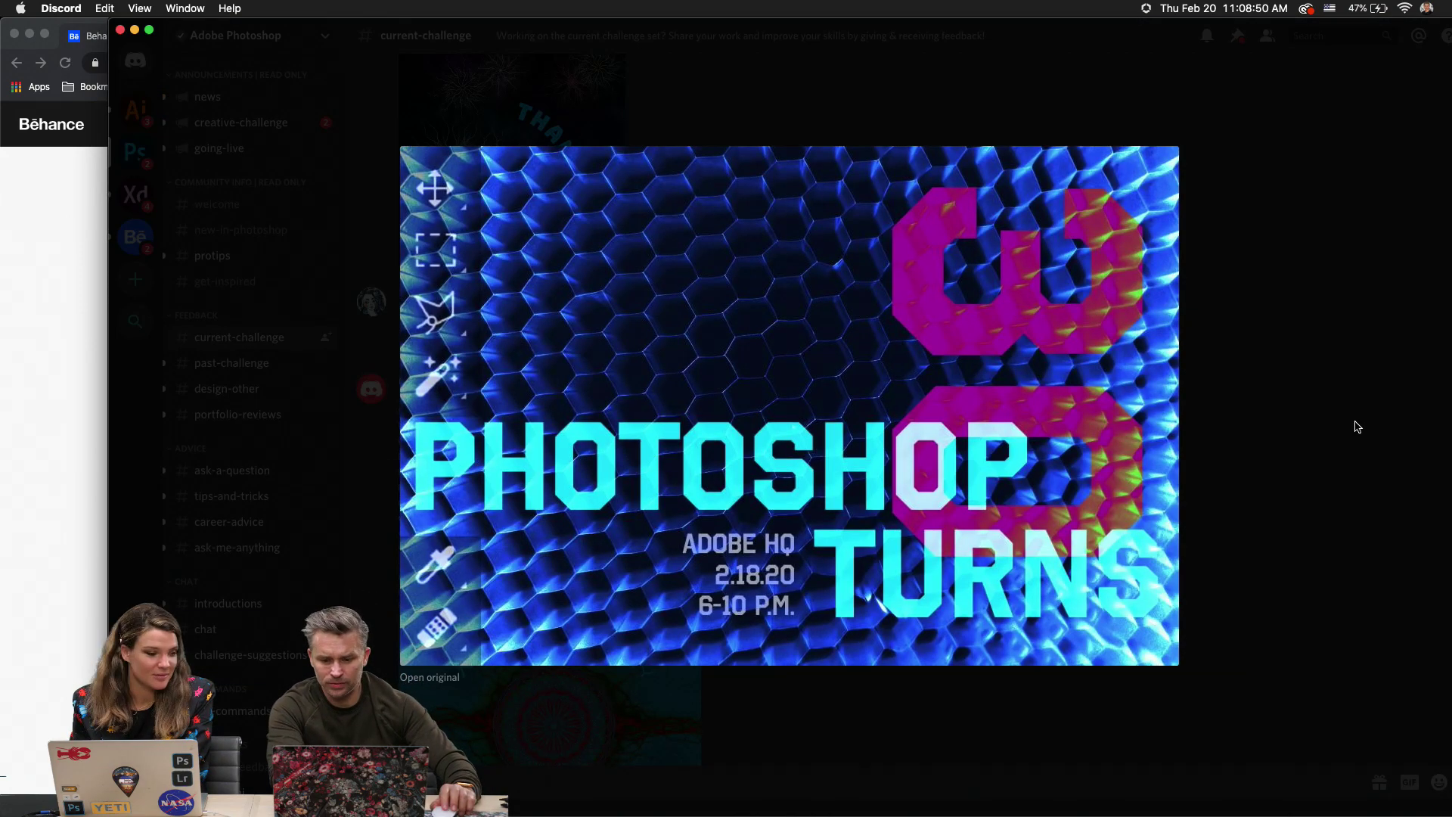
pyautogui.click(1358, 427)
pyautogui.click(546, 509)
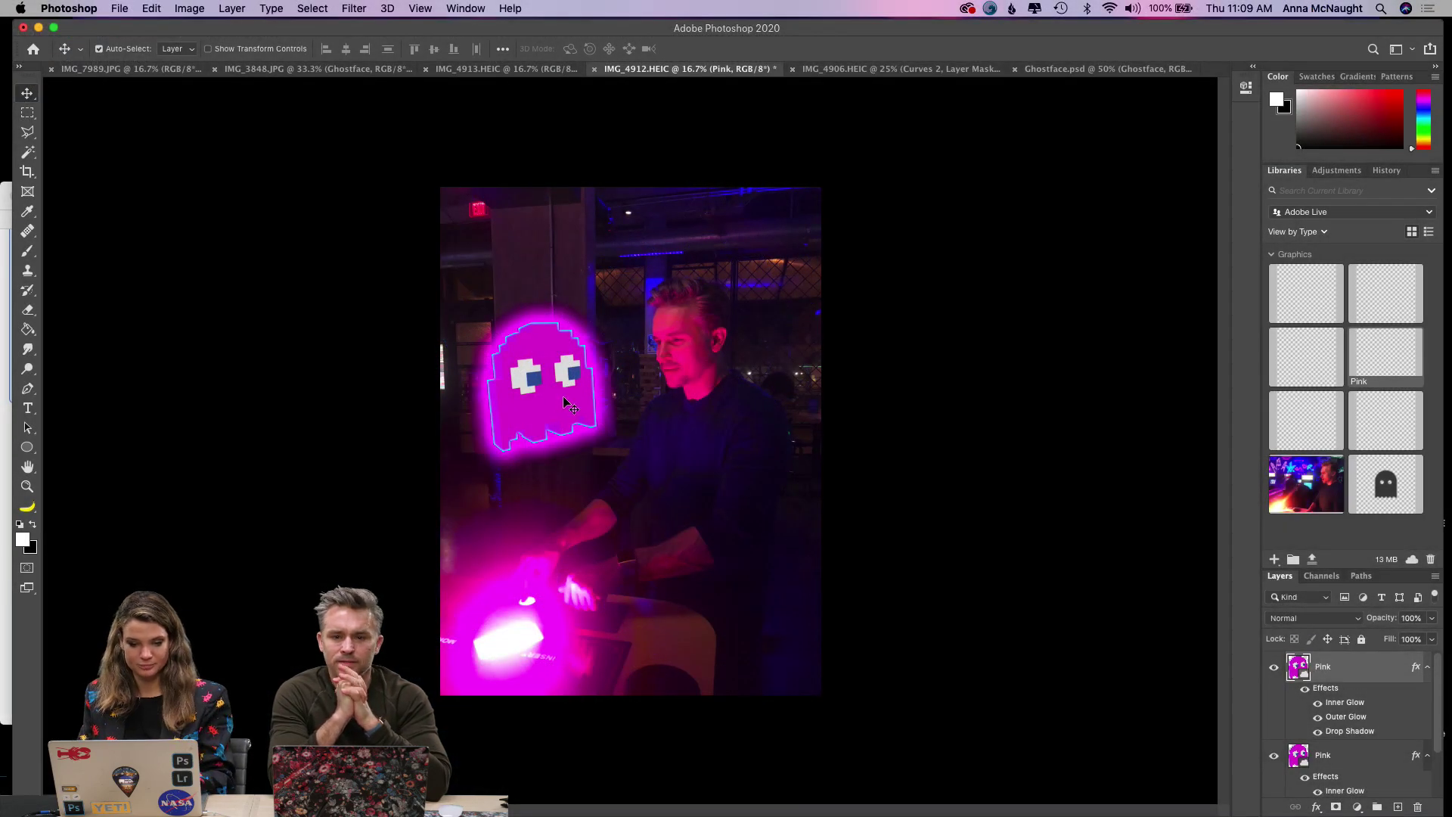
# In Photoshop, scale the pink ghost copy down and arrange both ghosts beside the man, the small one above the large one.
pyautogui.moveTo(560, 402); pyautogui.dragTo(609, 280)
pyautogui.hotkey('ctrl', 't')
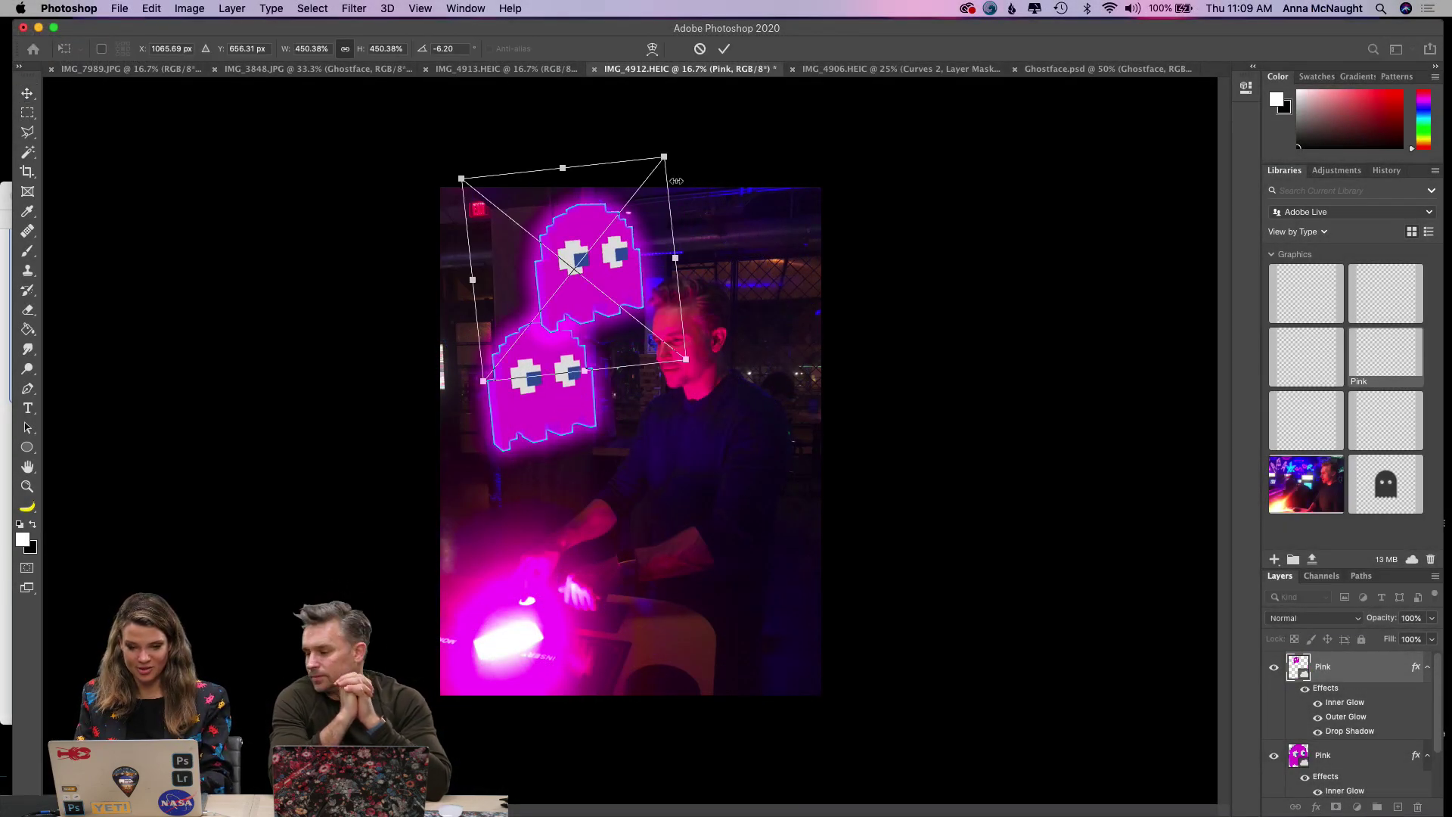
pyautogui.moveTo(664, 155); pyautogui.dragTo(600, 264)
pyautogui.press('Return')
pyautogui.moveTo(576, 334); pyautogui.dragTo(564, 372)
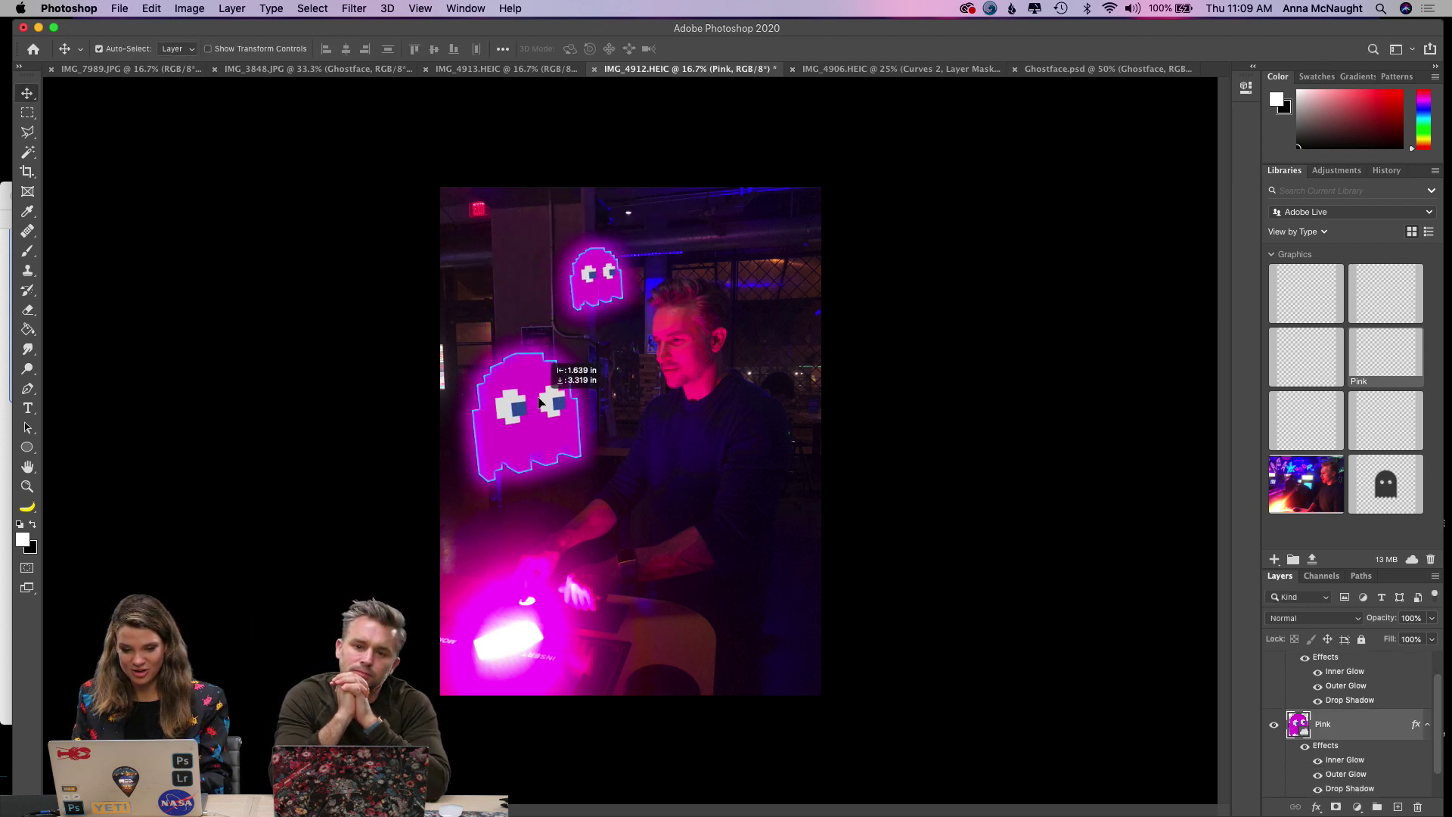
pyautogui.moveTo(595, 281)
pyautogui.mouseDown()
pyautogui.moveTo(566, 310)
pyautogui.moveTo(609, 274)
pyautogui.mouseUp()
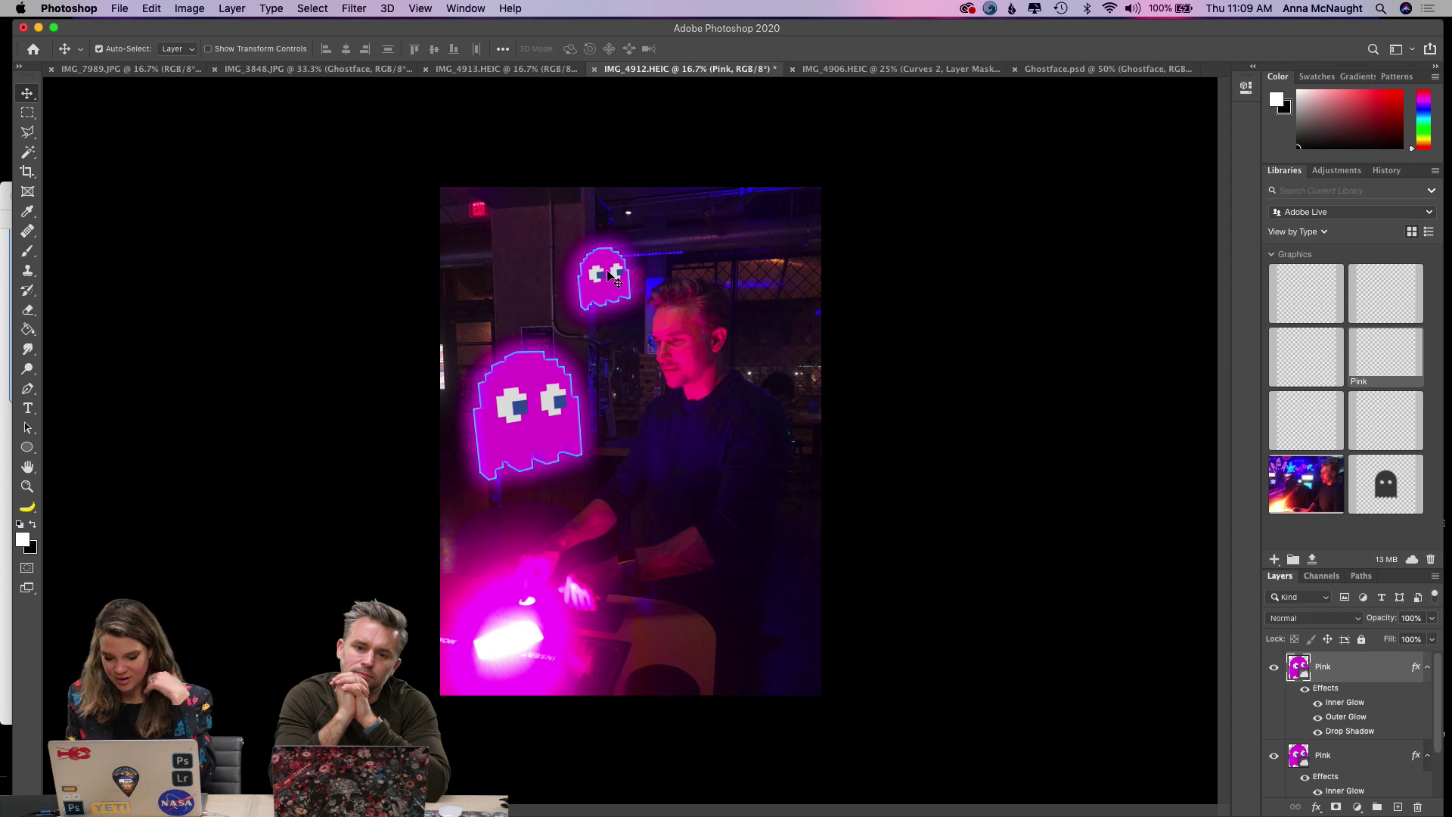
# Compare the small pink ghost with its Inner Glow off and on, and inspect its Layer Style options without changing them.
pyautogui.press('super+equal')
pyautogui.press('super+equal')
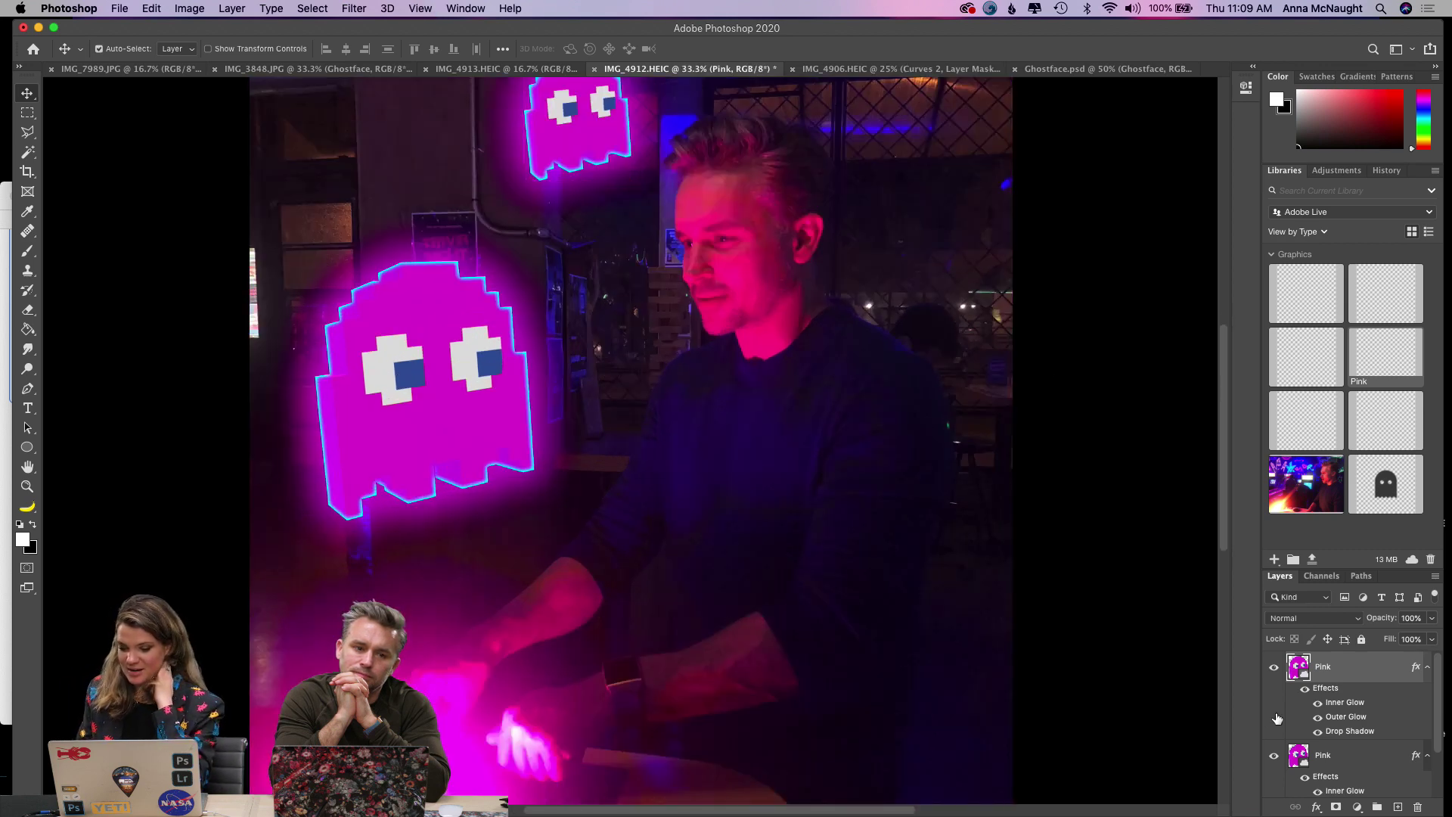
pyautogui.click(1318, 705)
pyautogui.click(1318, 705)
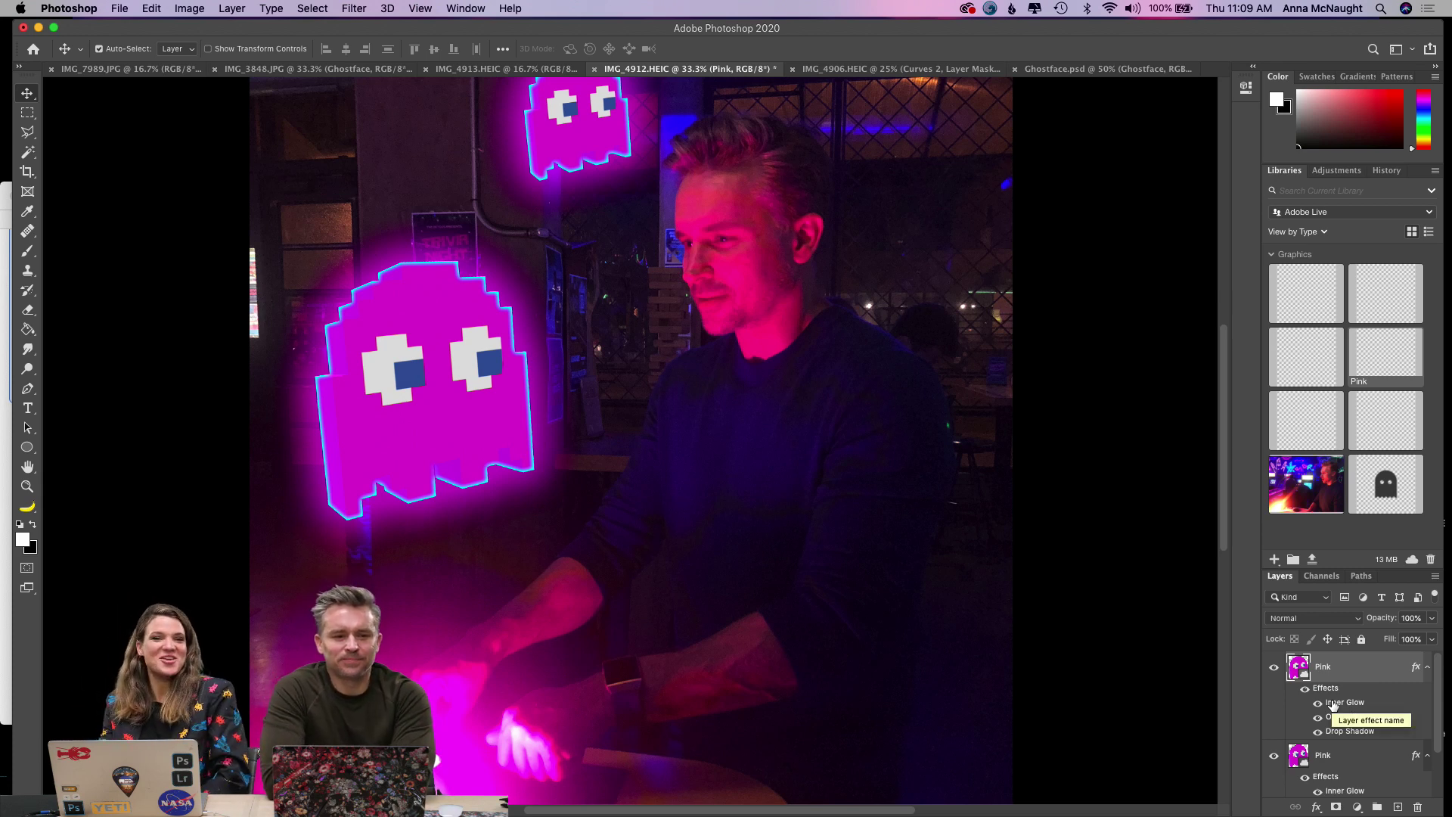
pyautogui.press('super+equal')
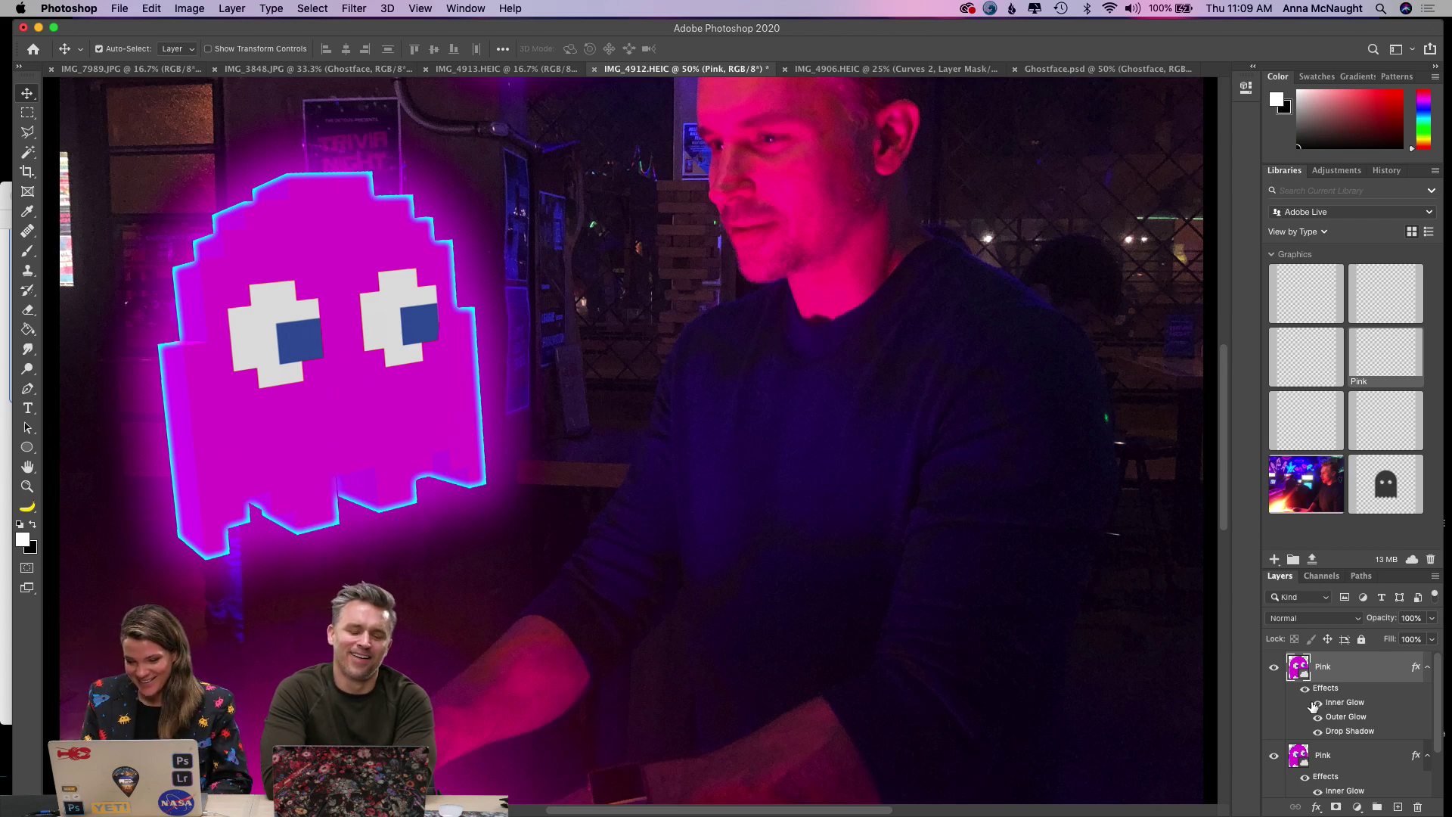
pyautogui.doubleClick(1325, 710)
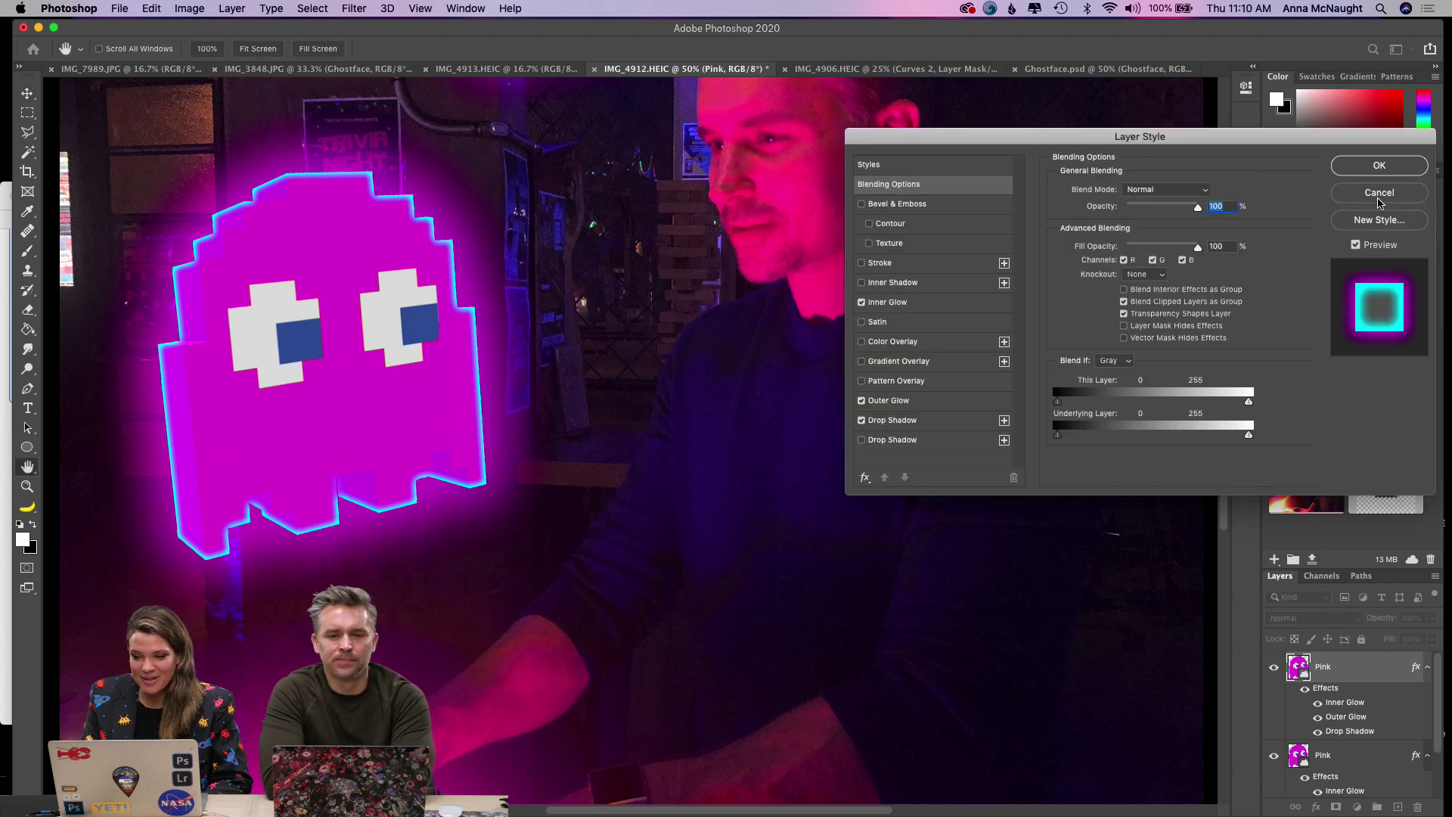
pyautogui.click(1337, 199)
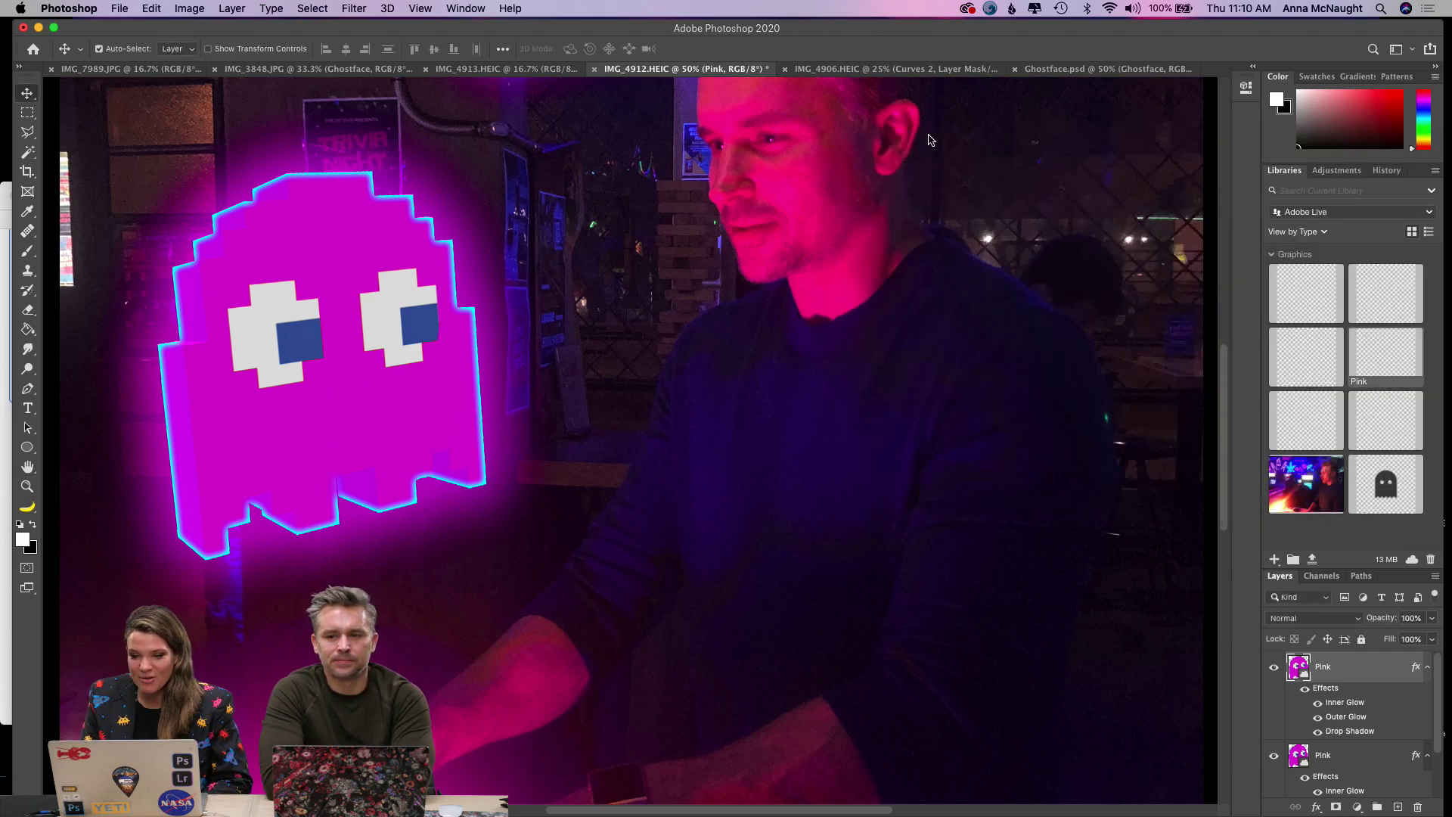
# View the red 3D ghost in Ghostface.psd and switch to the IMG_4906.HEIC document.
pyautogui.click(1057, 70)
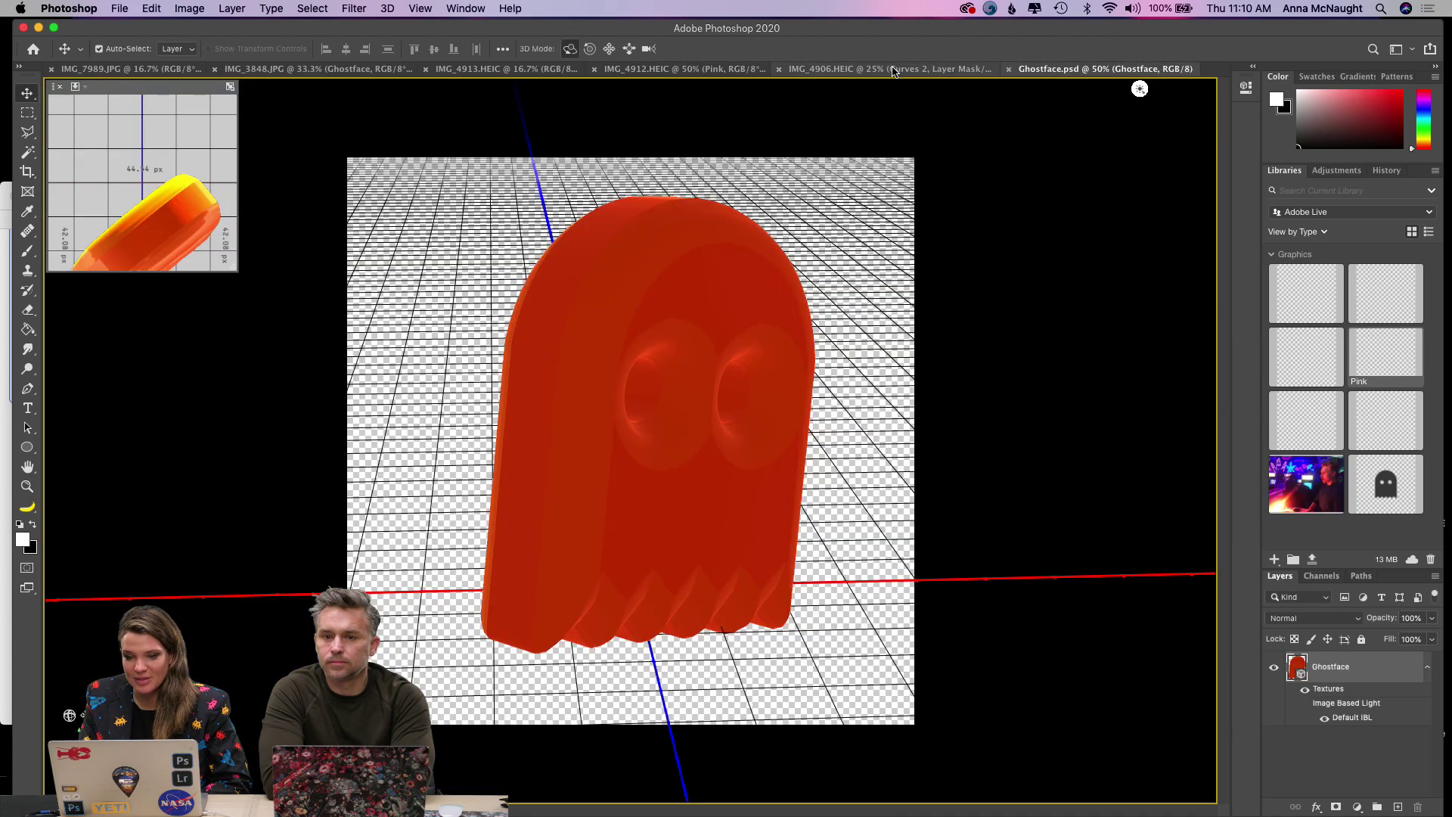
pyautogui.click(858, 69)
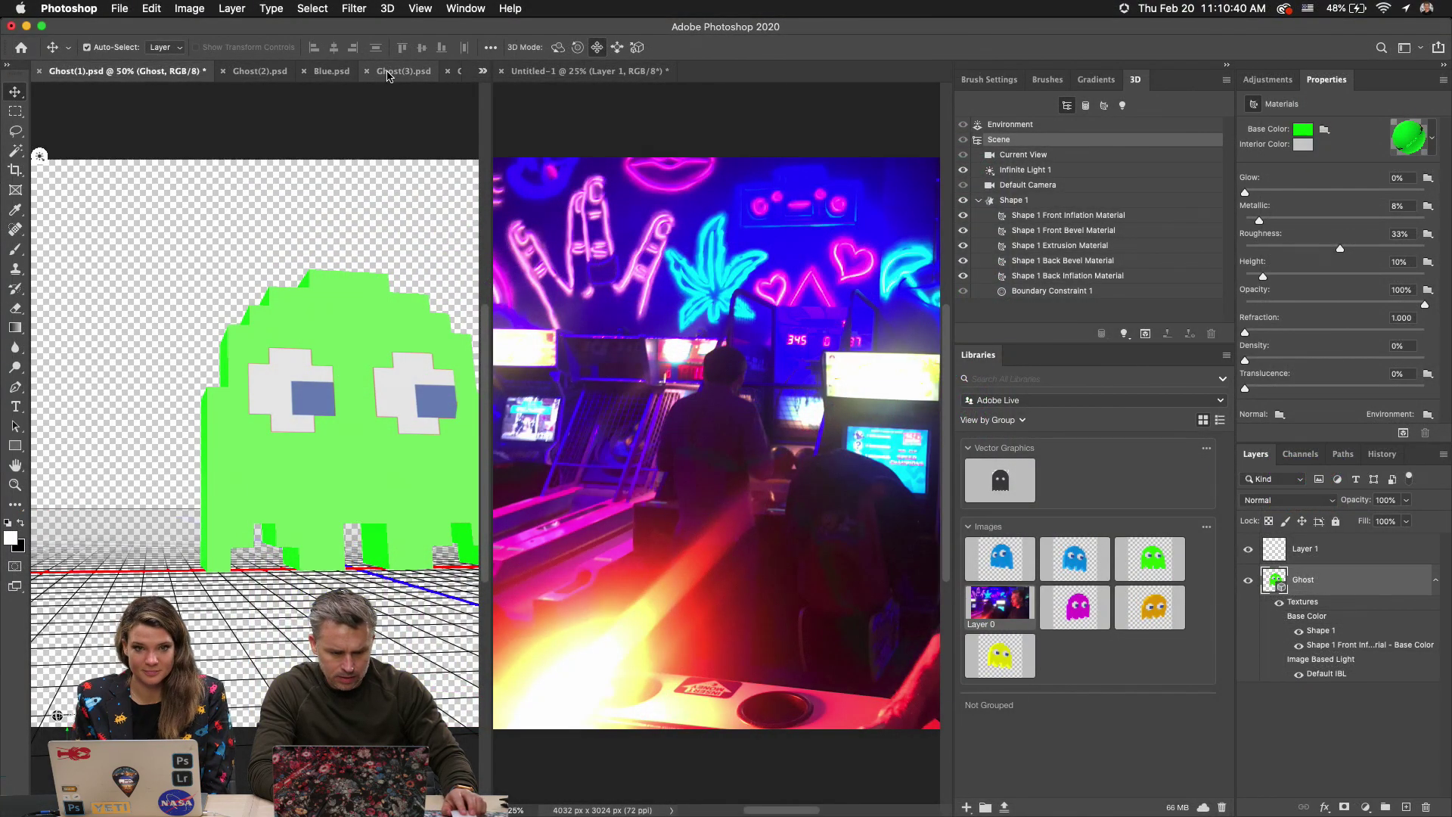
# Copy the orange Ghost layer from Ghost(2).psd into Untitled-1, accepting the color conversion, and merge Untitled-1 into the other documents' tab group.
pyautogui.click(388, 72)
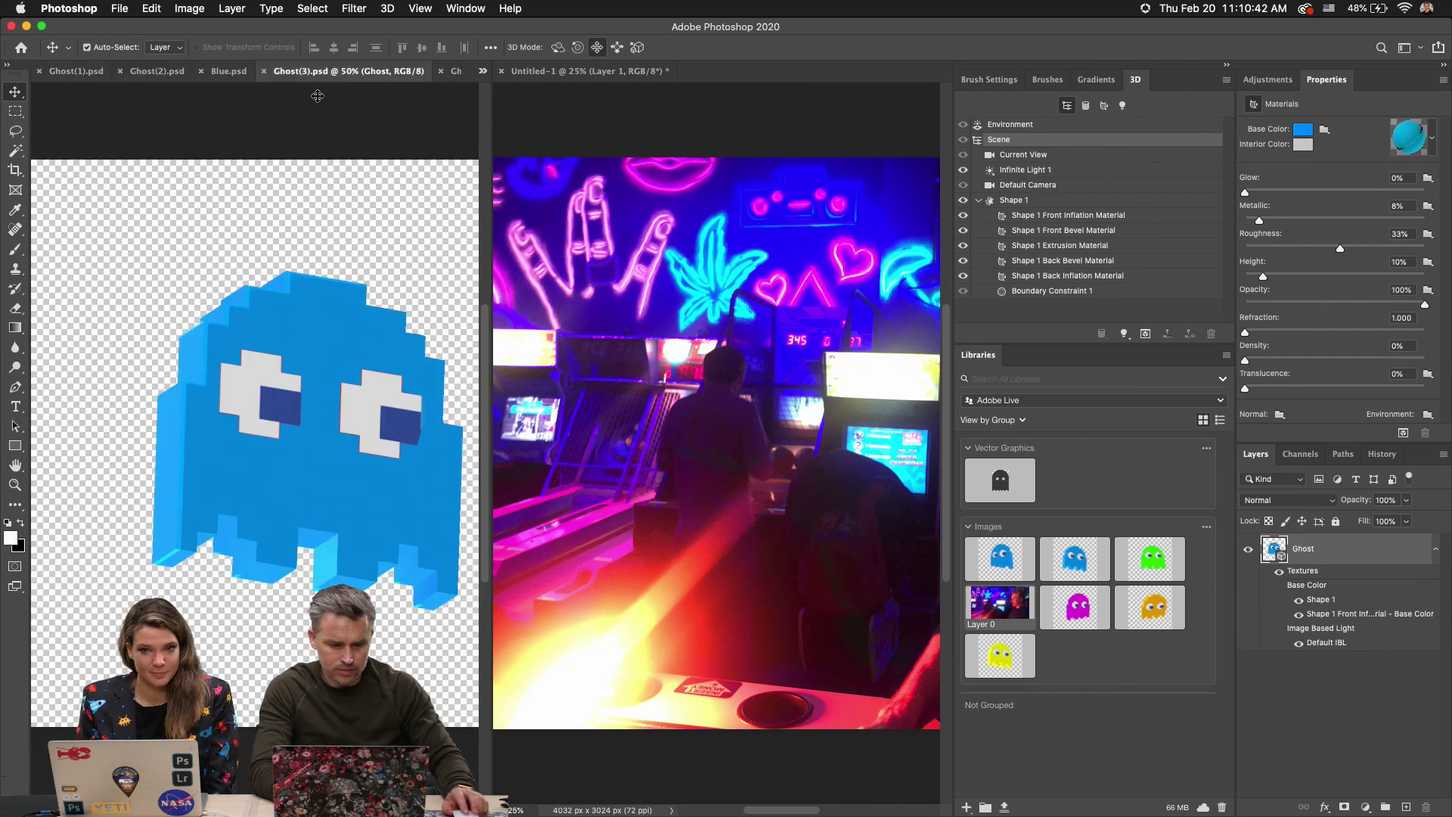
pyautogui.click(483, 72)
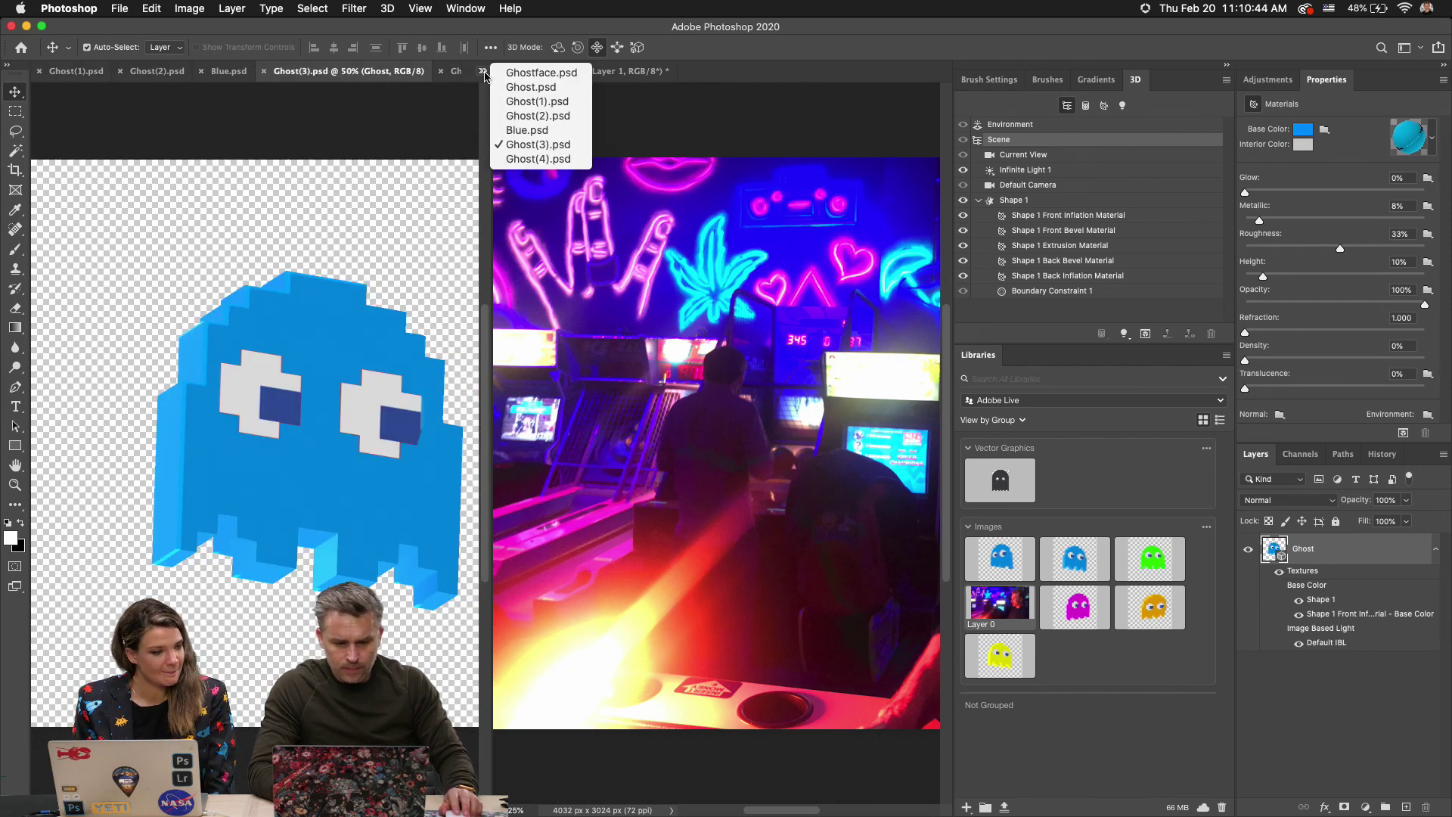
pyautogui.click(528, 118)
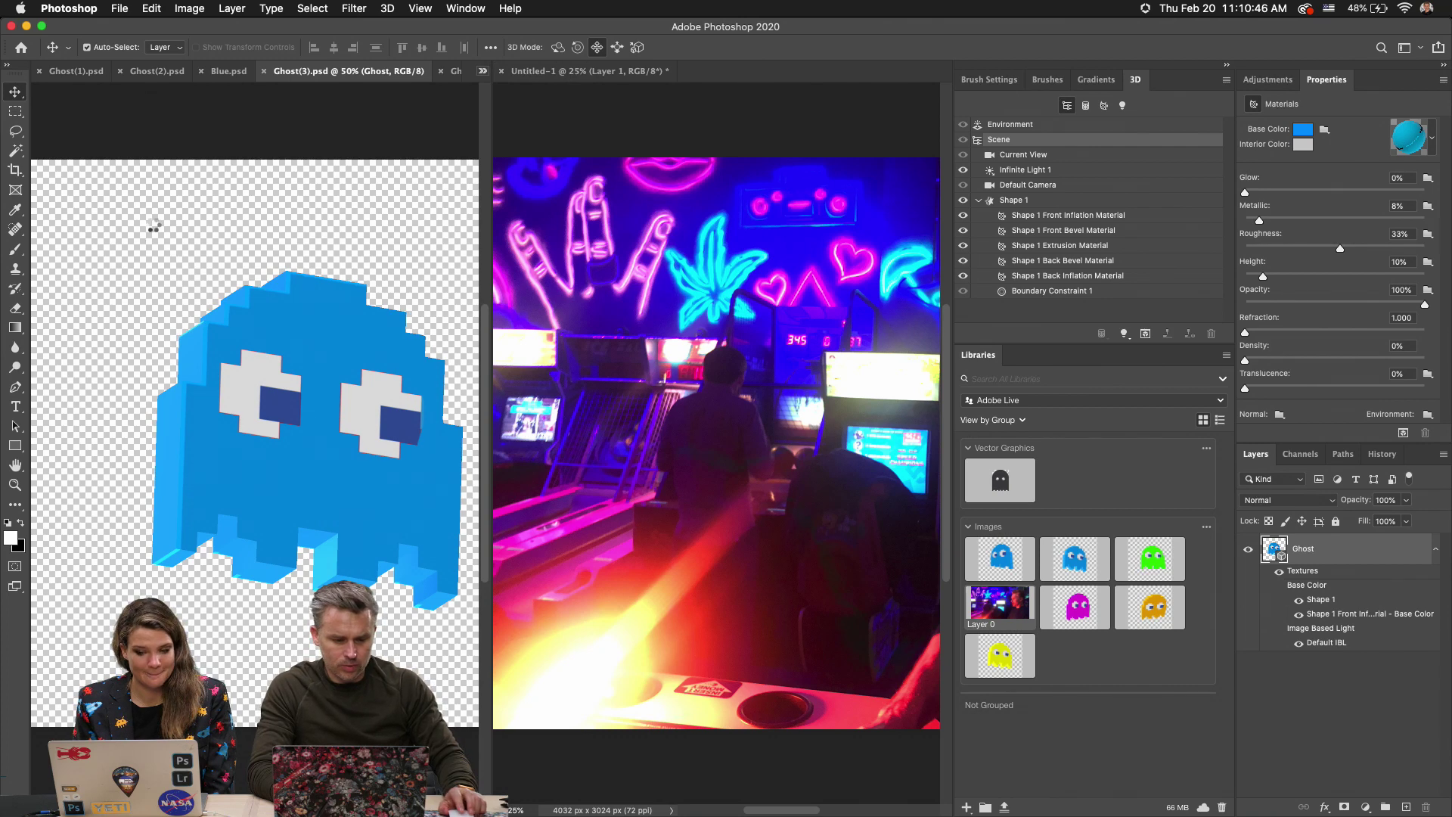
pyautogui.moveTo(1364, 558); pyautogui.dragTo(749, 429)
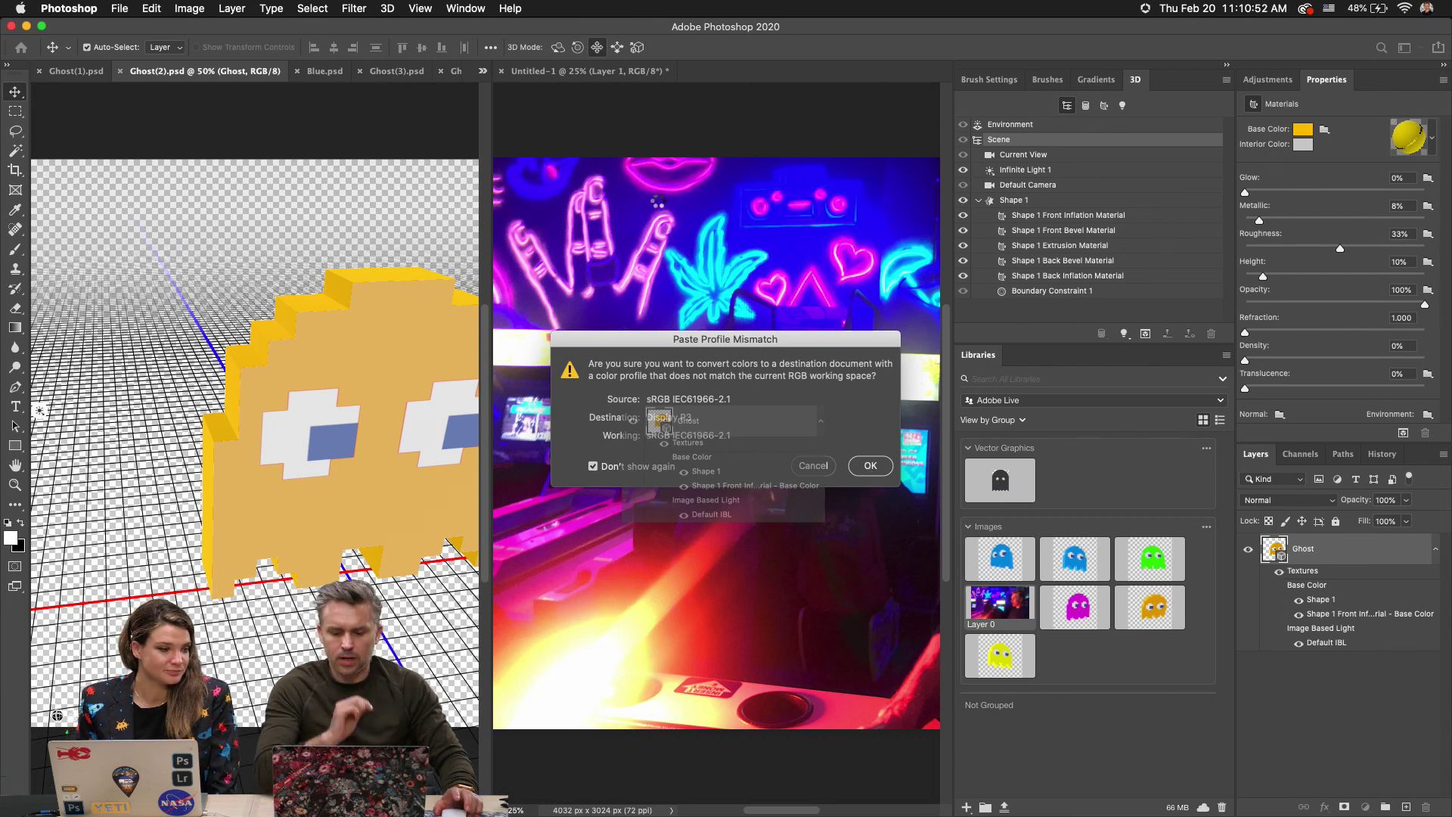
pyautogui.press('Return')
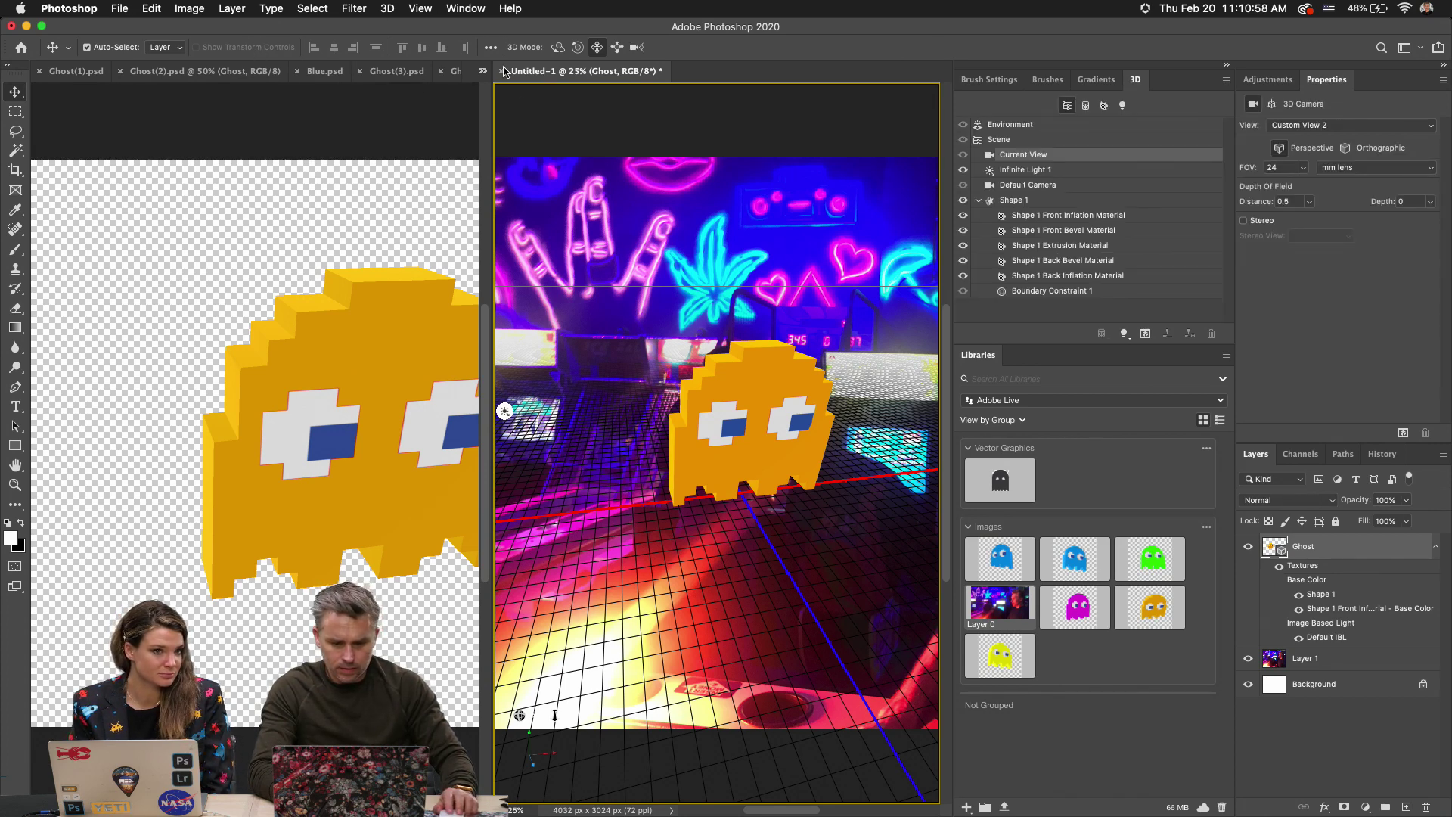
pyautogui.moveTo(556, 72); pyautogui.dragTo(360, 78)
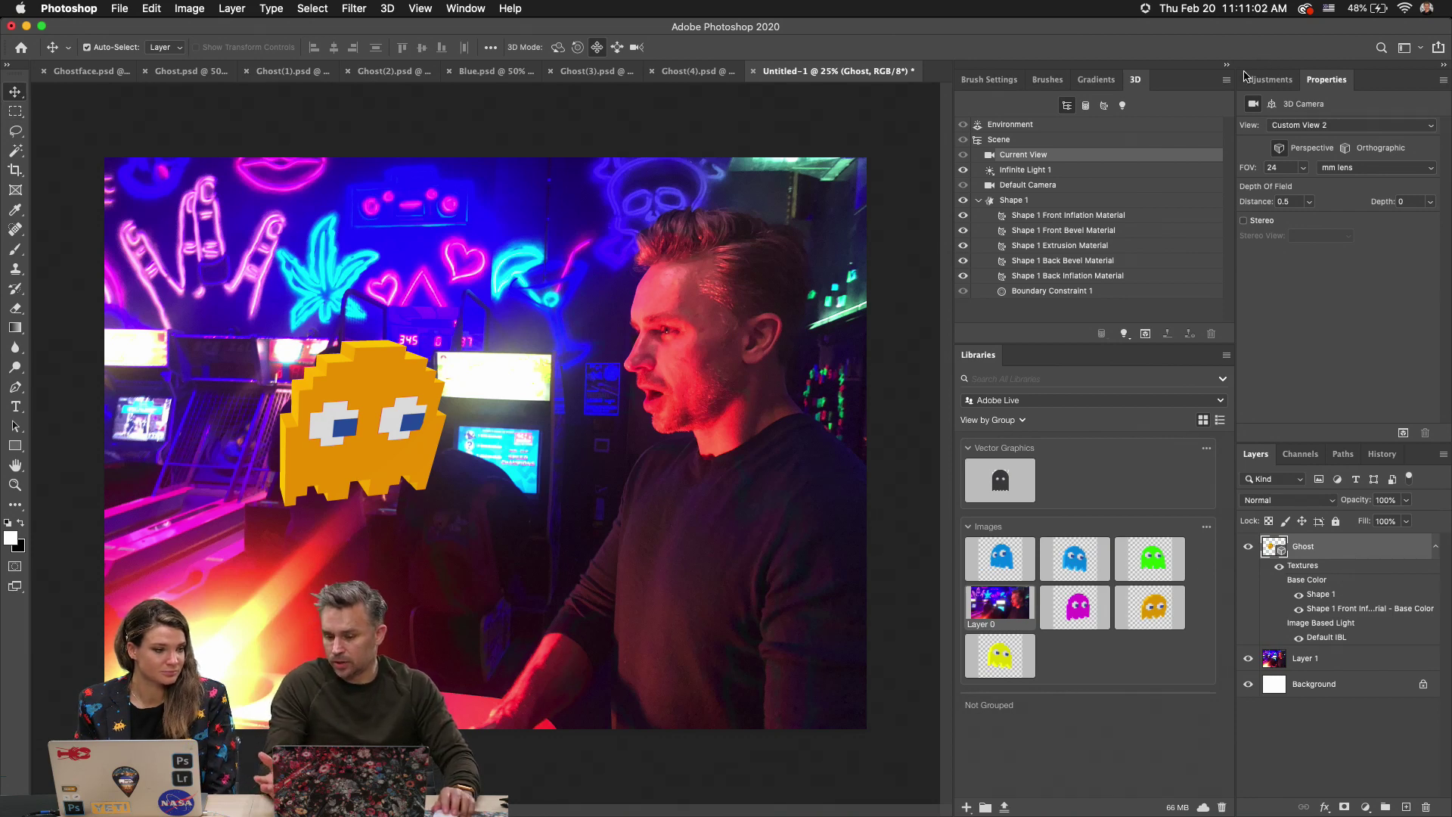
# Collapse the Ghost layer's details and merge Layer 1 with the Background layer.
pyautogui.click(1437, 552)
pyautogui.click(1331, 578)
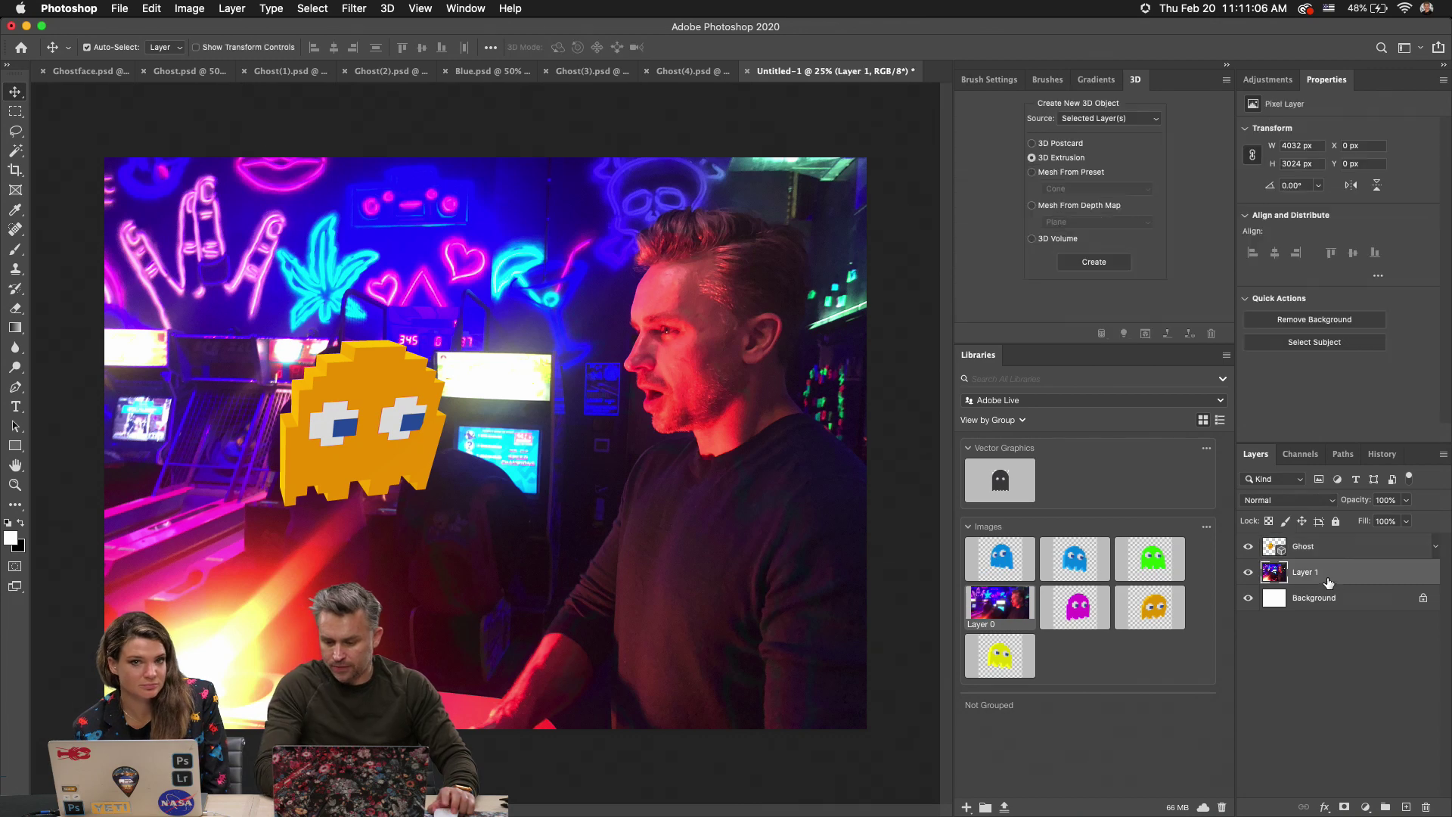
pyautogui.keyDown('shift'); pyautogui.click(1328, 598); pyautogui.keyUp('shift')
pyautogui.rightClick(1331, 598)
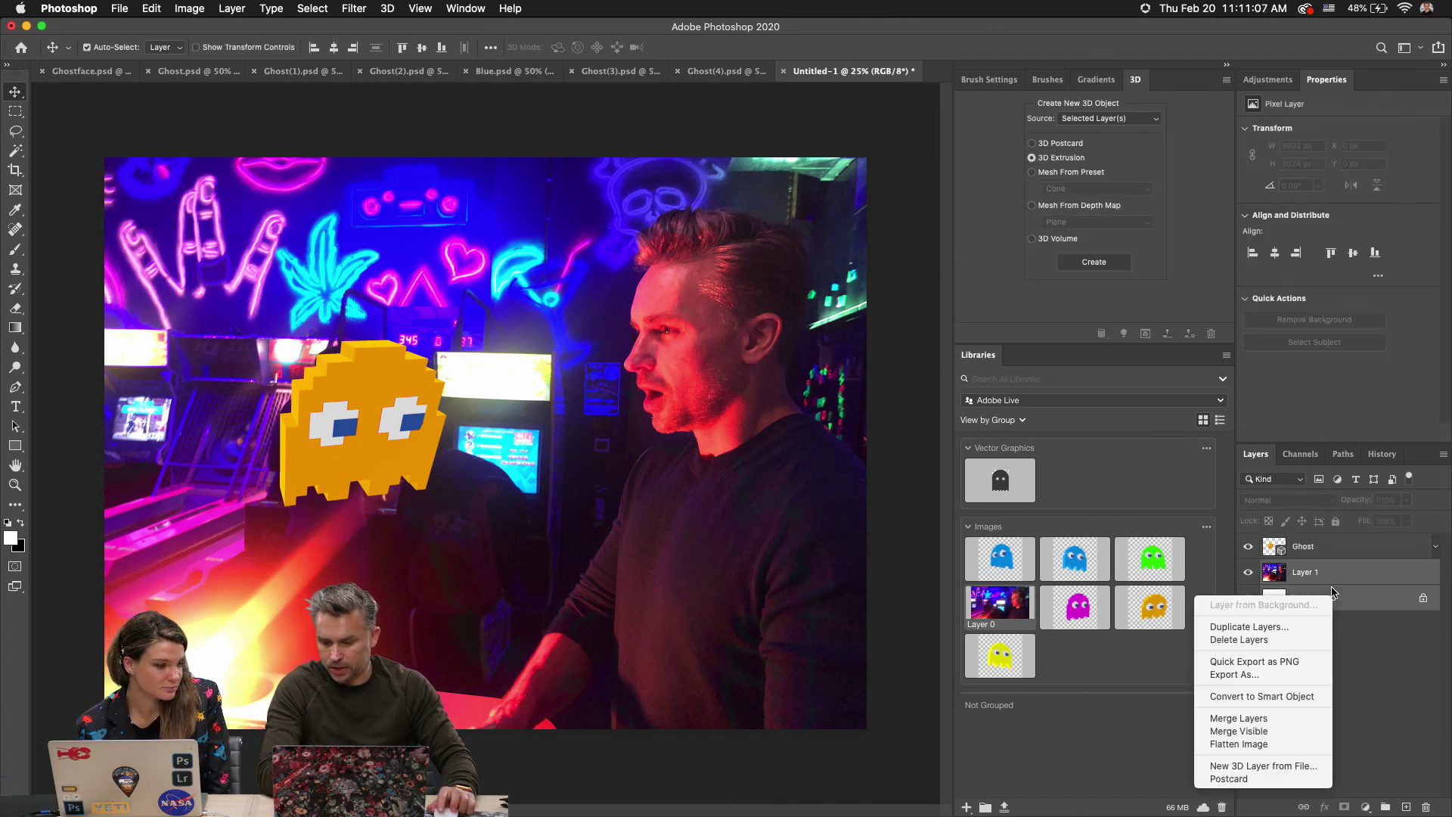
pyautogui.click(1242, 722)
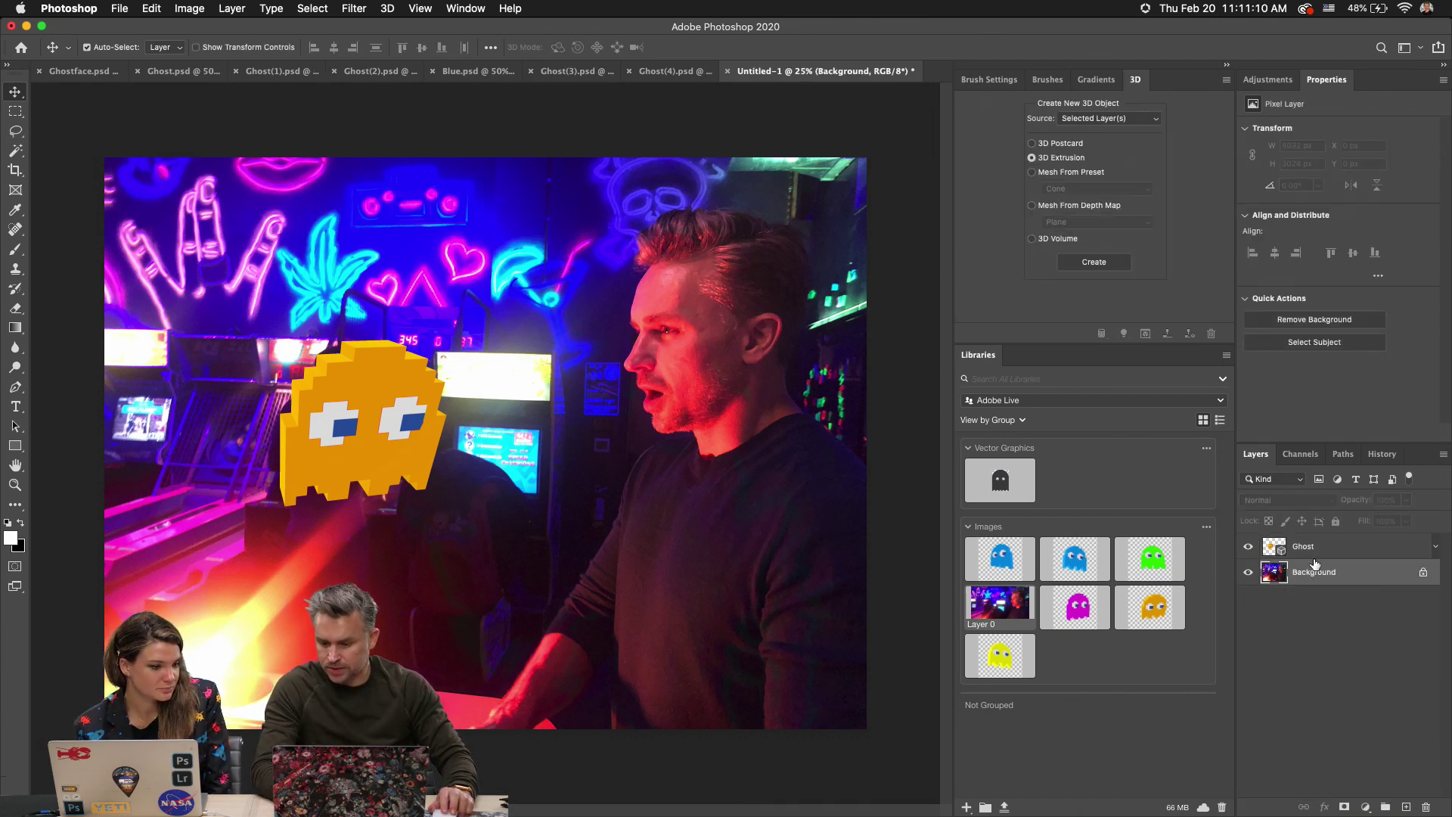
# Select the Ghost layer, collapse the middle panel column, open the Timeline and create a video timeline.
pyautogui.hotkey('alt', ']')
pyautogui.click(1229, 65)
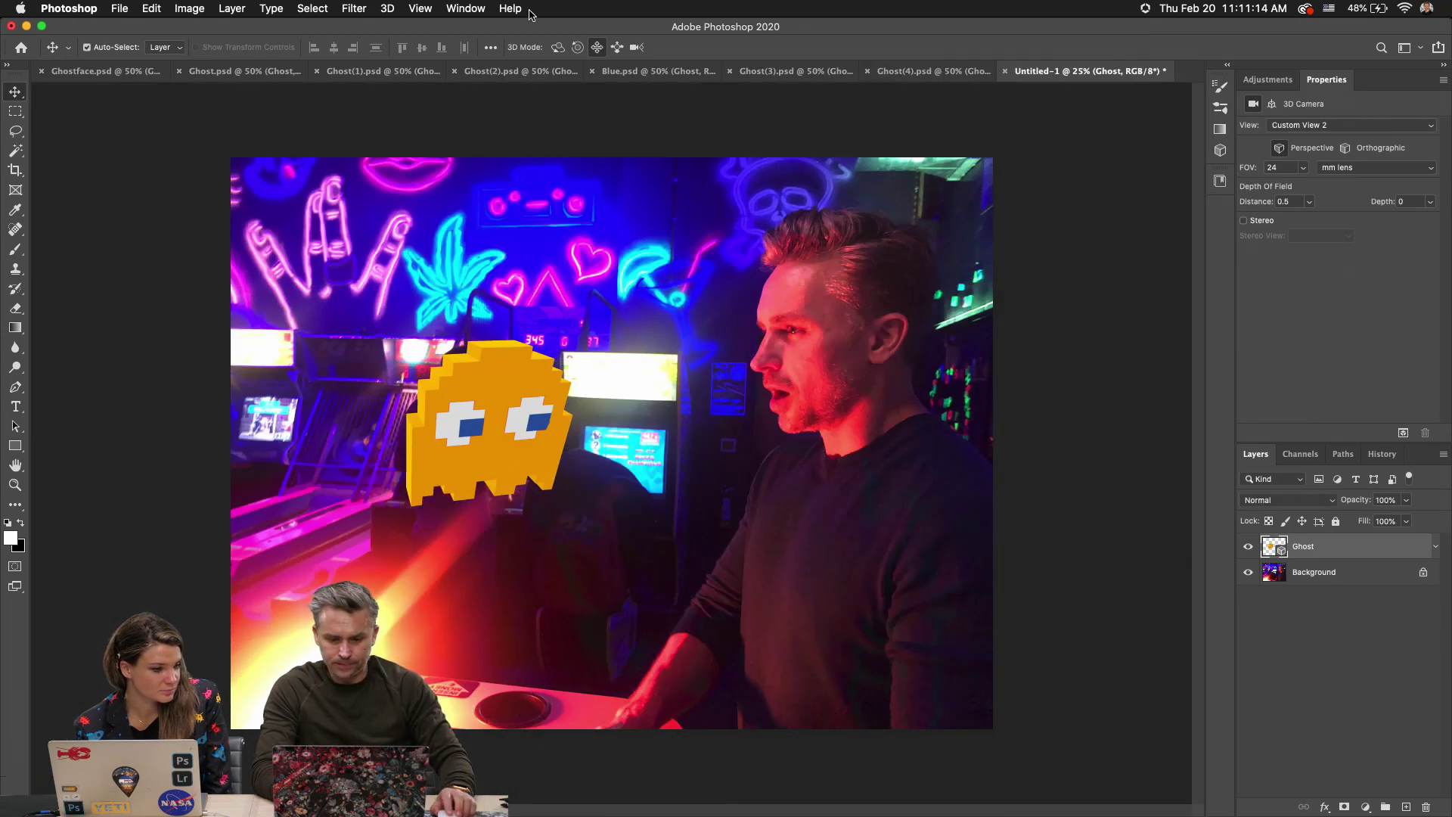
pyautogui.click(466, 8)
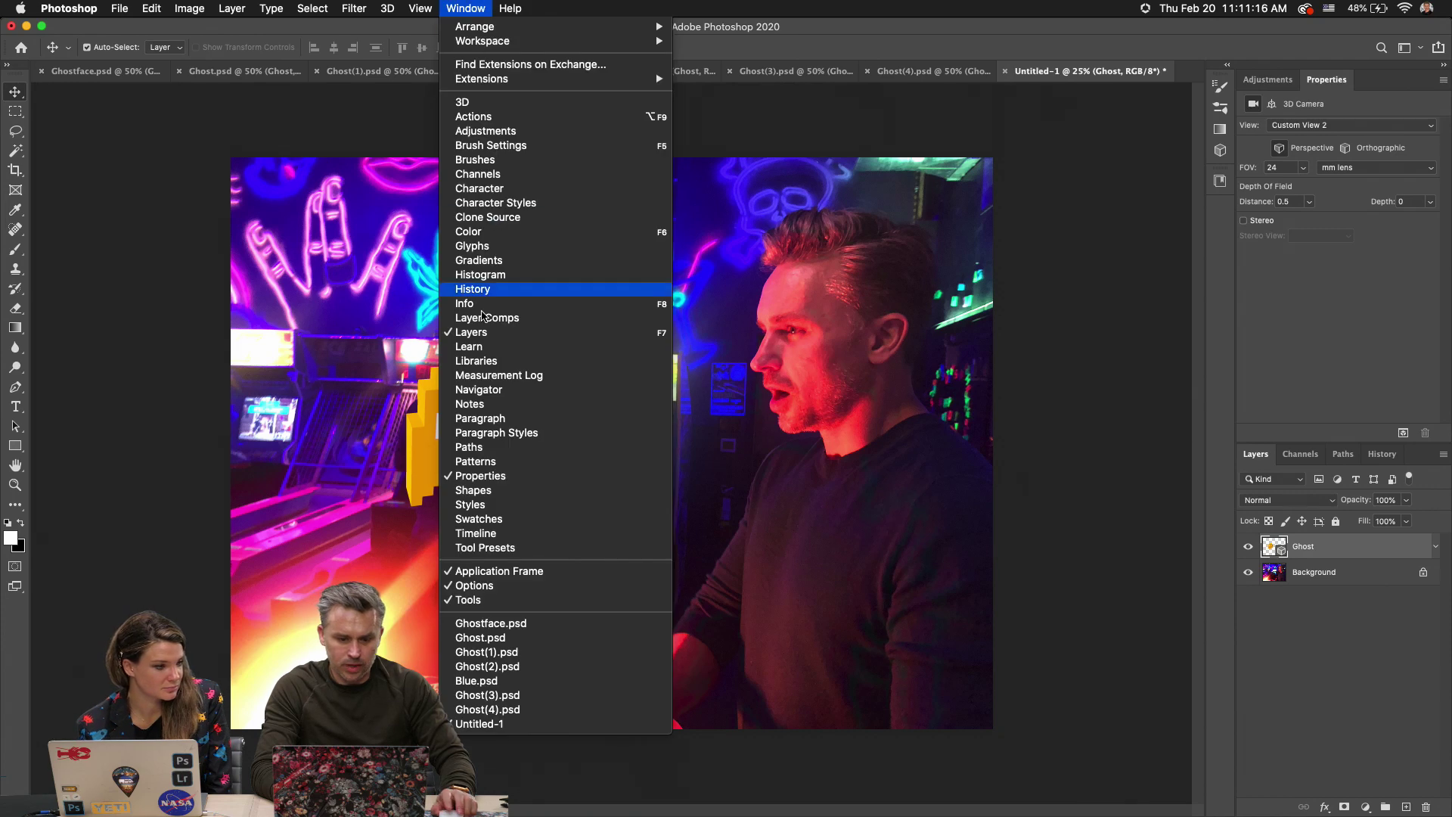
pyautogui.click(468, 534)
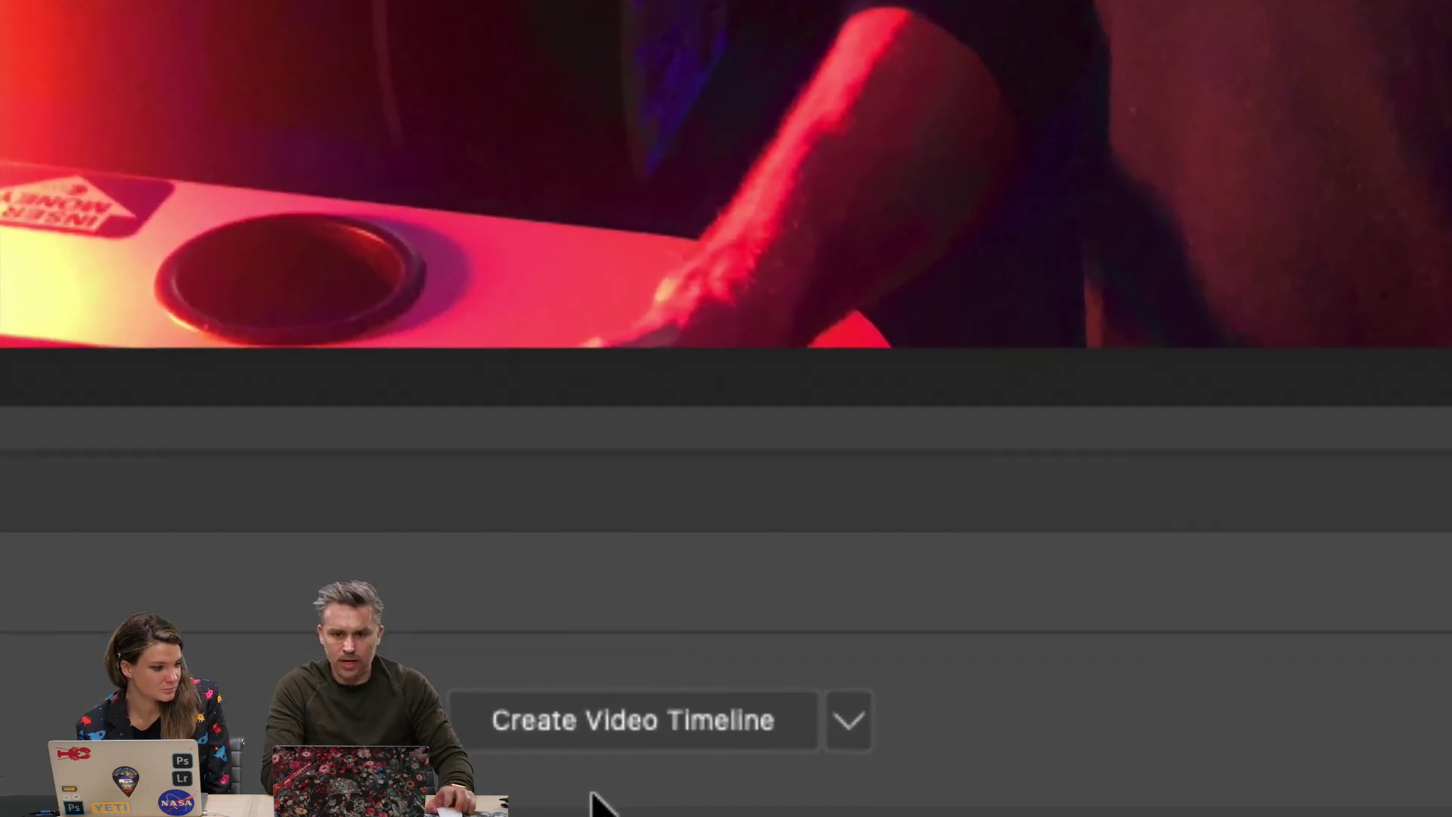
pyautogui.click(591, 731)
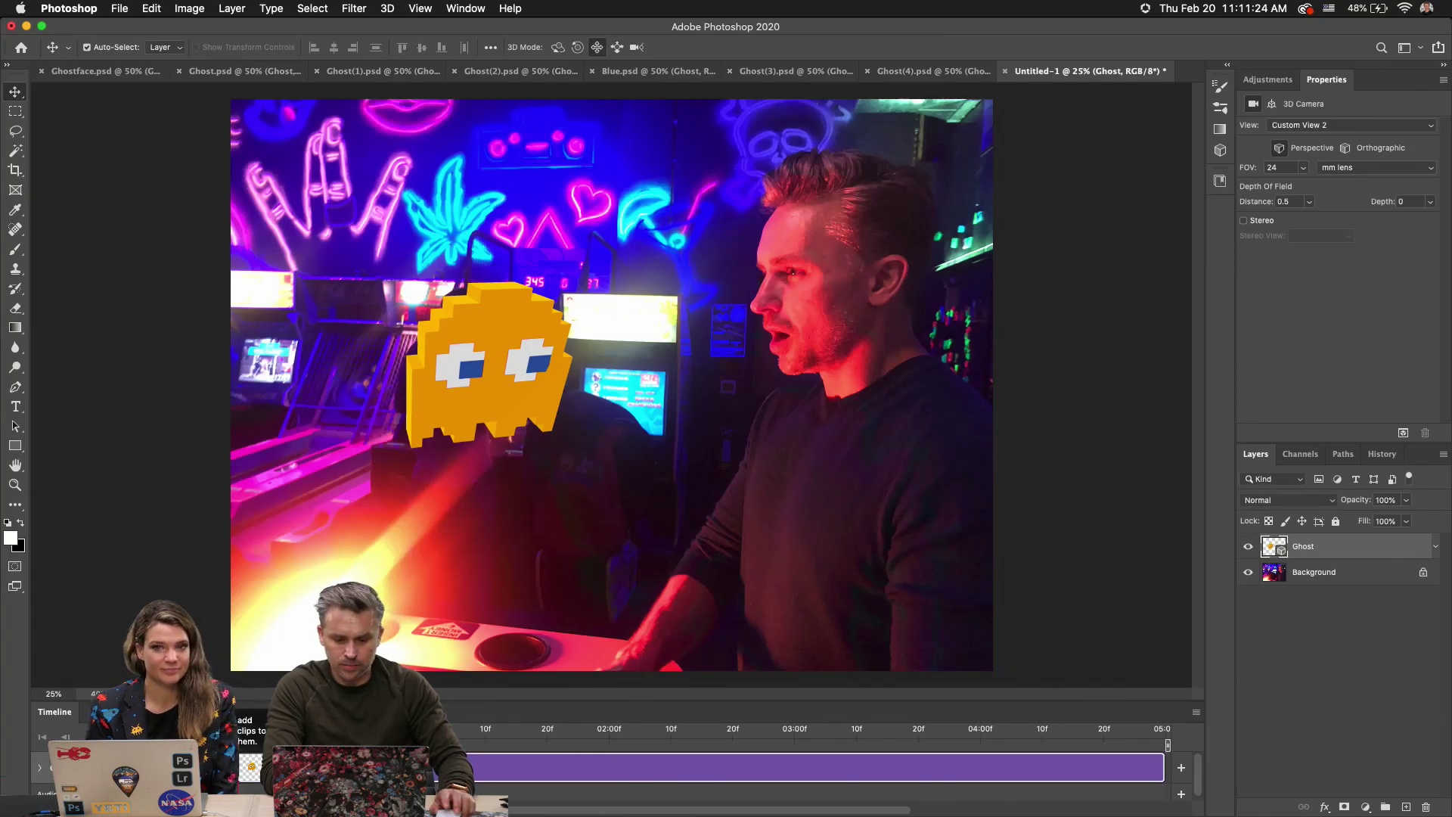
# Undock the Timeline, enlarge it and place it beside the orange ghost.
pyautogui.moveTo(254, 715); pyautogui.dragTo(453, 145)
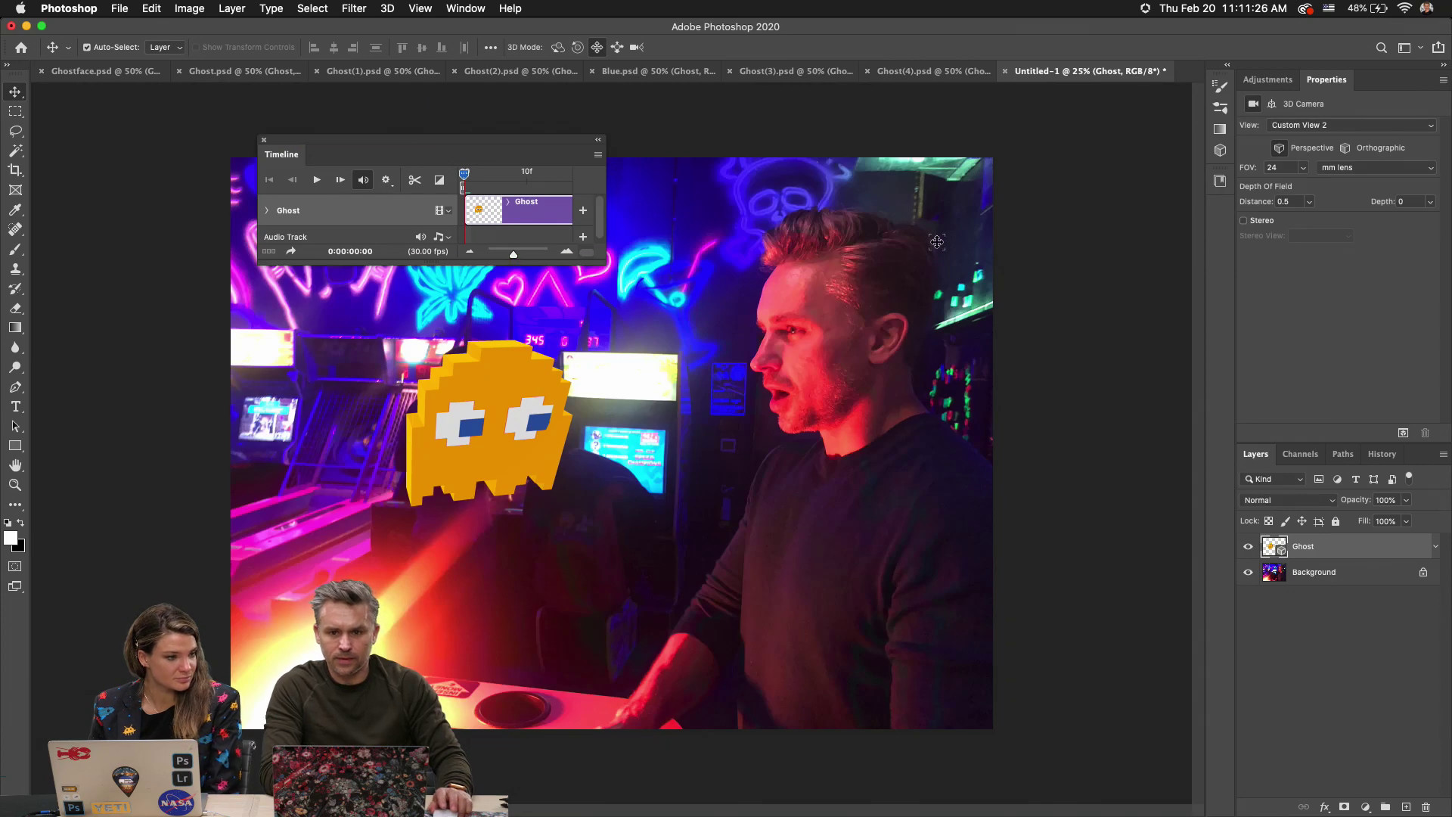
pyautogui.moveTo(604, 263); pyautogui.dragTo(956, 420)
pyautogui.moveTo(438, 154); pyautogui.dragTo(884, 195)
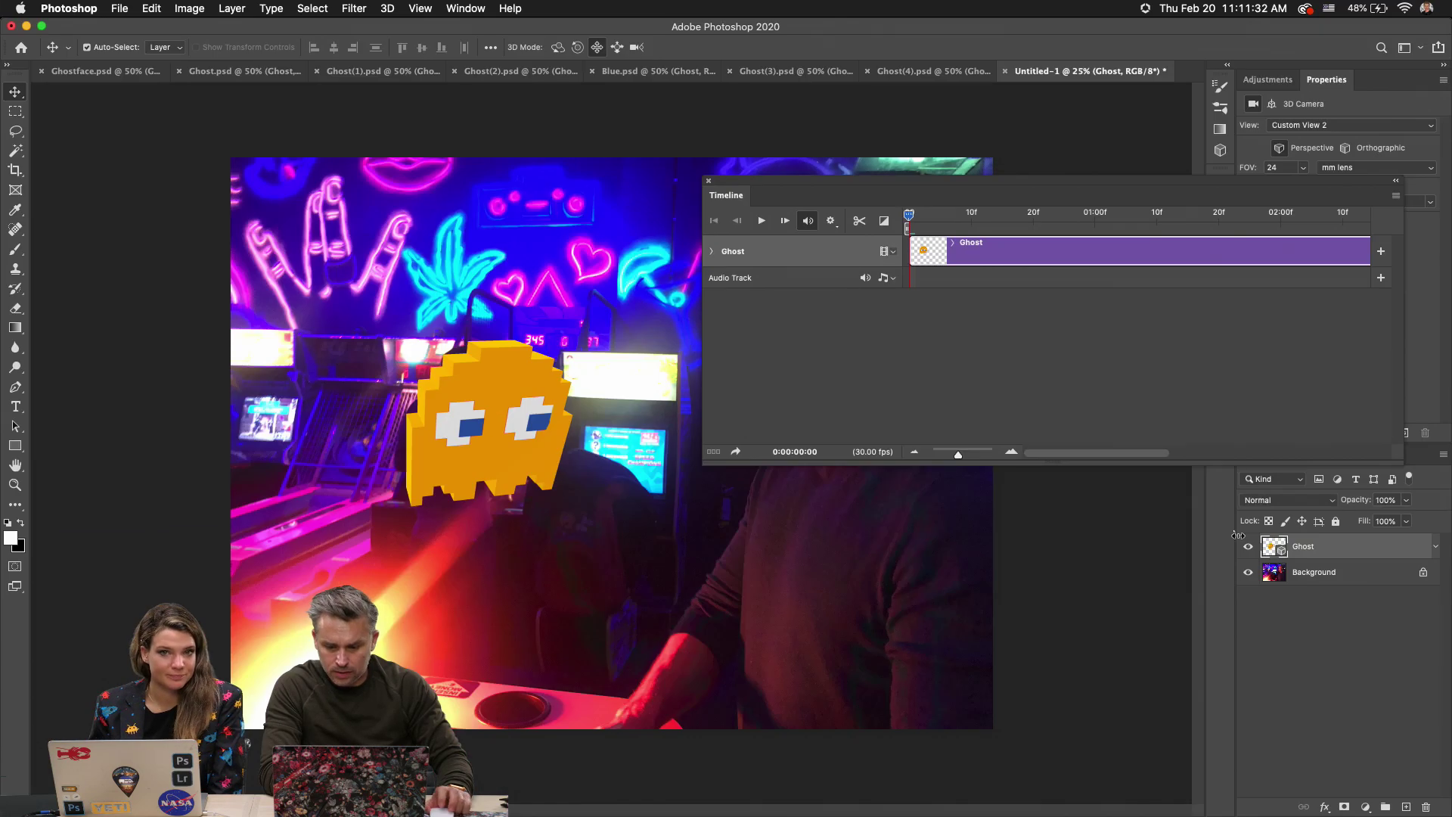
# Unlock the Background layer into a regular layer and undo the conversion.
pyautogui.click(1308, 572)
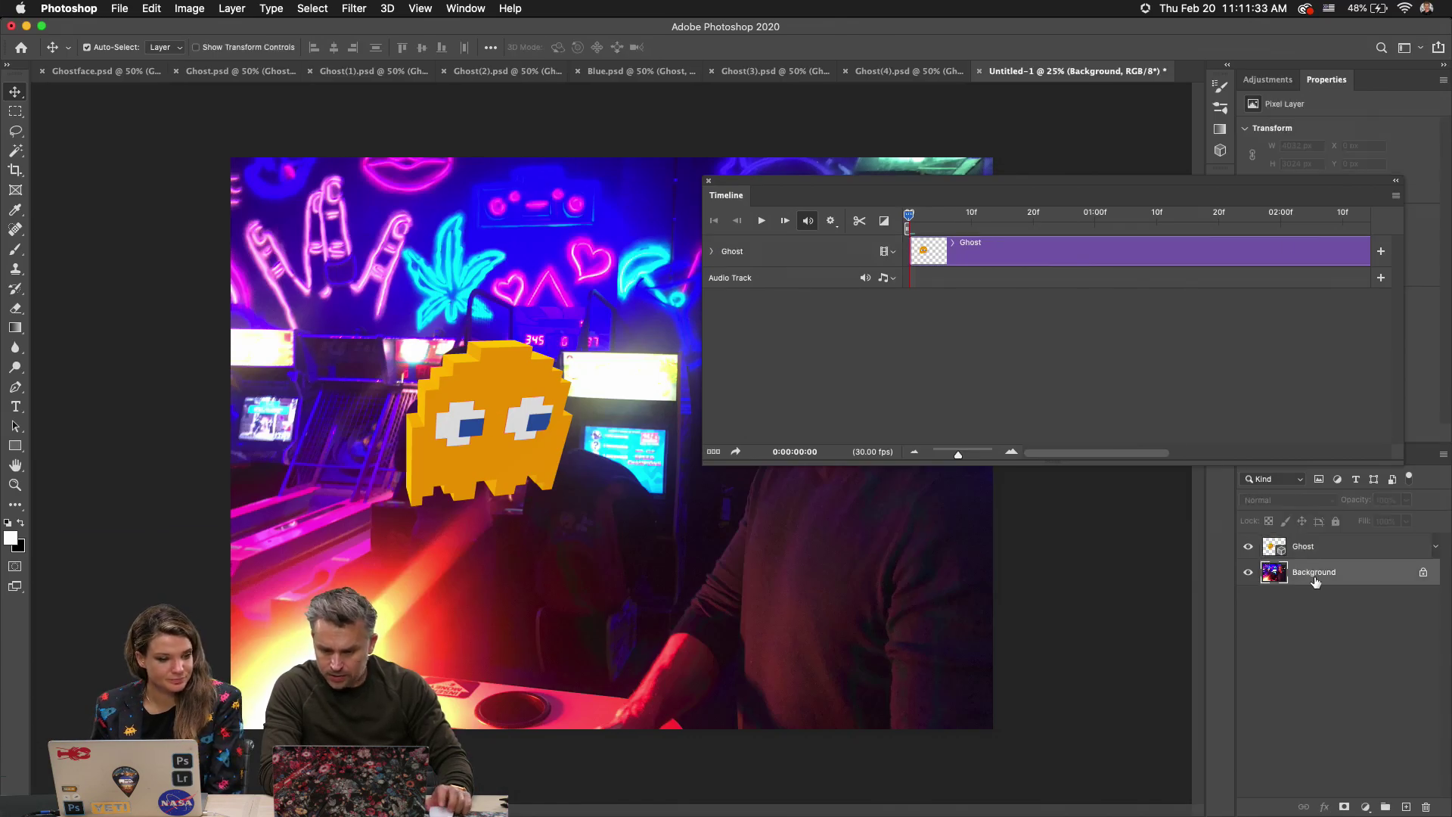
pyautogui.click(1423, 573)
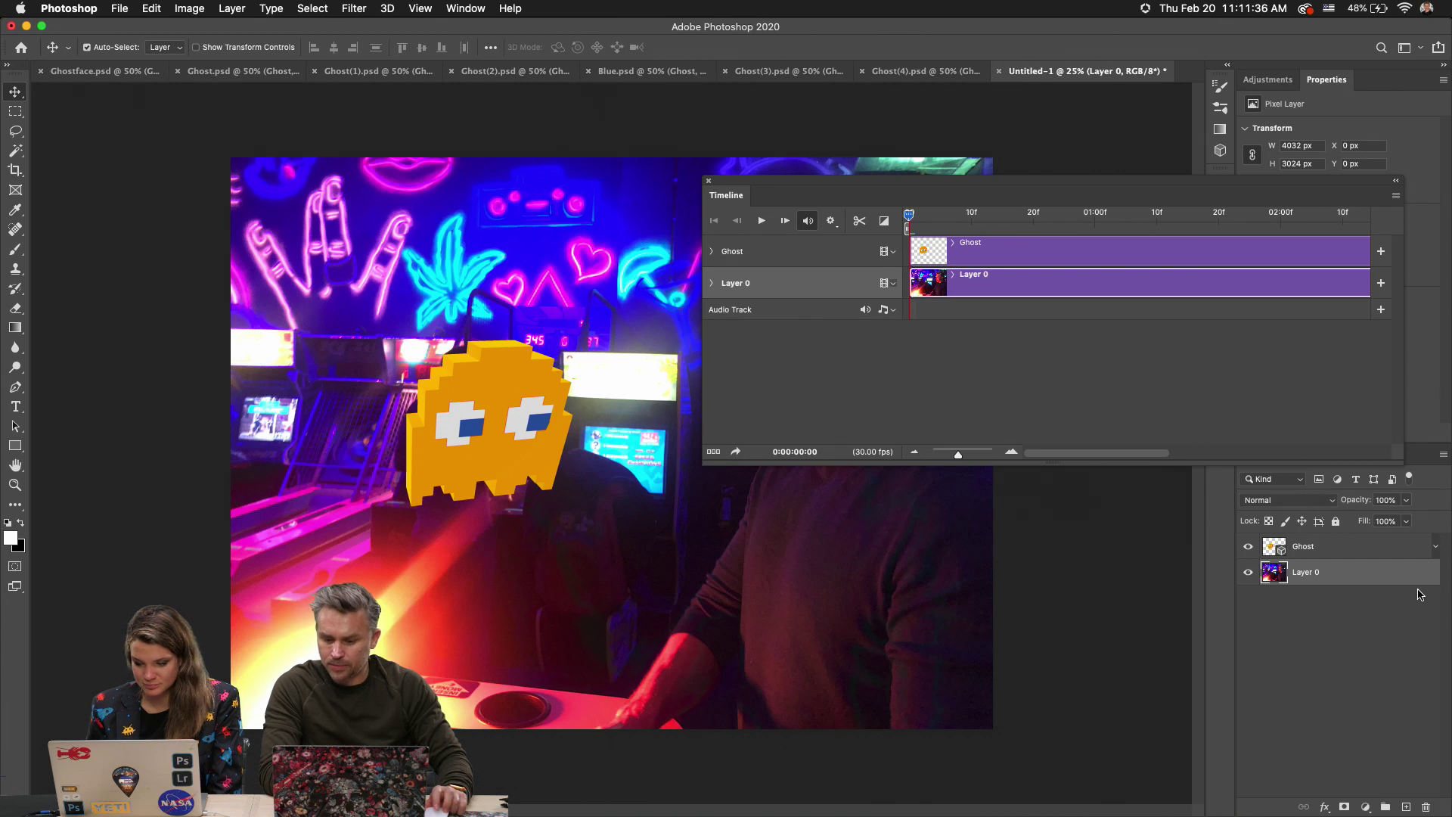
pyautogui.press('super+z')
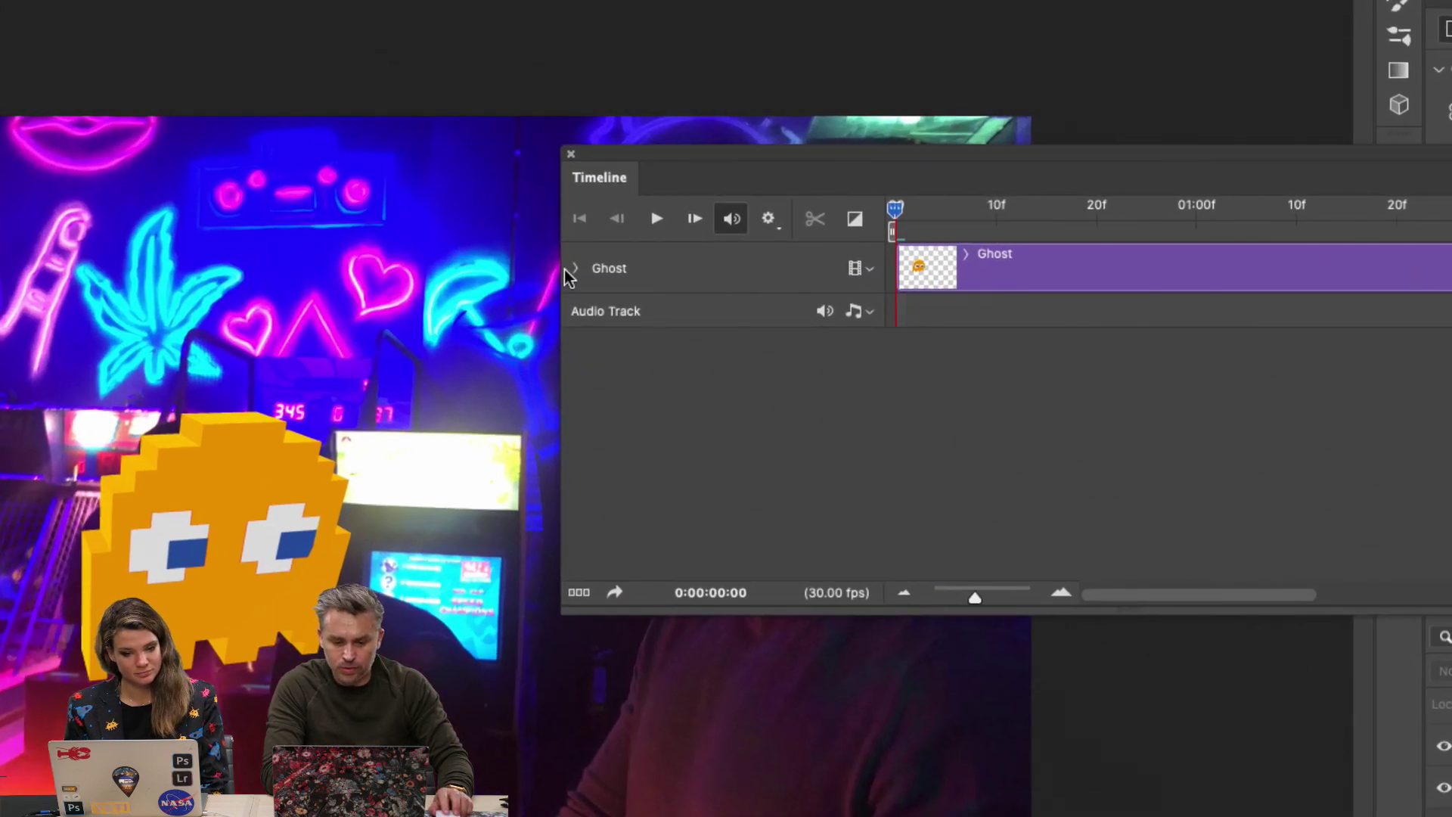
# Expand the Ghost track's properties and 3D Meshes, move the Timeline higher, and select the ghost's 3D mesh.
pyautogui.click(572, 268)
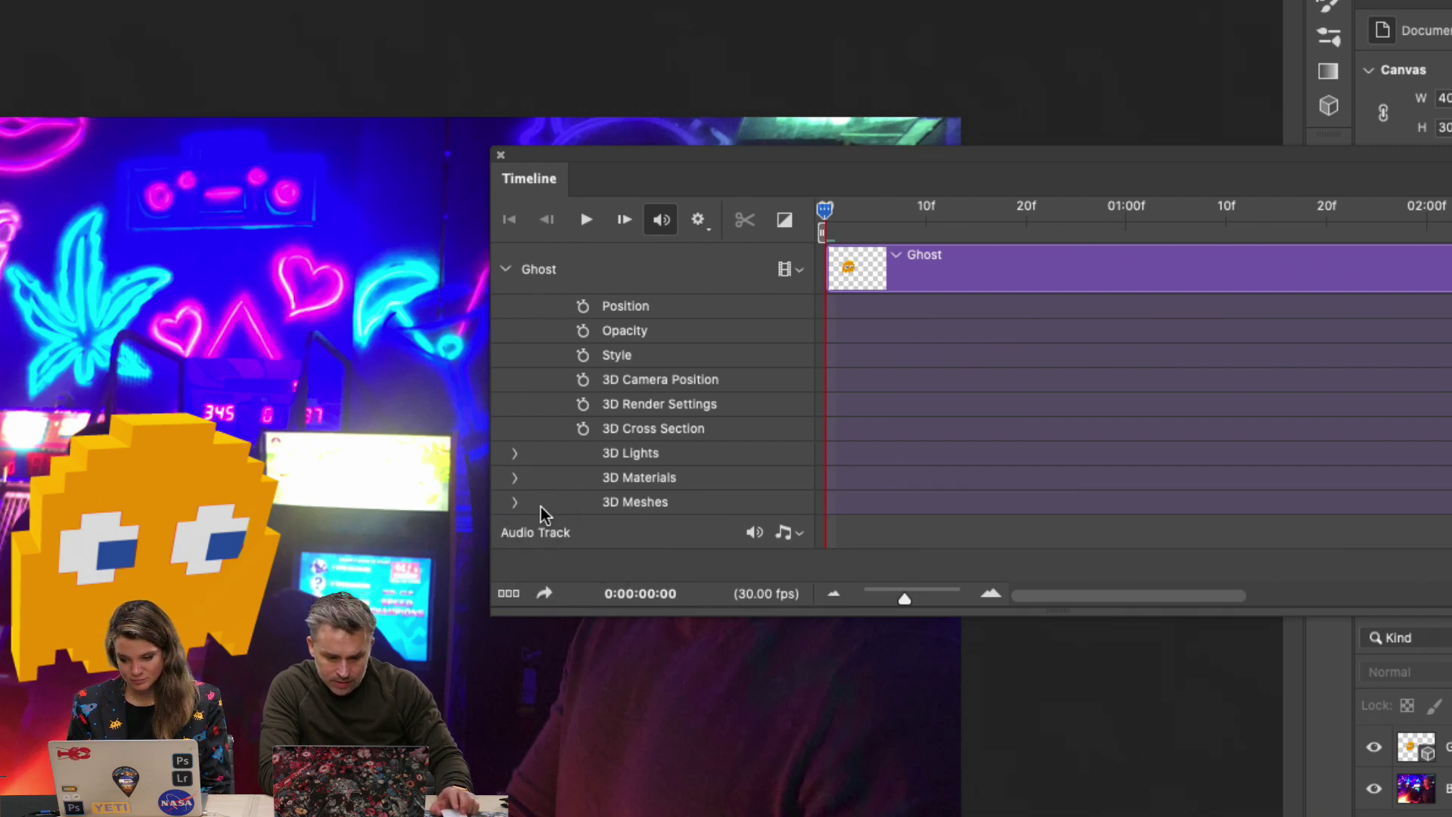
pyautogui.click(514, 503)
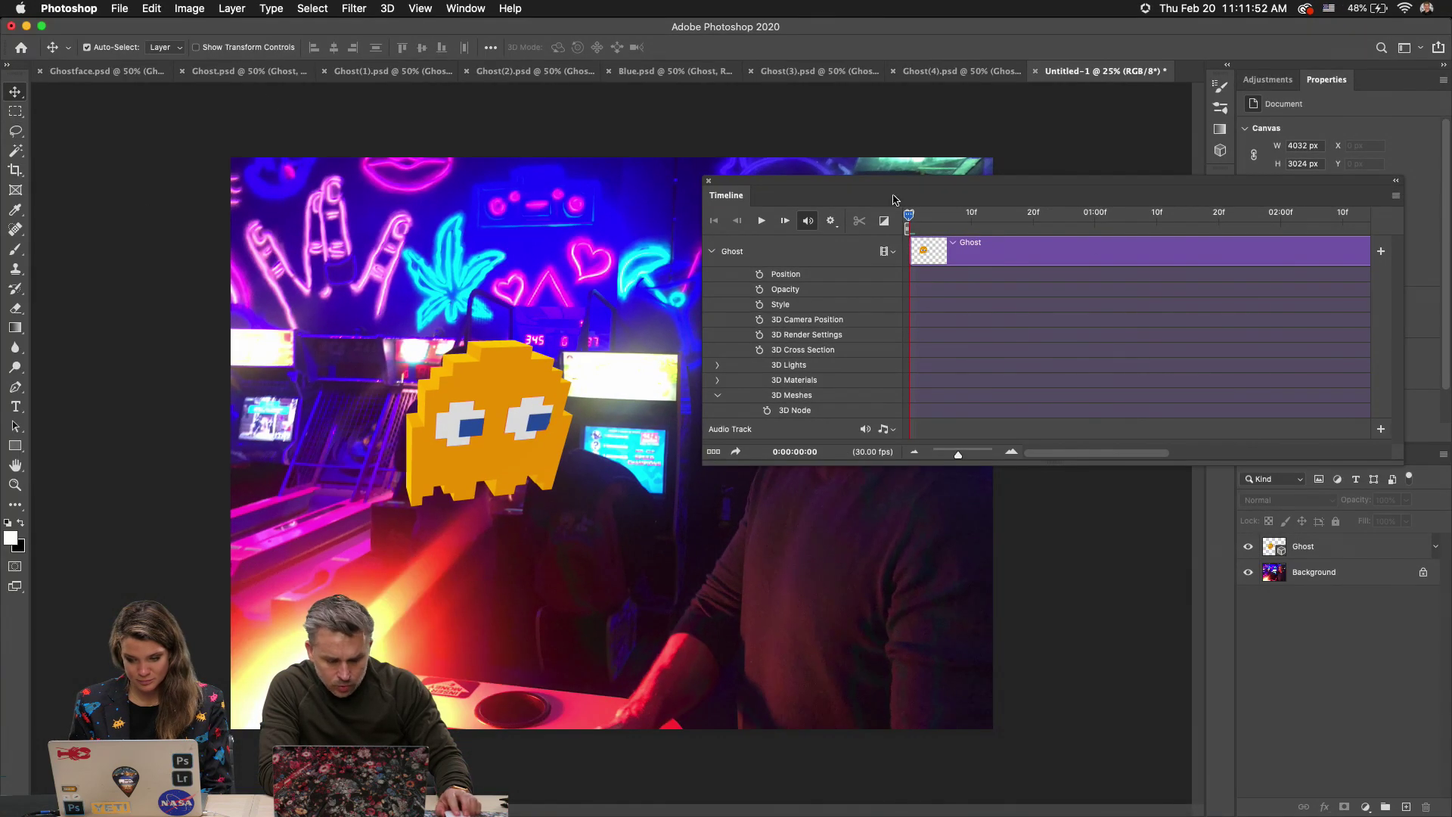
pyautogui.moveTo(1021, 193); pyautogui.dragTo(814, 147)
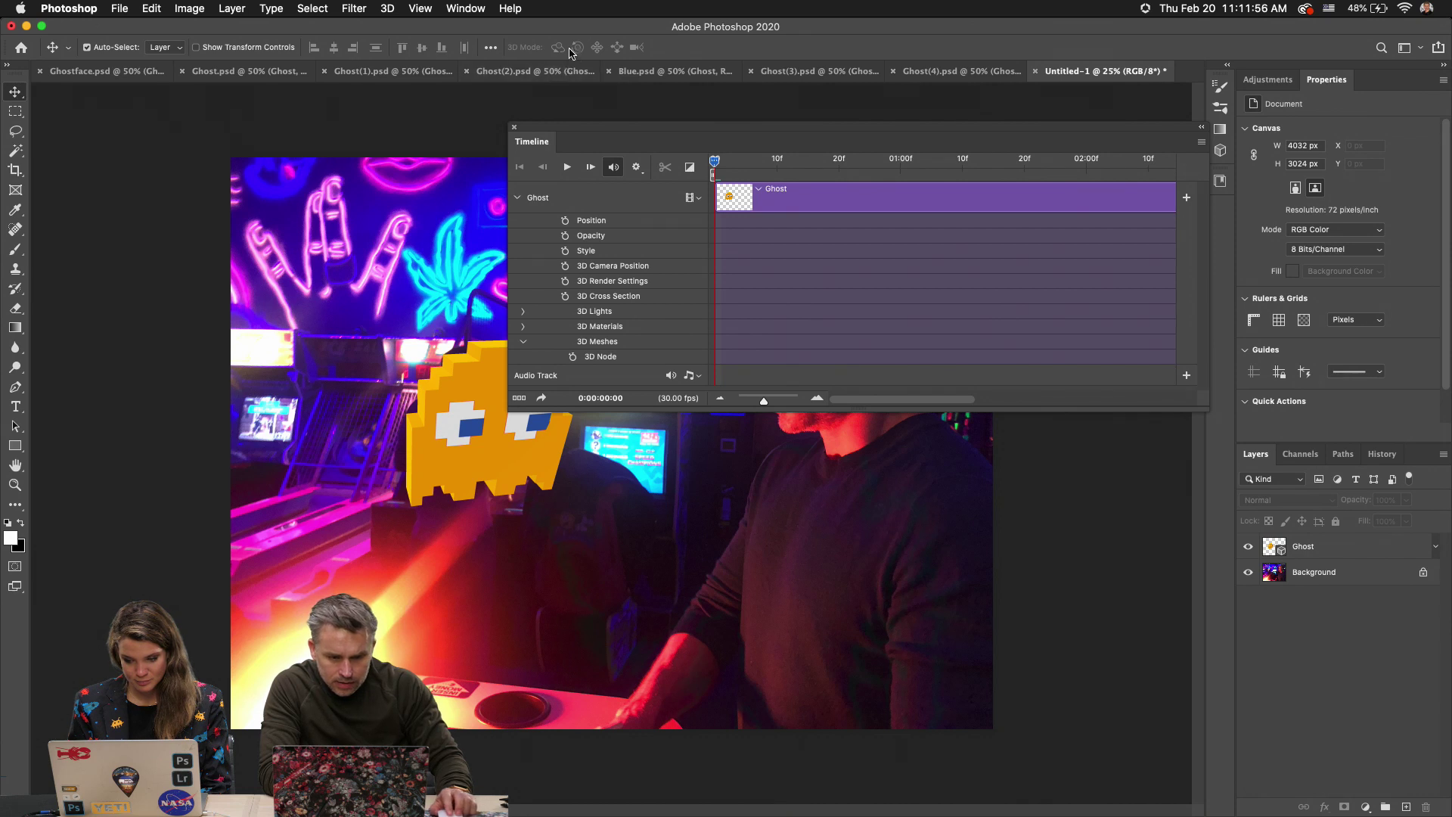
pyautogui.click(1306, 549)
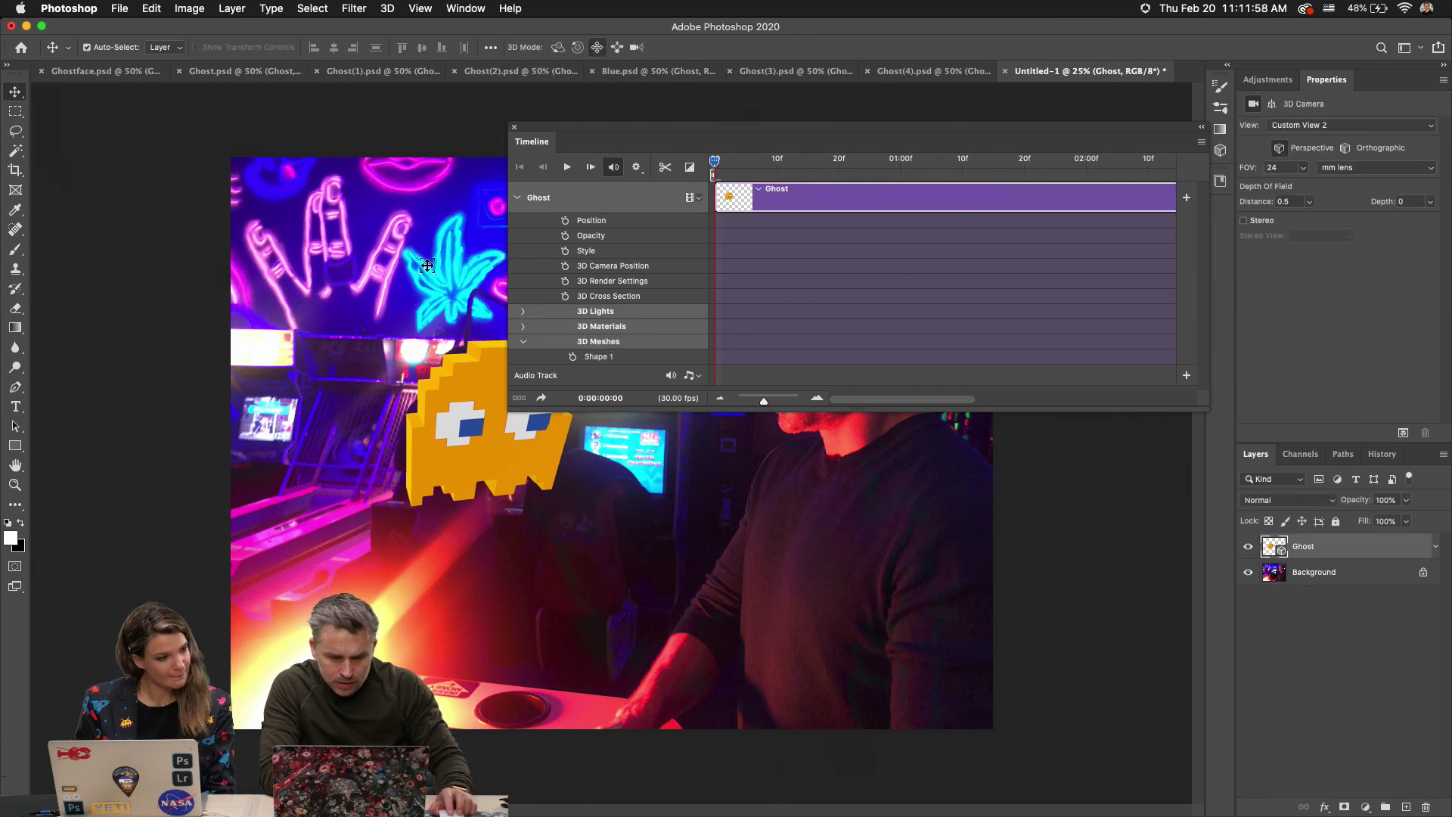
pyautogui.click(432, 403)
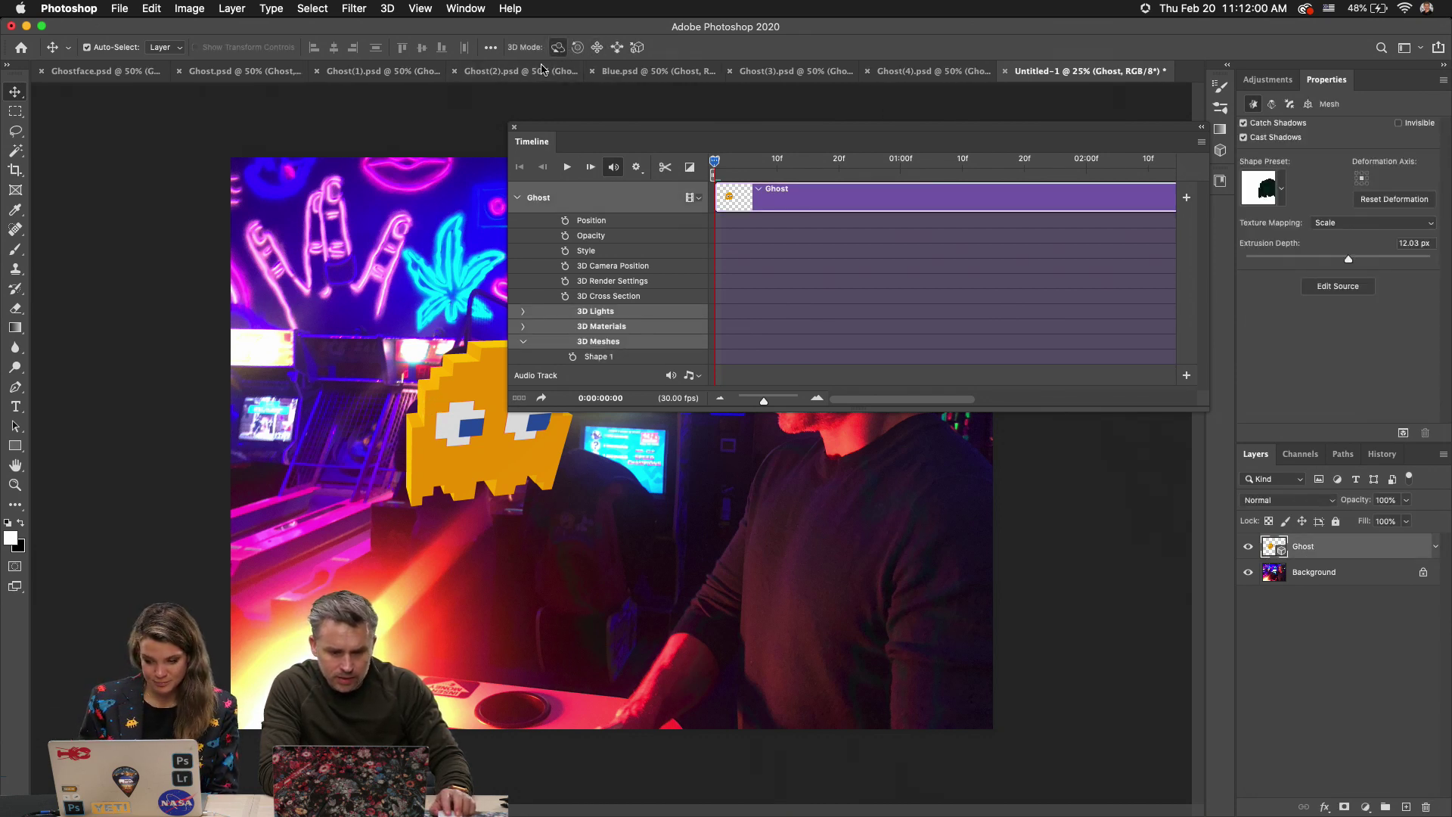
# Tilt the ghost mesh in 3D and set Position keyframes at frame 0 and frame 18 of its track.
pyautogui.moveTo(457, 381); pyautogui.dragTo(437, 347)
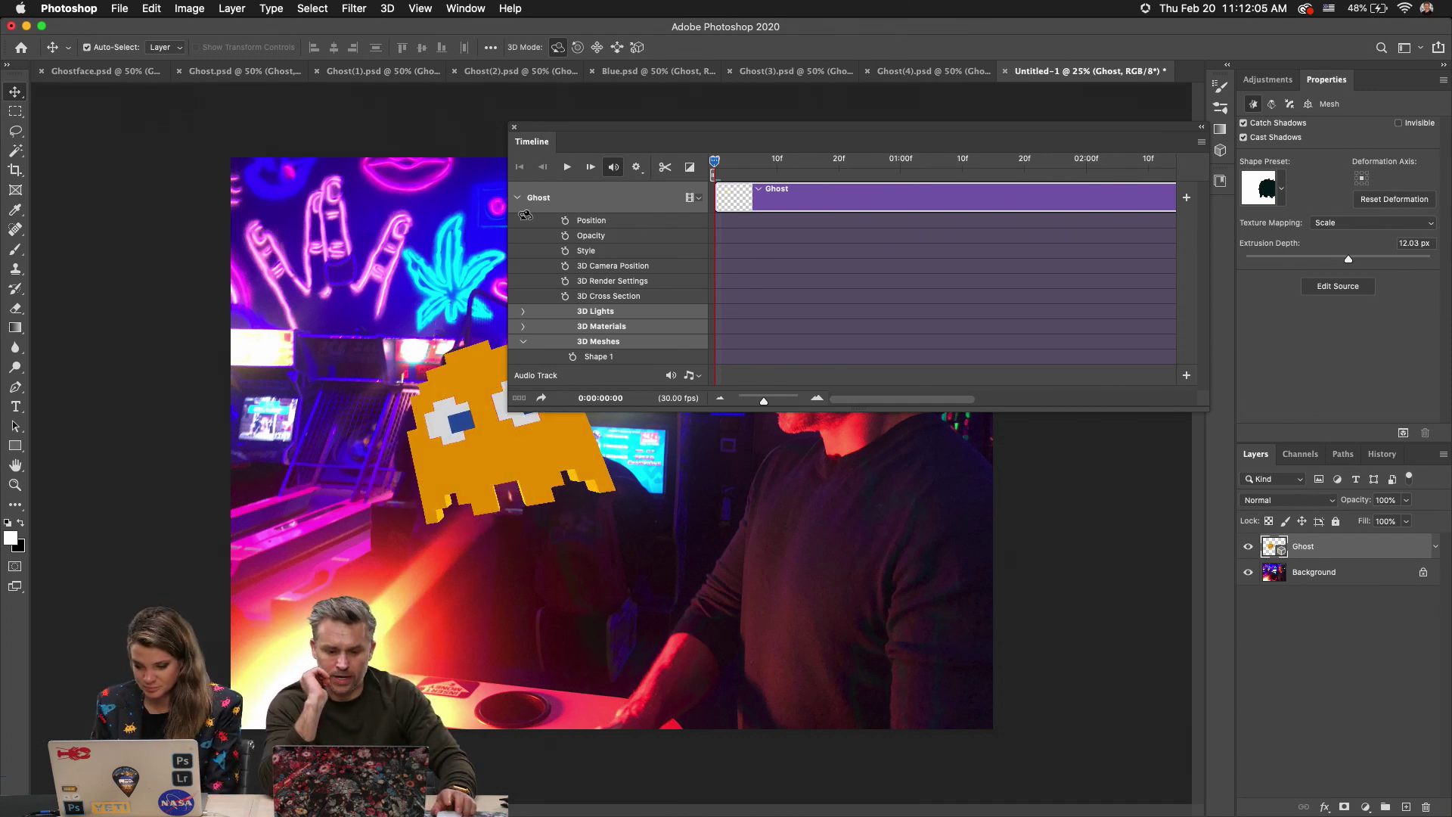
pyautogui.click(567, 222)
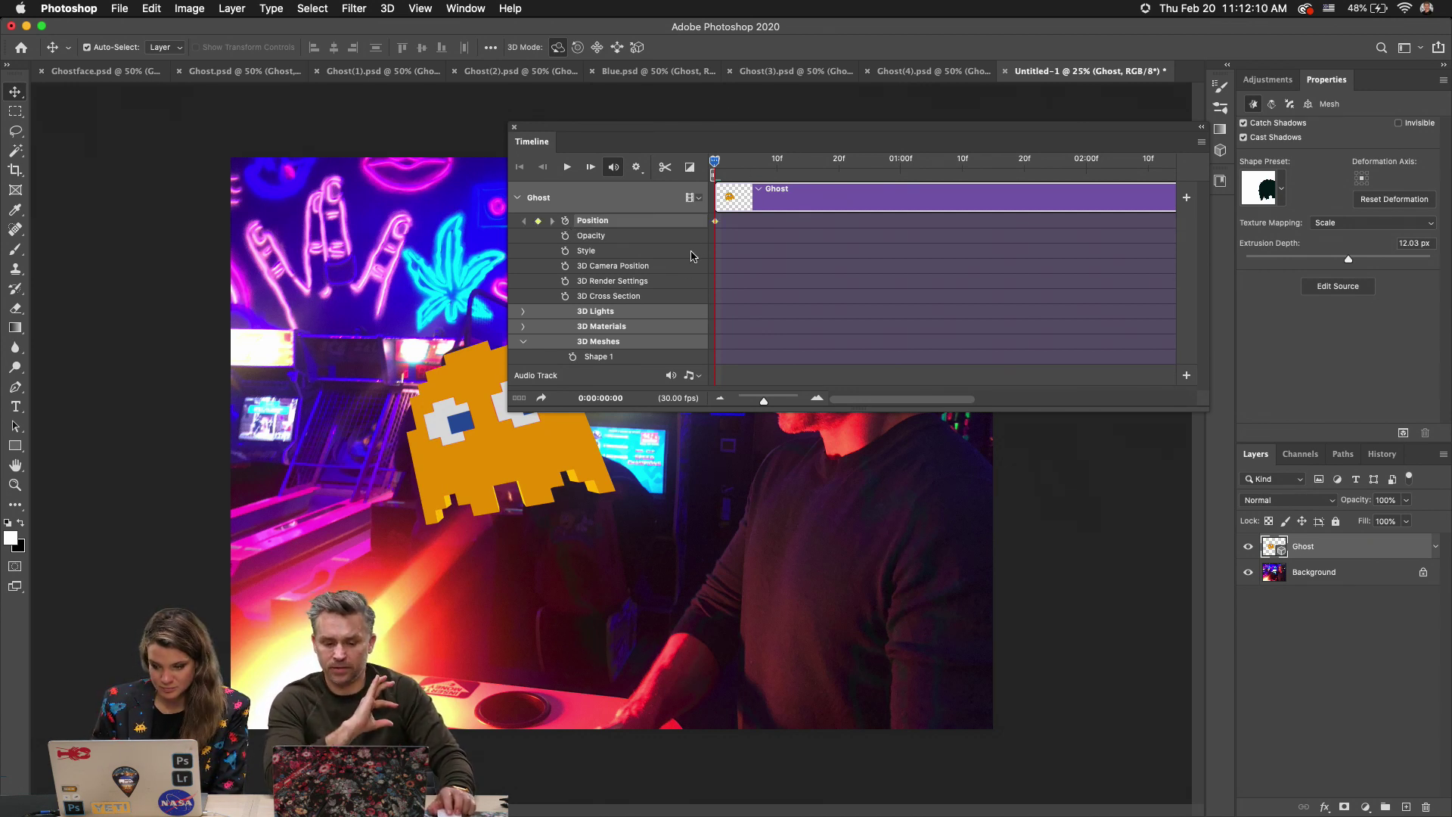
pyautogui.moveTo(715, 221); pyautogui.dragTo(826, 221)
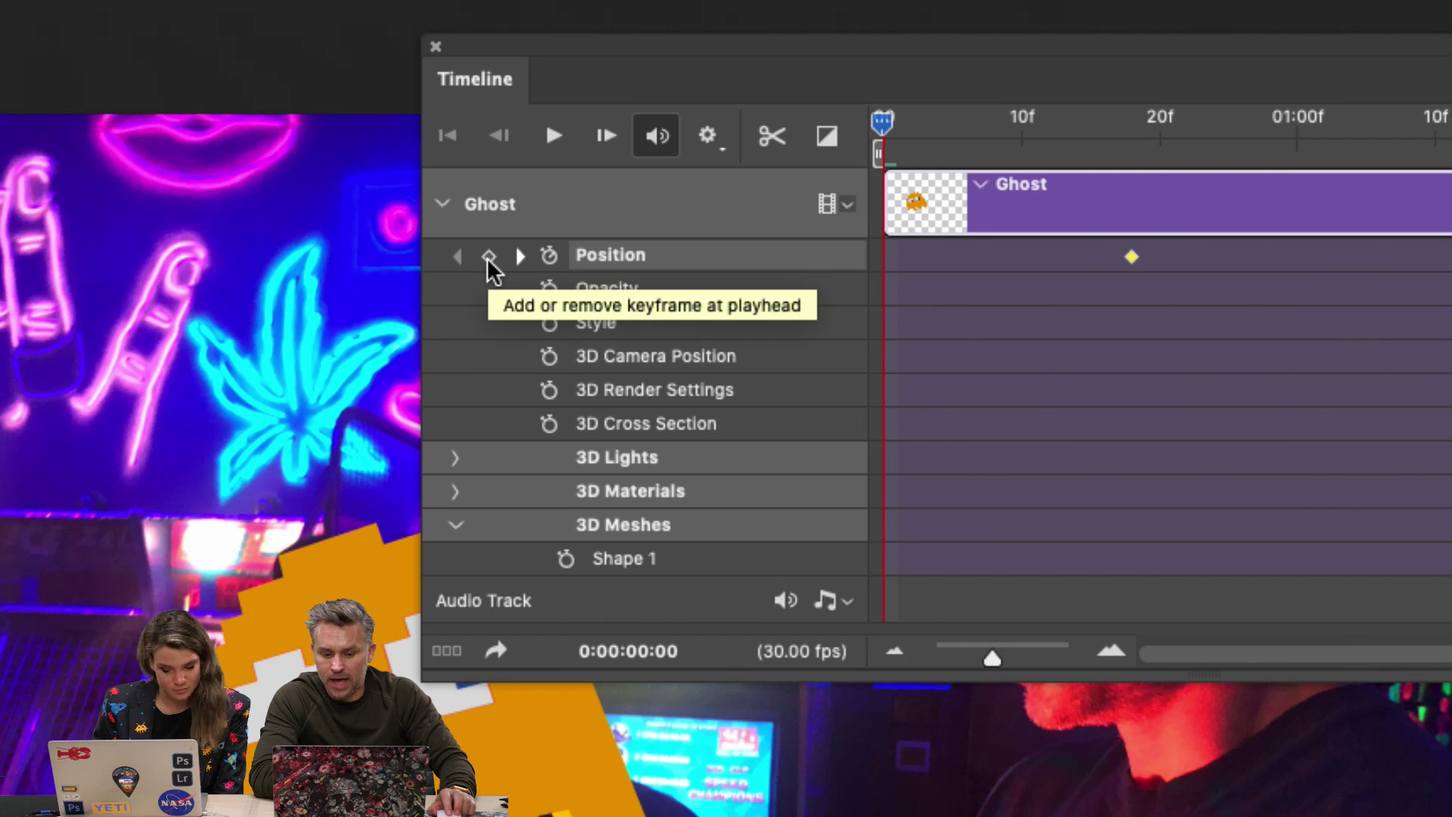
pyautogui.click(488, 257)
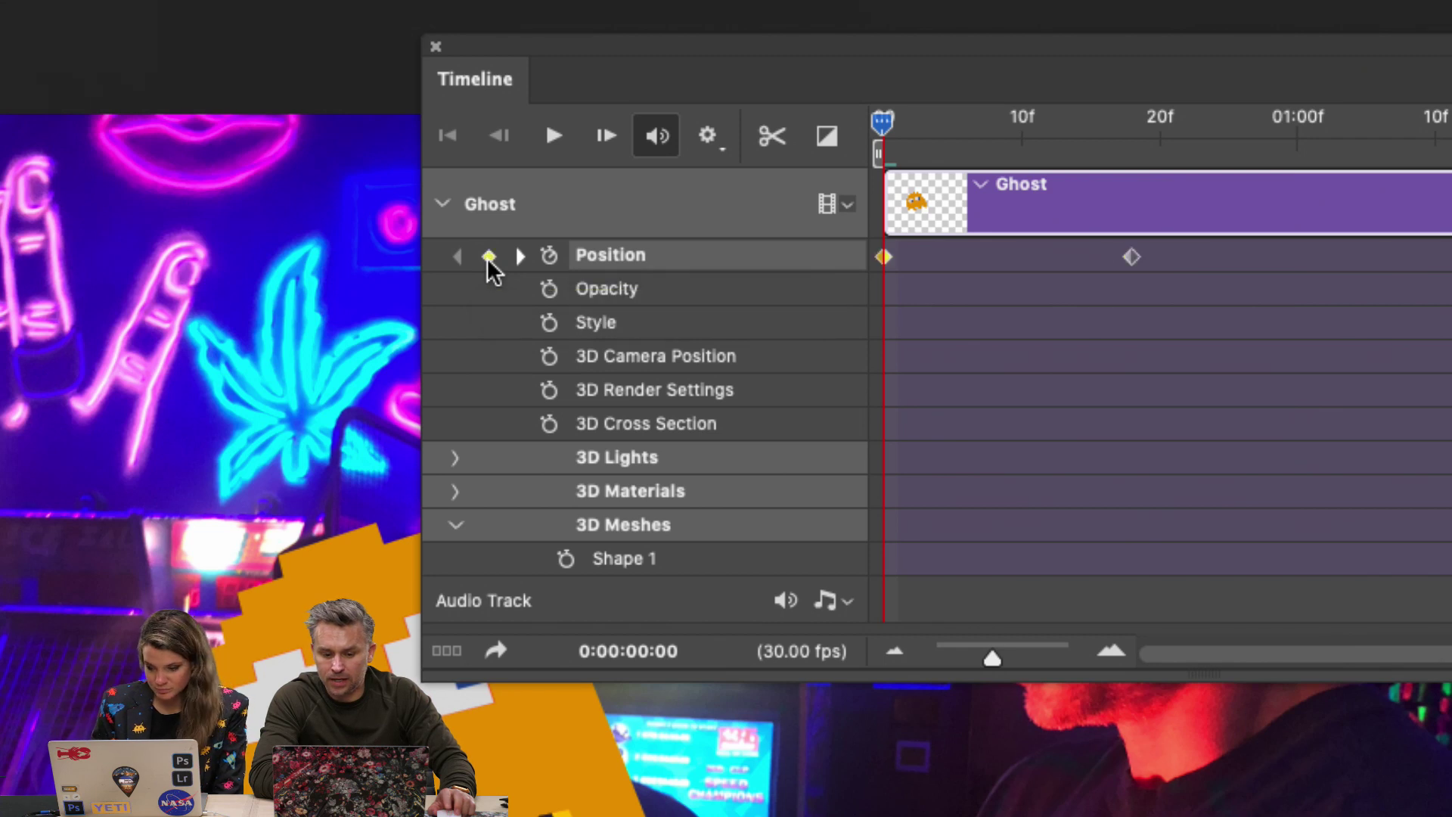
# Check the frames at both Position keyframes and delete the keyframe at frame 0.
pyautogui.click(1130, 135)
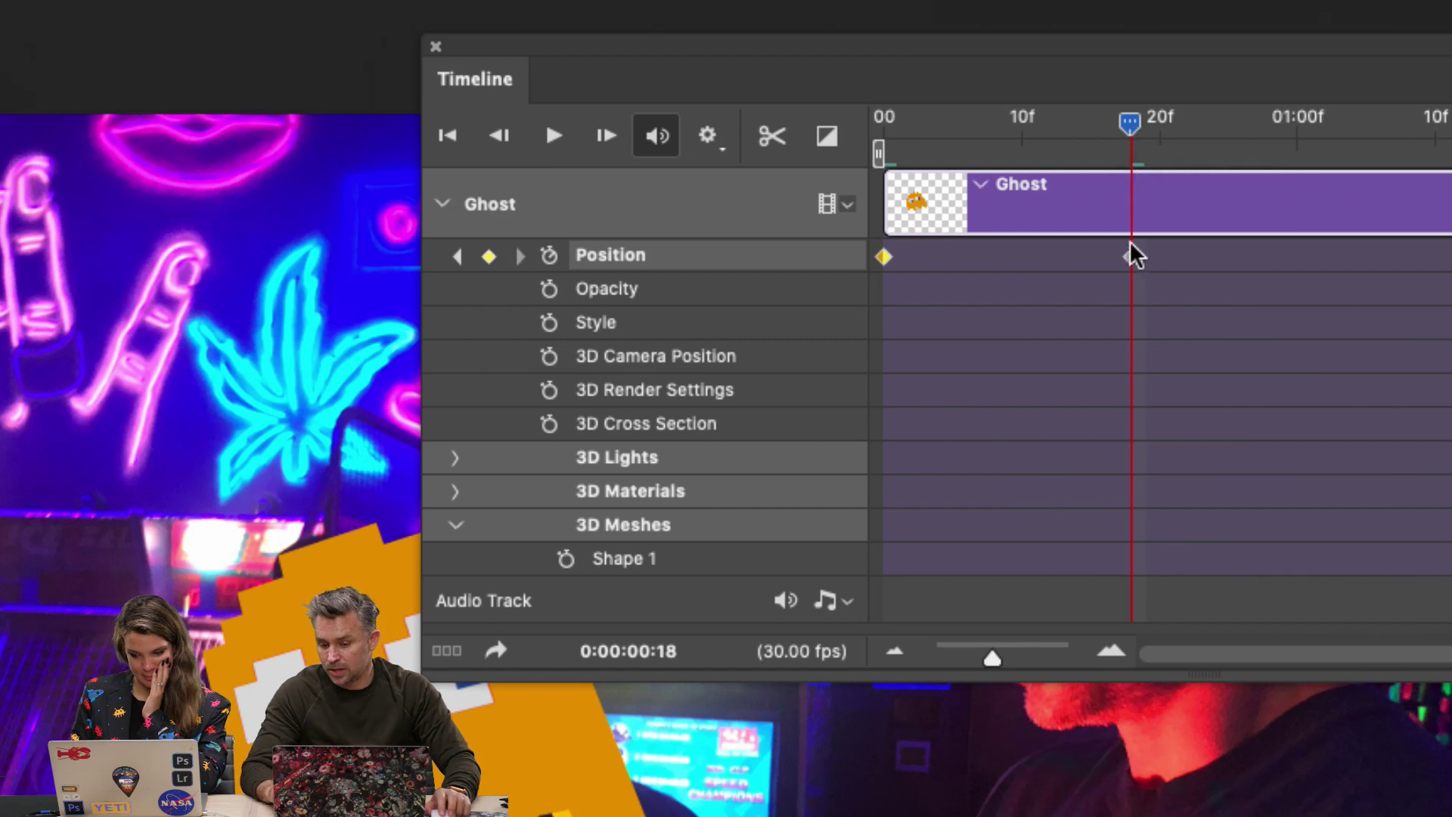
pyautogui.moveTo(1130, 123); pyautogui.dragTo(882, 124)
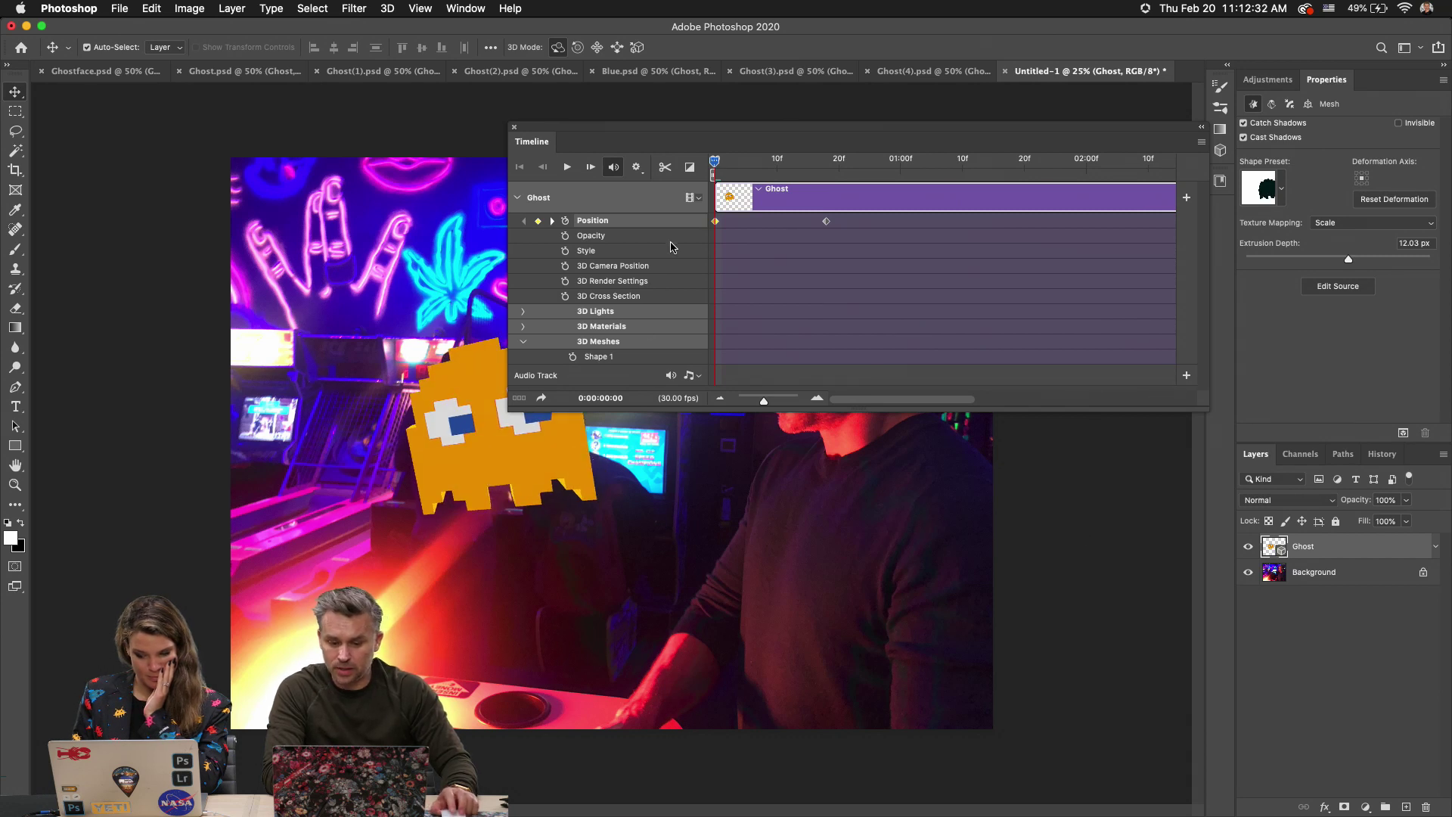
pyautogui.press('Delete')
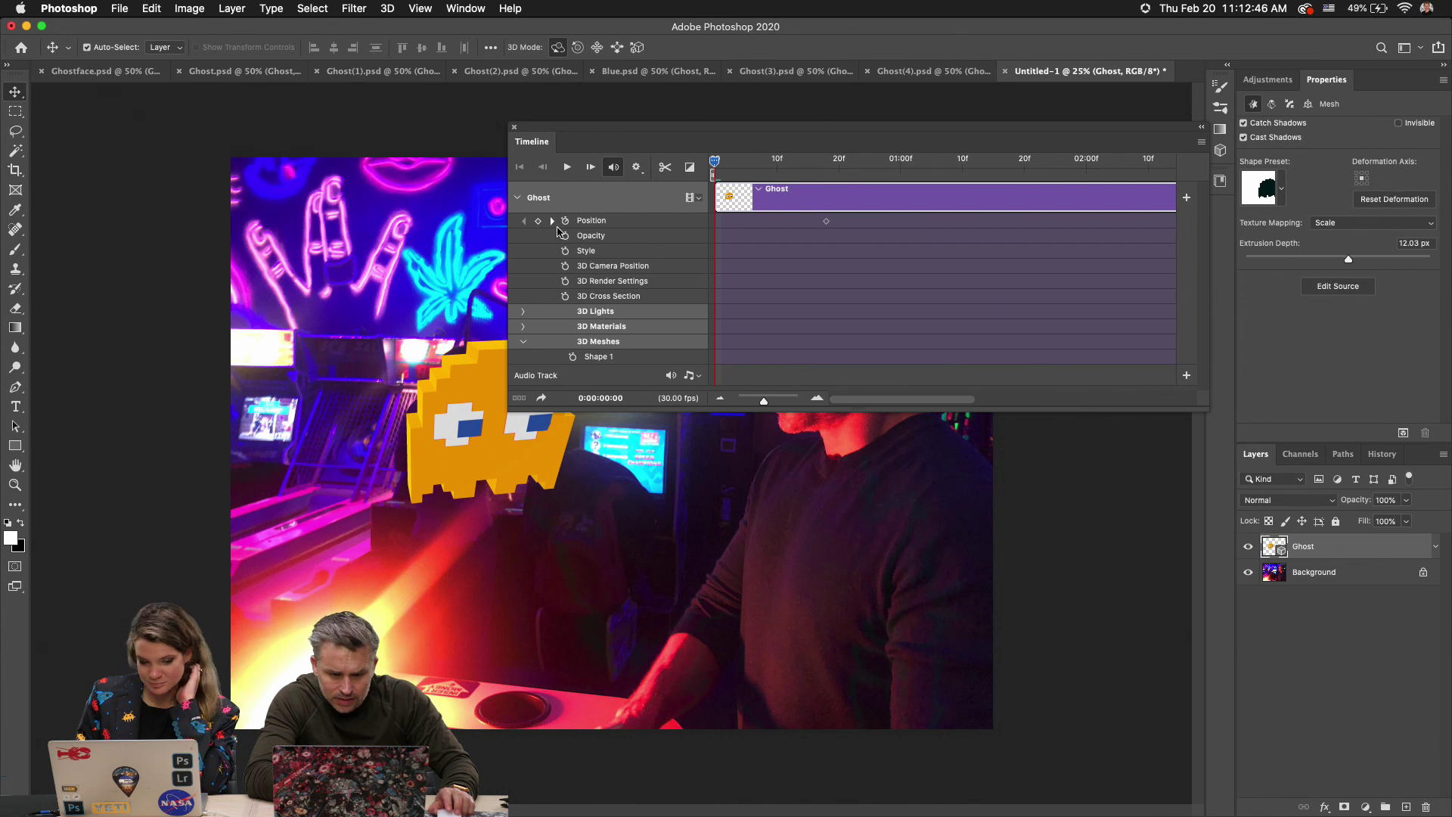
pyautogui.click(586, 222)
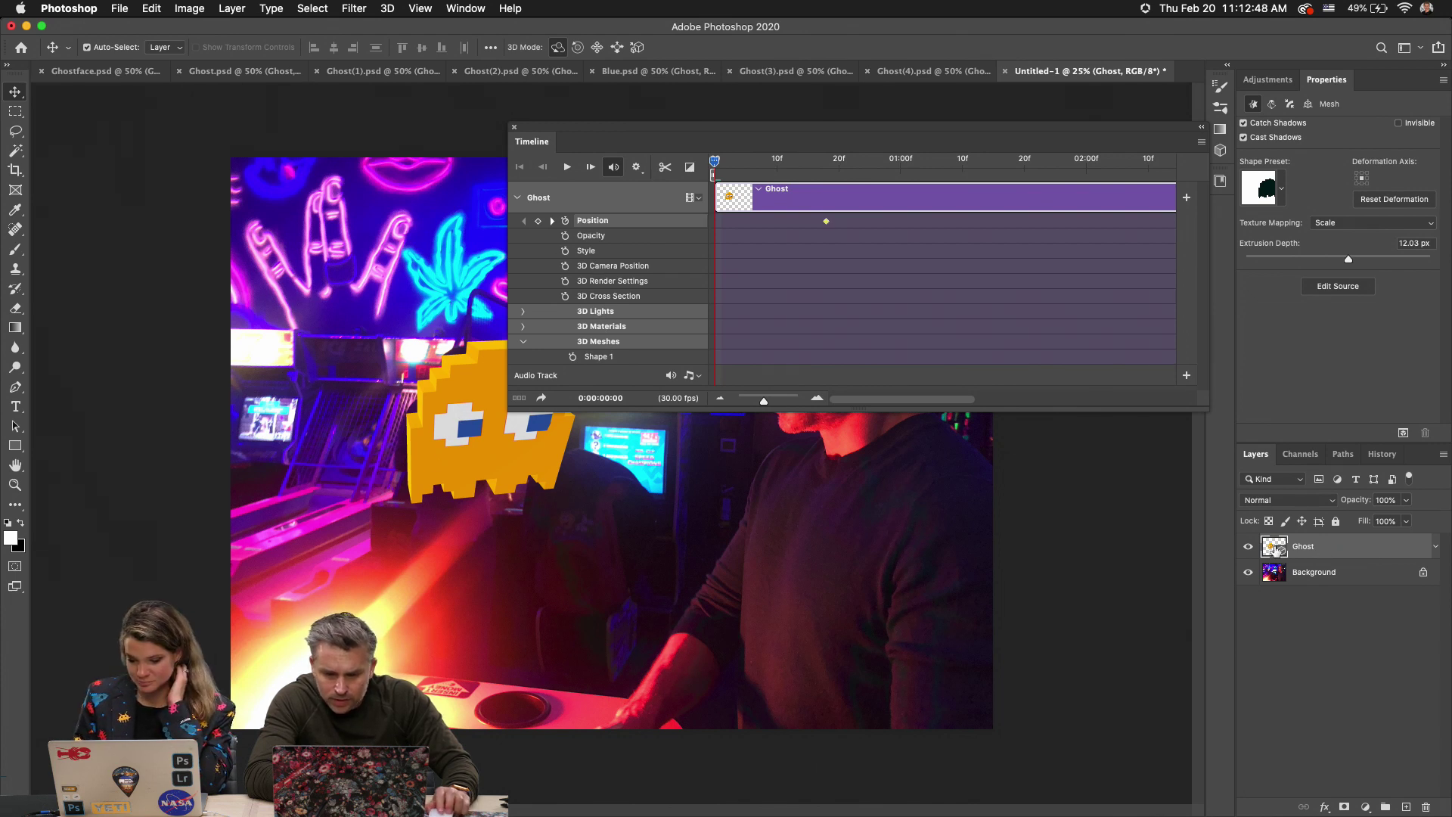
# Expand 3D Materials, make the Timeline taller, and set Shape 1 mesh keyframes at frames 0 and 18.
pyautogui.click(522, 330)
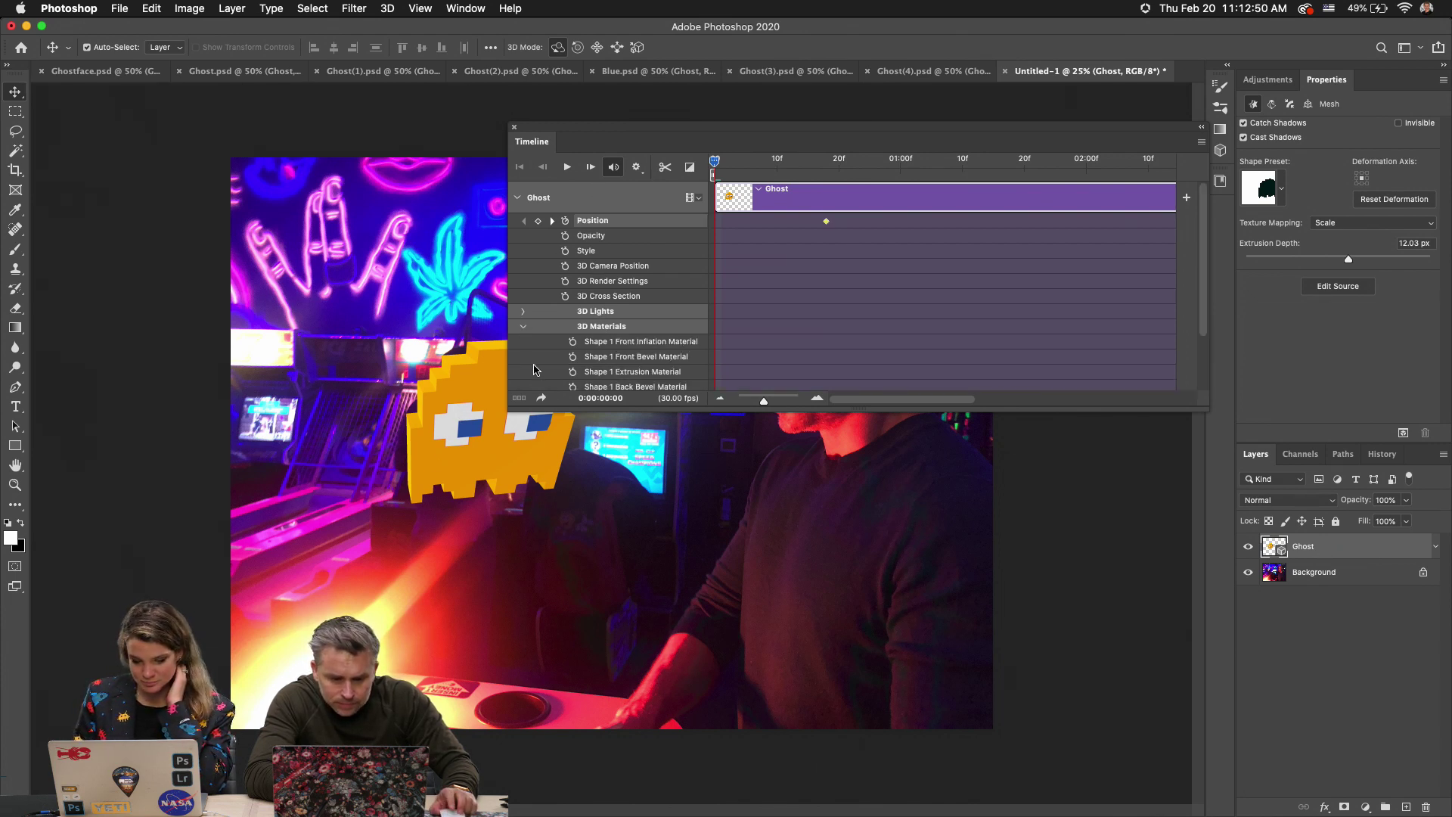
pyautogui.moveTo(631, 410); pyautogui.dragTo(630, 658)
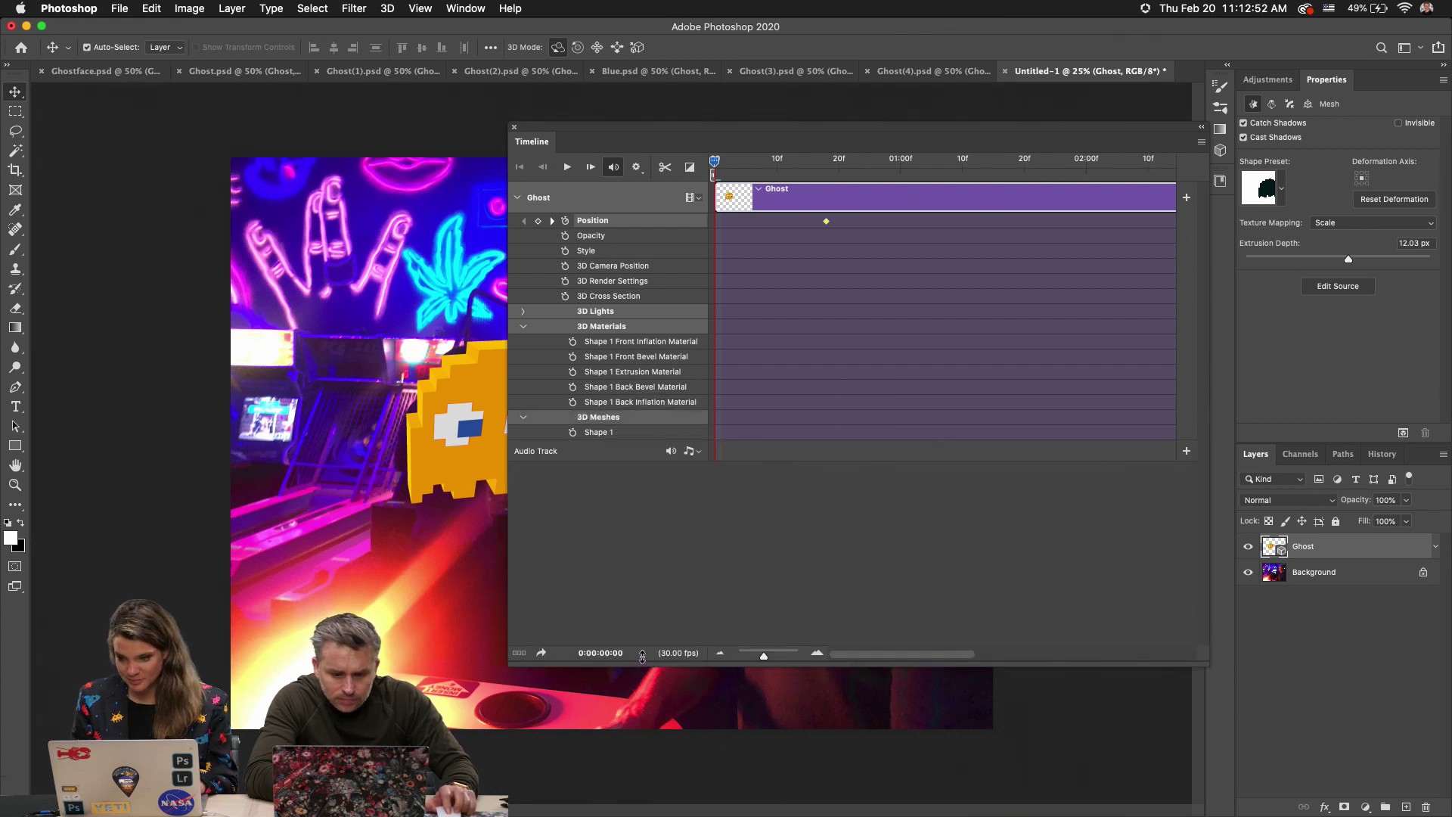
pyautogui.click(572, 432)
pyautogui.moveTo(715, 162); pyautogui.dragTo(826, 161)
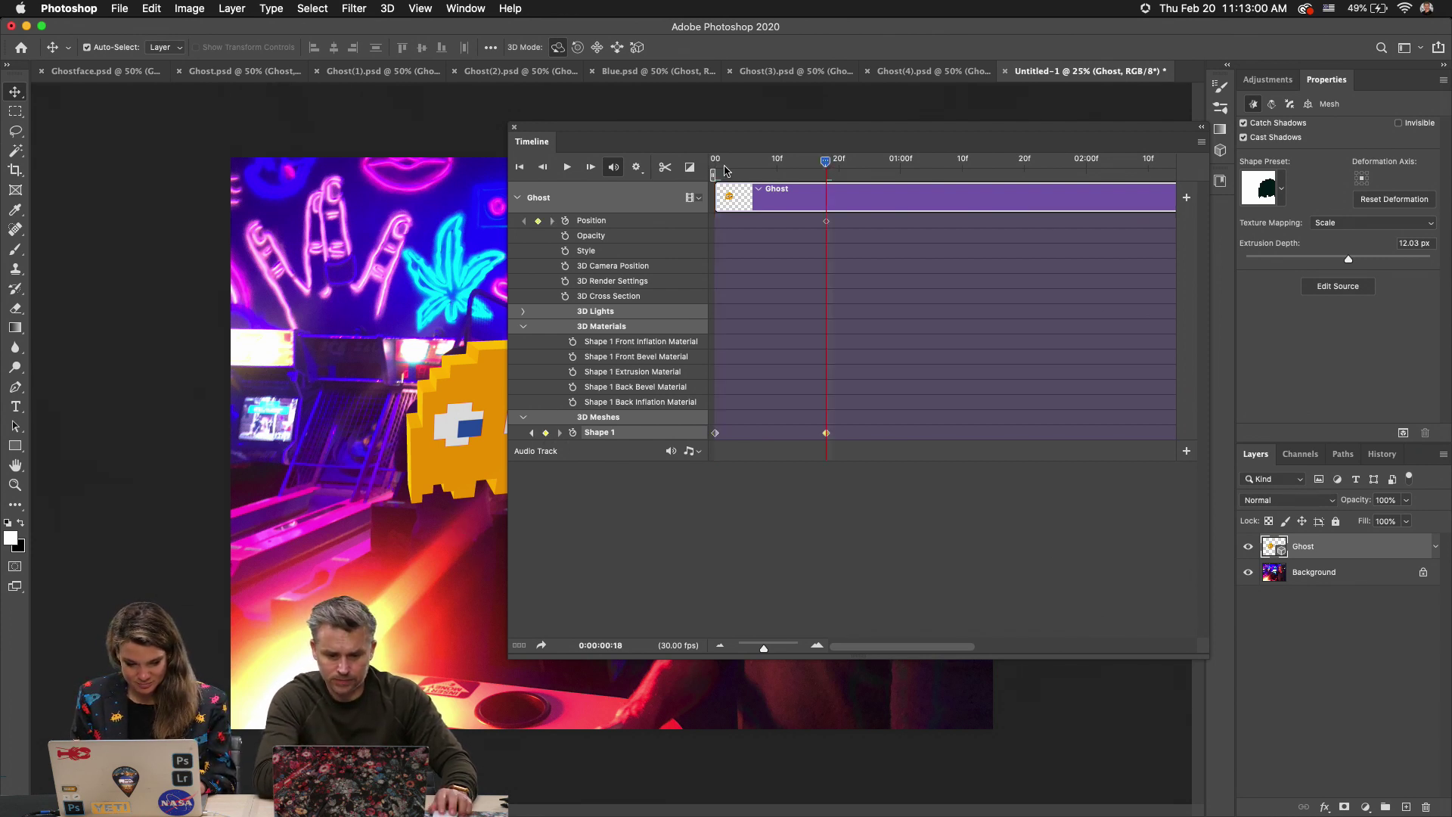
# Return to the timeline's start and delete the Shape 1 keyframe at frame 0.
pyautogui.press('Home')
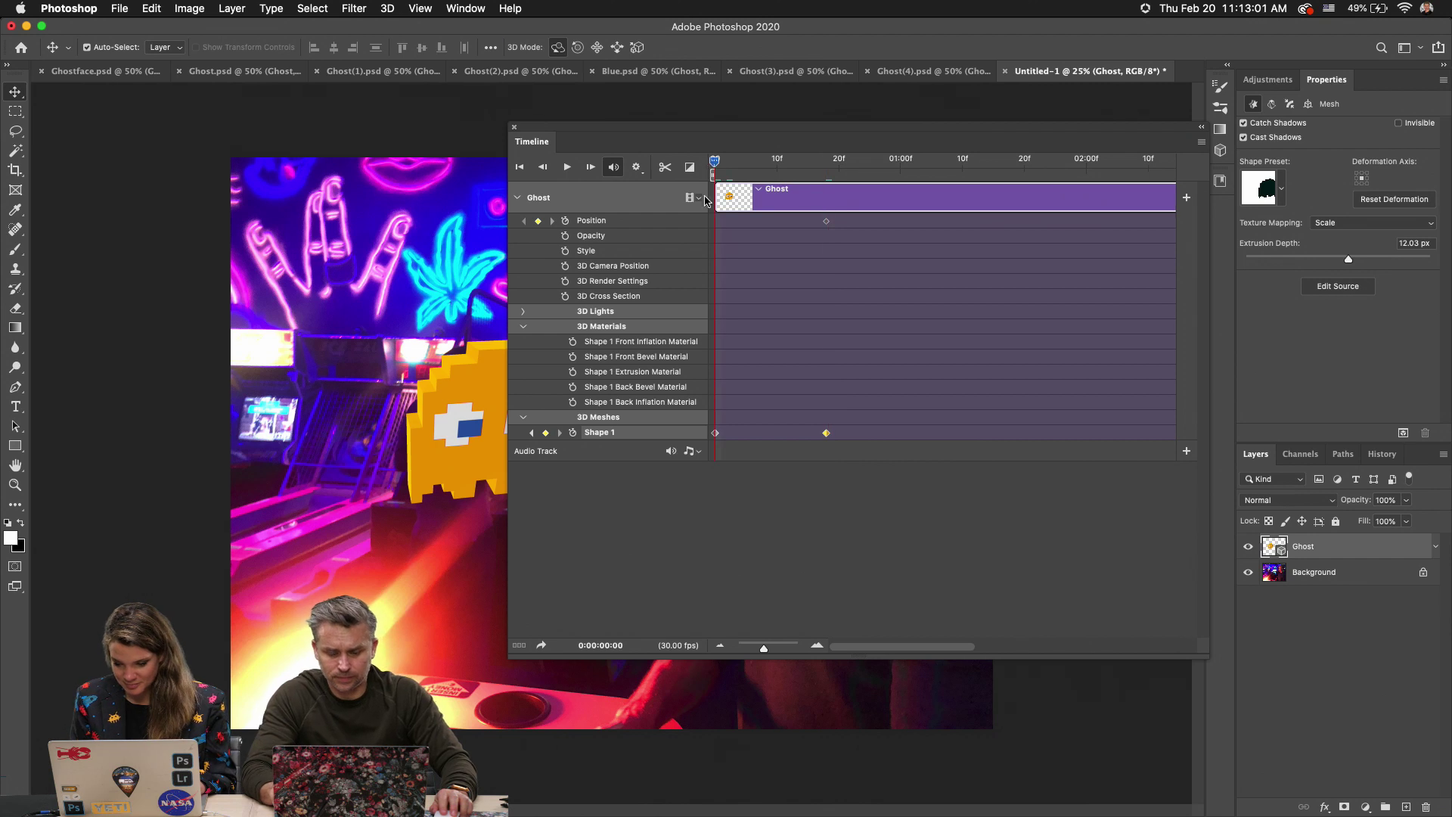
pyautogui.click(716, 433)
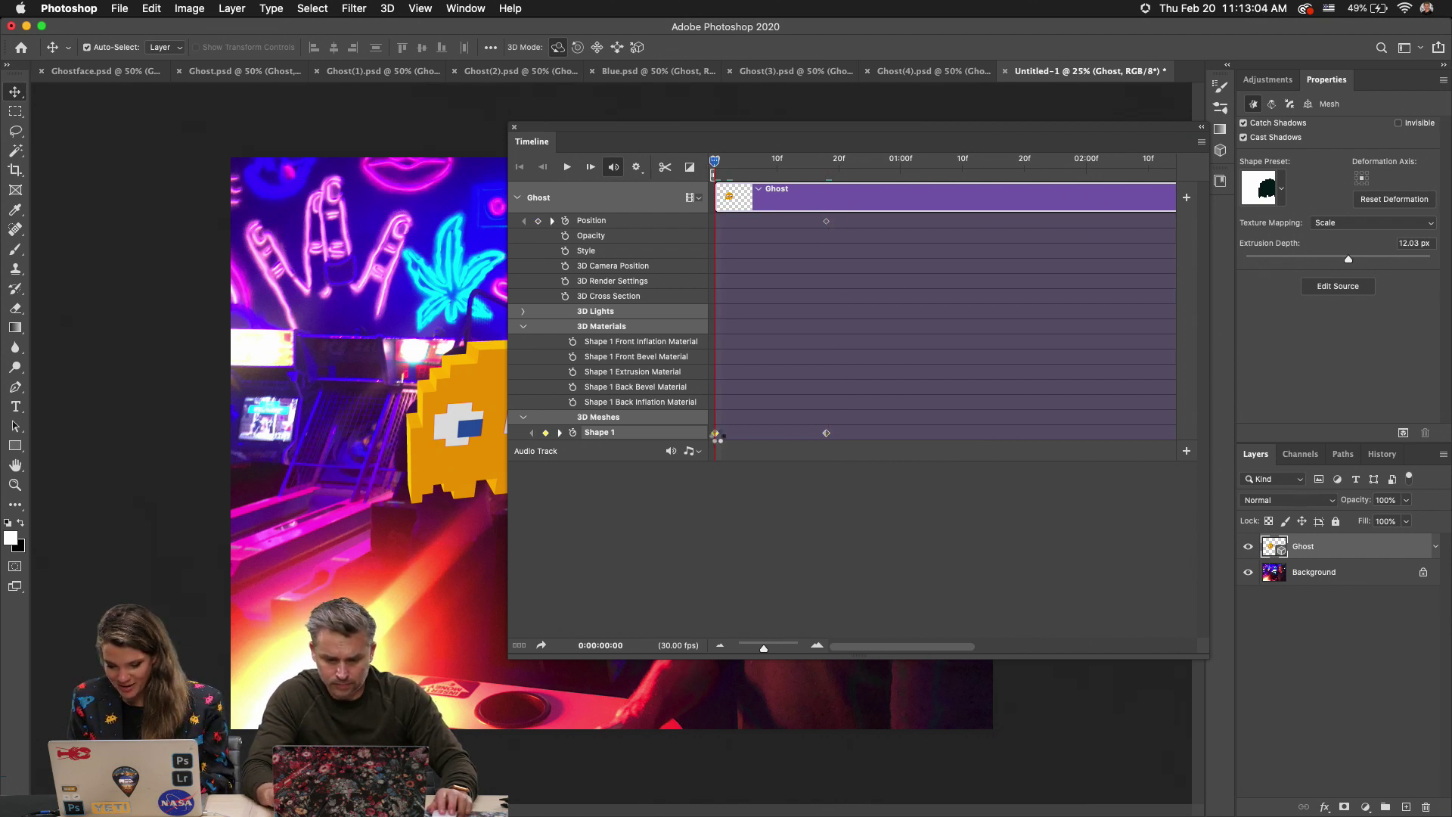
pyautogui.press('Delete')
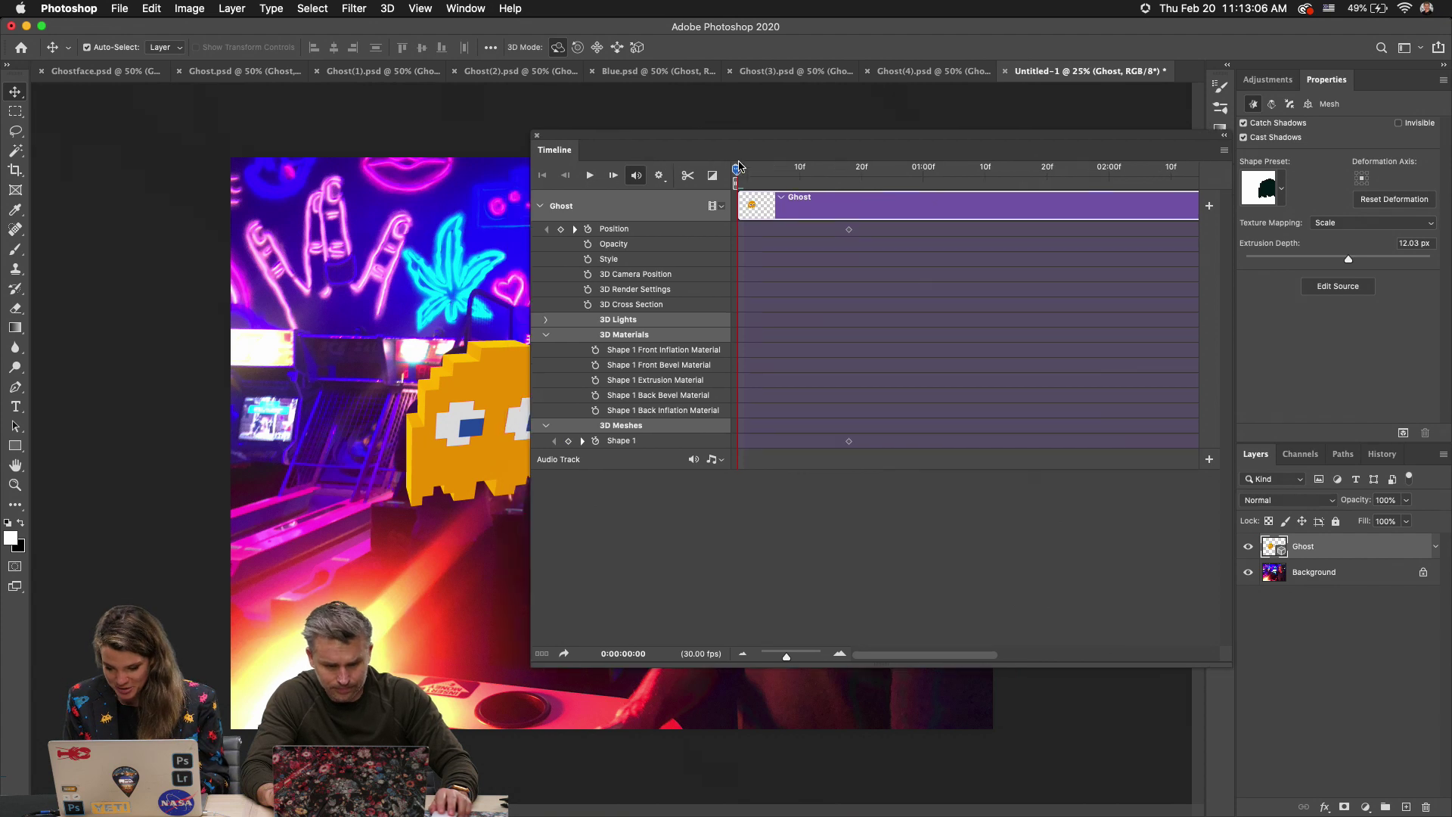
# Undo a trial rotation, collapse 3D Materials, and rotate the ghost mesh at frame 0 to record its starting Shape 1 pose.
pyautogui.moveTo(447, 431); pyautogui.dragTo(470, 351)
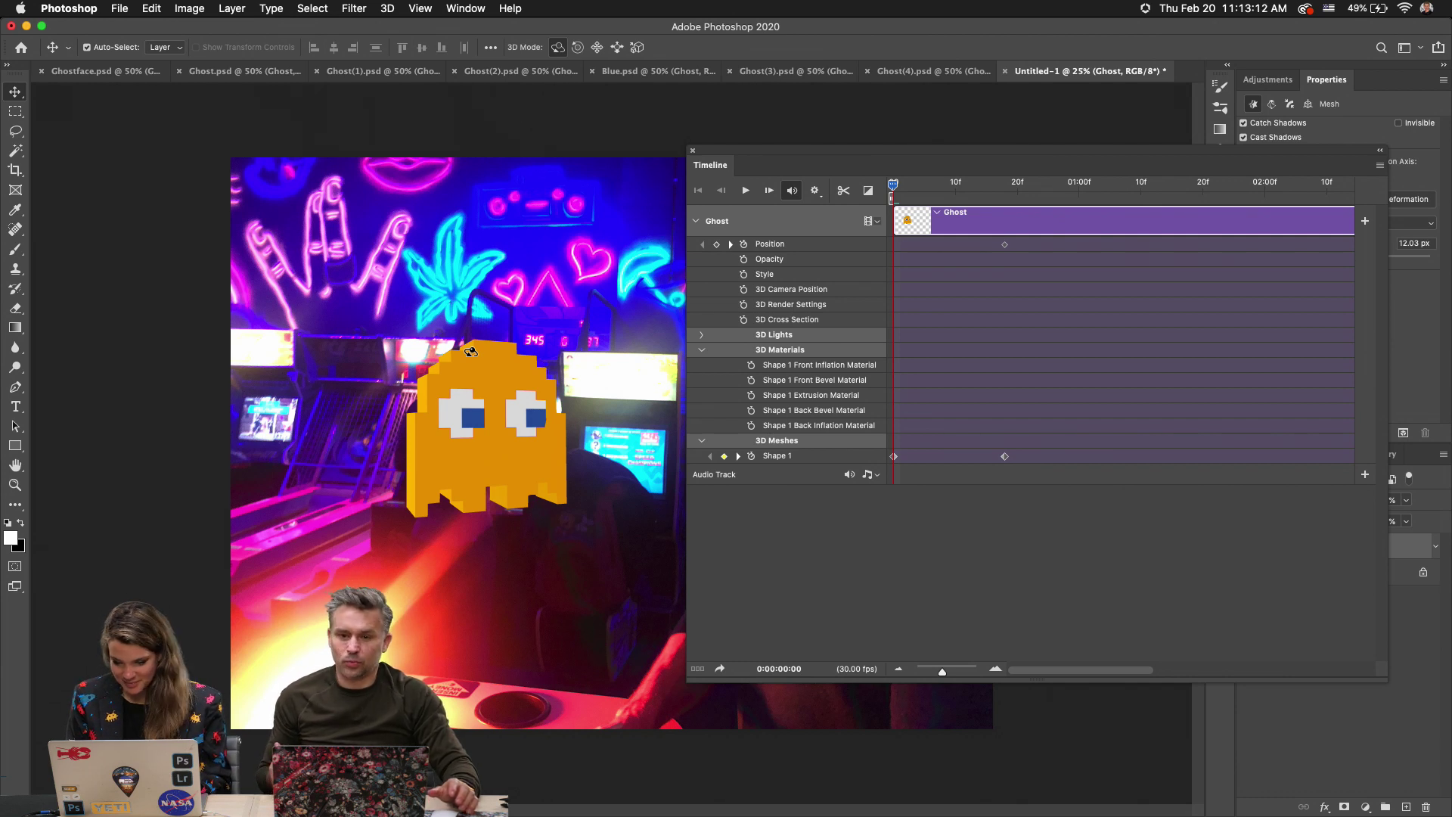
pyautogui.press('super+z')
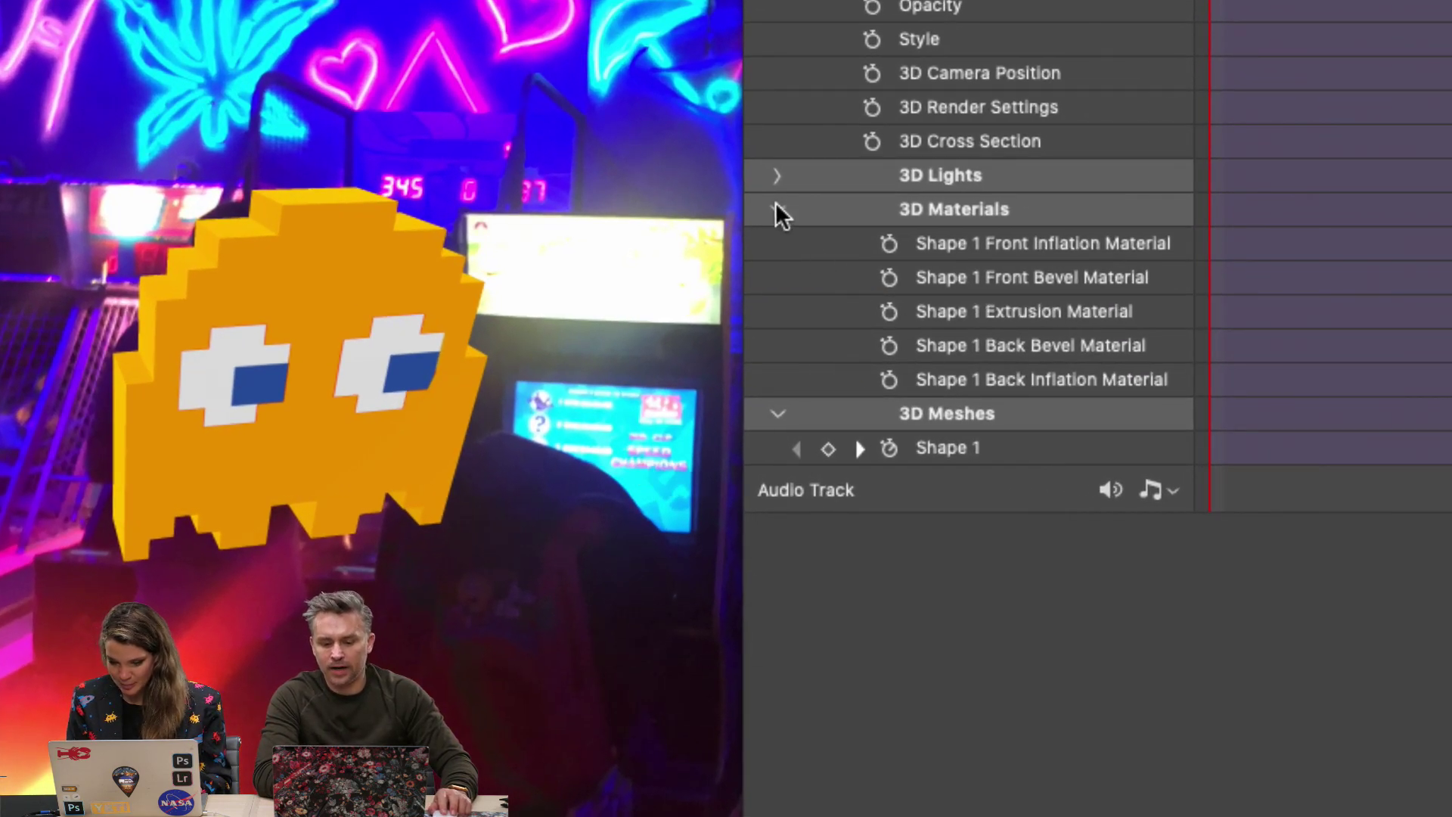
pyautogui.click(778, 210)
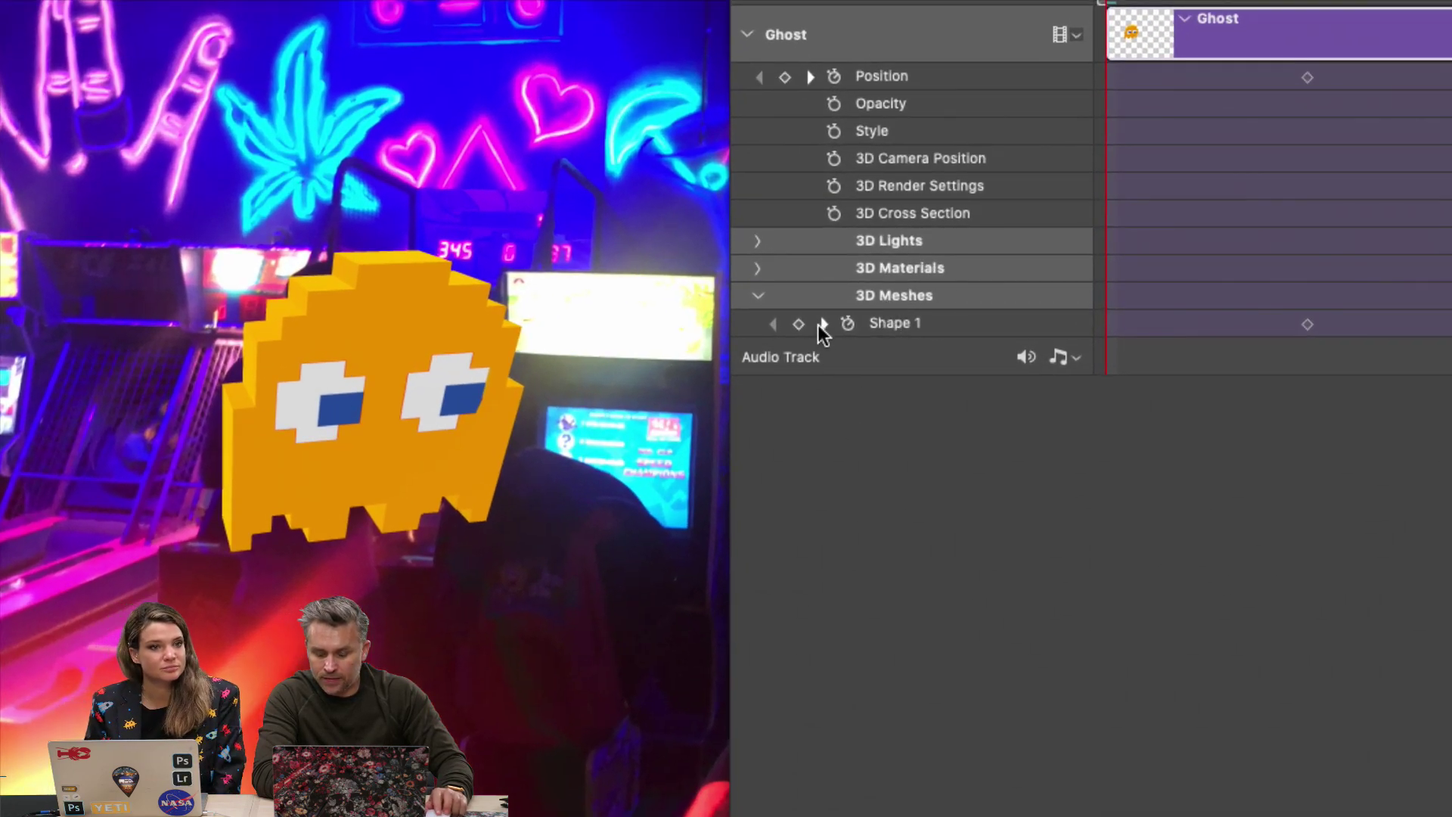
pyautogui.moveTo(322, 374); pyautogui.dragTo(401, 268)
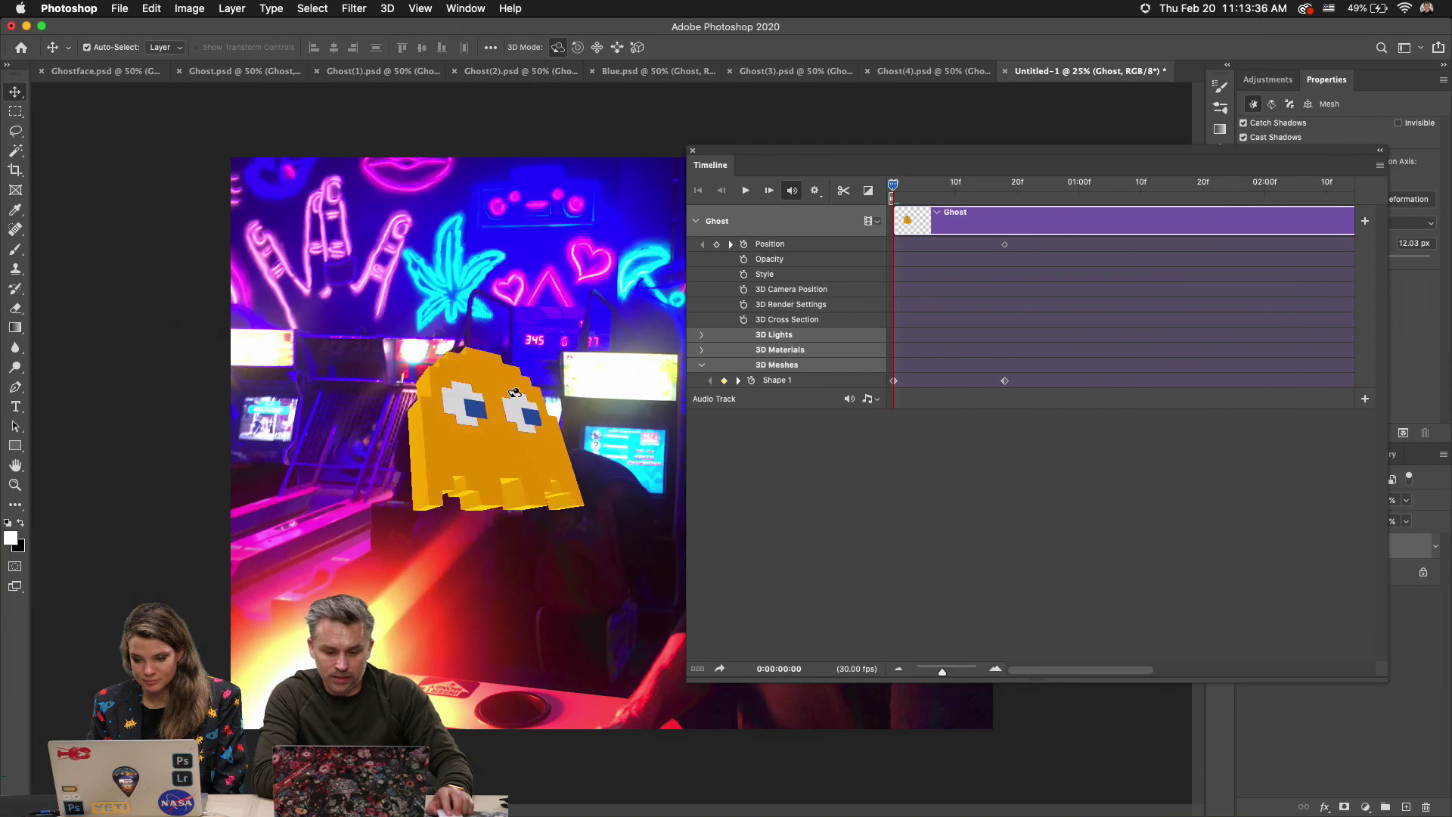
# Preview the ghost animation and rotate the ghost mesh at frame 15 to record a new Shape 1 pose.
pyautogui.moveTo(823, 167); pyautogui.dragTo(839, 220)
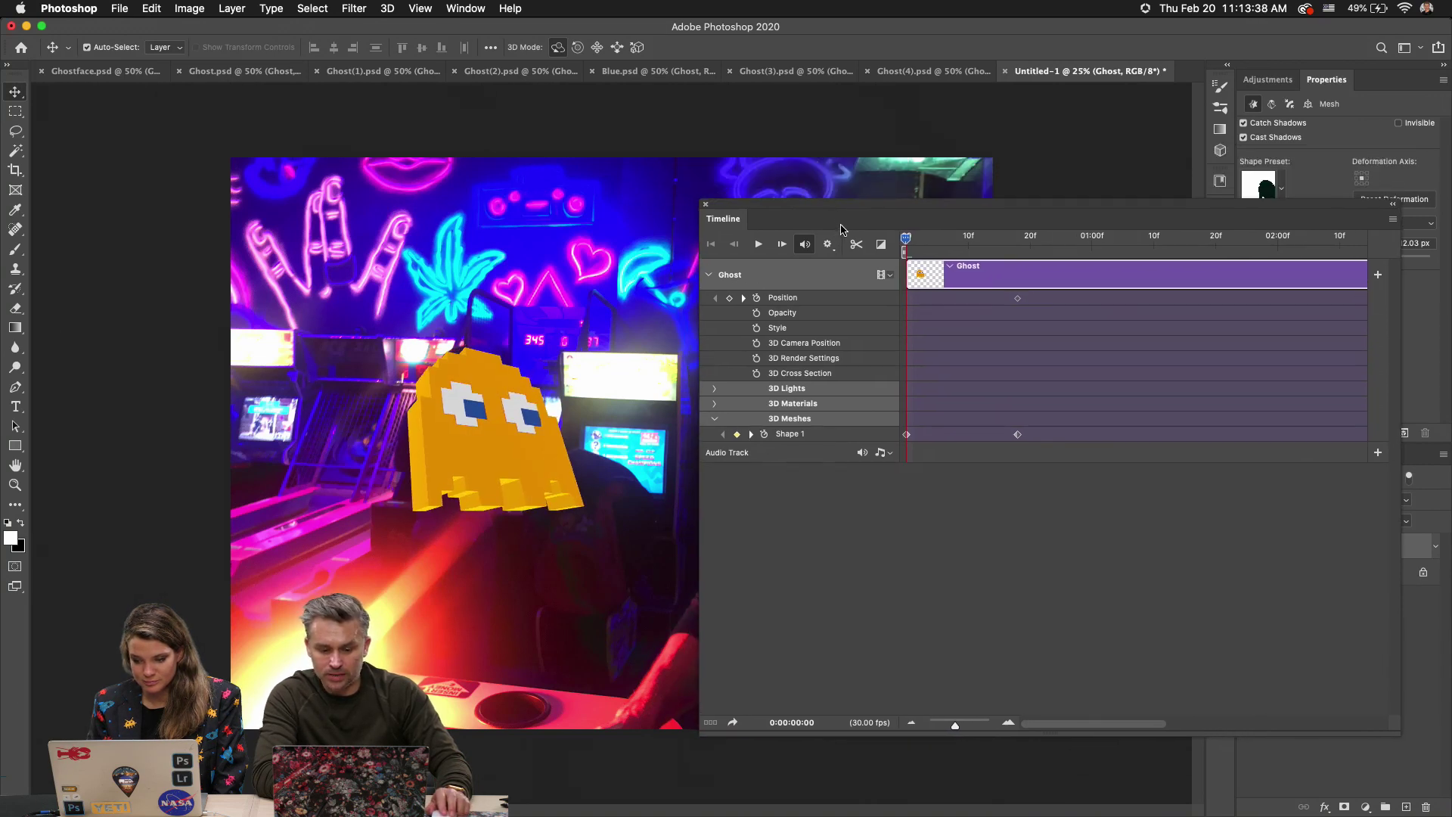
pyautogui.click(763, 244)
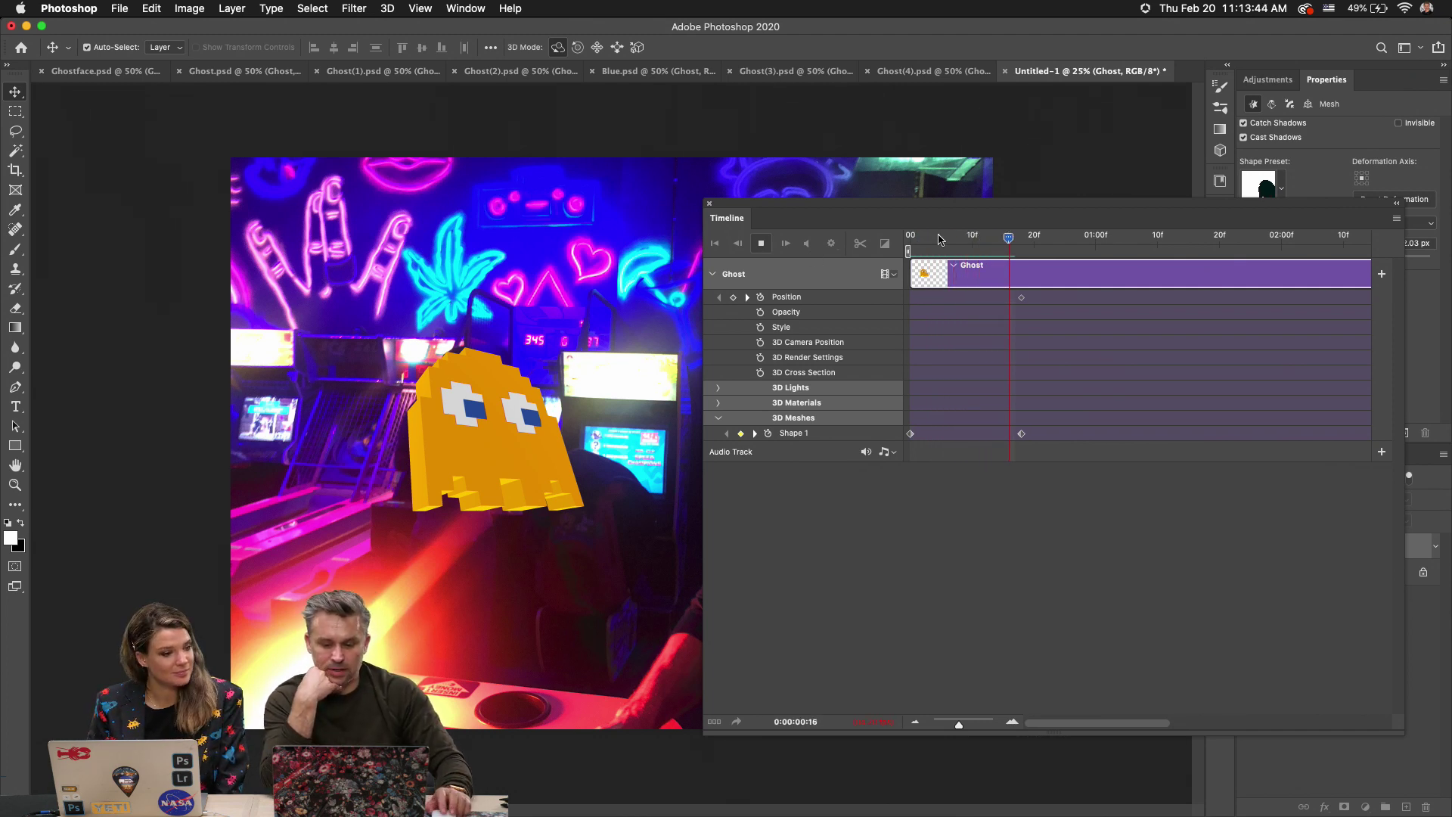
pyautogui.click(1002, 240)
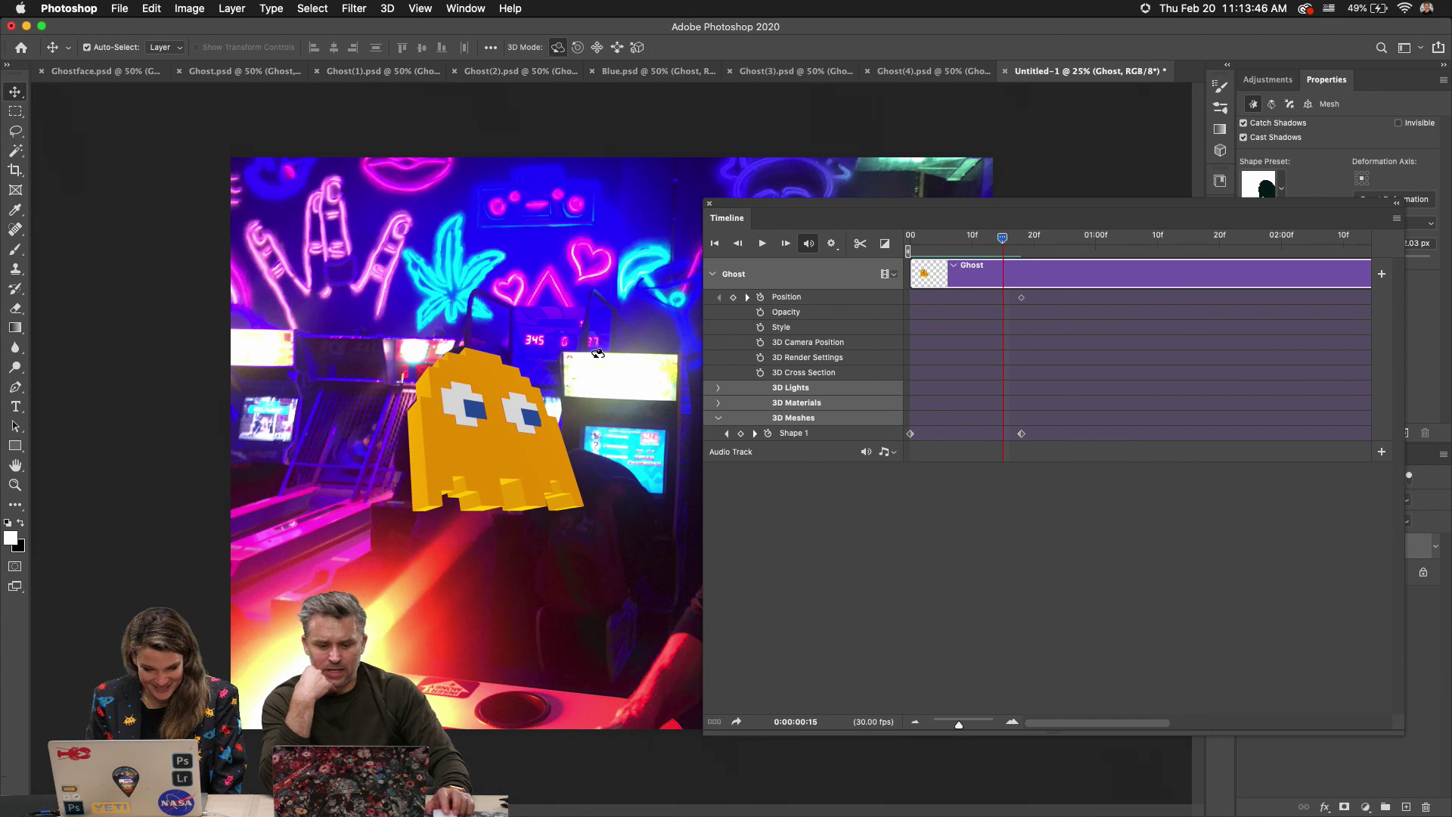
pyautogui.moveTo(492, 397); pyautogui.dragTo(454, 514)
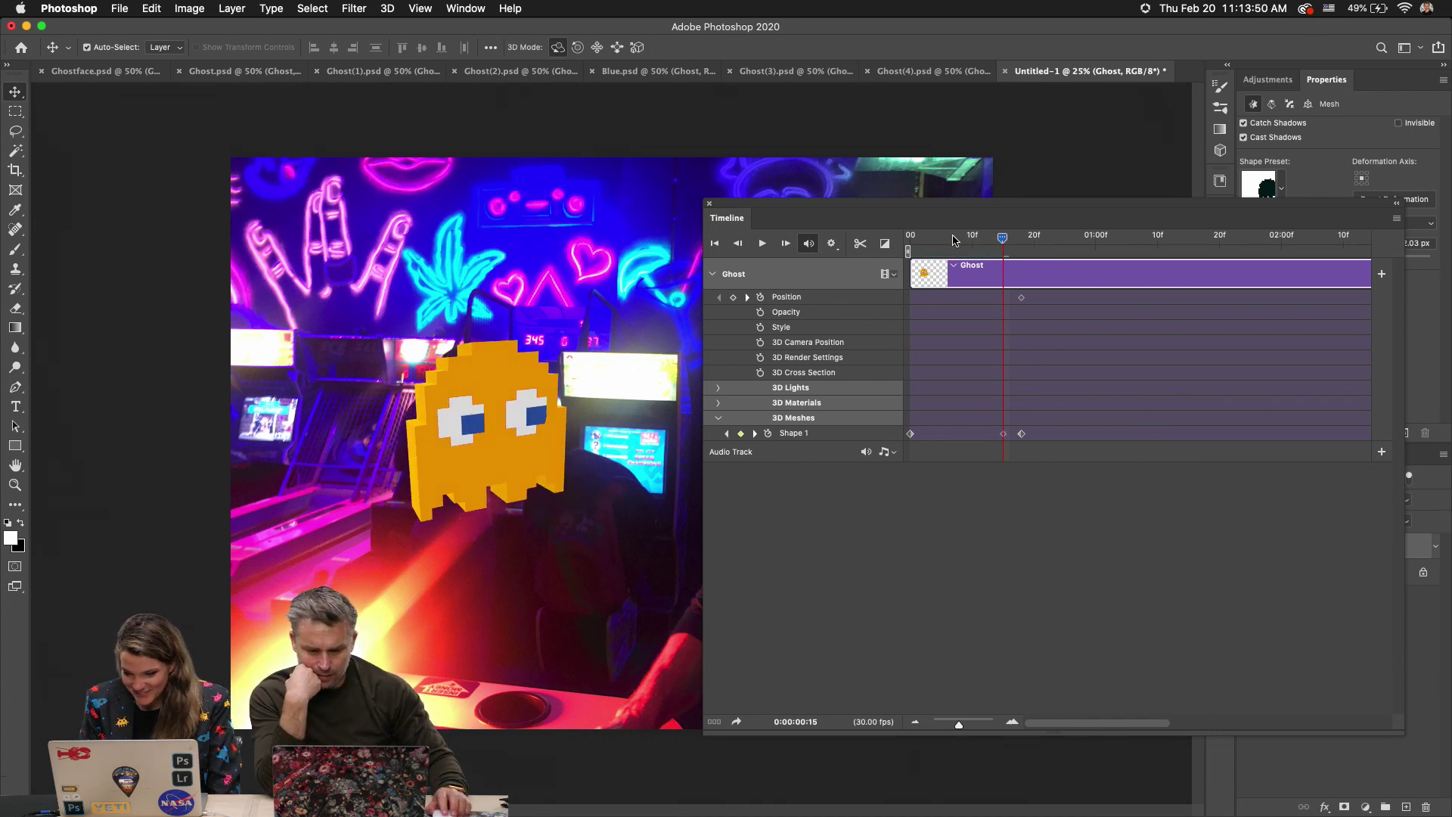
# Scrub back through the rotation, delete the Shape 1 keyframe at frame 18, and play the animation.
pyautogui.moveTo(1002, 238); pyautogui.dragTo(928, 238)
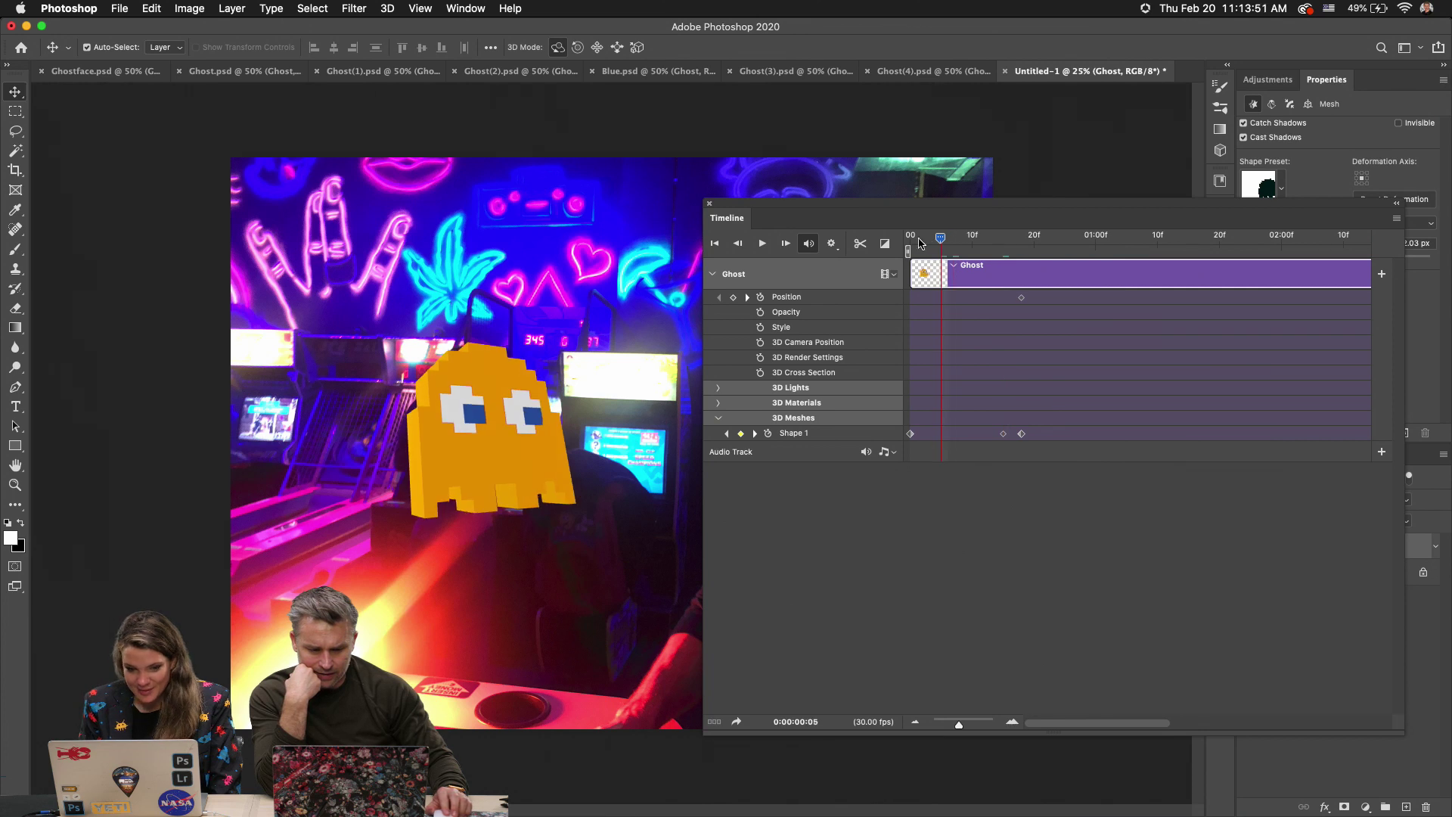
pyautogui.click(1020, 434)
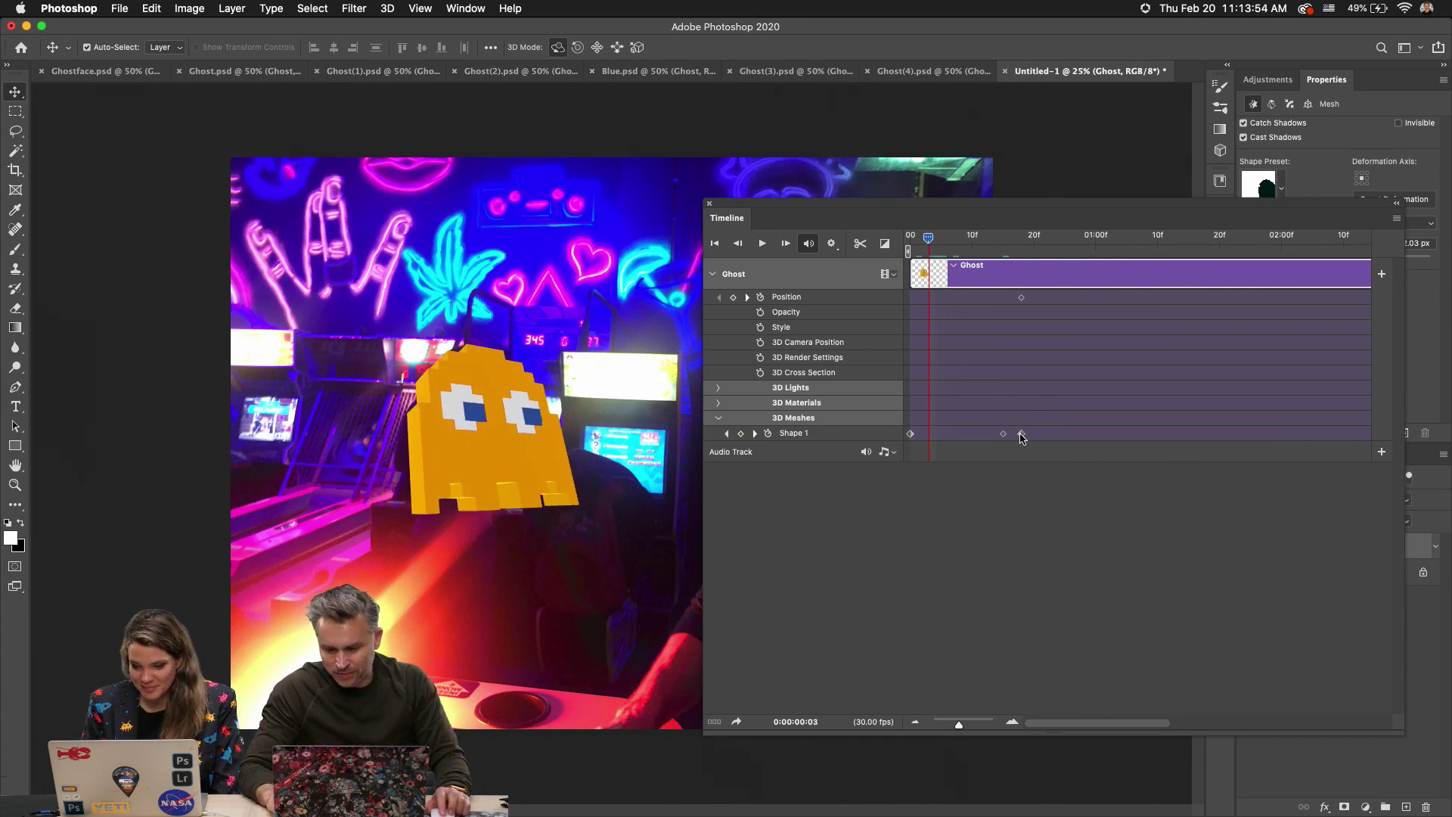
pyautogui.press('Delete')
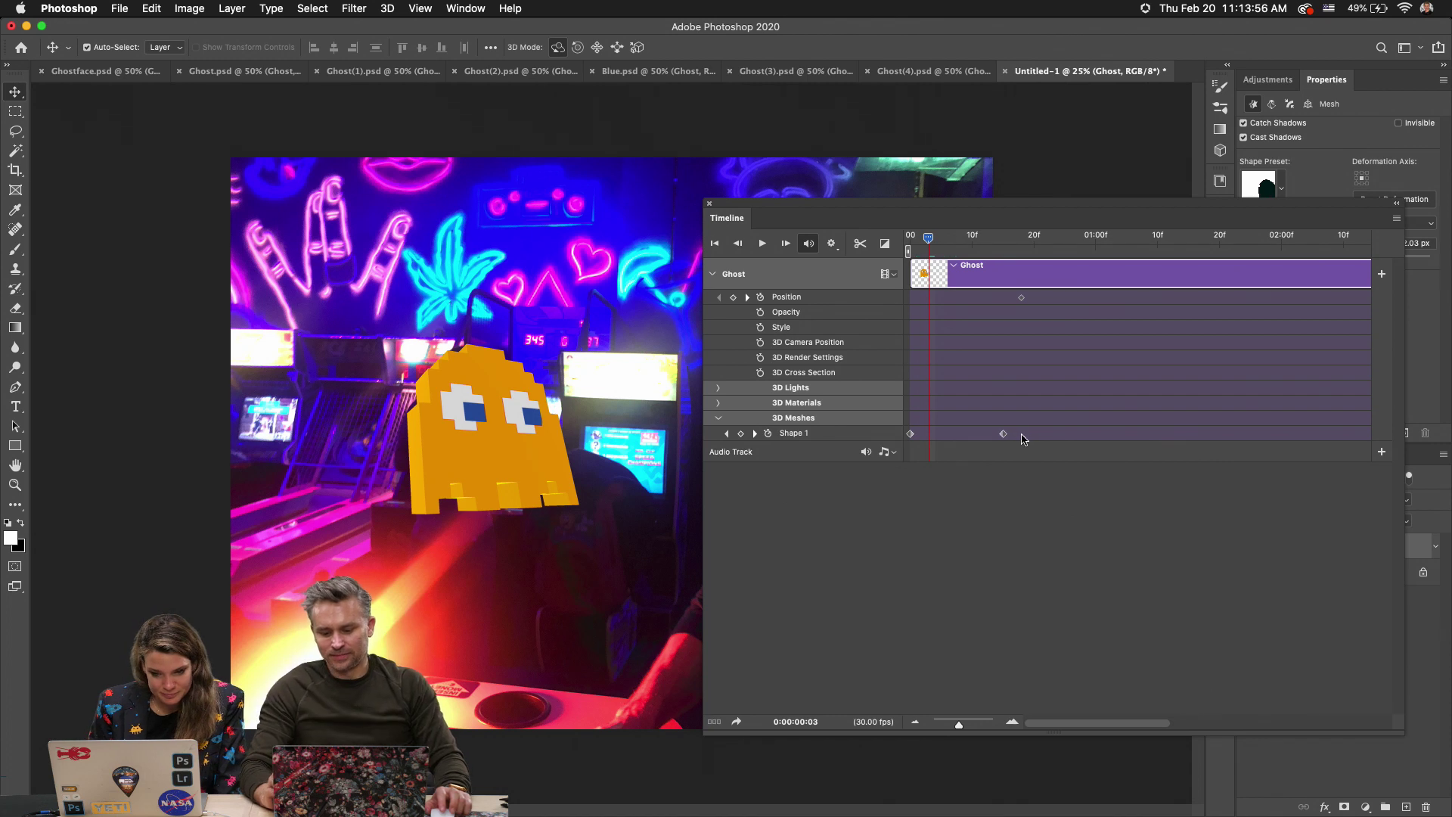
pyautogui.click(762, 243)
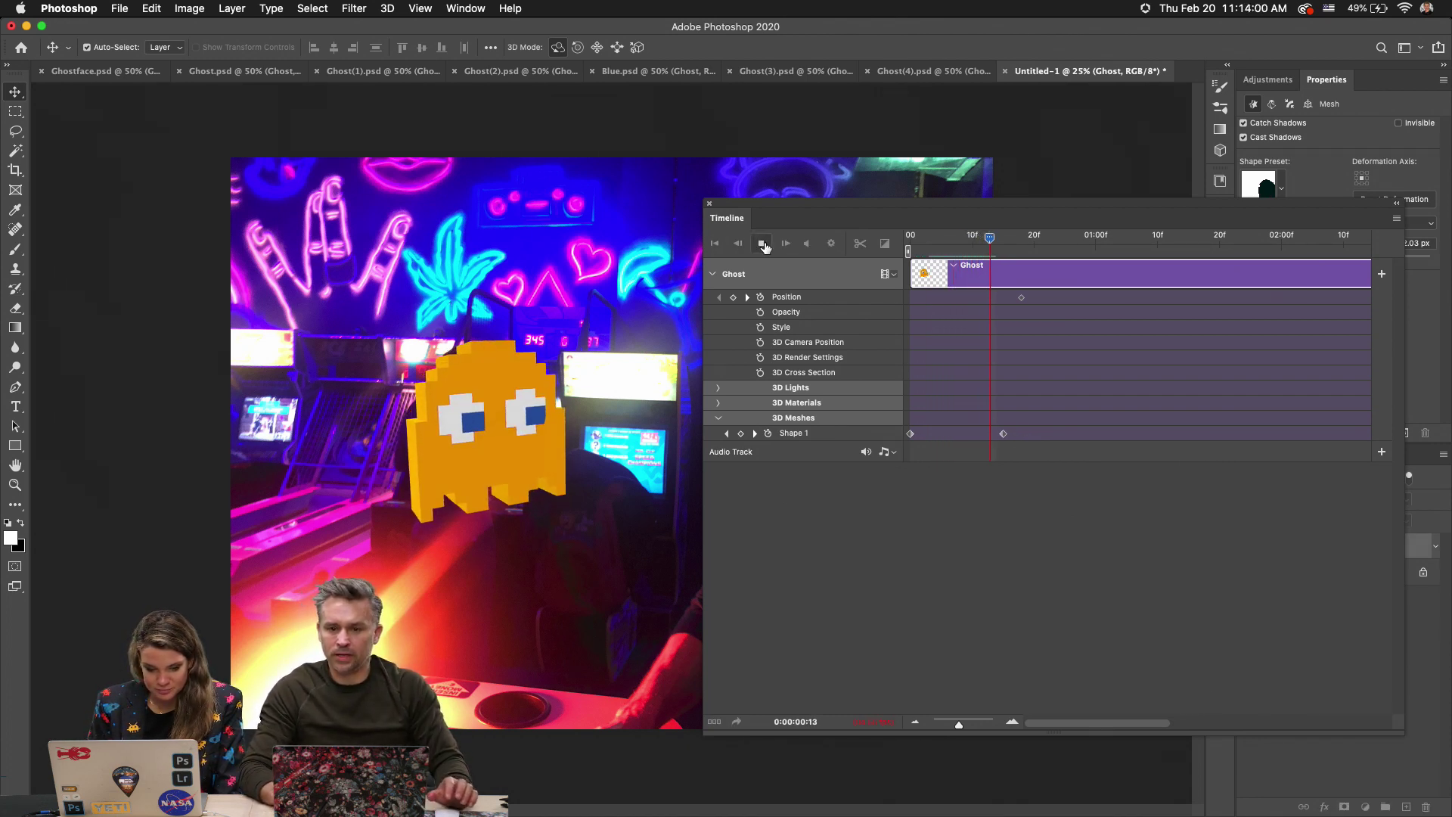
pyautogui.click(765, 245)
# Add an Outer Glow to the Ghost layer with 100% opacity, 28% spread and 147 px size.
pyautogui.moveTo(881, 220); pyautogui.dragTo(679, 581)
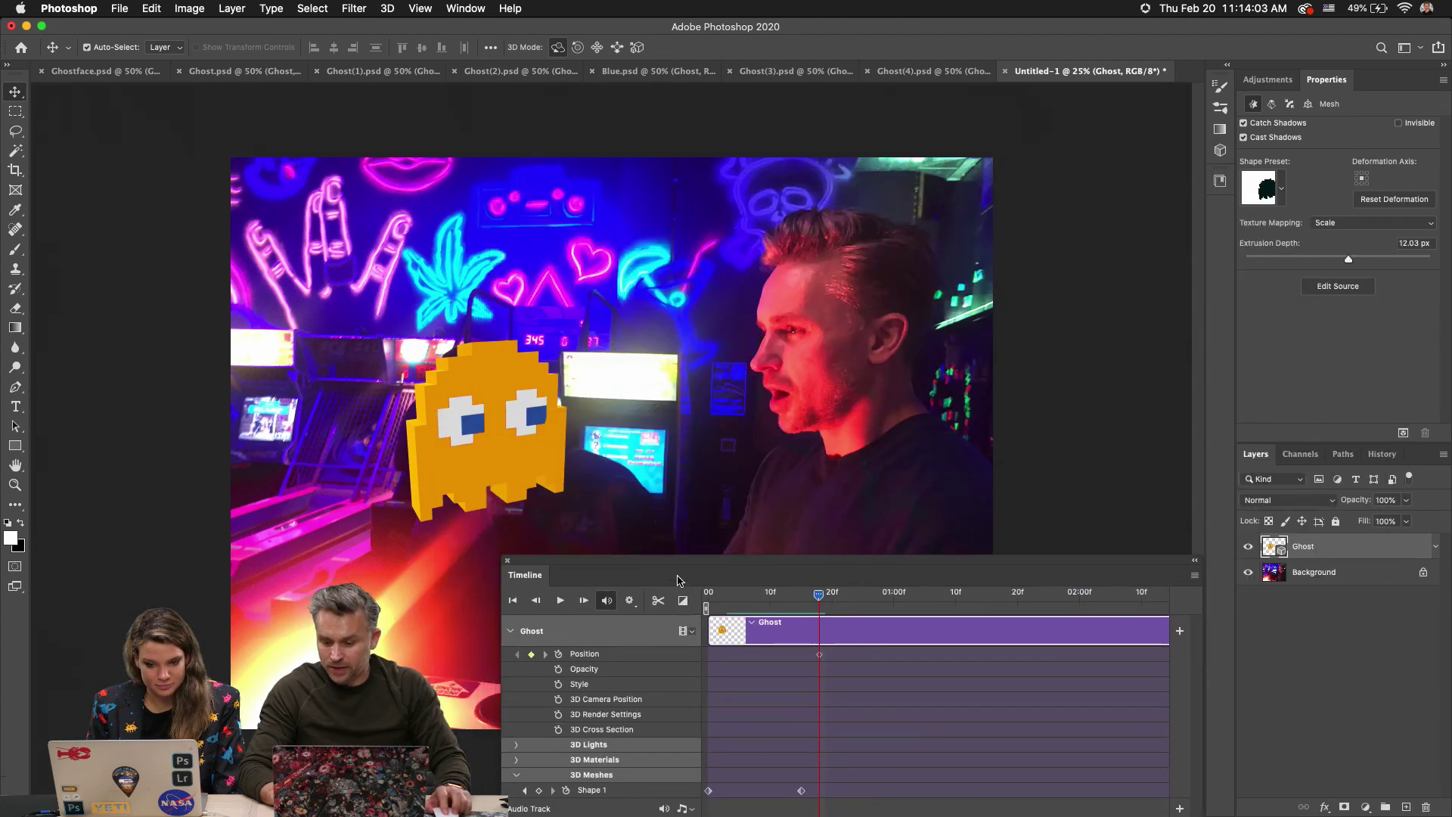
pyautogui.doubleClick(1385, 546)
pyautogui.moveTo(507, 237); pyautogui.dragTo(732, 188)
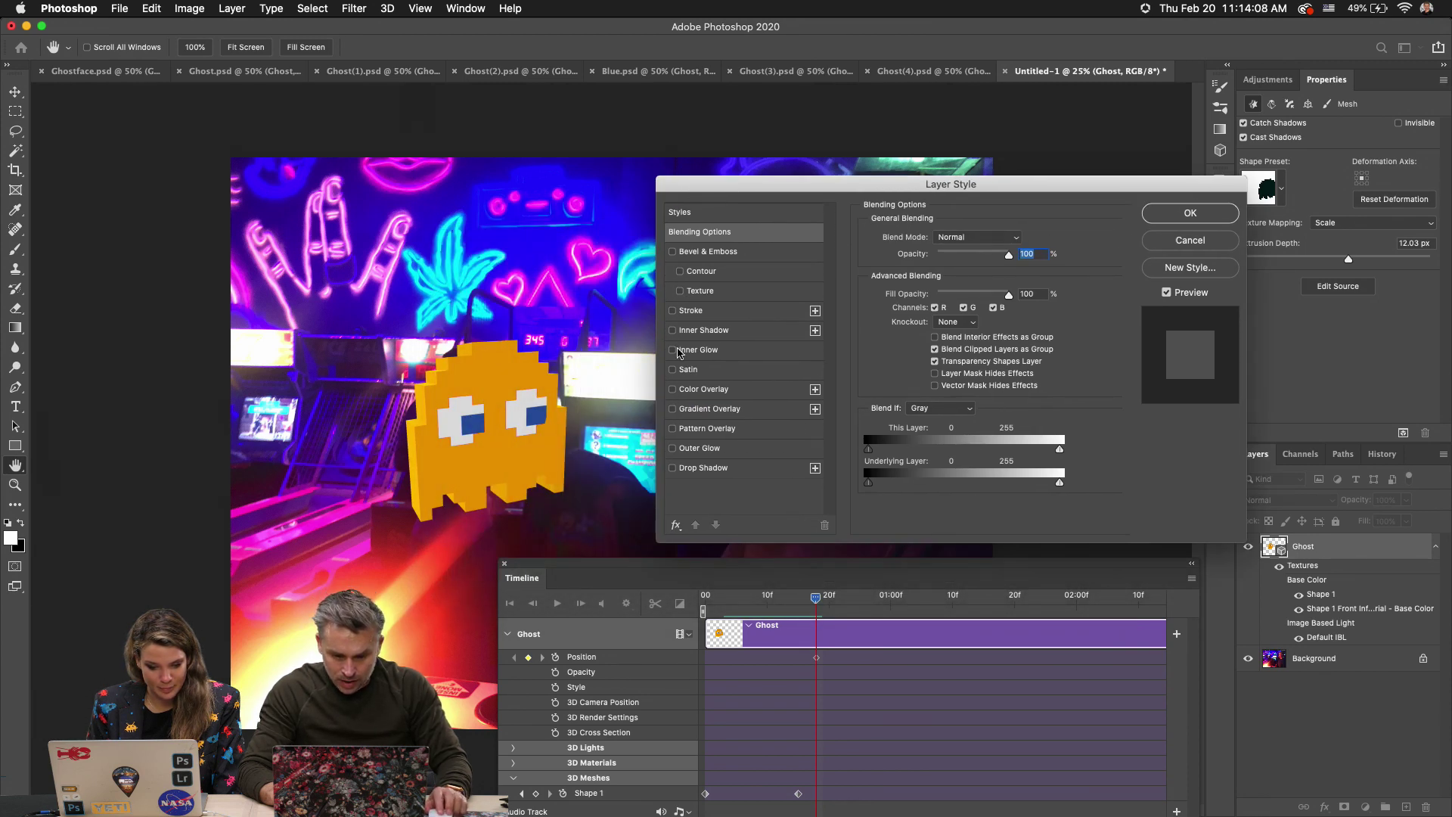
pyautogui.click(674, 449)
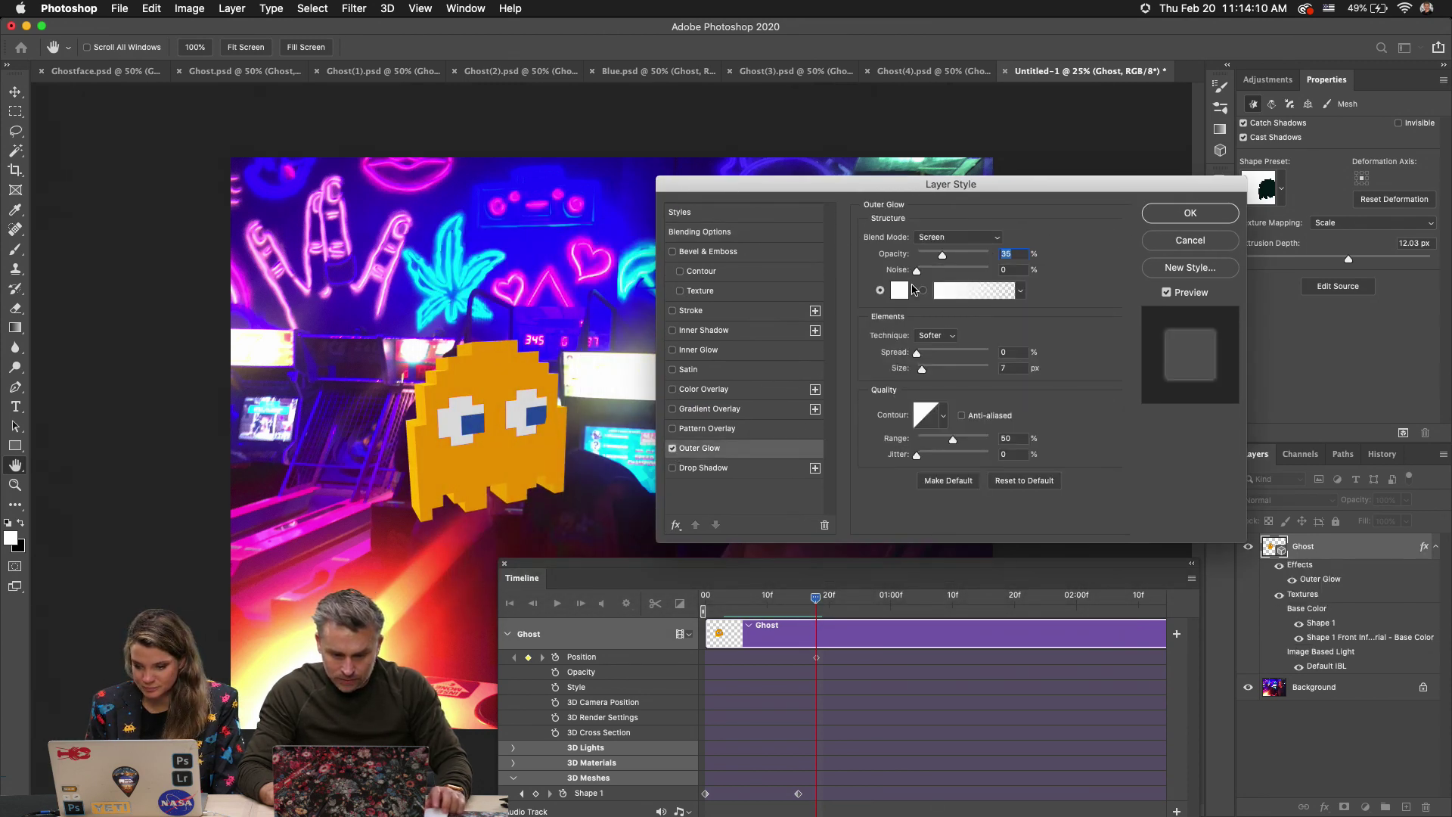
pyautogui.moveTo(943, 255); pyautogui.dragTo(991, 255)
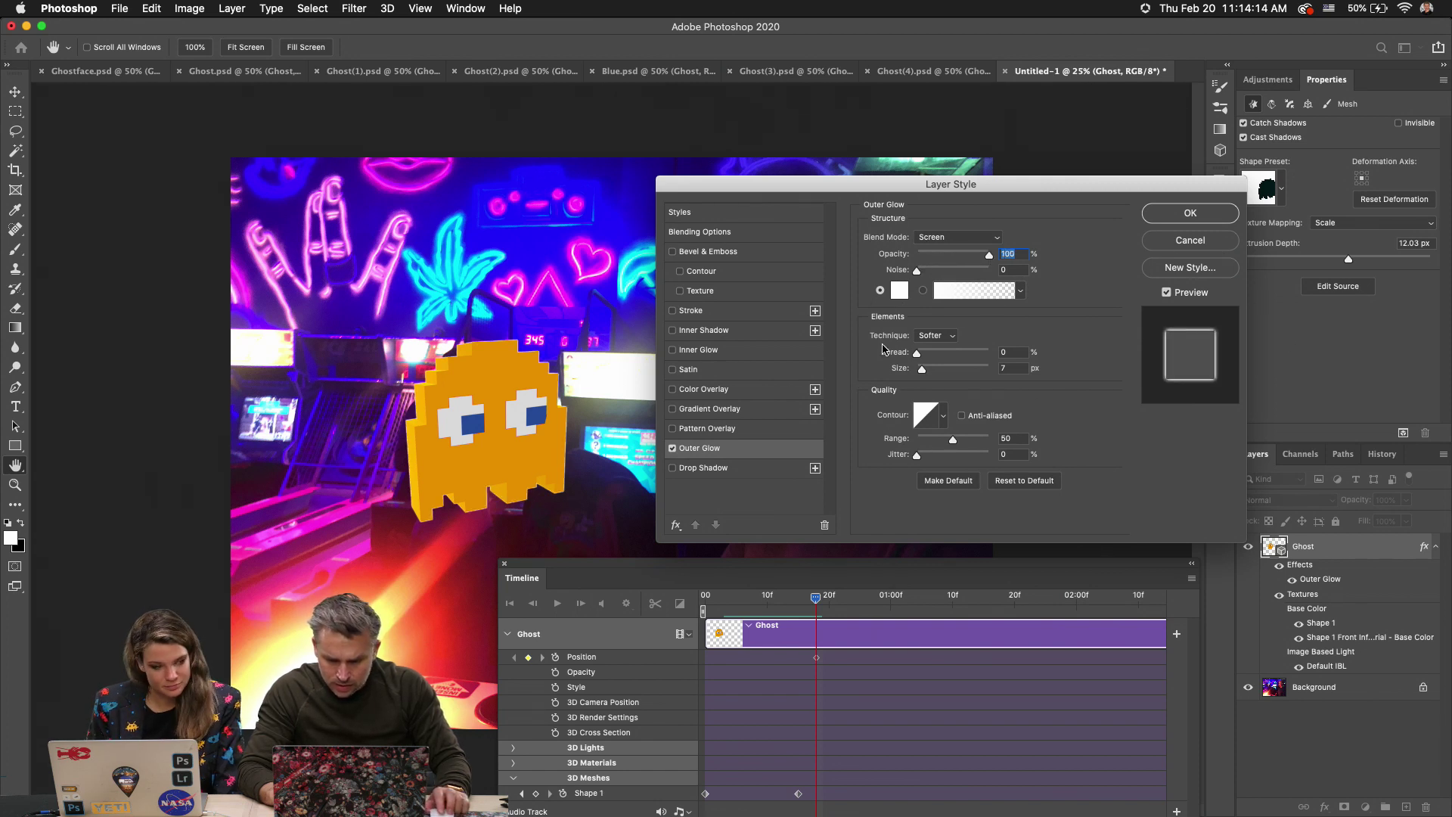
pyautogui.moveTo(916, 353); pyautogui.dragTo(963, 369)
pyautogui.click(955, 369)
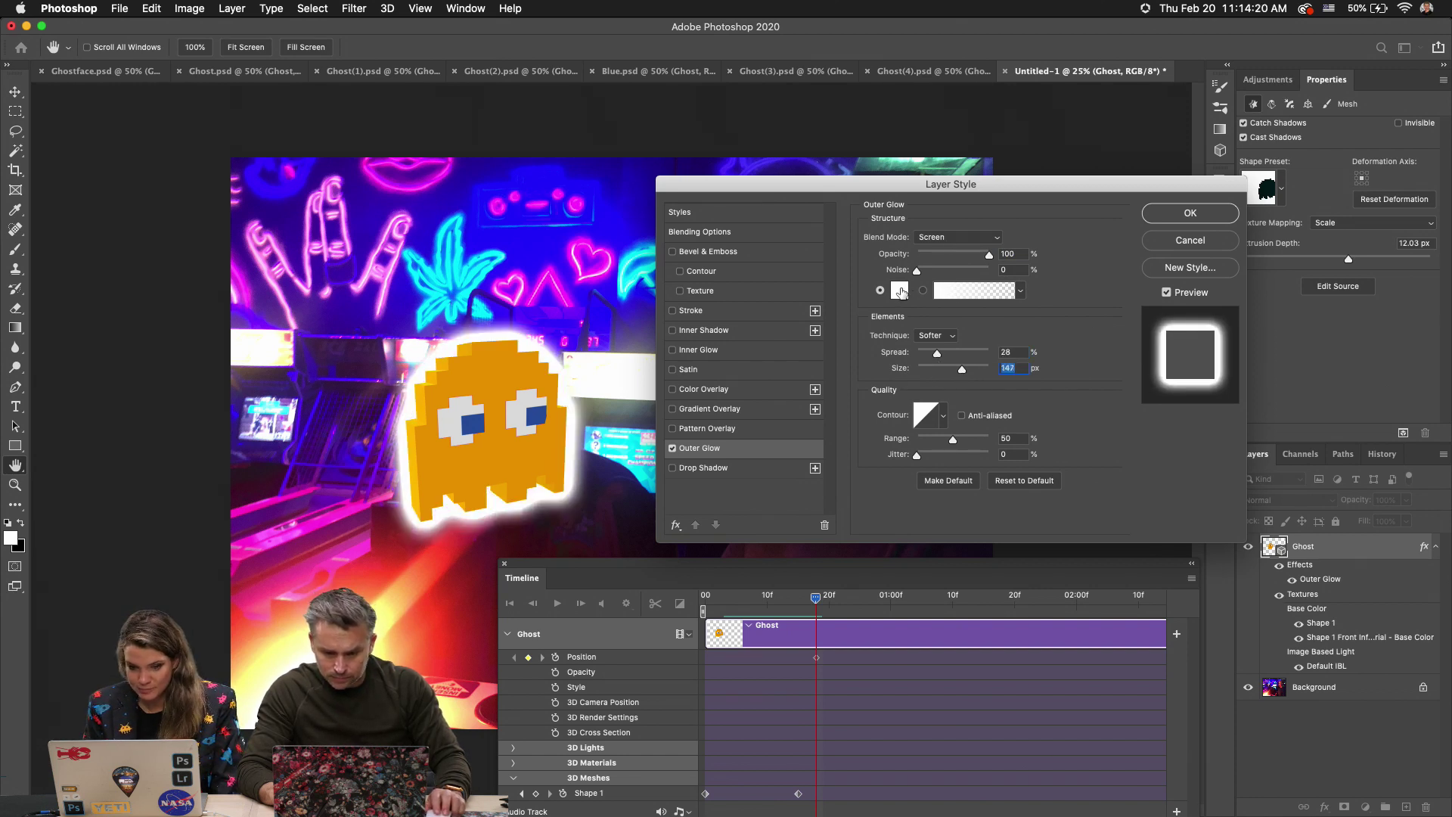
# Color the outer glow pale yellow (ffffc4) and set its spread to 0% and size to 250 px.
pyautogui.click(900, 290)
pyautogui.click(1003, 421)
pyautogui.click(837, 261)
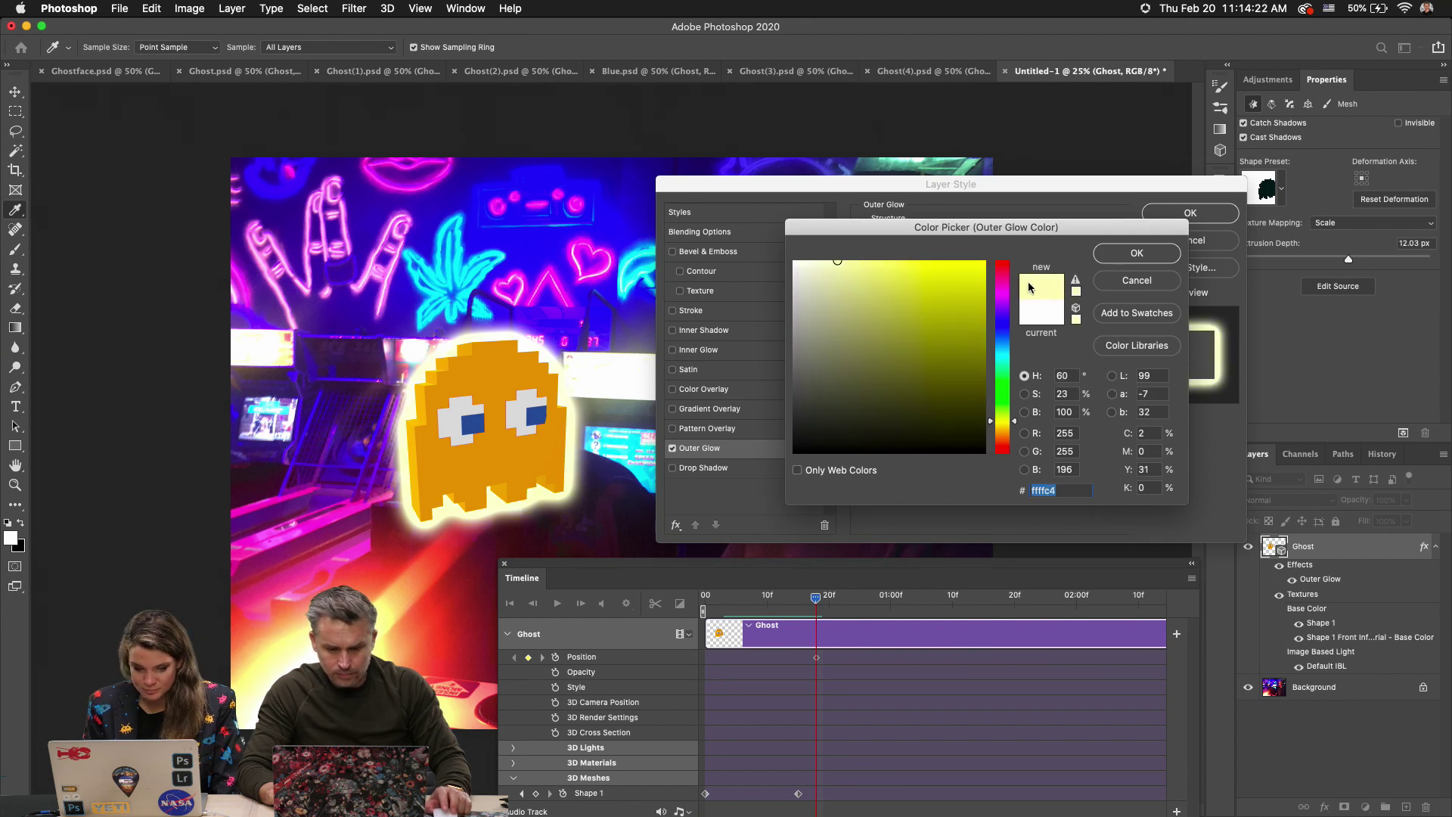
pyautogui.click(1147, 263)
pyautogui.moveTo(953, 256); pyautogui.dragTo(1040, 370)
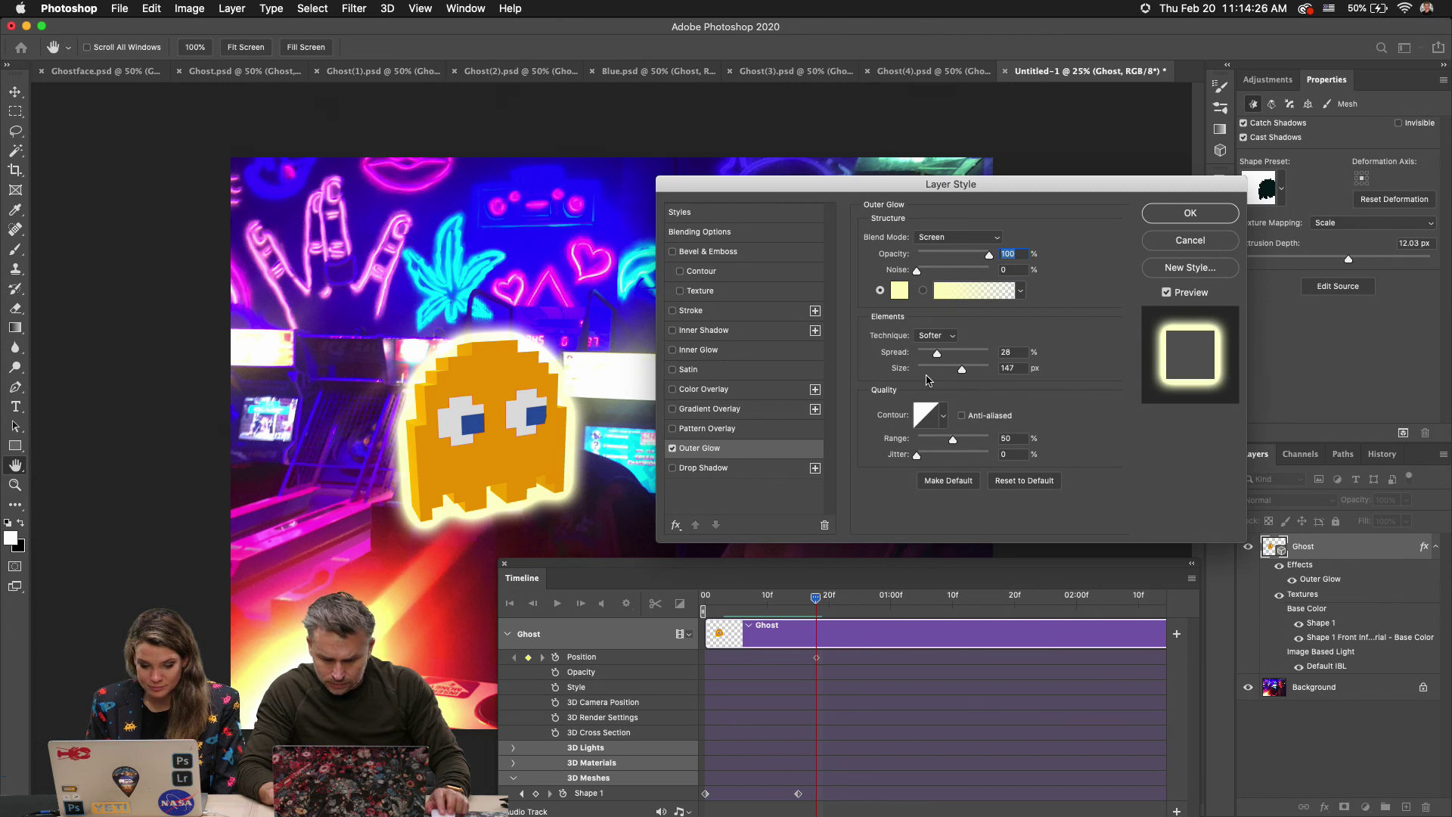
pyautogui.moveTo(948, 371); pyautogui.dragTo(913, 356)
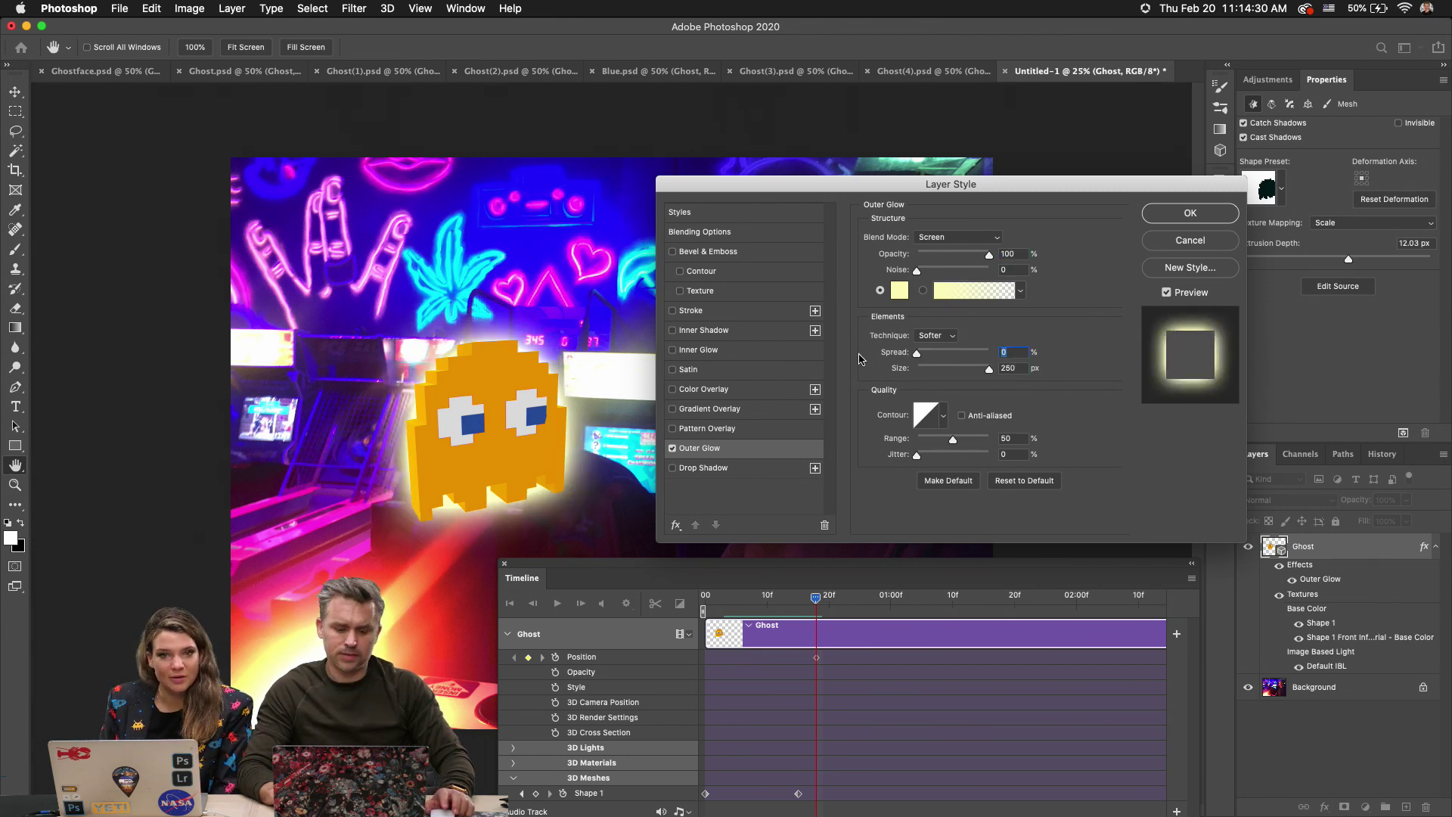
# Change the outer glow color to a saturated golden yellow and apply the layer style.
pyautogui.click(900, 293)
pyautogui.moveTo(926, 283); pyautogui.dragTo(1011, 242)
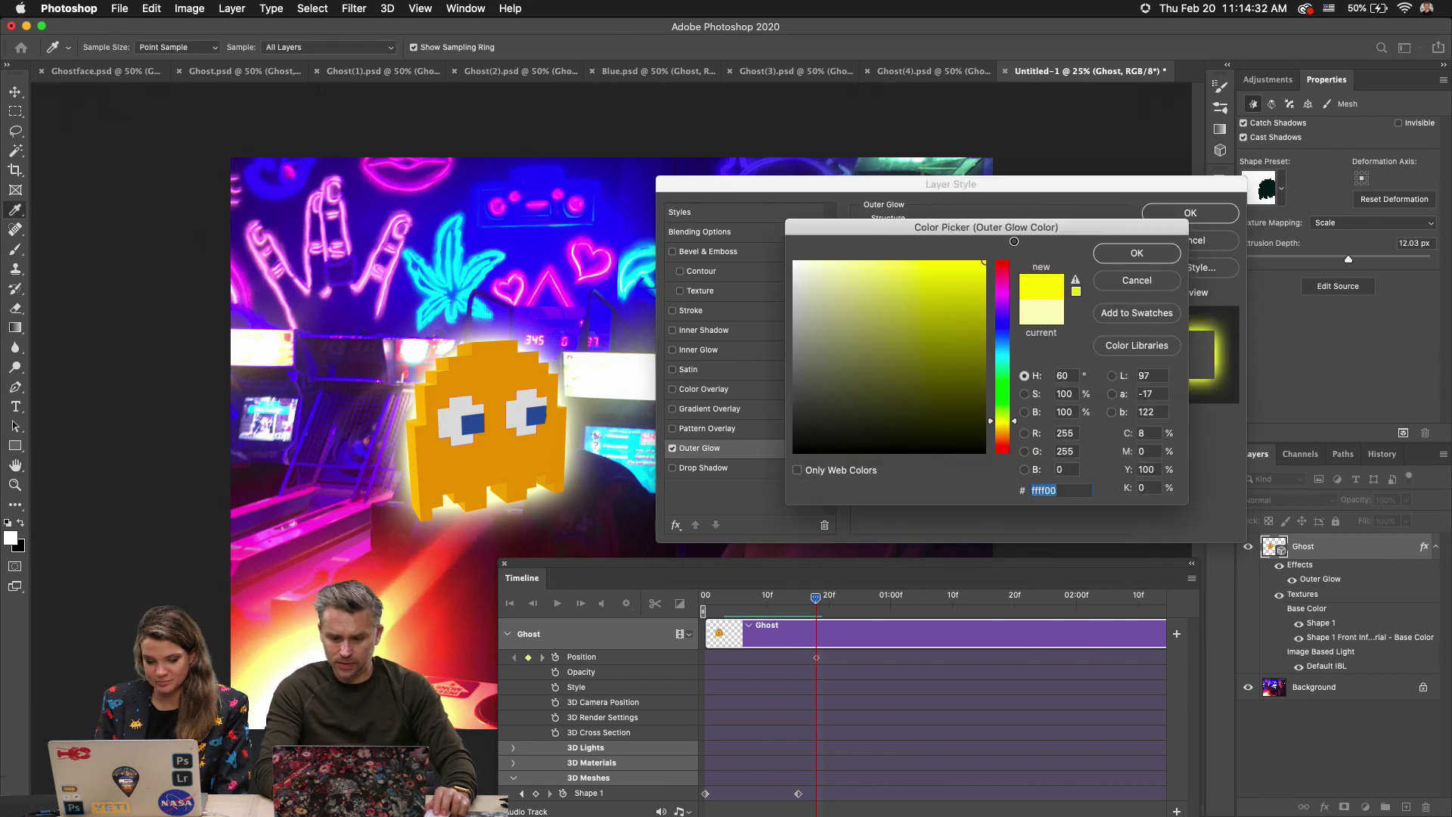
pyautogui.moveTo(1013, 413); pyautogui.dragTo(1006, 429)
pyautogui.click(1137, 253)
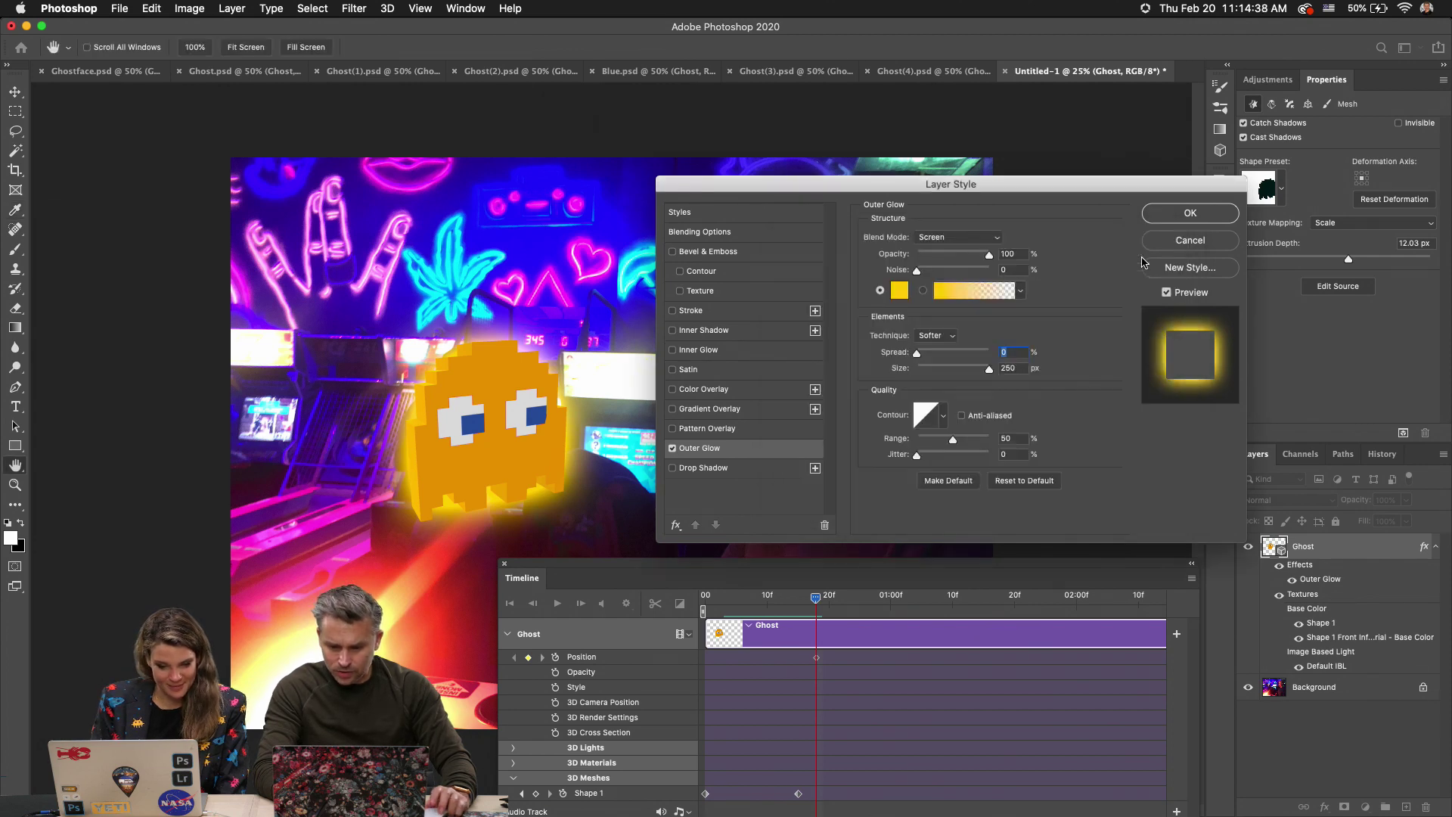
pyautogui.click(1190, 213)
# Move the Shape 1 keyframe at frame 15 to frame 17.
pyautogui.moveTo(663, 564); pyautogui.dragTo(773, 124)
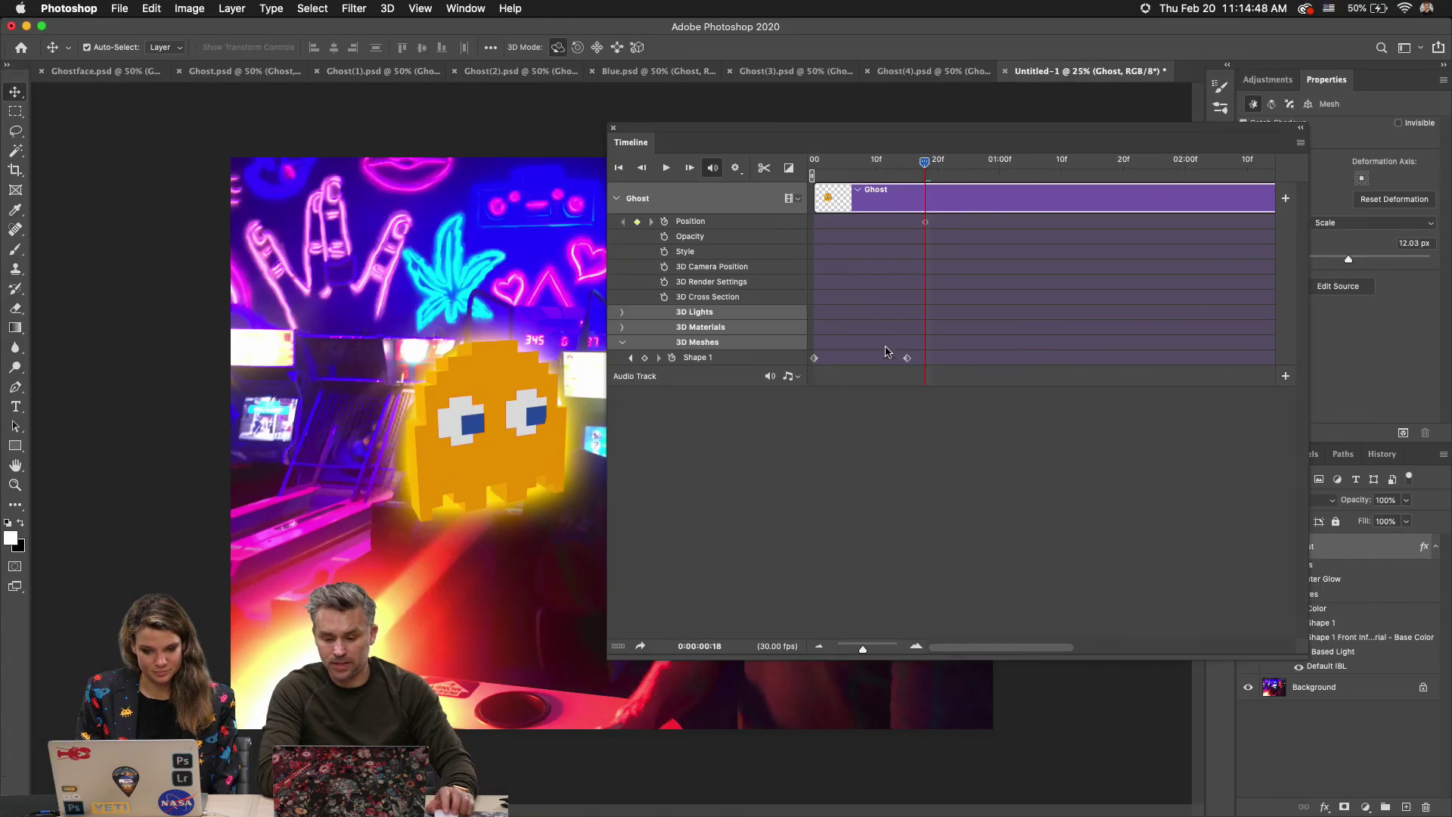
pyautogui.moveTo(909, 358)
pyautogui.mouseDown()
pyautogui.moveTo(935, 360)
pyautogui.moveTo(916, 365)
pyautogui.mouseUp()
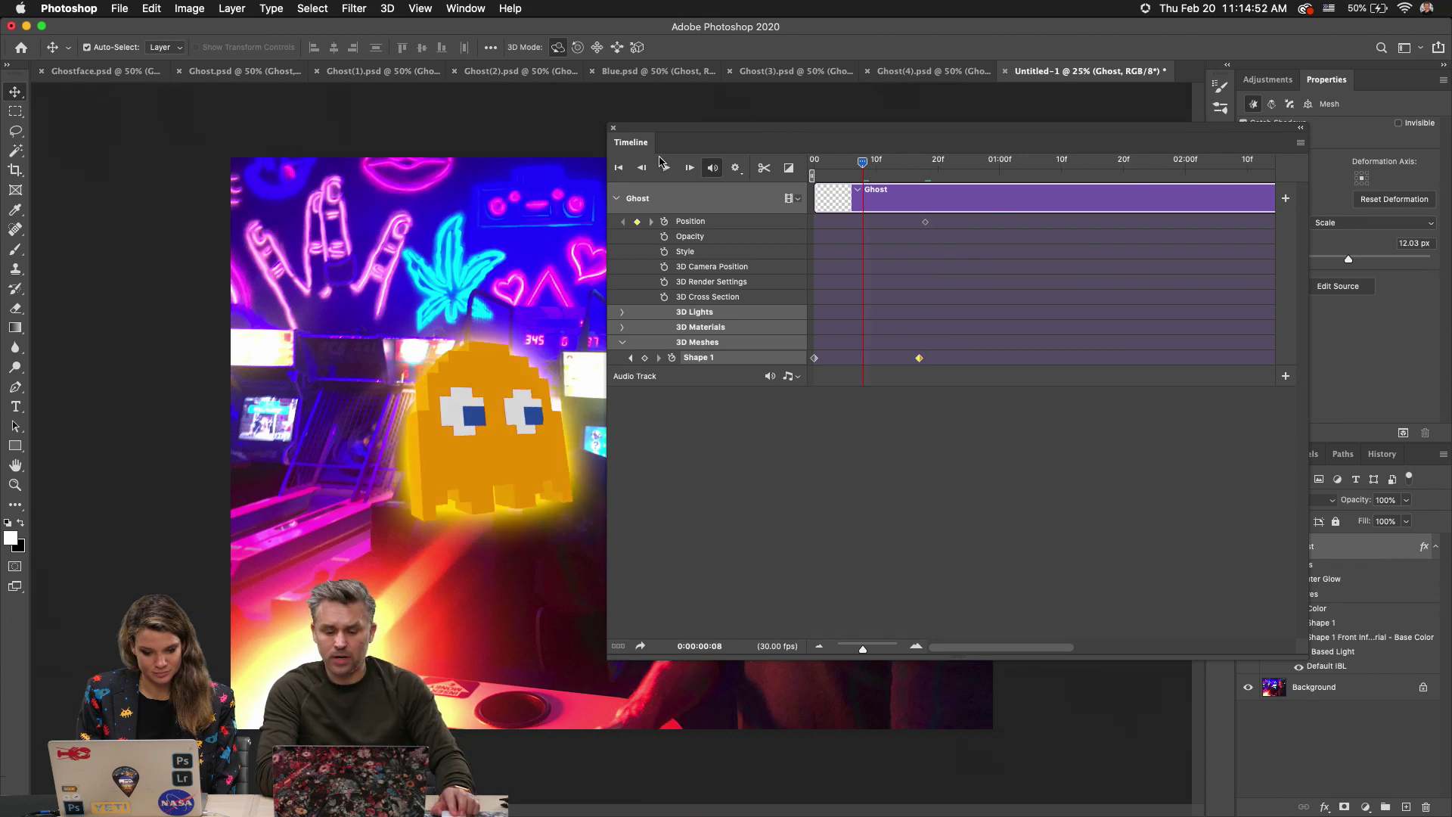
# At frame 0, move the ghost mesh toward the photo's lower left and scale it down to a small size.
pyautogui.press('Home')
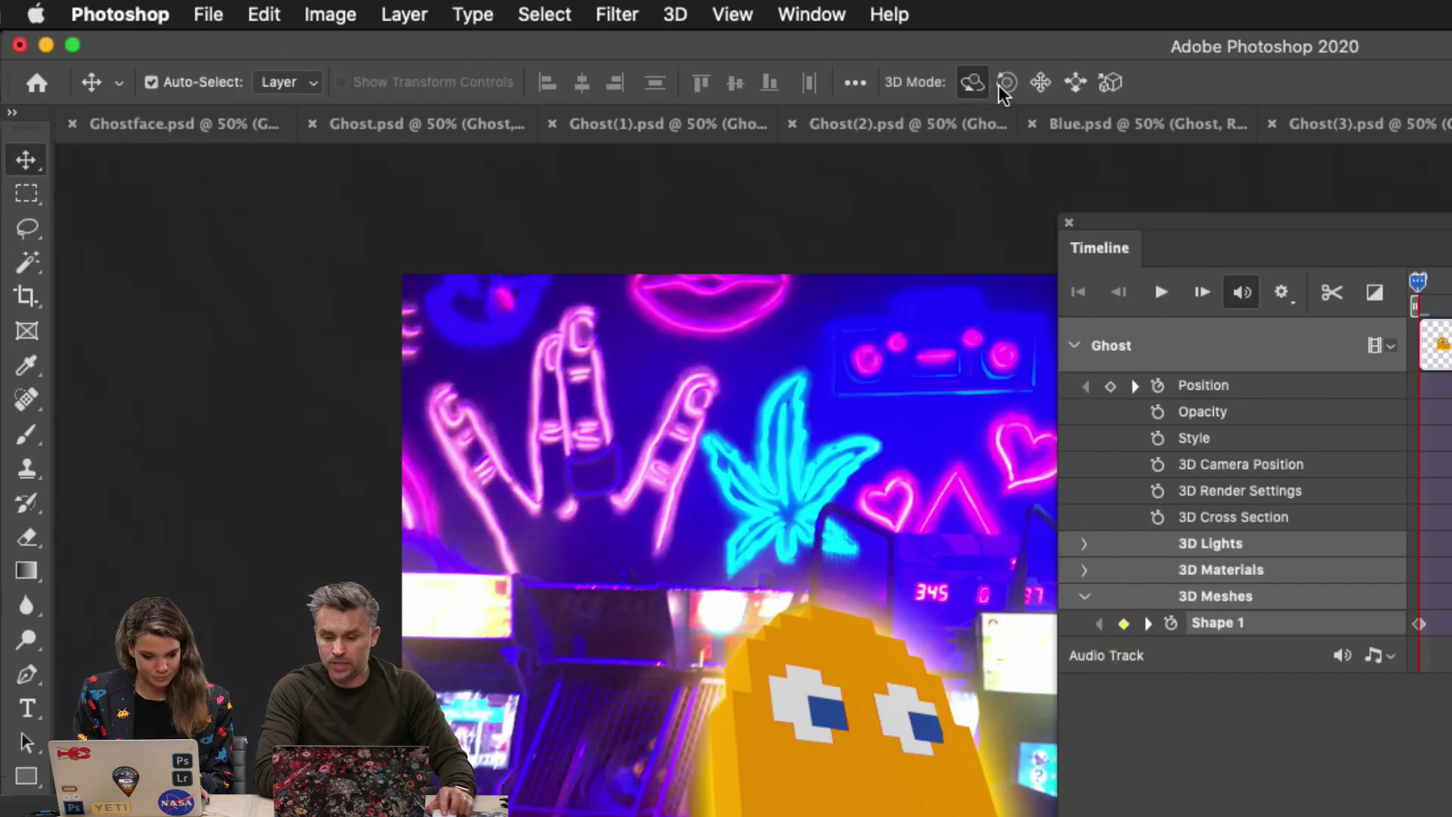
pyautogui.click(1042, 83)
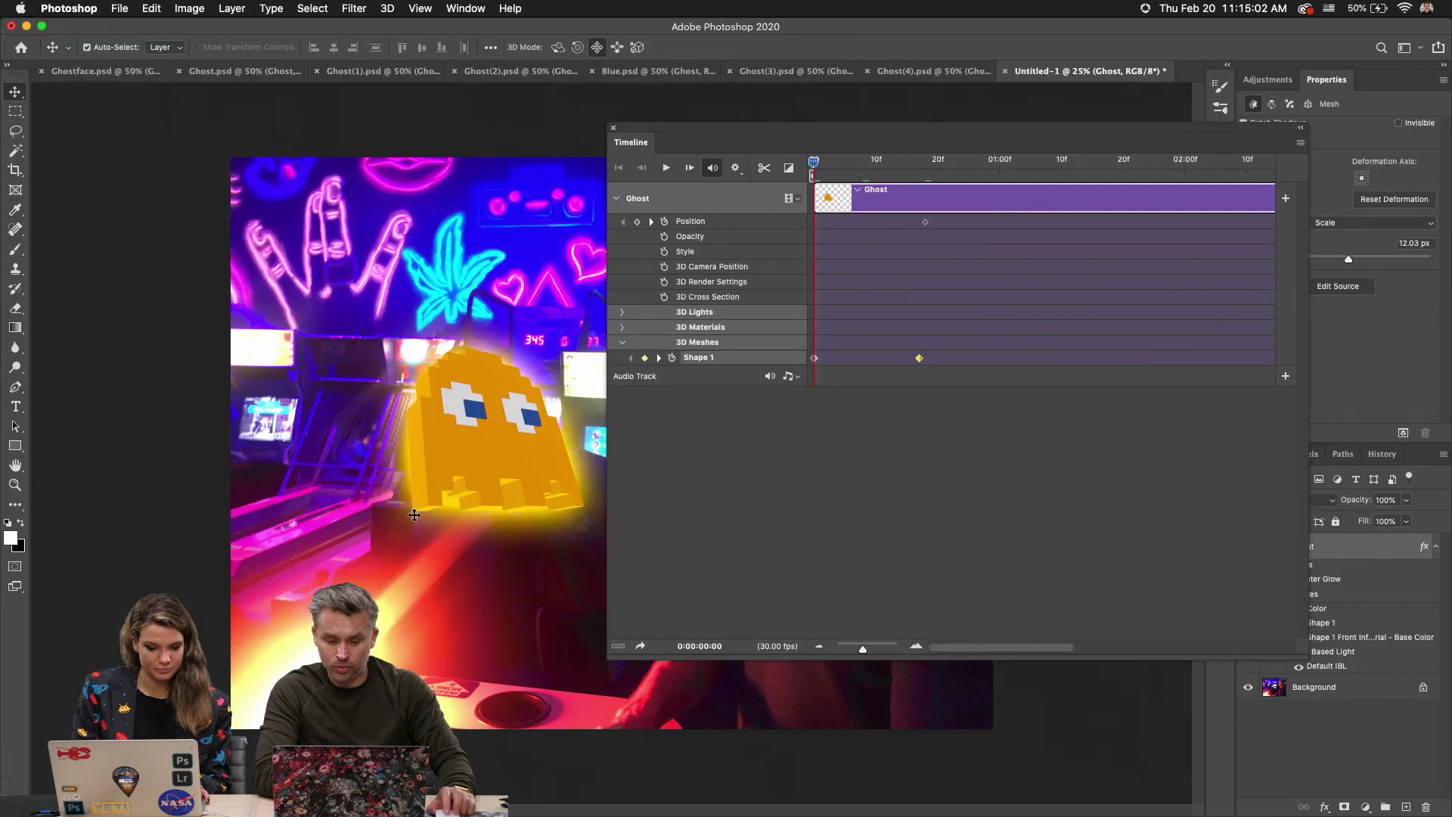
pyautogui.moveTo(477, 388); pyautogui.dragTo(362, 533)
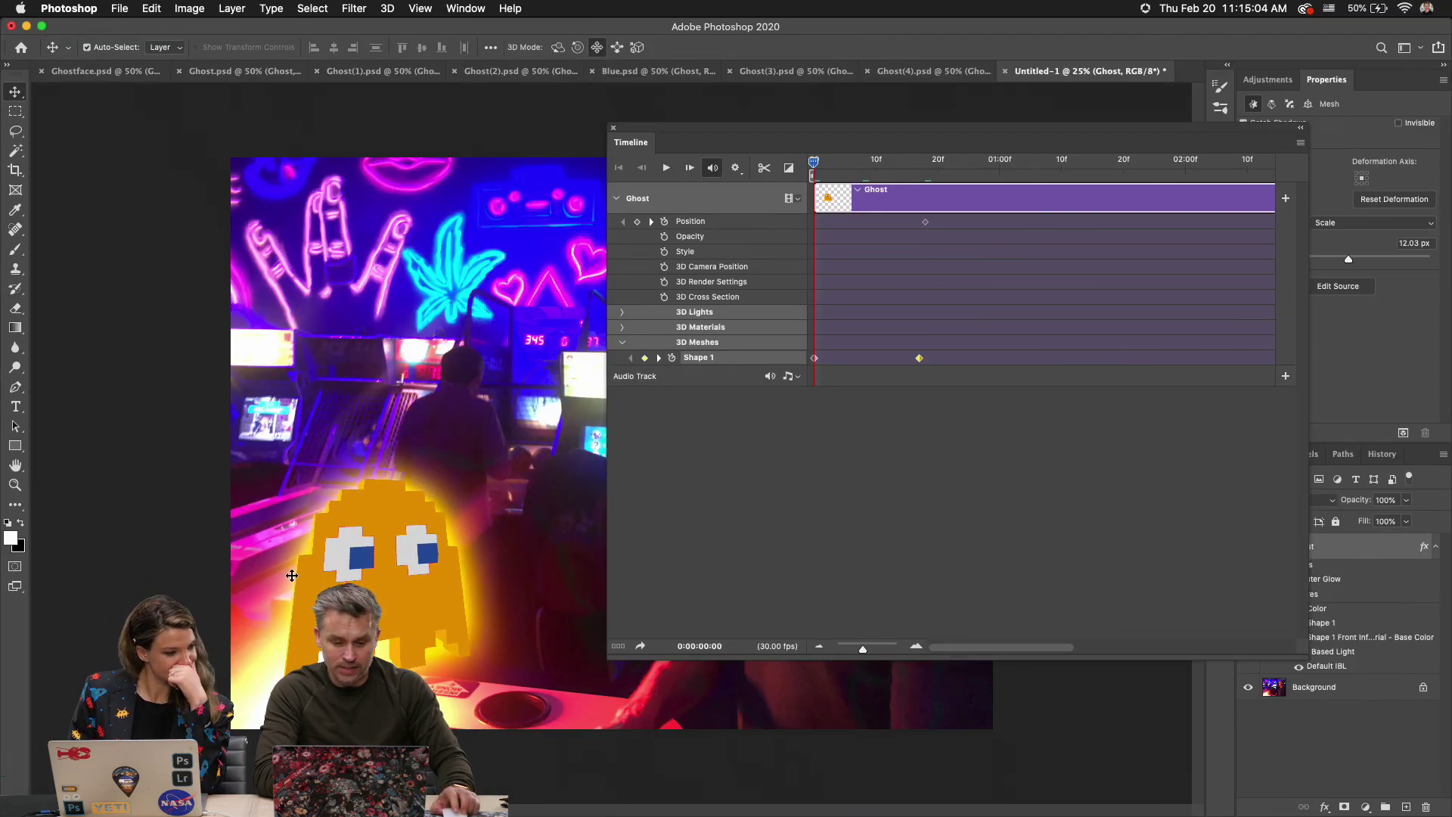
pyautogui.click(636, 48)
pyautogui.moveTo(379, 540); pyautogui.dragTo(381, 609)
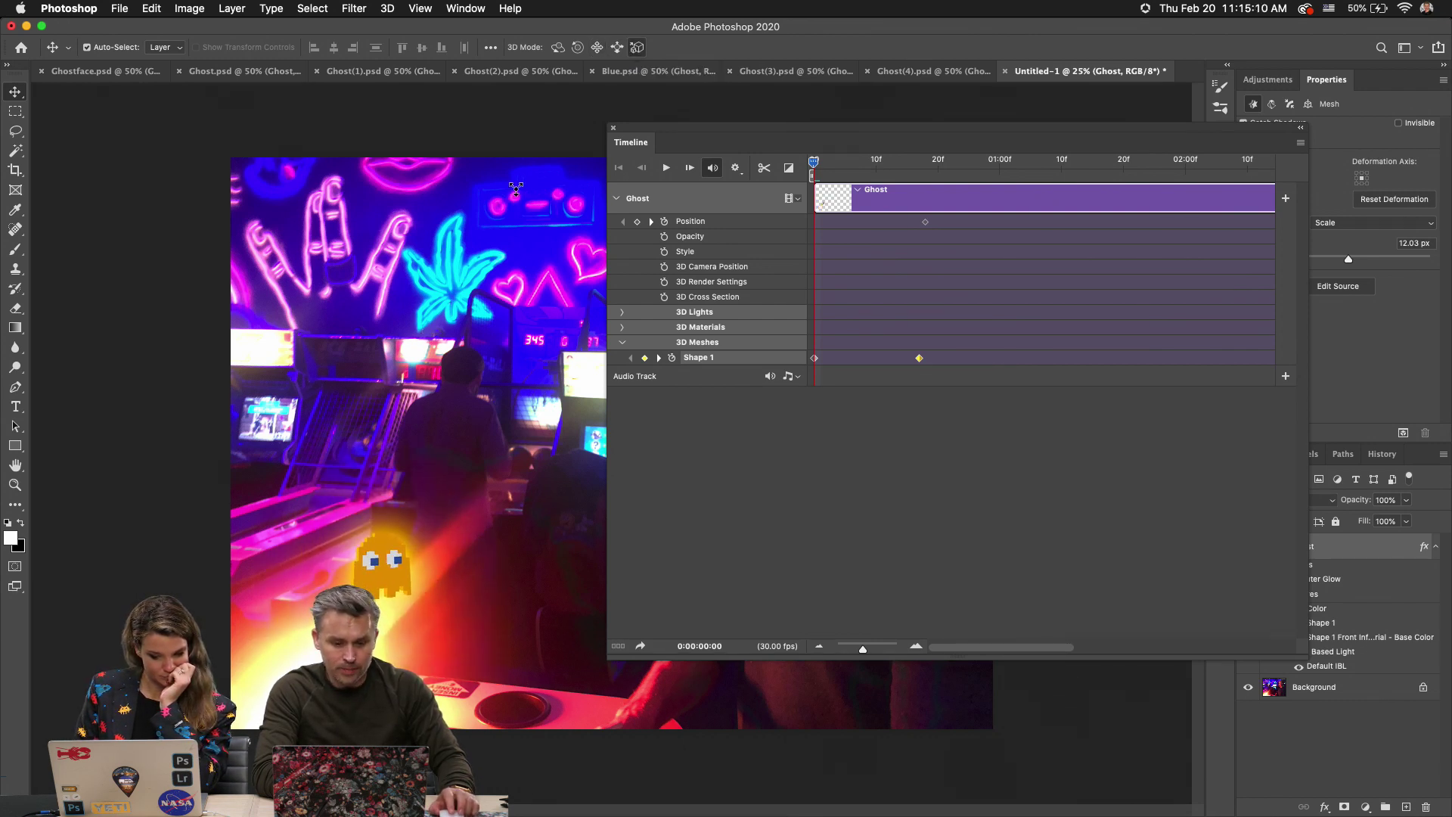
# Tilt the small ghost at frame 0 and reposition it near the photo's lower-left corner.
pyautogui.click(558, 46)
pyautogui.moveTo(390, 559); pyautogui.dragTo(465, 420)
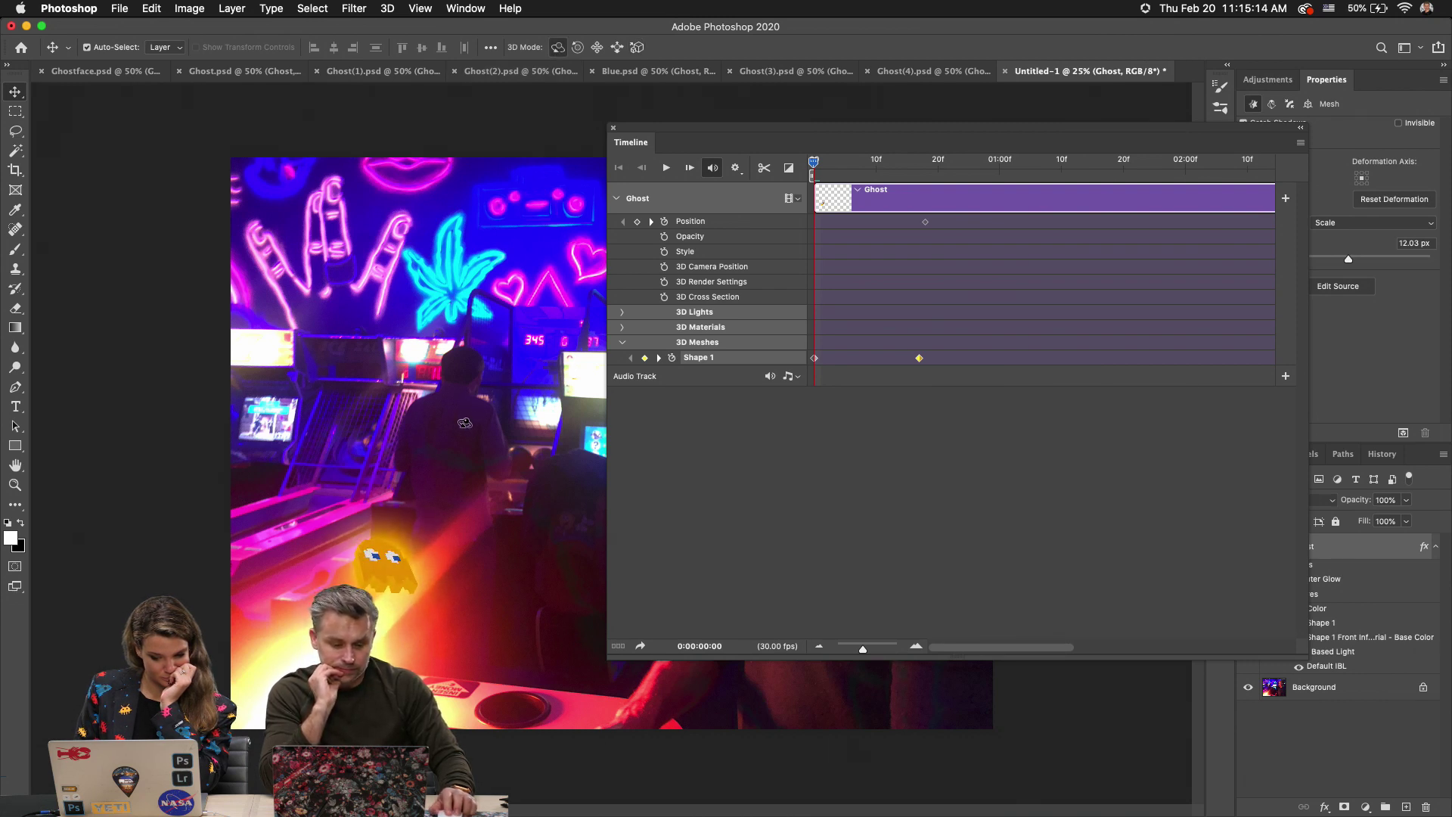
pyautogui.click(597, 46)
pyautogui.moveTo(386, 564); pyautogui.dragTo(357, 484)
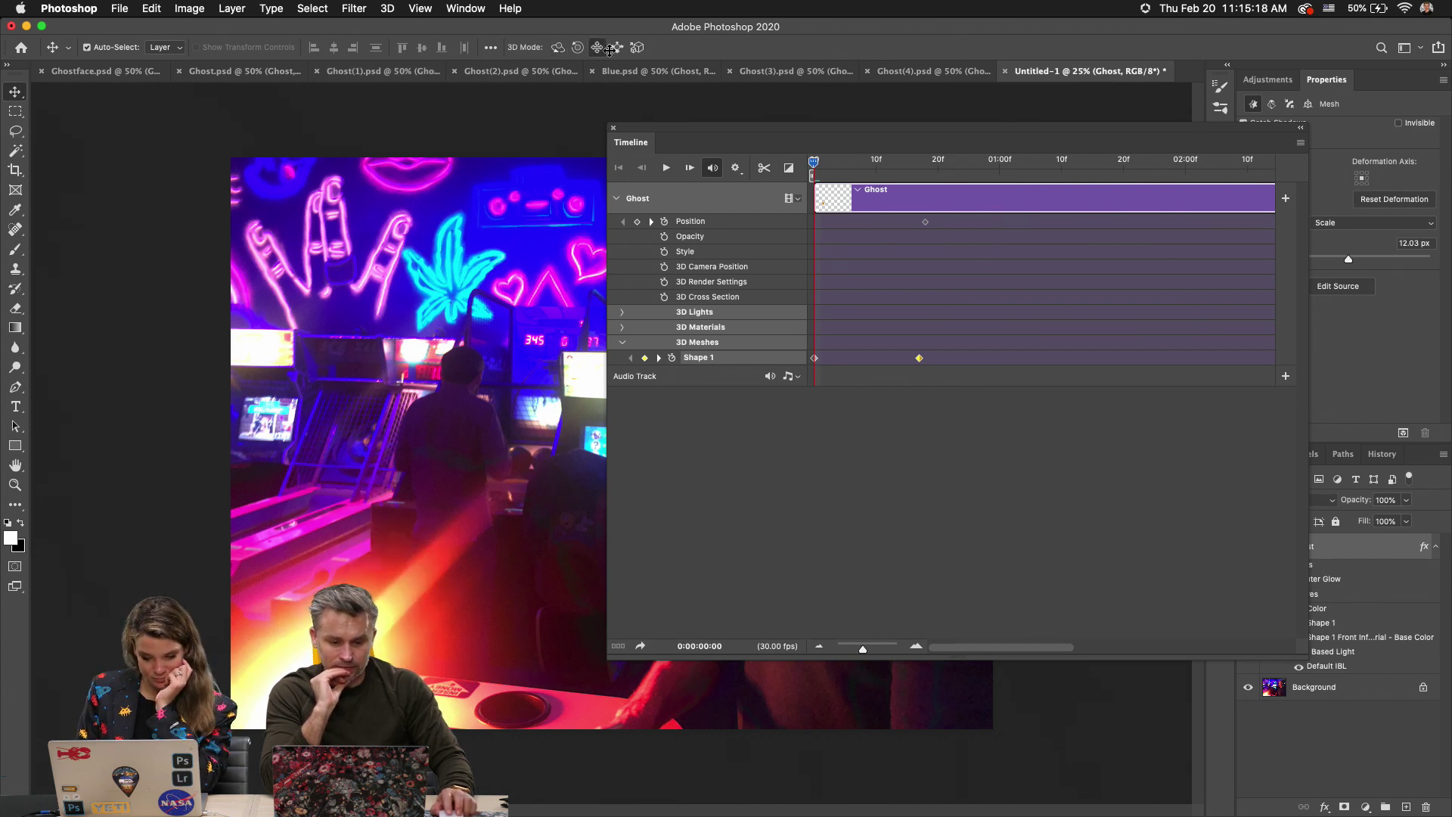
# Preview the animation and rotate the ghost mesh at frame 17 into a tilted end pose.
pyautogui.click(559, 47)
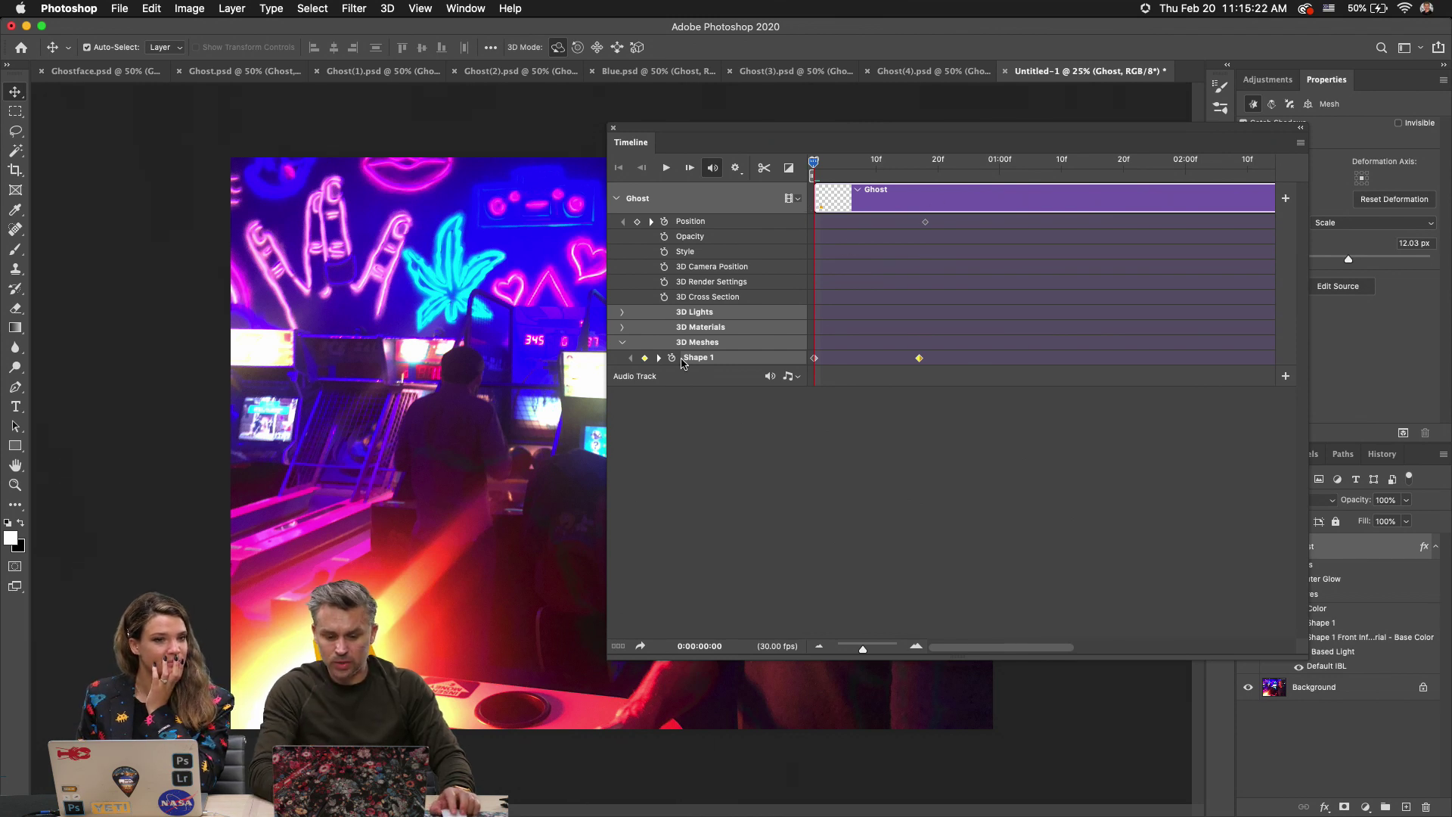
pyautogui.click(664, 168)
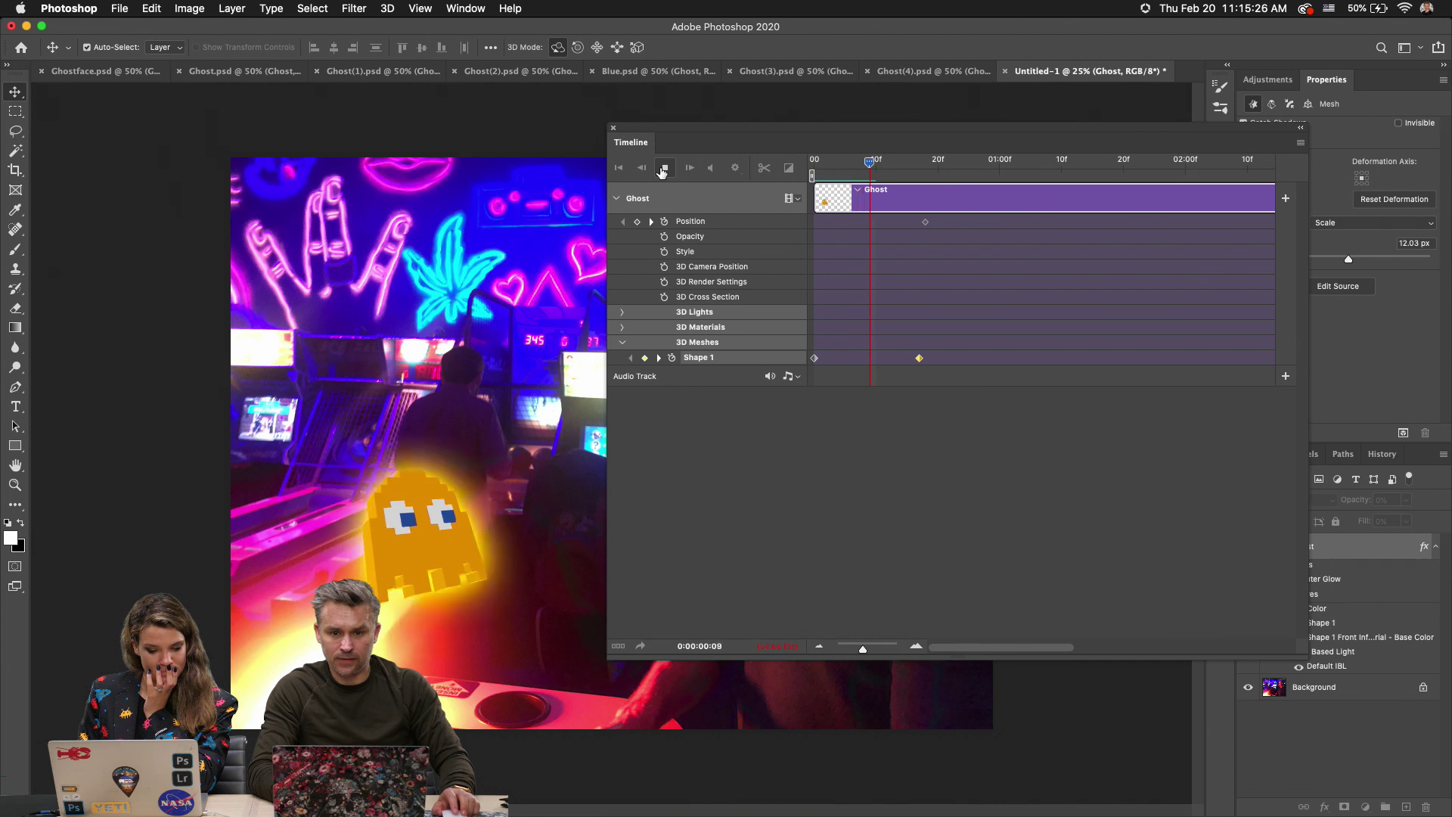
pyautogui.click(664, 168)
pyautogui.moveTo(899, 164); pyautogui.dragTo(919, 171)
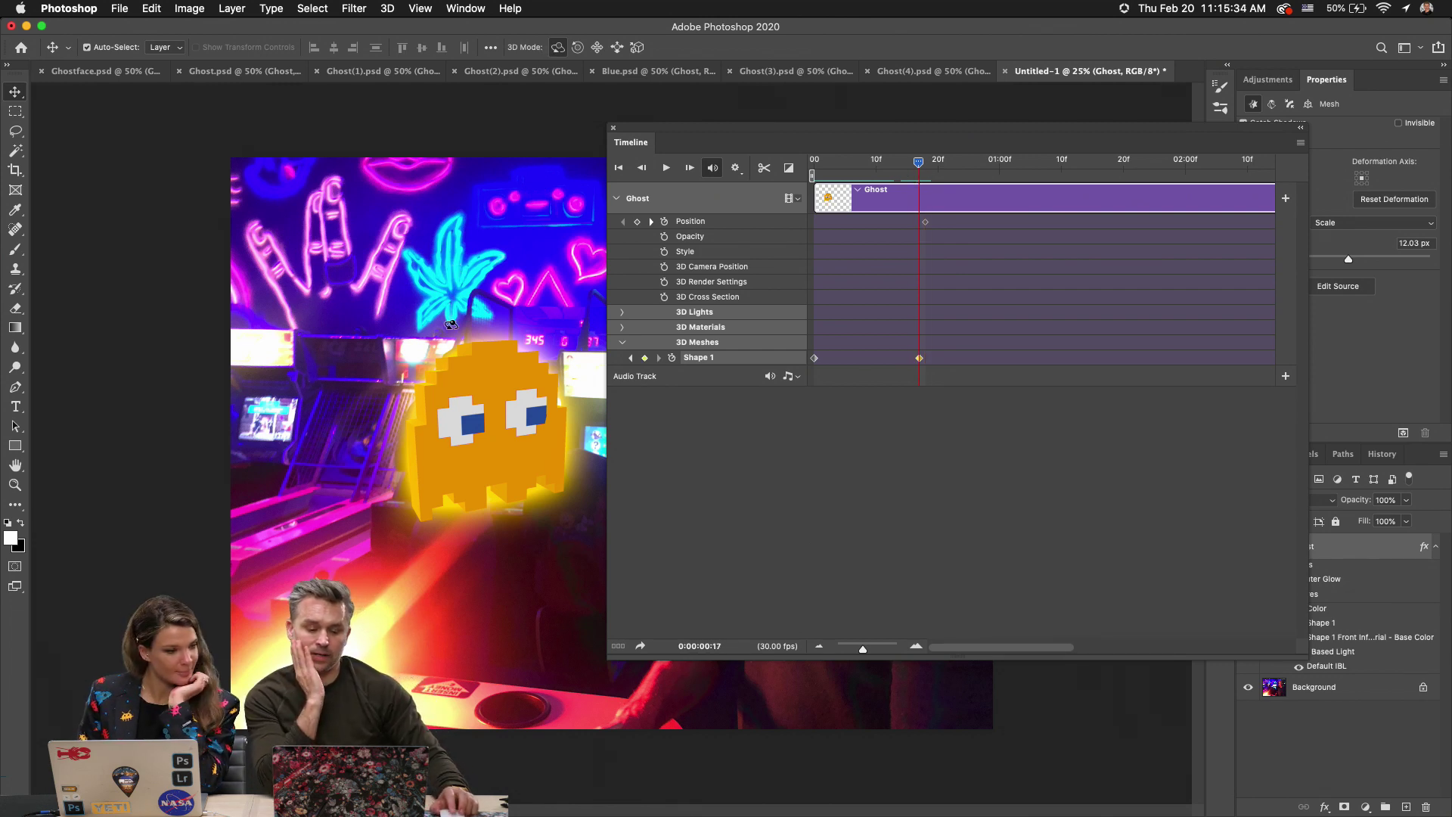
pyautogui.moveTo(531, 425); pyautogui.dragTo(457, 386)
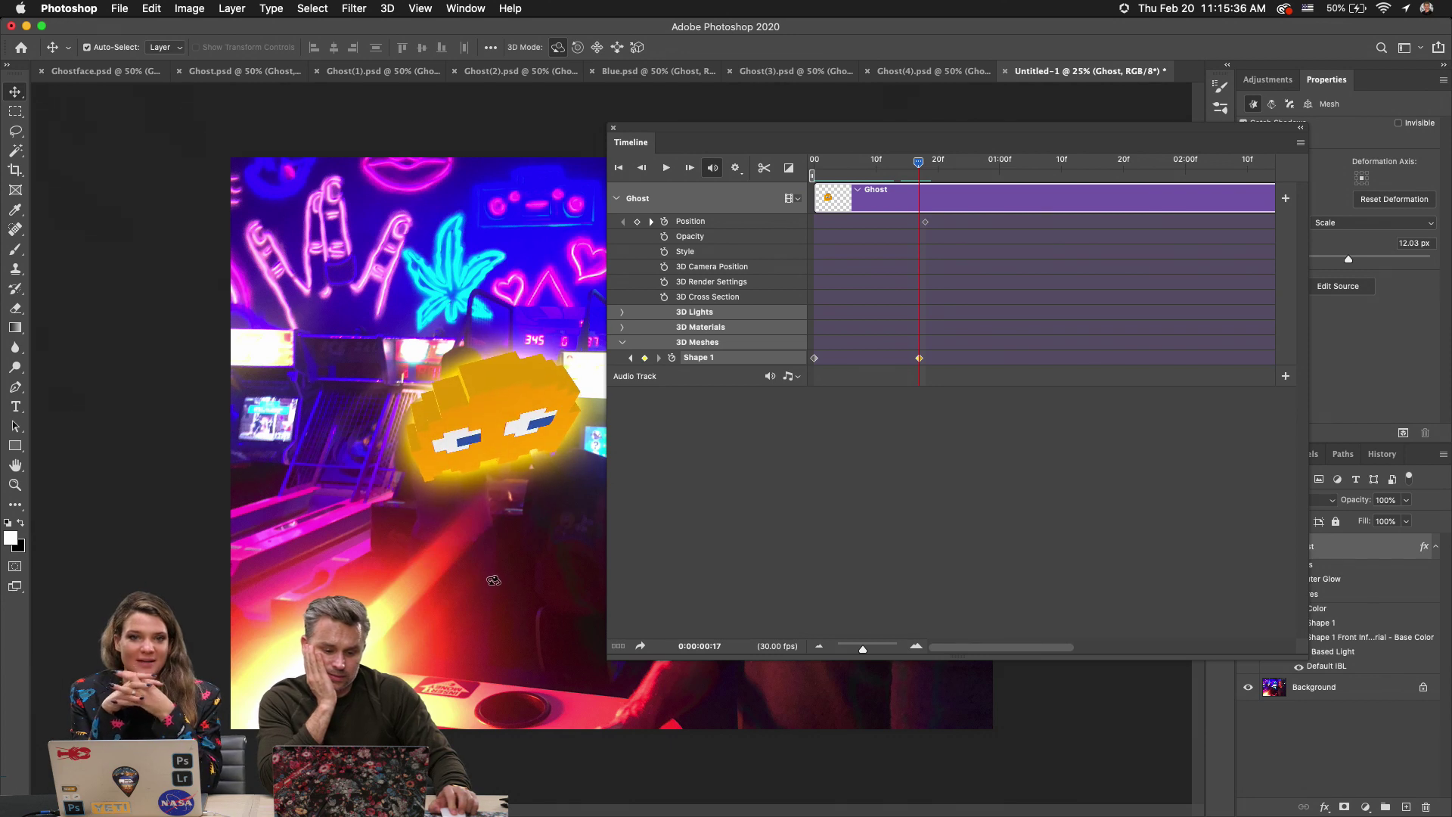
# Move the Timeline panel and playhead to show the ghost mid-flight, and add a Levels adjustment layer above the Ghost layer.
pyautogui.moveTo(756, 144); pyautogui.dragTo(923, 245)
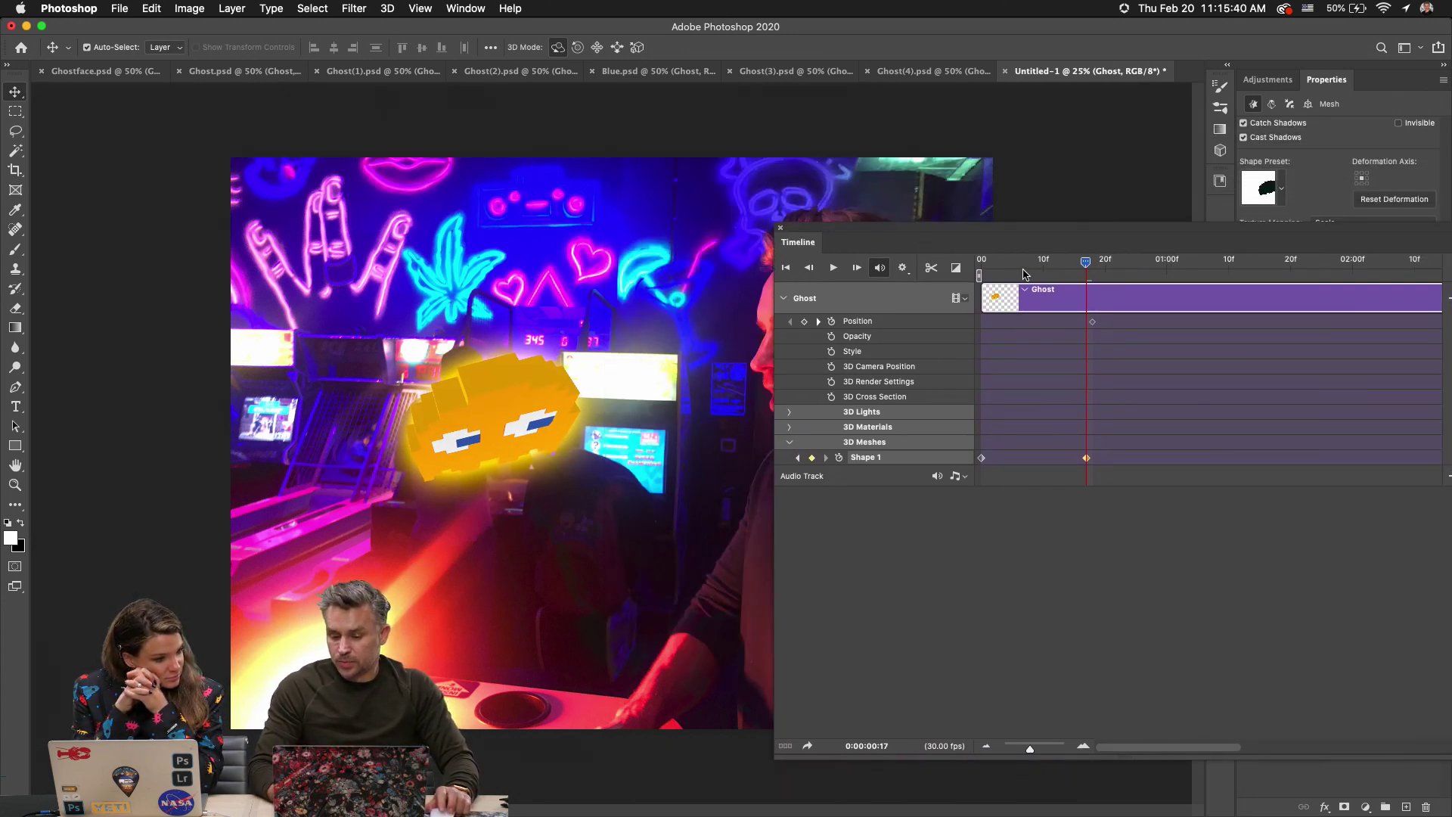
pyautogui.press('Home')
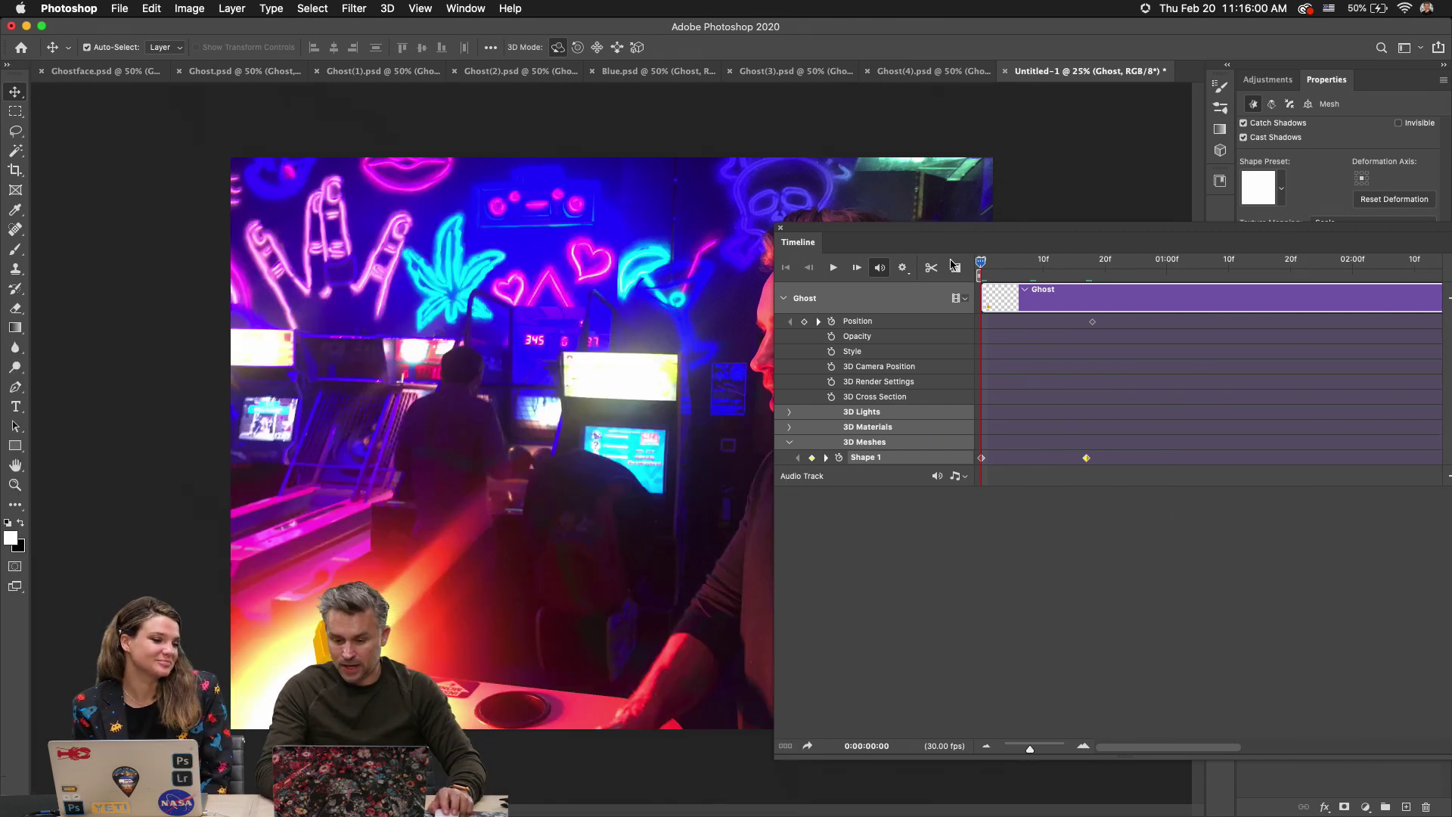
pyautogui.moveTo(913, 240); pyautogui.dragTo(640, 311)
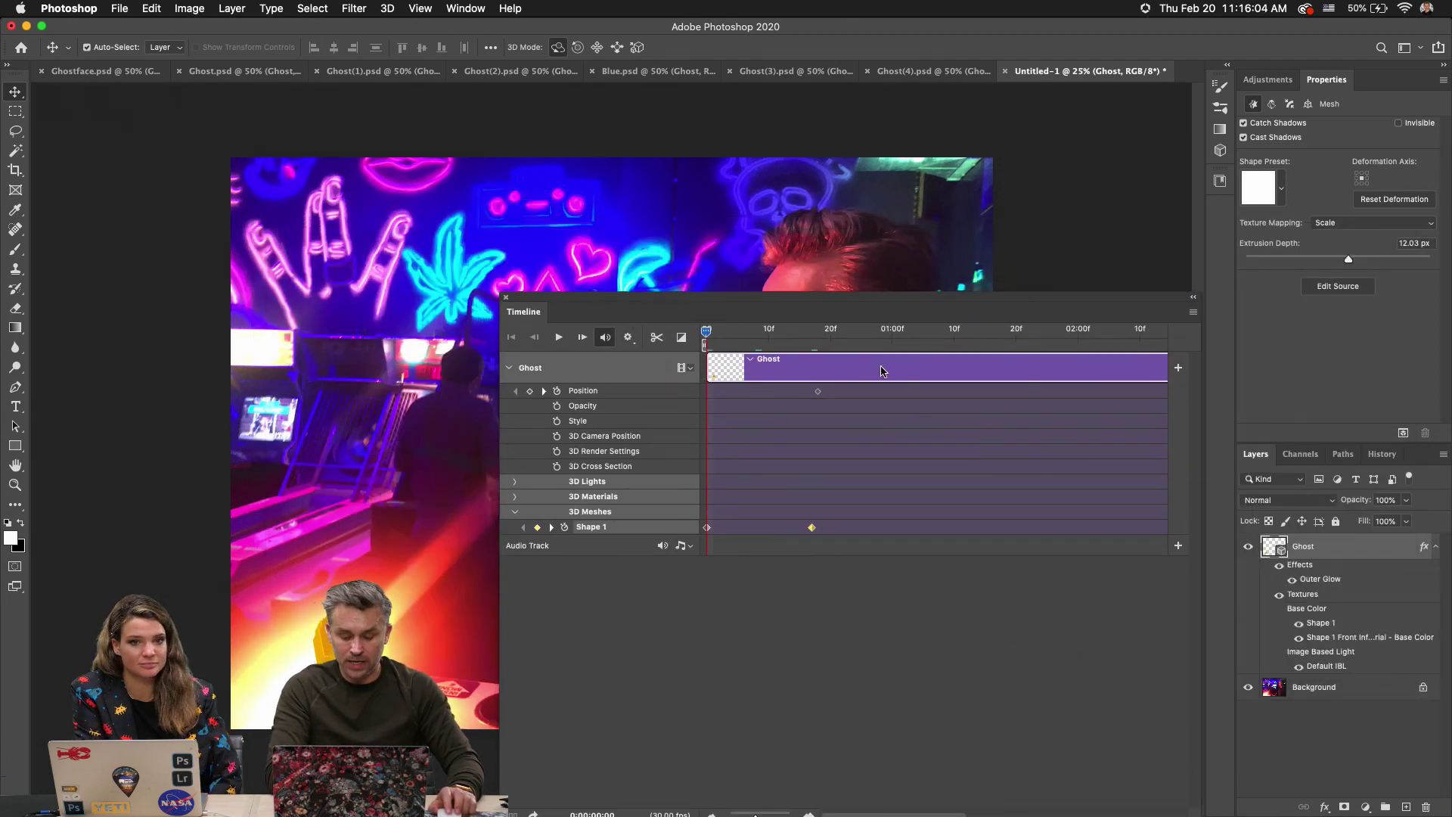
pyautogui.click(789, 334)
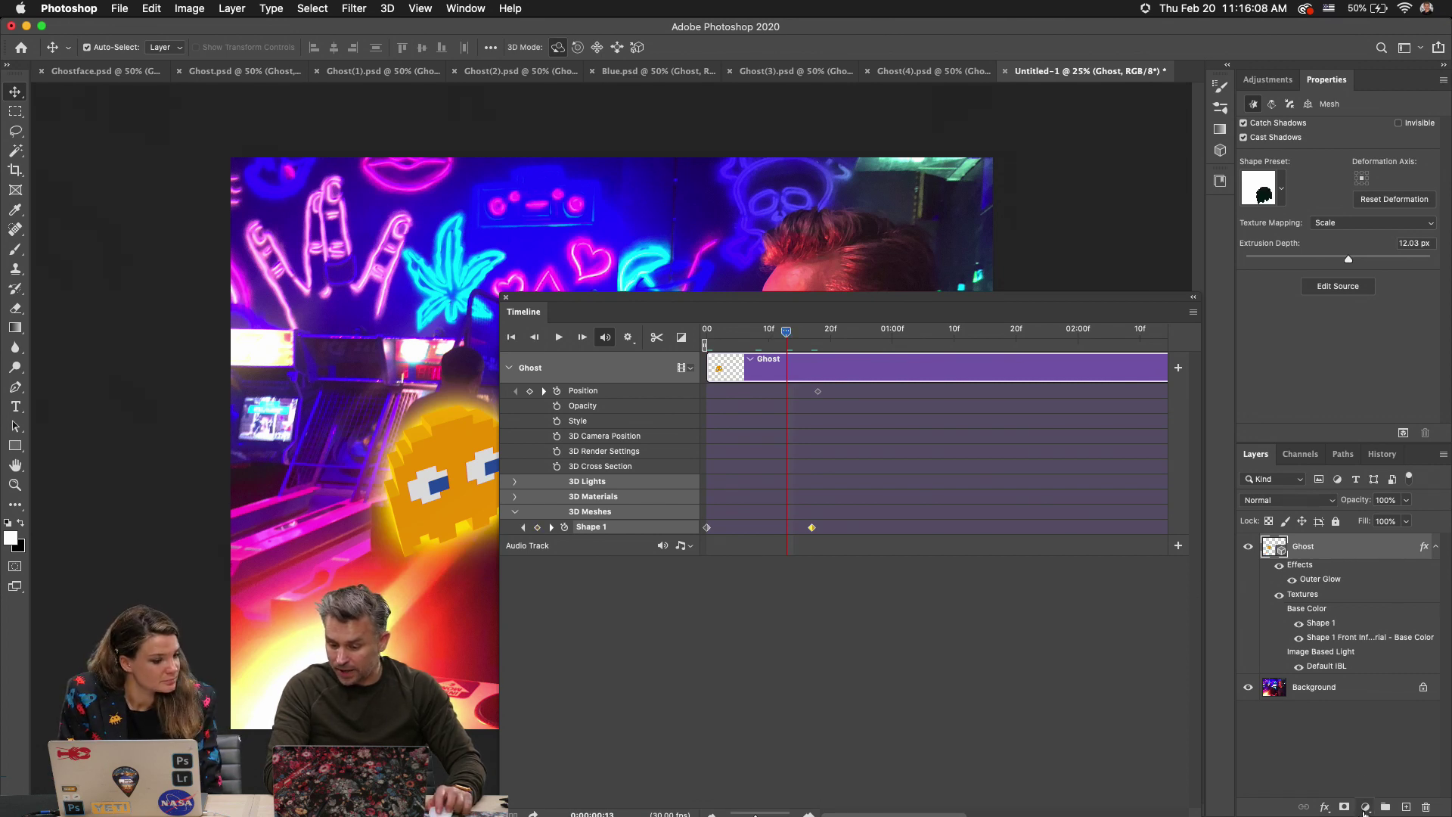
pyautogui.click(1365, 807)
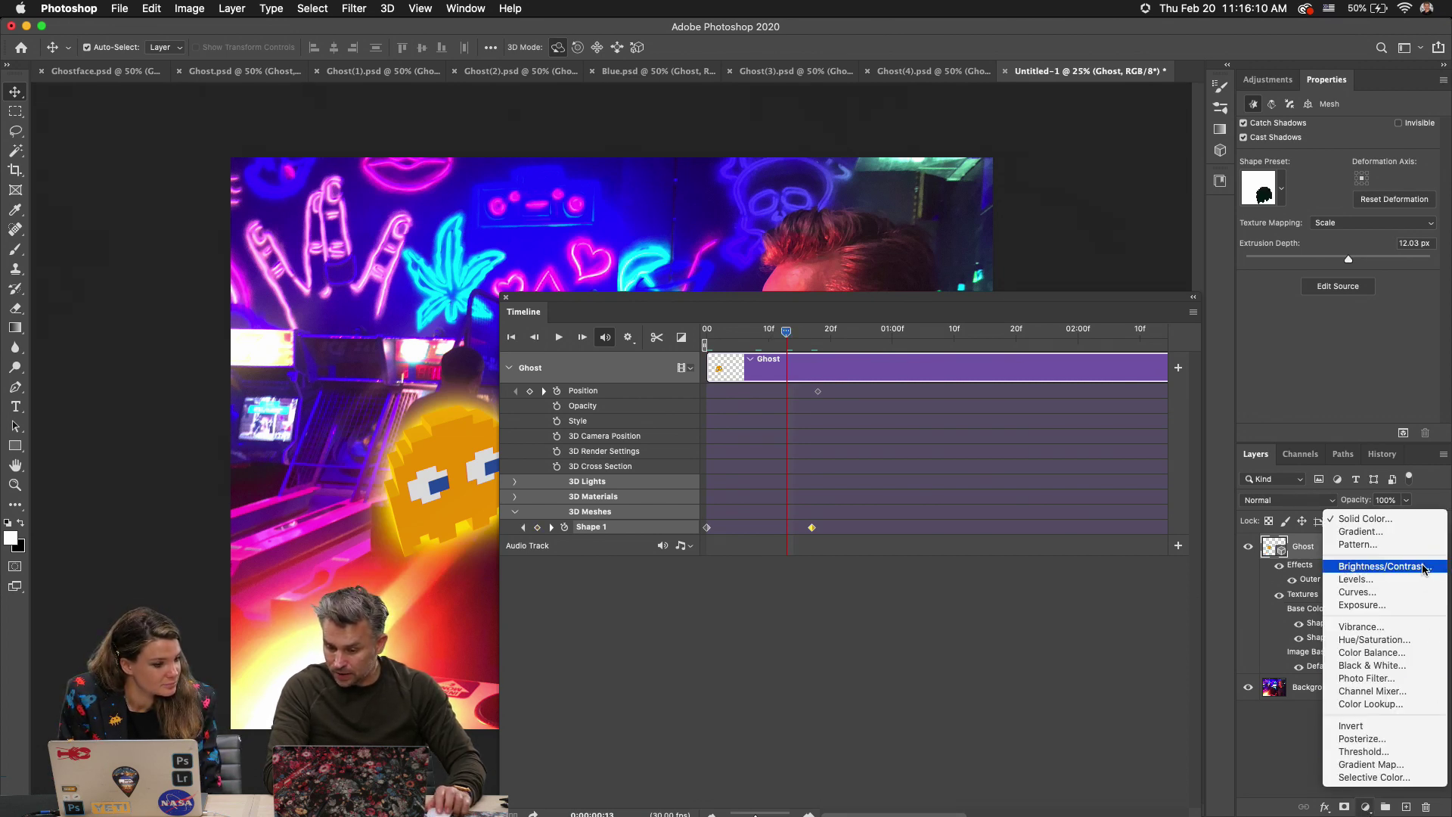
pyautogui.click(1400, 578)
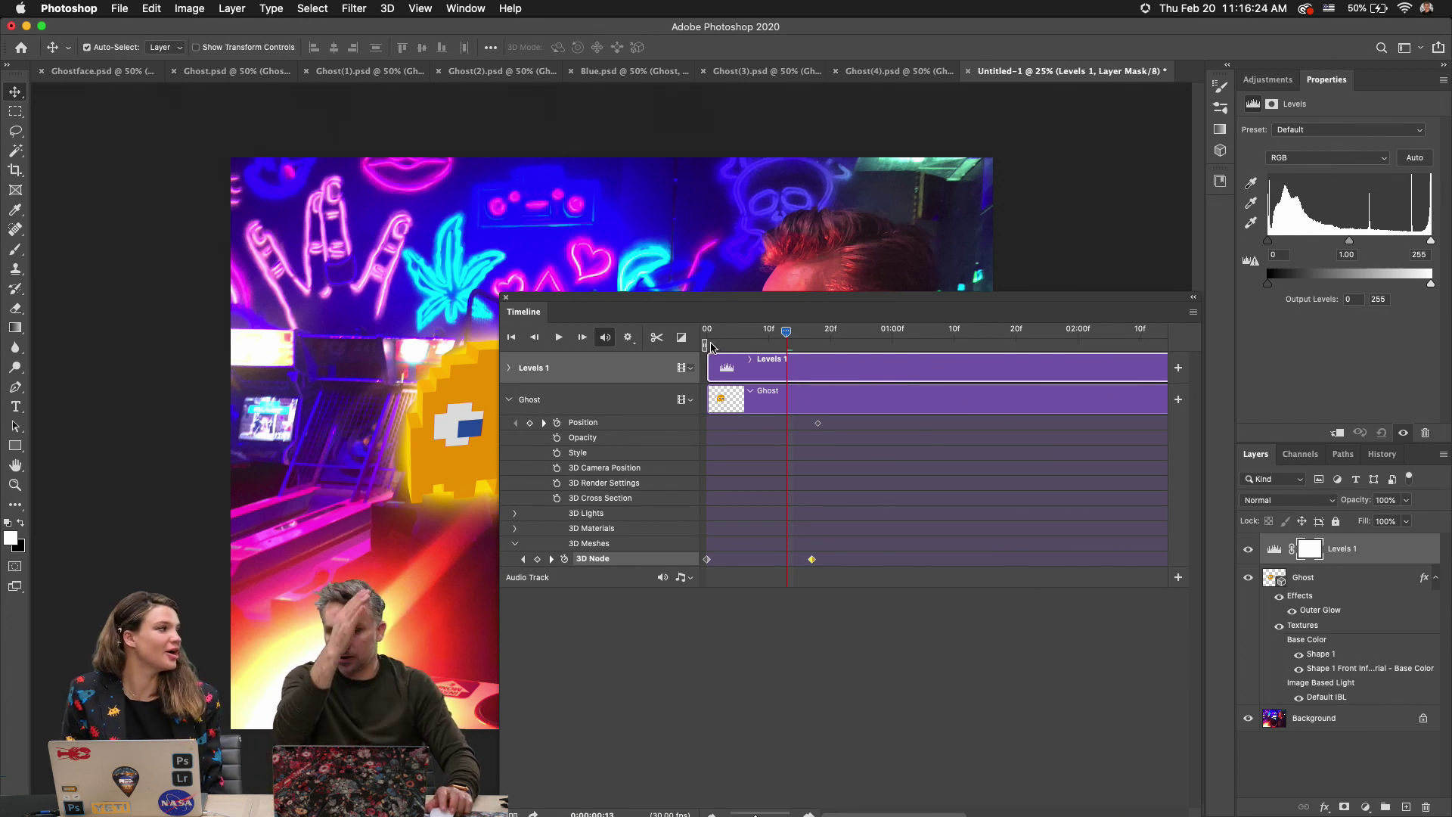
# Try starting the Levels 1 clip at about frame 13, and return it to the beginning of the timeline.
pyautogui.moveTo(709, 367); pyautogui.dragTo(788, 368)
pyautogui.click(757, 334)
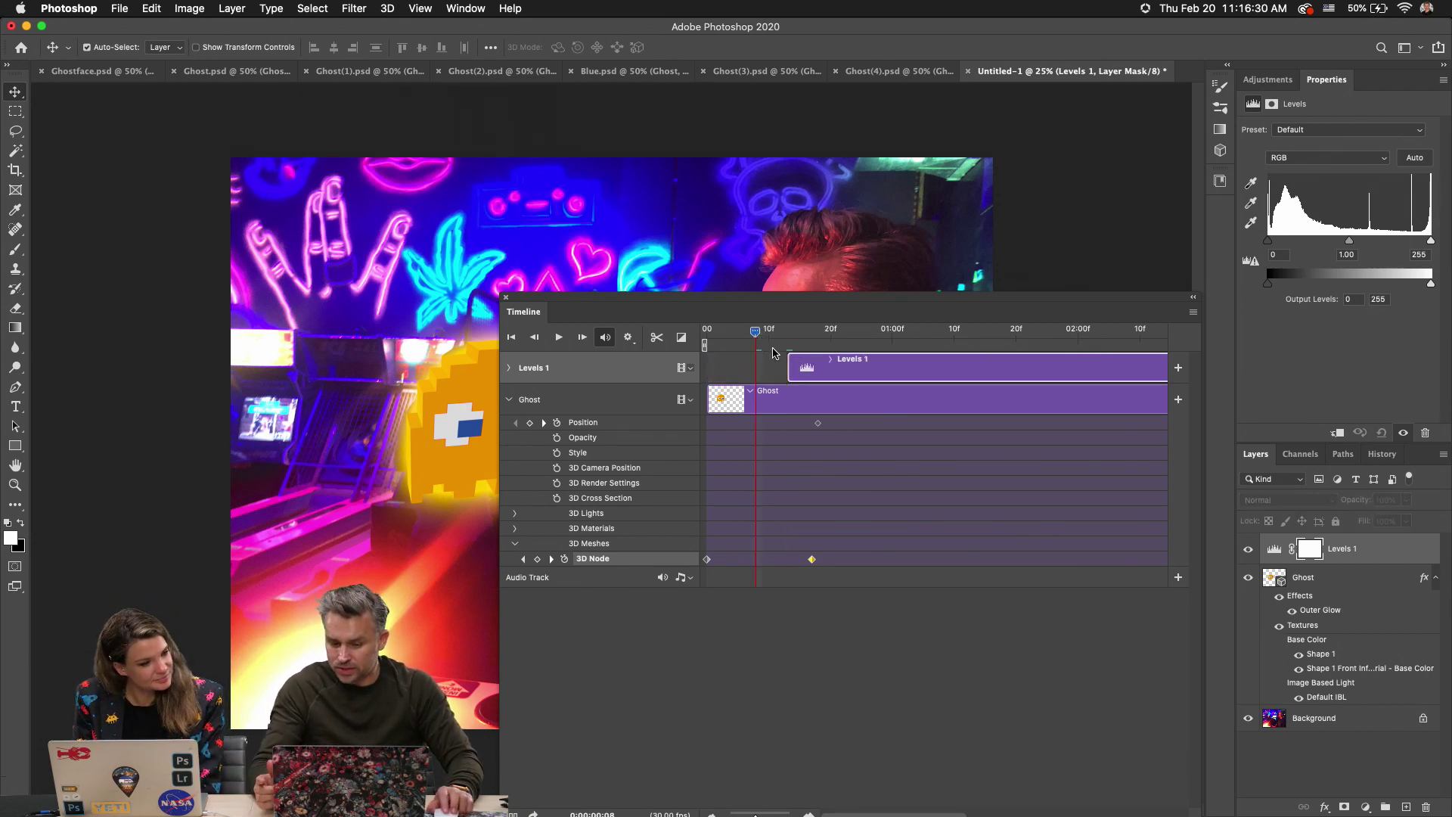
pyautogui.click(781, 333)
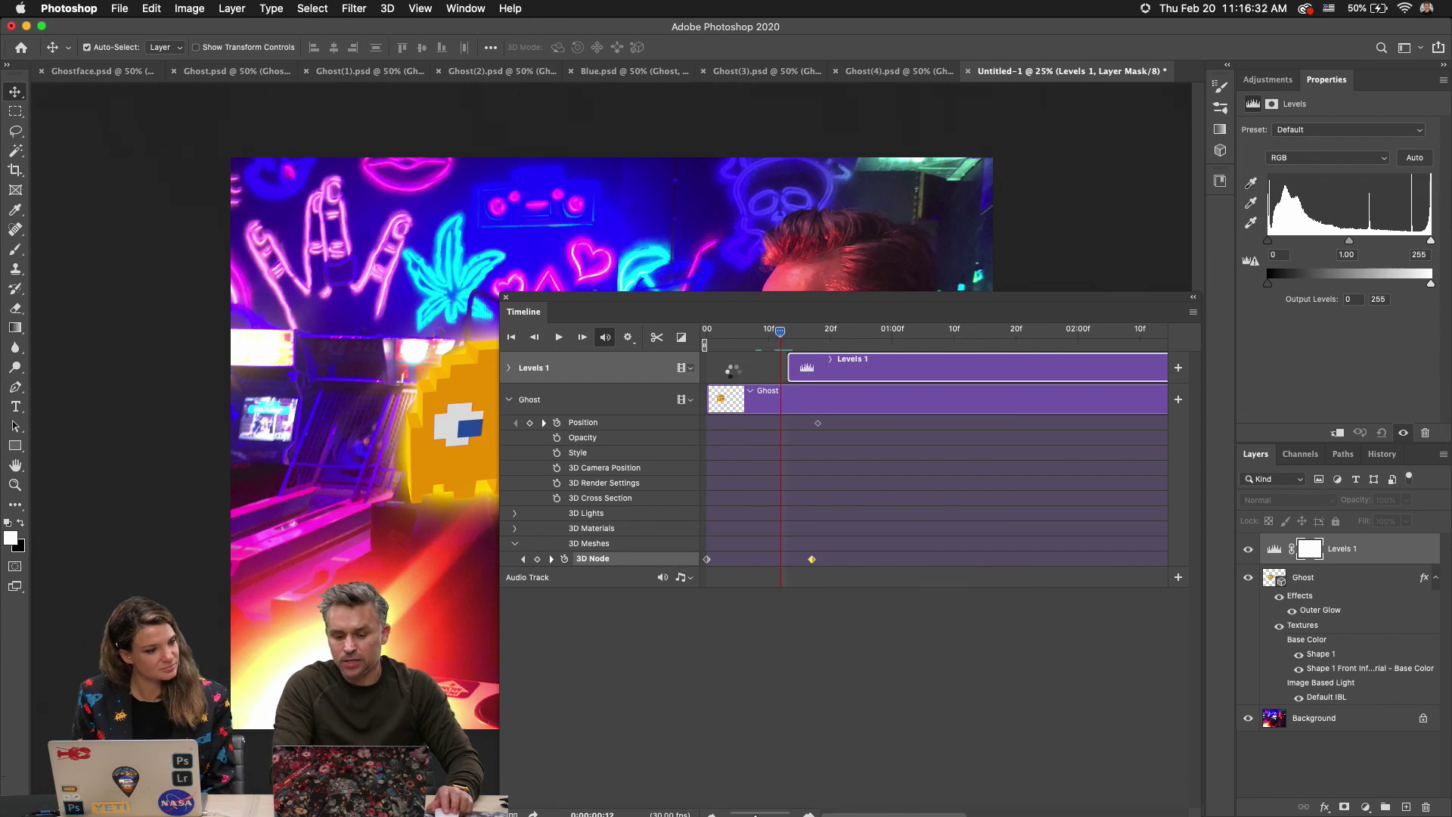
pyautogui.moveTo(727, 371); pyautogui.dragTo(728, 372)
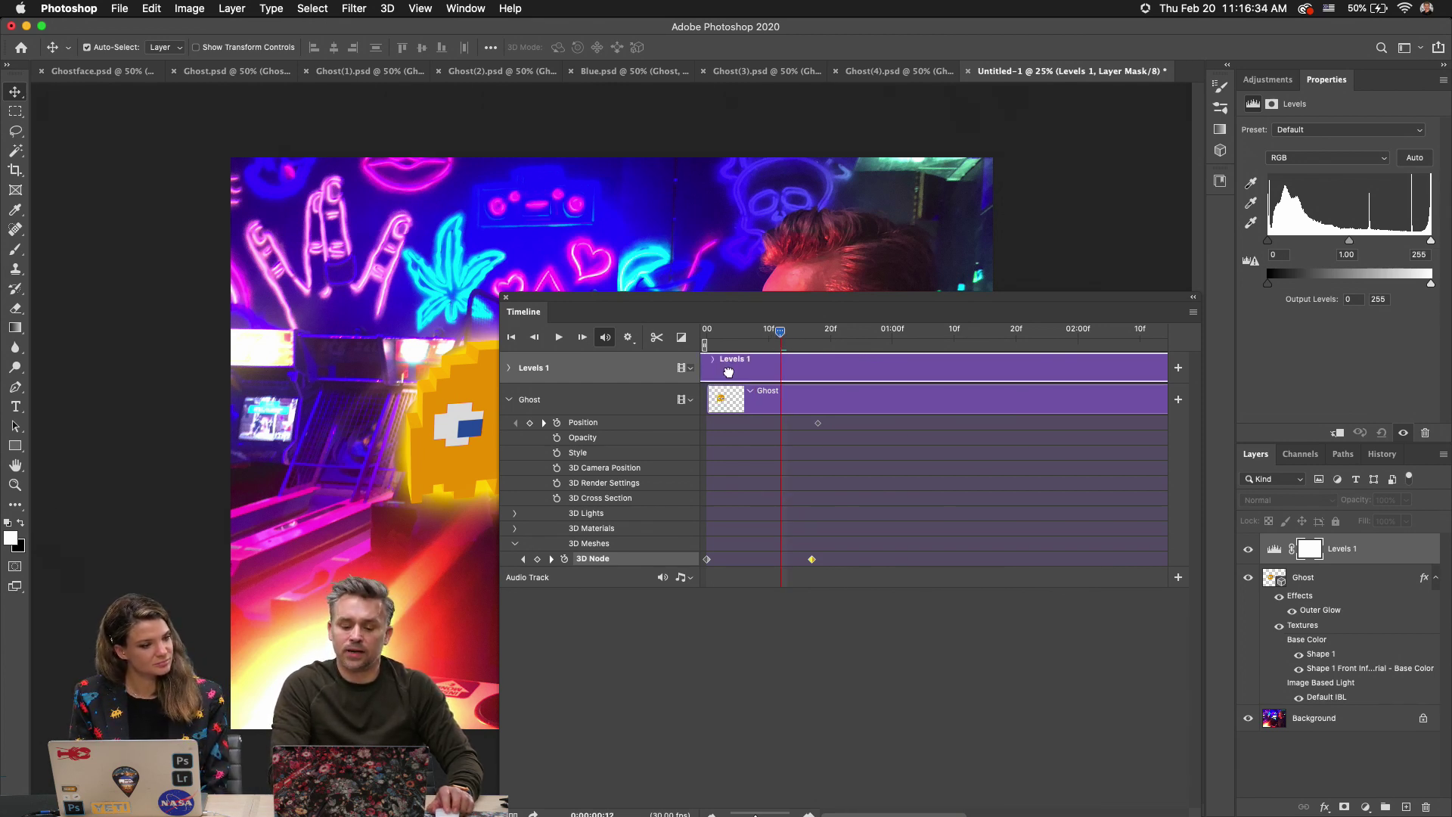
# Set the Levels white input to 139 and clip the adjustment to the Ghost layer.
pyautogui.moveTo(1432, 244); pyautogui.dragTo(1357, 243)
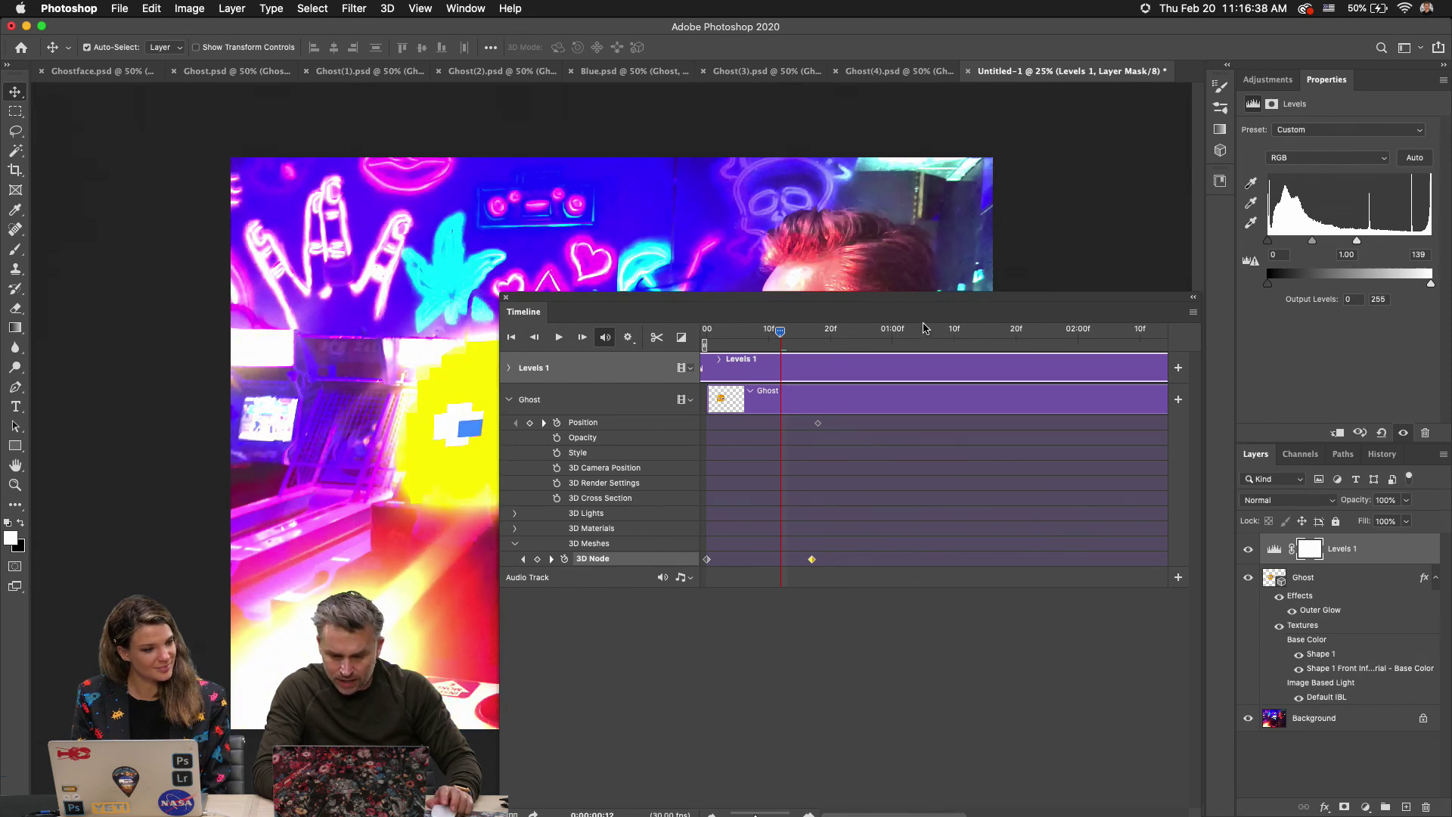
pyautogui.keyDown('alt'); pyautogui.click(1351, 560); pyautogui.keyUp('alt')
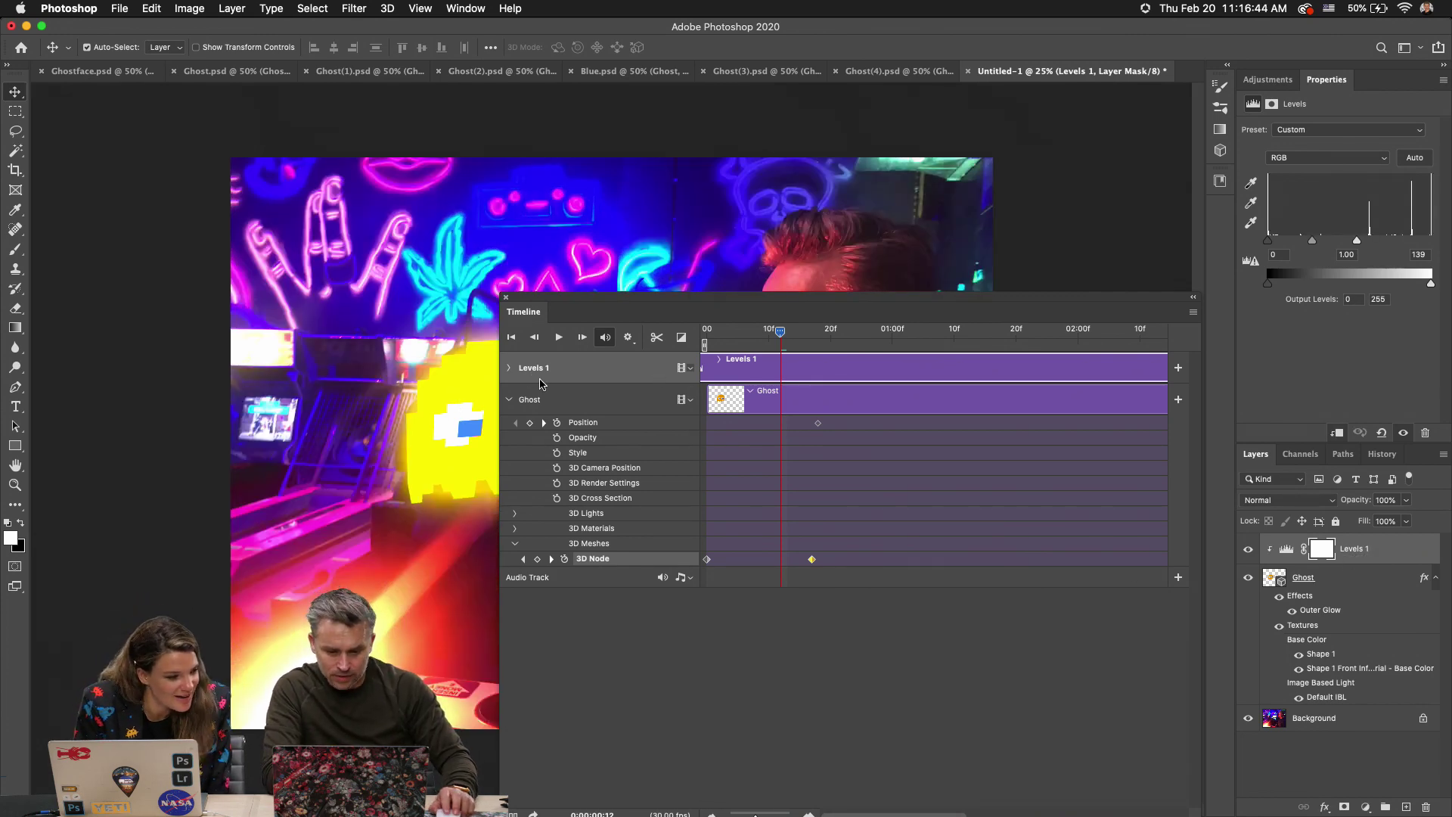
# Animate the Levels 1 opacity with a full-strength keyframe at frame 0 and a faded-out keyframe at frame 17.
pyautogui.click(510, 370)
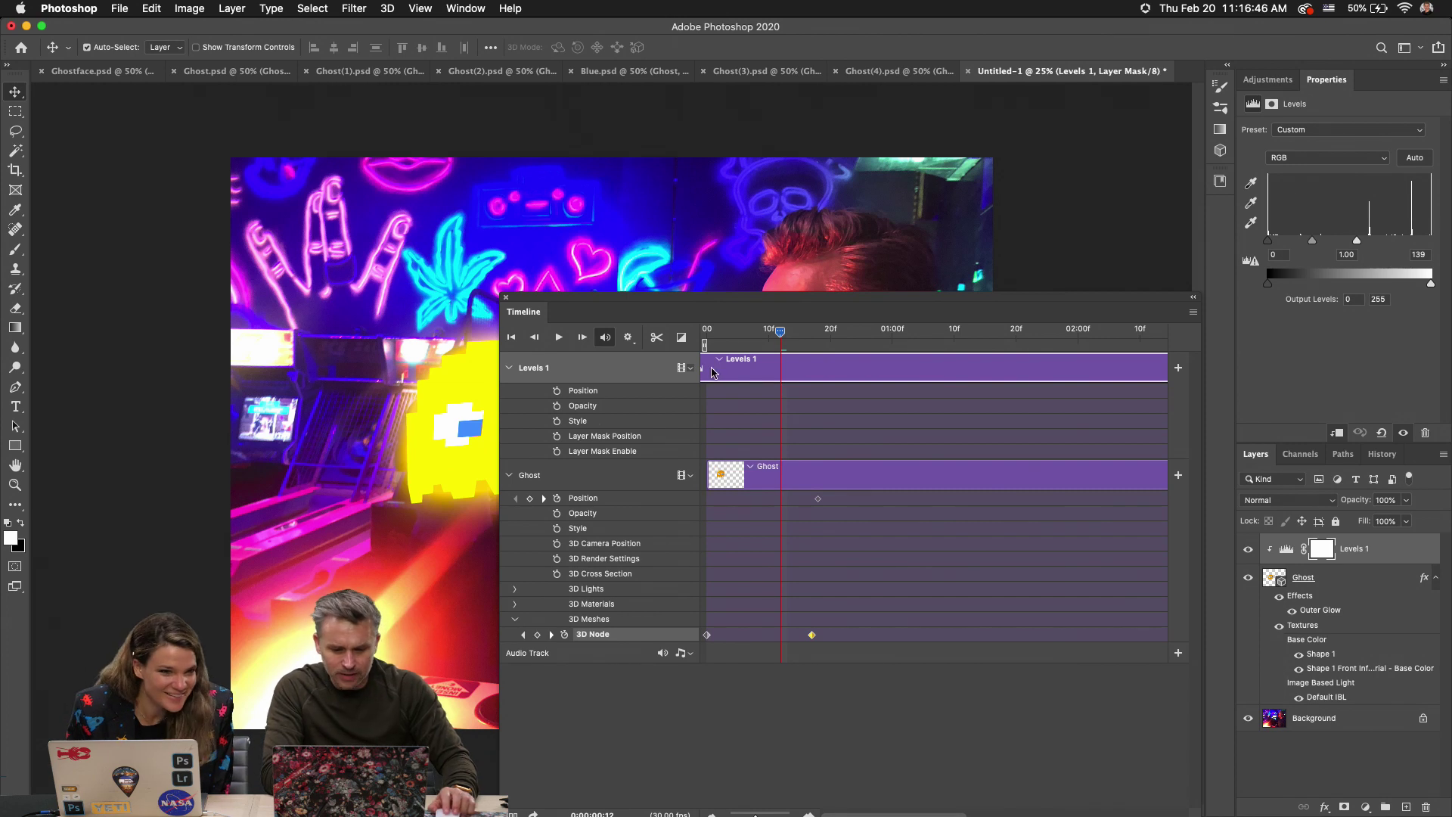
pyautogui.click(557, 407)
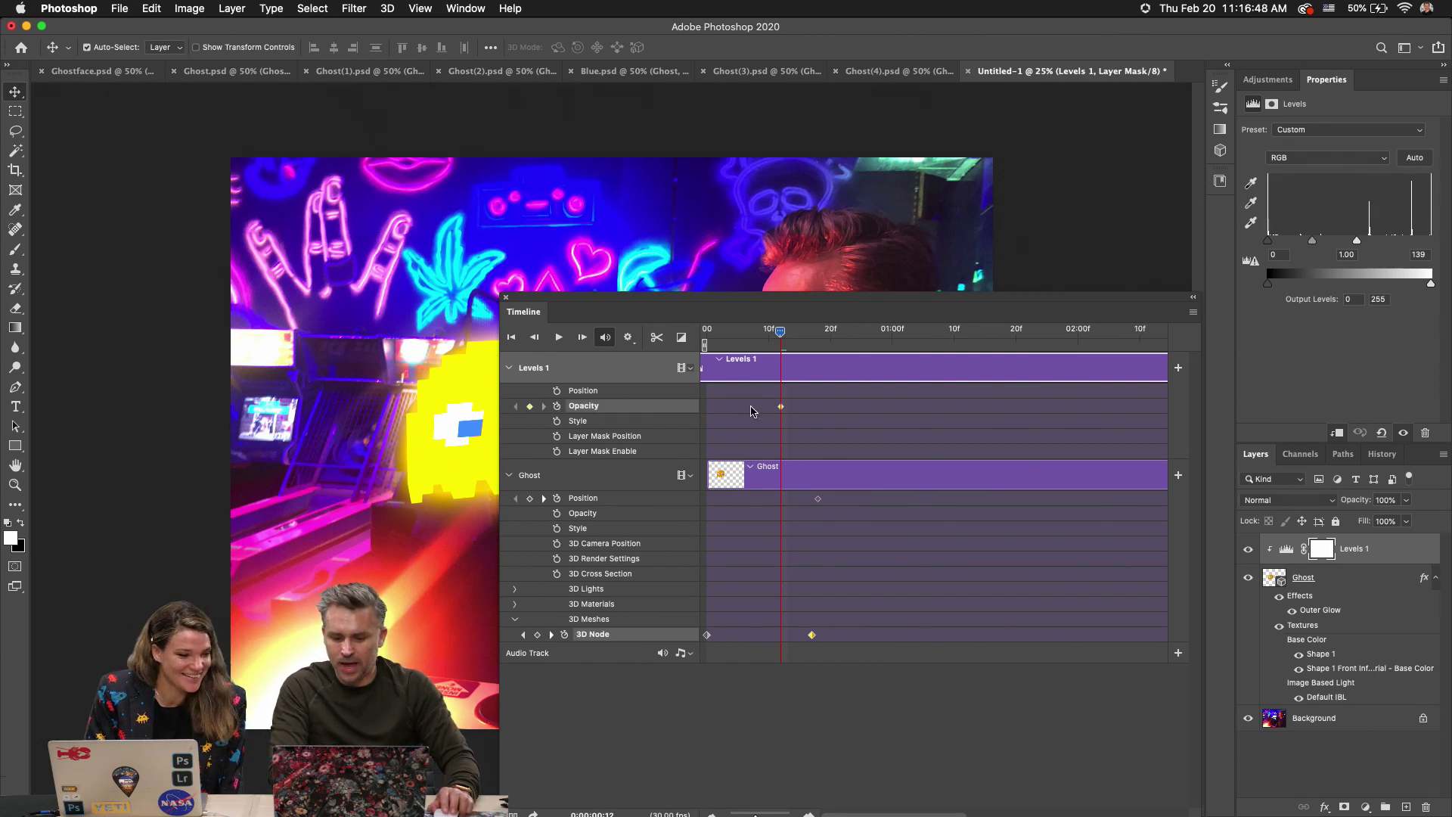
pyautogui.moveTo(781, 407); pyautogui.dragTo(711, 414)
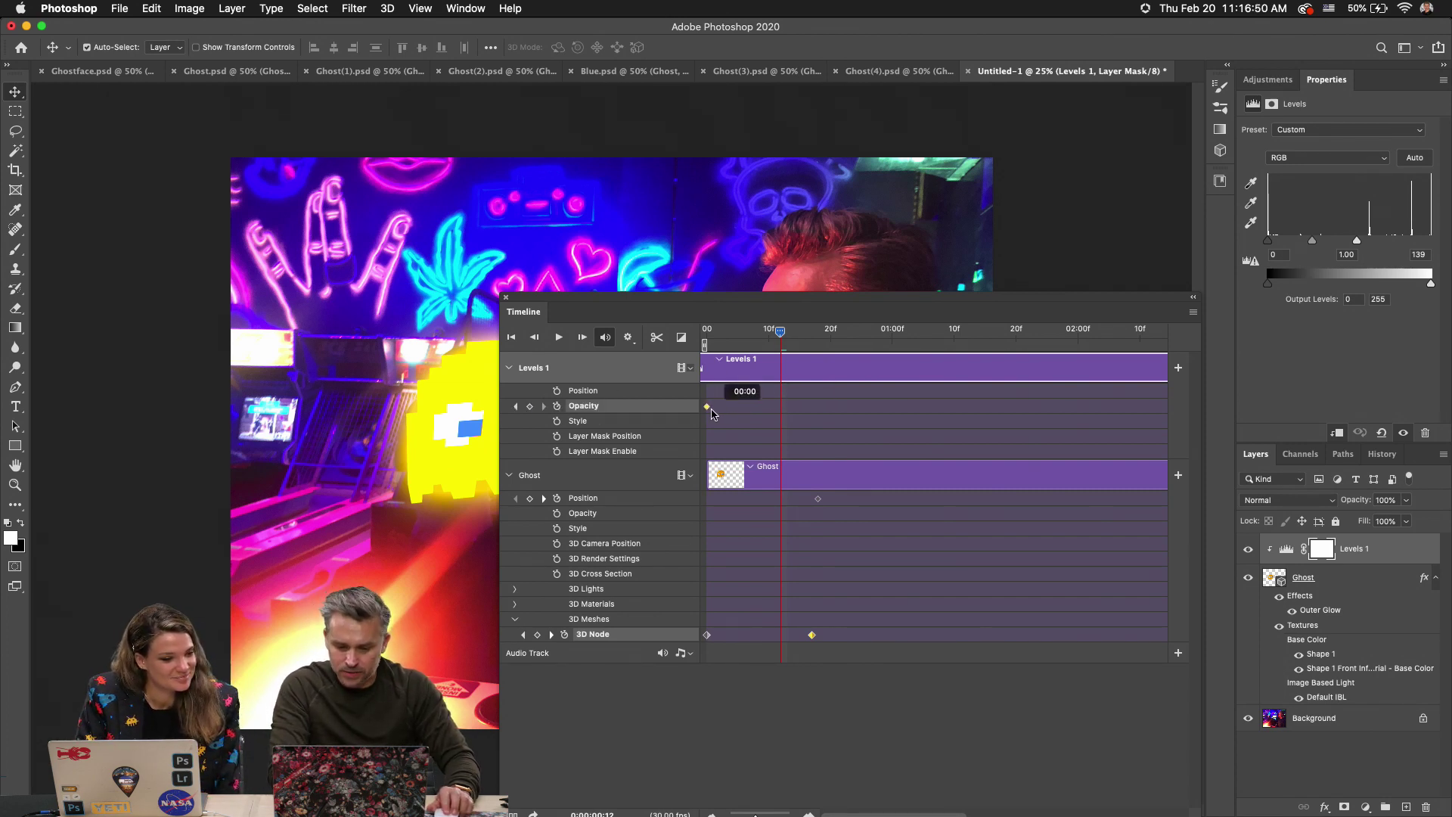
pyautogui.moveTo(783, 338); pyautogui.dragTo(809, 342)
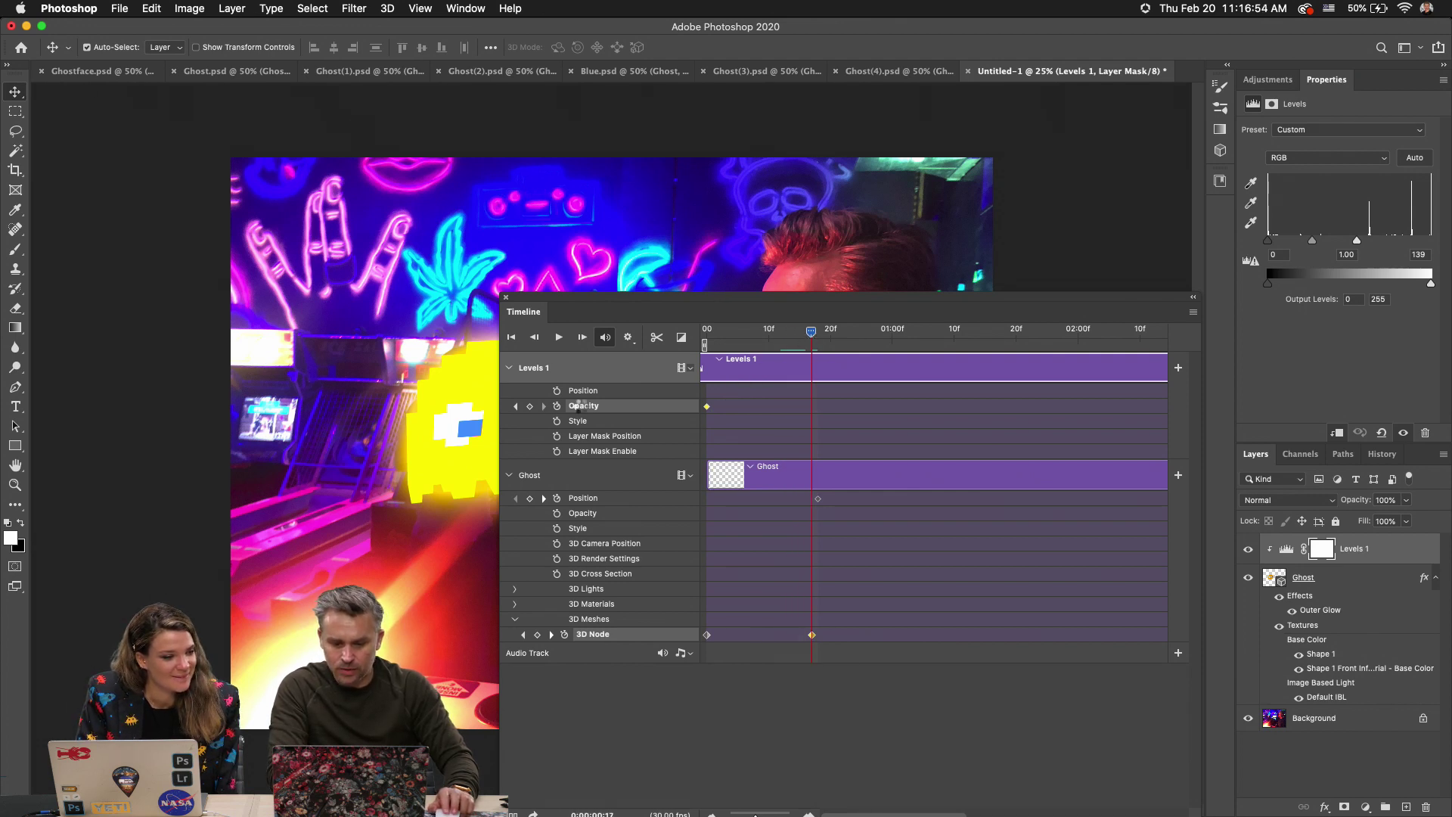
pyautogui.moveTo(1352, 499); pyautogui.dragTo(945, 488)
# Select the Ghost's Shape 1 keyframe at frame 0, shrink the ghost mesh slightly, and rotate it into a flattened tilt.
pyautogui.moveTo(669, 317); pyautogui.dragTo(953, 264)
pyautogui.click(979, 291)
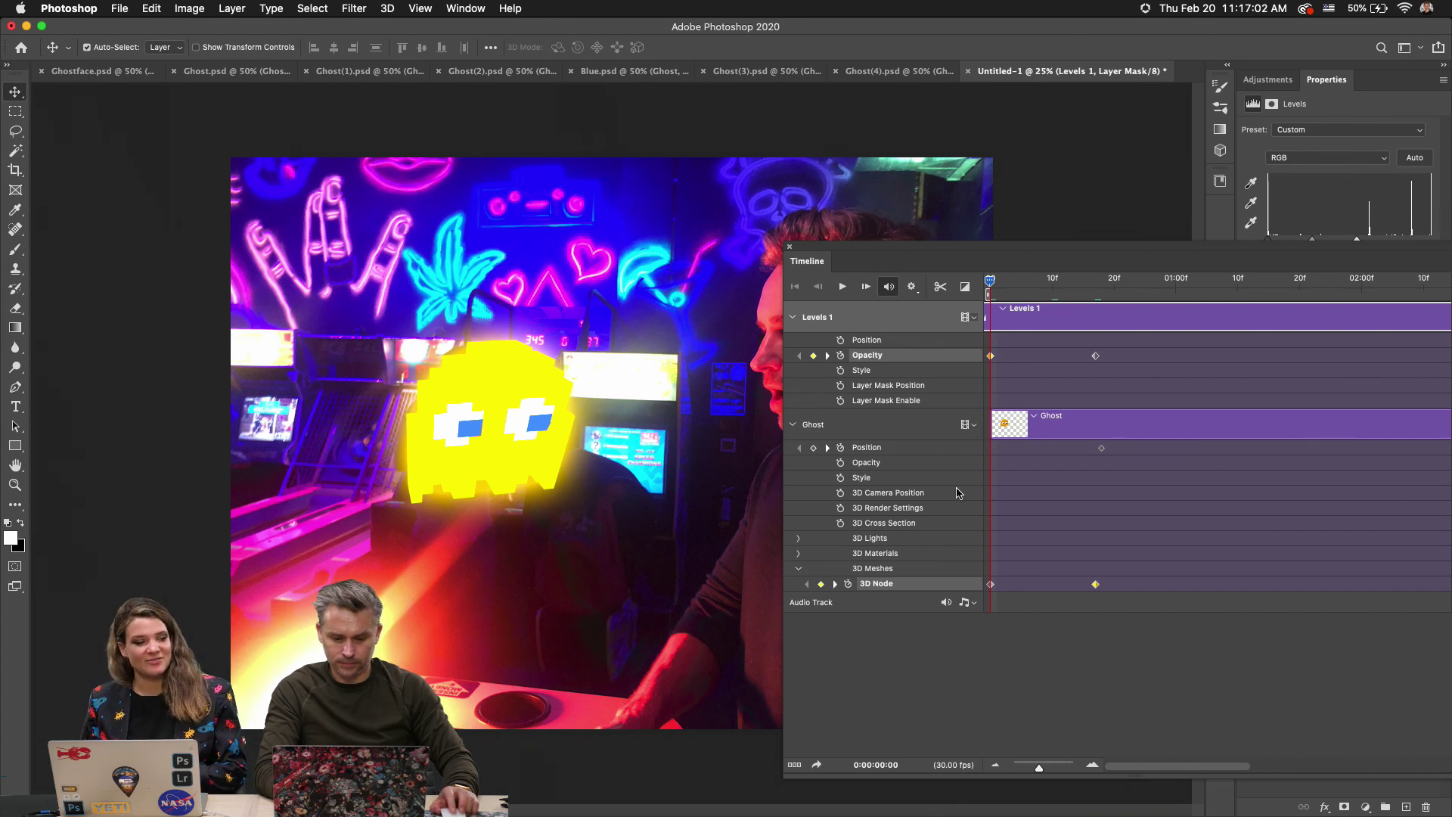
pyautogui.click(836, 433)
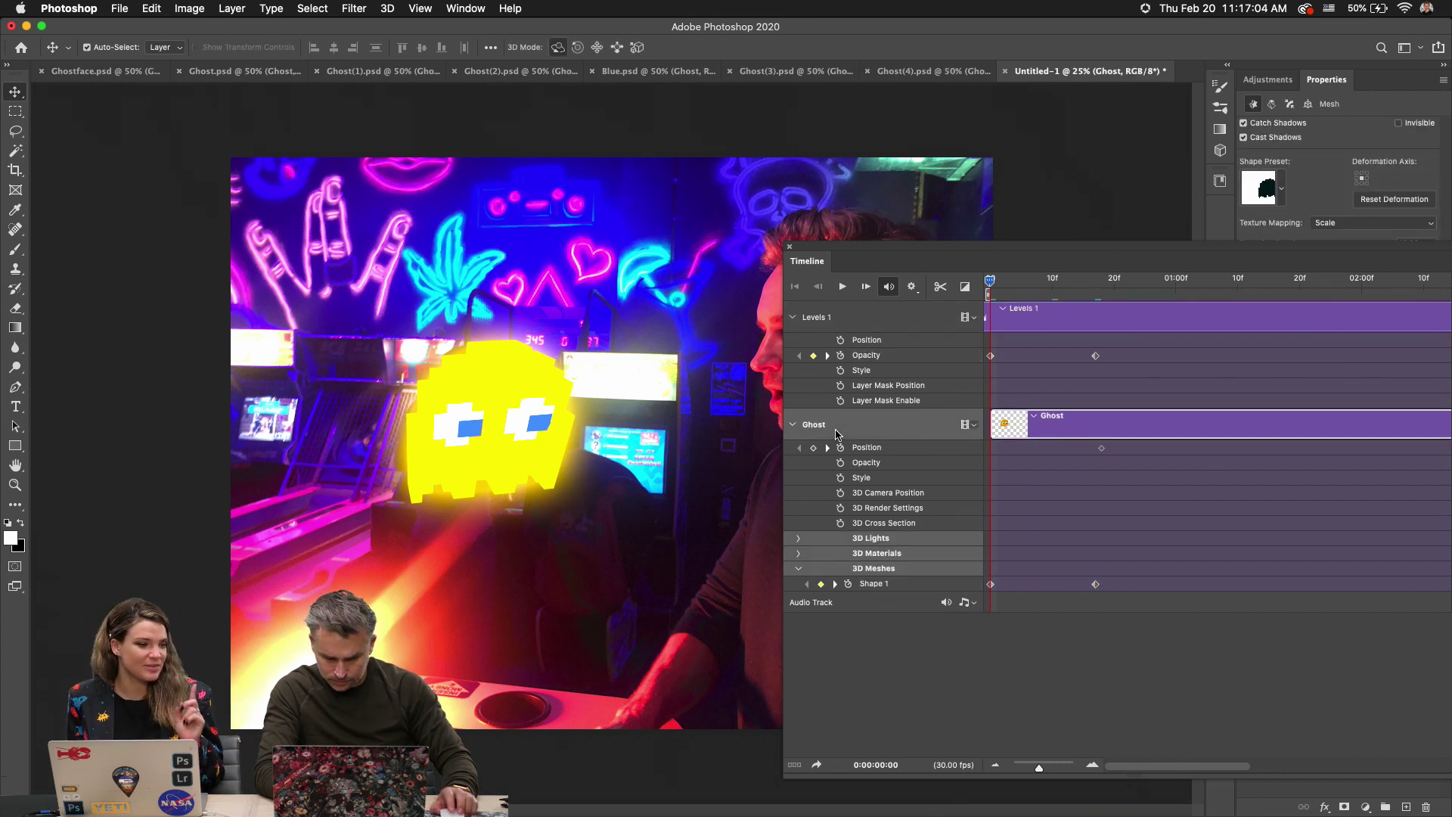
pyautogui.click(989, 584)
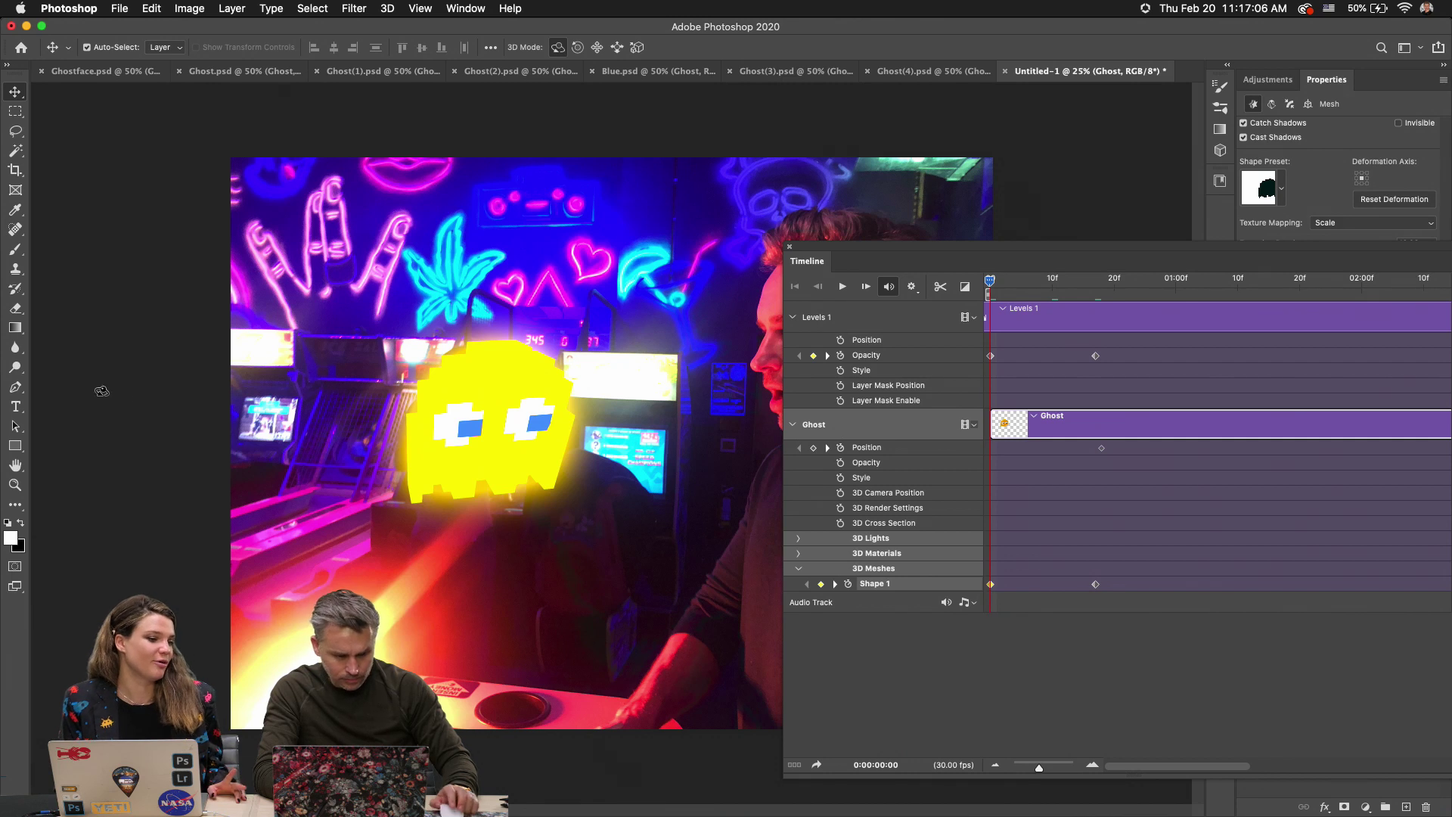
pyautogui.moveTo(500, 362); pyautogui.dragTo(469, 416)
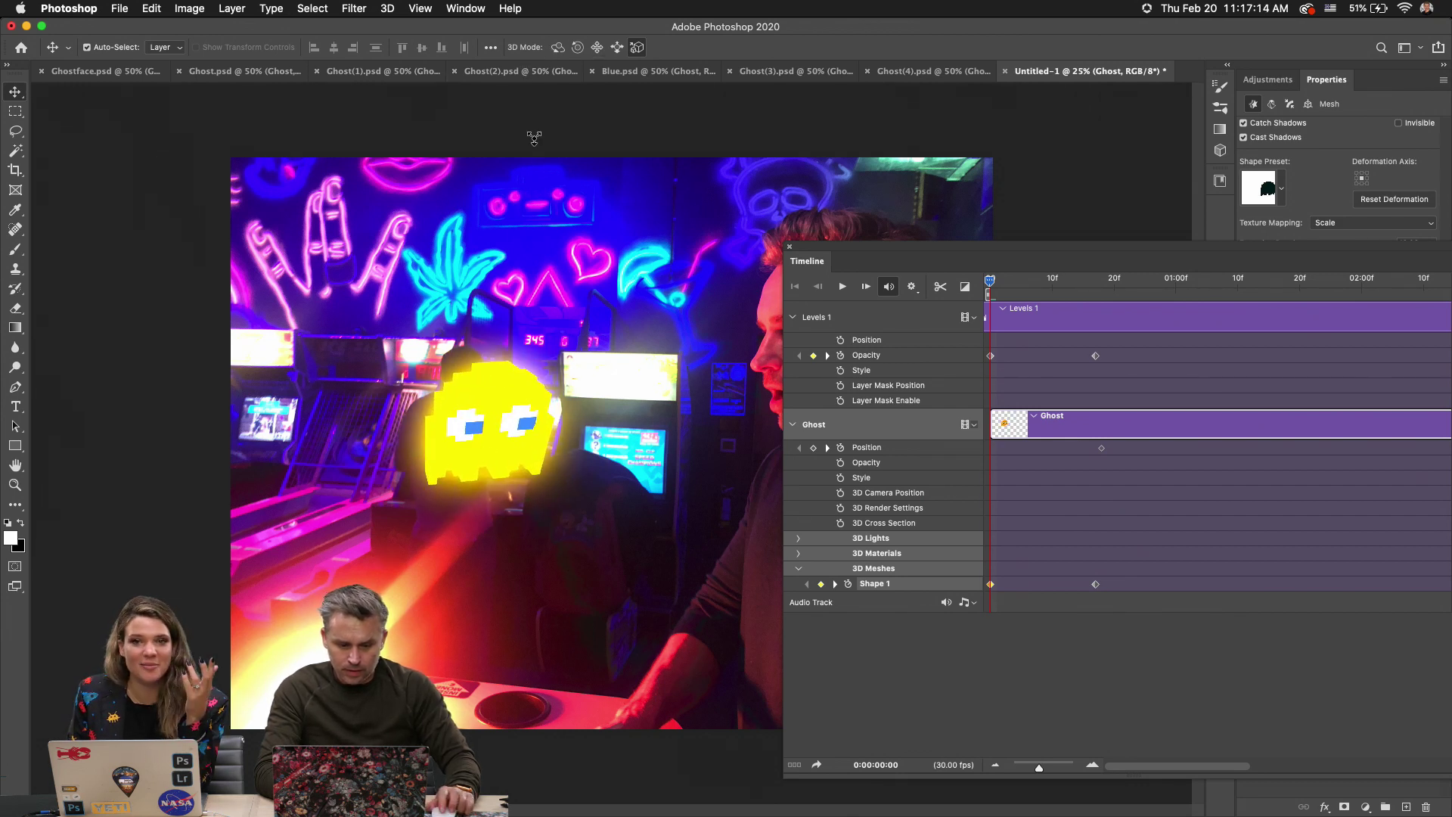
pyautogui.click(558, 47)
pyautogui.moveTo(507, 418); pyautogui.dragTo(437, 138)
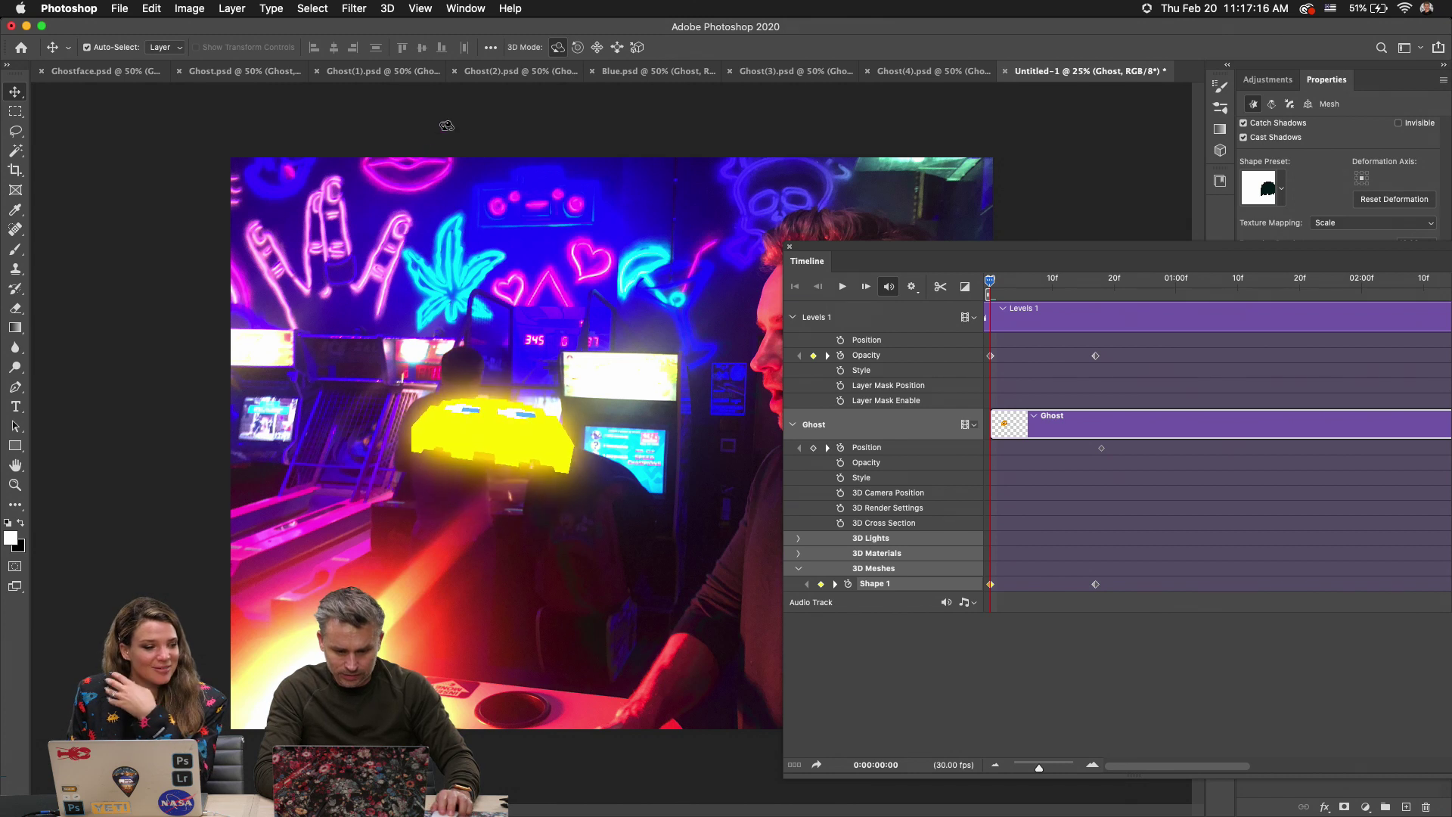
# At frame 0, move the tilted ghost to the bright area near the photo's lower-left corner and scale it down.
pyautogui.click(596, 47)
pyautogui.moveTo(376, 397); pyautogui.dragTo(232, 568)
pyautogui.click(637, 48)
pyautogui.moveTo(398, 534); pyautogui.dragTo(389, 594)
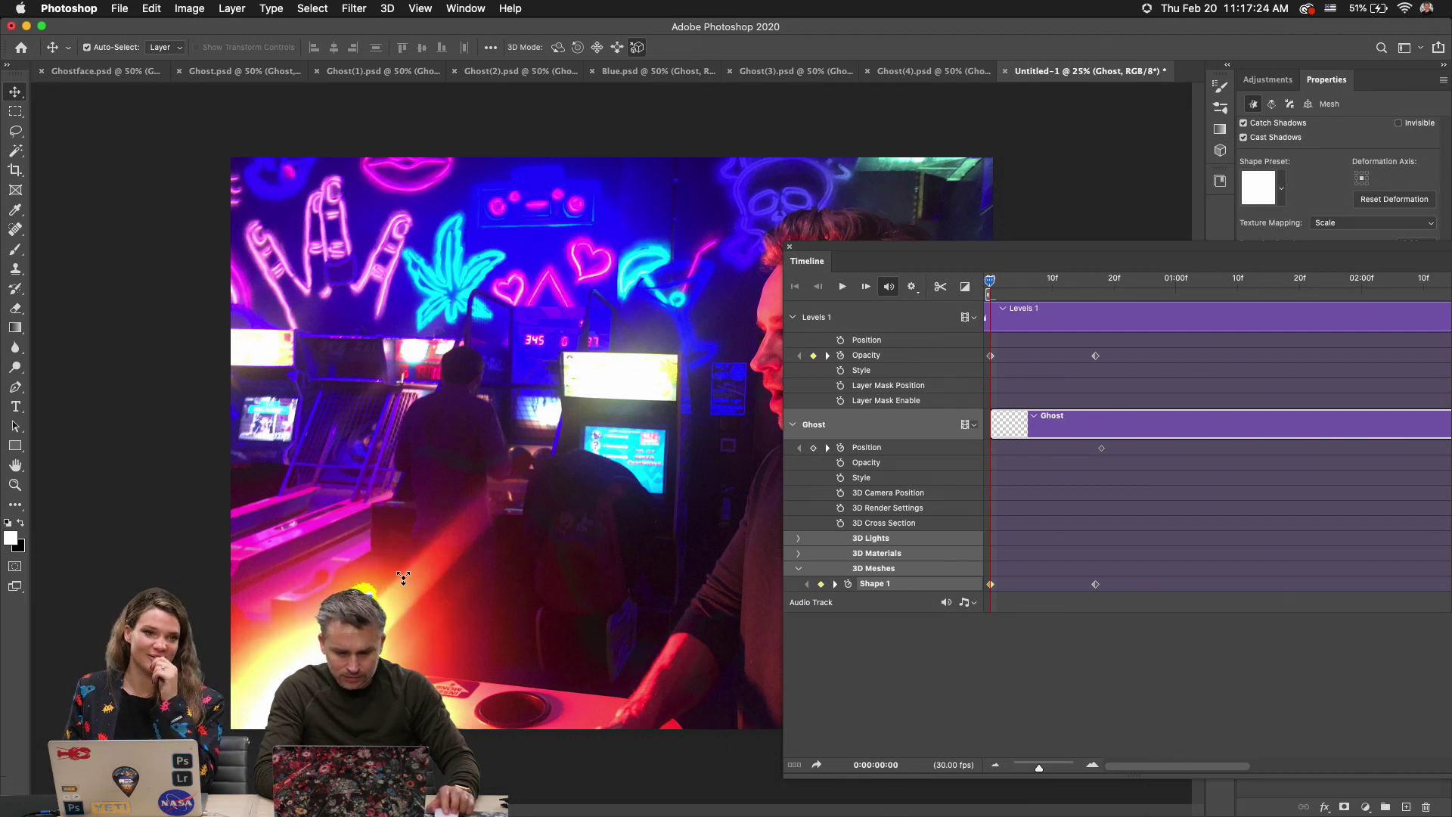
# Play the animation from frame 0 to check the ghost's flight and the fading Levels brightness.
pyautogui.click(842, 288)
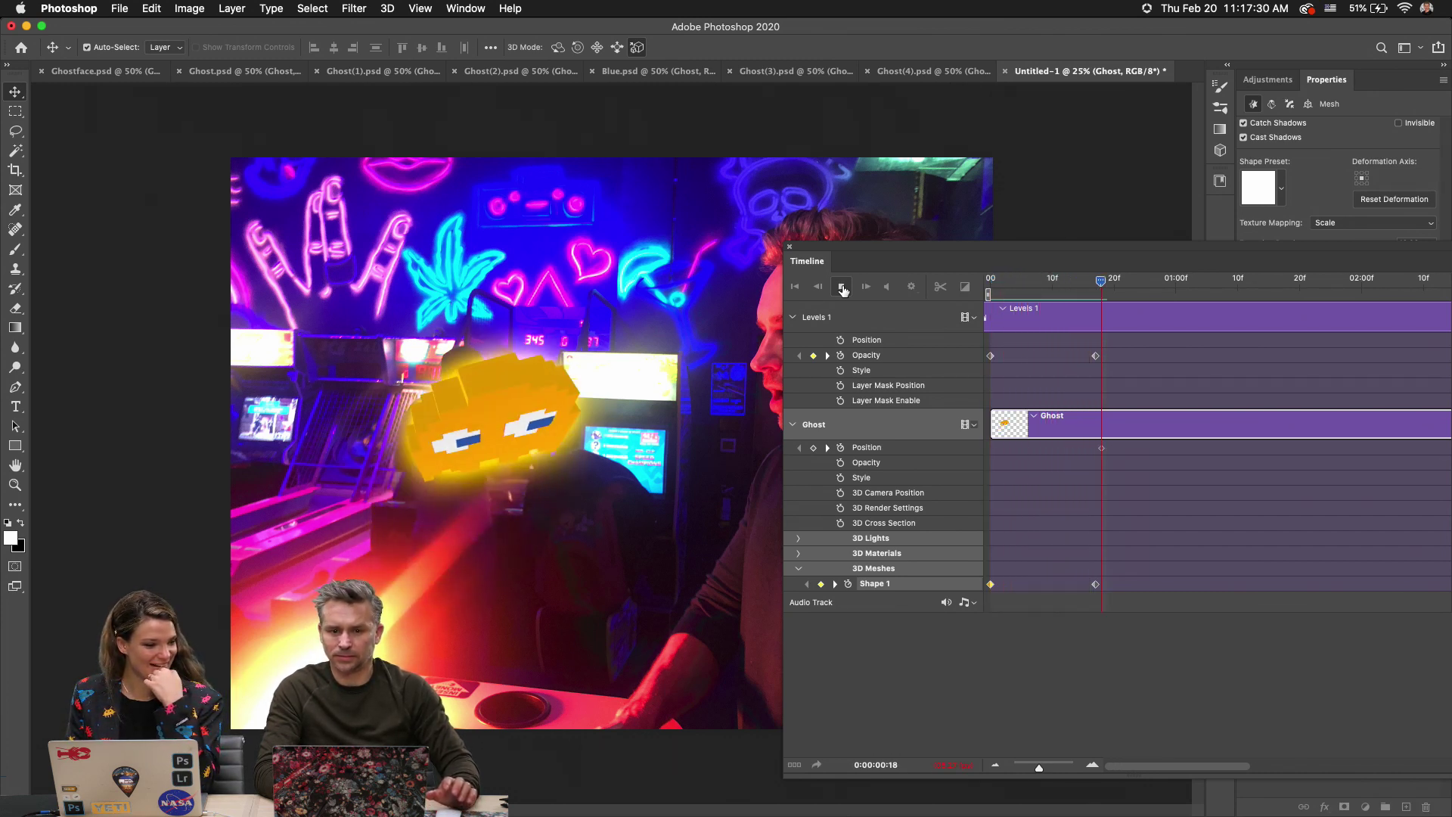
pyautogui.click(1096, 284)
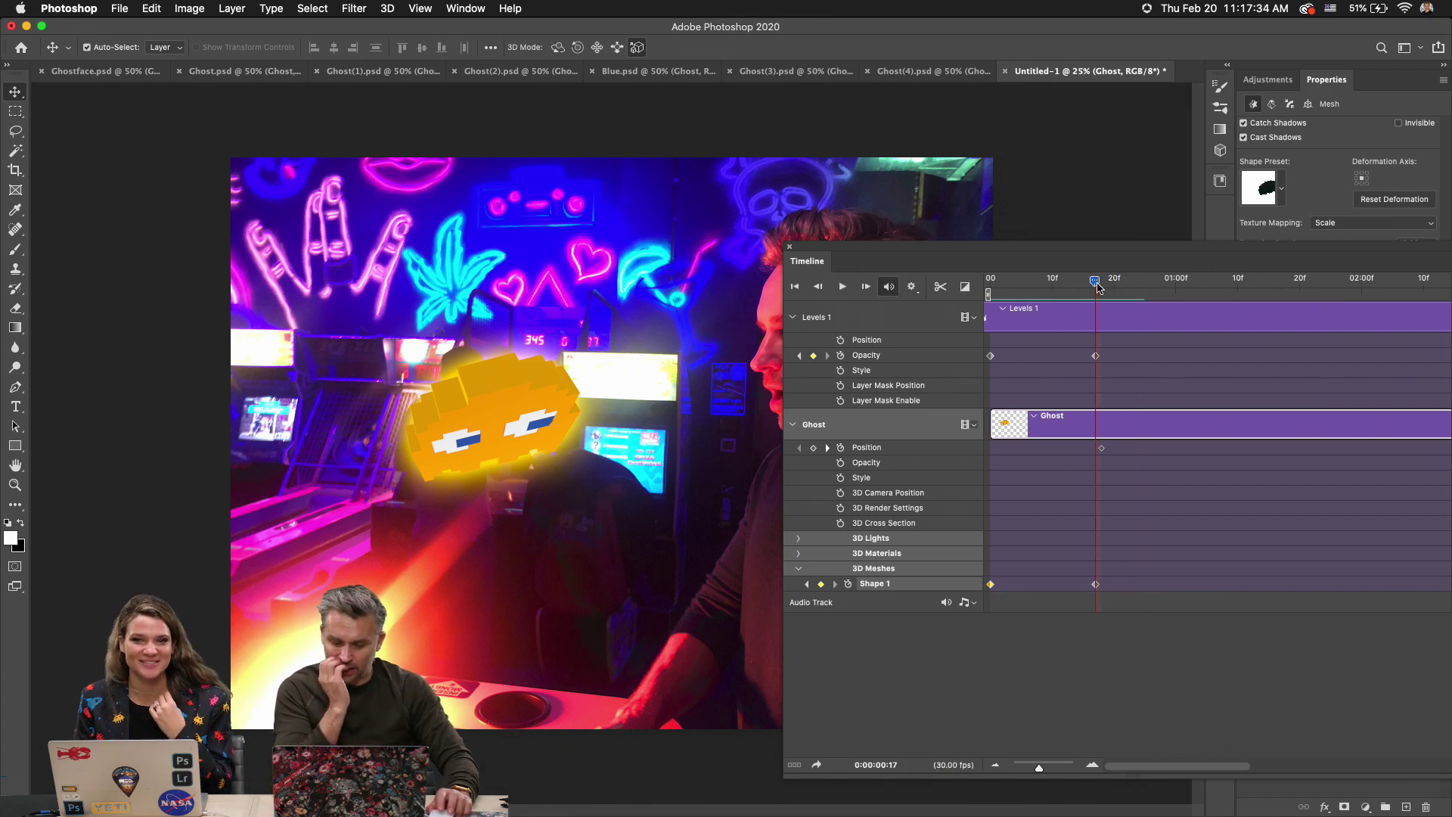
pyautogui.click(795, 286)
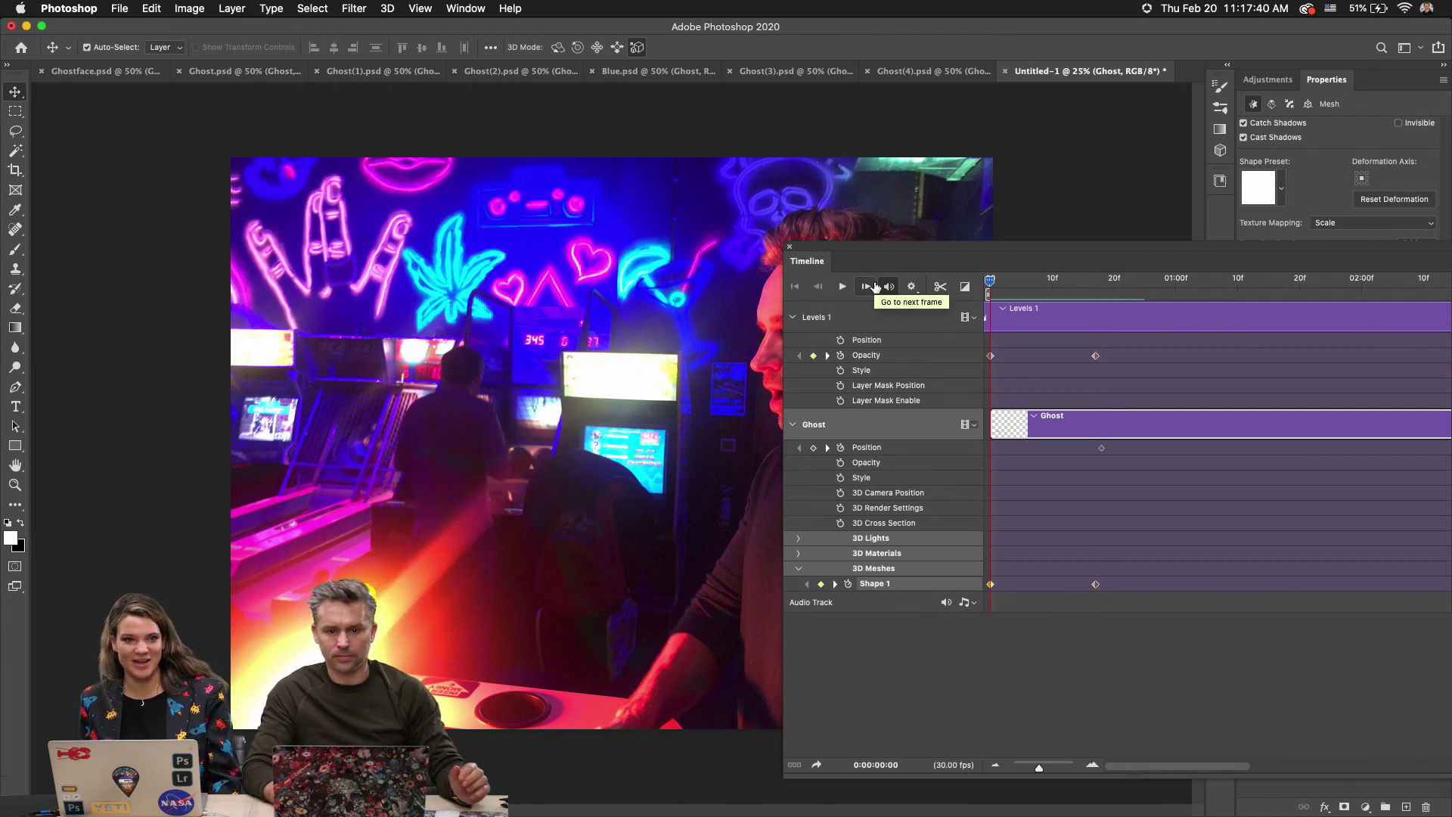
pyautogui.click(840, 290)
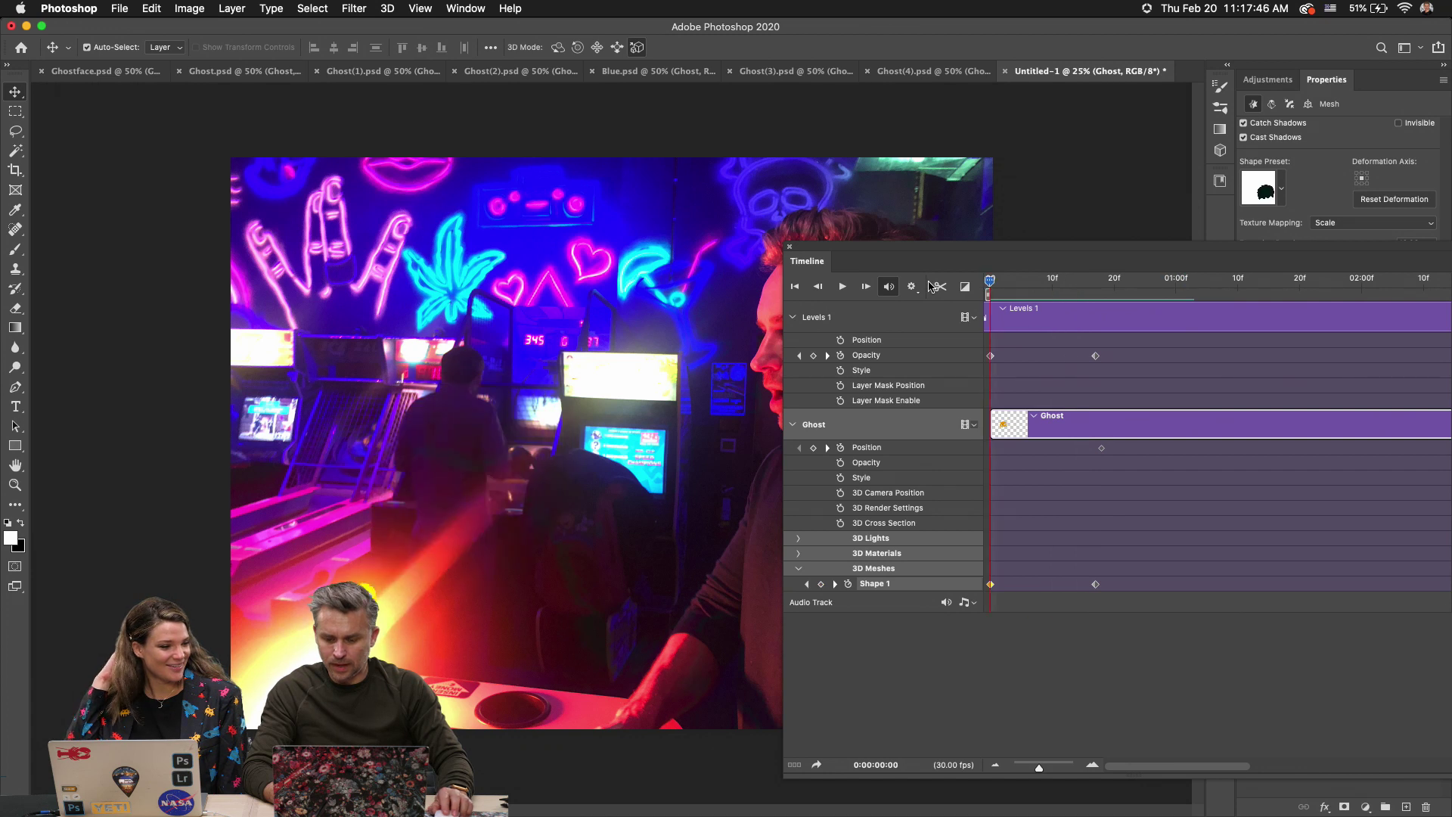
pyautogui.moveTo(1013, 261); pyautogui.dragTo(1055, 266)
pyautogui.click(882, 292)
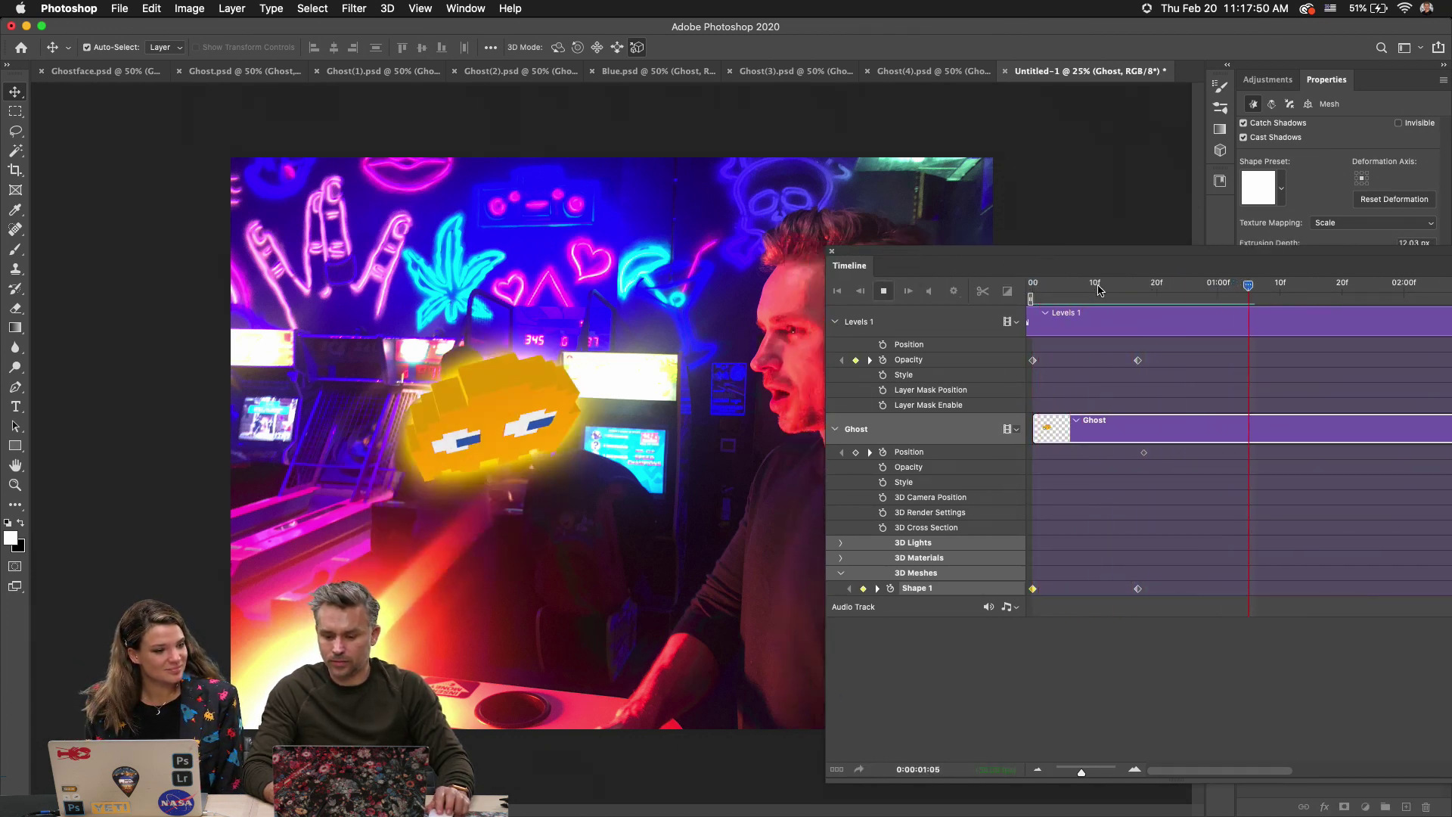
pyautogui.press('space')
# At 0:00:01:03, move the ghost mesh next to the man's face and scale it down to a tiny size.
pyautogui.moveTo(1094, 292); pyautogui.dragTo(1240, 301)
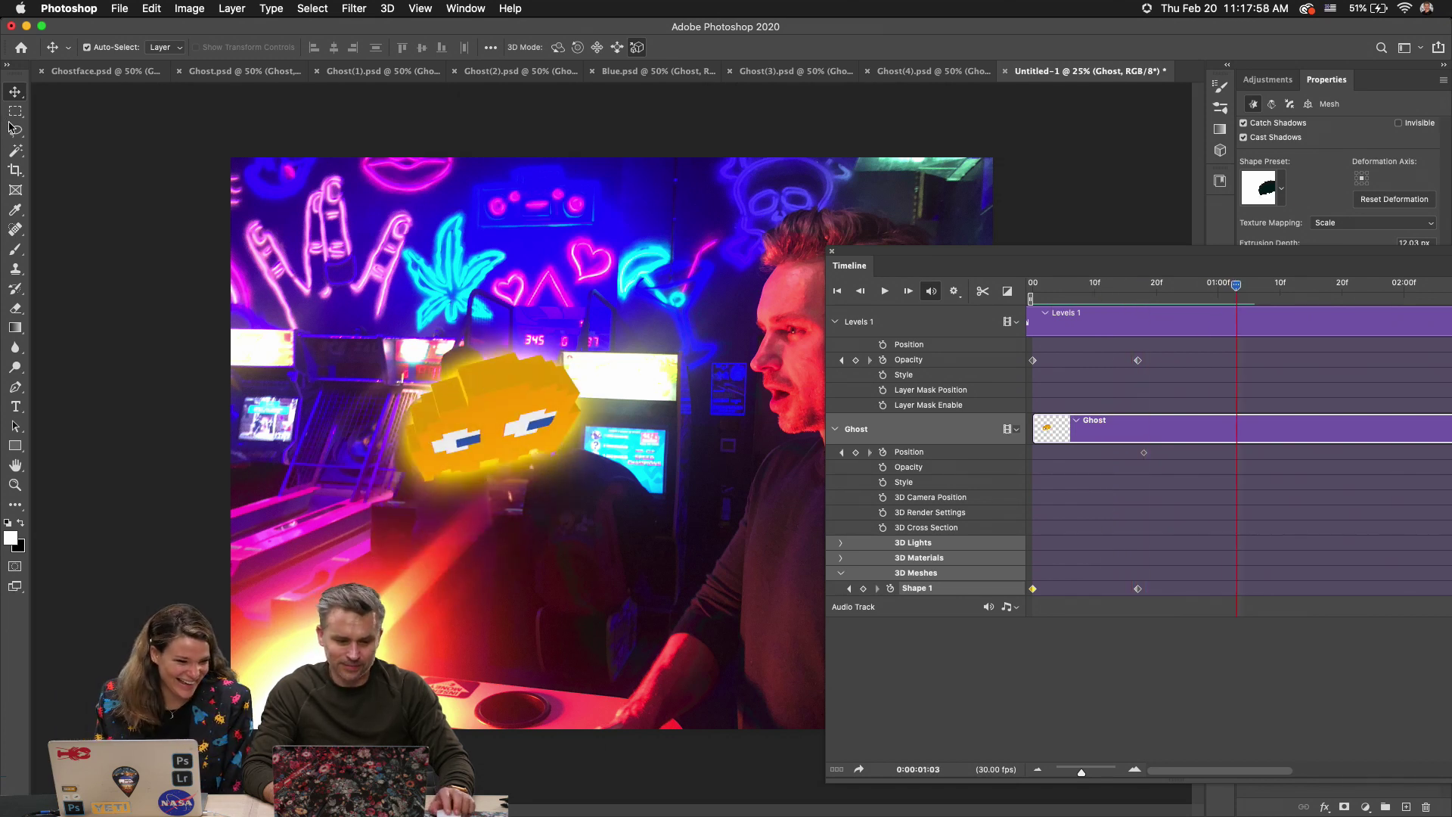
pyautogui.click(558, 49)
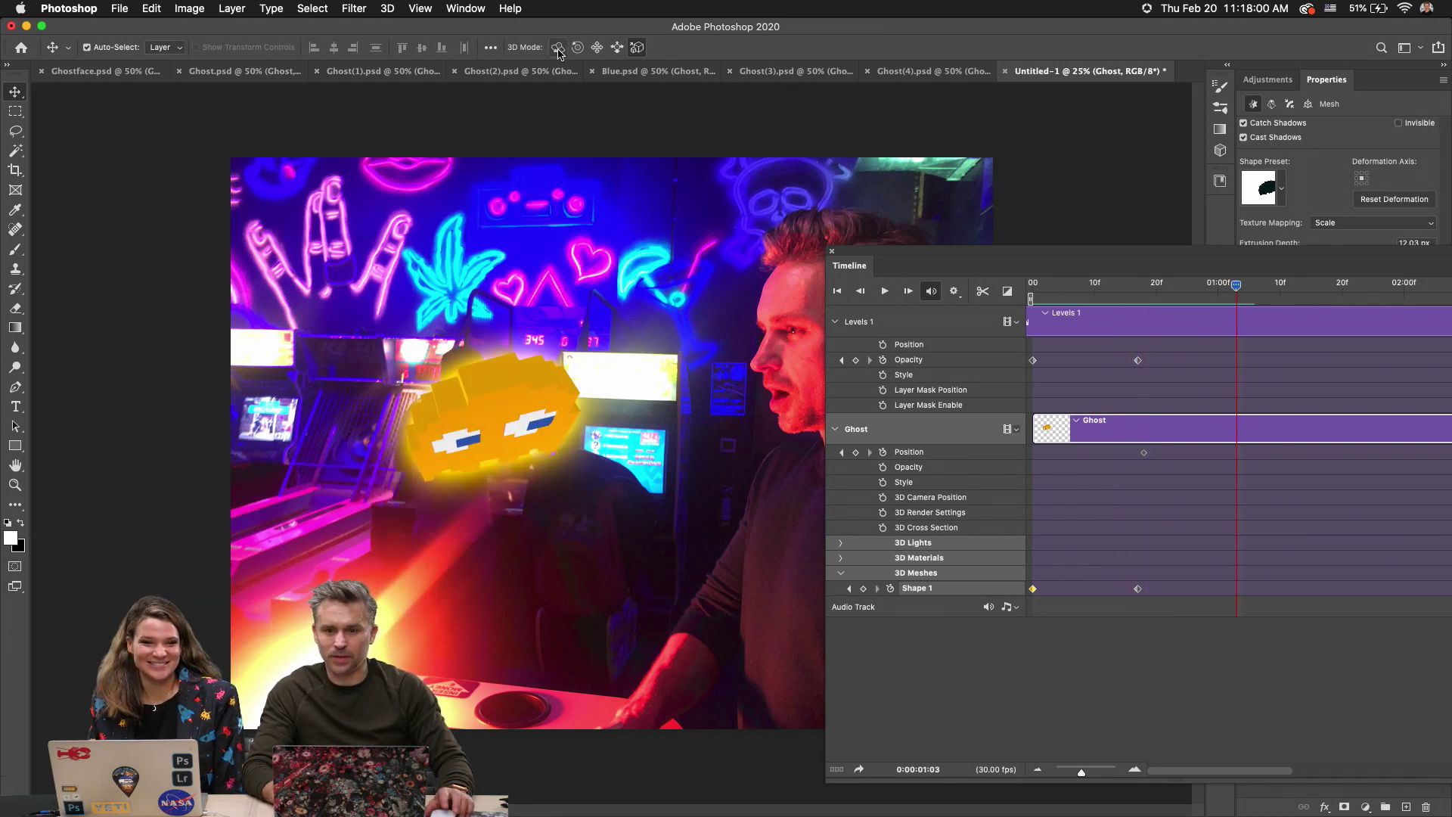
pyautogui.moveTo(485, 431); pyautogui.dragTo(446, 450)
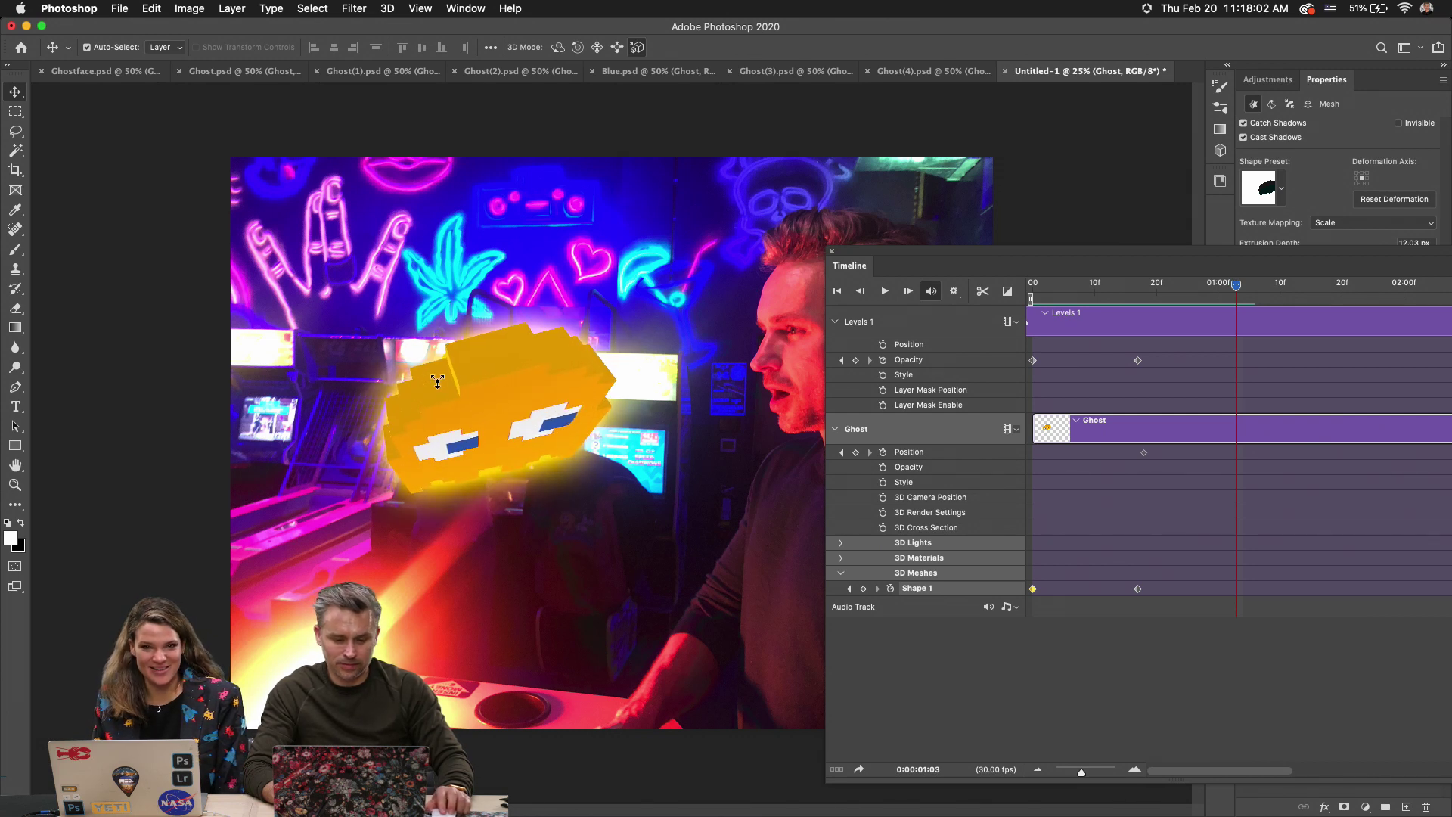
pyautogui.click(597, 47)
pyautogui.moveTo(351, 482); pyautogui.dragTo(556, 428)
pyautogui.click(637, 47)
pyautogui.moveTo(673, 382); pyautogui.dragTo(645, 428)
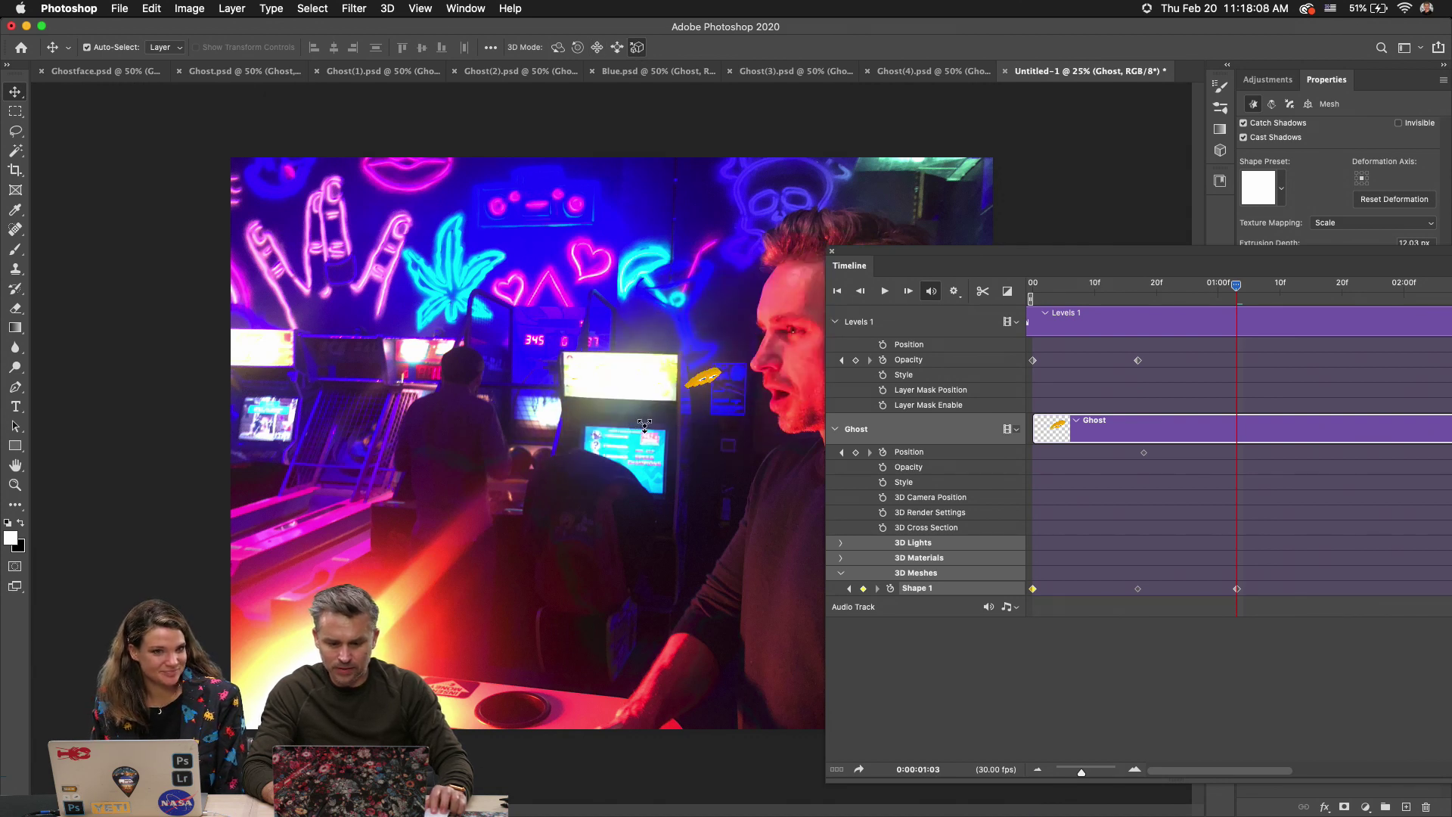
# Rotate the tiny ghost at 0:00:01:03 until it lies almost flat, and position it at the man's mouth.
pyautogui.click(557, 47)
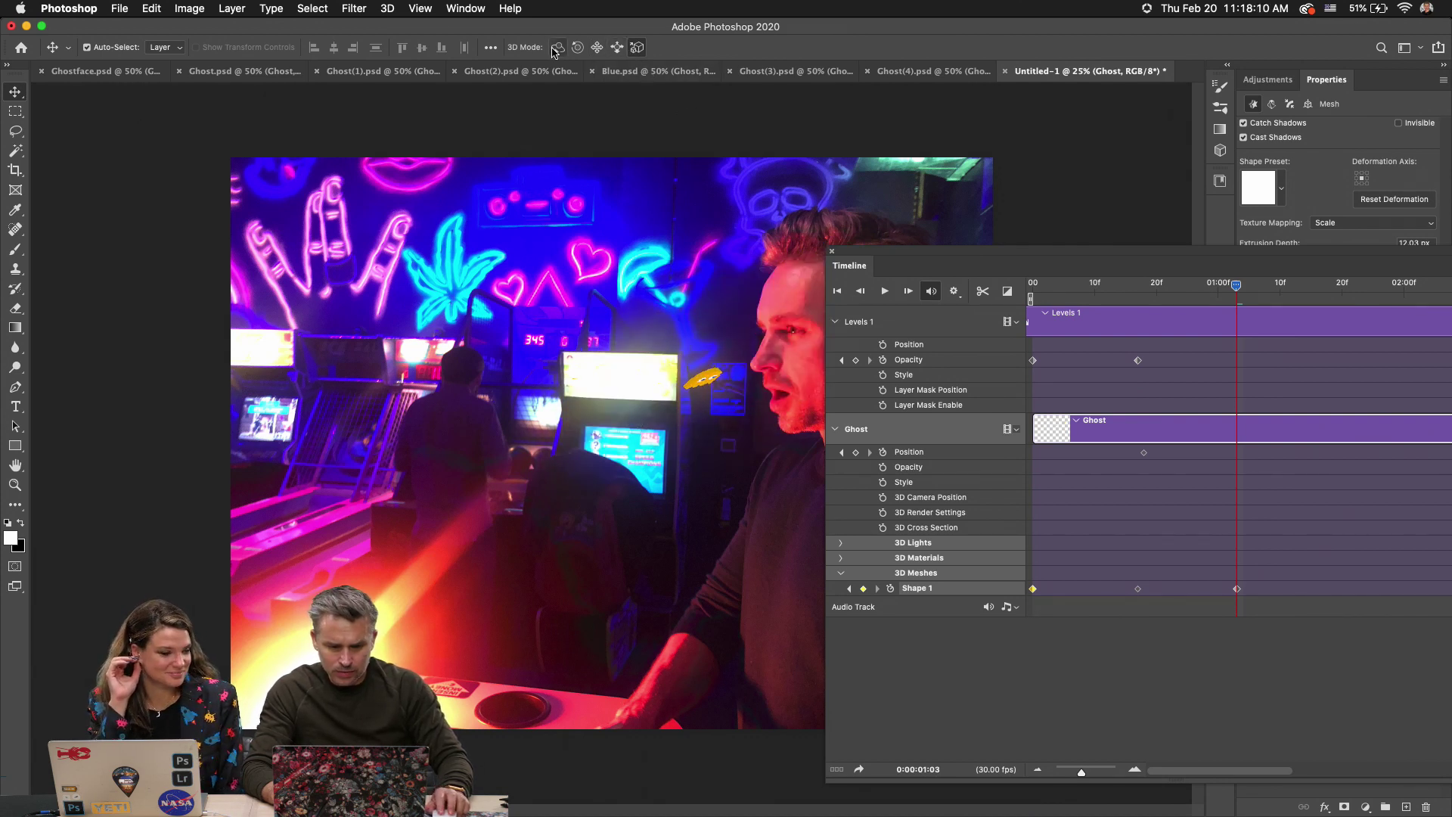
pyautogui.moveTo(677, 289); pyautogui.dragTo(674, 380)
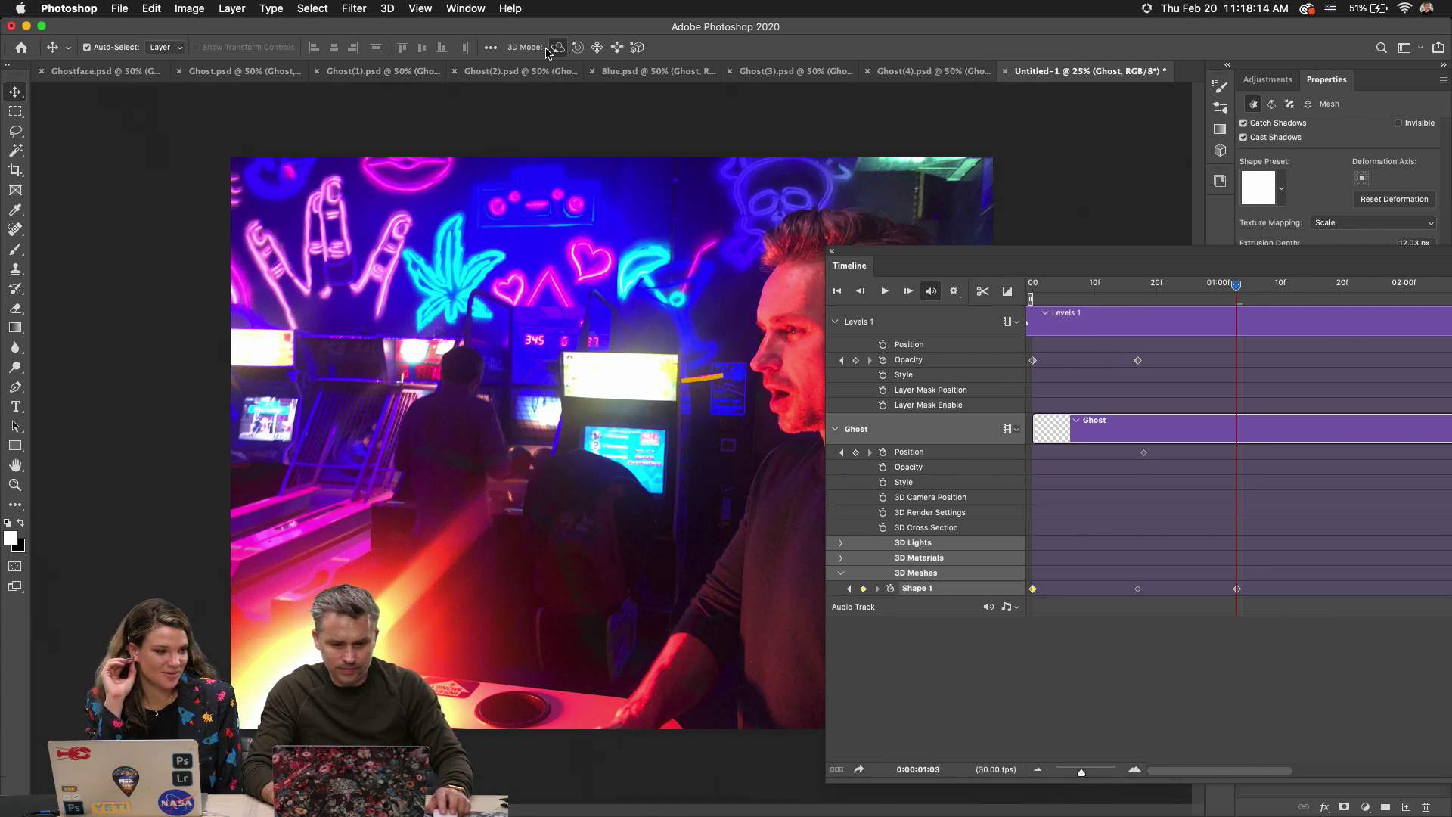
pyautogui.click(597, 47)
pyautogui.moveTo(622, 348); pyautogui.dragTo(706, 368)
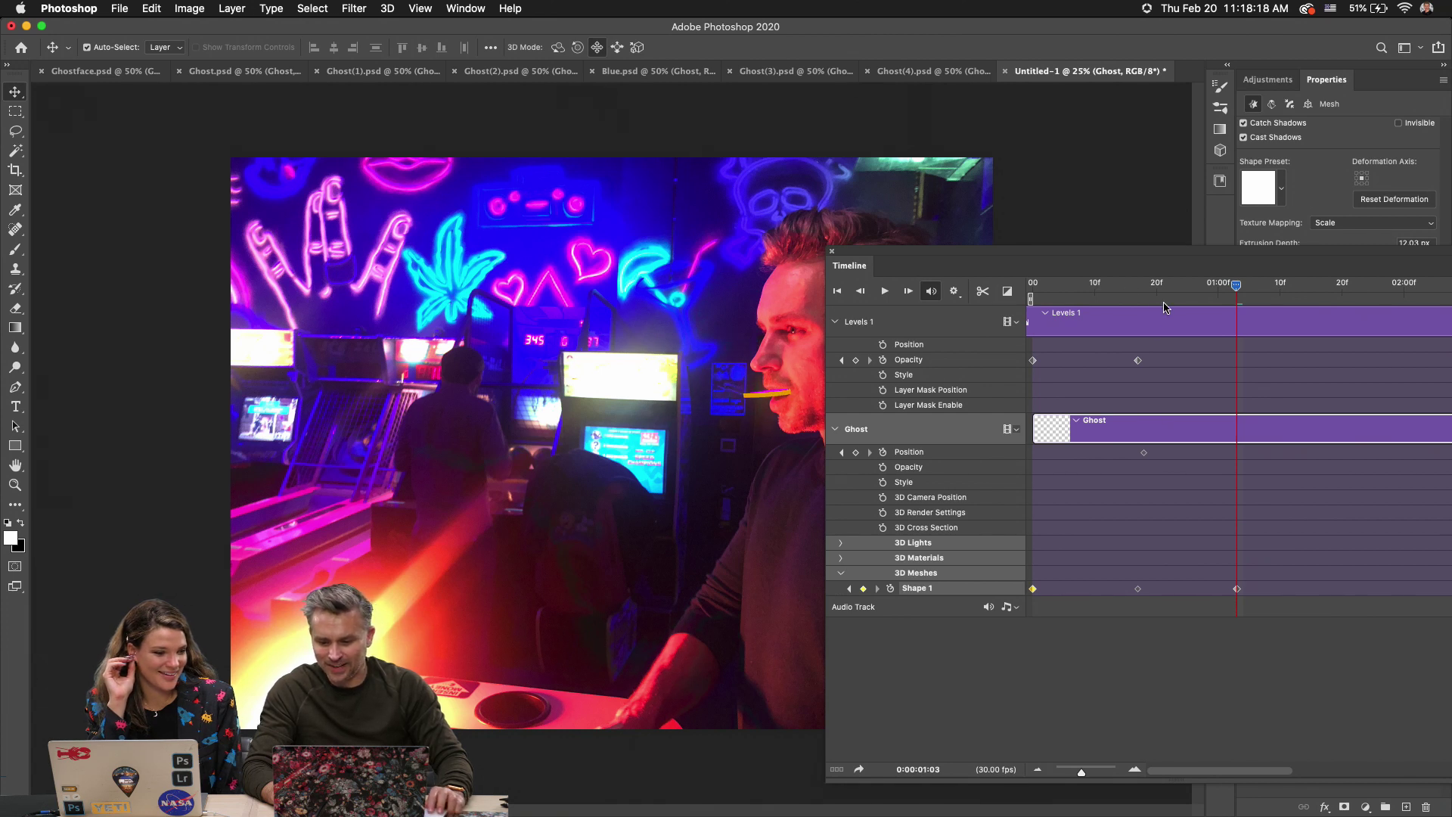
# Play the animation from frame 0 to check how the tiny ghost travels to the man's mouth.
pyautogui.moveTo(1156, 289); pyautogui.dragTo(1028, 303)
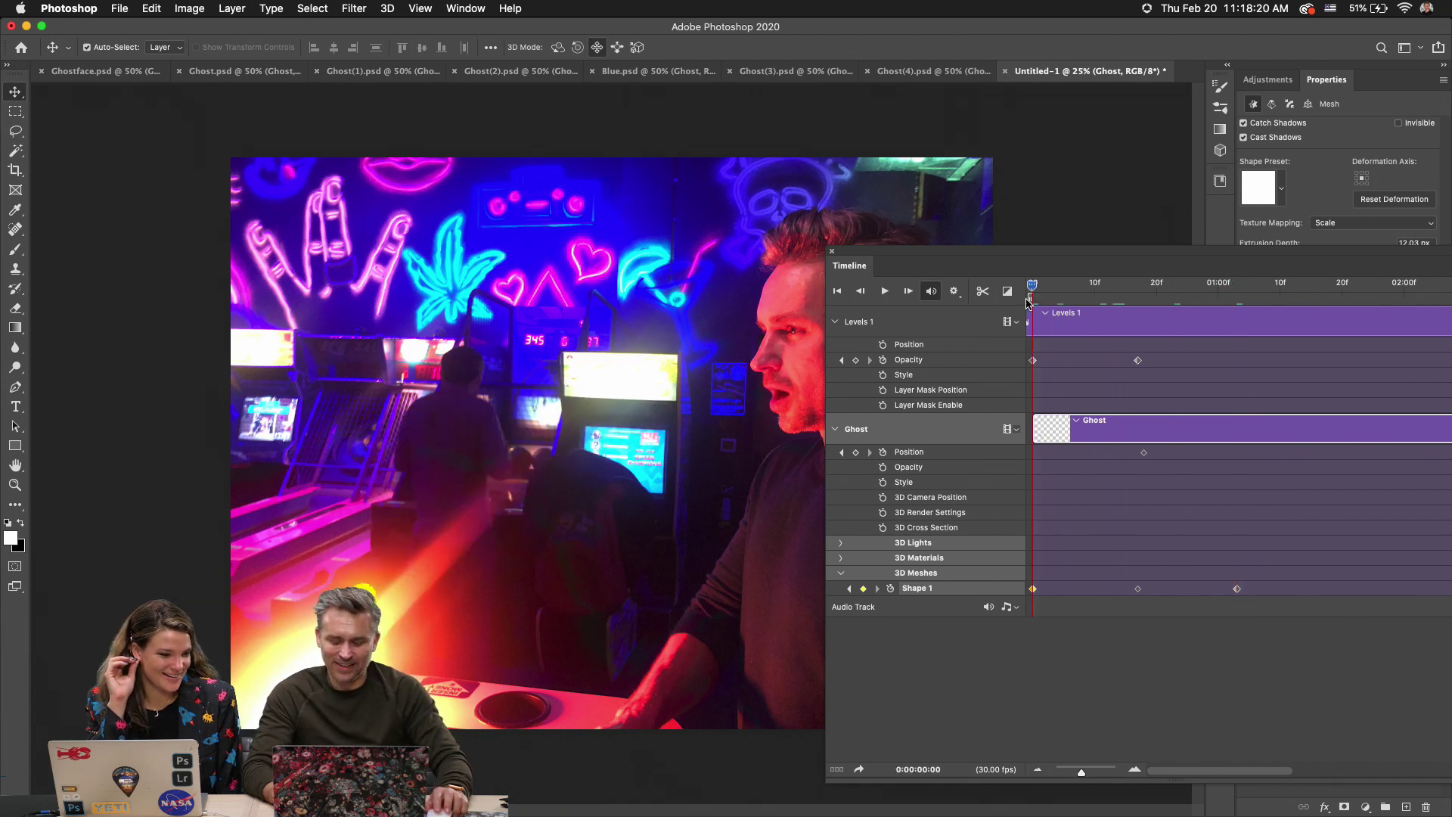
pyautogui.moveTo(987, 251); pyautogui.dragTo(1141, 194)
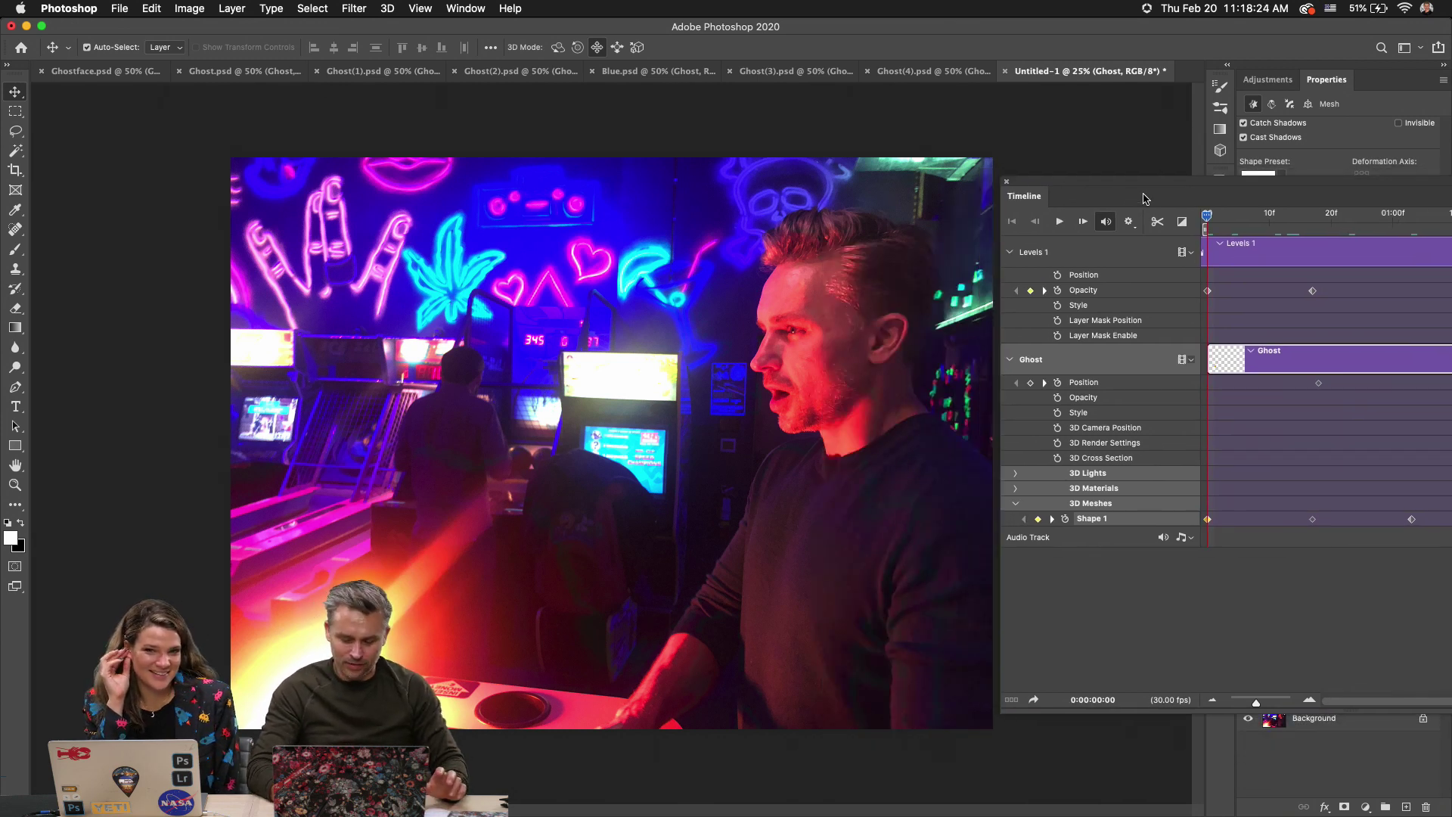
pyautogui.click(1061, 223)
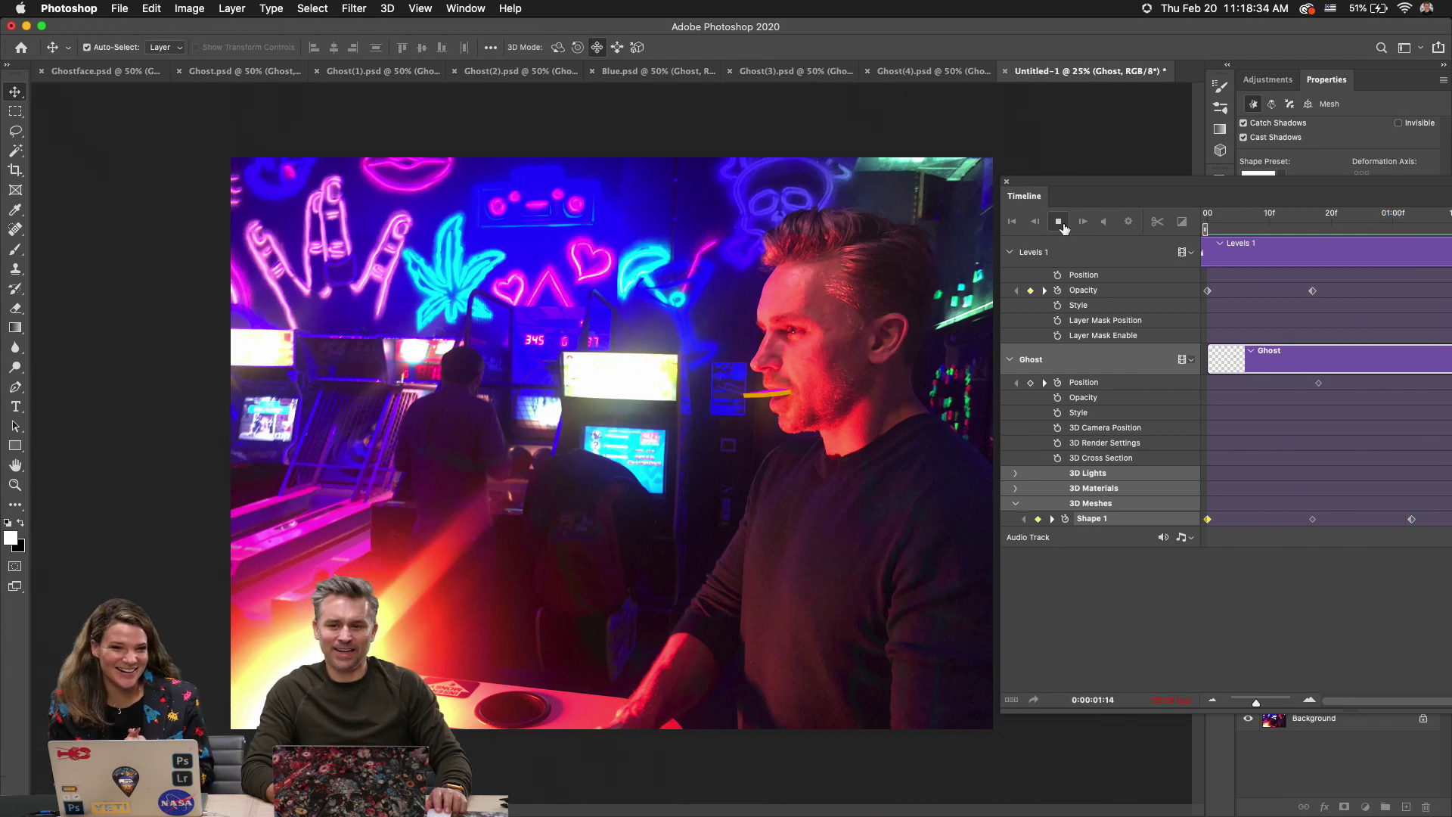
# Slow the animation by moving the last ghost mesh keyframe to about 0:00:02:11 and the middle mesh and Levels opacity keyframes to 0:00:01:07.
pyautogui.moveTo(1103, 206); pyautogui.dragTo(723, 245)
pyautogui.click(1031, 254)
pyautogui.moveTo(1033, 563); pyautogui.dragTo(1149, 560)
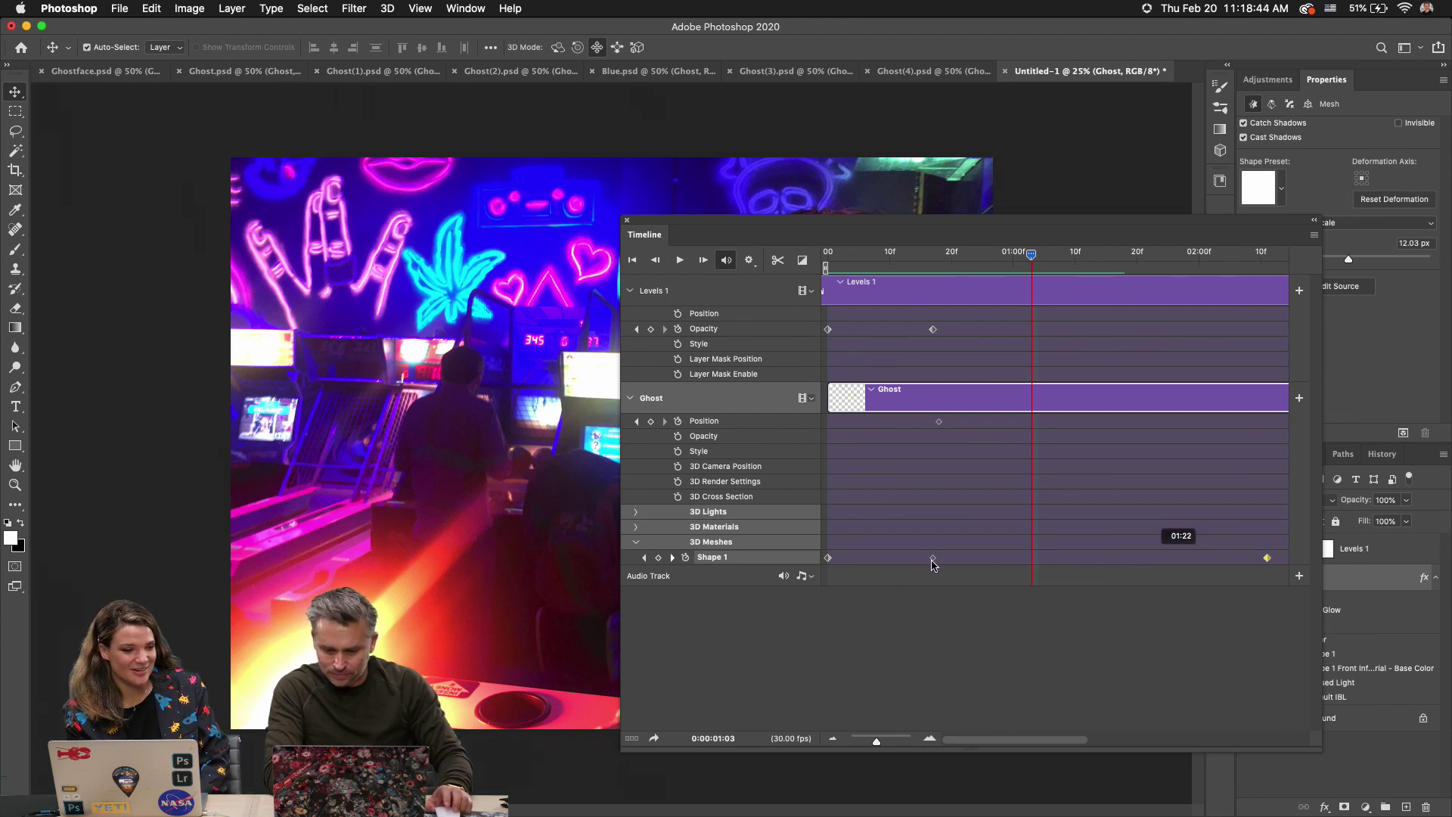
pyautogui.moveTo(934, 566); pyautogui.dragTo(992, 562)
pyautogui.moveTo(933, 330); pyautogui.dragTo(1054, 336)
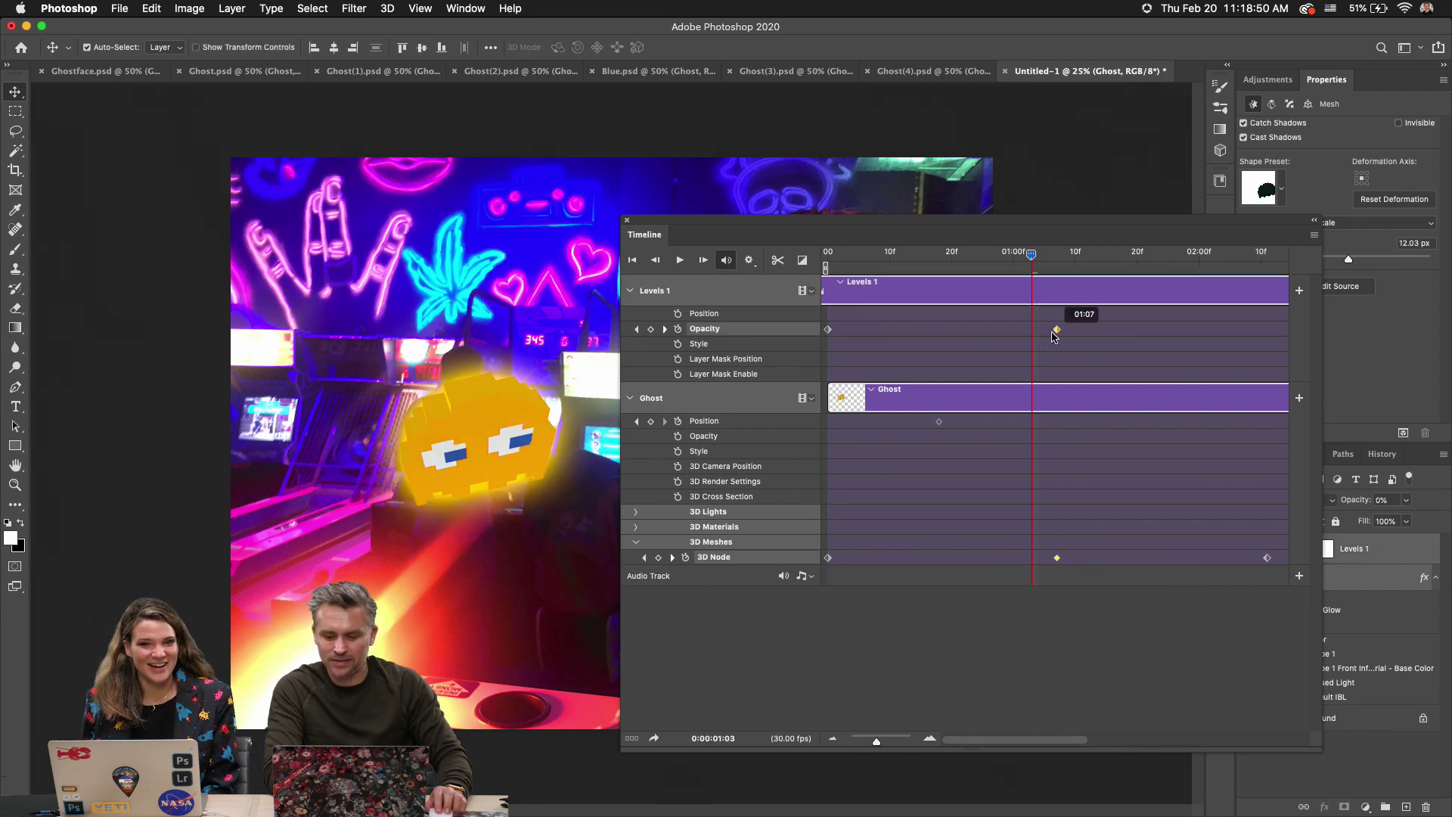
pyautogui.click(1314, 235)
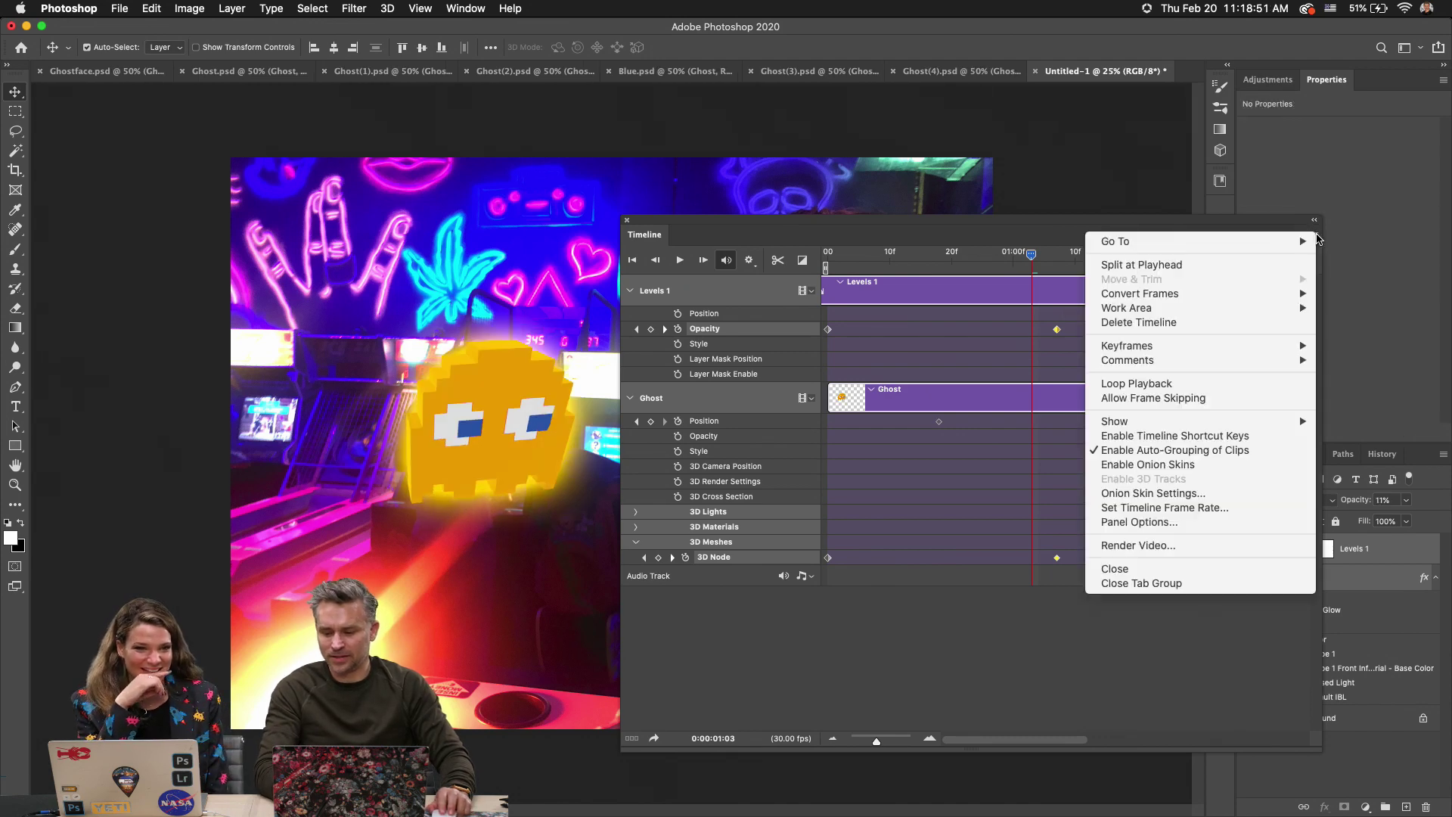
pyautogui.click(1167, 552)
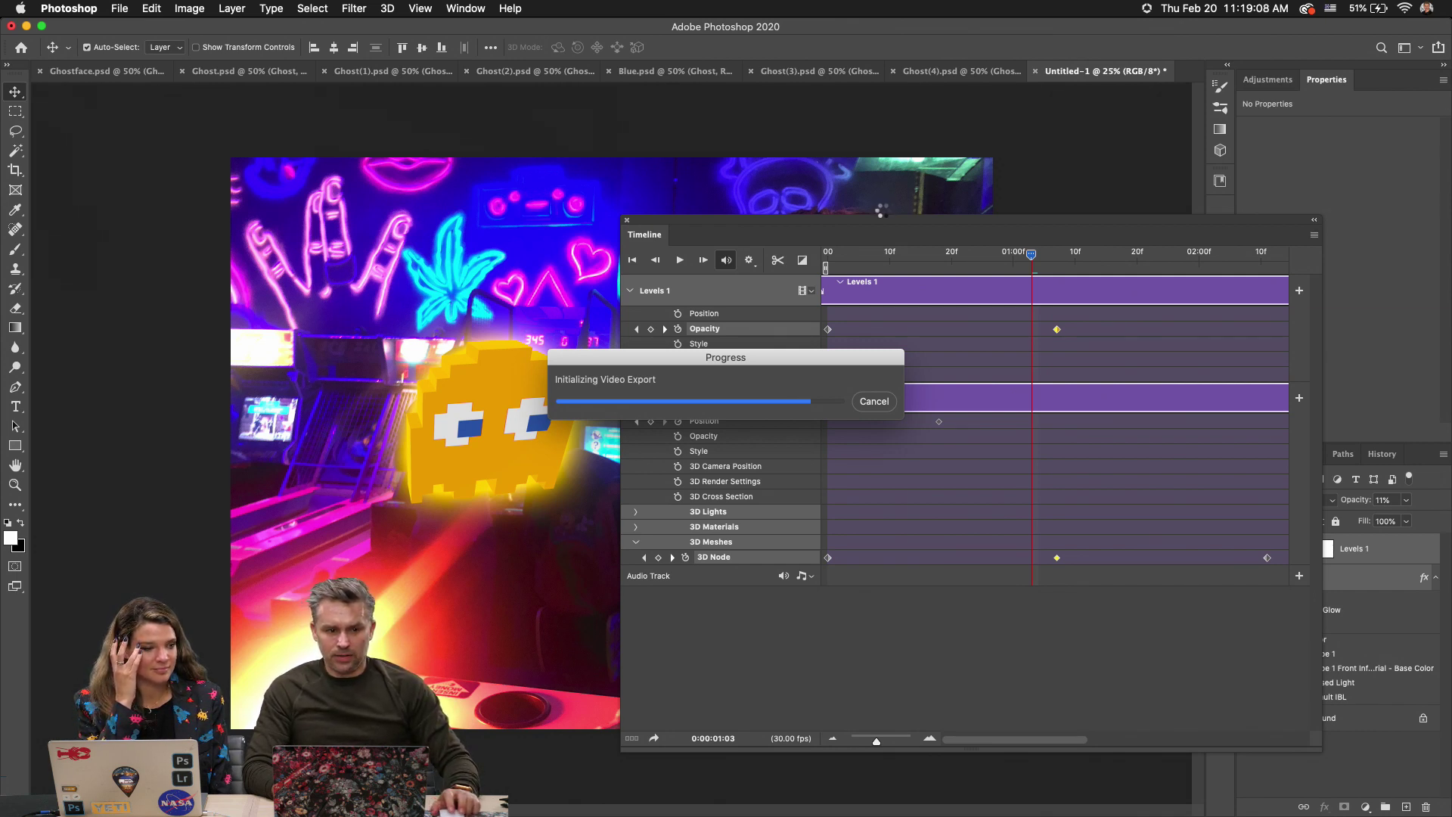
pyautogui.click(863, 400)
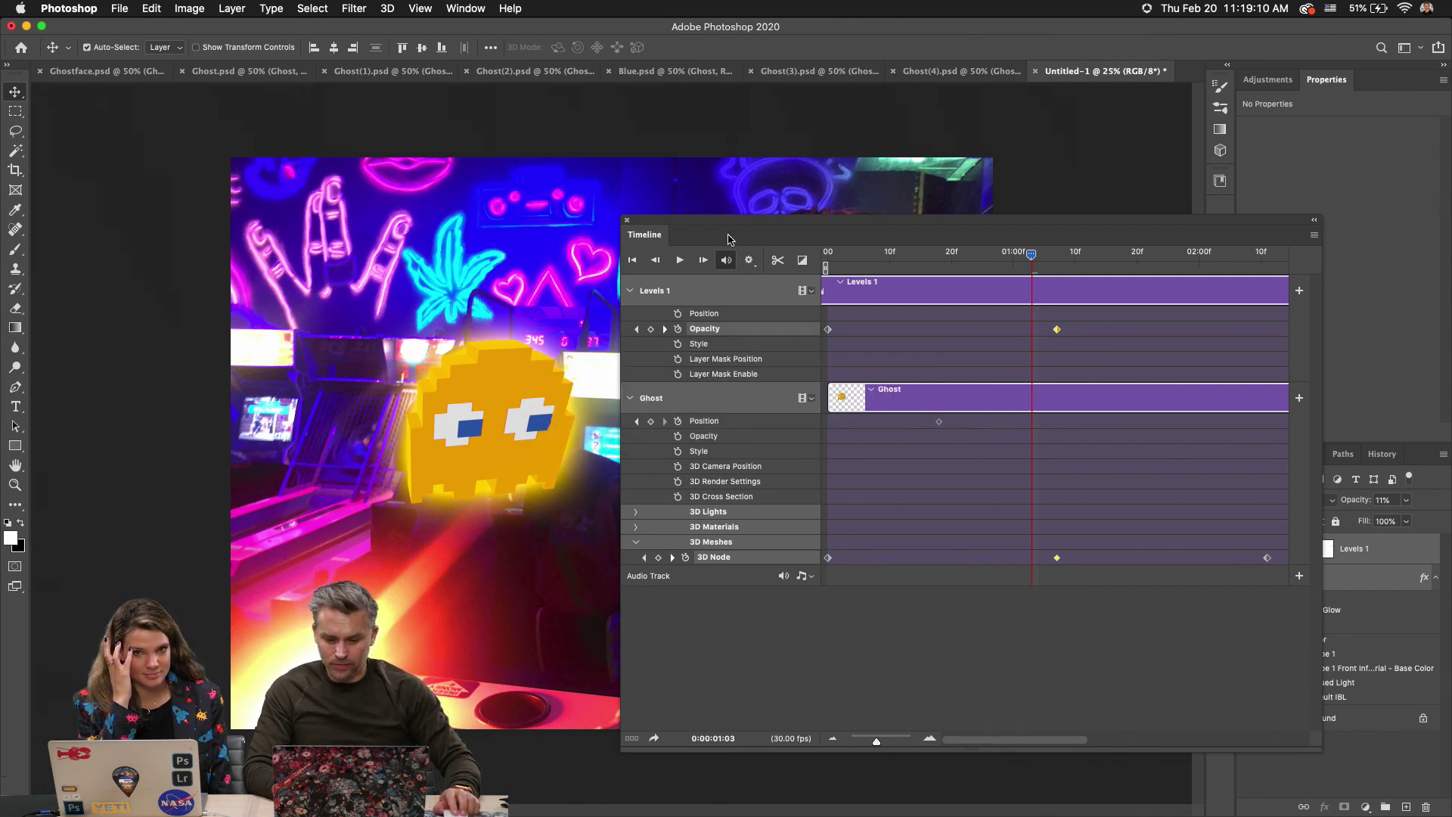
# Play the retimed animation from frame 0 to check the ghost's motion and Levels fade, and return to frame 0.
pyautogui.moveTo(840, 234); pyautogui.dragTo(1169, 324)
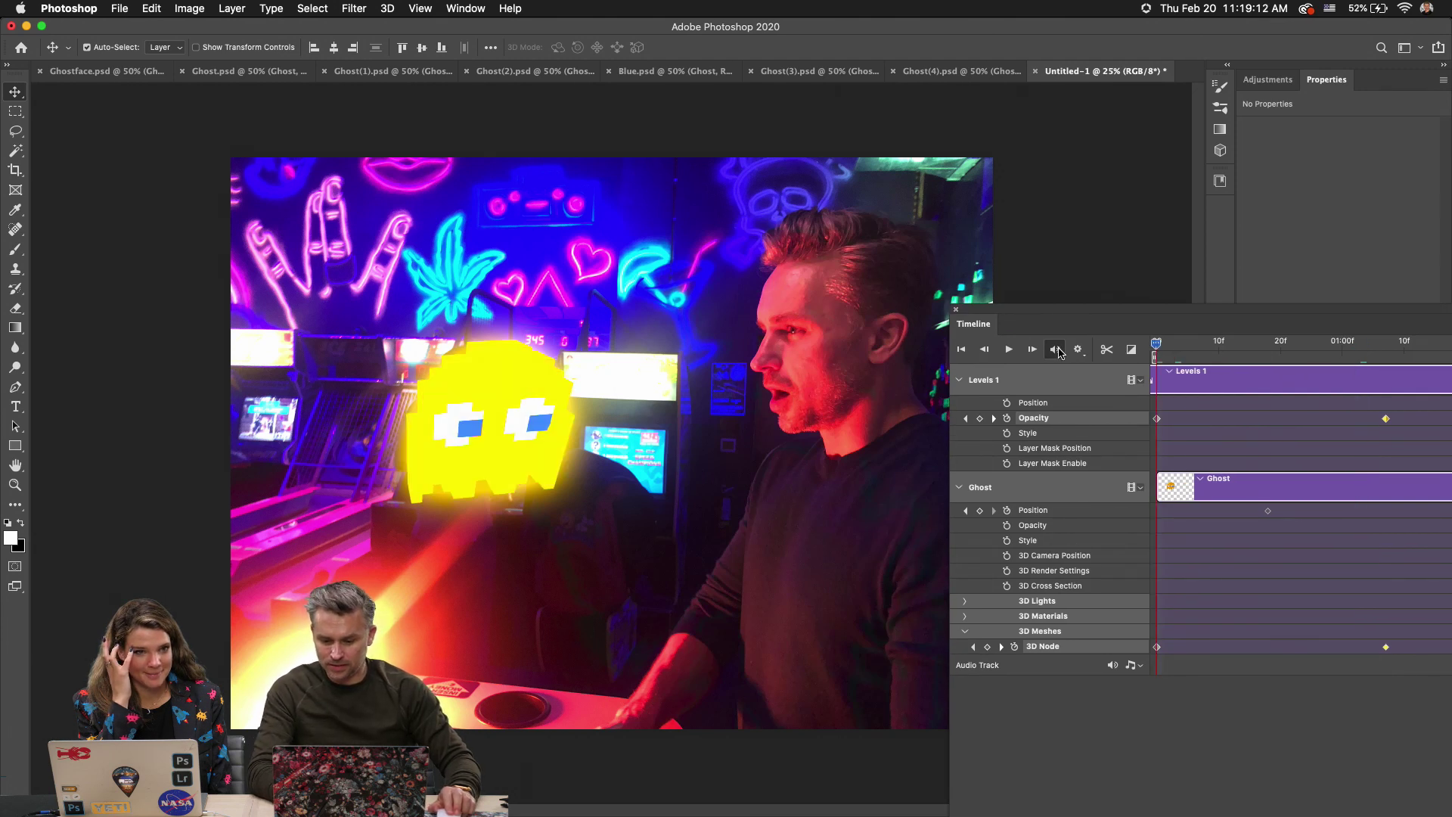
pyautogui.click(1006, 353)
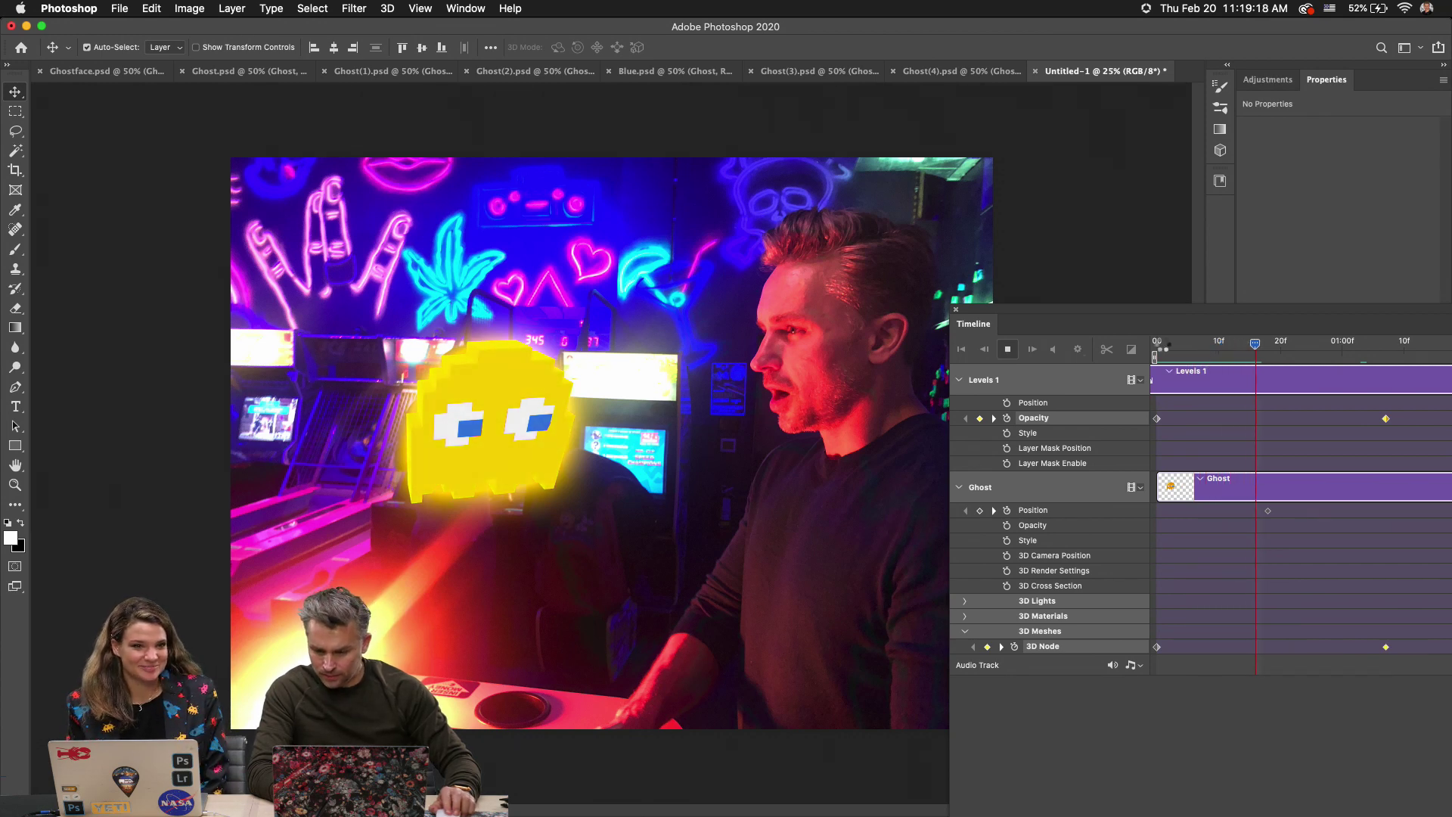
pyautogui.moveTo(1171, 348); pyautogui.dragTo(1148, 348)
# At frame 0, select the Ghost layer and move its mesh to the bright area near the photo's lower-left corner.
pyautogui.click(1160, 647)
pyautogui.click(1169, 347)
pyautogui.moveTo(1169, 346); pyautogui.dragTo(1106, 351)
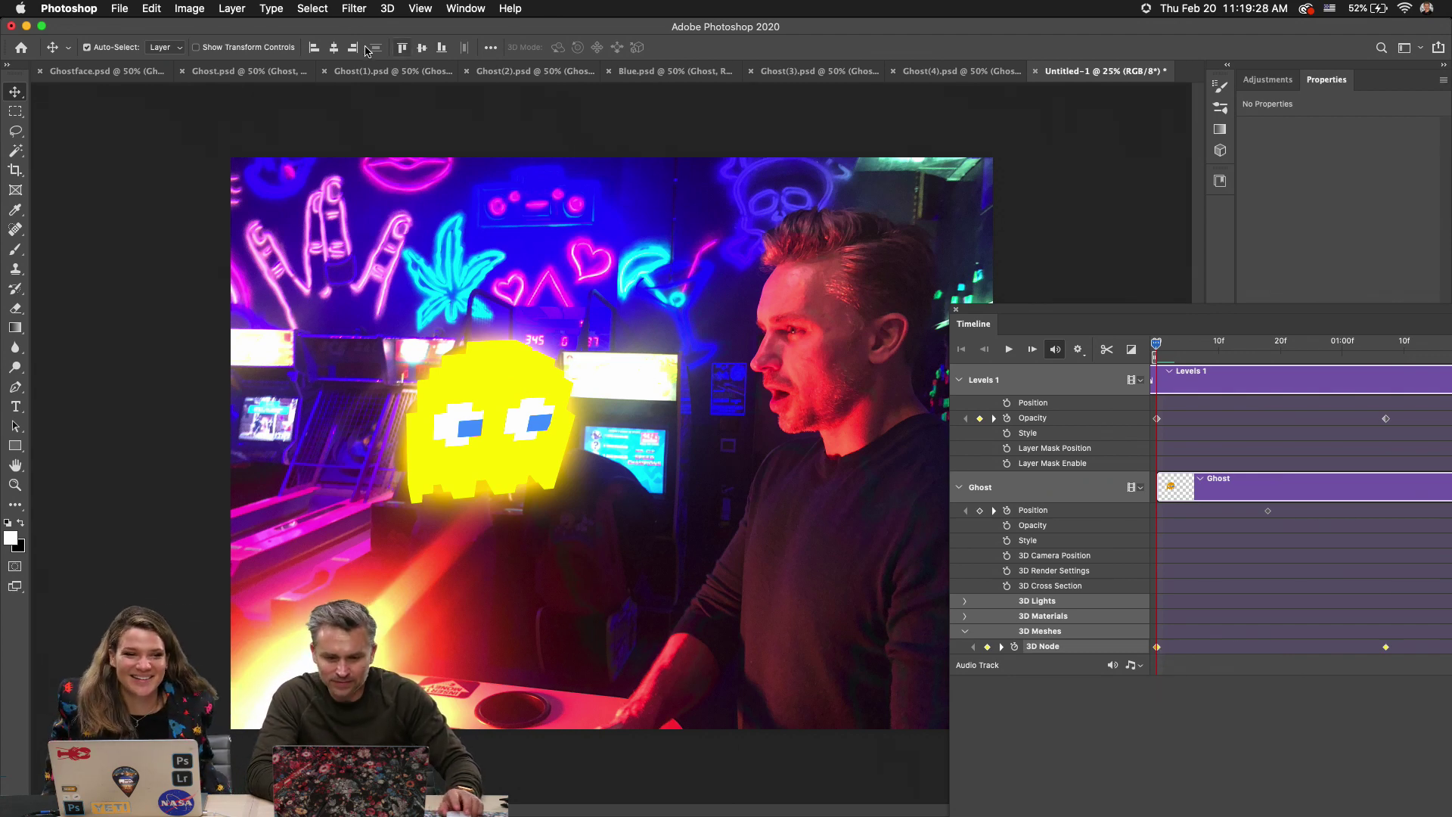
pyautogui.moveTo(1140, 330); pyautogui.dragTo(725, 222)
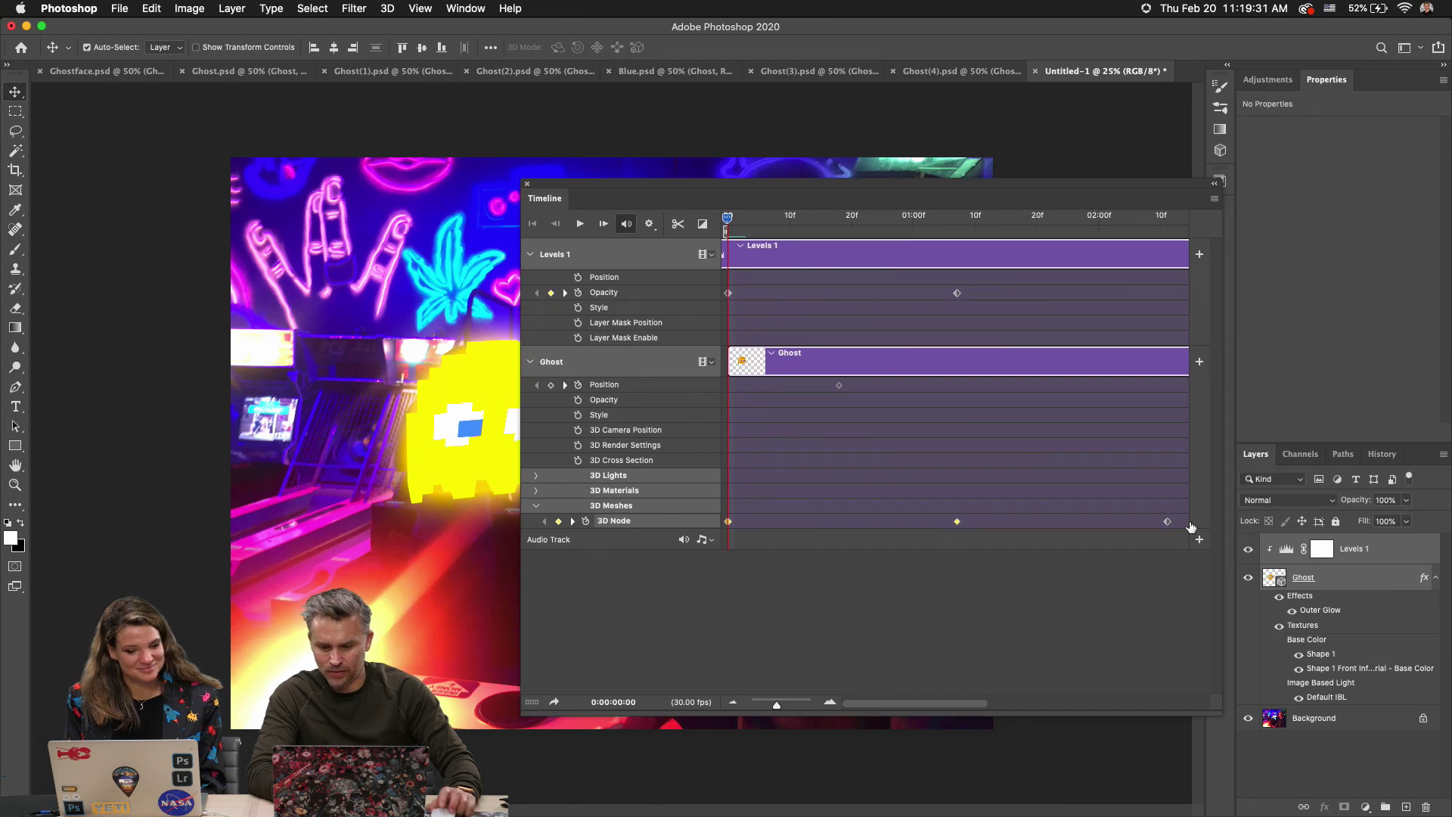
pyautogui.click(1307, 579)
pyautogui.moveTo(630, 206); pyautogui.dragTo(859, 230)
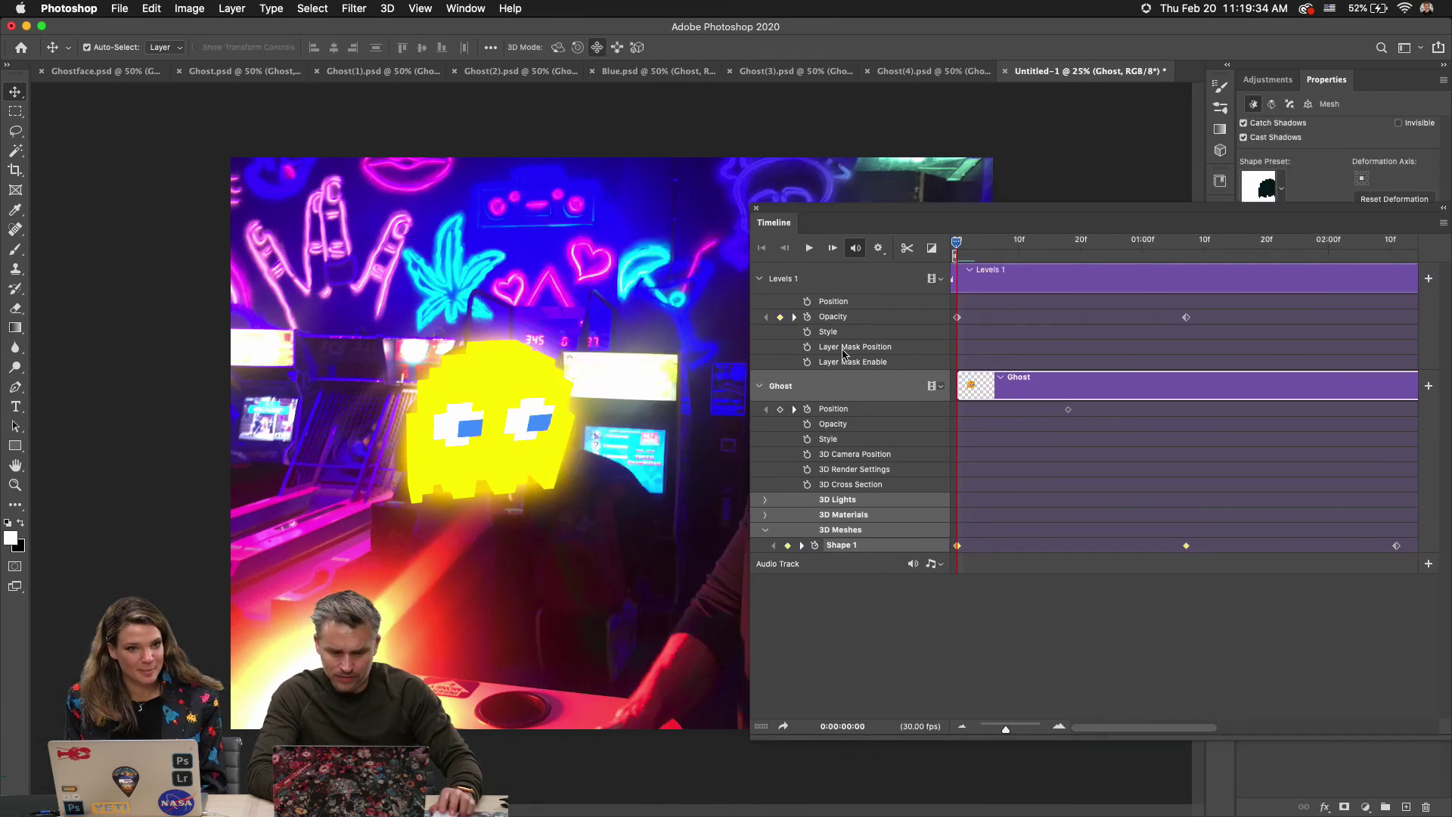
pyautogui.moveTo(483, 397); pyautogui.dragTo(350, 529)
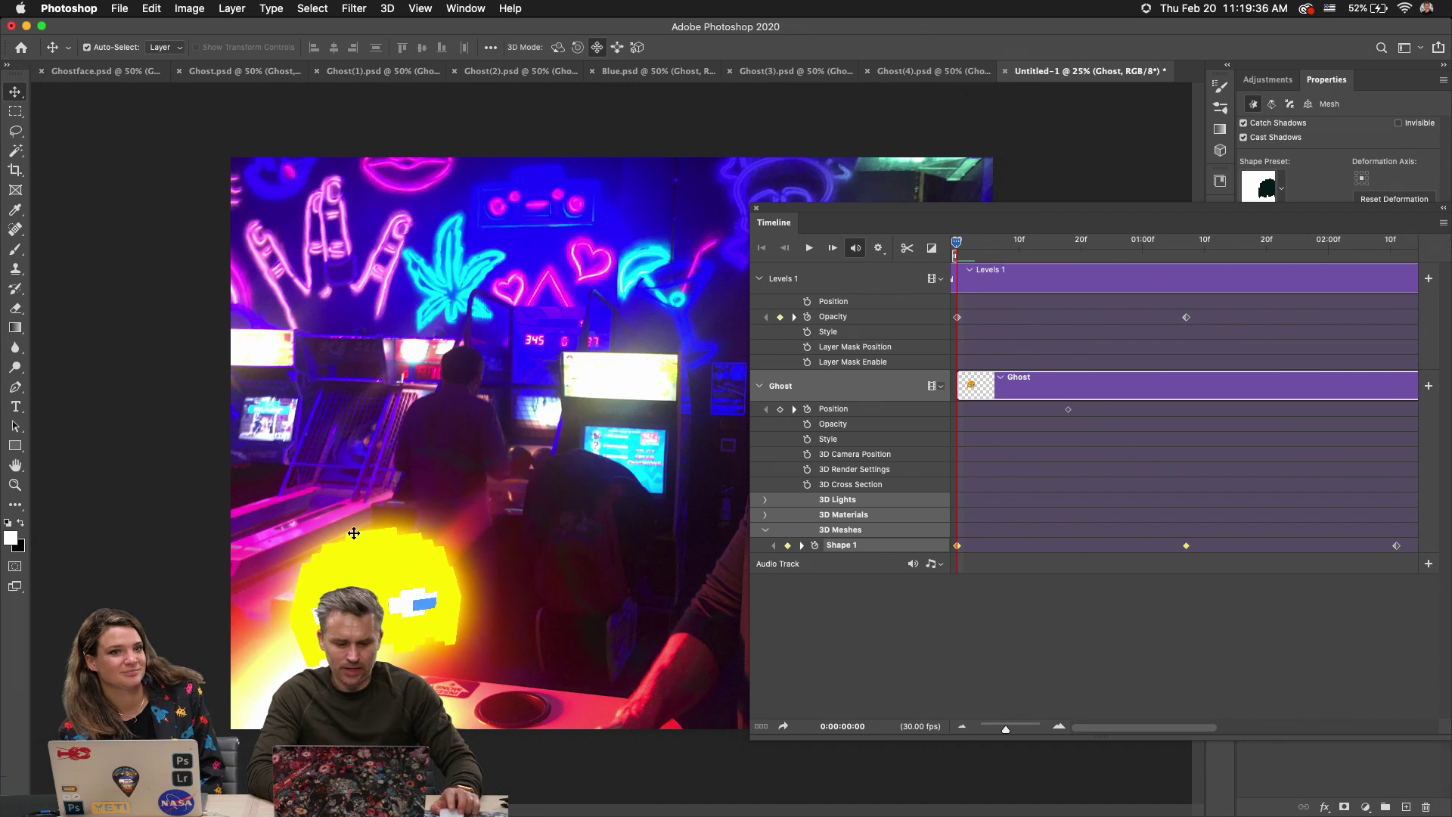
# Scale the ghost mesh down to a tiny size at frame 0 and adjust its rotation and position in the bright area.
pyautogui.click(638, 47)
pyautogui.moveTo(398, 588); pyautogui.dragTo(393, 659)
pyautogui.click(559, 48)
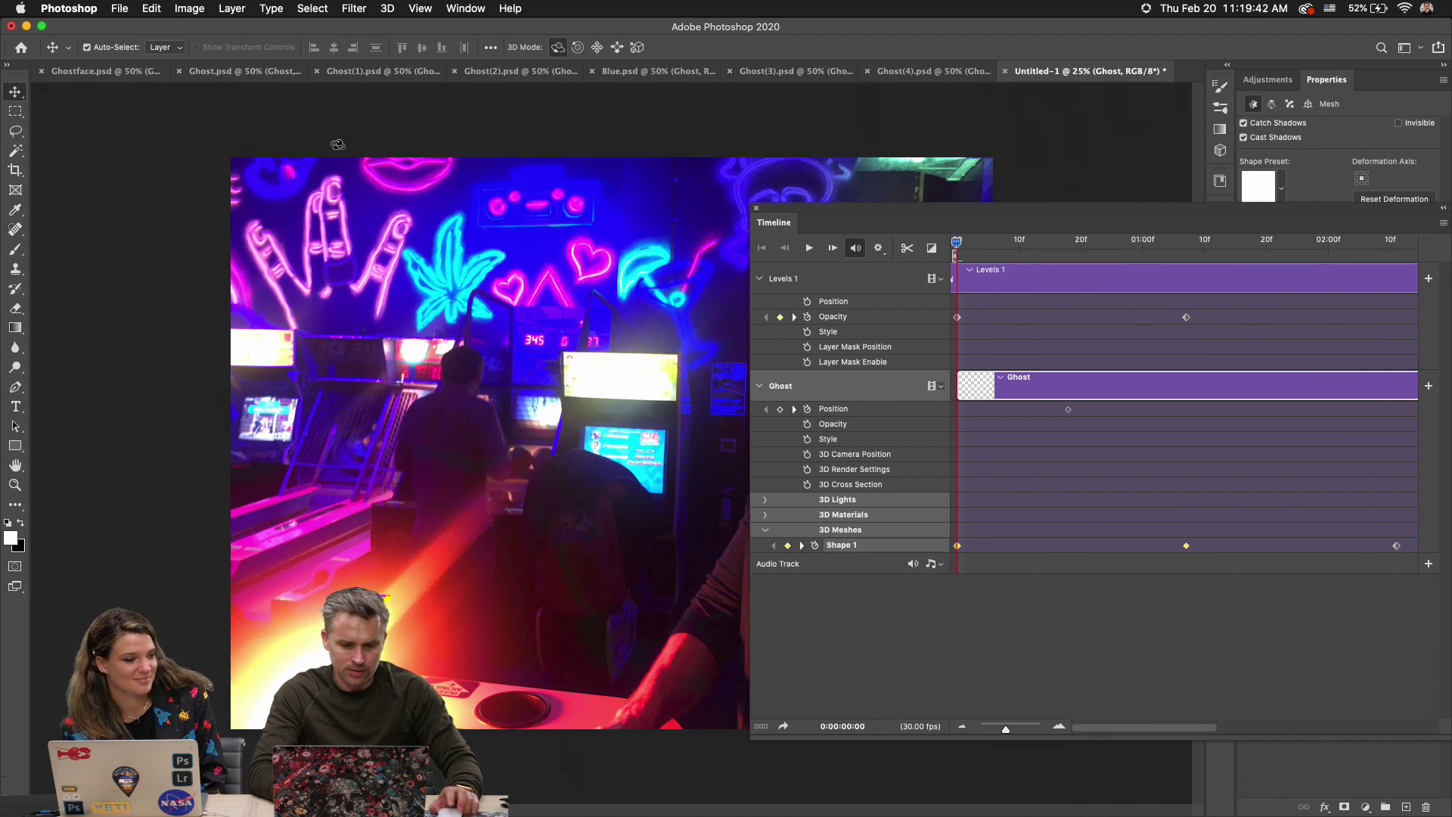
pyautogui.click(597, 48)
pyautogui.click(559, 48)
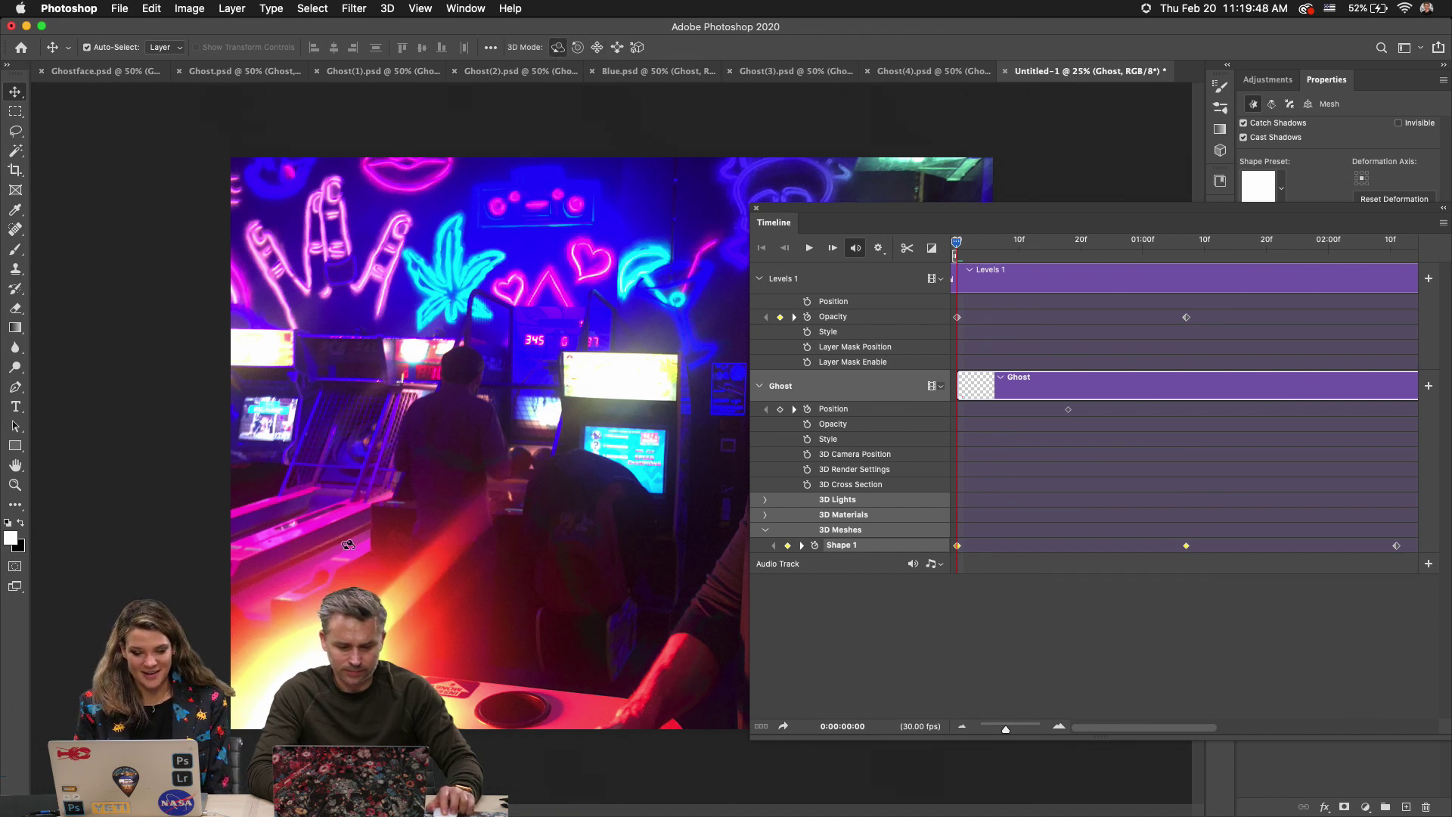
# Play the slower animation from frame 0 to check the ghost's growth, rotation and flight.
pyautogui.click(810, 248)
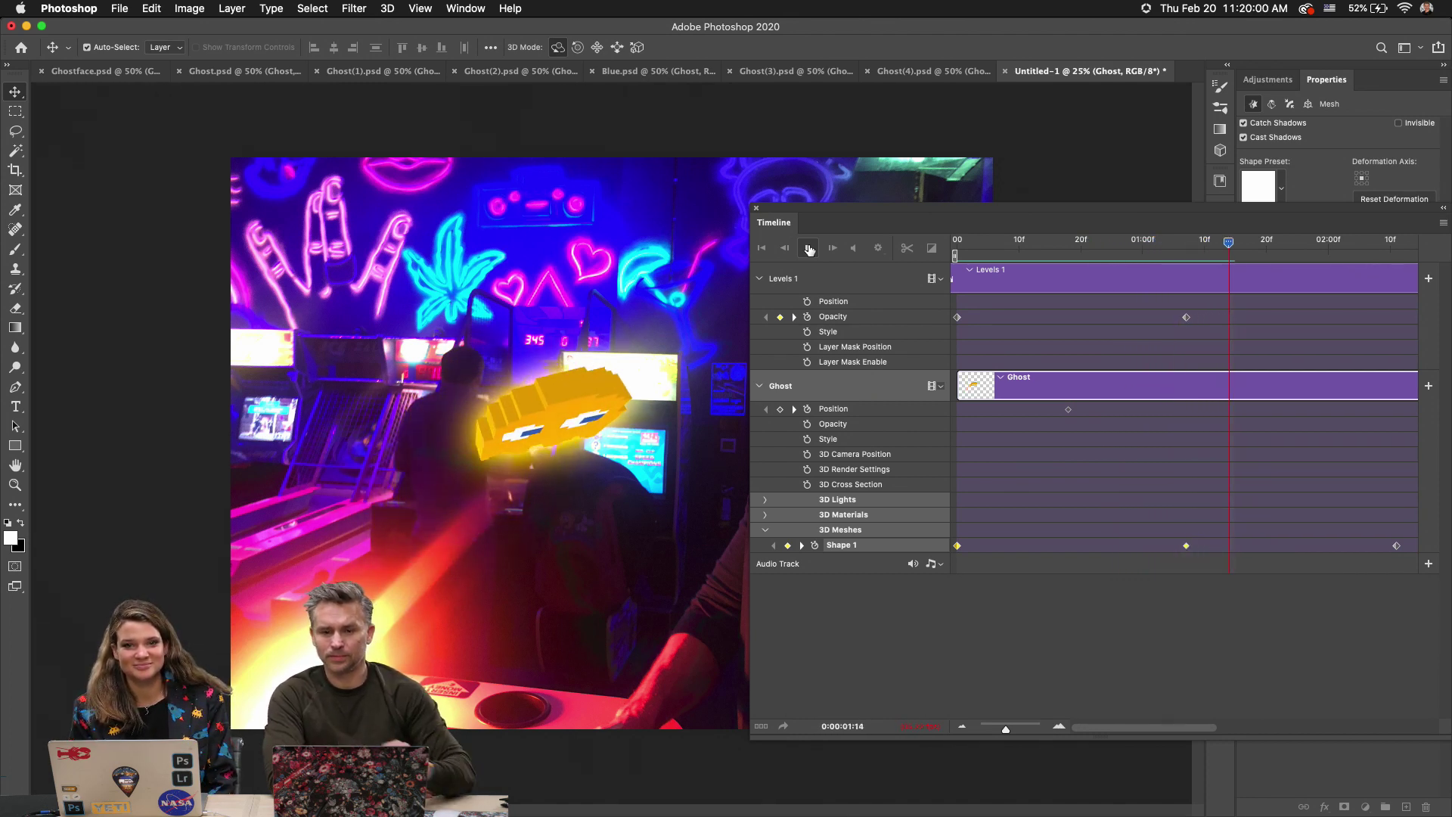
pyautogui.moveTo(861, 224); pyautogui.dragTo(916, 659)
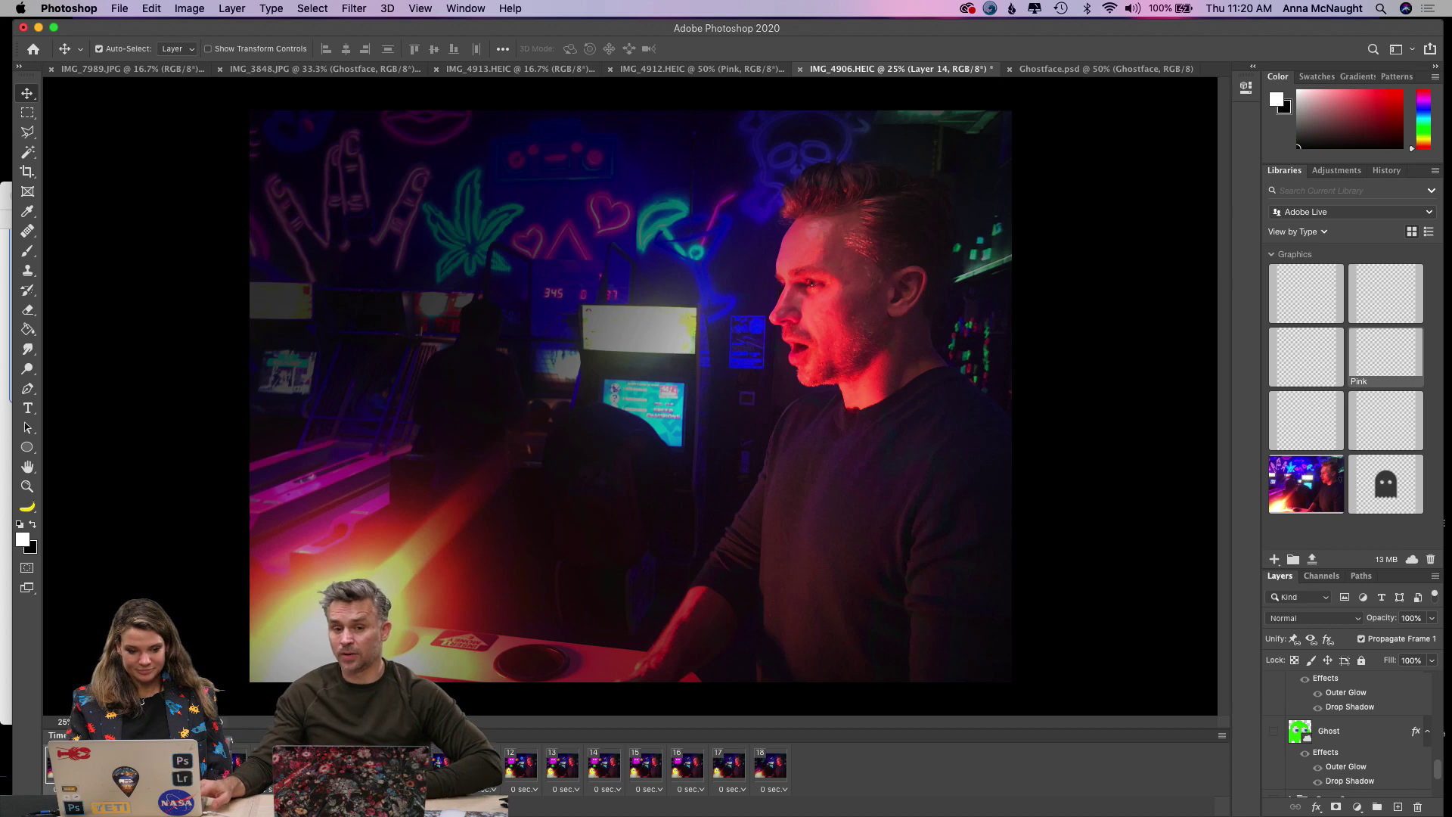
# Float the frame Timeline of IMG_4906.HEIC above the photo and widen it so that every frame fits.
pyautogui.moveTo(59, 735); pyautogui.dragTo(106, 123)
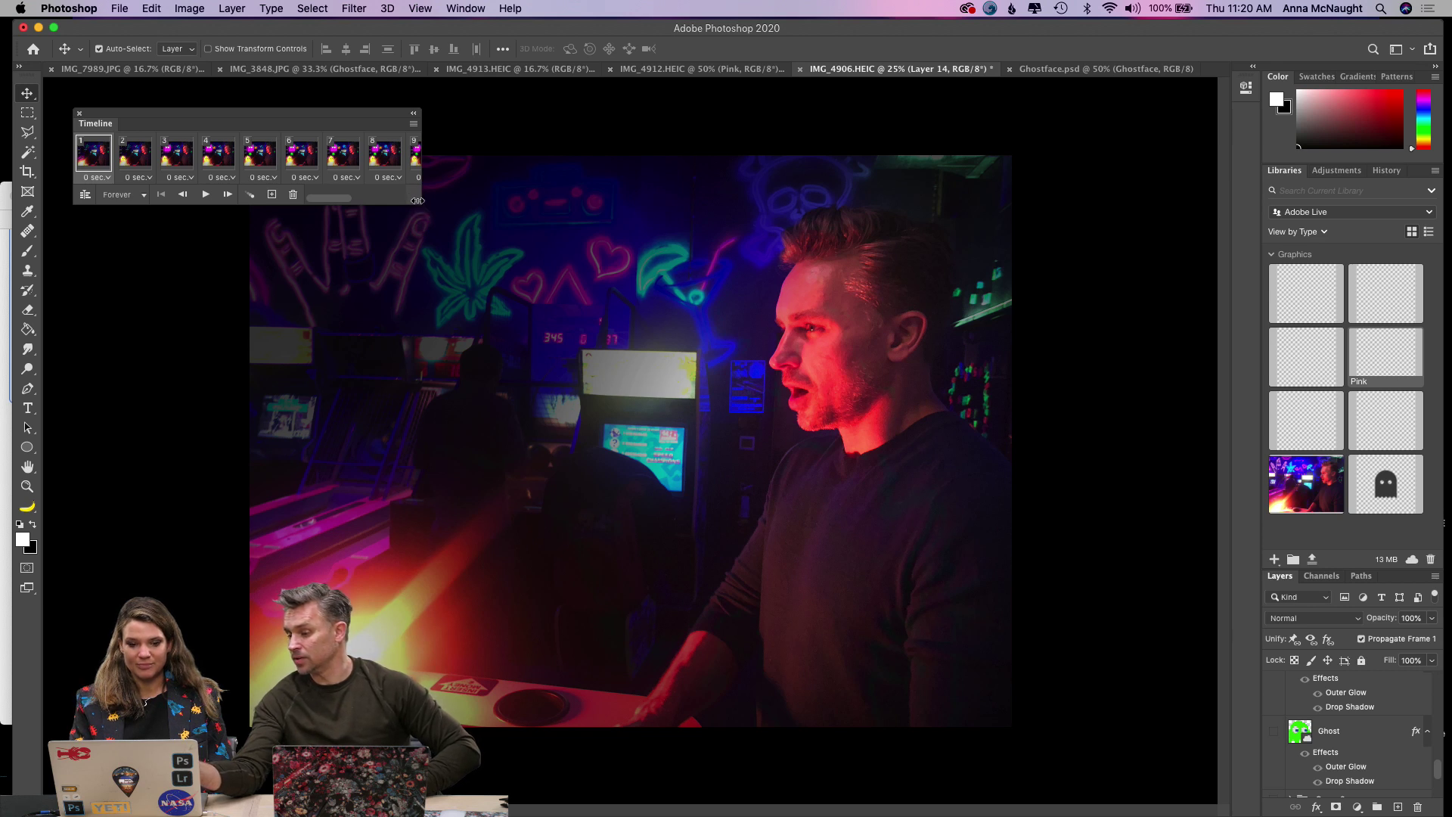
pyautogui.moveTo(418, 202); pyautogui.dragTo(949, 203)
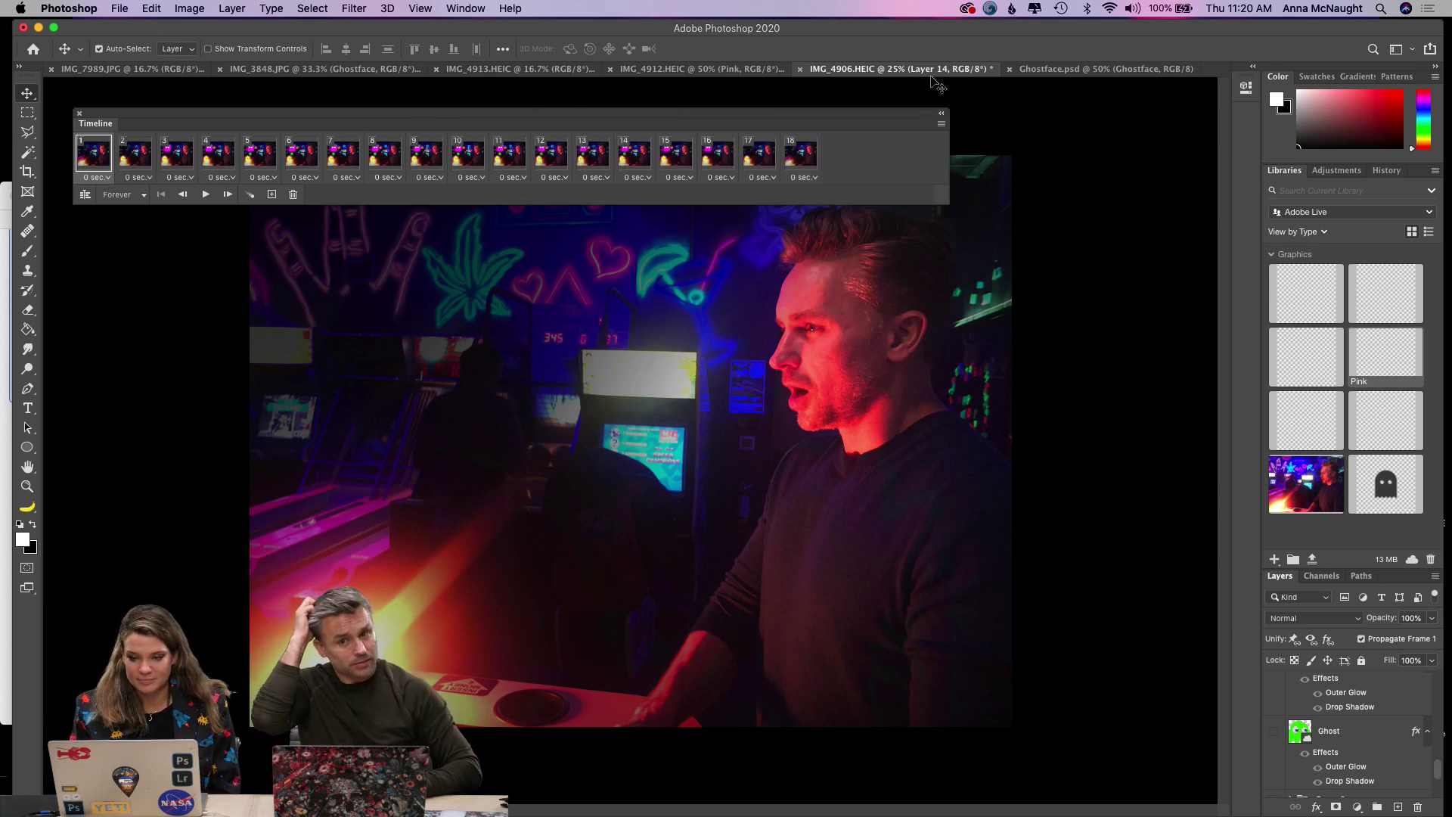
pyautogui.click(941, 123)
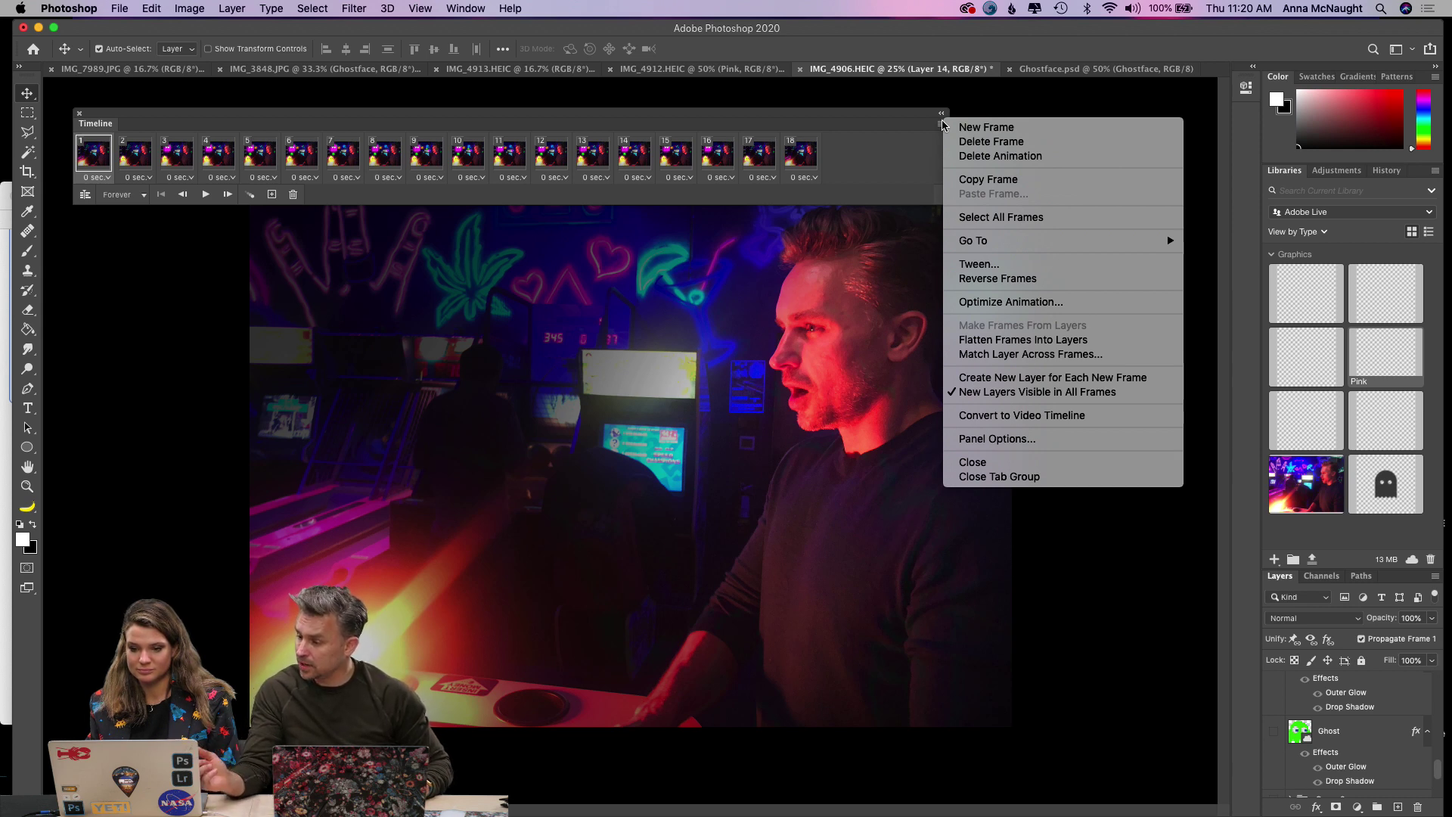
pyautogui.click(974, 156)
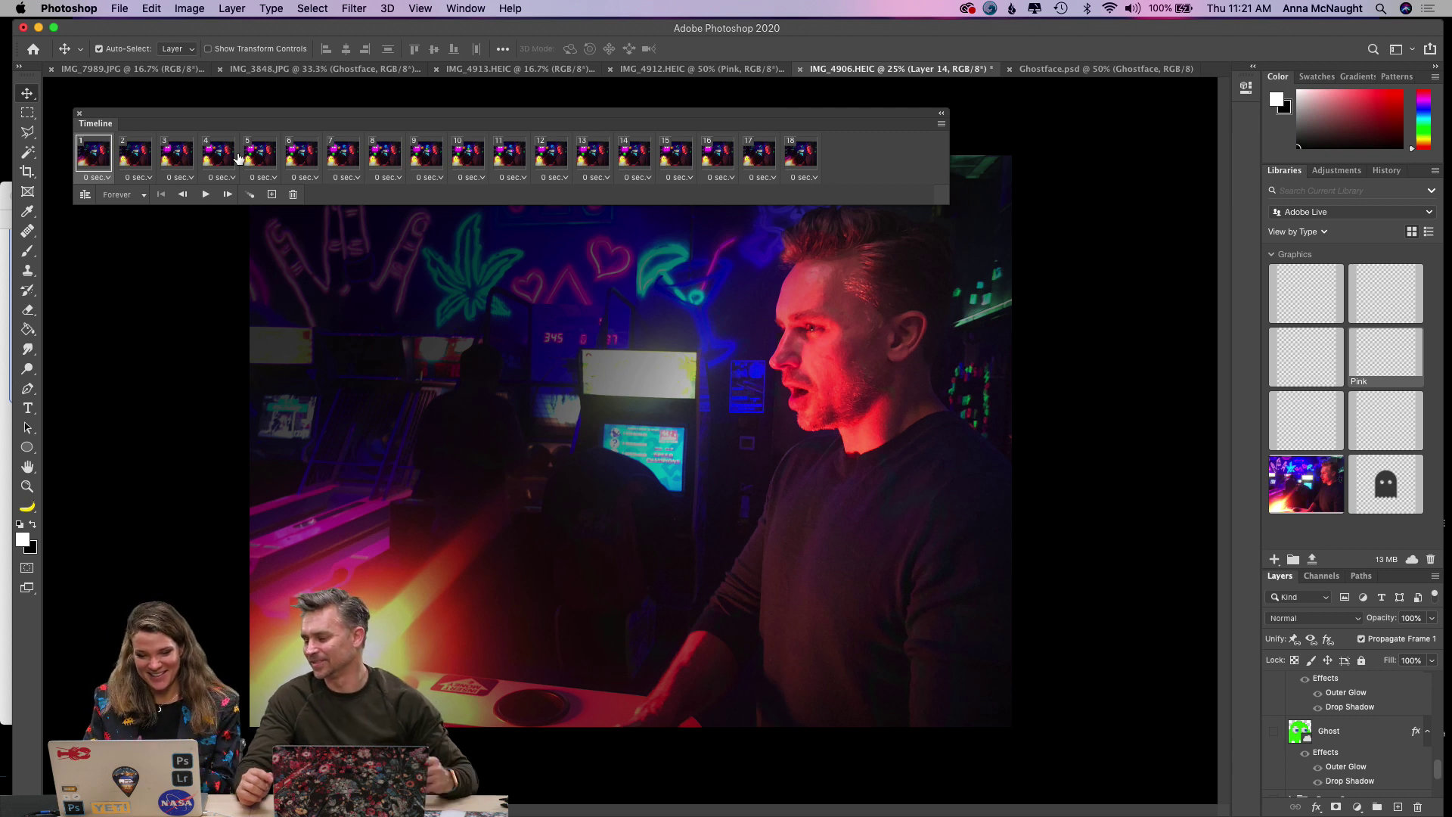
pyautogui.moveTo(685, 118); pyautogui.dragTo(725, 83)
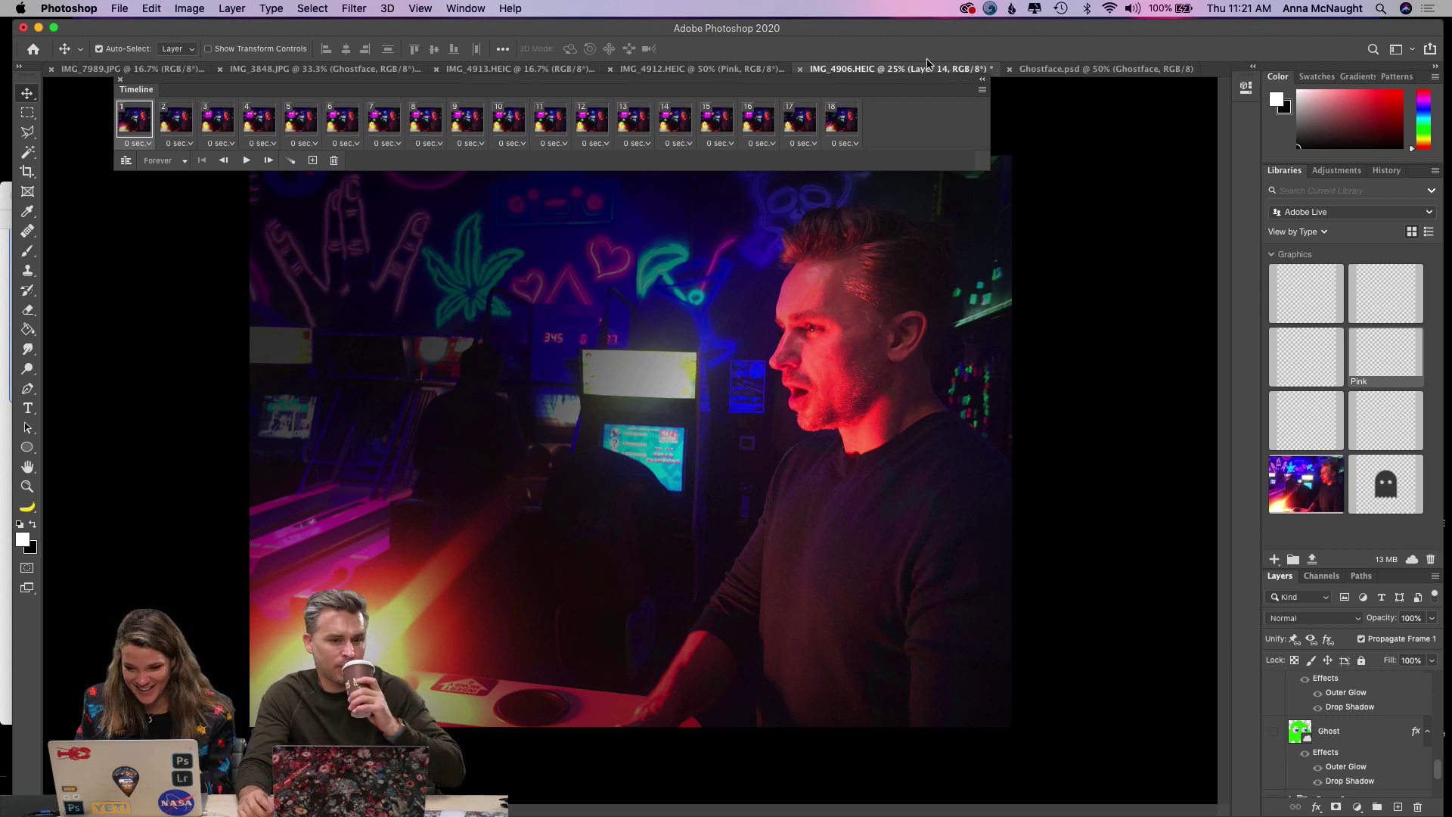
pyautogui.moveTo(912, 83); pyautogui.dragTo(924, 62)
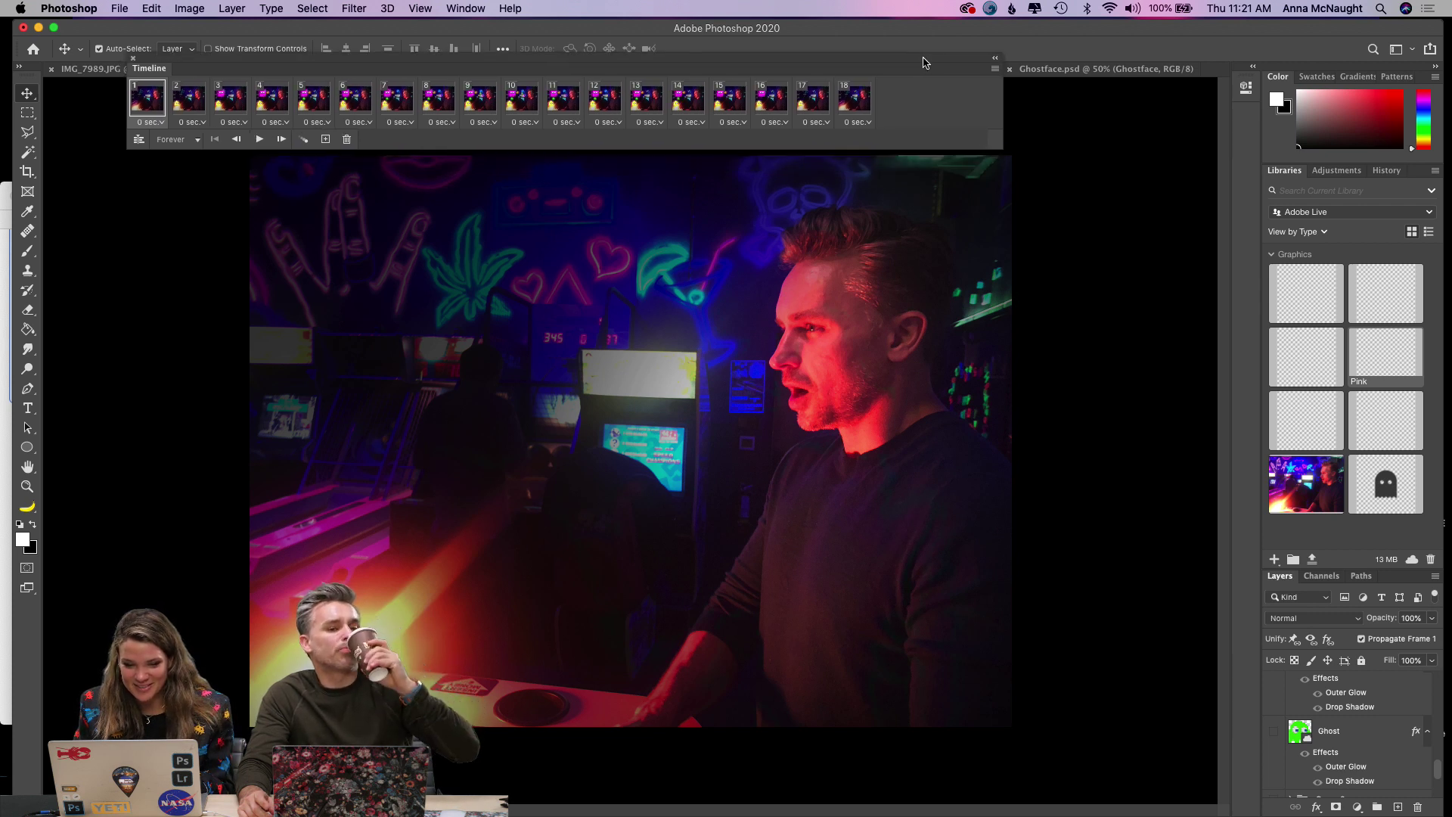
# Play the frame animation of the colored ghosts in IMG_4906.HEIC and stop it.
pyautogui.click(257, 140)
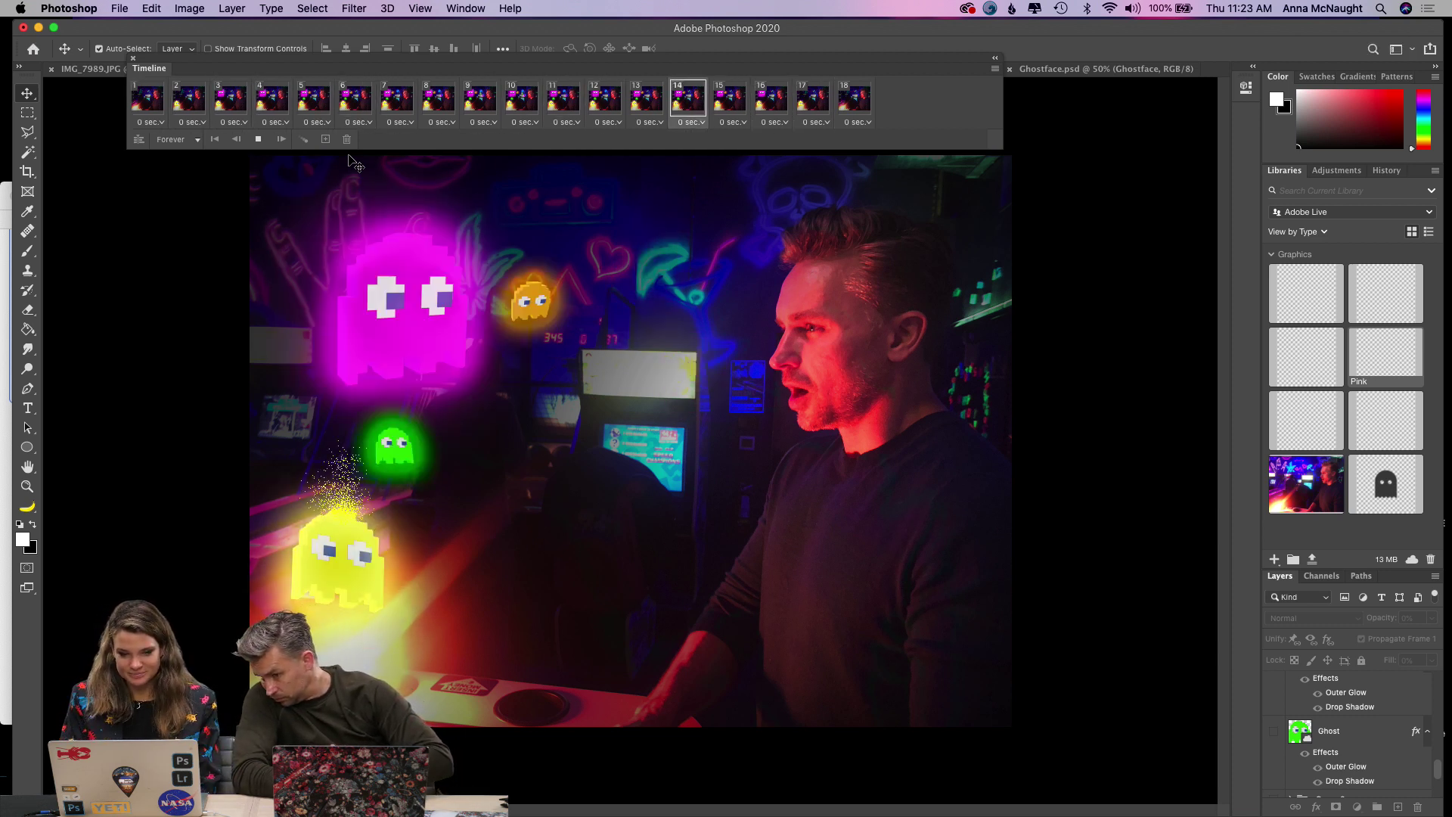
pyautogui.click(258, 139)
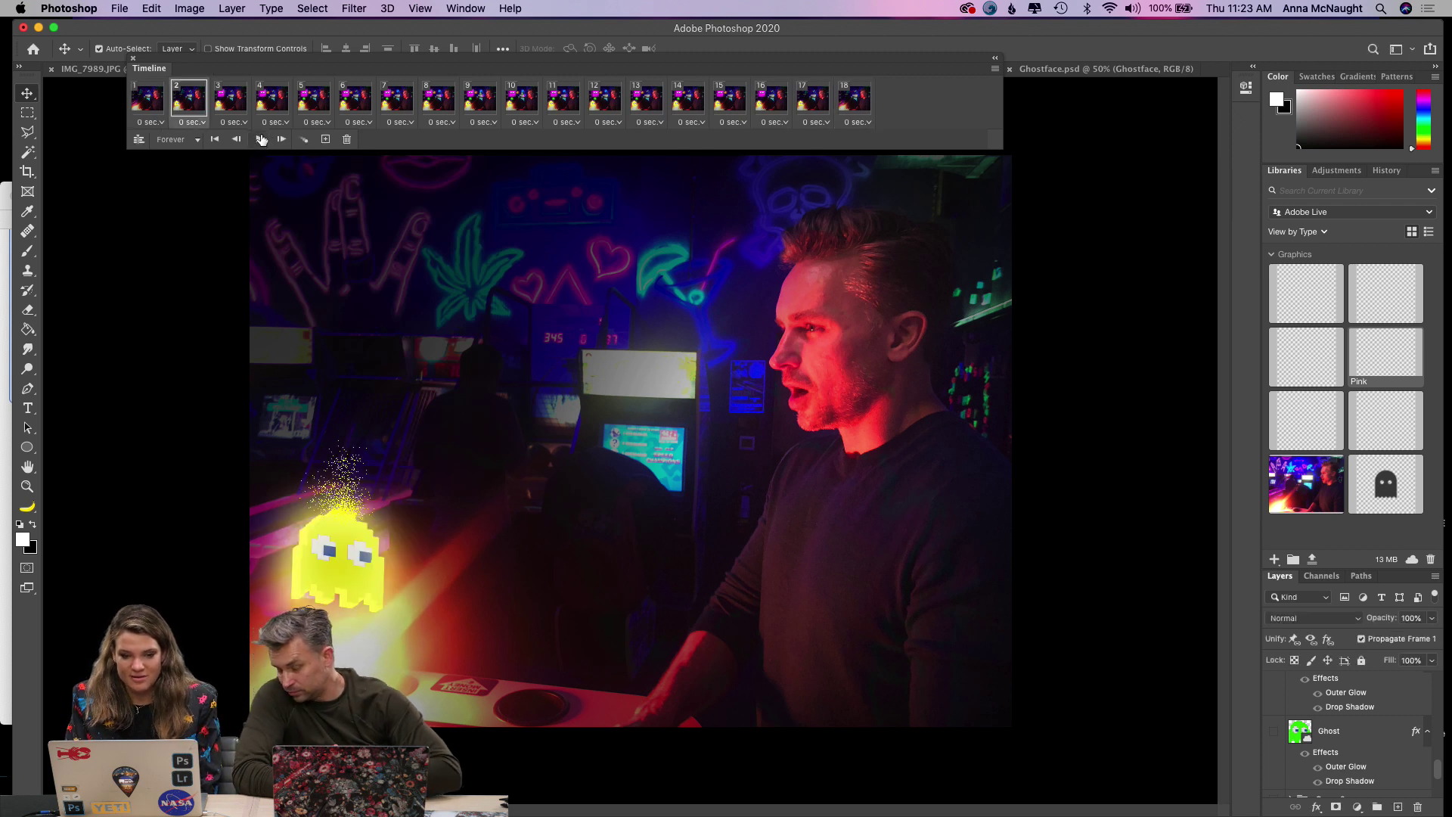
# Duplicate frame 18 at the end of the animation, play the extended sequence and close the Timeline.
pyautogui.click(855, 98)
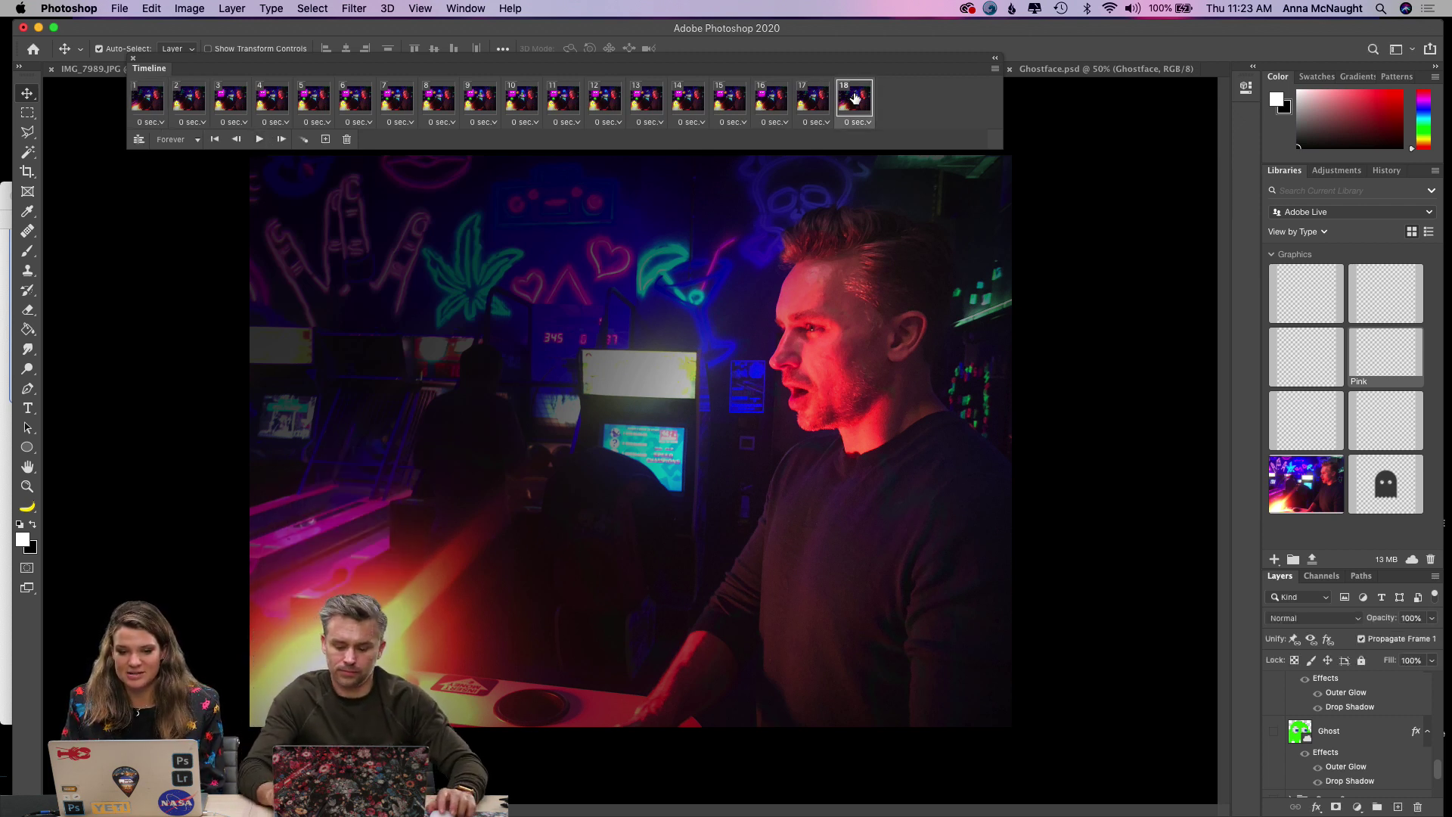
pyautogui.click(326, 142)
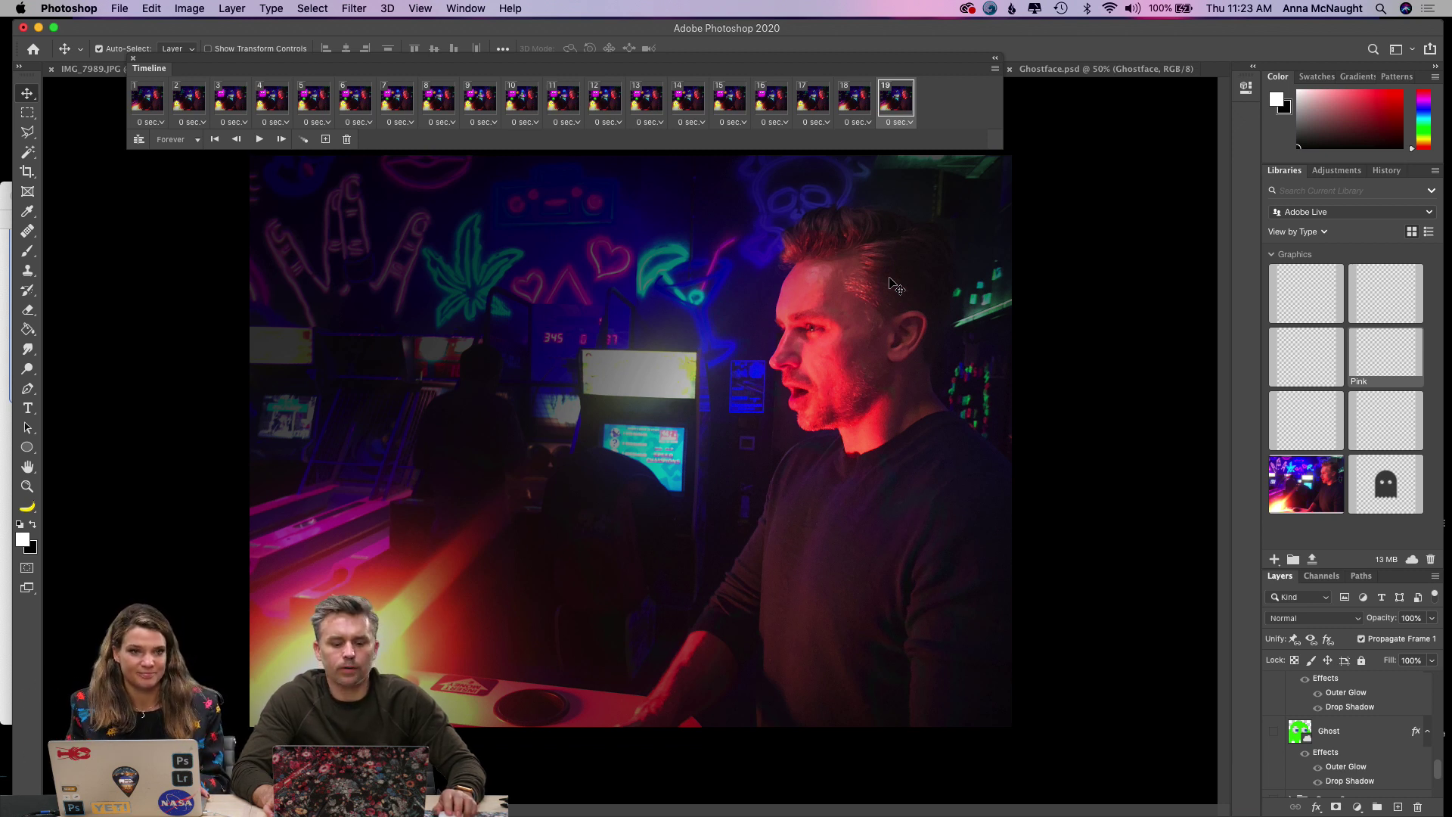
pyautogui.scroll(2, 1367, 724)
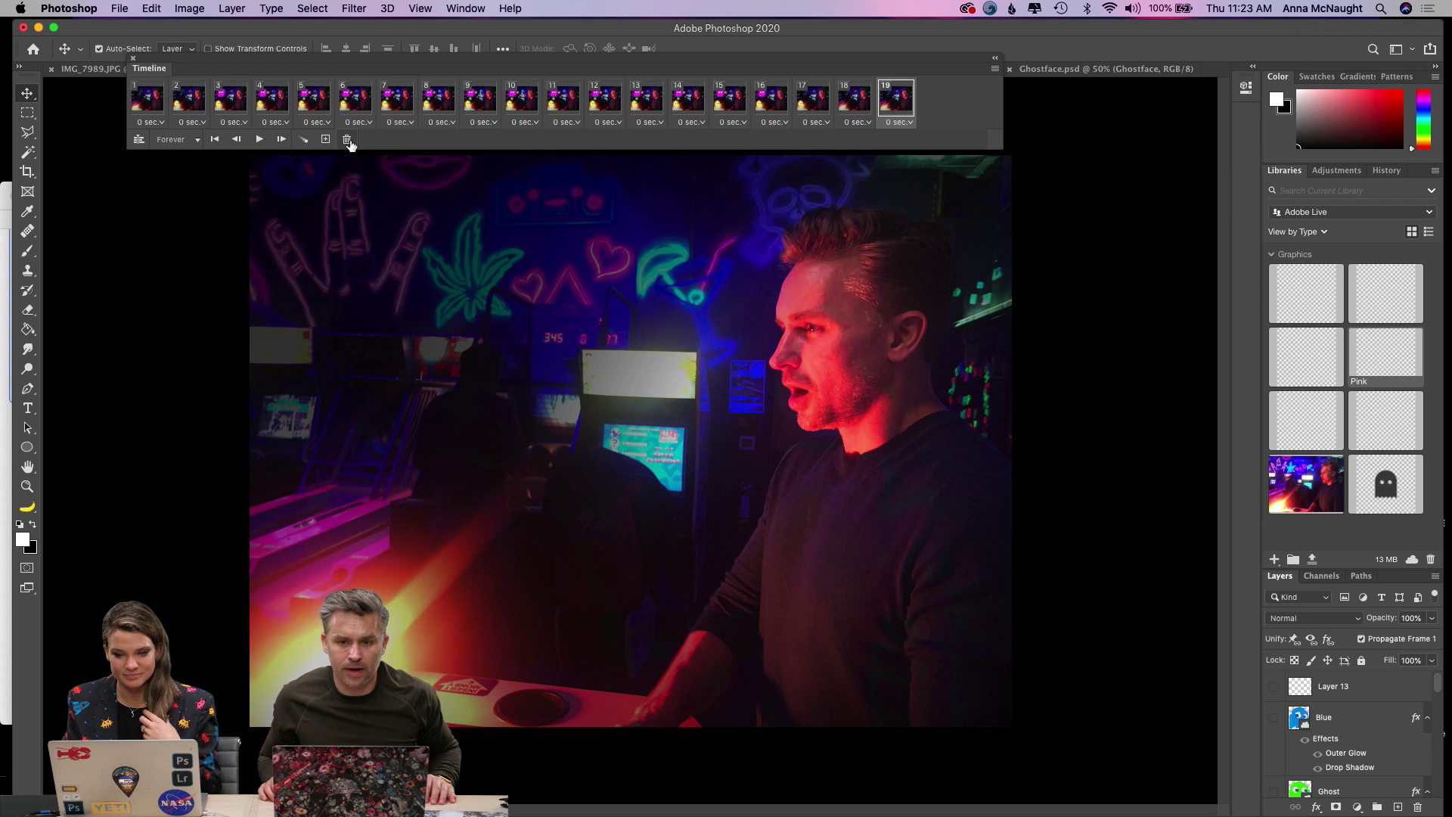
pyautogui.click(259, 140)
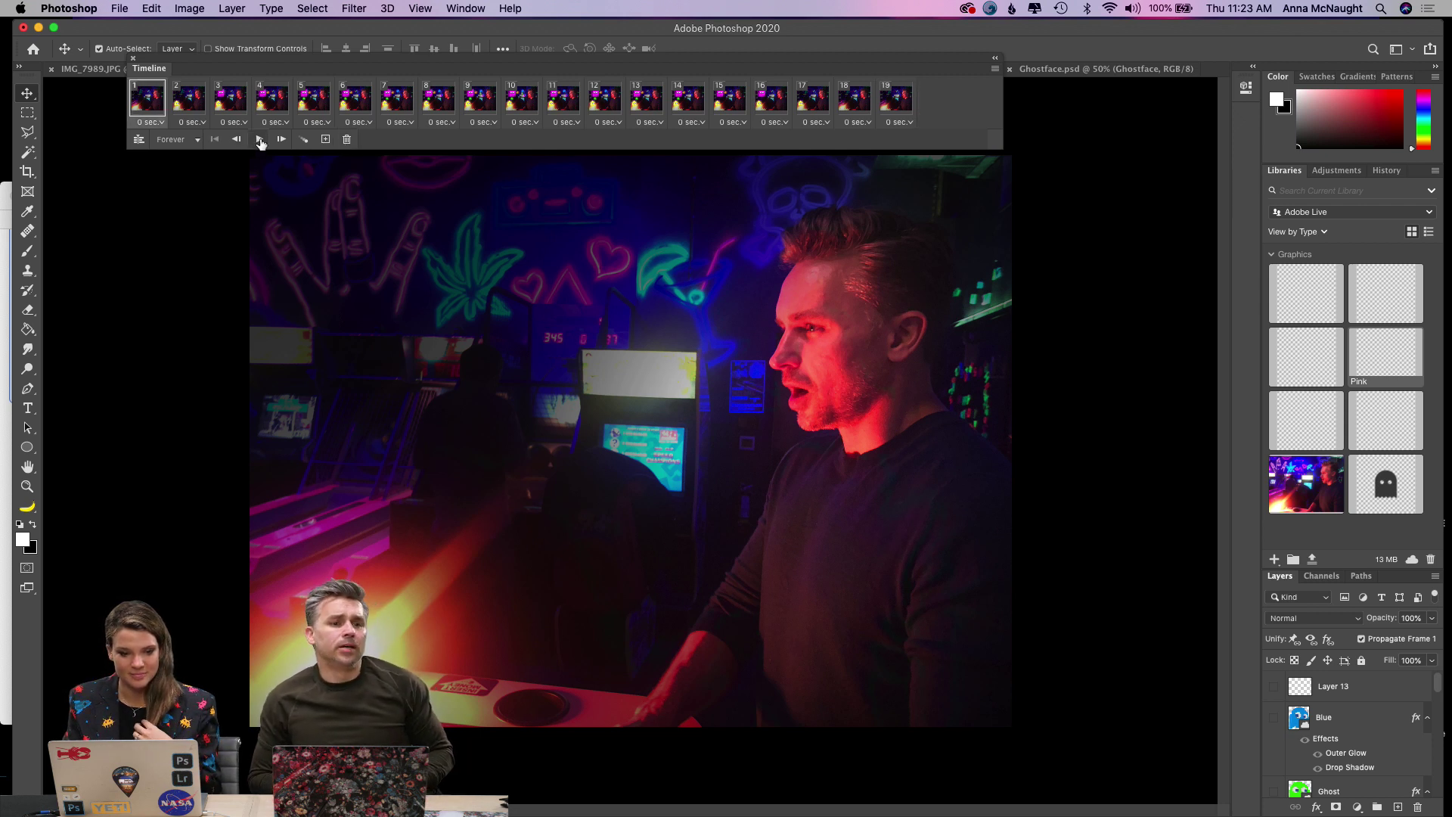
pyautogui.click(134, 61)
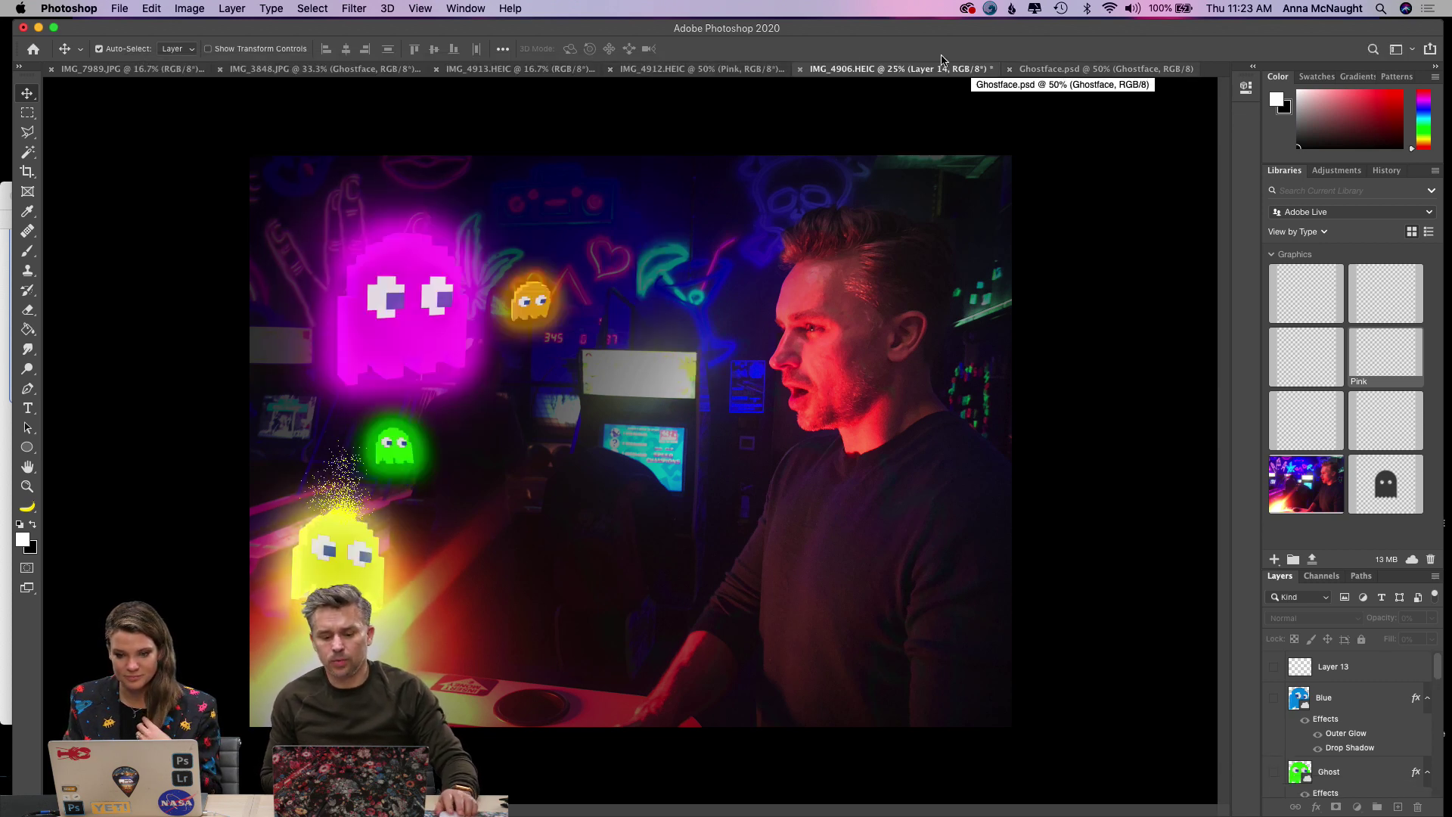
# View the whole pink ghost composite in IMG_4912.HEIC.
pyautogui.click(715, 70)
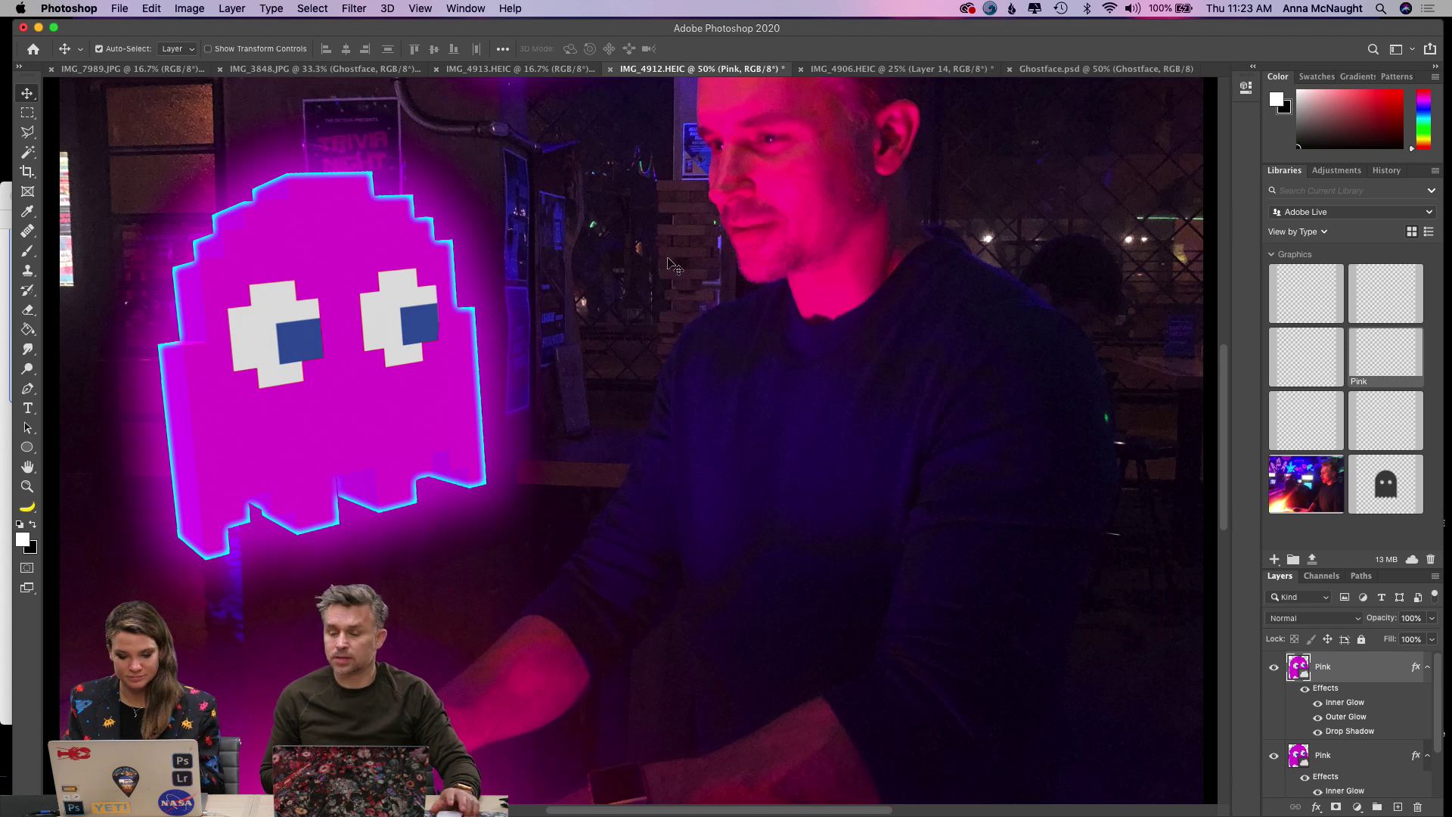
pyautogui.press('super+minus')
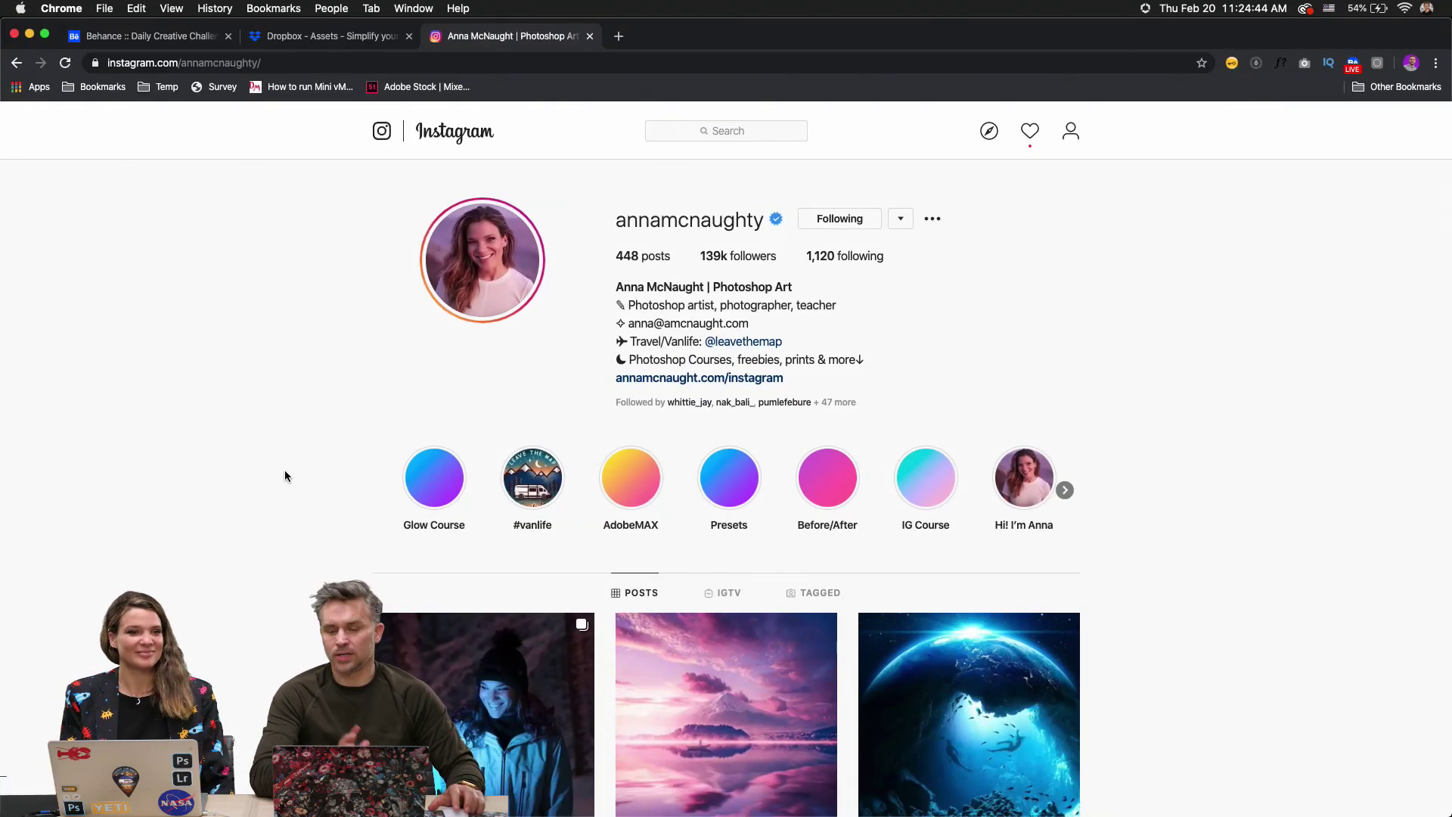
# Switch to Chrome and browse the post grid on the artist's Instagram profile.
pyautogui.scroll(-6, 284, 471)
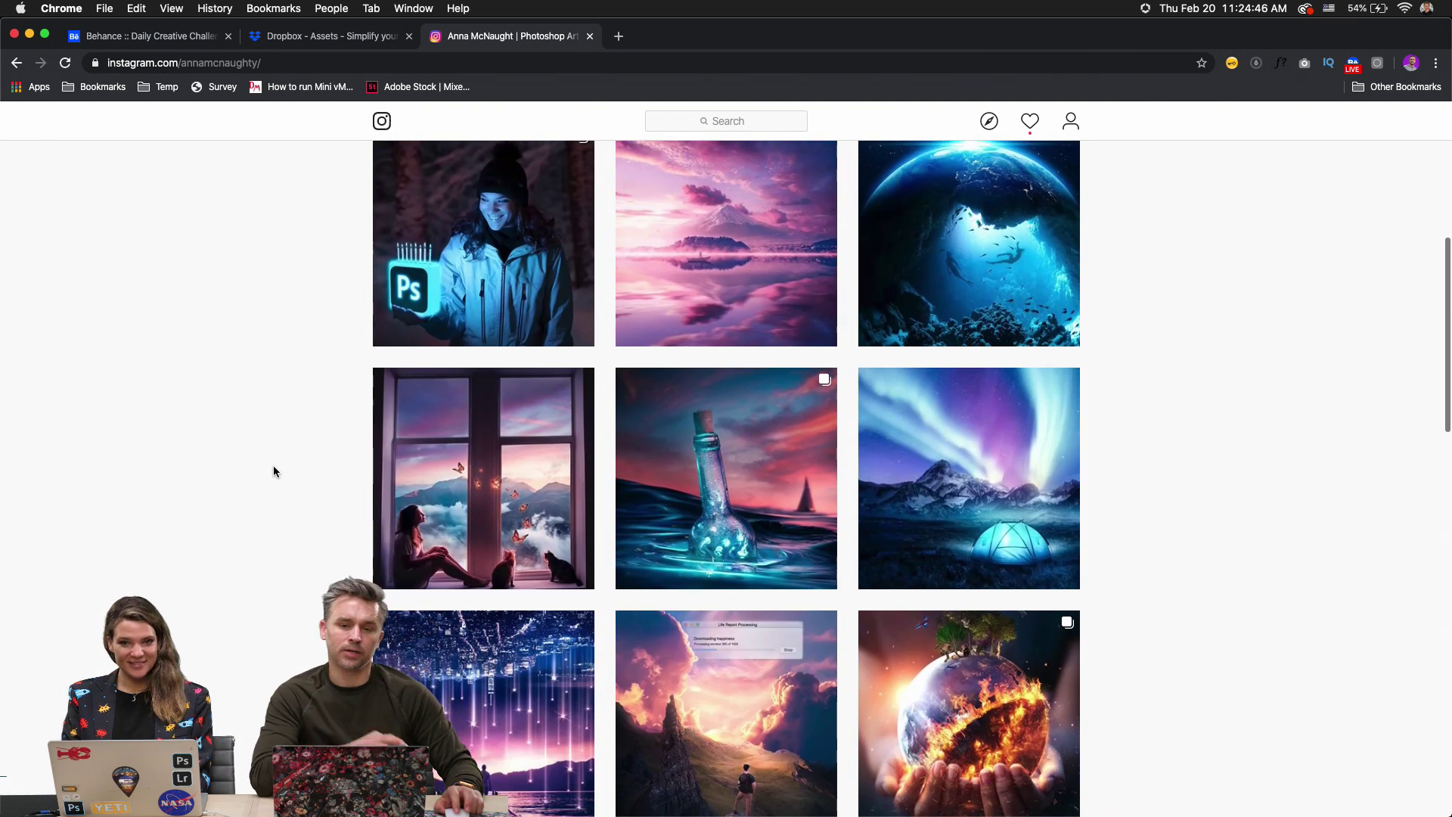
pyautogui.scroll(1, 274, 469)
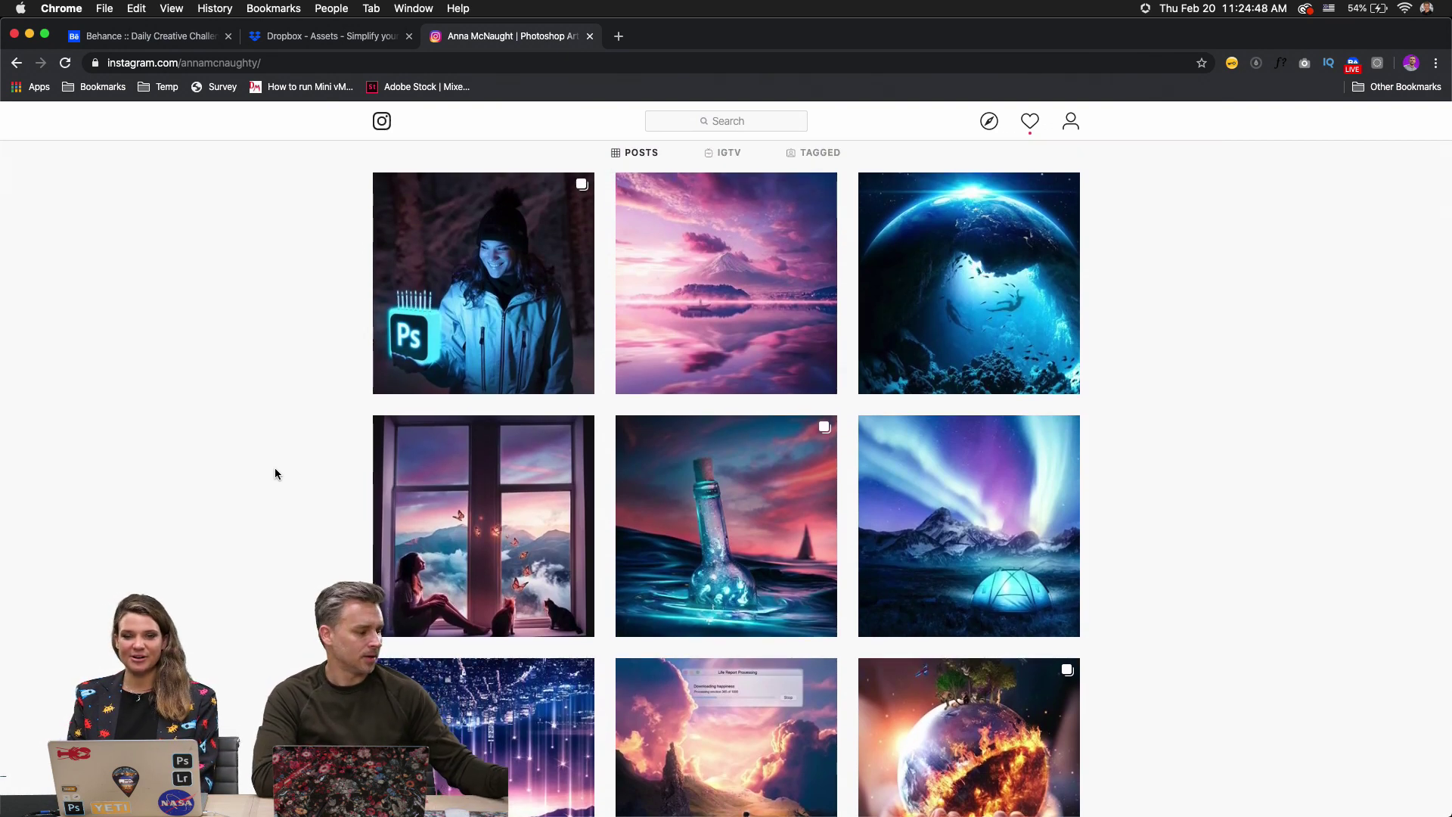